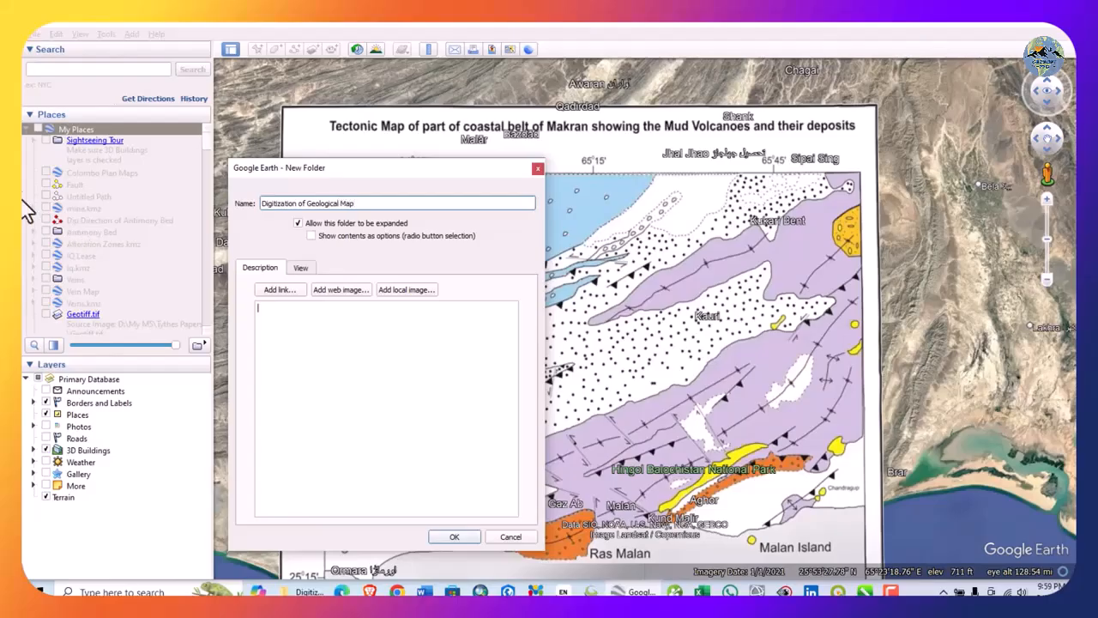
Create the folder Digitization of Geological Map and add a subfolder named Formation inside it
left_click(446, 536)
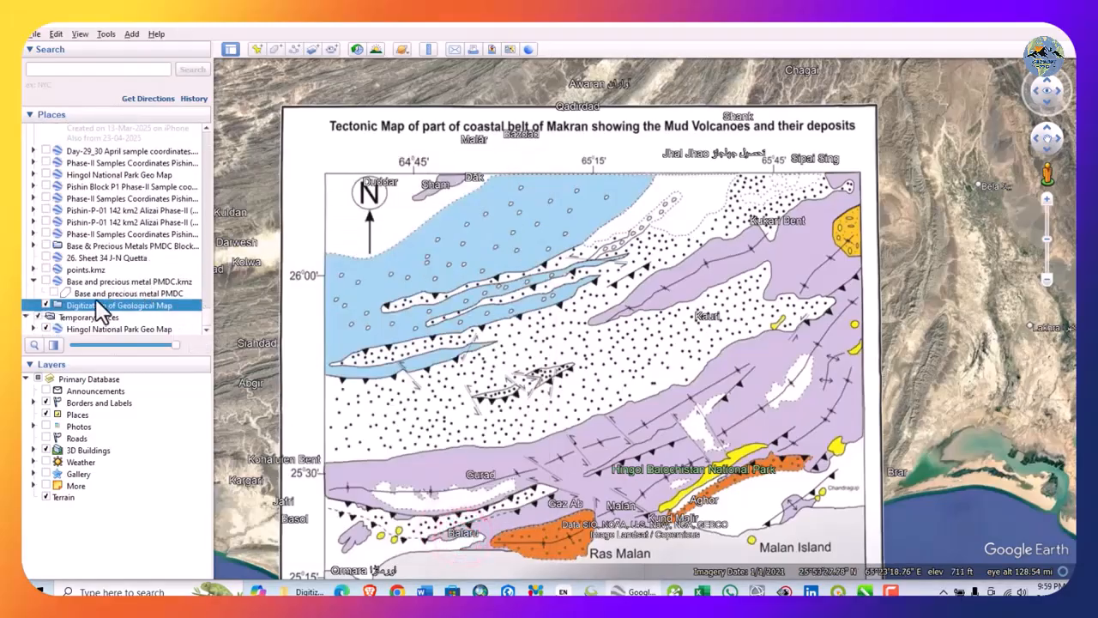
right_click(114, 304)
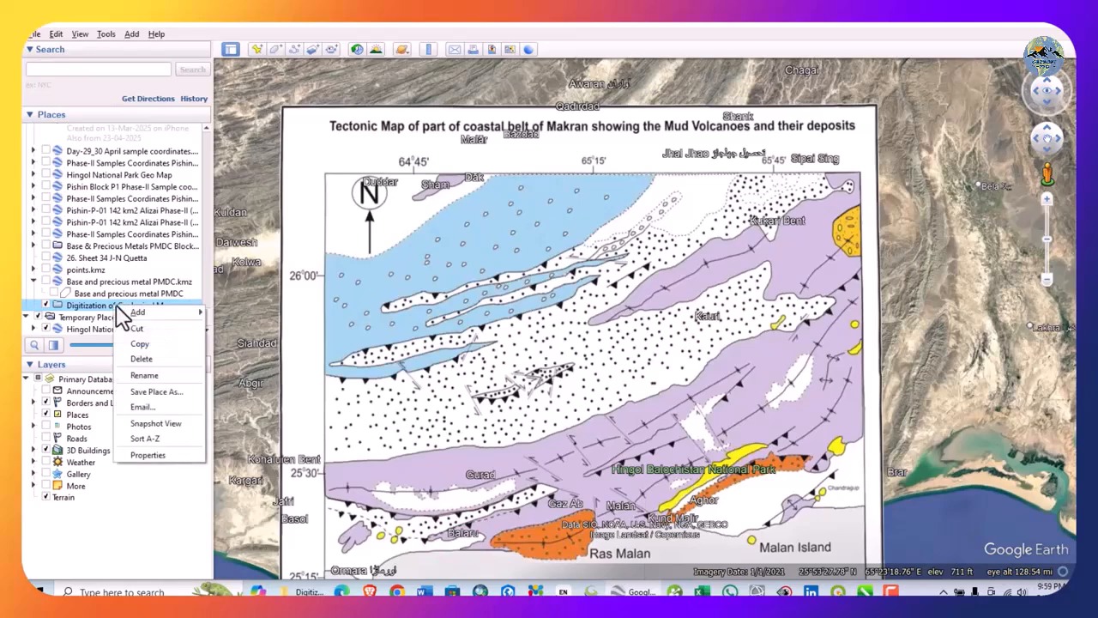
mouse_move(154, 314)
left_click(221, 311)
left_click_drag(330, 203, 41, 210)
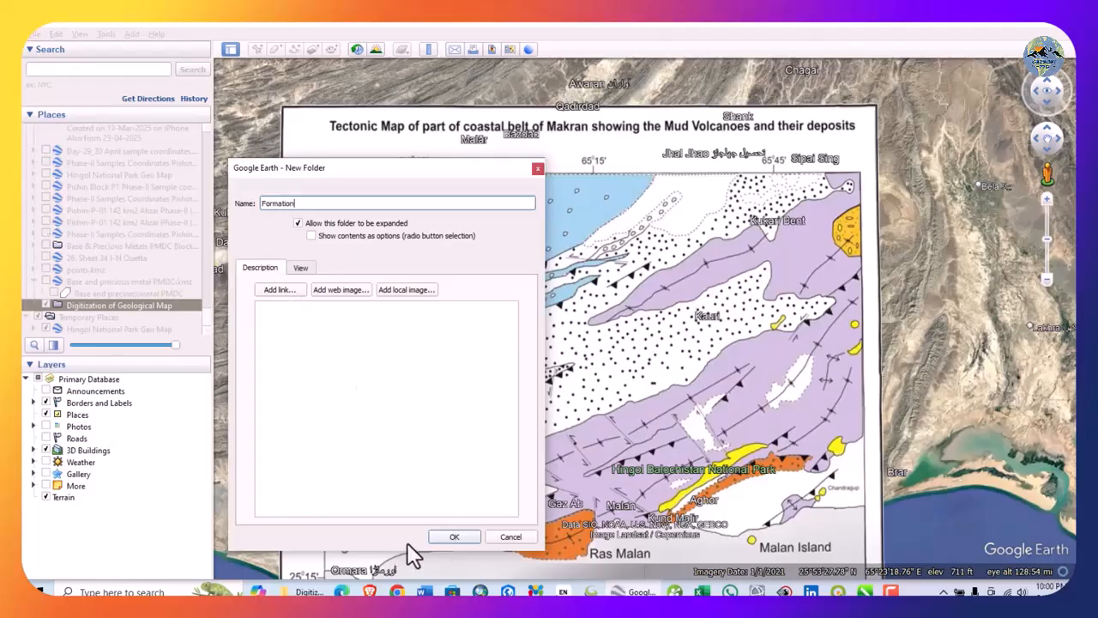
left_click(437, 537)
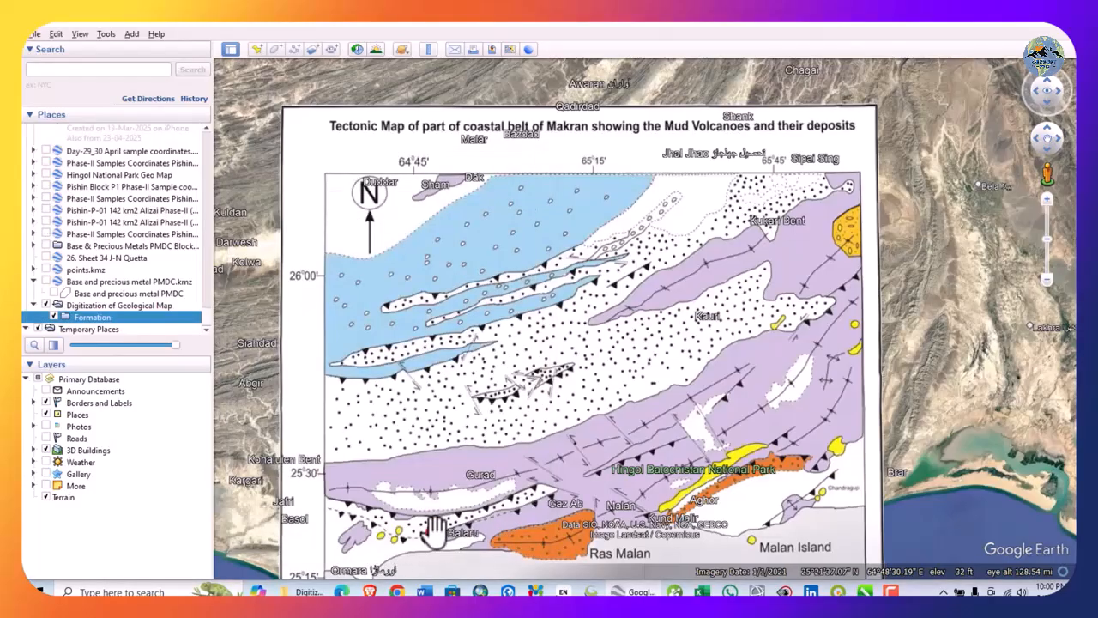
Add a subfolder named Thrust Faults to the Digitization of Geological Map folder
left_click(109, 304)
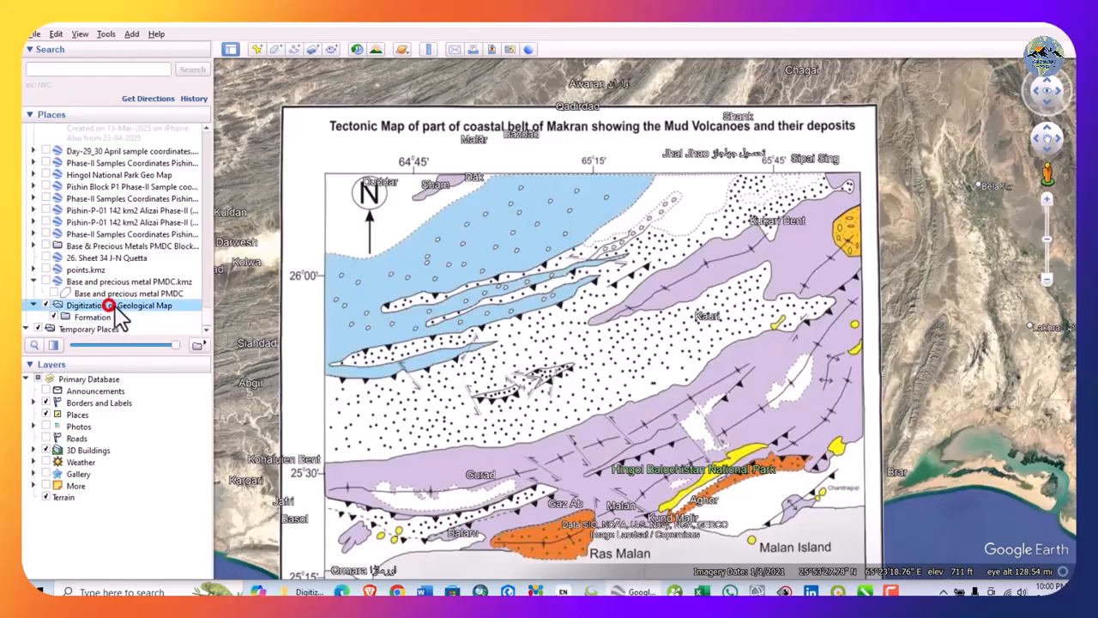
right_click(129, 305)
mouse_move(180, 311)
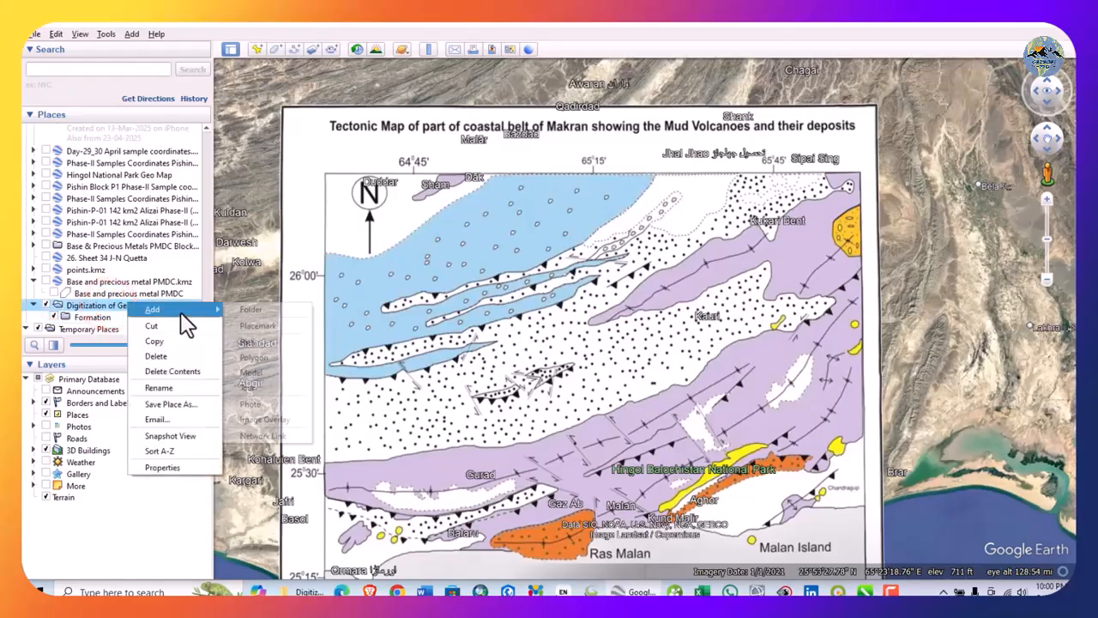
left_click(254, 309)
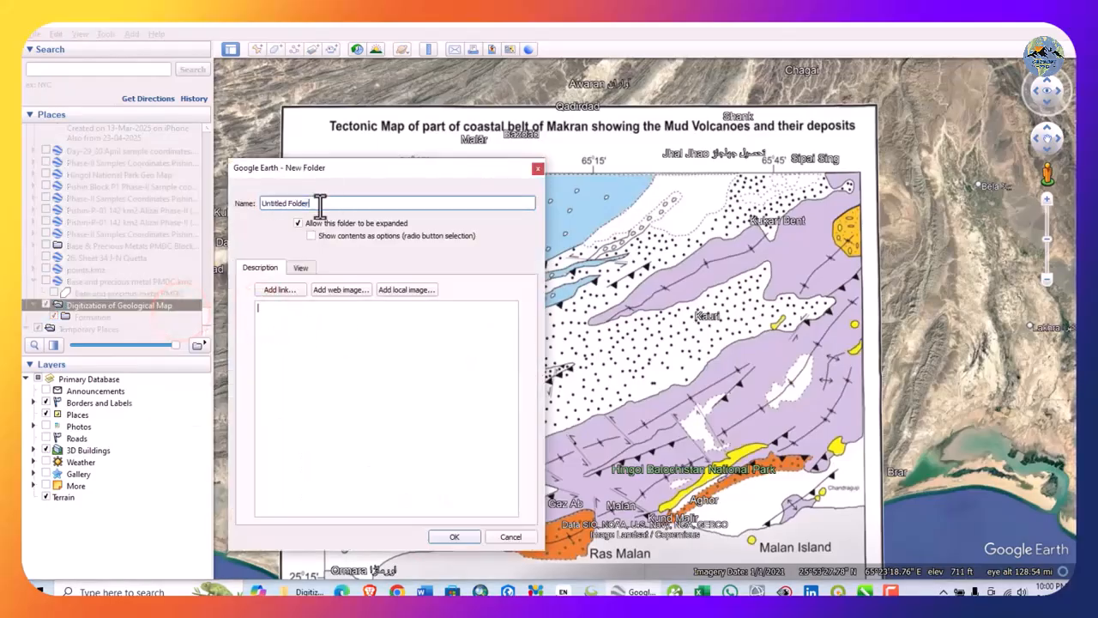
type("Thrust Faul")
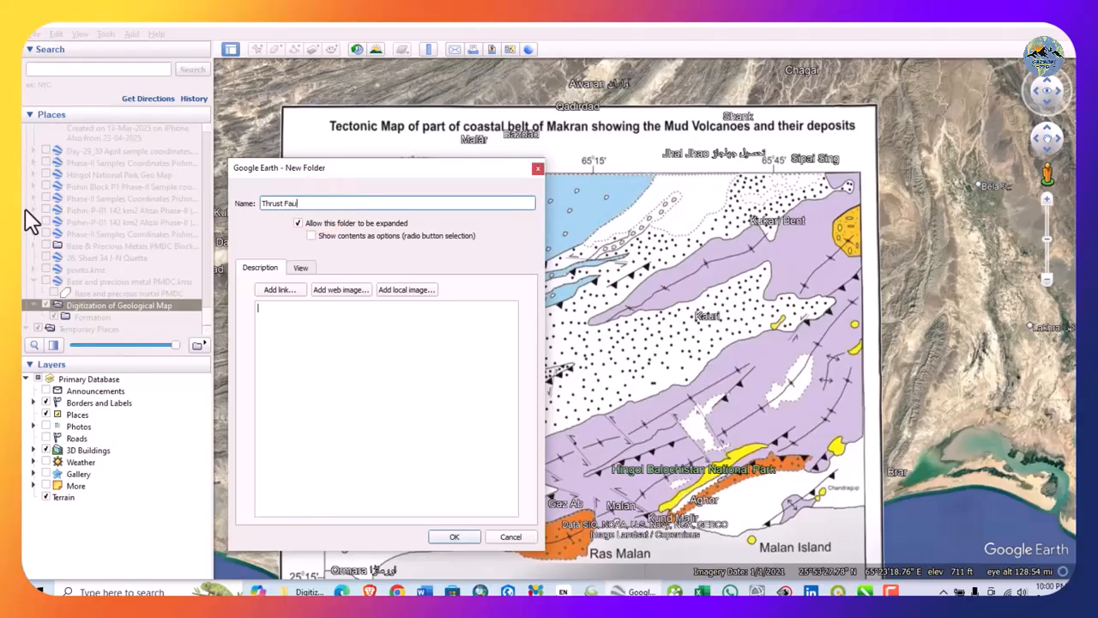
type("ts")
left_click(455, 539)
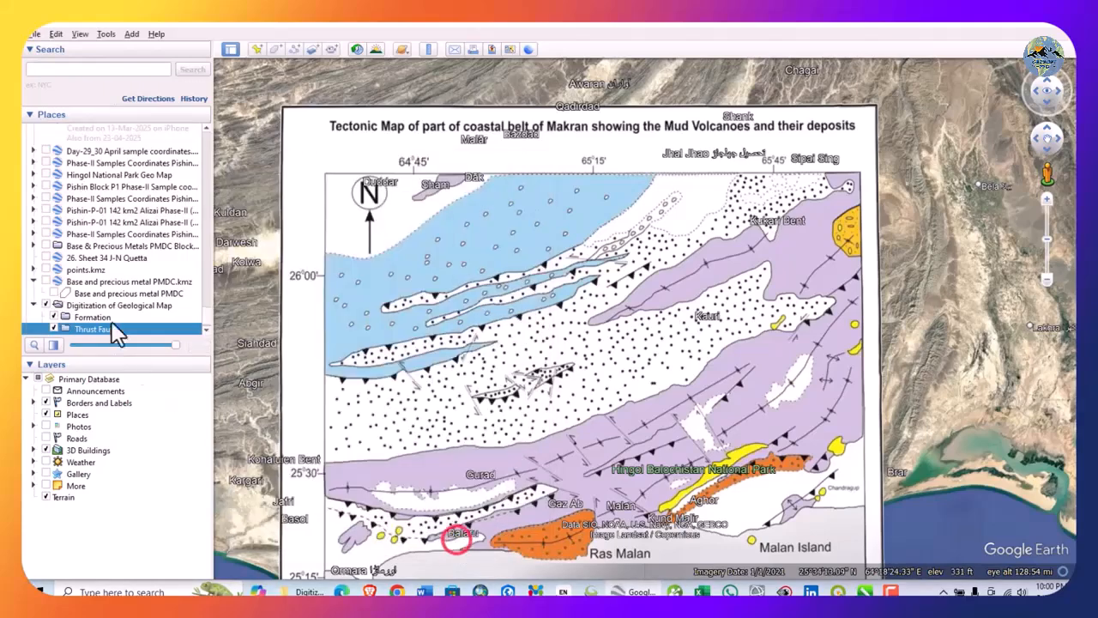
Add a subfolder named Strike Slip Fault to Digitization of Geological Map, consulting the map's index for the feature name
right_click(91, 306)
mouse_move(120, 310)
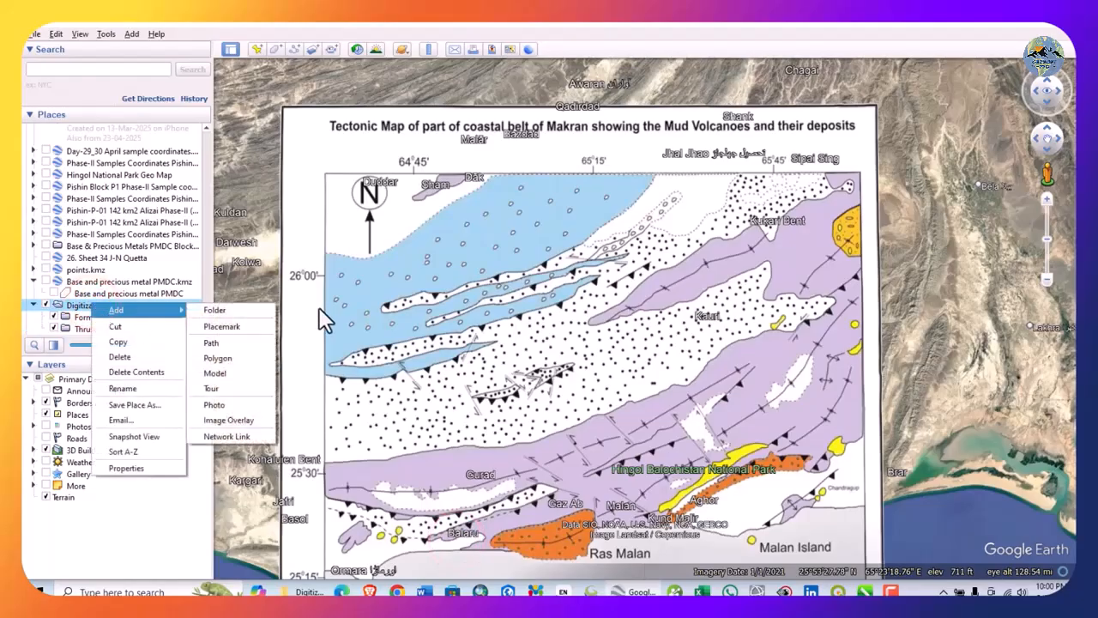
left_click(245, 307)
left_click_drag(344, 169, 180, 470)
scroll(495, 253, "down", 3)
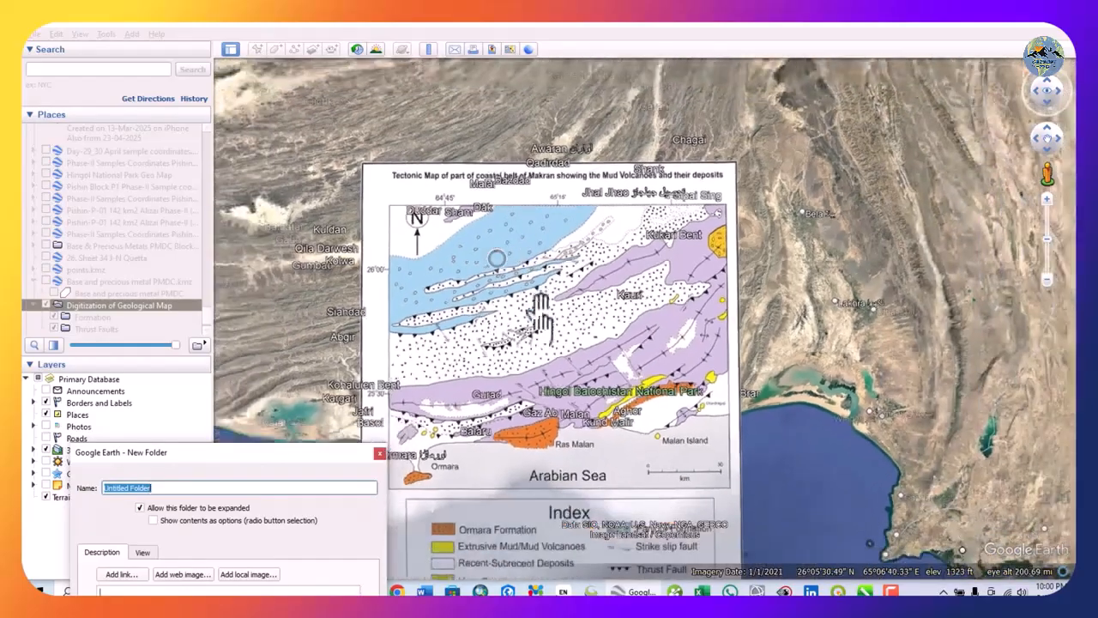
scroll(626, 348, "up", 5)
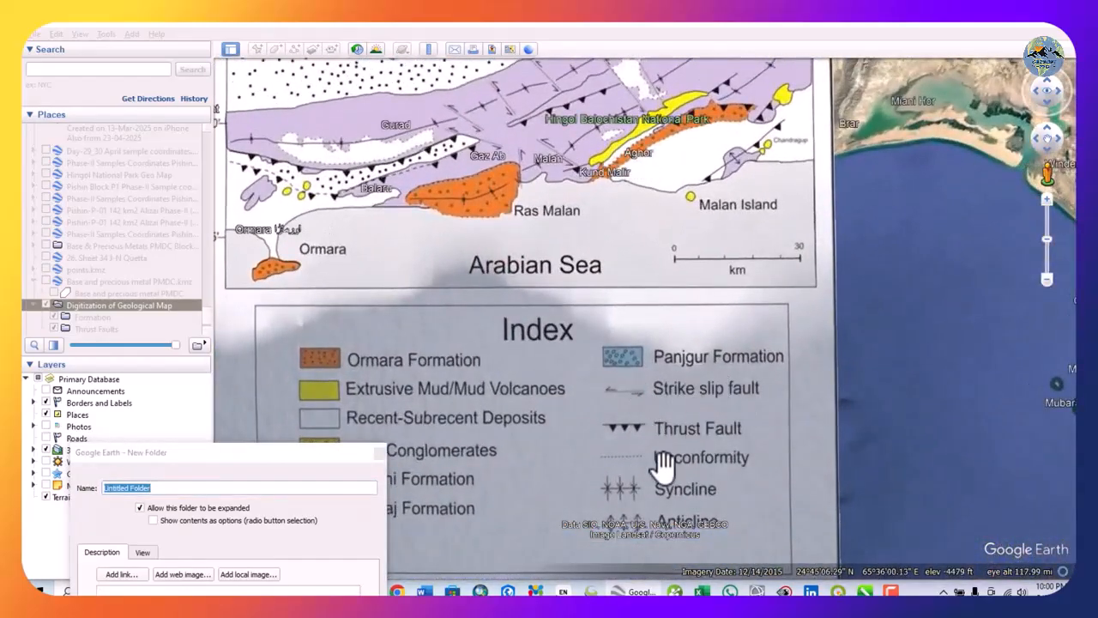
left_click(297, 455)
left_click_drag(322, 454, 517, 225)
left_click_drag(430, 261, 96, 268)
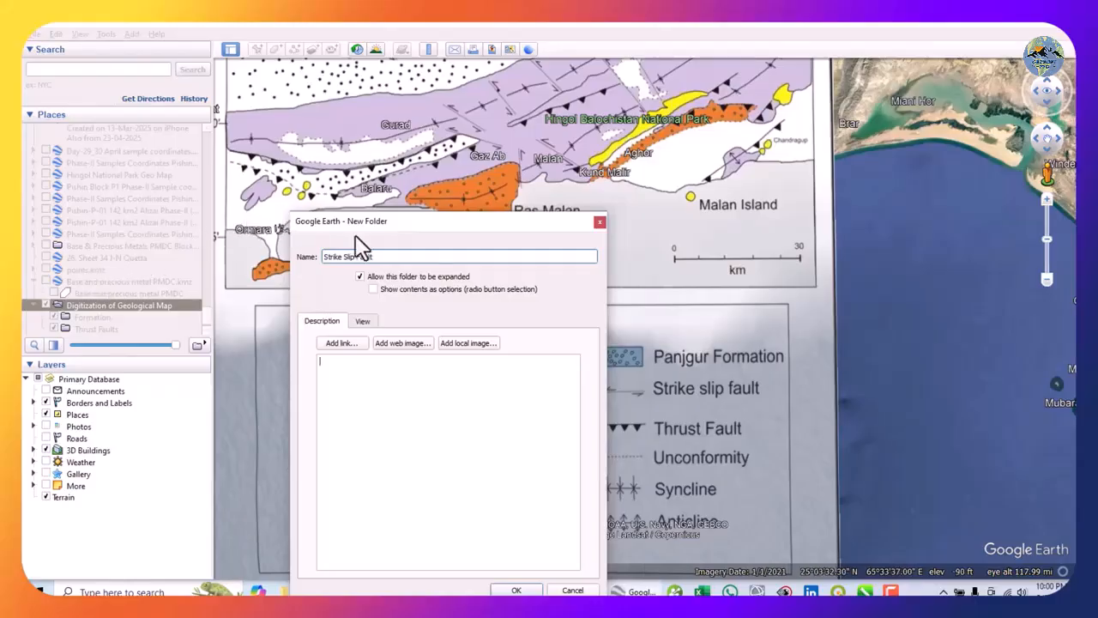
left_click_drag(359, 224, 332, 150)
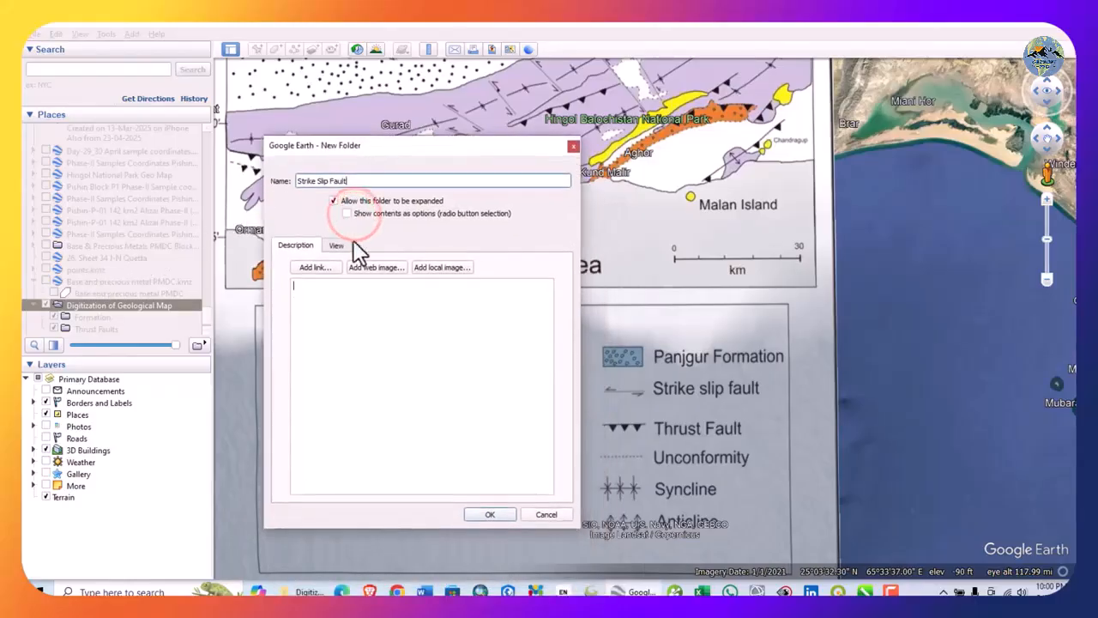
left_click(485, 515)
Add a subfolder named Syncline to the Digitization of Geological Map folder
double_click(482, 417)
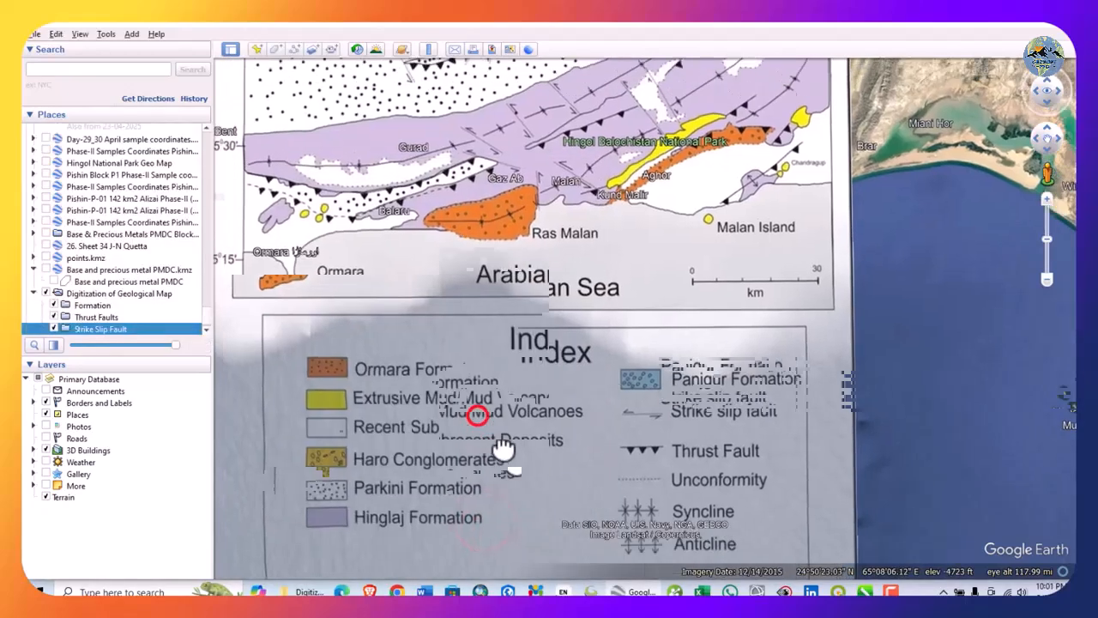
left_click(111, 296)
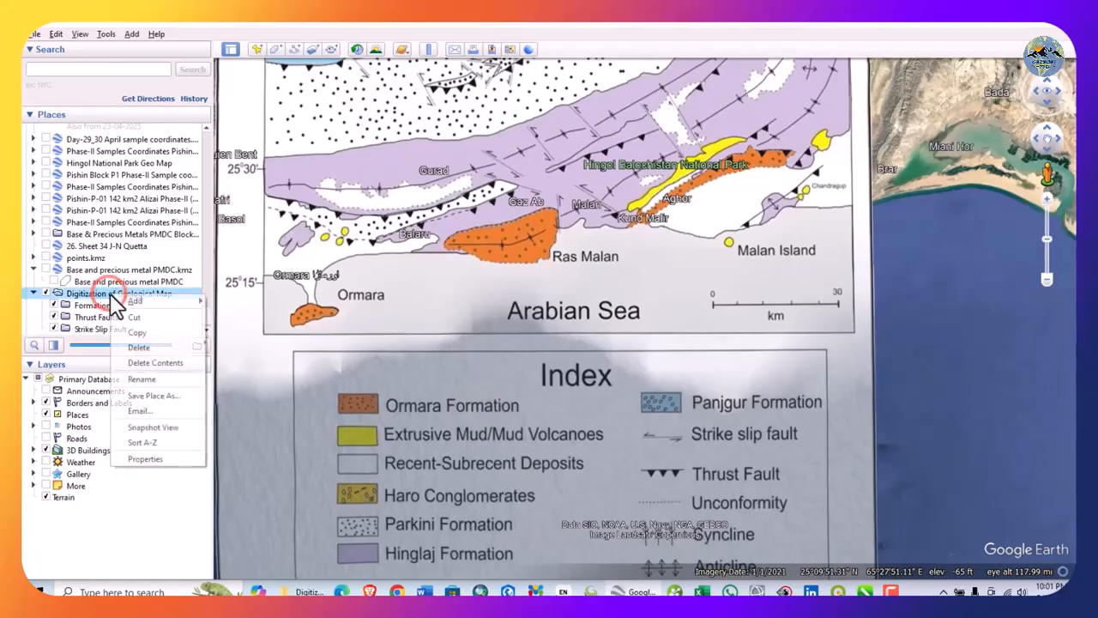
right_click(113, 294)
mouse_move(137, 301)
left_click(230, 300)
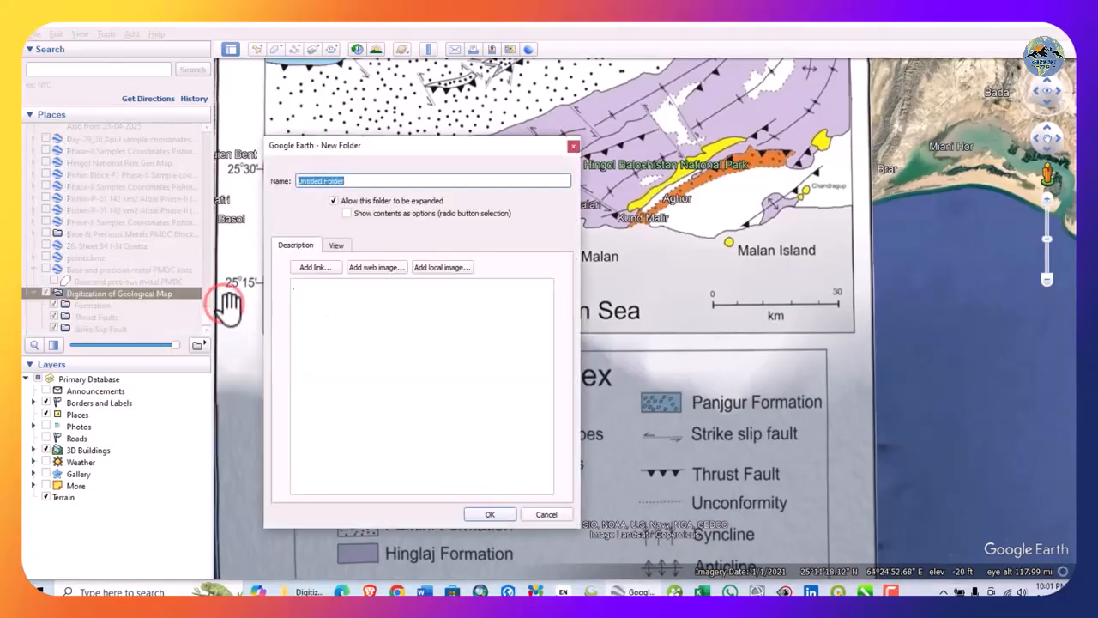
left_click_drag(363, 180, 23, 180)
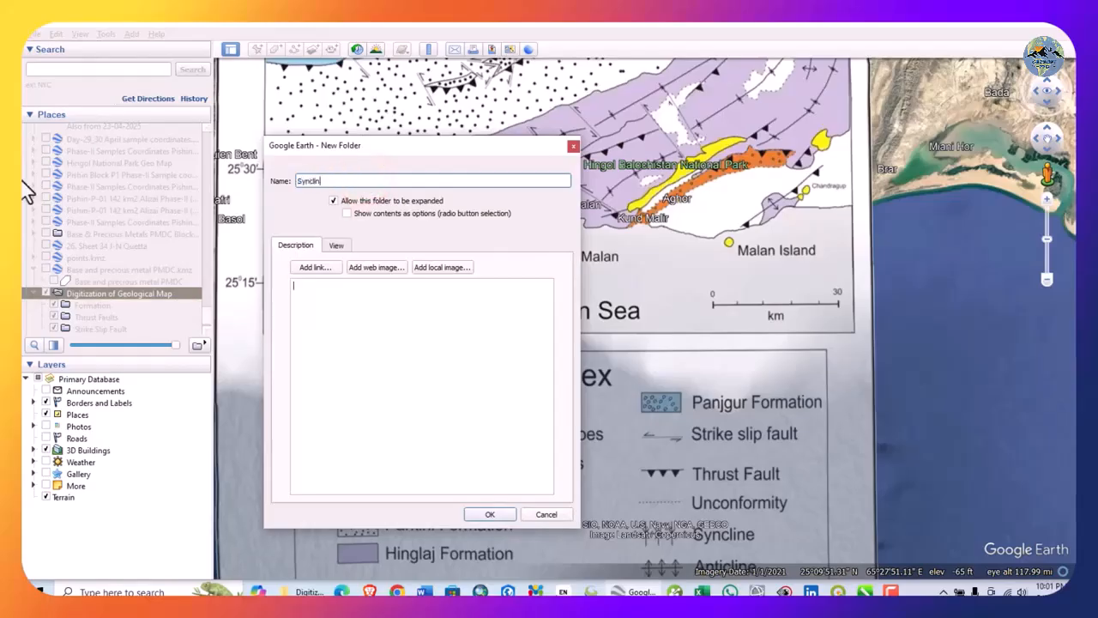
left_click(501, 515)
Add a subfolder named Anticline to the Digitization of Geological Map folder
right_click(101, 283)
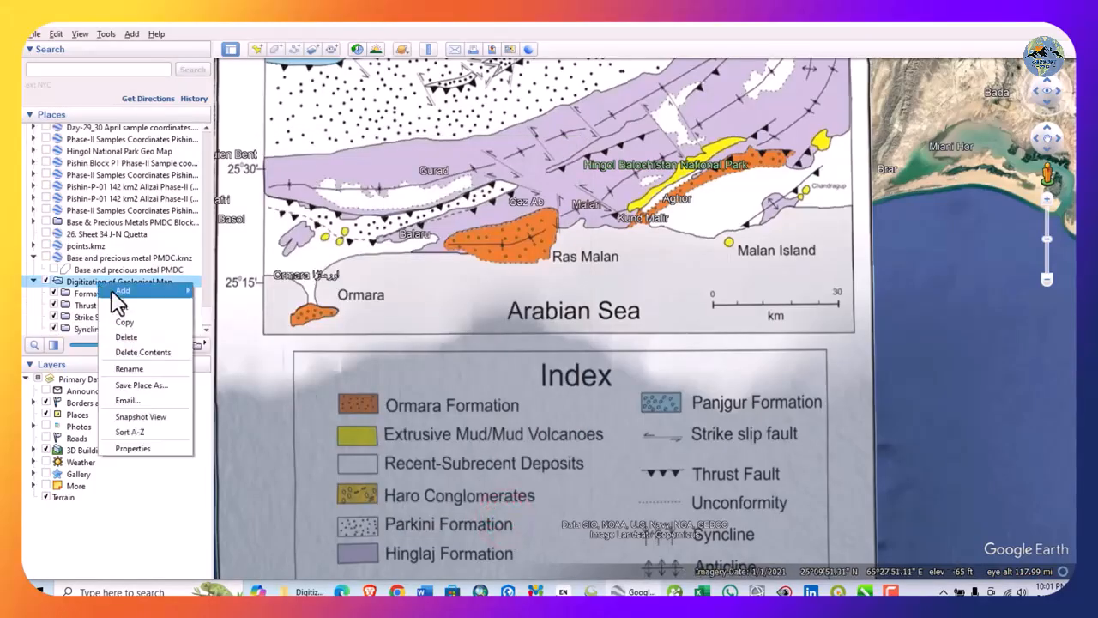
mouse_move(129, 290)
left_click(212, 291)
left_click(355, 180)
type("Anticline")
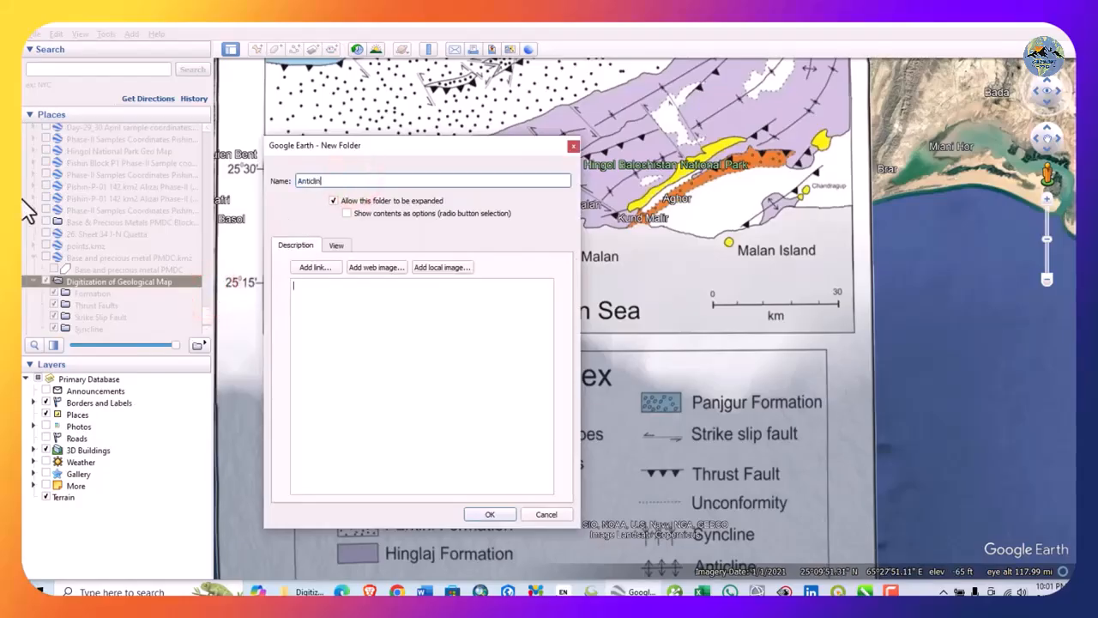
left_click(486, 515)
Add a subfolder named Study Area to the Digitization of Geological Map folder
double_click(514, 273)
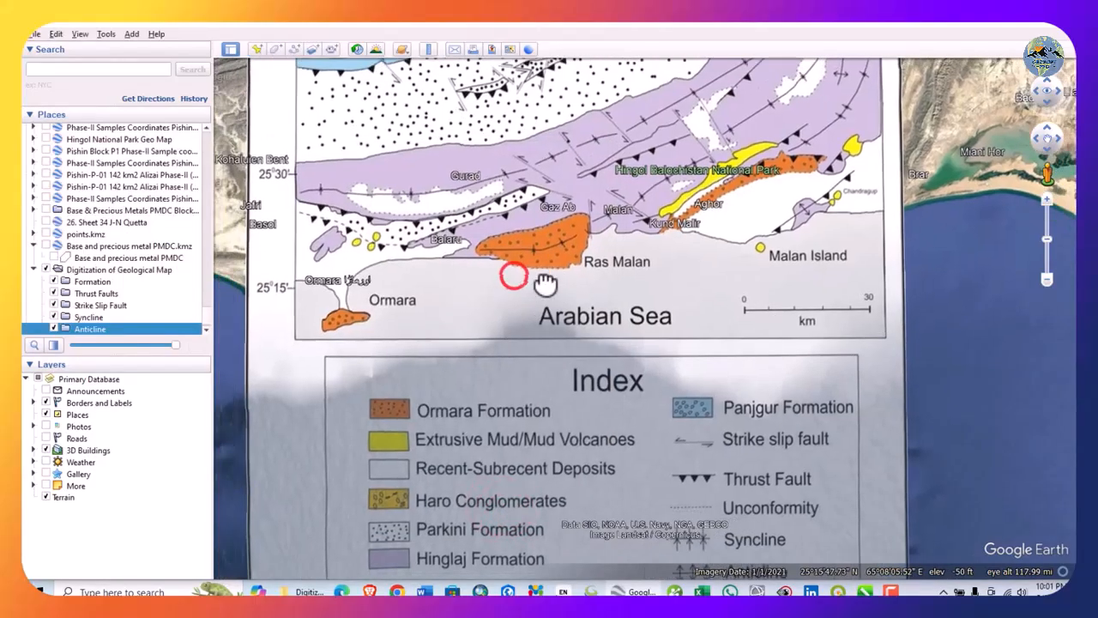
left_click_drag(481, 207, 483, 417)
scroll(500, 409, "down", 3)
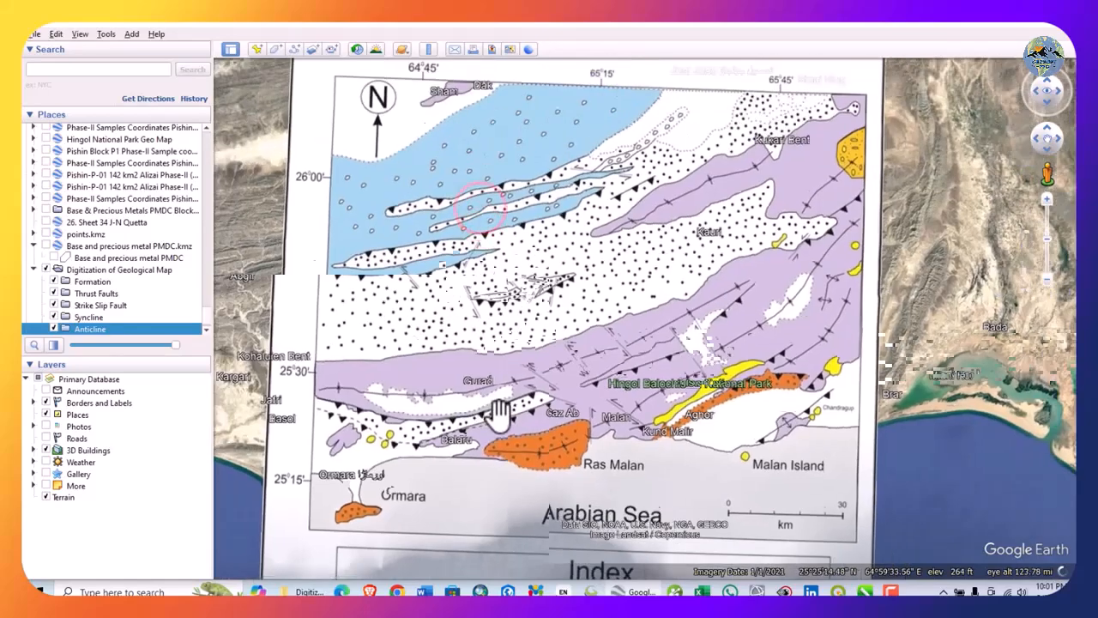
left_click(100, 266)
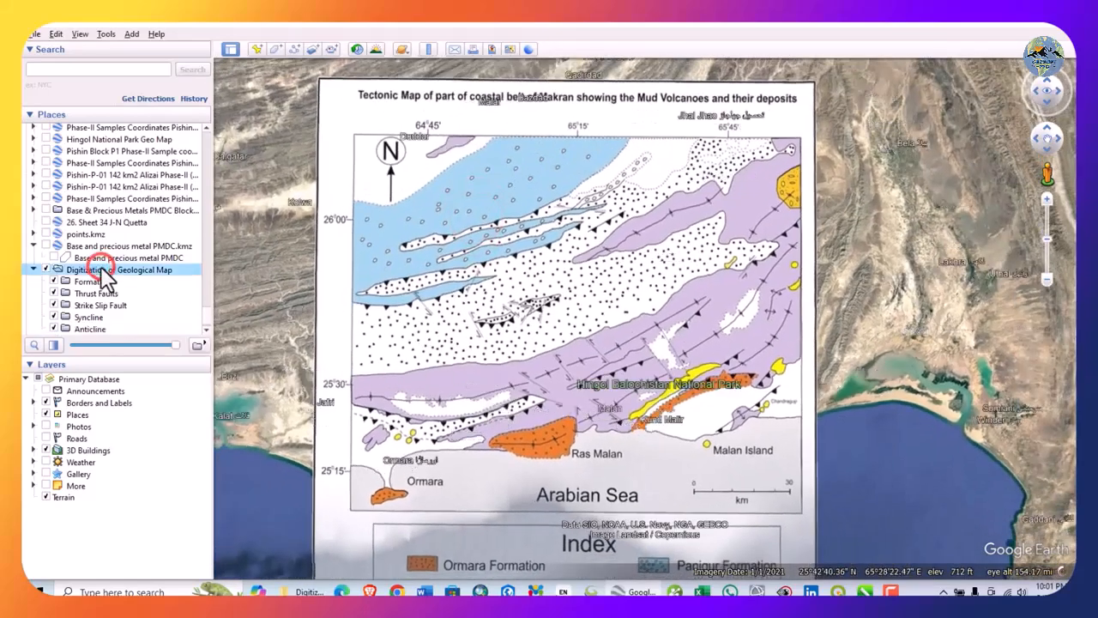
right_click(100, 266)
left_click(223, 272)
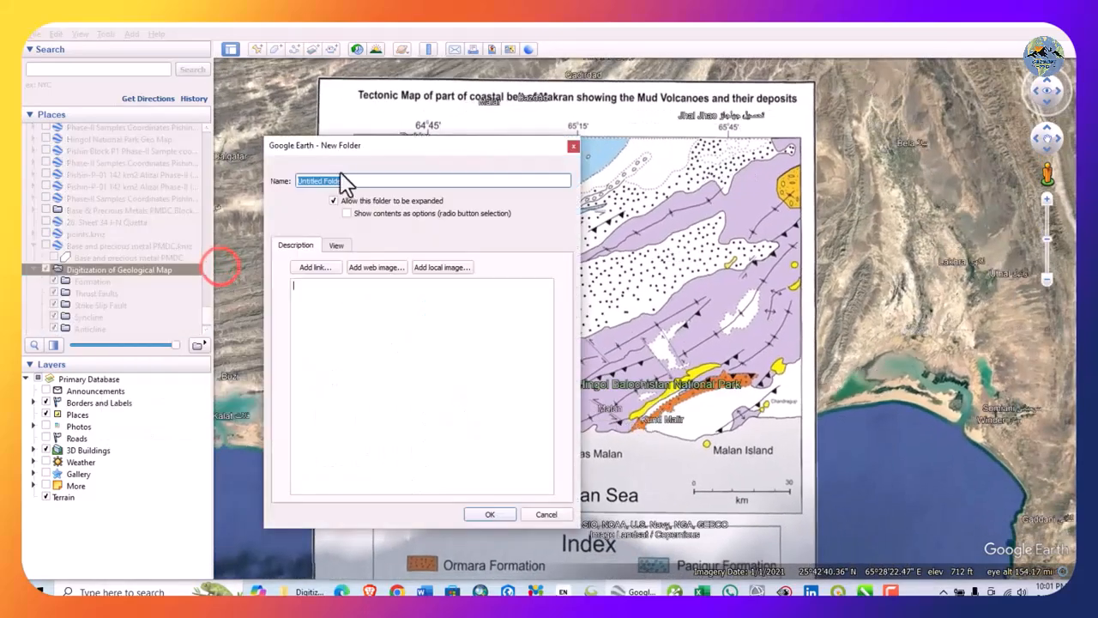
type("Study Area")
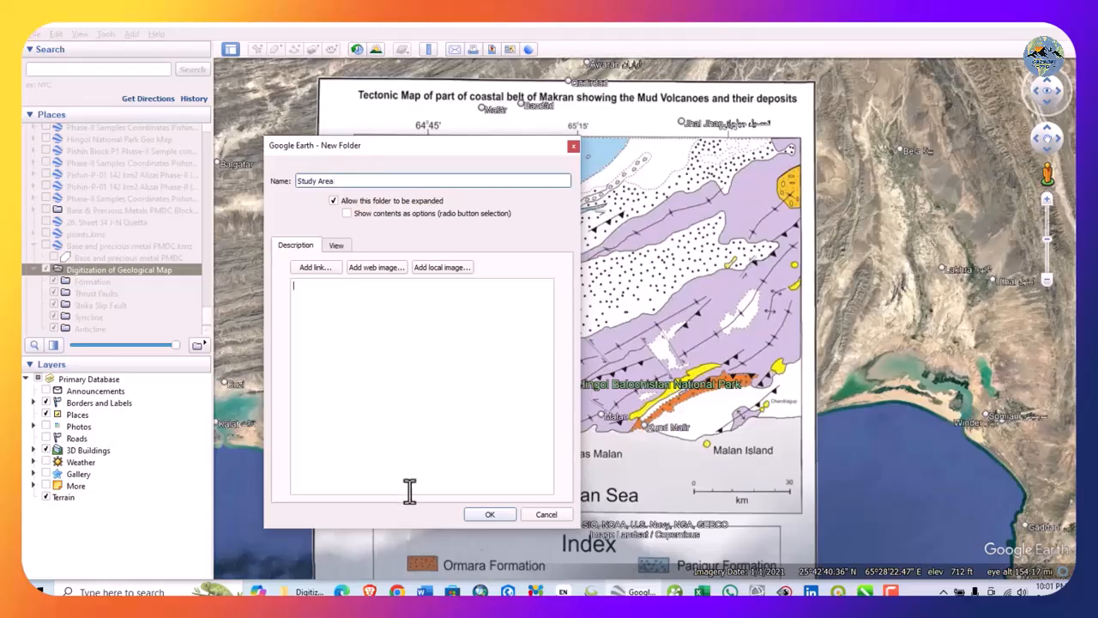
left_click(498, 516)
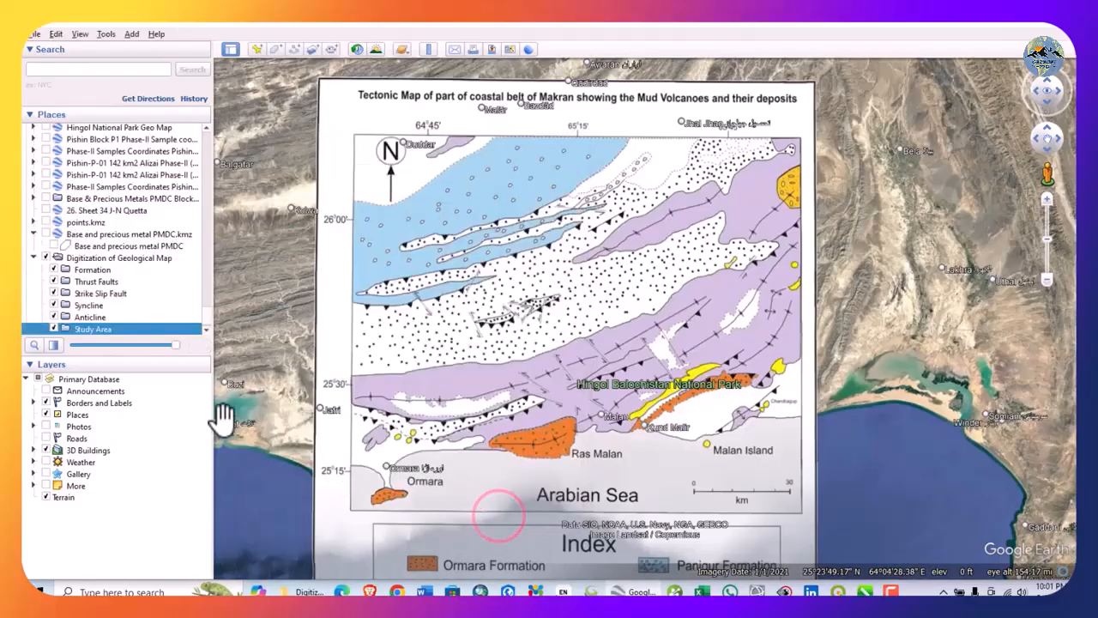
Start a new polygon in the Study Area folder, with its area set to Outlined and a red line of width 2.0
left_click_drag(539, 257, 515, 249)
scroll(499, 297, "down", 1)
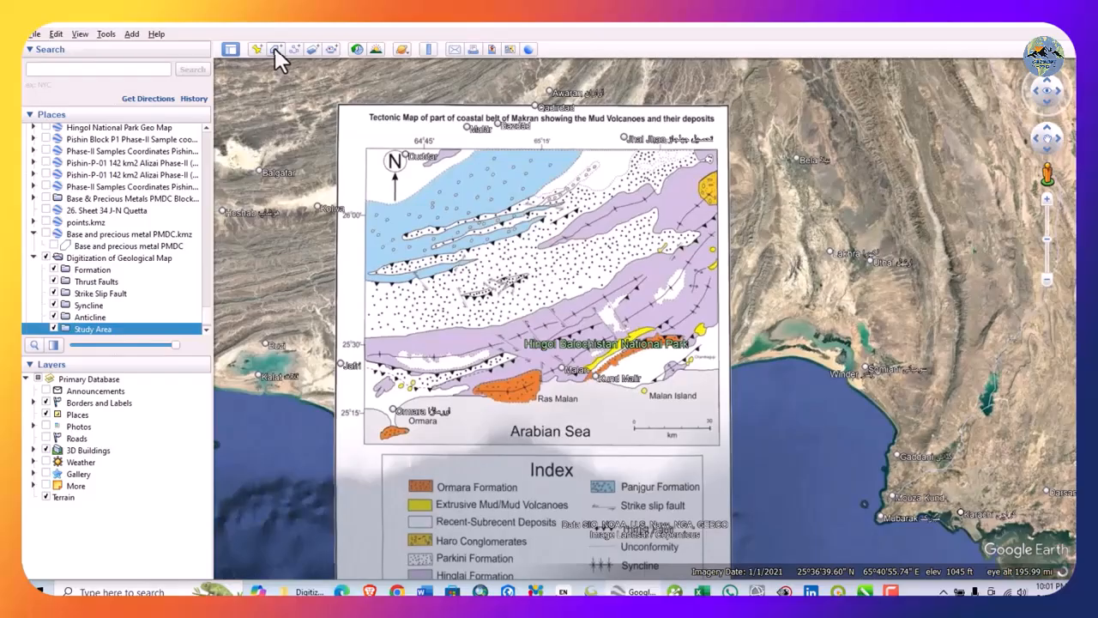
left_click(103, 327)
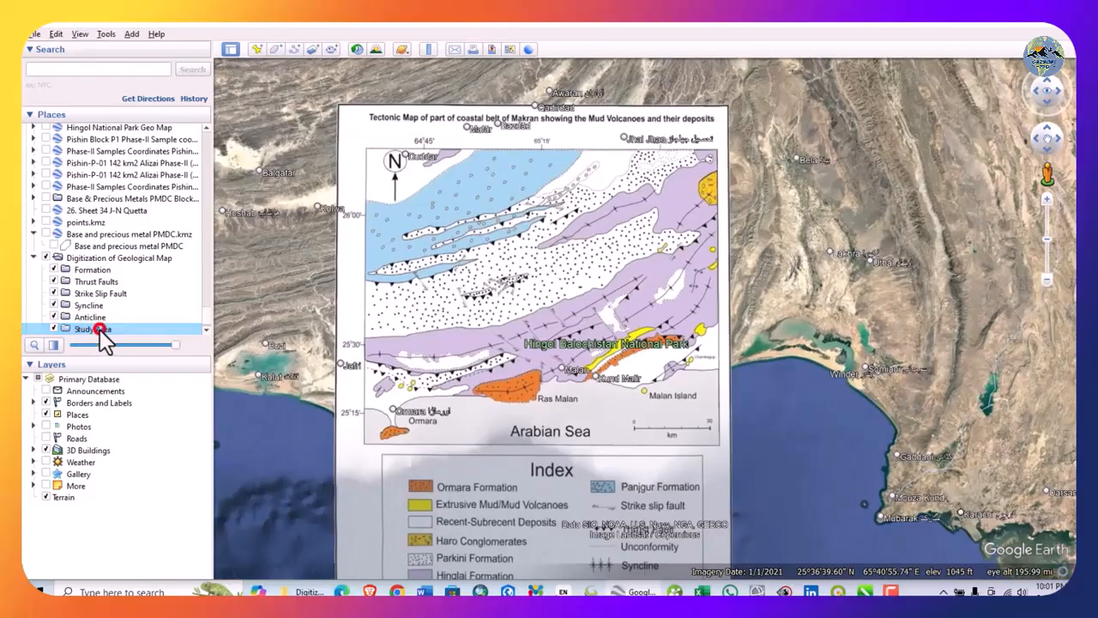
left_click(275, 48)
left_click_drag(342, 144, 100, 127)
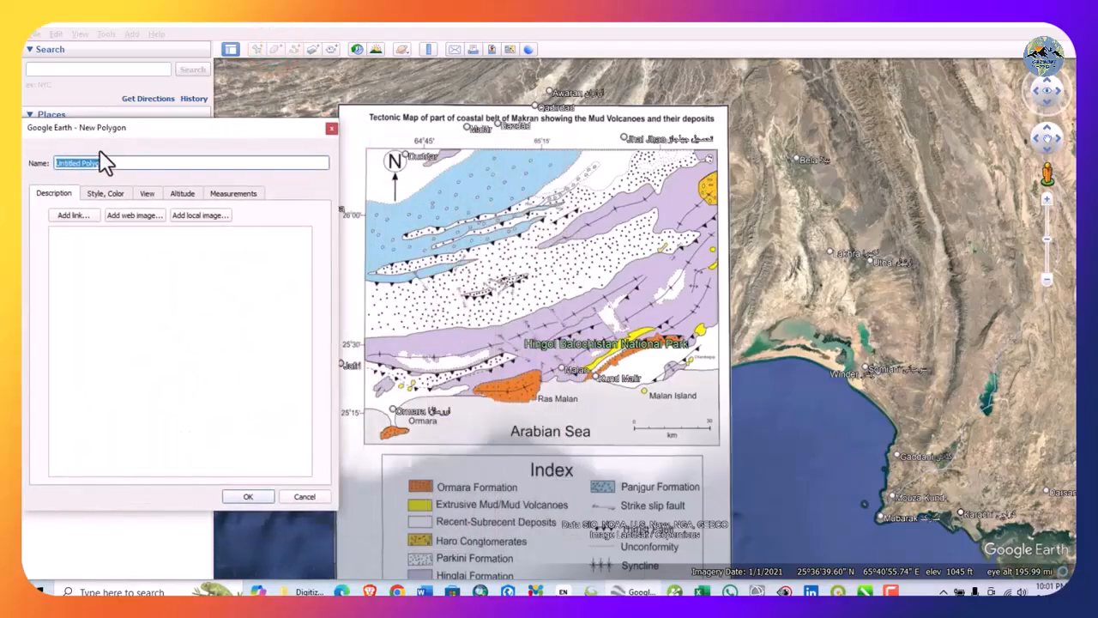
left_click(106, 196)
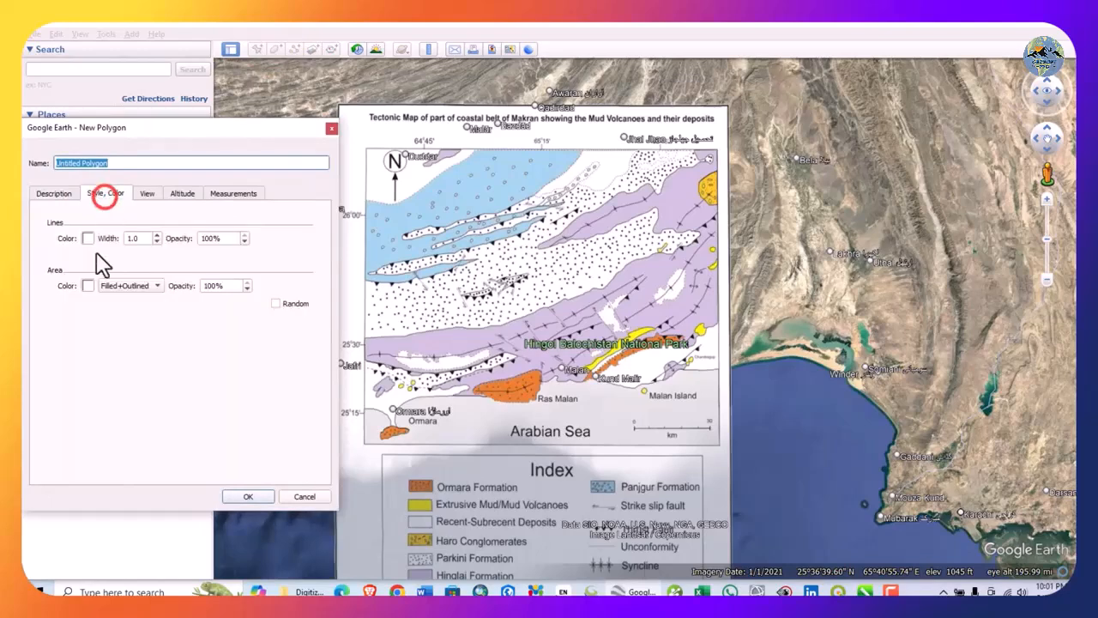
left_click(127, 286)
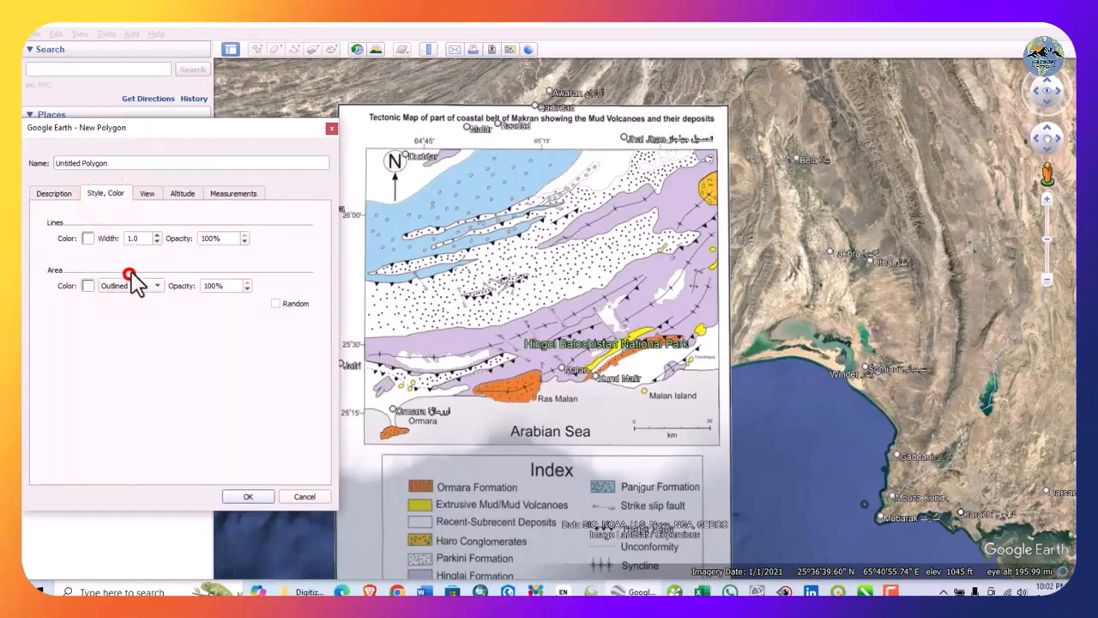
double_click(137, 237)
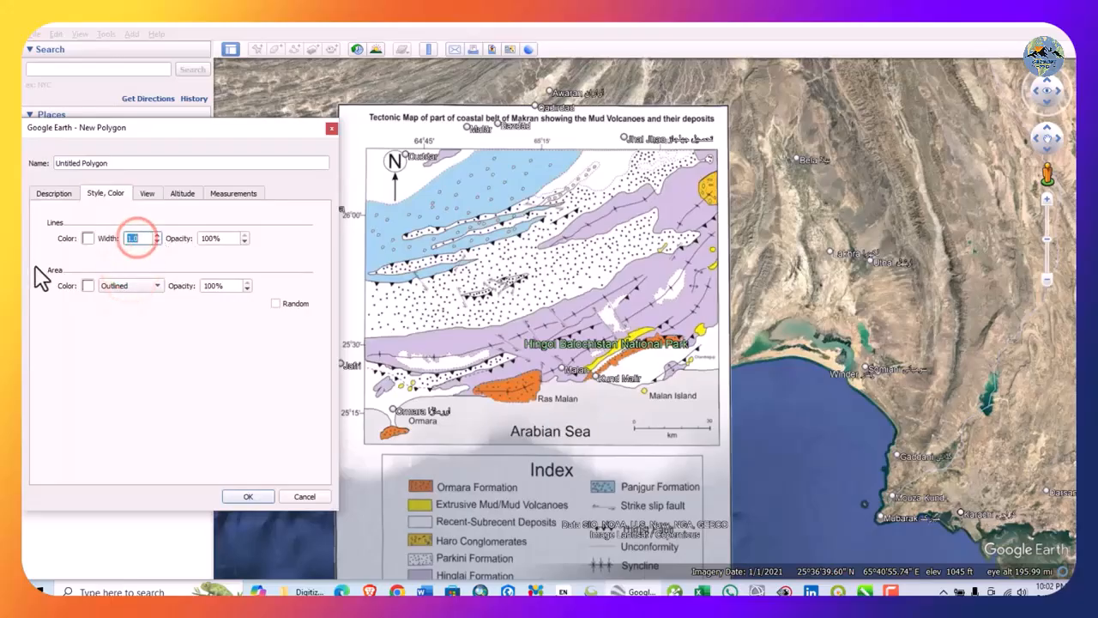
left_click(87, 238)
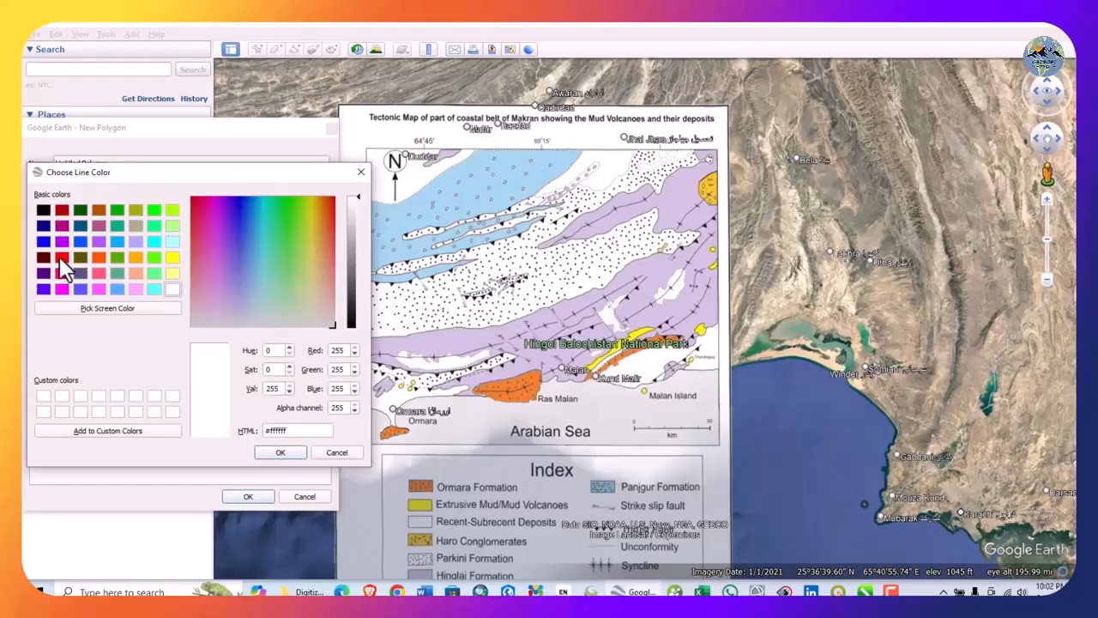
left_click(60, 258)
left_click(287, 453)
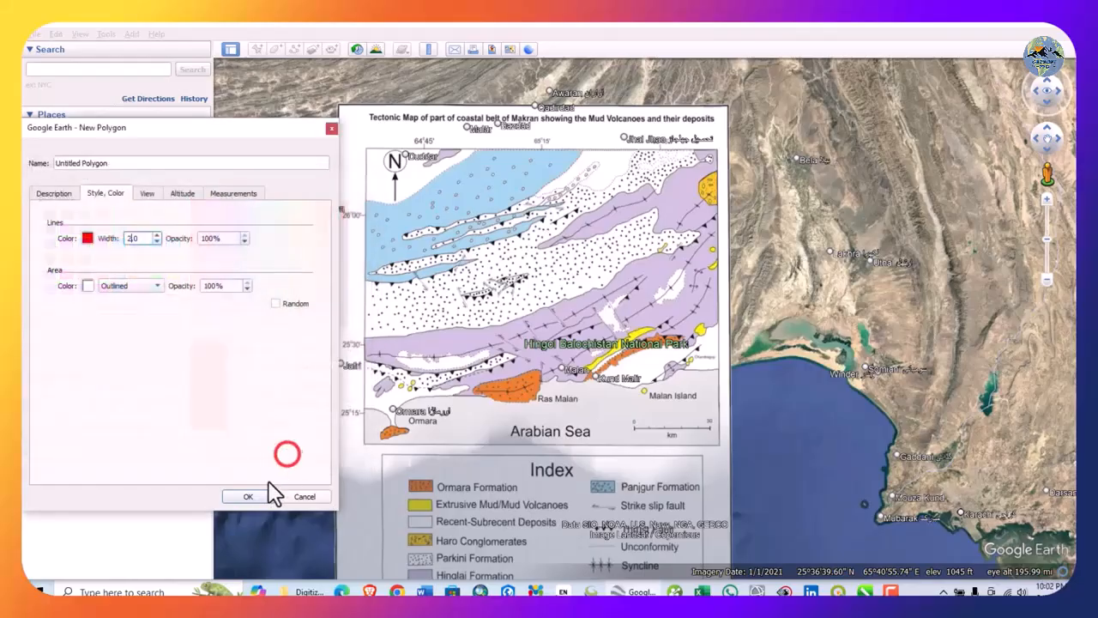
scroll(361, 141, "up", 3)
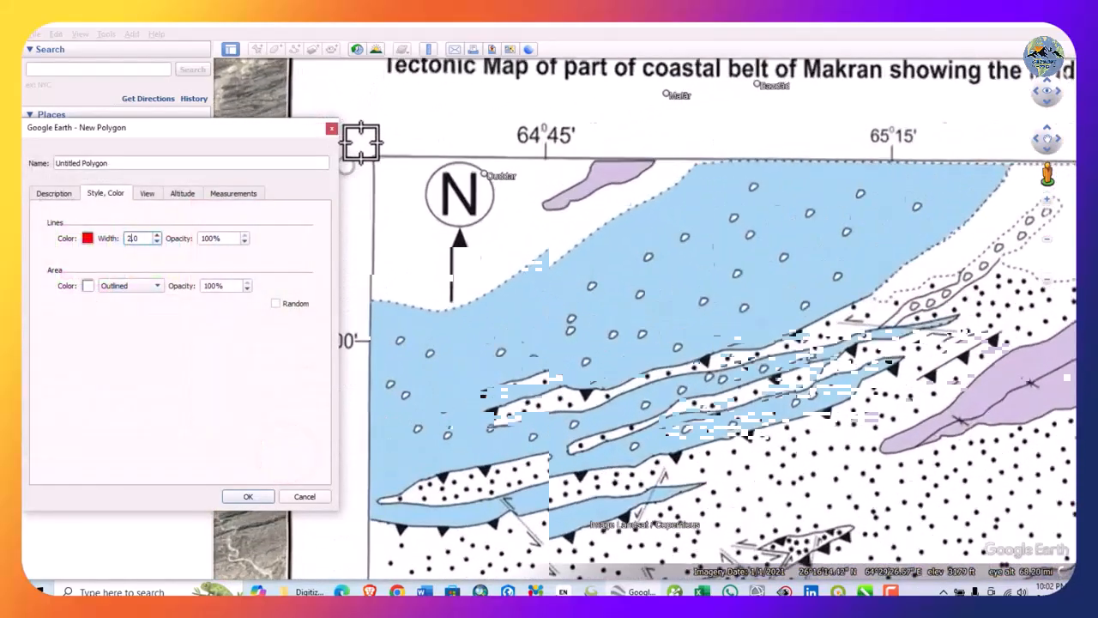
Place the first two vertices of the study area polygon on the northwest and northeast corners of the map frame
scroll(361, 142, "up", 3)
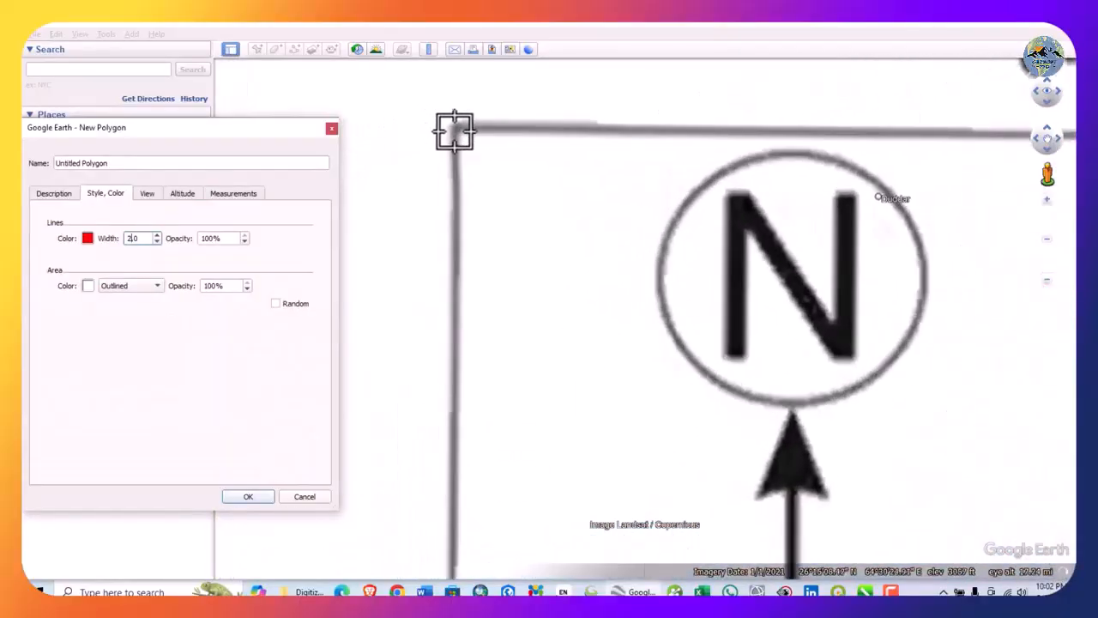
left_click(453, 130)
scroll(392, 259, "down", 2)
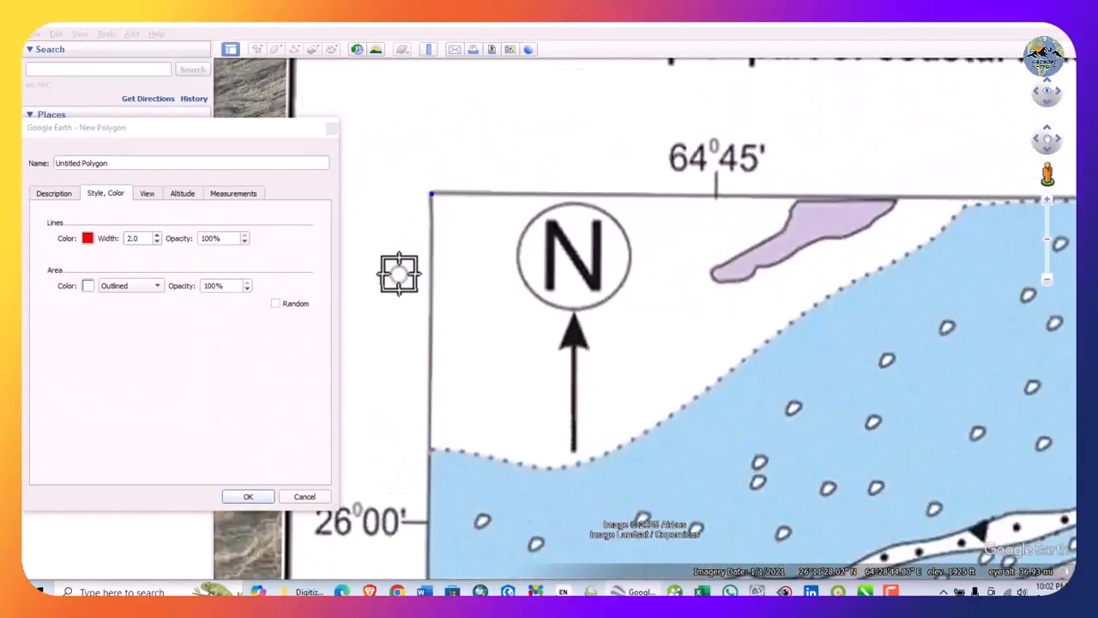
scroll(398, 274, "down", 5)
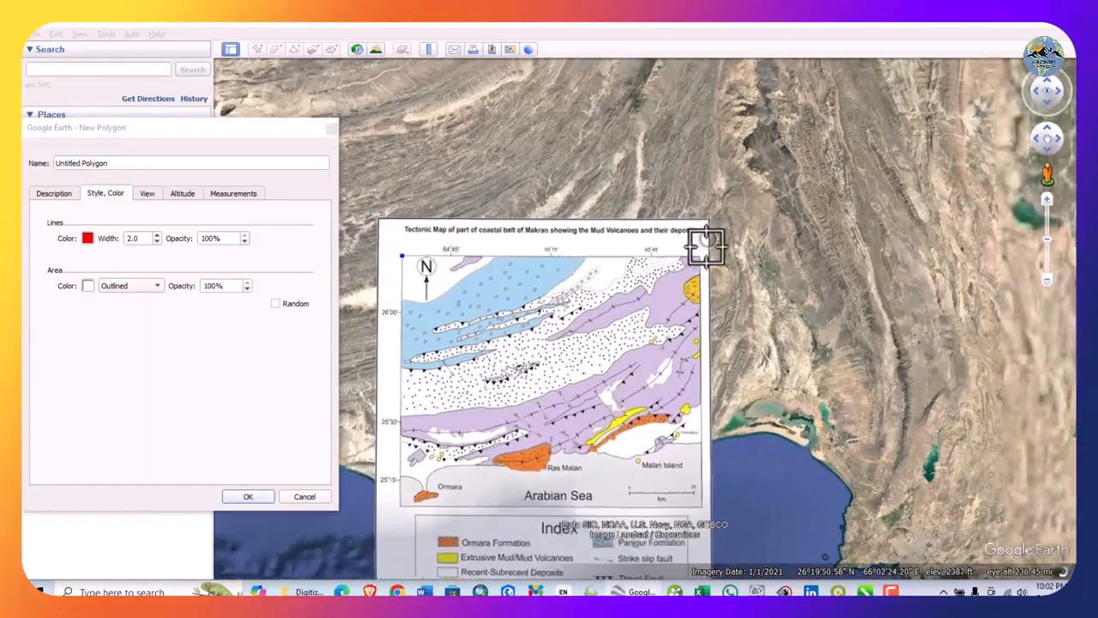
scroll(705, 241, "up", 6)
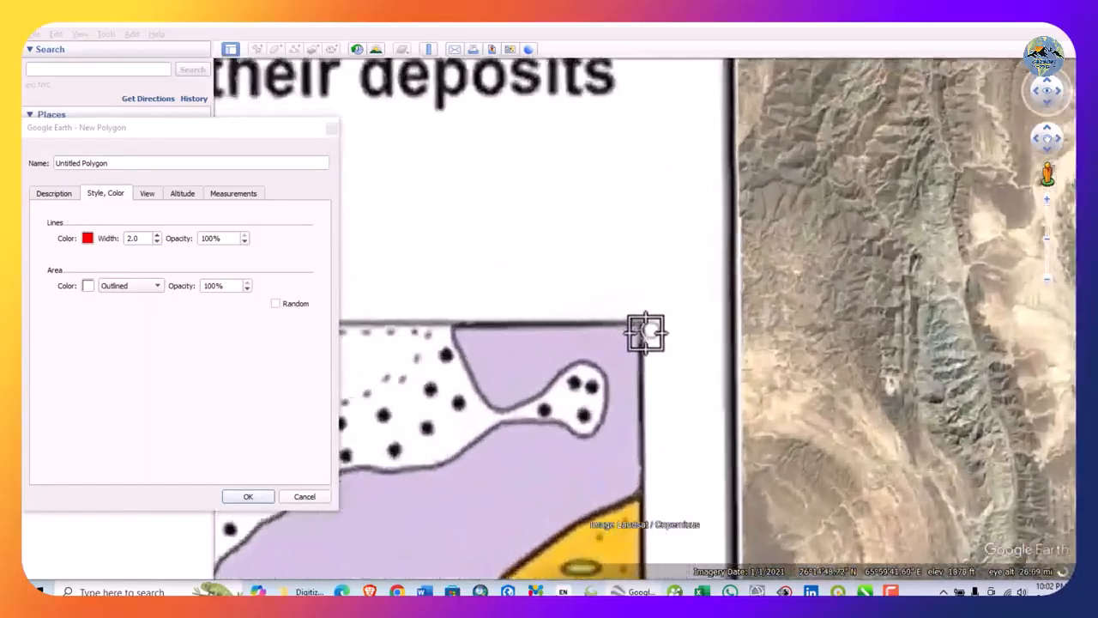
scroll(645, 332, "up", 2)
scroll(643, 214, "down", 5)
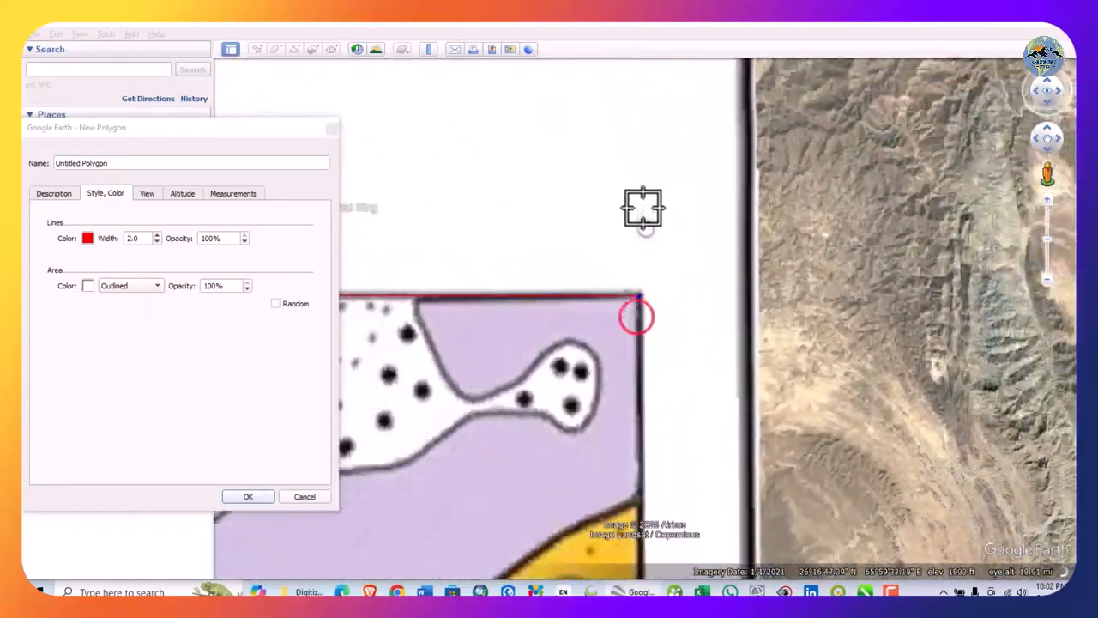
scroll(661, 155, "down", 3)
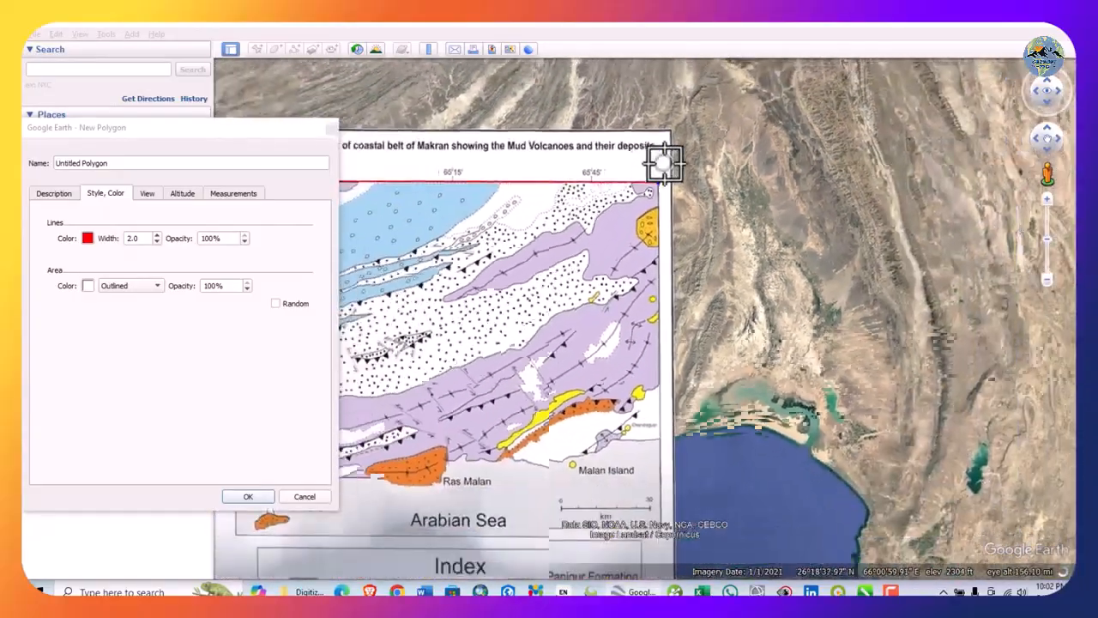
Add vertices on the southeast and southwest corners of the map frame and finish the study area polygon
scroll(668, 390, "up", 3)
scroll(668, 394, "up", 8)
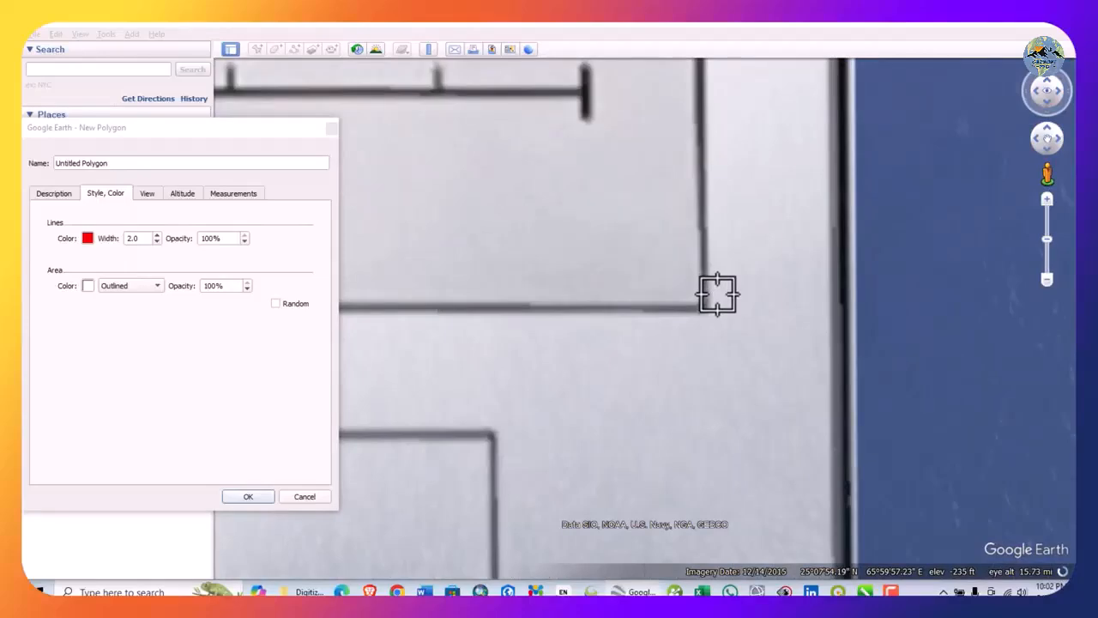
scroll(839, 334, "down", 5)
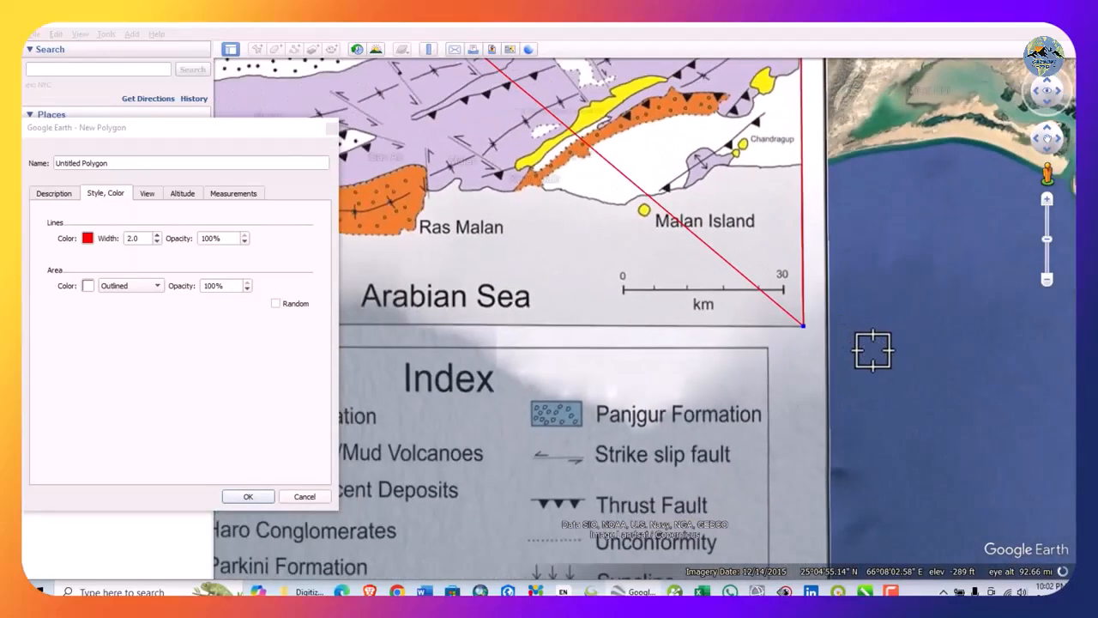
scroll(867, 351, "down", 3)
scroll(475, 326, "up", 2)
scroll(475, 326, "up", 6)
scroll(503, 350, "up", 4)
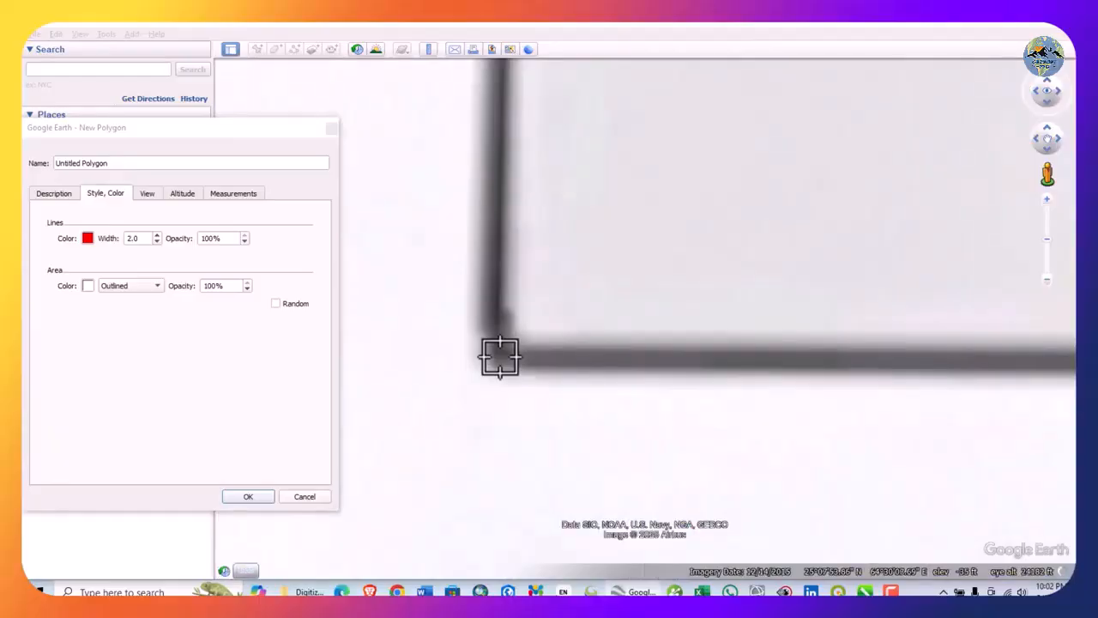
left_click(498, 357)
scroll(503, 397, "down", 3)
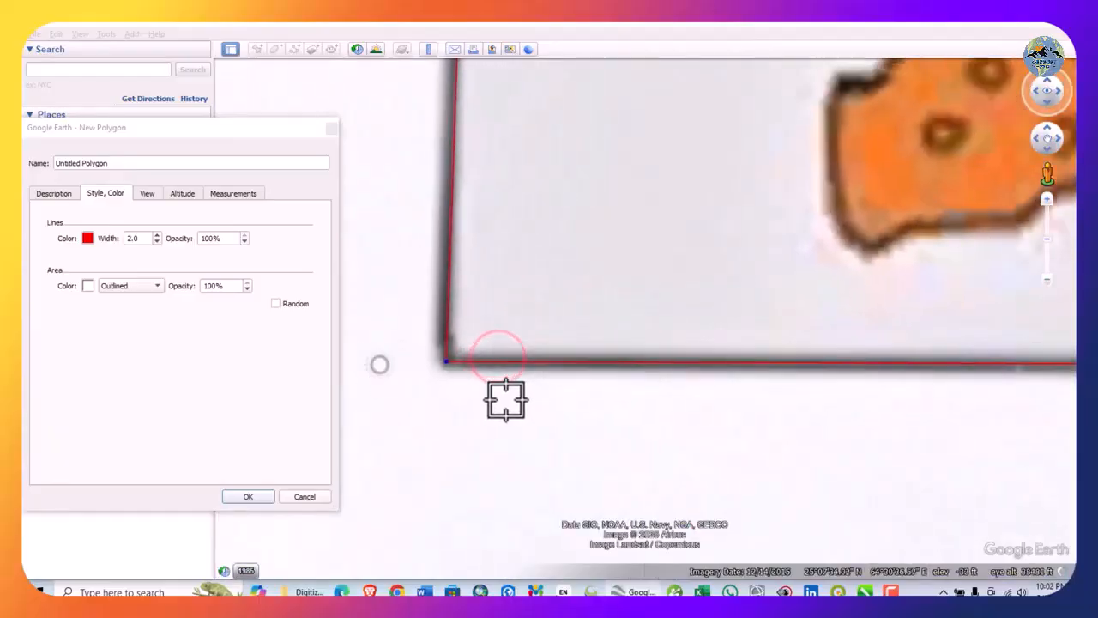
scroll(493, 395, "down", 8)
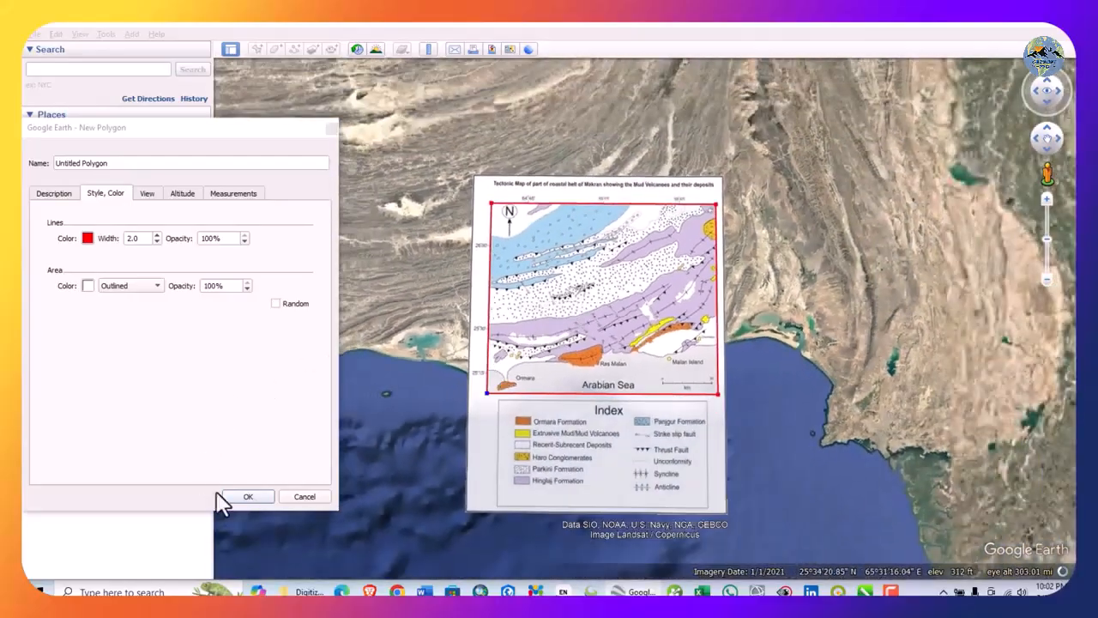
left_click(244, 496)
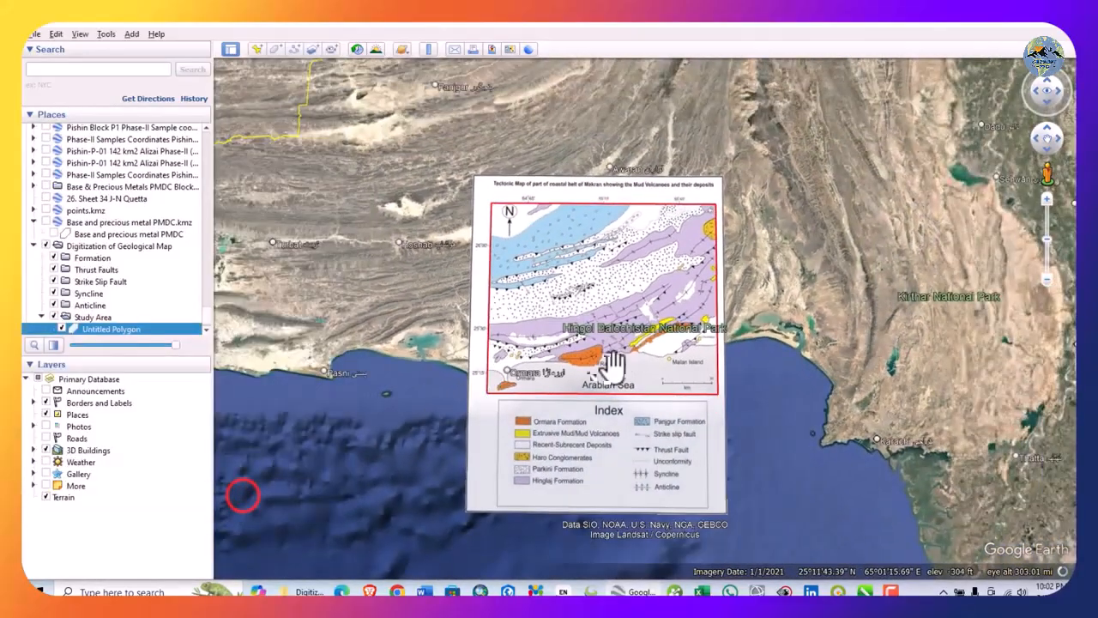
Try to rename the untitled polygon as Study Area directly in the places list
scroll(600, 283, "up", 3)
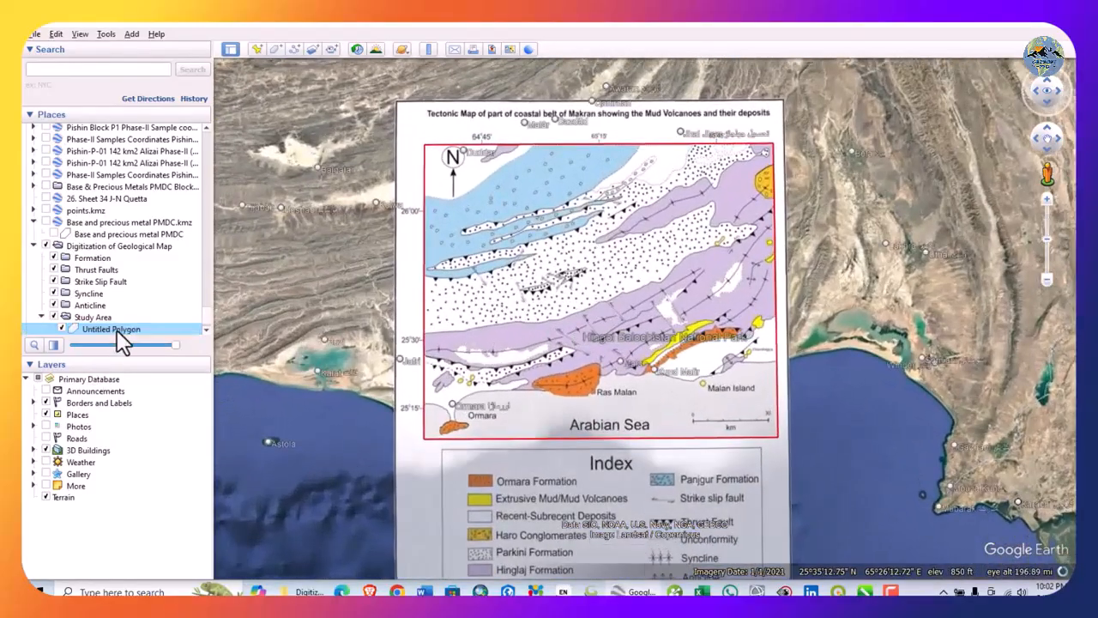
right_click(117, 329)
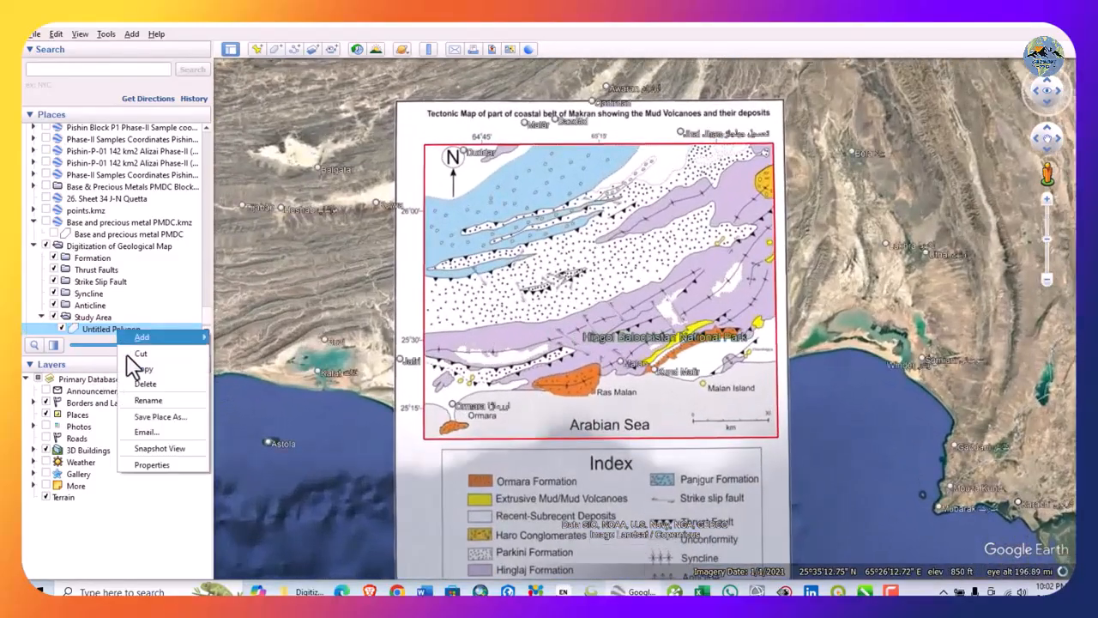
left_click(157, 400)
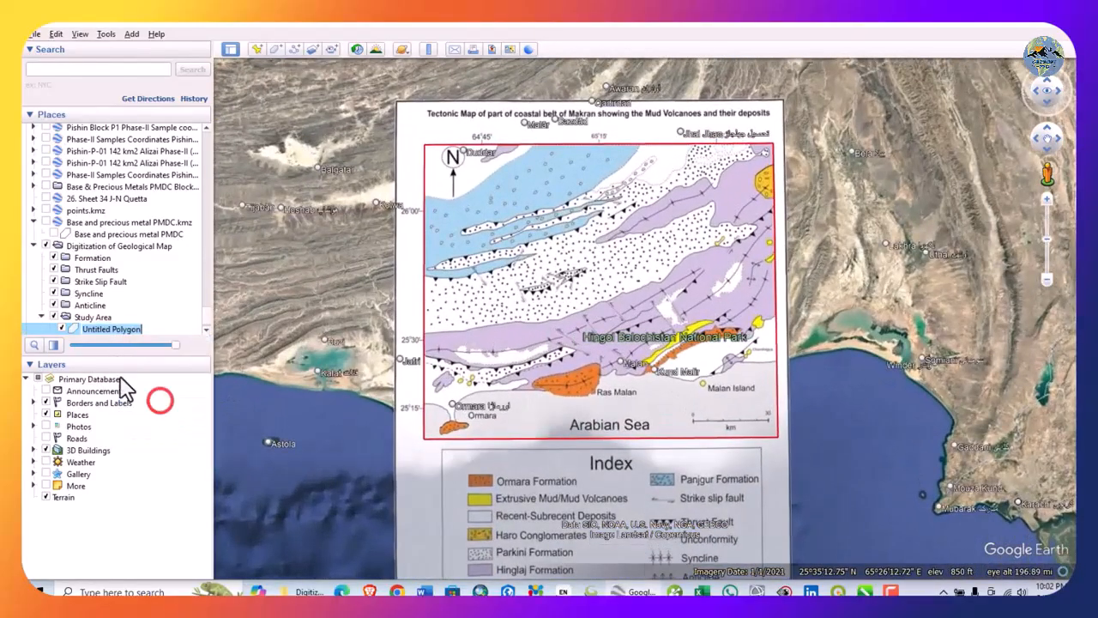
type("Study Area")
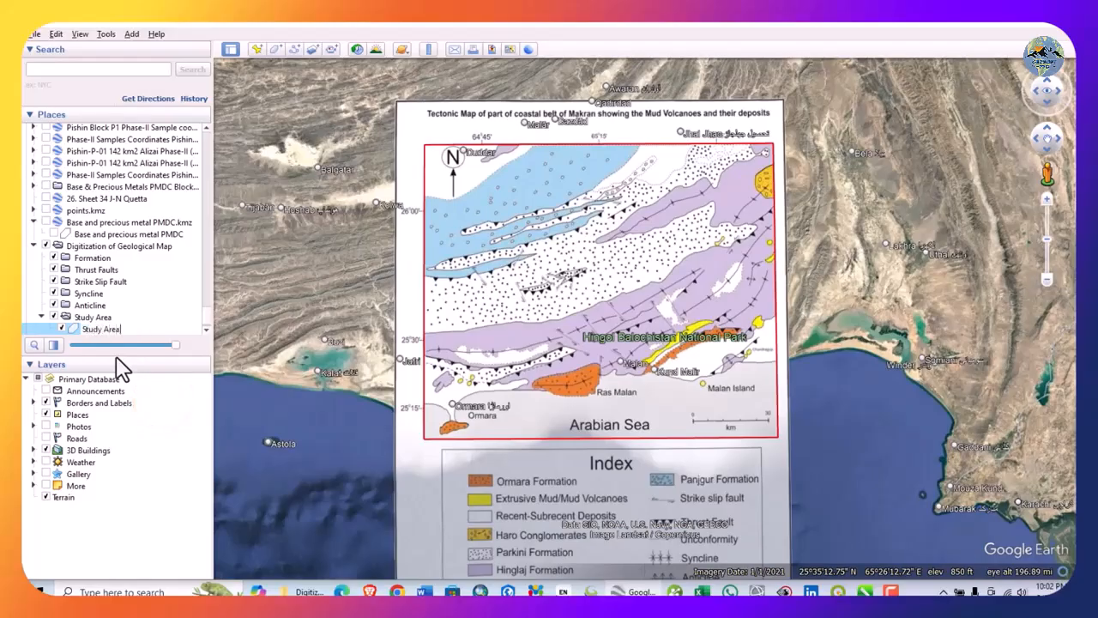
left_click(564, 333)
left_click_drag(556, 324, 540, 339)
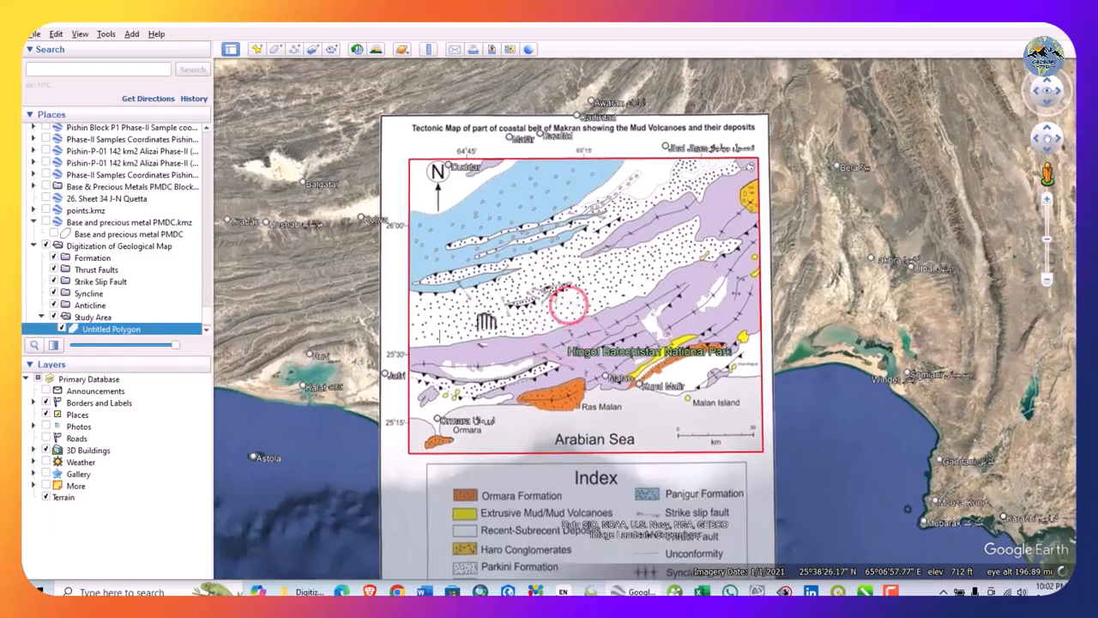
Set the untitled polygon's name to Study Area in its properties
right_click(101, 326)
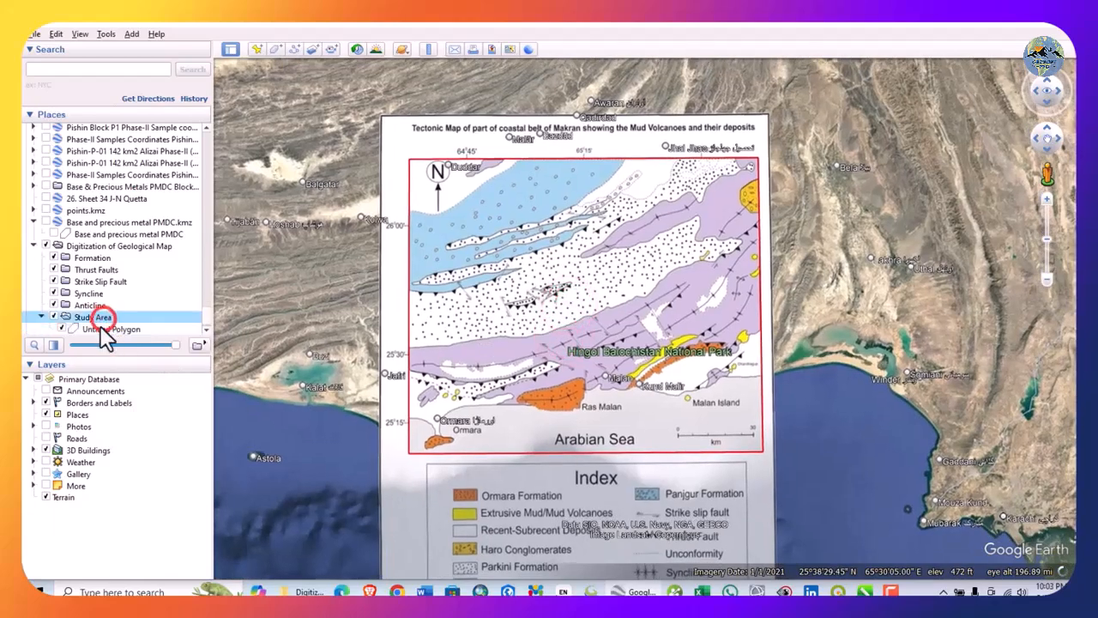
left_click(135, 460)
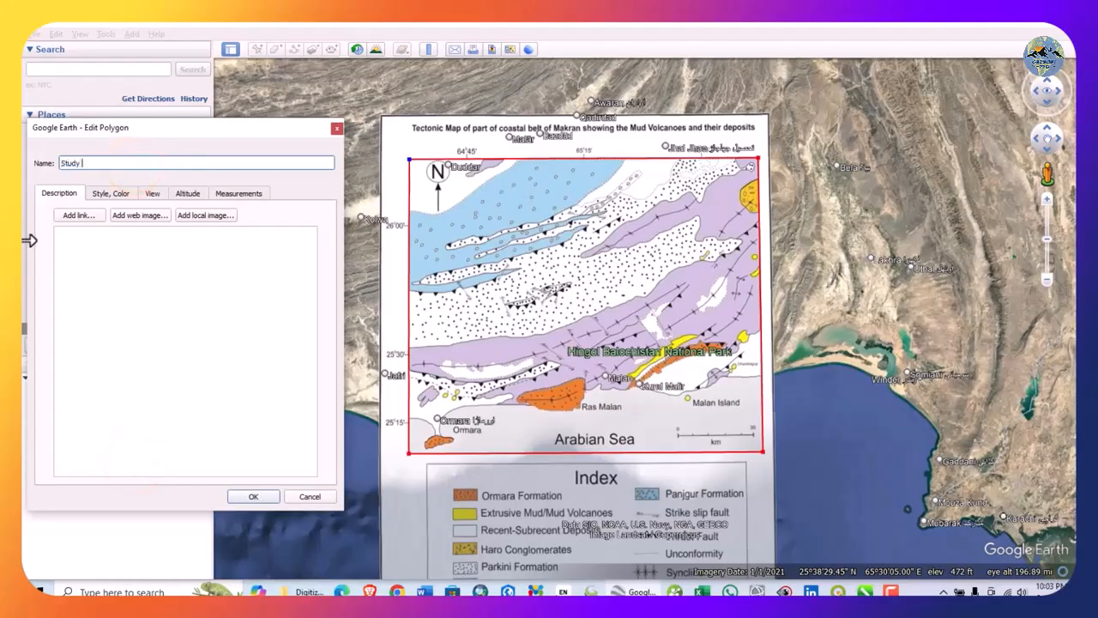
left_click(237, 498)
Start a new path in the Formation folder with its line colour set to blue (#0000ff)
left_click_drag(590, 345, 604, 289)
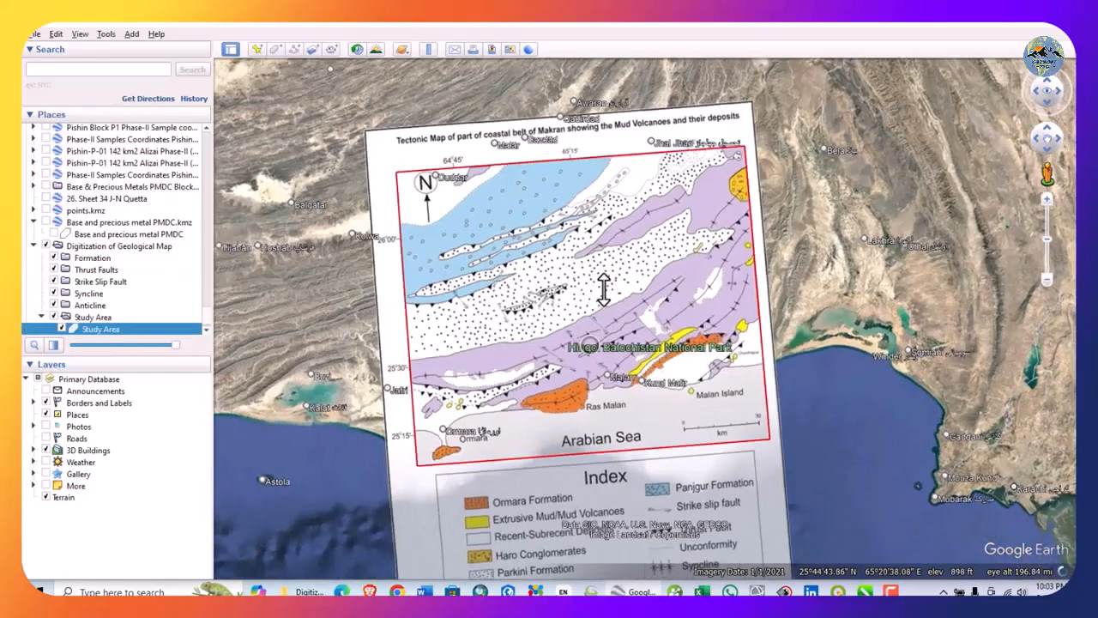
scroll(558, 291, "up", 2)
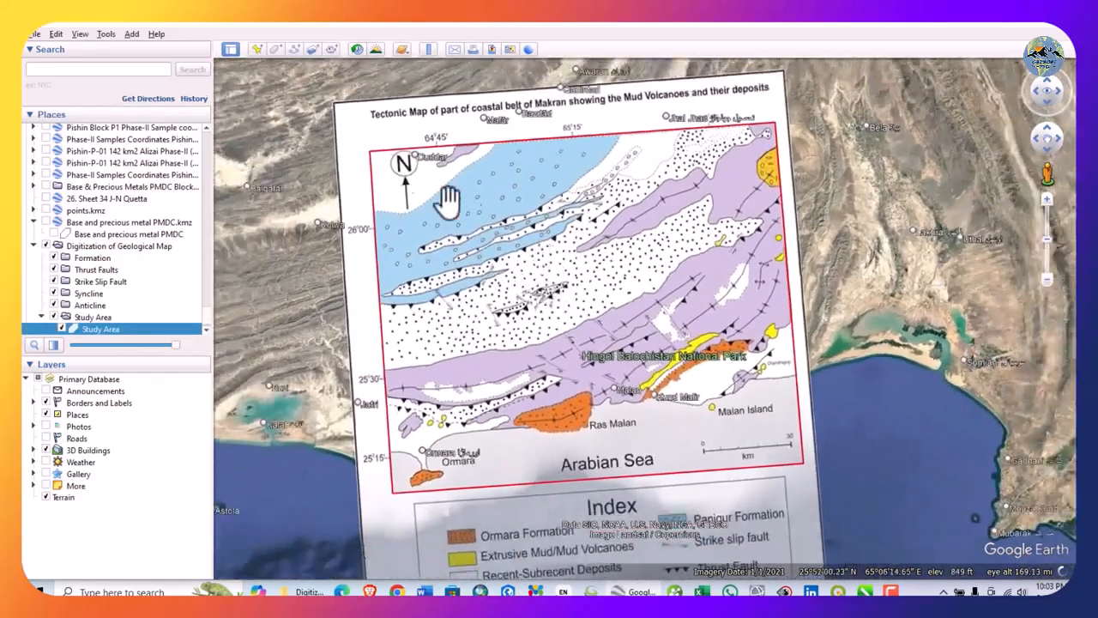
scroll(470, 213, "up", 3)
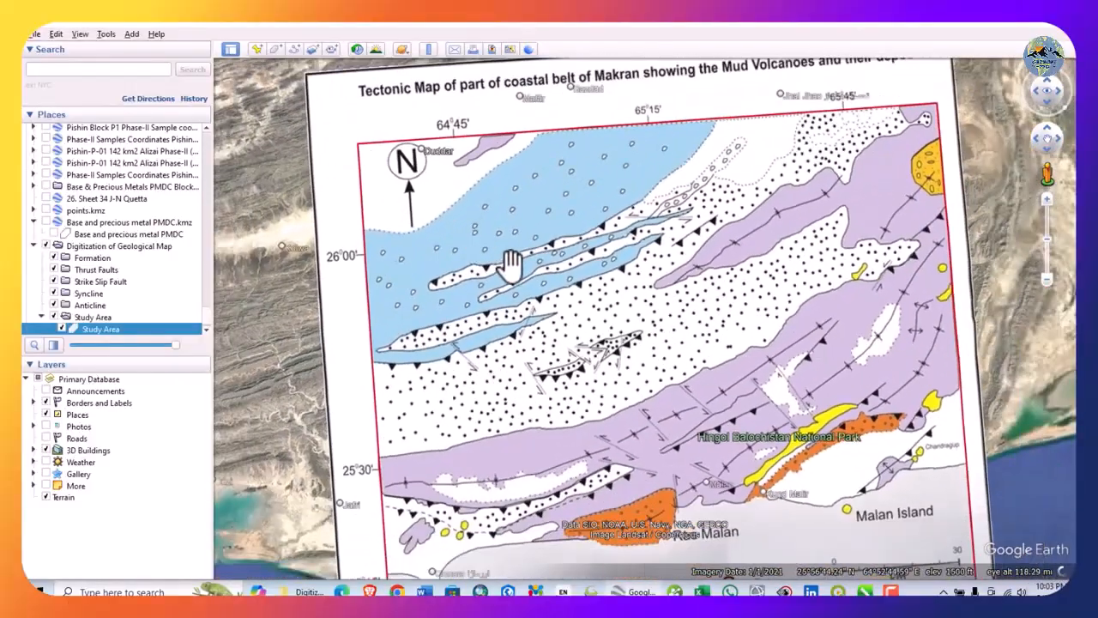
left_click_drag(508, 262, 486, 305)
left_click(84, 257)
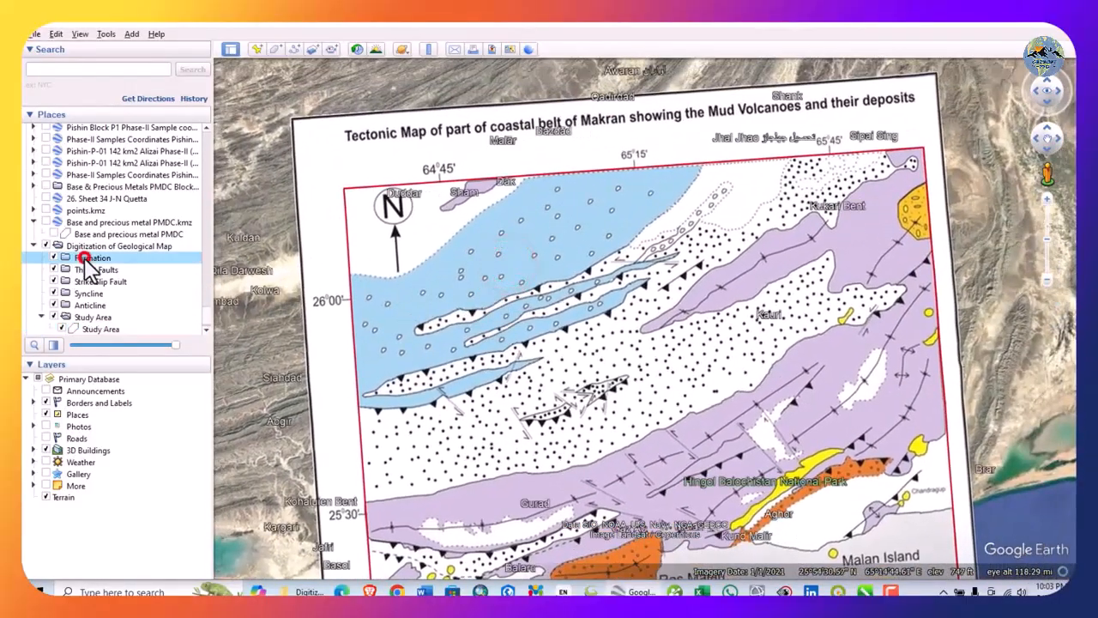
left_click(294, 49)
left_click_drag(300, 127, 234, 131)
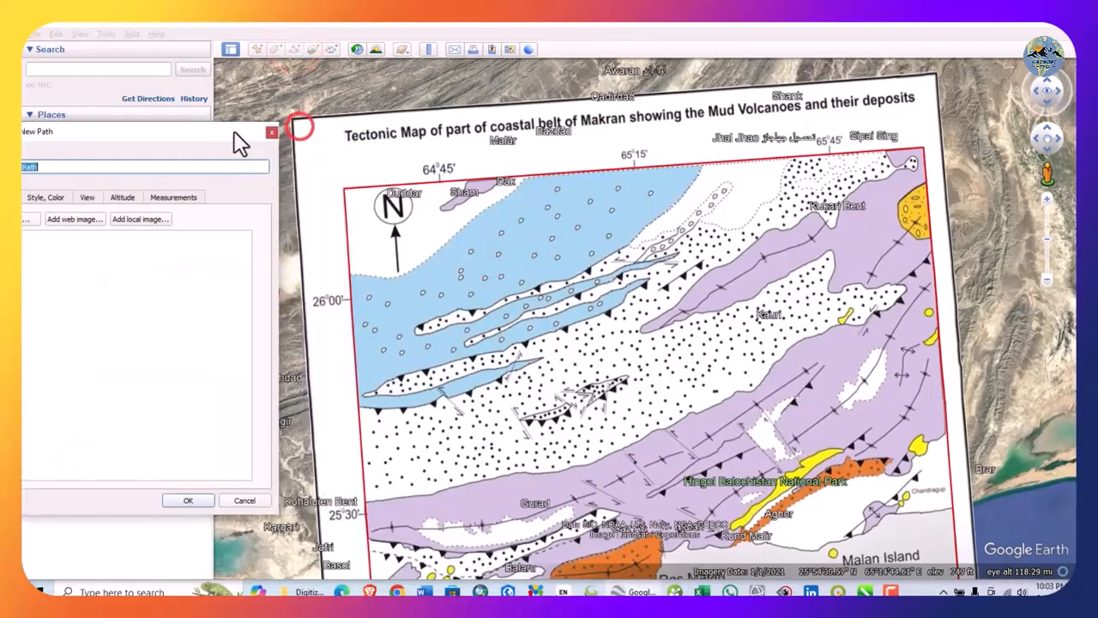
left_click(53, 192)
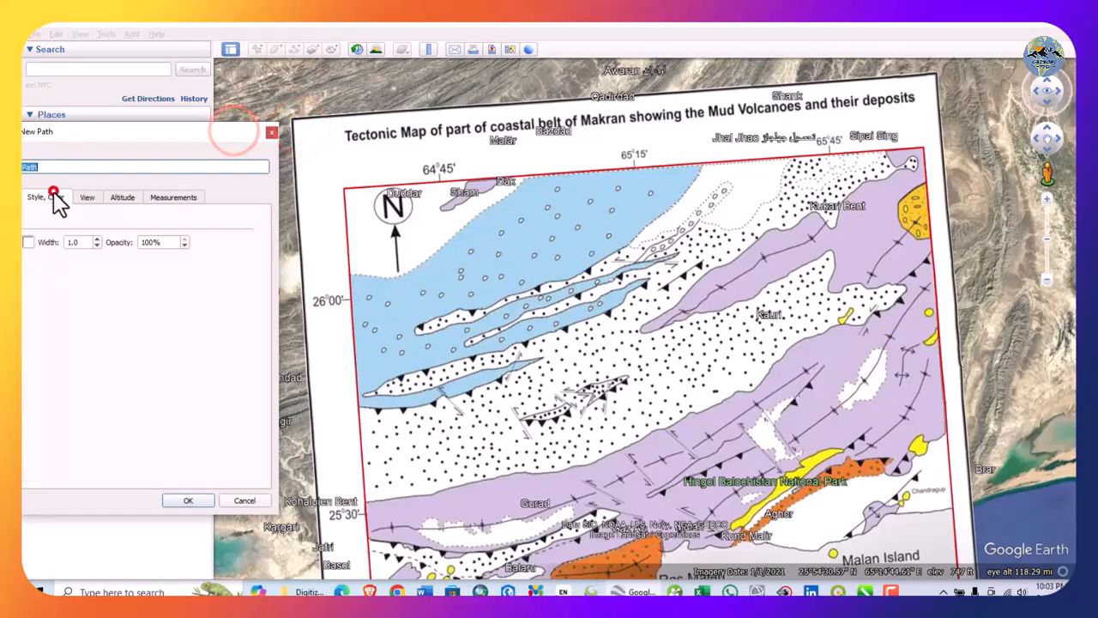
left_click(29, 243)
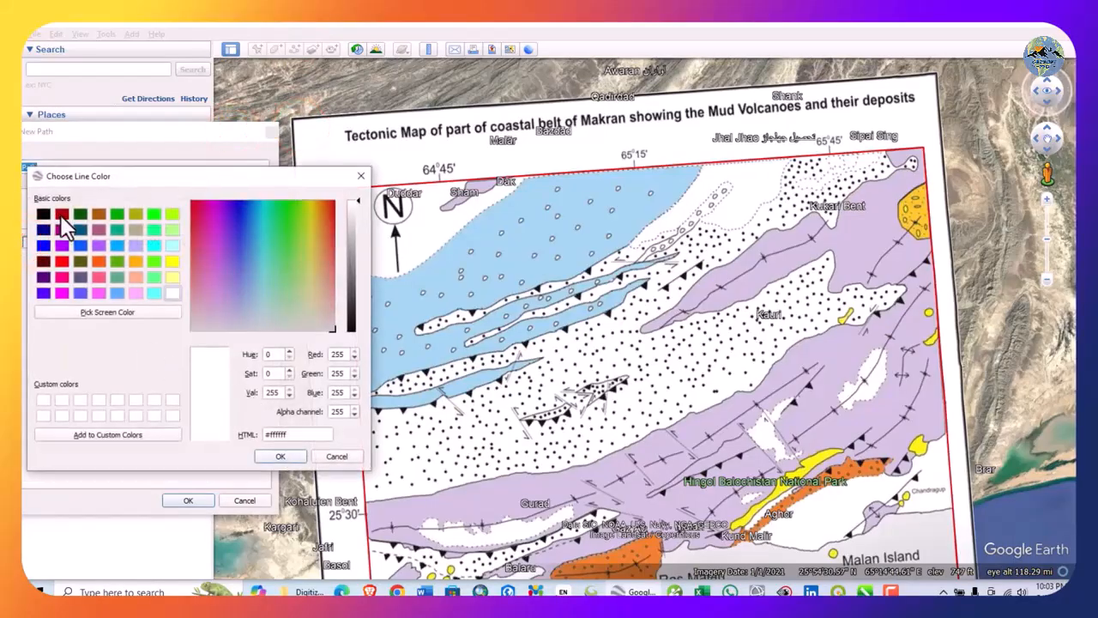
left_click(43, 246)
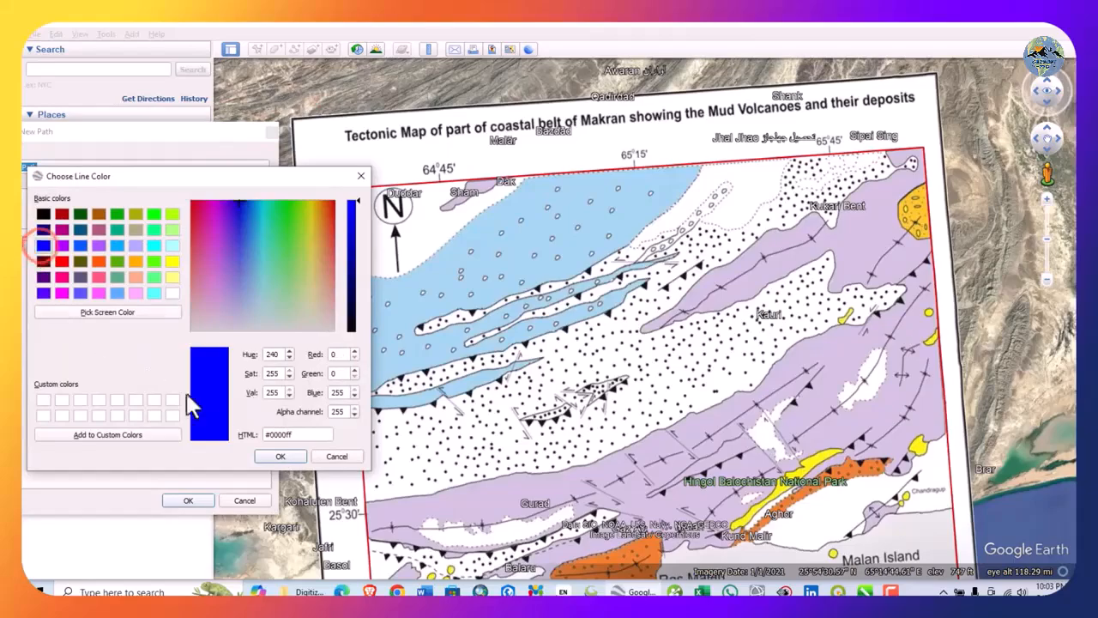
left_click(282, 457)
Place the first four path points along the blue formation's dotted northern boundary, starting at the west edge of the study area
scroll(314, 248, "up", 3)
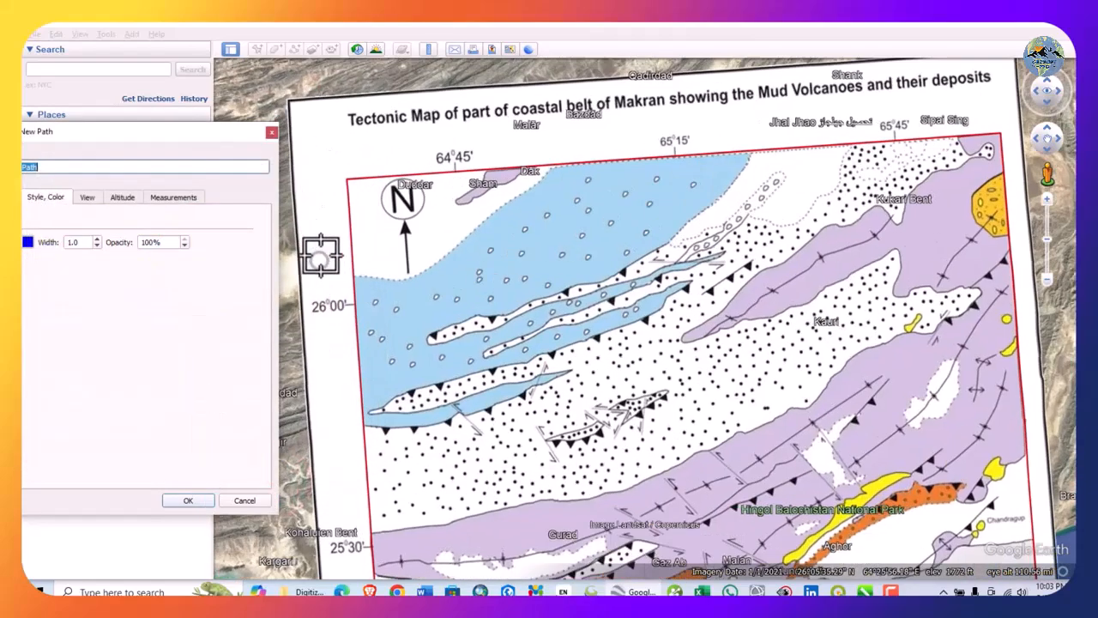
scroll(358, 324, "up", 5)
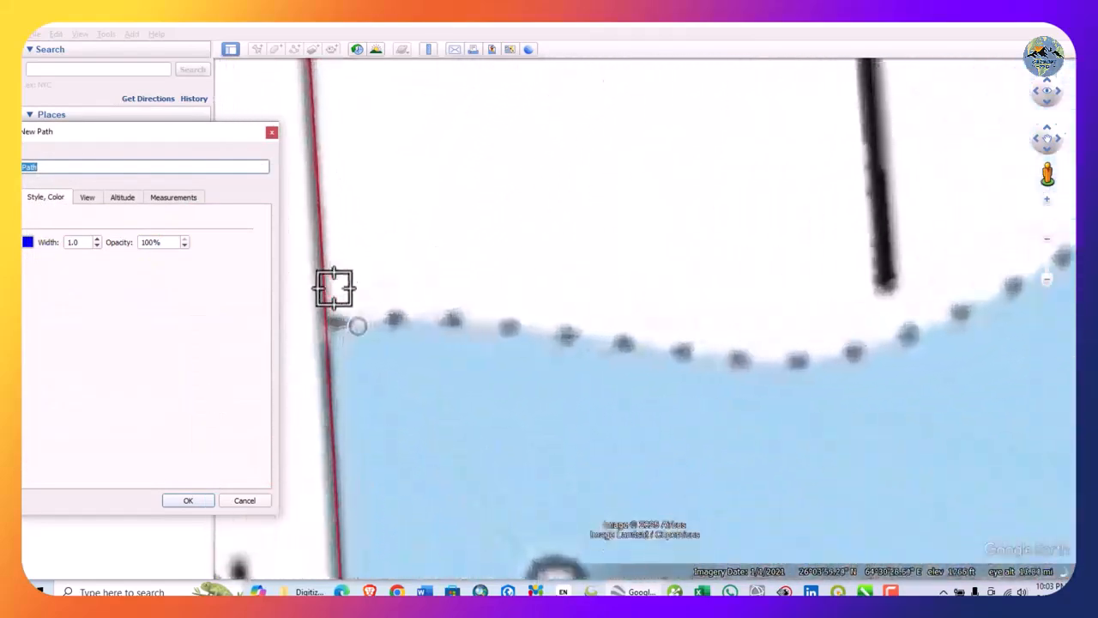
scroll(332, 299, "up", 1)
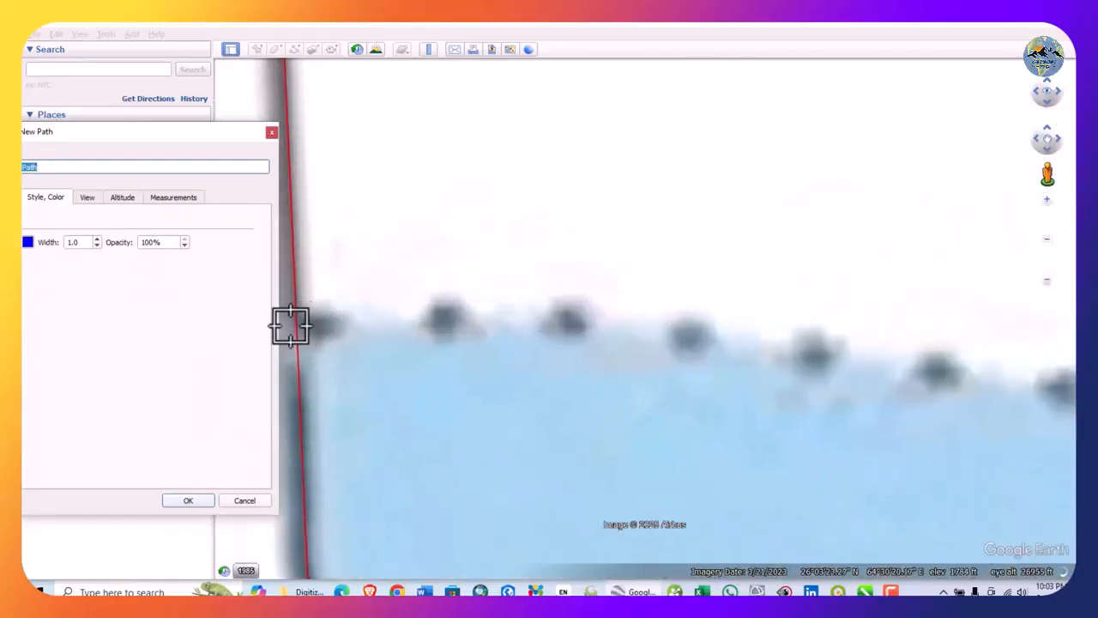
left_click(295, 325)
left_click(409, 325)
left_click(539, 324)
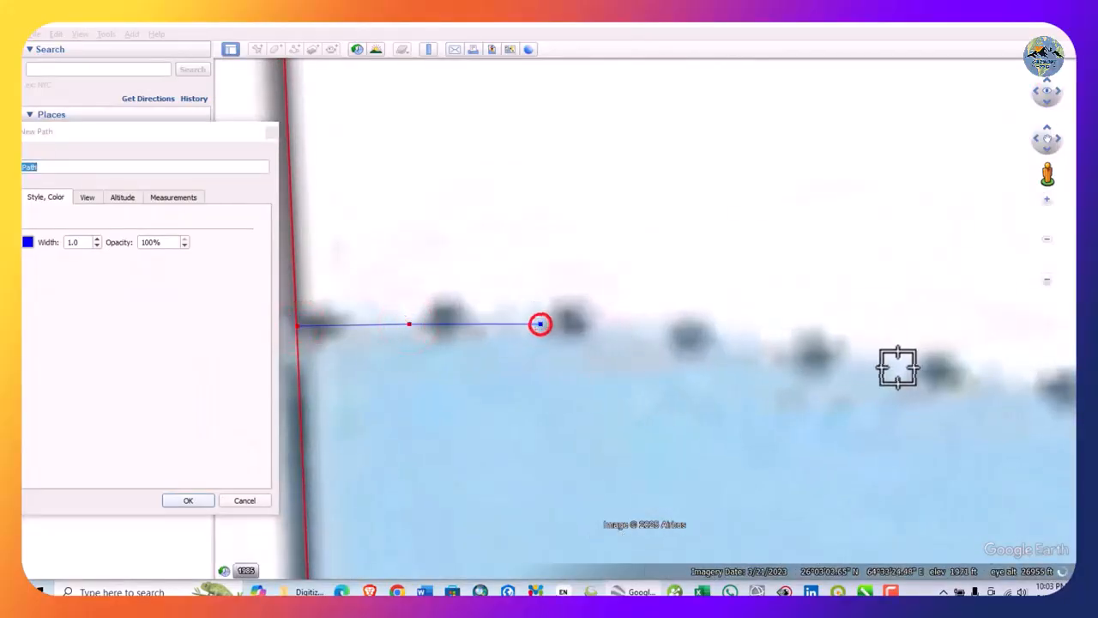
left_click(706, 338)
Extend the blue path east along the dotted formation boundary to just below the base of the north arrow
scroll(406, 314, "down", 3)
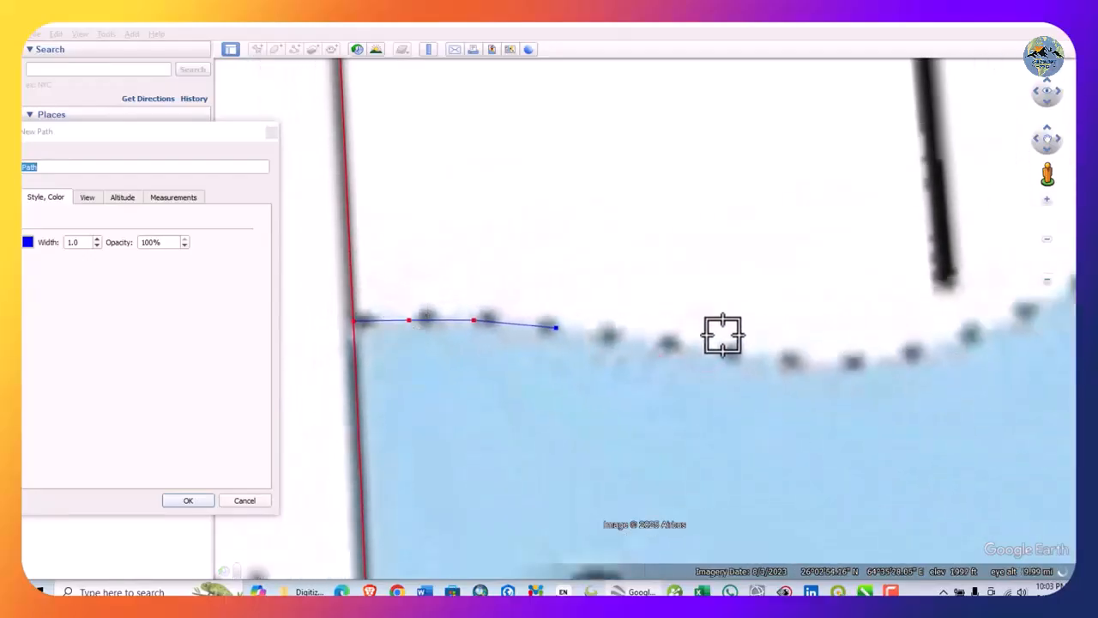
scroll(657, 318, "up", 3)
left_click(508, 332)
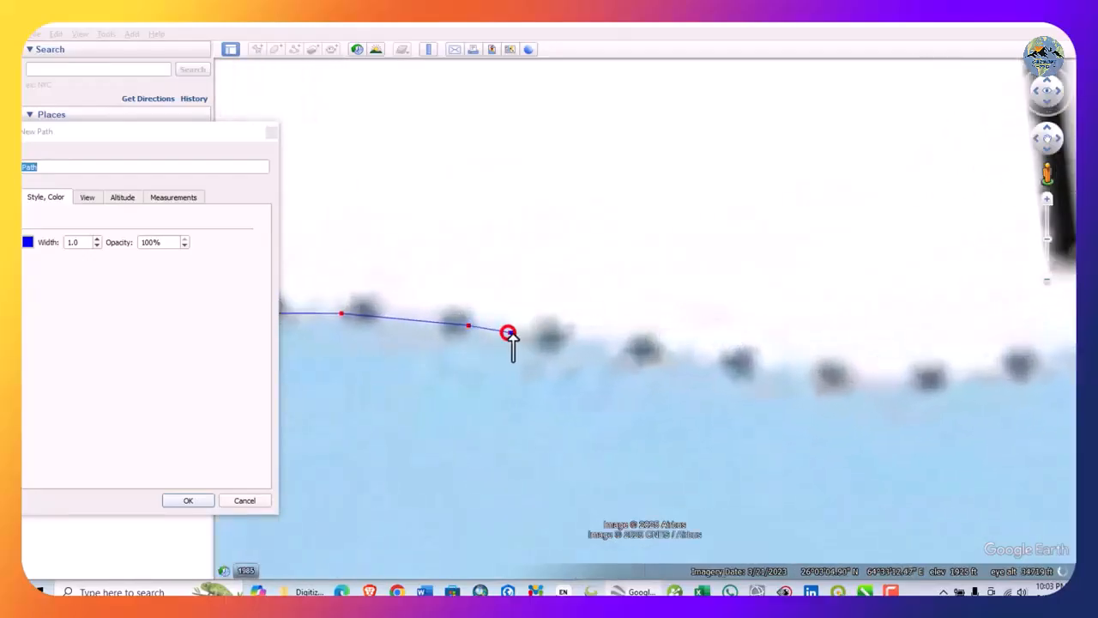
left_click_drag(534, 336, 591, 348)
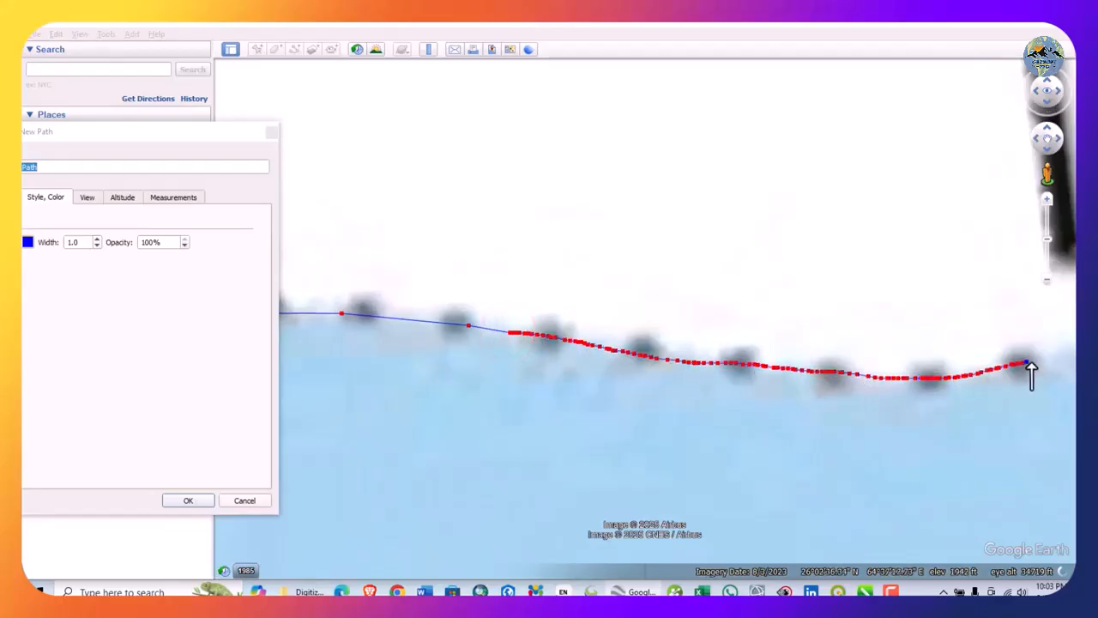
Trace the path past the north arrow's base and northeast along the rising dotted boundary of the blue formation
scroll(603, 346, "down", 2)
scroll(300, 351, "down", 3)
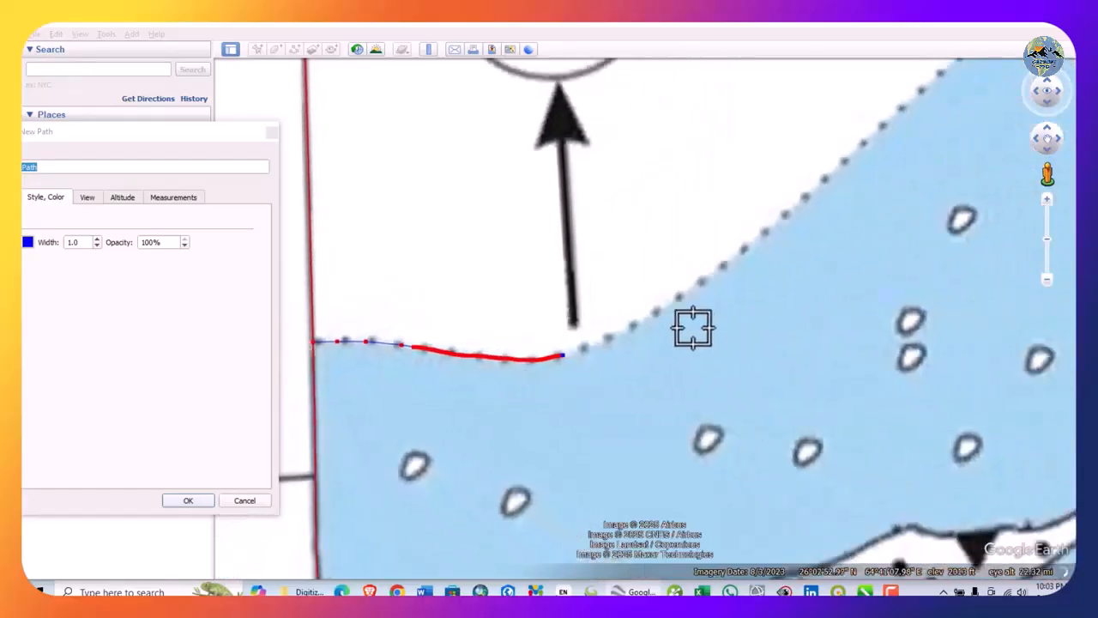
scroll(689, 318, "up", 2)
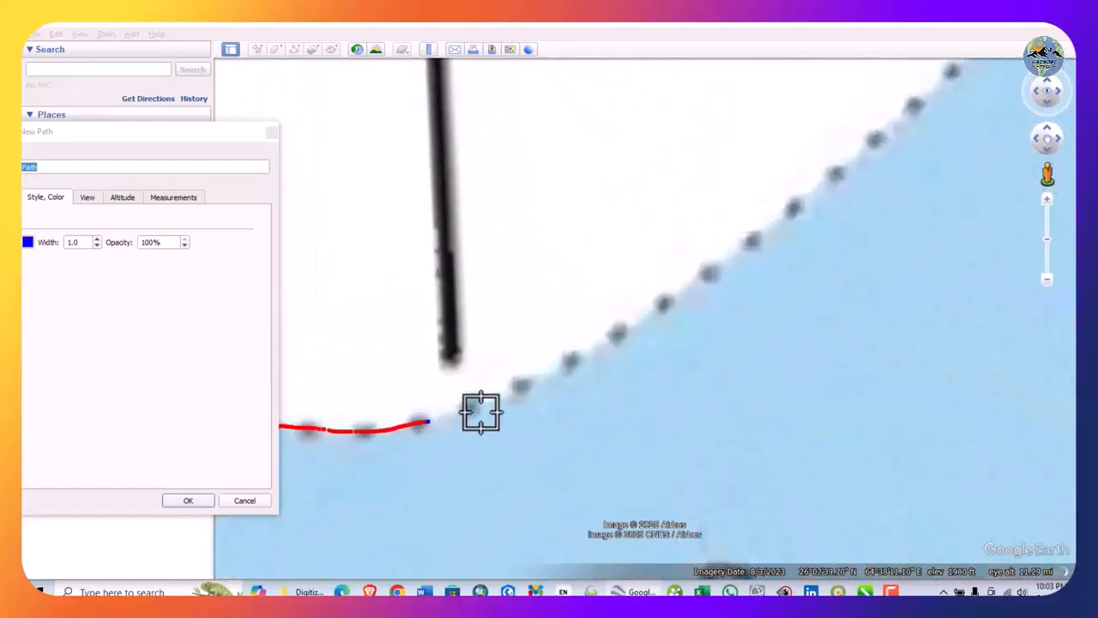
left_click_drag(482, 405, 606, 350)
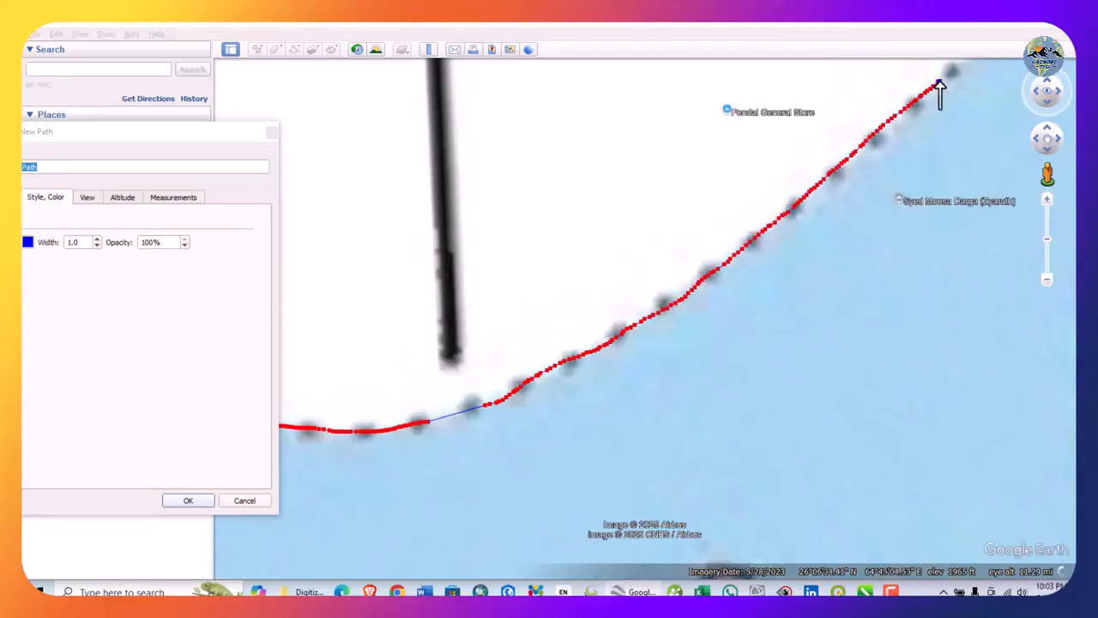
Continue tracing the path northeast along the dotted boundary up to the area southeast of the purple formation
scroll(768, 241, "down", 1)
scroll(552, 400, "down", 2)
scroll(502, 431, "down", 1)
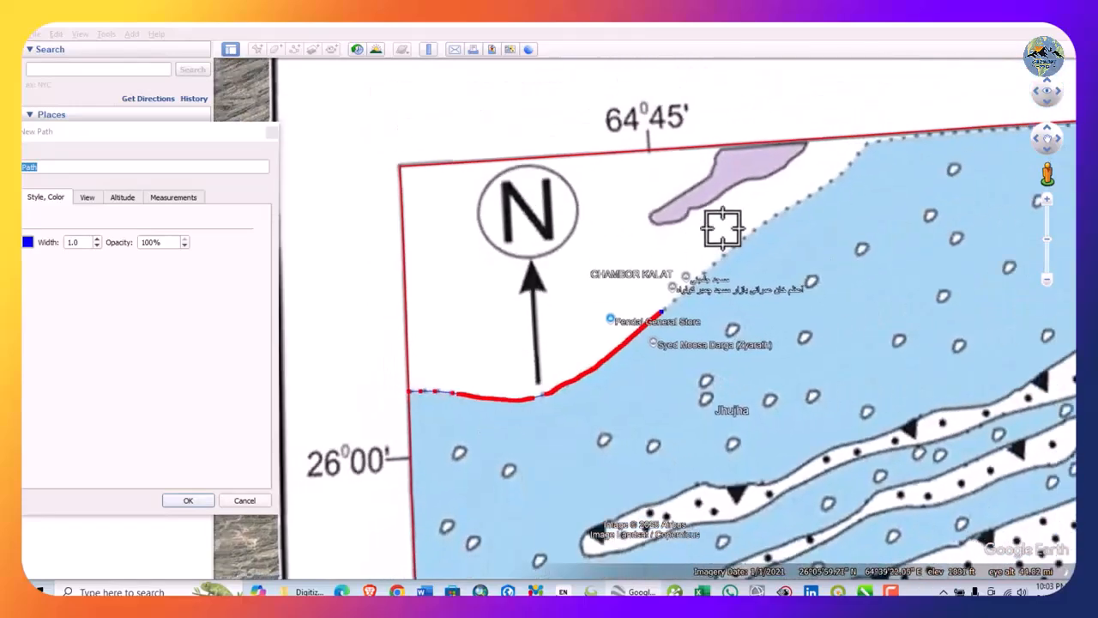
scroll(775, 243, "up", 1)
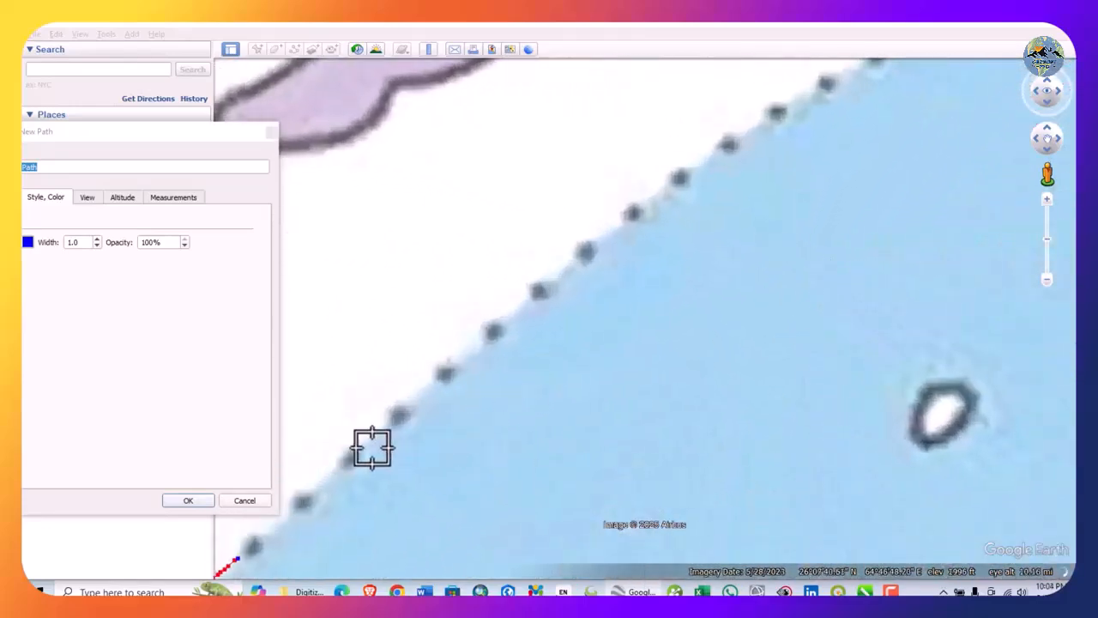
left_click_drag(377, 442, 510, 326)
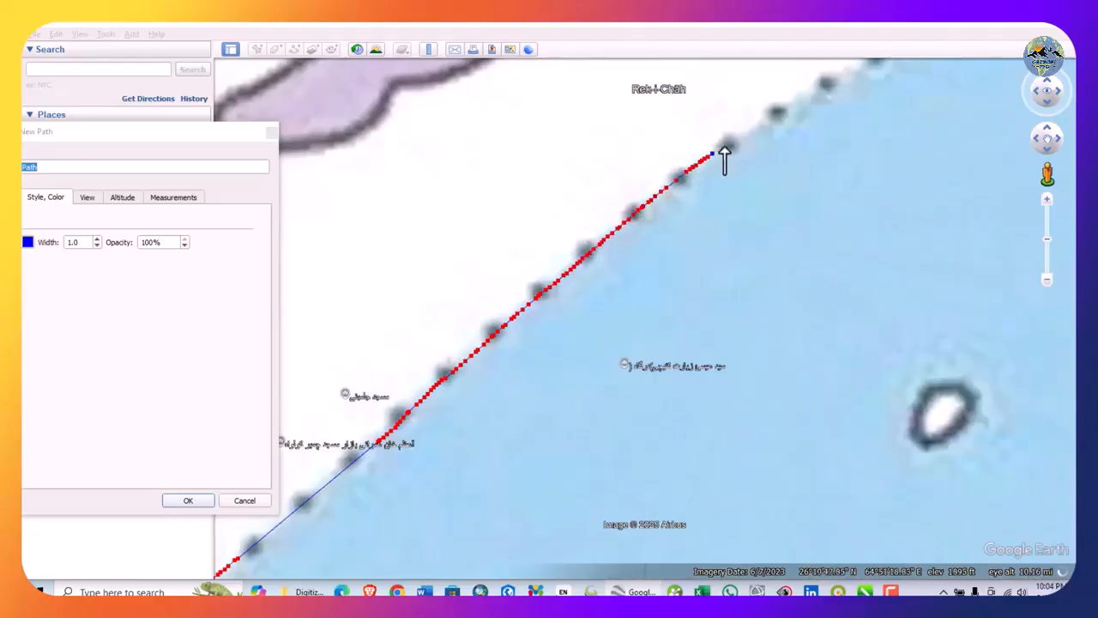
Trace the dotted boundary from Ganda Chah toward the bend just below the study area's northern border
scroll(519, 369, "down", 2)
scroll(453, 456, "down", 3)
scroll(736, 166, "up", 3)
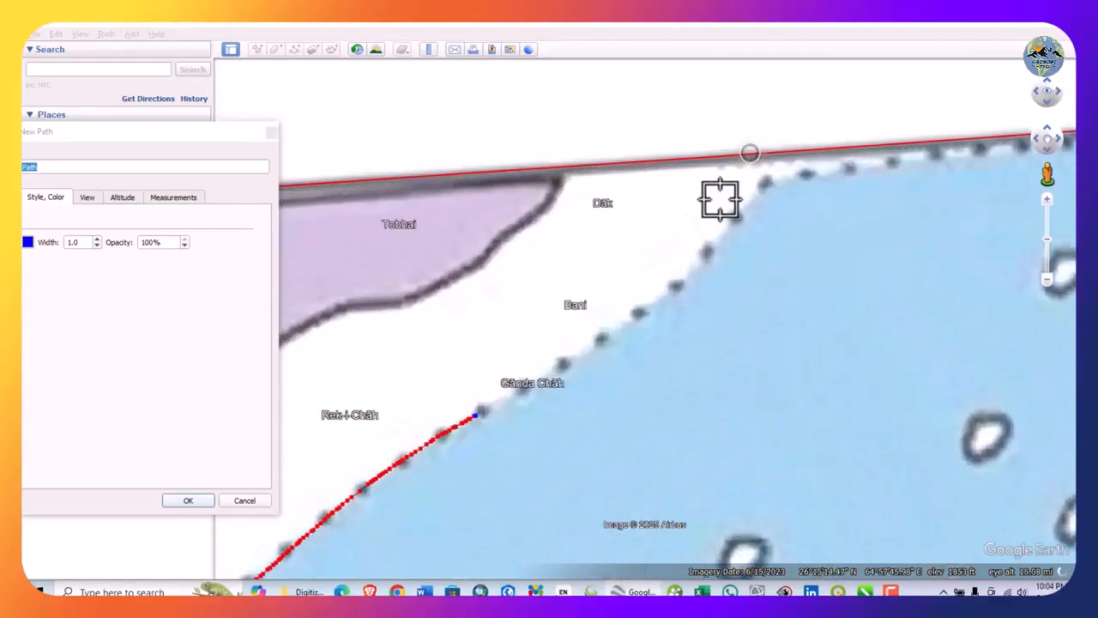
mouse_move(502, 410)
left_mouse_down()
mouse_move(568, 380)
mouse_move(614, 335)
left_mouse_up()
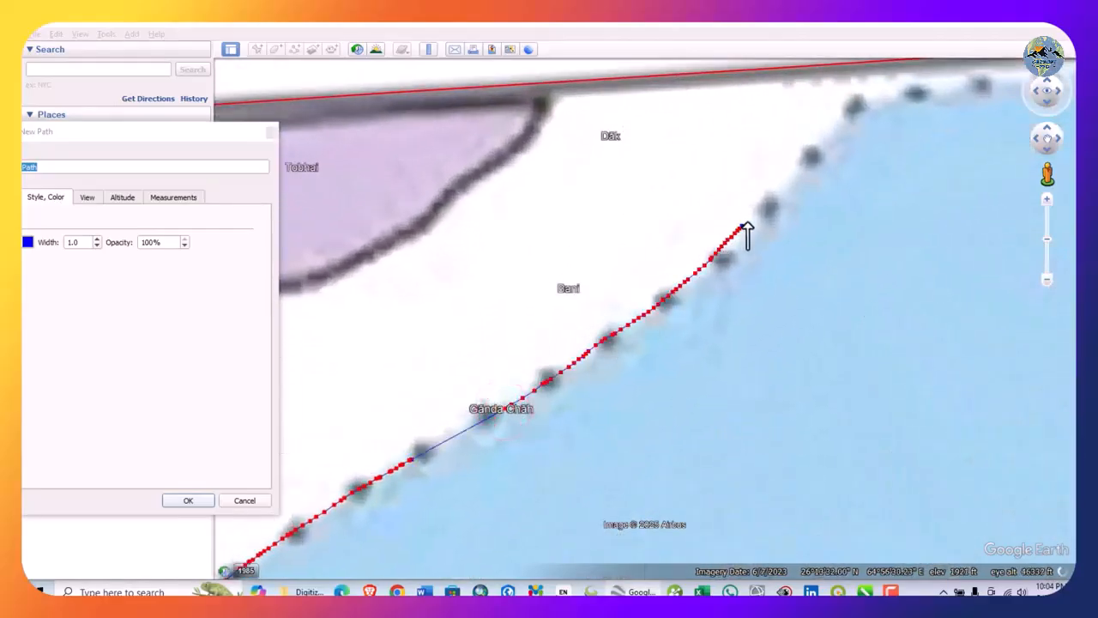
Finish the path just across the study area's northern border and save it with a line width of 2
scroll(588, 409, "down", 2)
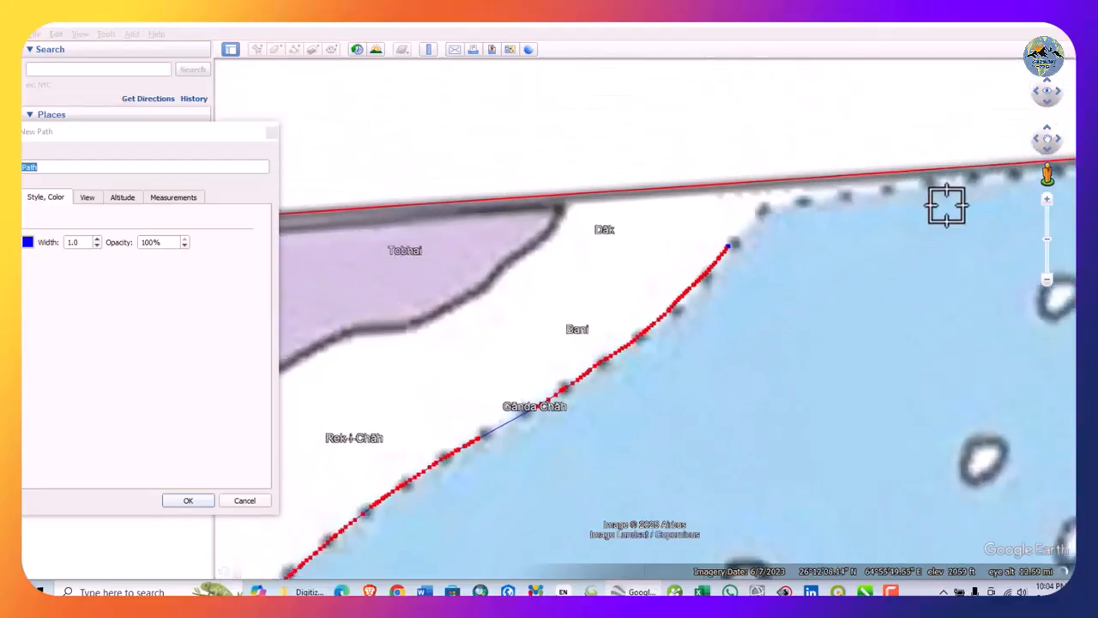
scroll(820, 164, "up", 3)
mouse_move(618, 311)
left_mouse_down()
mouse_move(649, 289)
mouse_move(687, 220)
left_mouse_up()
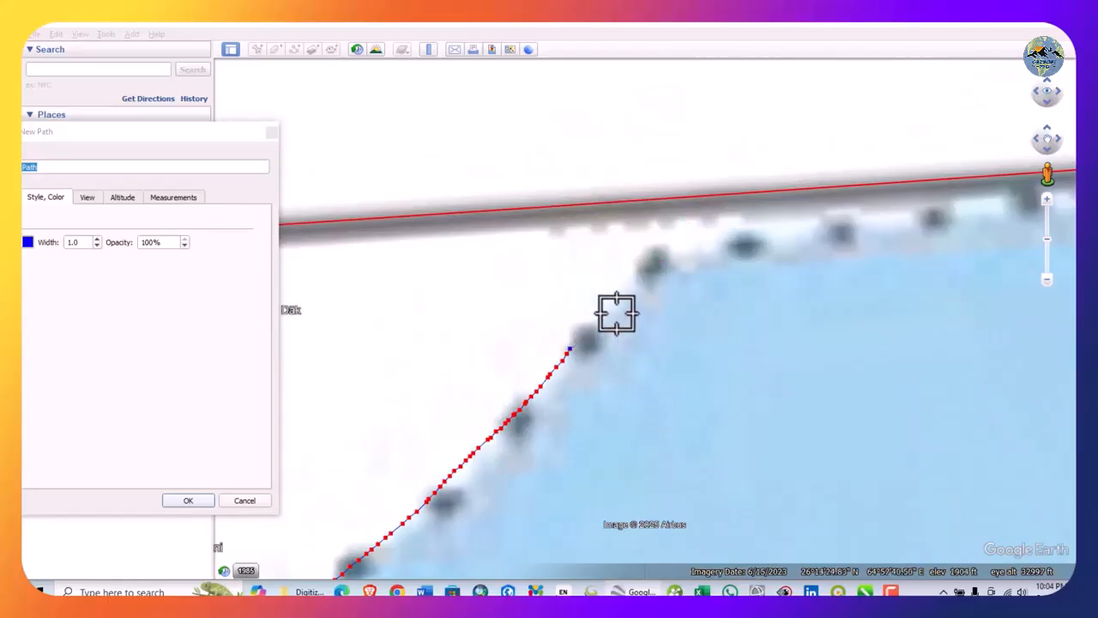
left_click_drag(619, 306, 670, 241)
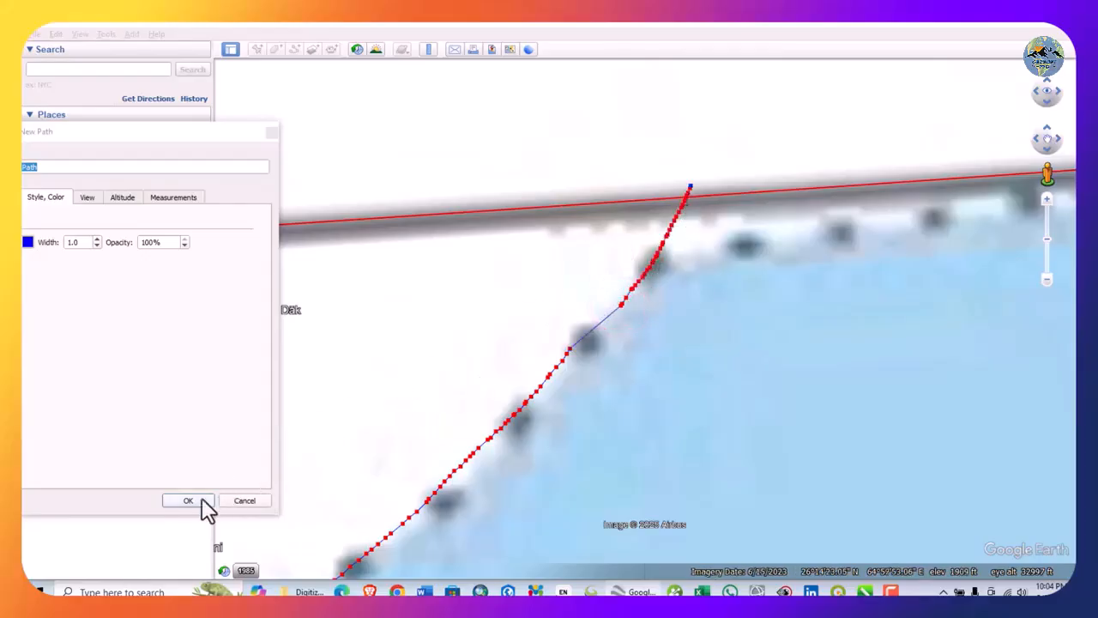
double_click(83, 242)
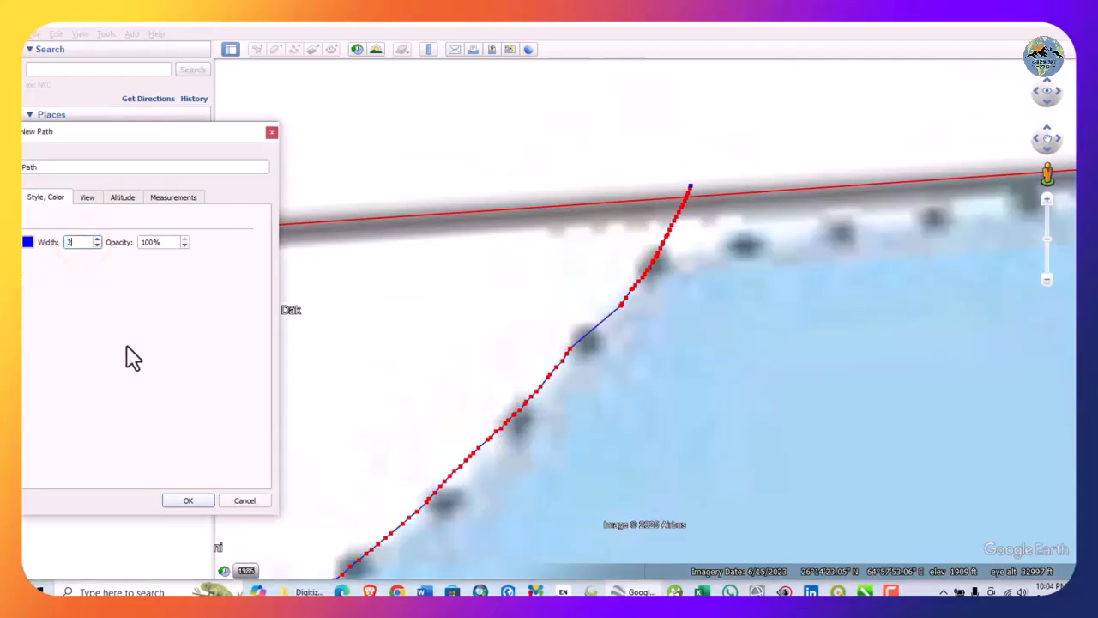
left_click(189, 501)
Draw and save a second Formation path around the purple formation's outline, with both ends crossing the study area's northern border
scroll(537, 355, "down", 3)
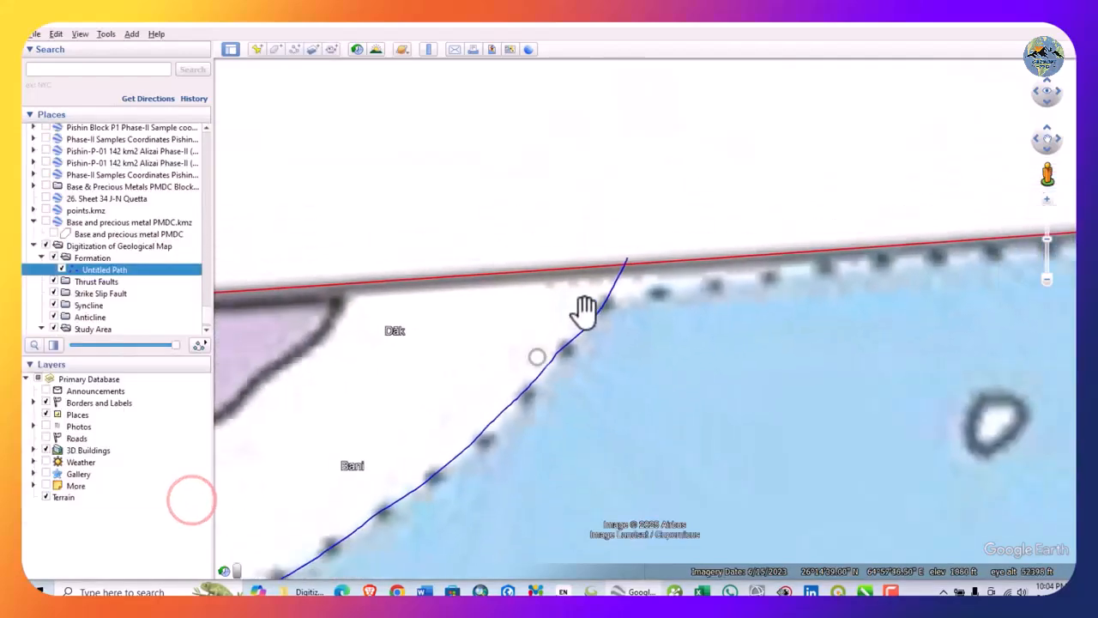
scroll(532, 356, "up", 3)
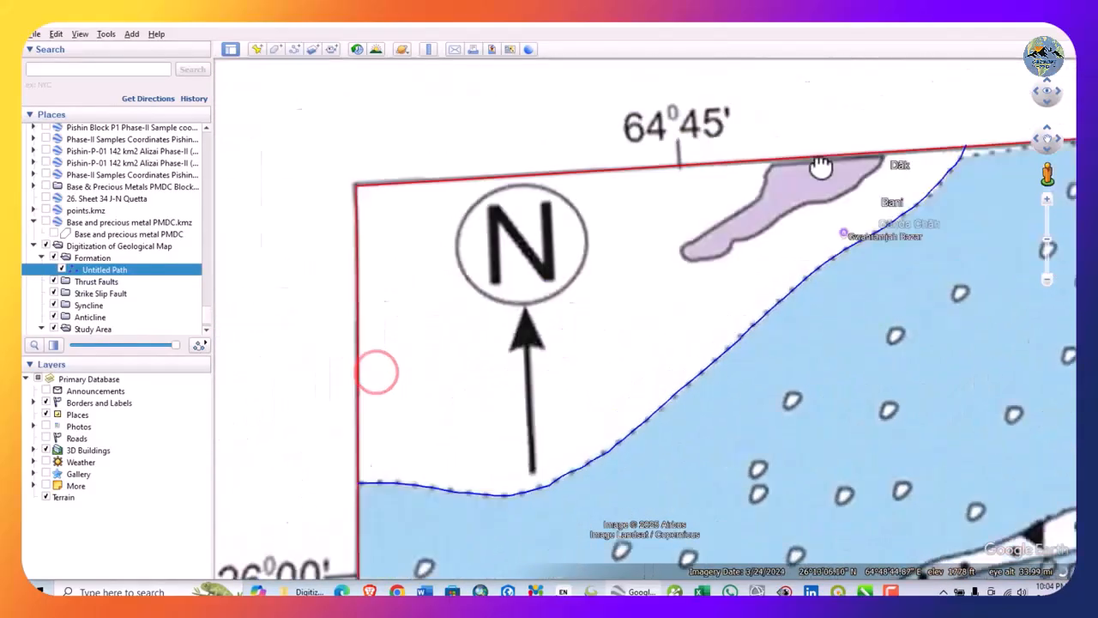
scroll(649, 289, "down", 1)
scroll(677, 257, "up", 4)
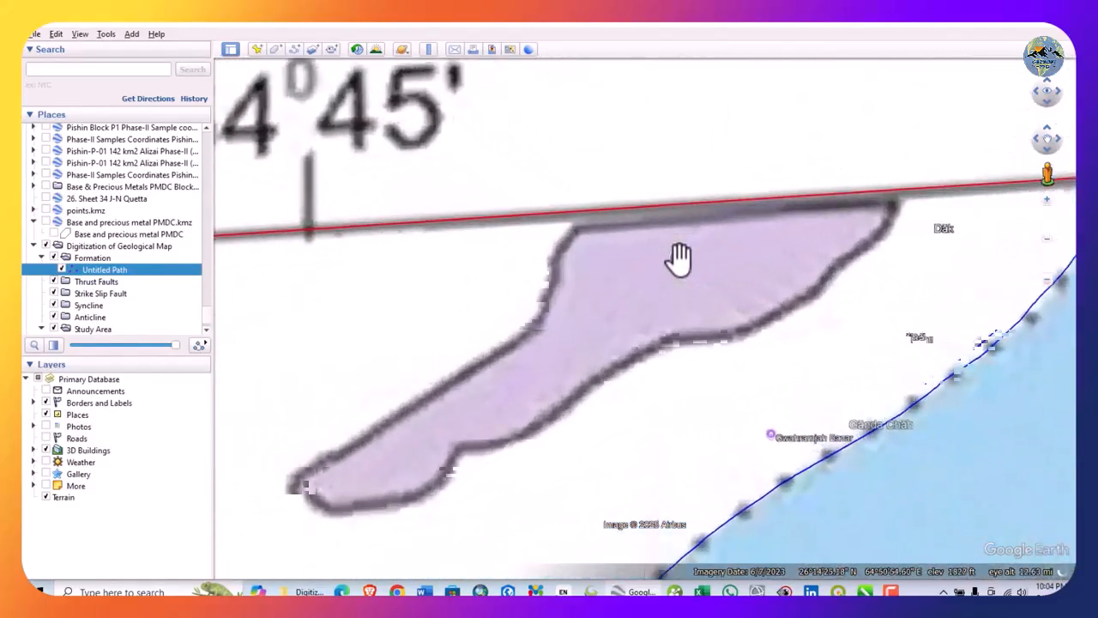
scroll(450, 379, "up", 2)
left_click_drag(498, 330, 523, 285)
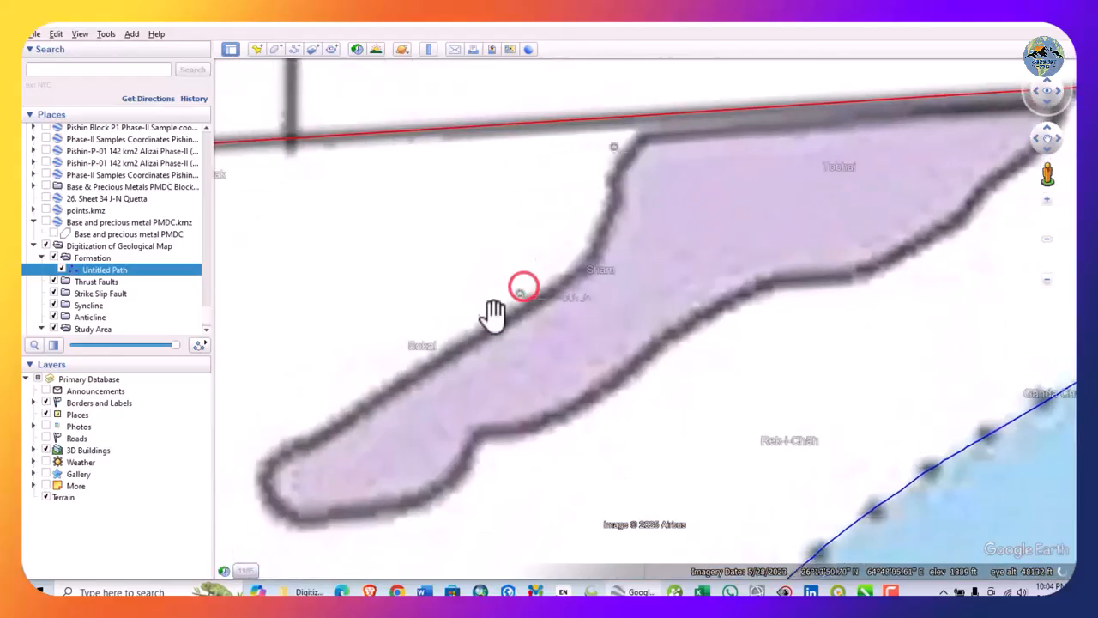
scroll(511, 320, "down", 2)
left_click(294, 49)
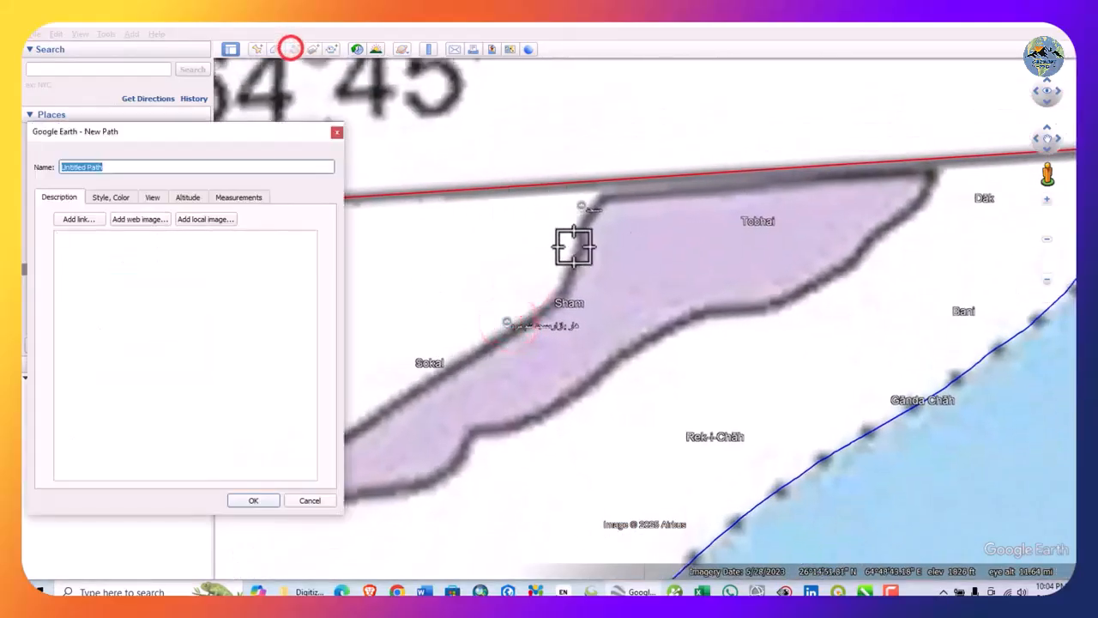
left_click(720, 155)
left_click_drag(691, 241, 654, 297)
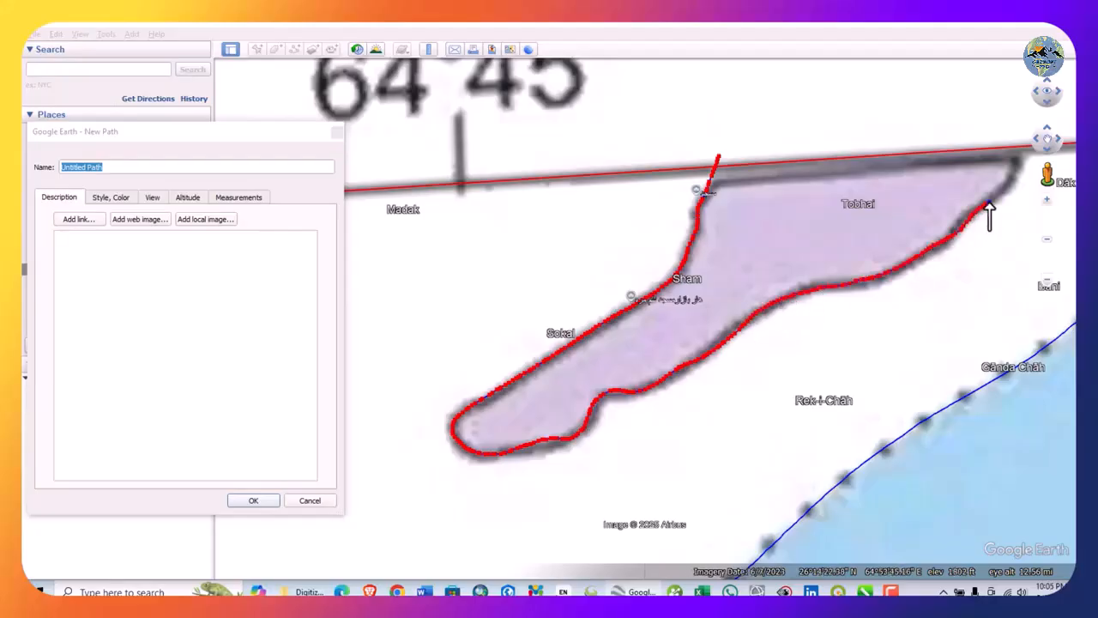
left_click(257, 502)
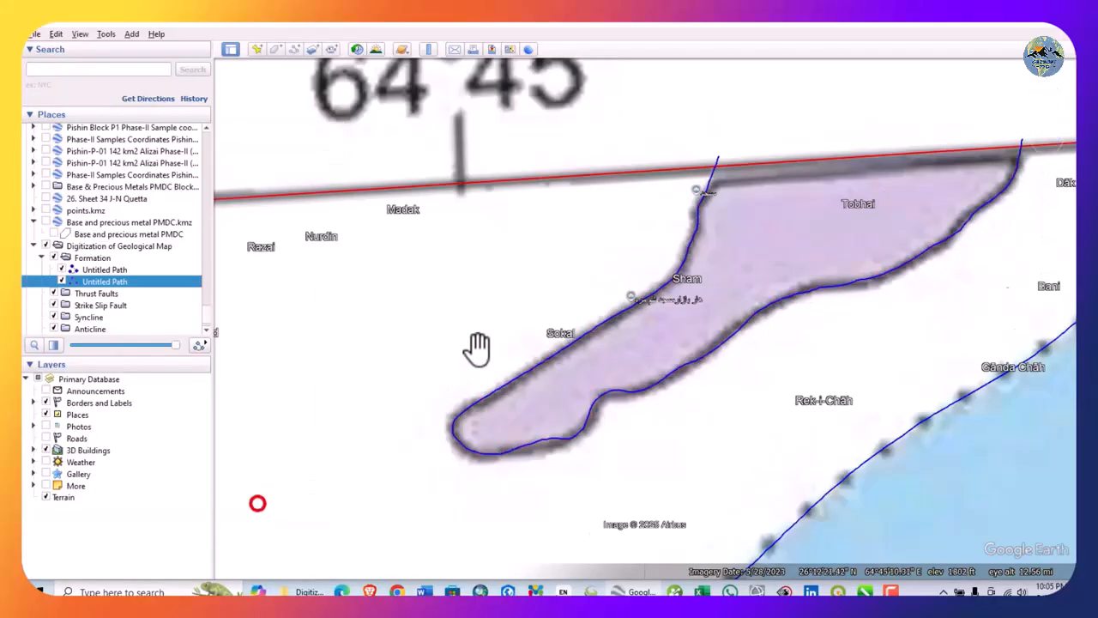
Start a third Formation path just outside the west border and trace the lowest blue strip's southern thrust contact eastward
scroll(476, 353, "down", 5)
left_click_drag(803, 525, 642, 359)
left_click_drag(787, 363, 978, 249)
left_click_drag(532, 466, 559, 289)
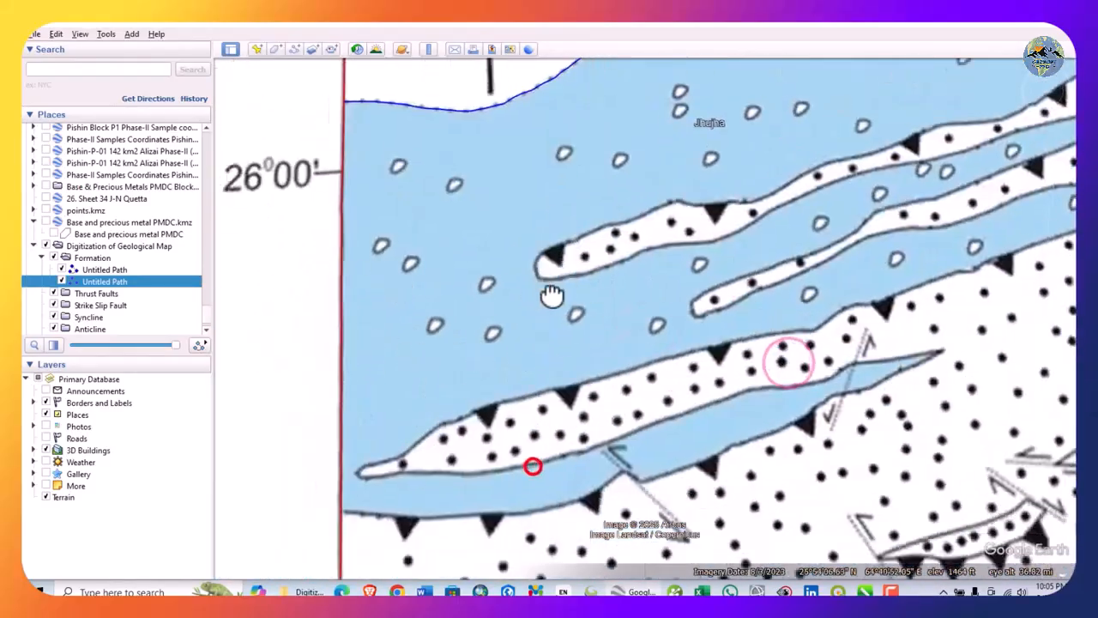
scroll(446, 386, "up", 4)
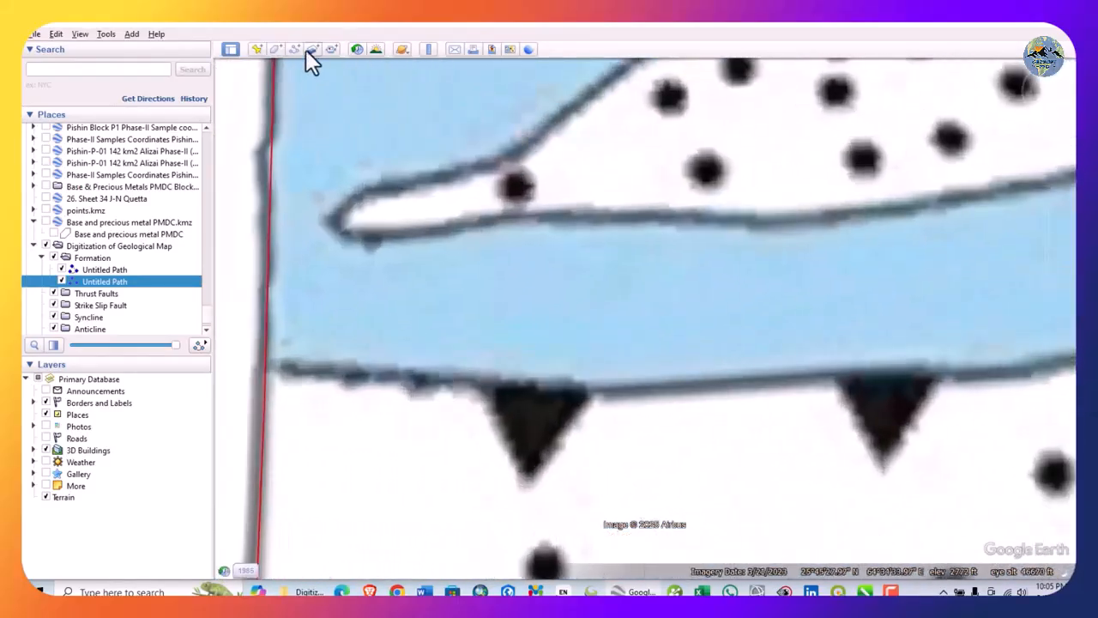
left_click(294, 49)
mouse_move(262, 146)
left_mouse_down()
mouse_move(172, 157)
mouse_move(117, 148)
left_mouse_up()
mouse_move(238, 363)
left_mouse_down()
mouse_move(300, 380)
mouse_move(574, 383)
left_mouse_up()
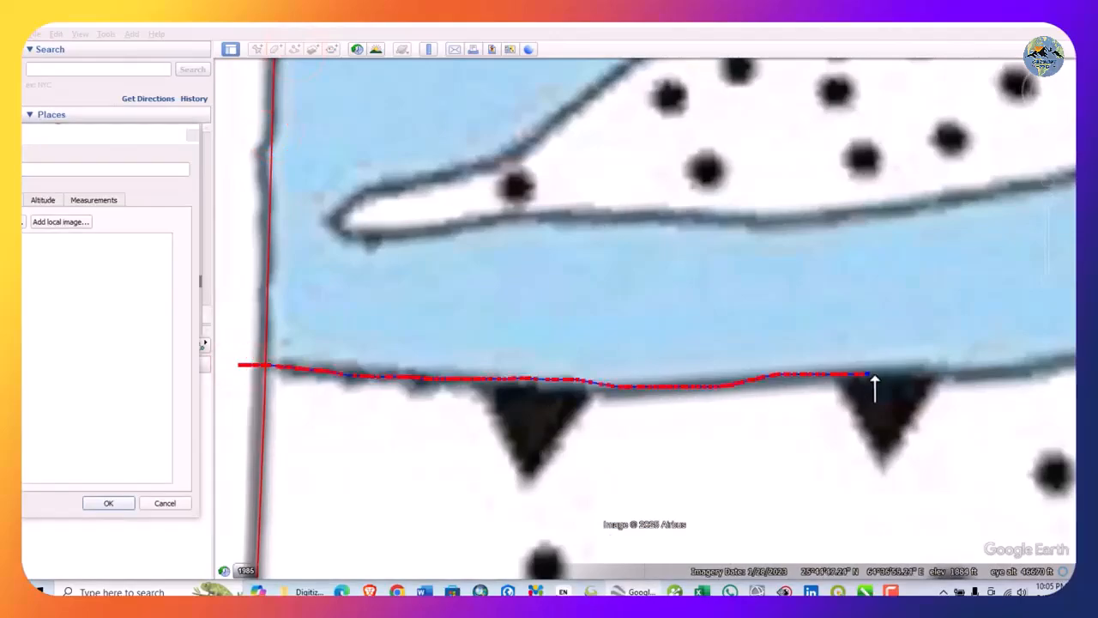
left_click_drag(1007, 374, 1016, 374)
Trace the path northeast along the southern thrust contact, following its offset at the strike-slip fault arrows
scroll(733, 420, "down", 2)
scroll(481, 417, "down", 1)
scroll(1035, 358, "up", 3)
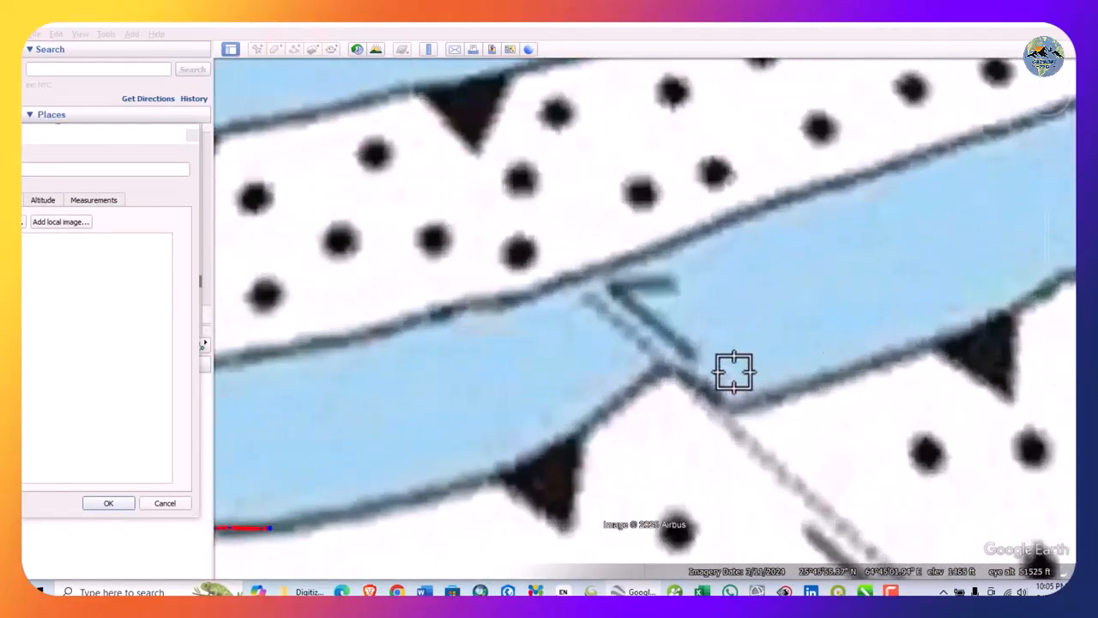
scroll(1008, 309, "down", 1)
mouse_move(530, 442)
left_mouse_down()
mouse_move(569, 449)
mouse_move(706, 382)
left_mouse_up()
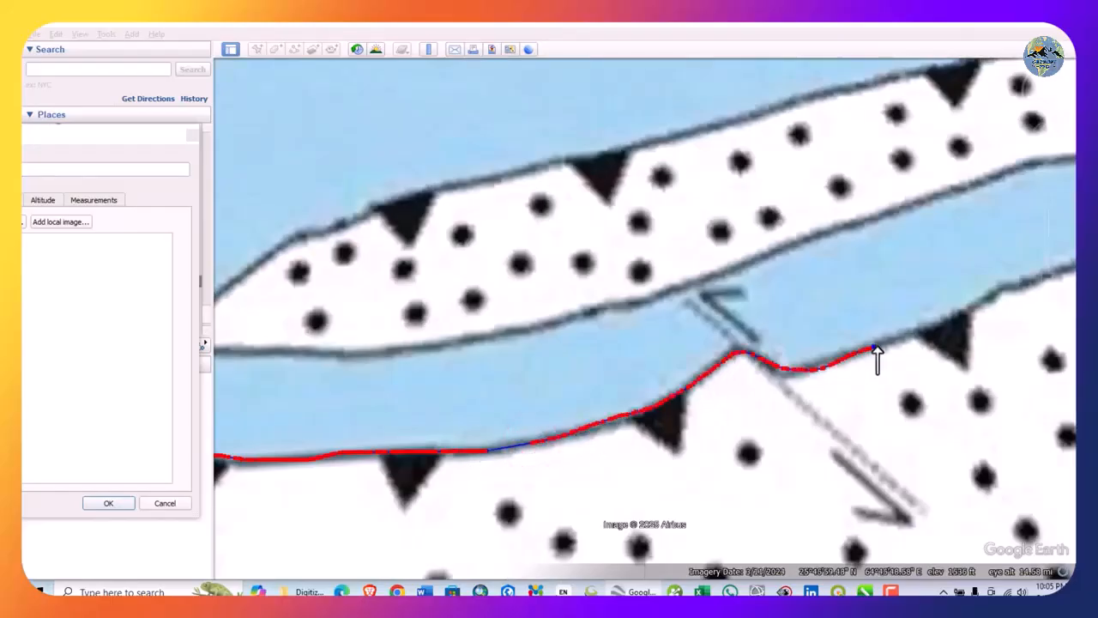
Trace the path to the blue strip's pointed eastern tip, around it, and back west along the strip's northern contact
scroll(481, 424, "down", 3)
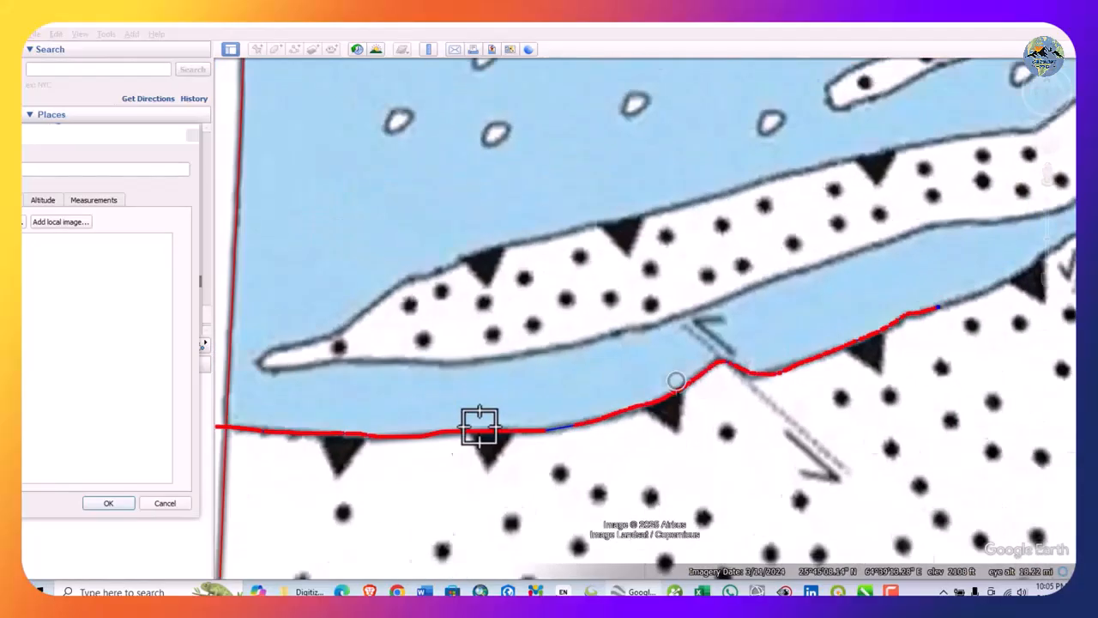
scroll(961, 275, "up", 4)
mouse_move(600, 442)
left_mouse_down()
mouse_move(657, 435)
mouse_move(735, 372)
mouse_move(816, 341)
left_mouse_up()
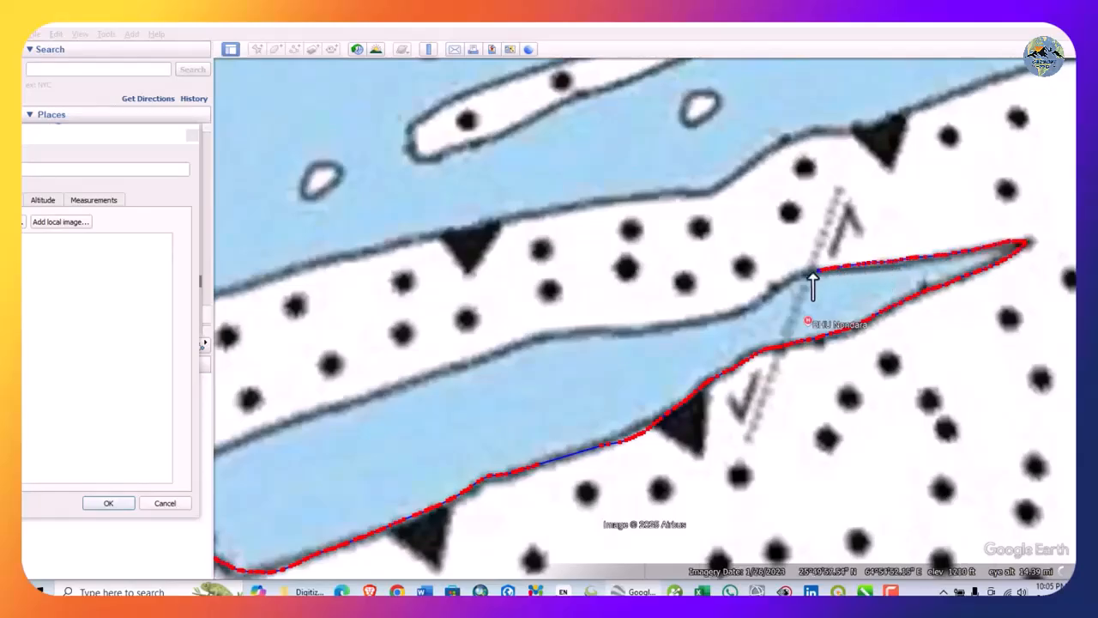
mouse_move(748, 303)
left_mouse_down()
mouse_move(641, 339)
mouse_move(539, 344)
left_mouse_up()
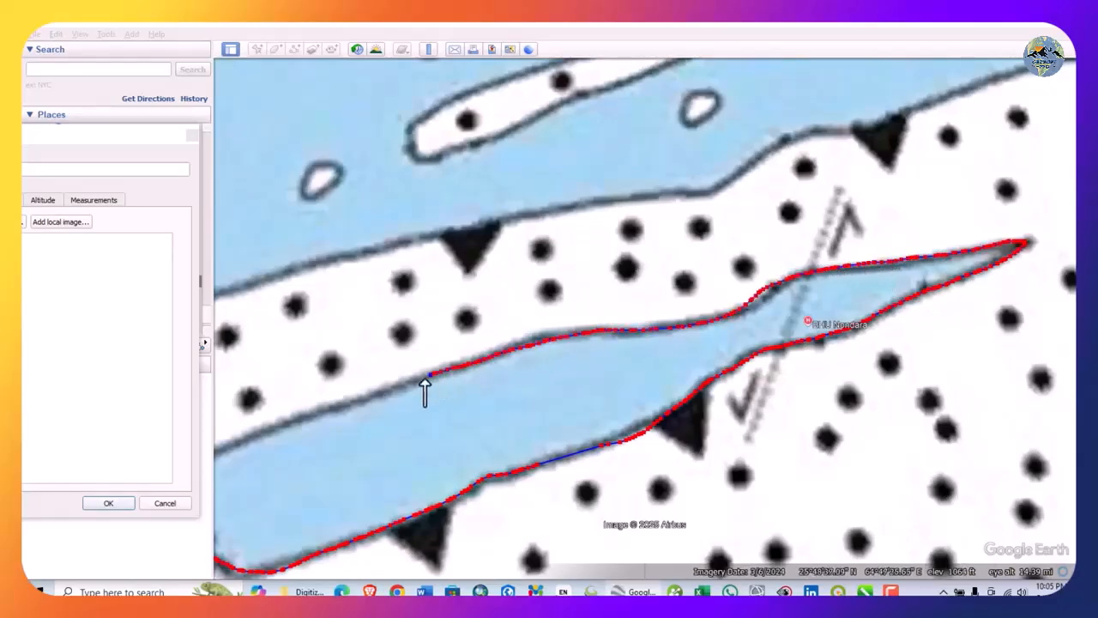
Trace west along the dotted white band's lower contact and around its narrow western tip onto its upper edge
scroll(744, 375, "down", 3)
scroll(250, 436, "up", 4)
mouse_move(816, 348)
left_mouse_down()
mouse_move(655, 409)
mouse_move(539, 429)
left_mouse_up()
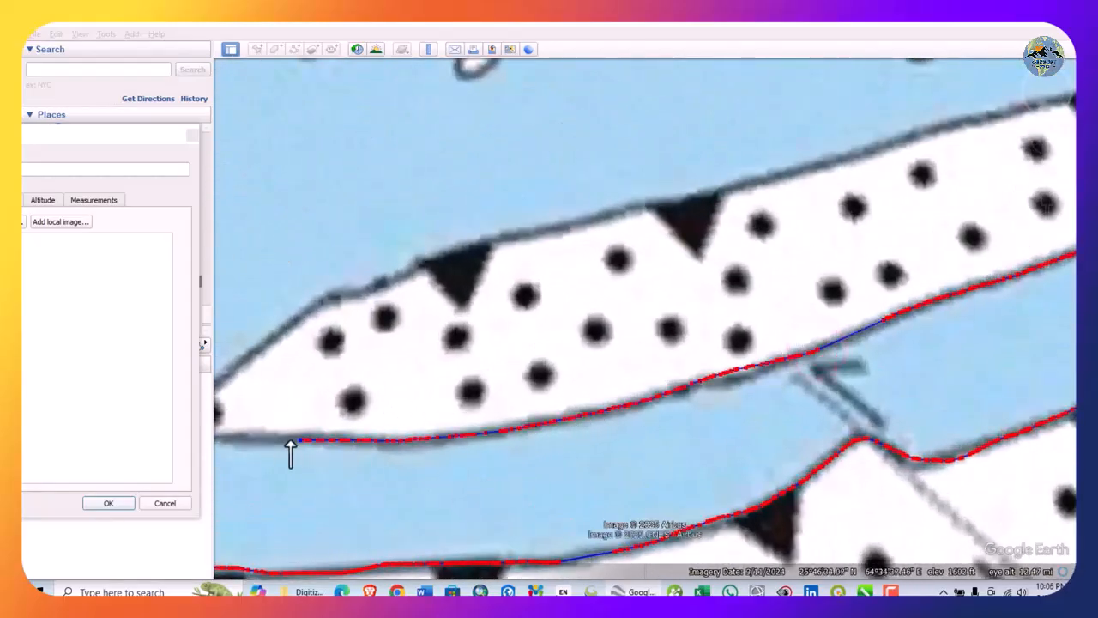
scroll(621, 436, "down", 3)
scroll(287, 427, "up", 4)
left_click(471, 420)
mouse_move(360, 443)
left_mouse_down()
mouse_move(277, 437)
mouse_move(343, 386)
left_mouse_up()
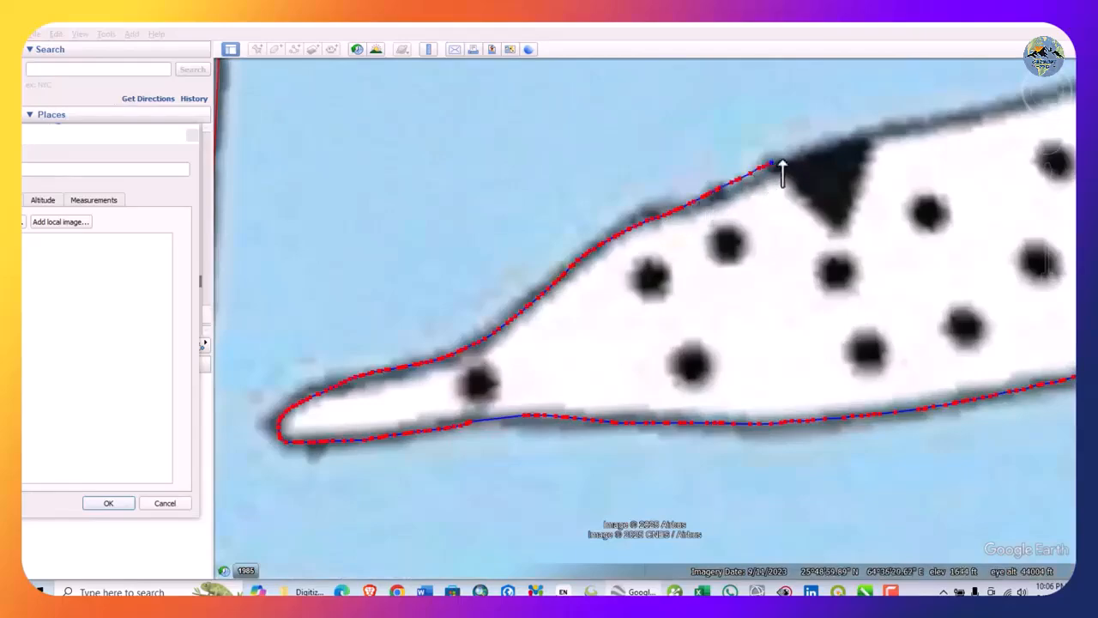
Trace the path northeast along the lowest dotted white band's northern thrust contact to where it bends near the strike-slip fault arrow
scroll(451, 366, "down", 5)
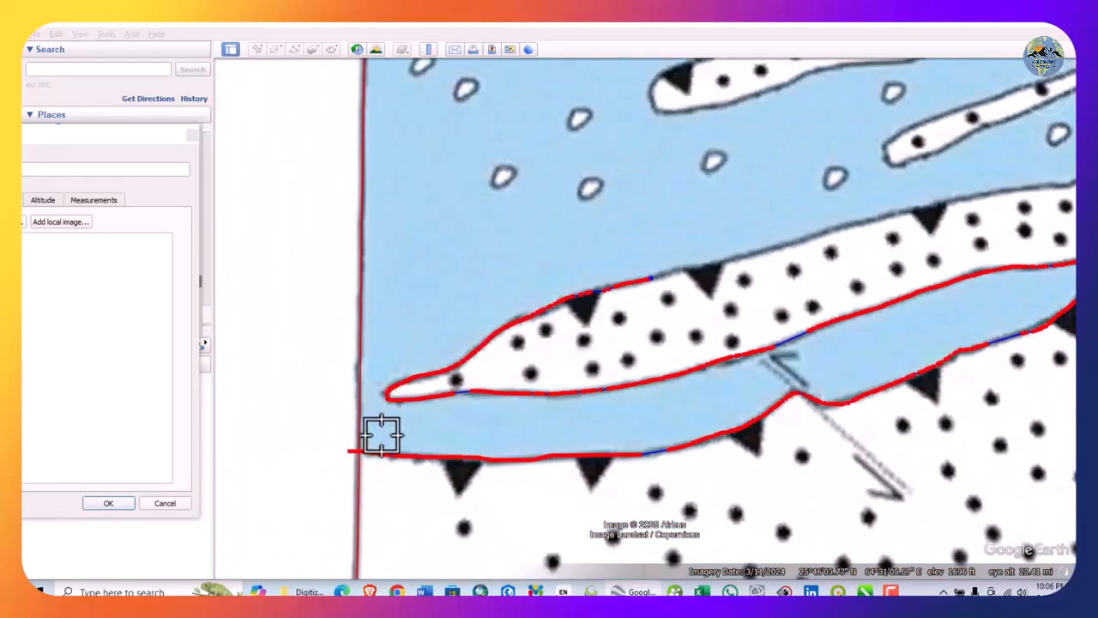
scroll(850, 250, "up", 2)
scroll(391, 367, "up", 2)
mouse_move(397, 363)
left_mouse_down()
mouse_move(507, 350)
mouse_move(770, 279)
left_mouse_up()
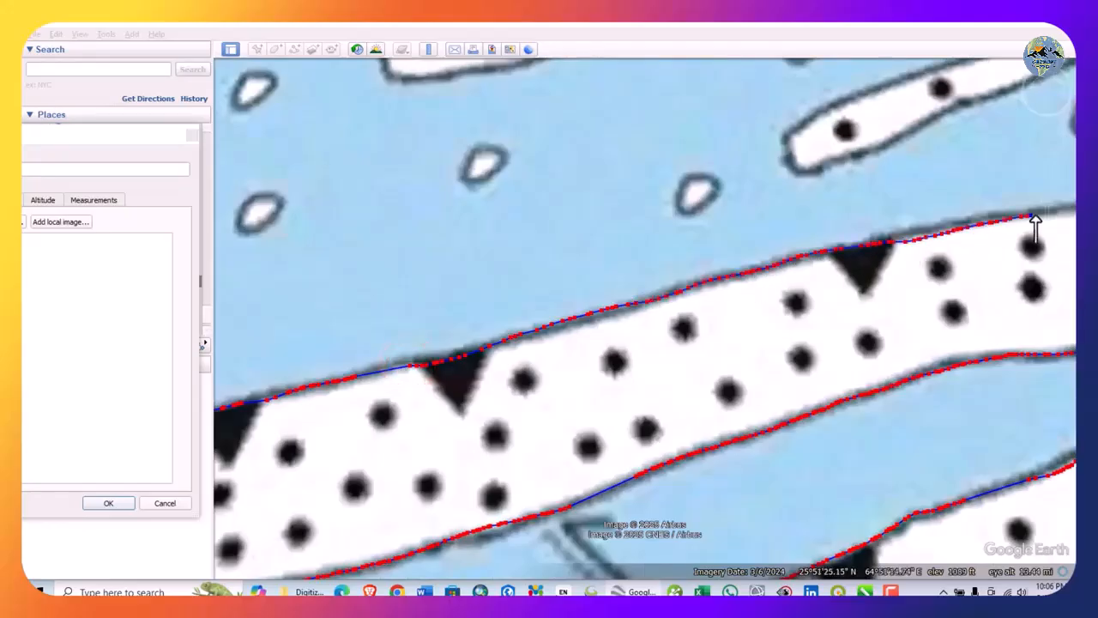
scroll(686, 330, "down", 3)
scroll(1035, 231, "up", 4)
left_click_drag(391, 413, 395, 414)
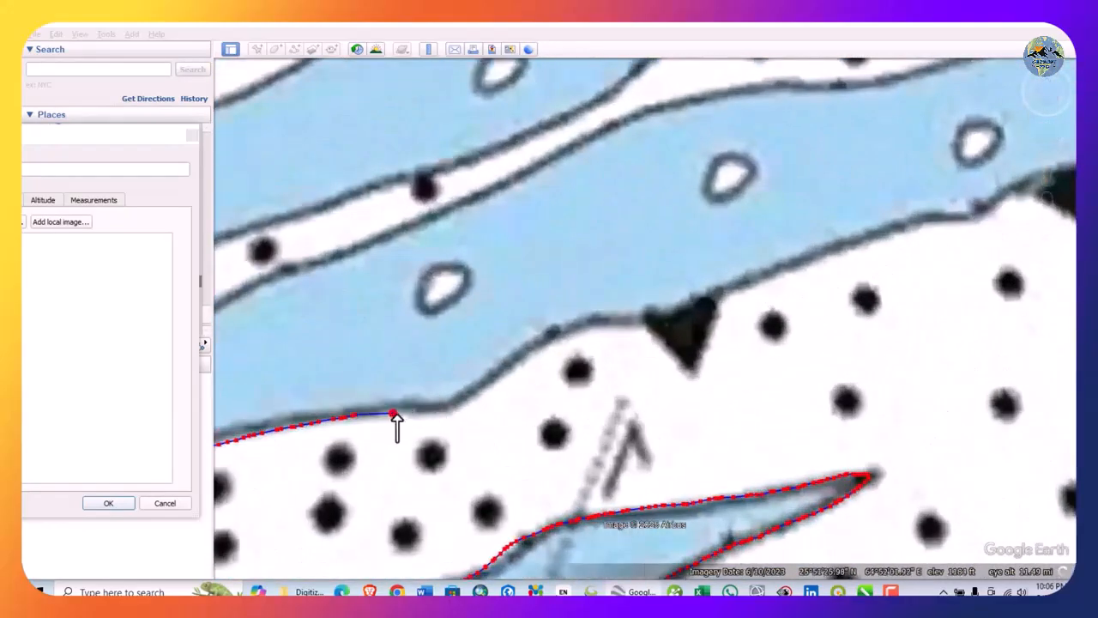
Trace the path northeast from the bend along the next blue strip's southern thrust contact, past the thrust triangles
left_click_drag(639, 315, 790, 272)
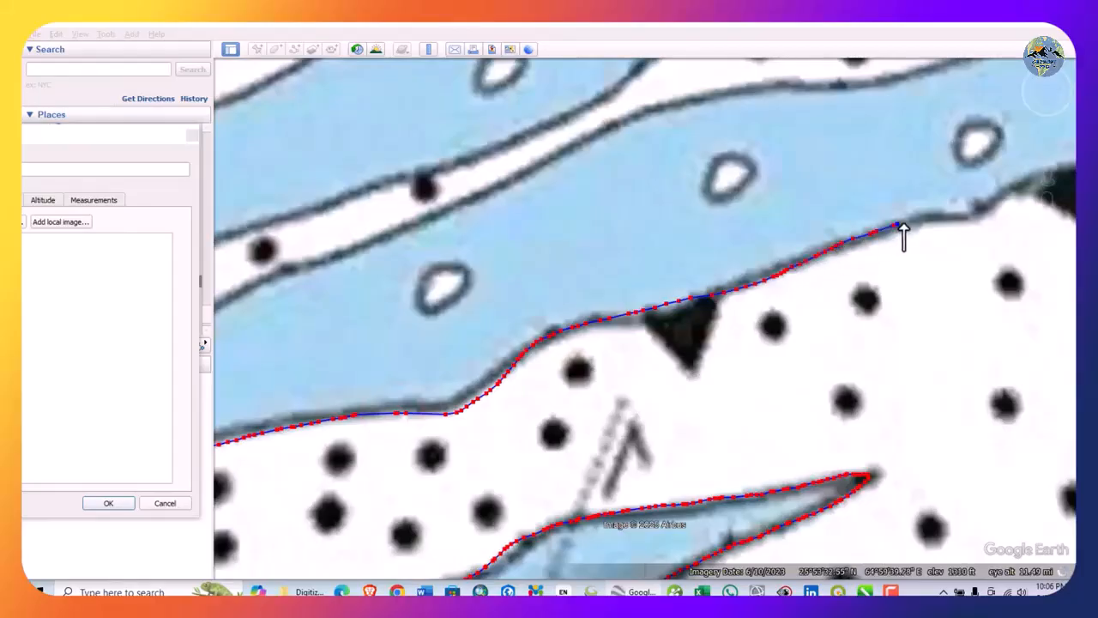
scroll(549, 428, "down", 3)
scroll(1012, 202, "up", 3)
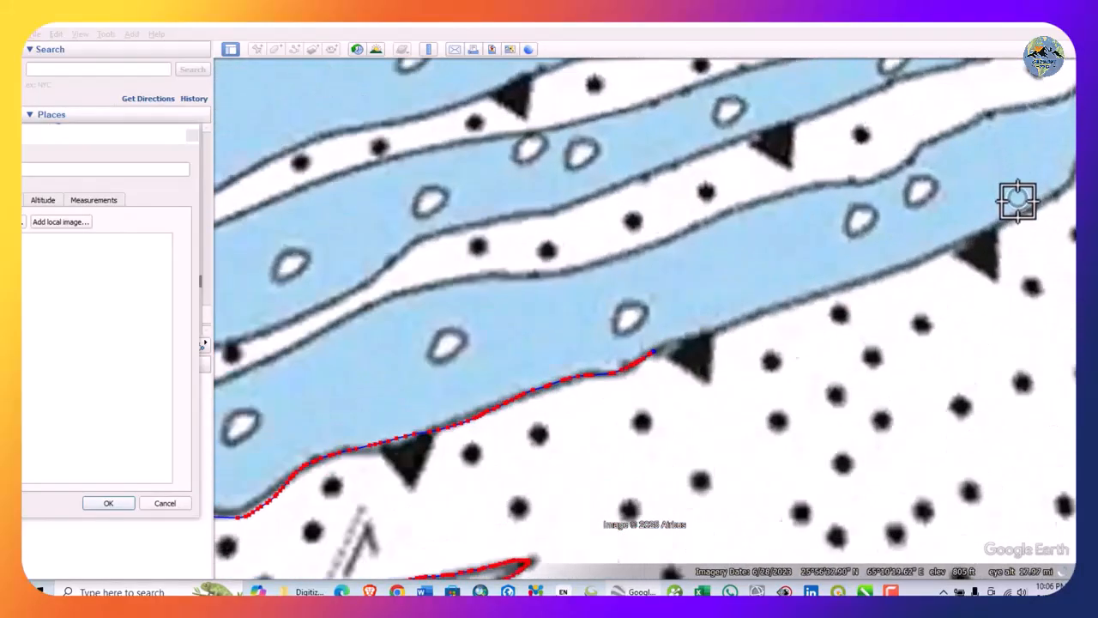
mouse_move(509, 413)
left_mouse_down()
mouse_move(556, 410)
mouse_move(950, 254)
left_mouse_up()
scroll(228, 476, "down", 3)
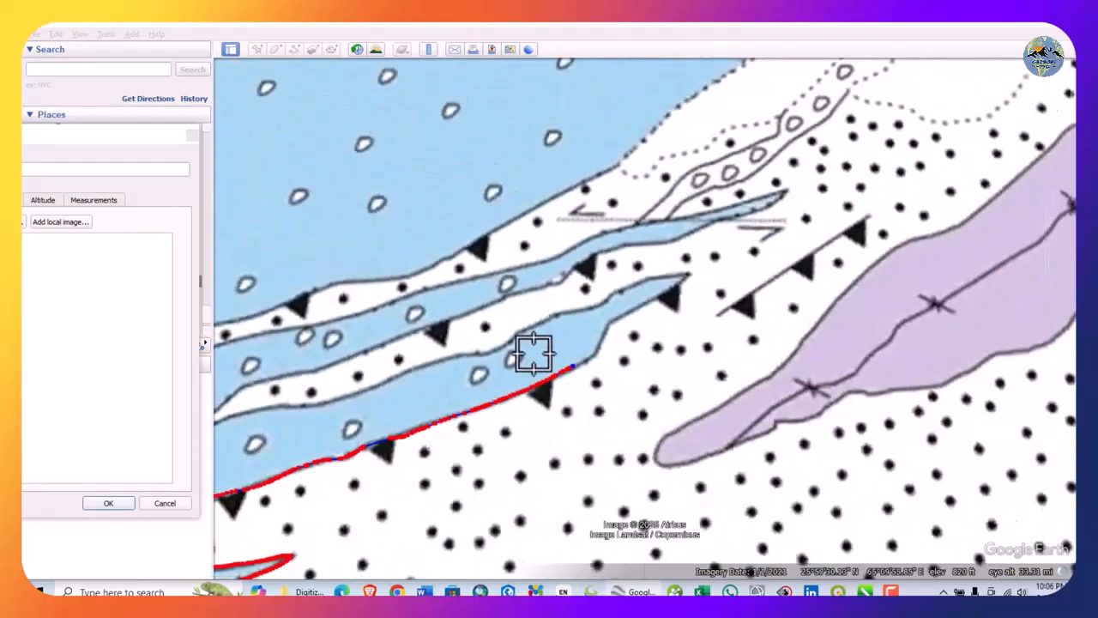
Trace the path around the blue strip's pointed eastern tip and back west along its northern contact
scroll(509, 456, "up", 3)
mouse_move(523, 466)
left_mouse_down()
mouse_move(578, 426)
mouse_move(617, 360)
mouse_move(719, 296)
left_mouse_up()
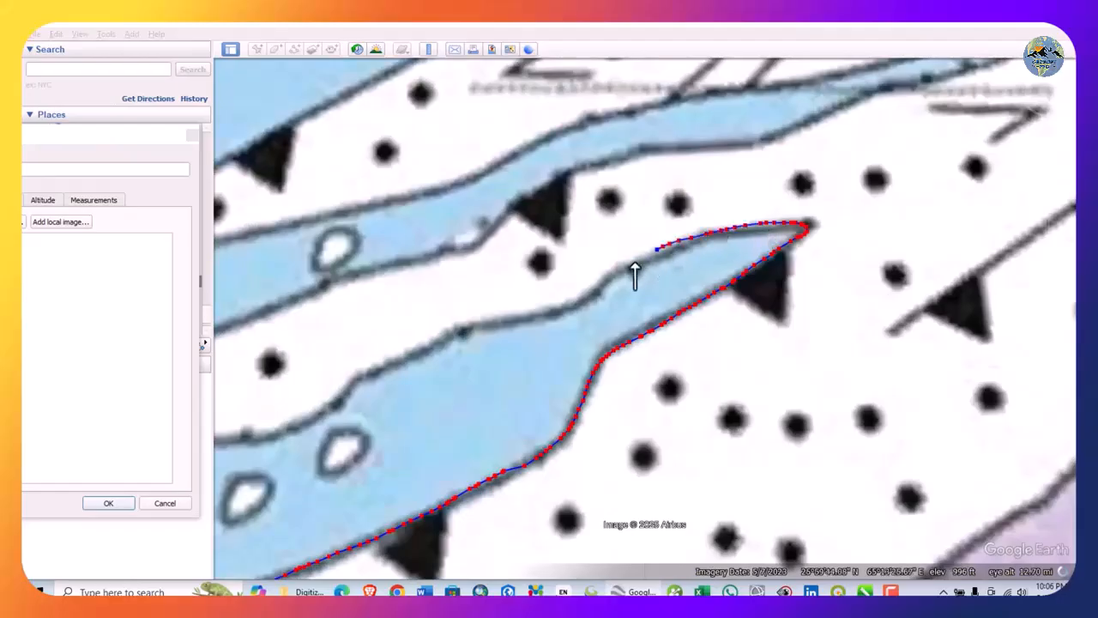
left_click_drag(554, 325, 405, 369)
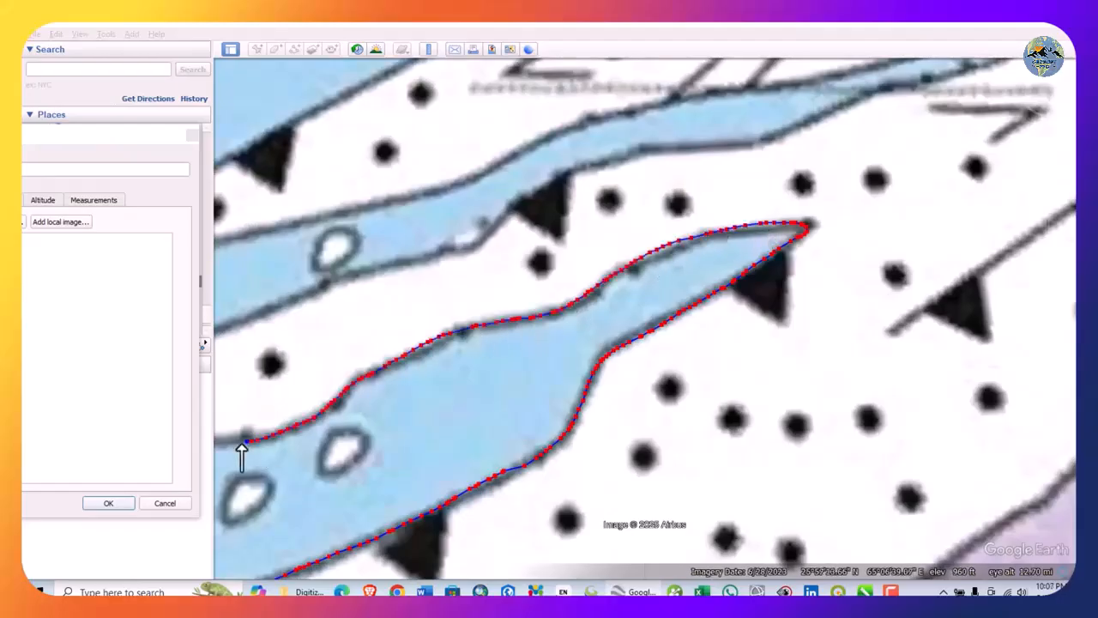
scroll(655, 454, "down", 3)
scroll(726, 454, "up", 4)
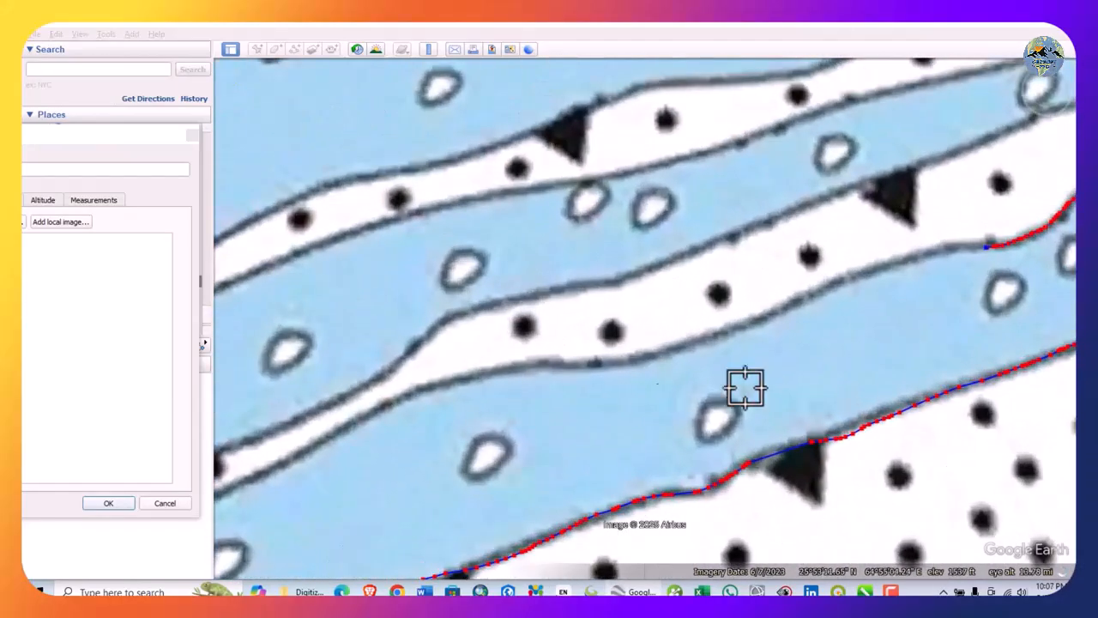
mouse_move(939, 246)
left_mouse_down()
mouse_move(732, 346)
mouse_move(595, 374)
left_mouse_up()
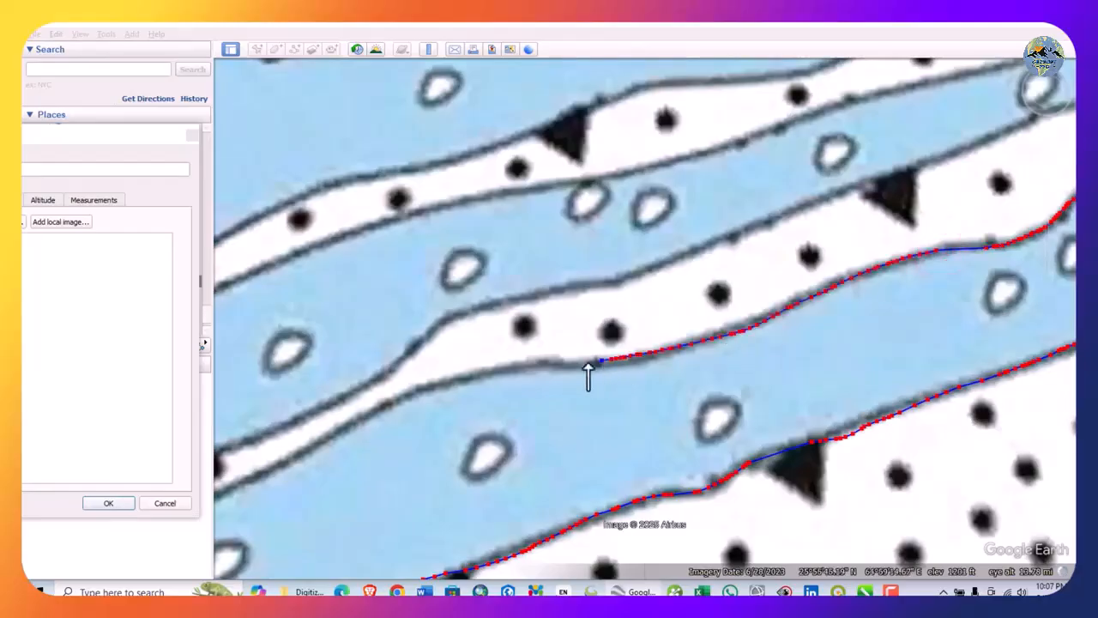
Delete the most recently traced vertices from the western end of the path
key("Delete")
key("Delete")
key("Delete")
key("Delete")
key("Delete")
key("Delete")
key("Delete")
key("Delete")
key("Delete")
key("Delete")
key("Delete")
key("Delete")
key("Delete")
key("Delete")
key("Delete")
key("Delete")
key("Delete")
key("Delete")
key("Delete")
key("Delete")
Trace west along the narrow dotted band's lower contact, around its rounded western end, and back east along its upper edge
scroll(510, 404, "down", 3)
scroll(419, 465, "up", 5)
mouse_move(818, 284)
left_mouse_down()
mouse_move(735, 342)
mouse_move(670, 364)
left_mouse_up()
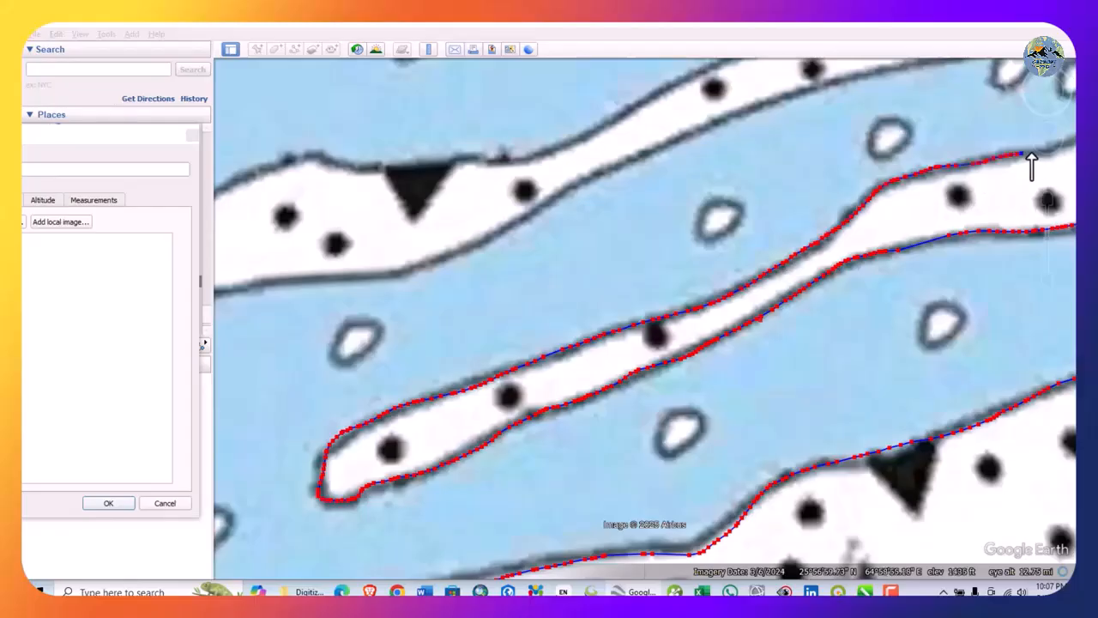
Trace the path northeast along the narrow dotted band's upper thrust contact, past its thrust triangle
scroll(657, 228, "down", 5)
scroll(866, 175, "up", 5)
scroll(762, 274, "down", 5)
scroll(303, 450, "up", 5)
left_click_drag(343, 433, 762, 273)
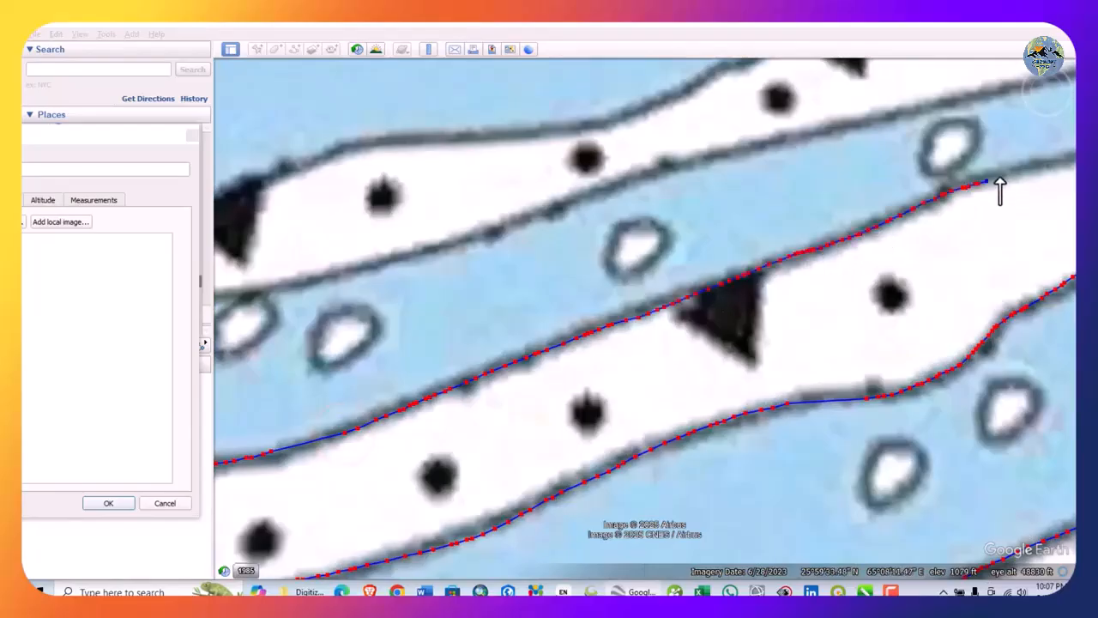
Trace across the strike-slip fault to the upper blue strip's pointed eastern tip and around onto its northern edge
scroll(522, 368, "down", 5)
scroll(875, 294, "up", 5)
left_click_drag(399, 423, 498, 396)
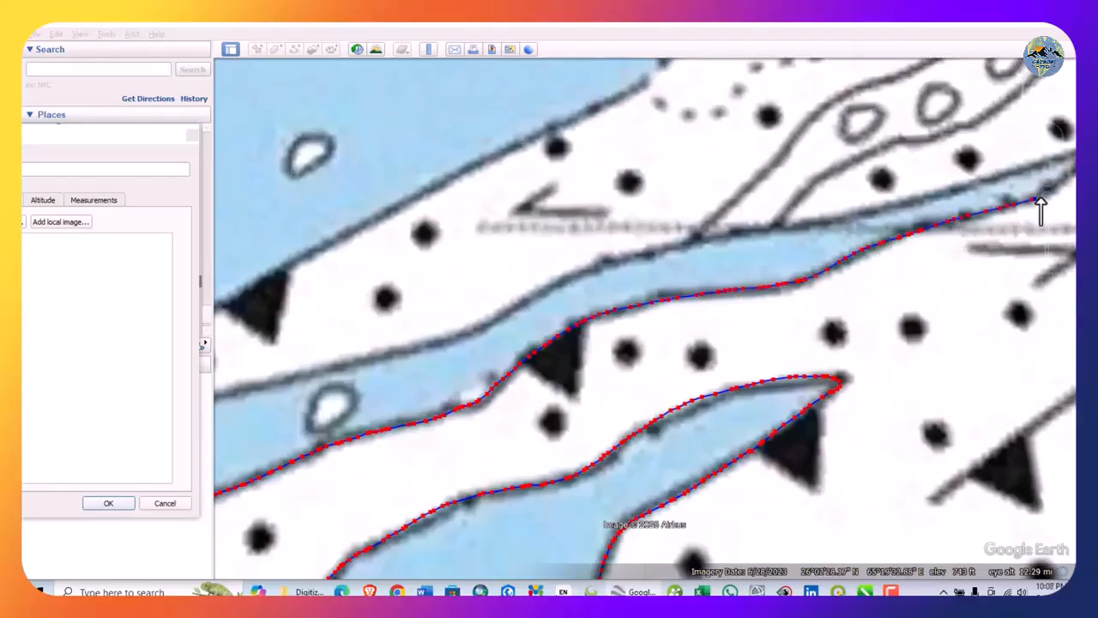
scroll(858, 294, "down", 3)
scroll(895, 277, "up", 6)
mouse_move(835, 330)
left_mouse_down()
mouse_move(879, 279)
mouse_move(682, 327)
left_mouse_up()
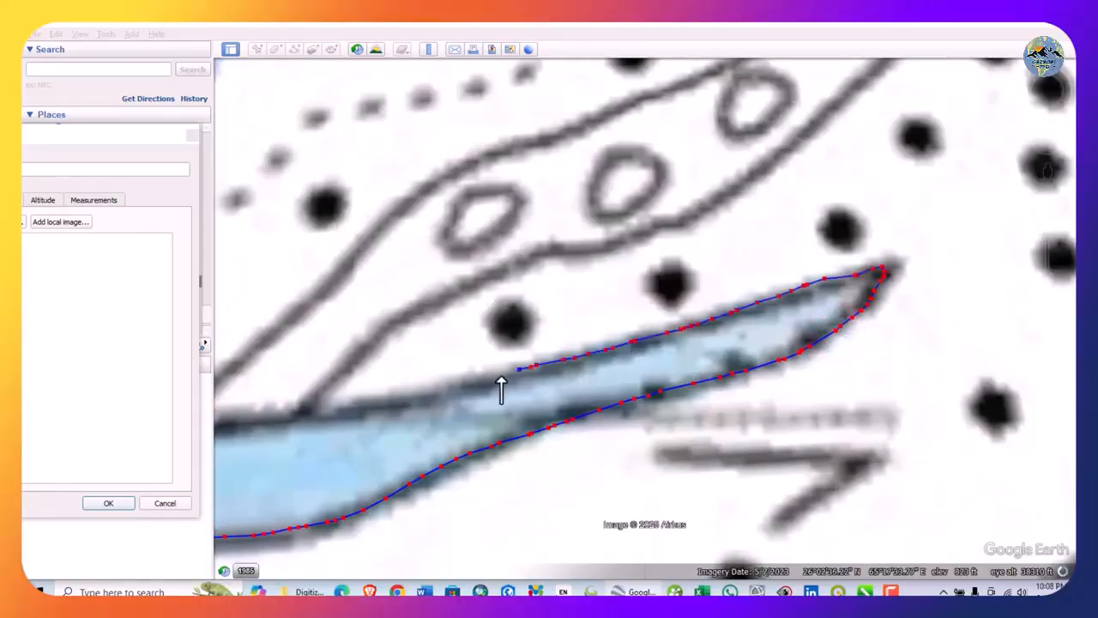
Trace the path southwest from the strike-slip fault along the upper blue strip's northern contact
scroll(932, 377, "down", 5)
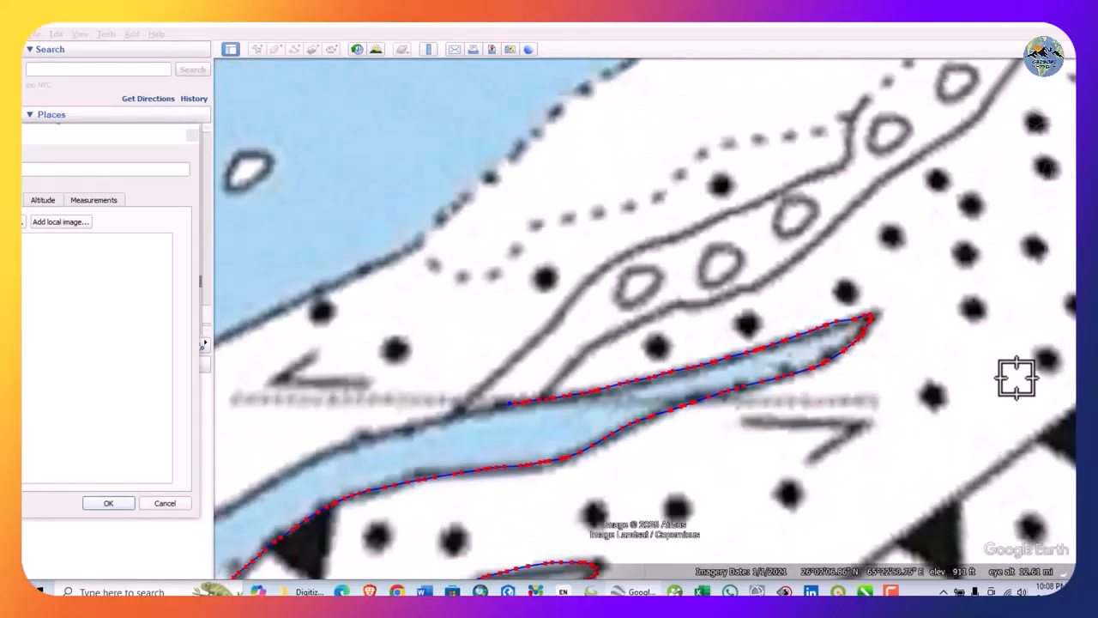
scroll(277, 510, "up", 3)
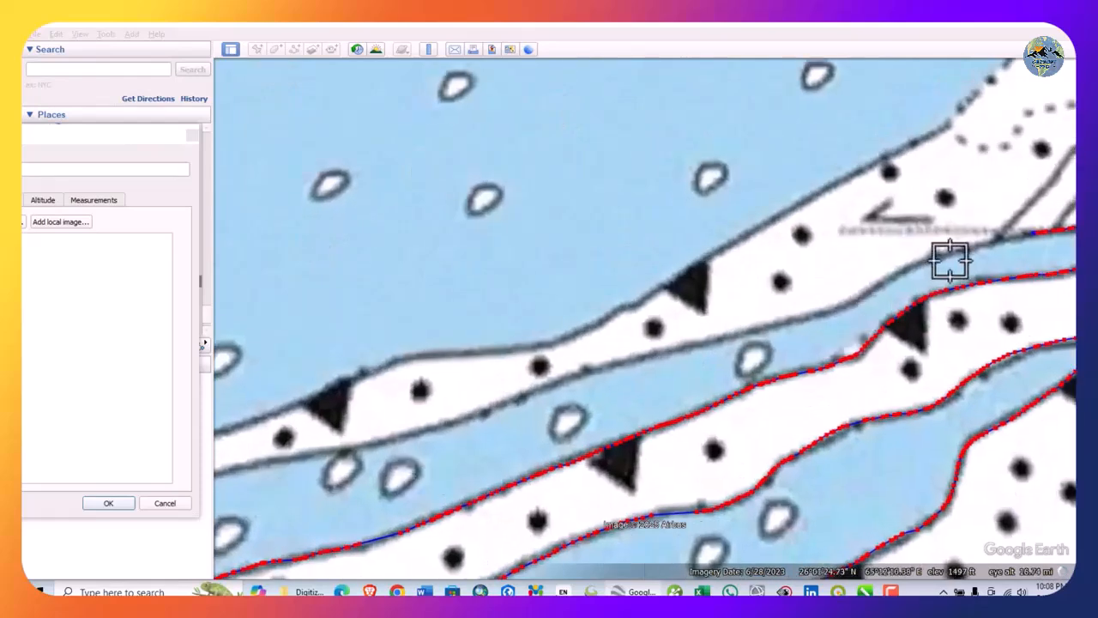
left_click_drag(955, 254, 820, 312)
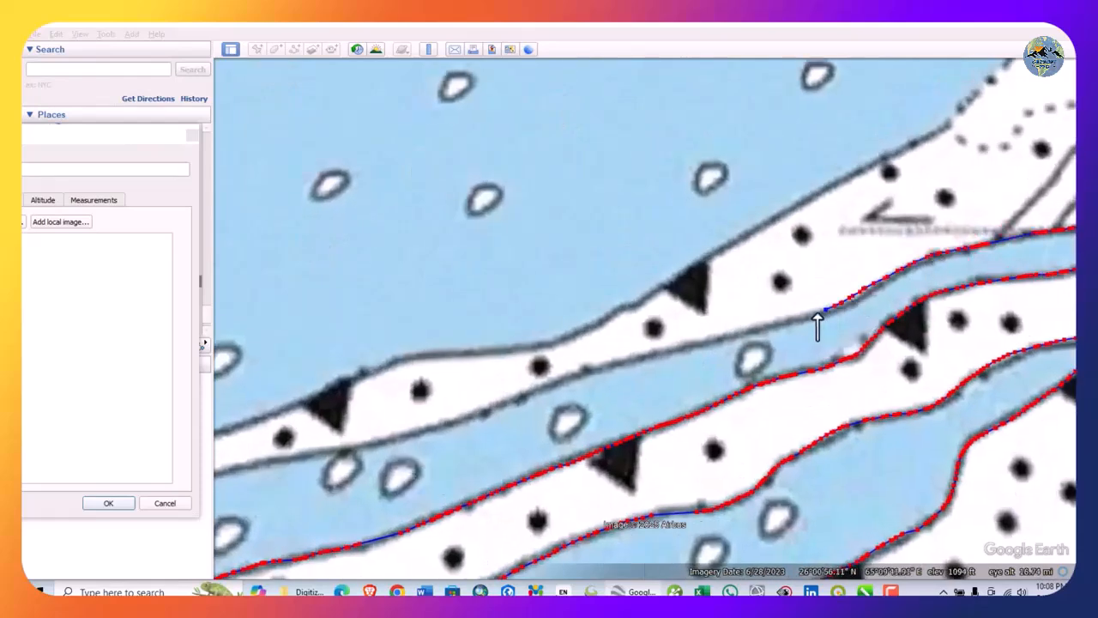
left_click_drag(733, 343, 471, 421)
left_click_drag(246, 467, 230, 471)
Trace the path west along the northernmost dotted band's lower contact towards its rounded western end
scroll(974, 370, "down", 5)
scroll(412, 484, "up", 4)
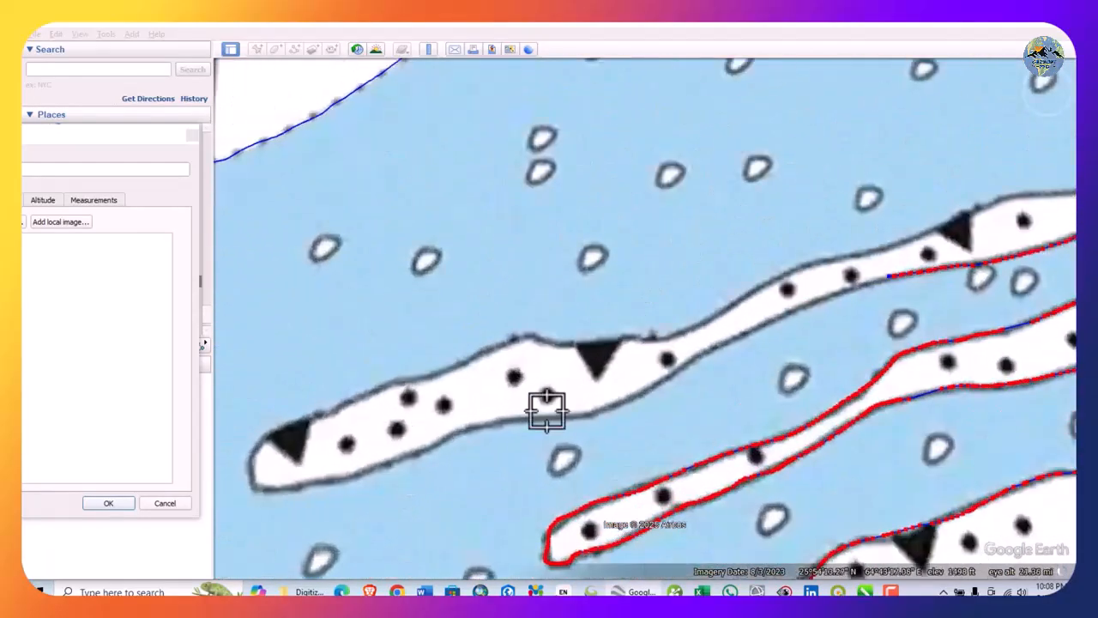
scroll(858, 276, "up", 5)
mouse_move(865, 271)
left_mouse_down()
mouse_move(754, 302)
mouse_move(661, 357)
left_mouse_up()
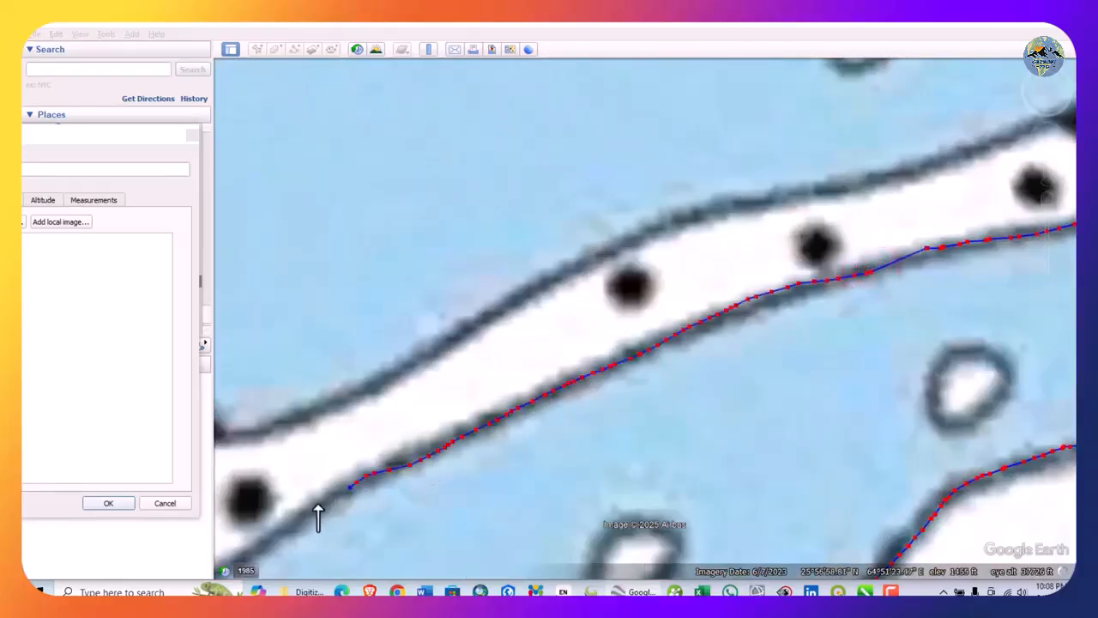
scroll(510, 302, "down", 5)
scroll(973, 265, "up", 5)
left_click_drag(981, 297, 820, 361)
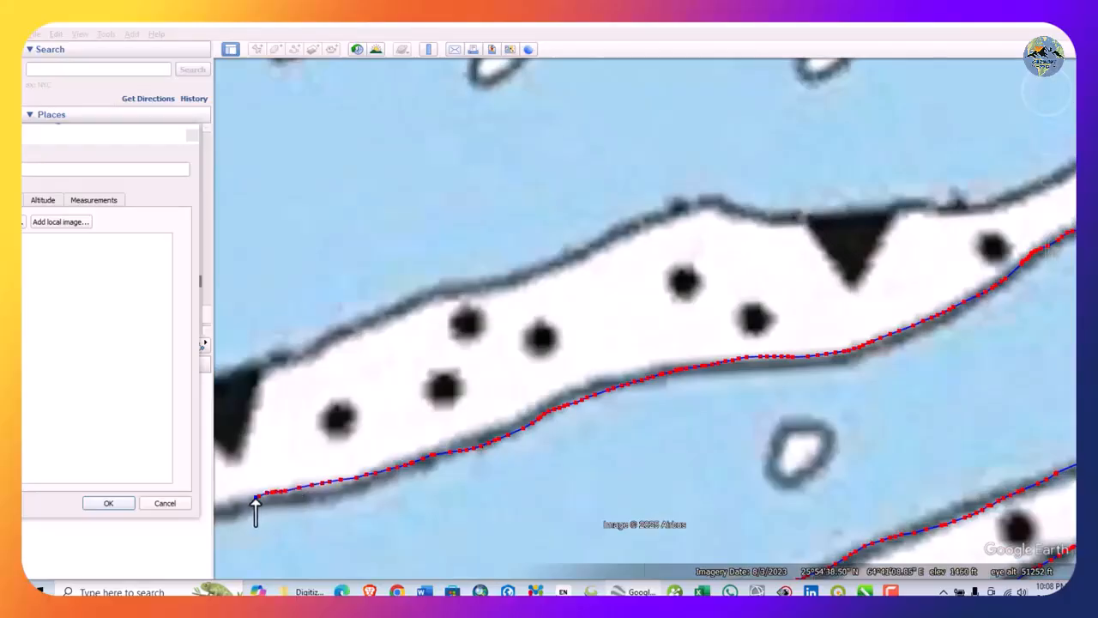
Trace around the northernmost dotted band's rounded western end and onto its upper thrust contact
scroll(256, 508, "down", 3)
scroll(541, 424, "up", 5)
mouse_move(526, 478)
left_mouse_down()
mouse_move(483, 466)
mouse_move(503, 393)
left_mouse_up()
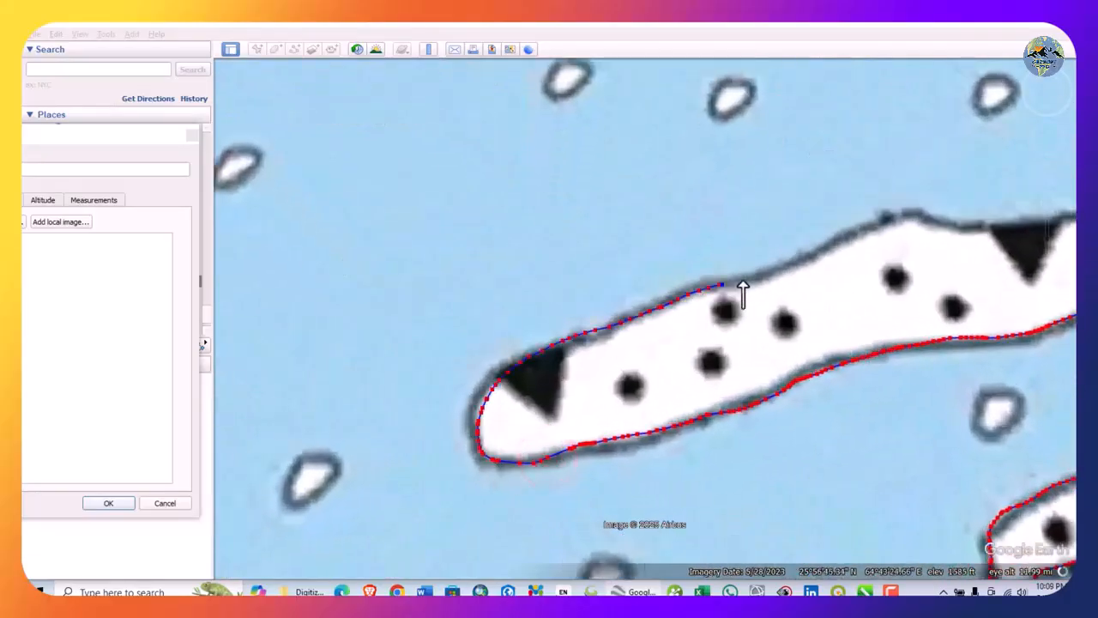
Trace the path northeast along the northernmost dotted band's upper thrust contact, past the thrust triangles
scroll(713, 277, "down", 5)
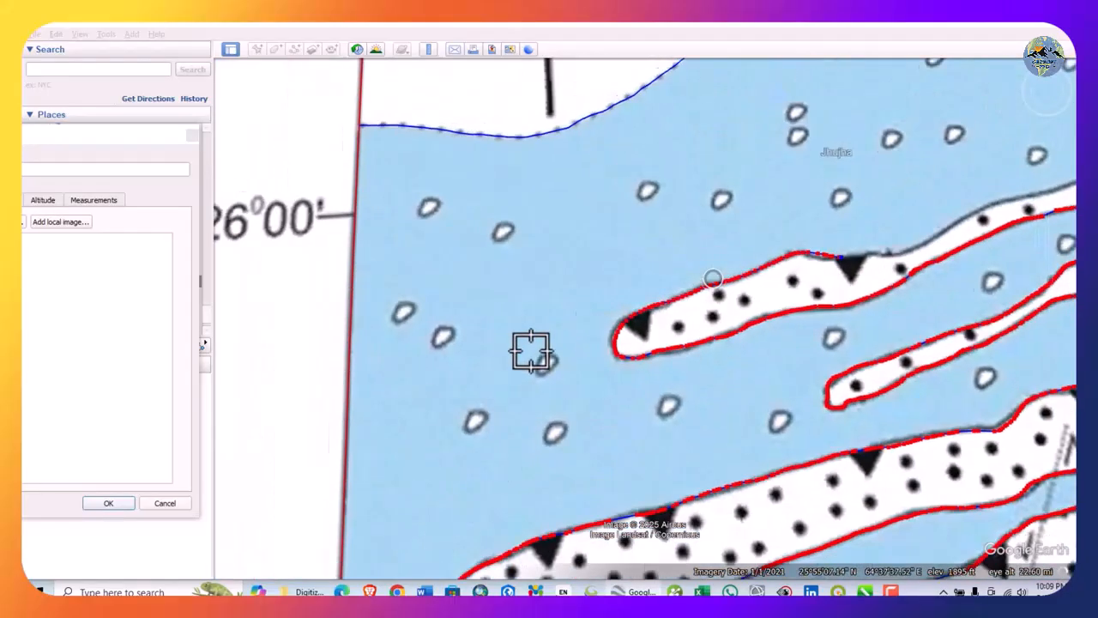
scroll(930, 229, "up", 5)
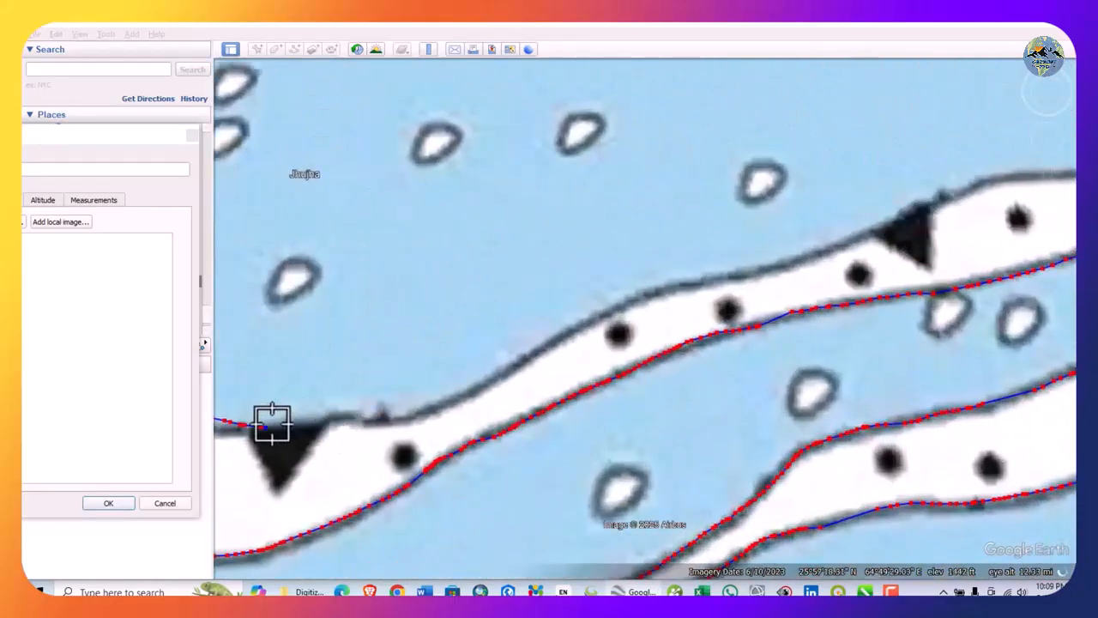
scroll(277, 423, "up", 2)
mouse_move(279, 426)
left_mouse_down()
mouse_move(375, 429)
mouse_move(503, 407)
mouse_move(637, 332)
left_mouse_up()
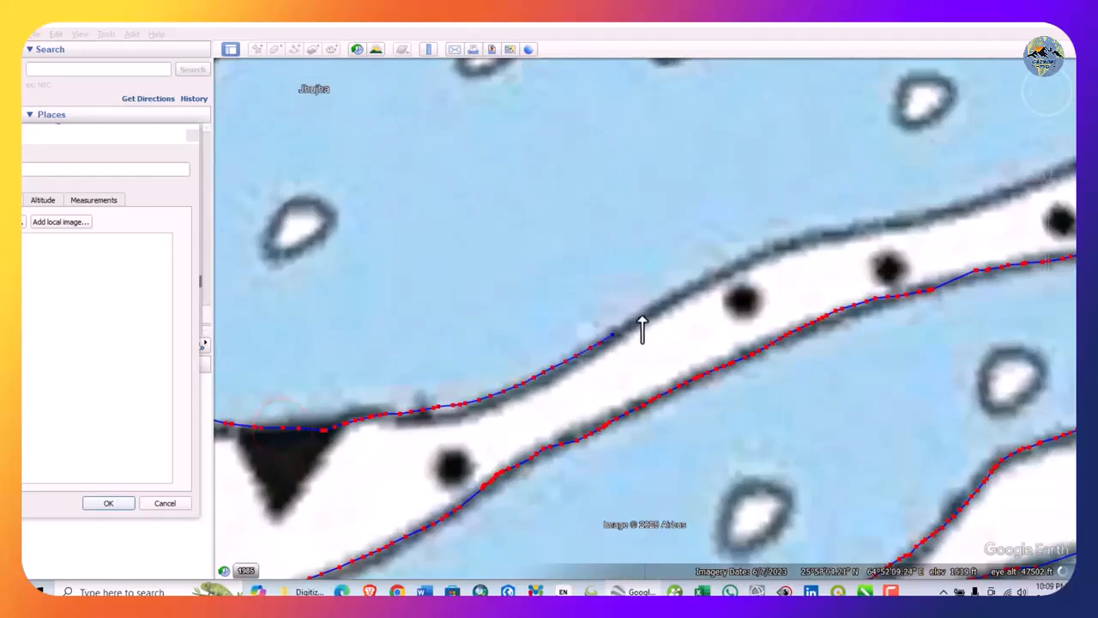
left_click_drag(1033, 183, 1053, 176)
scroll(495, 372, "down", 5)
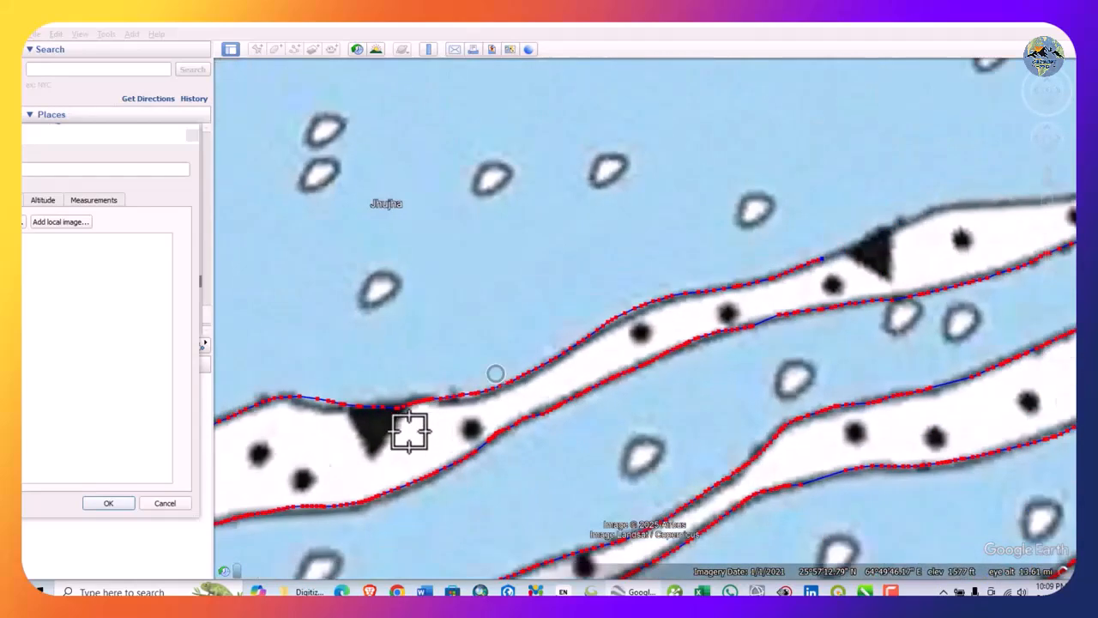
scroll(1022, 214, "up", 4)
mouse_move(354, 408)
left_mouse_down()
mouse_move(429, 392)
mouse_move(503, 354)
left_mouse_up()
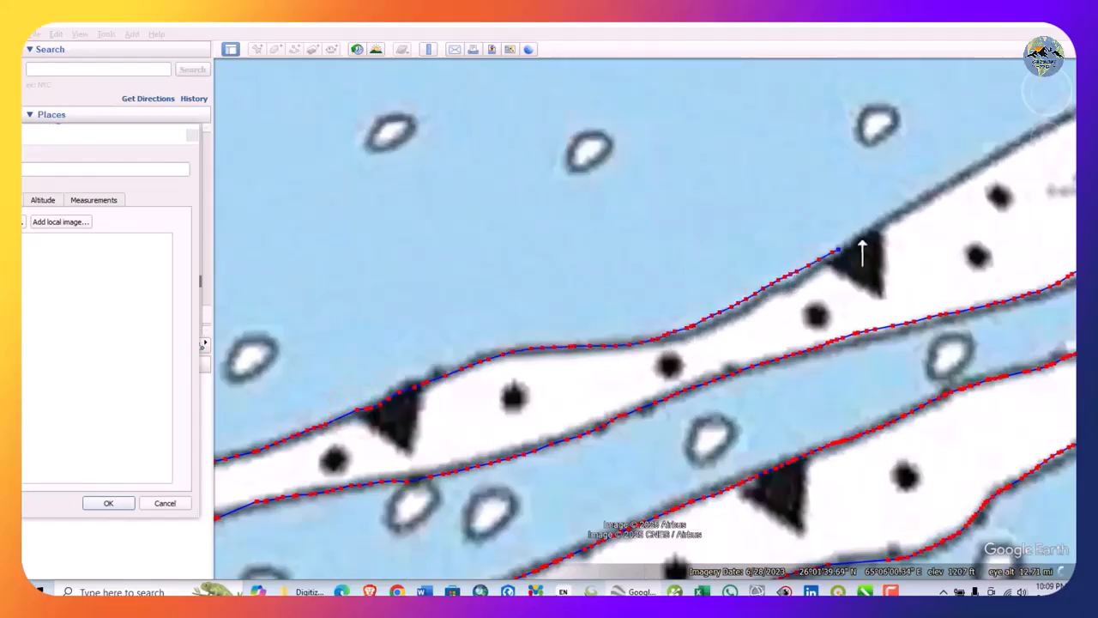
Trace the large blue area's thrust and dotted southeastern contact to just beyond the north border, and save the path
scroll(584, 441, "down", 3)
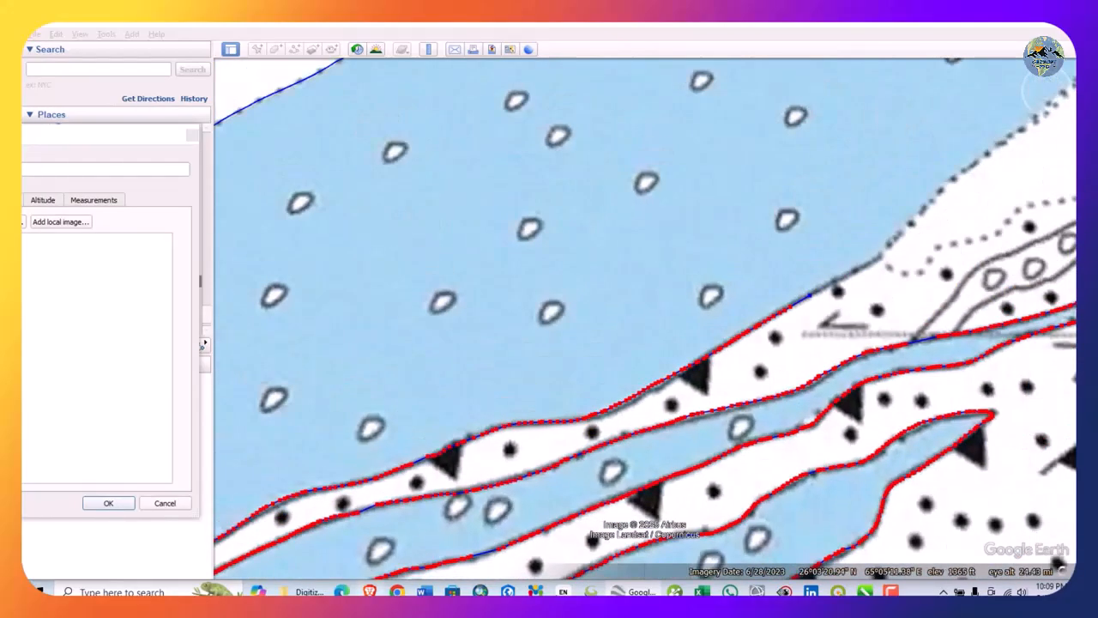
scroll(687, 386, "down", 3)
scroll(916, 270, "up", 5)
mouse_move(572, 412)
left_mouse_down()
mouse_move(662, 363)
mouse_move(740, 290)
left_mouse_up()
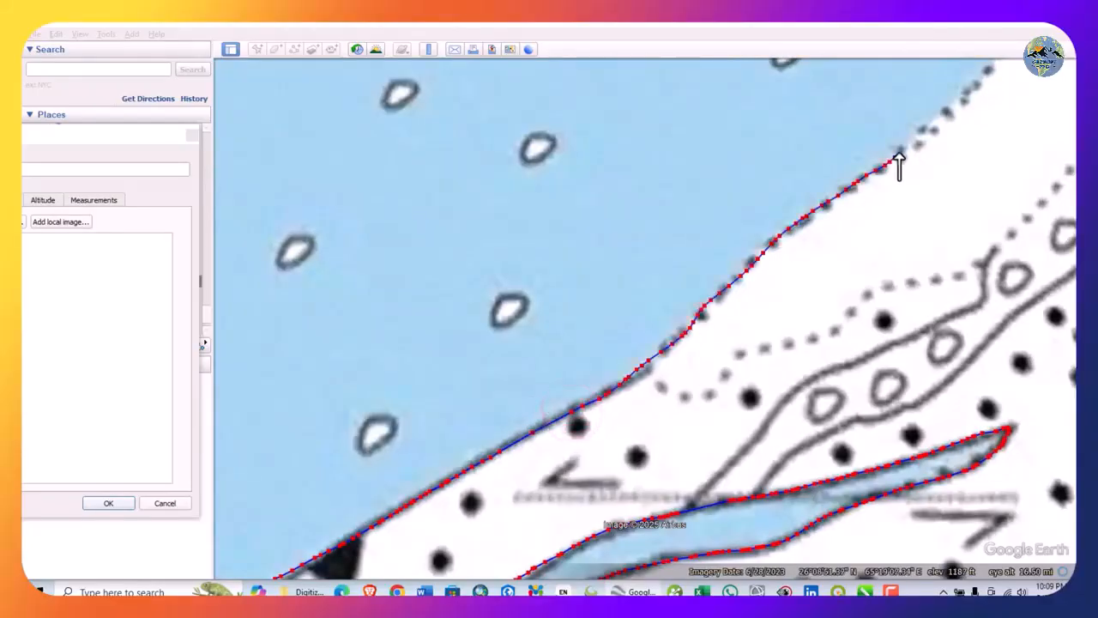
scroll(691, 343, "down", 5)
scroll(910, 158, "up", 5)
left_click_drag(577, 464, 726, 307)
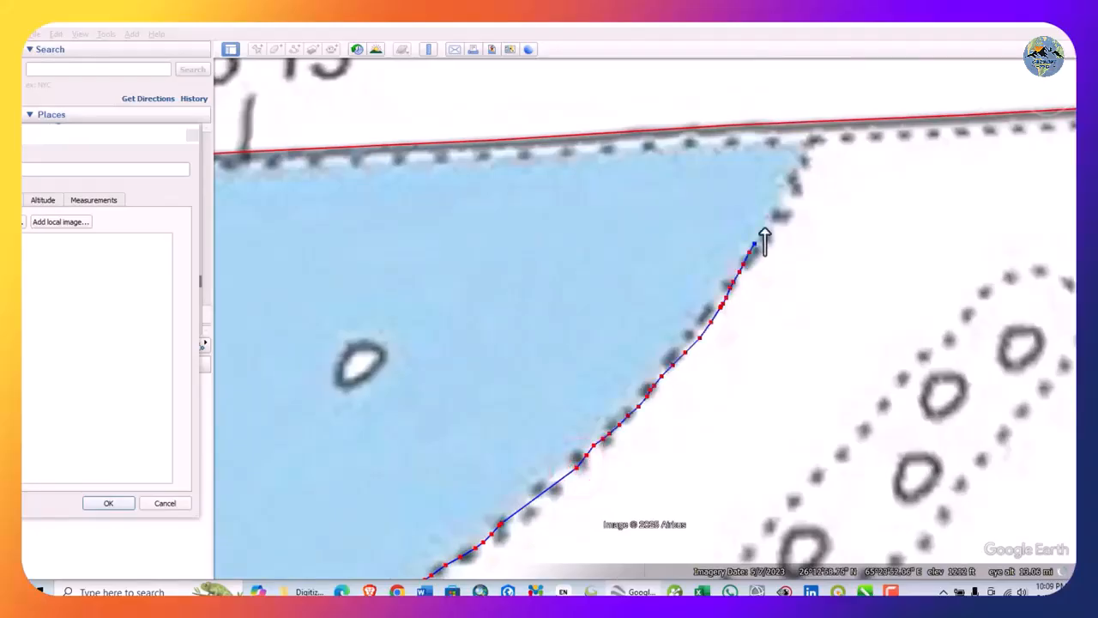
left_click(108, 503)
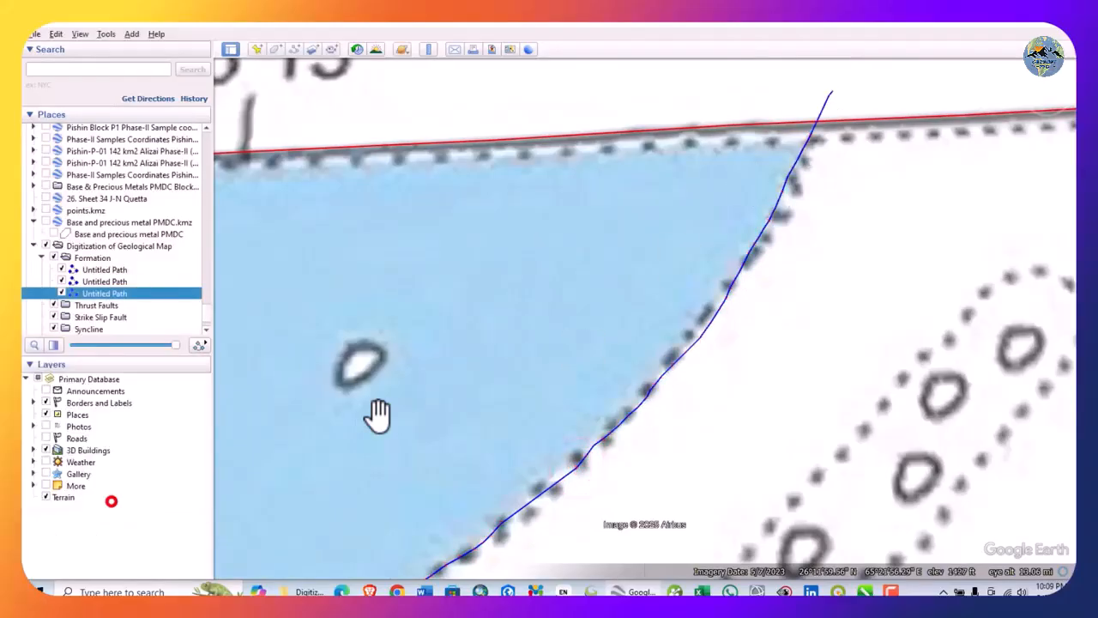
Start a new Formation path just outside the north border near the northeast corner and trace around the dotted unit's bulb-shaped eastern end
scroll(801, 277, "down", 6)
left_click_drag(432, 417, 459, 274)
scroll(585, 397, "up", 4)
scroll(459, 273, "down", 3)
left_click_drag(846, 243, 770, 316)
scroll(686, 369, "down", 3)
left_click_drag(595, 423, 530, 439)
scroll(599, 392, "up", 3)
left_click_drag(713, 311, 635, 396)
scroll(638, 392, "up", 1)
left_click_drag(704, 250, 598, 362)
scroll(740, 184, "up", 2)
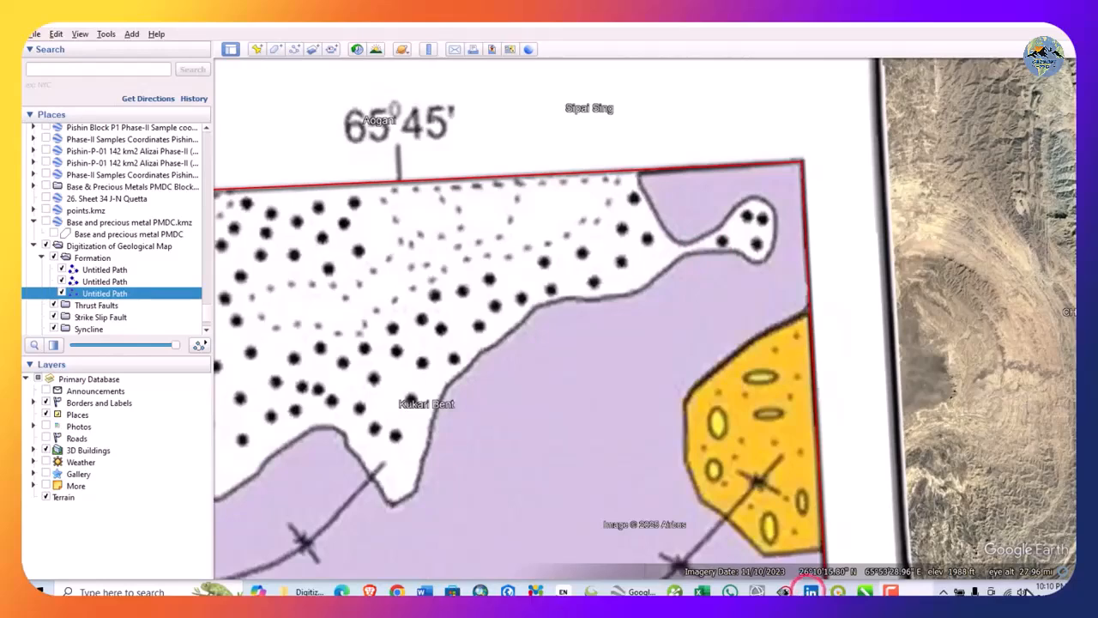
left_click(294, 49)
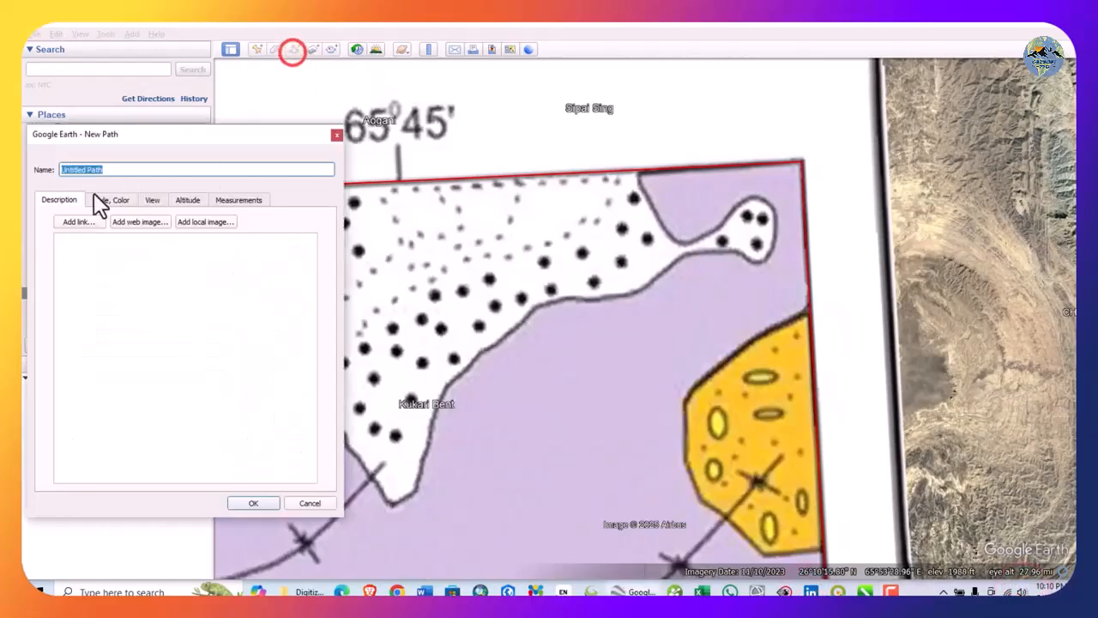
scroll(635, 163, "up", 2)
left_click(635, 163)
mouse_move(634, 182)
left_mouse_down()
mouse_move(634, 222)
mouse_move(660, 256)
left_mouse_up()
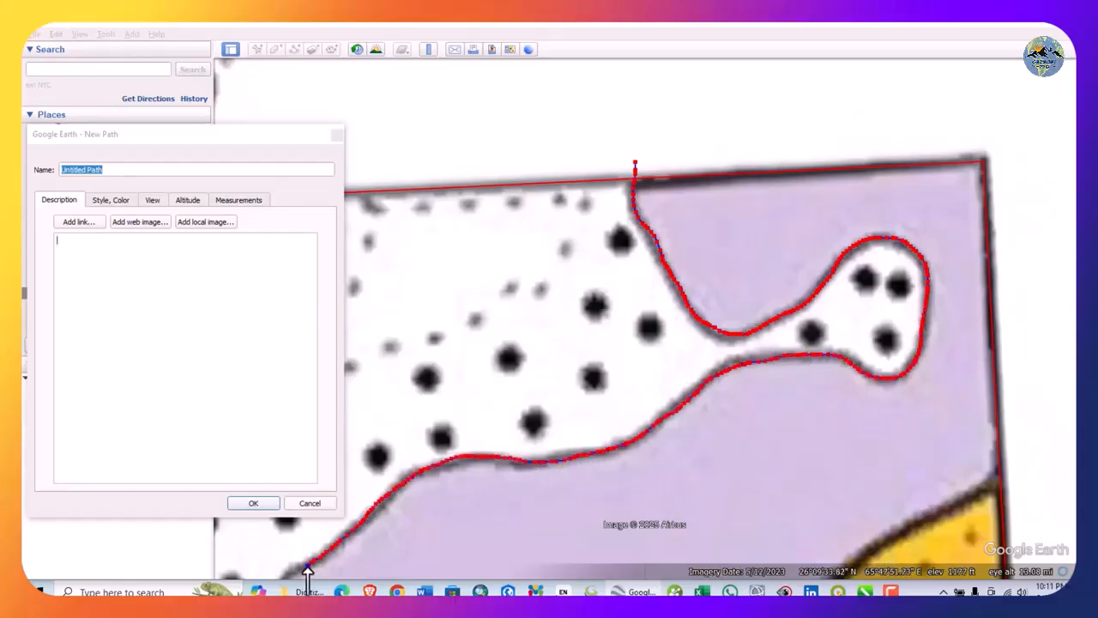
Trace the dotted unit's contact southwest, around the pointed notch near Kukari Bent and over the adjacent purple crest
scroll(833, 140, "down", 5)
scroll(540, 392, "up", 6)
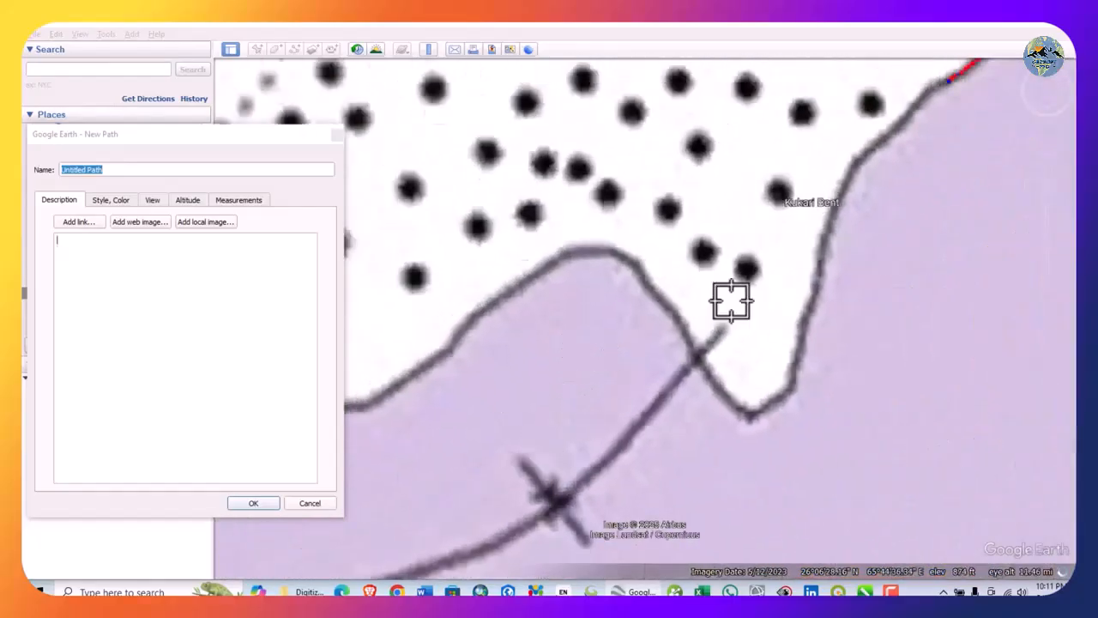
scroll(909, 106, "up", 2)
mouse_move(917, 101)
left_mouse_down()
mouse_move(821, 207)
mouse_move(777, 296)
left_mouse_up()
left_click_drag(730, 491, 707, 538)
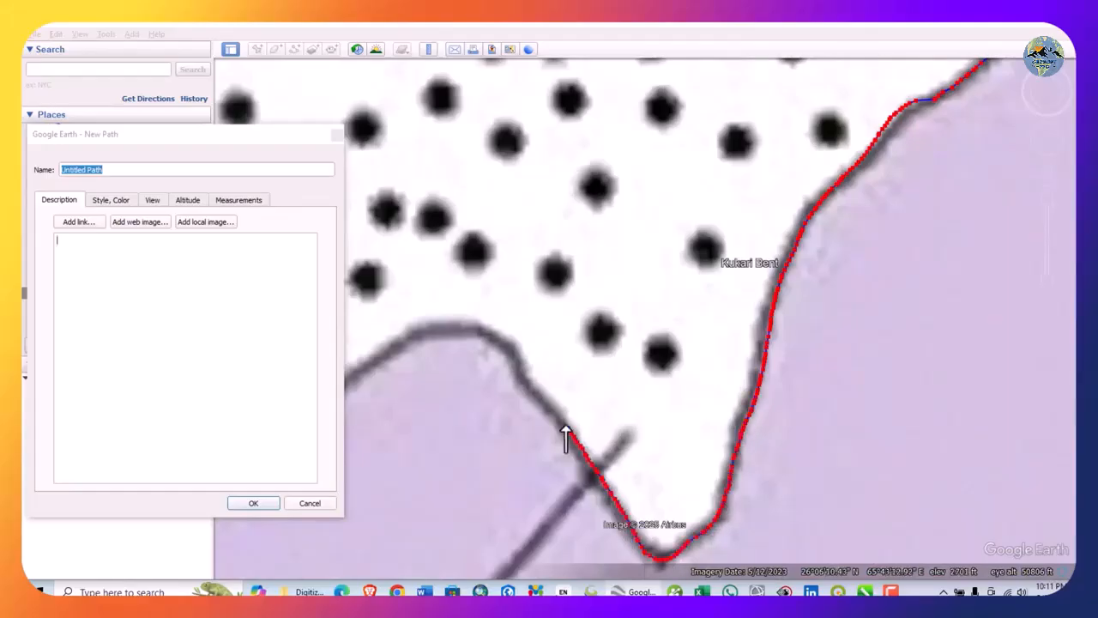
left_click_drag(477, 342, 391, 354)
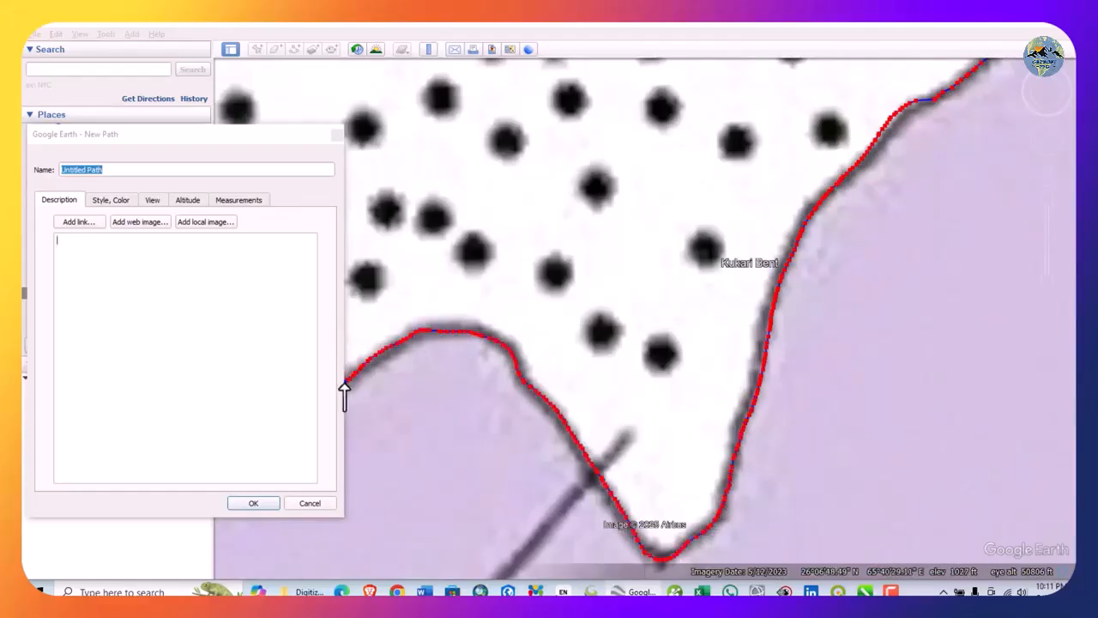
Continue the path southwest along the purple band's wavy northern contact with the dotted unit
scroll(764, 283, "down", 4)
scroll(369, 452, "up", 3)
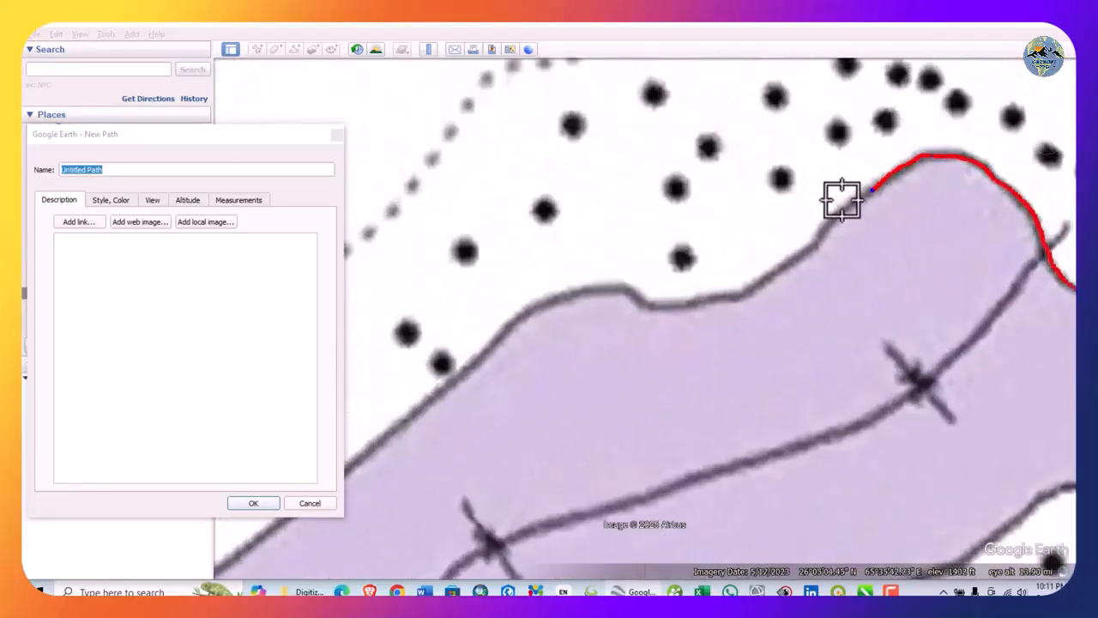
mouse_move(854, 199)
left_mouse_down()
mouse_move(782, 271)
mouse_move(707, 302)
left_mouse_up()
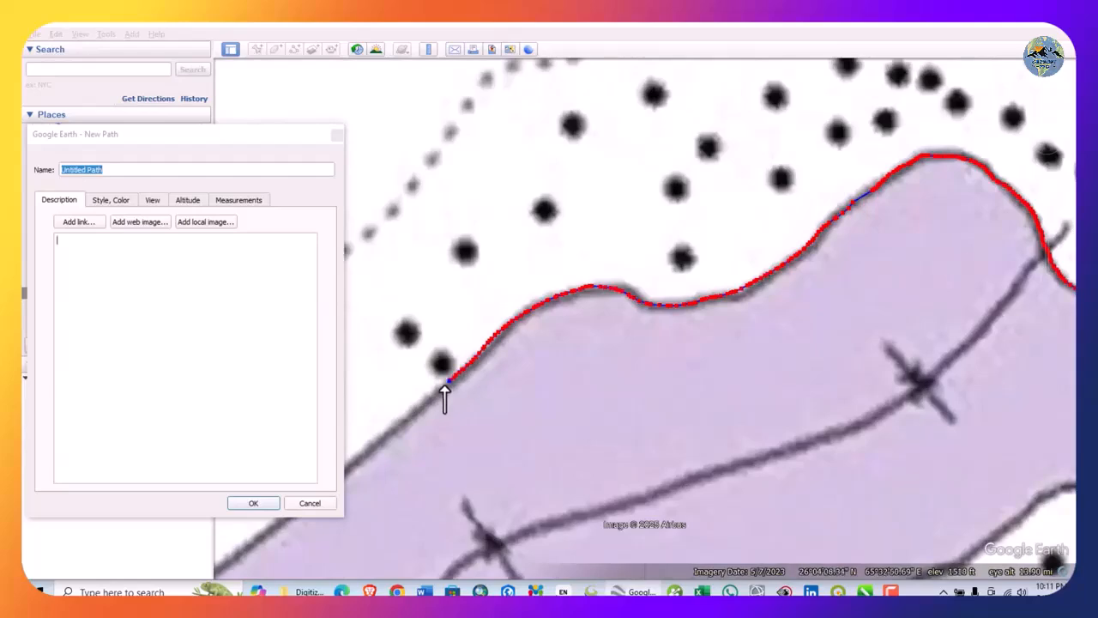
scroll(772, 241, "down", 3)
scroll(400, 431, "up", 4)
left_click(711, 302)
left_click(630, 369)
left_click(583, 400)
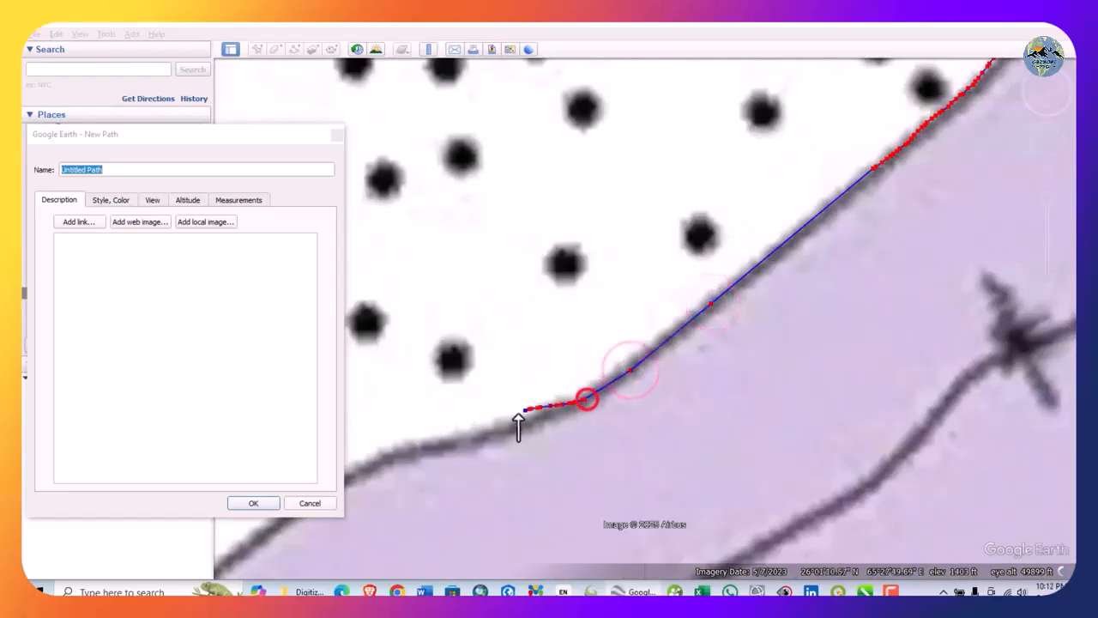
mouse_move(540, 409)
left_mouse_down()
mouse_move(540, 429)
mouse_move(347, 487)
left_mouse_up()
Trace the purple band's northwestern contact southwest, past the short thrust with triangles
scroll(657, 404, "down", 2)
scroll(760, 375, "down", 3)
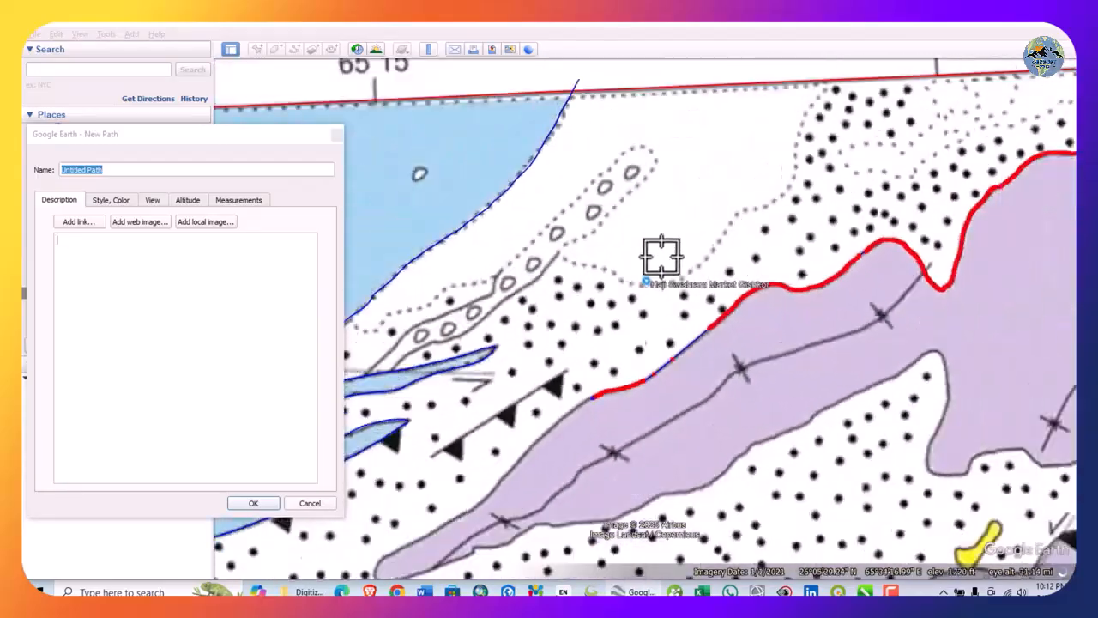
scroll(667, 383, "up", 2)
scroll(664, 221, "up", 2)
mouse_move(663, 225)
left_mouse_down()
mouse_move(672, 238)
mouse_move(553, 343)
left_mouse_up()
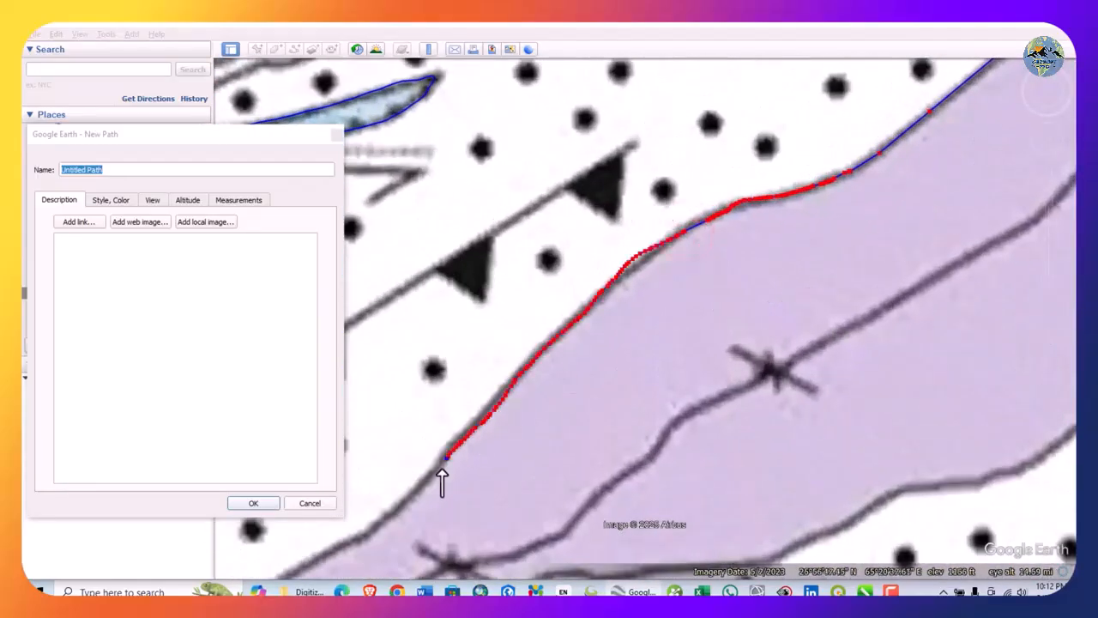
Trace around the purple band's rounded southwestern tip and onto its southern contact
scroll(428, 523, "down", 3)
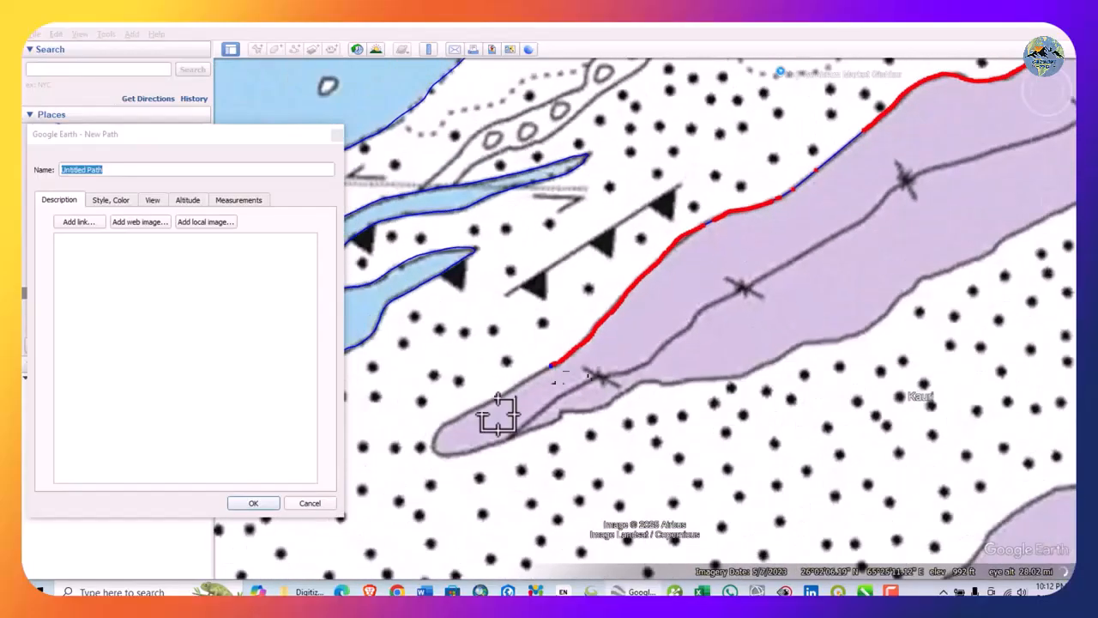
scroll(453, 437, "up", 4)
left_click_drag(728, 204, 567, 298)
left_click_drag(461, 360, 381, 420)
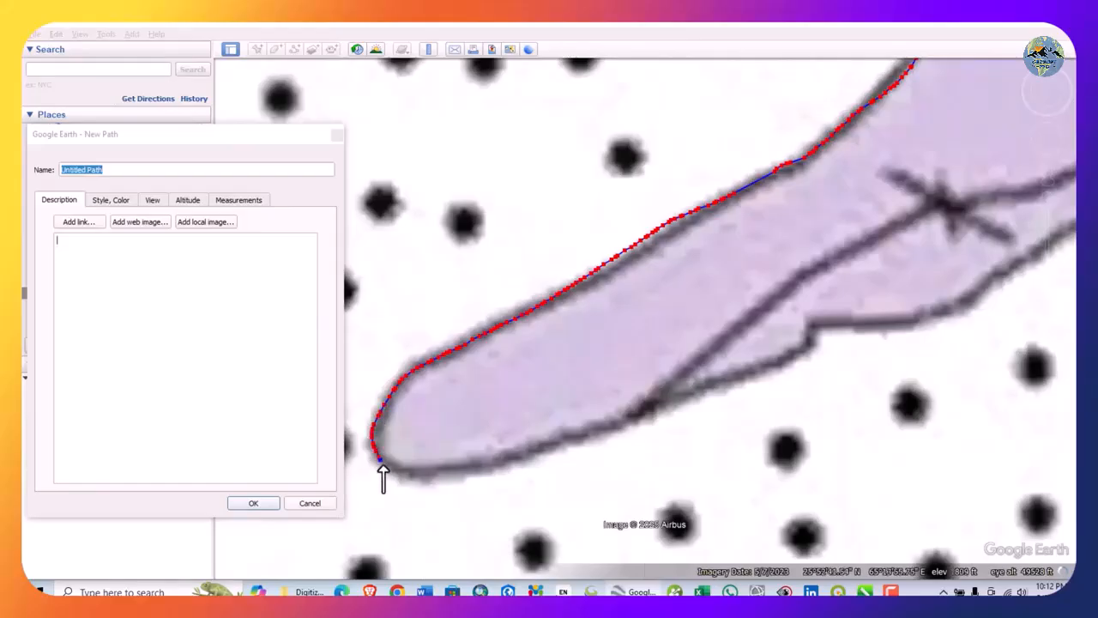
left_click_drag(567, 455, 701, 410)
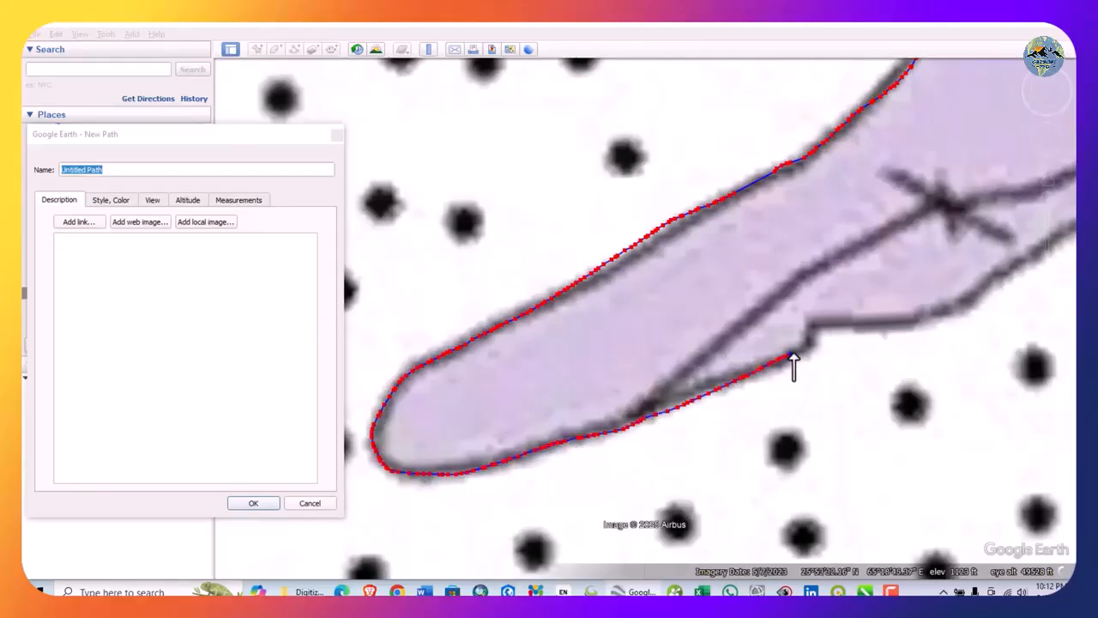
Trace the path northeast along the purple band's southeastern contact toward Kauri
mouse_move(855, 341)
left_mouse_down()
mouse_move(958, 314)
mouse_move(1050, 245)
left_mouse_up()
scroll(608, 318, "down", 4)
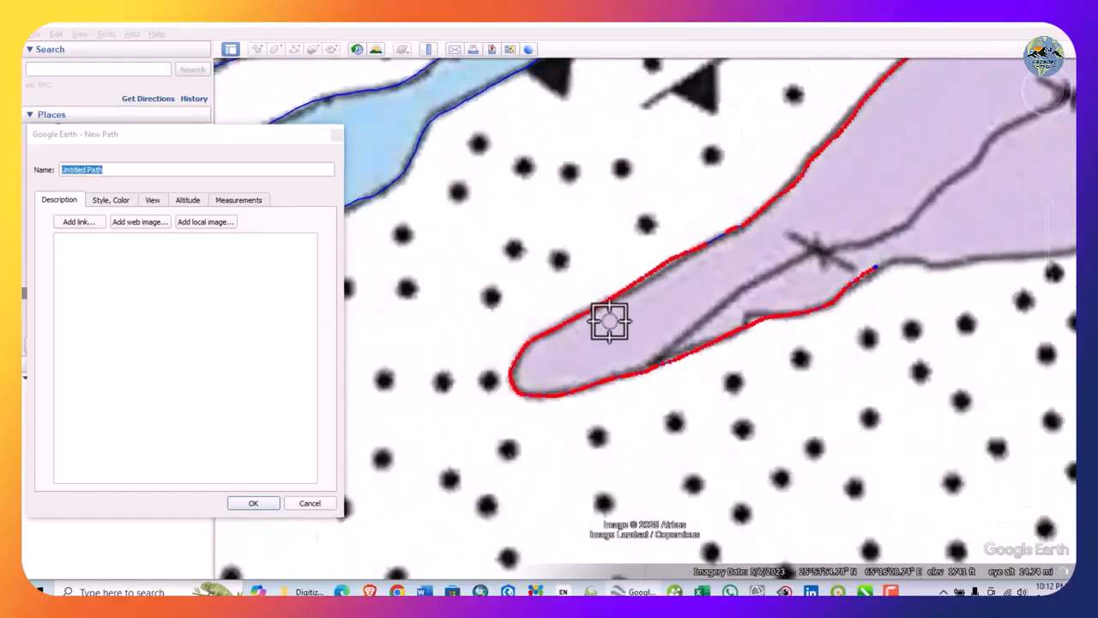
scroll(986, 220, "up", 5)
mouse_move(437, 350)
left_mouse_down()
mouse_move(623, 347)
mouse_move(780, 282)
mouse_move(881, 260)
mouse_move(962, 206)
left_mouse_up()
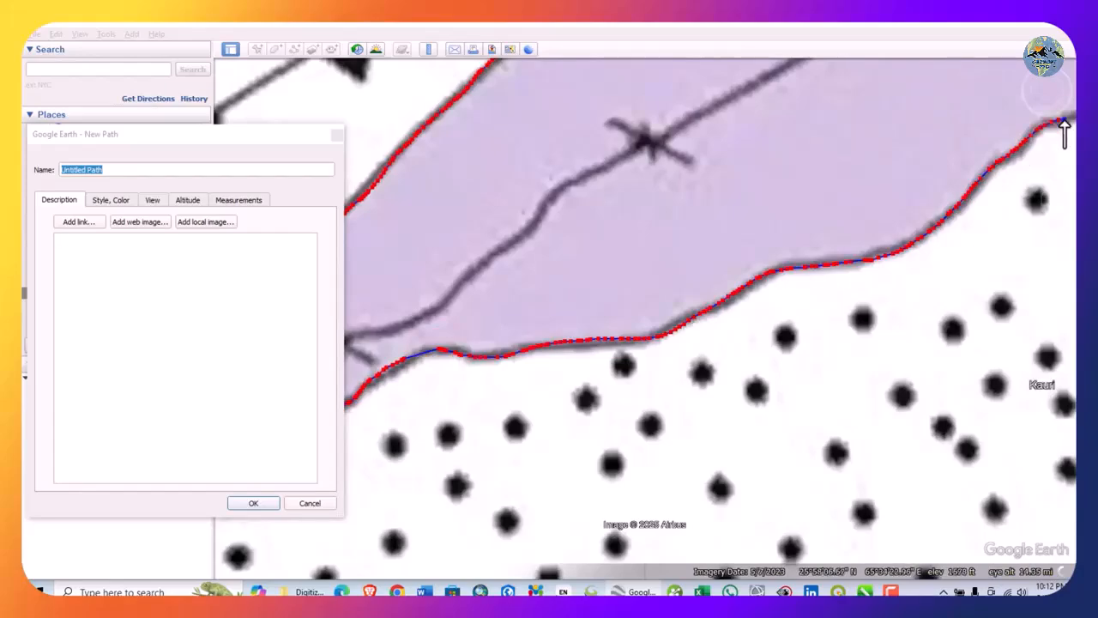
Trace the contact up over the main dotted unit's northern peak and down its eastern side
scroll(441, 380, "down", 5)
scroll(868, 185, "up", 5)
mouse_move(437, 388)
left_mouse_down()
mouse_move(522, 360)
mouse_move(604, 311)
left_mouse_up()
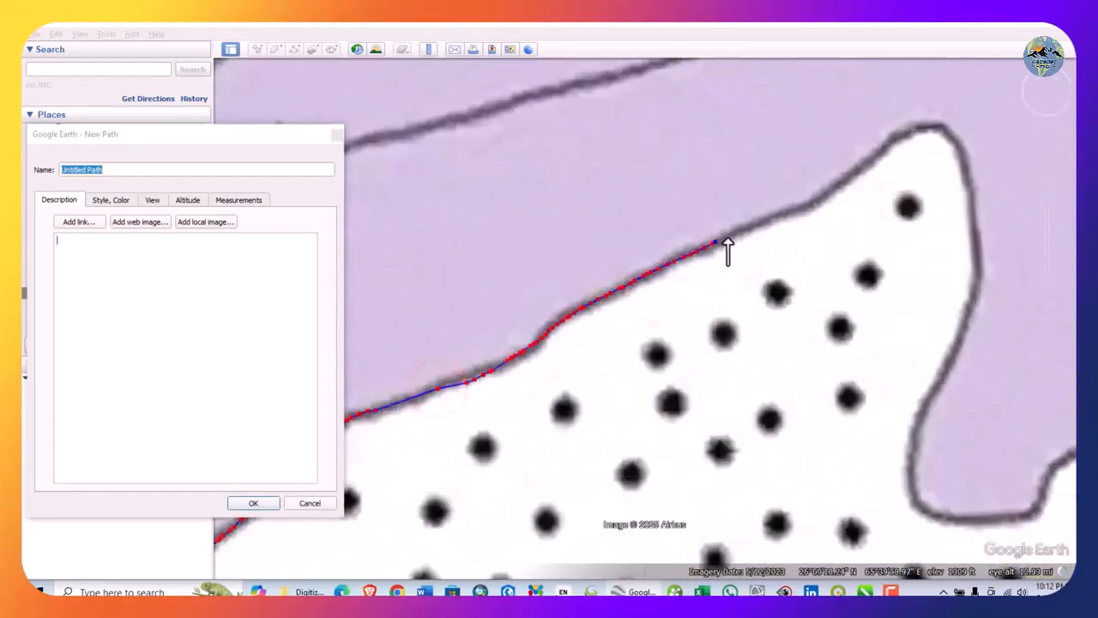
left_click_drag(816, 217, 888, 162)
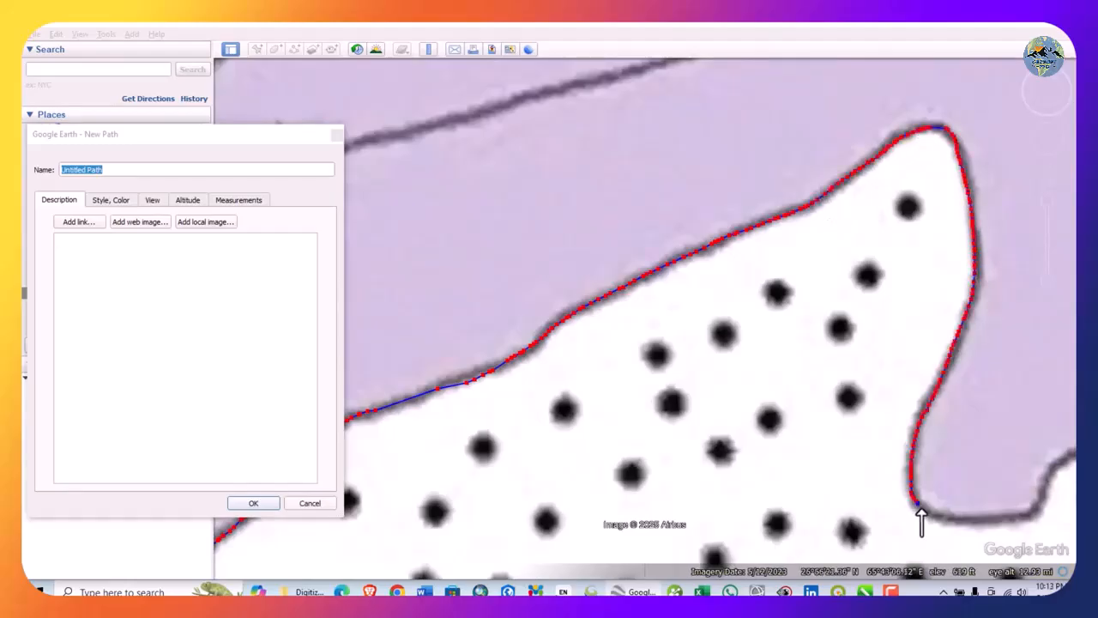
Trace around the dotted unit's eastern lobe and back southwest along its thrust contact with triangles
scroll(693, 425, "down", 5)
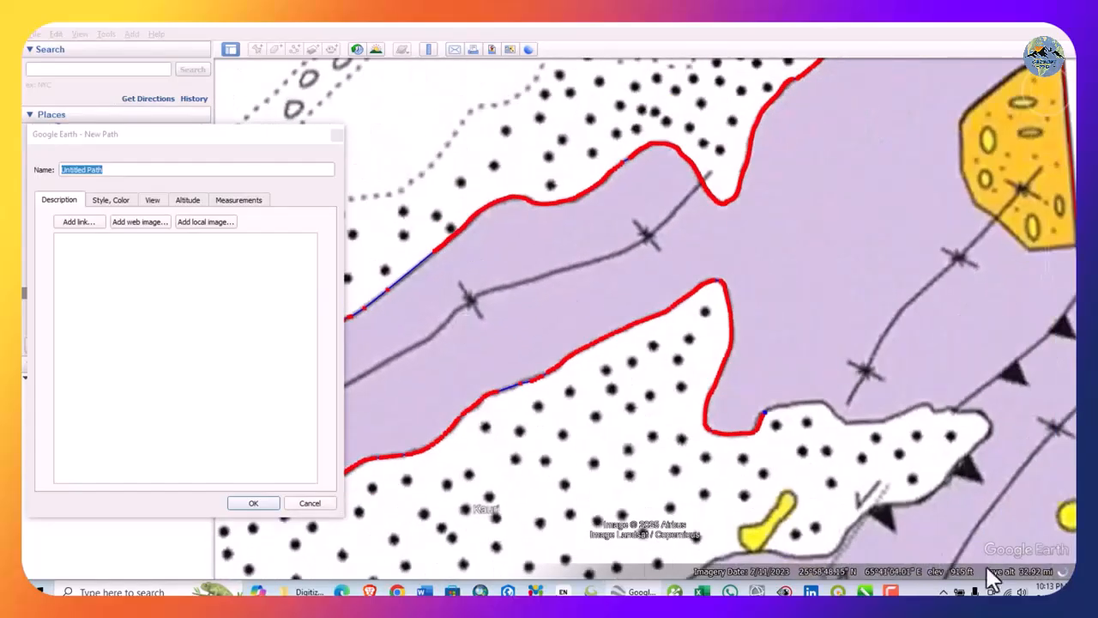
scroll(974, 532, "up", 5)
mouse_move(460, 201)
left_mouse_down()
mouse_move(554, 208)
mouse_move(597, 246)
left_mouse_up()
left_click_drag(810, 220, 864, 239)
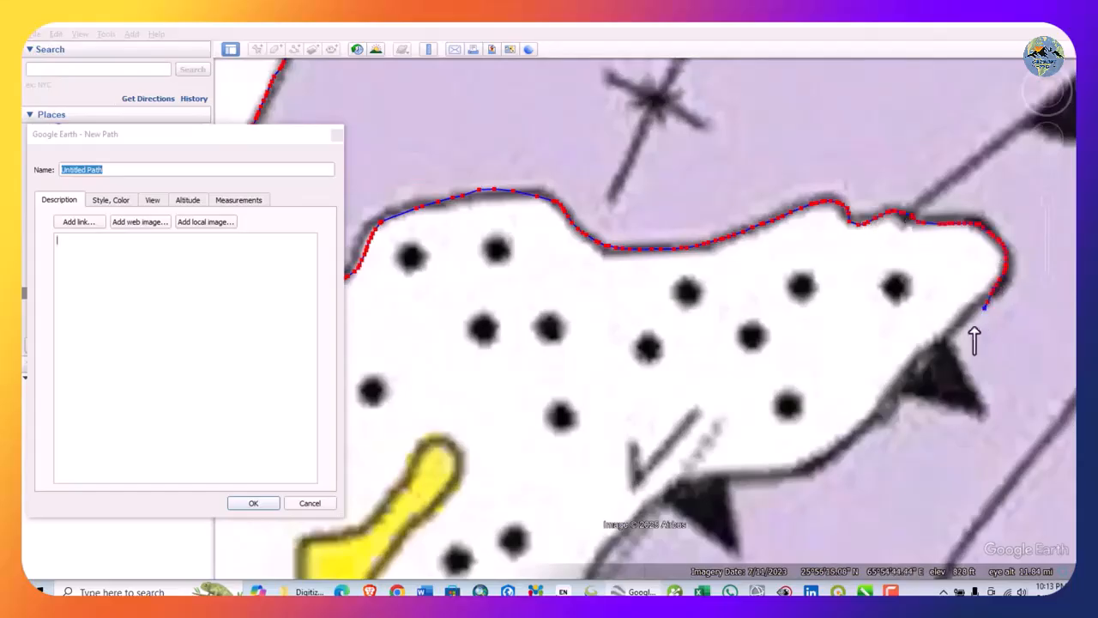
mouse_move(981, 303)
left_mouse_down()
mouse_move(898, 380)
mouse_move(864, 433)
left_mouse_up()
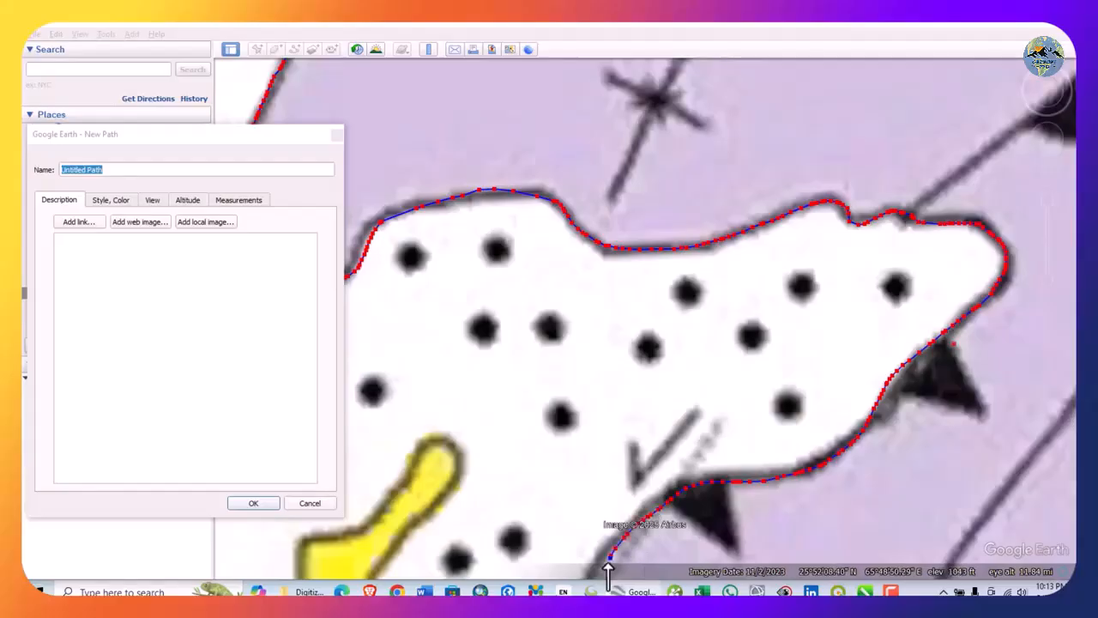
Trace the dotted unit's southern contact southwest, past the strike-slip fault and beneath the elongated yellow patch
scroll(718, 186, "down", 3)
scroll(429, 444, "up", 3)
scroll(641, 388, "up", 2)
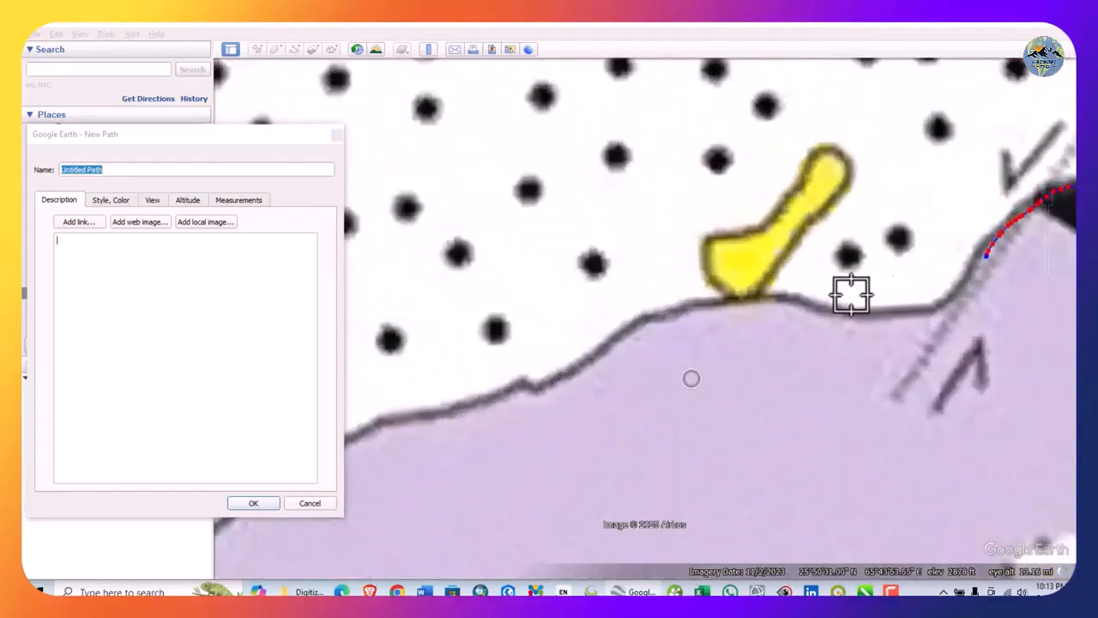
mouse_move(943, 300)
left_mouse_down()
mouse_move(885, 311)
mouse_move(777, 300)
mouse_move(661, 310)
left_mouse_up()
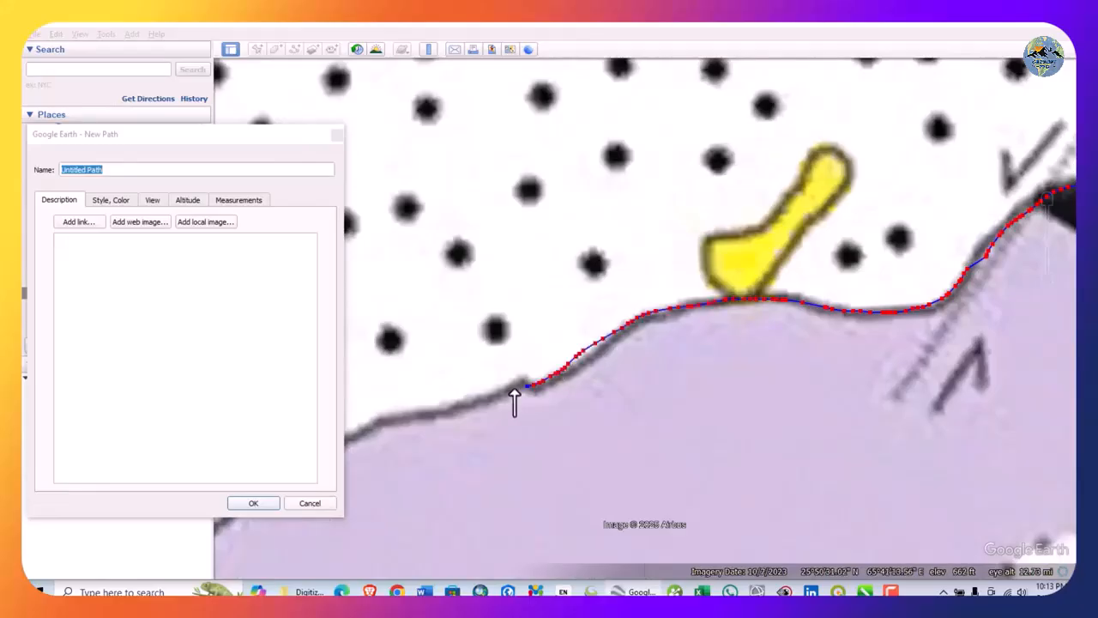
Continue the path southwest along the dotted unit's stepped southeastern contact, northwest of Gwand Bent
scroll(810, 284, "down", 4)
scroll(500, 436, "up", 4)
left_click_drag(870, 115, 768, 182)
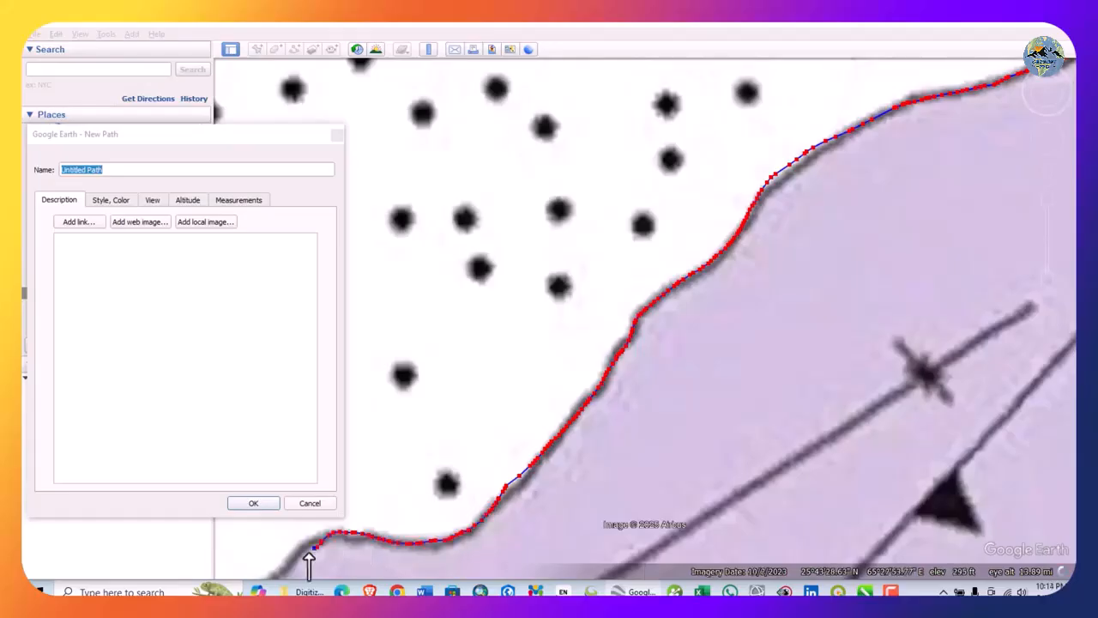
scroll(679, 269, "down", 5)
scroll(507, 421, "up", 5)
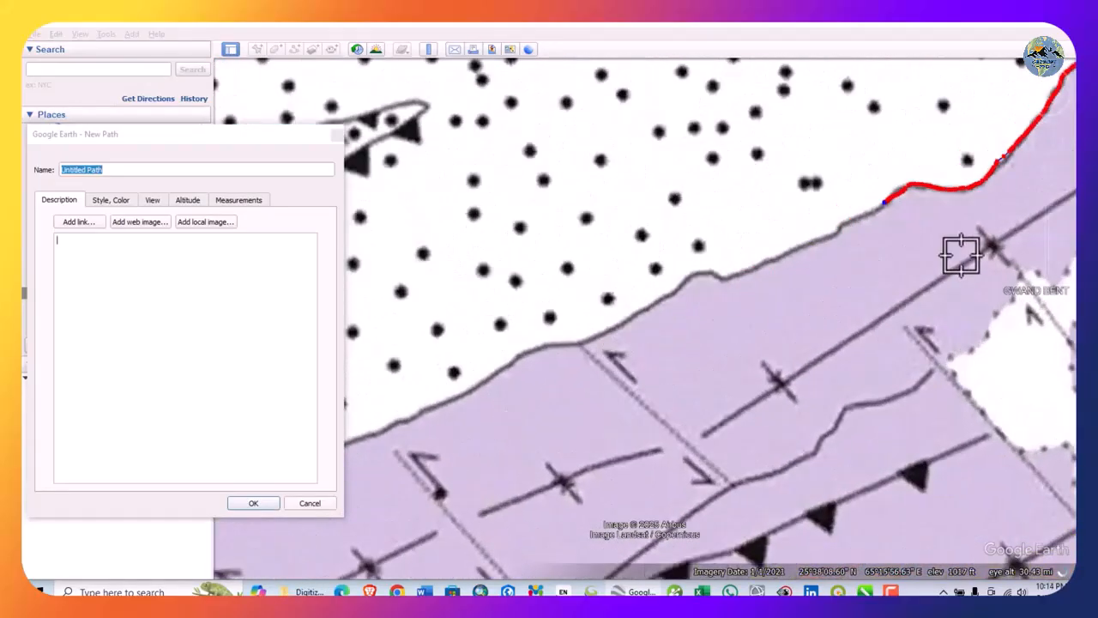
right_click(785, 127)
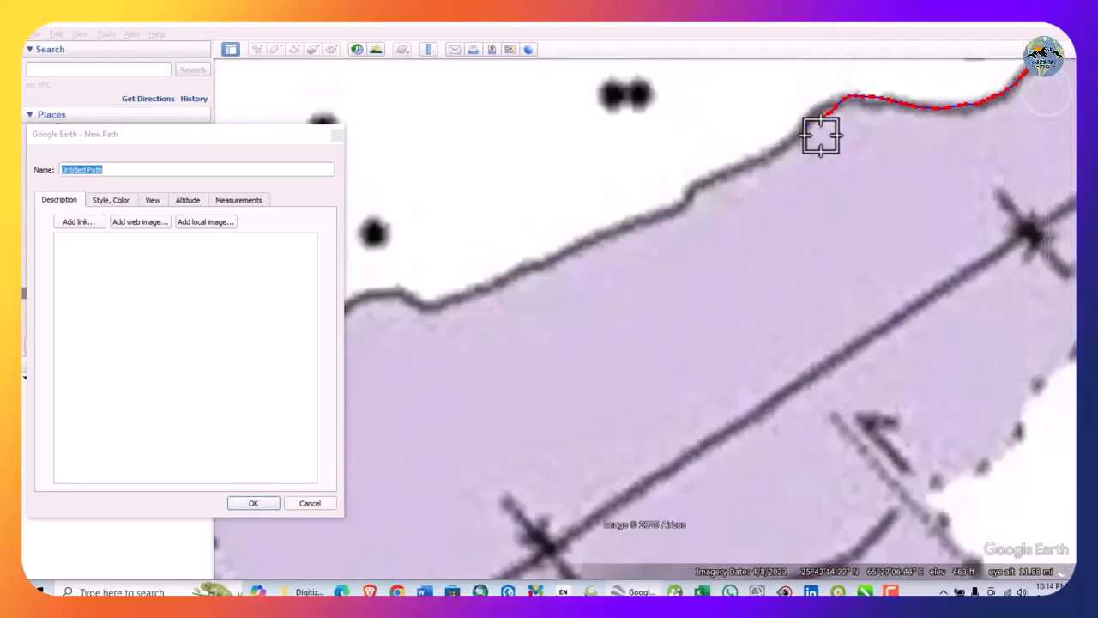
left_click_drag(799, 127, 751, 158)
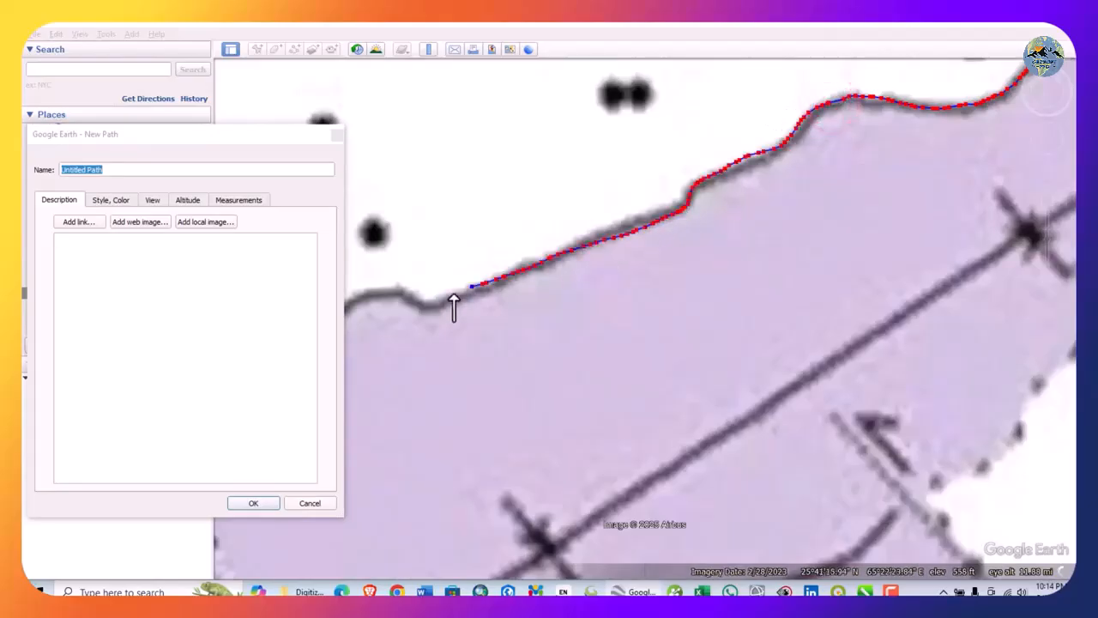
Trace the dotted unit's southern contact southwest, past the northern end of the strike-slip fault that meets it
scroll(699, 219, "down", 6)
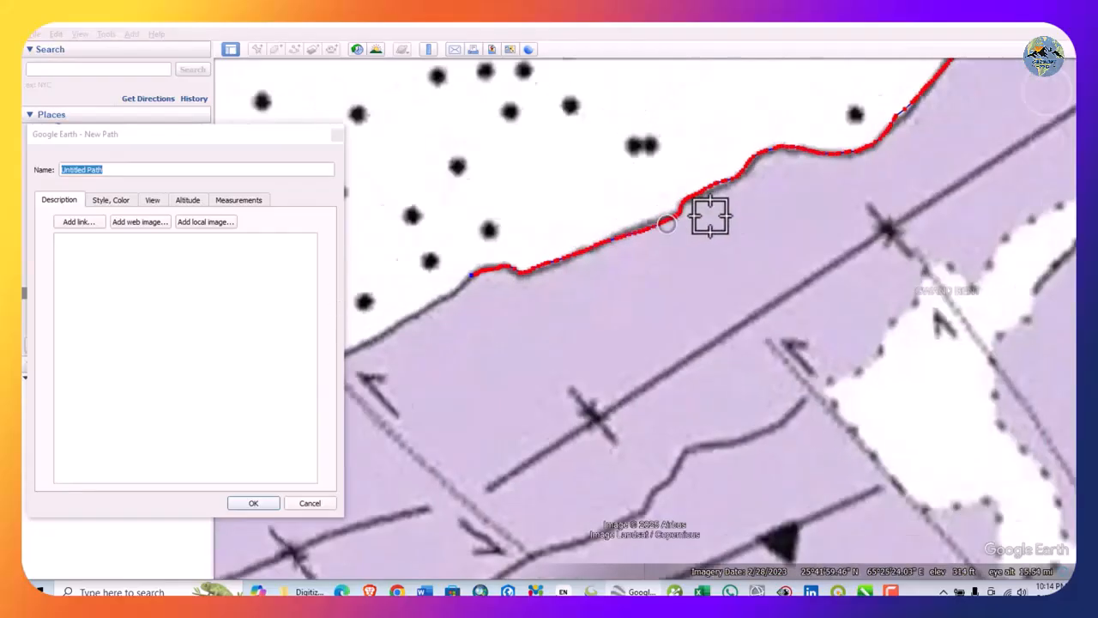
scroll(487, 310, "up", 3)
scroll(953, 142, "up", 2)
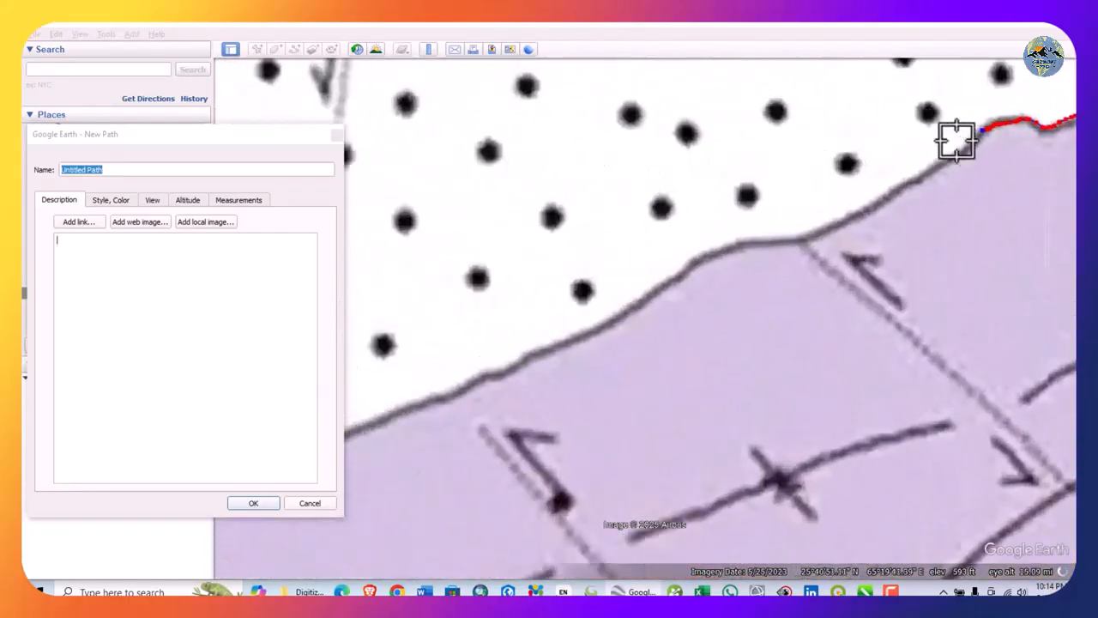
mouse_move(964, 150)
left_mouse_down()
mouse_move(809, 245)
mouse_move(728, 249)
left_mouse_up()
mouse_move(606, 336)
left_mouse_down()
mouse_move(562, 361)
mouse_move(442, 394)
left_mouse_up()
left_click(433, 399)
left_click_drag(358, 427, 356, 429)
Continue the path west along the dotted unit's gently curving southern contact, below the small central thrust sliver
scroll(573, 382, "down", 6)
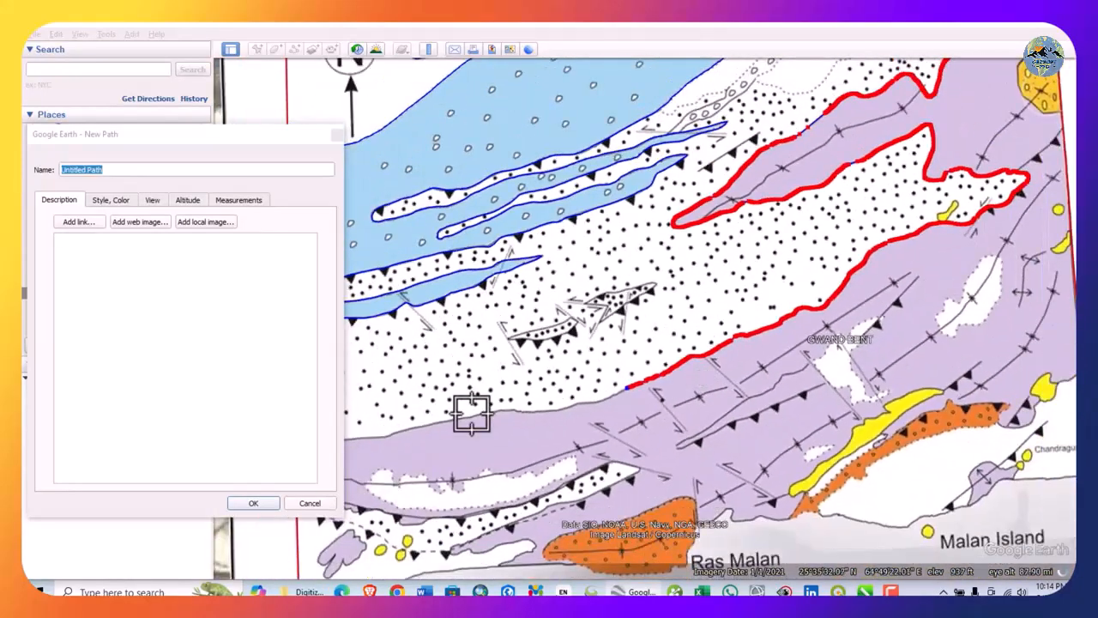
scroll(473, 413, "up", 4)
scroll(592, 405, "up", 2)
scroll(755, 387, "down", 1)
scroll(914, 385, "up", 1)
mouse_move(1016, 314)
left_mouse_down()
mouse_move(930, 353)
mouse_move(854, 369)
left_mouse_up()
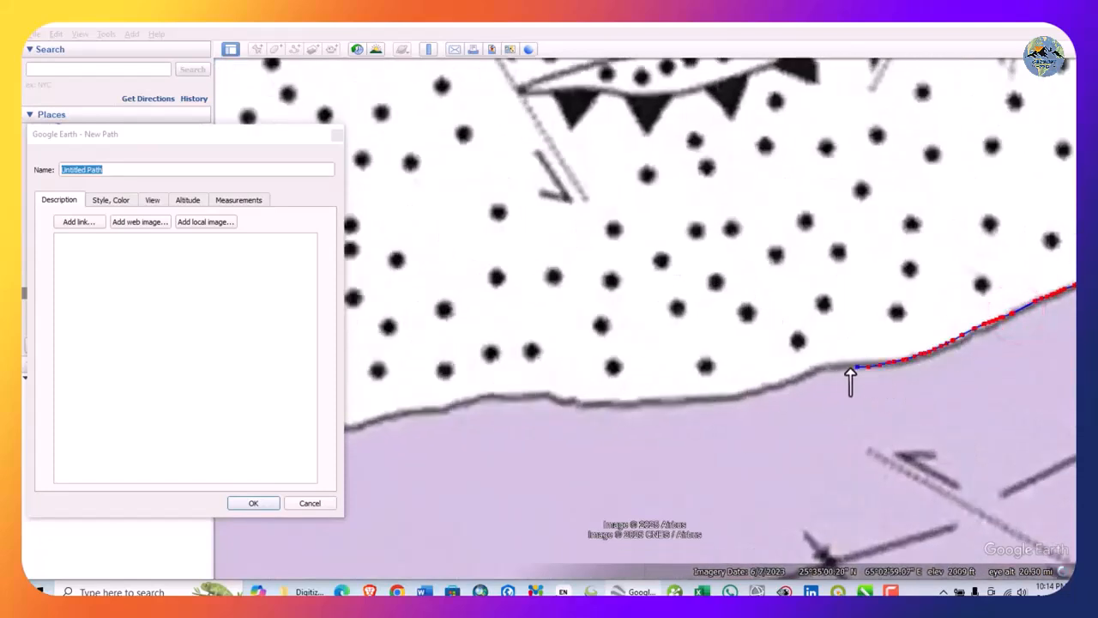
left_click_drag(515, 407, 447, 418)
left_click_drag(361, 428, 353, 430)
Trace the remaining southern contact of the dotted unit west to the west border, and save the path
scroll(669, 360, "down", 3)
scroll(436, 412, "up", 2)
scroll(828, 373, "down", 2)
scroll(711, 377, "up", 3)
scroll(814, 360, "down", 2)
scroll(1067, 305, "up", 2)
left_click_drag(936, 326, 819, 352)
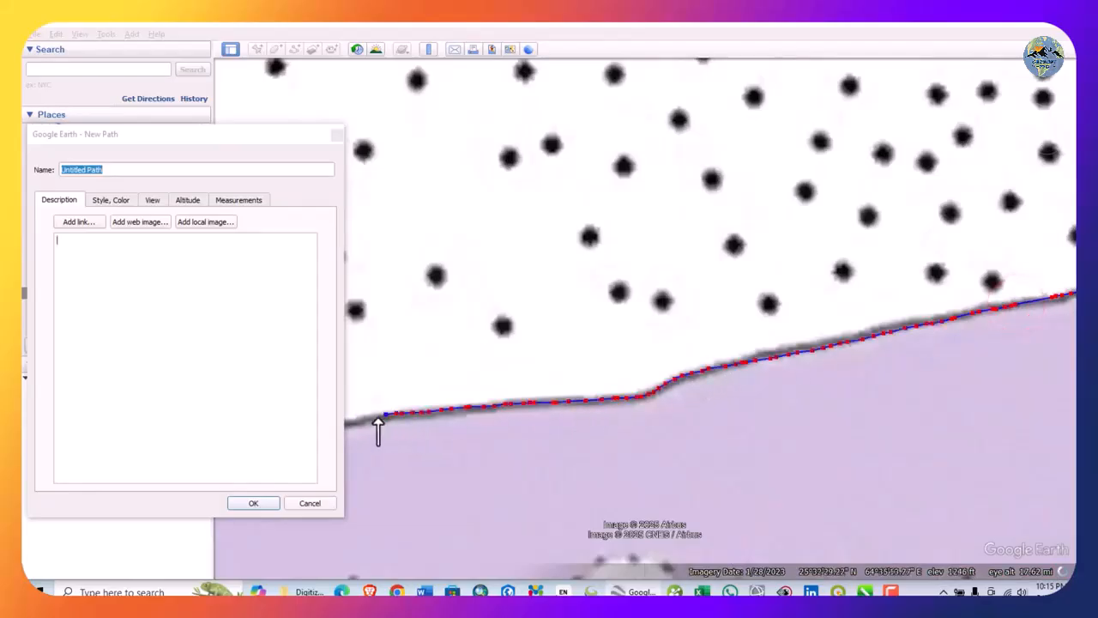
scroll(926, 365, "down", 3)
scroll(592, 402, "up", 5)
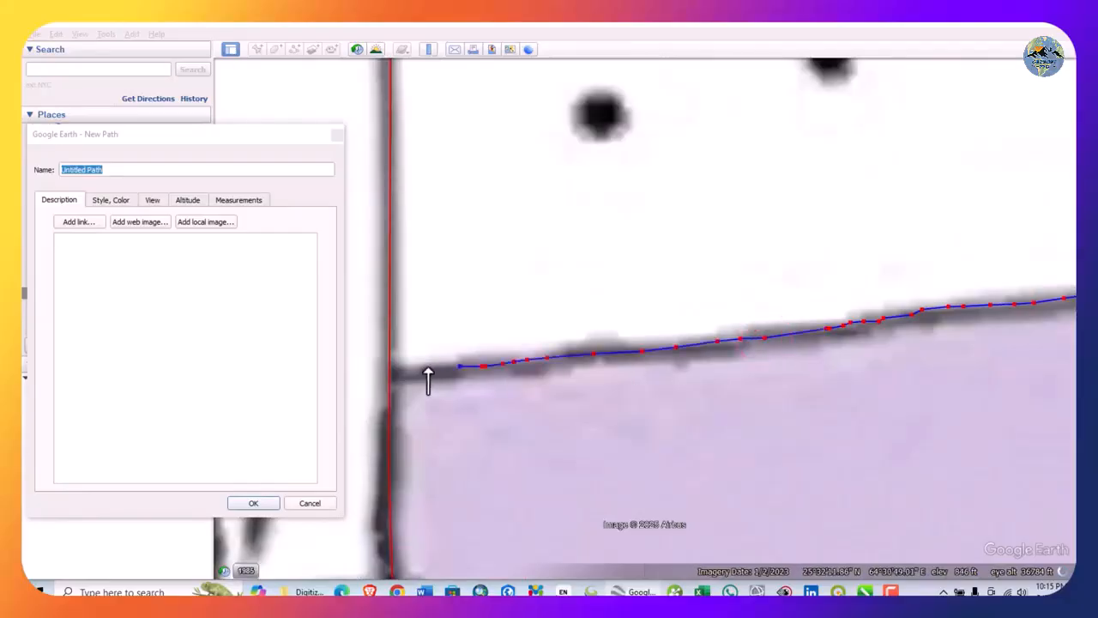
left_click(249, 504)
Start a new path at the elongated white patch southwest of Gurad and trace the western lobes of its scalloped northern edge
scroll(480, 361, "down", 6)
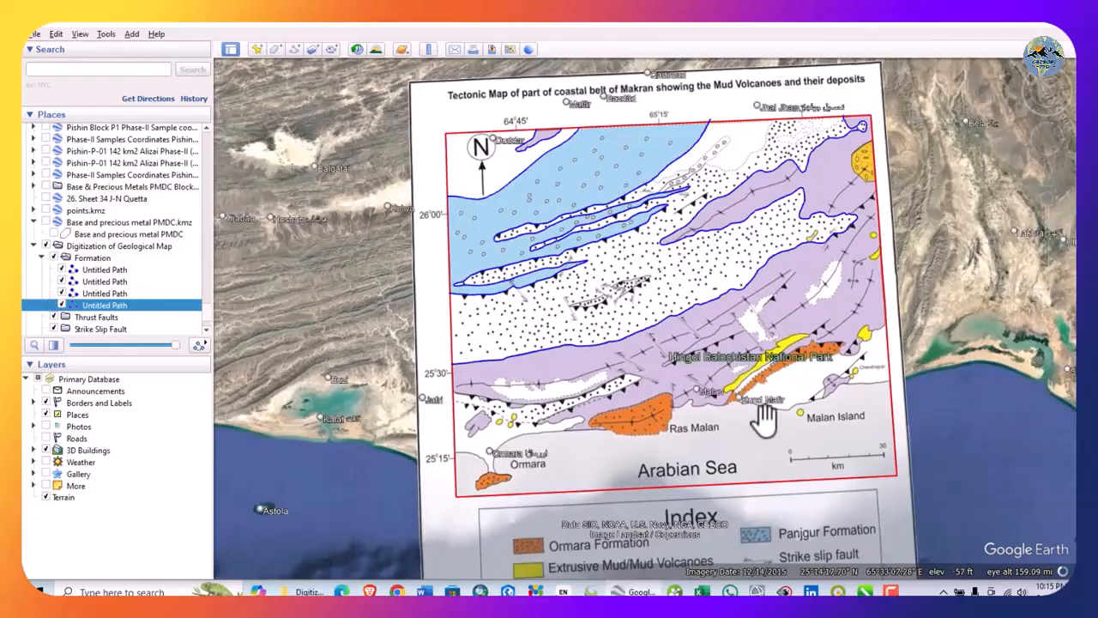
scroll(701, 441, "up", 3)
scroll(433, 440, "down", 2)
scroll(494, 371, "up", 5)
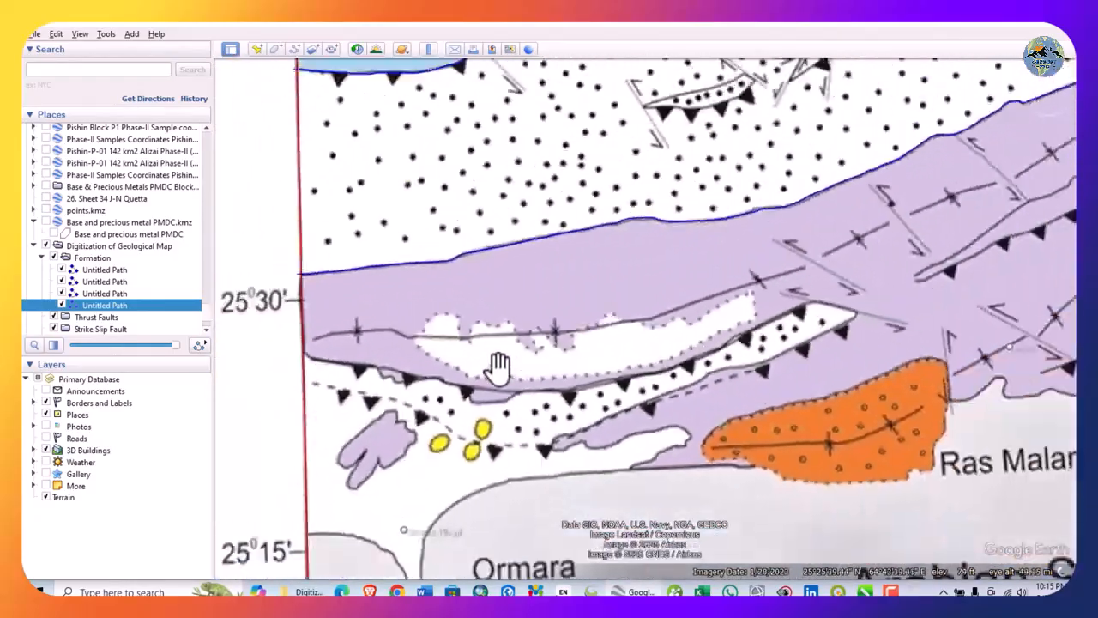
scroll(506, 364, "down", 5)
left_click_drag(518, 382, 501, 312)
scroll(510, 292, "up", 2)
left_click_drag(493, 265, 436, 343)
scroll(453, 369, "up", 5)
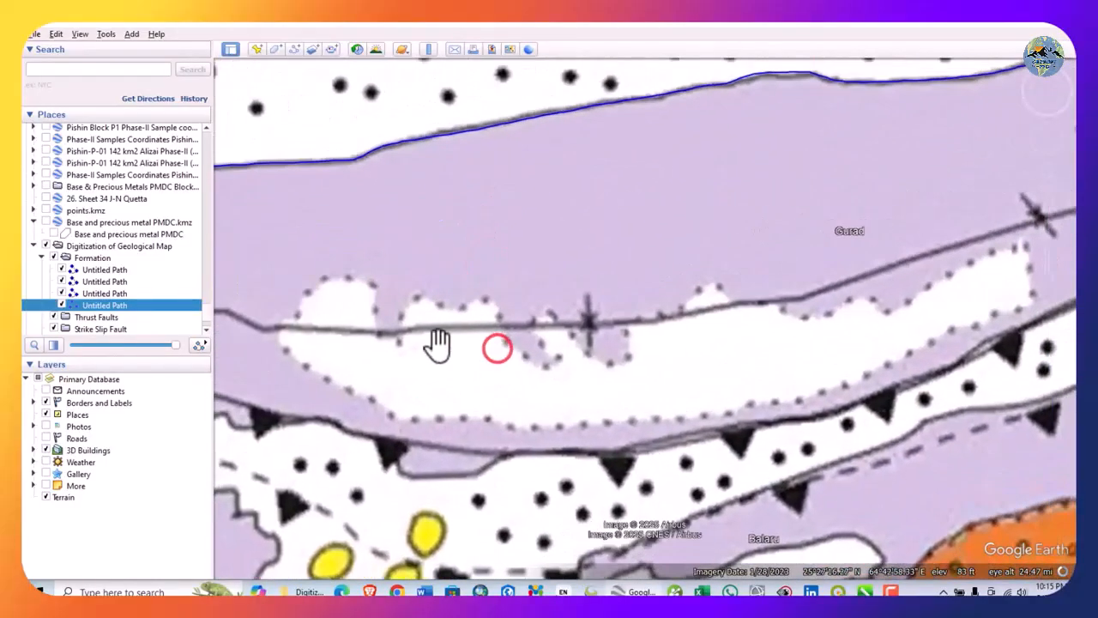
left_click(292, 49)
left_click_drag(265, 137, 147, 137)
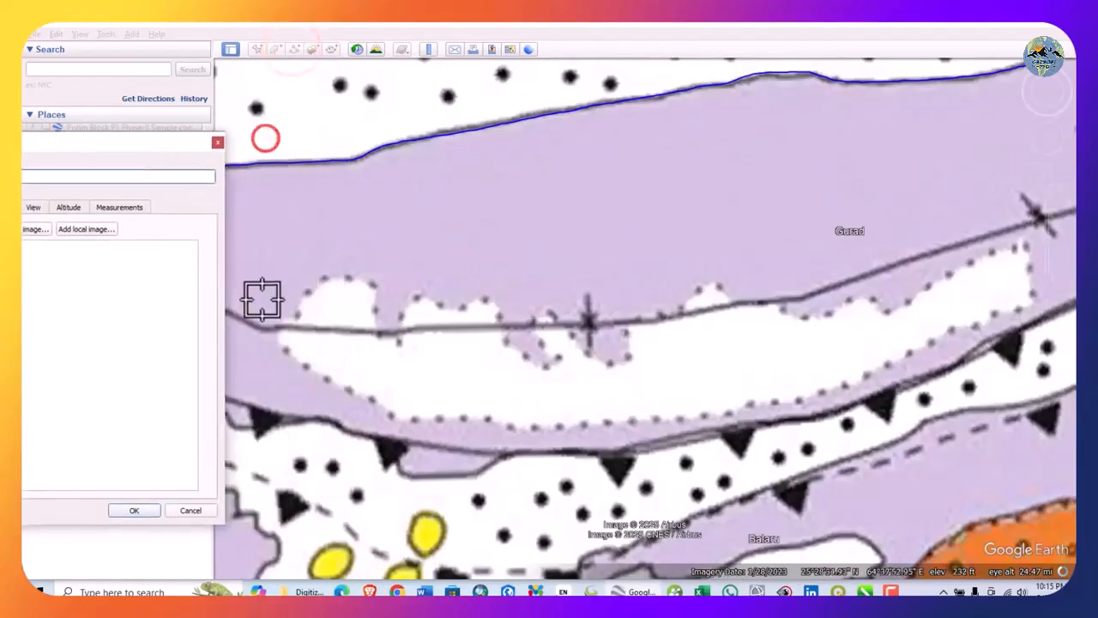
mouse_move(297, 313)
left_mouse_down()
mouse_move(318, 284)
mouse_move(359, 293)
left_mouse_up()
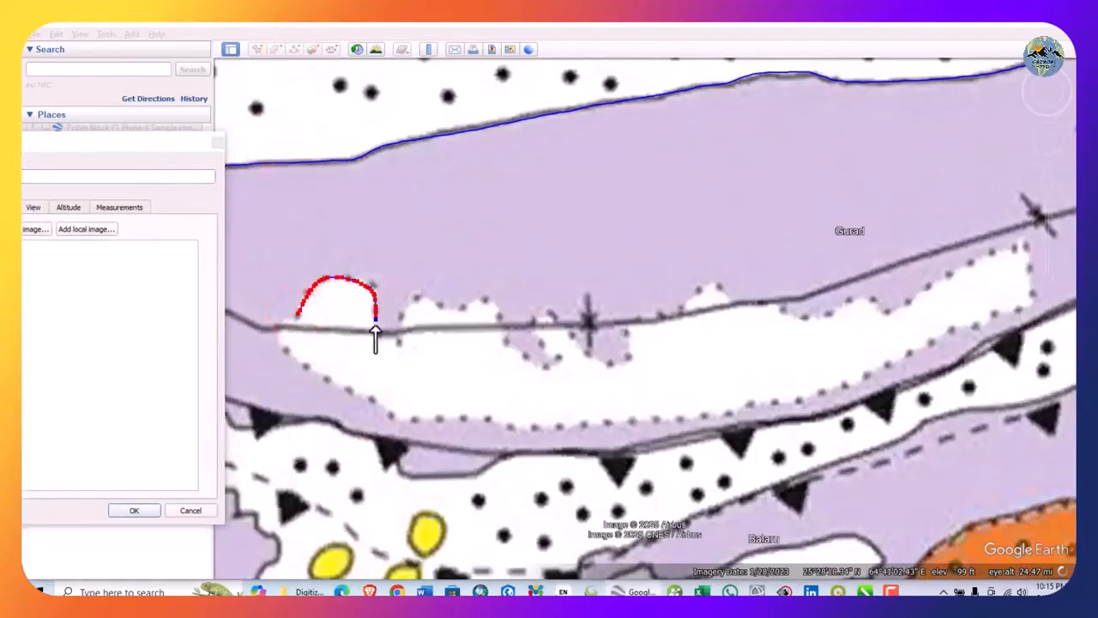
left_click_drag(496, 326, 522, 365)
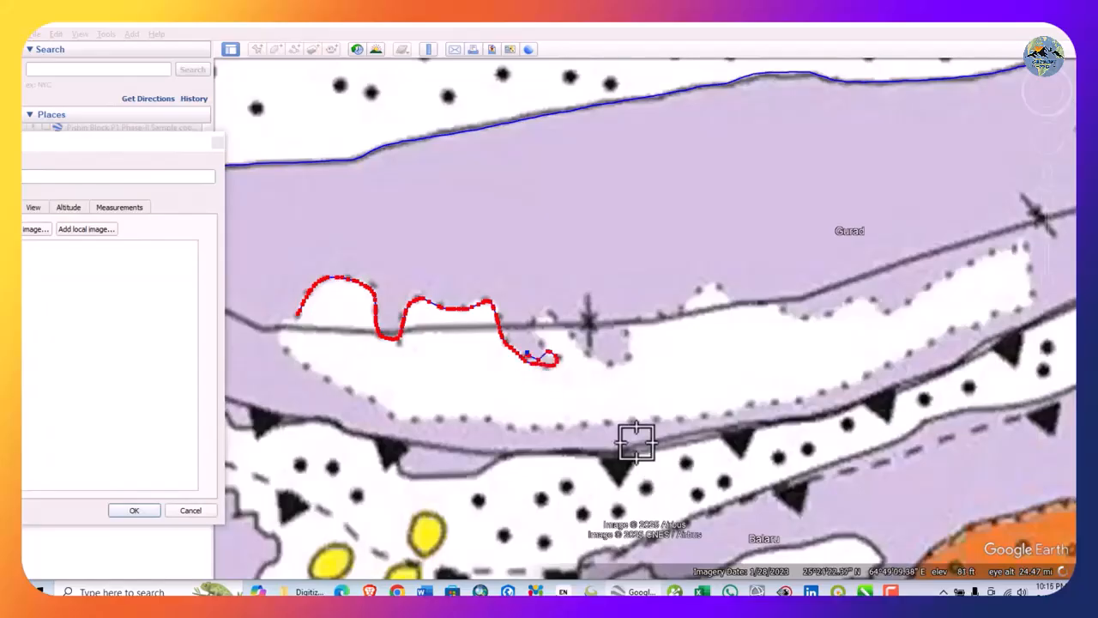
Continue the outline east along the white patch's northern edge, around its eastern end and back west along its southern edge
left_click_drag(563, 330, 603, 364)
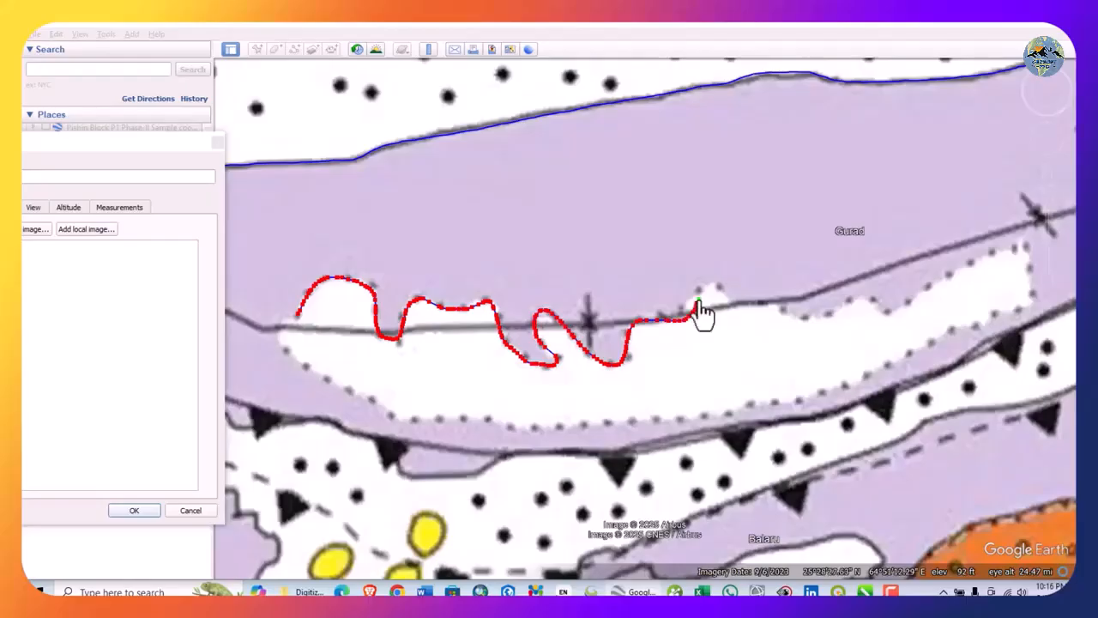
mouse_move(683, 318)
left_mouse_down()
mouse_move(693, 303)
mouse_move(743, 302)
mouse_move(800, 316)
left_mouse_up()
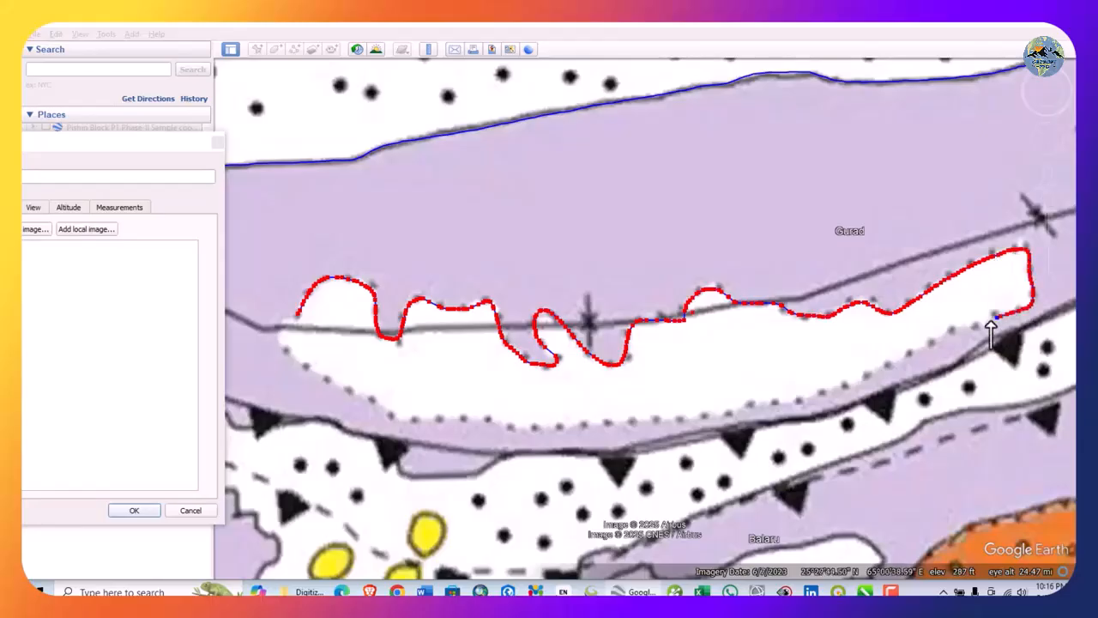
mouse_move(683, 421)
left_mouse_down()
mouse_move(466, 422)
mouse_move(397, 414)
mouse_move(315, 383)
left_mouse_up()
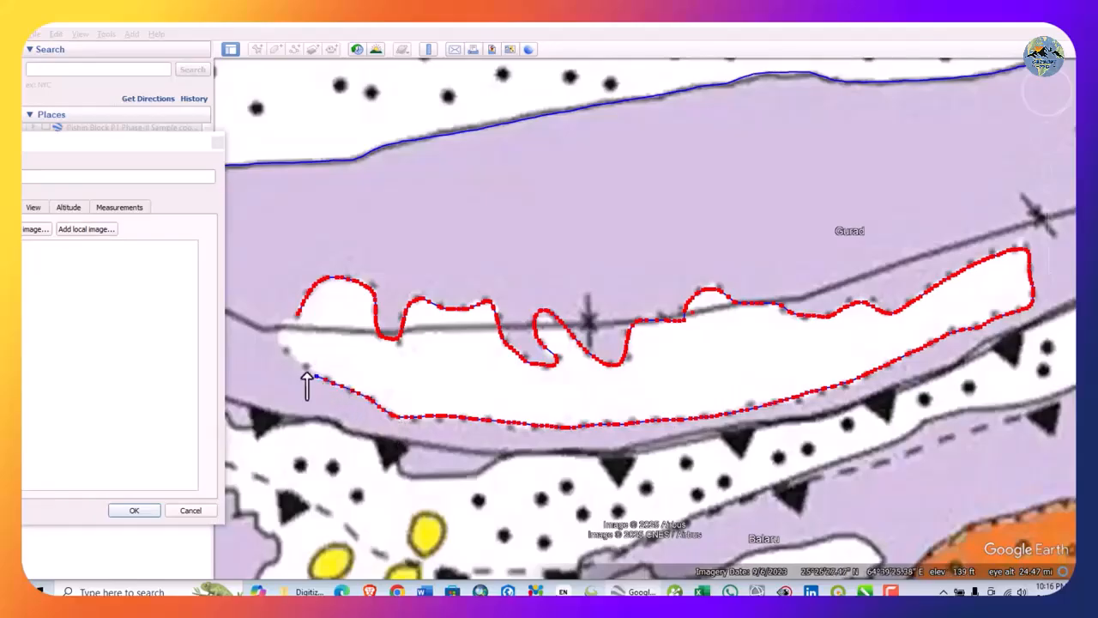
Close the white patch's outline at its western end and save the path
scroll(296, 326, "up", 5)
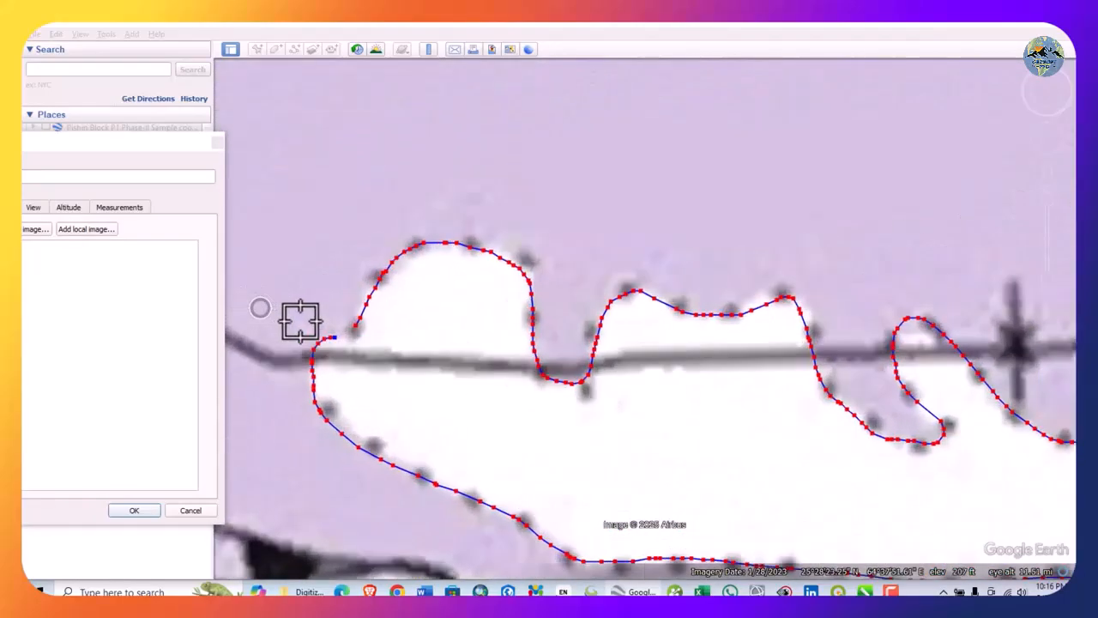
left_click(421, 351)
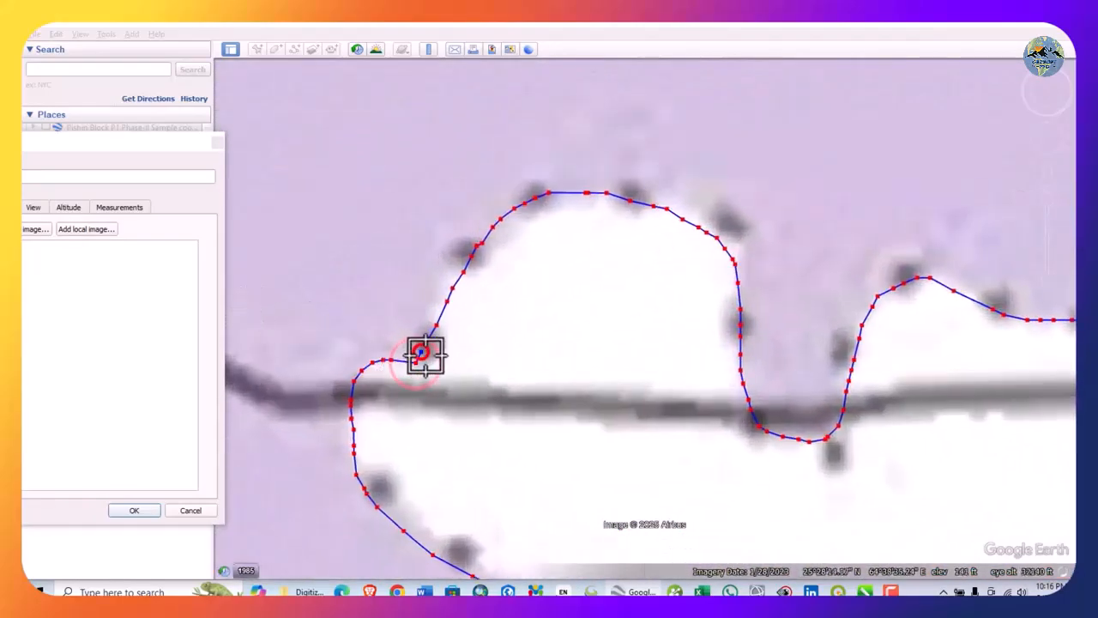
left_click_drag(422, 353, 428, 339)
left_click(134, 511)
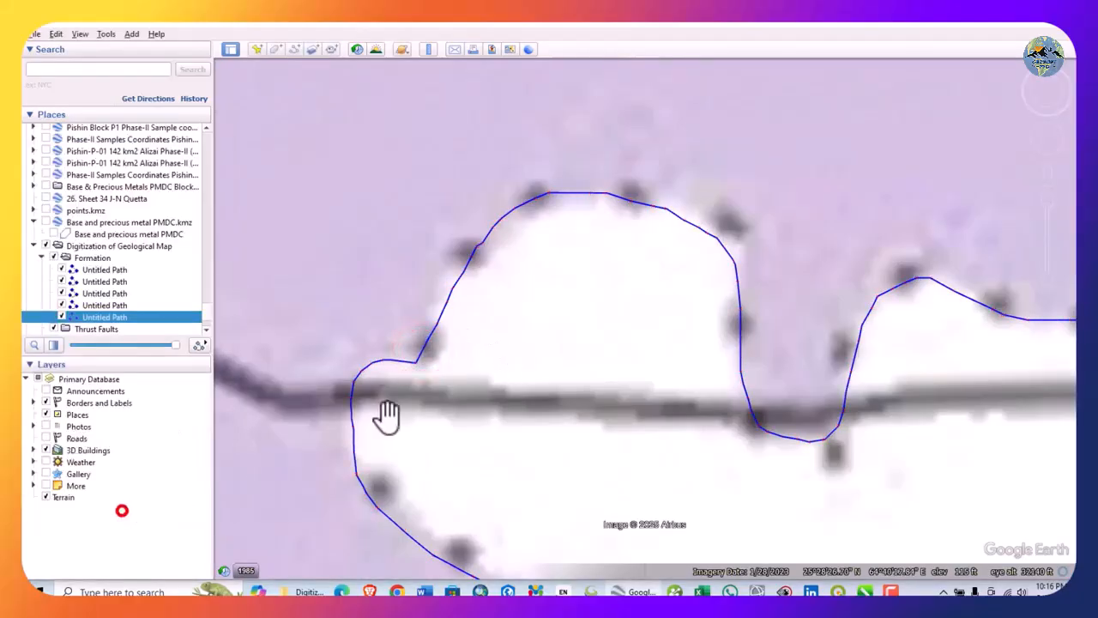
Outline the isolated white patch crossed by the fold axis near the east border with a new path, and save it
scroll(437, 327, "down", 6)
left_click_drag(542, 418, 595, 386)
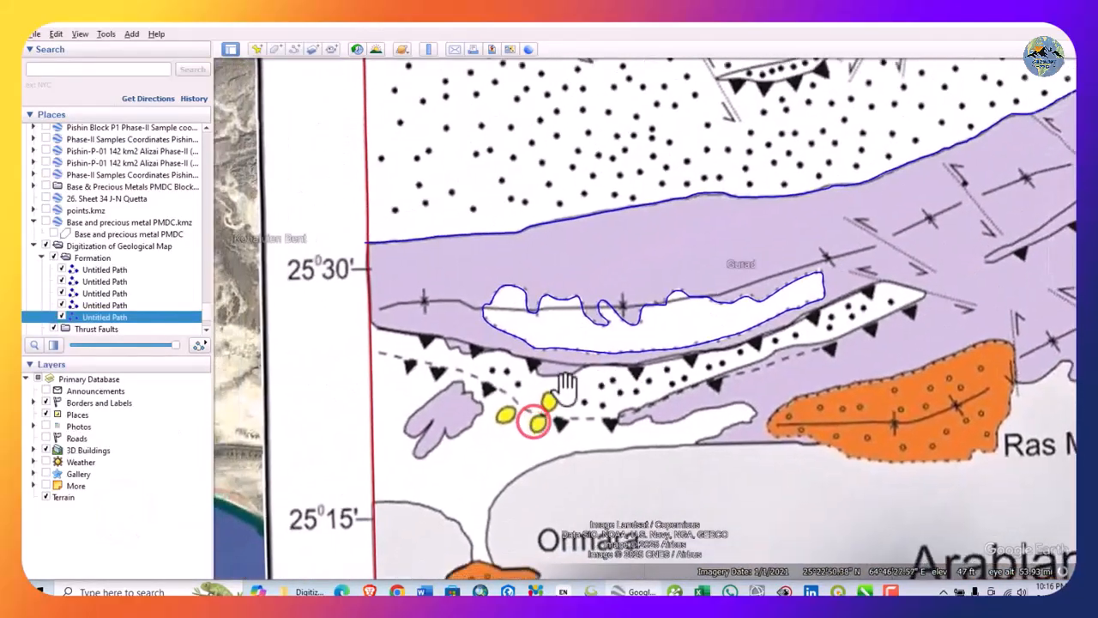
scroll(529, 378, "down", 2)
left_click_drag(527, 377, 419, 424)
left_click_drag(881, 286, 432, 324)
double_click(552, 235)
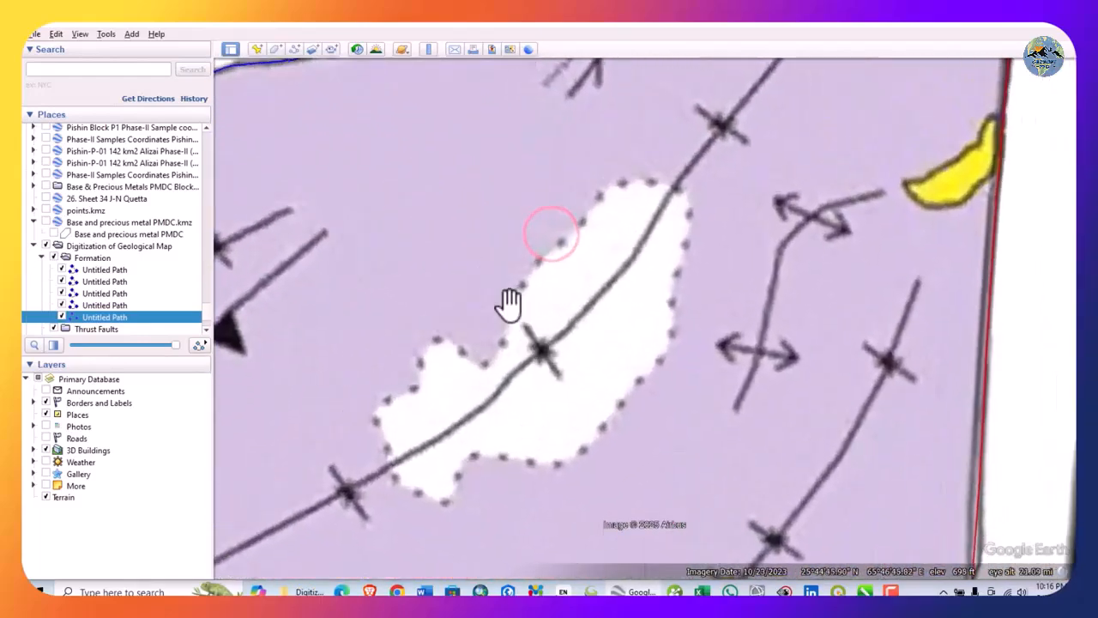
left_click(292, 49)
left_click_drag(425, 350, 456, 352)
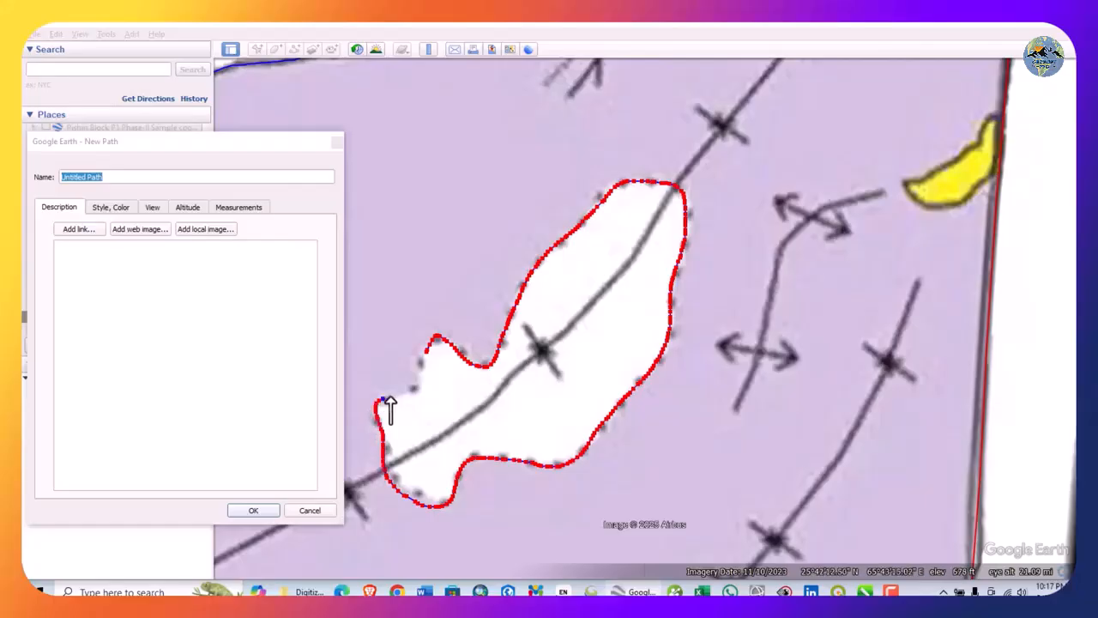
scroll(418, 355, "up", 5)
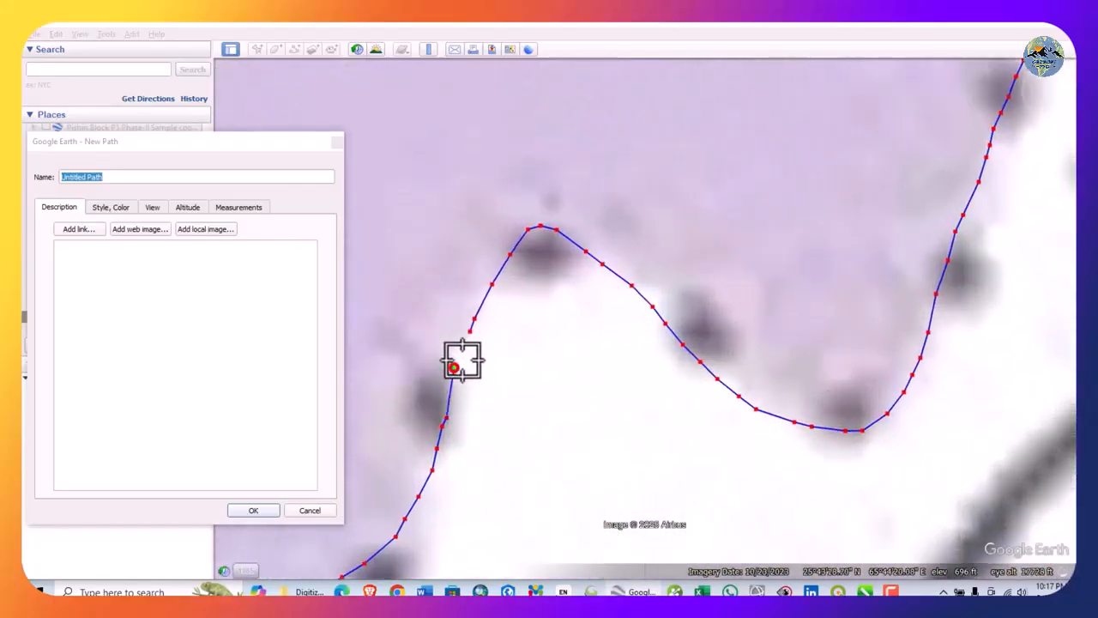
left_click(254, 510)
Trace the yellow-orange unit's curved contact at the northeast border with a new path, from border to border, and save it
scroll(650, 304, "down", 5)
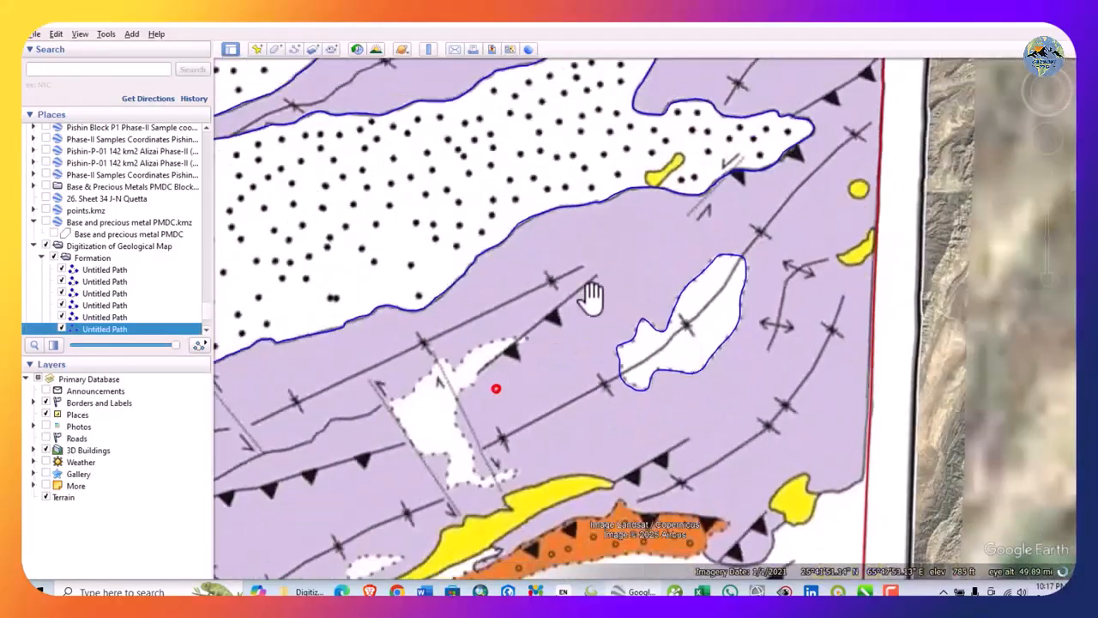
scroll(532, 378, "down", 5)
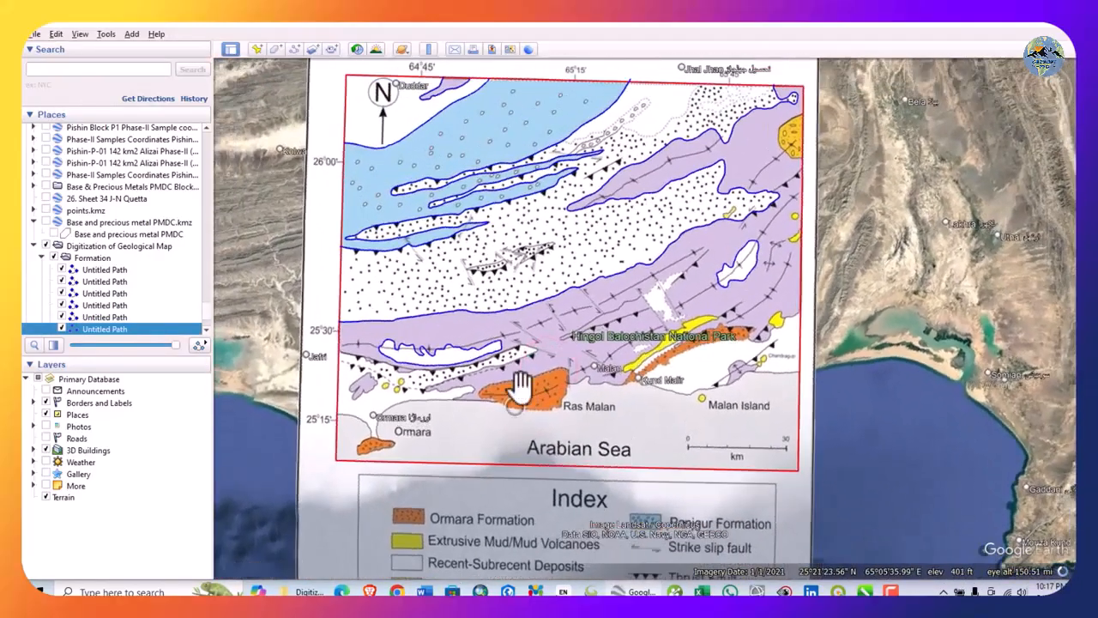
double_click(557, 258)
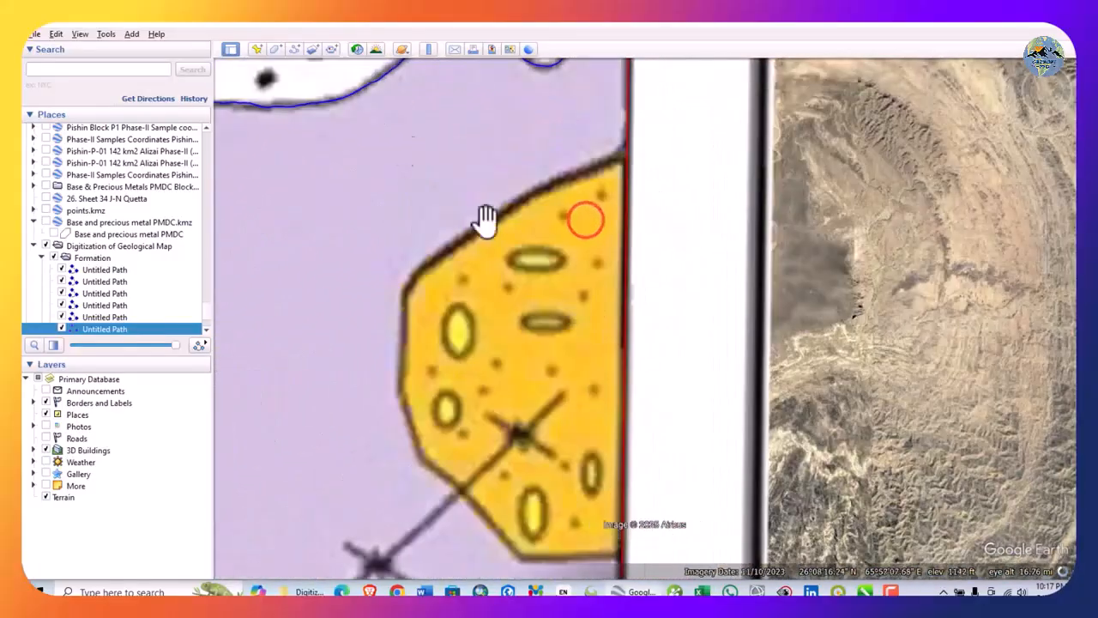
left_click(290, 49)
left_click_drag(639, 147, 470, 249)
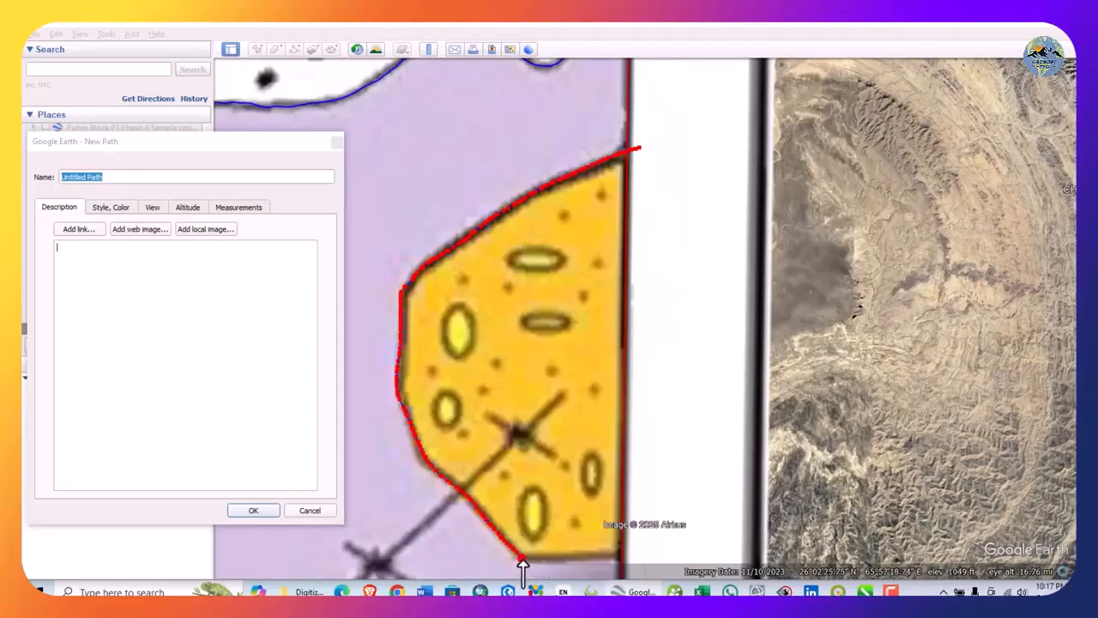
left_click_drag(579, 561, 632, 556)
left_click(256, 505)
Start a new path at the west border and trace the lilac unit's southern contact east around its small southern lobes
scroll(553, 295, "down", 3)
left_click_drag(403, 357, 570, 298)
scroll(573, 298, "down", 2)
left_click_drag(596, 412, 623, 152)
scroll(622, 258, "down", 2)
left_click_drag(612, 440, 861, 341)
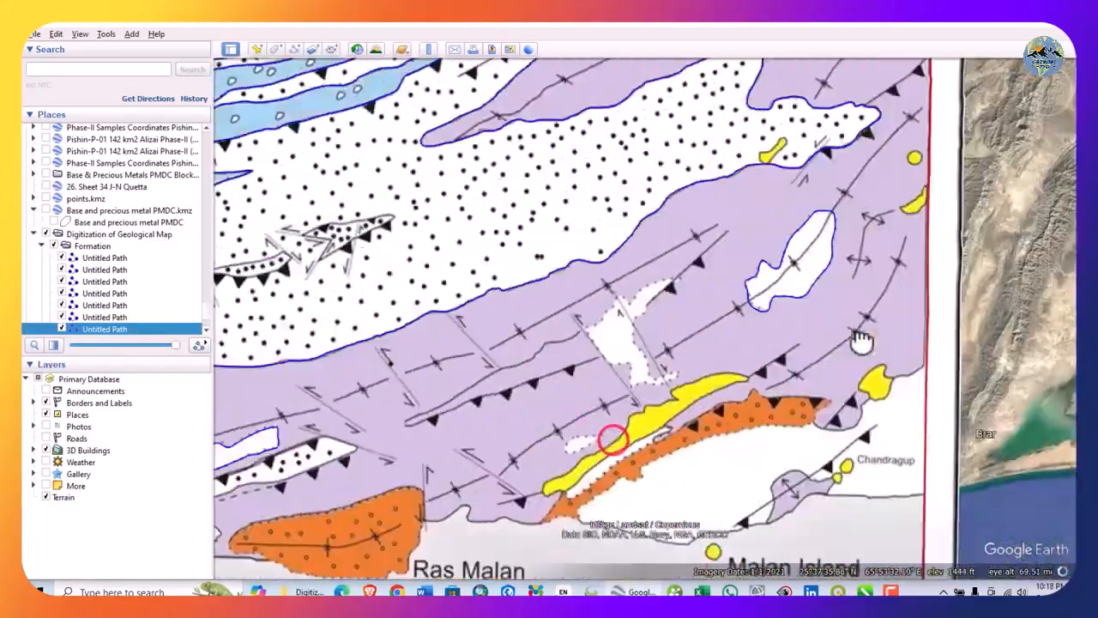
left_click_drag(438, 341, 767, 333)
scroll(764, 334, "down", 2)
left_click_drag(489, 341, 490, 261)
scroll(489, 362, "up", 3)
left_click_drag(481, 400, 613, 387)
scroll(397, 363, "up", 4)
left_click_drag(380, 252, 304, 410)
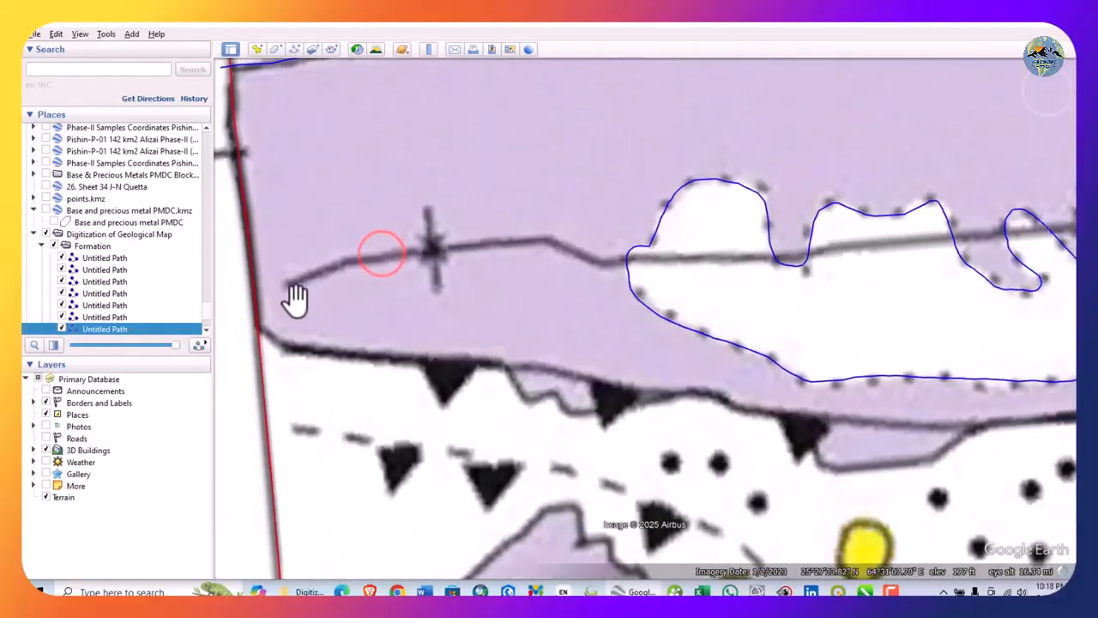
left_click(314, 49)
left_click_drag(230, 146, 111, 167)
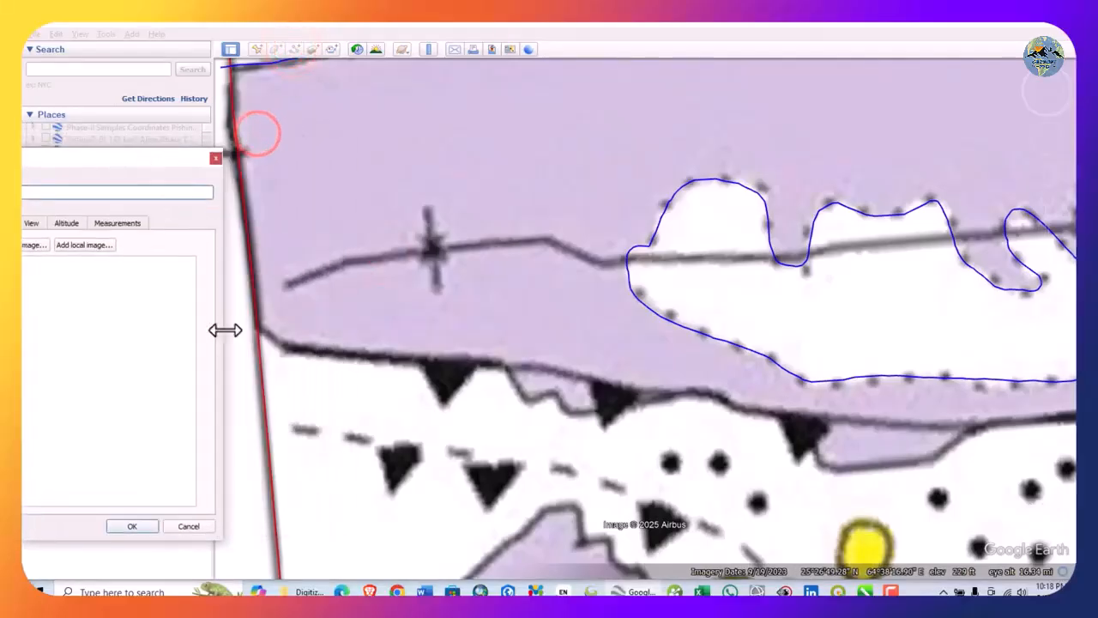
mouse_move(245, 330)
left_mouse_down()
mouse_move(306, 357)
mouse_move(420, 365)
left_mouse_up()
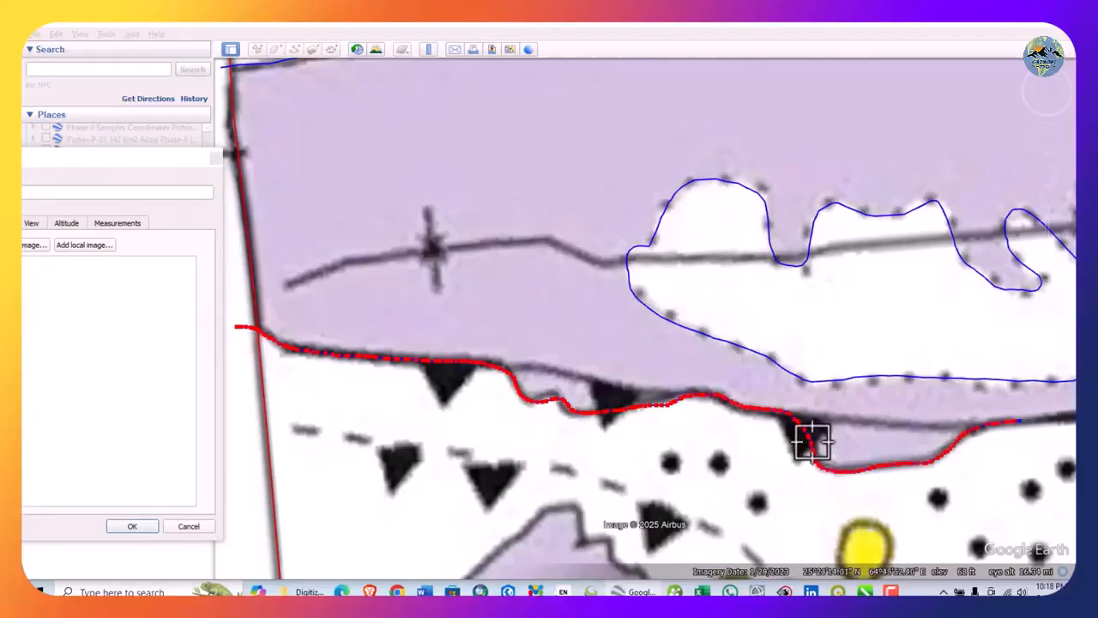
Continue the path northeast along the northern edge of the narrow dotted sliver, below the outlined white patch
scroll(477, 354, "down", 3)
scroll(919, 392, "up", 3)
mouse_move(485, 425)
left_mouse_down()
mouse_move(653, 408)
mouse_move(814, 365)
left_mouse_up()
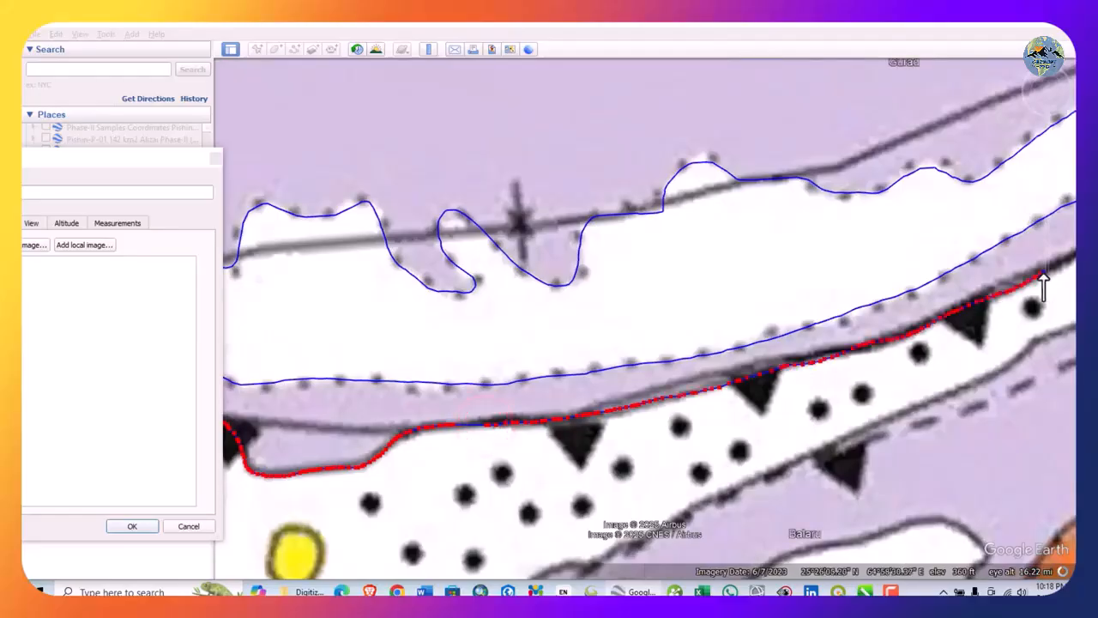
scroll(620, 368, "down", 5)
scroll(887, 254, "up", 5)
scroll(568, 298, "down", 2)
scroll(358, 299, "up", 3)
left_click_drag(392, 314, 485, 262)
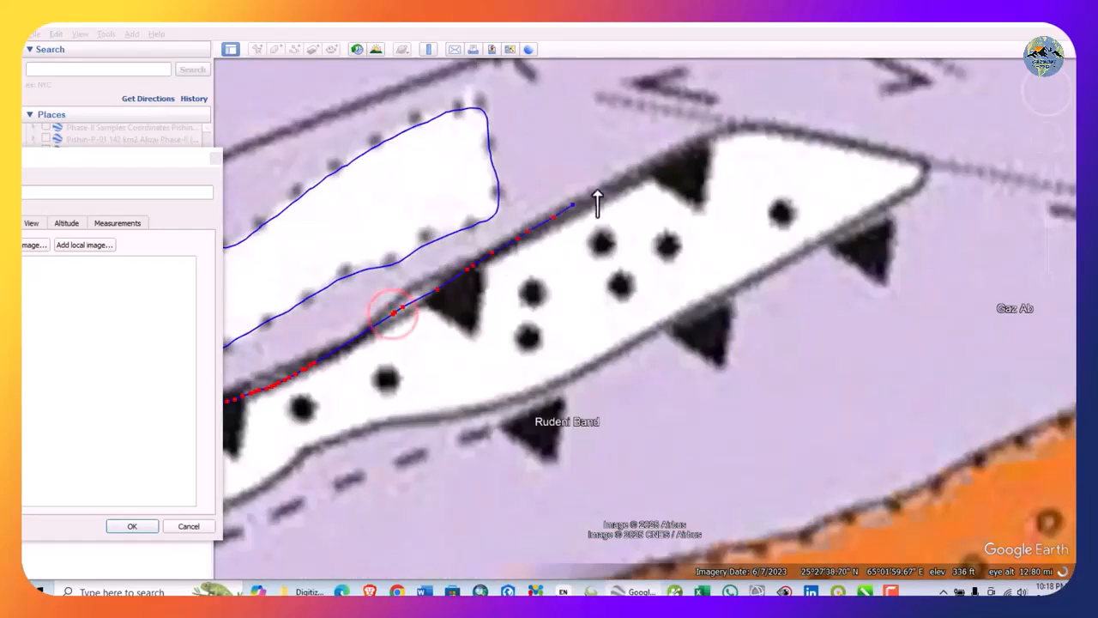
Take the path around the dotted sliver's eastern tip, back west along its southern edge and around the lilac tongue toward Balaru
left_click(927, 161)
left_click(922, 175)
left_click_drag(911, 194, 710, 307)
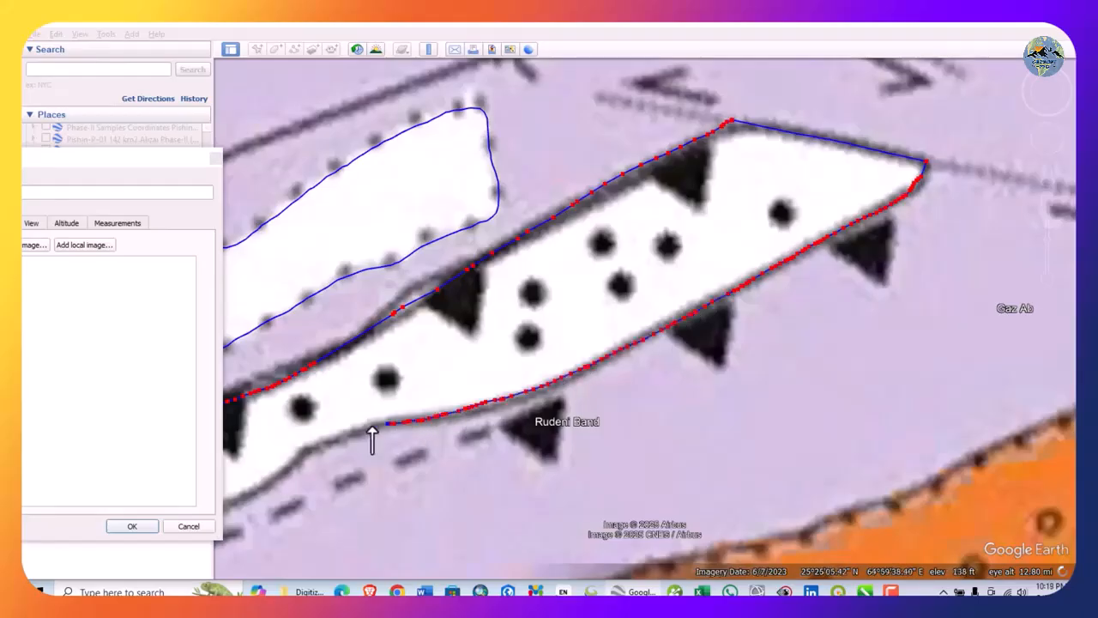
scroll(604, 404, "down", 3)
scroll(396, 491, "up", 3)
mouse_move(652, 257)
left_mouse_down()
mouse_move(387, 378)
mouse_move(336, 423)
left_mouse_up()
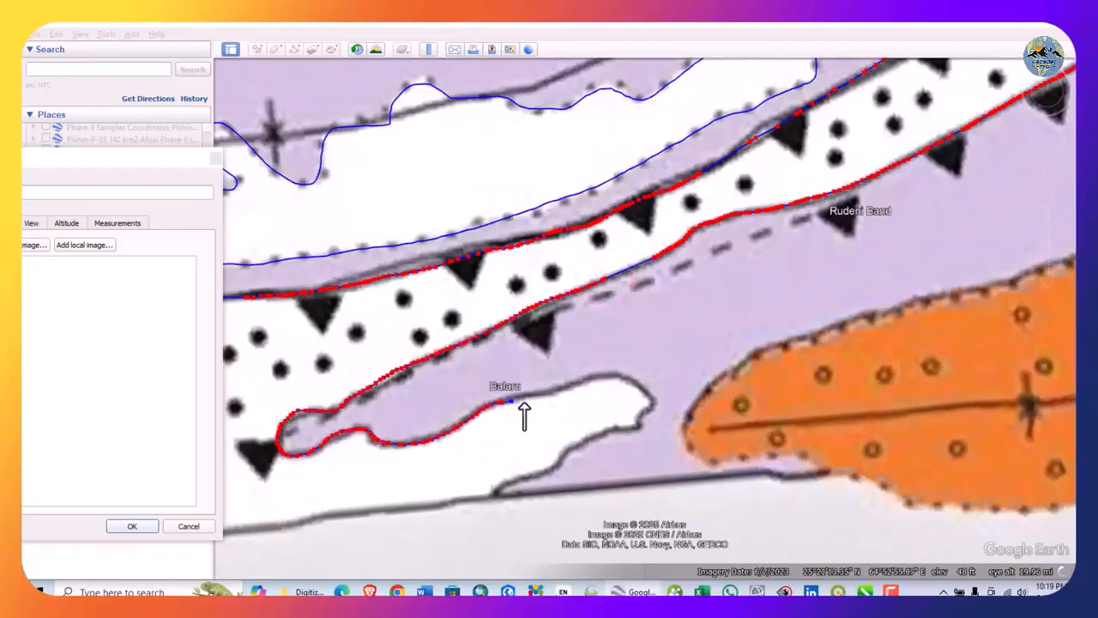
Trace around the white tongue east of Balaru, then east along the coast to the orange body's southern edge
left_click_drag(641, 388, 643, 420)
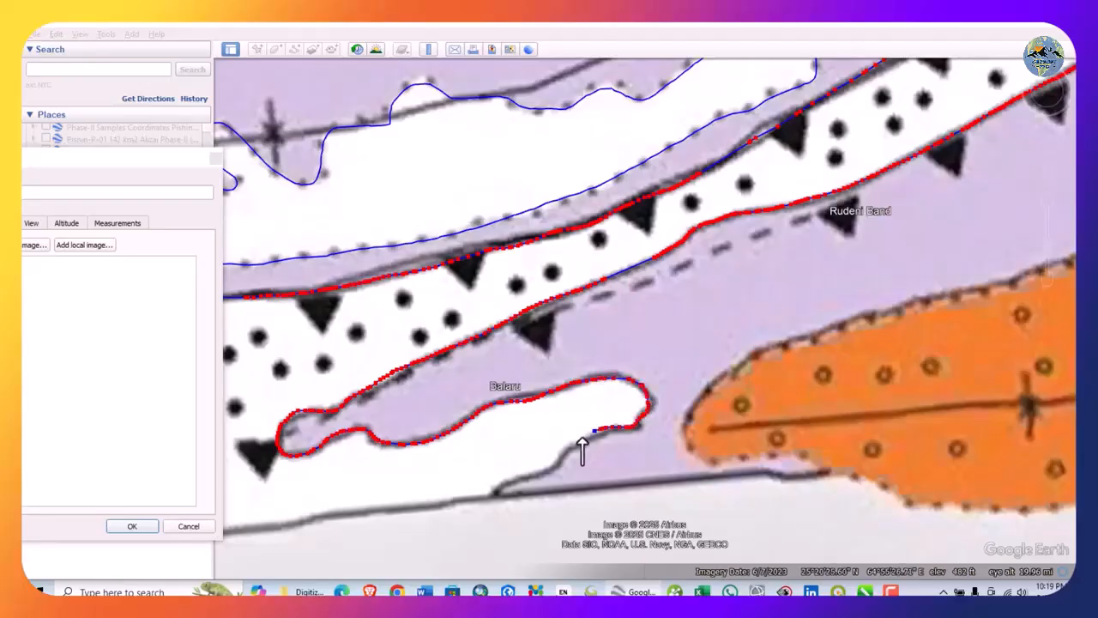
left_click_drag(549, 470, 499, 500)
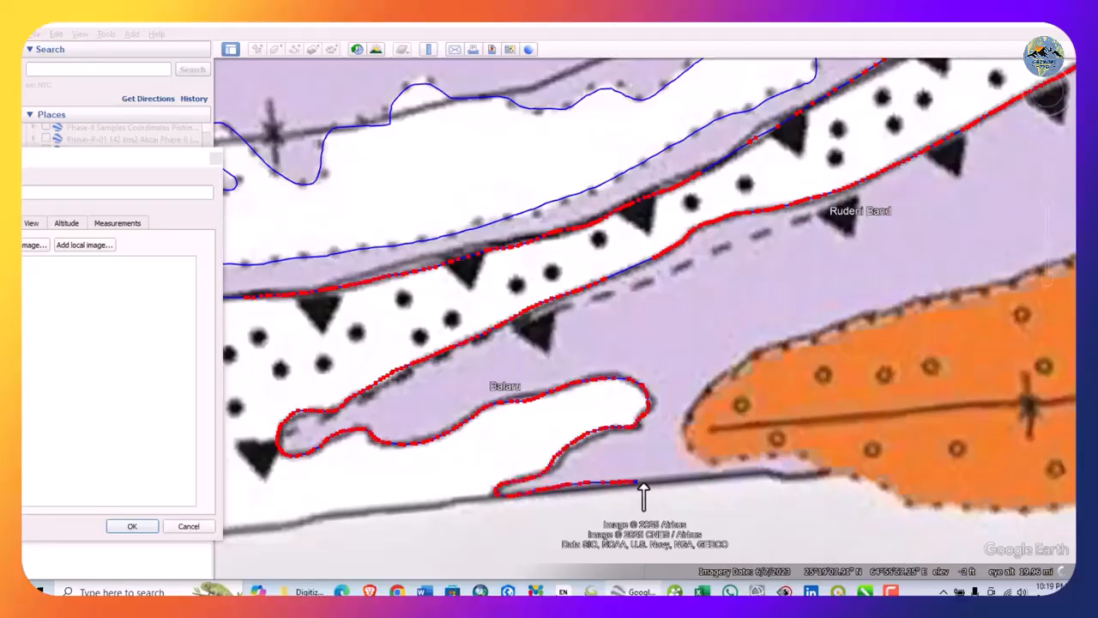
mouse_move(731, 479)
left_mouse_down()
mouse_move(875, 483)
mouse_move(973, 513)
left_mouse_up()
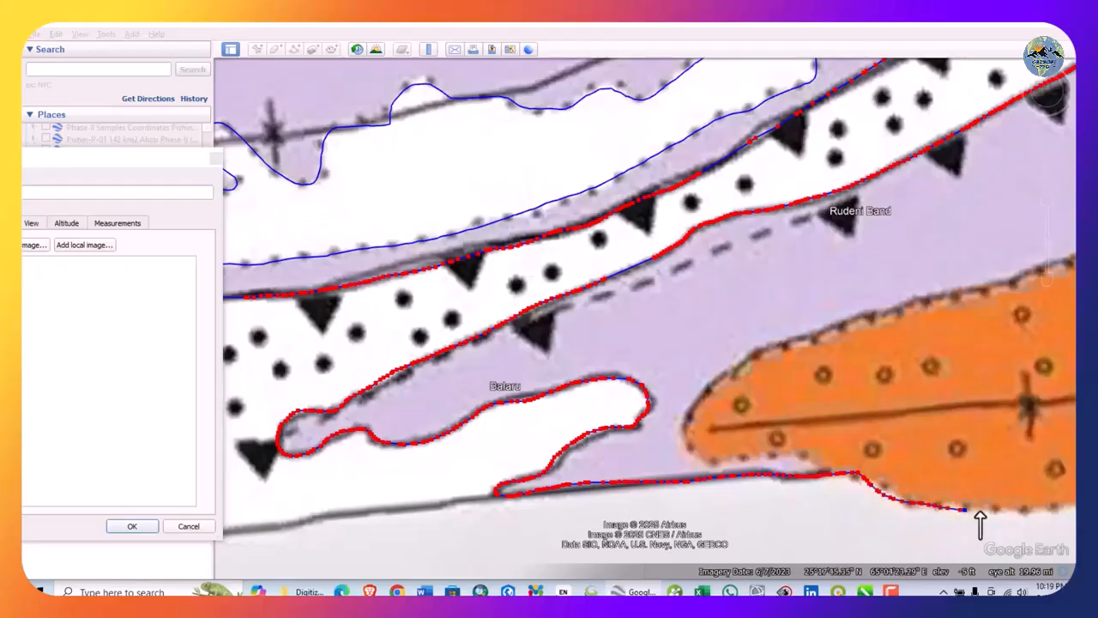
Continue the path around the orange body's southeastern edge at Ras Malan and east along the coast toward Kund Malir
scroll(618, 465, "down", 5)
scroll(684, 424, "up", 3)
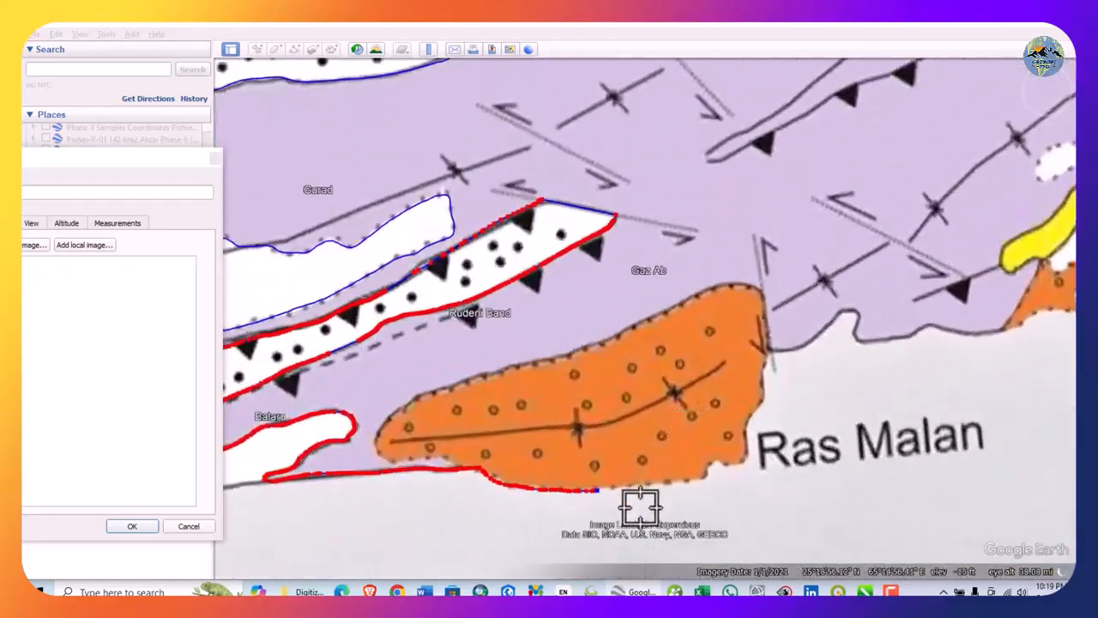
mouse_move(645, 486)
left_mouse_down()
mouse_move(729, 465)
mouse_move(776, 359)
mouse_move(844, 326)
left_mouse_up()
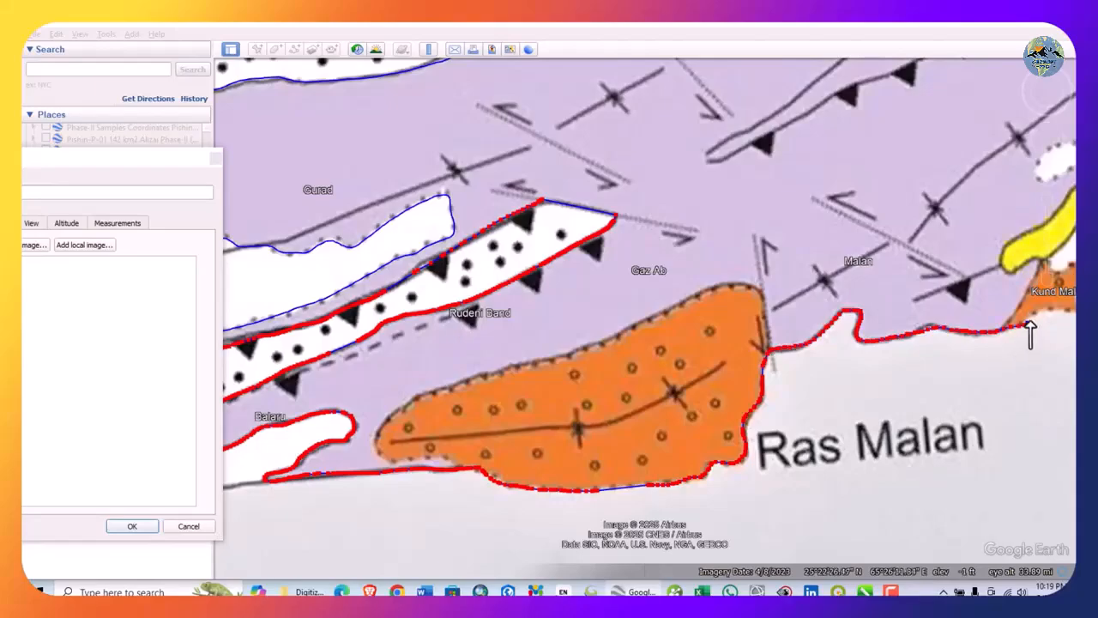
Continue the coastline path east past the orange body's end at Kund Malir and along the white area's southern edge toward Malan Island
scroll(604, 422, "down", 3)
scroll(395, 392, "down", 2)
scroll(746, 368, "up", 4)
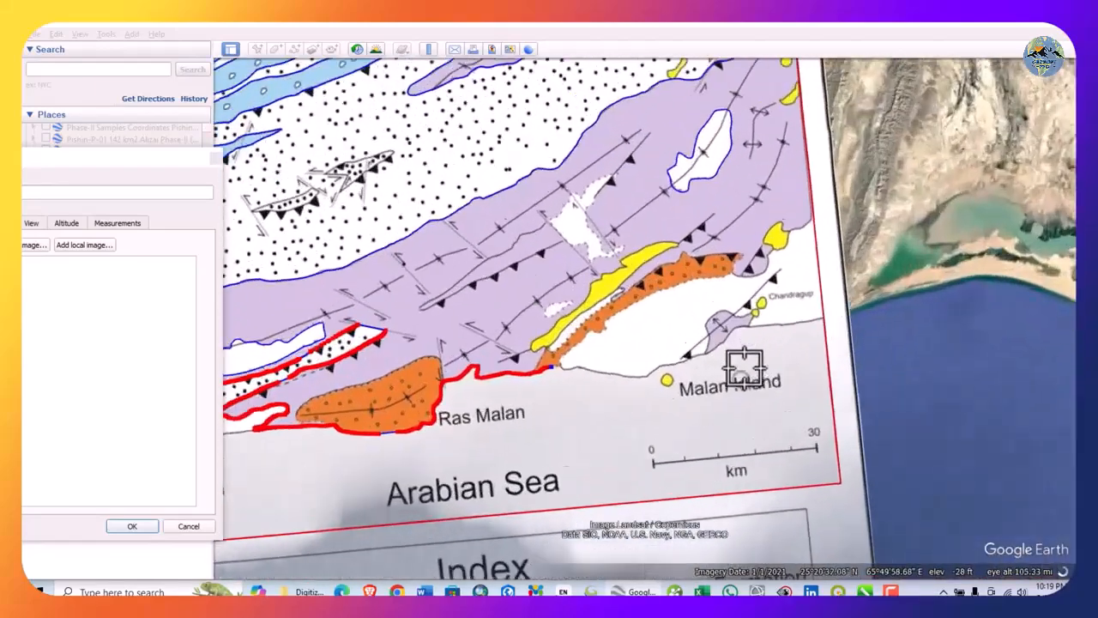
scroll(452, 357, "up", 3)
mouse_move(373, 356)
left_mouse_down()
mouse_move(477, 359)
mouse_move(553, 390)
left_mouse_up()
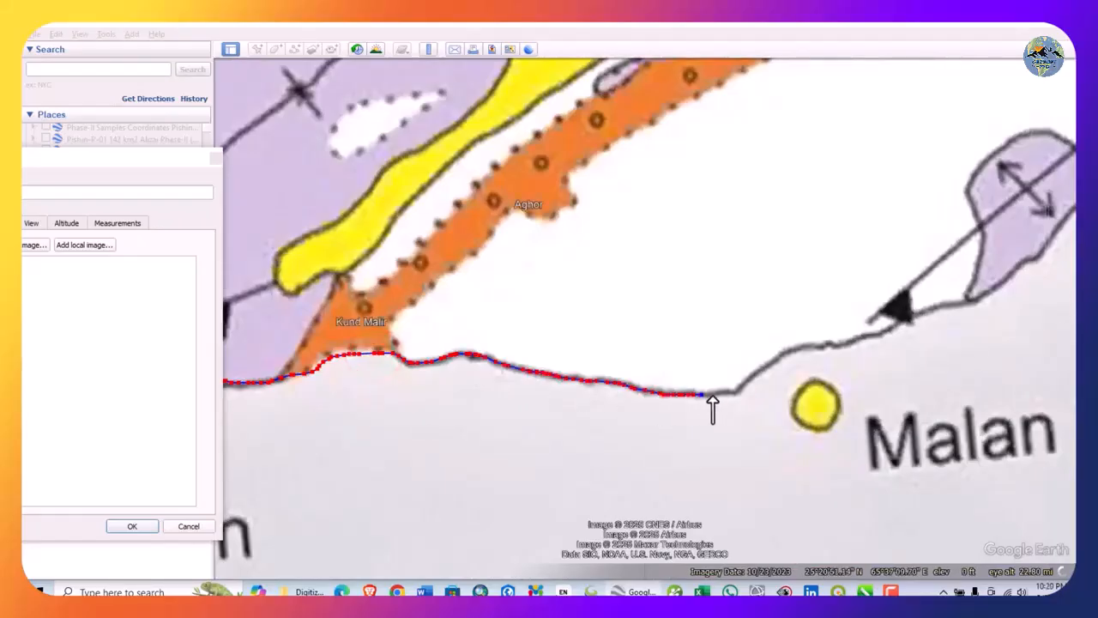
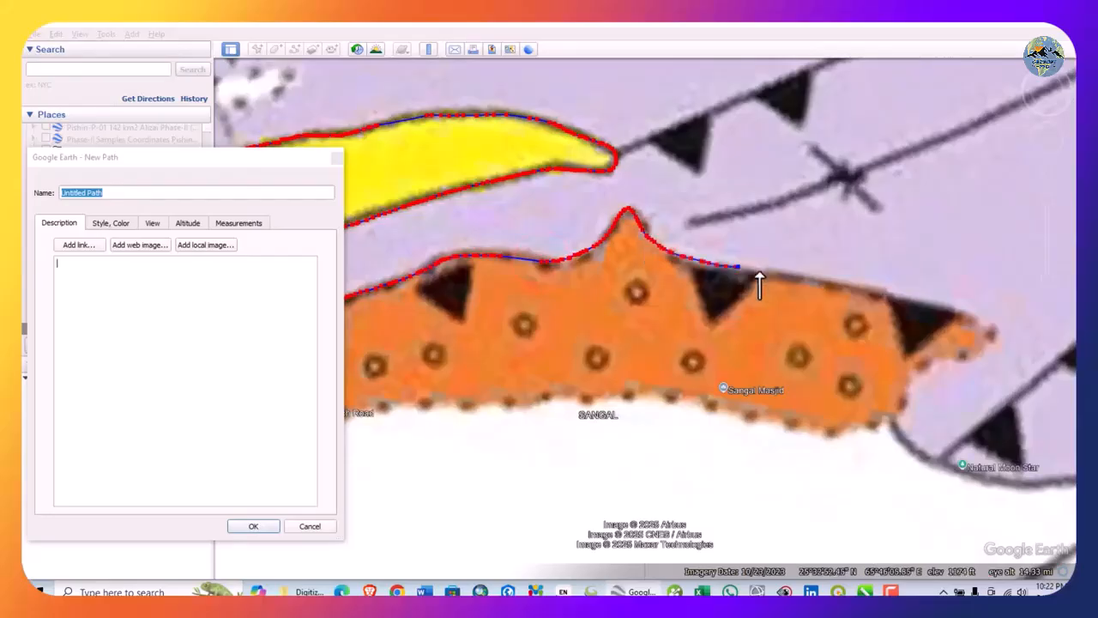
Take the path around the orange band's eastern tip near Sangal and west along its southern edge to Aghor
left_click_drag(845, 432, 685, 407)
scroll(789, 288, "down", 3)
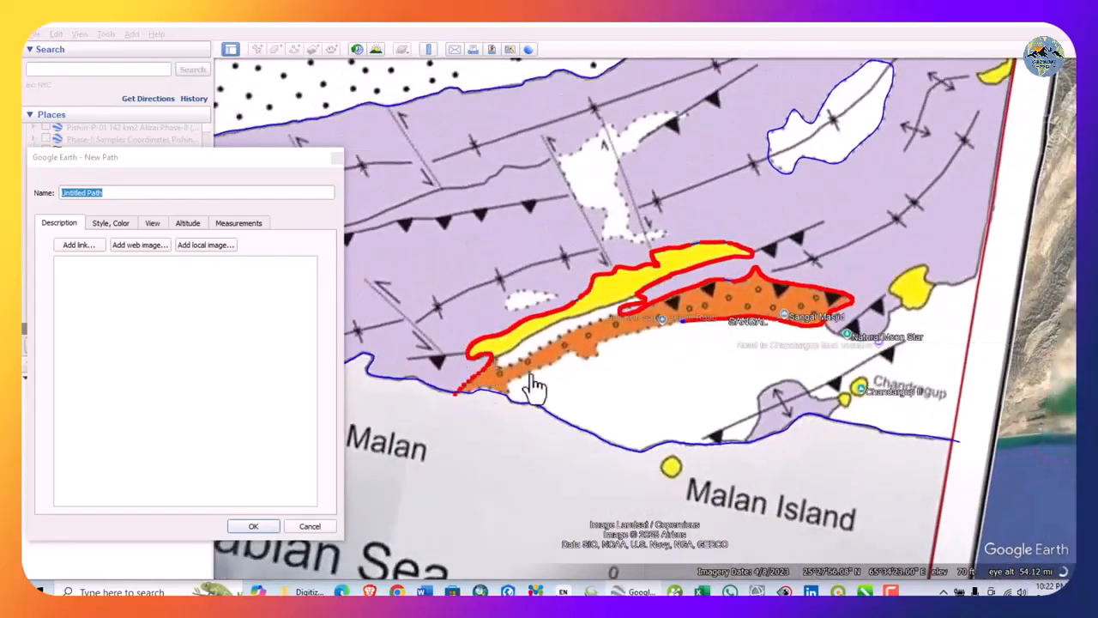
scroll(550, 376, "up", 3)
mouse_move(875, 214)
left_mouse_down()
mouse_move(813, 222)
mouse_move(731, 266)
mouse_move(573, 313)
left_mouse_up()
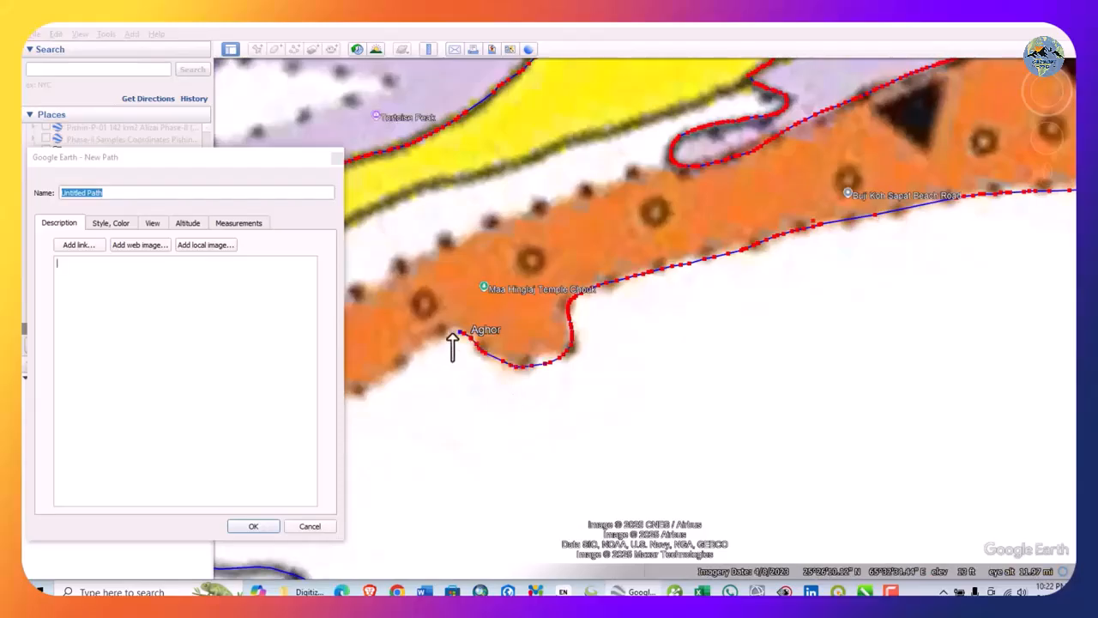
Continue the path southwest along the orange band's southern edge to the coastline at Kund Malir and save it
scroll(599, 321, "down", 3)
scroll(409, 383, "up", 3)
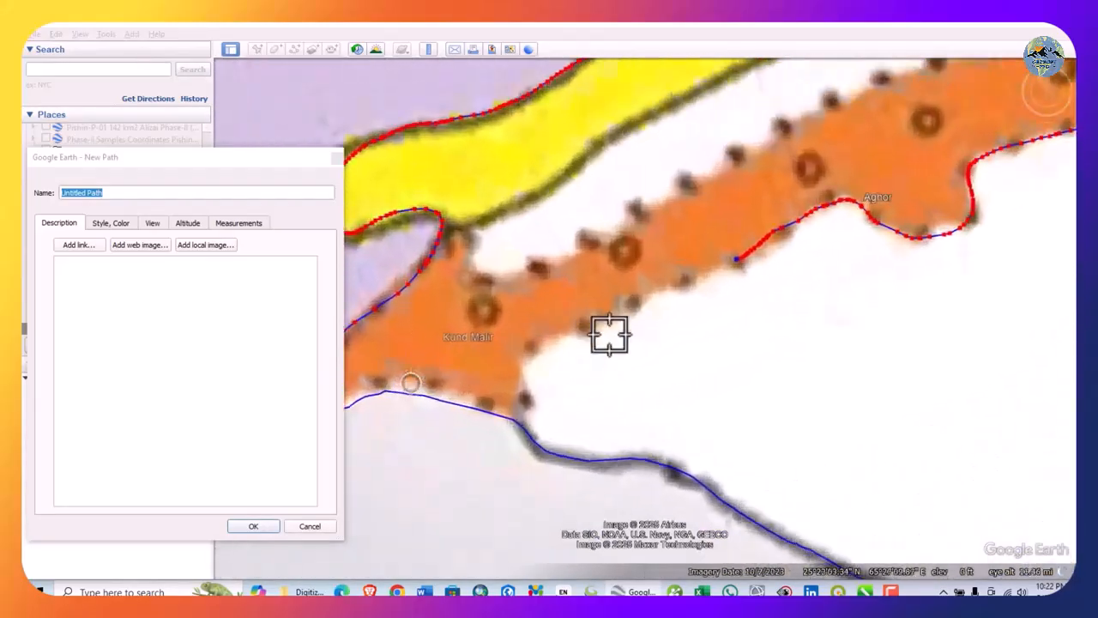
left_click_drag(802, 223, 606, 336)
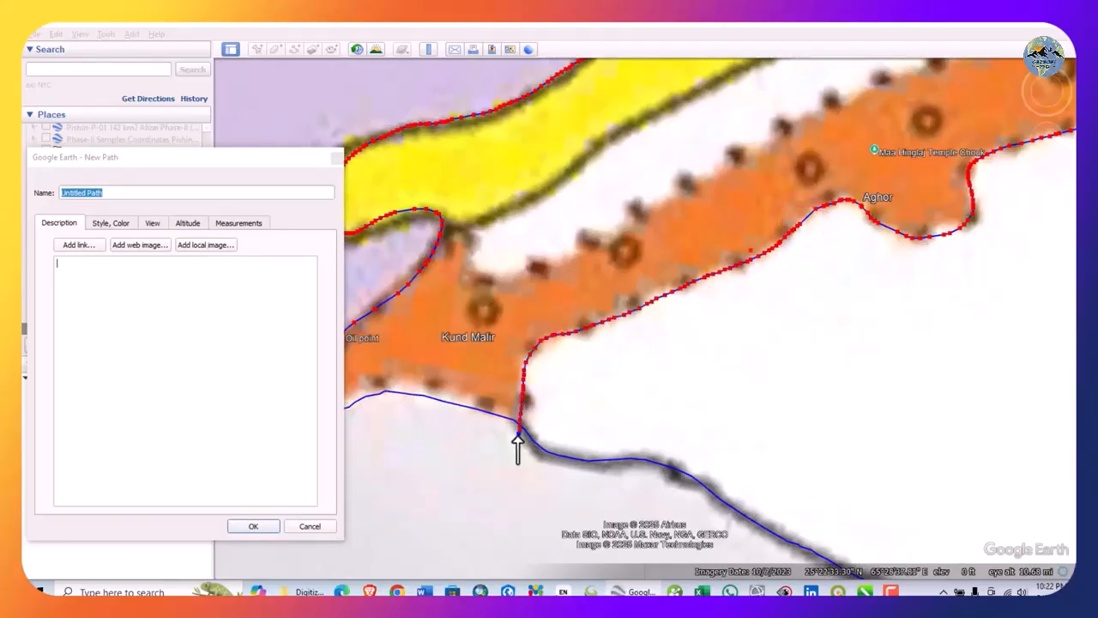
left_click(253, 526)
Draw and save a path along the orange band's dotted northern edge from Kund Malir northeast to the small lilac tongue
scroll(620, 258, "down", 3)
left_click_drag(620, 257, 581, 286)
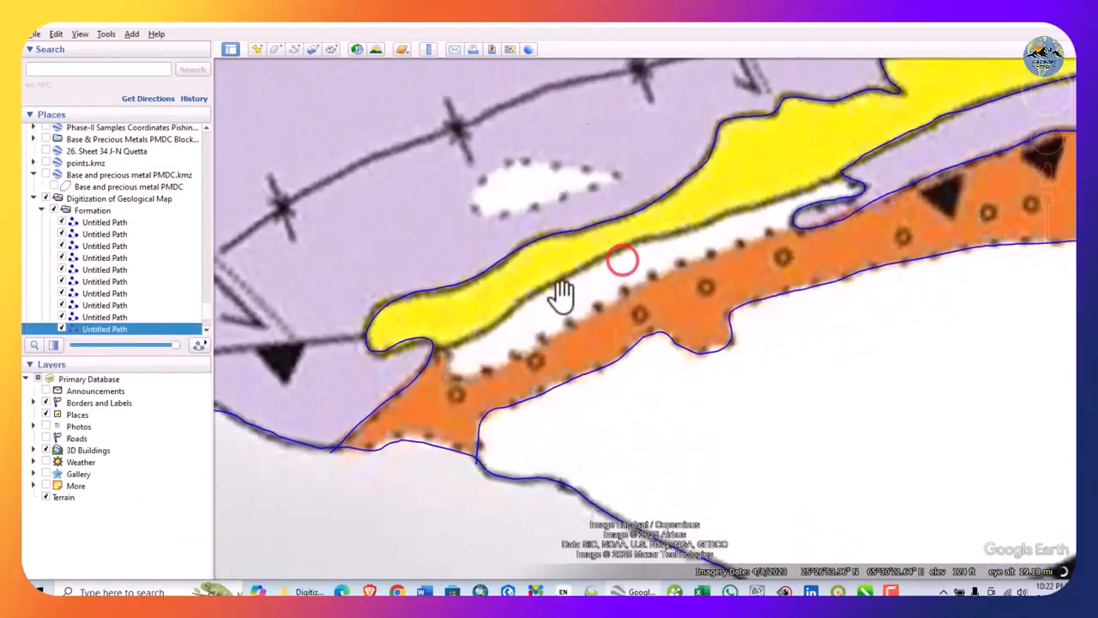
left_click(295, 49)
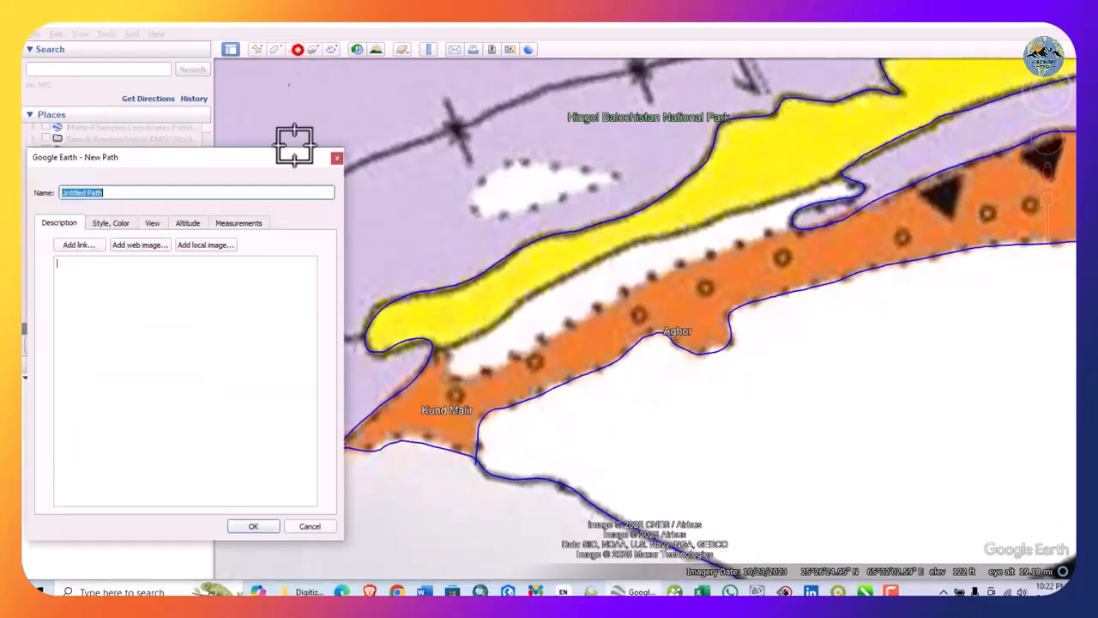
left_click(453, 348)
left_click_drag(451, 375, 531, 364)
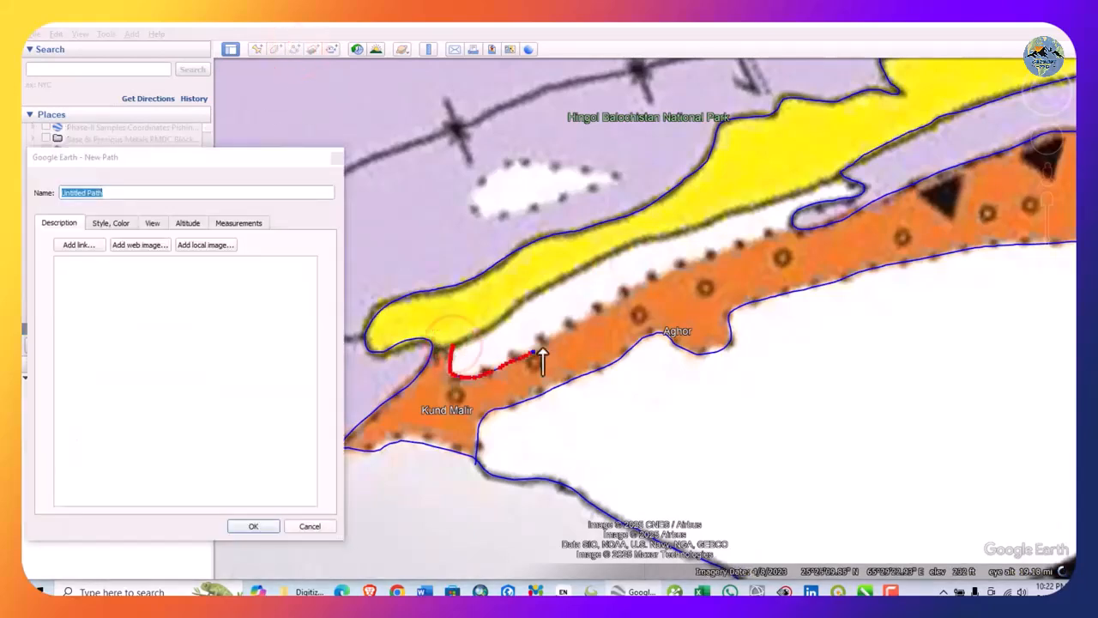
mouse_move(646, 283)
left_mouse_down()
mouse_move(601, 306)
mouse_move(768, 244)
left_mouse_up()
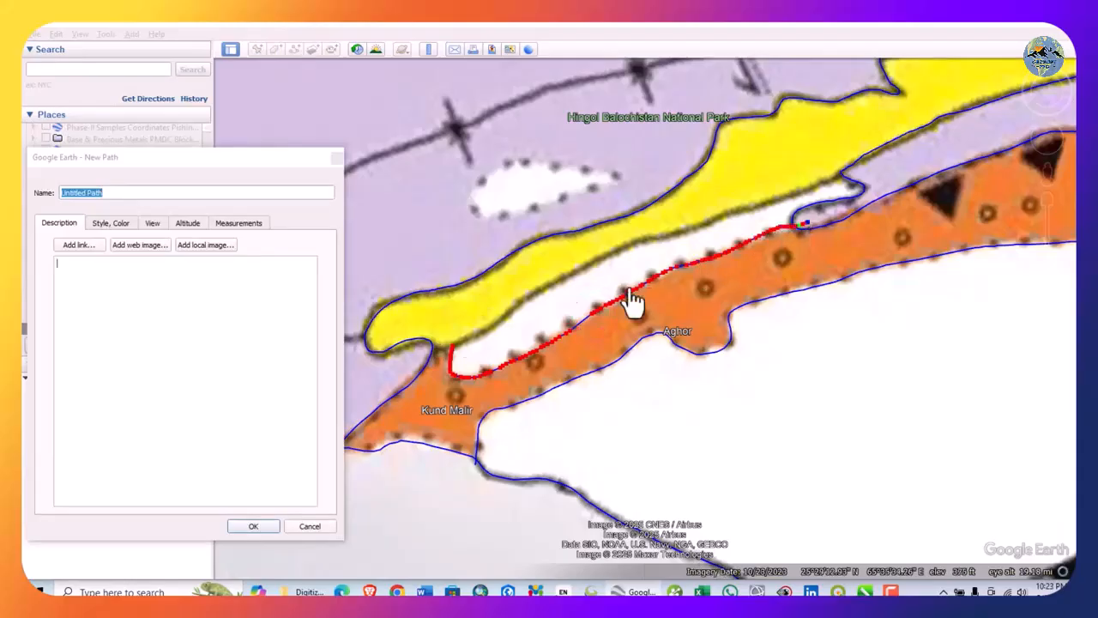
left_click(254, 526)
Draw and save a path along the yellow band's southern edge, from above the small lilac tongue southwest to Kund Malir
left_click(294, 49)
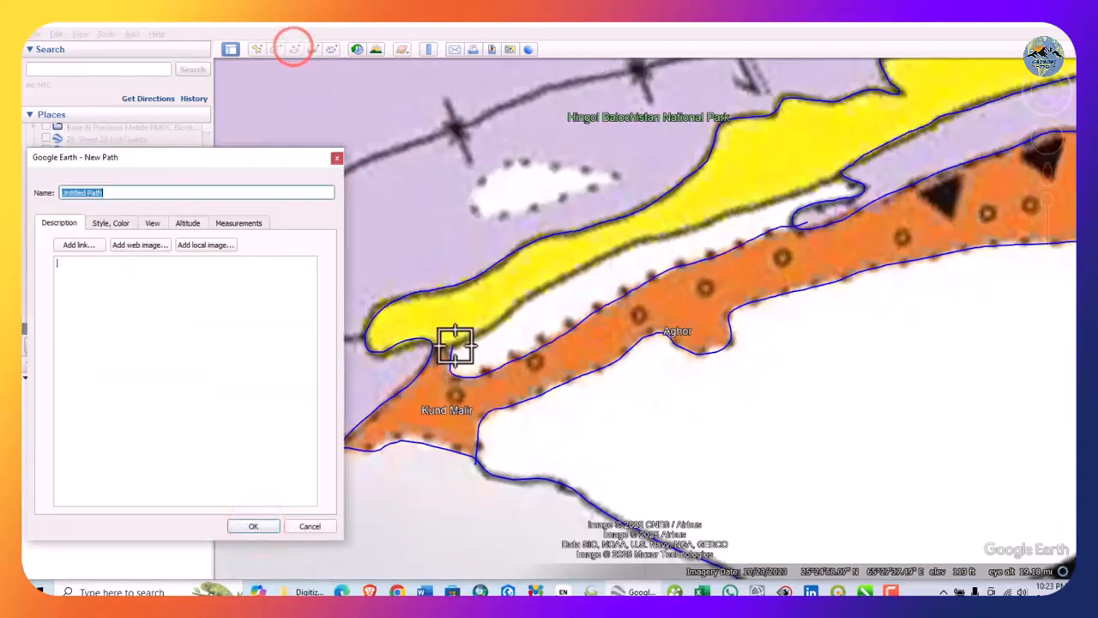
scroll(833, 152, "up", 5)
left_click_drag(879, 183, 621, 294)
scroll(919, 213, "down", 3)
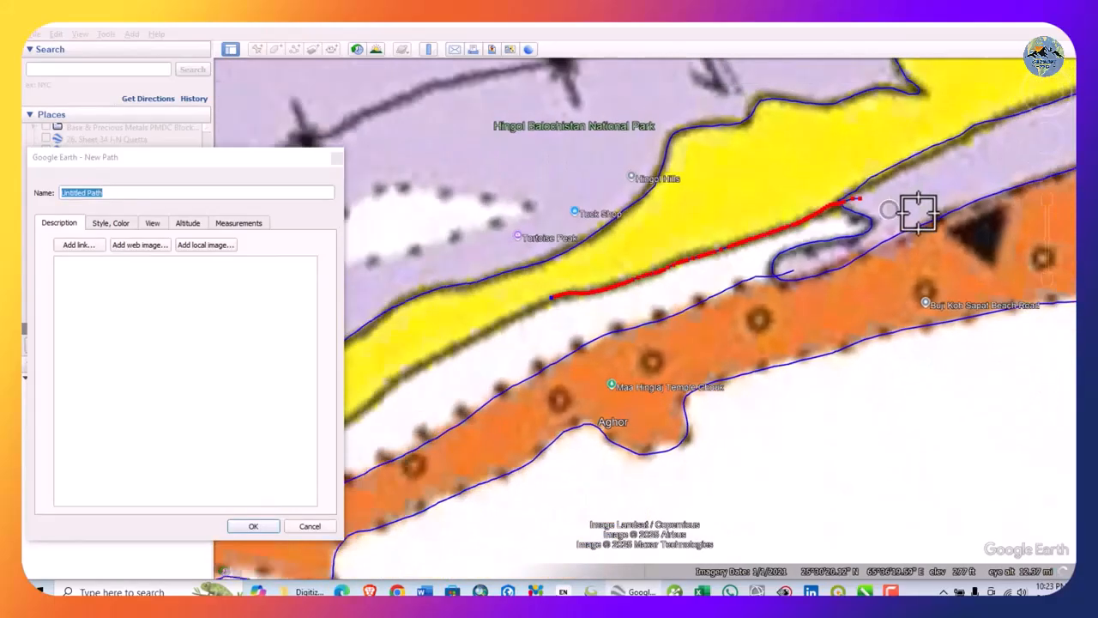
scroll(443, 362, "up", 2)
left_click_drag(743, 230, 542, 349)
scroll(464, 403, "up", 3)
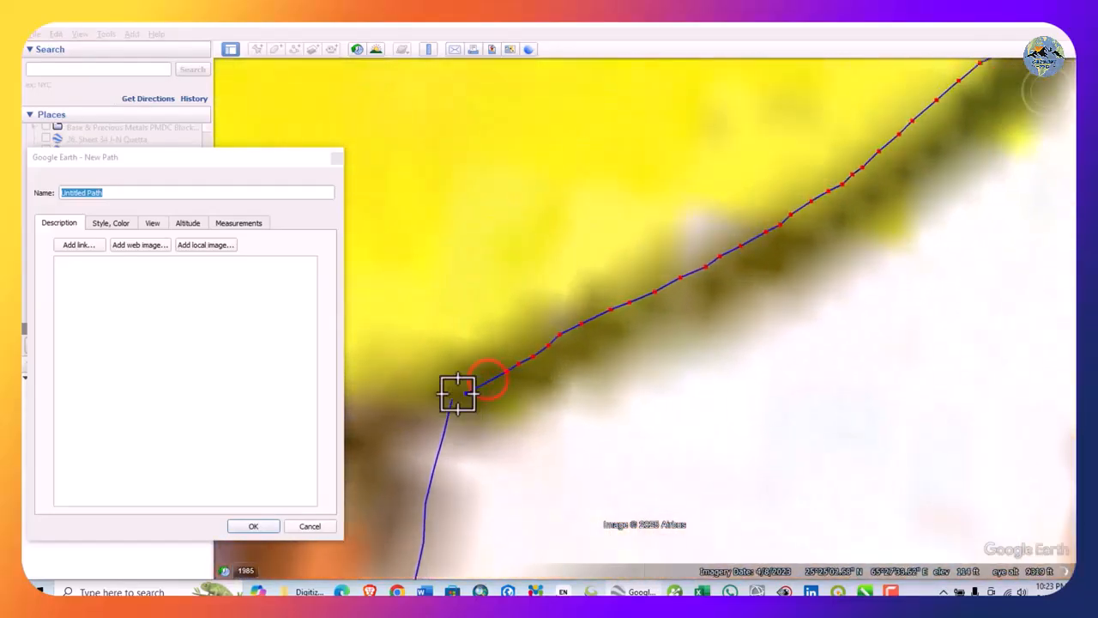
left_click(258, 527)
Draw and save a path around the lilac body southwest of Chandragup, starting and ending at the coastline
scroll(515, 302, "down", 5)
scroll(511, 352, "down", 5)
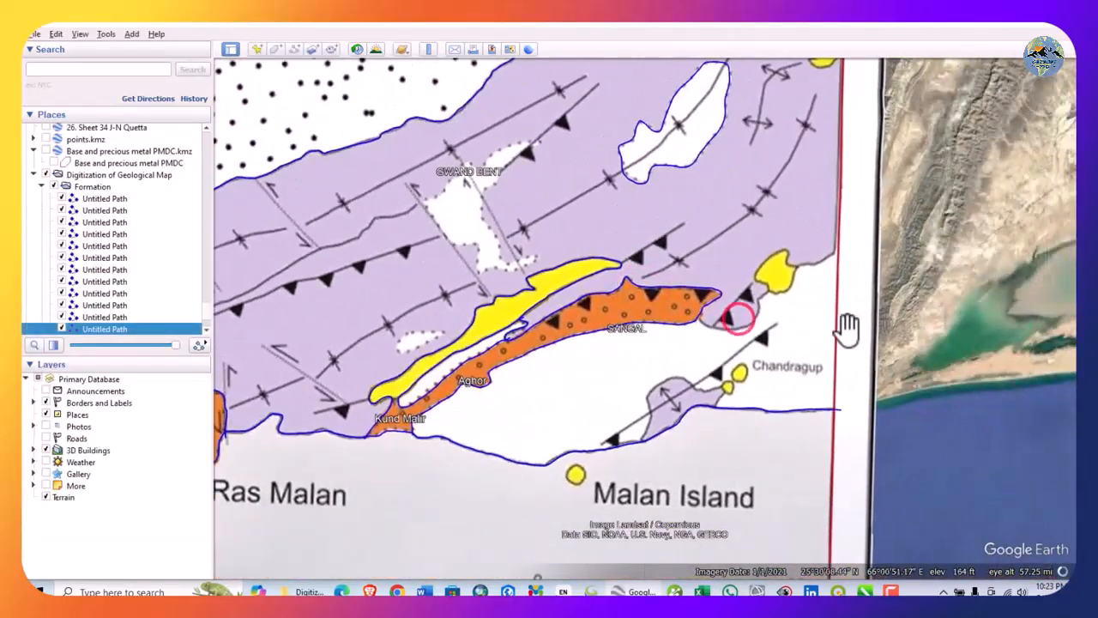
scroll(738, 318, "up", 5)
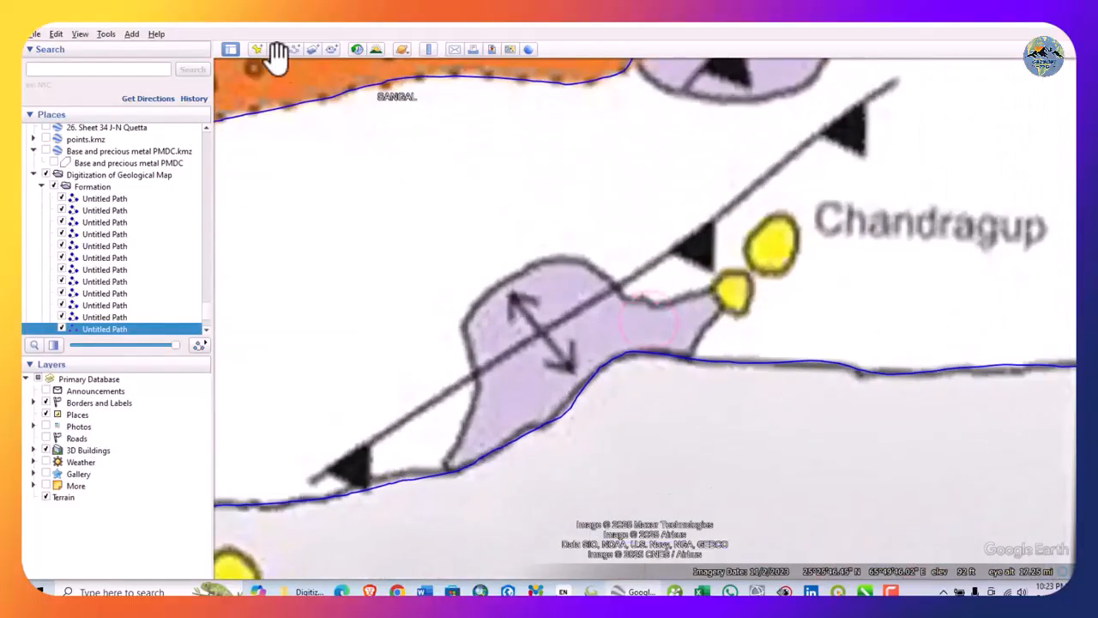
left_click(293, 48)
mouse_move(439, 491)
left_mouse_down()
mouse_move(473, 373)
mouse_move(471, 311)
left_mouse_up()
mouse_move(520, 273)
left_mouse_down()
mouse_move(490, 290)
mouse_move(559, 265)
mouse_move(597, 274)
mouse_move(637, 313)
left_mouse_up()
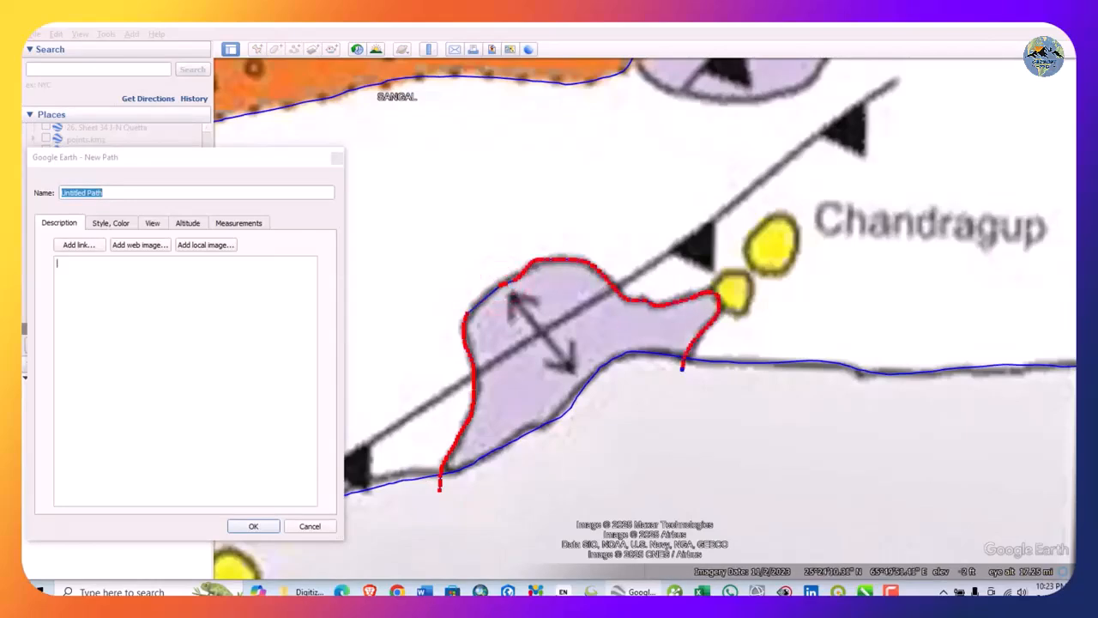
left_click(254, 526)
left_click(294, 50)
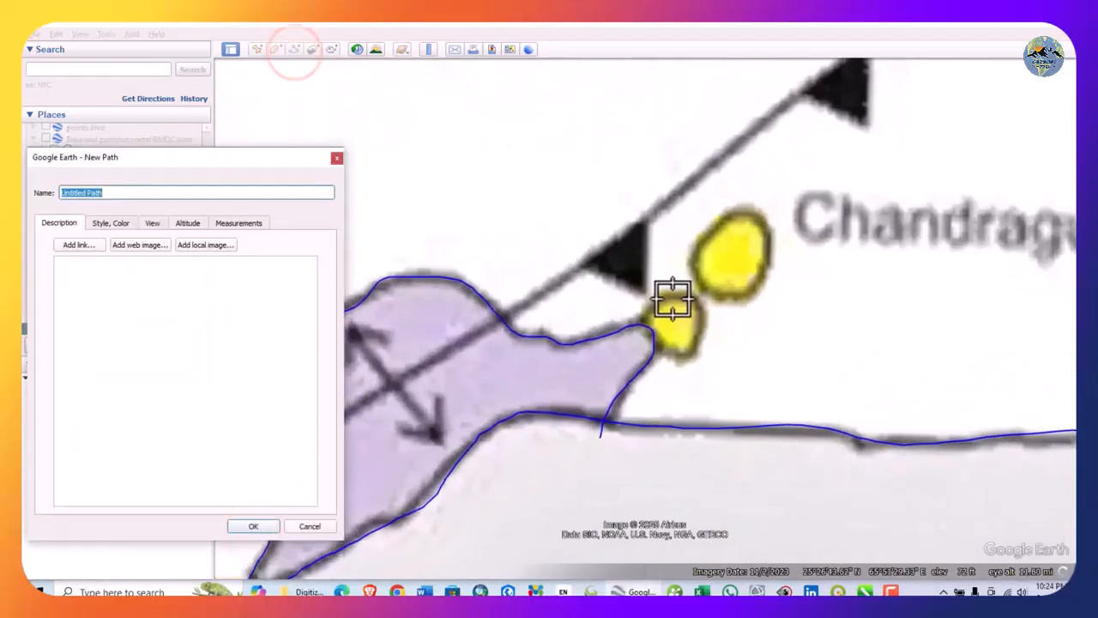
left_click_drag(669, 300, 642, 330)
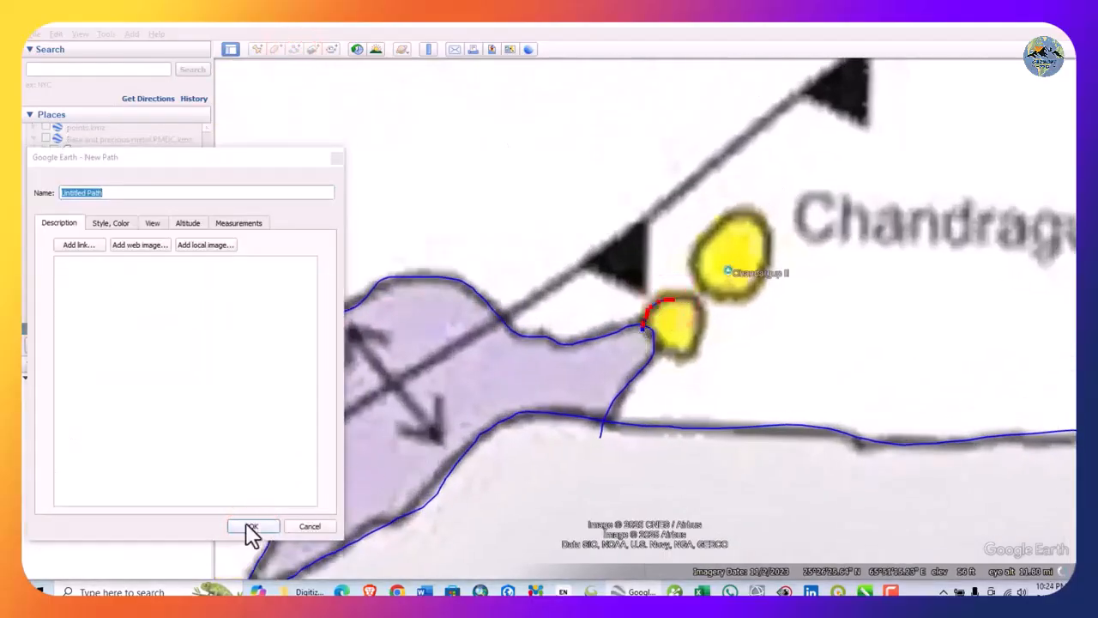
left_click(338, 158)
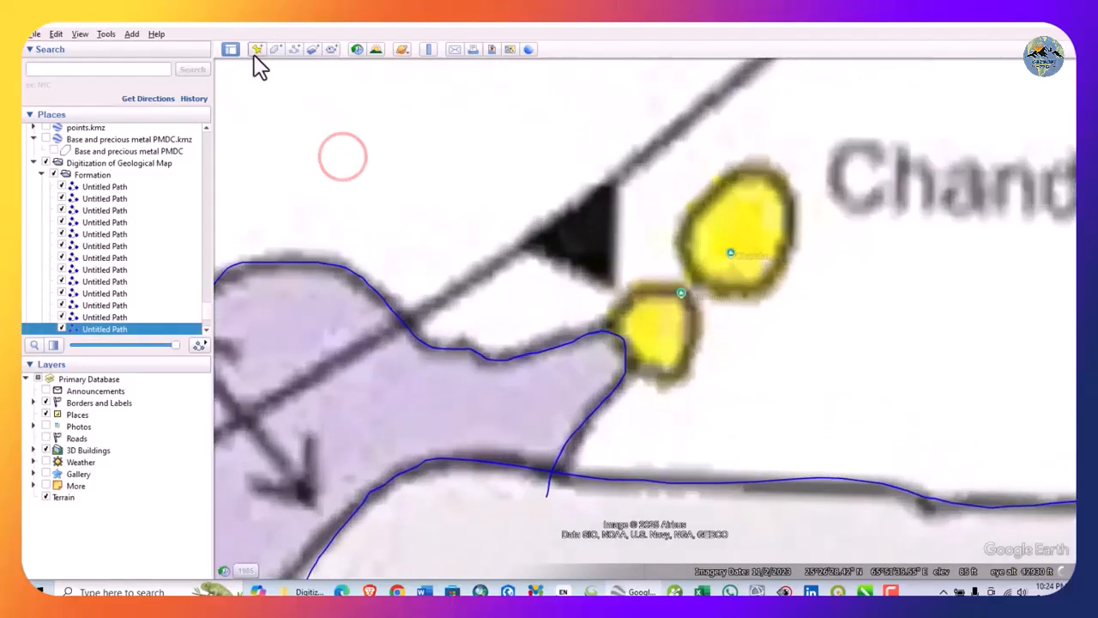
Draw and save a path around the smaller yellow patch at the tip of the lilac body near Chandragup
left_click(294, 49)
mouse_move(606, 342)
left_mouse_down()
mouse_move(654, 293)
mouse_move(690, 317)
left_mouse_up()
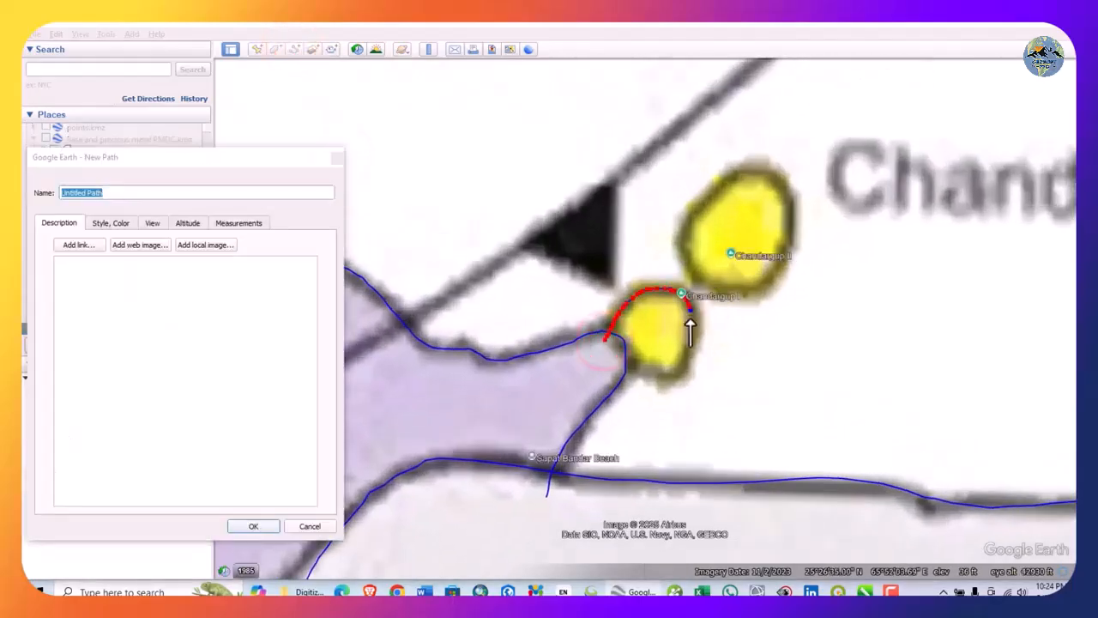
left_click(260, 527)
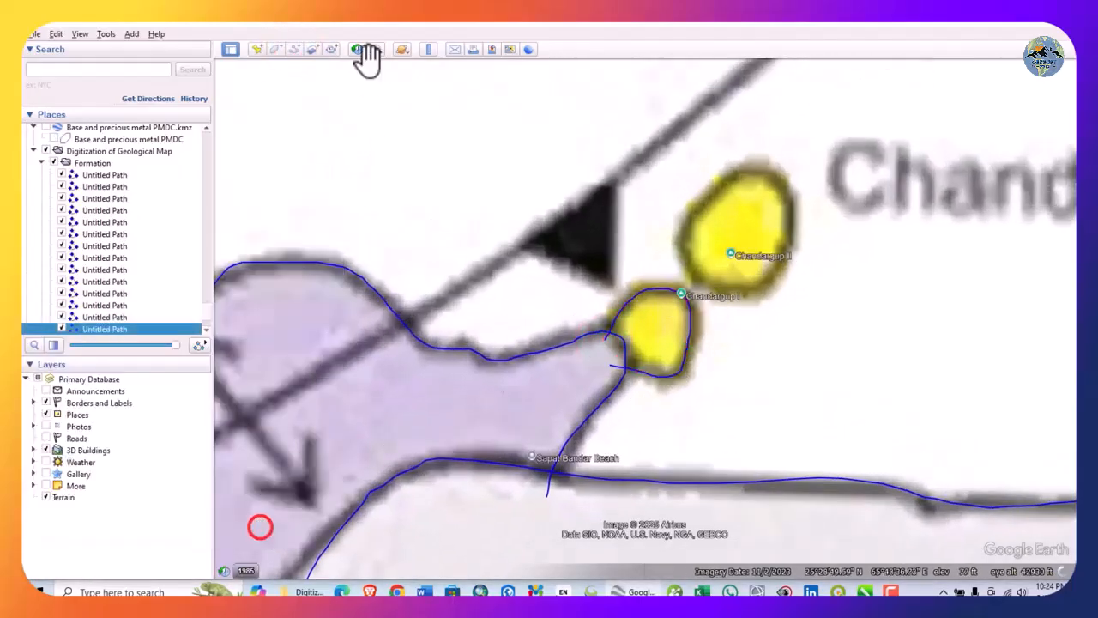
Draw and save a closed path around the larger yellow patch beside the Chandragup label
left_click(291, 50)
left_click(749, 171)
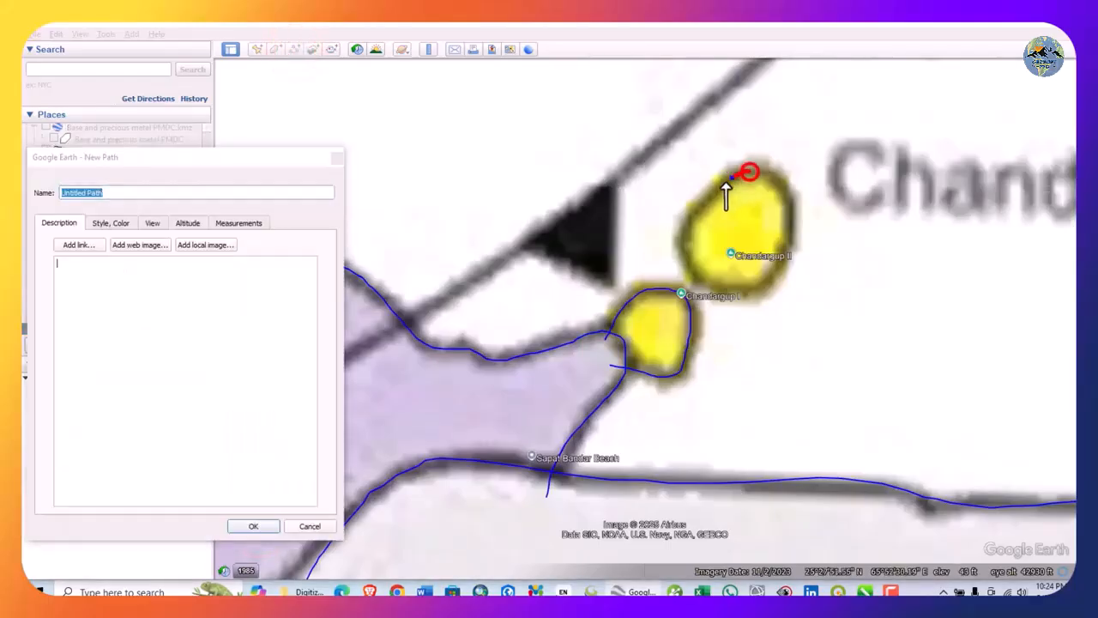
left_click_drag(687, 230, 705, 287)
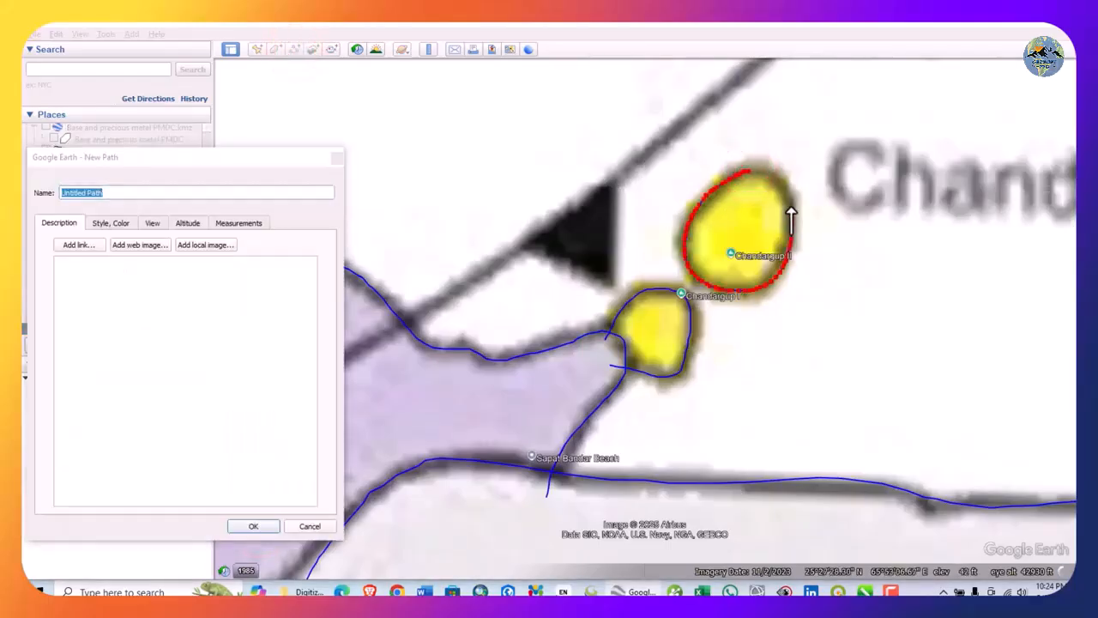
scroll(760, 185, "up", 5)
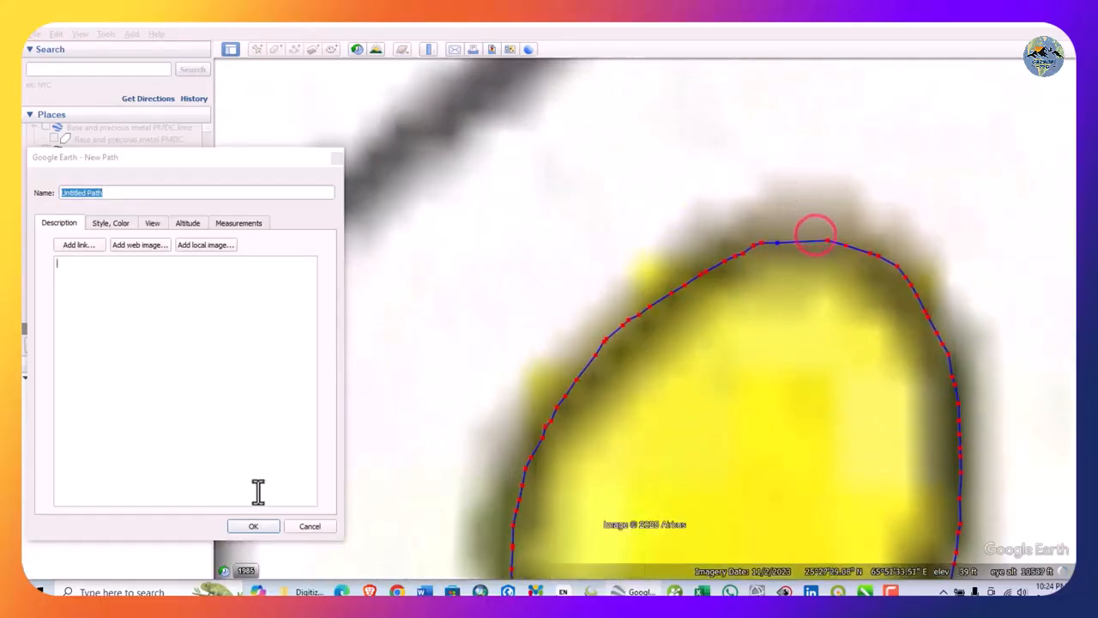
left_click(253, 526)
Draw and save a path along the lilac formation's southern contact, from the orange band's eastern end to the red eastern map boundary
scroll(660, 331, "down", 5)
scroll(699, 326, "down", 2)
left_click_drag(719, 207, 641, 252)
scroll(641, 251, "up", 2)
left_click(293, 48)
mouse_move(365, 341)
left_mouse_down()
mouse_move(387, 375)
mouse_move(456, 392)
mouse_move(543, 386)
mouse_move(572, 351)
left_mouse_up()
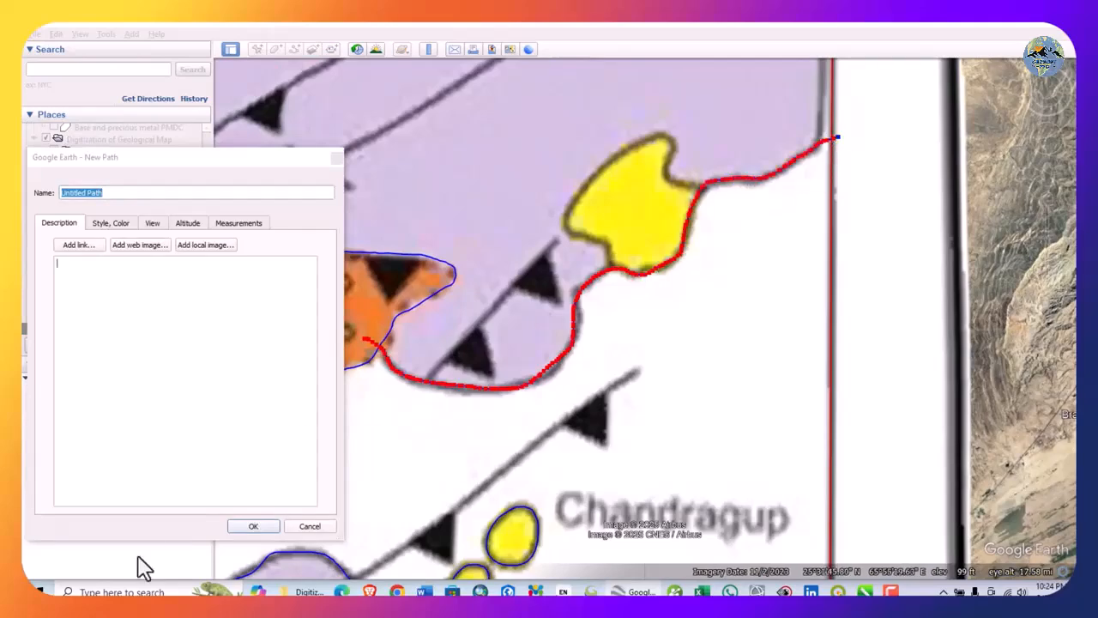
left_click(250, 526)
Draw and save a path around the western and northern edges of the yellow patch on the lilac contact north of Chandragup
left_click_drag(605, 149, 446, 343)
scroll(446, 343, "up", 2)
left_click_drag(554, 355, 600, 267)
left_click(295, 51)
mouse_move(490, 434)
left_mouse_down()
mouse_move(458, 385)
mouse_move(433, 378)
left_mouse_up()
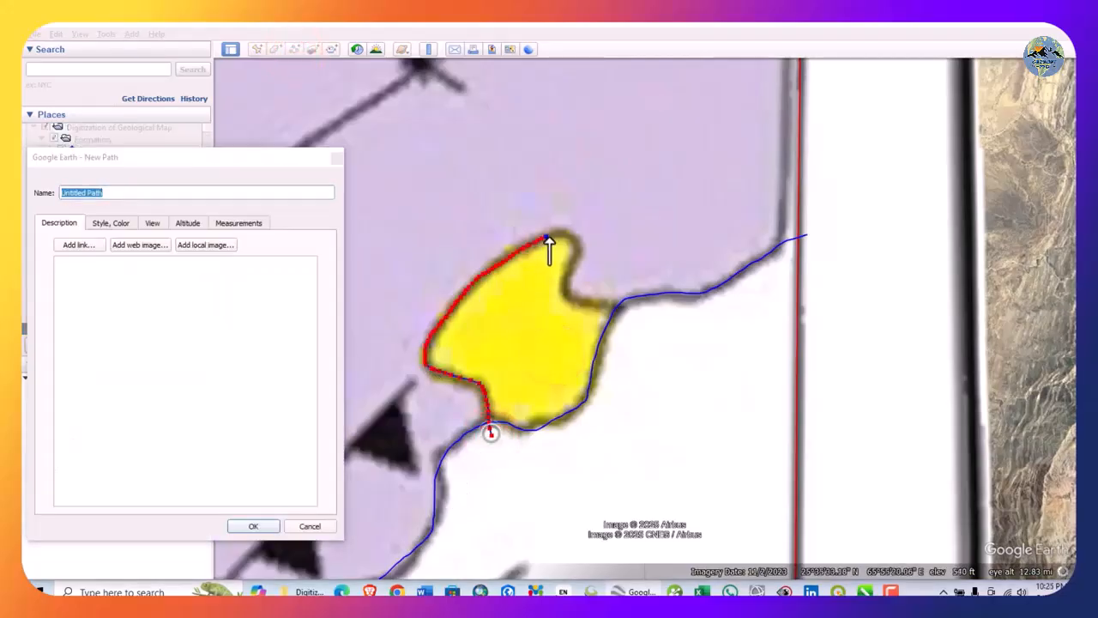
left_click(275, 526)
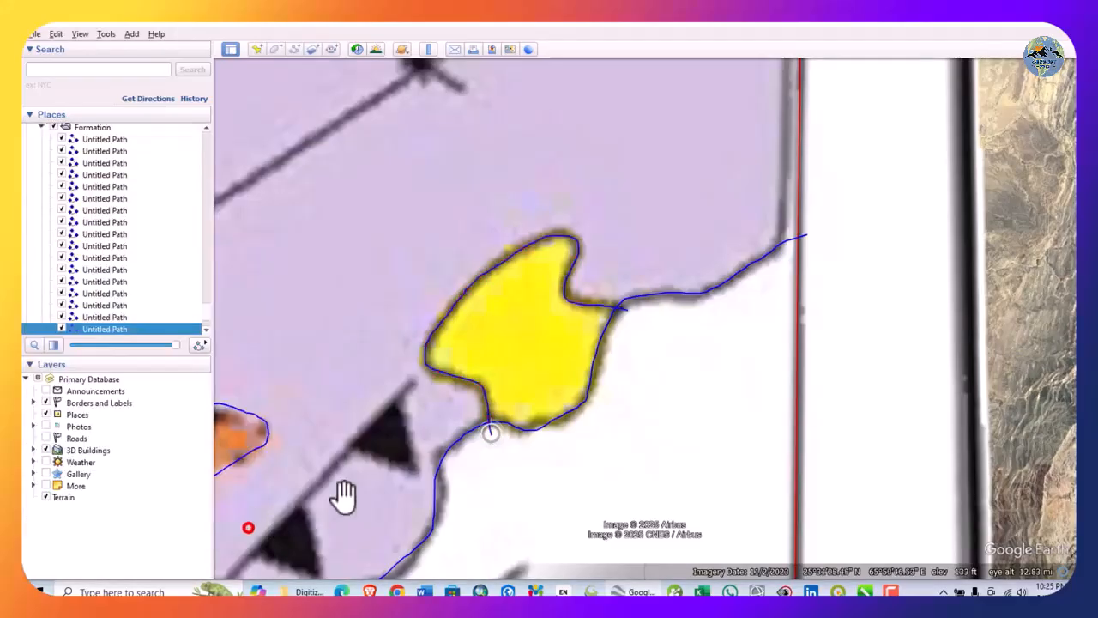
Start a new path around the lobed lilac body north of Ormara, tracing its northern, eastern and southern edges to the inner notch
scroll(730, 375, "down", 5)
scroll(702, 343, "up", 2)
scroll(702, 346, "down", 4)
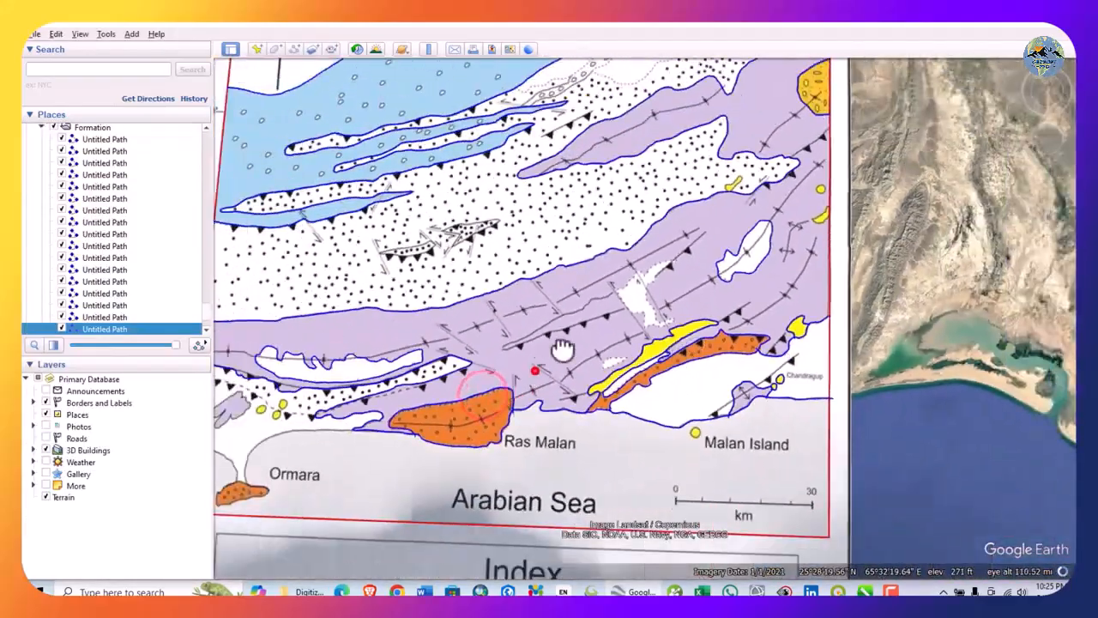
left_click_drag(435, 382, 535, 370)
left_click_drag(341, 467, 415, 368)
scroll(369, 302, "up", 1)
scroll(369, 300, "up", 5)
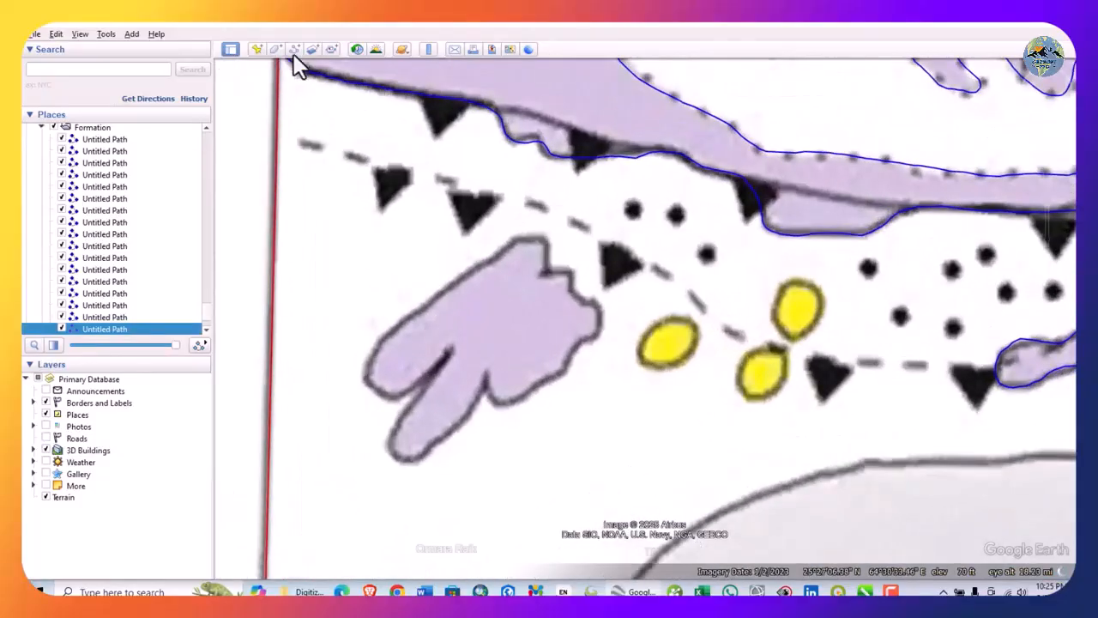
left_click(294, 49)
left_click_drag(387, 326, 502, 254)
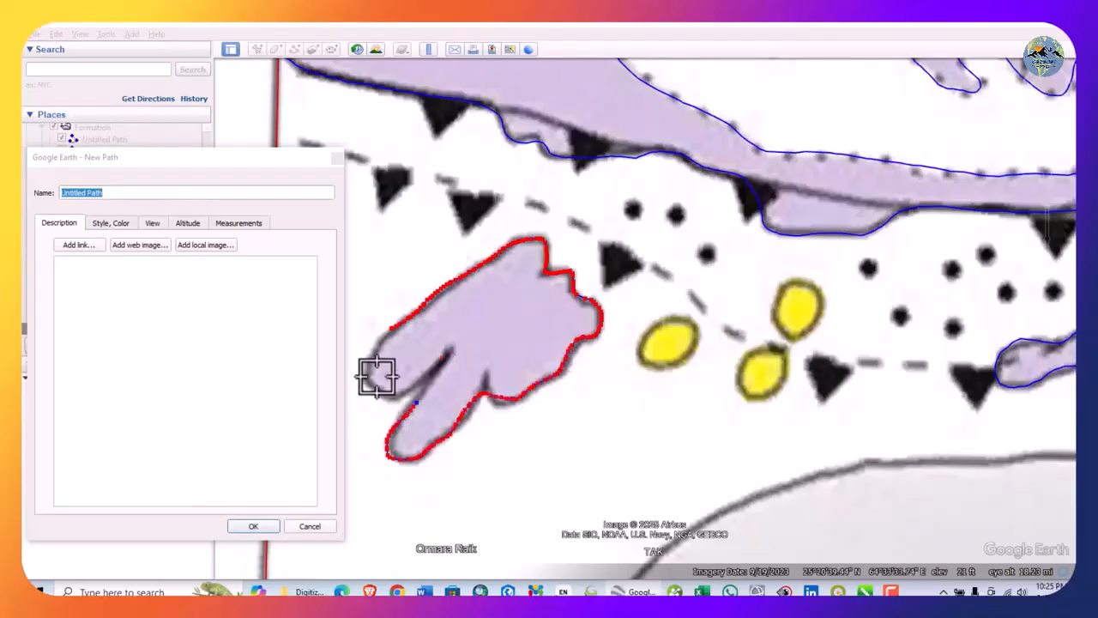
Trace the notch and western lobe of the lilac body back to the path's start and save the path
scroll(361, 363, "up", 2)
mouse_move(490, 393)
left_mouse_down()
mouse_move(502, 386)
mouse_move(478, 377)
left_mouse_up()
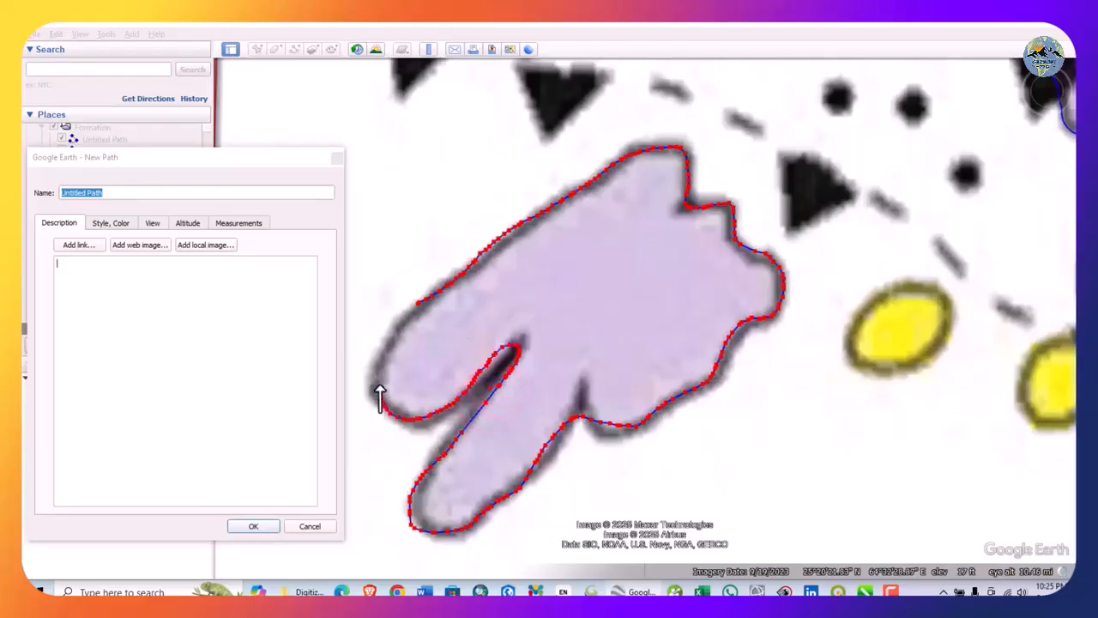
left_click_drag(380, 399, 400, 335)
scroll(402, 297, "up", 5)
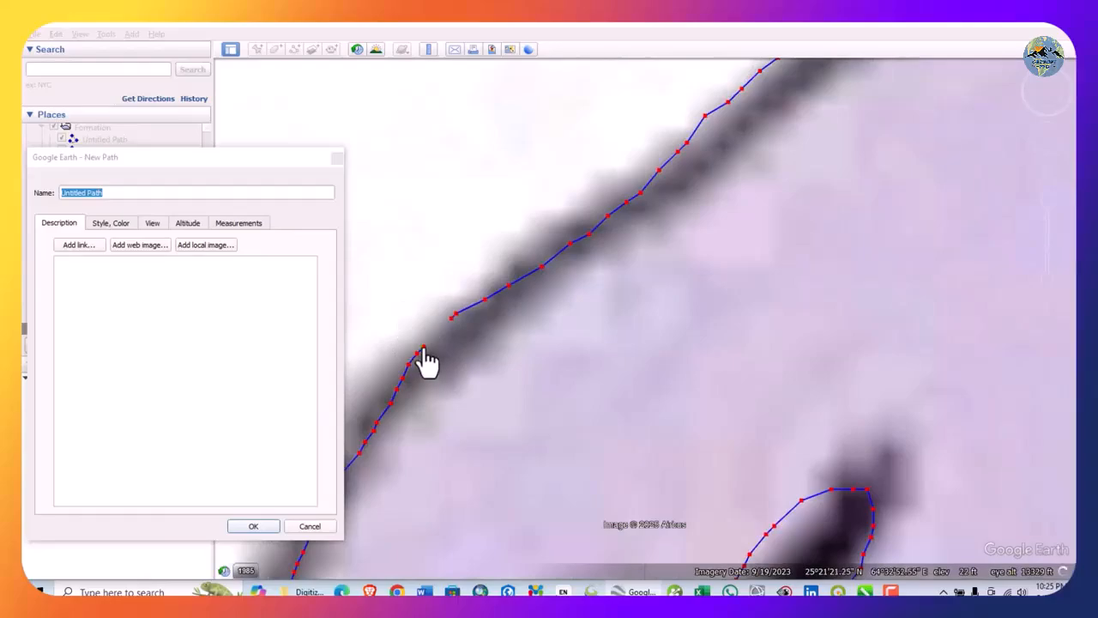
left_click(253, 526)
scroll(463, 317, "down", 5)
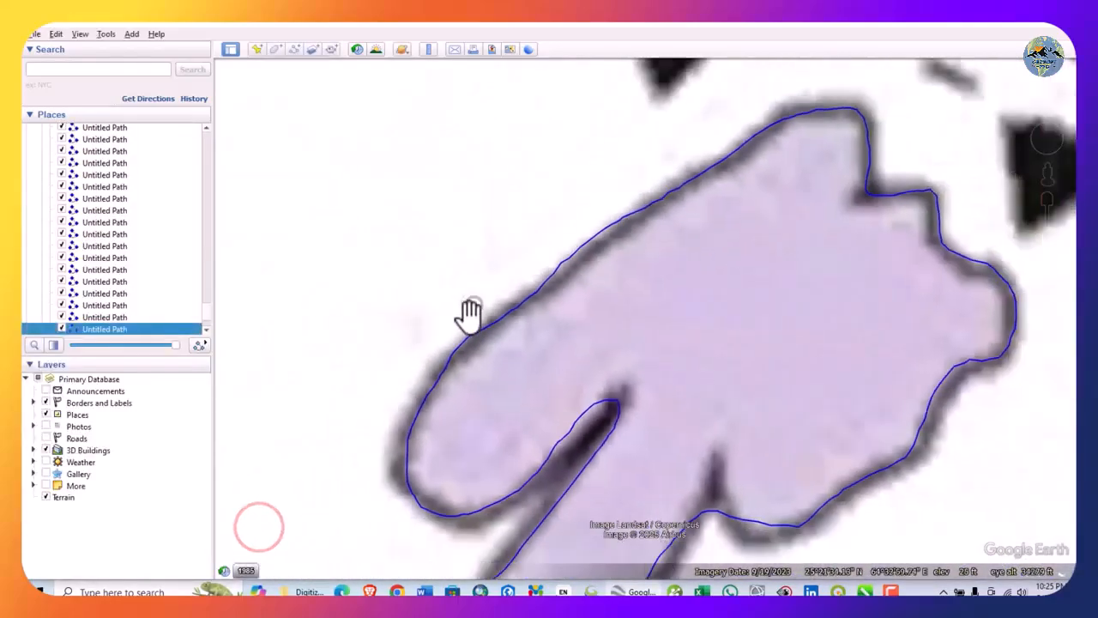
scroll(464, 326, "down", 6)
left_click_drag(658, 411, 580, 393)
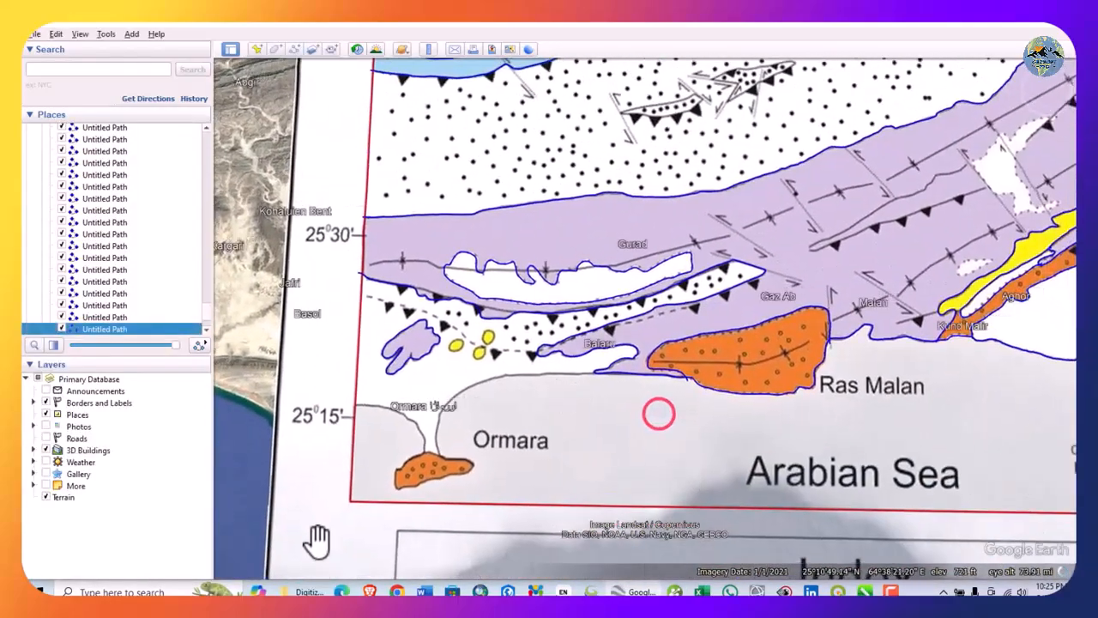
Draw and save a closed path around the small orange headland body south of Ormara
scroll(318, 538, "up", 5)
scroll(605, 365, "up", 3)
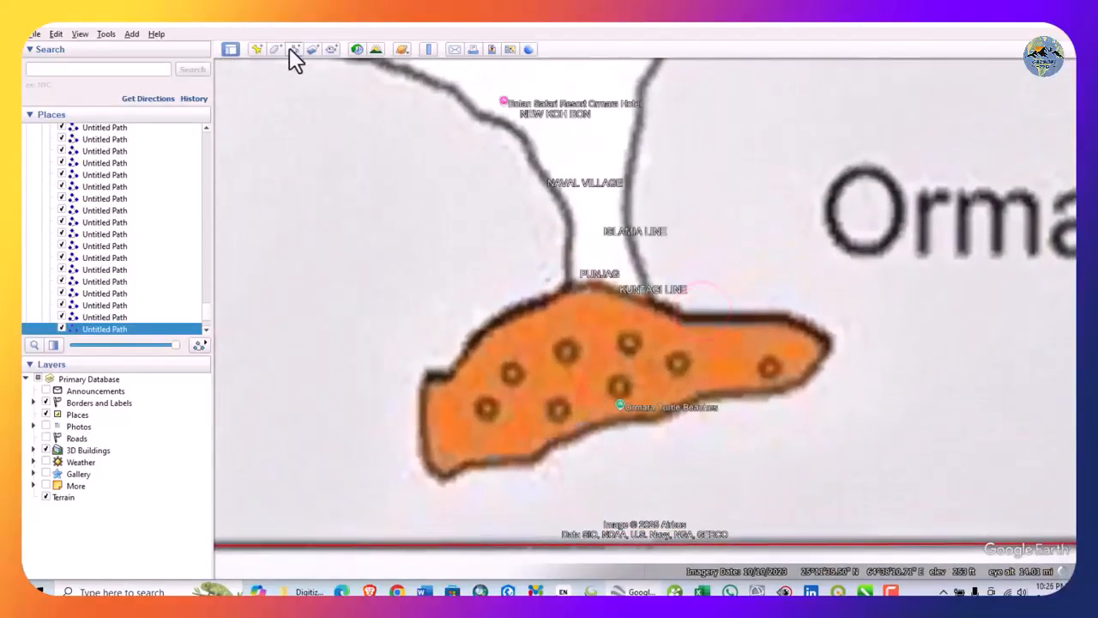
left_click(290, 47)
left_click_drag(508, 314, 607, 296)
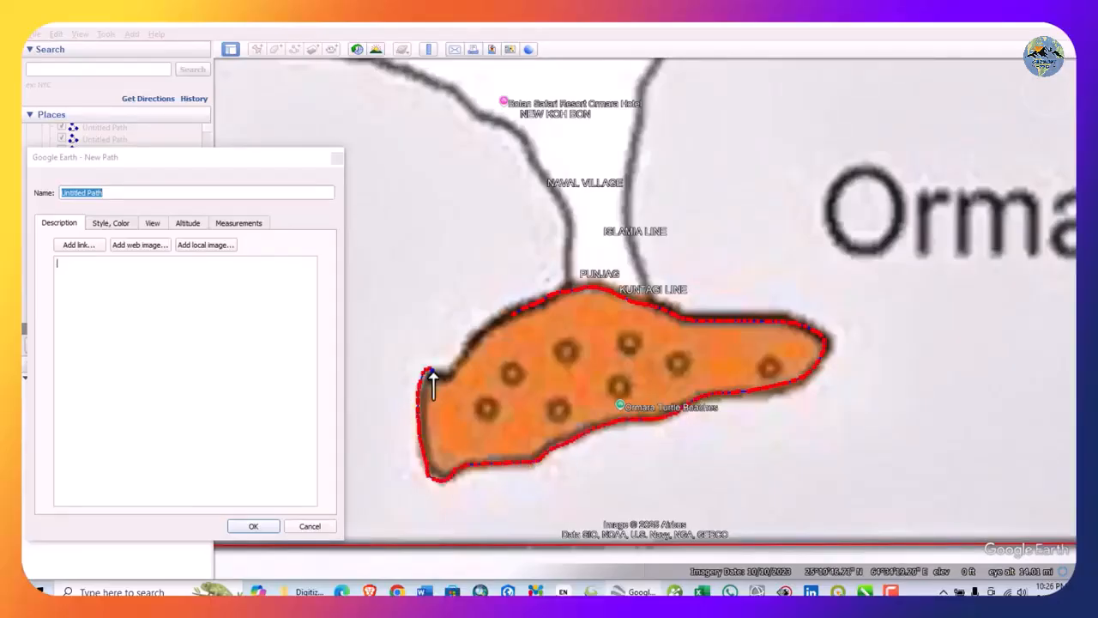
scroll(504, 330, "up", 5)
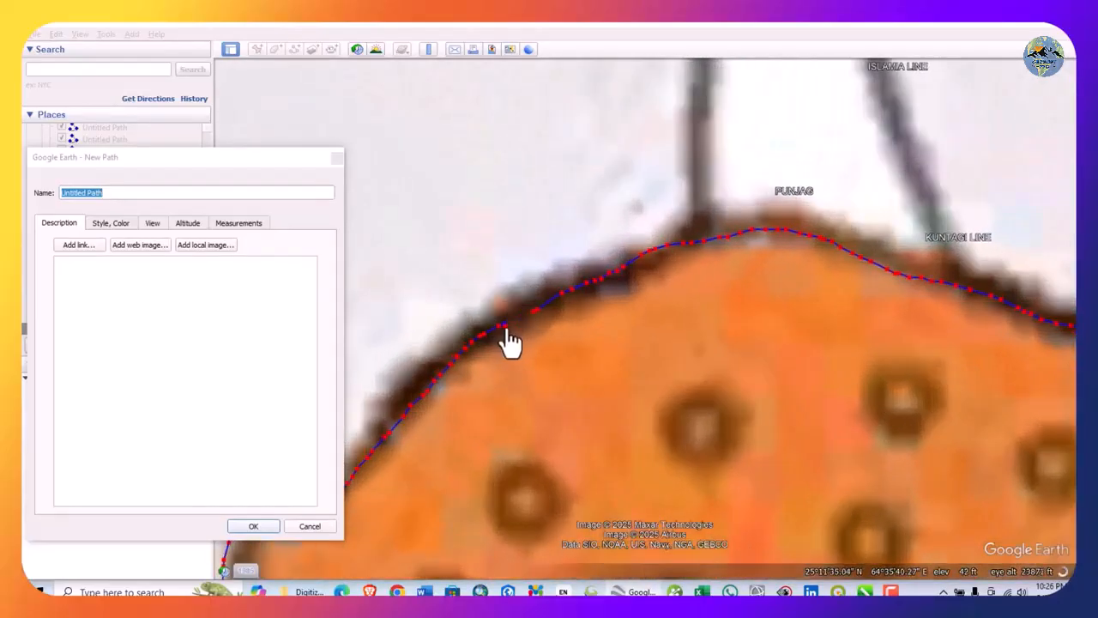
left_click(265, 529)
Draw and save a path along the coastline from the red western map boundary to the northern edge of the orange headland
scroll(589, 326, "down", 10)
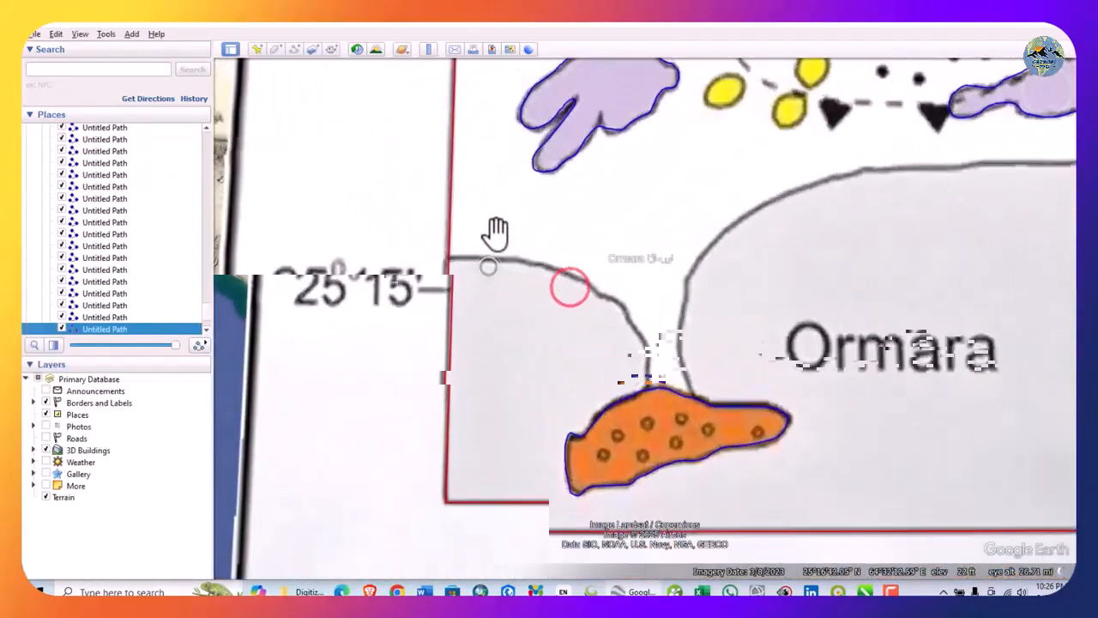
left_click(295, 48)
scroll(429, 274, "up", 5)
left_click(395, 276)
left_click_drag(395, 276, 578, 294)
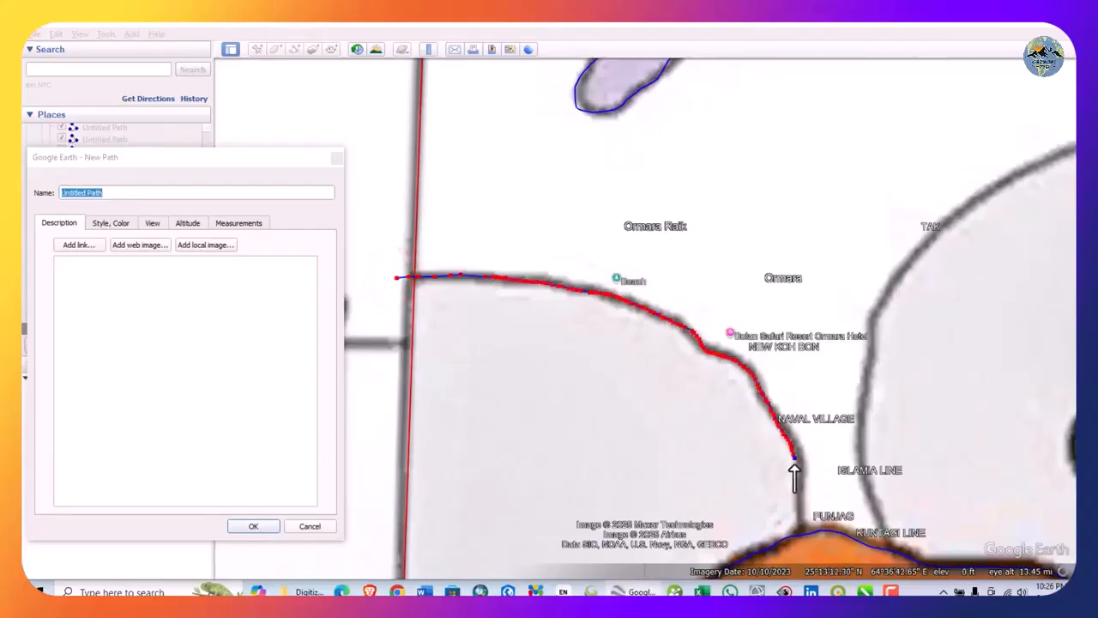
left_click(265, 527)
Draw and save a path along the curved coastline from the orange headland north and east to the lilac strip west of Ras Malan
scroll(454, 360, "up", 5)
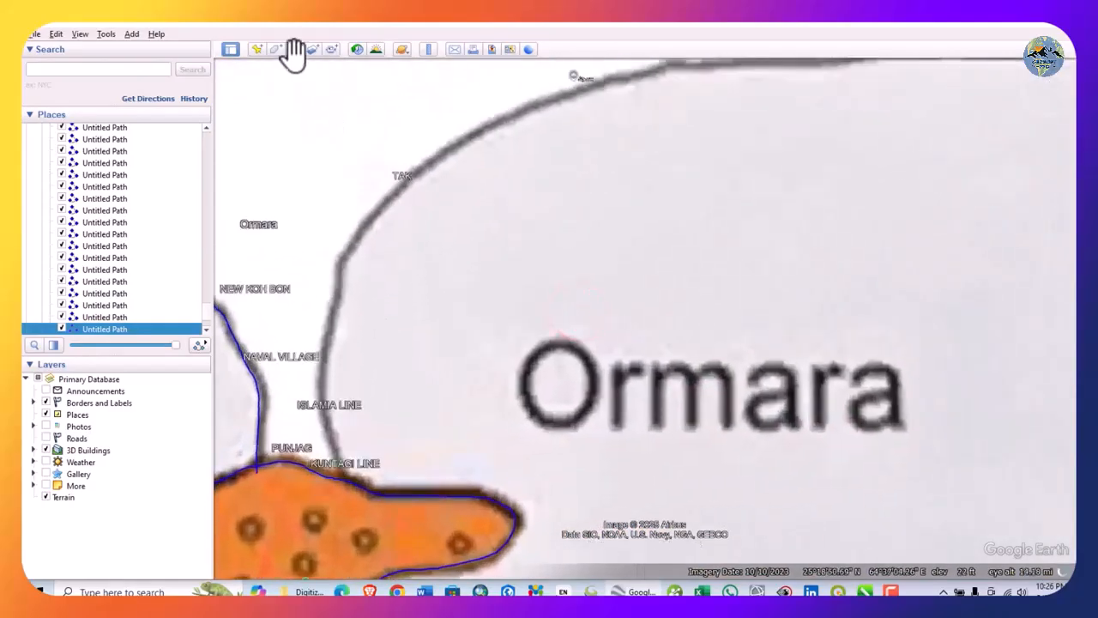
left_click(295, 49)
left_click_drag(242, 153, 166, 170)
left_click(343, 488)
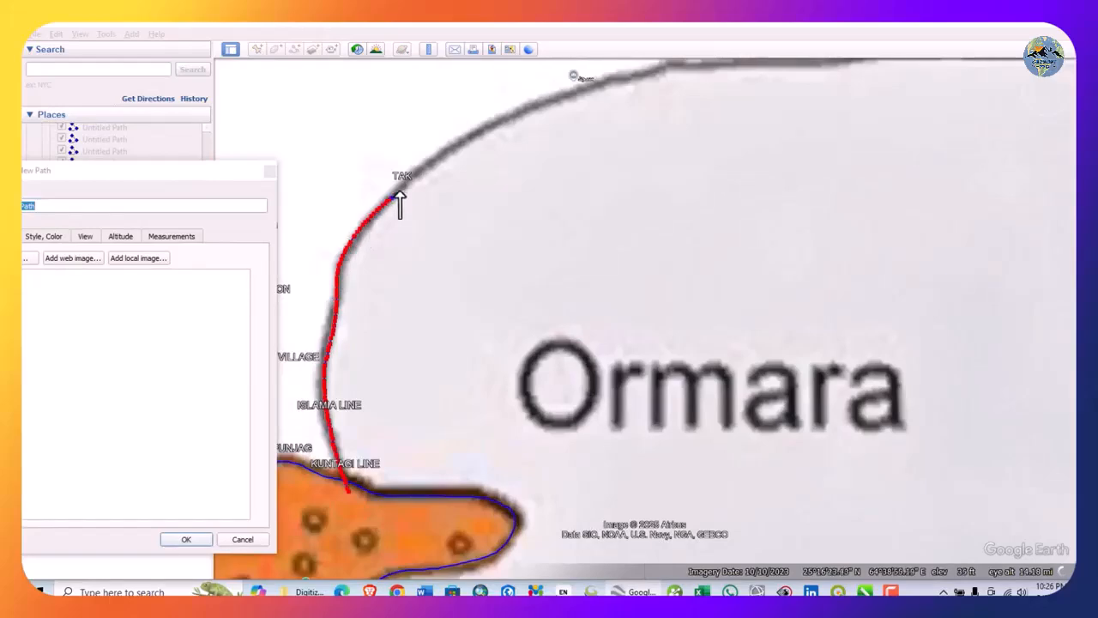
scroll(490, 400, "down", 5)
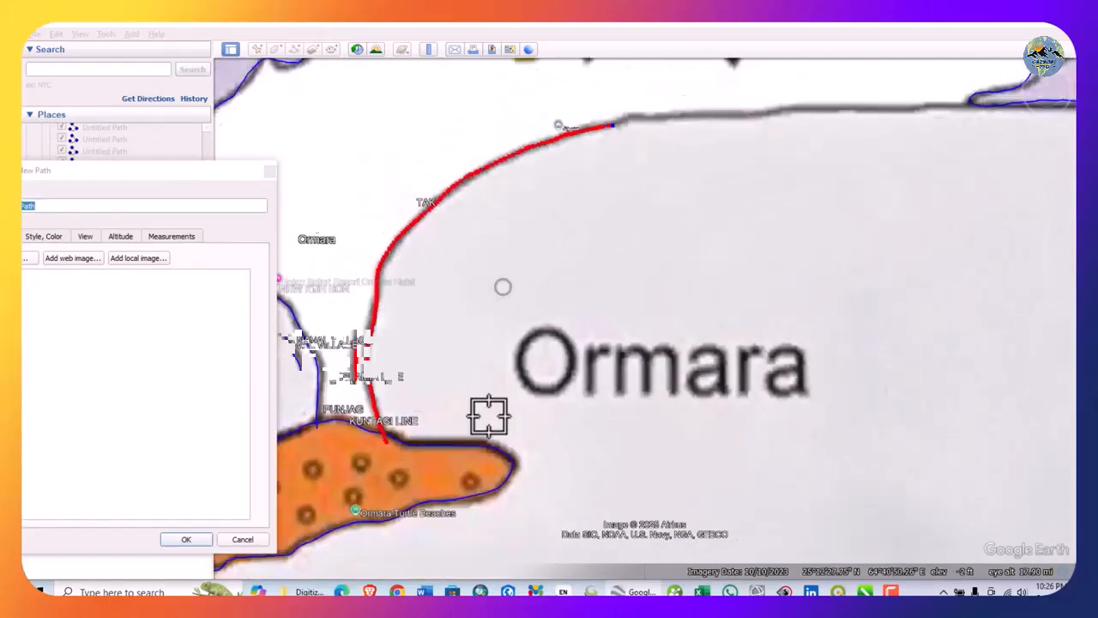
scroll(506, 287, "up", 6)
mouse_move(385, 289)
left_mouse_down()
mouse_move(435, 294)
mouse_move(517, 278)
left_mouse_up()
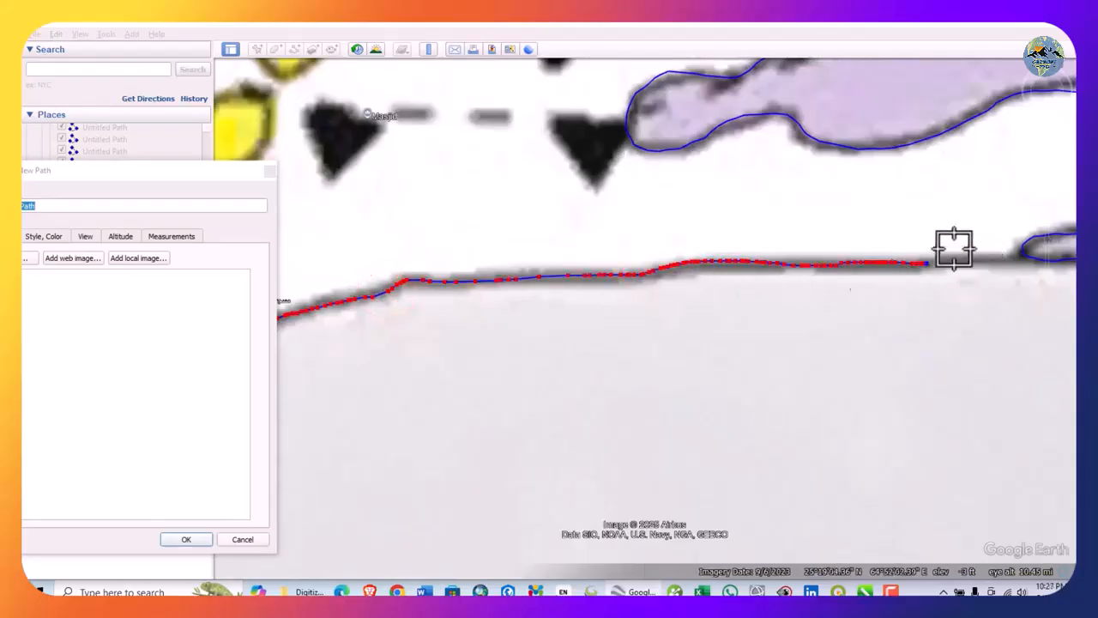
scroll(978, 252, "down", 2)
scroll(955, 309, "up", 3)
left_click(979, 302)
left_click(186, 539)
Bring the whole digitized map into view and save My Places
scroll(632, 373, "down", 5)
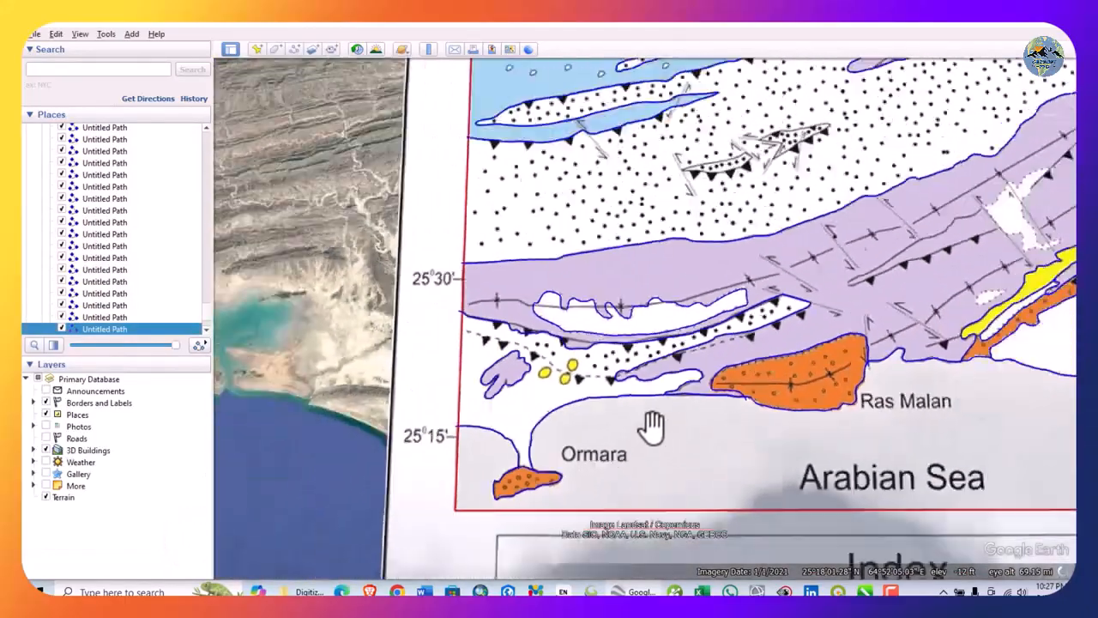
scroll(651, 428, "down", 2)
left_click_drag(661, 412, 473, 437)
left_click_drag(613, 249, 556, 296)
scroll(552, 352, "down", 3)
scroll(552, 402, "up", 2)
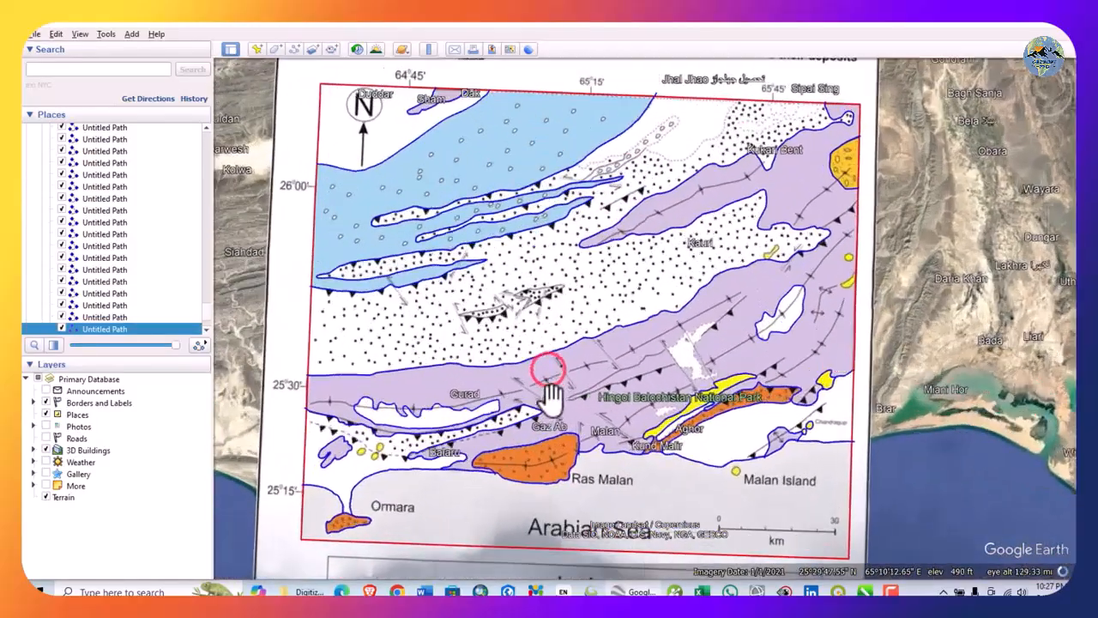
left_click(32, 33)
mouse_move(86, 68)
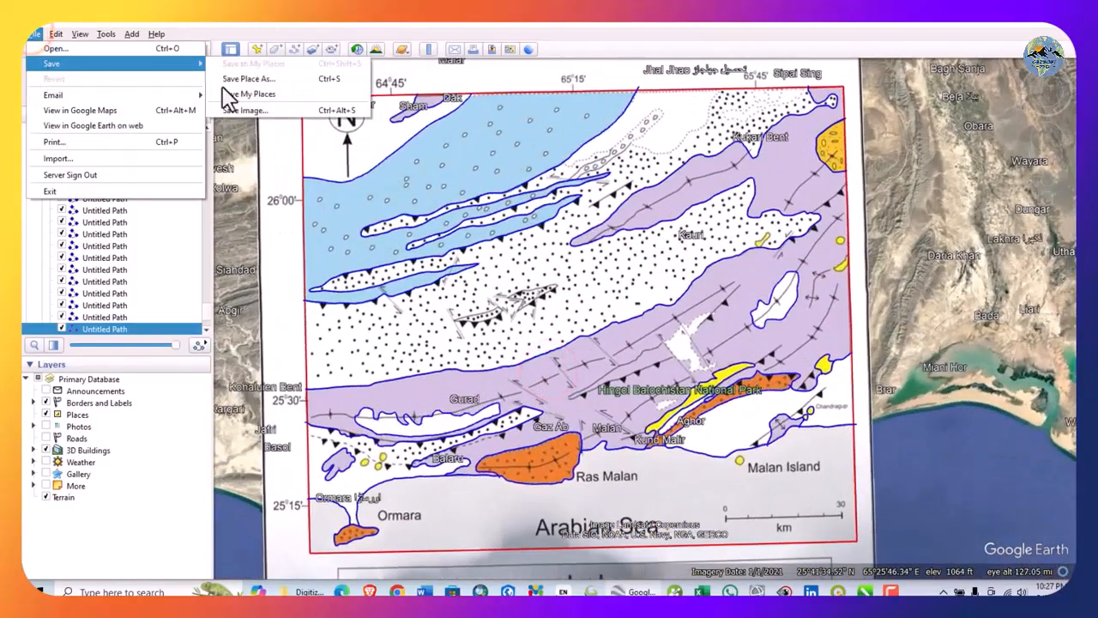
left_click(241, 91)
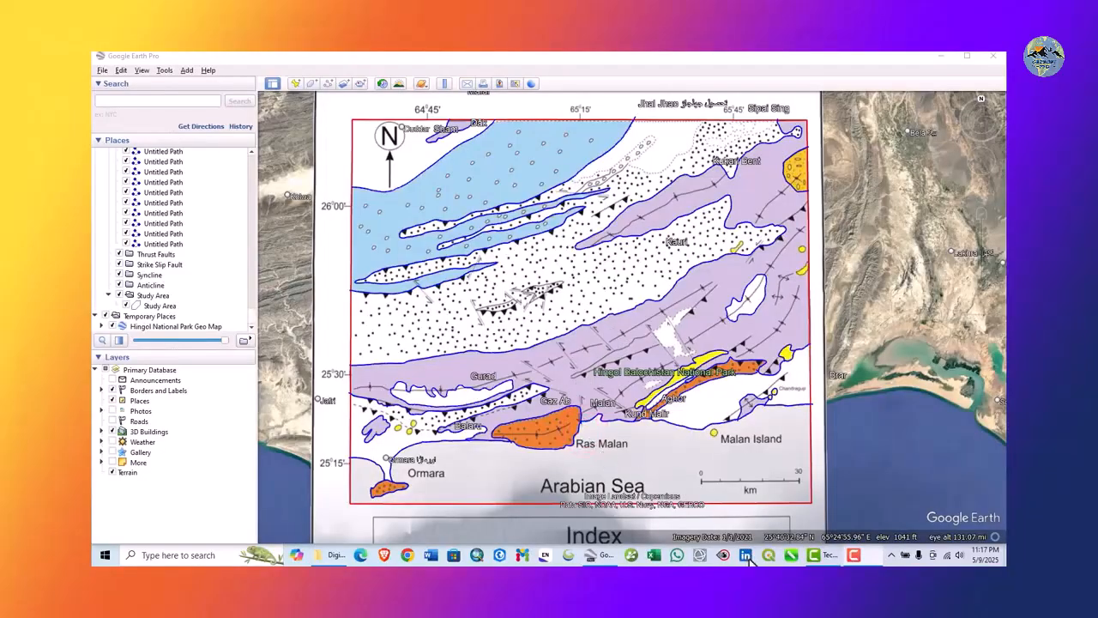
Look through the Digitization of Geological Map folder, checking the Formation paths and the fault and fold folders
scroll(138, 242, "up", 5)
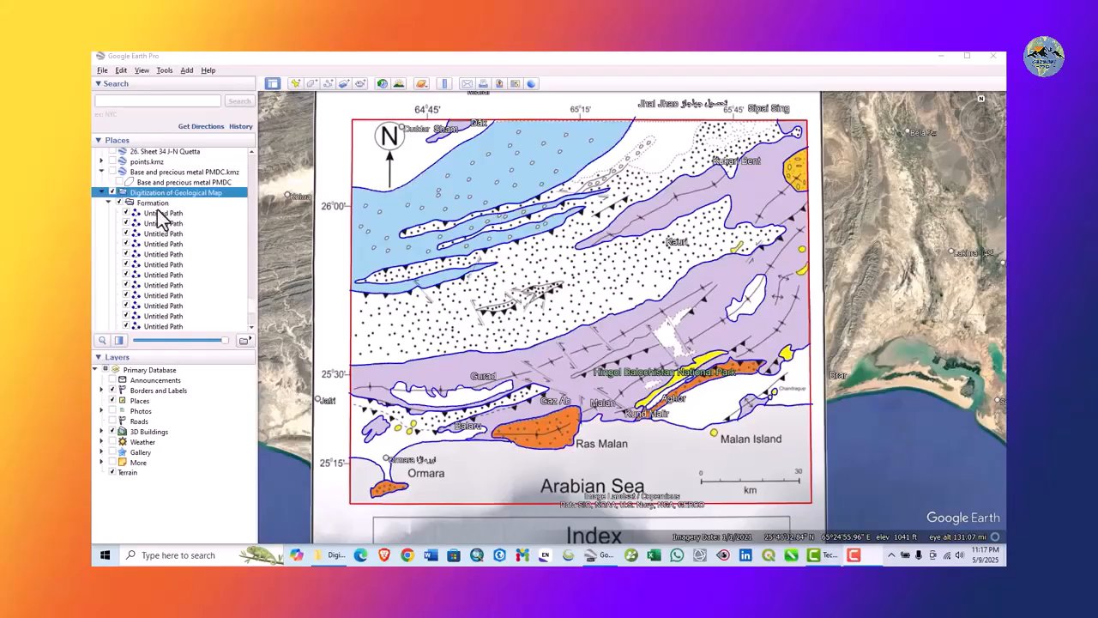
scroll(131, 230, "down", 5)
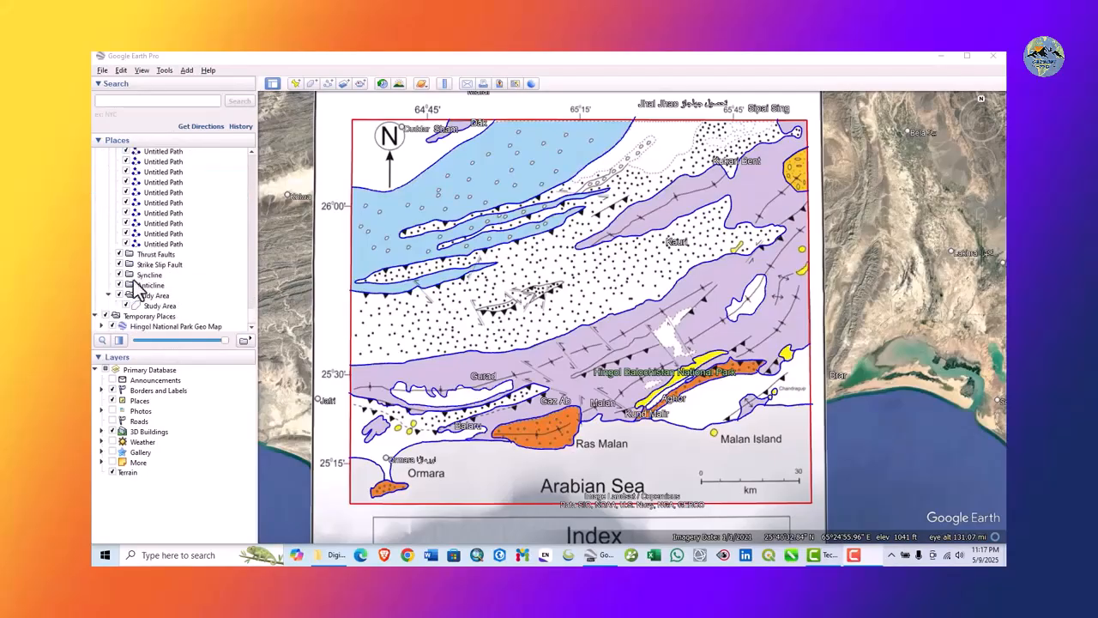
scroll(135, 265, "up", 5)
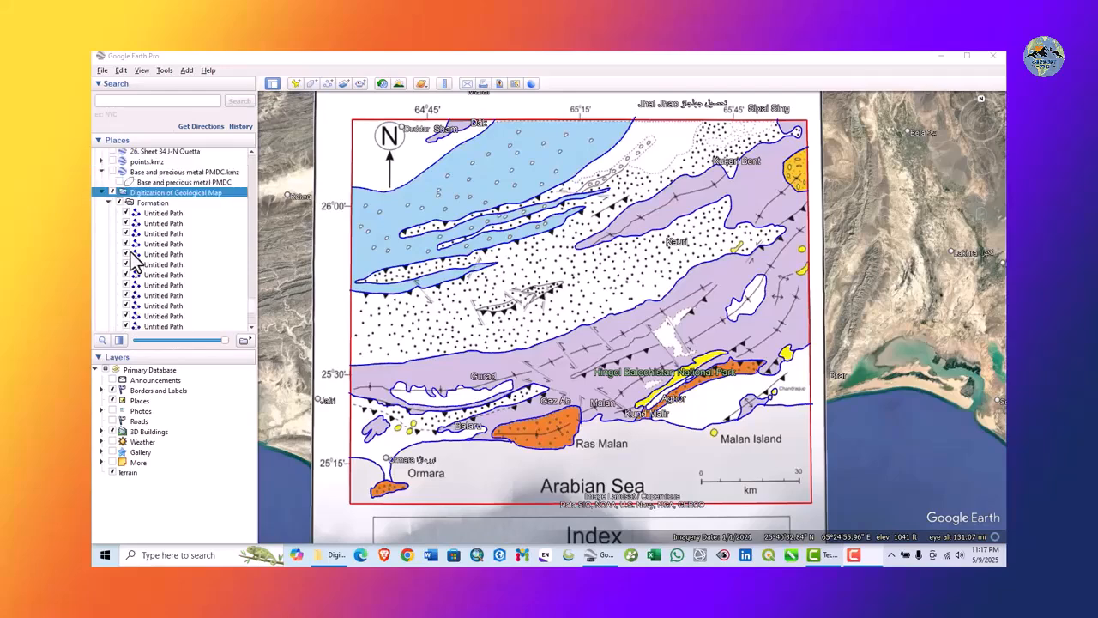
left_click(104, 204)
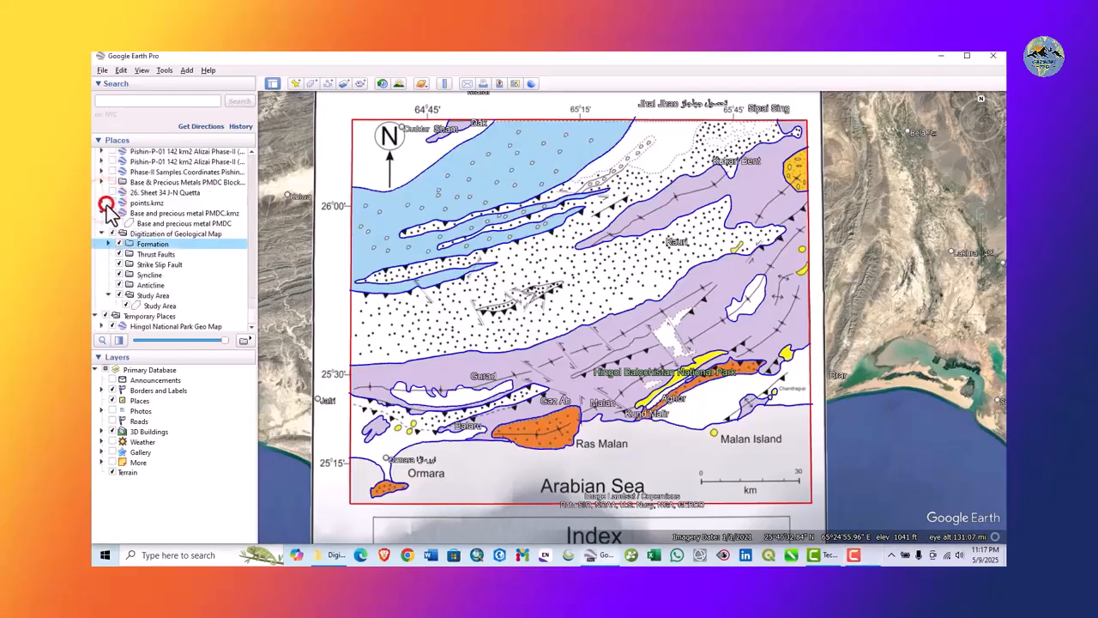
left_click(109, 243)
scroll(147, 270, "down", 3)
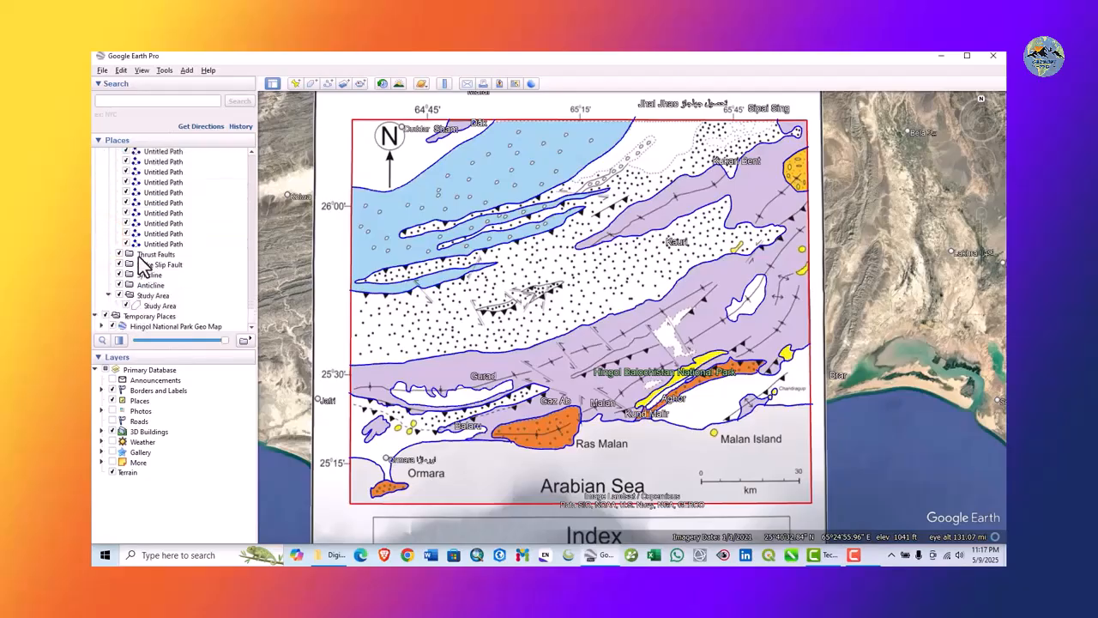
Select the Thrust Faults folder and examine the toothed thrust fault lines around the blue bands in the map's north
left_click(164, 255)
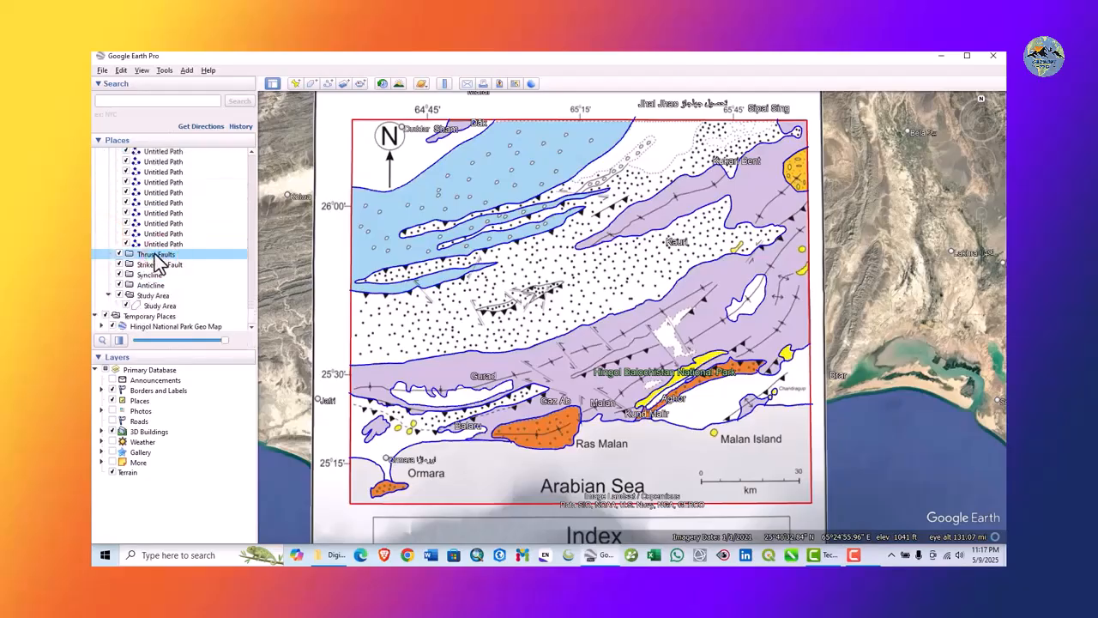
scroll(526, 231, "up", 5)
left_click_drag(464, 201, 573, 269)
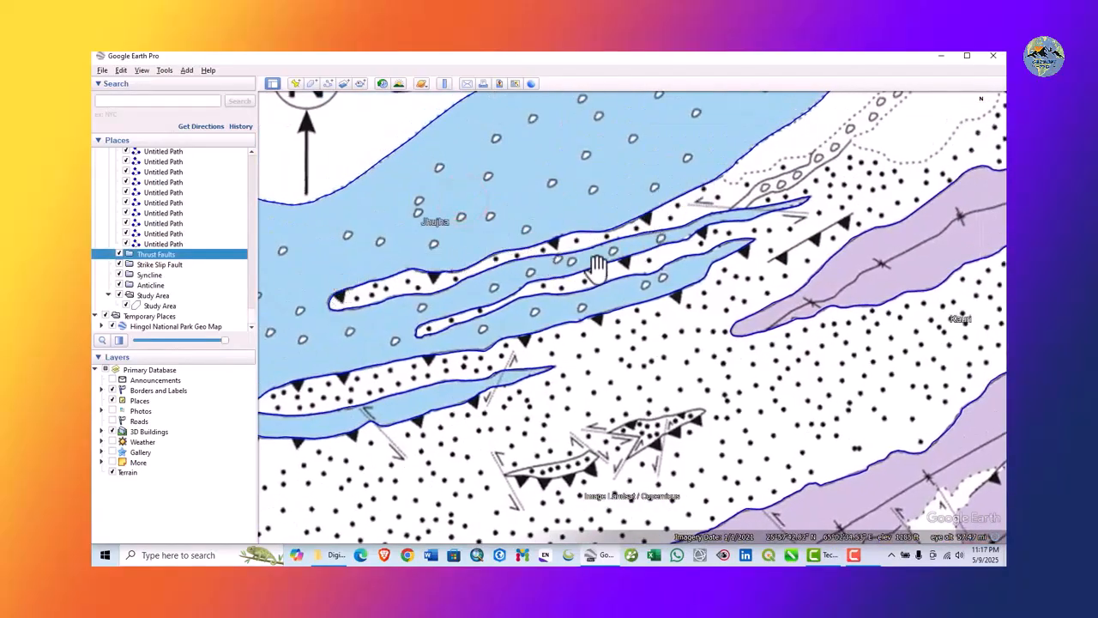
left_click_drag(539, 338, 652, 287)
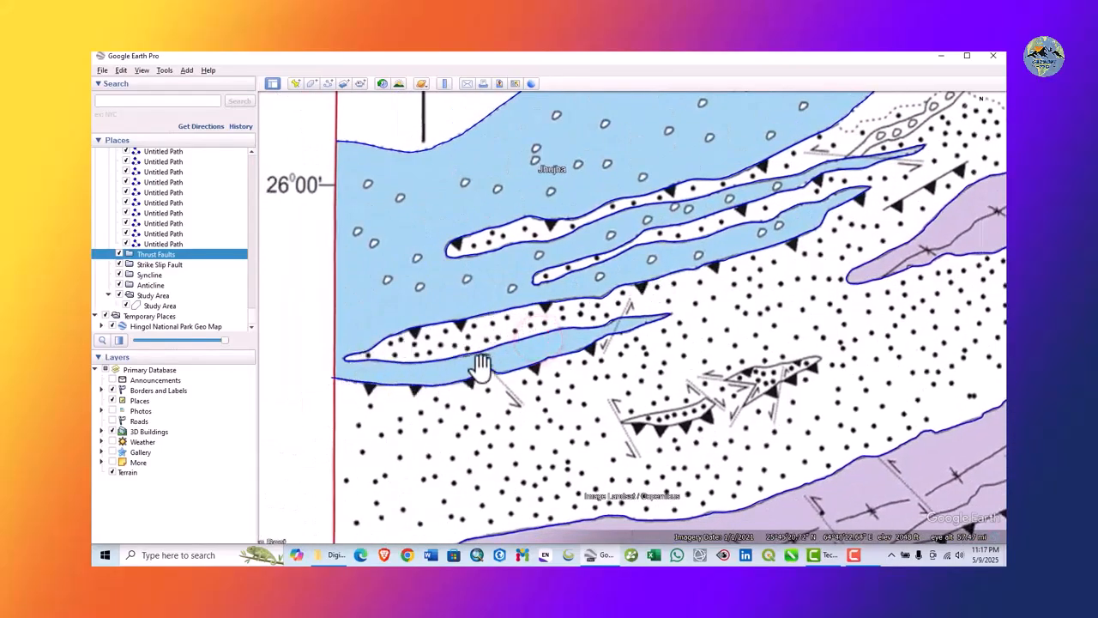
left_click_drag(566, 360, 396, 401)
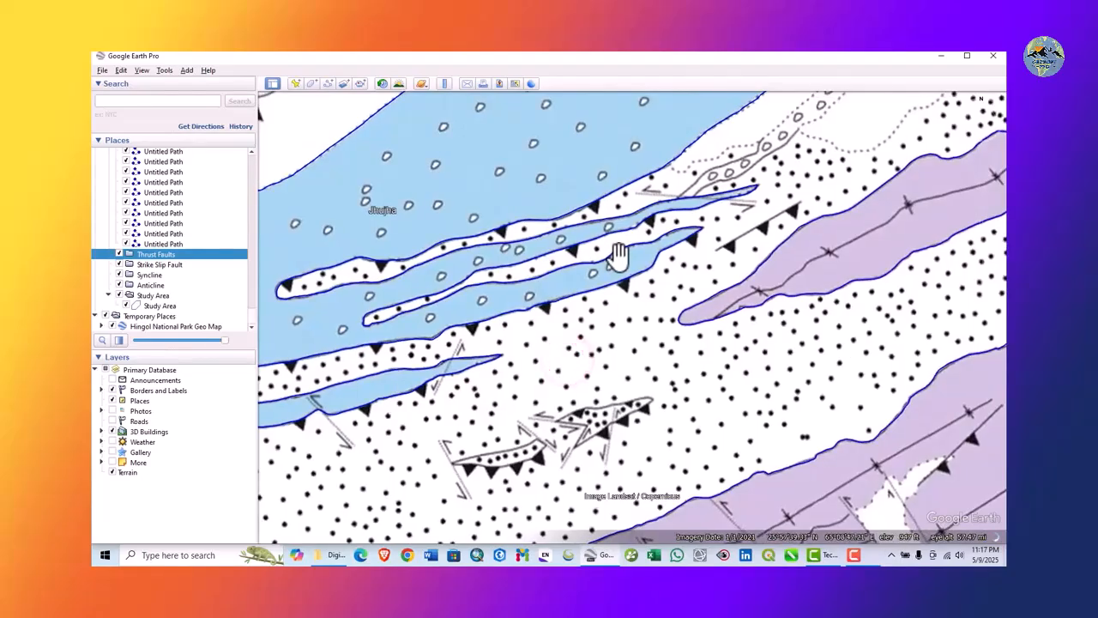
left_click_drag(618, 258, 465, 294)
Start a new path in the Thrust Faults folder and trace the short isolated thrust fault between the blue bands and the lilac tongue
double_click(618, 258)
double_click(627, 280)
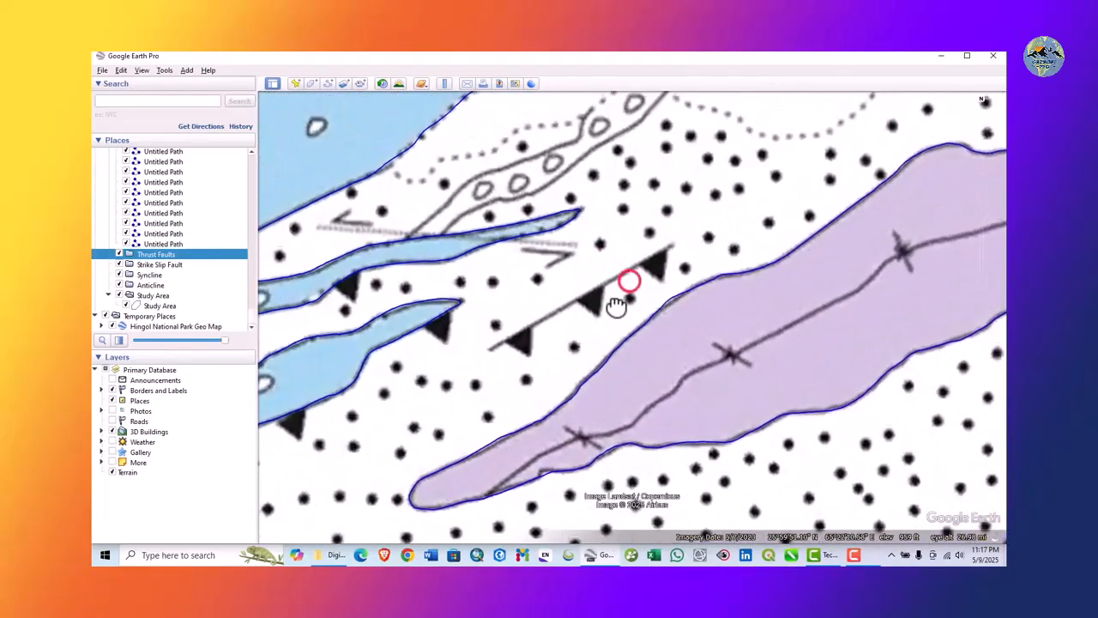
left_click(164, 254)
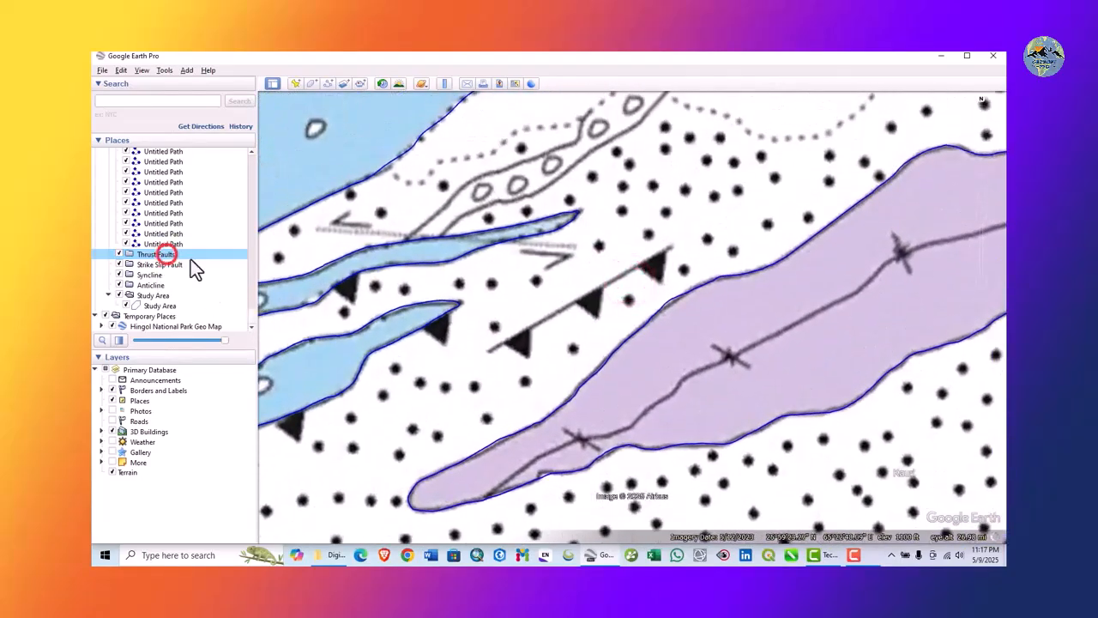
left_click(327, 85)
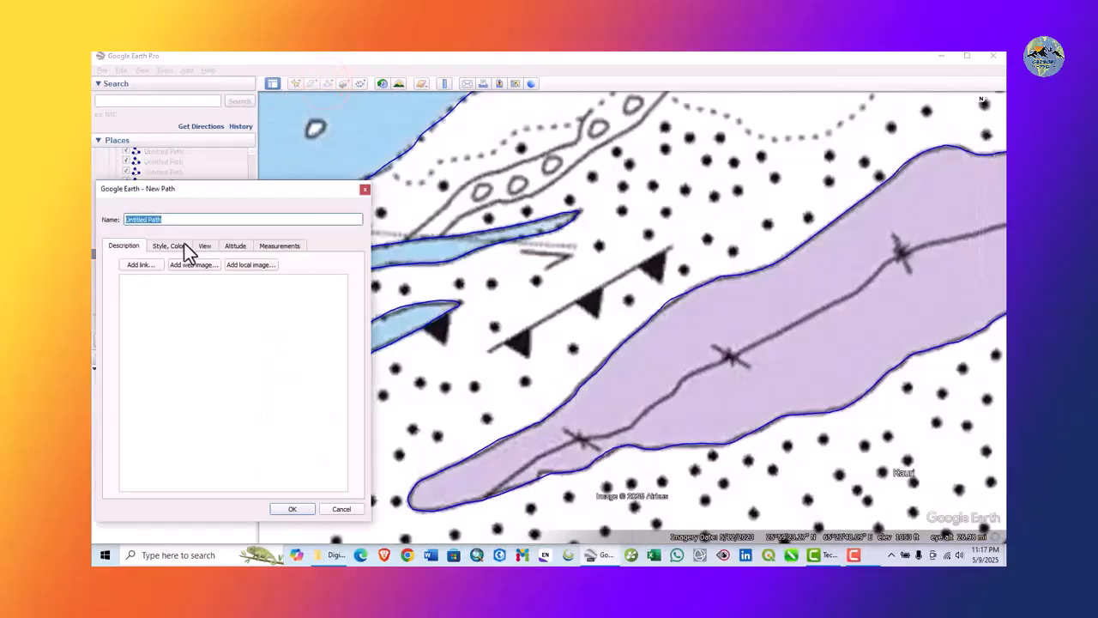
left_click(489, 350)
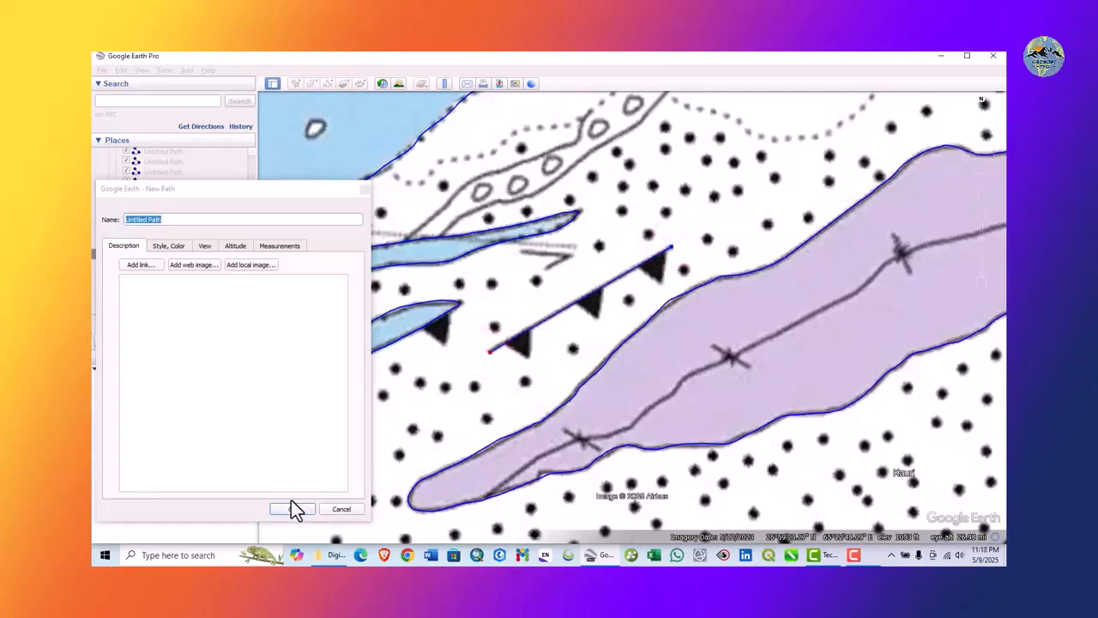
Set the thrust fault path's line color to red (#ff0000) and save the path
left_click(168, 246)
left_click(158, 289)
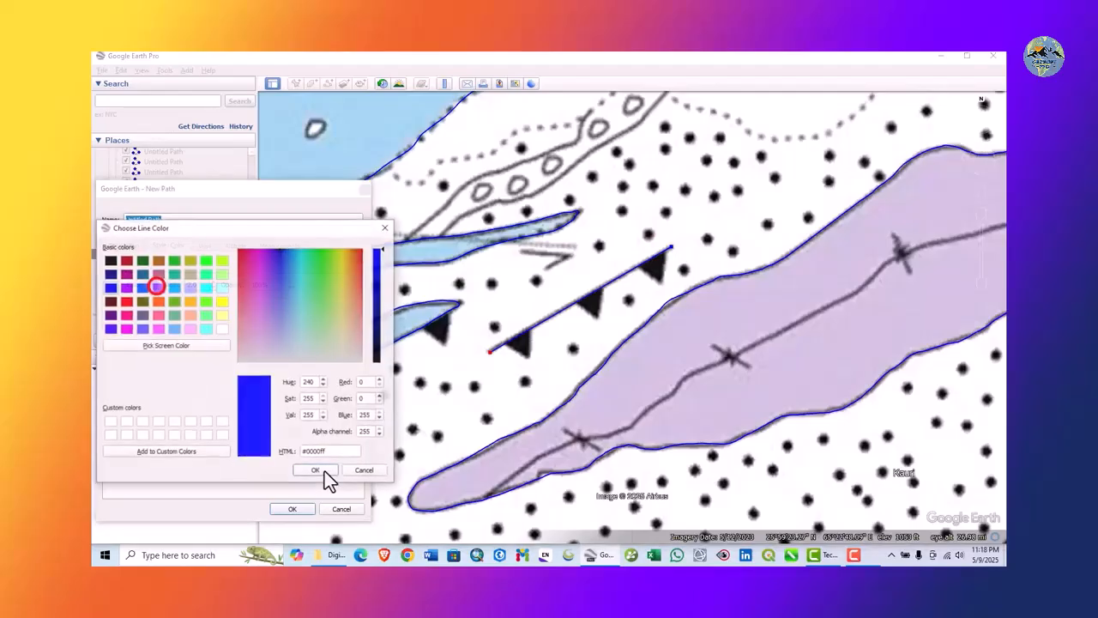
left_click(129, 304)
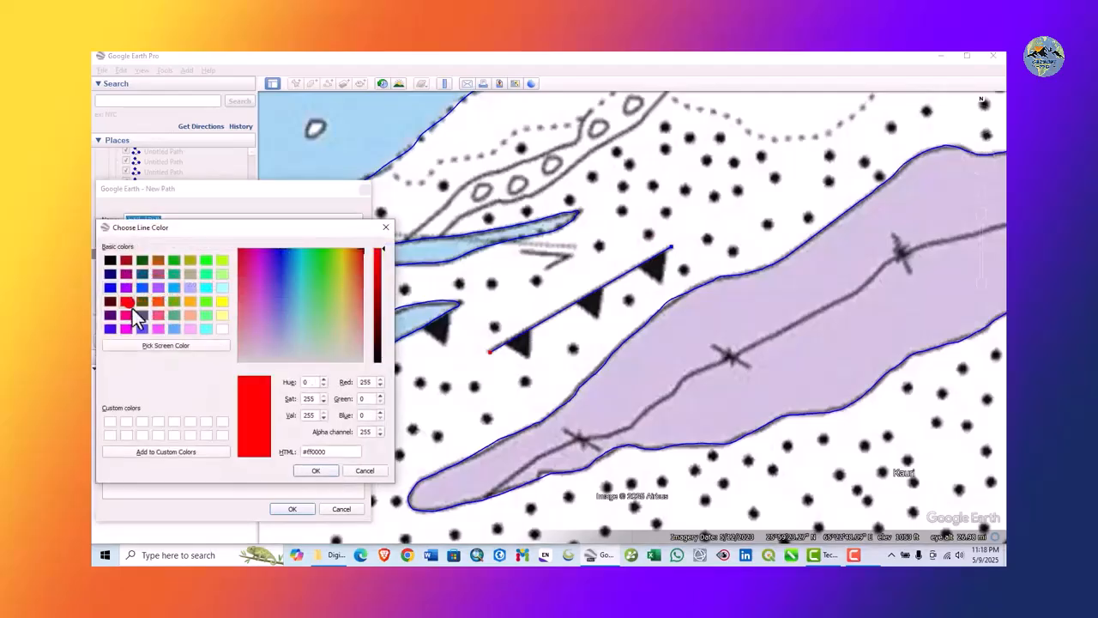
left_click(310, 470)
left_click(291, 509)
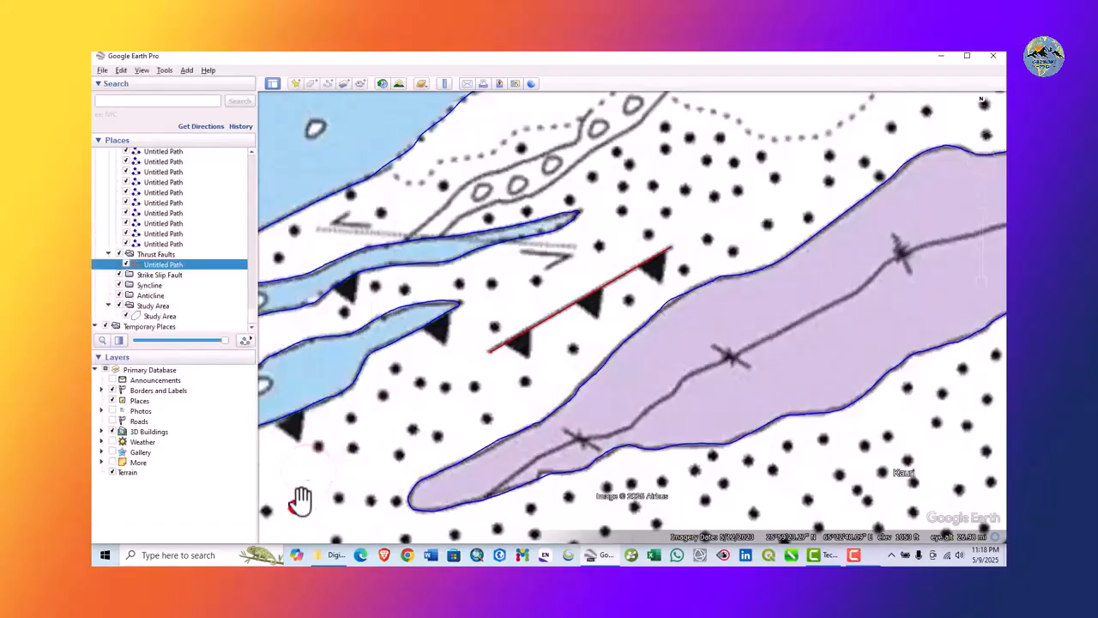
Start another path in the Thrust Faults folder for the long toothed fault in the lilac belt southwest of Gwand Bent, showing its line style
scroll(490, 229, "down", 2)
scroll(584, 246, "down", 3)
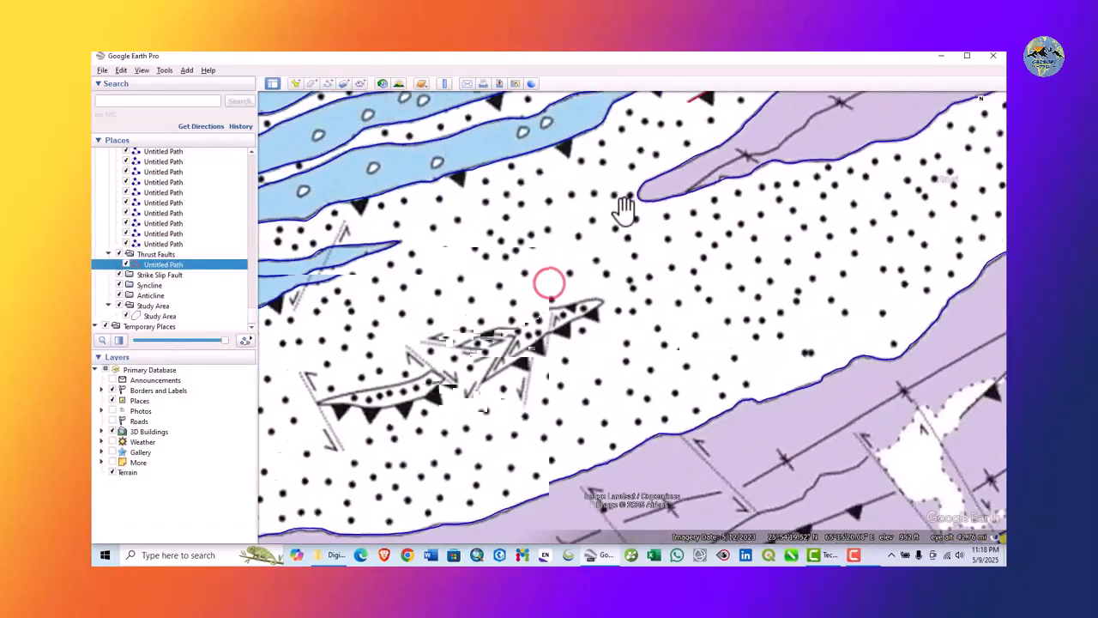
scroll(618, 239, "down", 2)
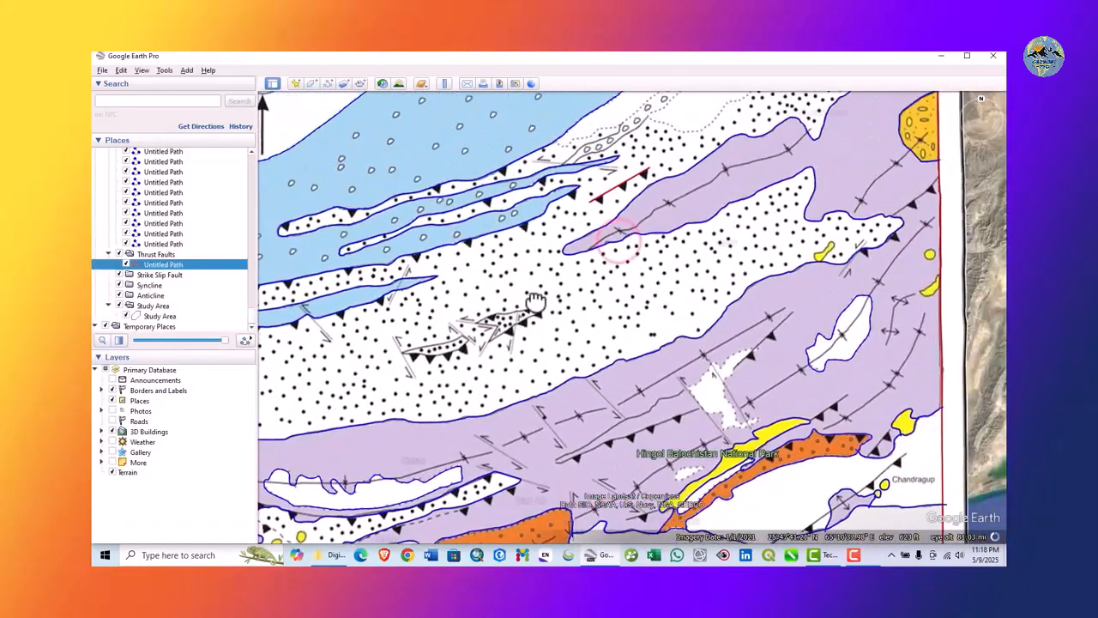
scroll(526, 299, "down", 2)
scroll(534, 281, "up", 5)
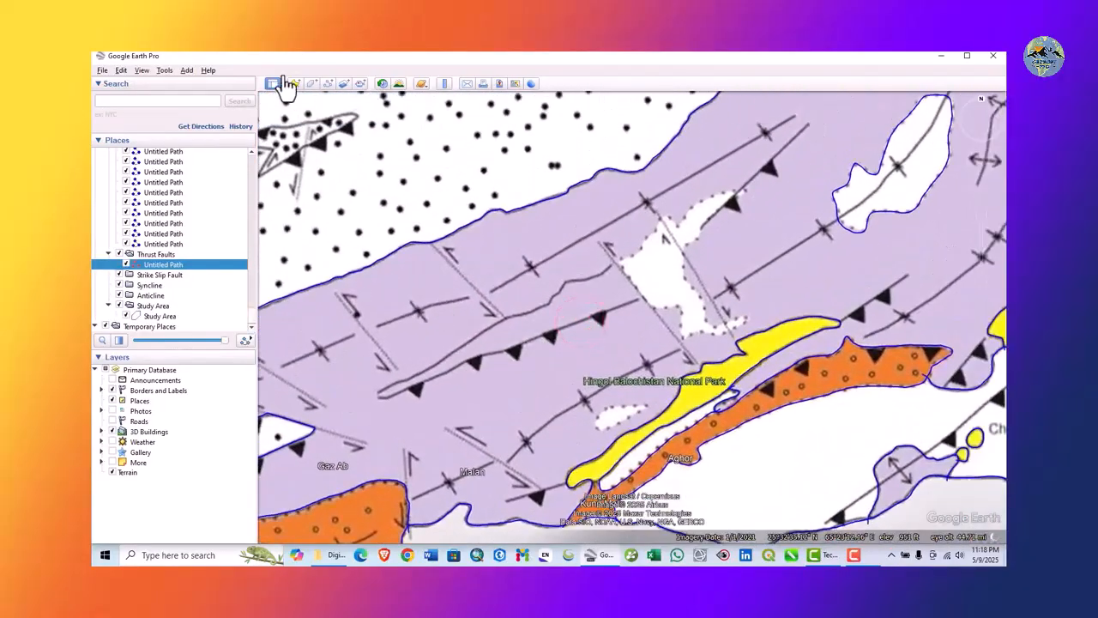
left_click(326, 86)
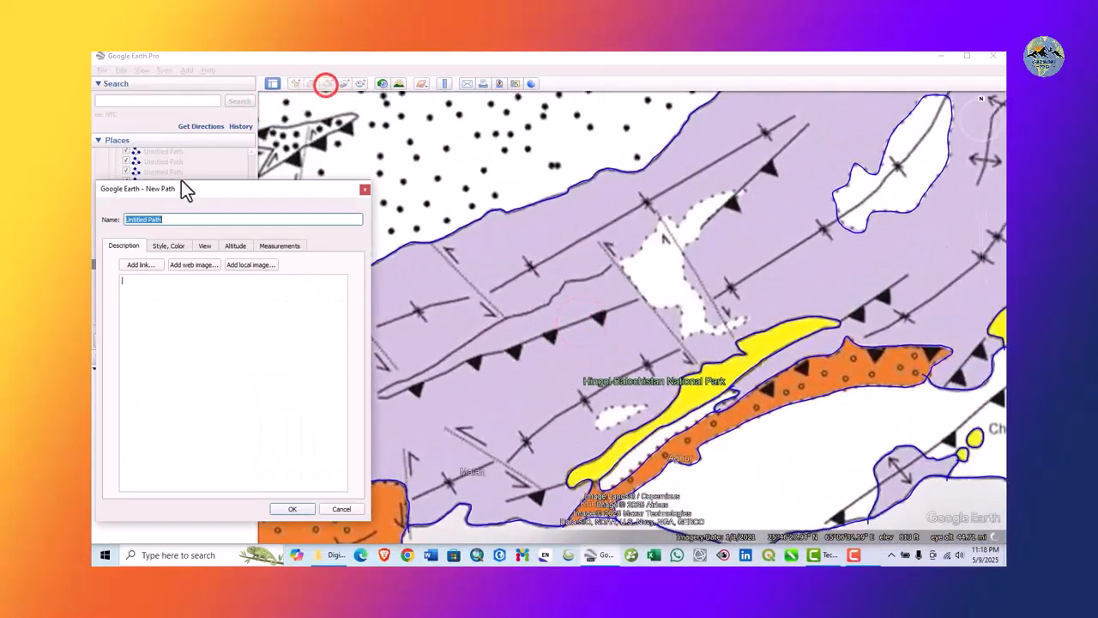
left_click(158, 248)
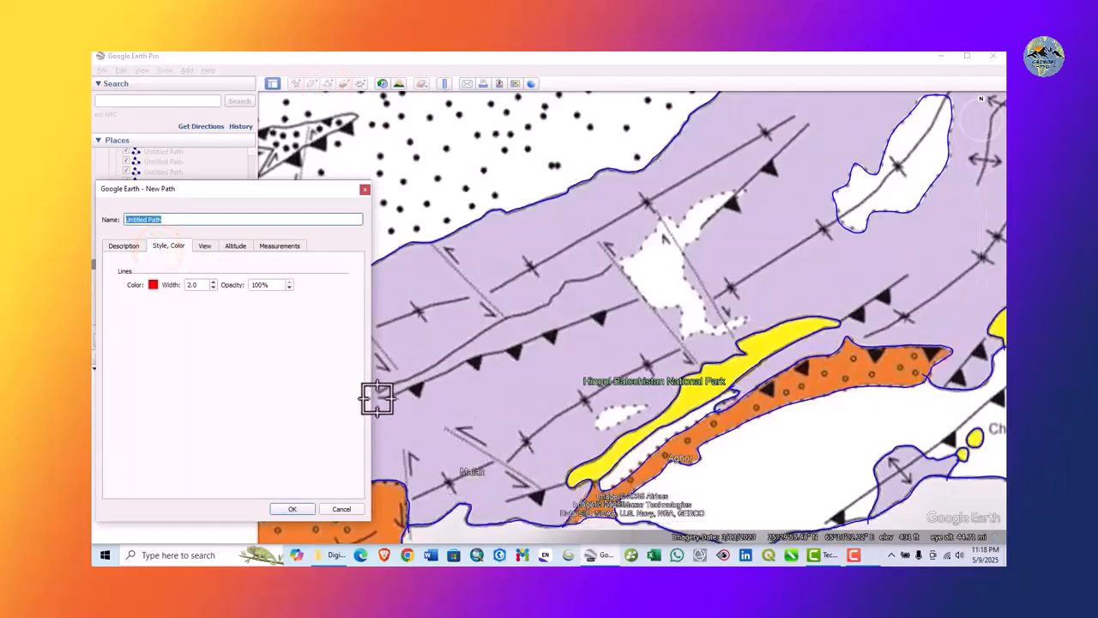
Trace the long toothed thrust fault from its southwestern tip to the white patch near Gwand Bent and save the path
scroll(483, 380, "up", 3)
scroll(481, 382, "down", 2)
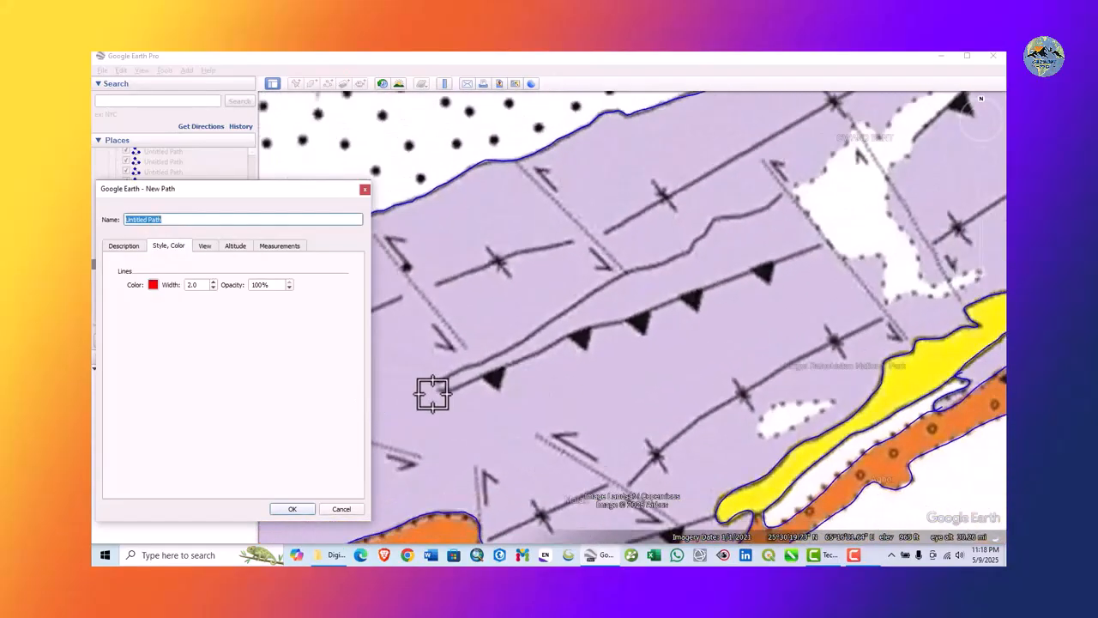
left_click(441, 391)
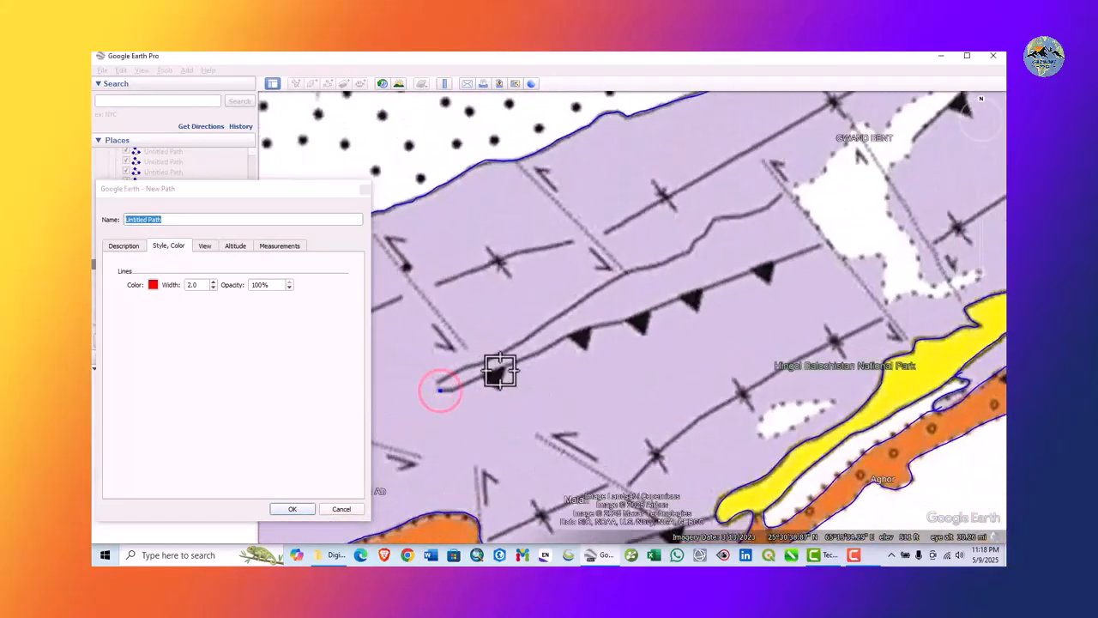
left_click(502, 370)
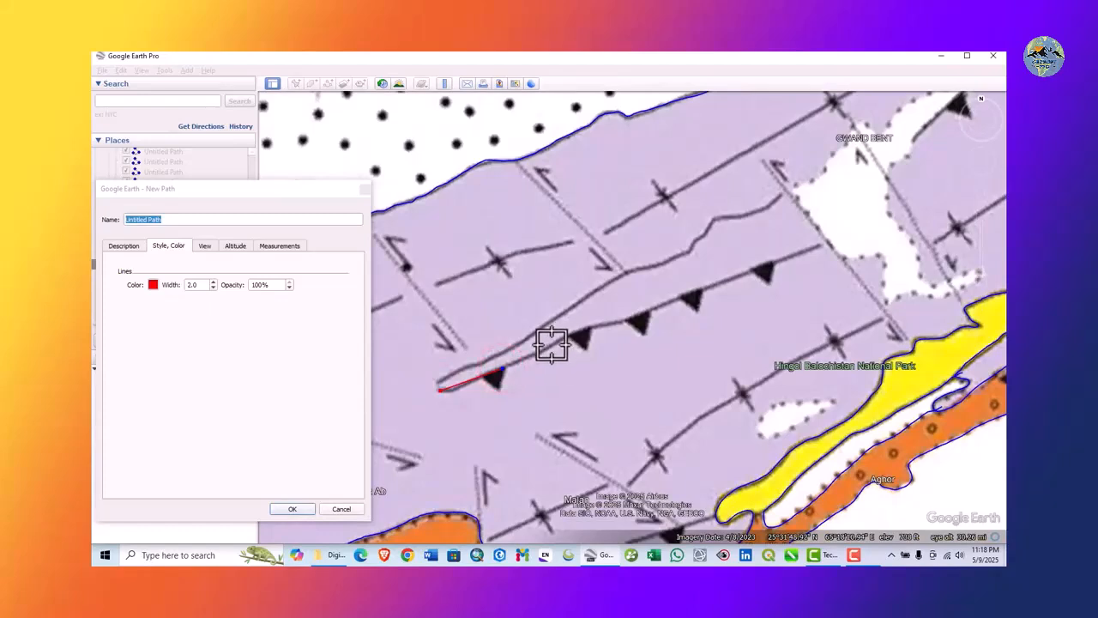
left_click(550, 346)
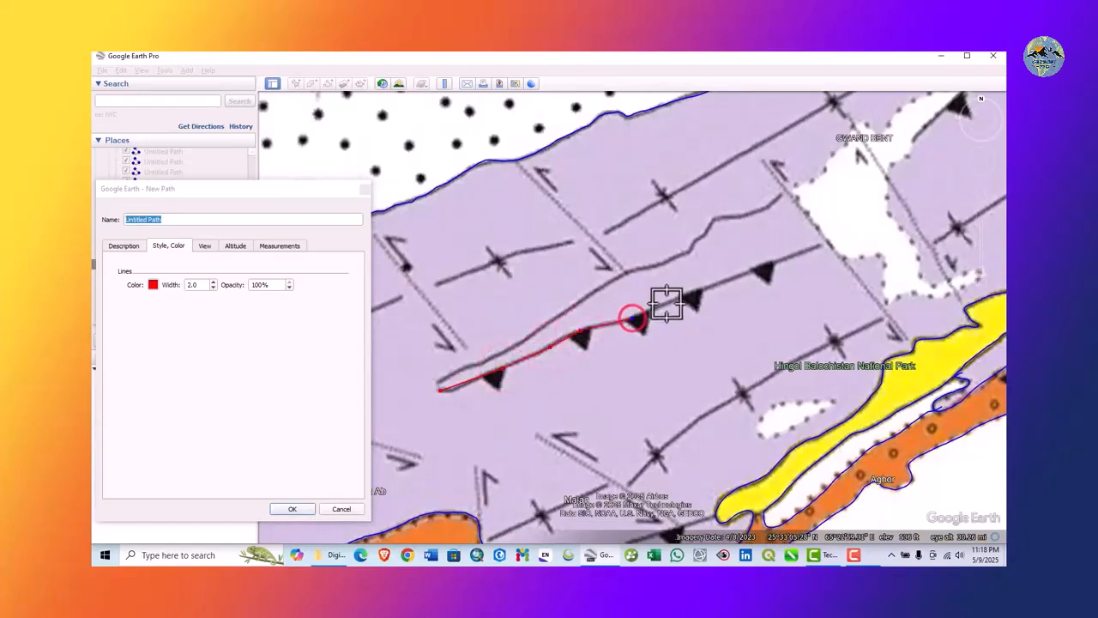
left_click(691, 293)
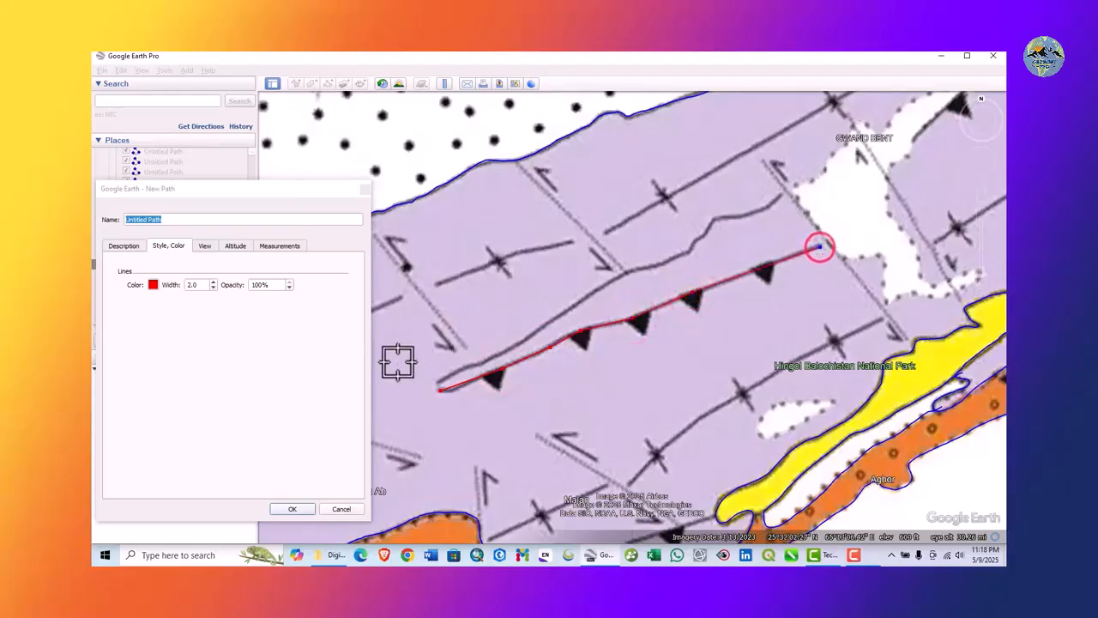
left_click(292, 509)
Draw and save a thrust fault path along the short toothed line running northeast from the white patch at Gwand Bent
scroll(481, 373, "down", 3)
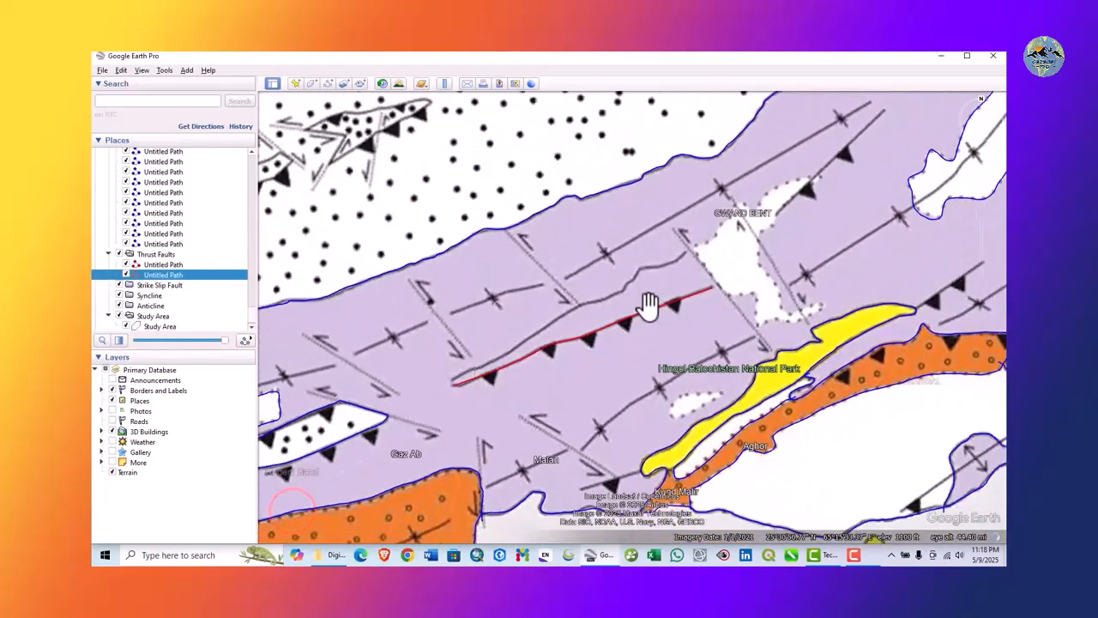
left_click_drag(649, 306, 424, 400)
scroll(556, 257, "up", 2)
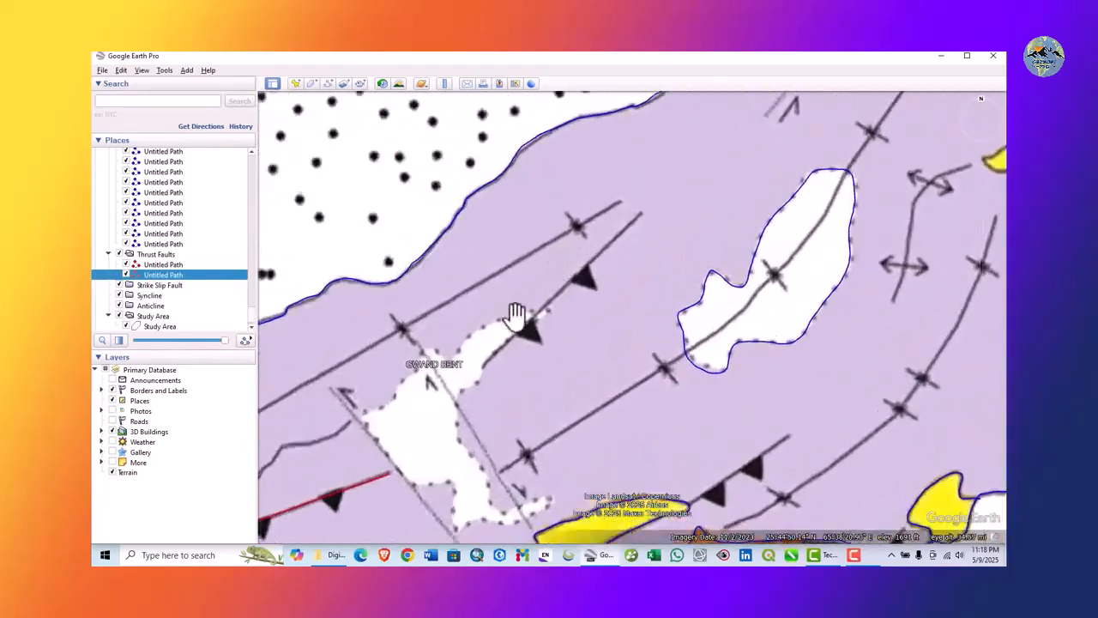
left_click(327, 85)
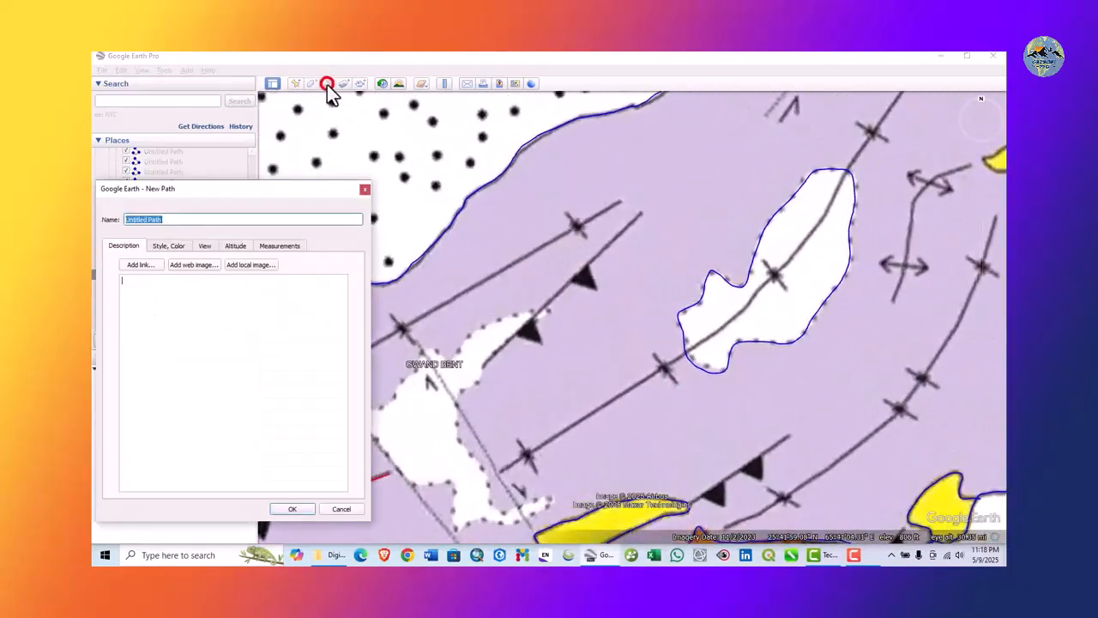
left_click(482, 365)
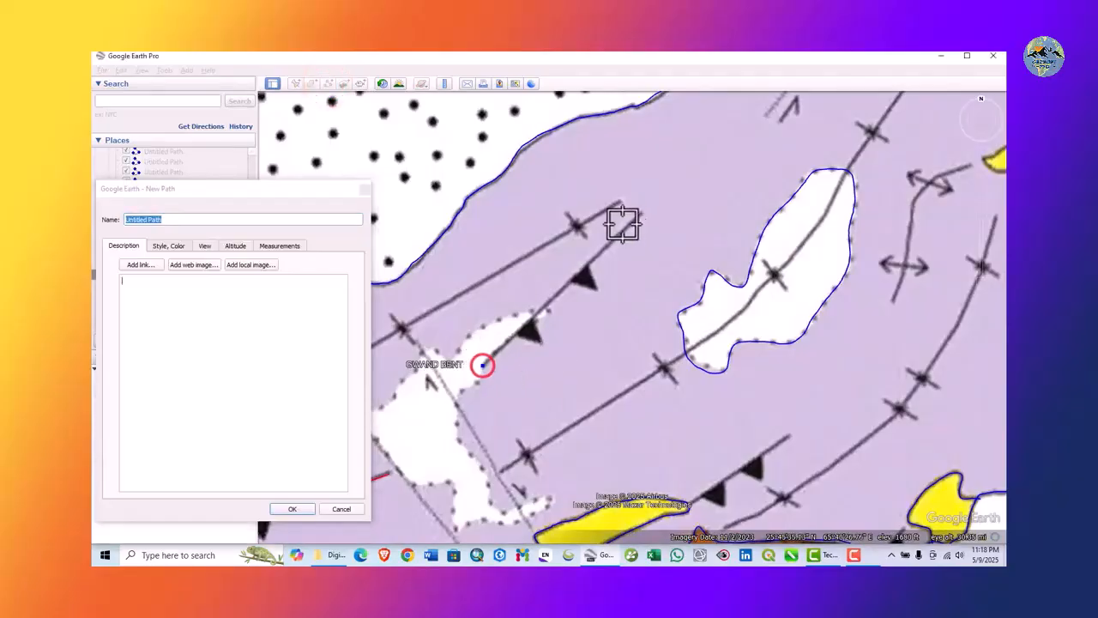
left_click(640, 214)
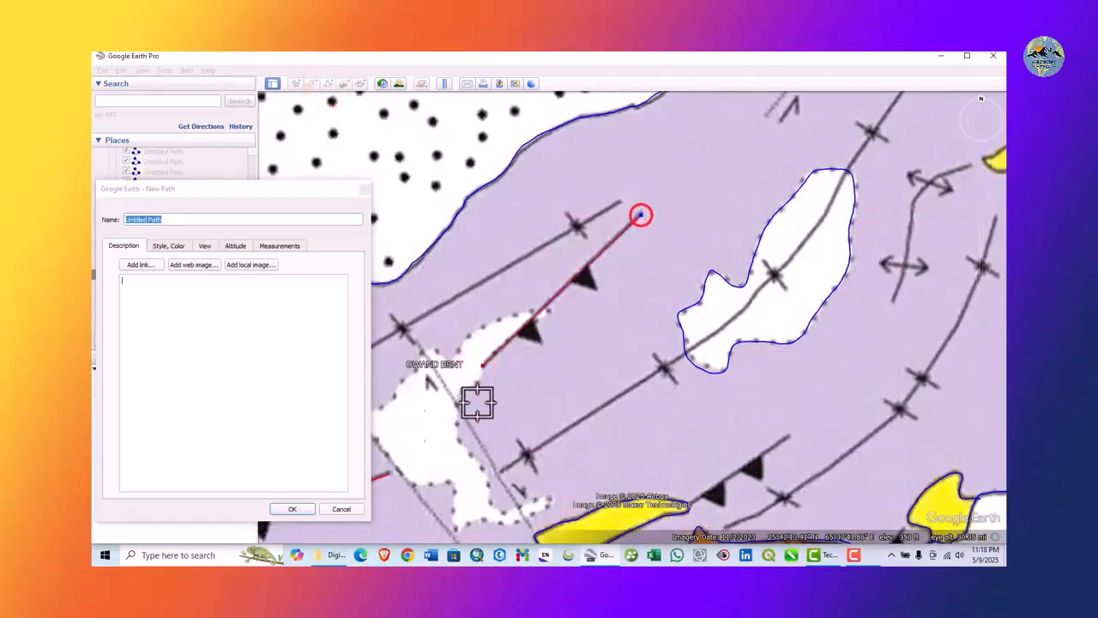
left_click(286, 511)
Look over the whole tectonic map and its southern lilac belt to examine the fault lines
scroll(500, 375, "down", 4)
left_click_drag(559, 416, 458, 443)
scroll(664, 194, "up", 3)
scroll(621, 223, "down", 5)
left_click(621, 223)
left_click(488, 343)
scroll(529, 290, "down", 6)
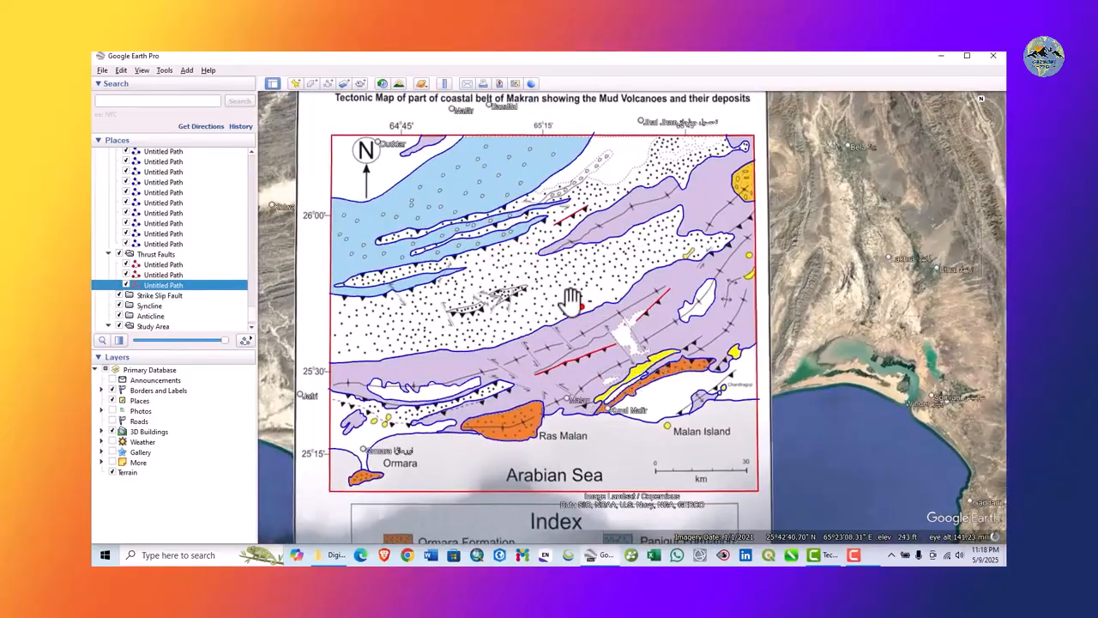
left_click_drag(581, 306, 551, 306)
scroll(515, 361, "up", 4)
left_click(515, 347)
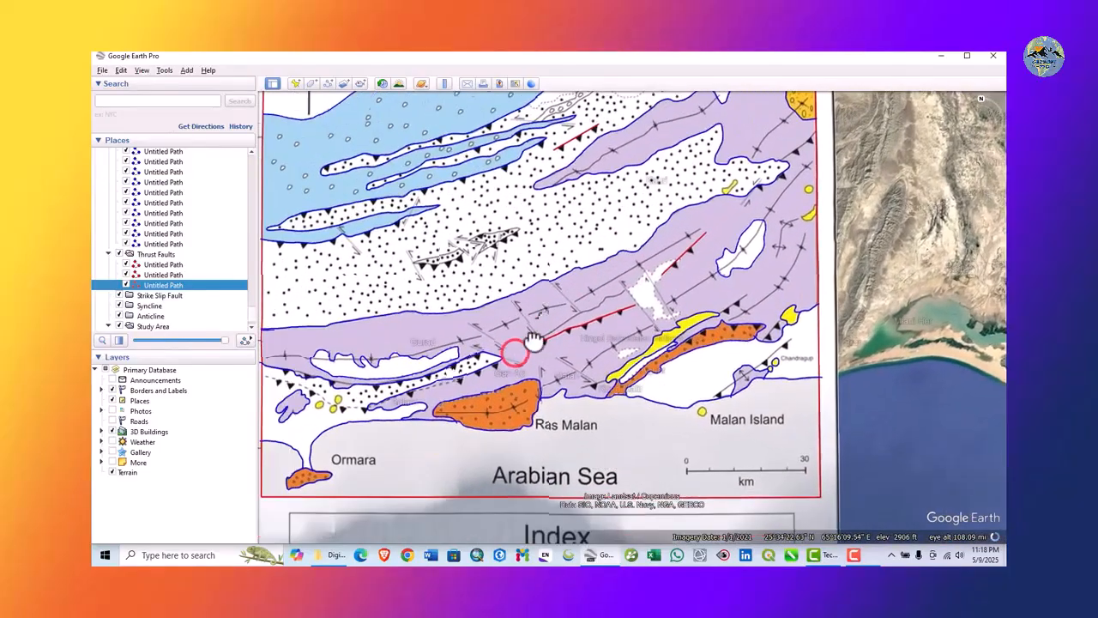
Start a new path in the Strike Slip Fault folder and set its line color to light blue
left_click(163, 295)
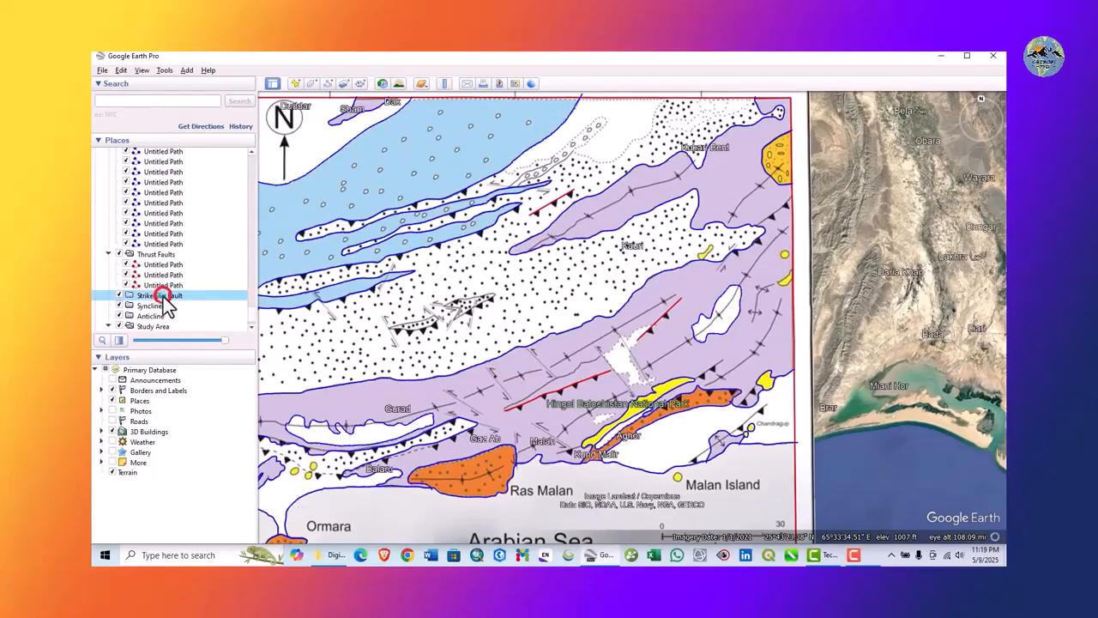
left_click(321, 83)
left_click(163, 247)
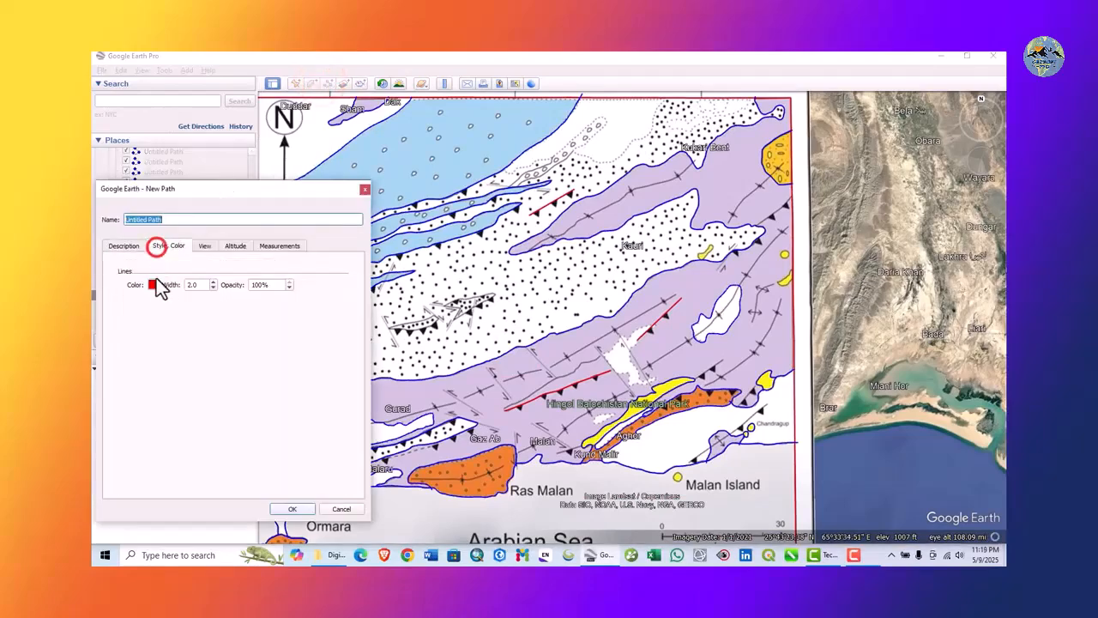
left_click(155, 285)
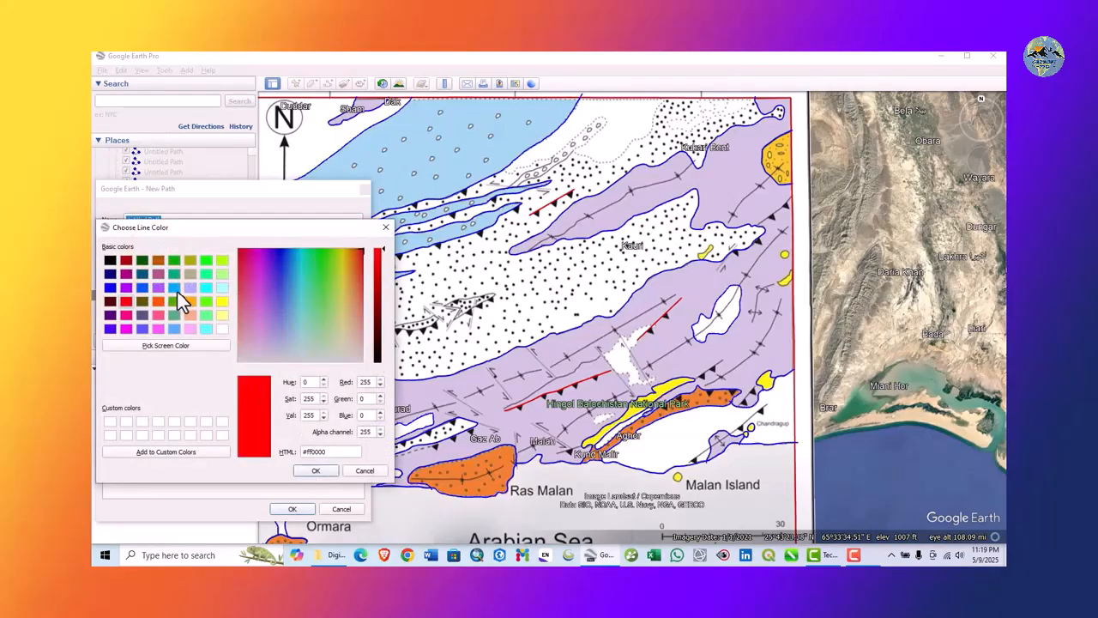
left_click(175, 289)
left_click(315, 471)
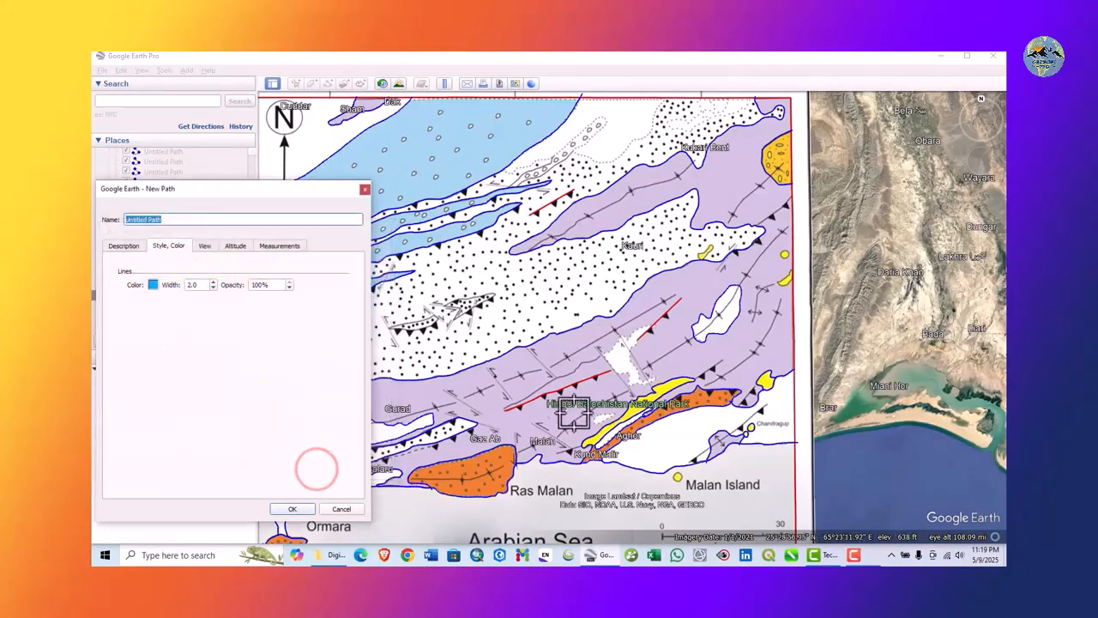
Trace the dotted strike-slip fault just northwest of the long red thrust fault's southwestern tip and save the path
scroll(554, 365, "up", 1)
scroll(566, 359, "down", 2)
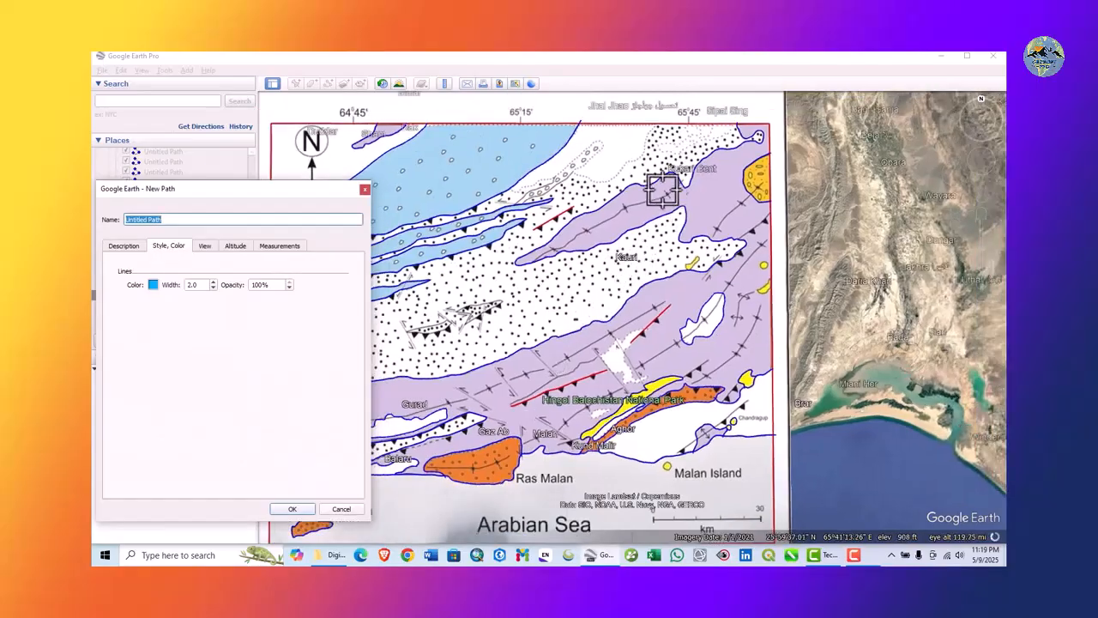
scroll(666, 183, "up", 3)
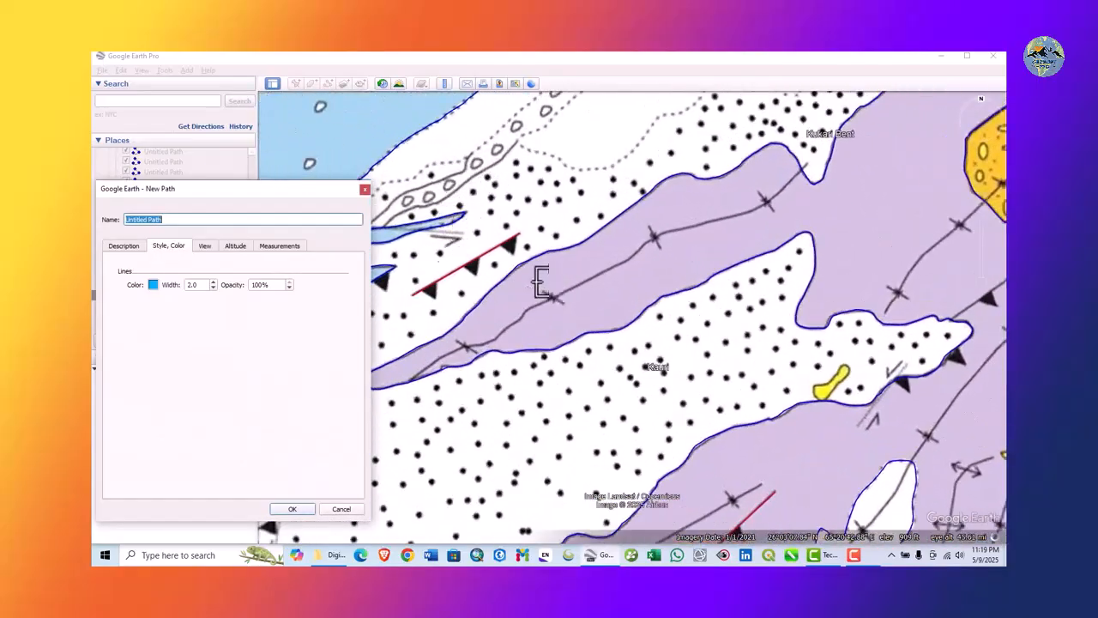
scroll(554, 277, "down", 1)
scroll(649, 318, "down", 2)
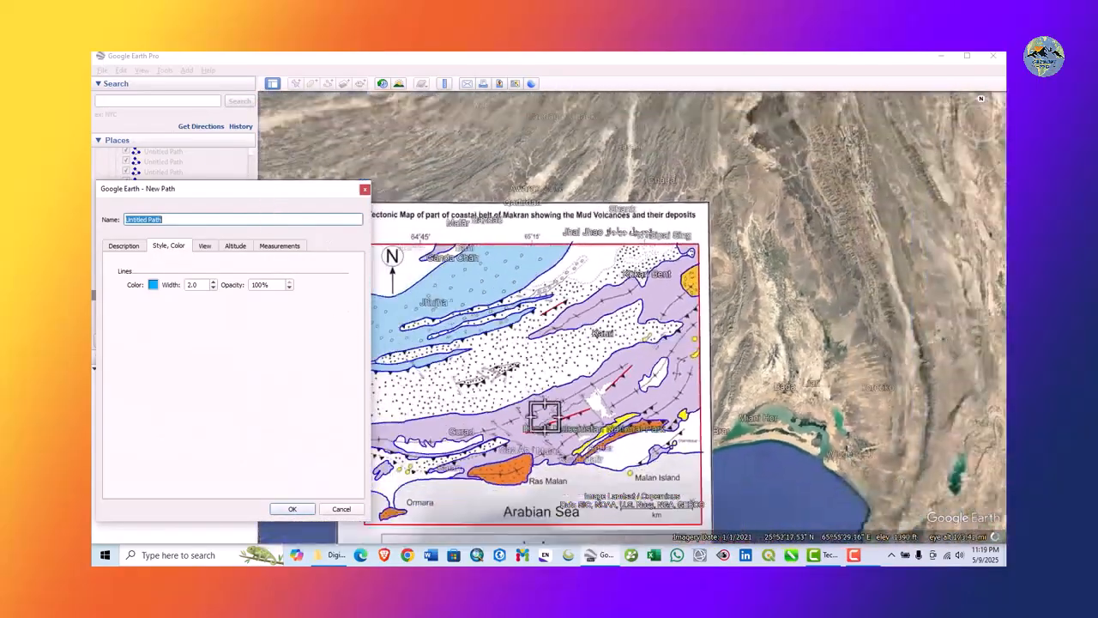
scroll(505, 441, "up", 3)
scroll(509, 439, "up", 2)
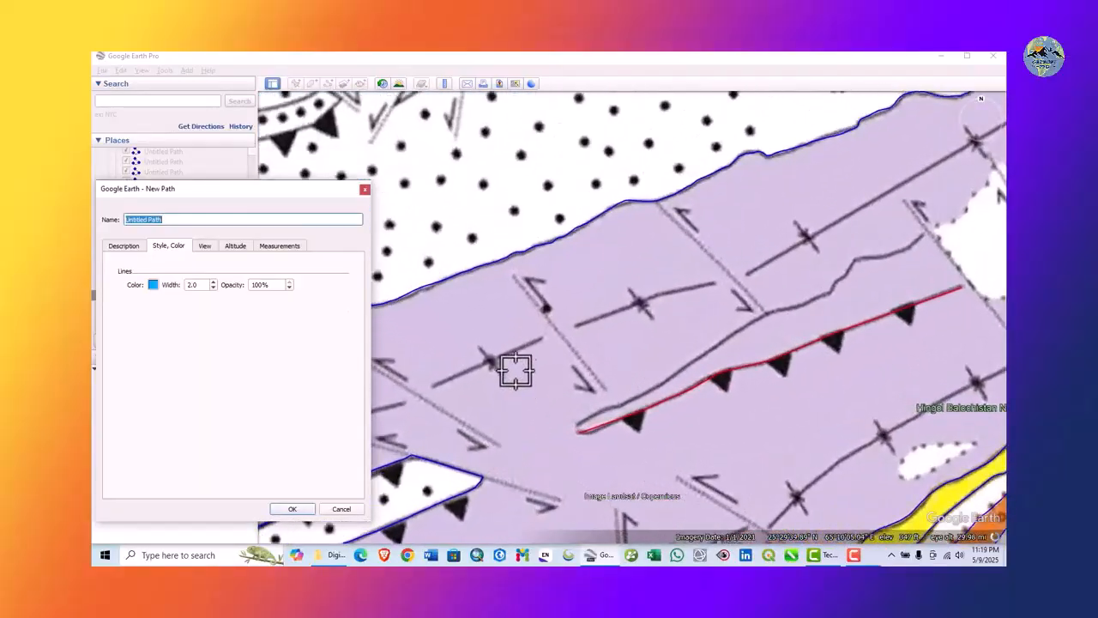
left_click(513, 277)
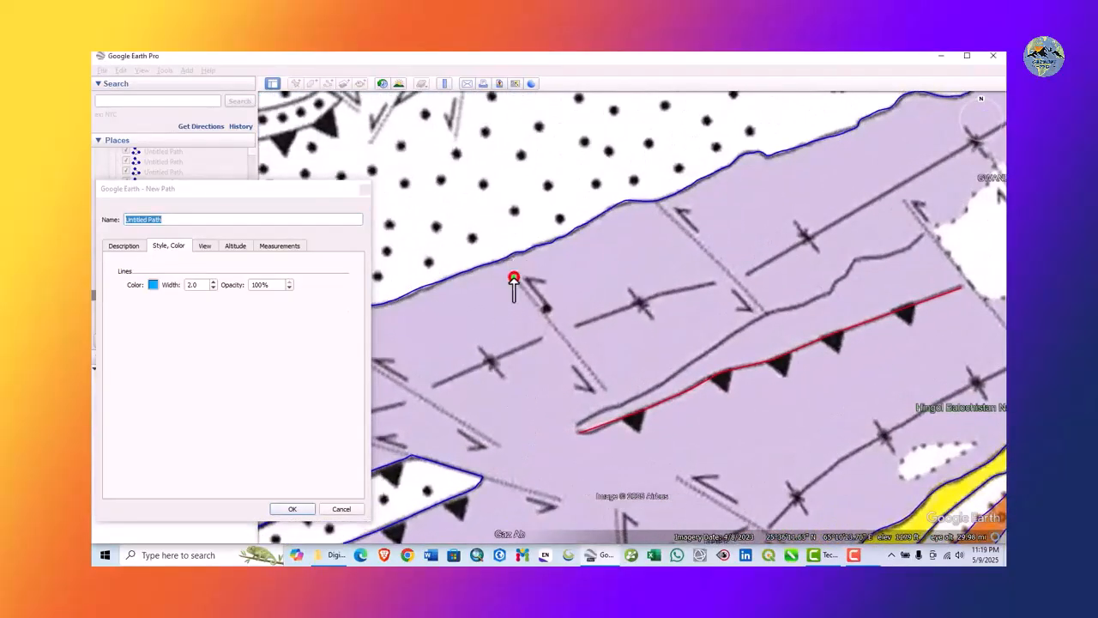
left_click(603, 389)
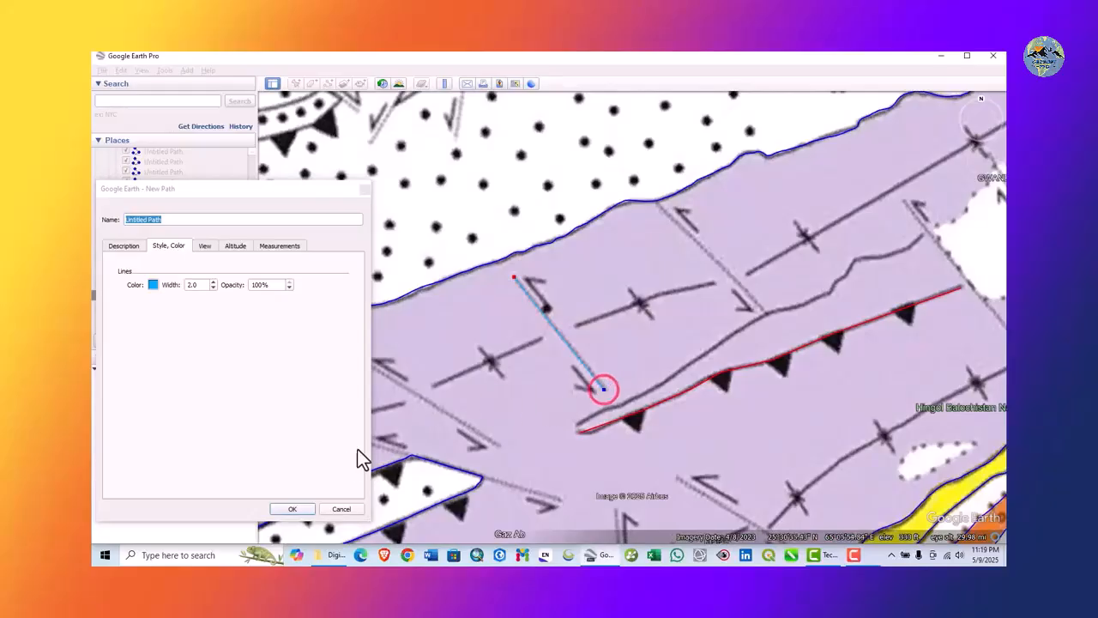
left_click(290, 510)
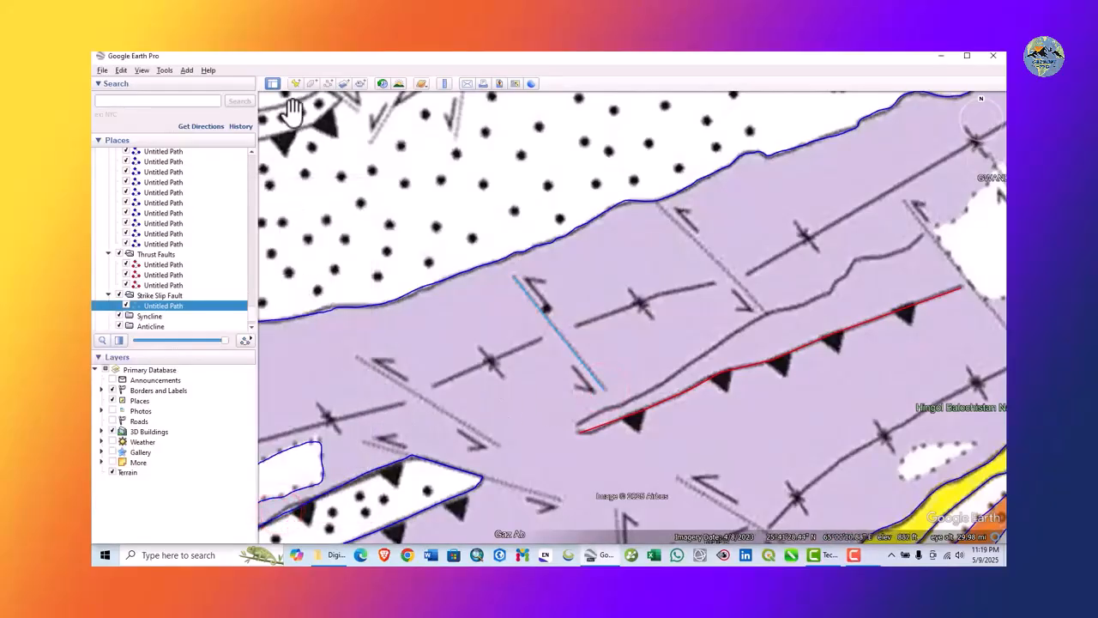
Draw and save a second strike-slip path along the neighbouring dotted fault to the northeast, starting at the lilac formation's northern contact
left_click(331, 84)
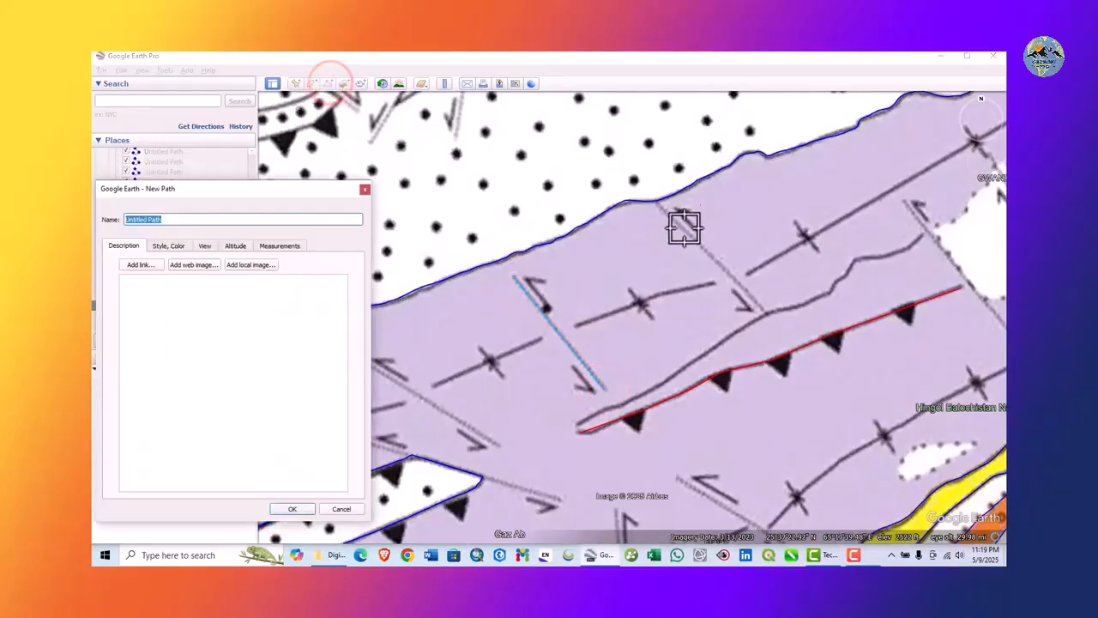
left_click(659, 208)
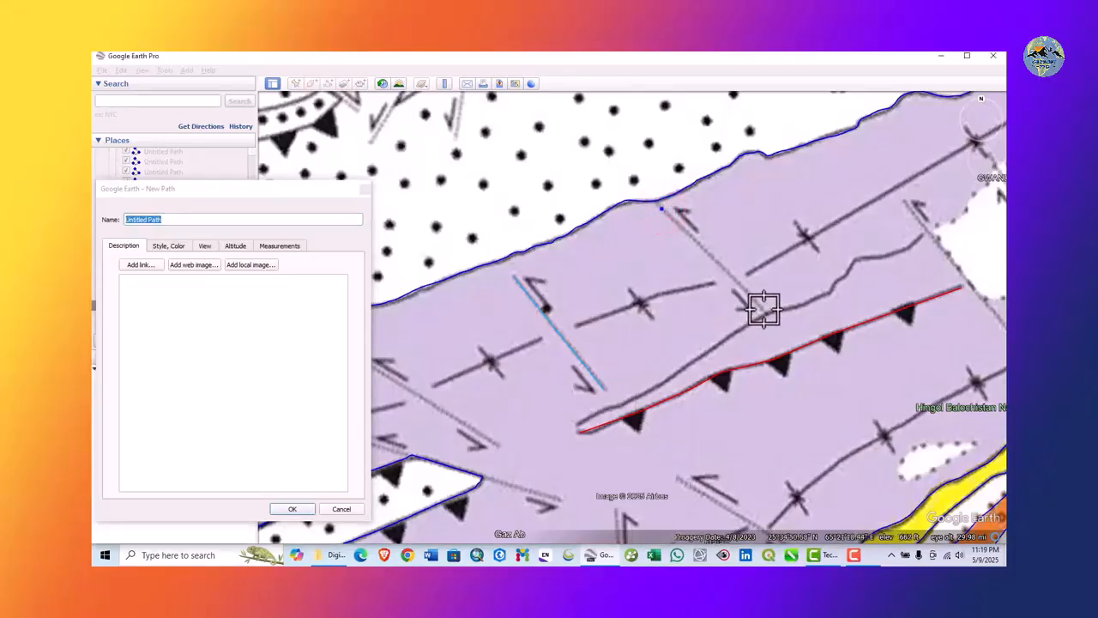
left_click(762, 309)
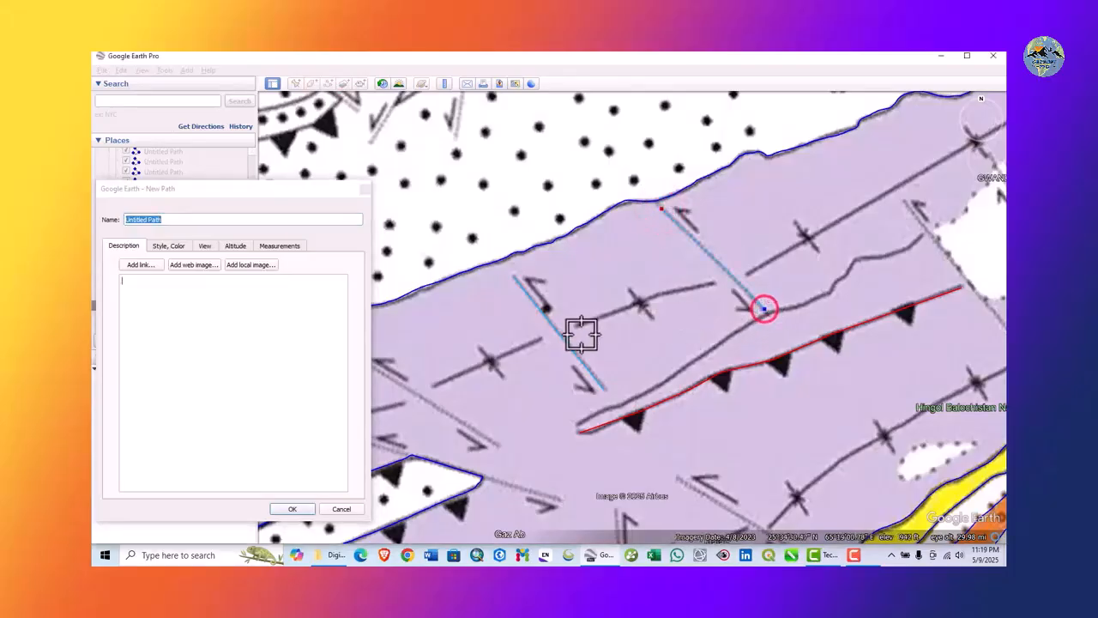
left_click(294, 509)
Draw and save a third strike-slip path along the dotted fault on the western edge of the white patch near Gwand Bent
scroll(515, 343, "down", 5)
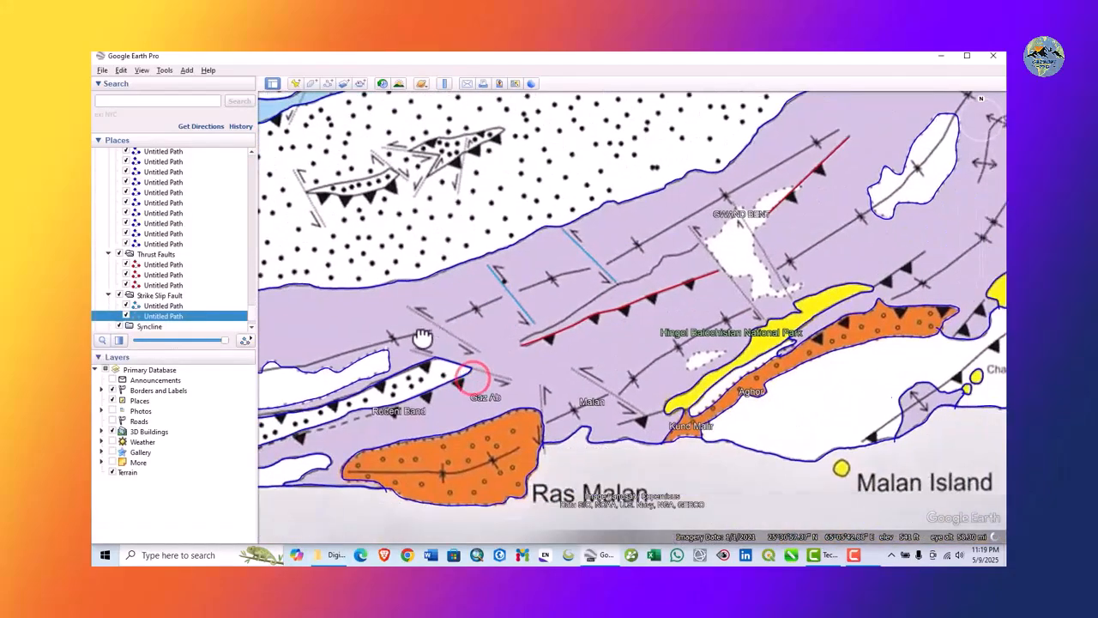
scroll(435, 334, "up", 2)
scroll(681, 382, "up", 2)
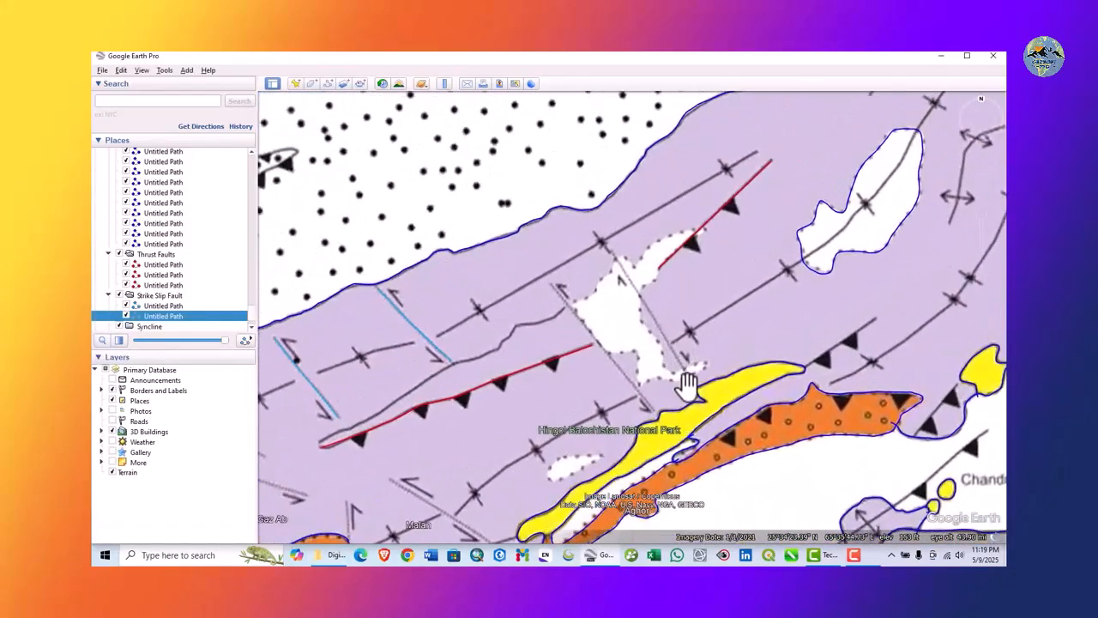
left_click(327, 85)
left_click(549, 283)
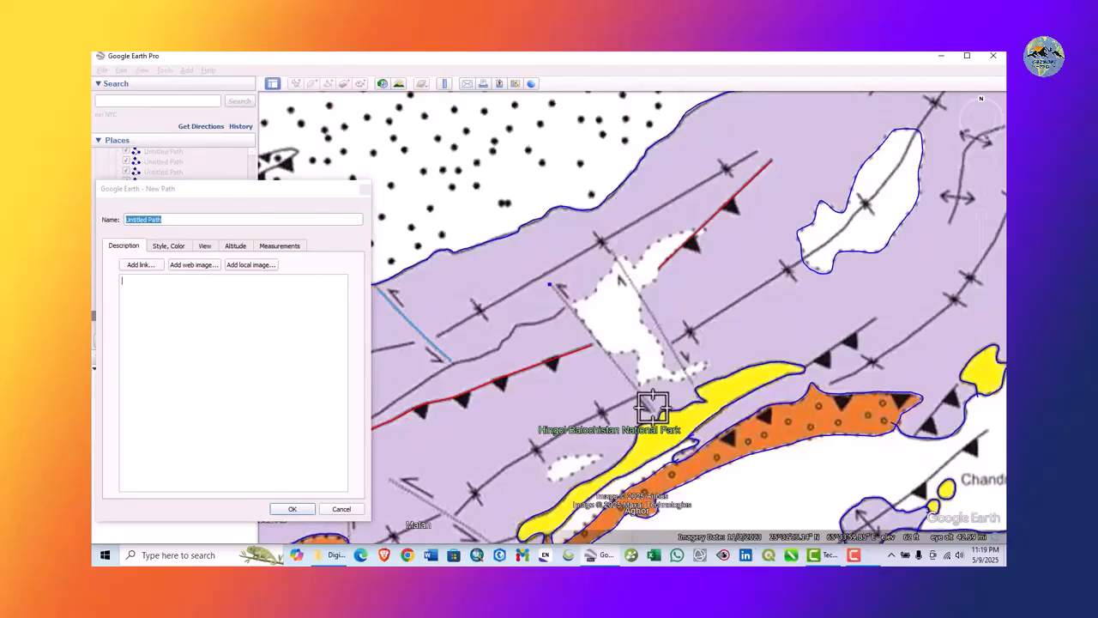
left_click(292, 509)
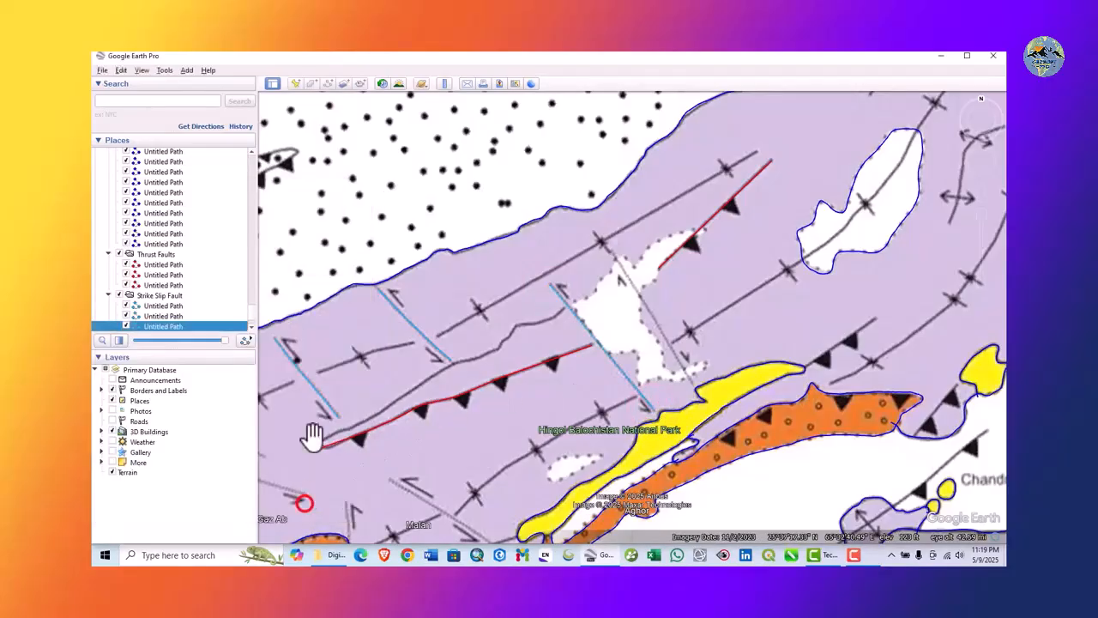
Draw and save a strike-slip path along the dotted fault crossing the eastern part of the dotted-edged white patch
left_click(327, 84)
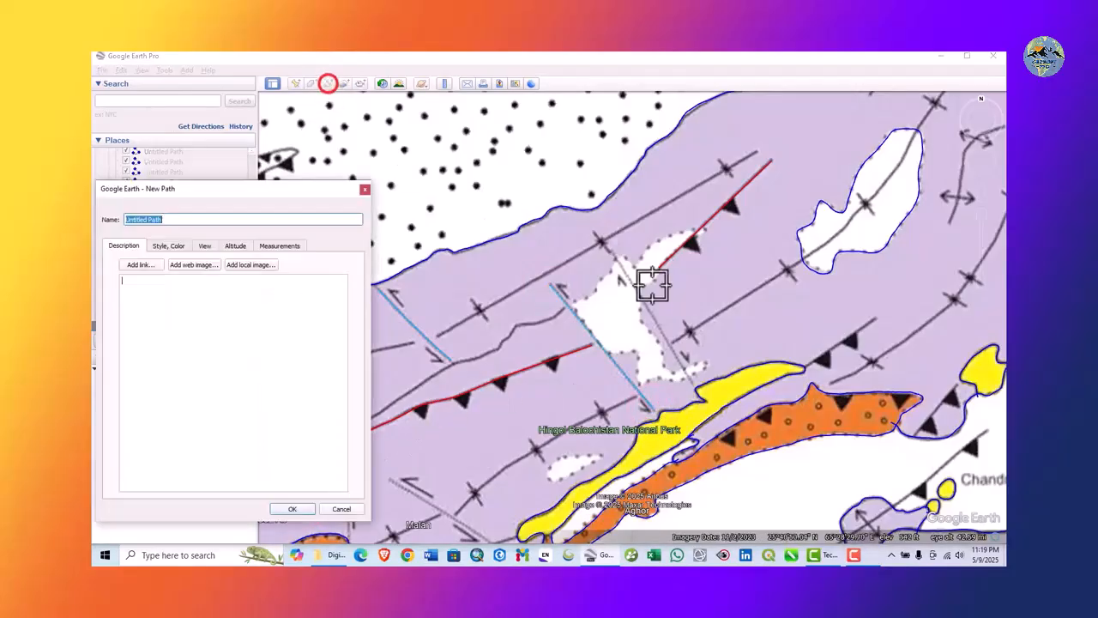
left_click(614, 252)
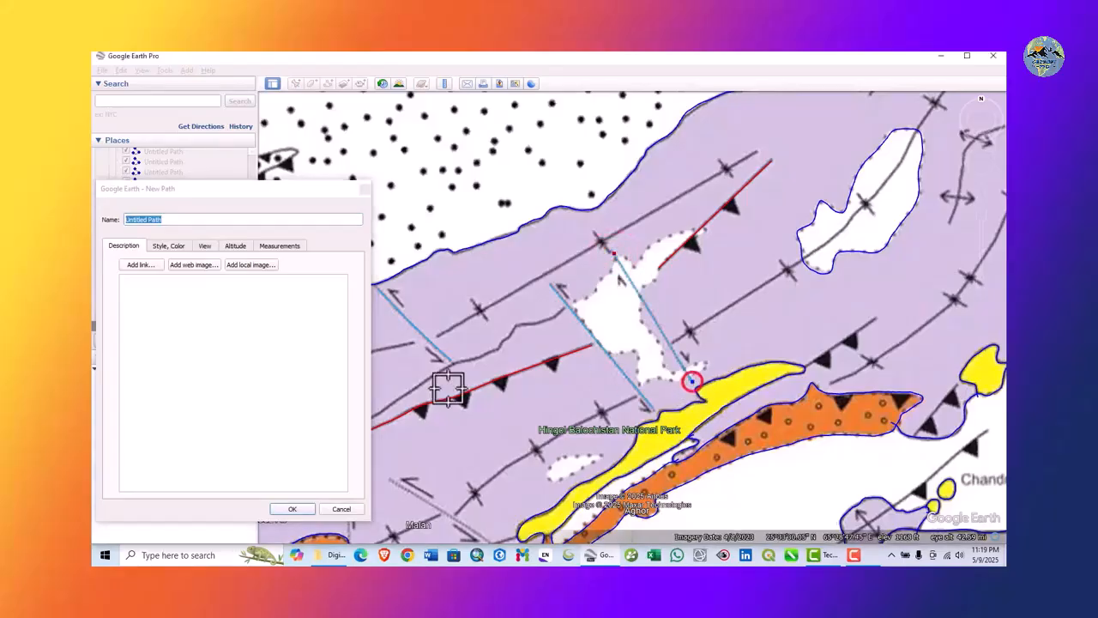
left_click(291, 509)
Draw and save a strike-slip path along the dotted northwest-southeast fault beside Malan, northeast of the orange formation
scroll(505, 386, "down", 2)
left_click_drag(468, 373, 655, 294)
scroll(647, 398, "up", 3)
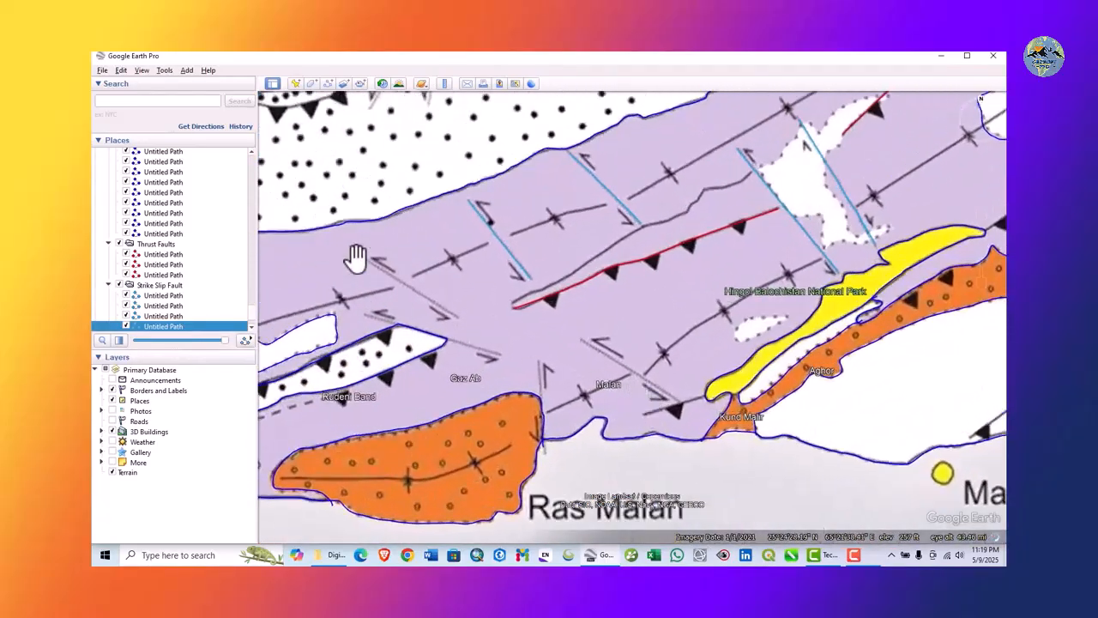
left_click(329, 84)
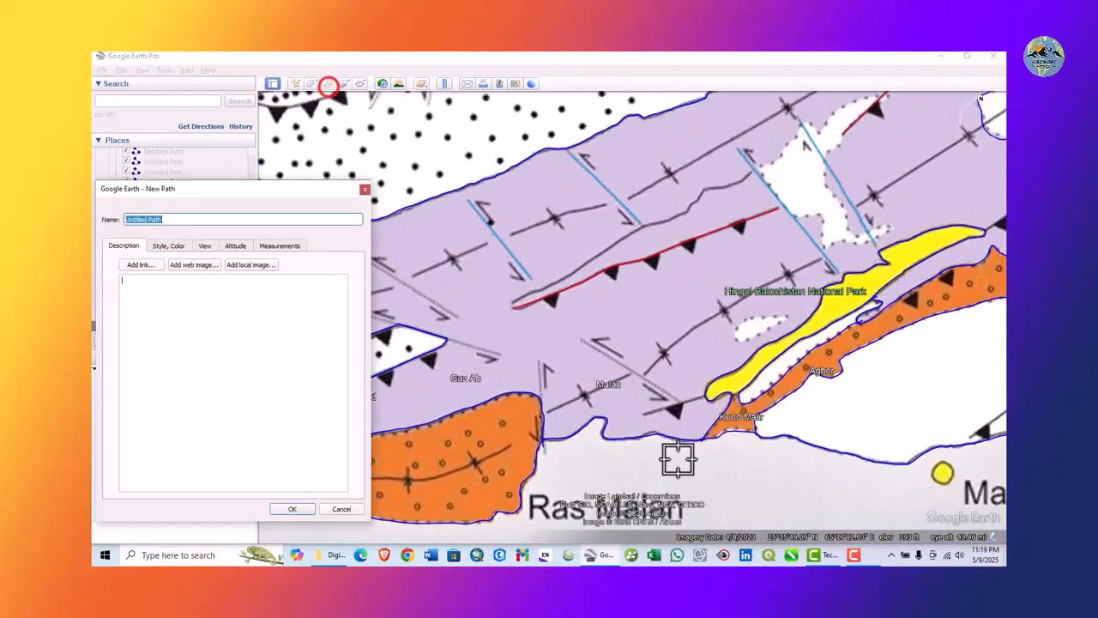
left_click(581, 339)
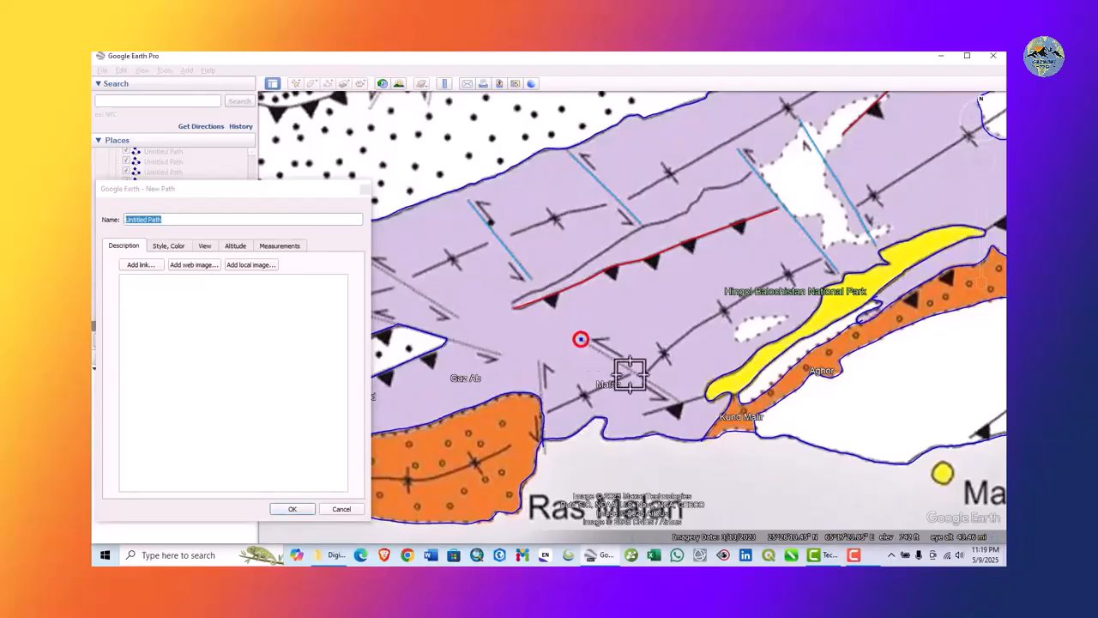
left_click(292, 509)
Draw and save a strike-slip path along the dotted fault across the eastern tip of the dotted white band northwest of Gaz Ab
scroll(498, 434, "down", 5)
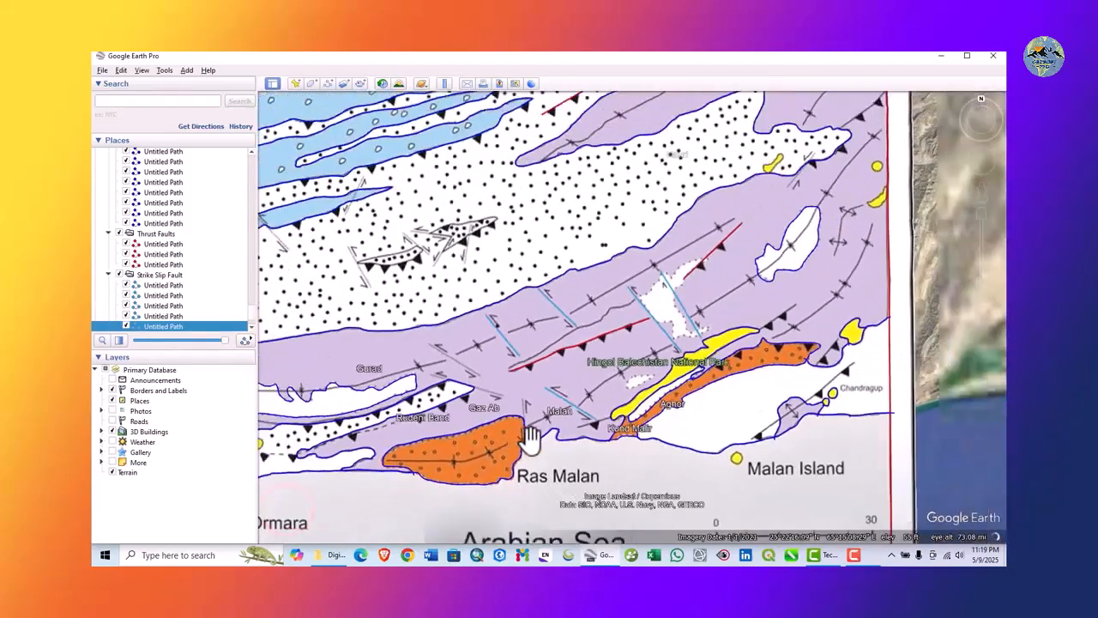
scroll(470, 427, "up", 5)
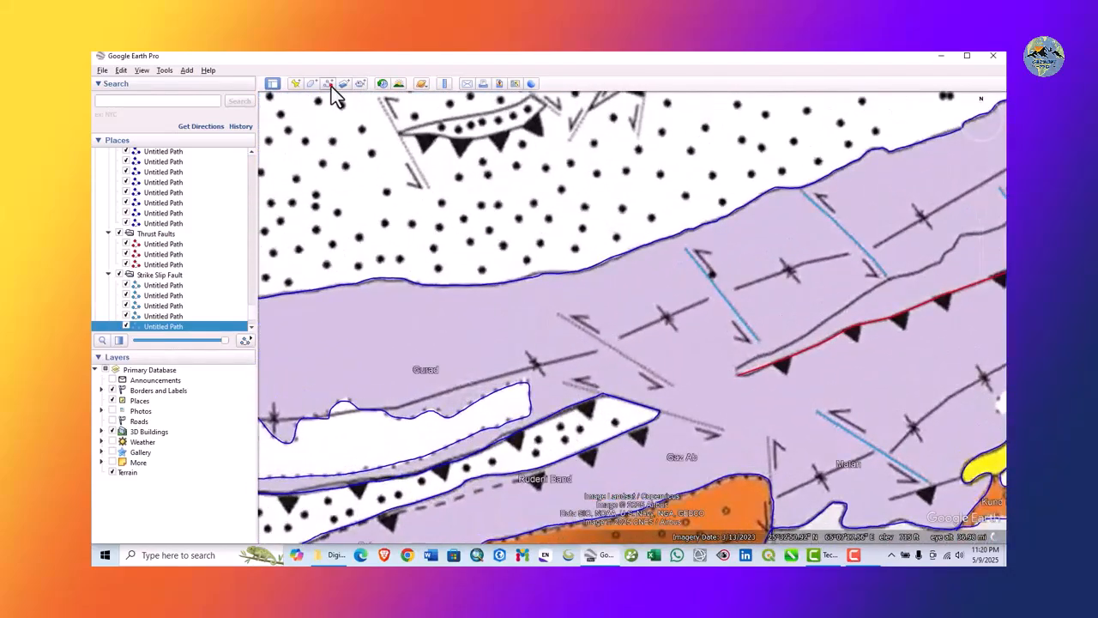
left_click(330, 85)
left_click(562, 383)
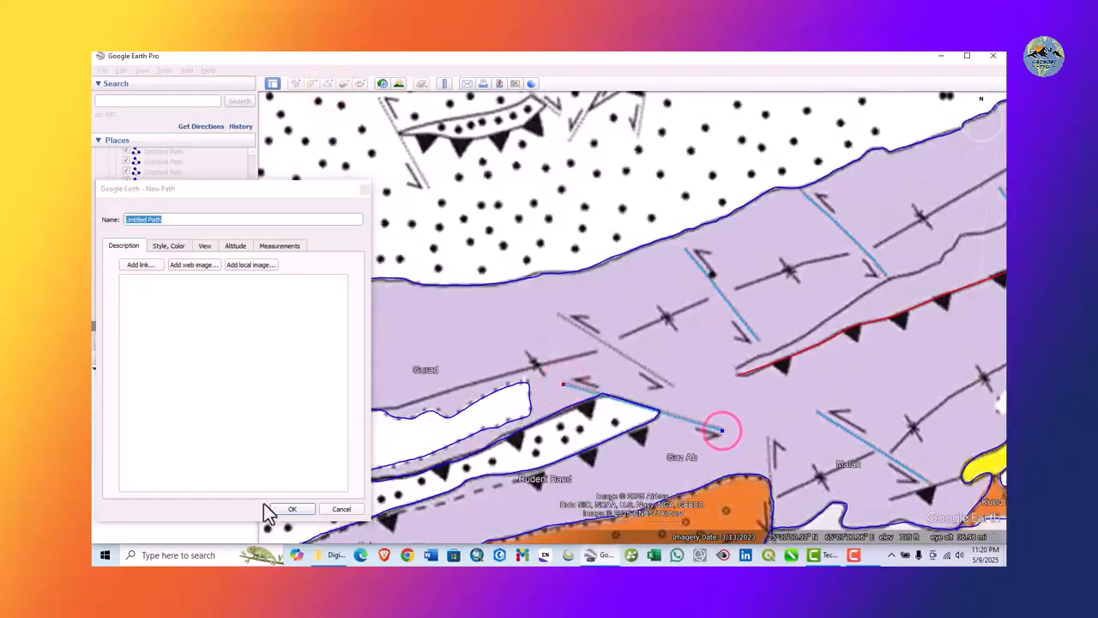
left_click(290, 509)
Draw and save a strike-slip path along the dotted northeast-southwest fault cutting the eastern end of the lowest narrow blue band
scroll(385, 417, "down", 5)
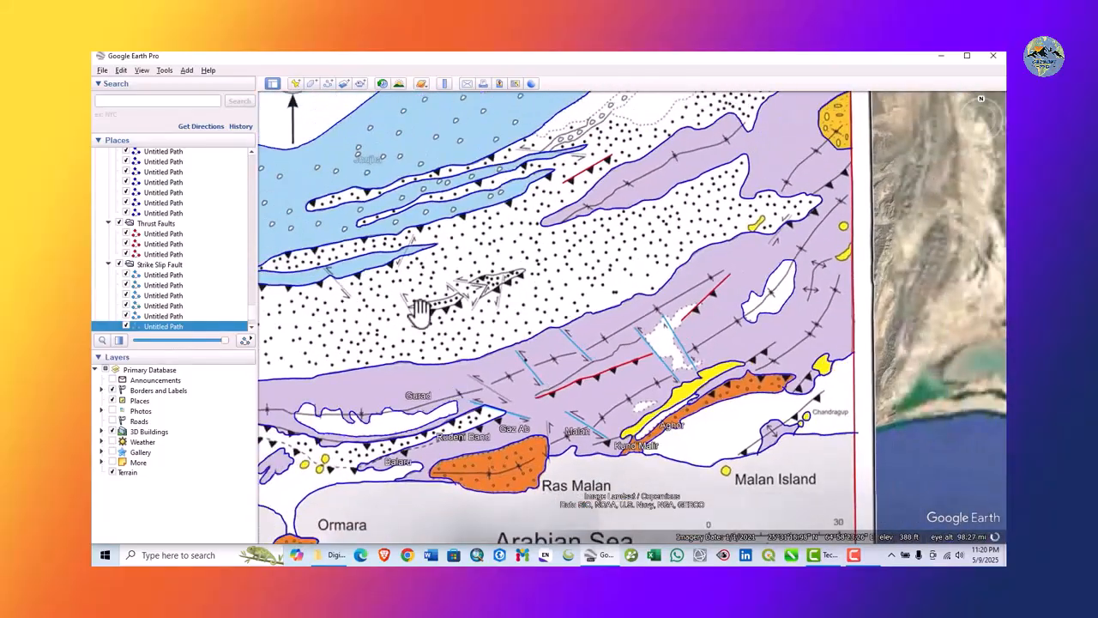
left_click_drag(420, 314, 480, 398)
scroll(480, 398, "up", 2)
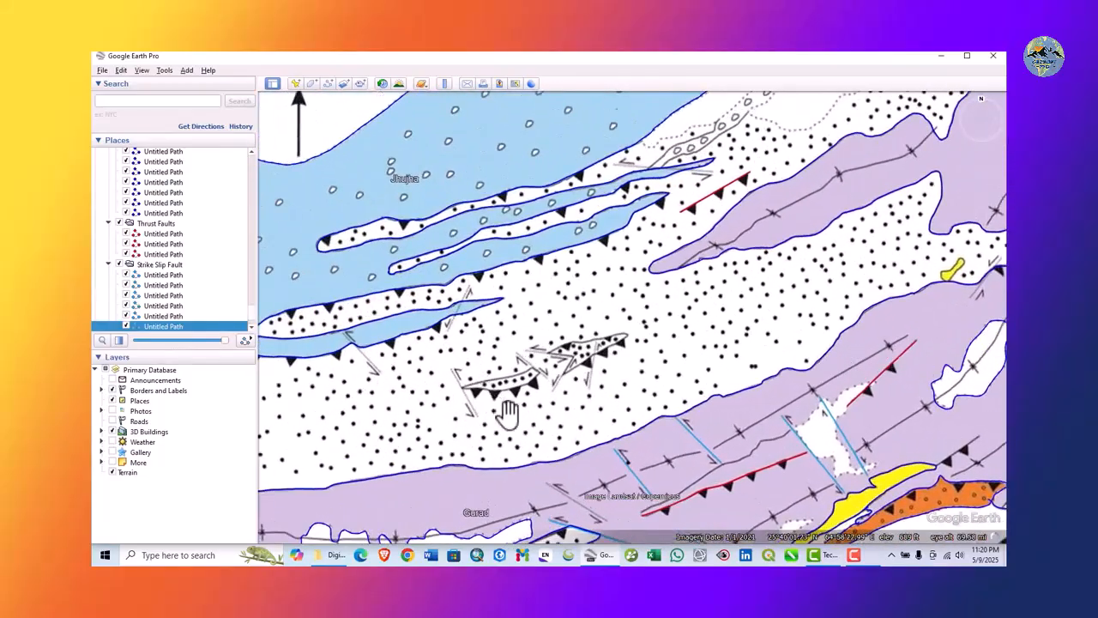
double_click(459, 371)
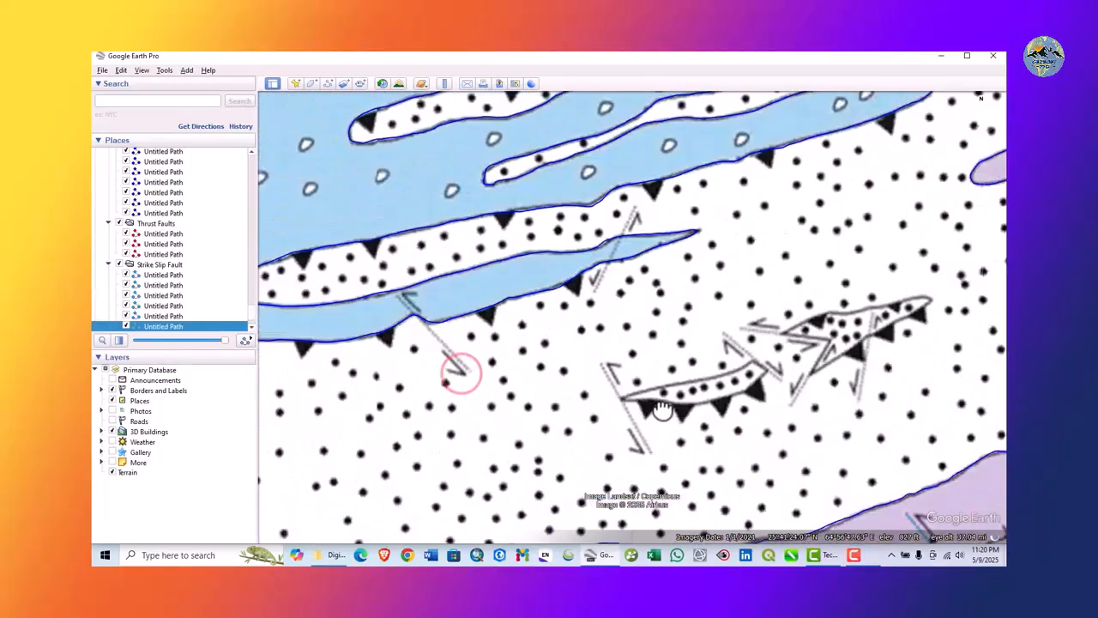
scroll(663, 412, "down", 2)
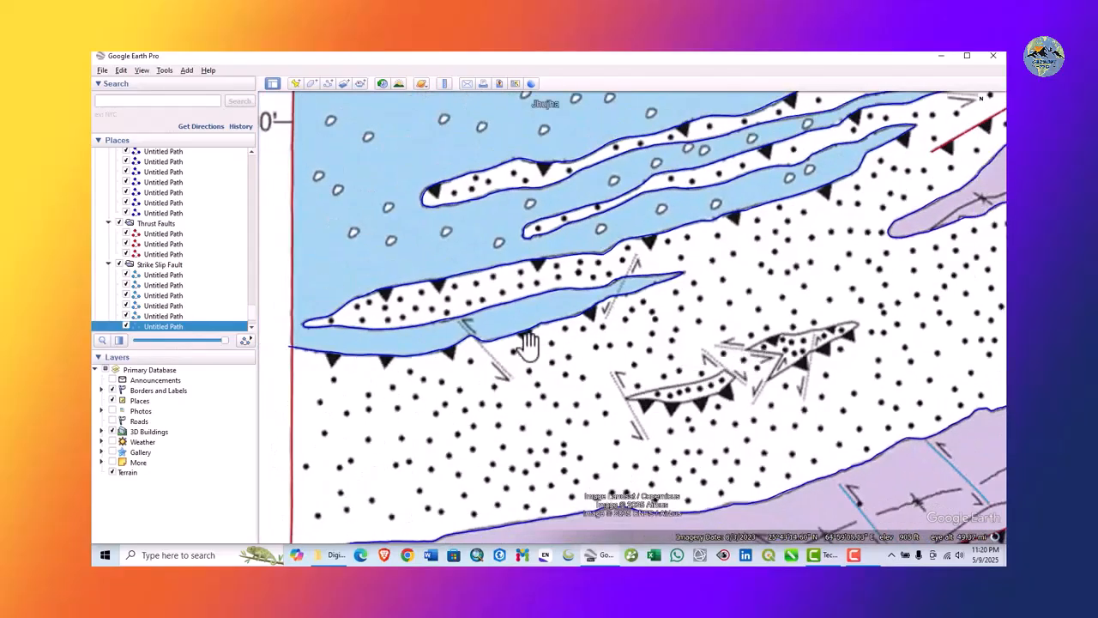
left_click(328, 83)
scroll(635, 258, "up", 2)
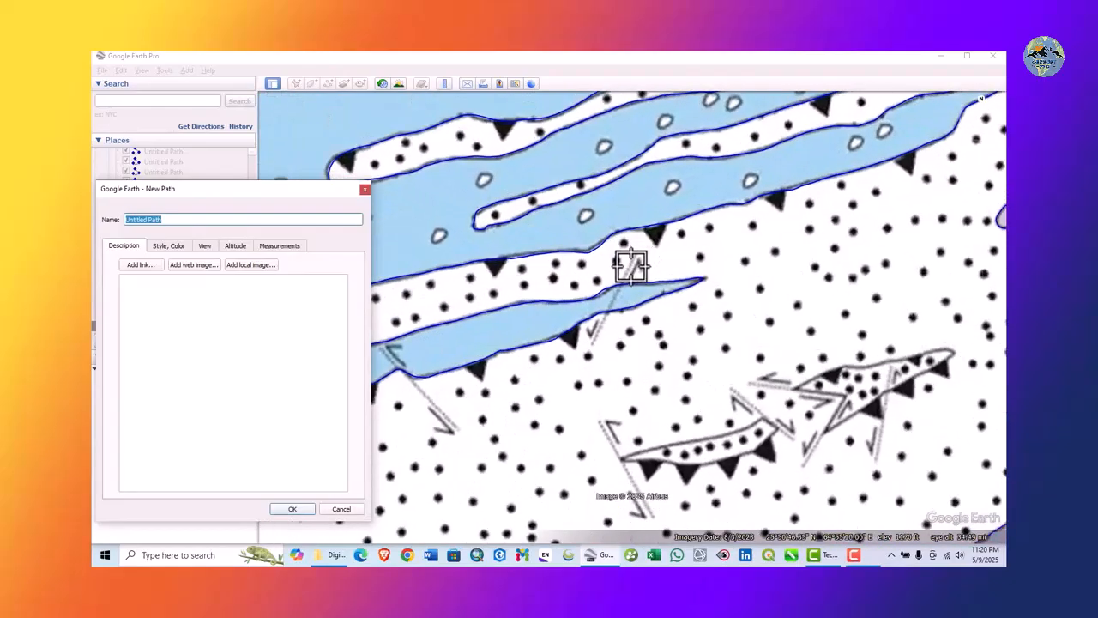
left_click(635, 253)
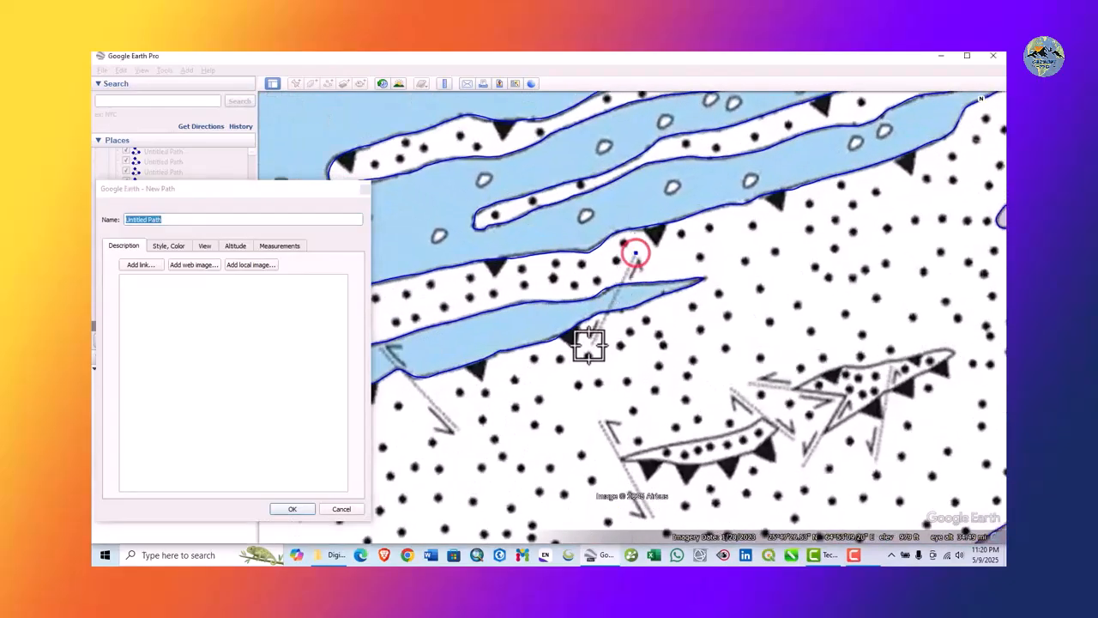
left_click(592, 345)
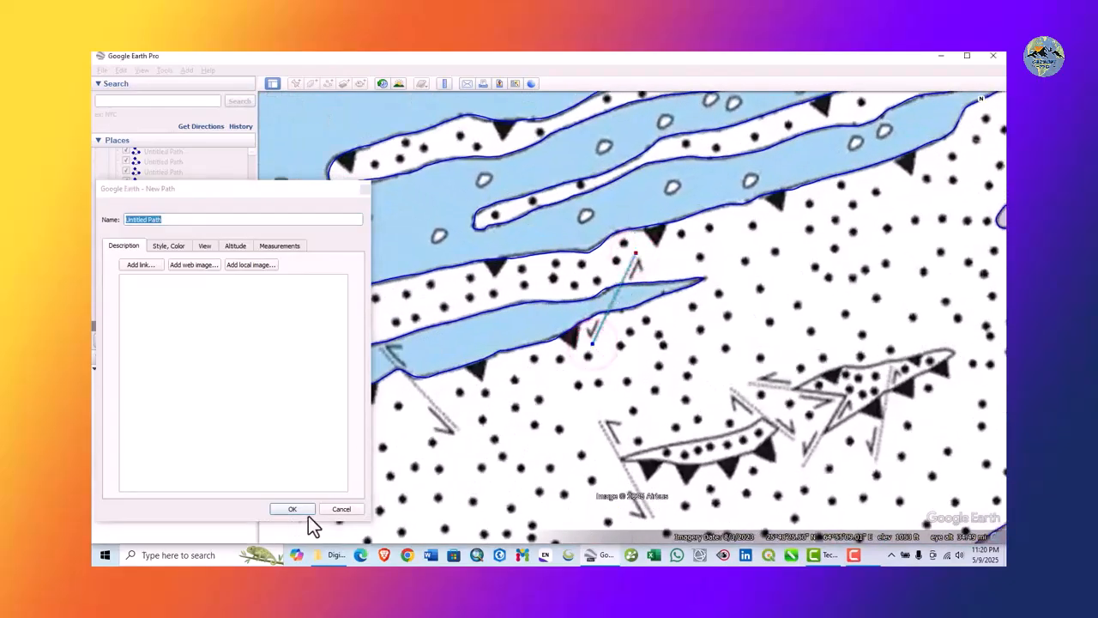
left_click(289, 510)
Start a new path in the Syncline folder
scroll(670, 326, "down", 4)
left_click(691, 345)
left_click_drag(669, 326, 592, 216)
left_click_drag(684, 338, 623, 230)
left_click_drag(673, 304, 744, 387)
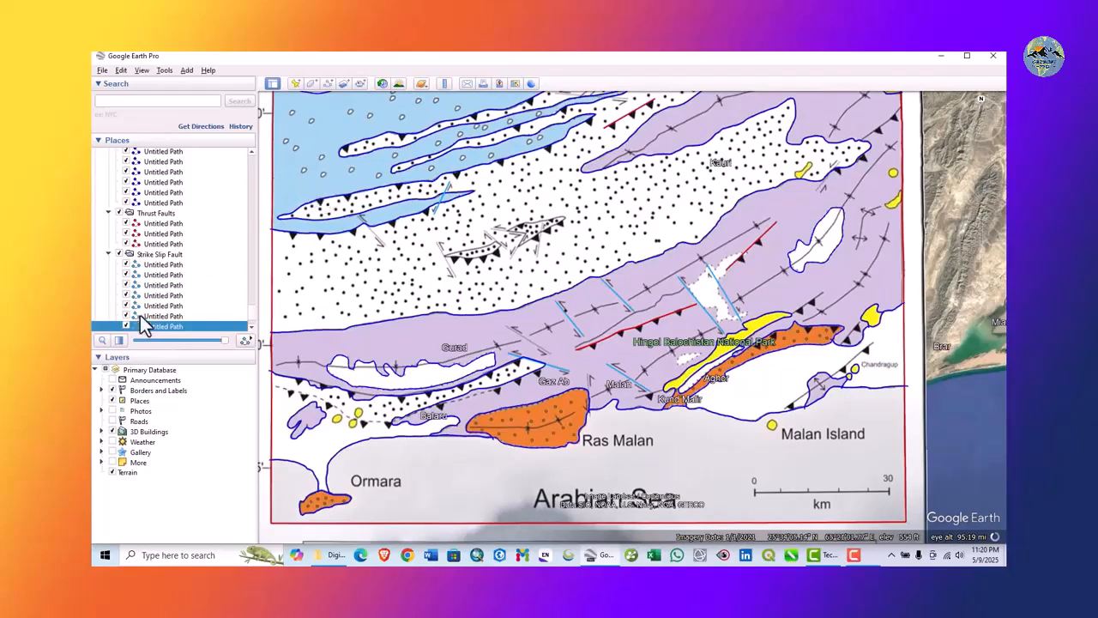
scroll(146, 295, "down", 2)
left_click(146, 279)
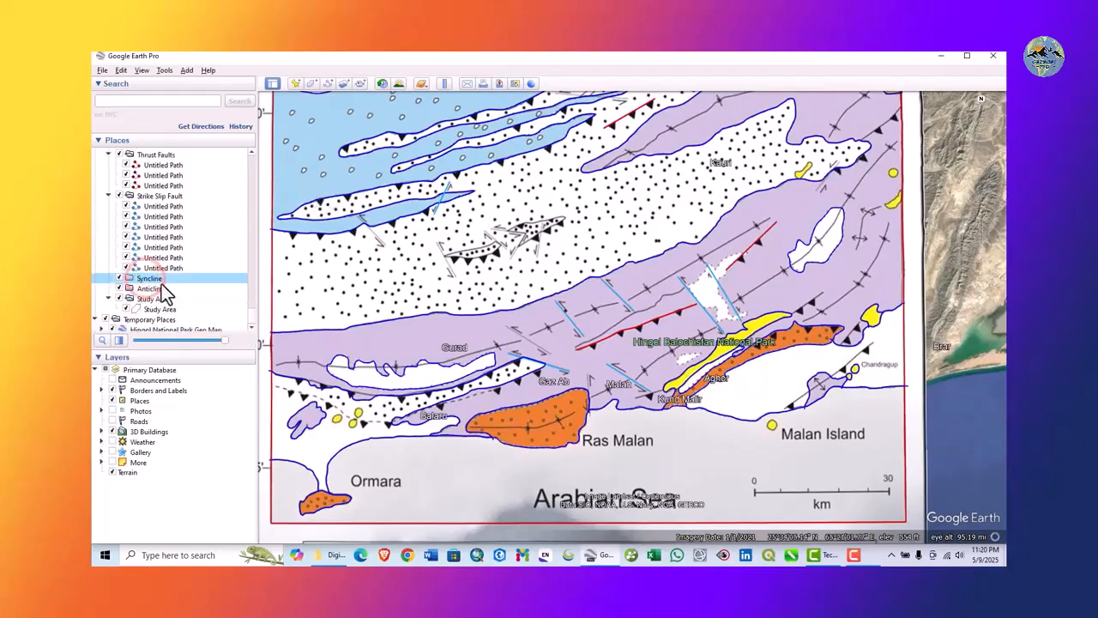
left_click(329, 84)
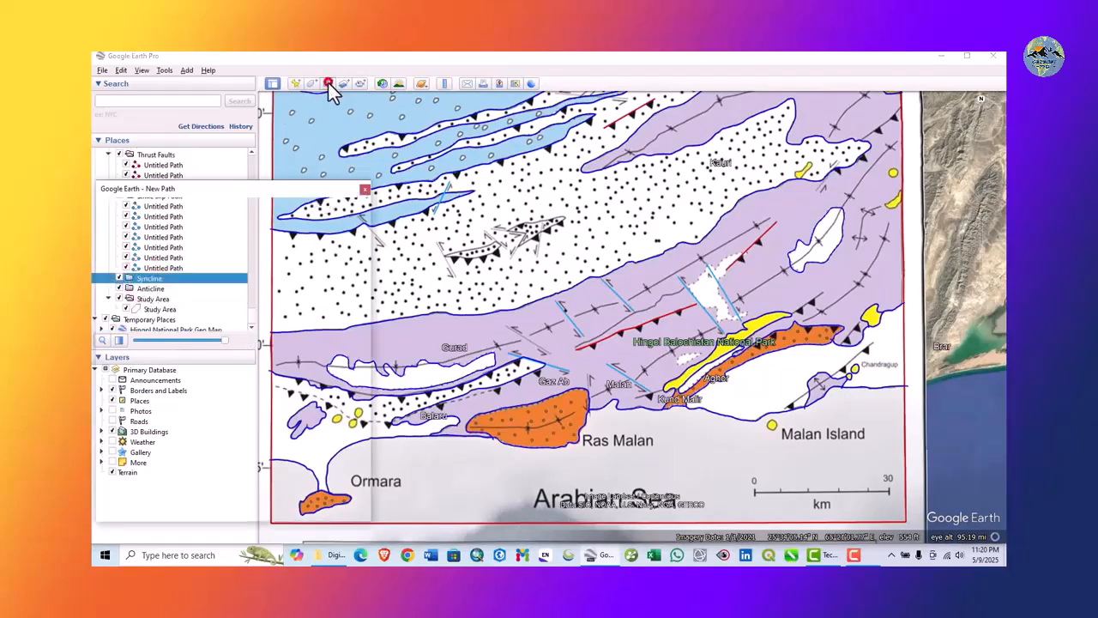
Trace the syncline axis through the northern lilac tongue from its southwestern end to just southwest of Kukari Bent and save the path
scroll(707, 133, "up", 5)
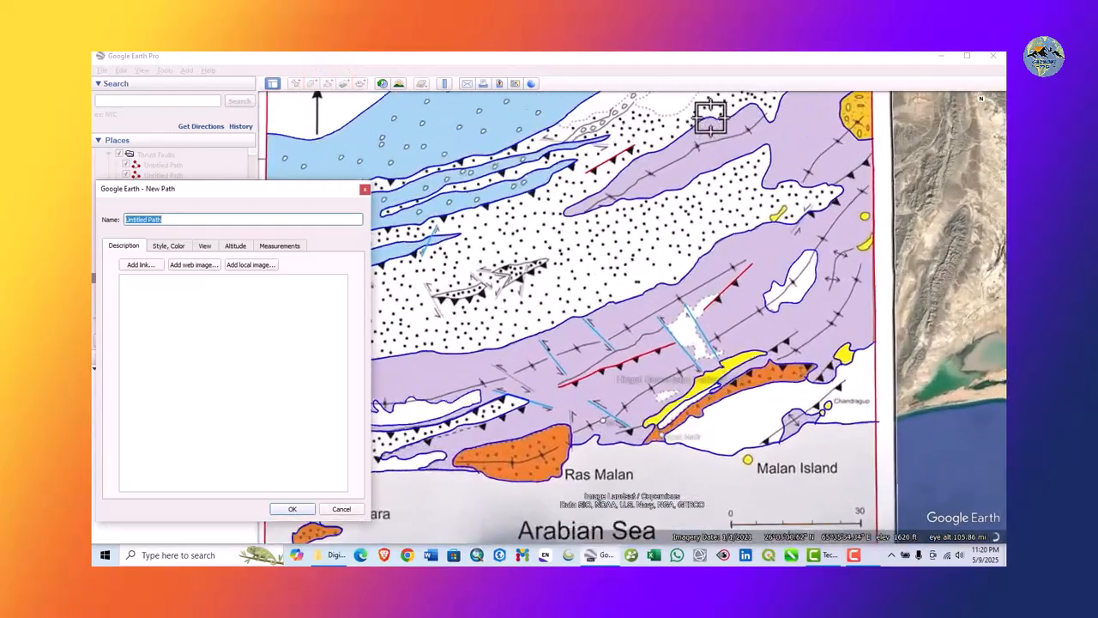
scroll(546, 204, "up", 5)
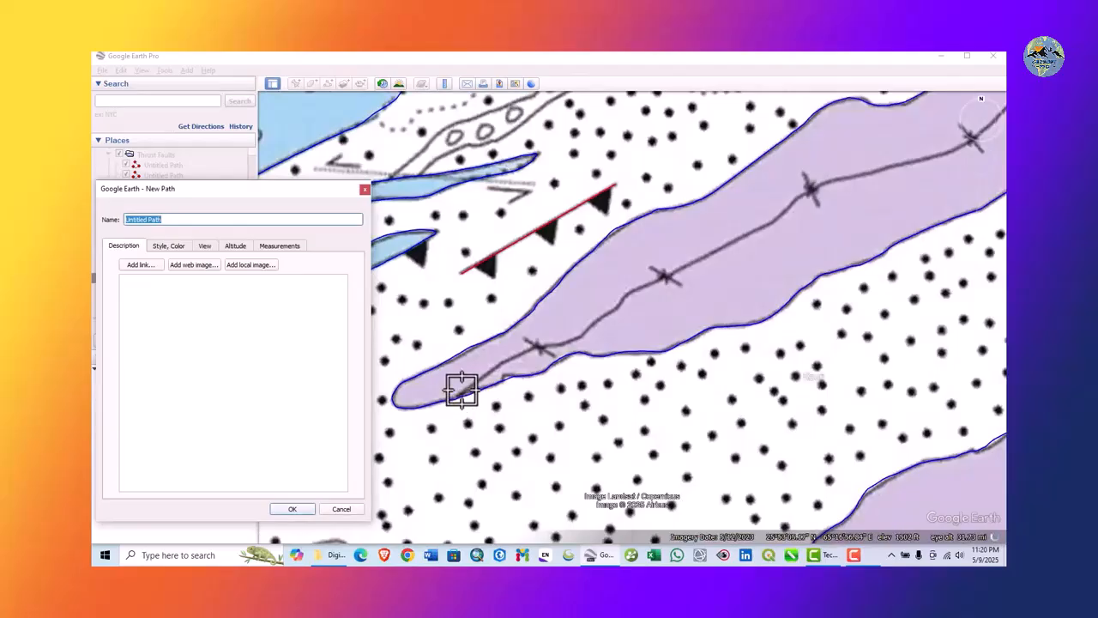
left_click_drag(462, 390, 489, 378)
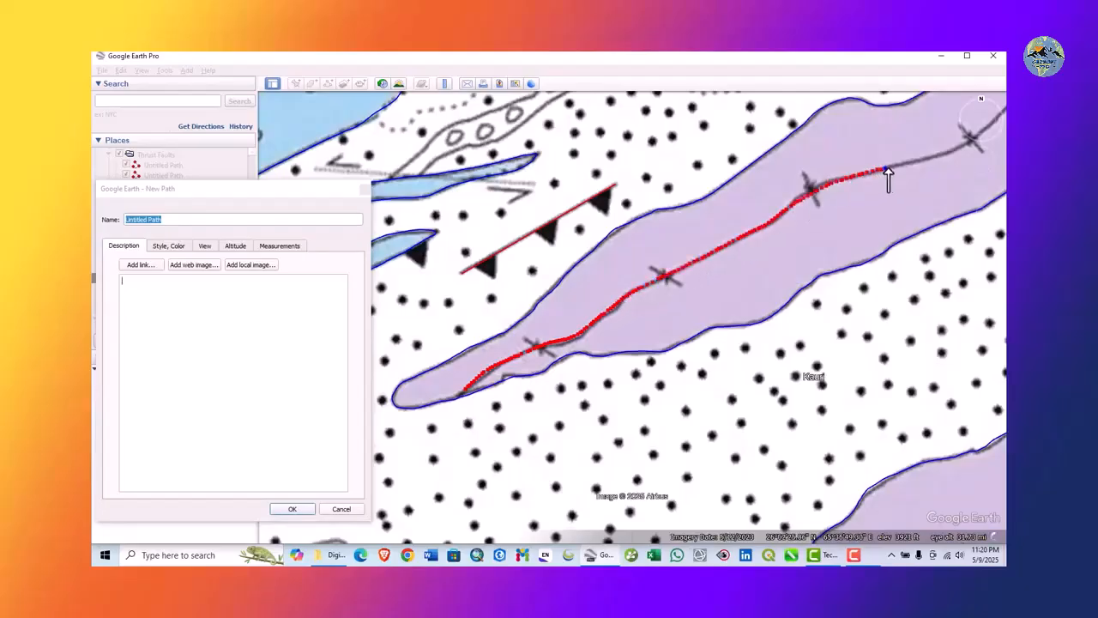
scroll(721, 272, "down", 5)
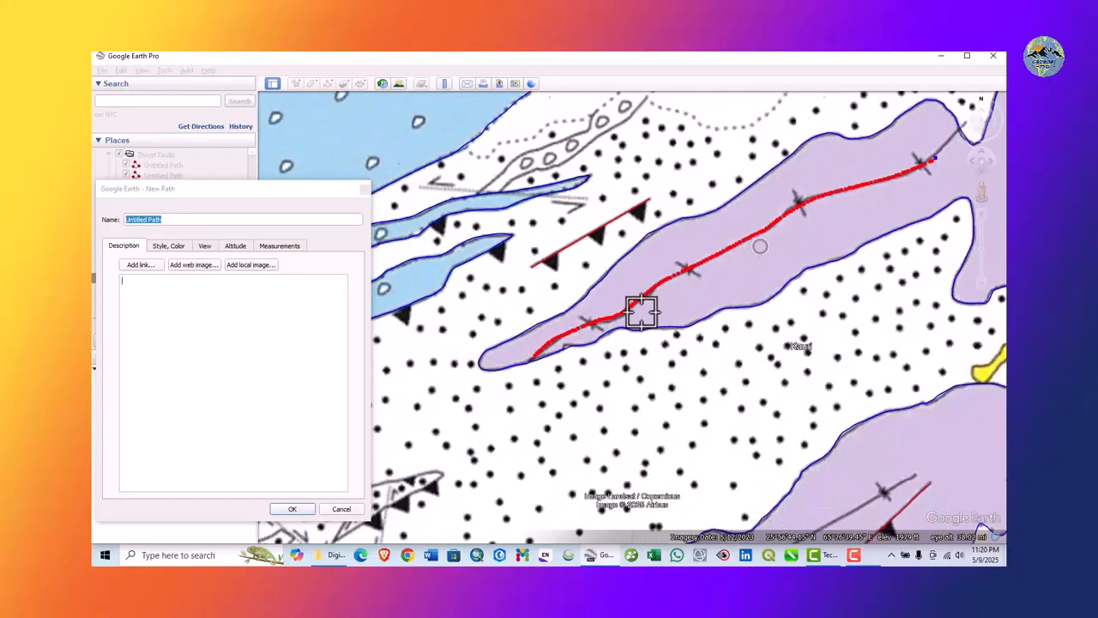
scroll(861, 199, "up", 4)
scroll(755, 260, "up", 4)
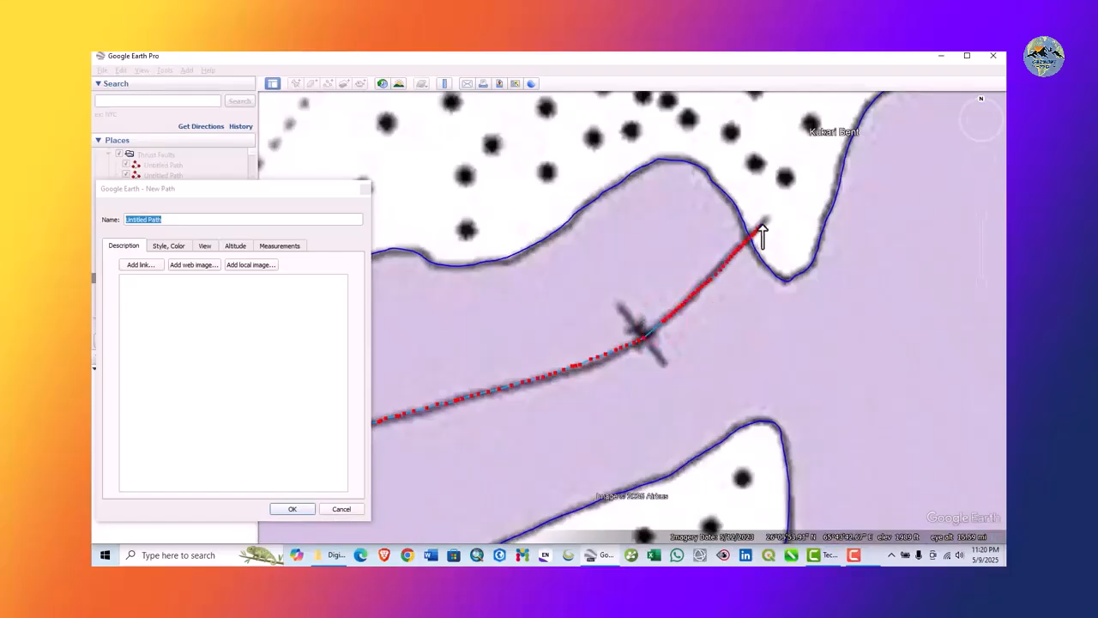
left_click(292, 509)
Draw and save a syncline path from inside the yellow-orange formation on the eastern boundary southwest toward the dotted white formation
left_click(333, 83)
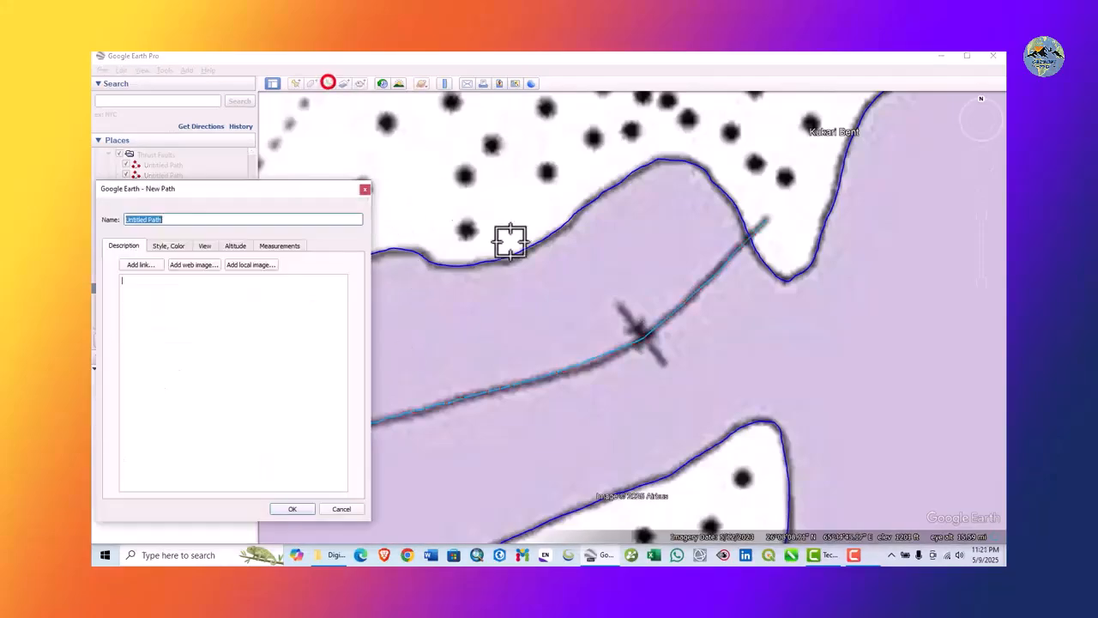
scroll(593, 258, "down", 5)
scroll(813, 331, "up", 5)
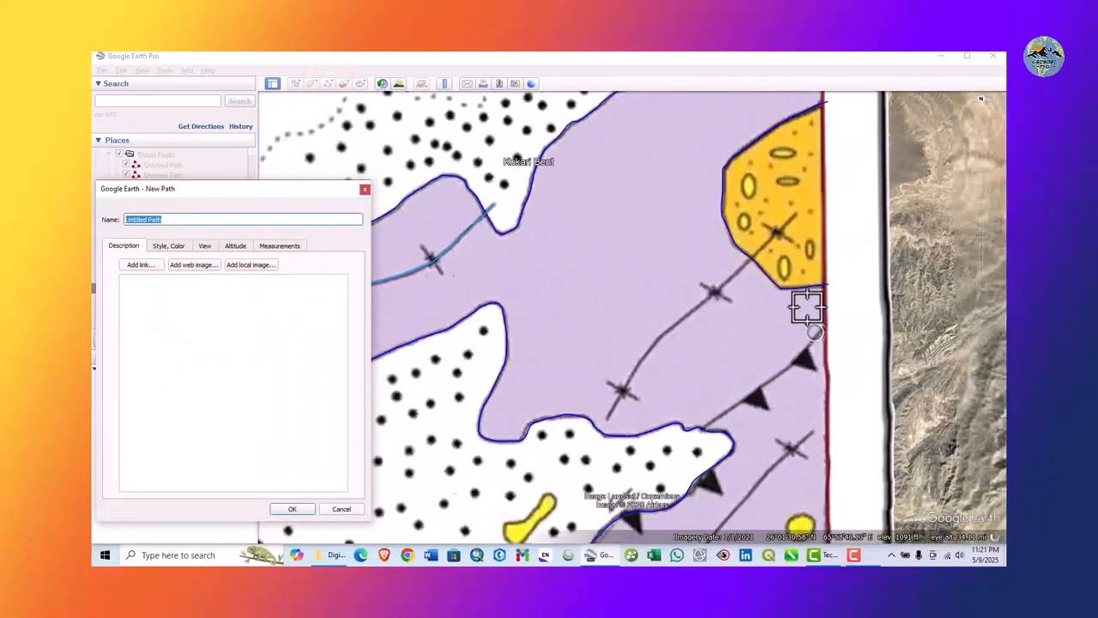
left_click(789, 177)
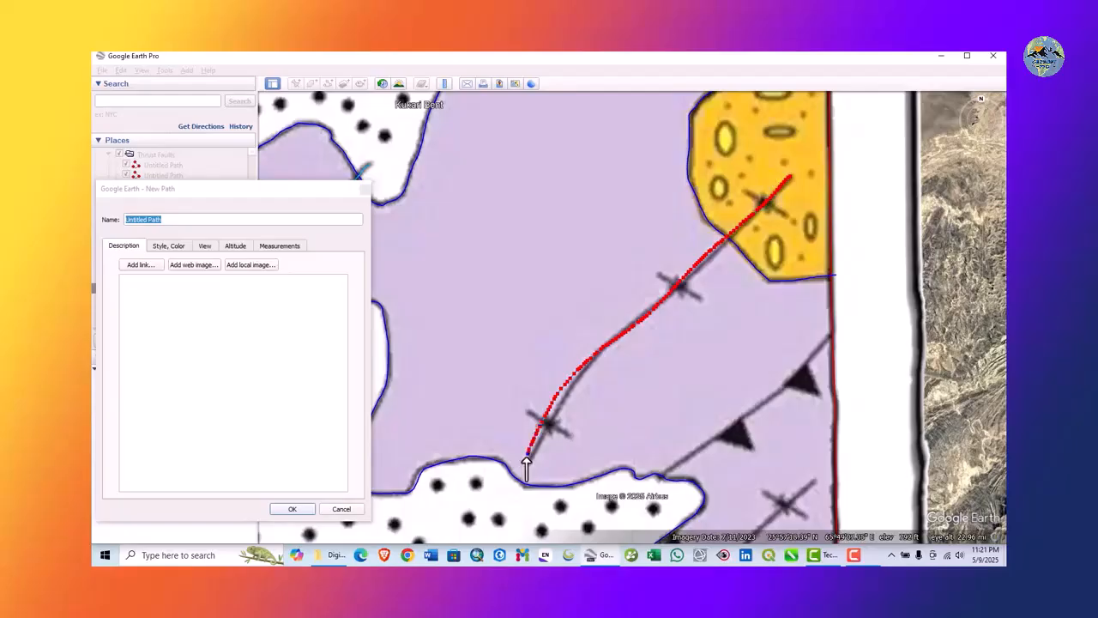
left_click(291, 509)
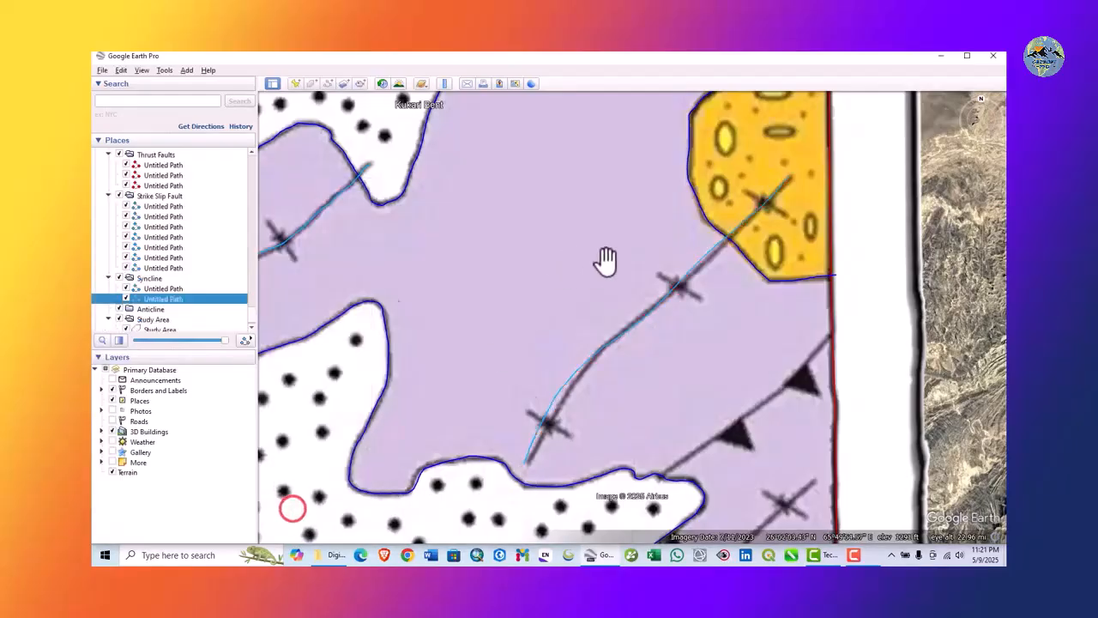
Draw and save a syncline path from near the eastern boundary southwest through the elongated white patch to the nearest strike-slip fault
scroll(635, 257, "down", 3)
left_click_drag(482, 359, 610, 203)
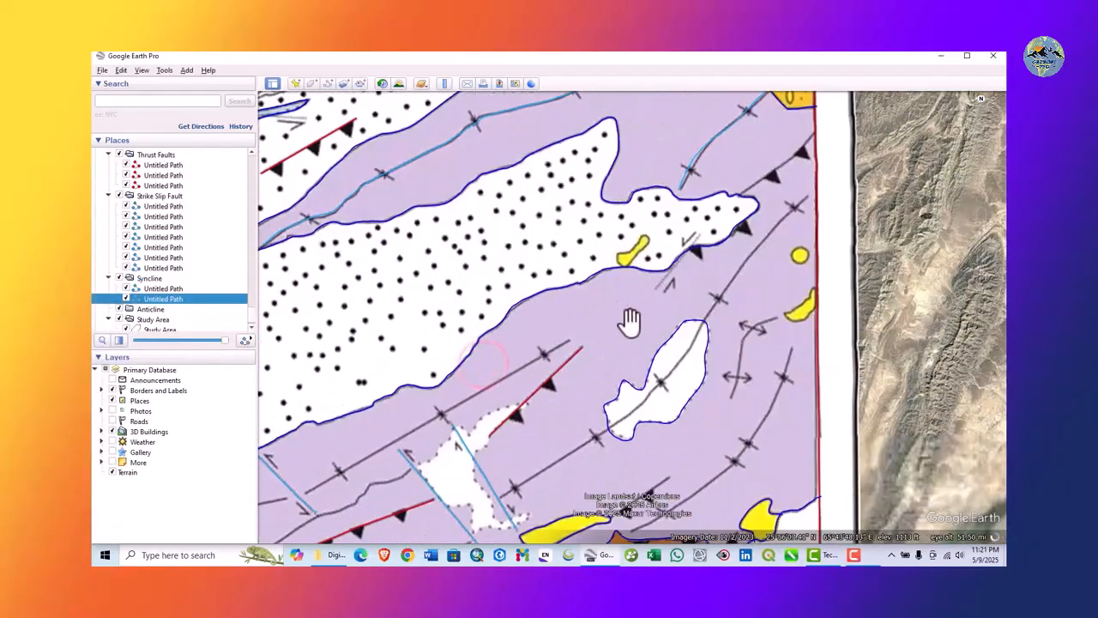
scroll(635, 324, "down", 2)
left_click_drag(551, 384, 508, 360)
scroll(661, 319, "up", 2)
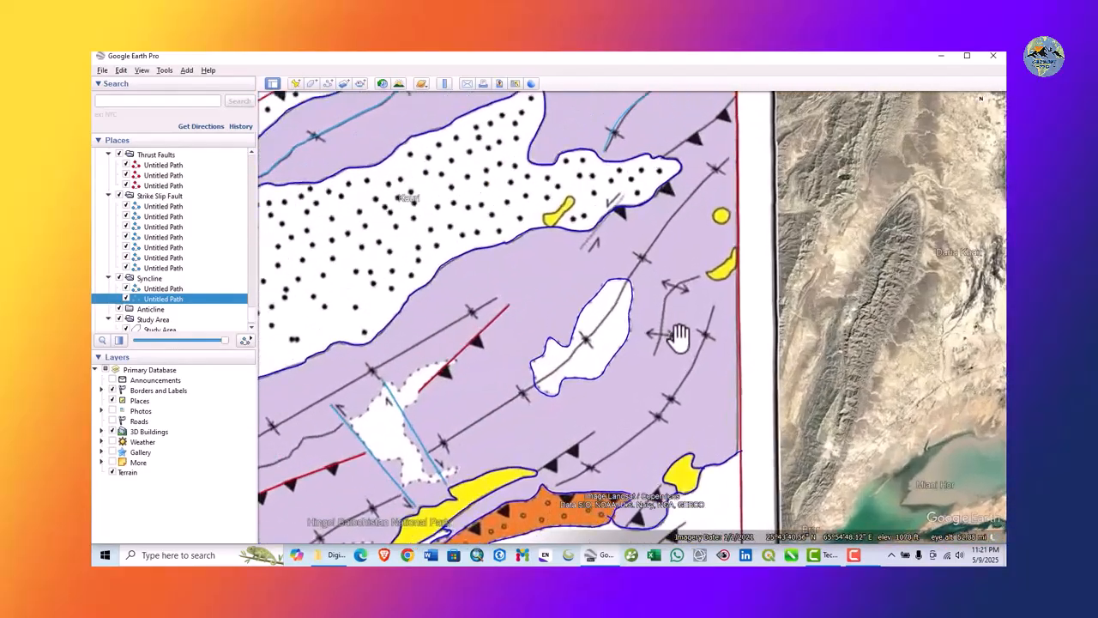
left_click(326, 82)
left_click(727, 161)
left_click_drag(706, 180, 677, 215)
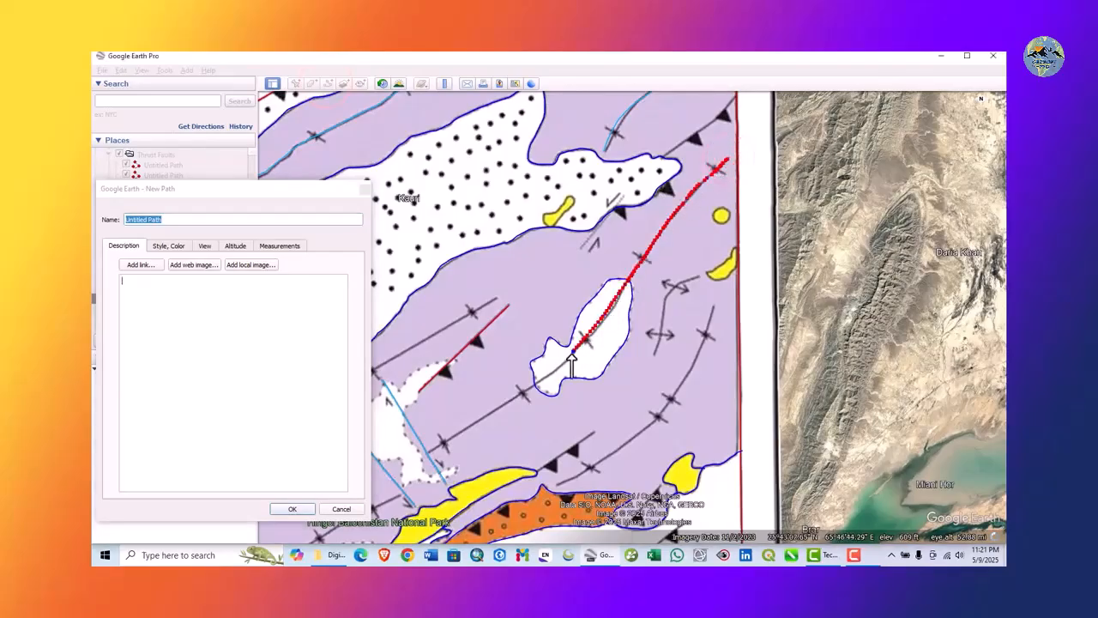
left_click(294, 510)
Draw and save a syncline path along the fold axis between the two strike-slip faults northeast of Malan, north of the yellow formation
left_click_drag(404, 448, 695, 203)
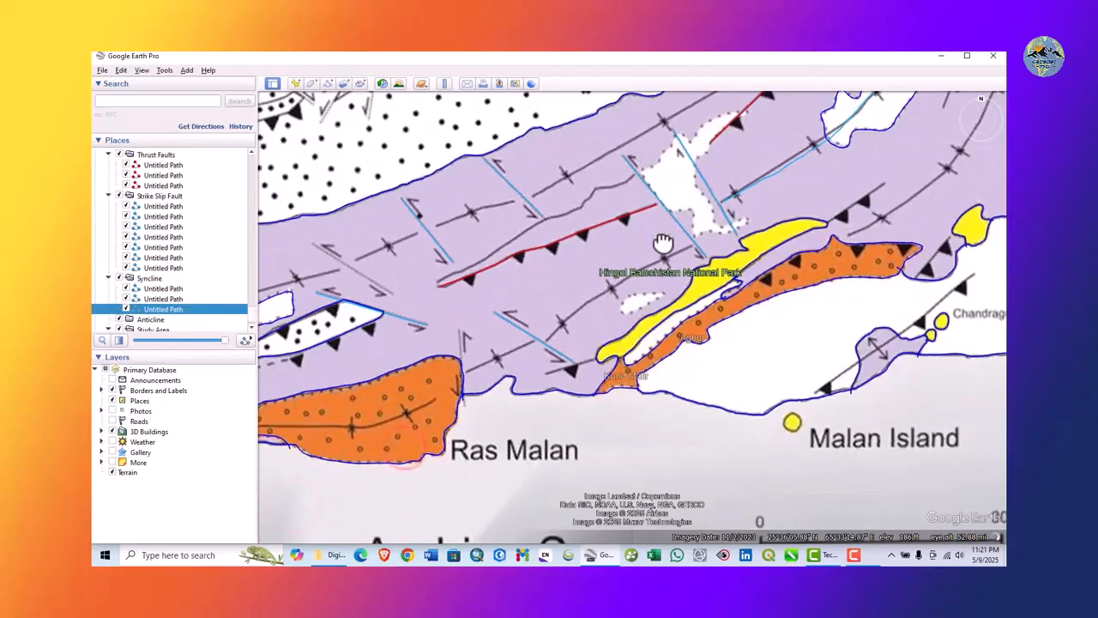
scroll(654, 247, "up", 2)
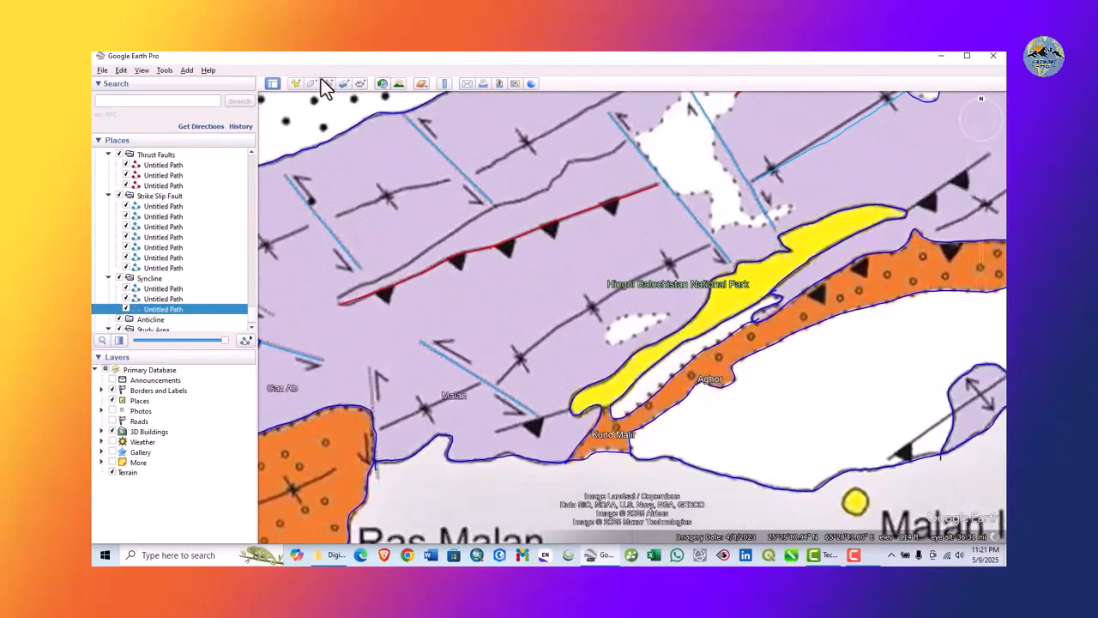
left_click(327, 84)
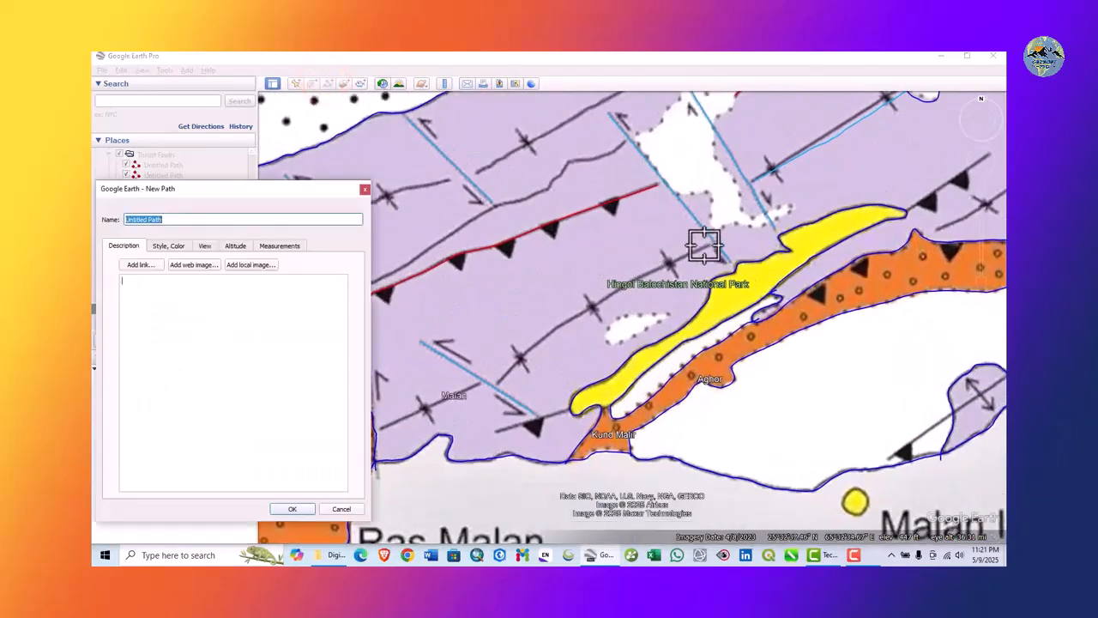
left_click_drag(705, 246, 605, 306)
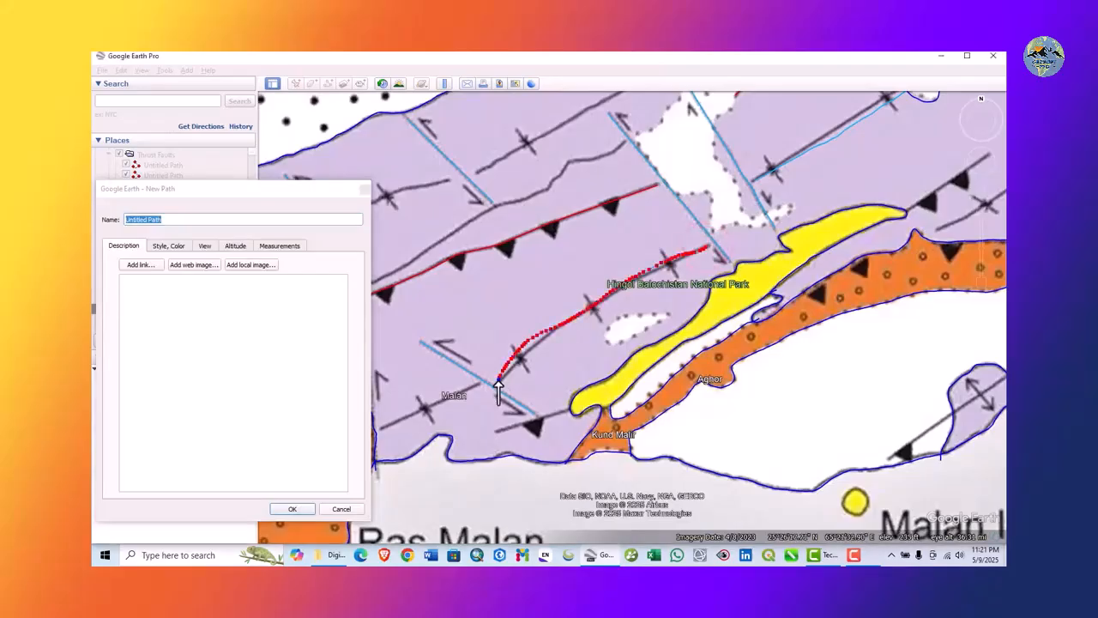
left_click(293, 510)
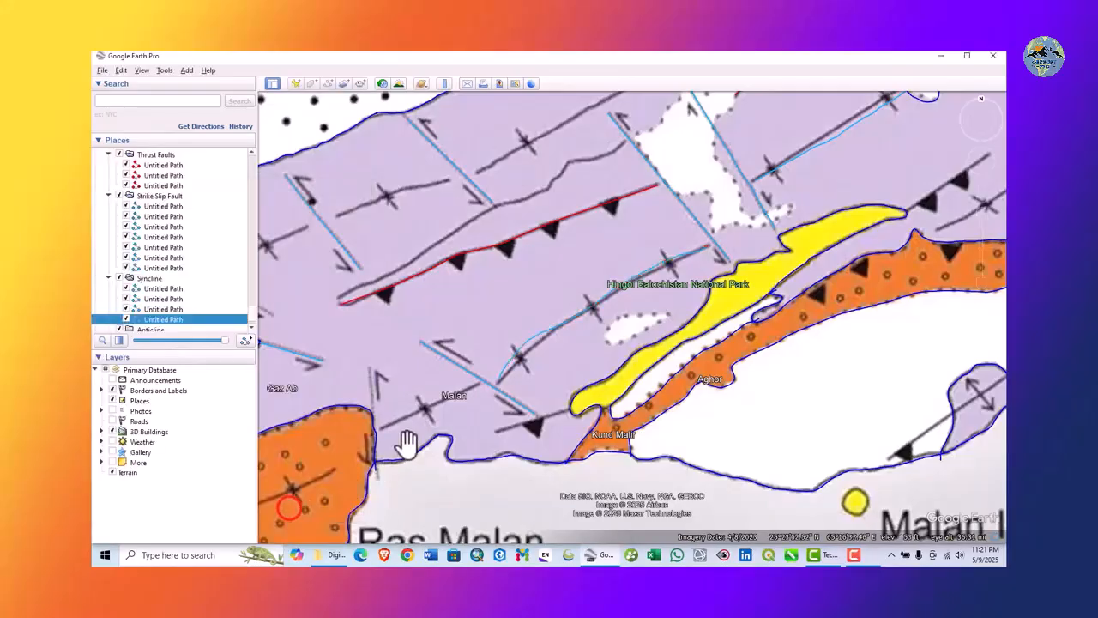
Draw and save a syncline path from the western study boundary east through the elongated white patch to the strike-slip fault northeast of Gurad
left_click_drag(406, 446, 512, 425)
scroll(506, 401, "down", 3)
scroll(550, 416, "down", 2)
left_click_drag(501, 380, 712, 325)
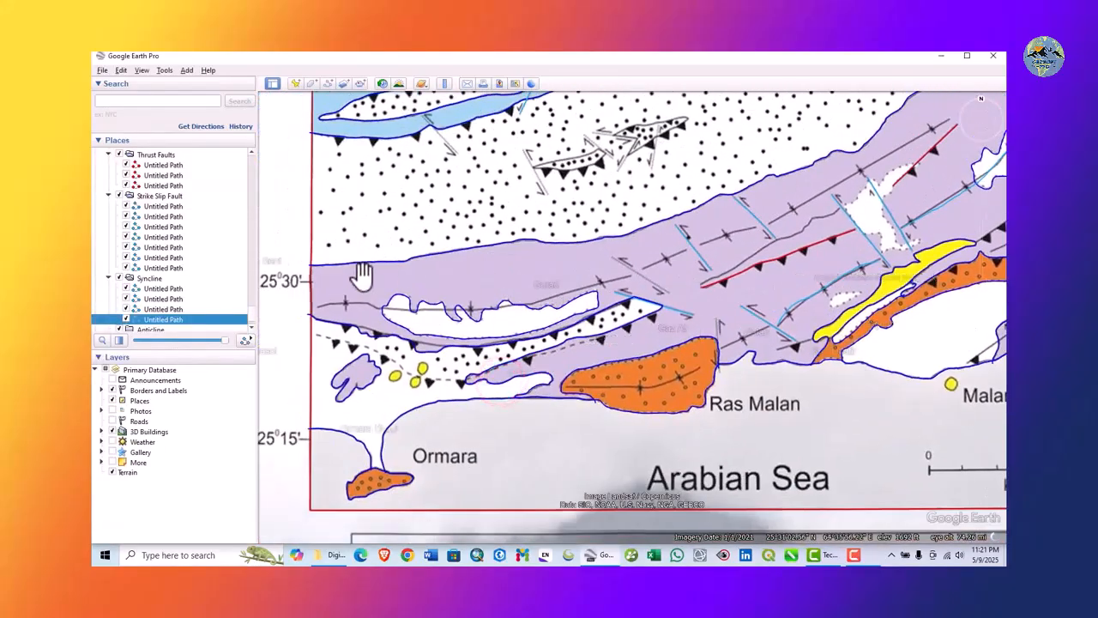
scroll(363, 277, "up", 2)
left_click_drag(363, 278, 436, 312)
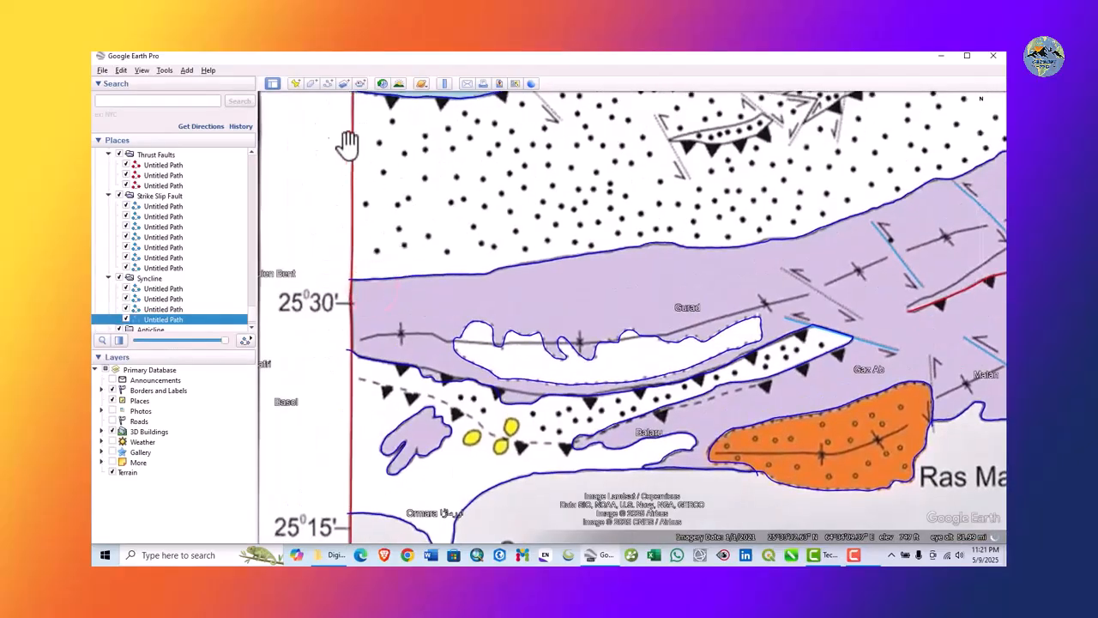
left_click(324, 83)
scroll(515, 289, "down", 2)
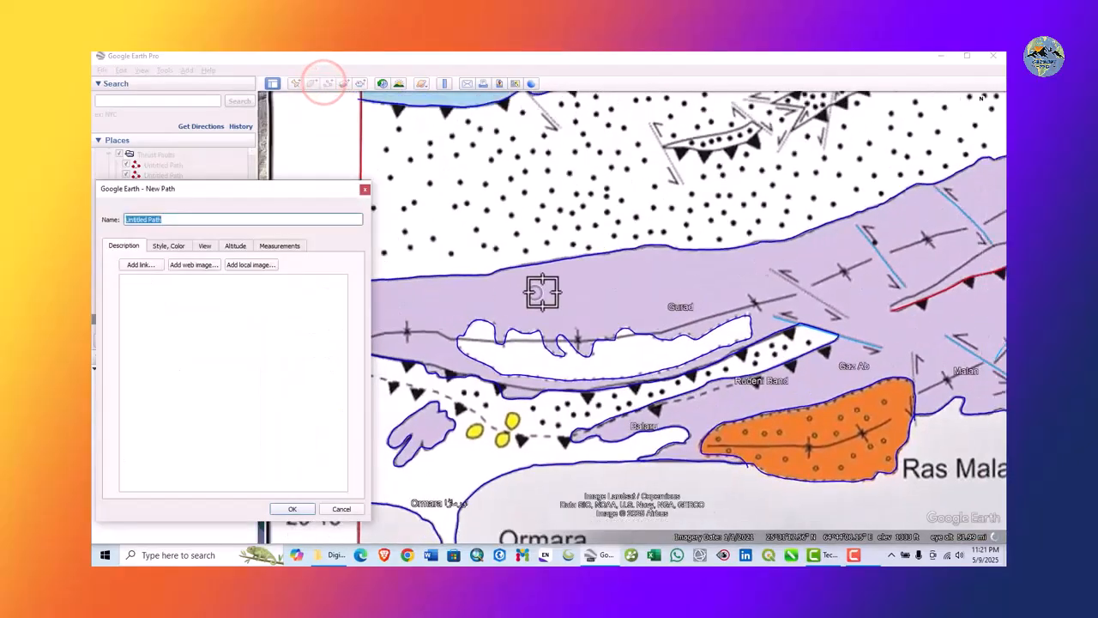
scroll(409, 323, "up", 2)
mouse_move(403, 327)
left_mouse_down()
mouse_move(483, 326)
mouse_move(554, 341)
left_mouse_up()
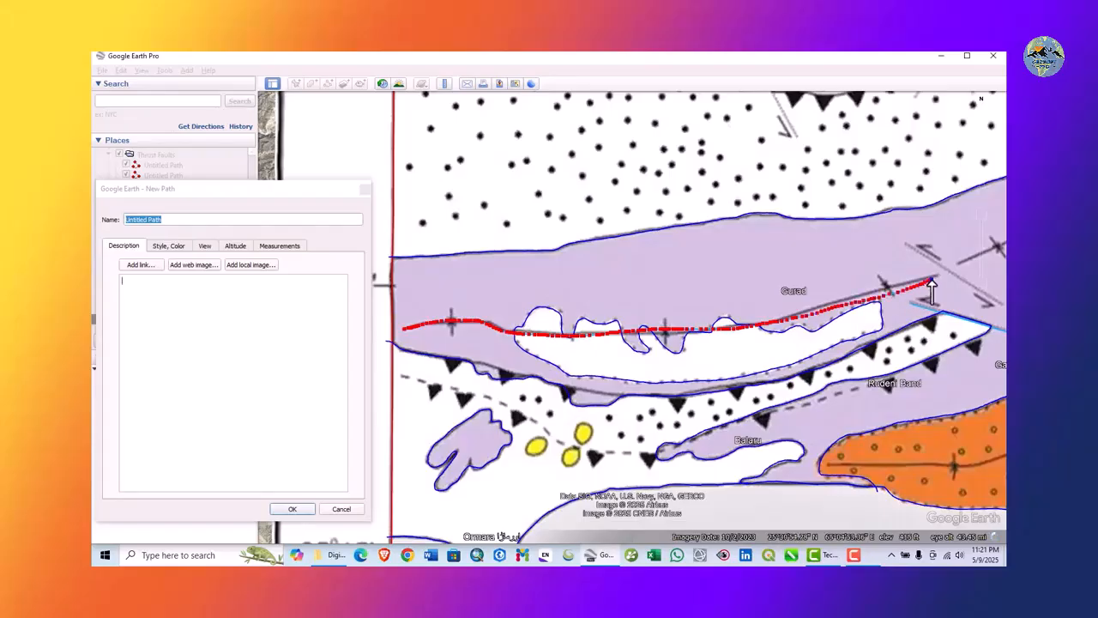
left_click(290, 508)
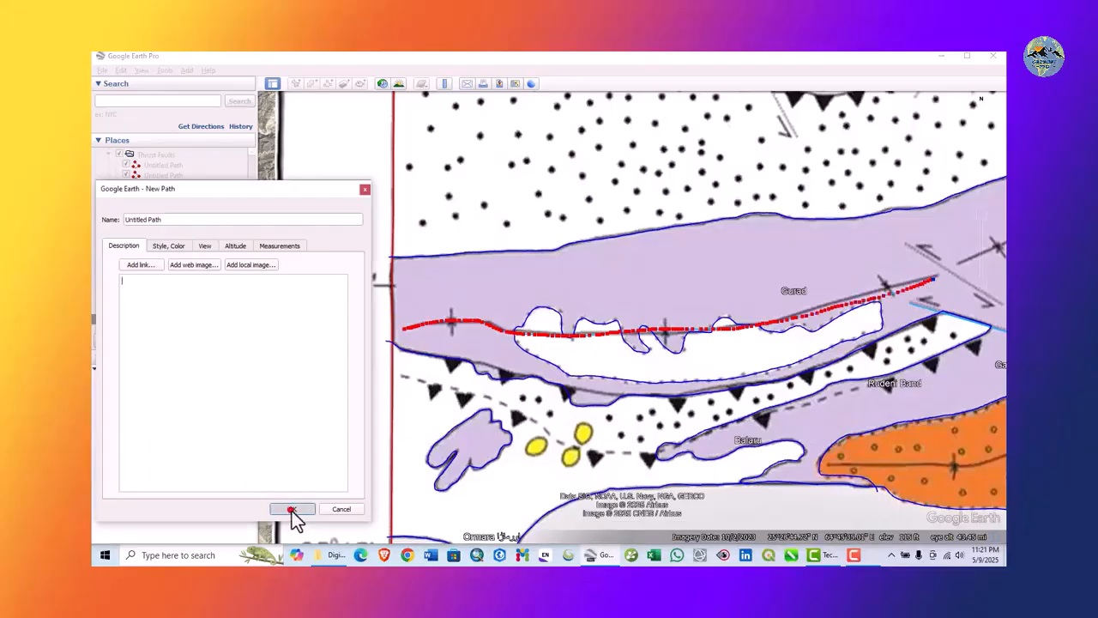
Draw and save a short syncline path along the fold axis between the two strike-slip faults north of Gaz Ab
scroll(521, 357, "down", 4)
left_click_drag(762, 311, 650, 355)
scroll(650, 356, "up", 3)
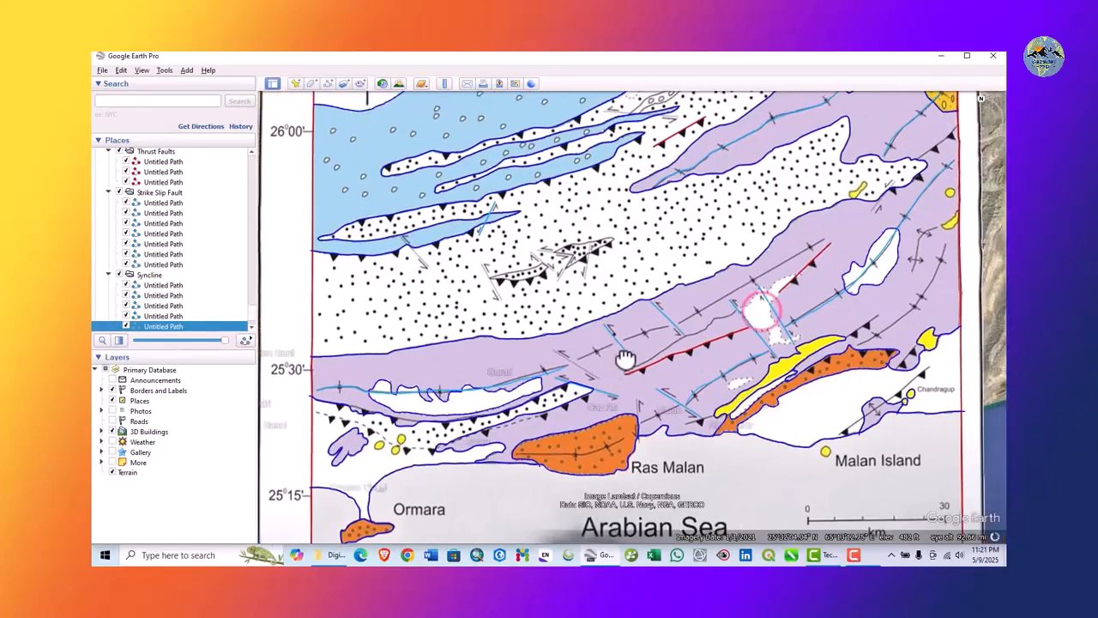
left_click(327, 84)
left_click_drag(525, 369, 581, 347)
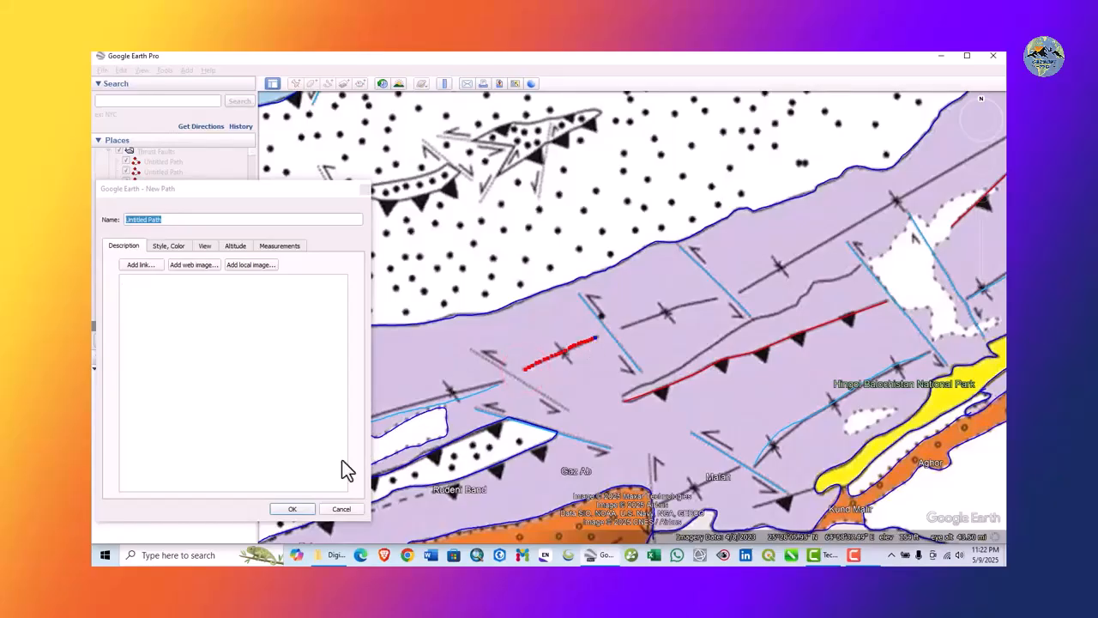
left_click(291, 509)
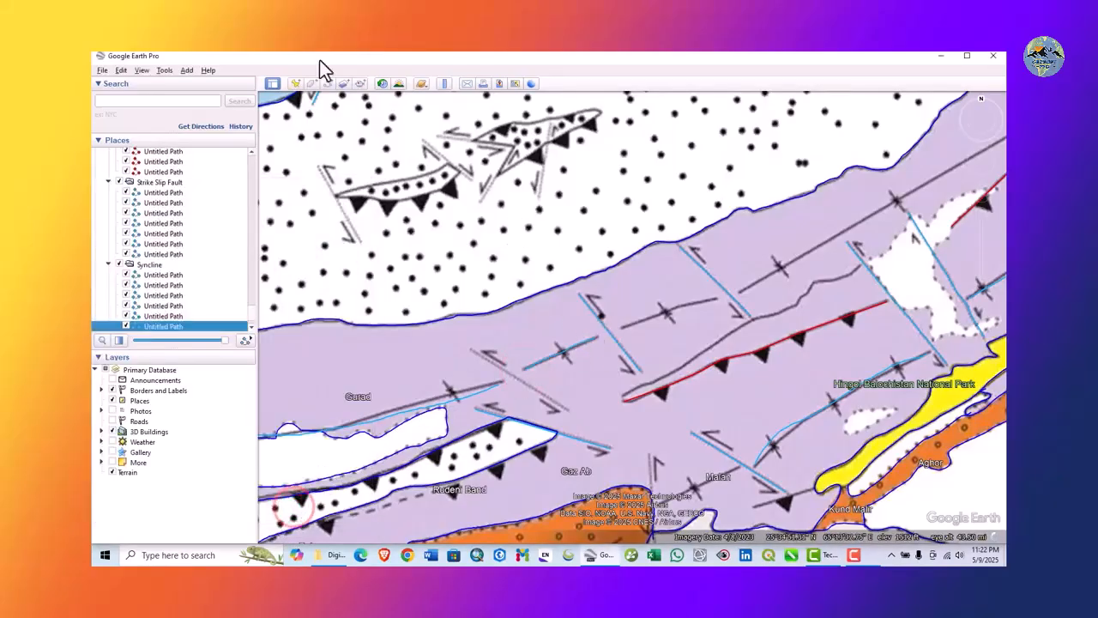
Draw and save a syncline path along the short fold axis between the next two strike-slip faults to the northeast, above the long thrust fault
left_click(328, 84)
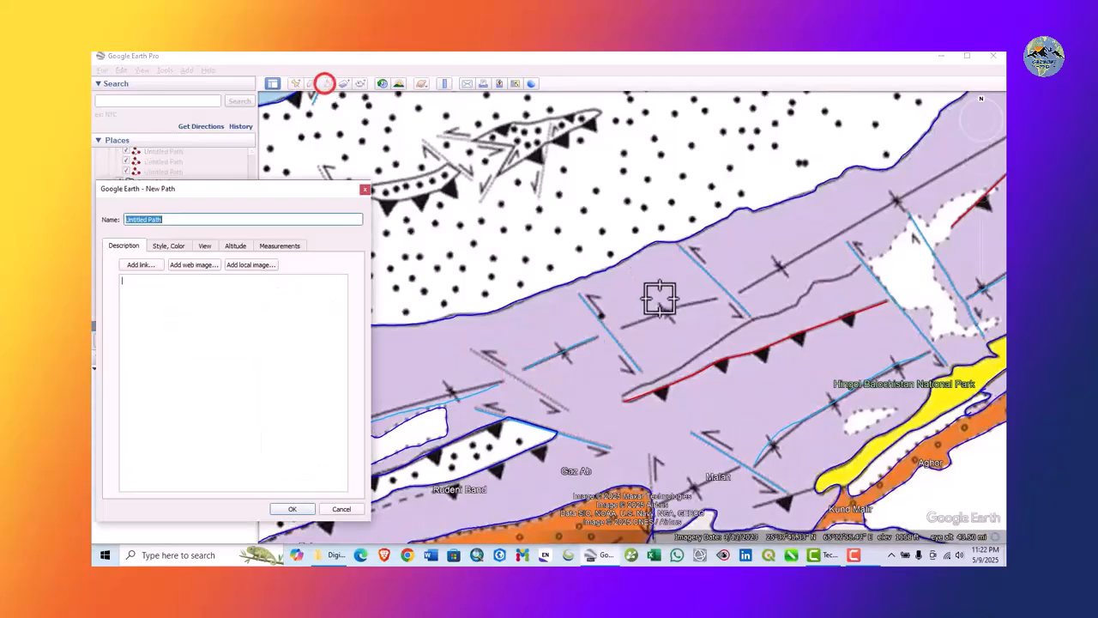
left_click(624, 327)
mouse_move(653, 320)
left_mouse_down()
mouse_move(710, 298)
mouse_move(453, 373)
mouse_move(421, 362)
left_mouse_up()
left_click(292, 509)
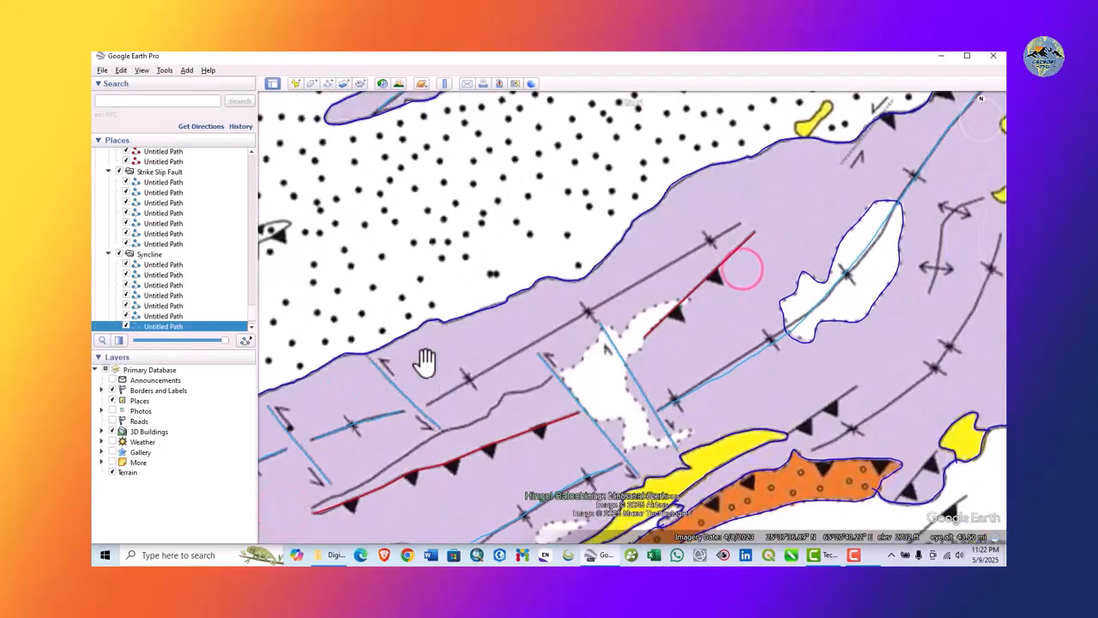
Draw and save a straight syncline path along the fold axis north of the dotted white patch, ending beside the thrust fault's northeastern tip
left_click(328, 84)
left_click(427, 402)
left_click(740, 223)
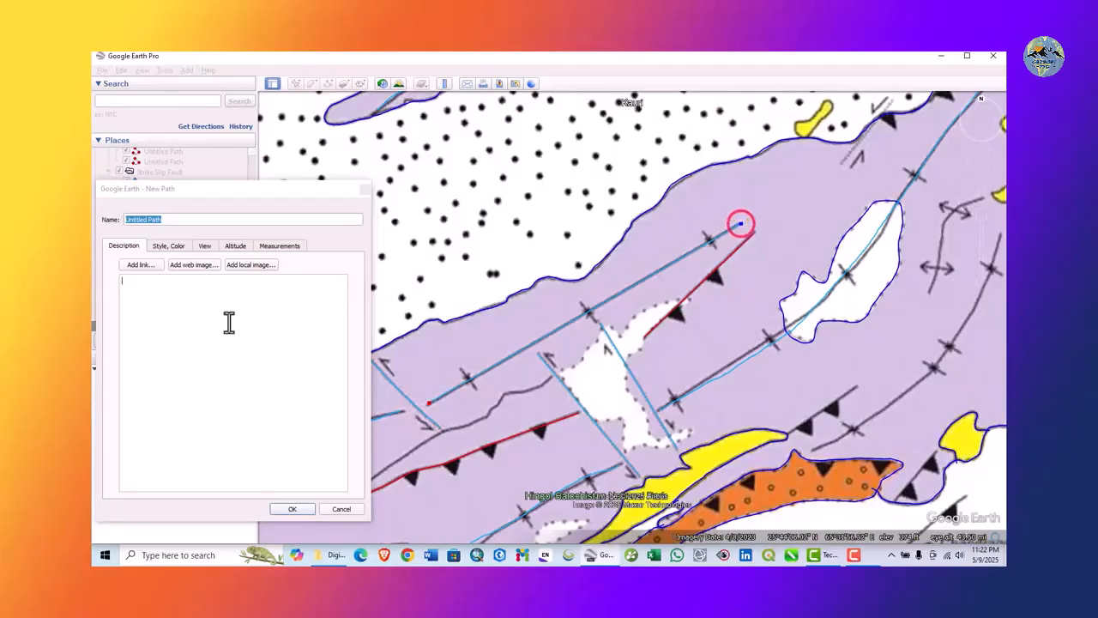
left_click(289, 508)
Start a new path in the Anticline folder for the anticline axis near the eastern boundary, east of the elongated white patch
scroll(473, 471, "down", 5)
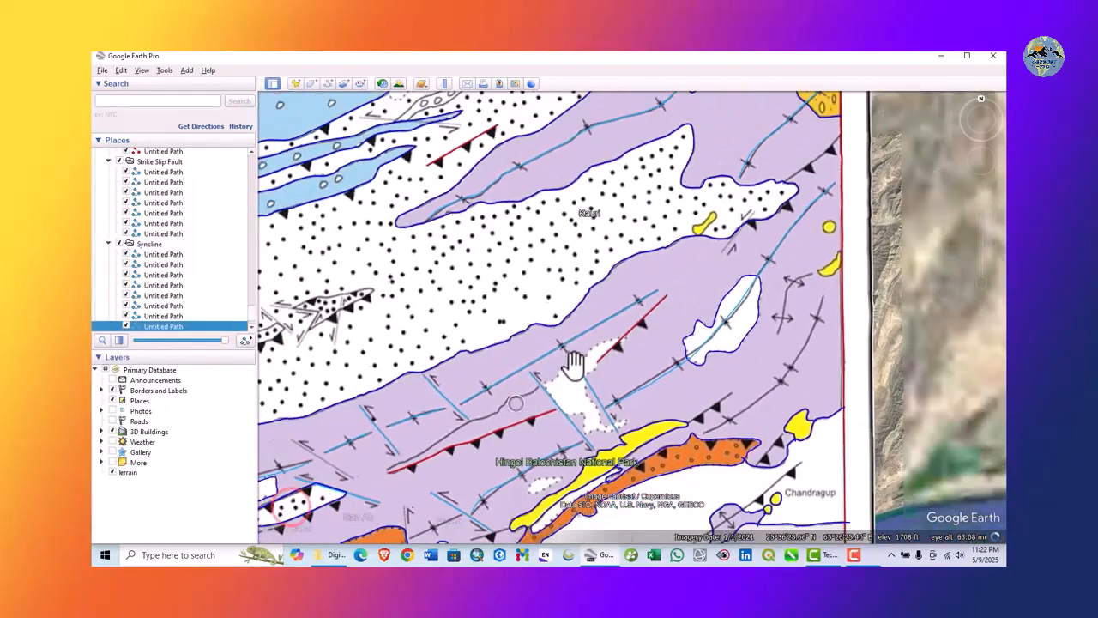
left_click(544, 392)
scroll(737, 264, "up", 5)
left_click_drag(739, 261, 599, 420)
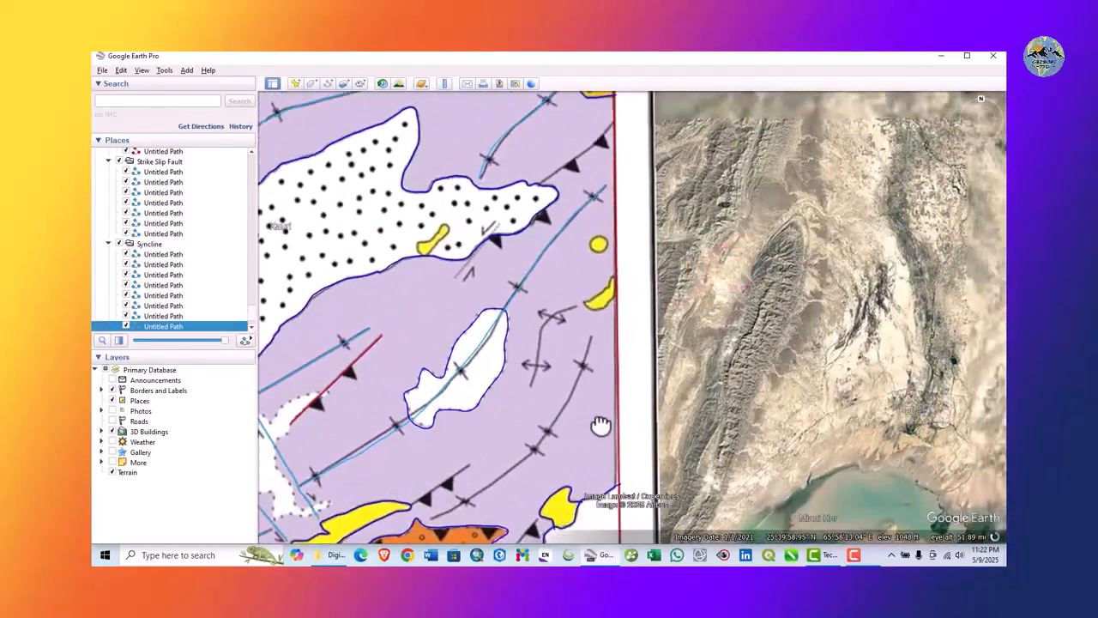
scroll(555, 381, "up", 3)
scroll(157, 279, "down", 2)
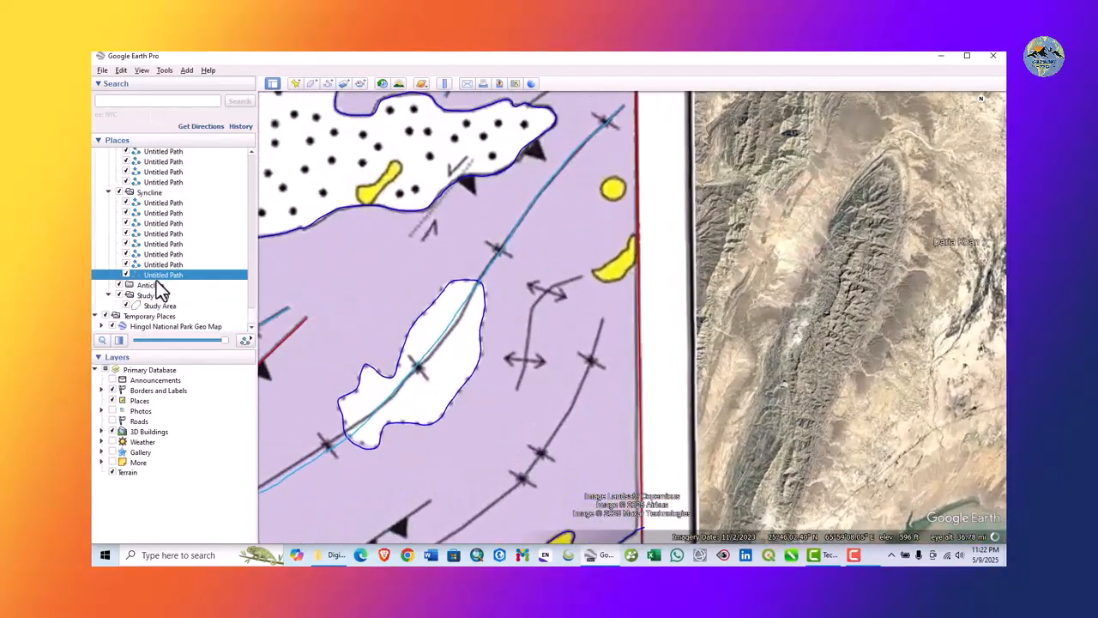
left_click(151, 285)
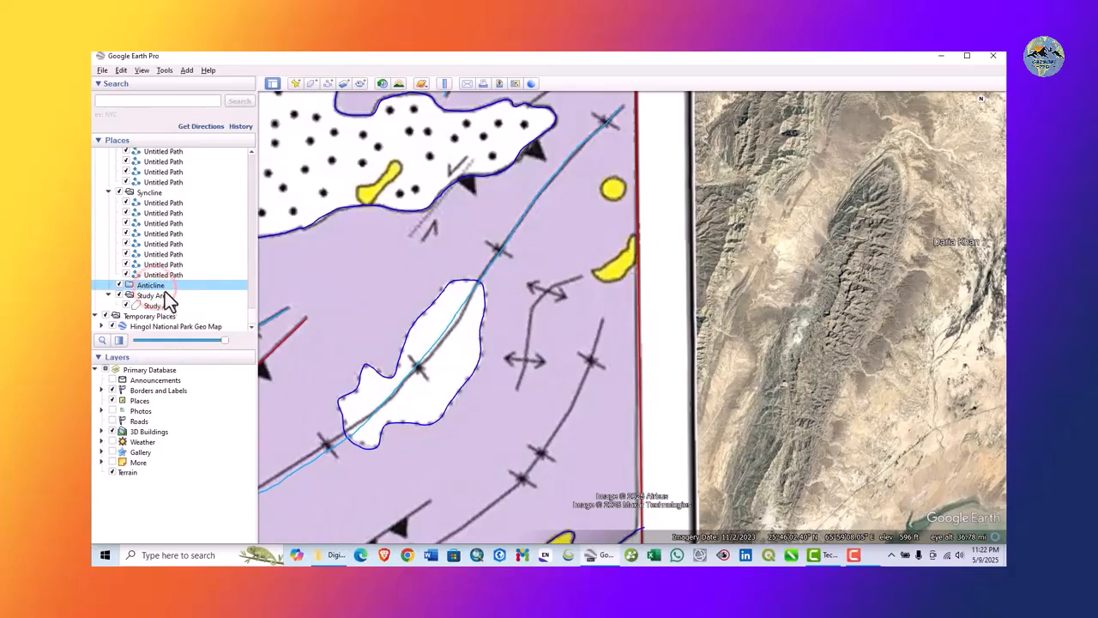
left_click(330, 84)
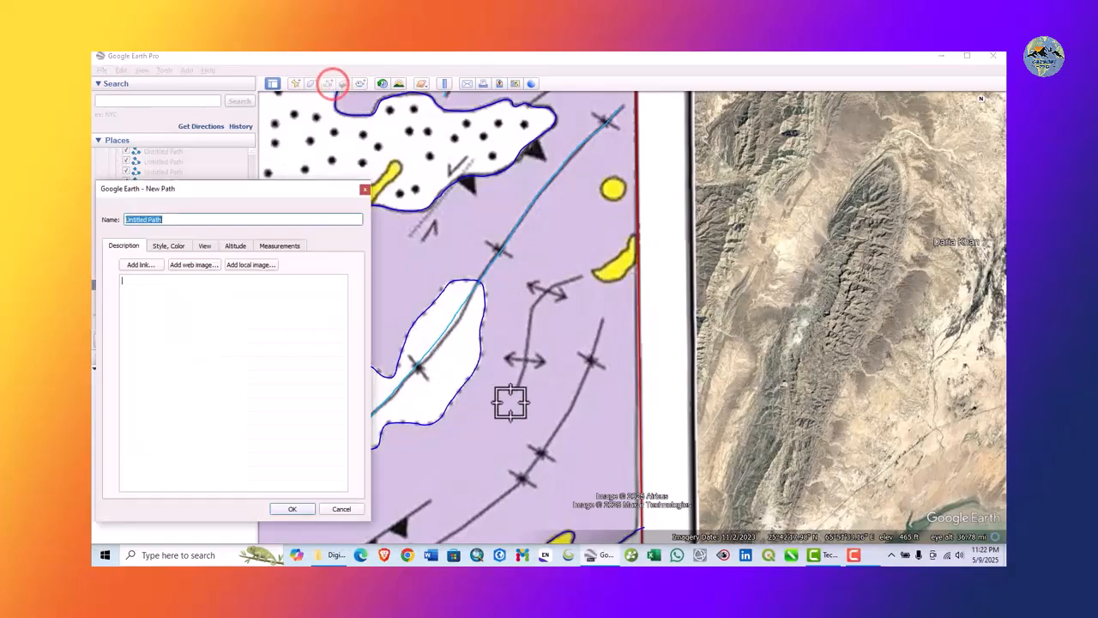
Trace the short anticline axis near the geological map's eastern edge as a path and accept it
left_click(522, 359)
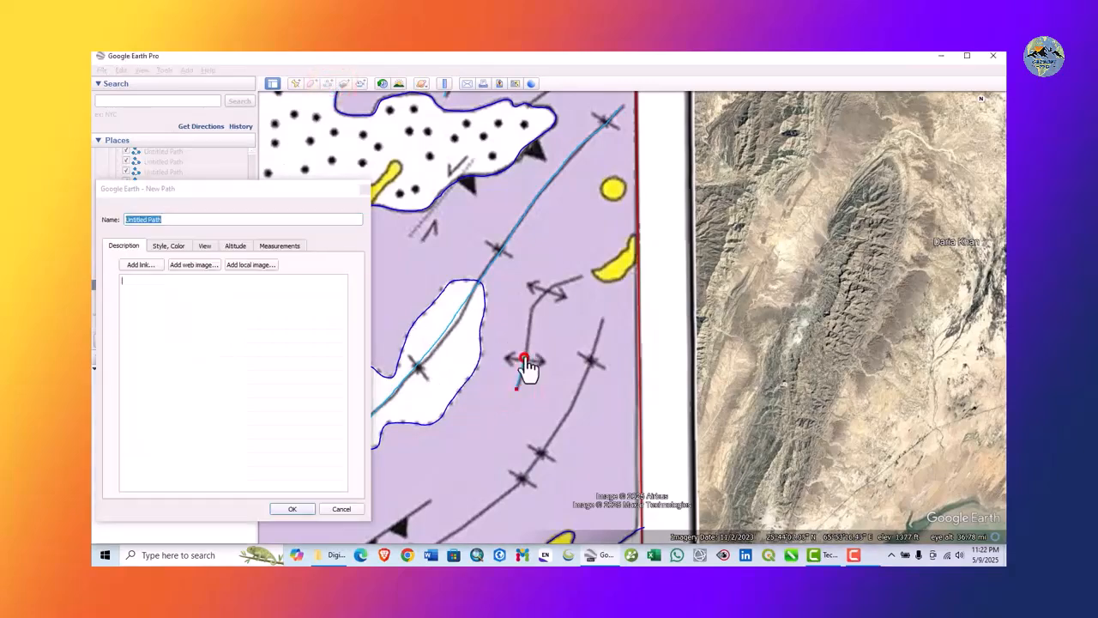
left_click(525, 332)
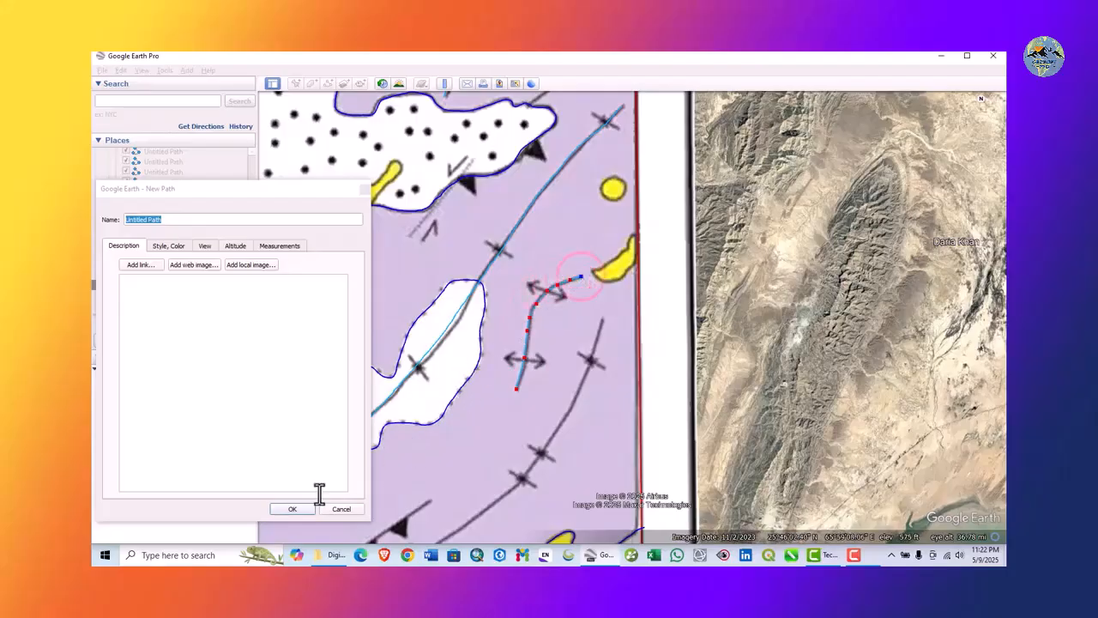
left_click(292, 509)
Save the digitized line work to My Places
scroll(576, 332, "down", 3)
left_click_drag(409, 372, 625, 250)
scroll(664, 324, "down", 2)
left_click_drag(486, 262, 536, 377)
scroll(485, 296, "down", 2)
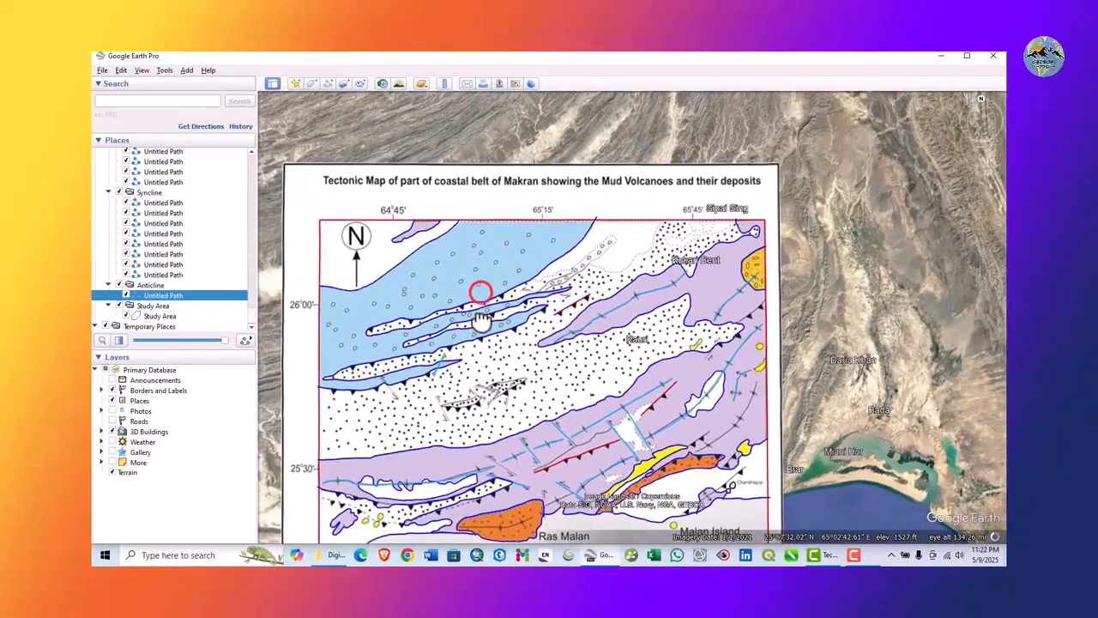
scroll(481, 309, "down", 3)
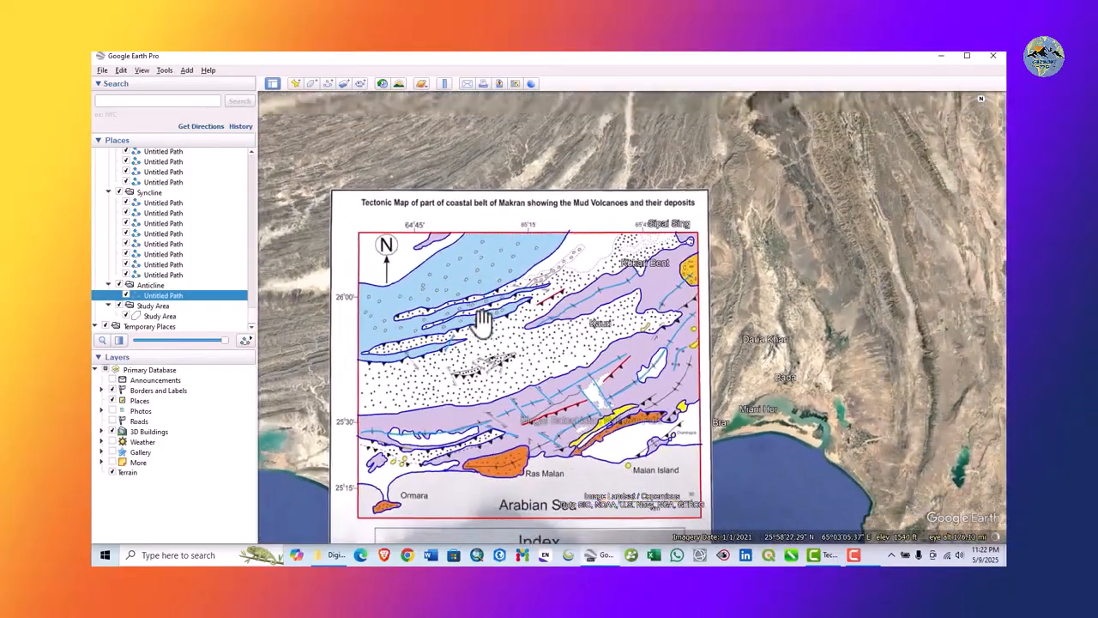
scroll(380, 225, "up", 2)
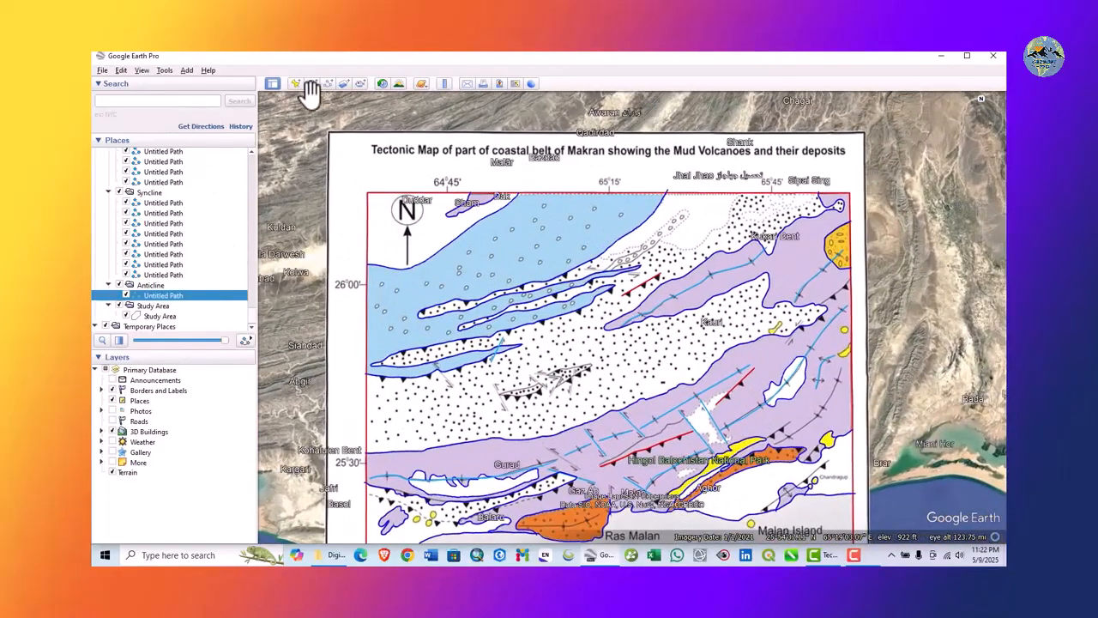
left_click(103, 70)
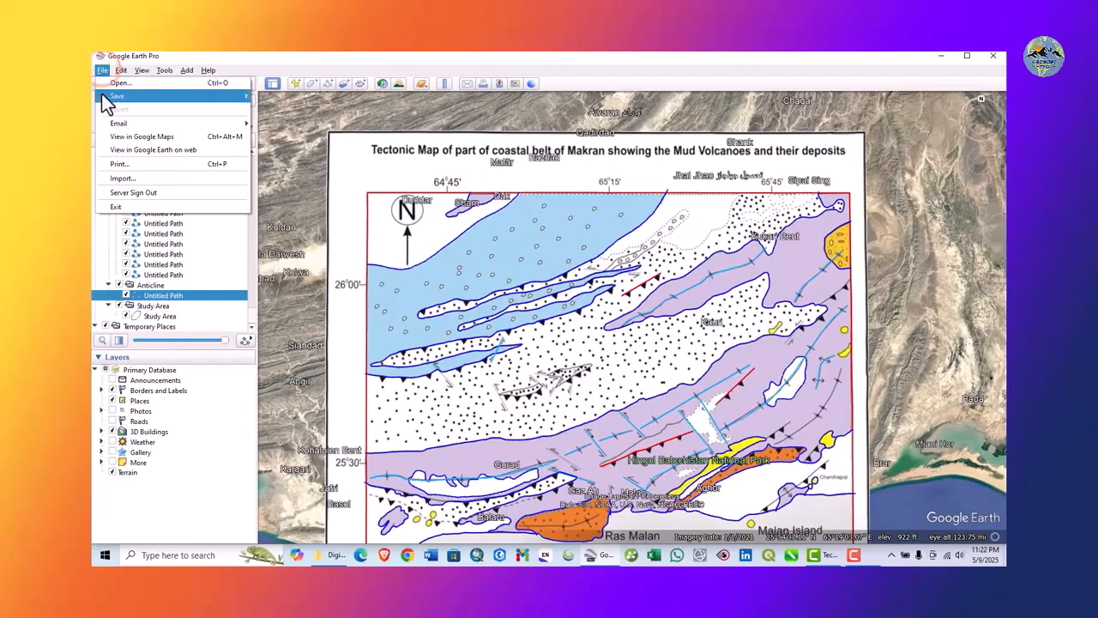
mouse_move(121, 96)
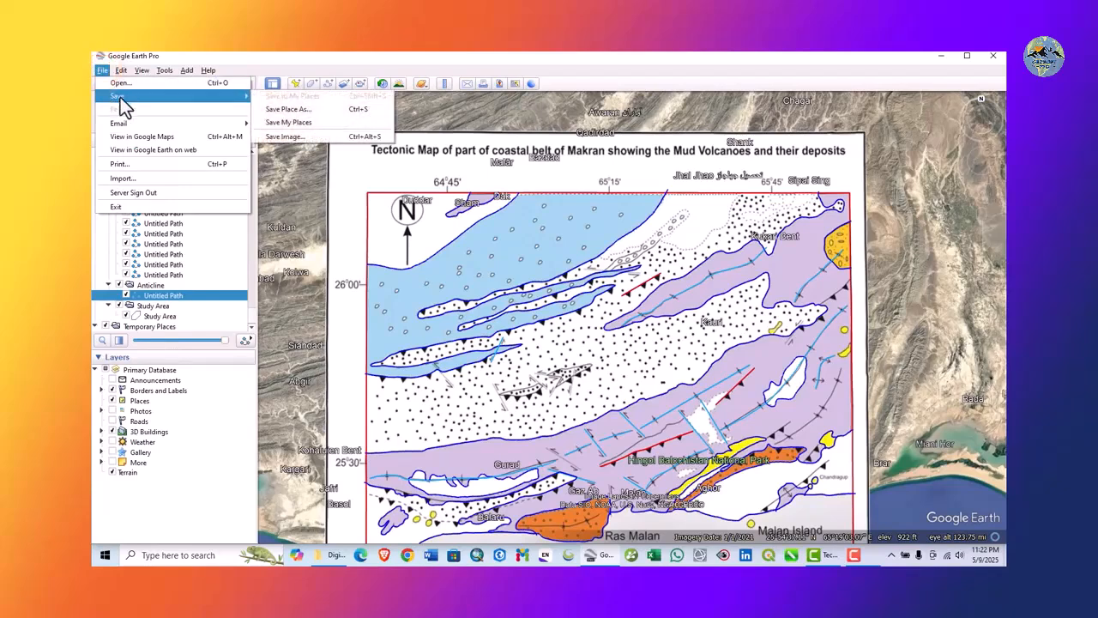
left_click(314, 128)
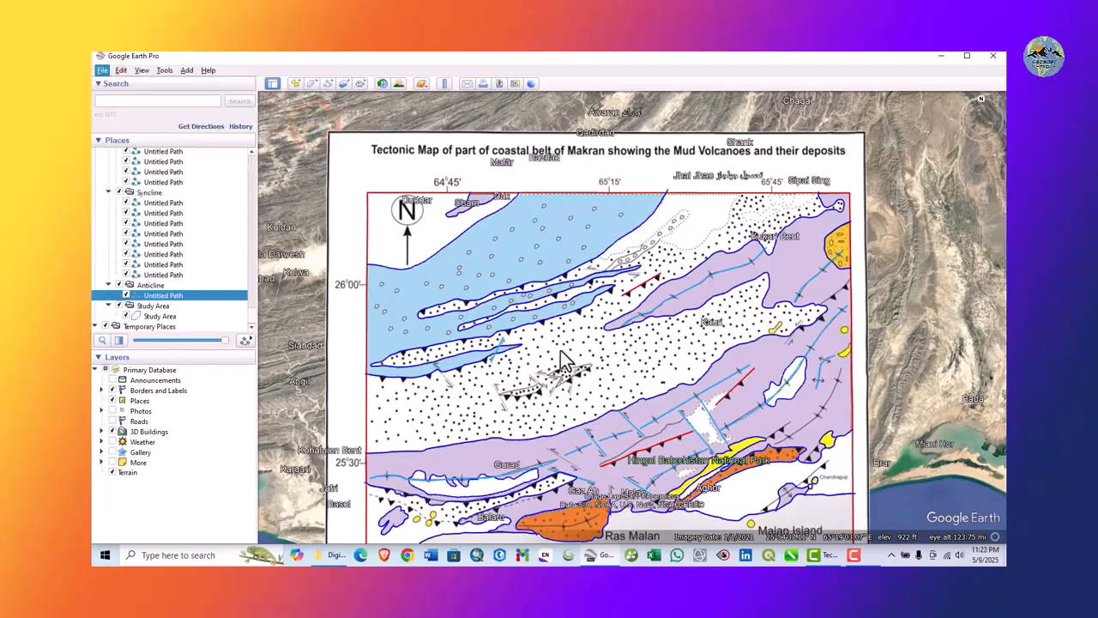
Examine the digitized line work on the tectonic map and the folders listed in Places
scroll(556, 338, "down", 2)
left_click_drag(552, 334, 539, 262)
scroll(533, 270, "up", 1)
scroll(533, 269, "up", 1)
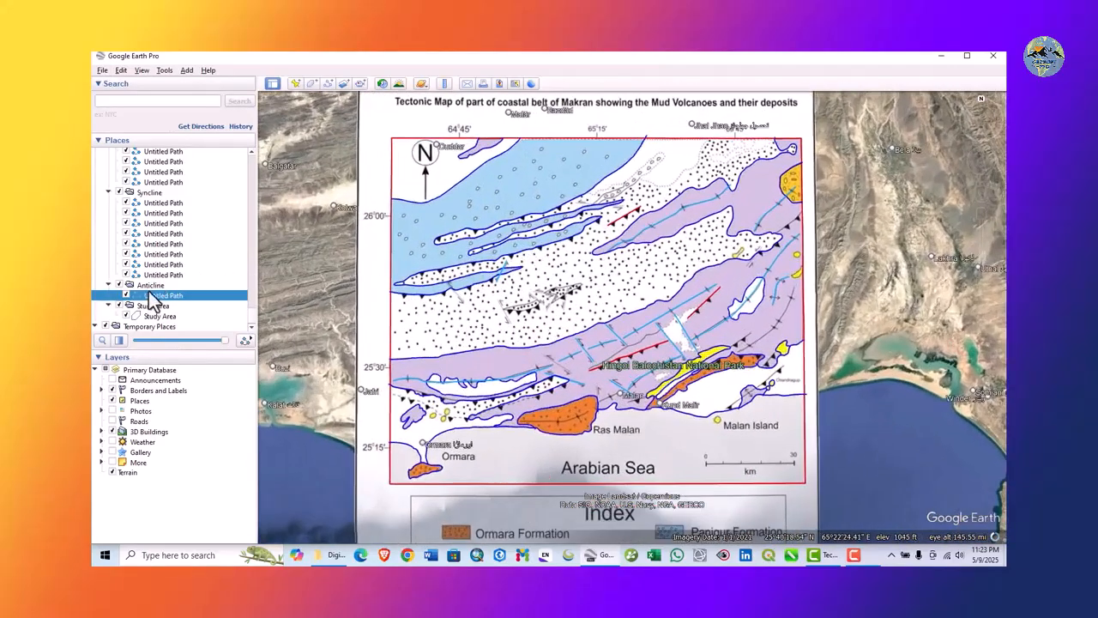
scroll(163, 307, "up", 7)
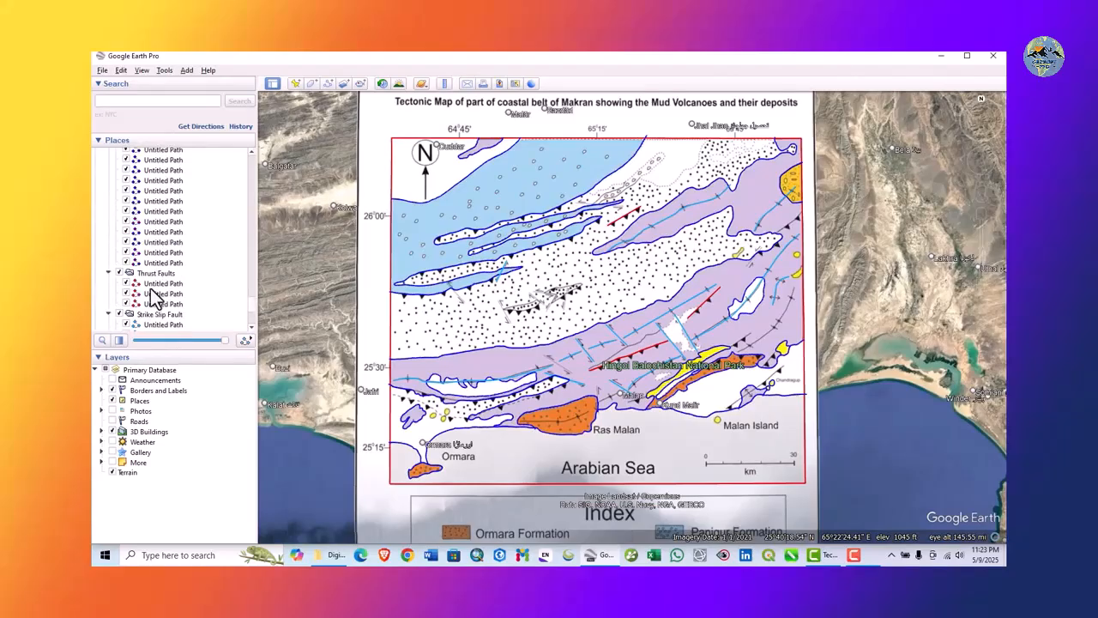
scroll(152, 294, "up", 5)
left_click_drag(411, 281, 479, 262)
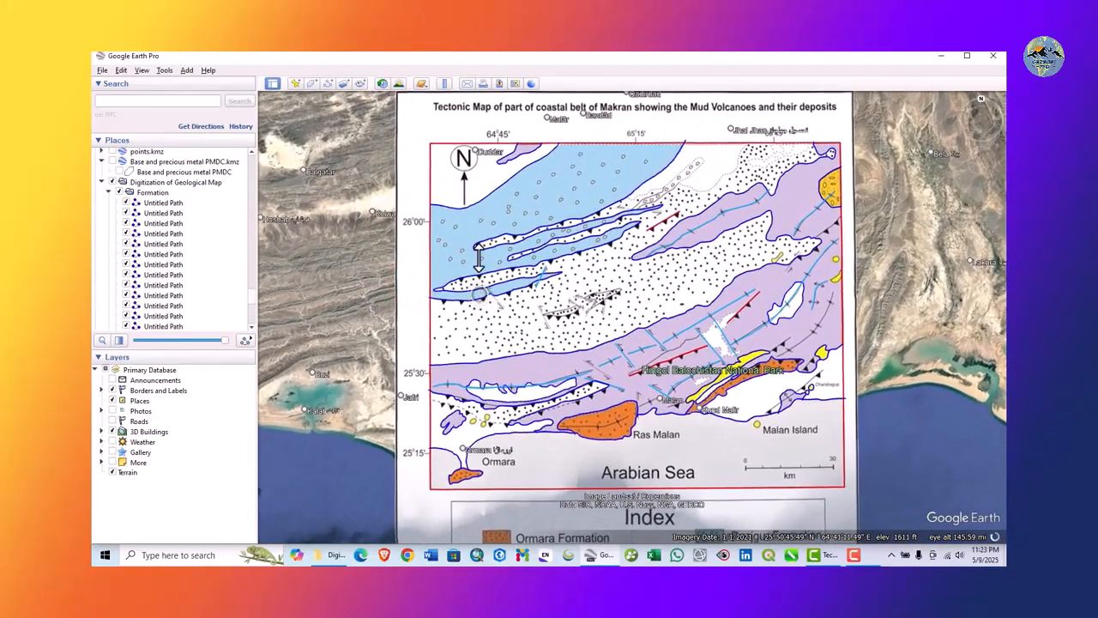
mouse_move(517, 299)
left_mouse_down()
mouse_move(503, 242)
mouse_move(490, 353)
mouse_move(511, 302)
left_mouse_up()
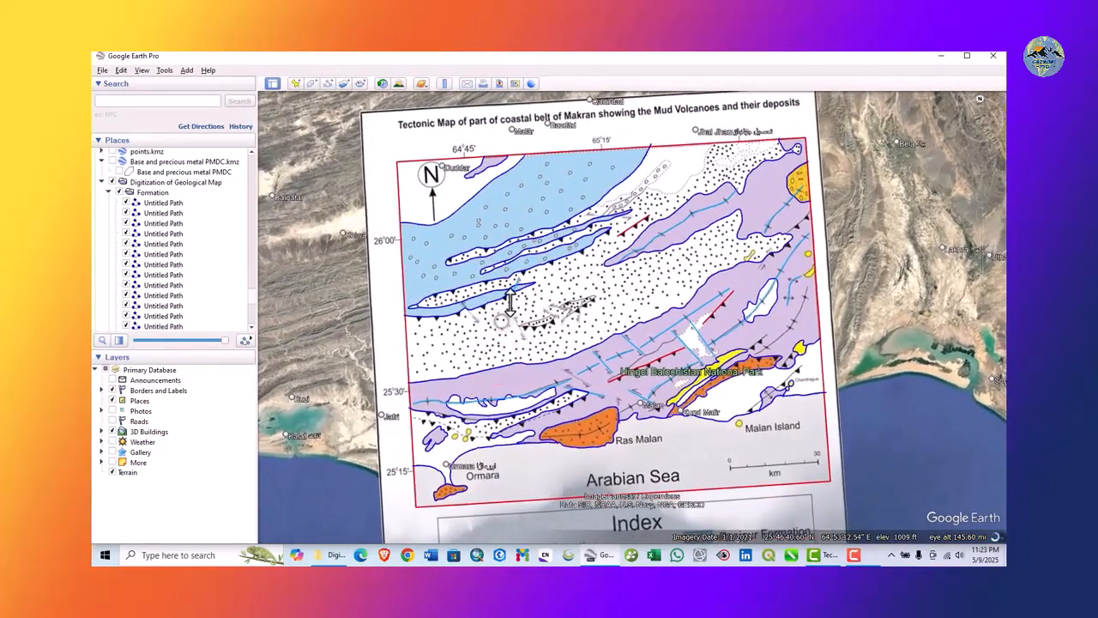
Collapse the Formation folder inside the Digitization of Geological Map folder
left_click(150, 183)
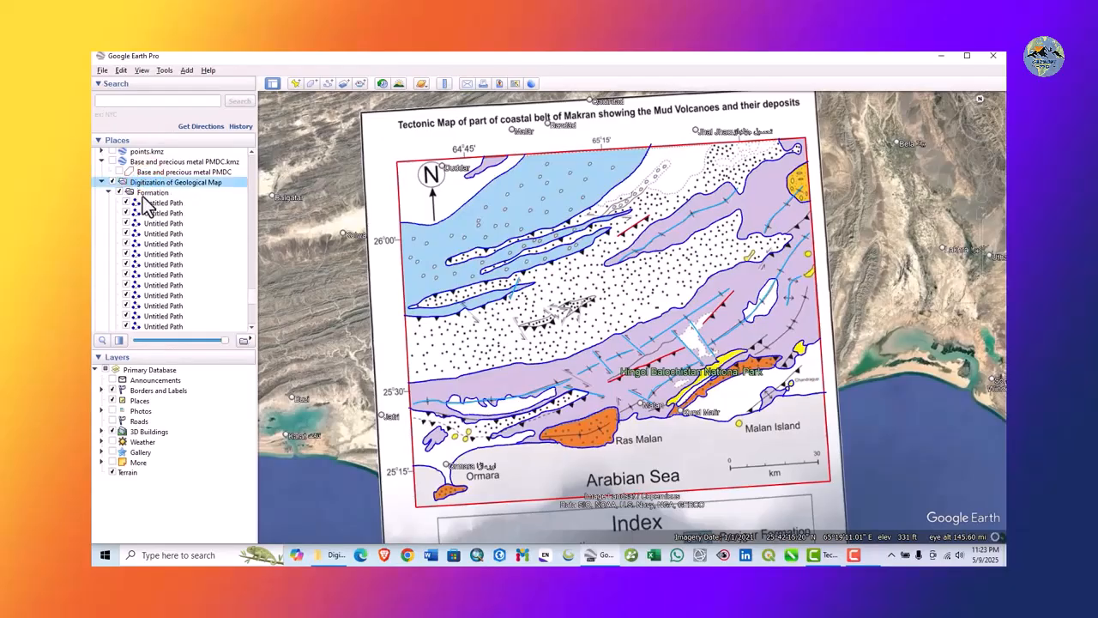
scroll(141, 202, "down", 1)
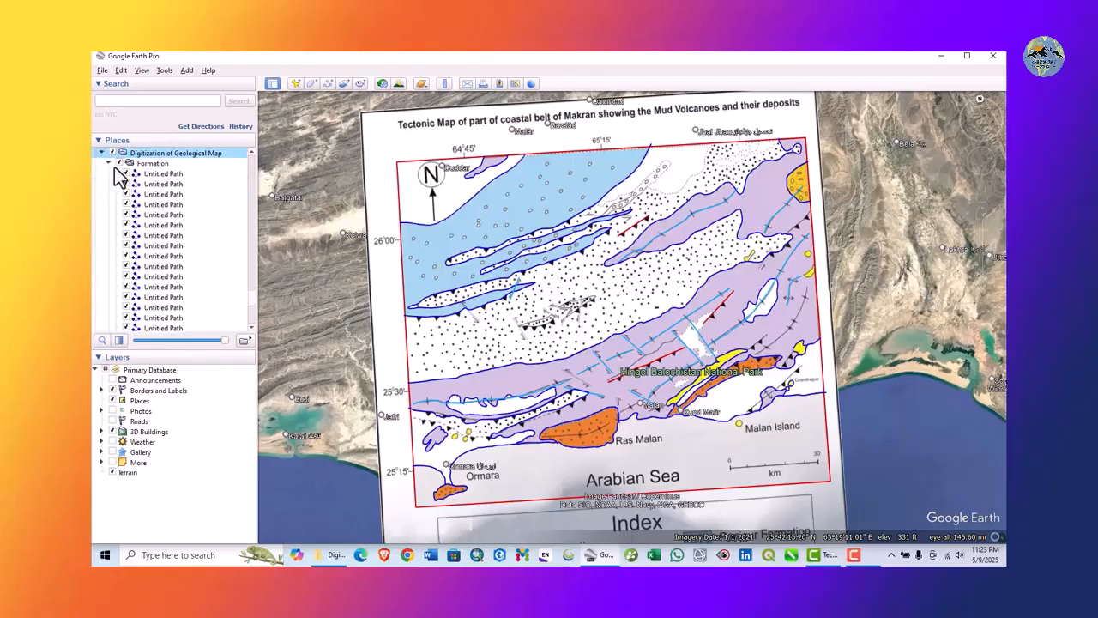
left_click(109, 163)
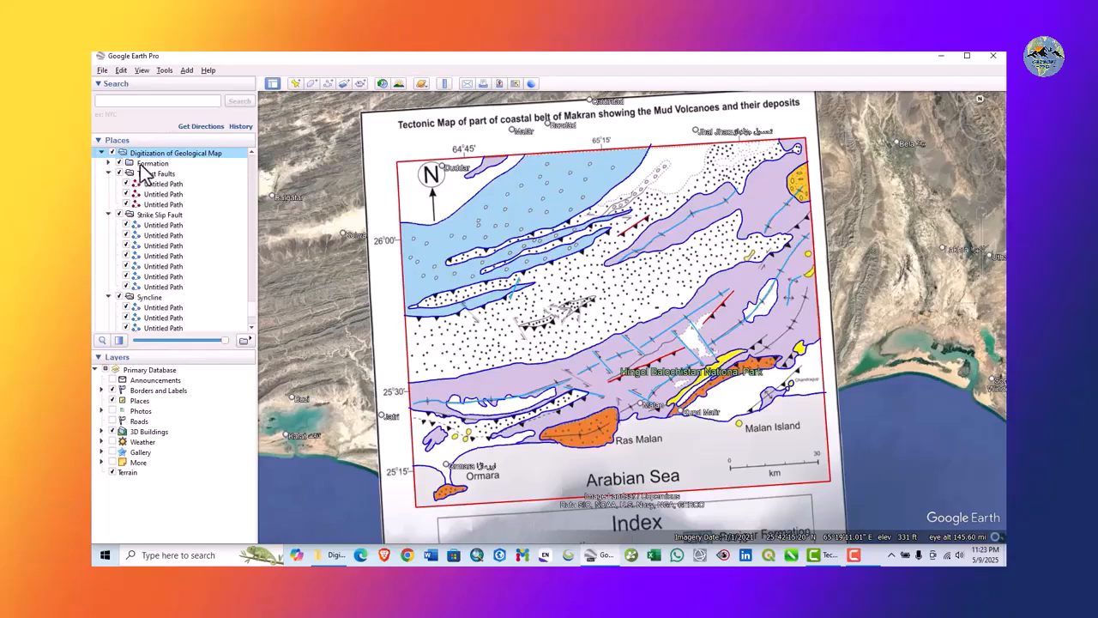
Start saving the Formation folder as a KMZ file and browse to the Digitization folder on the Desktop
left_click(142, 163)
right_click(157, 165)
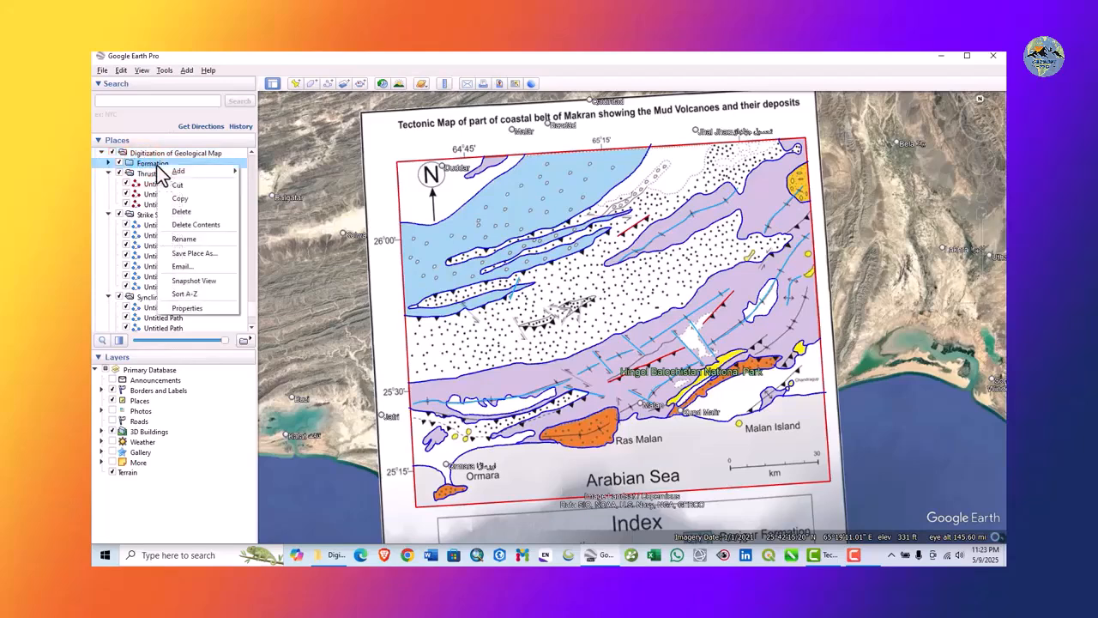
left_click(202, 254)
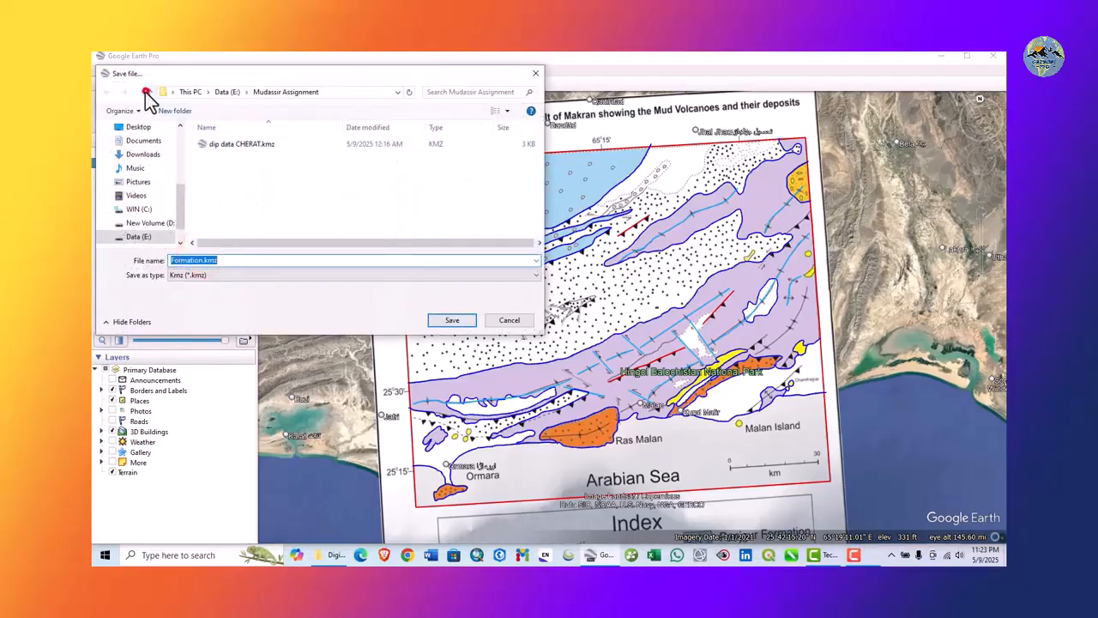
left_click(147, 92)
left_click(137, 127)
scroll(323, 193, "down", 1)
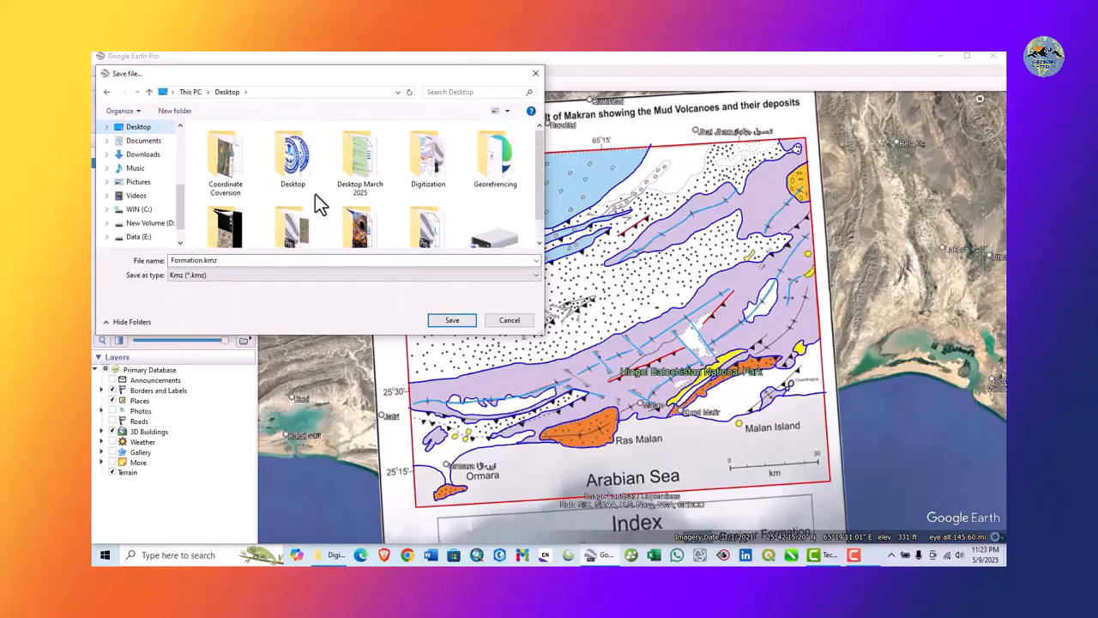
double_click(428, 161)
Create a folder named Map Linework Kmz in Digitization and save Formation.kmz inside it
left_click(170, 112)
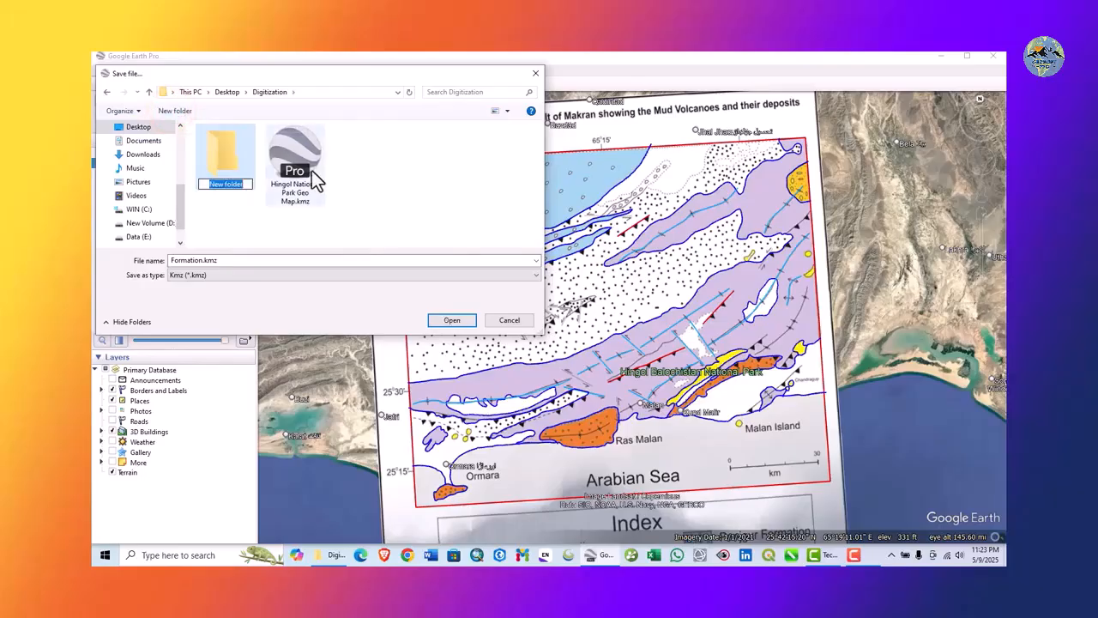
type("Map ")
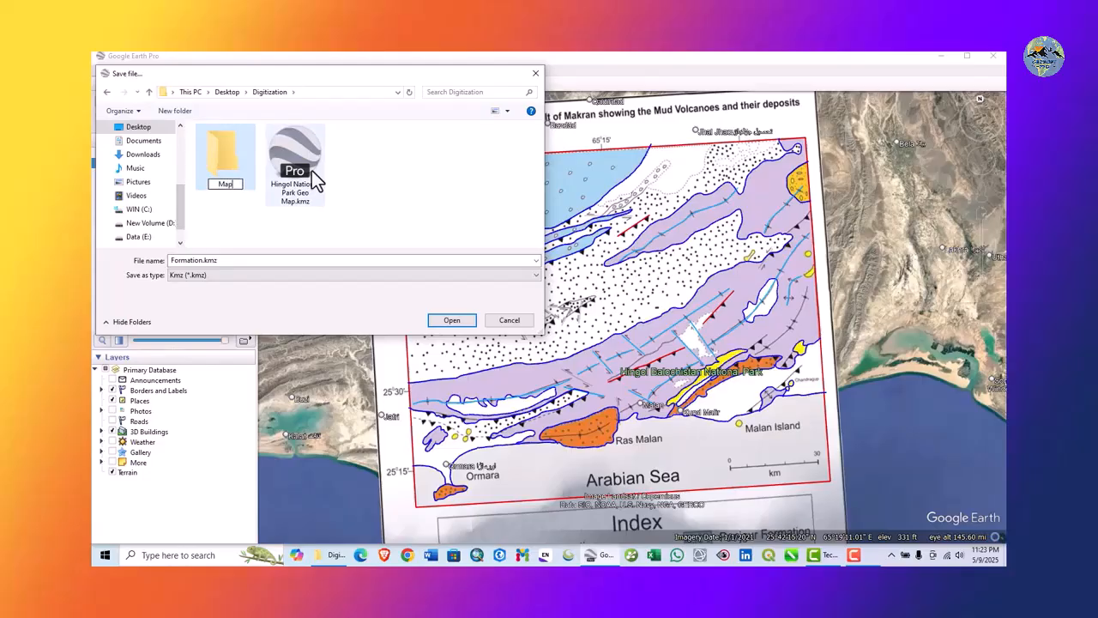
type("Line")
type("ork")
type(" Kmz")
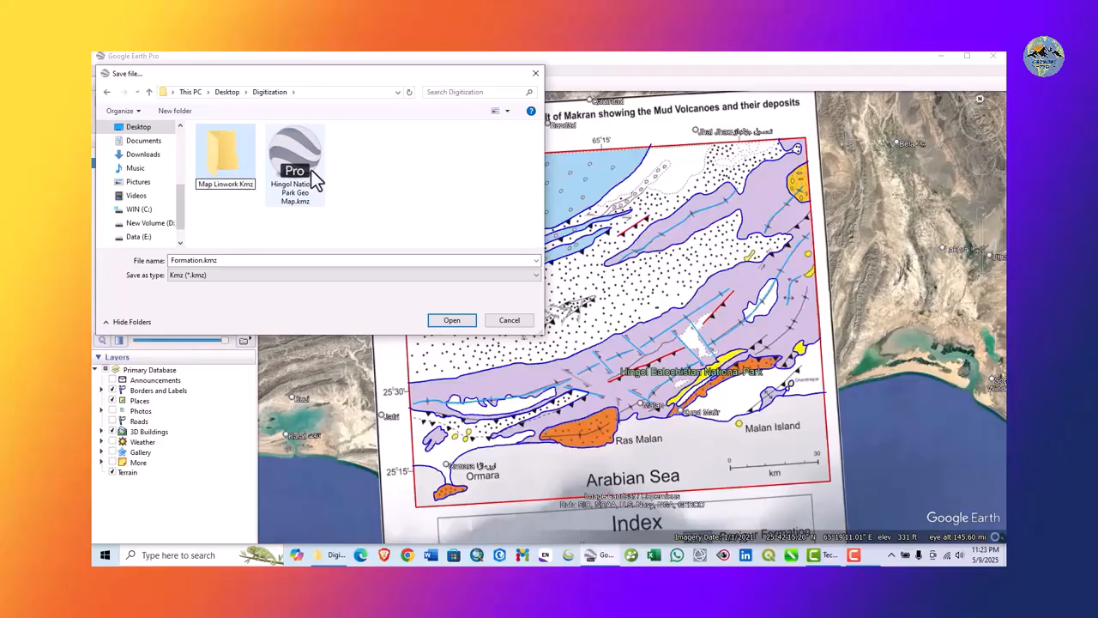
type("e")
key("Return")
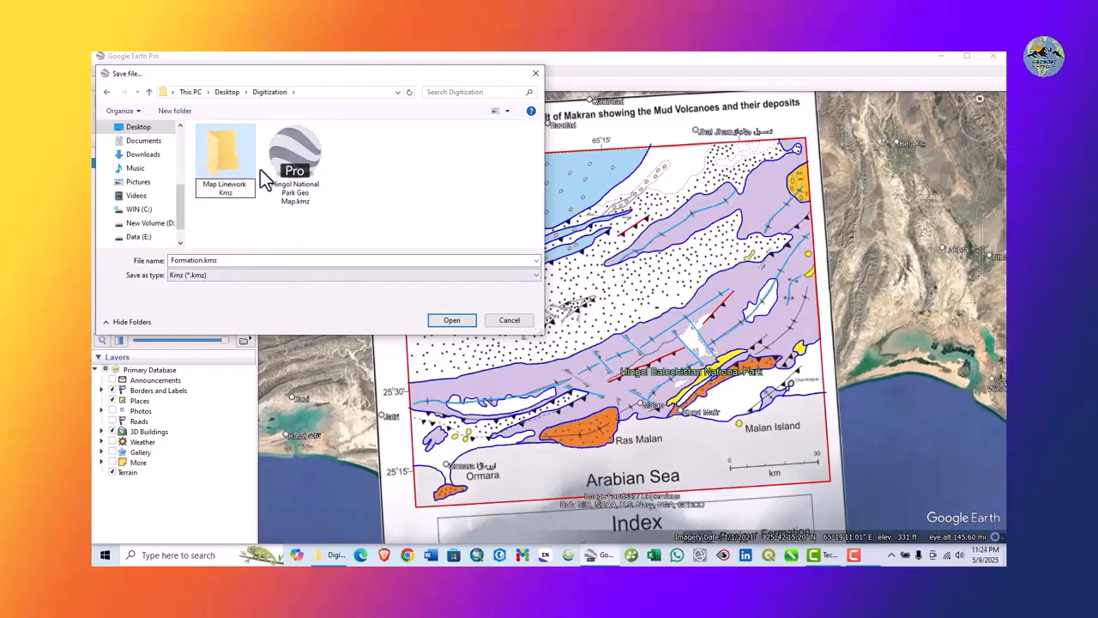
double_click(228, 163)
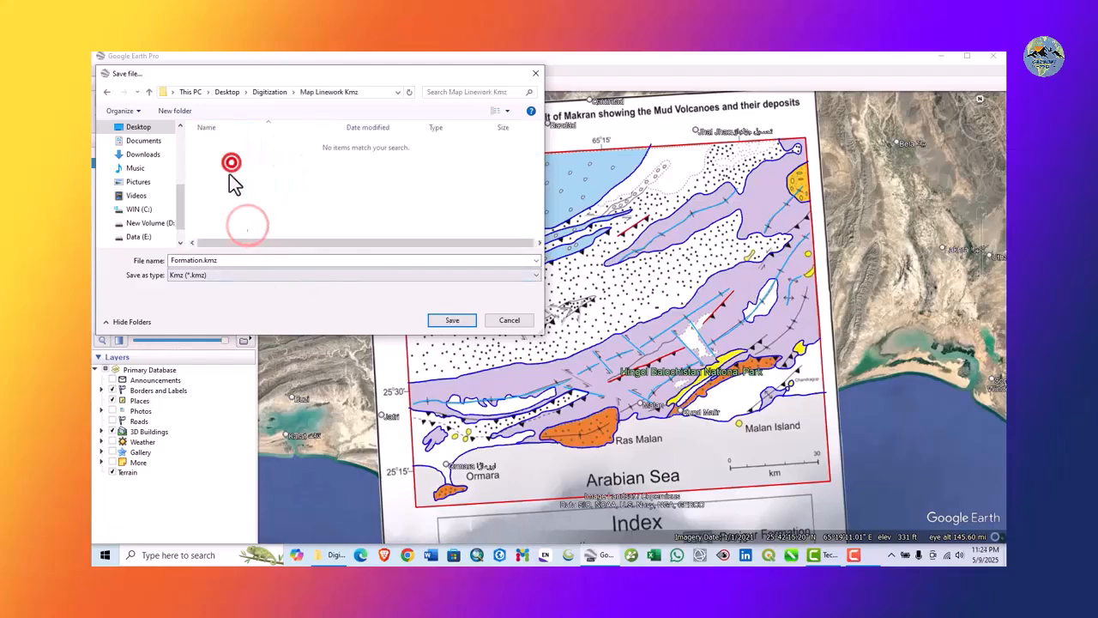
left_click(453, 321)
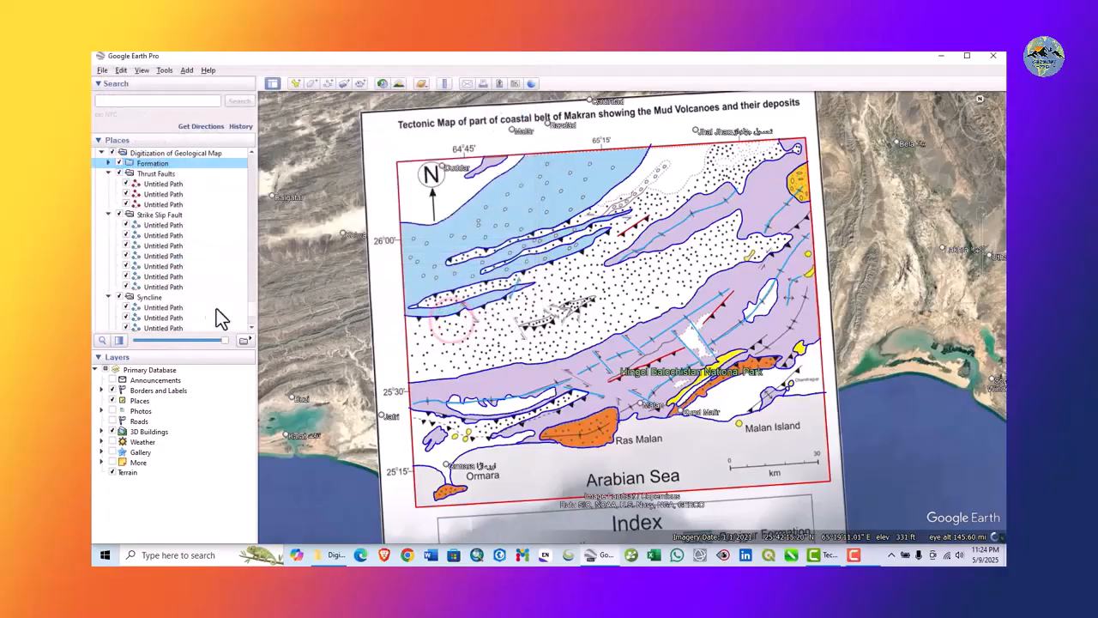
Save the Thrust Faults folder as Thrust Faults.kmz in the Map Linework Kmz folder
right_click(156, 174)
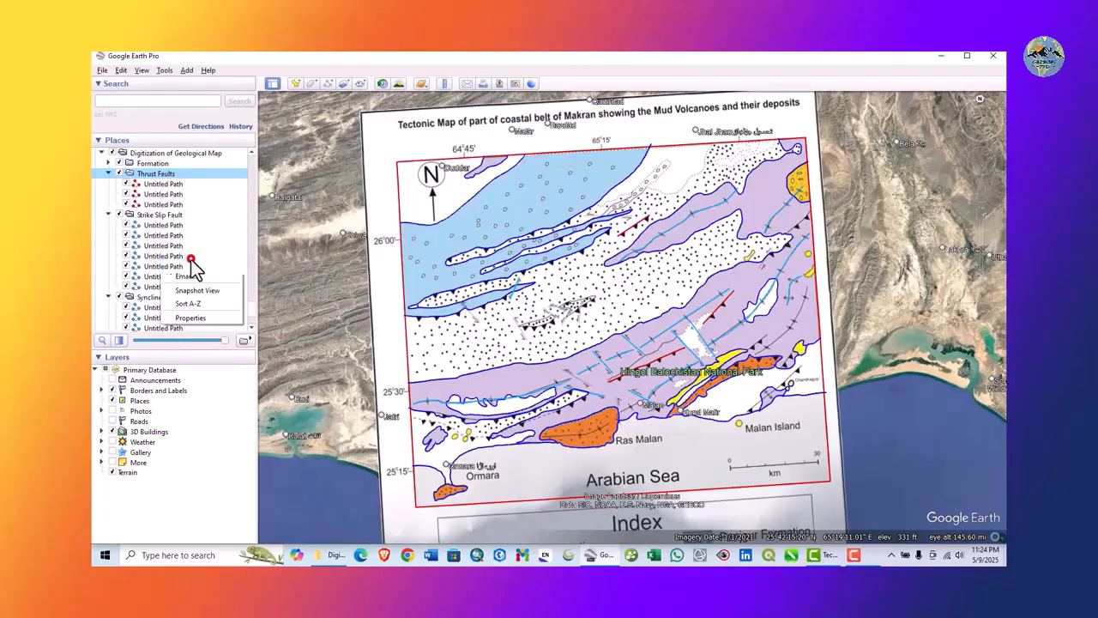
left_click(193, 262)
left_click(452, 321)
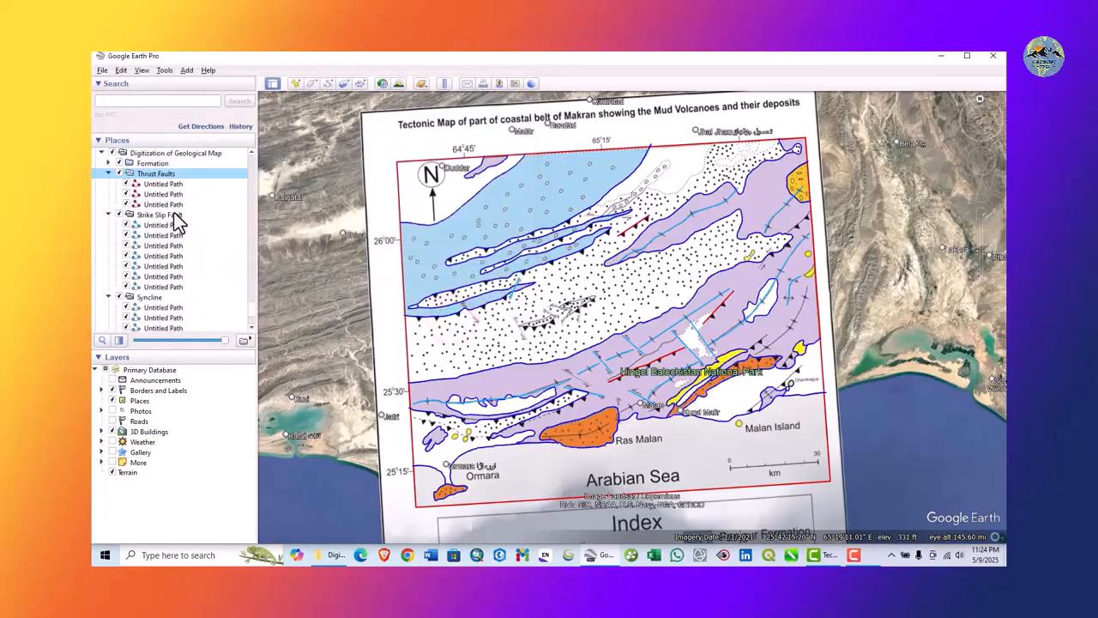
Save the Strike Slip Fault folder as Strike Slip Fault.kmz in the Map Linework Kmz folder
right_click(172, 215)
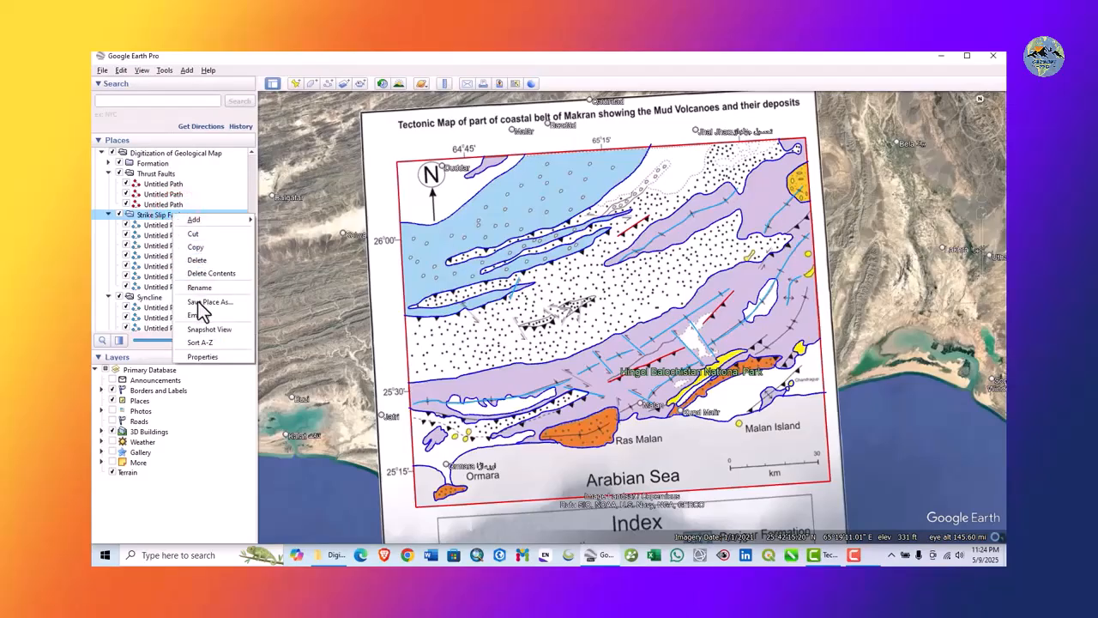
left_click(203, 302)
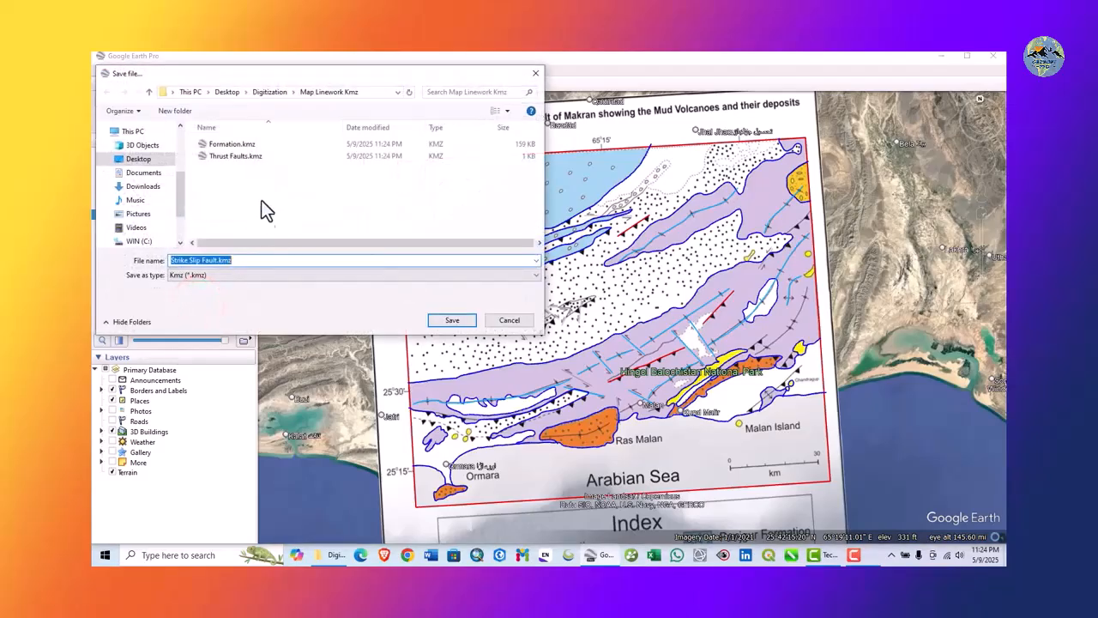
left_click(447, 321)
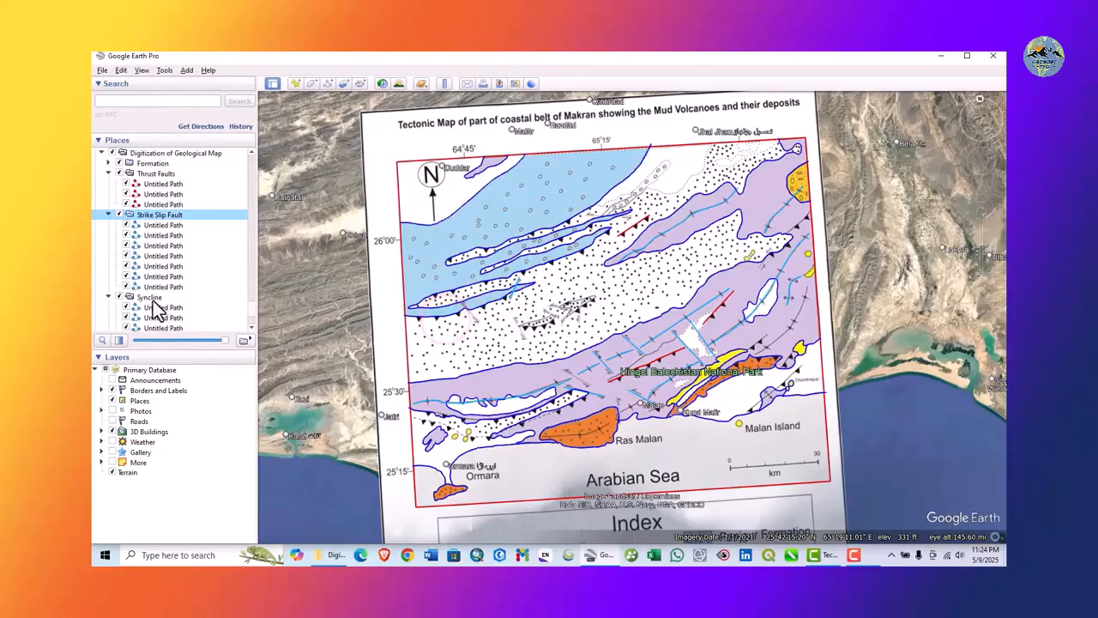
Save the Syncline folder as a KMZ file in the Map Linework Kmz folder
right_click(159, 297)
left_click(189, 386)
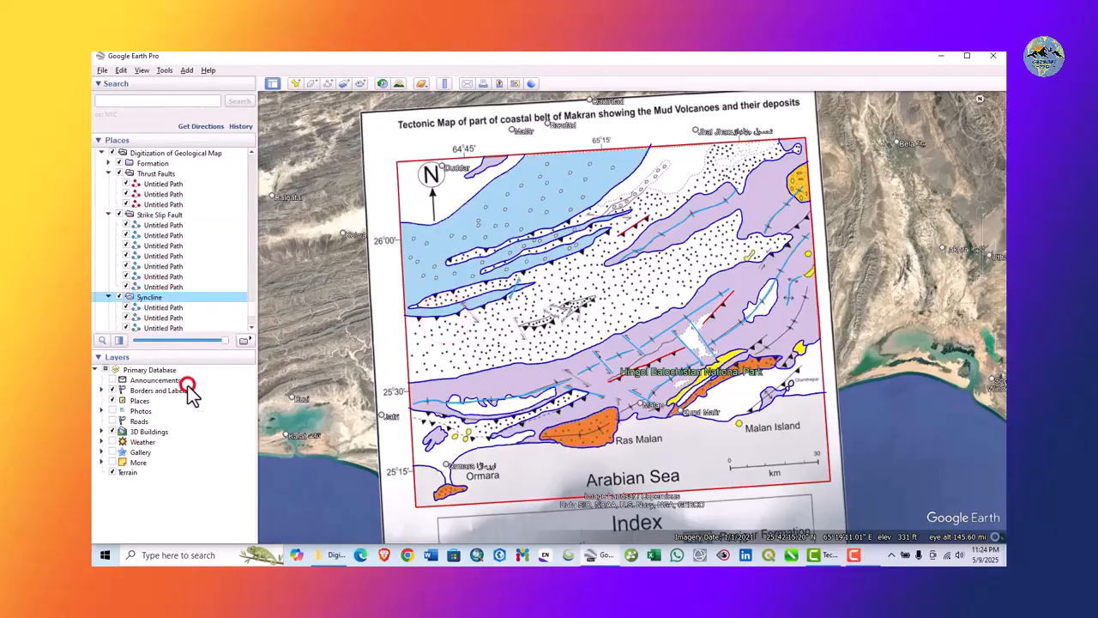
left_click(454, 331)
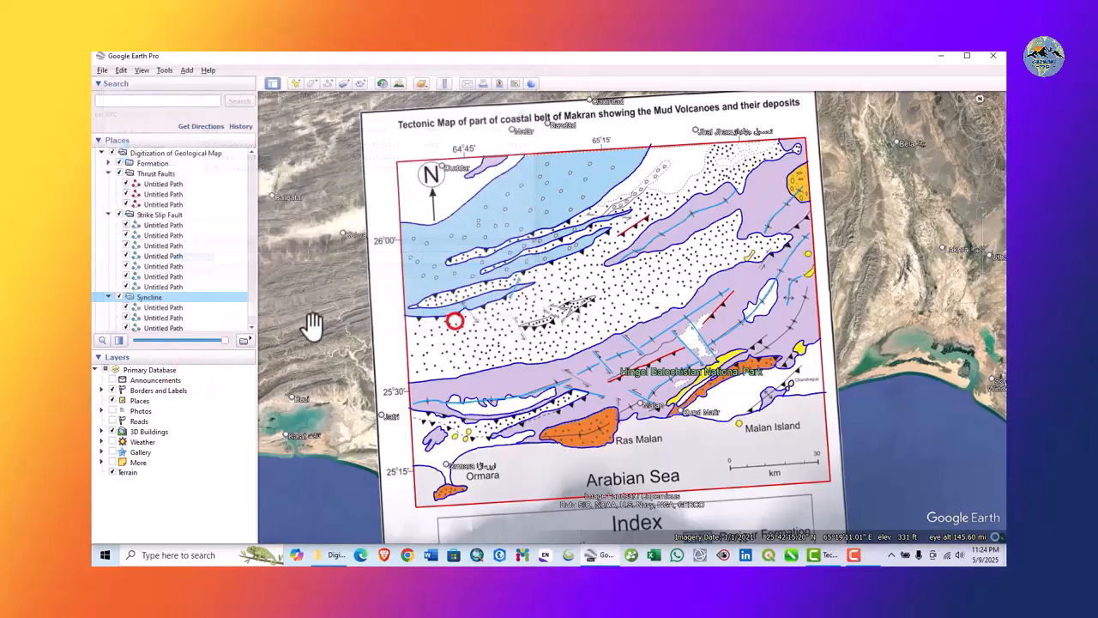
Save the Anticline folder as a KMZ file in the Map Linework Kmz folder
scroll(159, 289, "down", 5)
left_click(155, 279)
right_click(155, 280)
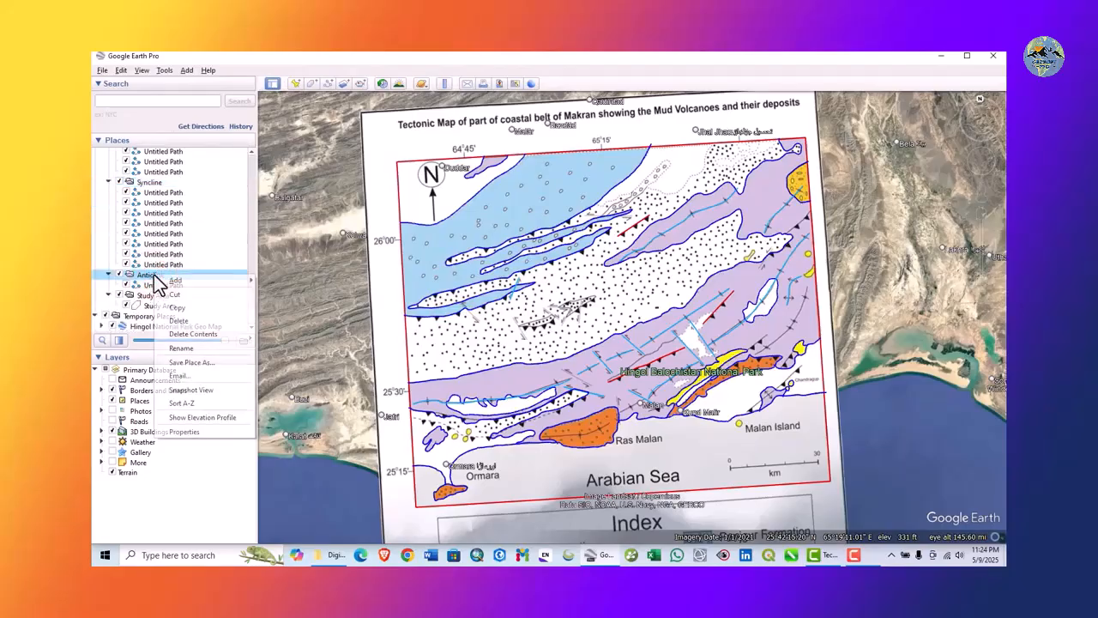
left_click(192, 362)
left_click(466, 326)
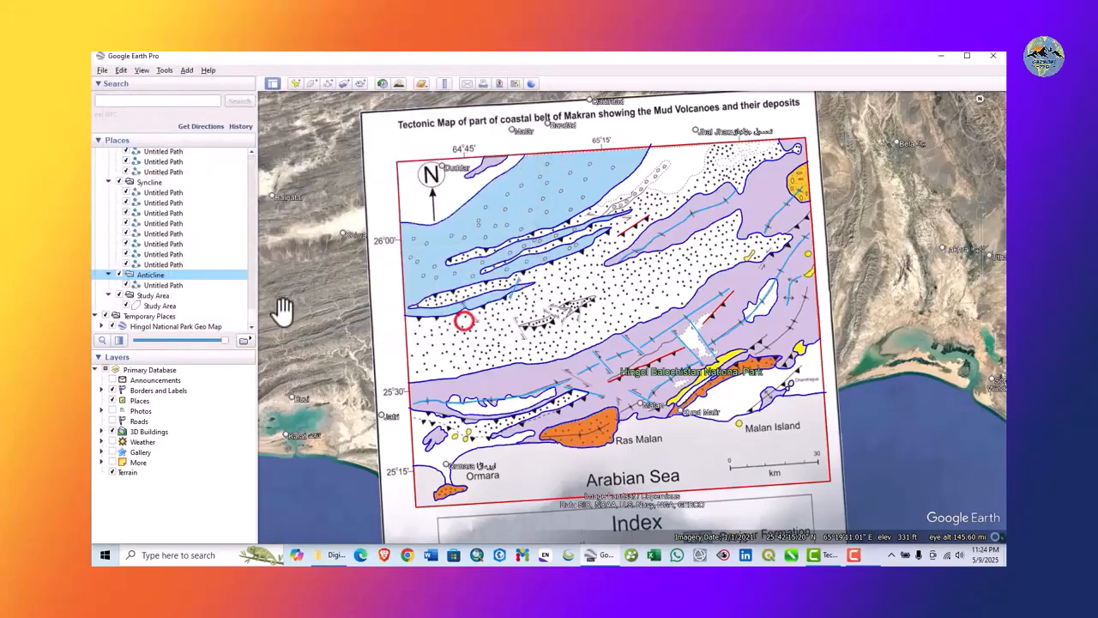
Save the Study Area folder as a KMZ file in the Map Linework Kmz folder
left_click(157, 297)
right_click(165, 297)
left_click(181, 386)
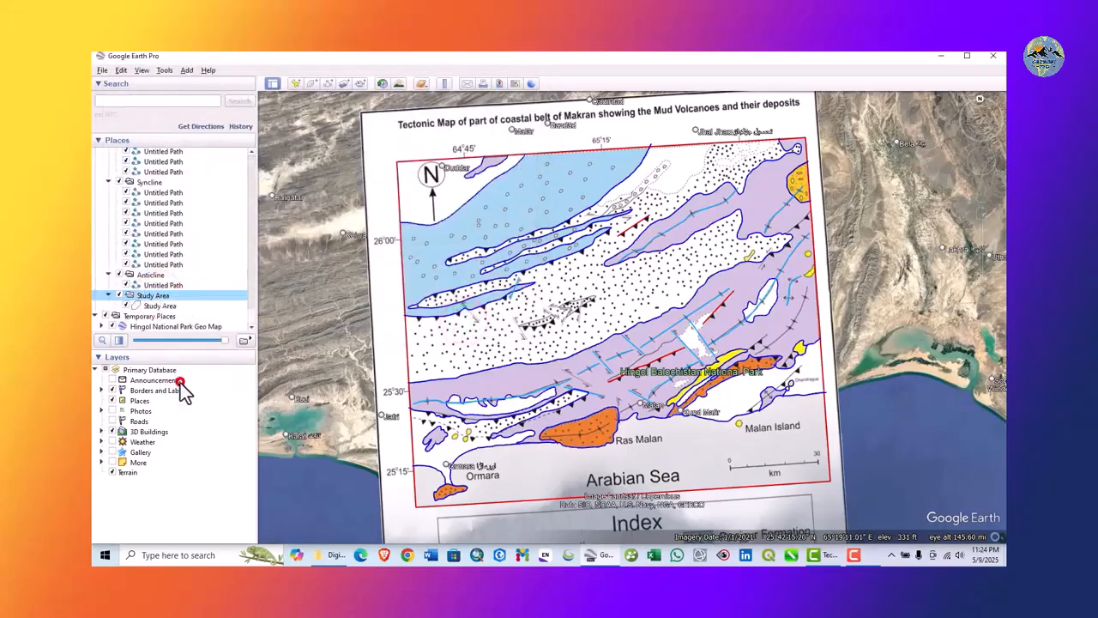
left_click(450, 323)
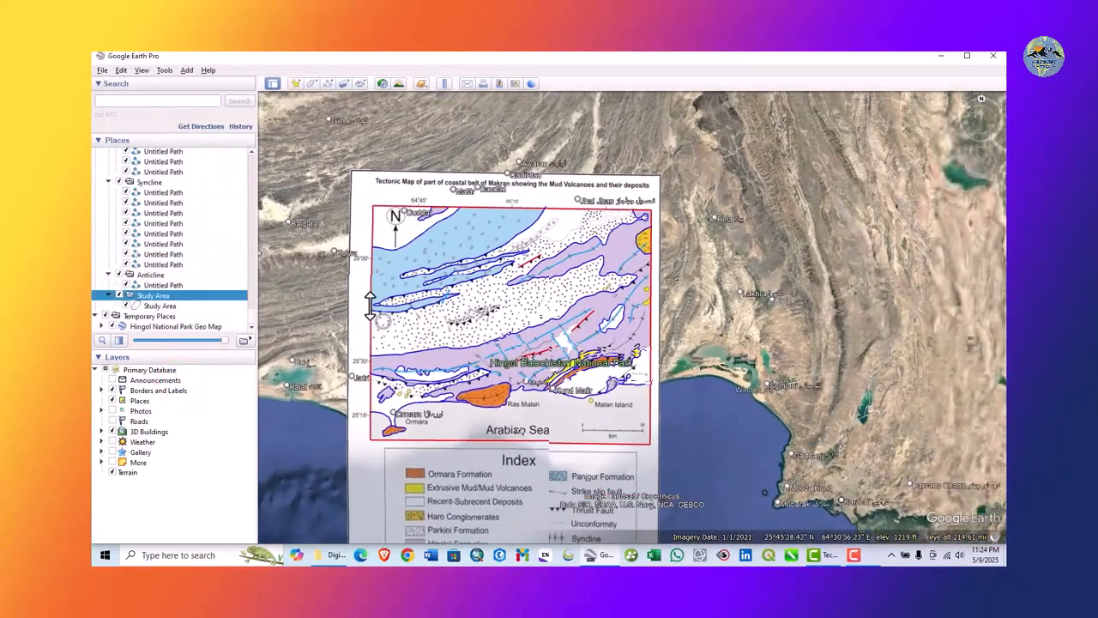
Save the Digitization of Geological Map folder as a KMZ file in the Map Linework Kmz folder
left_click_drag(411, 344, 441, 322)
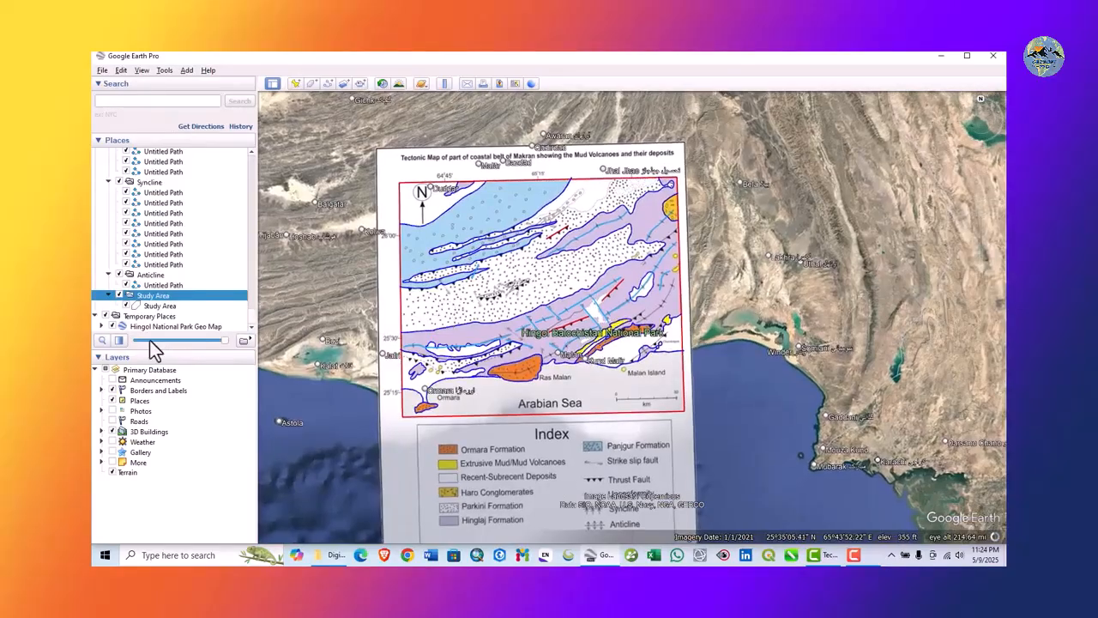
scroll(154, 286, "up", 5)
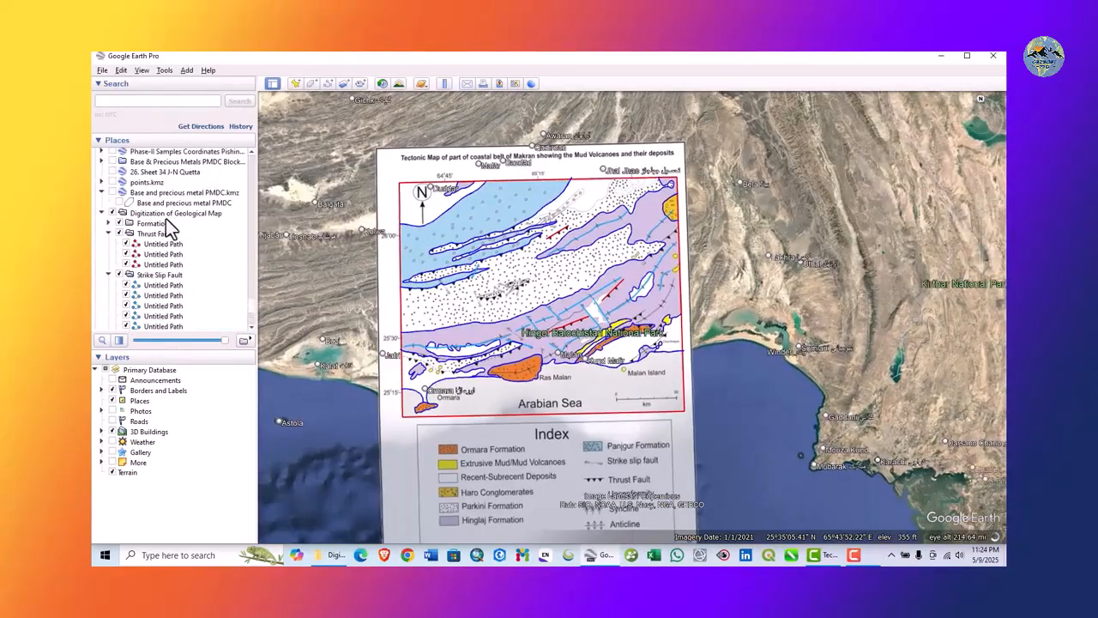
right_click(171, 213)
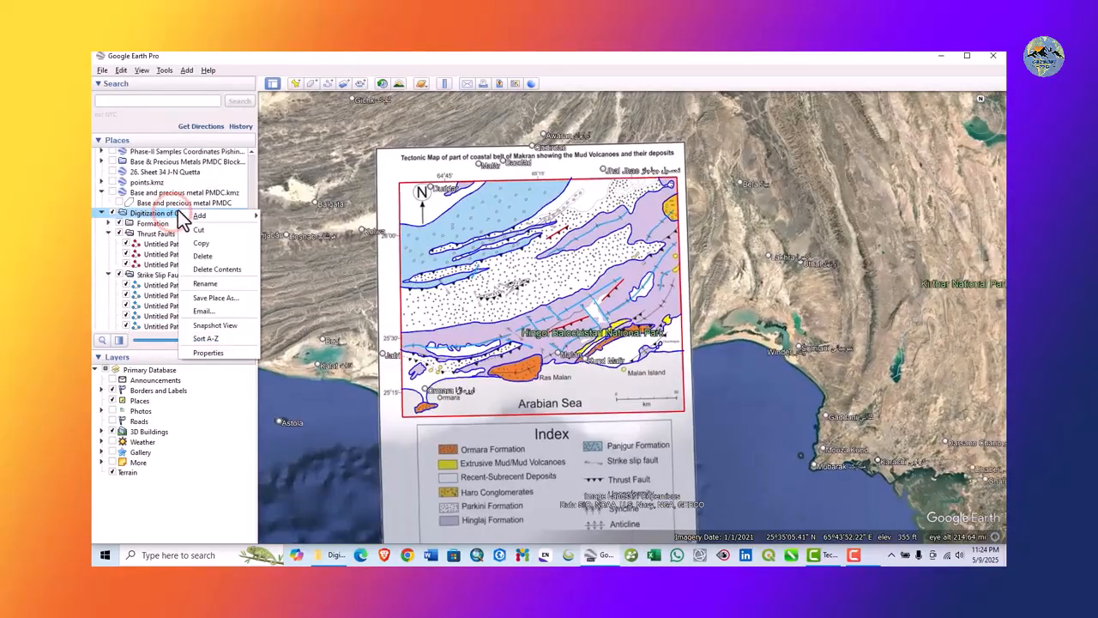
left_click(206, 298)
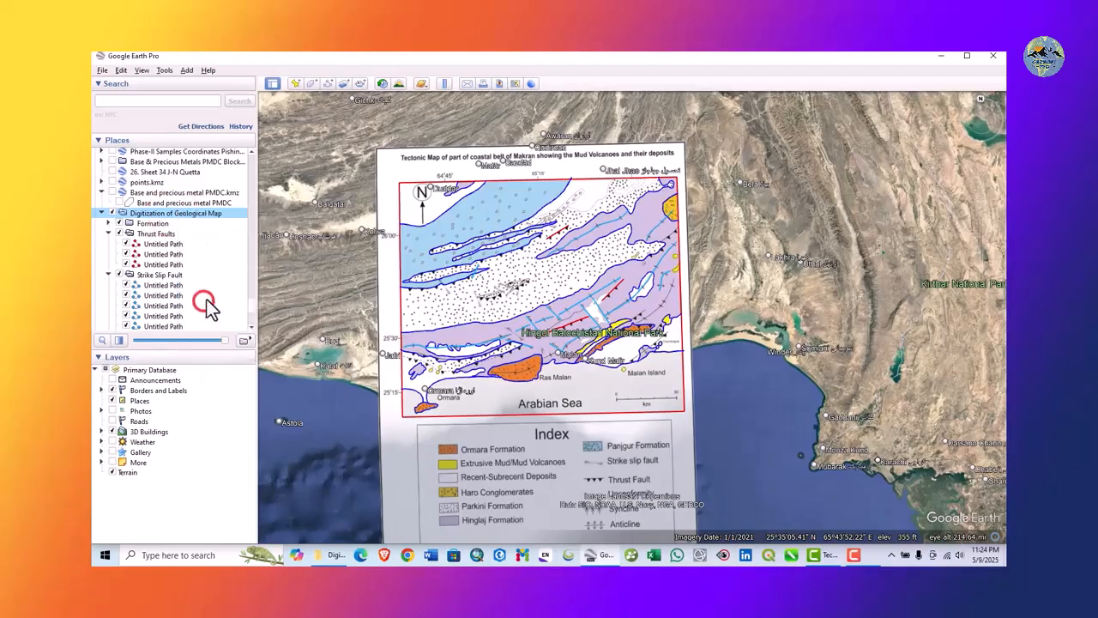
left_click(255, 260)
left_click(452, 320)
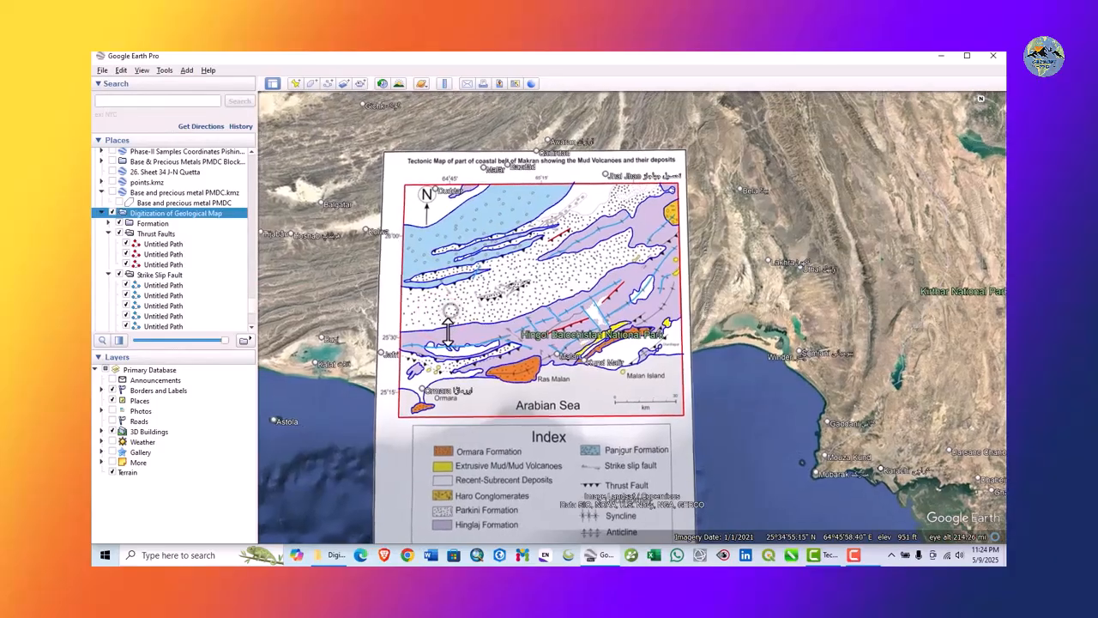
left_click_drag(465, 296, 534, 277)
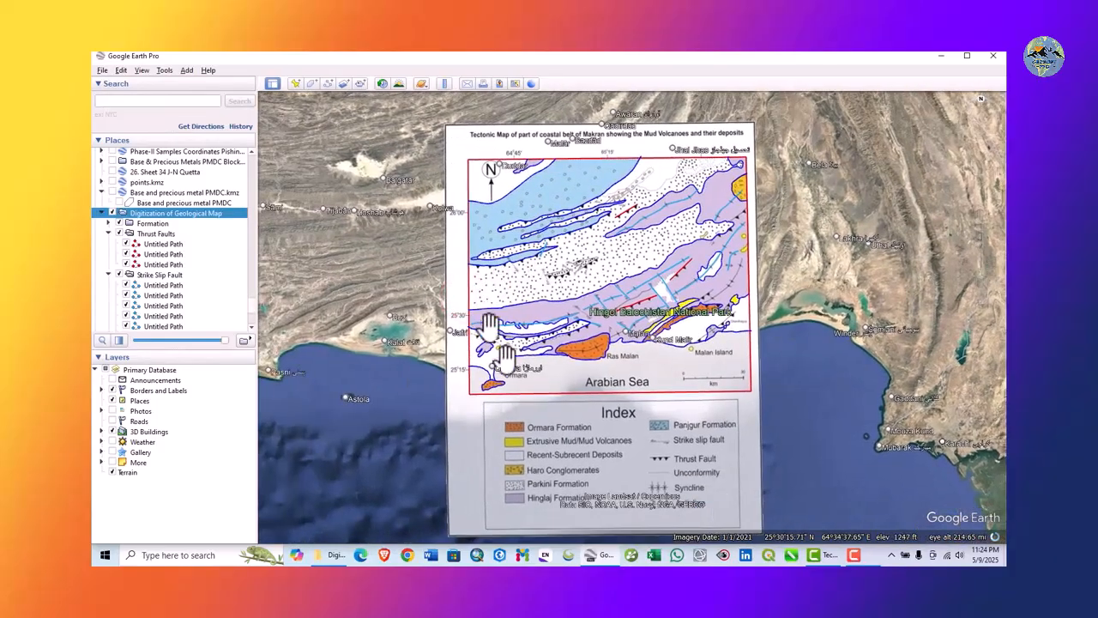
Switch to Global Mapper Pro and browse to the Desktop's Digitization folder for opening data files
left_click(474, 556)
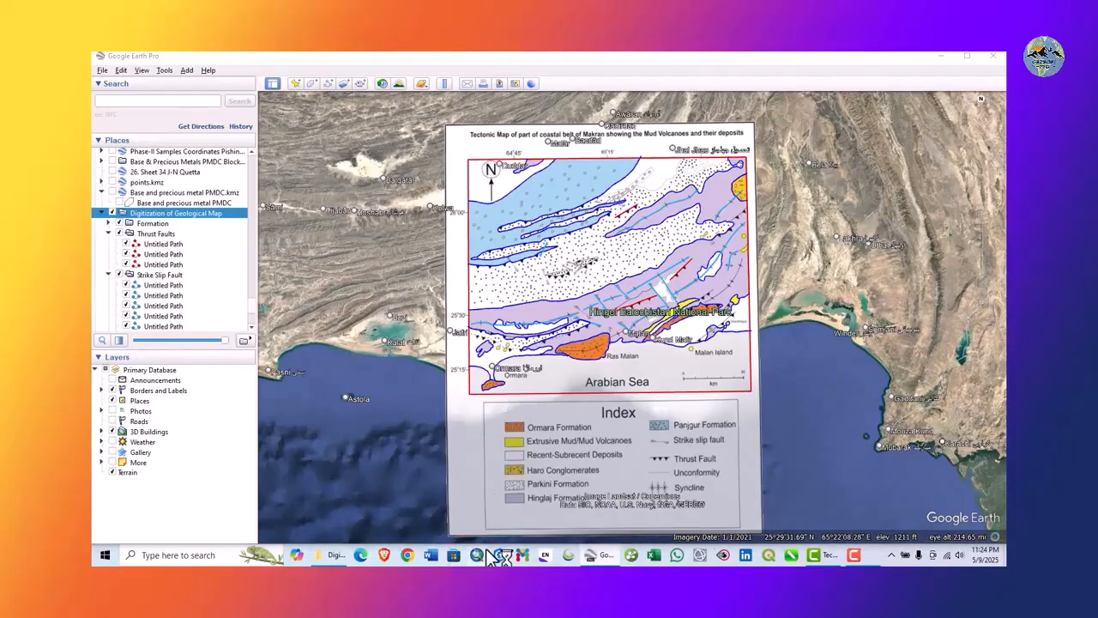
left_click(746, 555)
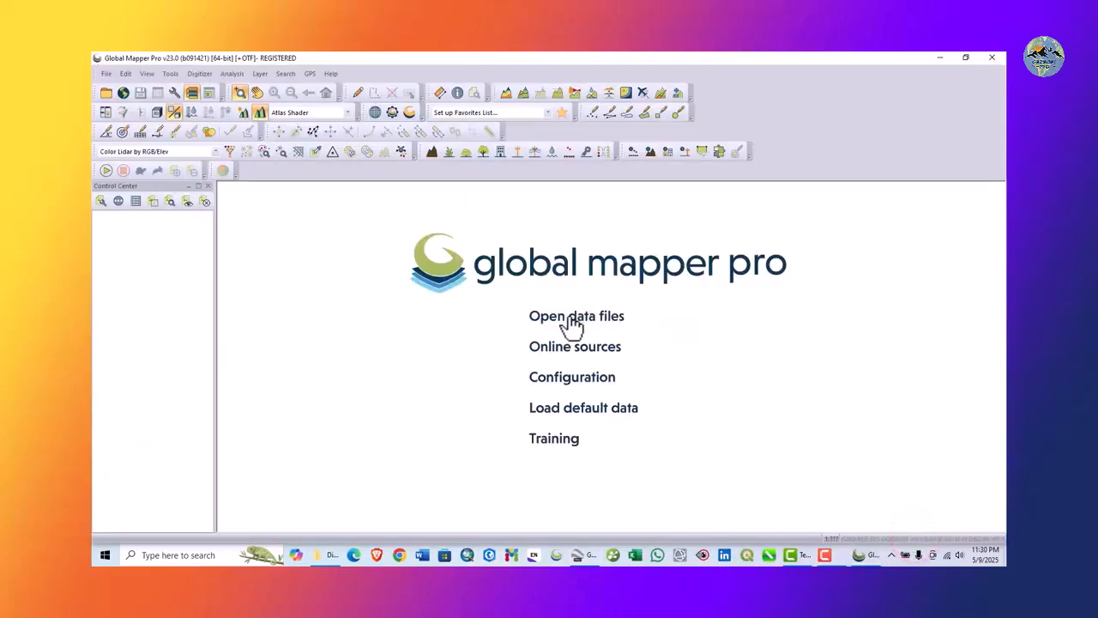
left_click(578, 318)
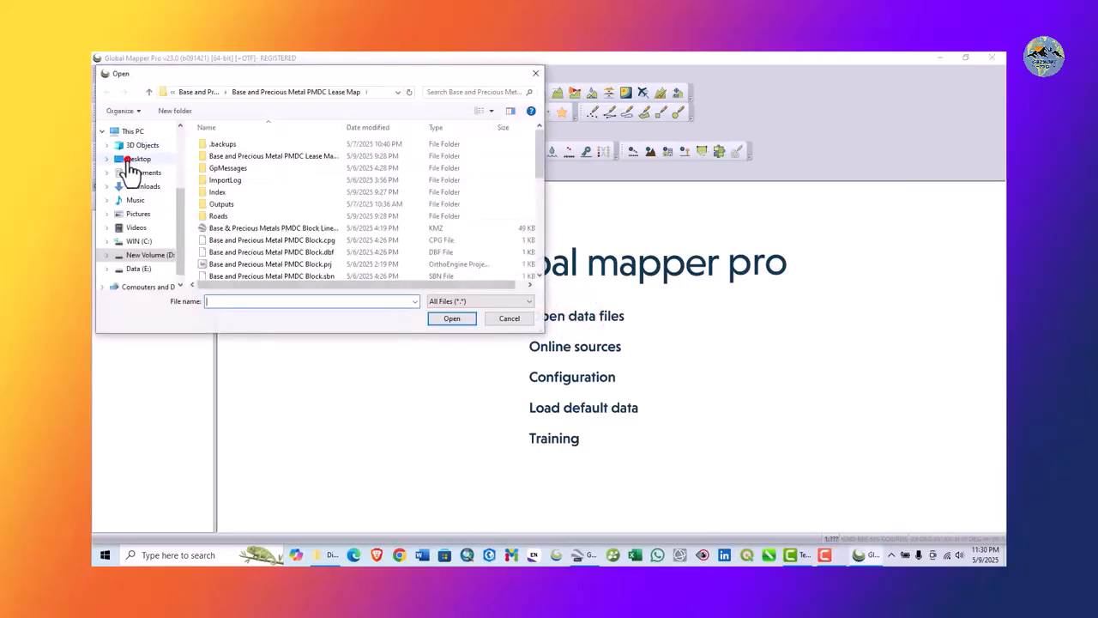
left_click(131, 159)
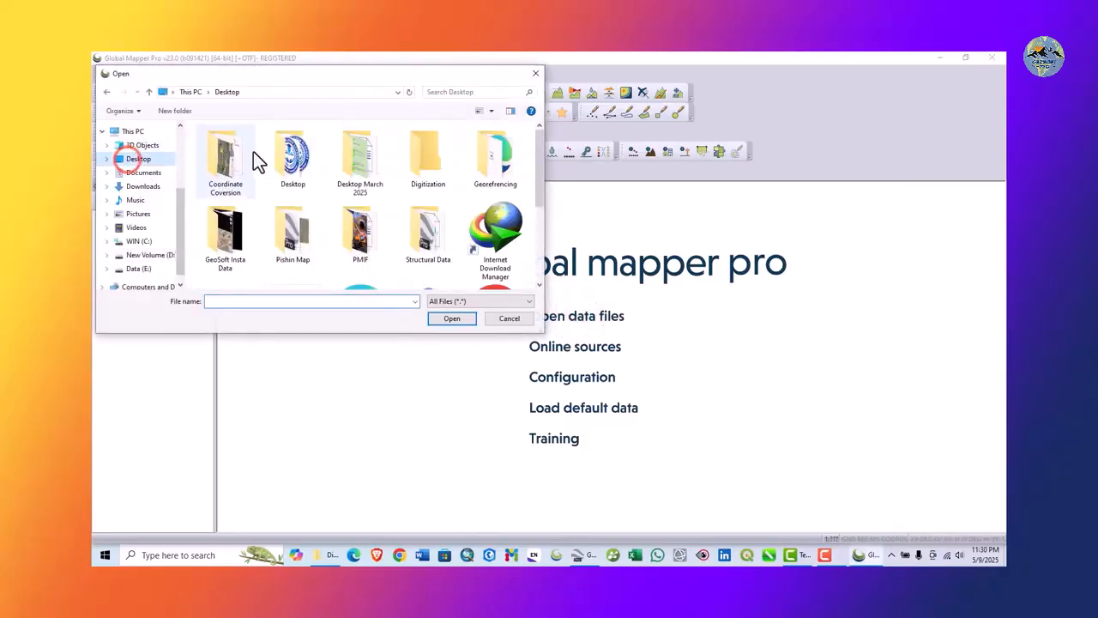
double_click(428, 172)
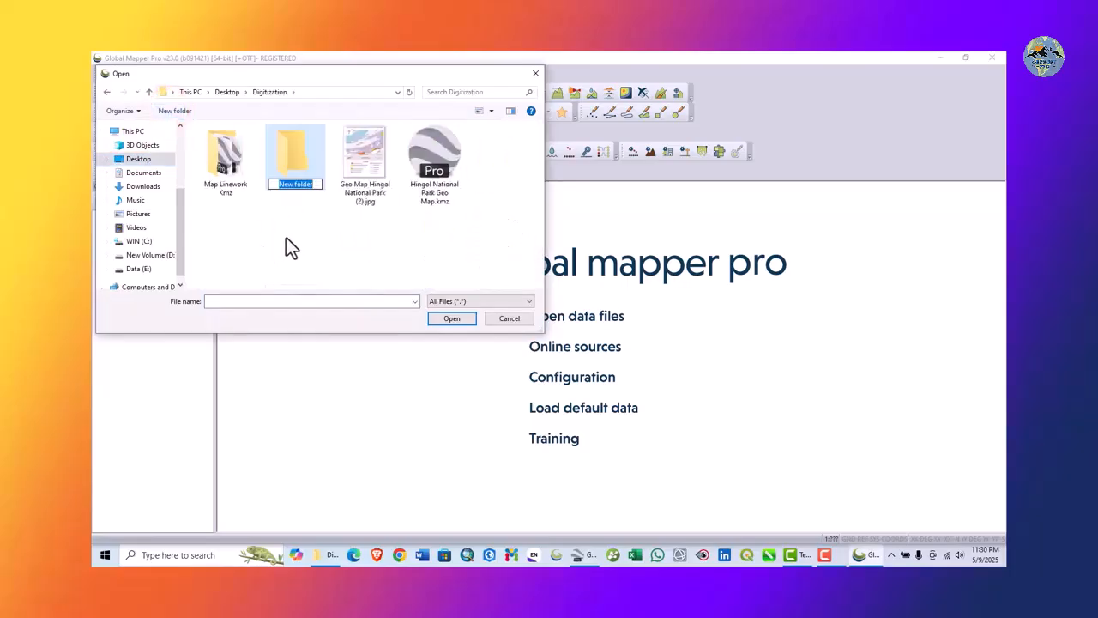
Create a new folder named Map Linework Shapefiles inside the Digitization folder
key("BackSpace")
type("sha")
key("BackSpace")
key("BackSpace")
key("BackSpace")
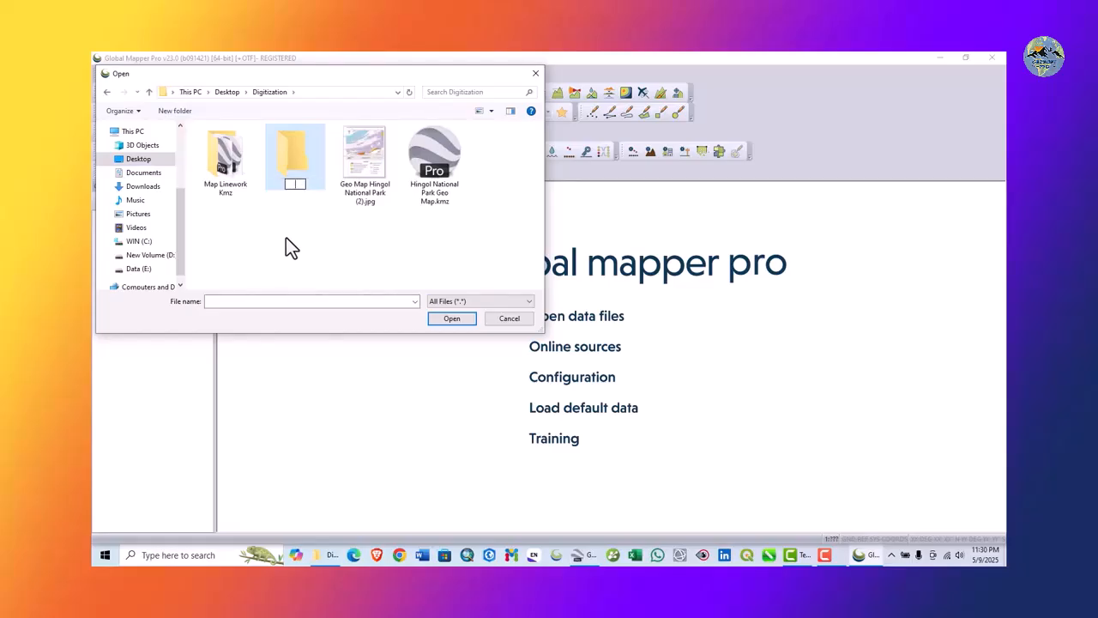
type("Map Linework Shape")
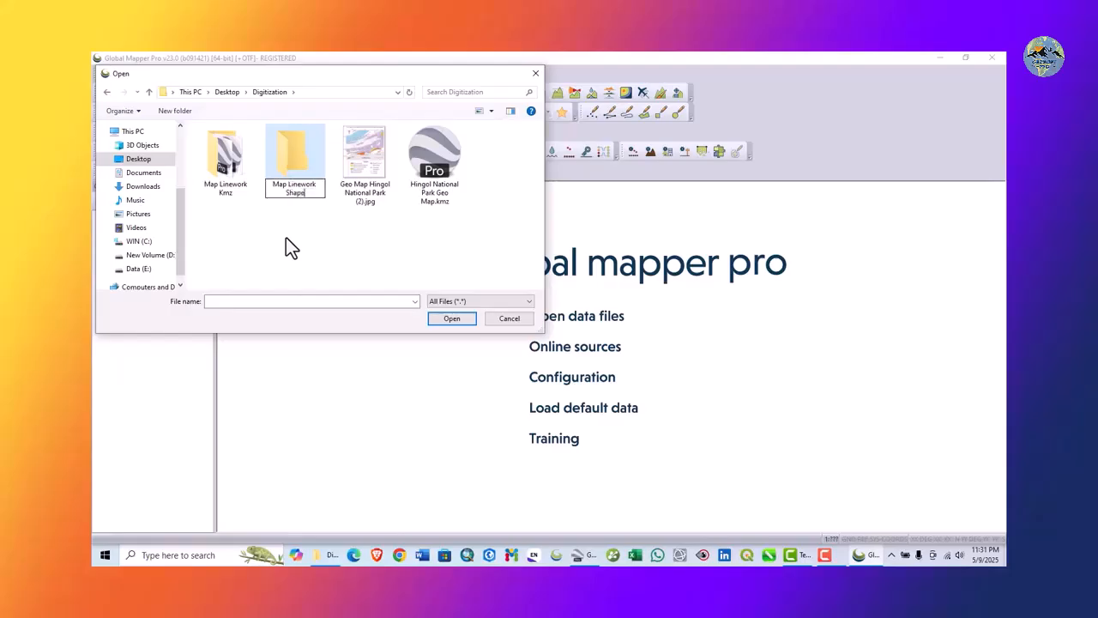
type("files")
left_click(289, 240)
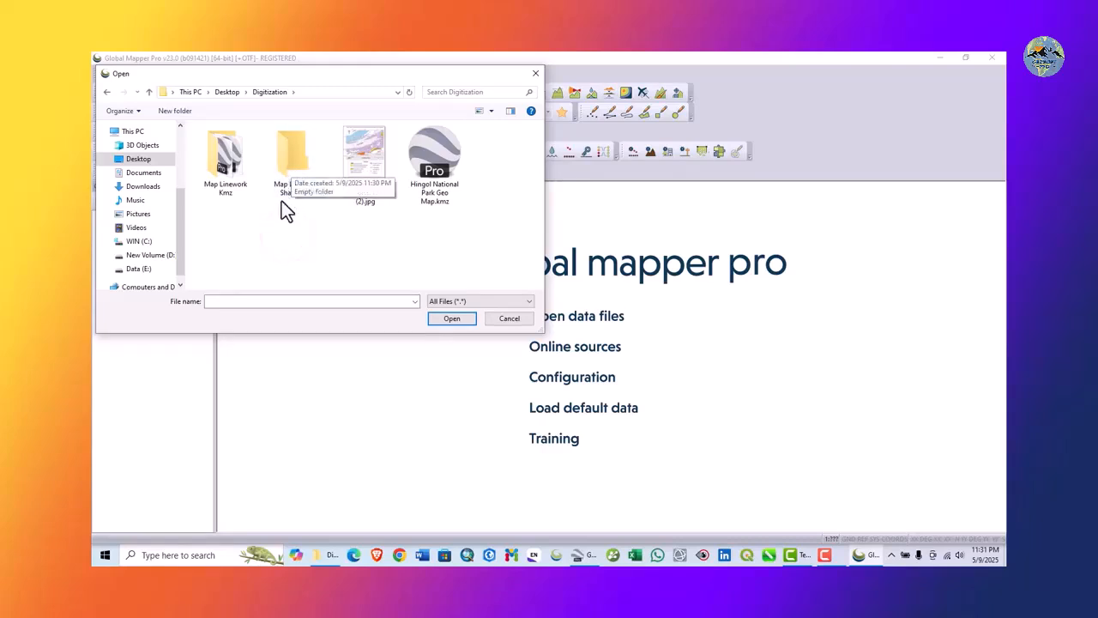
Load Anticline.kmz from the Map Linework Kmz folder into the workspace
left_click(289, 169)
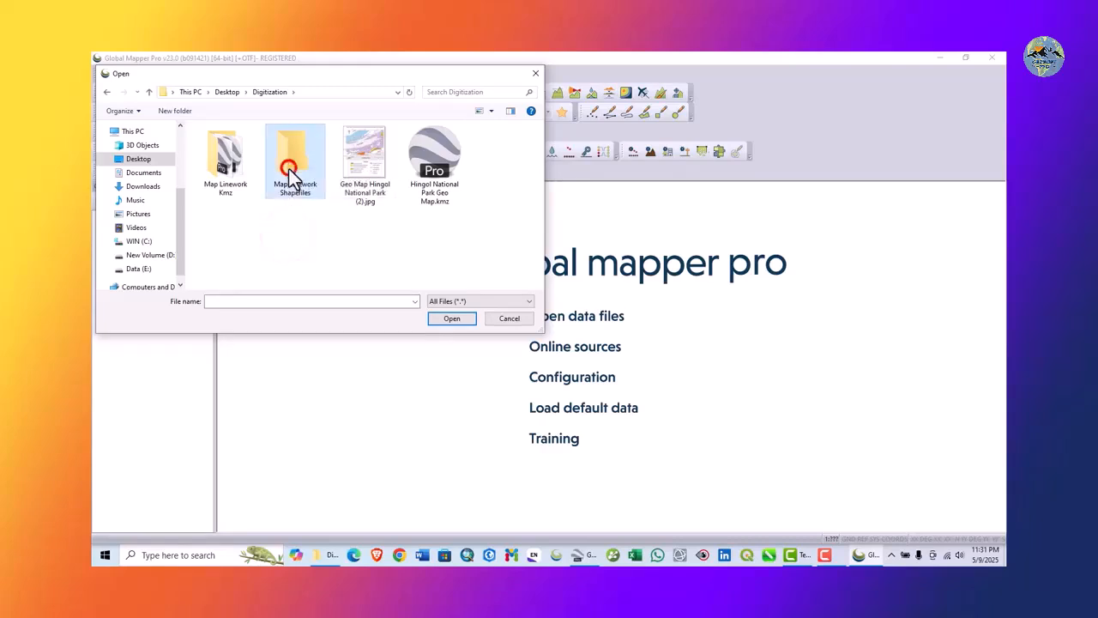
double_click(239, 191)
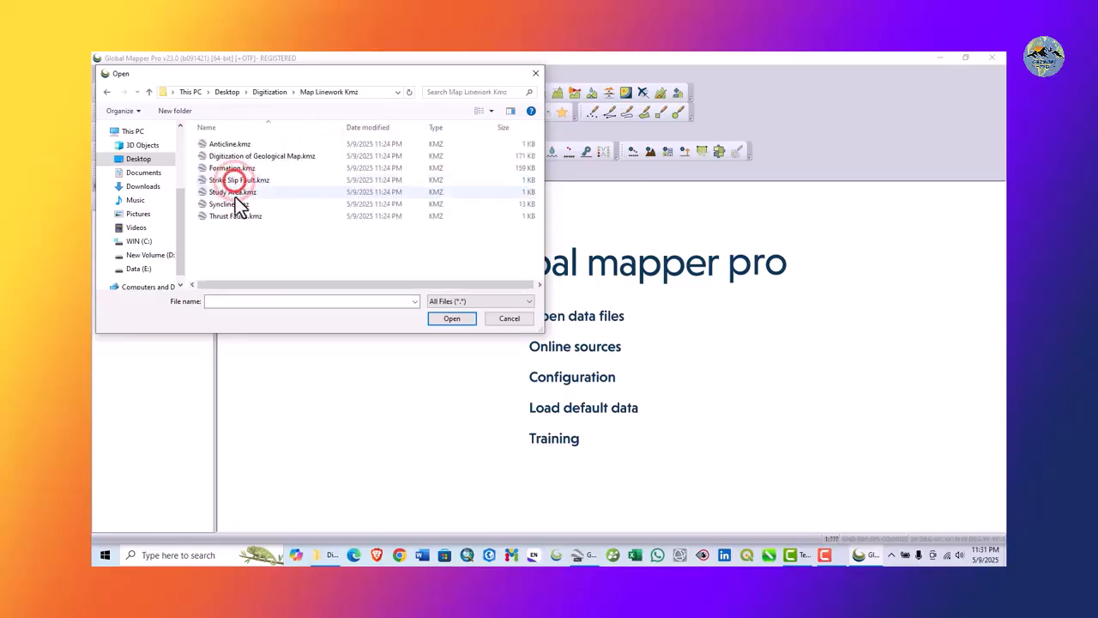
left_click(232, 144)
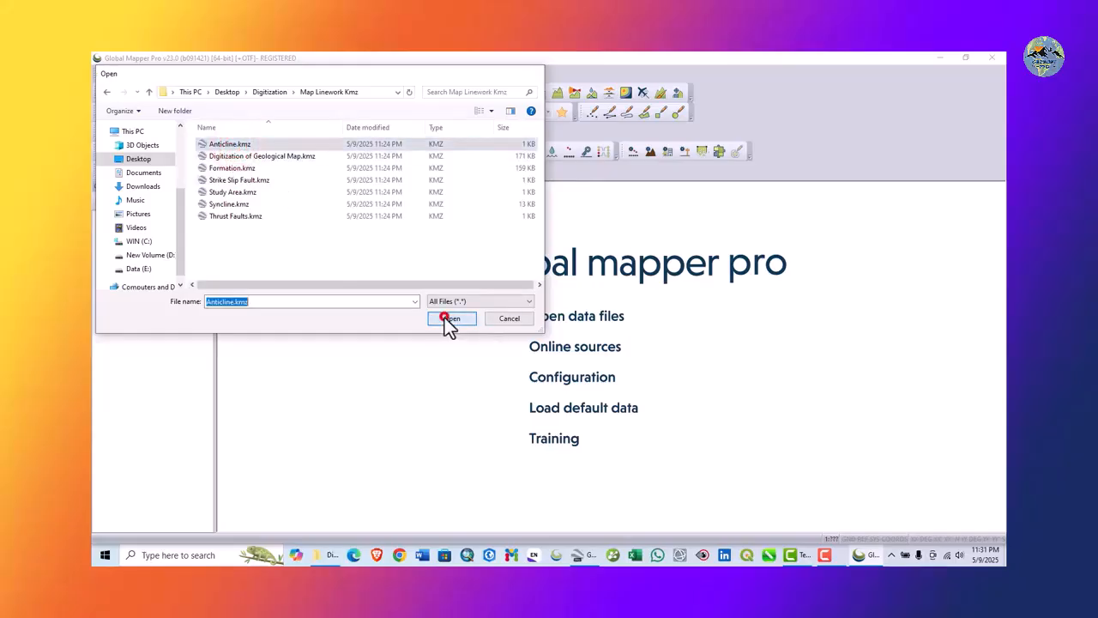
left_click(446, 319)
scroll(487, 320, "down", 5)
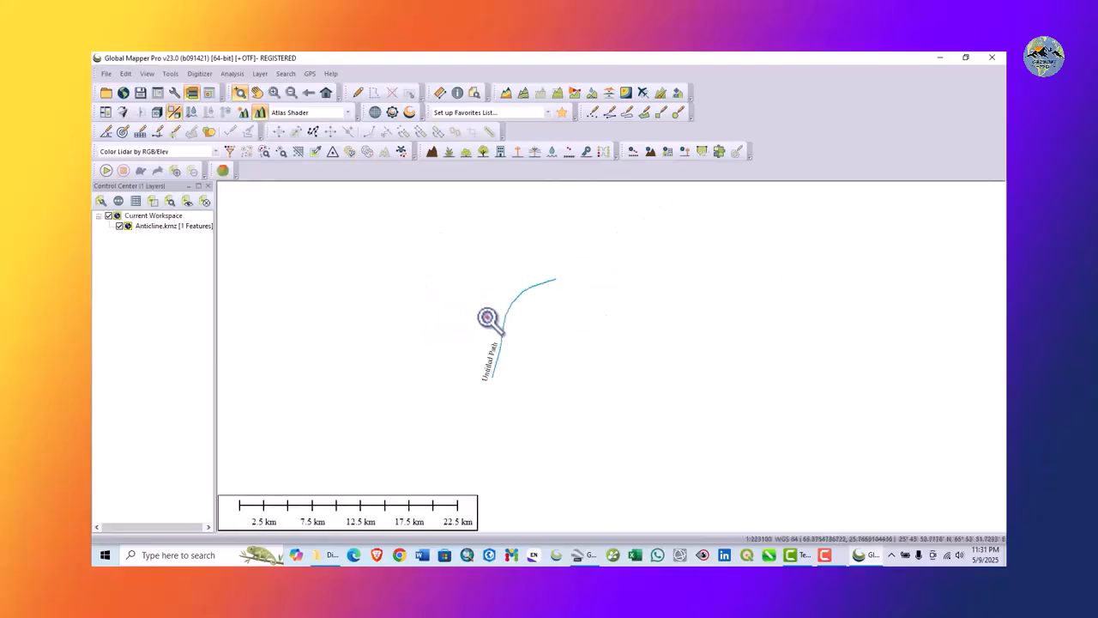
scroll(540, 338, "up", 5)
scroll(579, 370, "down", 2)
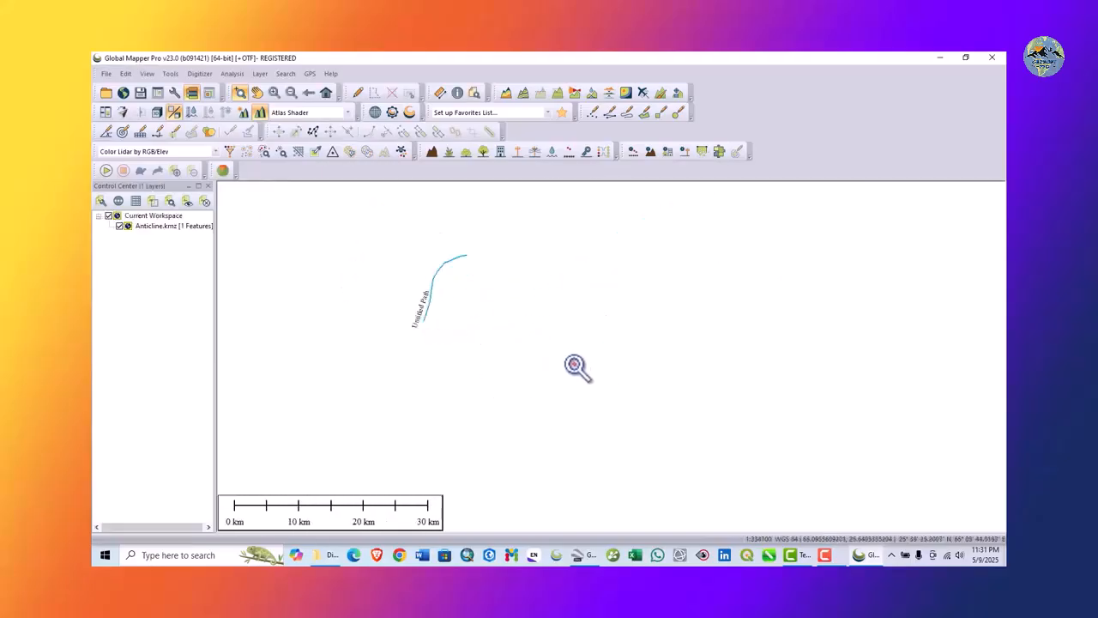
scroll(397, 277, "up", 2)
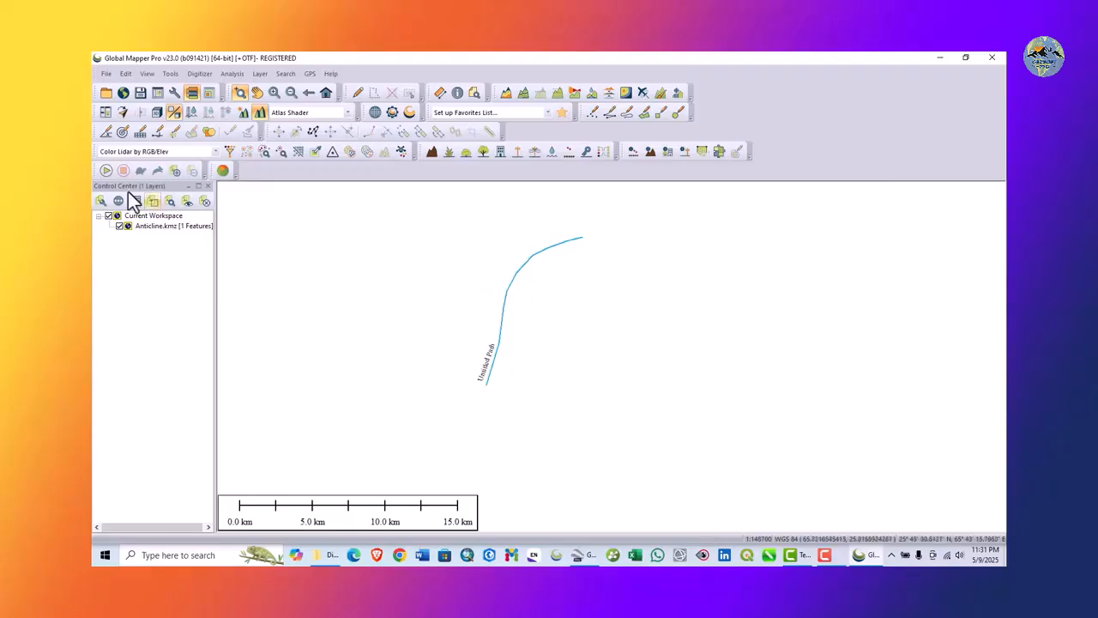
Start a vector export of the anticline layer with Shapefile as the export format
left_click(104, 74)
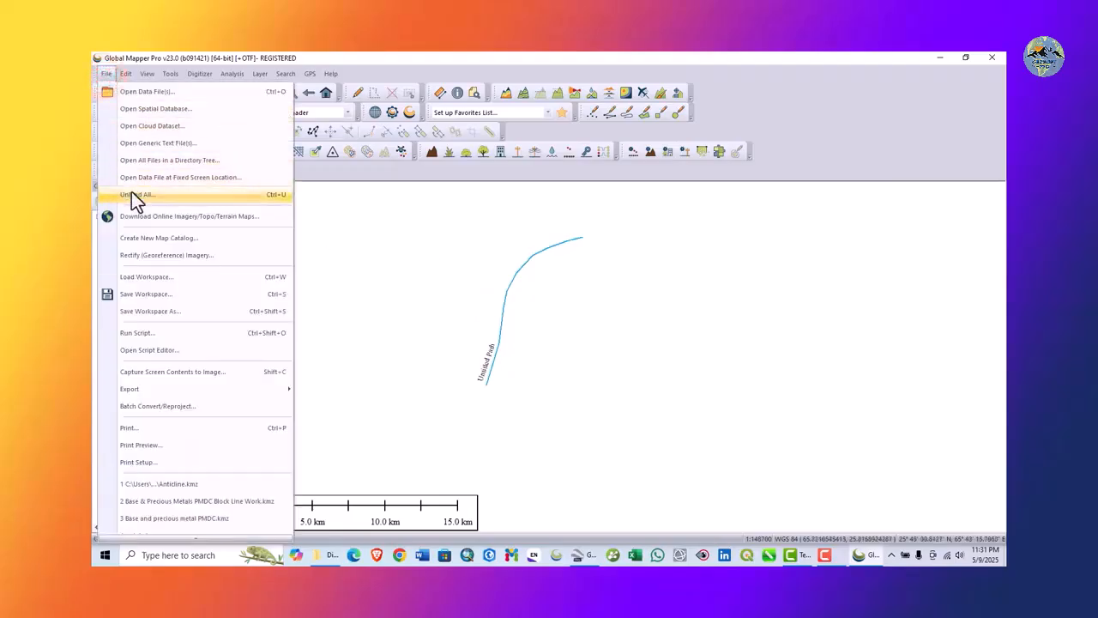
mouse_move(142, 390)
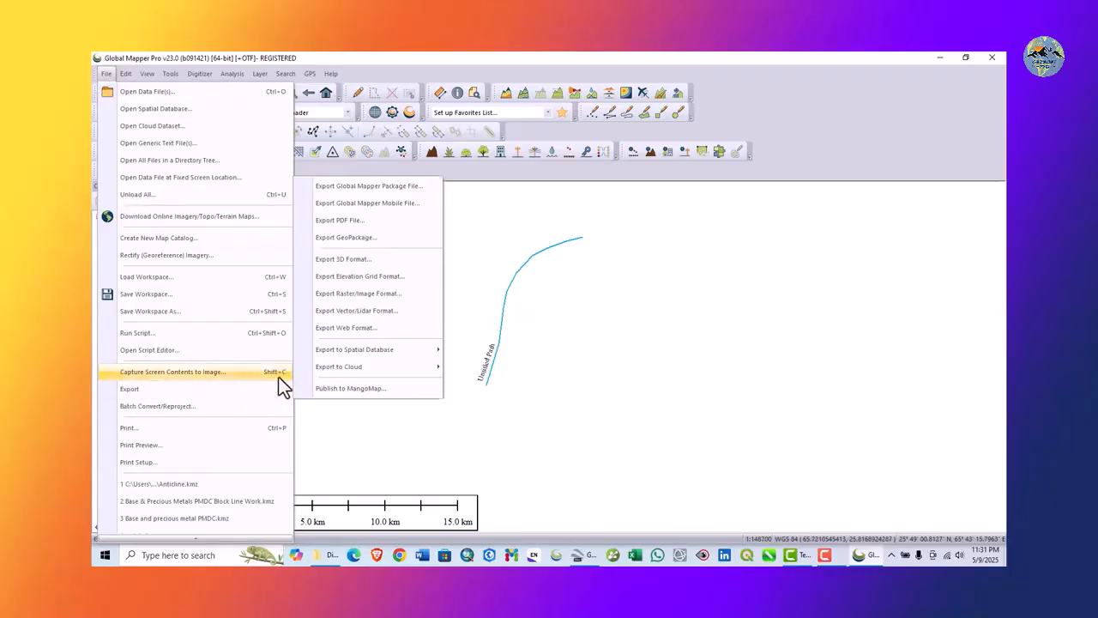
left_click(357, 312)
left_click(531, 319)
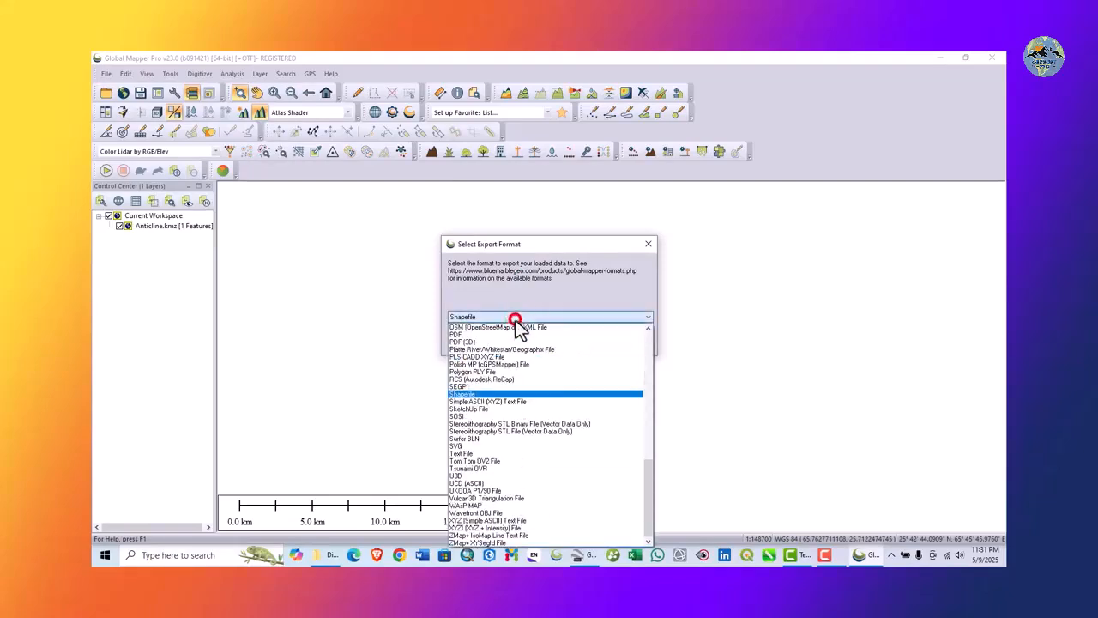
scroll(497, 480, "up", 5)
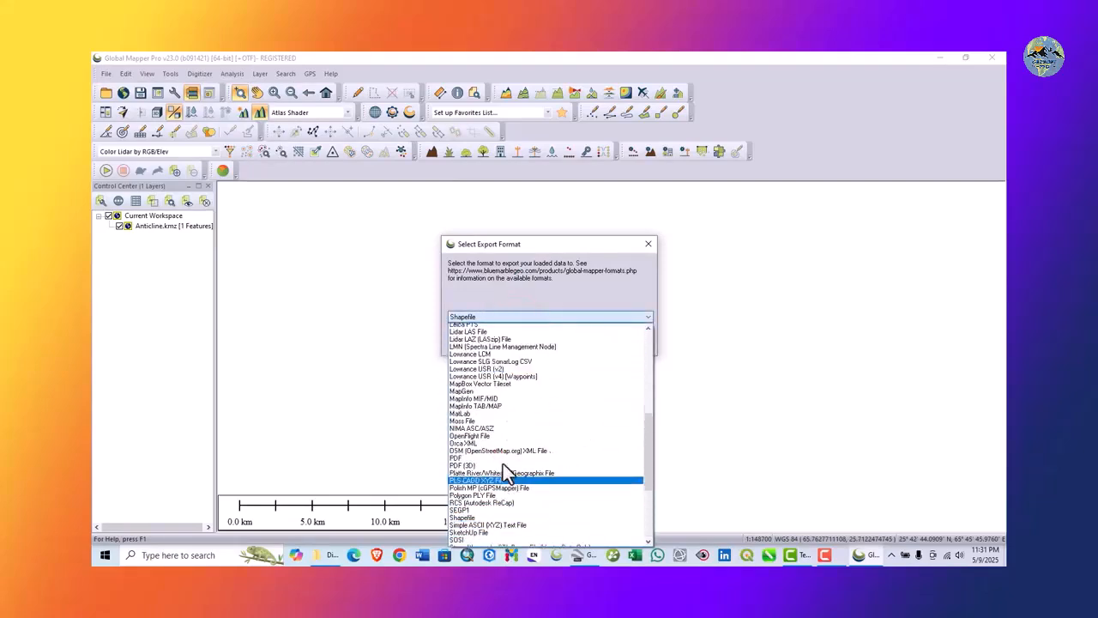
scroll(503, 434, "down", 4)
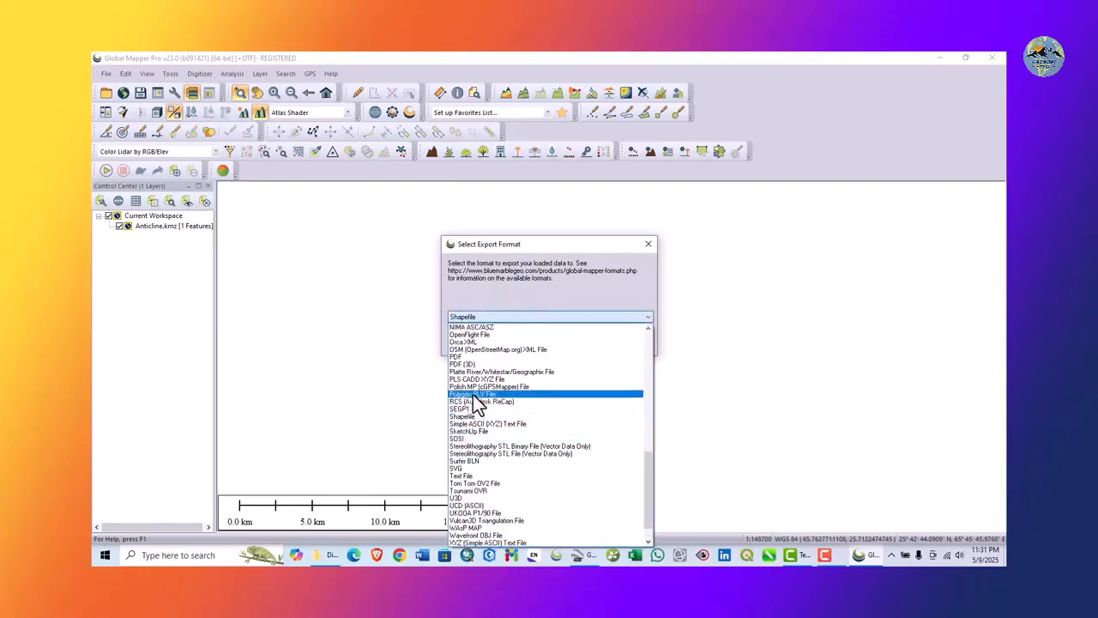
scroll(478, 404, "down", 1)
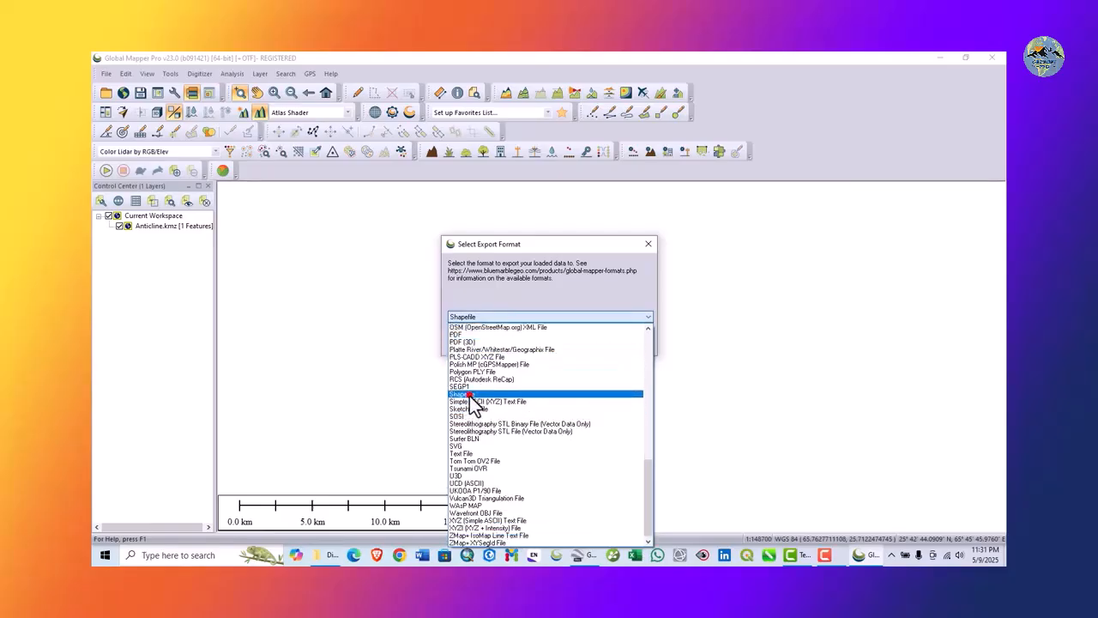
left_click(468, 393)
left_click(525, 346)
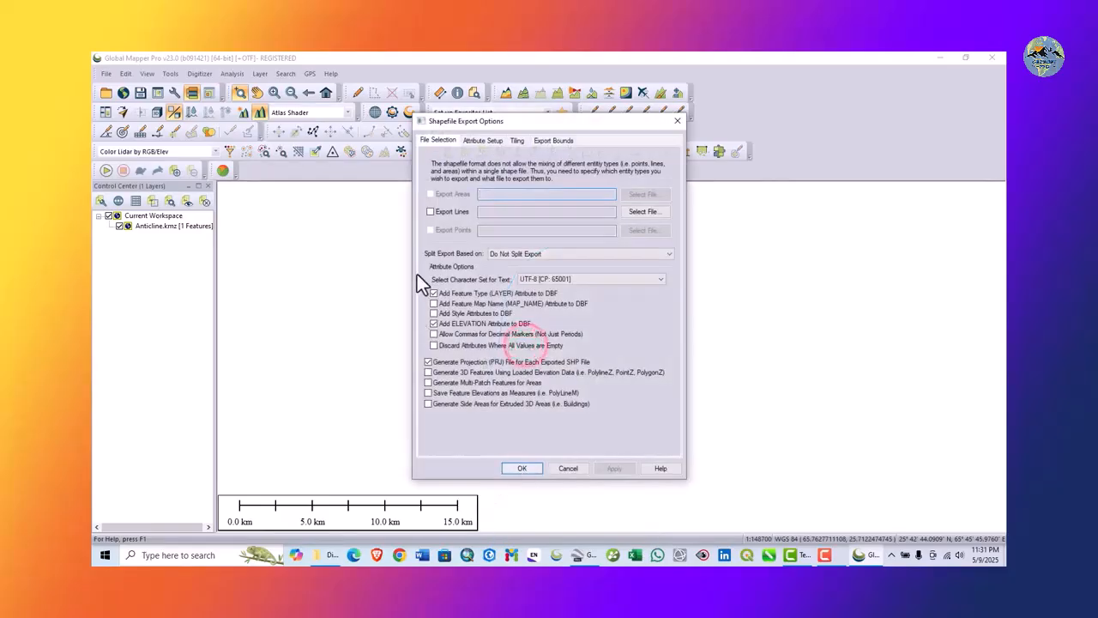
Export the lines as a shapefile named Anticline in the Map Linework Shapefiles folder, keeping the default attribute options
left_click(431, 212)
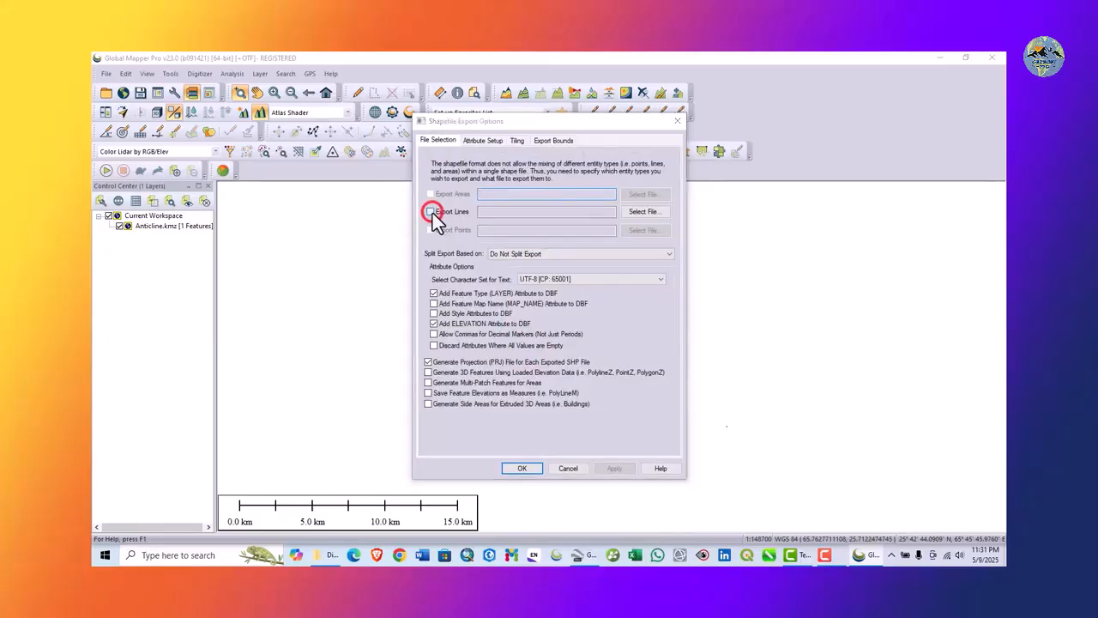
left_click(410, 228)
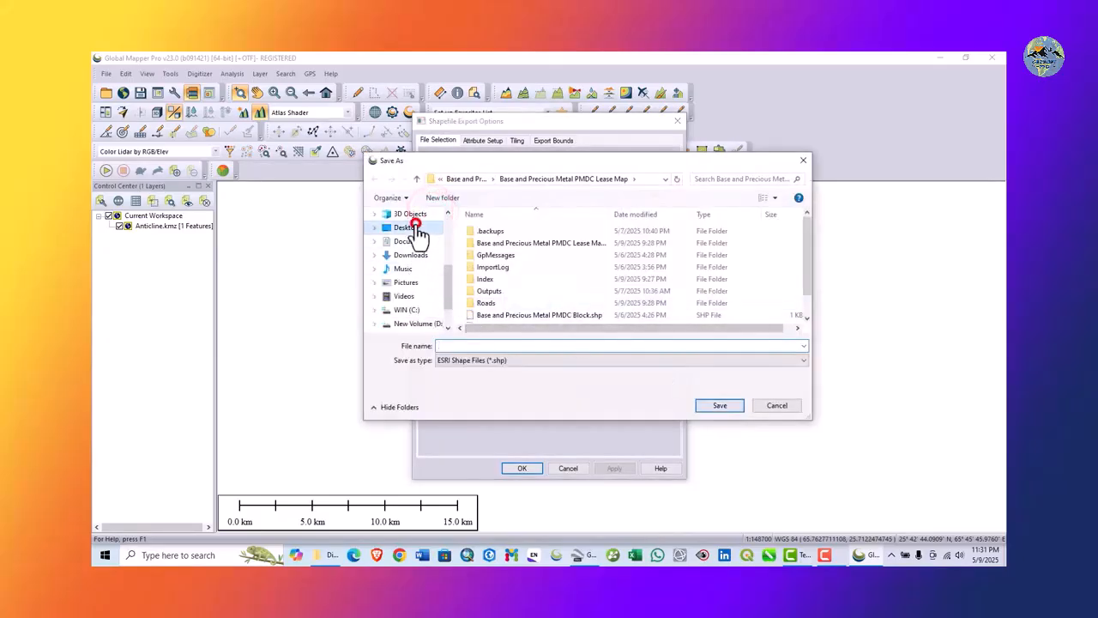
double_click(692, 251)
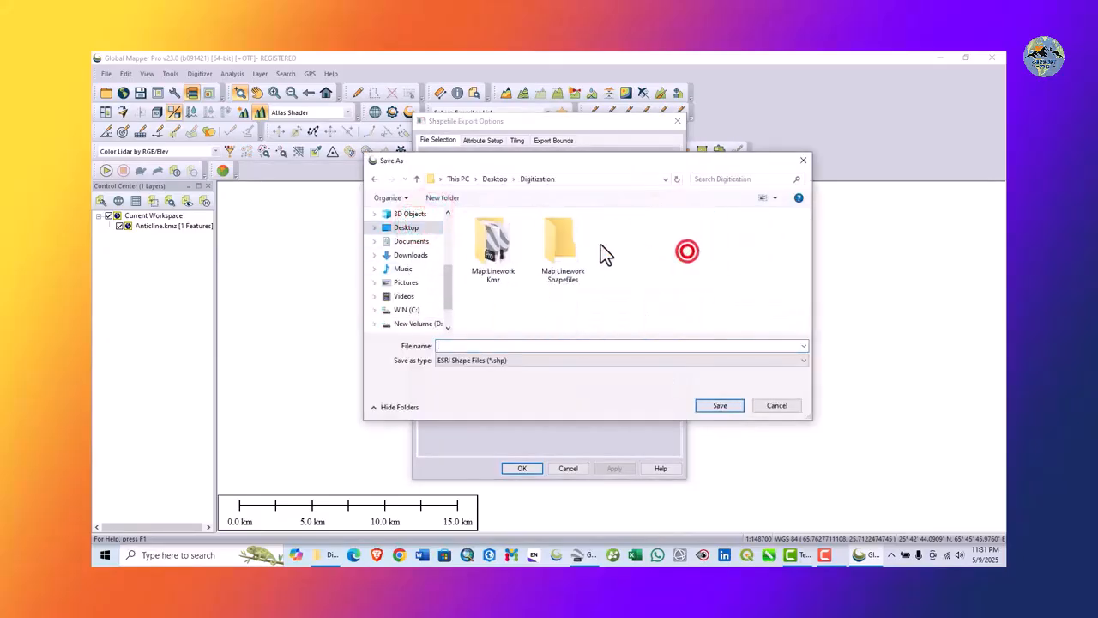
double_click(561, 247)
left_click(460, 346)
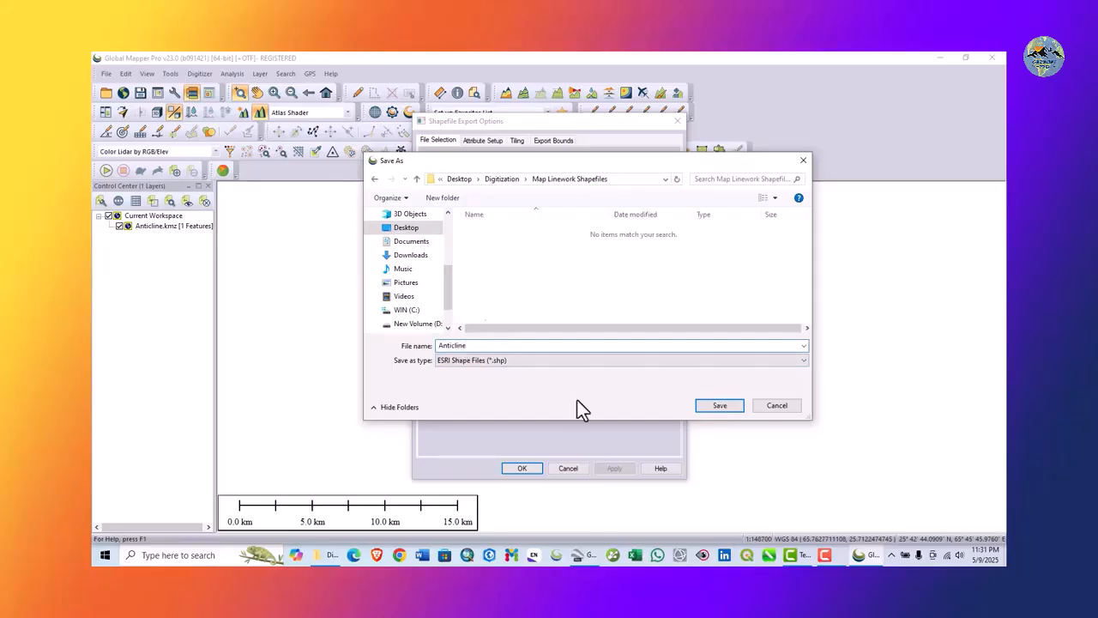
left_click(711, 407)
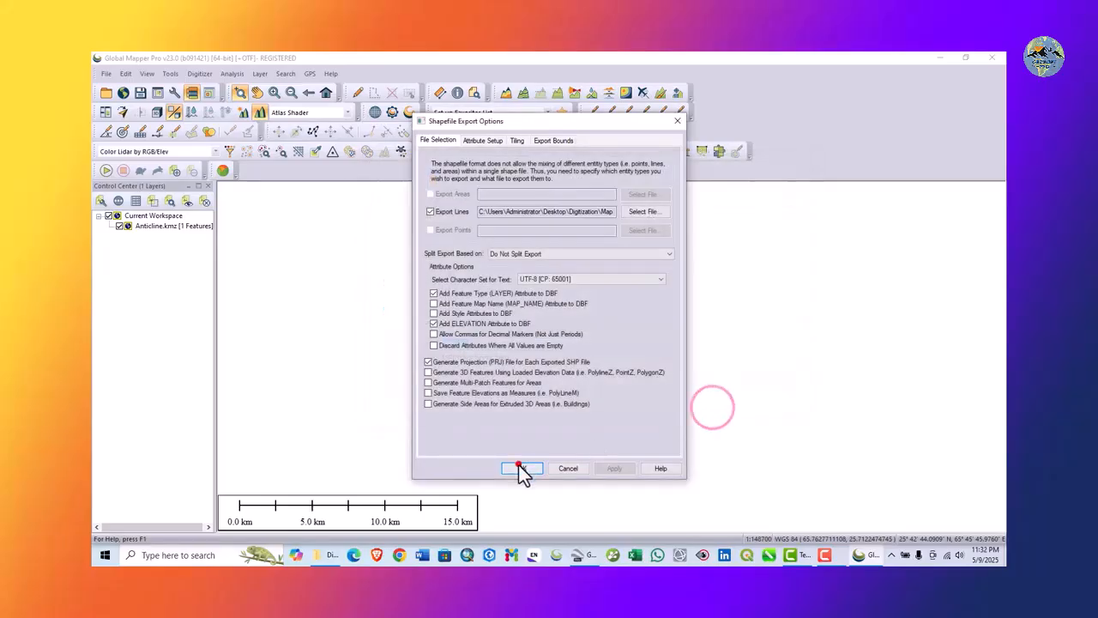
left_click(521, 467)
Unload the anticline layer and load Formation.kmz from the Map Linework Kmz folder
left_click(106, 74)
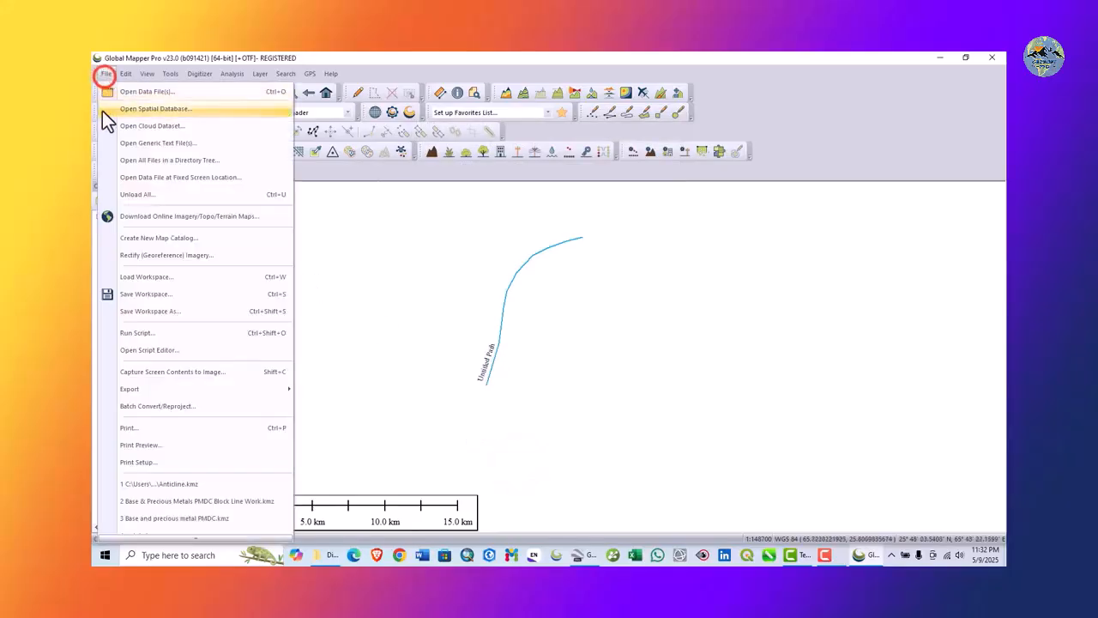
left_click(120, 194)
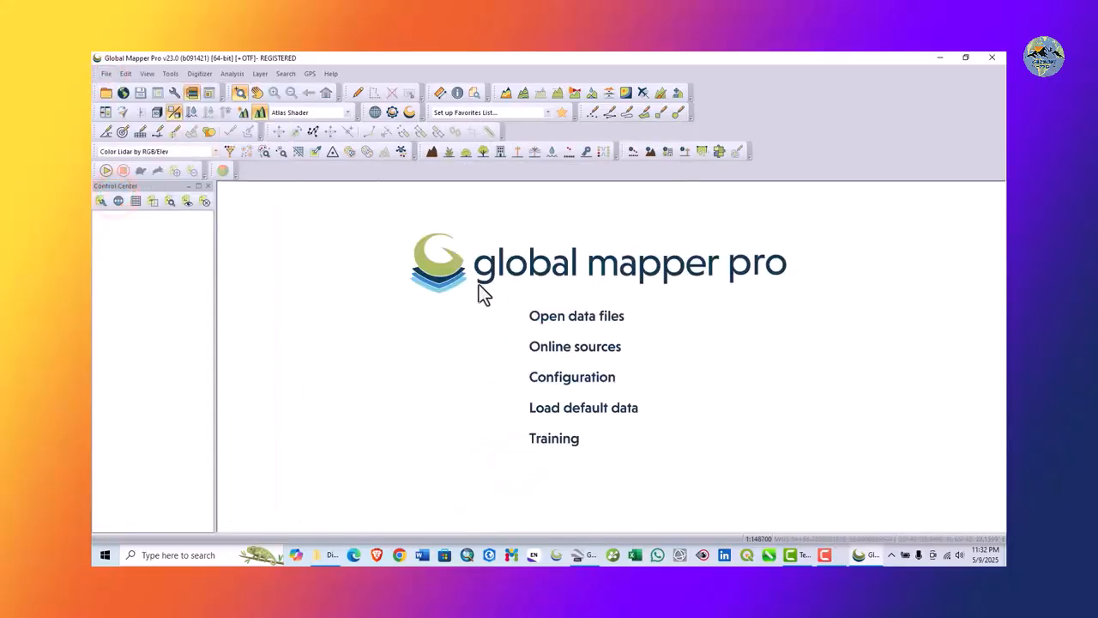
left_click(573, 322)
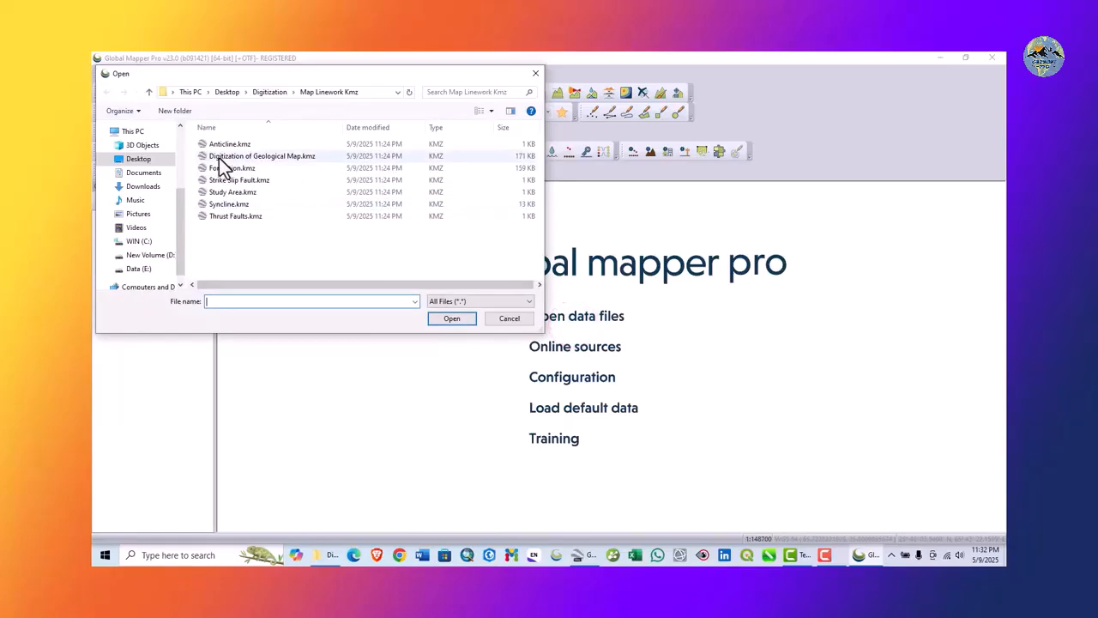
left_click(225, 171)
left_click(464, 325)
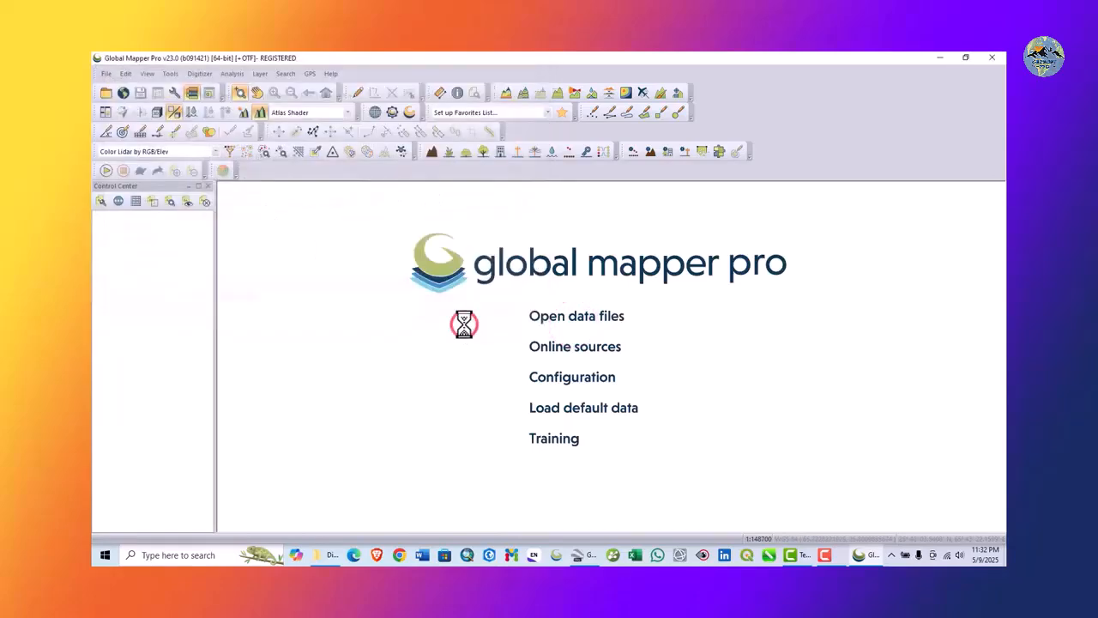
scroll(515, 317, "down", 3)
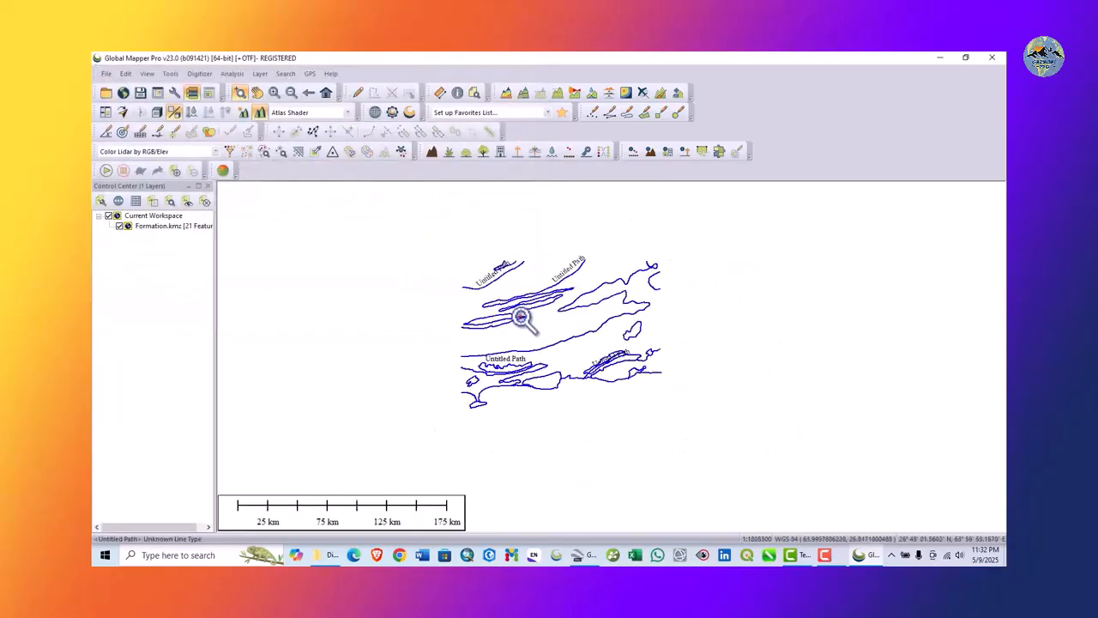
scroll(549, 298, "up", 2)
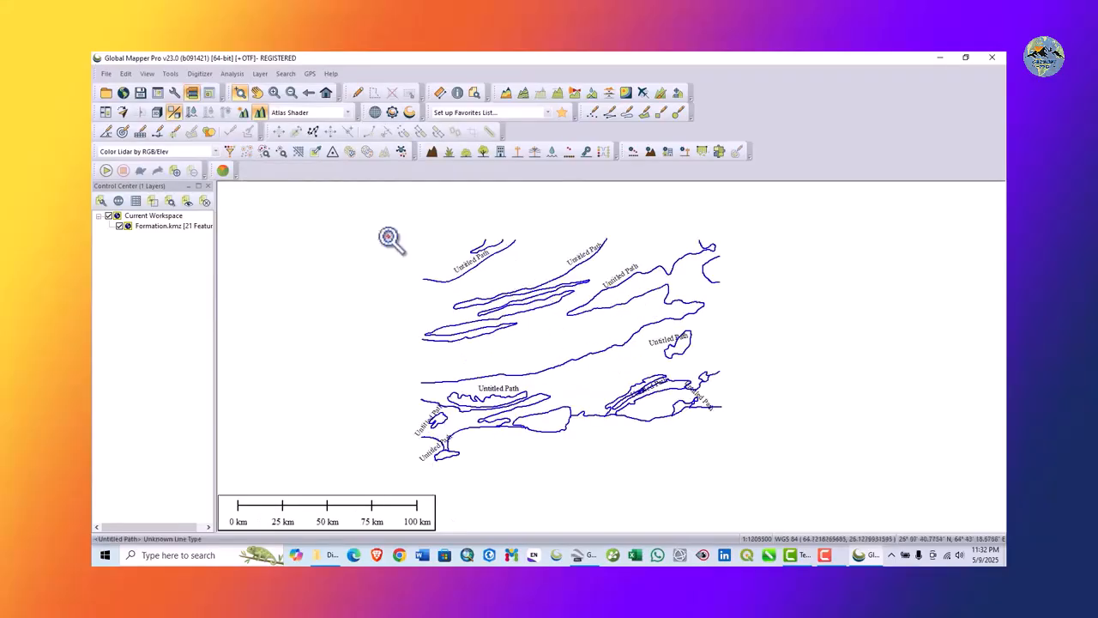
Export the formation lines as a shapefile named Formations in the Map Linework Shapefiles folder, keeping the default options
left_click(106, 73)
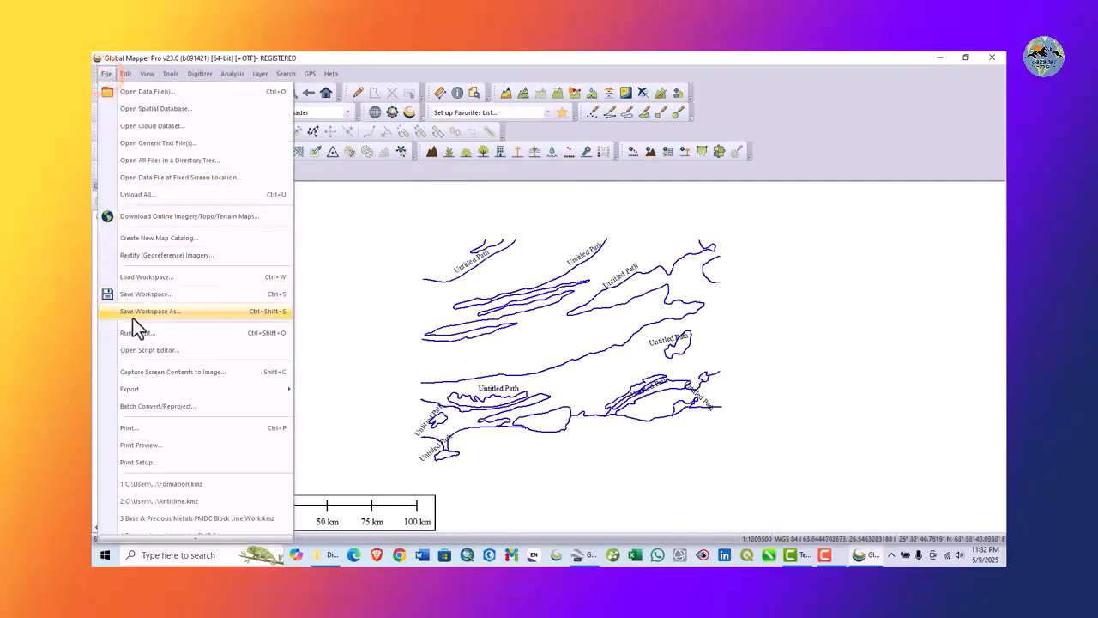
left_click(142, 388)
left_click(374, 314)
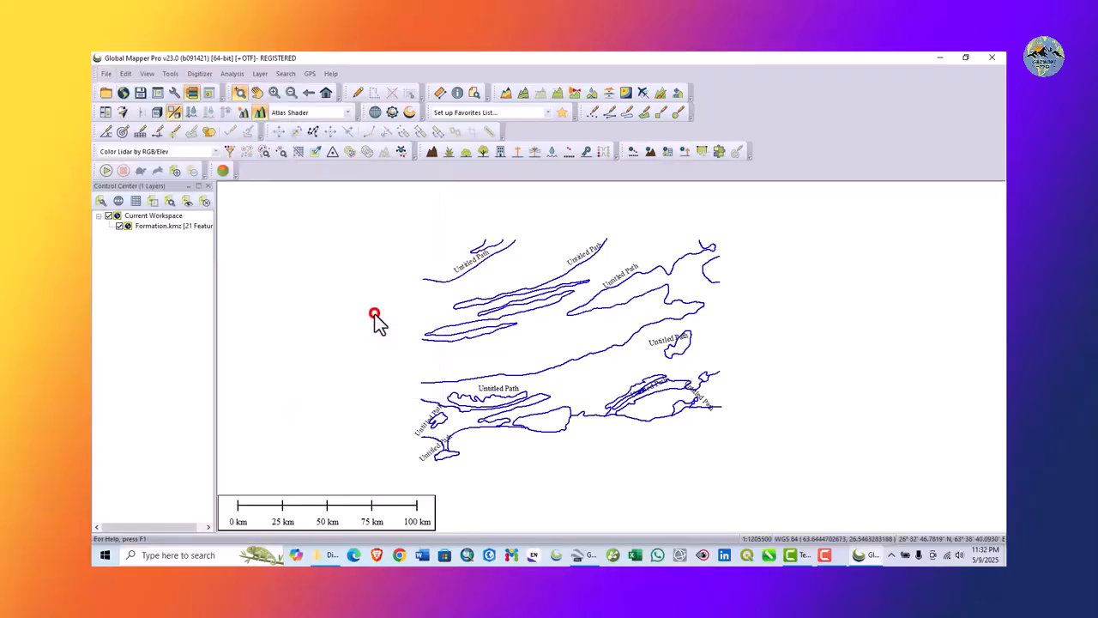
left_click(525, 345)
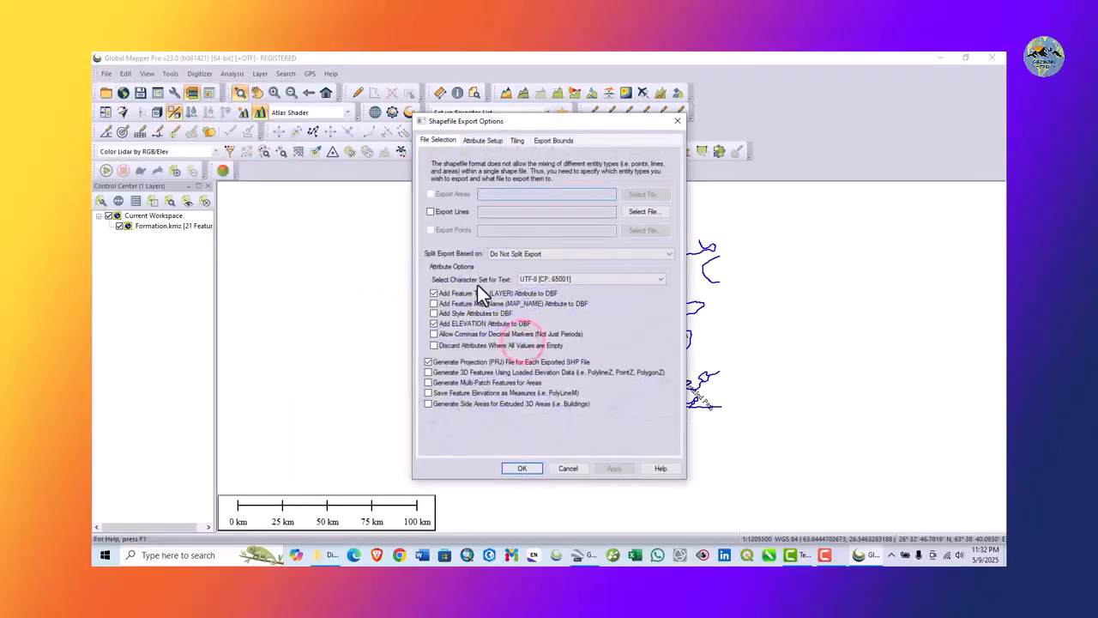
left_click(463, 214)
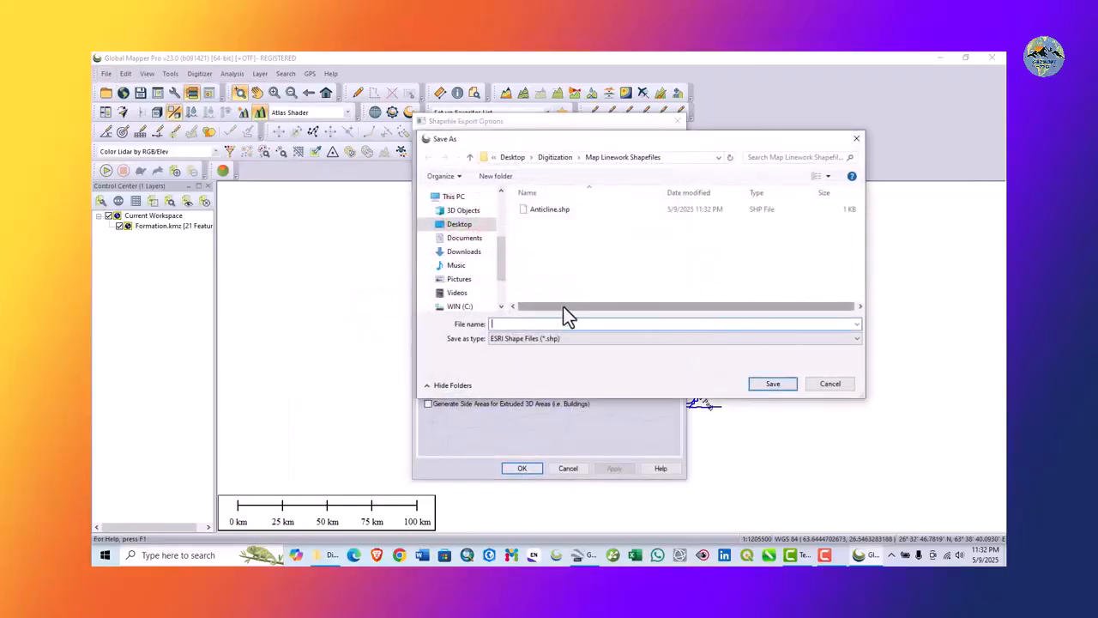
left_click(544, 322)
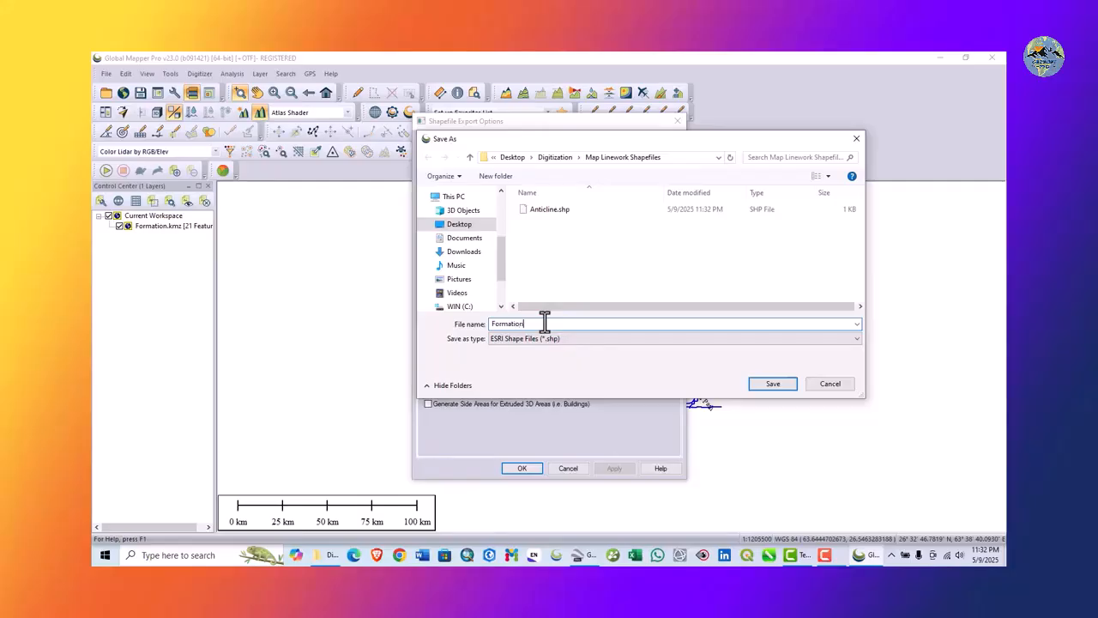
left_click(777, 383)
left_click(519, 468)
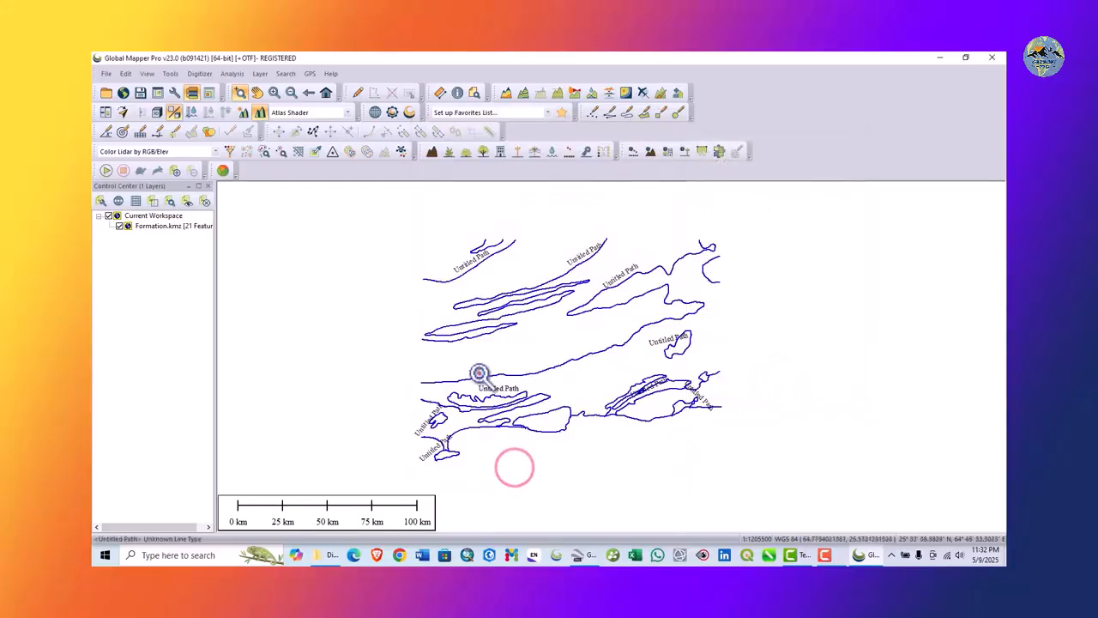
Unload the formation layer and load Strike Slip Fault.kmz from the Map Linework Kmz folder
left_click(102, 75)
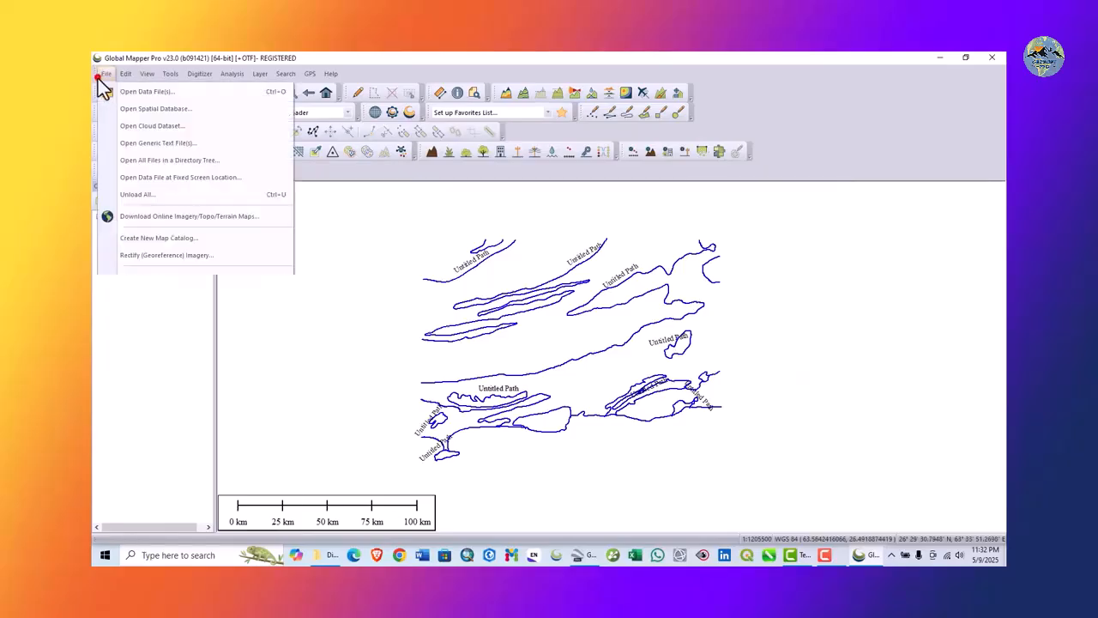
left_click(112, 194)
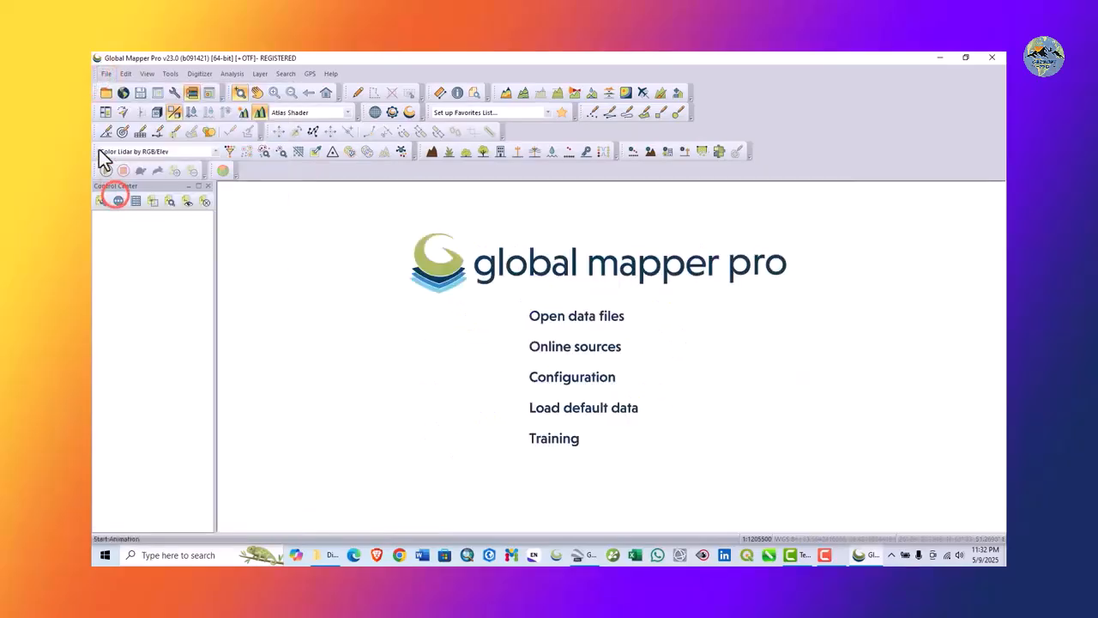
left_click(562, 317)
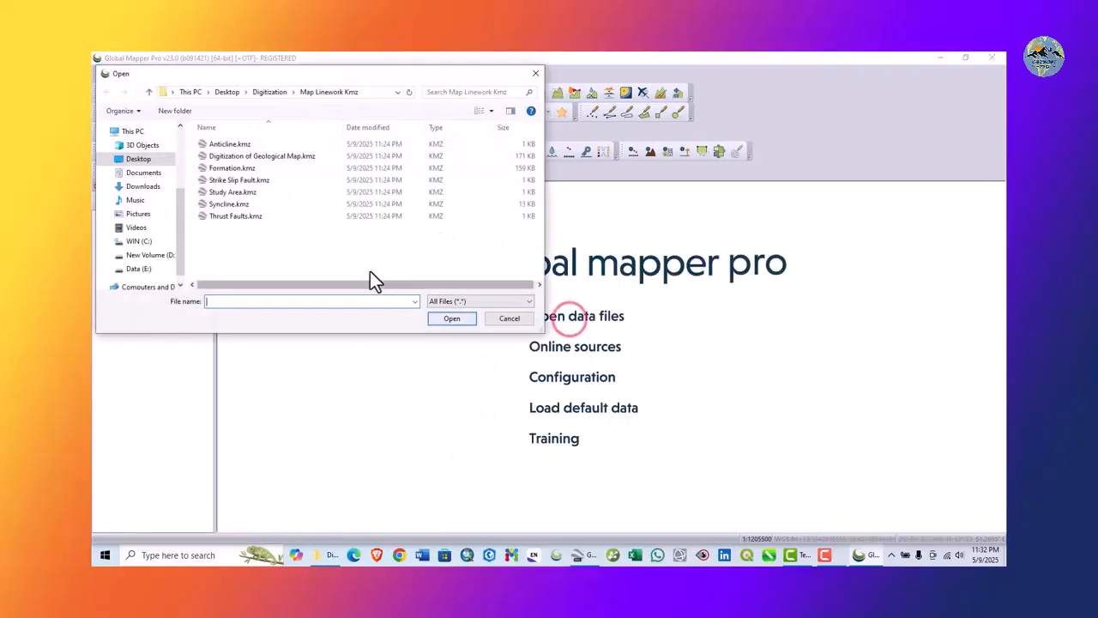
left_click(262, 181)
left_click(450, 317)
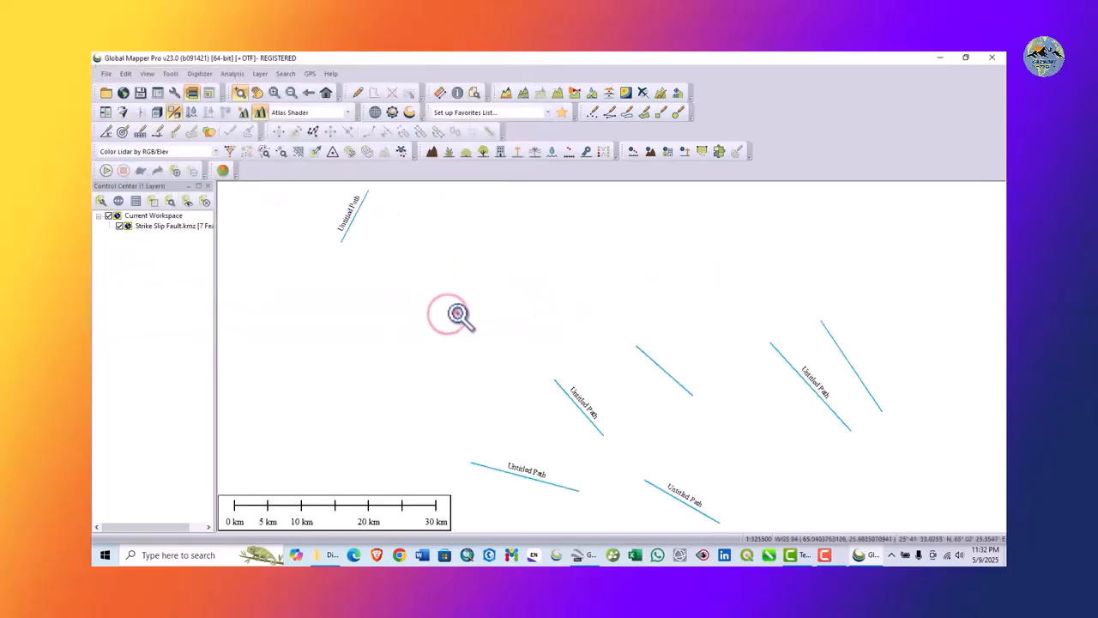
scroll(527, 348, "down", 1)
Export the strike-slip fault lines as a shapefile named Strike Slip Fault in the Map Linework Shapefiles folder
left_click(106, 74)
left_click(161, 391)
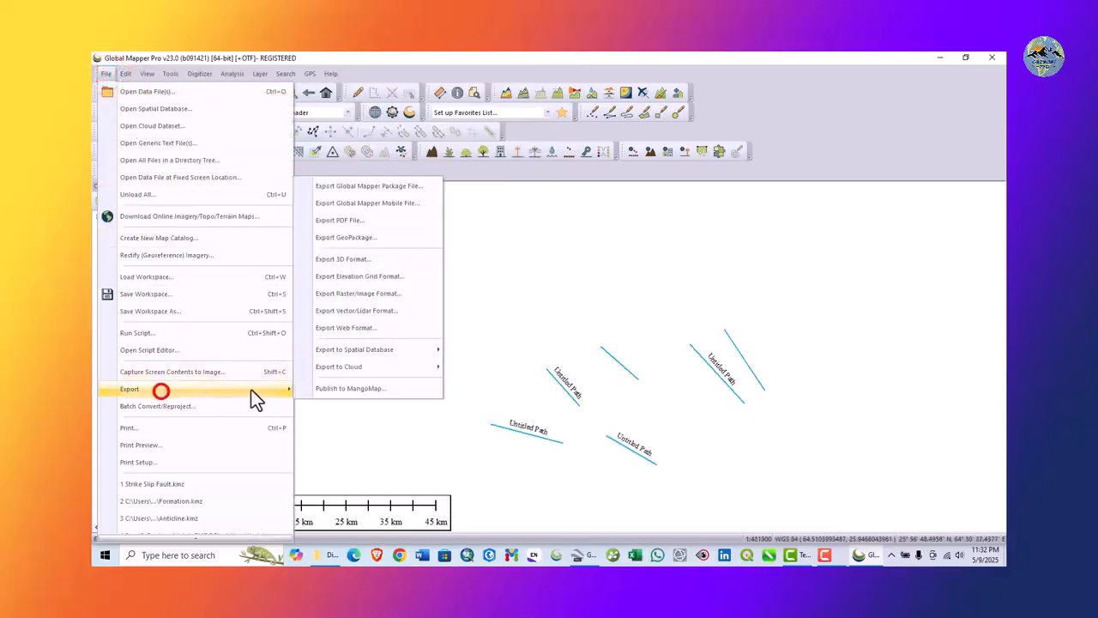
left_click(353, 312)
left_click(526, 346)
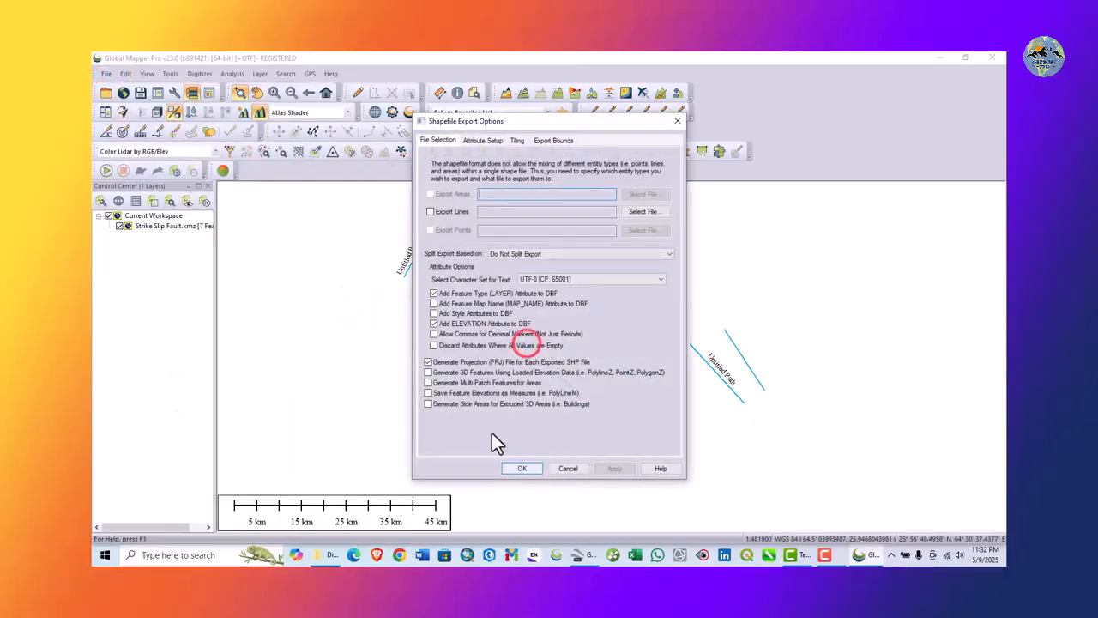
left_click(453, 211)
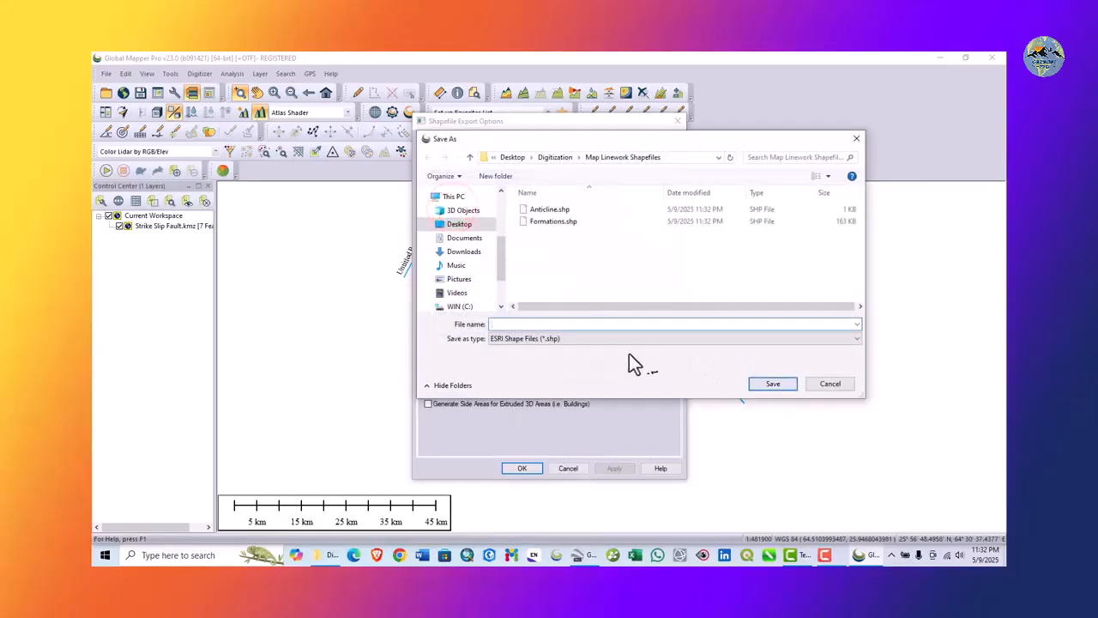
type("St")
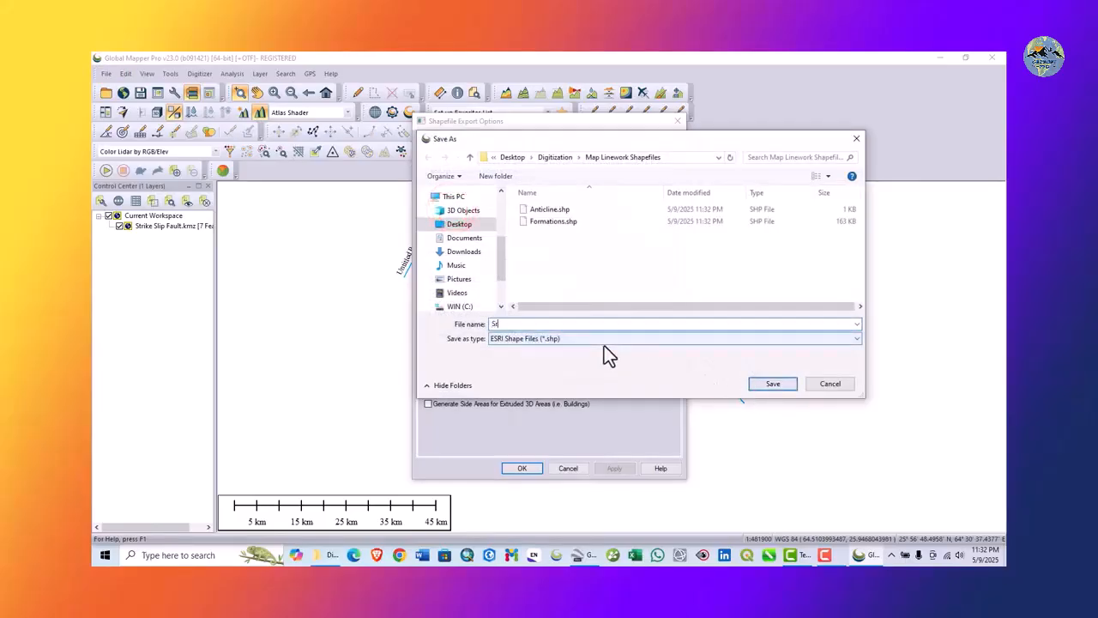
type("rike Slip Fault")
left_click(777, 386)
left_click(521, 468)
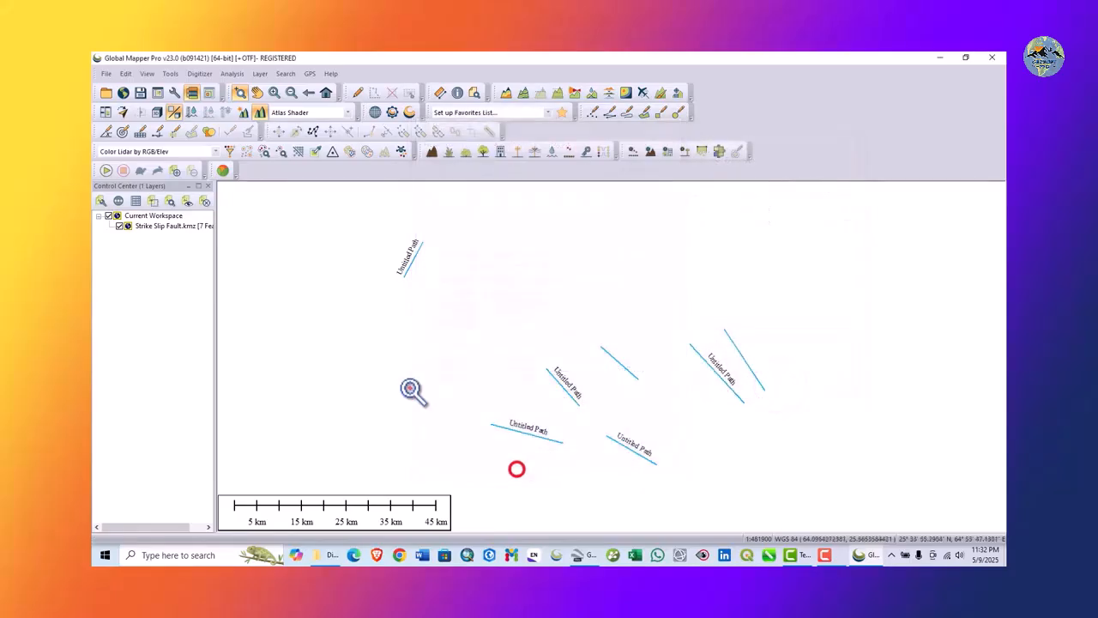
Unload the strike-slip fault layer and load Syncline.kmz from the Map Linework Kmz folder
left_click(103, 74)
left_click(118, 199)
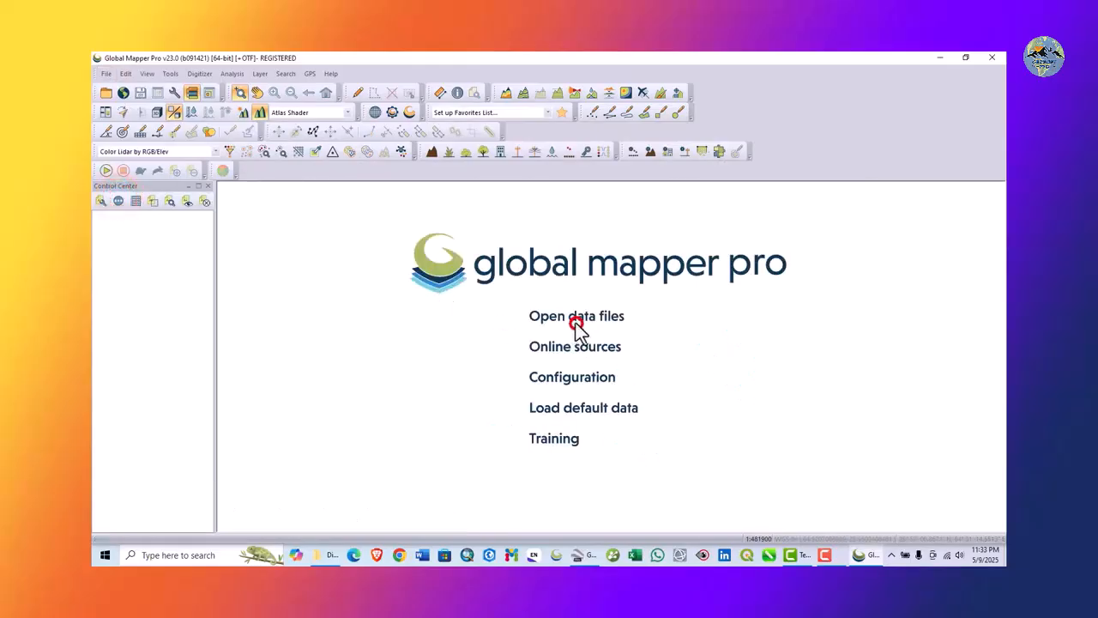
left_click(577, 324)
left_click(245, 207)
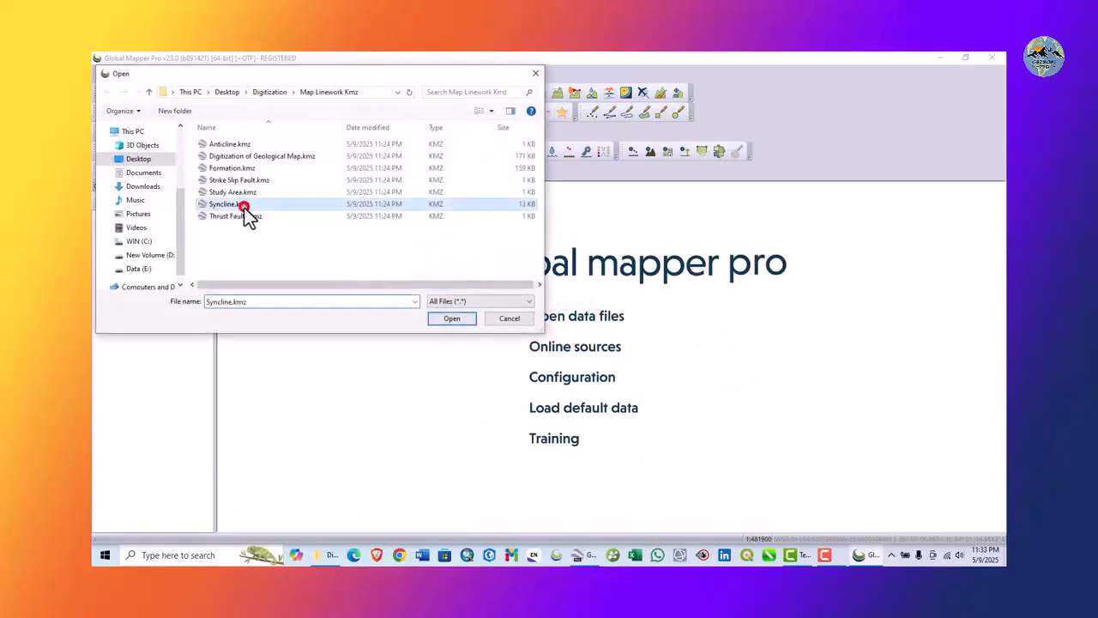
left_click(452, 318)
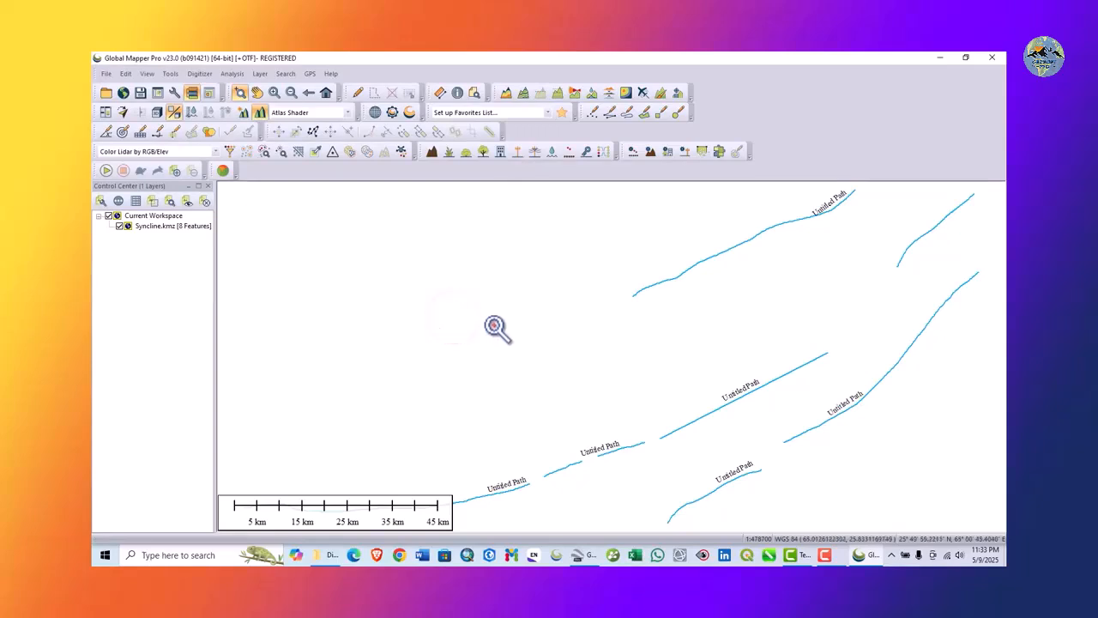
scroll(495, 325, "down", 3)
scroll(501, 324, "up", 2)
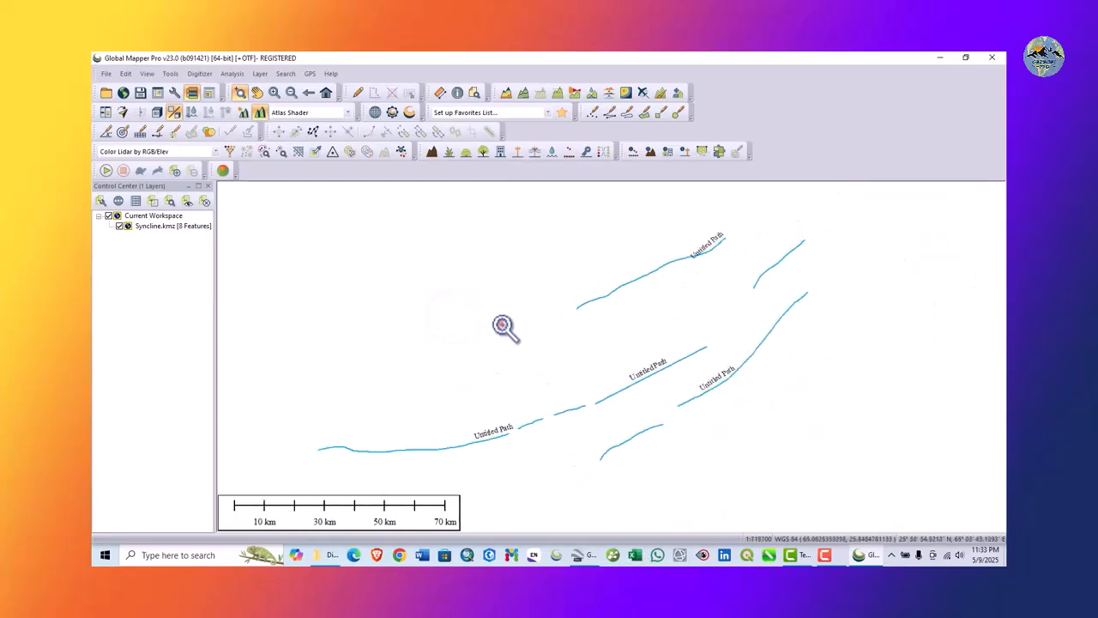
Export the syncline lines as a shapefile named Syncline in the Map Linework Shapefiles folder
left_click(107, 74)
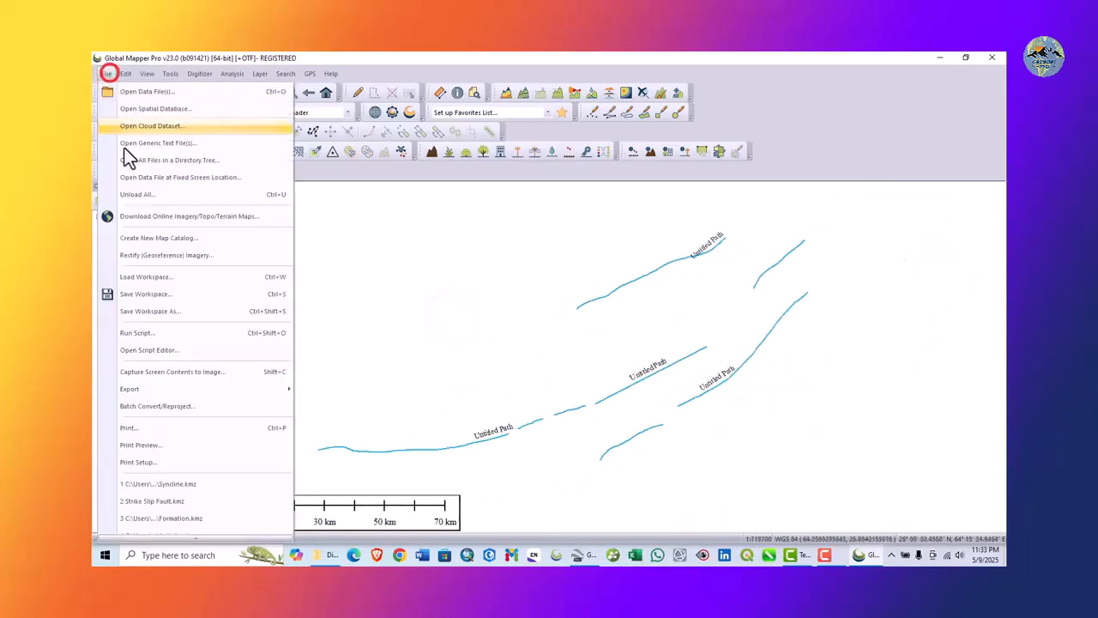
left_click(140, 391)
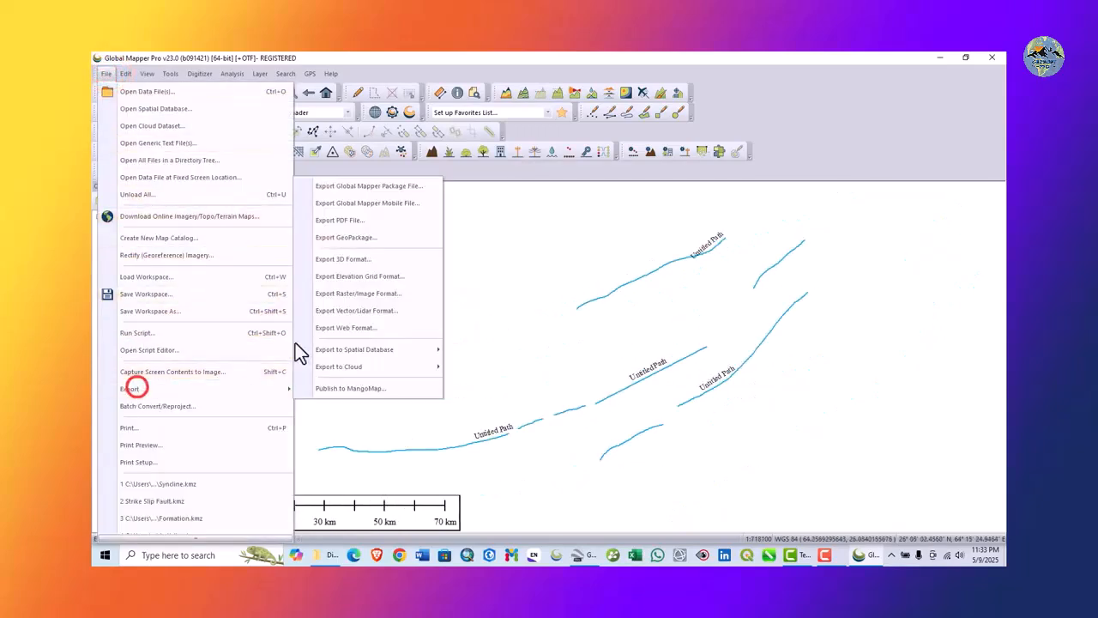
left_click(353, 314)
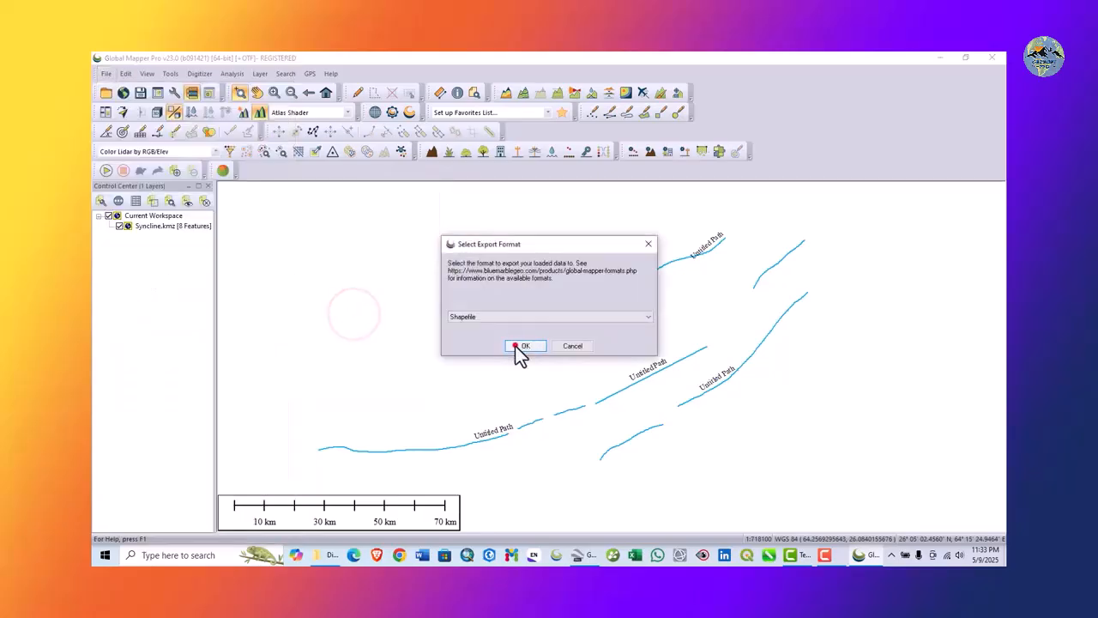
left_click(521, 344)
left_click(454, 213)
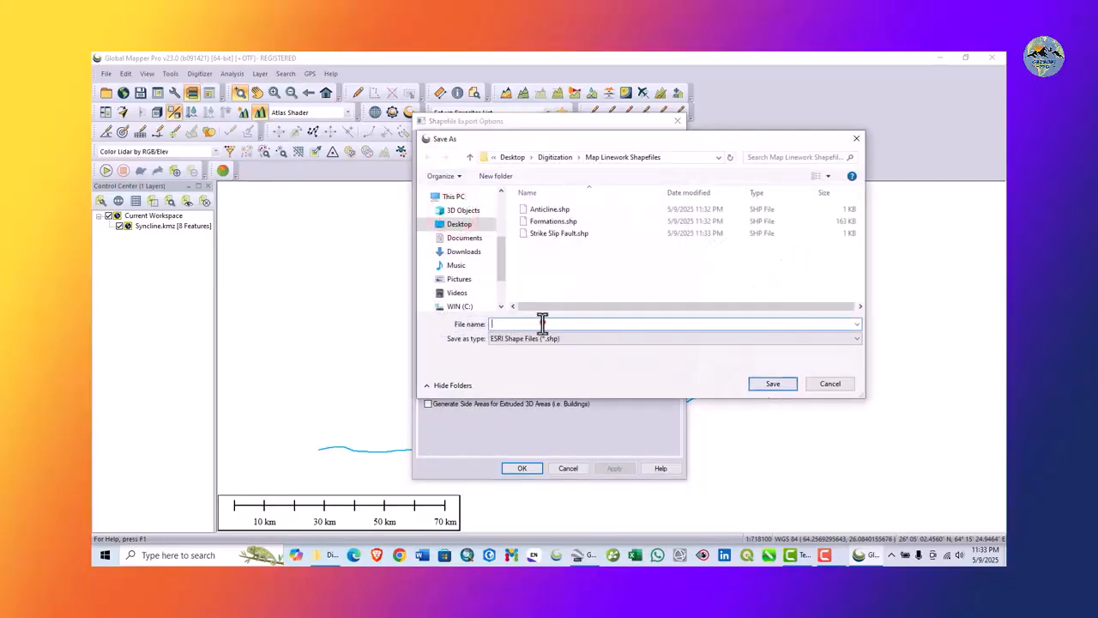
type("Sy")
left_click(772, 383)
left_click(513, 467)
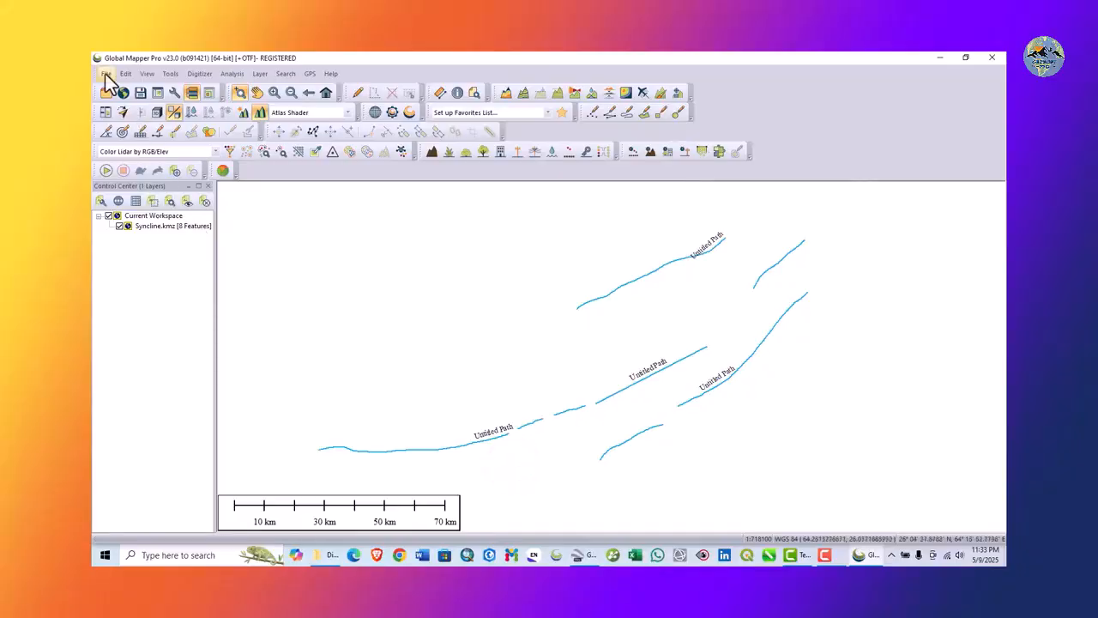
Unload the syncline layer and load Thrust Faults.kmz from the Map Linework Kmz folder
left_click(106, 73)
left_click(129, 198)
left_click(542, 313)
left_click(231, 215)
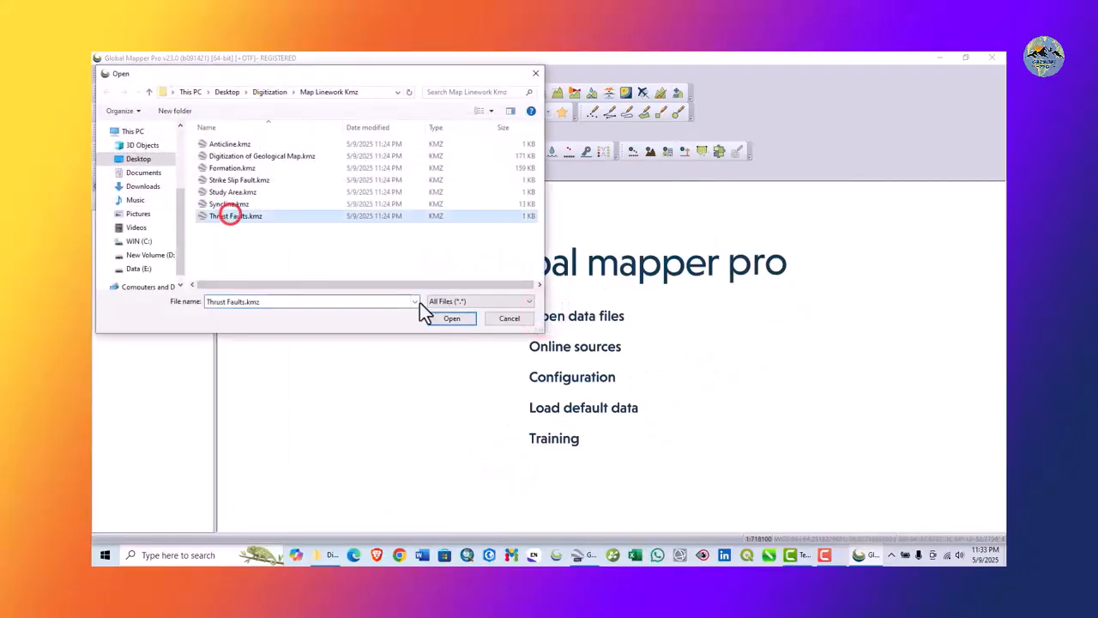
left_click(446, 319)
scroll(601, 351, "down", 2)
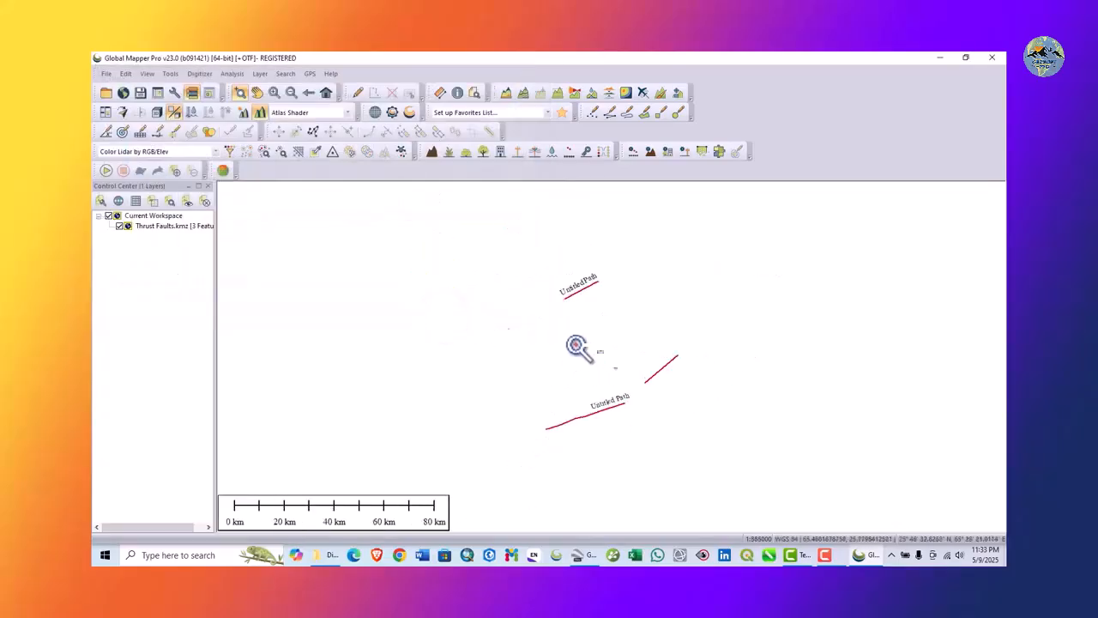
Export the thrust fault lines as a shapefile named Thrust Fault in the Map Linework Shapefiles folder
left_click(107, 76)
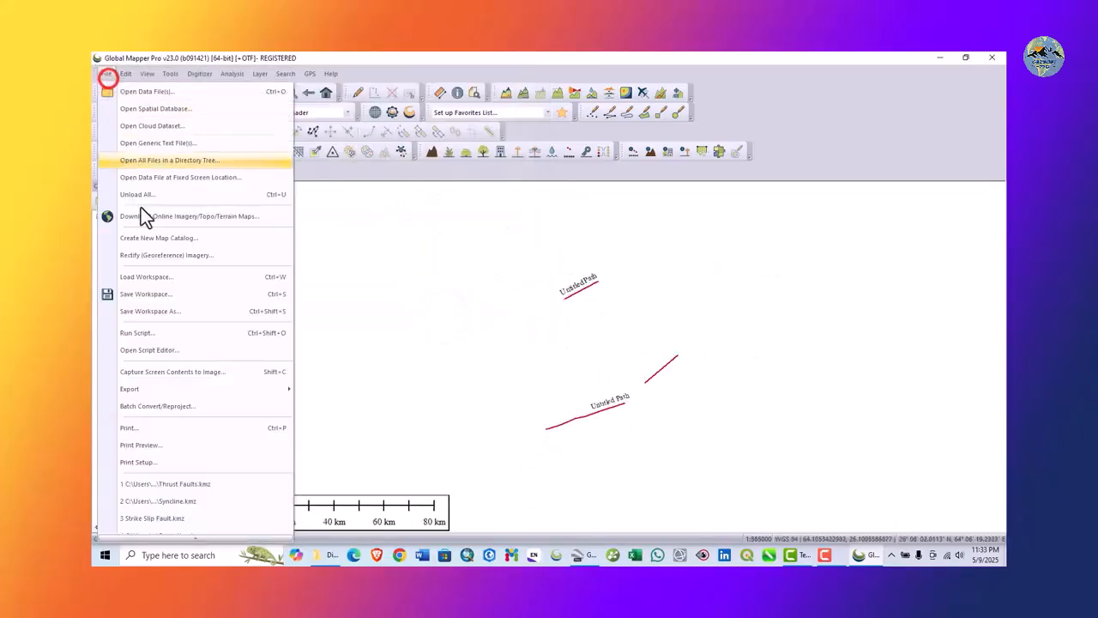
left_click(161, 388)
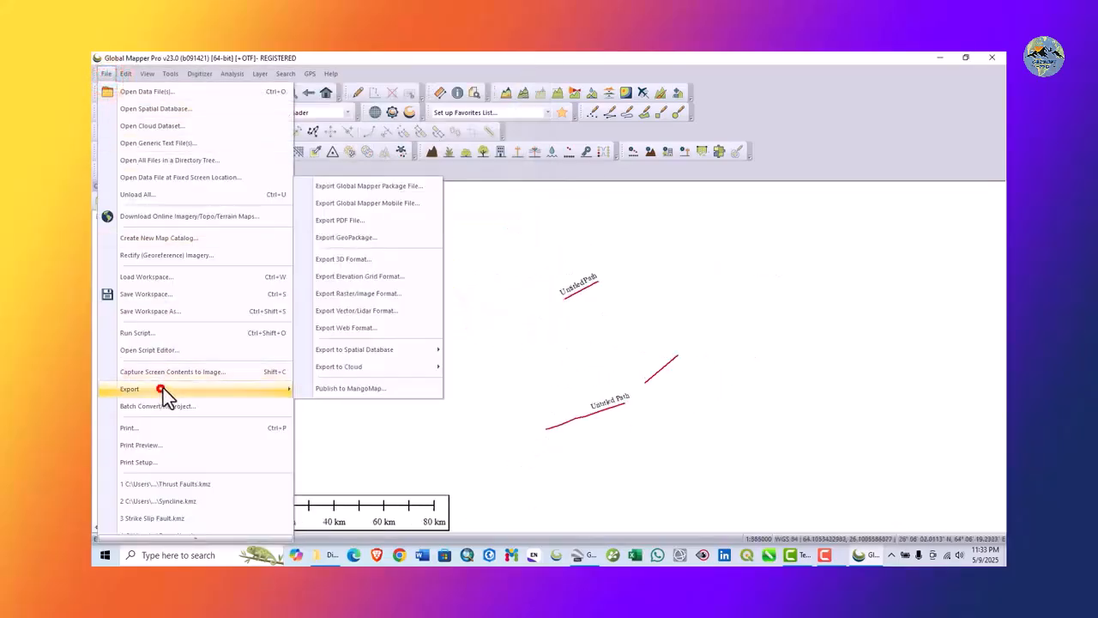
left_click(354, 309)
left_click(525, 349)
left_click(461, 211)
left_click(509, 323)
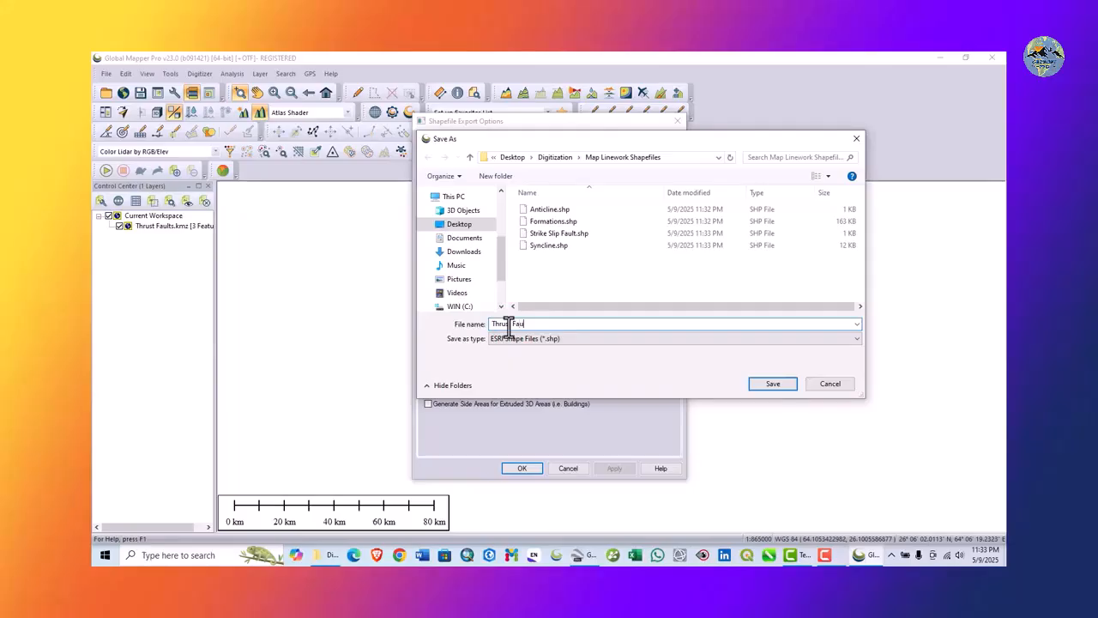
type("Thrust Fault")
left_click(757, 386)
left_click(525, 468)
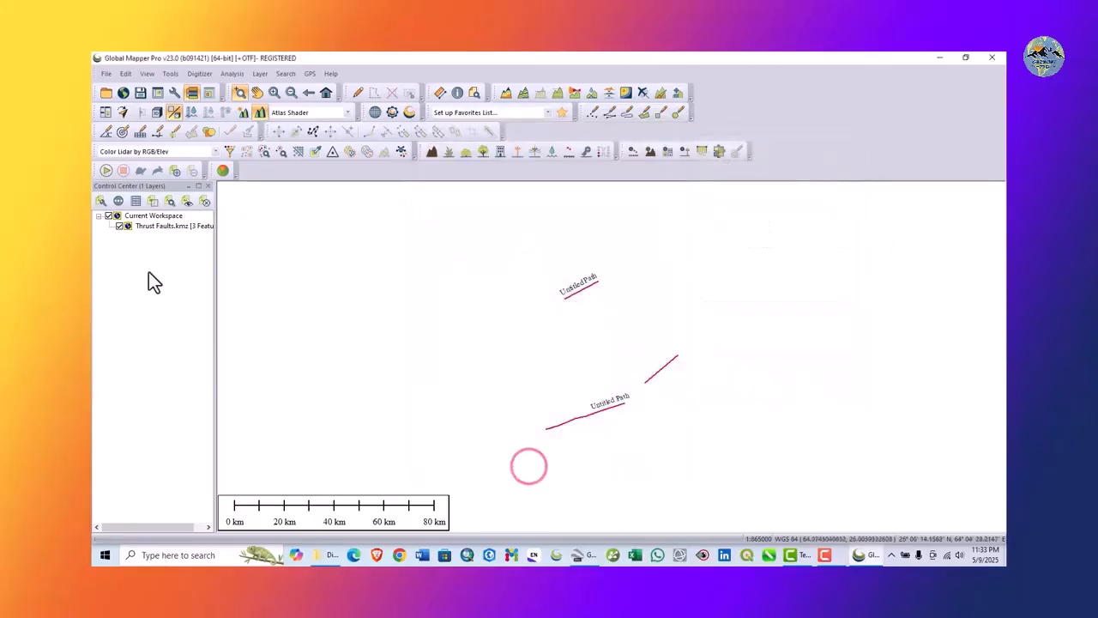
Unload the thrust fault layer and load Digitization of Geological Map.kmz from the Map Linework Kmz folder to view the combined linework
left_click(106, 74)
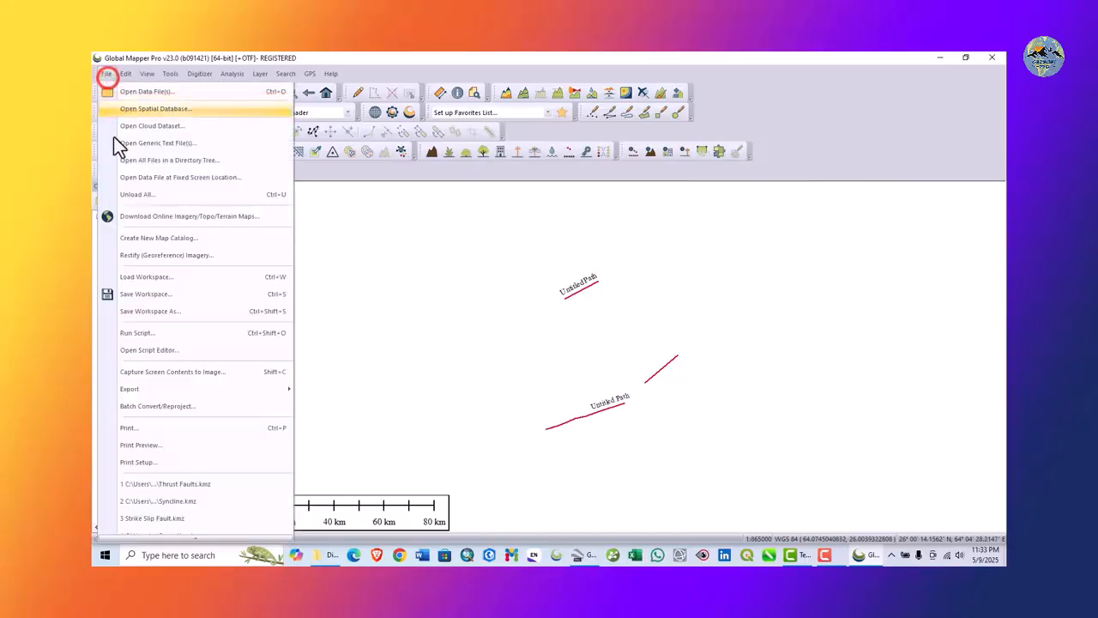
left_click(127, 196)
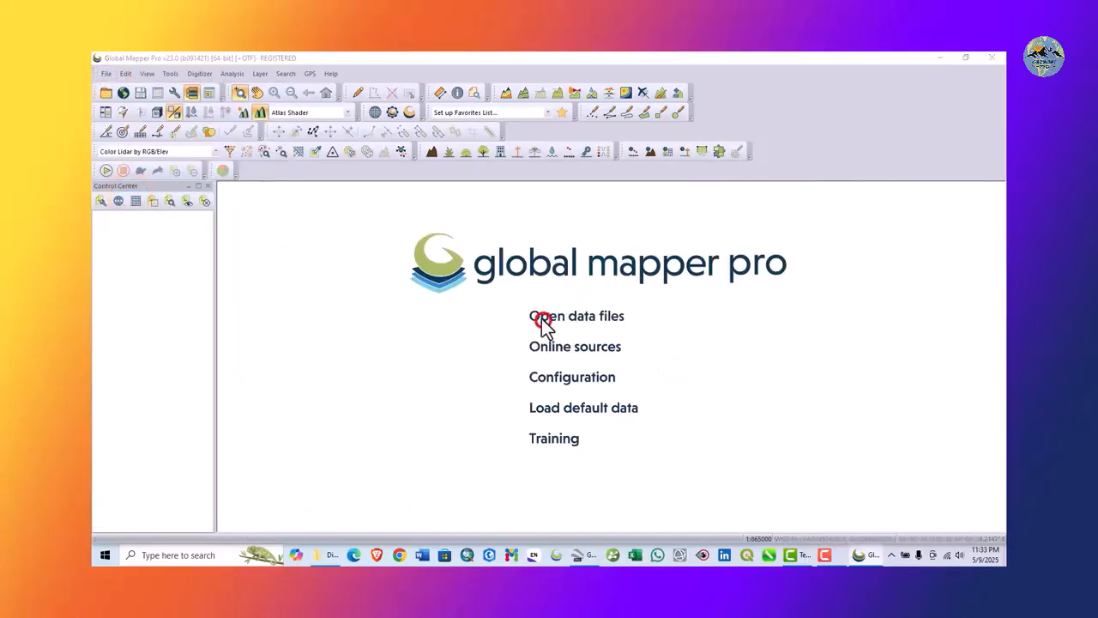
left_click(546, 321)
left_click(276, 156)
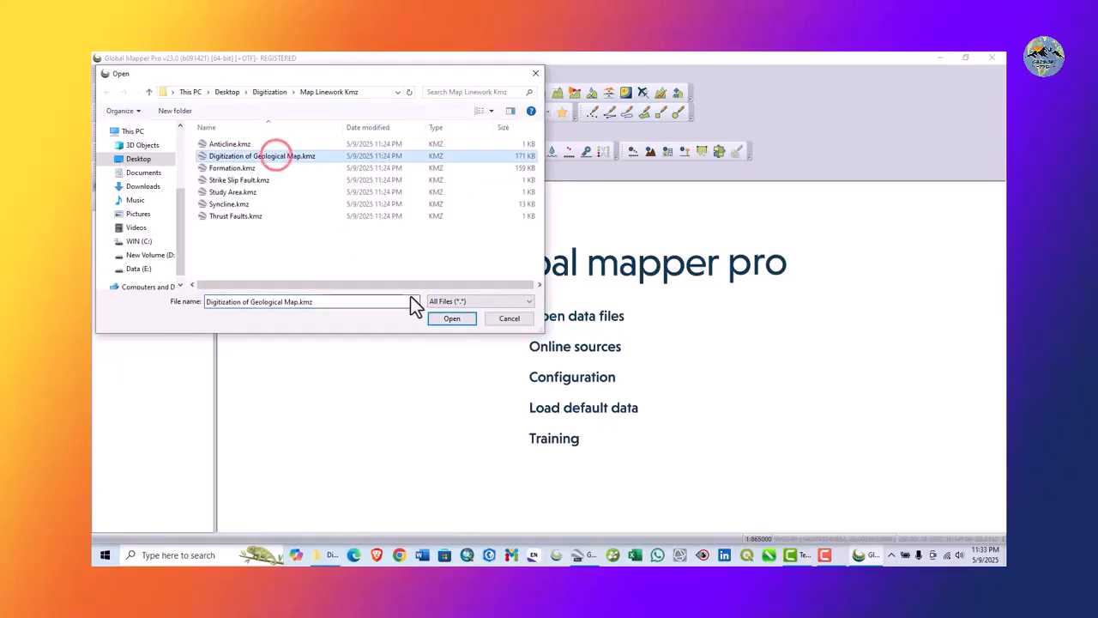
left_click(435, 319)
scroll(555, 299, "down", 1)
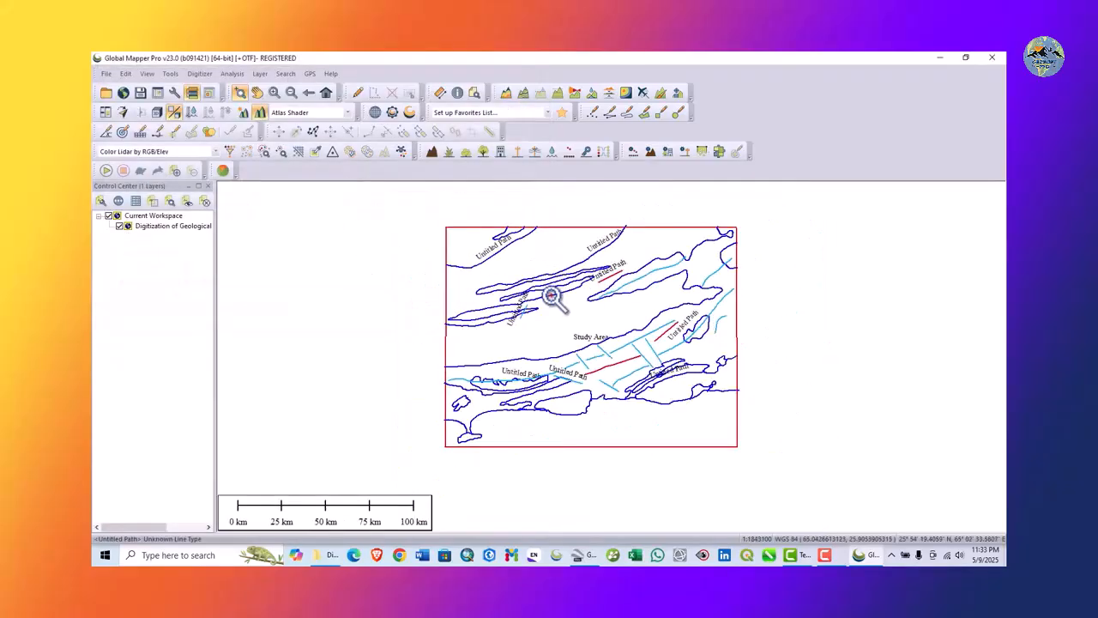
scroll(577, 315, "up", 1)
scroll(540, 335, "down", 1)
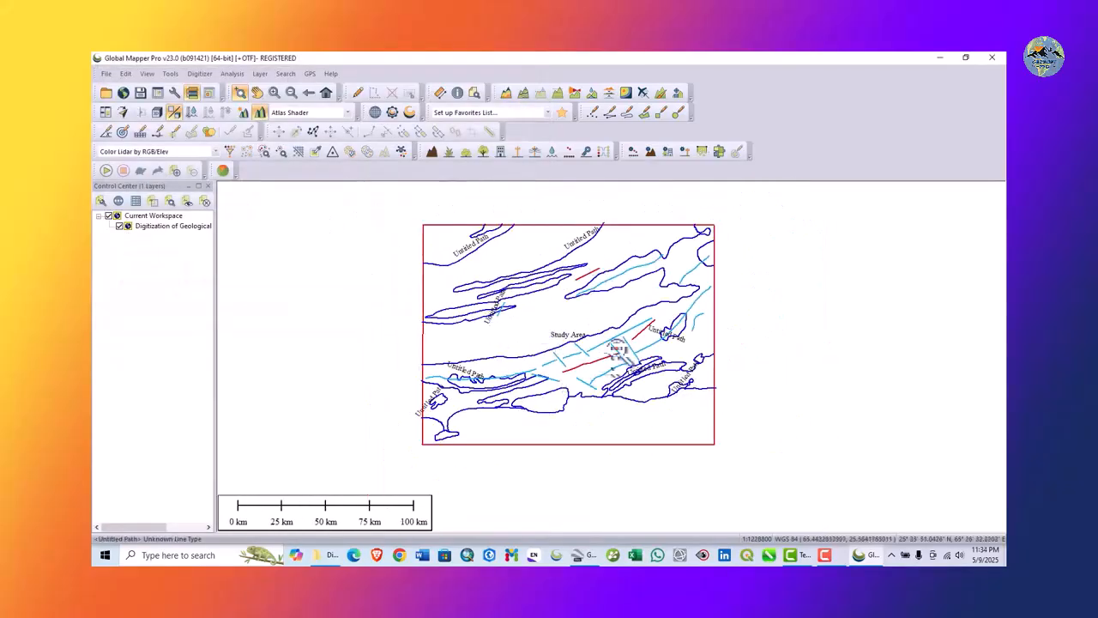
Unload the combined geological map layer and load Study Area.kmz from the Map Linework Kmz folder
left_click(106, 73)
left_click(131, 197)
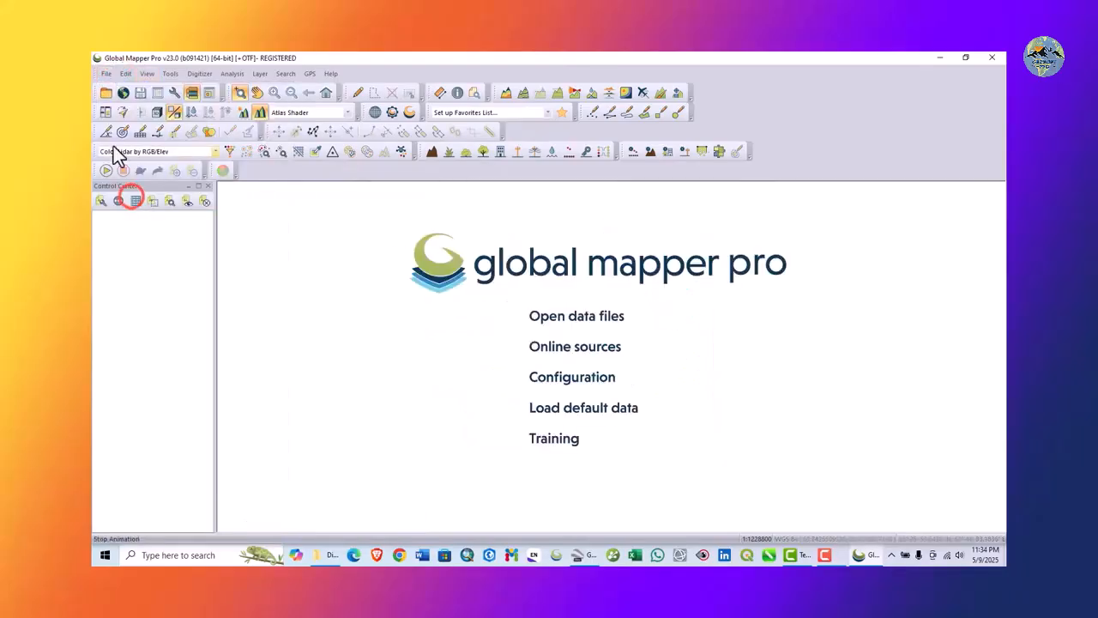
left_click(546, 319)
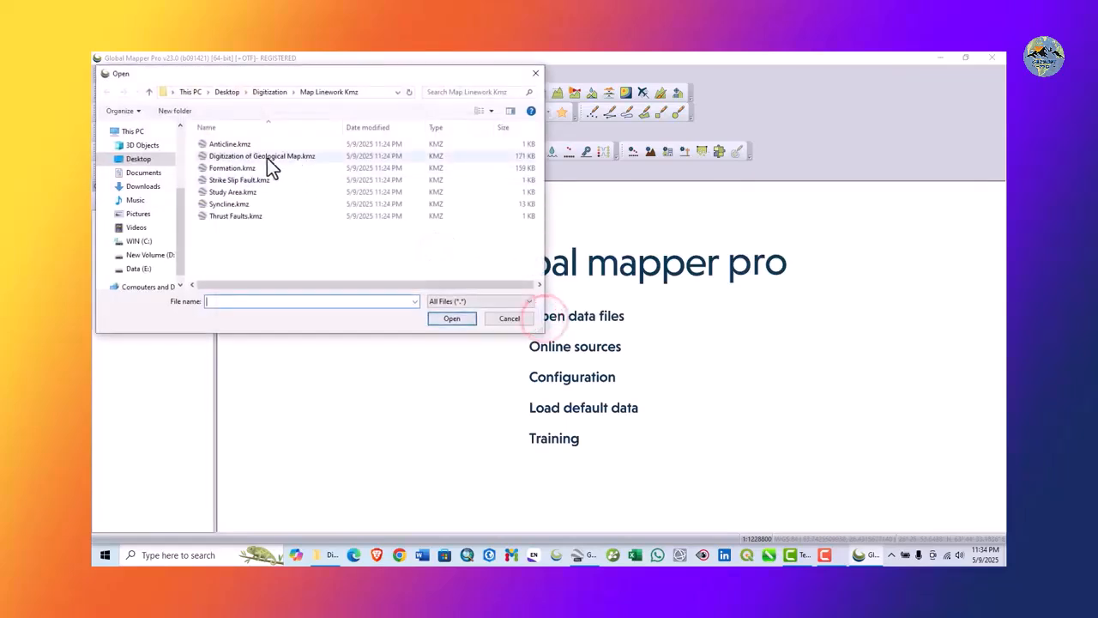
left_click(246, 192)
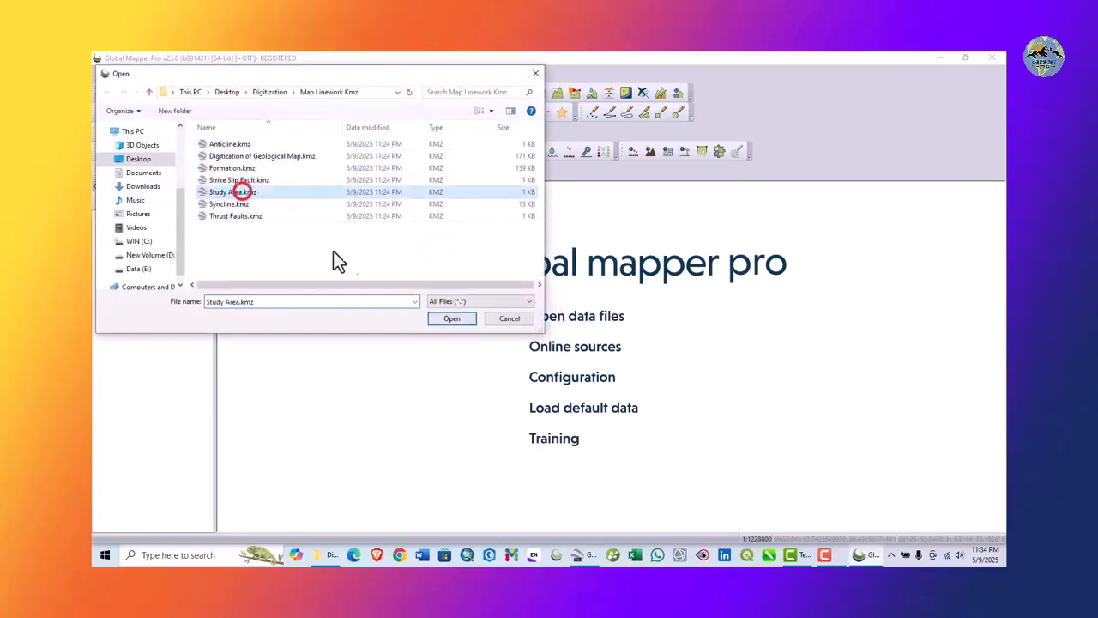
left_click(450, 319)
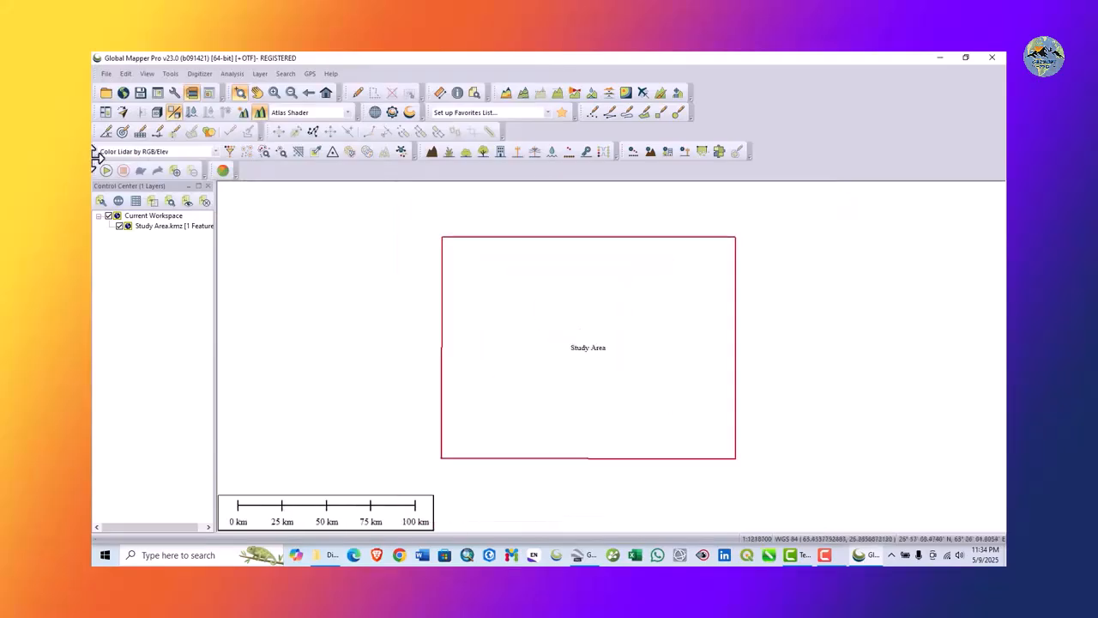
Export the study area polygon as an area shapefile named Study Area in the Map Linework Shapefiles folder, and unload the layer
left_click(102, 74)
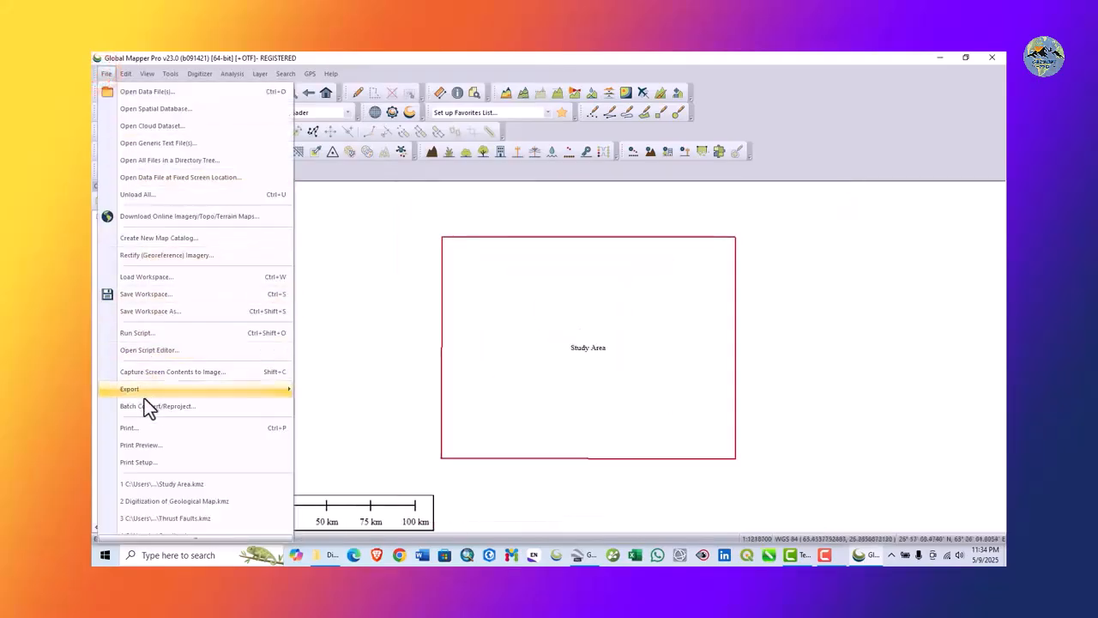
mouse_move(141, 393)
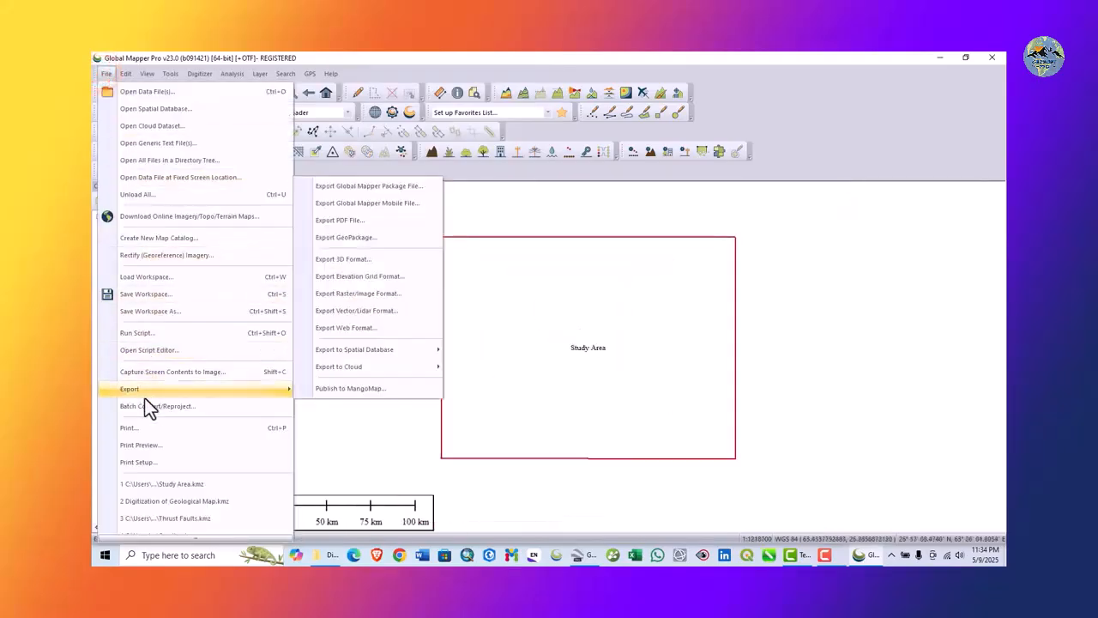
left_click(346, 312)
key("Return")
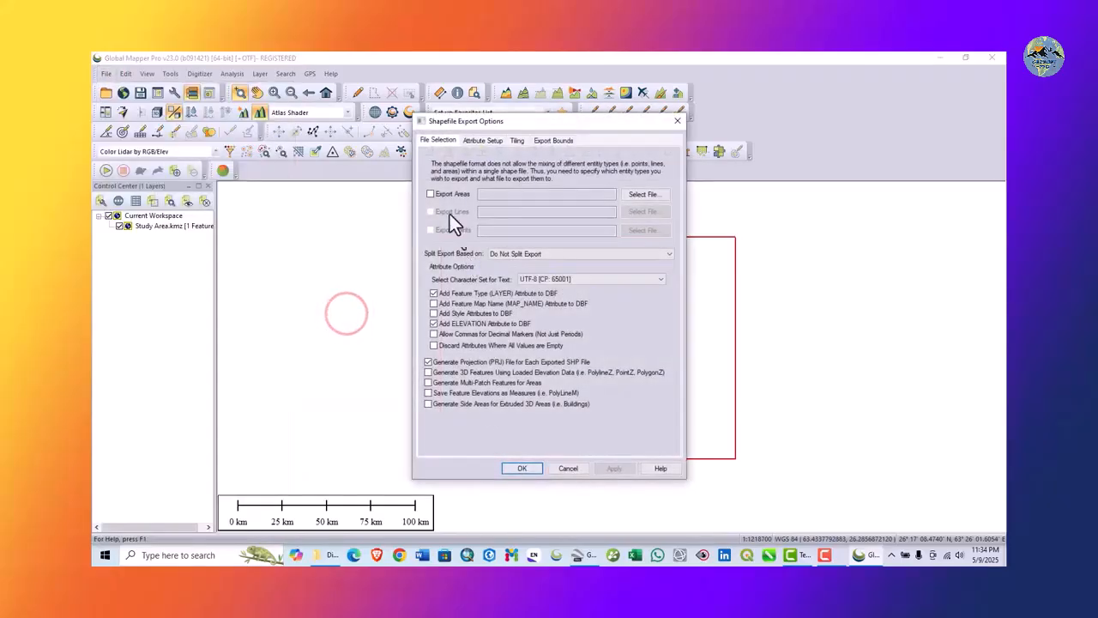
left_click(447, 199)
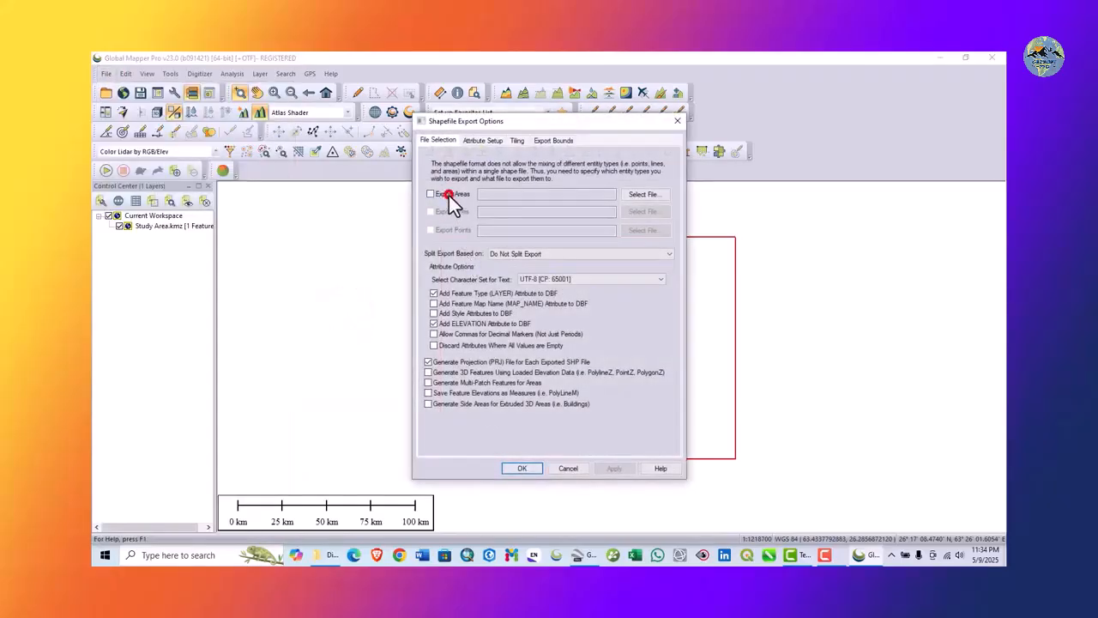
left_click(508, 324)
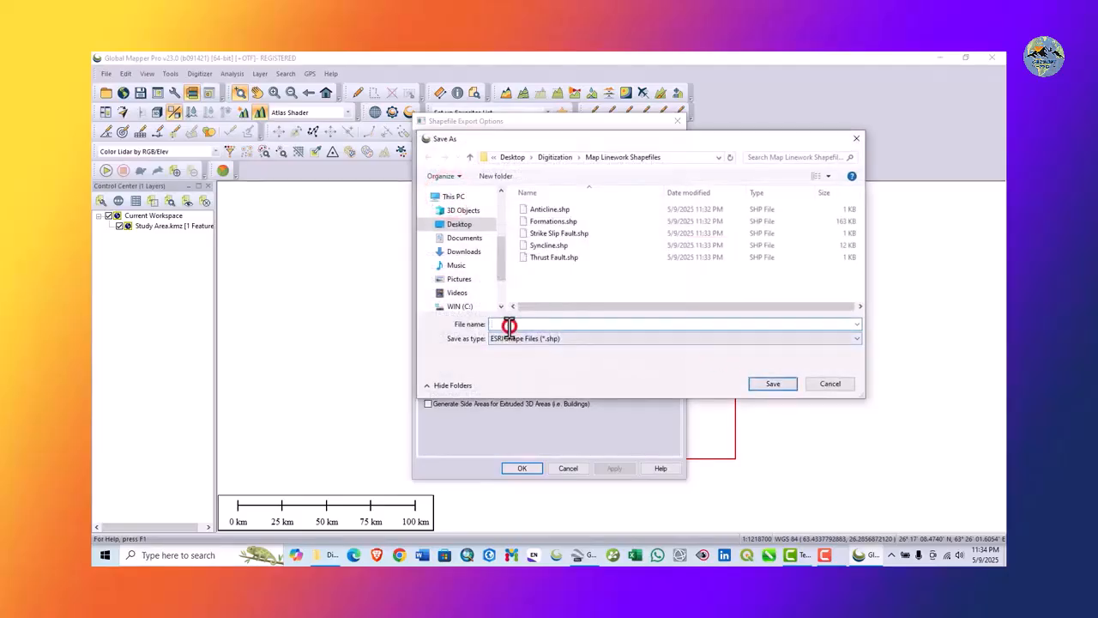
type("Study Area")
left_click(765, 385)
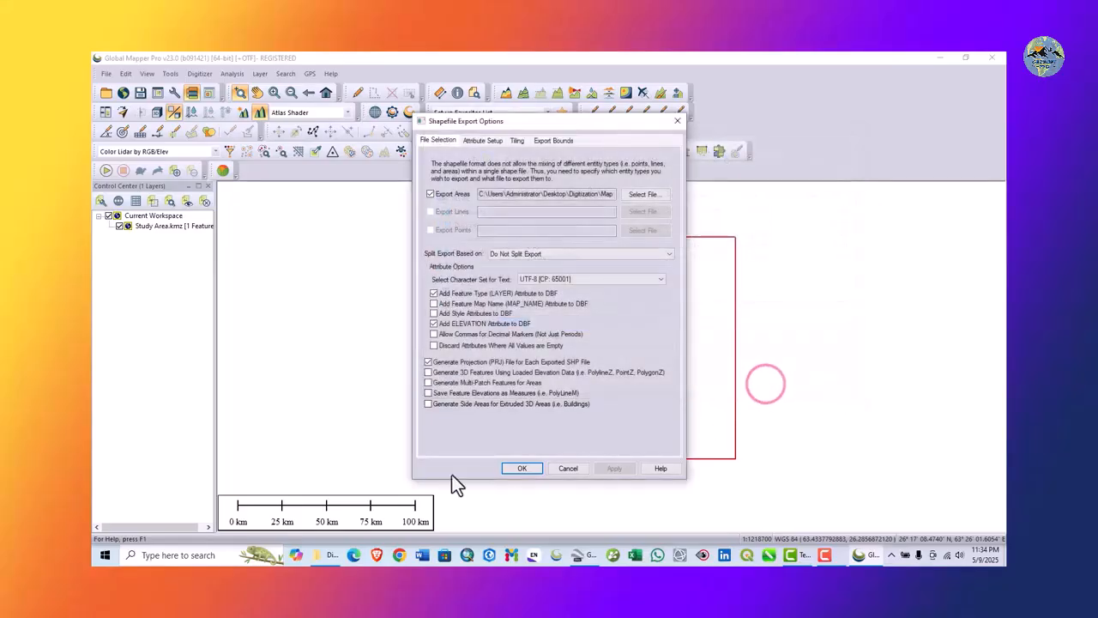
left_click(522, 468)
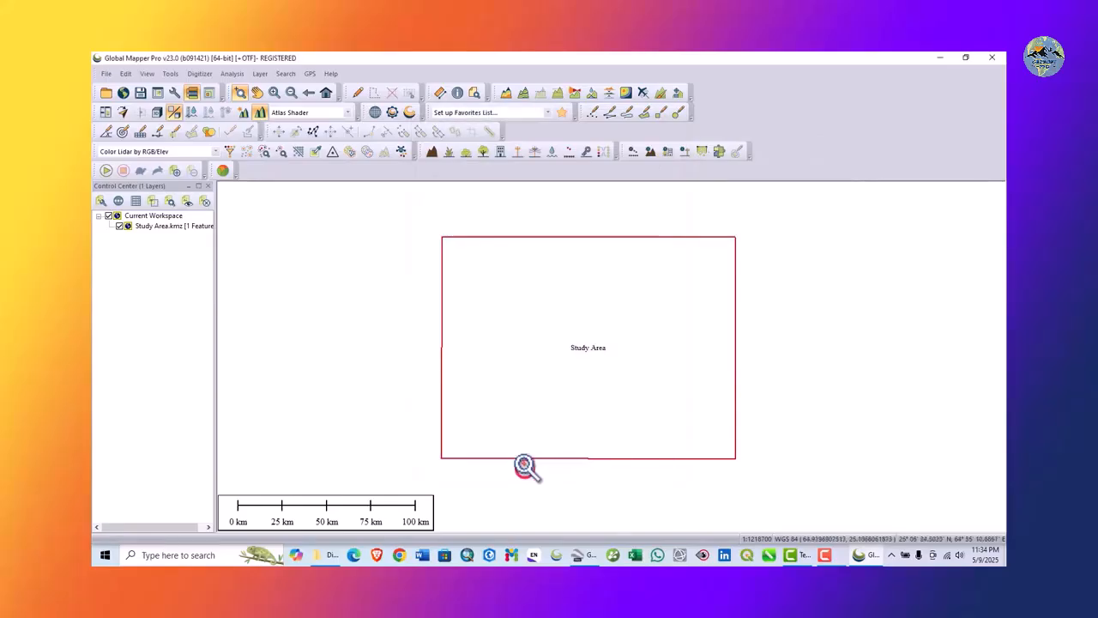
left_click(106, 73)
left_click(142, 198)
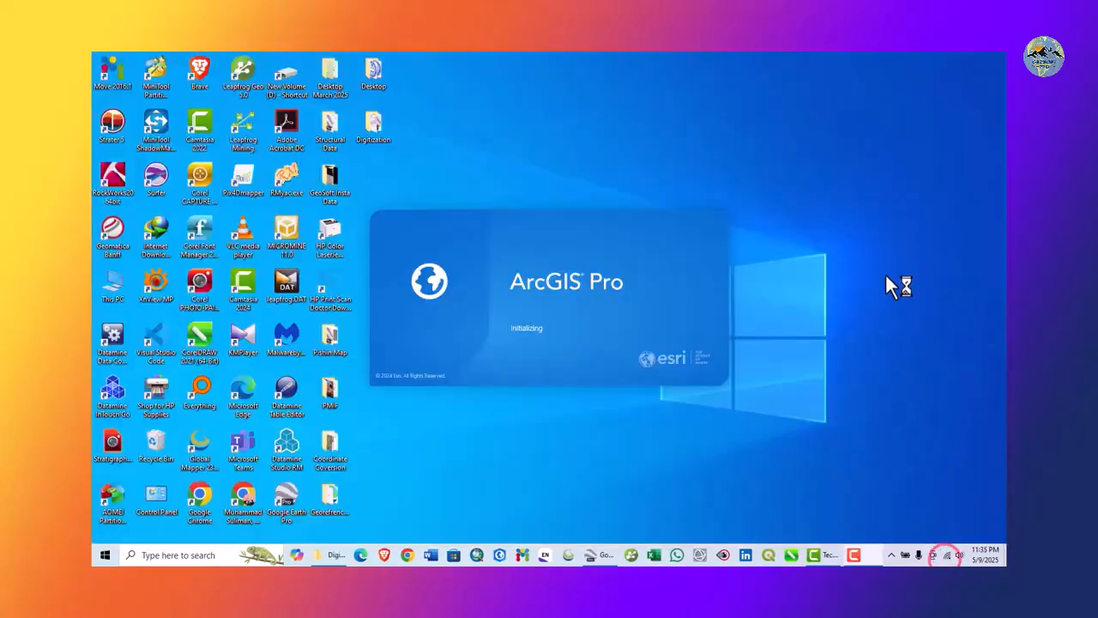
right_click(884, 273)
left_click(902, 306)
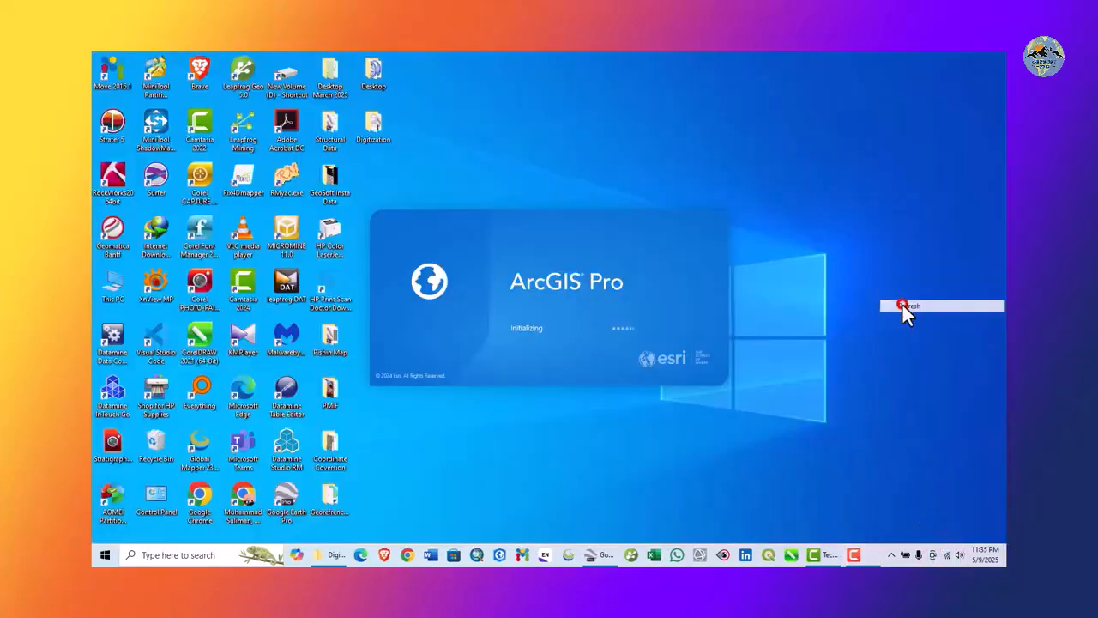
right_click(824, 218)
left_click(864, 253)
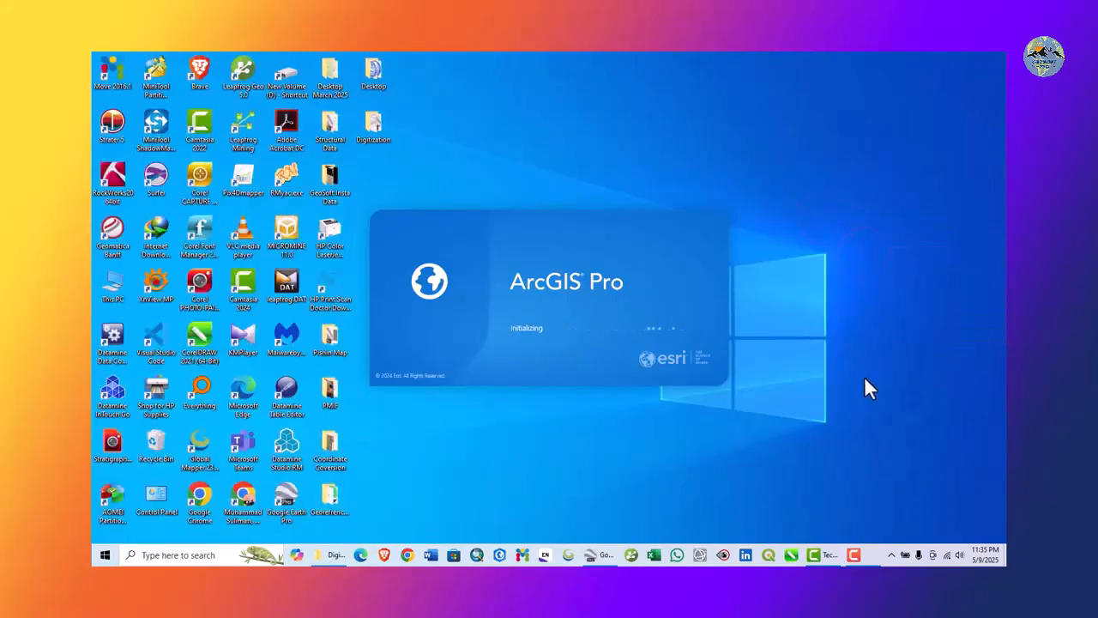
right_click(811, 253)
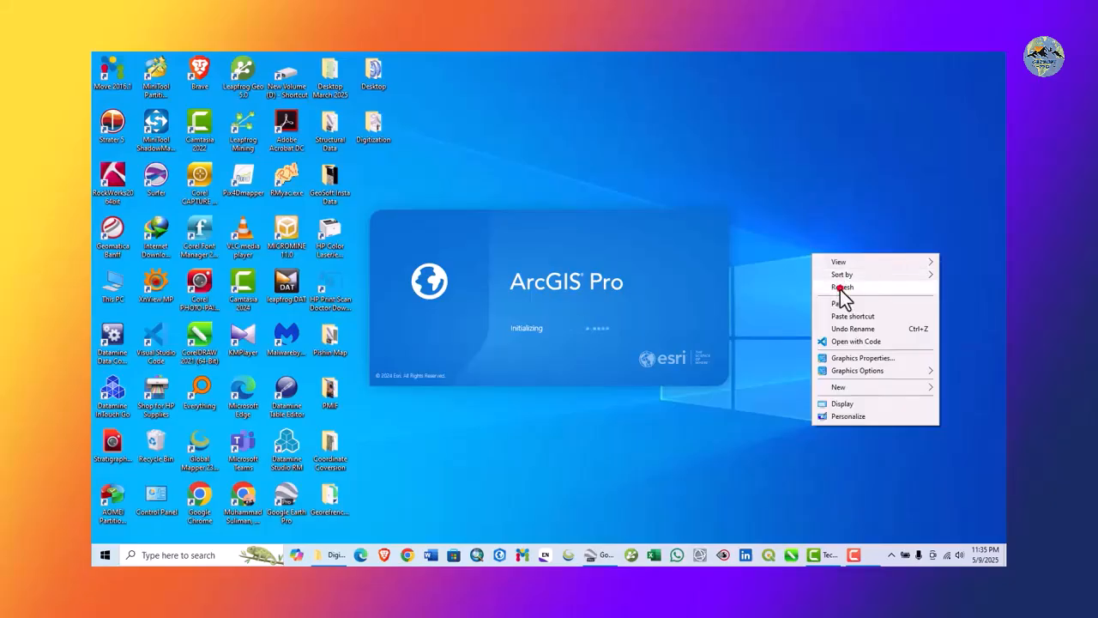
left_click(841, 287)
right_click(840, 290)
left_click(860, 321)
right_click(862, 319)
left_click(874, 352)
right_click(874, 355)
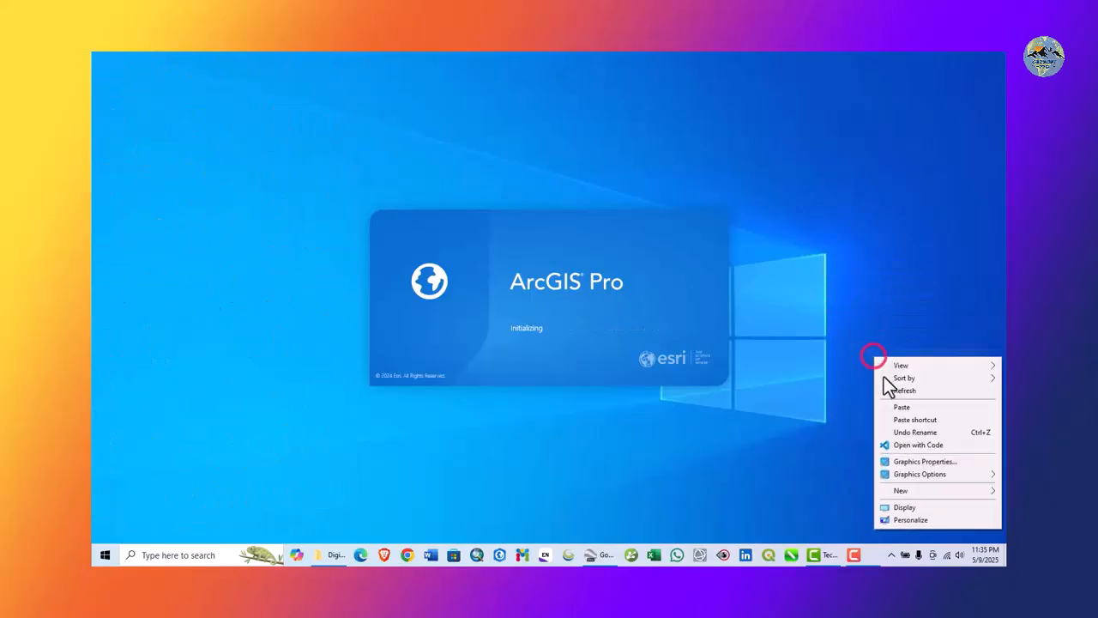
left_click(885, 390)
right_click(837, 251)
left_click(856, 280)
right_click(856, 291)
left_click(873, 321)
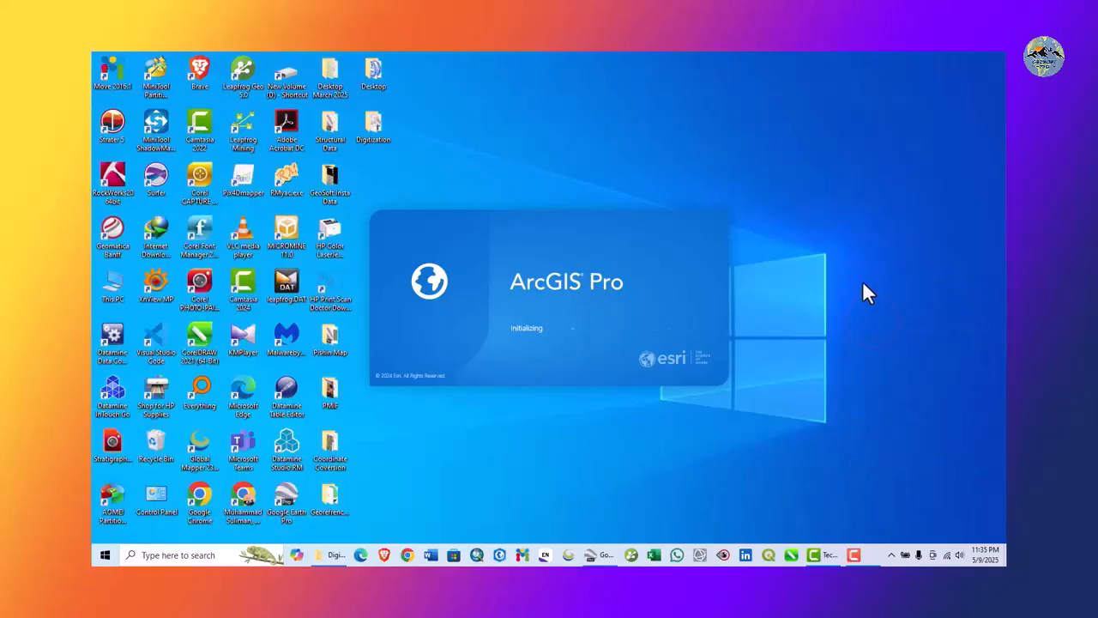
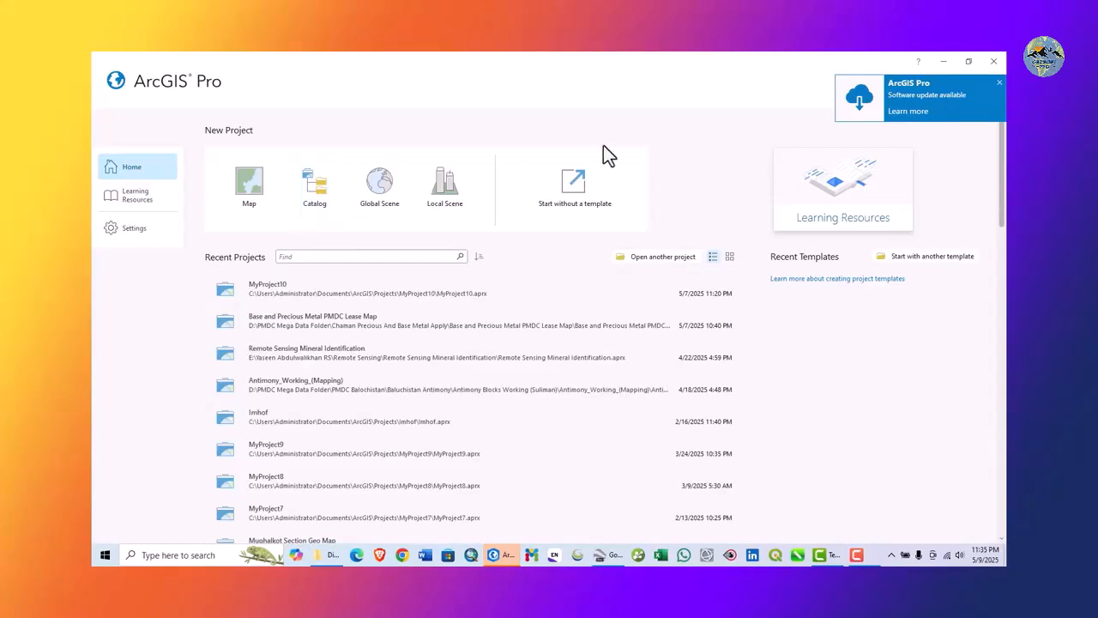
In ArcGIS Pro, start a new Map project and set its location to the Digitization folder on the Desktop
left_click(249, 185)
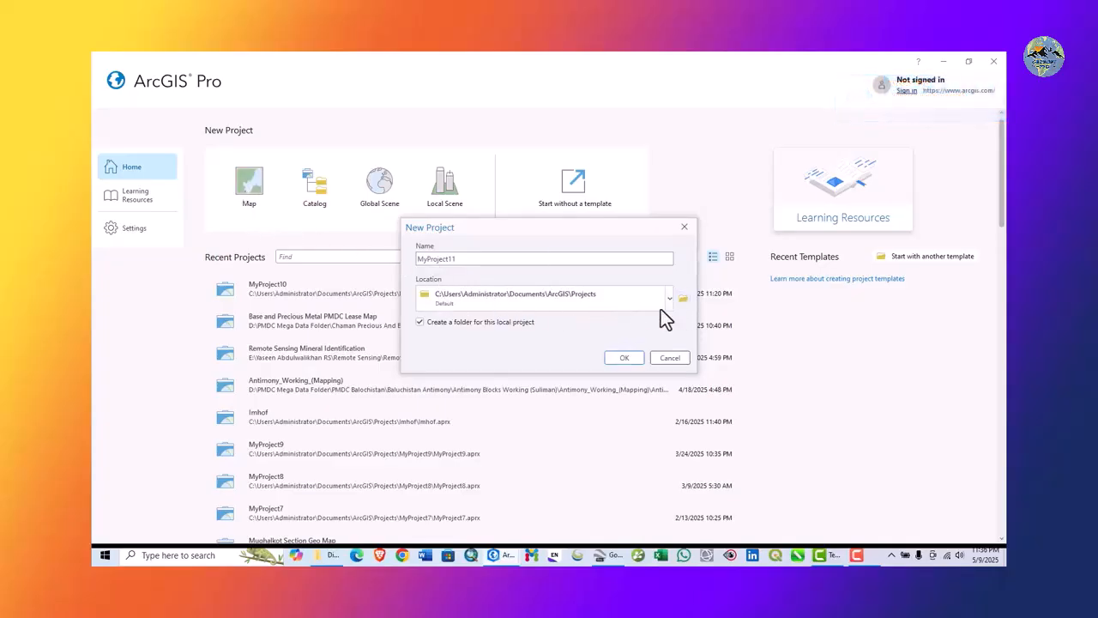
left_click(683, 299)
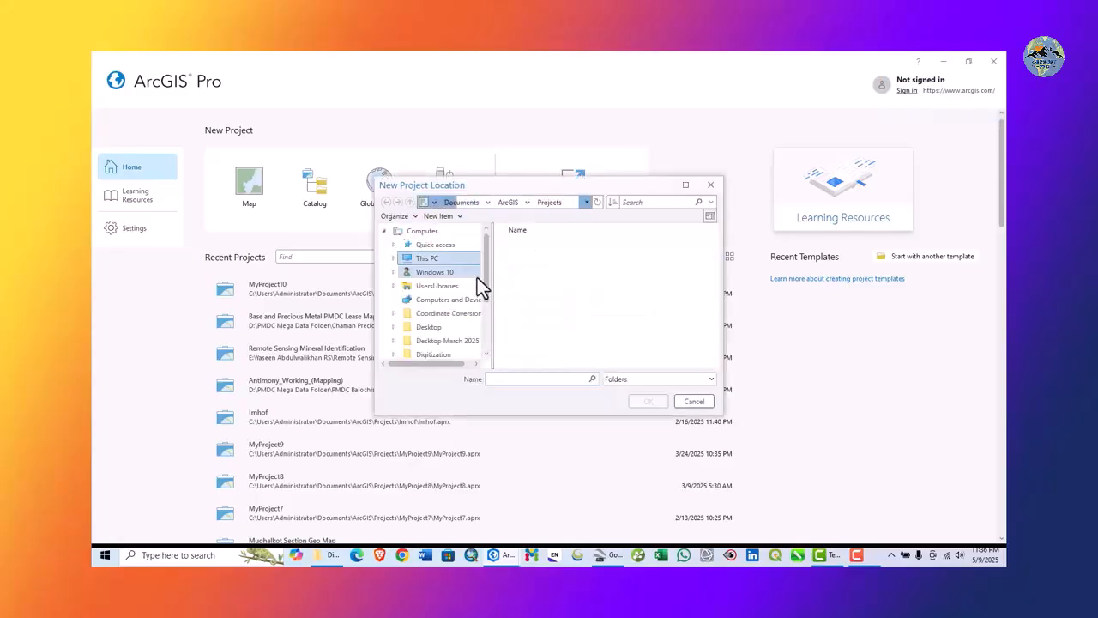
left_click(436, 259)
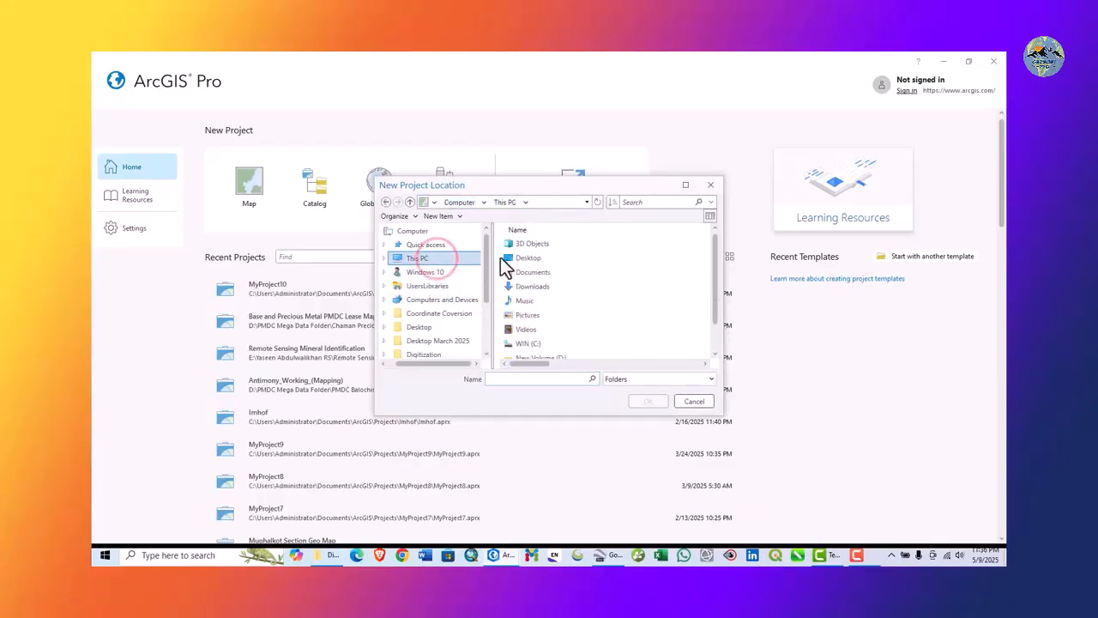
double_click(529, 258)
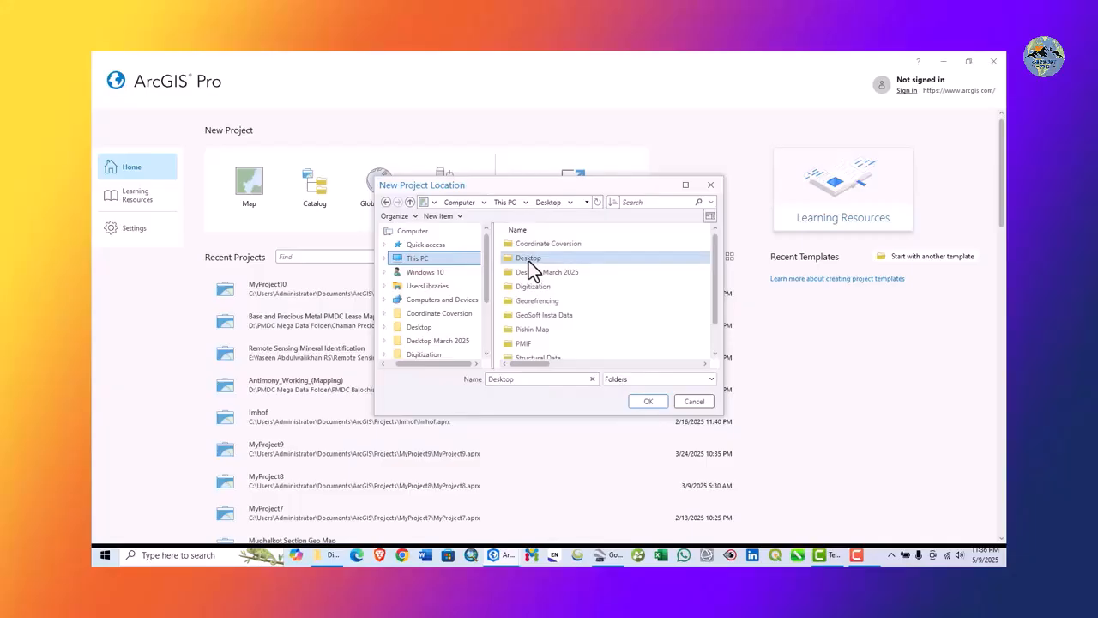
double_click(528, 258)
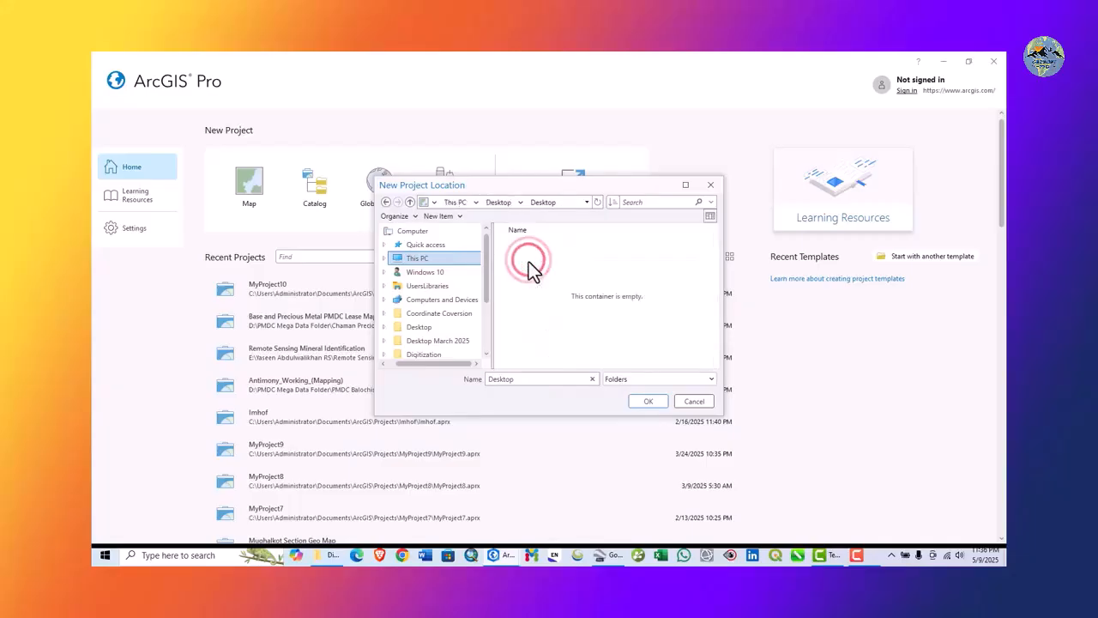
left_click(411, 201)
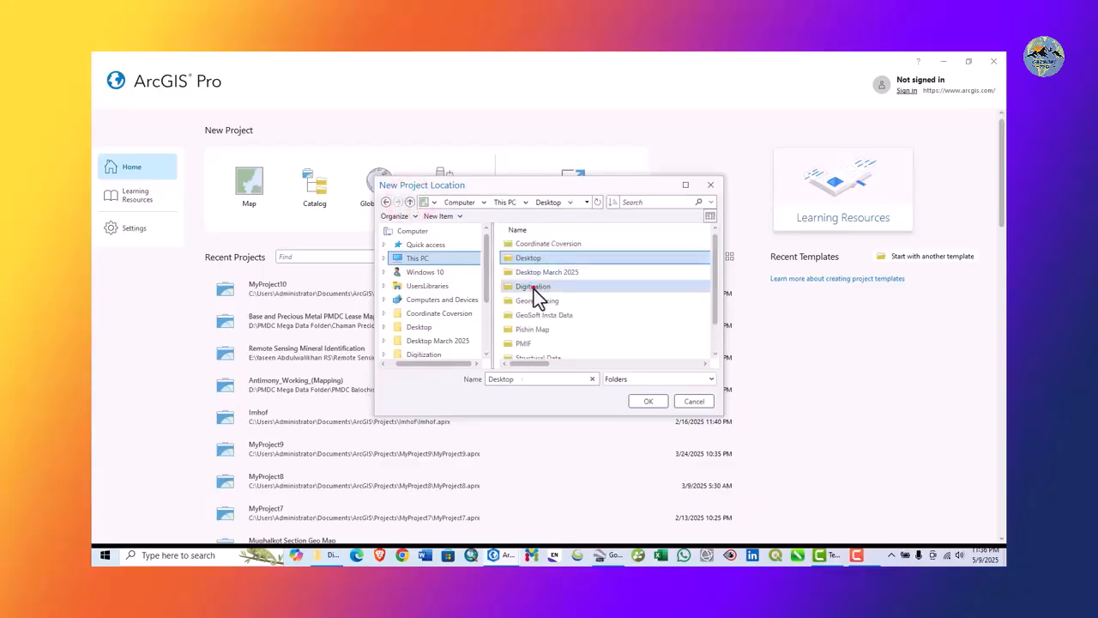
double_click(534, 289)
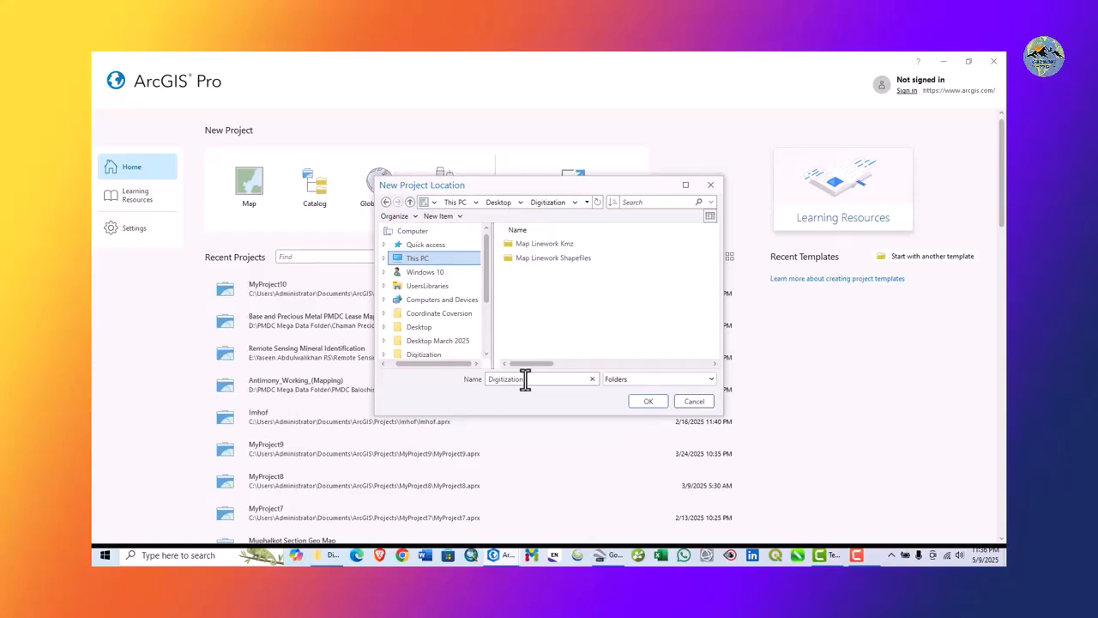
left_click(659, 404)
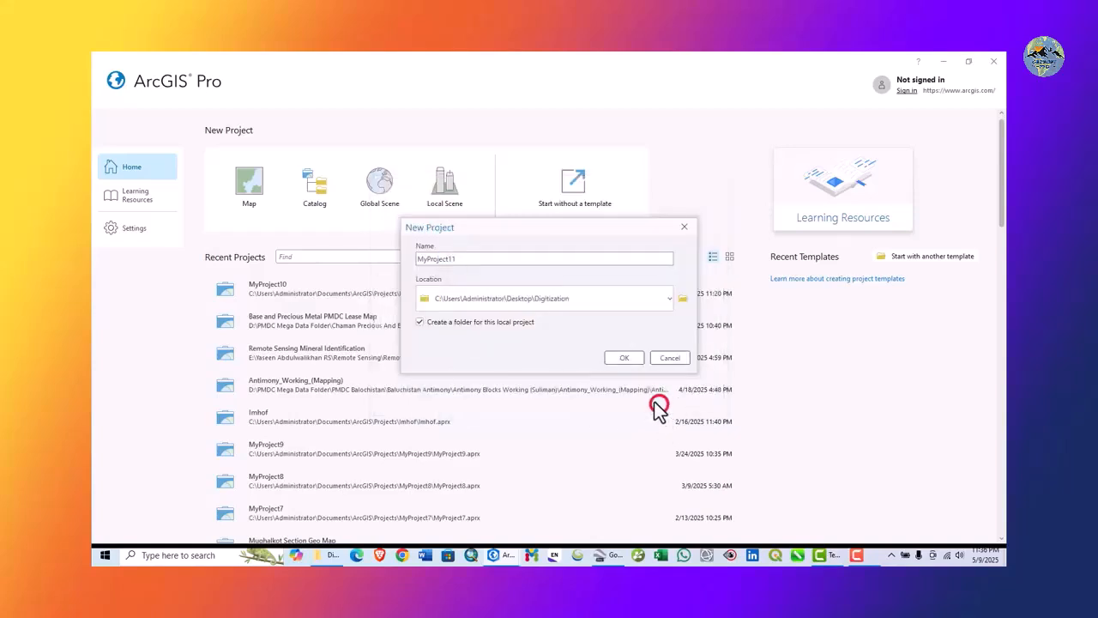
Name the new project Geological_Map and create it in the Digitization folder
double_click(507, 259)
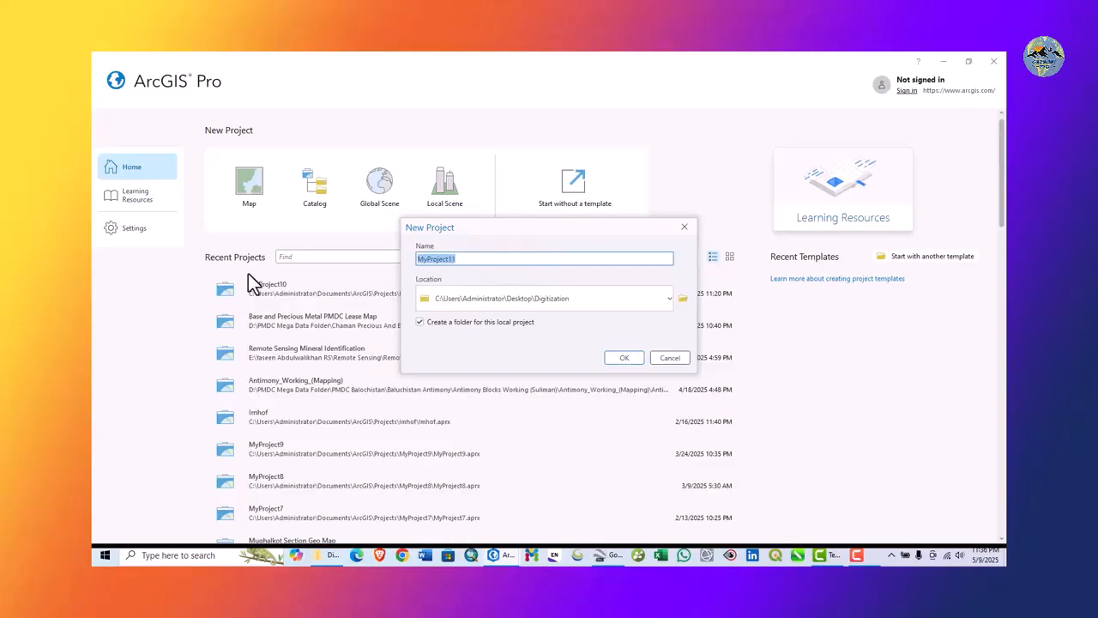
type("Geological Map")
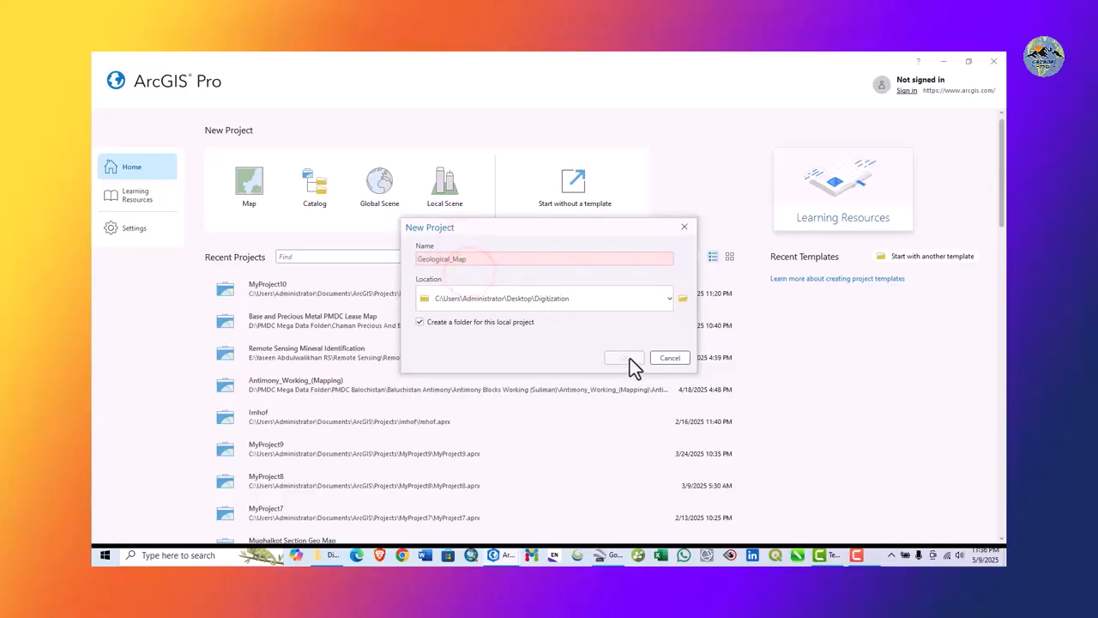
key("BackSpace")
type("_")
key("BackSpace")
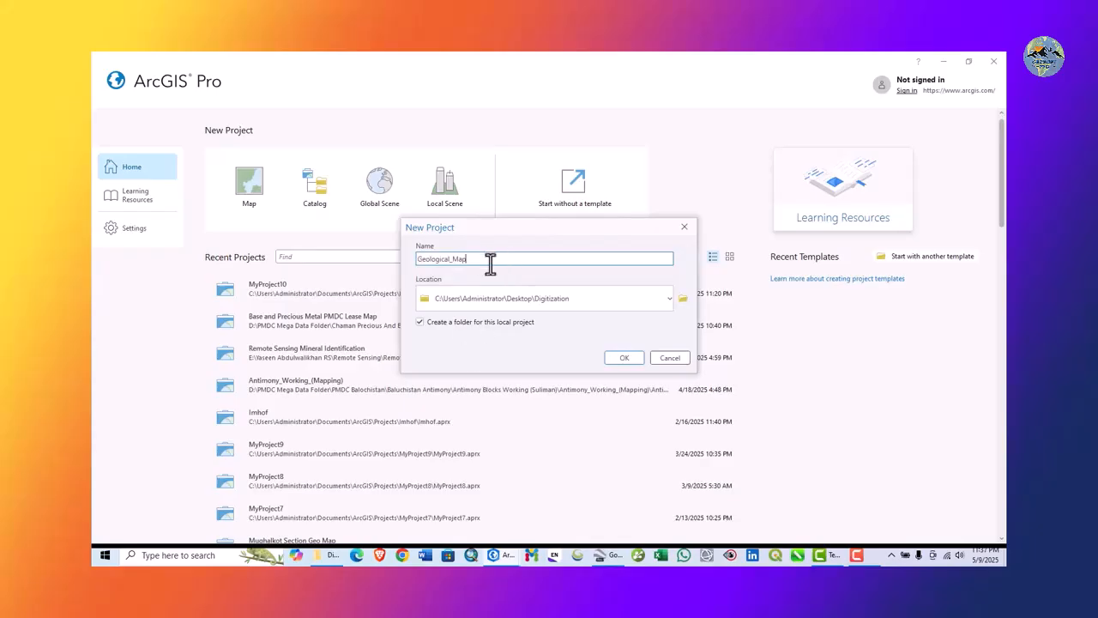
mouse_move(483, 257)
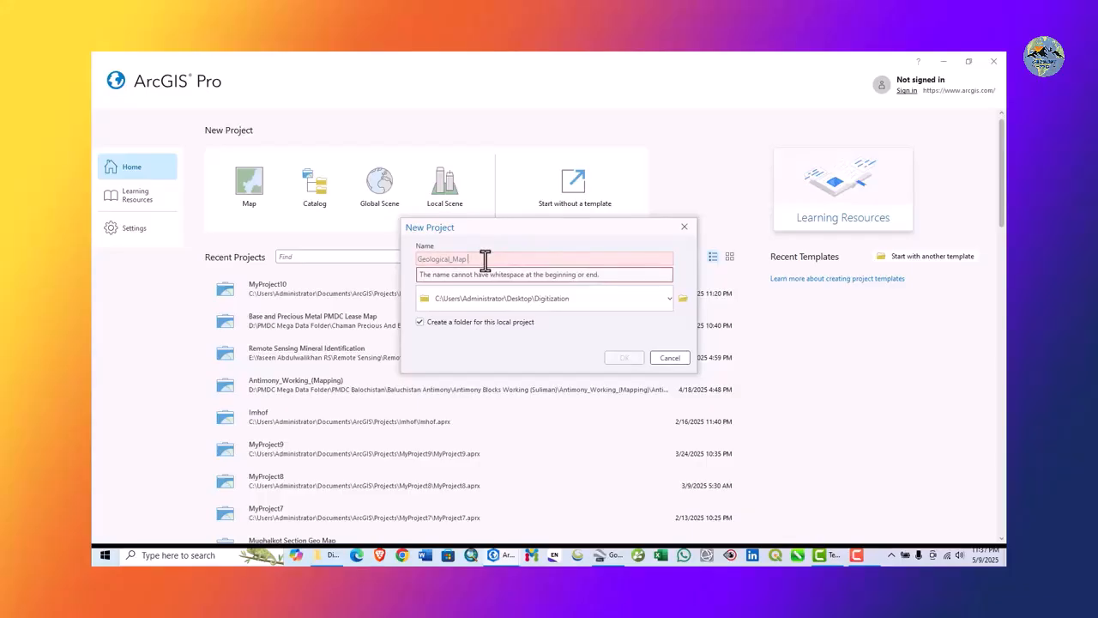
key("BackSpace")
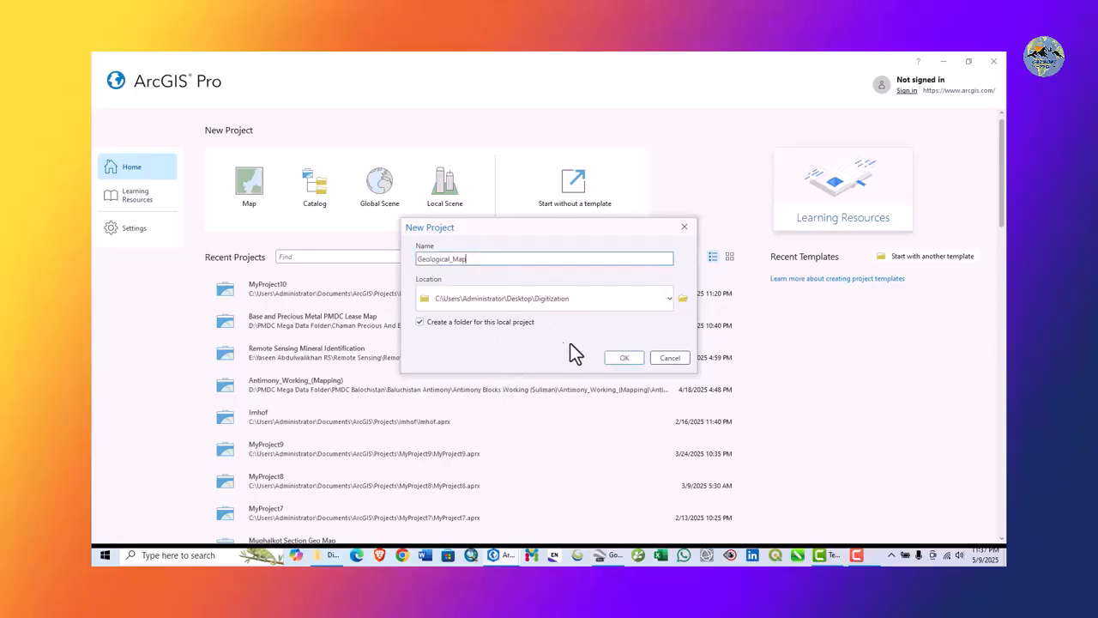
left_click(621, 356)
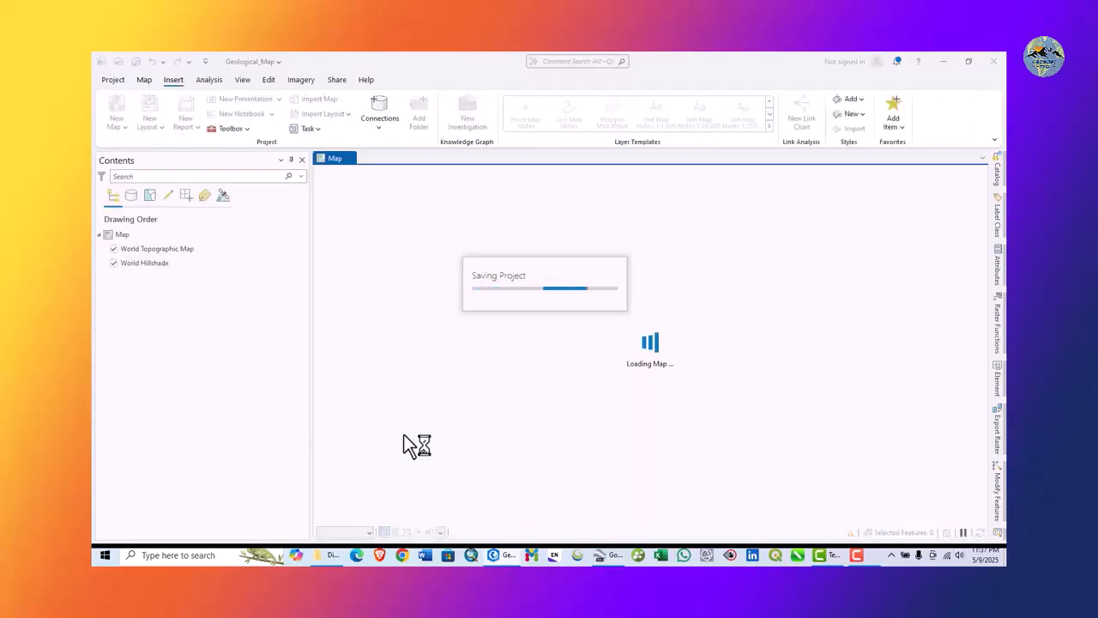
scroll(622, 358, "down", 3)
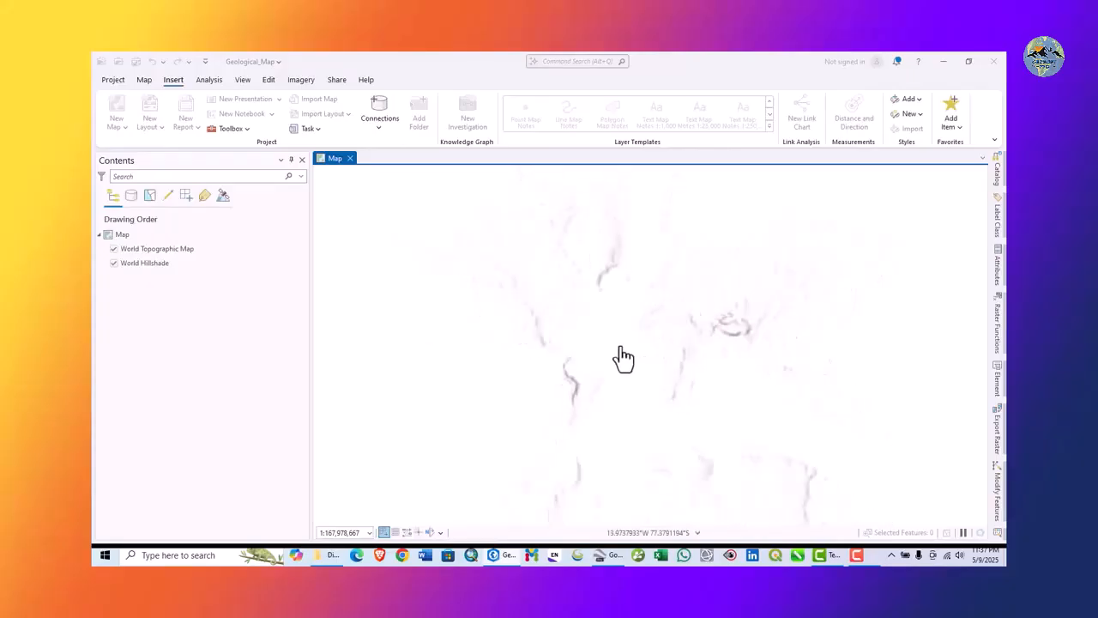
scroll(608, 347, "down", 2)
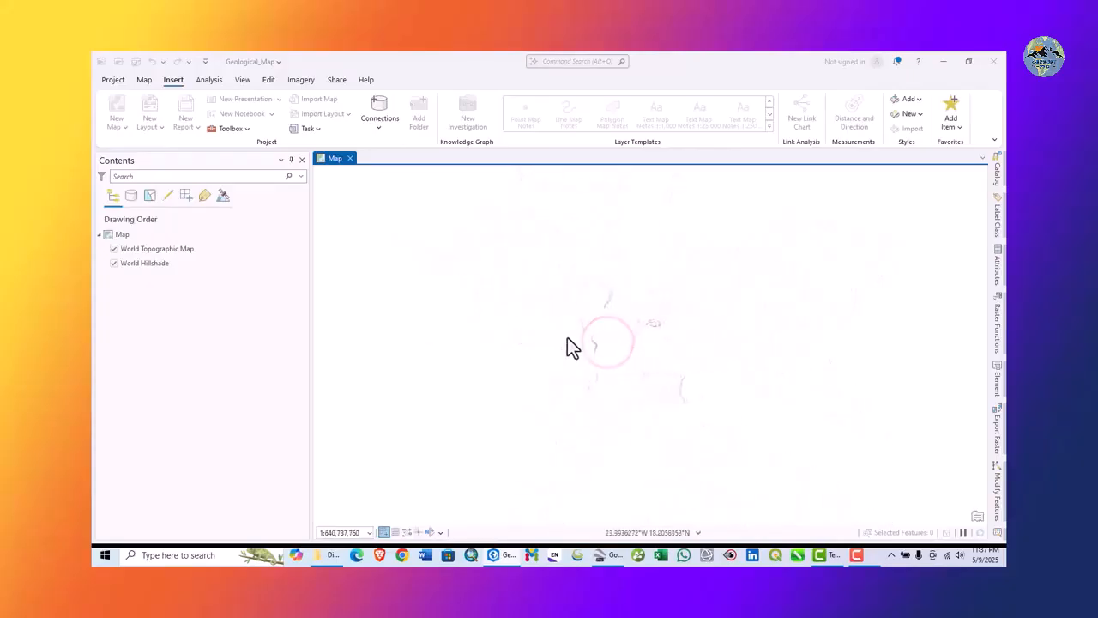
scroll(600, 356, "up", 2)
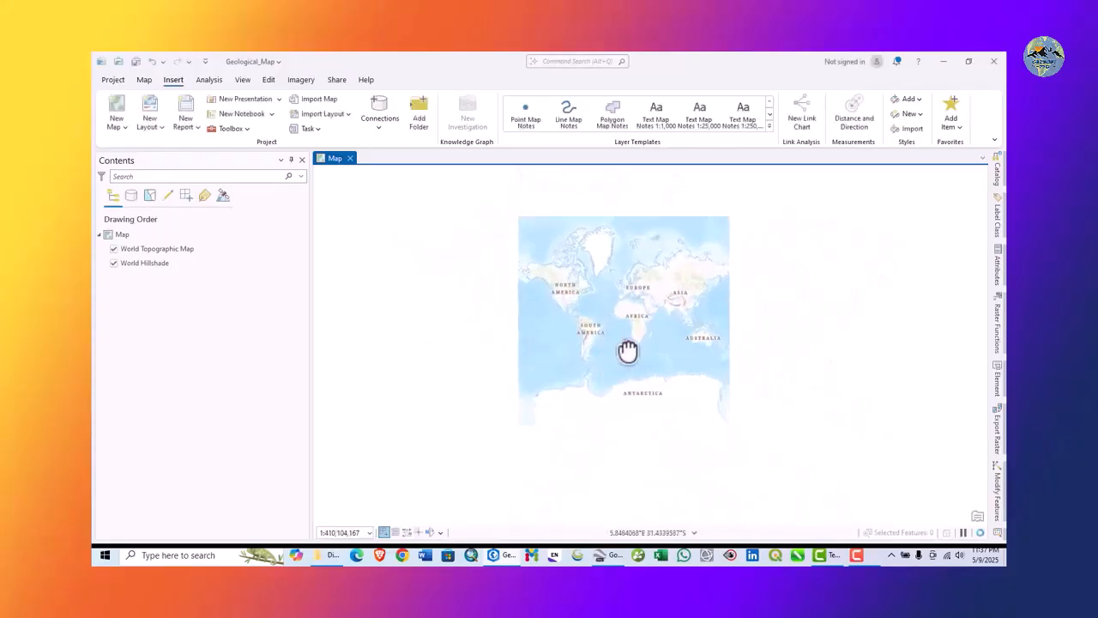
left_click_drag(626, 344, 607, 355)
scroll(605, 359, "up", 2)
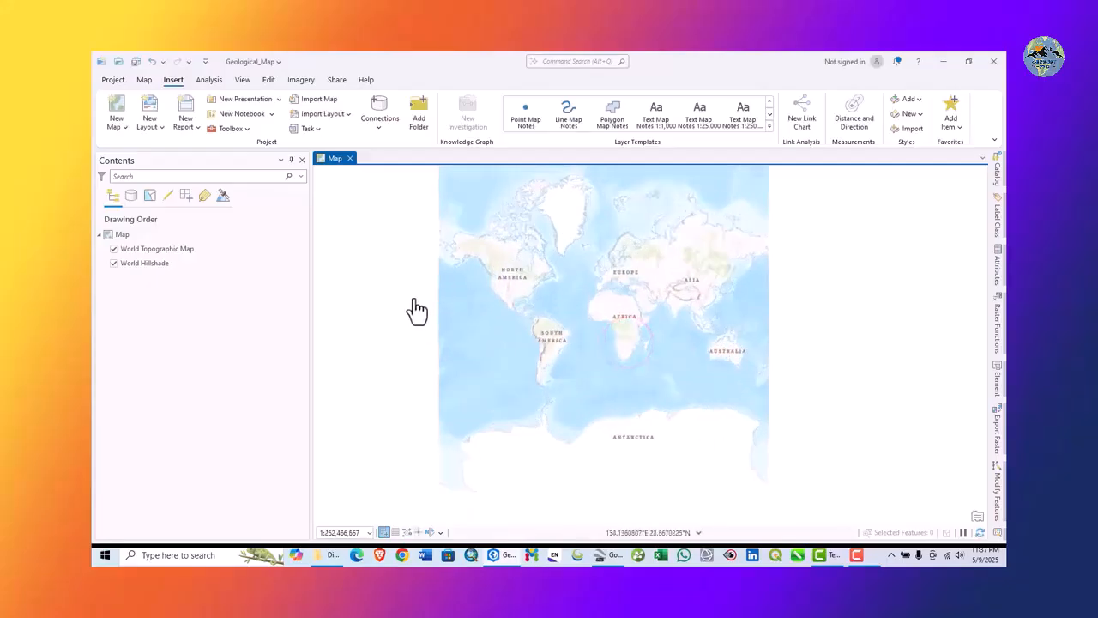
mouse_move(559, 284)
left_mouse_down()
mouse_move(566, 349)
mouse_move(551, 305)
mouse_move(553, 320)
left_mouse_up()
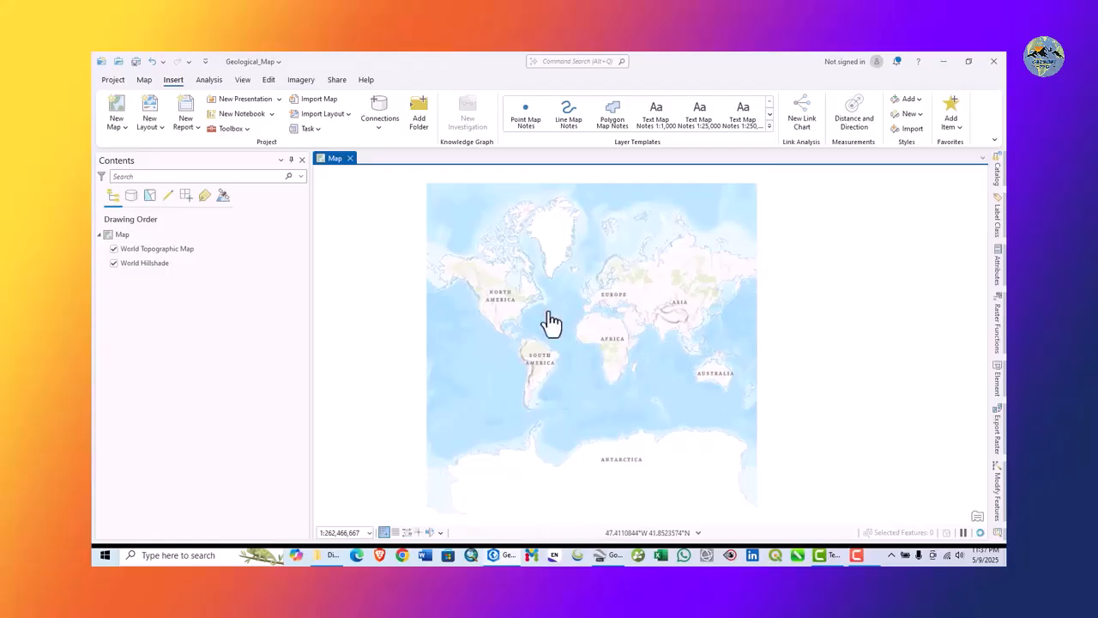
mouse_move(545, 305)
left_mouse_down()
mouse_move(576, 307)
mouse_move(581, 294)
mouse_move(551, 297)
left_mouse_up()
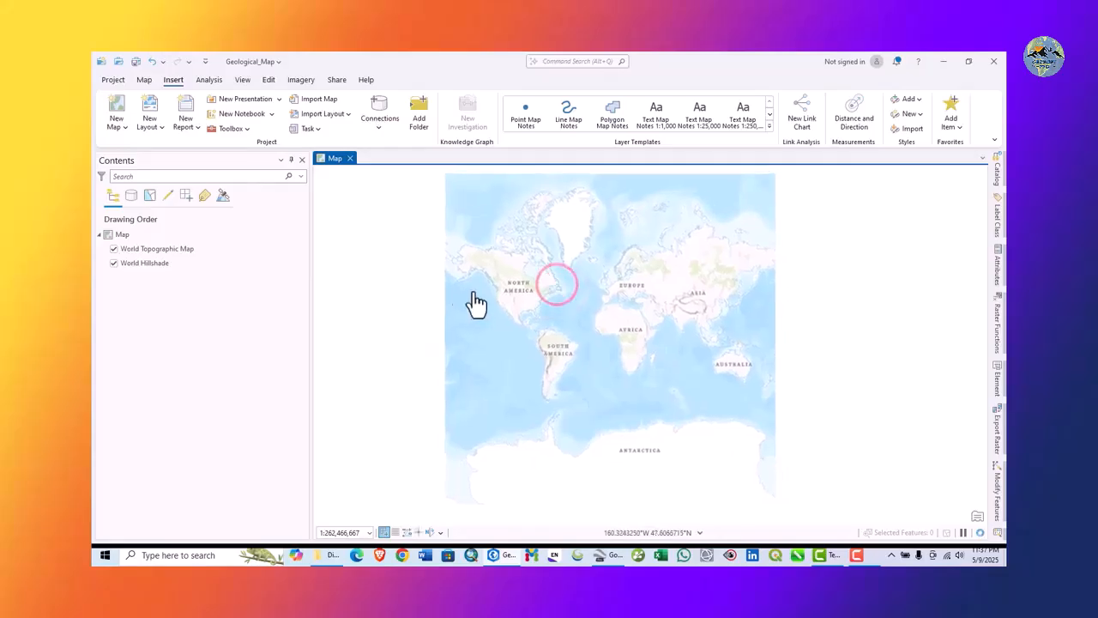
left_click(145, 81)
left_click(113, 81)
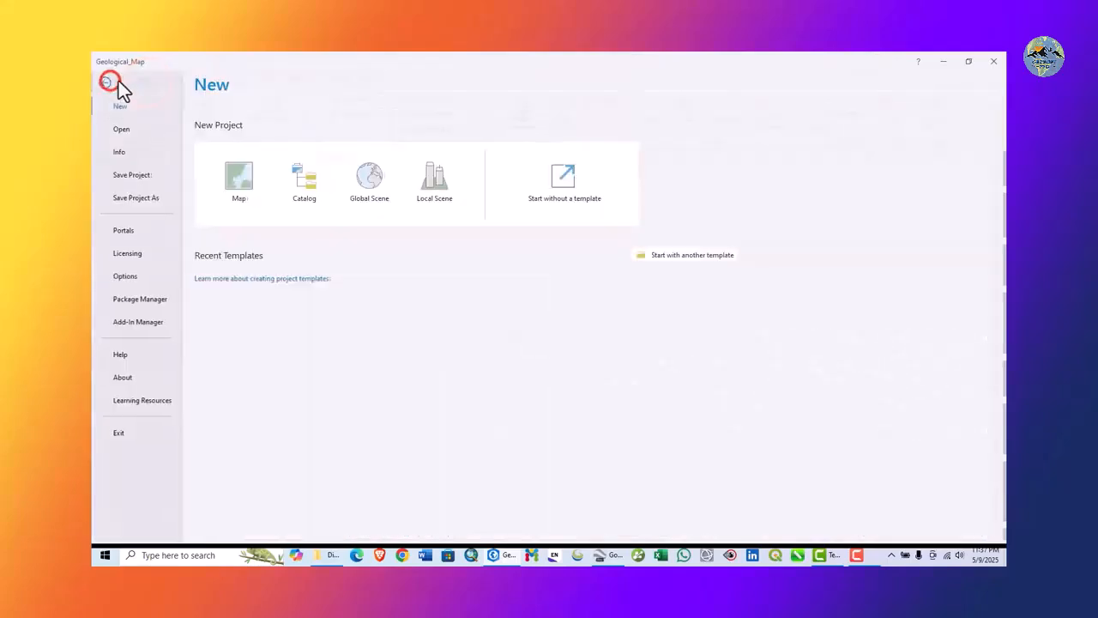
left_click(118, 82)
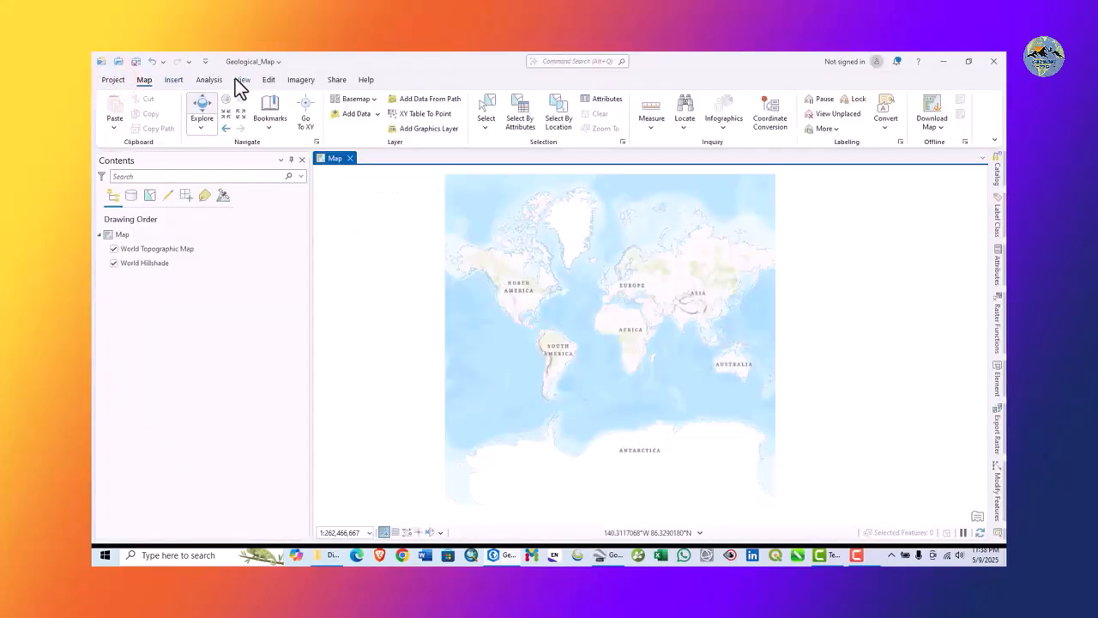
left_click(237, 79)
left_click(180, 81)
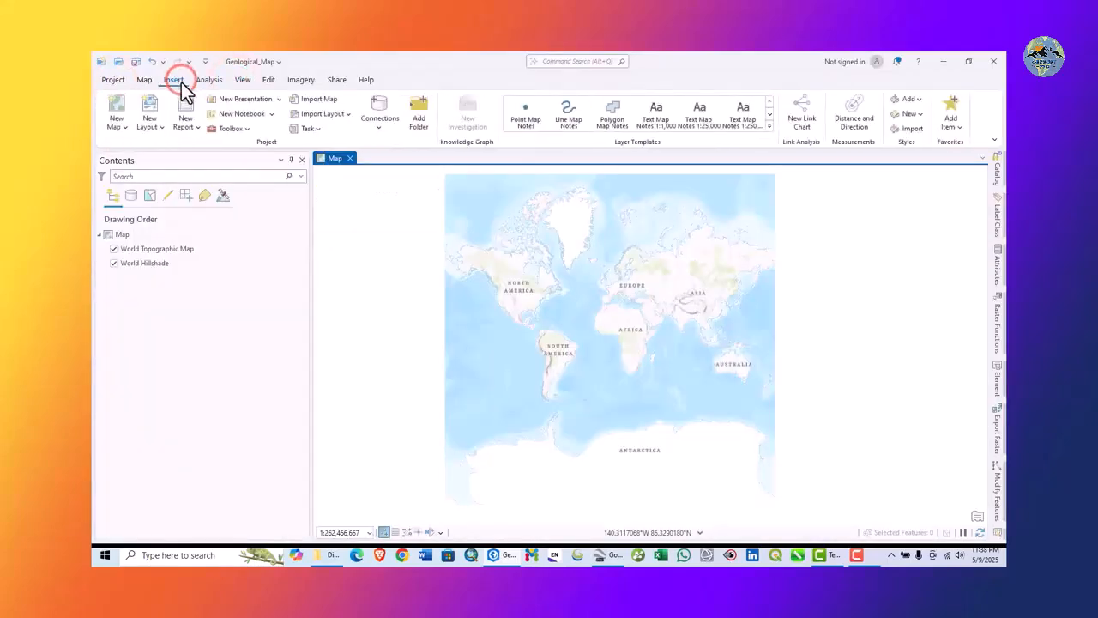
Start adding data to the map and browse the Geological_Map project folder and its geodatabase for the linework files
left_click(145, 79)
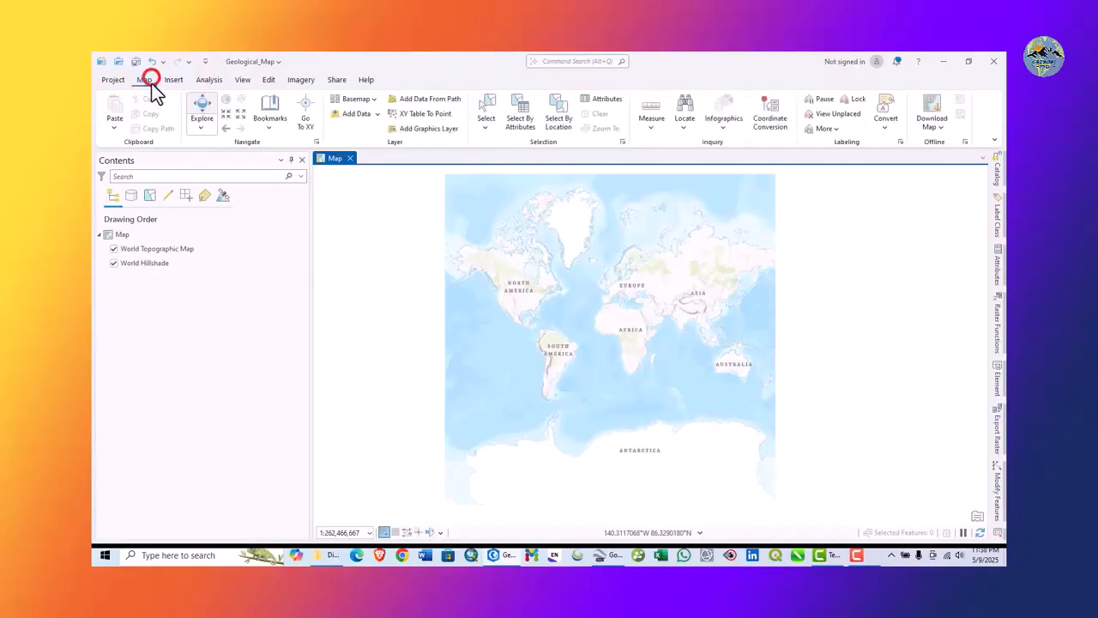
left_click(344, 113)
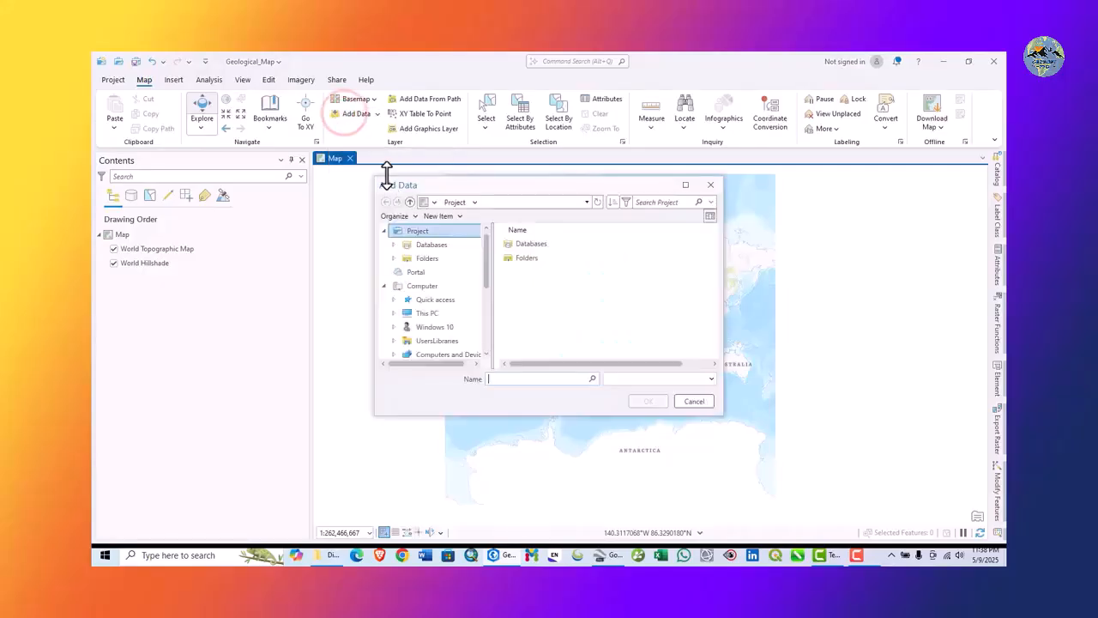
scroll(438, 266, "up", 5)
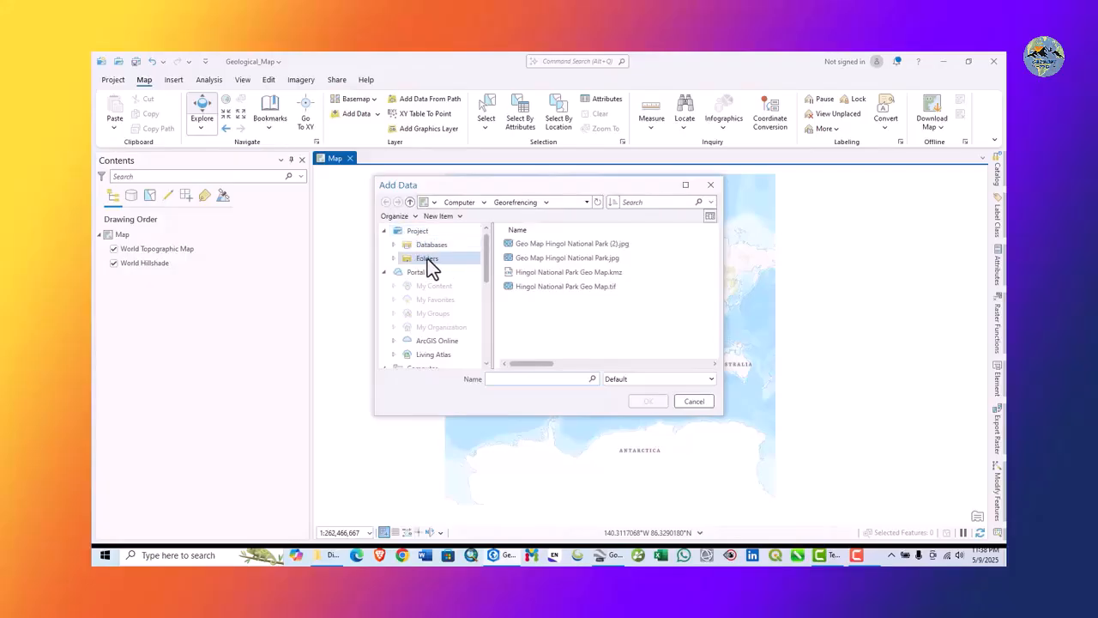
left_click(427, 258)
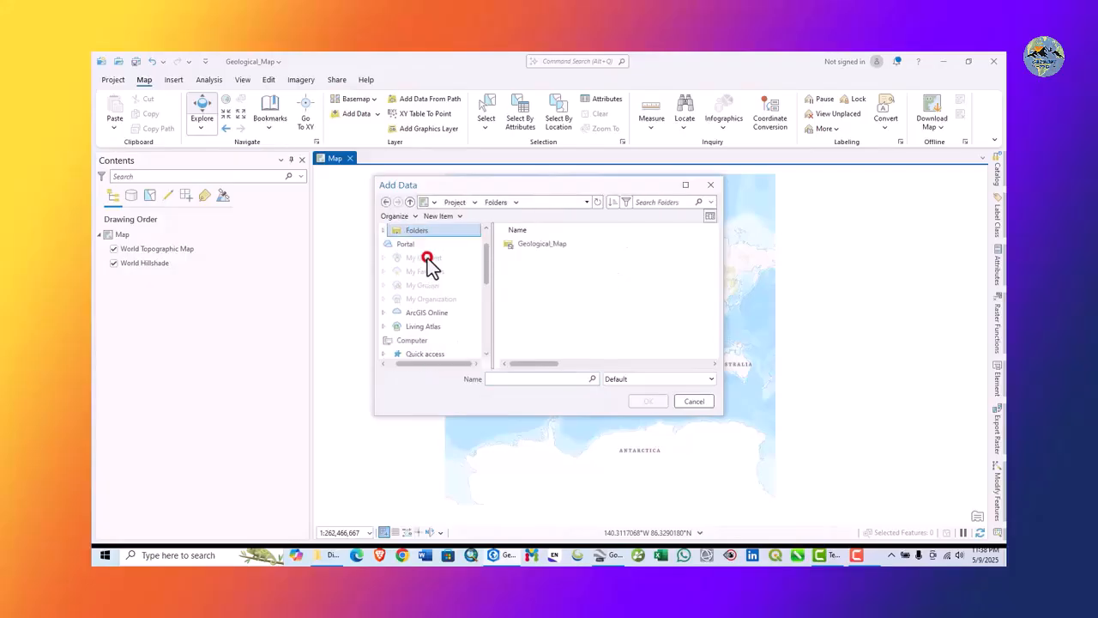
double_click(544, 244)
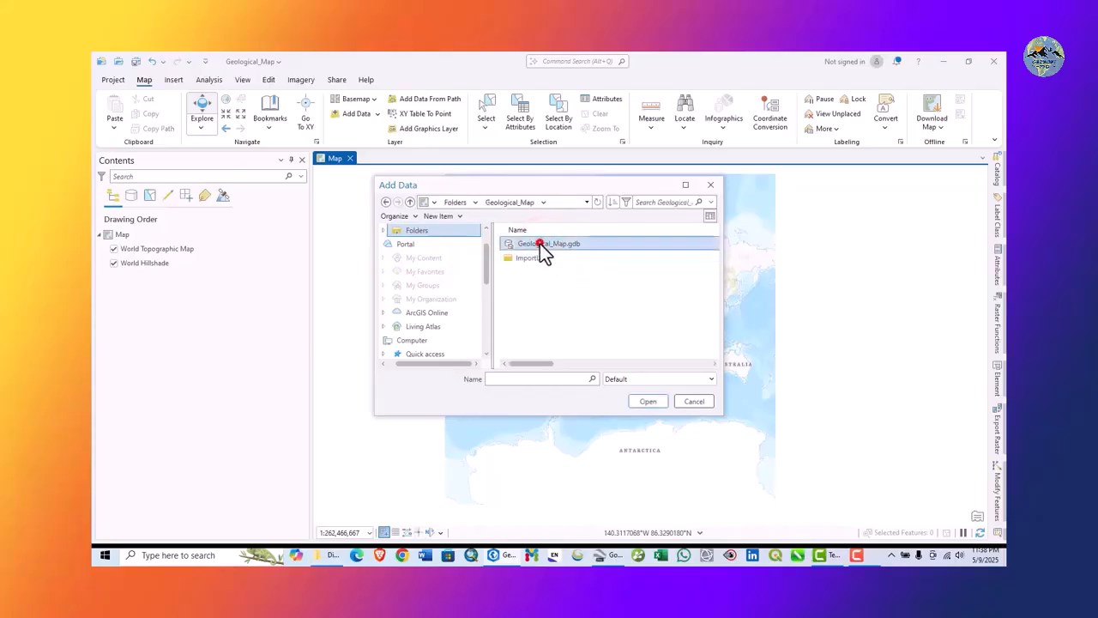
double_click(539, 244)
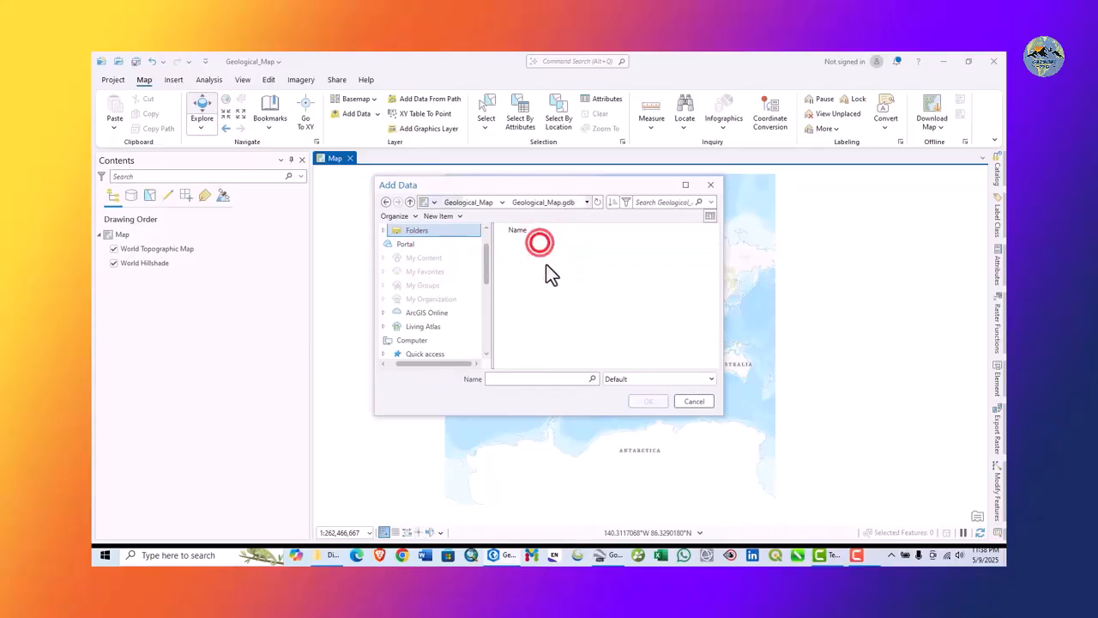
left_click(386, 202)
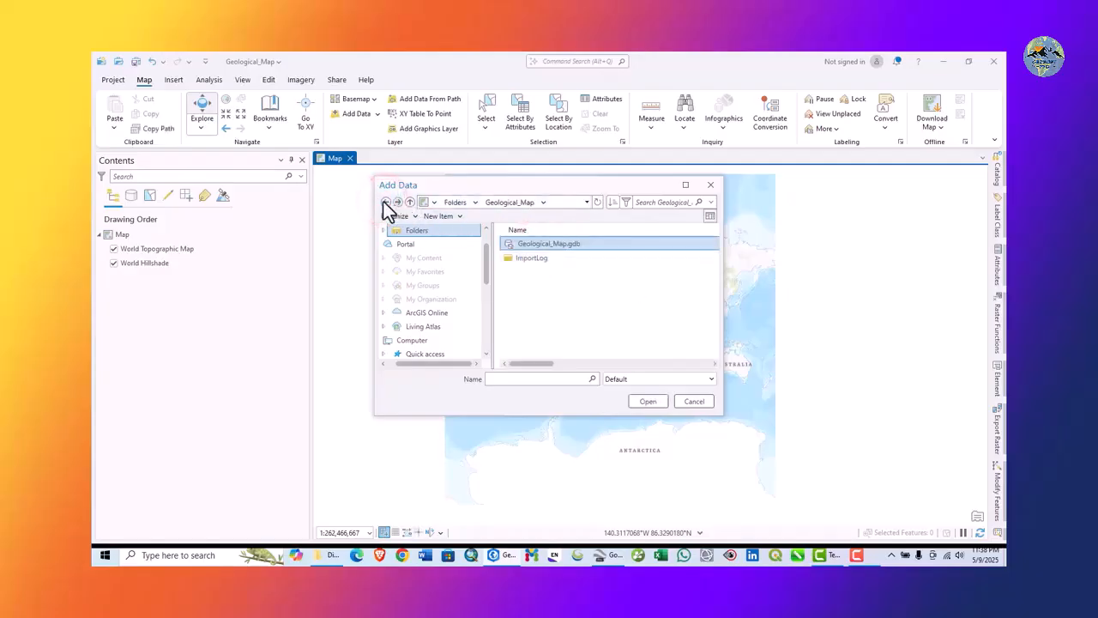
left_click(385, 202)
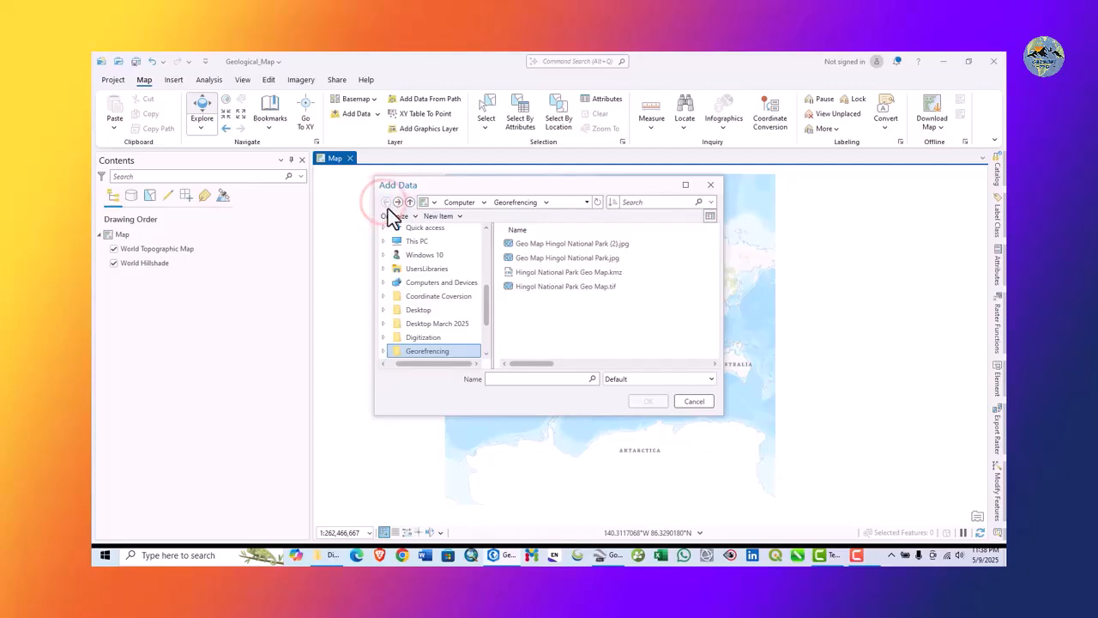
left_click(387, 203)
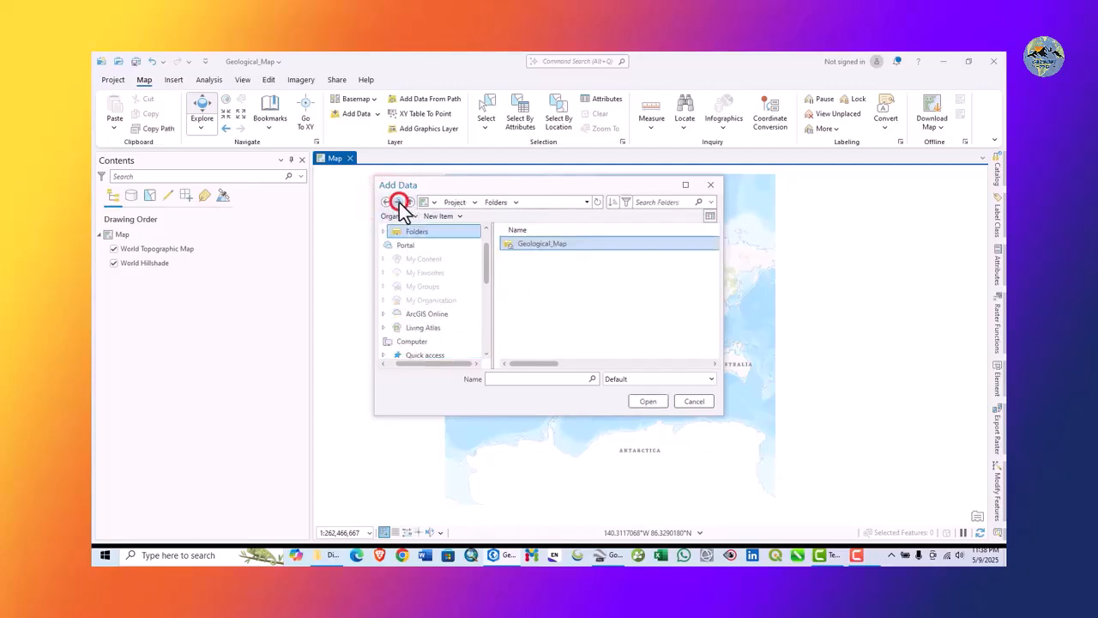
Switch to File Explorer, open the Digitization folder on the Desktop and locate the Geological_Map project folder
left_click(332, 556)
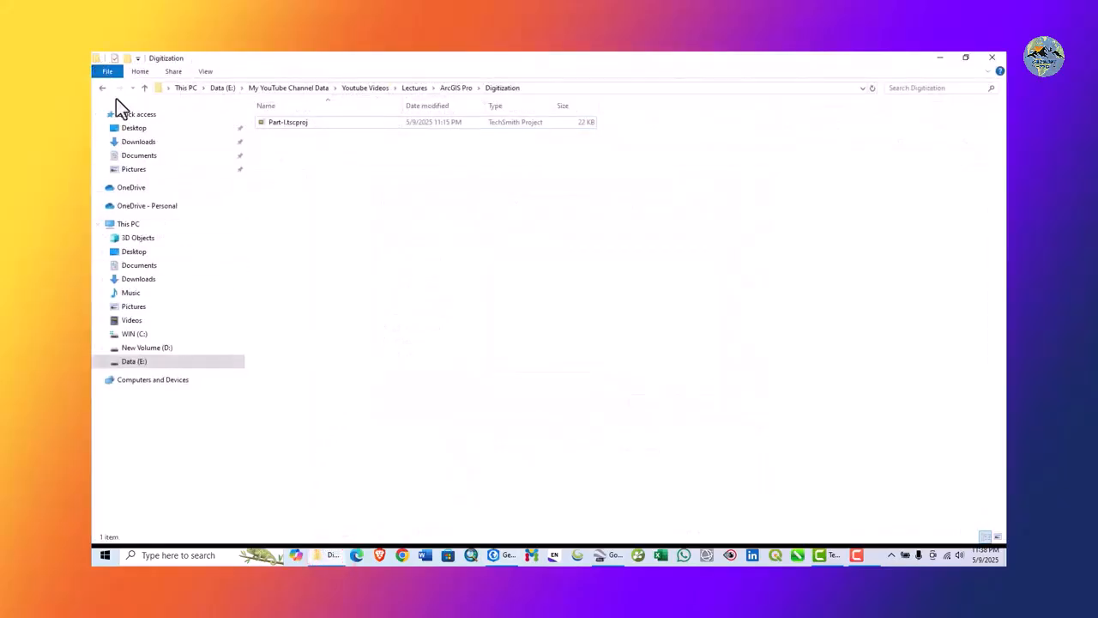
left_click(103, 89)
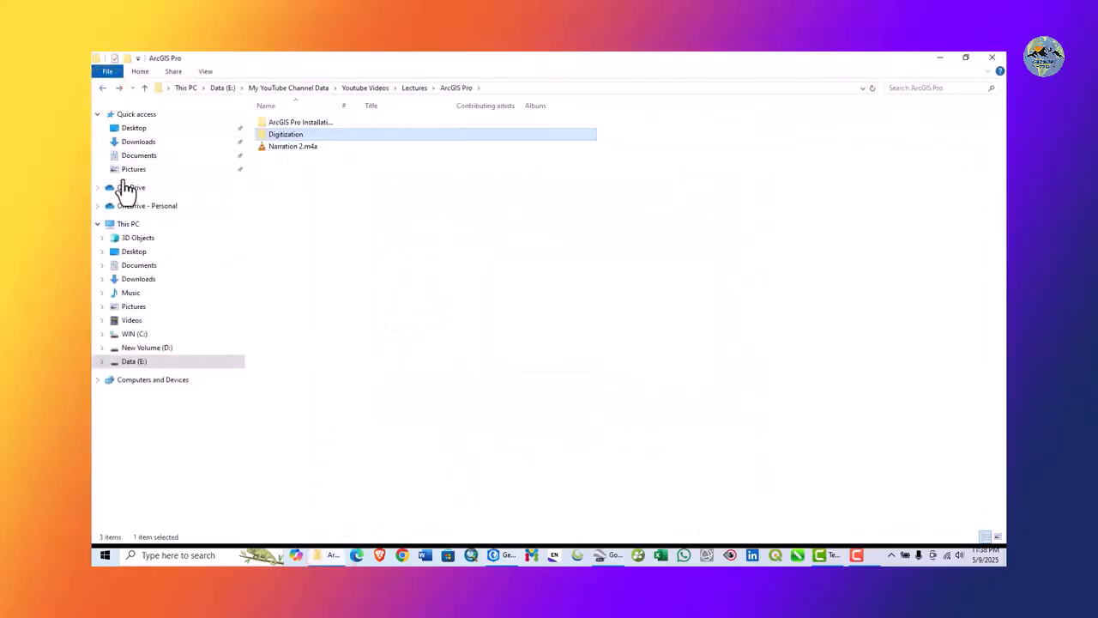
left_click(135, 129)
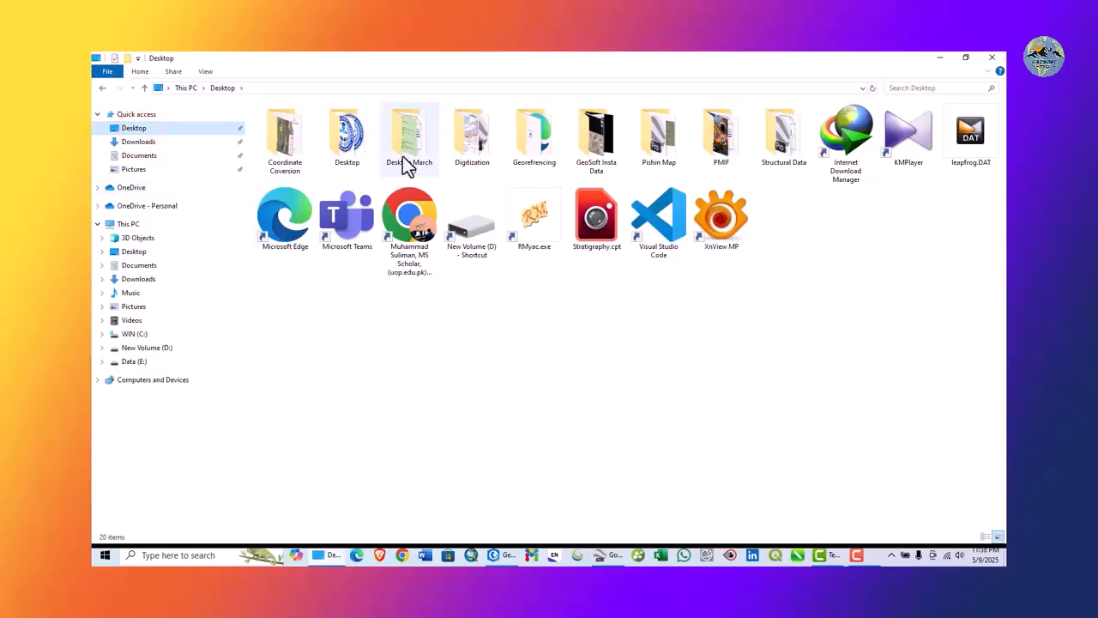
double_click(452, 146)
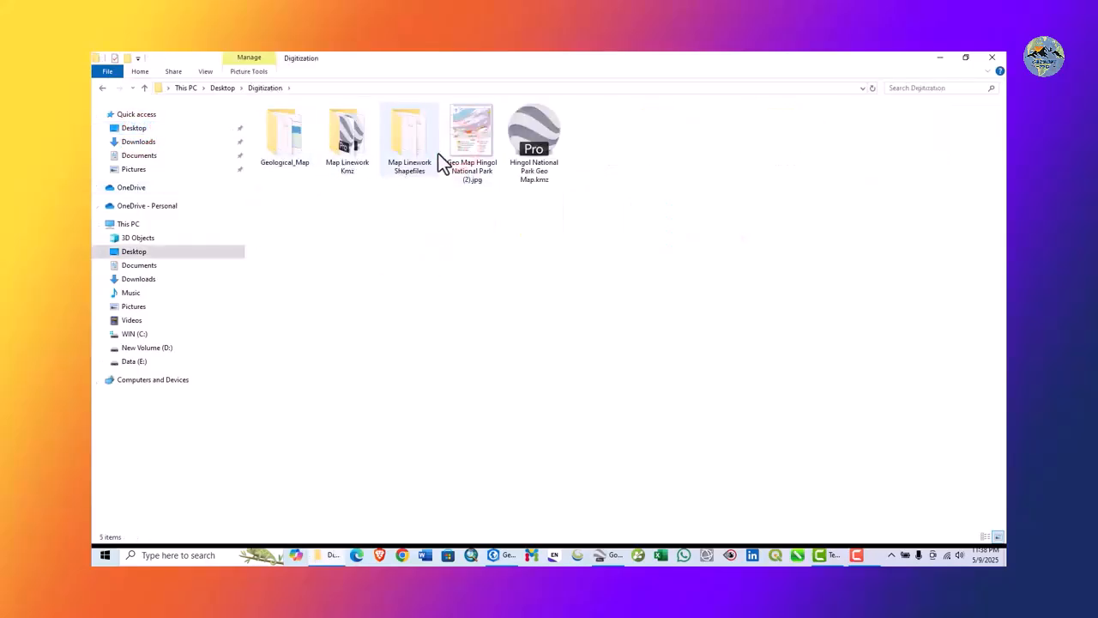
left_click(279, 157)
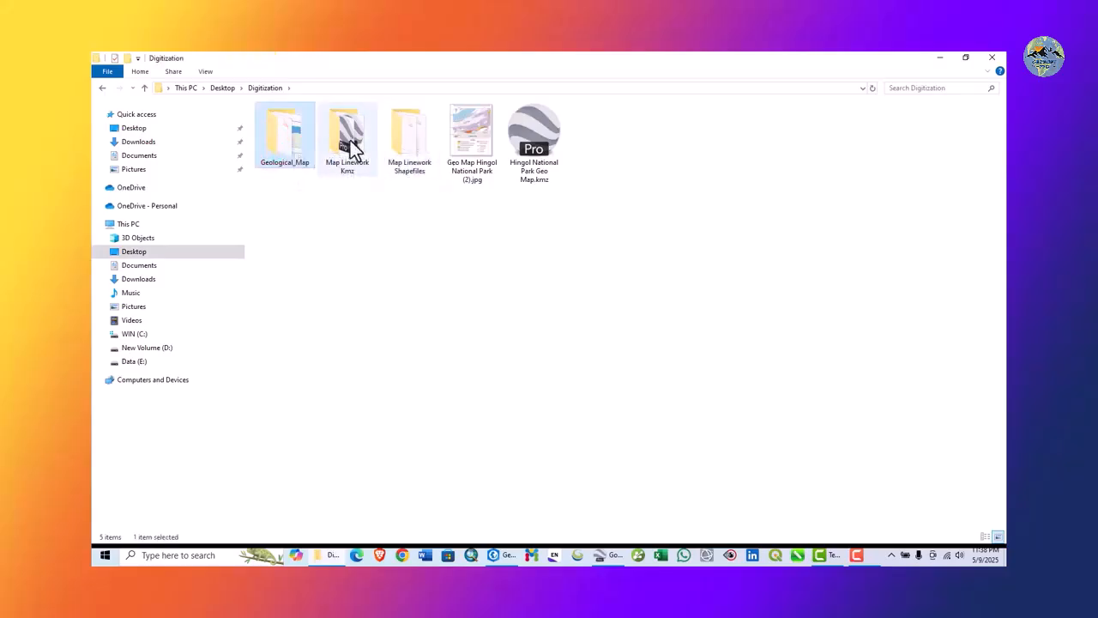
Move the Map Linework Kmz and Map Linework Shapefiles folders into the Geological_Map project folder
left_click_drag(351, 148, 299, 150)
double_click(291, 143)
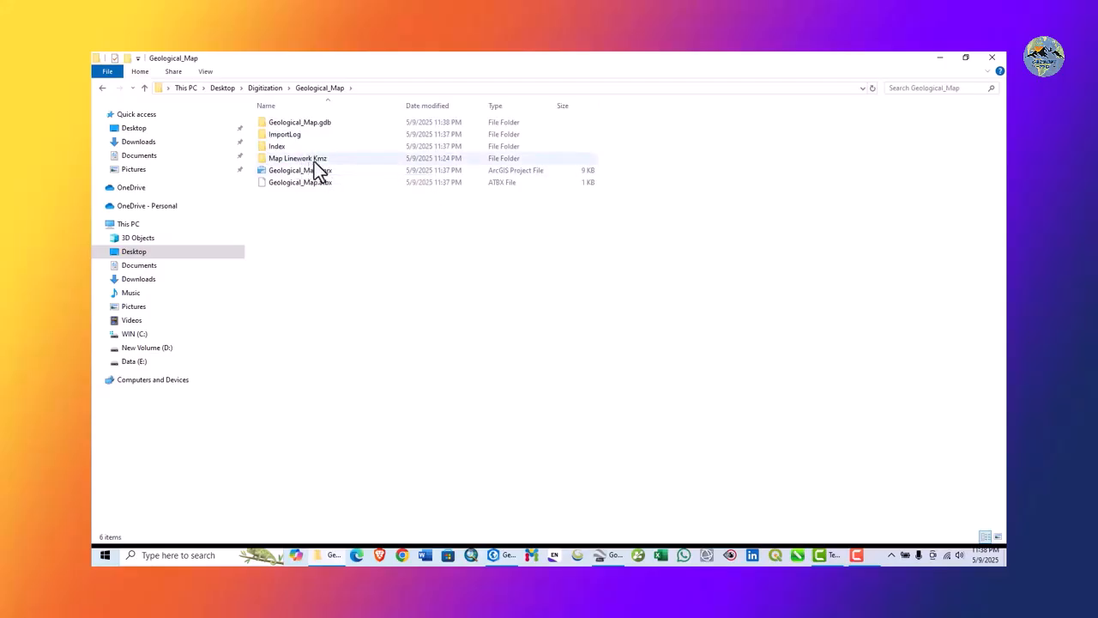
double_click(323, 159)
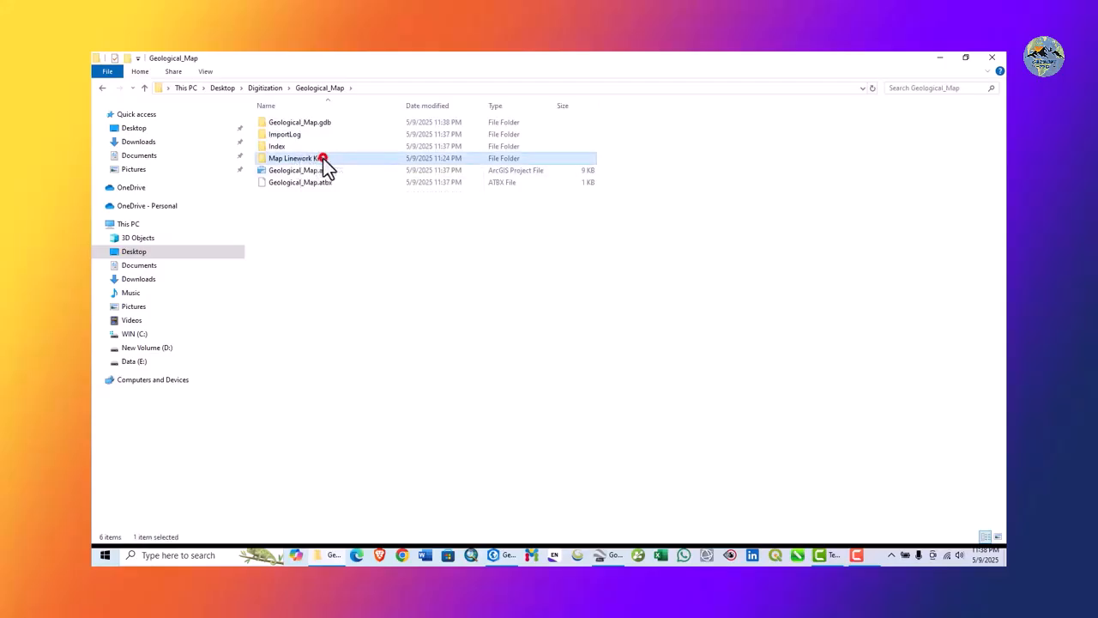
key("BackSpace")
key("BackSpace")
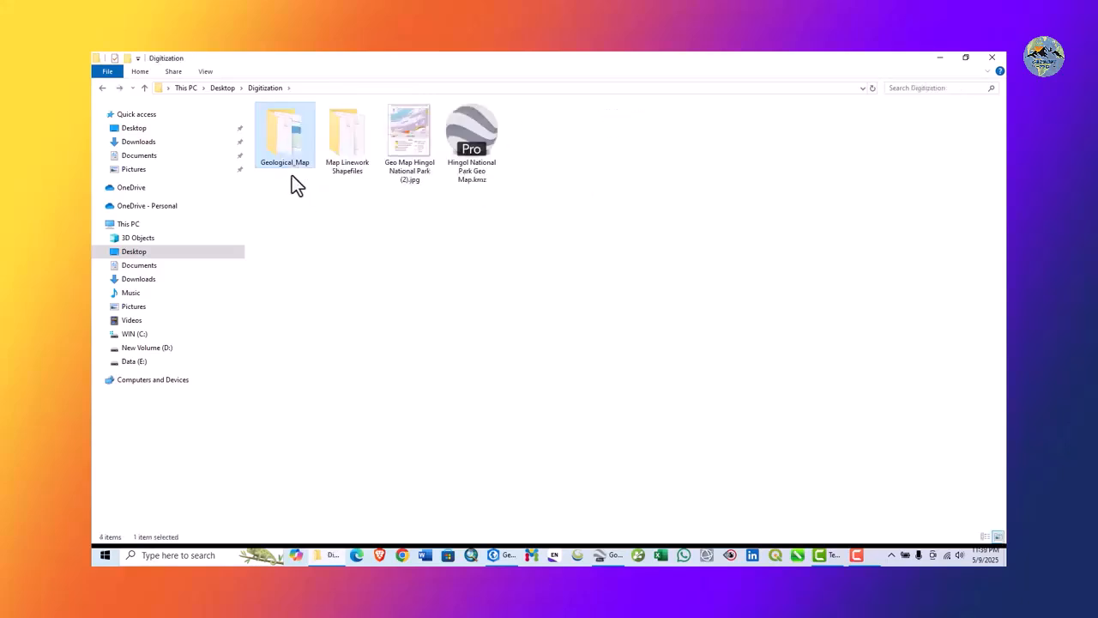
left_click_drag(347, 150, 282, 147)
double_click(282, 148)
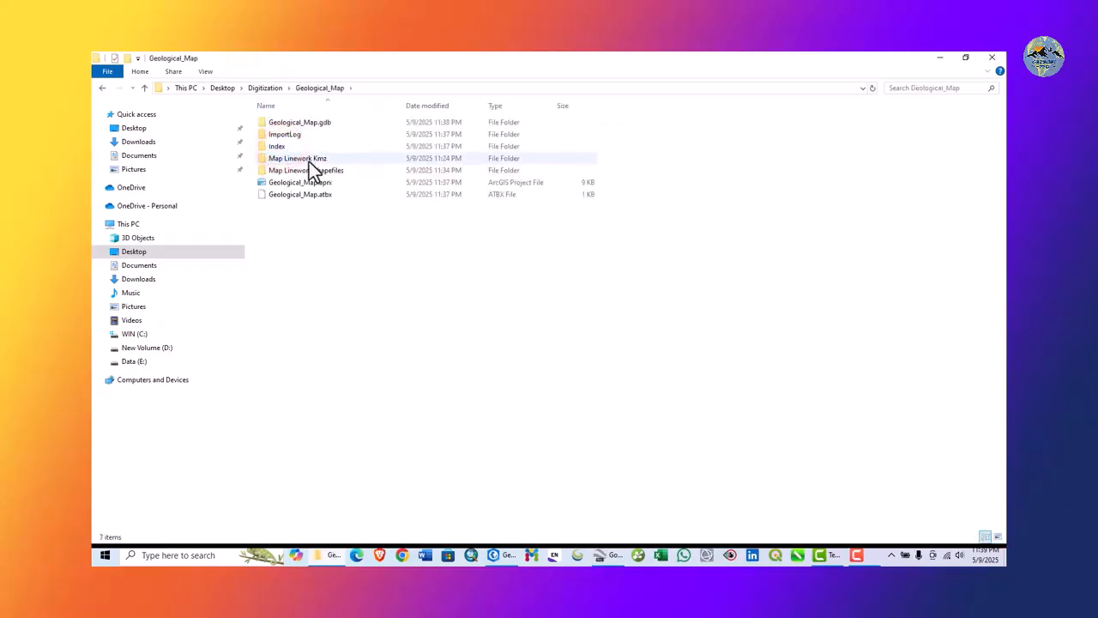
Switch to ArcGIS Pro, open the Geological_Map folder in the Add Data dialog and refresh its contents
left_click(504, 558)
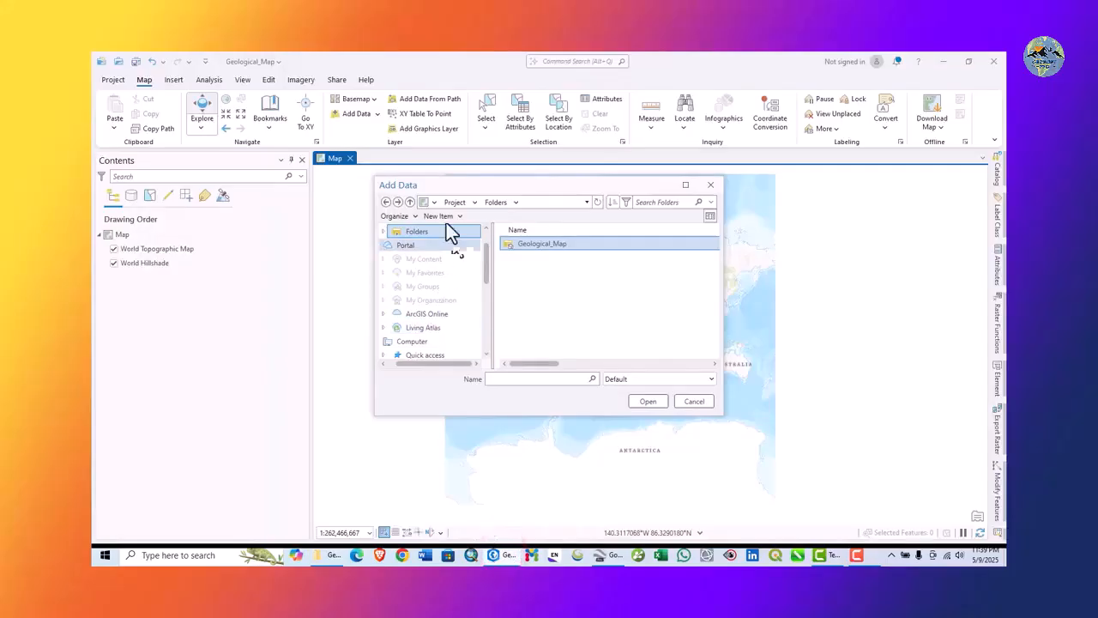
double_click(550, 243)
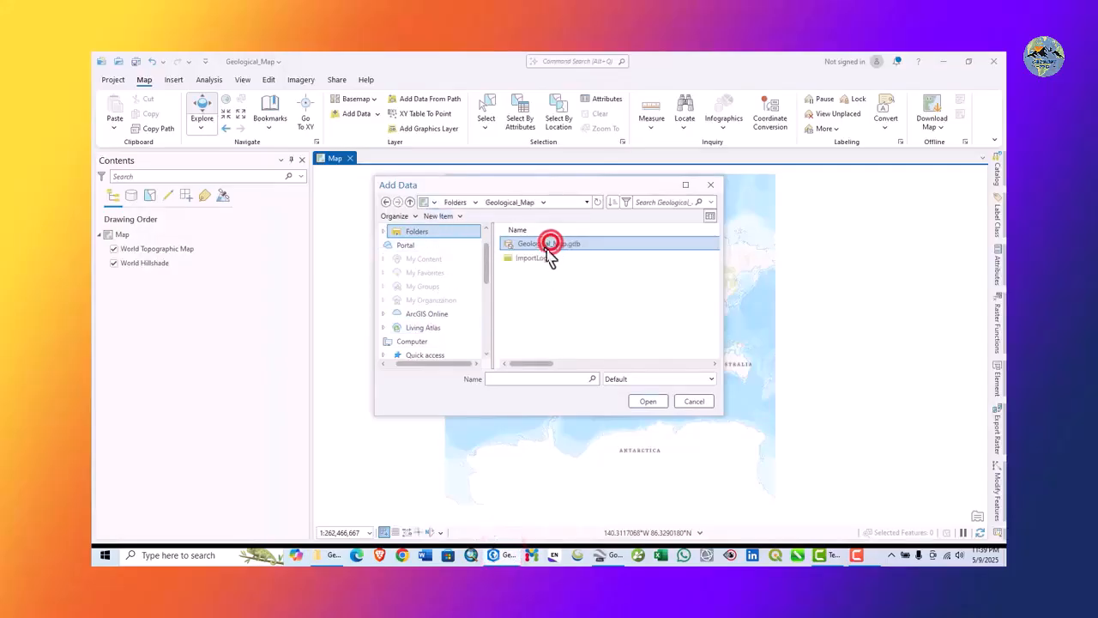
right_click(540, 283)
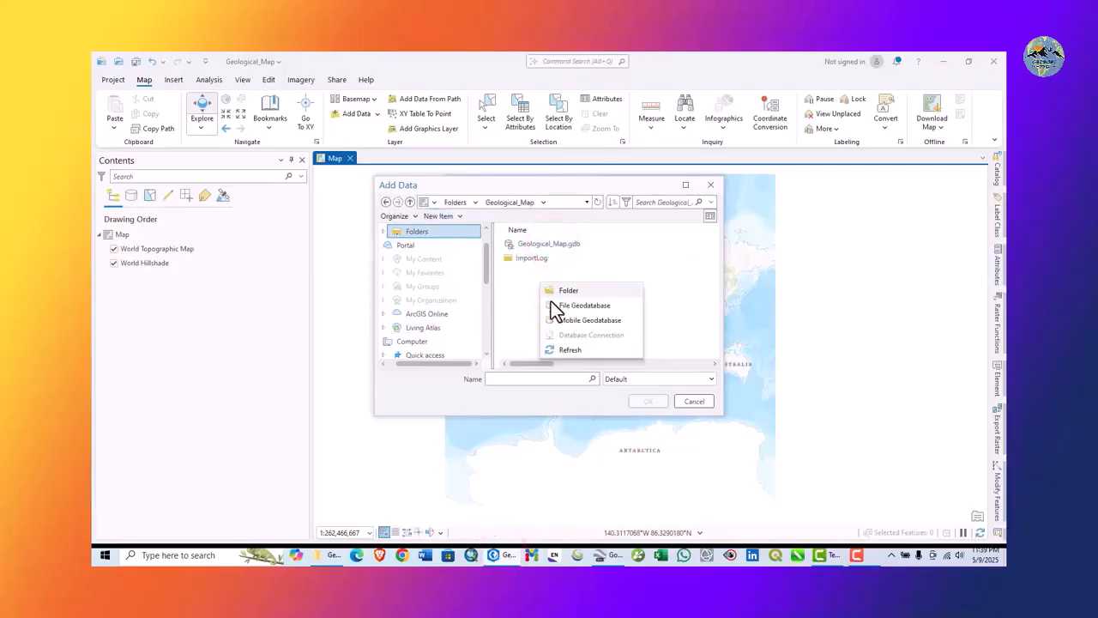
left_click(568, 350)
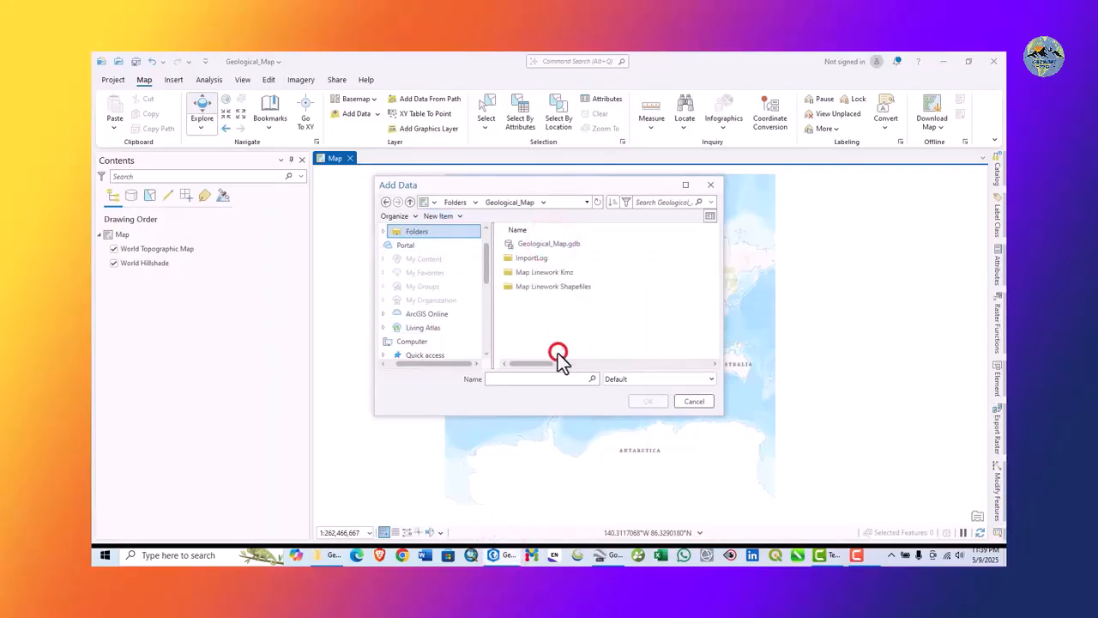
Add Study Area.shp from the Map Linework Shapefiles folder to the map
double_click(551, 290)
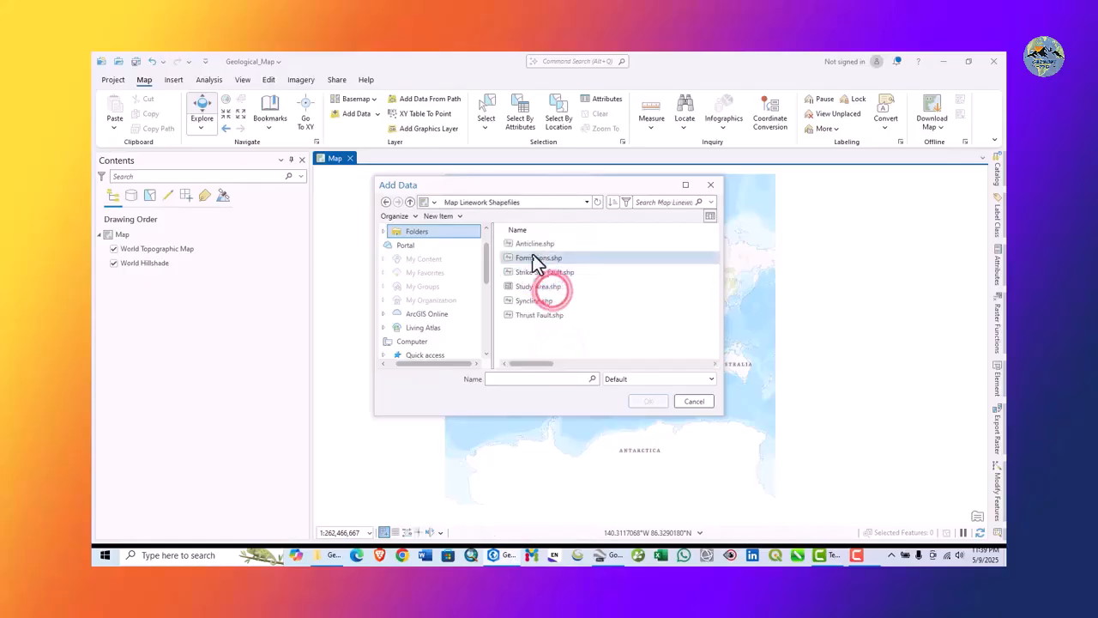
left_click(531, 244)
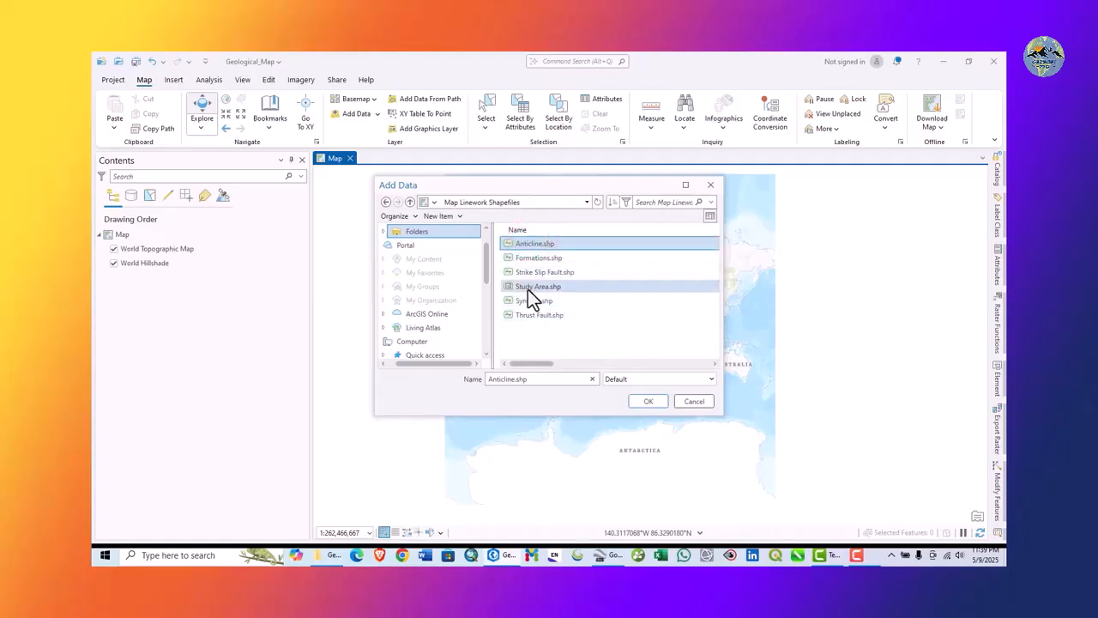
left_click(529, 286)
left_click(646, 400)
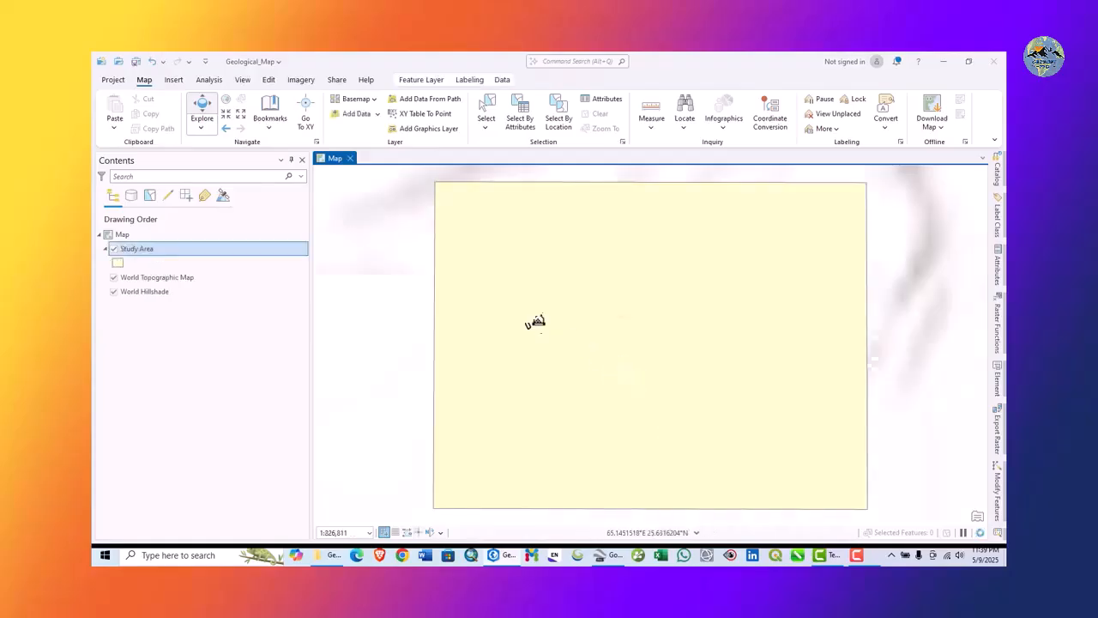
scroll(511, 311, "down", 2)
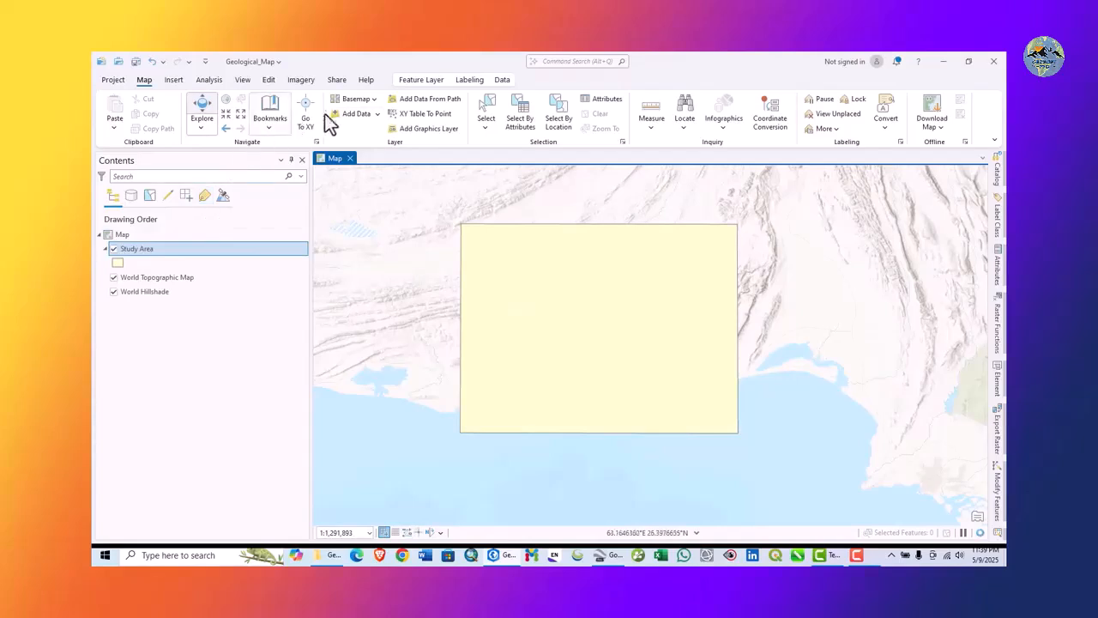
Add Formations.shp and Strike Slip Fault.shp from the Map Linework Shapefiles folder as separate map layers
left_click(343, 112)
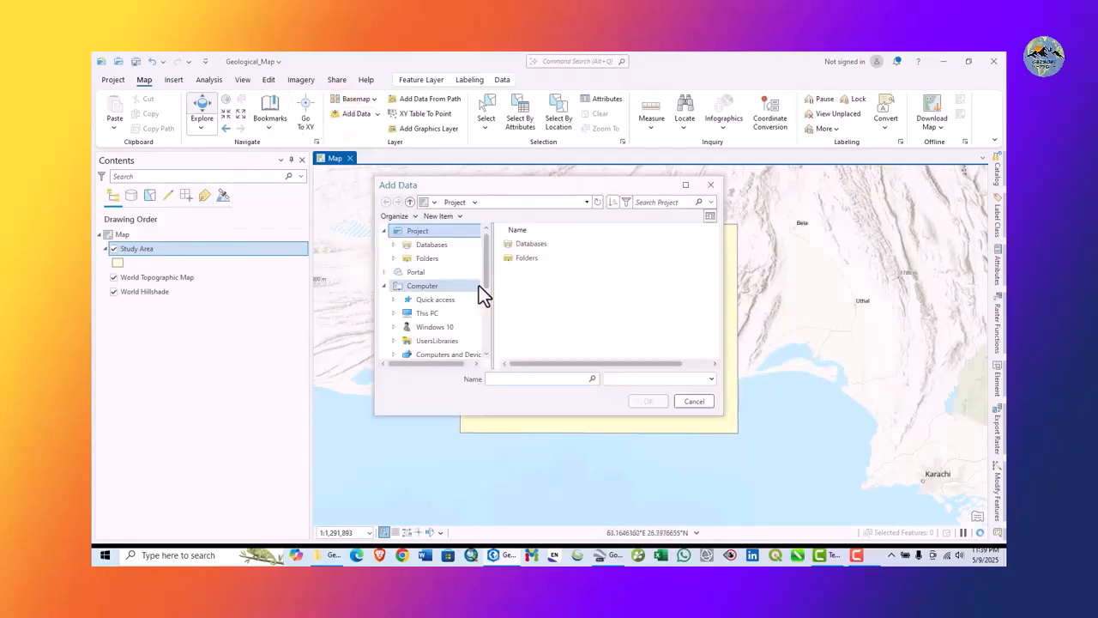
left_click(426, 257)
left_click(537, 258)
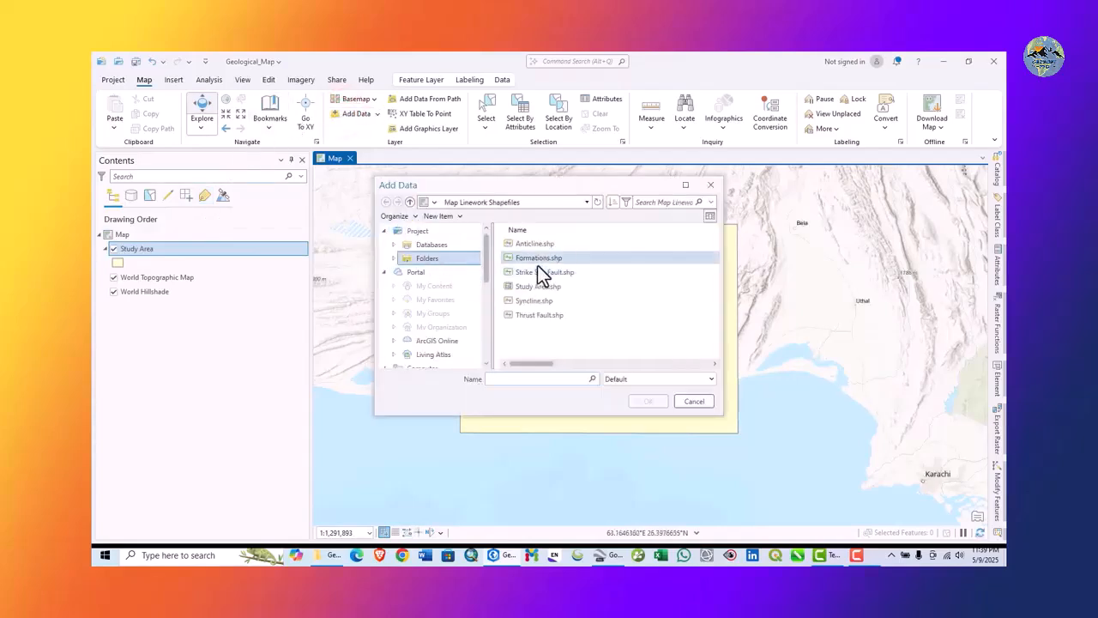
left_click(647, 399)
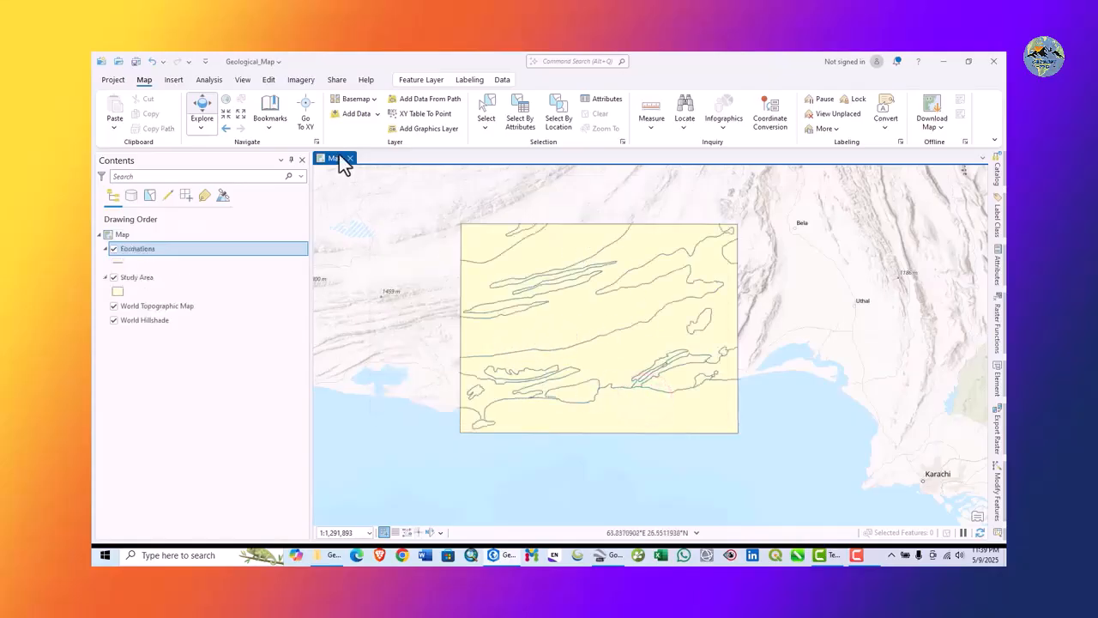
left_click(352, 115)
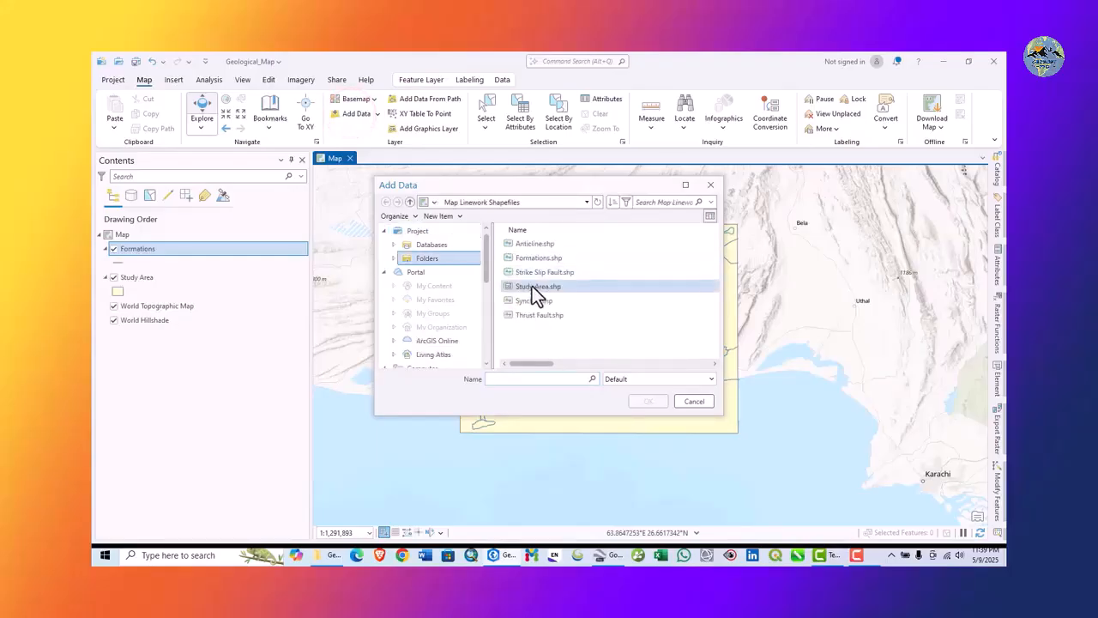
left_click(536, 271)
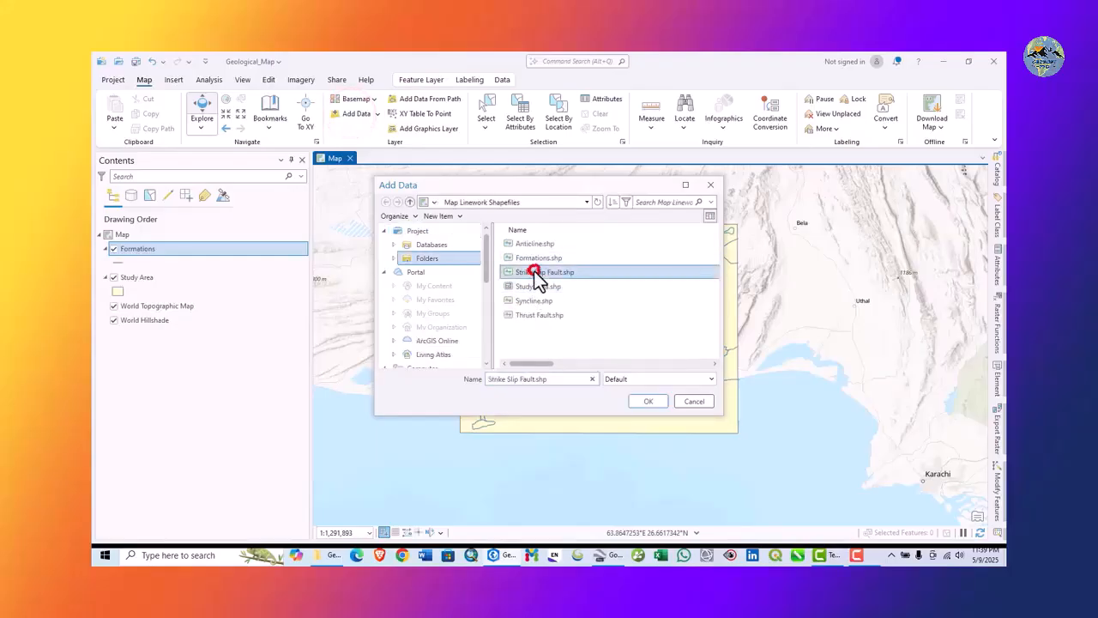
left_click(648, 402)
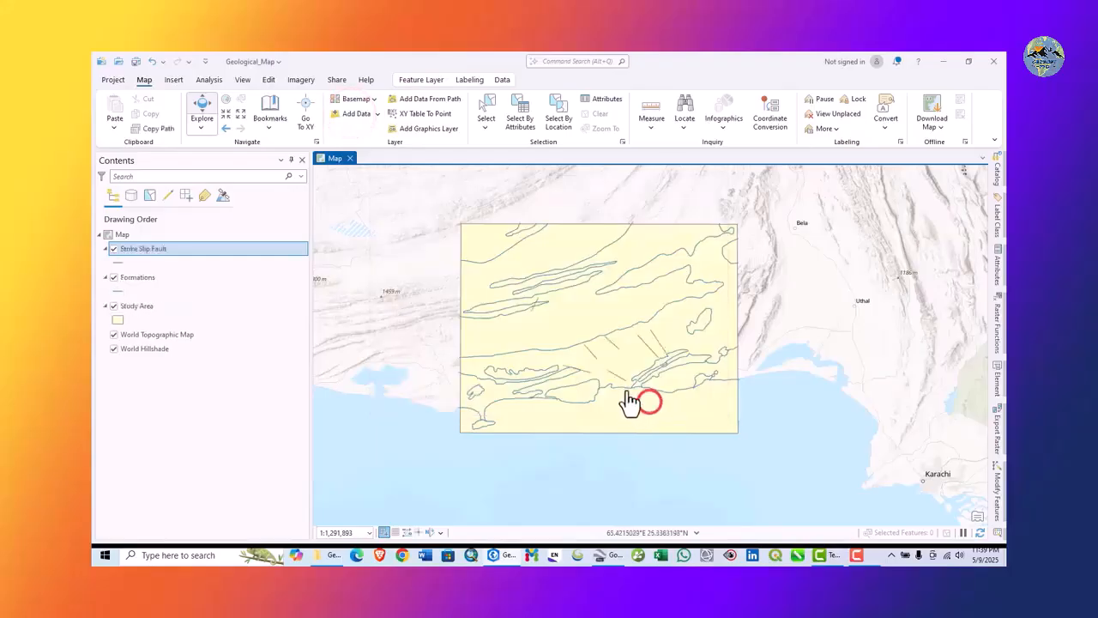
Add Anticline.shp, Syncline.shp and Thrust Fault.shp to the map together, and clear the selection of the new layers
left_click(355, 114)
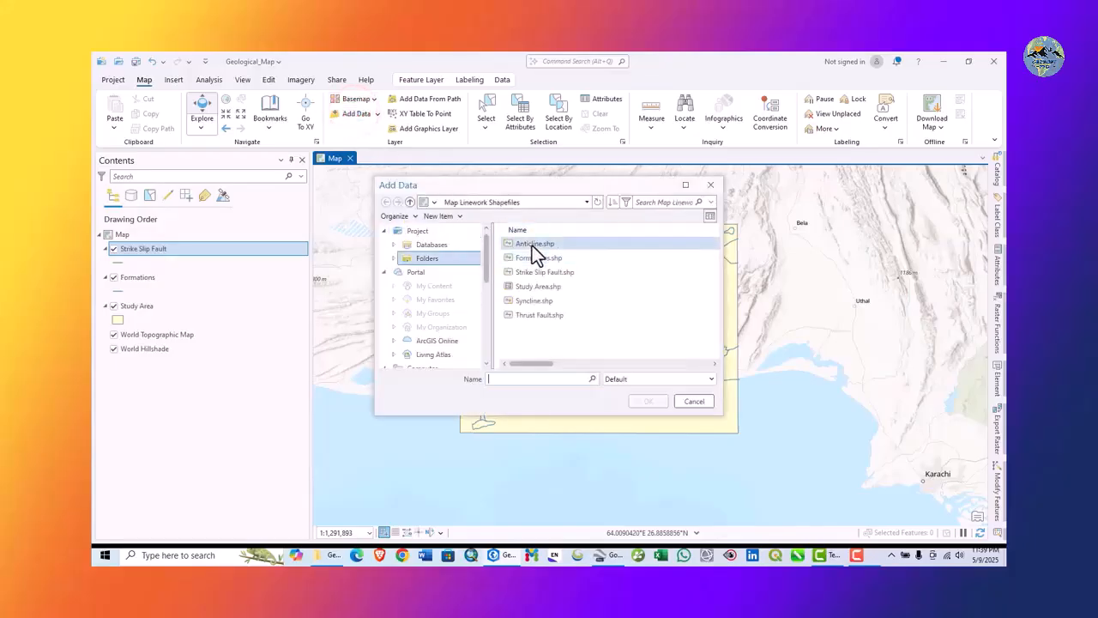
left_click(531, 245)
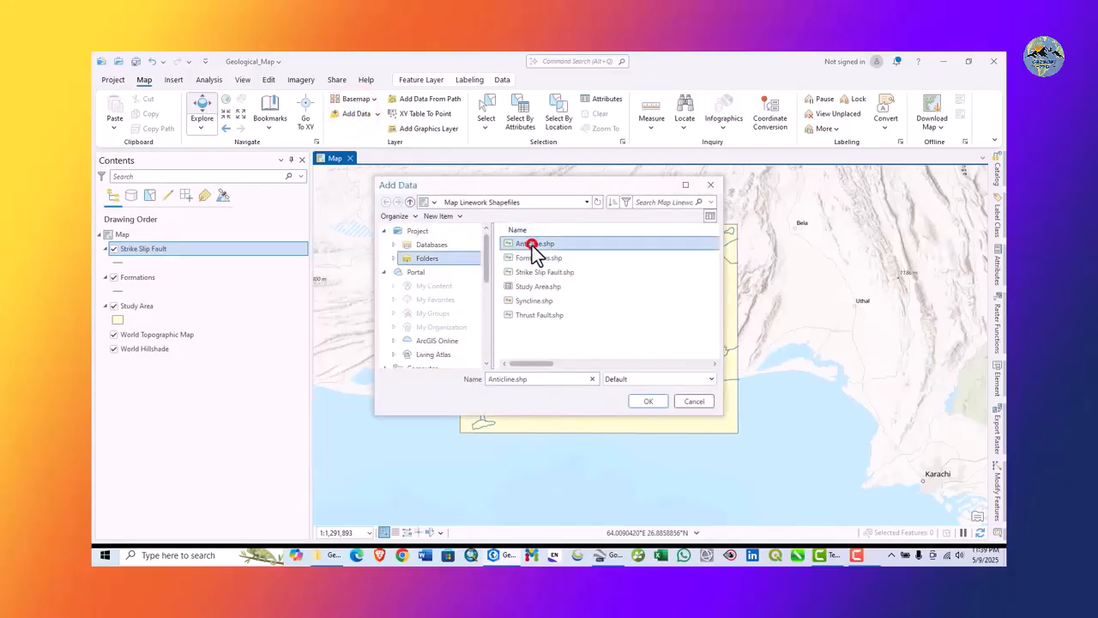
left_click(534, 300, "ctrl")
left_click(534, 314, "ctrl")
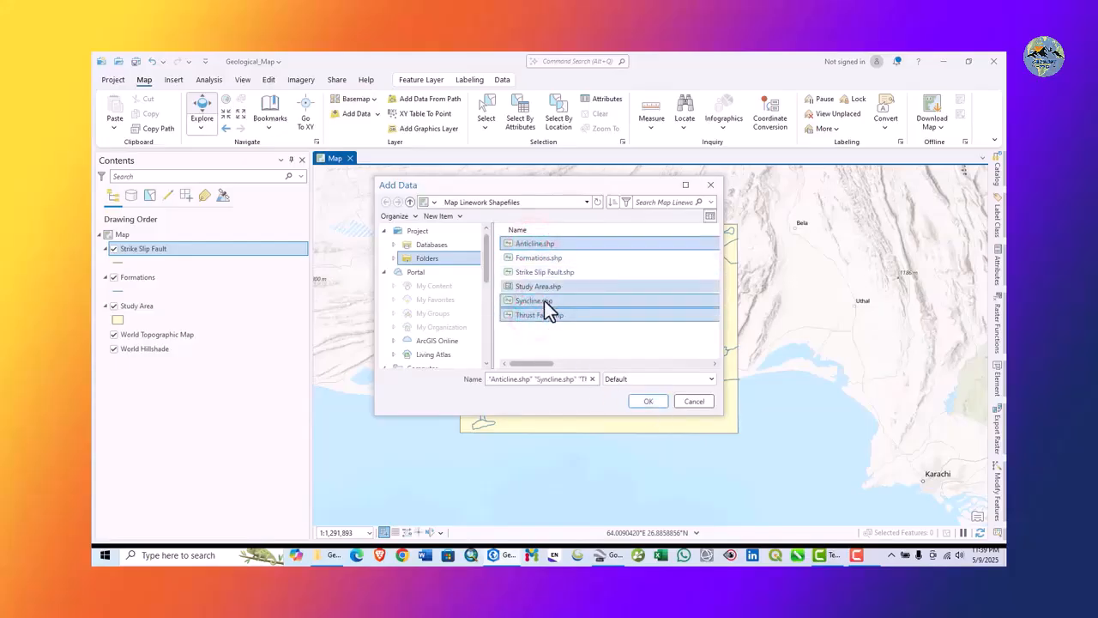
left_click(656, 403)
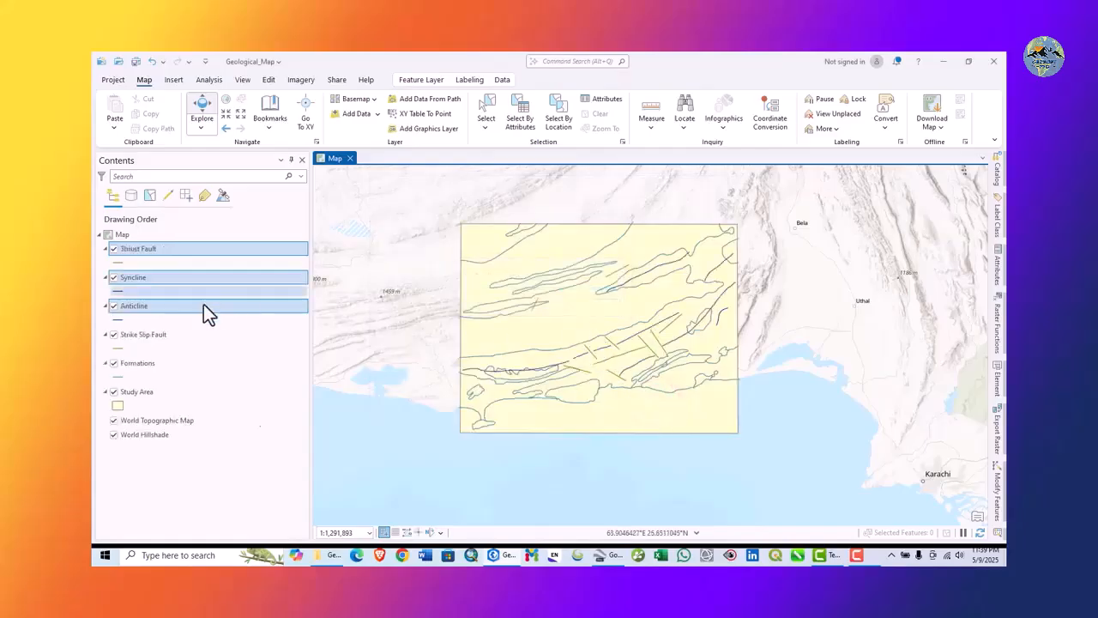
left_click(206, 471)
left_click(151, 457)
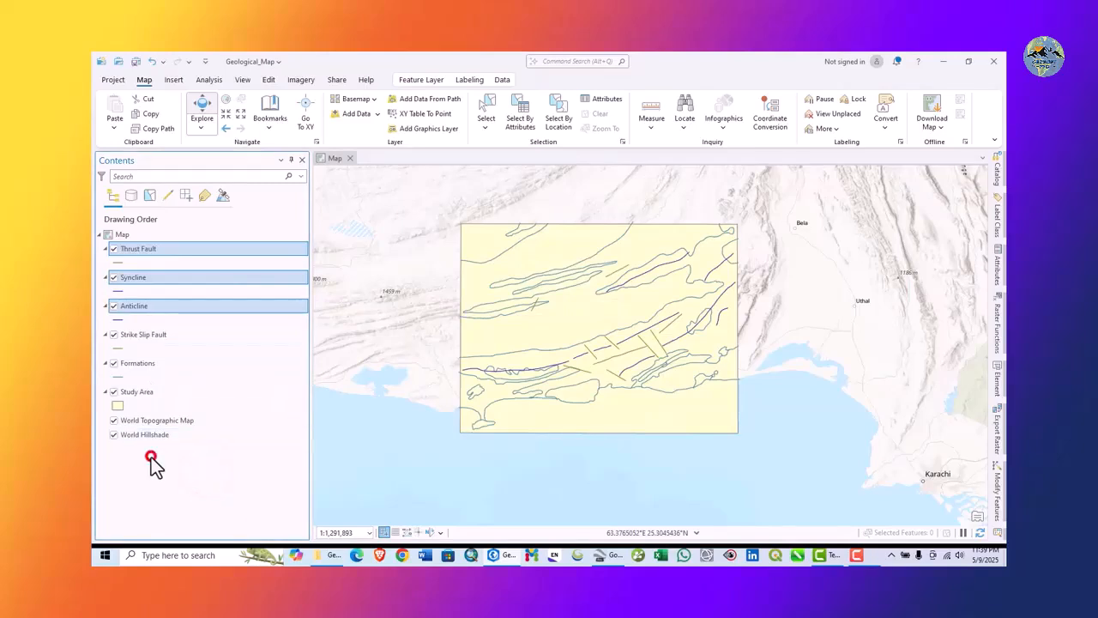
left_click(144, 235)
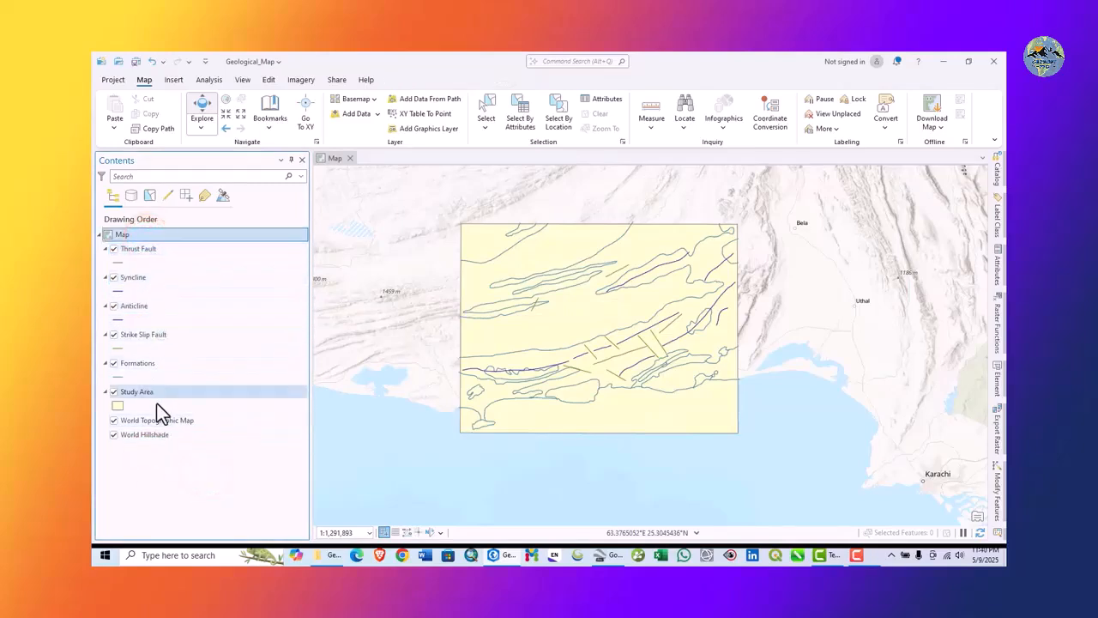
Collapse the legend entries of the Thrust Fault, Syncline, Anticline and Strike Slip Fault layers
left_click_drag(599, 339, 563, 331)
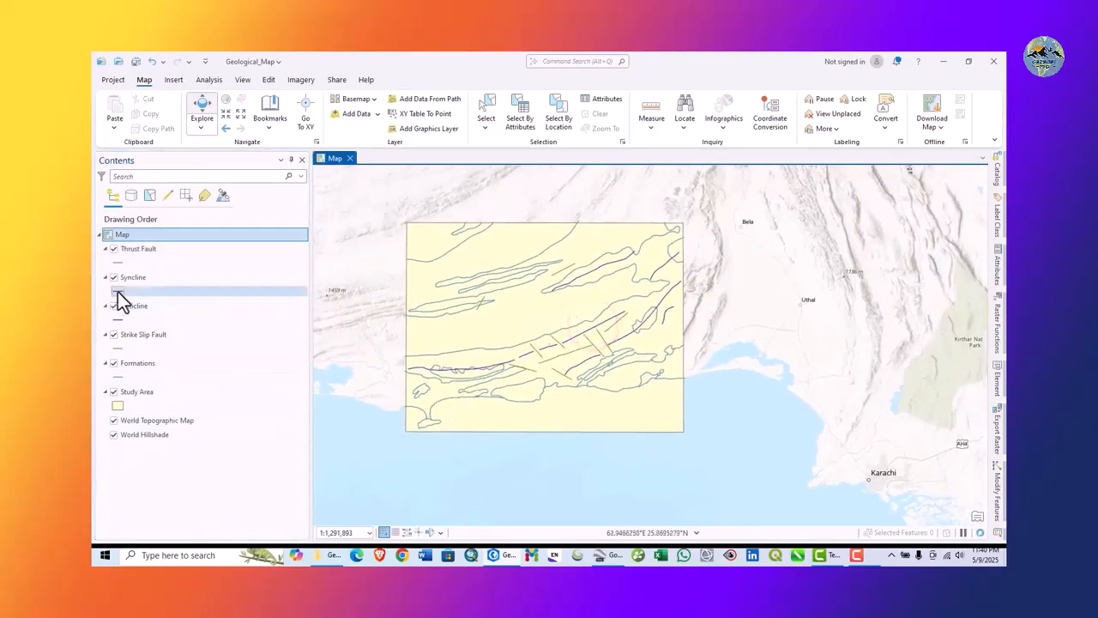
left_click(104, 248)
left_click(104, 263)
left_click(105, 306)
left_click(107, 292)
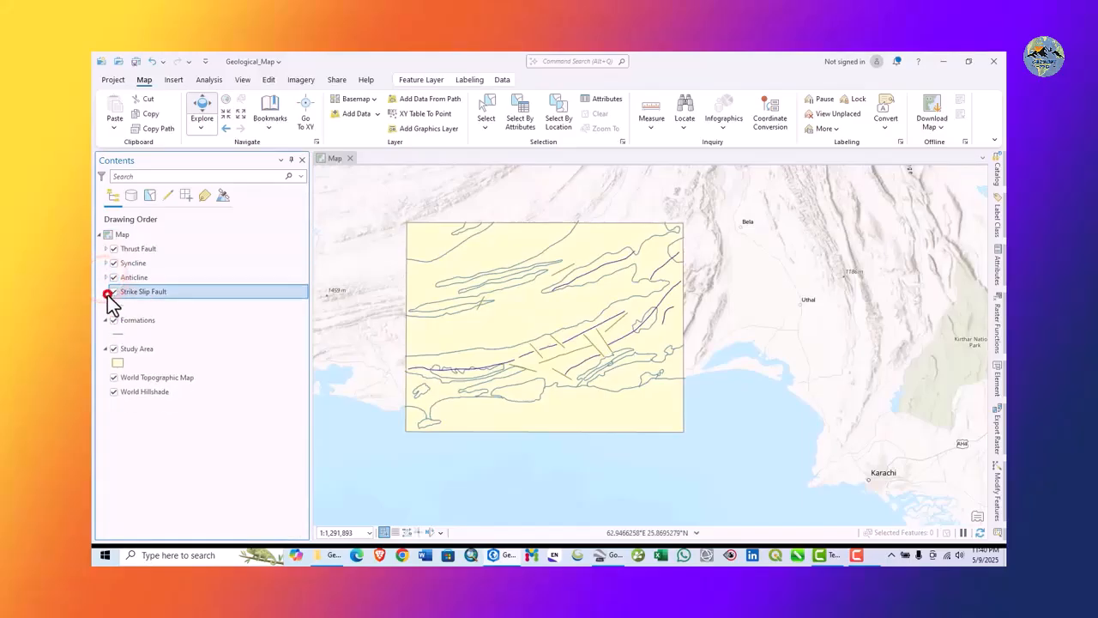
left_click(118, 249)
Remove all the shapefile layers from Thrust Fault through Study Area from the map
left_click(131, 336)
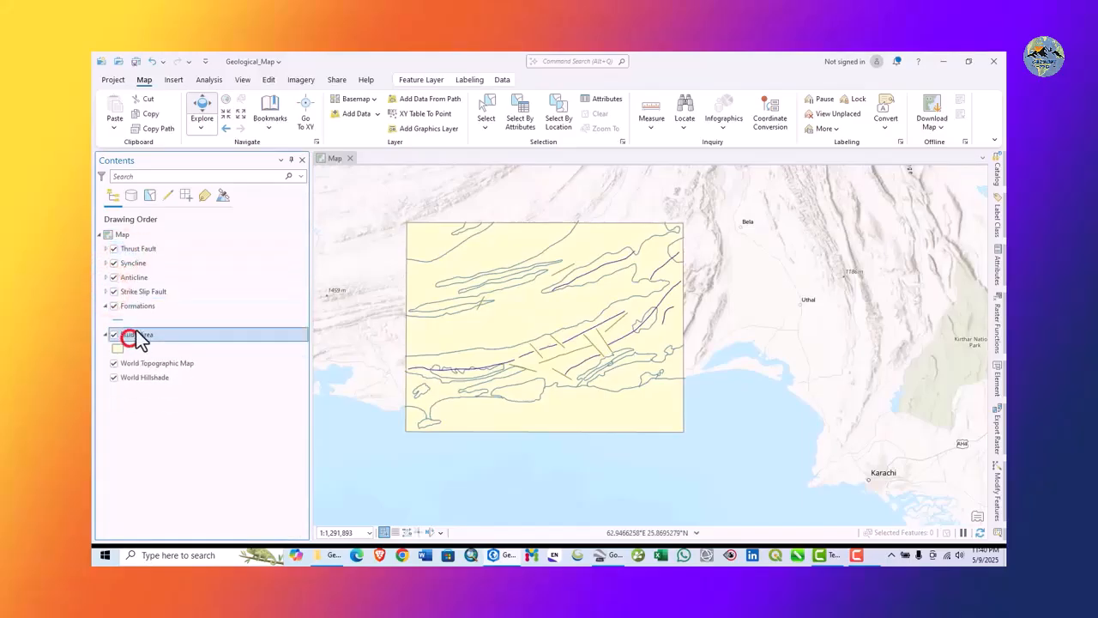
left_click(132, 251, "shift")
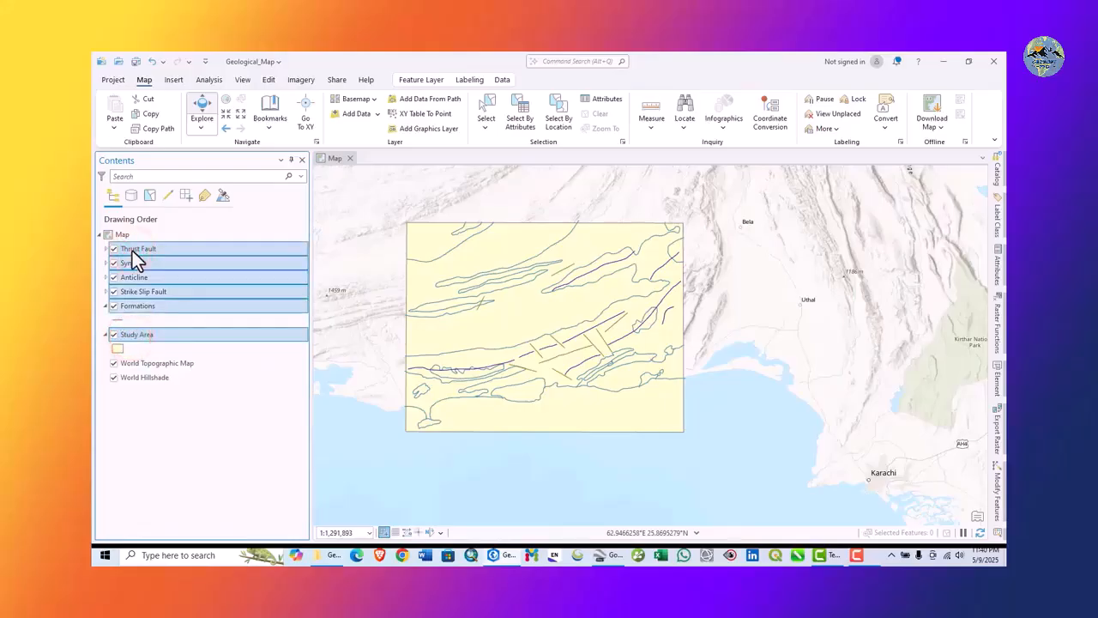
right_click(135, 260)
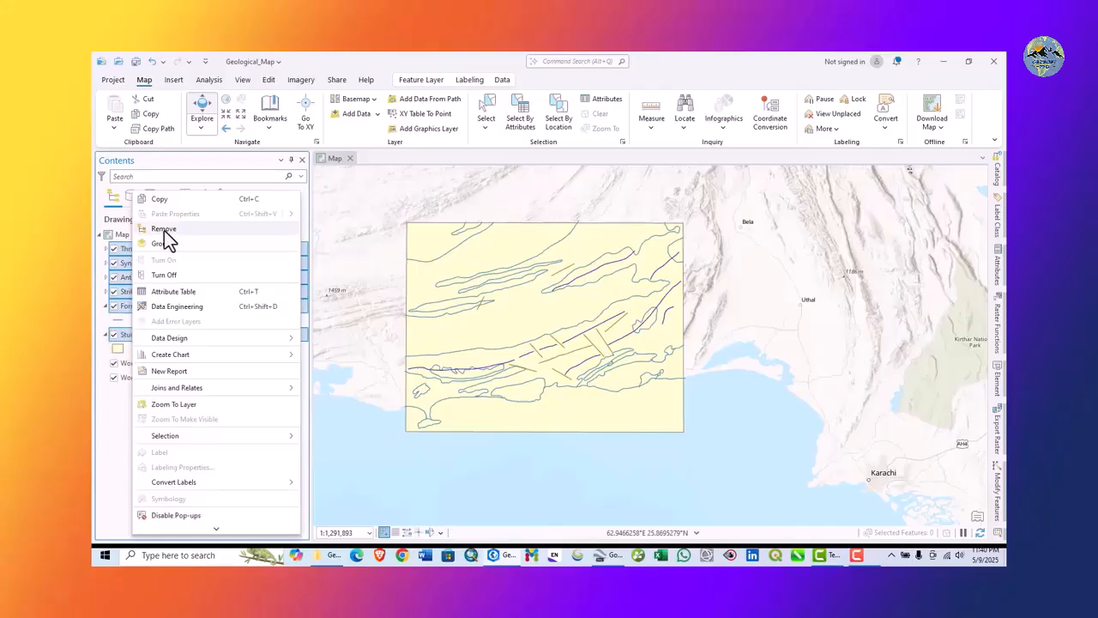
left_click(163, 228)
Remove the Study Area KML layer so that only the basemap layers are kept
left_click(129, 279)
right_click(129, 279)
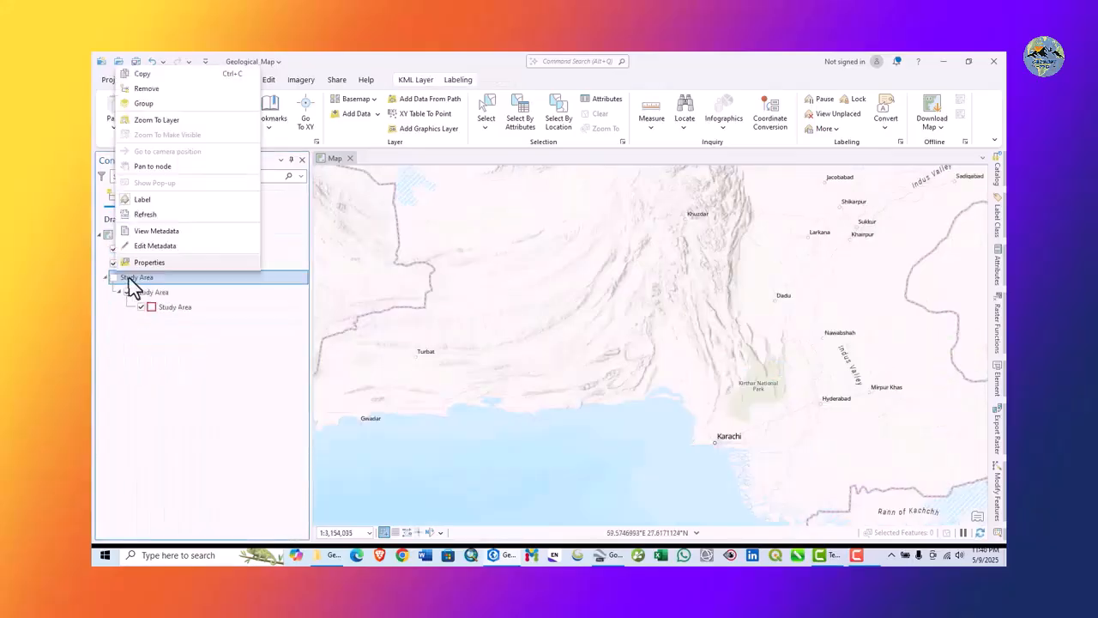
left_click(139, 89)
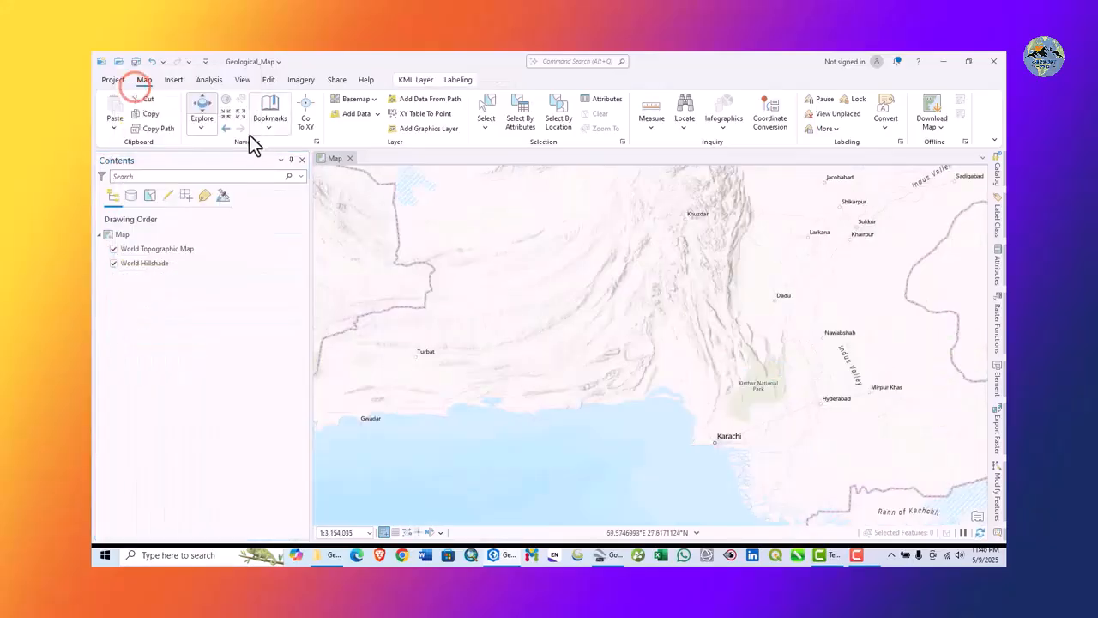
Add Study Area.kmz from the Map Linework Kmz folder to the map and expand its sublayers
left_click(354, 117)
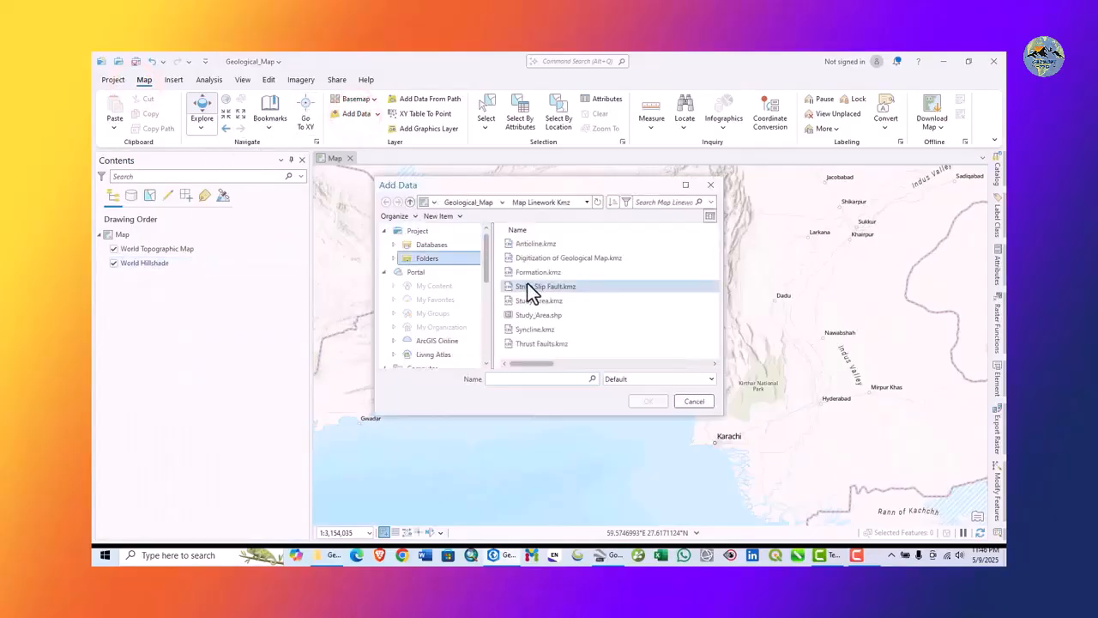
left_click(530, 302)
left_click(644, 400)
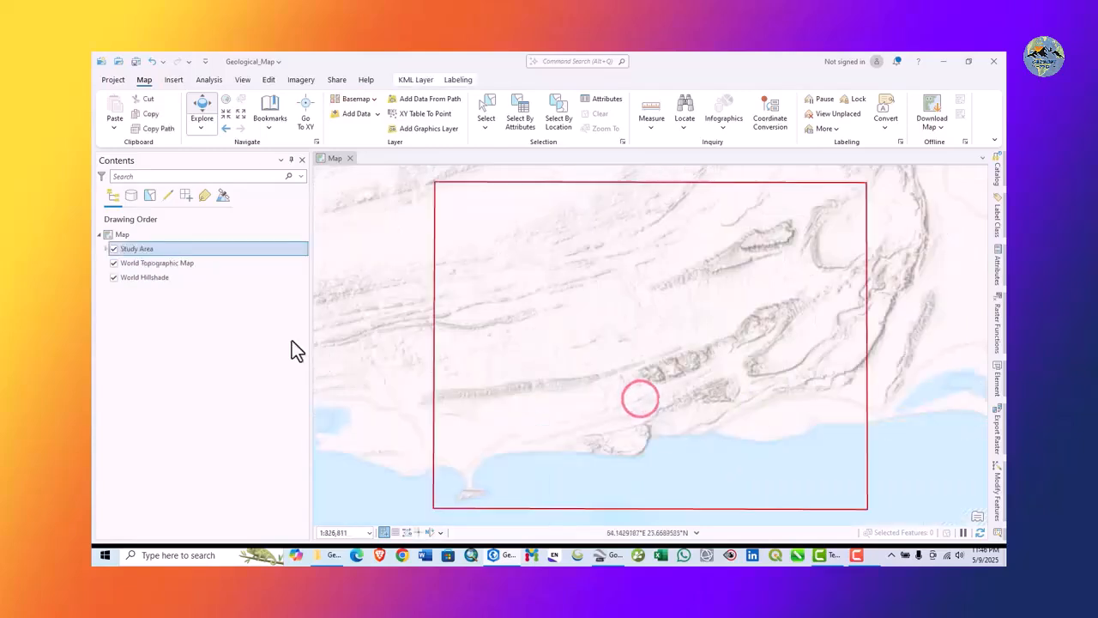
scroll(540, 346, "down", 2)
left_click(104, 248)
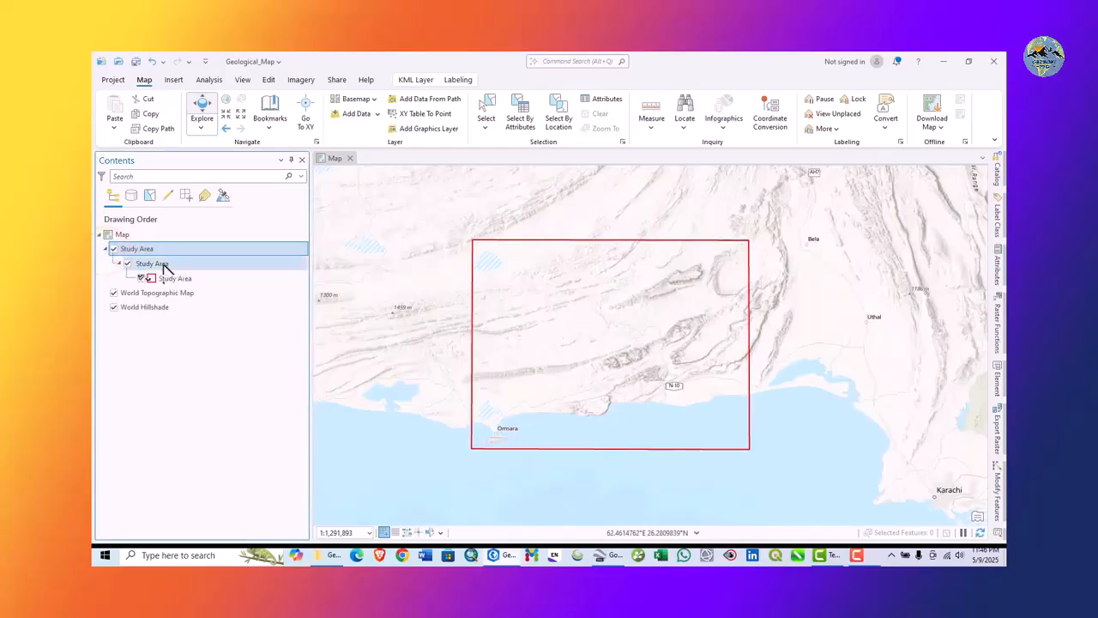
Show the geoprocessing tools and browse the list of system toolboxes
left_click(210, 80)
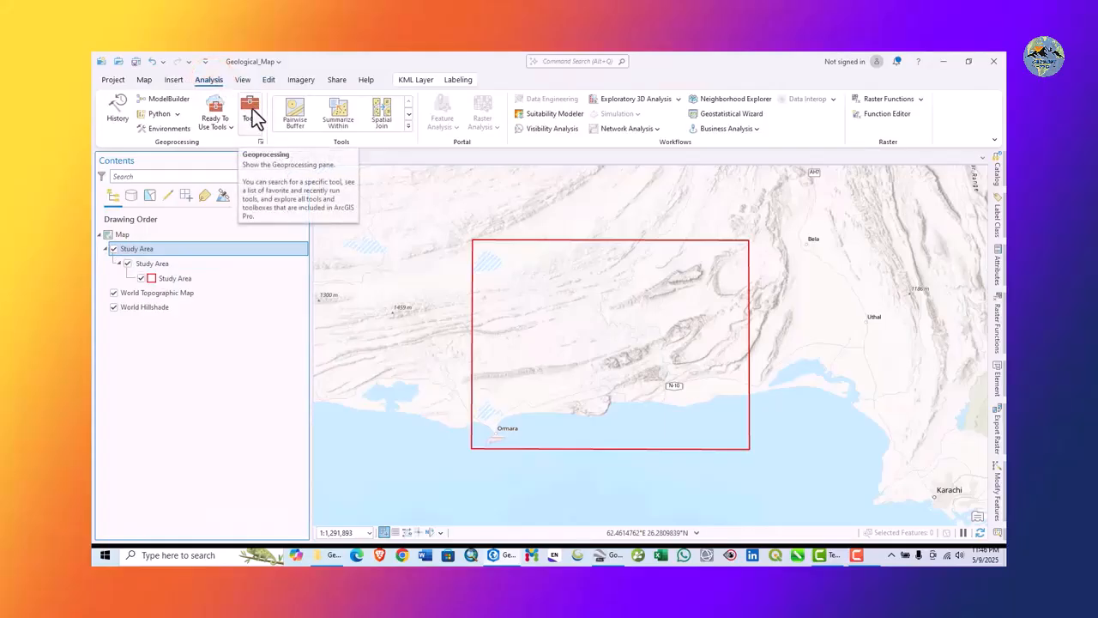
left_click(252, 110)
left_click(253, 110)
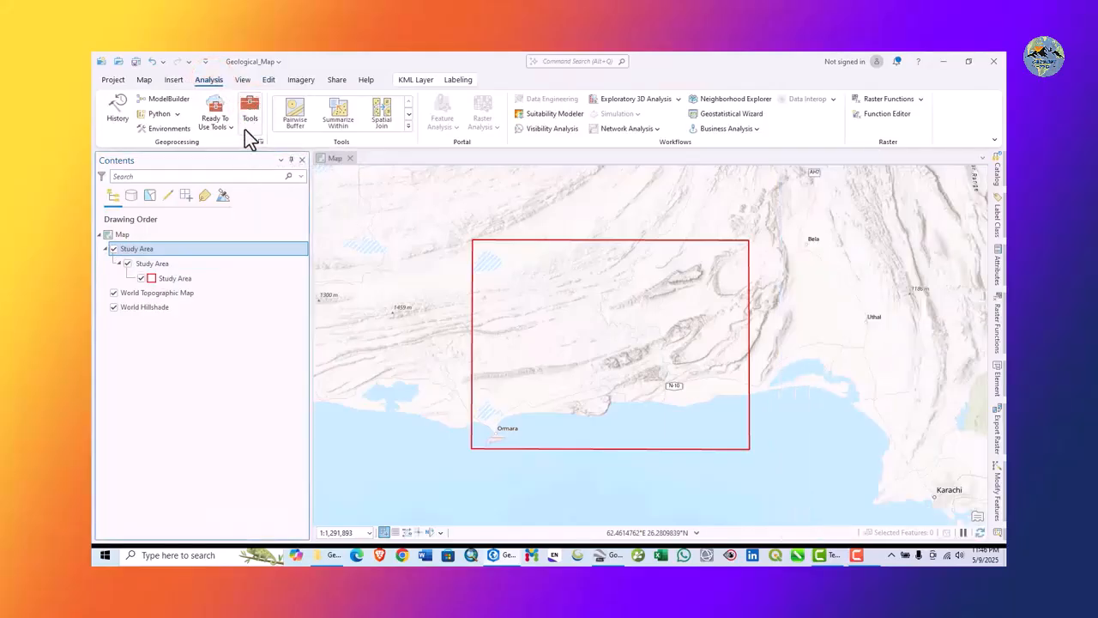
left_click(248, 118)
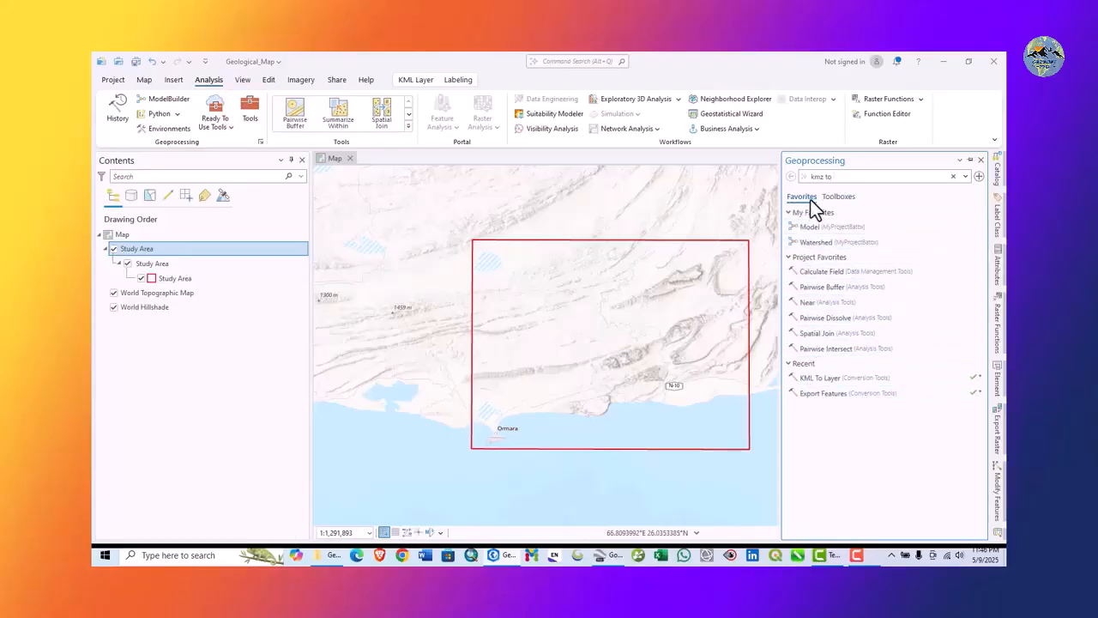
left_click(836, 197)
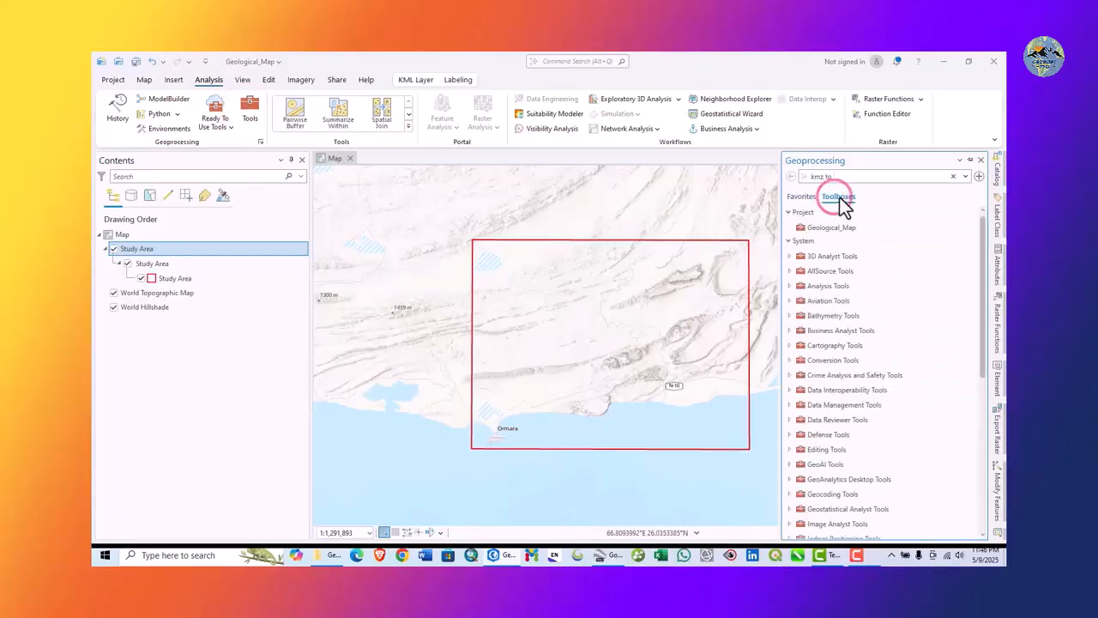
scroll(825, 326, "down", 8)
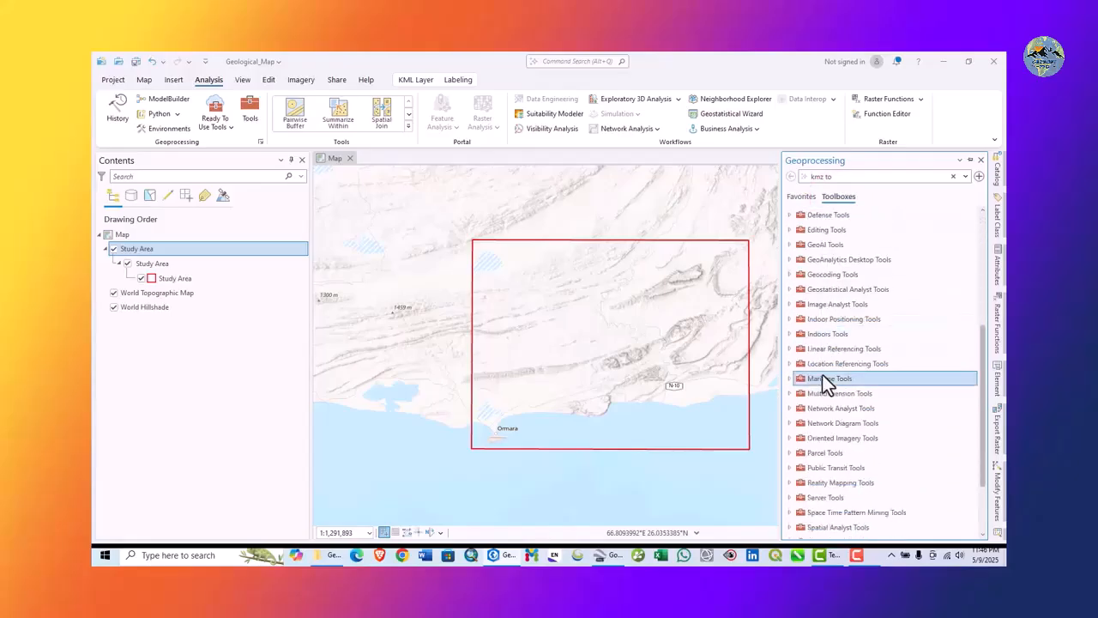
scroll(823, 442, "up", 3)
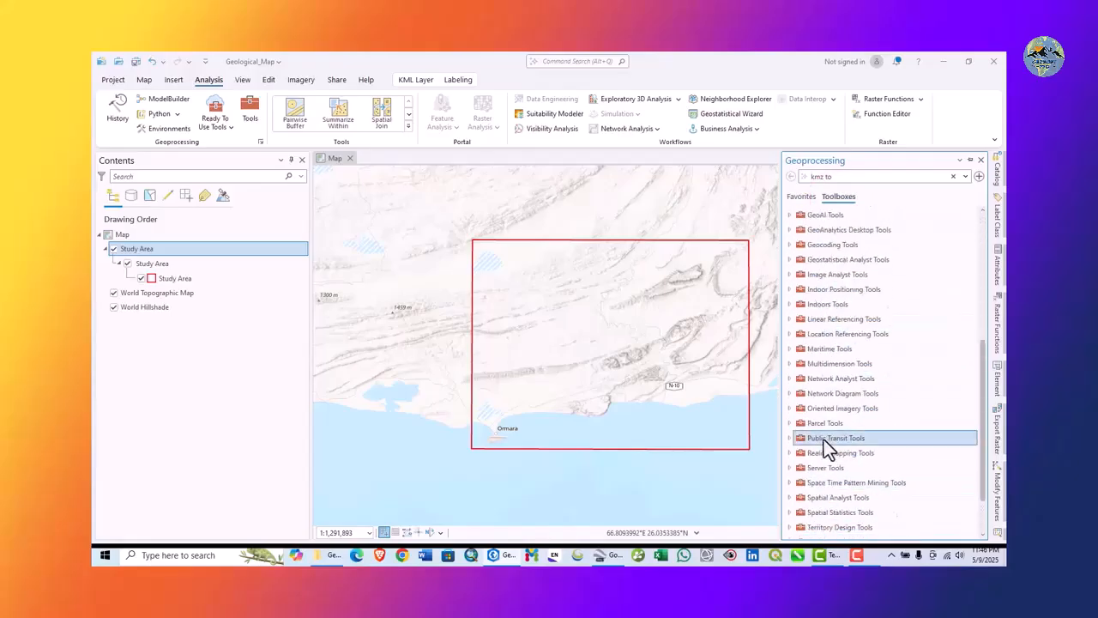
scroll(829, 396, "up", 3)
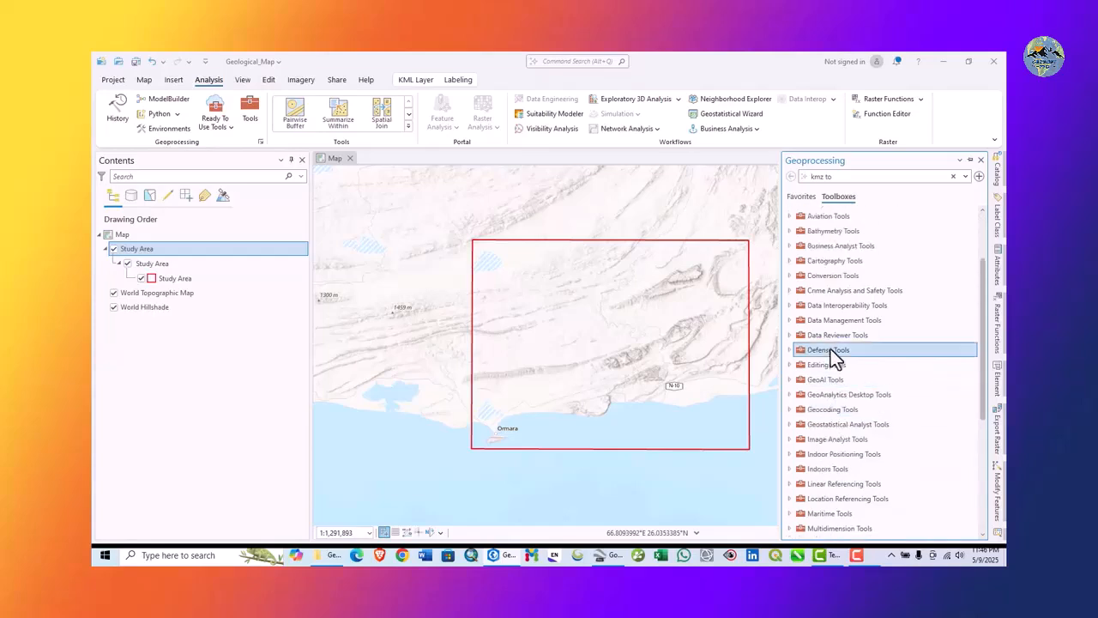
scroll(829, 347, "up", 3)
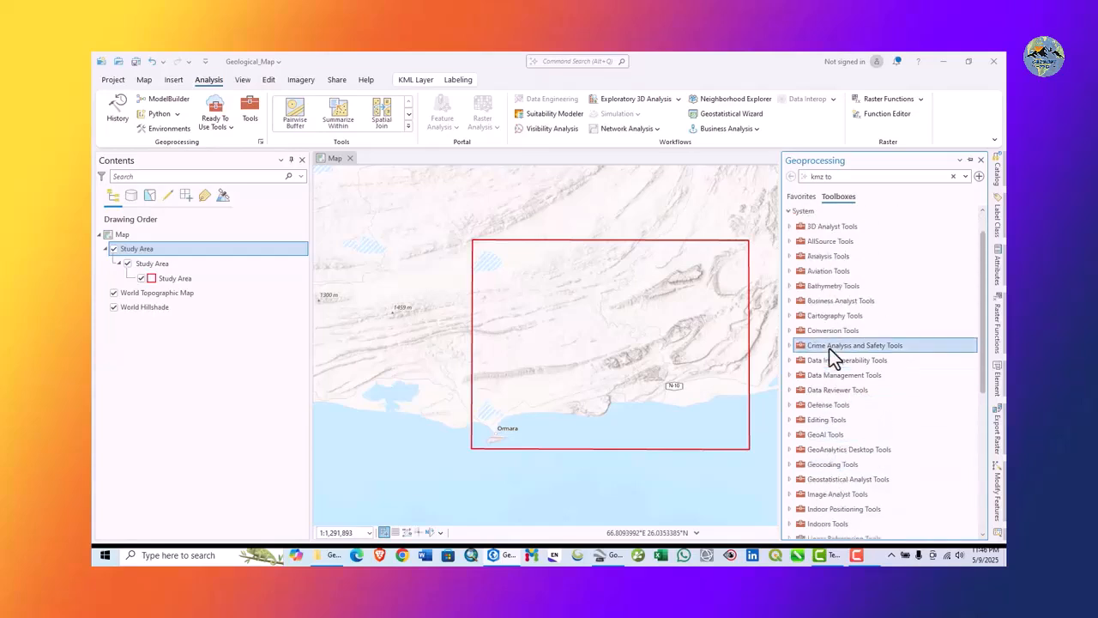
Search the geoprocessing tools for kmz
triple_click(837, 177)
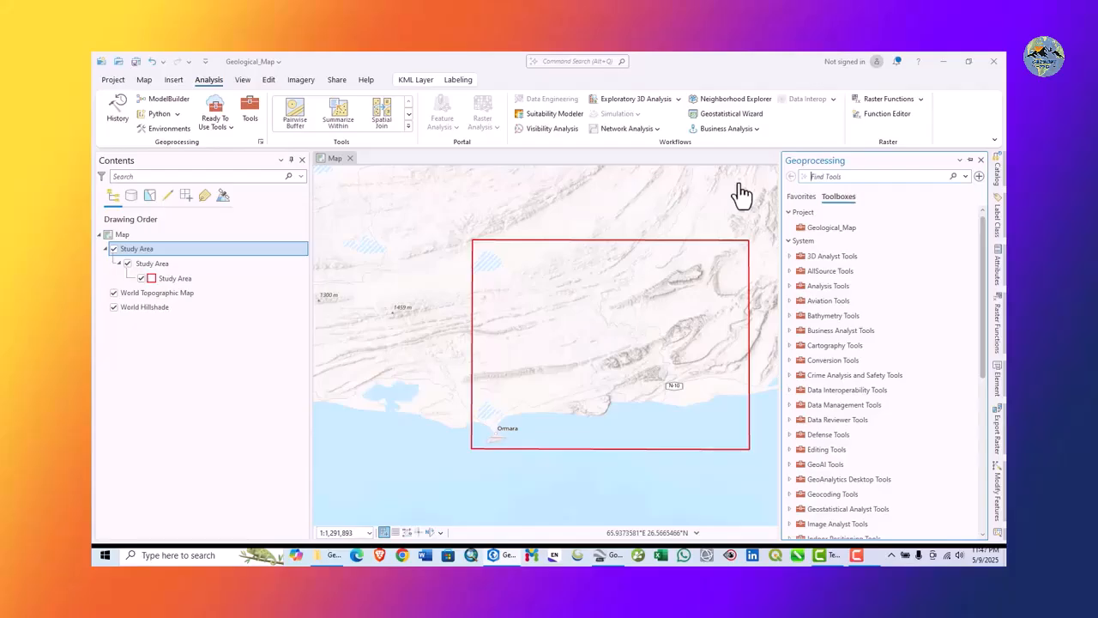
type("mz")
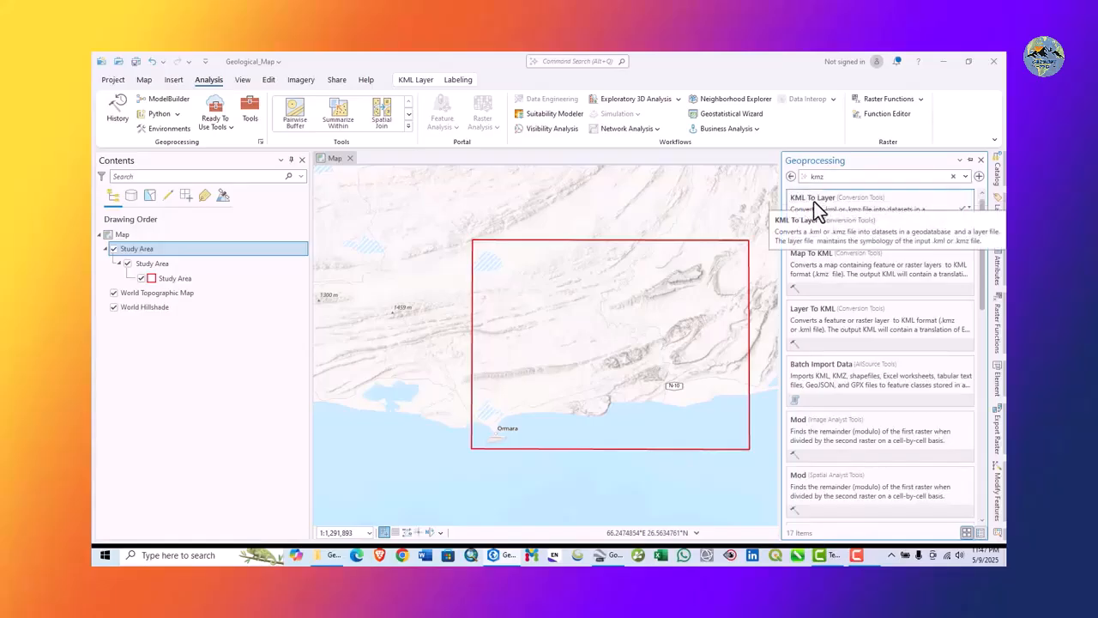
left_click(790, 176)
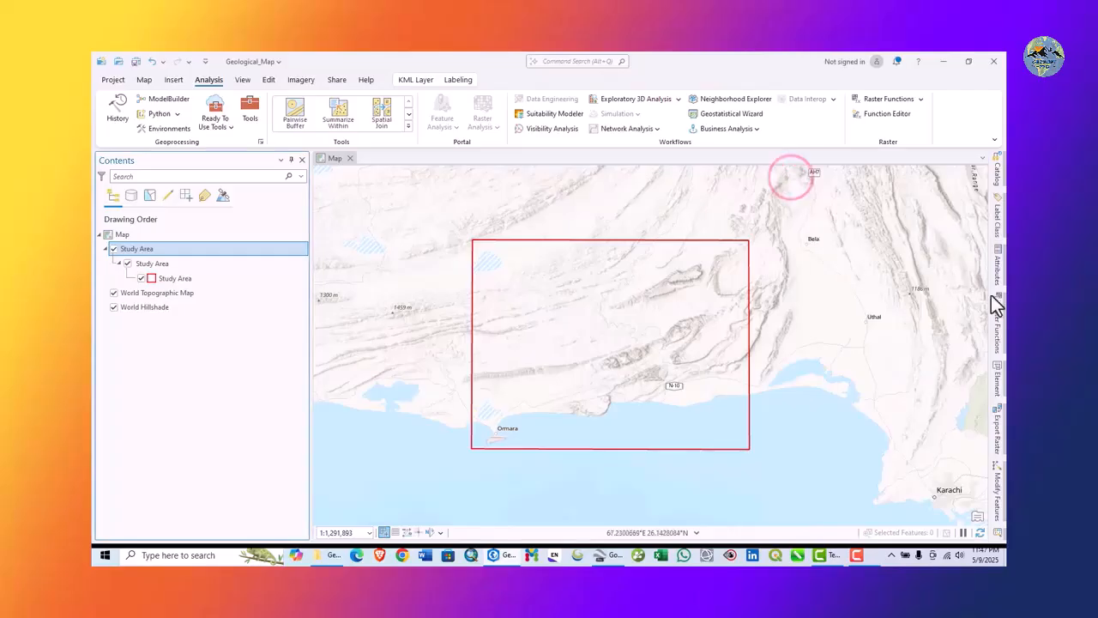
Reopen the geoprocessing tools and open KML To Layer from the KML toolset of the Conversion Tools toolbox
right_click(1001, 429)
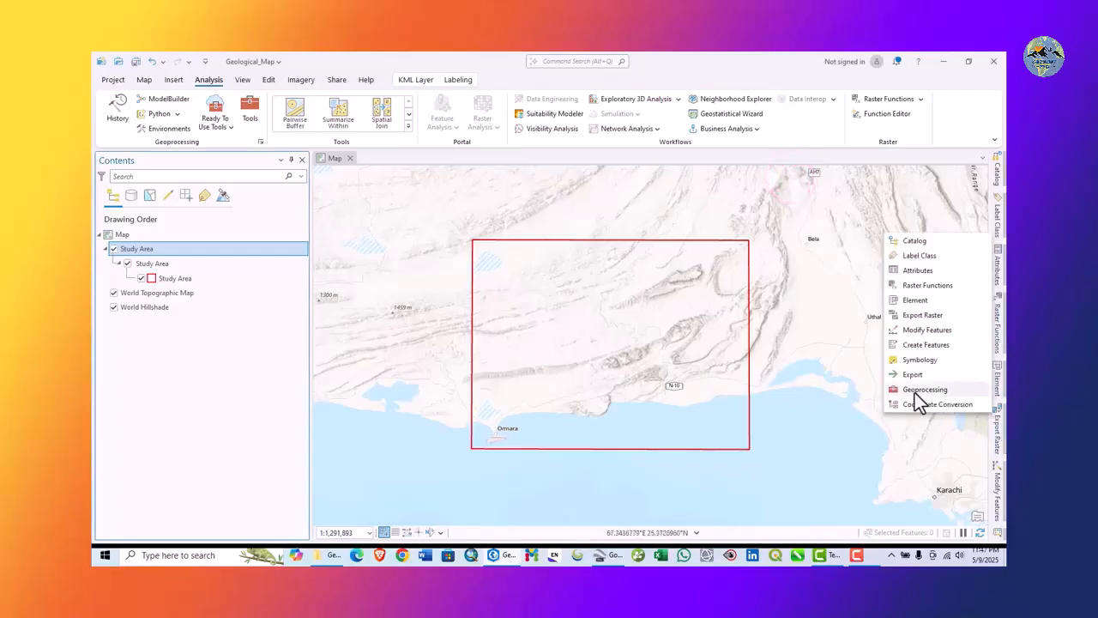
left_click(929, 389)
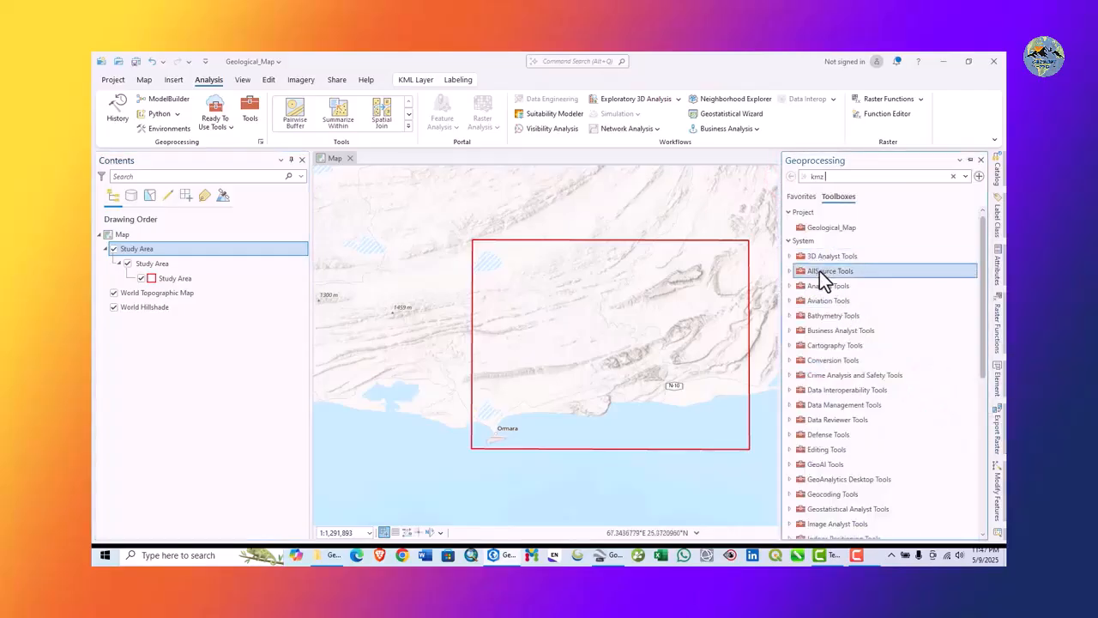
left_click(788, 360)
scroll(825, 361, "down", 2)
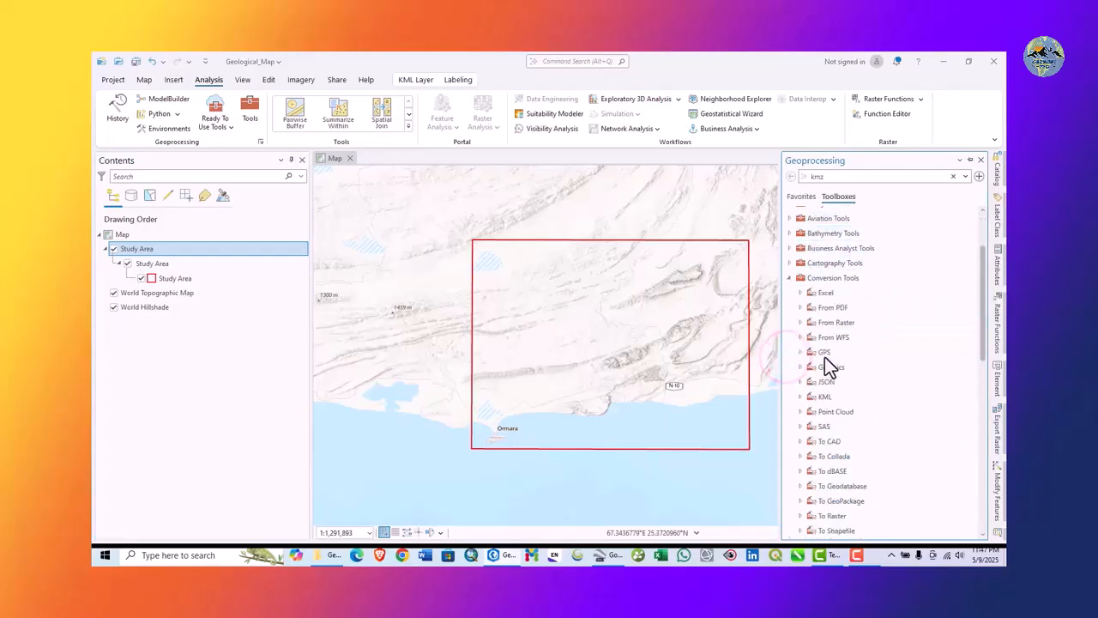
scroll(818, 377, "down", 1)
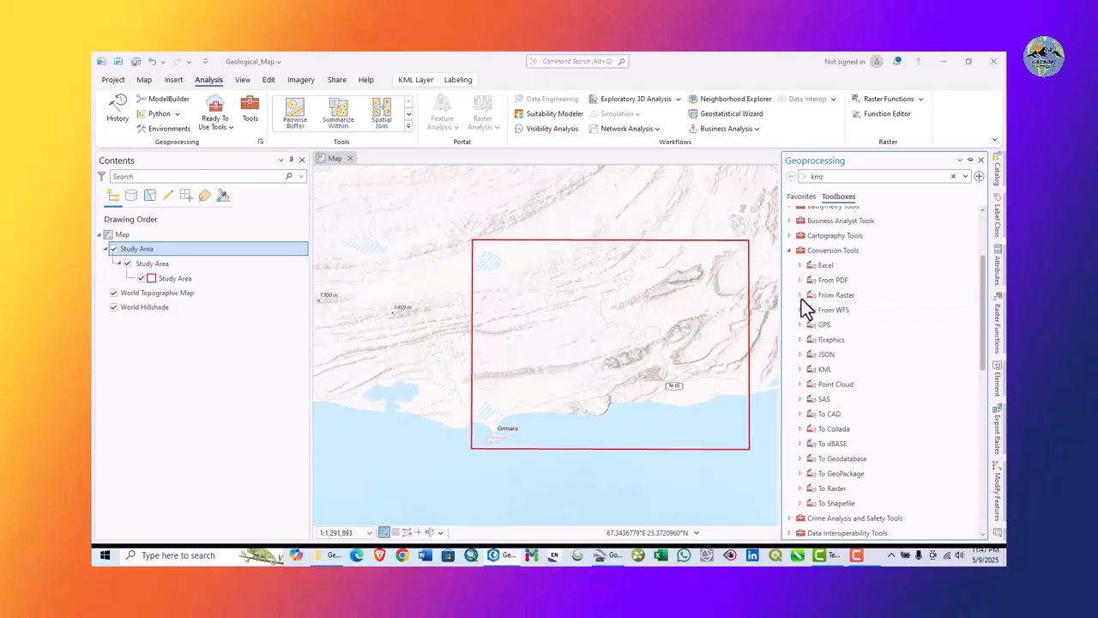
left_click(800, 296)
left_click(801, 295)
scroll(810, 318, "down", 2)
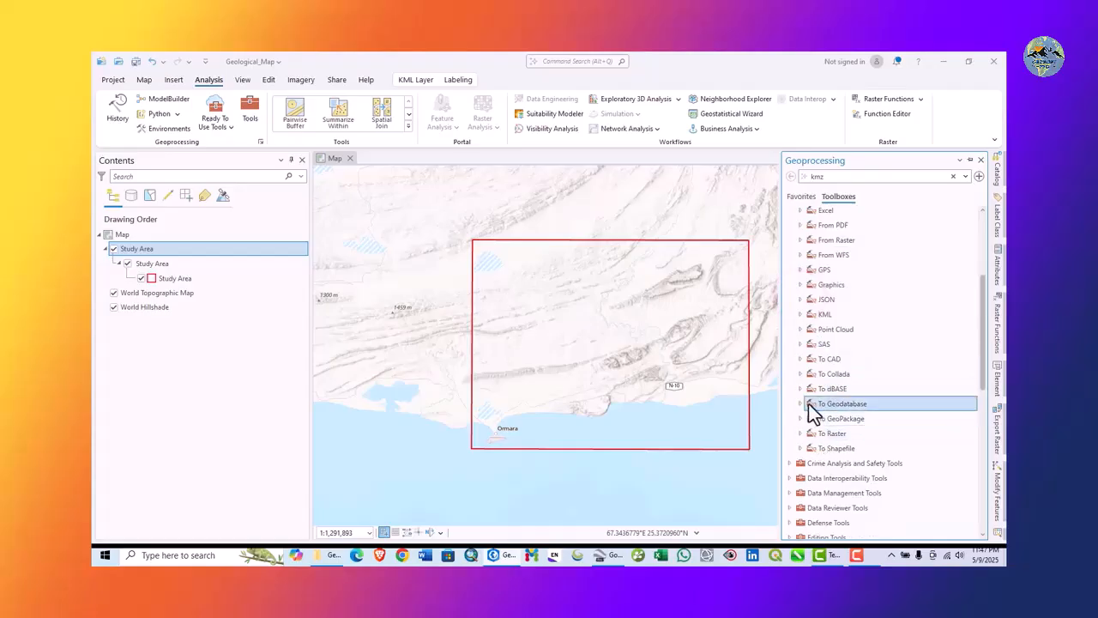
left_click(801, 448)
left_click(800, 448)
left_click(800, 314)
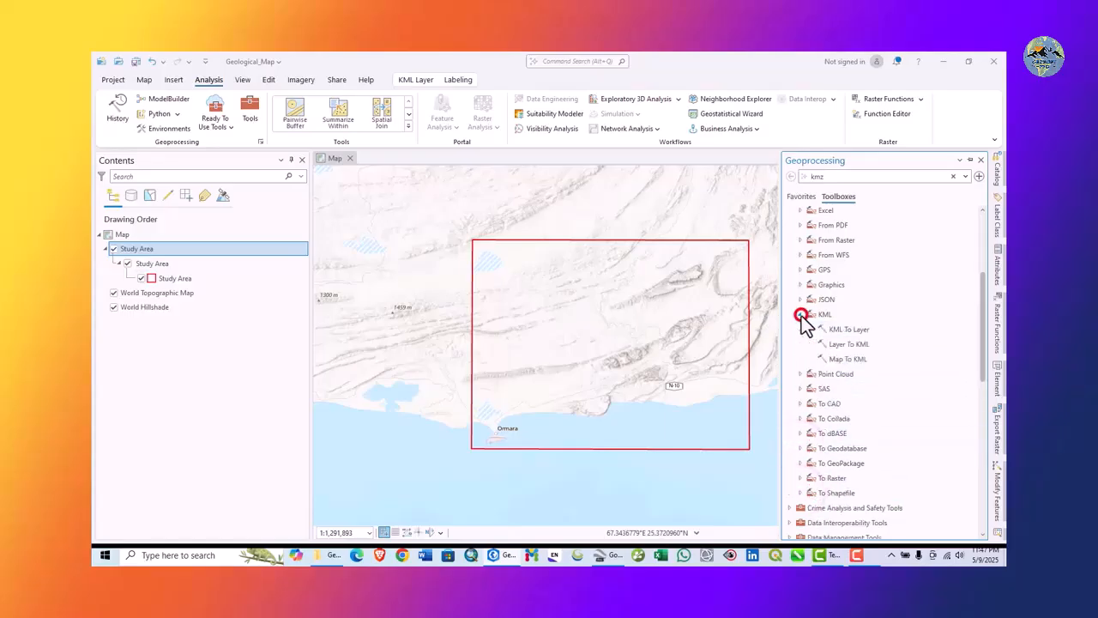
double_click(849, 331)
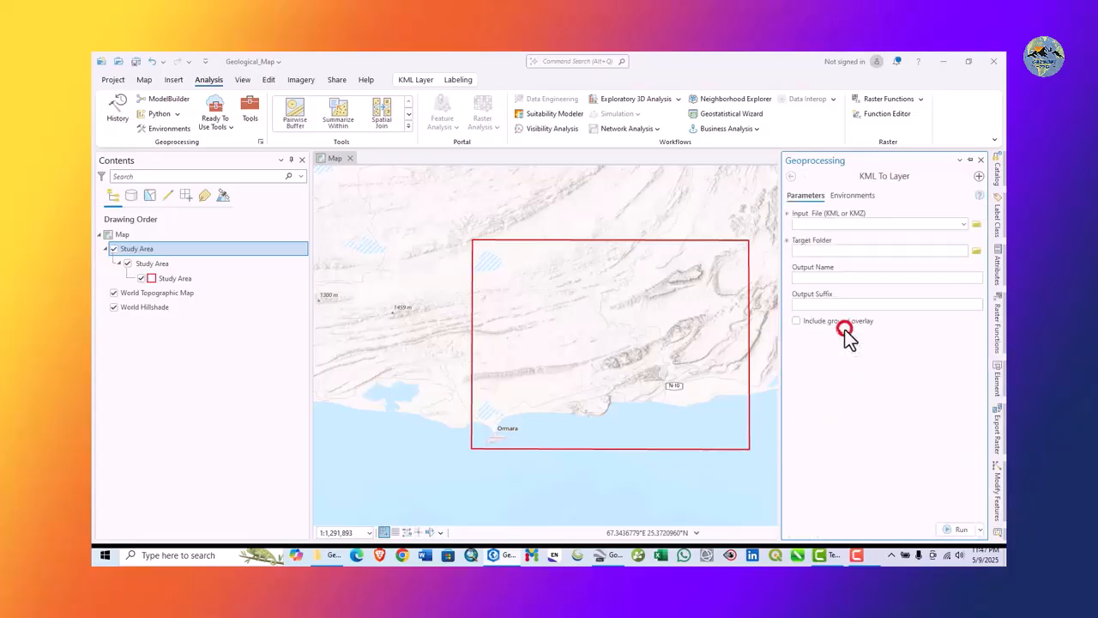
Run KML To Layer on the Study Area layer with Geological_Map as target folder and Study_Area as output name
left_click(963, 224)
left_click(866, 239)
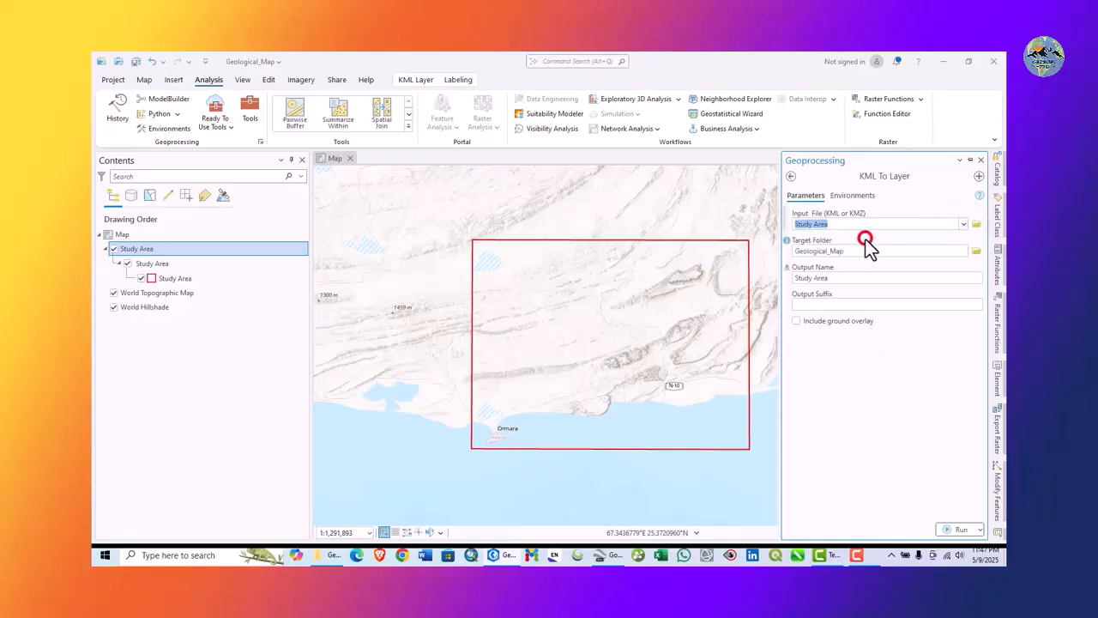
left_click(816, 278)
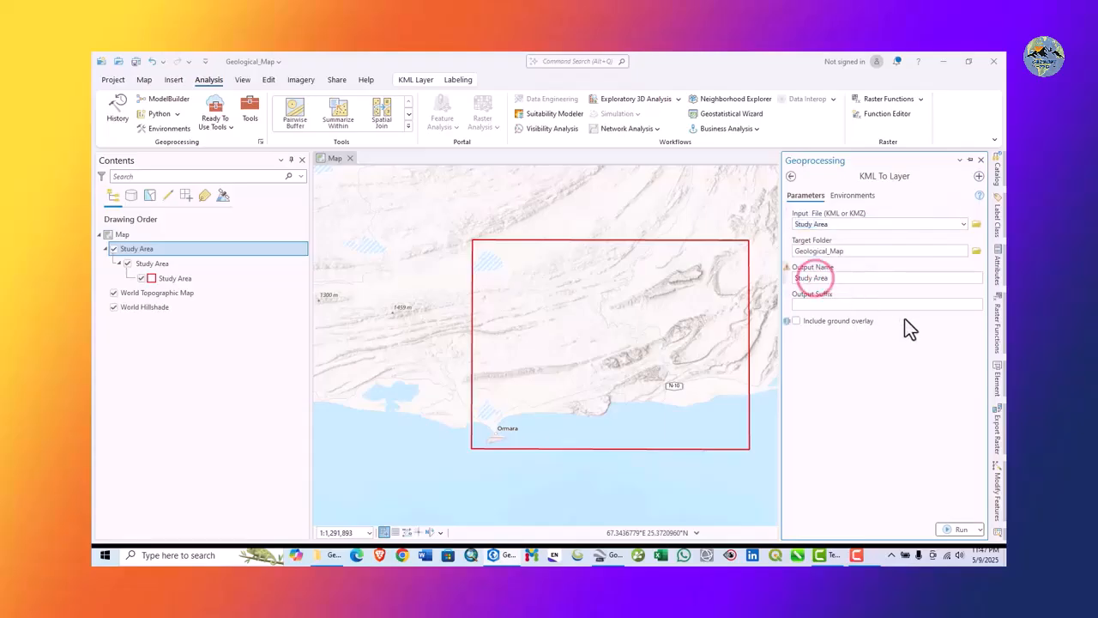
key("BackSpace")
type("_")
left_click(852, 383)
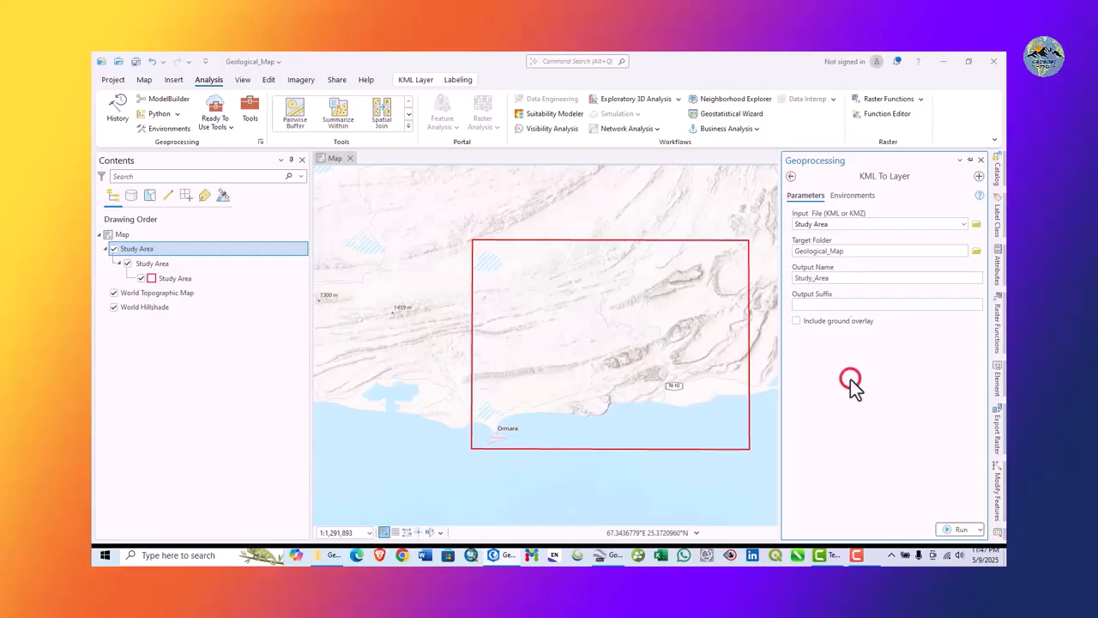
left_click(963, 530)
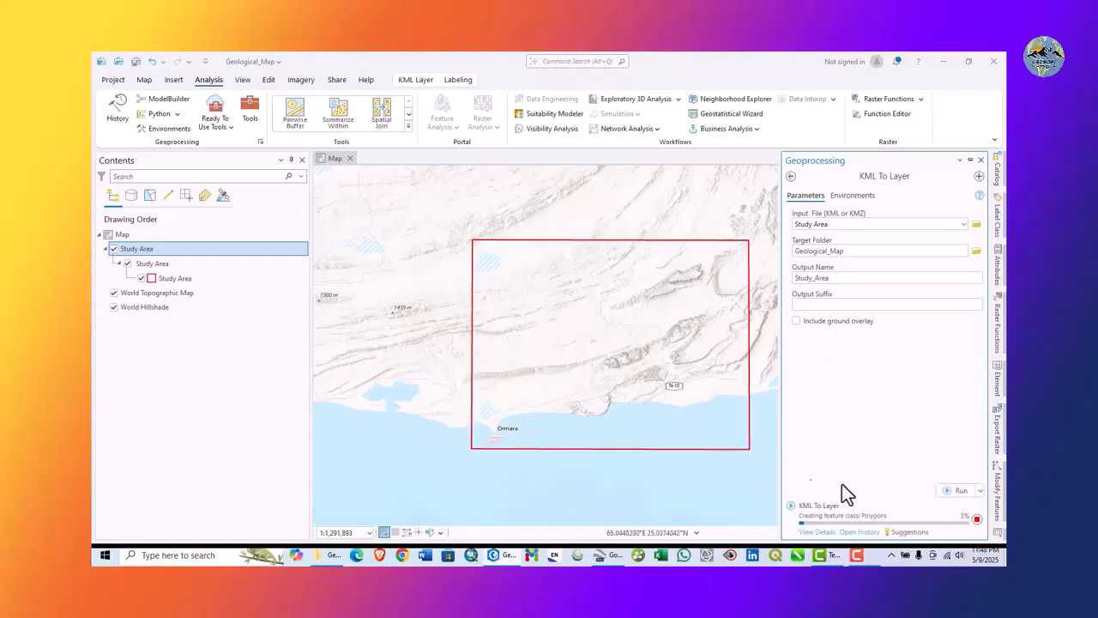
mouse_move(861, 530)
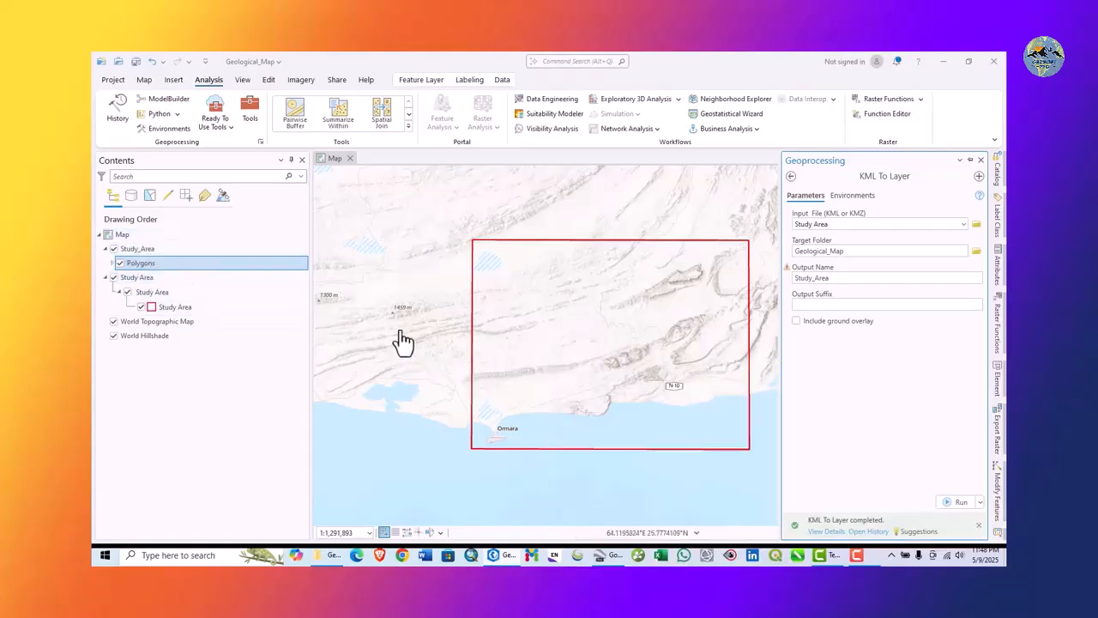
Close the geoprocessing tools and expand the legend of the Polygons layer in the Study_Area group
left_click(981, 161)
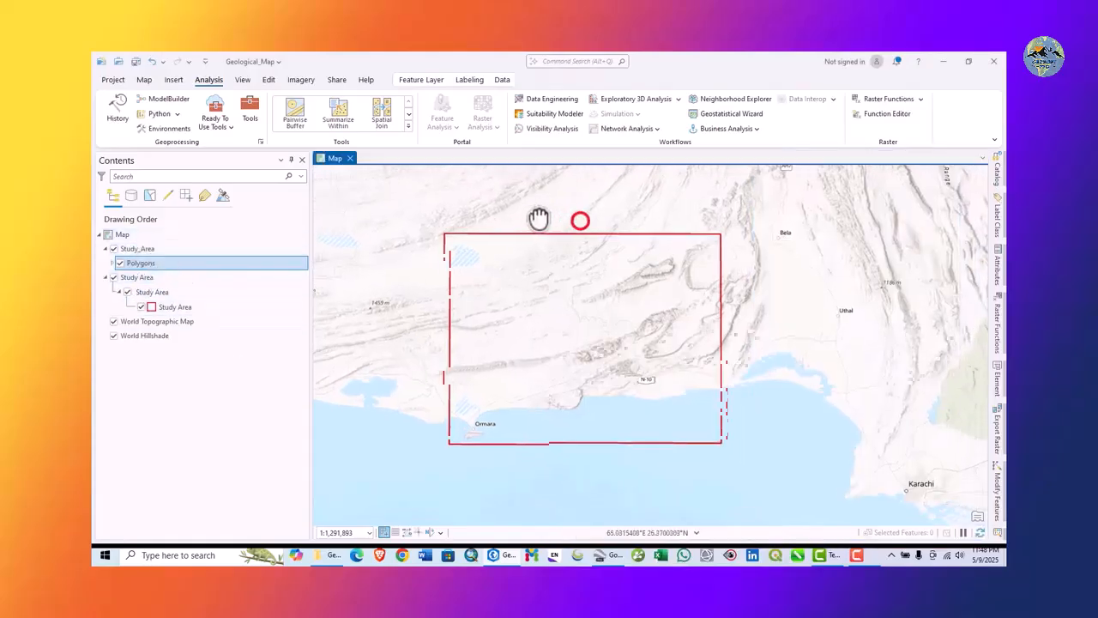
left_click_drag(581, 220, 579, 216)
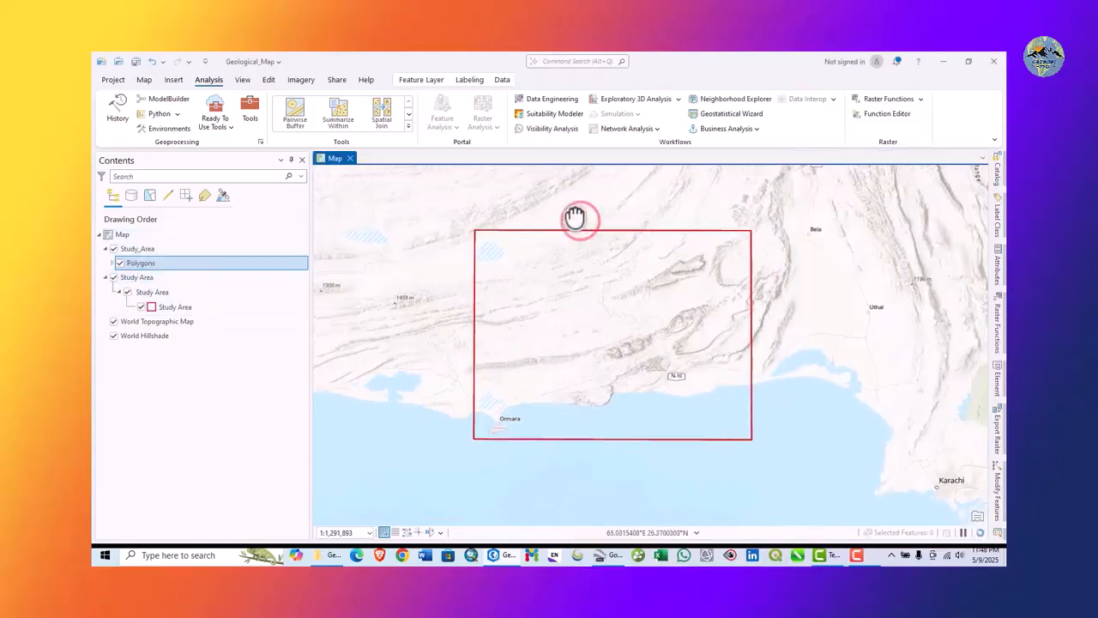
left_click(112, 263)
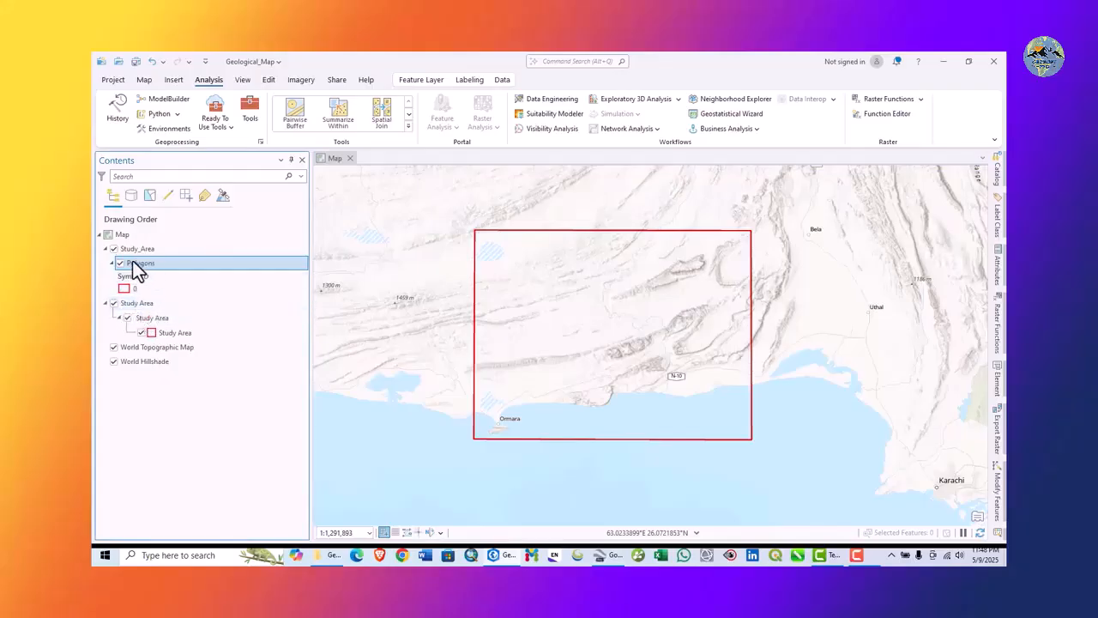
Set up a feature export of the Polygons layer, with Study Area New in the Map Linework Kmz folder as output
right_click(143, 262)
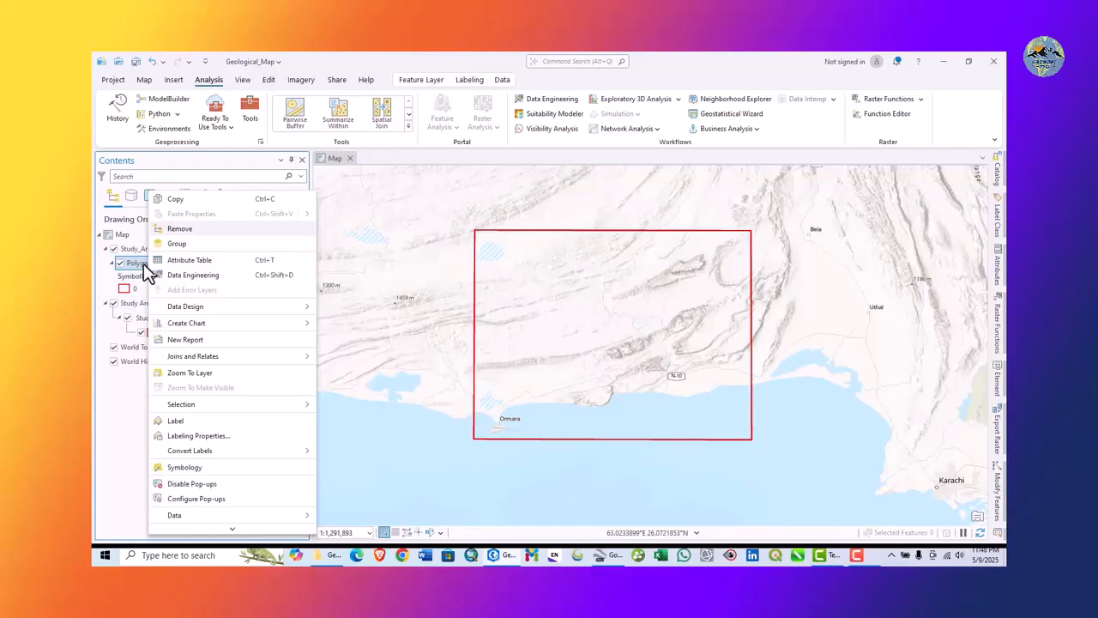
mouse_move(157, 515)
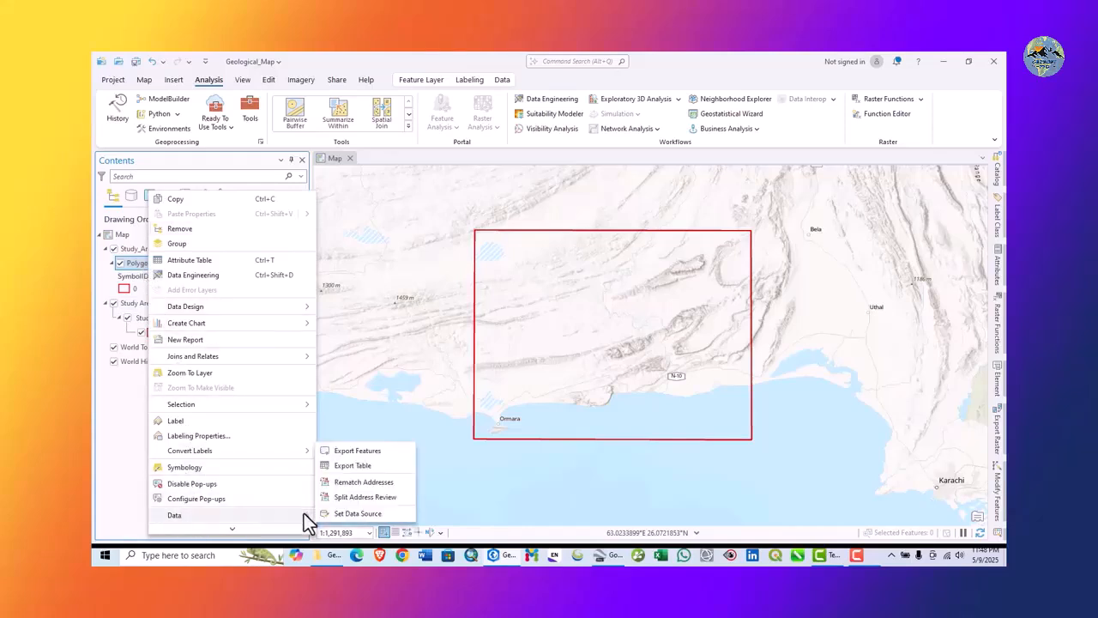
left_click(355, 451)
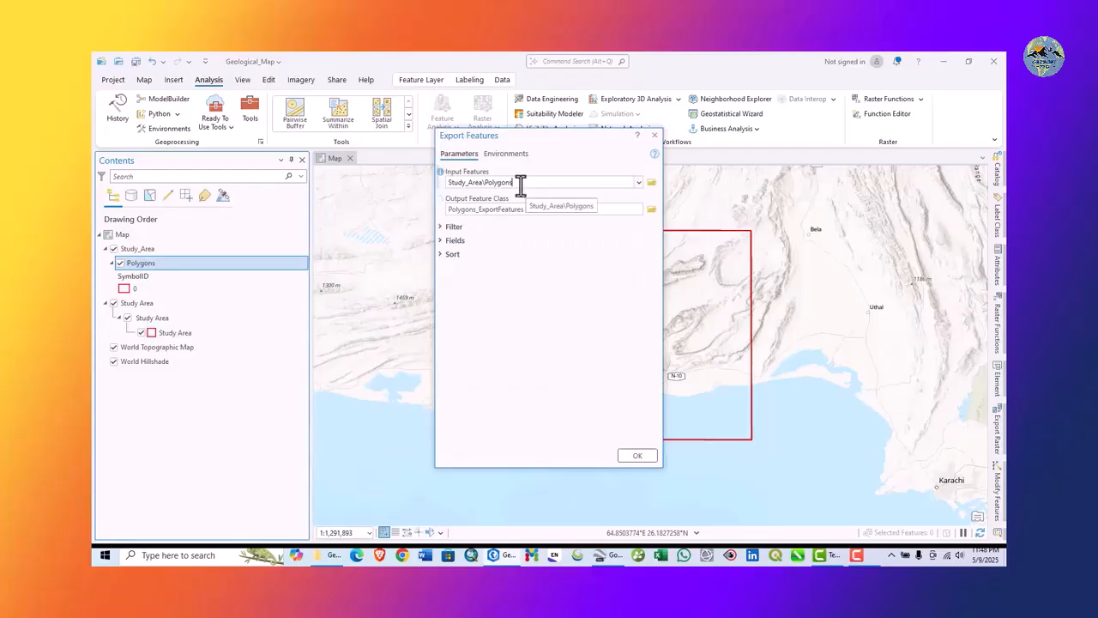
left_click(652, 208)
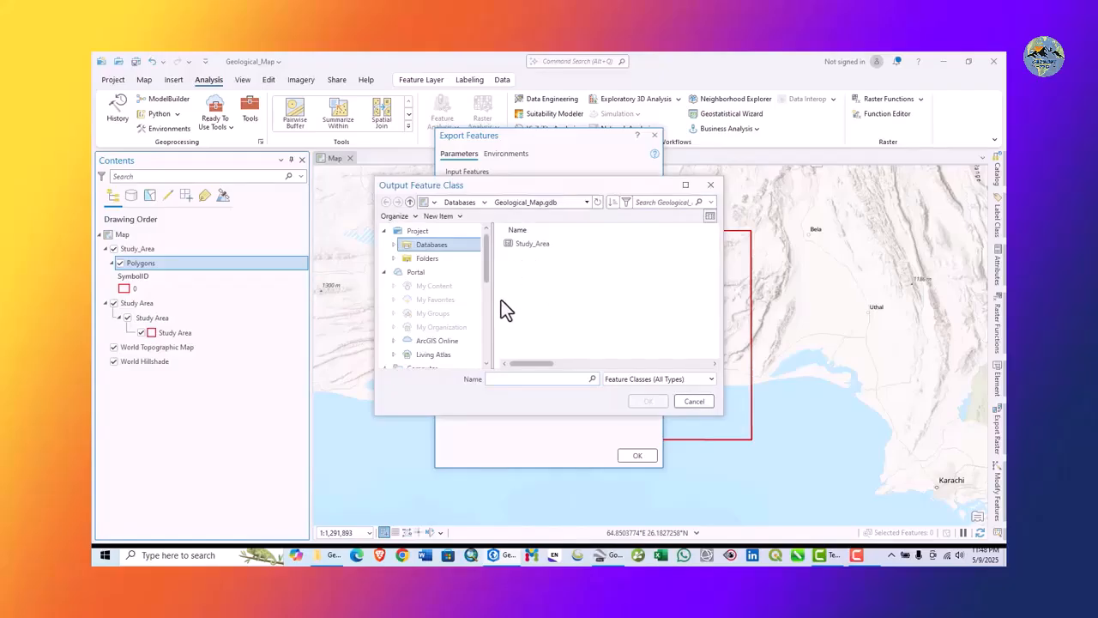
left_click(425, 259)
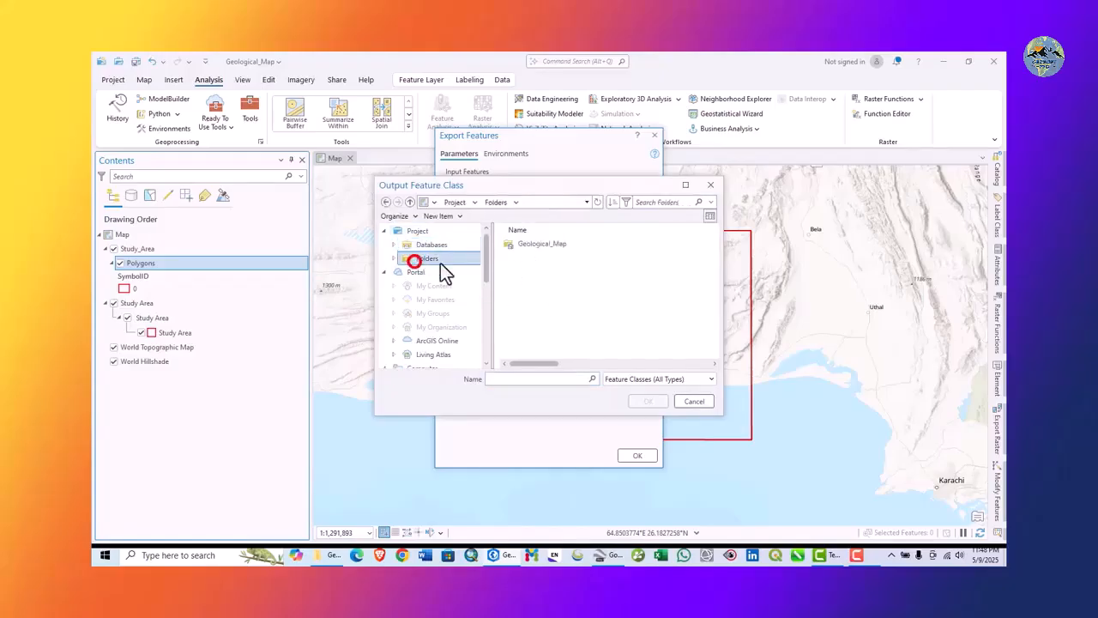
double_click(543, 251)
double_click(544, 274)
left_click(517, 379)
type("Study")
key("BackSpace")
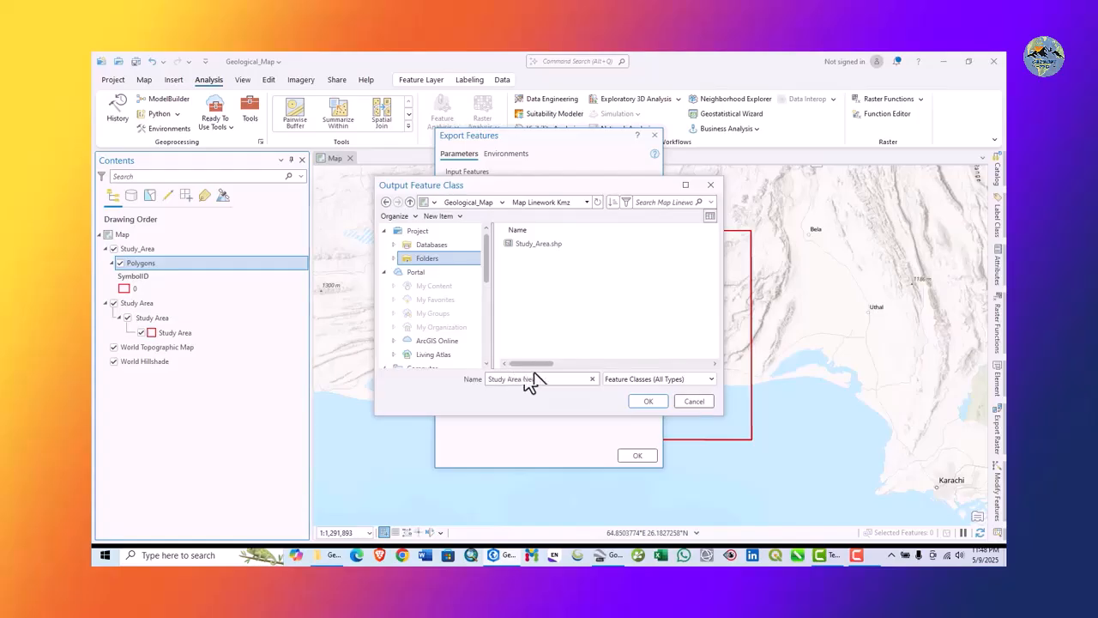
left_click(652, 405)
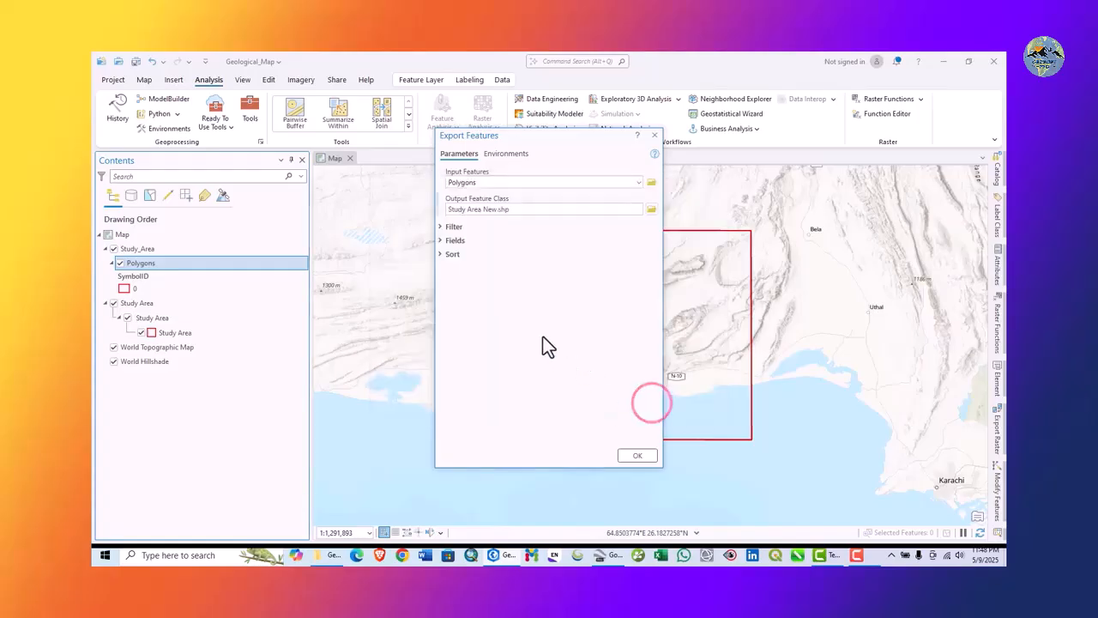
Examine the field map of the Polygons export and collapse it again
left_click(517, 236)
left_click(497, 344)
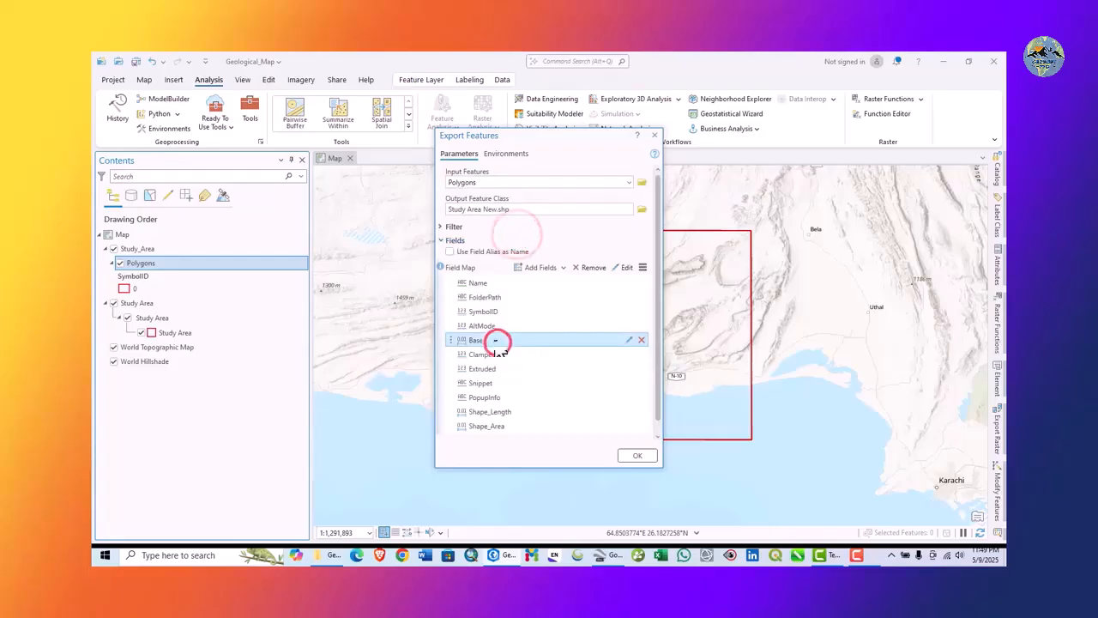
left_click(442, 239)
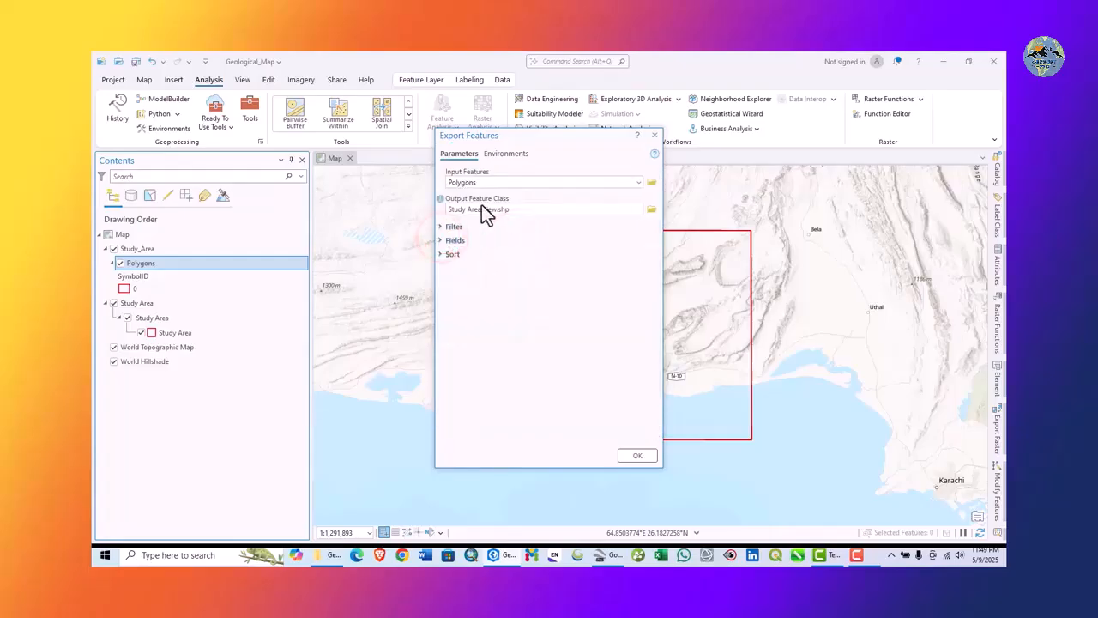
Rename the Polygons export output to Study_Area_New.shp in the Map Linework Kmz folder and run the export
left_click(526, 209)
left_click(555, 306)
left_click(484, 212)
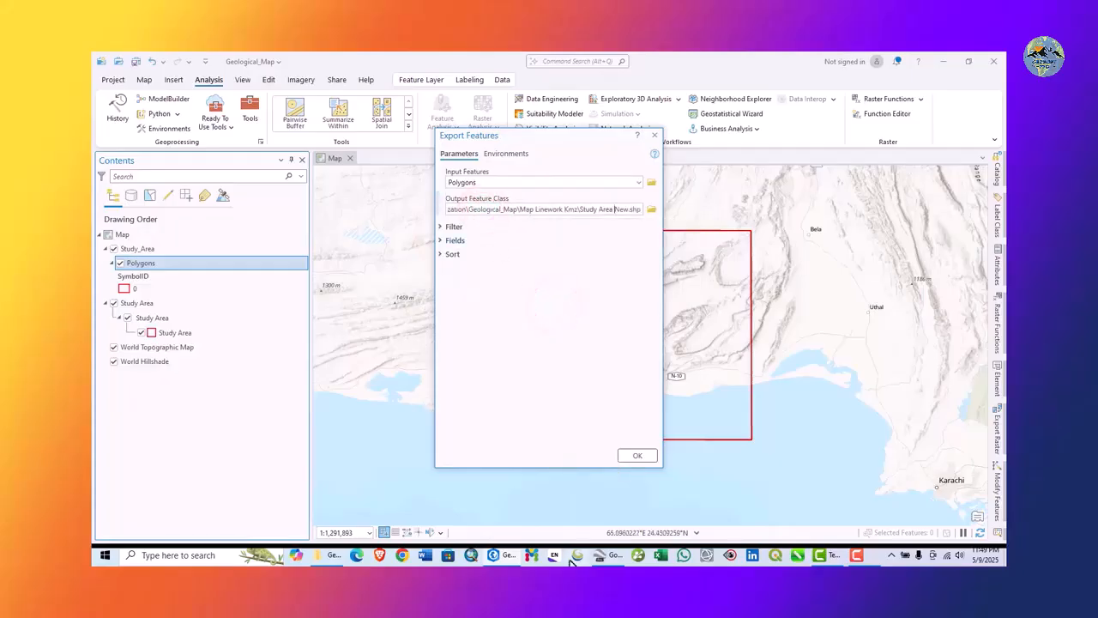
key("BackSpace")
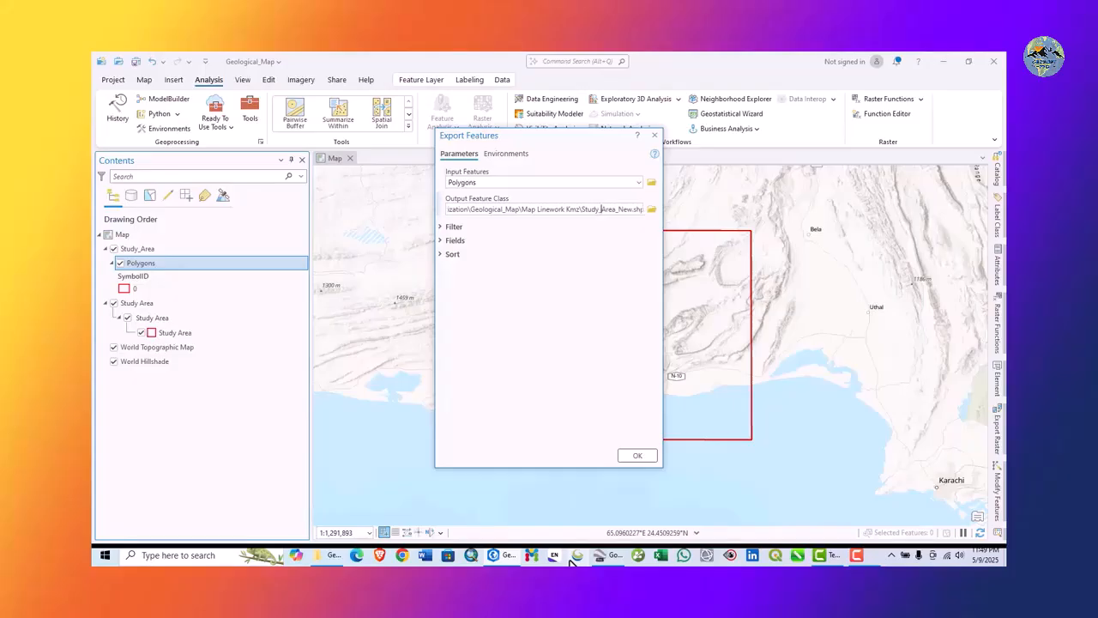
left_click(593, 393)
left_click(491, 326)
left_click(638, 454)
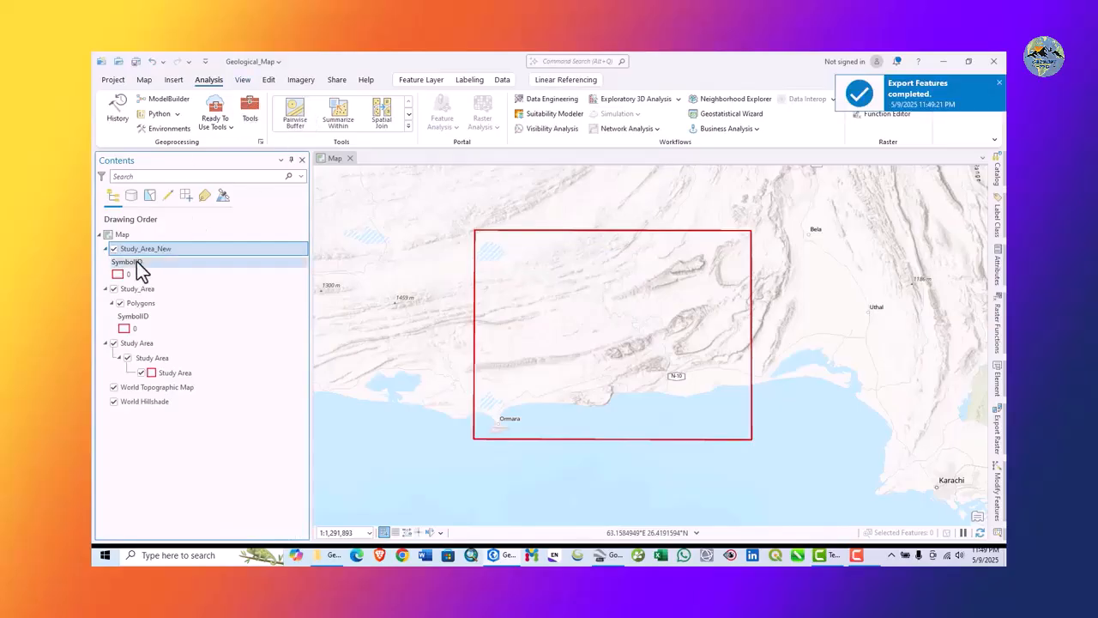
Start adding data to the map and browse to the Map Linework Kmz folder inside the Geological_Map project folder
left_click(244, 81)
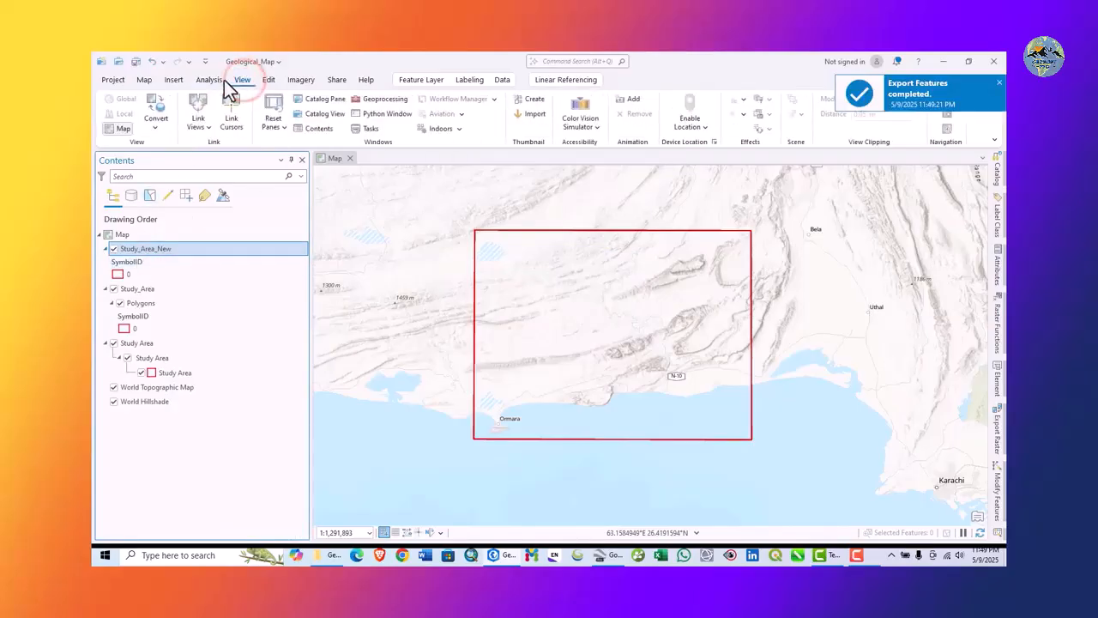
left_click(146, 80)
left_click(352, 113)
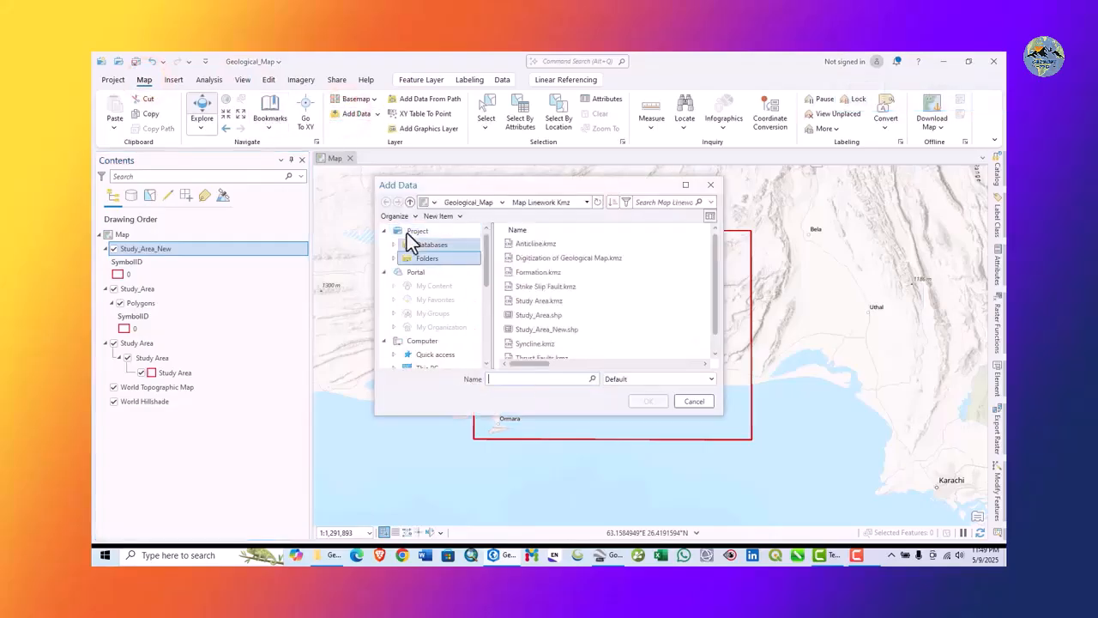
scroll(545, 318, "down", 1)
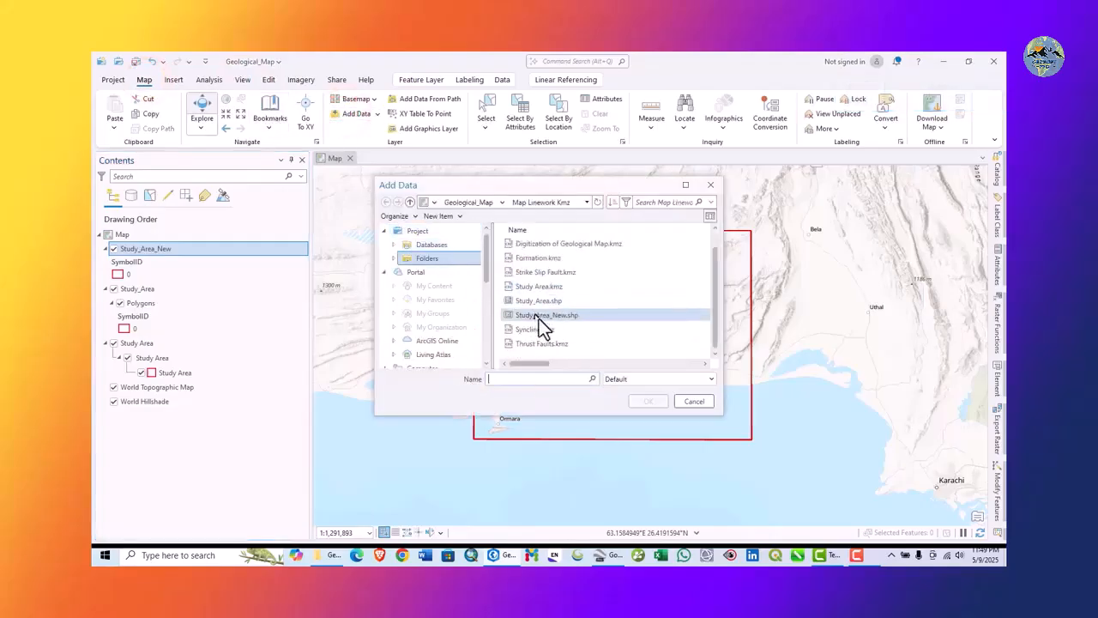
left_click(437, 260)
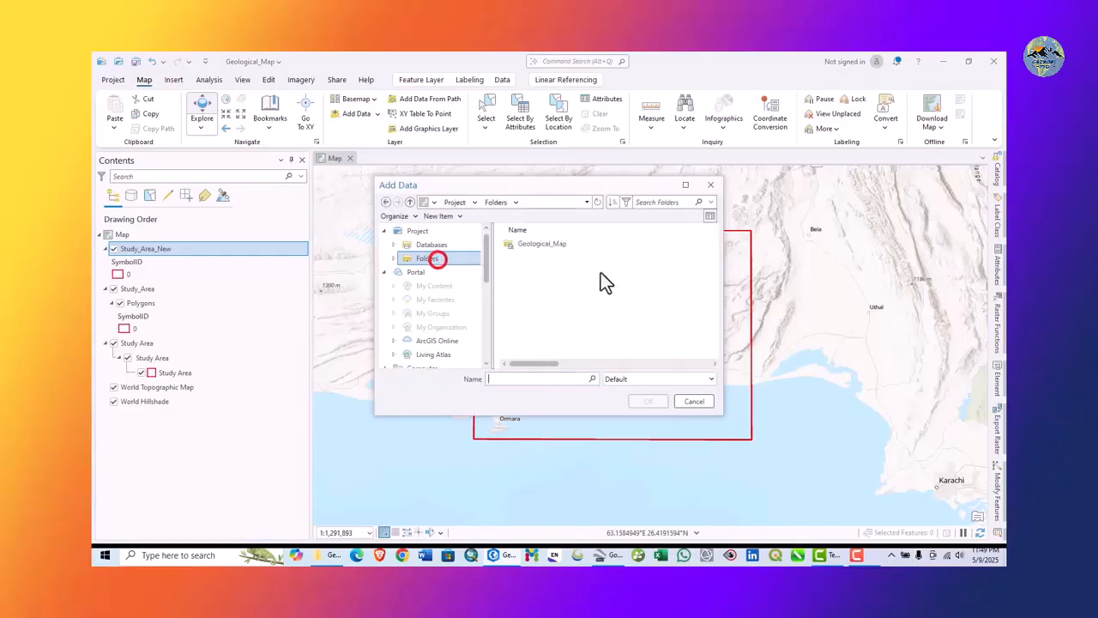
double_click(537, 244)
double_click(539, 271)
left_click(411, 202)
double_click(541, 258)
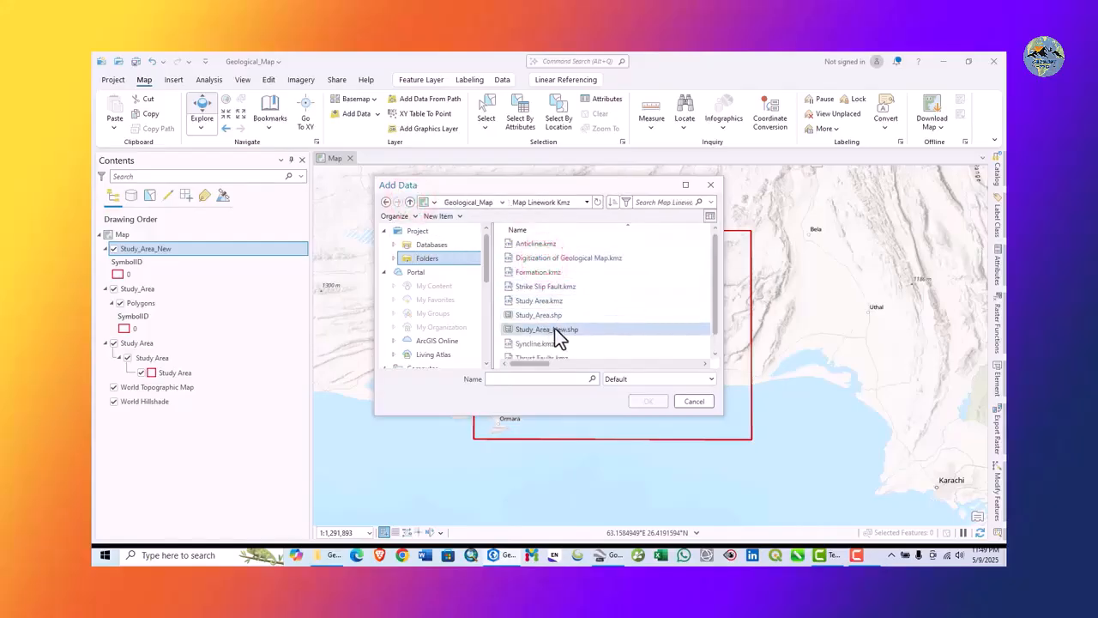
Limit the file list to Shapefiles (SHP) and add Study_Area_New.shp to the map
left_click(568, 335)
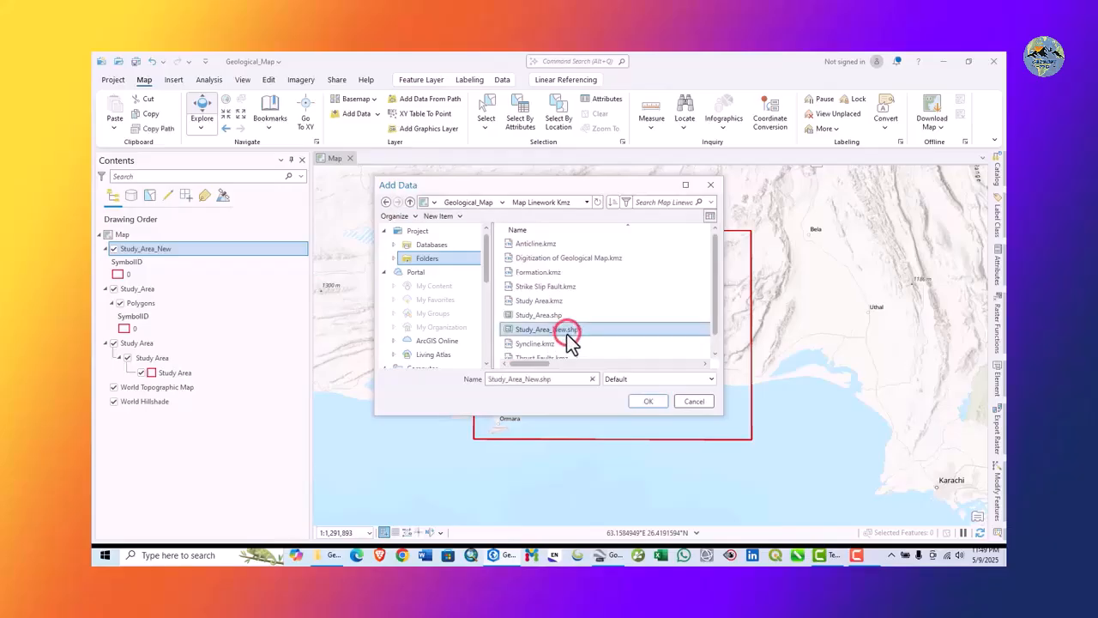
left_click(647, 378)
left_click(646, 450)
left_click(552, 262)
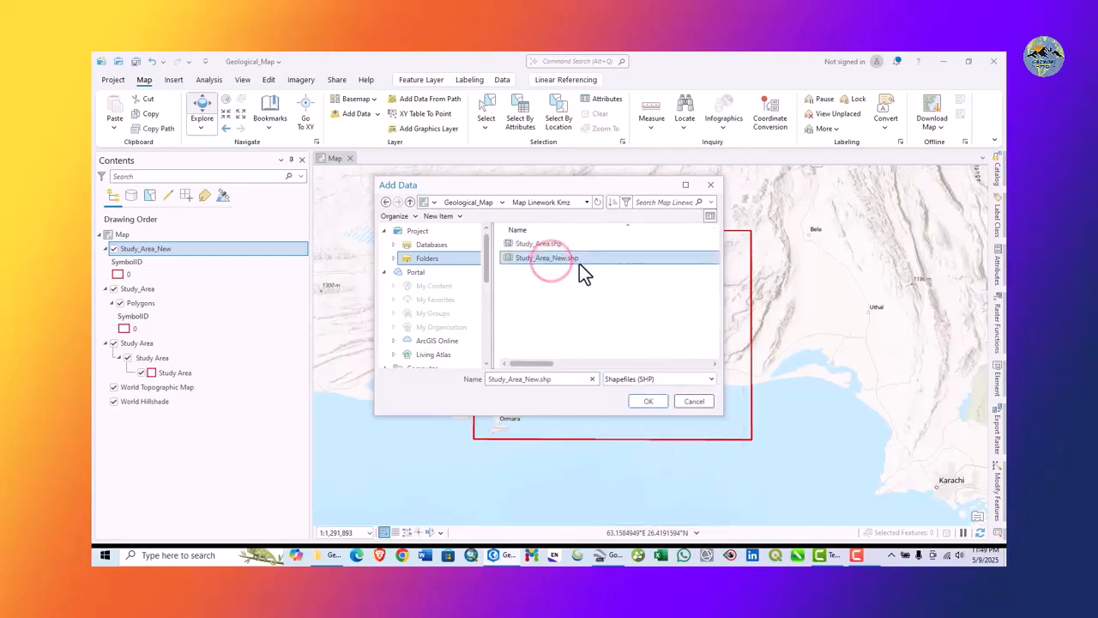
left_click(650, 403)
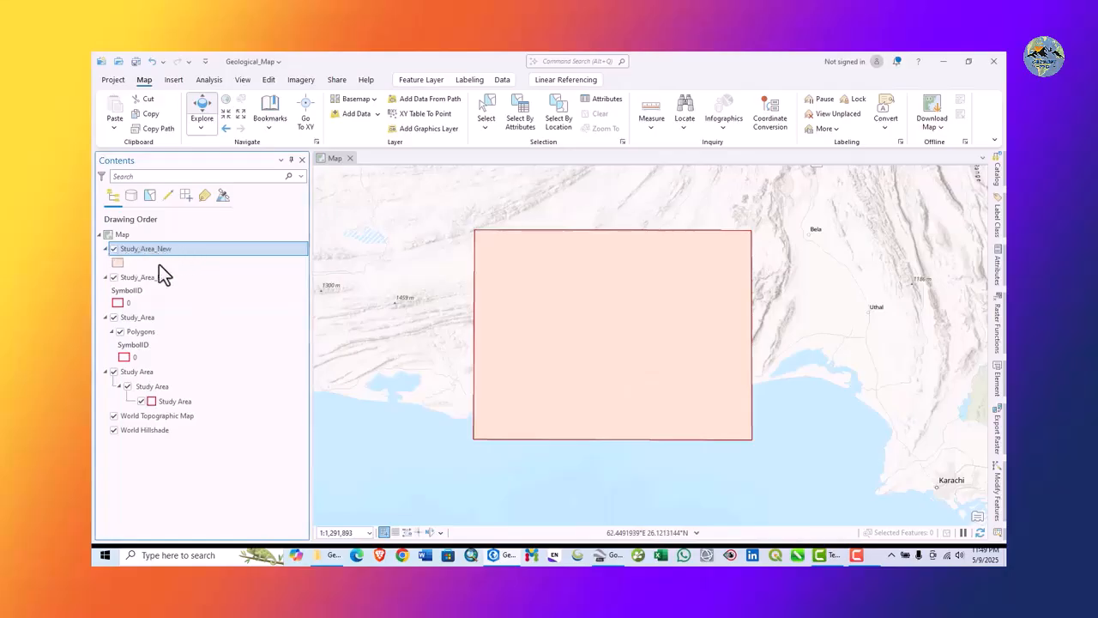
scroll(724, 369, "down", 4)
left_click_drag(680, 367, 599, 383)
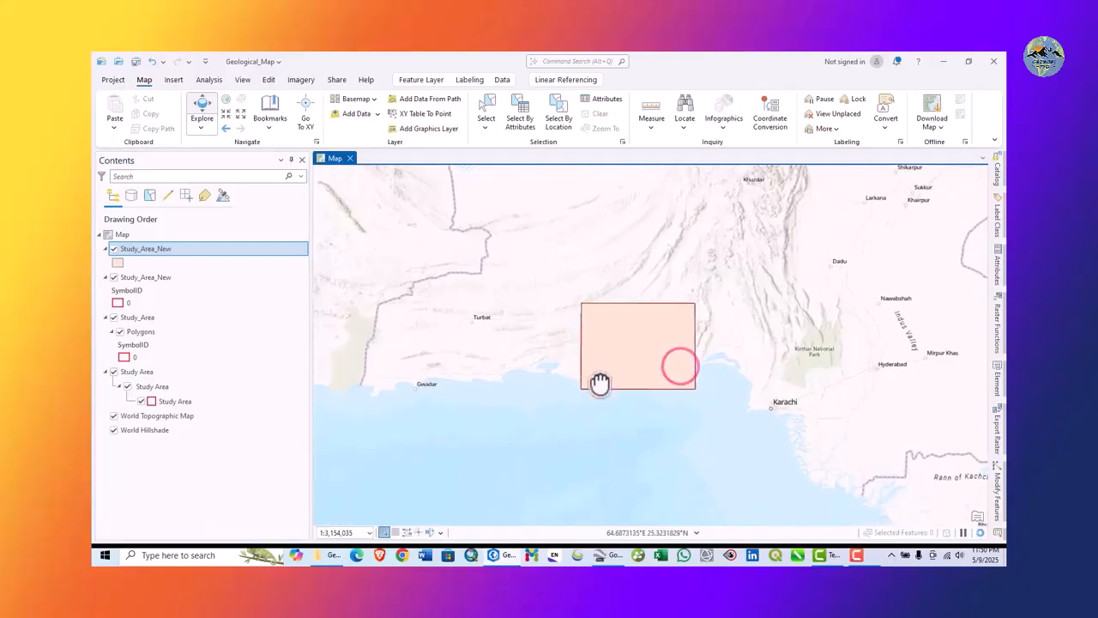
scroll(627, 357, "down", 2)
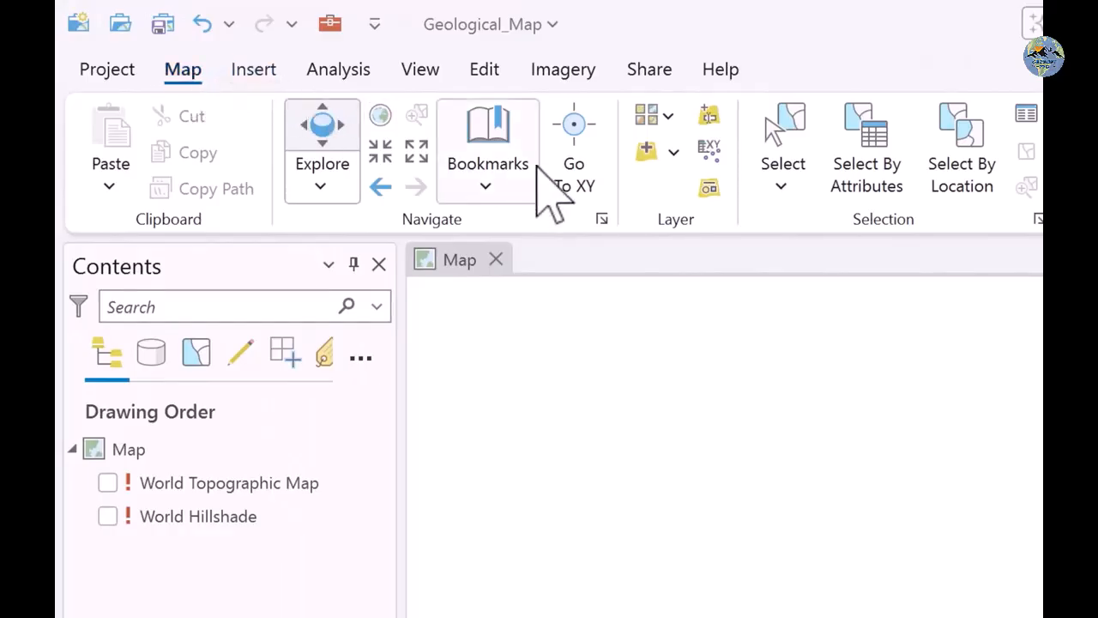
Add all five shapefiles, from Anticline.shp to Thrust Fault.shp, from the Map Linework Shapefiles folder of Geological_Map to the map
left_click(645, 152)
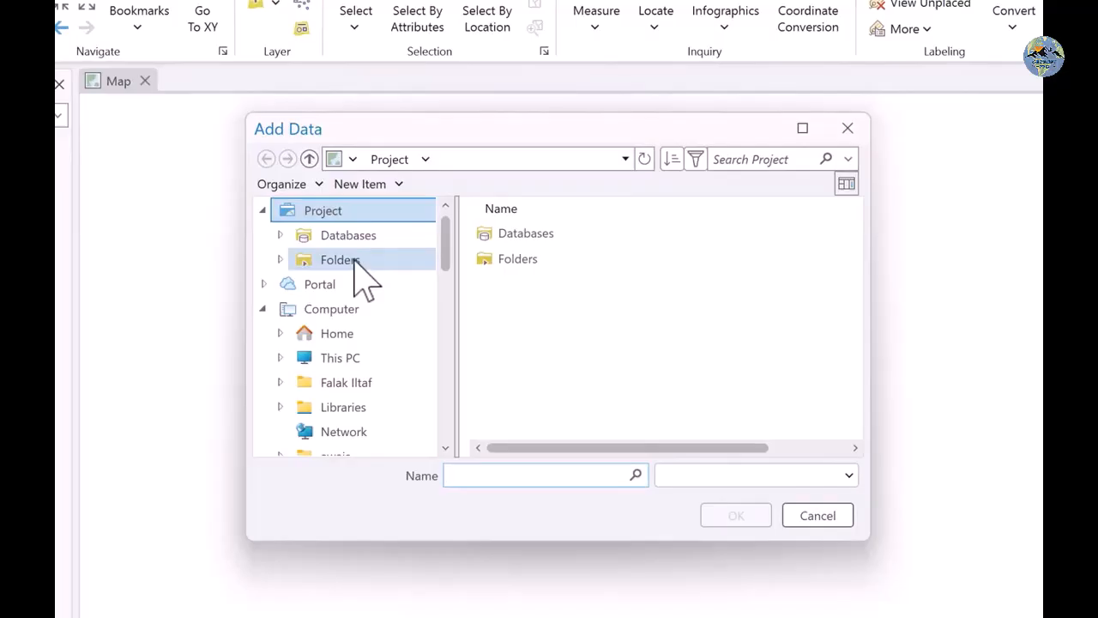
left_click(360, 275)
double_click(545, 242)
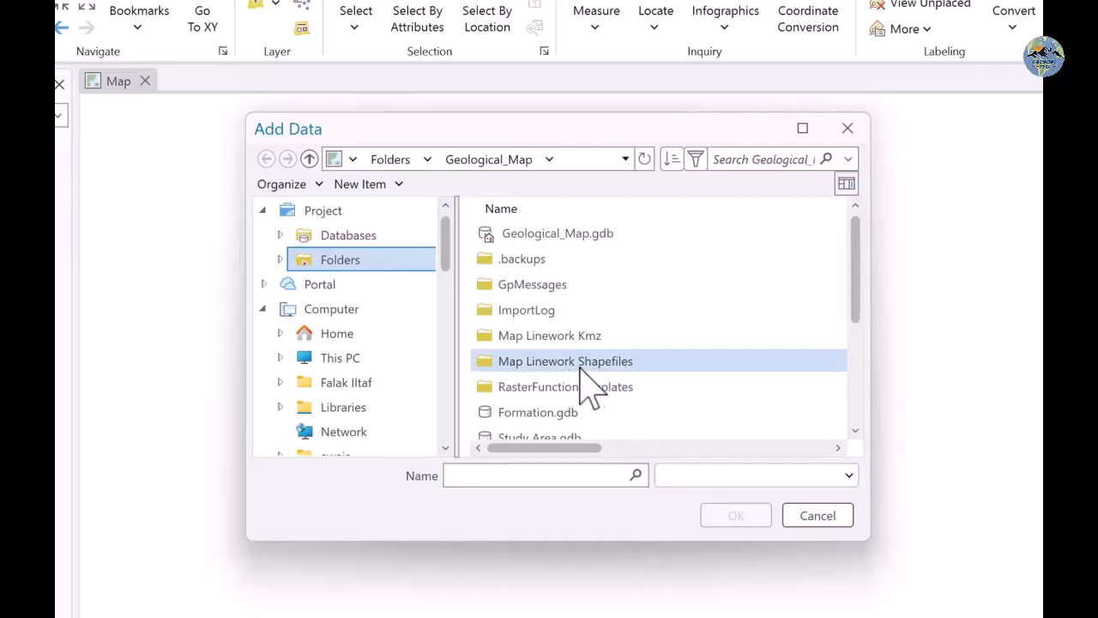
double_click(590, 367)
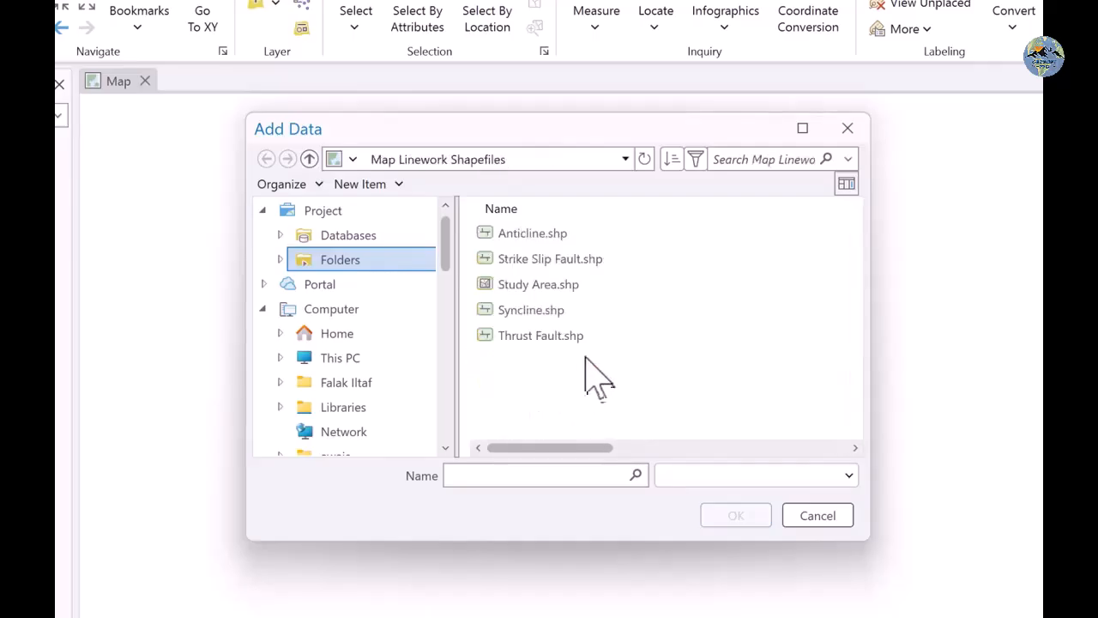
left_click(532, 234)
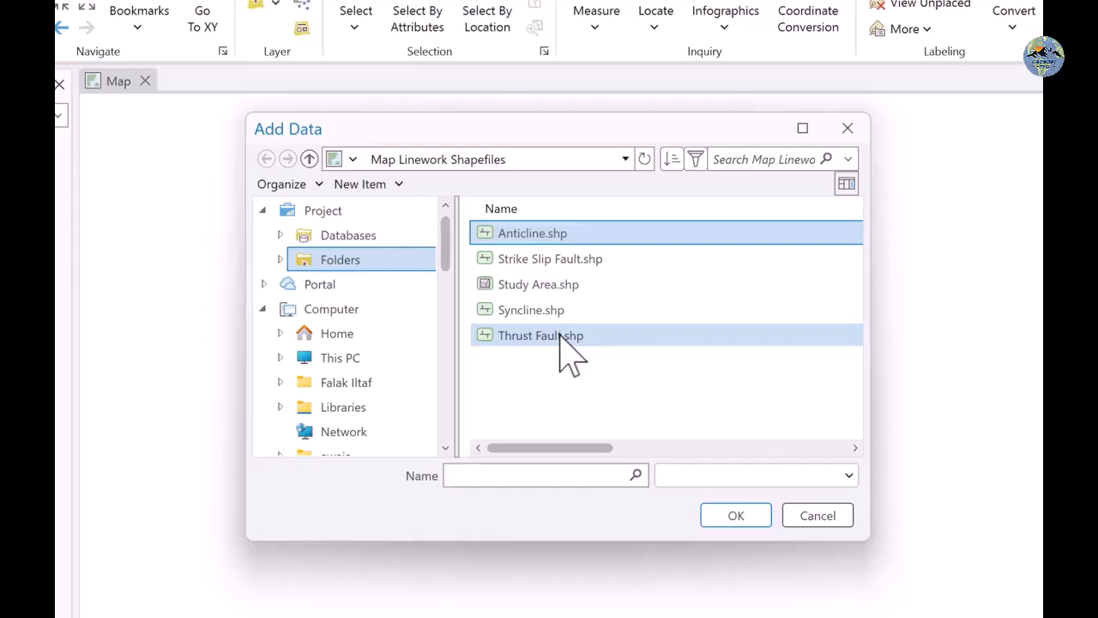
left_click(560, 336, "shift")
left_click(736, 514)
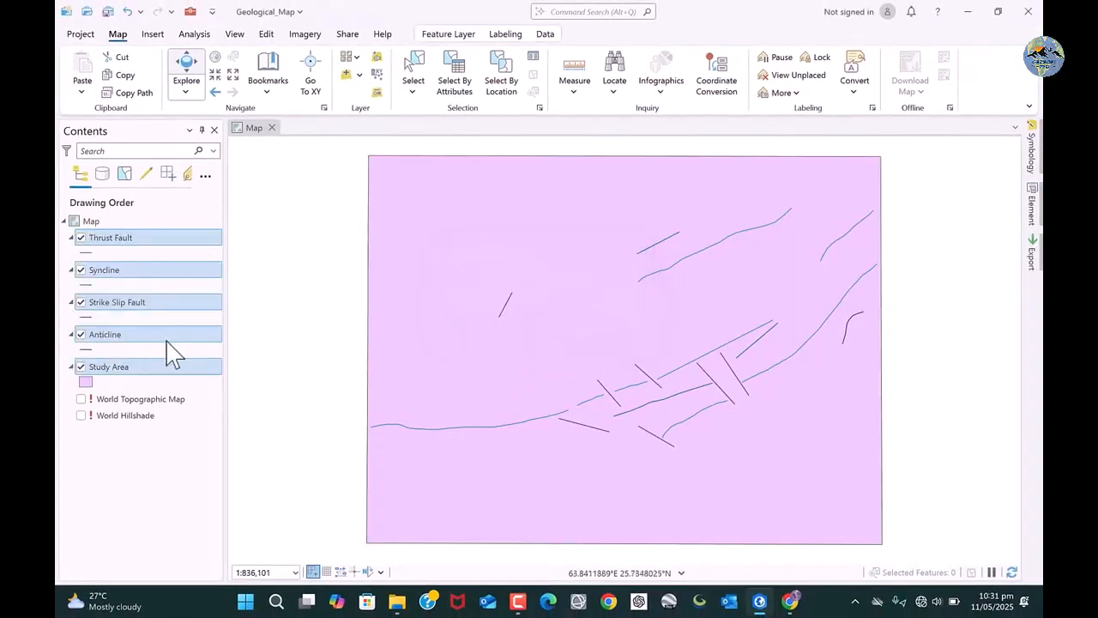
scroll(706, 380, "down", 2)
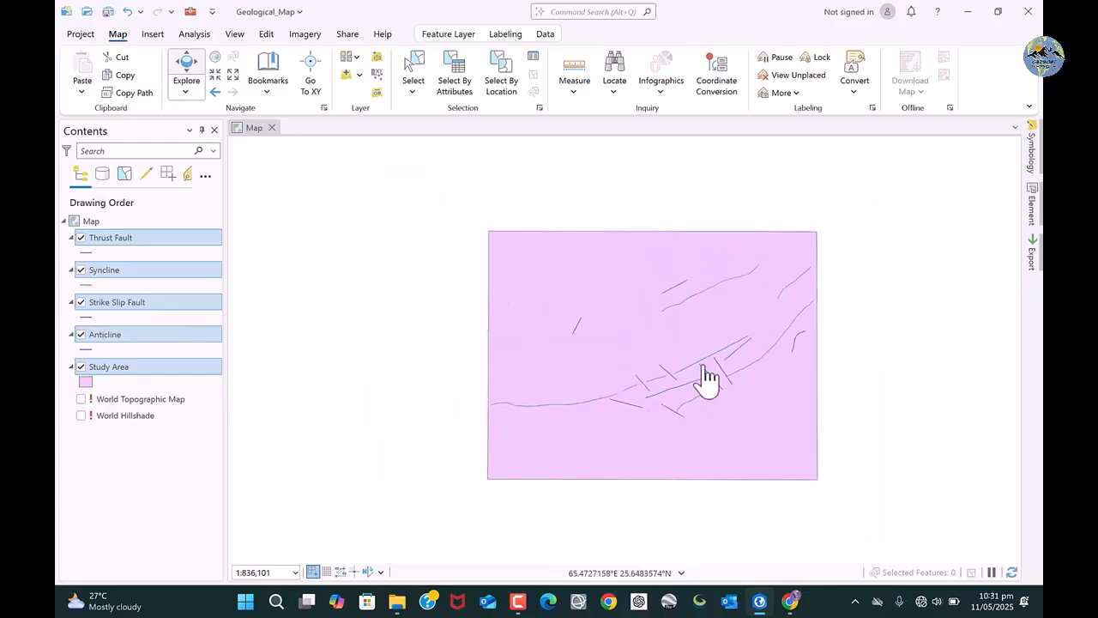
scroll(651, 387, "up", 2)
Reorder the layers to Study Area, Anticline, Syncline, Strike Slip Fault and Thrust Fault, above the two basemap layers
left_click(132, 468)
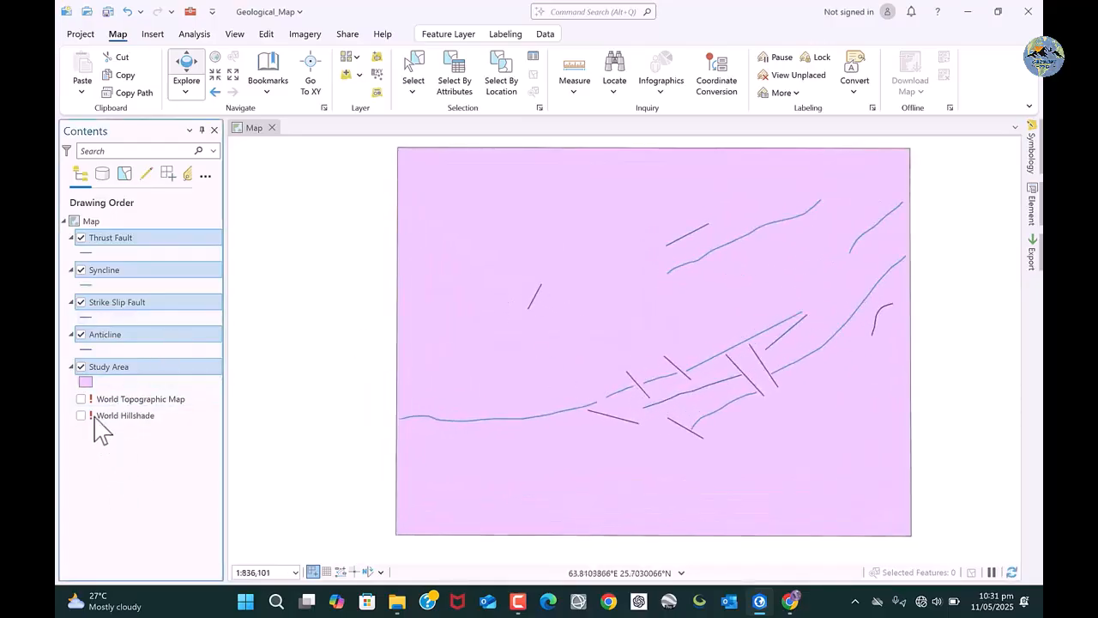
left_click(97, 373)
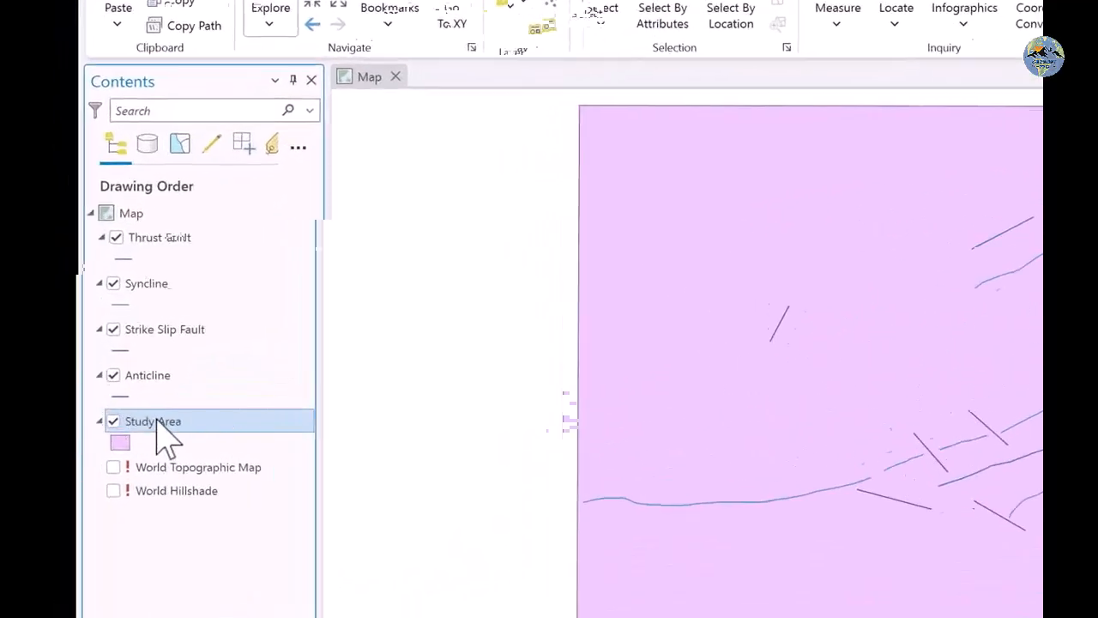
left_click_drag(180, 452, 184, 244)
left_click(172, 585)
left_click_drag(177, 295, 155, 485)
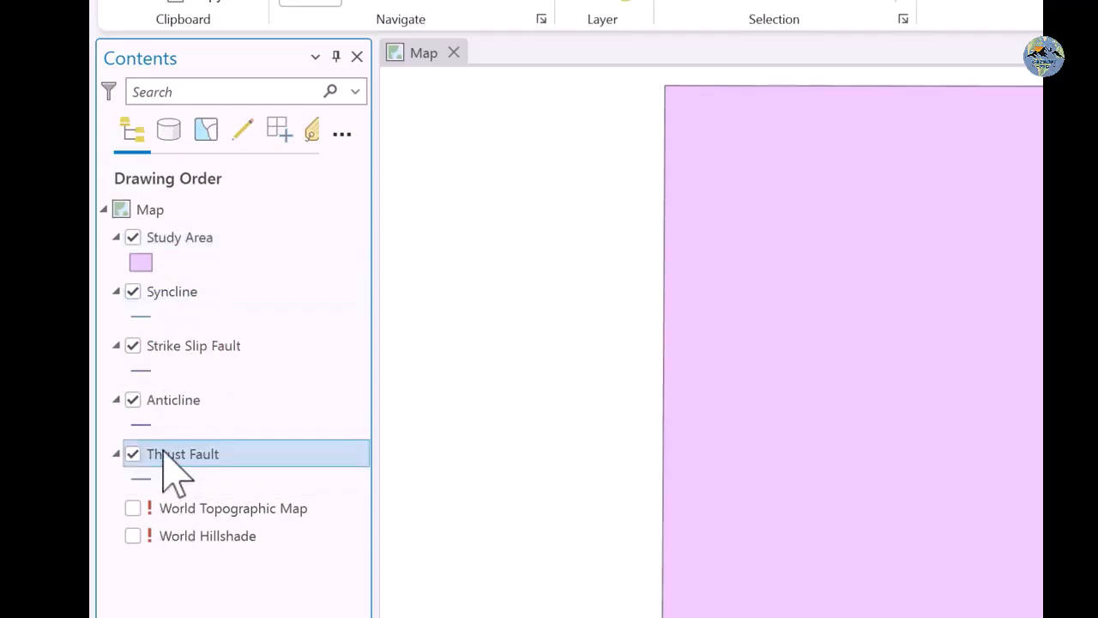
left_click_drag(180, 420, 162, 309)
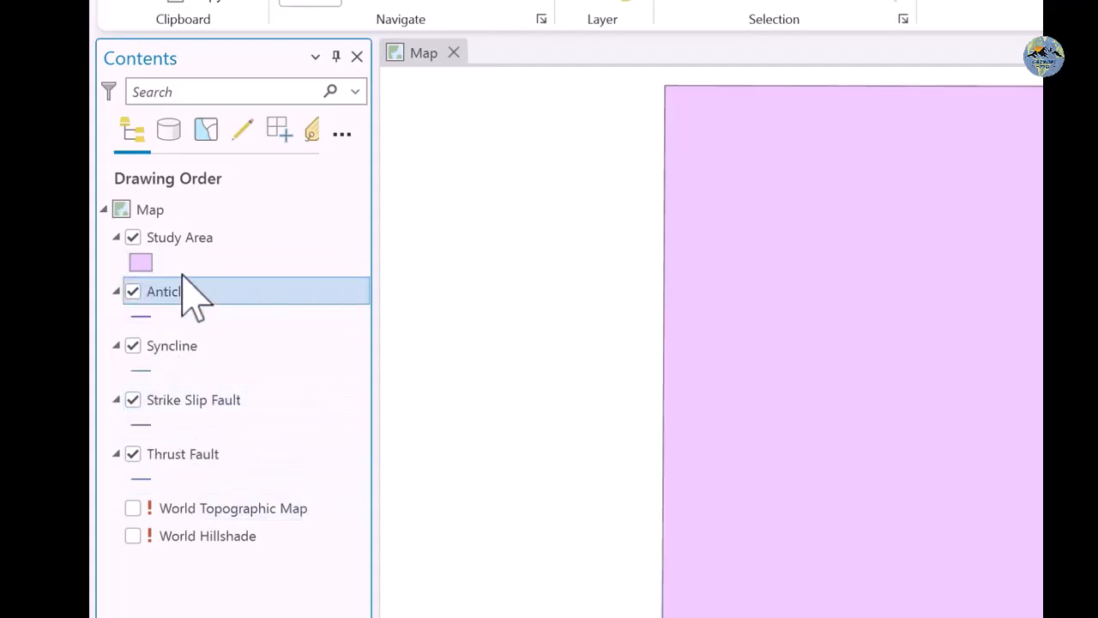
Apply the thicker unfilled Black Outline symbol from the ArcGIS 2D gallery to the Study Area layer
left_click(141, 263)
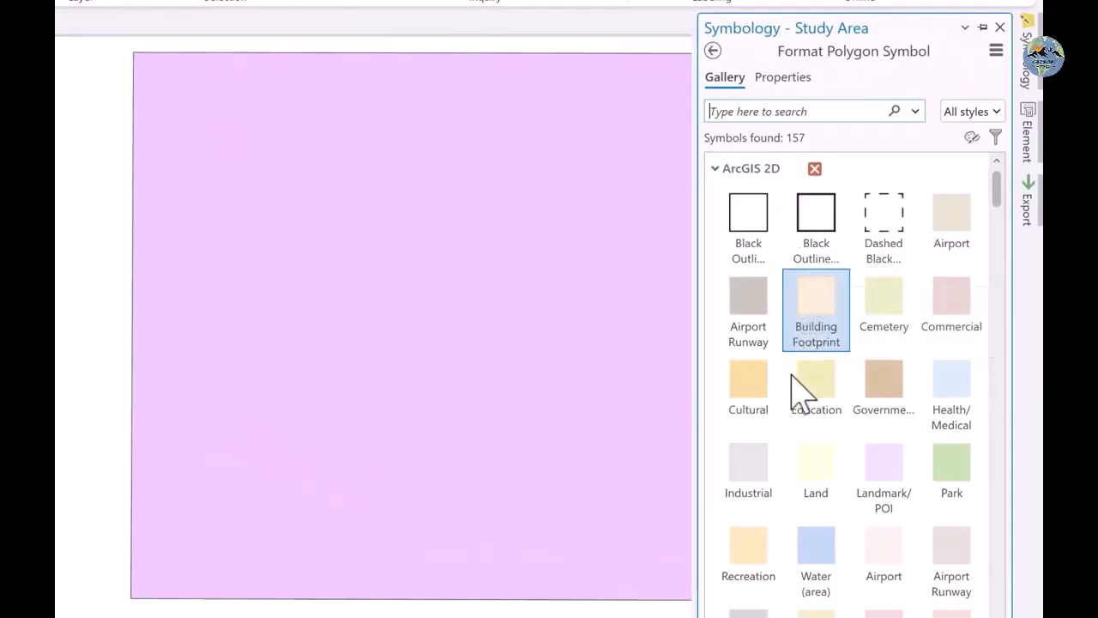
left_click(816, 225)
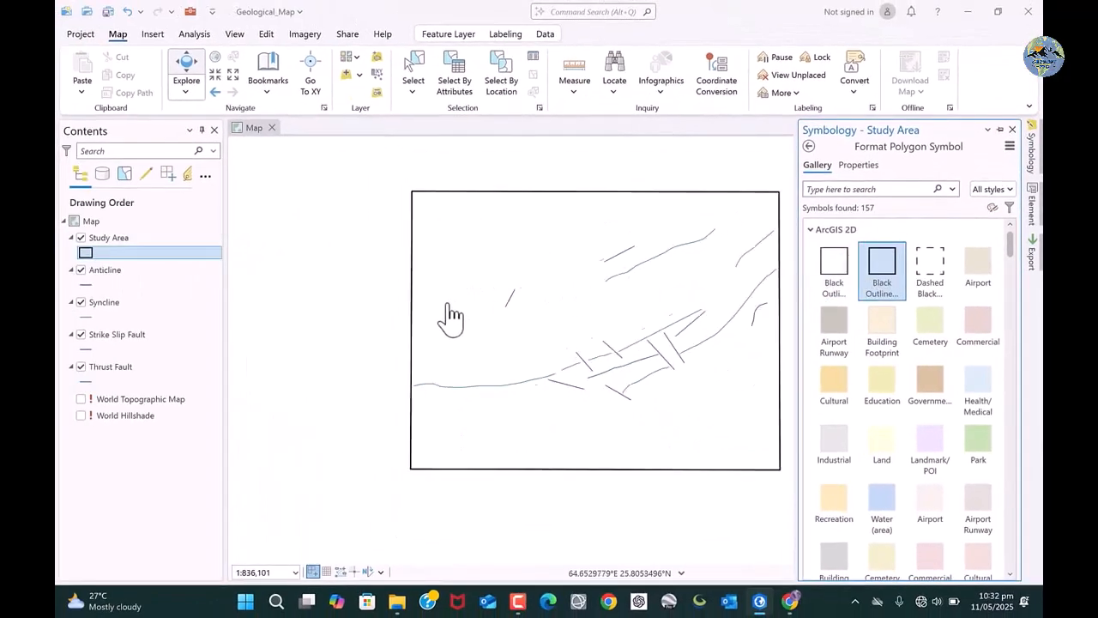
left_click_drag(493, 289, 492, 279)
Try an orange fill on the Study Area symbol and set the fill back to No color
right_click(88, 251)
left_click(83, 252)
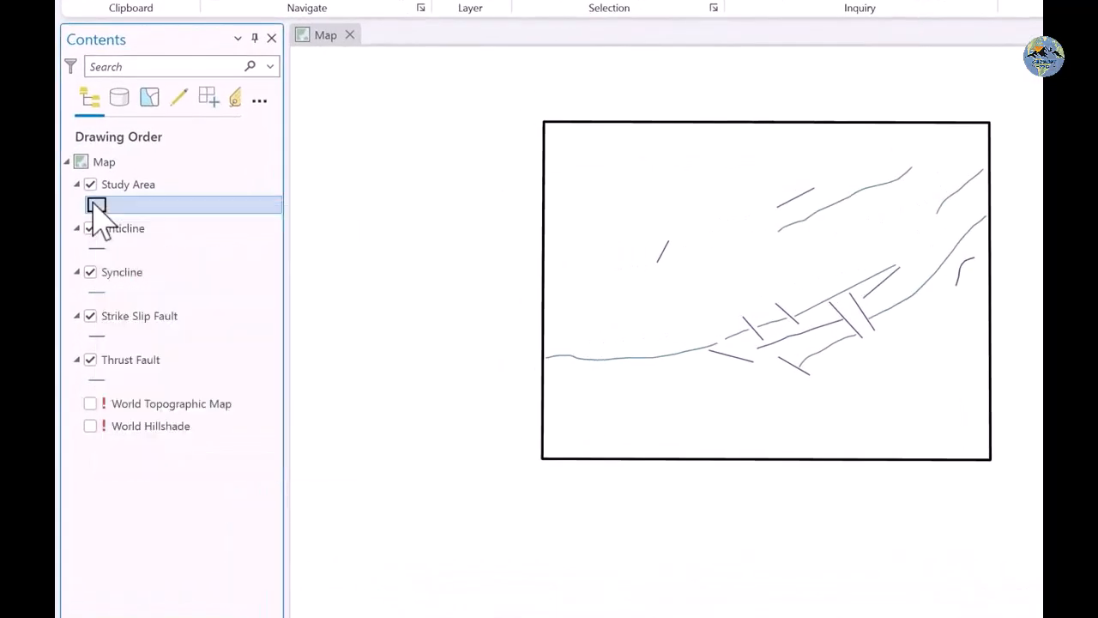
right_click(95, 208)
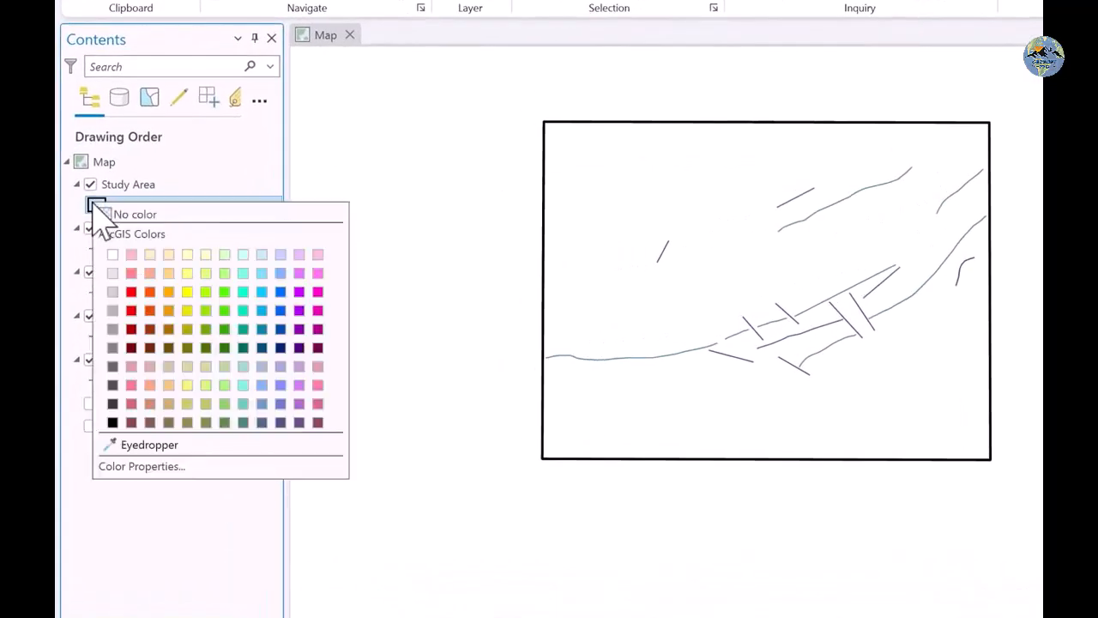
left_click(168, 292)
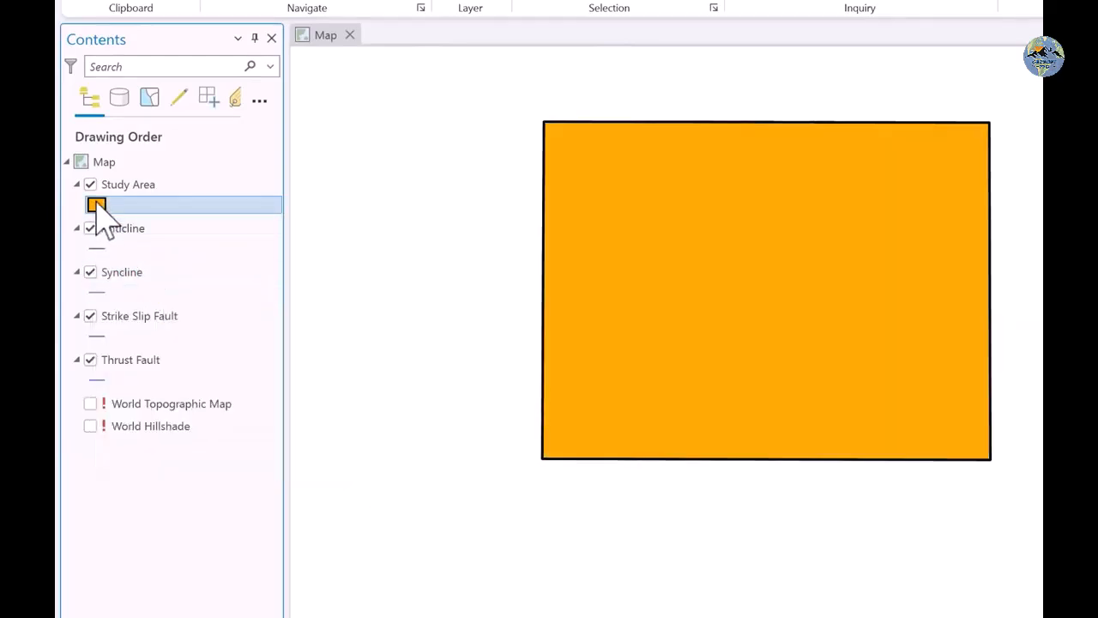
right_click(96, 206)
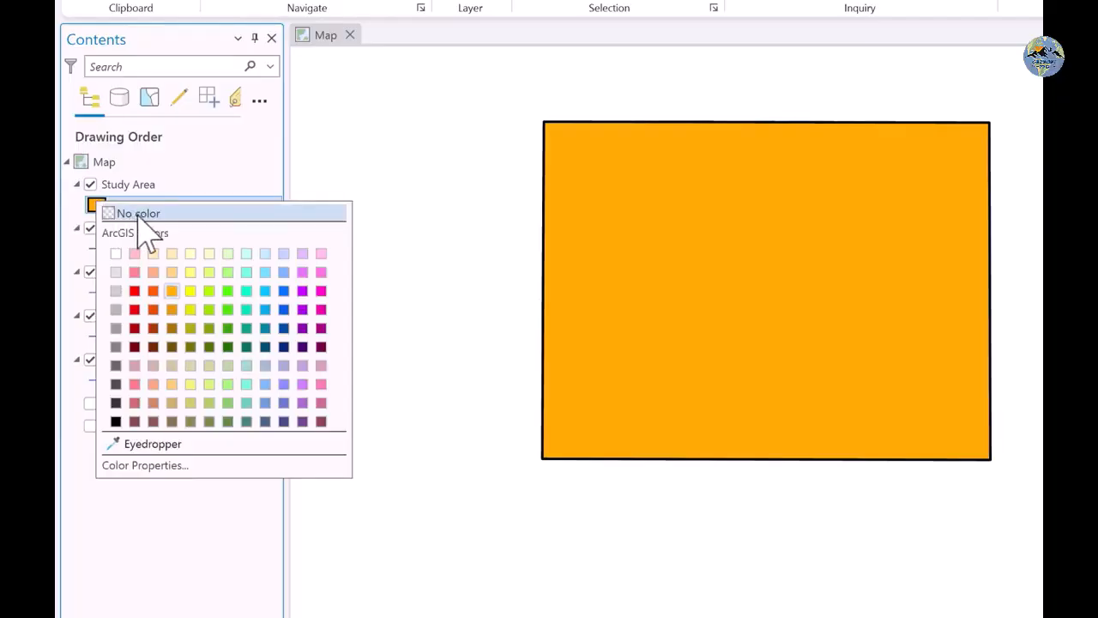
left_click(139, 214)
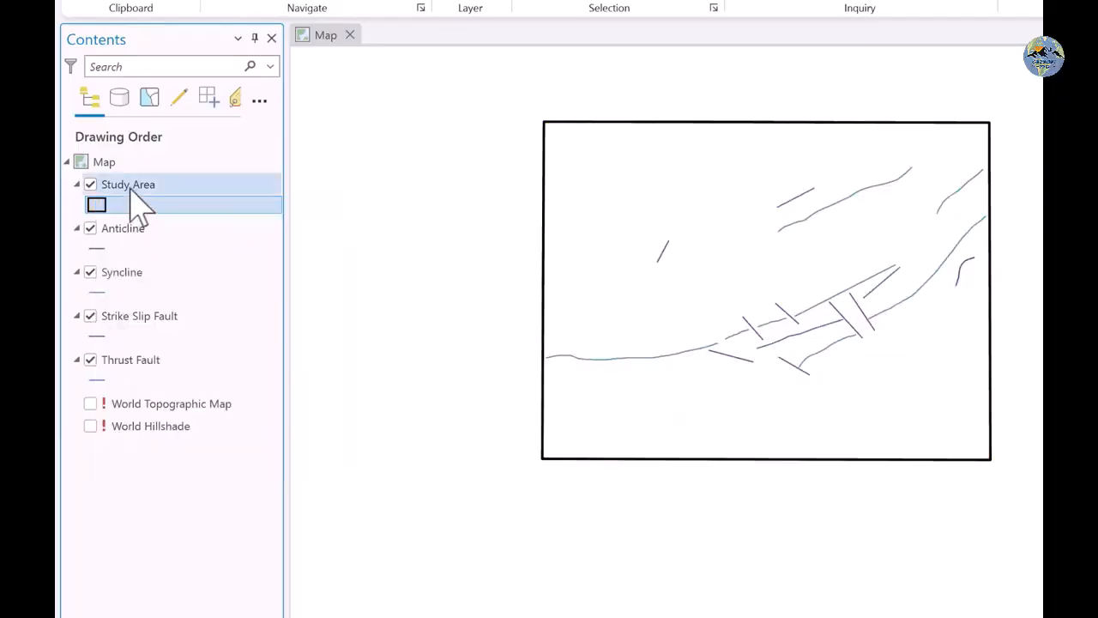
Open the Study Area layer's symbology, look through the available polygon symbols in the gallery and close it again
right_click(153, 199)
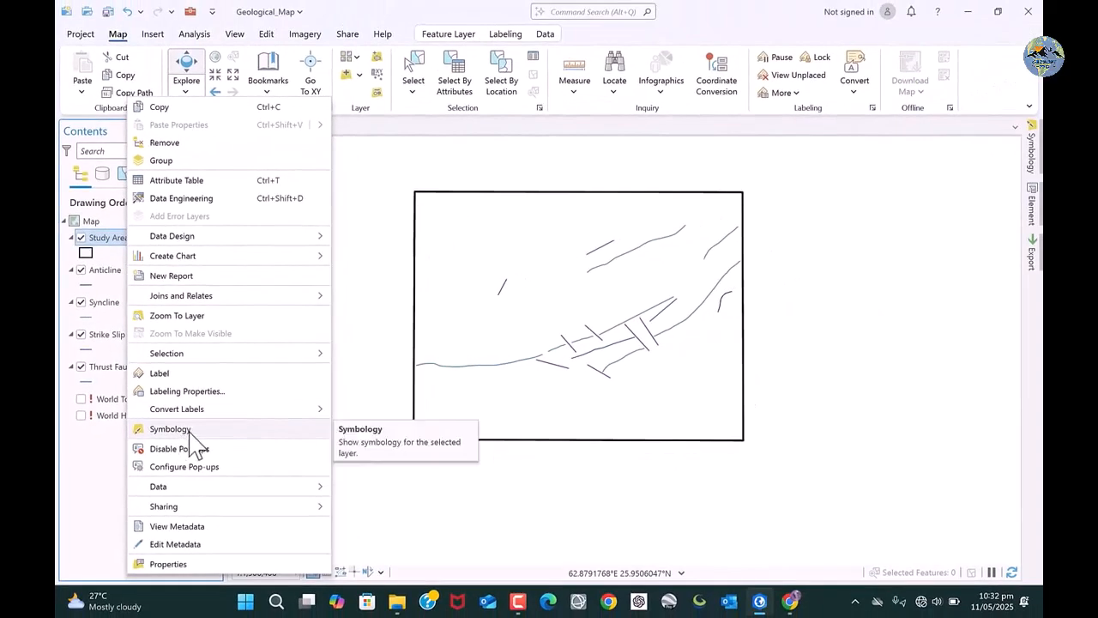
left_click(189, 431)
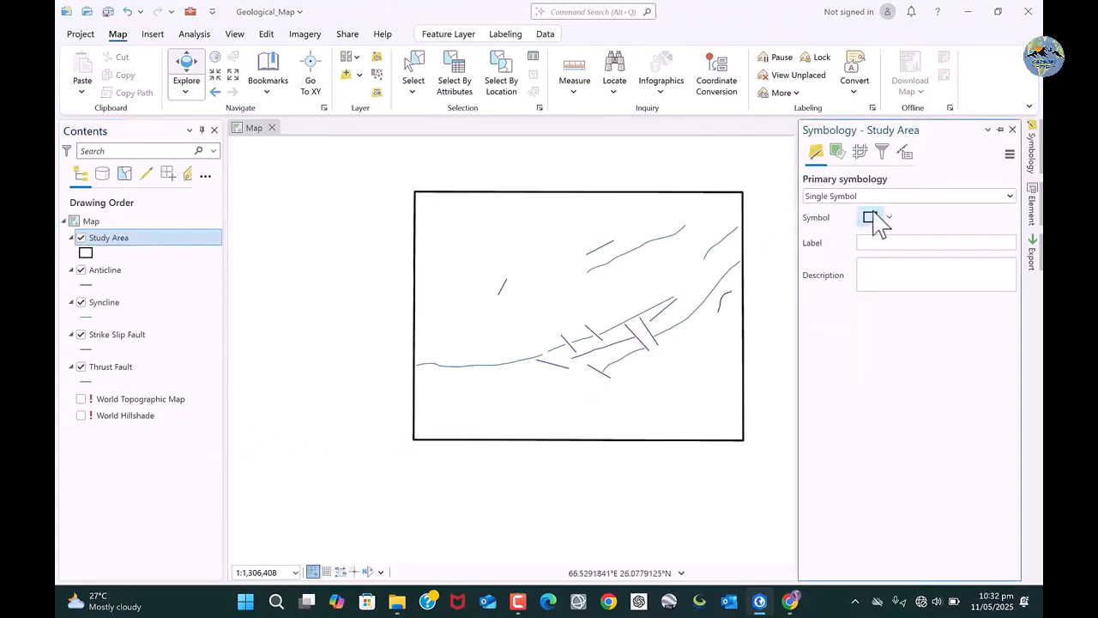
left_click(872, 218)
scroll(872, 412, "down", 5)
scroll(871, 463, "down", 6)
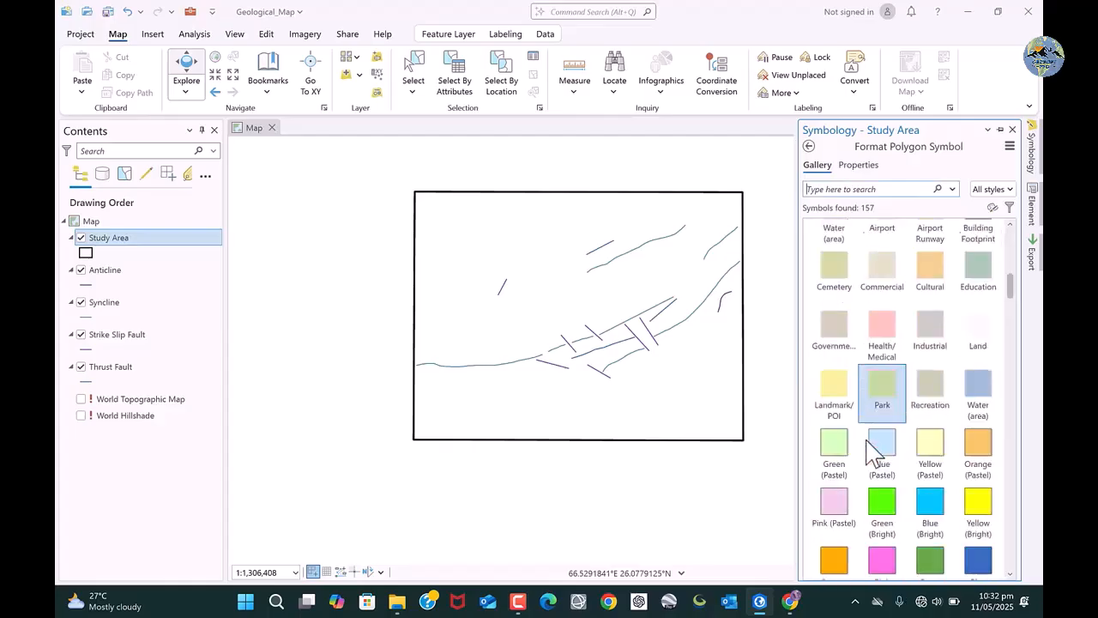
scroll(868, 442, "up", 10)
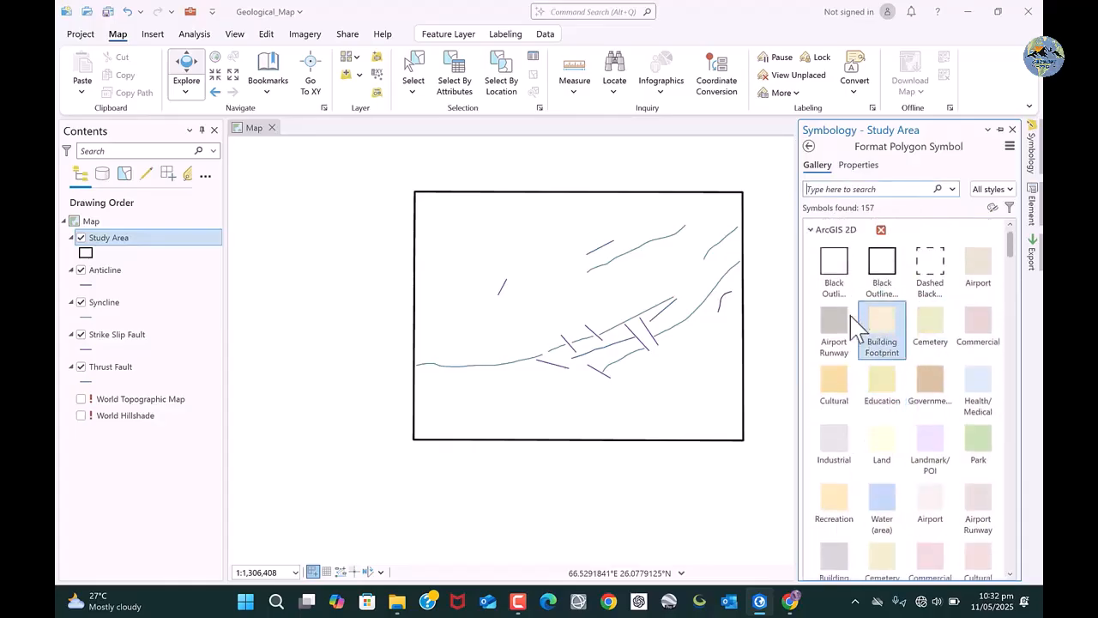
left_click(781, 319)
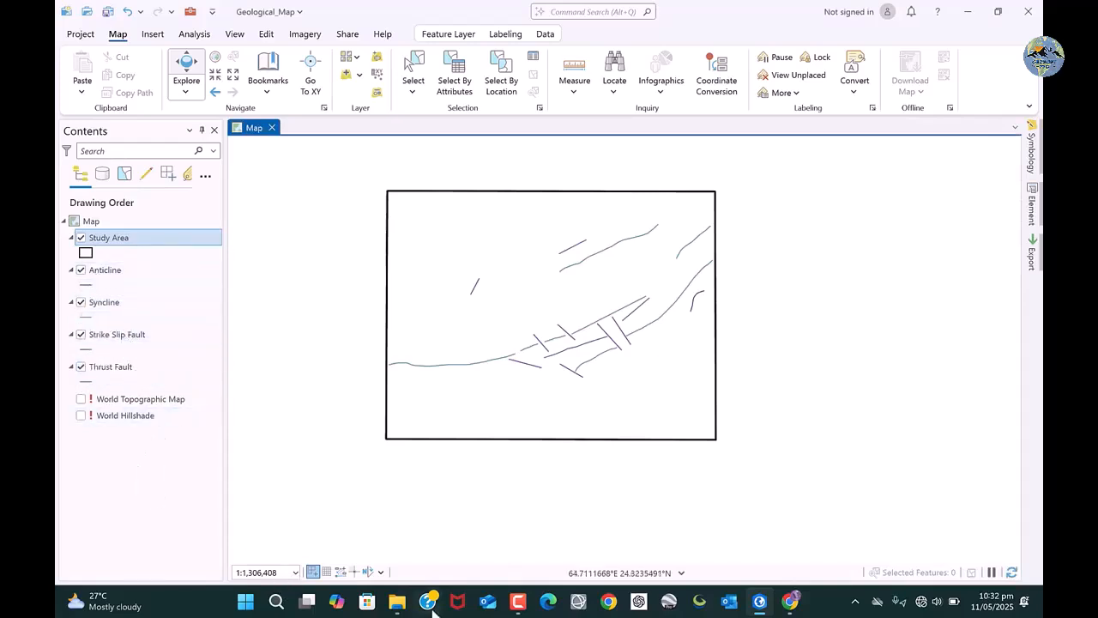
mouse_move(398, 600)
left_click(405, 531)
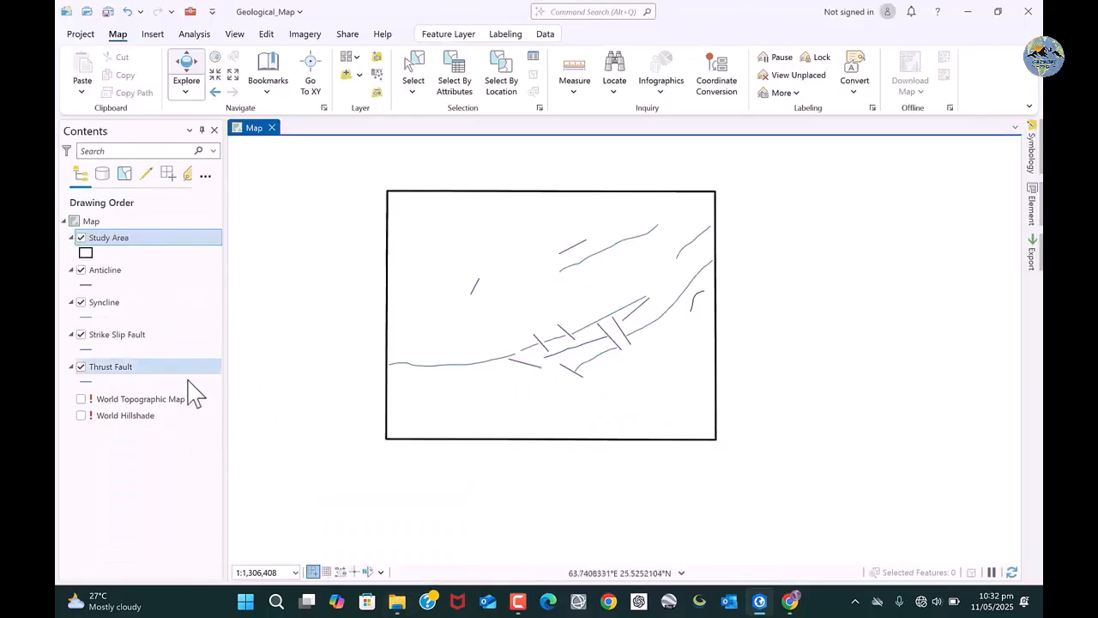
left_click_drag(495, 377, 534, 392)
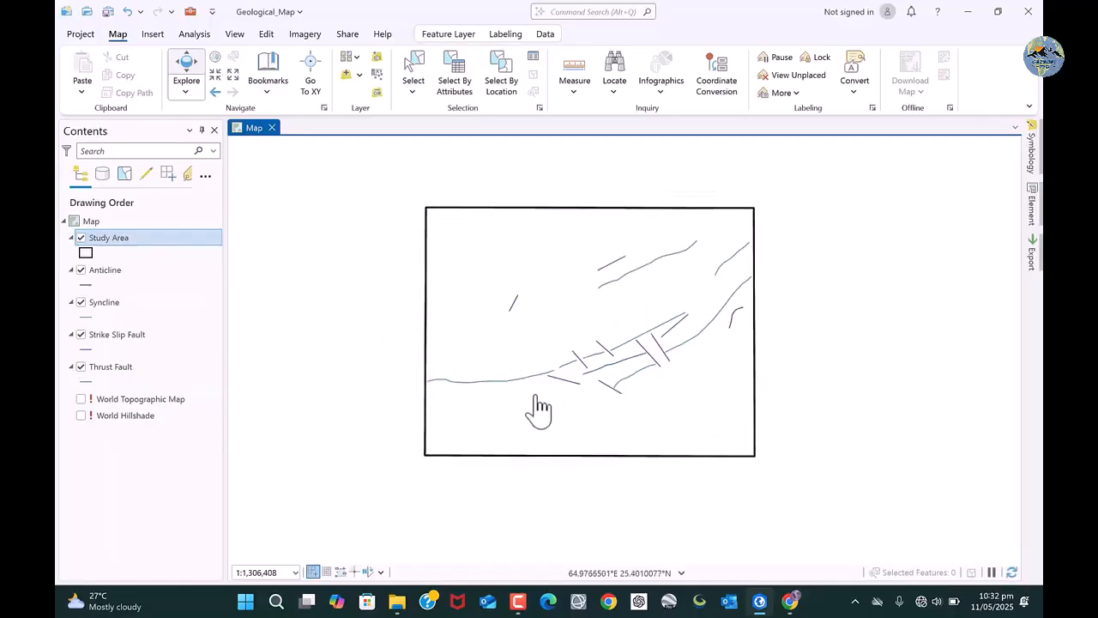
left_click_drag(554, 416, 566, 396)
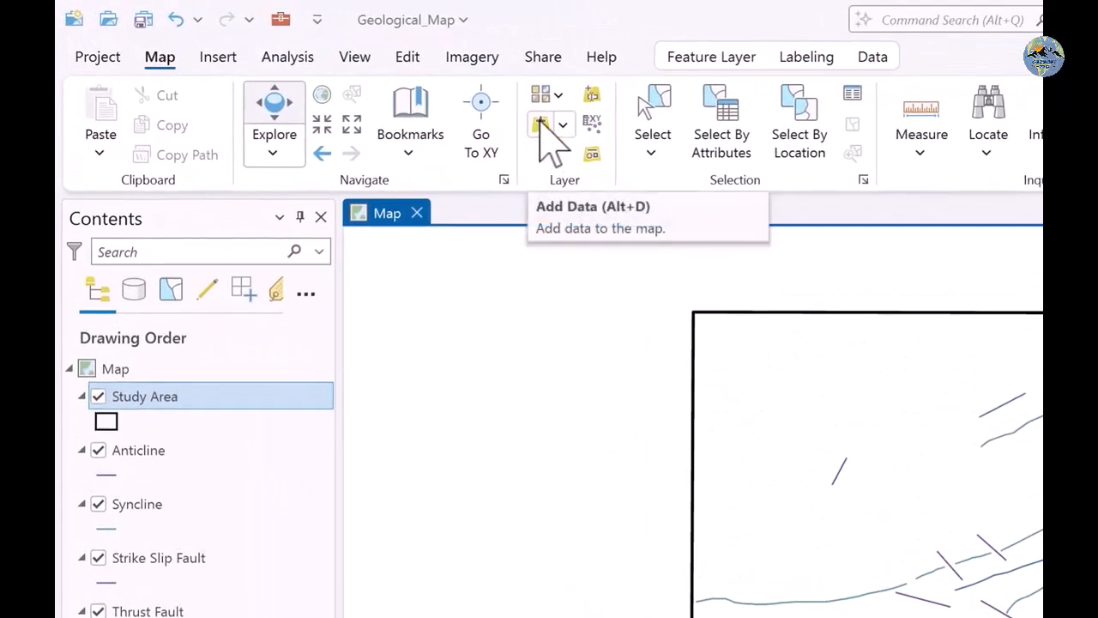
Add Formation.shp from the project's Map Linework Shapefiles folder to the map
left_click(542, 124)
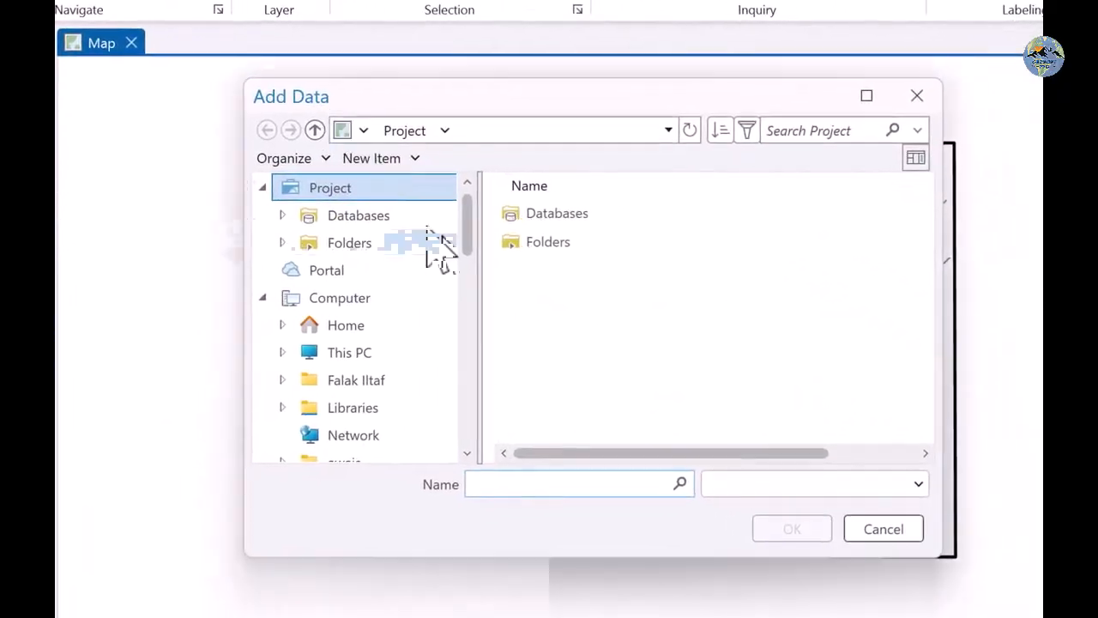
left_click(825, 419)
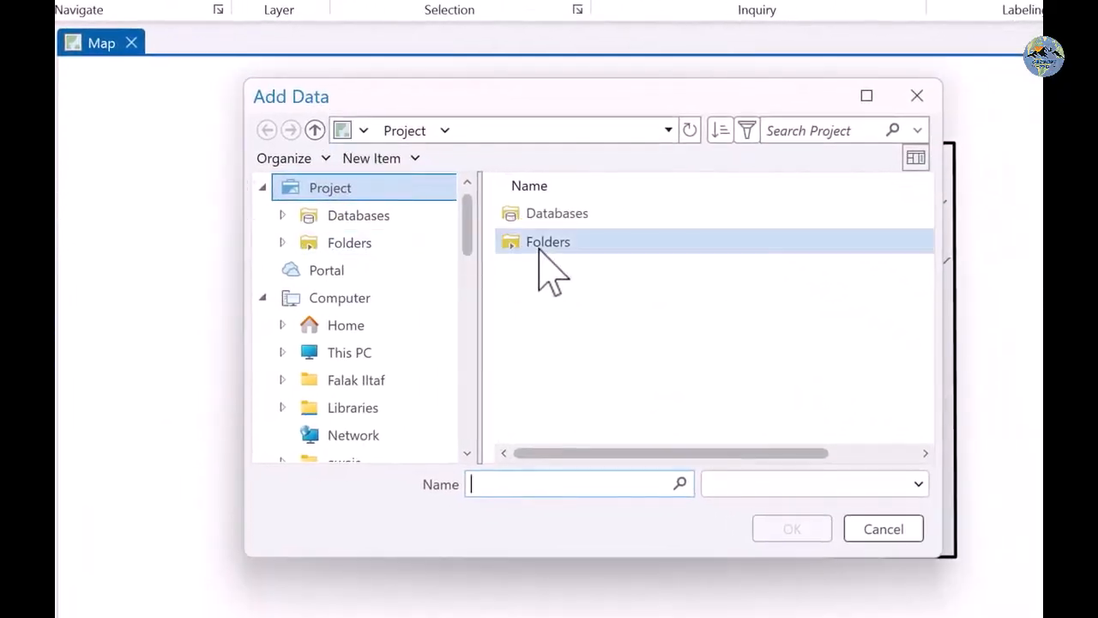
double_click(538, 245)
double_click(559, 216)
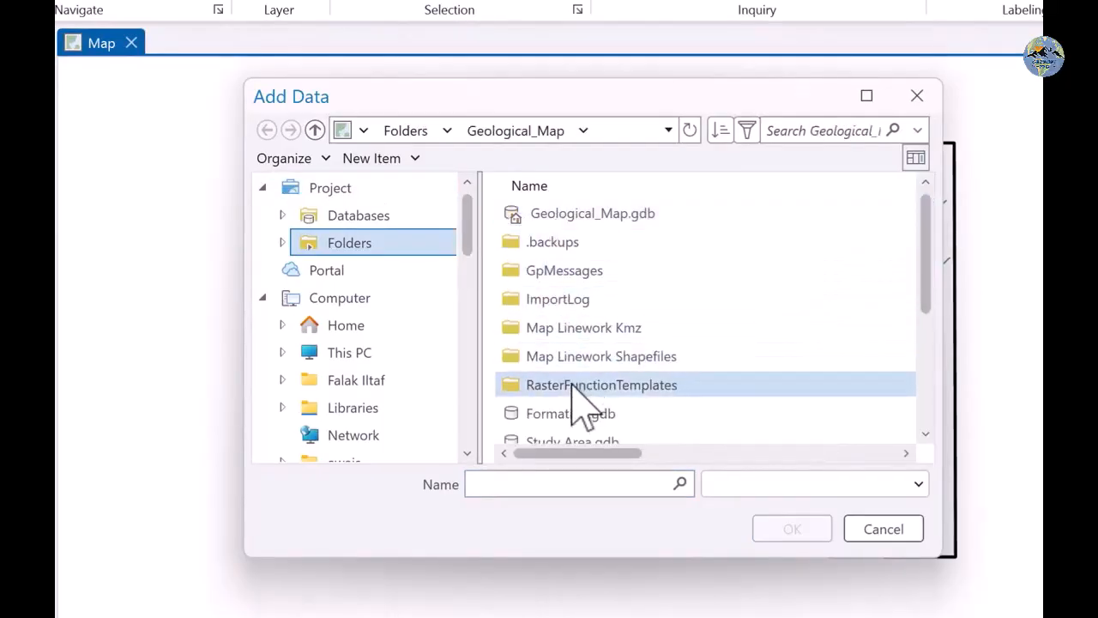
left_click(574, 365)
double_click(575, 364)
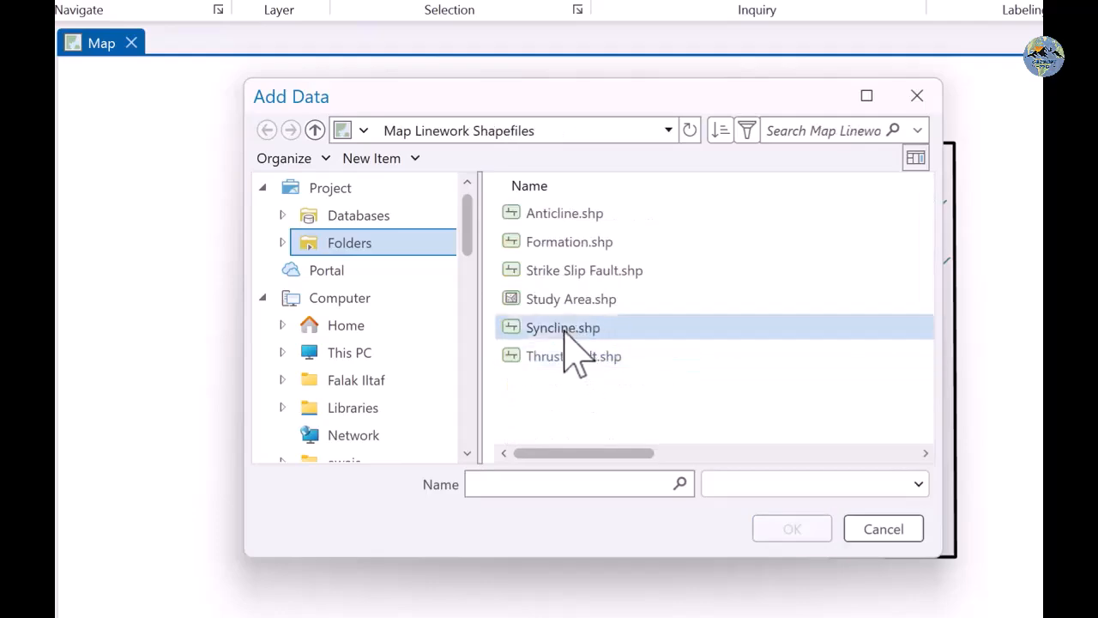
left_click(557, 244)
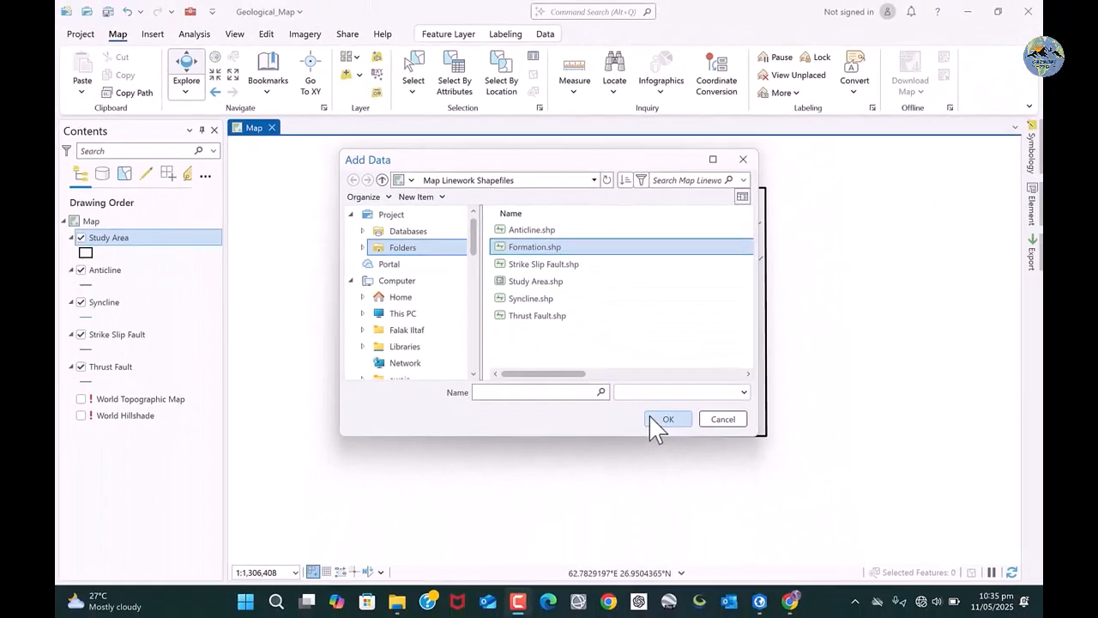
left_click(792, 529)
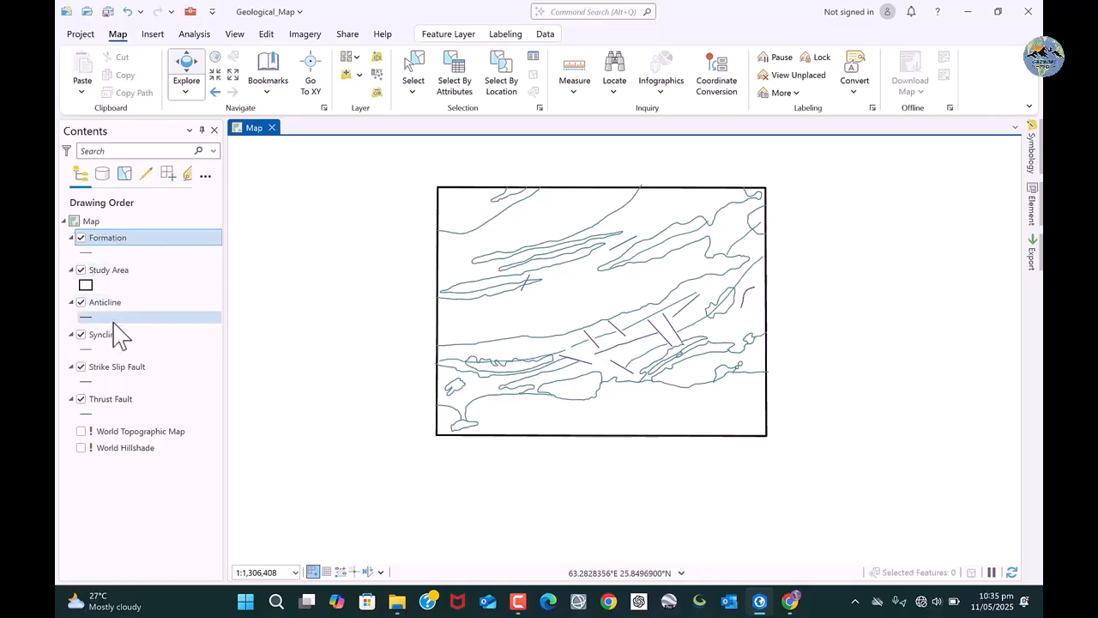
Examine the formation boundary lines across the study area at different zoom levels
left_click_drag(527, 352, 520, 377)
scroll(553, 367, "up", 2)
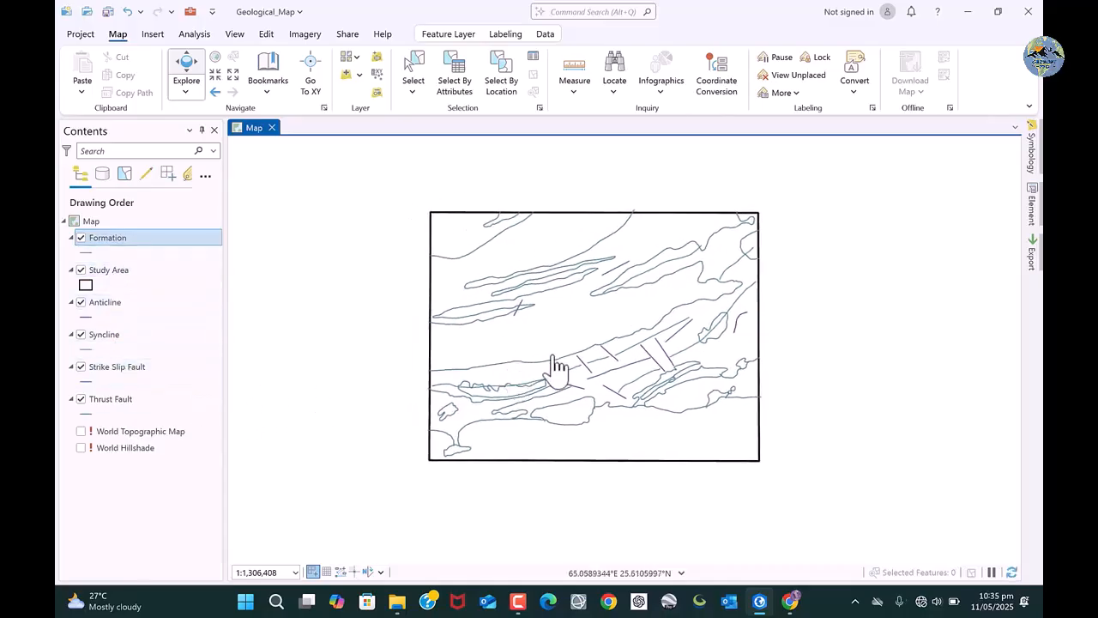
scroll(551, 367, "down", 2)
left_click_drag(577, 343, 546, 368)
scroll(545, 367, "up", 2)
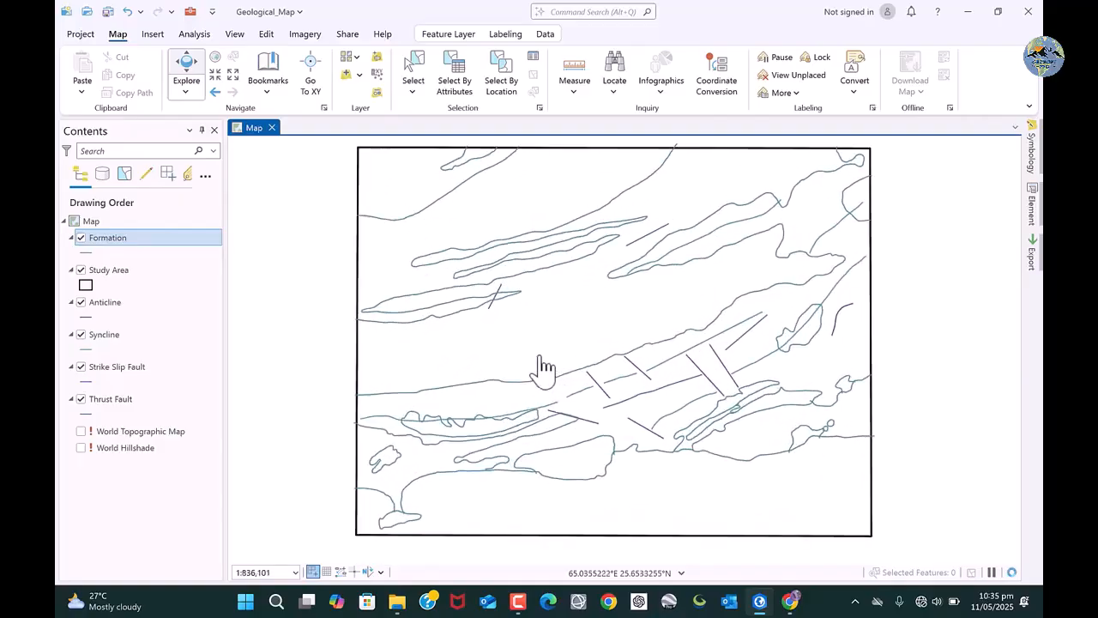
scroll(542, 367, "down", 2)
scroll(542, 367, "up", 2)
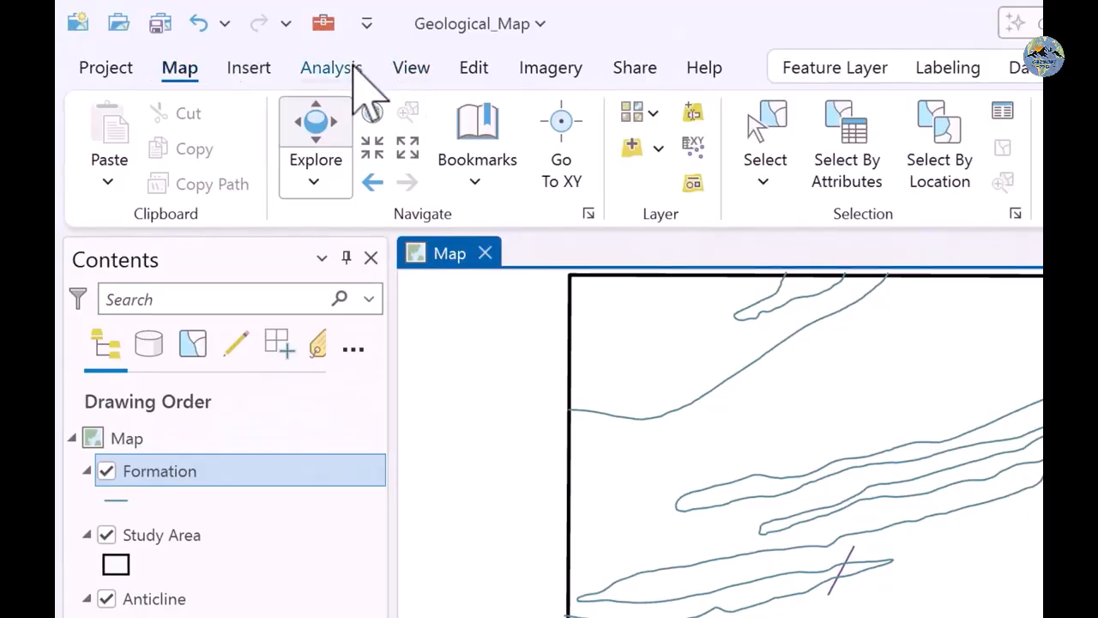
Open the geoprocessing tools and look through the list of system toolboxes
left_click(352, 69)
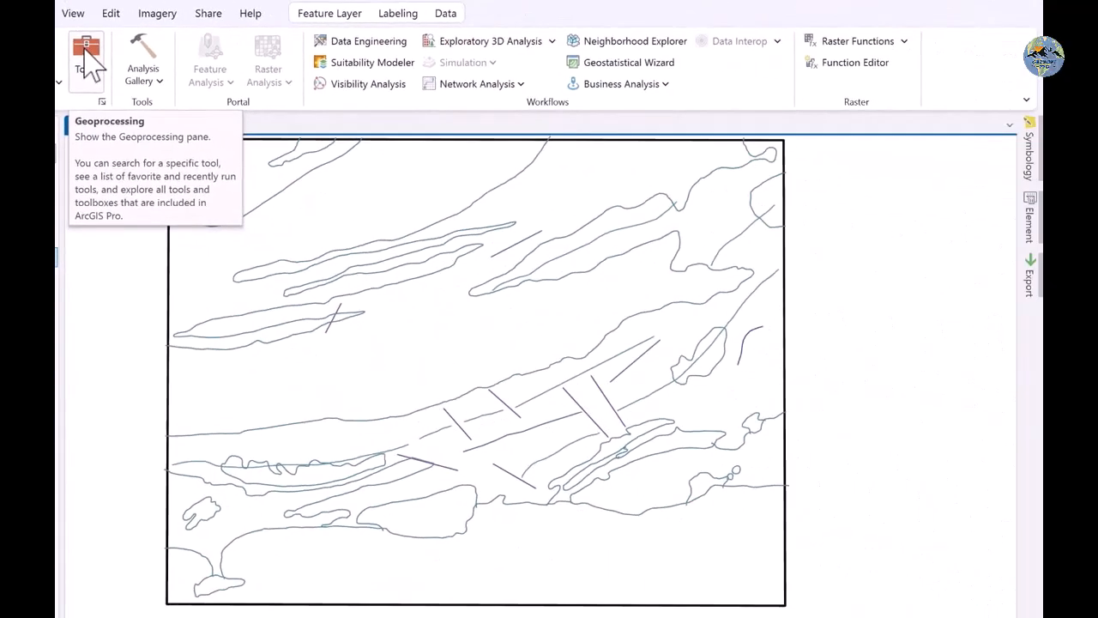
left_click(86, 53)
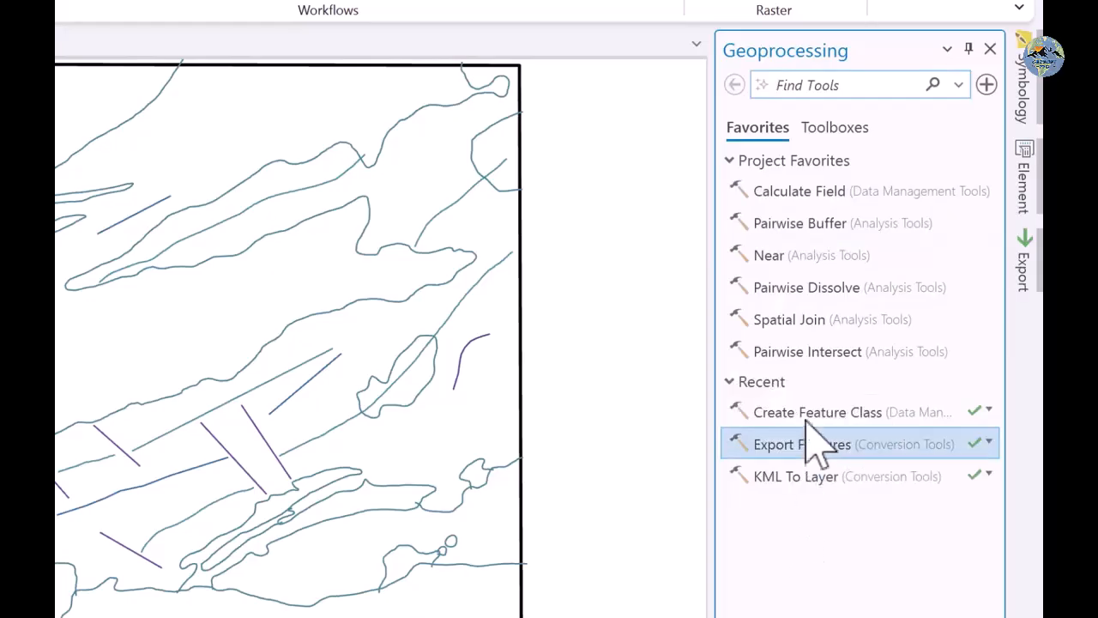
left_click(858, 138)
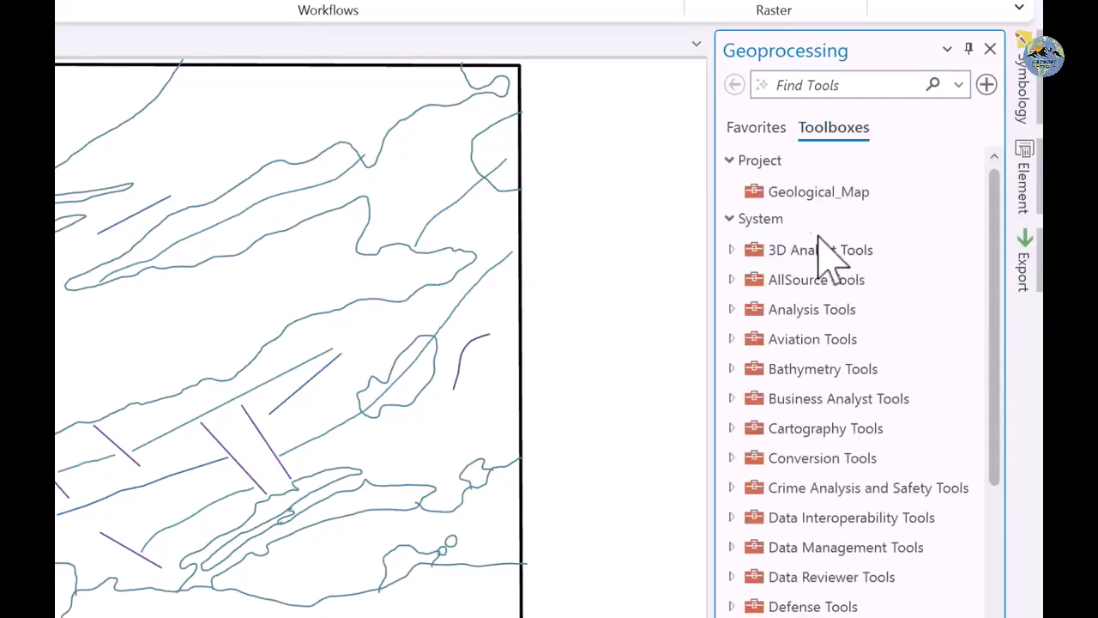
scroll(807, 386, "down", 7)
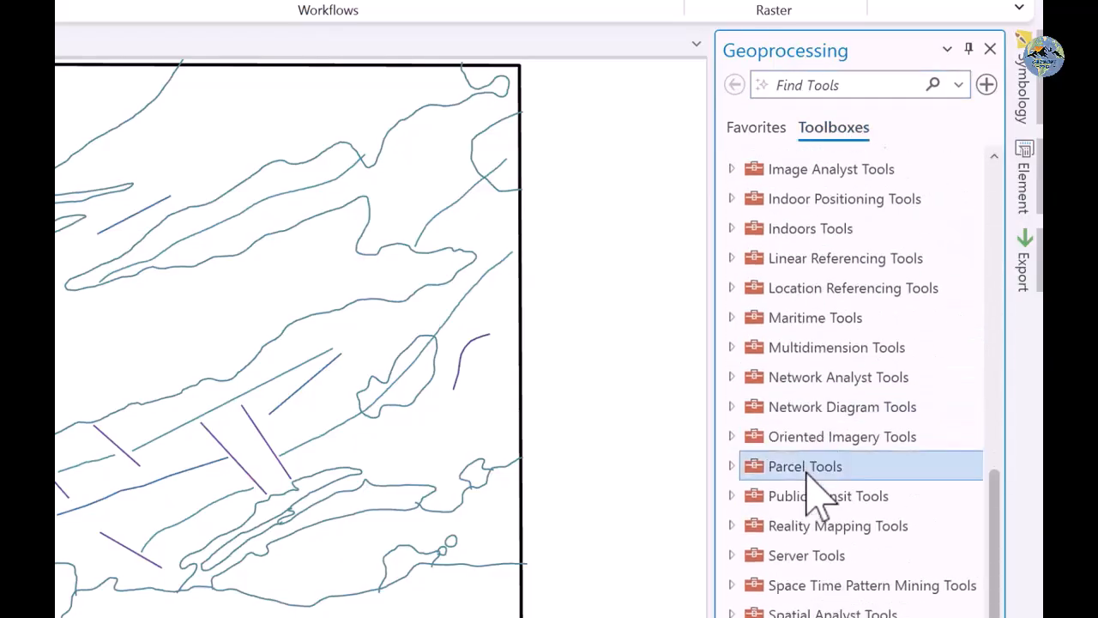
scroll(809, 483, "up", 8)
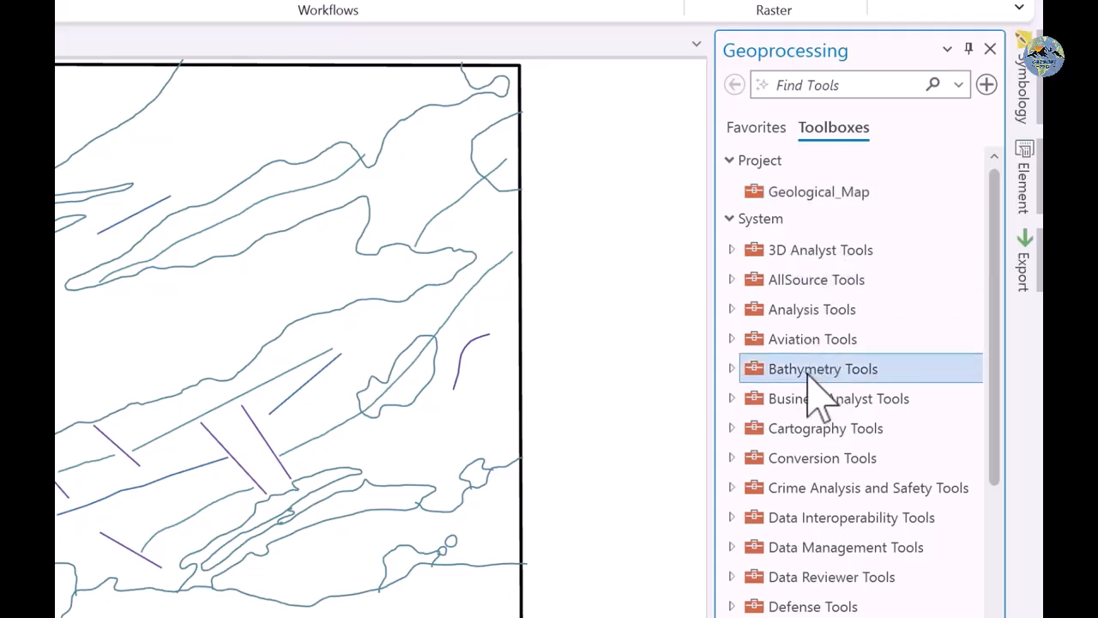
scroll(808, 421, "down", 4)
scroll(793, 480, "down", 3)
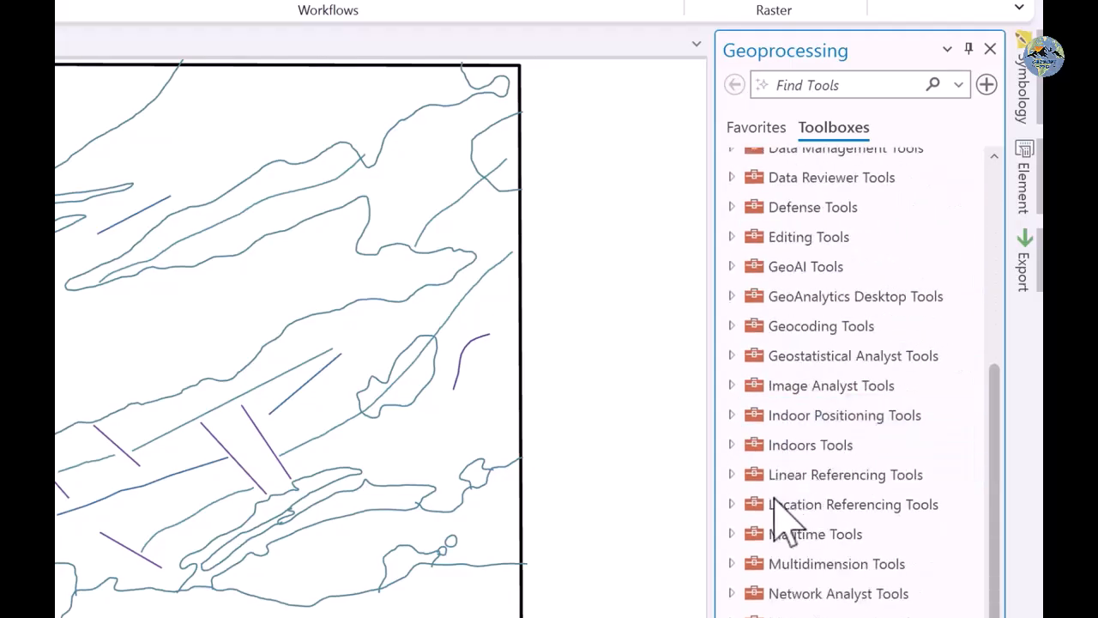
scroll(776, 506, "down", 5)
scroll(788, 592, "up", 10)
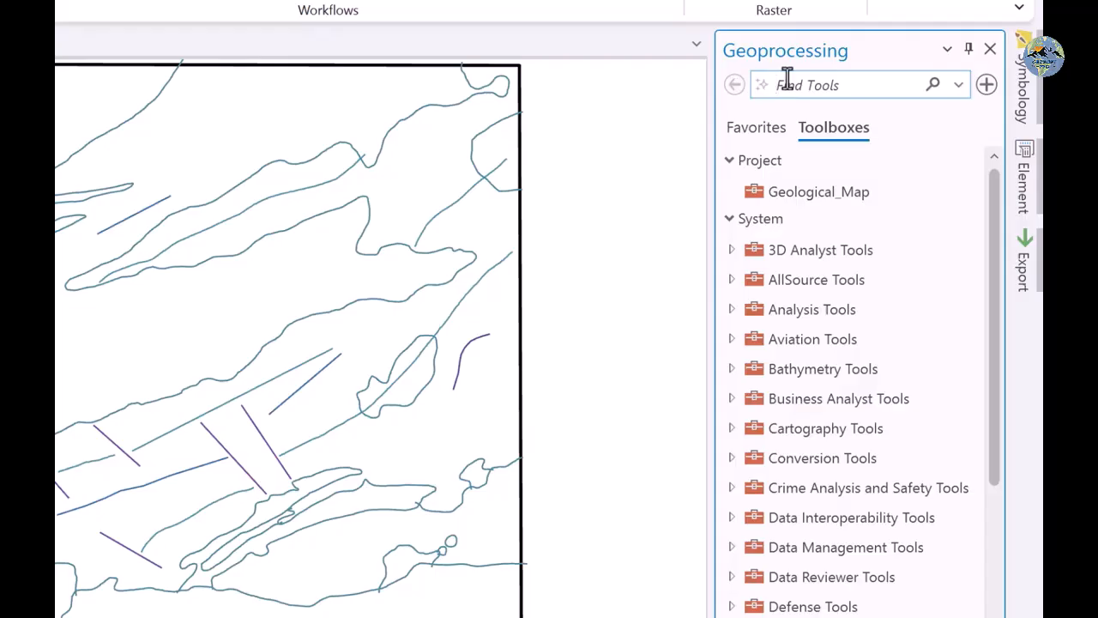
Search the geoprocessing tools for "create feature class" and open the Create Feature Class tool
type("create feature class")
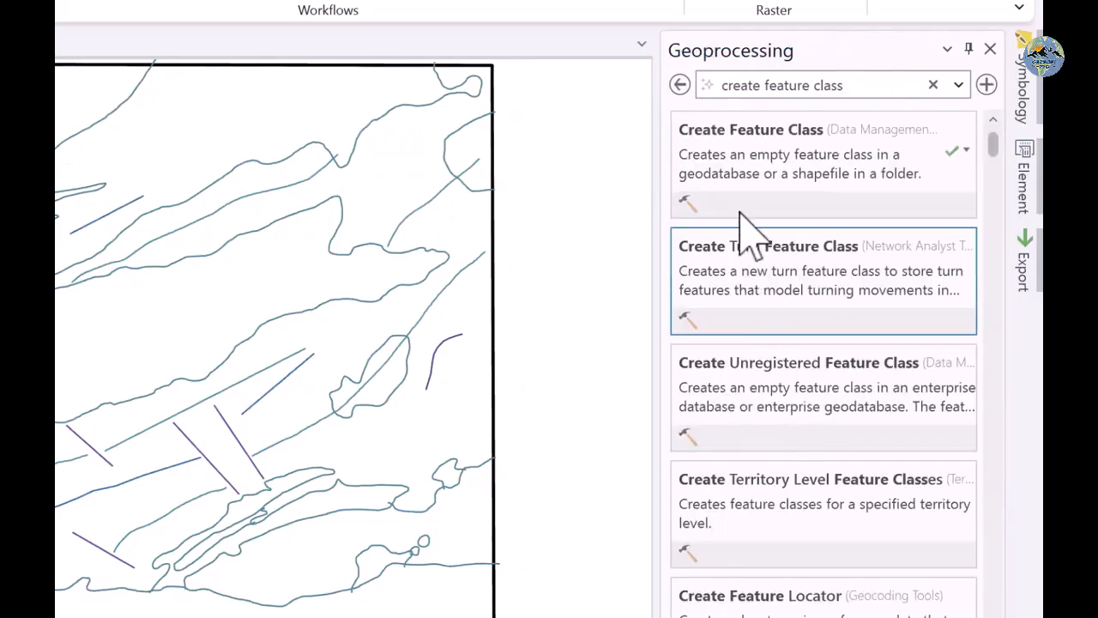
scroll(761, 283, "down", 1)
scroll(763, 287, "up", 1)
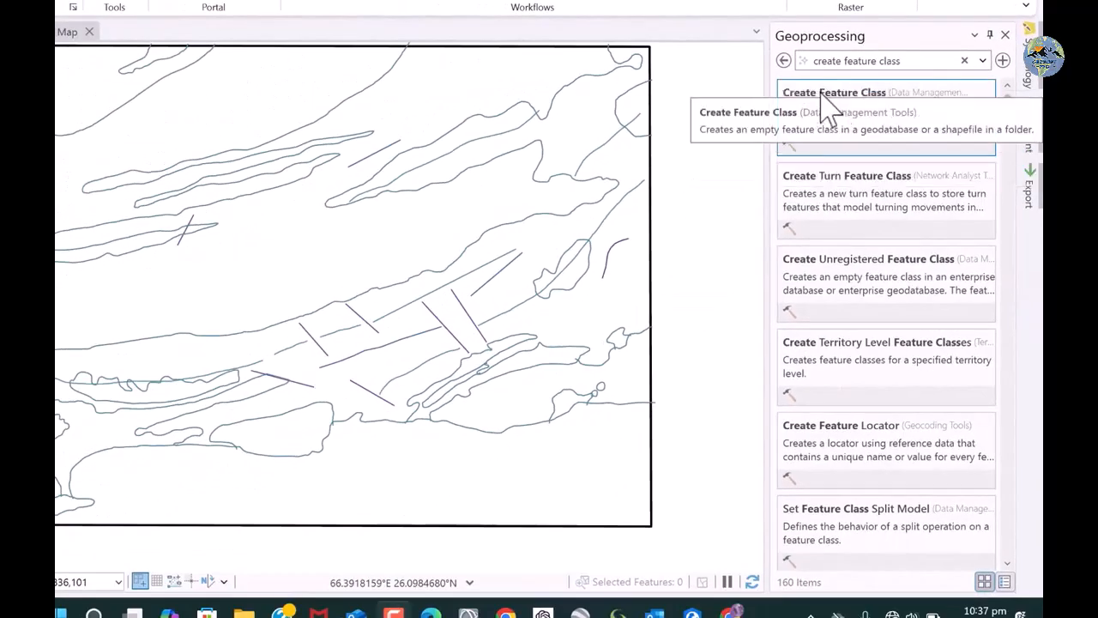
left_click(838, 96)
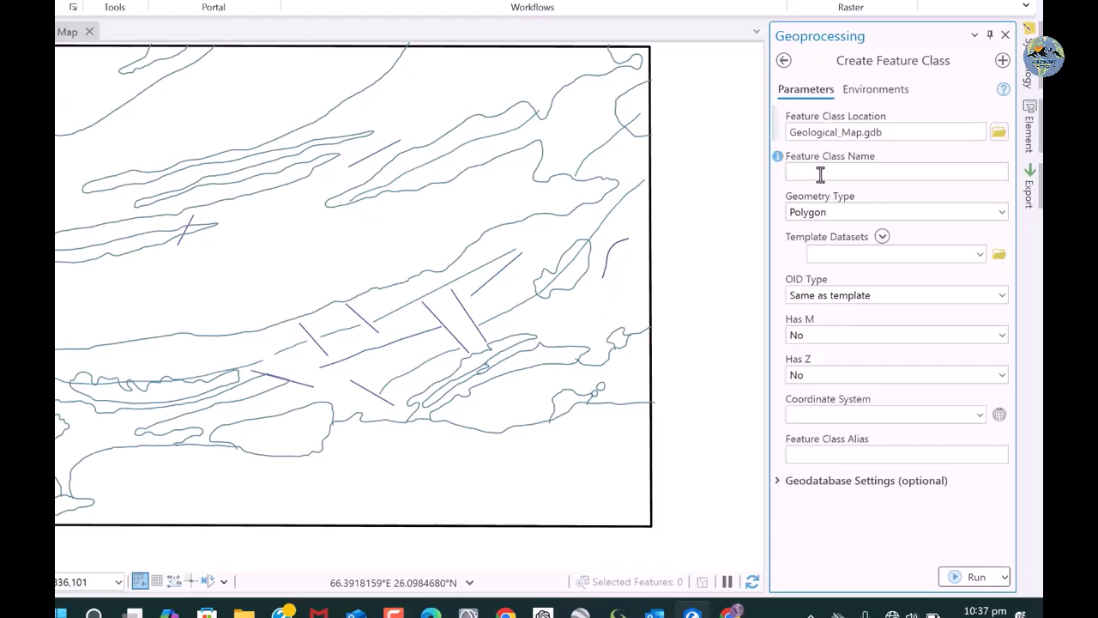
Name the new feature class Formation and set its geometry type to Polygon
left_click(825, 174)
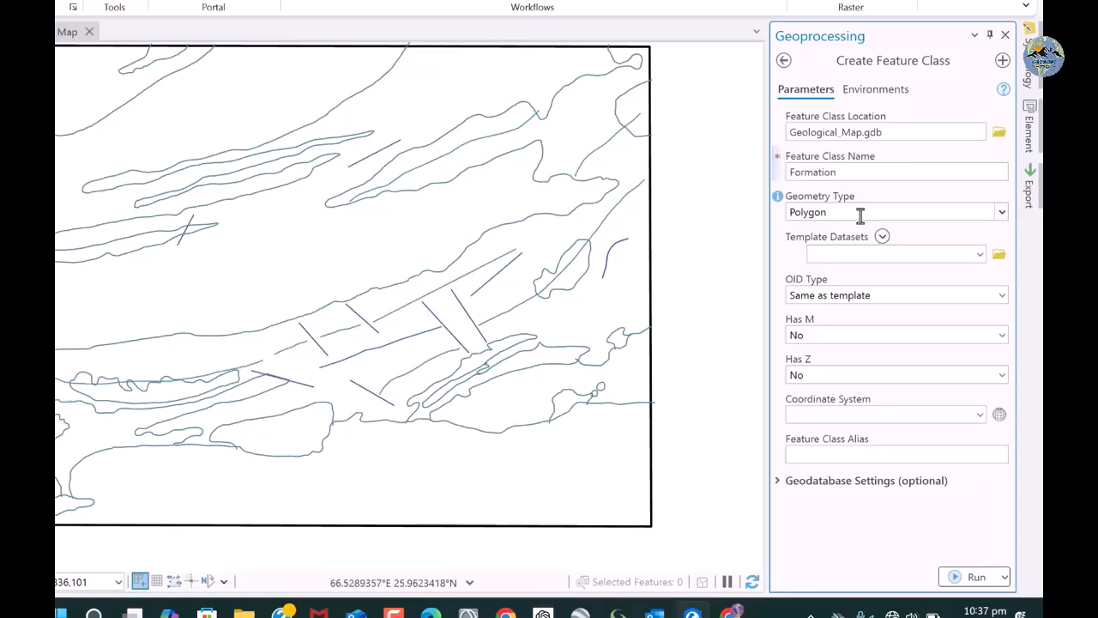
left_click(1000, 212)
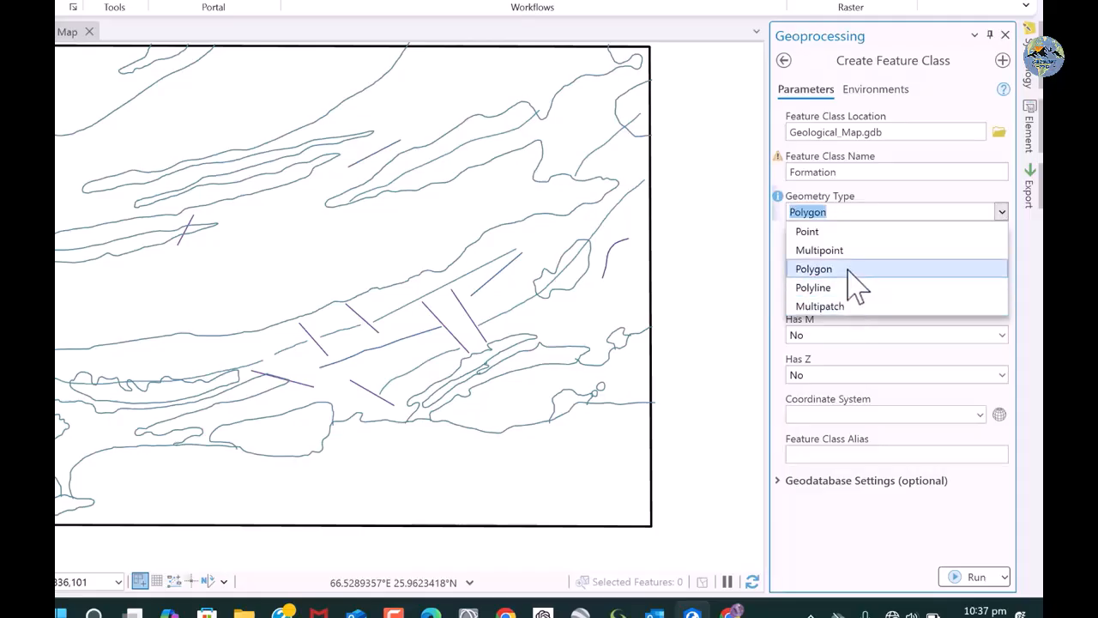
left_click(848, 269)
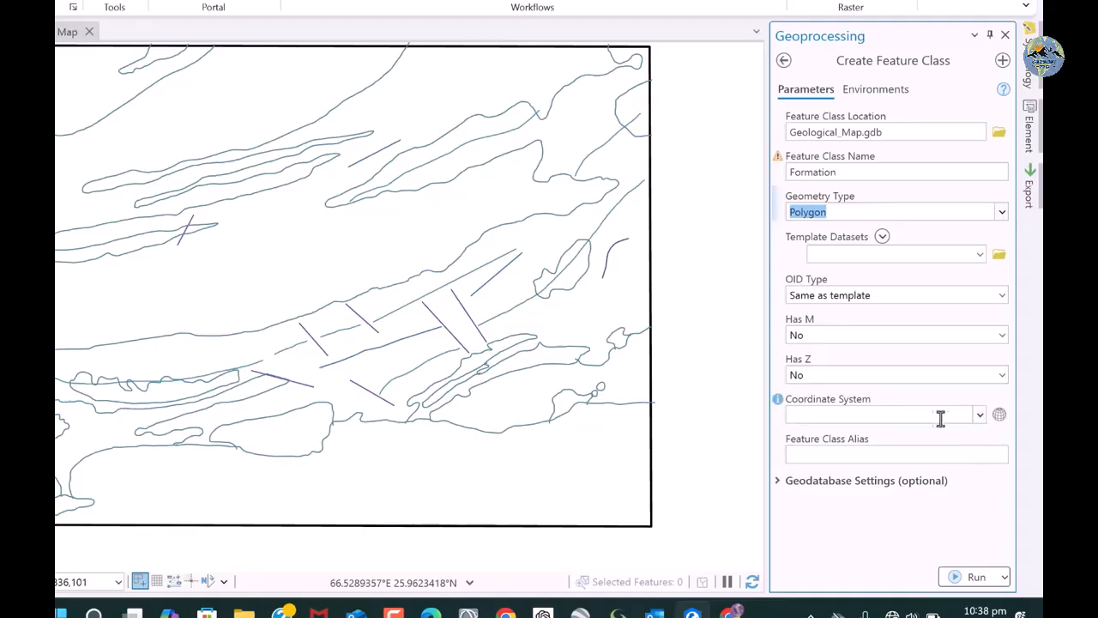
Open the coordinate system selection for the new Formation feature class and expand the projected coordinate systems
left_click(979, 415)
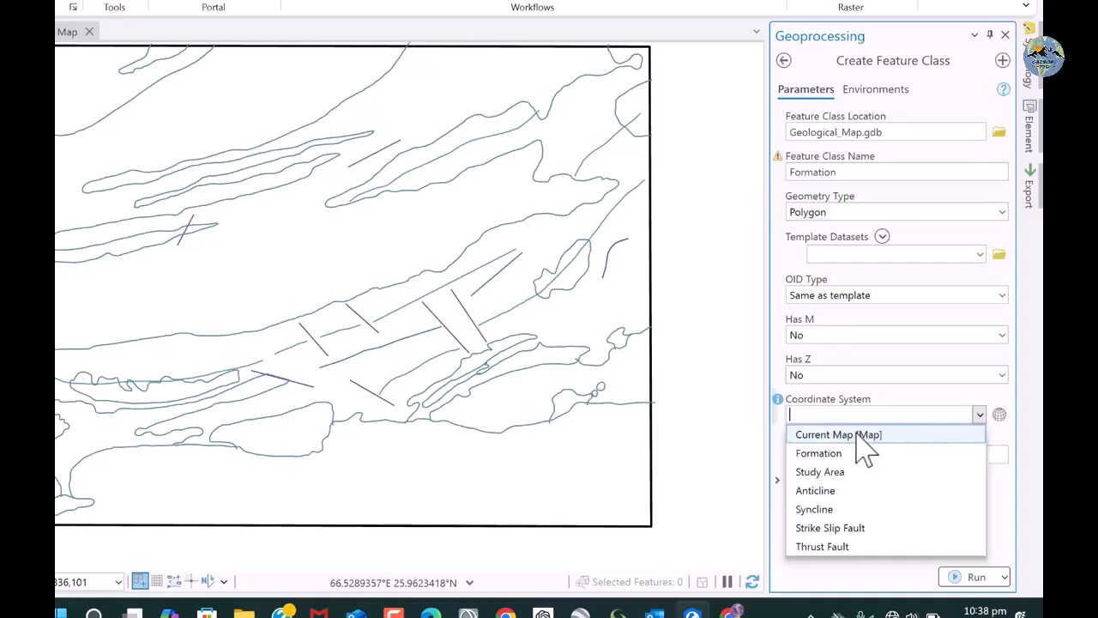
left_click(1002, 416)
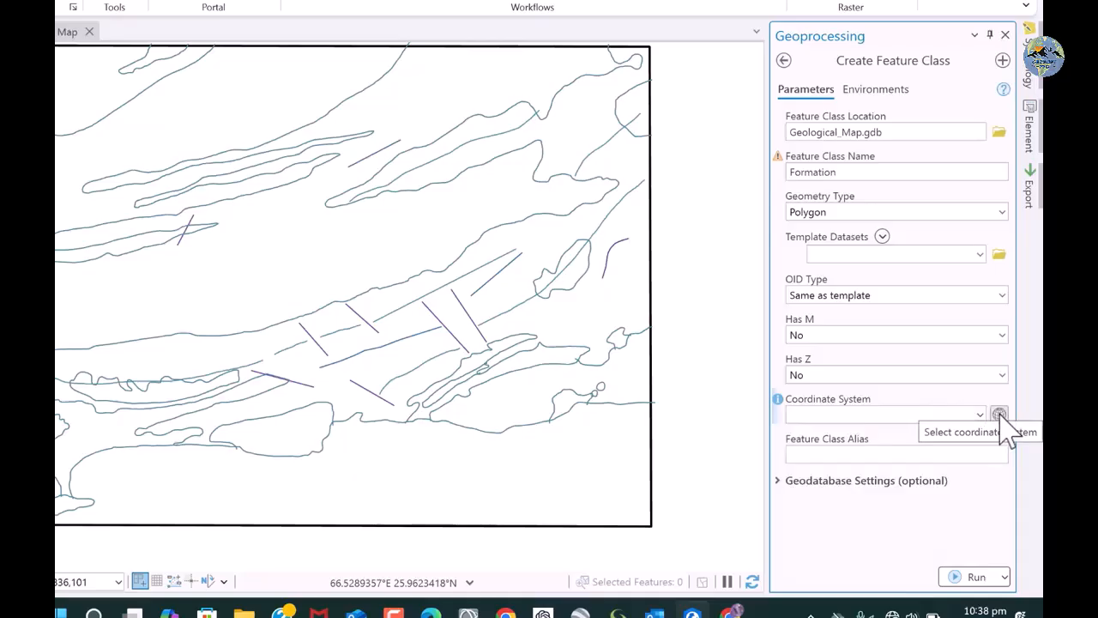
left_click(1007, 420)
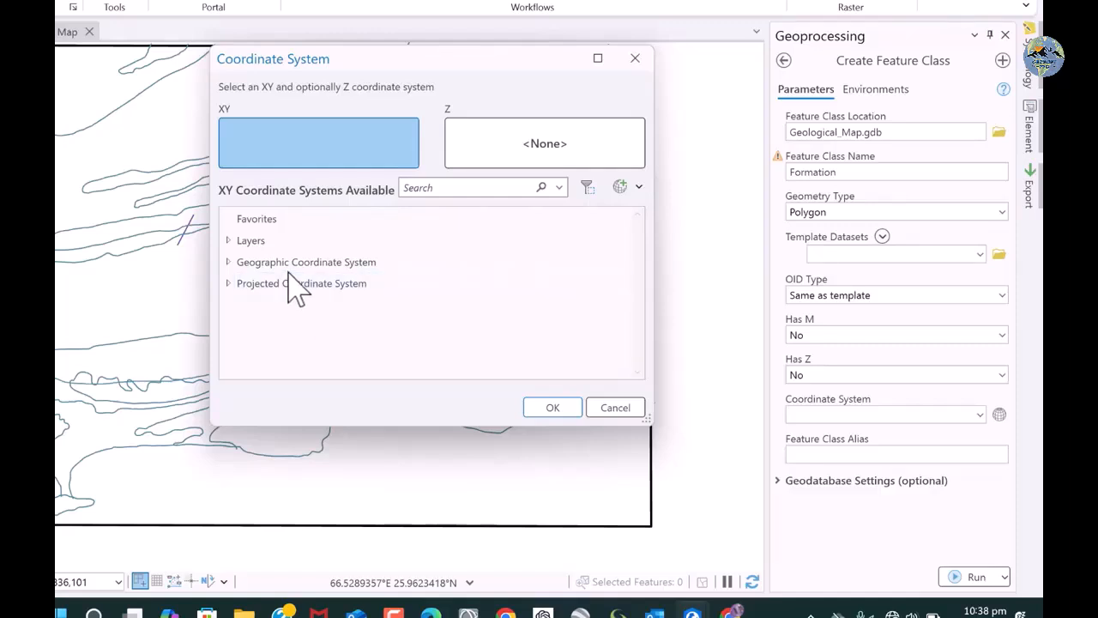
left_click(286, 286)
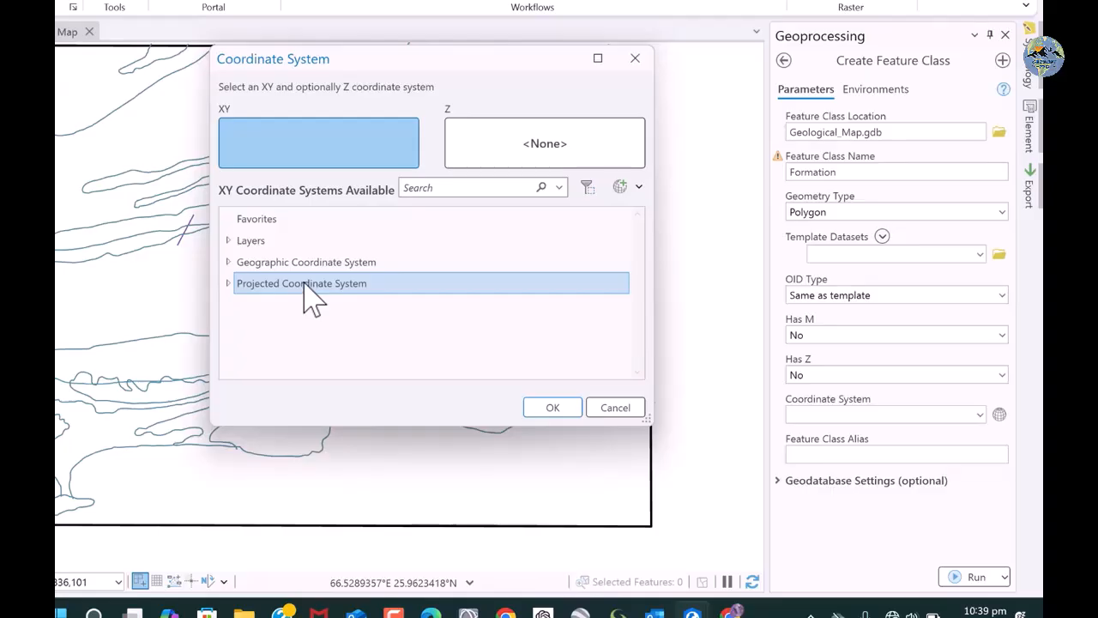
double_click(303, 286)
scroll(300, 317, "down", 3)
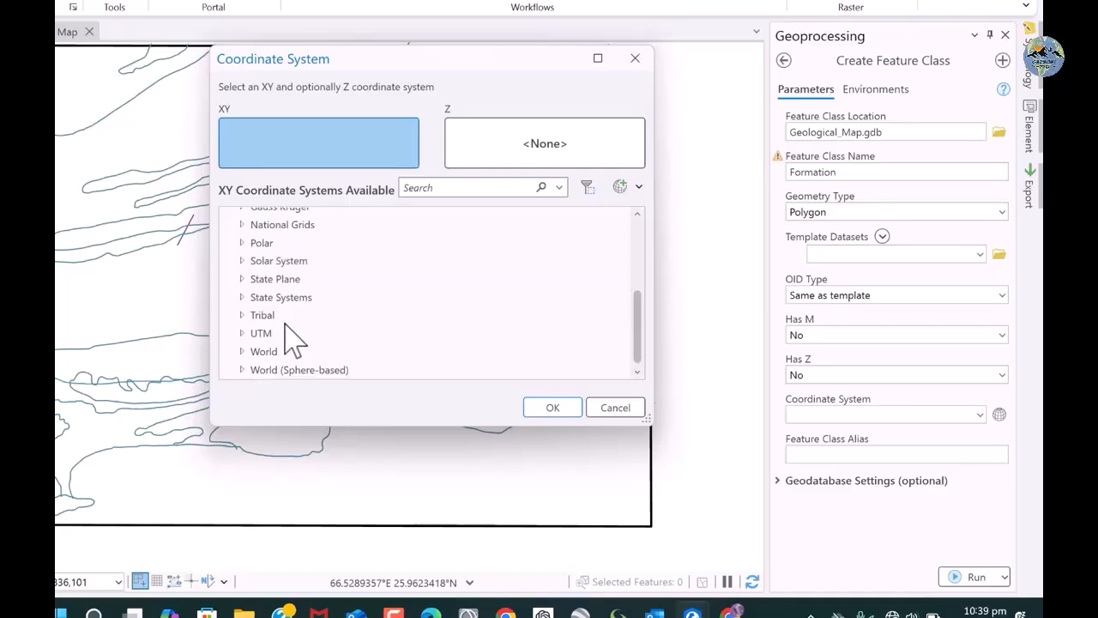
Expand the UTM projected systems down to the WGS 1984 Northern Hemisphere zones for the Formation feature class
left_click(268, 352)
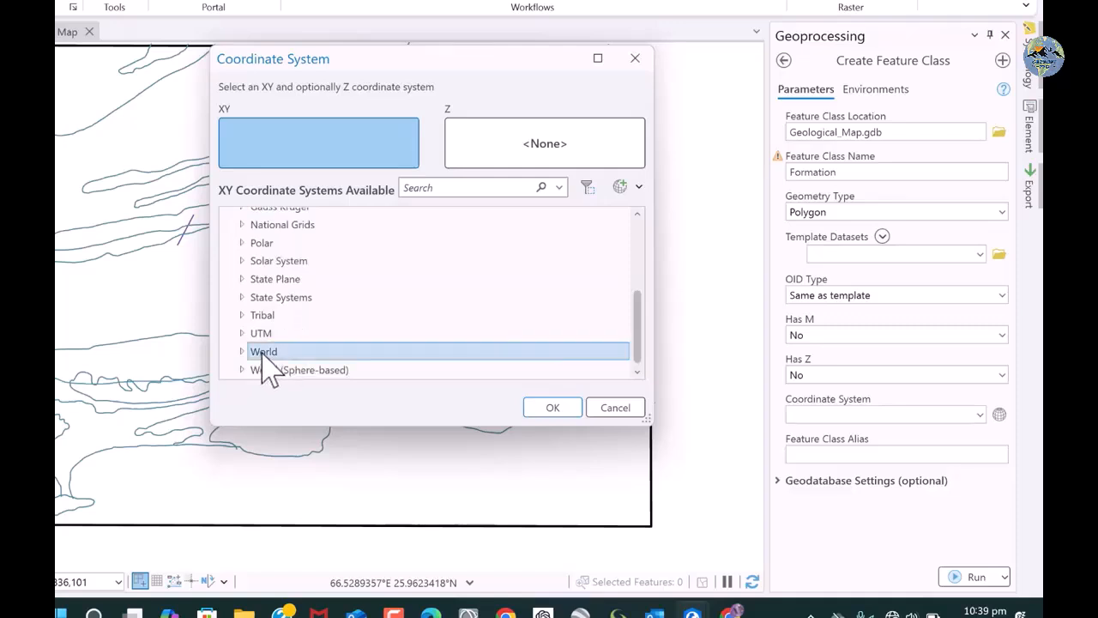
double_click(264, 334)
scroll(270, 343, "down", 2)
left_click(271, 333)
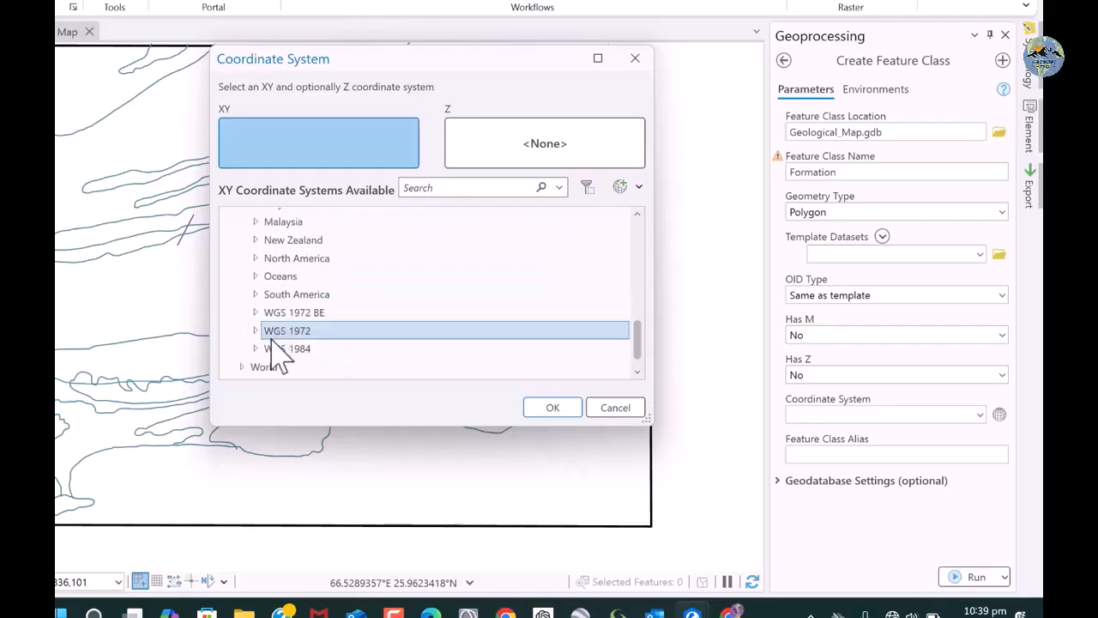
left_click(276, 348)
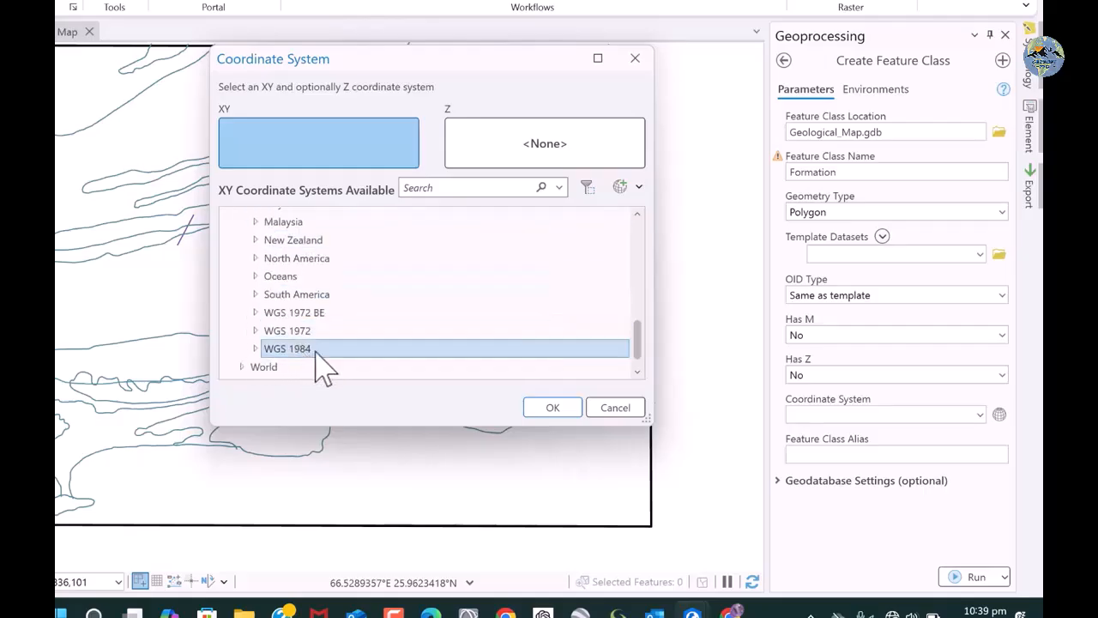
double_click(300, 348)
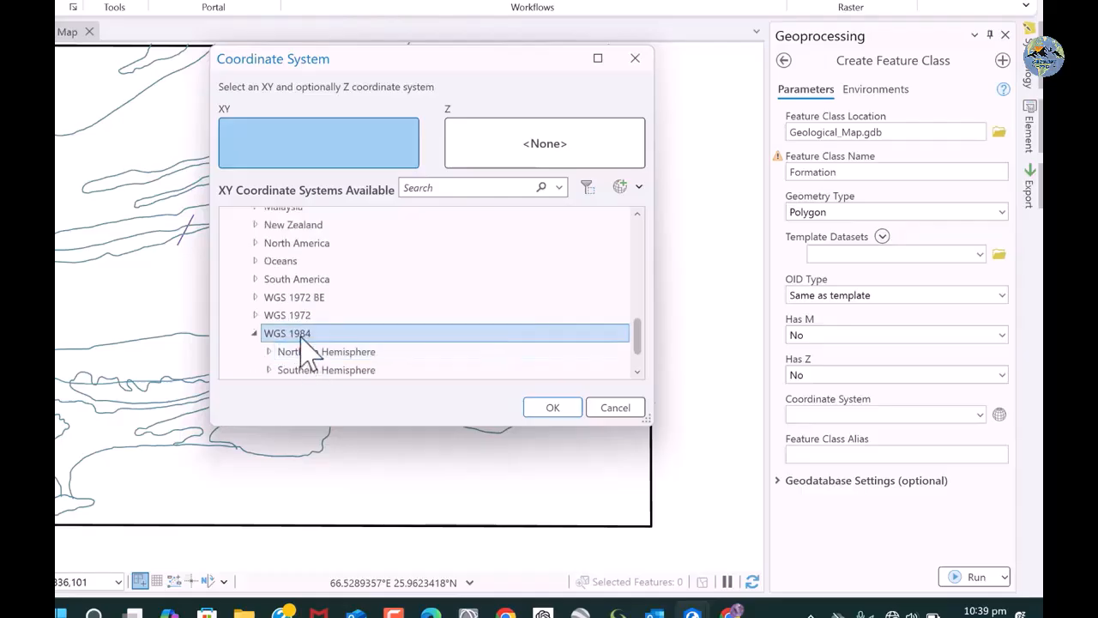
left_click(312, 316)
double_click(313, 316)
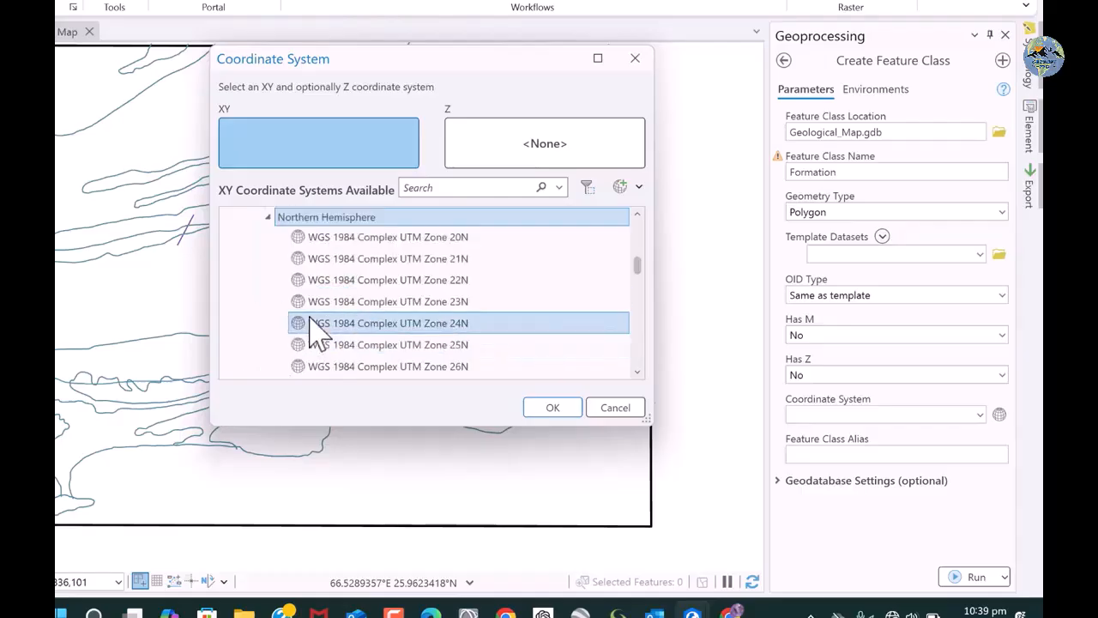
Assign WGS 1984 UTM Zone 42N as the coordinate system and create the Formation polygon feature class
scroll(326, 334, "down", 2)
scroll(338, 339, "down", 15)
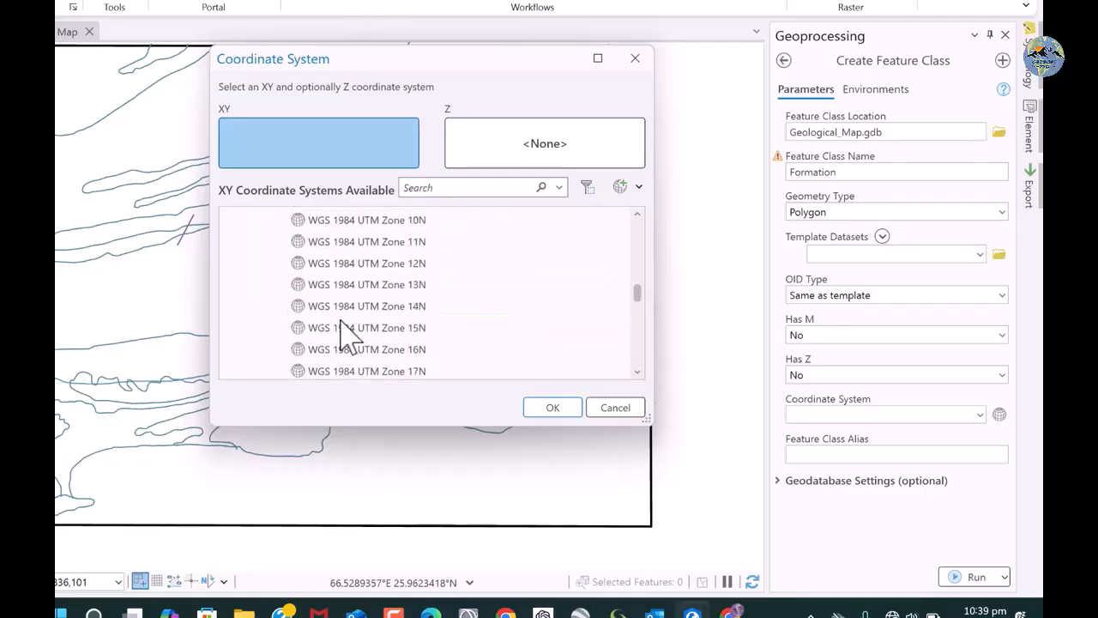
scroll(343, 335, "down", 6)
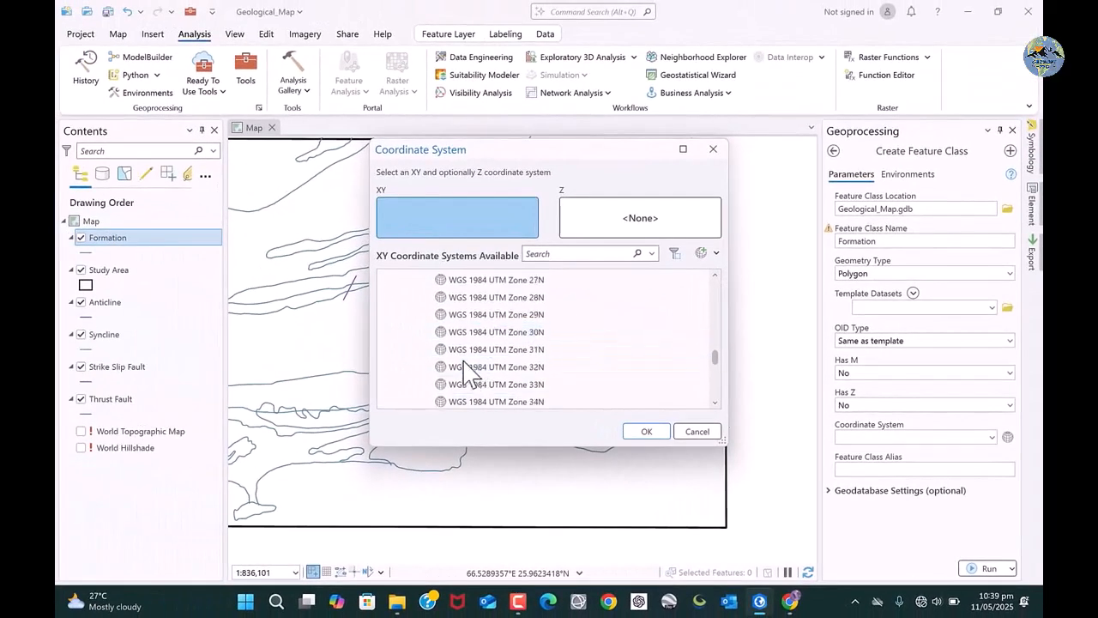
scroll(484, 382, "down", 2)
scroll(489, 378, "down", 2)
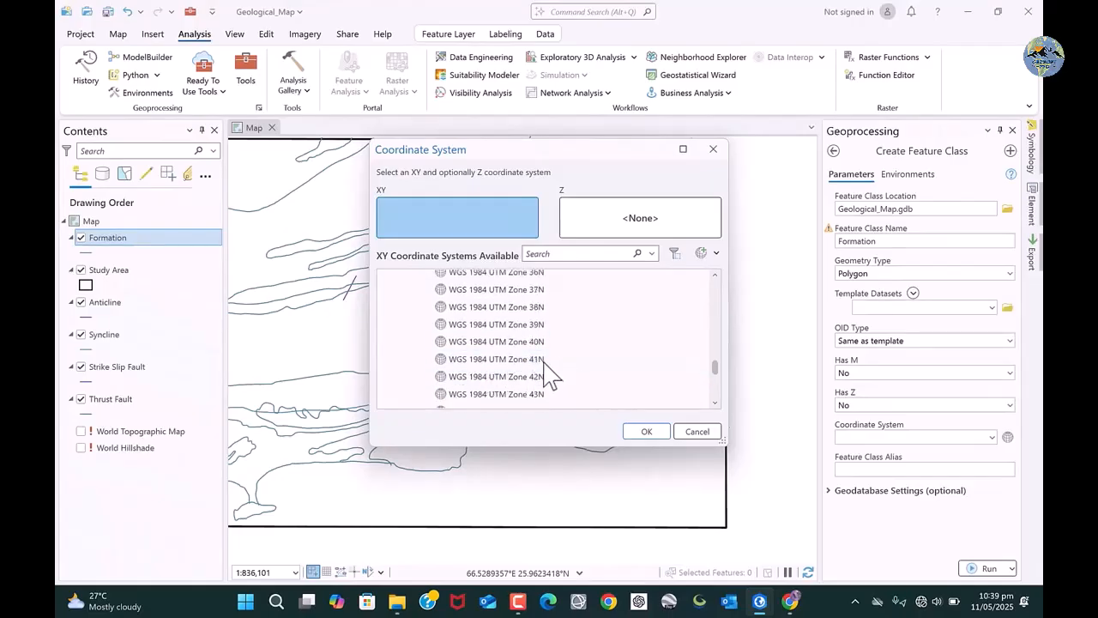
scroll(532, 377, "down", 1)
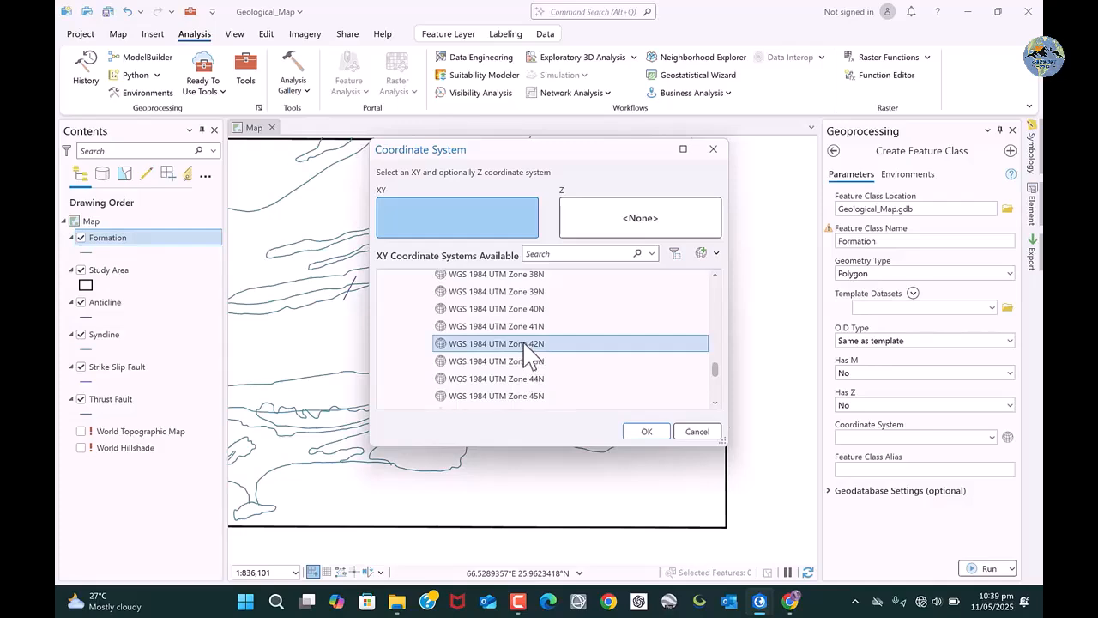
left_click(547, 344)
left_click(645, 431)
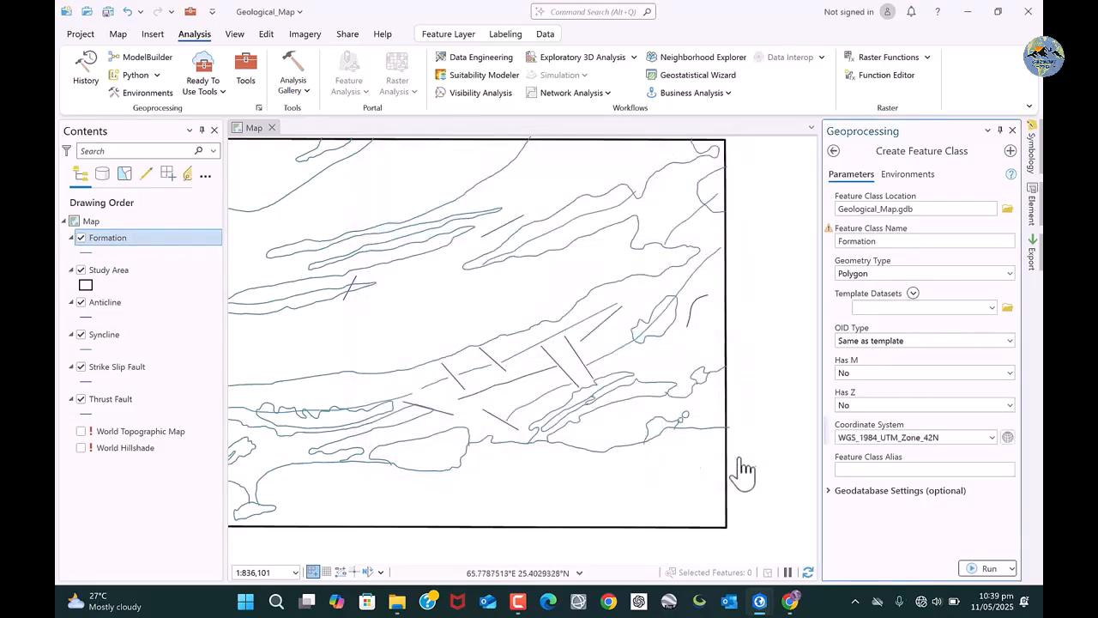
left_click(987, 569)
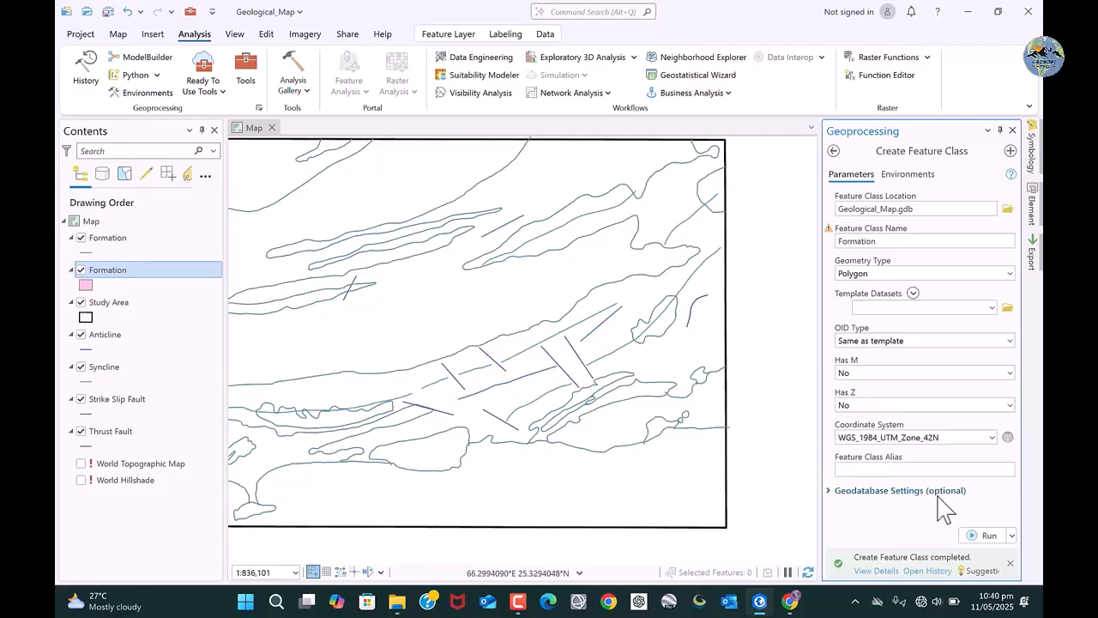
Create another feature class named Structures with Polyline geometry in the same geodatabase and coordinate system
double_click(892, 240)
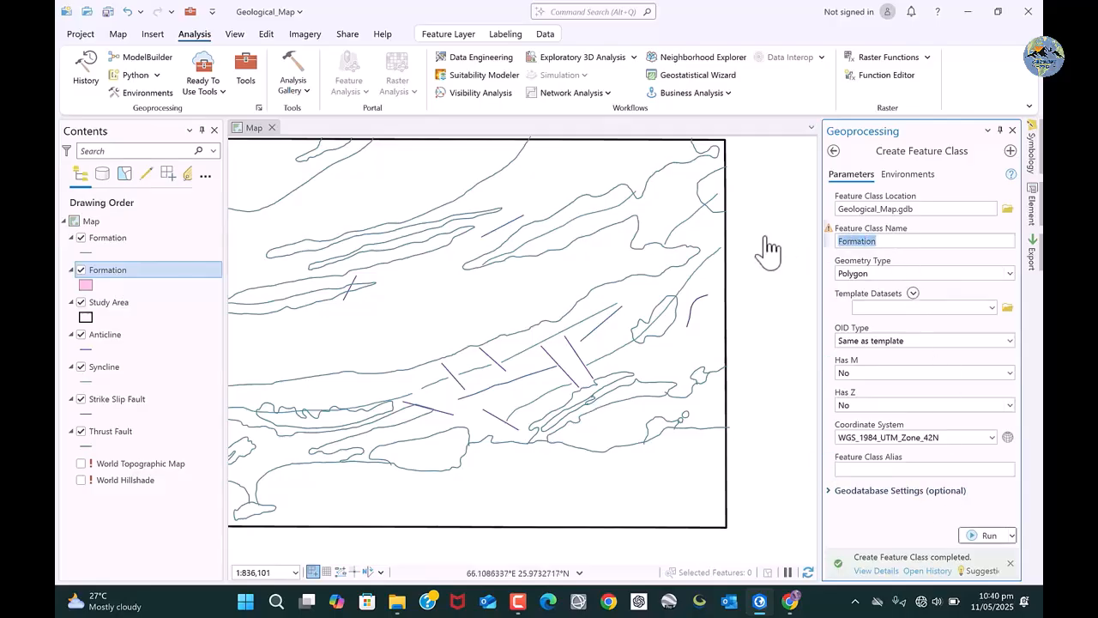
type("Structures")
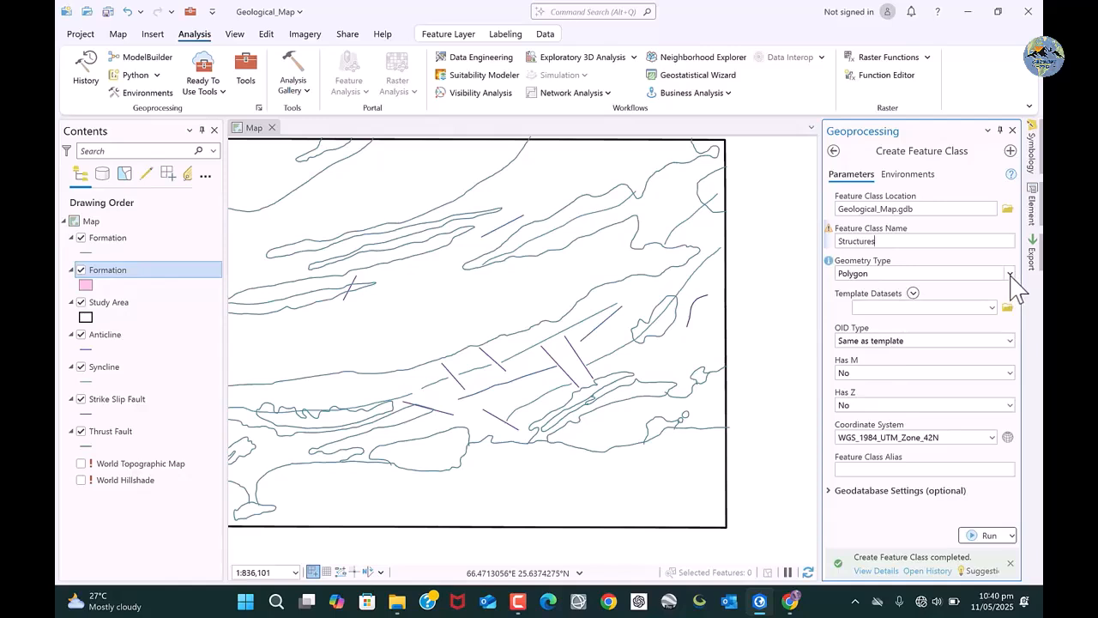
left_click(1010, 274)
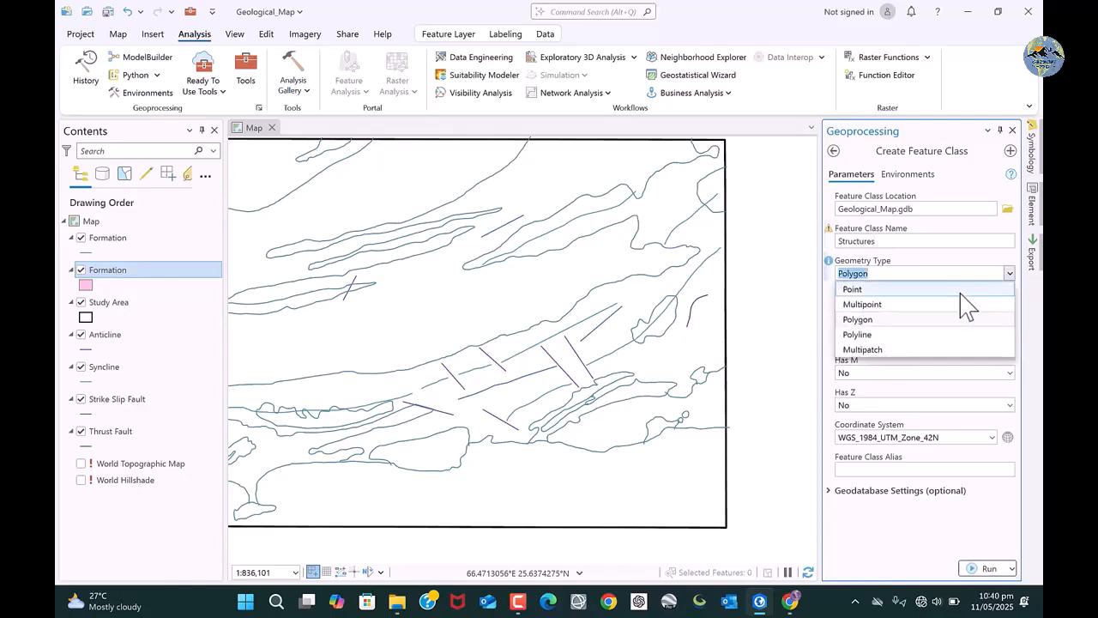
left_click(890, 336)
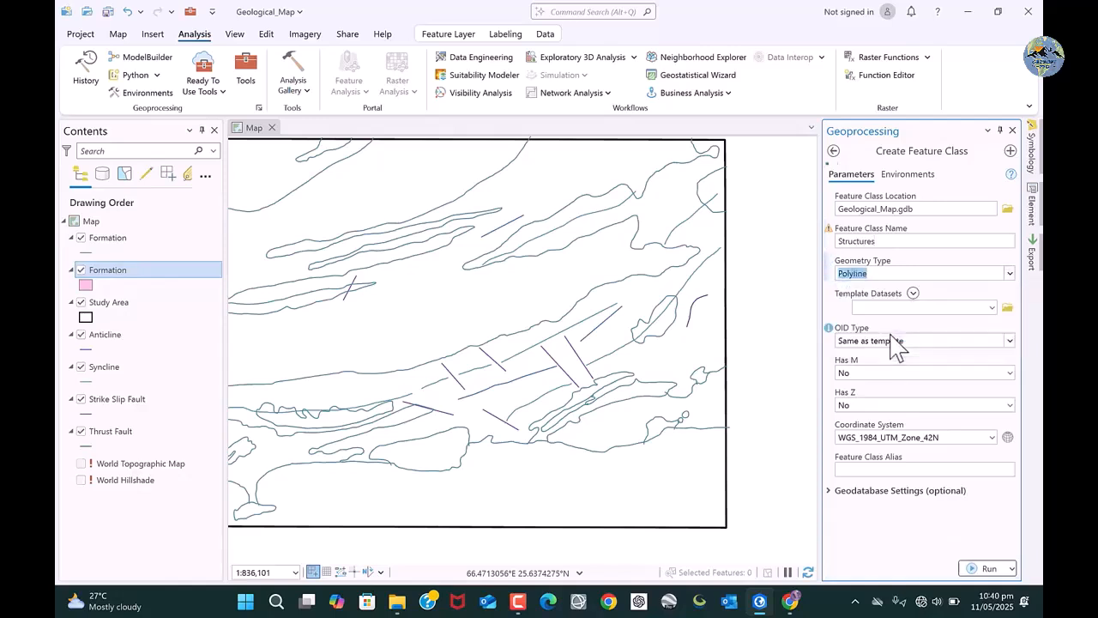
left_click(828, 277)
left_click(987, 569)
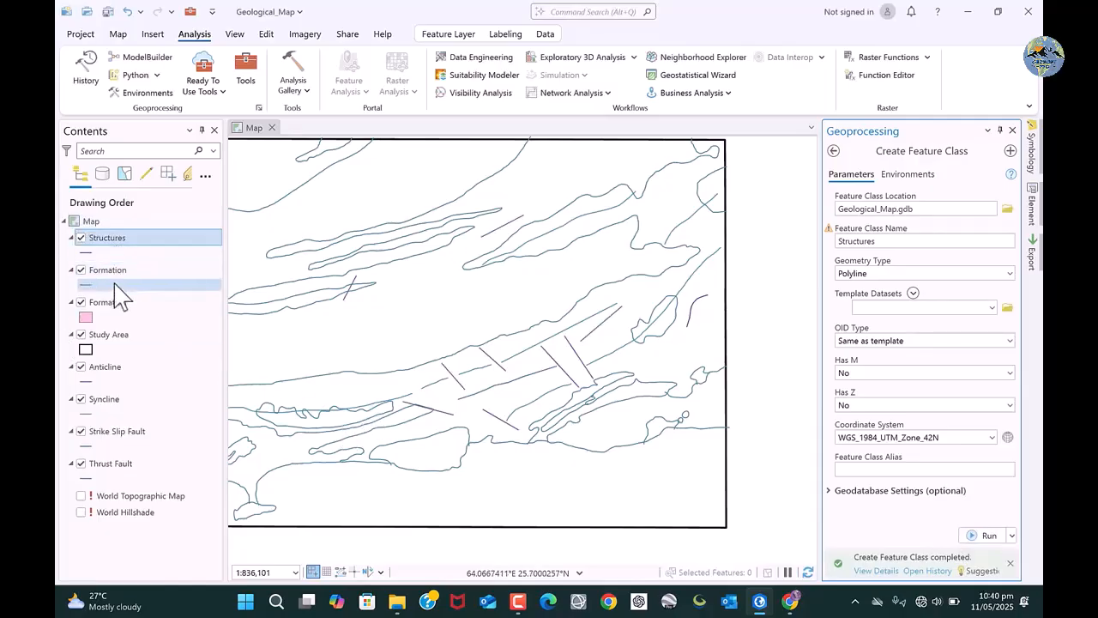
Move the Formation polygon and Study Area layers above the Formation linework, and collapse the legends of the linework, fold and fault layers
left_click_drag(117, 305, 104, 279)
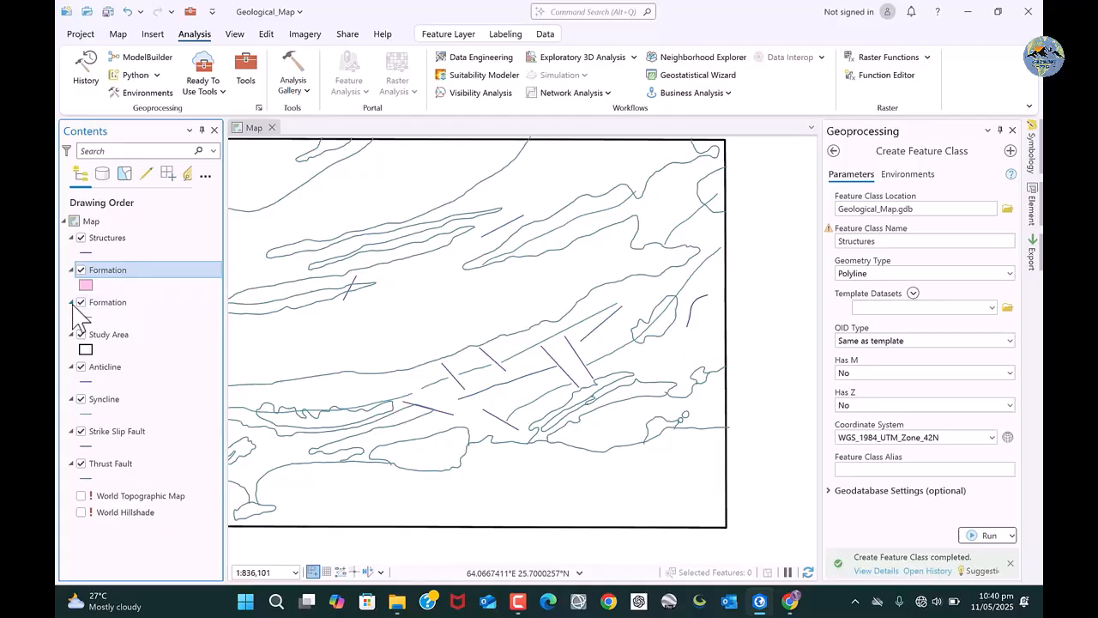
left_click_drag(112, 343, 105, 311)
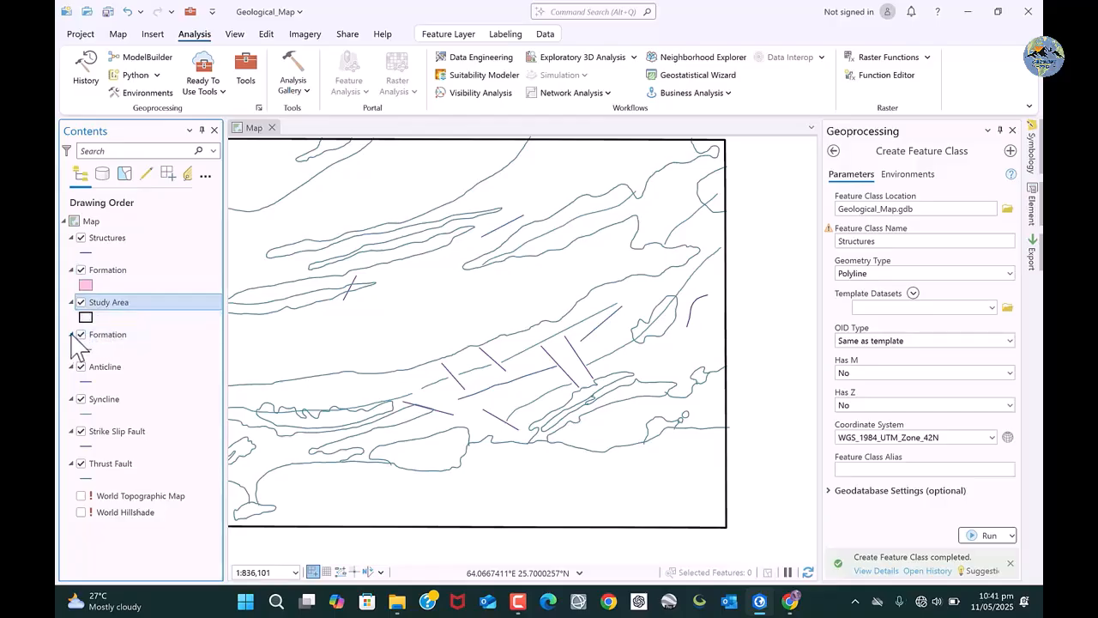
left_click(71, 335)
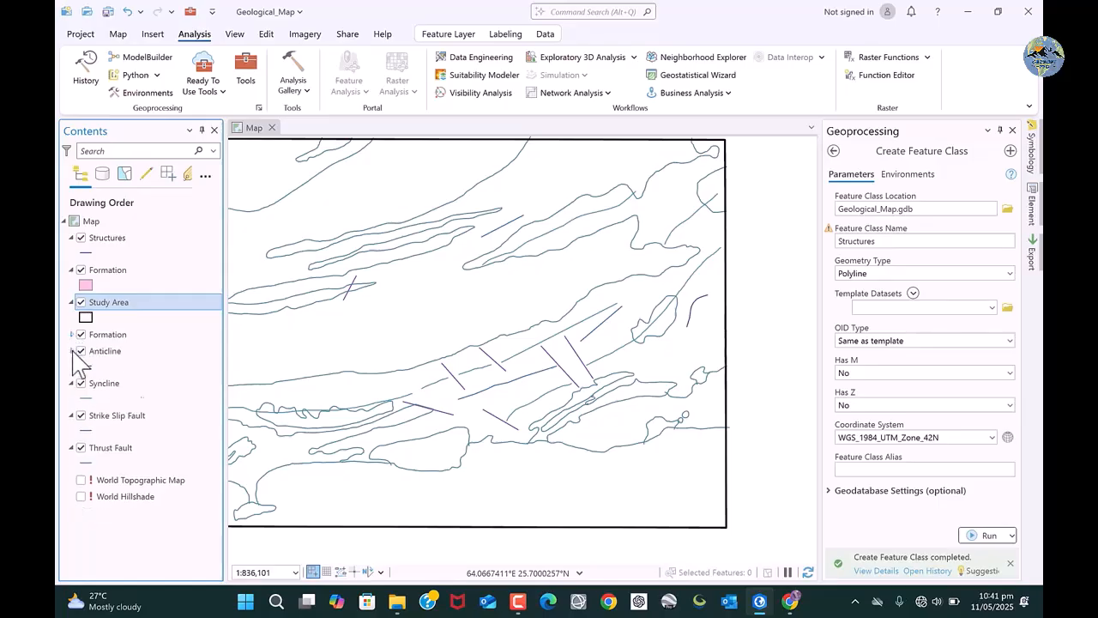
left_click(71, 351)
left_click(71, 367)
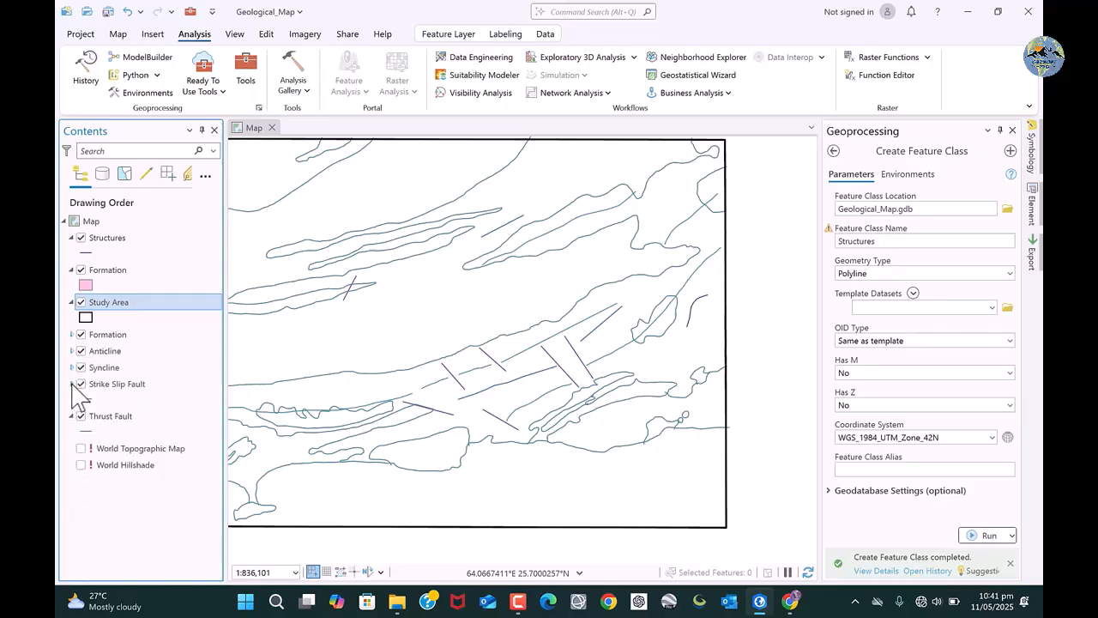
left_click(72, 383)
left_click(71, 400)
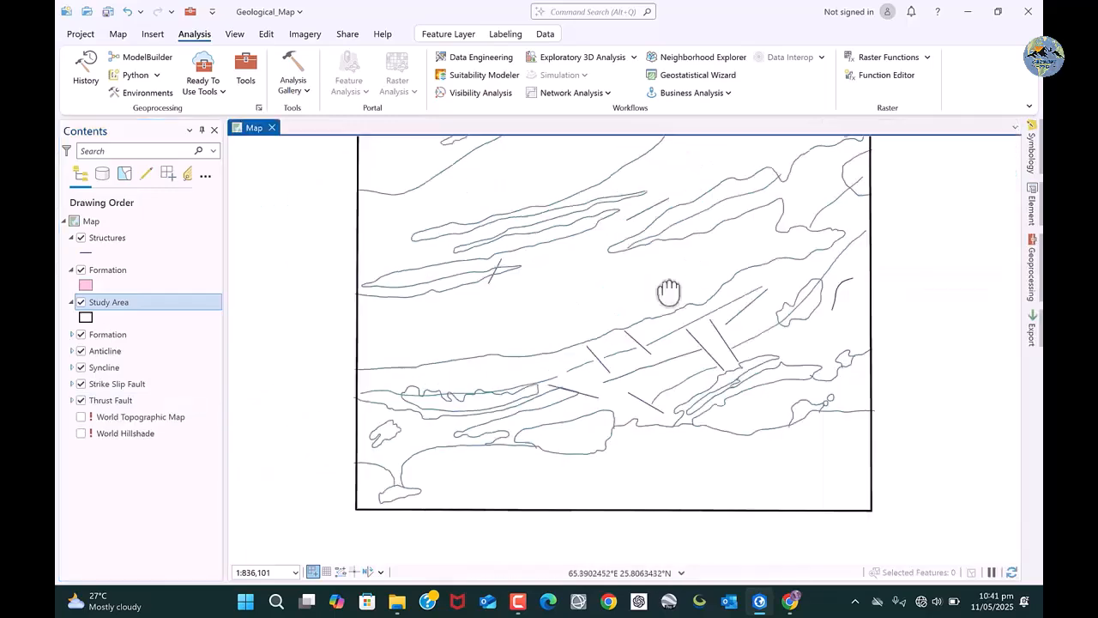
scroll(588, 316, "down", 2)
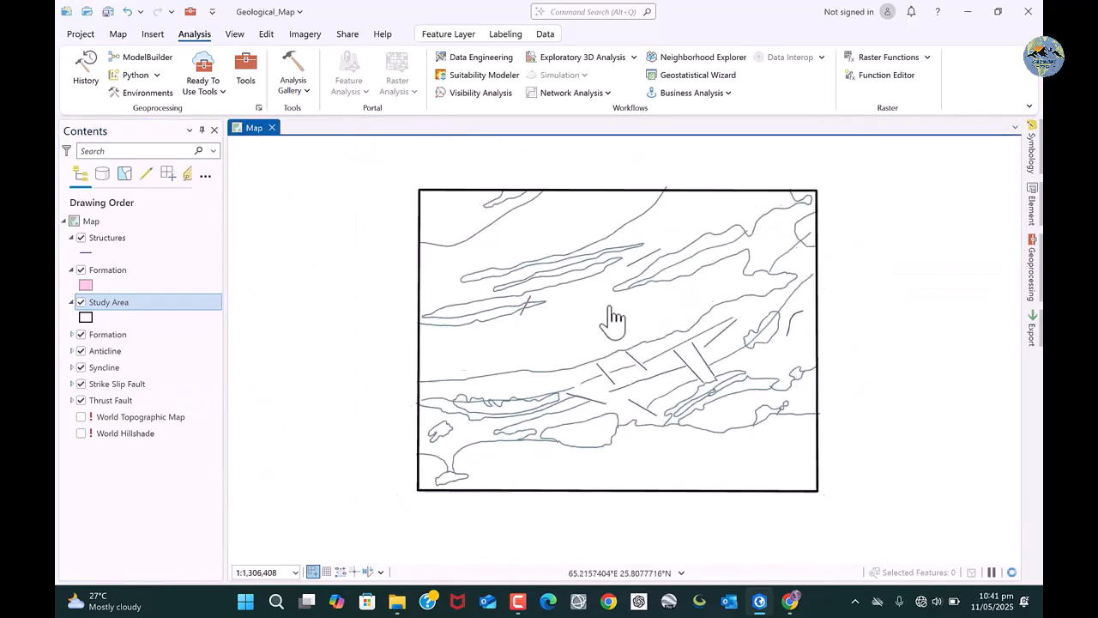
scroll(611, 311, "up", 2)
left_click_drag(611, 304, 609, 315)
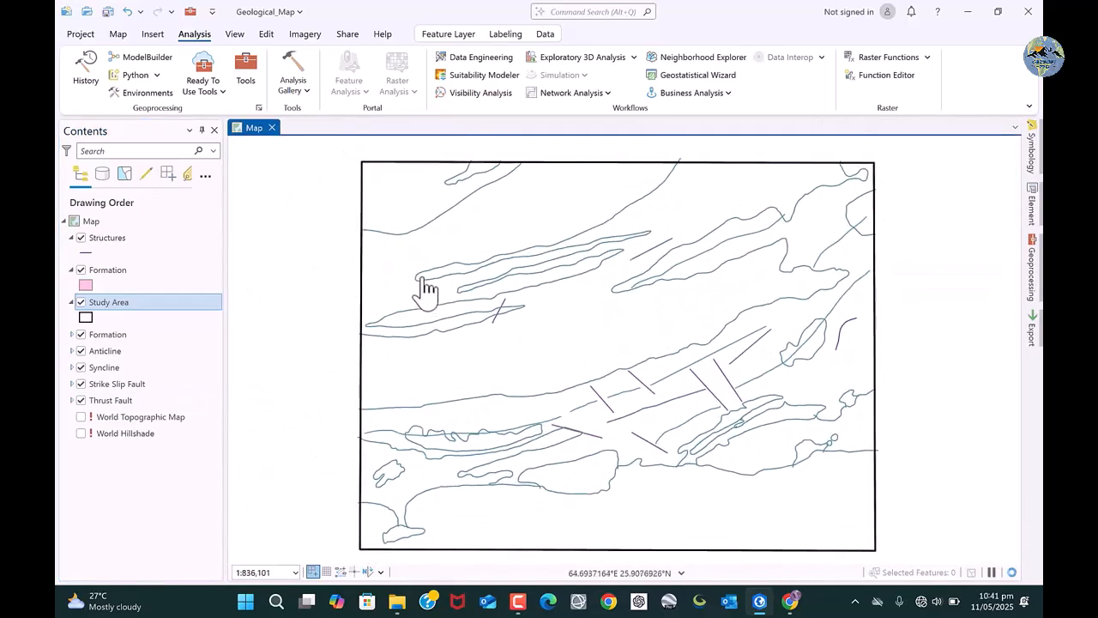
left_click_drag(529, 239, 517, 233)
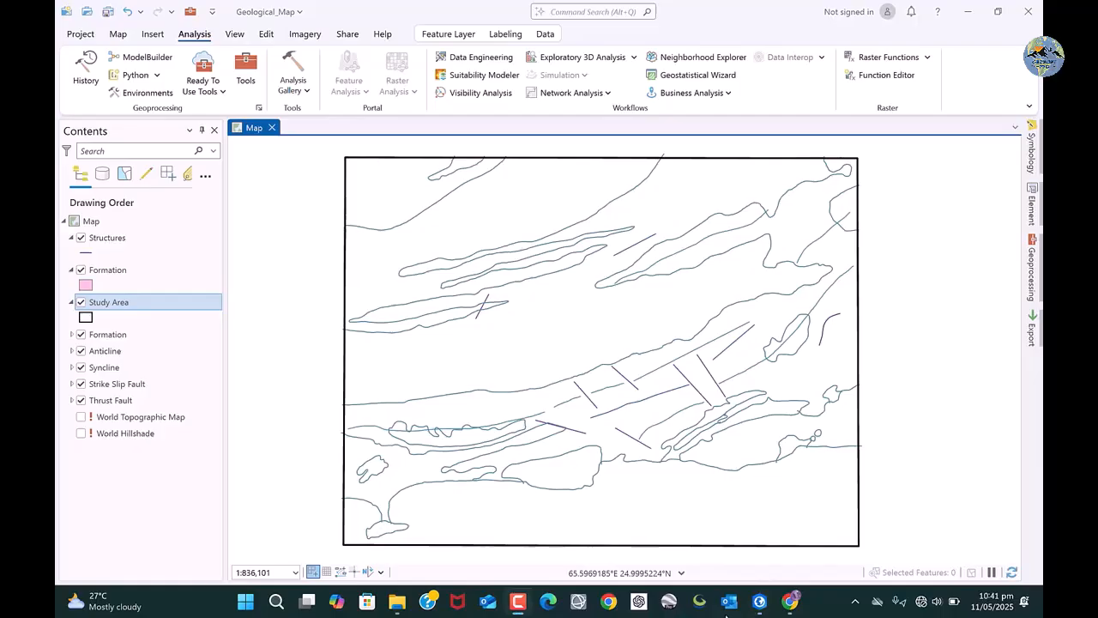
scroll(561, 316, "down", 2)
scroll(564, 386, "up", 2)
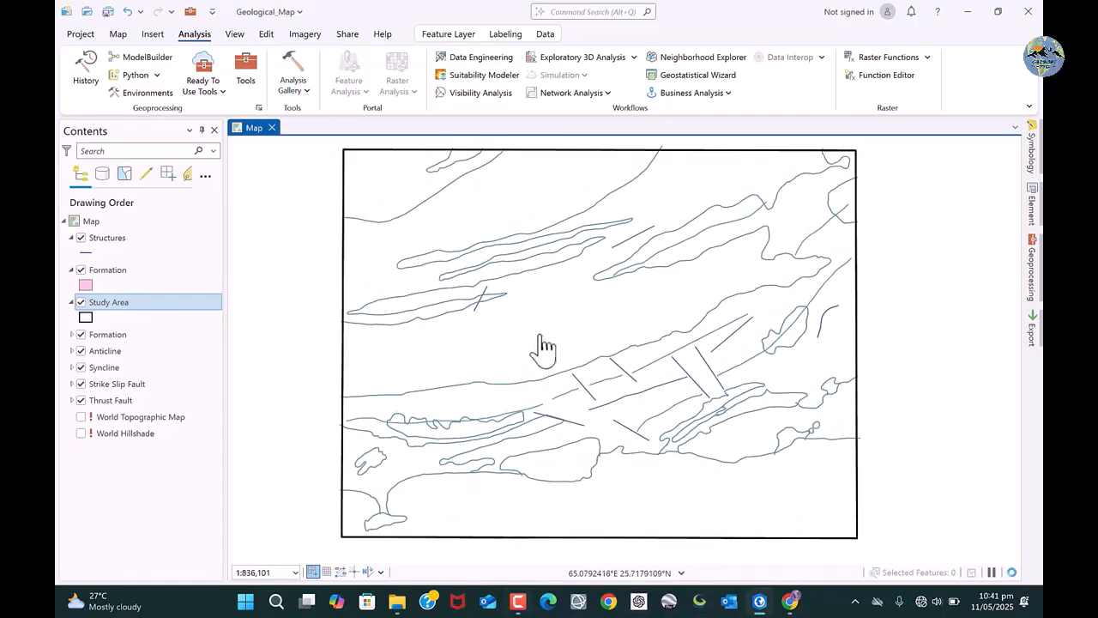
Add a Text field called Name to the Formation polygon layer's attribute table and save the field edits
left_click(117, 271)
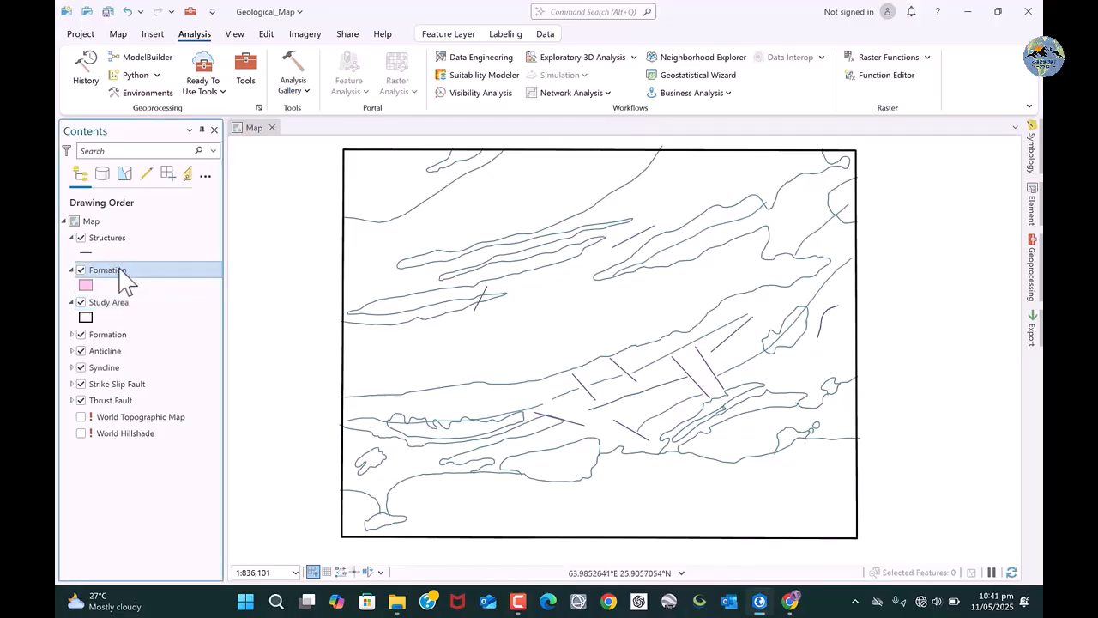
right_click(131, 336)
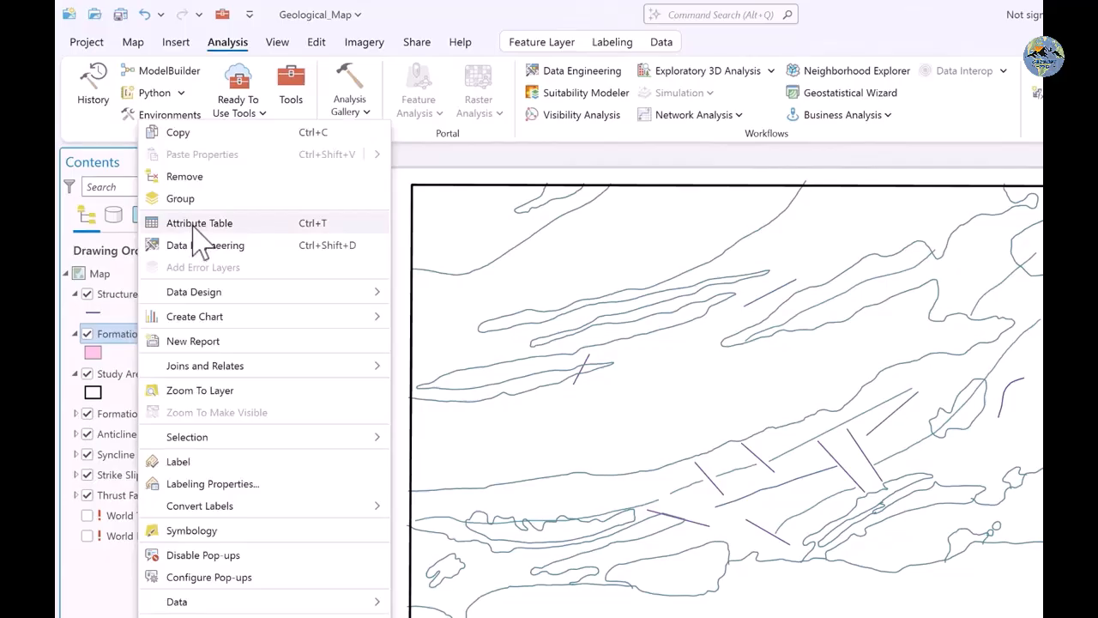
left_click(192, 226)
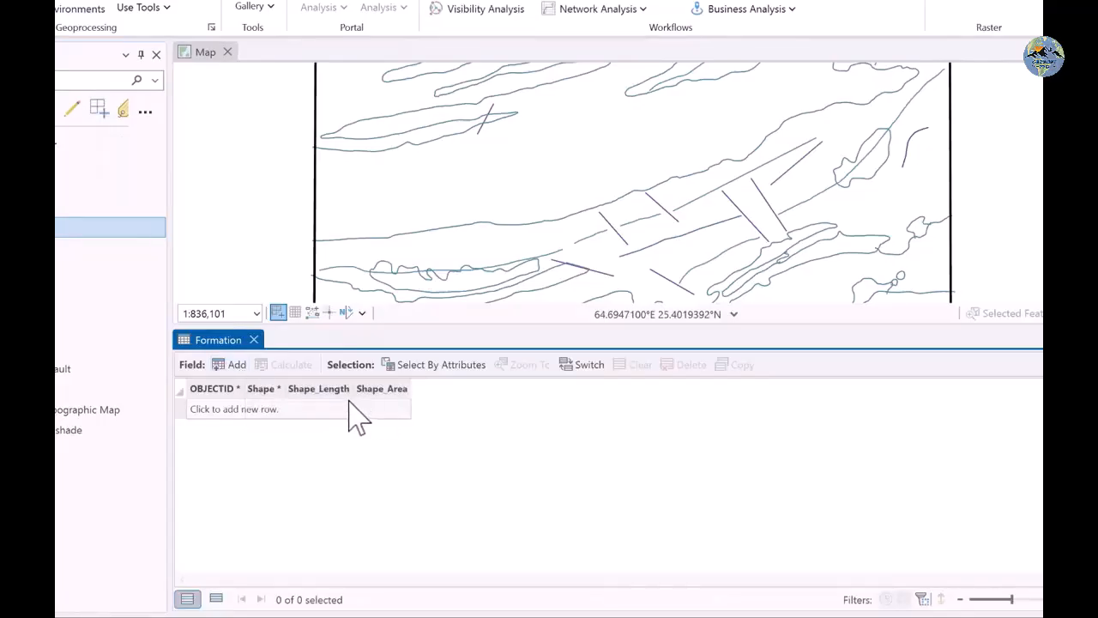
left_click(238, 369)
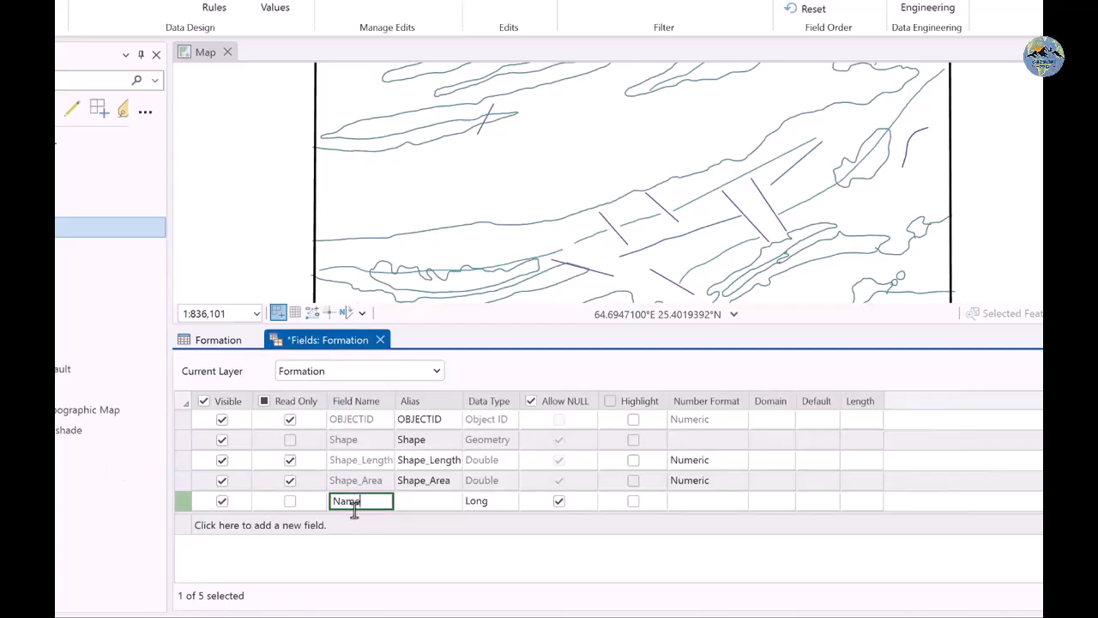
left_click(496, 515)
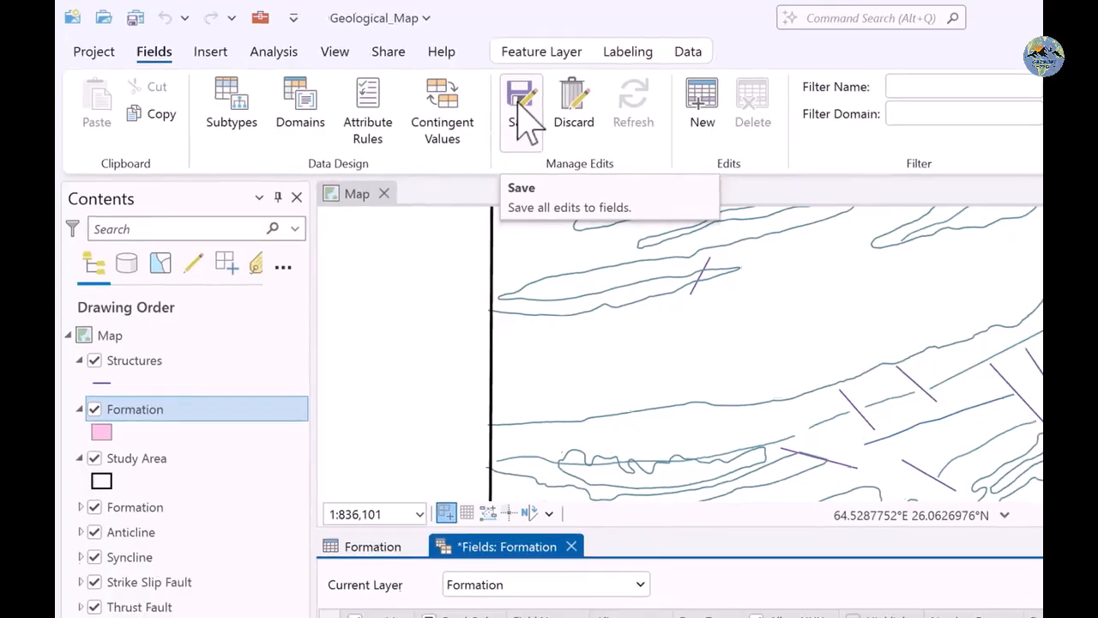
left_click(529, 125)
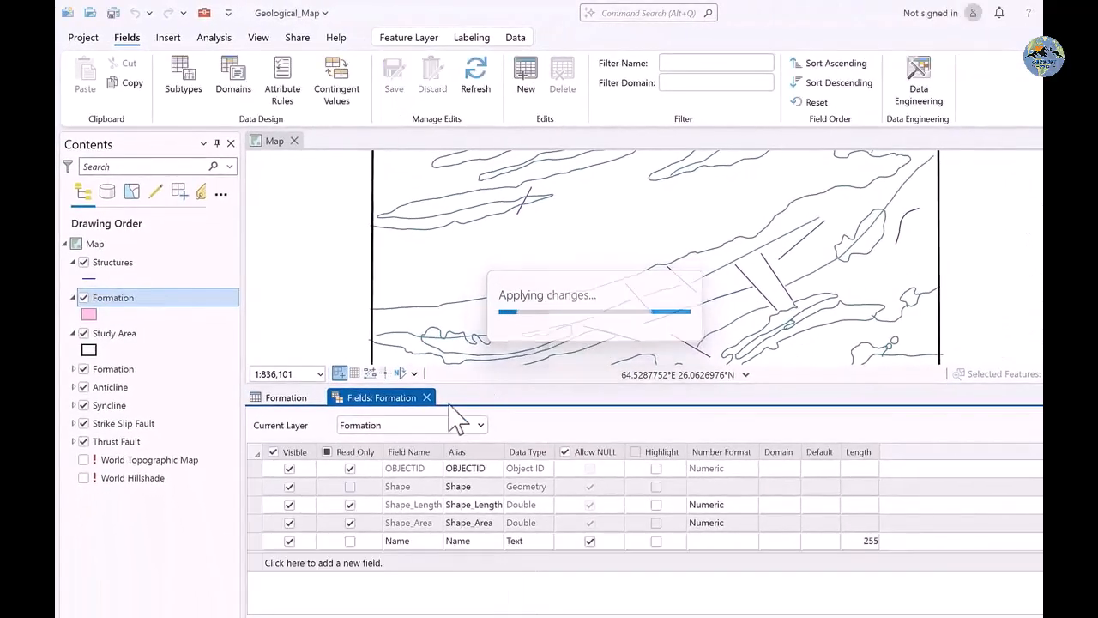
left_click(427, 398)
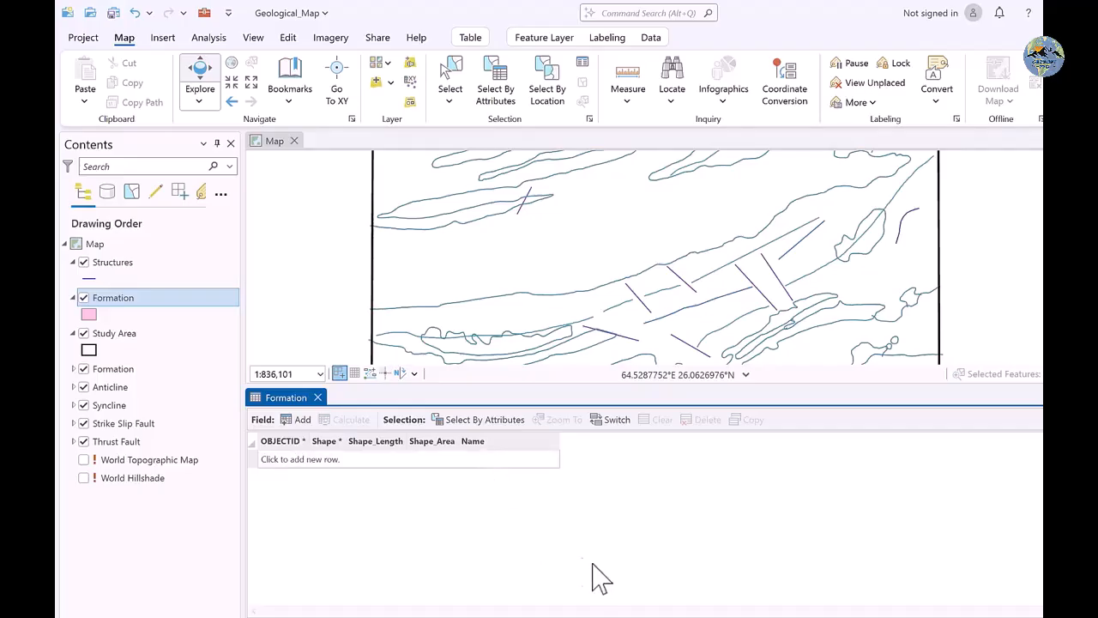
Switch to File Explorer and go up to the Digitization folder on New Volume (D:)
mouse_move(399, 608)
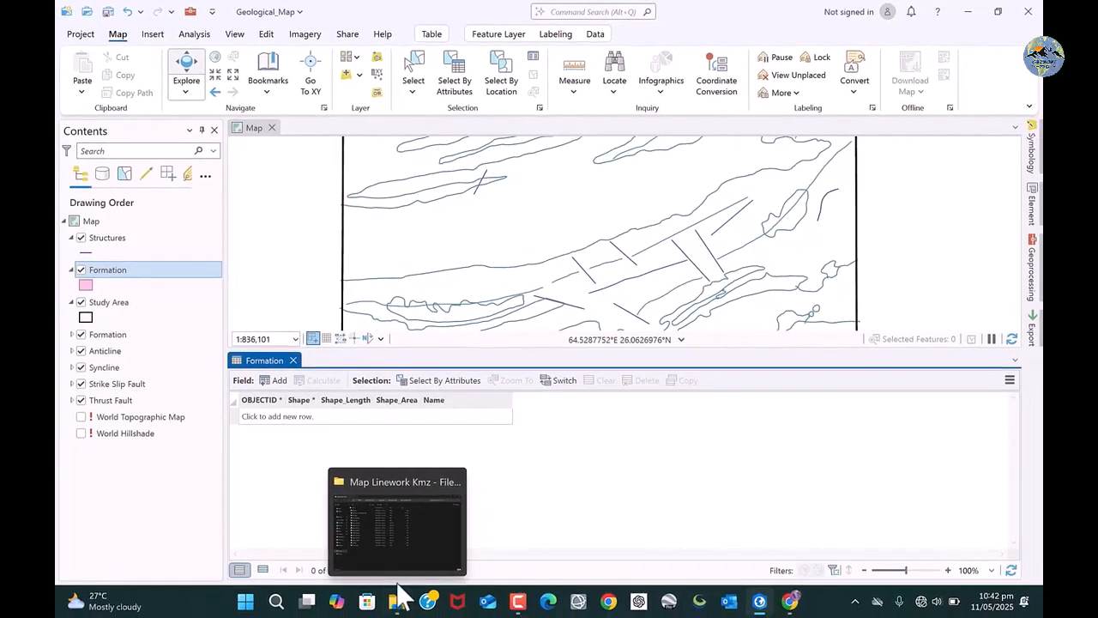
mouse_move(401, 544)
left_click(399, 542)
left_click(139, 39)
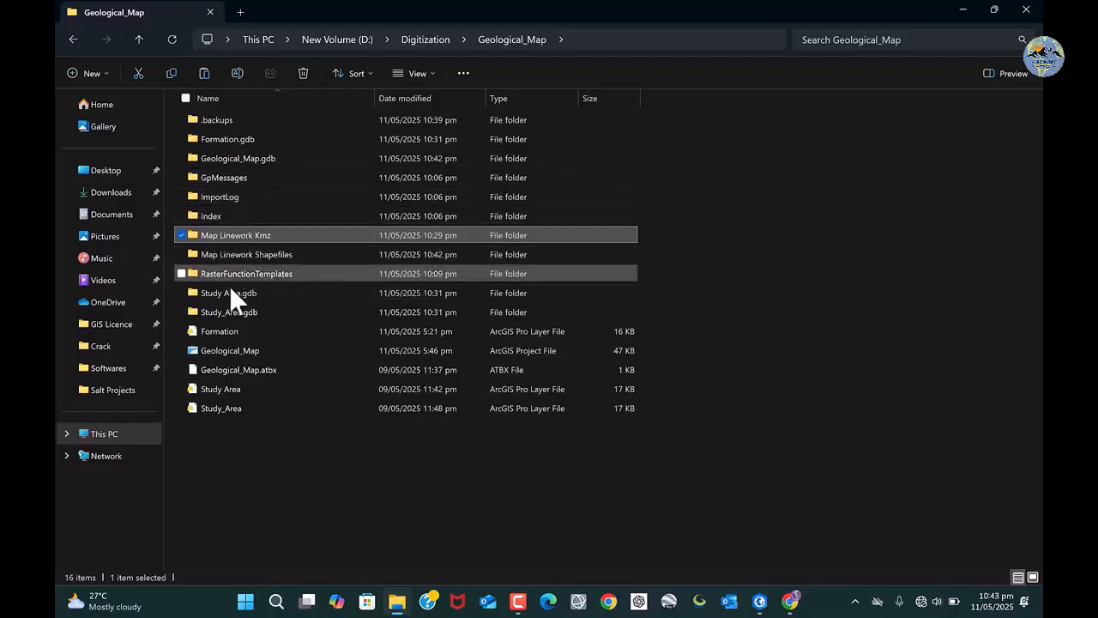
key("Return")
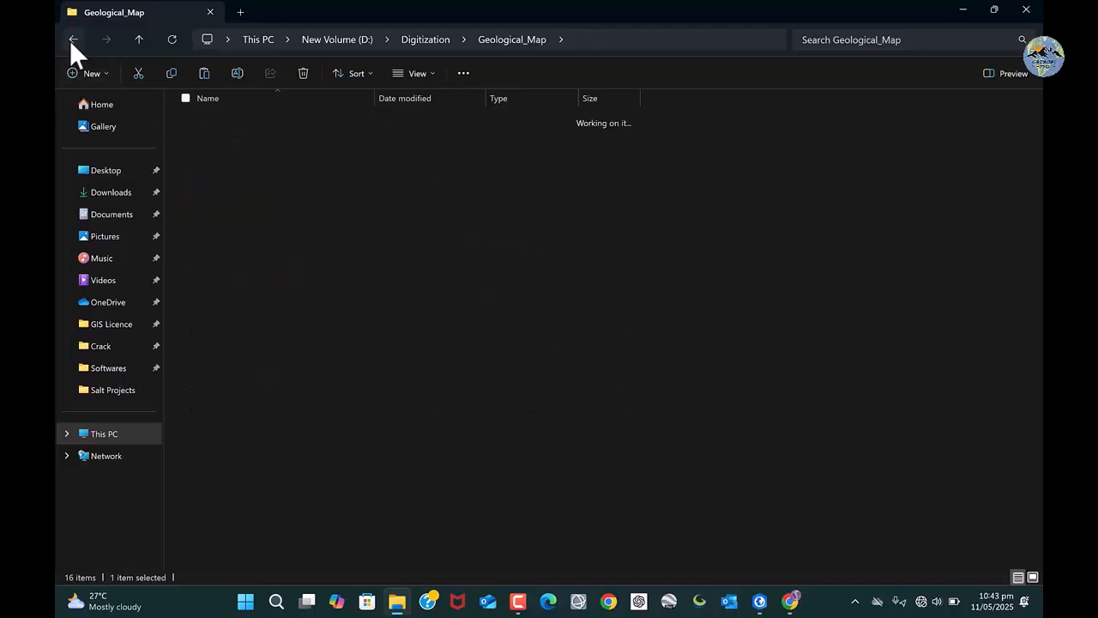
left_click(73, 40)
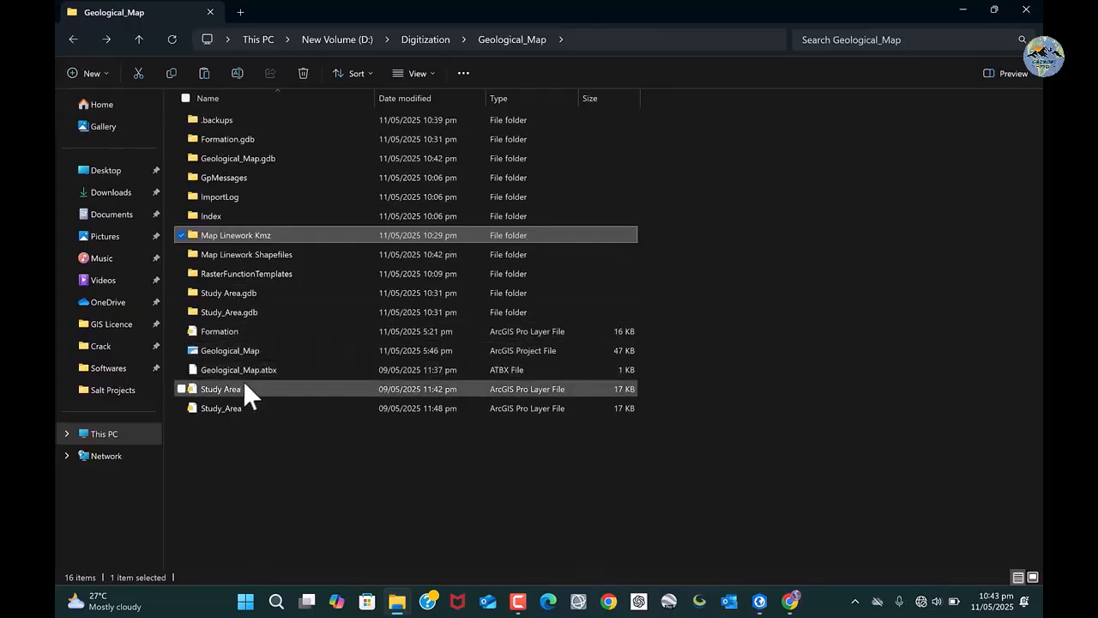
left_click(77, 34)
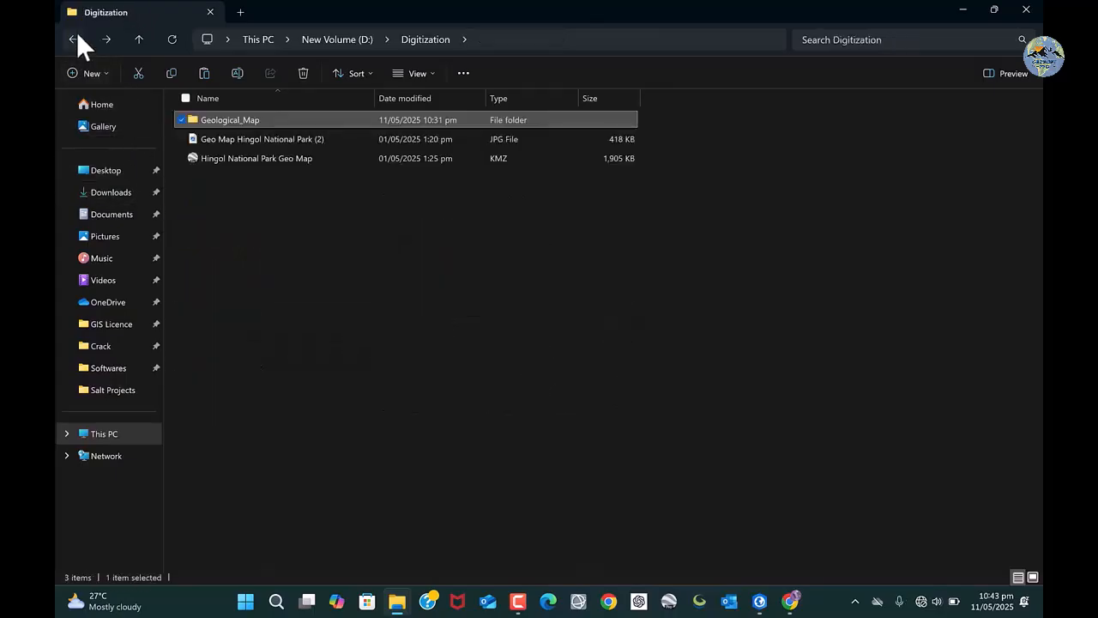
Open the Geo Map Hingol National Park (2) JPG in a maximized window and enlarge its Index to read the formation names
left_click(214, 139)
key("Return")
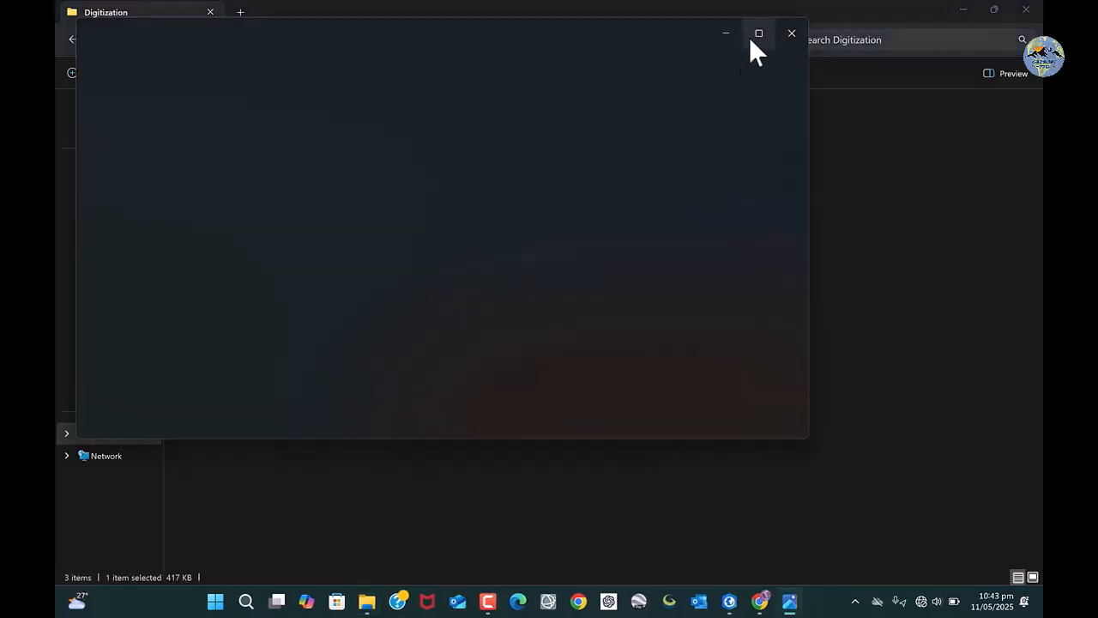
left_click(757, 35)
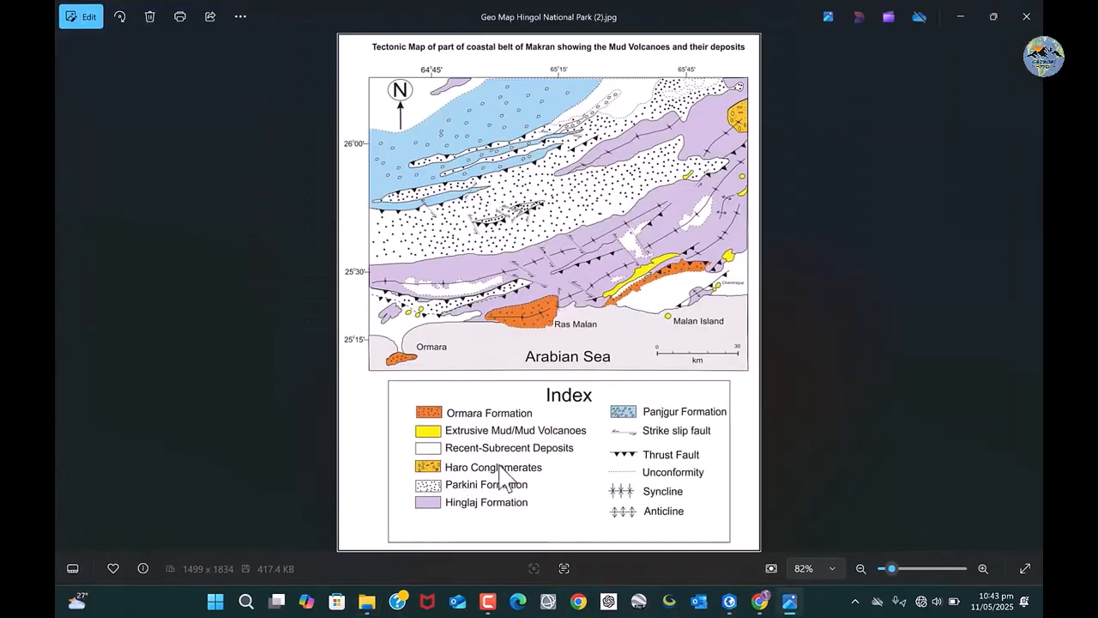
scroll(466, 512, "up", 3)
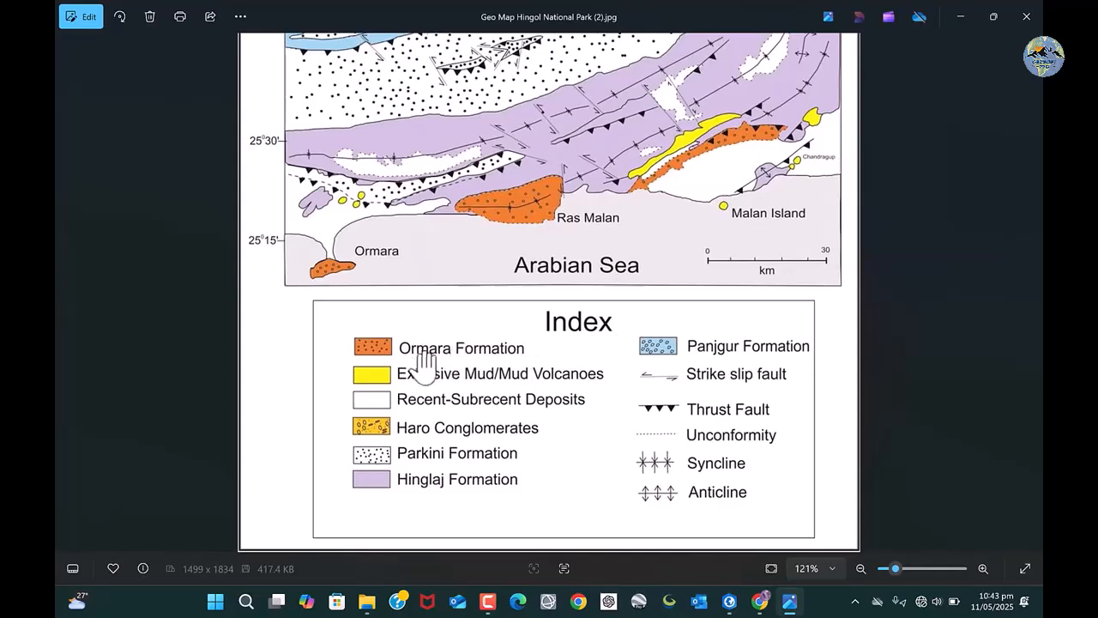
scroll(424, 365, "up", 1)
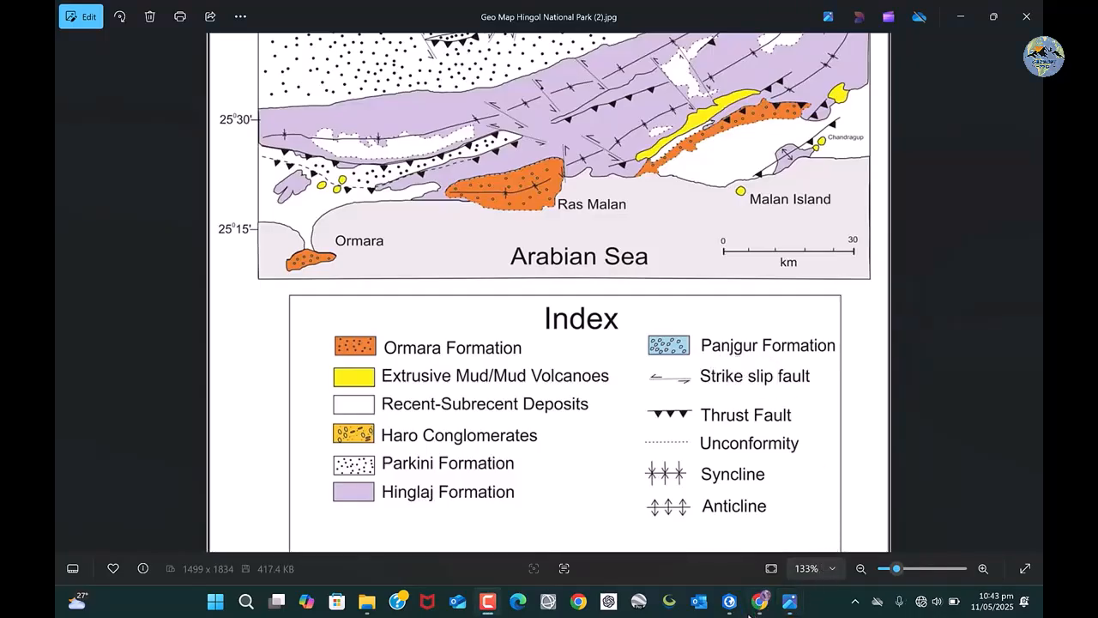
Switch back to ArcGIS Pro and add a row named Ormara Formation to the Formation polygon attribute table, checking the name against the reference map
mouse_move(731, 604)
left_click(702, 570)
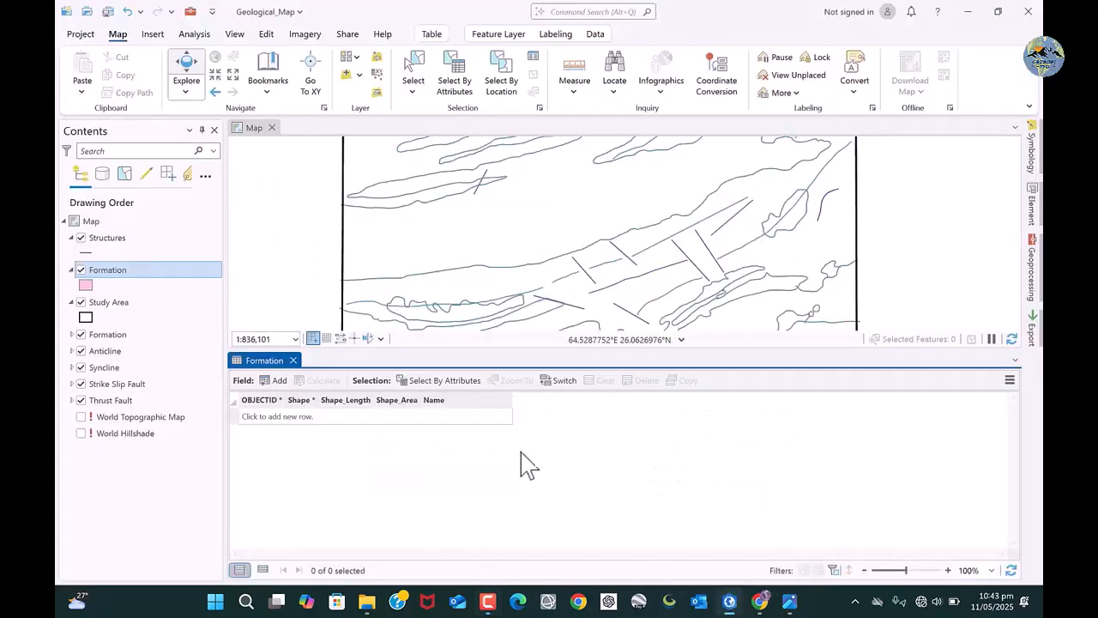
left_click(298, 421)
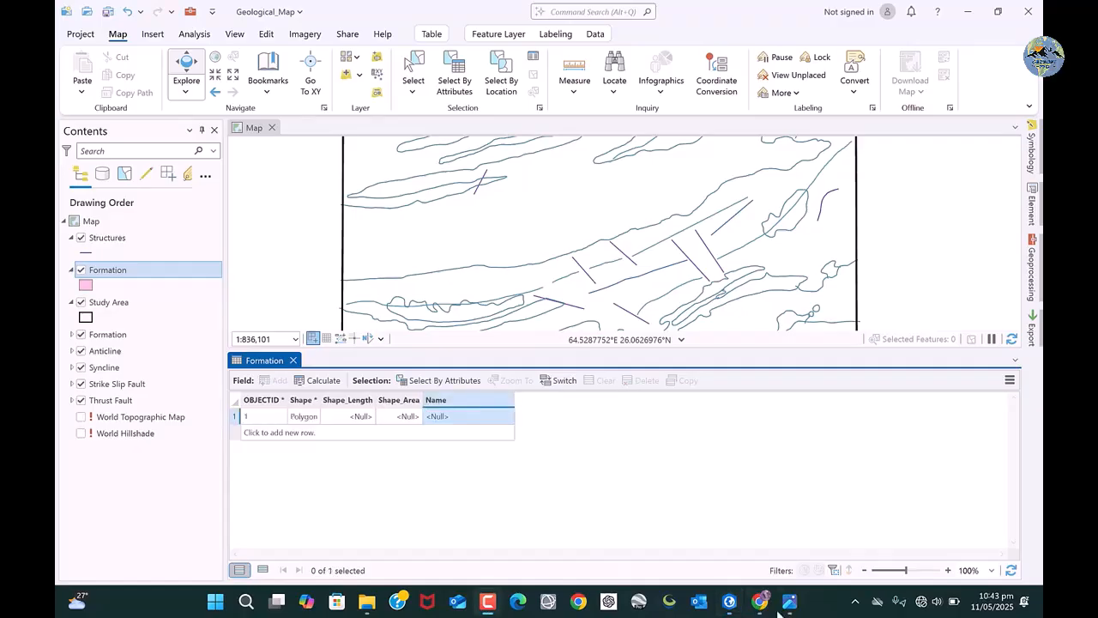
left_click(791, 601)
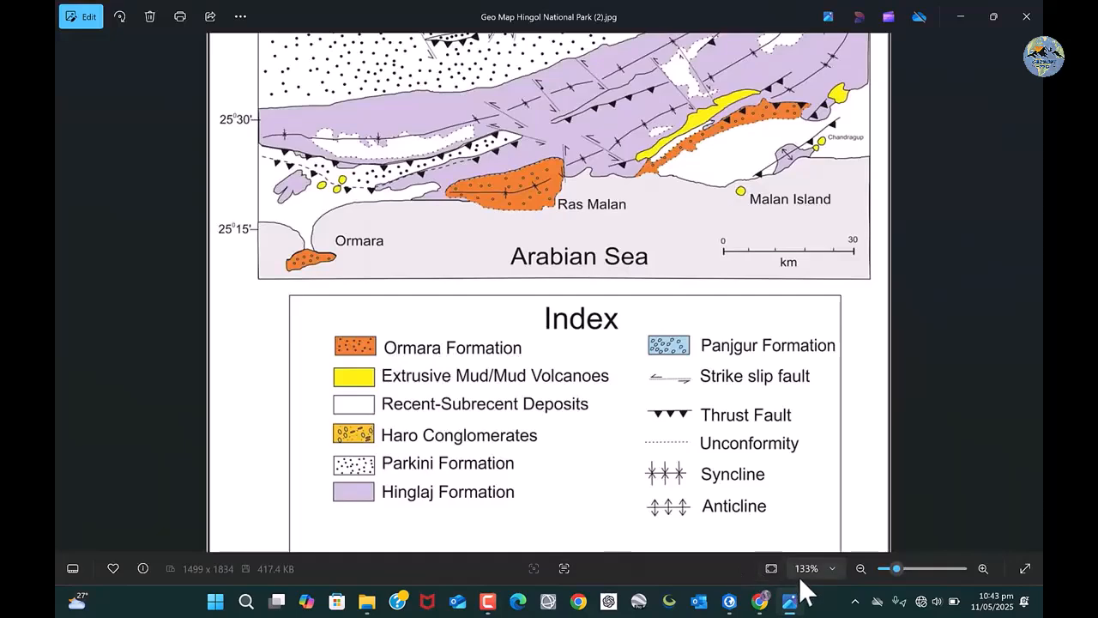
left_click(729, 600)
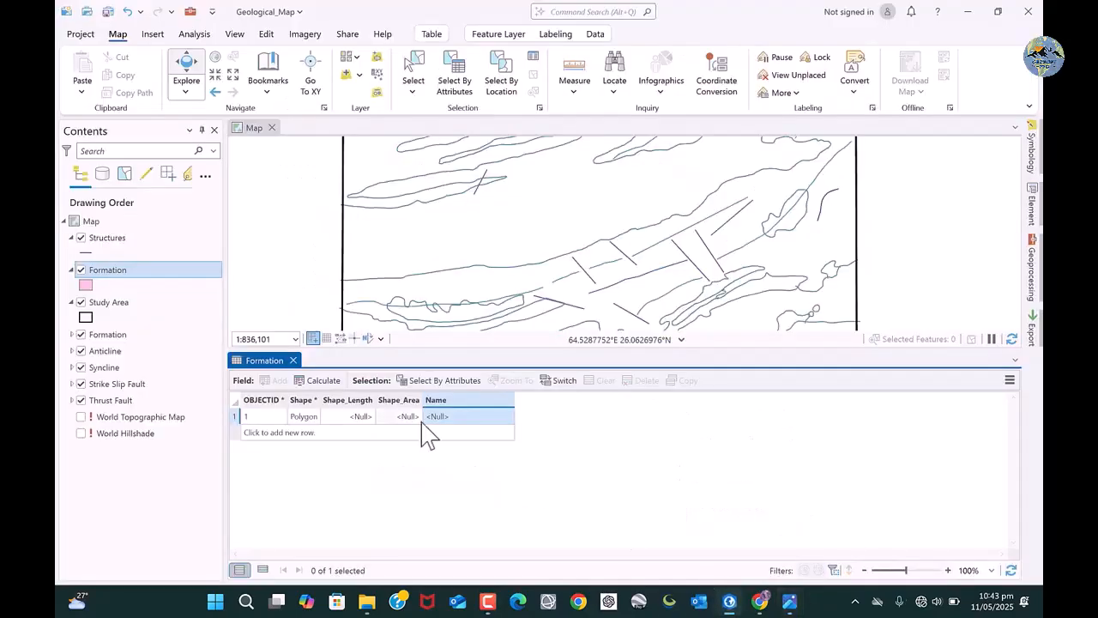
left_click(458, 418)
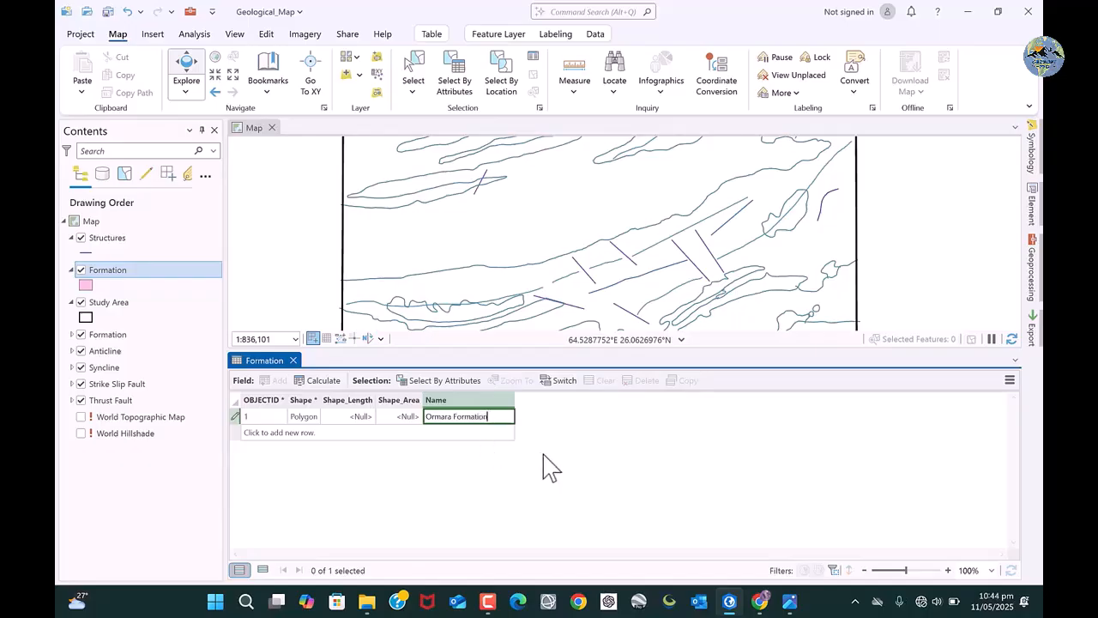
key("Return")
Add a second row to the Formation polygon attribute table, with its Name field open for entry
left_click(296, 434)
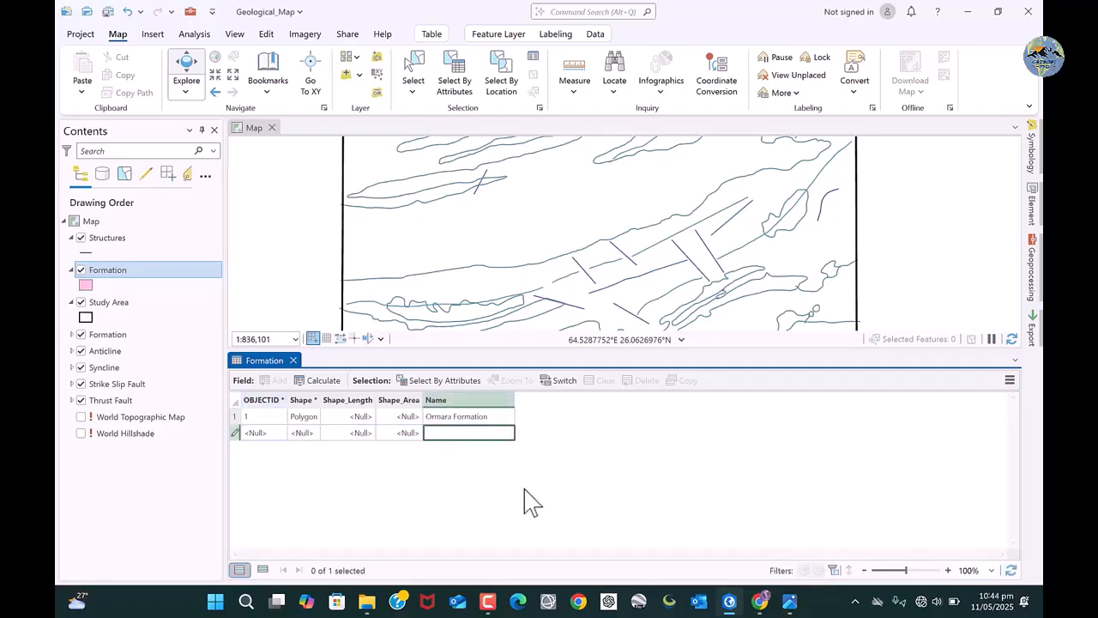
mouse_move(793, 606)
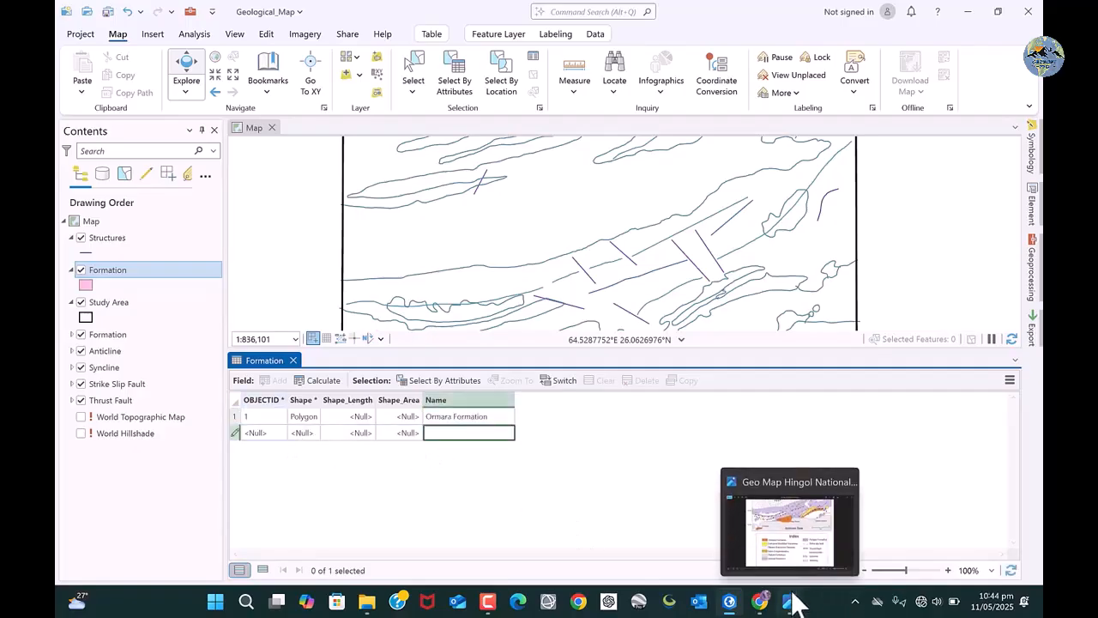
Check the Index in the Geo Map Hingol National Park image and name the second Formation table record Mud Volcanoes
left_click(806, 530)
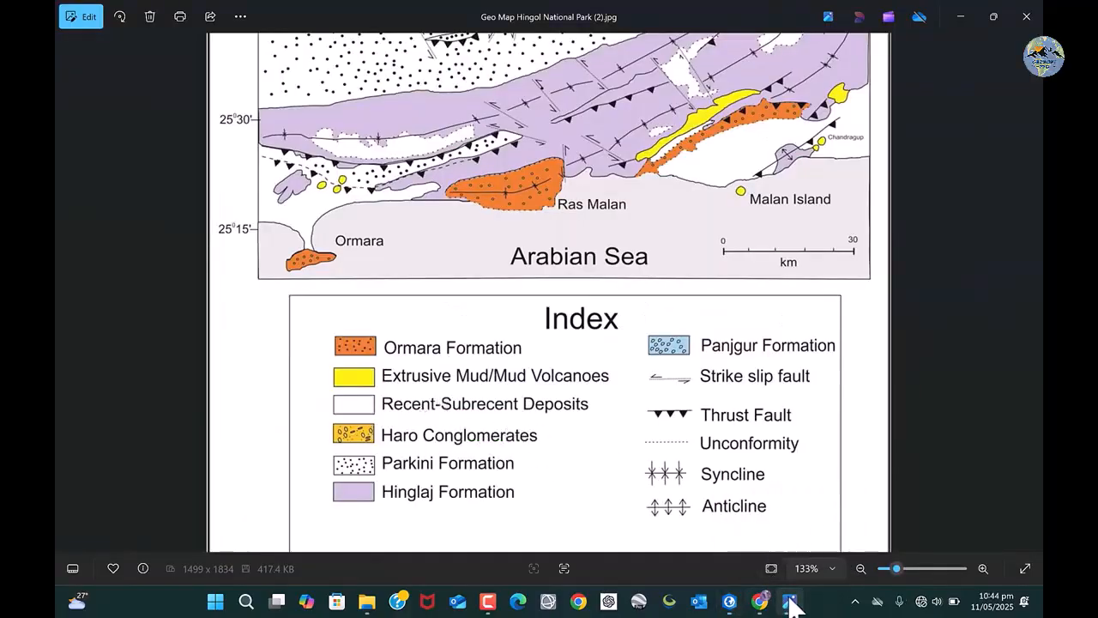
mouse_move(791, 604)
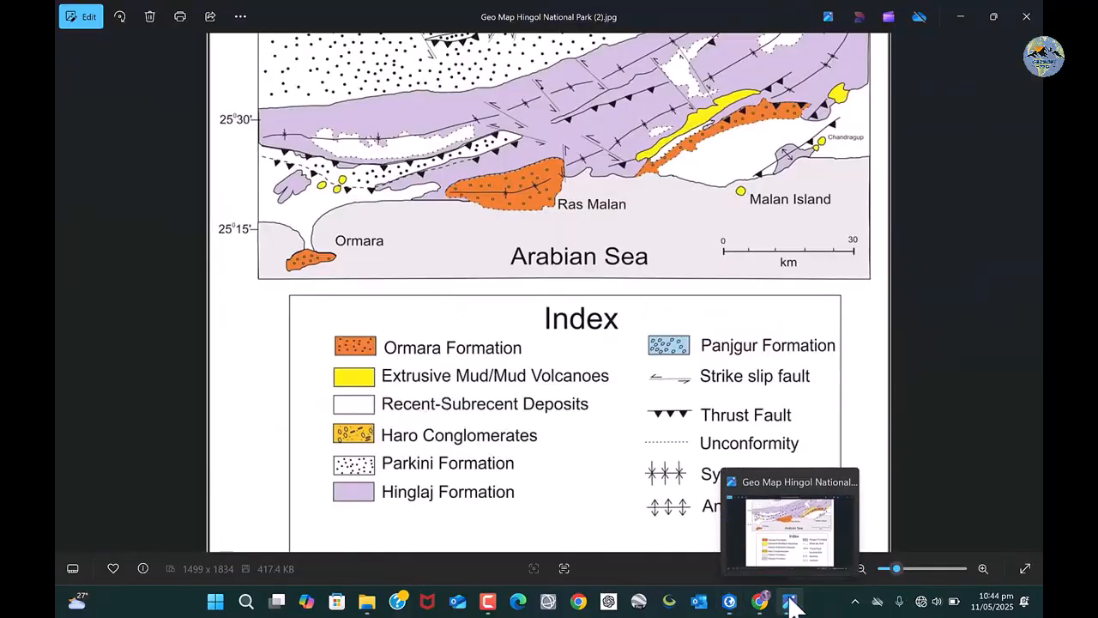
left_click(729, 600)
left_click(449, 434)
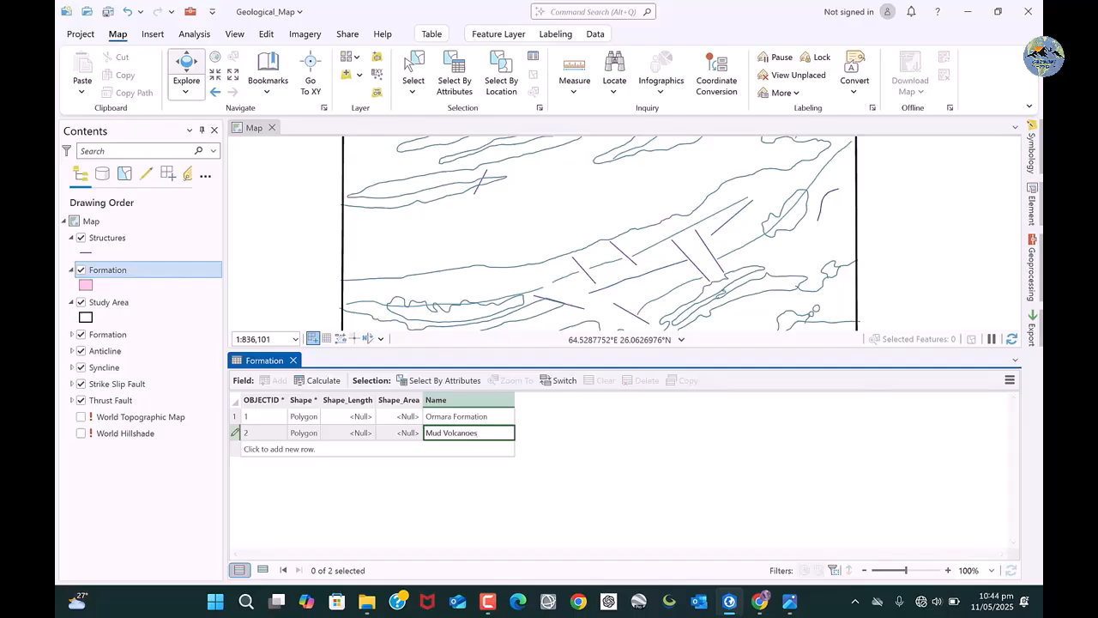
key("Return")
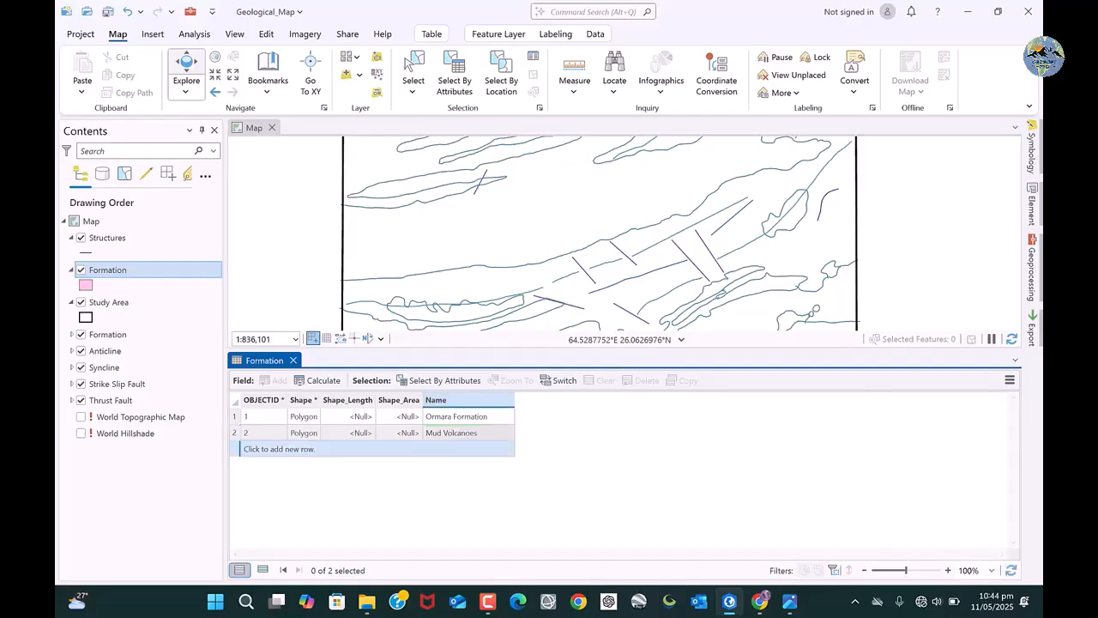
Add a third record to the Formation table, consulting the reference map's Index, and name it Recent Deposits
left_click(444, 452)
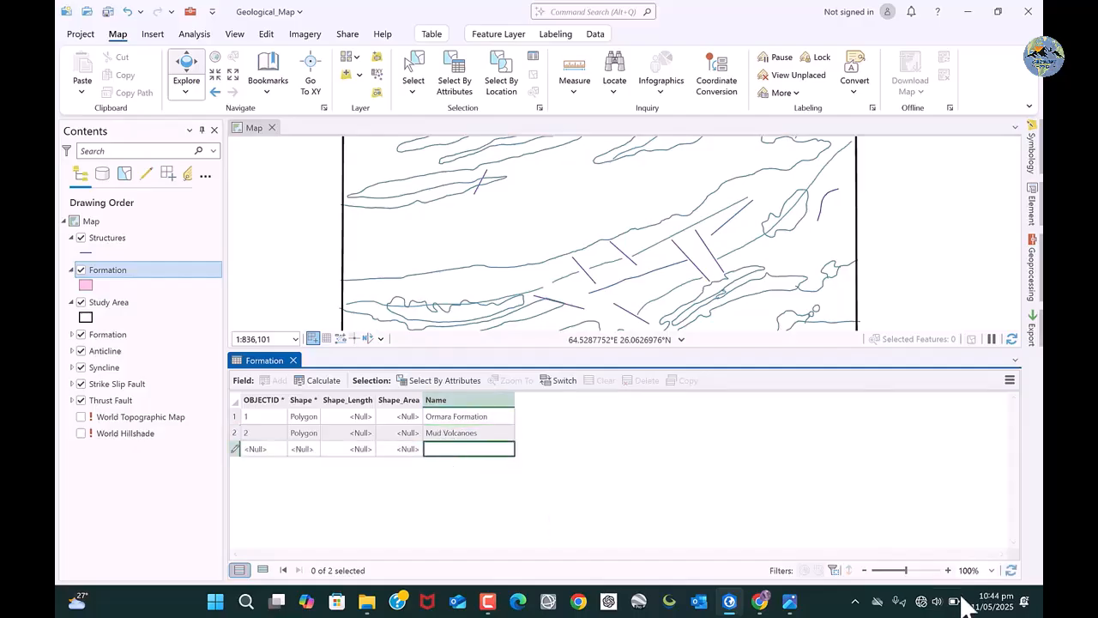
left_click(789, 602)
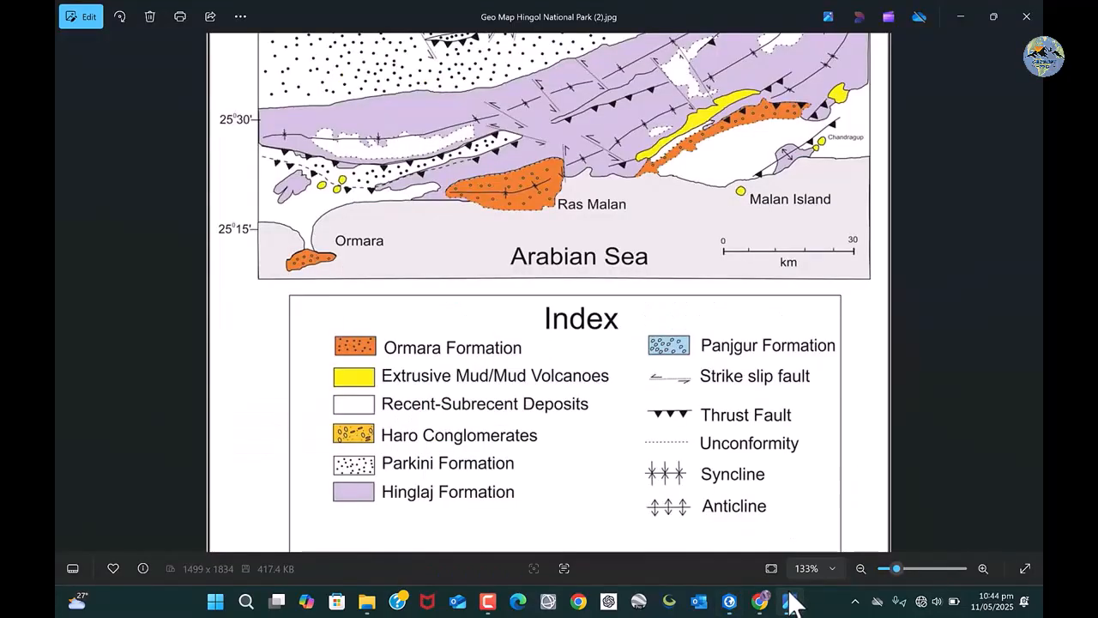
left_click(790, 602)
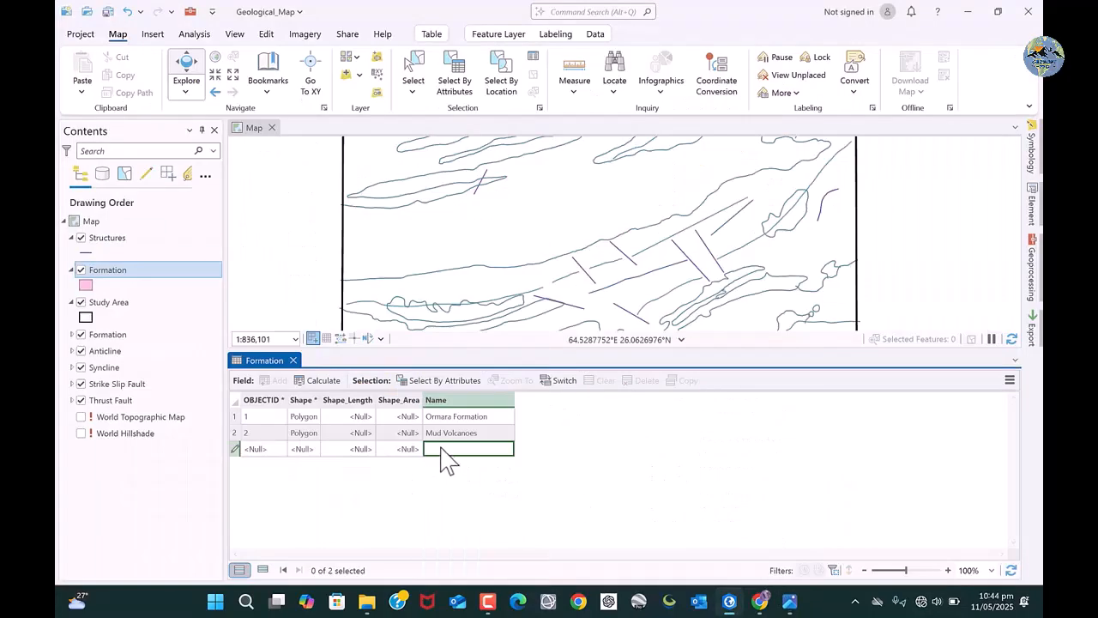
type("recent Deposits")
key("Return")
Add a fourth Formation record, consulting the reference map's Index, and name it Haro Conglomerates
left_click(442, 468)
mouse_move(793, 602)
left_click(809, 562)
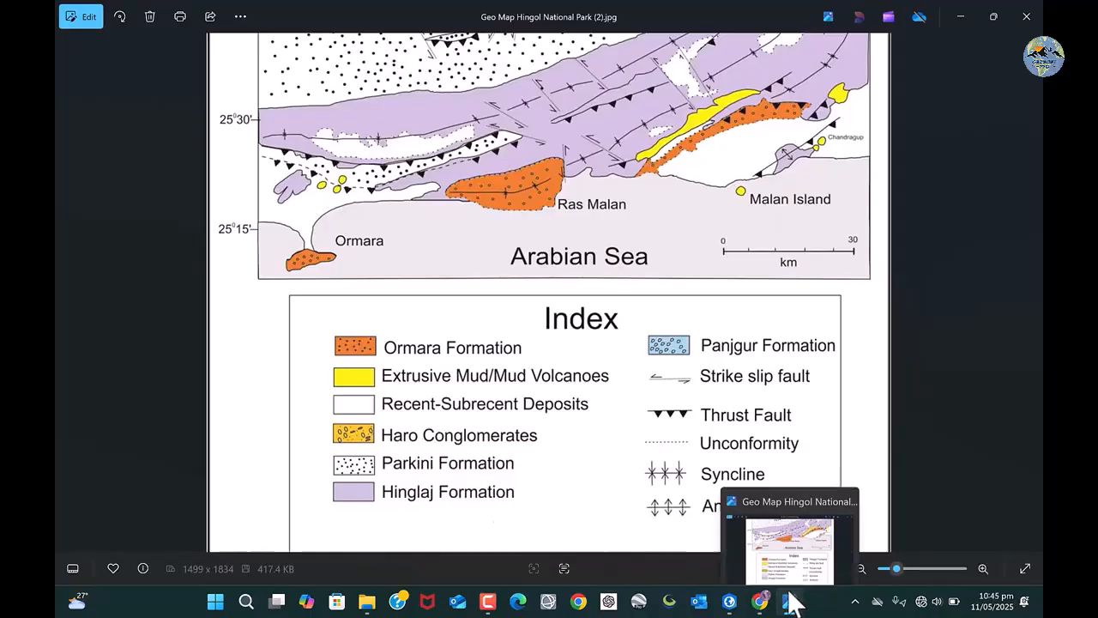
left_click(729, 601)
left_click(449, 461)
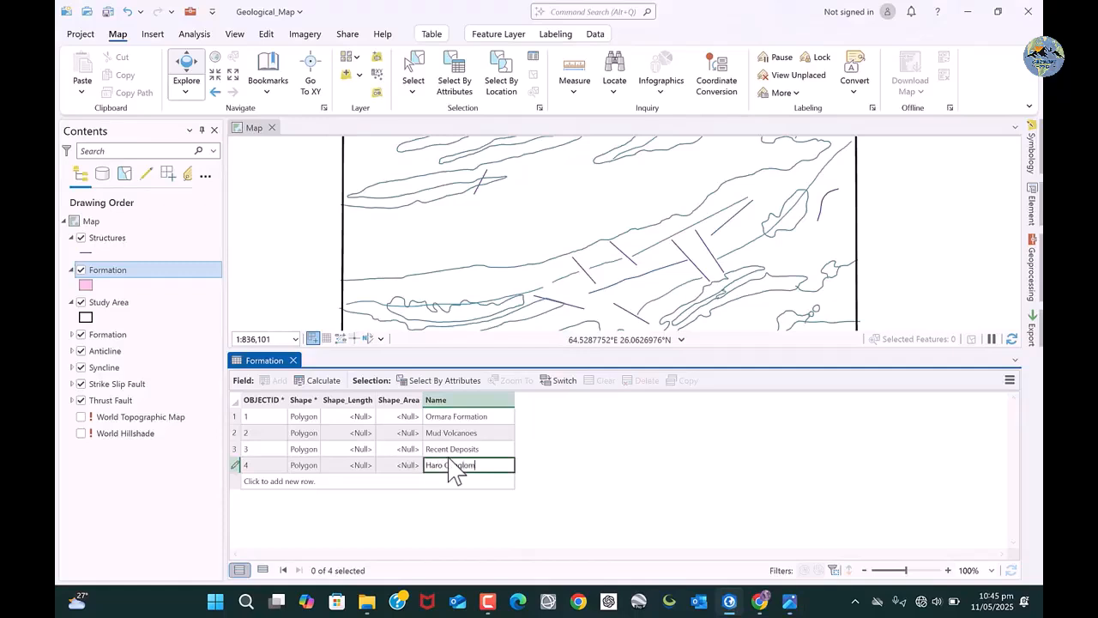
type("Haro Conglomerates")
key("Return")
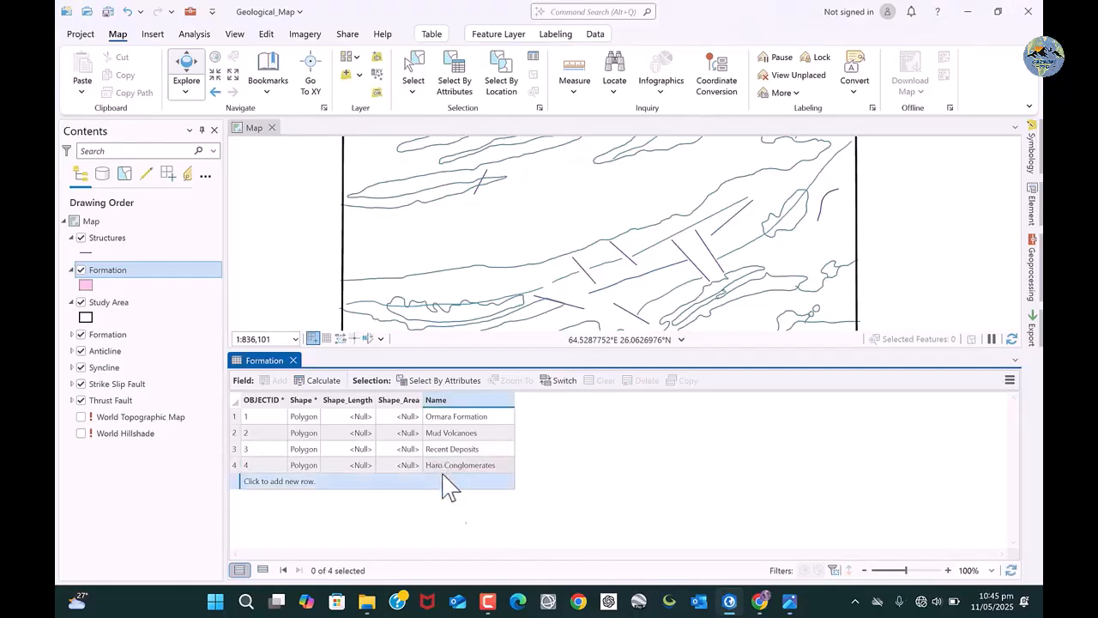
Add a fifth record to the Formation table and name it Parkini Formation
left_click(454, 482)
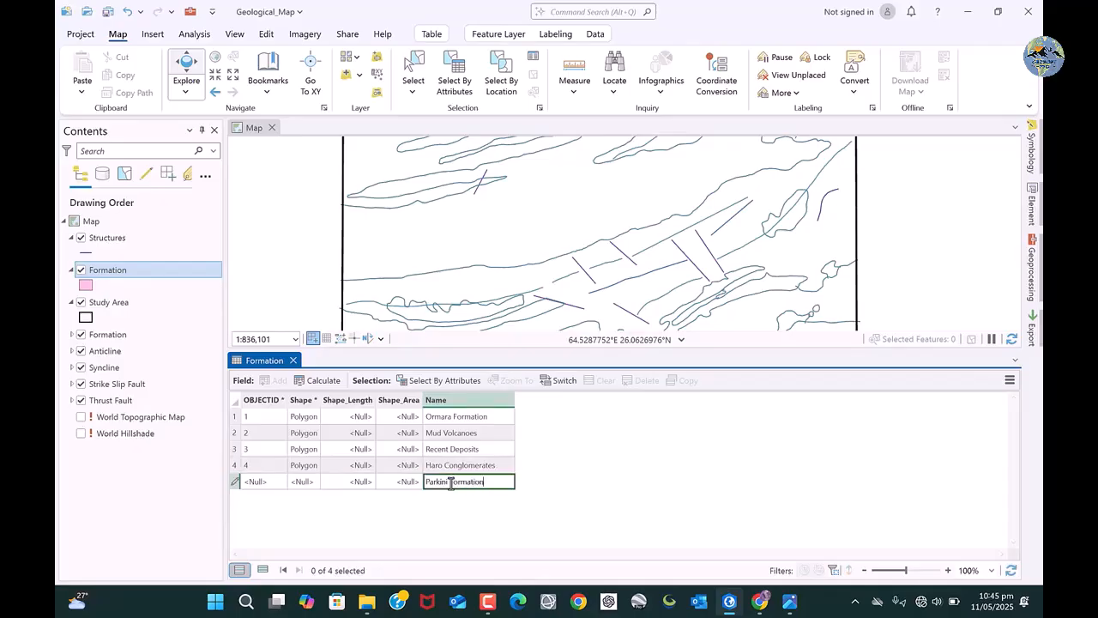
type("Parkini Formation")
key("Return")
Add two more Formation records from the reference map's Index, named Hinglaj Formation and Panjgur Formation
left_click(440, 498)
left_click(790, 603)
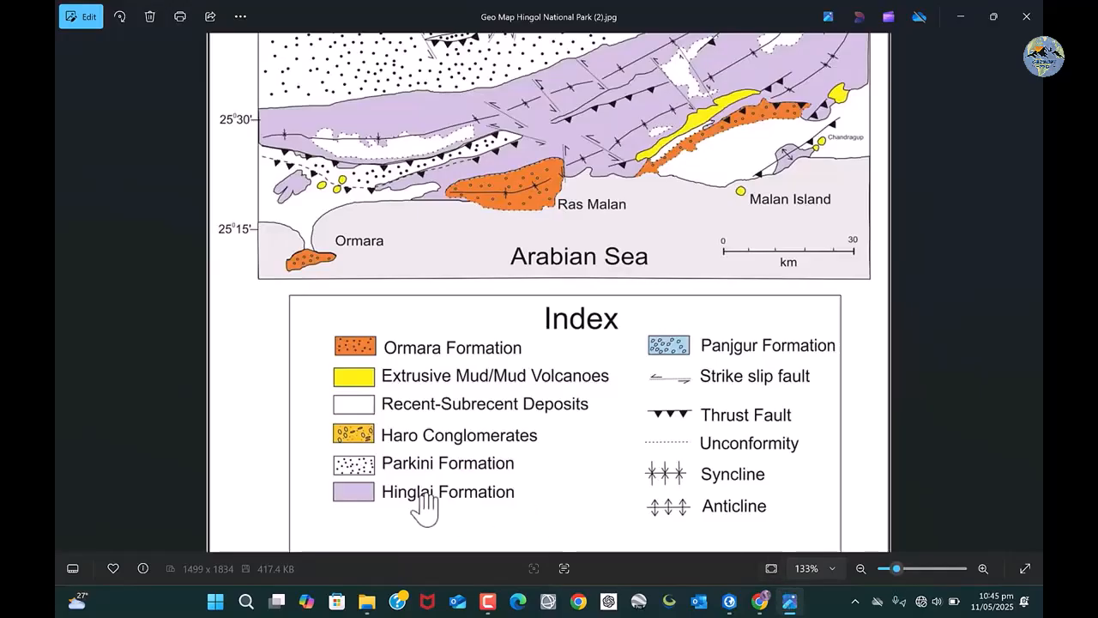
left_click(790, 603)
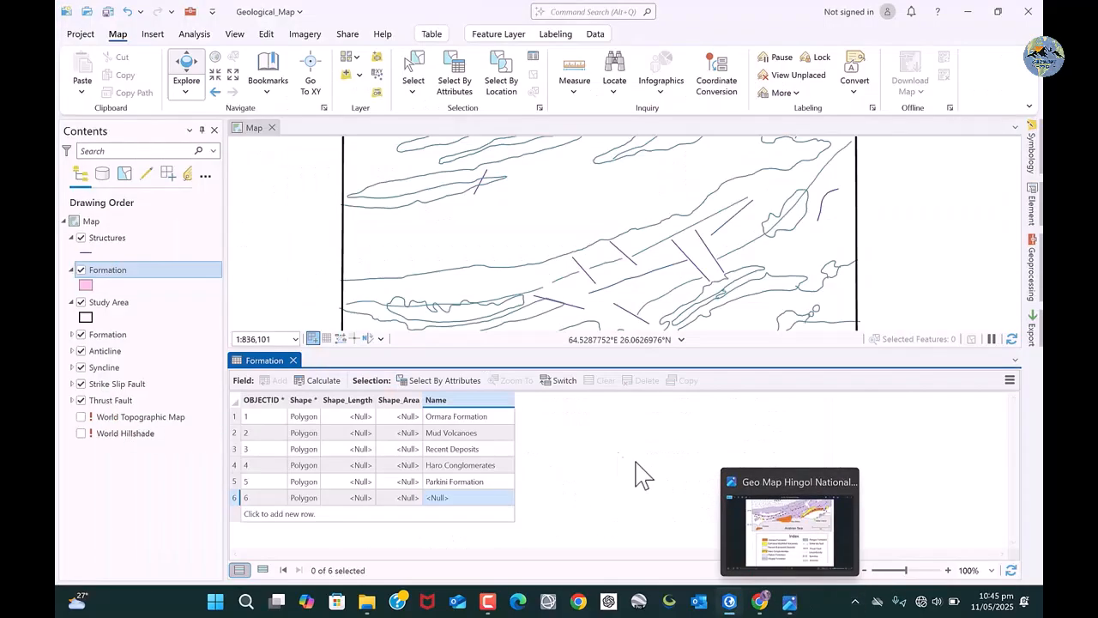
left_click(446, 497)
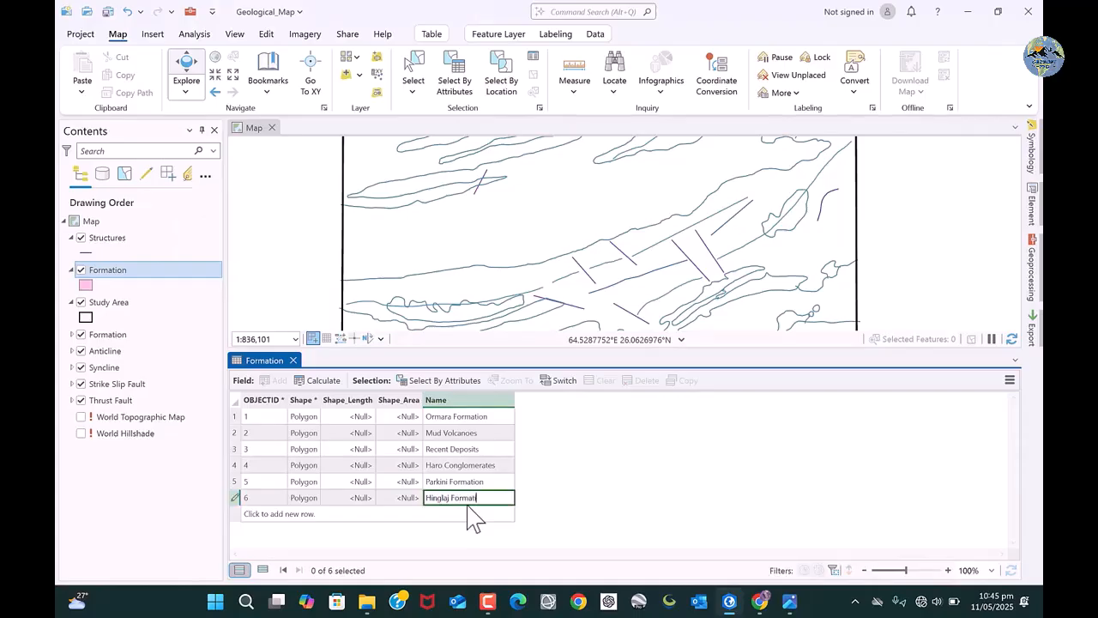
type("Hinglaj Formation")
left_click(461, 513)
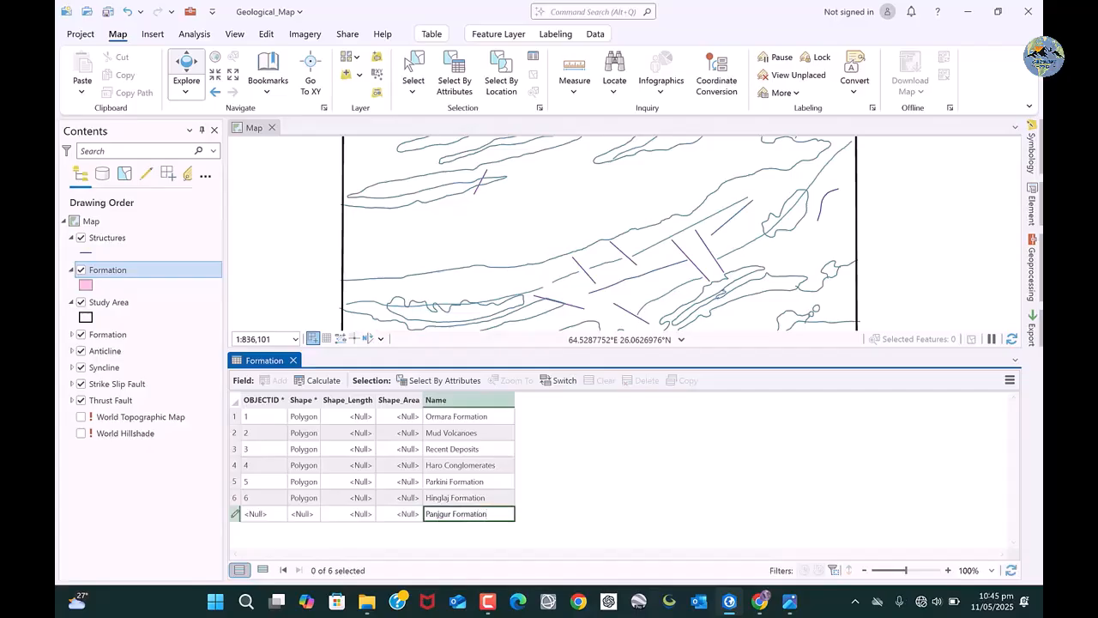
key("Return")
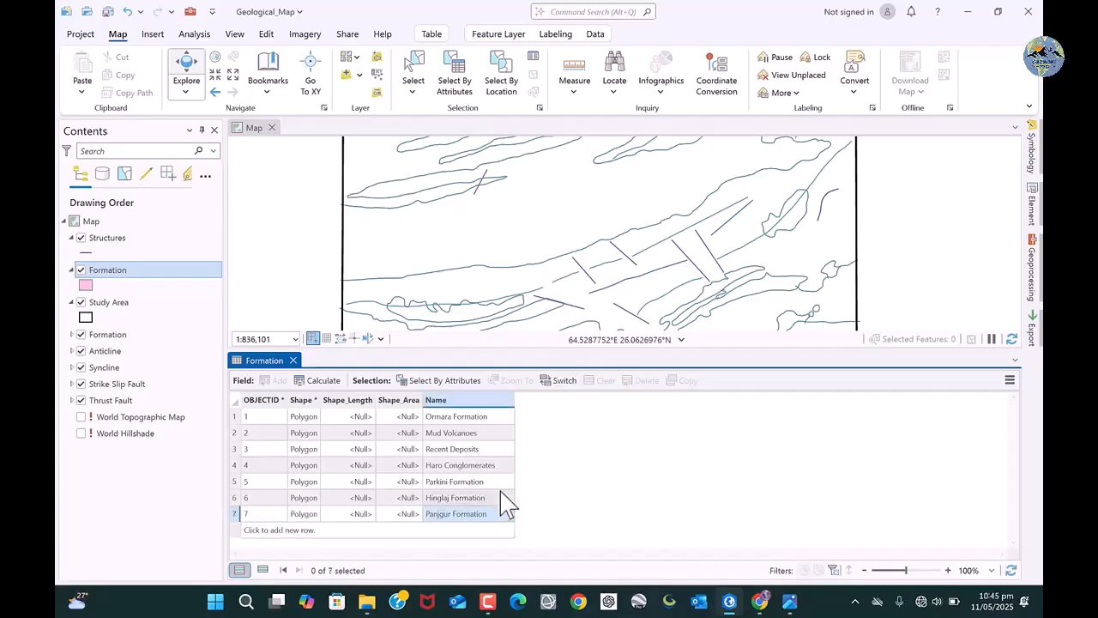
Review the formation names in the Index of the Geo Map Hingol National Park image, and return to the map project
left_click(789, 605)
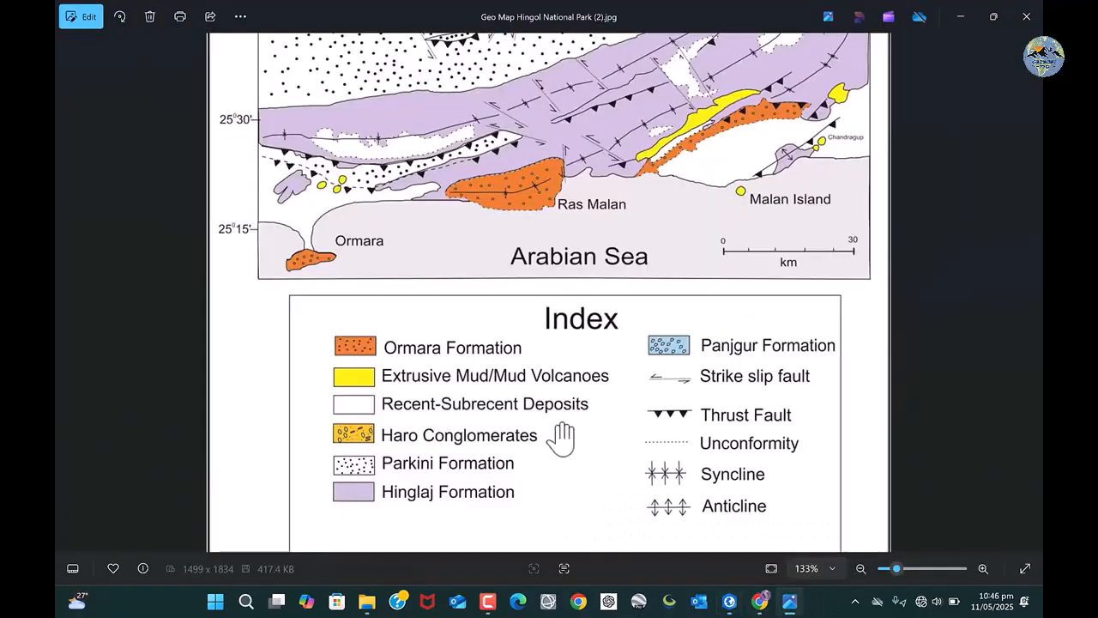
scroll(560, 441, "down", 1)
scroll(526, 462, "up", 1)
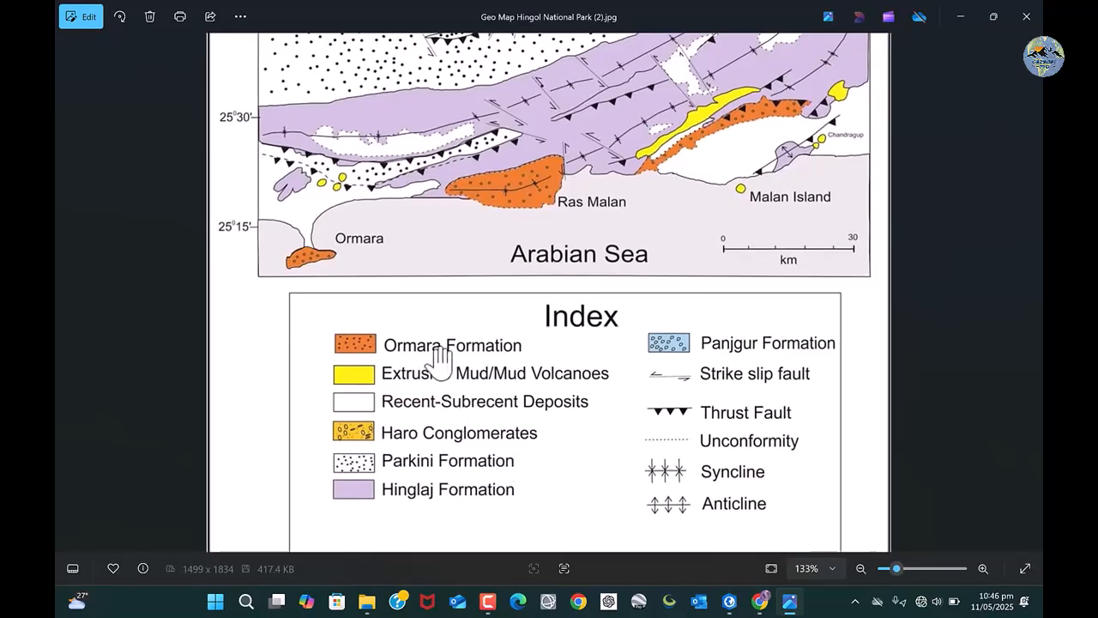
scroll(501, 494, "up", 2)
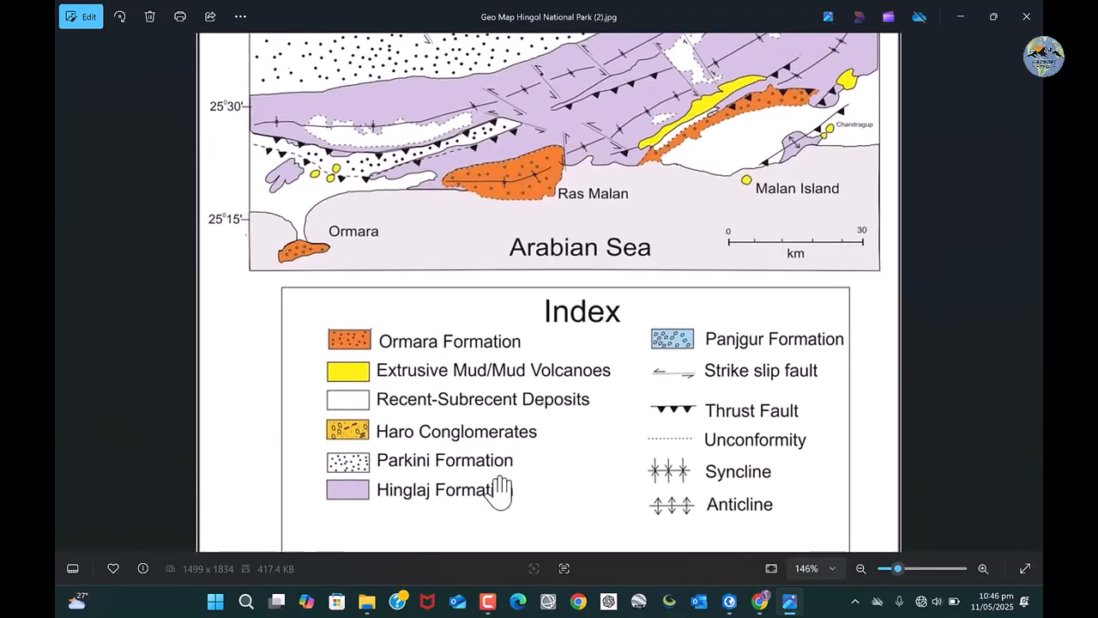
scroll(498, 491, "down", 4)
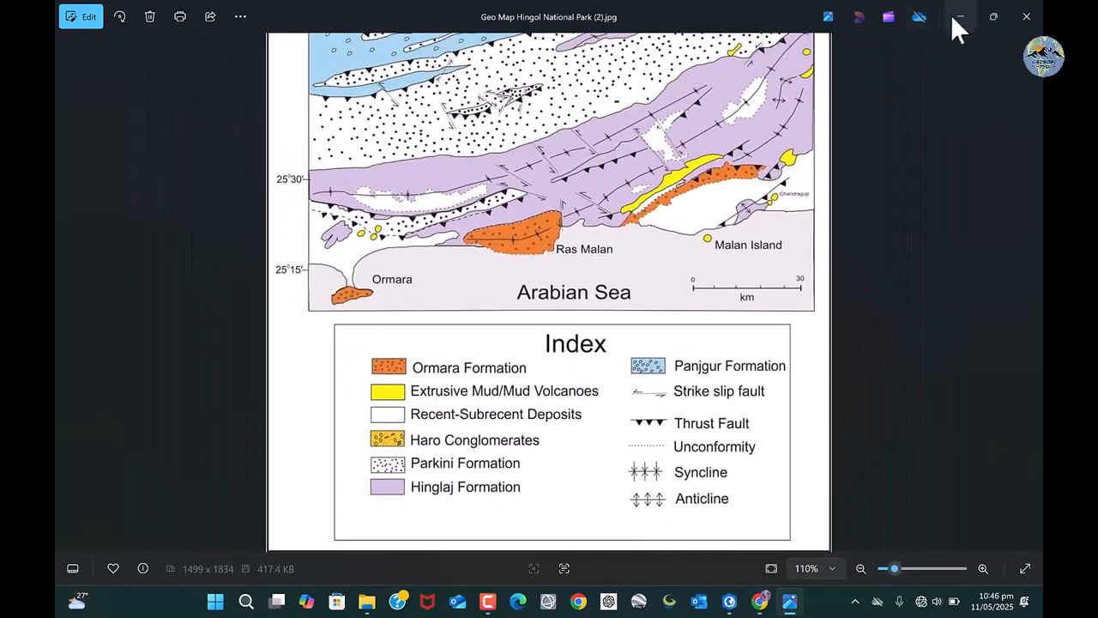
left_click(961, 16)
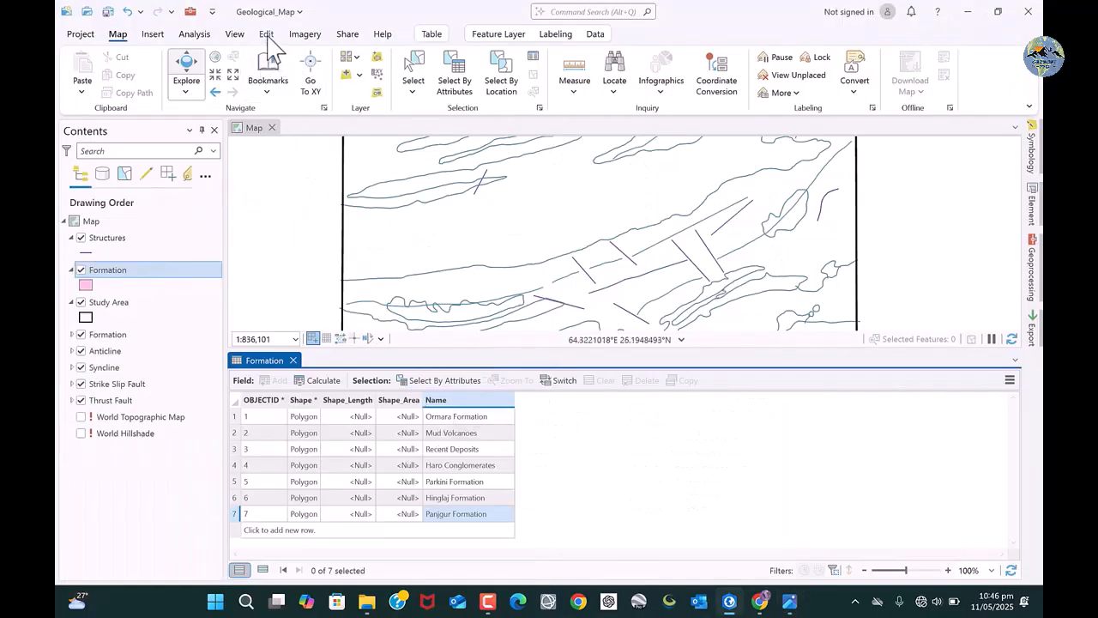
Save all pending edits made to the Formation records
left_click(267, 34)
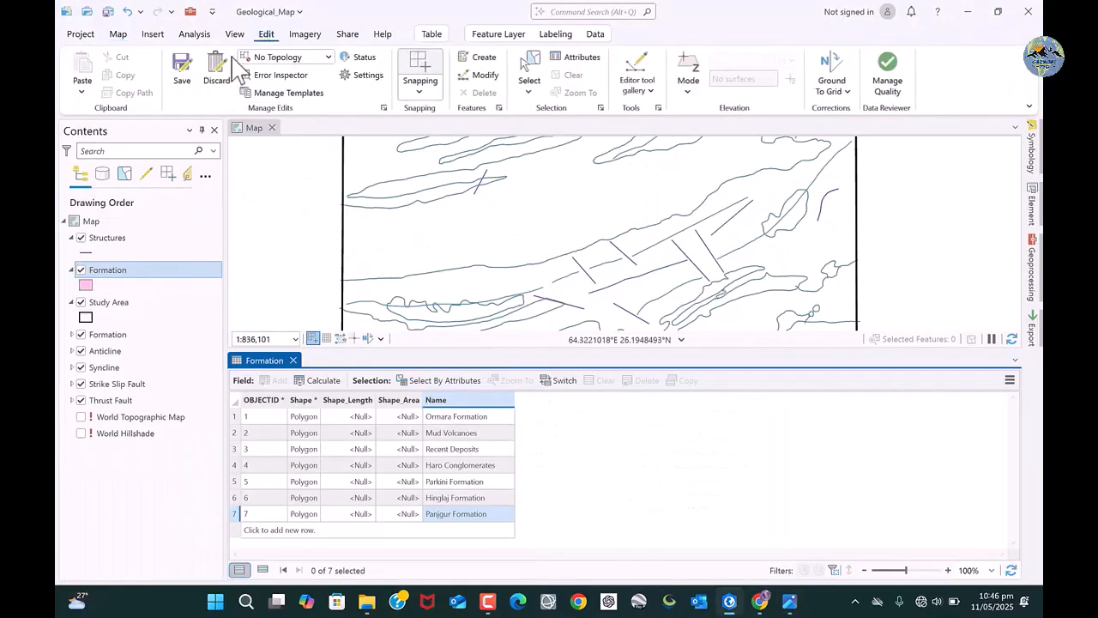
left_click(188, 80)
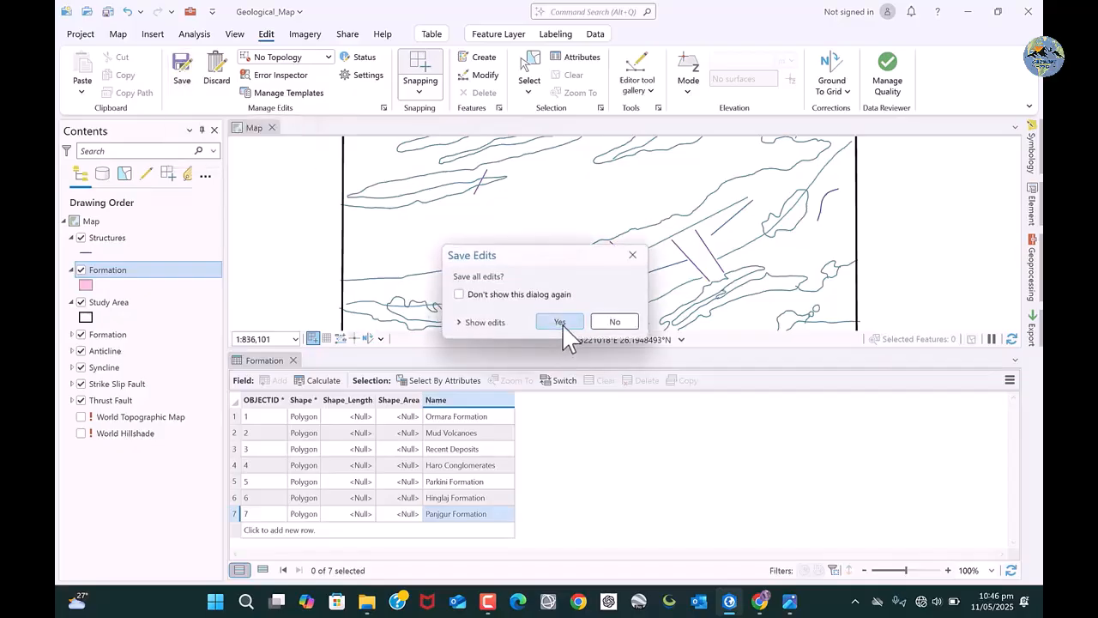
left_click(559, 323)
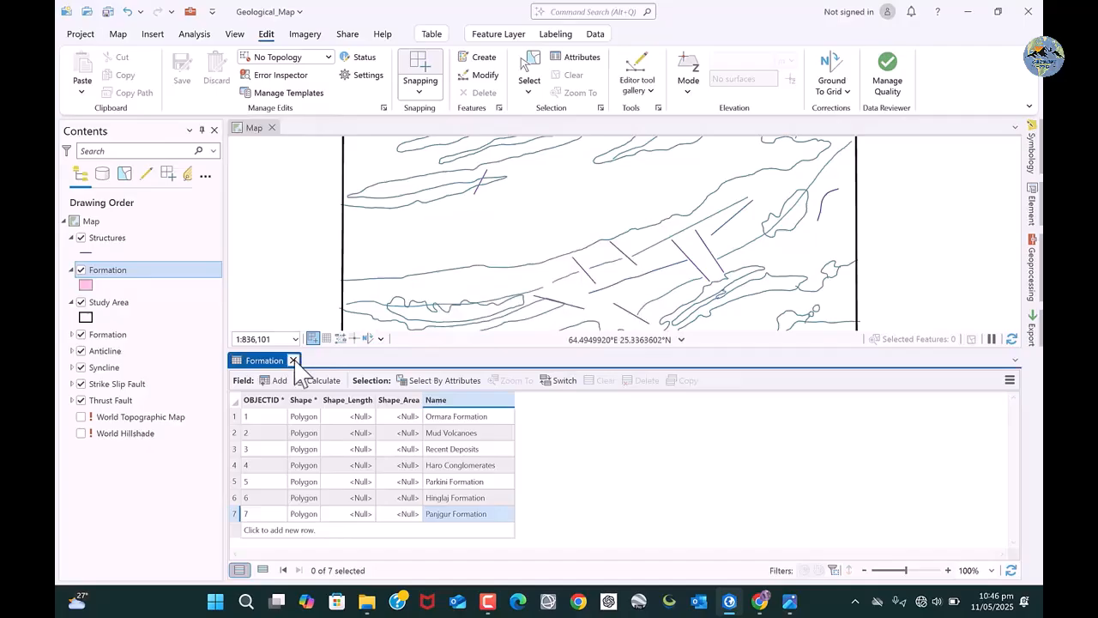
Close the Formation attribute table and save the project
left_click(293, 360)
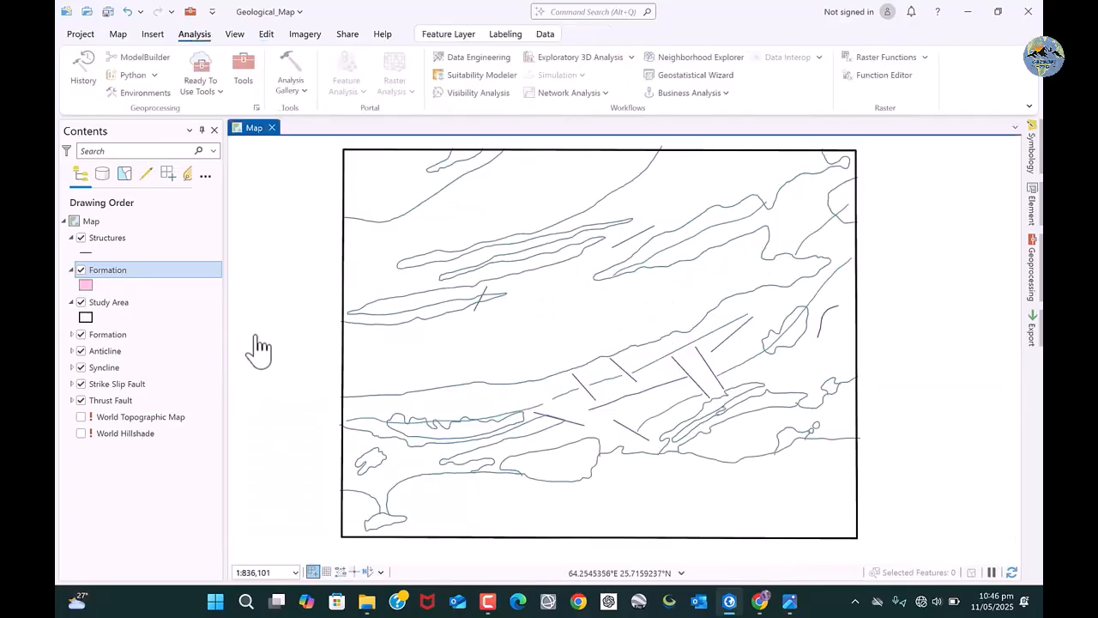
left_click(108, 12)
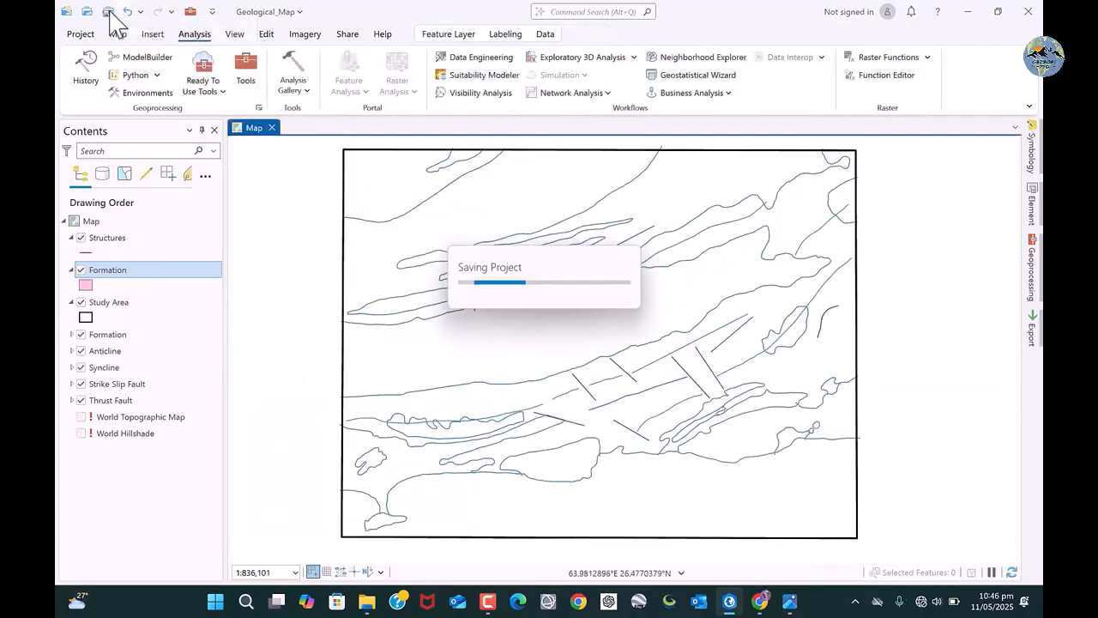
mouse_move(431, 256)
left_mouse_down()
mouse_move(449, 275)
mouse_move(454, 254)
left_mouse_up()
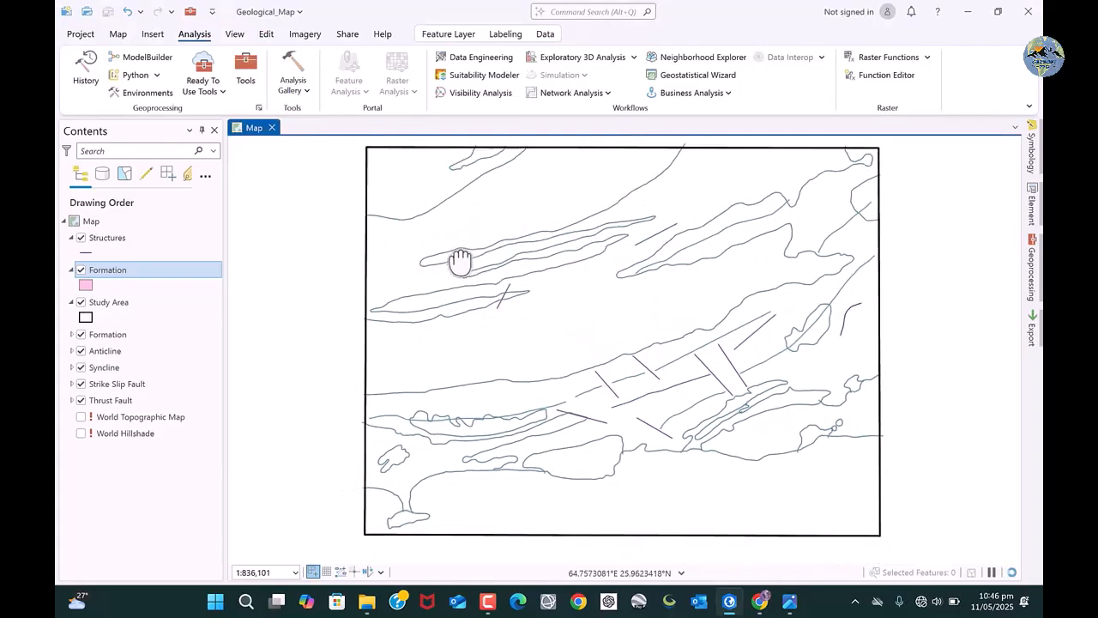
Symbolize the Formation polygon layer with Unique Values based on the Name field, and exclude all other values from the classes
right_click(118, 269)
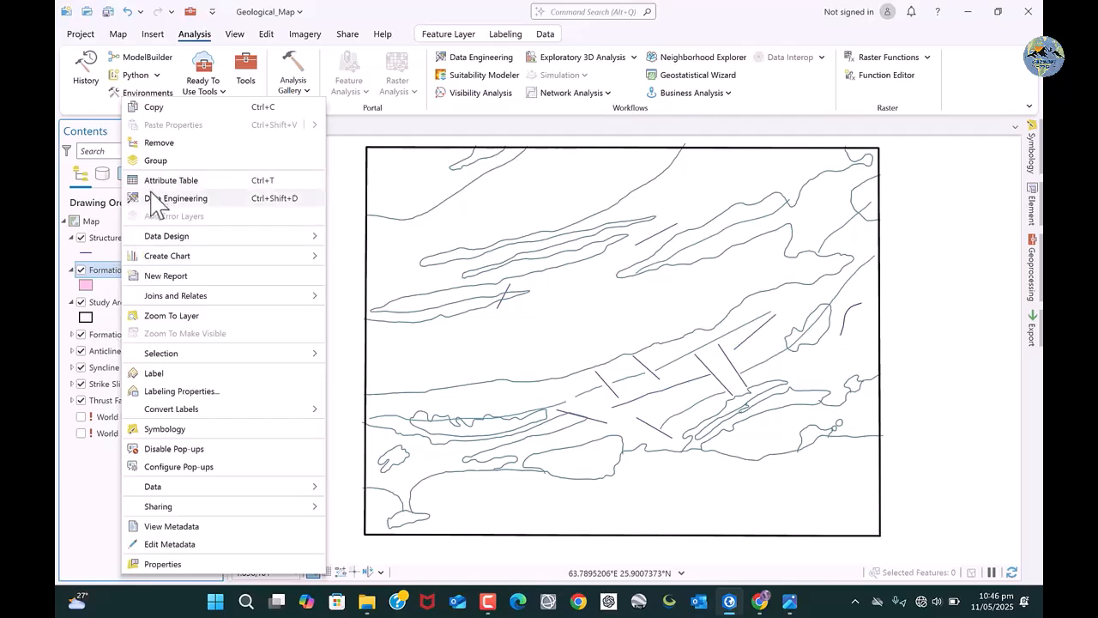
left_click(165, 431)
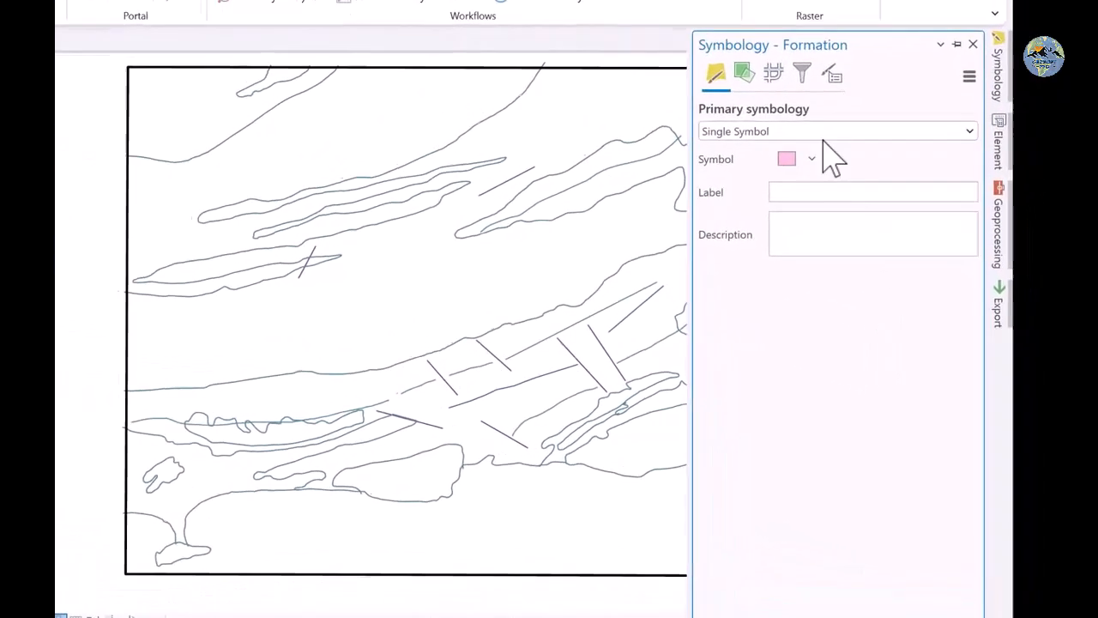
left_click(772, 126)
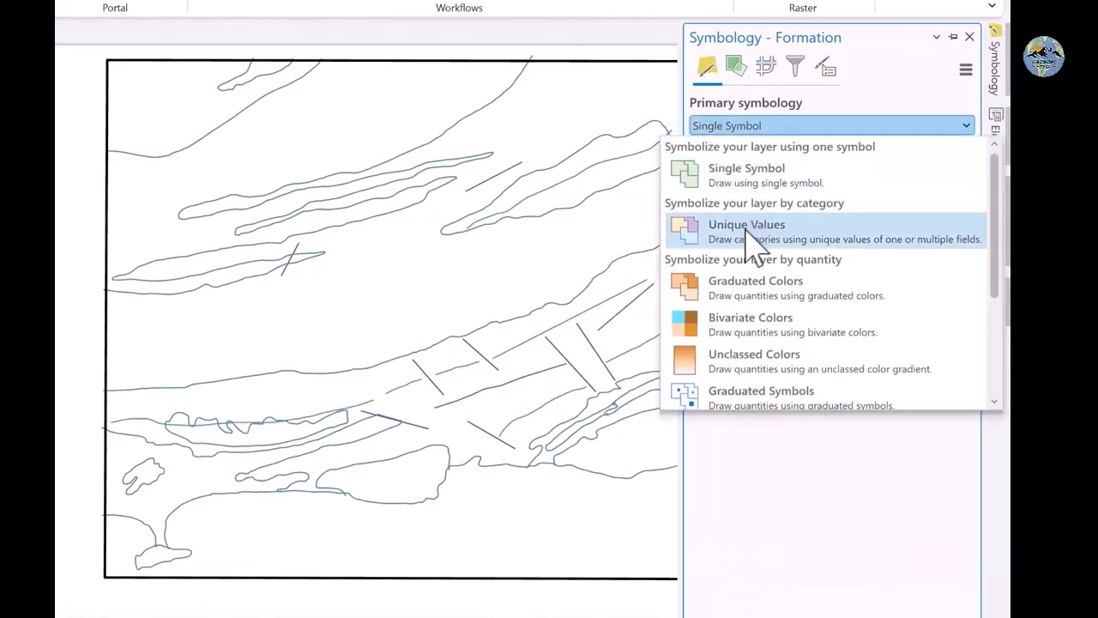
left_click(770, 243)
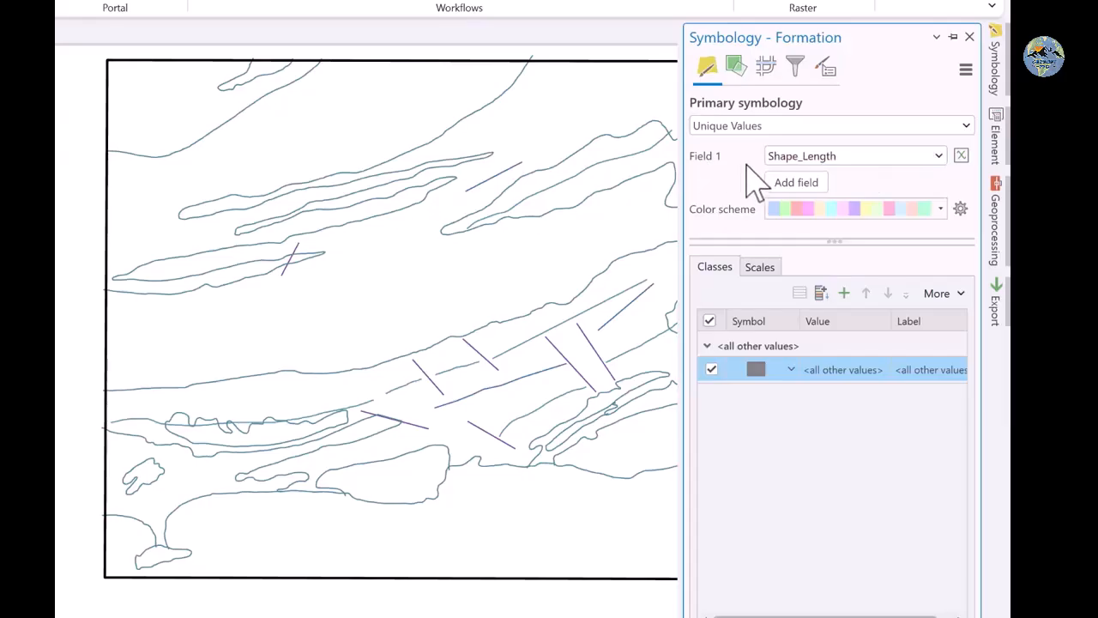
left_click(807, 157)
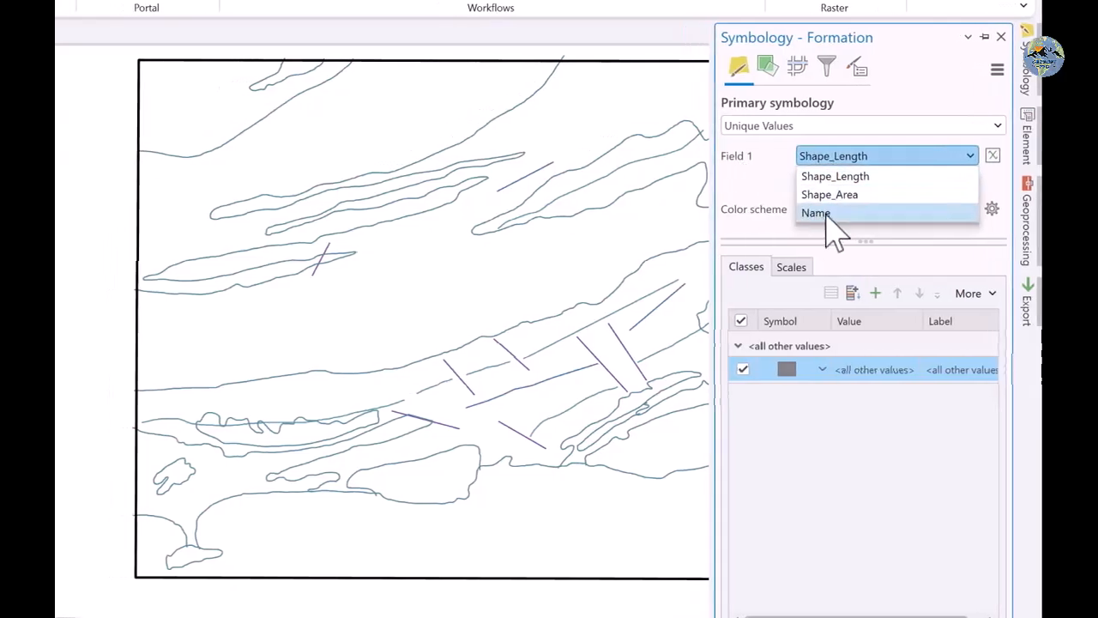
left_click(826, 214)
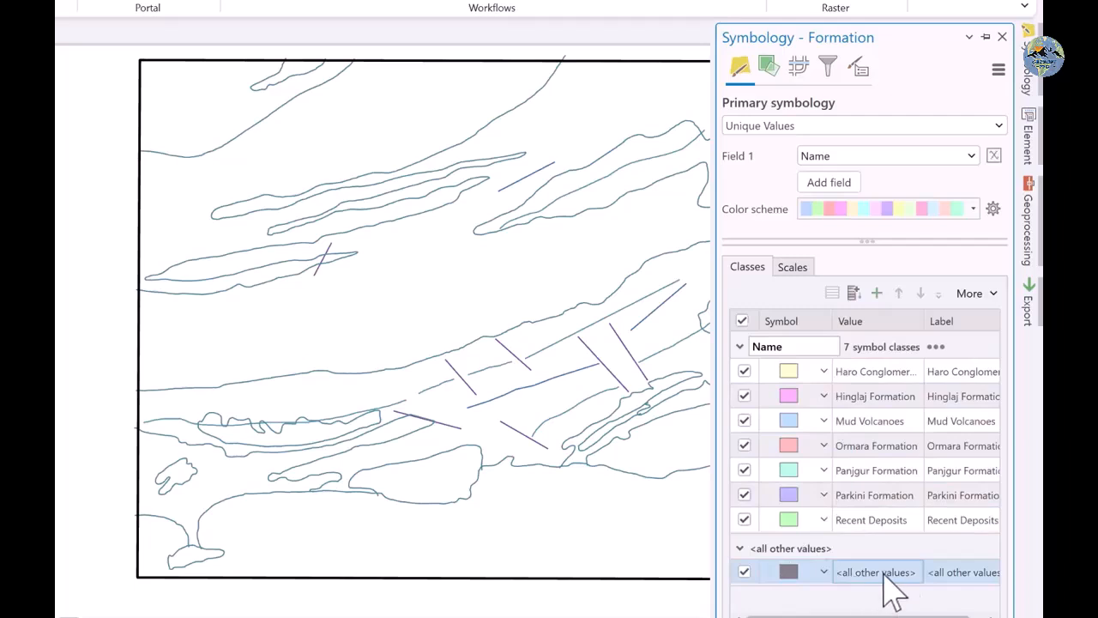
left_click(974, 294)
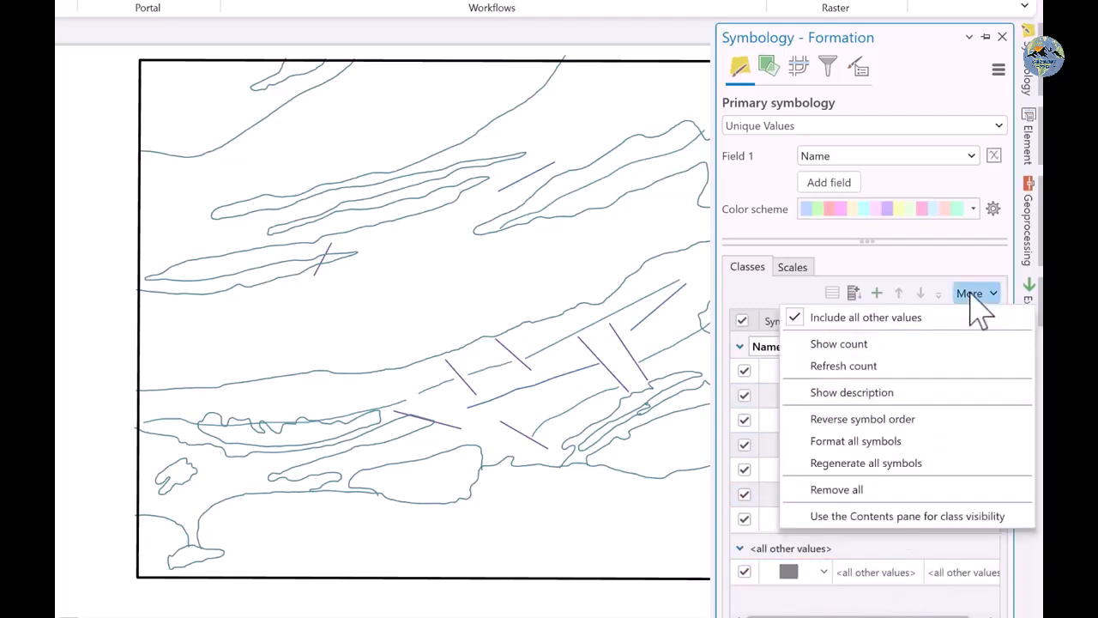
left_click(892, 317)
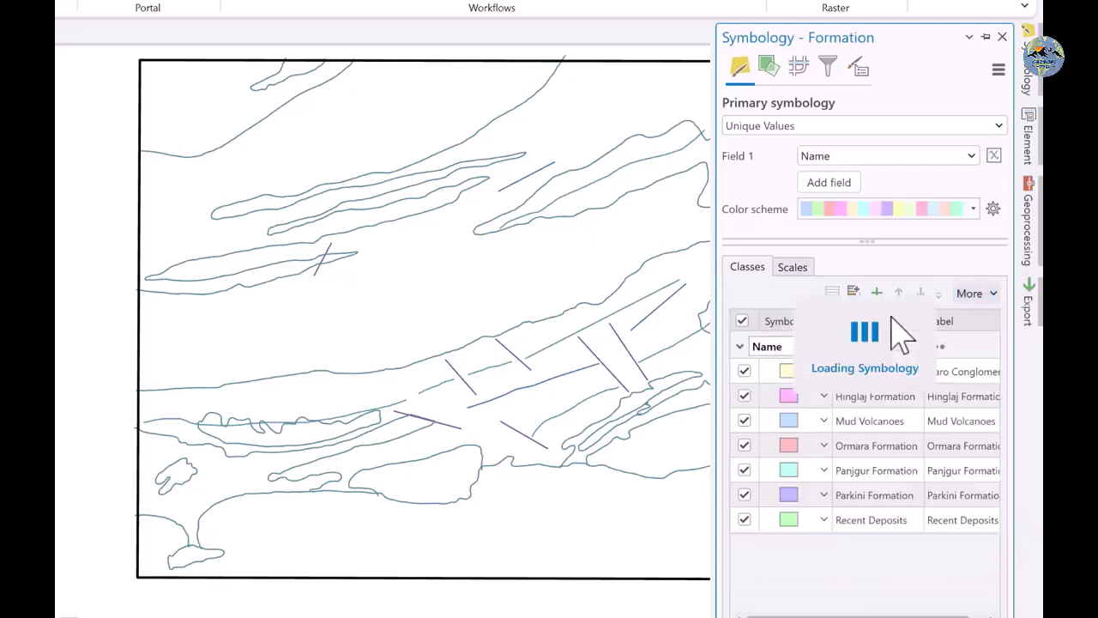
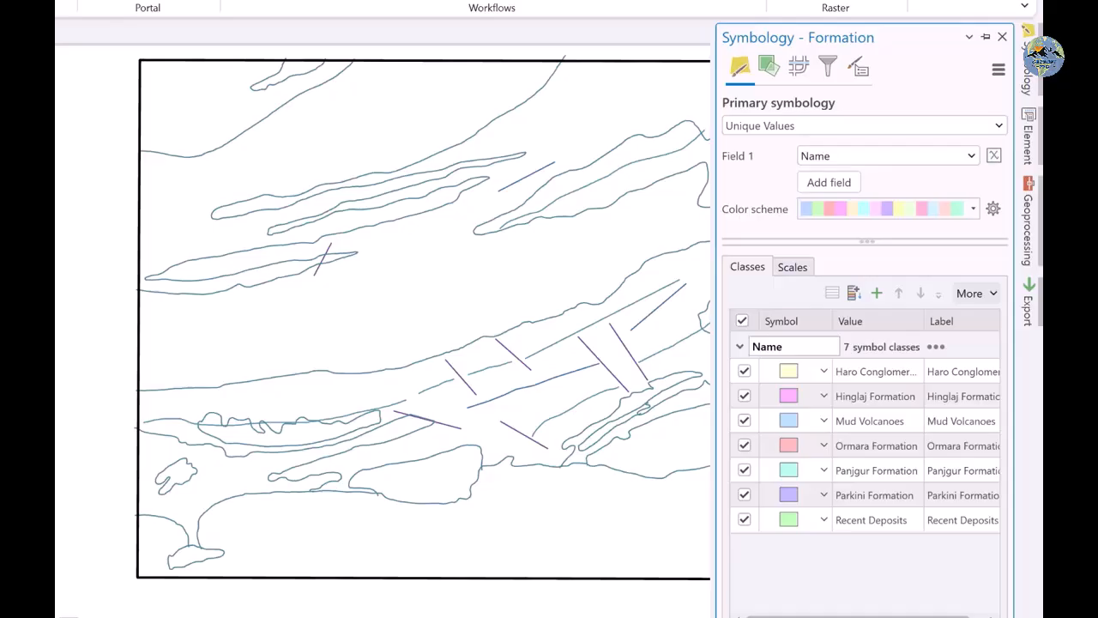
Move the Recent Deposits class to the start of the Formation layer's symbol class order
left_click(888, 527)
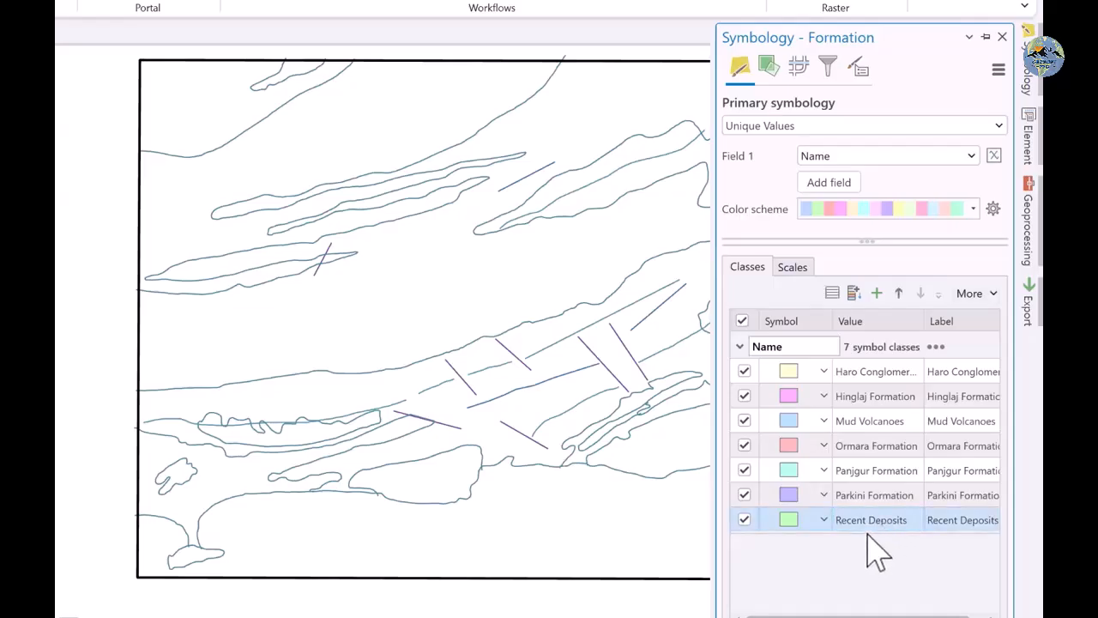
left_click(877, 448)
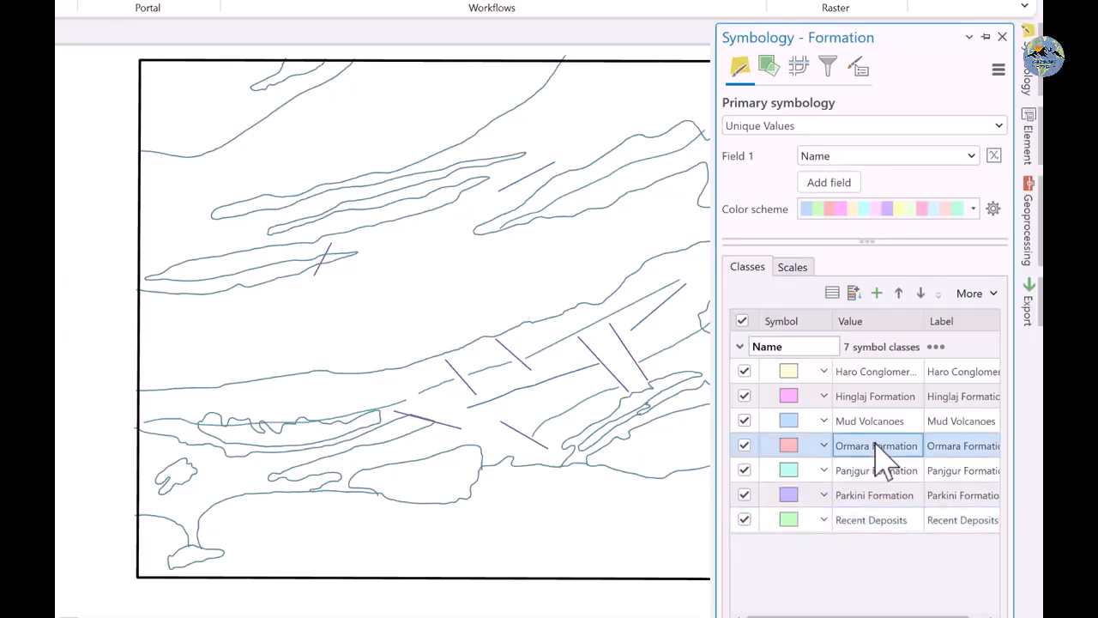
left_click(861, 524, "ctrl")
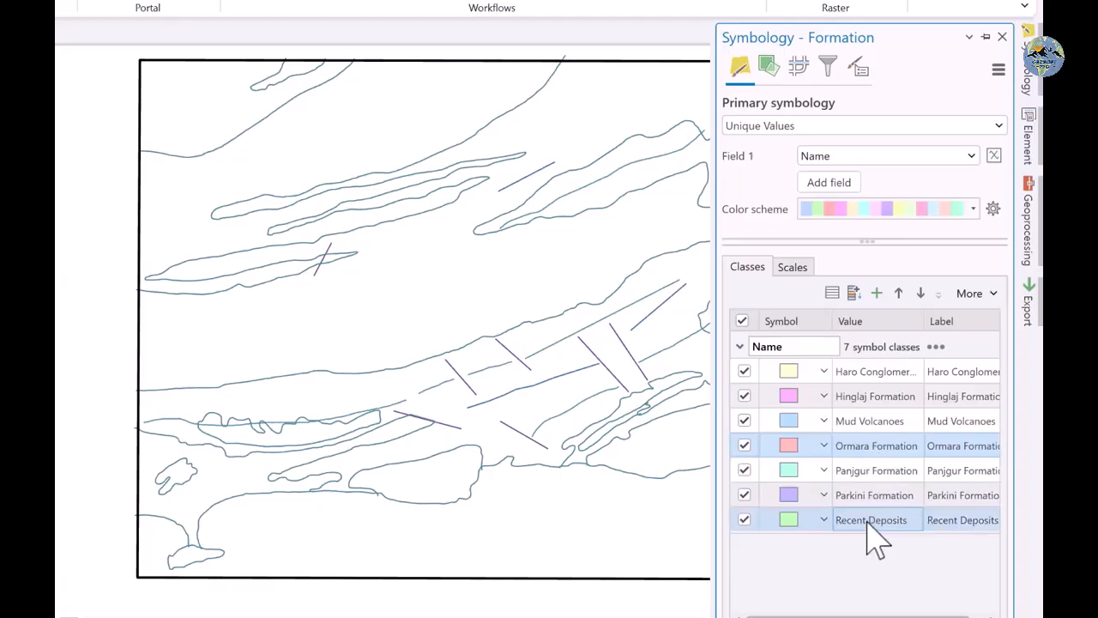
left_click(869, 523)
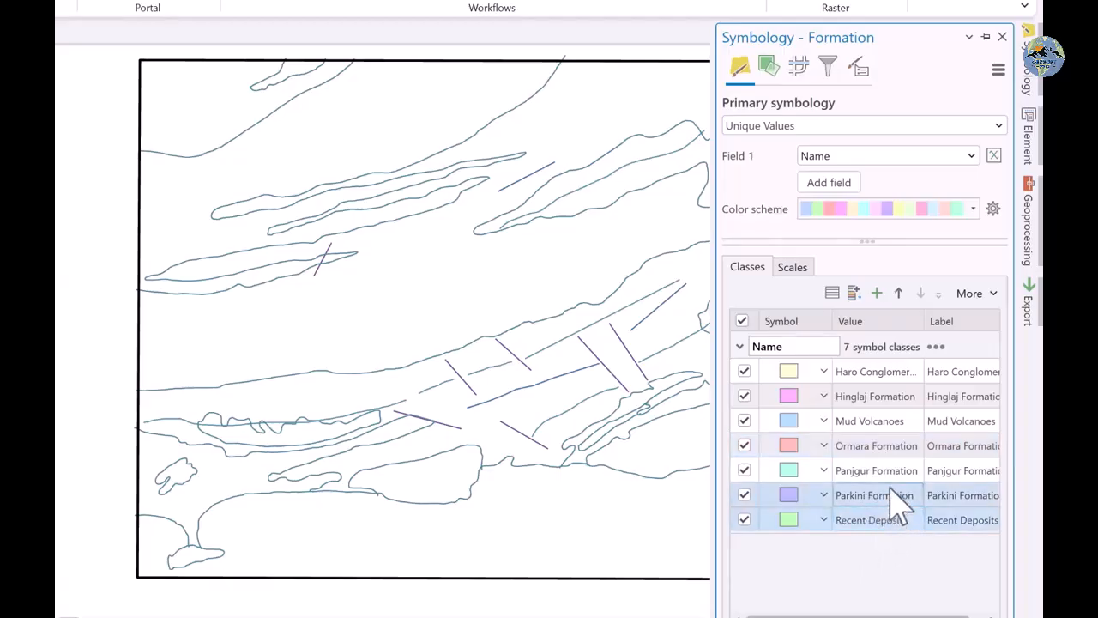
left_click(899, 294)
left_click(899, 294)
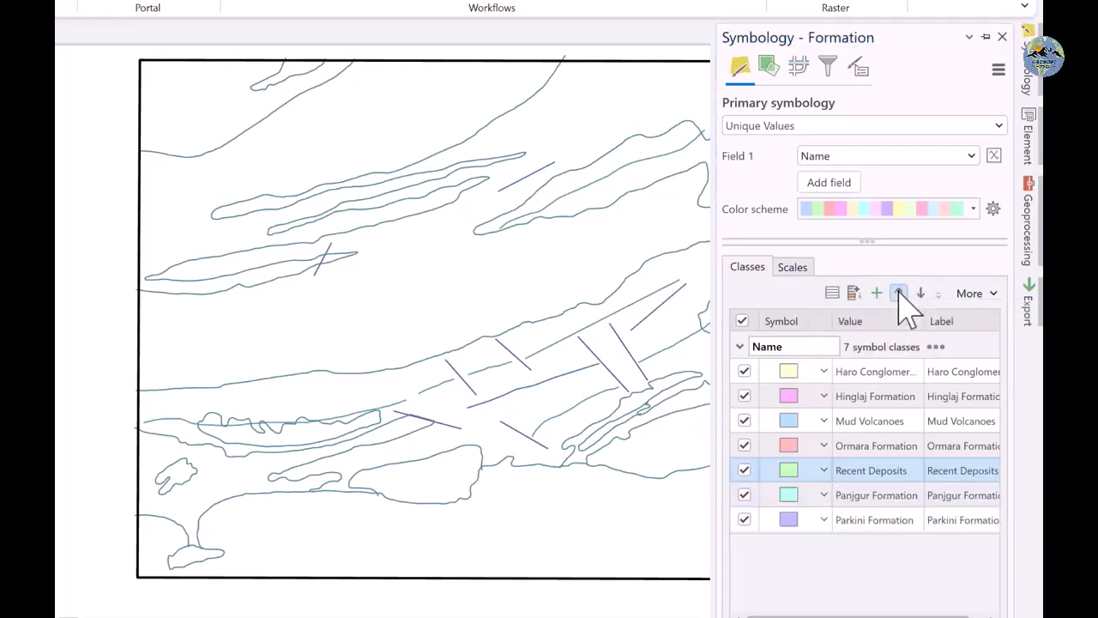
left_click(899, 294)
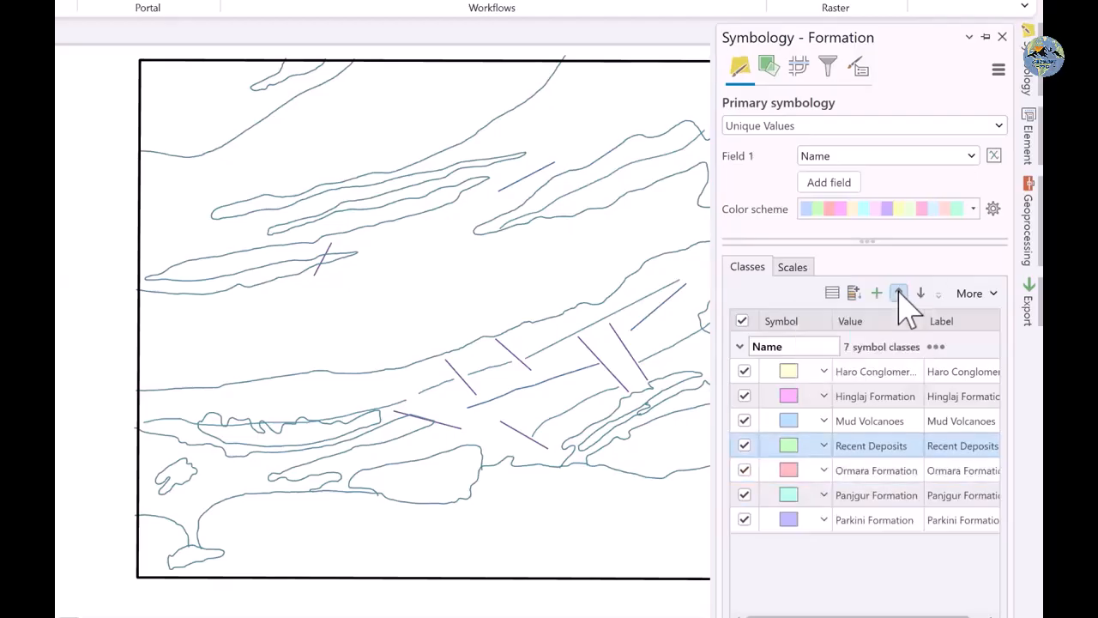
left_click(899, 295)
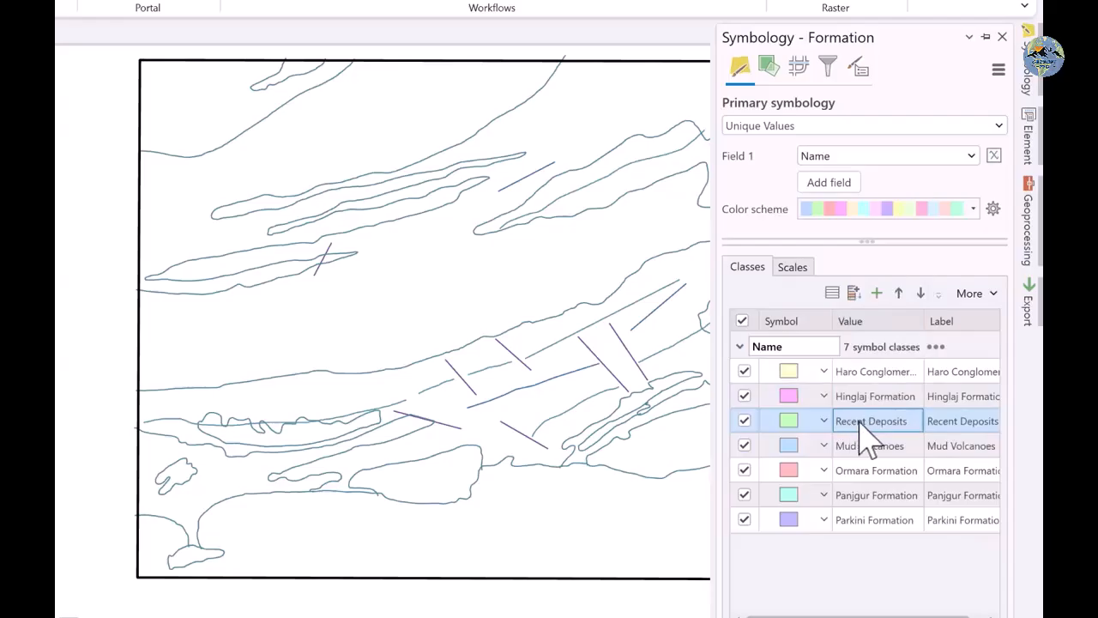
left_click_drag(861, 421, 864, 377)
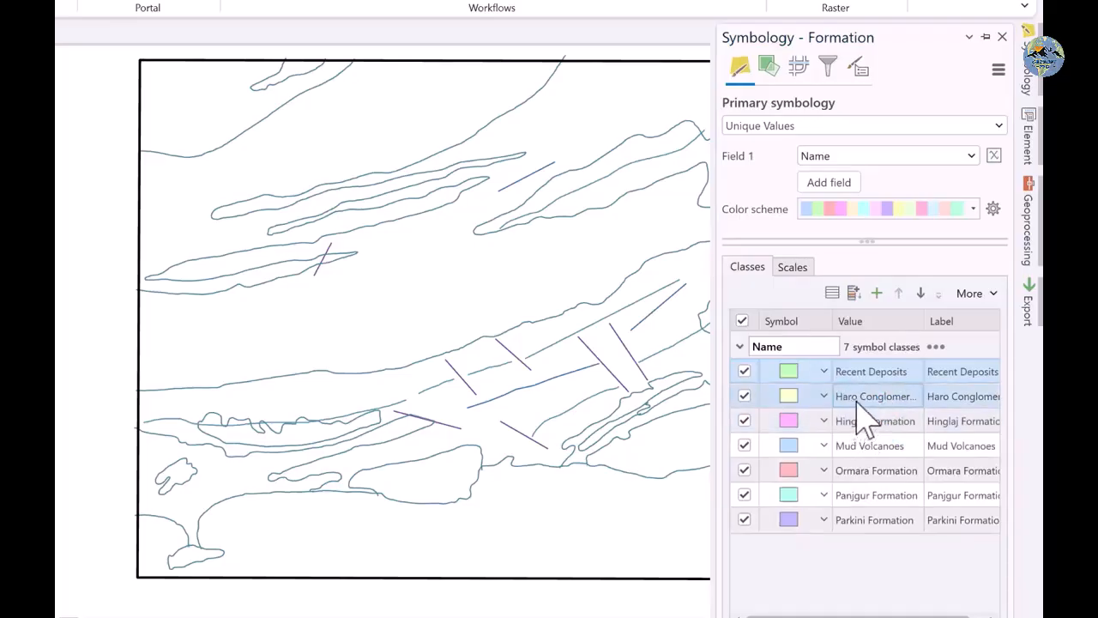
Reorder the Formation classes so Mud Volcanoes and Ormara Formation come directly after Recent Deposits
left_click_drag(850, 448, 855, 411)
left_click_drag(884, 474, 865, 436)
left_click(875, 467)
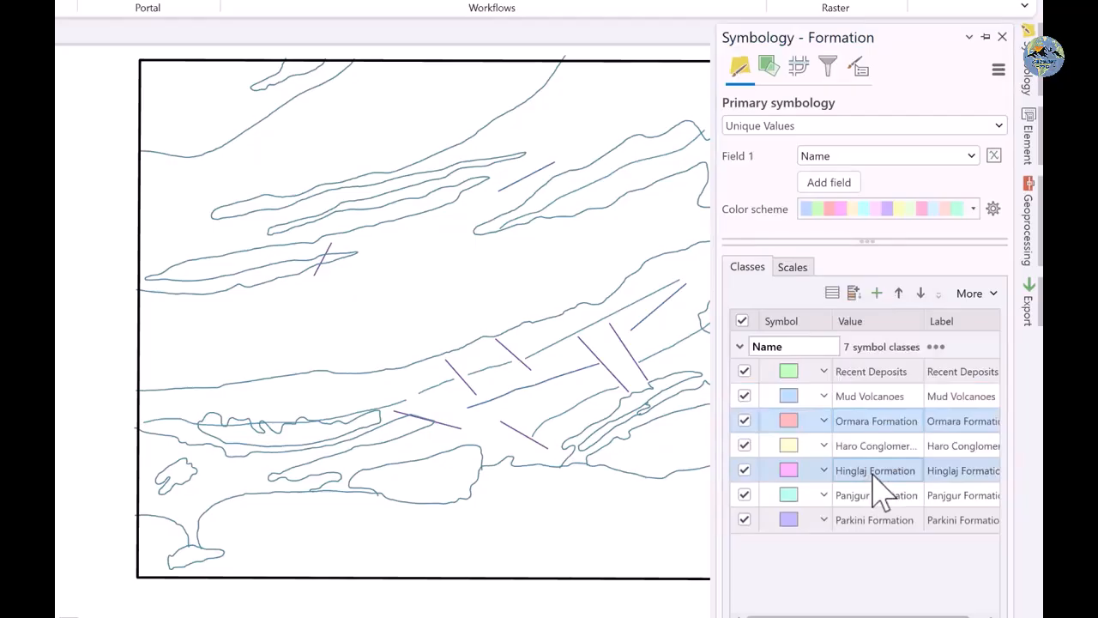
Place the Parkini Formation class between Haro Conglomerates and Hinglaj Formation in the symbol class order
mouse_move(662, 591)
left_click(728, 598)
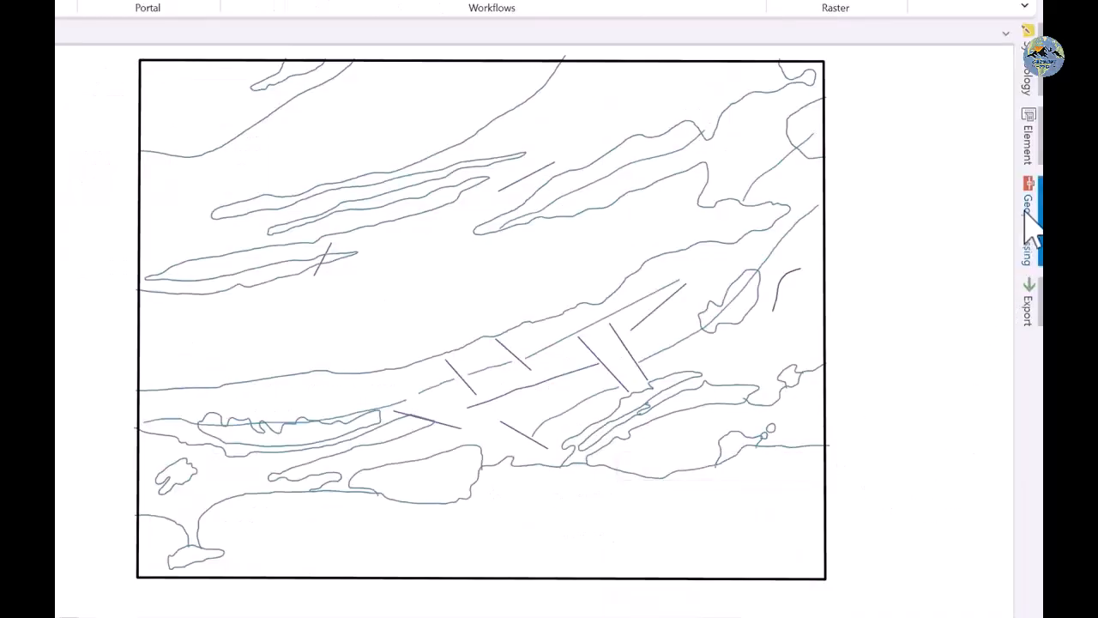
left_click(1035, 97)
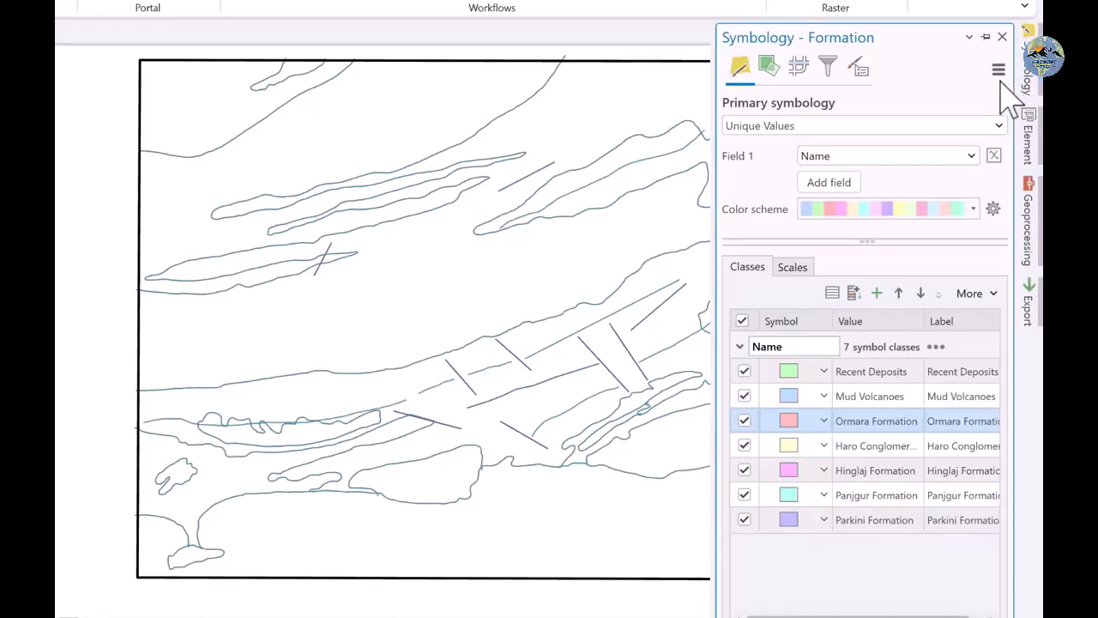
left_click(854, 428)
left_click(858, 470, "ctrl")
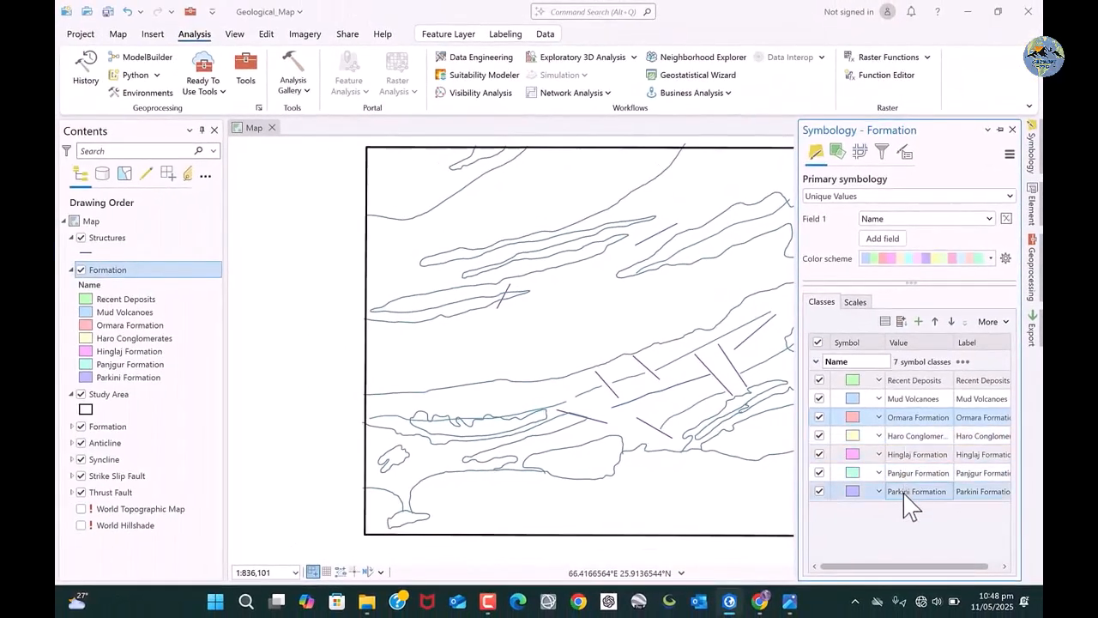
left_click_drag(873, 508, 903, 453)
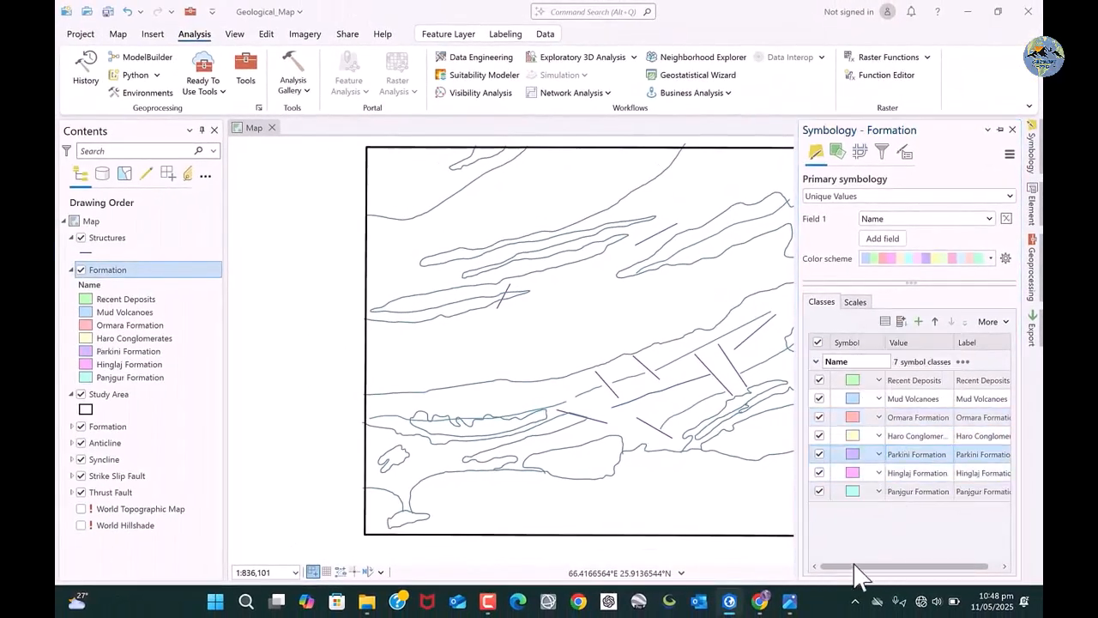
mouse_move(791, 601)
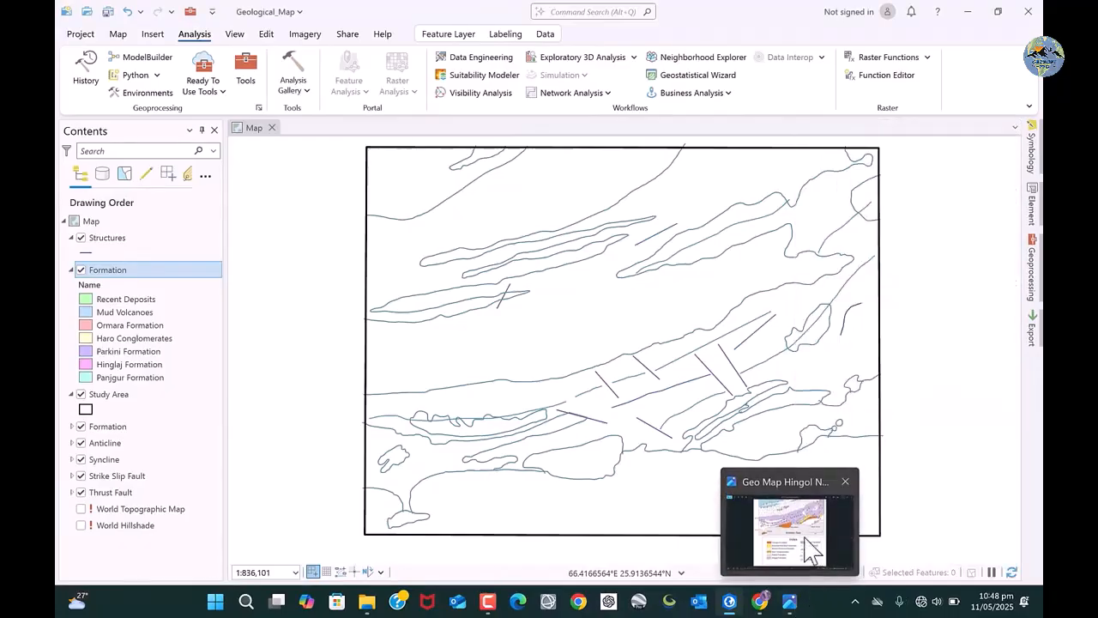
mouse_move(810, 553)
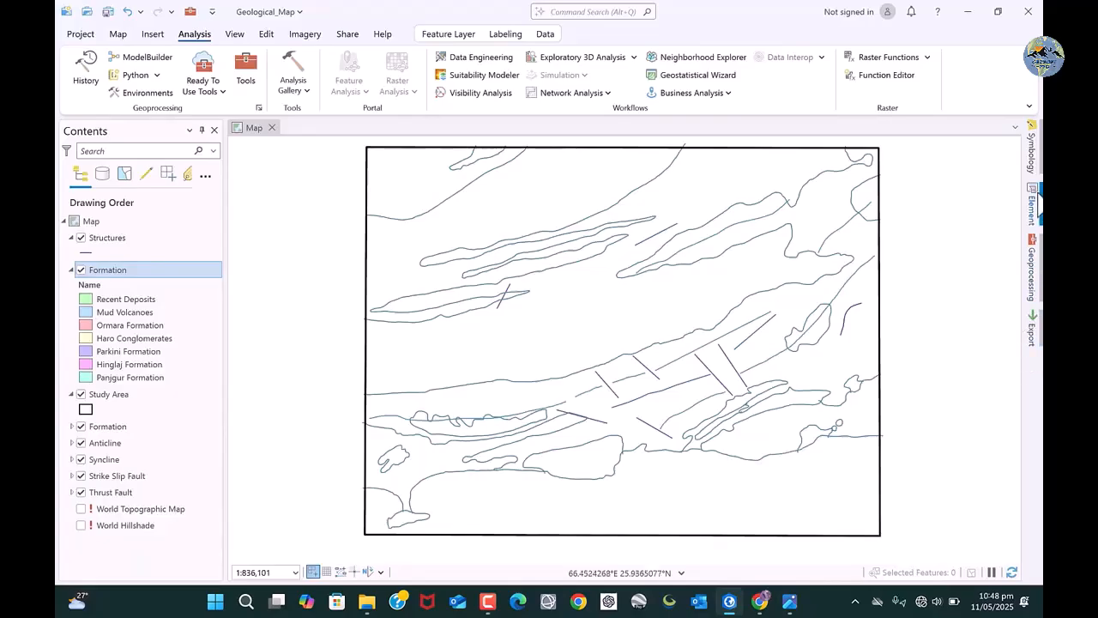
left_click(1032, 153)
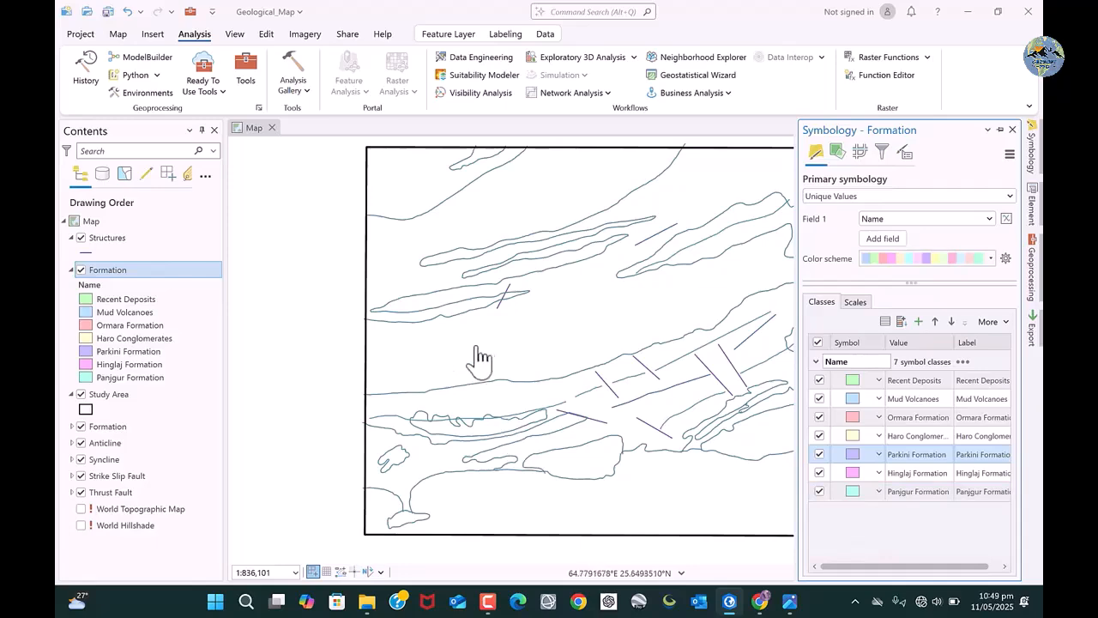
Open the feature creation templates for digitizing the Formation polygons, starting in the northwest corner of the study area
left_click_drag(413, 350, 426, 369)
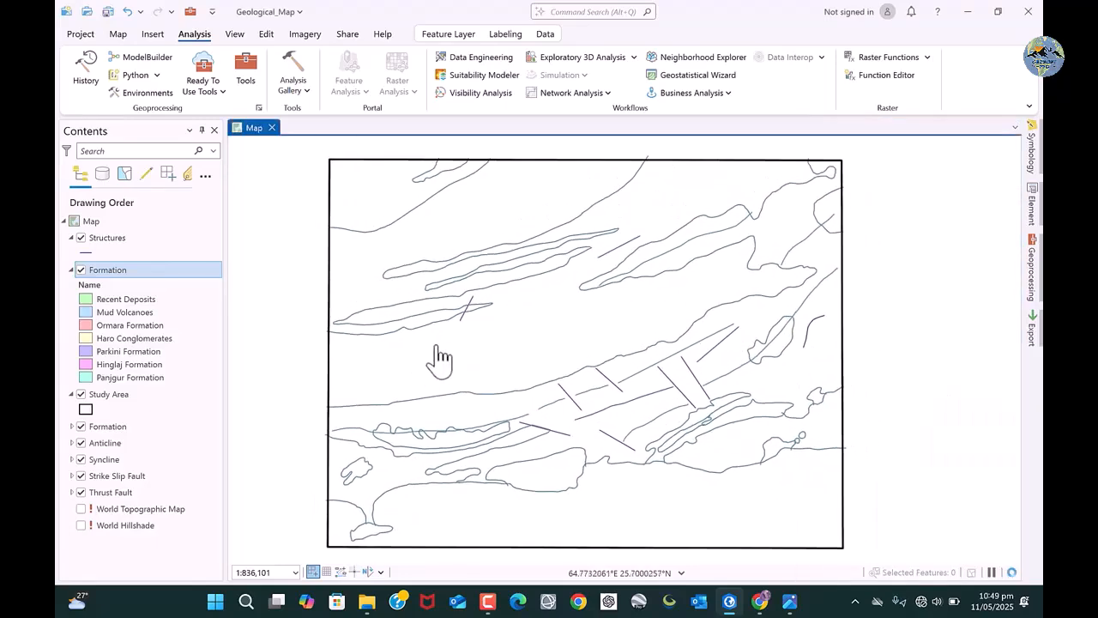
scroll(459, 346, "up", 2)
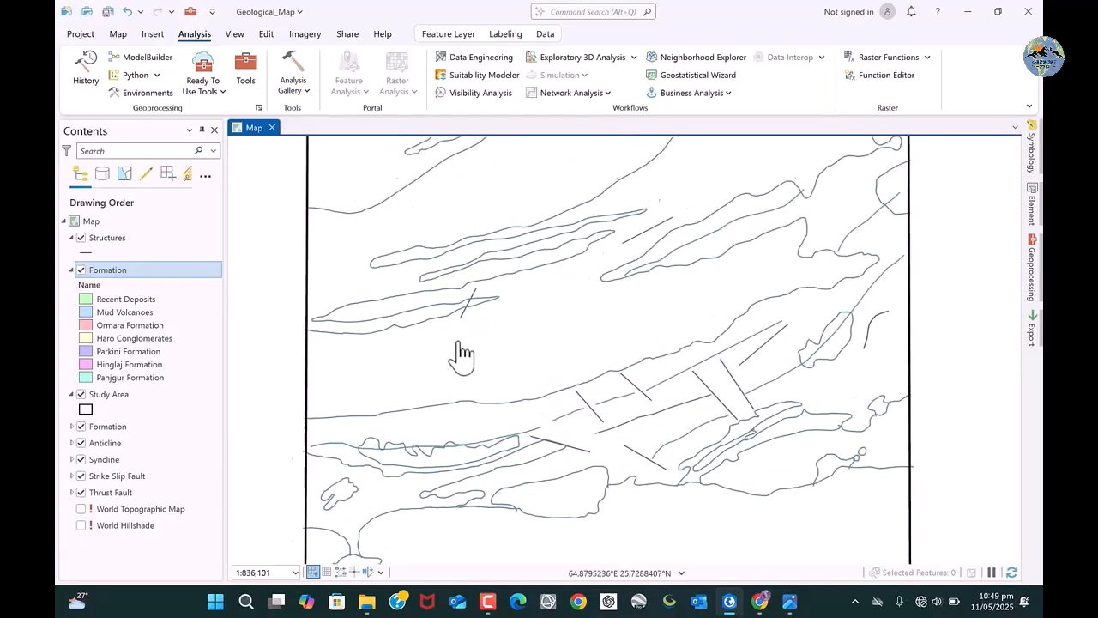
left_click_drag(457, 281, 505, 443)
scroll(416, 253, "up", 2)
left_click_drag(385, 258, 444, 301)
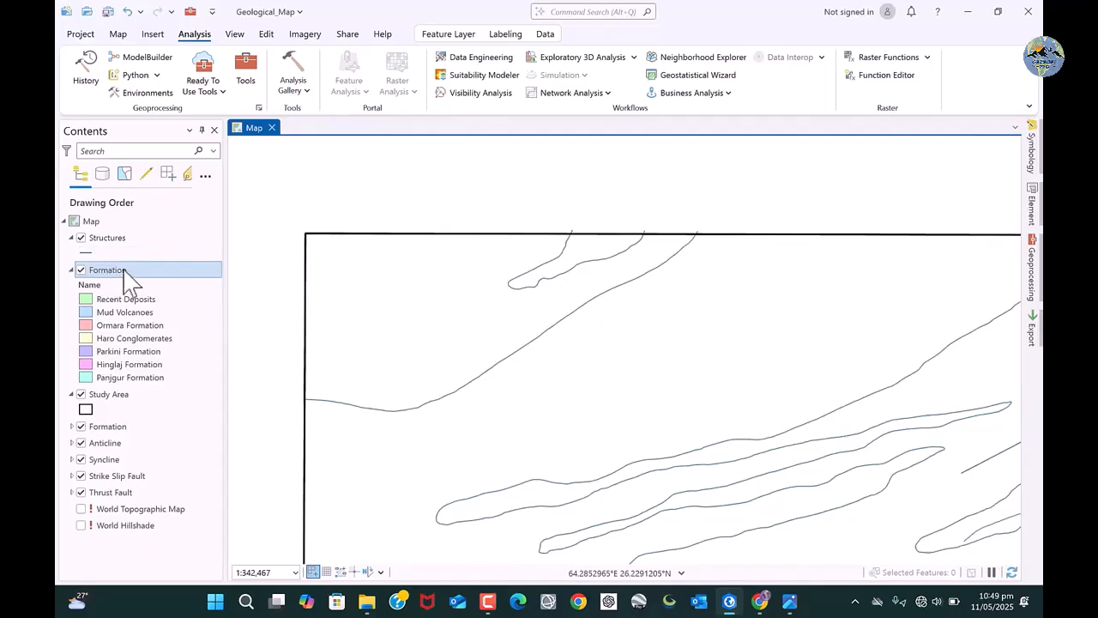
left_click(265, 39)
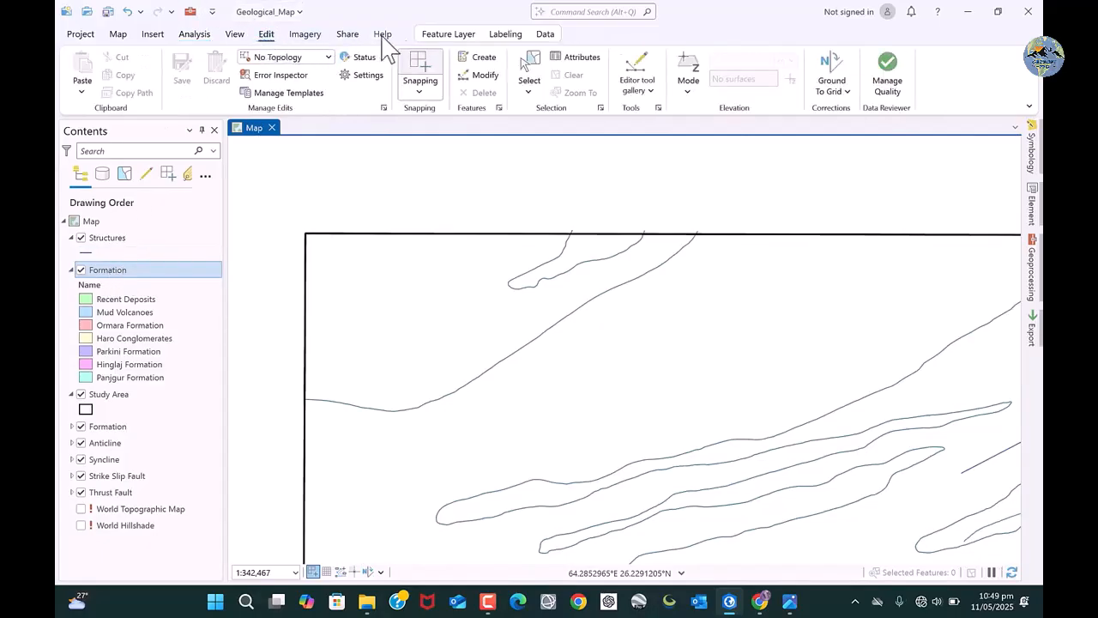
left_click(479, 60)
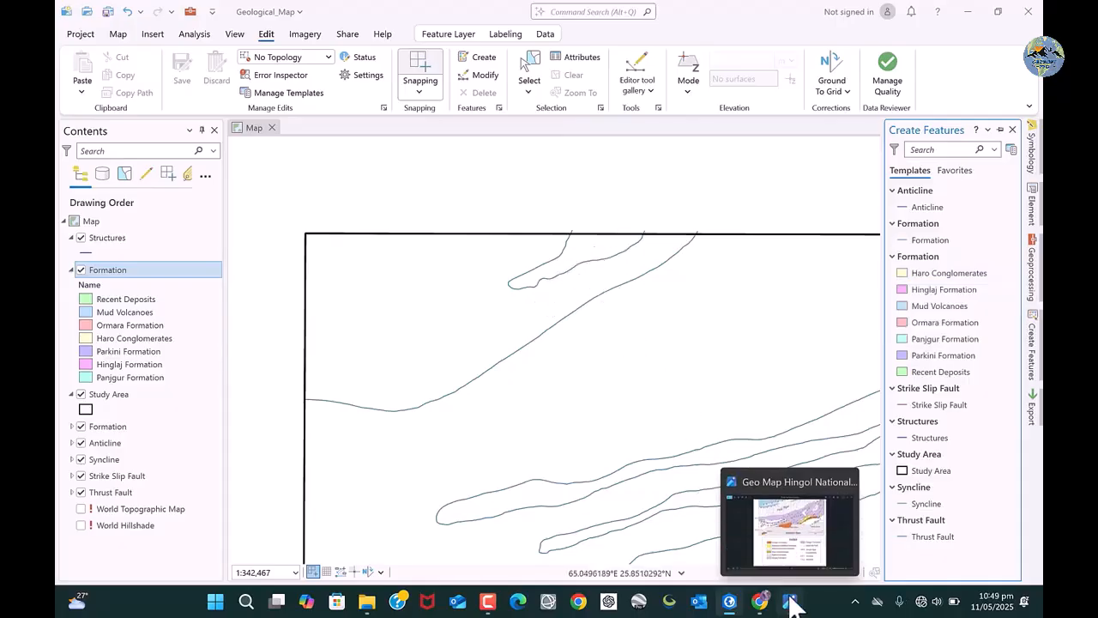
Examine the tectonic map's formation patches against its Index in the Geo Map Hingol National Park image, and return to the map project
left_click(789, 558)
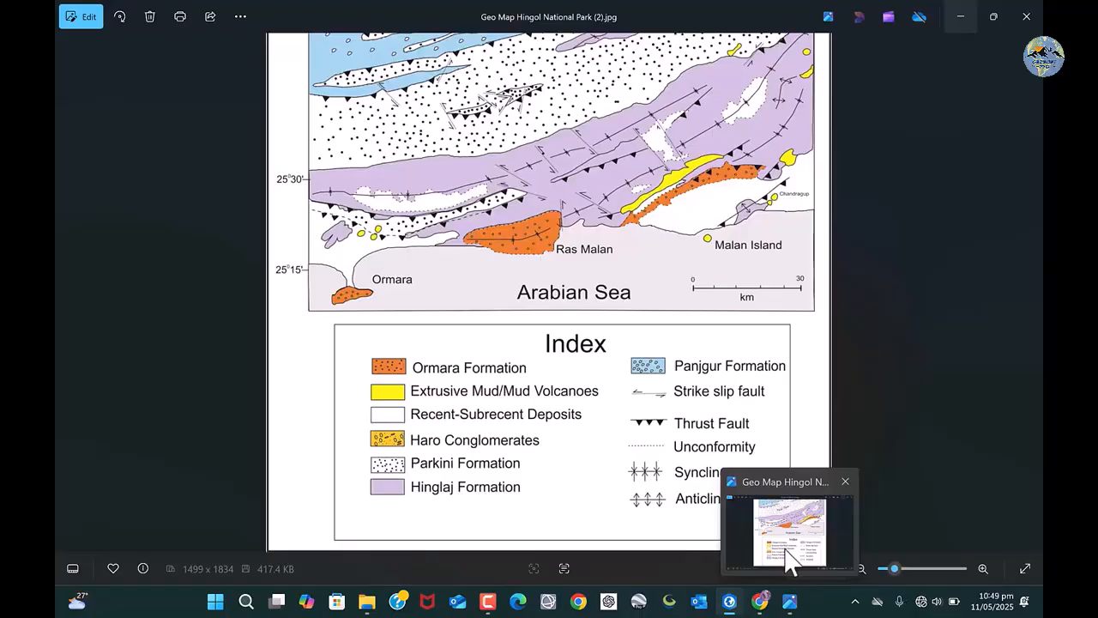
left_click(790, 558)
left_click_drag(511, 206, 604, 490)
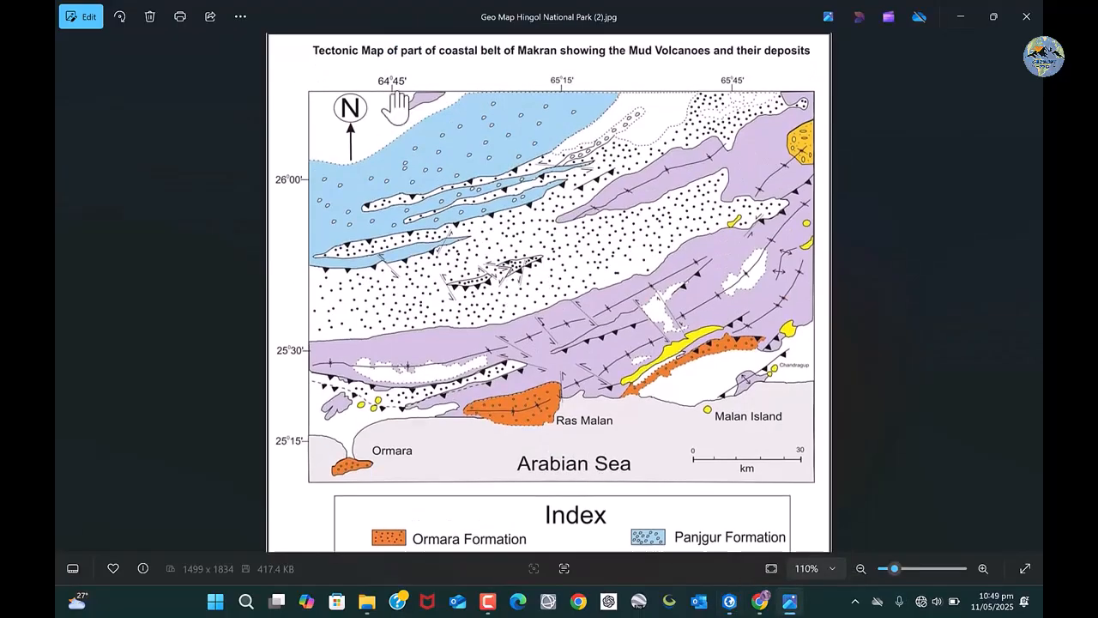
scroll(408, 109, "up", 5)
left_click_drag(459, 331, 466, 48)
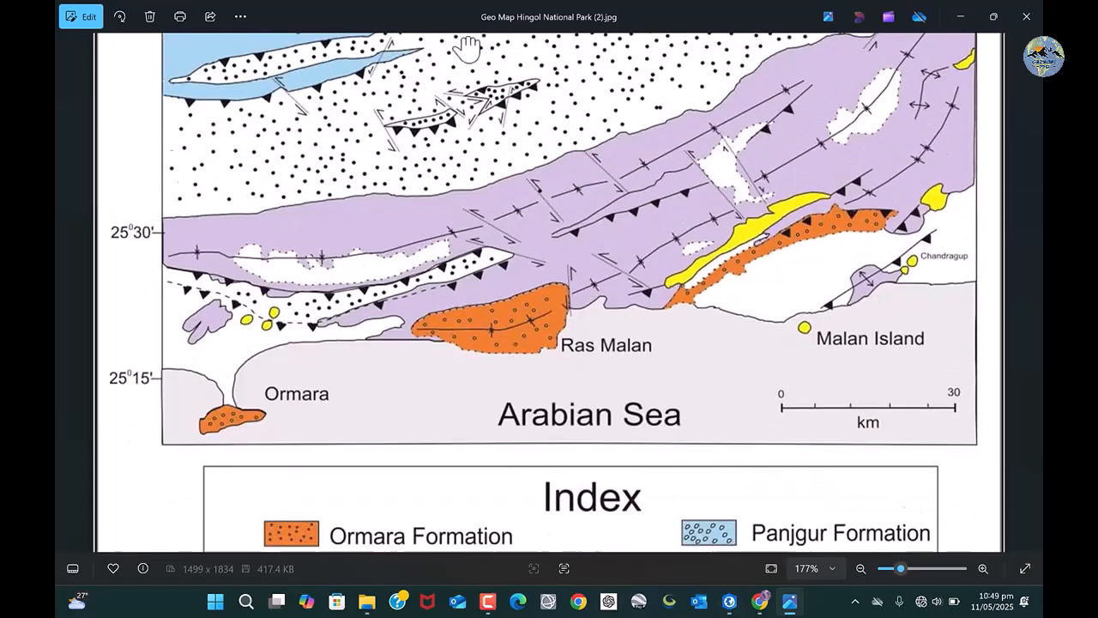
left_click_drag(526, 334, 531, 61)
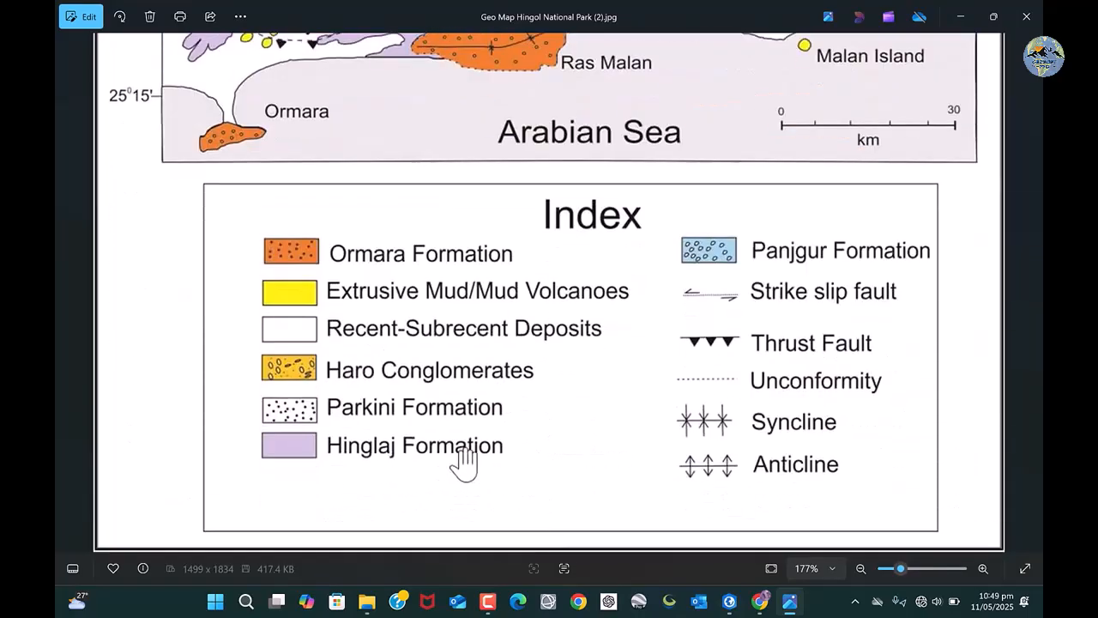
scroll(463, 360, "down", 3)
left_click_drag(432, 198, 434, 480)
scroll(498, 454, "down", 2)
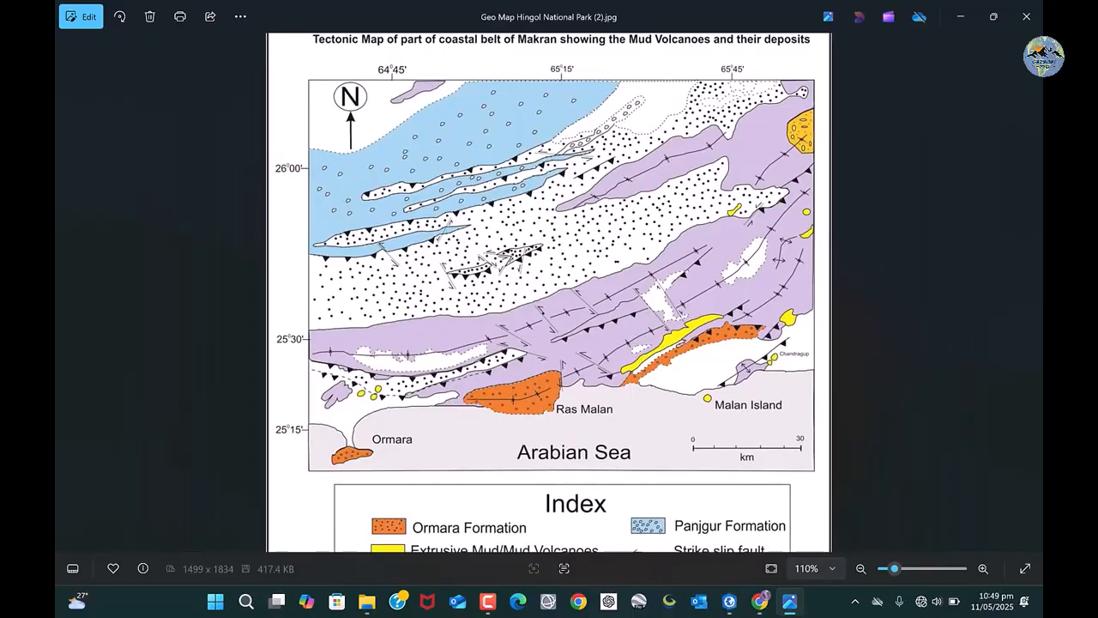
left_click(728, 602)
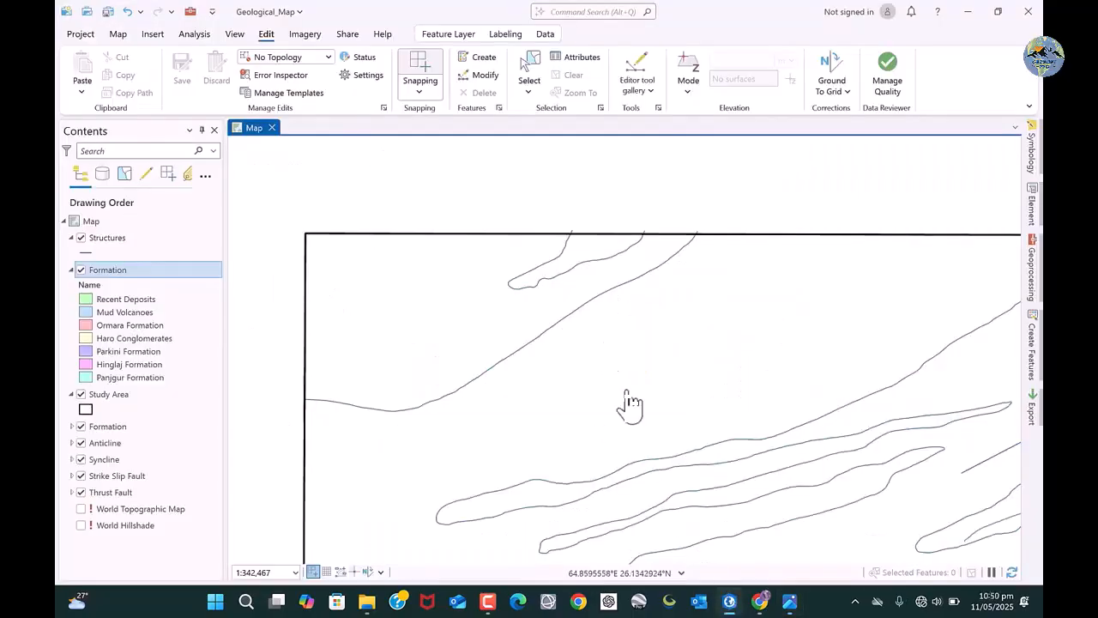
Try keeping the Create Features templates docked beside the map, and return them to auto-hide
left_click(1036, 352)
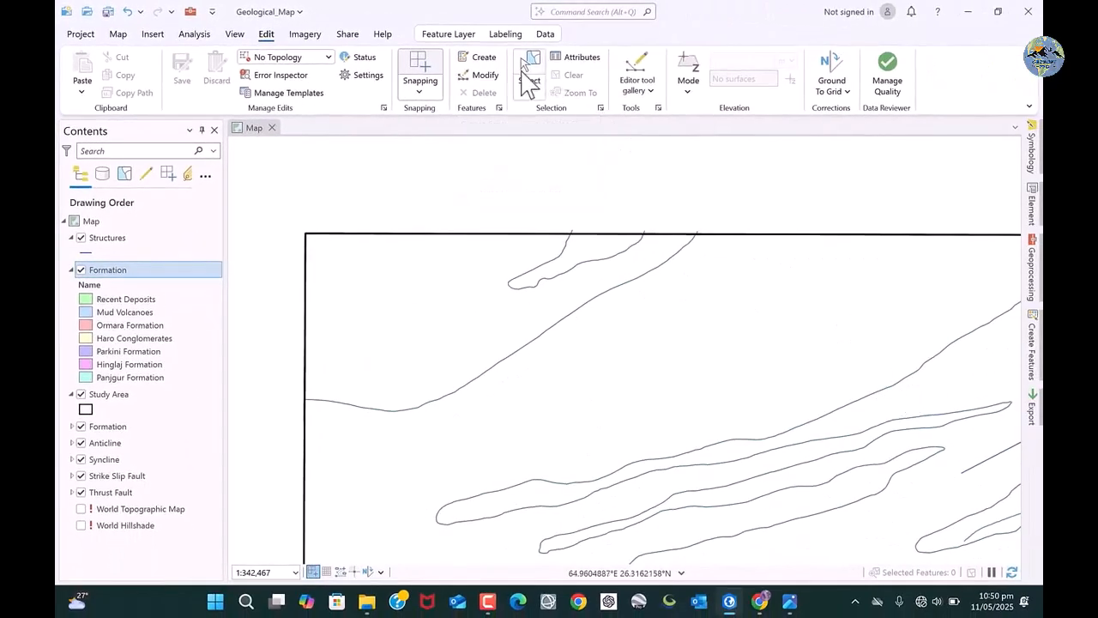
left_click(1023, 353)
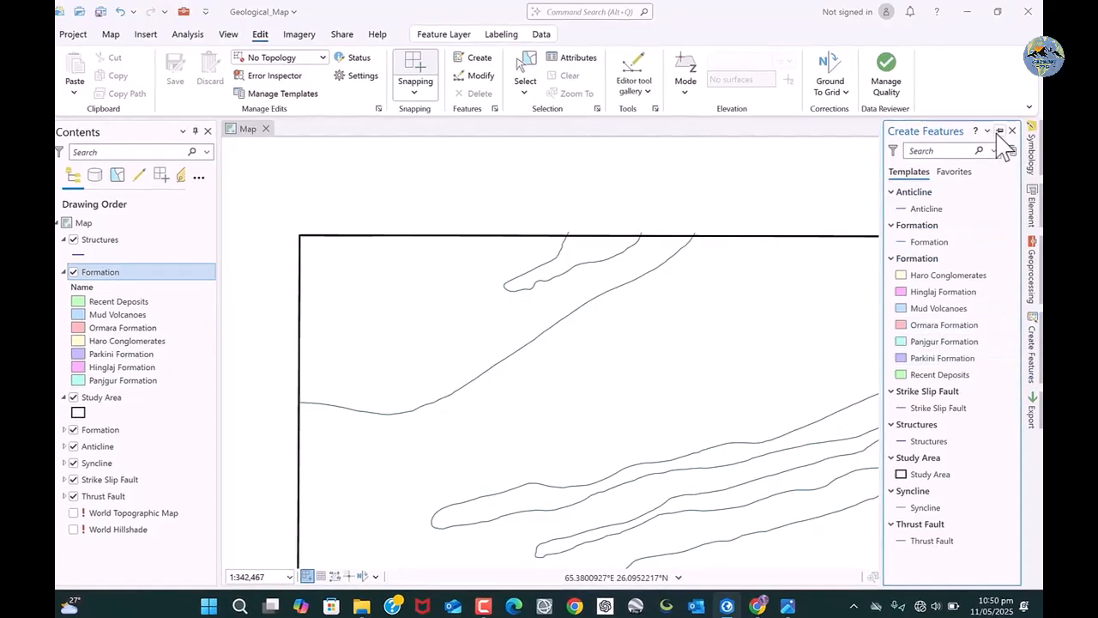
left_click(1000, 132)
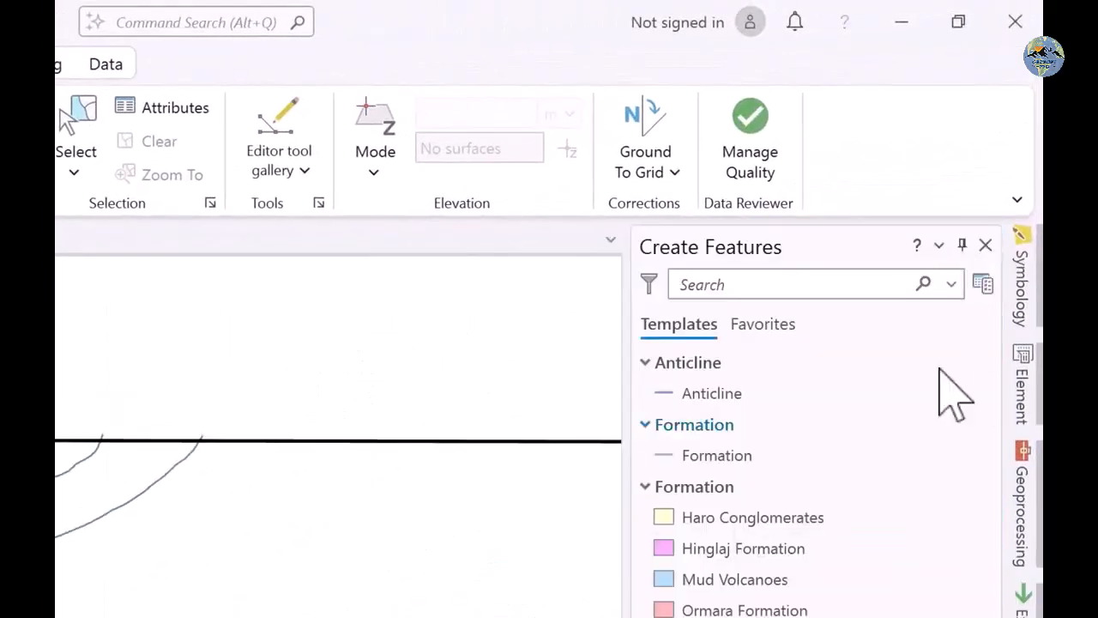
left_click(985, 245)
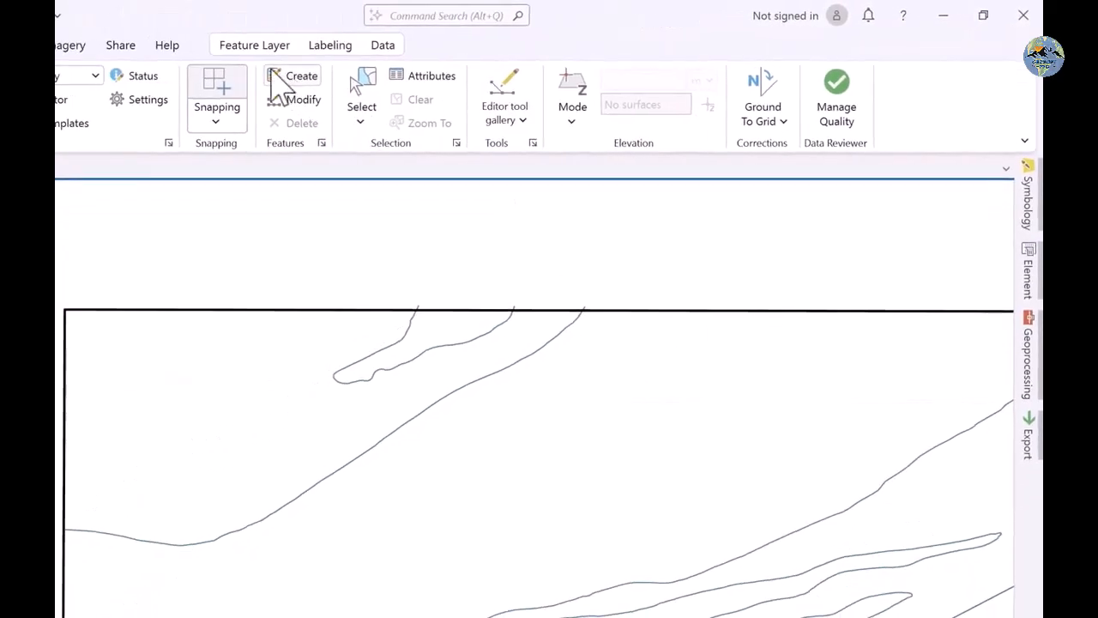
left_click(290, 77)
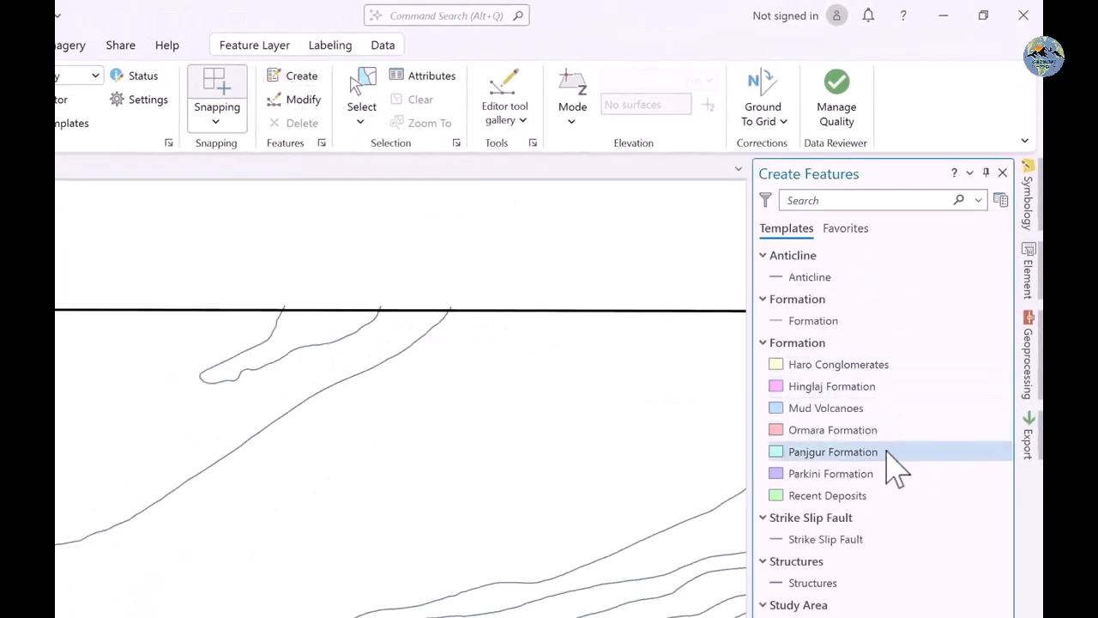
left_click(986, 174)
left_click(1026, 480)
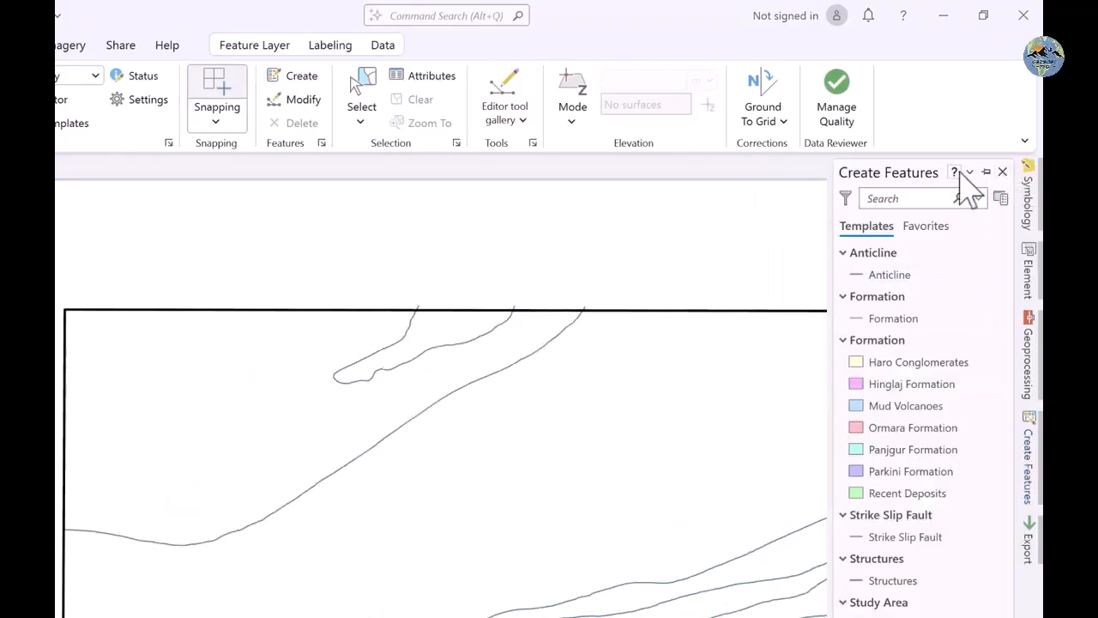
left_click(971, 172)
left_click(939, 196)
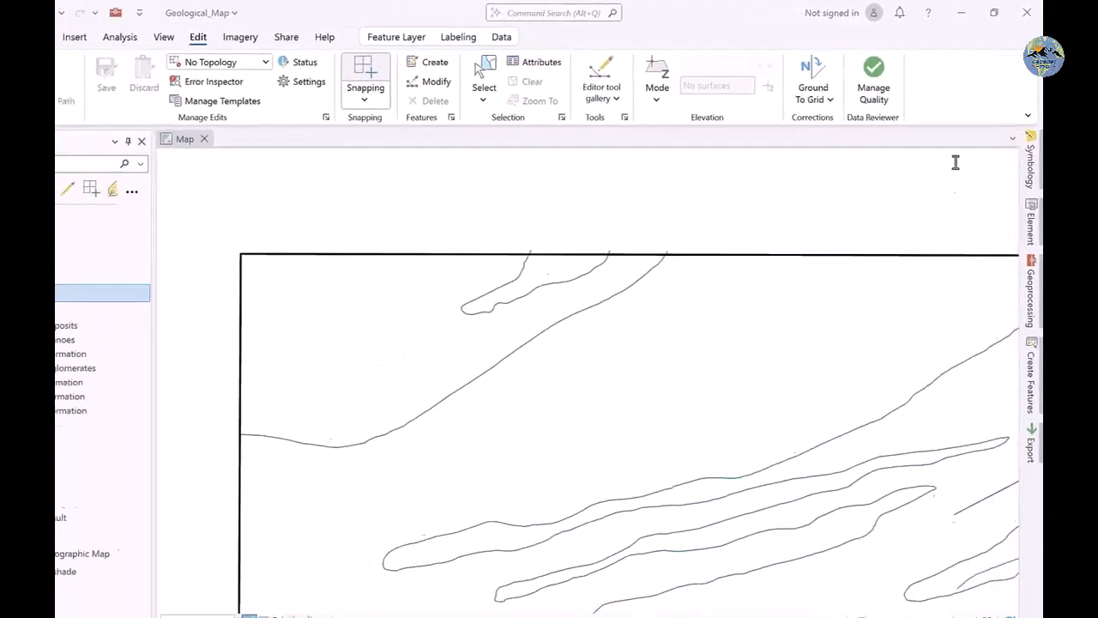
Float the Create Features templates over the map, dock them back beside it, and return them to auto-hide
left_click_drag(478, 76, 568, 319)
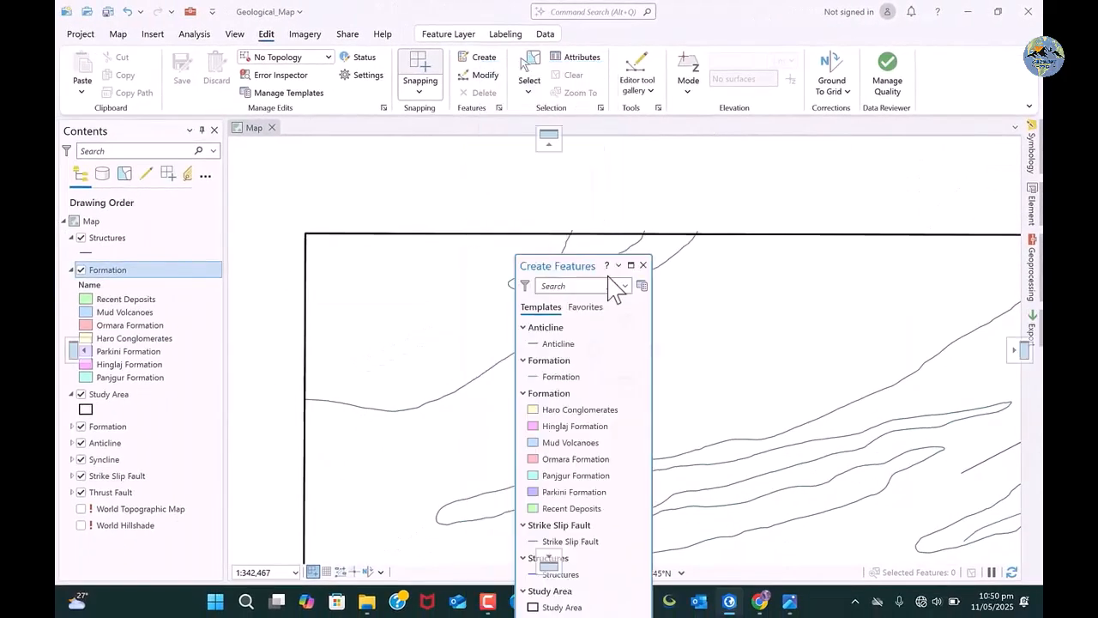
left_click_drag(608, 277, 537, 146)
left_click(987, 130)
left_click(944, 146)
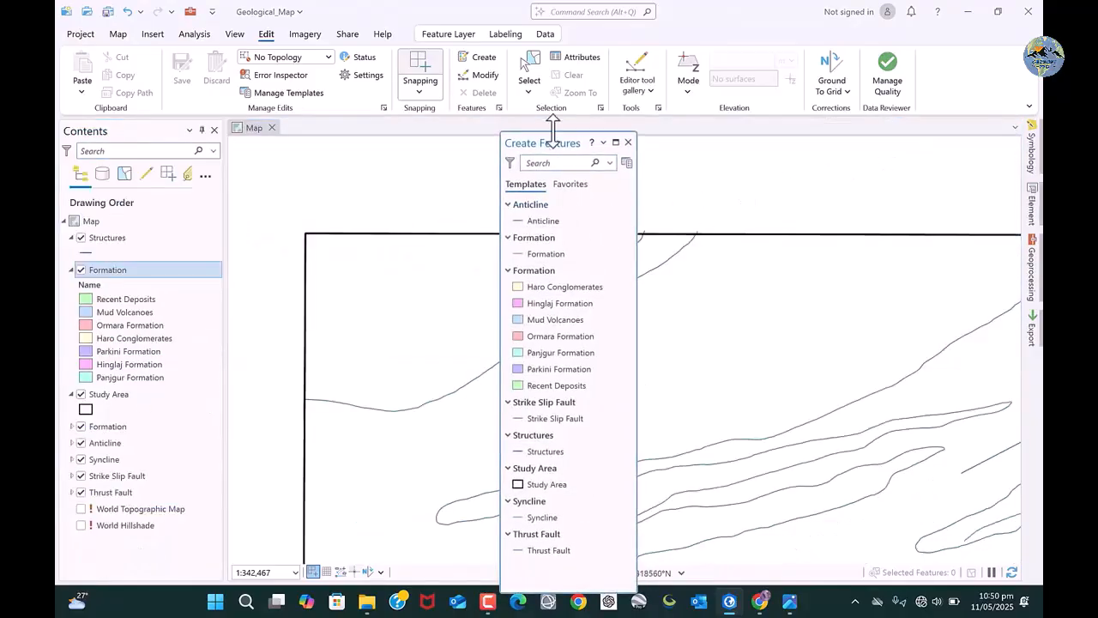
left_click_drag(538, 146, 1023, 354)
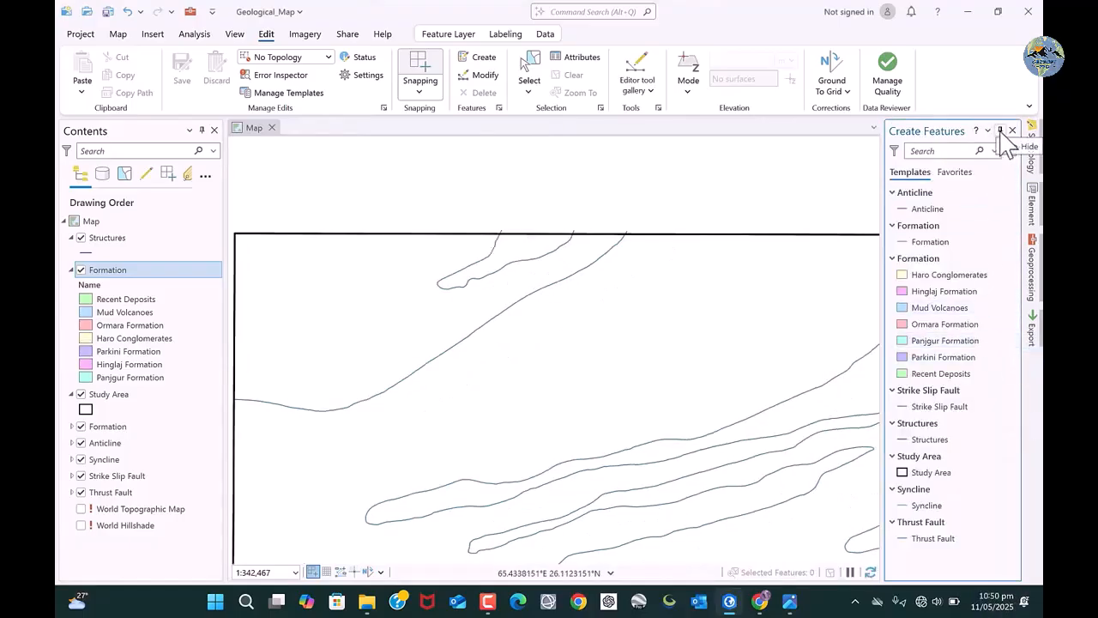
left_click(1000, 130)
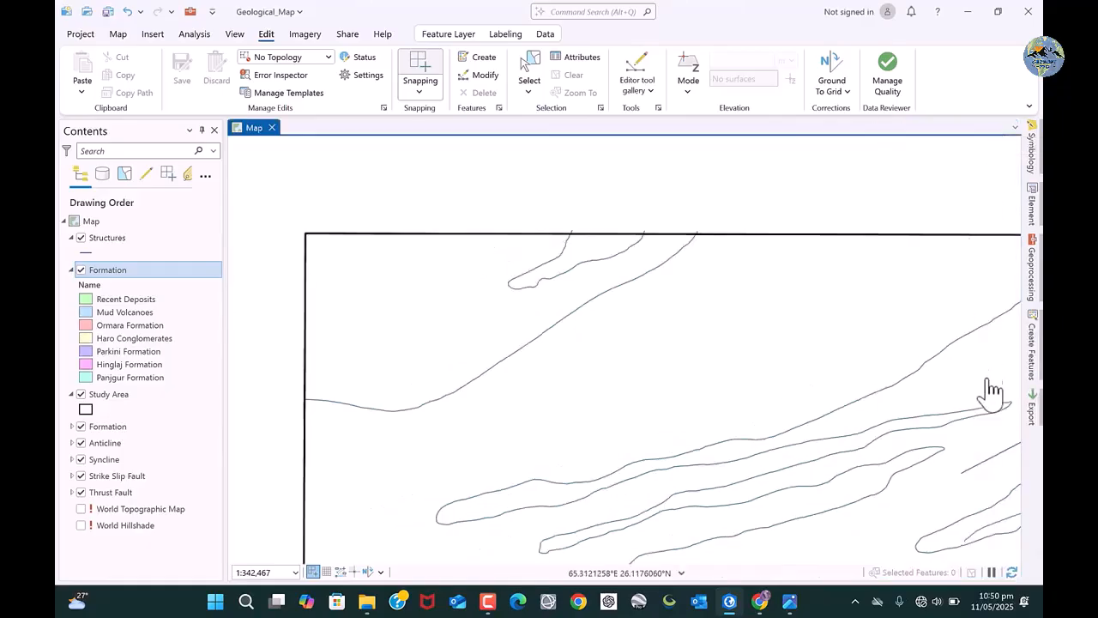
Compare the available formation templates with the Geo Map Hingol National Park tectonic map image, and return to the map project
left_click(1038, 356)
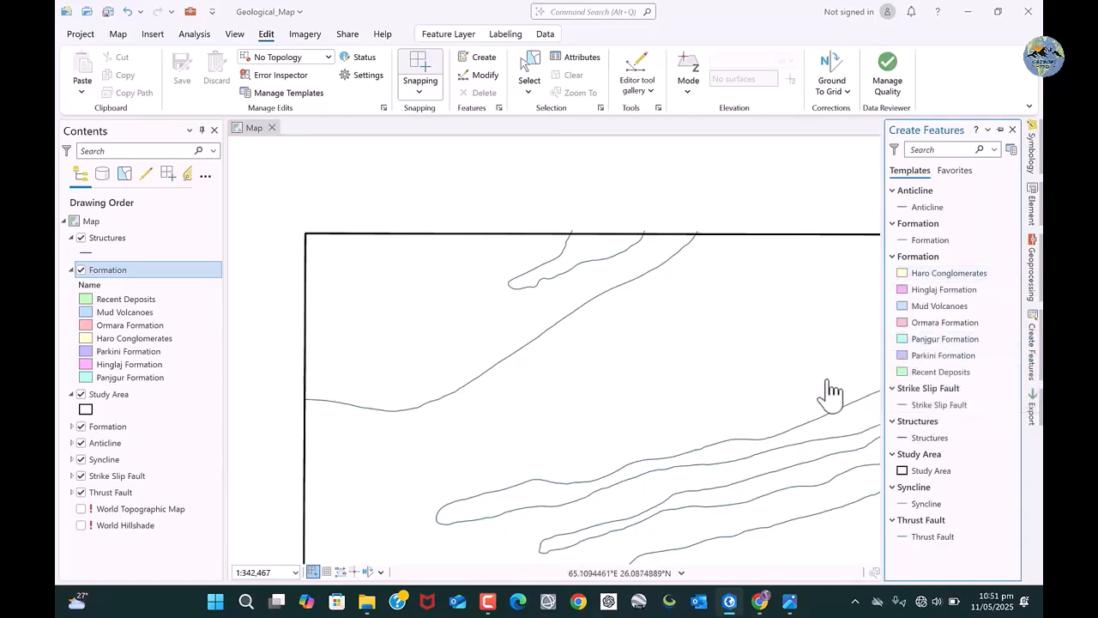
mouse_move(791, 599)
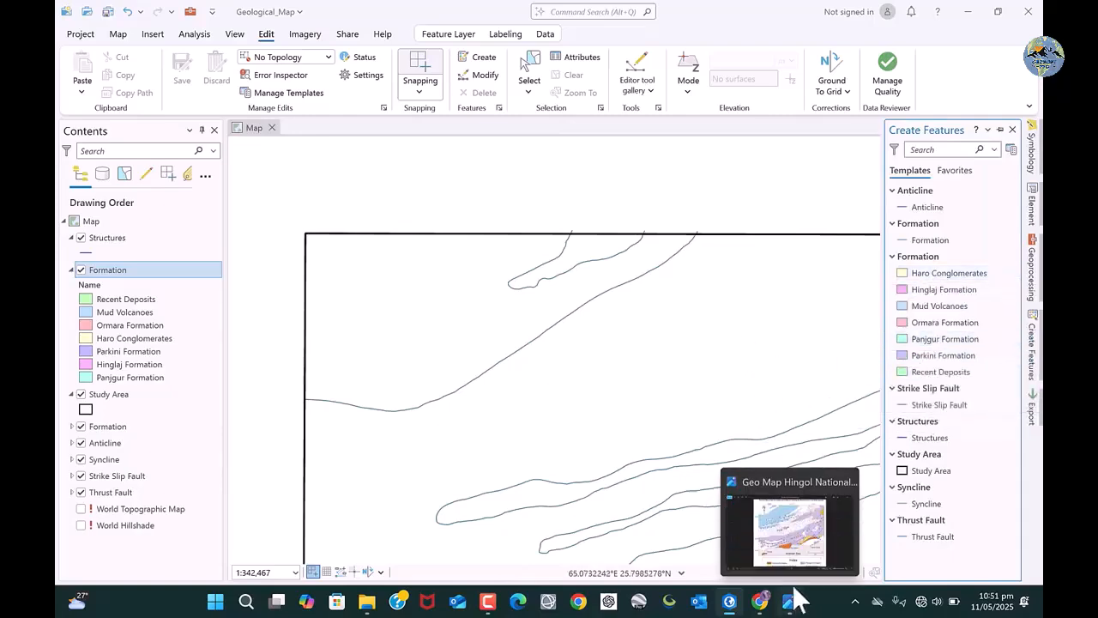
left_click(782, 507)
mouse_move(559, 445)
left_mouse_down()
mouse_move(539, 262)
mouse_move(553, 456)
left_mouse_up()
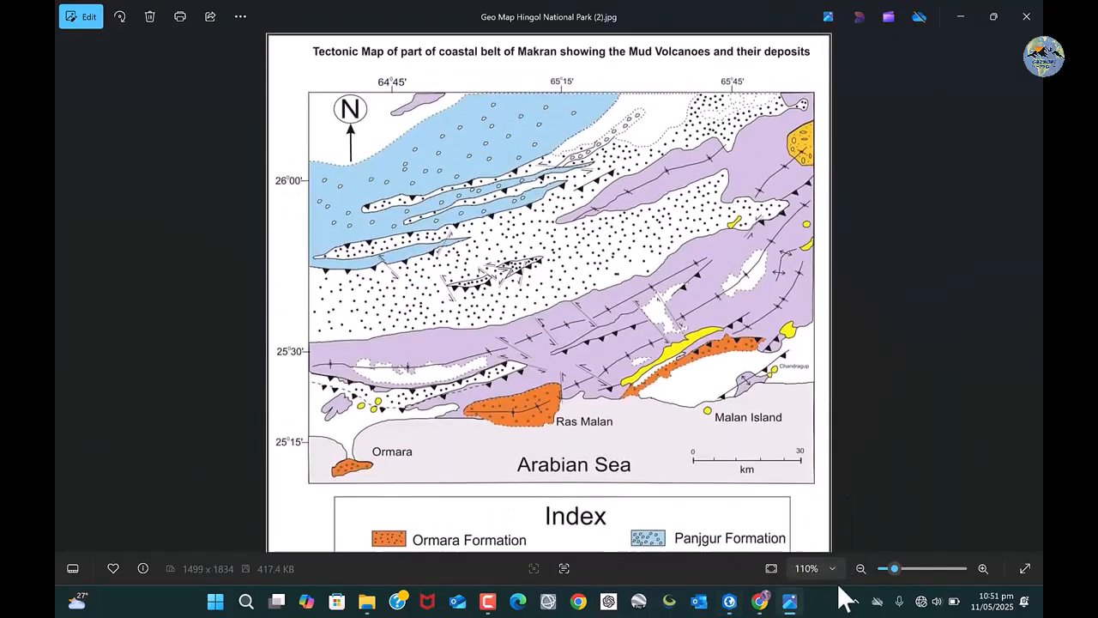
left_click(956, 14)
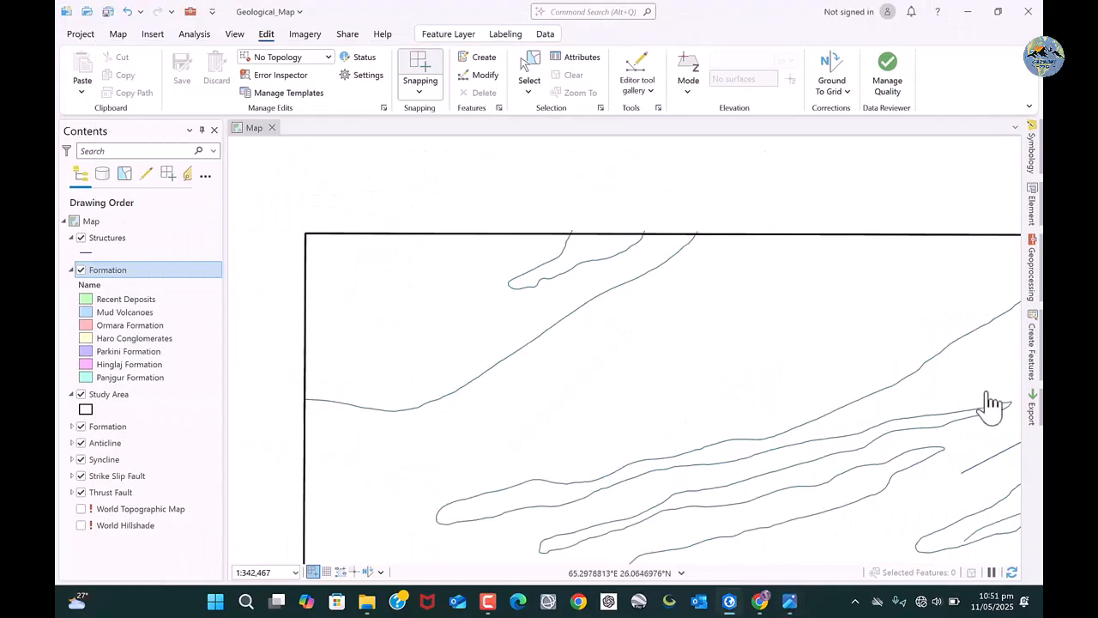
Sketch a practice Hinglaj Formation polygon with straight line segments south of the northwest contact line, and finish it
left_click(1035, 354)
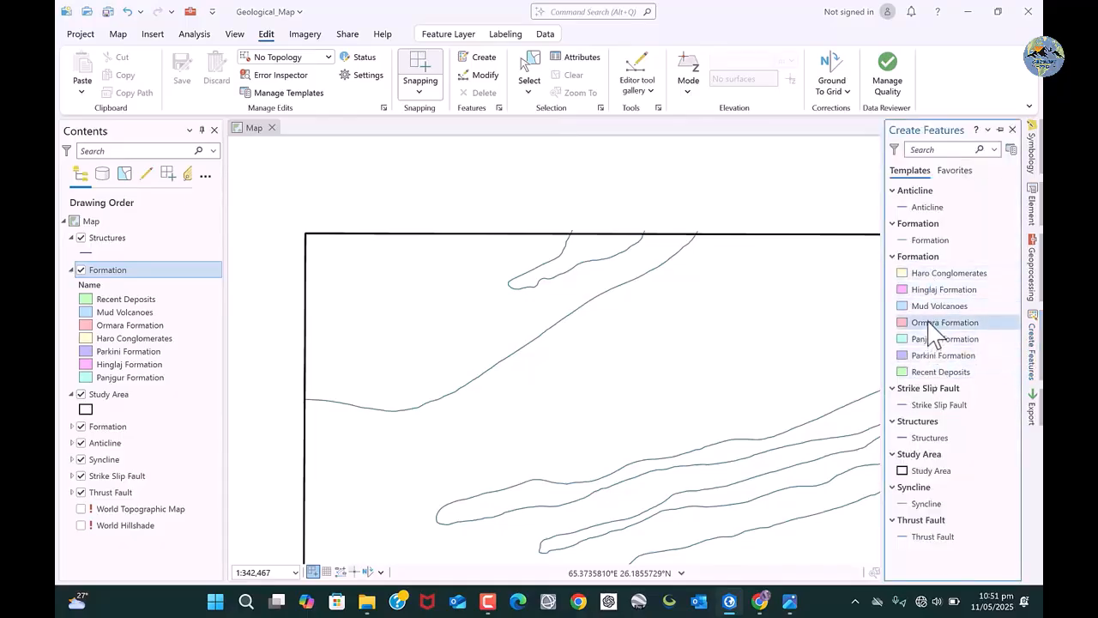
left_click(936, 289)
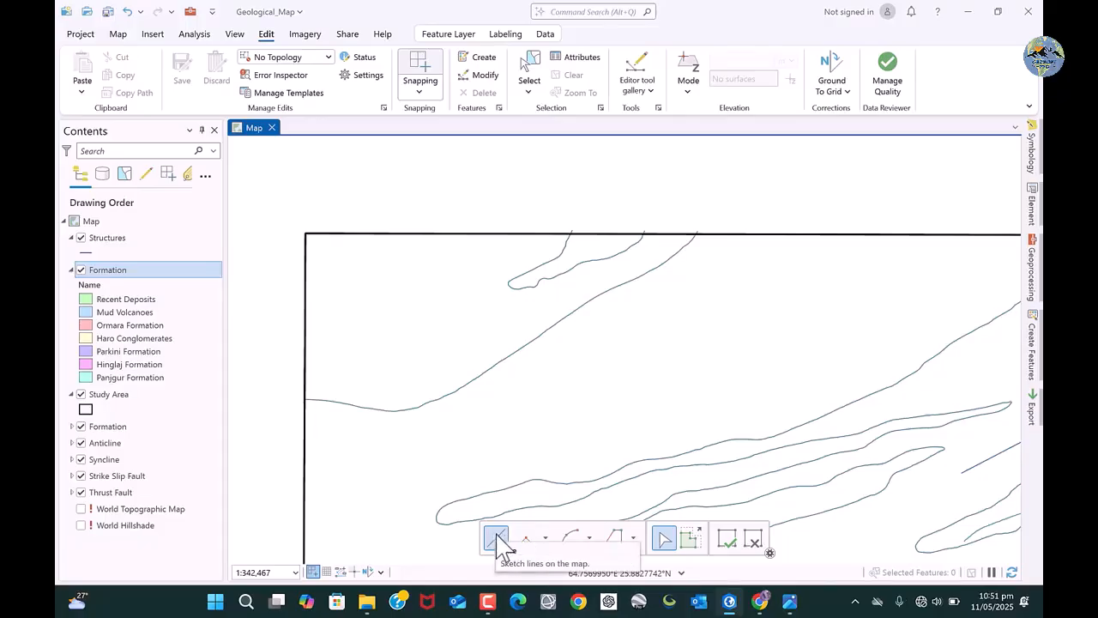
left_click(709, 304)
left_click(716, 349)
left_click(702, 387)
left_click(639, 409)
left_click(572, 415)
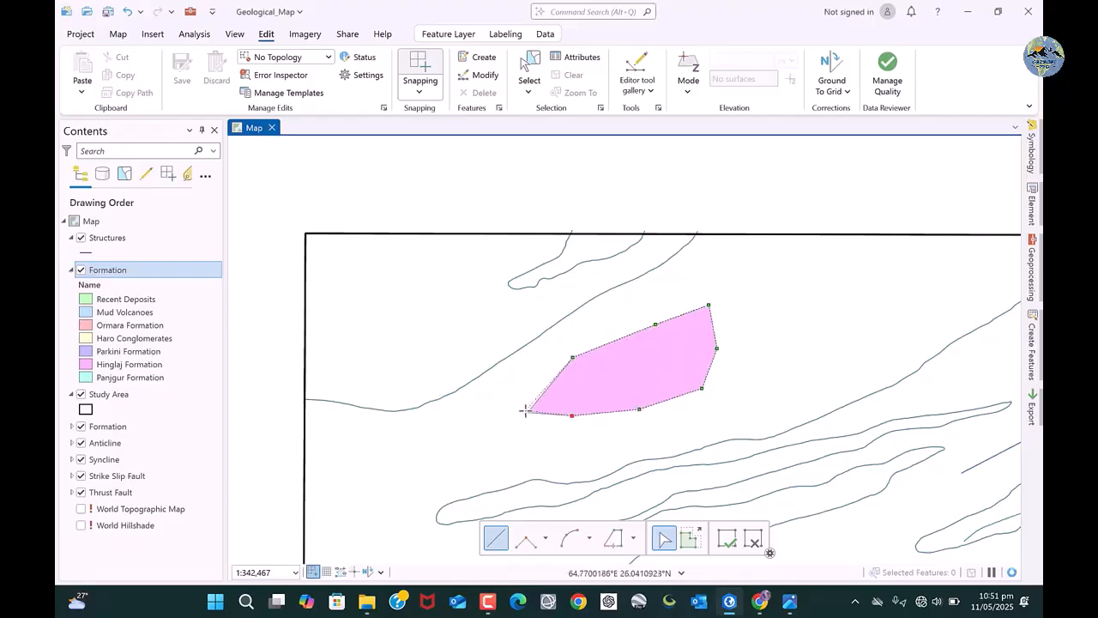
left_click(525, 411)
left_click(525, 374)
left_click(562, 337)
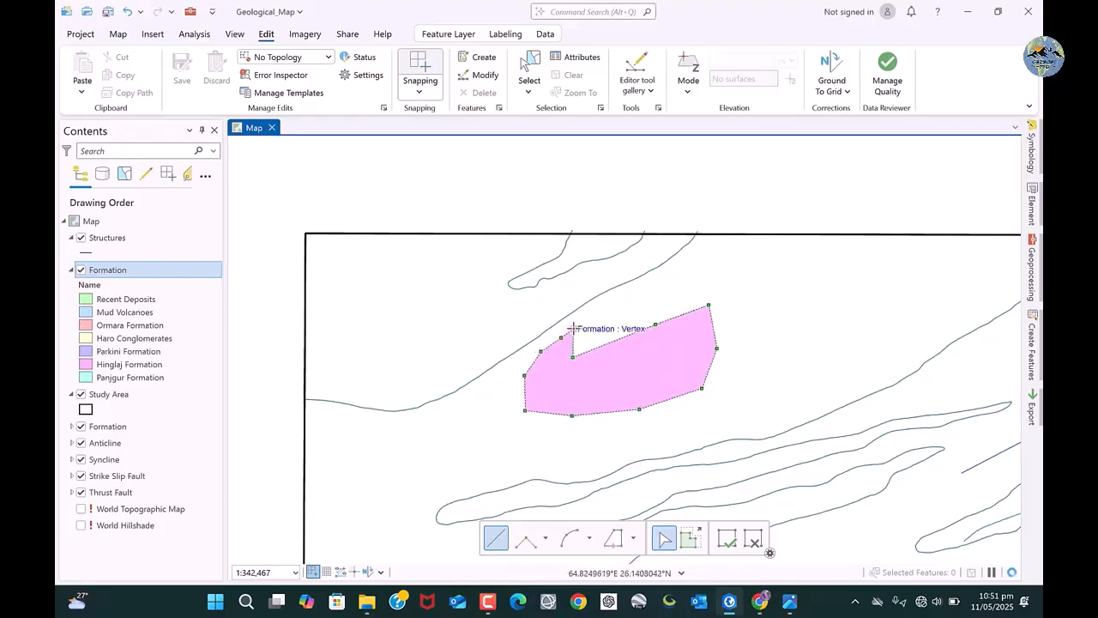
double_click(573, 327)
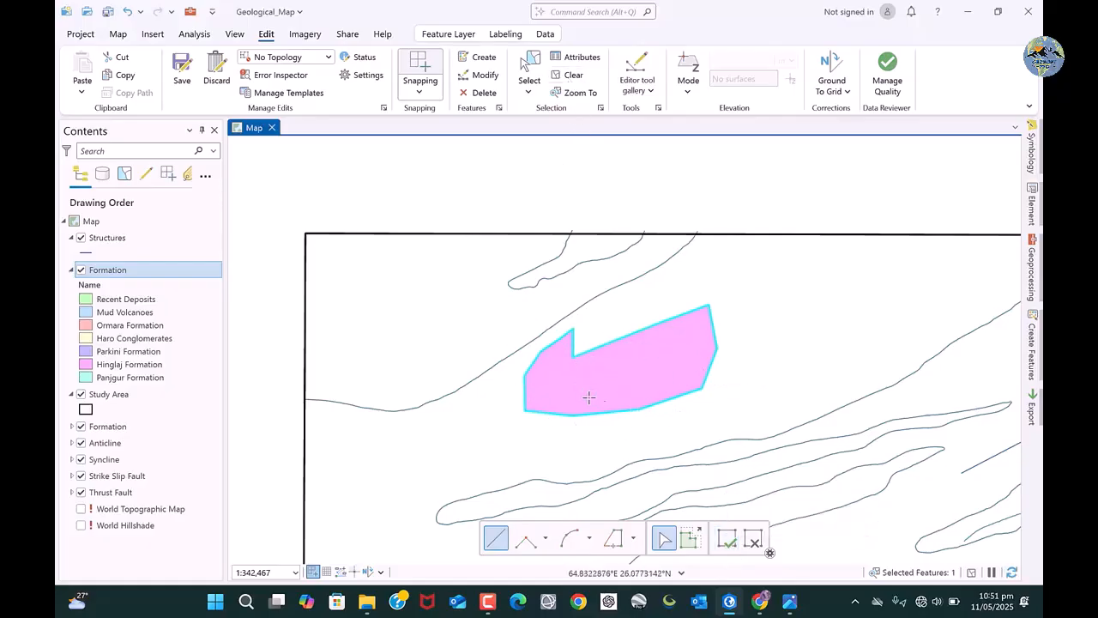
Try clearing the selection, reselecting the practice polygon, and clearing it again
left_click(566, 76)
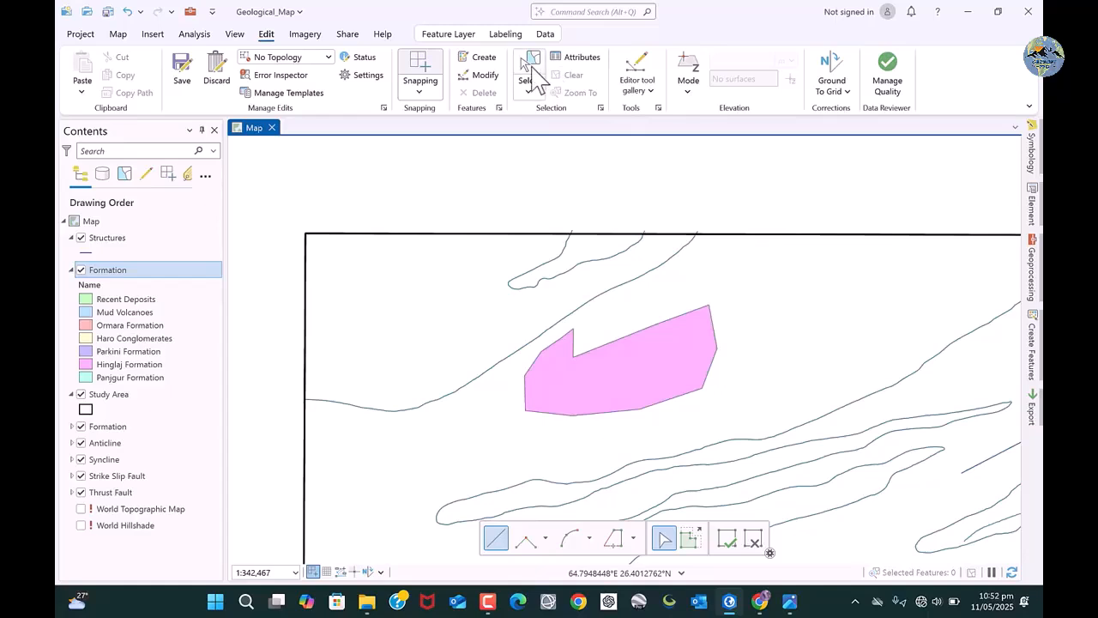
left_click(534, 75)
left_click(622, 386)
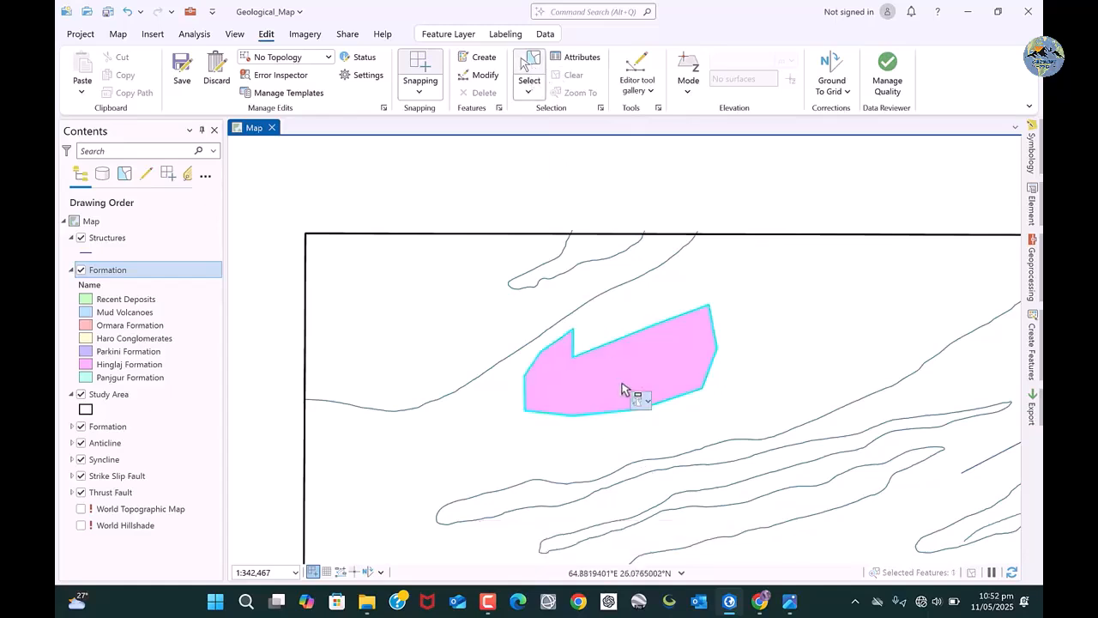
left_click(570, 74)
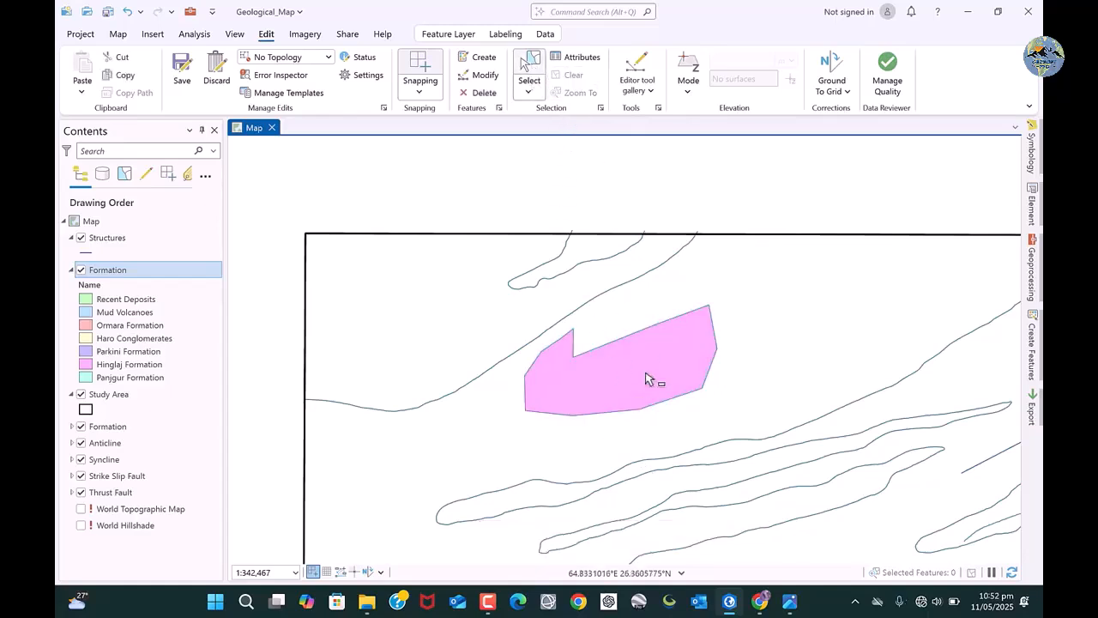
Select the straight-sided practice Hinglaj Formation polygon and delete it
left_click(582, 394)
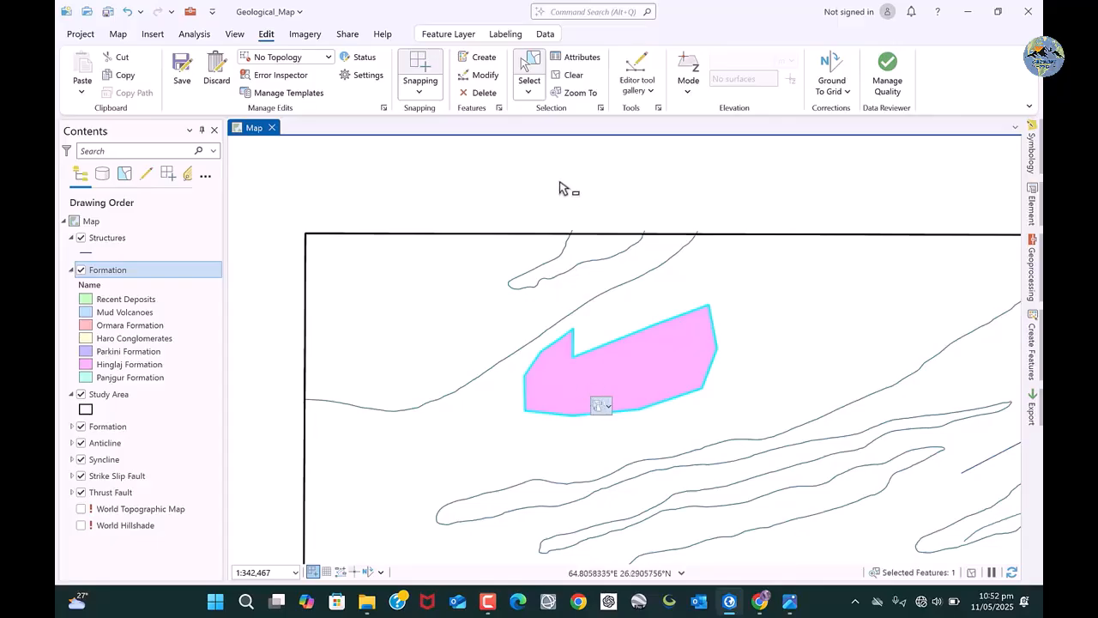
left_click(479, 92)
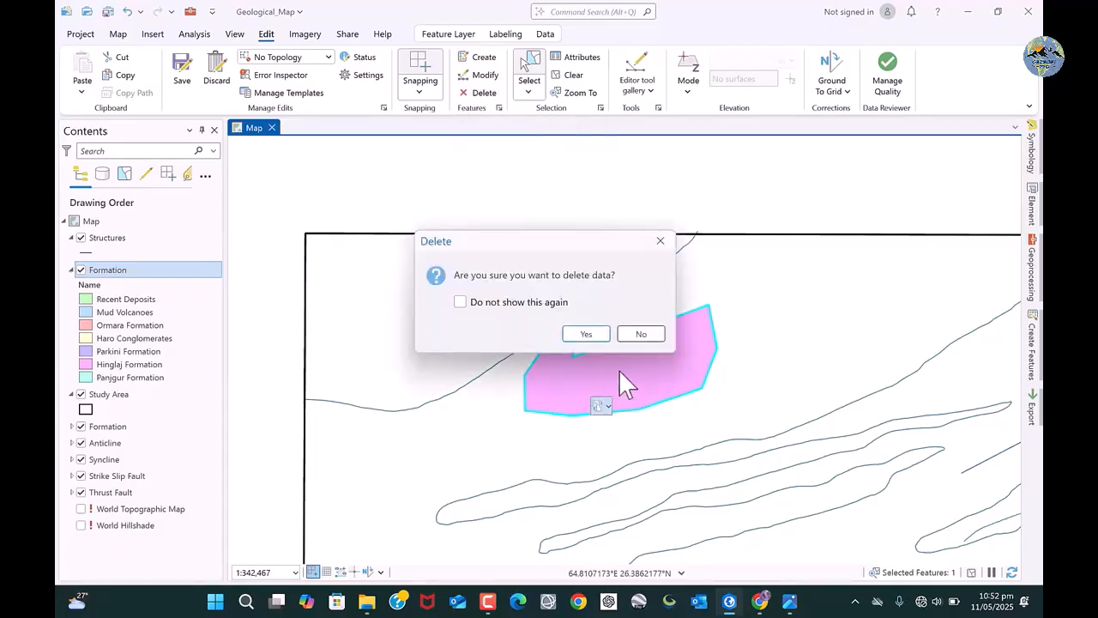
left_click(596, 336)
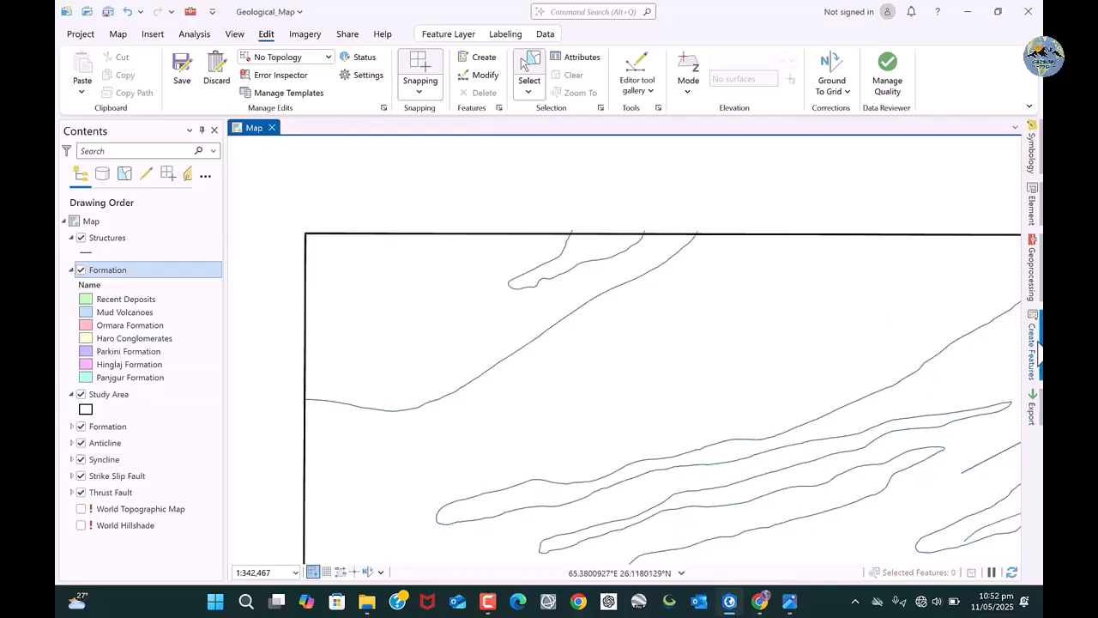
Try the Right Angle Line tool by sketching a Hinglaj Formation polygon across the northwest corner, and delete the polygon
left_click(927, 338)
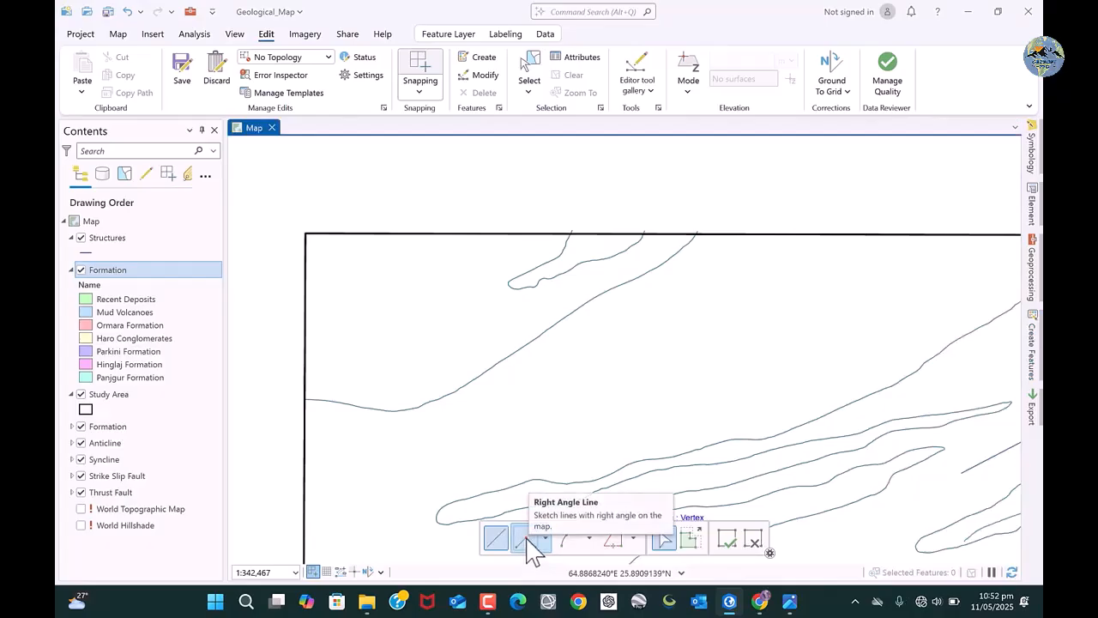
left_click(526, 539)
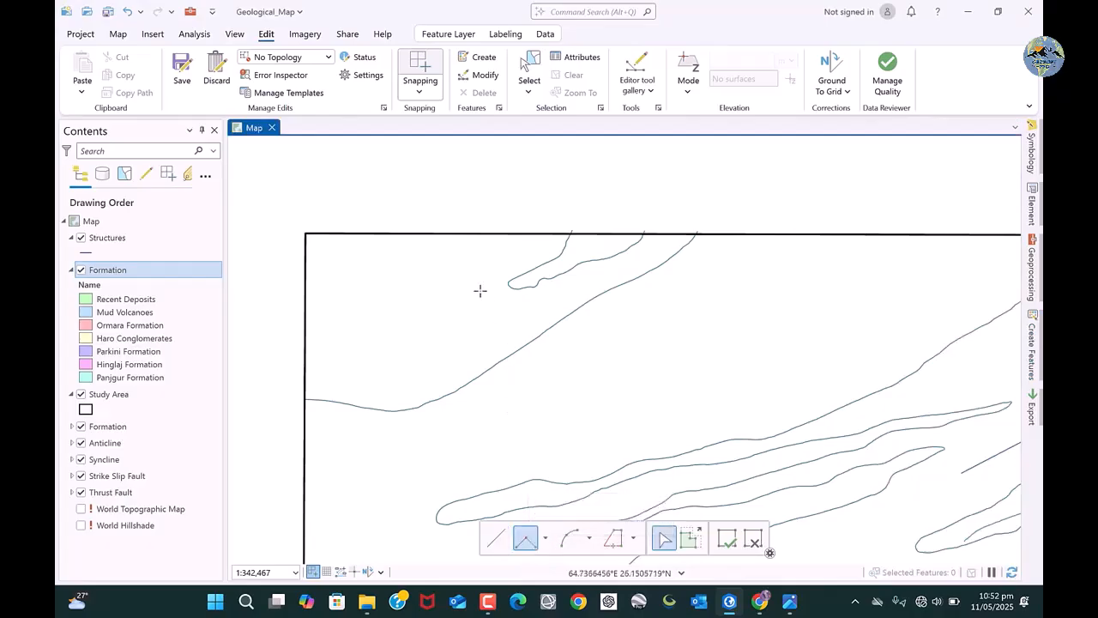
left_click(481, 364)
left_click(613, 348)
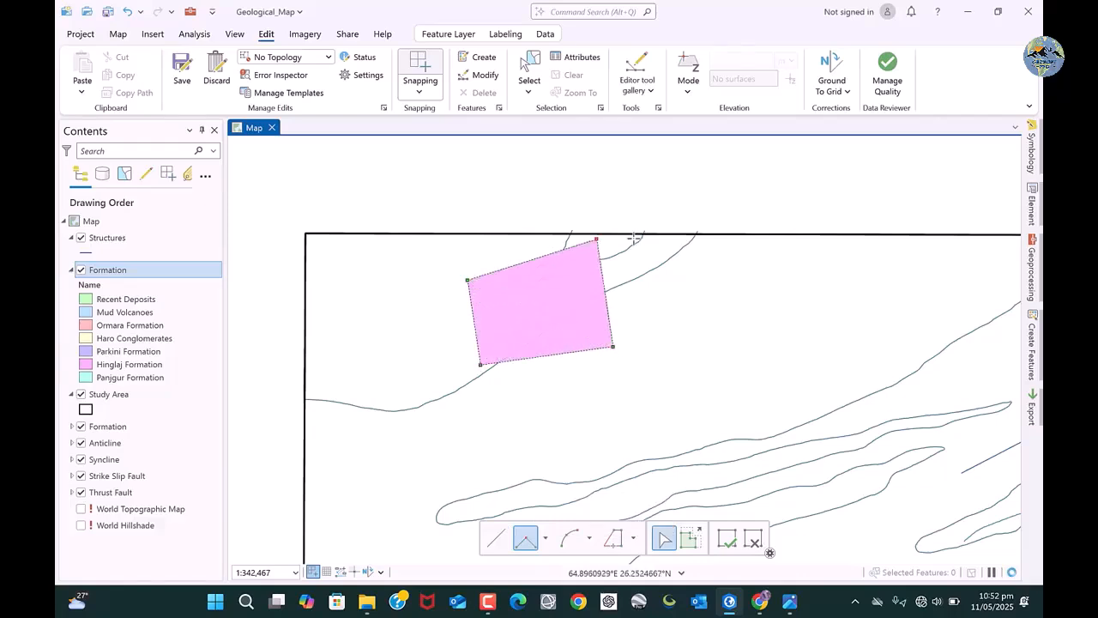
left_click(634, 240)
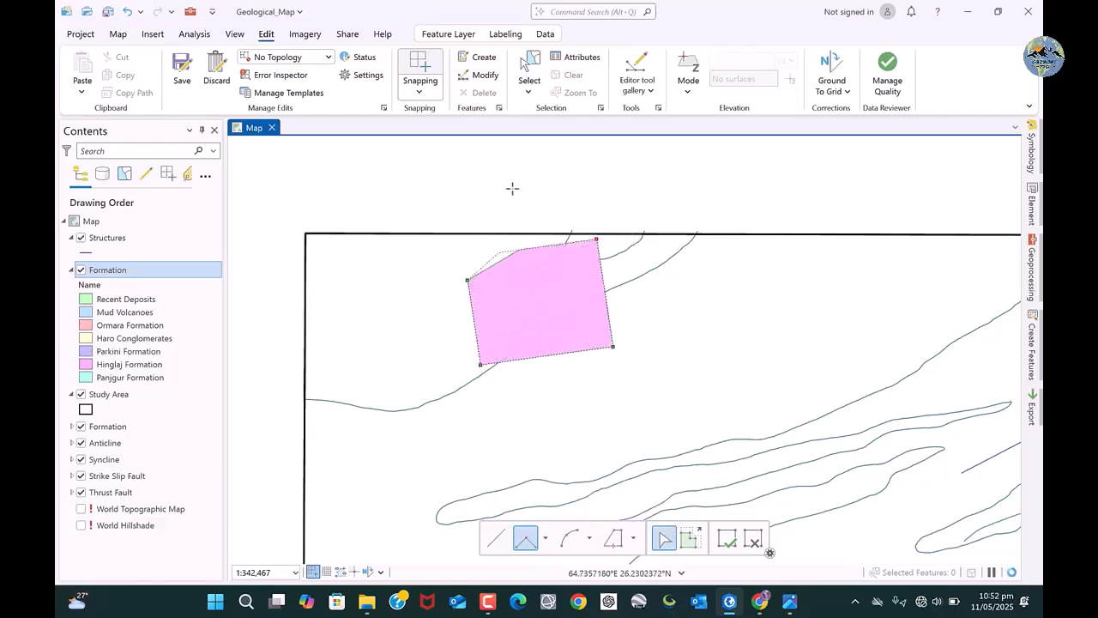
left_click(434, 181)
left_click(385, 196)
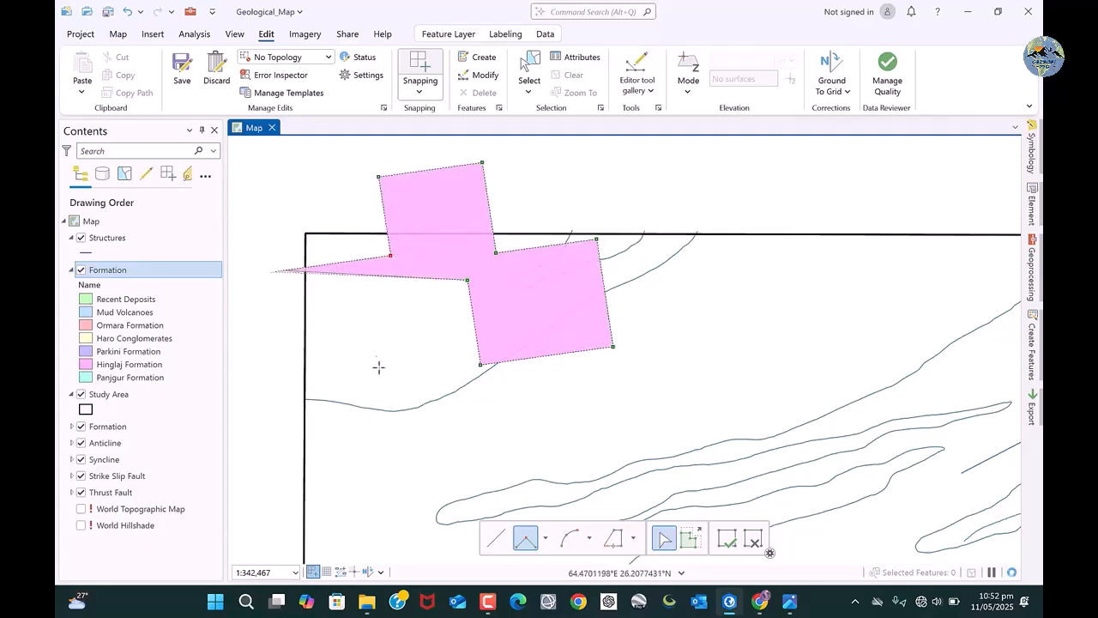
left_click(338, 315)
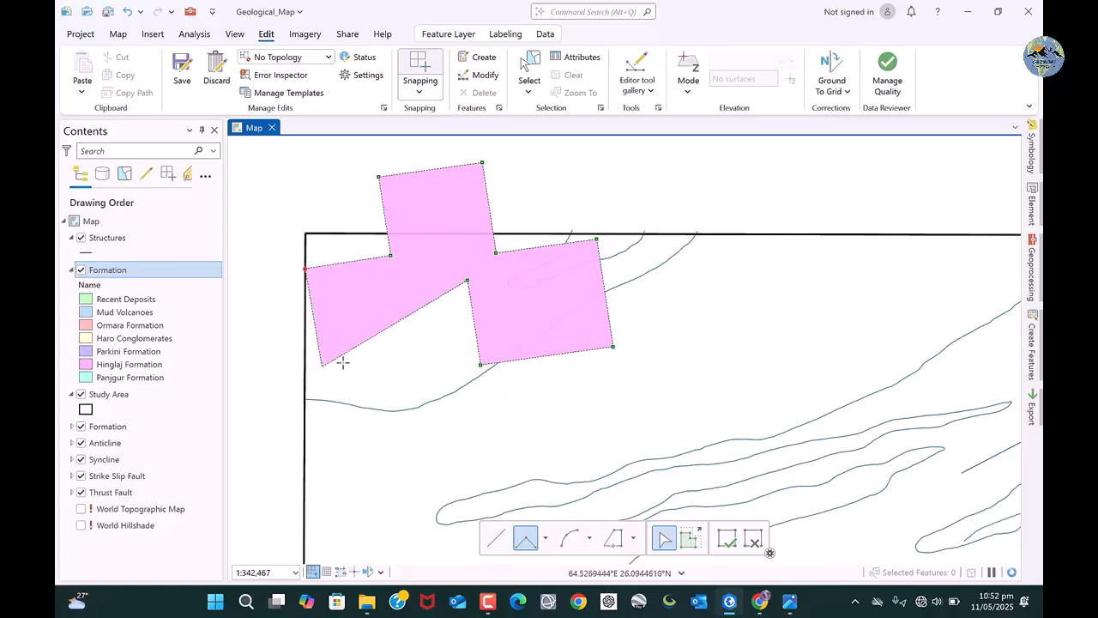
left_click(403, 356)
double_click(414, 321)
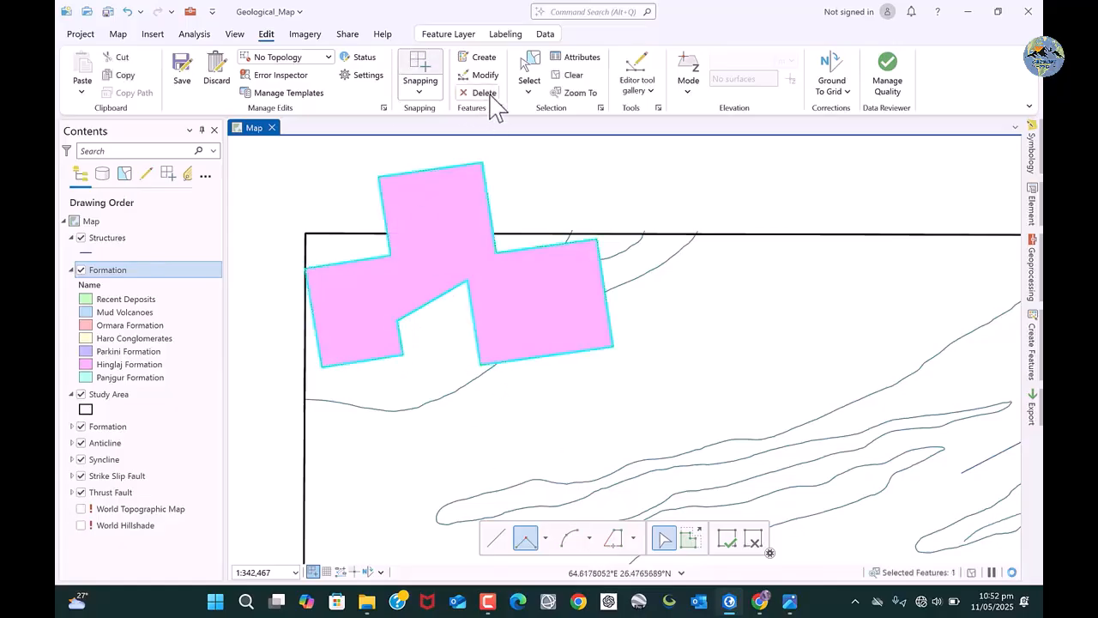
left_click(486, 93)
left_click(593, 333)
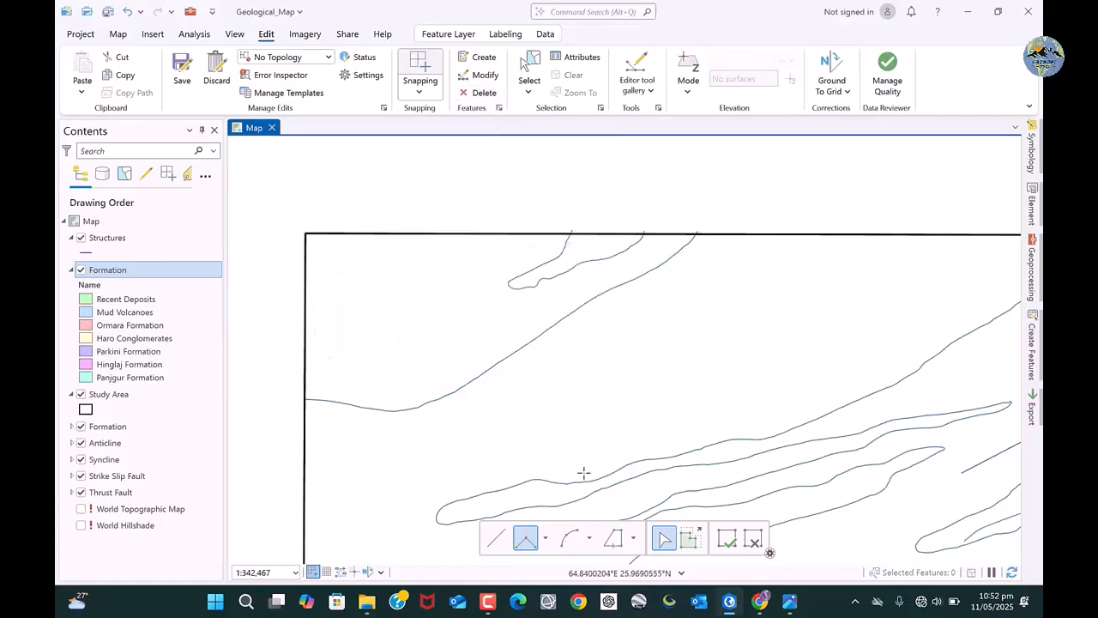
Try arc segments by sketching a rounded Hinglaj Formation polygon over the northern contact lines, and delete the polygon
left_click(570, 538)
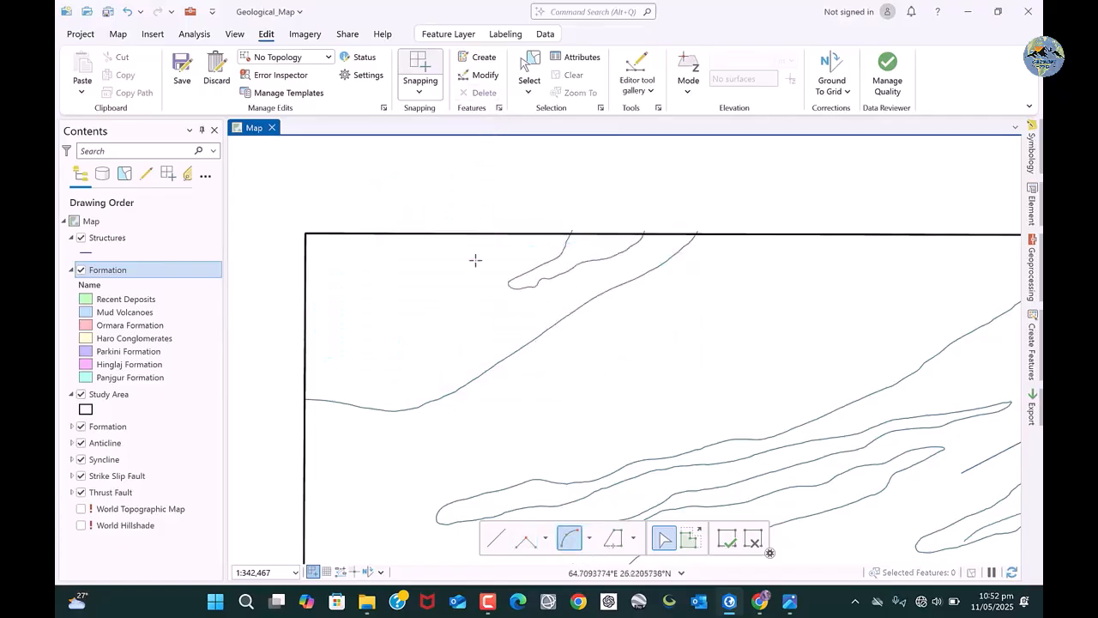
left_click(626, 417)
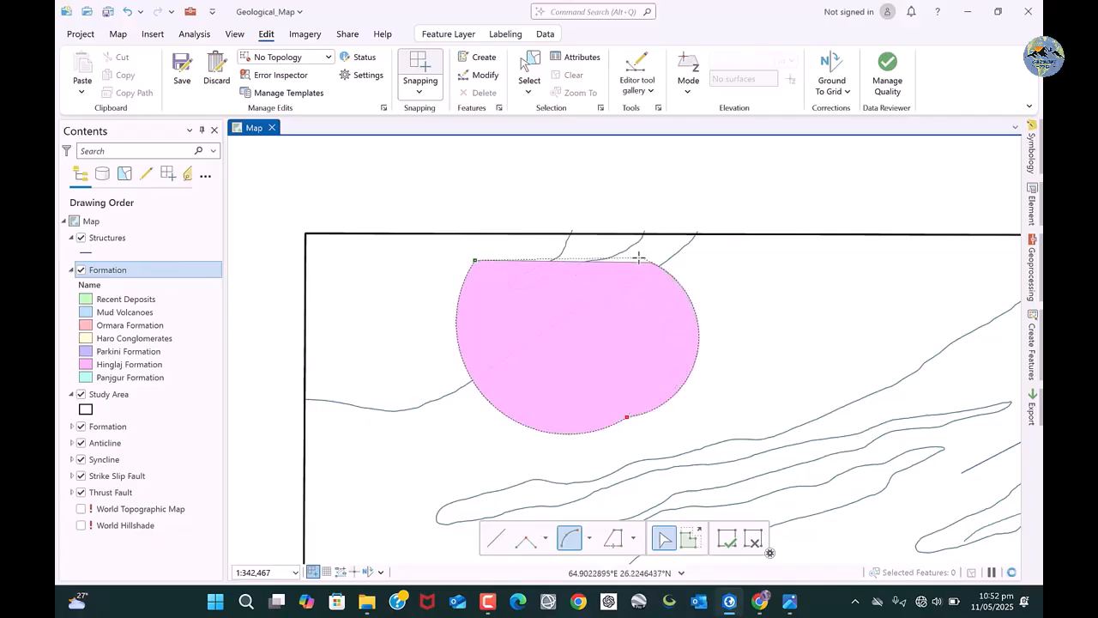
left_click(639, 257)
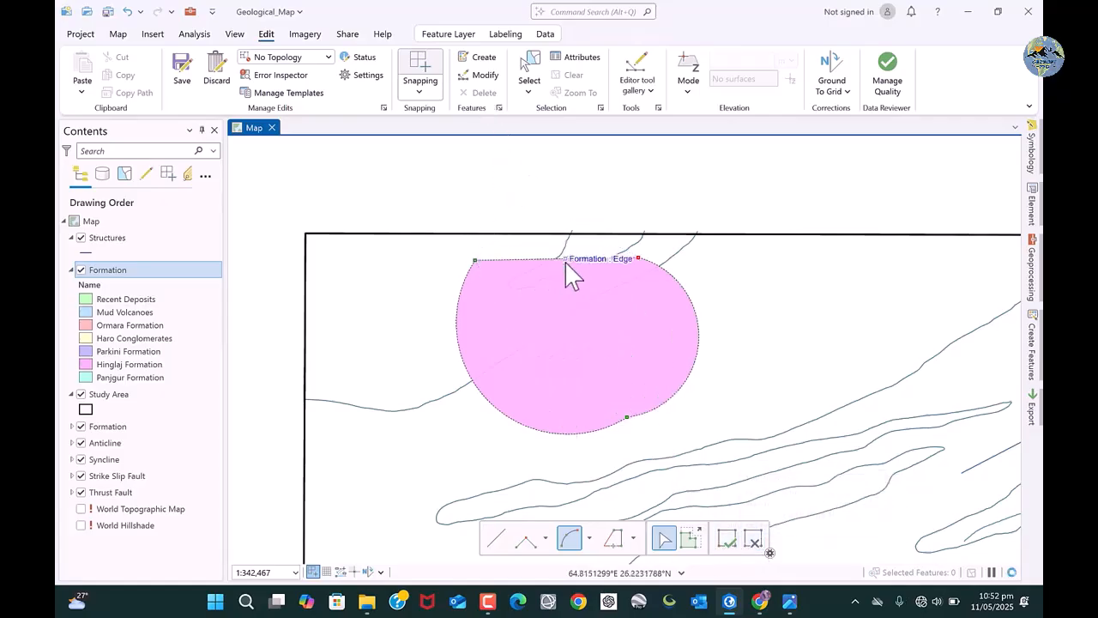
key("F2")
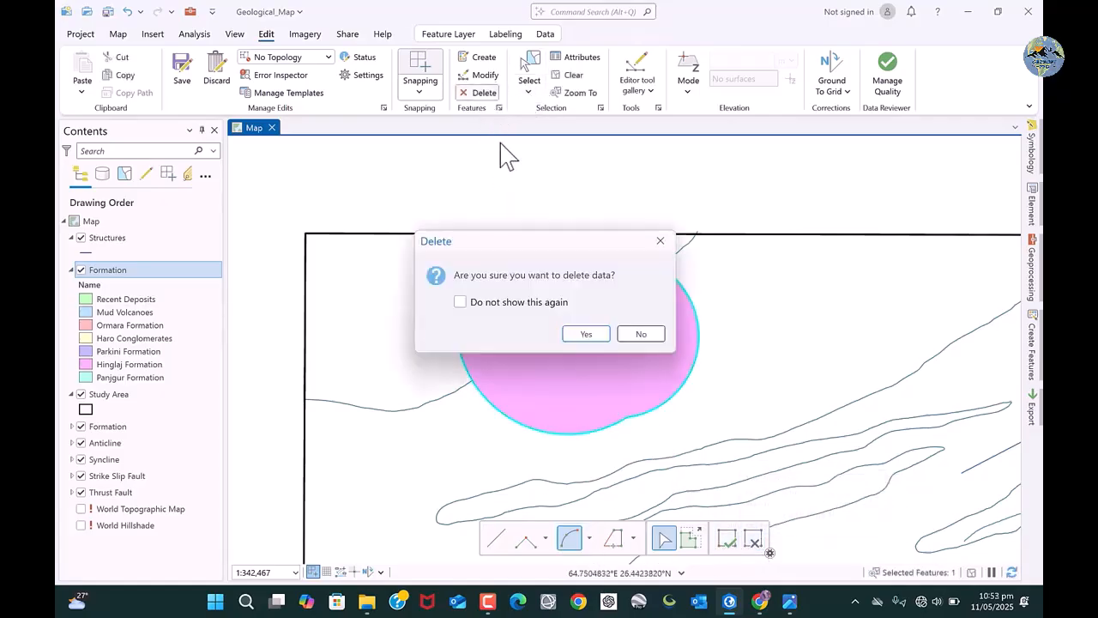
left_click(586, 334)
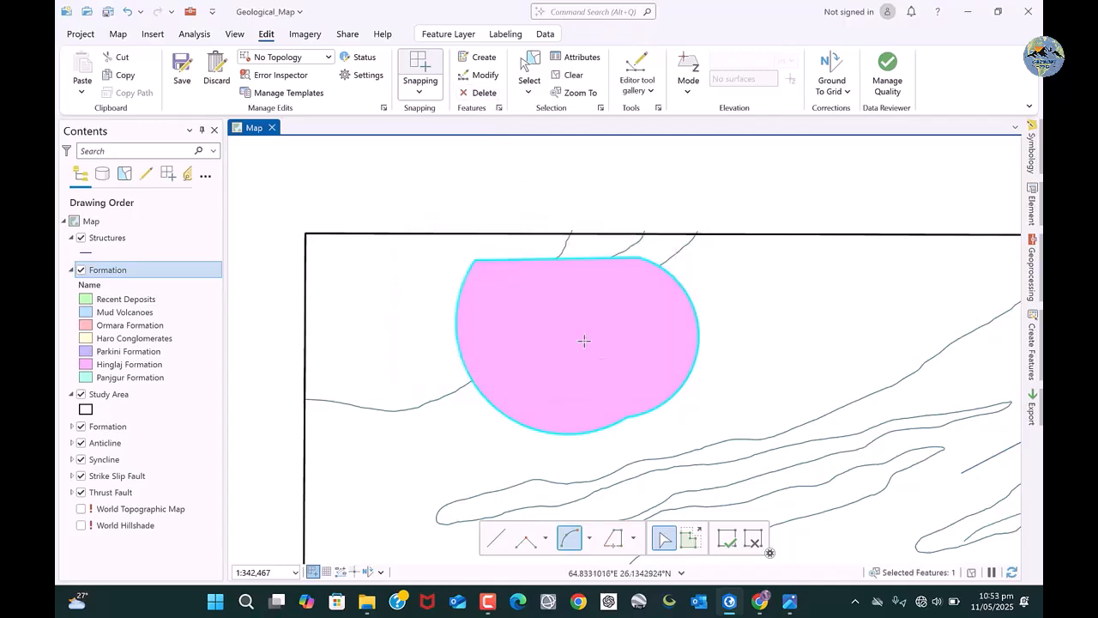
Try the Streaming tool by sketching a freehand Hinglaj Formation polygon over the northern contact lines, and cancel the sketch
left_click(631, 538)
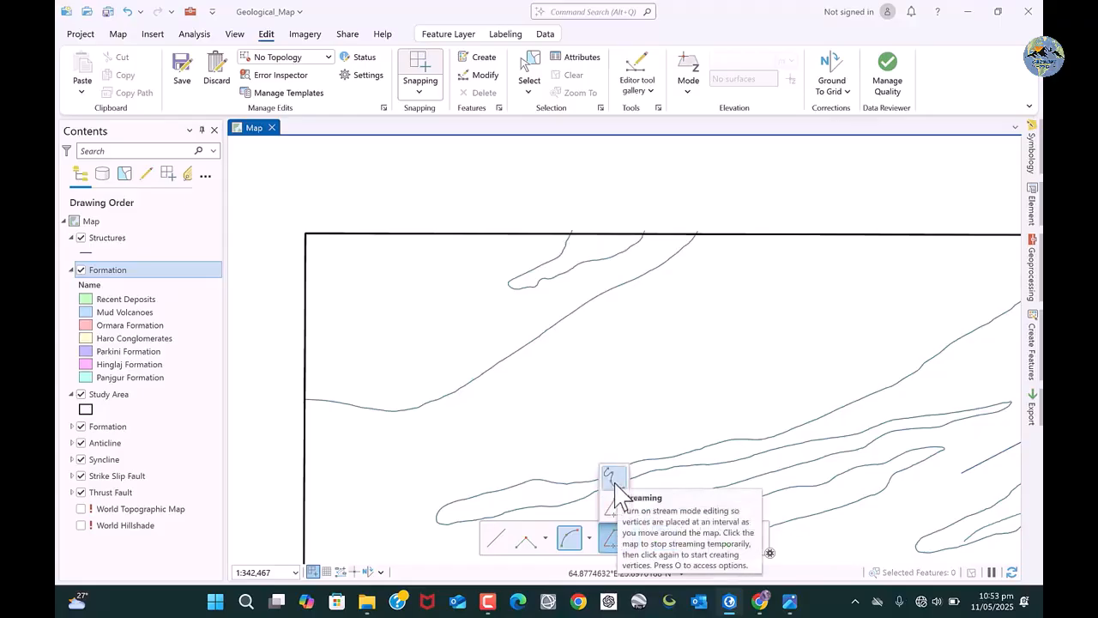
left_click(614, 481)
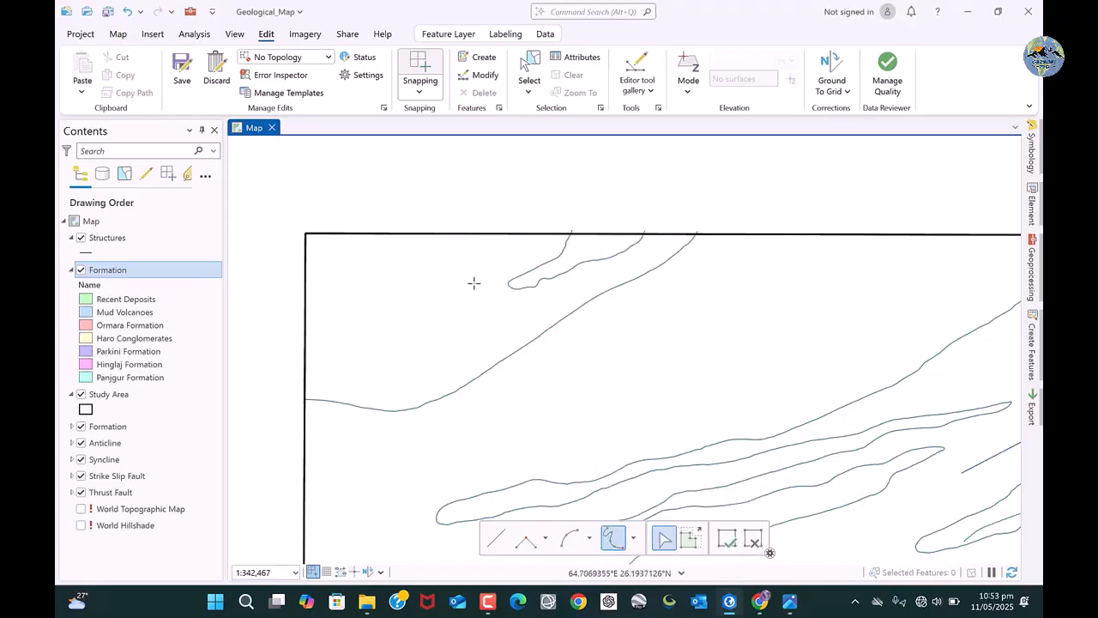
mouse_move(468, 317)
left_mouse_down()
mouse_move(507, 369)
mouse_move(610, 387)
mouse_move(763, 284)
mouse_move(687, 184)
mouse_move(523, 197)
mouse_move(393, 246)
mouse_move(361, 363)
mouse_move(419, 424)
mouse_move(397, 289)
mouse_move(427, 277)
mouse_move(440, 300)
mouse_move(436, 354)
left_mouse_up()
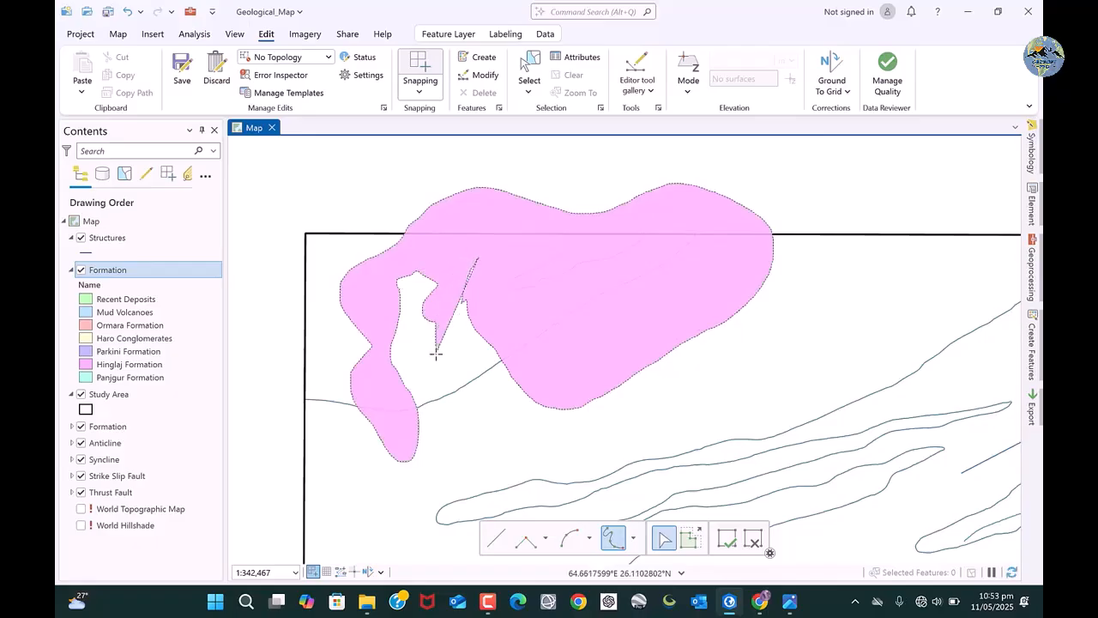
right_click(436, 352)
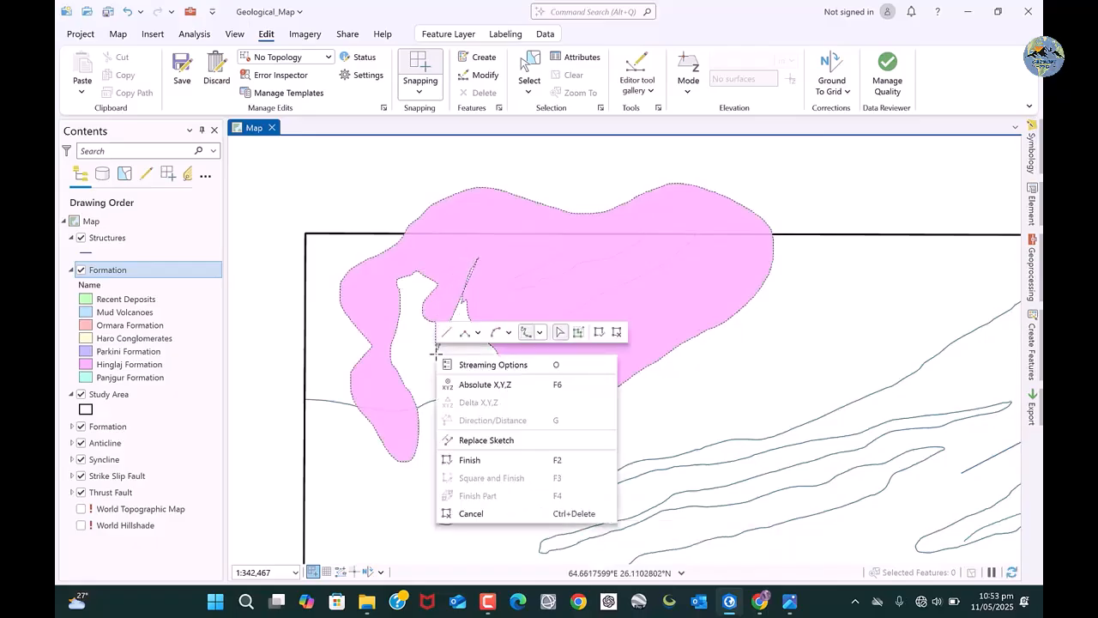
left_click(480, 515)
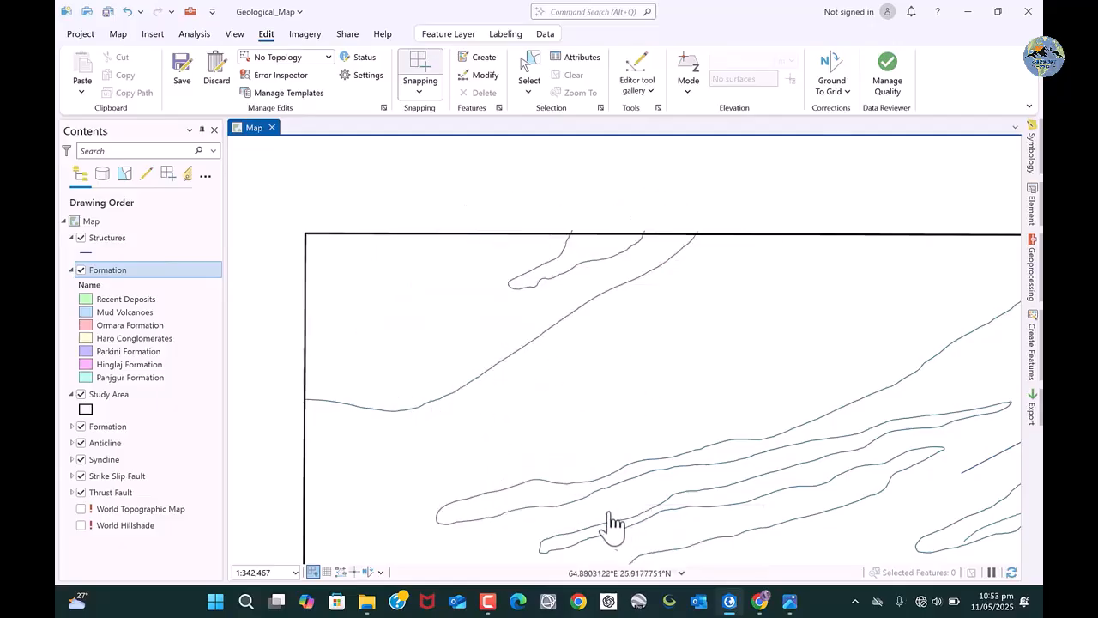
mouse_move(790, 605)
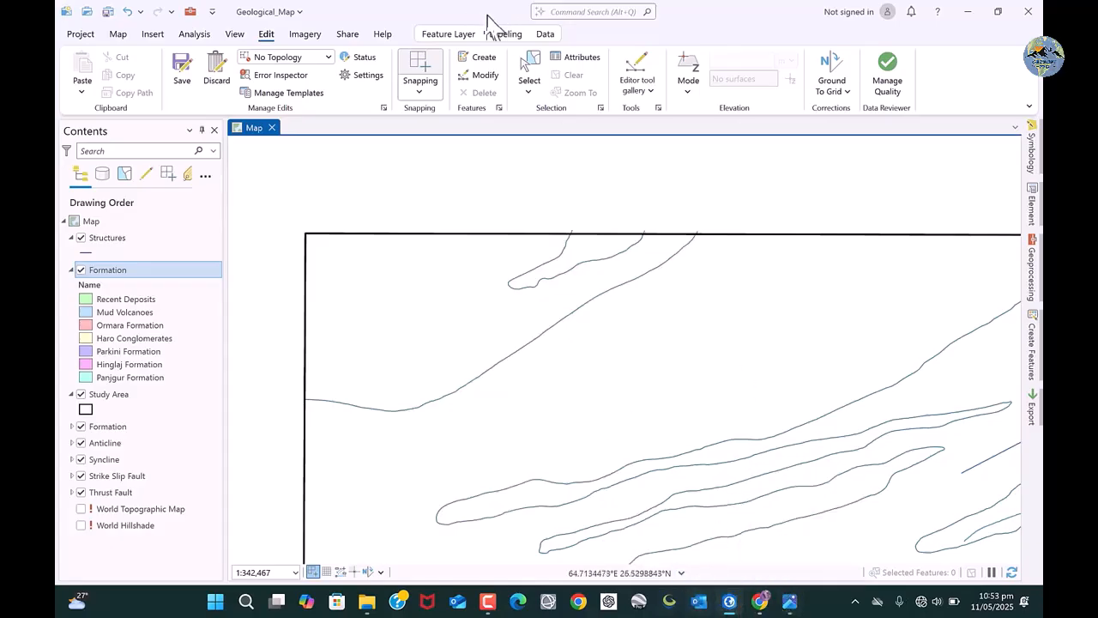
Create a Hinglaj Formation polygon by tracing the tongue-shaped contact line and the northern study area boundary, and clear the selection
left_click(480, 60)
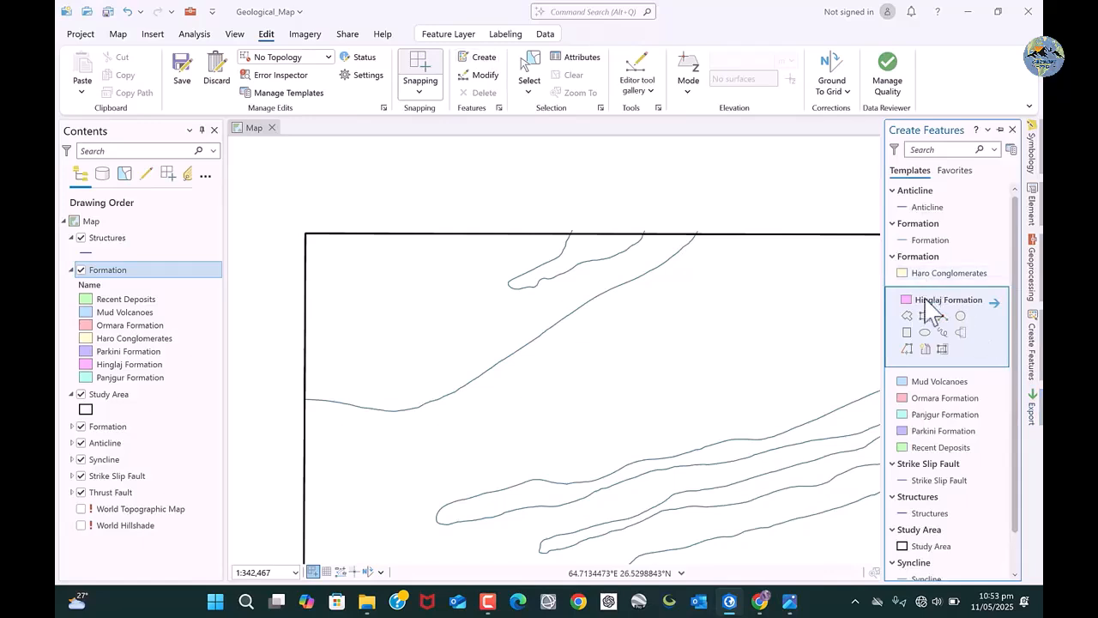
left_click(930, 297)
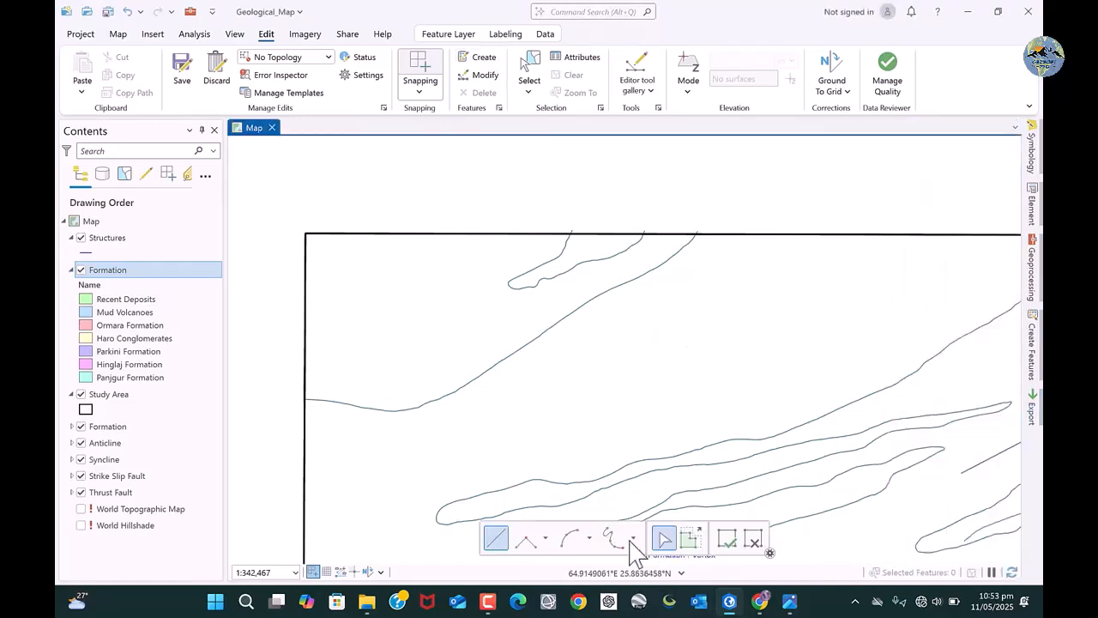
left_click(634, 538)
left_click(616, 504)
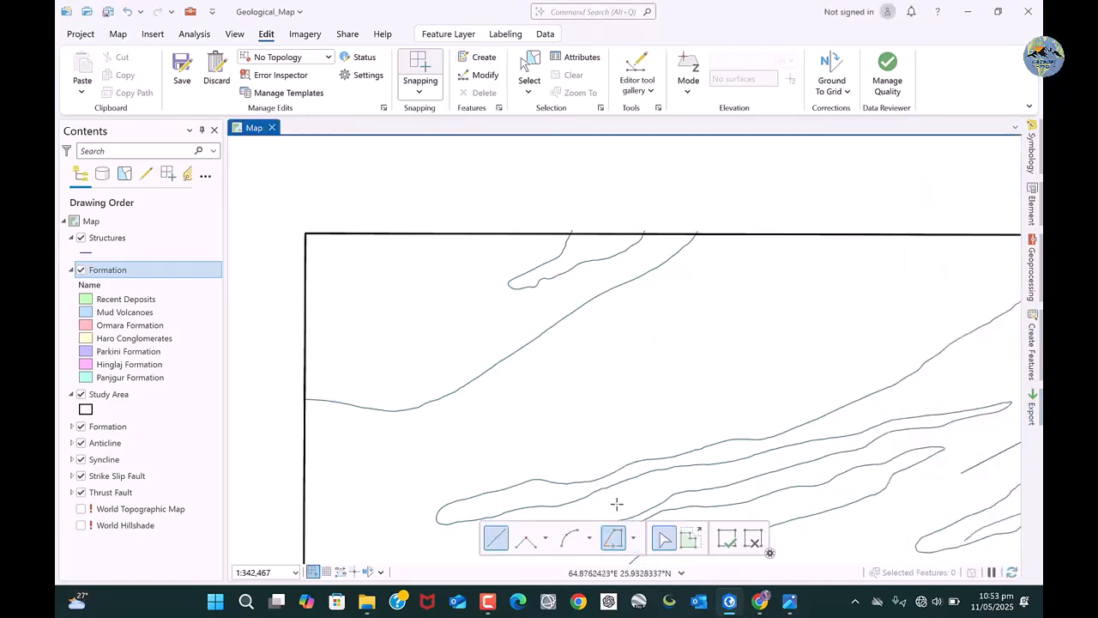
left_click(615, 539)
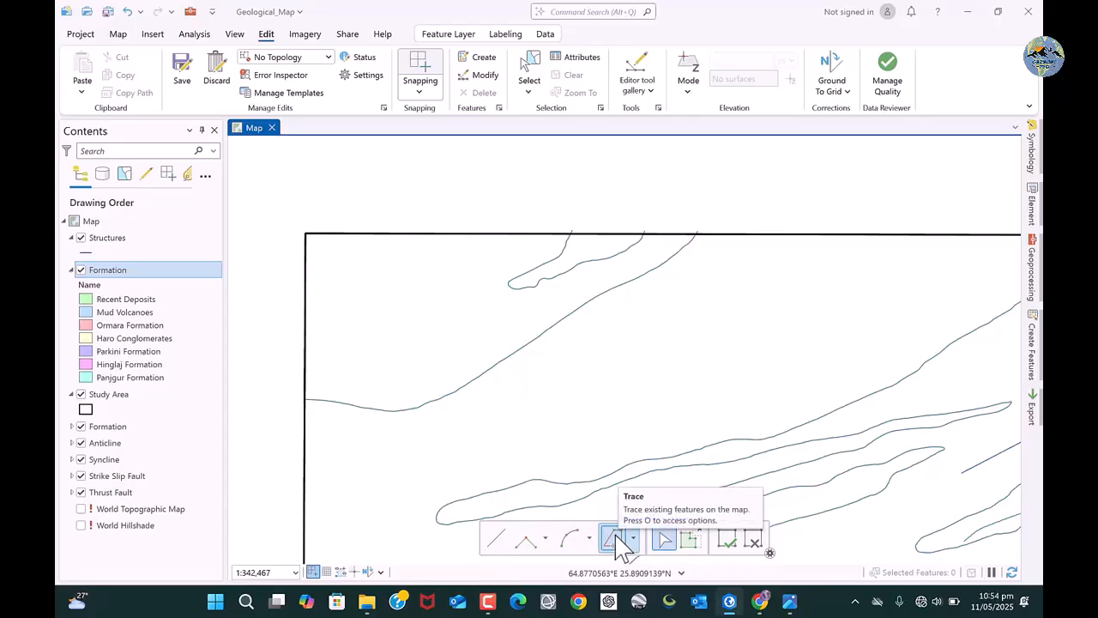
scroll(586, 254, "up", 3)
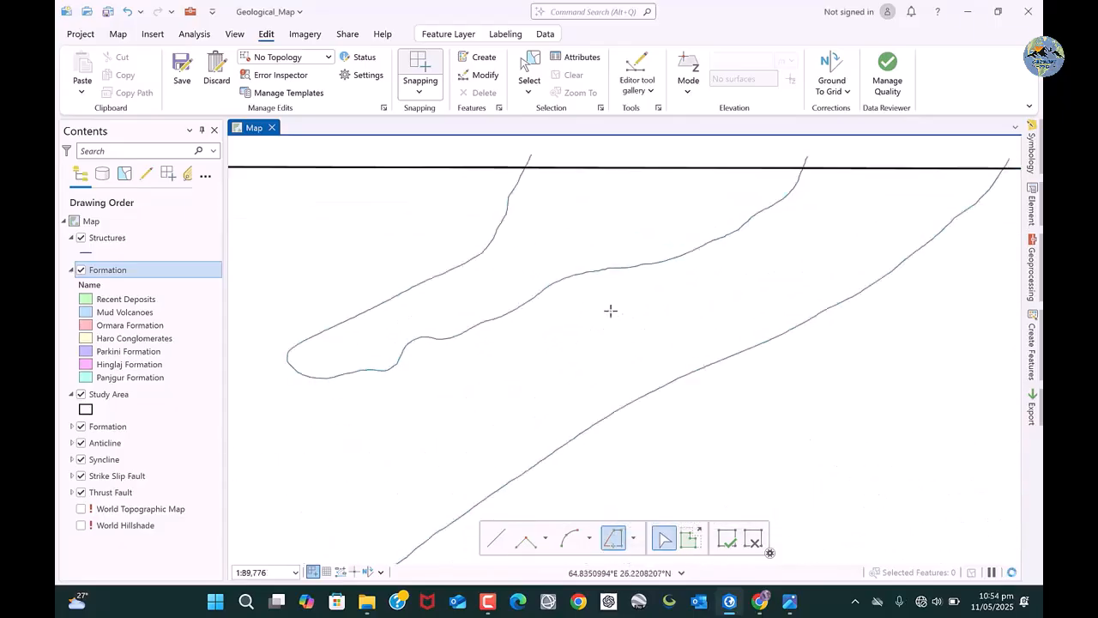
scroll(536, 263, "up", 3)
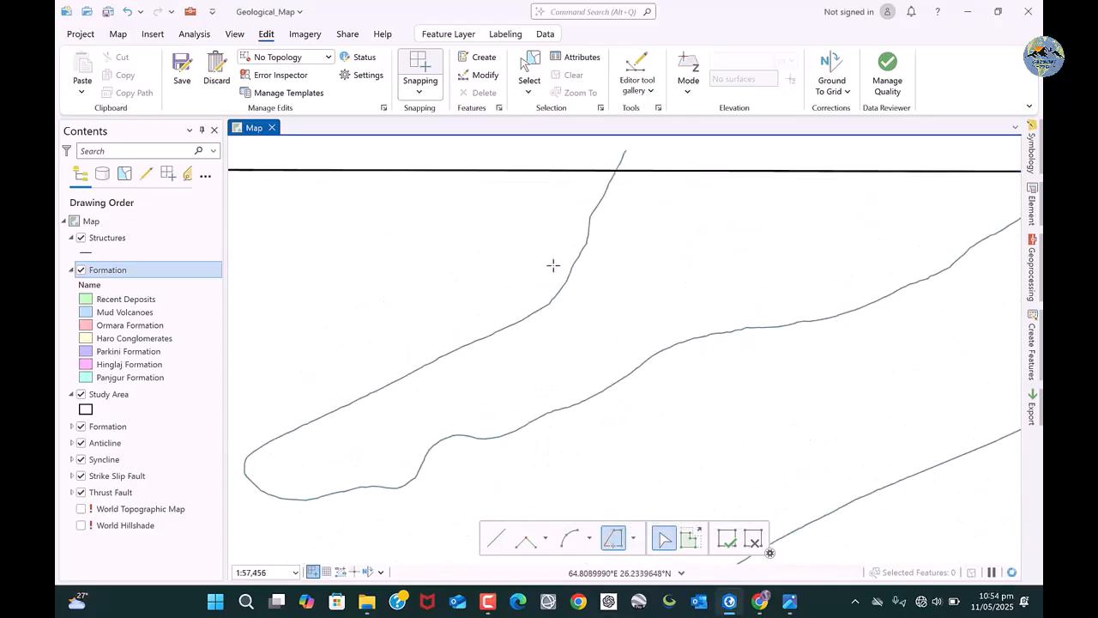
left_click(663, 170)
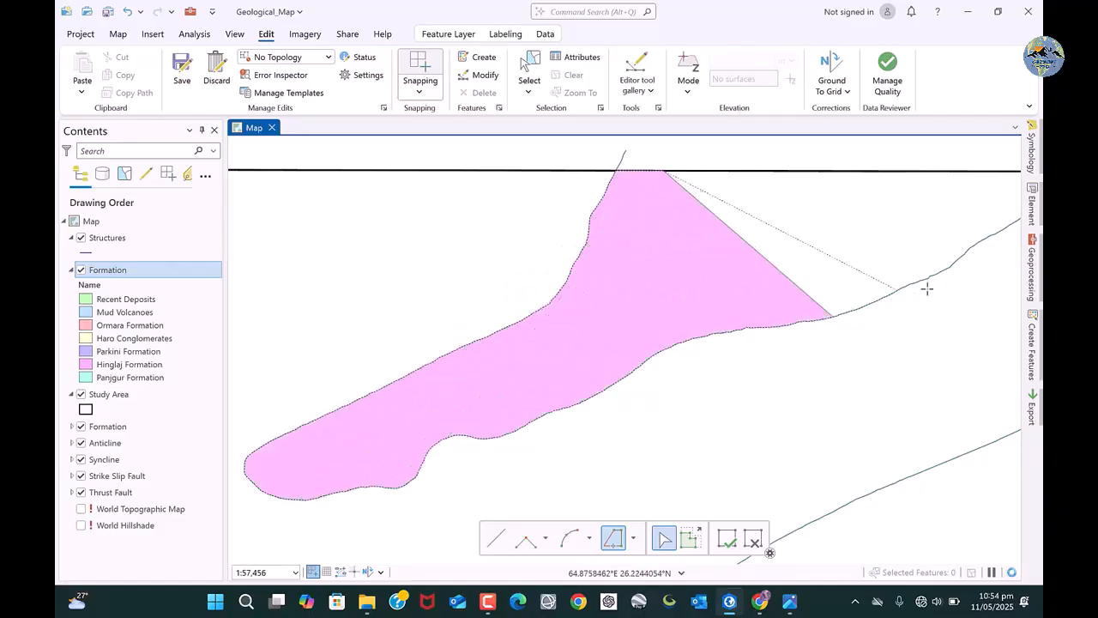
scroll(573, 356, "down", 2)
scroll(806, 242, "up", 2)
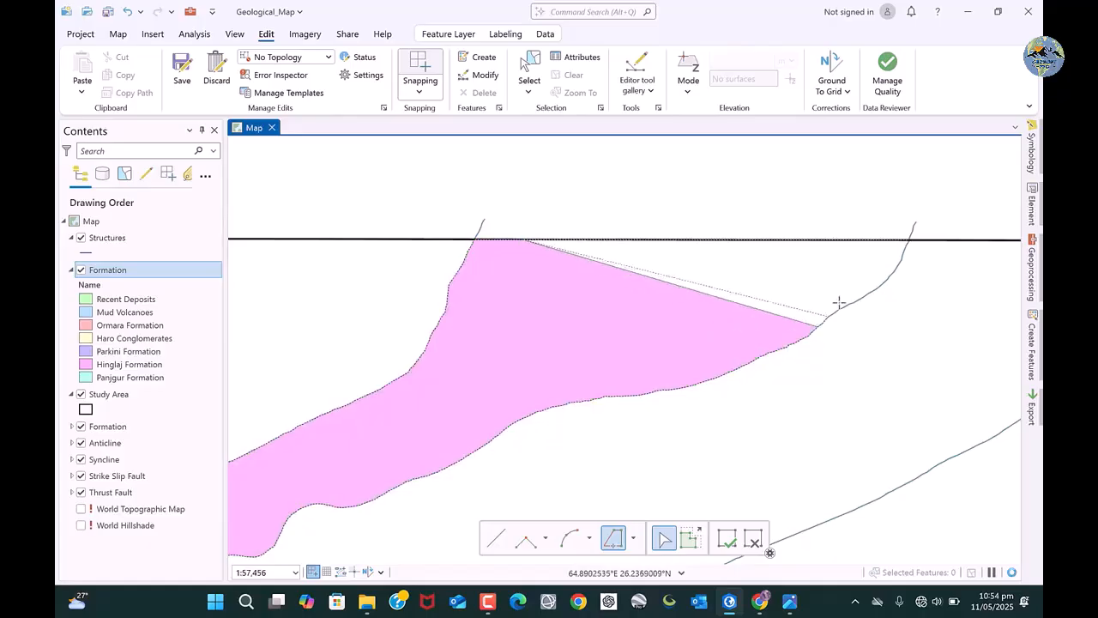
double_click(593, 266)
scroll(592, 266, "down", 2)
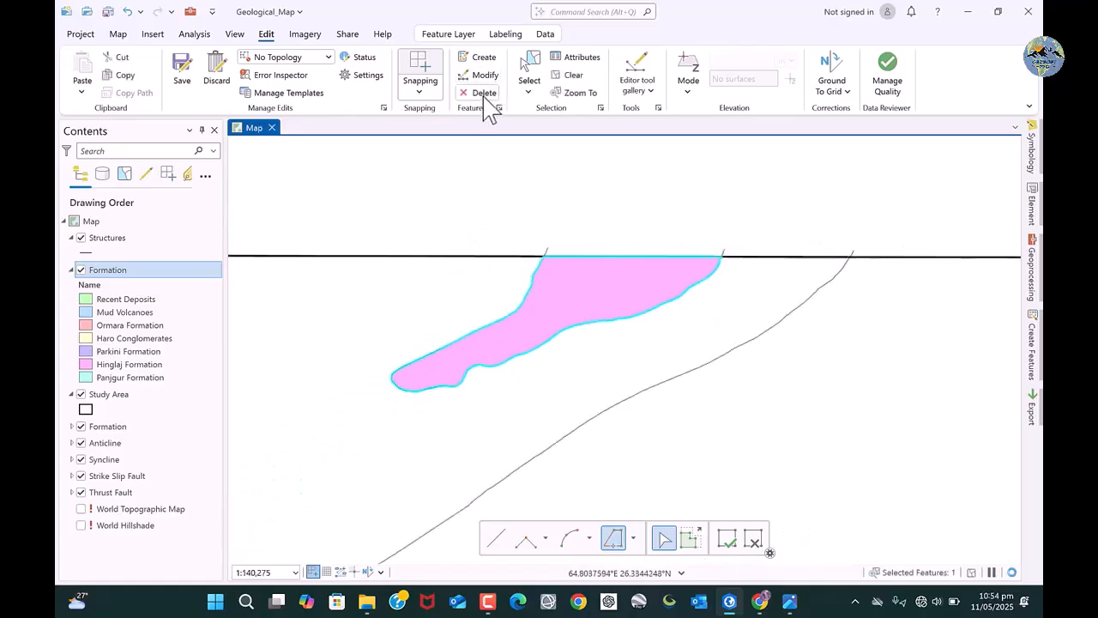
left_click(574, 76)
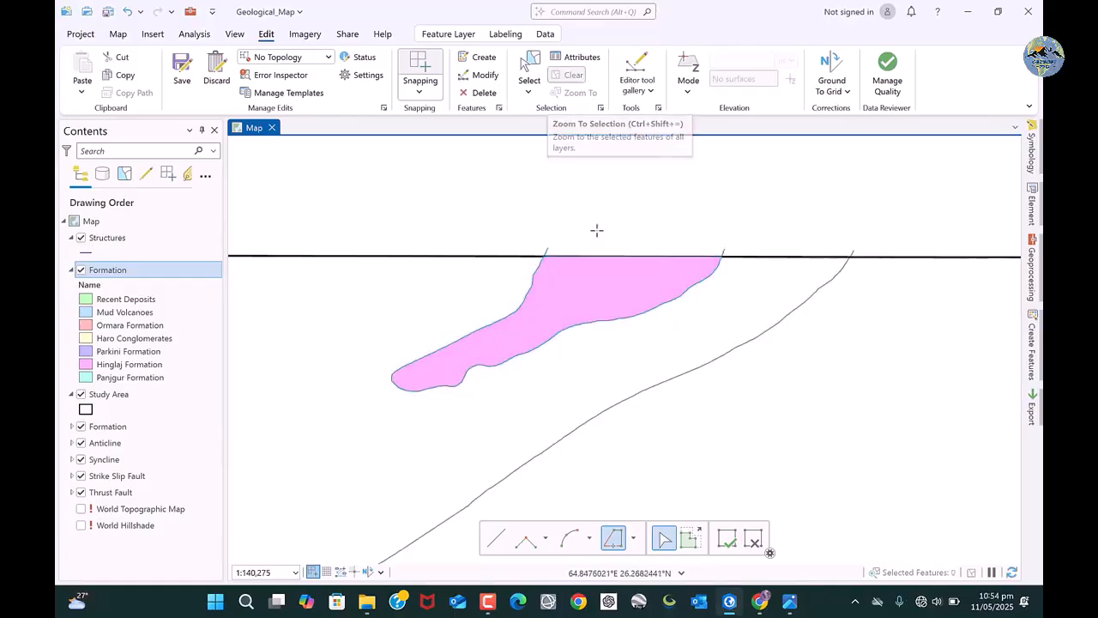
Consult the reference image Geo Map Hingol National Park (2).jpg for the formation surrounding the traced polygon in the northwest corner
scroll(608, 227, "down", 3)
scroll(608, 226, "down", 1)
scroll(527, 262, "up", 2)
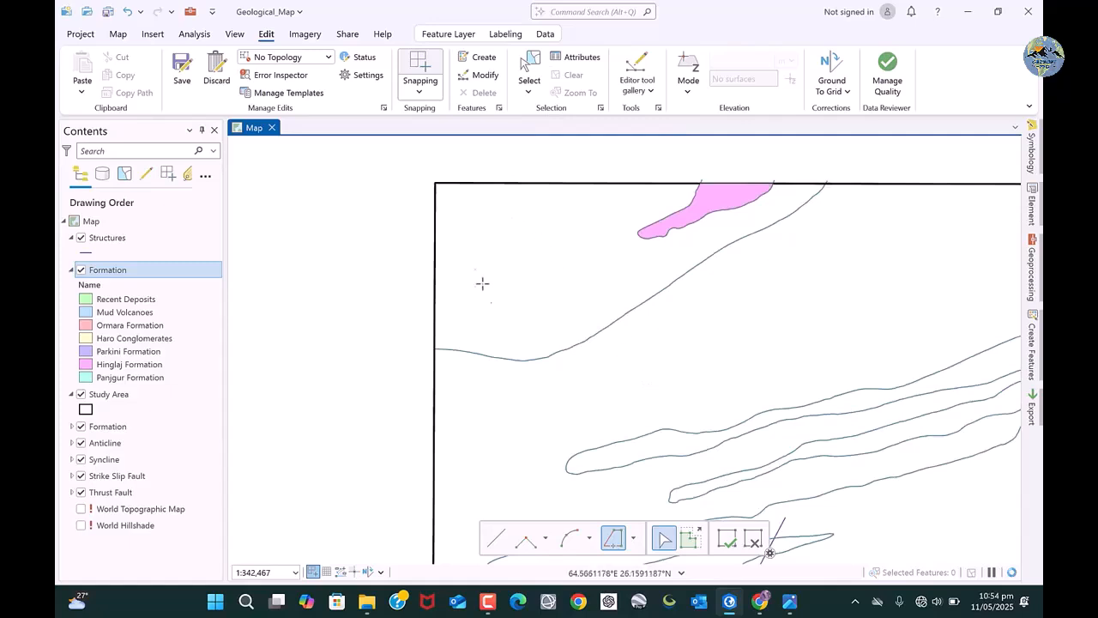
scroll(483, 276, "down", 1)
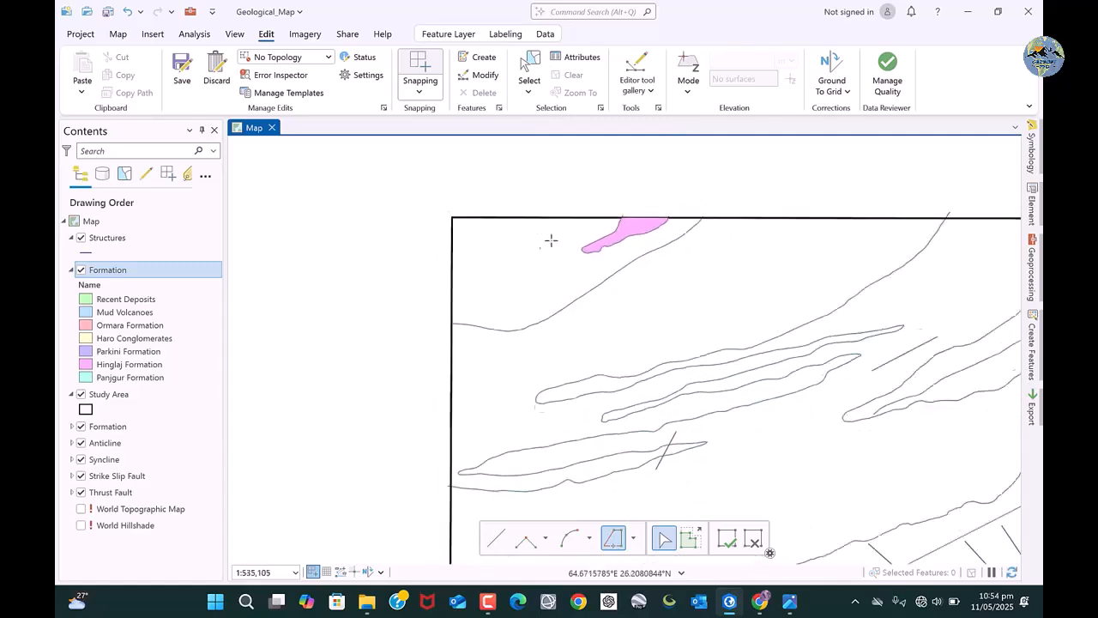
scroll(549, 240, "up", 3)
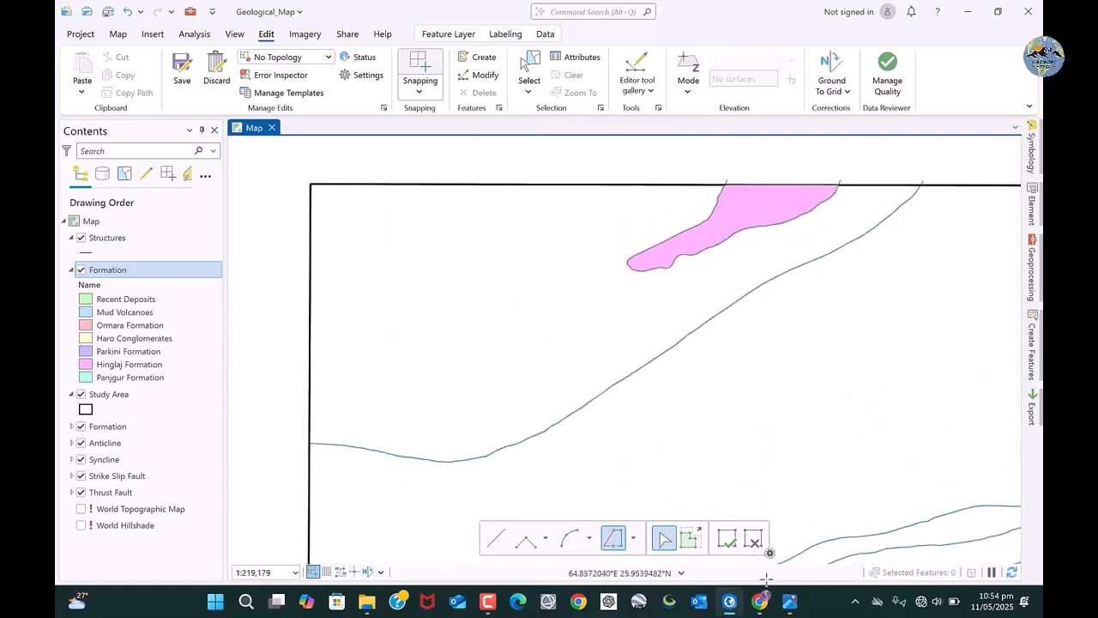
mouse_move(790, 597)
mouse_move(799, 540)
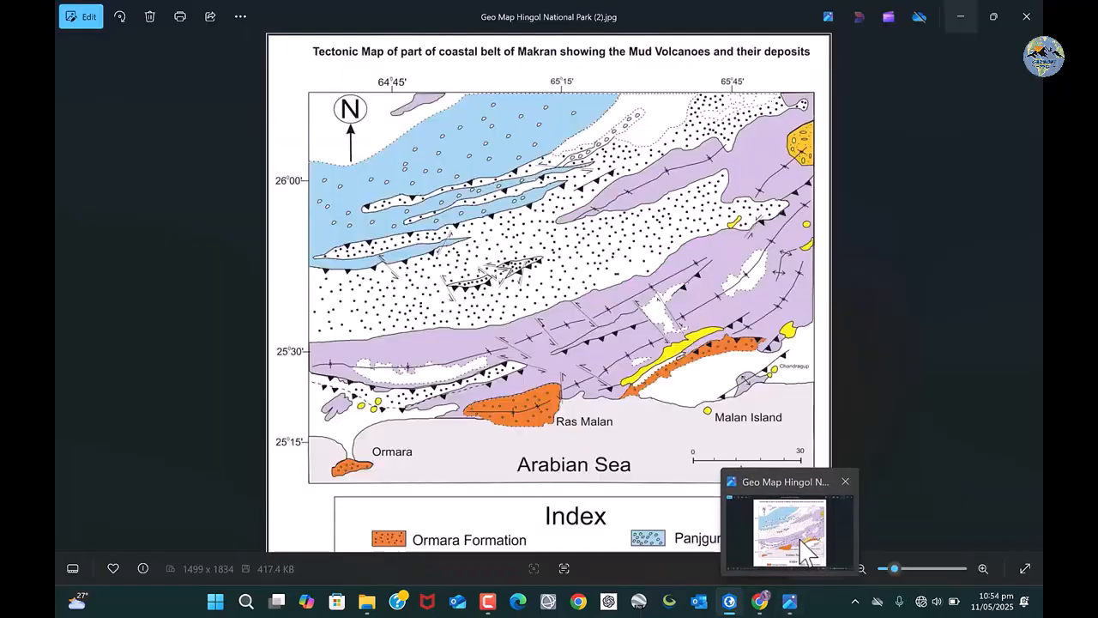
left_click(777, 519)
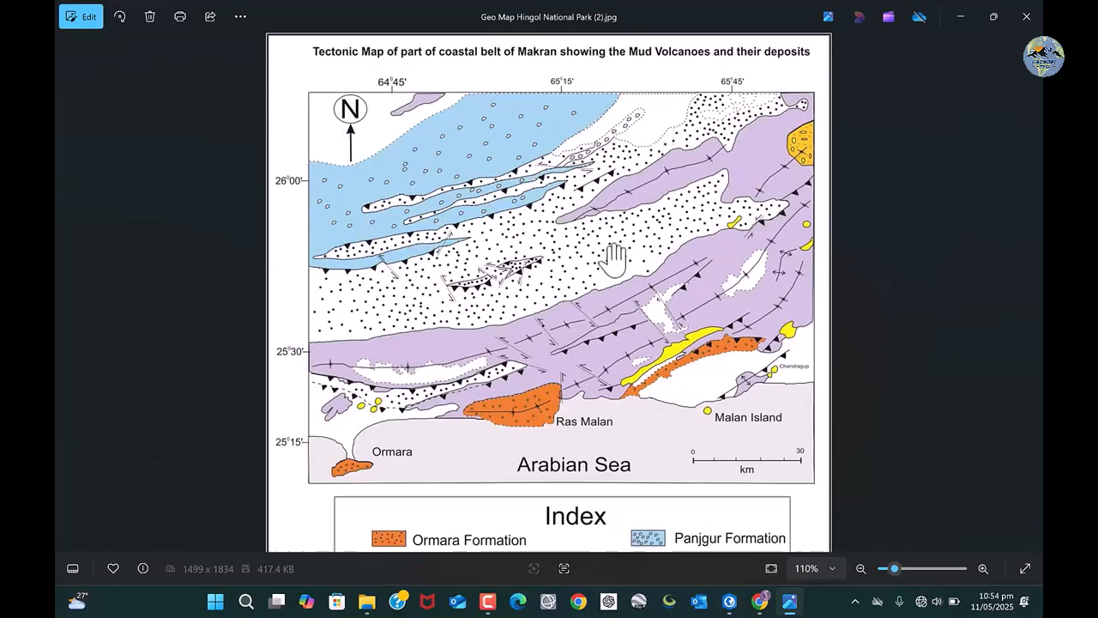
scroll(581, 336, "down", 1)
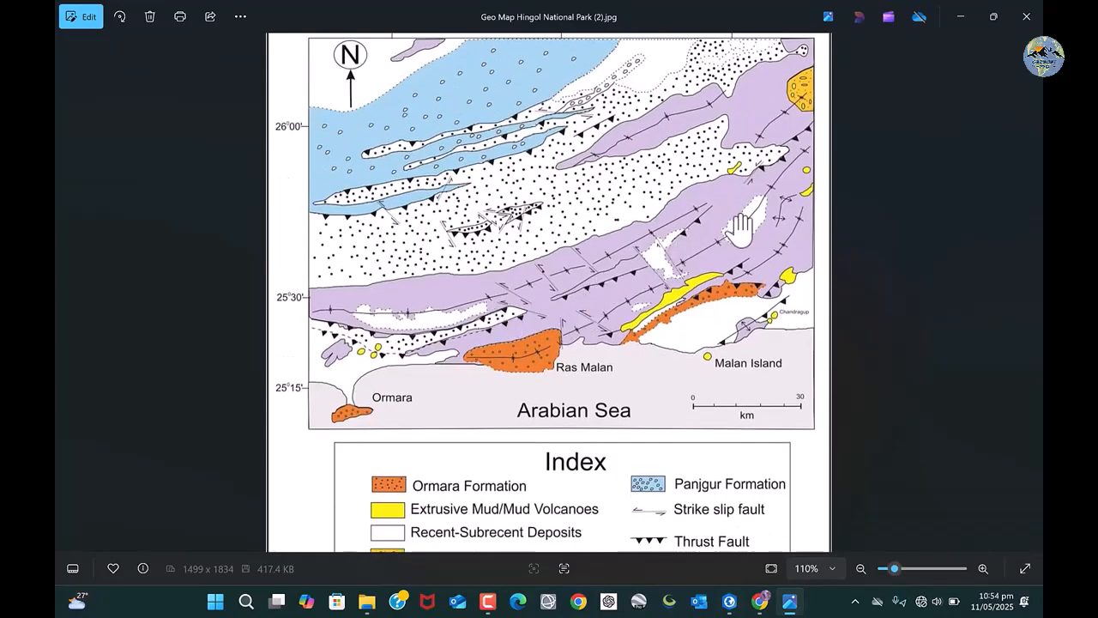
left_click(960, 11)
Trace a Recent Deposits polygon in the northwest corner between the study area boundary, the Hinglaj polygon and the contact line, and clear the selection
left_click(1034, 365)
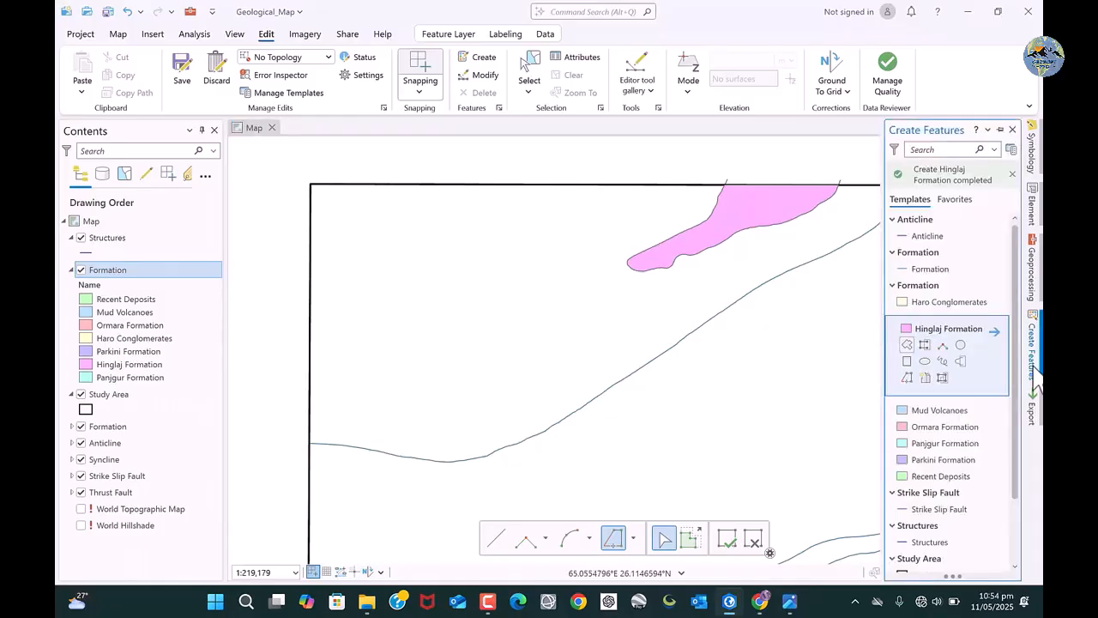
left_click(926, 477)
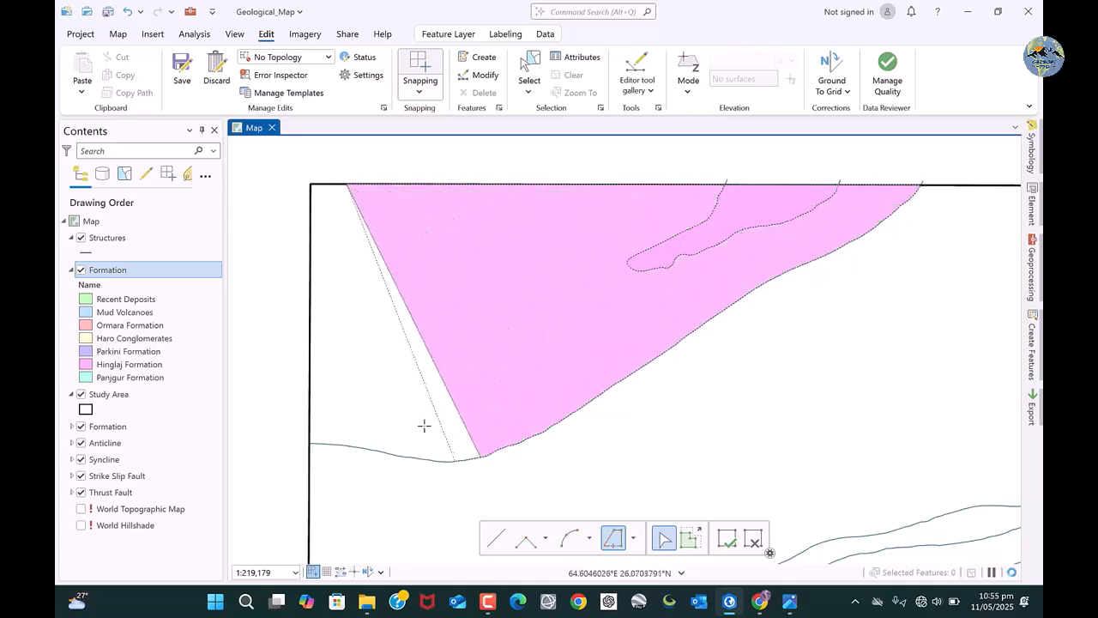
double_click(336, 184)
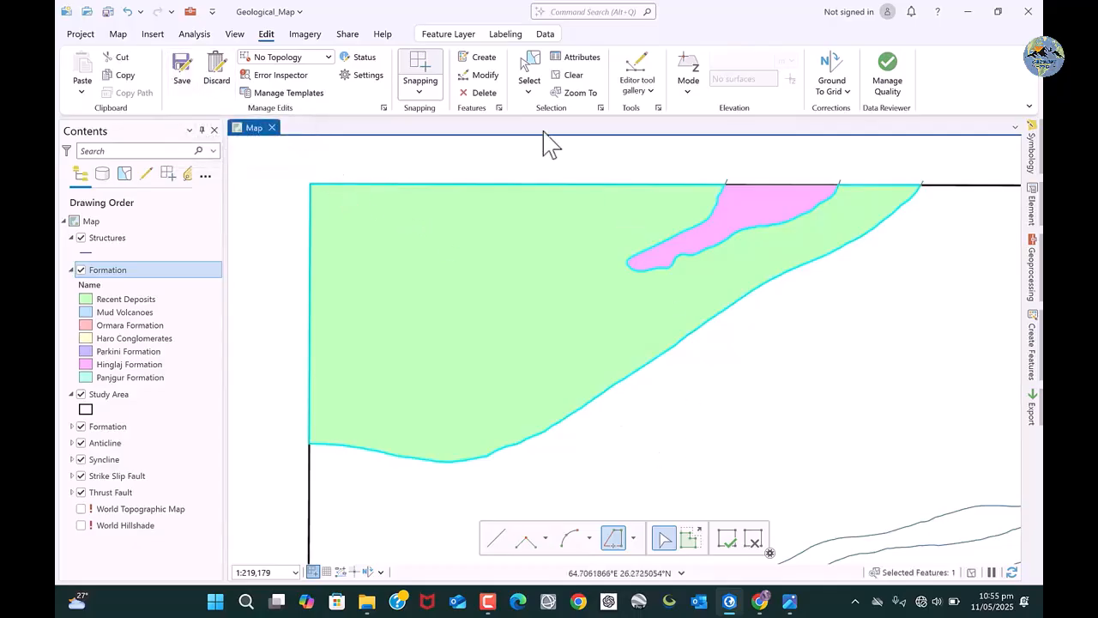
left_click(570, 75)
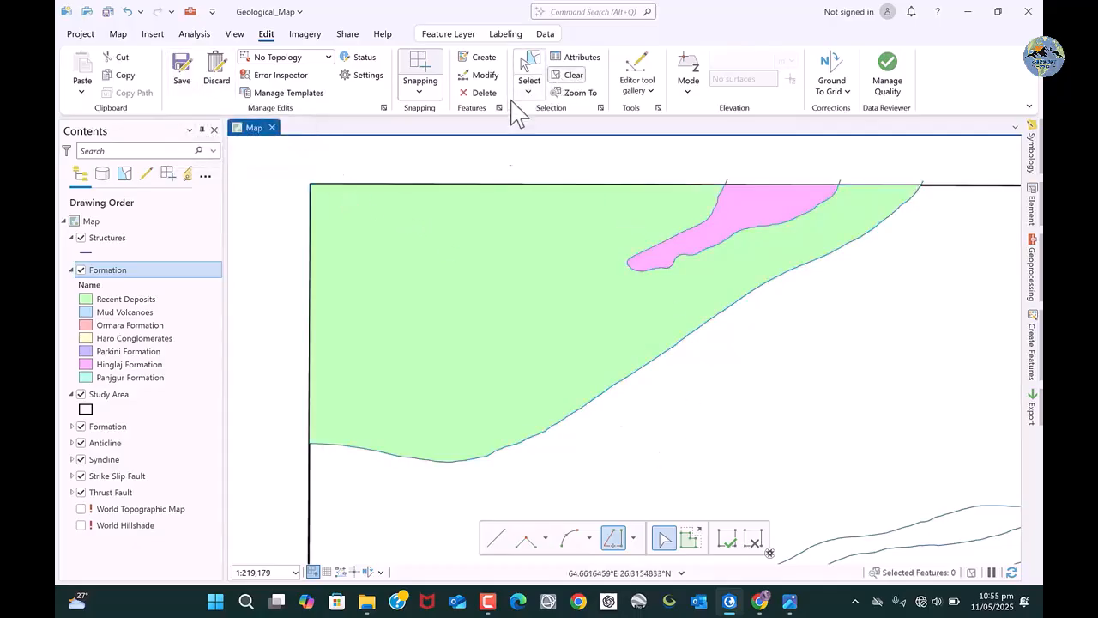
Save all edits to the formation polygons and save the Geological_Map project
scroll(650, 318, "down", 2)
scroll(643, 318, "up", 2)
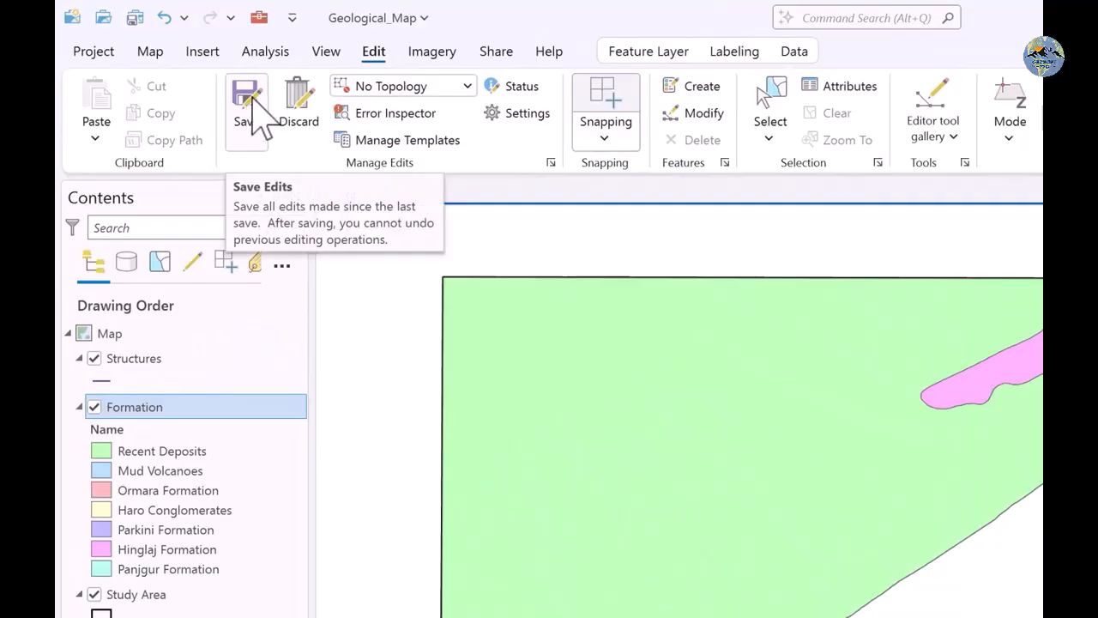
left_click(246, 88)
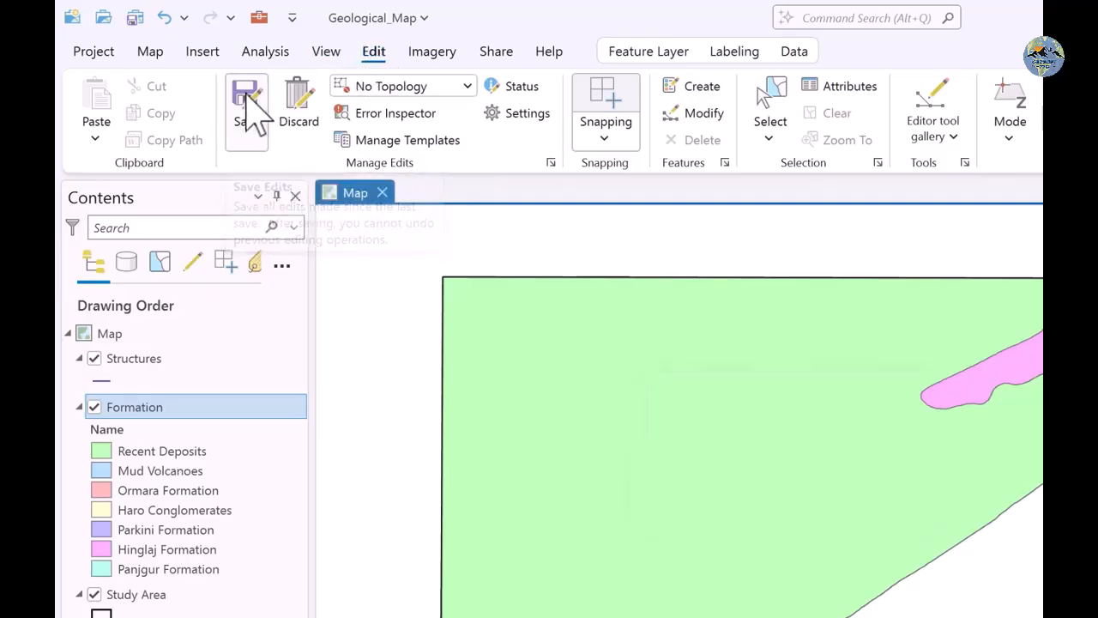
left_click(810, 484)
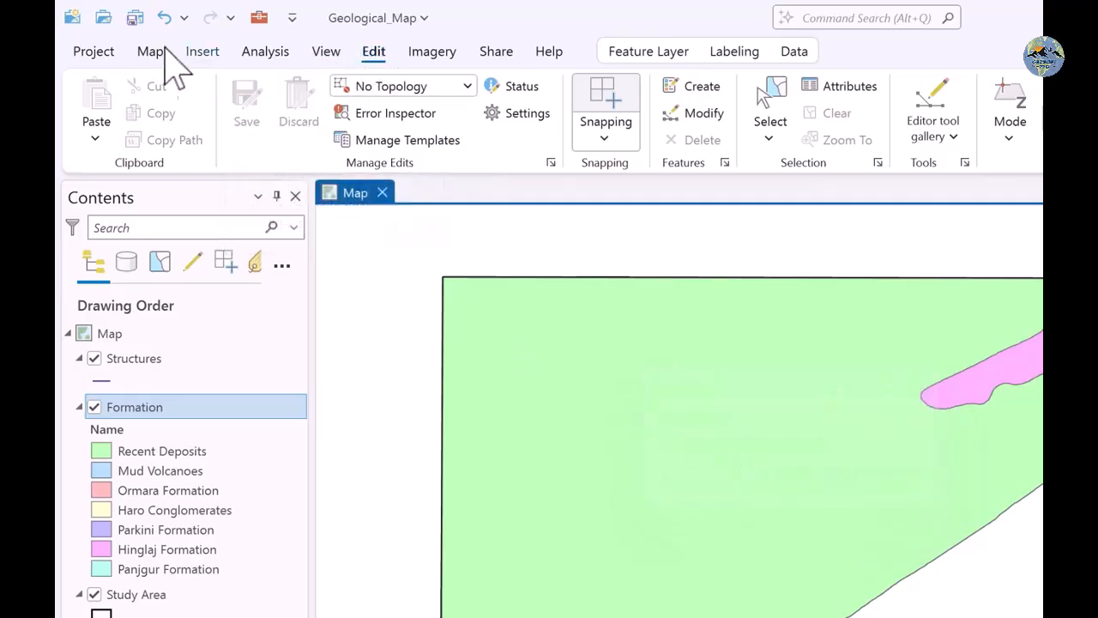
left_click(135, 18)
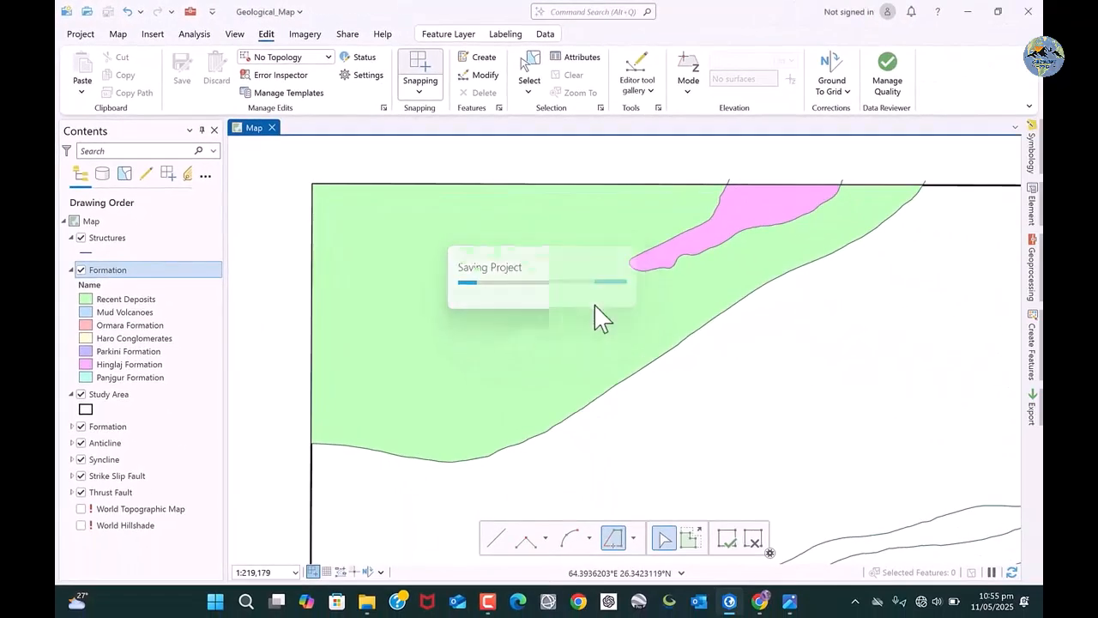
Consult the reference image Geo Map Hingol National Park (2).jpg and its index for the formation south of the Recent Deposits polygon
scroll(589, 295, "down", 2)
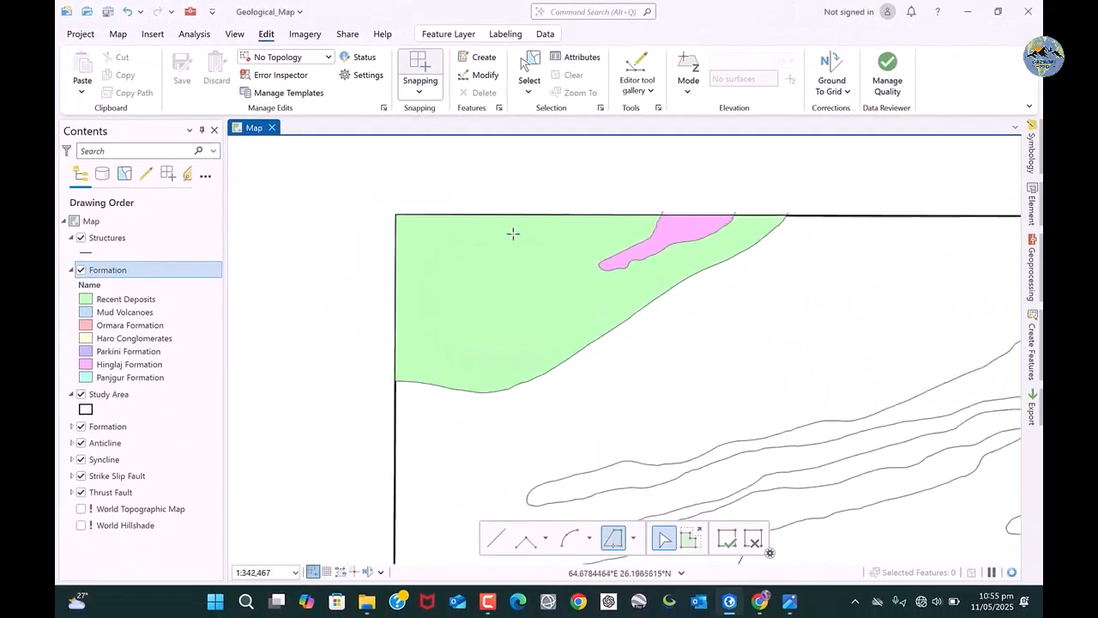
scroll(515, 236, "down", 2)
scroll(588, 329, "down", 1)
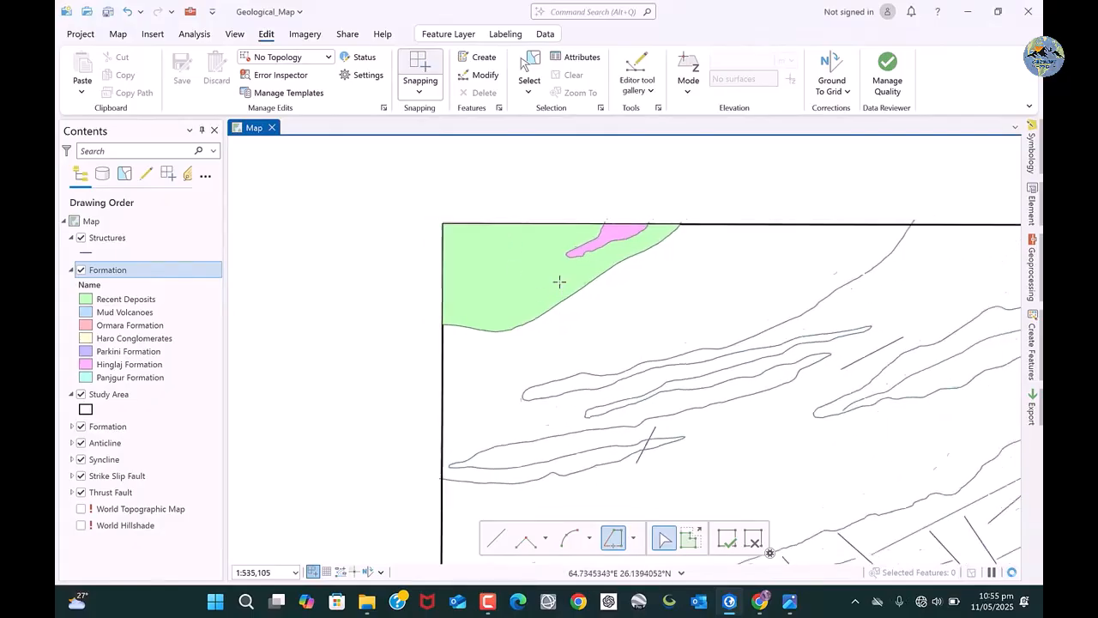
scroll(599, 321, "down", 1)
scroll(599, 321, "up", 2)
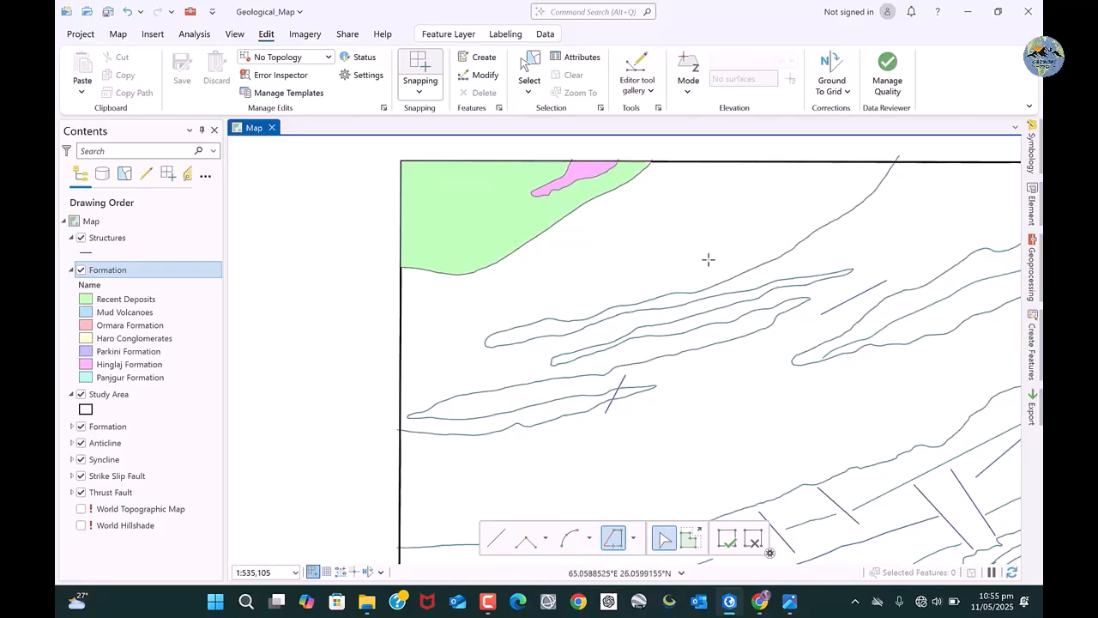
left_click(790, 603)
scroll(594, 341, "up", 1)
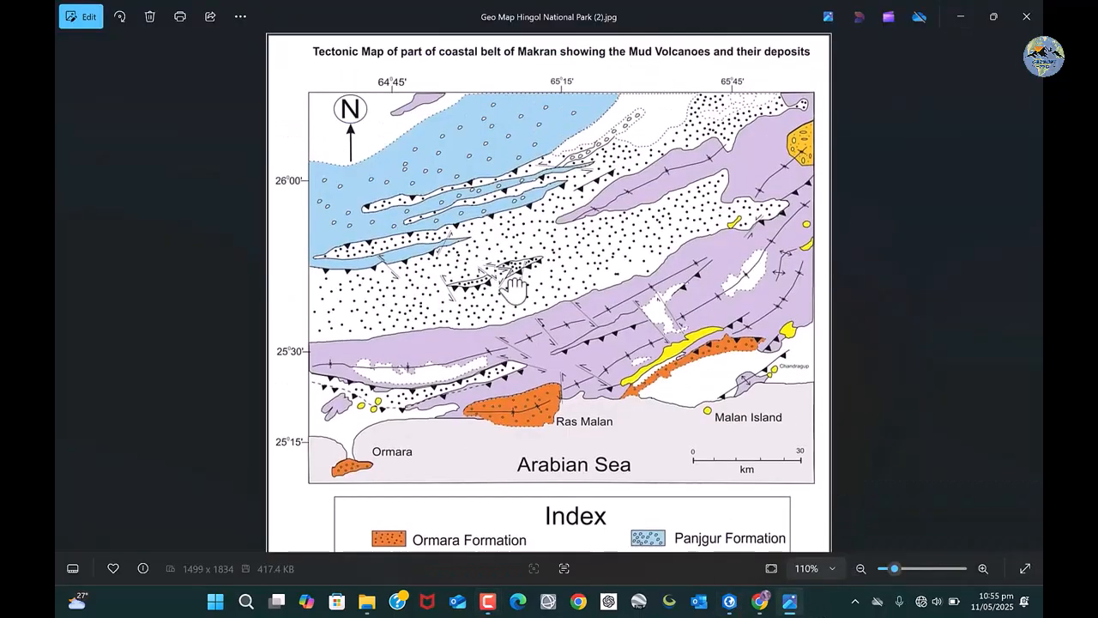
scroll(461, 140, "up", 2)
scroll(525, 343, "down", 4)
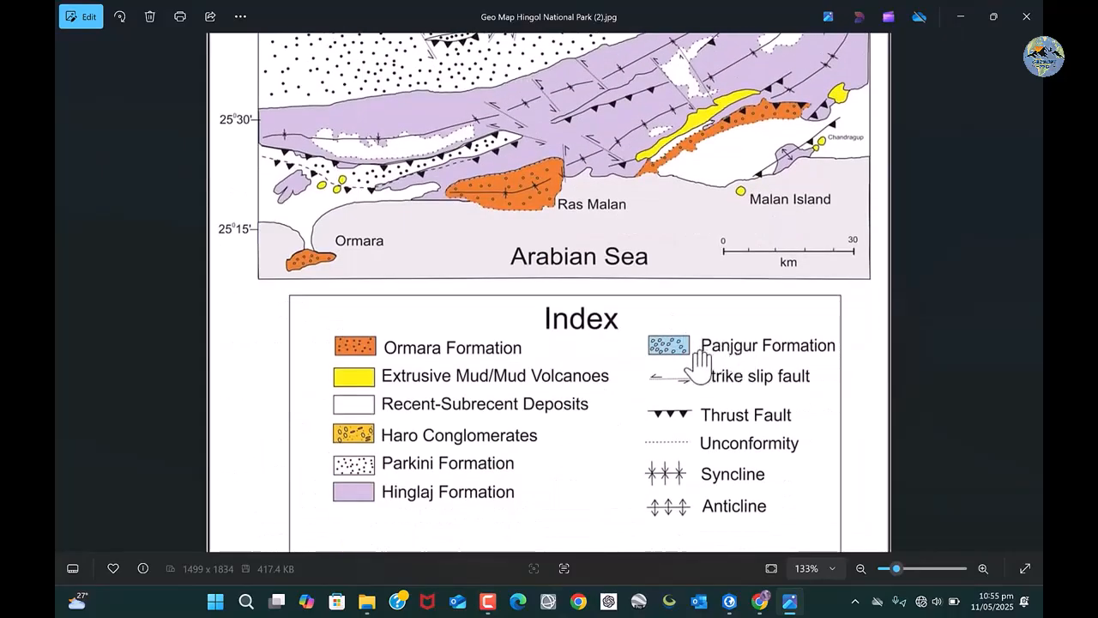
left_click(962, 16)
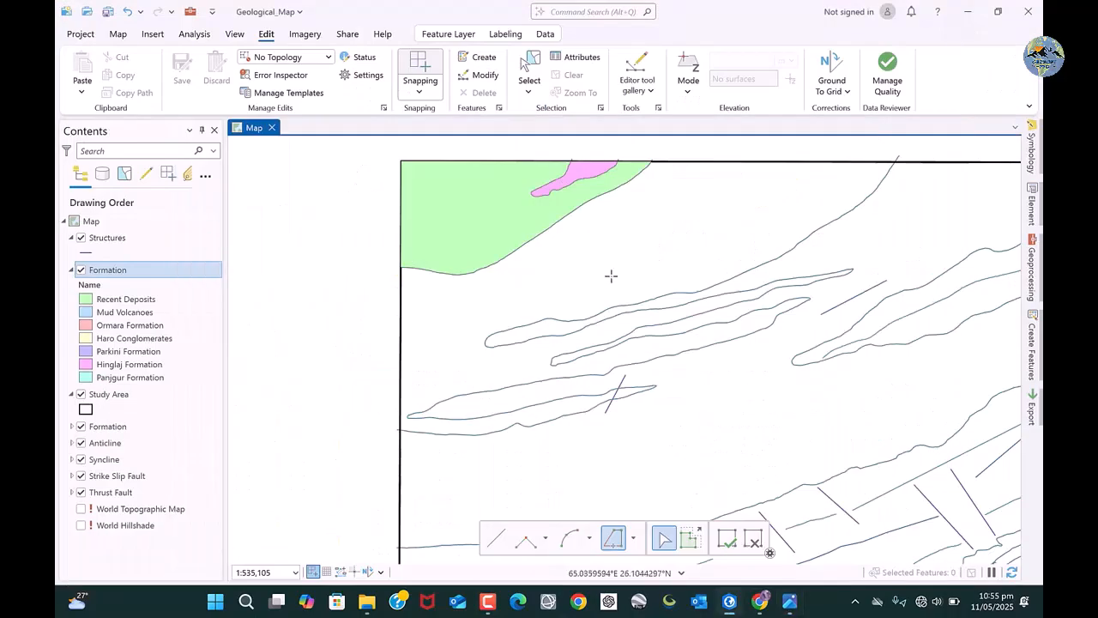
Start a Panjgur Formation polygon by tracing the Recent Deposits edge, the western study area boundary and the southern contact line past the fault crossing
left_click(1035, 348)
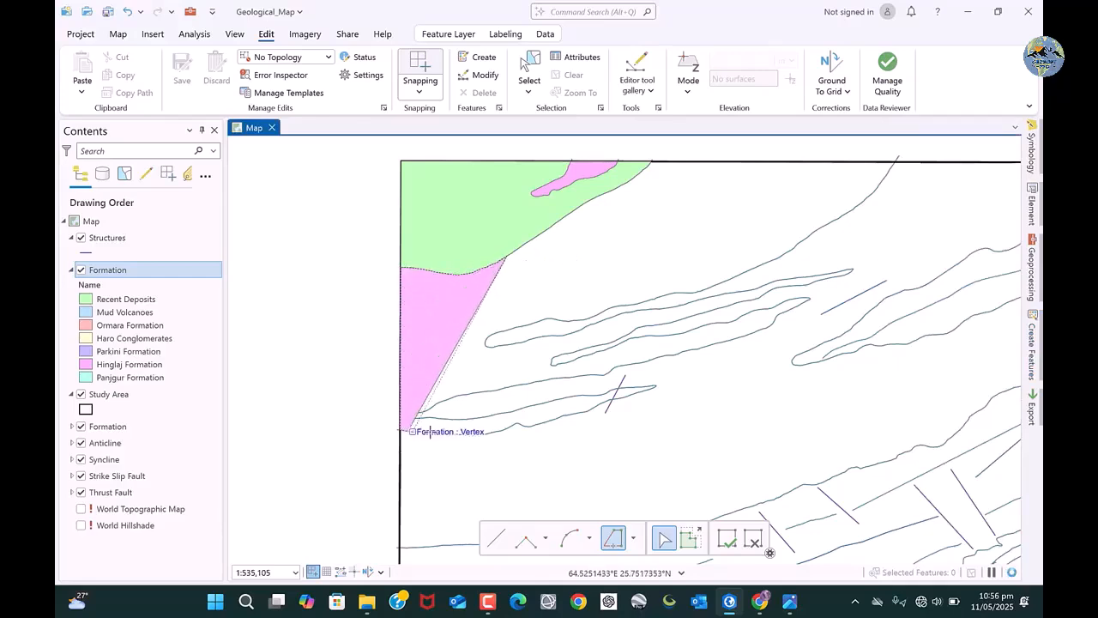
left_click(582, 412)
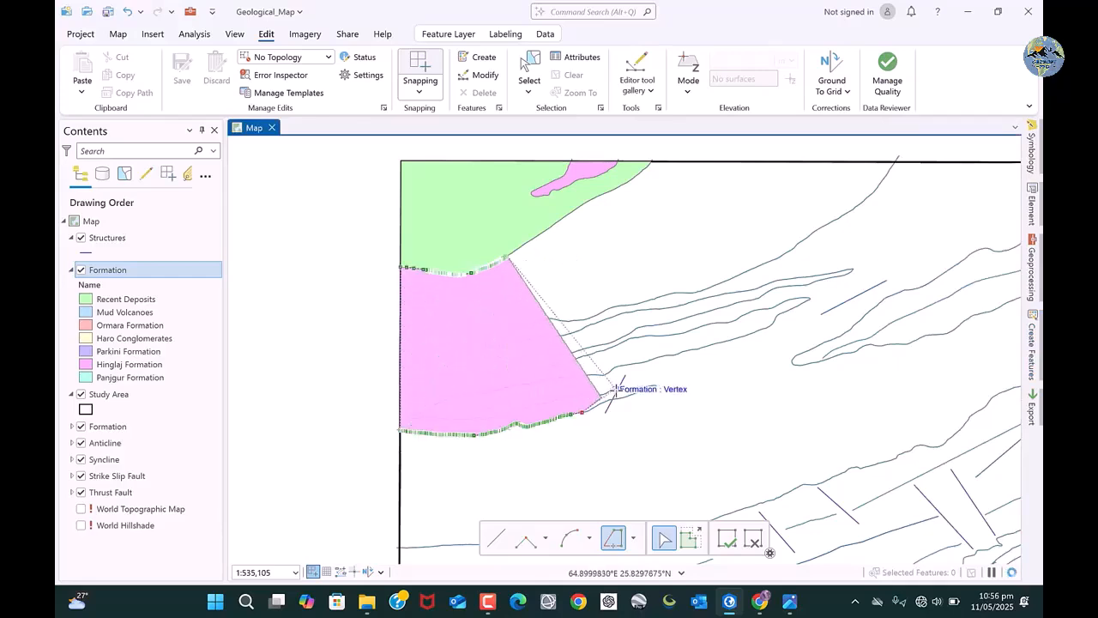
scroll(614, 389, "up", 4)
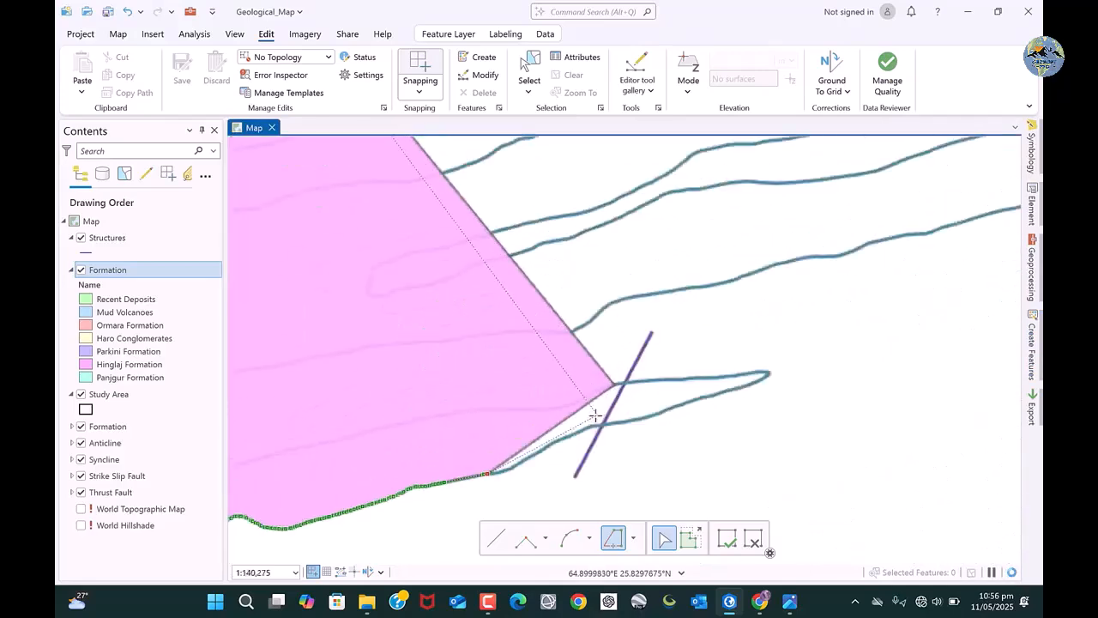
left_click(468, 477)
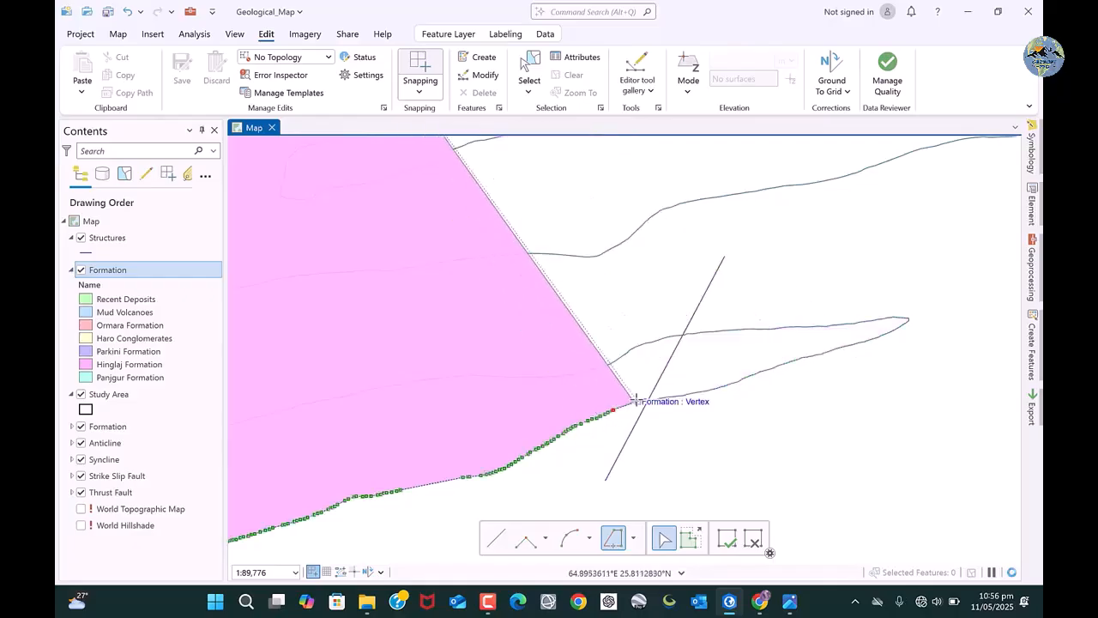
scroll(636, 400, "up", 4)
left_click(502, 463)
scroll(932, 388, "down", 6)
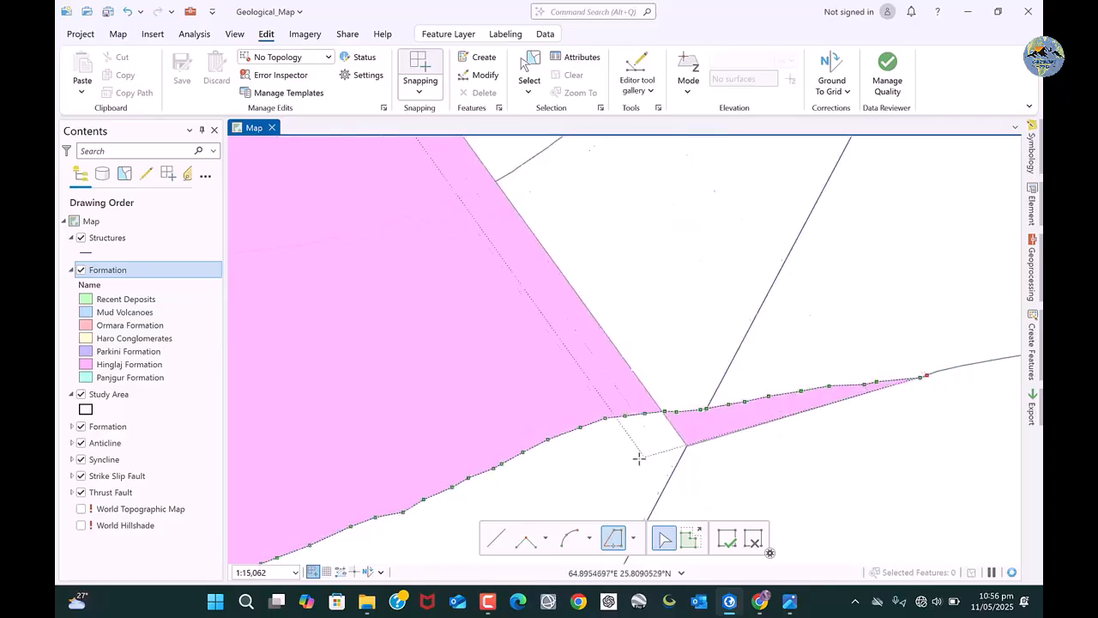
scroll(432, 422, "down", 2)
scroll(724, 422, "up", 2)
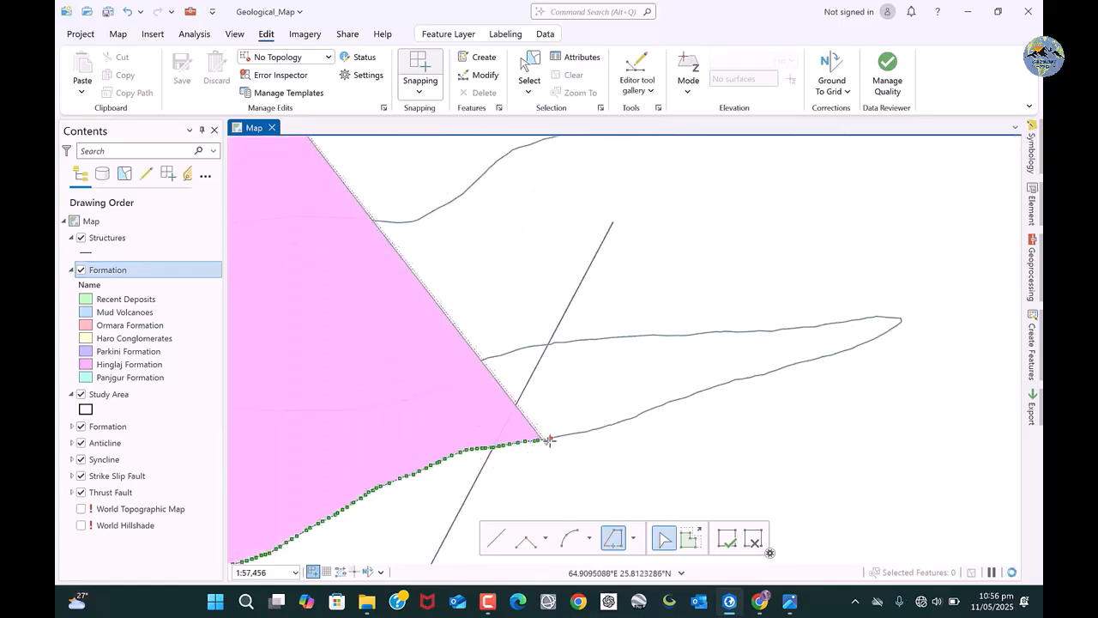
Continue the trace around the pointed eastern tip of the southernmost tongue and back west along its upper edge past the fault line
left_click(578, 345)
scroll(485, 324, "up", 2)
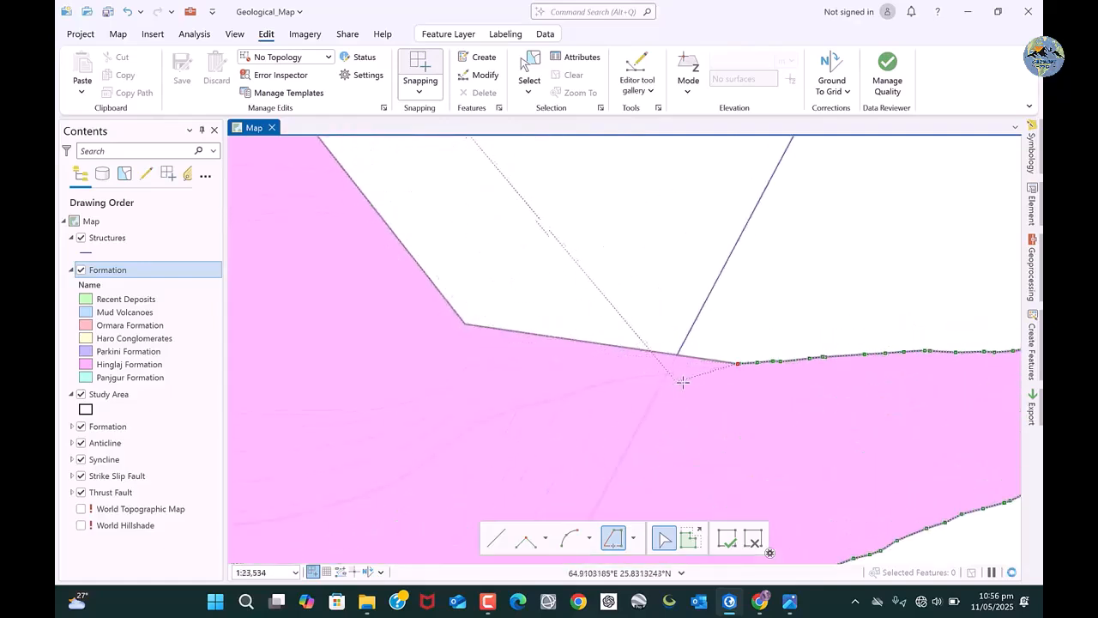
scroll(710, 360, "up", 2)
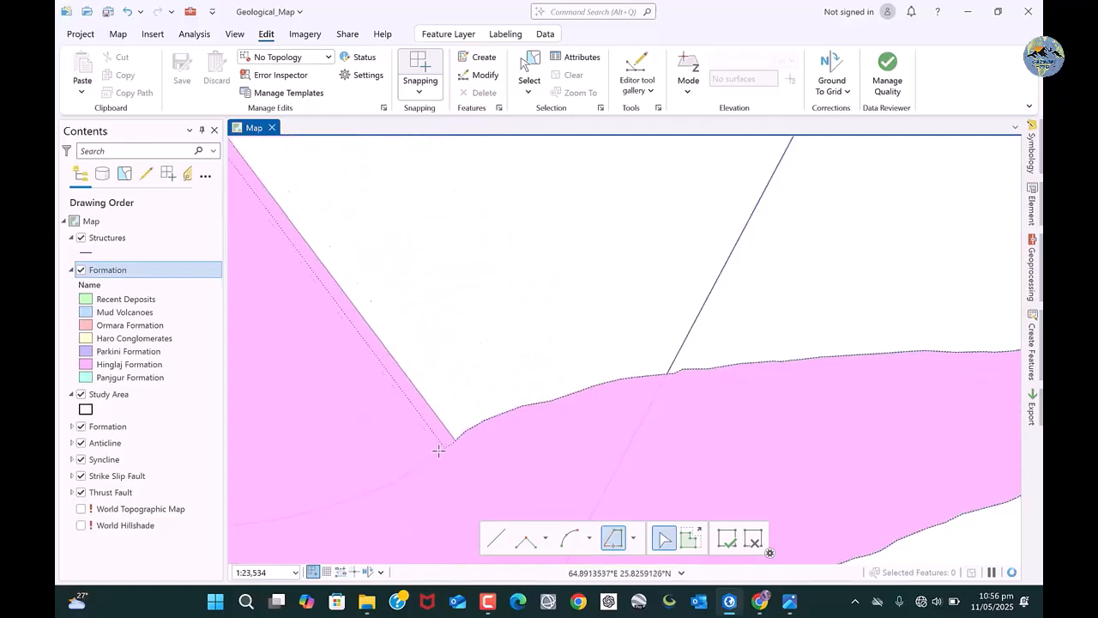
scroll(676, 390, "down", 3)
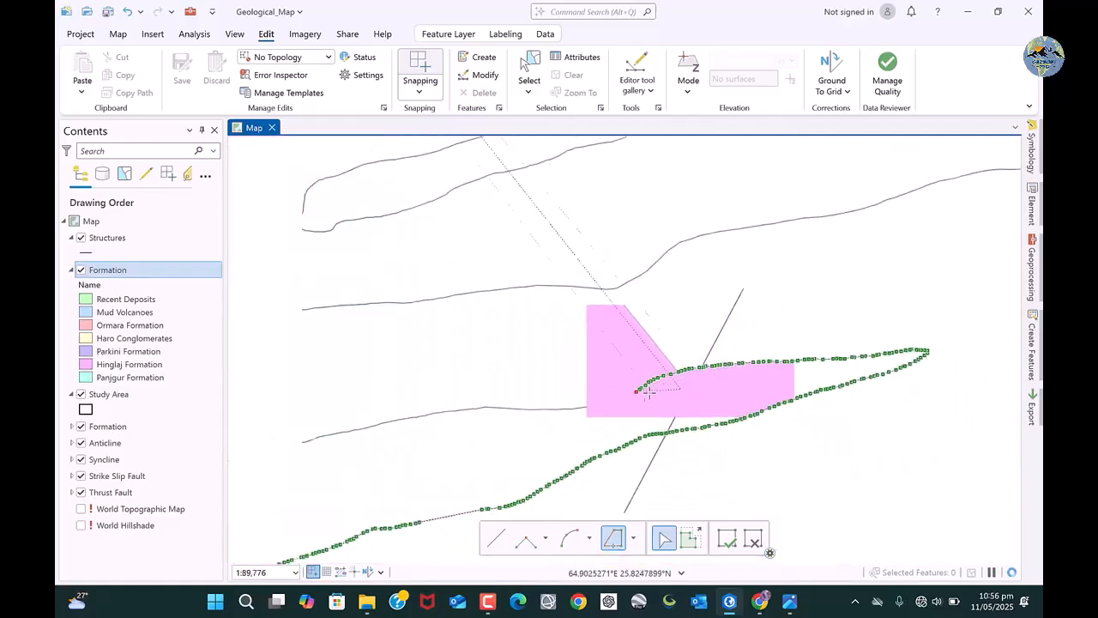
scroll(678, 394, "down", 3)
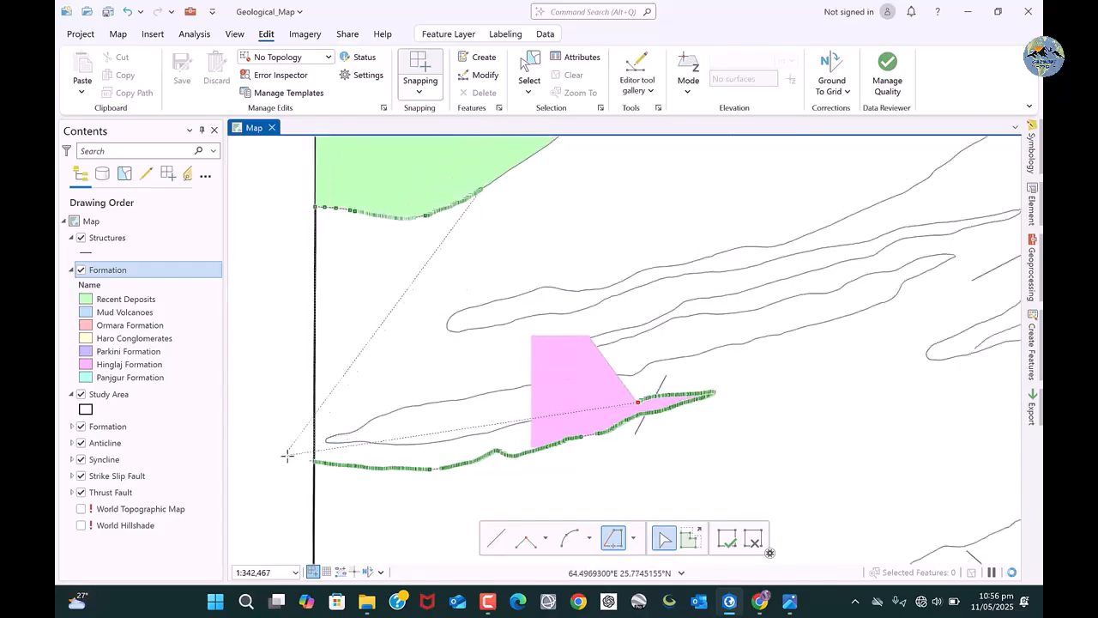
scroll(286, 456, "up", 2)
scroll(638, 382, "down", 1)
scroll(788, 395, "up", 1)
scroll(788, 395, "down", 1)
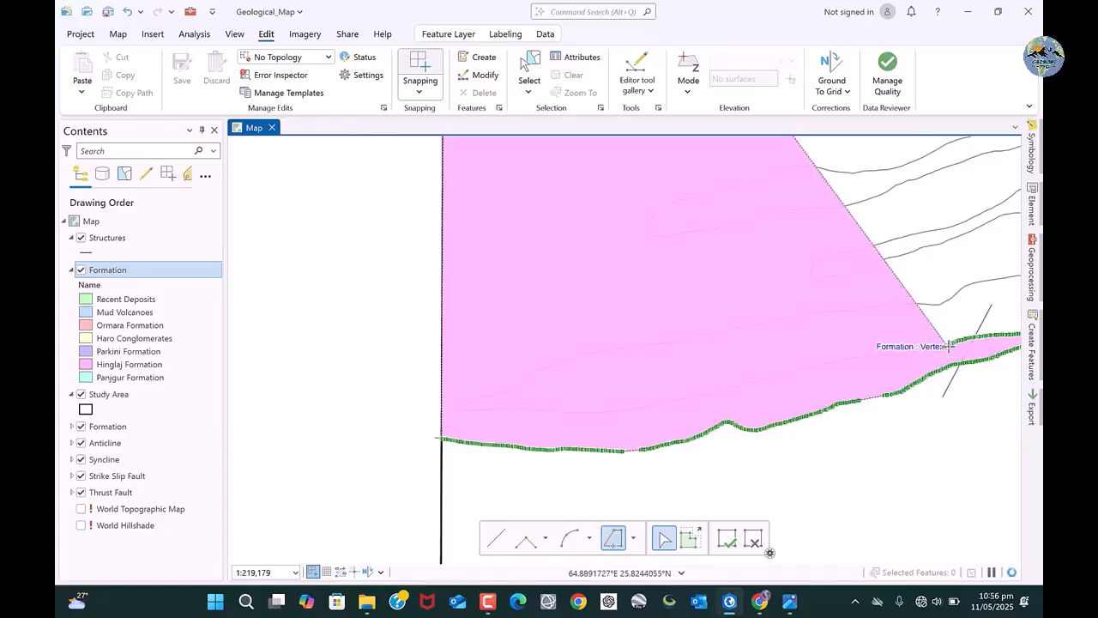
scroll(926, 331, "up", 2)
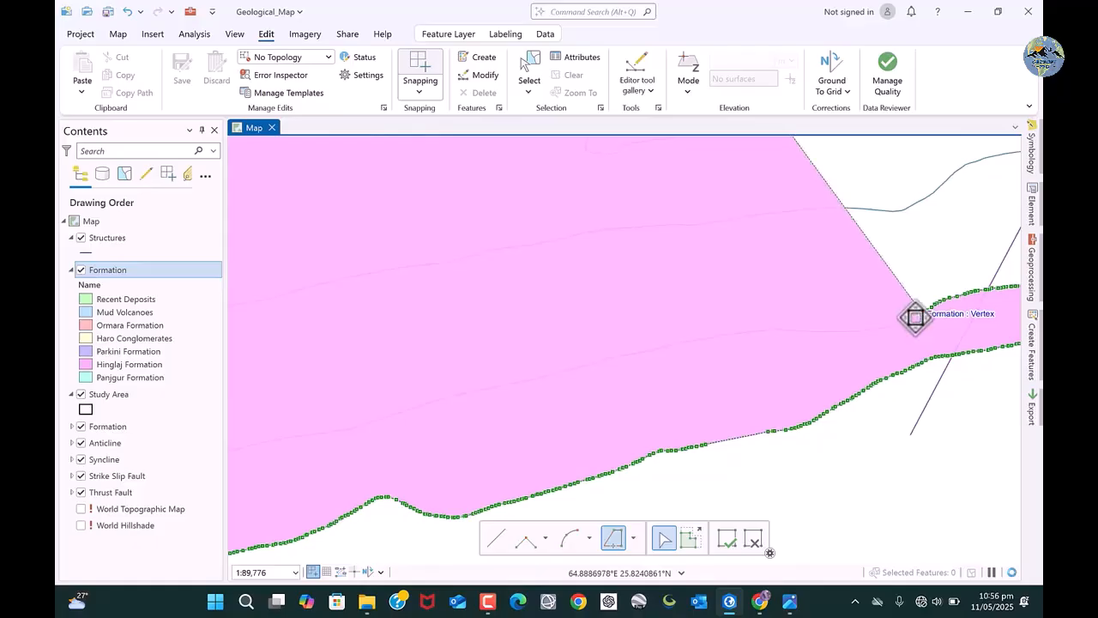
Trace the contact lines around the narrow elongated inlets and tongues, then northeast along the uppermost contact line
left_click(914, 319)
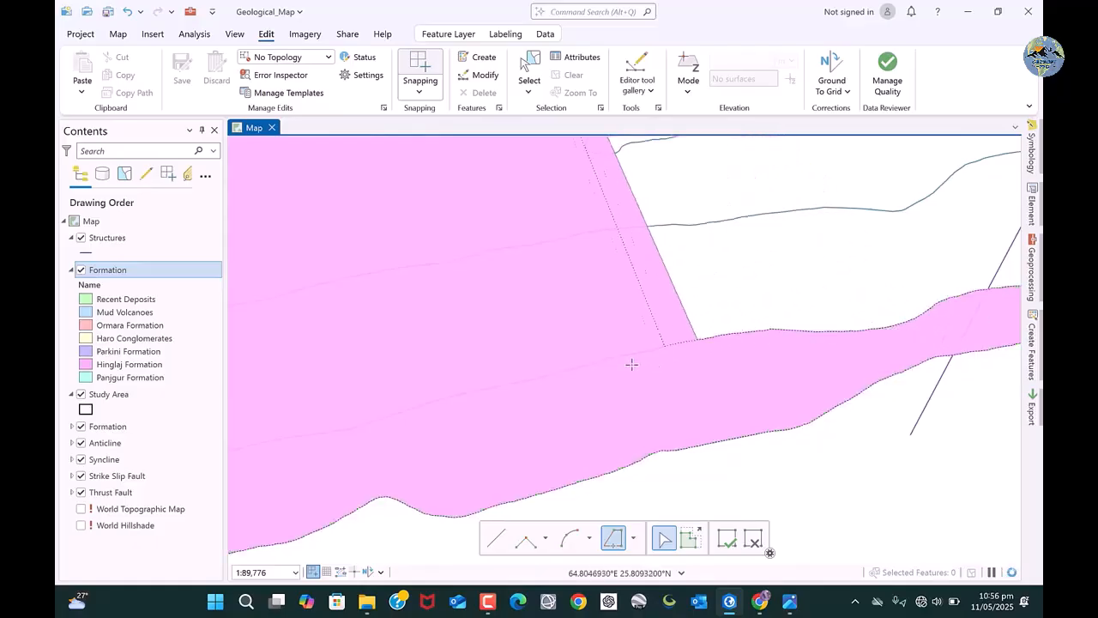
scroll(405, 442, "down", 4)
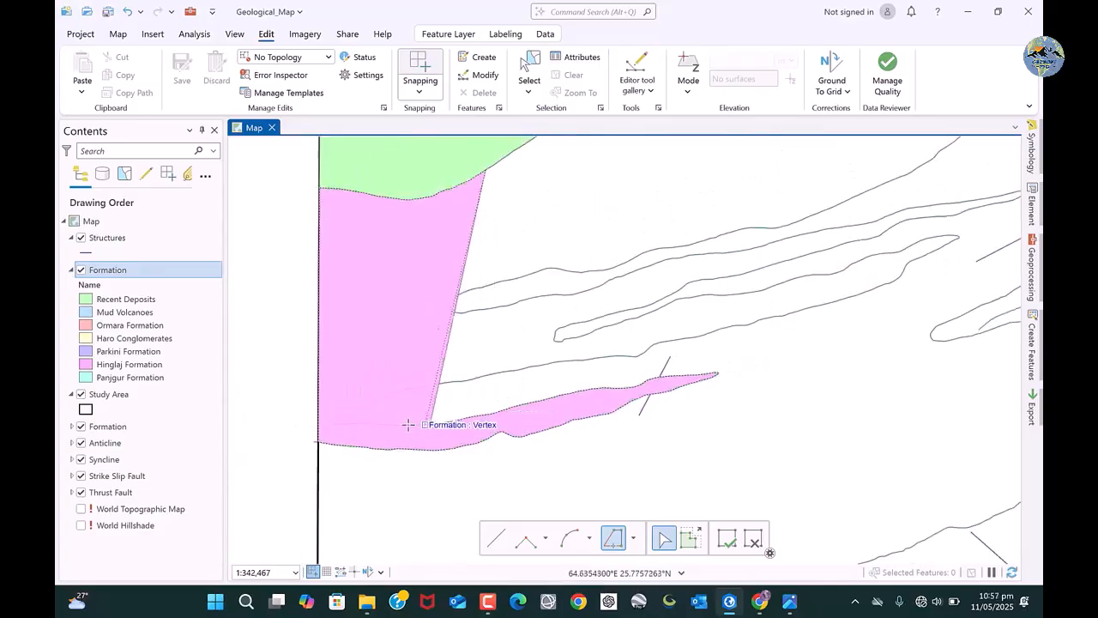
double_click(611, 355)
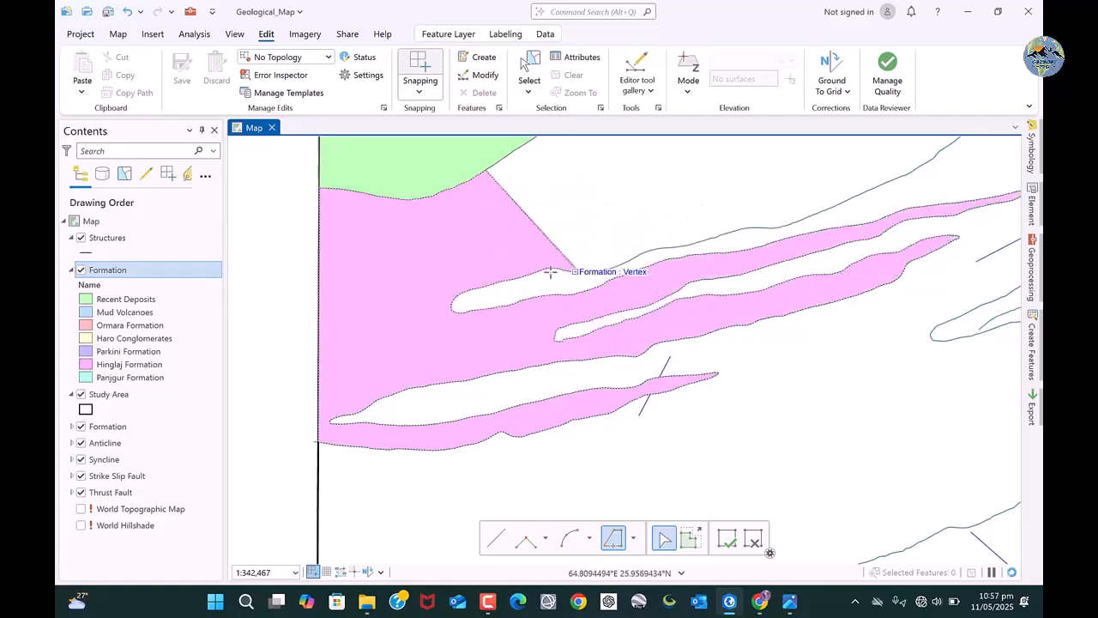
left_click(871, 187)
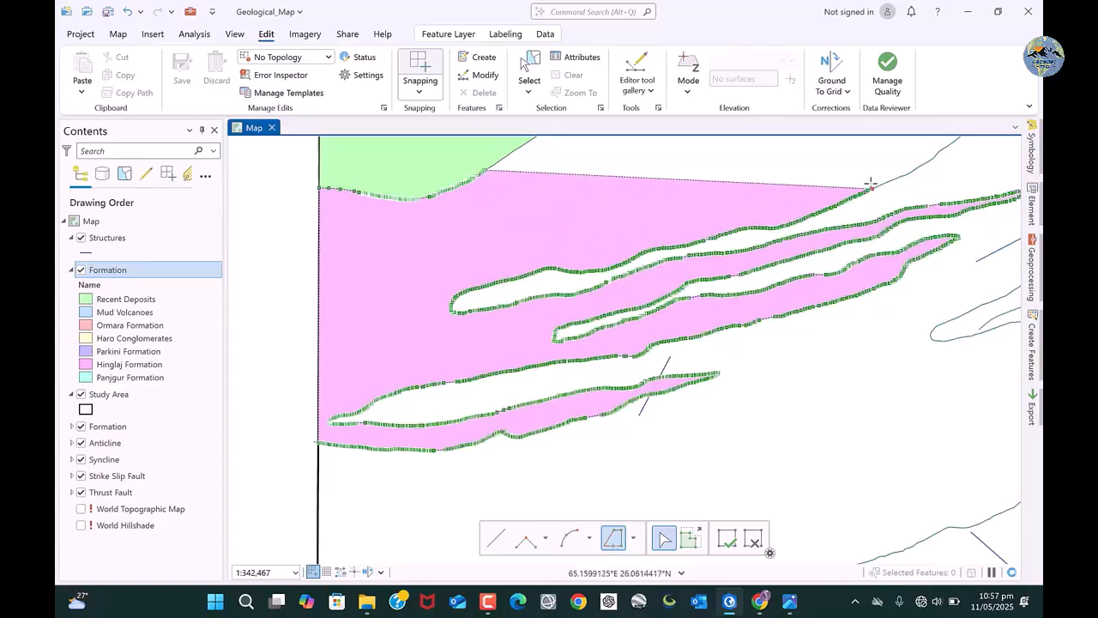
Finish the Panjgur Formation polygon along the northeastern contact line, the northern study area boundary and the Recent Deposits edge, and clear the selection
scroll(441, 374, "down", 4)
scroll(718, 209, "up", 3)
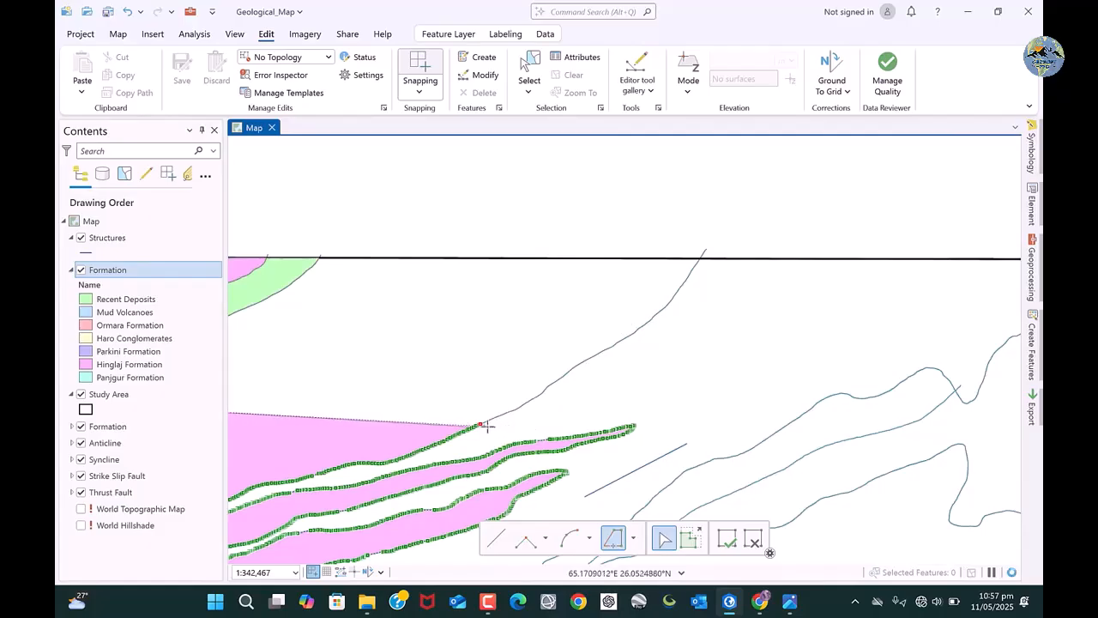
left_click(483, 424)
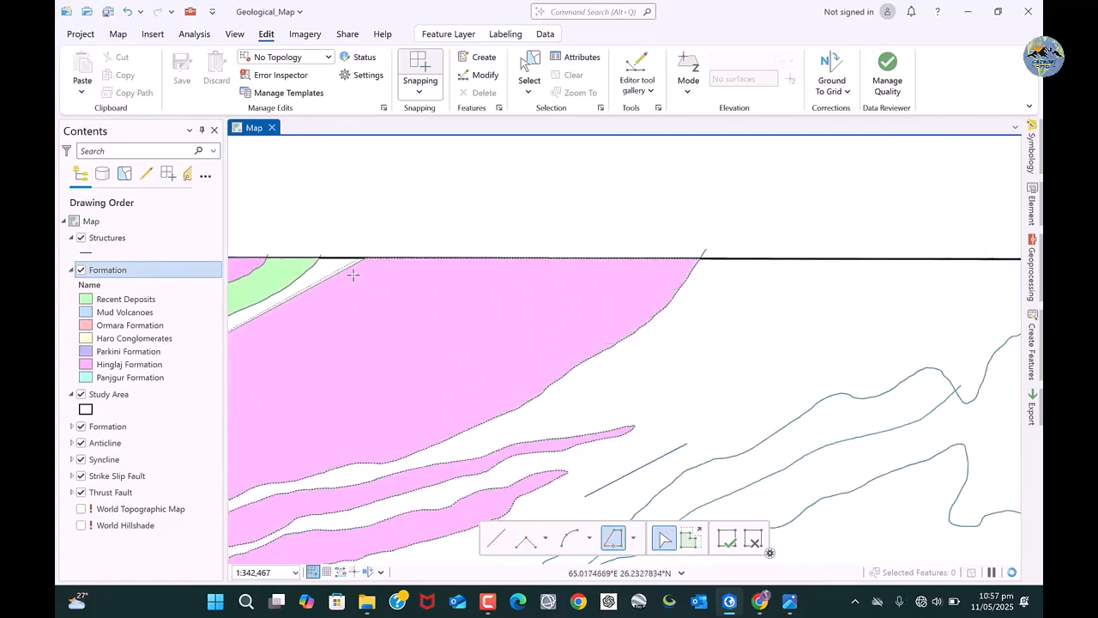
scroll(758, 377, "down", 4)
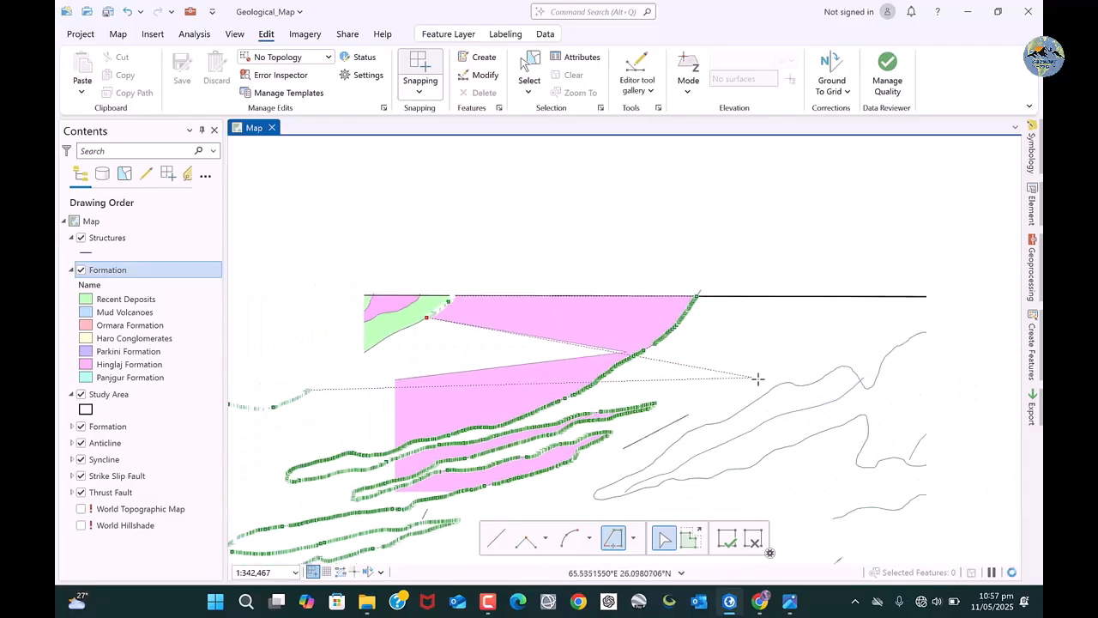
scroll(614, 360, "up", 6)
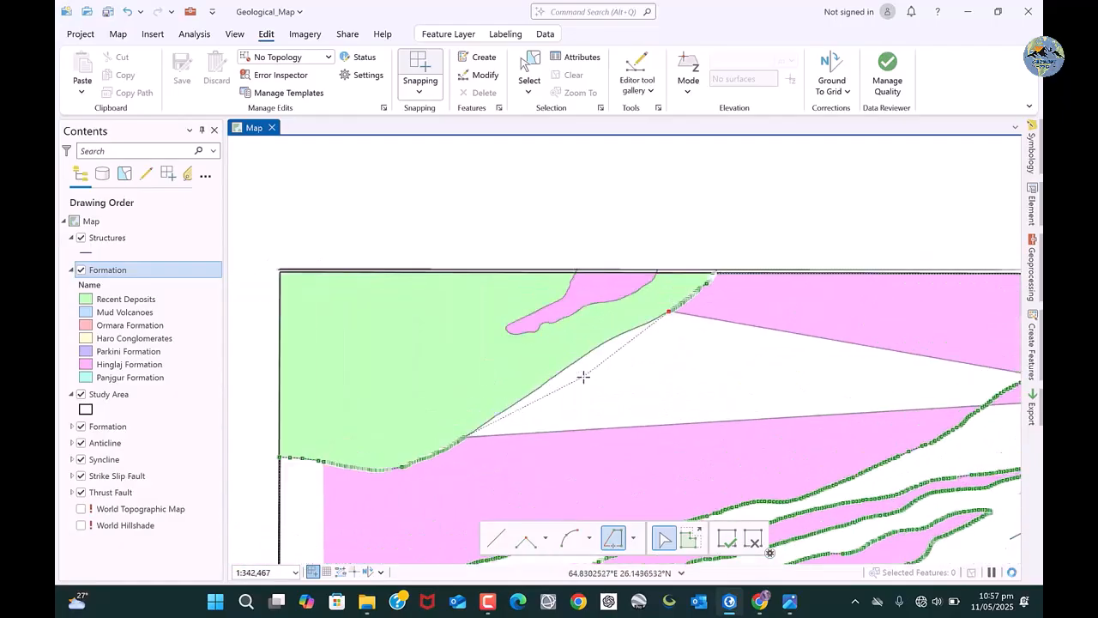
double_click(702, 286)
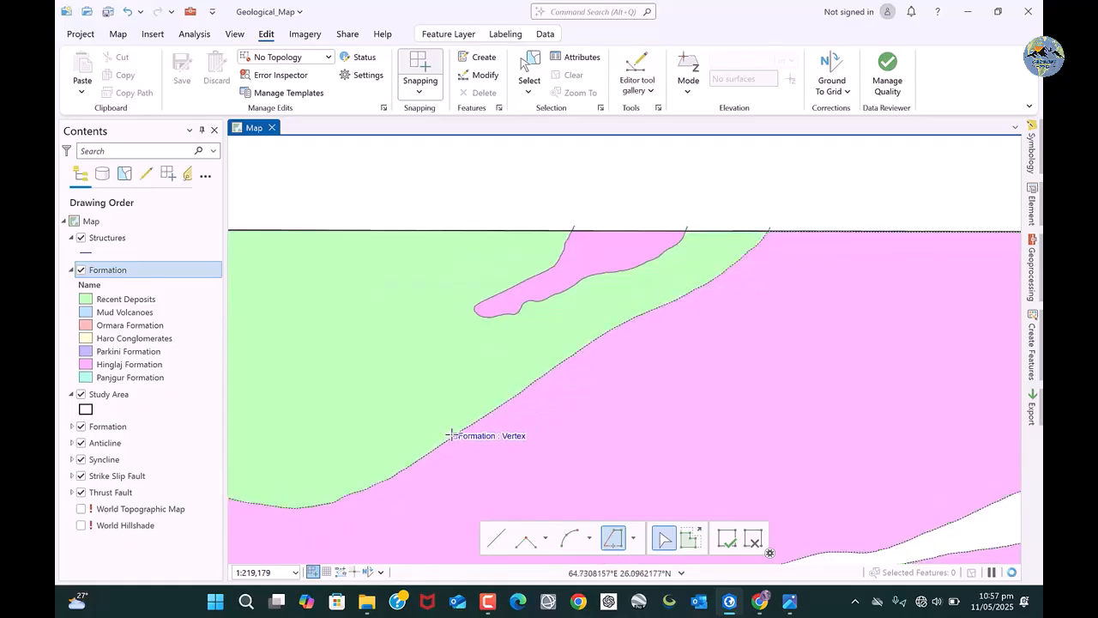
double_click(452, 435)
scroll(491, 345, "down", 6)
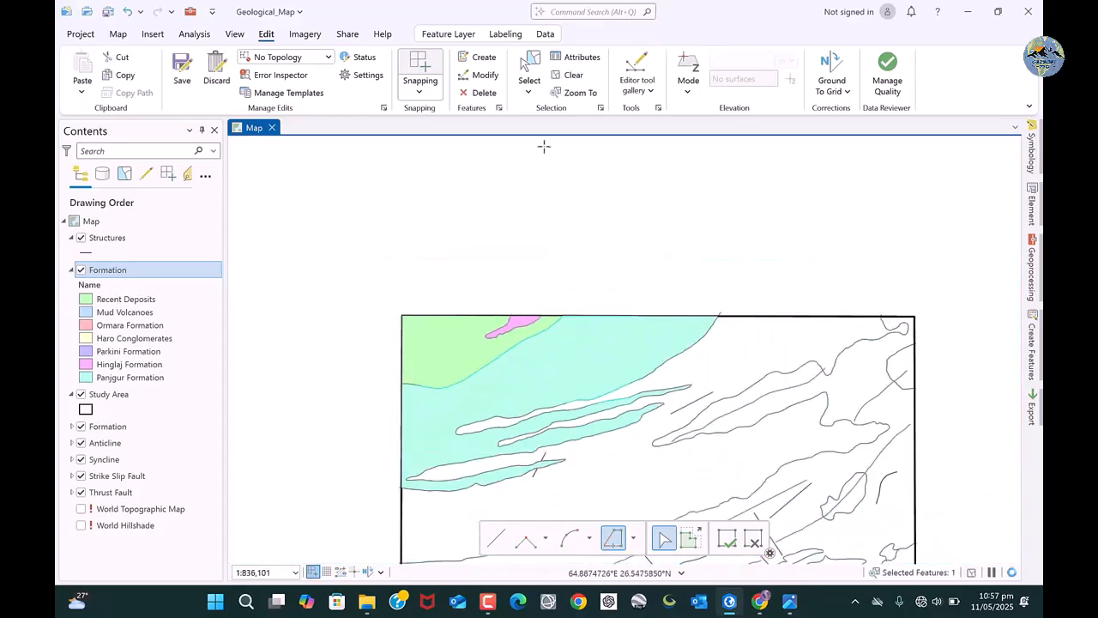
left_click(573, 74)
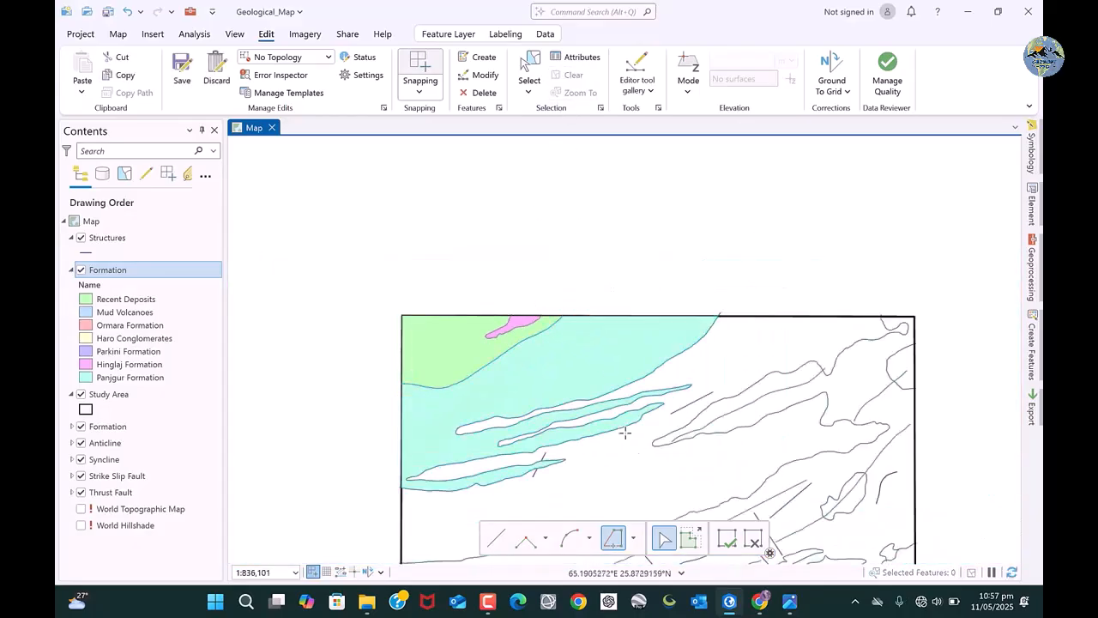
Hide the Anticline, Syncline, Strike Slip Fault and Thrust Fault layers so only the formation contacts and study area outline the map
scroll(542, 374, "down", 2)
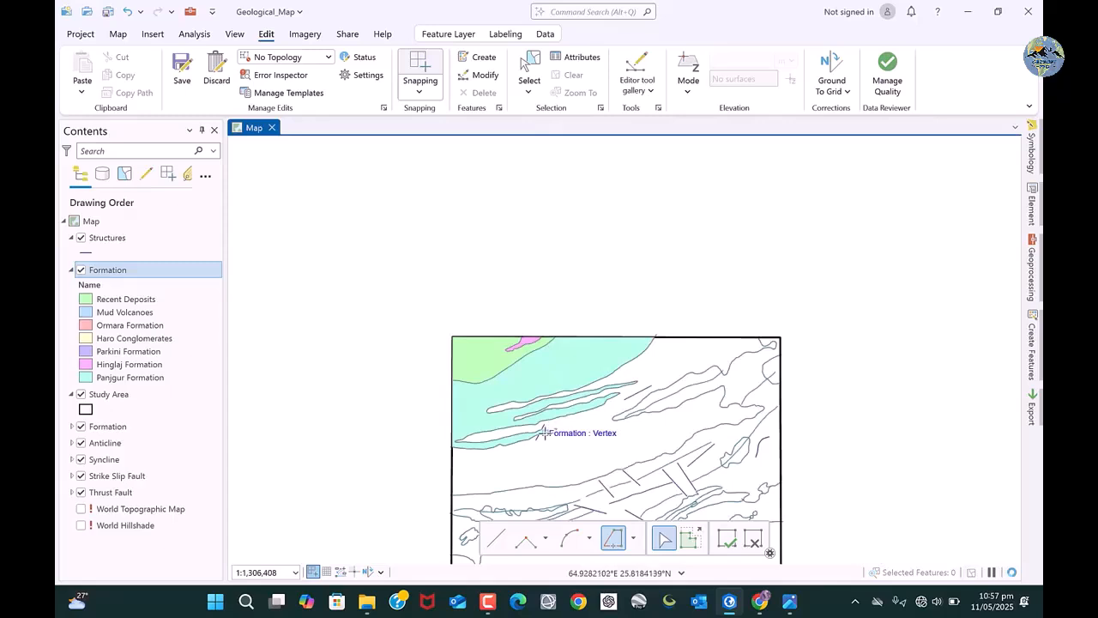
scroll(589, 351, "down", 2)
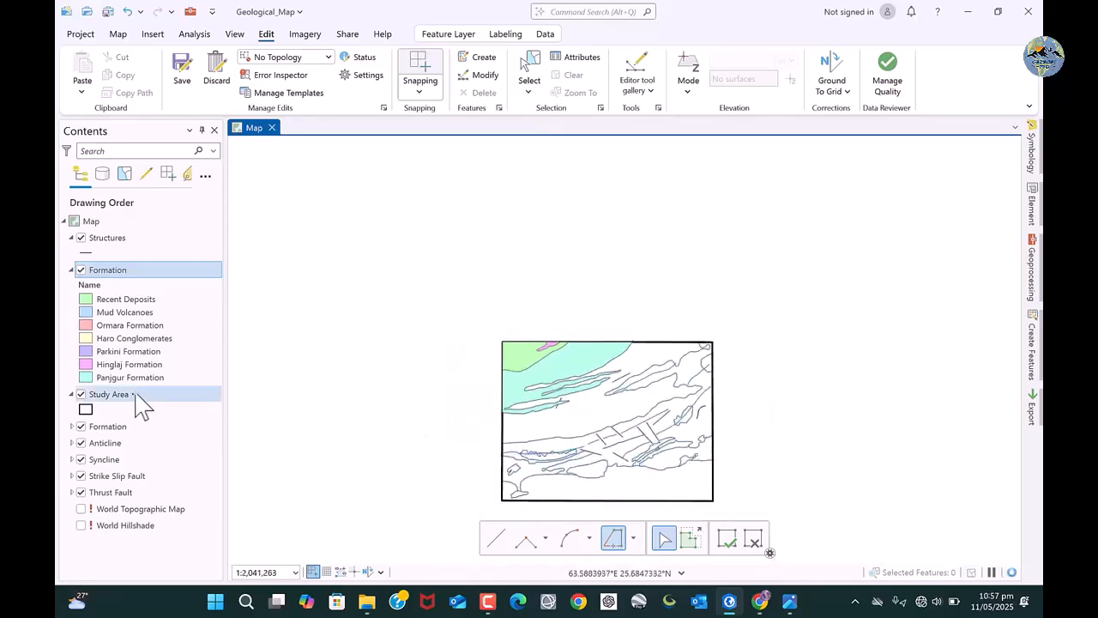
left_click(81, 444)
left_click(81, 460)
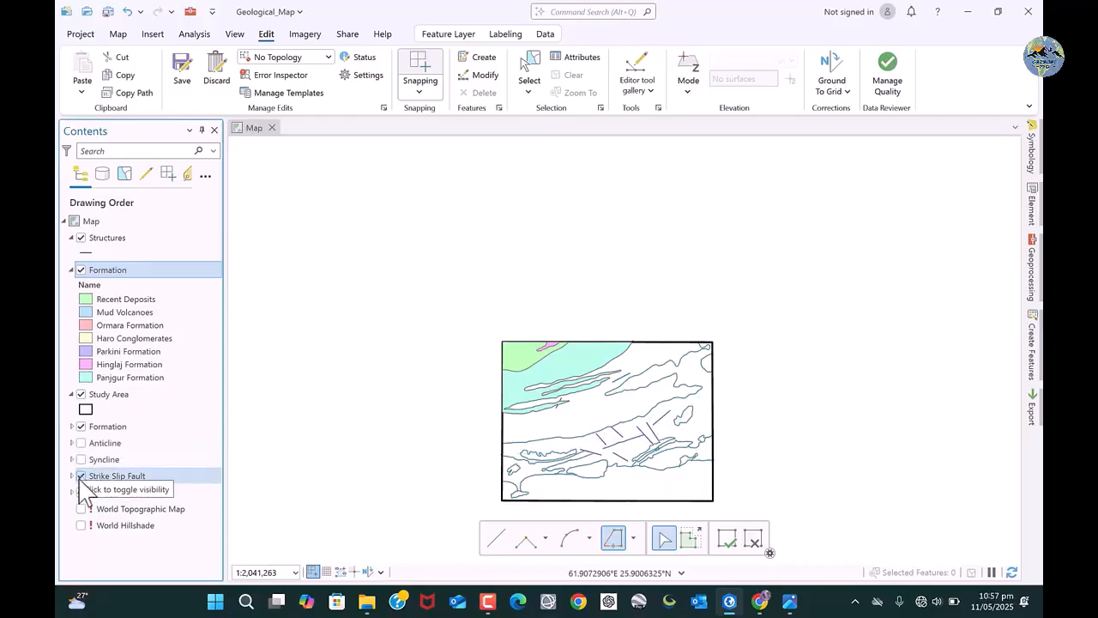
left_click(81, 476)
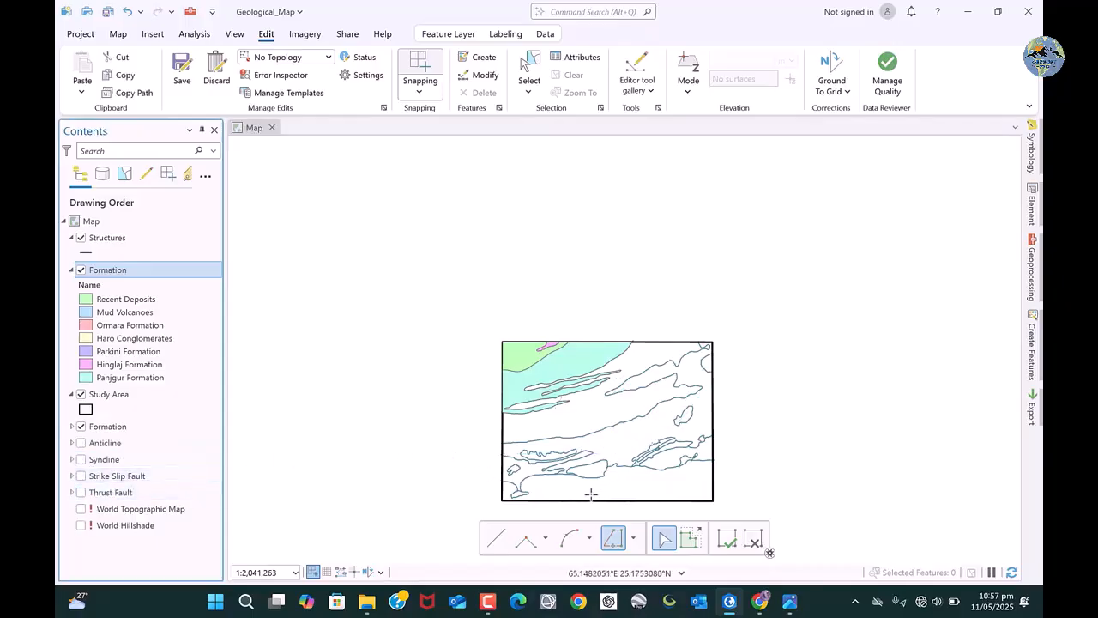
scroll(592, 494, "up", 4)
scroll(547, 453, "down", 3)
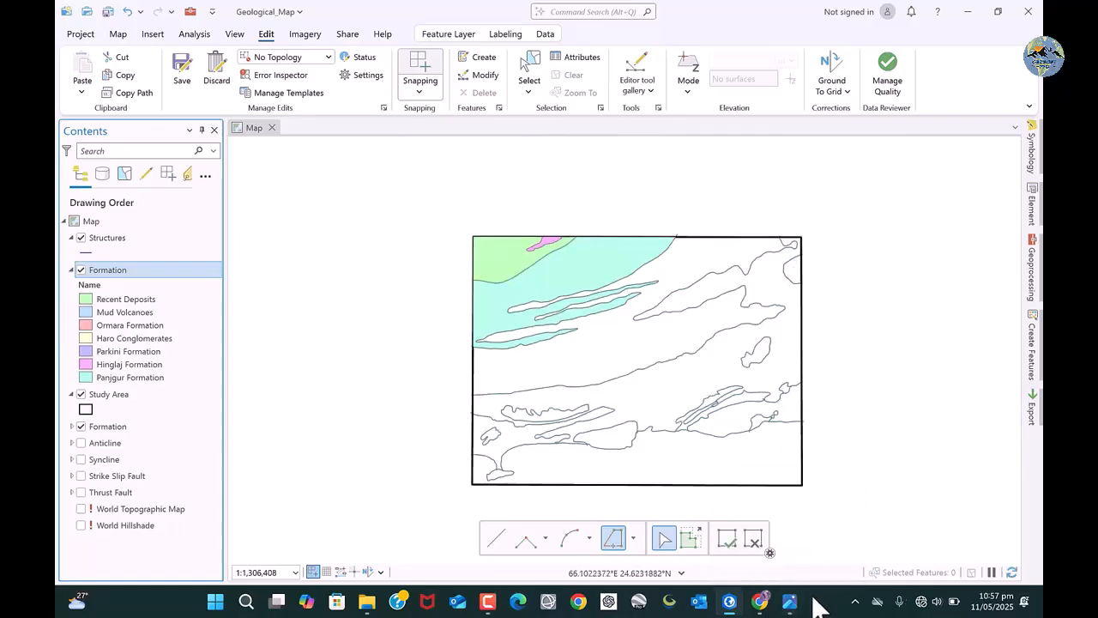
mouse_move(793, 605)
mouse_move(823, 523)
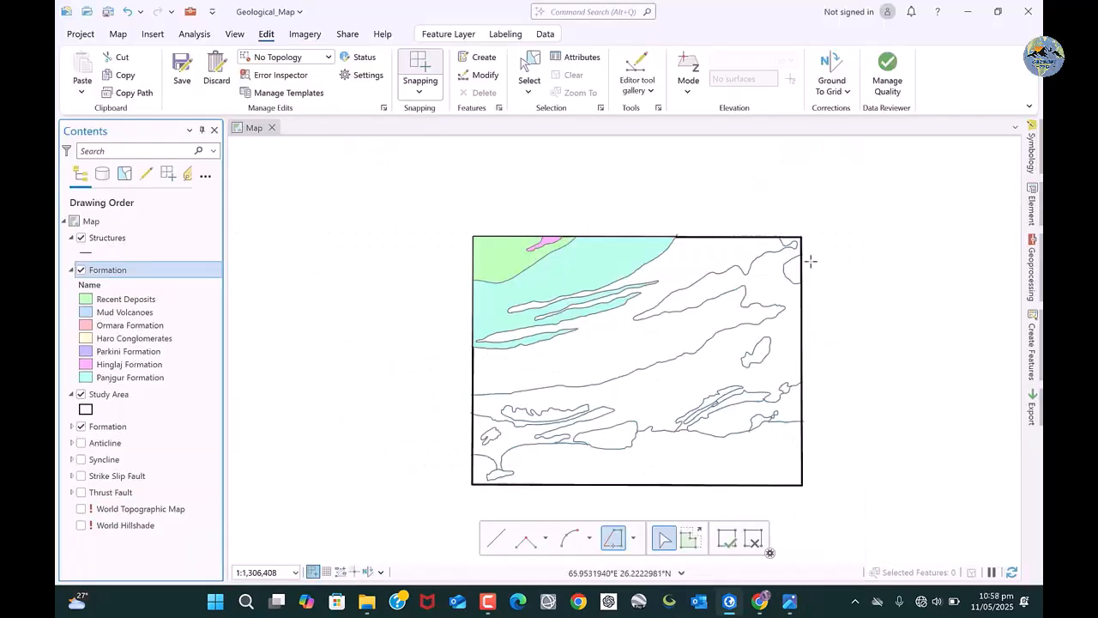
Trace a formation polygon around the rounded outcrop on the eastern study area boundary, following its contact line and the boundary edge
scroll(802, 249, "up", 3)
scroll(798, 230, "up", 3)
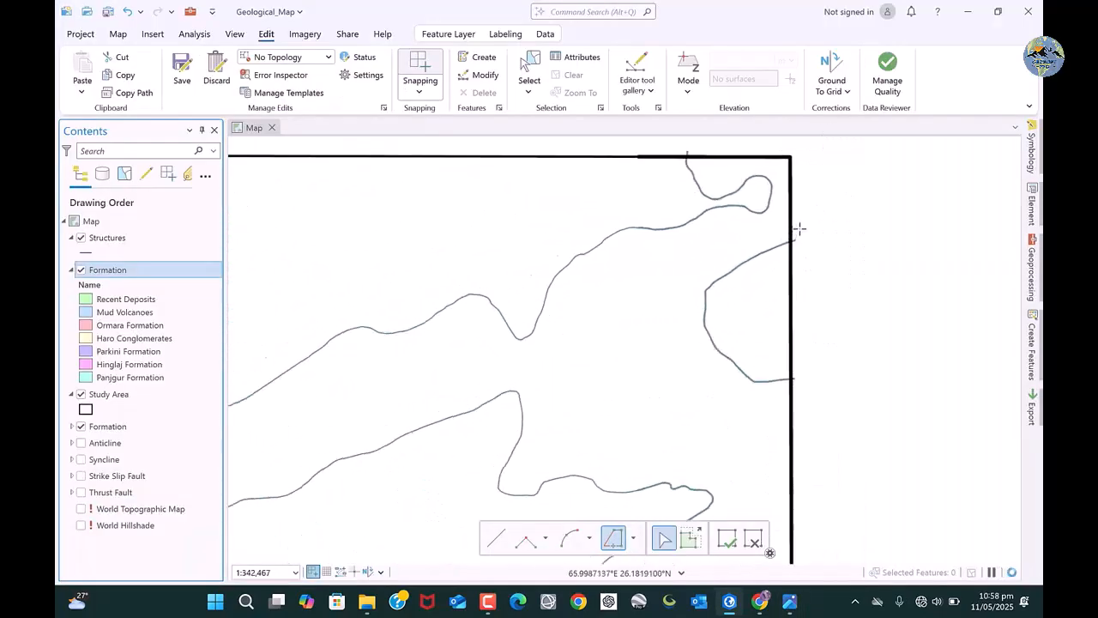
left_click(788, 312)
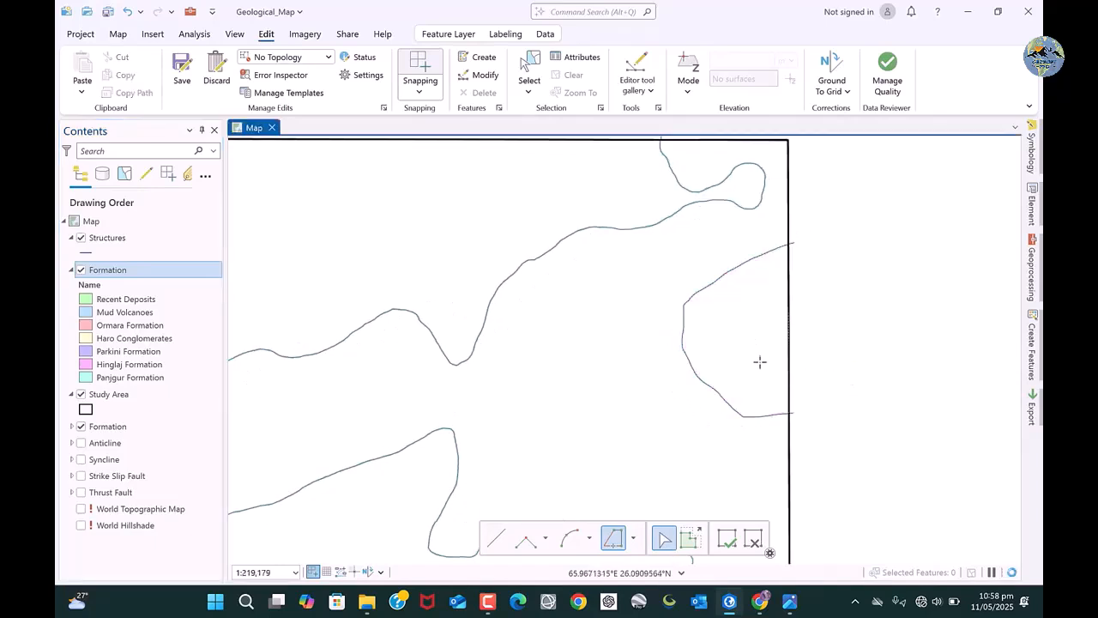
left_click(681, 398)
scroll(795, 441, "up", 3)
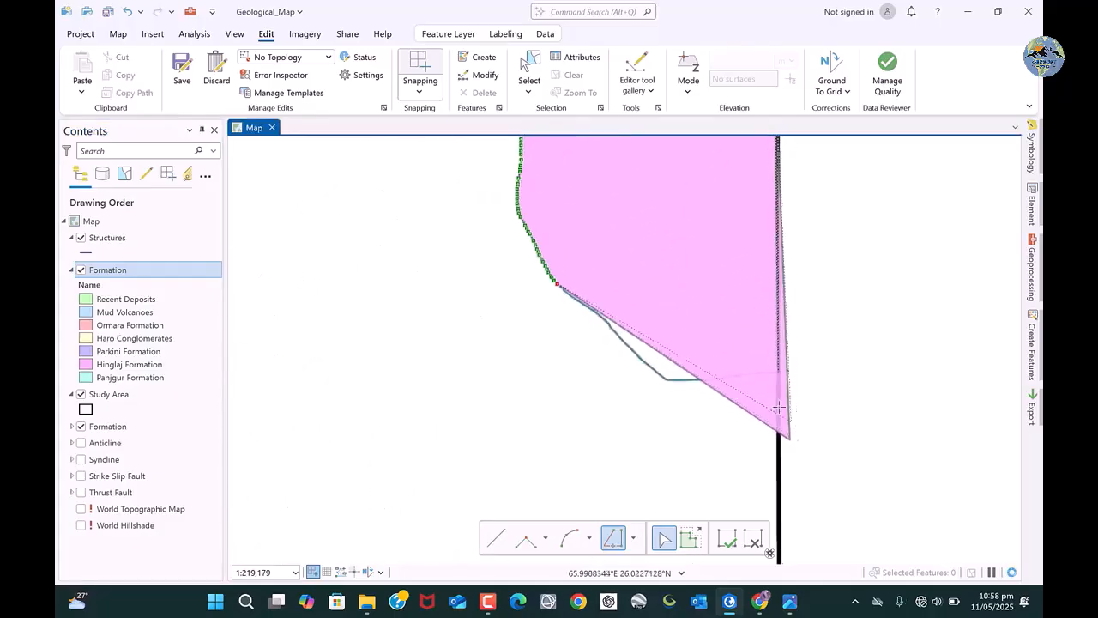
scroll(630, 381, "down", 1)
scroll(652, 273, "up", 1)
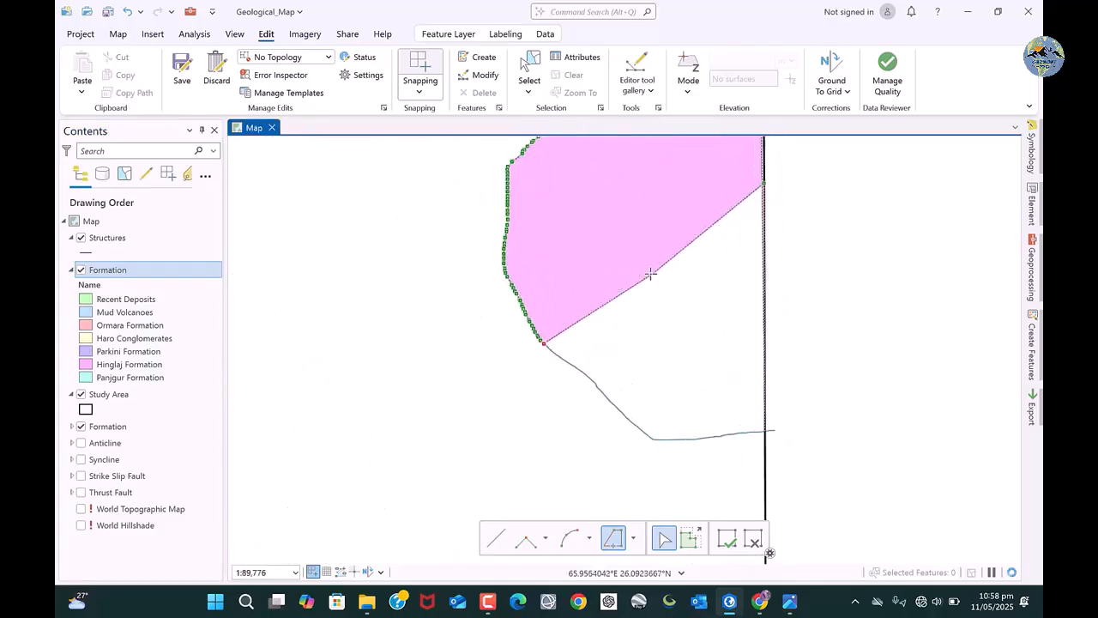
scroll(765, 196, "up", 3)
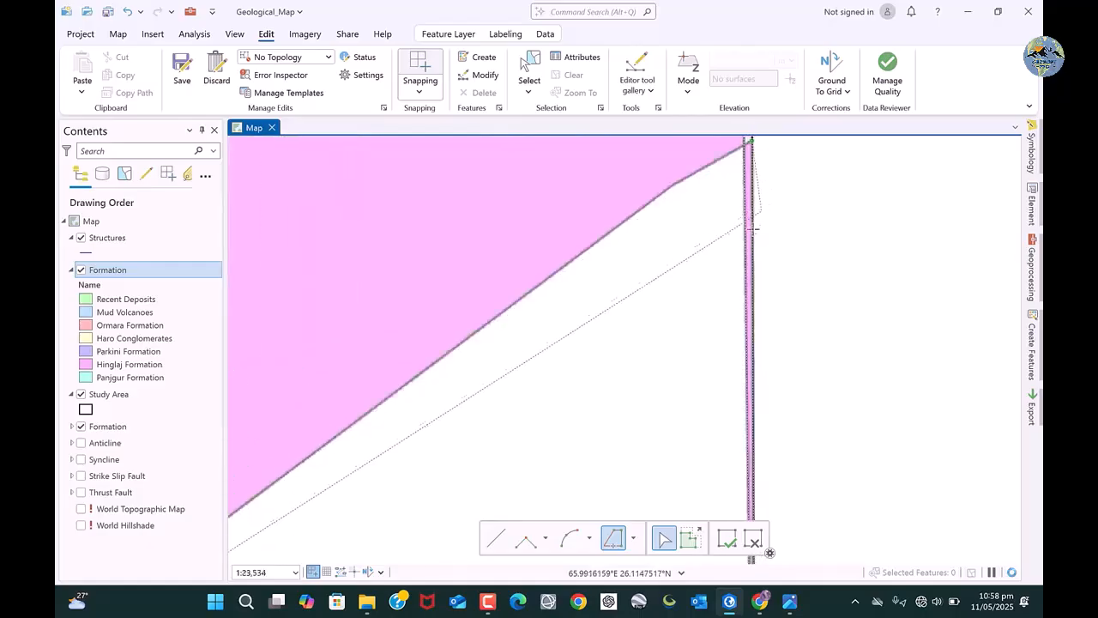
scroll(698, 249, "down", 1)
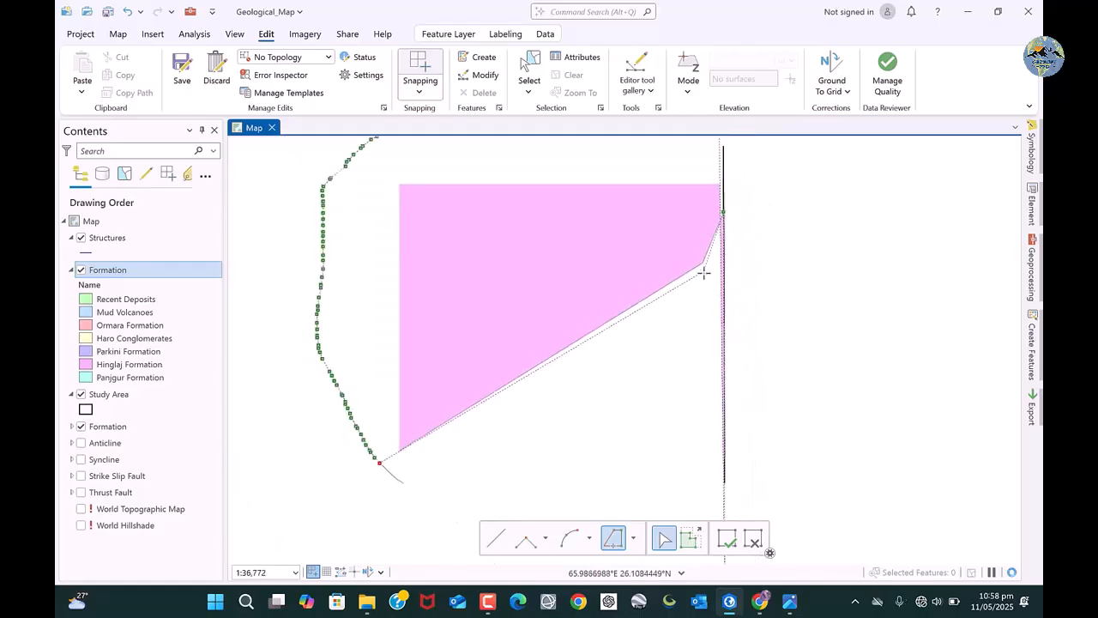
scroll(595, 378, "down", 3)
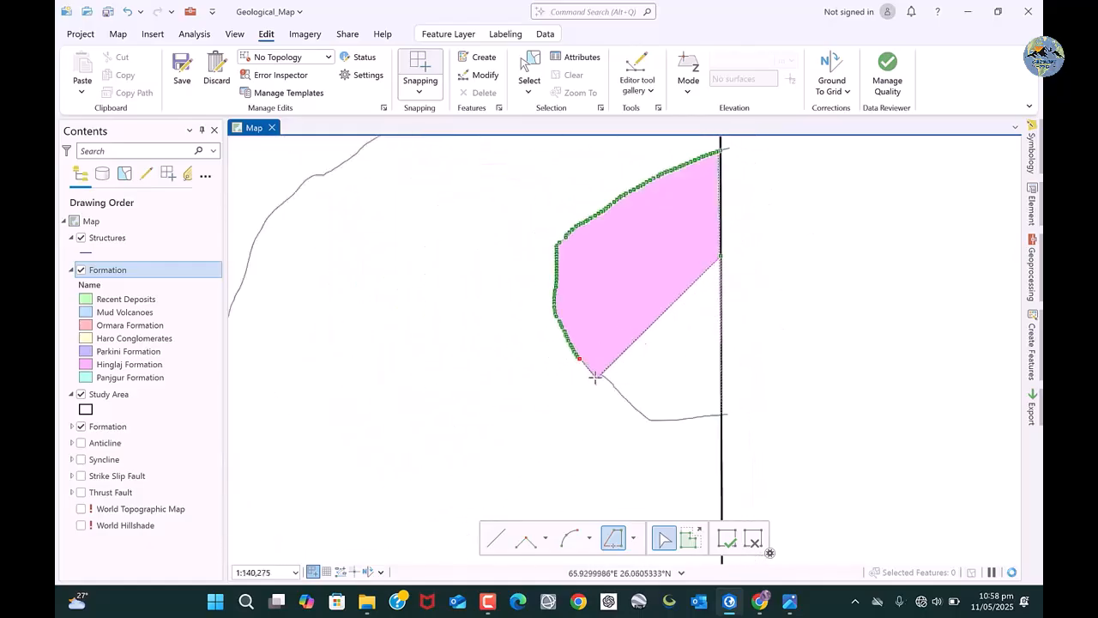
left_click(580, 359)
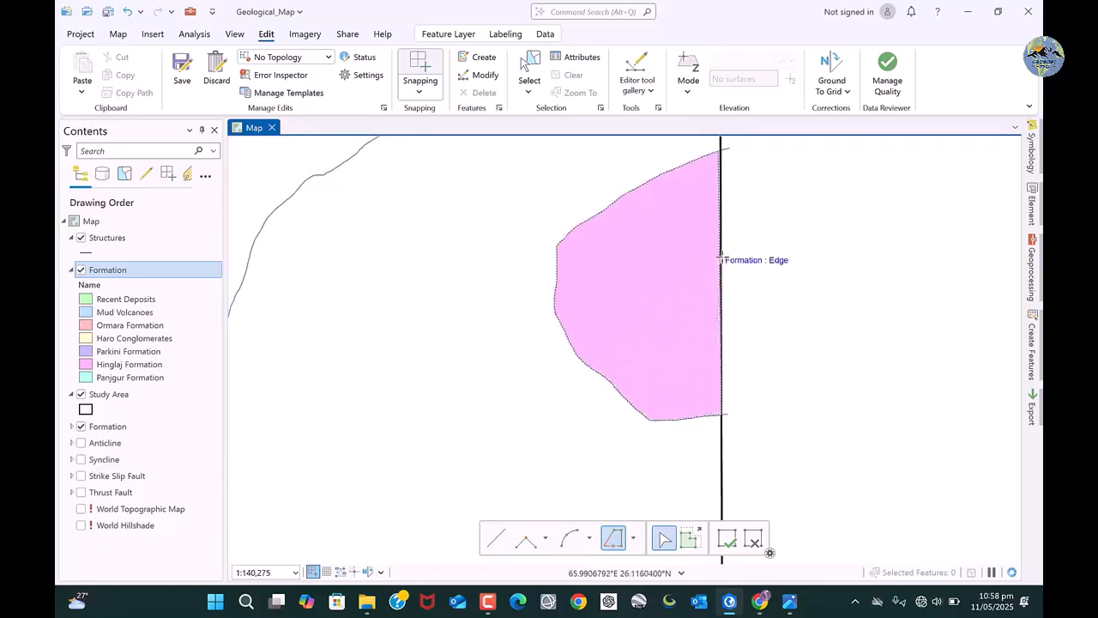
double_click(720, 209)
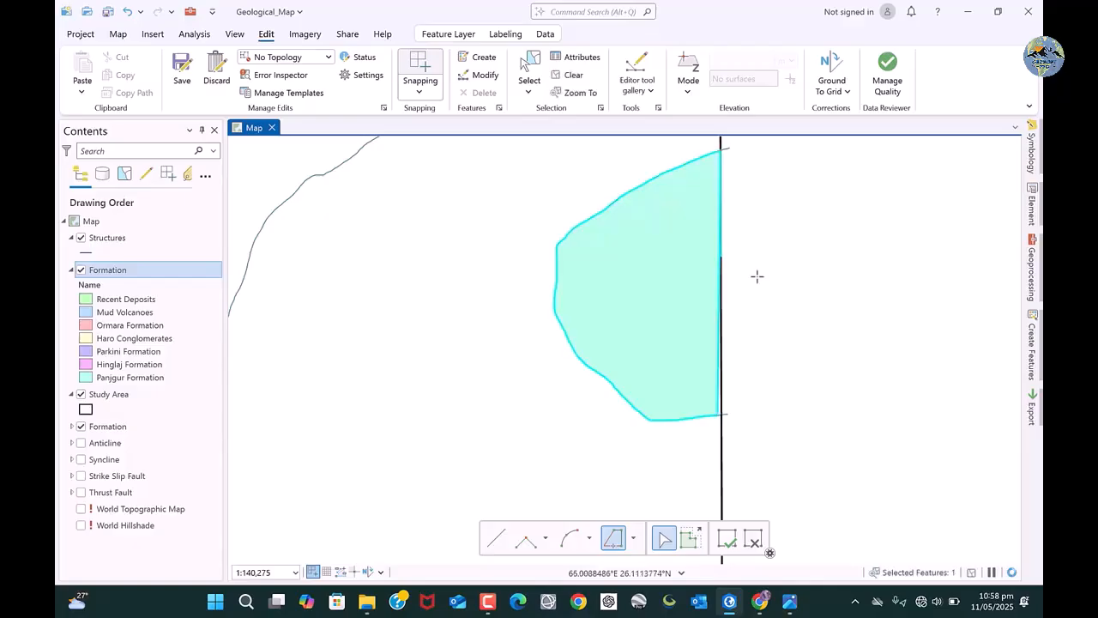
Check the lower corner of the traced polygon against the study area boundary and delete the polygon
scroll(717, 360, "up", 5)
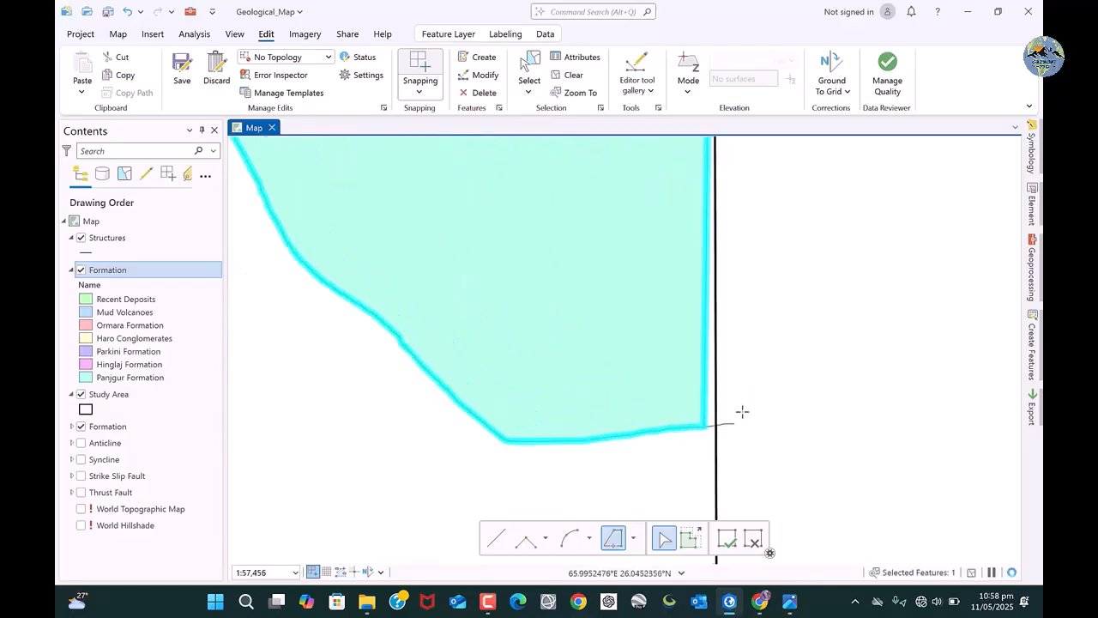
scroll(683, 412, "down", 4)
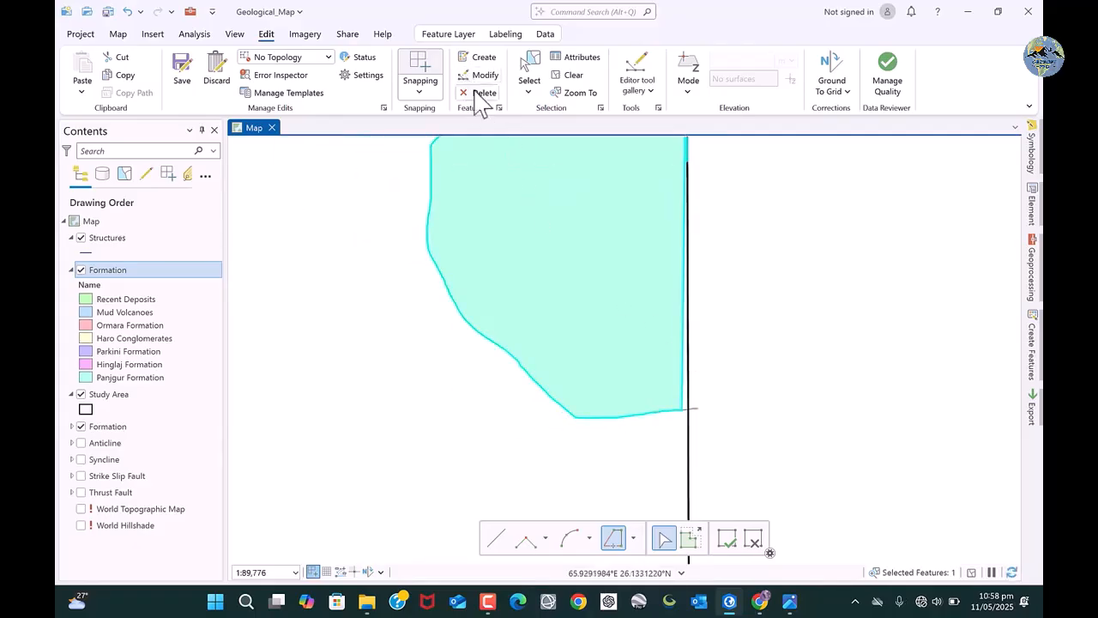
key("Delete")
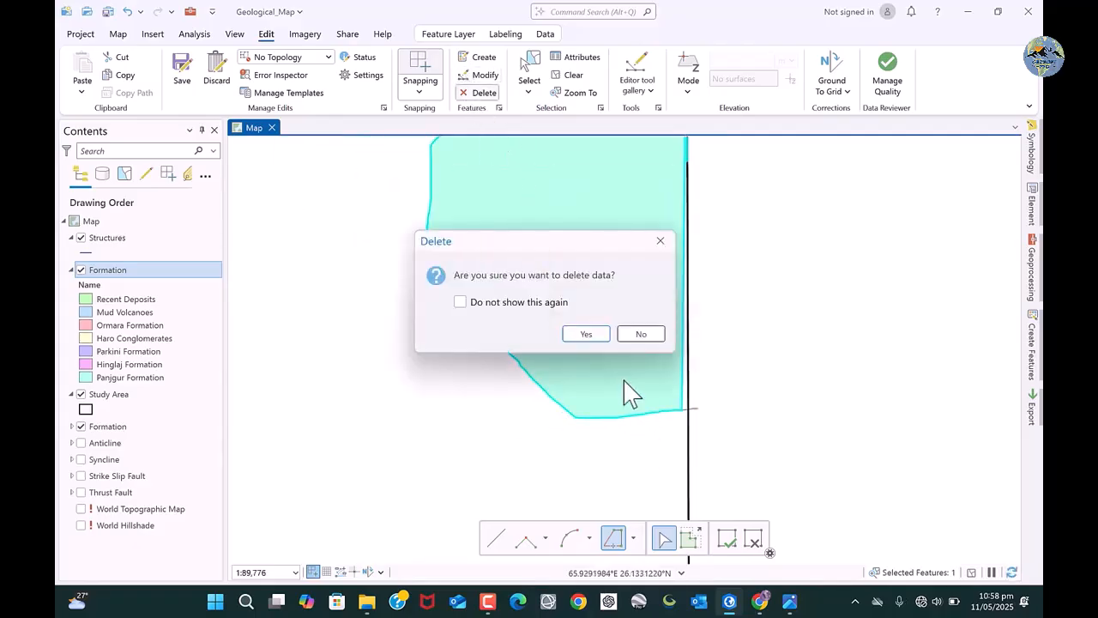
left_click(597, 334)
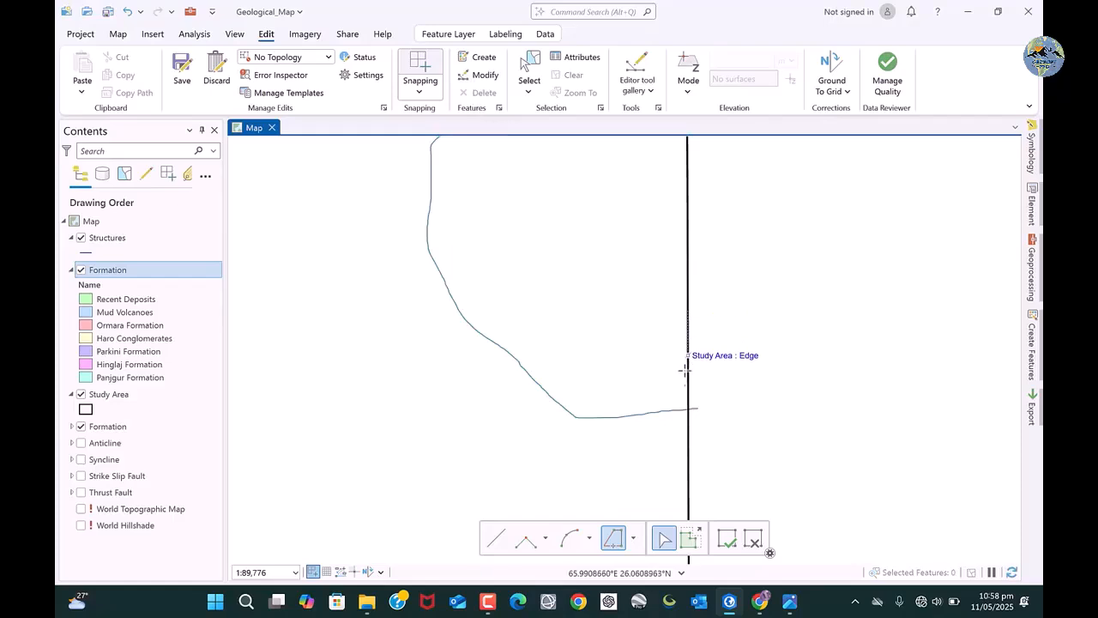
Retrace the rounded outcrop polygon along its contact line and the eastern study area boundary, finish it, and clear the selection
left_click(436, 208)
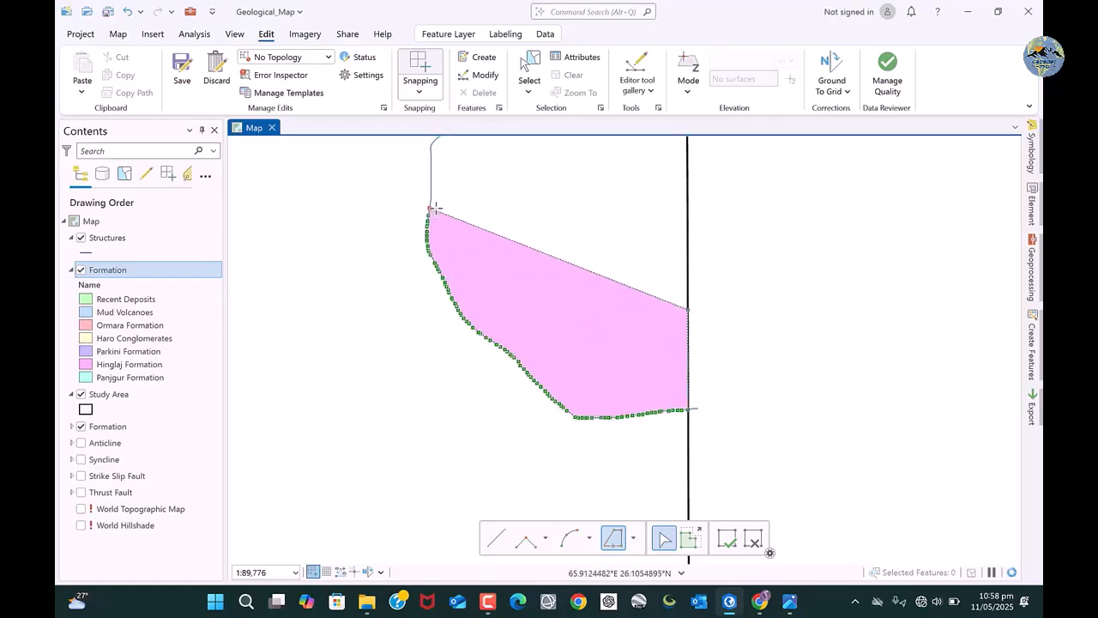
scroll(514, 427, "down", 4)
scroll(517, 287, "up", 4)
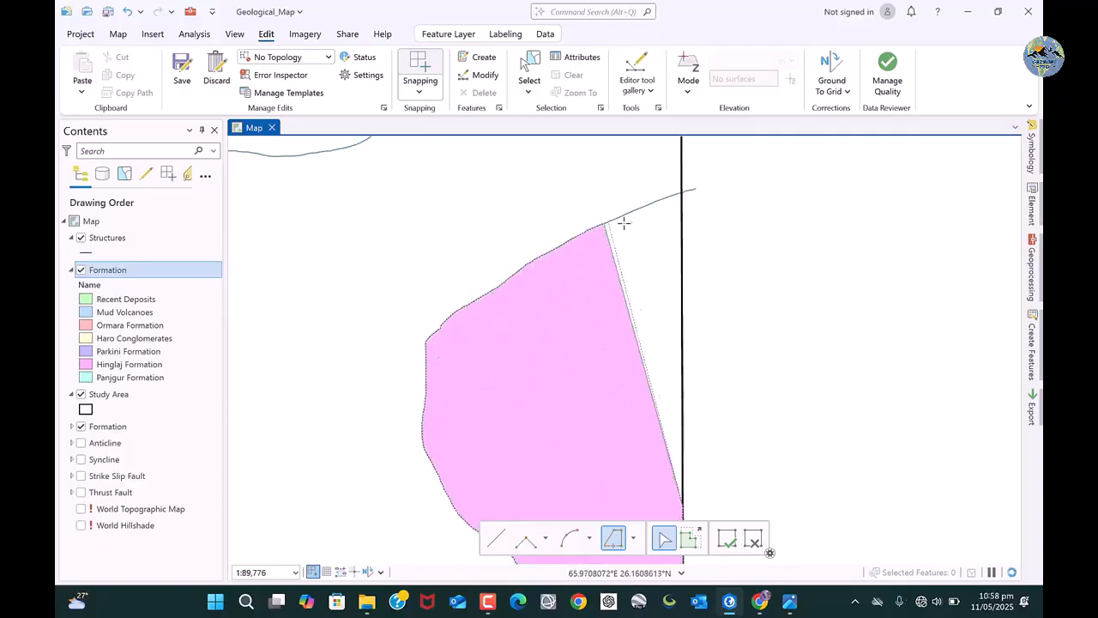
scroll(659, 200, "up", 3)
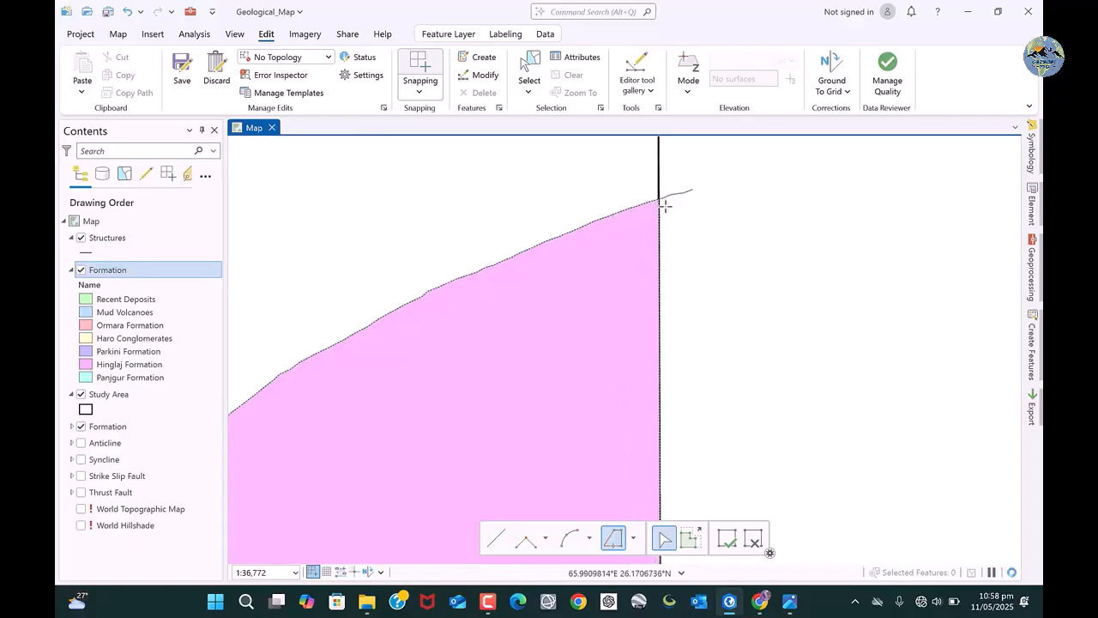
double_click(660, 337)
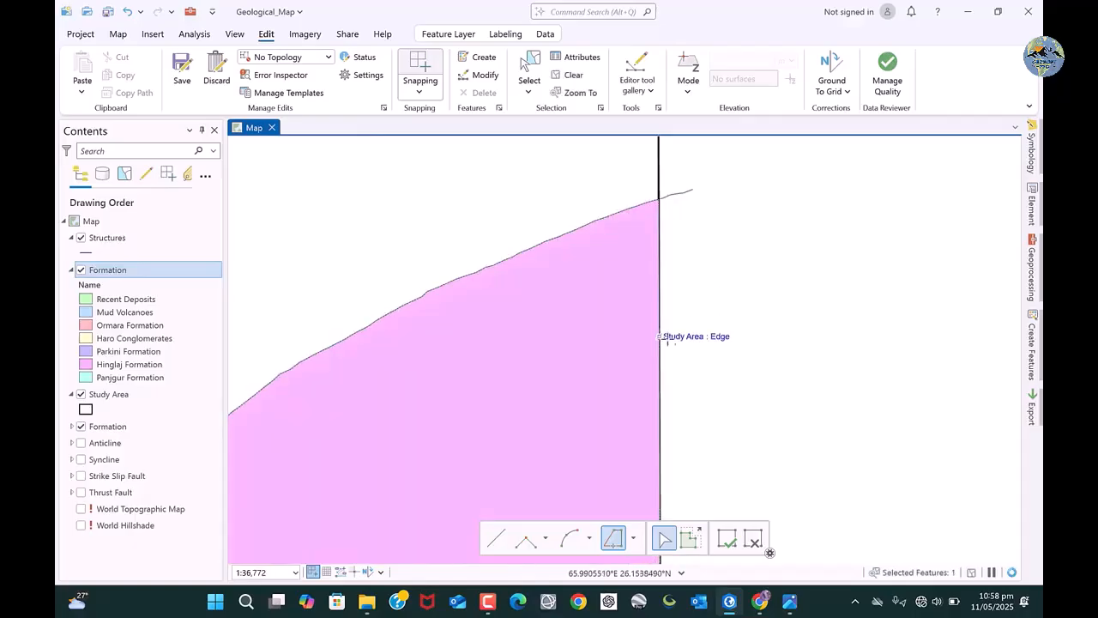
scroll(690, 240, "down", 5)
scroll(676, 271, "down", 2)
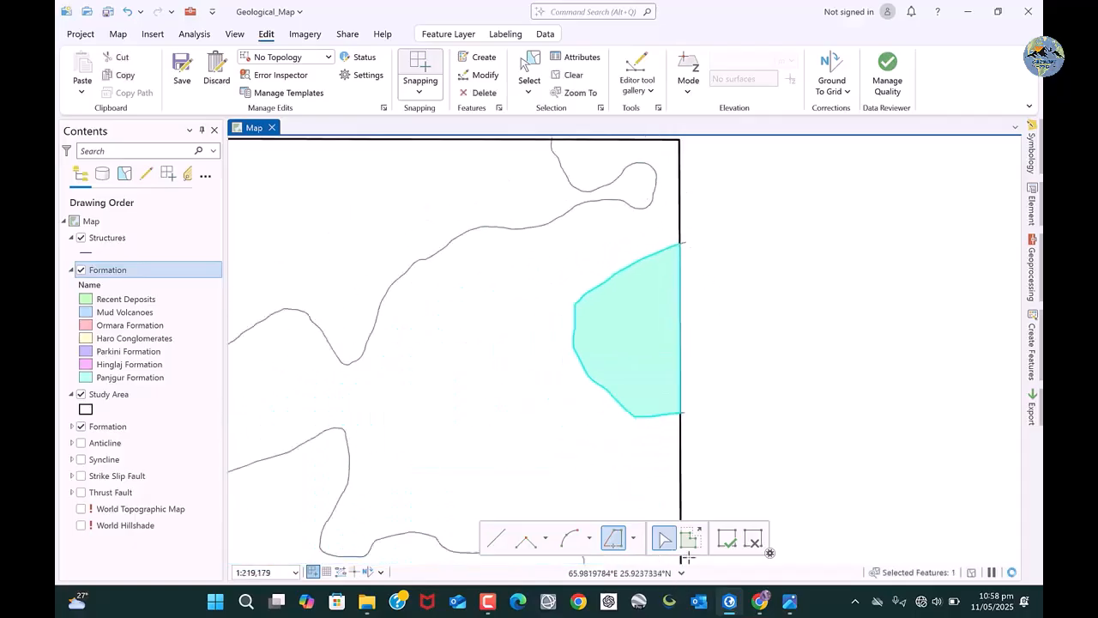
left_click(722, 540)
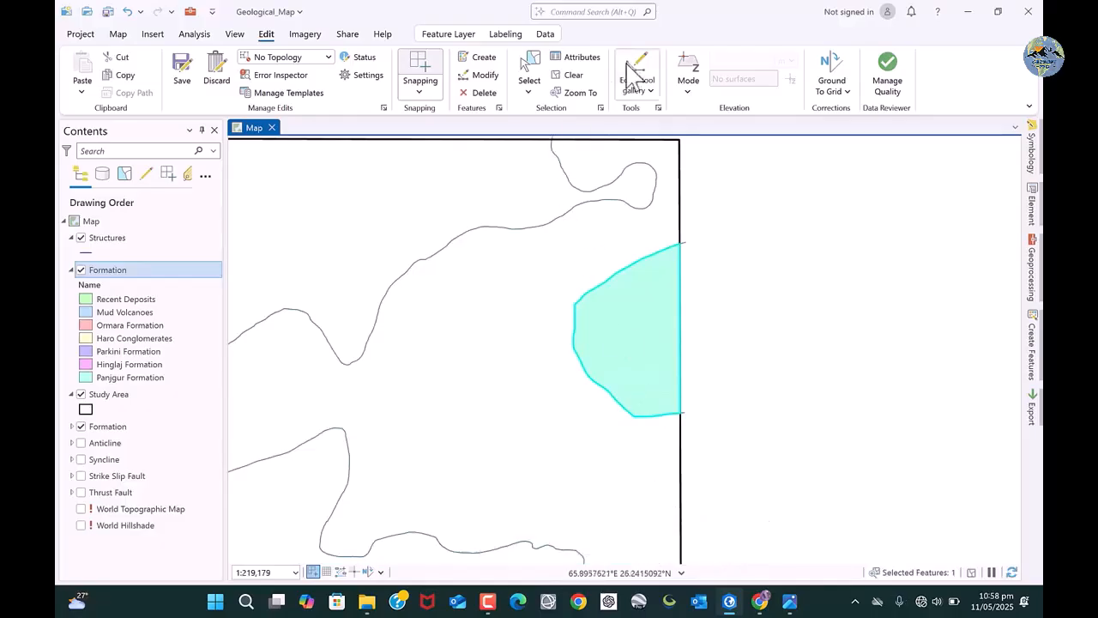
left_click(566, 77)
Set the Name attribute of the rounded polygon on the eastern boundary to Ormara Formation, apply it, and clear the selection
scroll(648, 287, "down", 5)
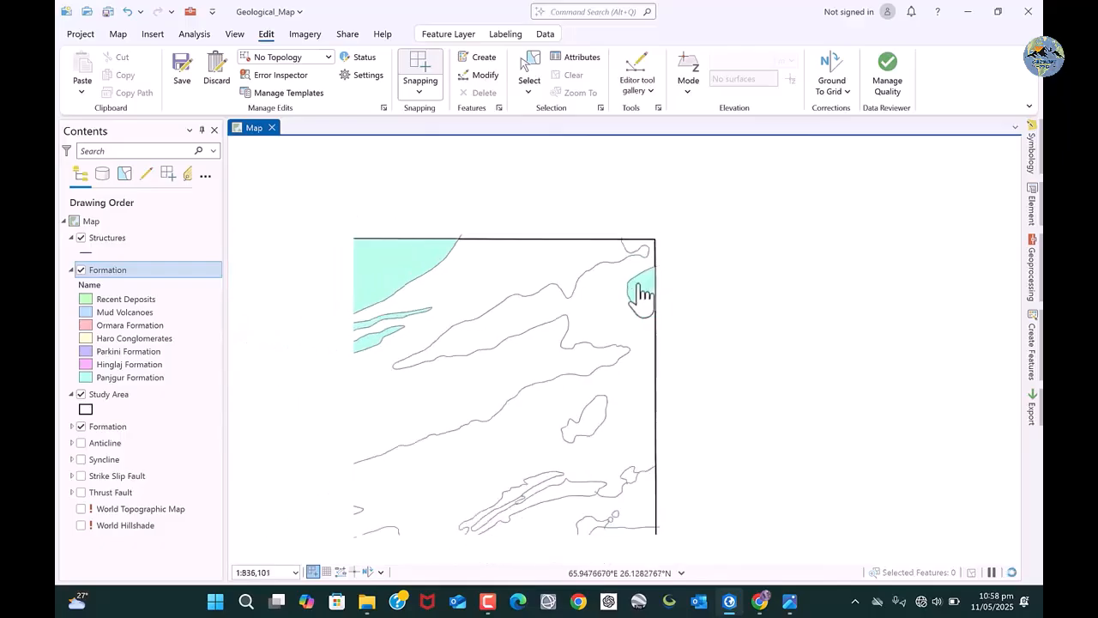
scroll(641, 296, "down", 4)
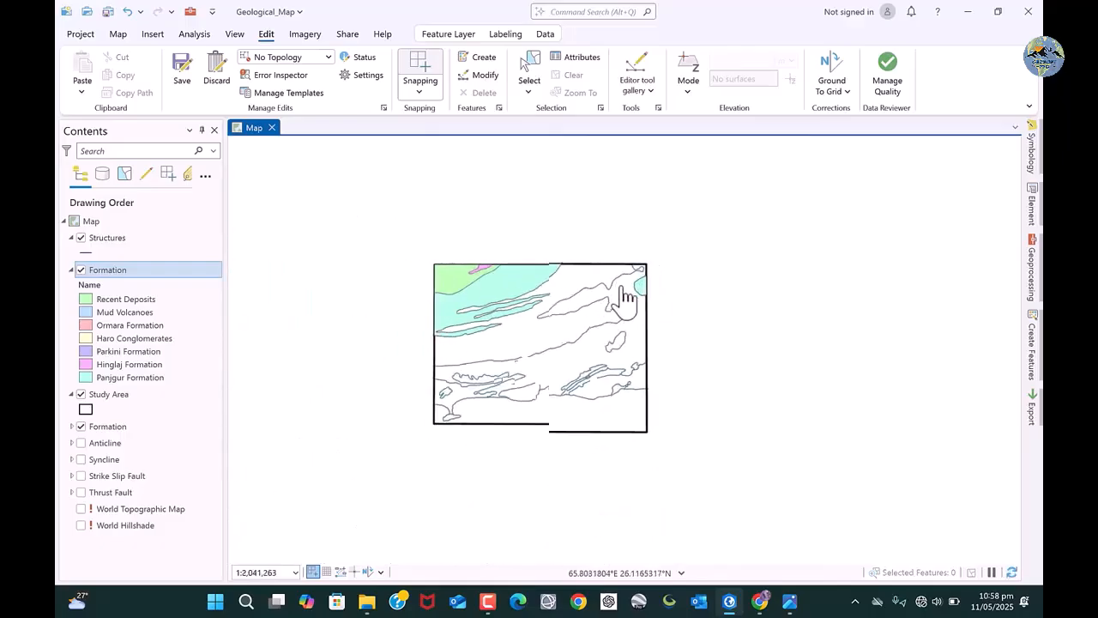
scroll(626, 294, "up", 3)
scroll(703, 300, "down", 1)
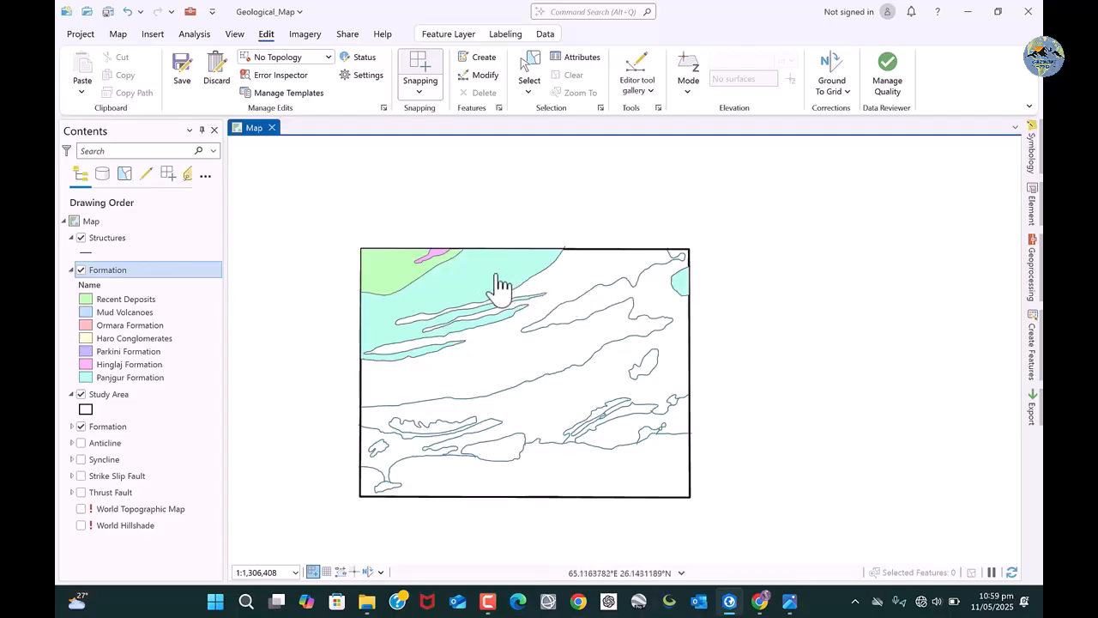
scroll(498, 289, "up", 2)
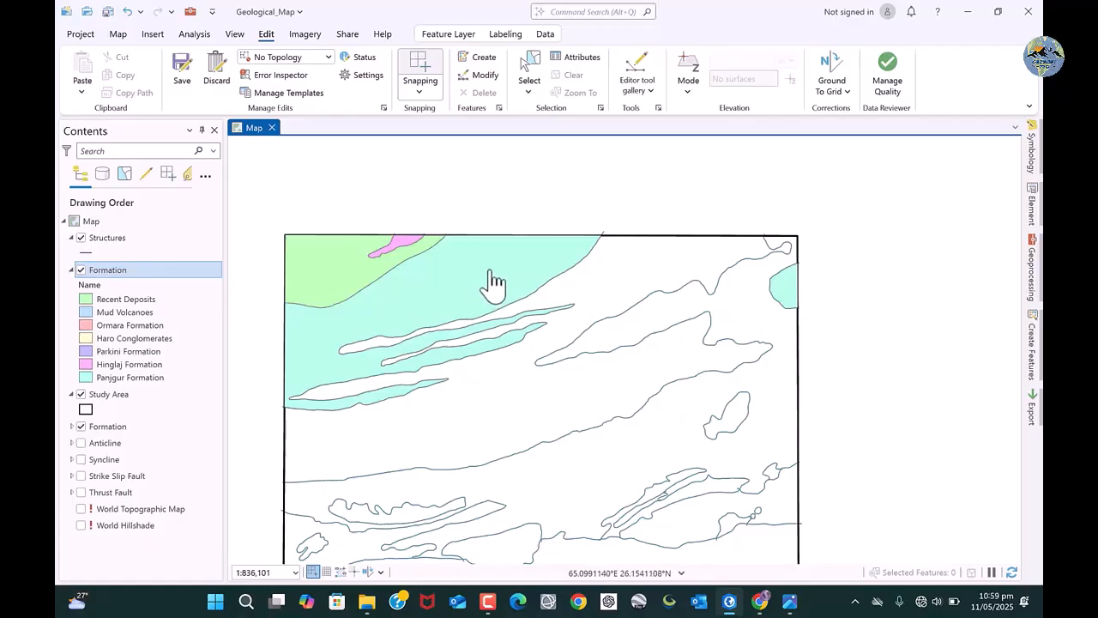
scroll(819, 339, "up", 5)
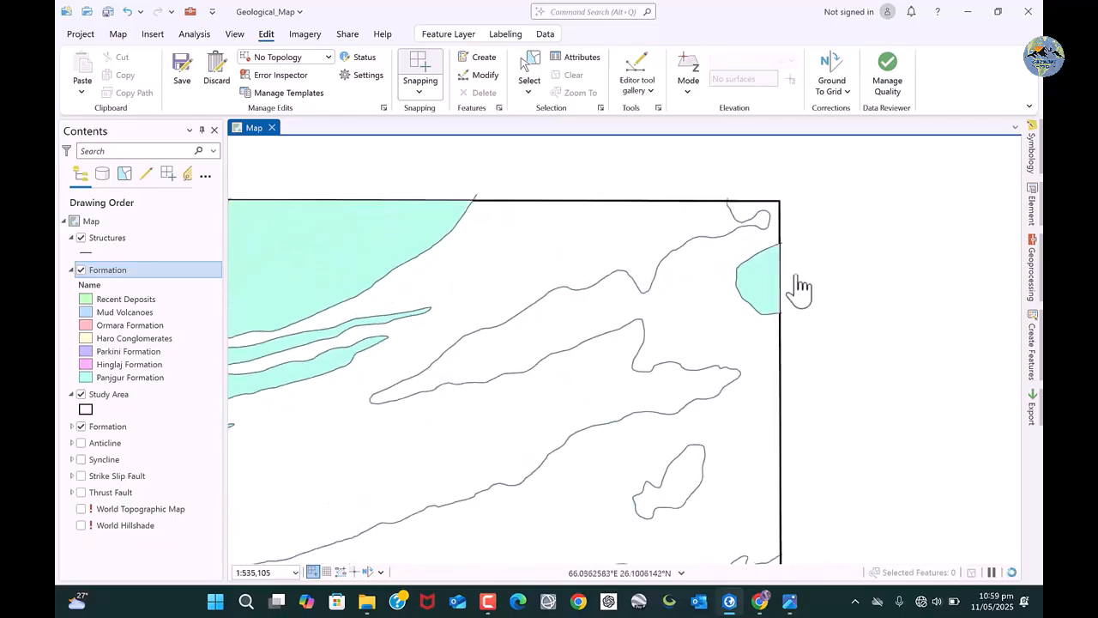
scroll(577, 292, "down", 2)
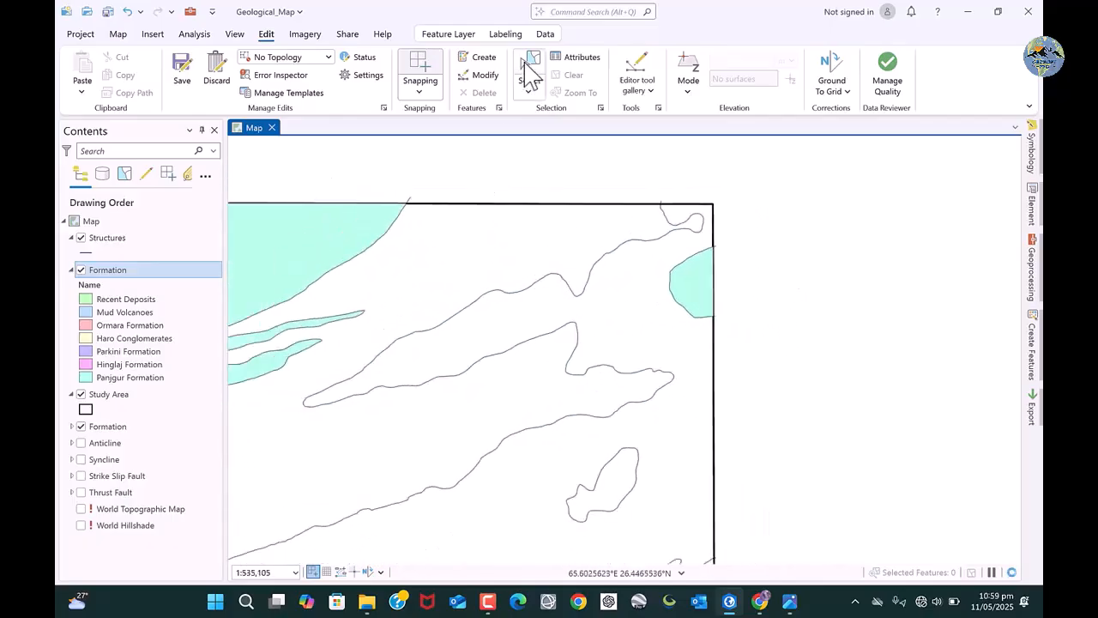
left_click(535, 67)
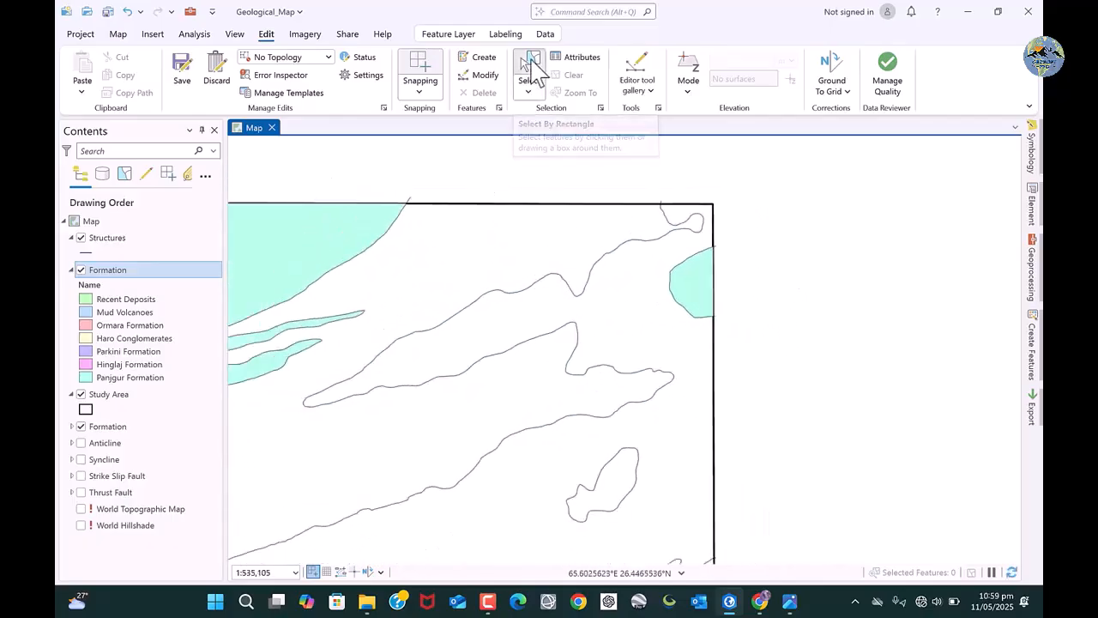
right_click(700, 296)
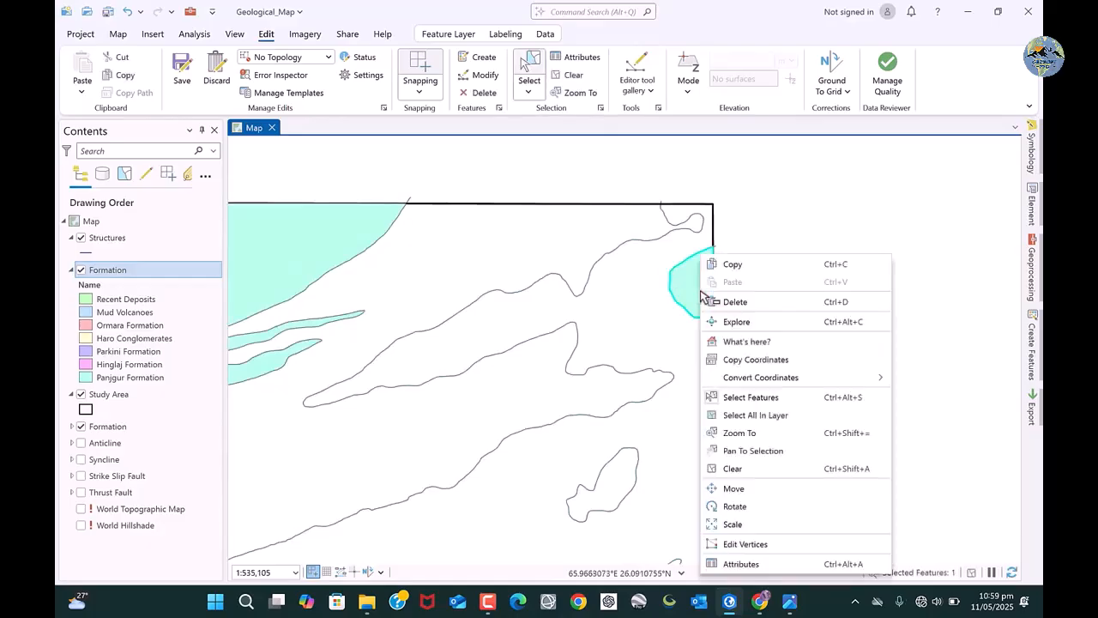
left_click(730, 564)
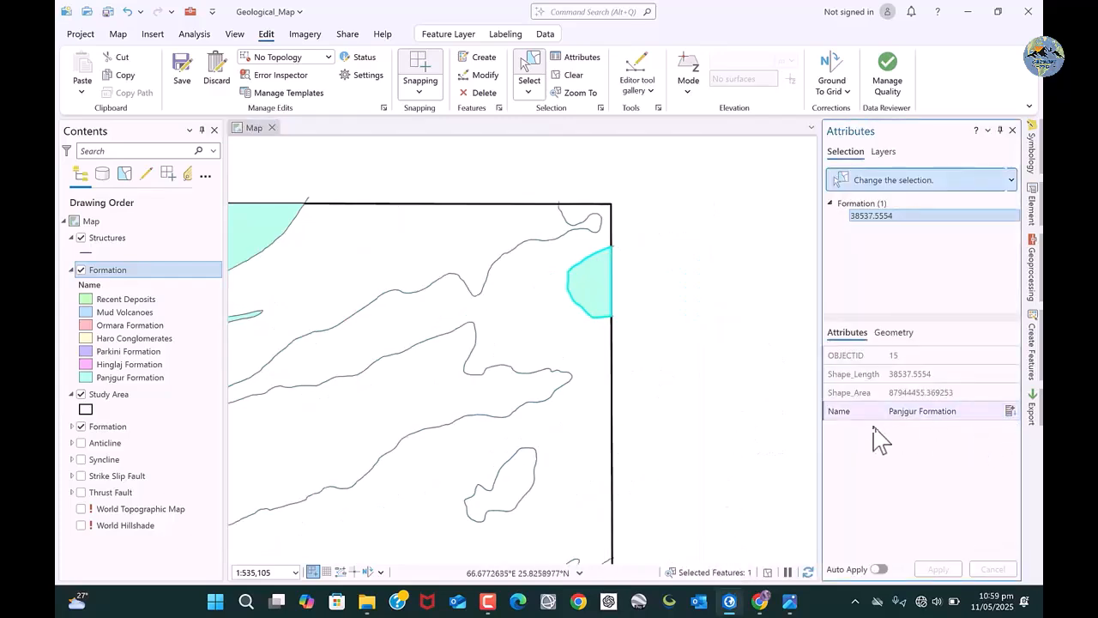
left_click(1011, 412)
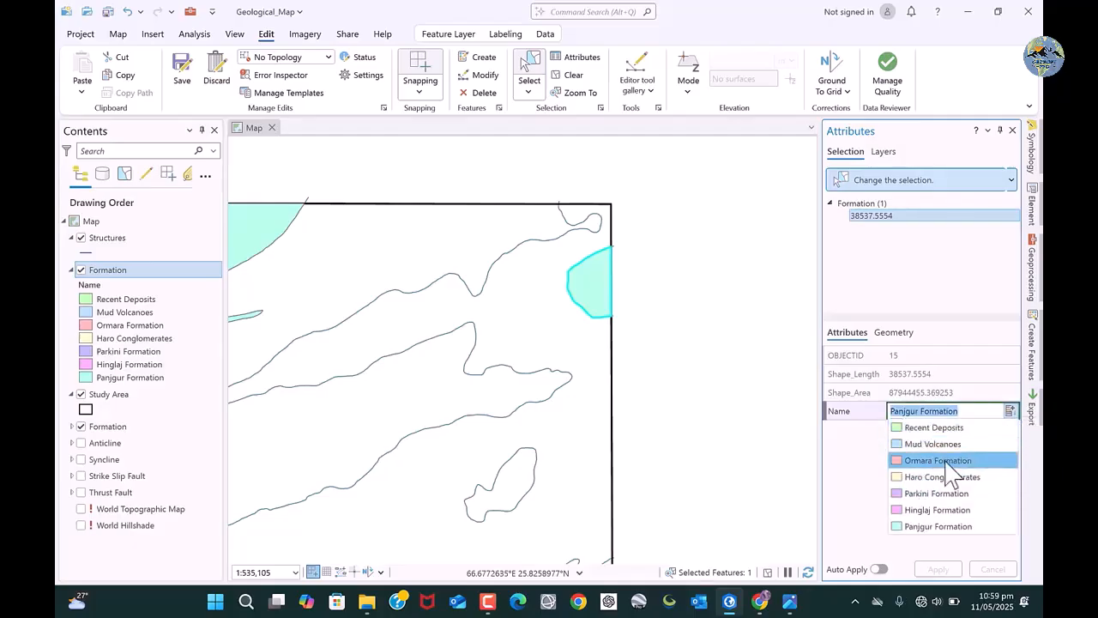
left_click(947, 462)
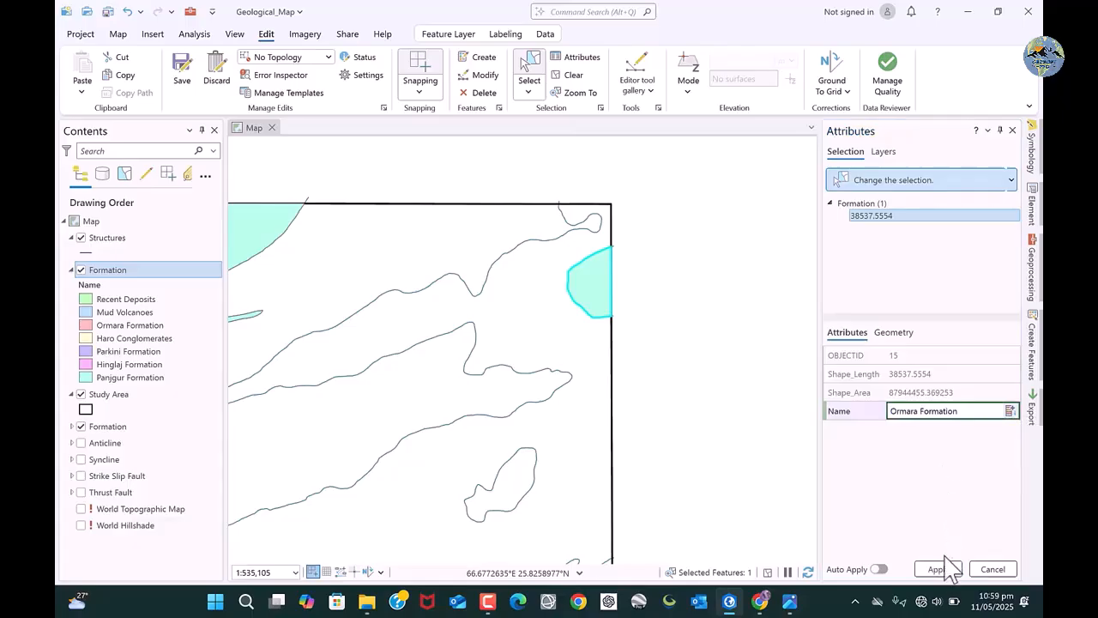
left_click(939, 572)
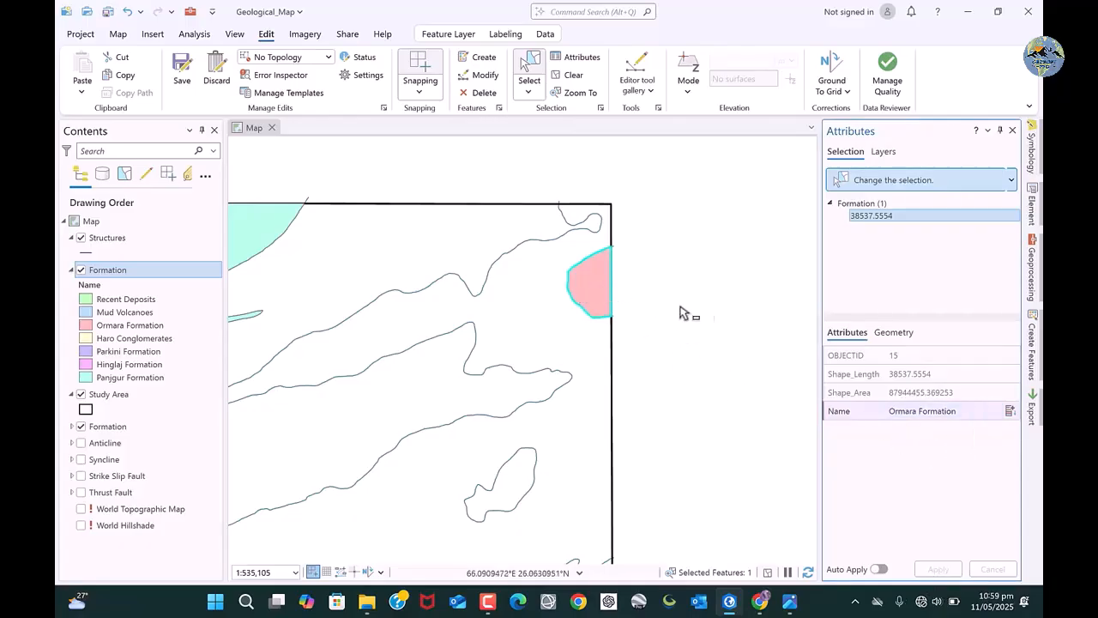
left_click(577, 76)
Switch to the reference image Geo Map Hingol National Park (2).jpg in the photo viewer and compare the mapped formations with its index
scroll(674, 240, "down", 3)
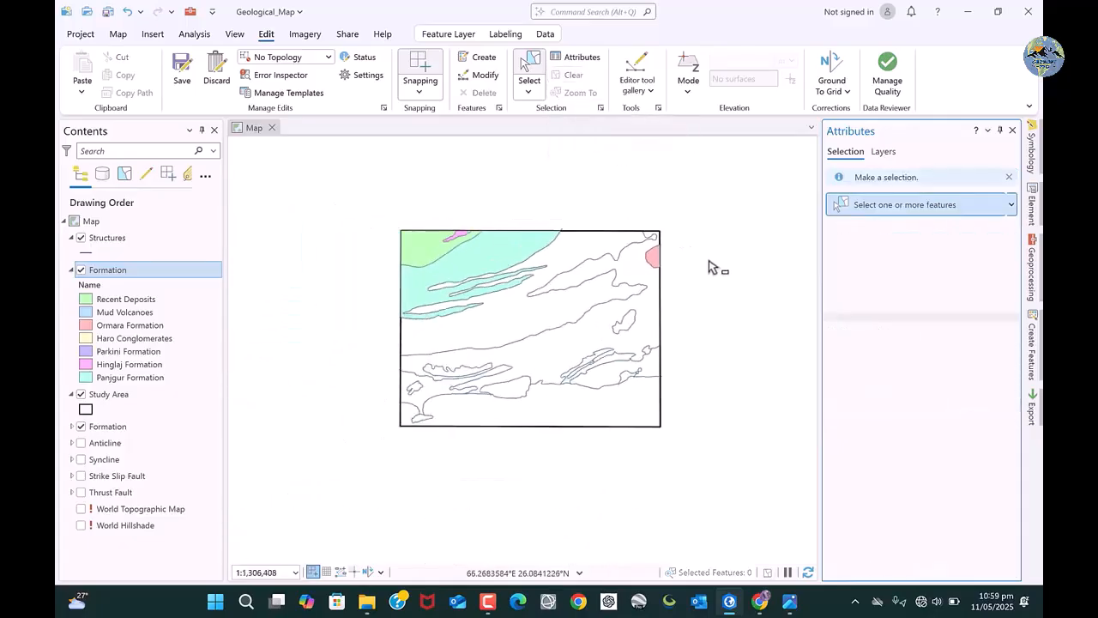
scroll(709, 267, "down", 2)
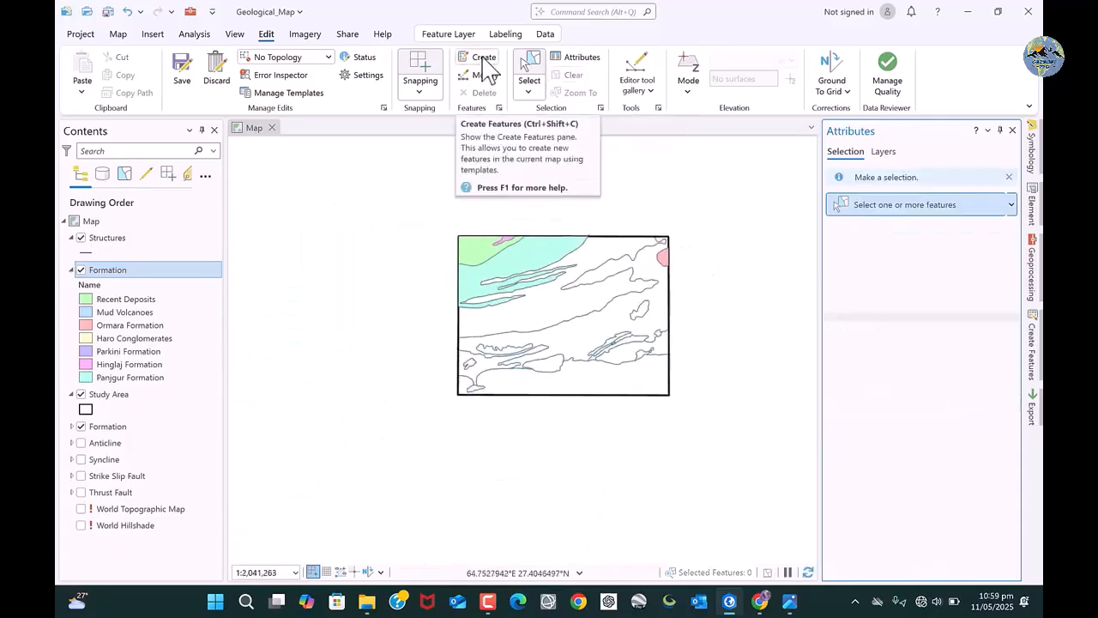
left_click(790, 600)
left_click_drag(572, 156, 596, 542)
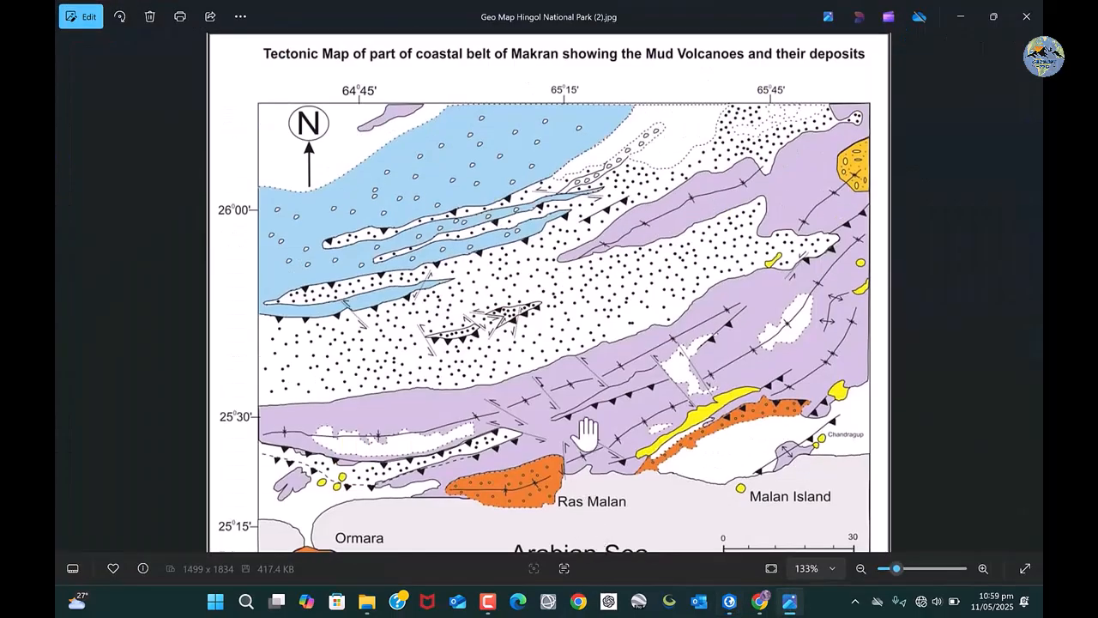
scroll(558, 335, "down", 2)
left_click_drag(557, 369, 548, 249)
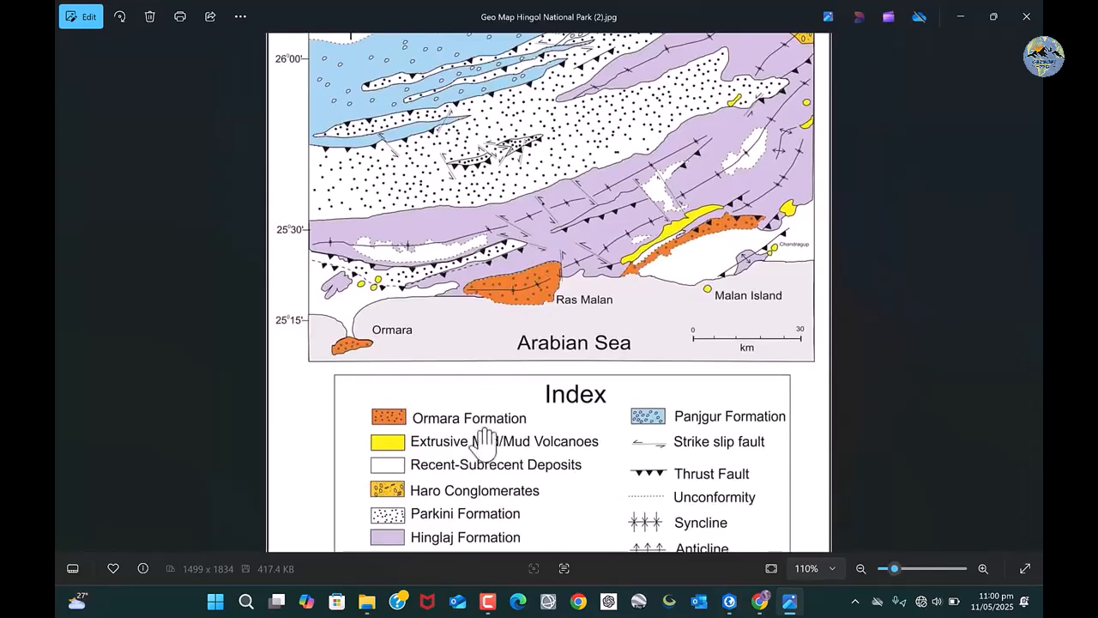
Examine the formation index and the dotted central belt on the reference map, and return to the ArcGIS Pro map
left_click_drag(481, 455, 506, 347)
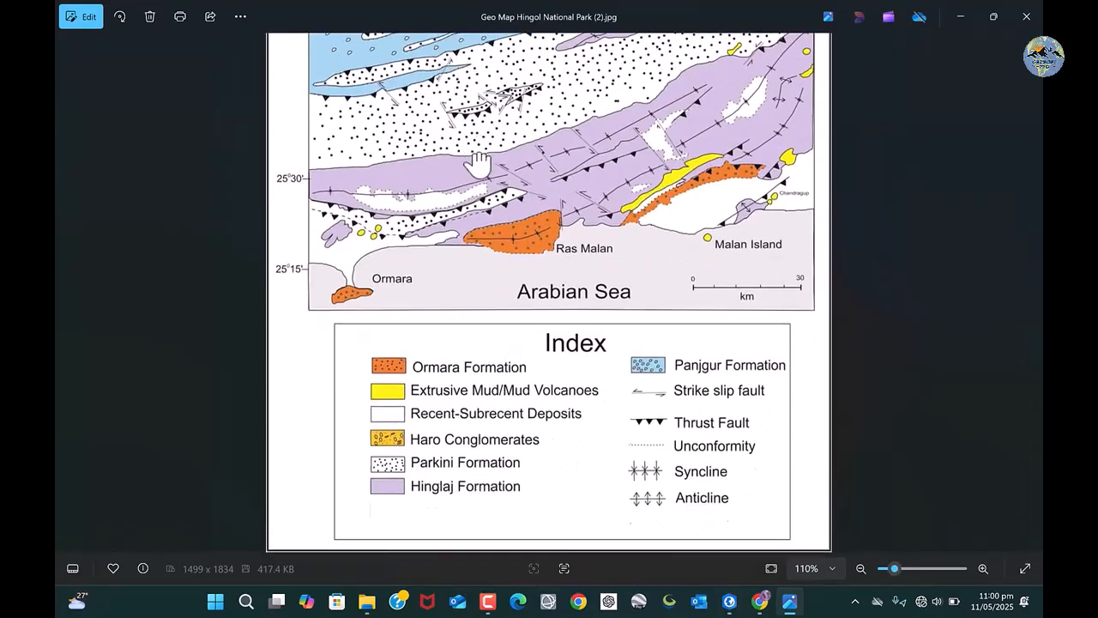
left_click_drag(478, 153, 515, 463)
scroll(468, 254, "up", 1)
left_click_drag(500, 286, 467, 343)
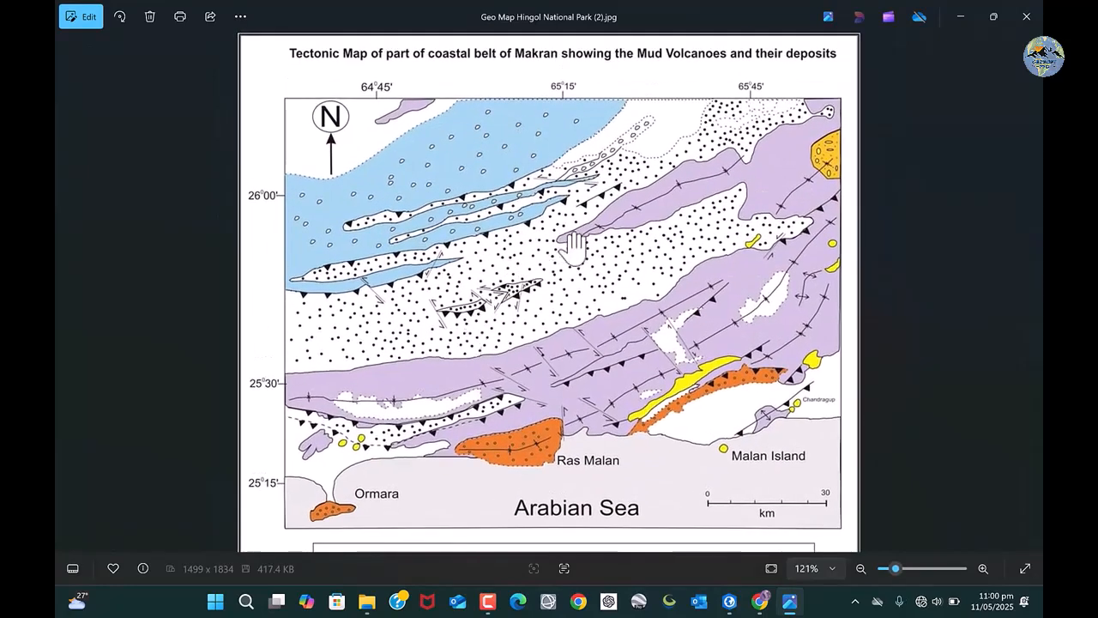
left_click(790, 601)
scroll(575, 271, "up", 3)
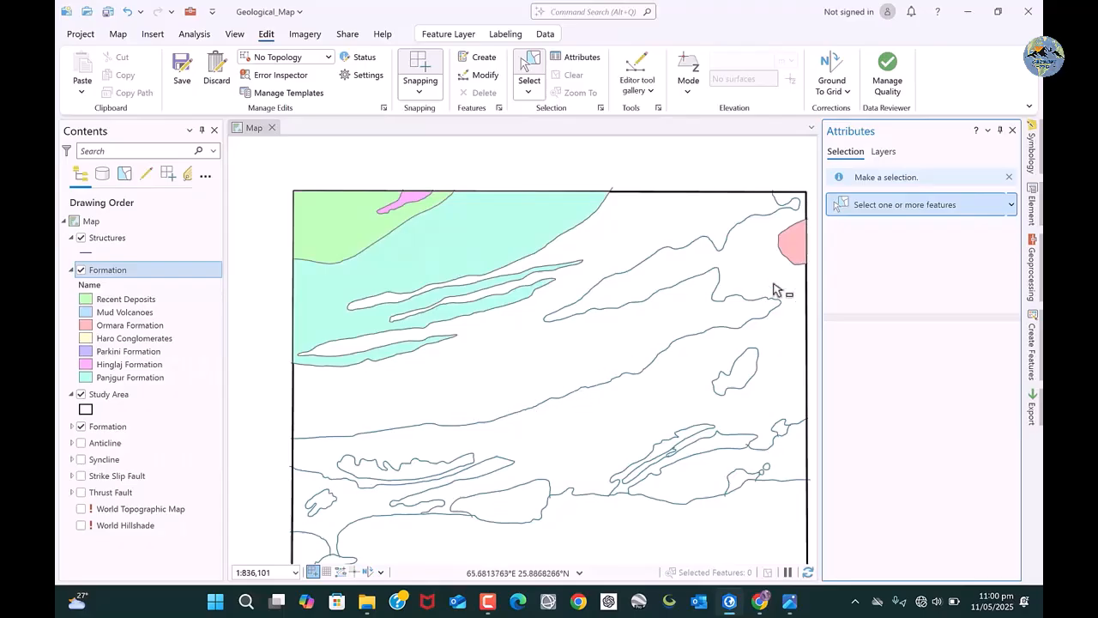
Start a Parkini Formation polygon on the Panjgur Formation contact and trace the contact lines around the central belt
left_click(1034, 358)
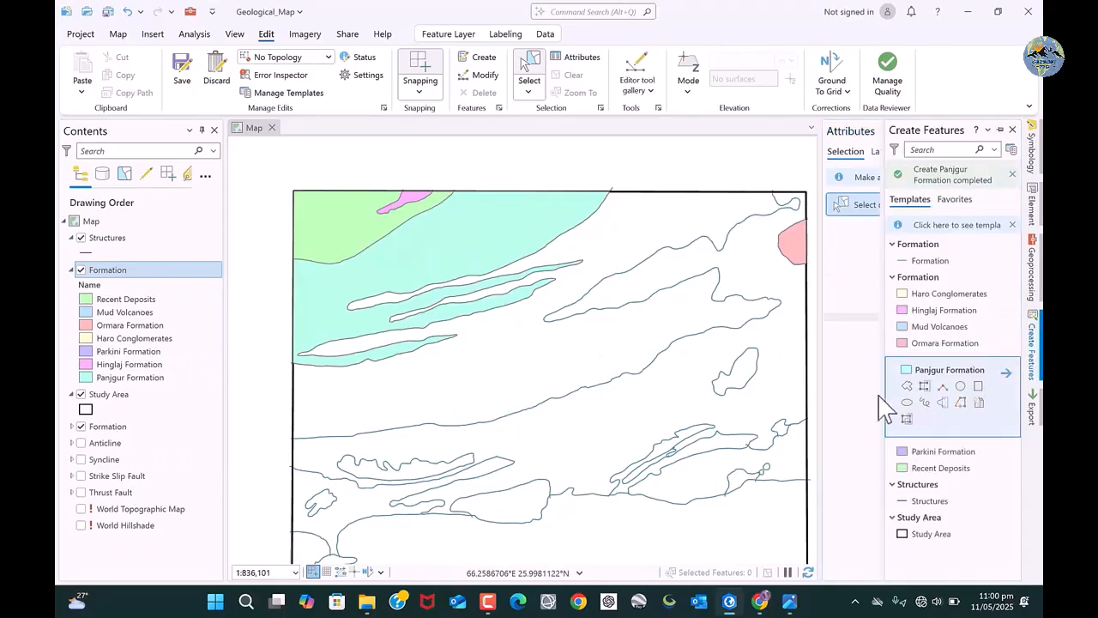
left_click(924, 454)
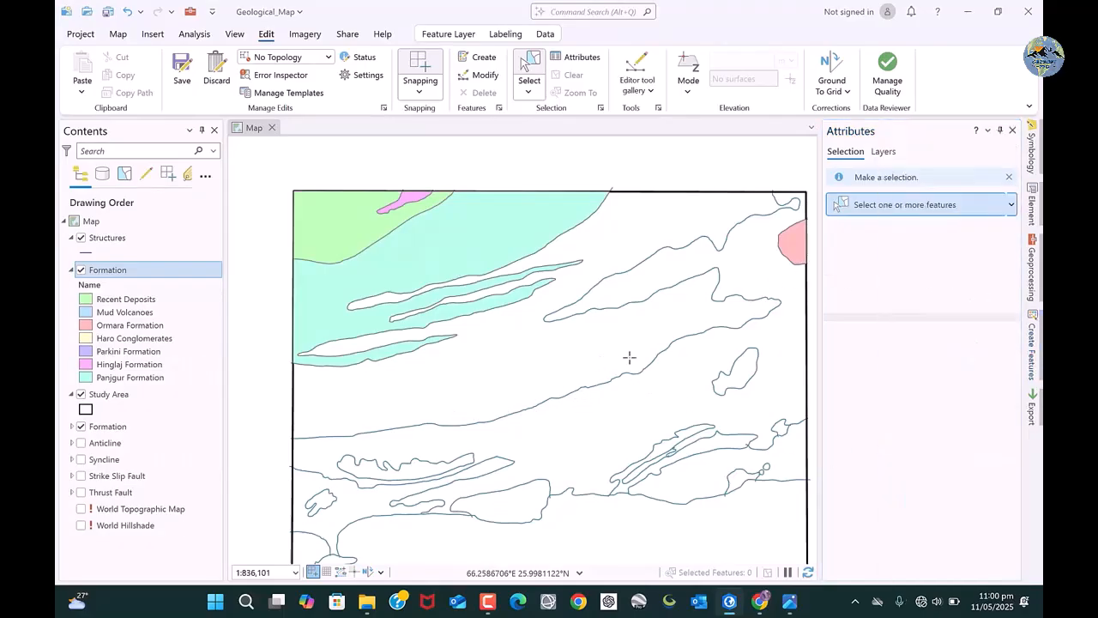
left_click(575, 221)
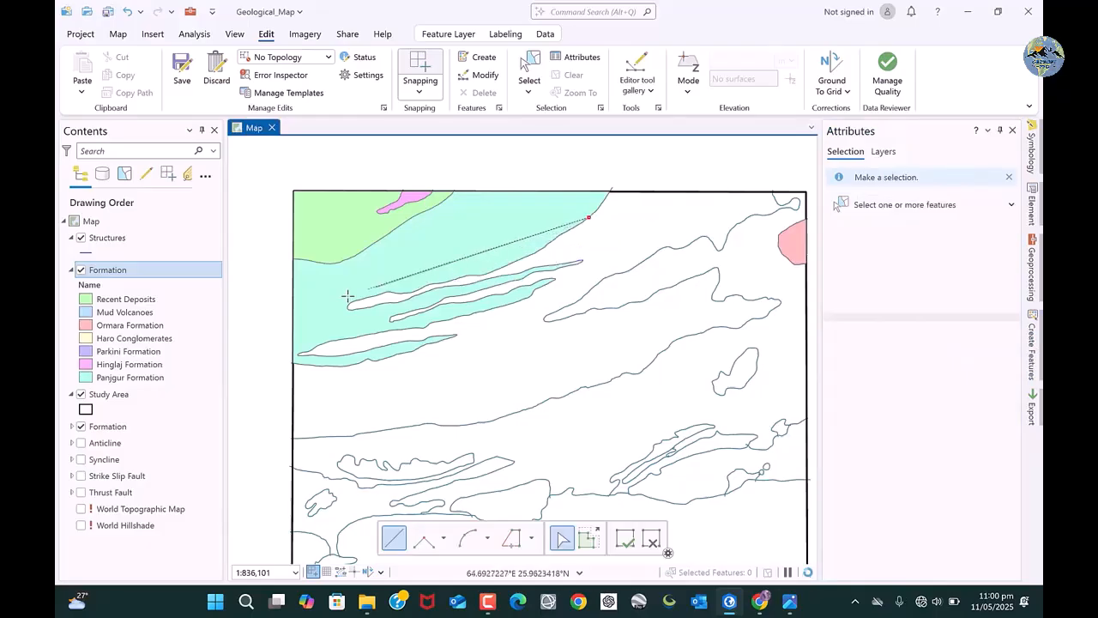
left_click(512, 542)
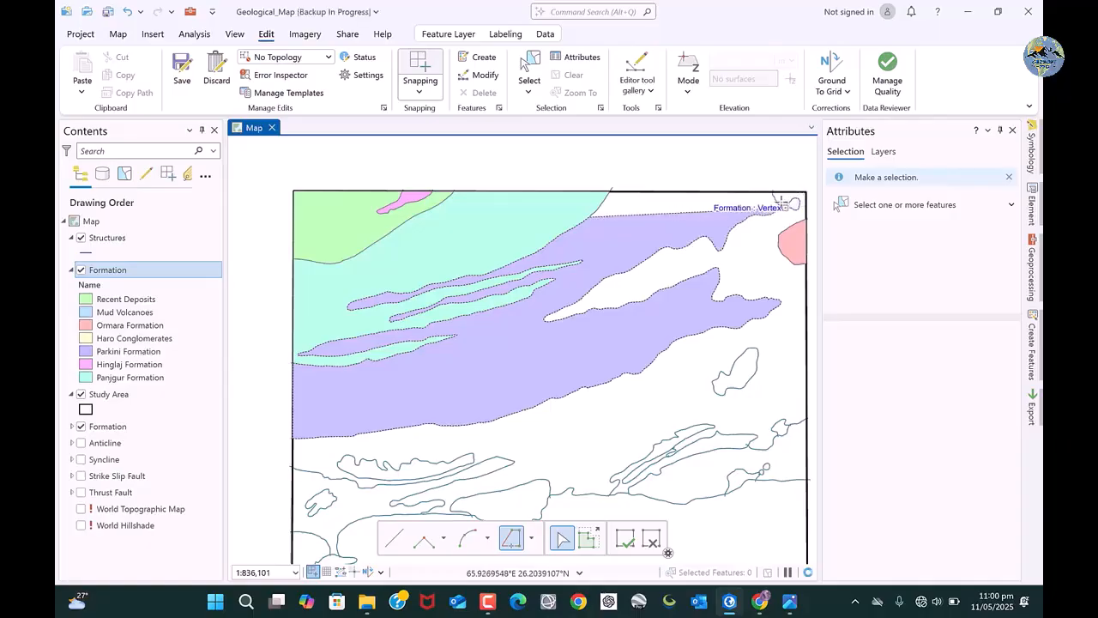
Extend the Parkini Formation outline from the northeastern contact line onto the study area's northern boundary and follow that boundary westward
scroll(774, 196, "up", 3)
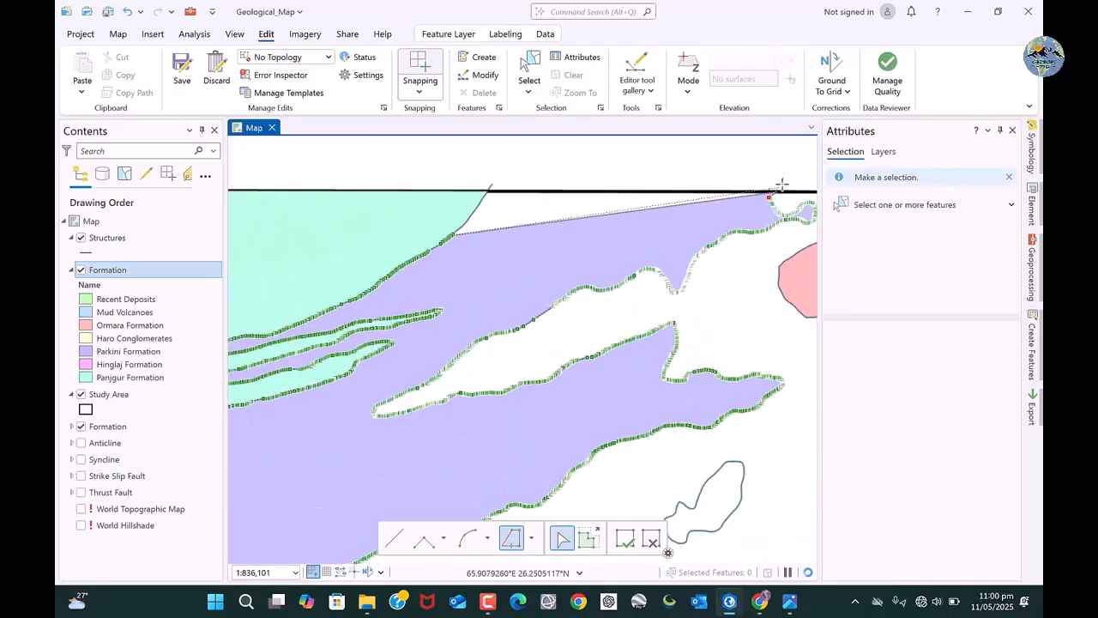
scroll(775, 170, "up", 1)
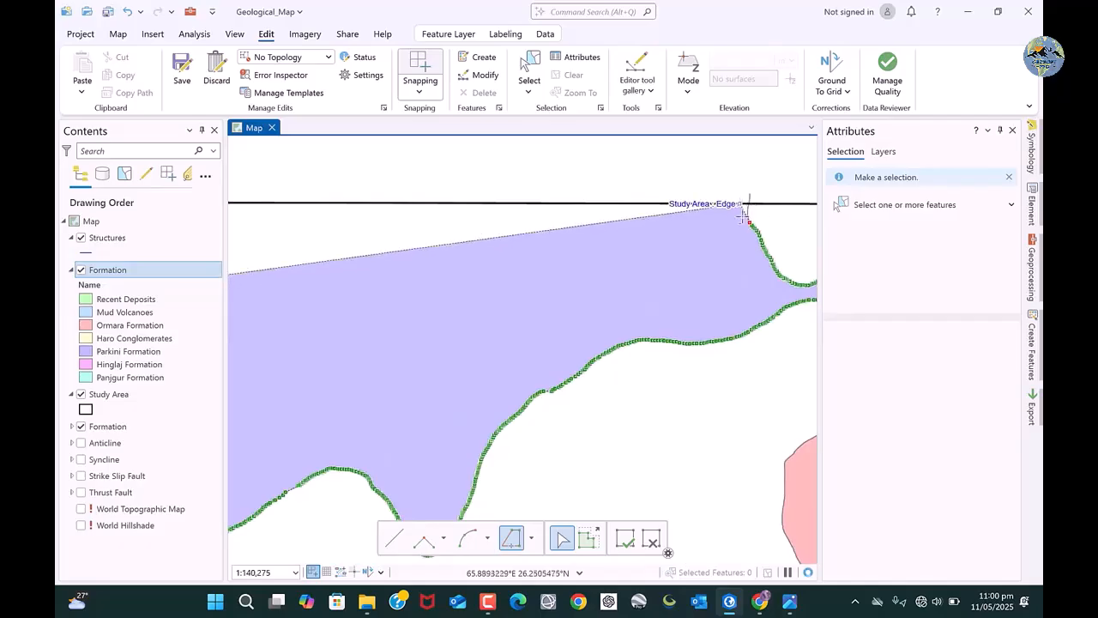
scroll(600, 197, "up", 1)
scroll(593, 283, "down", 2)
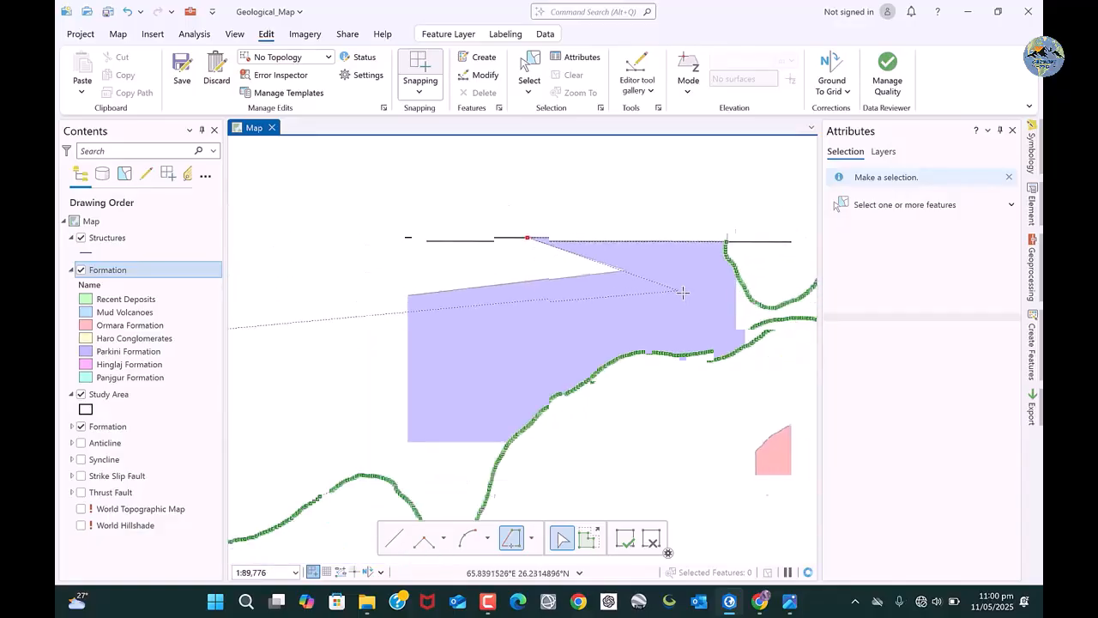
scroll(594, 283, "down", 2)
scroll(464, 268, "up", 3)
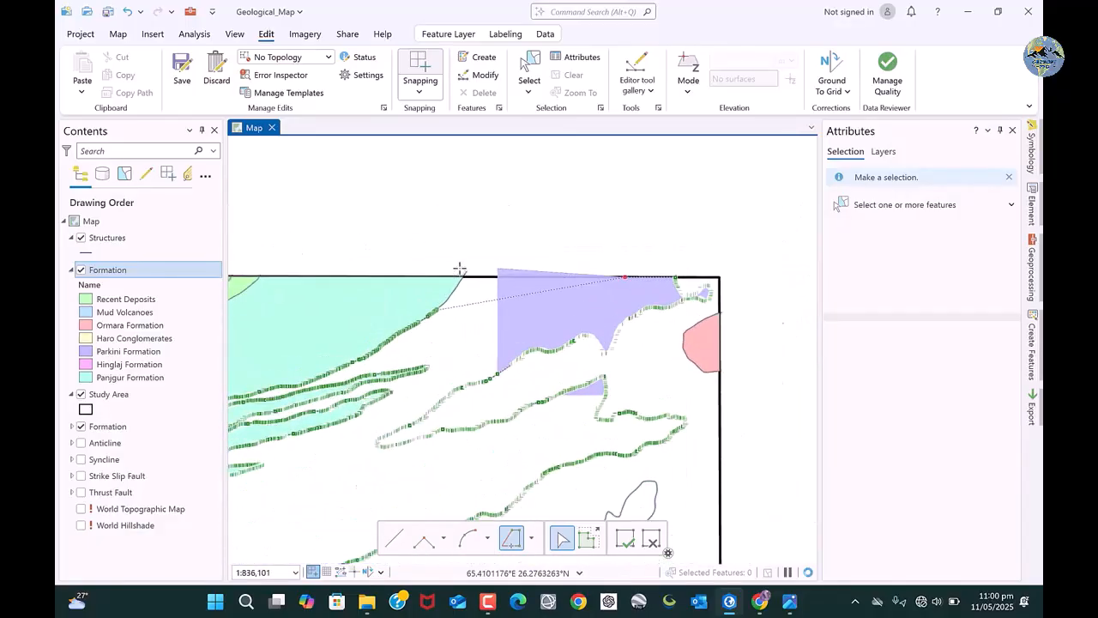
scroll(509, 287, "down", 1)
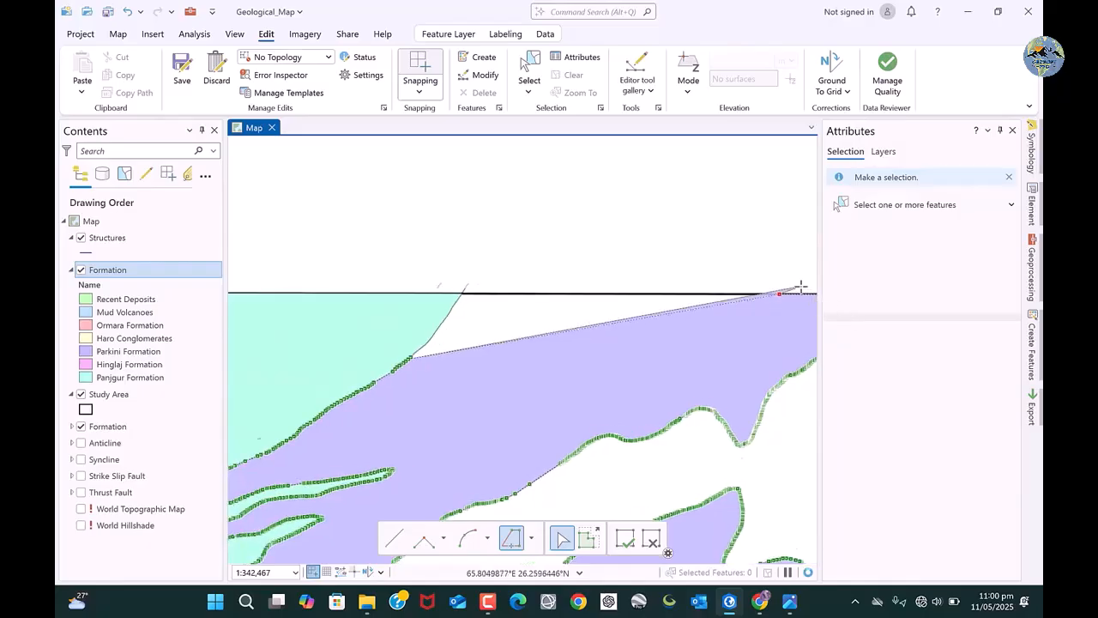
left_click(761, 296)
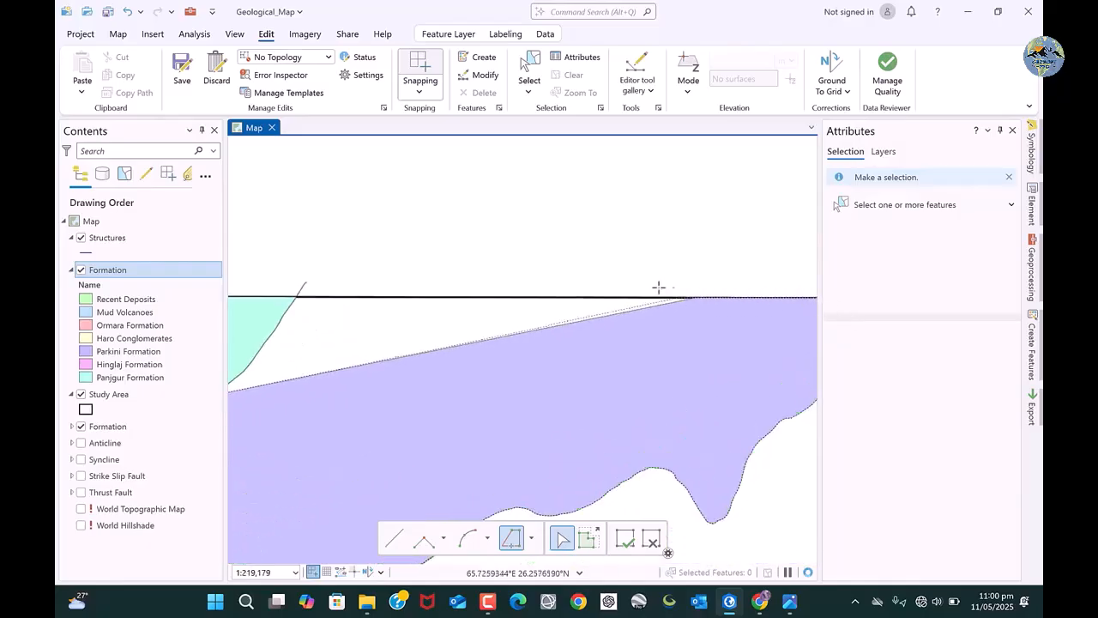
Close the Parkini Formation outline along the Panjgur Formation contact to its starting point, finish the polygon, and clear the selection
left_click(278, 345)
scroll(703, 335, "down", 1)
scroll(520, 358, "up", 3)
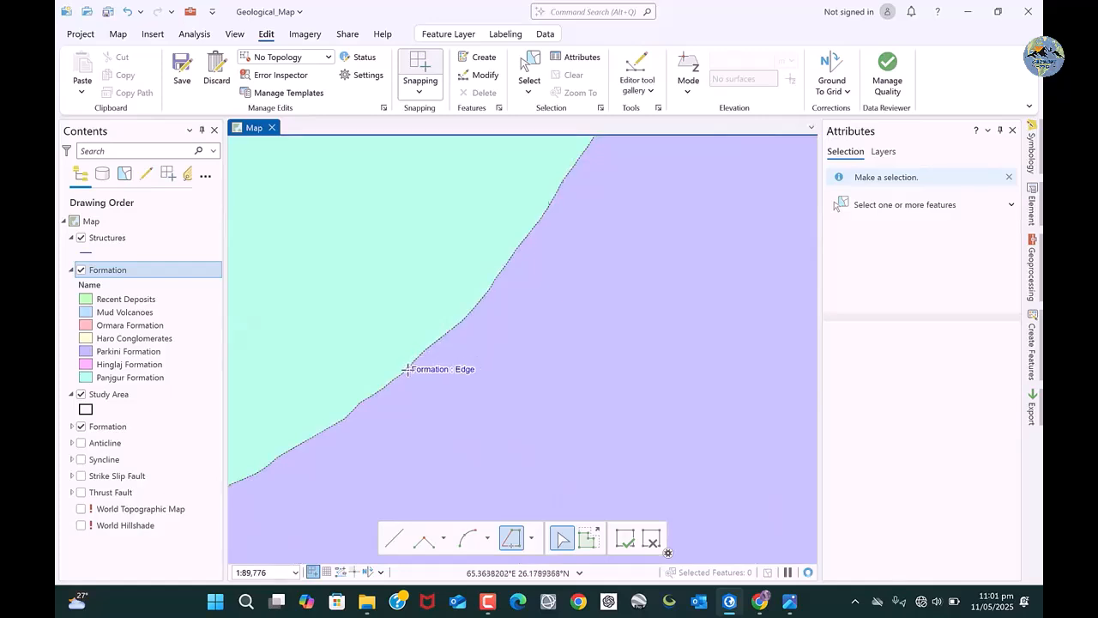
left_click(415, 360)
scroll(417, 357, "down", 4)
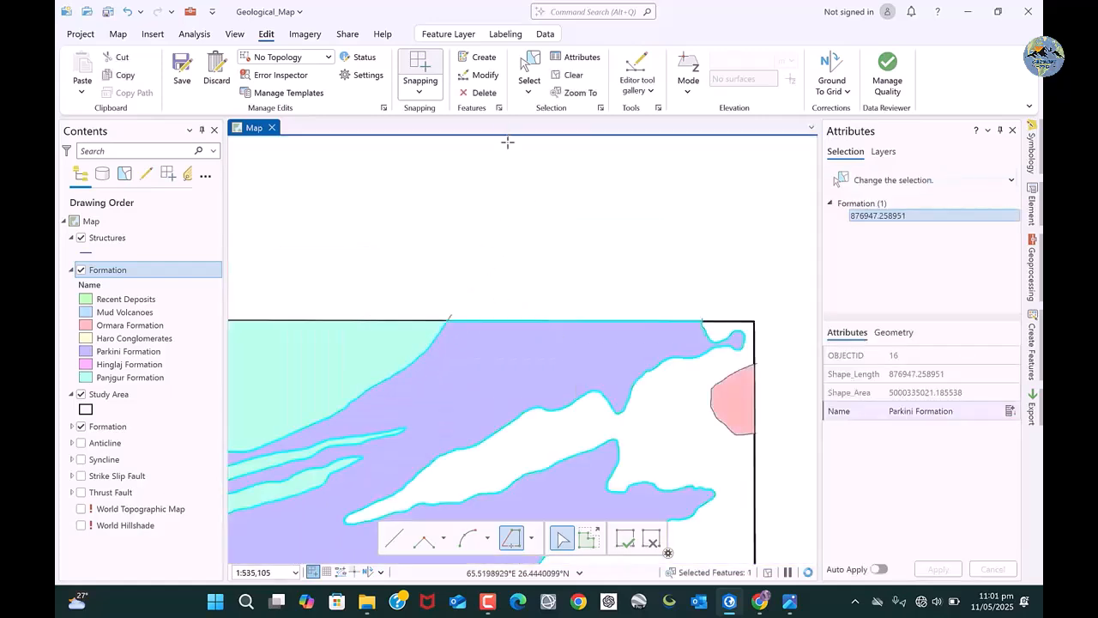
left_click(573, 79)
scroll(584, 249, "down", 4)
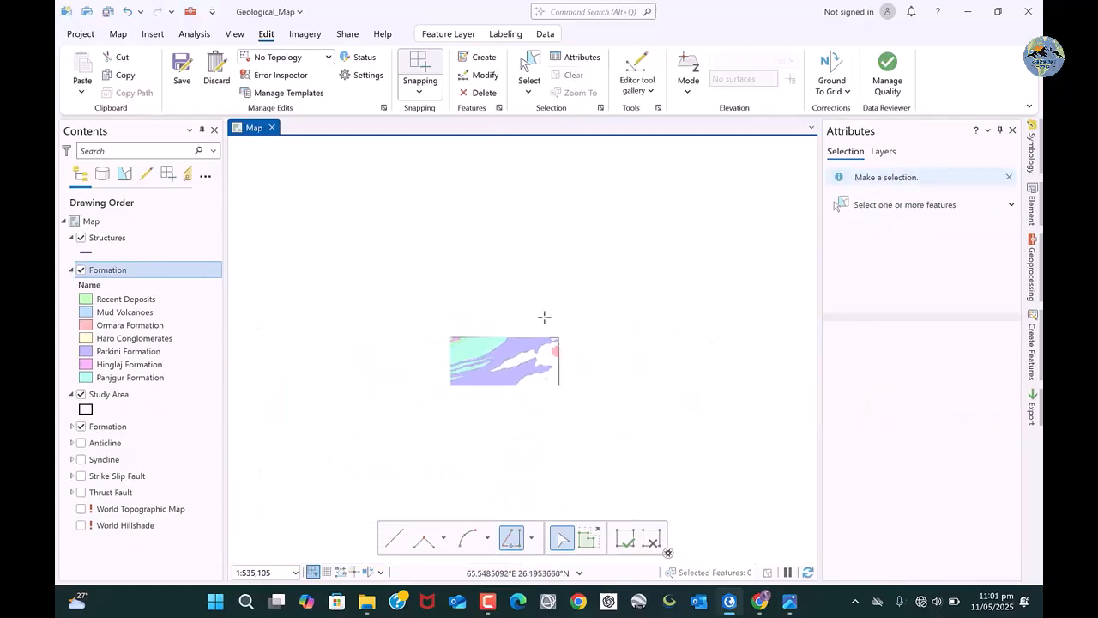
Check the reference map, trace the small closed outcrop southeast of the Parkini belt as a Recent Deposits polygon, and clear the selection
scroll(491, 438, "up", 2)
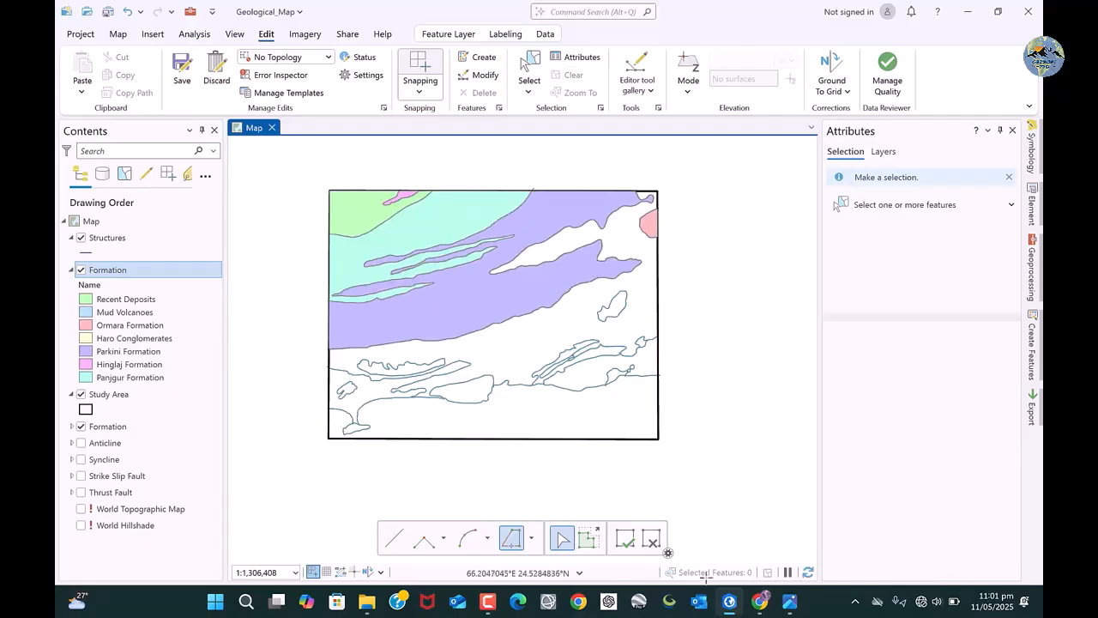
mouse_move(760, 603)
left_click(791, 523)
scroll(569, 310, "up", 3)
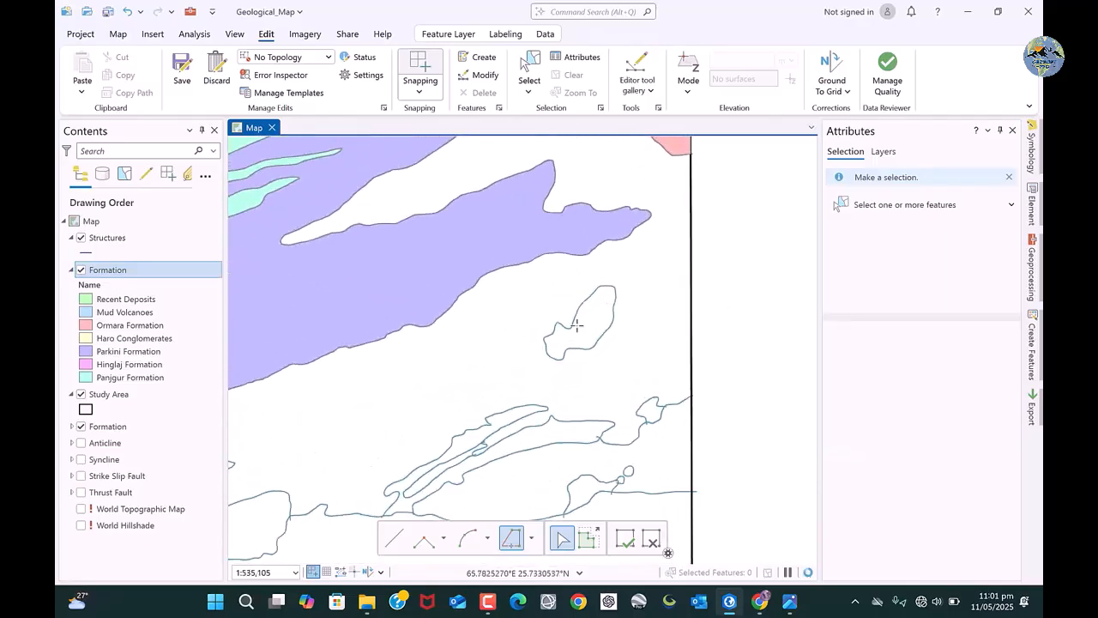
left_click(1032, 356)
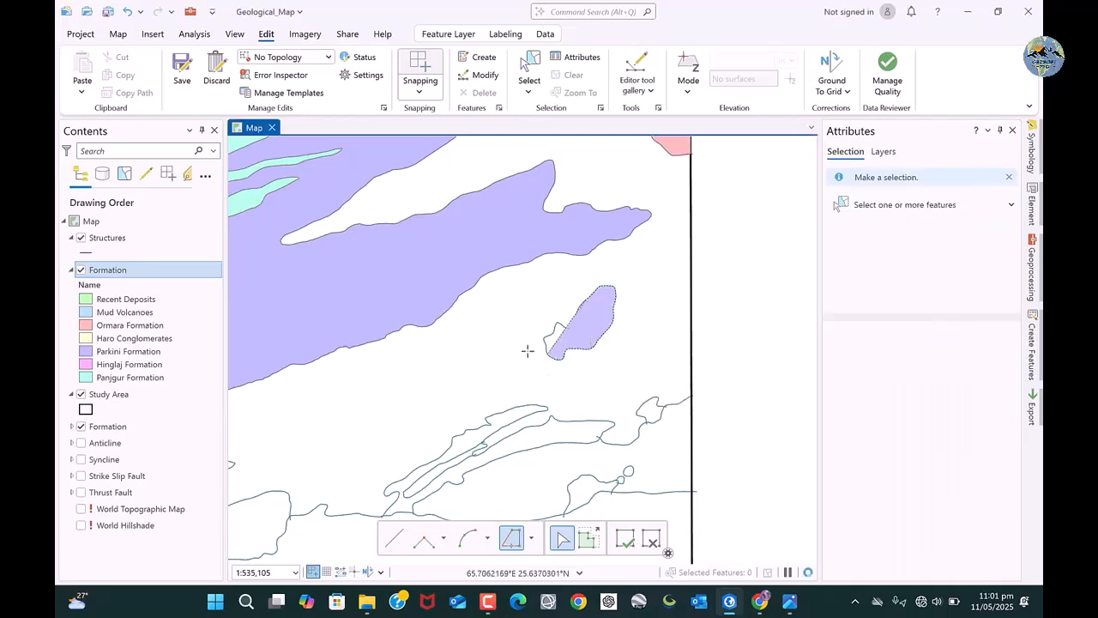
scroll(586, 300, "up", 5)
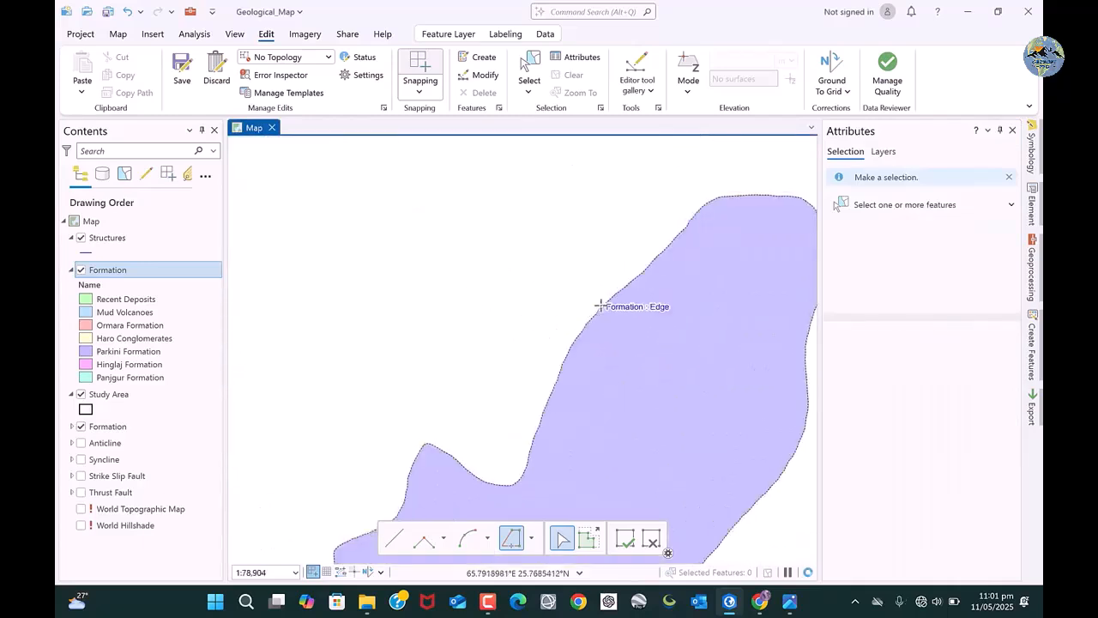
left_click(598, 309)
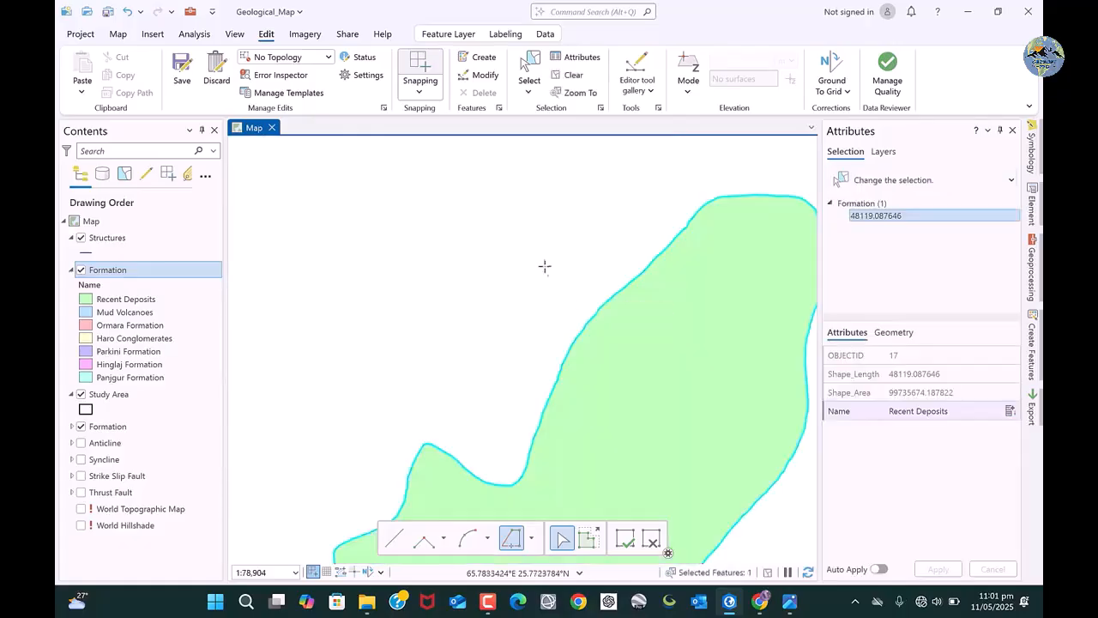
scroll(544, 263, "down", 5)
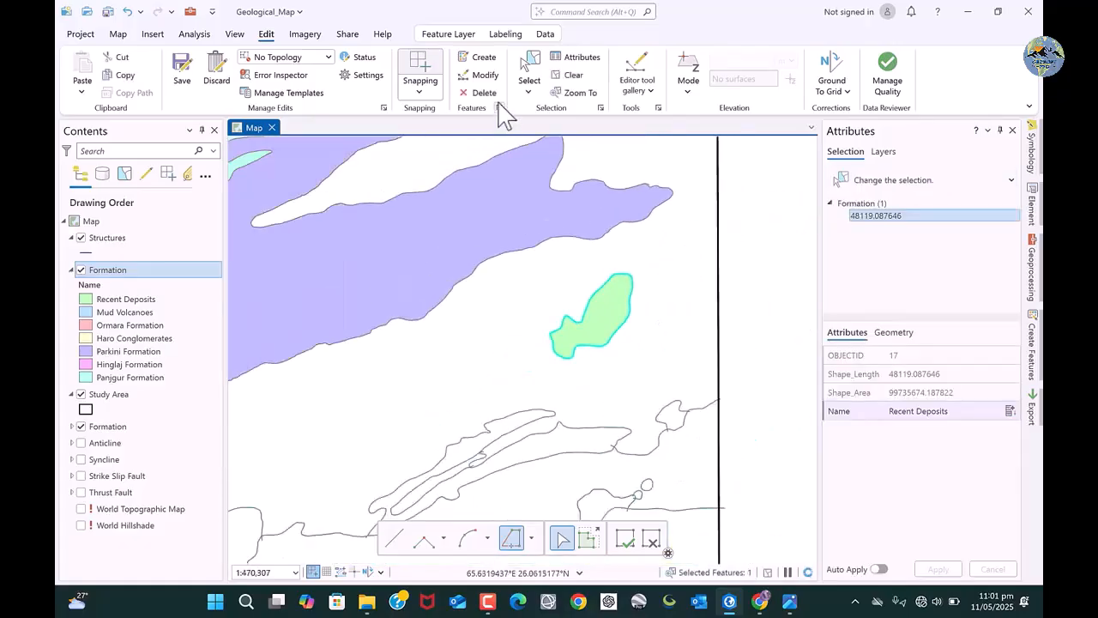
left_click(579, 79)
scroll(657, 316, "down", 4)
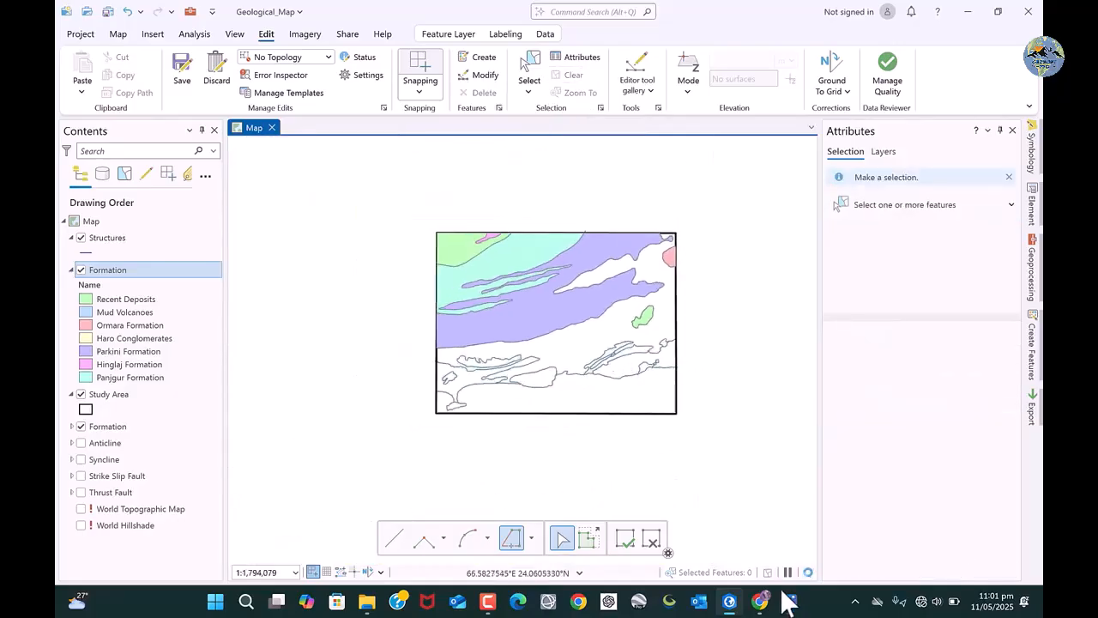
Check the reference map and trace the elongated scalloped outcrop in the southwest along its contact line as Recent Deposits
mouse_move(789, 601)
left_click(797, 541)
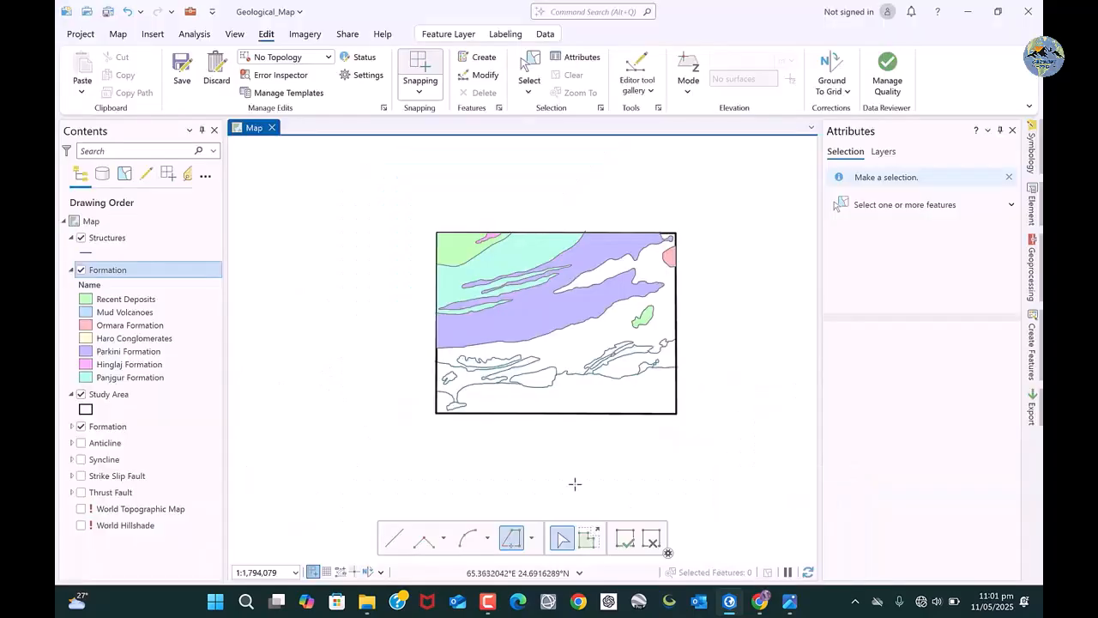
scroll(470, 360, "up", 5)
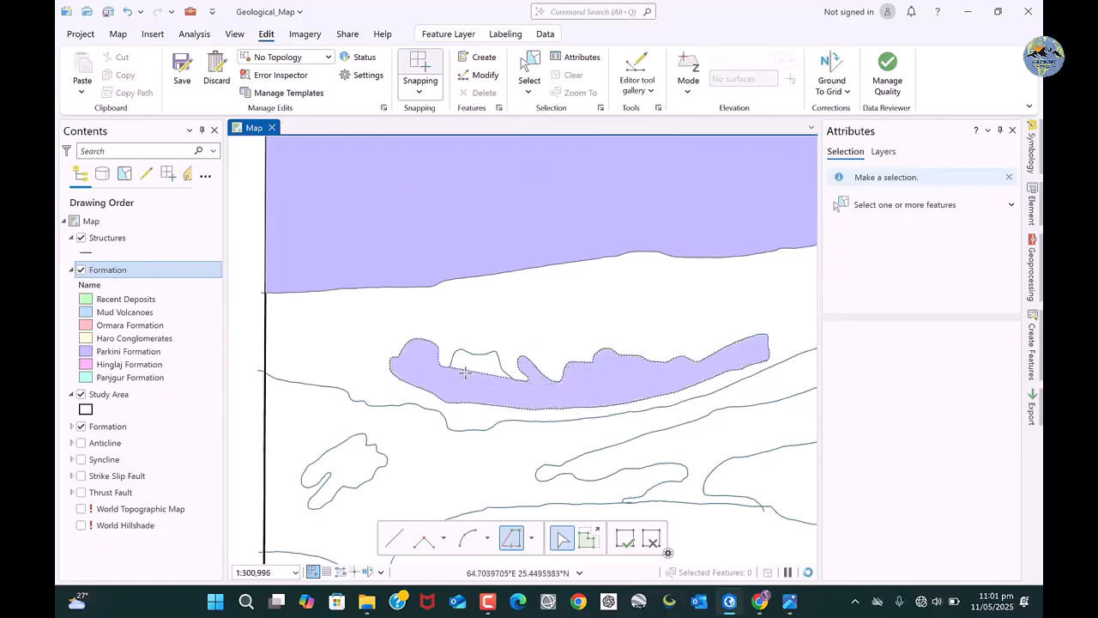
left_click(496, 368)
scroll(502, 369, "up", 4)
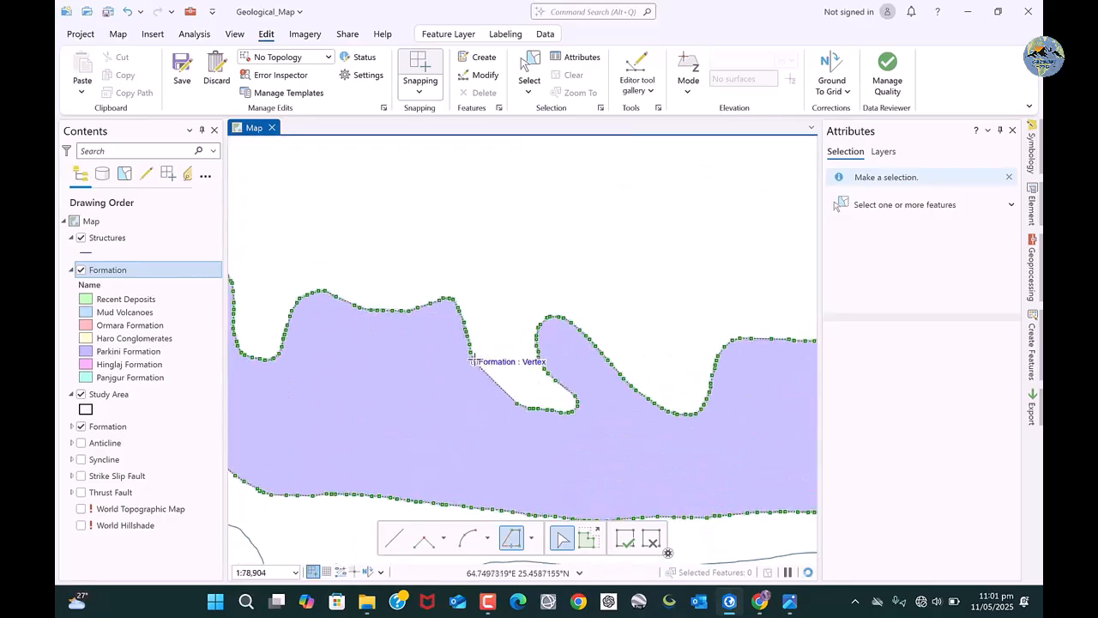
Close the gap in the elongated outcrop's upper notch along the contact line, undoing and replacing the misplaced end points
left_click(472, 359)
double_click(475, 367)
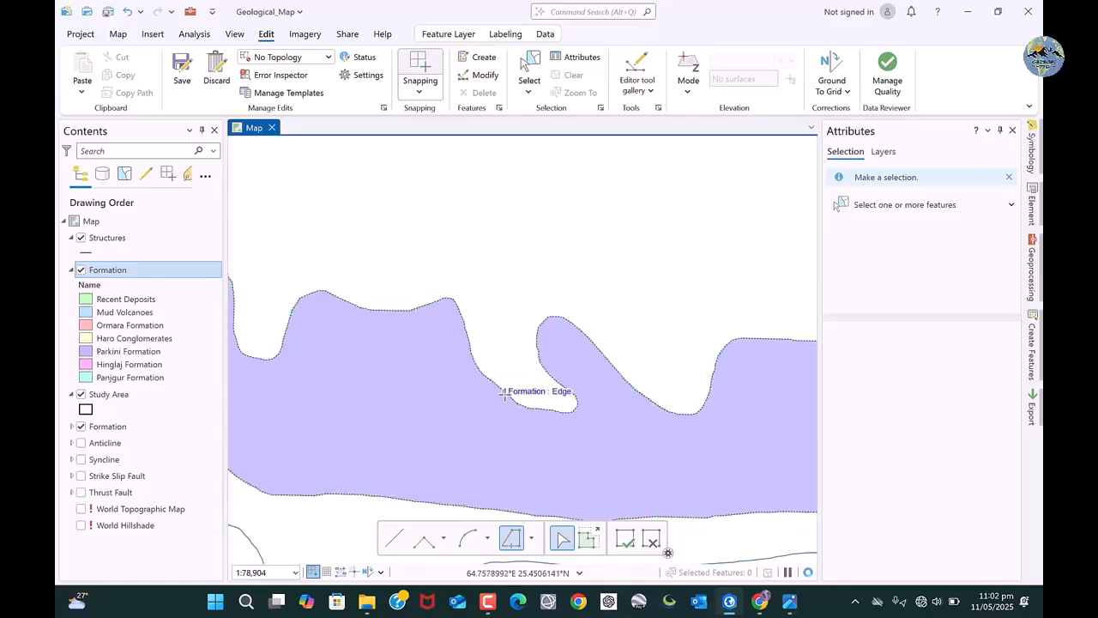
key("ctrl+z")
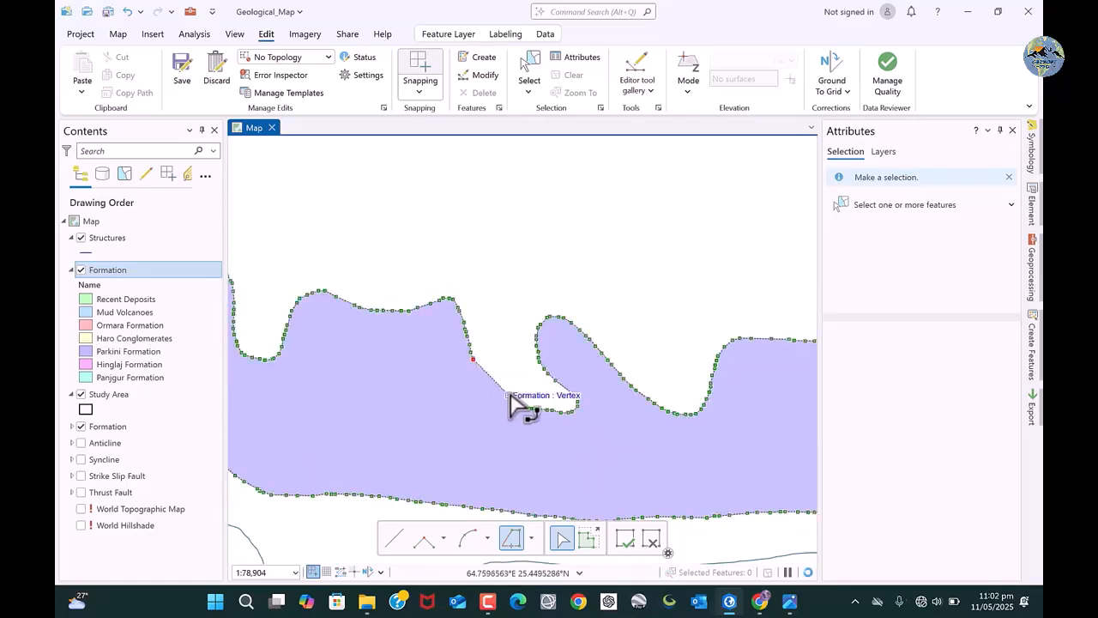
double_click(484, 375)
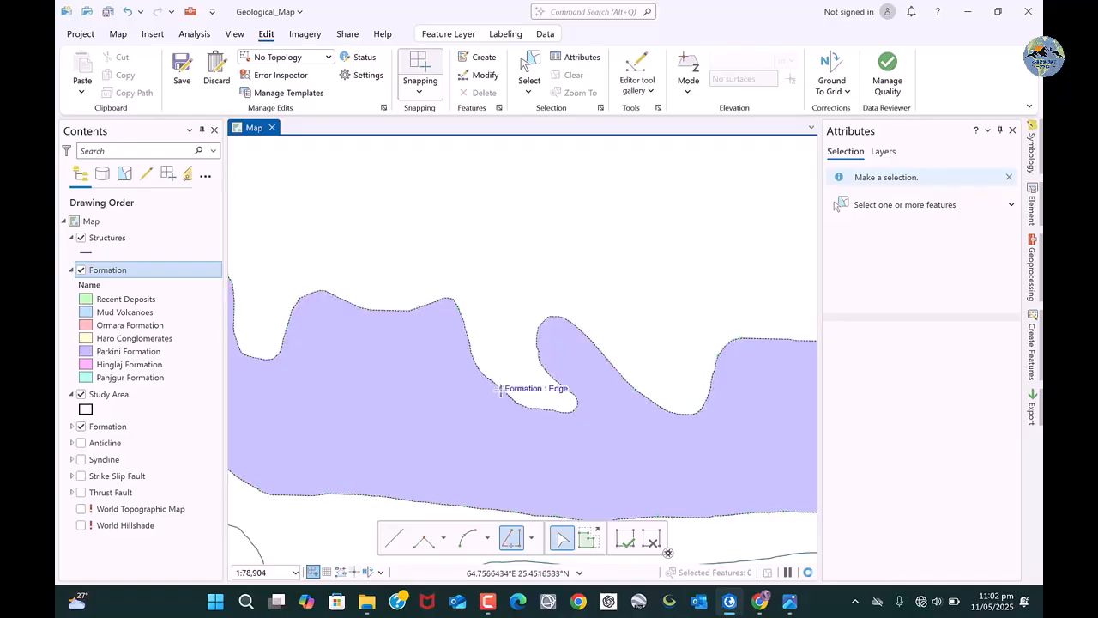
key("ctrl+z")
double_click(496, 386)
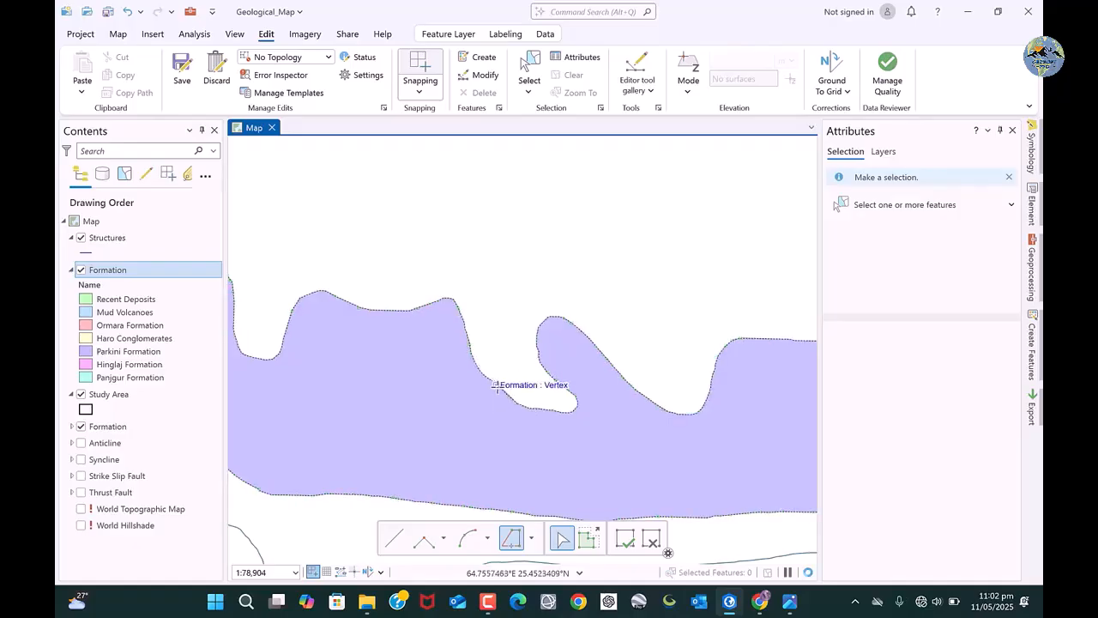
Finish the elongated Recent Deposits polygon in the southwest and clear the selection
right_click(496, 386)
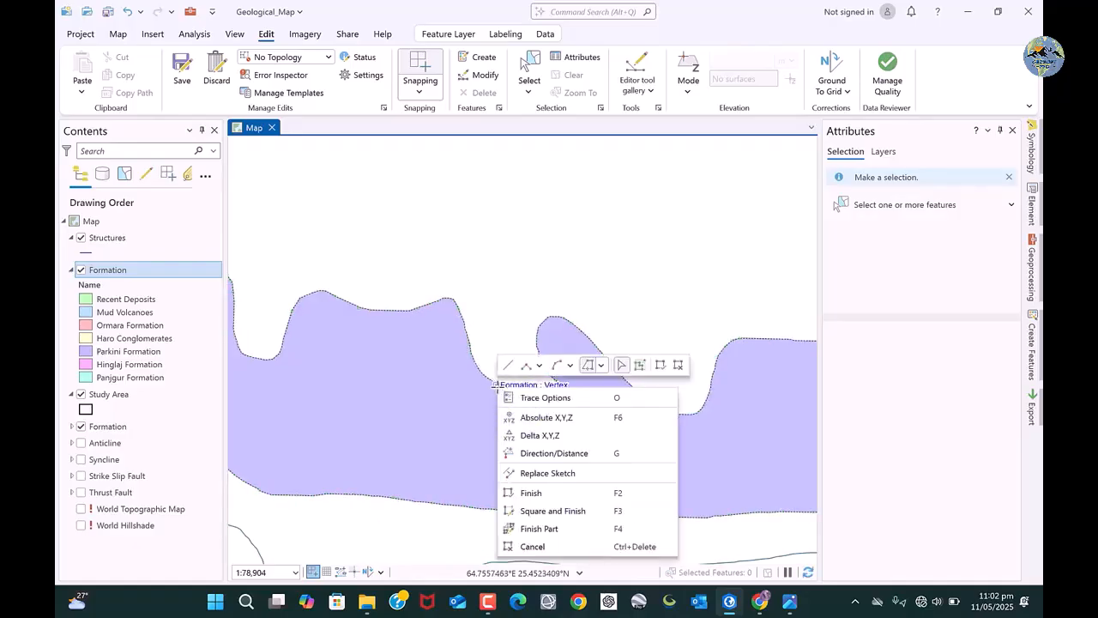
left_click(535, 496)
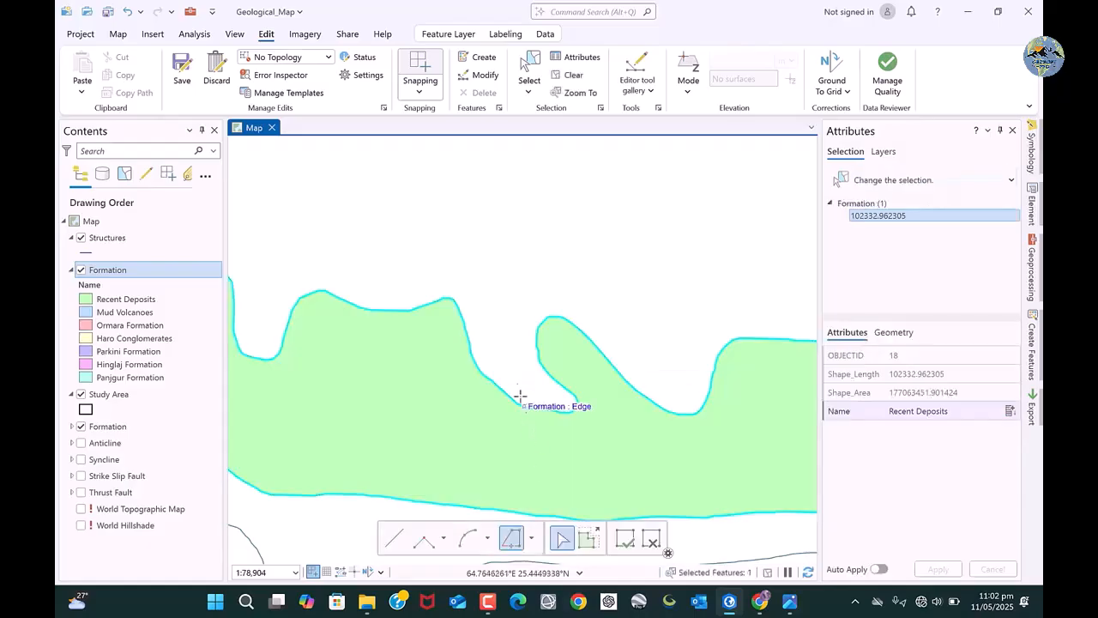
scroll(549, 394, "down", 3)
scroll(516, 355, "down", 2)
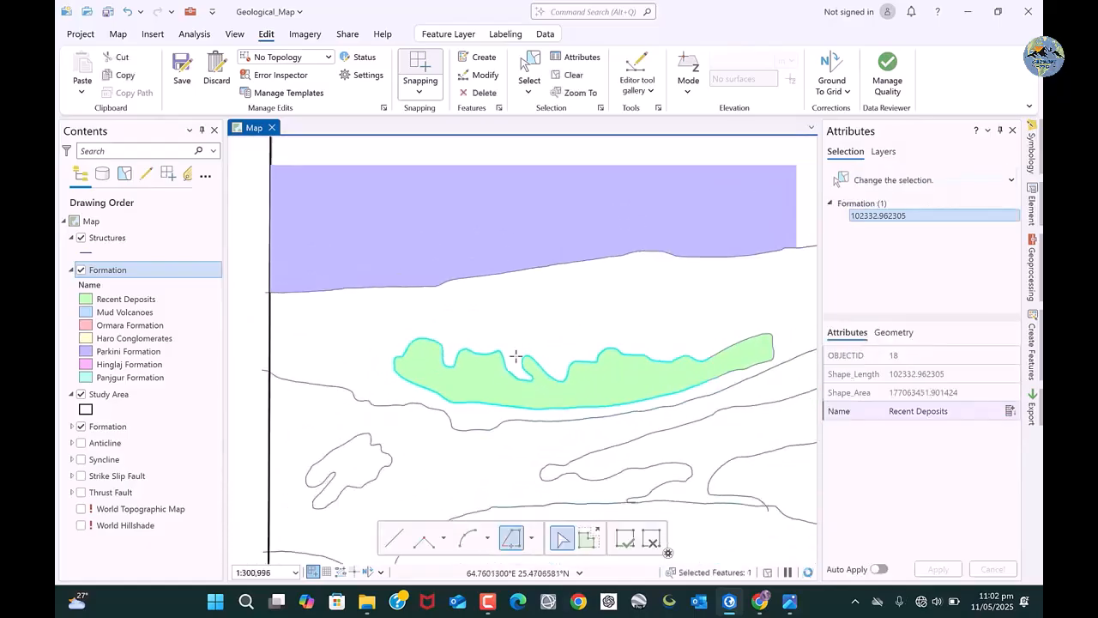
left_click(570, 75)
scroll(507, 322, "down", 3)
scroll(507, 325, "down", 2)
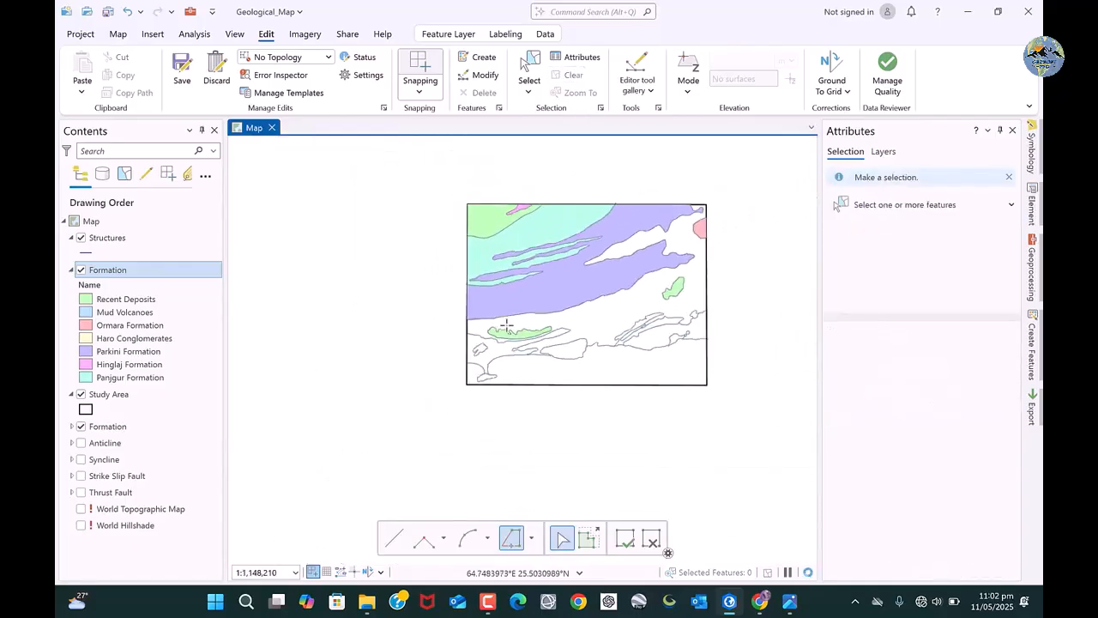
scroll(433, 371, "up", 2)
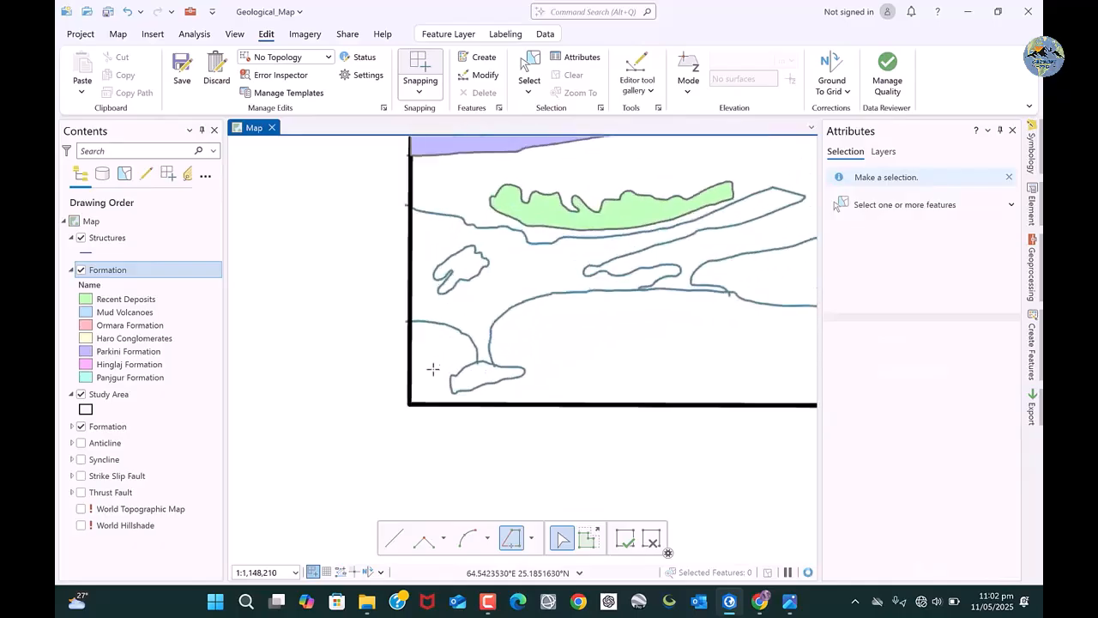
Check the reference map and trace the small lobed outcrop near the southwest corner as a Hinglaj Formation polygon
scroll(438, 299, "down", 2)
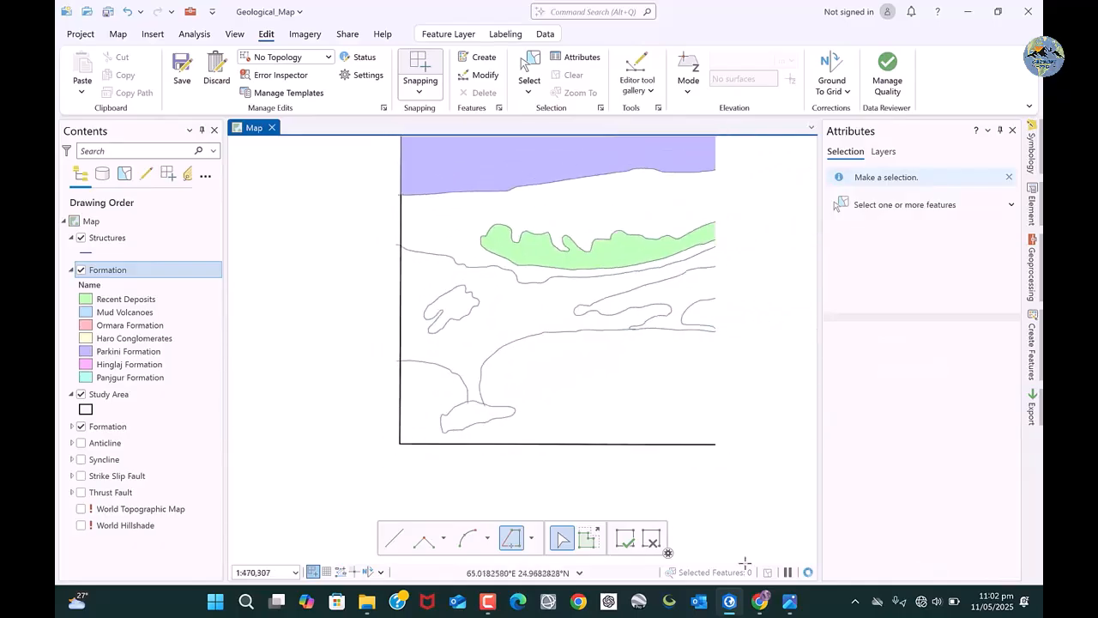
mouse_move(789, 600)
mouse_move(776, 547)
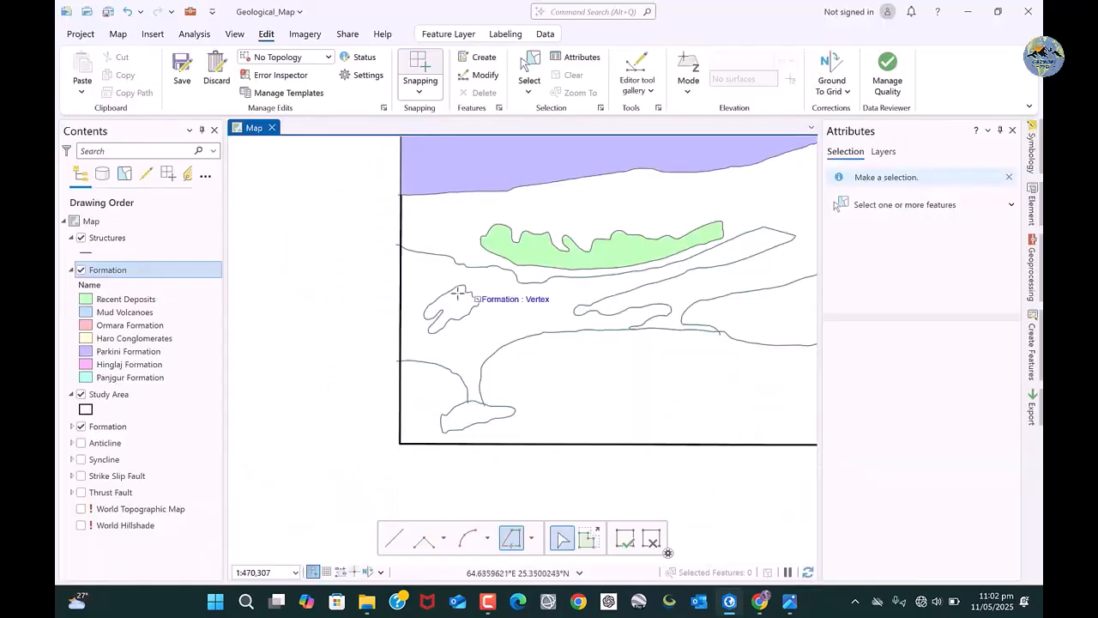
scroll(372, 300, "down", 4)
scroll(379, 314, "up", 3)
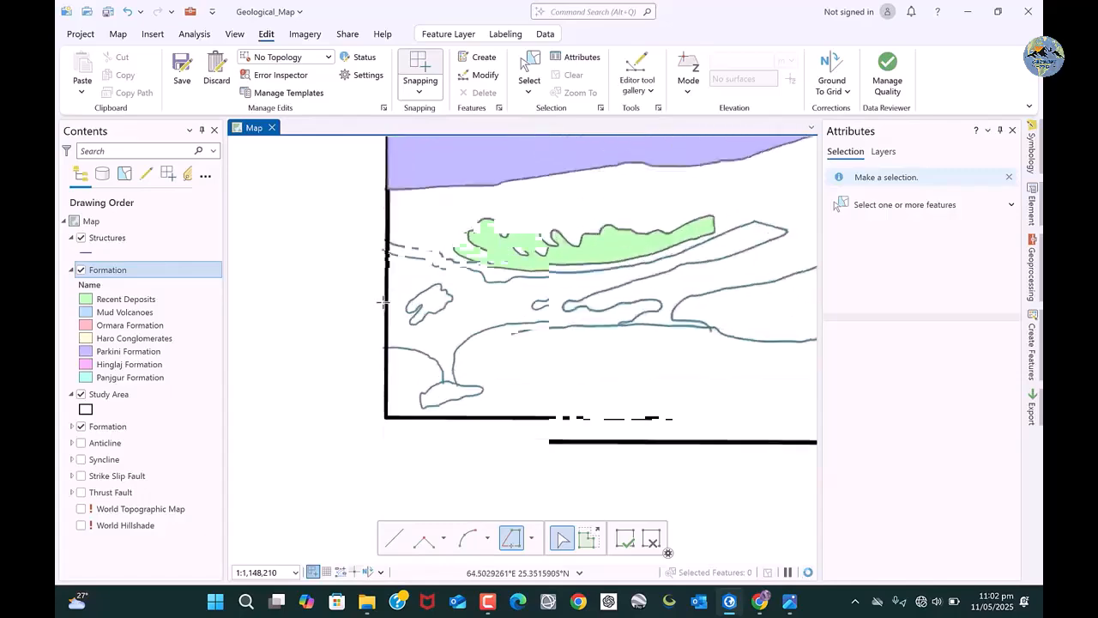
scroll(414, 306, "down", 2)
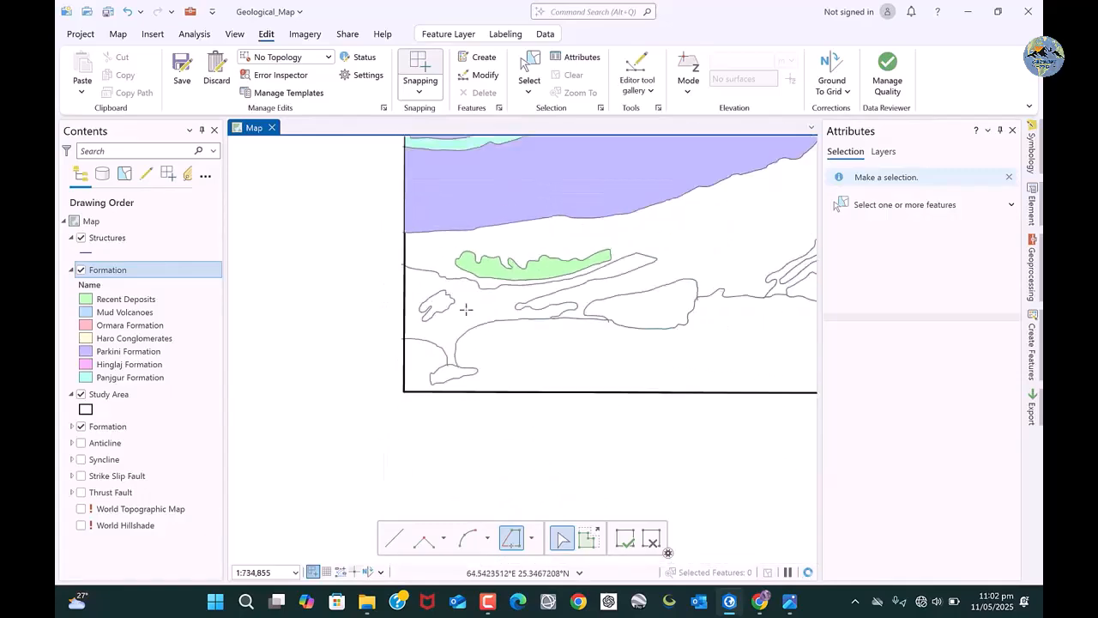
scroll(558, 311, "up", 3)
scroll(600, 326, "down", 2)
scroll(577, 347, "up", 1)
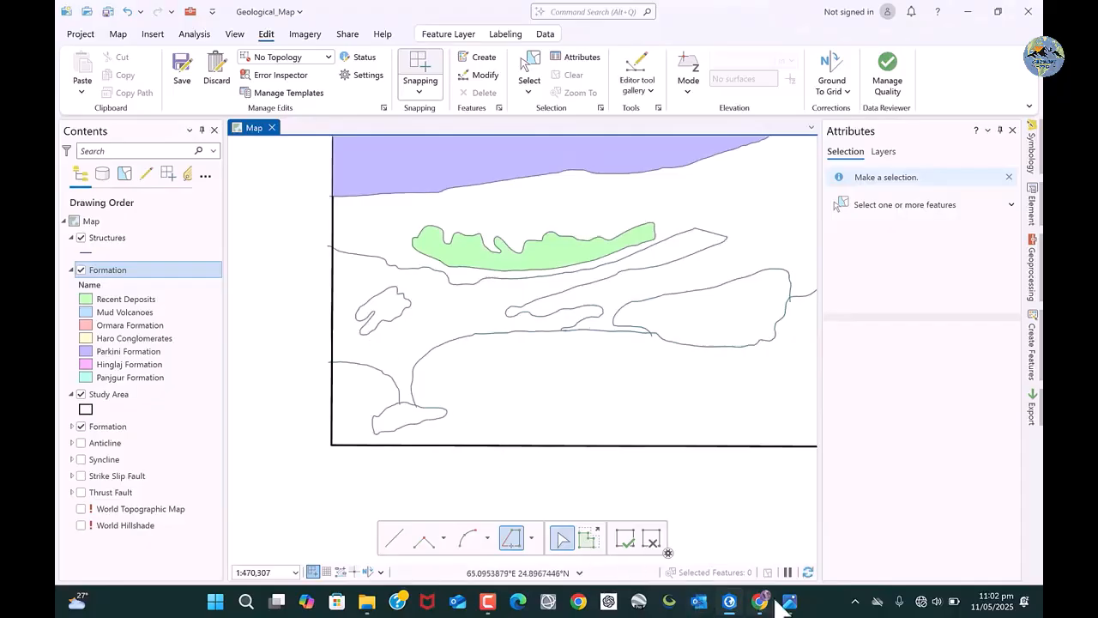
left_click(776, 539)
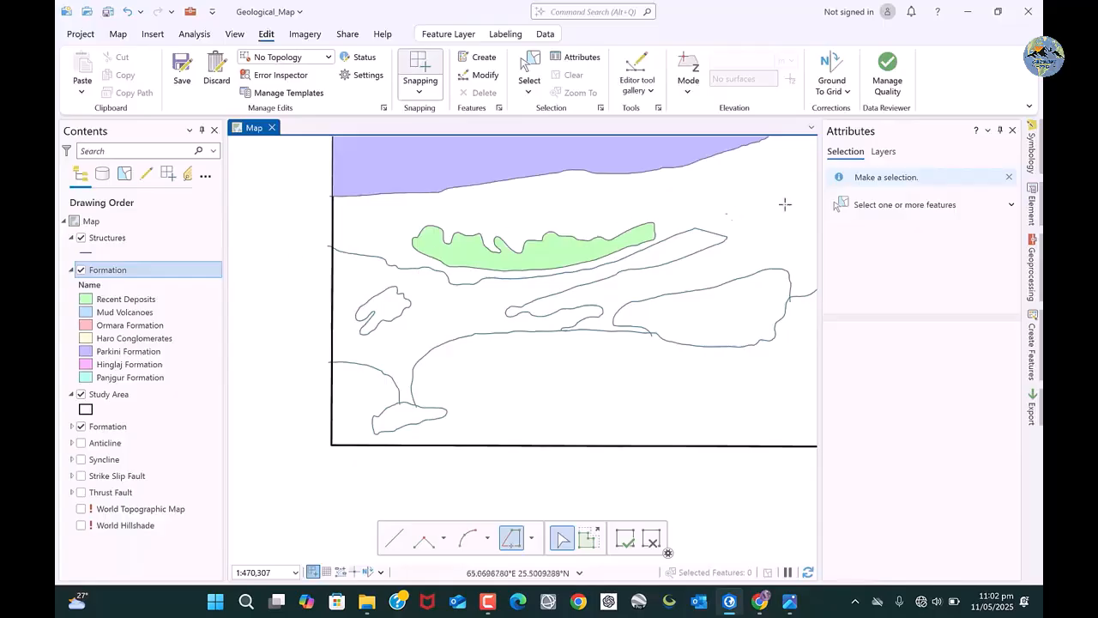
left_click(1038, 367)
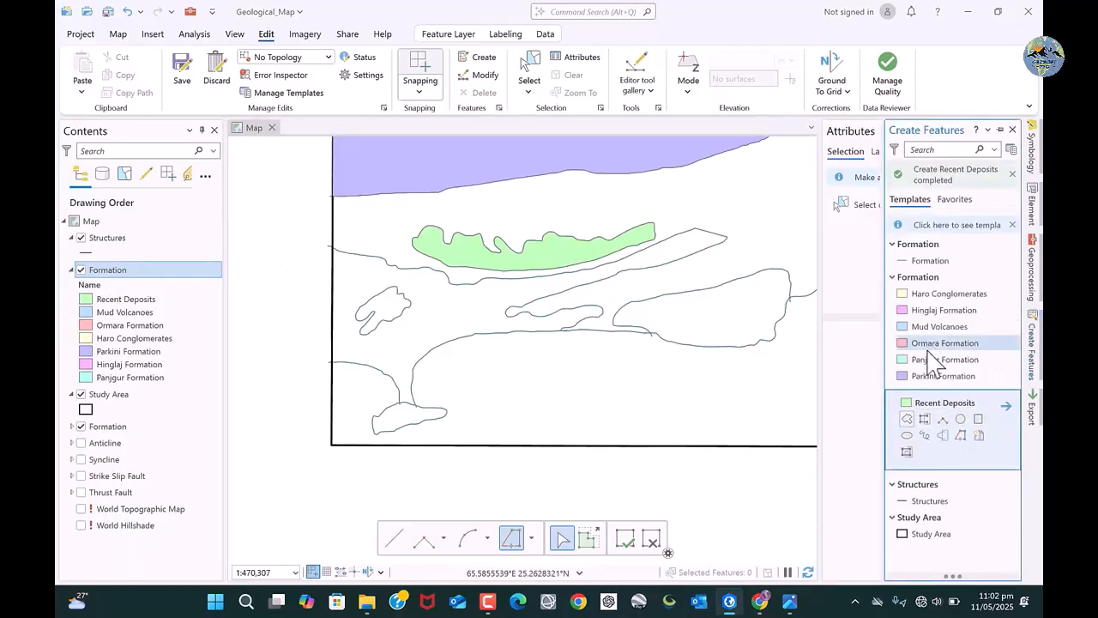
left_click(408, 311)
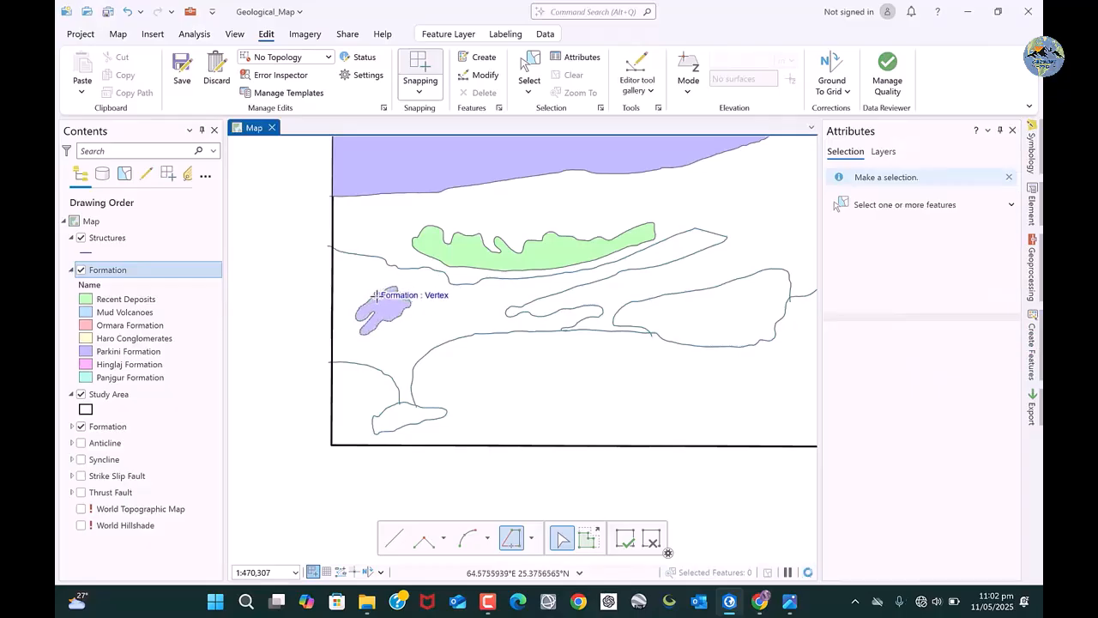
double_click(375, 295)
Check the reference map and begin a polygon at the study area's northeast corner, tracing around the Ormara Formation outcrop
scroll(441, 301, "down", 2)
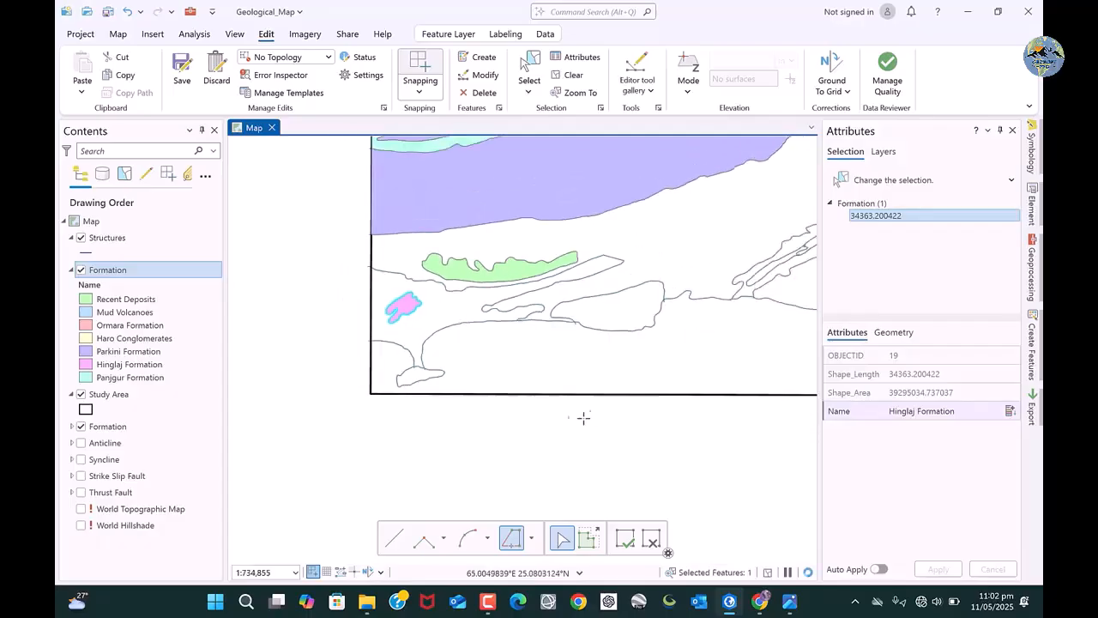
scroll(524, 410, "down", 2)
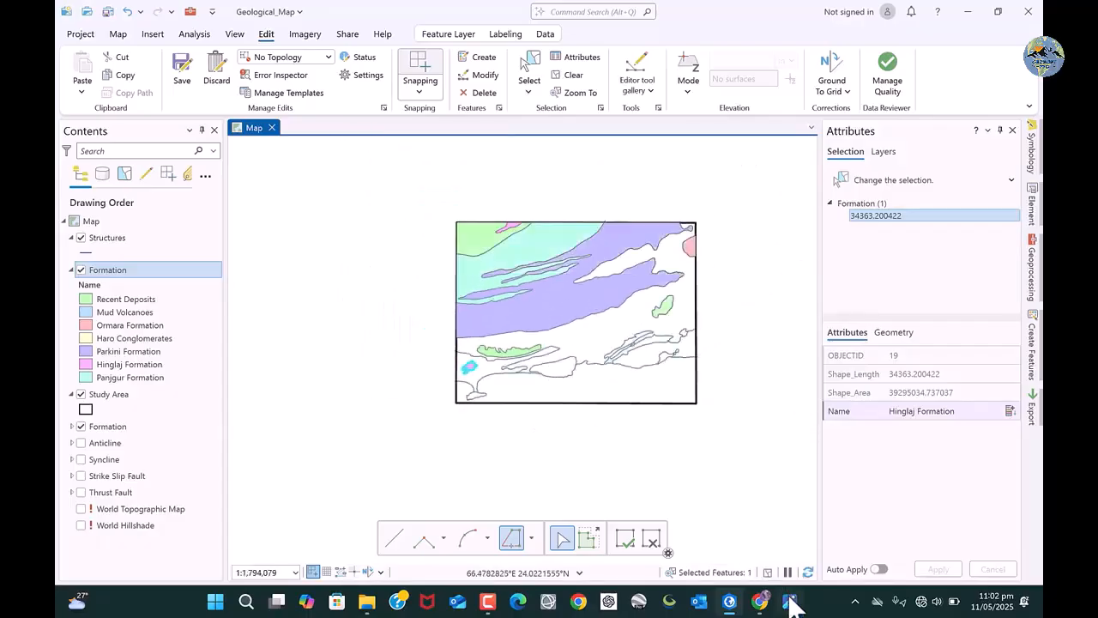
mouse_move(792, 541)
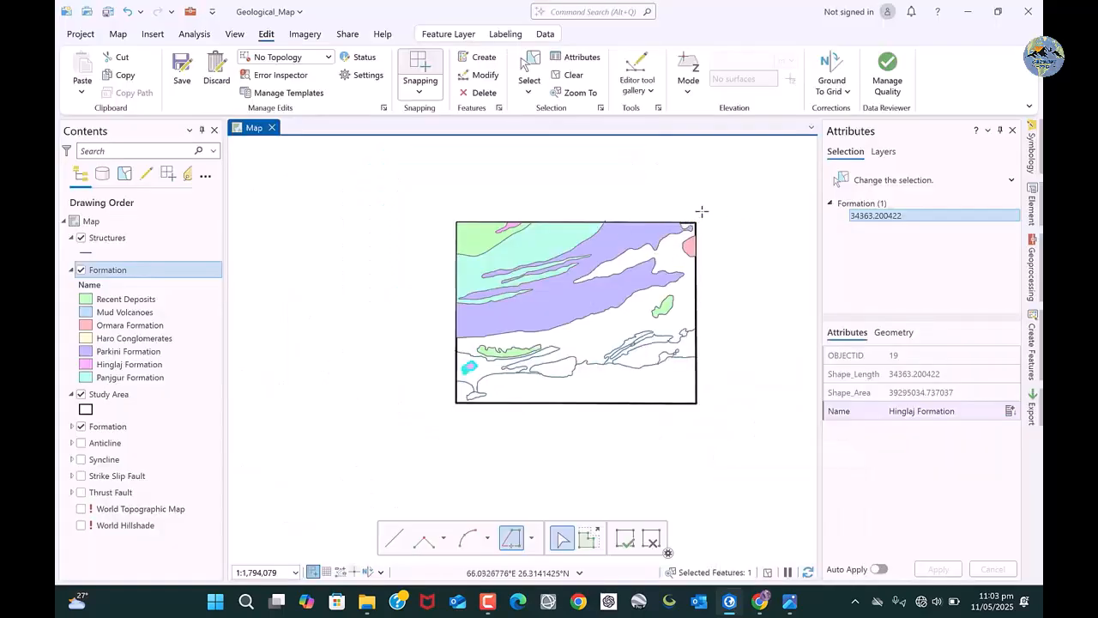
scroll(614, 331, "up", 3)
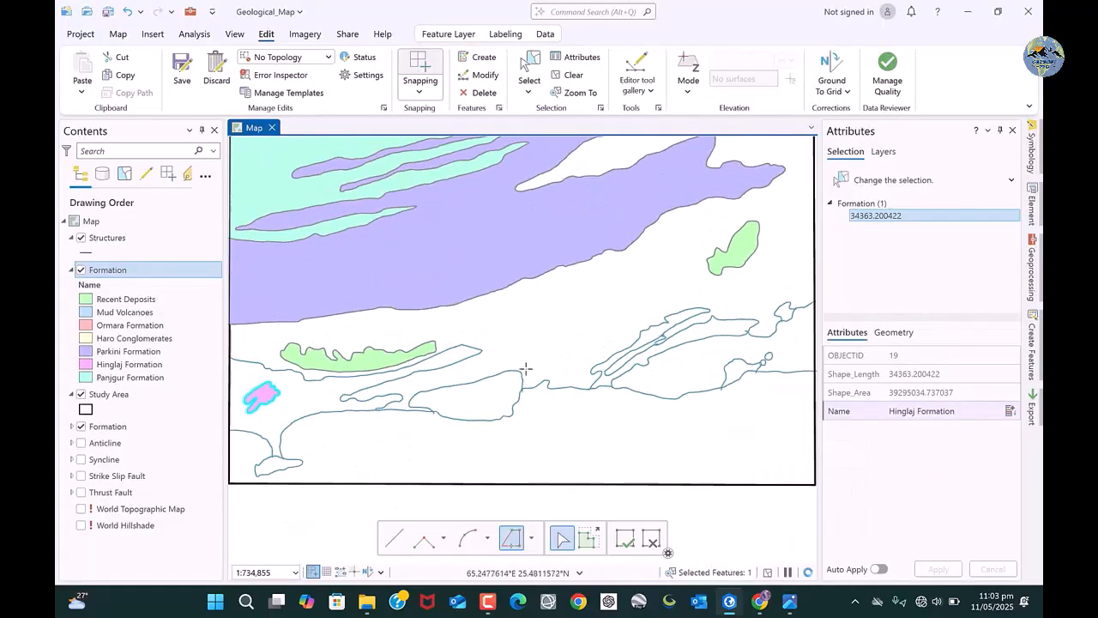
scroll(519, 349, "down", 2)
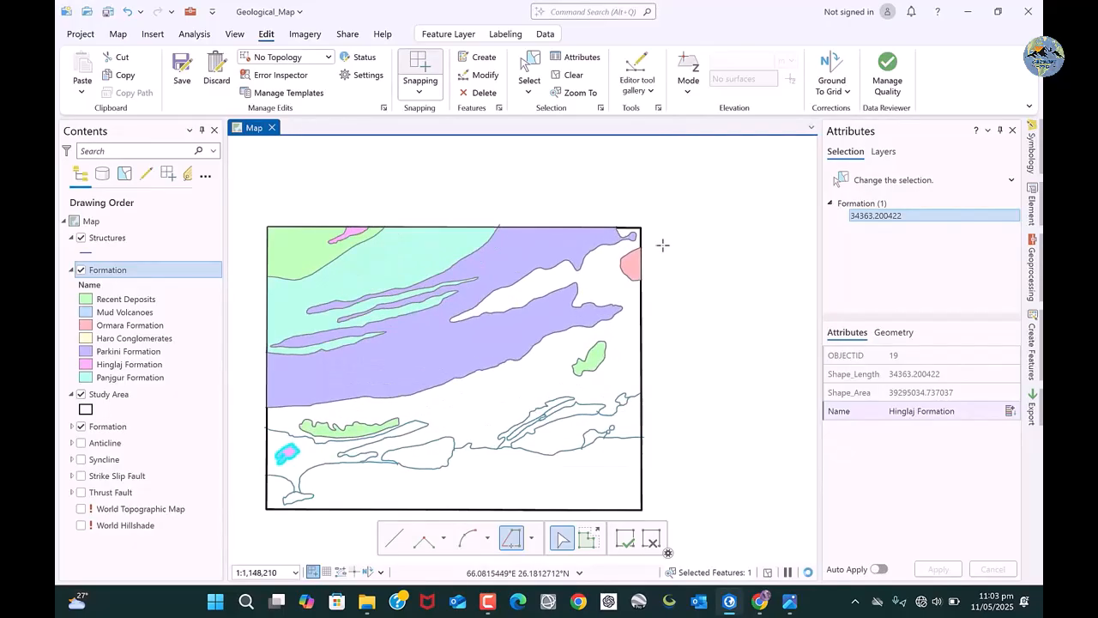
scroll(628, 232, "up", 4)
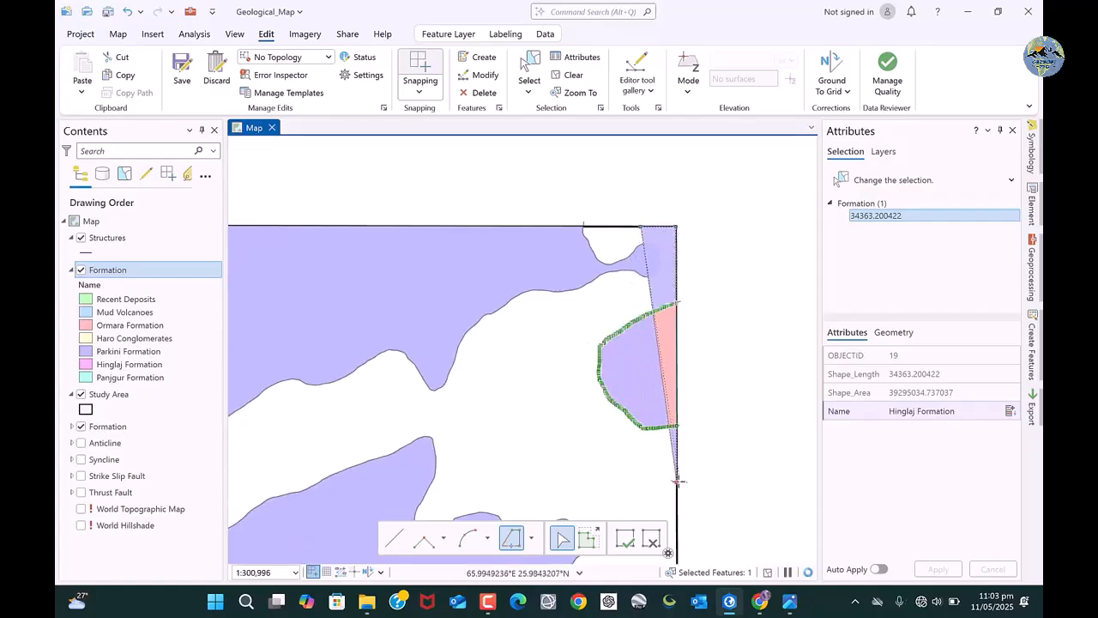
Continue the polygon outline south along the study area's eastern edge toward the contact line that meets it
scroll(679, 482, "down", 4)
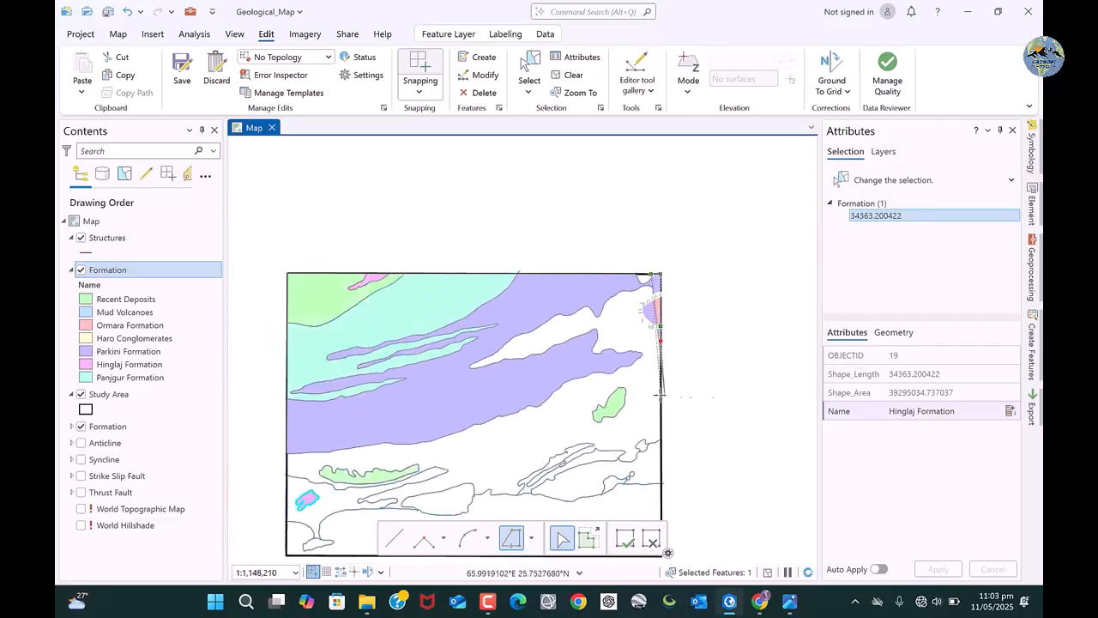
scroll(648, 335, "down", 1)
scroll(651, 350, "up", 2)
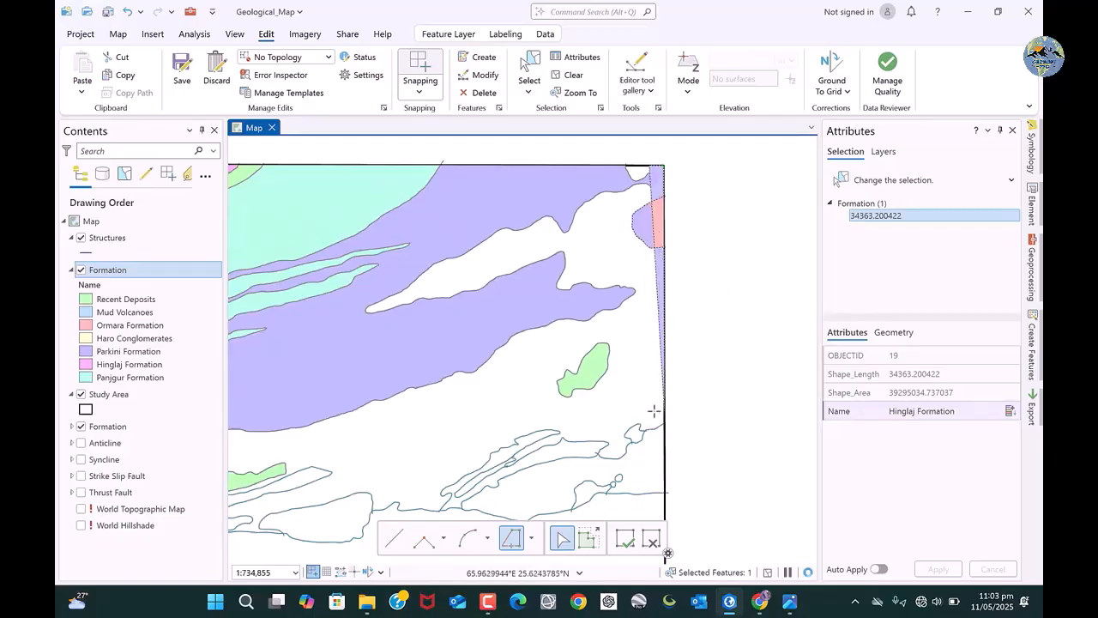
scroll(668, 427, "up", 3)
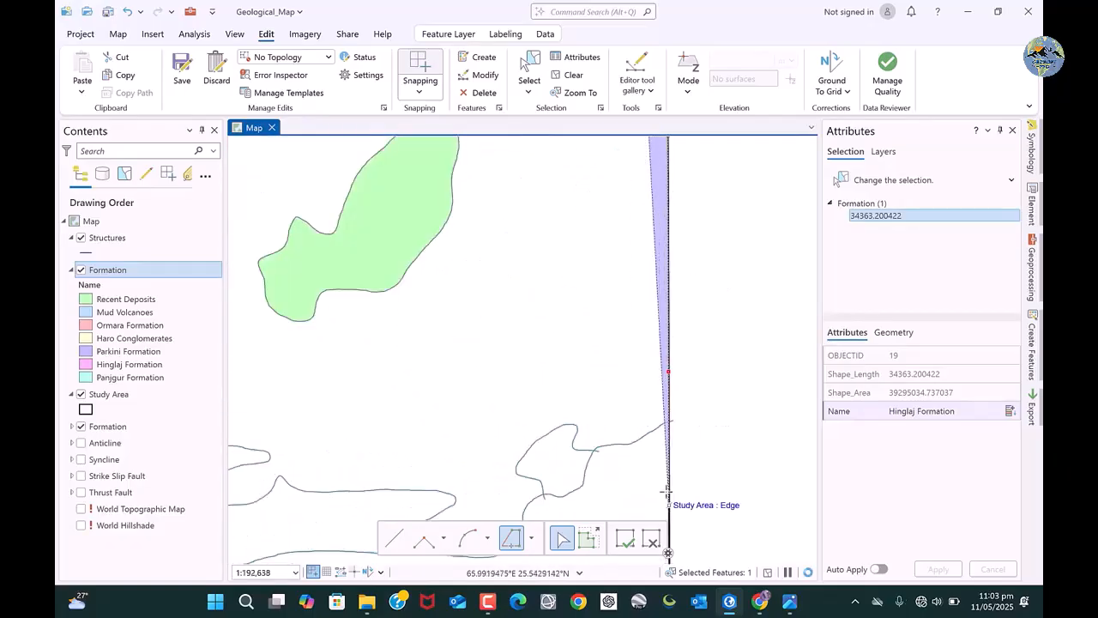
scroll(669, 425, "up", 1)
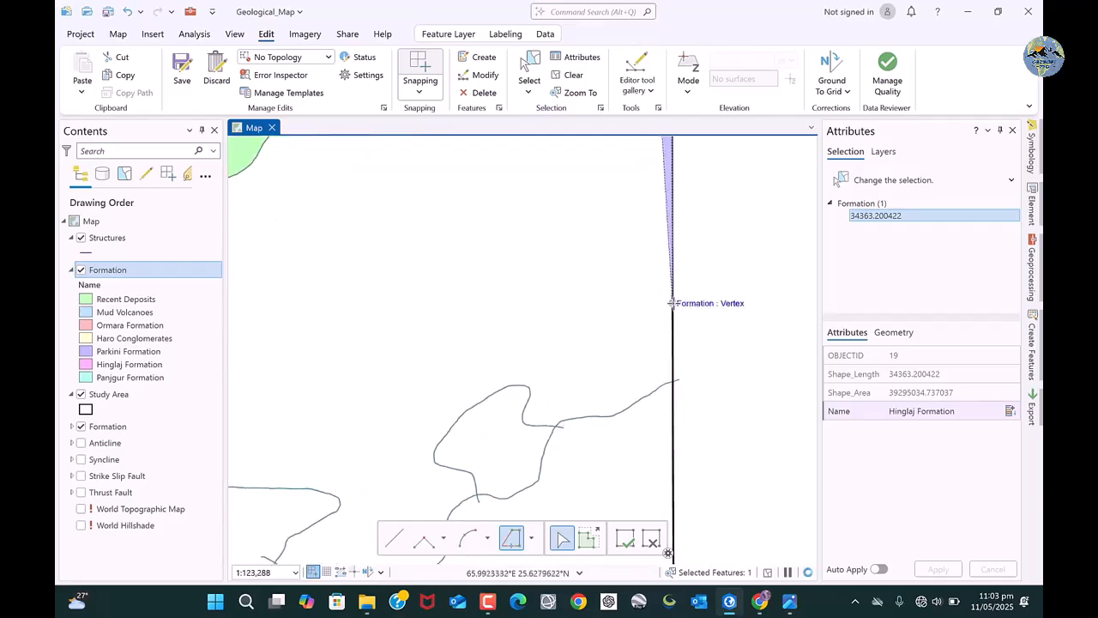
Trace the polygon westward from the eastern edge along the contact line, around the southeastern lobes to the pointed peak
mouse_move(660, 376)
left_mouse_down()
mouse_move(580, 404)
mouse_move(452, 404)
mouse_move(442, 461)
mouse_move(470, 482)
mouse_move(451, 505)
mouse_move(666, 307)
mouse_move(706, 287)
mouse_move(570, 392)
mouse_move(746, 302)
mouse_move(589, 344)
mouse_move(595, 314)
mouse_move(558, 262)
mouse_move(366, 257)
left_mouse_up()
scroll(667, 306, "down", 3)
scroll(569, 382, "up", 3)
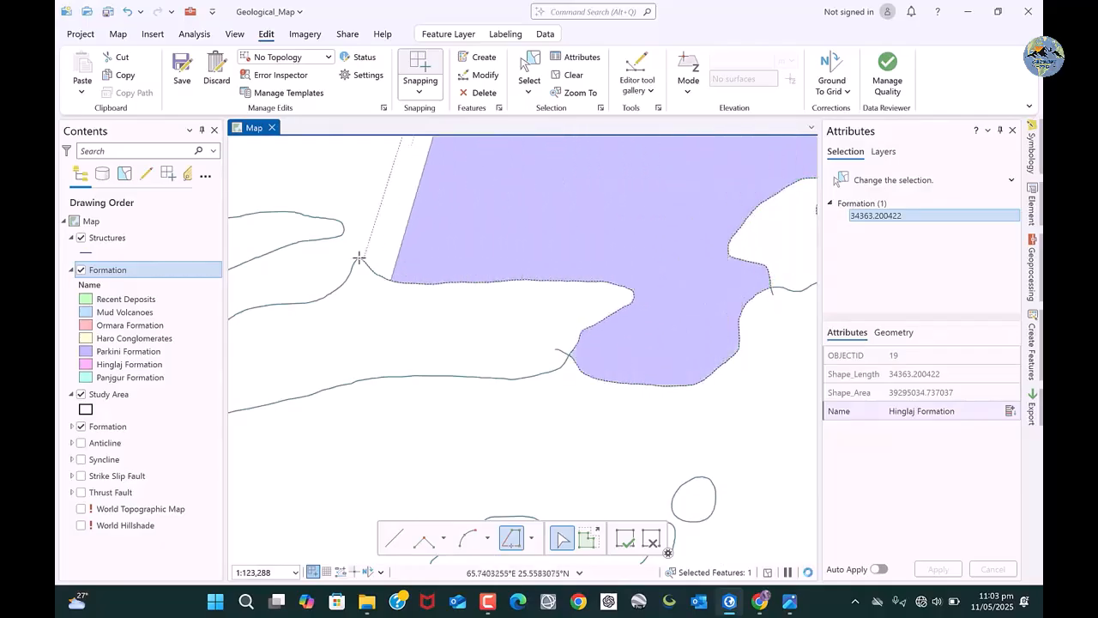
left_click(320, 293)
scroll(671, 296, "down", 3)
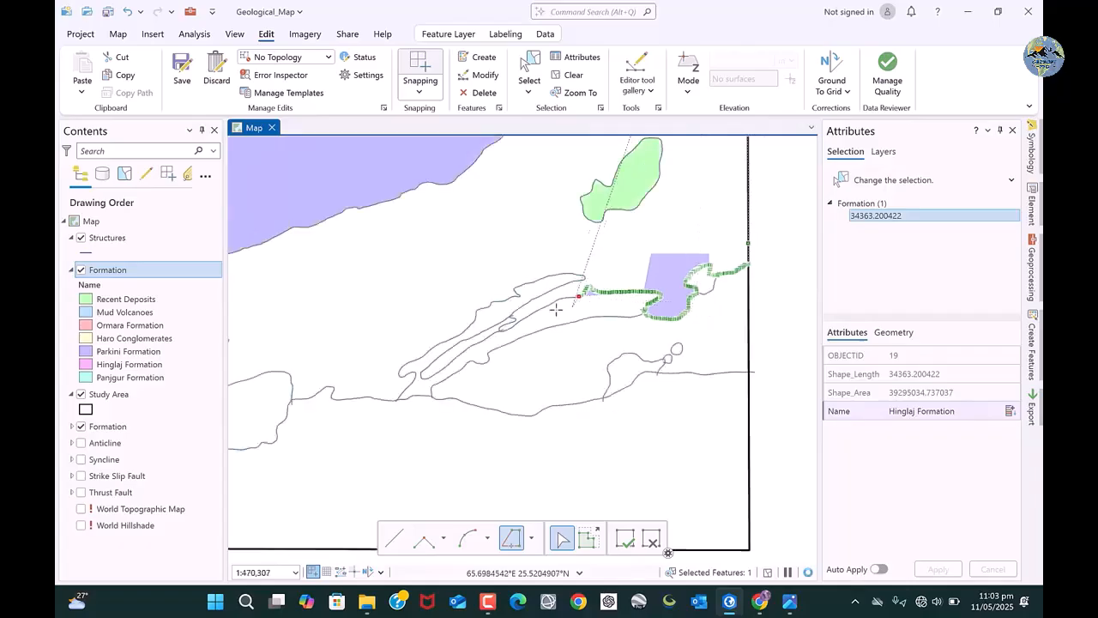
Follow the contact line around the narrow rounded tongue in the southeast and into the small notch above it
scroll(561, 309, "up", 2)
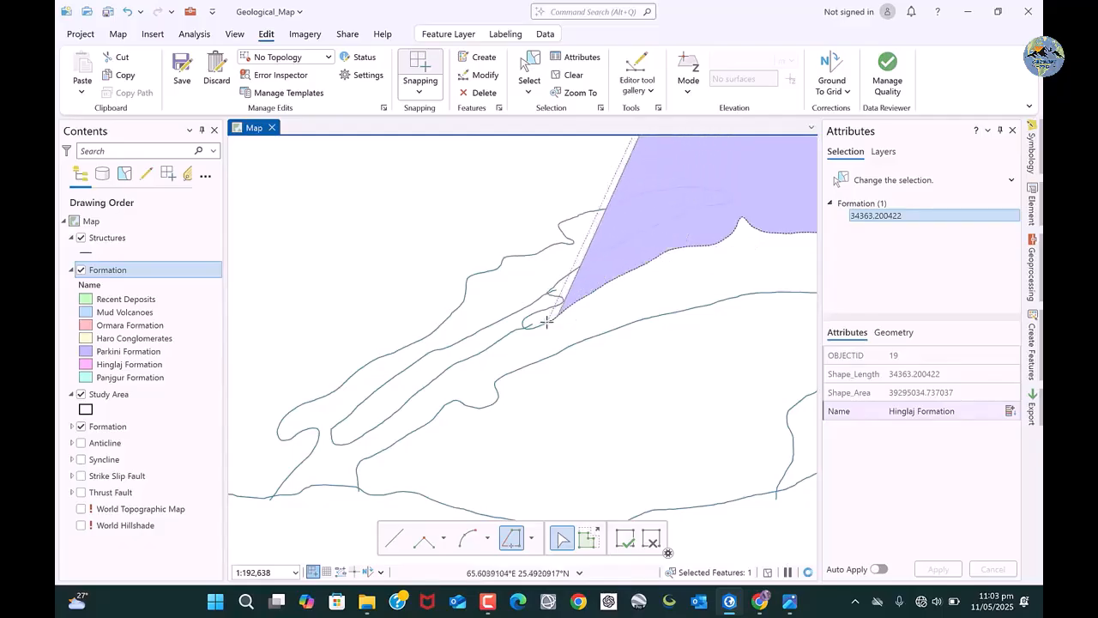
scroll(532, 318, "up", 4)
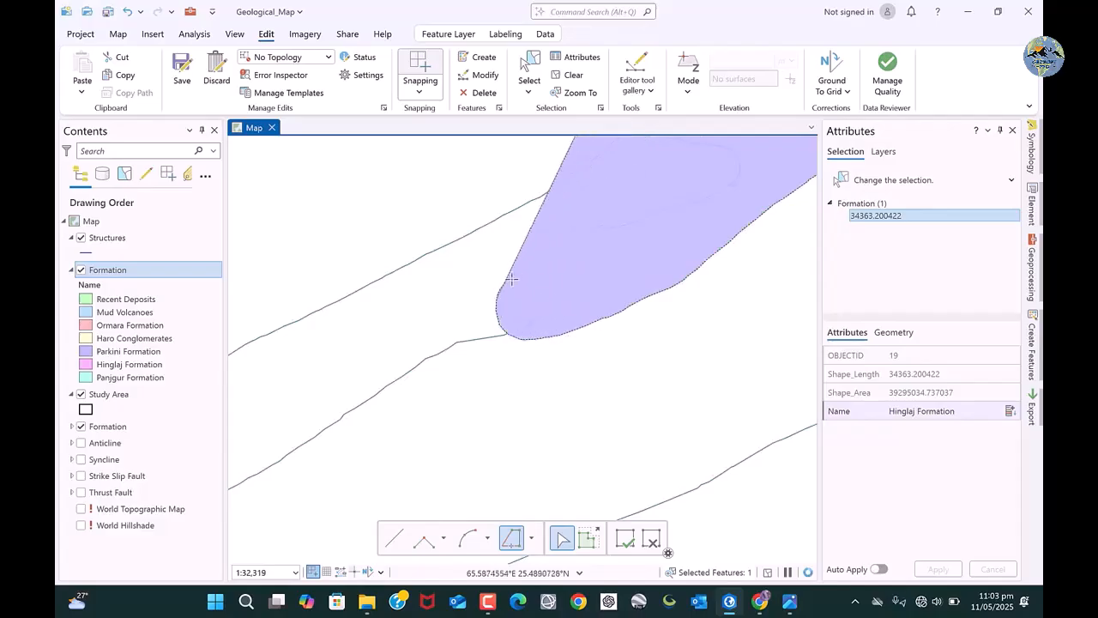
scroll(696, 231, "down", 2)
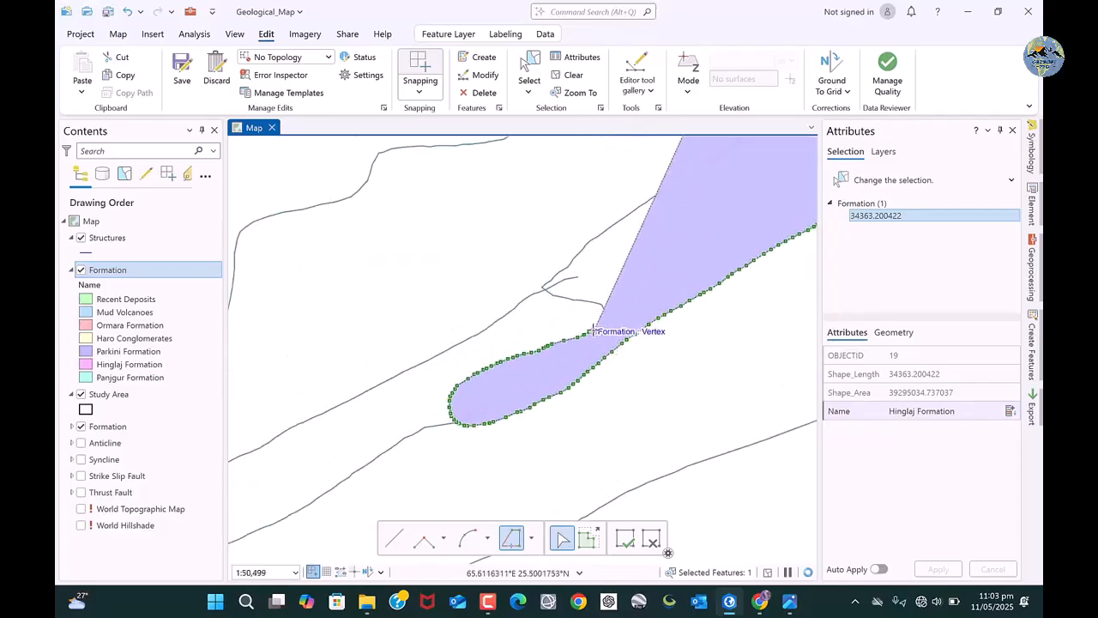
double_click(594, 331)
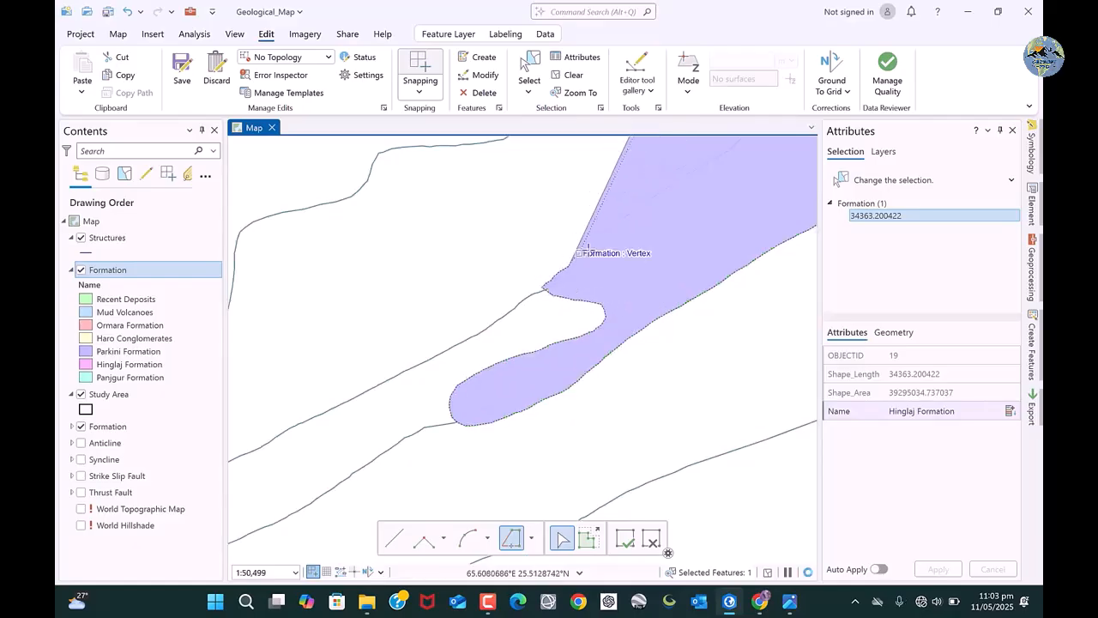
Continue the outline around the long northeast-trending outcrop, past its southwestern tip, and westward along the contact line
scroll(464, 435, "down", 6)
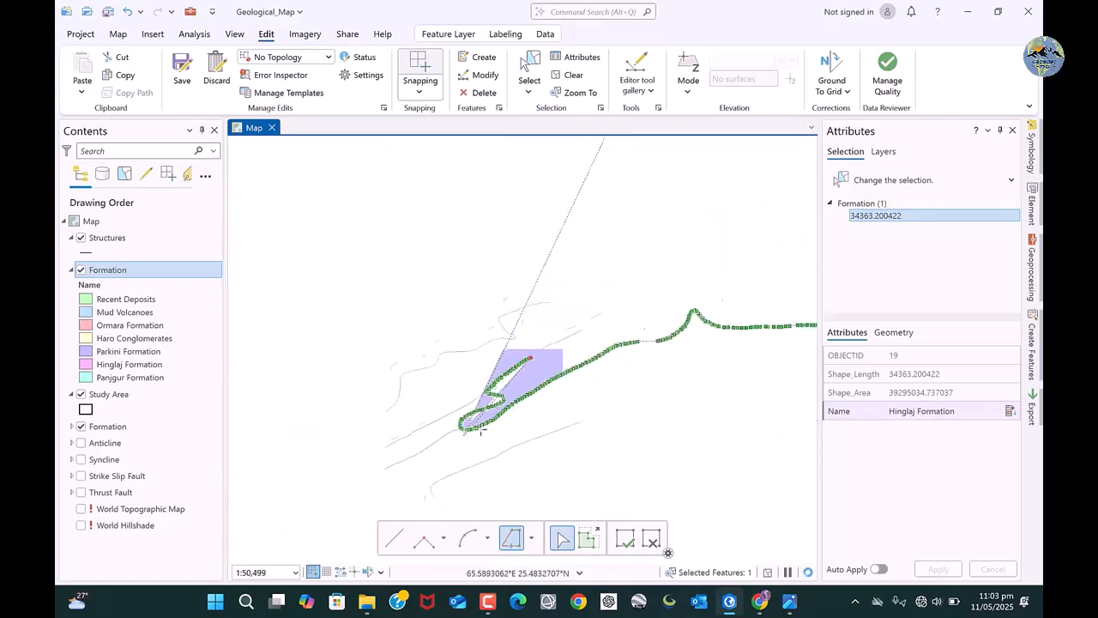
scroll(542, 359, "up", 2)
scroll(568, 360, "down", 1)
scroll(568, 361, "down", 2)
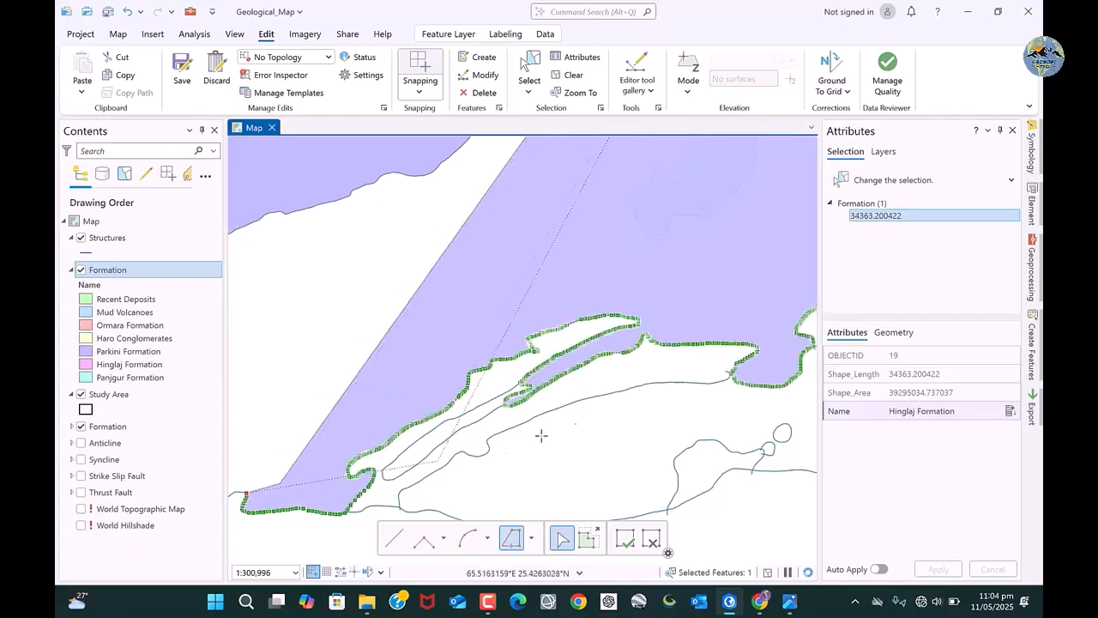
Trace the outline over the large rounded outcrop in the south and around the small hooked outcrop west of it
scroll(453, 459, "down", 3)
scroll(453, 459, "up", 3)
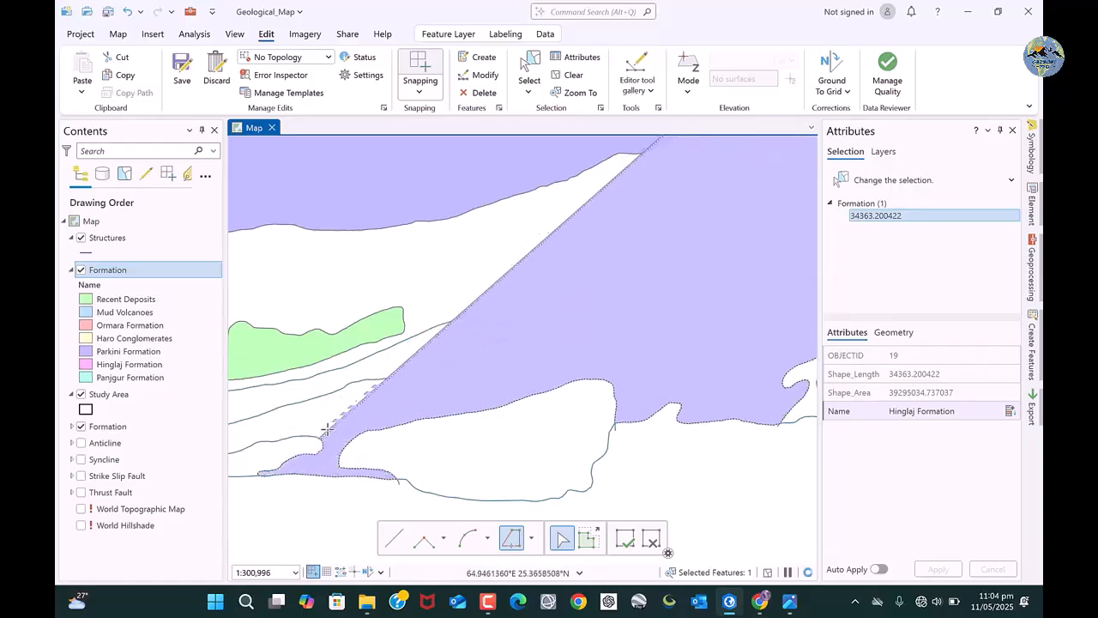
left_click(271, 417)
scroll(271, 418, "down", 2)
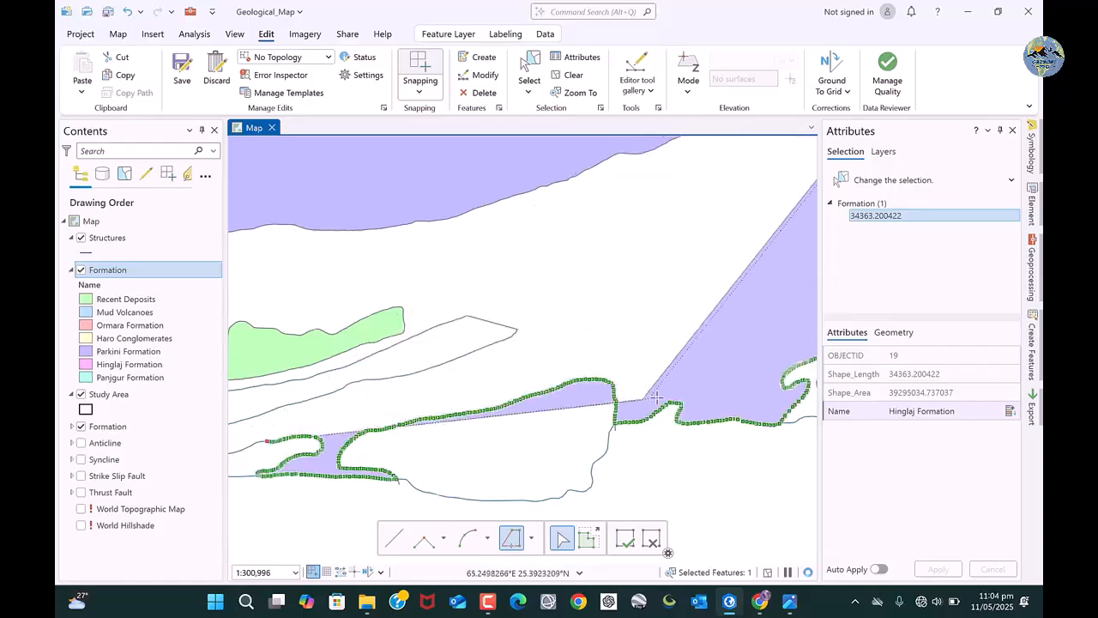
Trace the outline around the slender tongue and pointed wedge, continuing west beneath the elongated Recent Deposits outcrop
scroll(273, 407, "up", 2)
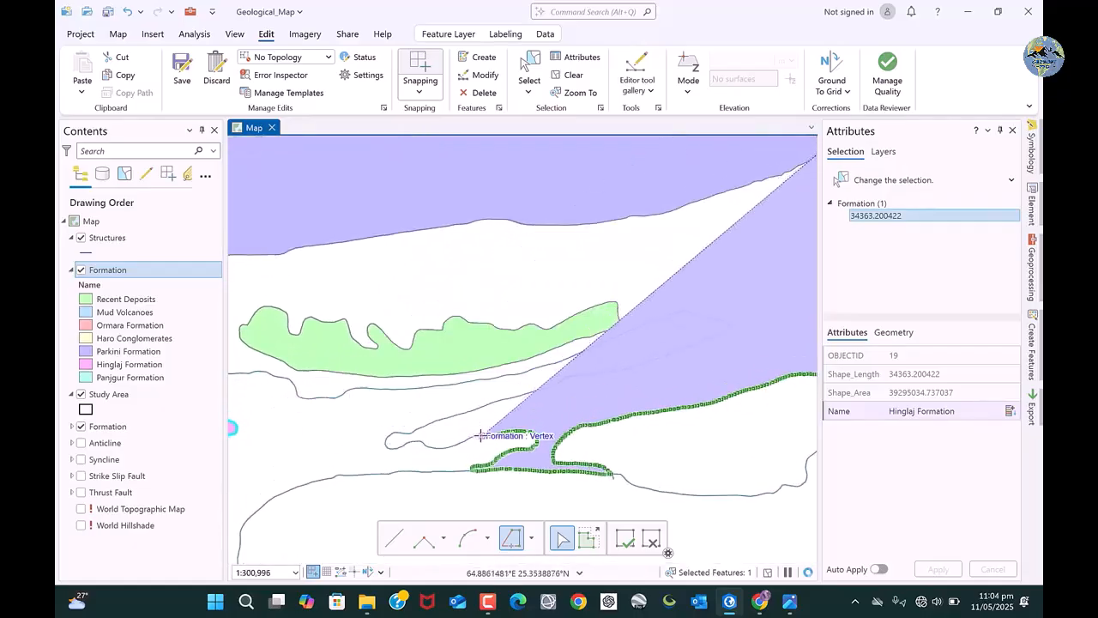
left_click(482, 436)
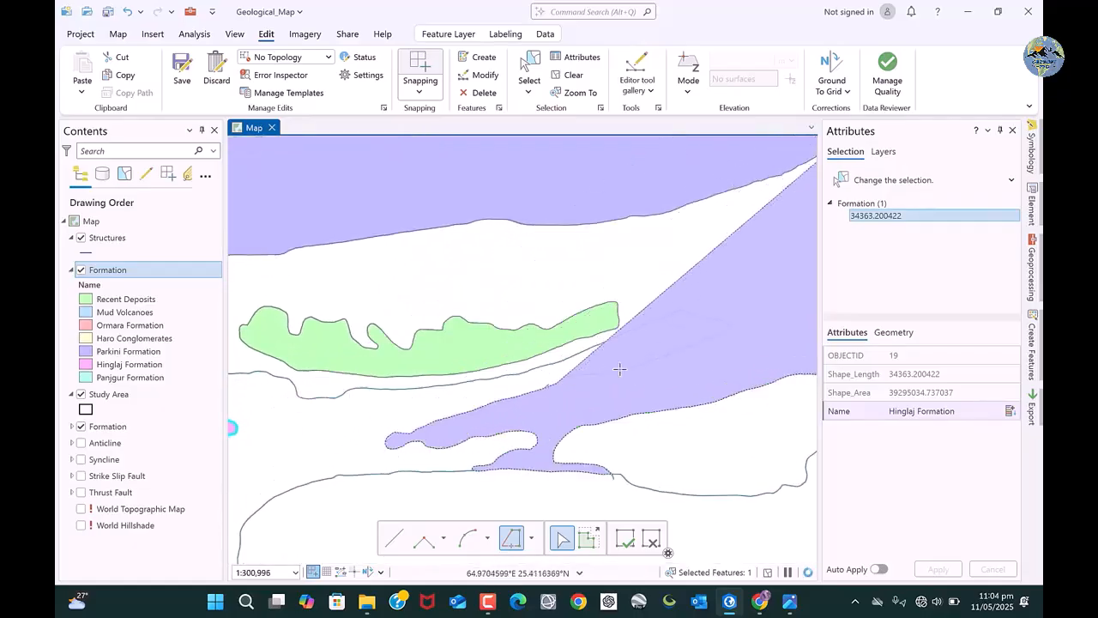
left_click(682, 310)
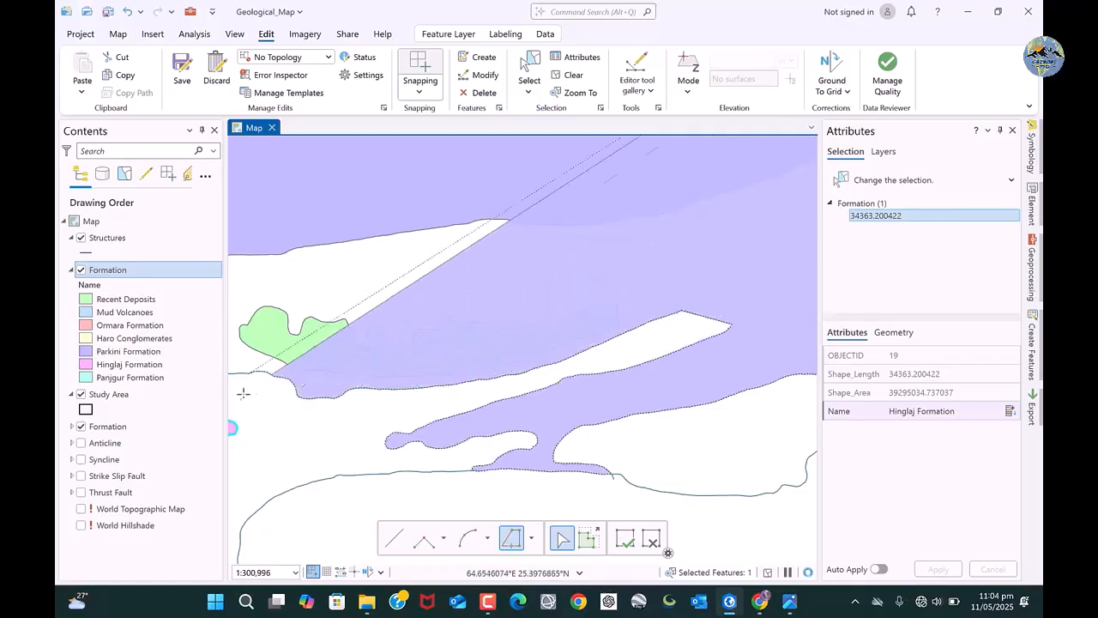
Extend the Hinglaj Formation outline west to the study area border, north along it, and back east along the Parkini Formation contact
scroll(441, 334, "down", 2)
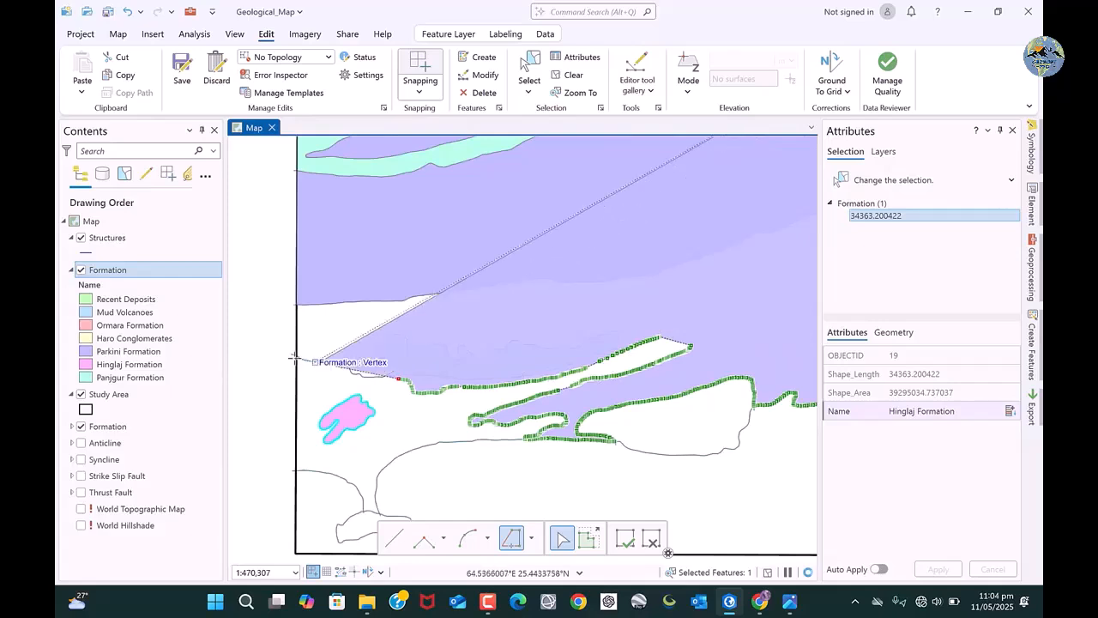
scroll(269, 346, "up", 2)
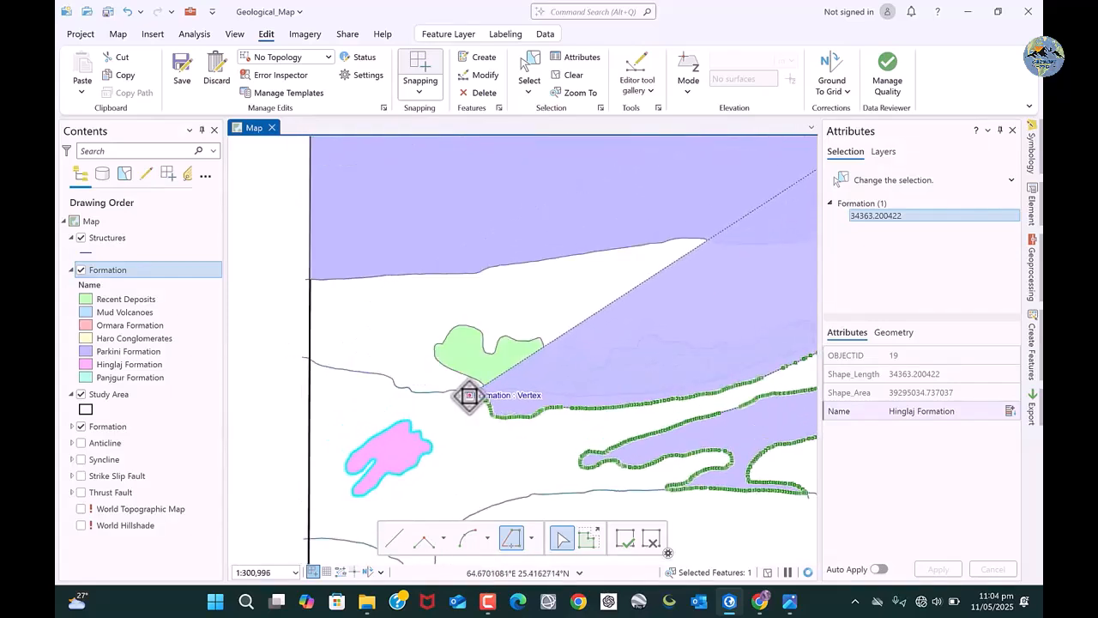
left_click(468, 394)
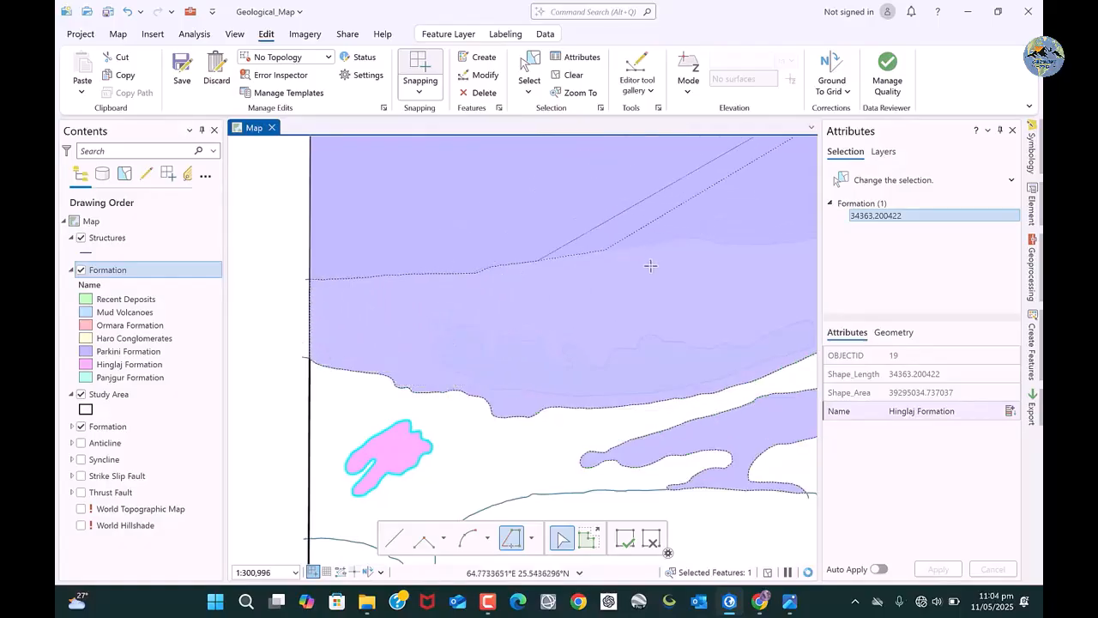
scroll(658, 262, "down", 8)
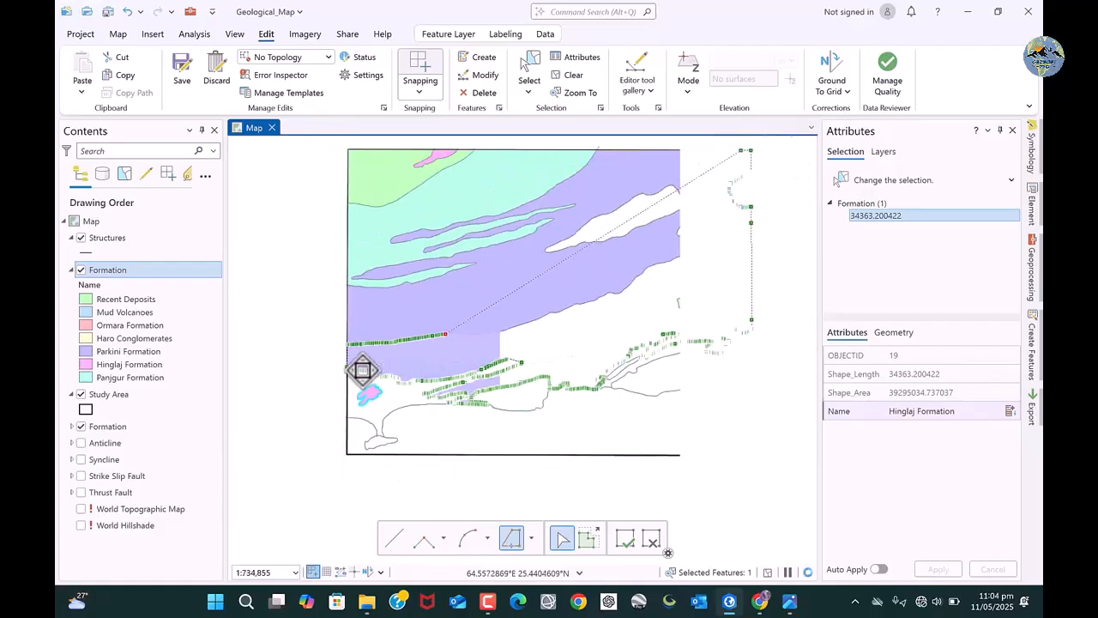
scroll(474, 326, "up", 5)
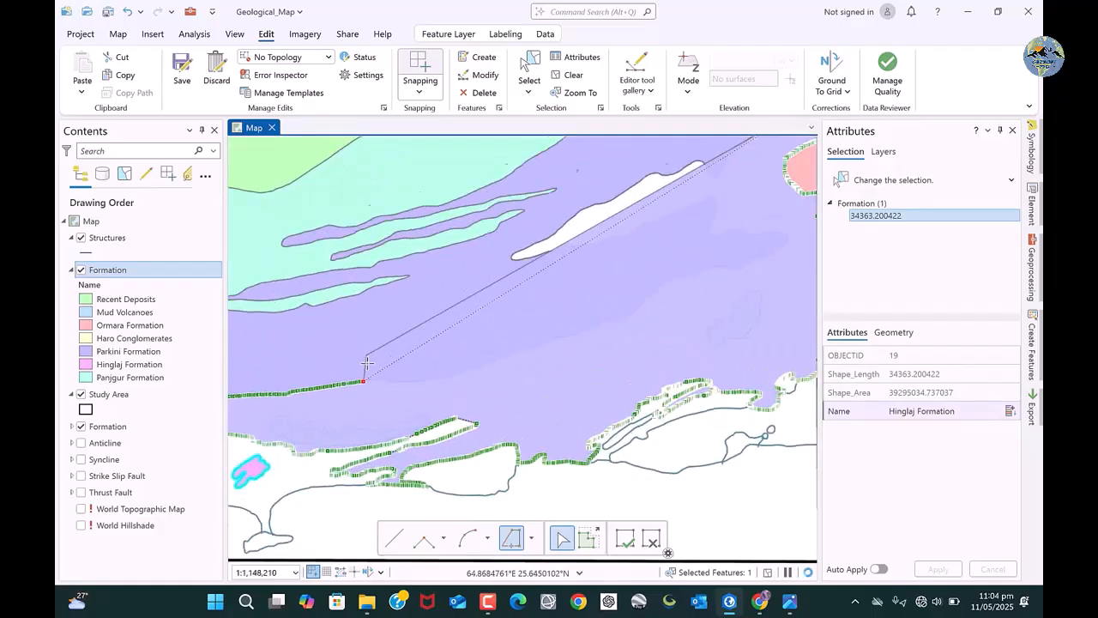
double_click(370, 394)
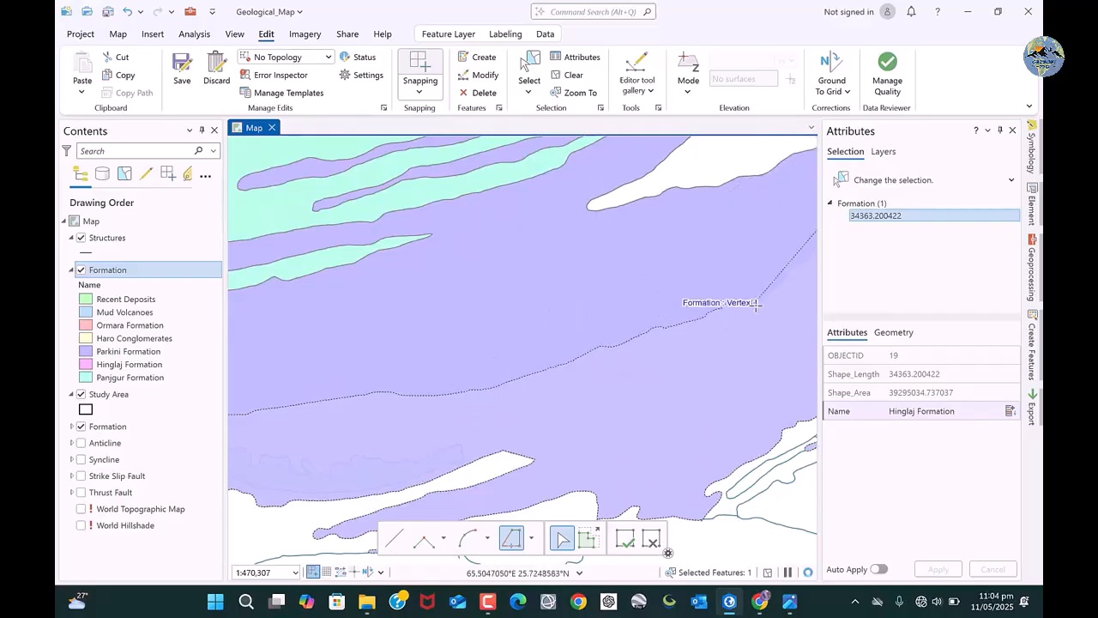
Trace the Hinglaj Formation outline around the northeastern Parkini tongues, finish the polygon at the northern study area border, and clear the selection
scroll(703, 301, "down", 3)
scroll(659, 295, "up", 2)
left_click(520, 400)
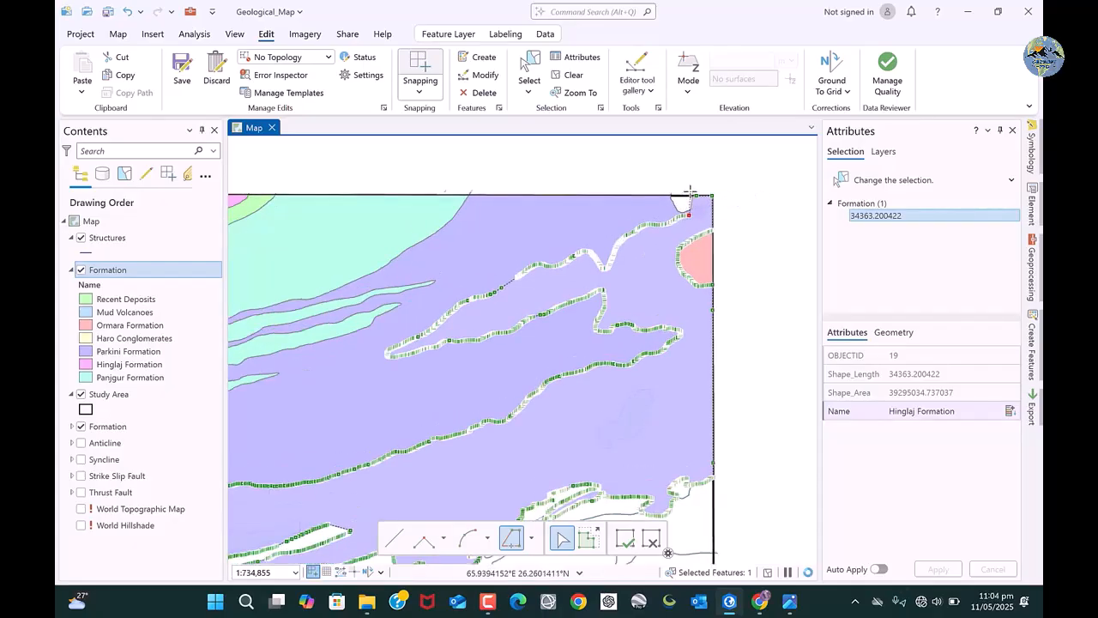
scroll(689, 218, "up", 3)
scroll(562, 348, "up", 2)
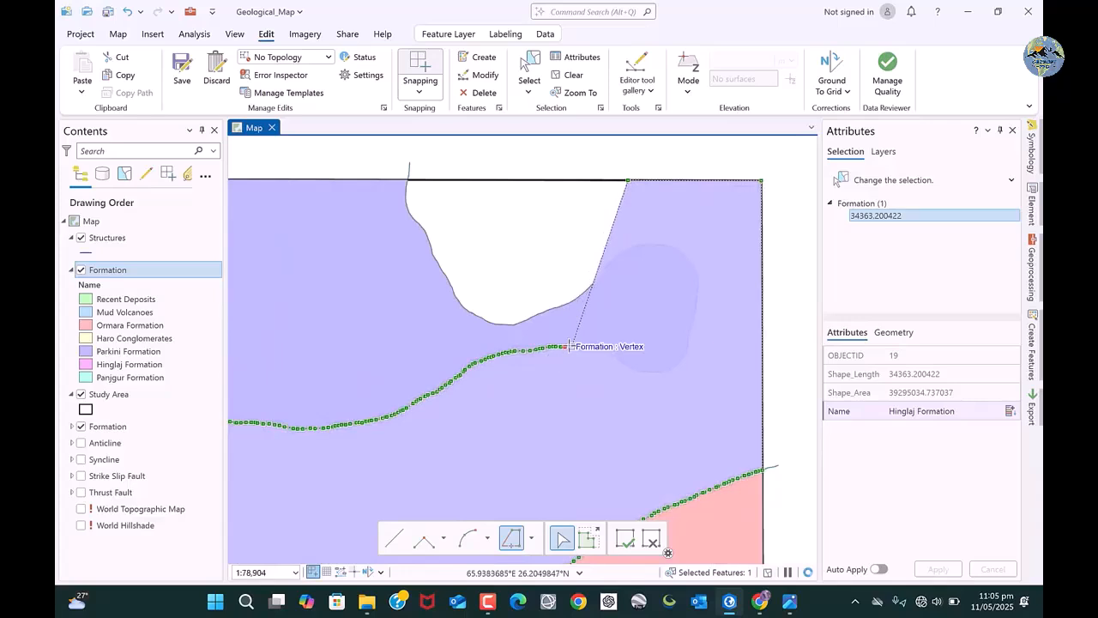
double_click(568, 347)
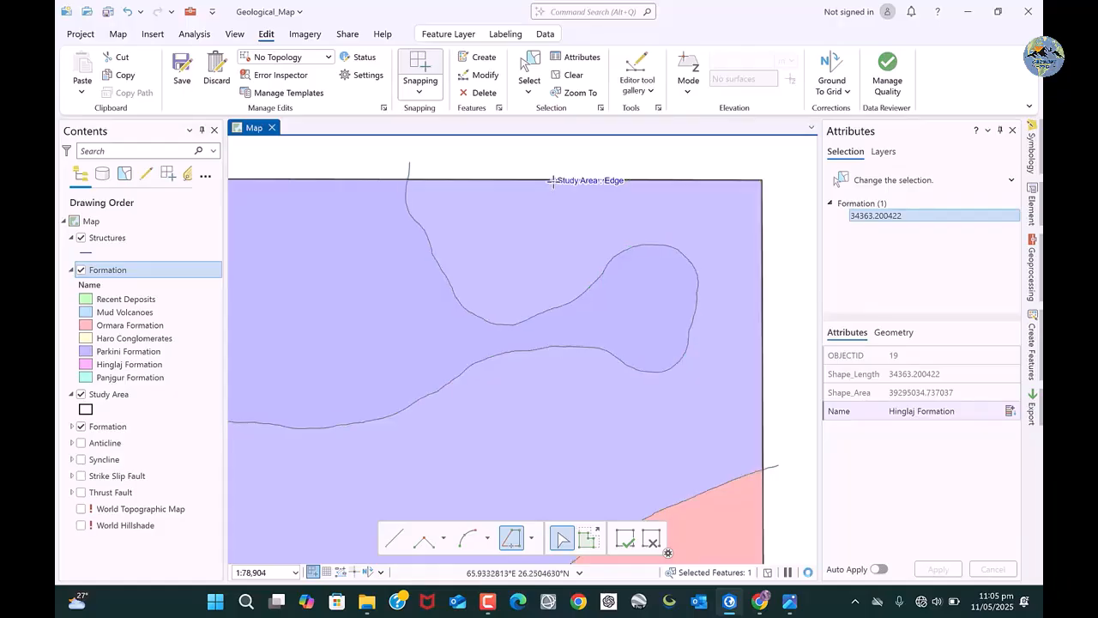
scroll(574, 262, "down", 4)
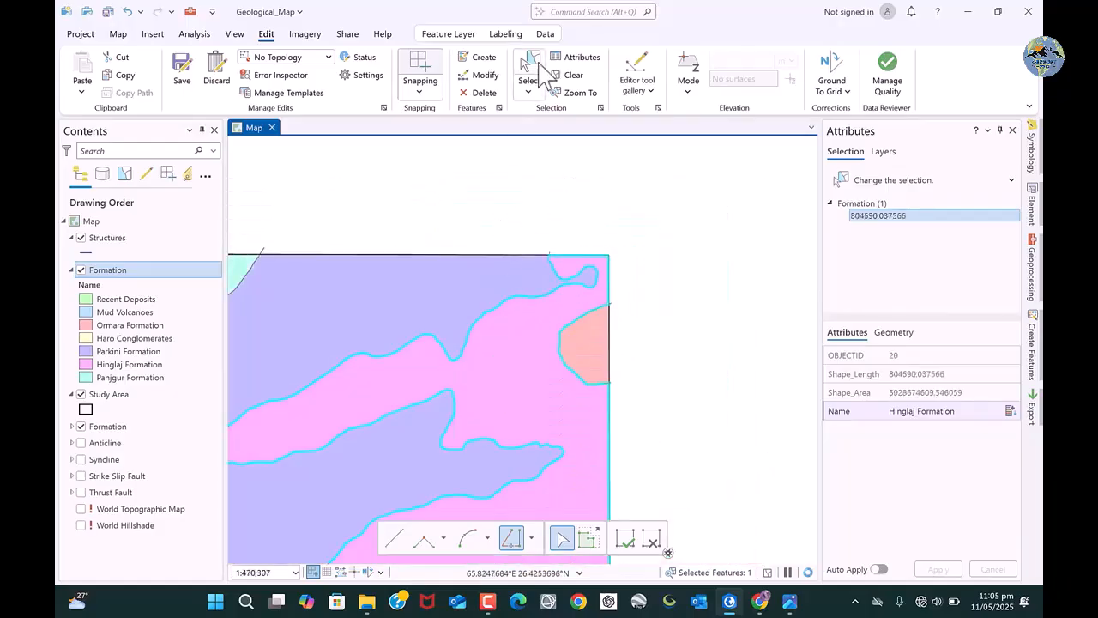
left_click(585, 75)
Trace a Recent Deposits polygon in the southwest between the Hinglaj Formation contact, the western study area border and the coastline
scroll(600, 313, "down", 4)
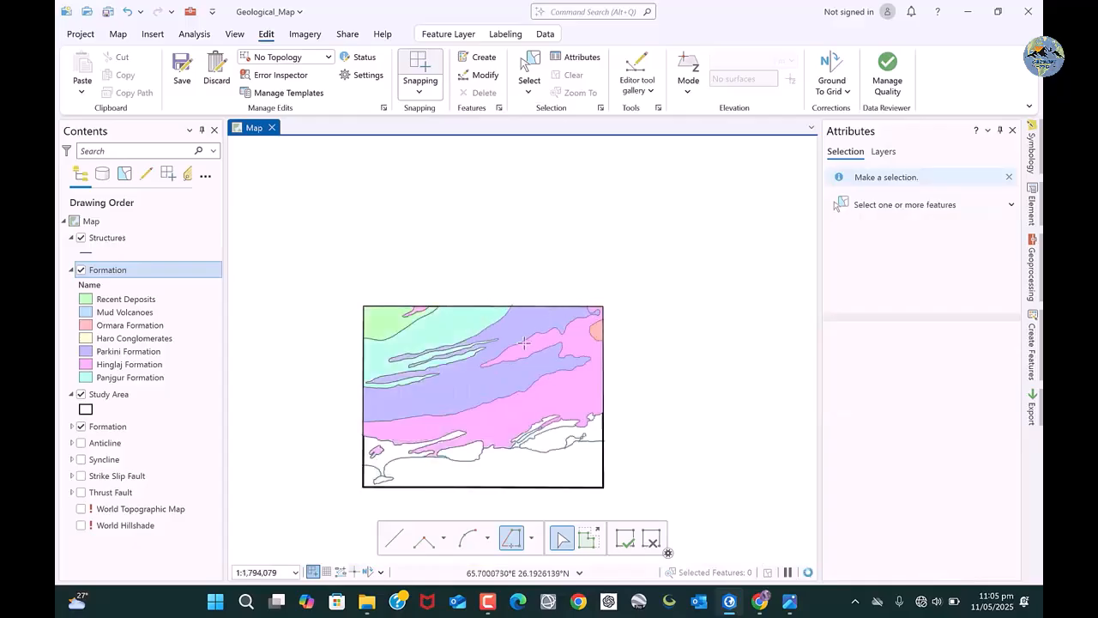
scroll(320, 390, "up", 2)
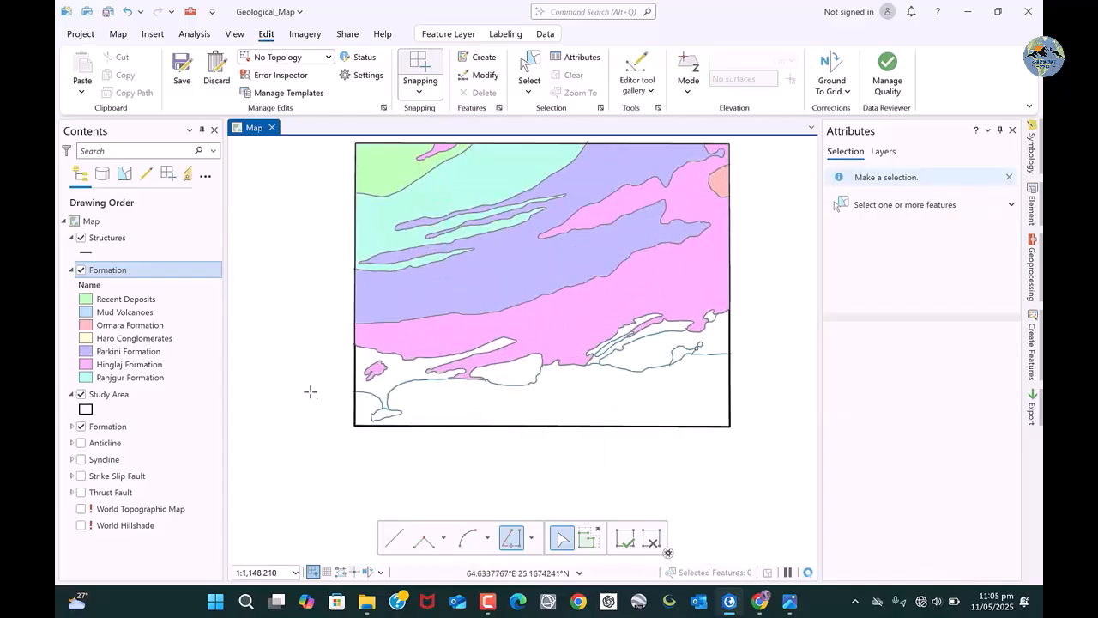
scroll(326, 392, "up", 4)
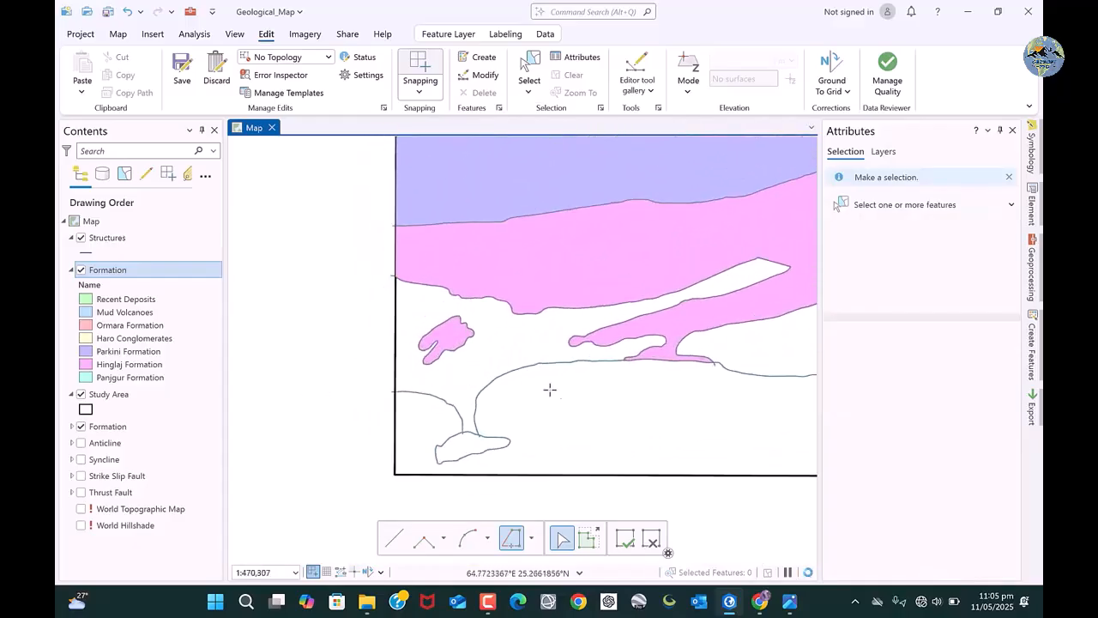
left_click(1035, 351)
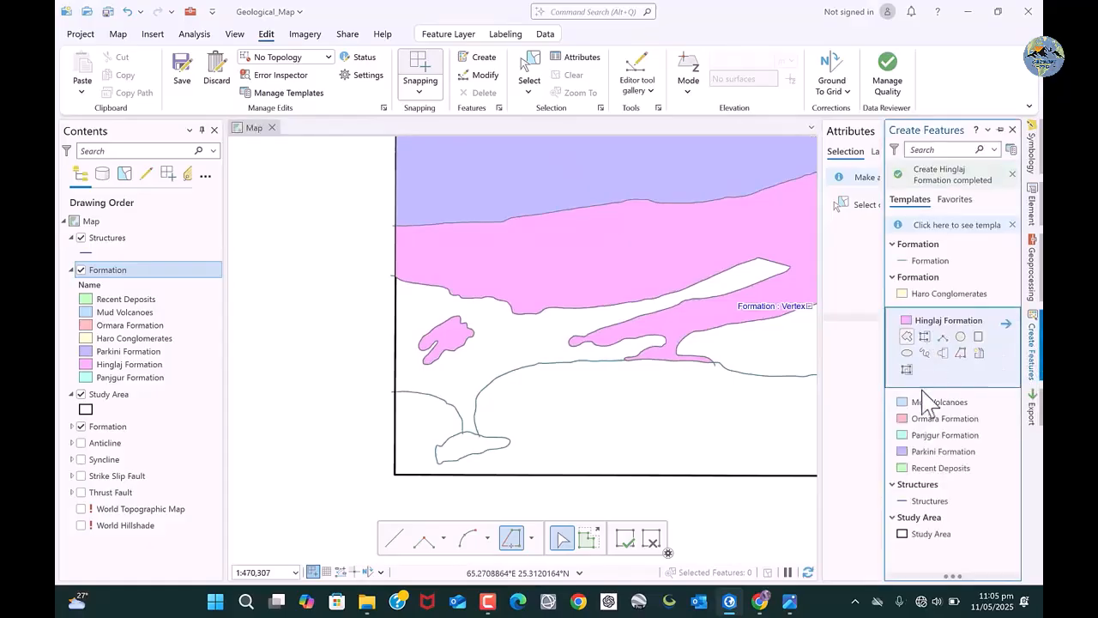
left_click(927, 469)
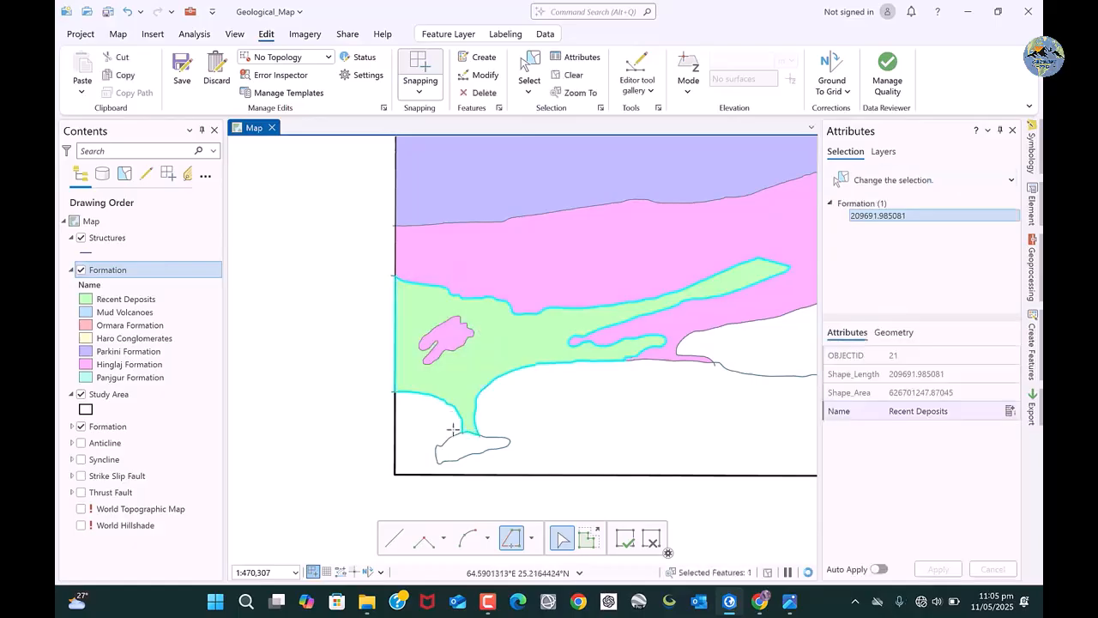
Start a Recent Deposits polygon in the southeast, tracing the upper contact line east to the study area border and down to the coastline
scroll(459, 432, "up", 8)
scroll(508, 410, "down", 12)
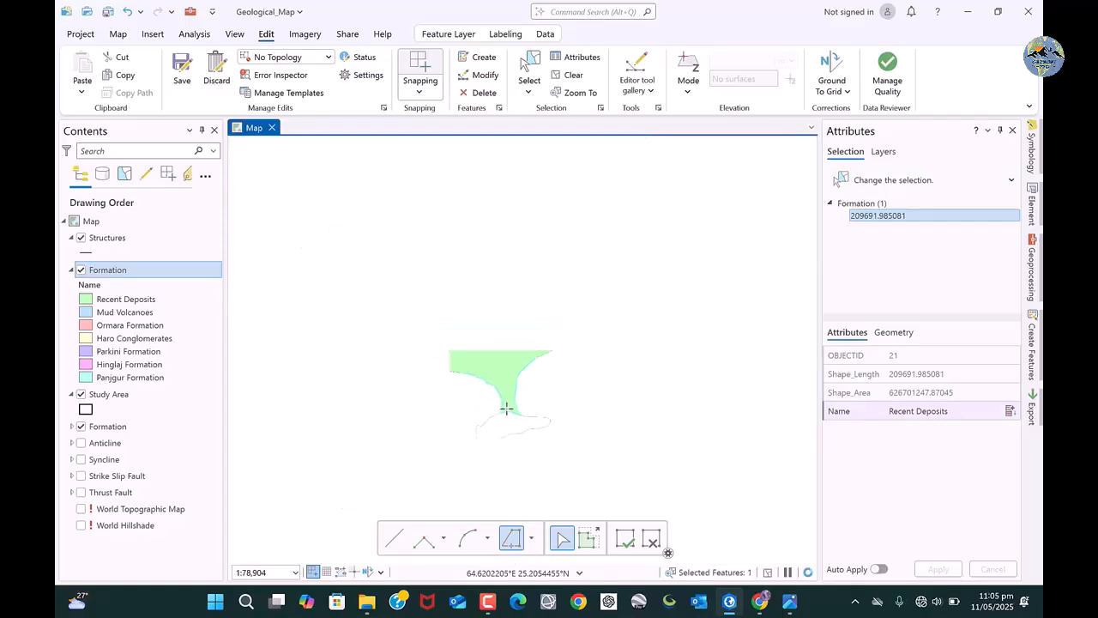
scroll(688, 339, "up", 5)
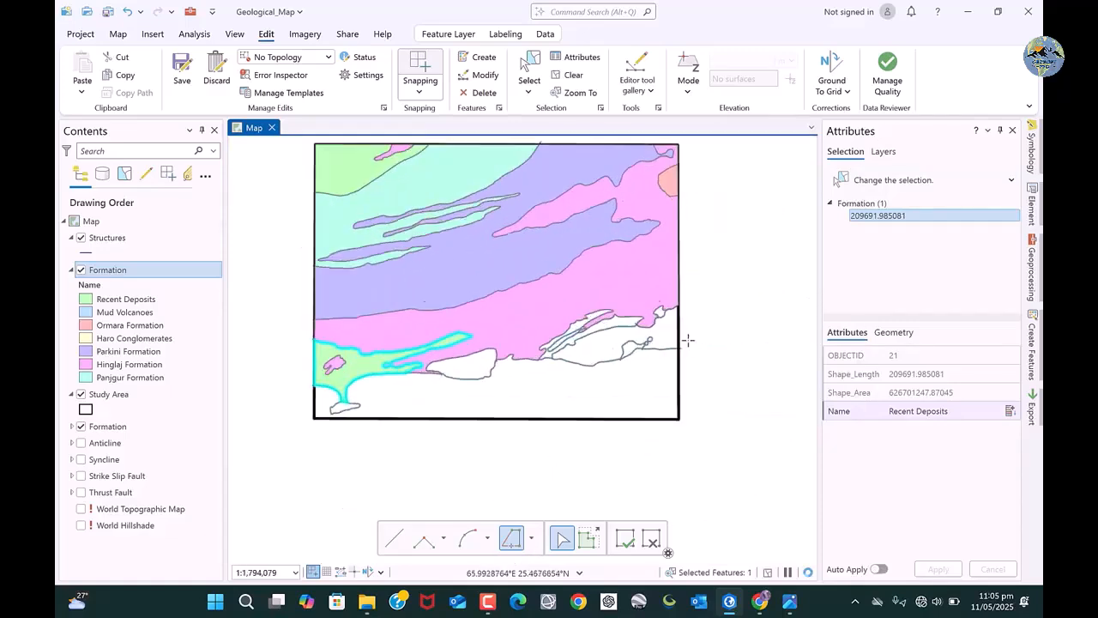
scroll(386, 355, "up", 2)
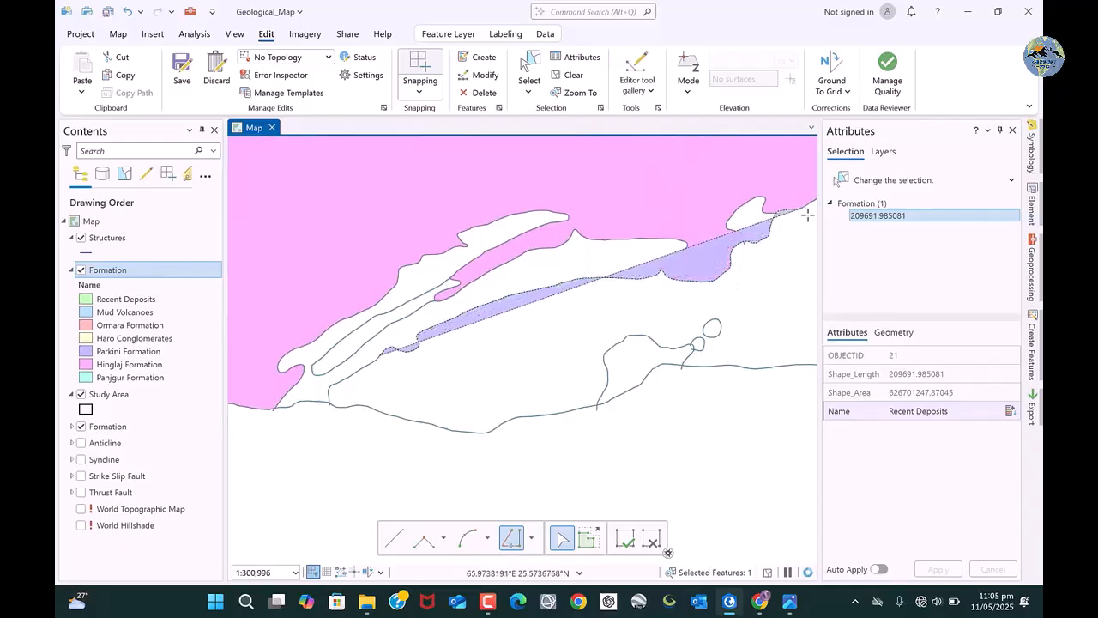
scroll(449, 328, "down", 4)
scroll(568, 310, "up", 6)
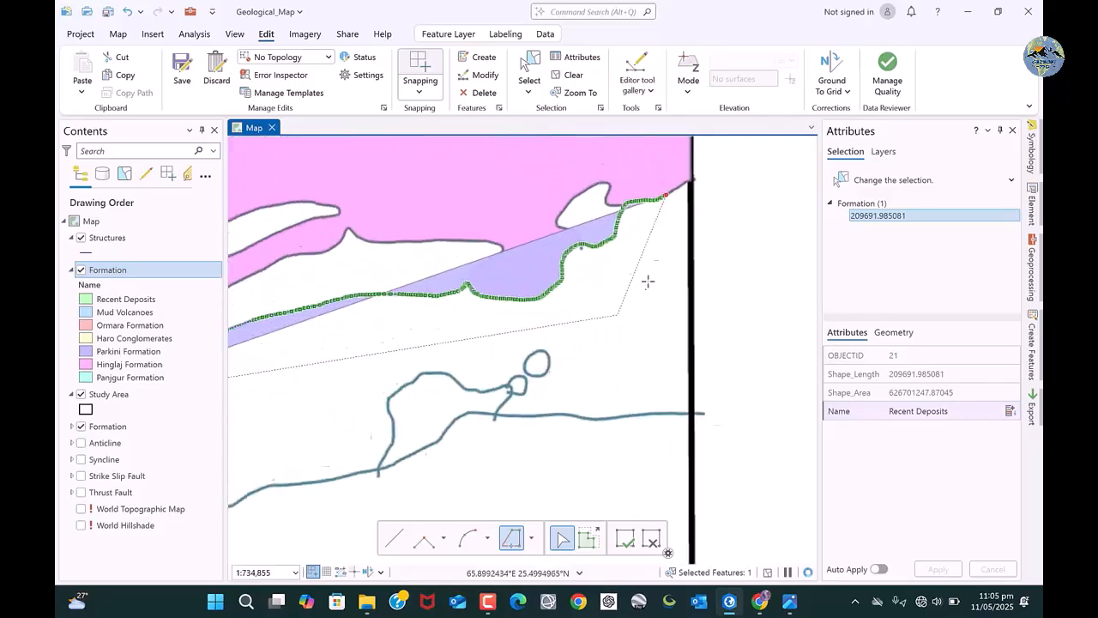
left_click(682, 181)
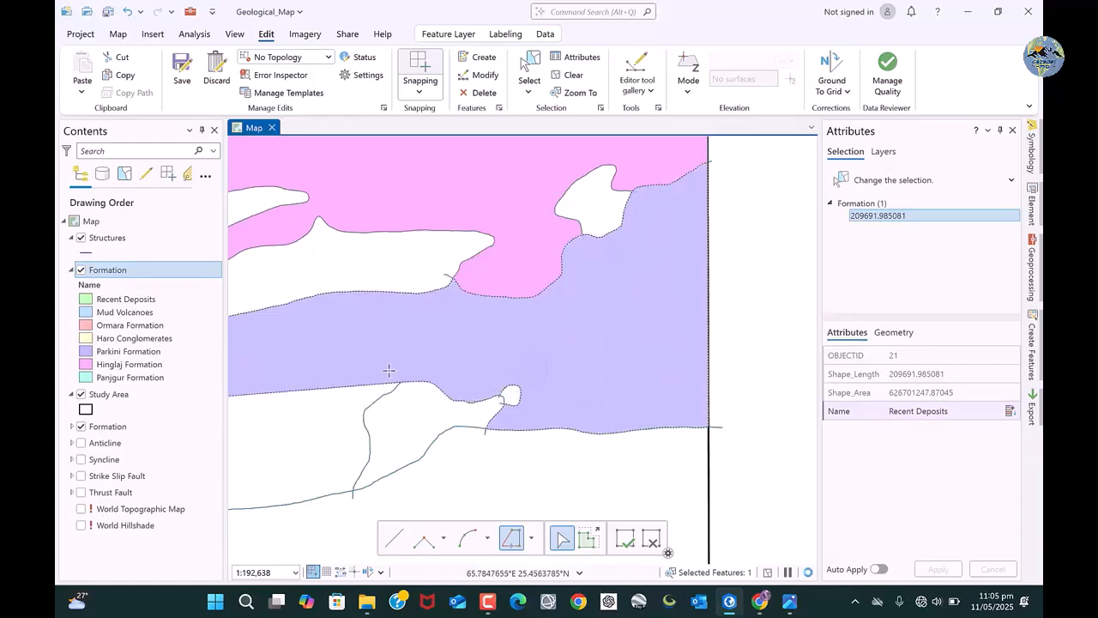
Trace the outline around the small coastal outcrop, west along the coast and around the western tip, finish the polygon, and clear the selection
scroll(279, 478, "down", 4)
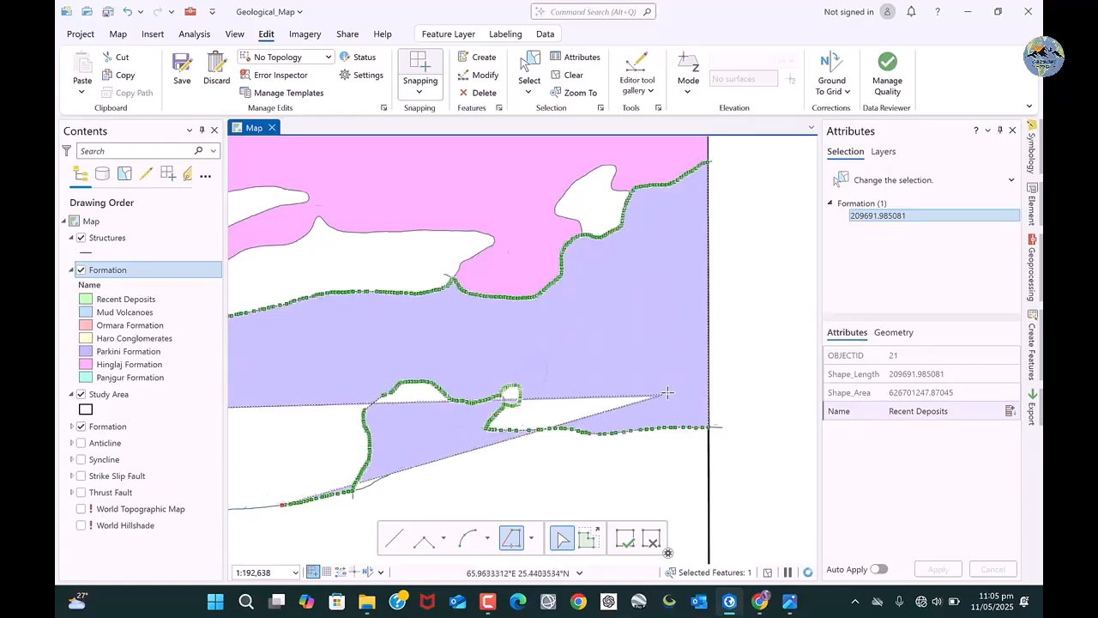
scroll(404, 451, "up", 2)
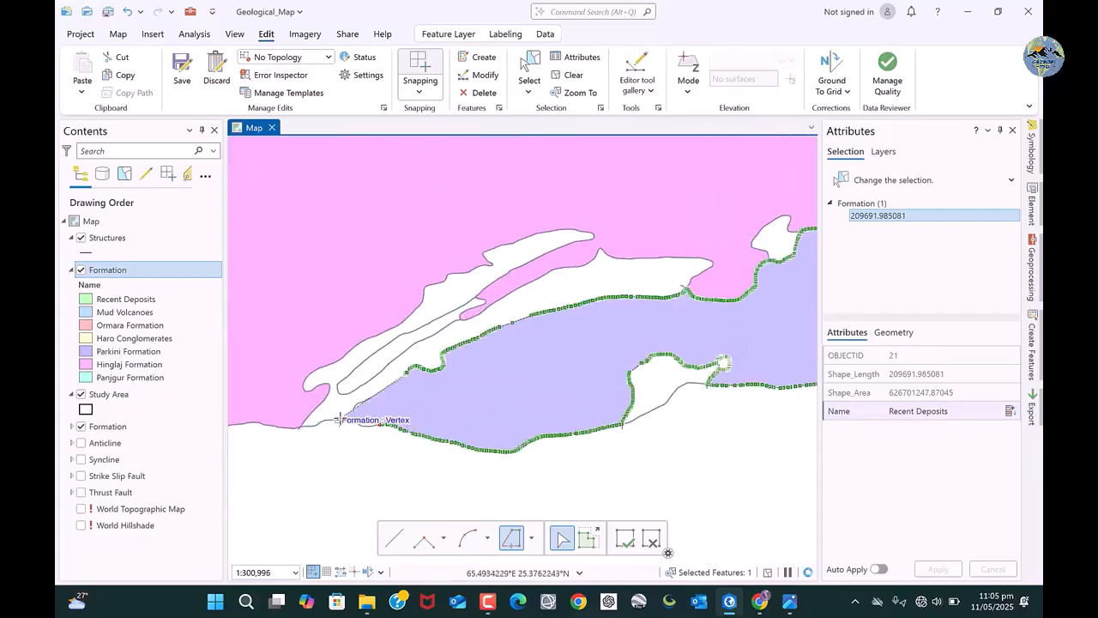
scroll(382, 425, "up", 6)
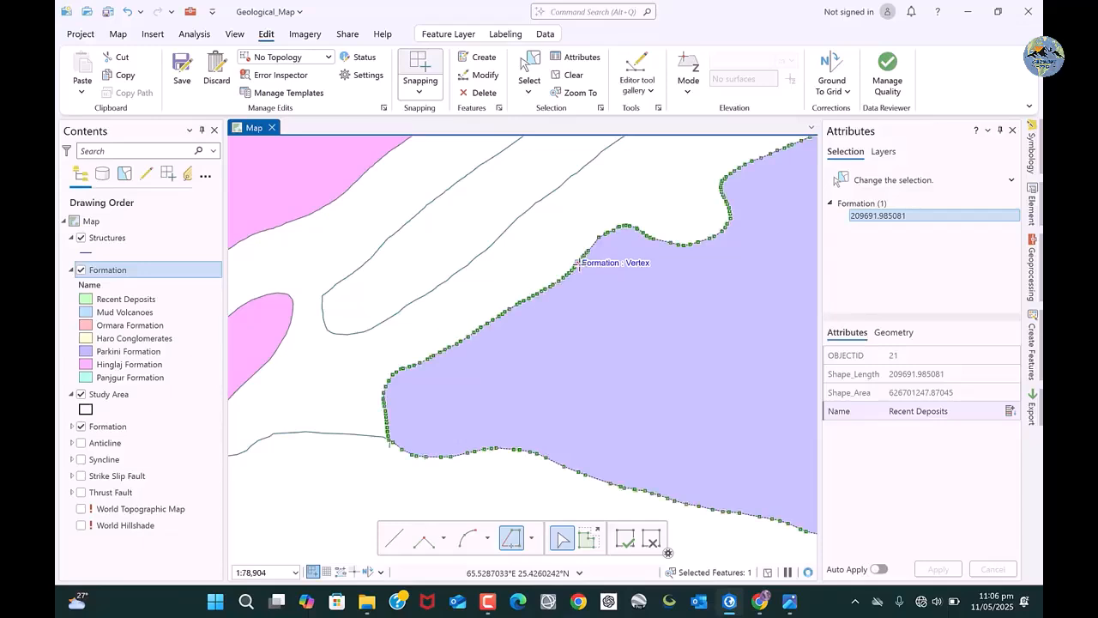
scroll(479, 339, "down", 7)
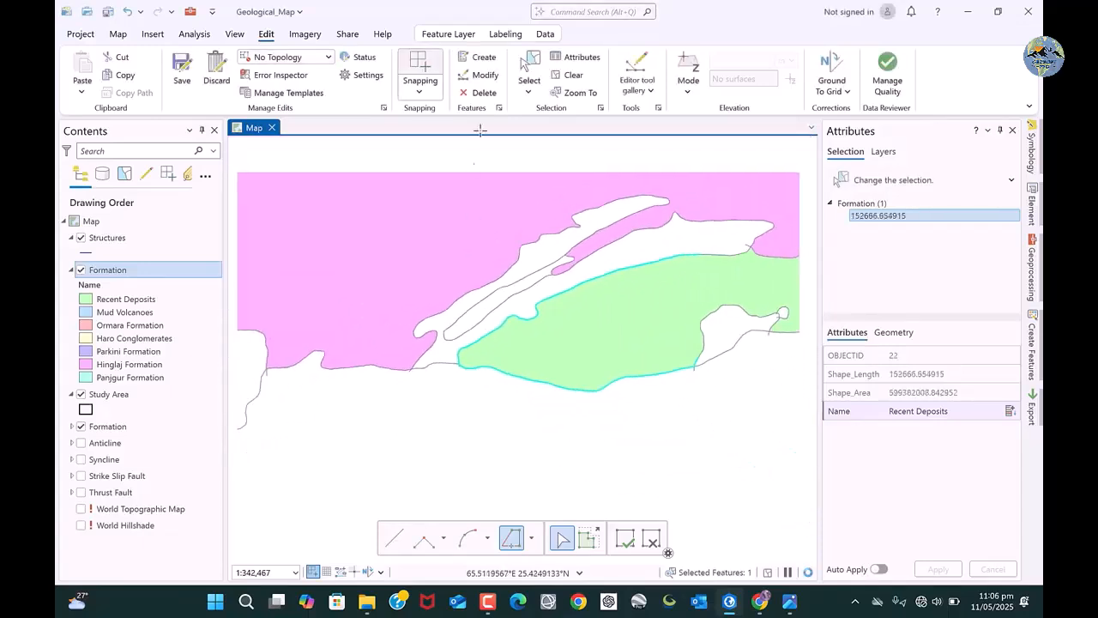
left_click(568, 79)
Switch to the reference image Geo Map Hingol National Park (2).jpg and examine the formations of the coastal and northeastern outcrops against its index
scroll(494, 360, "down", 5)
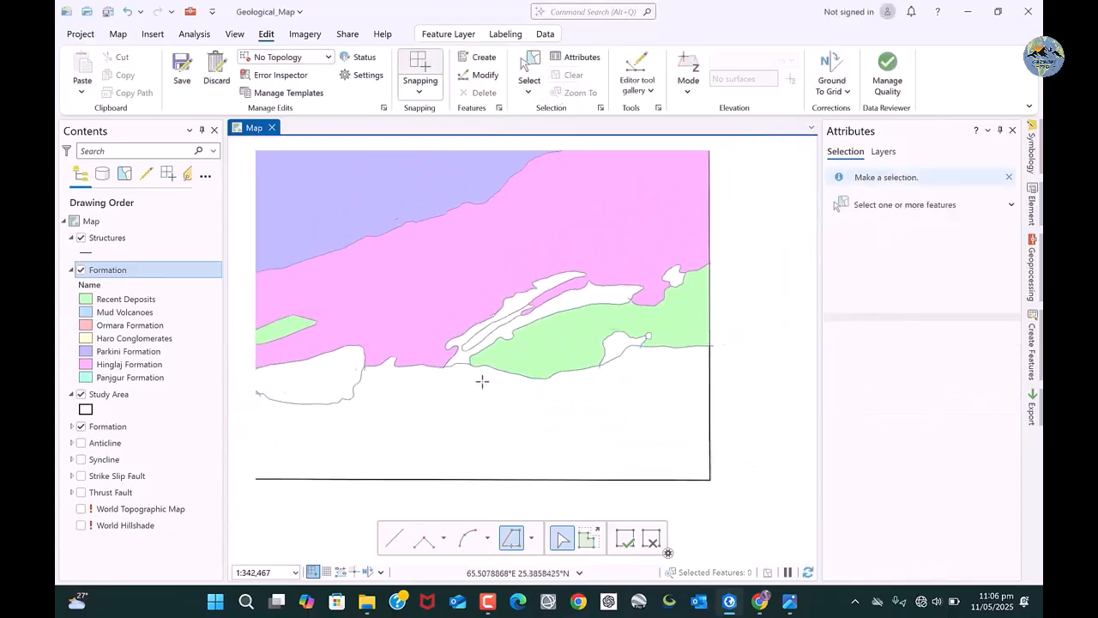
scroll(567, 414, "down", 1)
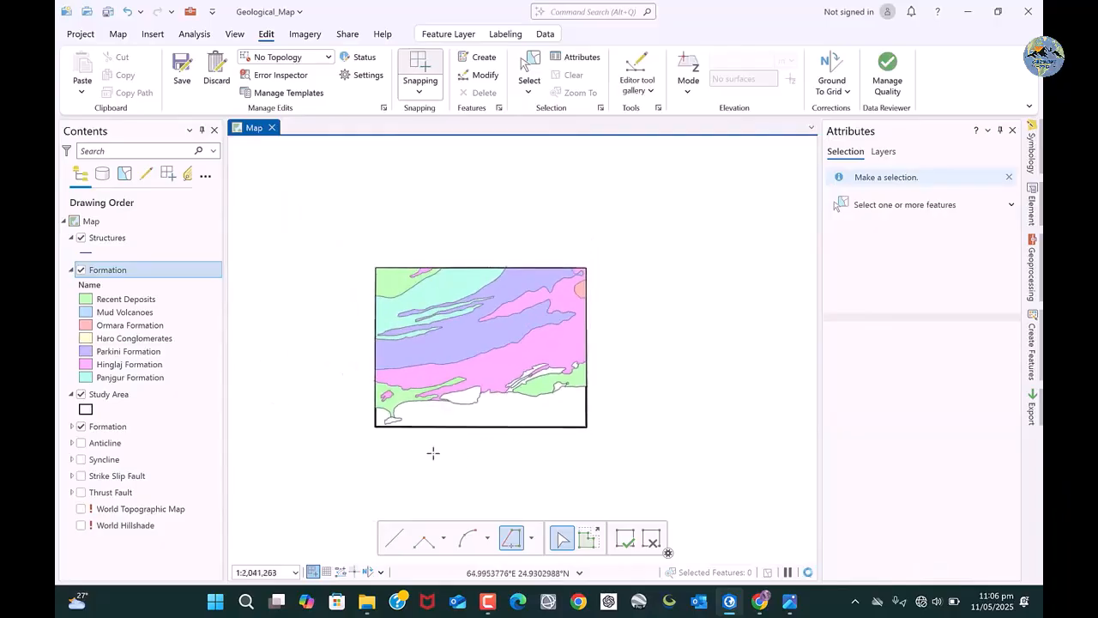
scroll(444, 436, "up", 2)
scroll(738, 307, "up", 3)
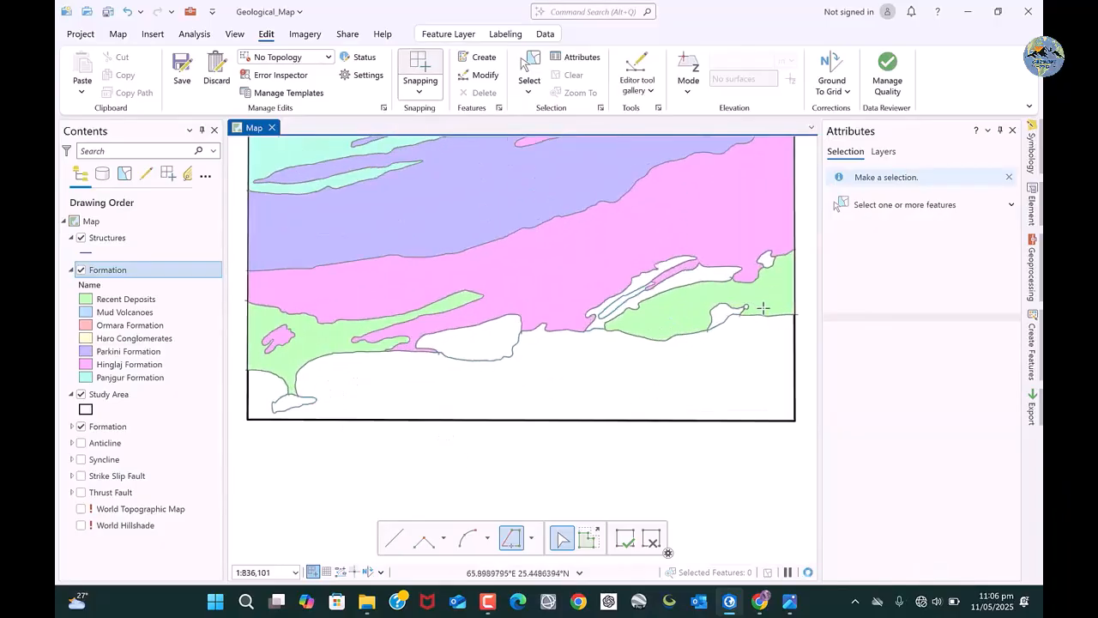
scroll(737, 302, "down", 1)
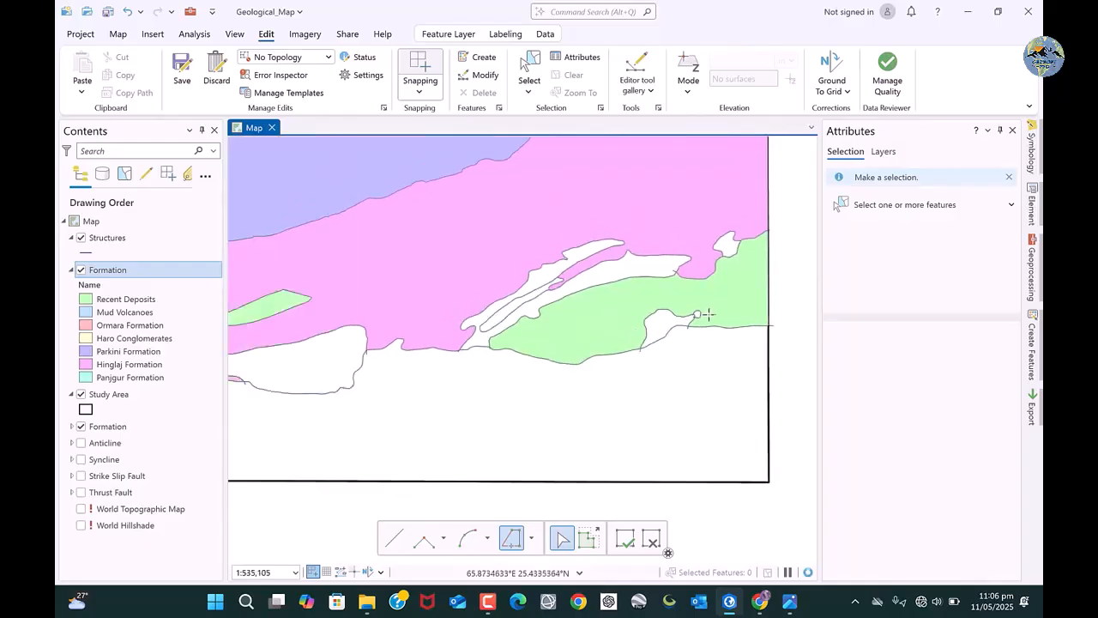
left_click(1038, 369)
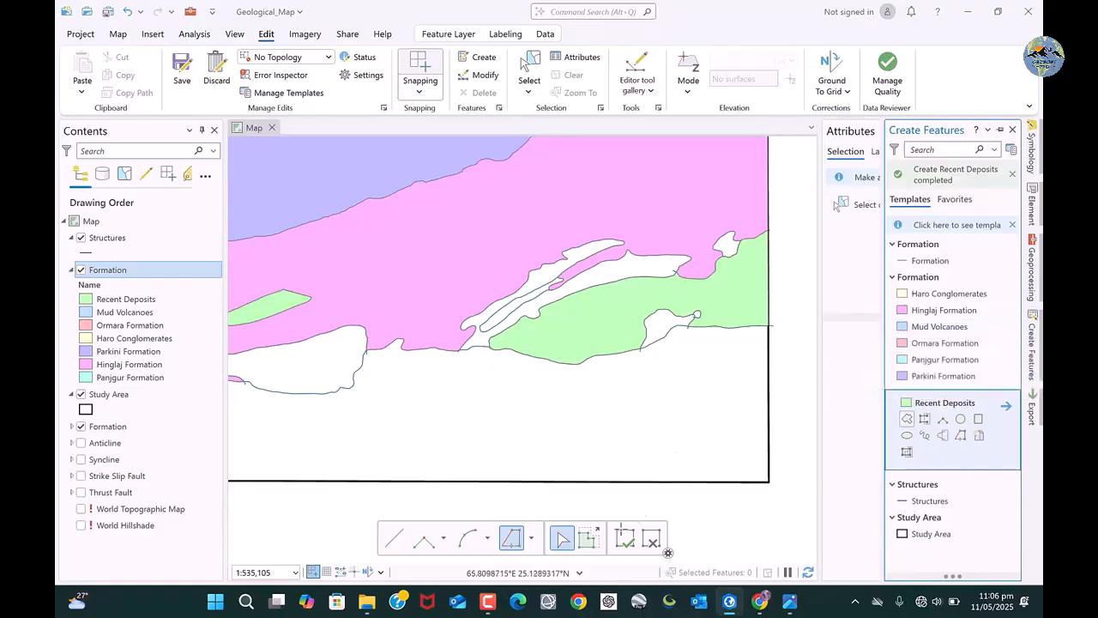
mouse_move(785, 605)
left_click(789, 539)
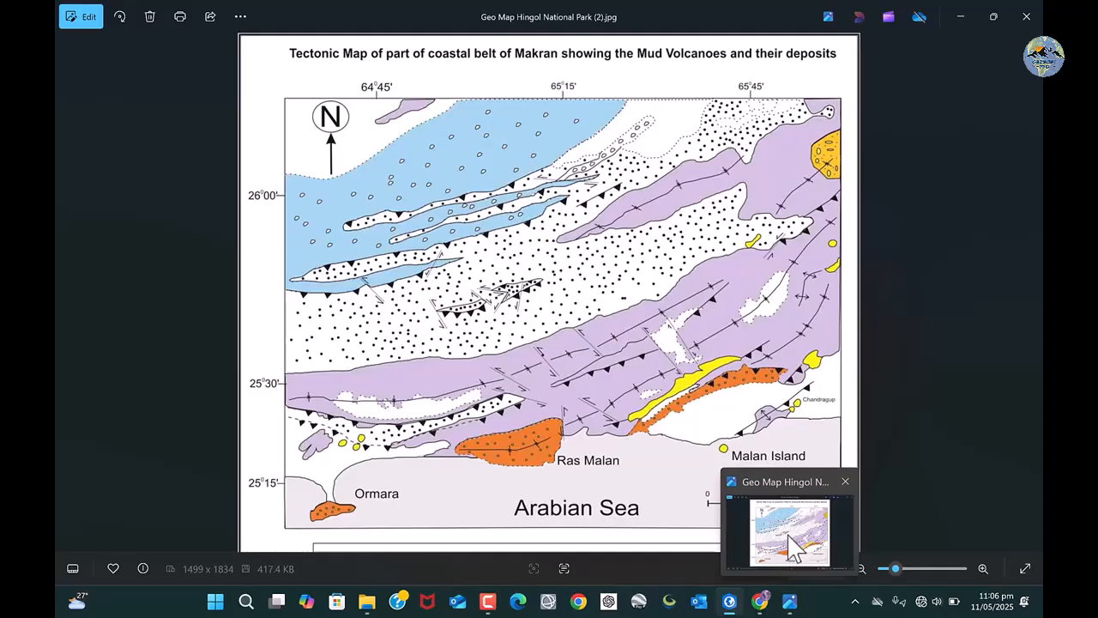
left_click_drag(569, 417, 580, 368)
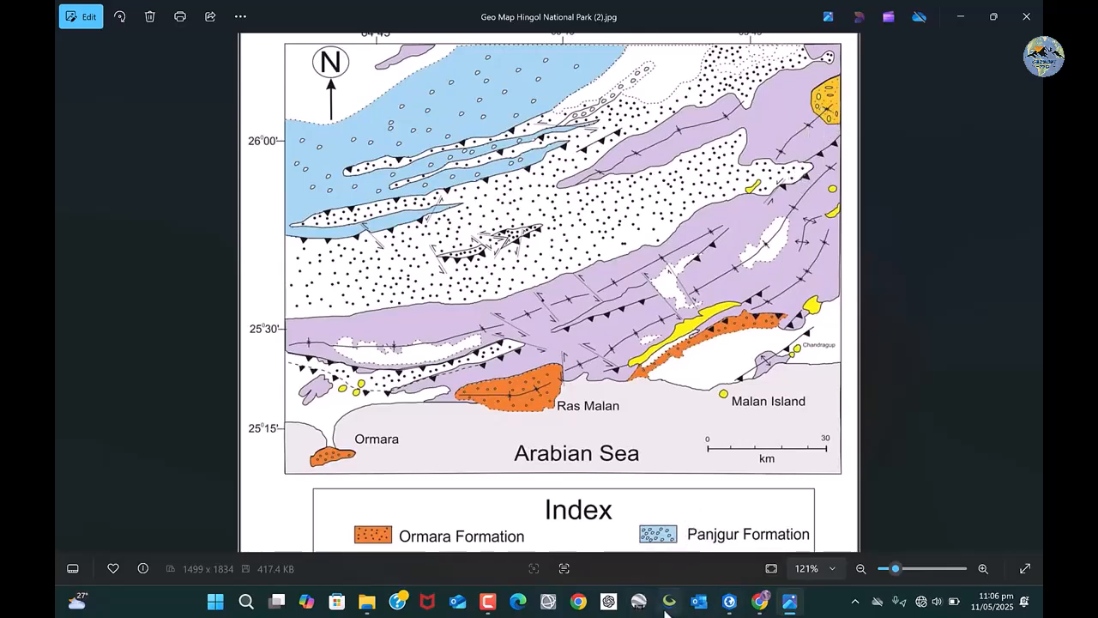
Switch to ArcGIS Pro and change the Name of the polygon on the northeastern study area border to Haro Conglomerates
left_click(727, 602)
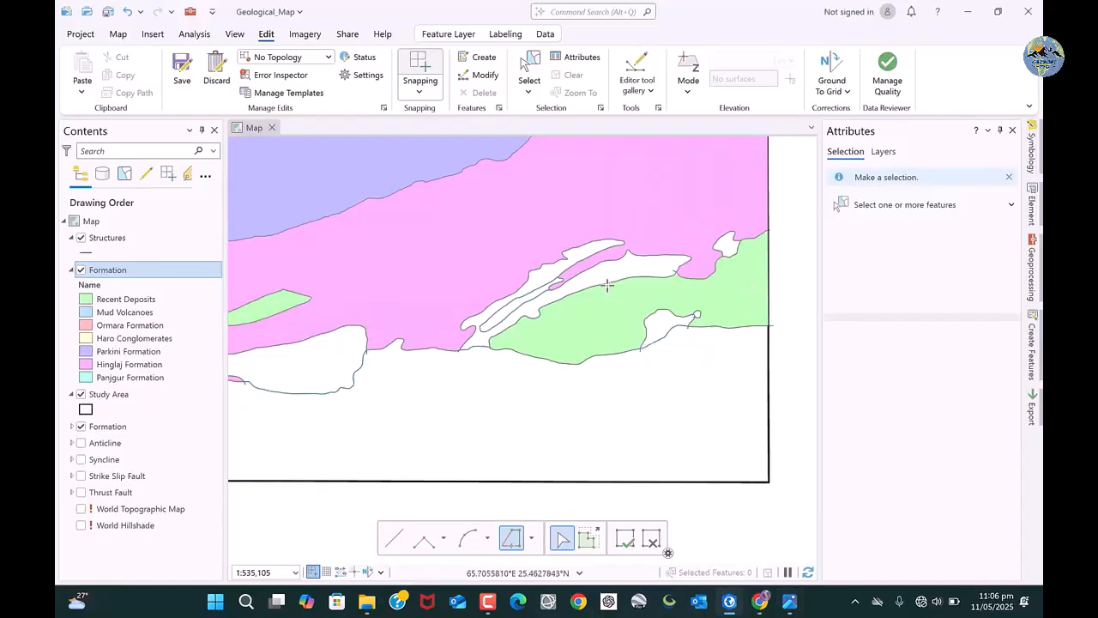
scroll(624, 271, "down", 3)
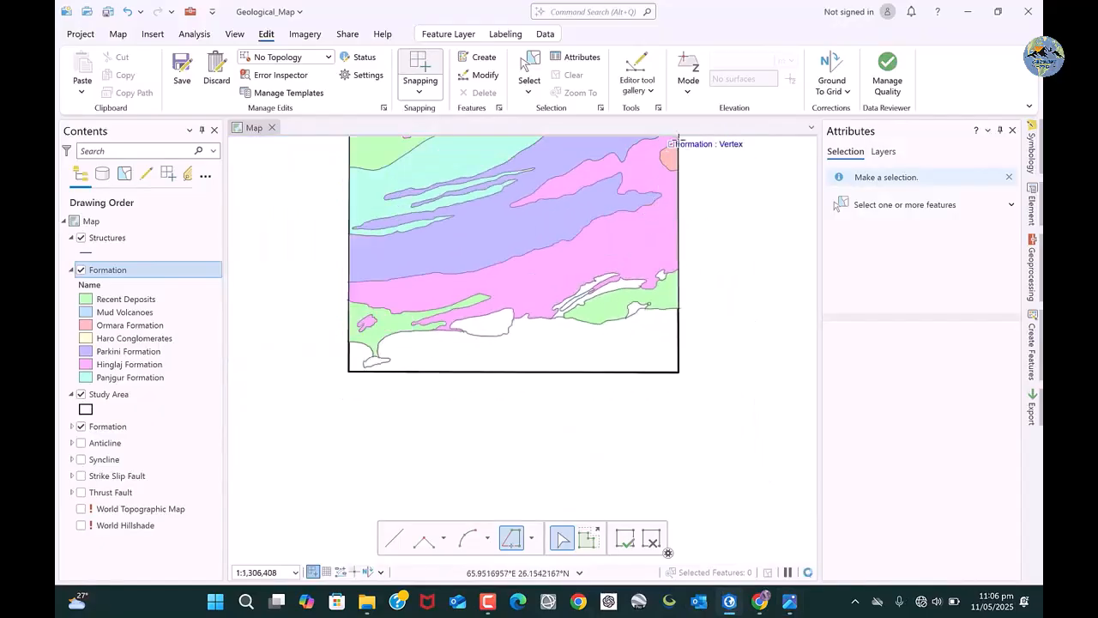
scroll(678, 139, "up", 4)
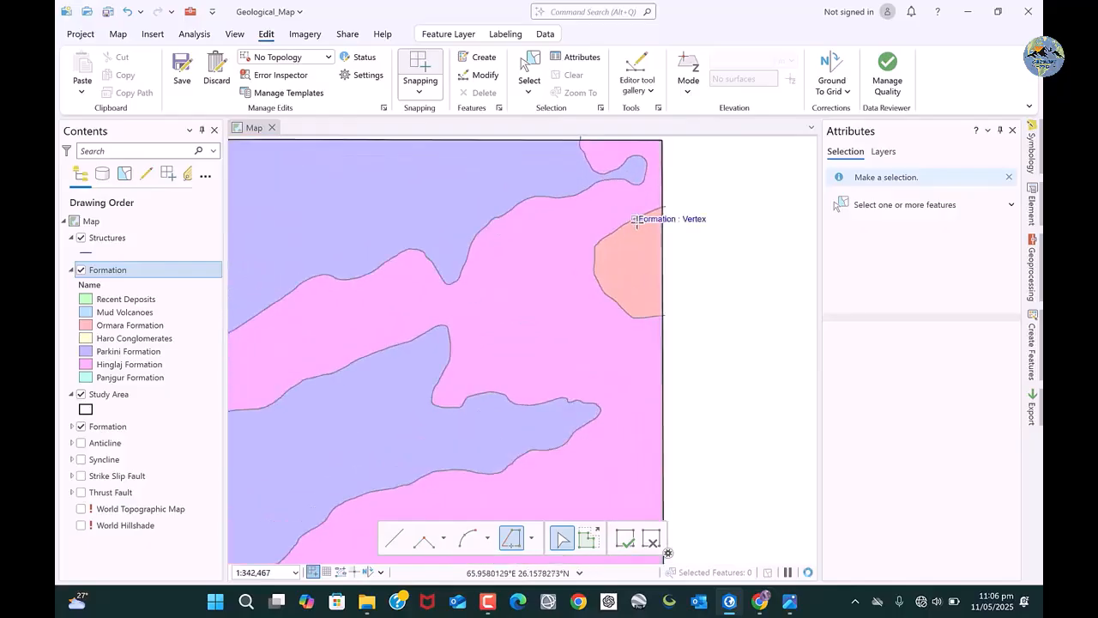
left_click(534, 73)
left_click(662, 274)
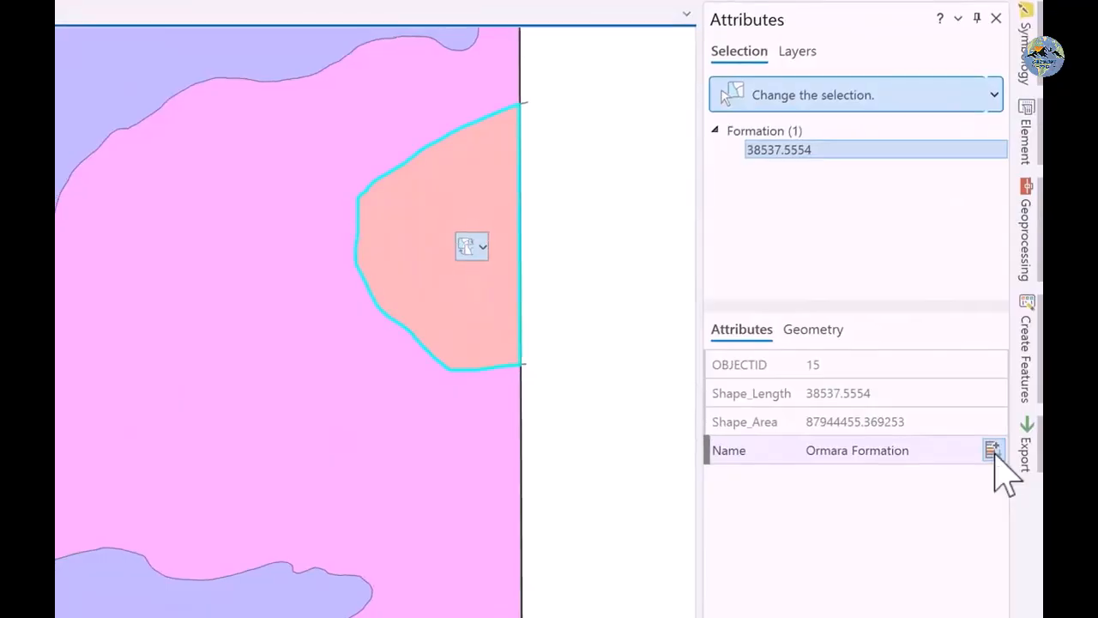
left_click(1003, 428)
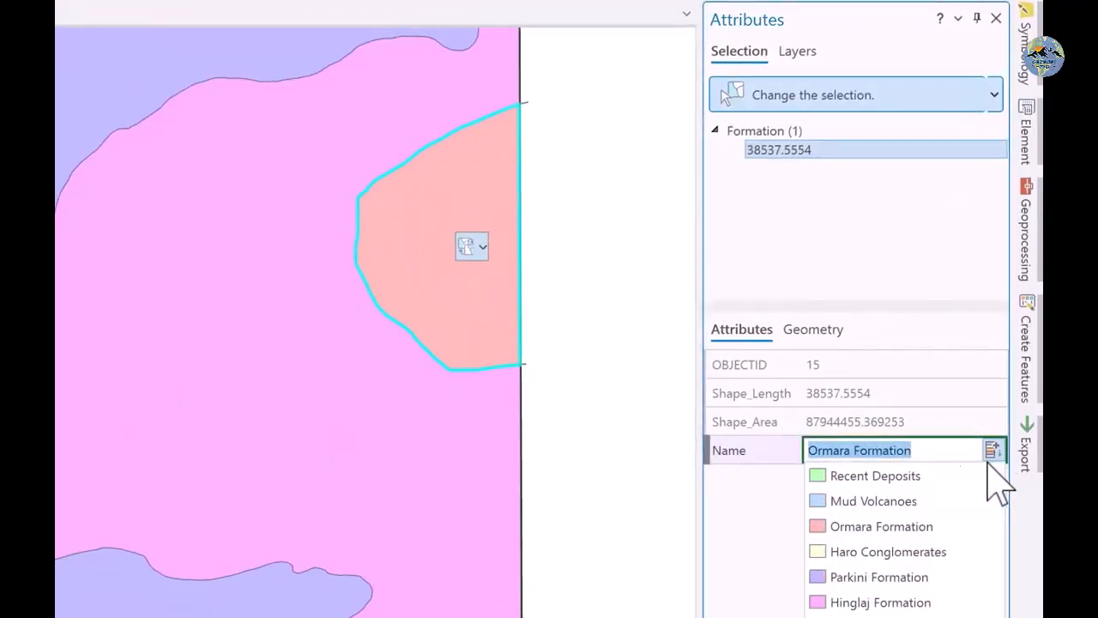
left_click(889, 553)
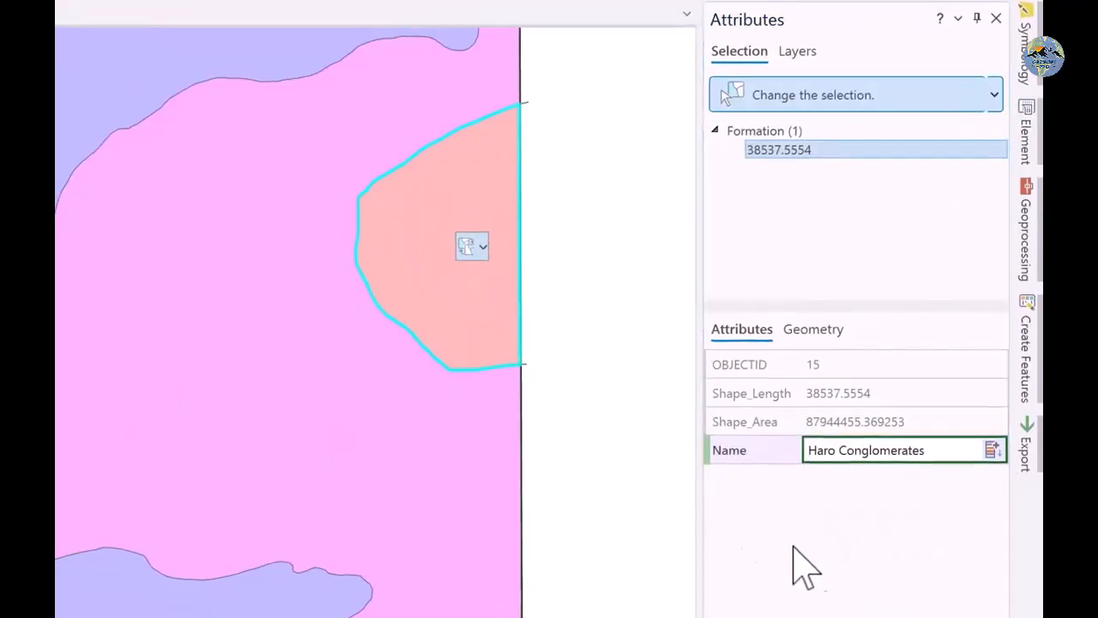
left_click(899, 602)
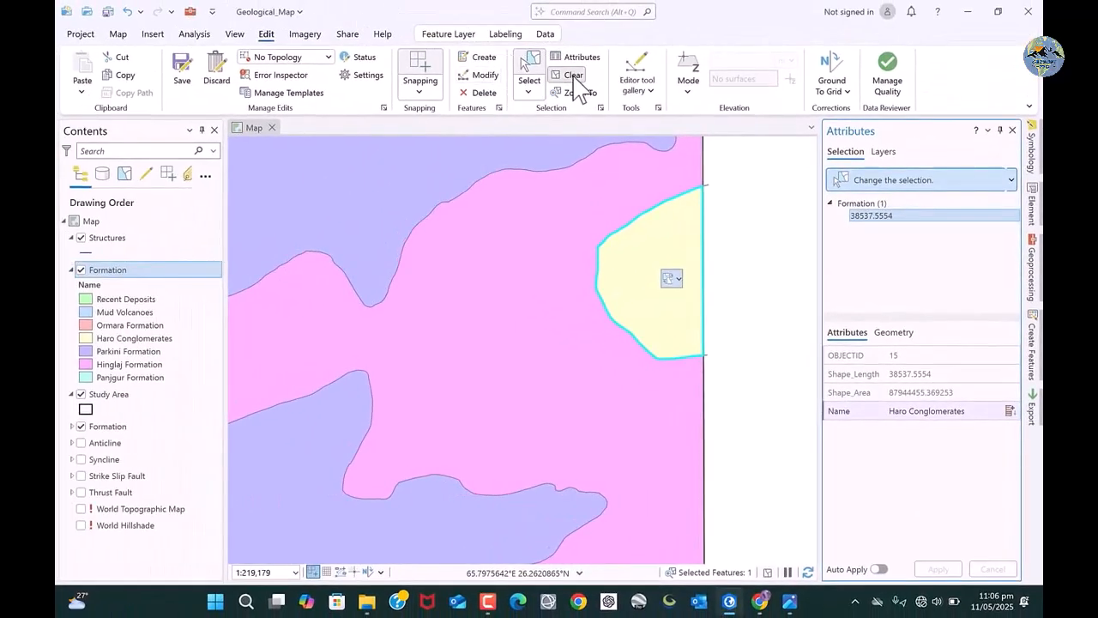
Clear the selection, save all feature edits, and save the project
left_click(574, 75)
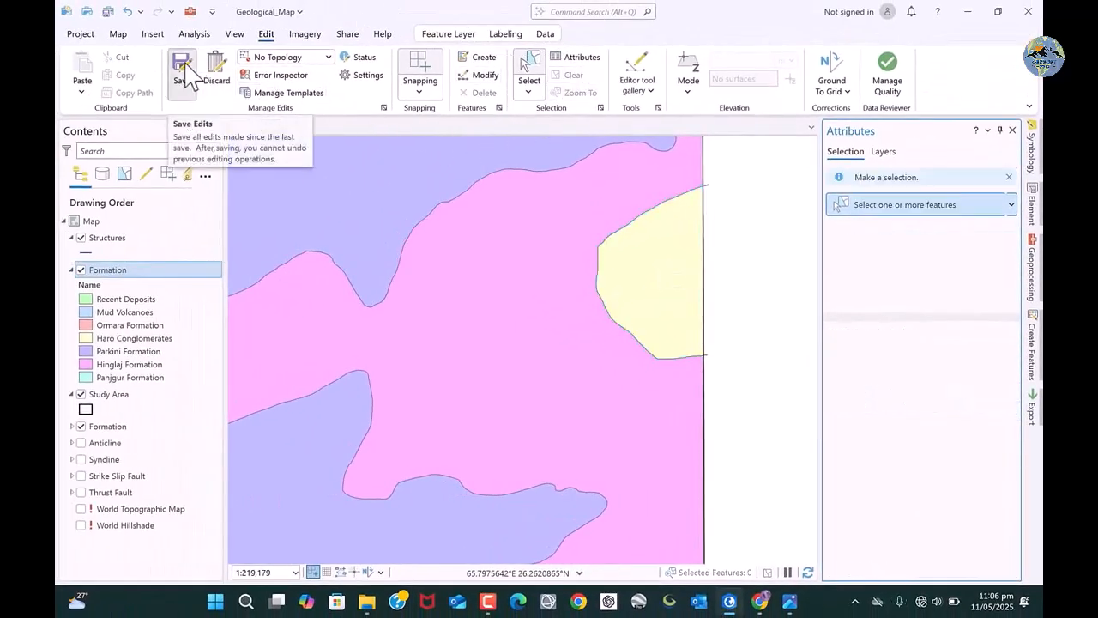
left_click(182, 68)
left_click(559, 322)
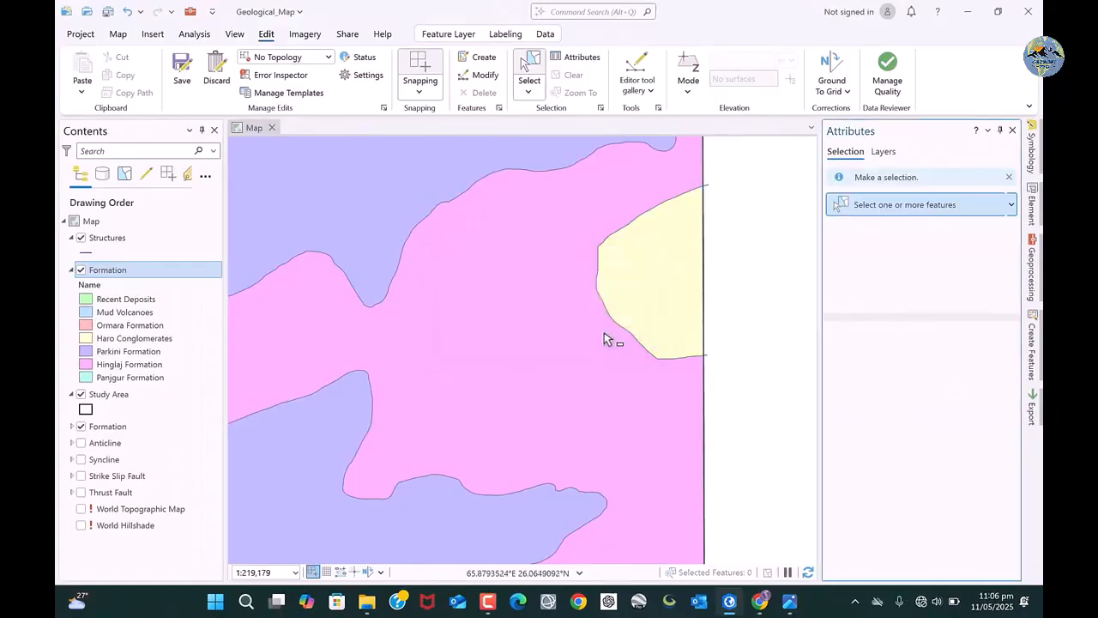
scroll(674, 336, "down", 4)
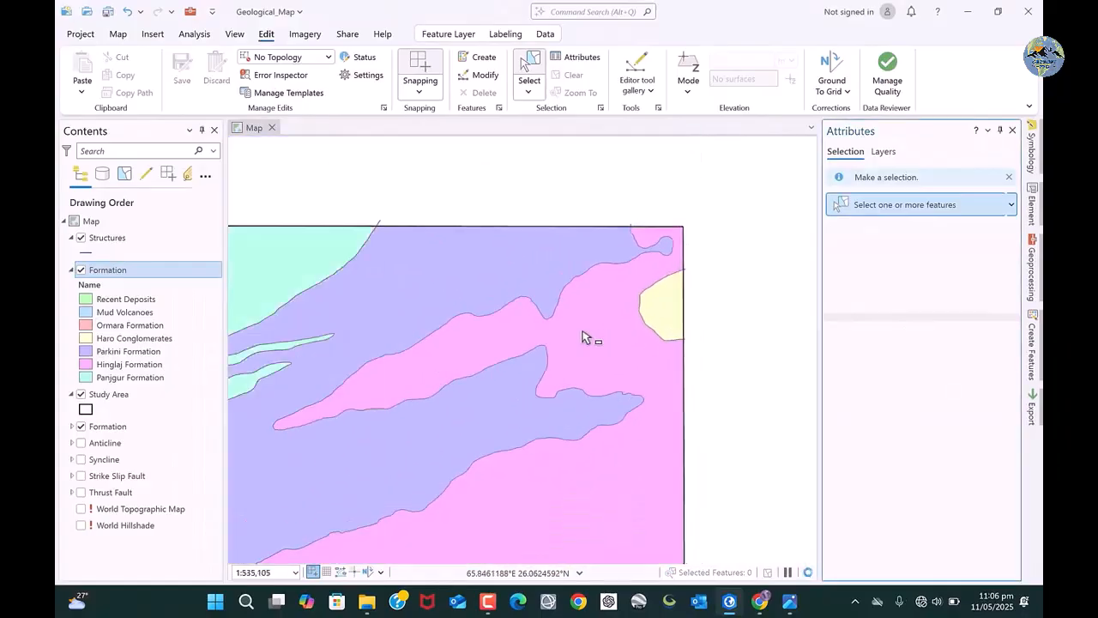
left_click(108, 12)
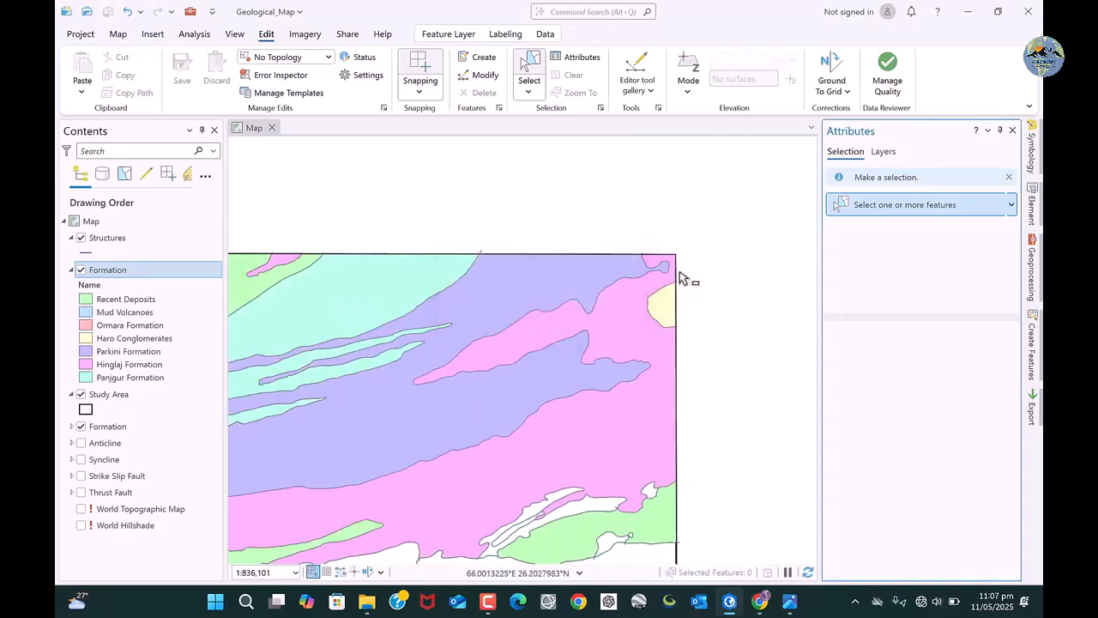
scroll(679, 258, "down", 1)
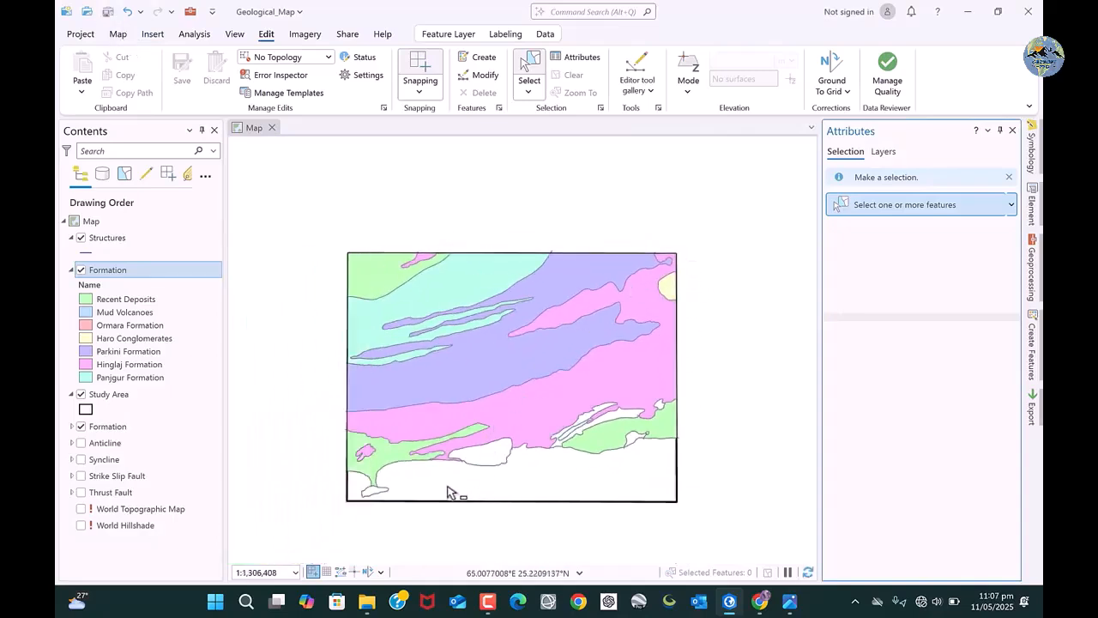
scroll(433, 505, "up", 1)
scroll(486, 478, "down", 1)
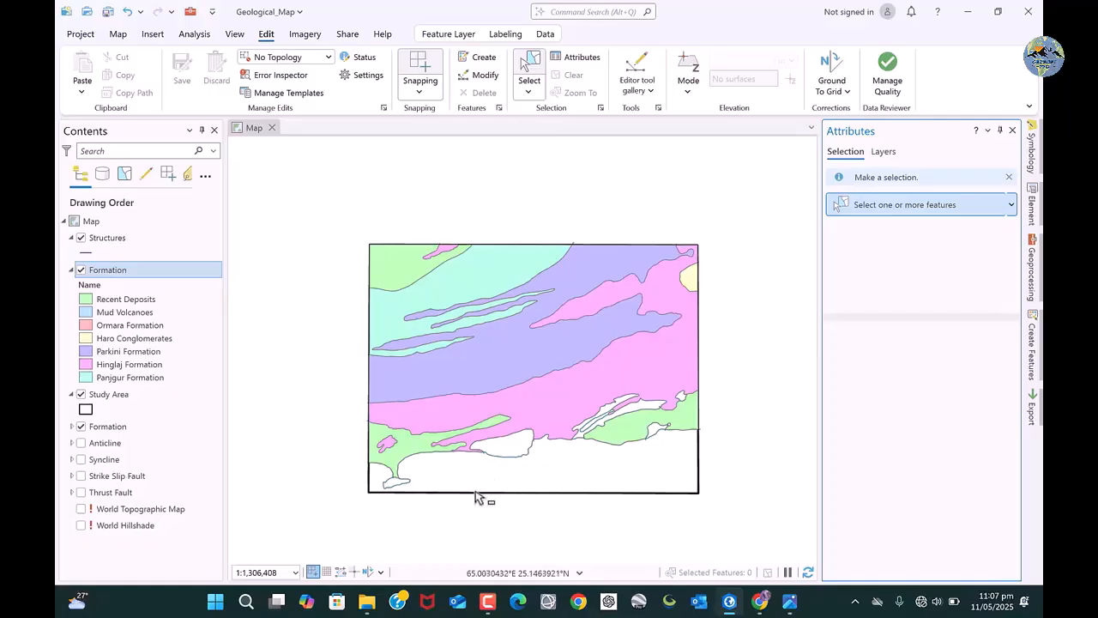
scroll(466, 499, "up", 1)
scroll(466, 499, "down", 1)
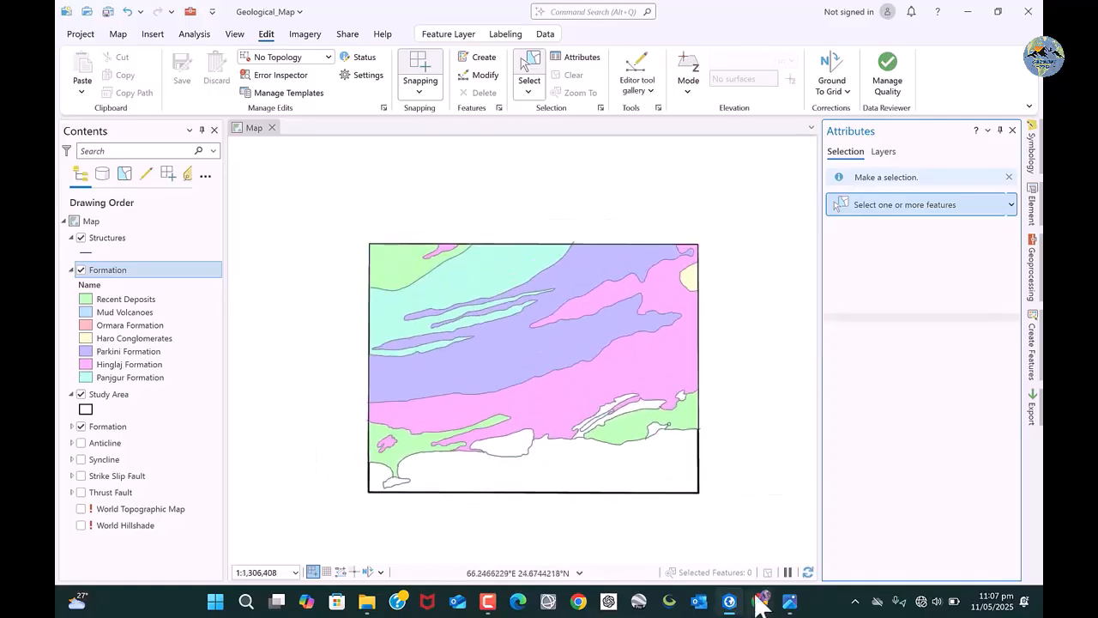
key("F9")
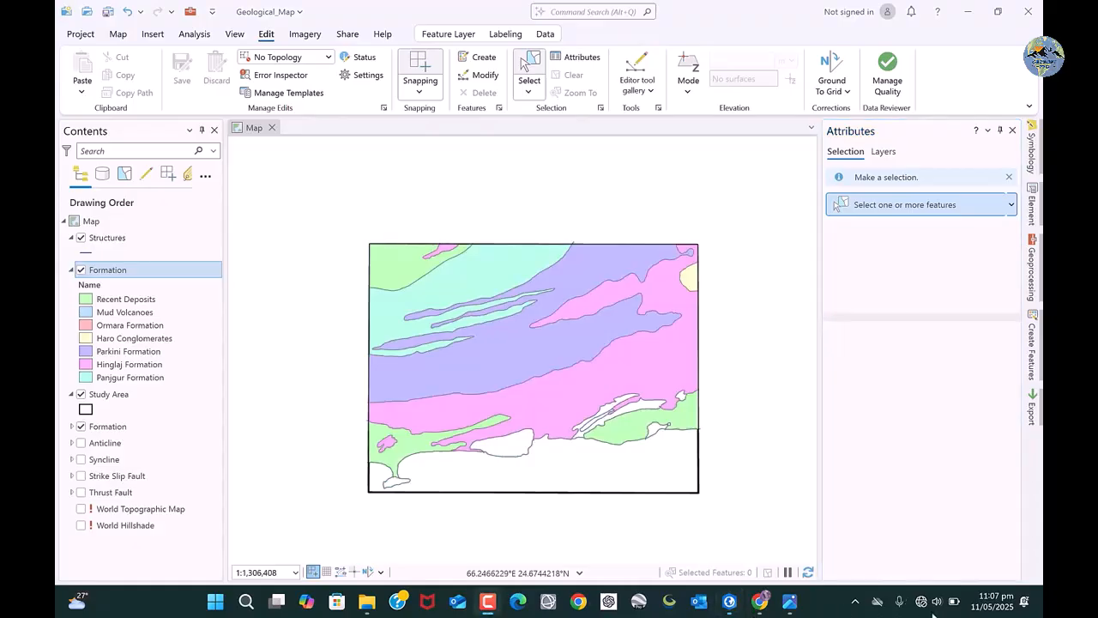
Compare the unfilled coastal outcrops with the reference image Geo Map Hingol National Park (2).jpg to identify their formations
scroll(447, 483, "up", 2)
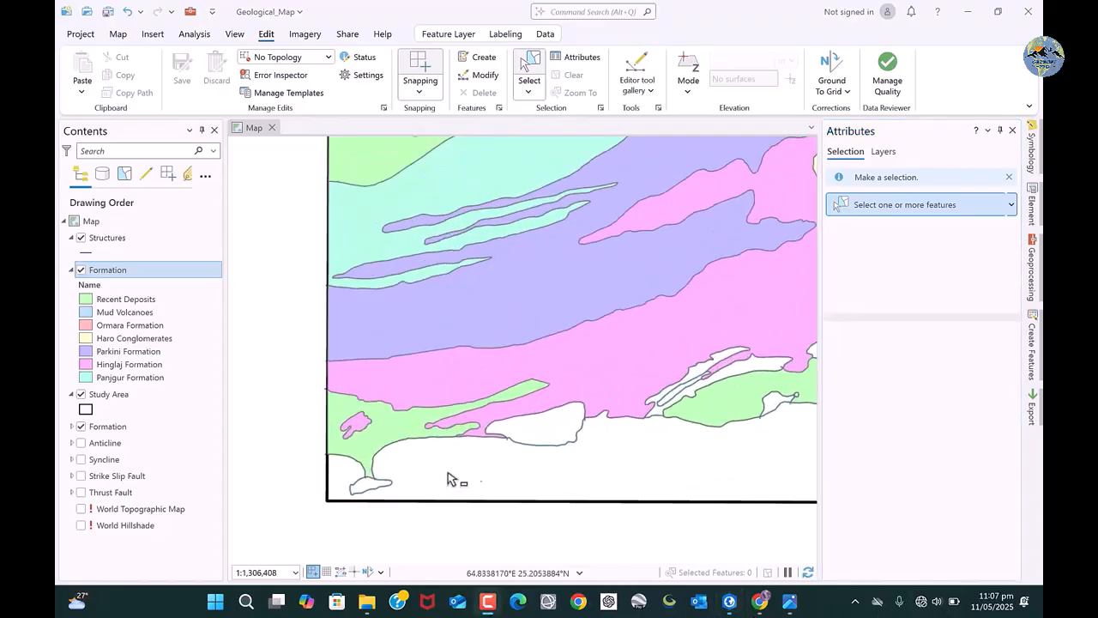
scroll(554, 443, "up", 2)
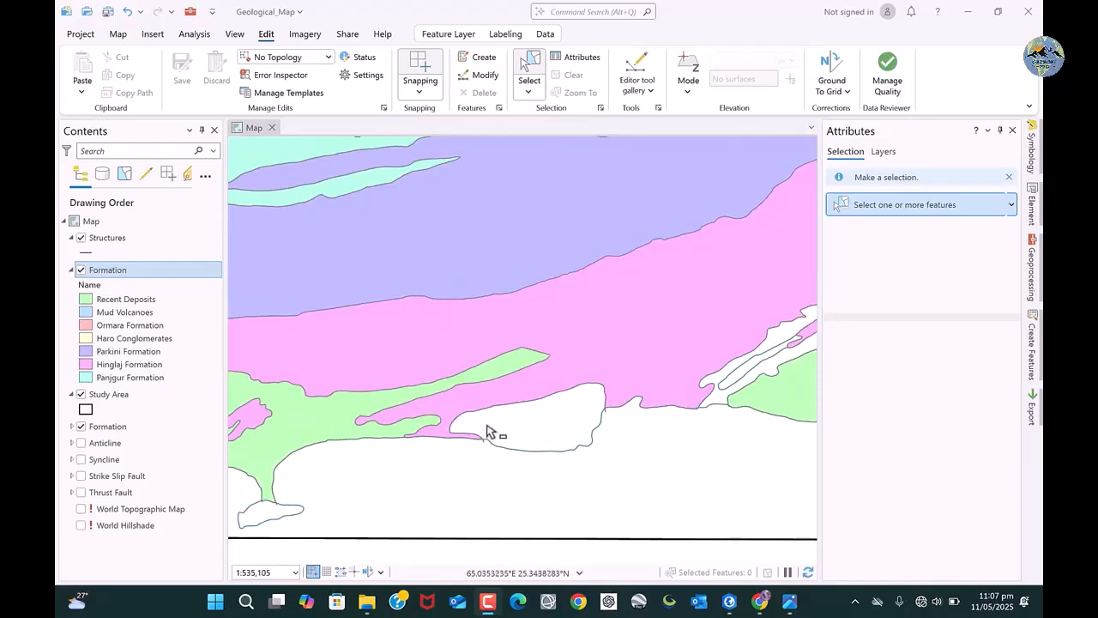
scroll(486, 431, "down", 2)
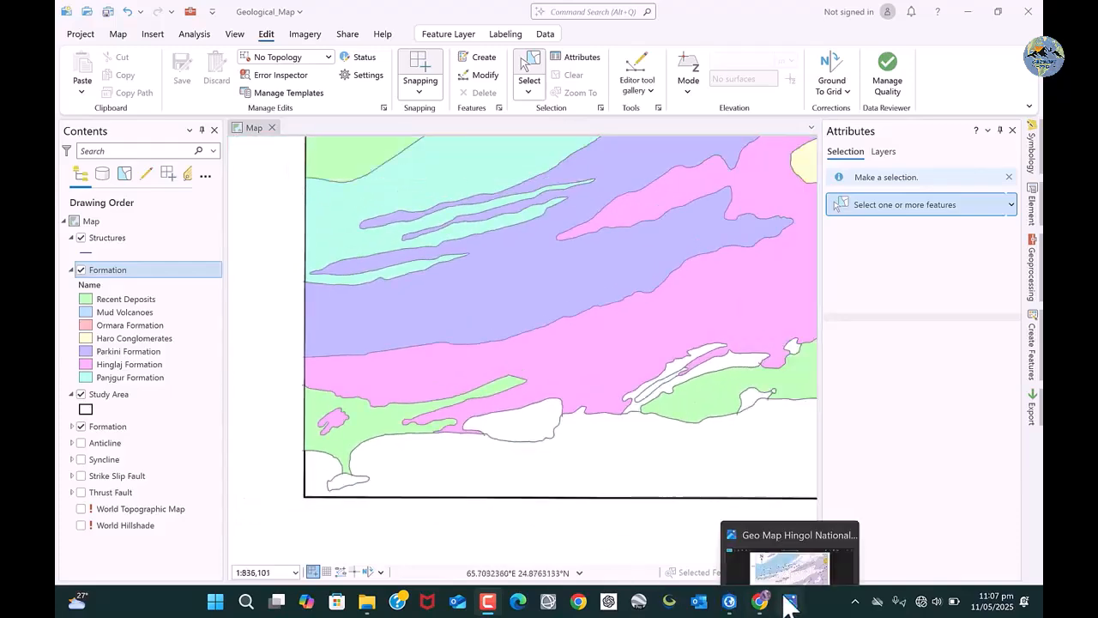
left_click(791, 533)
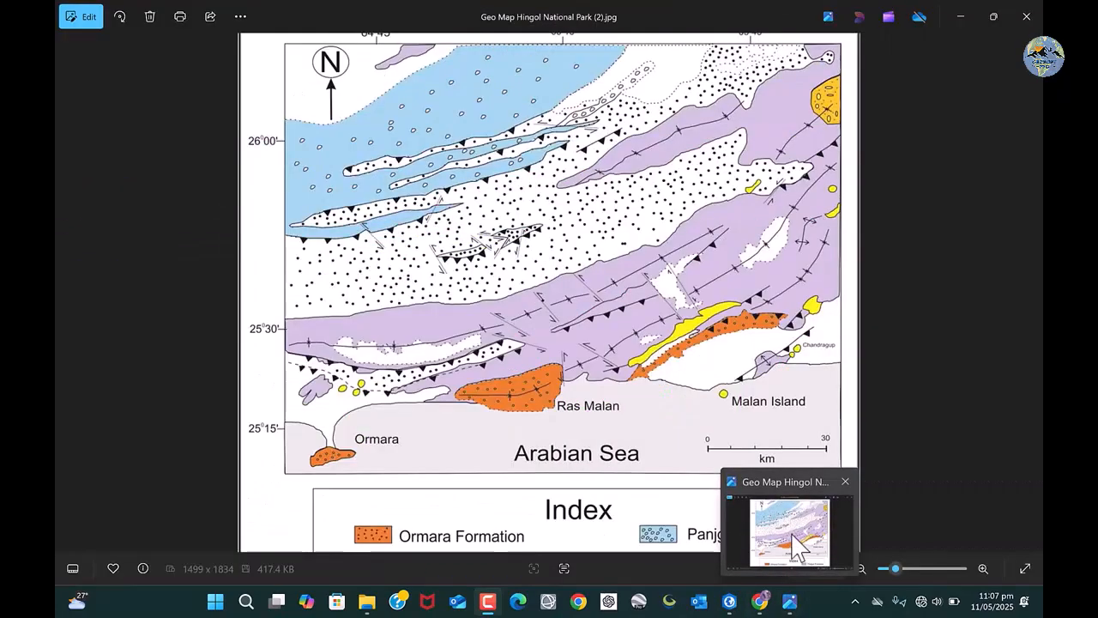
left_click(791, 543)
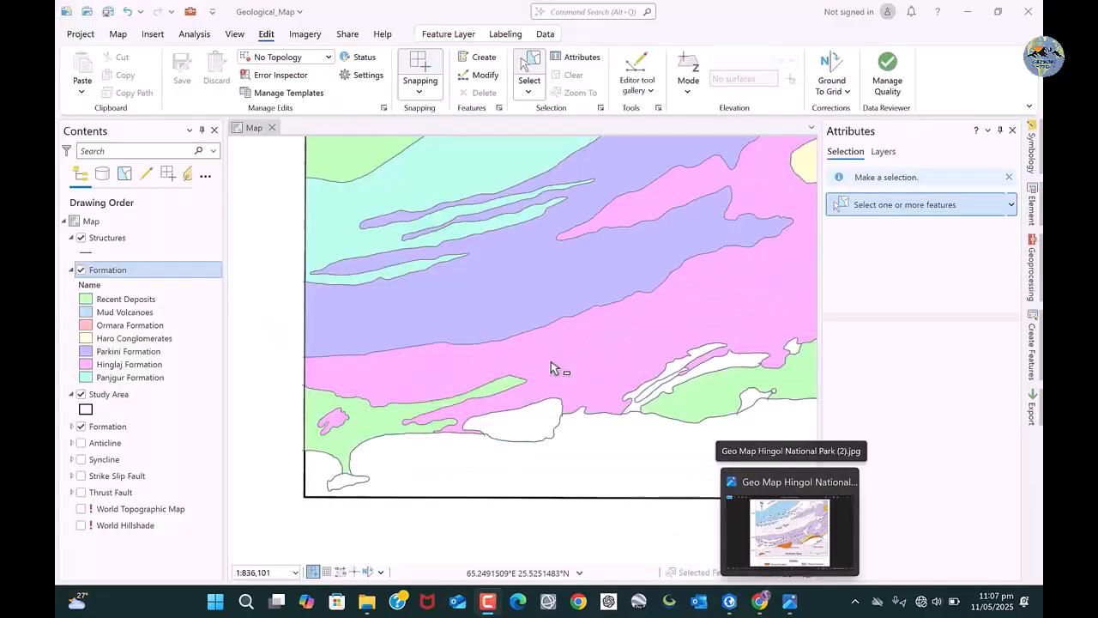
scroll(661, 395, "up", 4)
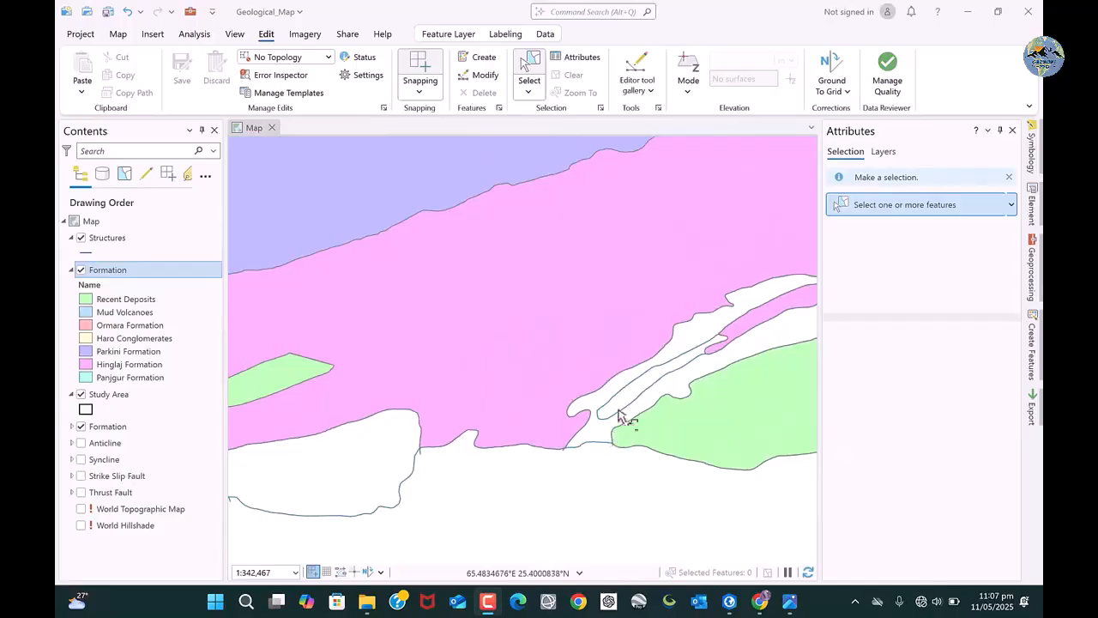
scroll(575, 397, "down", 2)
scroll(643, 356, "up", 2)
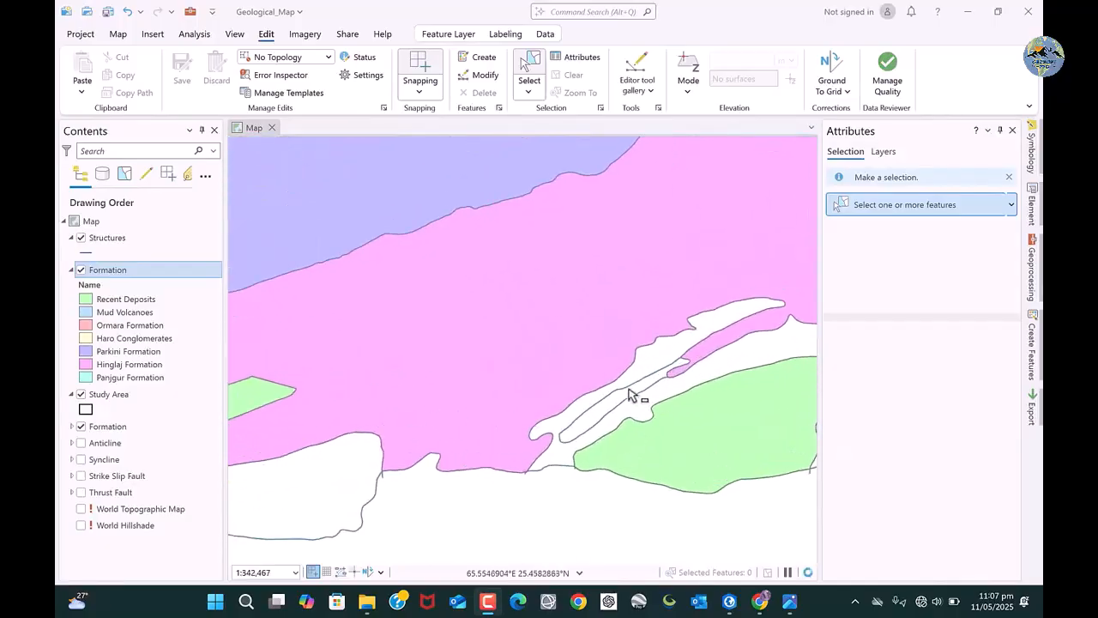
mouse_move(791, 605)
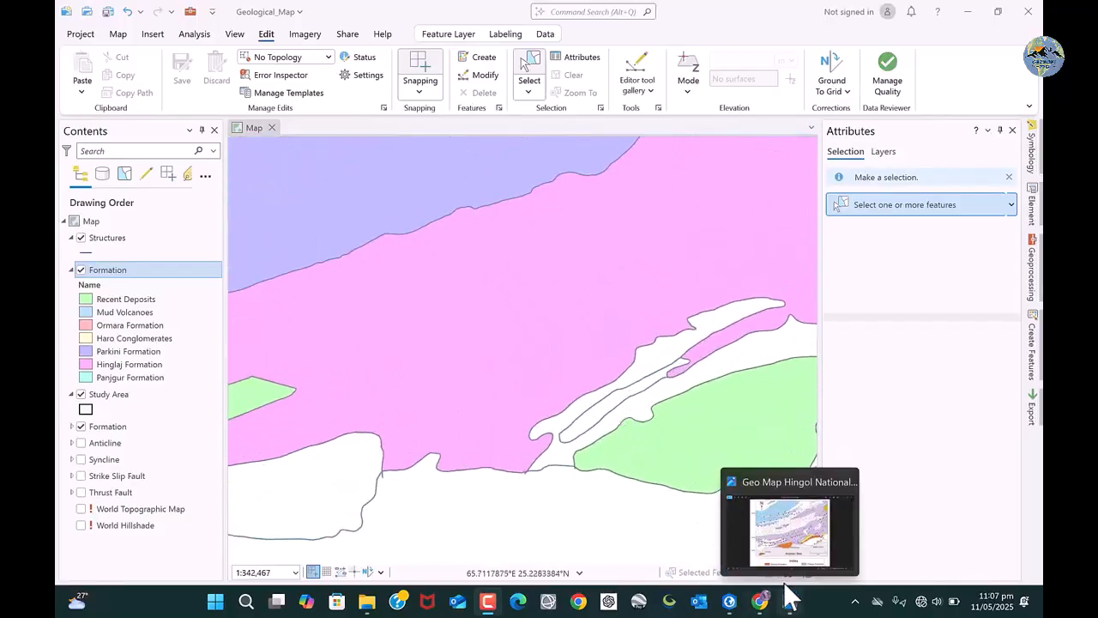
mouse_move(787, 550)
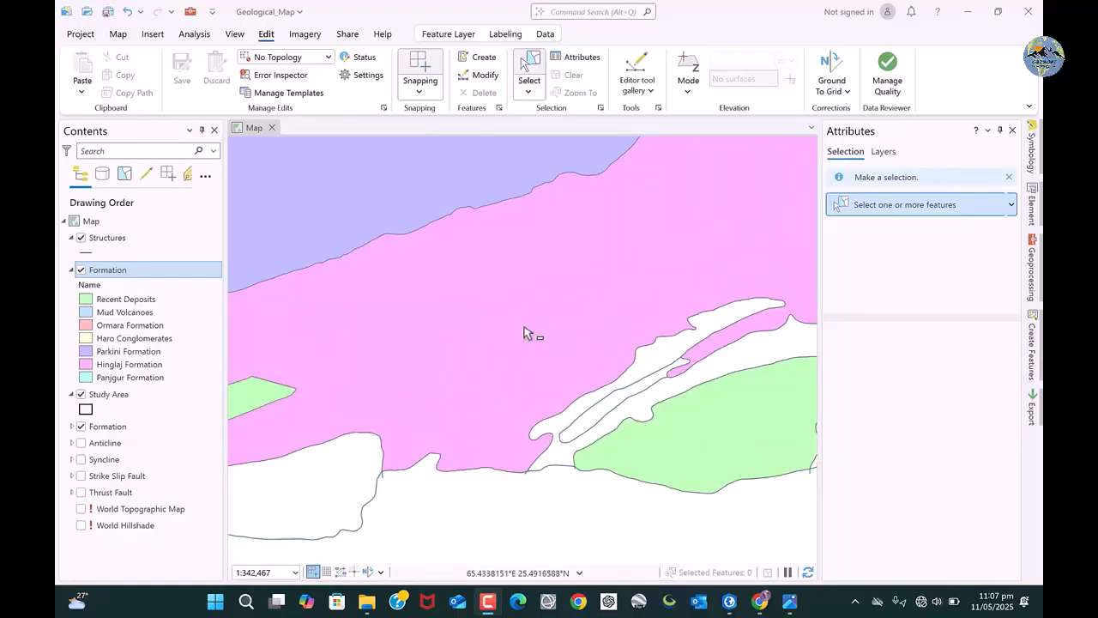
Trace an Ormara Formation polygon around the upper narrow strip northwest of the southeastern Recent Deposits, finish it, and clear the selection
left_click(1035, 360)
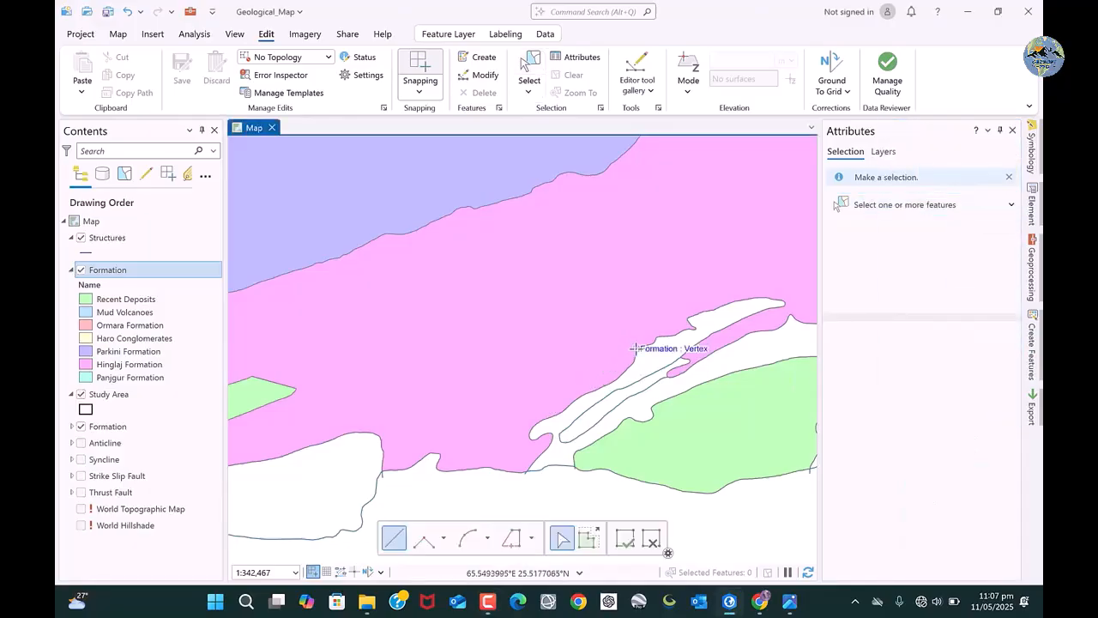
left_click(511, 538)
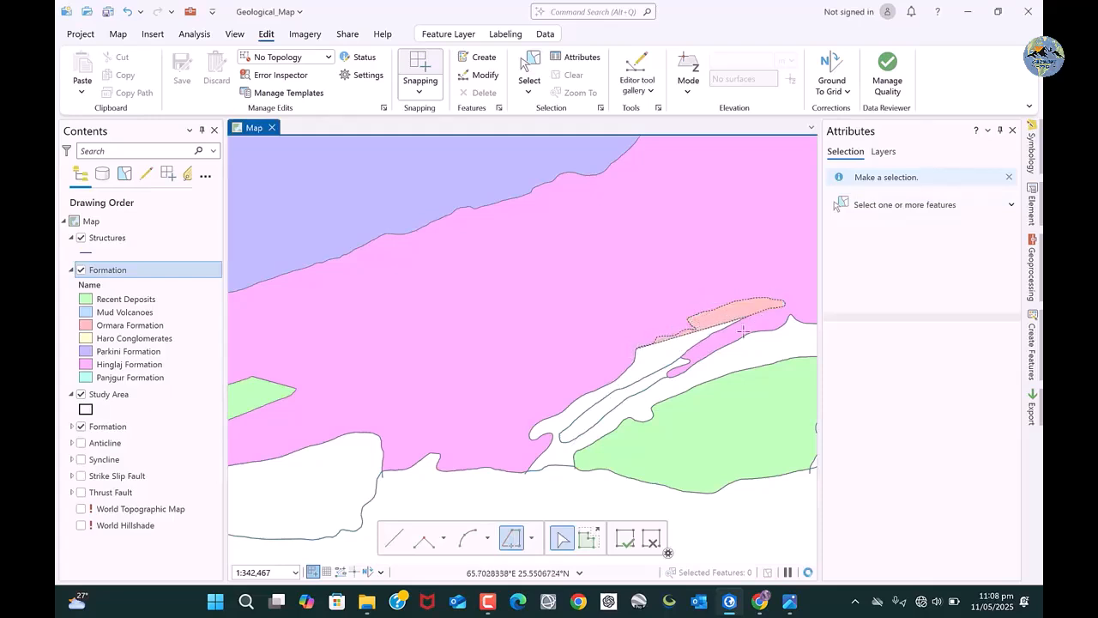
left_click(553, 436)
scroll(550, 437, "up", 5)
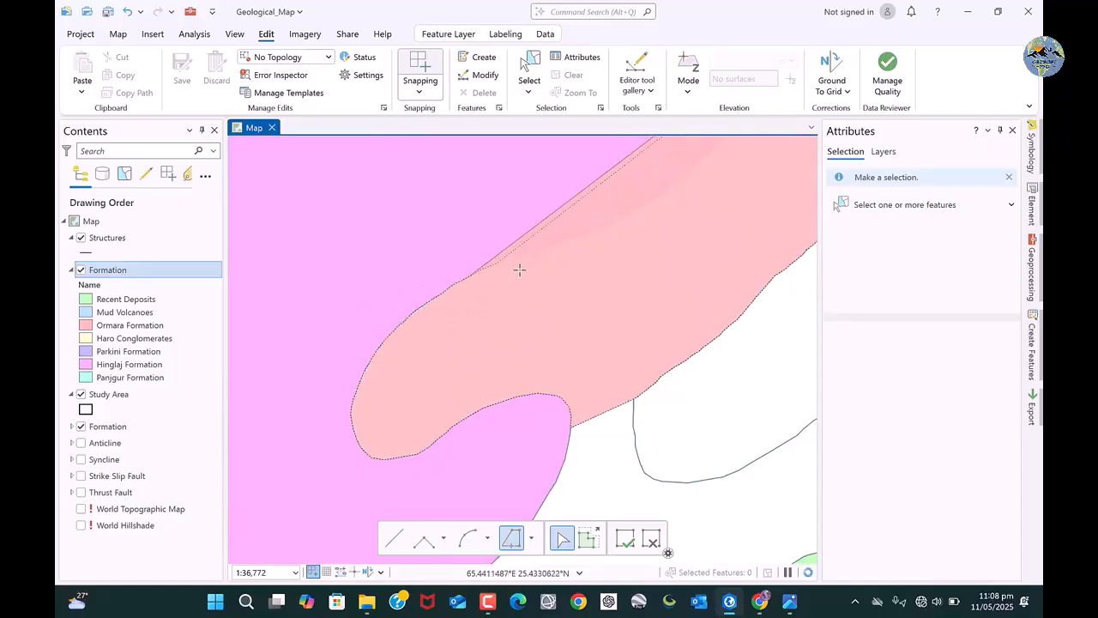
scroll(583, 265, "down", 3)
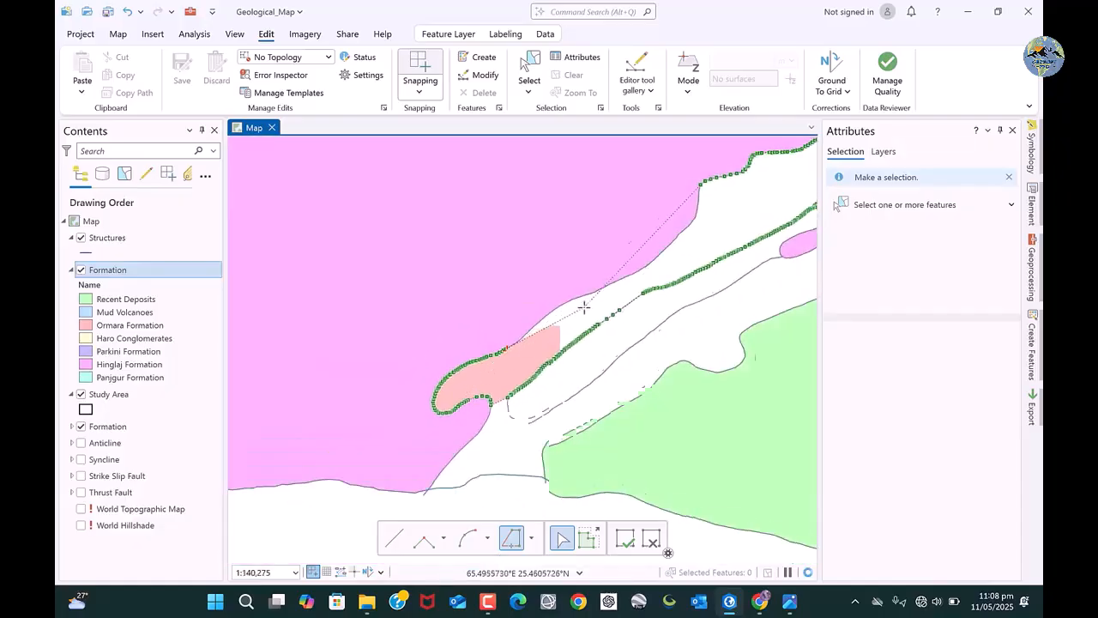
scroll(584, 306, "up", 1)
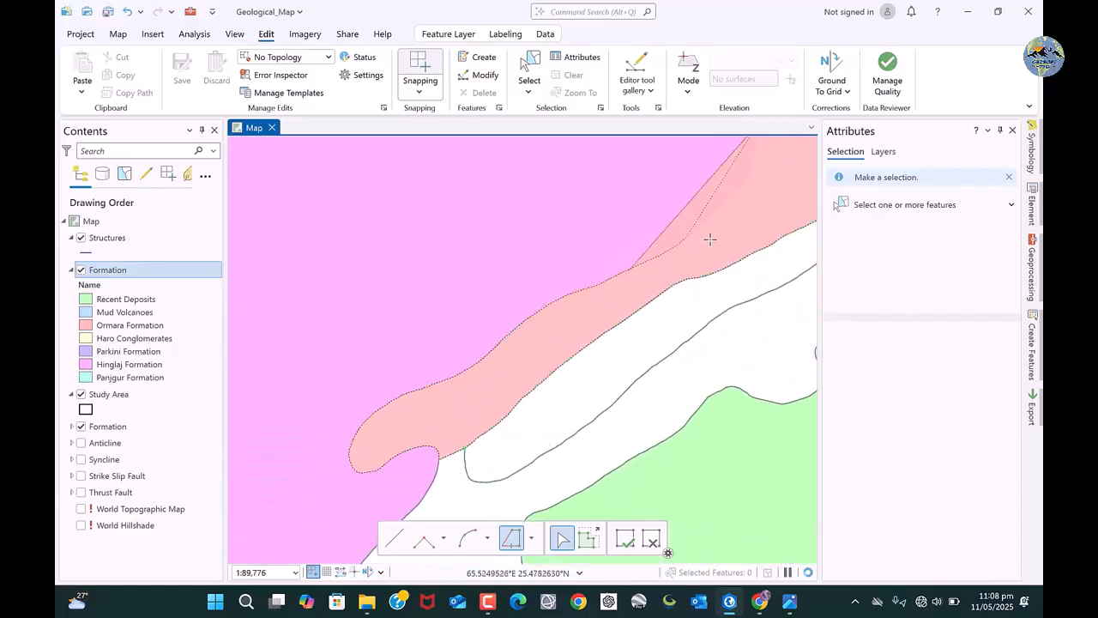
scroll(652, 221, "down", 1)
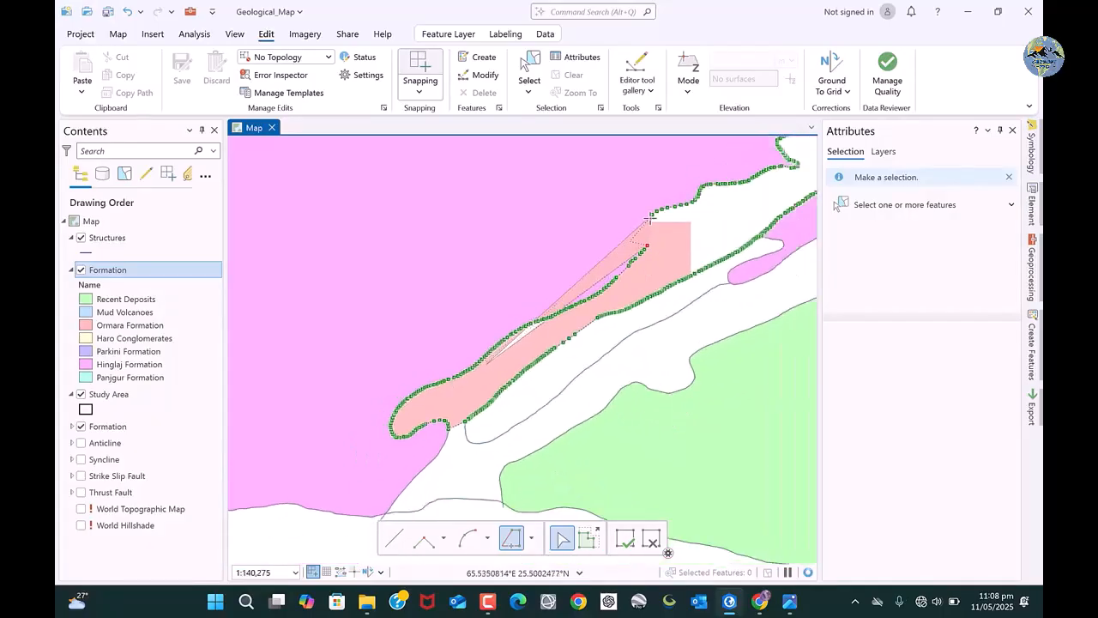
scroll(650, 220, "up", 2)
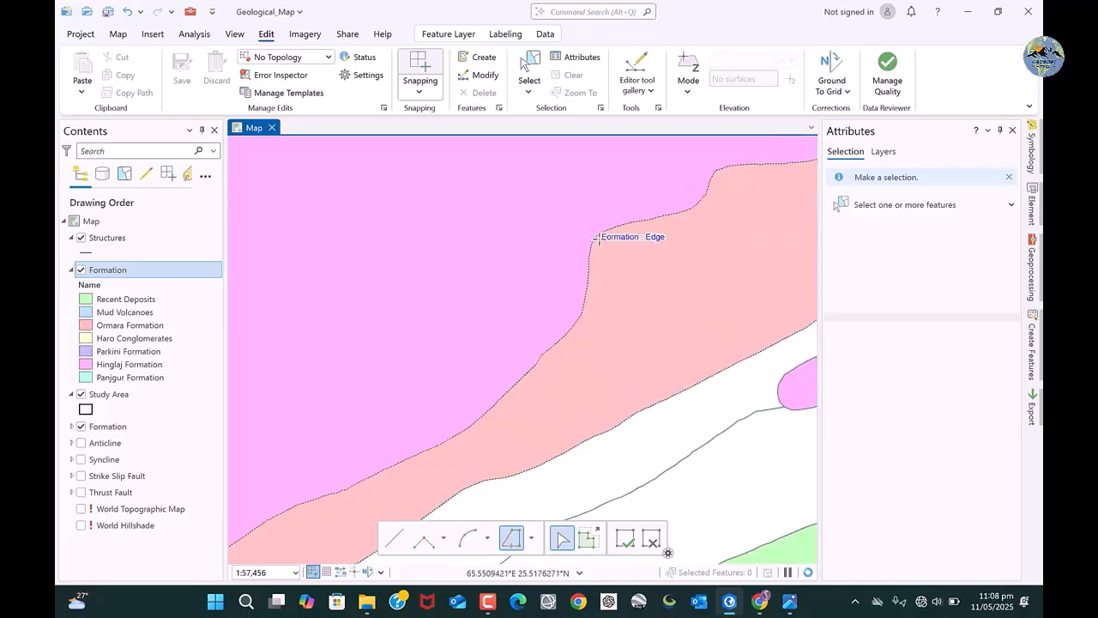
double_click(594, 277)
scroll(575, 278, "down", 1)
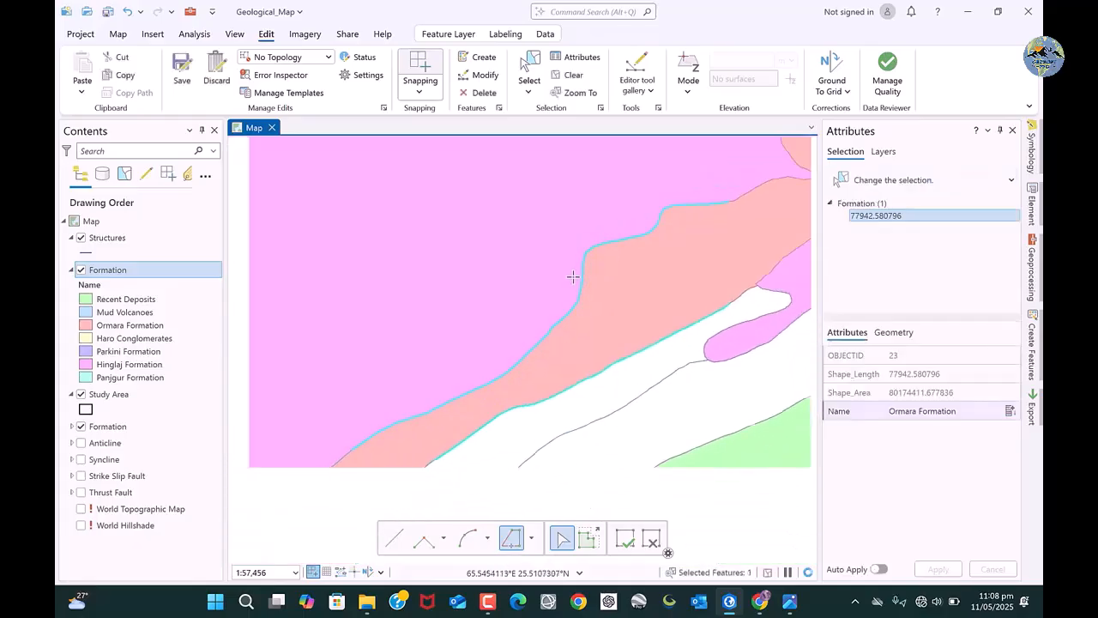
scroll(574, 276, "down", 2)
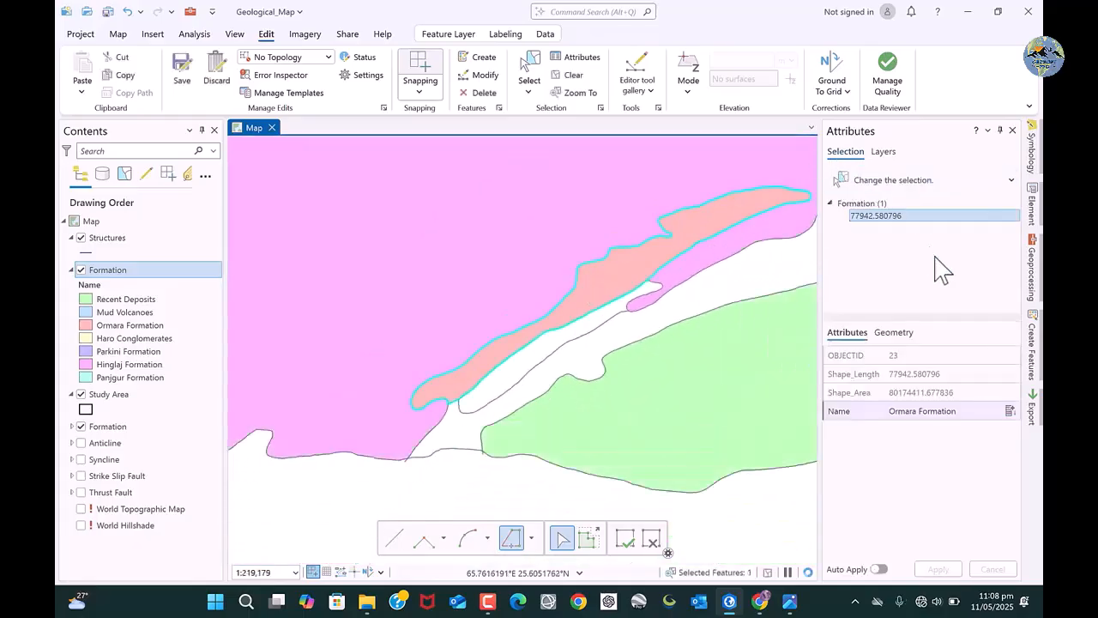
left_click(583, 77)
Trace an Ormara Formation polygon around the large unfilled outcrop on the south-central coast (Ras Malan), finish it, and clear the selection
scroll(625, 326, "down", 2)
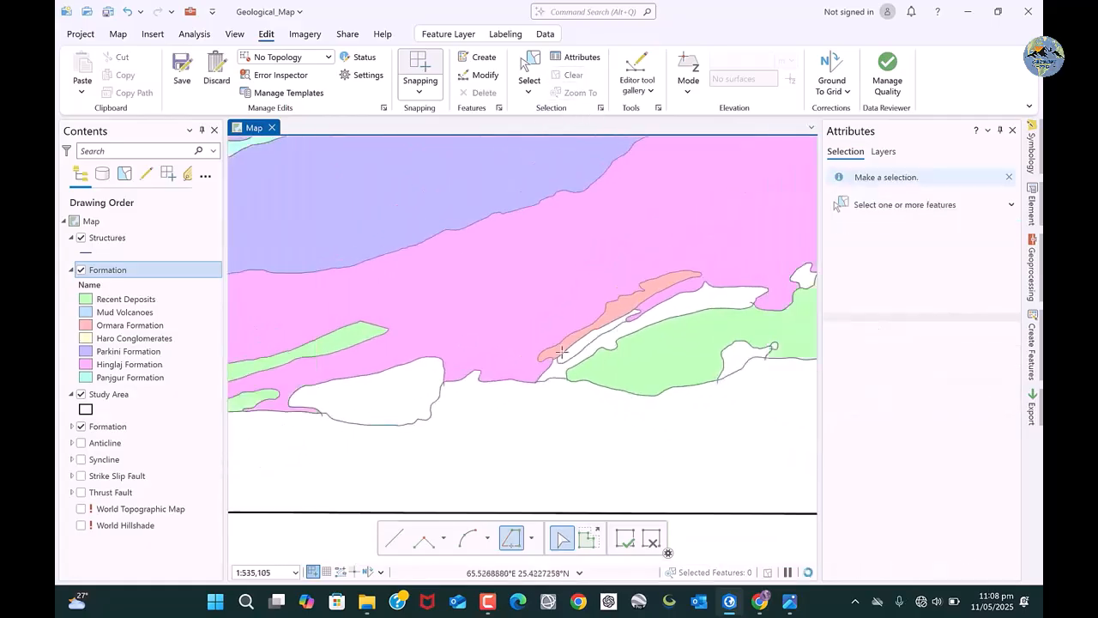
scroll(532, 351, "up", 2)
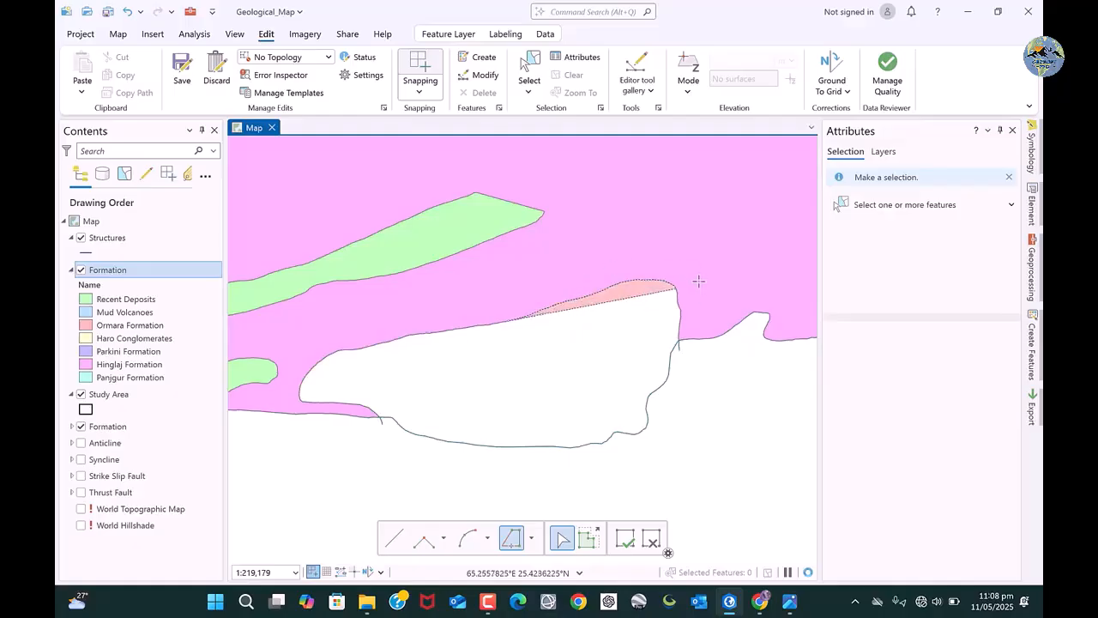
left_click(678, 333)
scroll(677, 333, "up", 4)
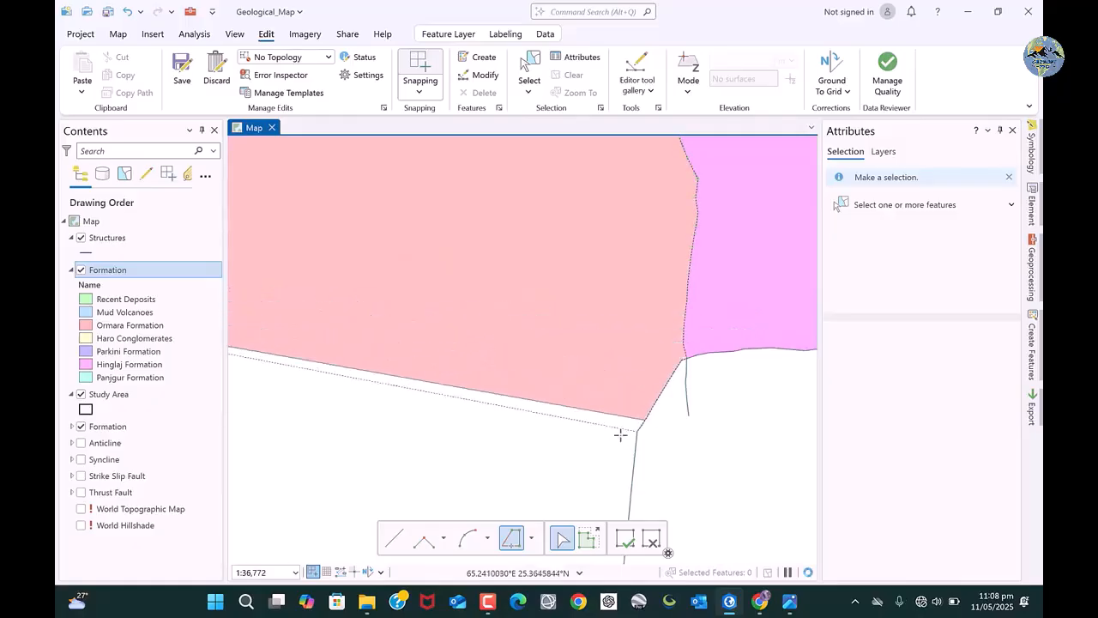
scroll(607, 295, "down", 3)
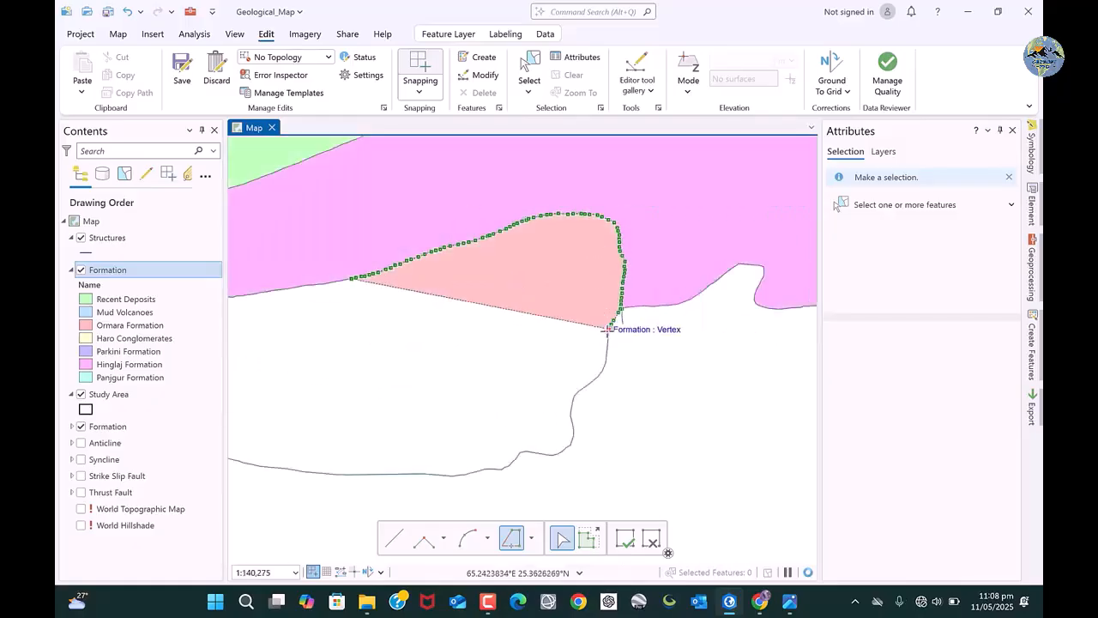
left_click(334, 472)
scroll(665, 405, "down", 1)
scroll(445, 424, "up", 2)
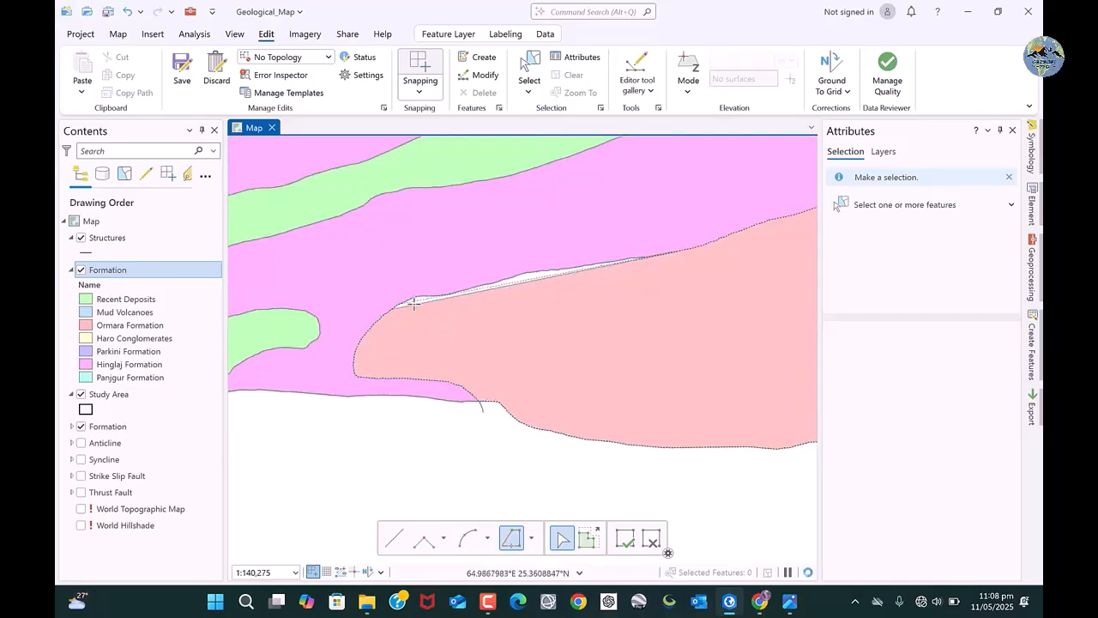
double_click(623, 259)
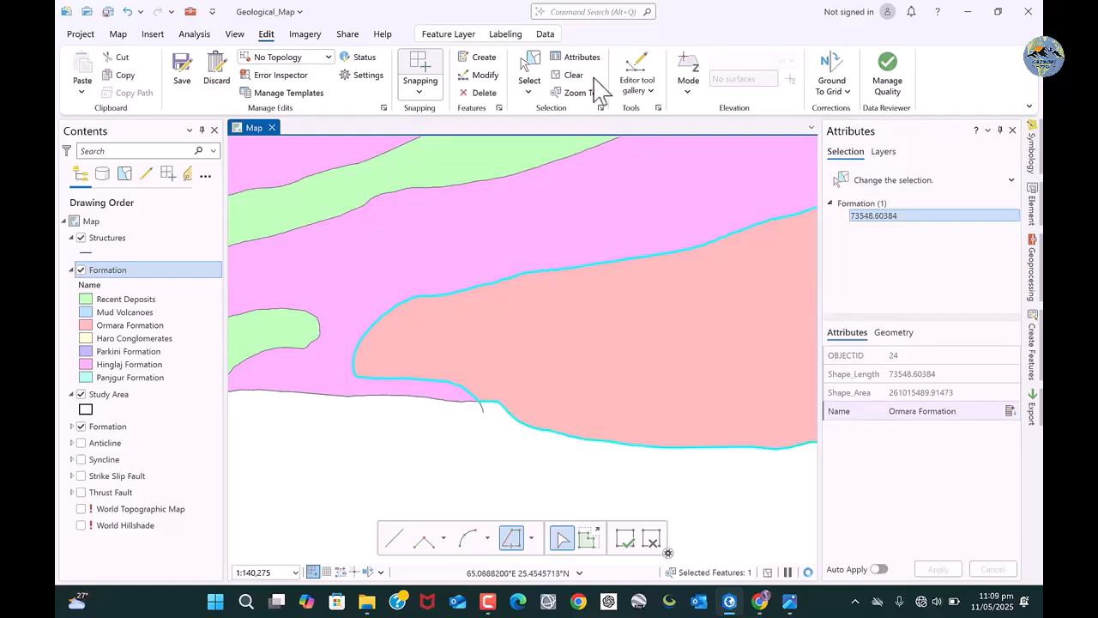
left_click(574, 76)
Check the reference geological map and trace an Ormara Formation polygon around the small southwestern coastal outcrop at Ormara, then finish it
scroll(515, 369, "down", 4)
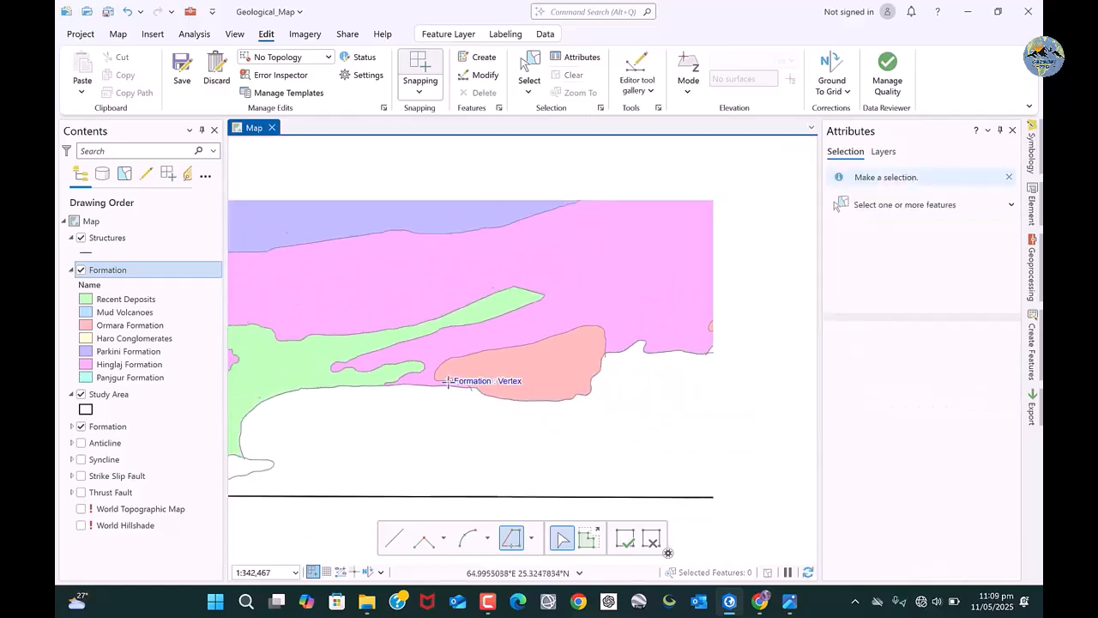
scroll(446, 380, "down", 2)
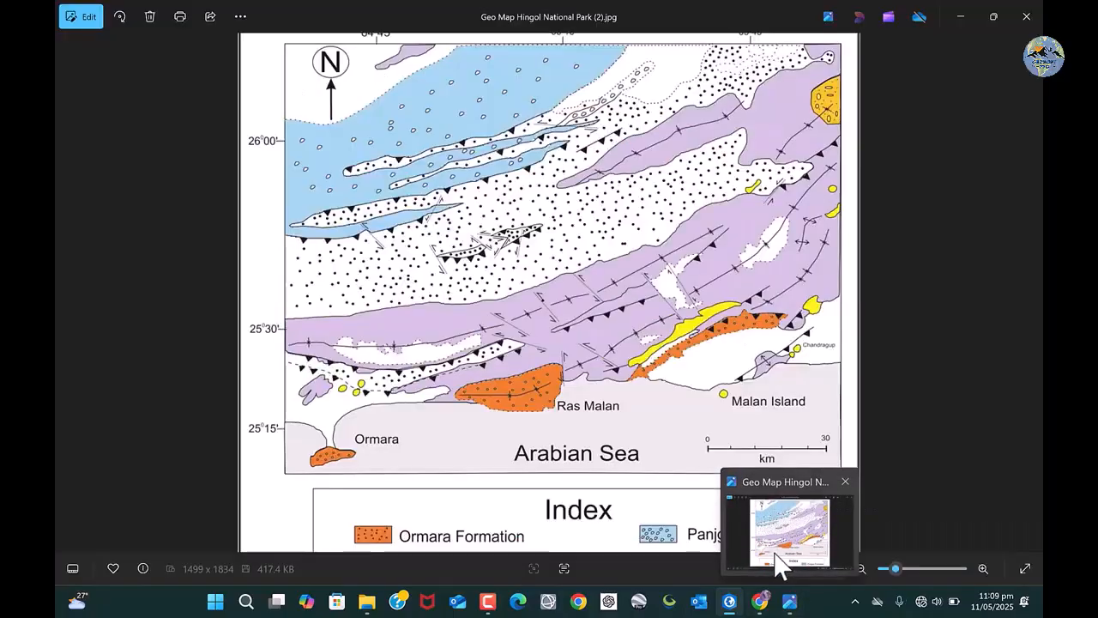
scroll(266, 434, "up", 4)
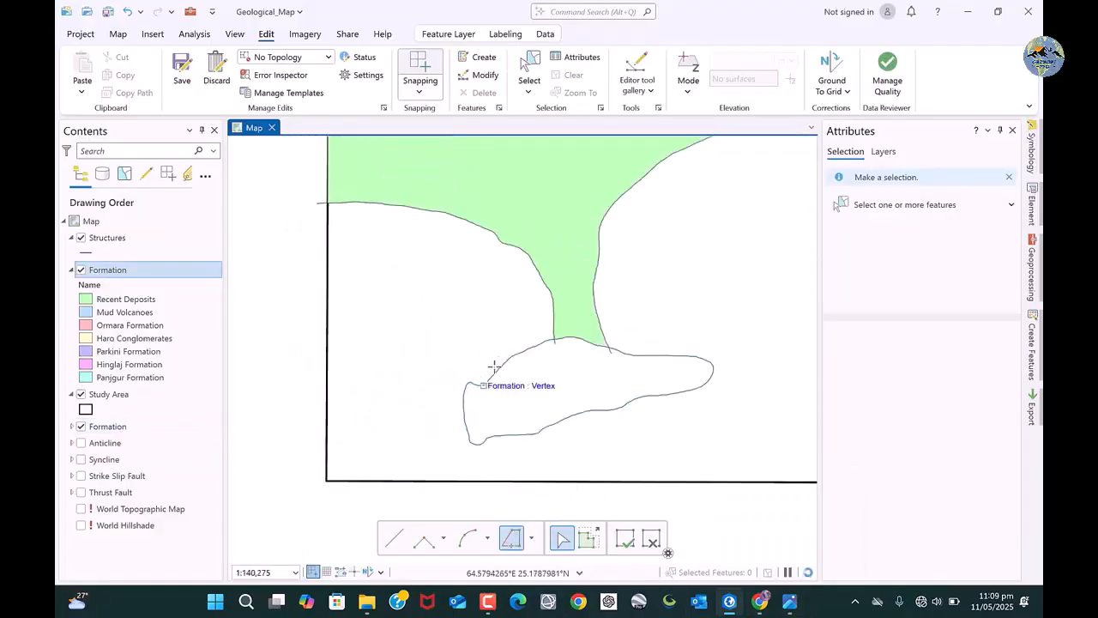
left_click(502, 367)
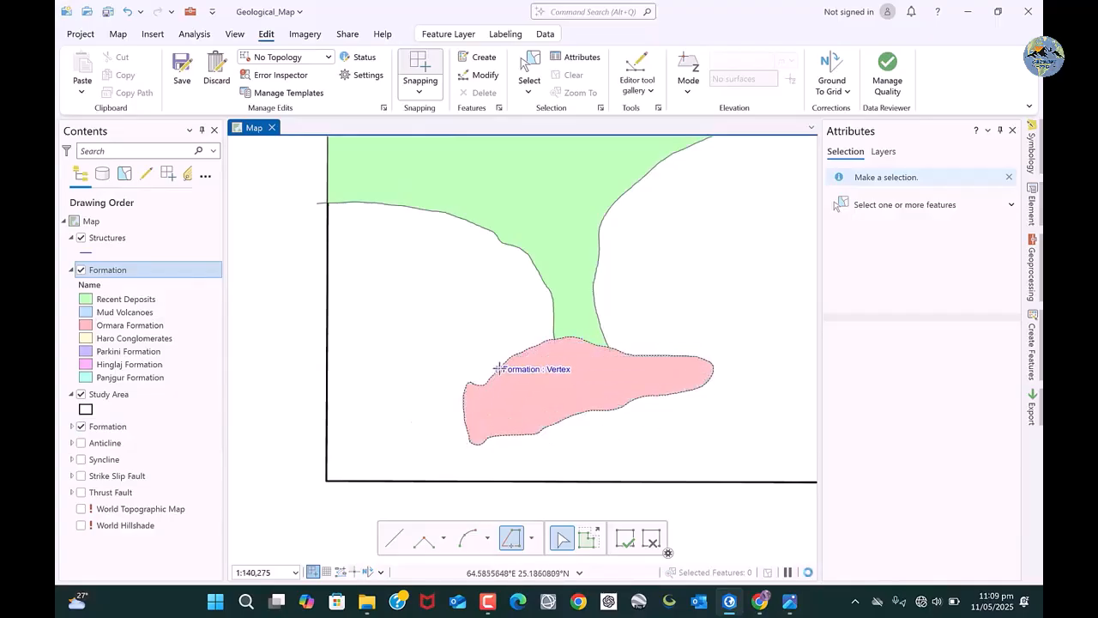
double_click(500, 381)
scroll(480, 399, "down", 5)
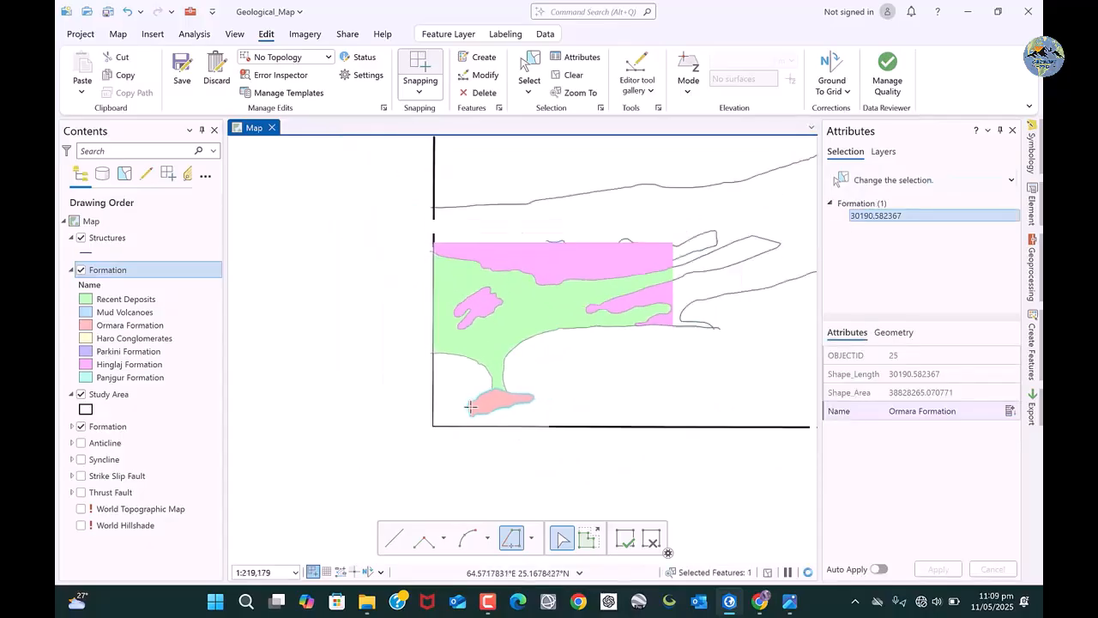
scroll(470, 407, "down", 2)
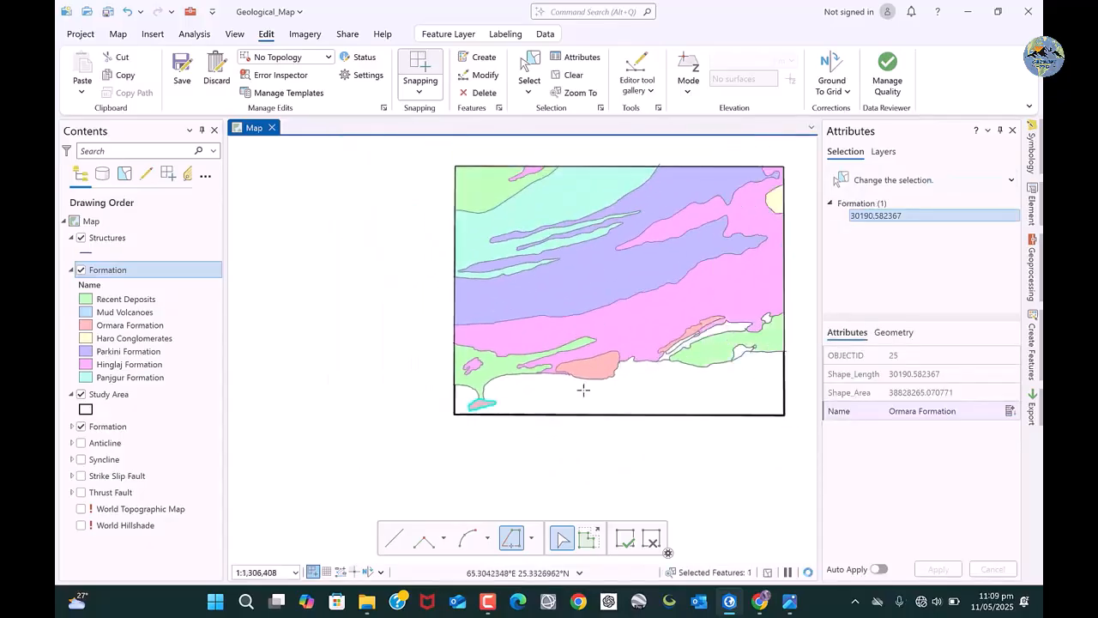
Check the reference geological map and change the Name of the narrow diagonal polygon in the southeast to Mud Volcanoes
scroll(583, 390, "up", 4)
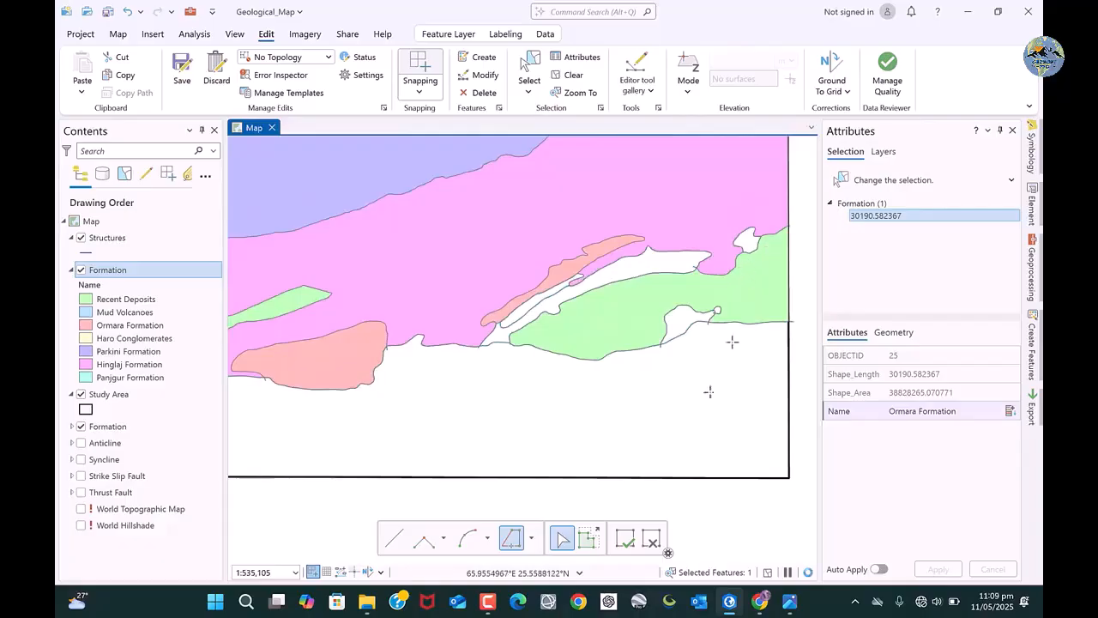
mouse_move(803, 601)
left_click(806, 562)
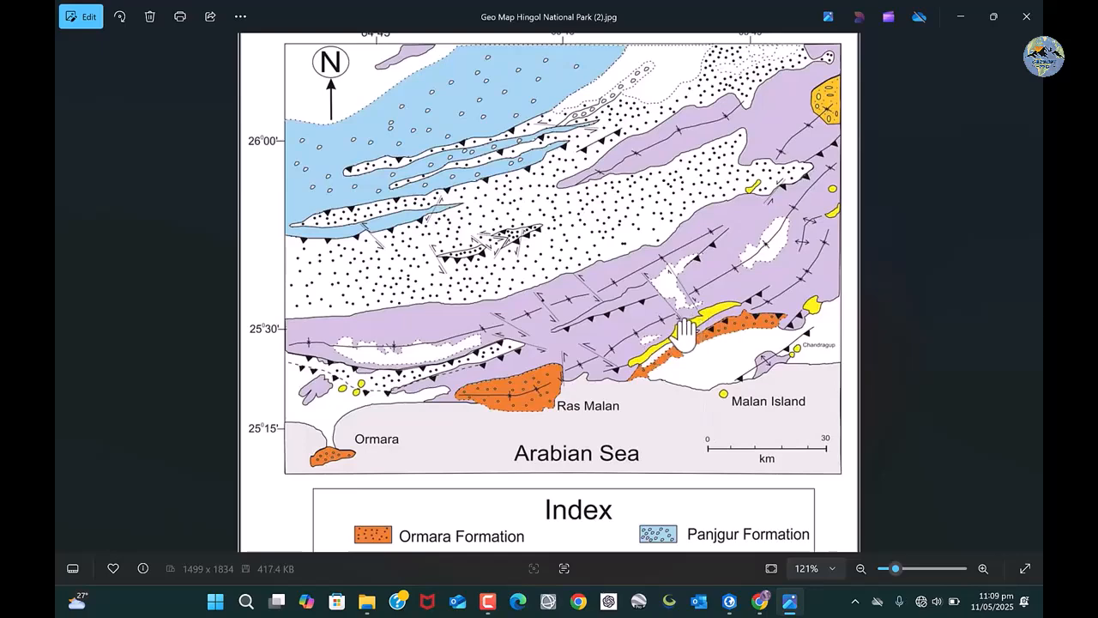
left_click(960, 16)
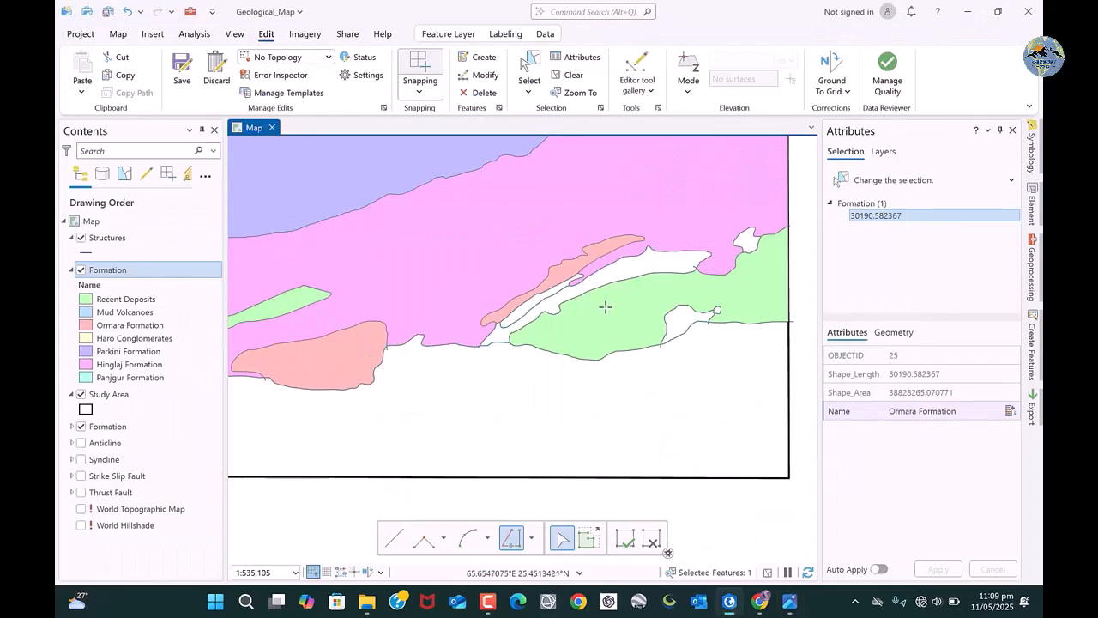
left_click(530, 73)
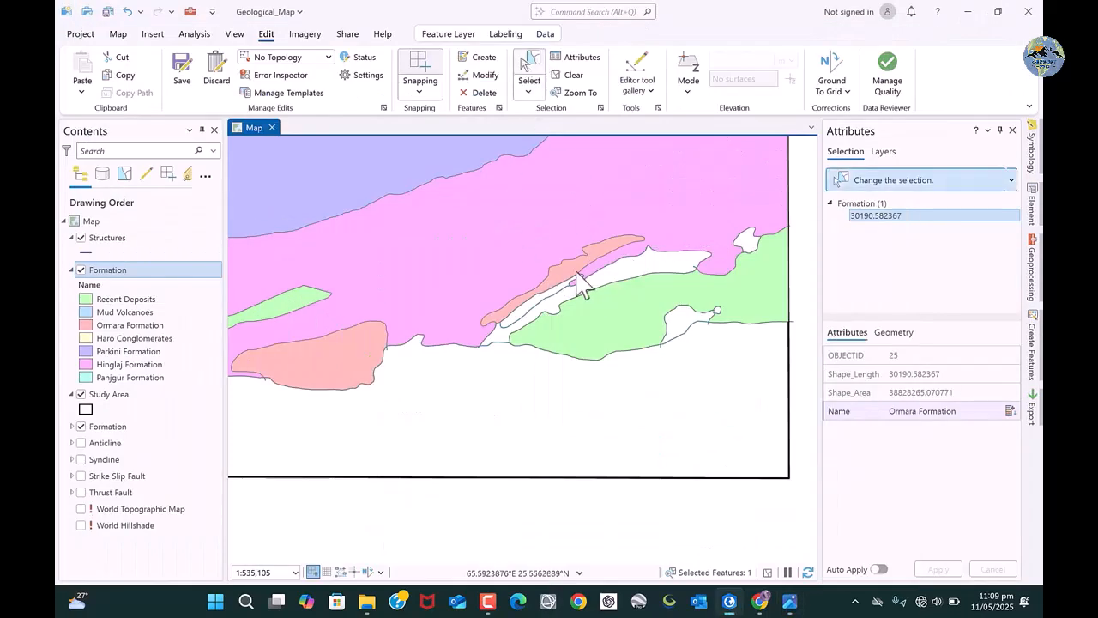
left_click(568, 276)
left_click(969, 414)
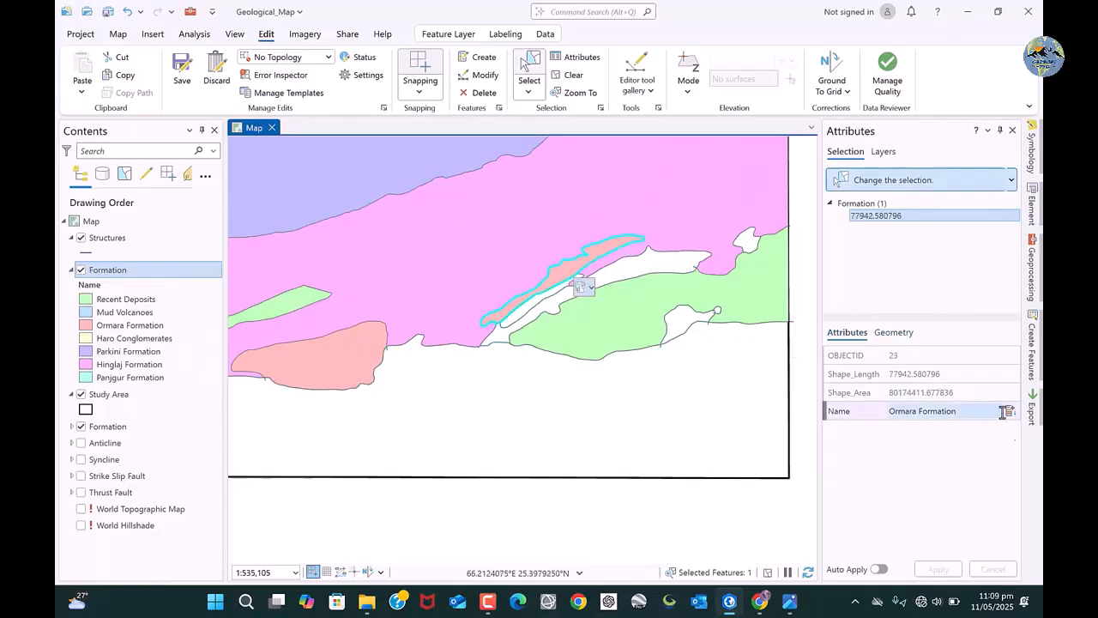
left_click(1010, 411)
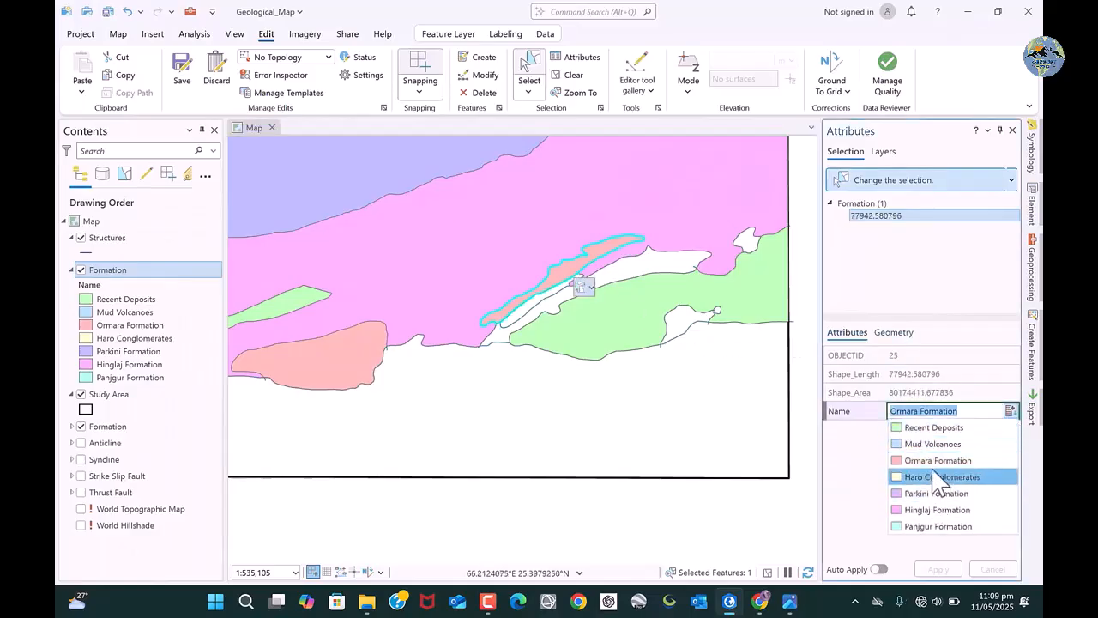
left_click(932, 444)
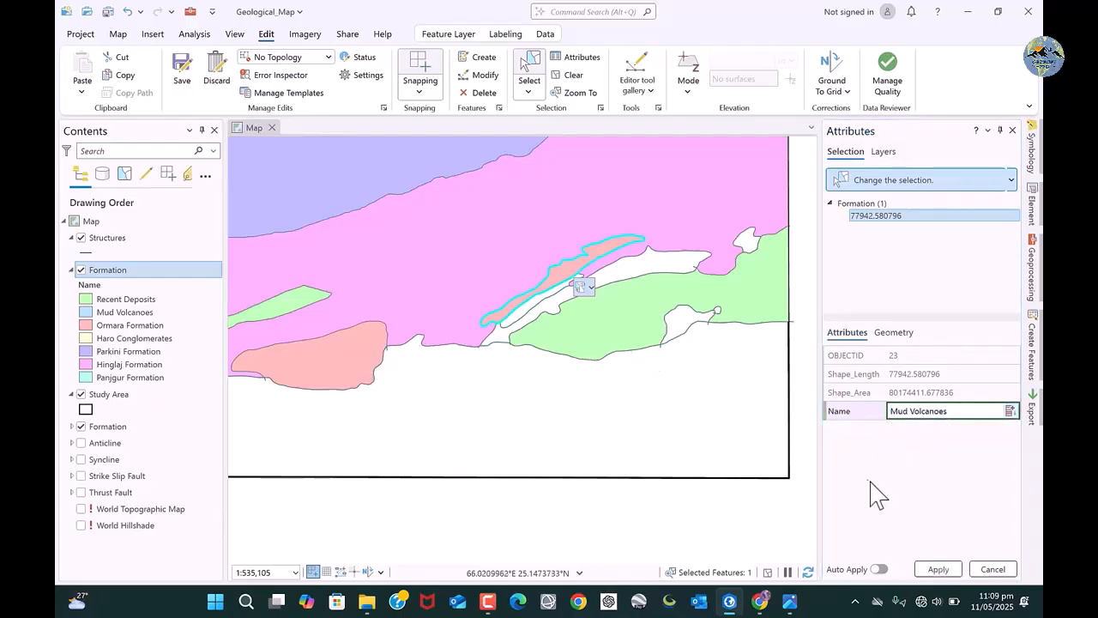
left_click(939, 570)
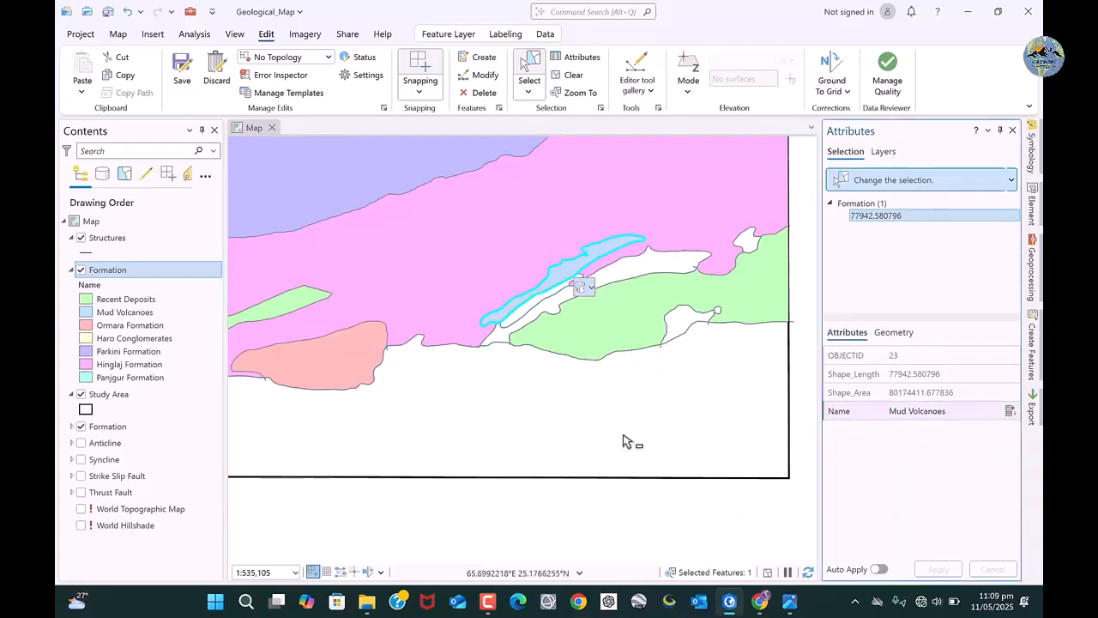
left_click(582, 414)
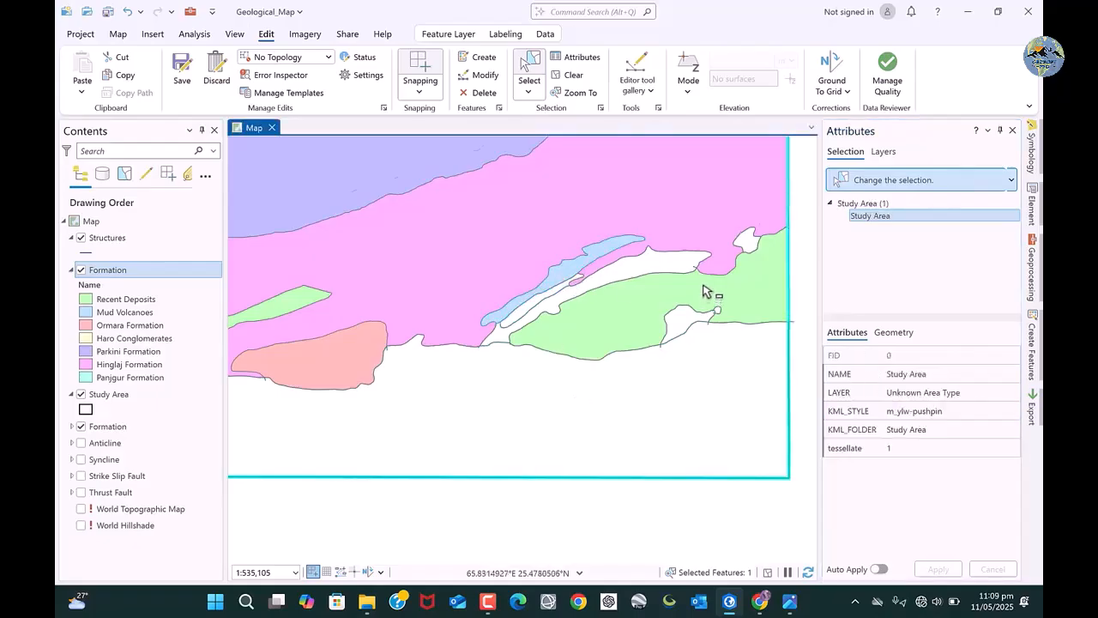
Trace the elongated gap between the Hinglaj Formation and the southeastern Recent Deposits as an Ormara Formation polygon, and clear the selection
scroll(712, 297, "up", 2)
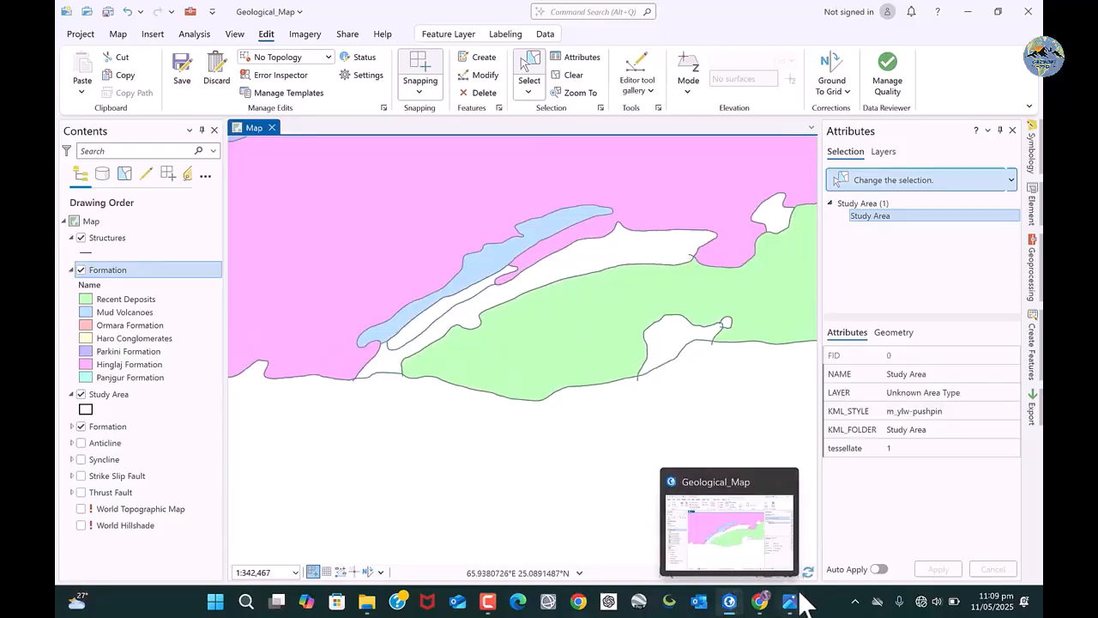
left_click(810, 559)
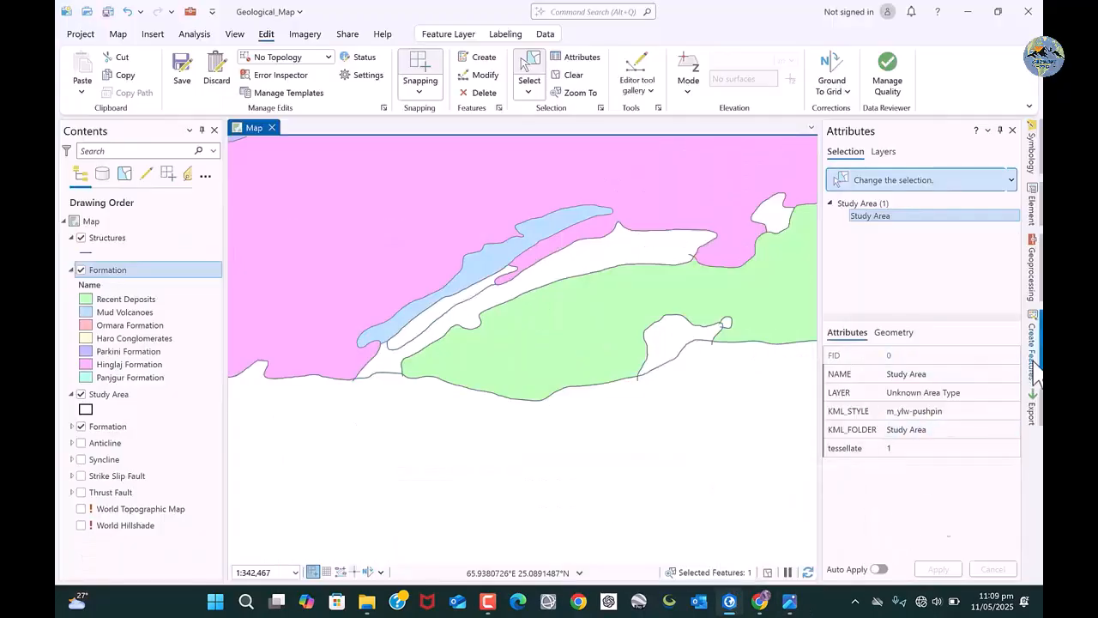
left_click(1033, 360)
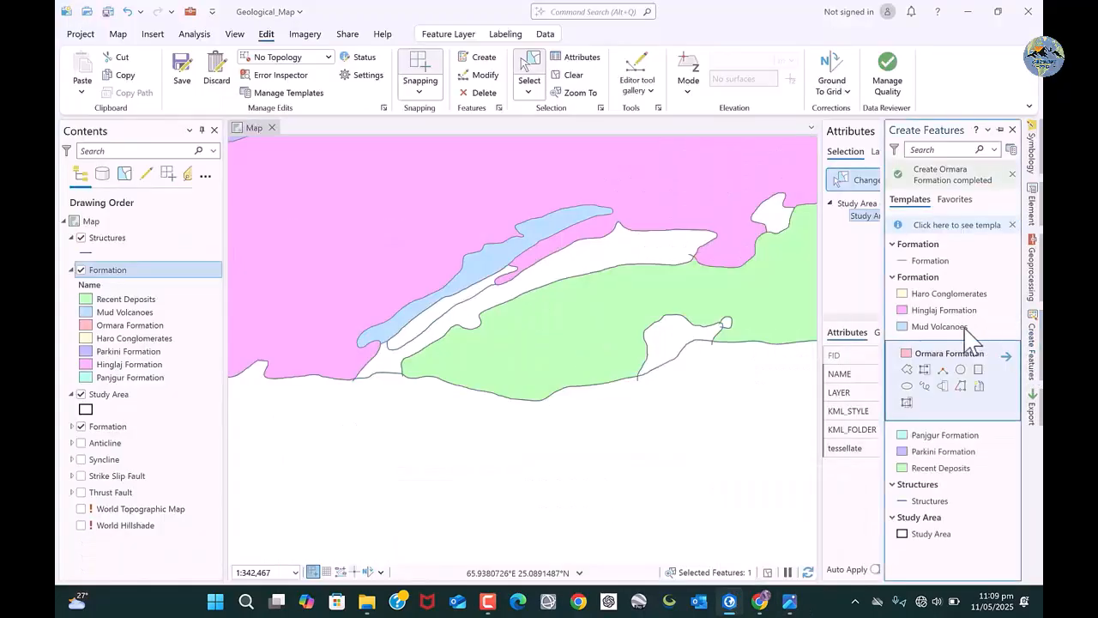
left_click(928, 353)
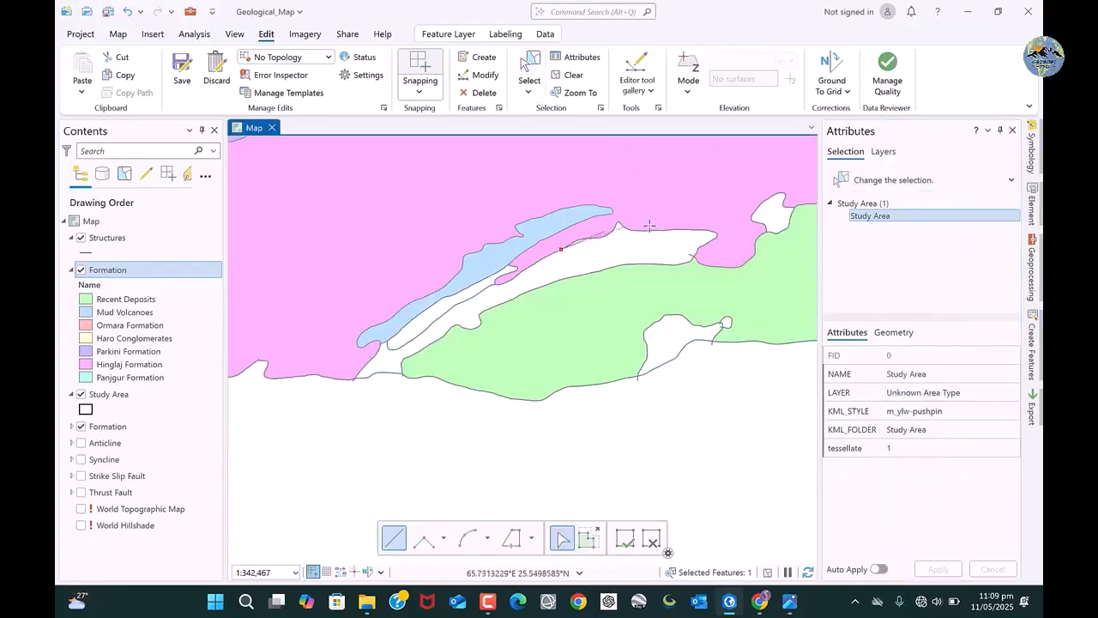
left_click(509, 538)
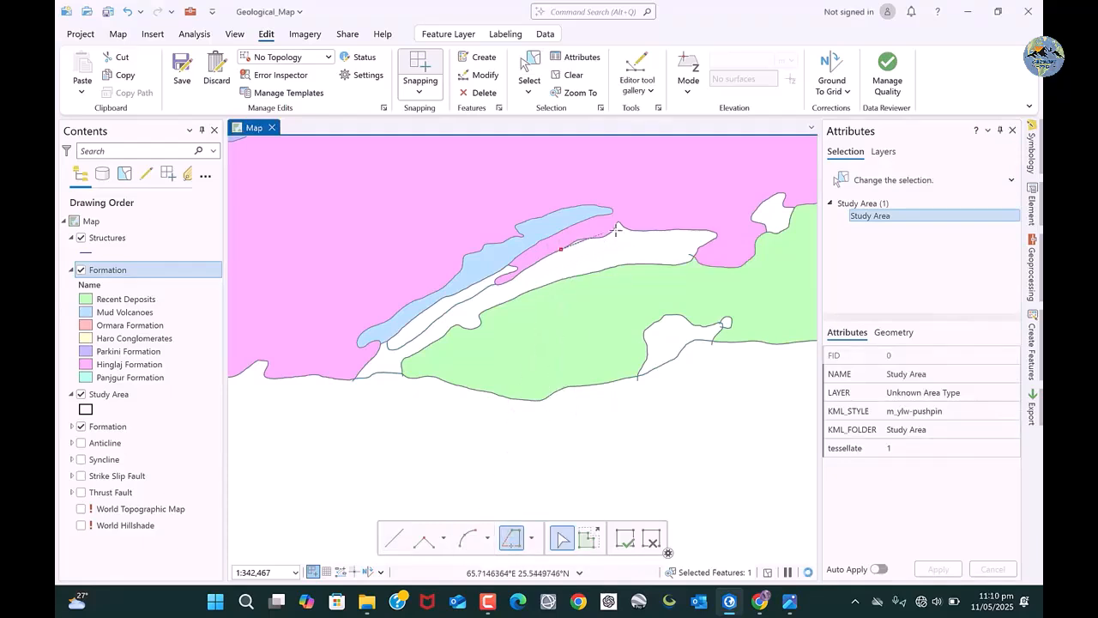
left_click(567, 246)
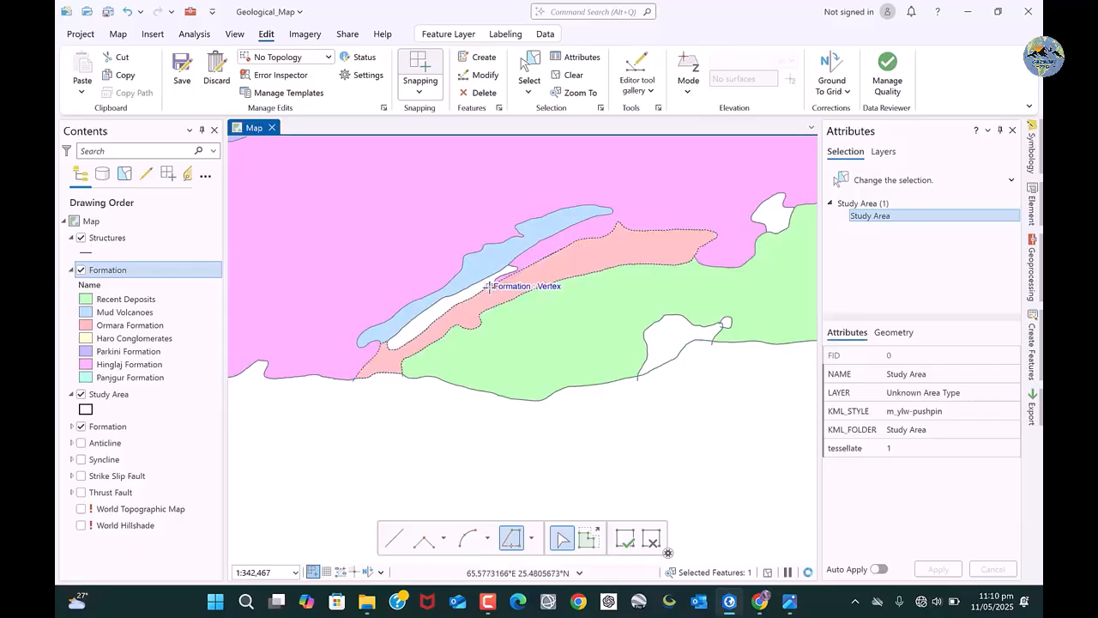
double_click(539, 263)
left_click(571, 75)
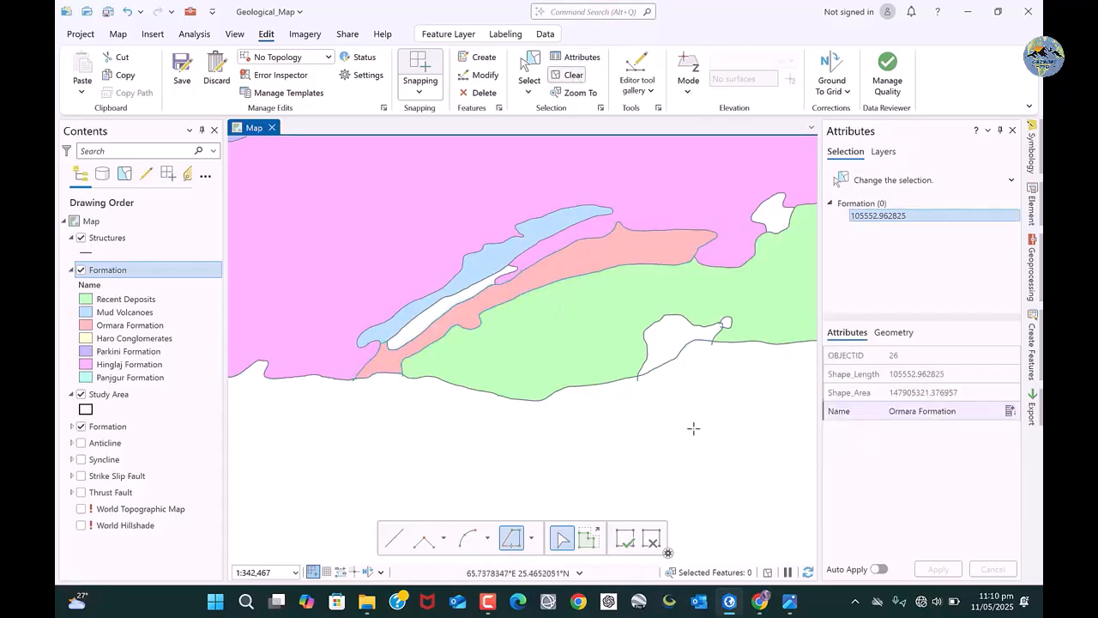
Trace the narrow gap between the Mud Volcanoes and Ormara Formation strips as a Recent Deposits polygon, and clear the selection
left_click(1039, 361)
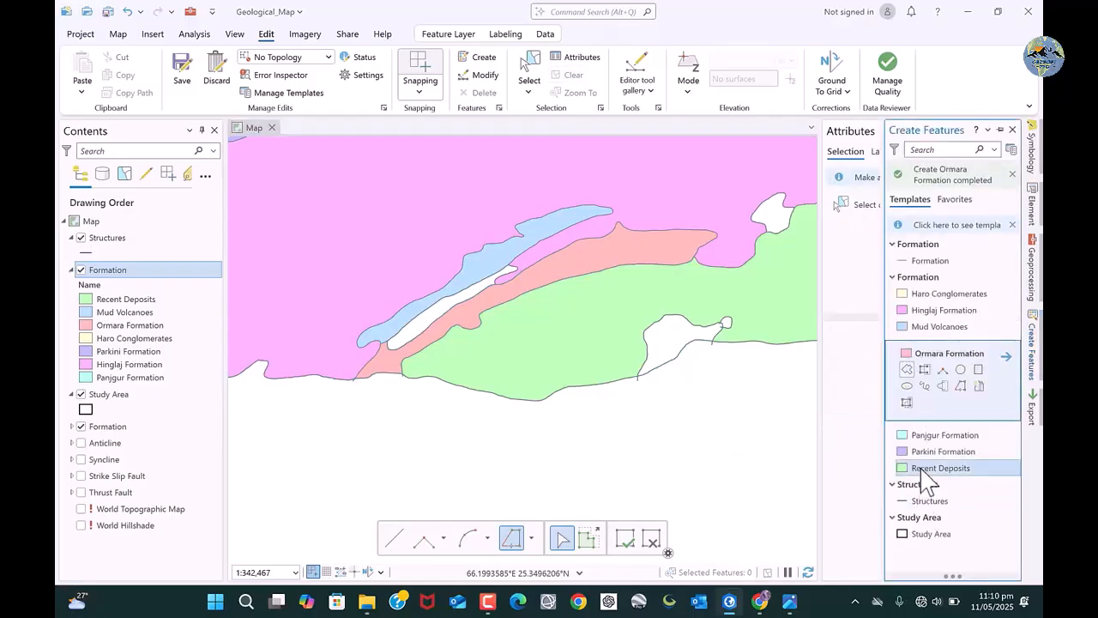
scroll(482, 309, "up", 3)
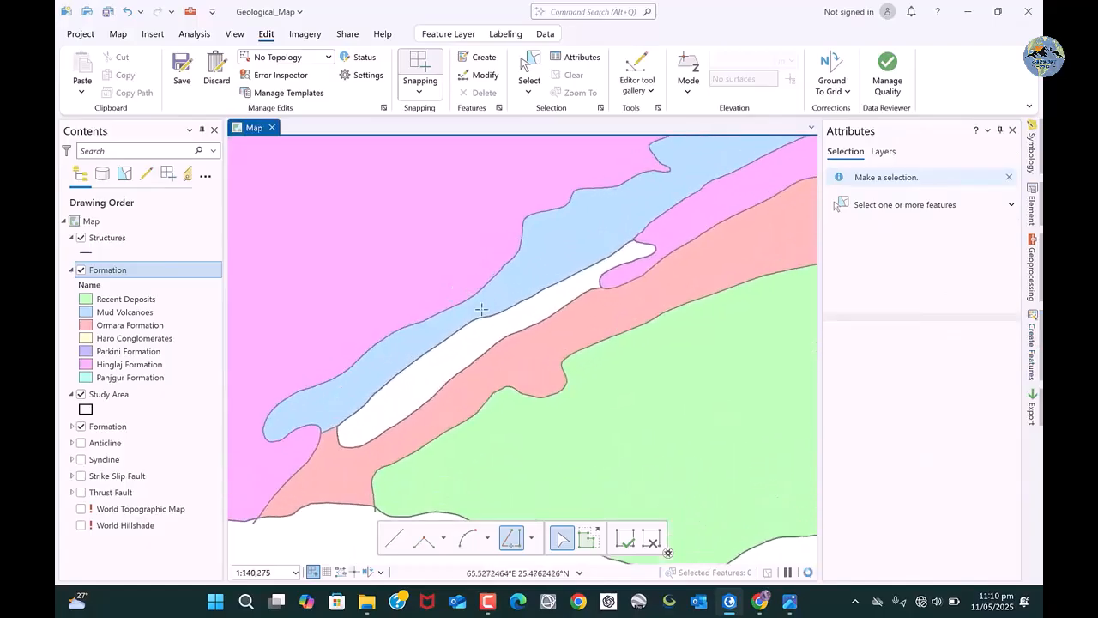
left_click(471, 319)
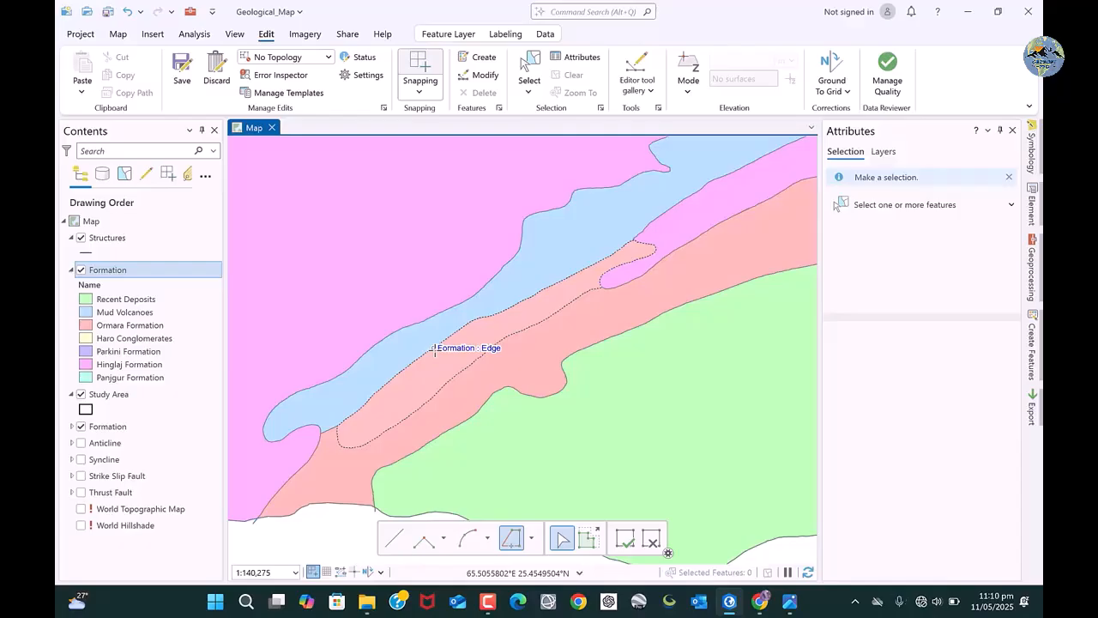
double_click(435, 347)
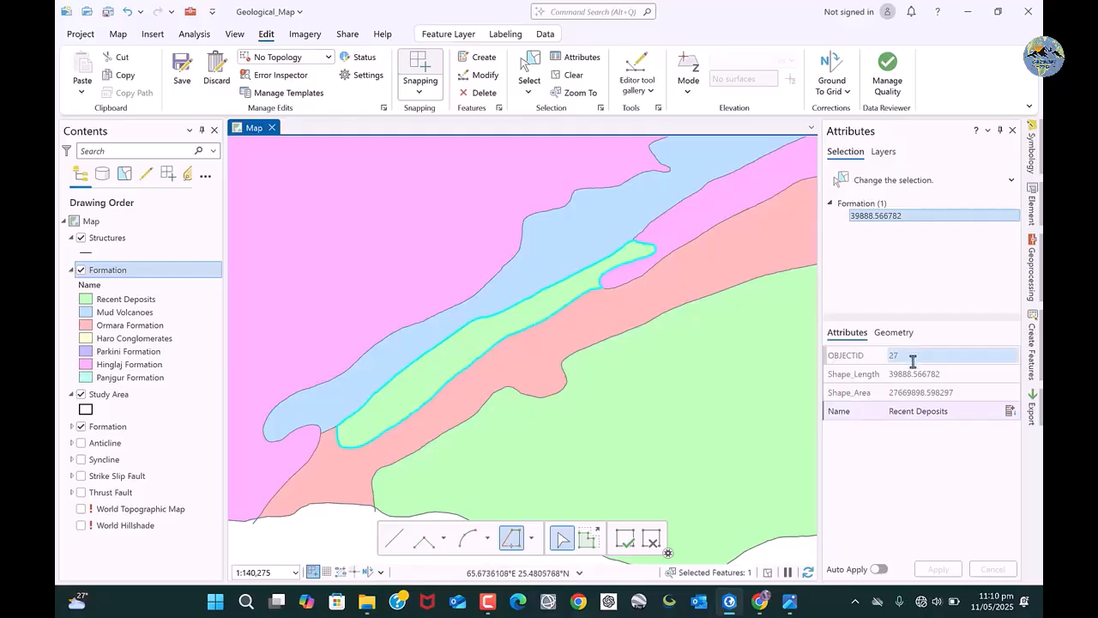
left_click(571, 76)
Save all feature edits and the project
left_click(183, 77)
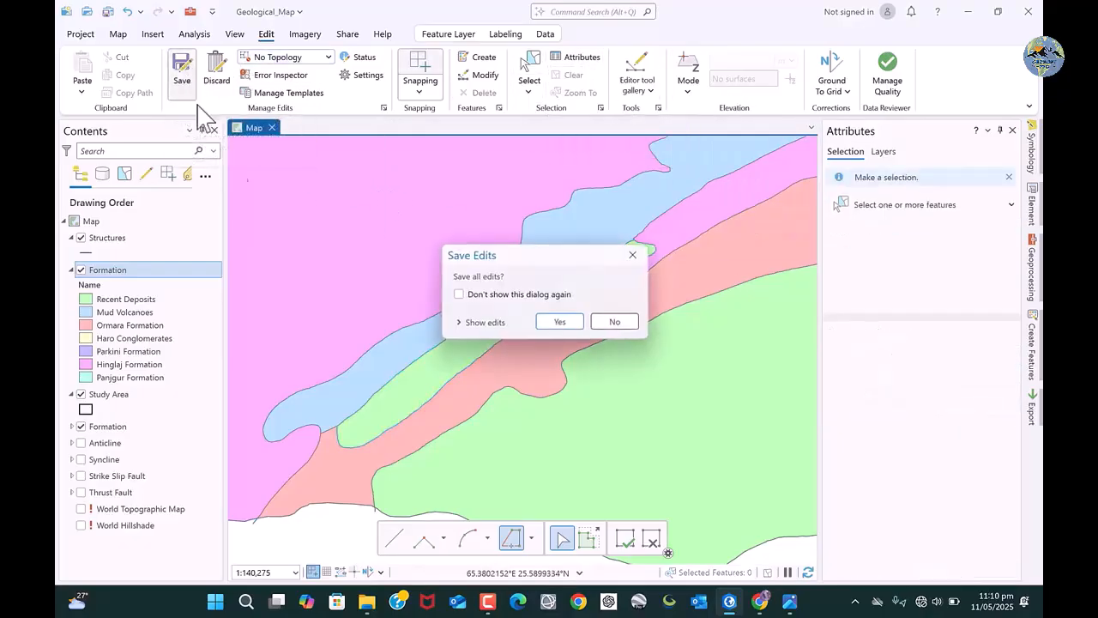
left_click(559, 322)
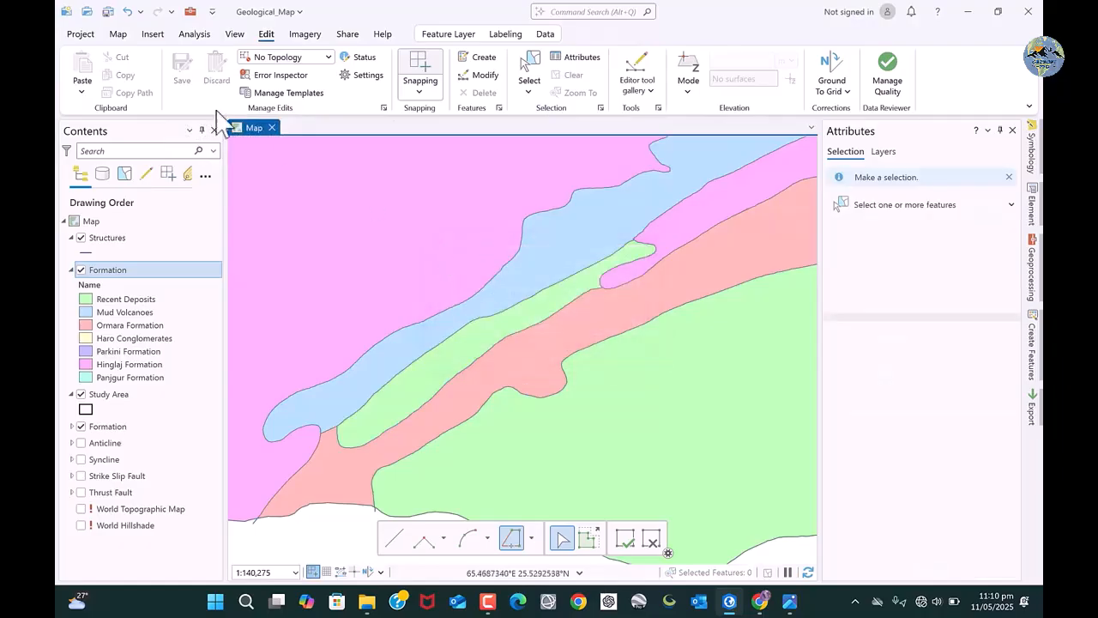
left_click(107, 13)
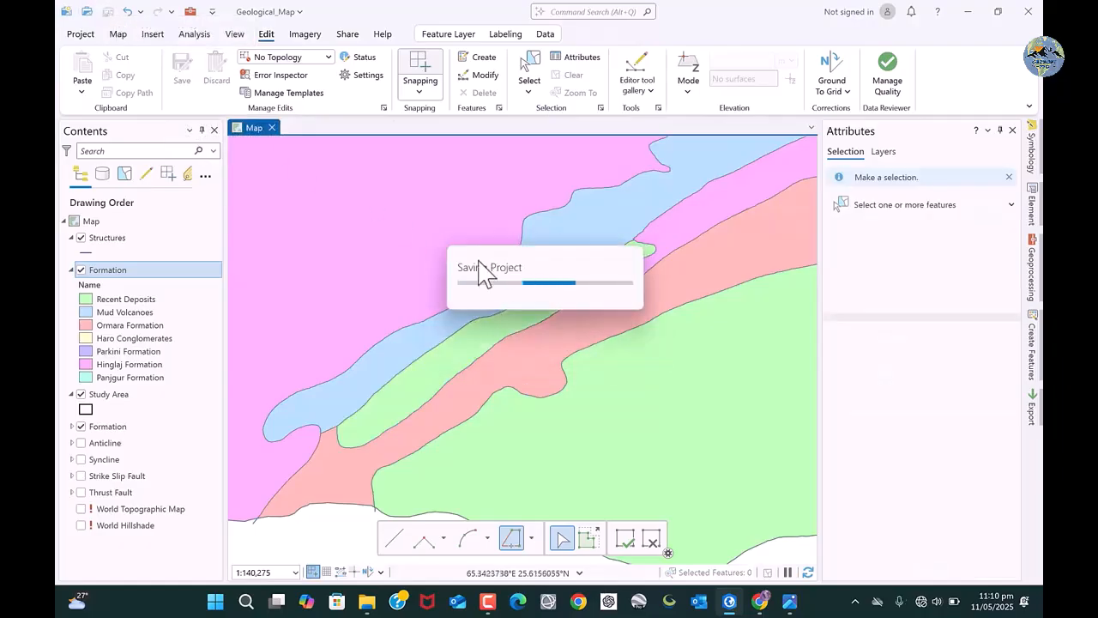
Check the reference geological map for the formation that fills the blank coastal gap in the southeast
scroll(531, 341, "down", 3)
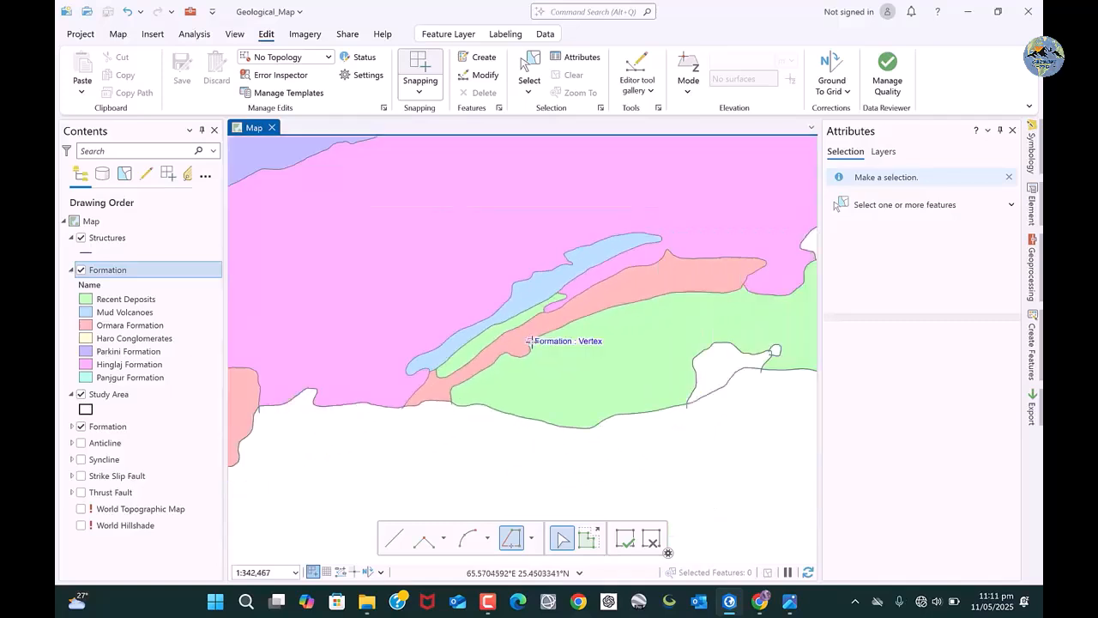
scroll(542, 359, "down", 3)
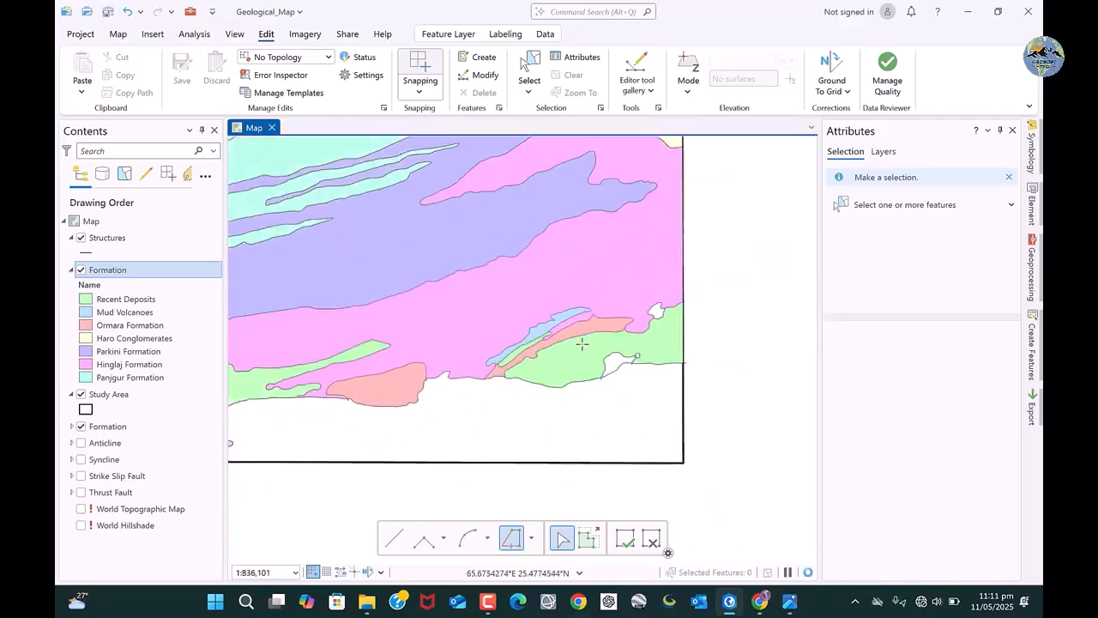
scroll(581, 345, "down", 1)
scroll(548, 343, "up", 1)
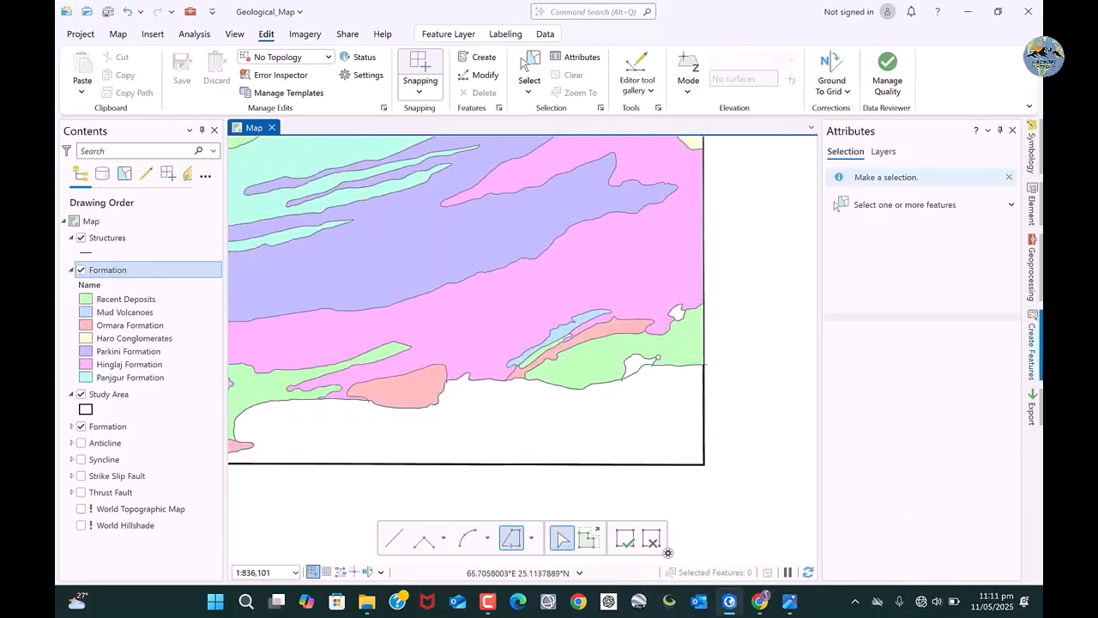
left_click(1032, 351)
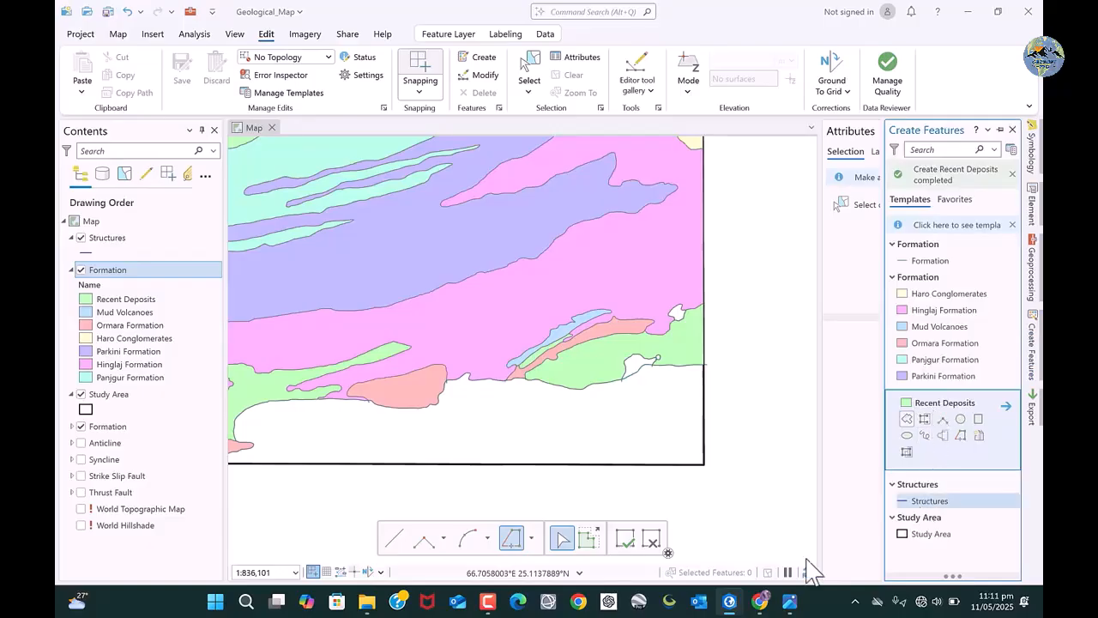
mouse_move(786, 596)
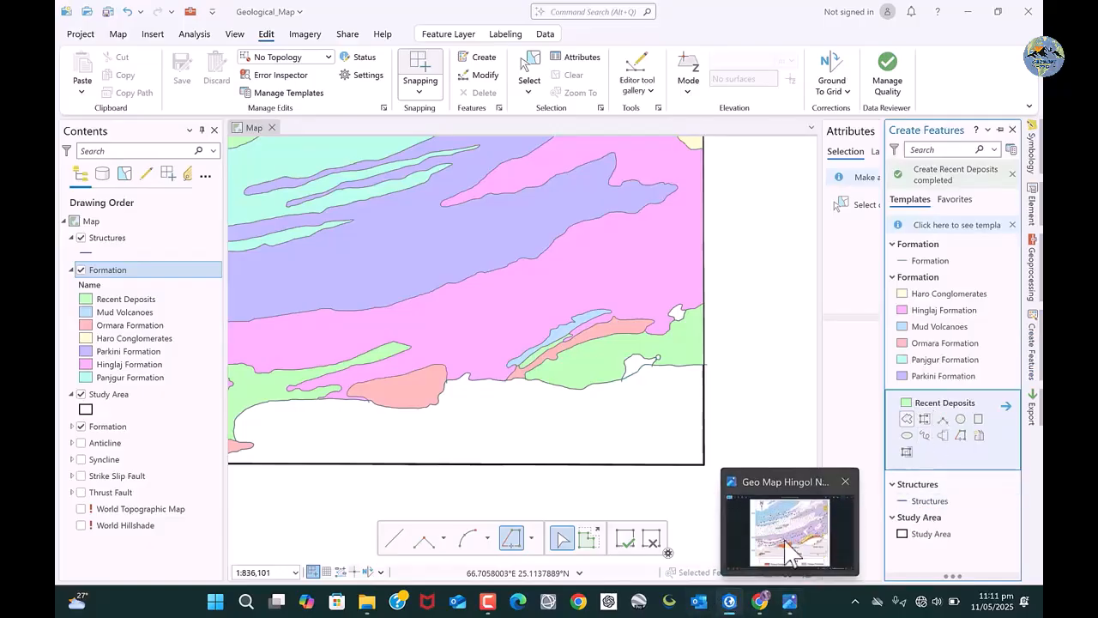
mouse_move(785, 540)
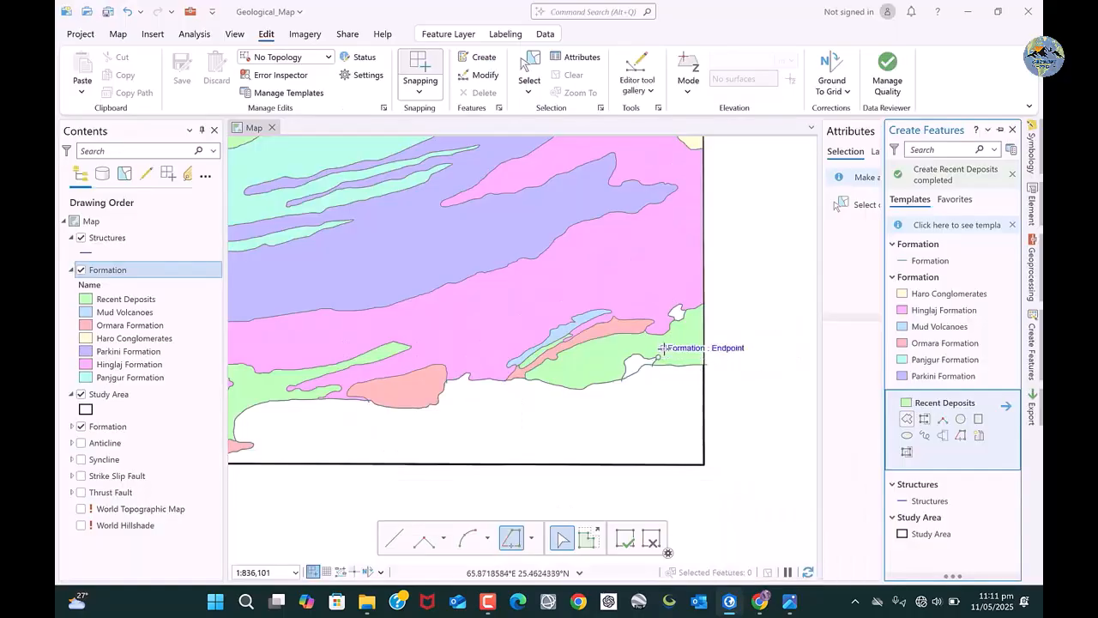
Trace the blank coastal gap south of the southeastern Recent Deposits as a Hinglaj Formation polygon, and clear the selection
scroll(657, 357, "up", 4)
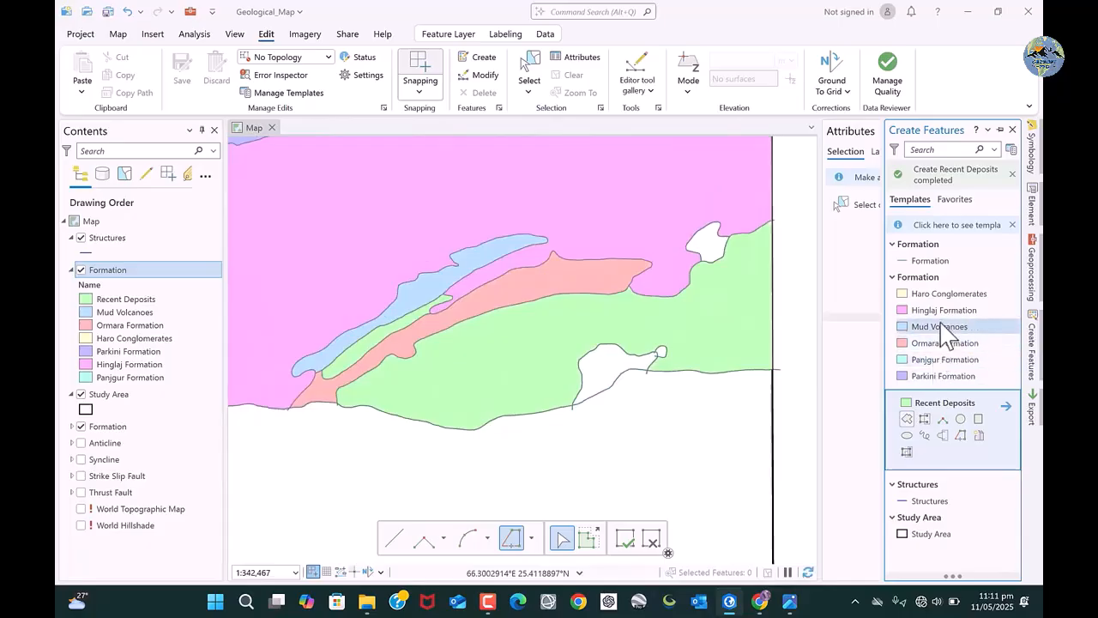
scroll(616, 364, "up", 4)
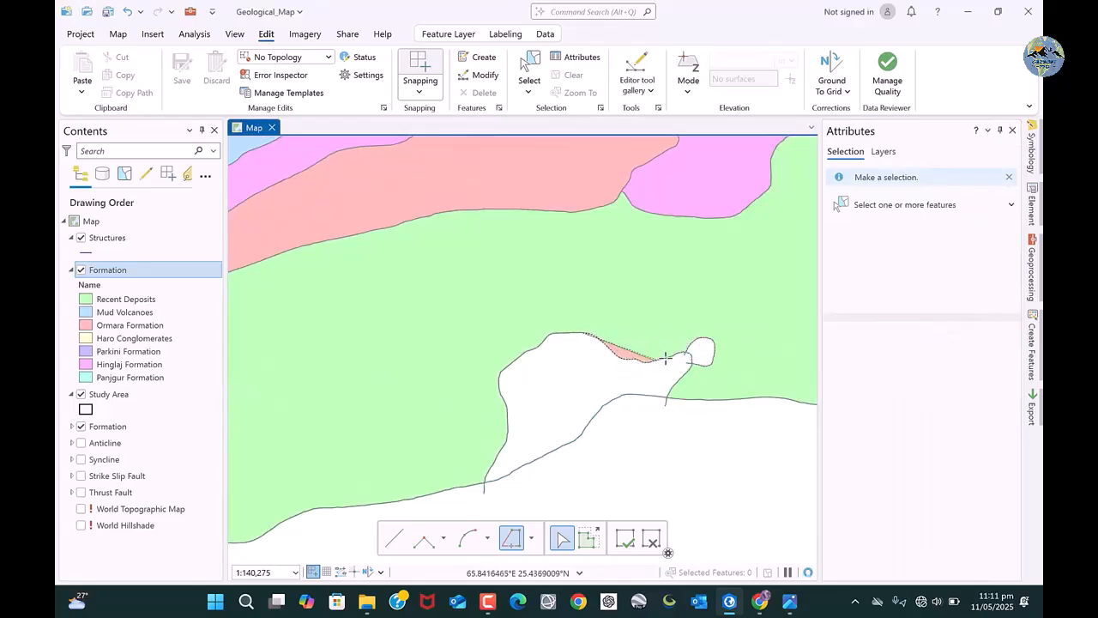
scroll(686, 358, "up", 10)
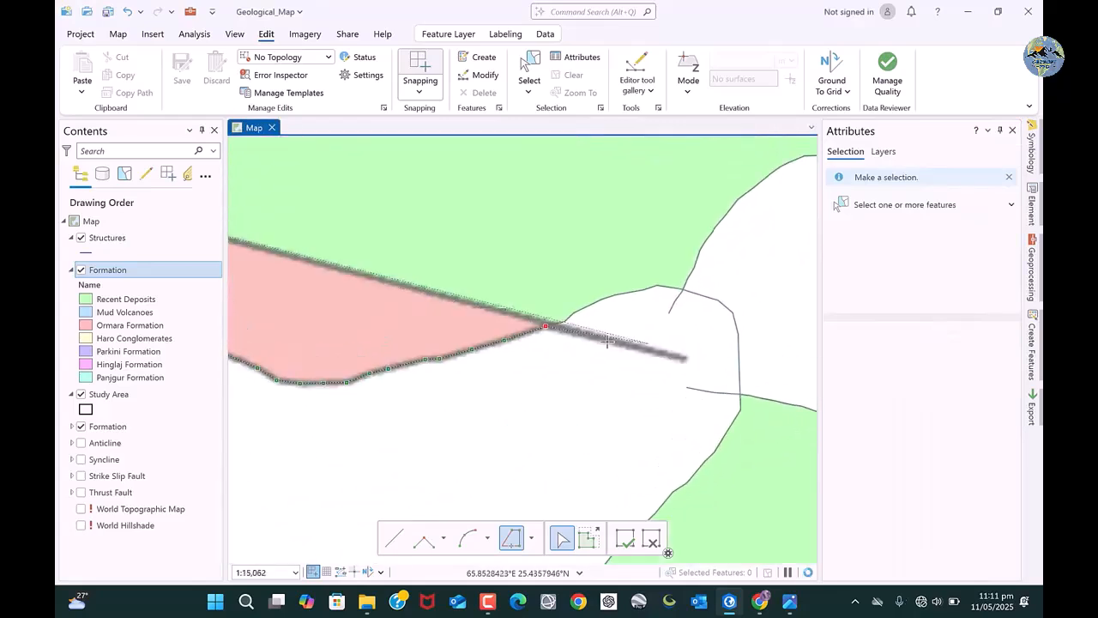
left_click(566, 316)
scroll(707, 465, "down", 6)
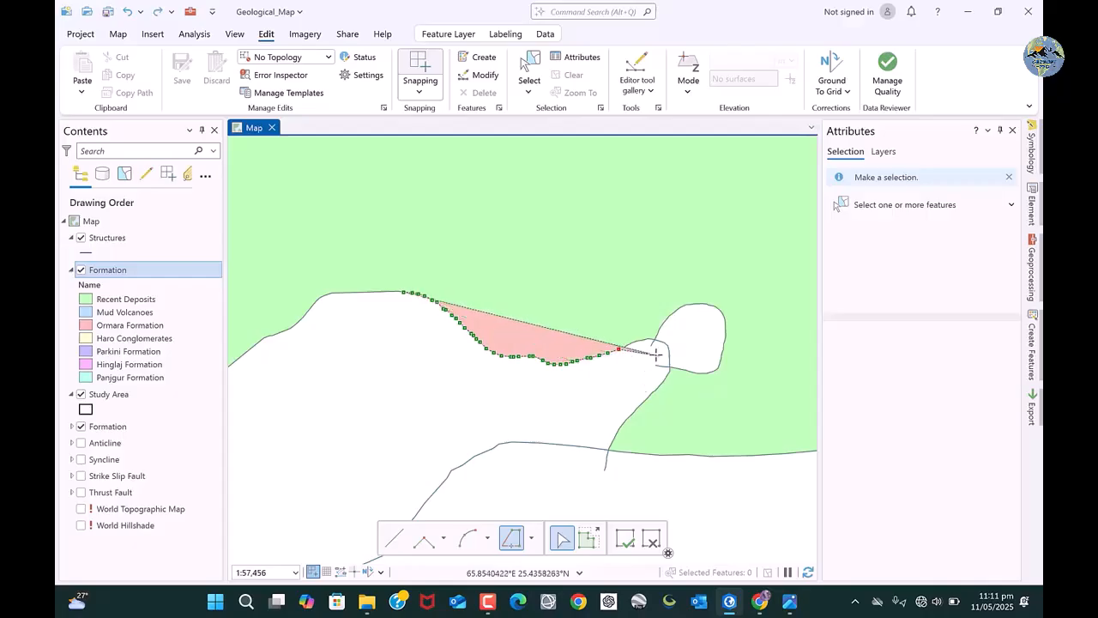
scroll(657, 355, "up", 2)
scroll(682, 342, "up", 2)
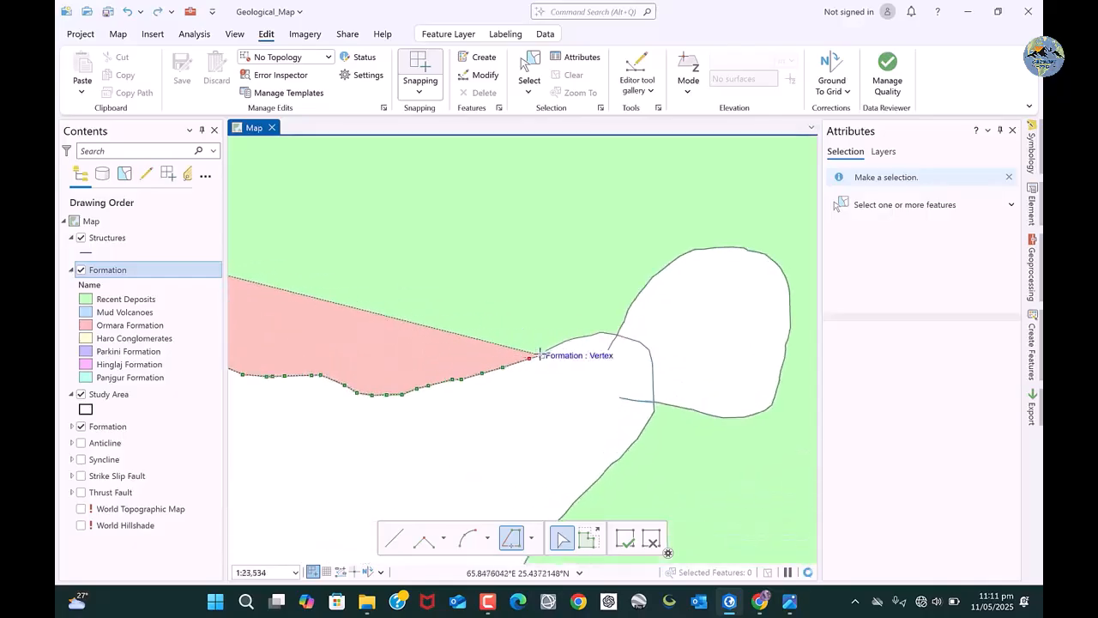
left_click(540, 353)
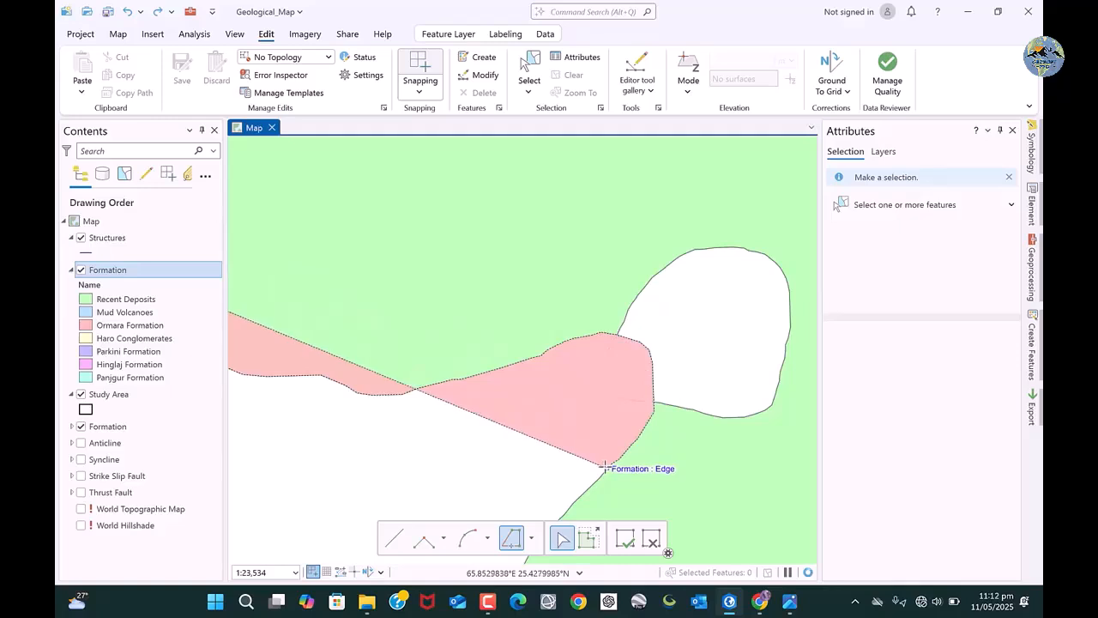
scroll(605, 466, "down", 4)
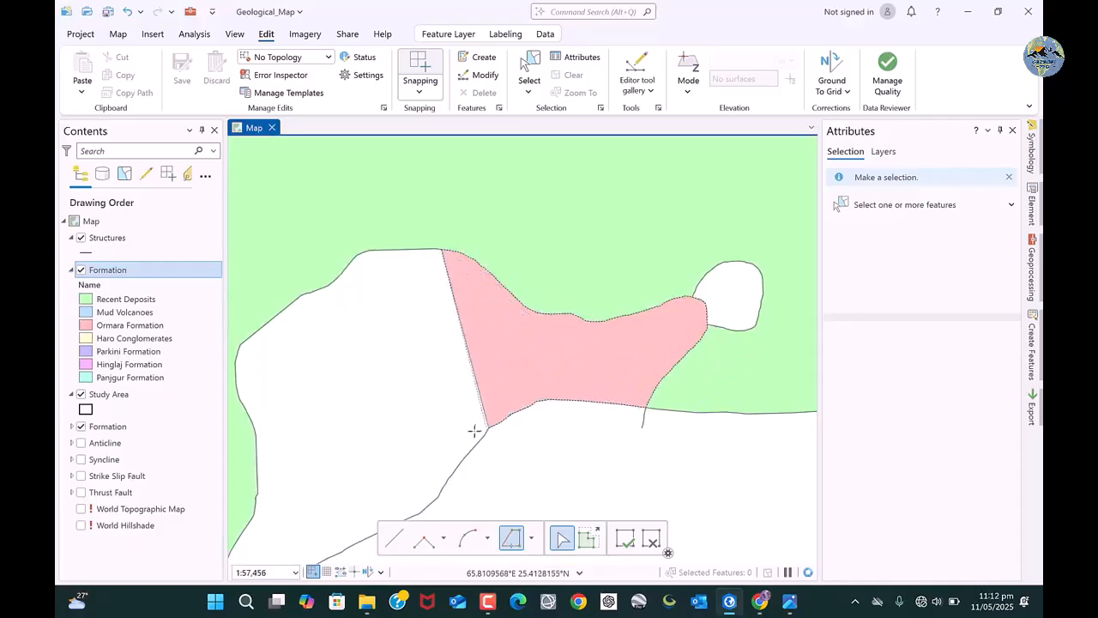
scroll(687, 322, "down", 6)
scroll(615, 365, "up", 4)
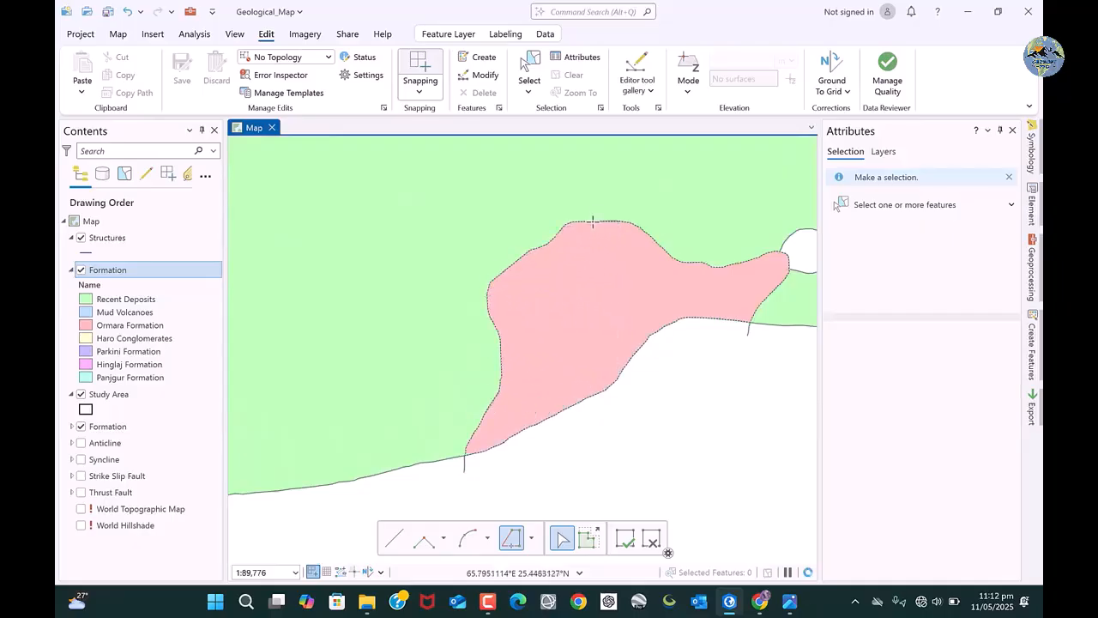
double_click(521, 299)
scroll(524, 300, "down", 1)
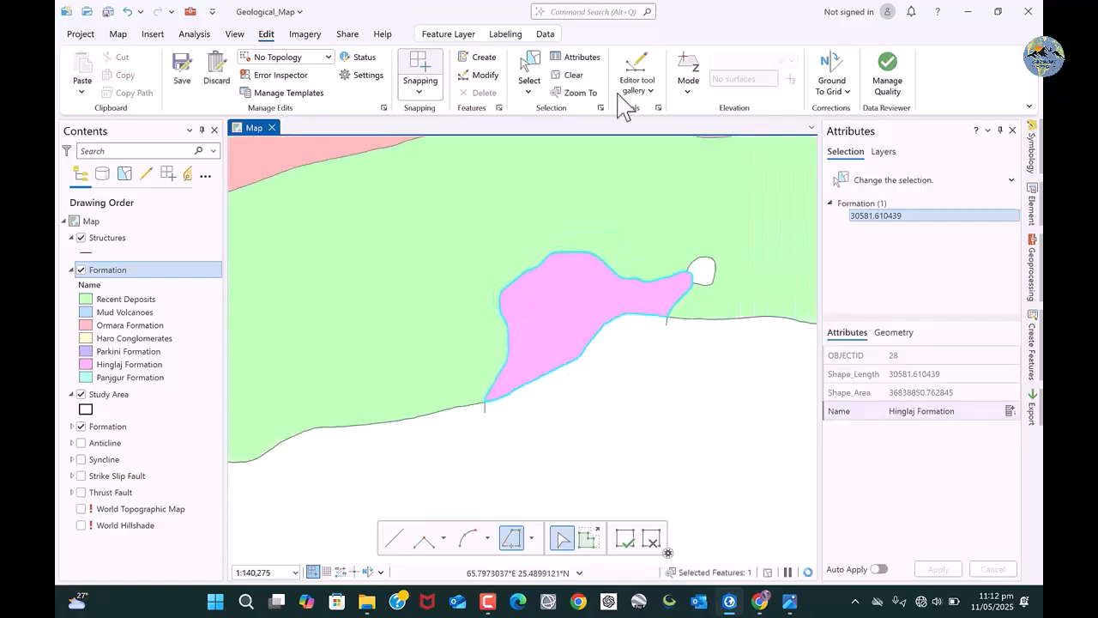
left_click(569, 75)
Start a Formation polygon in the blank gap near the eastern study boundary, tracing its northeastern edge along the Hinglaj Formation to the Recent Deposits
scroll(527, 339, "down", 1)
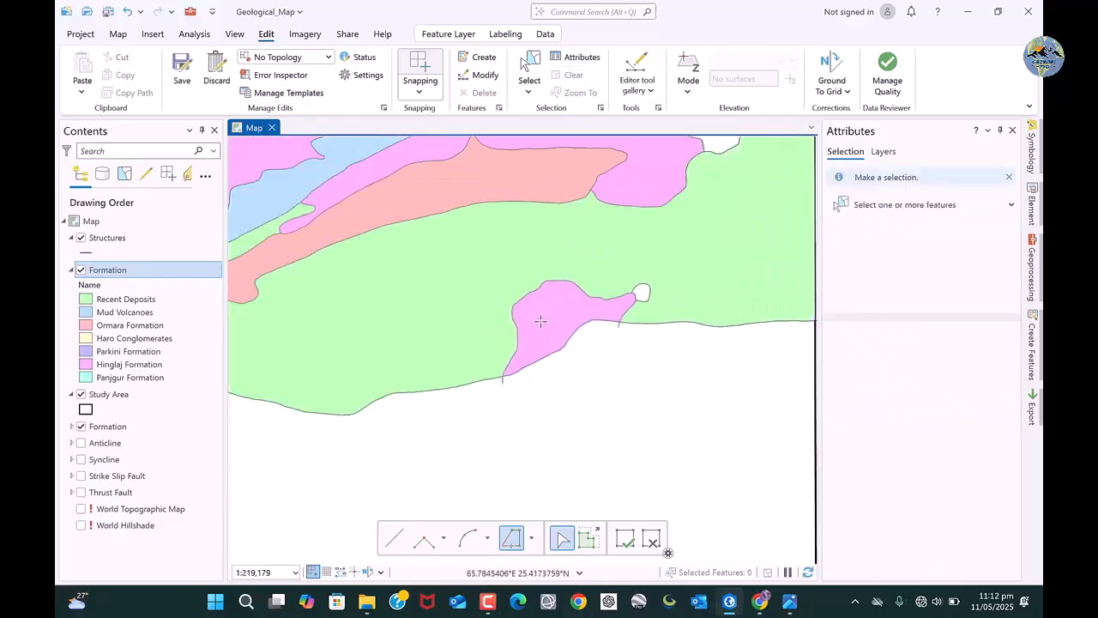
scroll(515, 351, "down", 1)
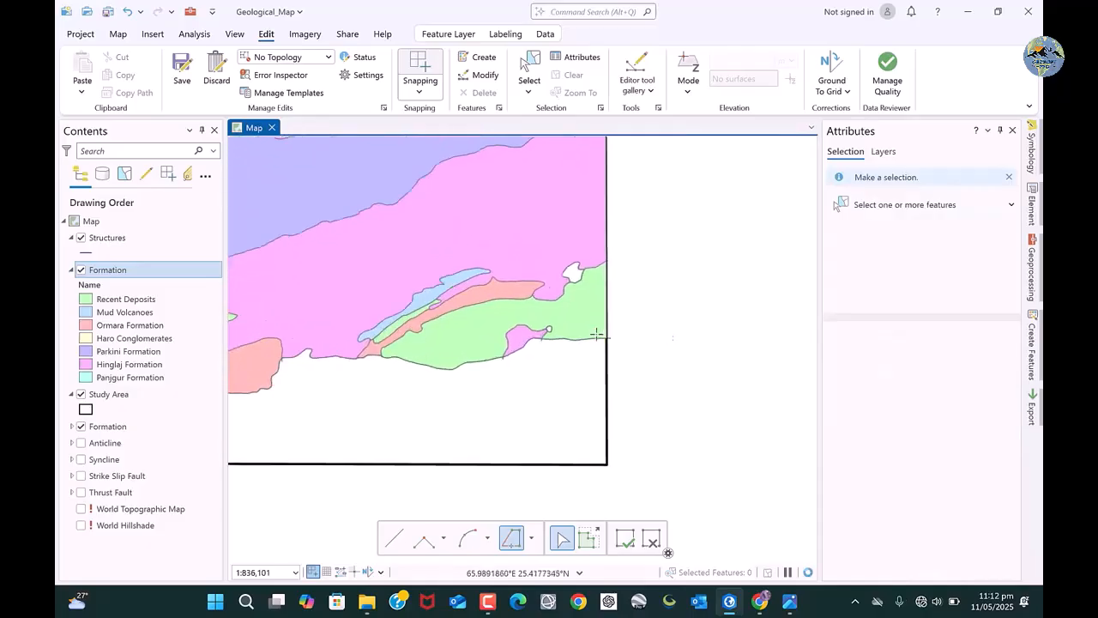
left_click(1035, 347)
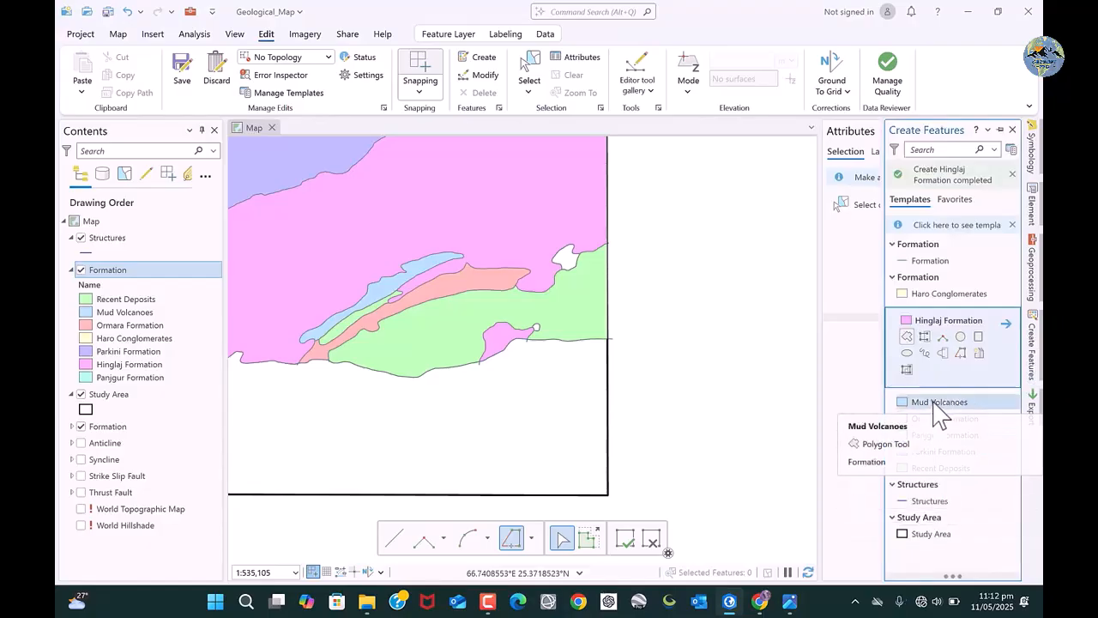
scroll(566, 251, "up", 3)
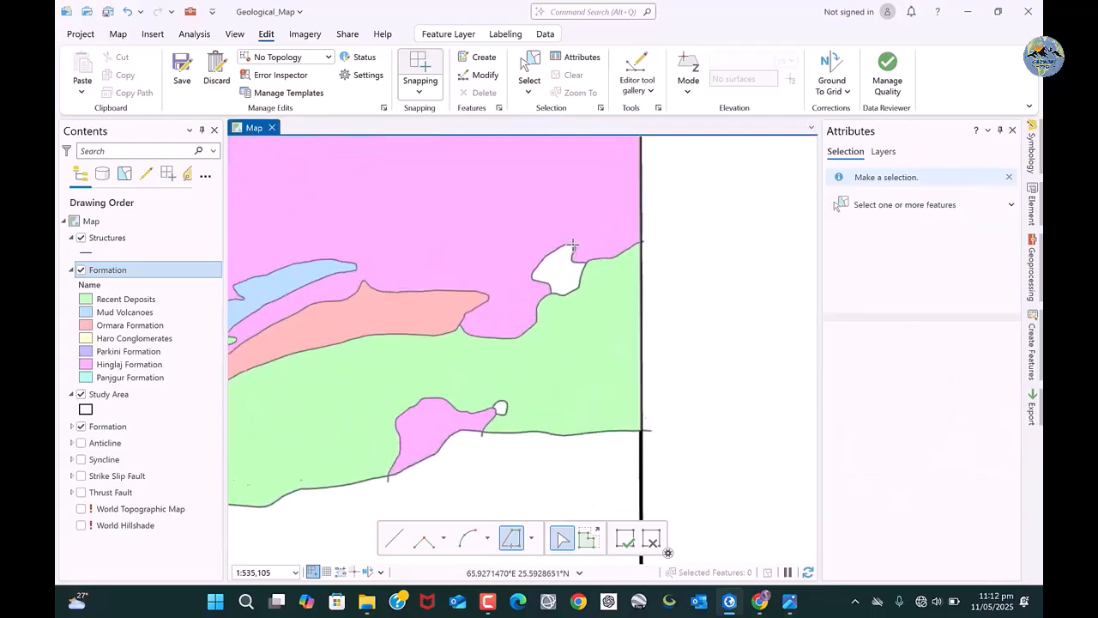
scroll(568, 253, "up", 2)
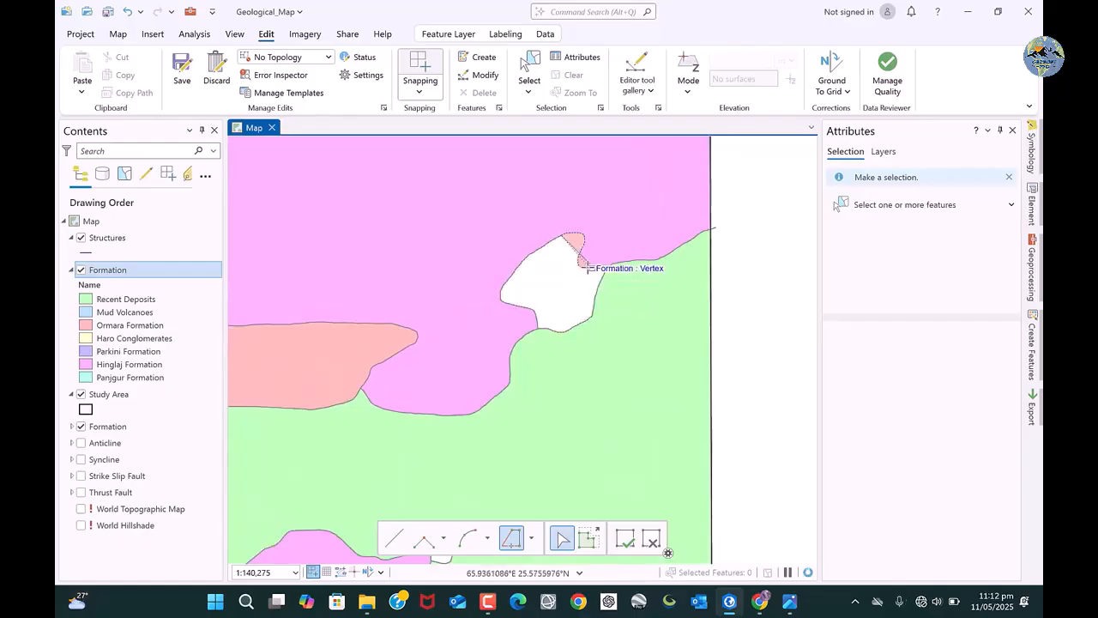
scroll(594, 269, "up", 3)
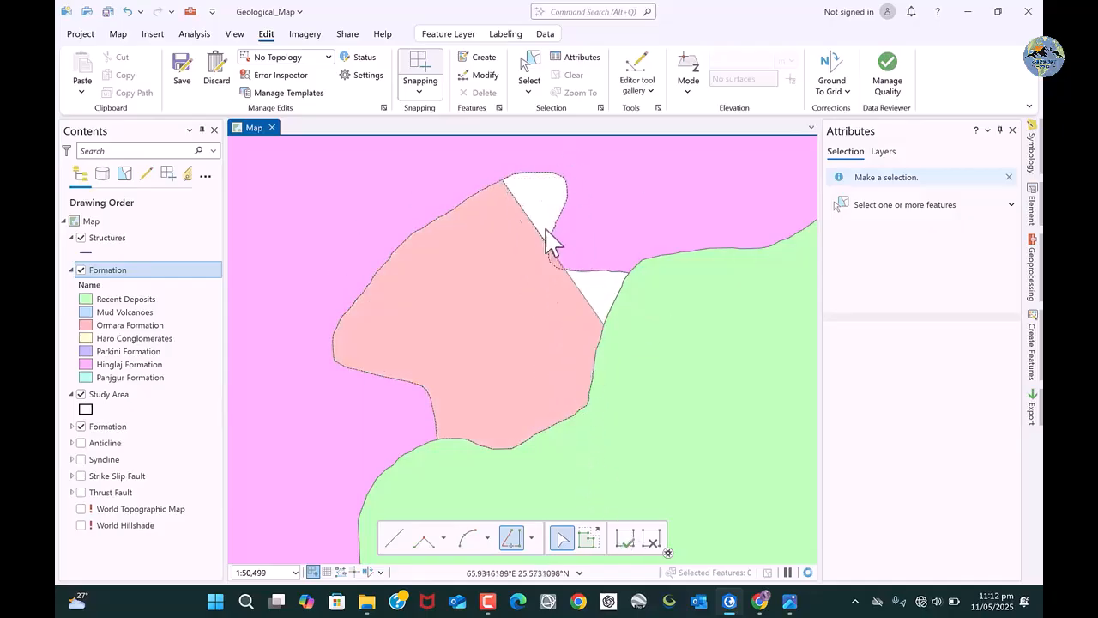
left_click(624, 538)
left_click(402, 539)
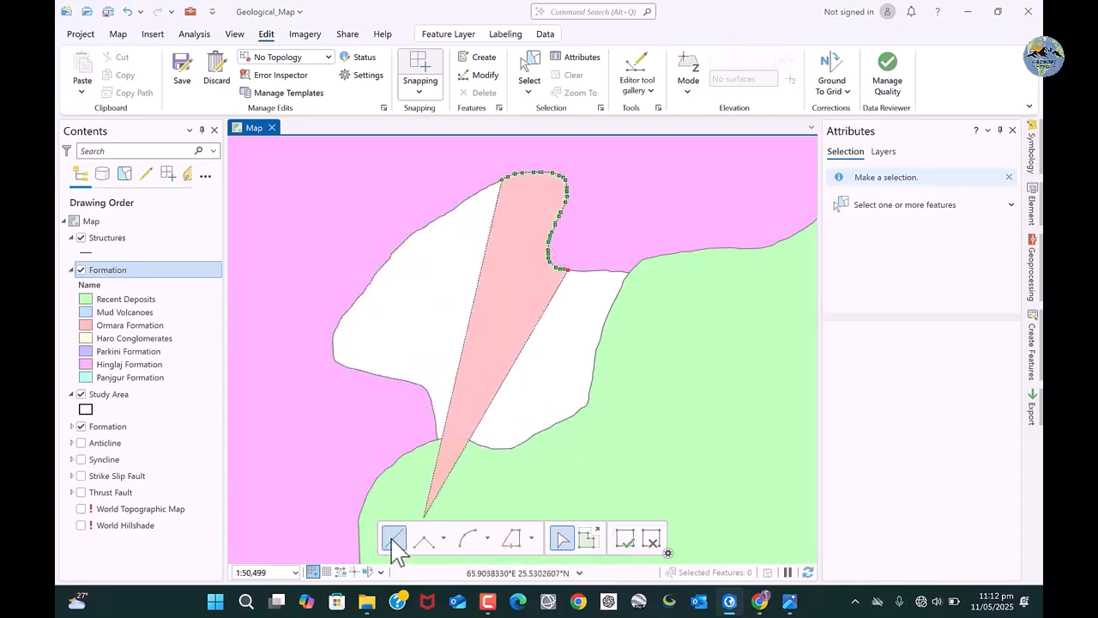
left_click(512, 538)
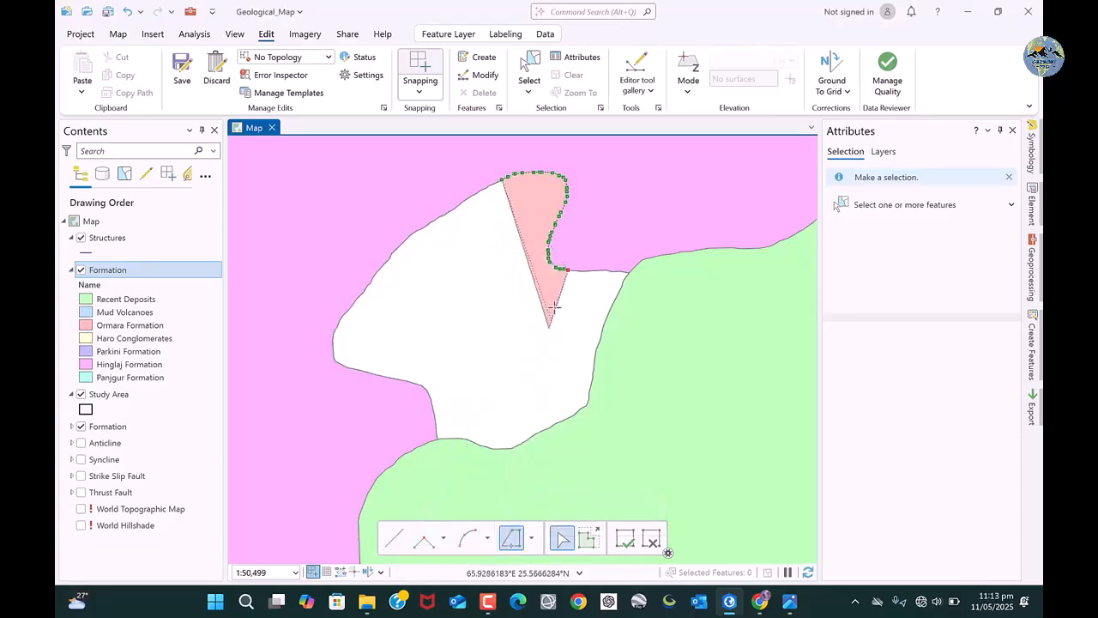
scroll(564, 270, "up", 3)
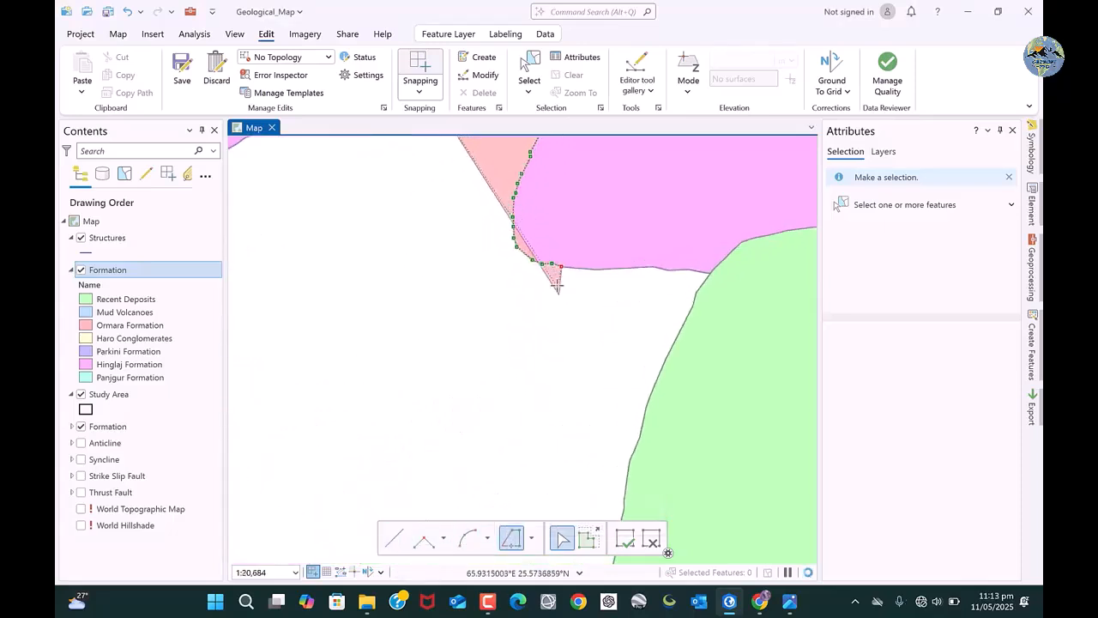
left_click(566, 266)
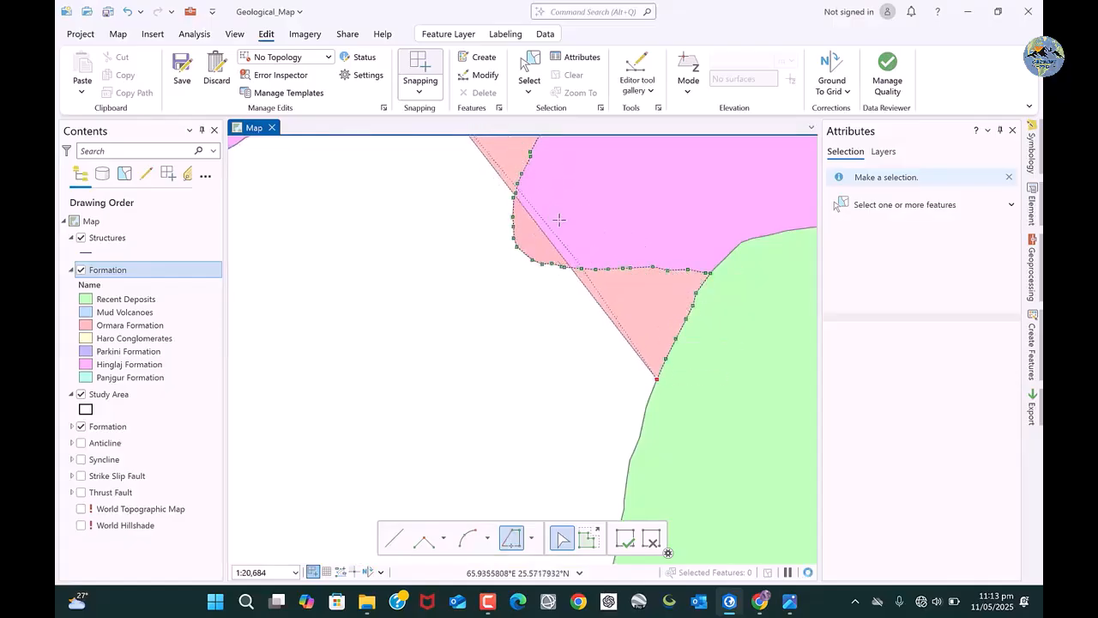
scroll(560, 223, "down", 3)
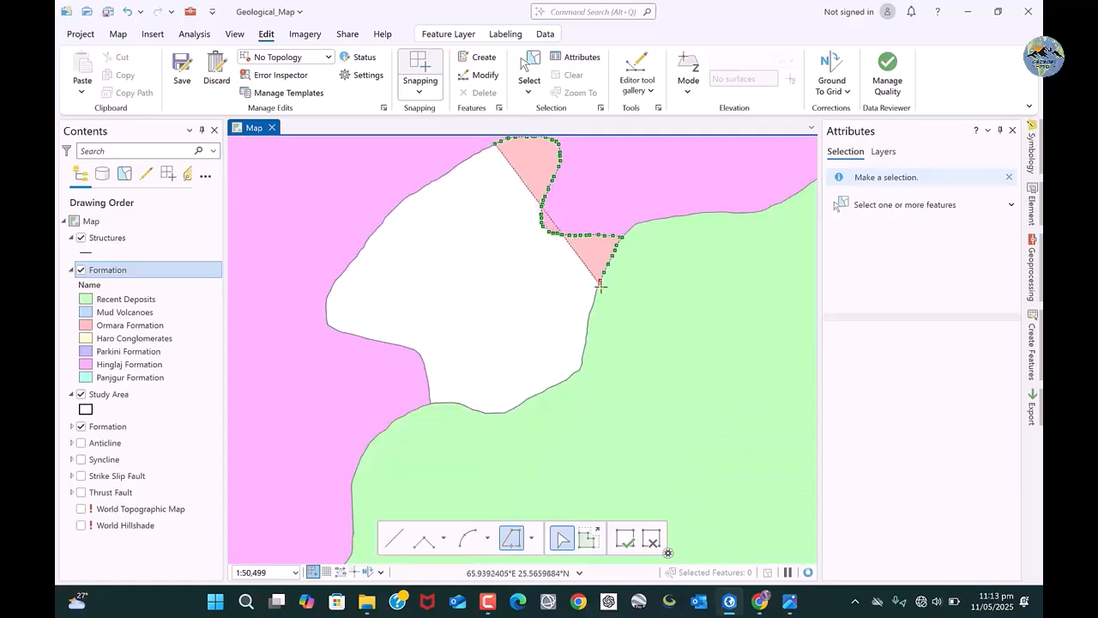
Continue the gap polygon's trace along the Recent Deposits boundary to the blank area's southern edge
left_click(600, 282)
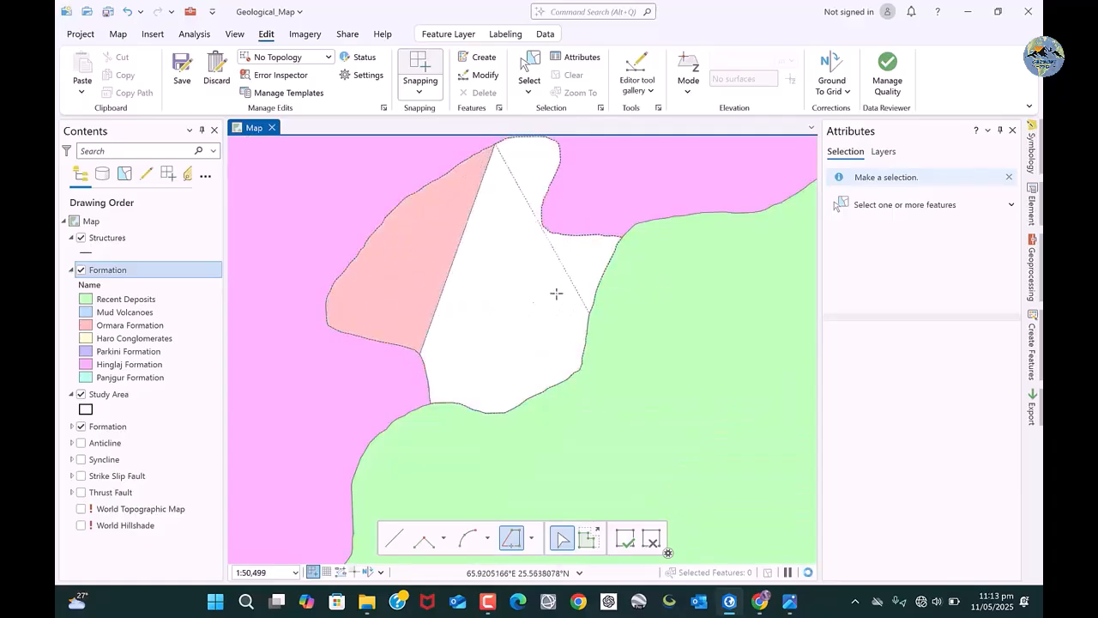
left_click(459, 403)
double_click(437, 395)
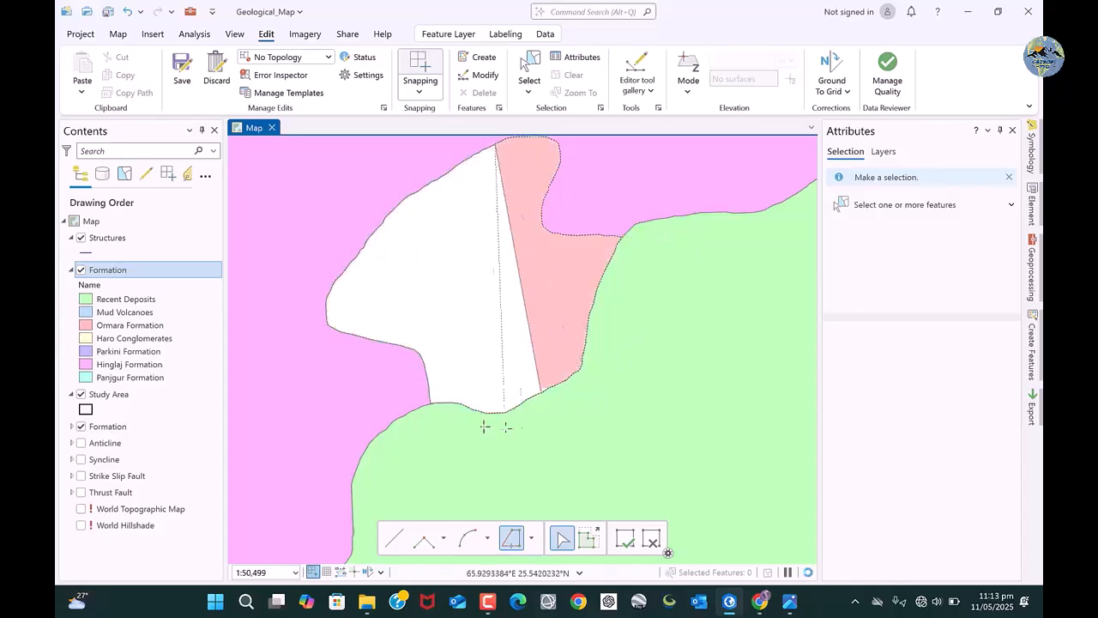
left_click(399, 542)
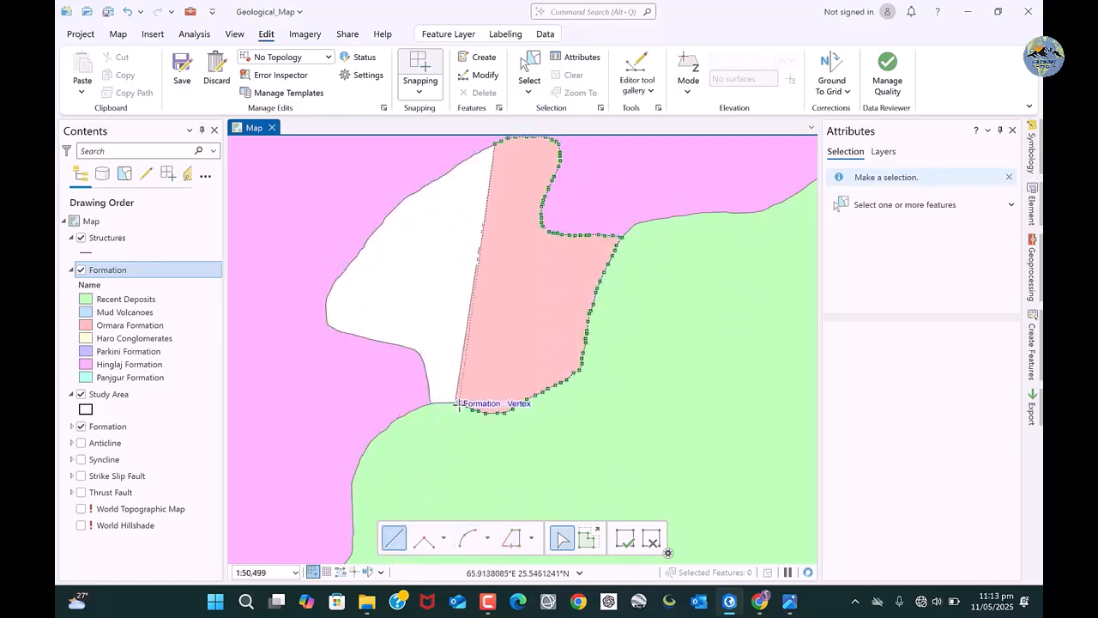
left_click(512, 538)
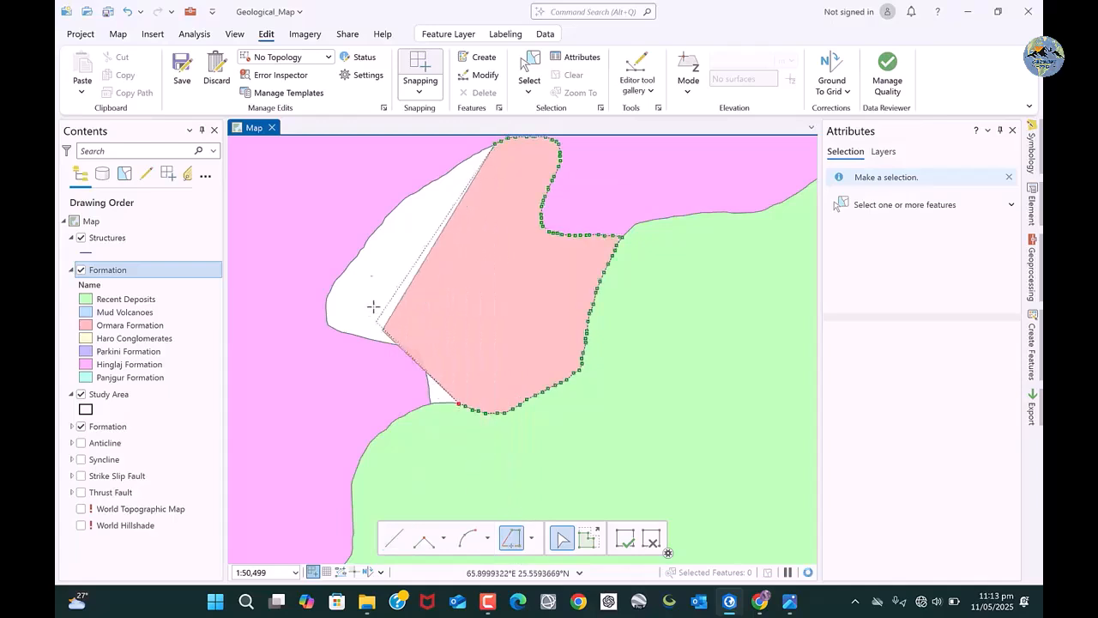
Trace the polygon's remaining southern edge and its southwestern edge along the Hinglaj Formation boundary
scroll(360, 268, "up", 1)
scroll(360, 267, "up", 1)
scroll(489, 285, "down", 1)
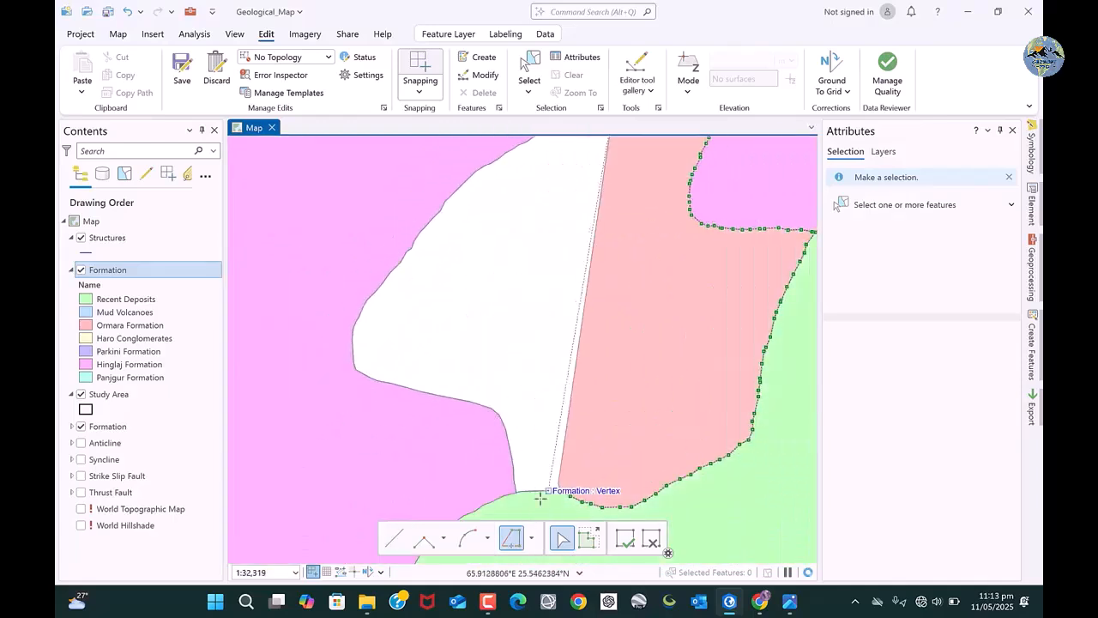
scroll(536, 499, "up", 1)
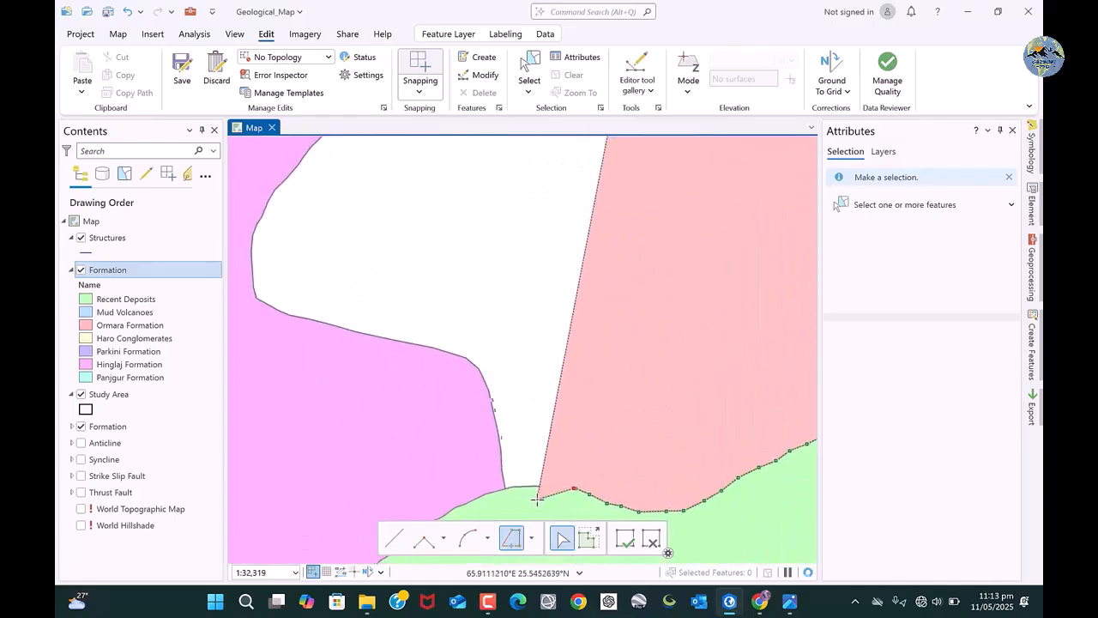
left_click(999, 131)
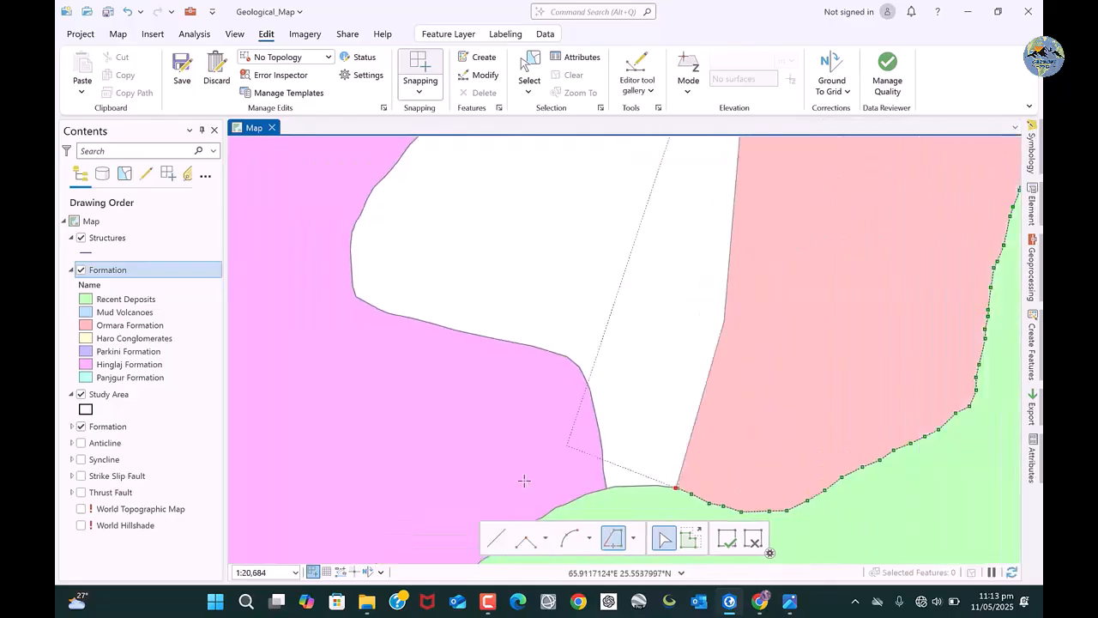
left_click(675, 488)
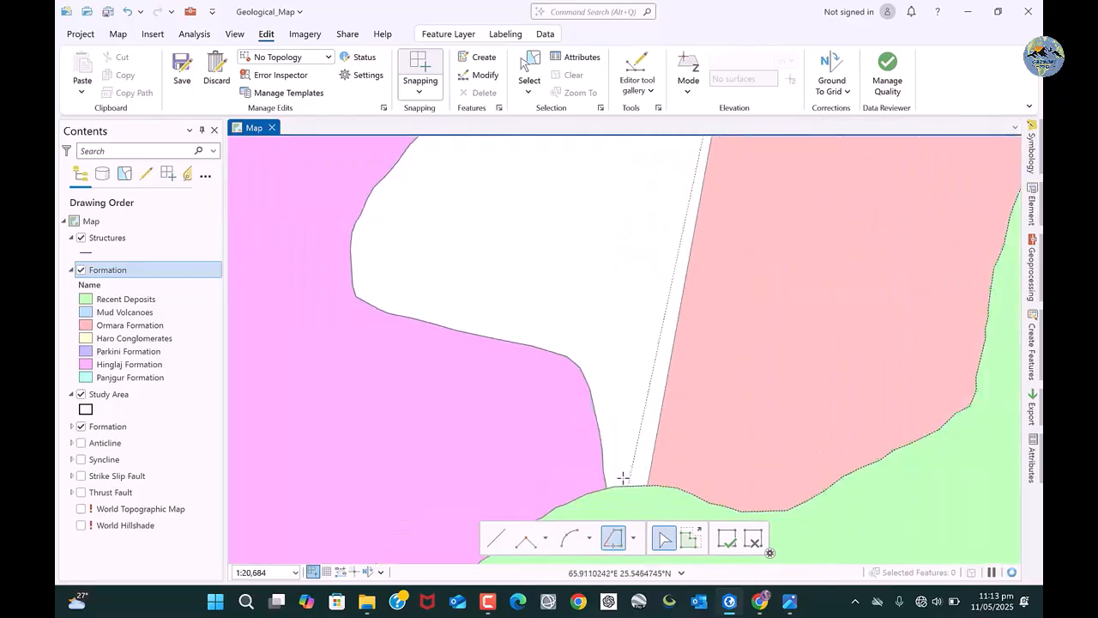
left_click(490, 340)
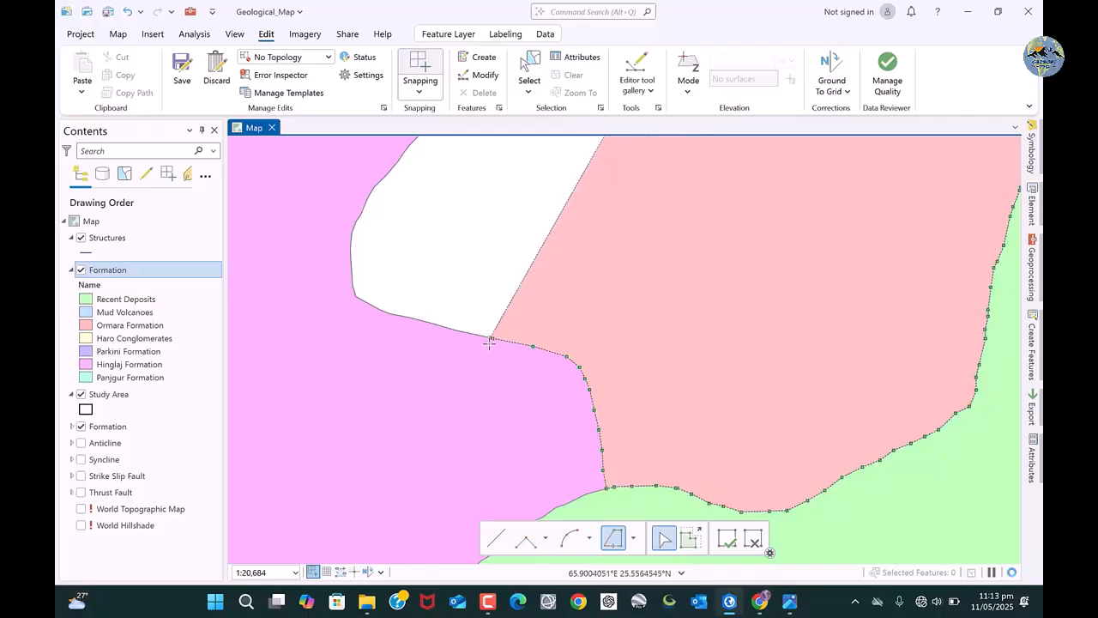
left_click(490, 337)
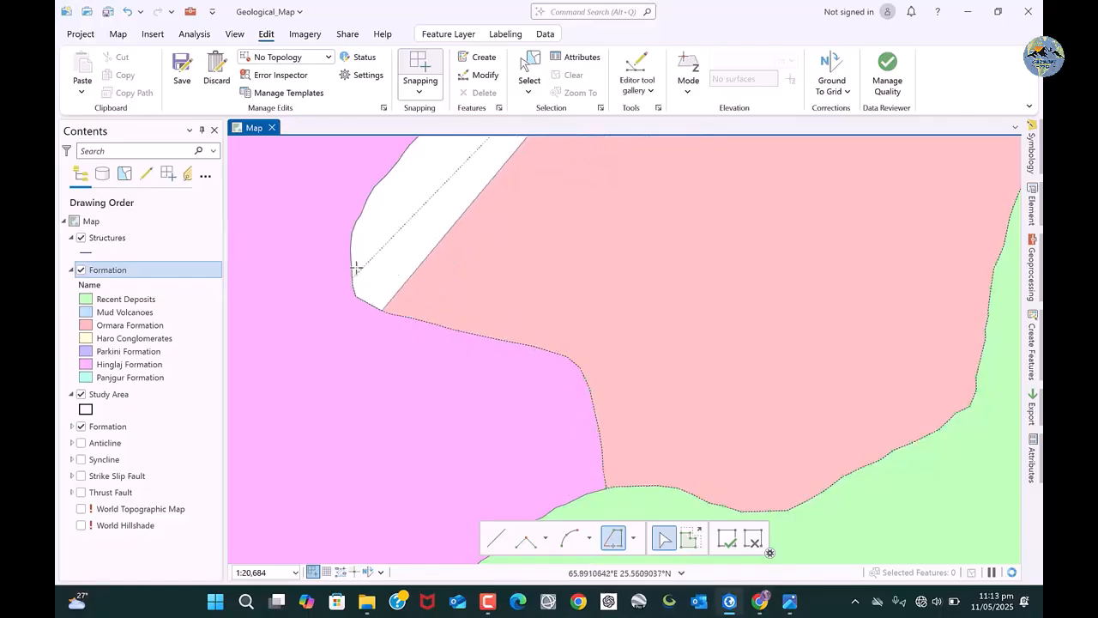
Trace the western and northwestern edges along the Hinglaj Formation to the starting vertex and finish the Mud Volcanoes polygon
left_click(385, 192)
scroll(429, 409, "down", 4)
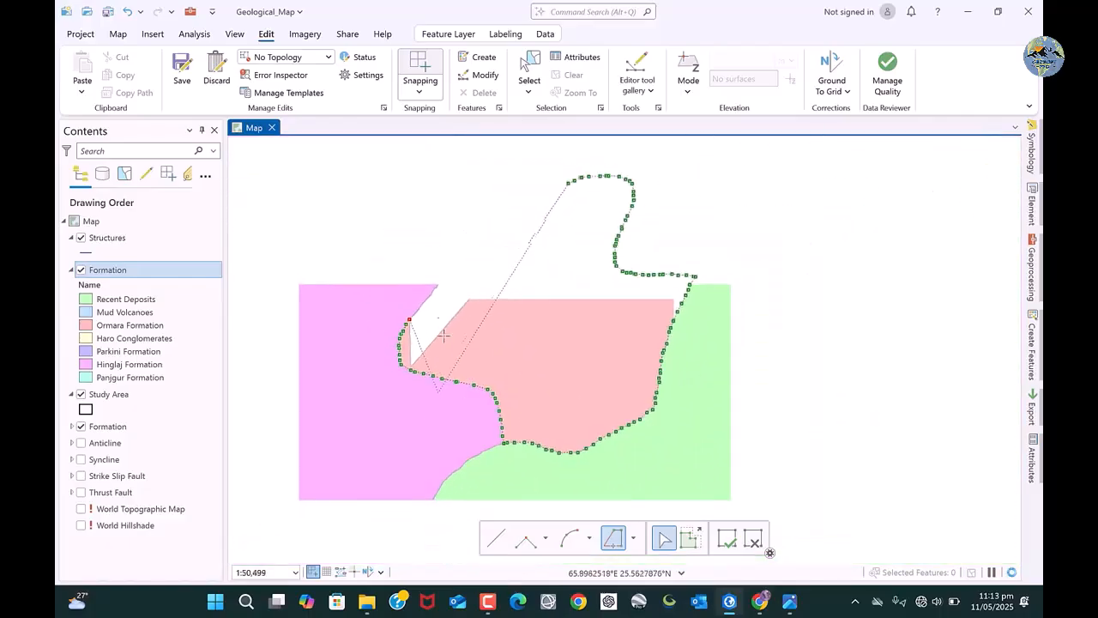
scroll(464, 237, "up", 2)
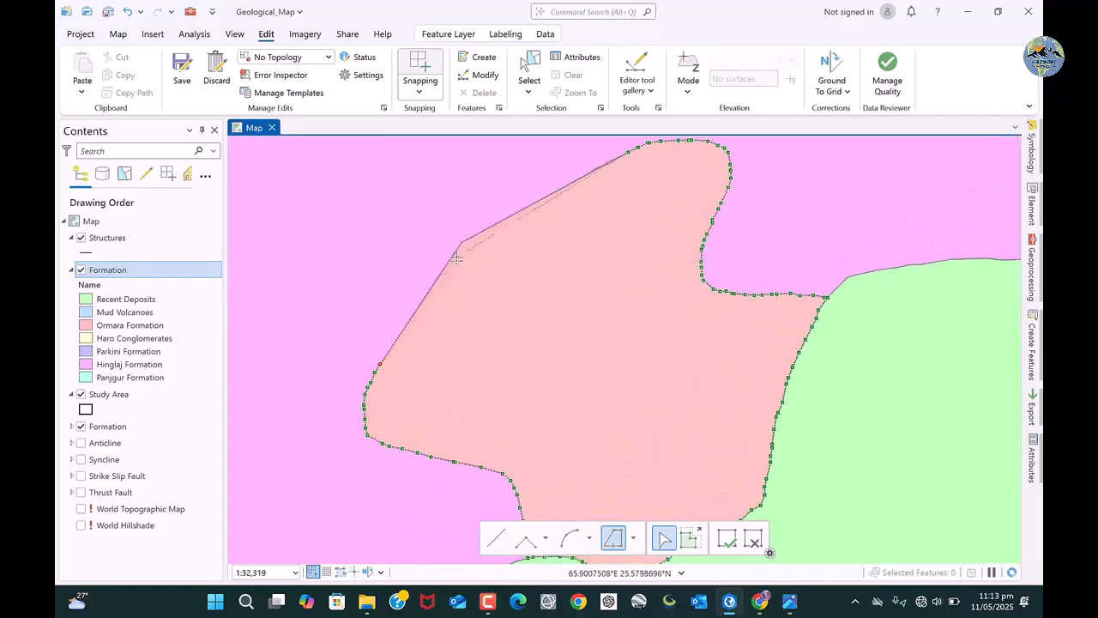
left_click(380, 366)
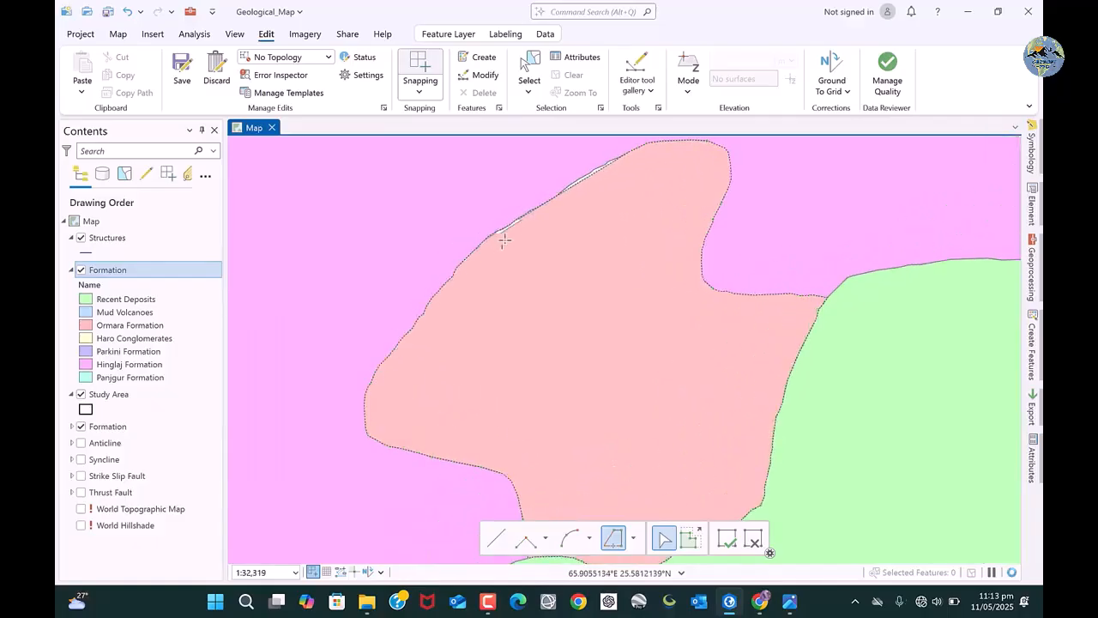
double_click(611, 163)
scroll(612, 163, "up", 1)
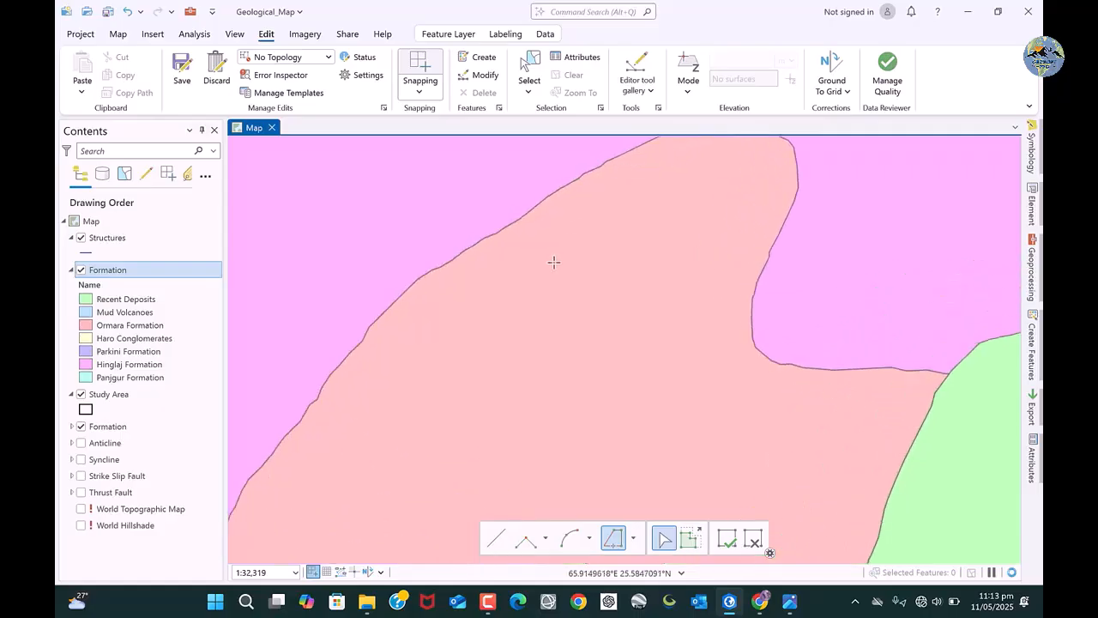
Start a polygon in the small blank gap beside the coastal Hinglaj Formation, tracing its eastern edge along the Recent Deposits
scroll(554, 262, "down", 6)
scroll(508, 402, "up", 4)
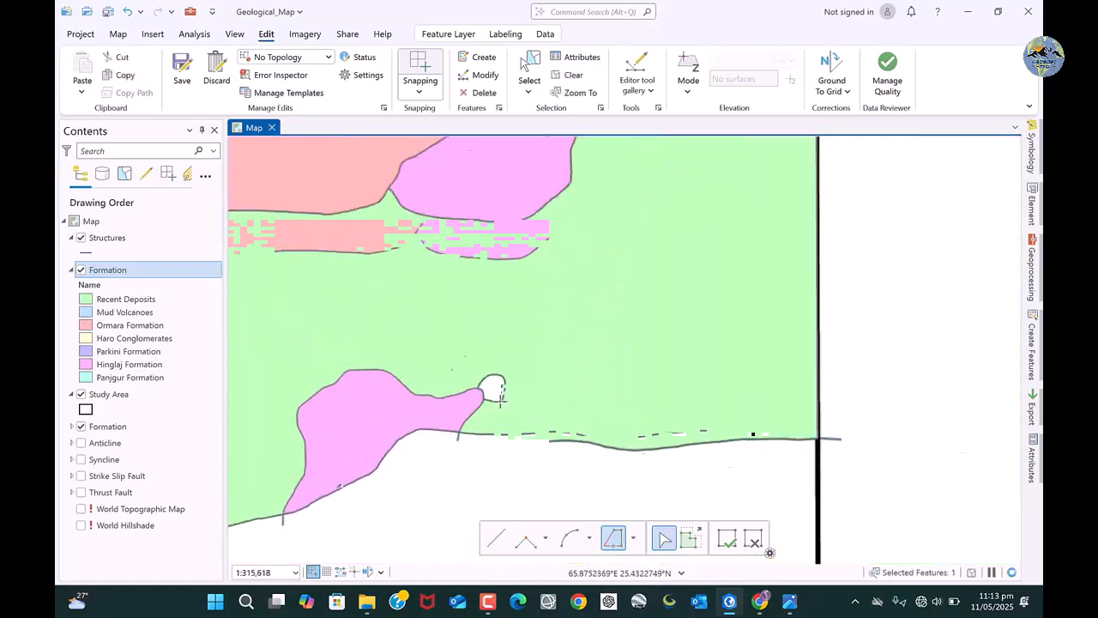
scroll(481, 403, "up", 2)
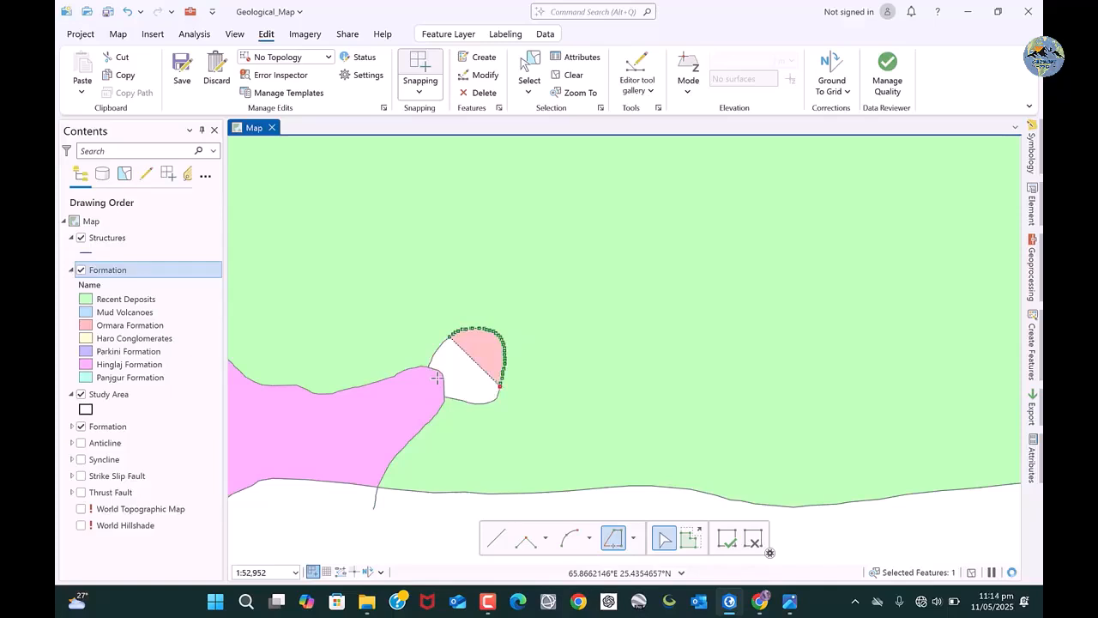
scroll(442, 379, "up", 2)
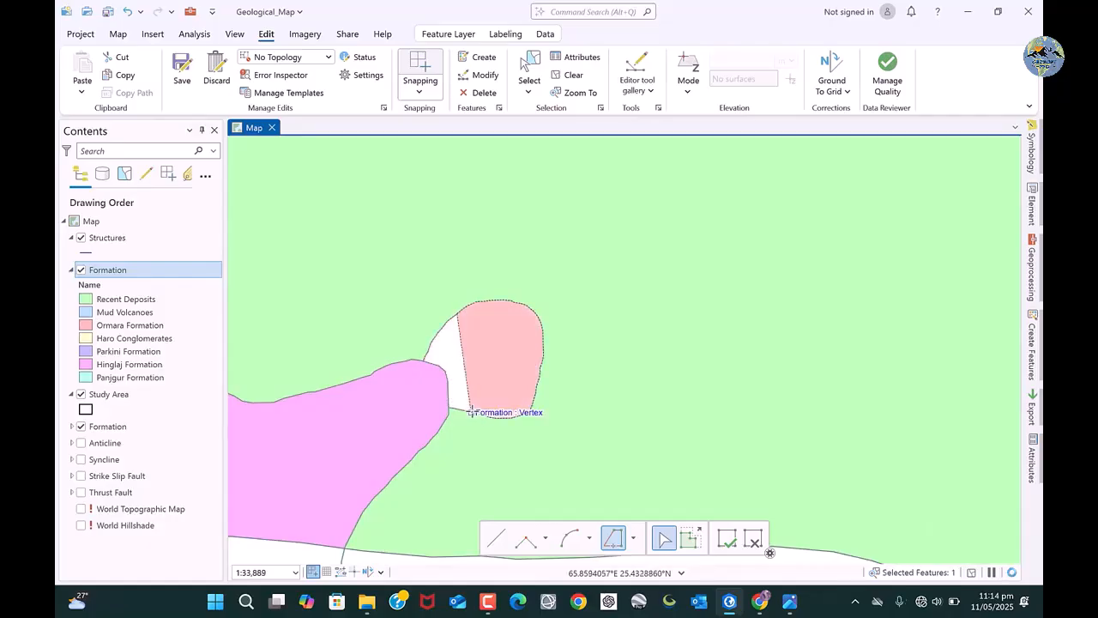
scroll(470, 412, "up", 3)
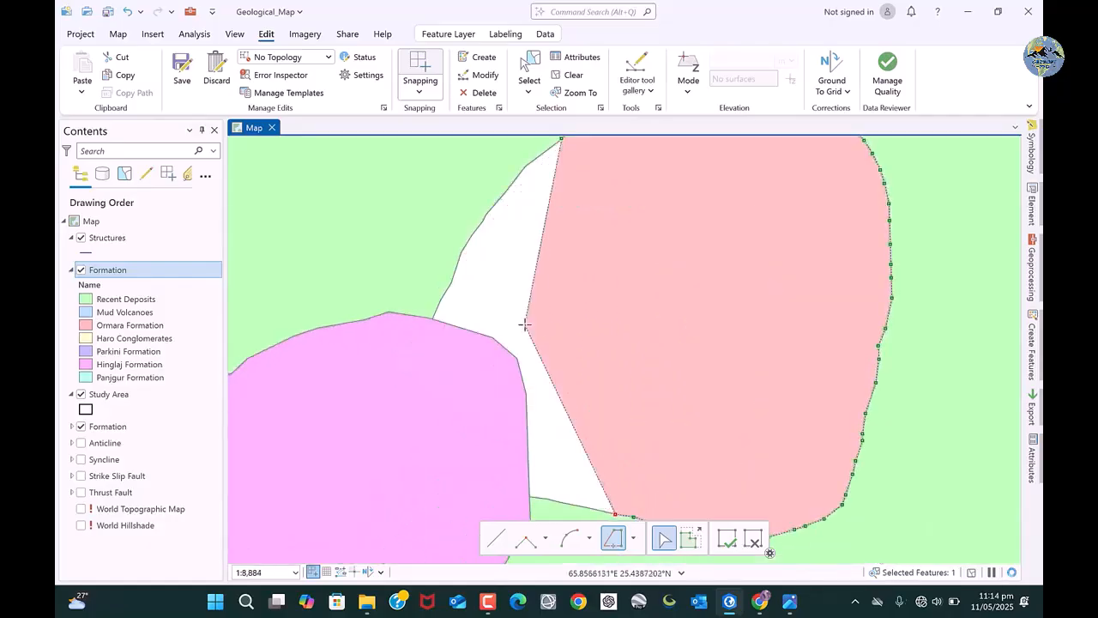
scroll(522, 321, "down", 1)
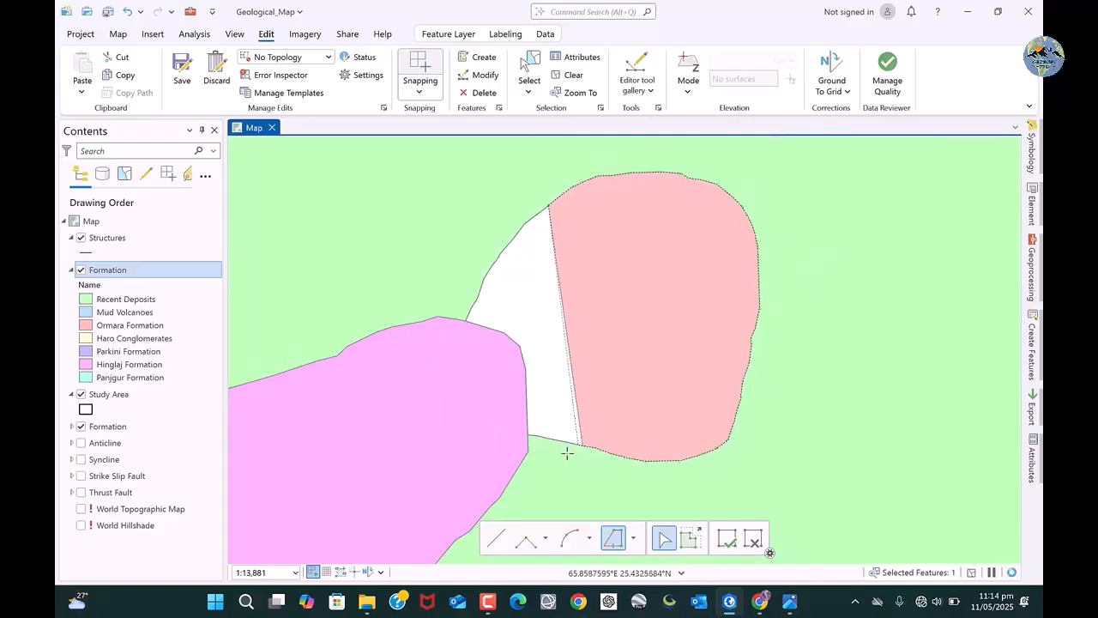
Continue the small polygon's trace along its southern edge and up the Hinglaj Formation contact
left_click(530, 434)
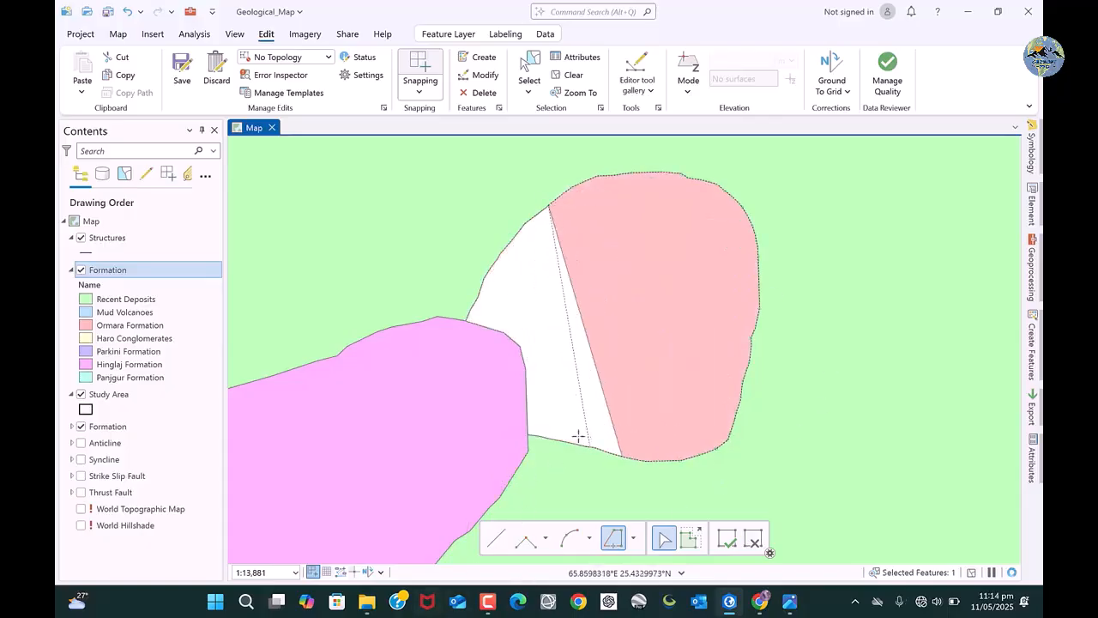
left_click(496, 538)
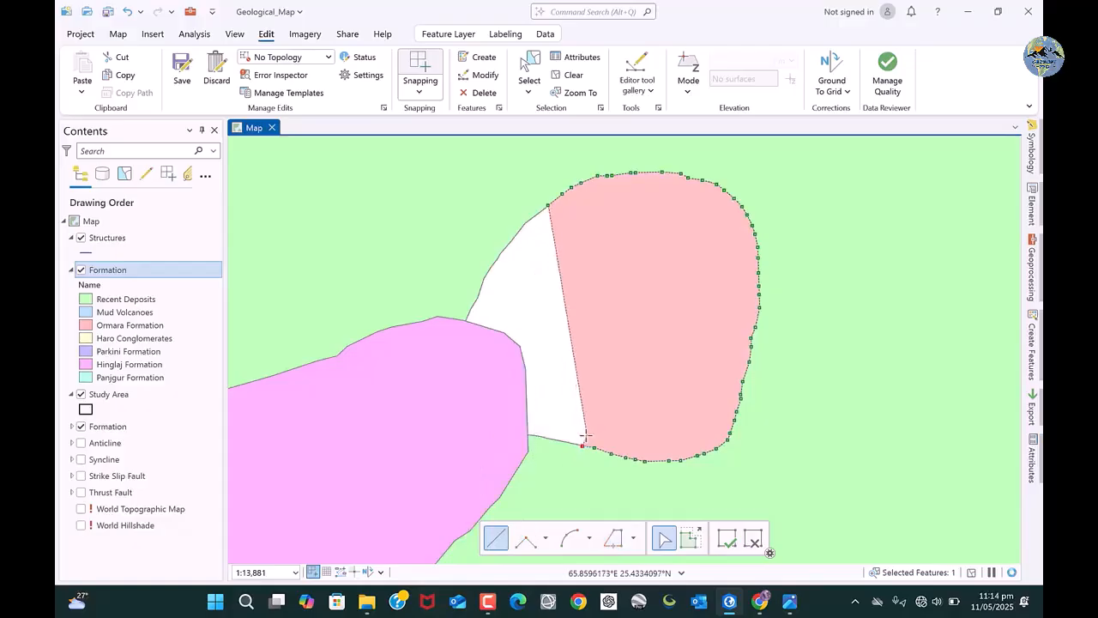
left_click(609, 539)
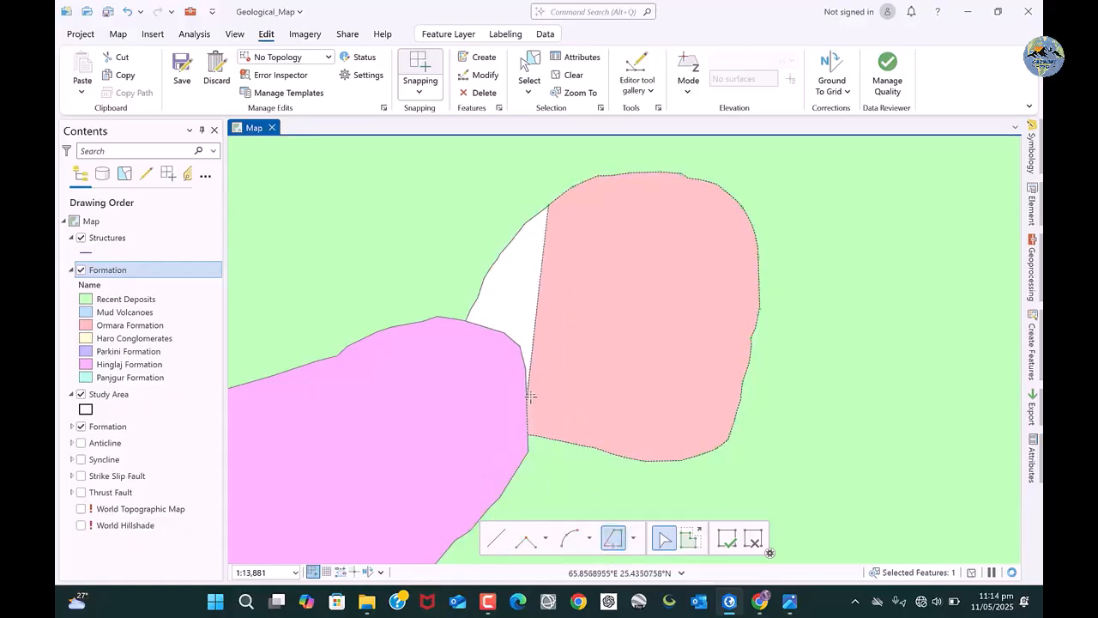
left_click(519, 344)
Close the trace along the northwestern Recent Deposits edge and finish the small Mud Volcanoes polygon
scroll(478, 288, "up", 2)
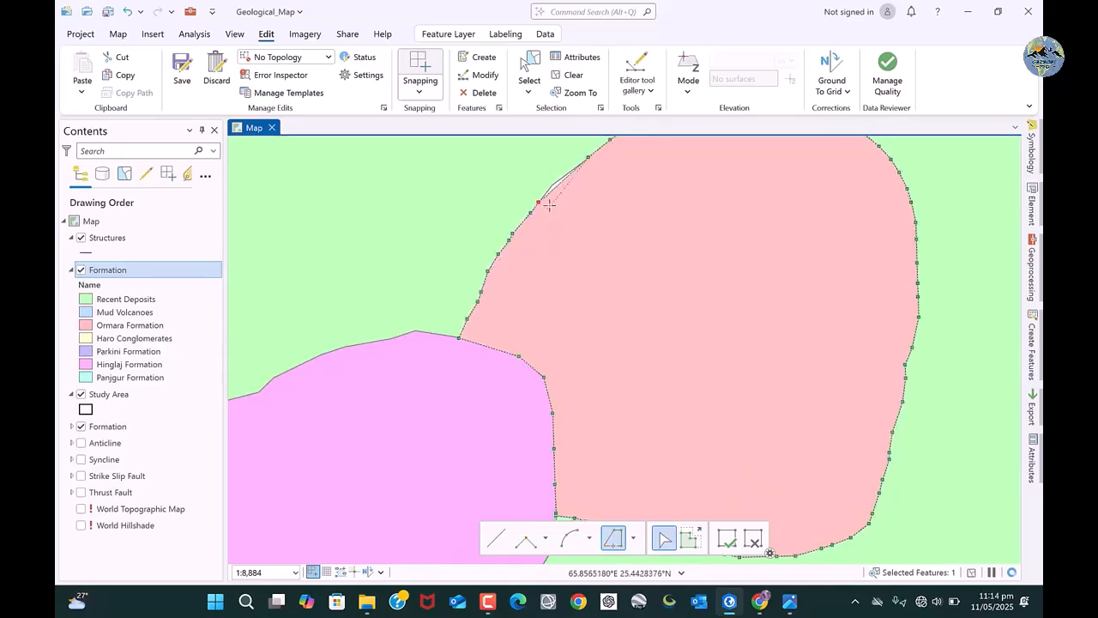
scroll(549, 205, "up", 4)
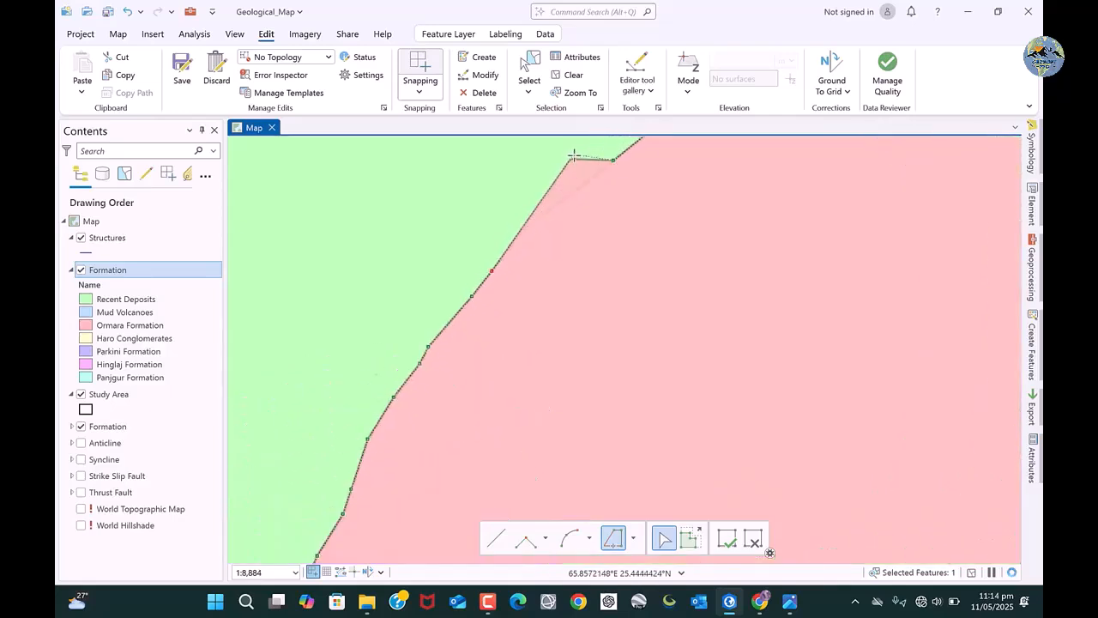
double_click(502, 258)
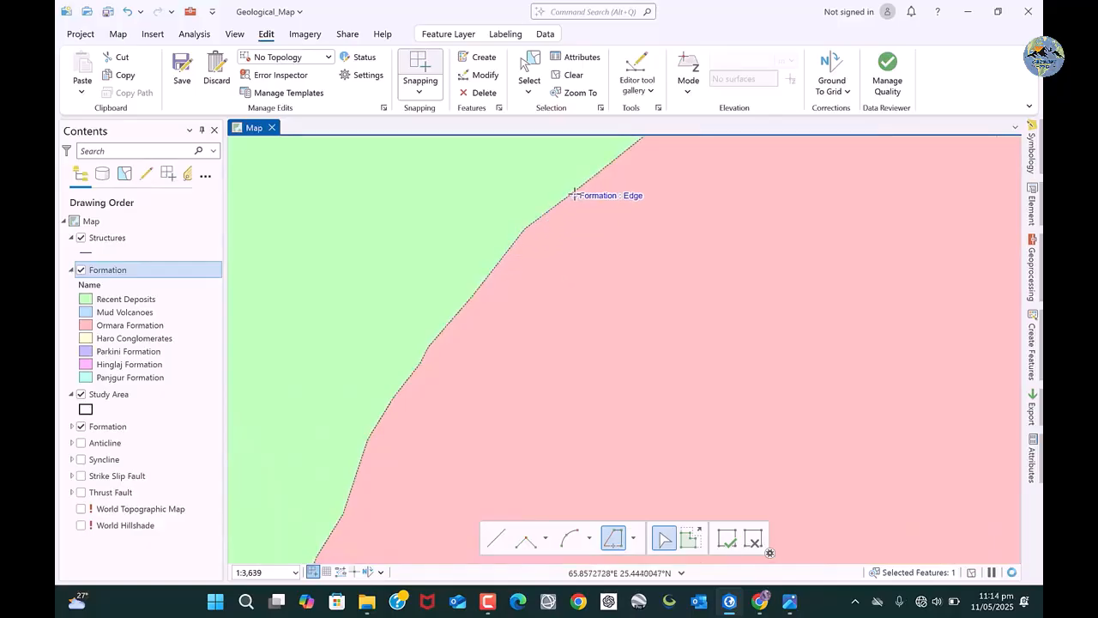
scroll(502, 294, "down", 8)
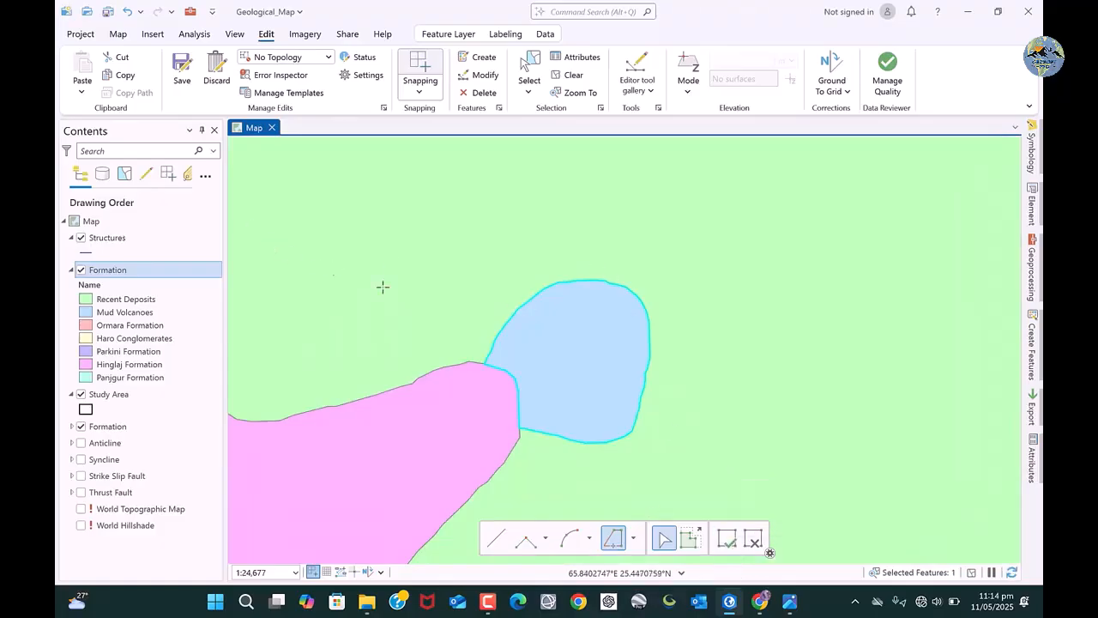
Close the feature pop-up and clear the selection of the small coastal Mud Volcanoes polygon
left_click(721, 542)
left_click(542, 369)
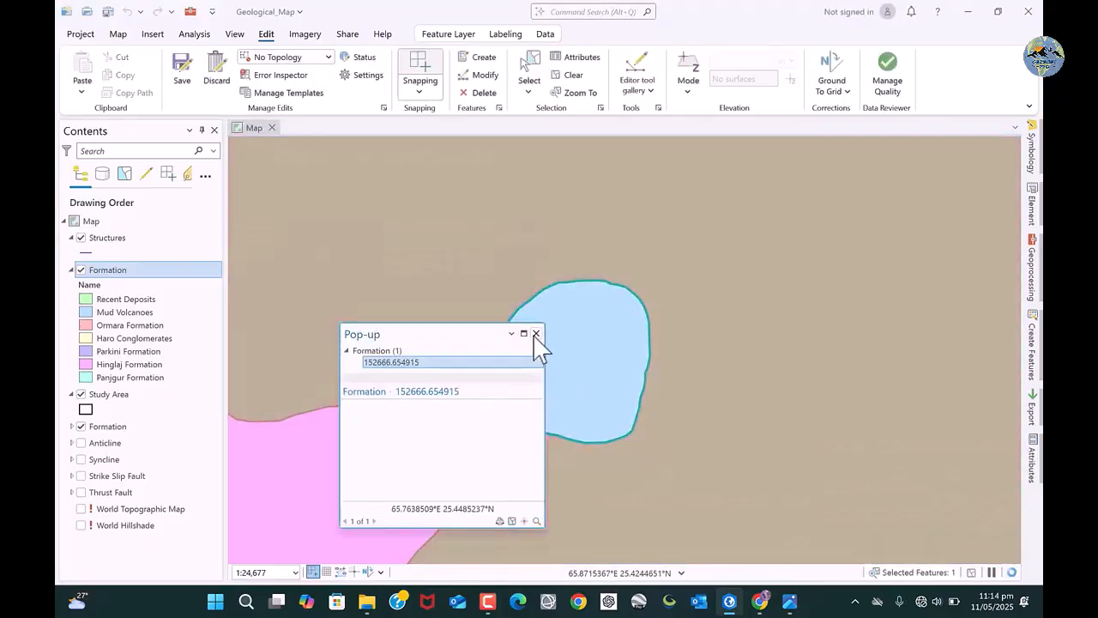
left_click(536, 334)
scroll(581, 390, "down", 3)
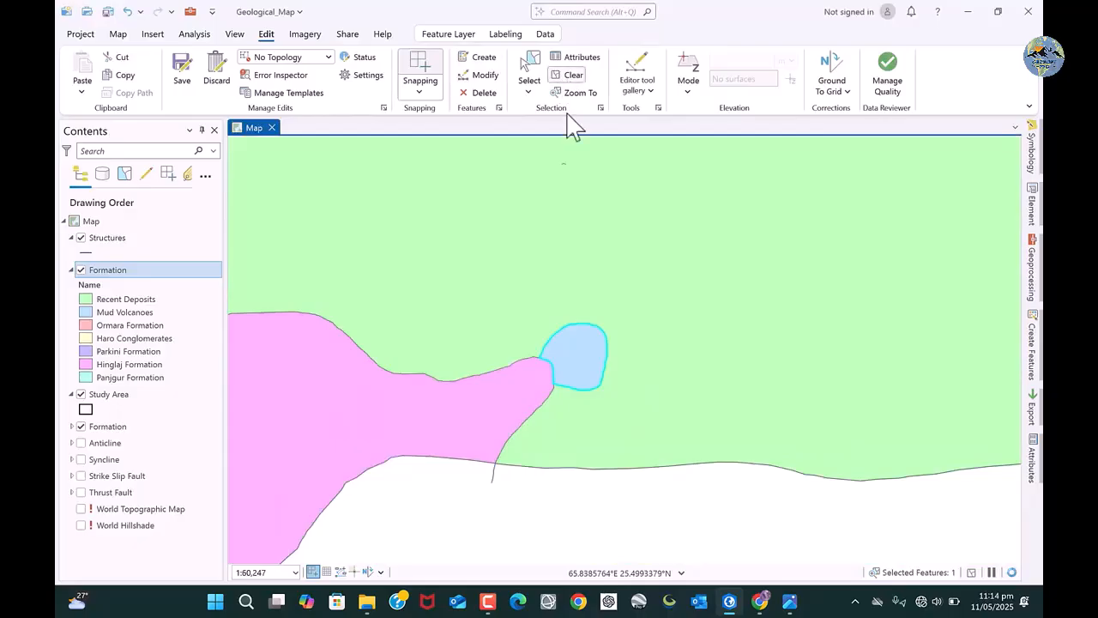
left_click(568, 77)
Set the Recent Deposits symbol to no color in the Formation layer
scroll(591, 409, "down", 6)
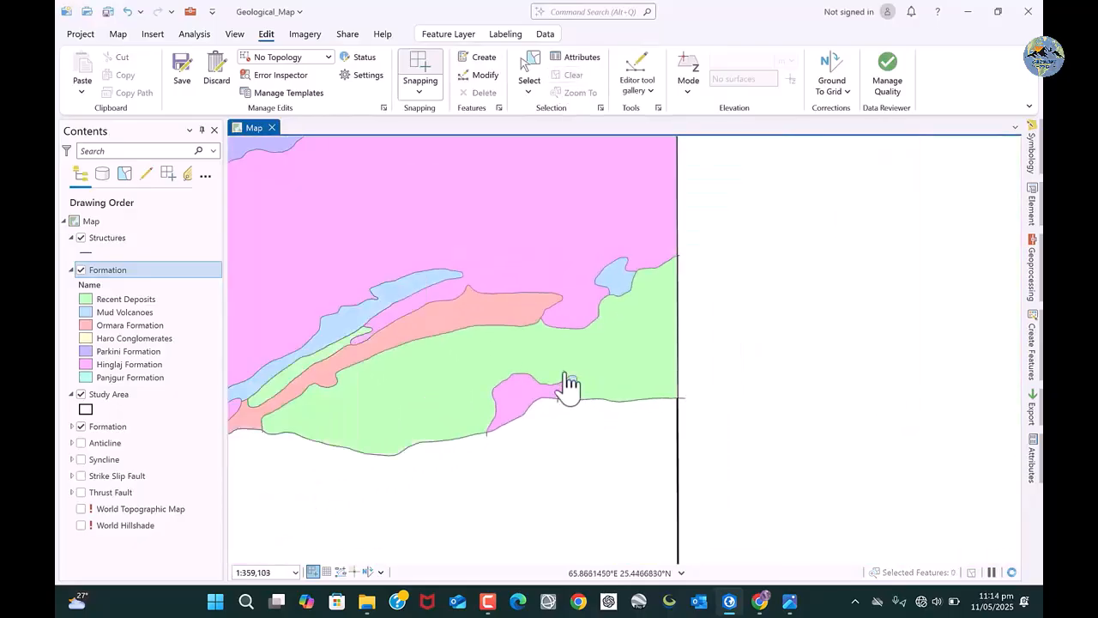
scroll(588, 387, "up", 2)
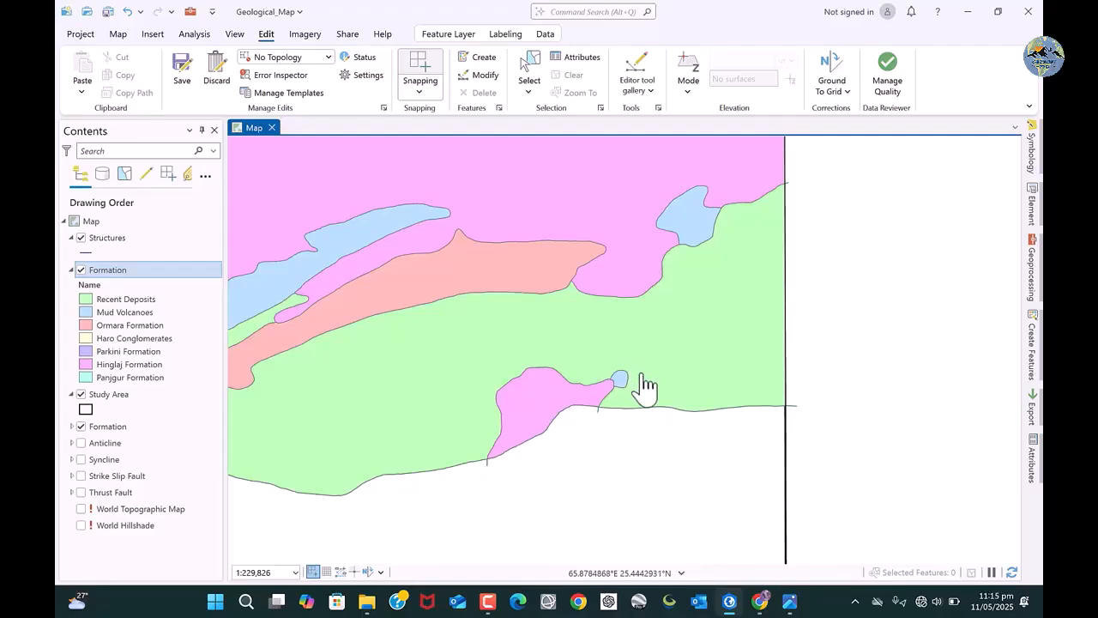
scroll(675, 399, "down", 2)
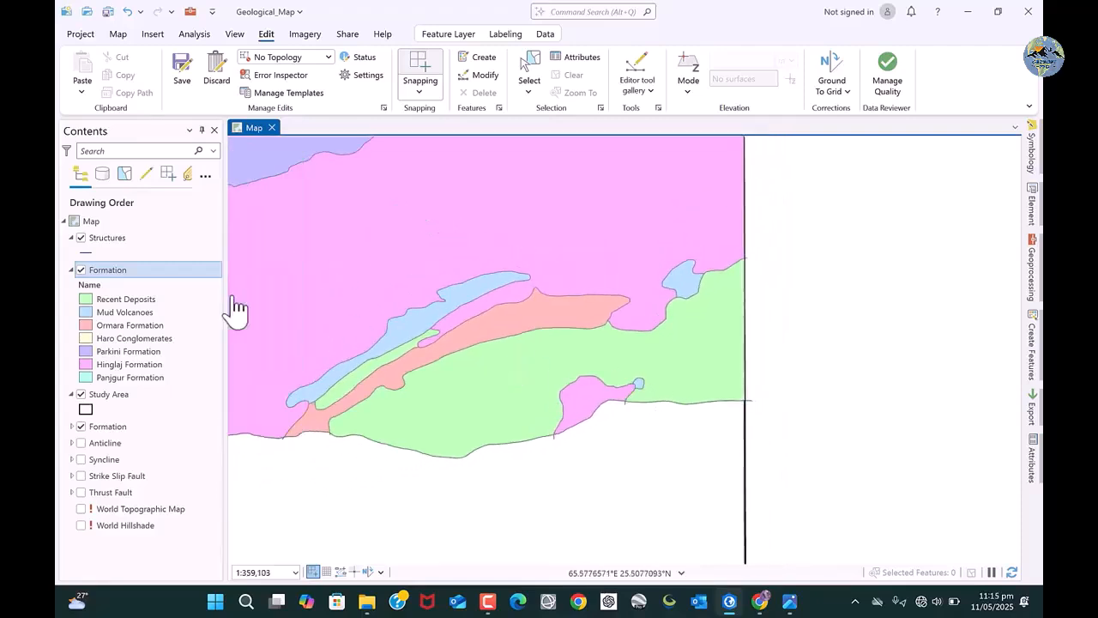
right_click(84, 300)
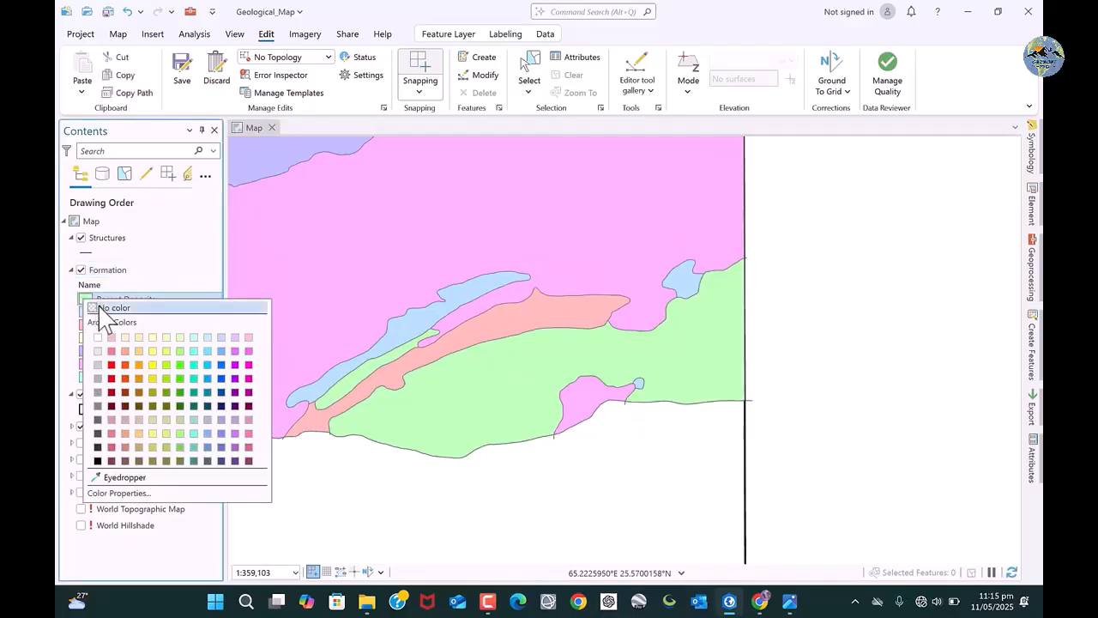
left_click(103, 309)
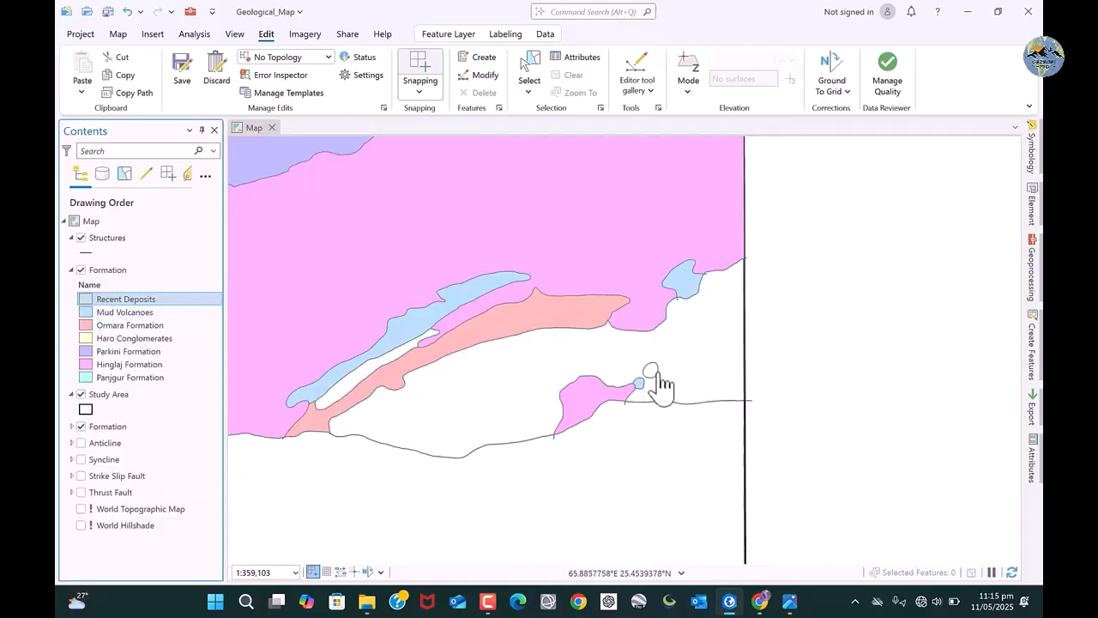
Trace the small round outline northeast of the coastal Mud Volcanoes polygon as another Mud Volcanoes polygon and clear its selection
scroll(659, 386, "up", 2)
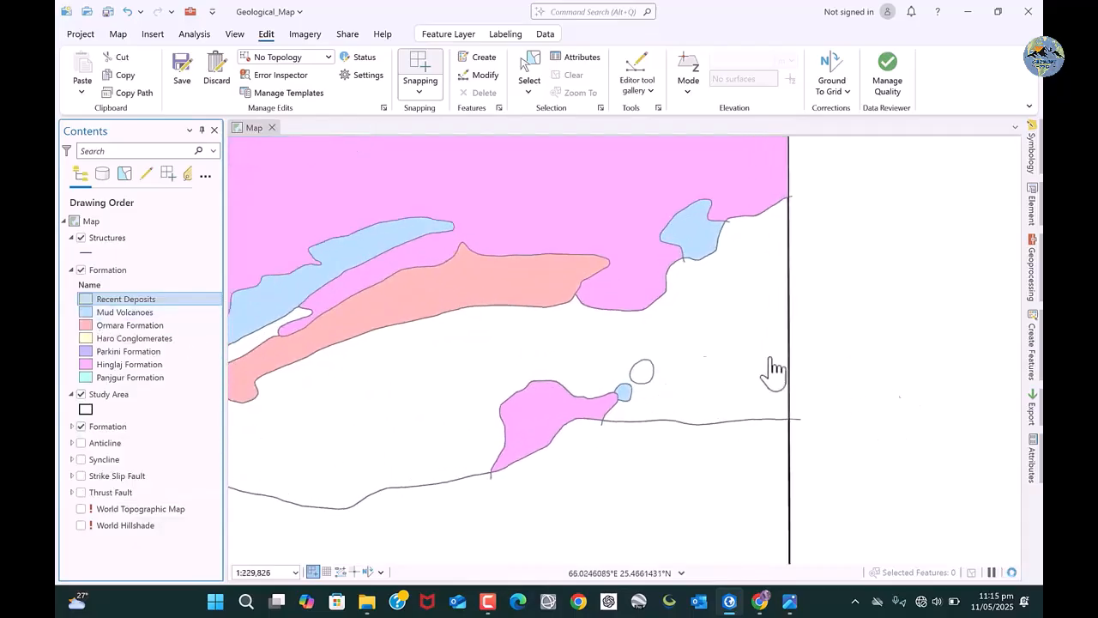
left_click(1033, 352)
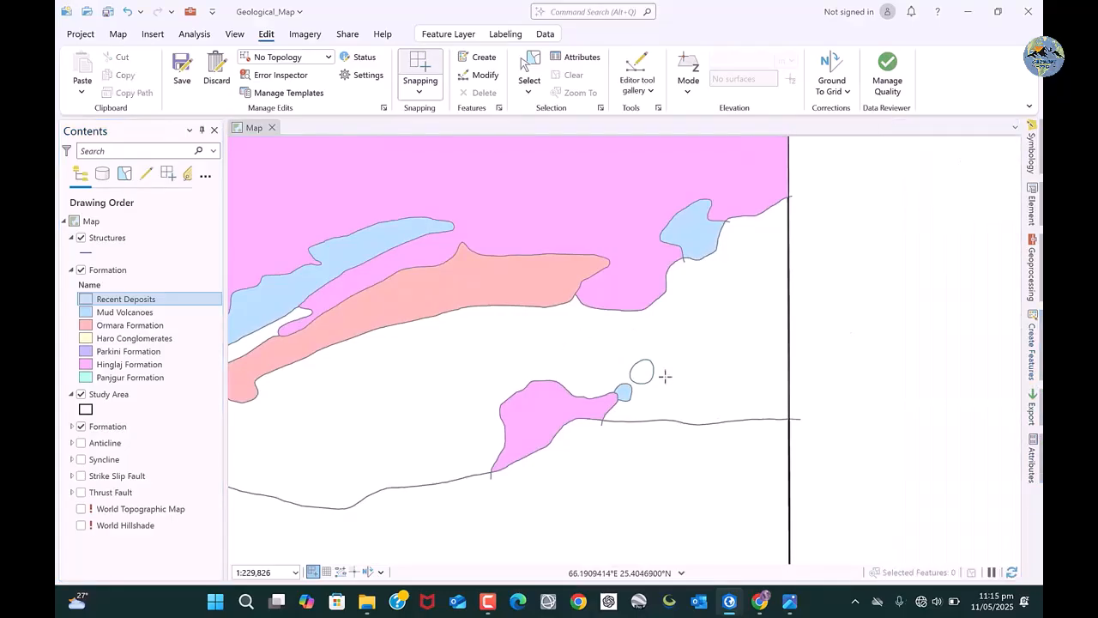
scroll(665, 376, "up", 8)
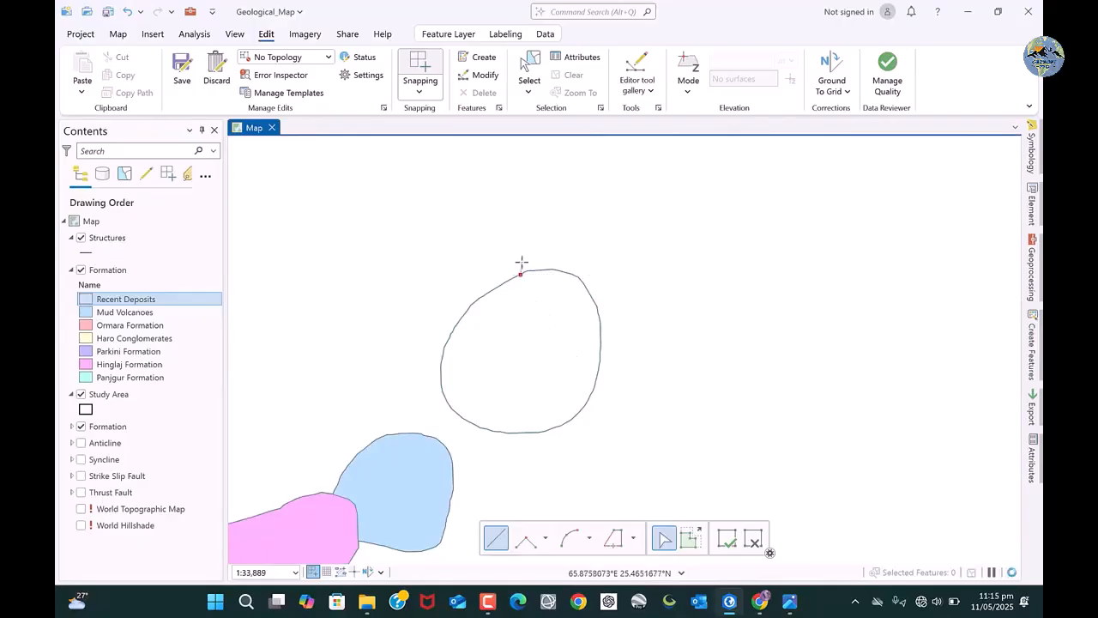
left_click(613, 538)
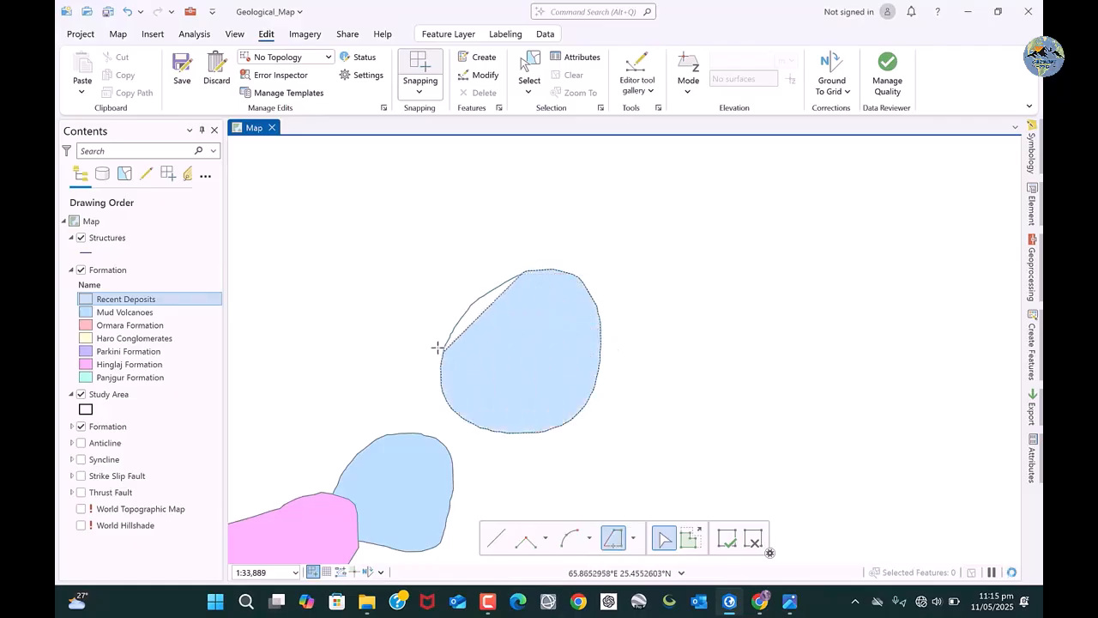
scroll(456, 318, "up", 3)
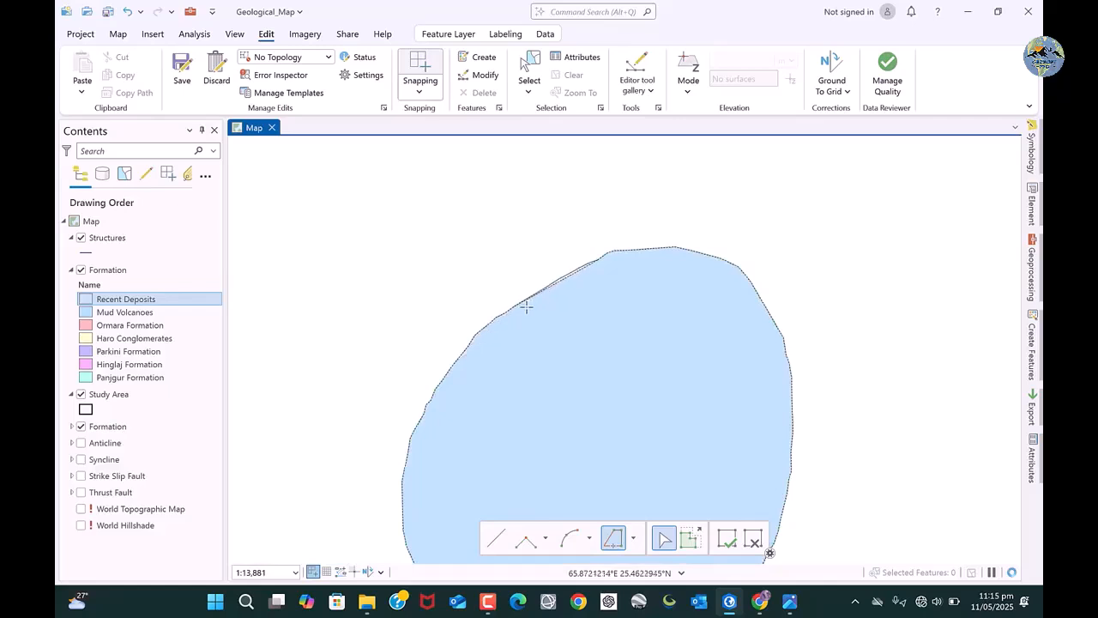
double_click(592, 261)
scroll(583, 312, "down", 4)
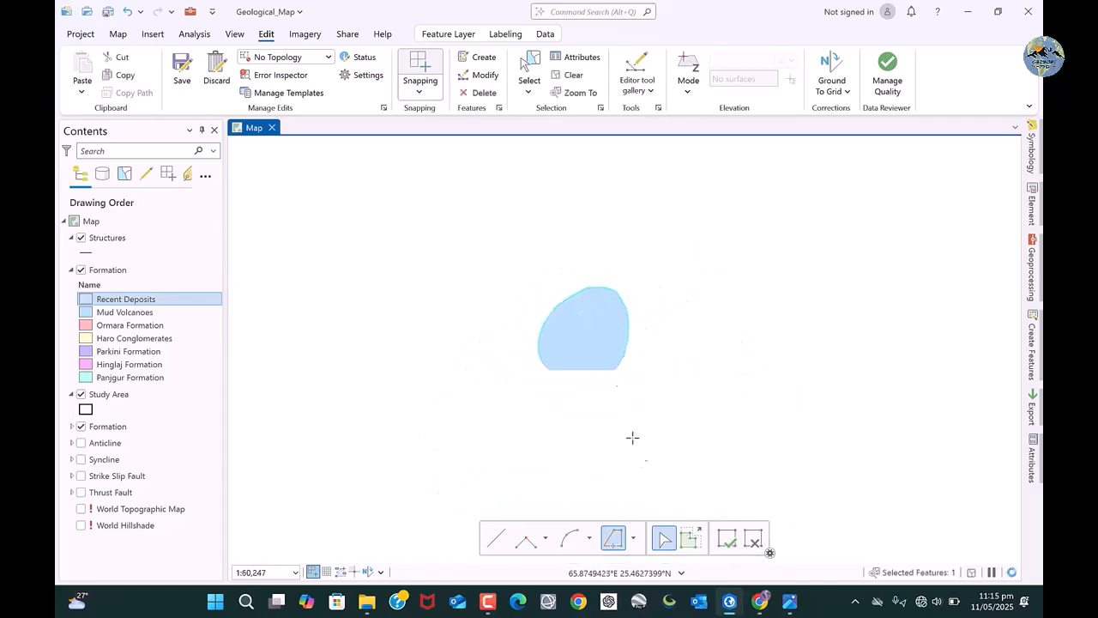
scroll(655, 393, "down", 1)
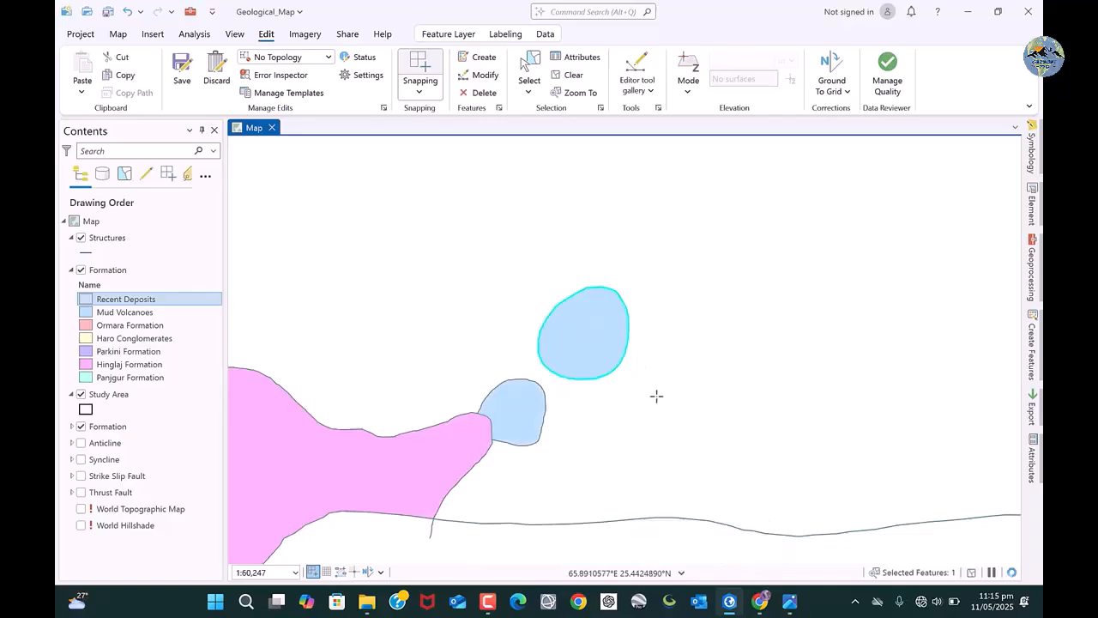
left_click(575, 77)
Set the Recent Deposits symbol of the Formation layer to a pale orange-yellow fill
scroll(673, 401, "down", 4)
scroll(446, 394, "up", 1)
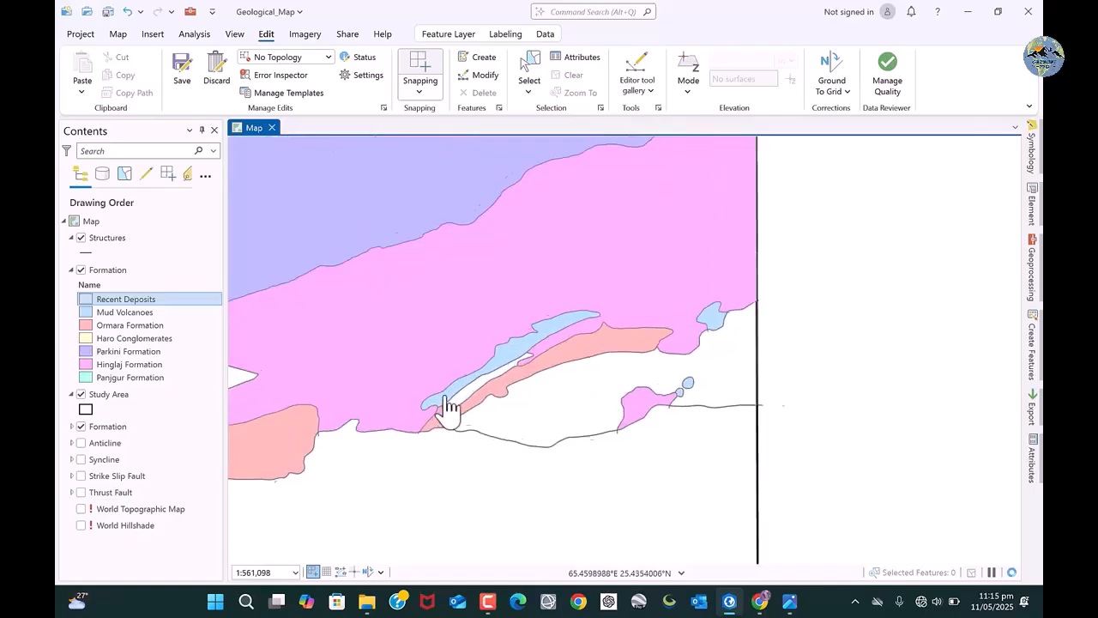
scroll(640, 420, "down", 3)
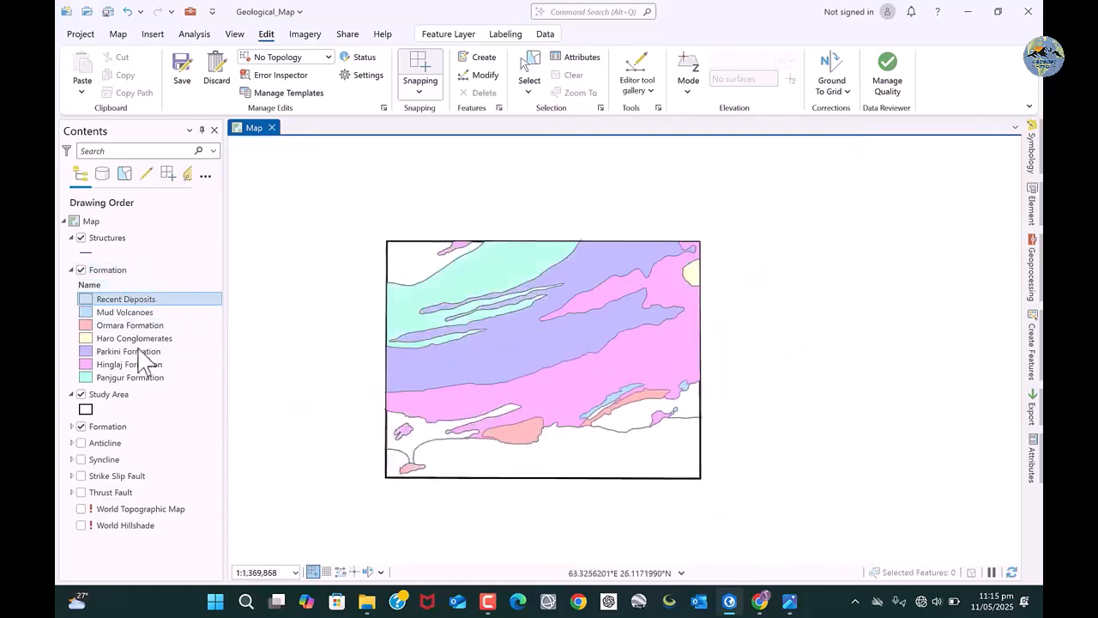
right_click(87, 298)
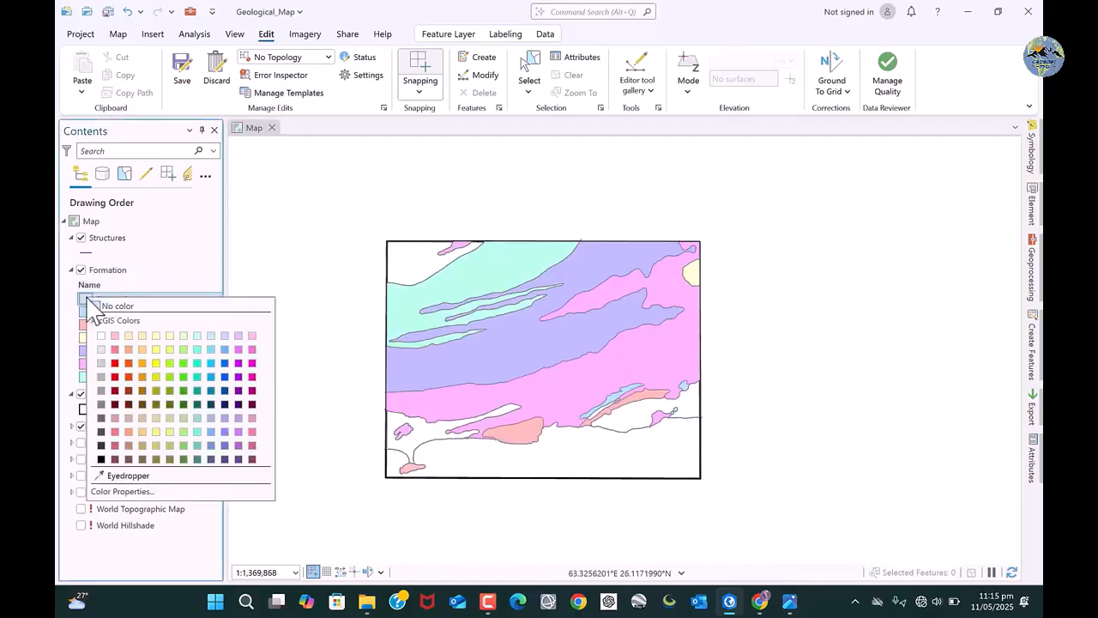
left_click(141, 335)
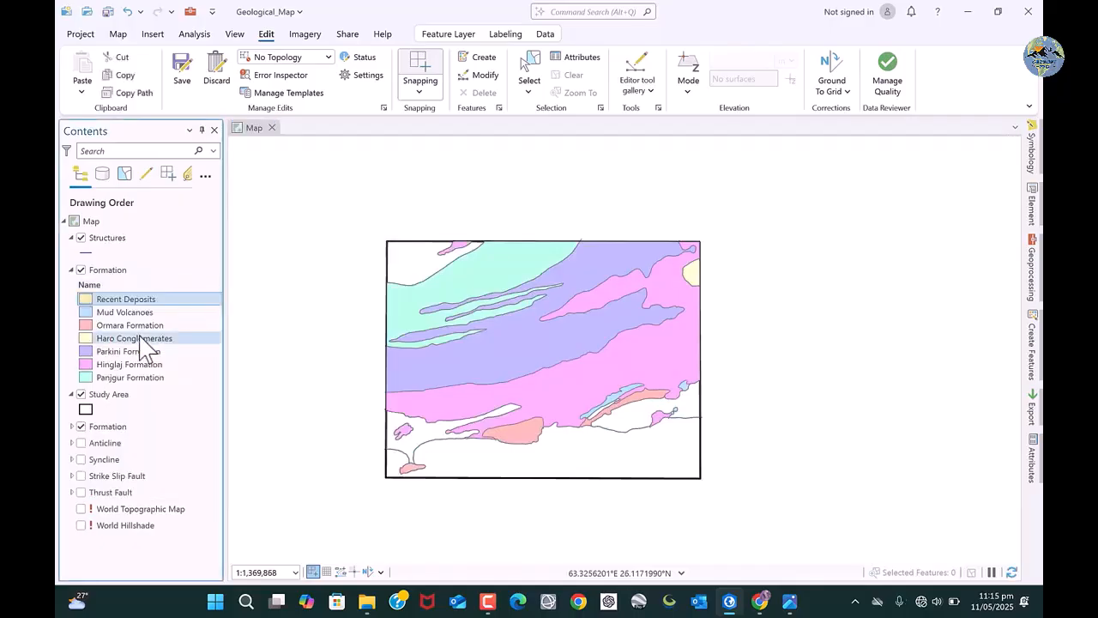
Recolor the Haro Conglomerates symbol, trying a teal green before settling on a bright purple-magenta fill
right_click(86, 339)
left_click(203, 401)
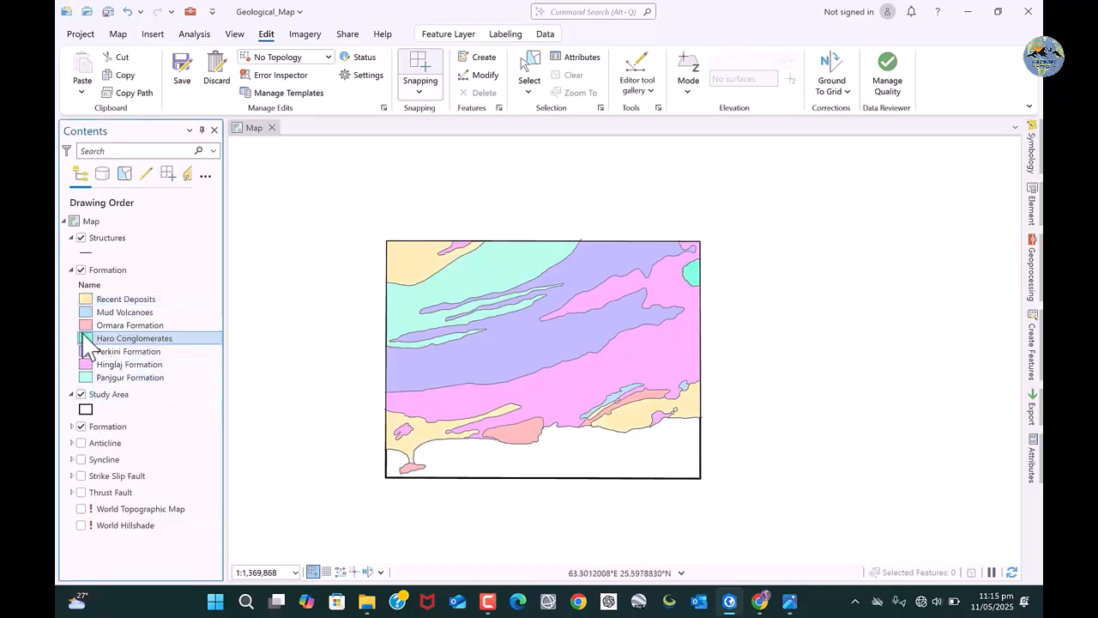
right_click(87, 341)
left_click(238, 390)
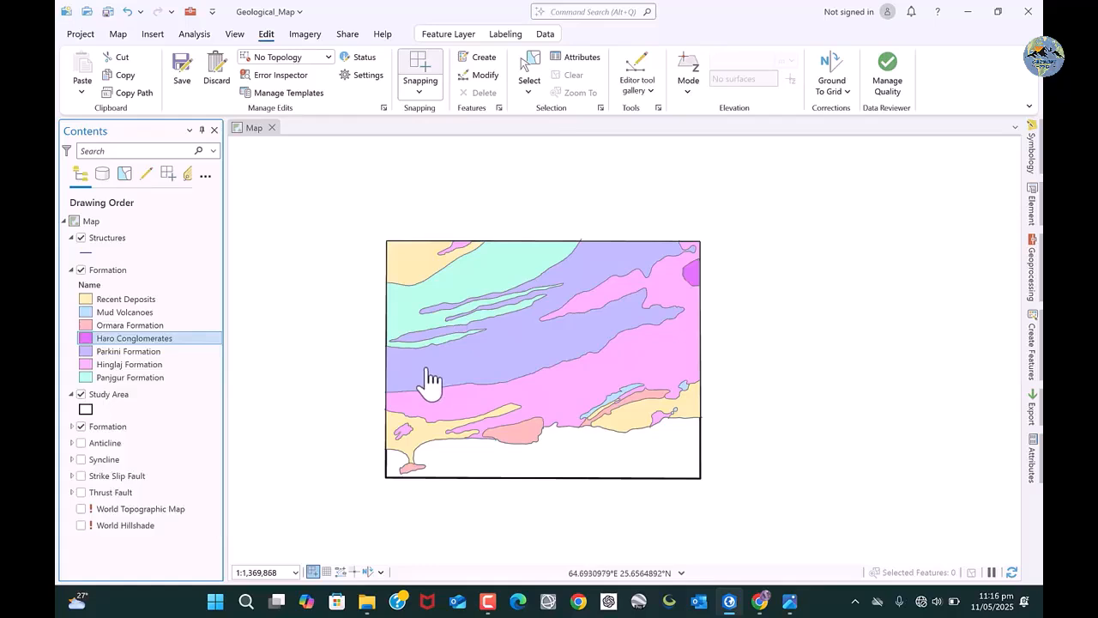
Examine the colored formation polygons across the study area and compare them with the reference Hingol National Park map image
mouse_move(482, 382)
left_mouse_down()
mouse_move(498, 377)
mouse_move(480, 367)
left_mouse_up()
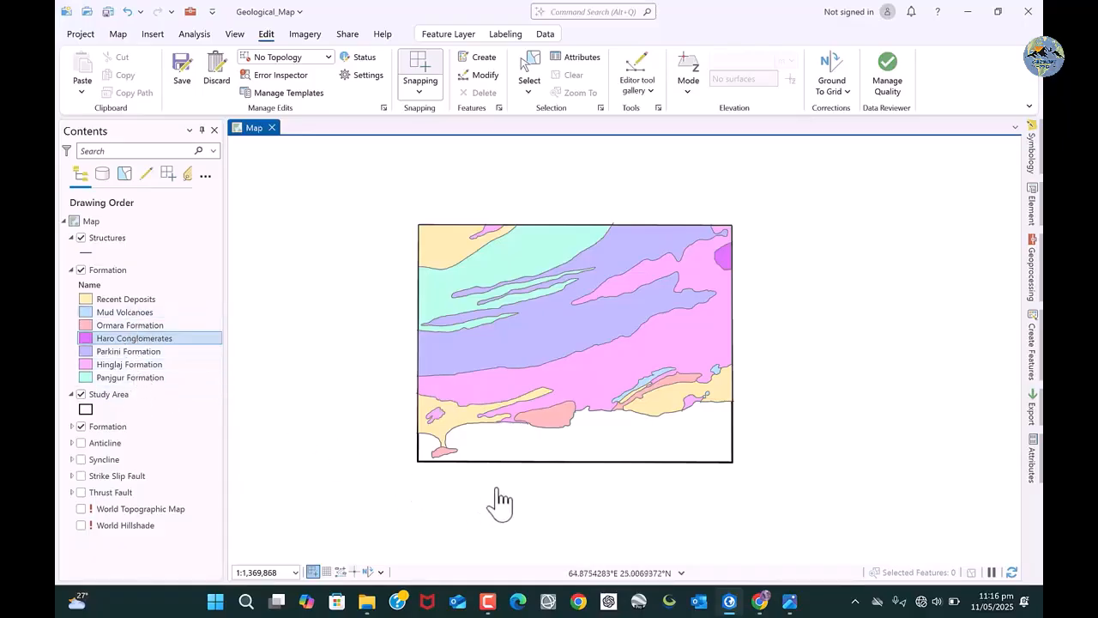
scroll(497, 502, "up", 2)
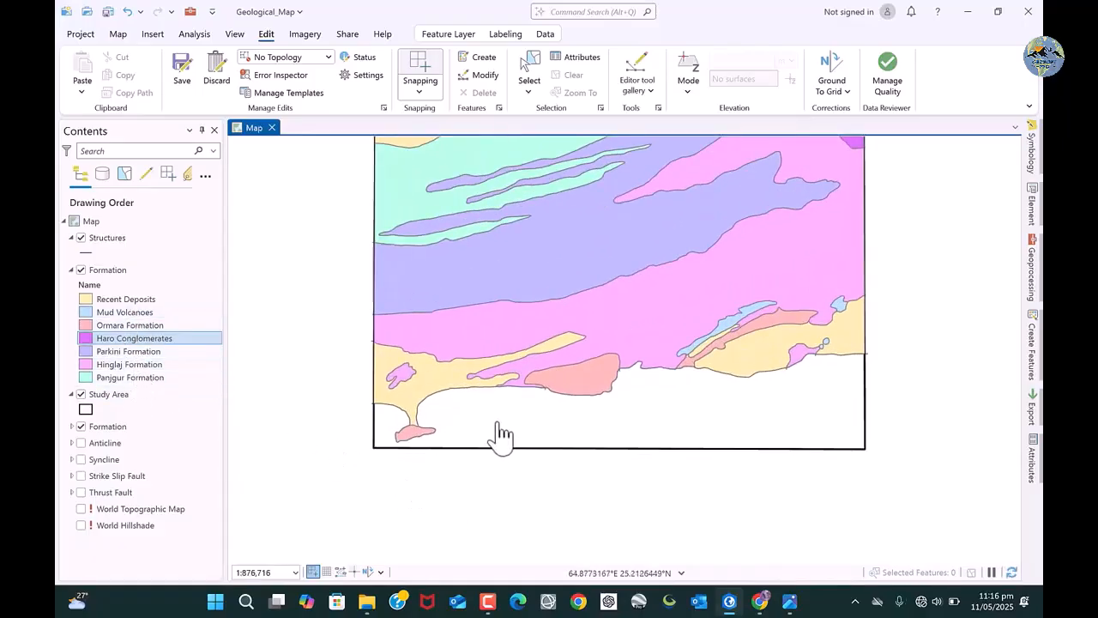
left_click_drag(502, 438, 427, 435)
left_click_drag(583, 433, 567, 476)
scroll(560, 477, "down", 2)
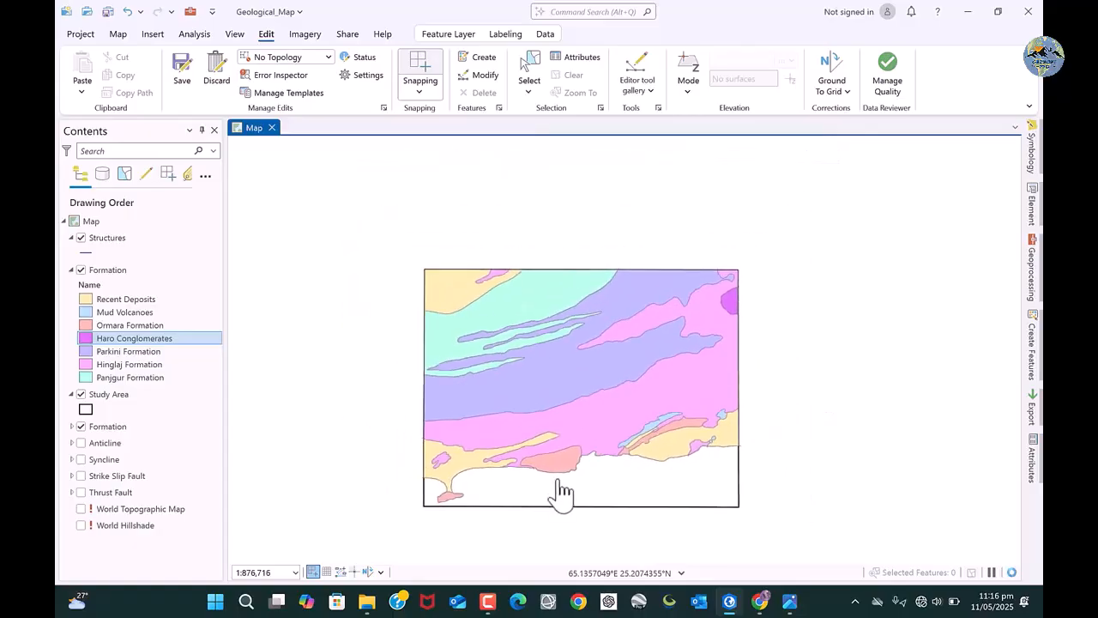
left_click_drag(560, 477, 564, 463)
scroll(564, 466, "up", 2)
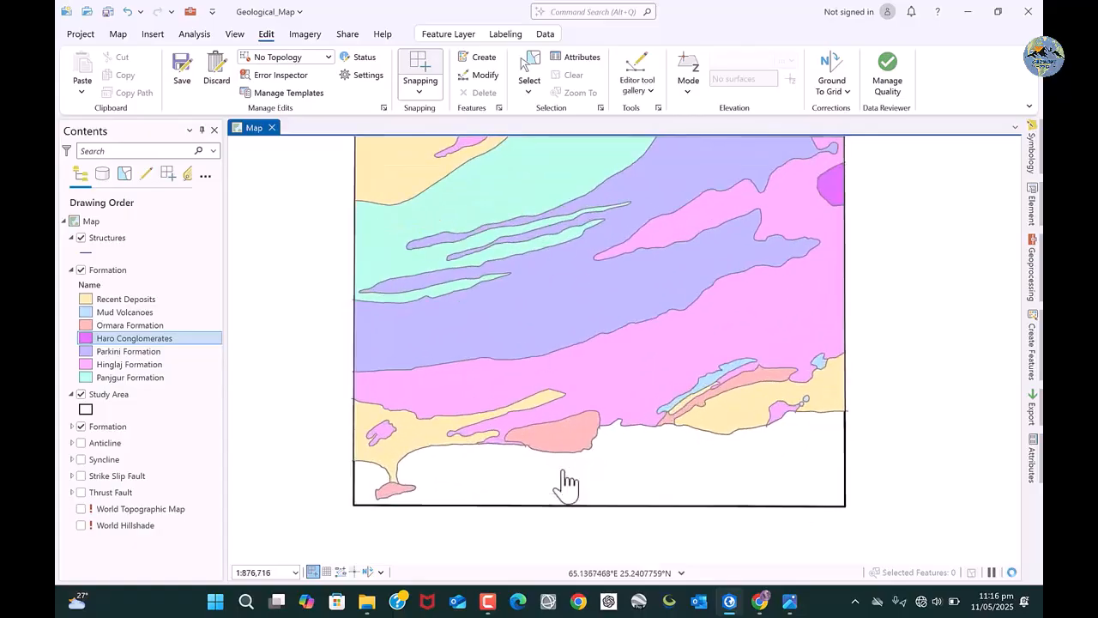
scroll(559, 490, "down", 2)
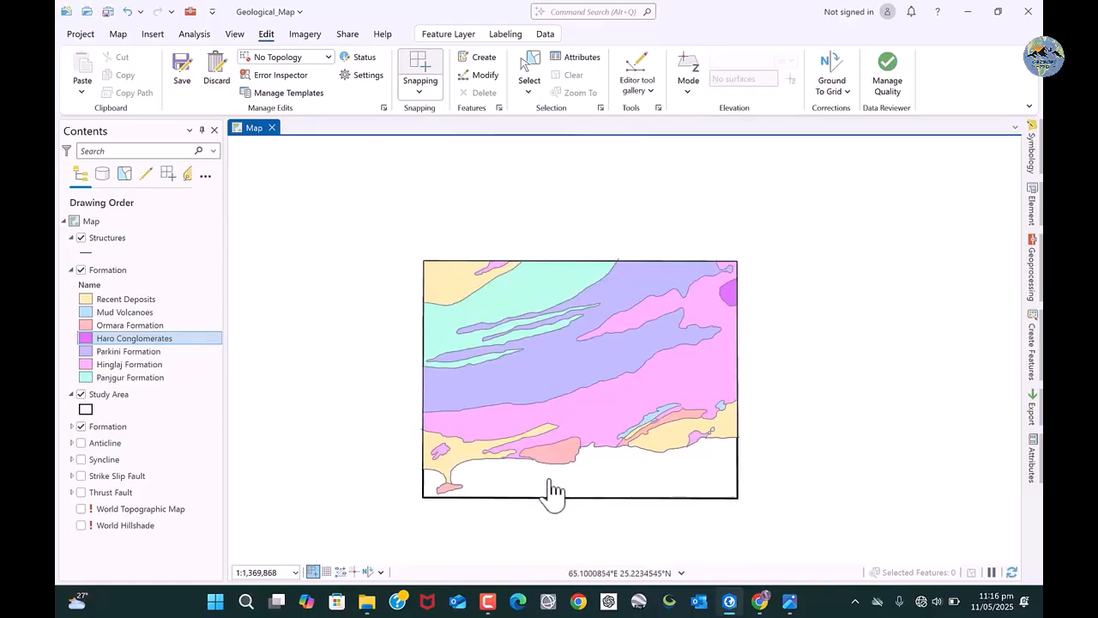
left_click_drag(553, 490, 588, 477)
left_click_drag(455, 455, 488, 438)
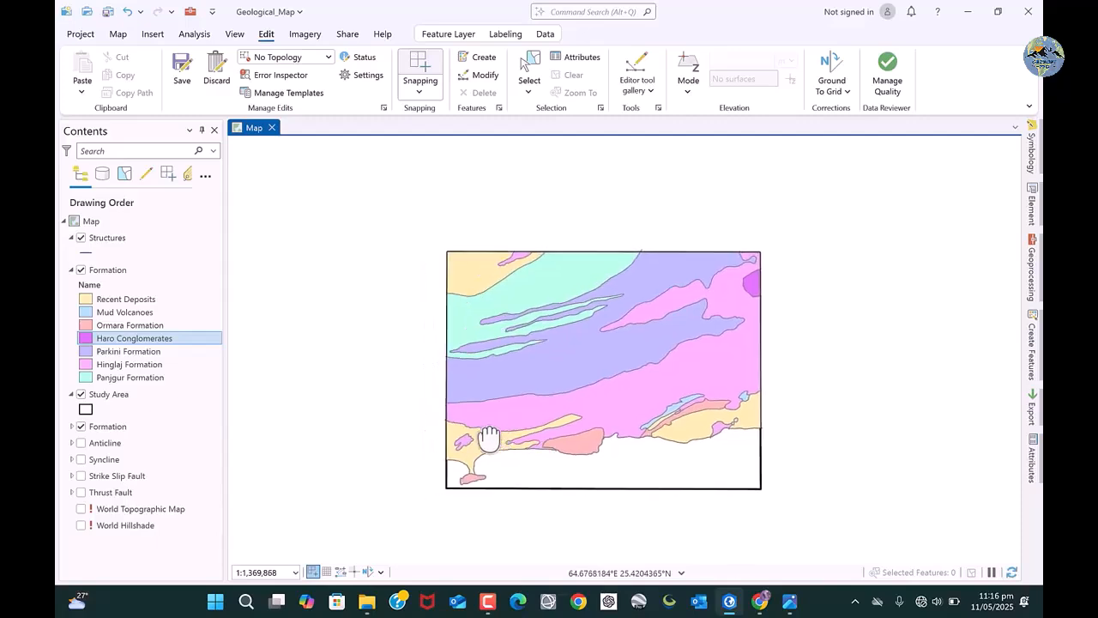
left_click_drag(505, 475, 517, 461)
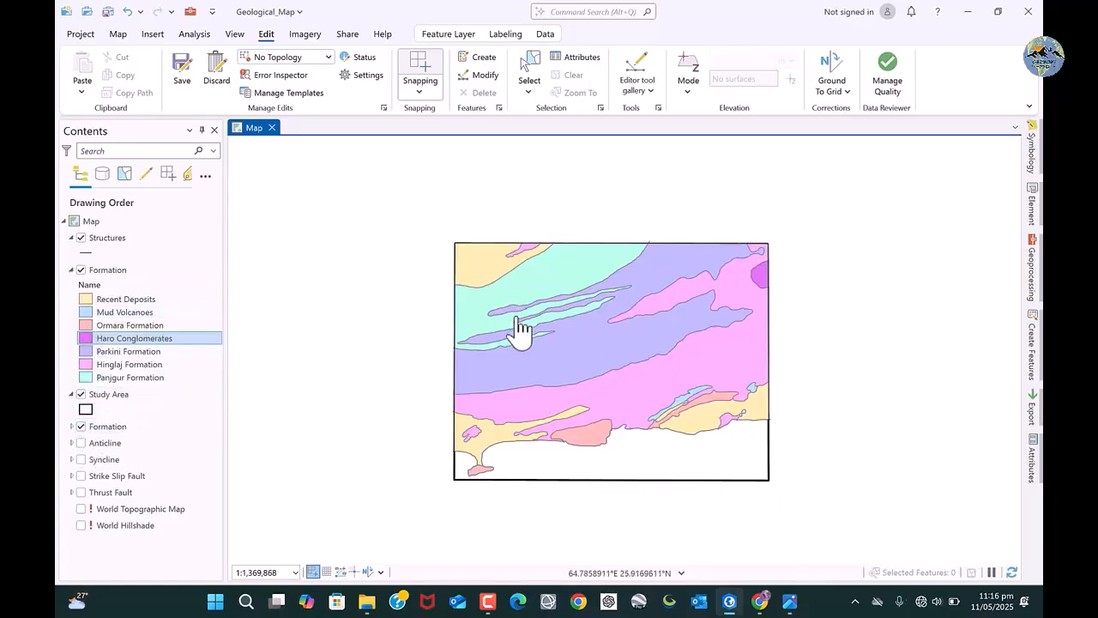
scroll(520, 326, "up", 2)
scroll(520, 326, "up", 2)
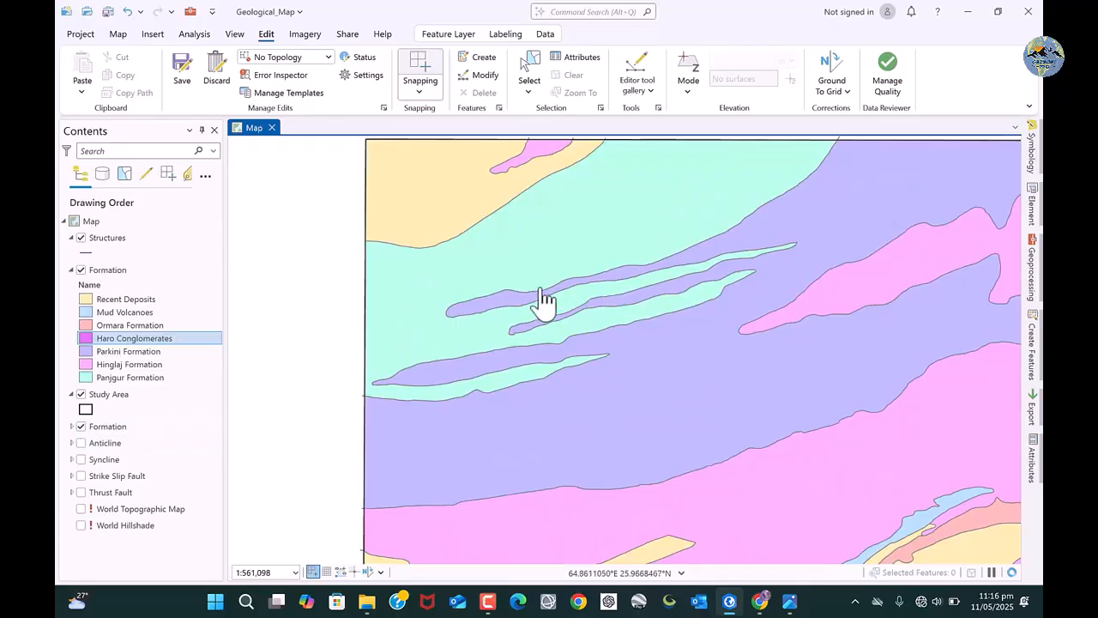
scroll(515, 309, "down", 2)
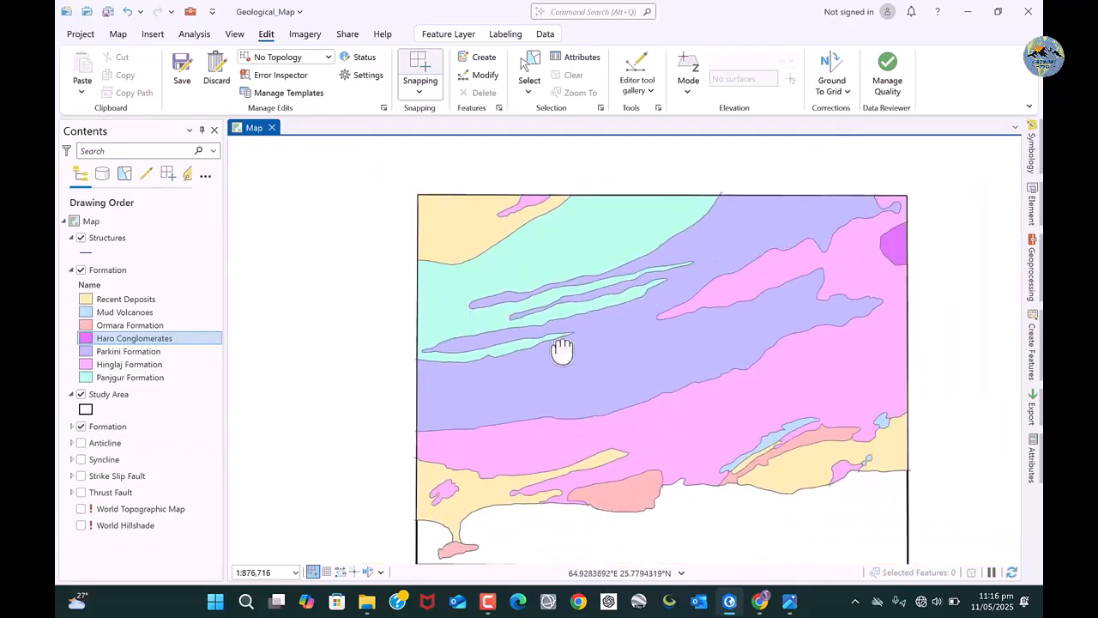
left_click(789, 600)
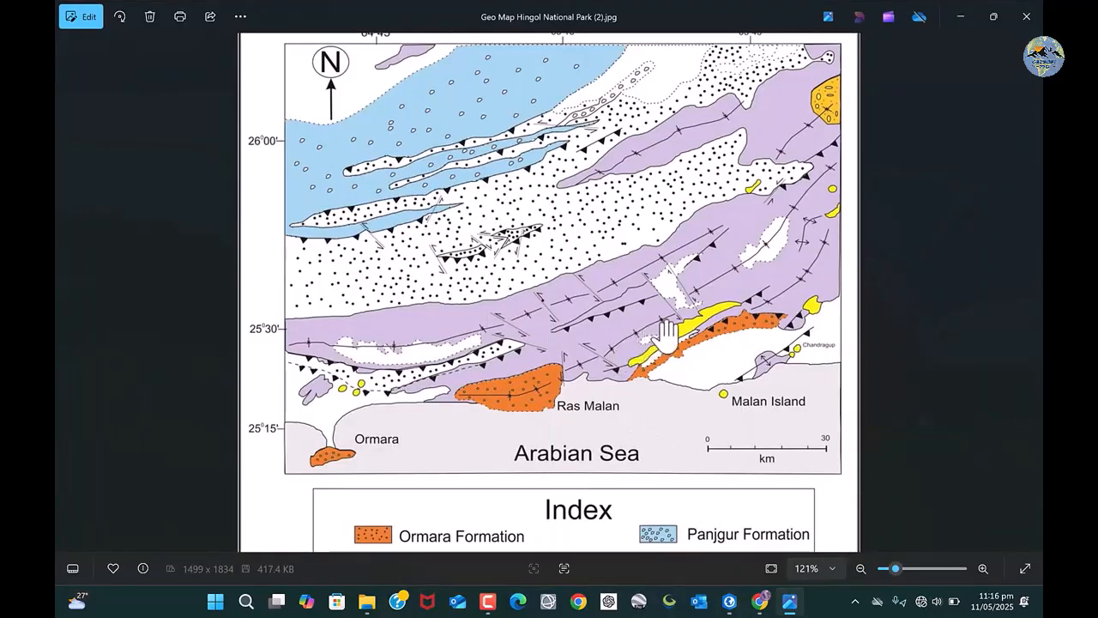
scroll(613, 287, "up", 1)
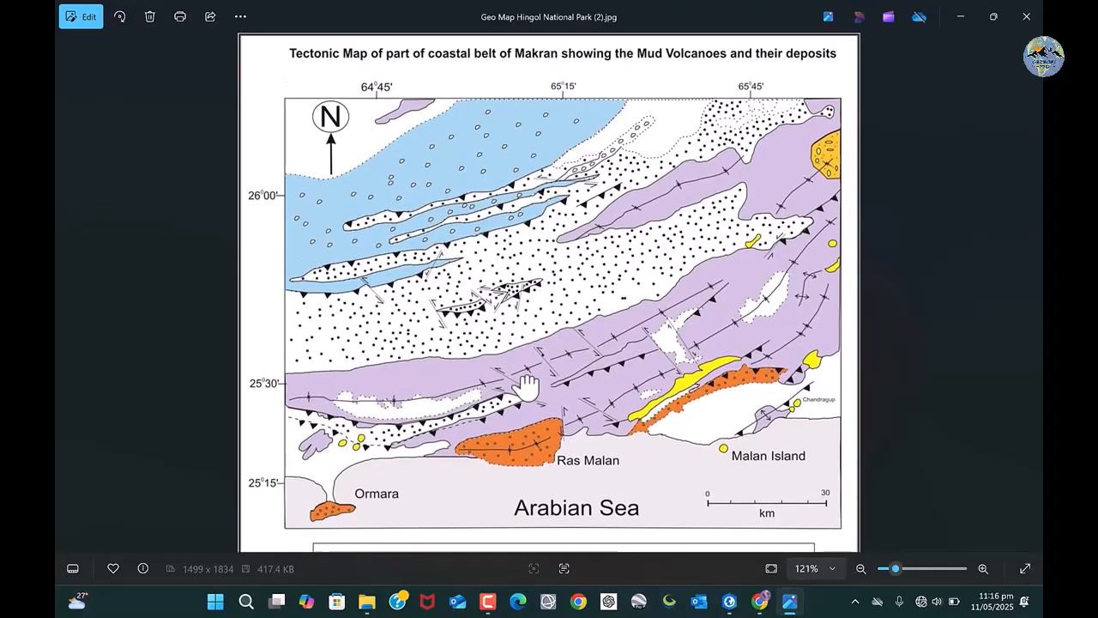
left_click(959, 19)
Open the Structures layer's attribute table and save the pending feature edits
left_click(105, 241)
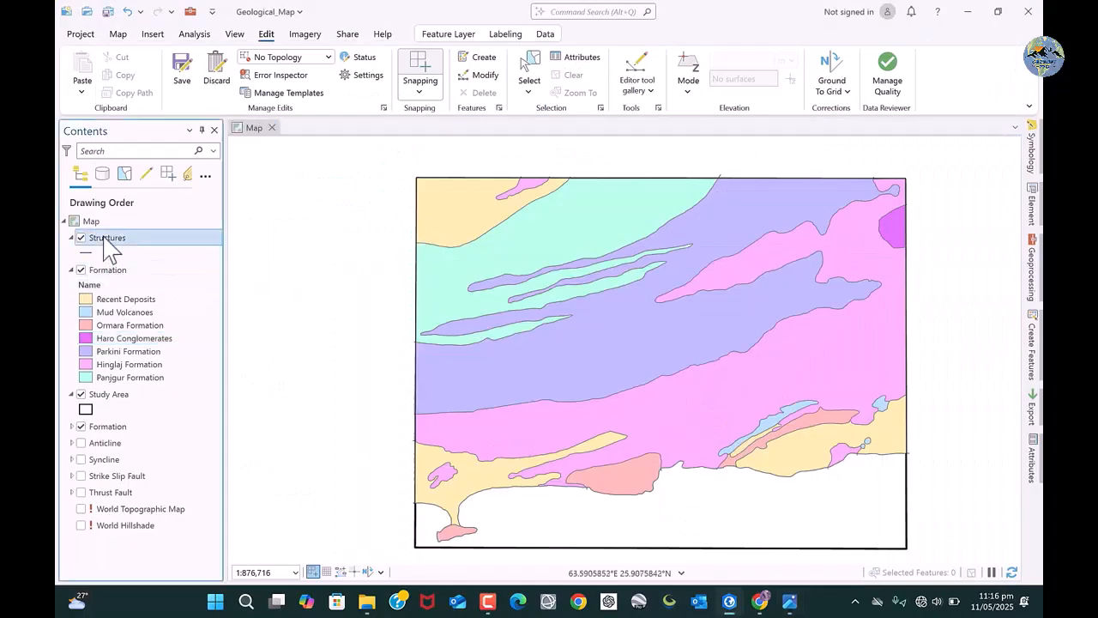
right_click(107, 249)
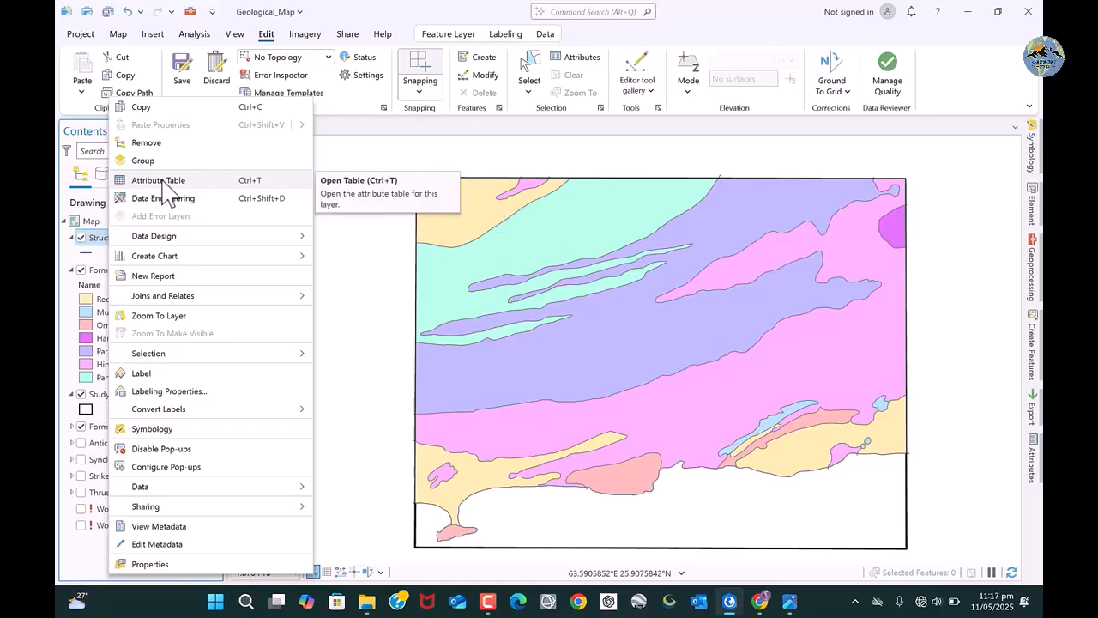
left_click(159, 182)
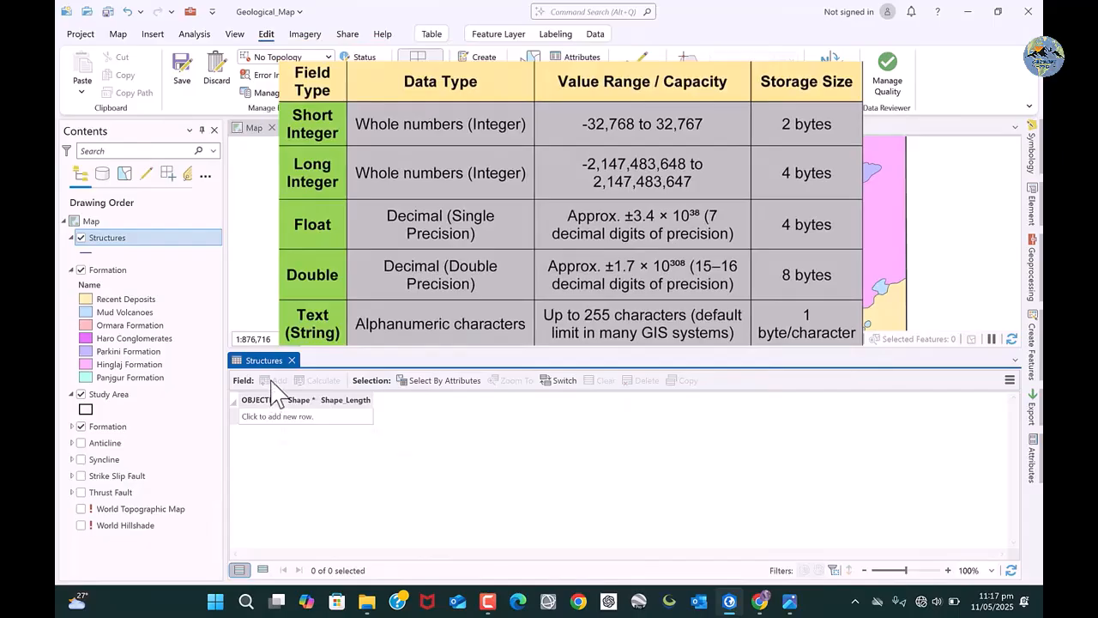
left_click(182, 70)
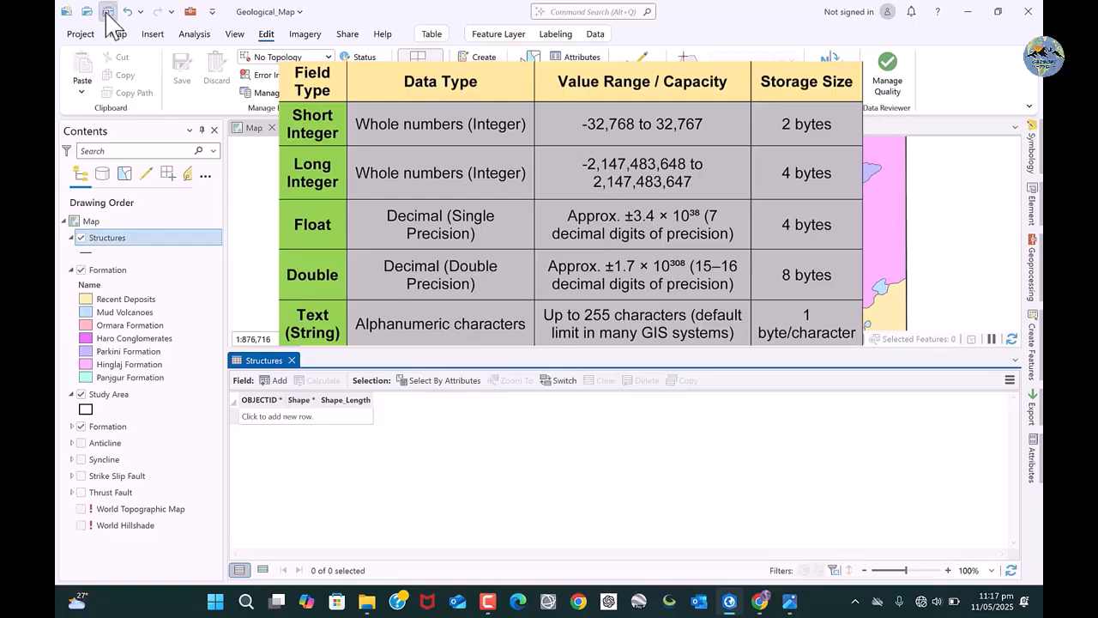
Add a new field called Name with the Text data type to the Structures layer
left_click(279, 380)
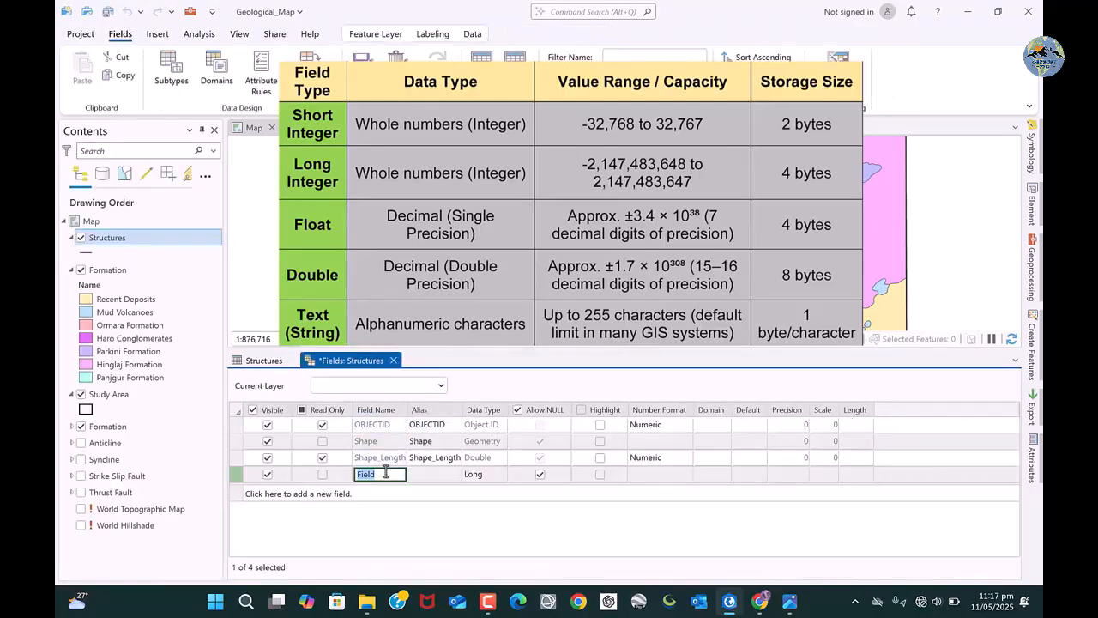
type("Name")
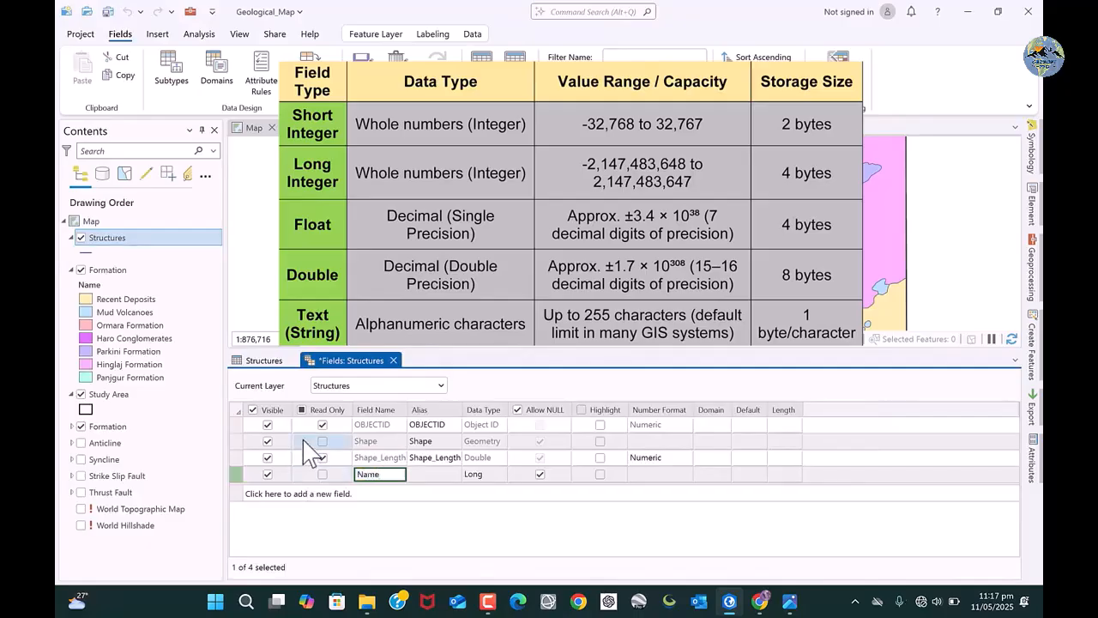
left_click(489, 476)
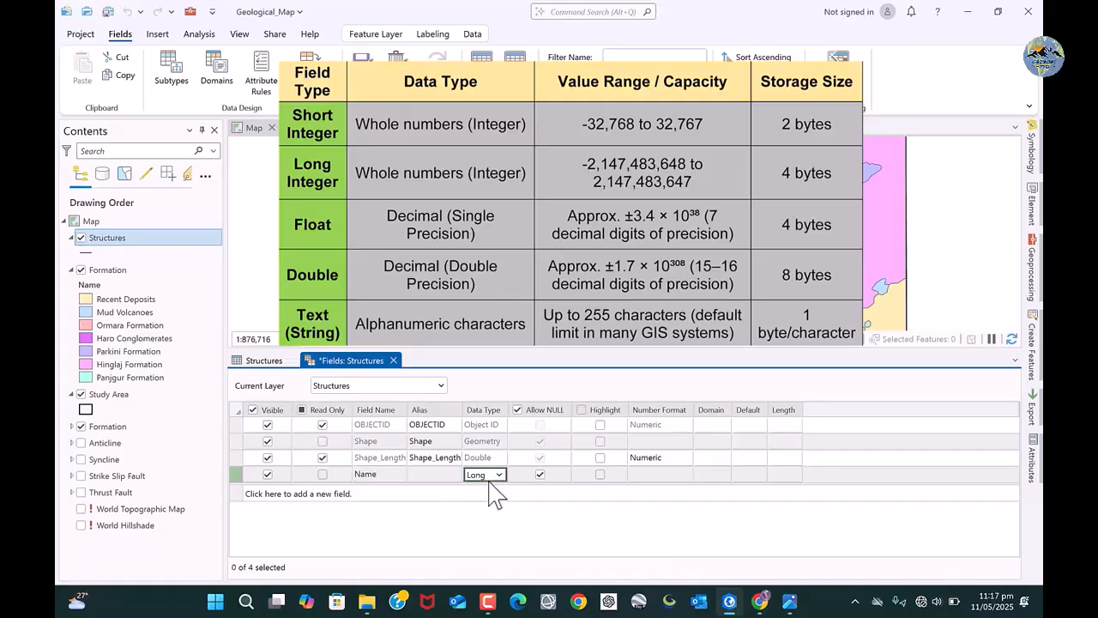
left_click(491, 476)
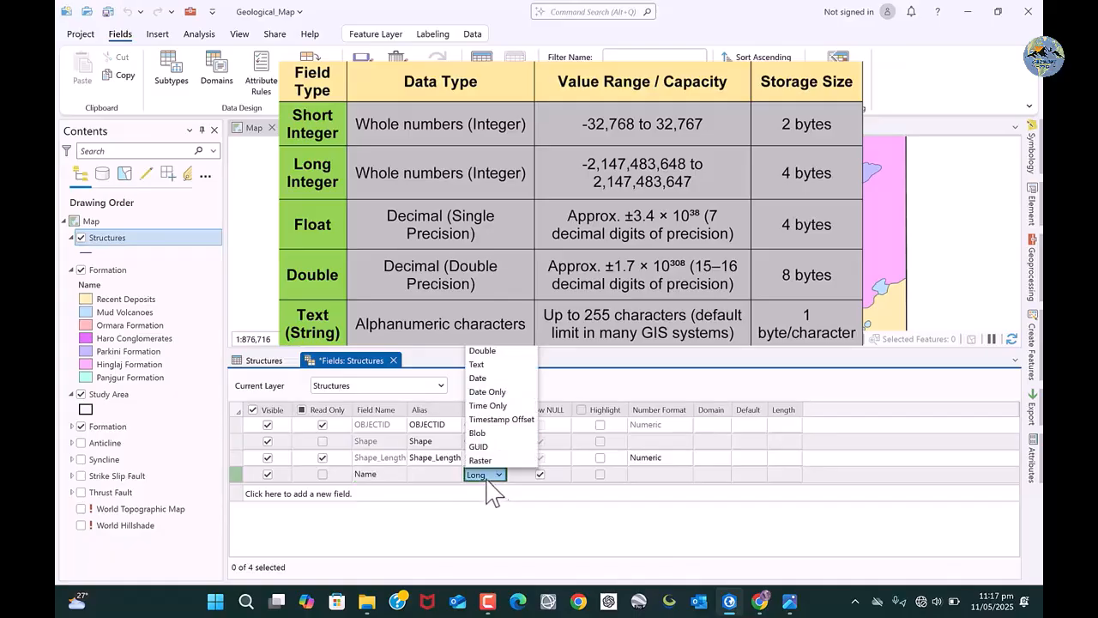
left_click(478, 365)
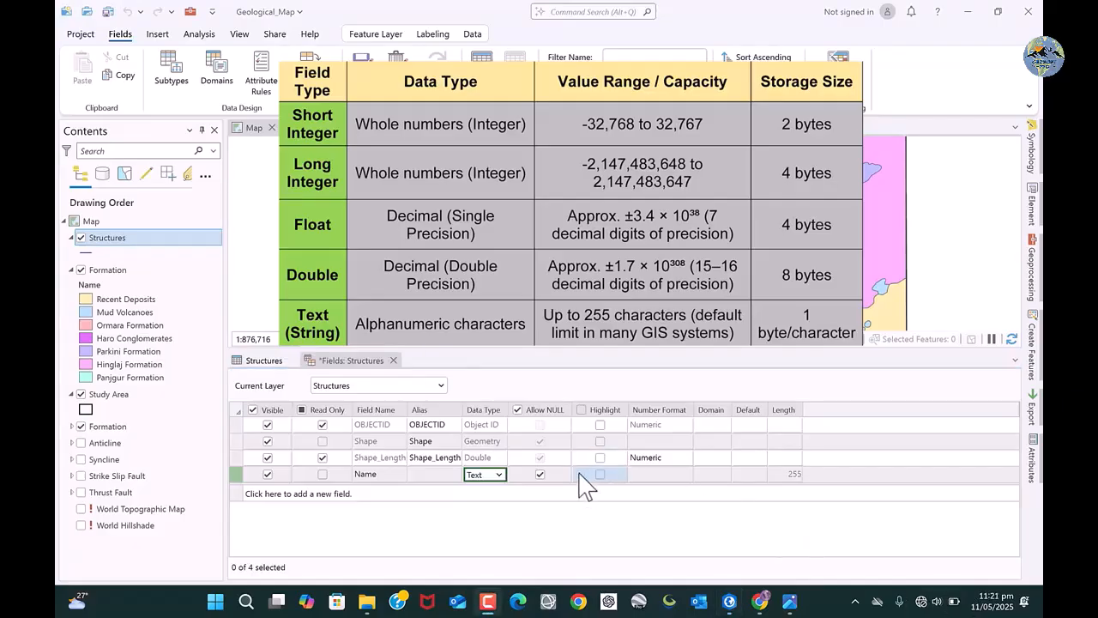
left_click(499, 475)
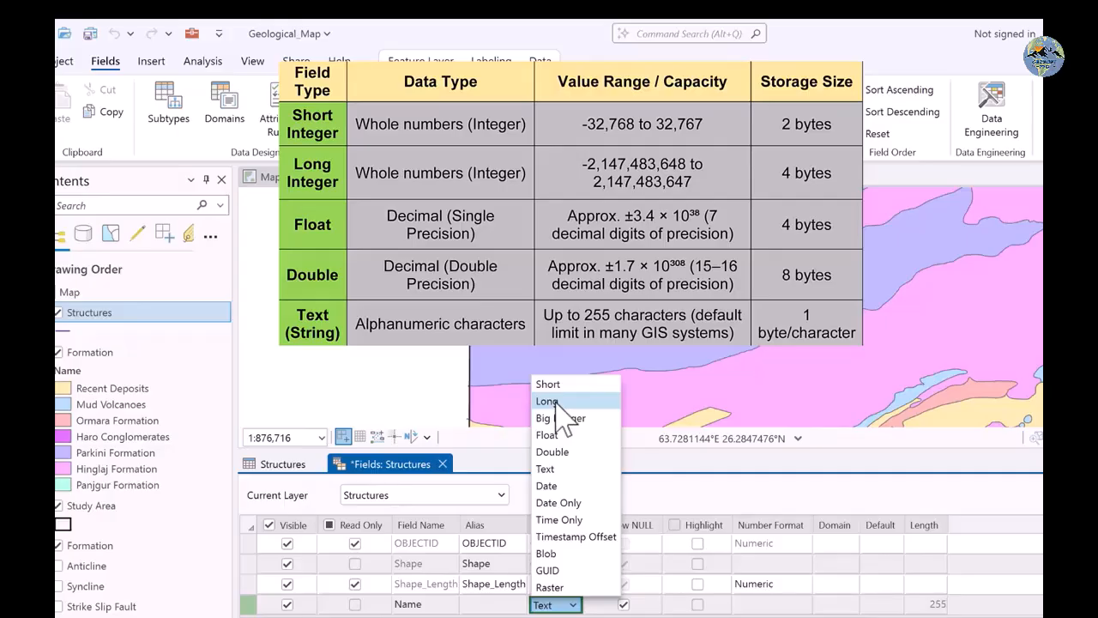
key("Escape")
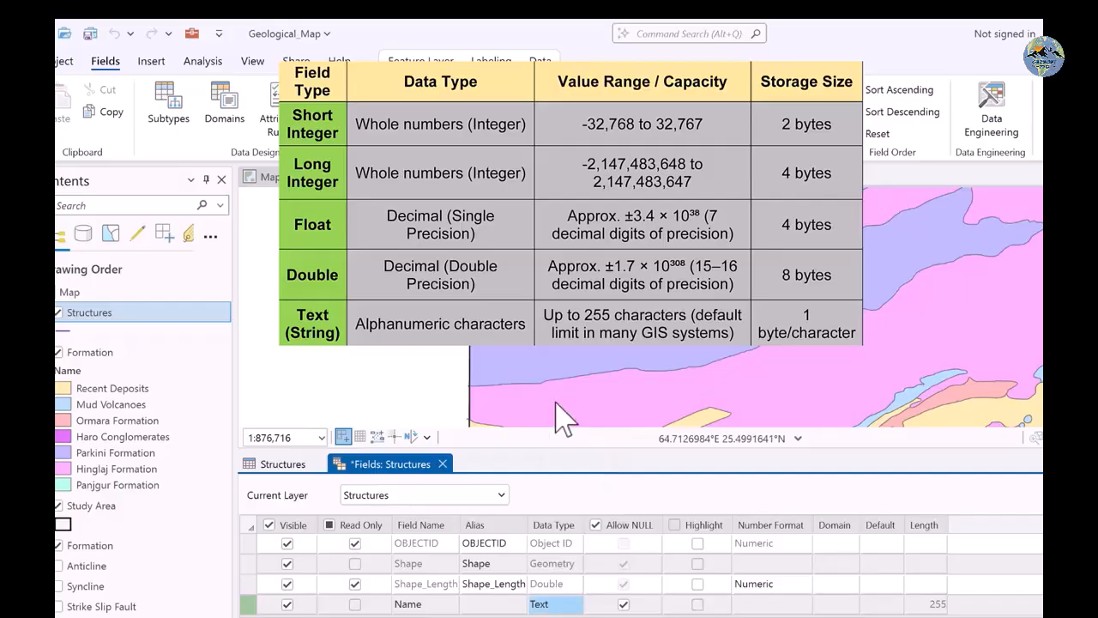
Save the new Text field added to the Structures layer and close its field design view
left_click(556, 604)
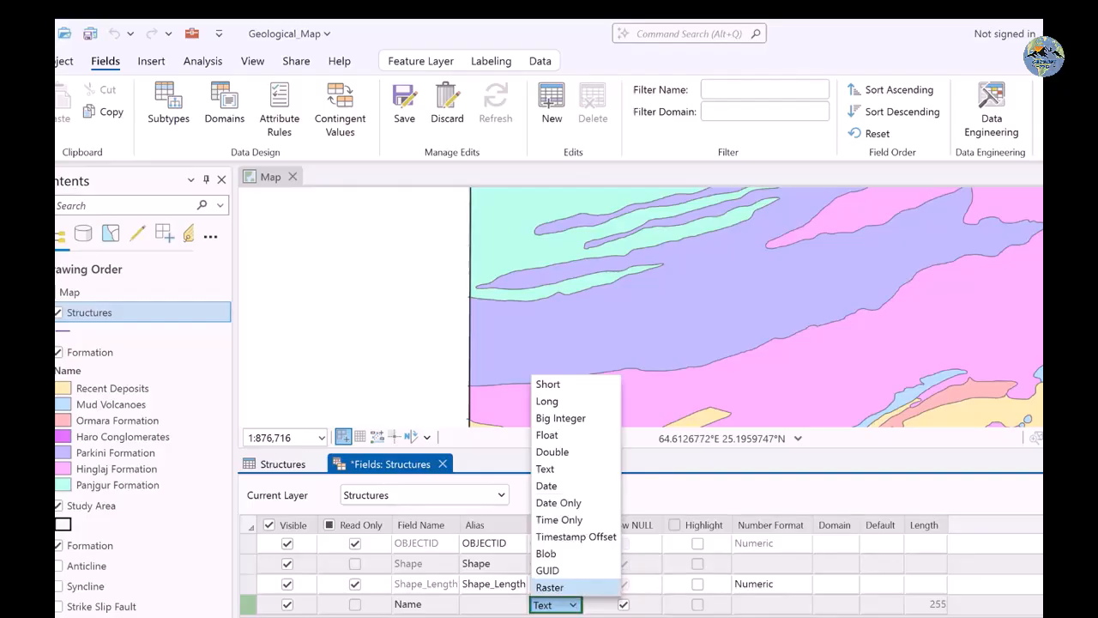
left_click(777, 524)
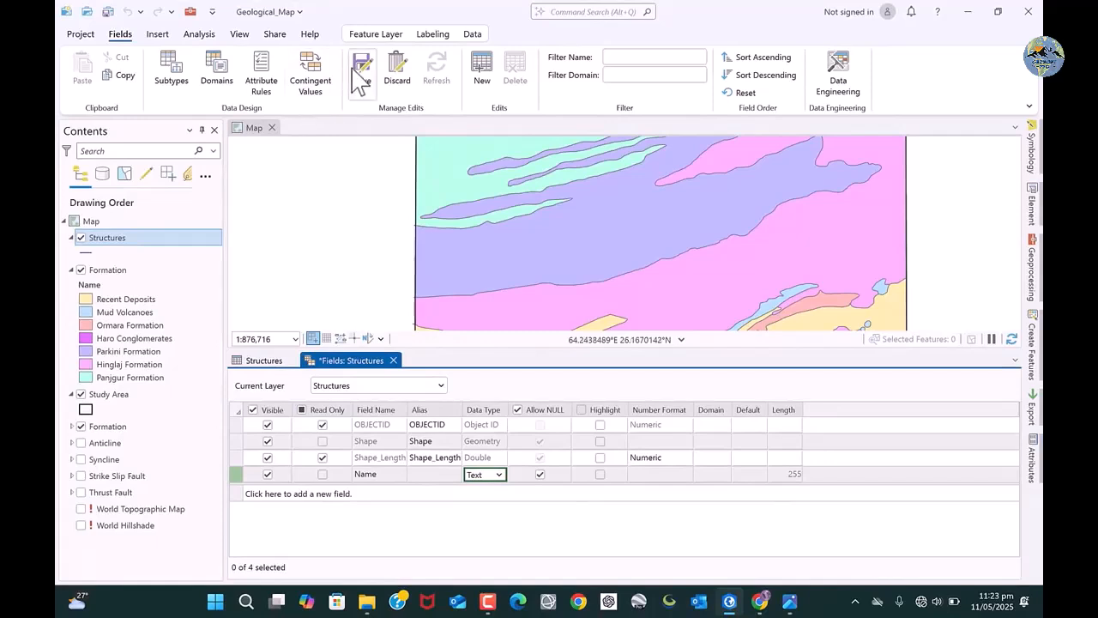
left_click(362, 69)
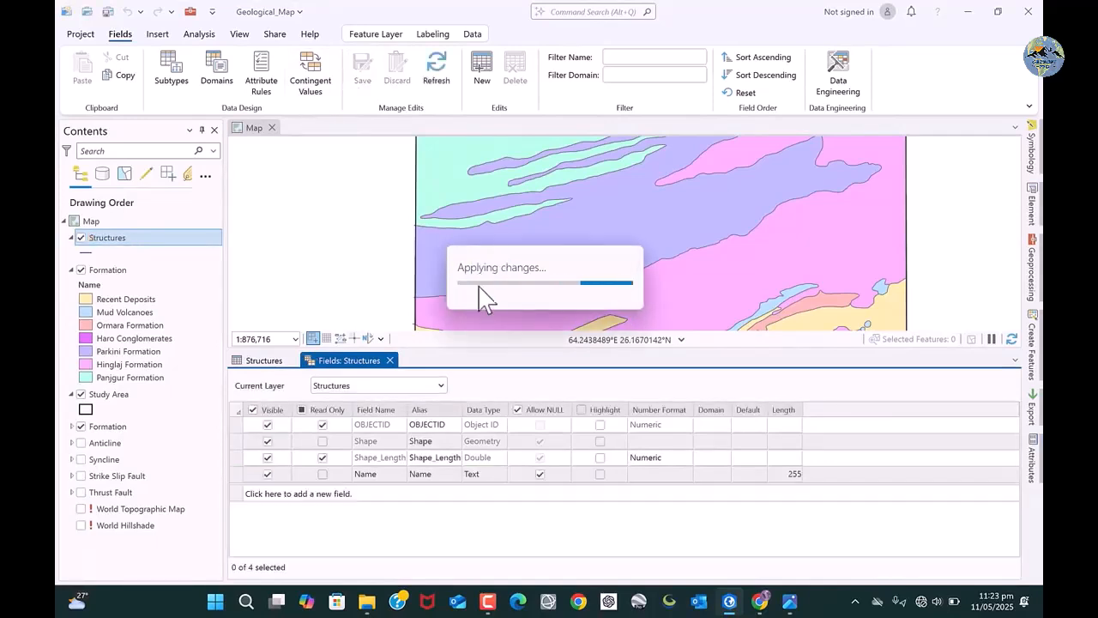
left_click(390, 360)
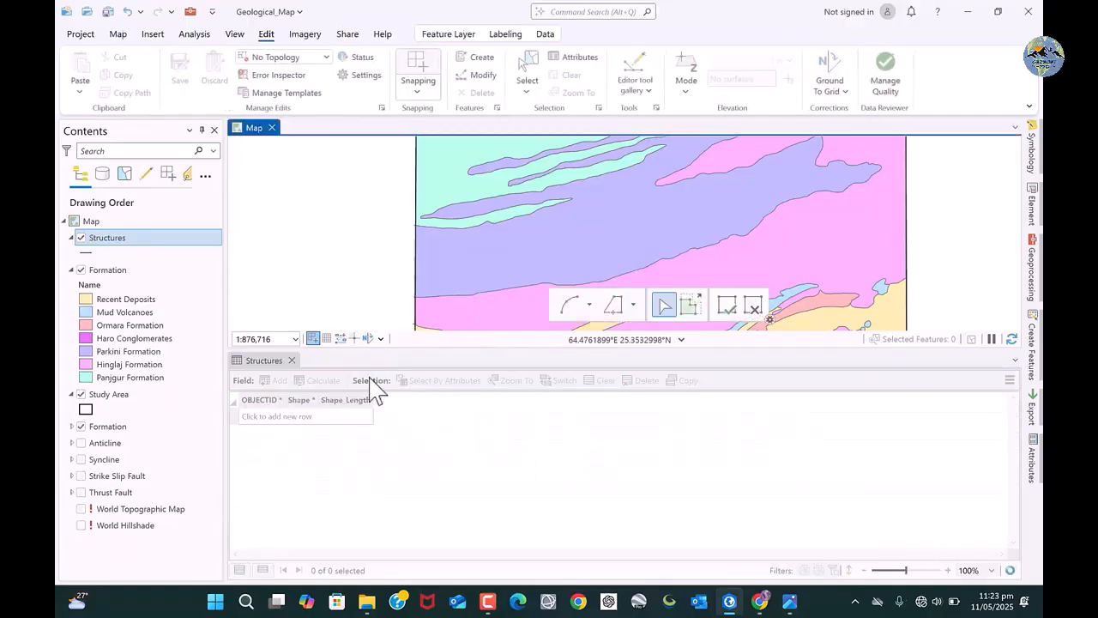
Check the structure types in the reference map's index and add rows named Anticline and Syncline to the Structures attribute table
left_click(331, 416)
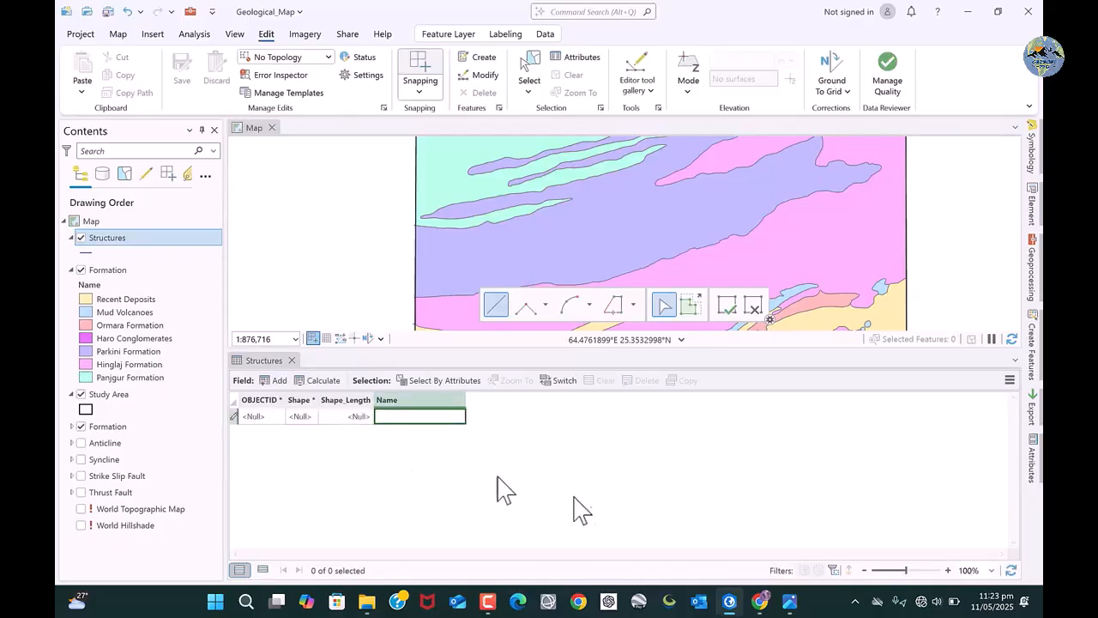
left_click(790, 601)
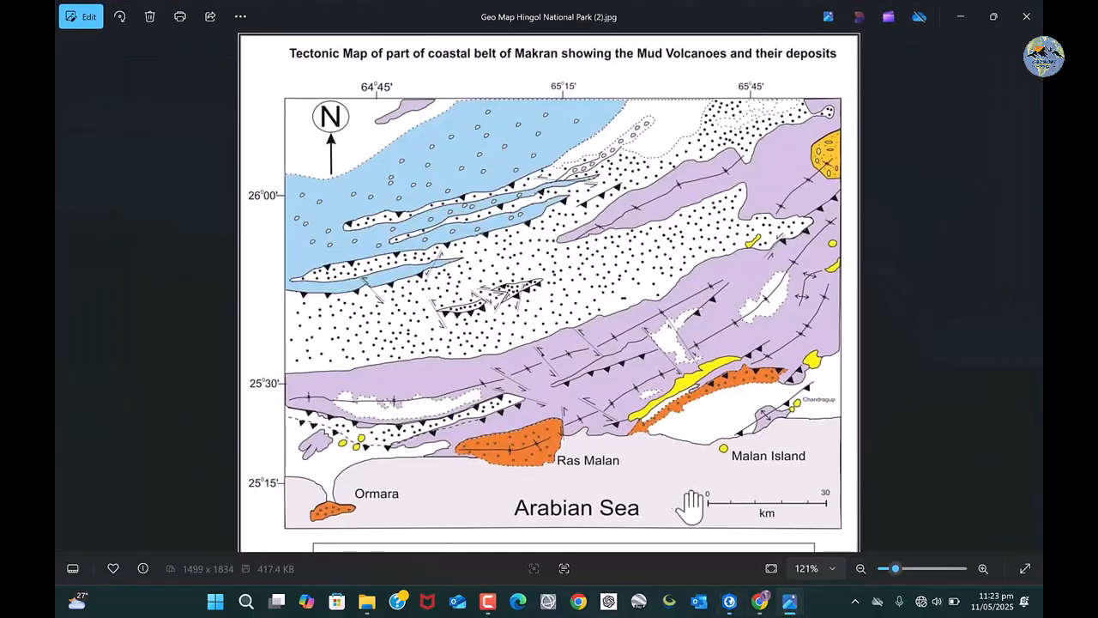
scroll(695, 510, "down", 4)
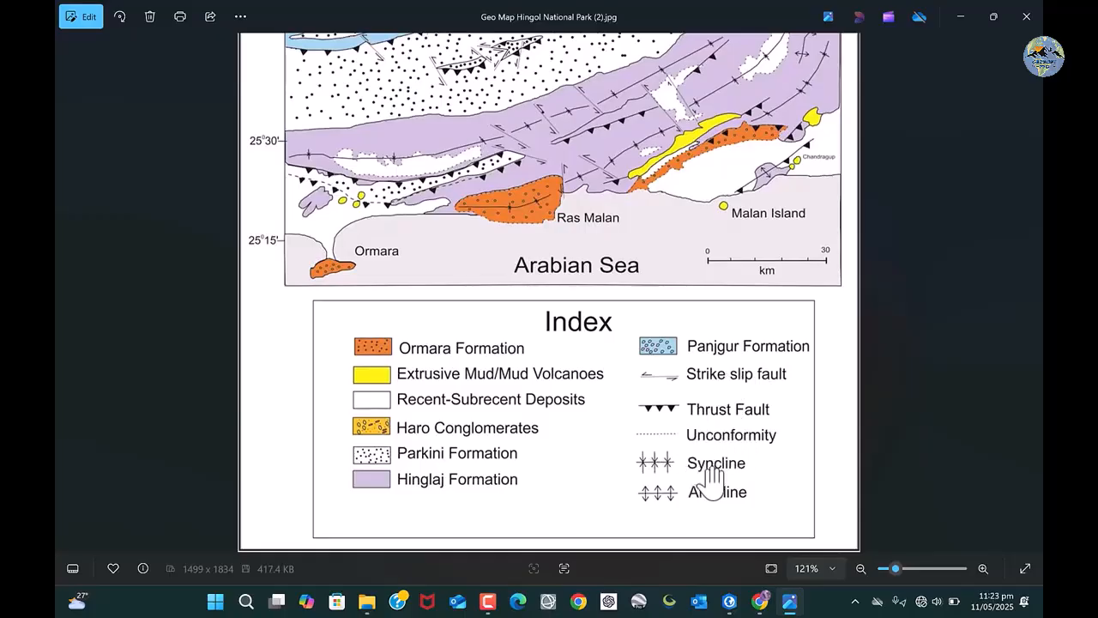
left_click(963, 17)
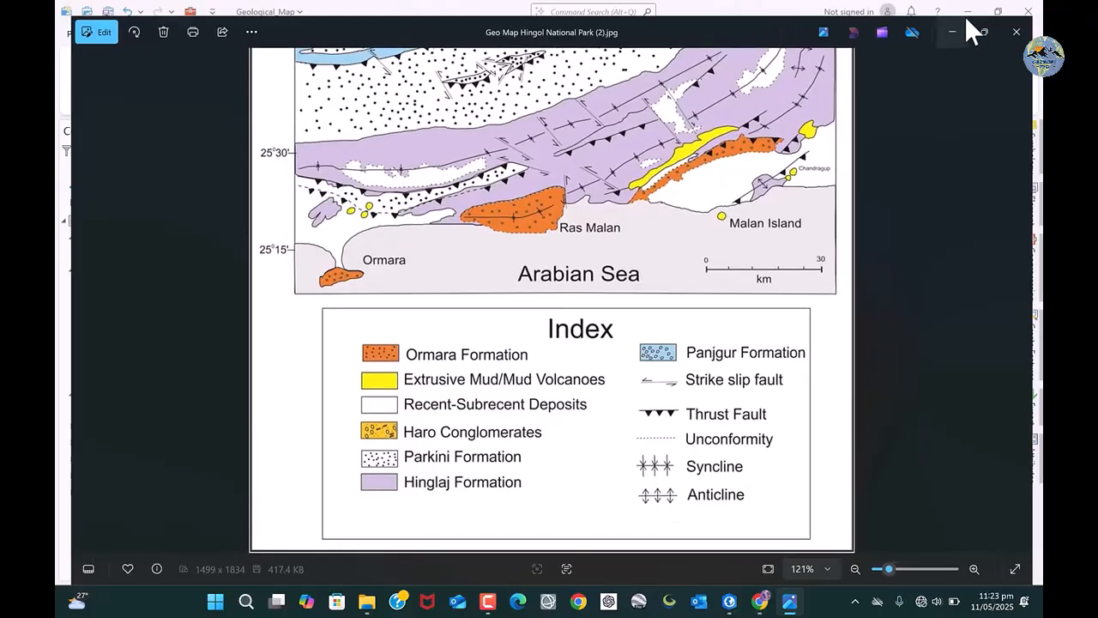
left_click(387, 416)
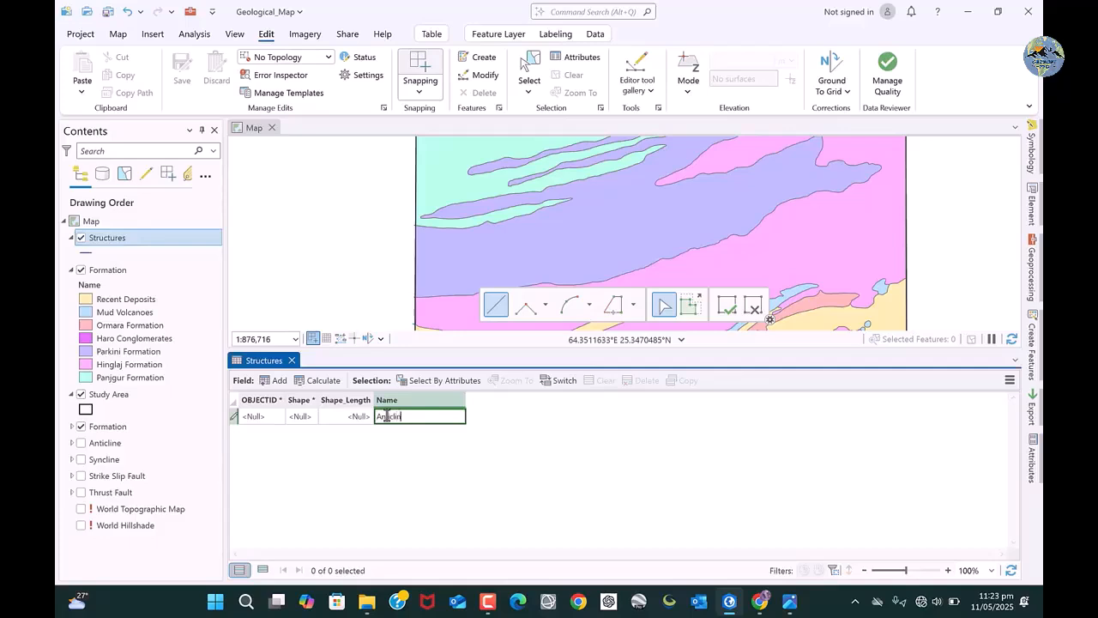
key("Return")
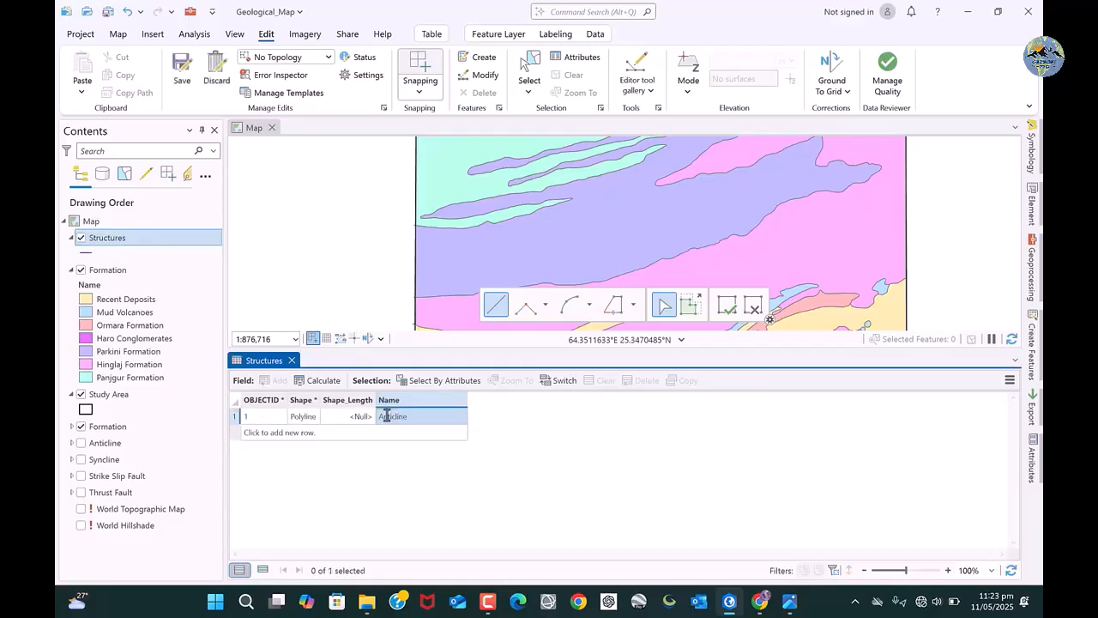
left_click(386, 434)
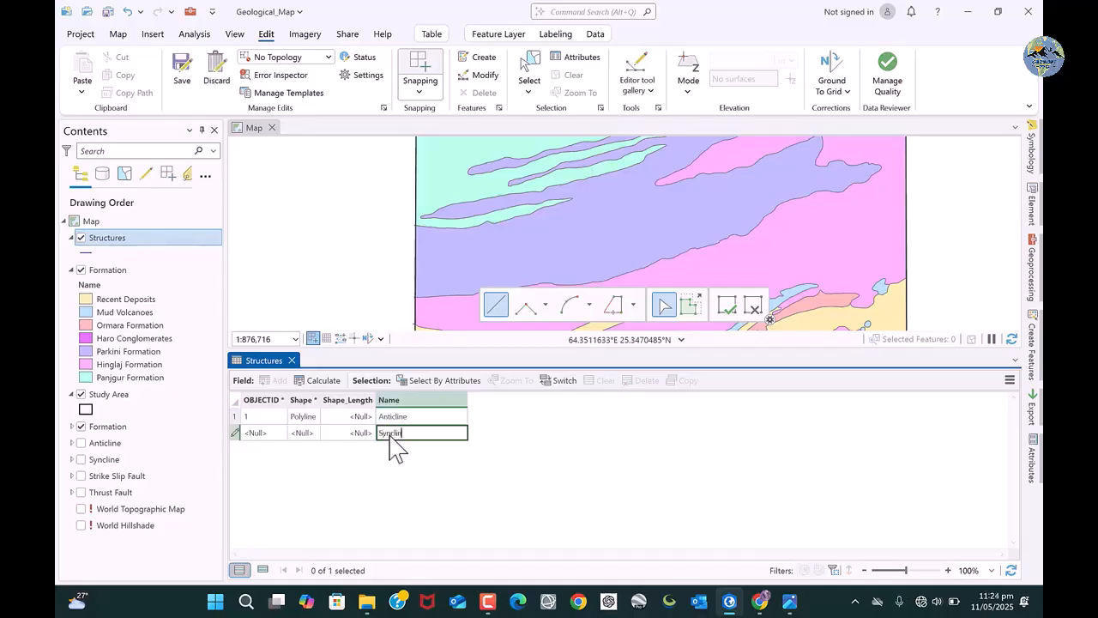
key("Return")
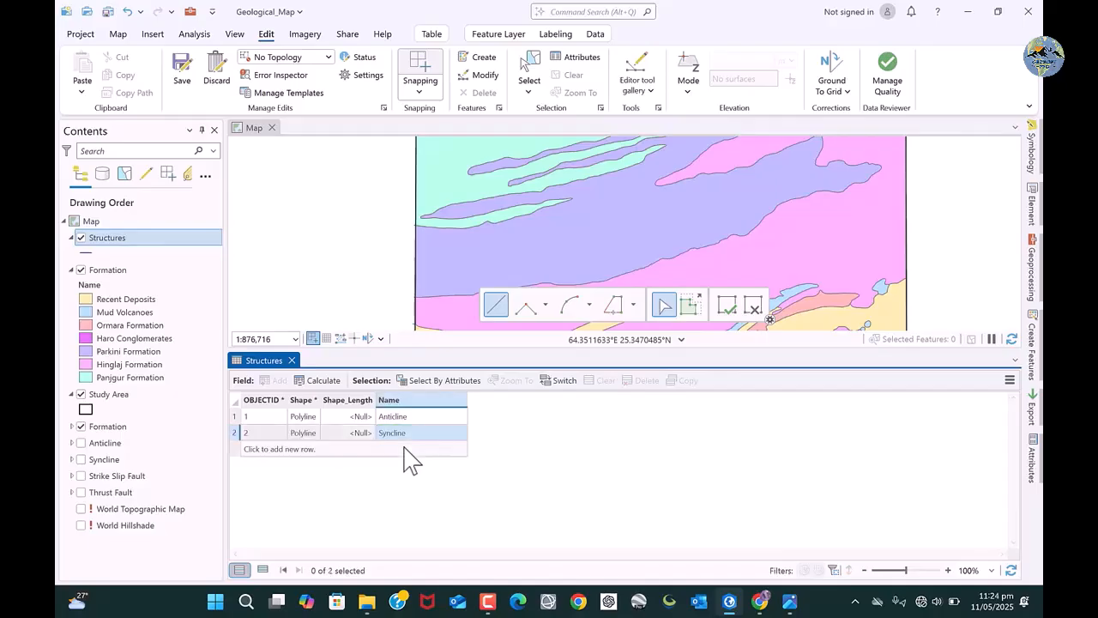
Add rows named Thrust Fault and Strike Slip Fault to the Structures attribute table
left_click(410, 449)
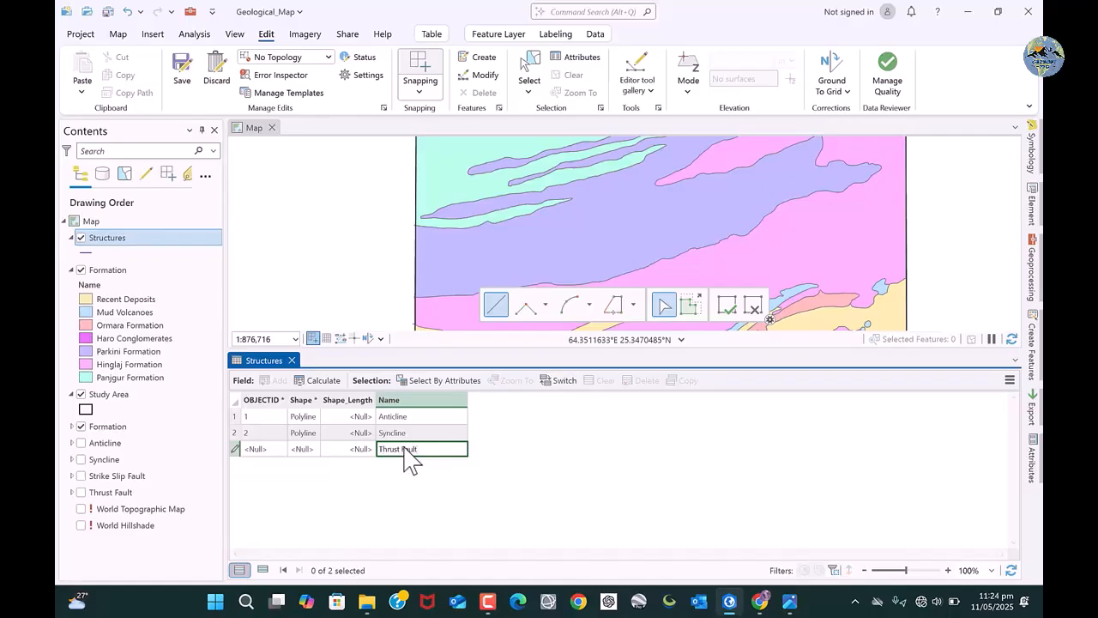
key("Return")
left_click(413, 466)
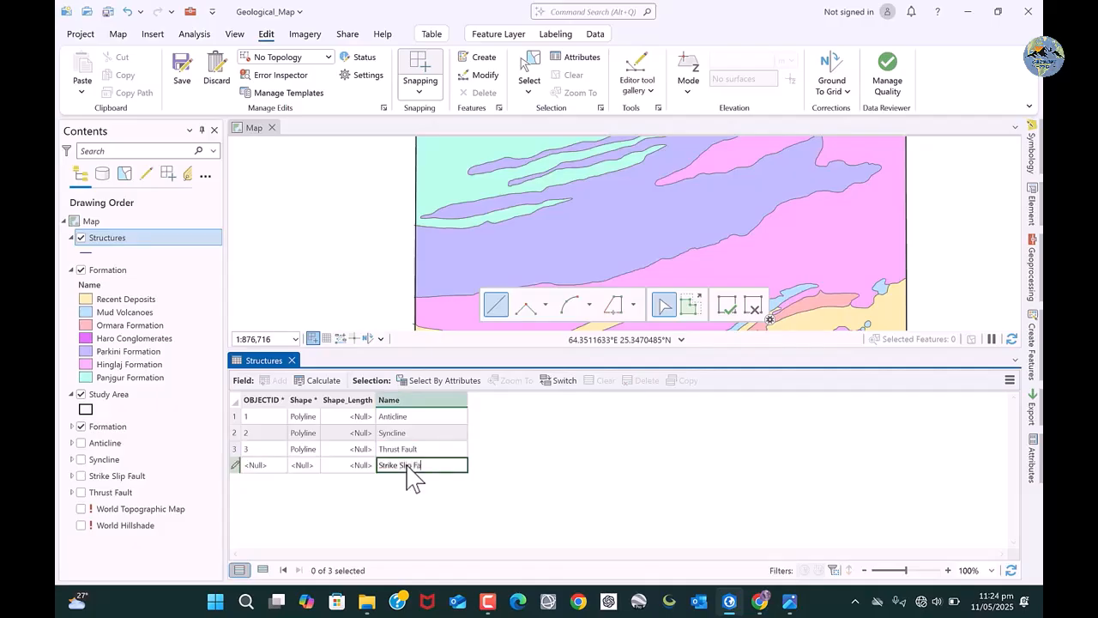
key("Return")
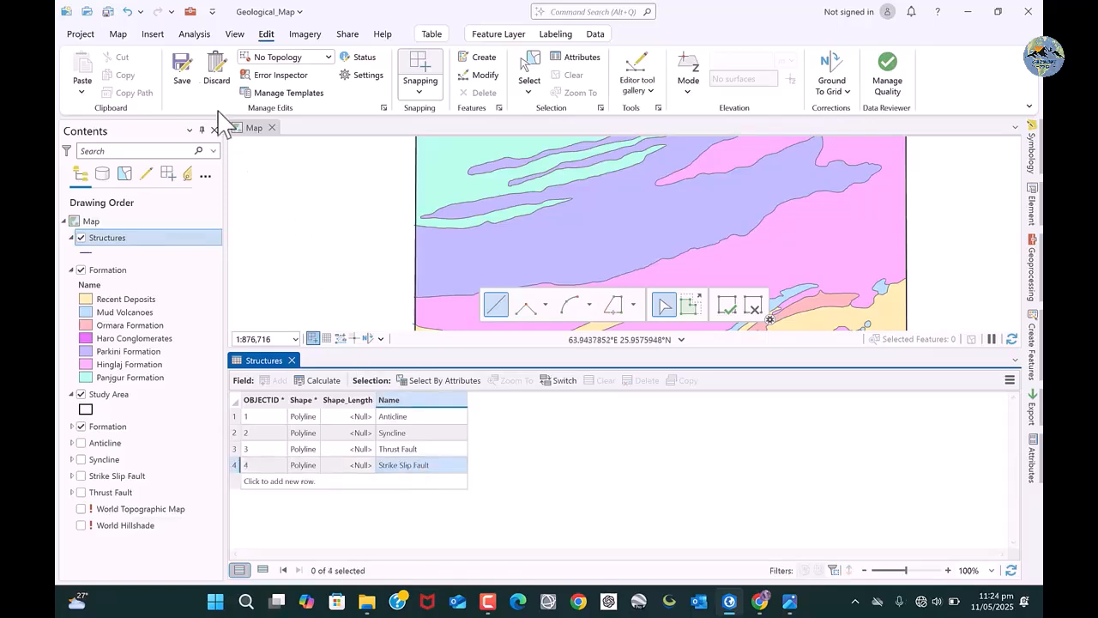
Save all edits to the Structures layer and close its attribute table
left_click(190, 80)
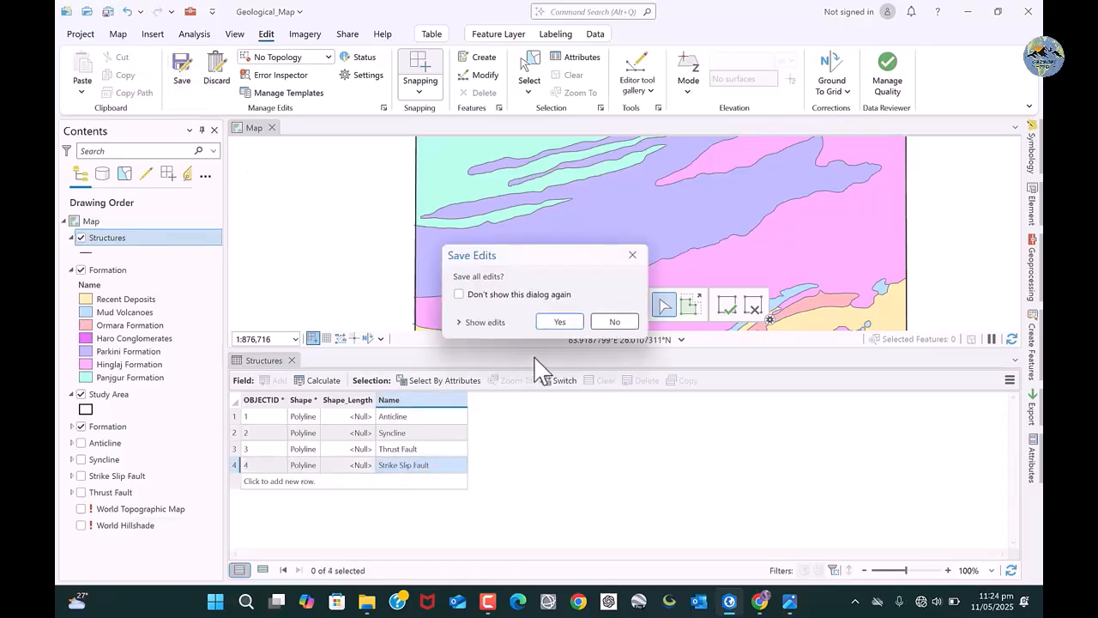
left_click(557, 323)
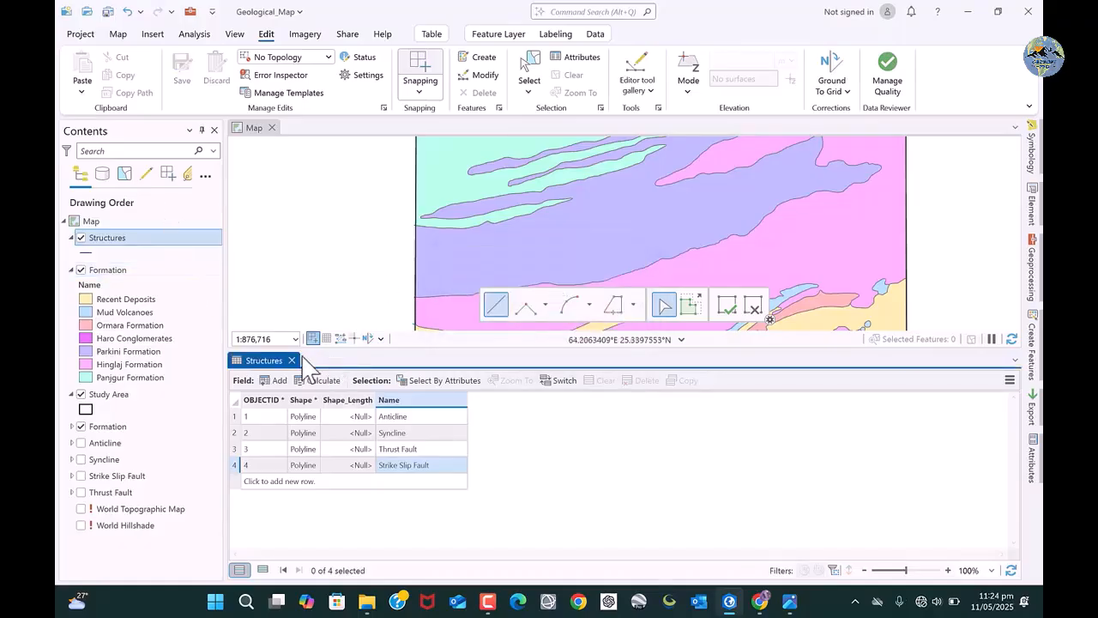
left_click(292, 360)
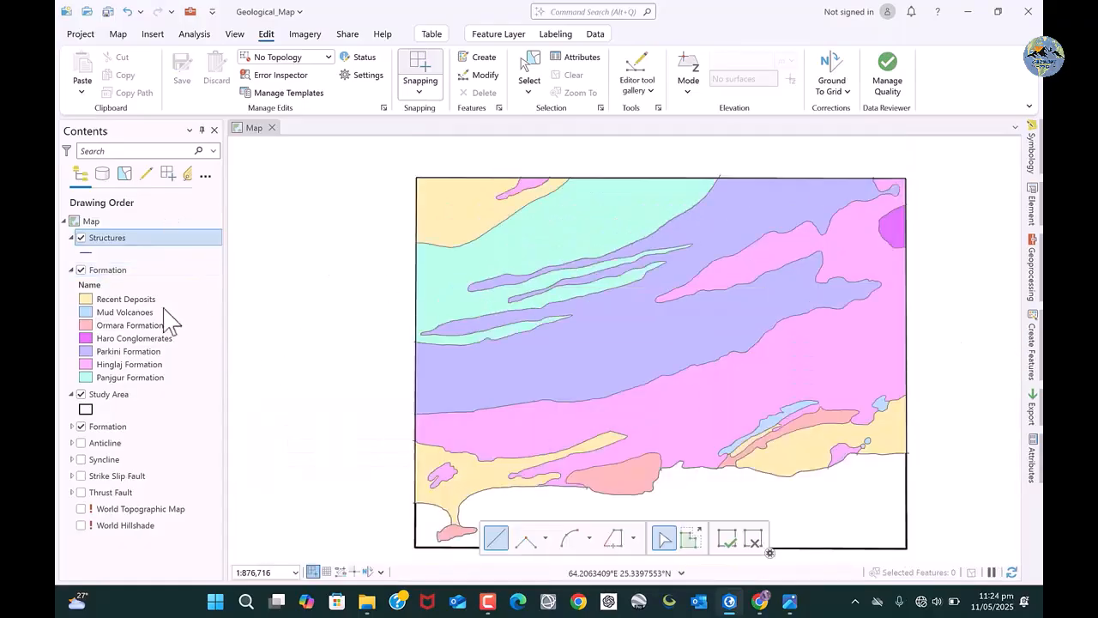
right_click(111, 240)
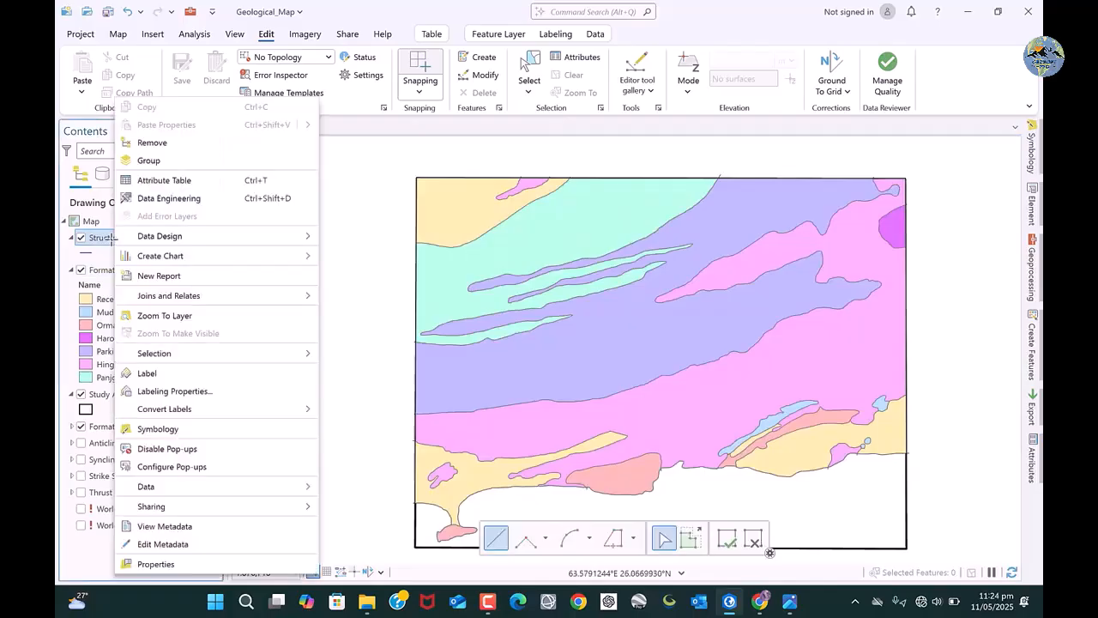
left_click(727, 542)
left_click(731, 541)
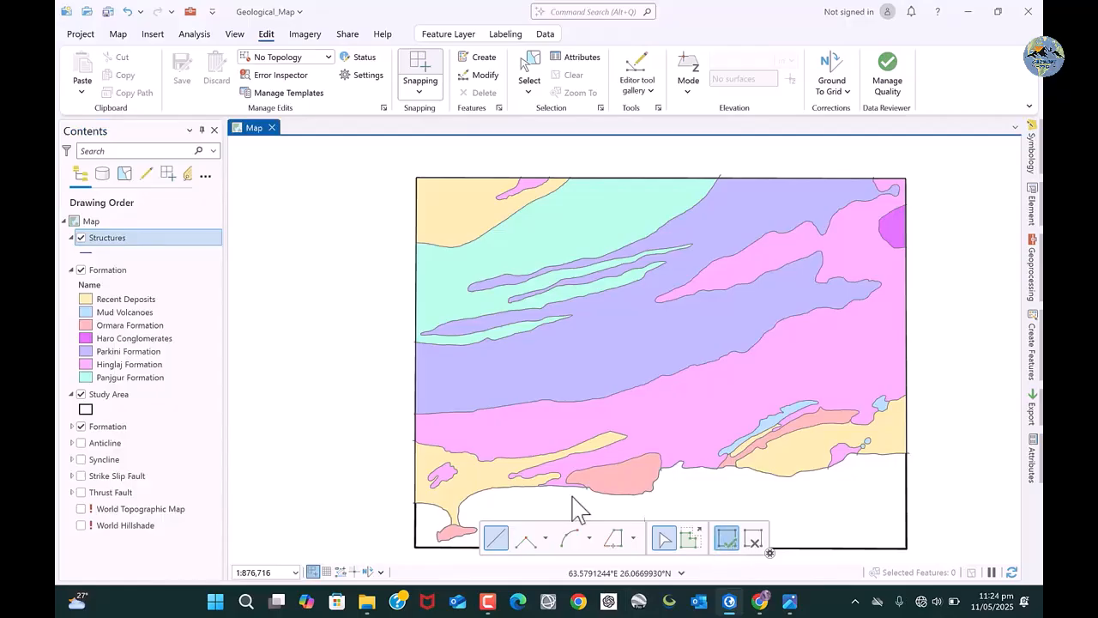
scroll(441, 368, "down", 3)
scroll(442, 367, "up", 1)
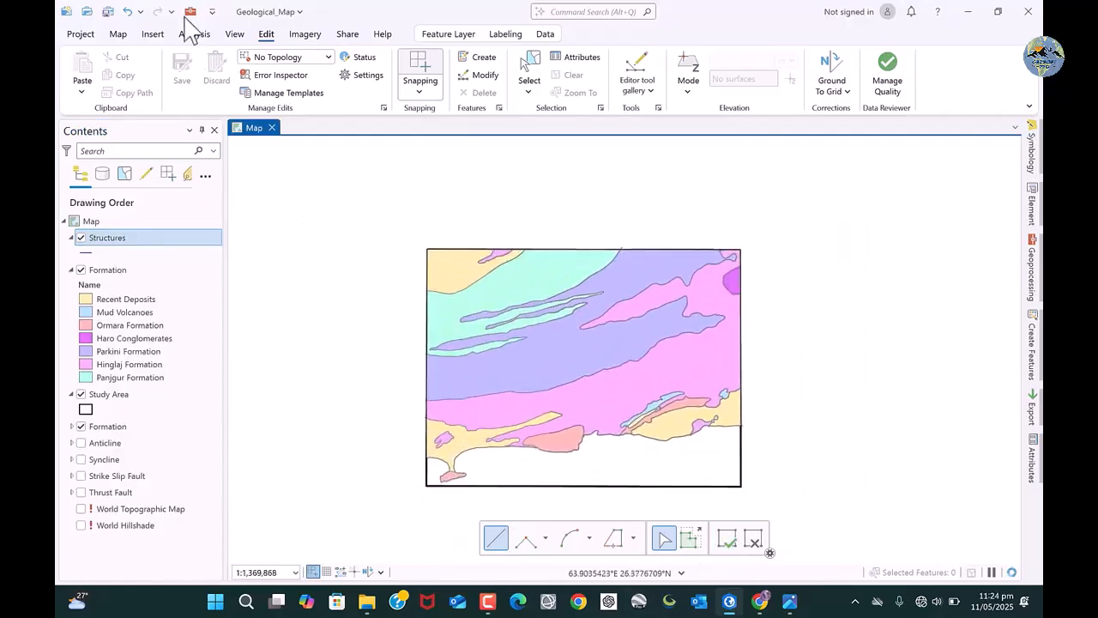
left_click(117, 38)
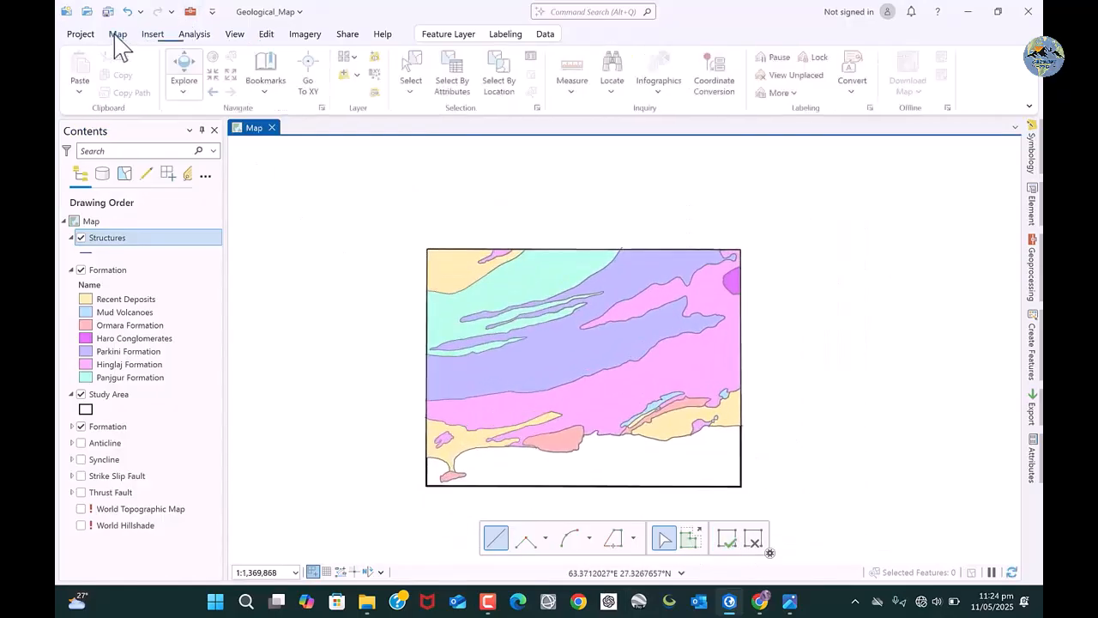
left_click(183, 67)
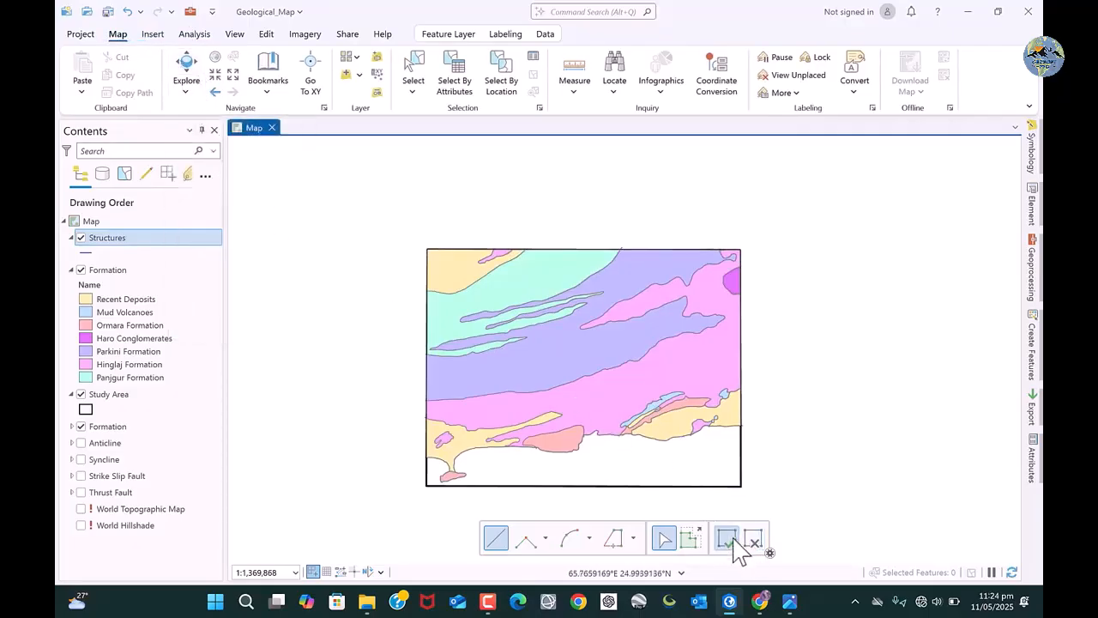
scroll(559, 409, "down", 1)
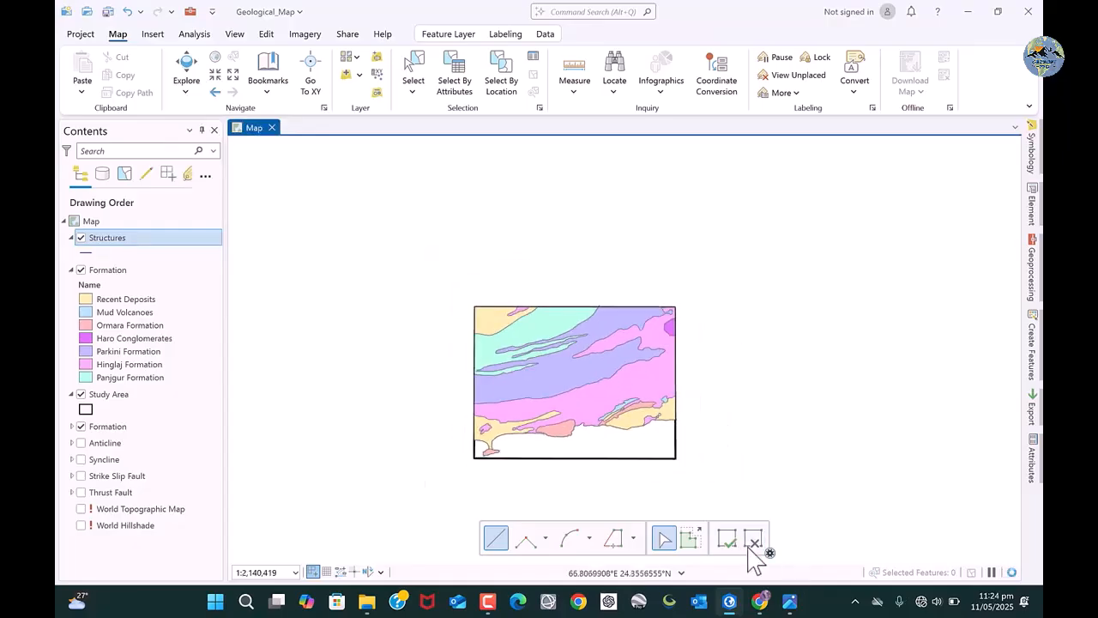
left_click(722, 538)
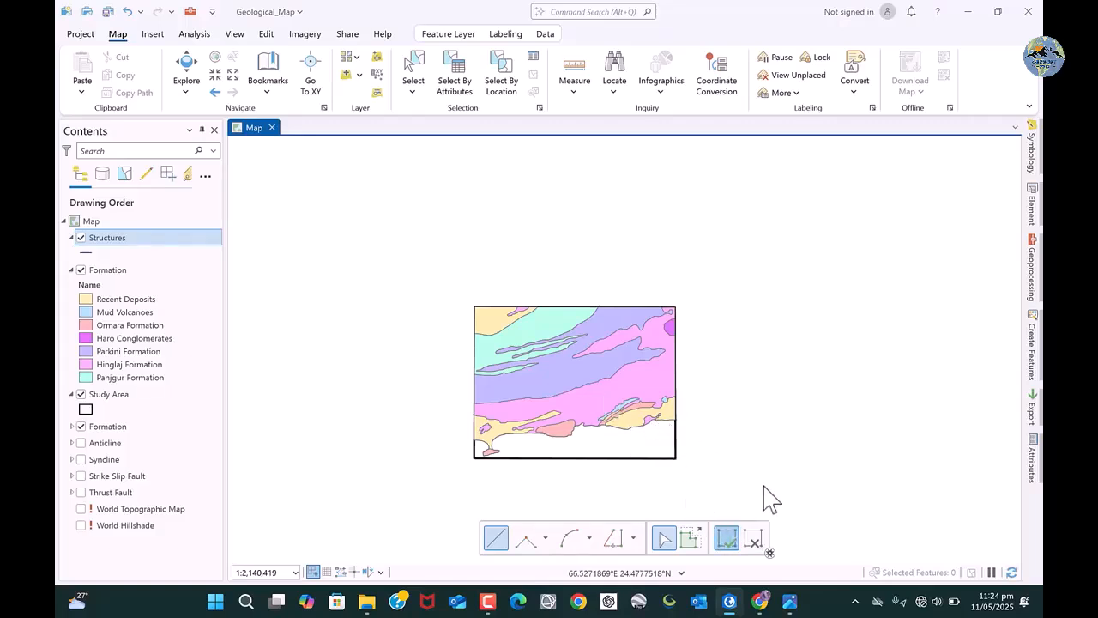
scroll(661, 419, "down", 2)
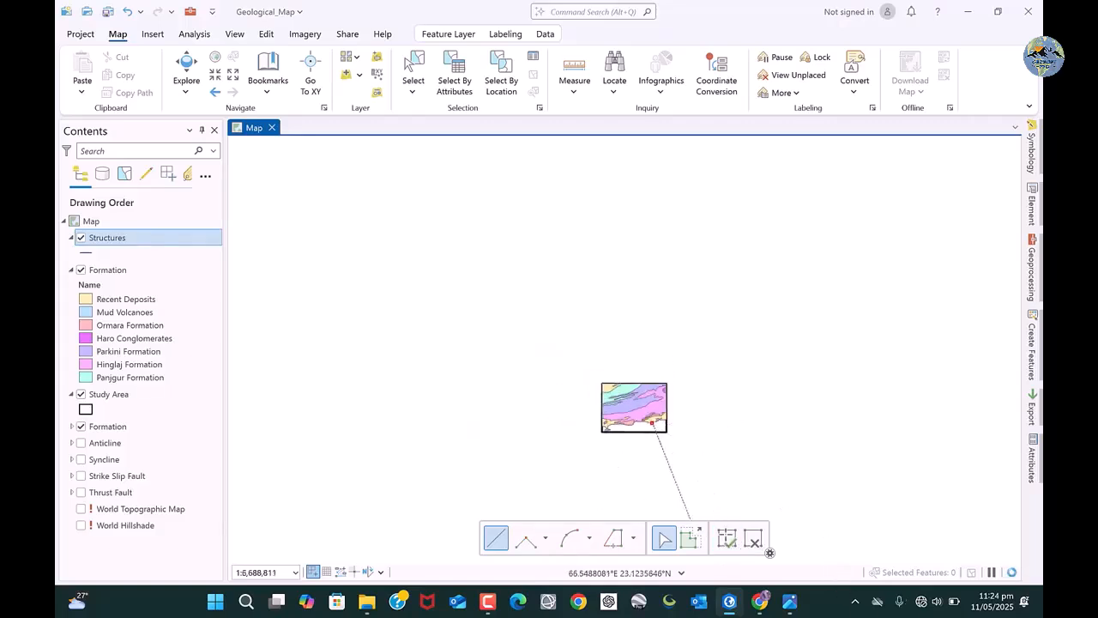
left_click(754, 538)
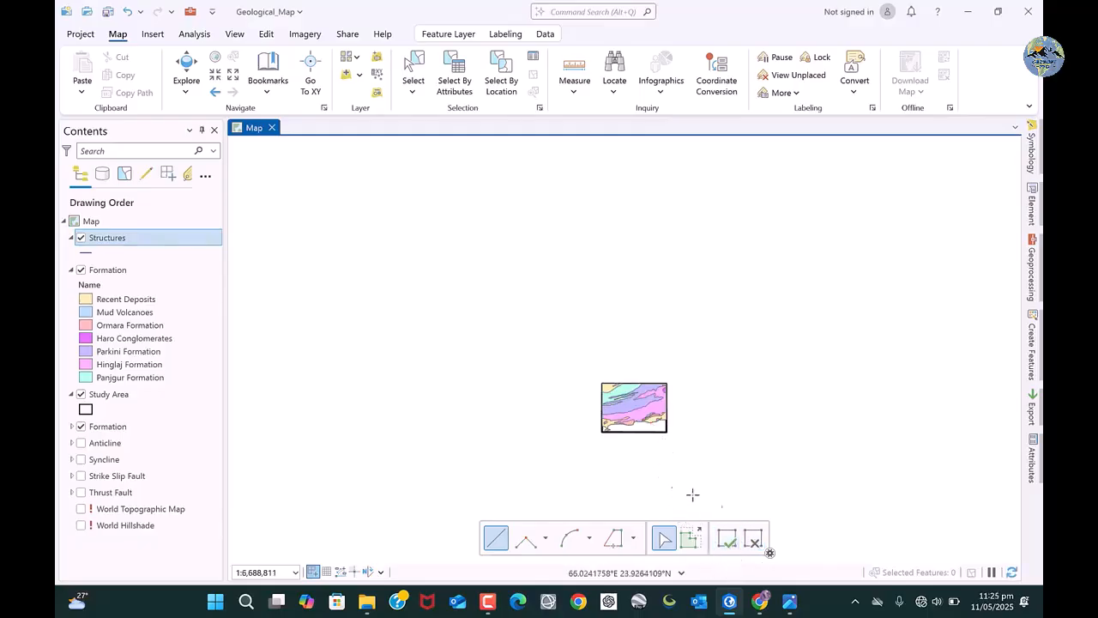
scroll(632, 415, "up", 4)
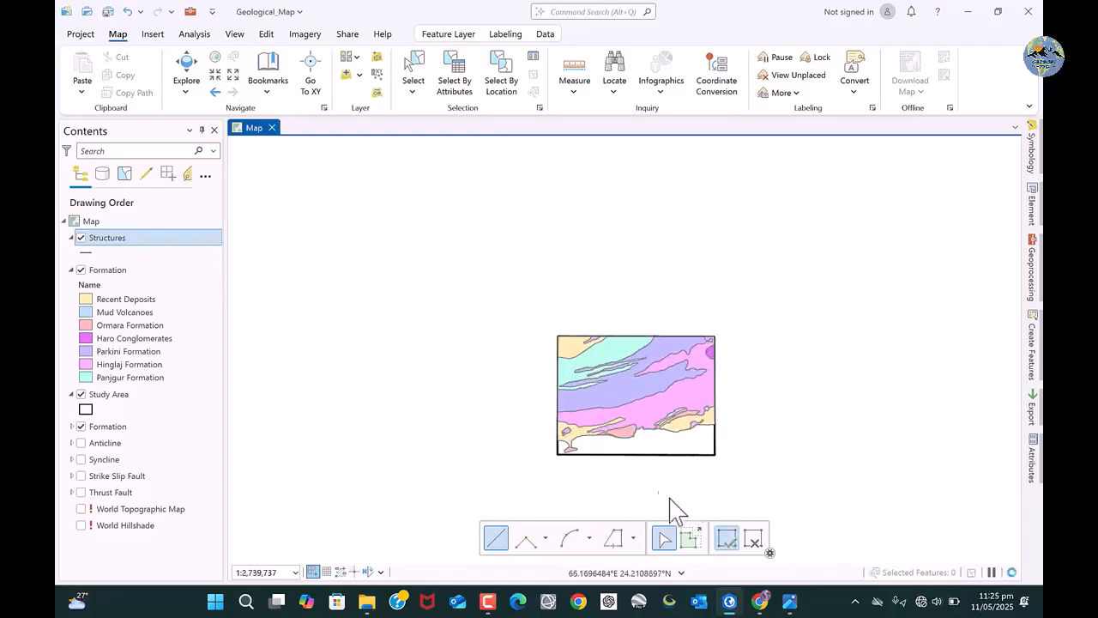
scroll(398, 216, "down", 4)
scroll(464, 275, "up", 8)
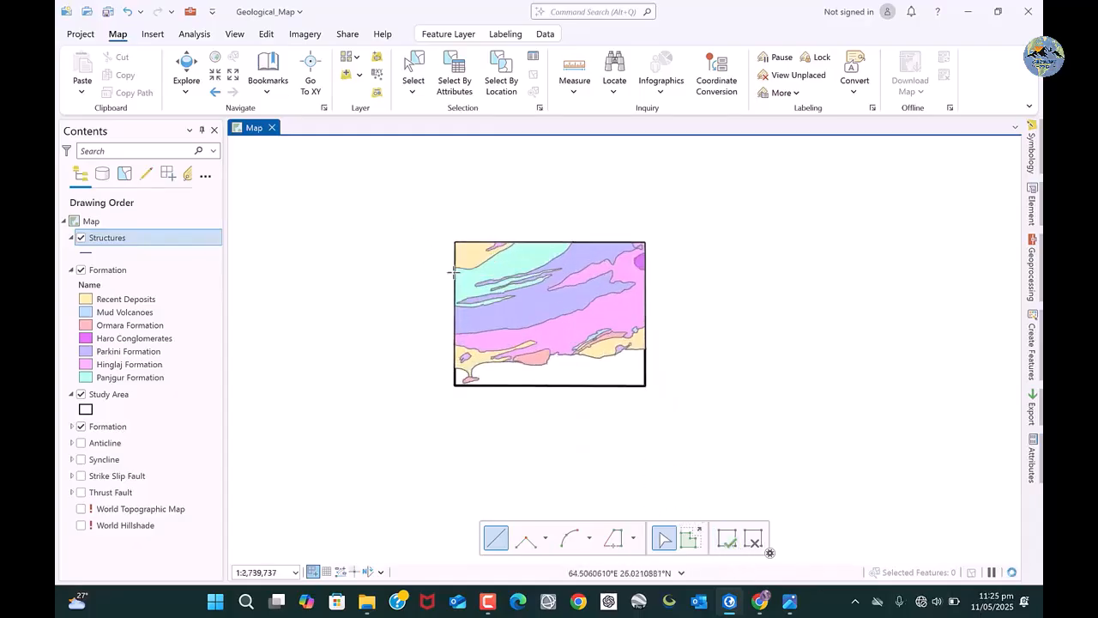
scroll(369, 240, "down", 2)
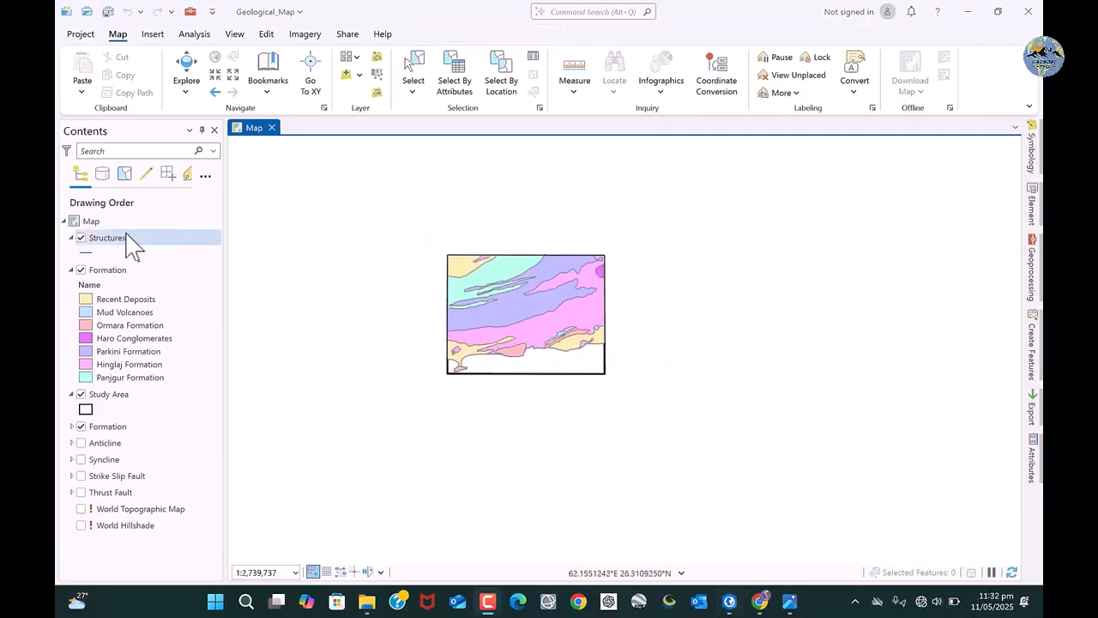
Open the Structures layer's symbology and set it to Unique Values based on the Name field
right_click(121, 240)
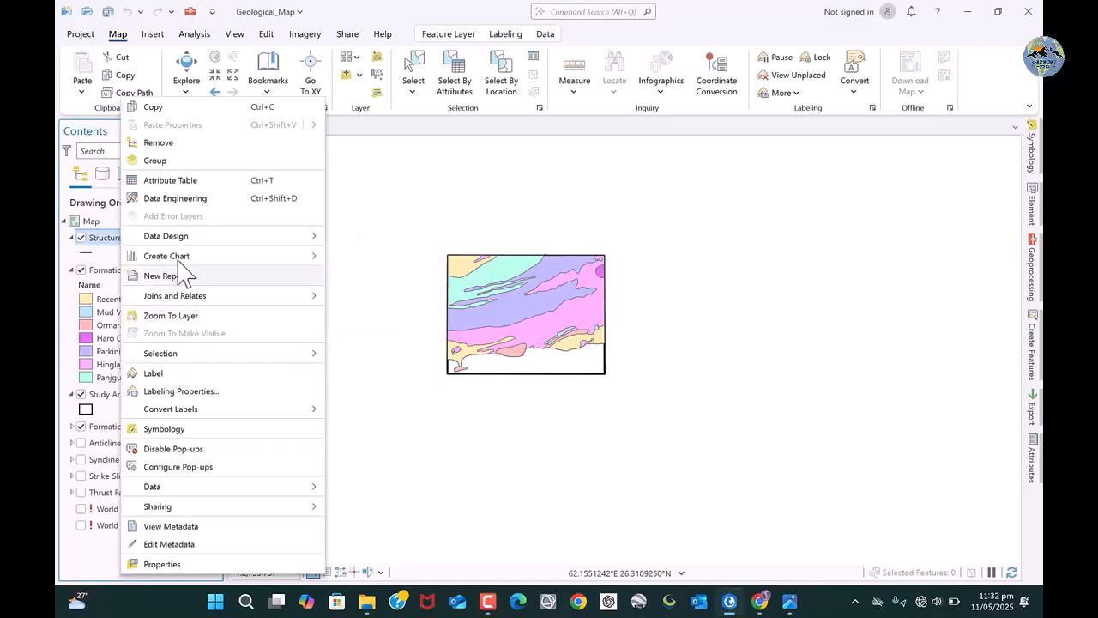
left_click(166, 429)
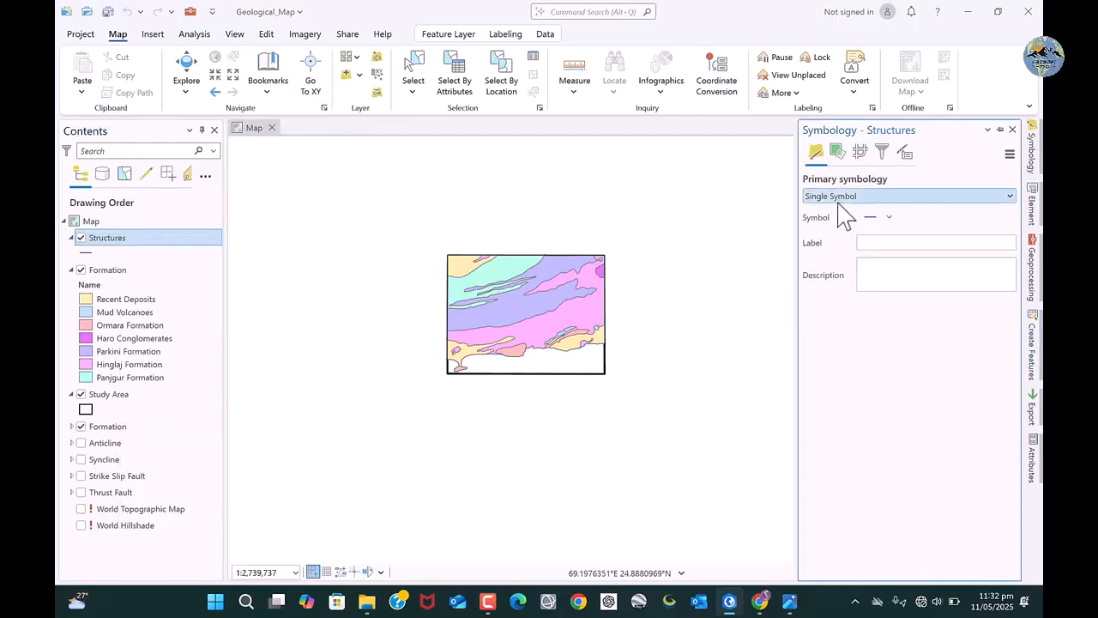
left_click(845, 200)
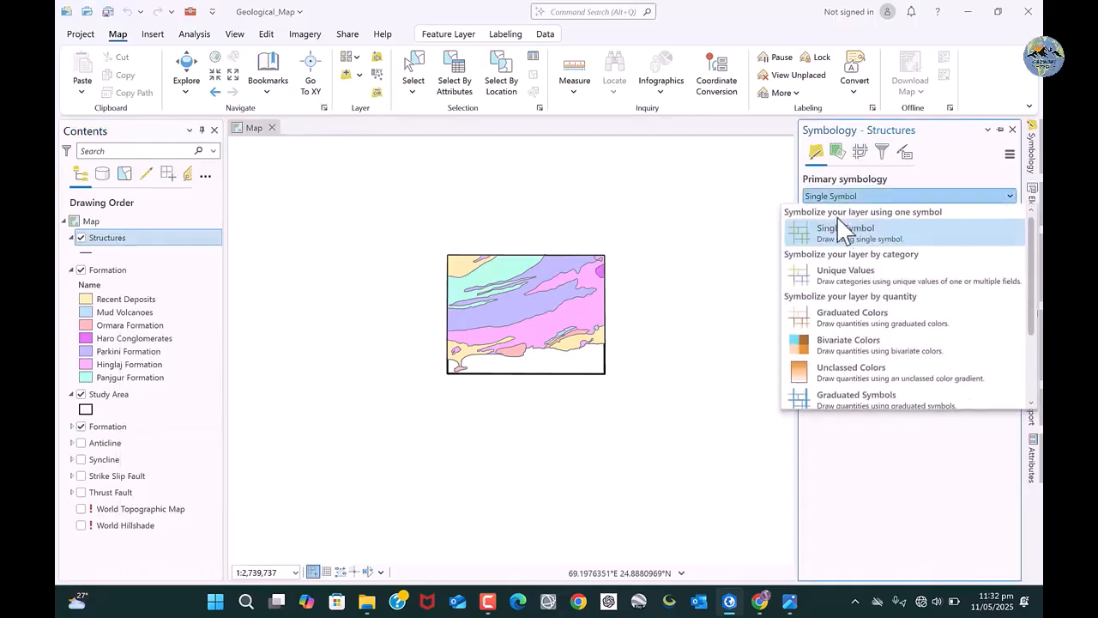
left_click(855, 275)
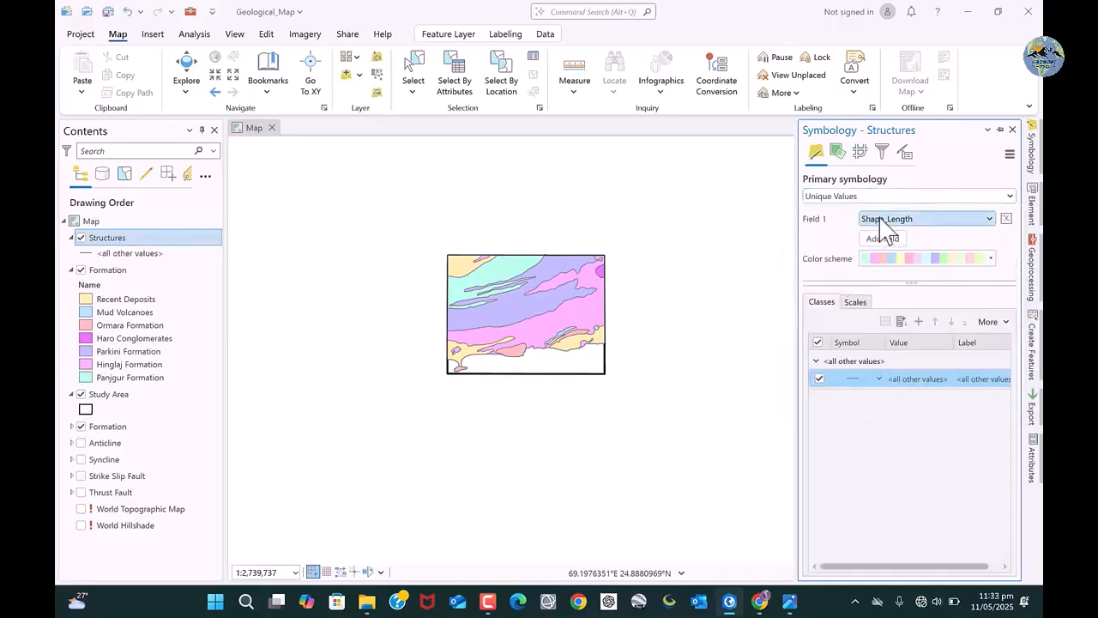
left_click(883, 222)
left_click(884, 247)
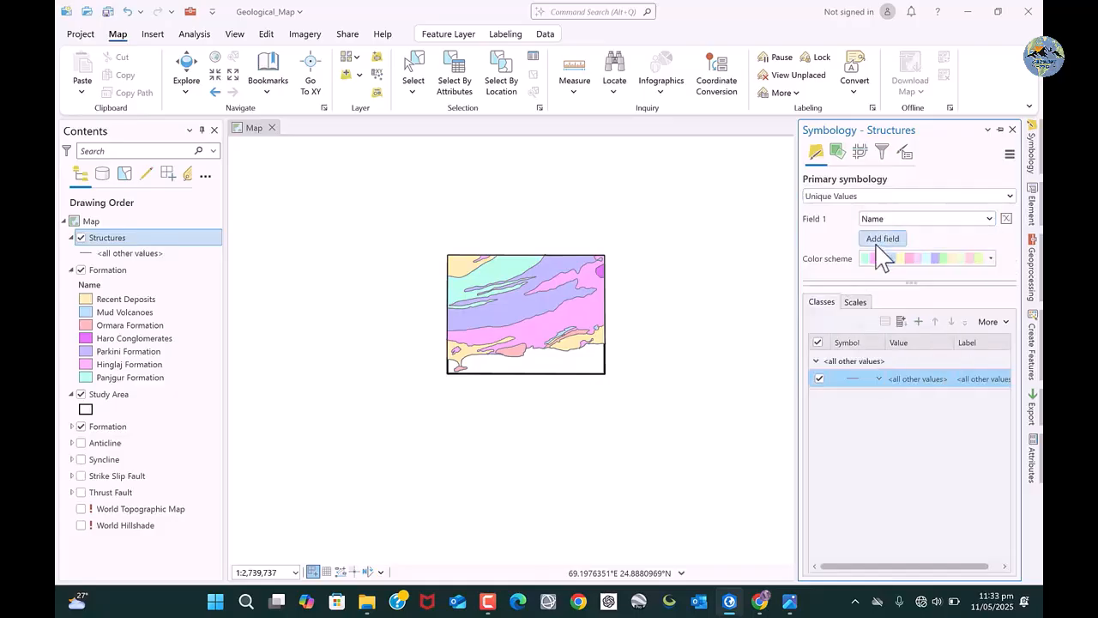
Add all Name values as classes in the Structures symbology and exclude all other values
left_click(1002, 322)
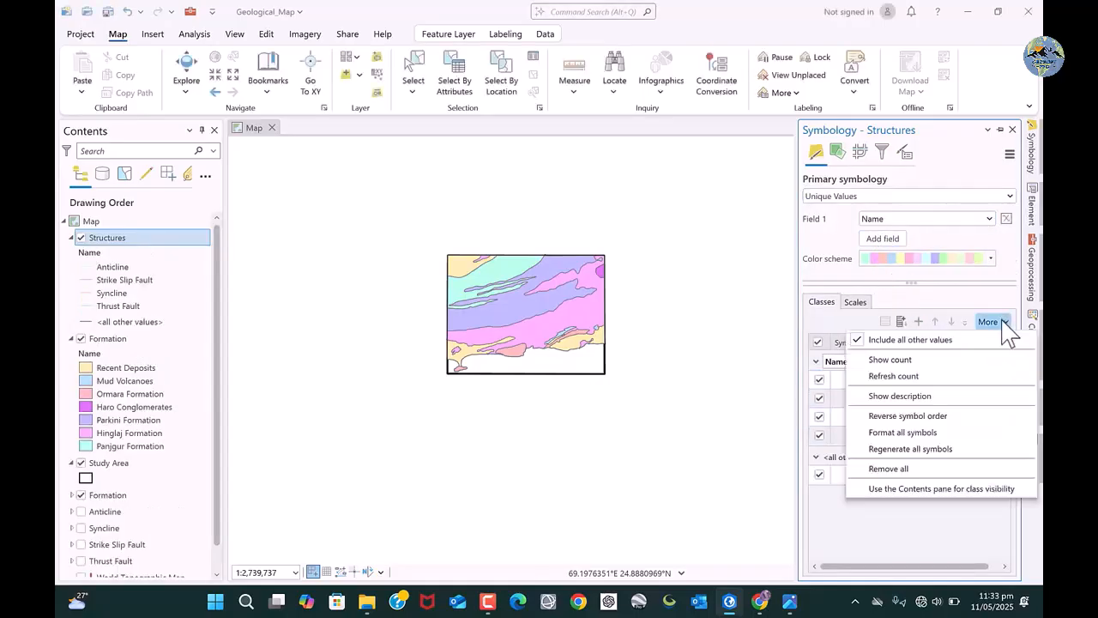
left_click(944, 340)
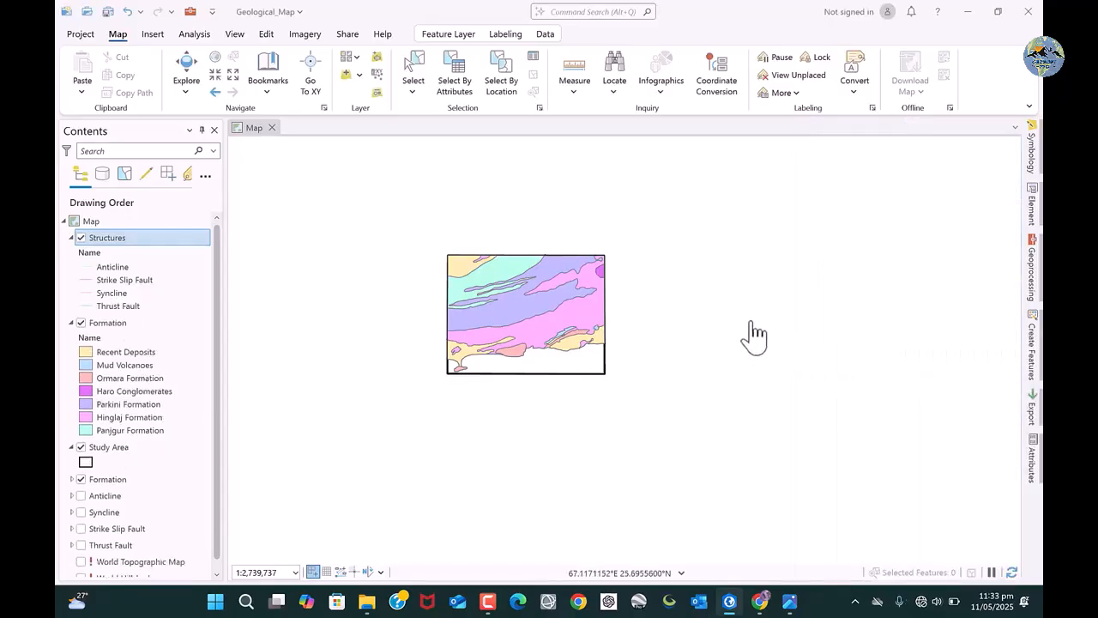
Hide both Formation layers and show the Anticline layer on the map
scroll(448, 326, "up", 1)
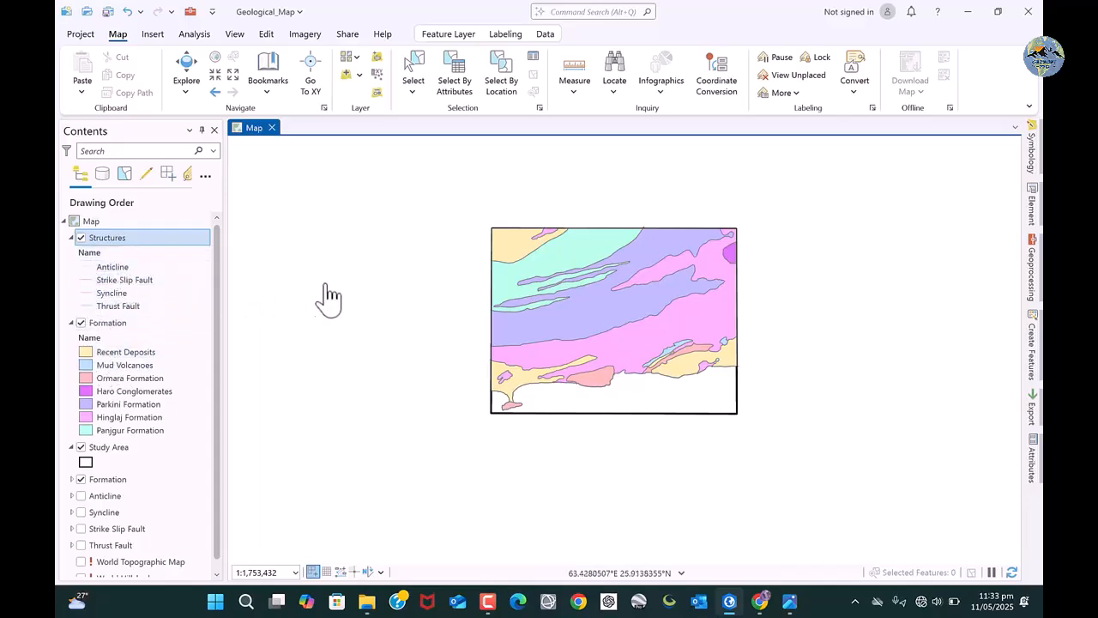
left_click(82, 323)
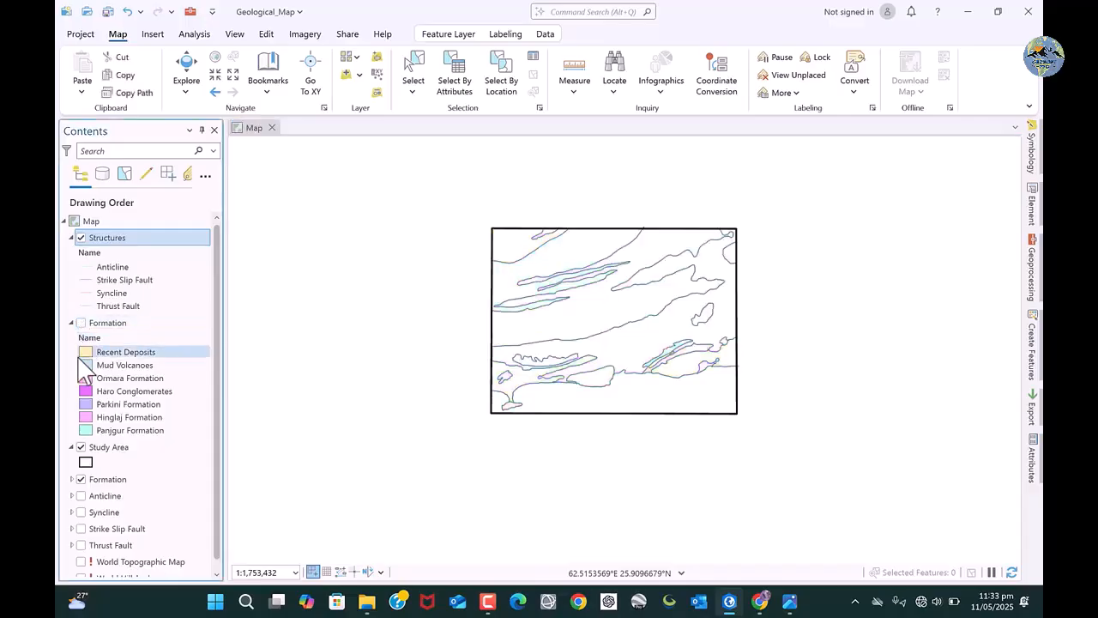
left_click(82, 480)
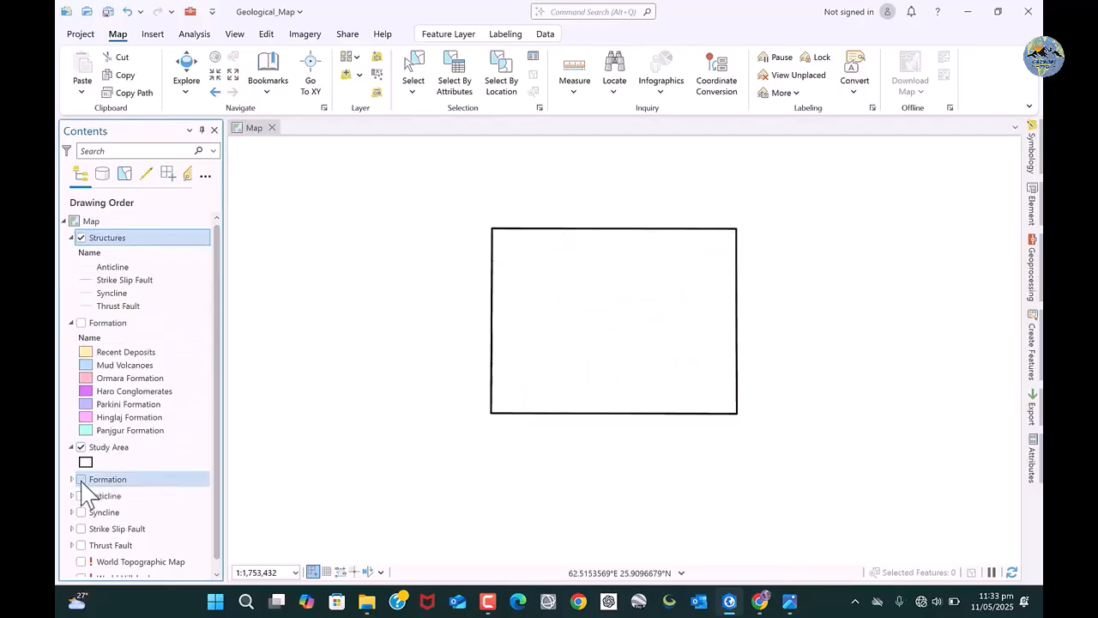
left_click(82, 497)
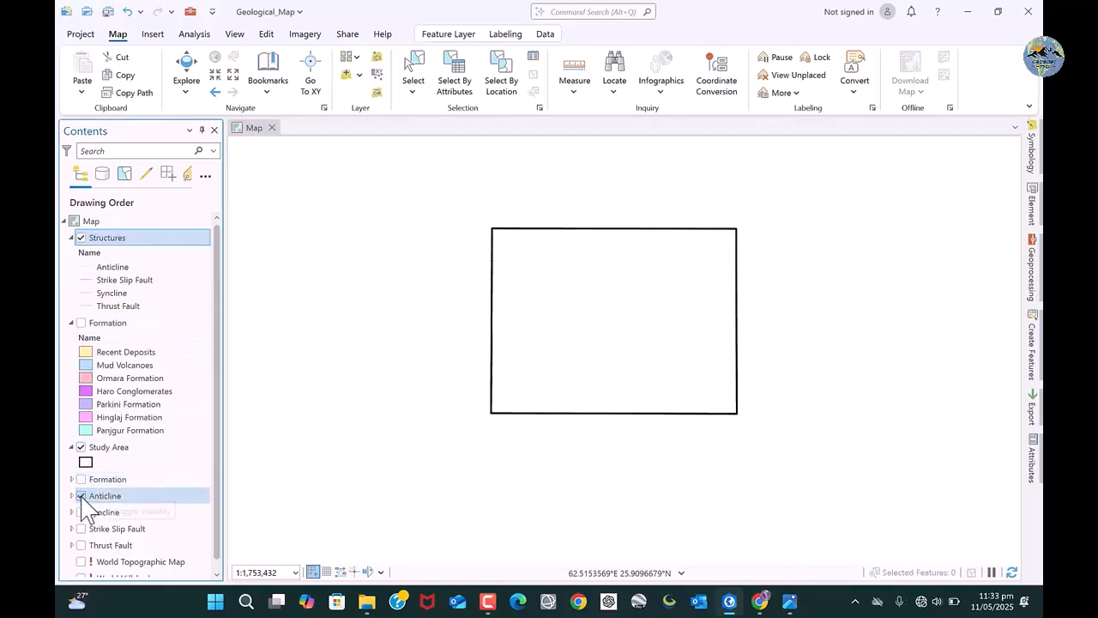
scroll(765, 314, "up", 2)
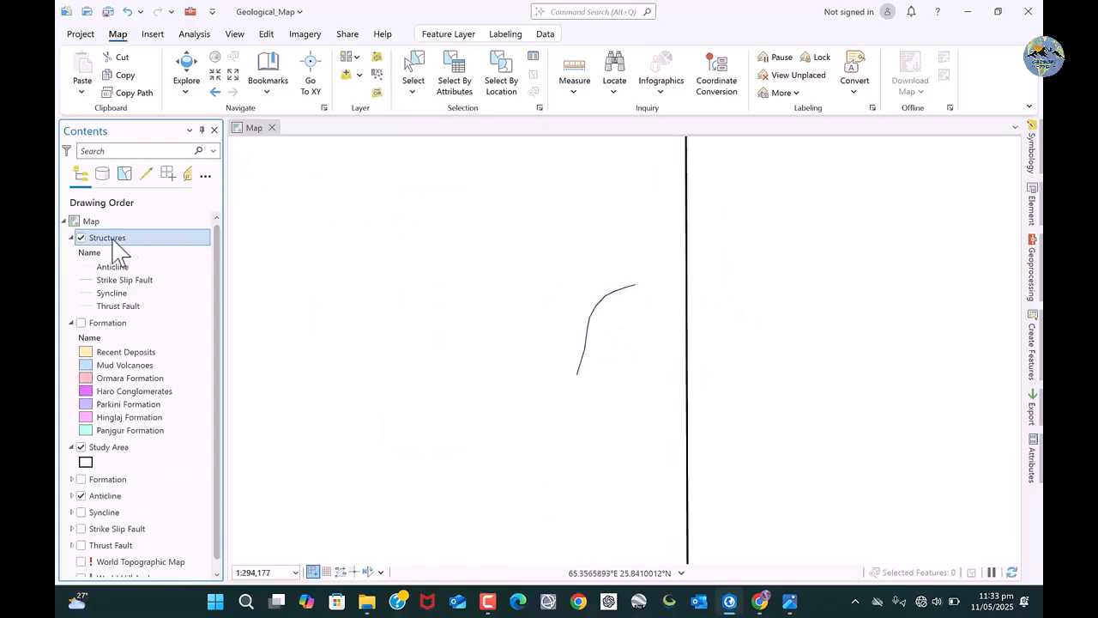
Create an Anticline feature in the Structures layer by tracing the existing curved anticline near the eastern boundary, and clear the selection
left_click(266, 36)
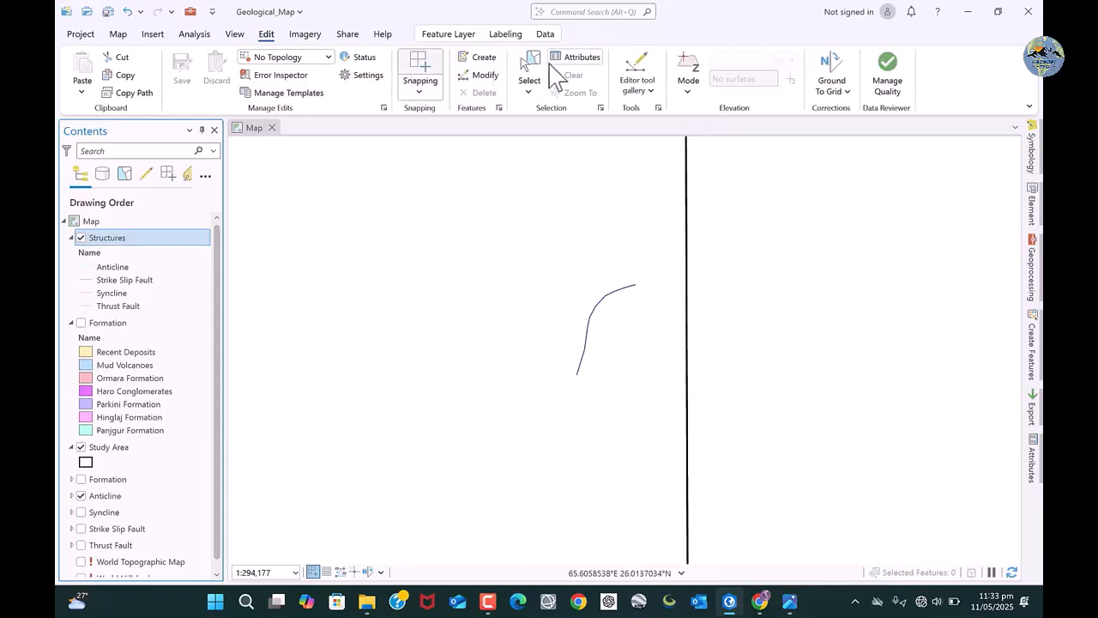
left_click(480, 59)
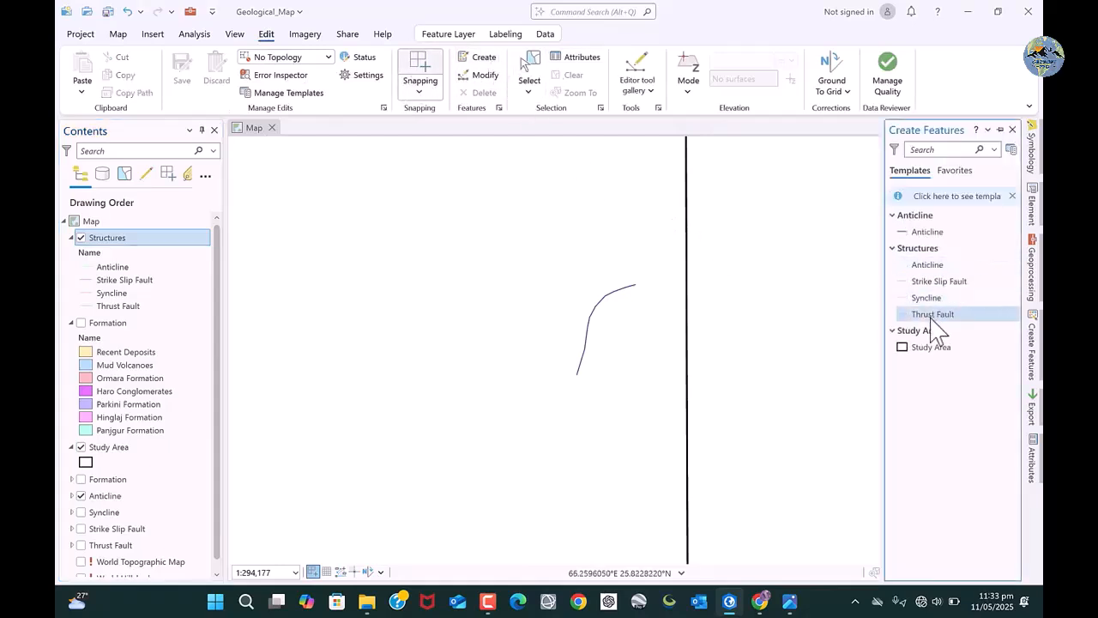
left_click(927, 264)
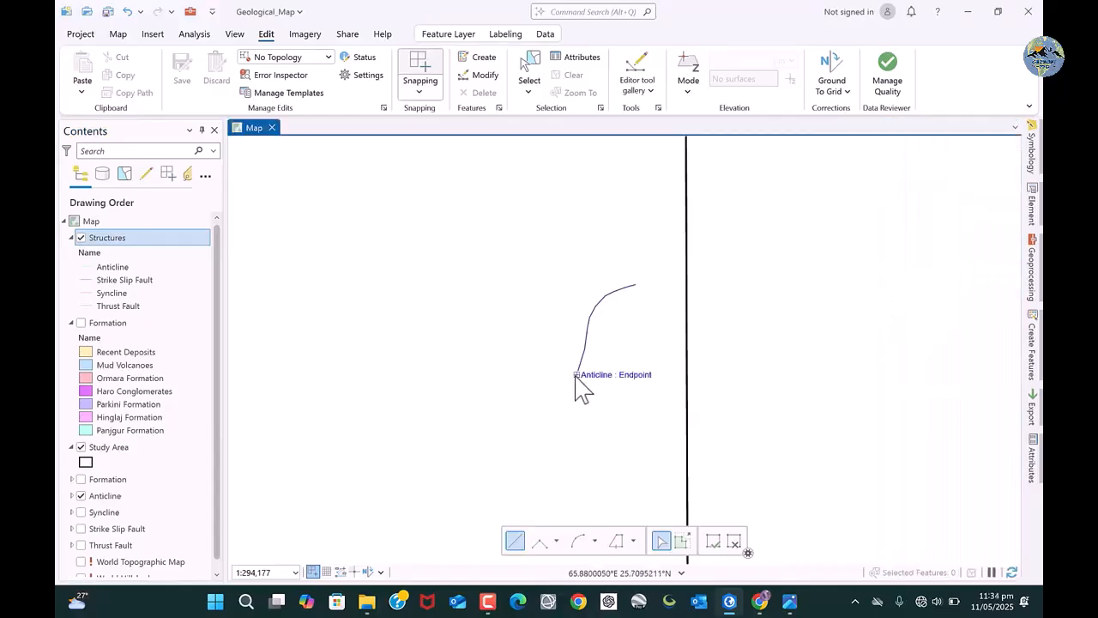
left_click(616, 540)
left_click(577, 374)
scroll(613, 306, "up", 3)
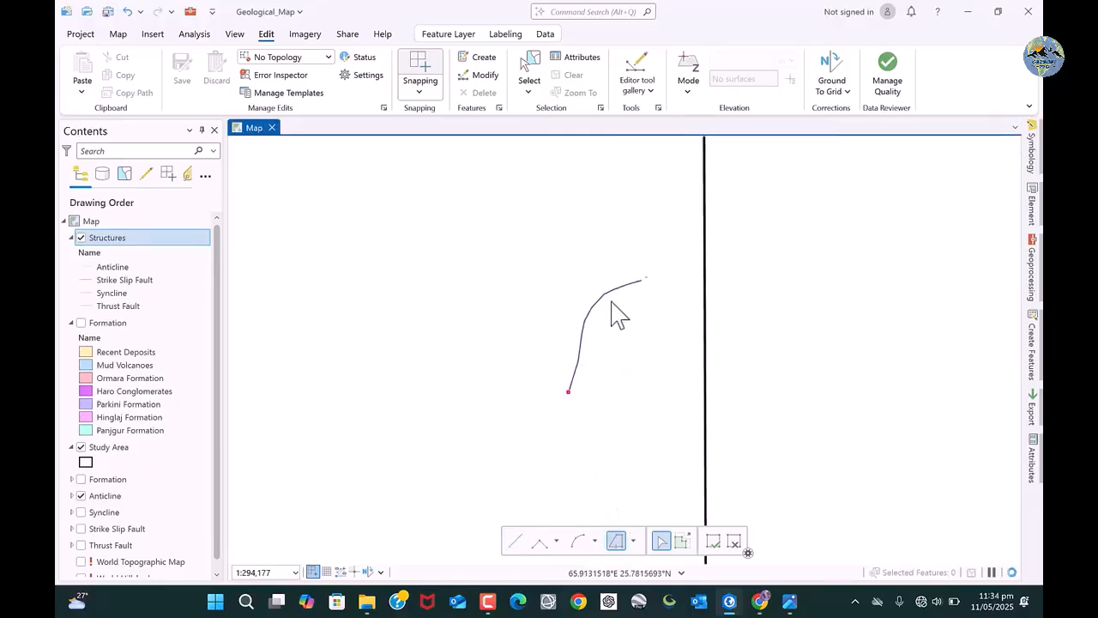
left_click(528, 481)
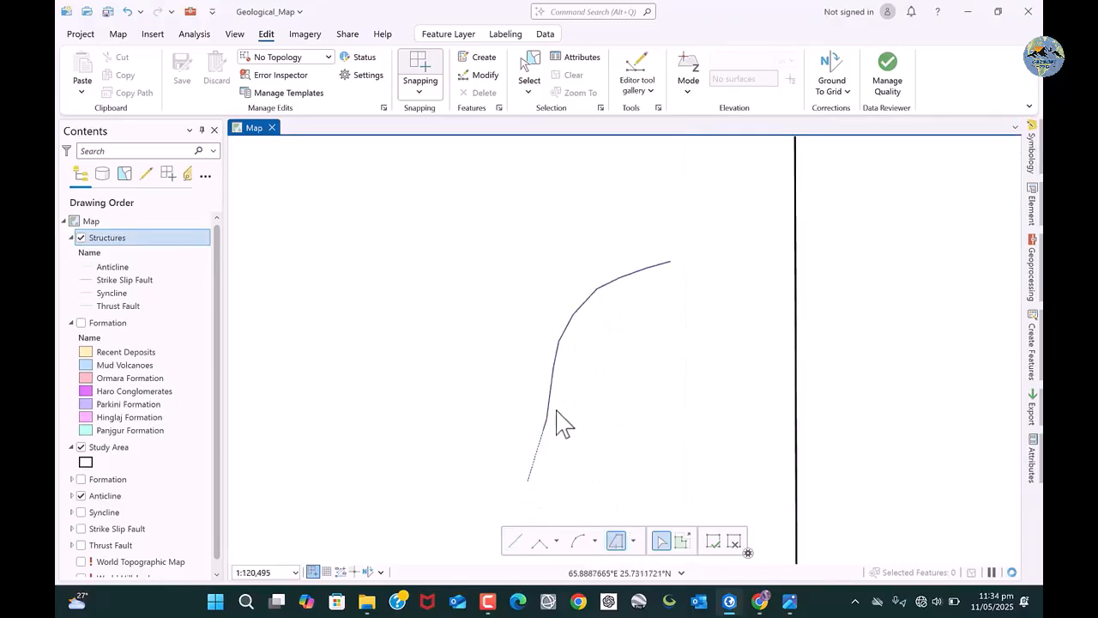
double_click(674, 265)
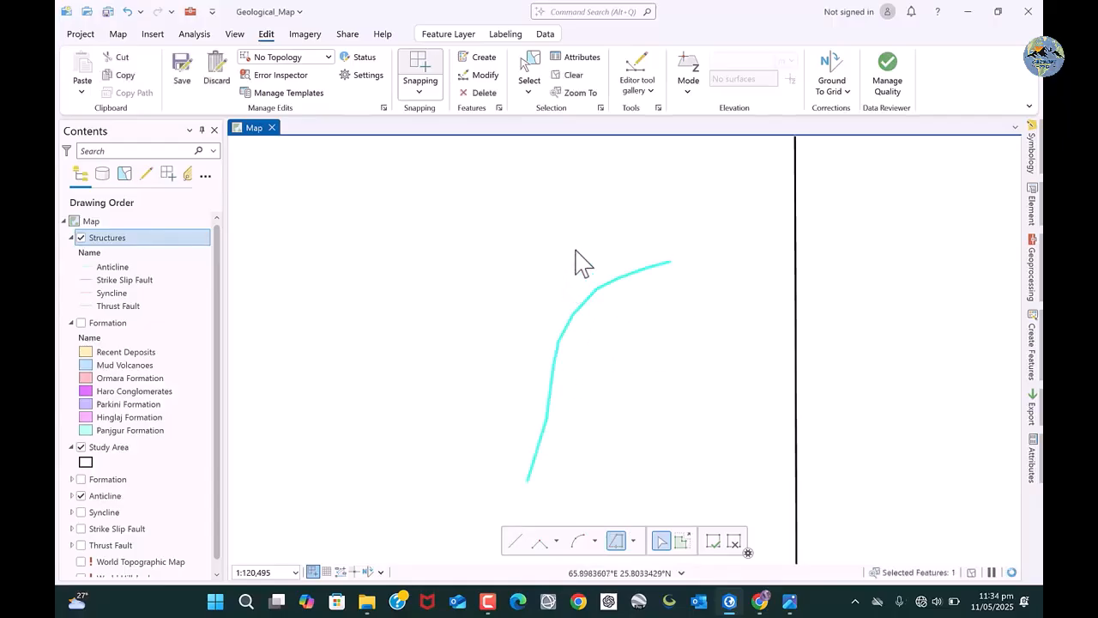
left_click(576, 76)
scroll(655, 319, "down", 4)
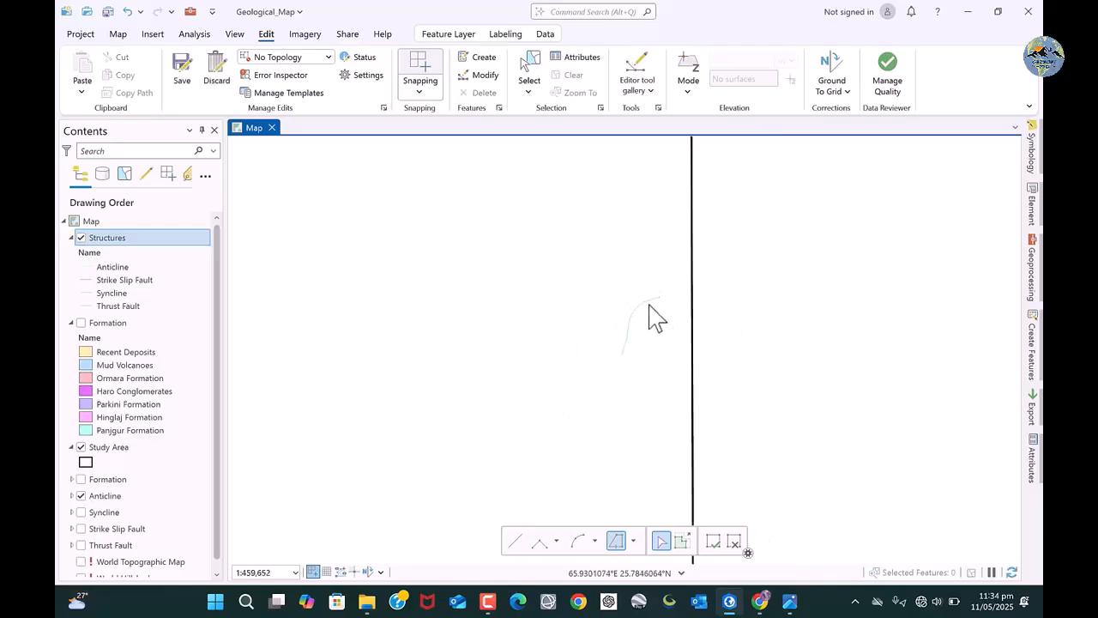
Hide the Anticline layer and show the Syncline layer as the tracing reference
left_click(81, 496)
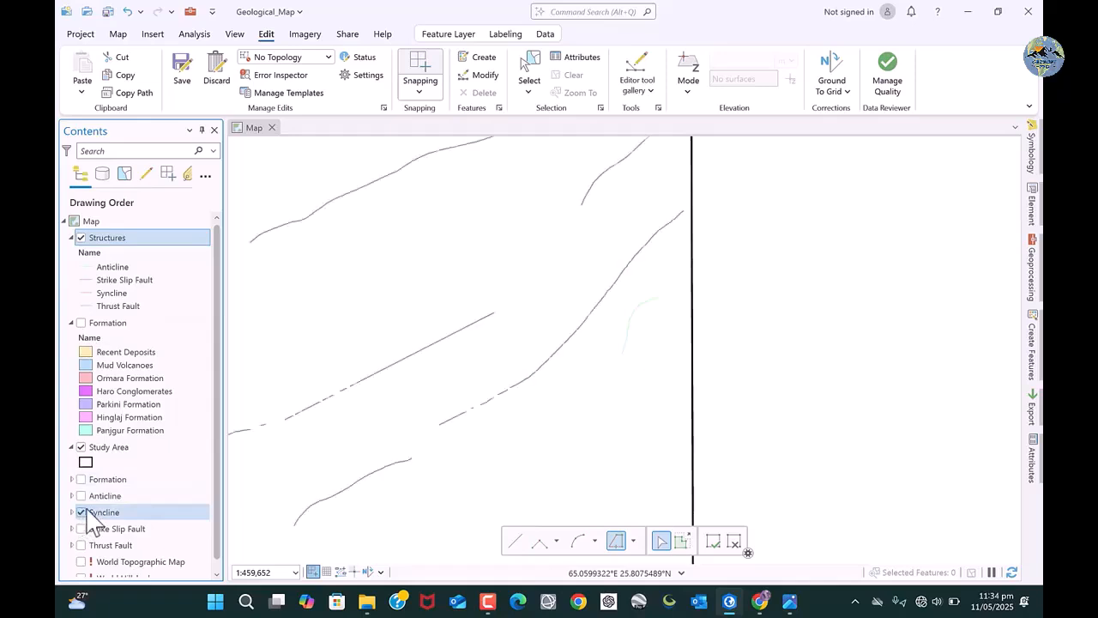
scroll(668, 371, "down", 2)
scroll(709, 384, "down", 2)
scroll(716, 394, "down", 2)
scroll(598, 302, "up", 6)
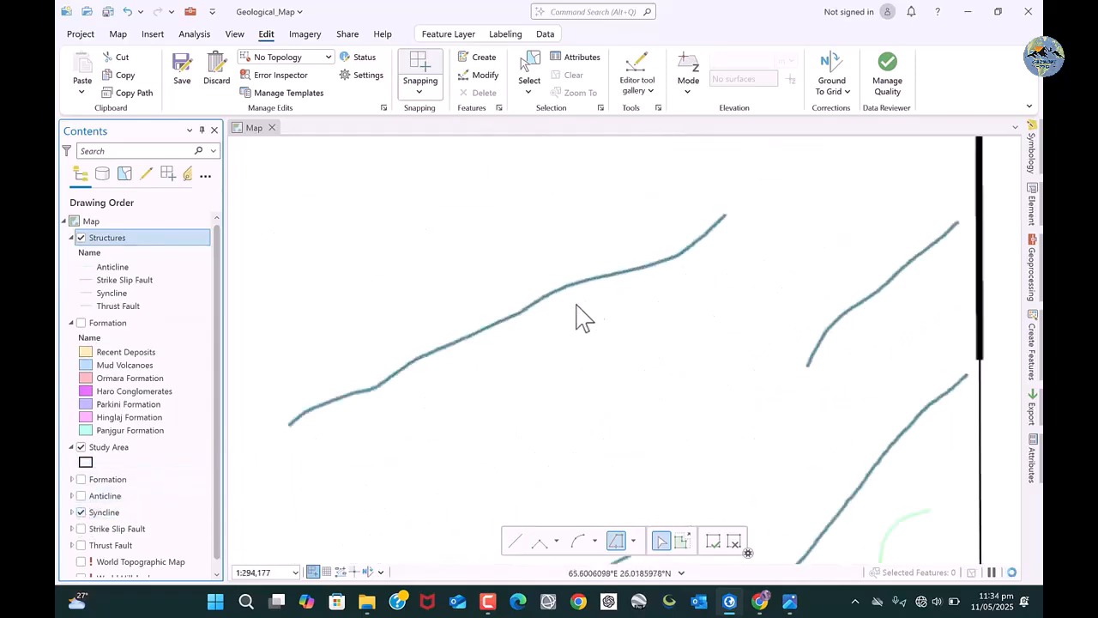
Using the Structures layer's Syncline template, trace the long northern syncline and the short one near the study area's northeast corner
left_click(1034, 355)
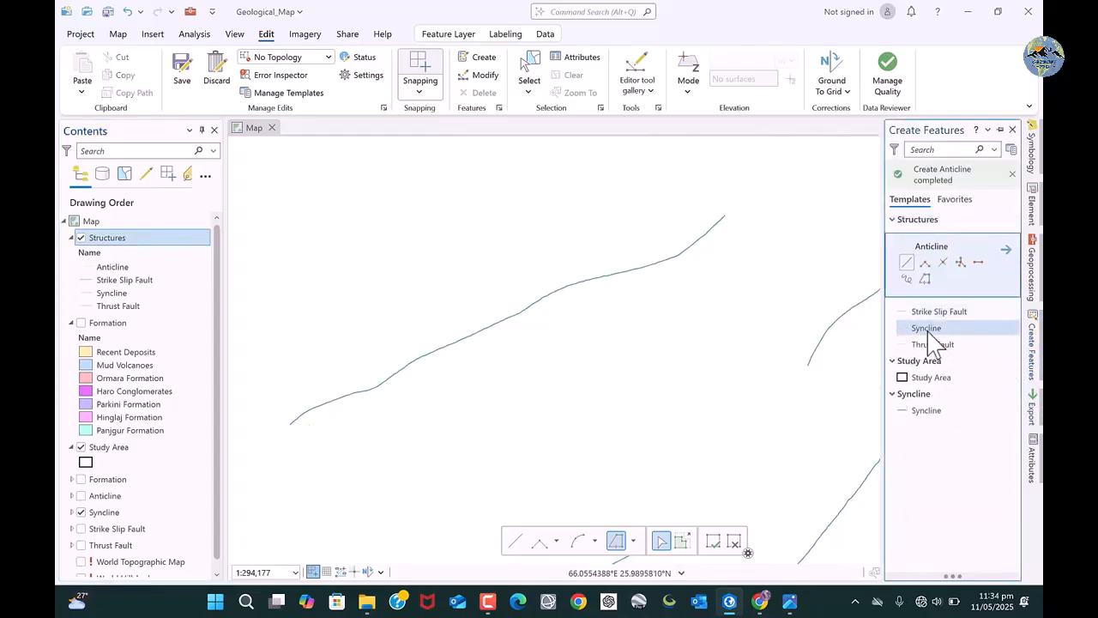
left_click(926, 328)
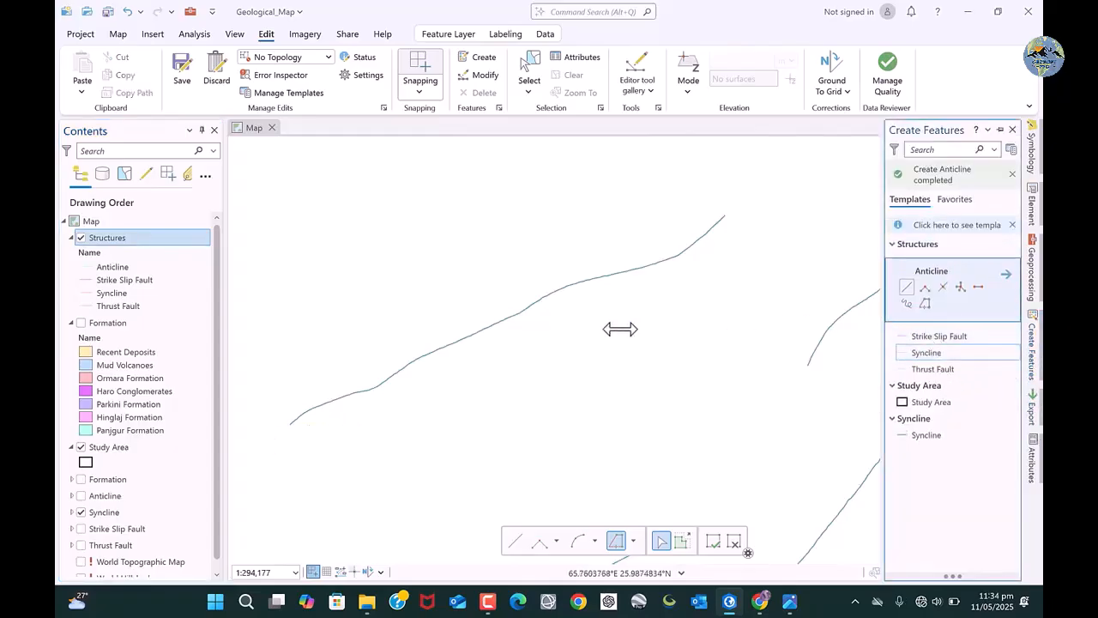
left_click(290, 424)
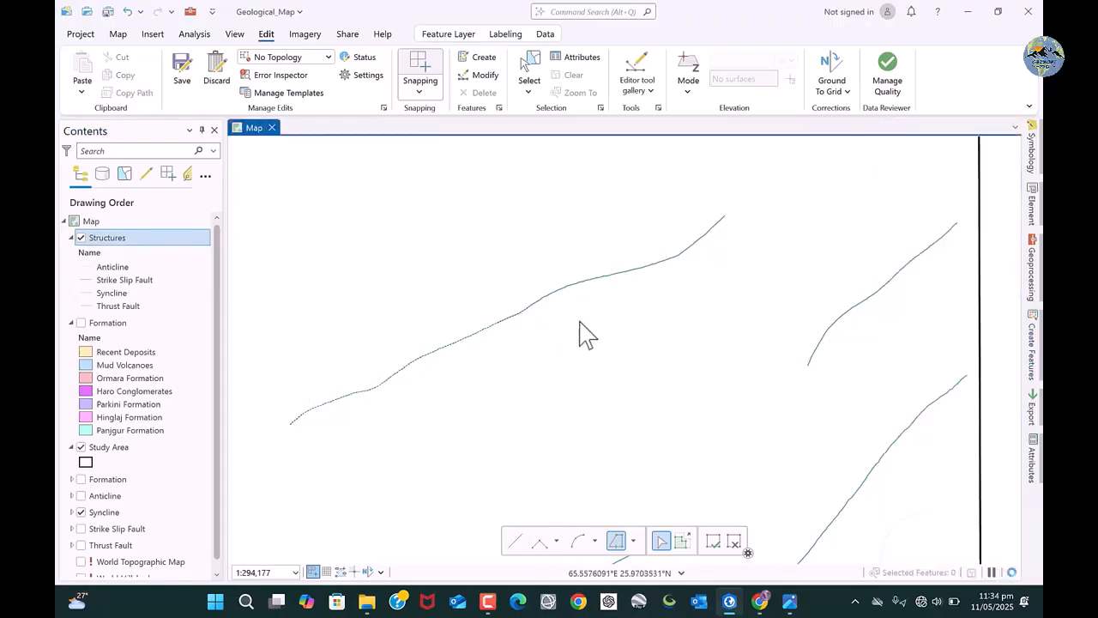
left_click(725, 217)
key("F2")
scroll(735, 309, "down", 2)
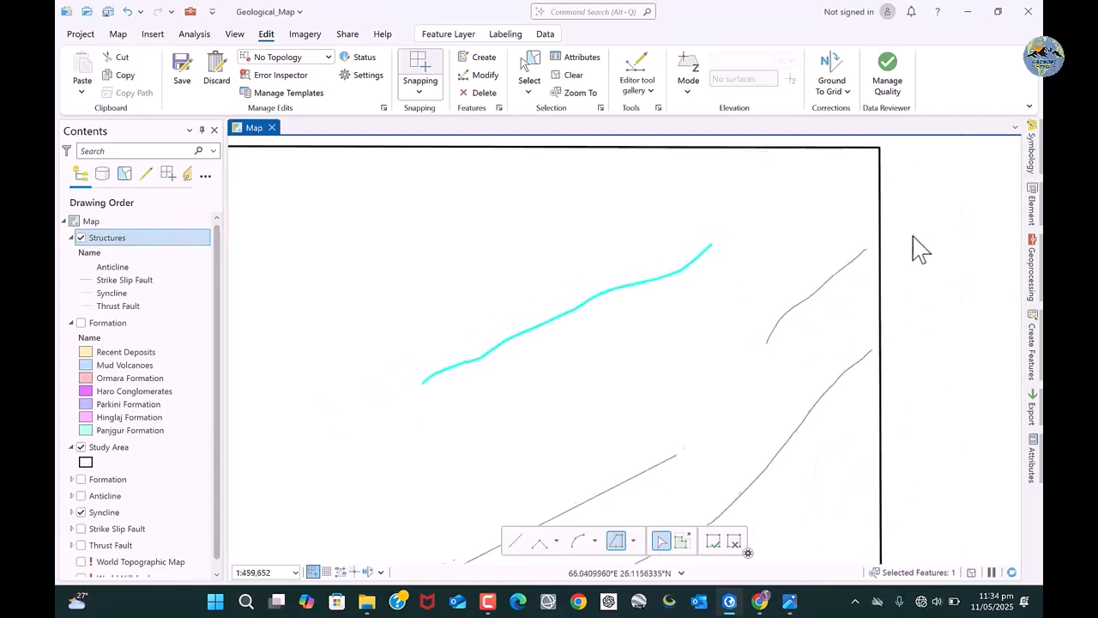
scroll(920, 249, "up", 2)
left_click(771, 340)
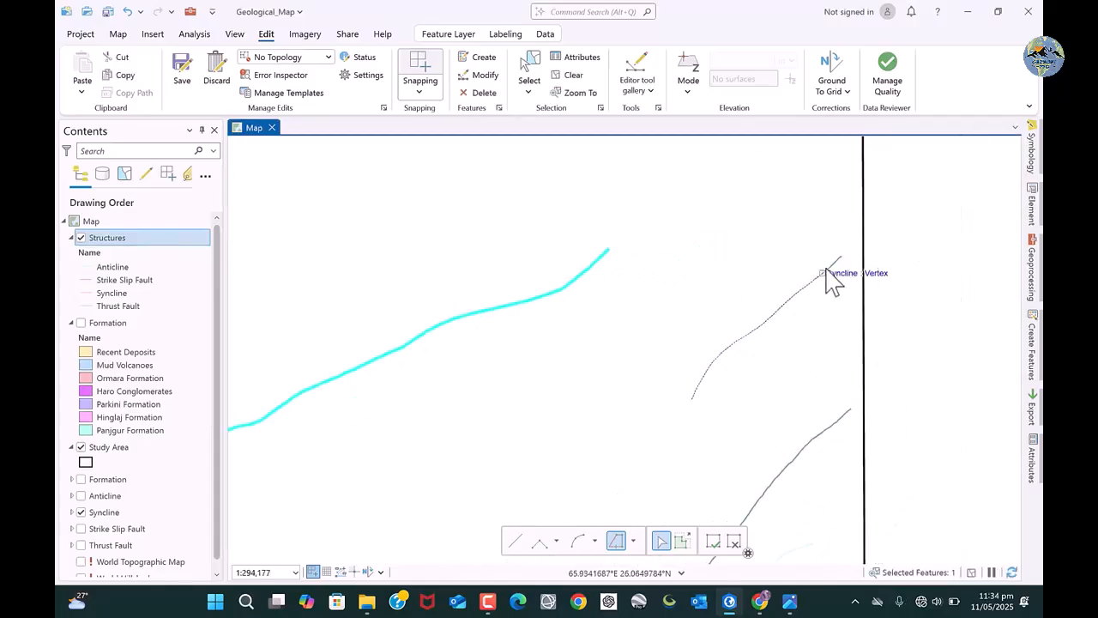
key("F2")
Trace the short southernmost syncline and the long curved syncline reaching the eastern boundary as Syncline features in Structures
scroll(650, 226, "down", 2)
scroll(506, 502, "up", 2)
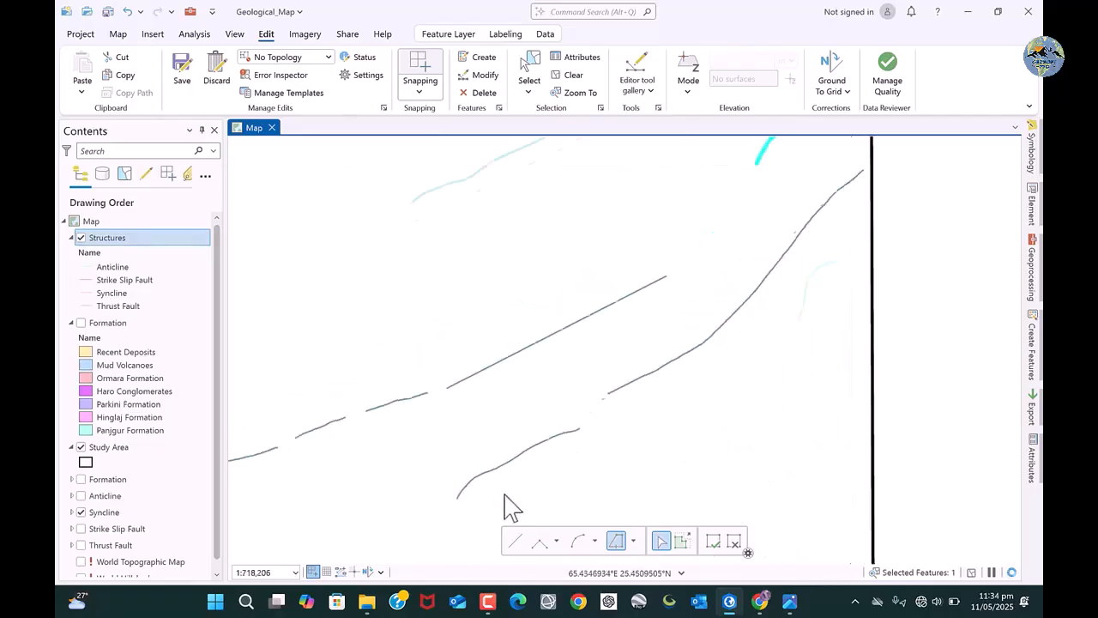
left_click(434, 502)
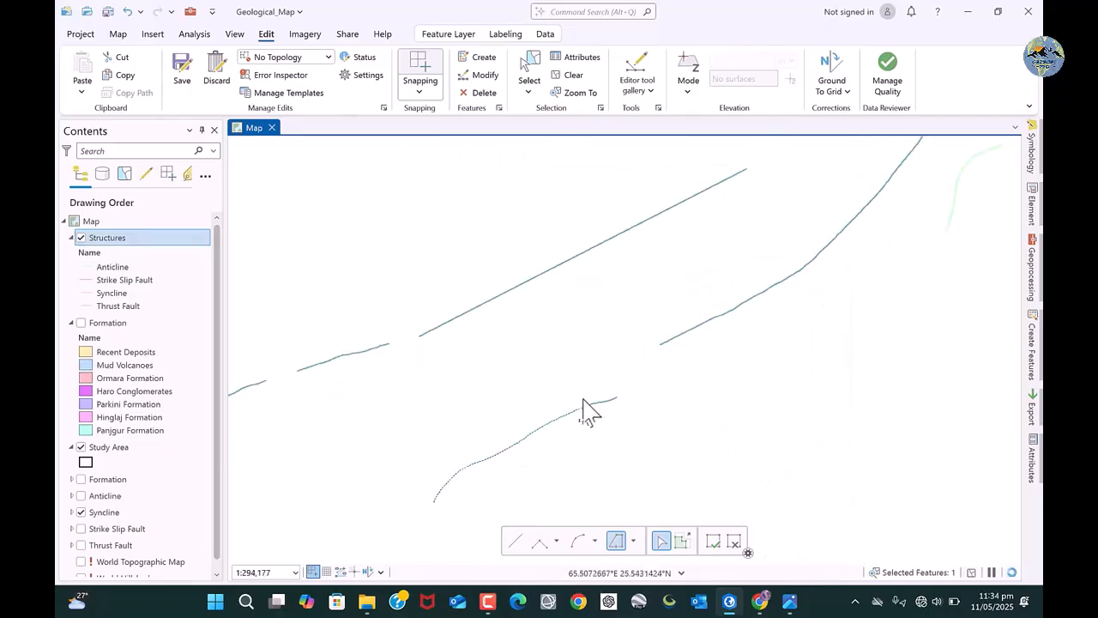
key("F2")
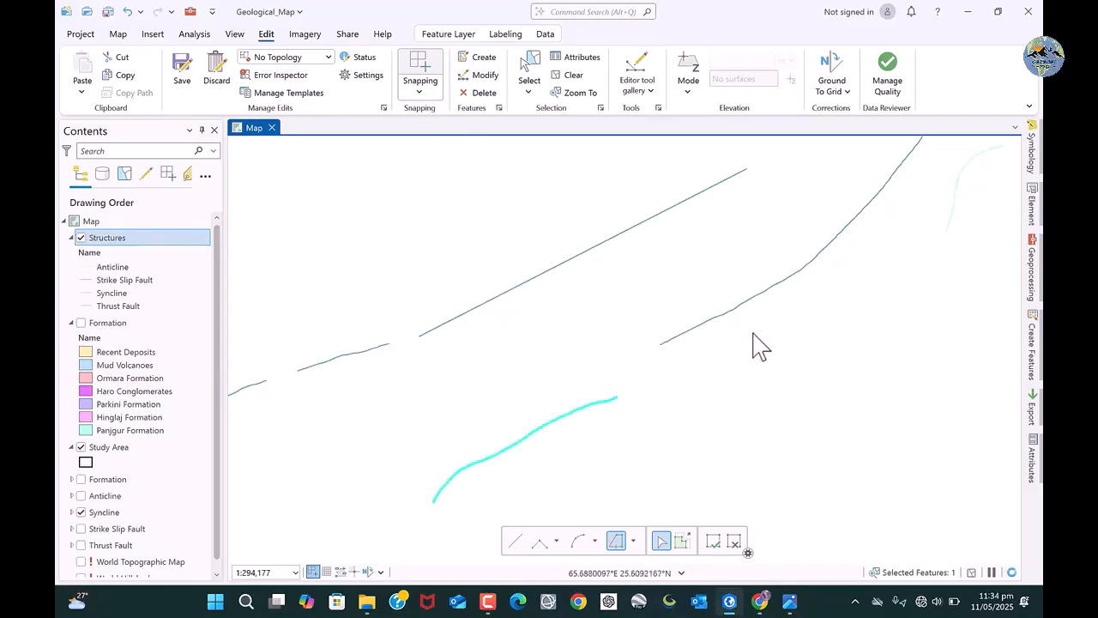
scroll(616, 384, "down", 2)
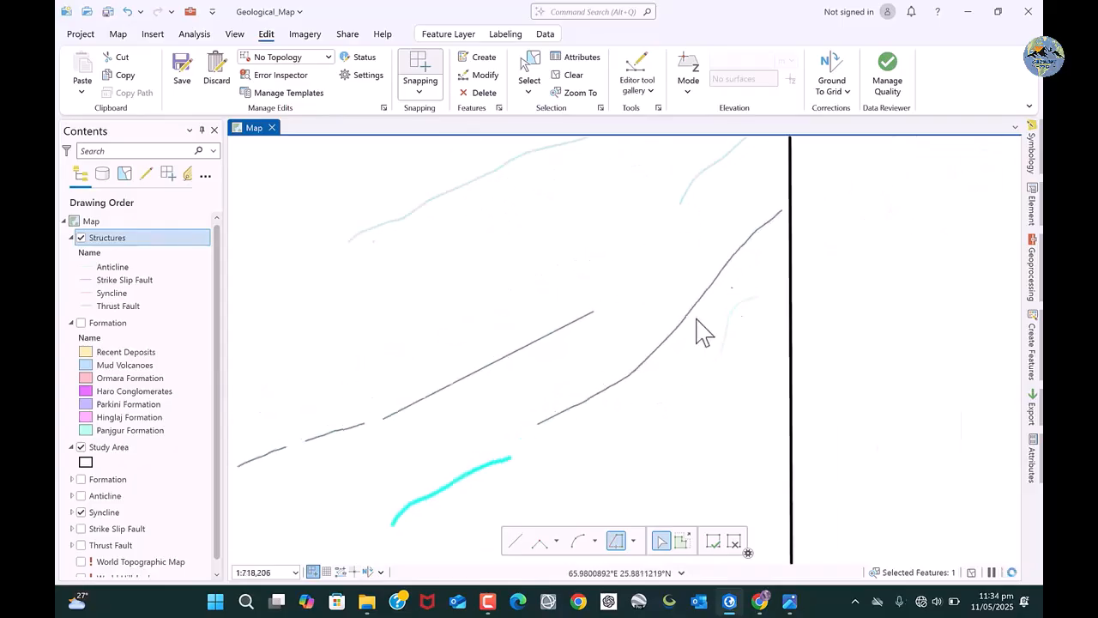
left_click(544, 423)
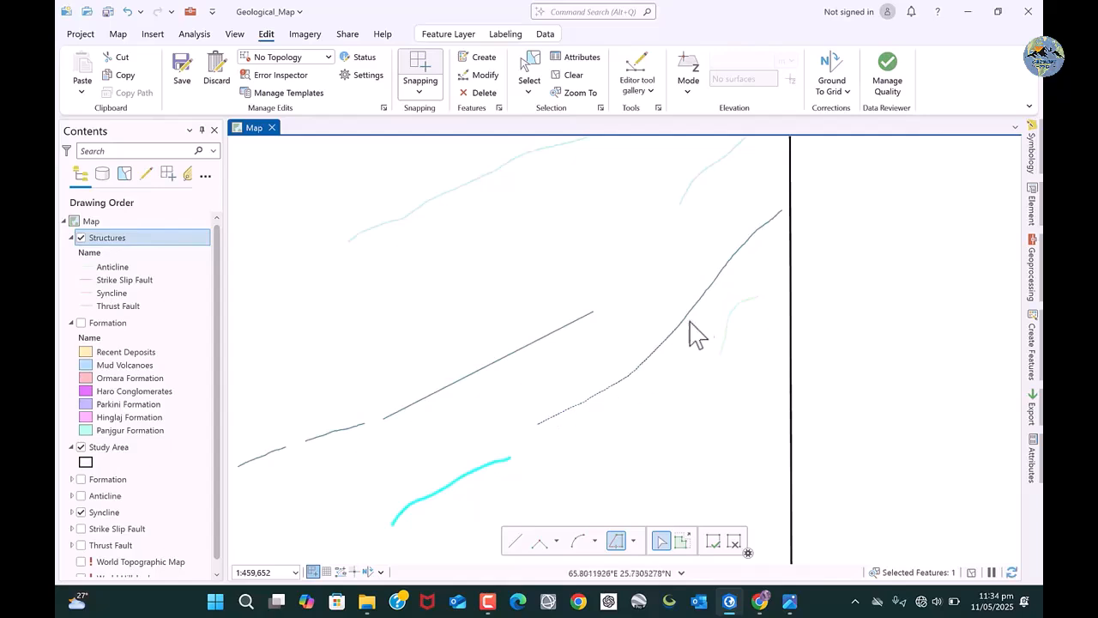
key("F2")
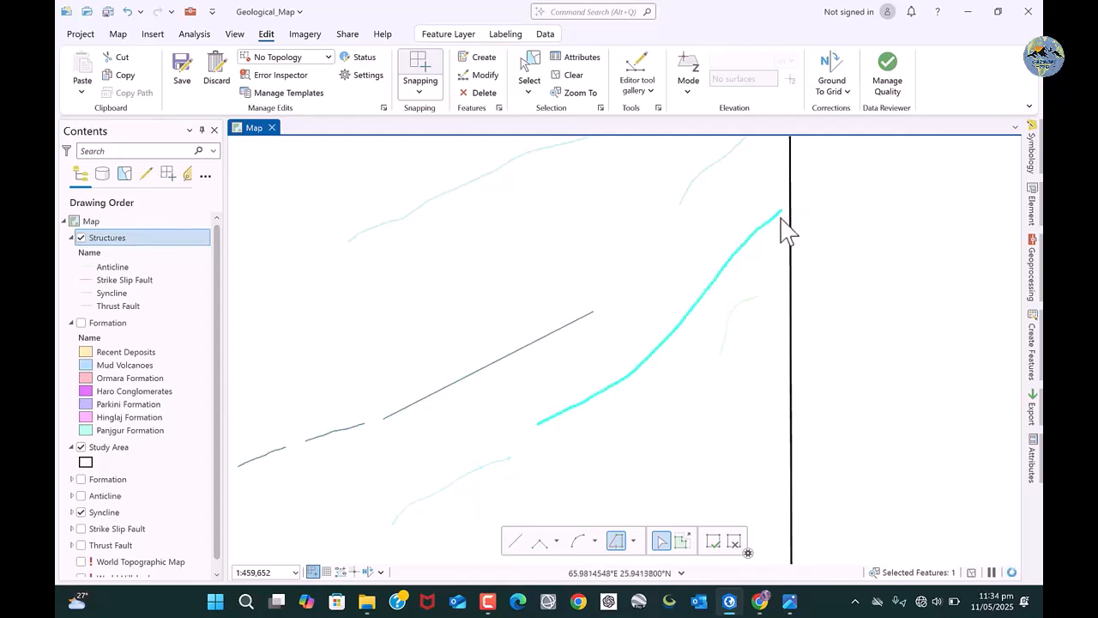
Trace the long syncline segment starting at the study area's western boundary as a Syncline feature in Structures
scroll(601, 378, "down", 4)
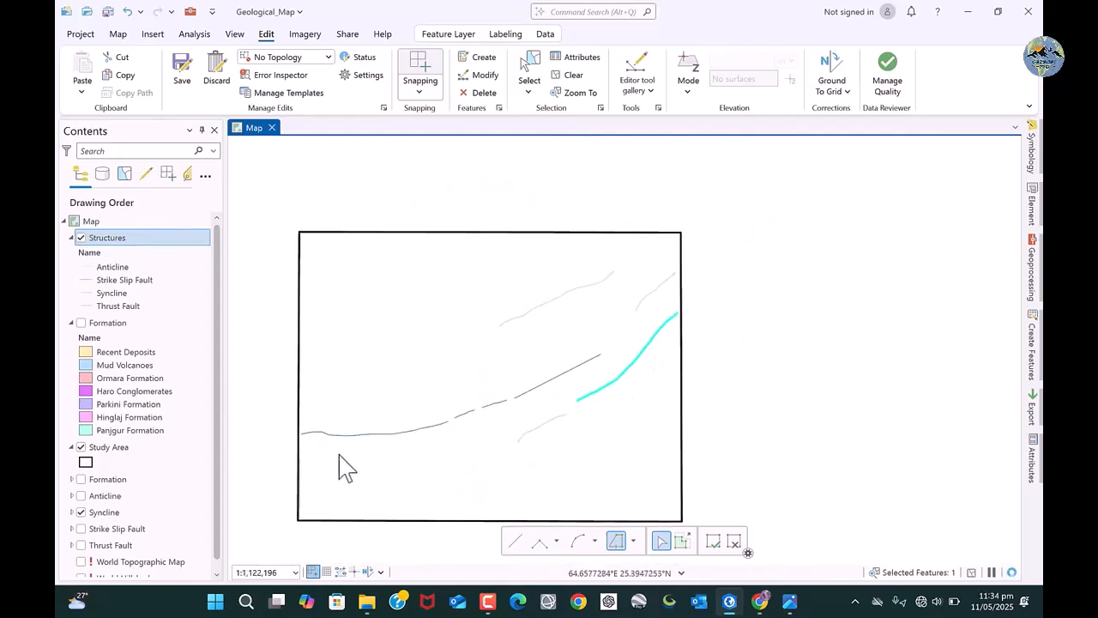
scroll(321, 472, "up", 6)
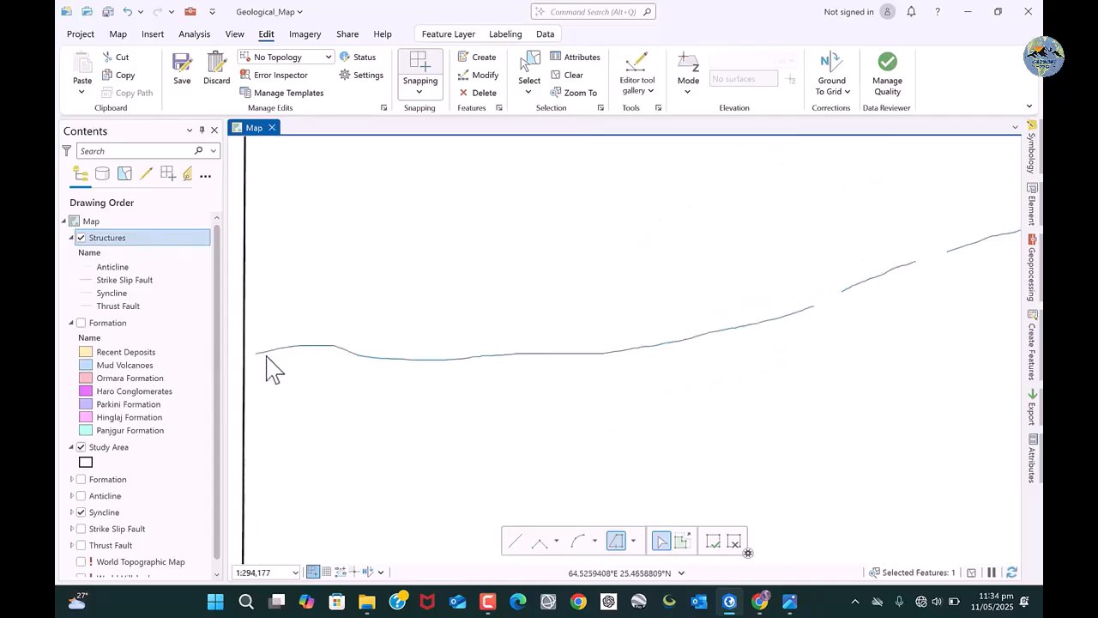
left_click(255, 353)
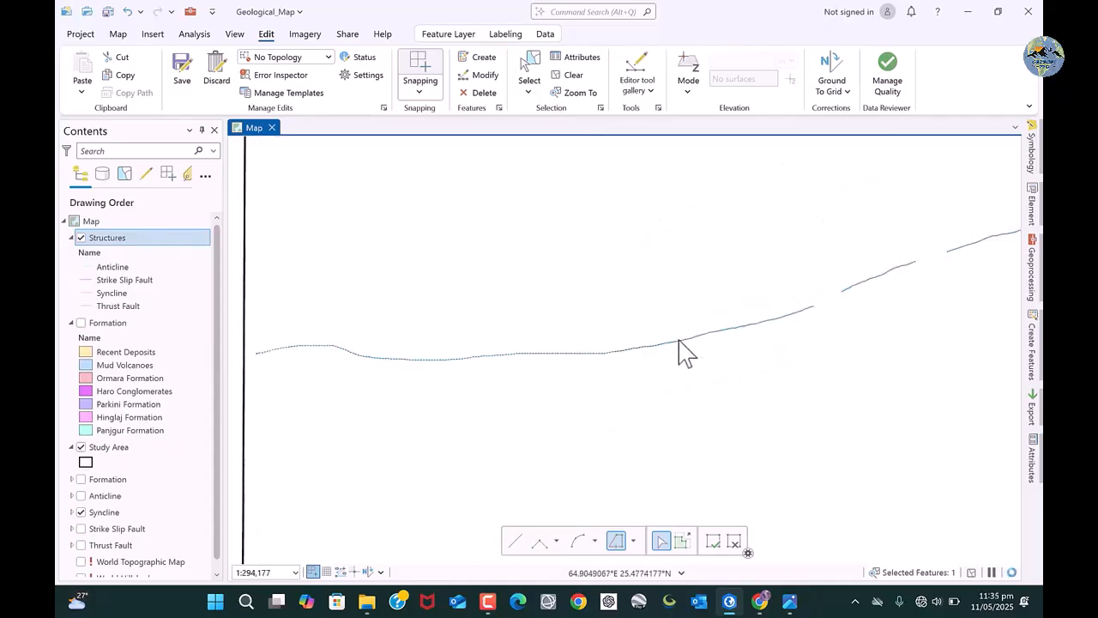
double_click(815, 308)
Trace the two short syncline segments between the long western one and the straight central one as Syncline features
scroll(460, 387, "down", 3)
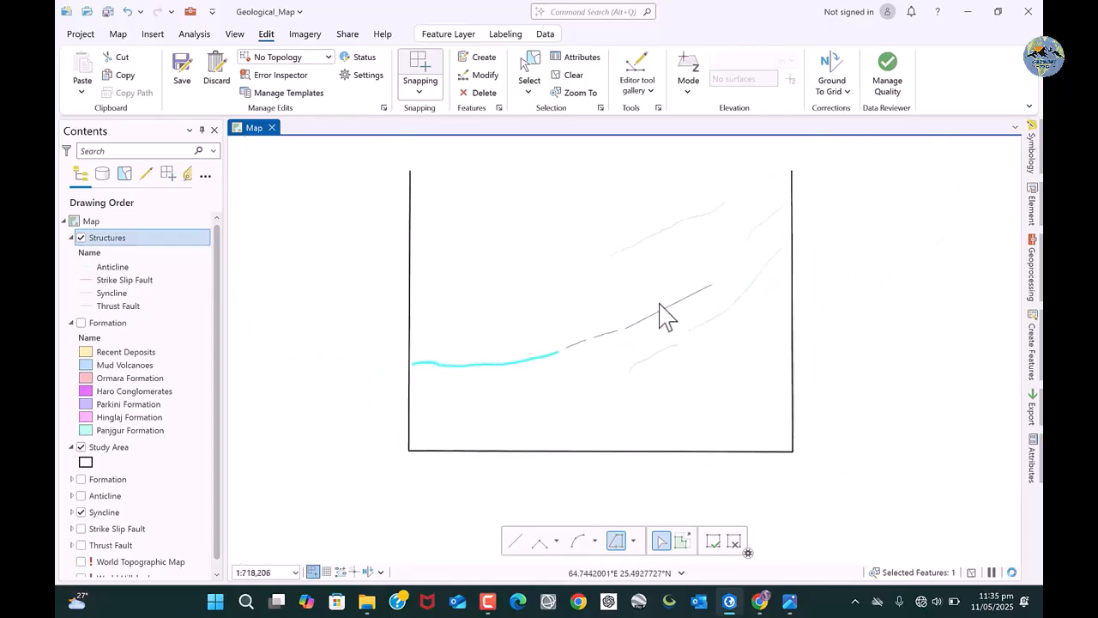
scroll(699, 295, "up", 3)
left_click(374, 445)
double_click(421, 424)
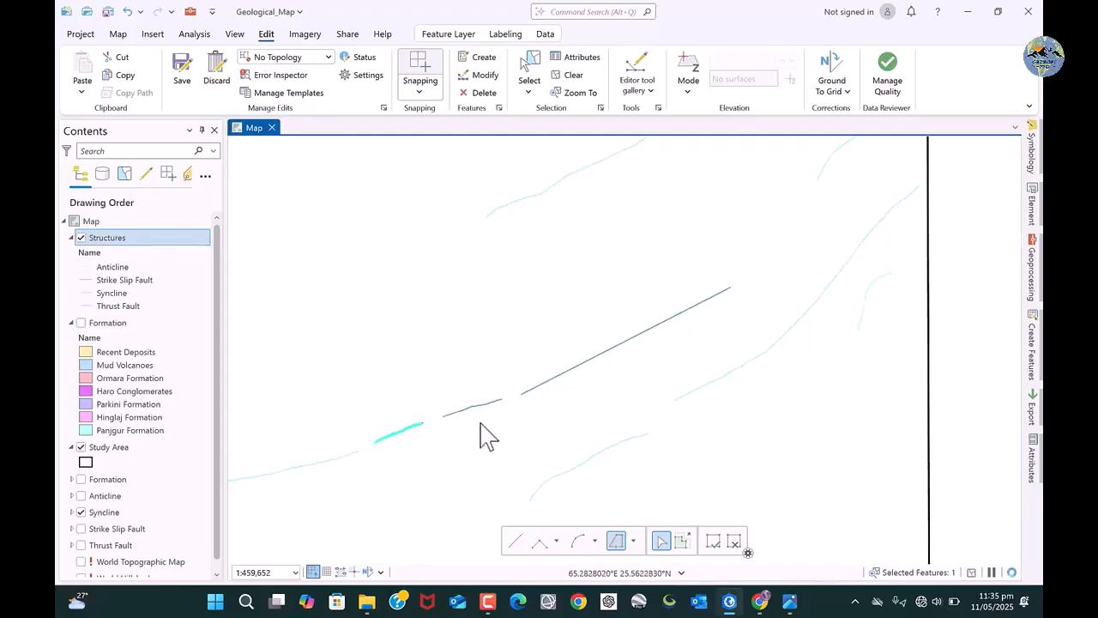
scroll(476, 417, "up", 3)
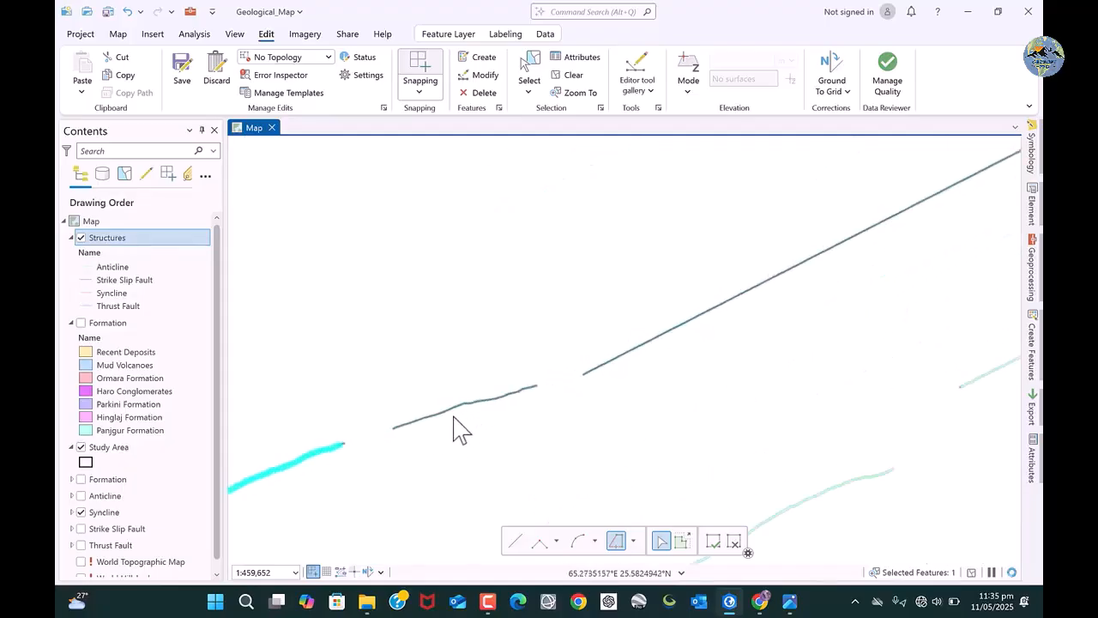
left_click(393, 426)
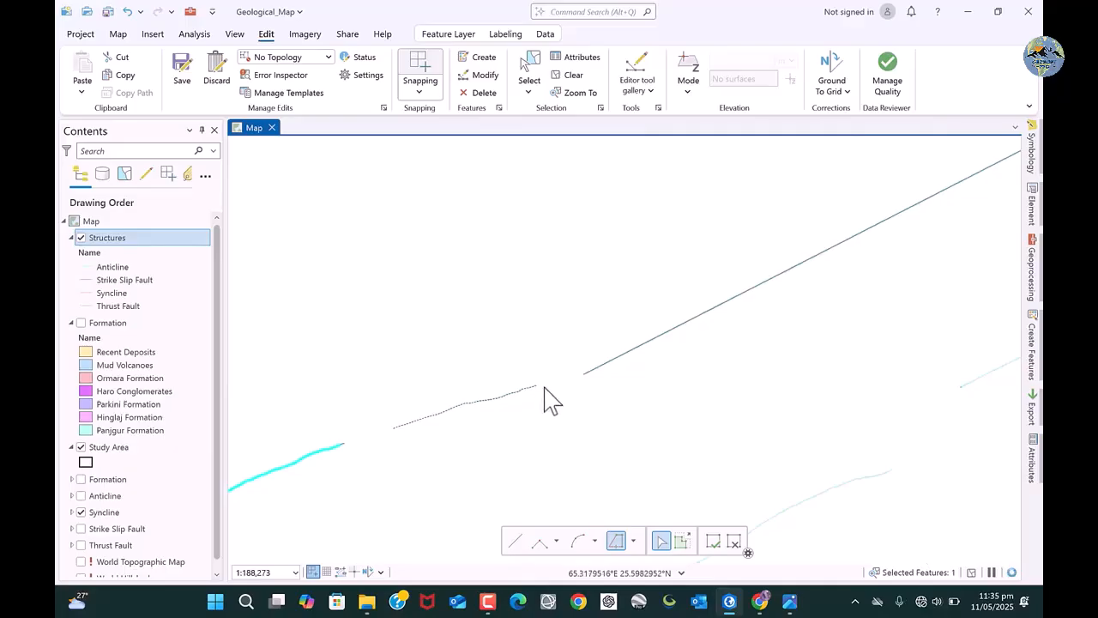
scroll(502, 423, "down", 4)
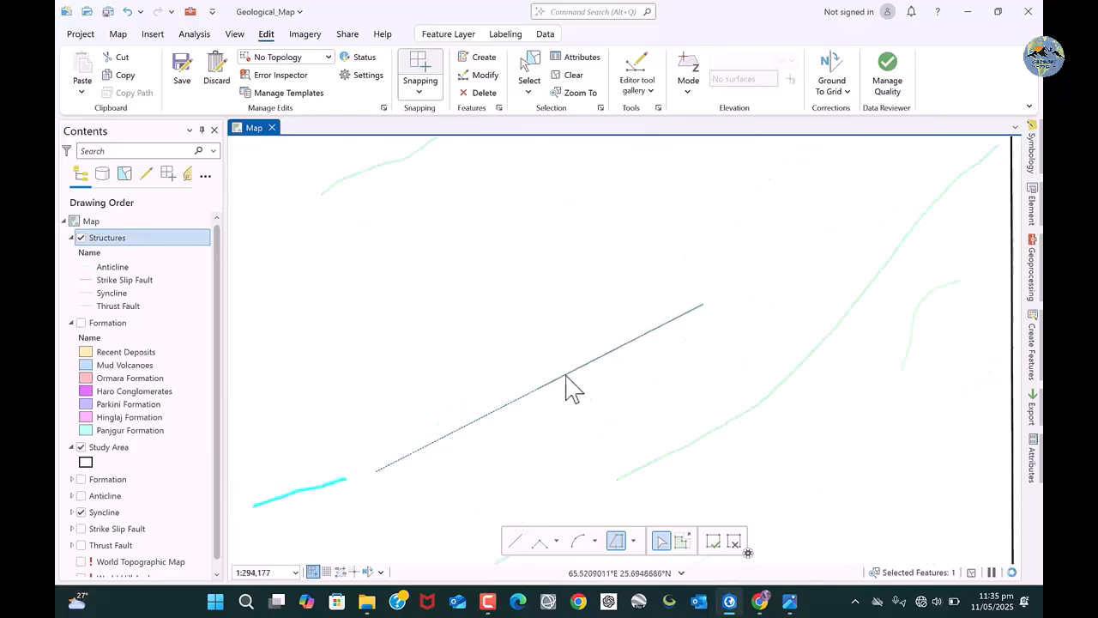
Finish tracing the straight central syncline as a Syncline feature in Structures and clear the selection
double_click(704, 306)
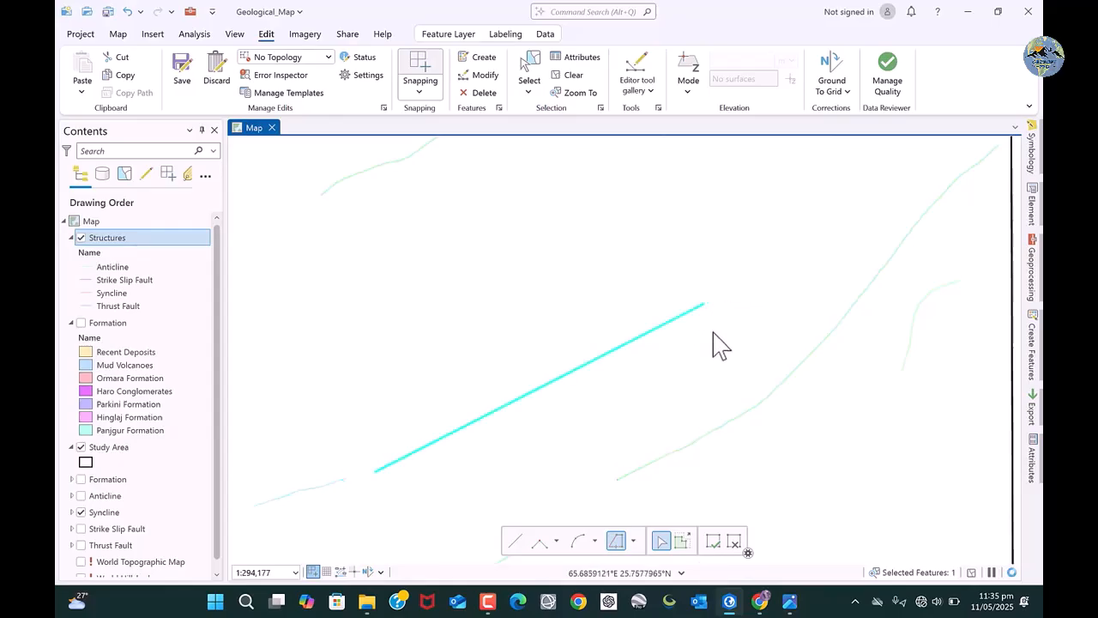
scroll(633, 343, "down", 3)
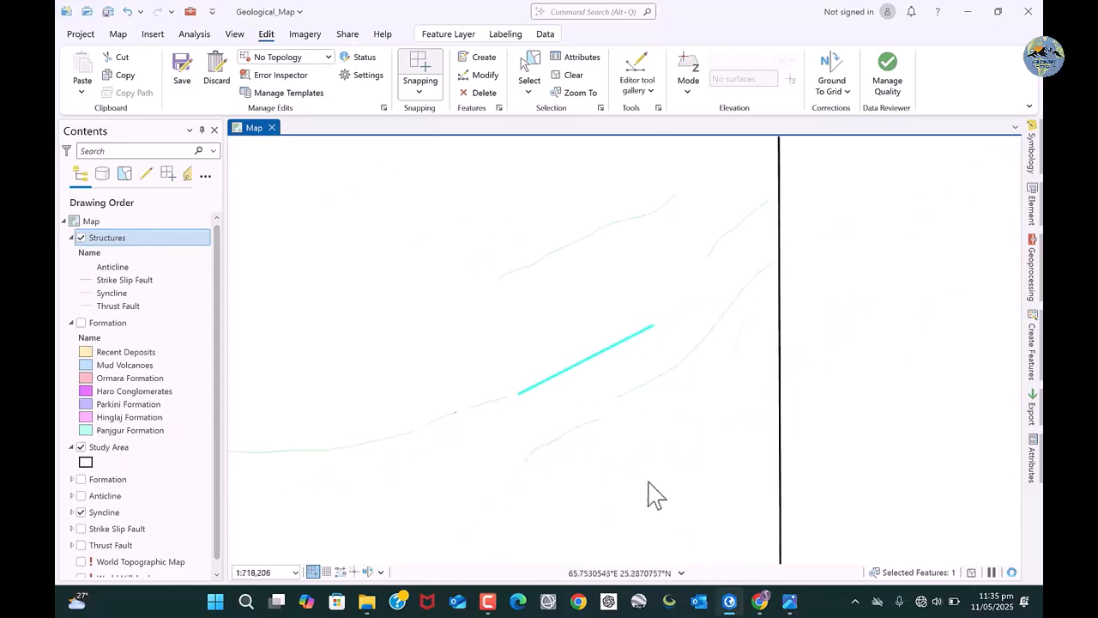
scroll(611, 390, "down", 3)
left_click(573, 76)
scroll(547, 343, "up", 3)
scroll(506, 377, "down", 1)
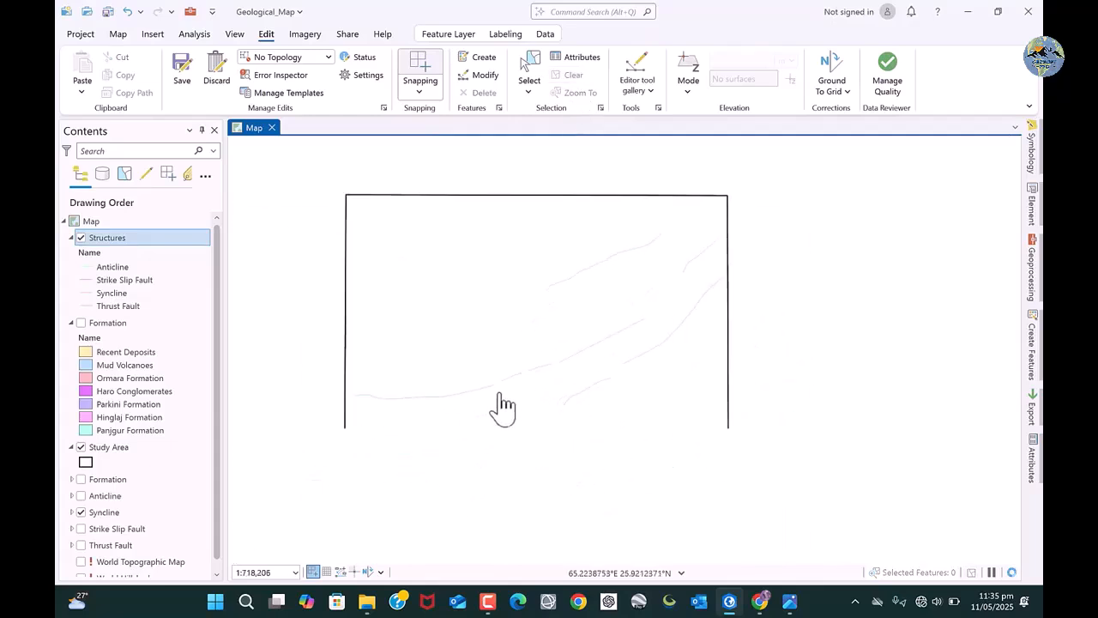
Save all edits to the Structures layer and save the Geological_Map project
left_click(179, 74)
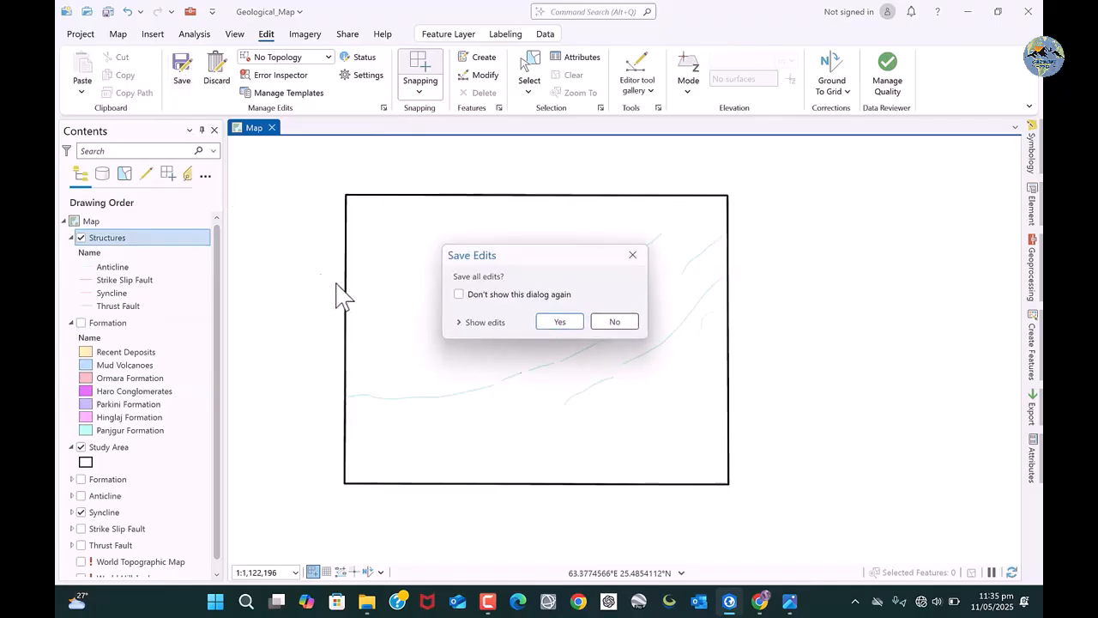
left_click(552, 326)
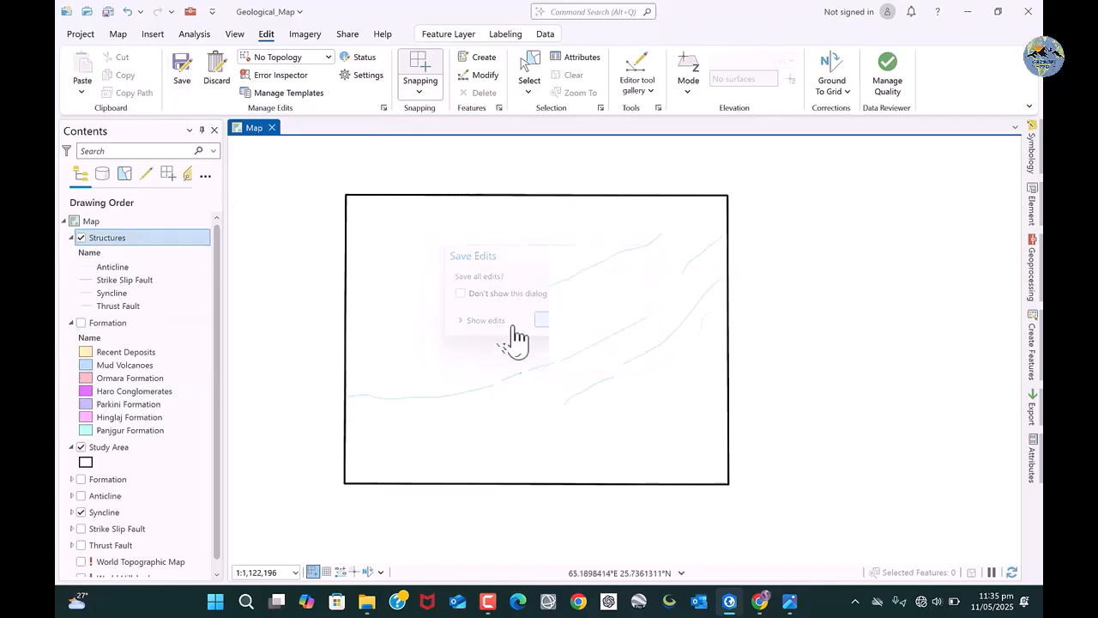
left_click(108, 12)
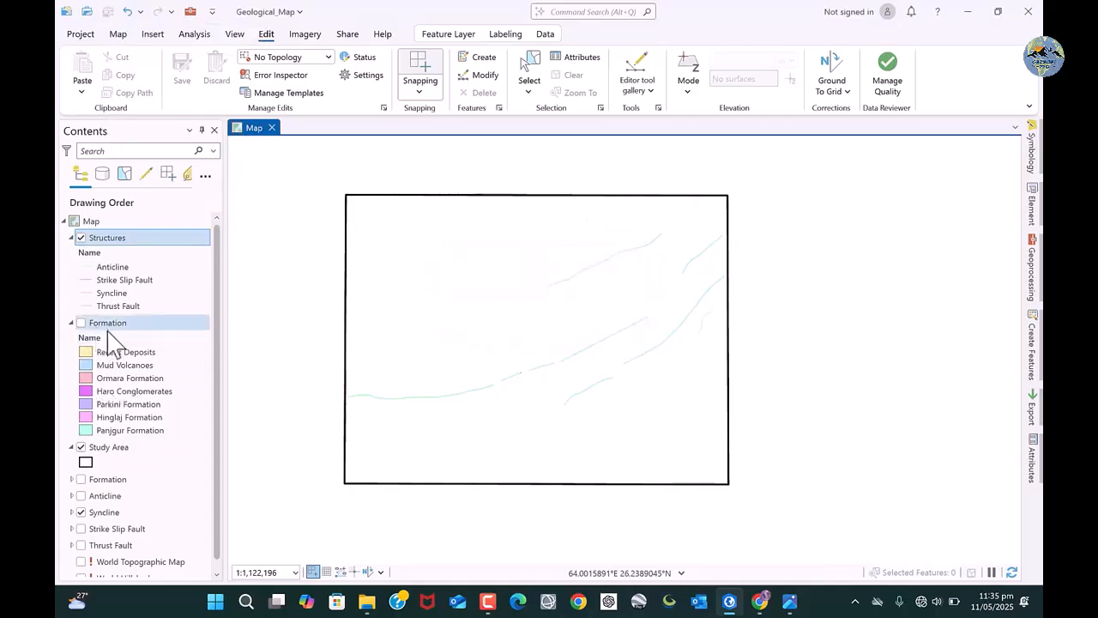
Hide the Syncline reference layer and show the Strike Slip Fault reference layer
left_click(80, 512)
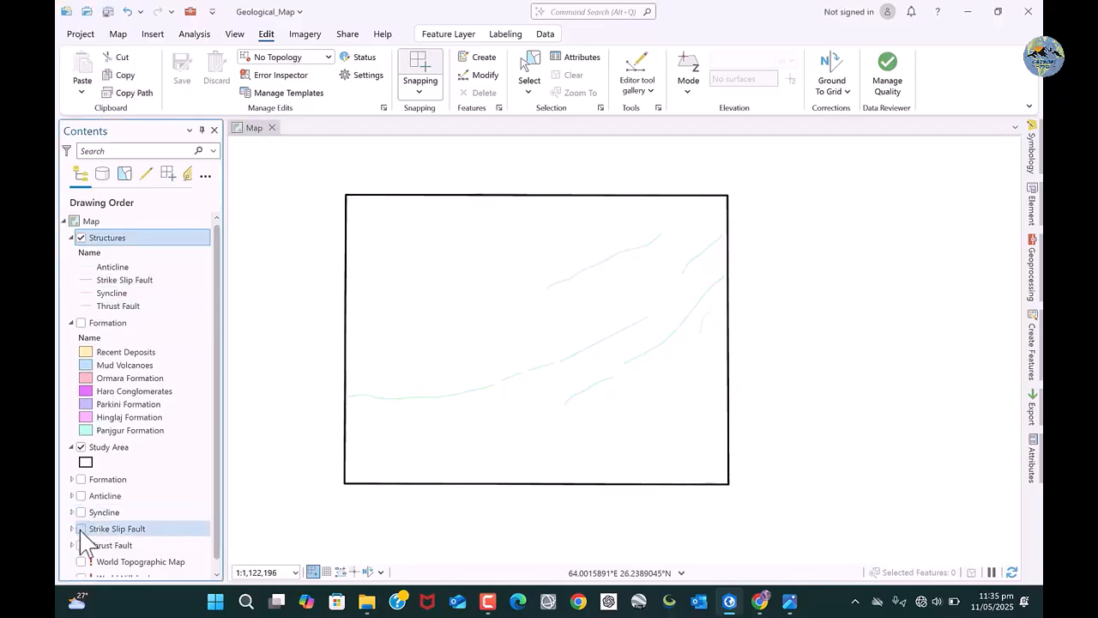
left_click(81, 528)
scroll(449, 354, "up", 1)
scroll(449, 353, "up", 2)
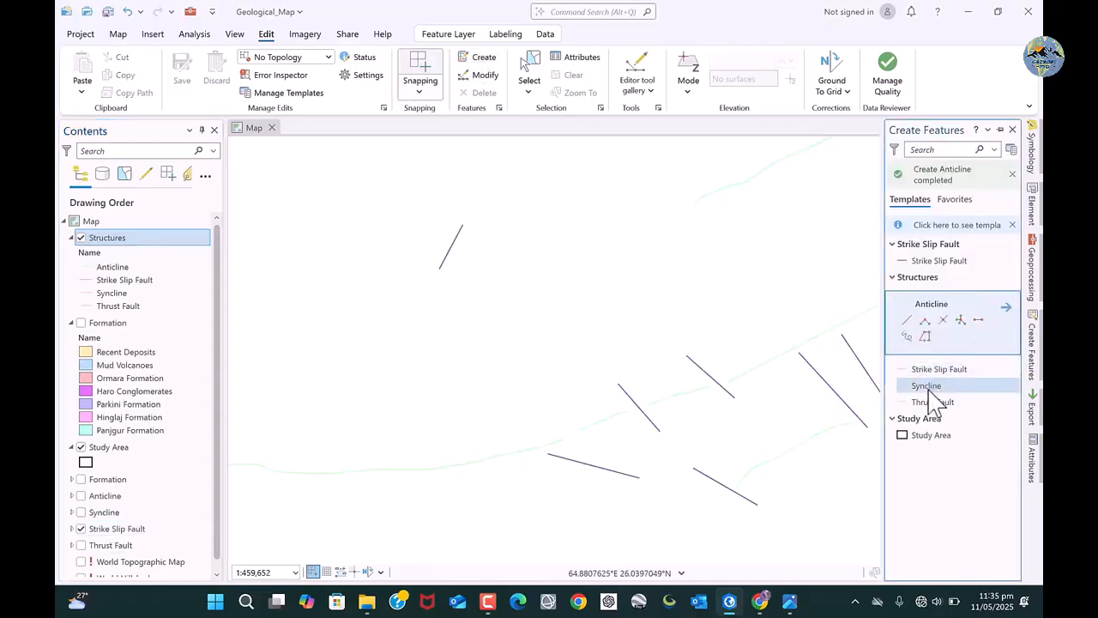
Using the Structures layer's Strike Slip Fault template, trace the isolated northwestern fault and the two westernmost faults of the central cluster
left_click(914, 371)
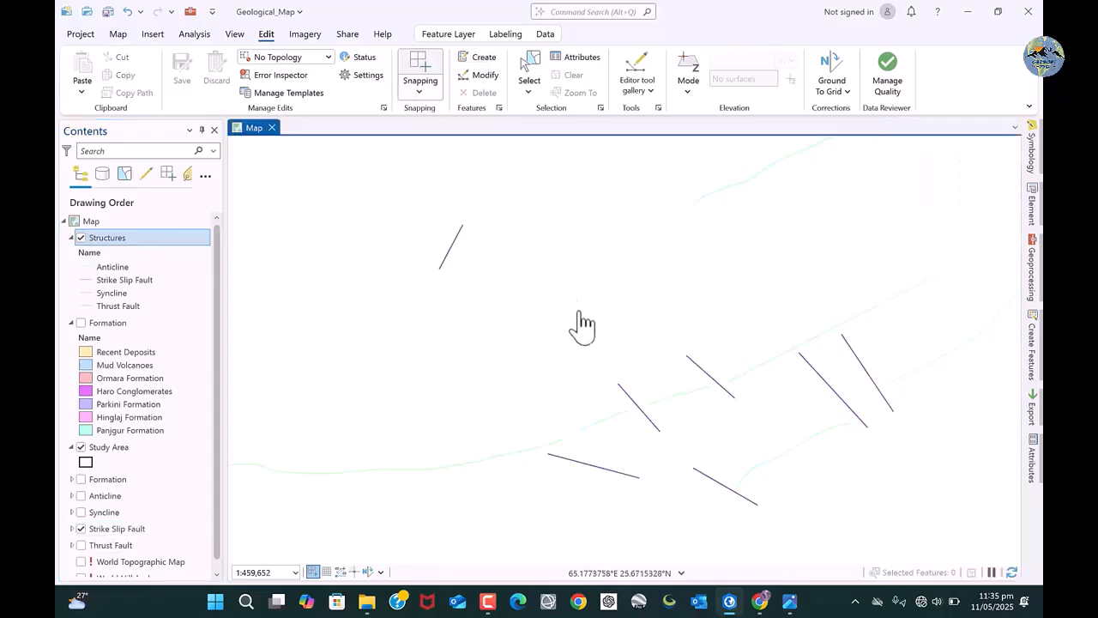
left_click(438, 269)
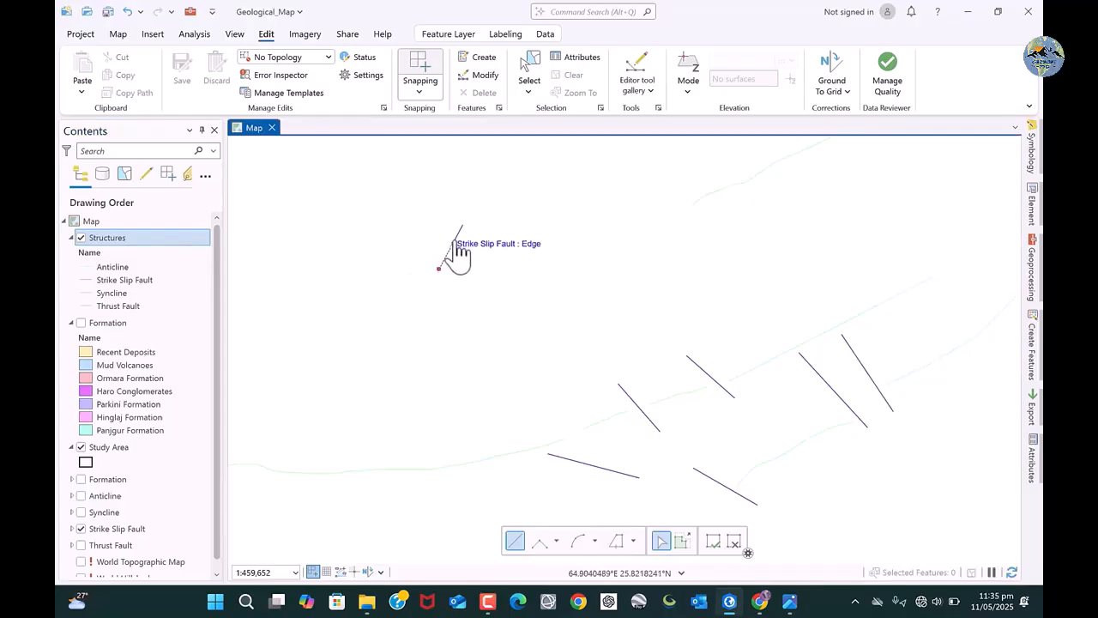
double_click(463, 221)
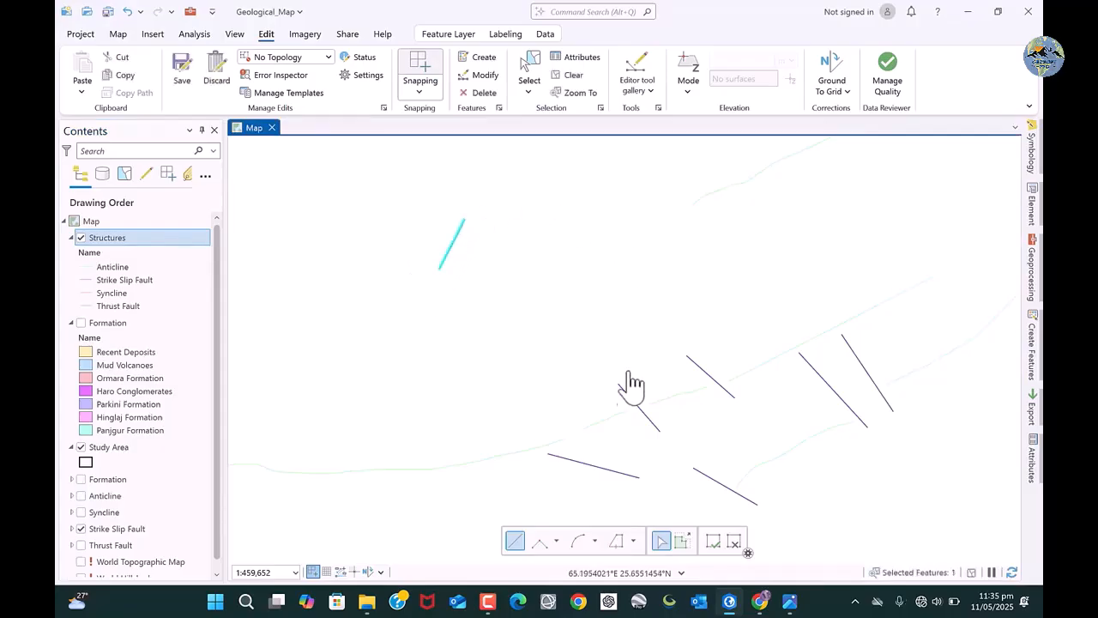
left_click(548, 453)
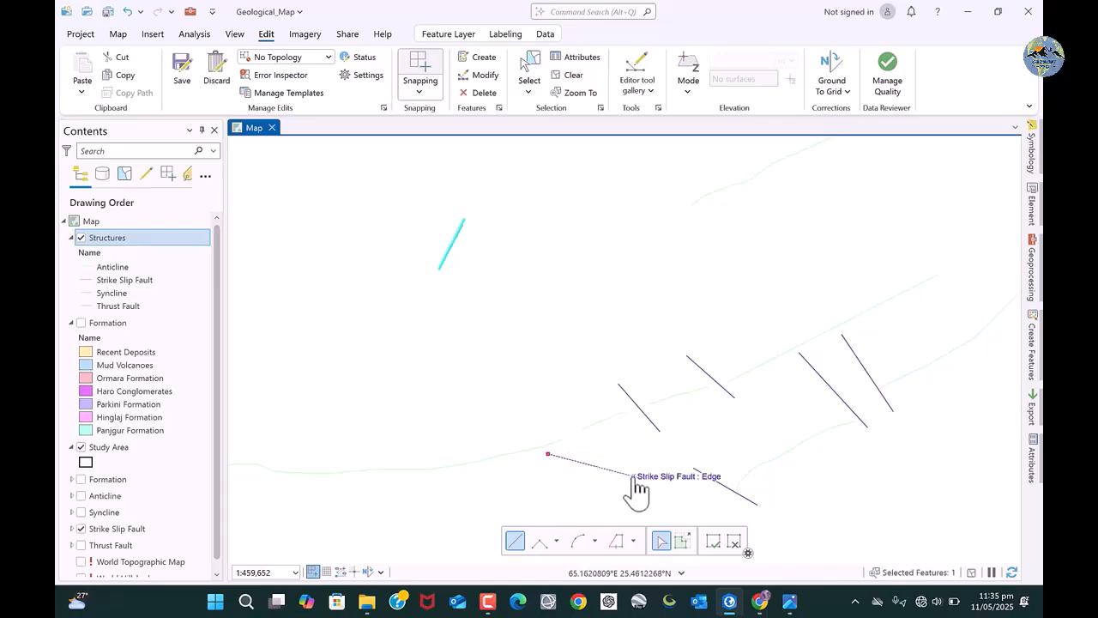
double_click(636, 478)
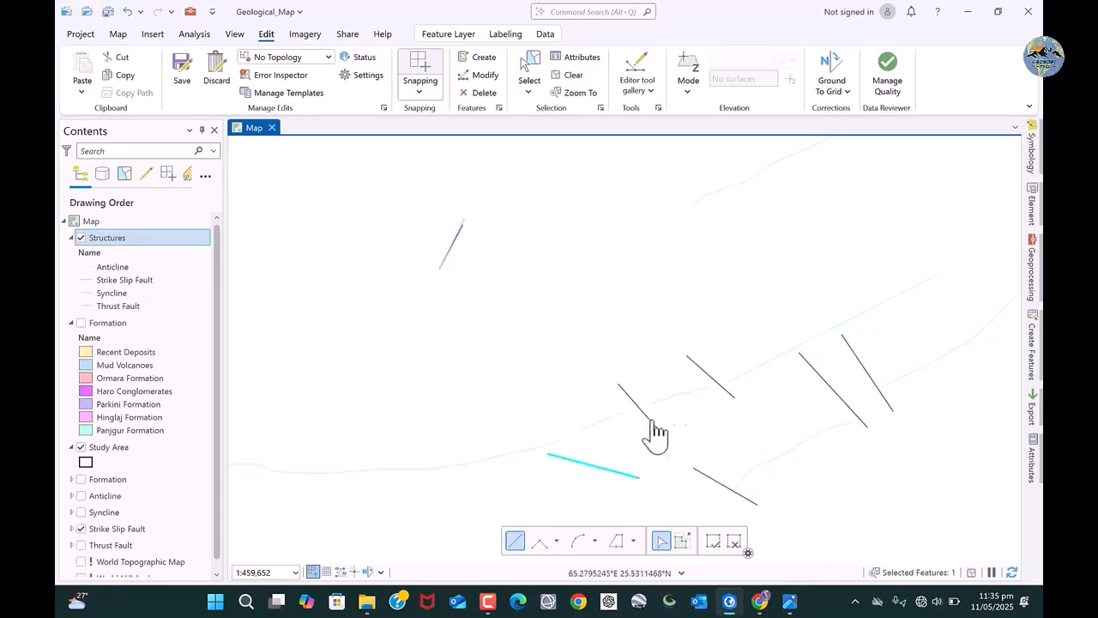
left_click(618, 384)
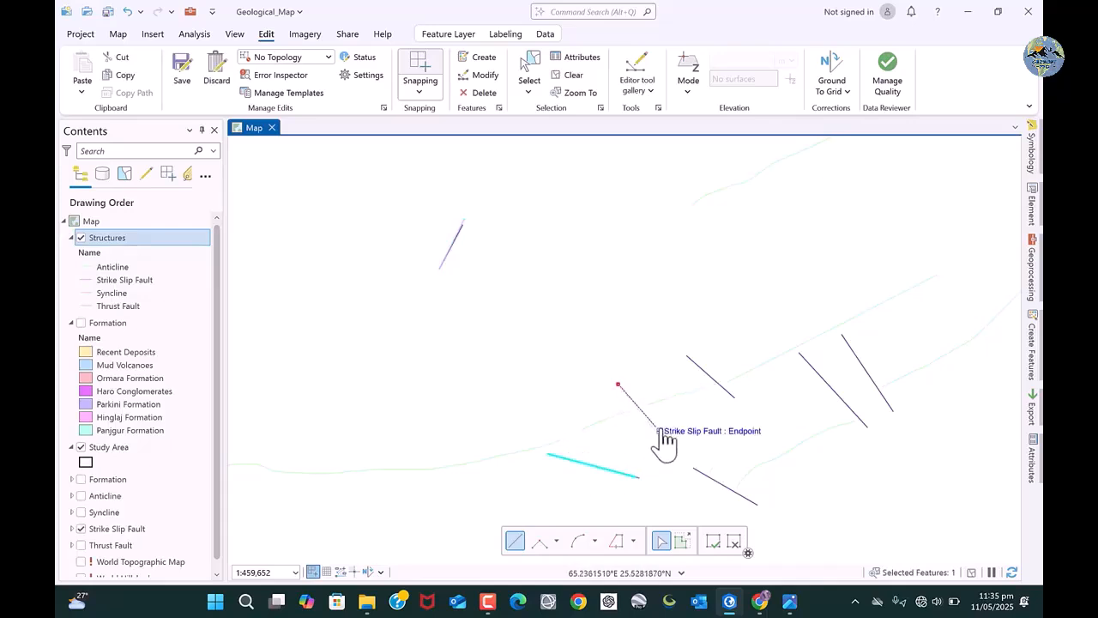
double_click(659, 431)
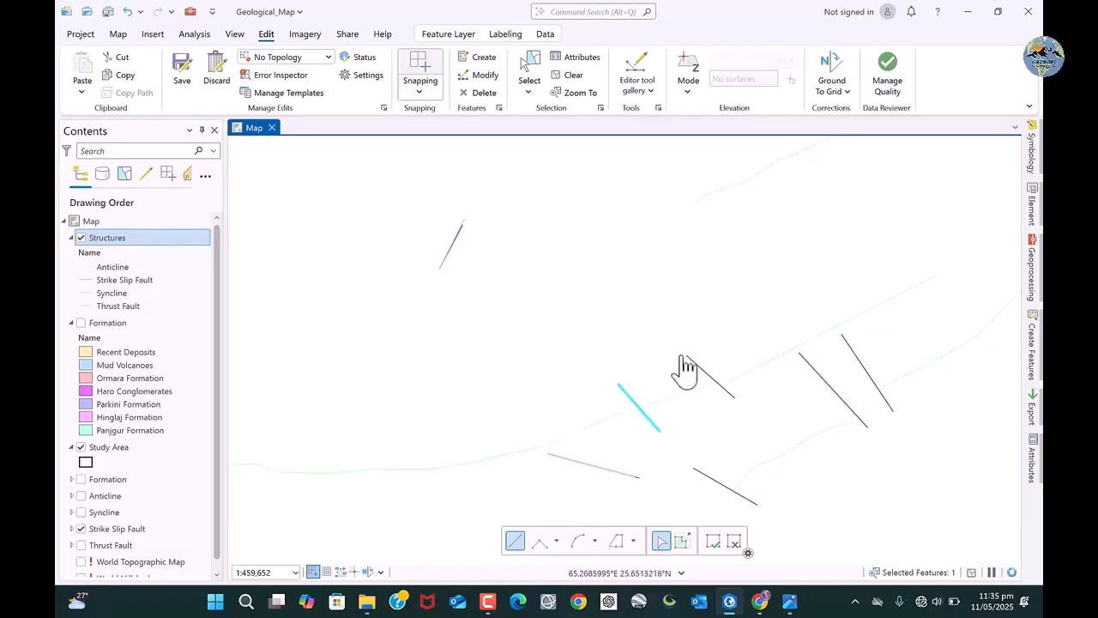
Trace the four remaining strike-slip faults in the central and eastern part of the cluster as Strike Slip Fault features
left_click(686, 355)
double_click(735, 398)
left_click(693, 468)
double_click(758, 505)
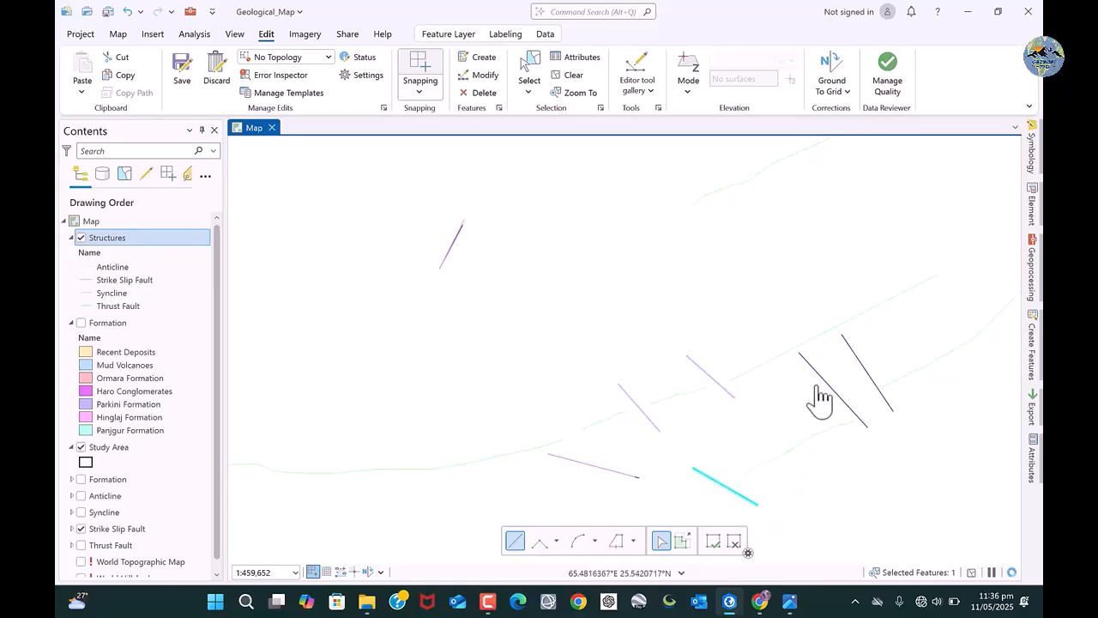
left_click(799, 353)
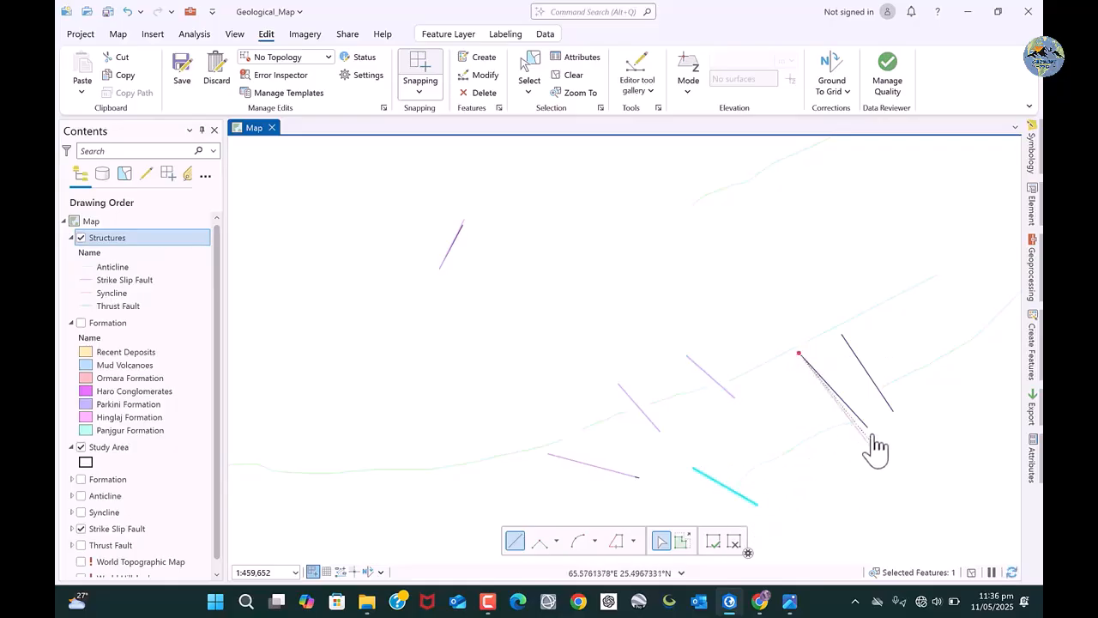
double_click(868, 428)
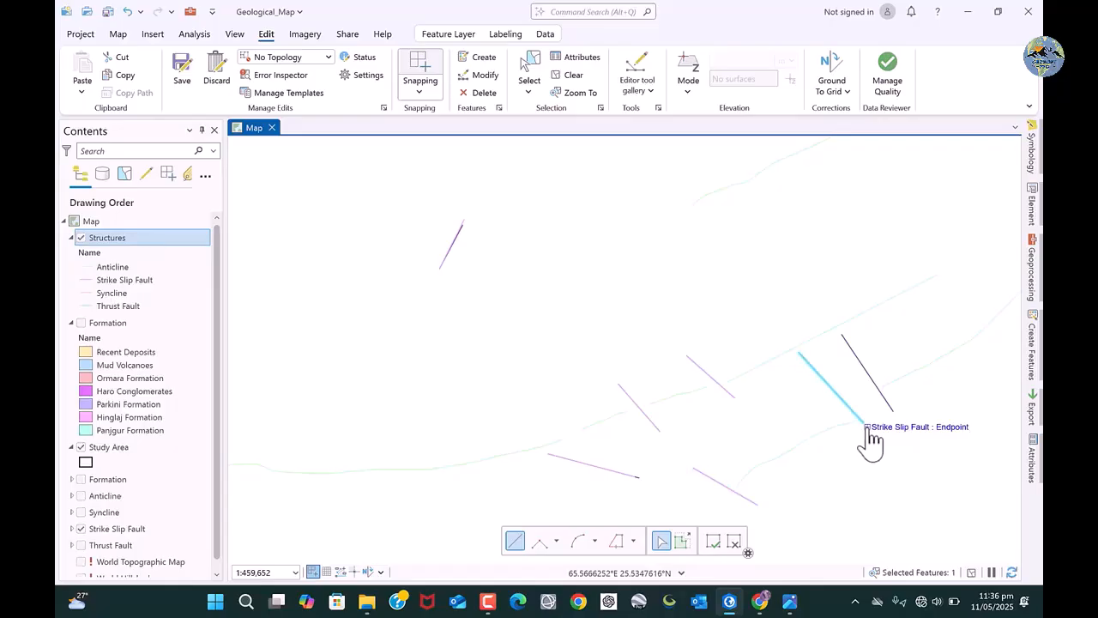
left_click(848, 347)
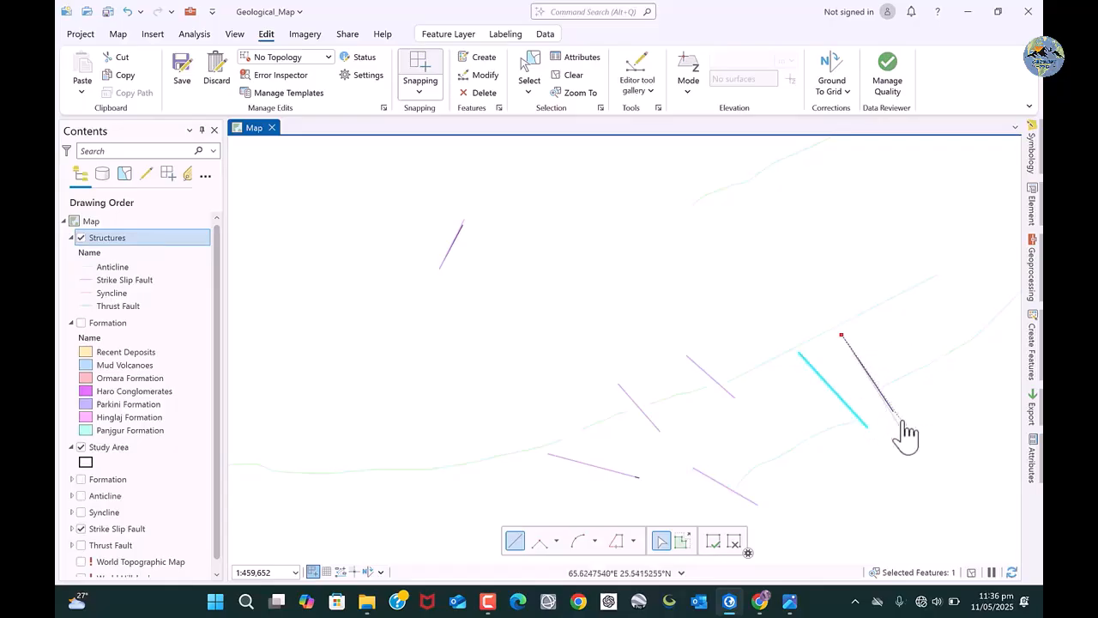
double_click(893, 413)
scroll(612, 381, "down", 3)
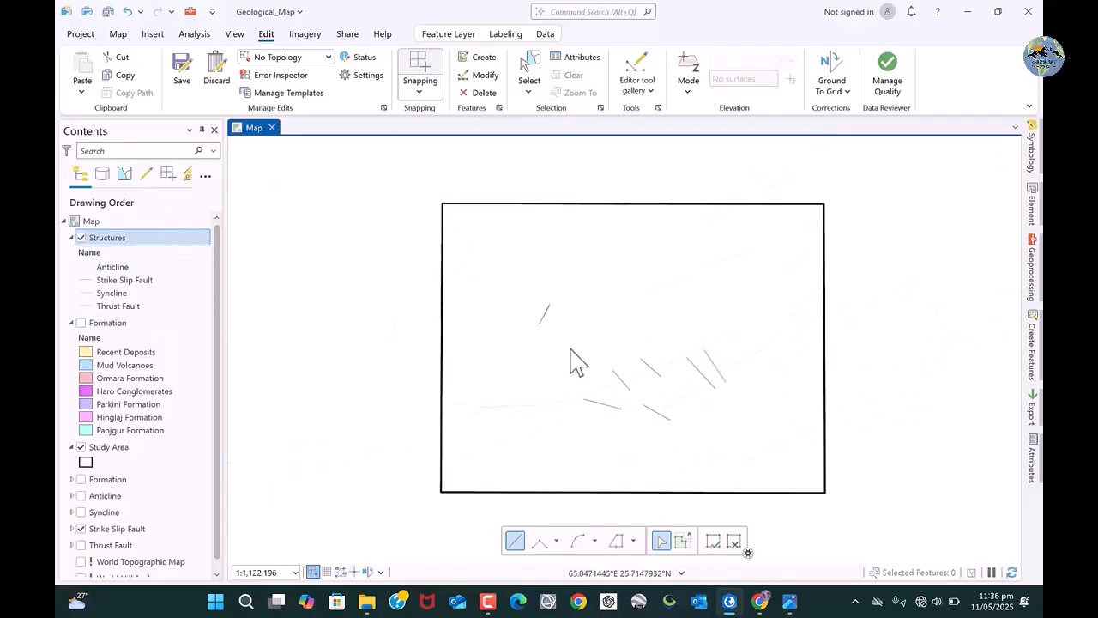
Hide the Strike Slip Fault reference layer and show the Thrust Fault reference layer
left_click(80, 528)
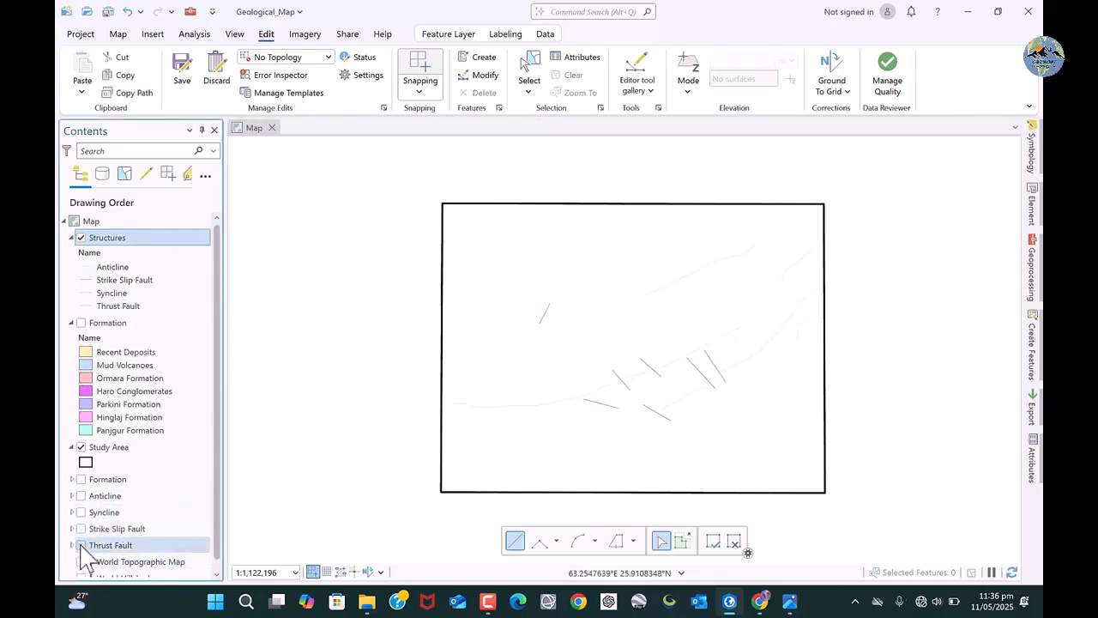
left_click(81, 546)
scroll(752, 371, "up", 2)
scroll(752, 371, "up", 1)
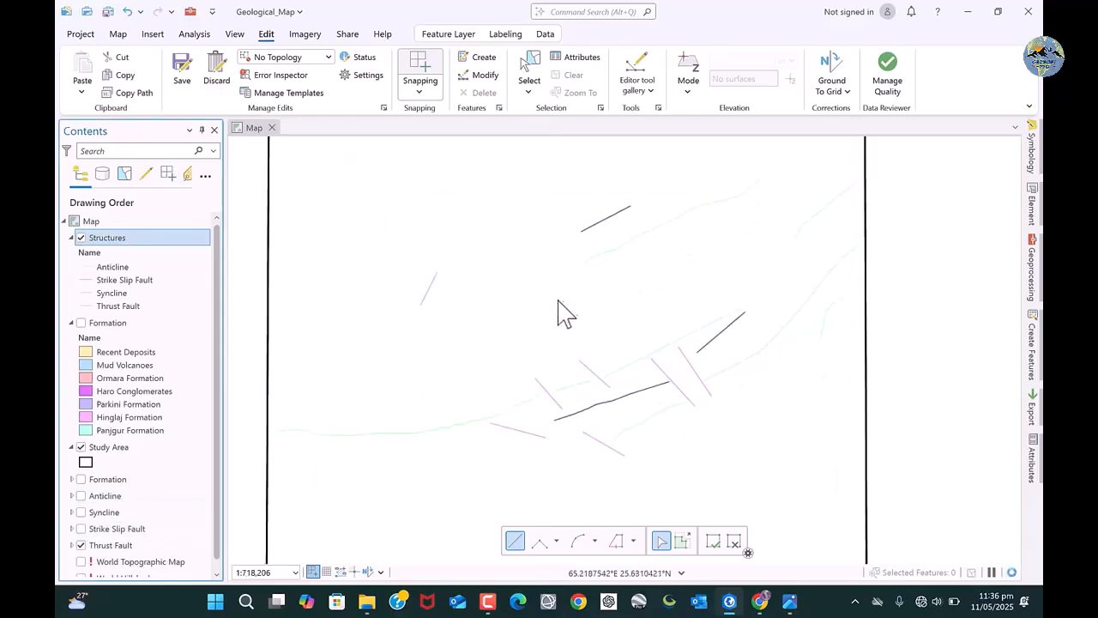
Using the Structures layer's Thrust Fault template, draw the straight northern thrust fault and the straight eastern one
left_click(482, 60)
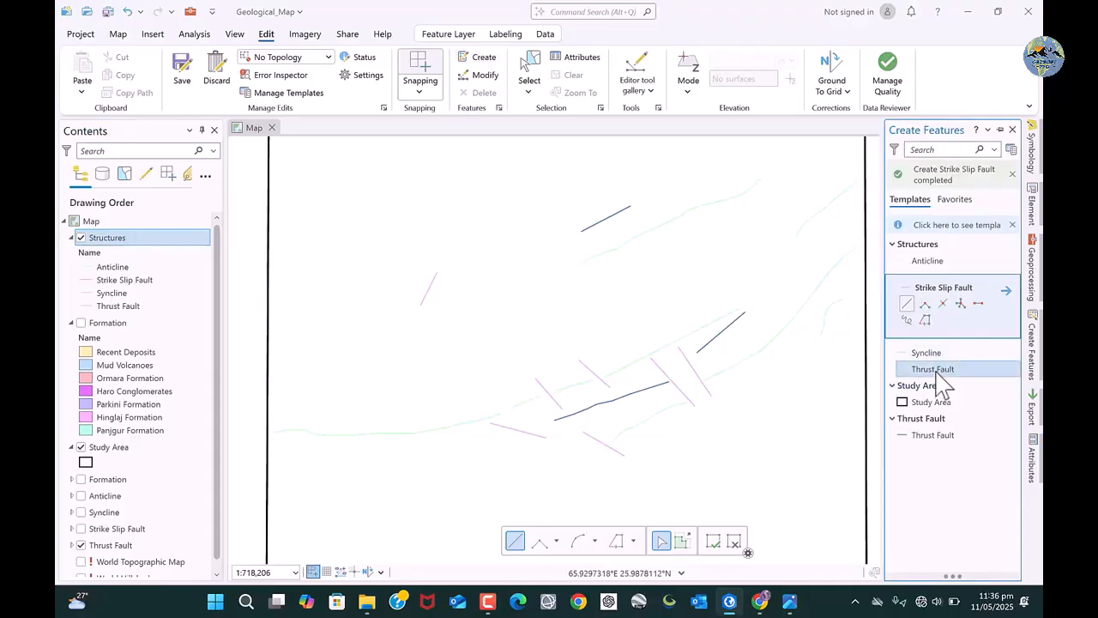
scroll(673, 206, "up", 3)
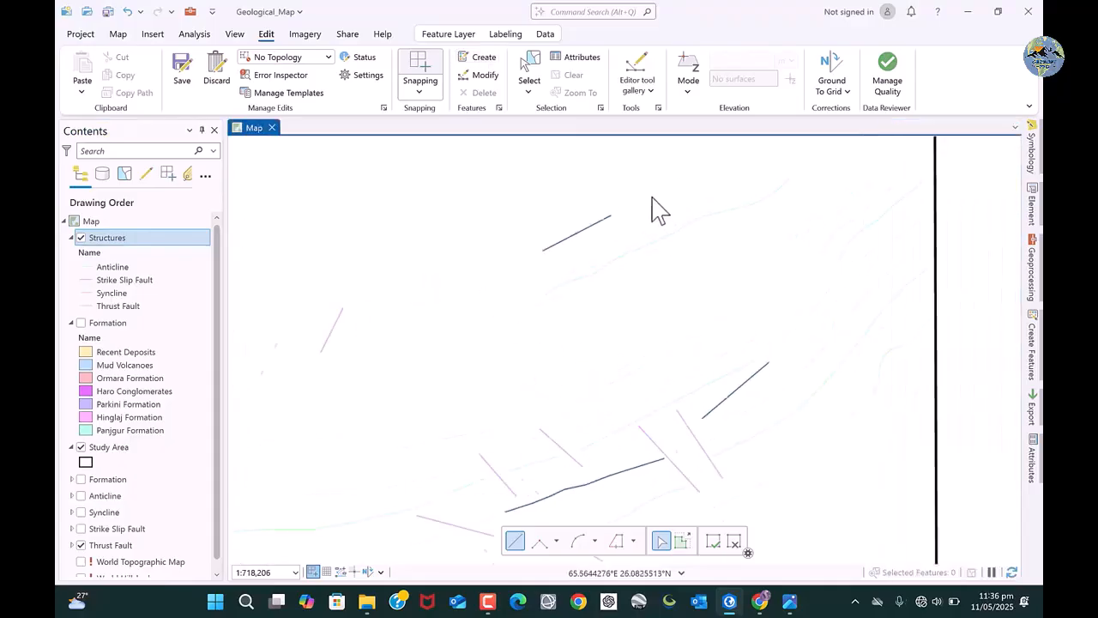
left_click(438, 305)
double_click(556, 242)
scroll(694, 343, "down", 3)
scroll(720, 354, "up", 2)
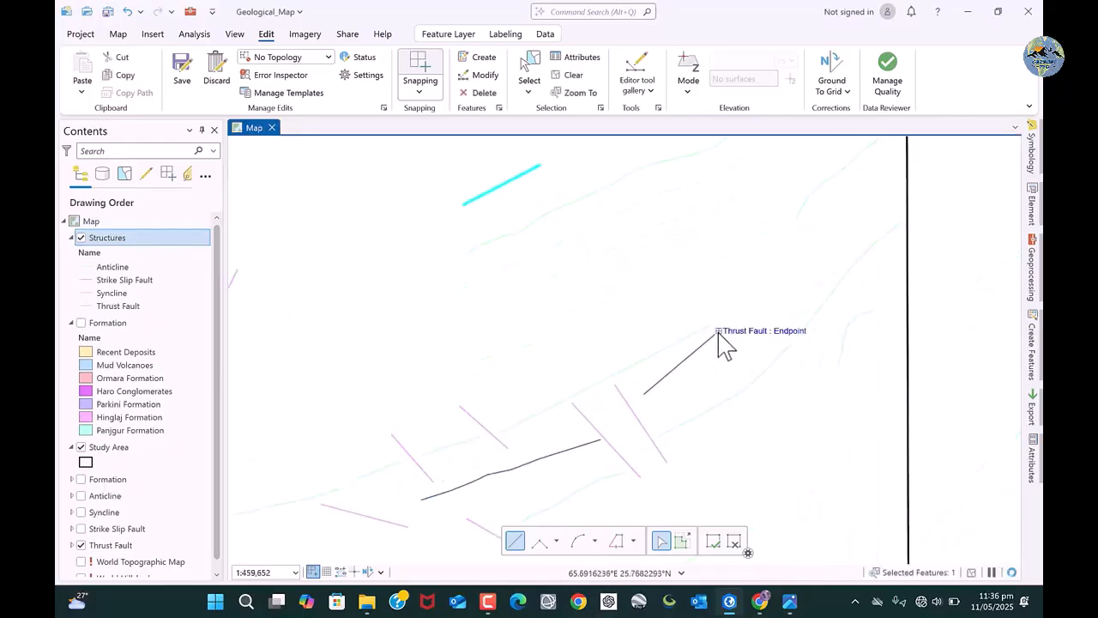
left_click(718, 330)
double_click(647, 395)
Trace the long curved thrust fault along its reference line as a Thrust Fault feature in Structures and clear the selection
left_click(421, 500)
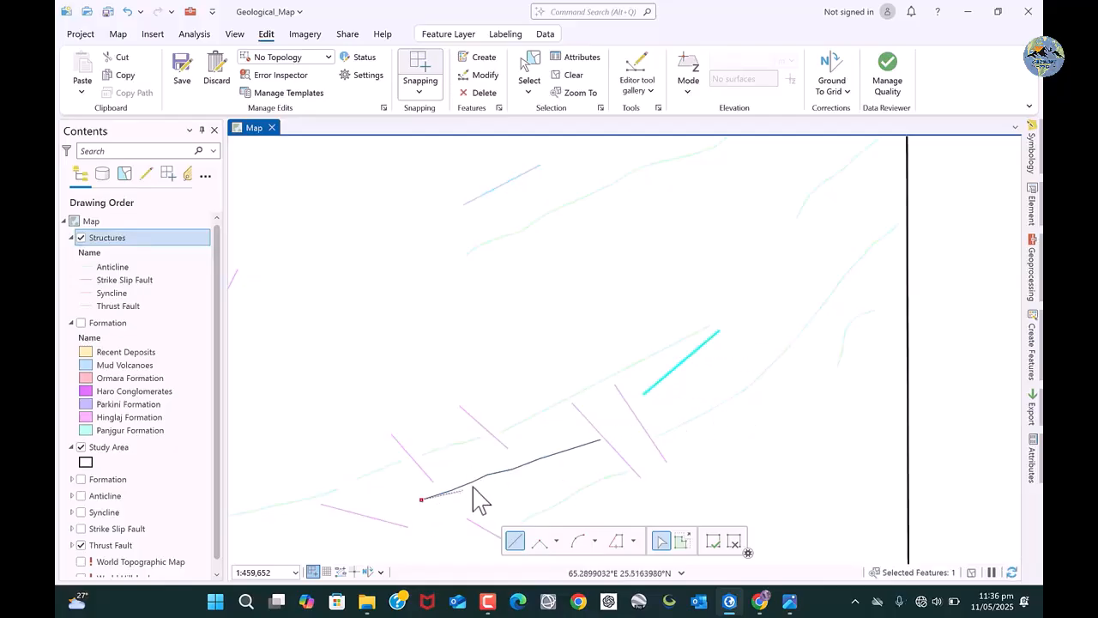
left_click(617, 541)
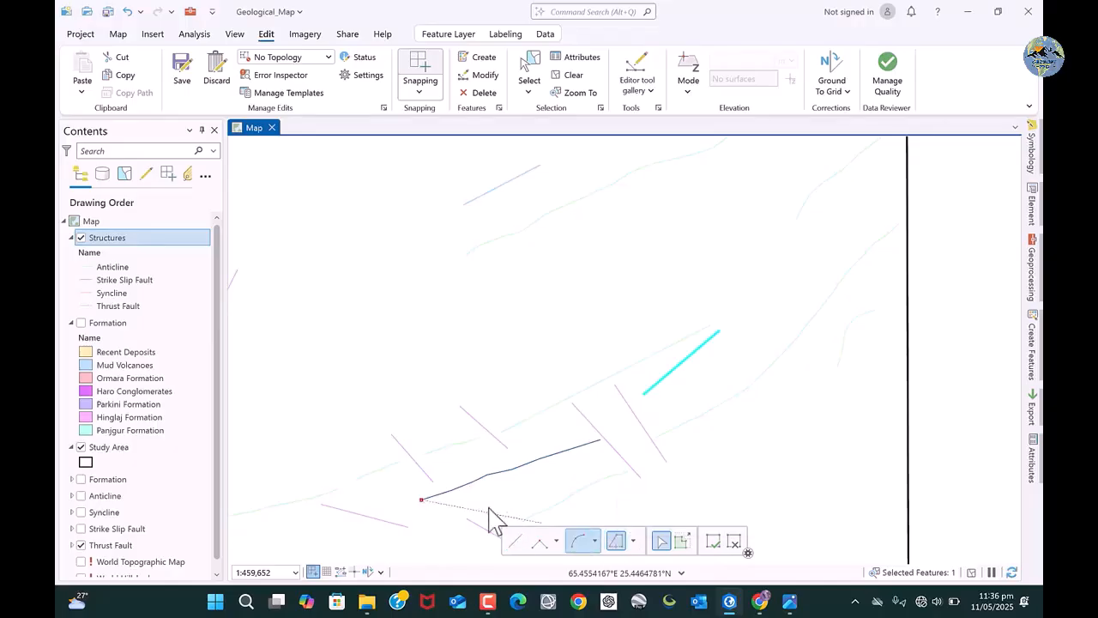
left_click(422, 501)
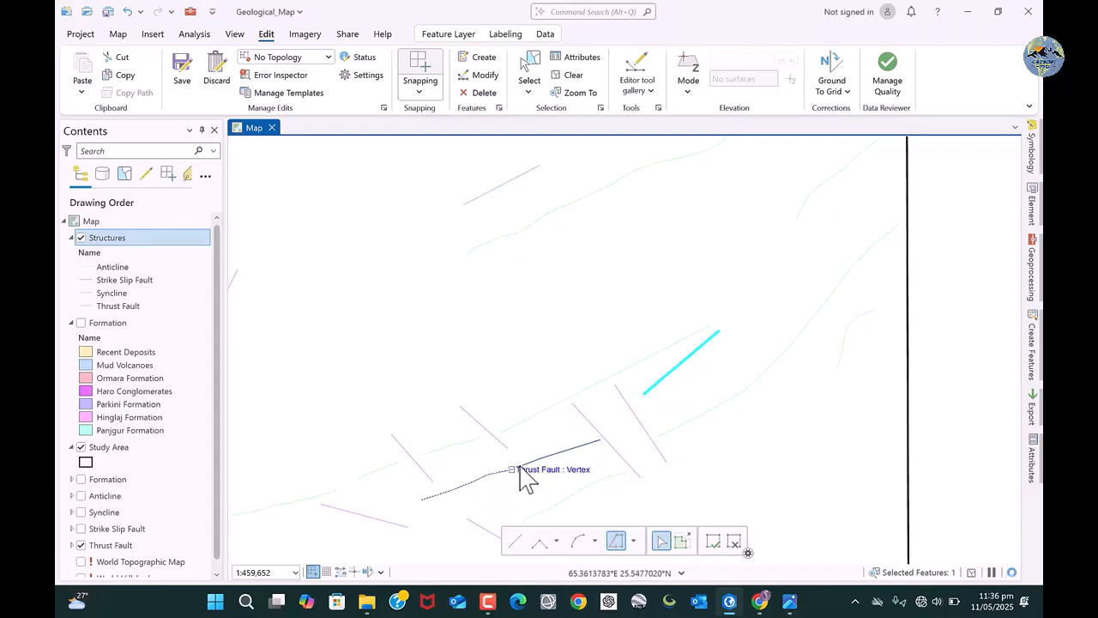
double_click(602, 444)
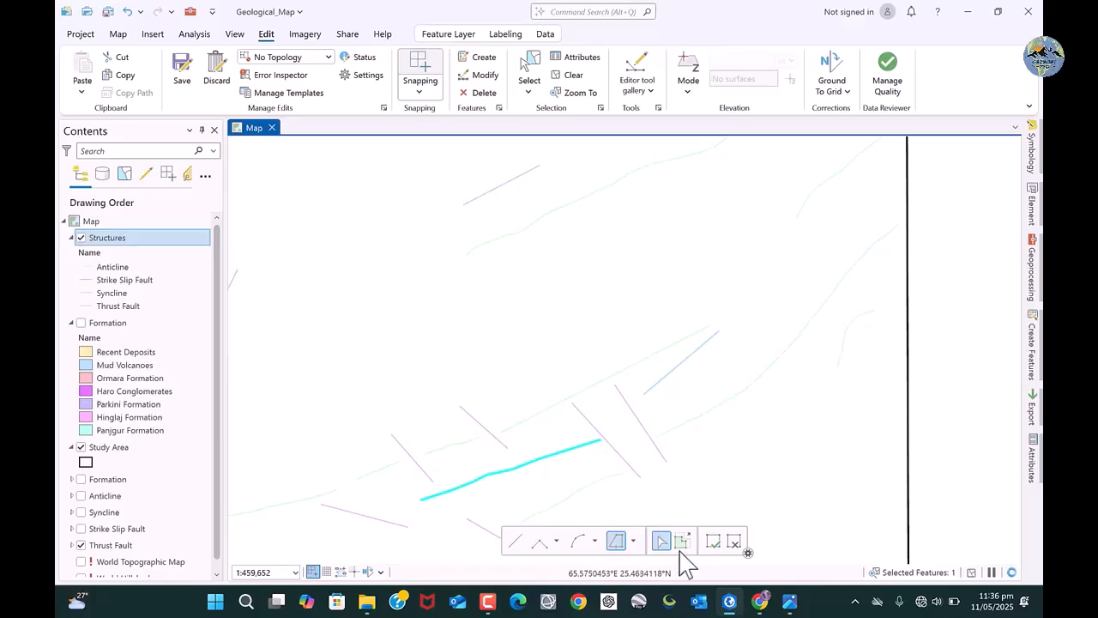
scroll(643, 437, "down", 3)
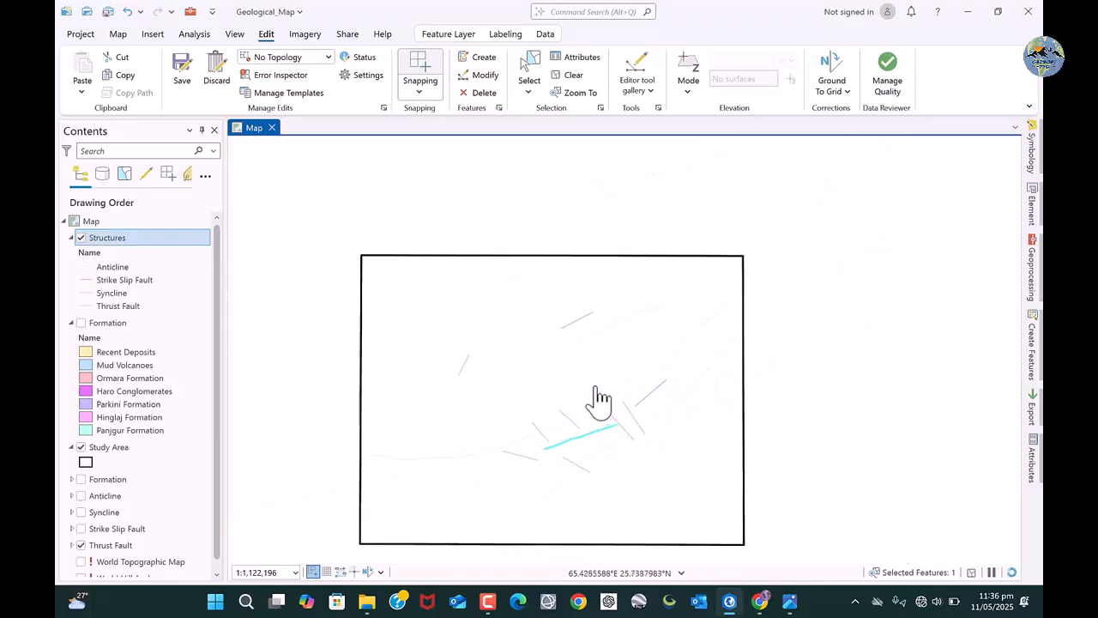
left_click(572, 74)
Show the color-coded Formation polygon layer together with the digitized structures across the study area
scroll(571, 369, "down", 2)
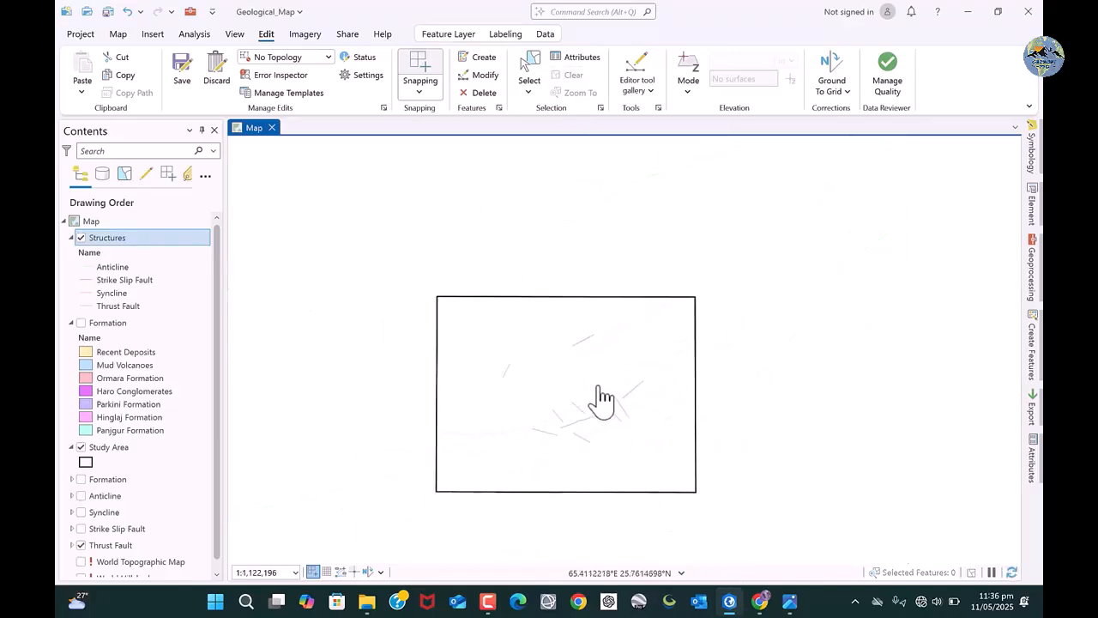
scroll(526, 424, "up", 2)
left_click_drag(554, 386, 540, 387)
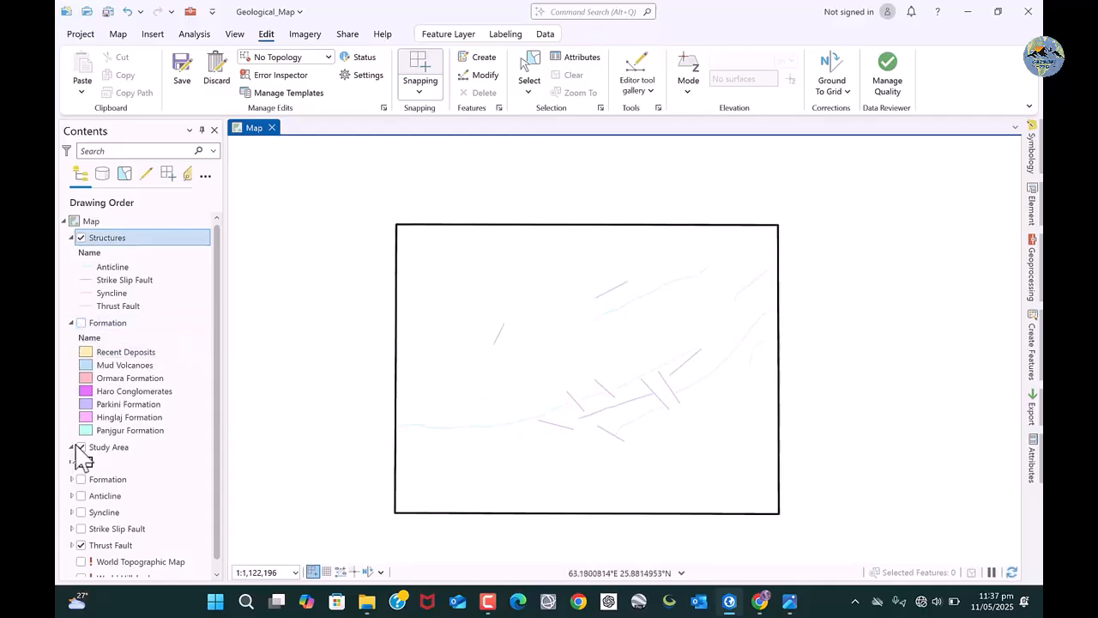
left_click(81, 324)
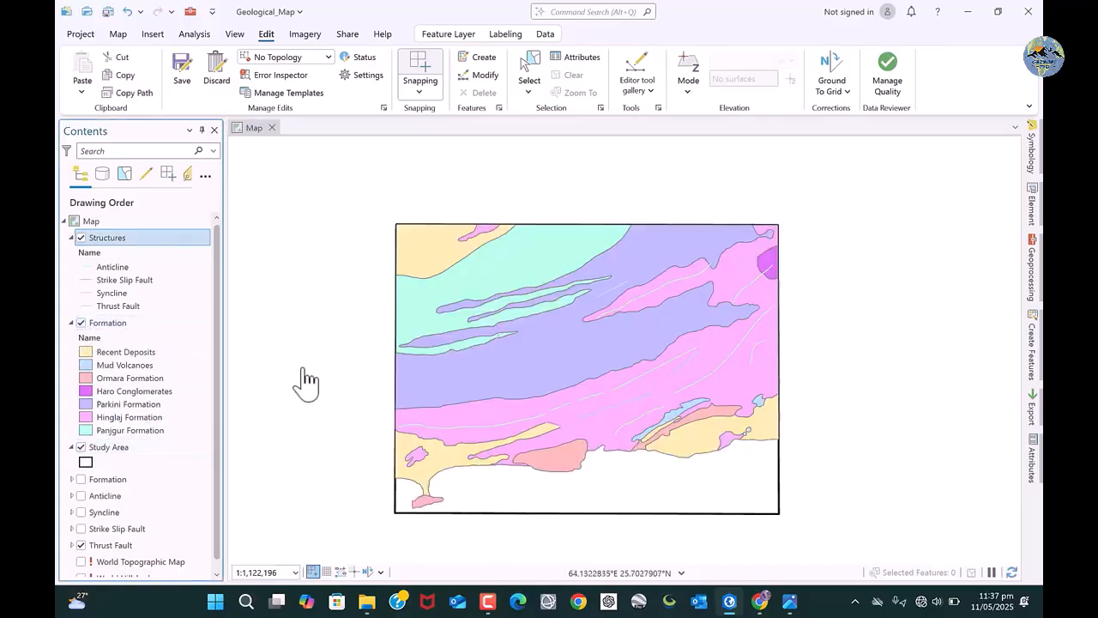
scroll(564, 400, "up", 2)
scroll(564, 400, "down", 2)
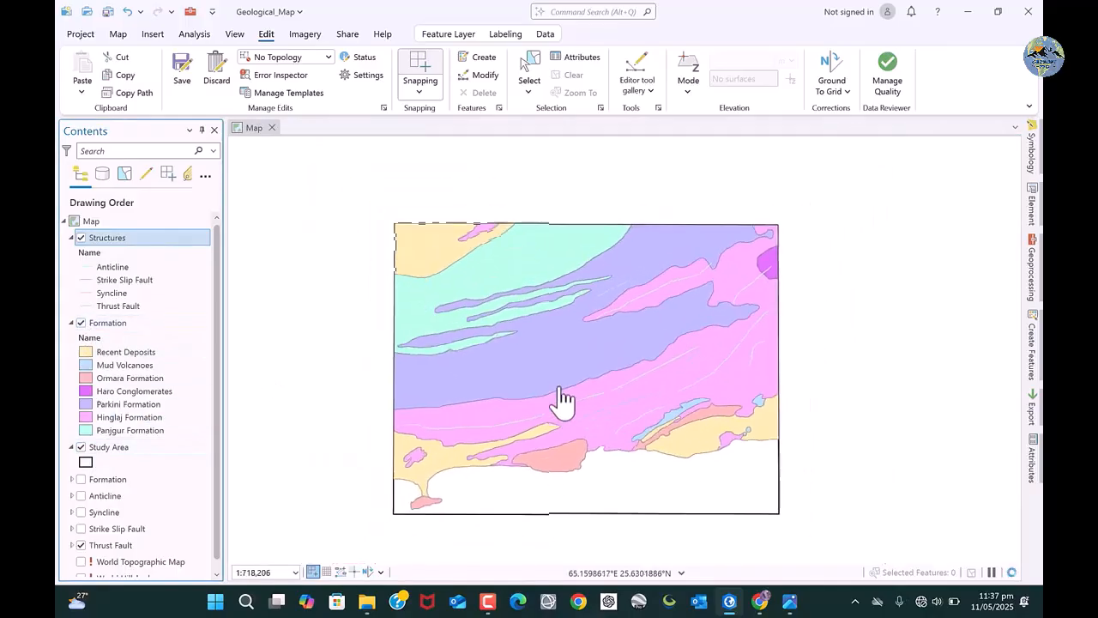
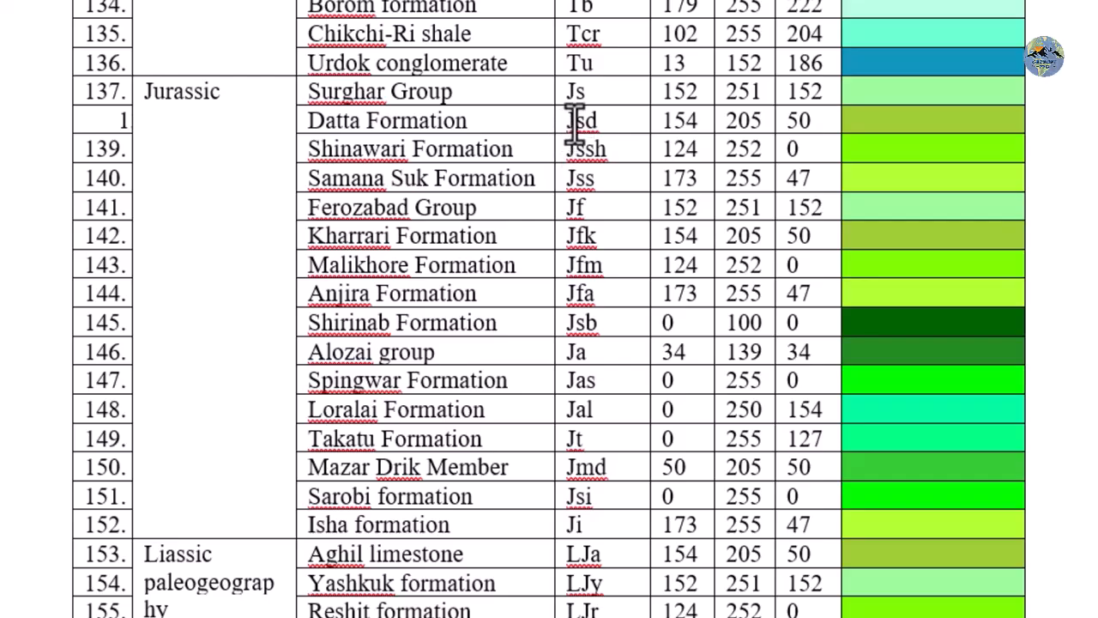
Review the geological symbols table for the formation codes and RGB colour values from the Jurassic through the Paleocene units
left_click_drag(565, 124, 566, 124)
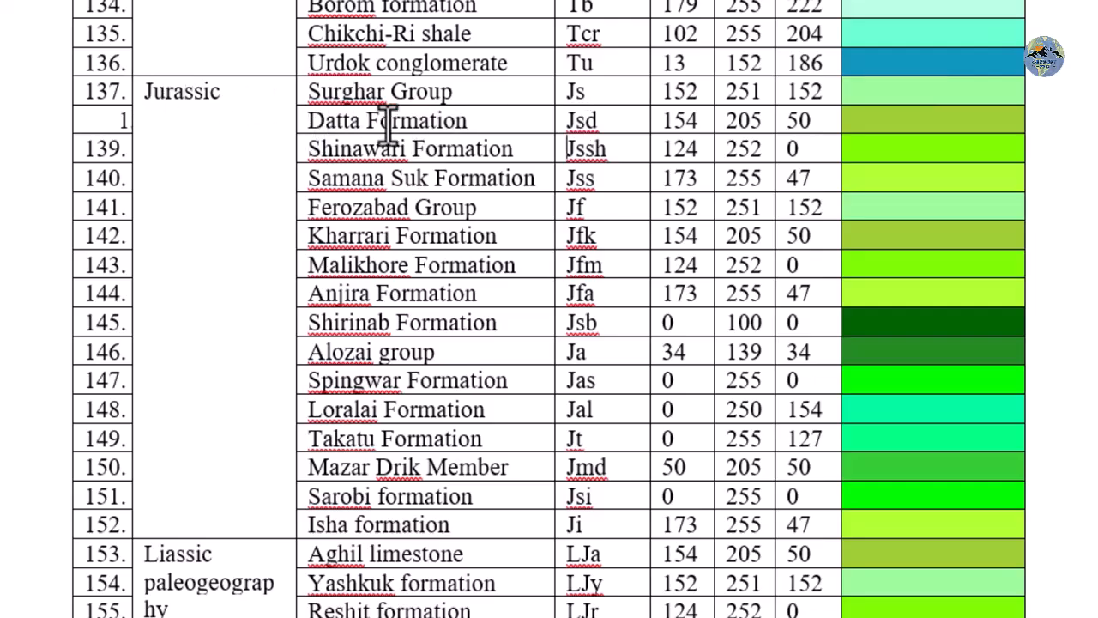
double_click(580, 124)
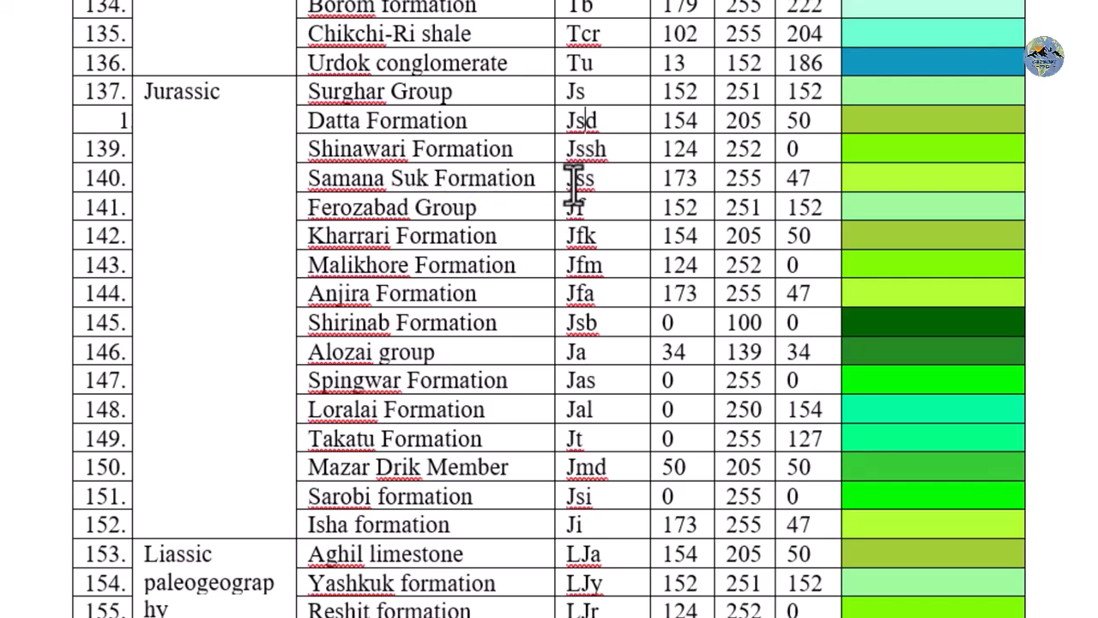
scroll(557, 257, "down", 5)
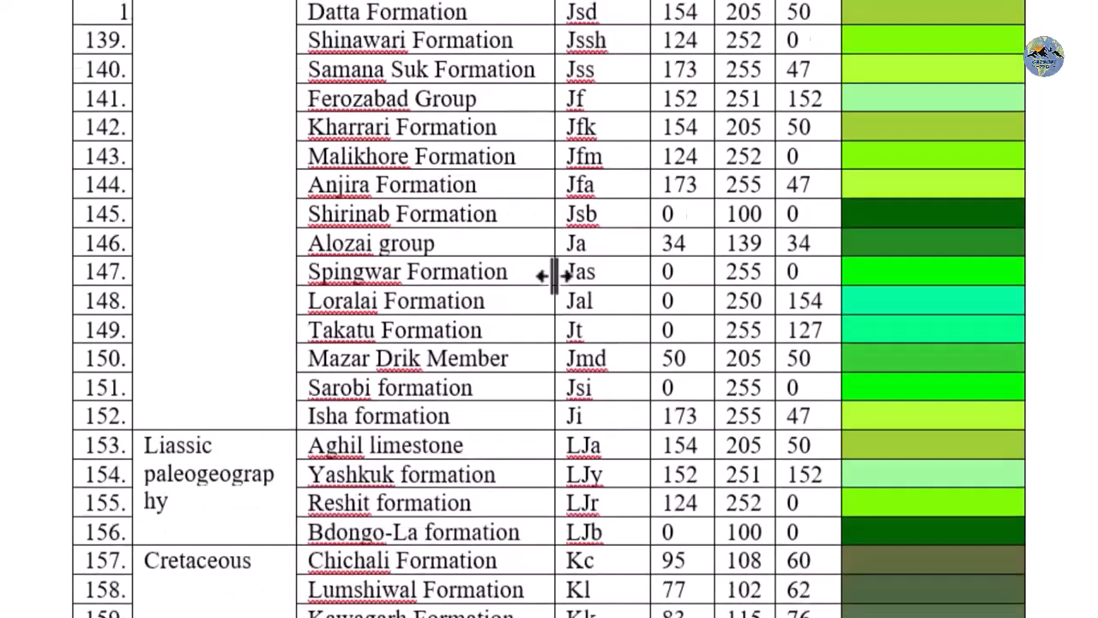
scroll(553, 256, "down", 8)
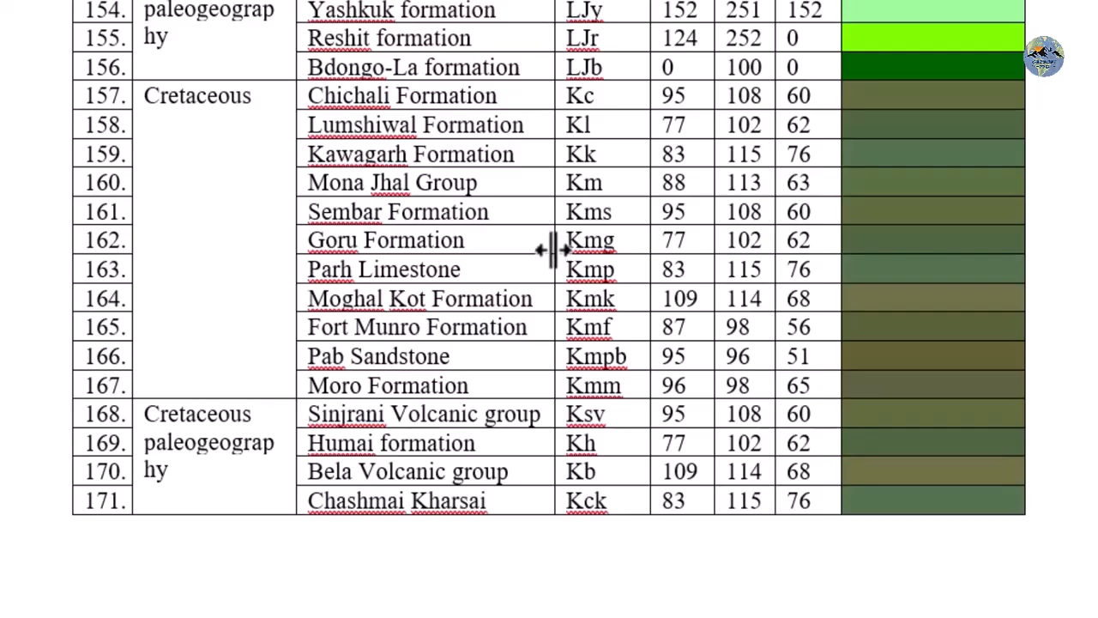
scroll(542, 294, "up", 8)
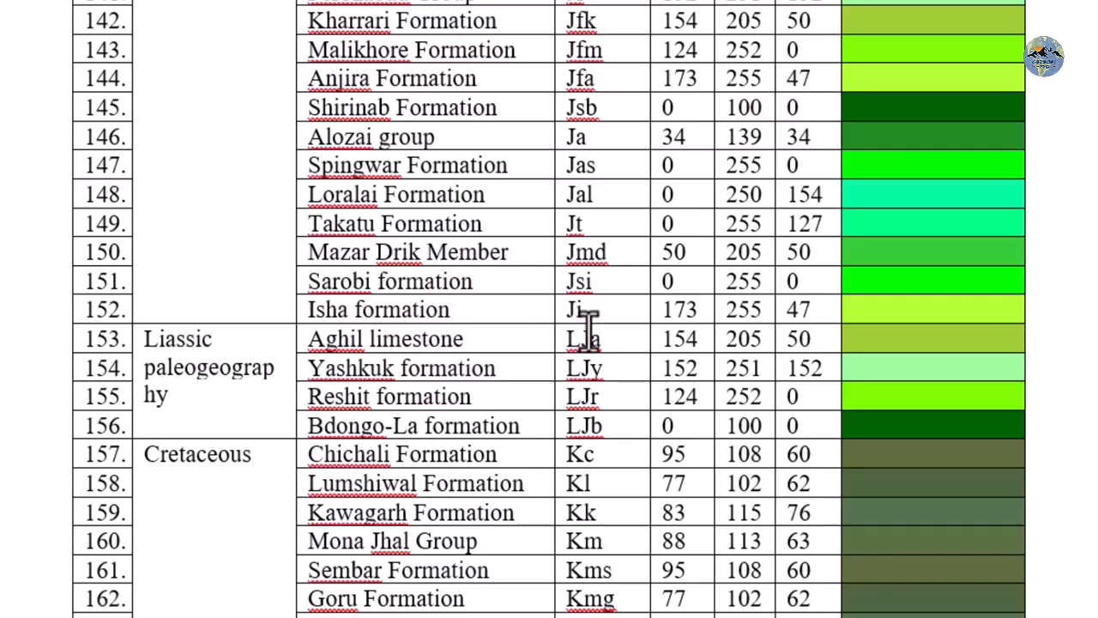
scroll(586, 324, "down", 15)
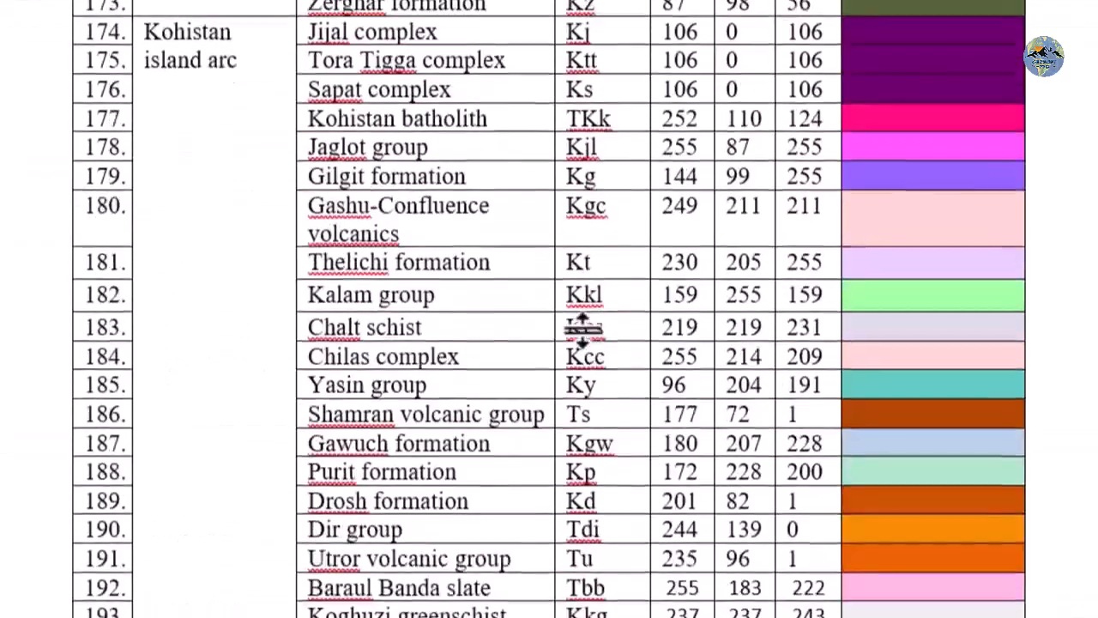
scroll(581, 331, "down", 20)
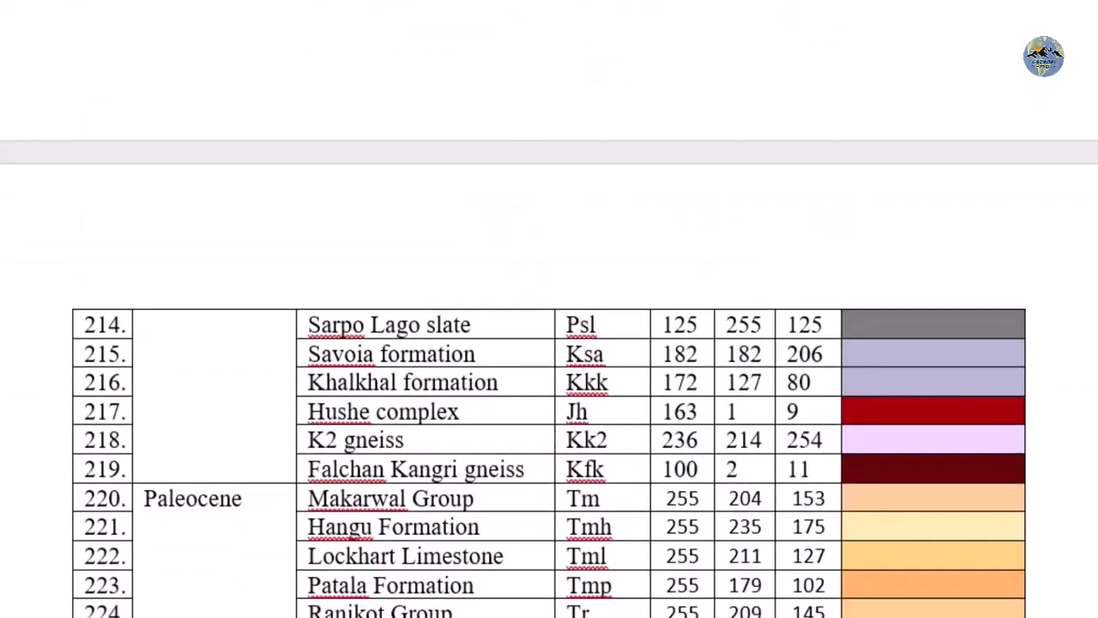
Switch to ArcGIS Pro and open the Structures layer's symbology with the Anticline line symbol ready for formatting
left_click(483, 566)
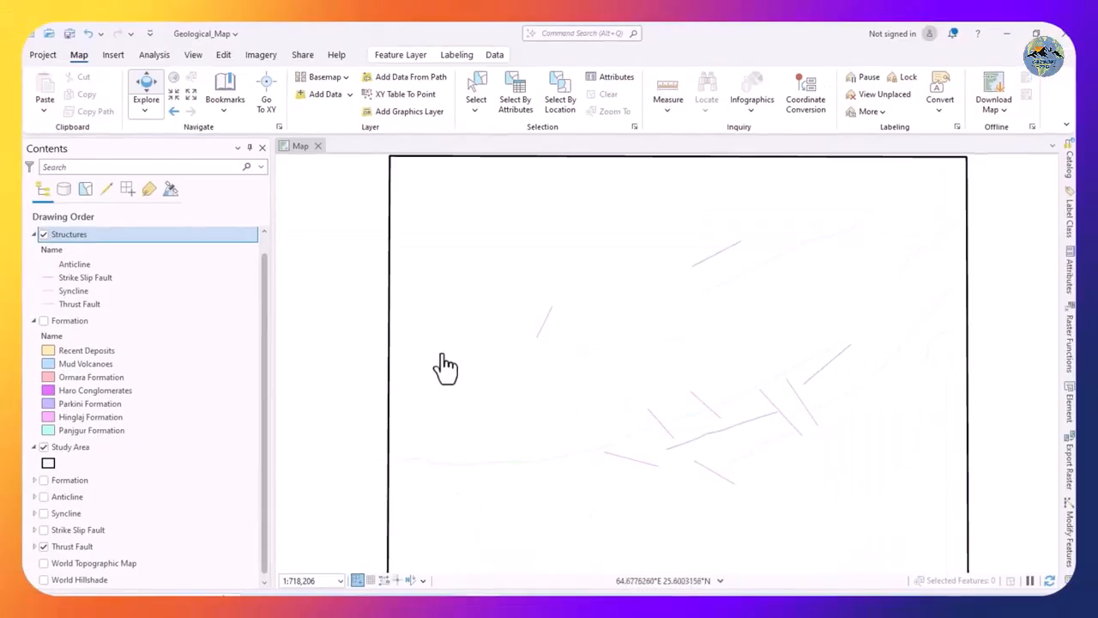
scroll(406, 322, "down", 3)
scroll(466, 338, "up", 3)
right_click(89, 236)
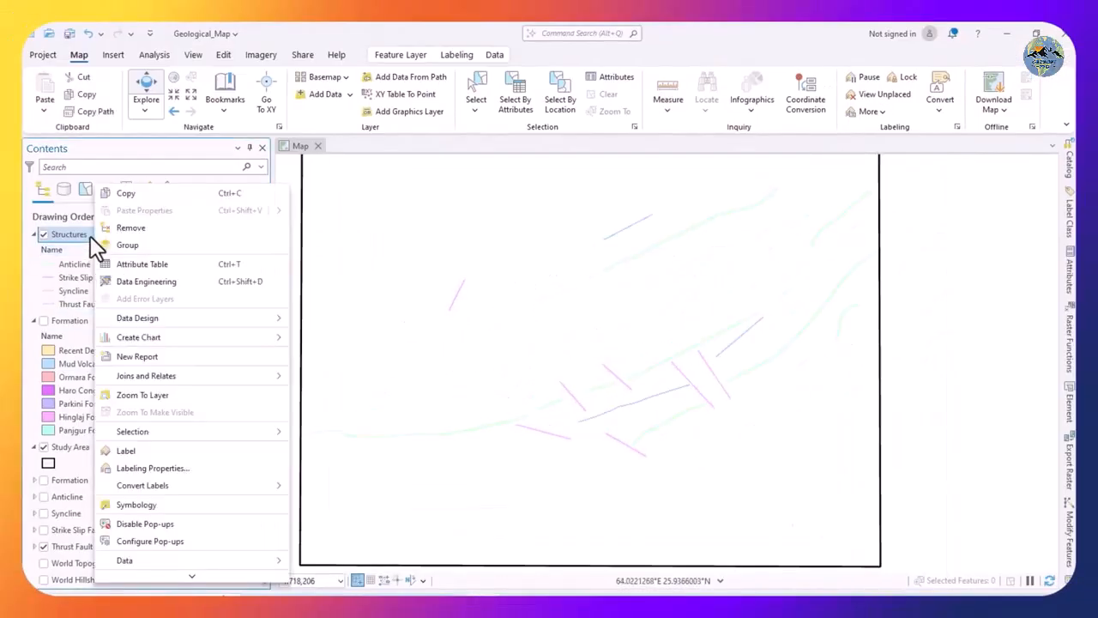
left_click(156, 505)
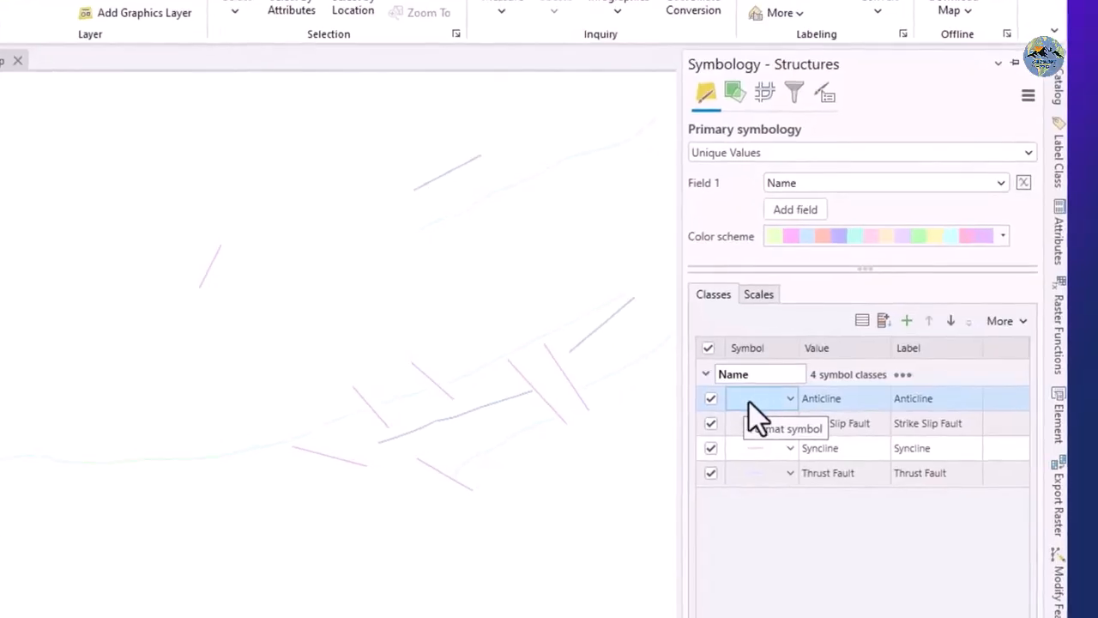
left_click(755, 410)
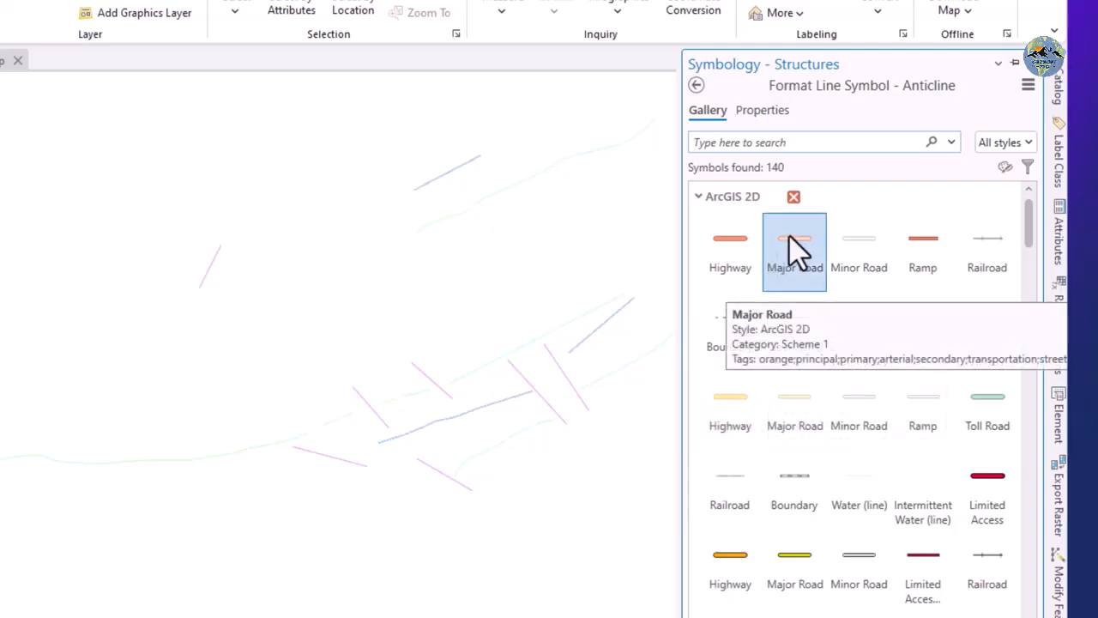
Look through the line symbol gallery across all styles for a suitable geological anticline symbol
scroll(820, 351, "down", 5)
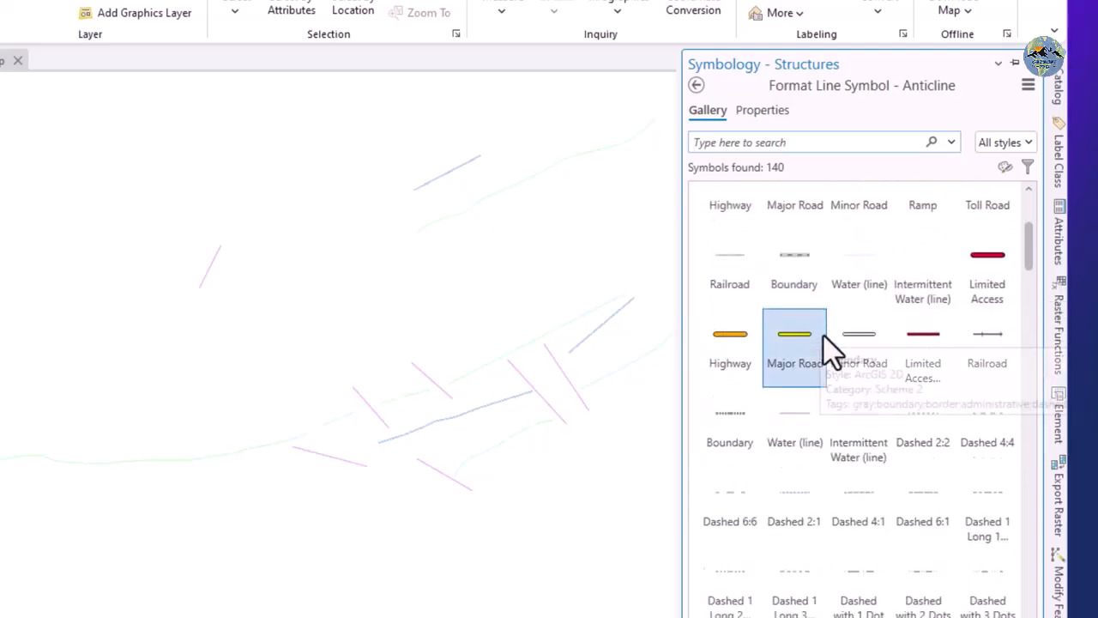
scroll(826, 352, "up", 6)
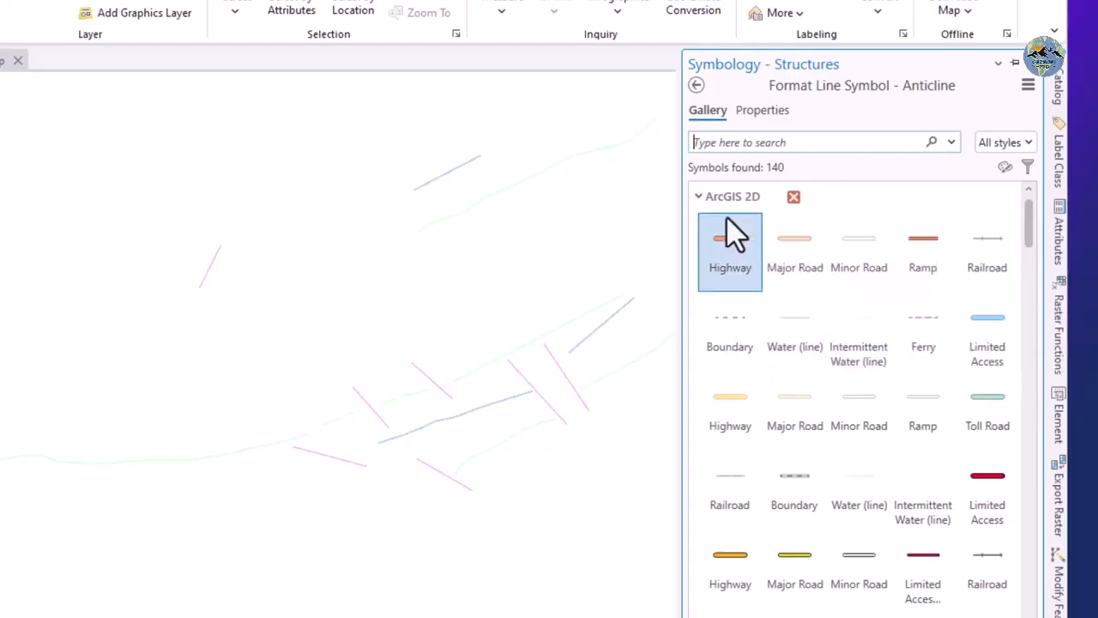
scroll(828, 420, "down", 3)
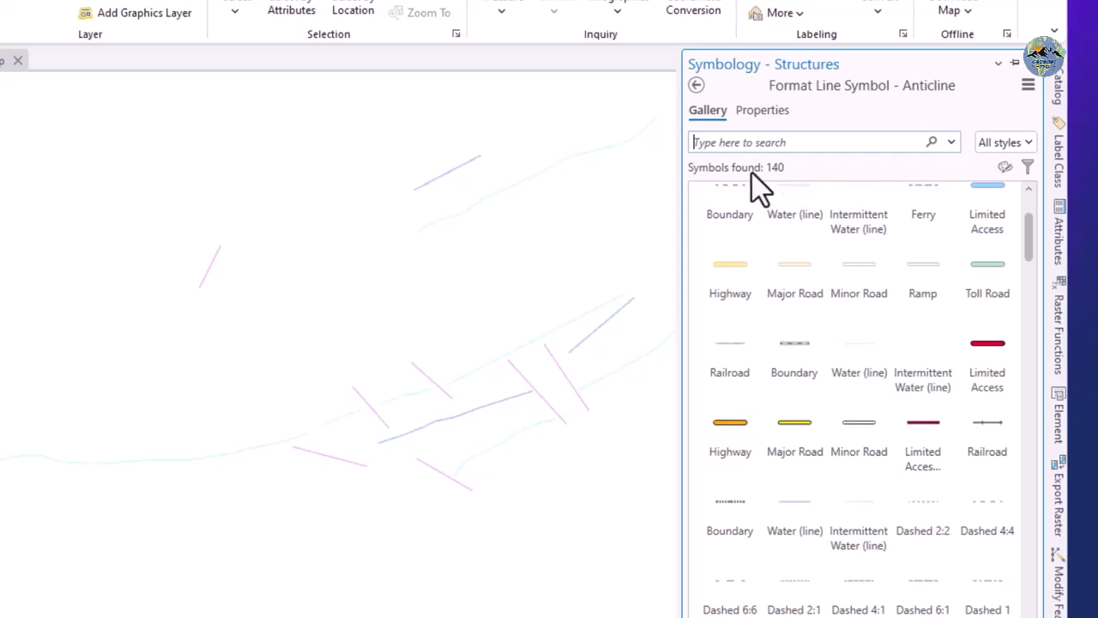
left_click(1010, 143)
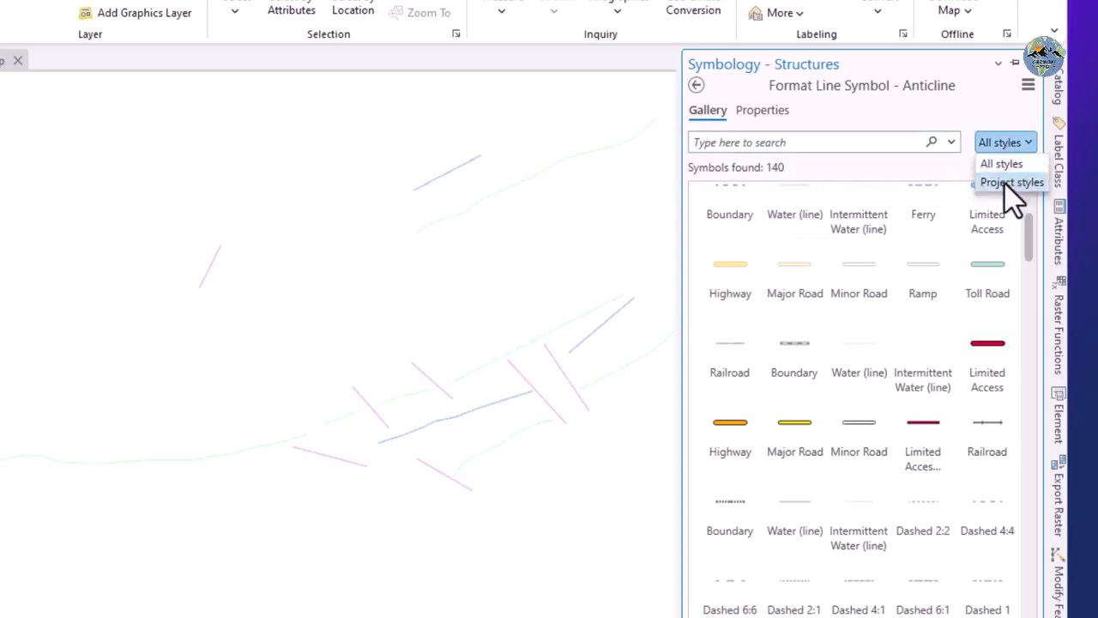
left_click(1000, 164)
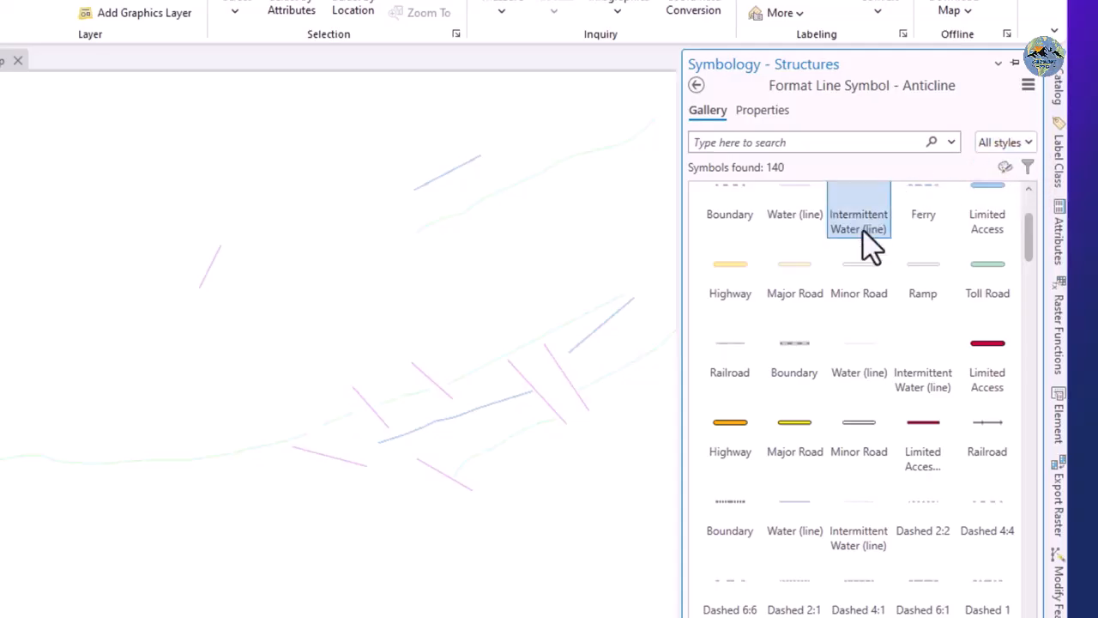
left_click(999, 147)
left_click(992, 162)
scroll(793, 412, "down", 2)
scroll(794, 420, "down", 7)
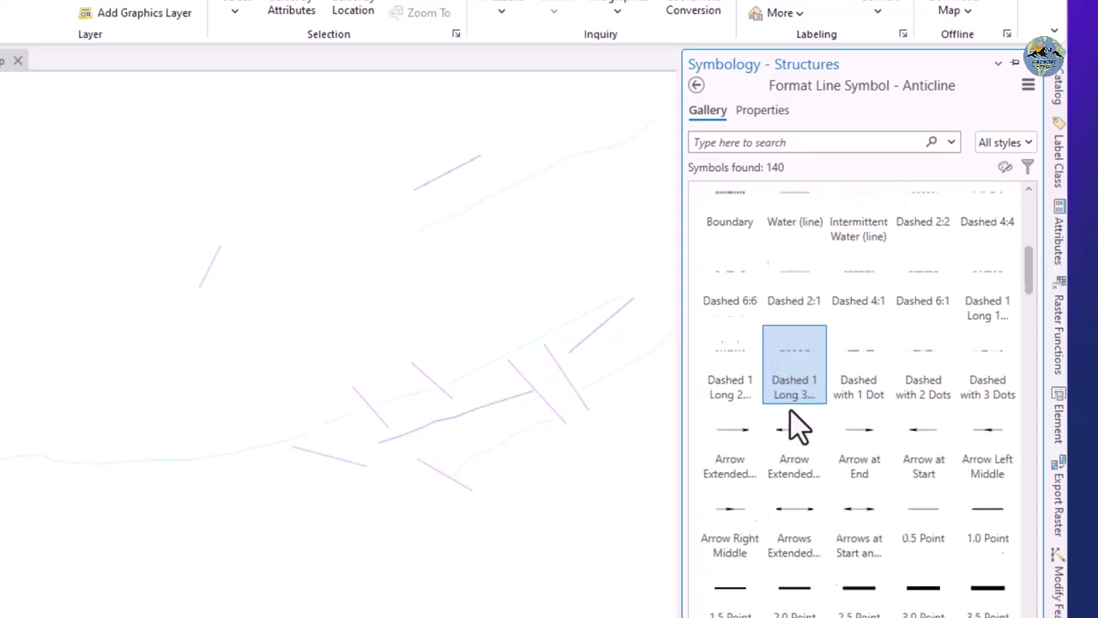
scroll(796, 423, "down", 10)
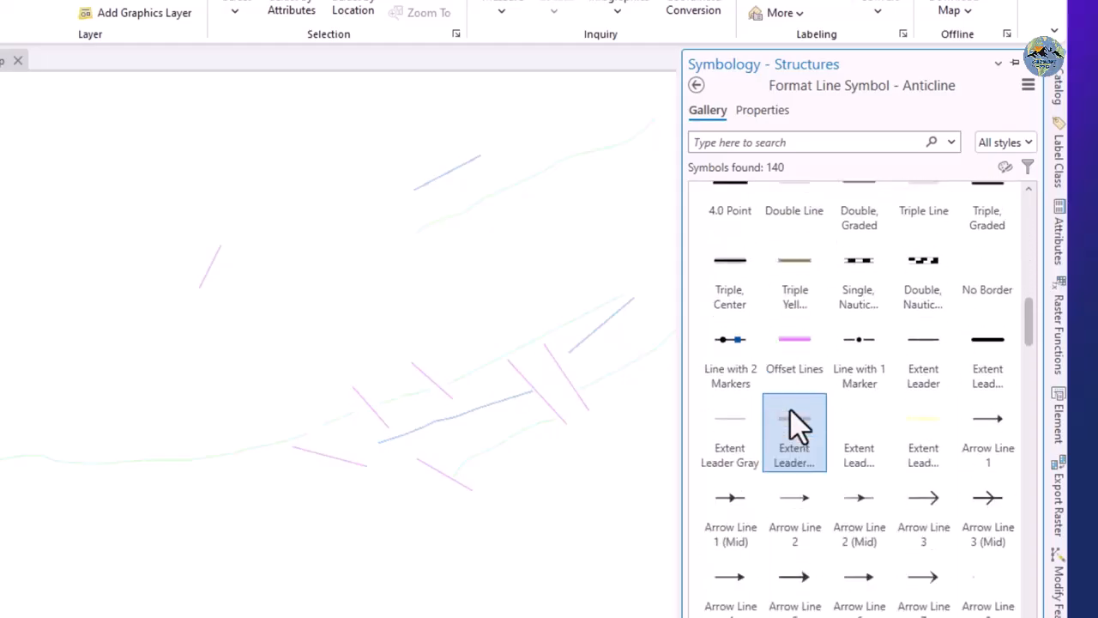
scroll(796, 422, "down", 4)
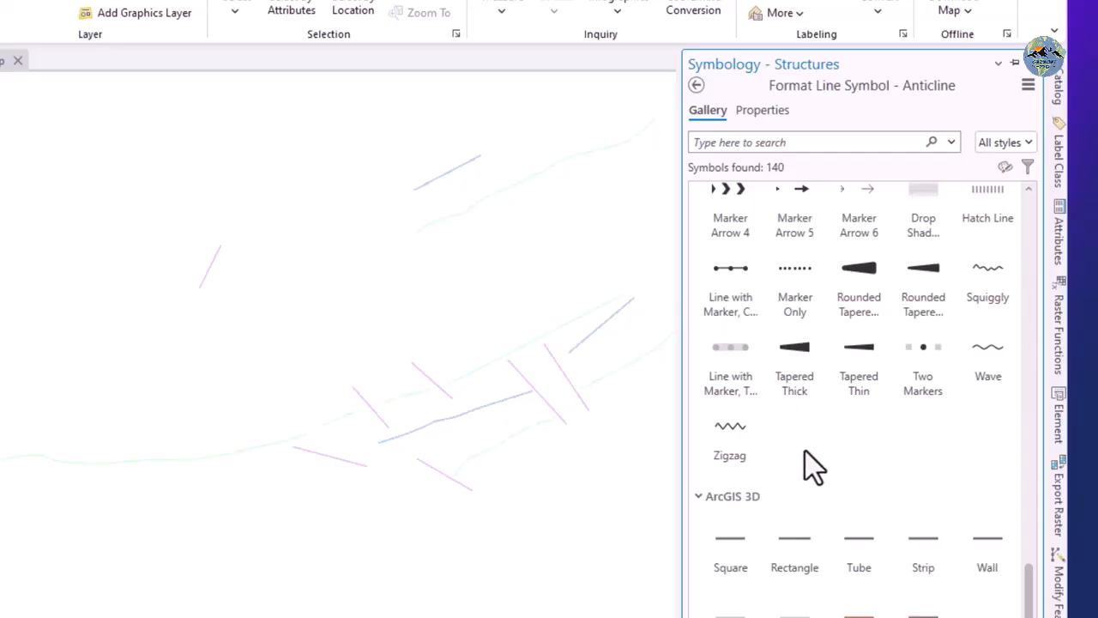
scroll(806, 455, "up", 10)
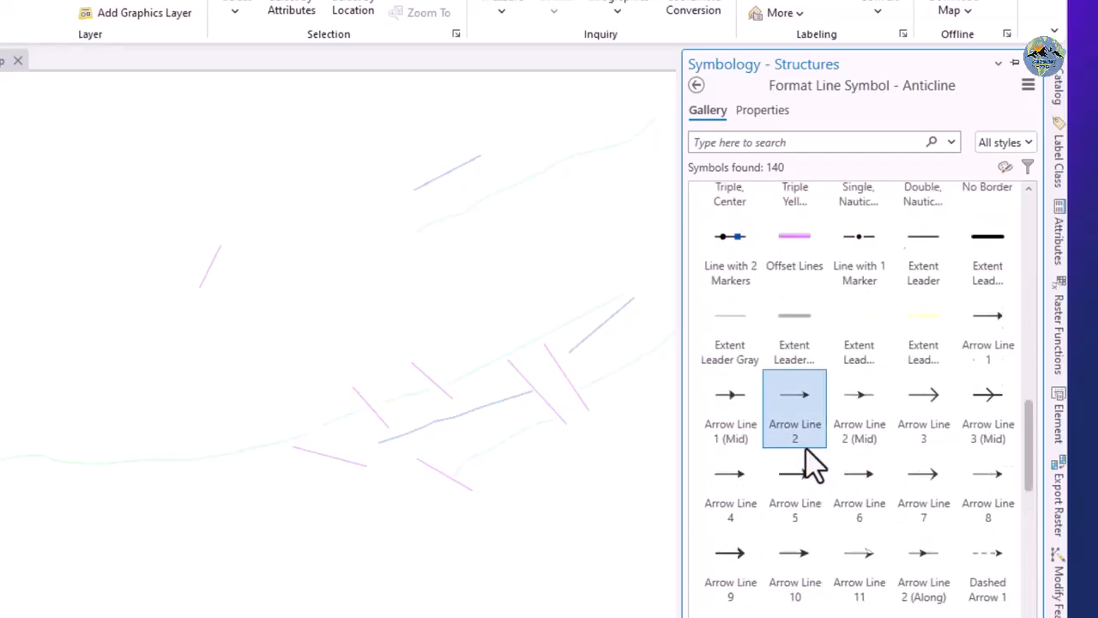
scroll(814, 464, "up", 15)
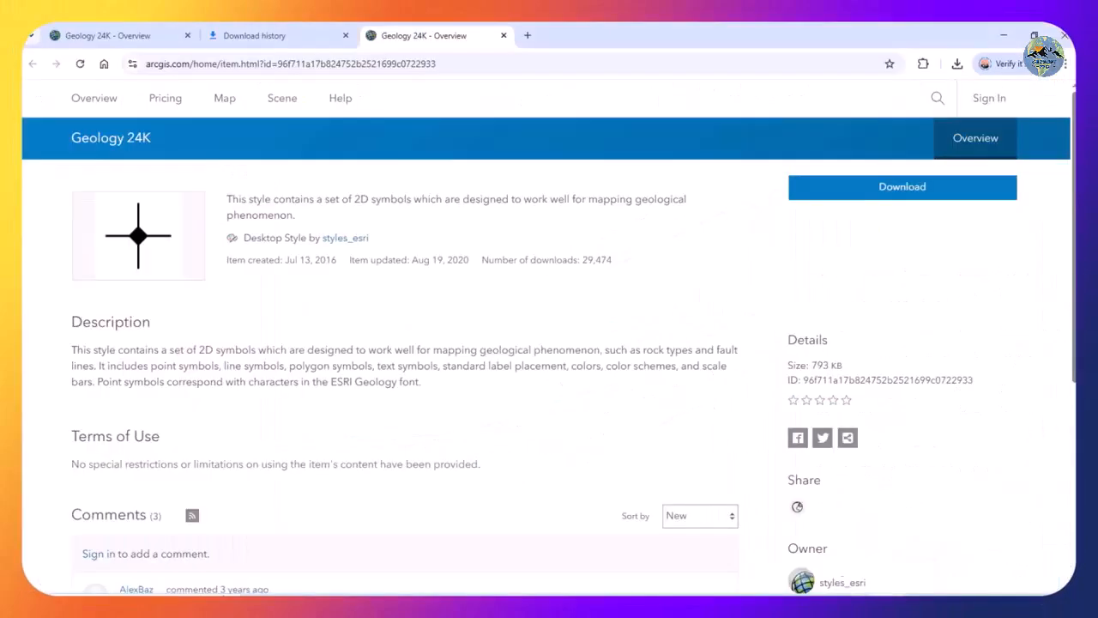
In a new web browser tab, search Google for "geology 24k arcgis pro" and open the Geology 24K - Overview page on ArcGIS Online
left_click(529, 35)
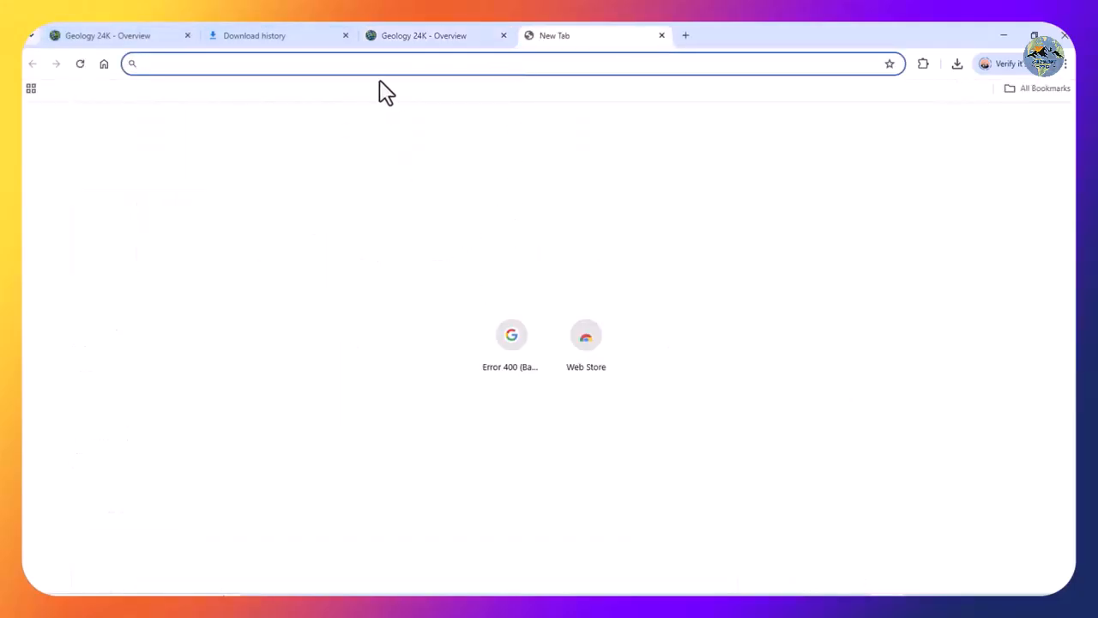
type("googl")
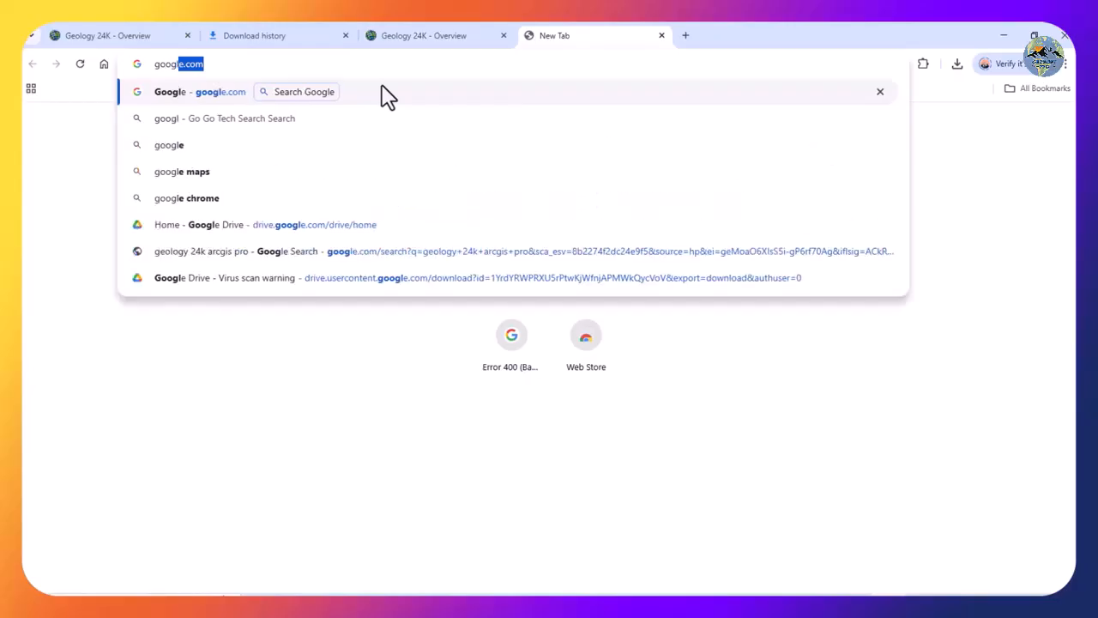
key("Return")
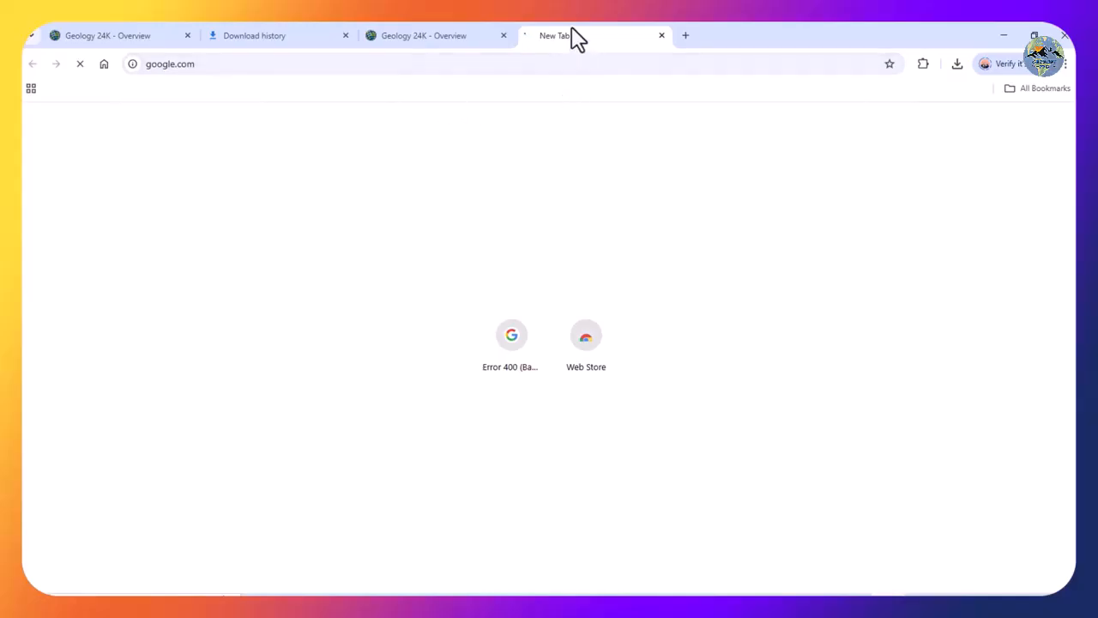
left_click(463, 305)
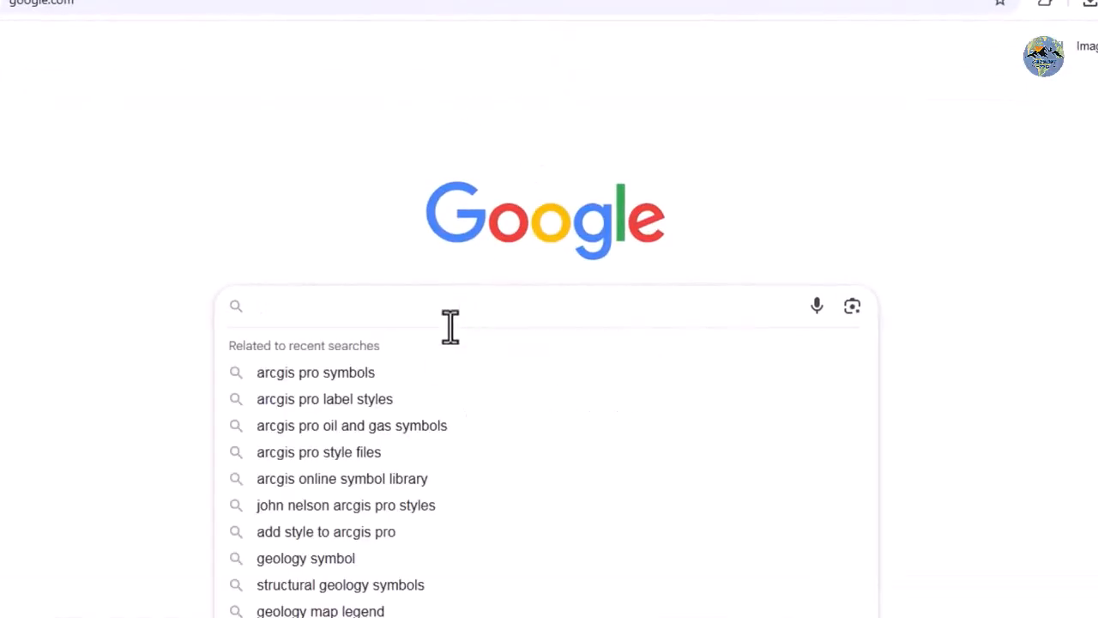
type("ar")
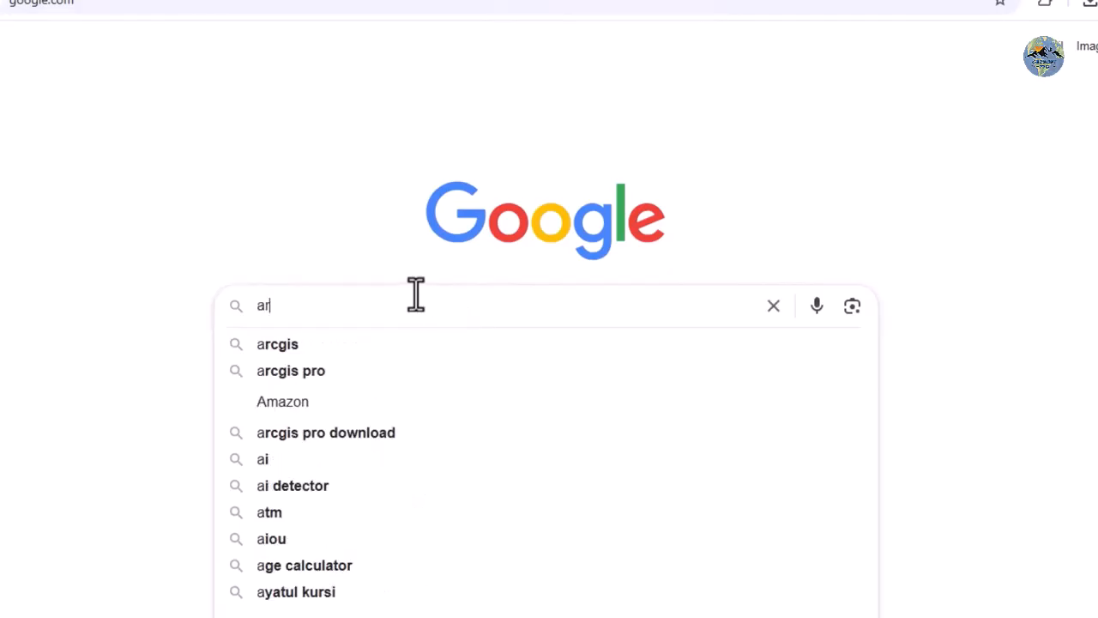
key("BackSpace")
key("BackSpace")
type("geology")
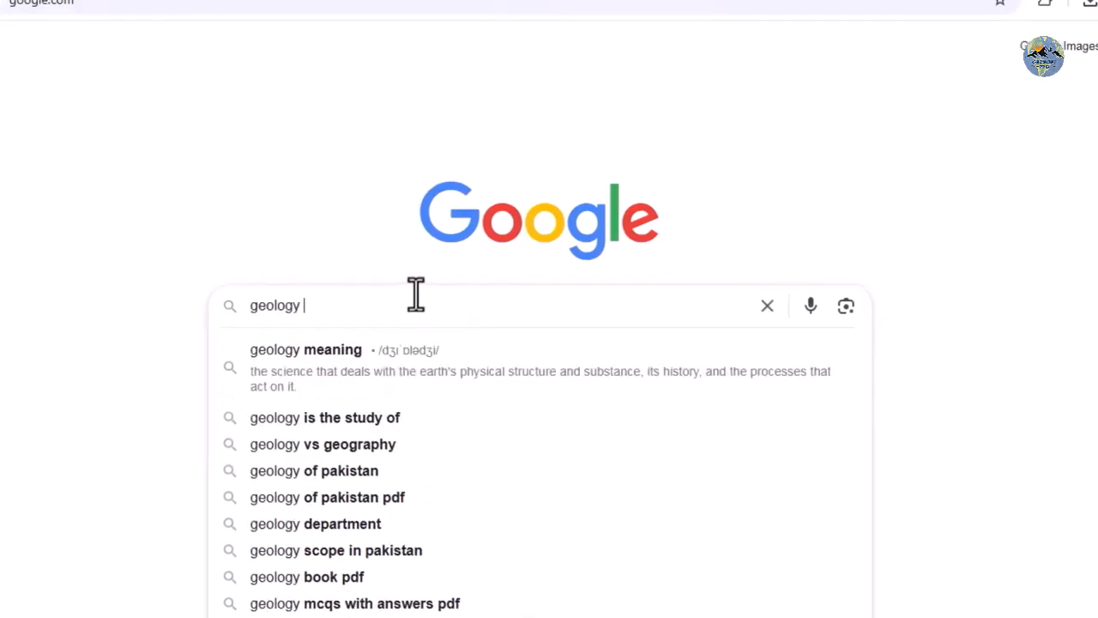
type(" 24k")
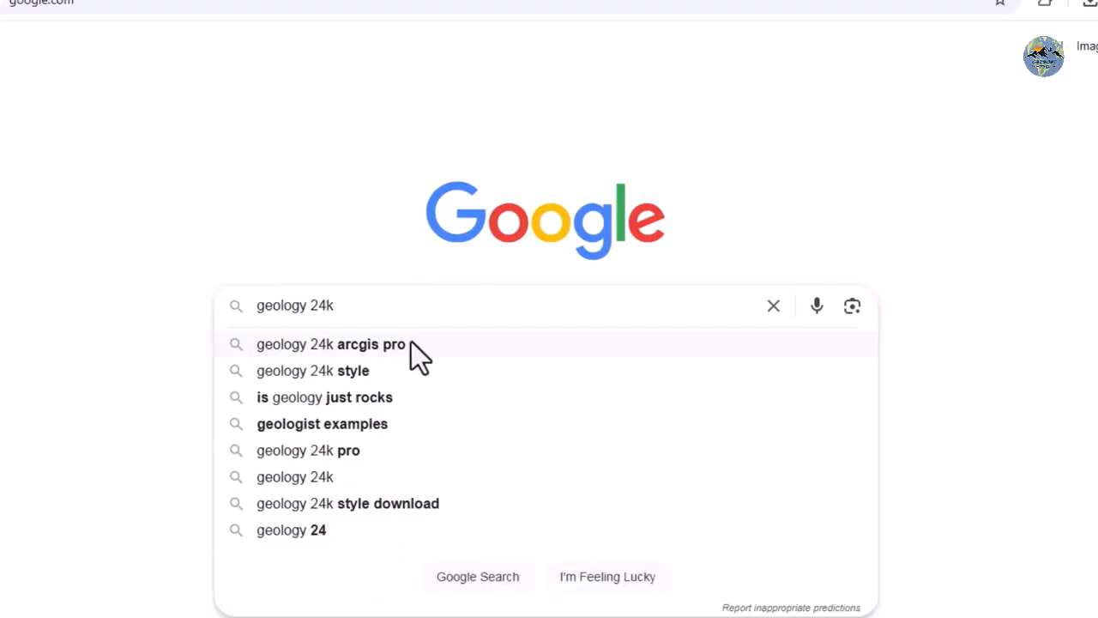
left_click(411, 343)
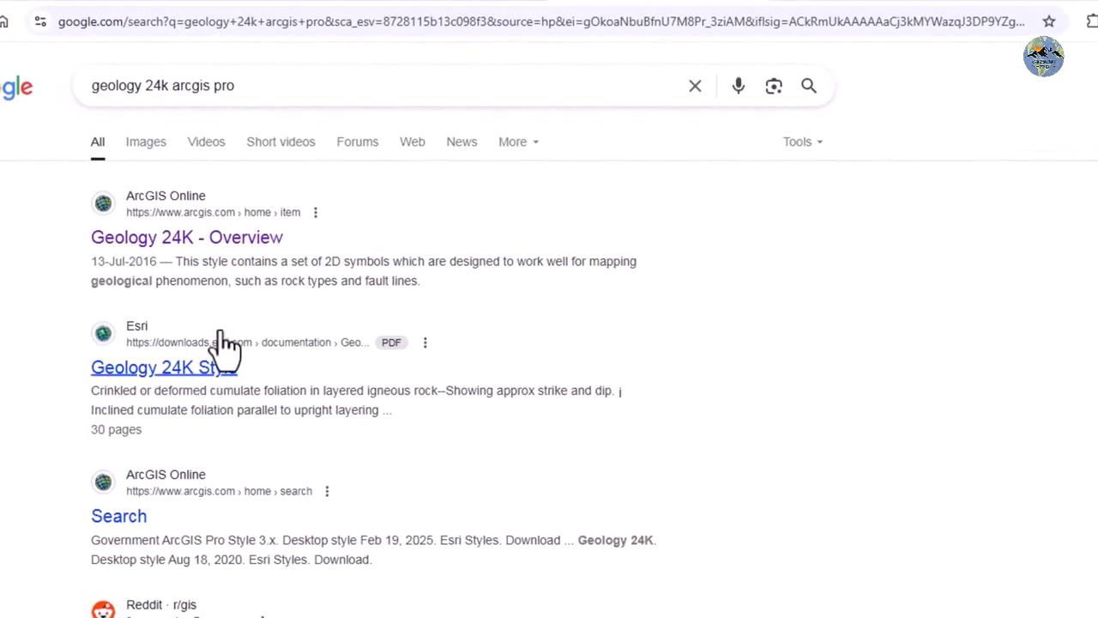
left_click(203, 255)
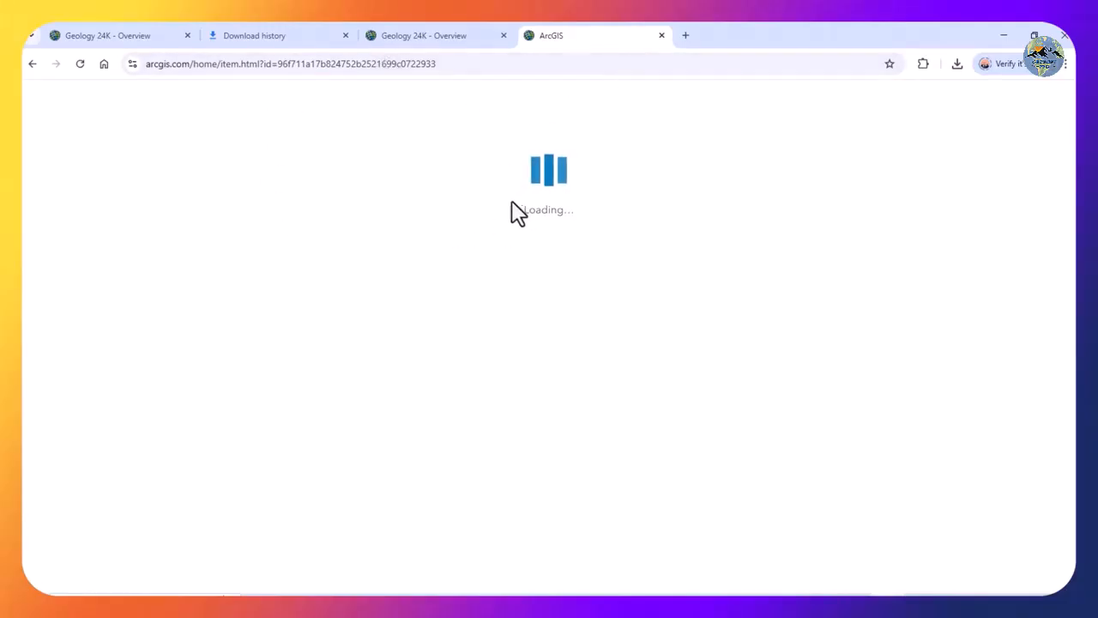
mouse_move(426, 38)
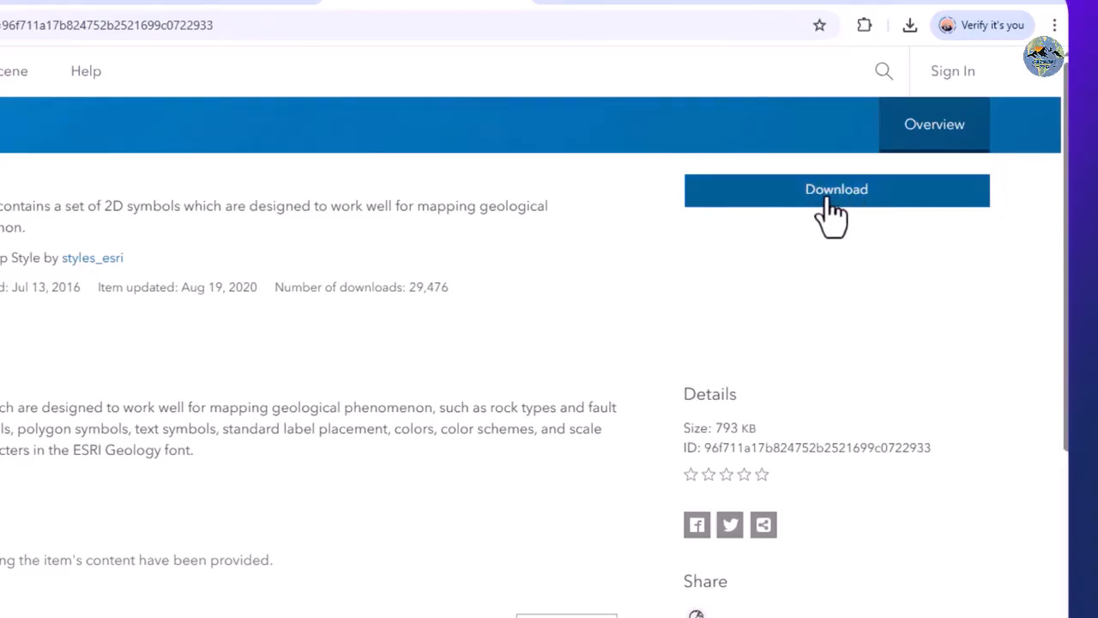
Switch to File Explorer and copy Geology_24K_en.stylx from Downloads into the Geological_Map folder inside Digitization
mouse_move(285, 609)
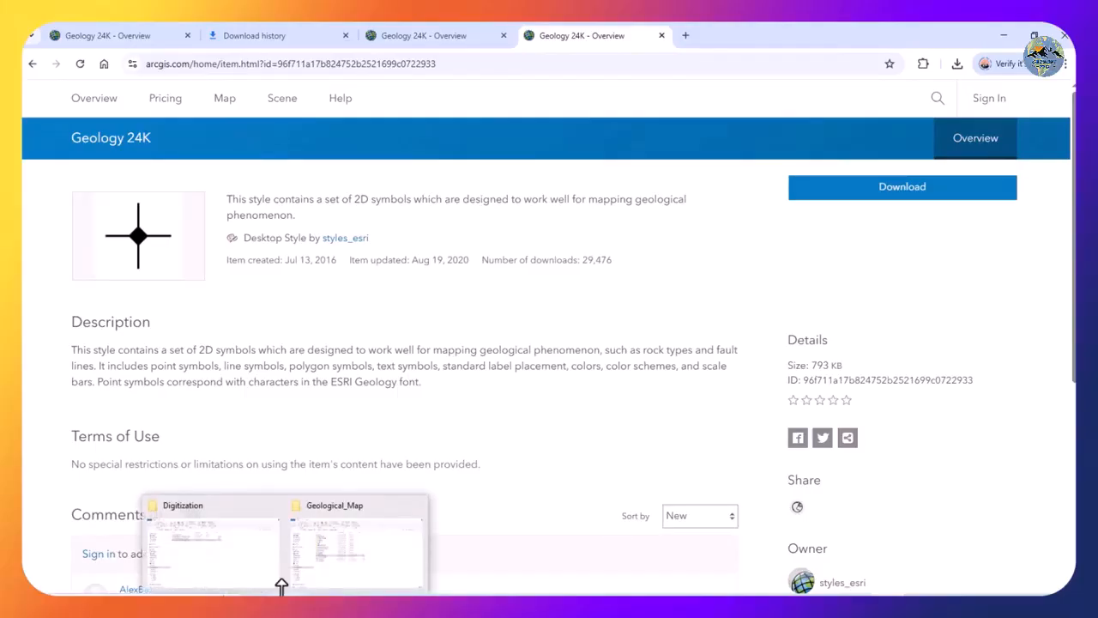
left_click(240, 562)
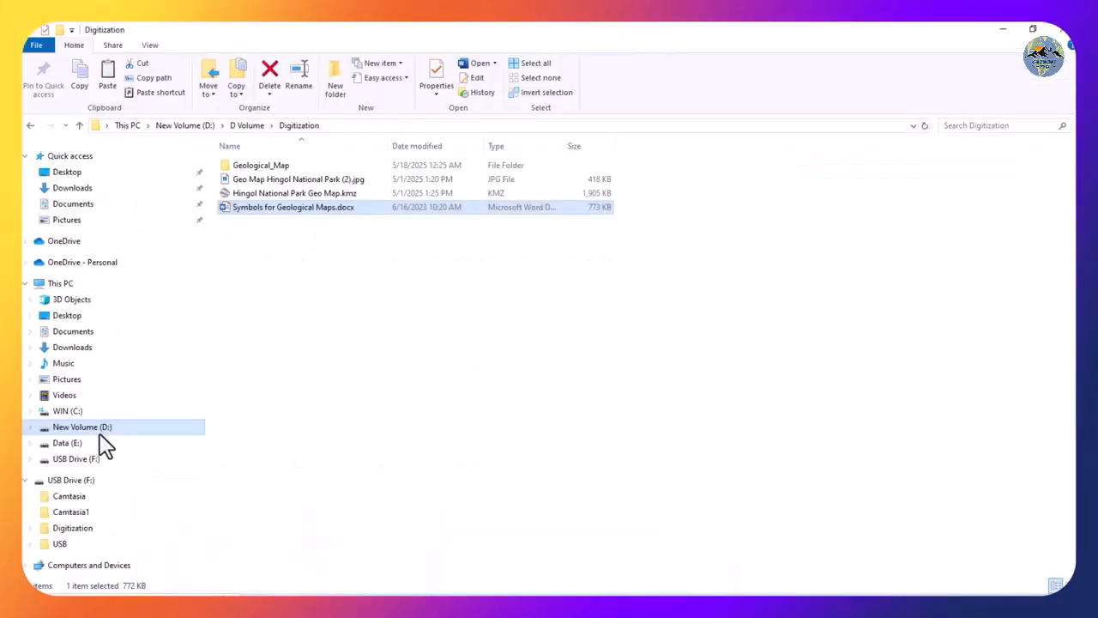
left_click(127, 261)
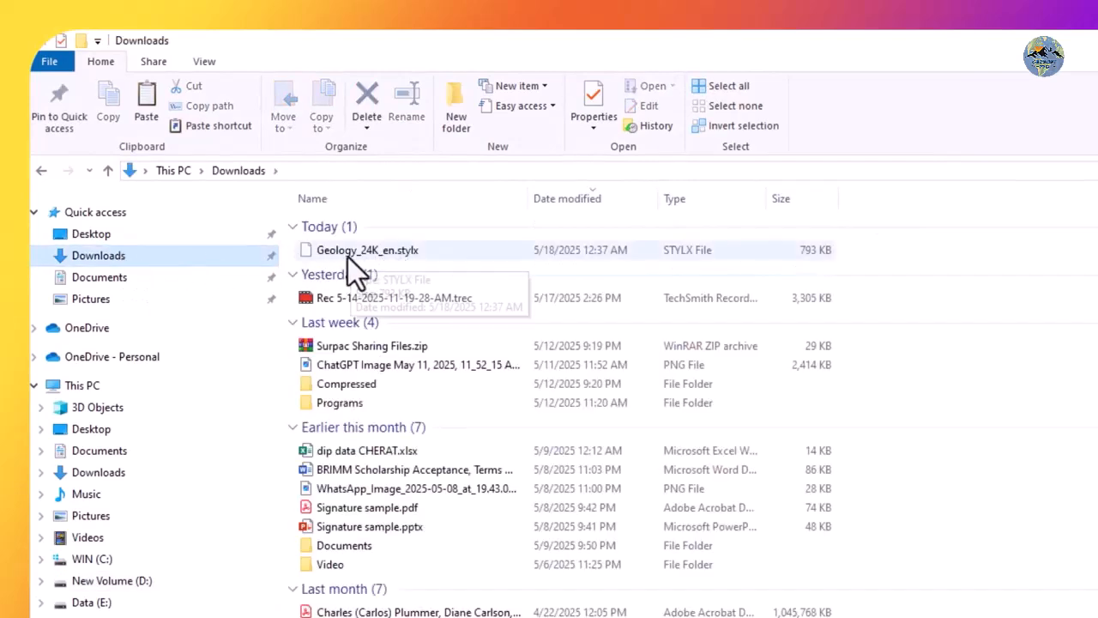
right_click(400, 254)
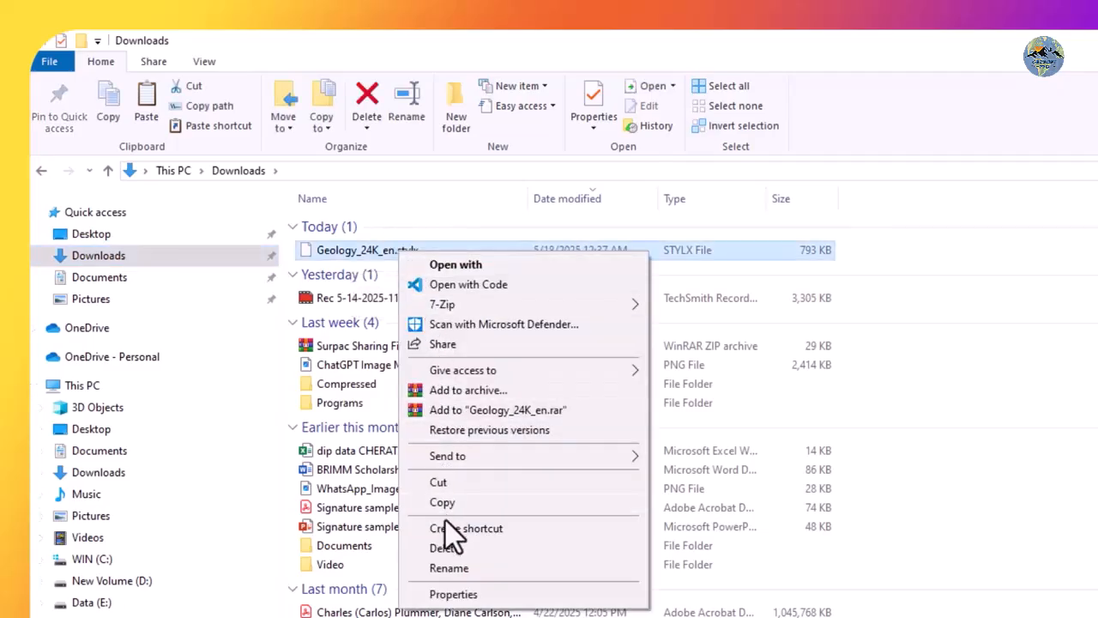
left_click(447, 503)
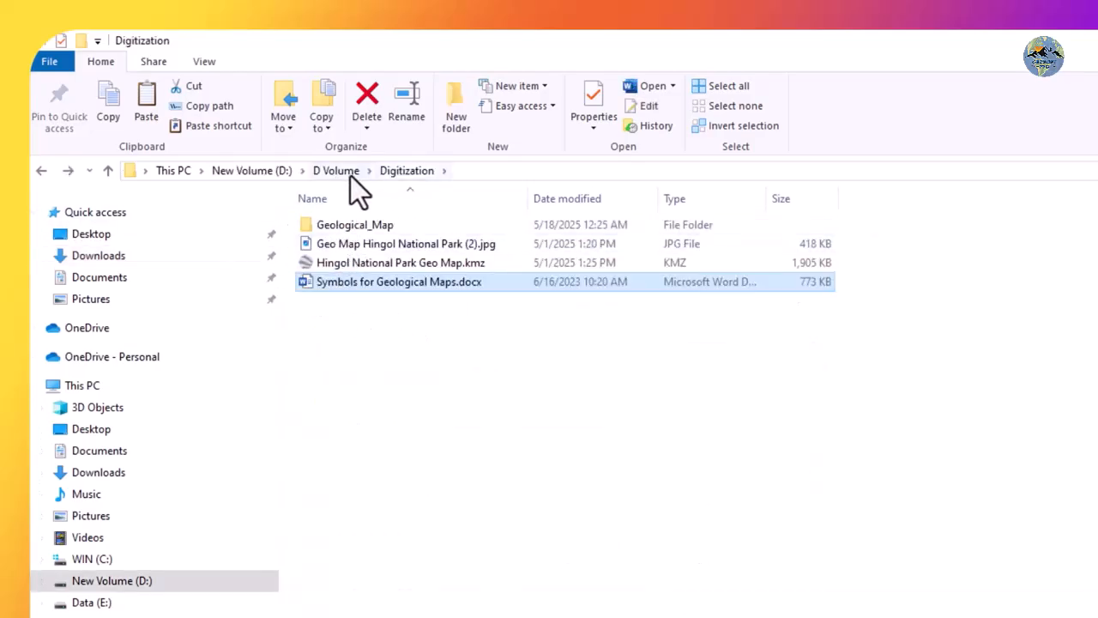
double_click(365, 224)
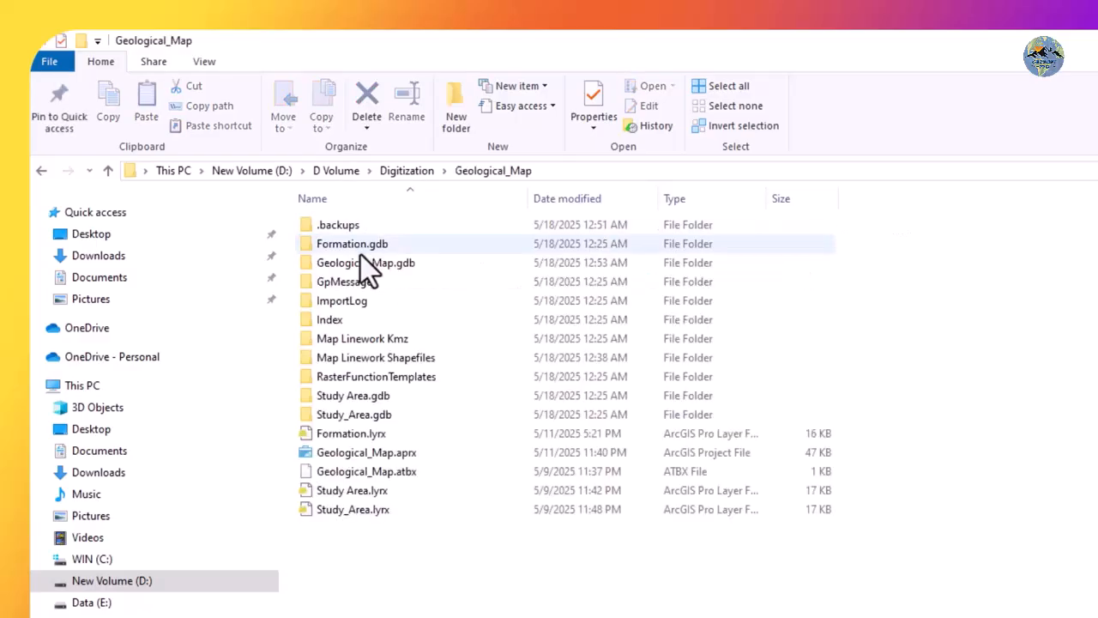
right_click(445, 571)
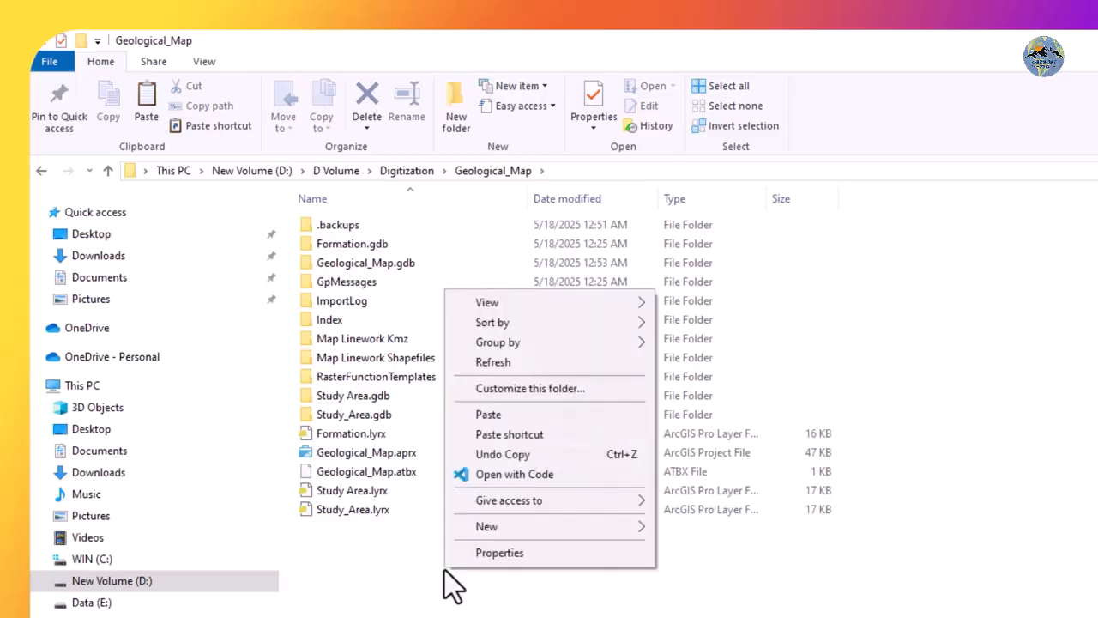
left_click(494, 415)
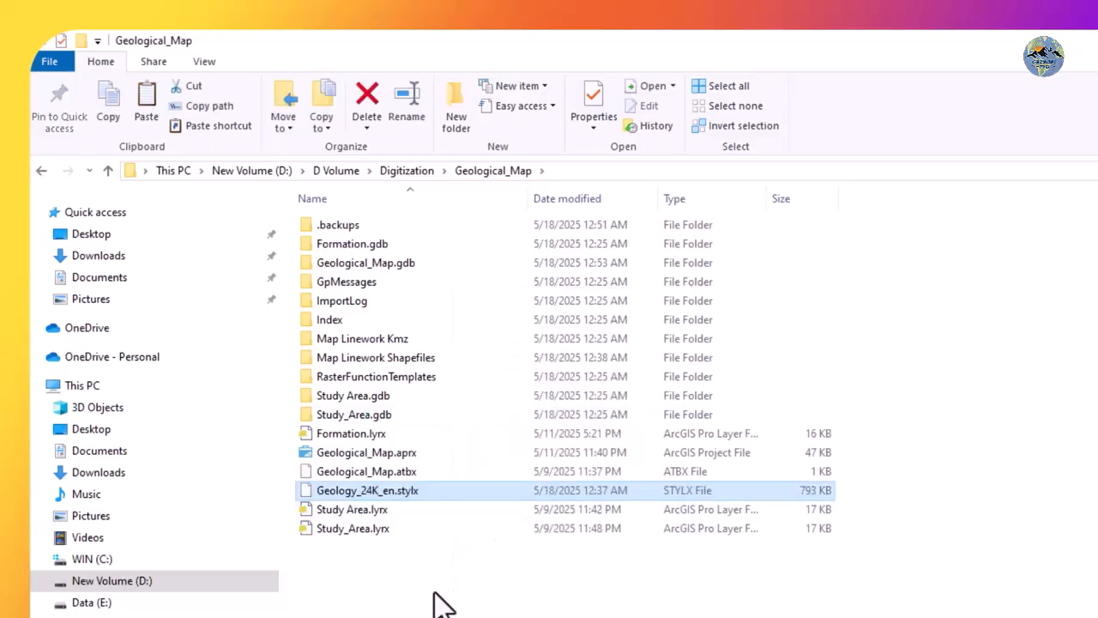
Create a folder named Geology 24k Symbols inside Geological_Map and move Geology_24K_en.stylx into it
right_click(581, 589)
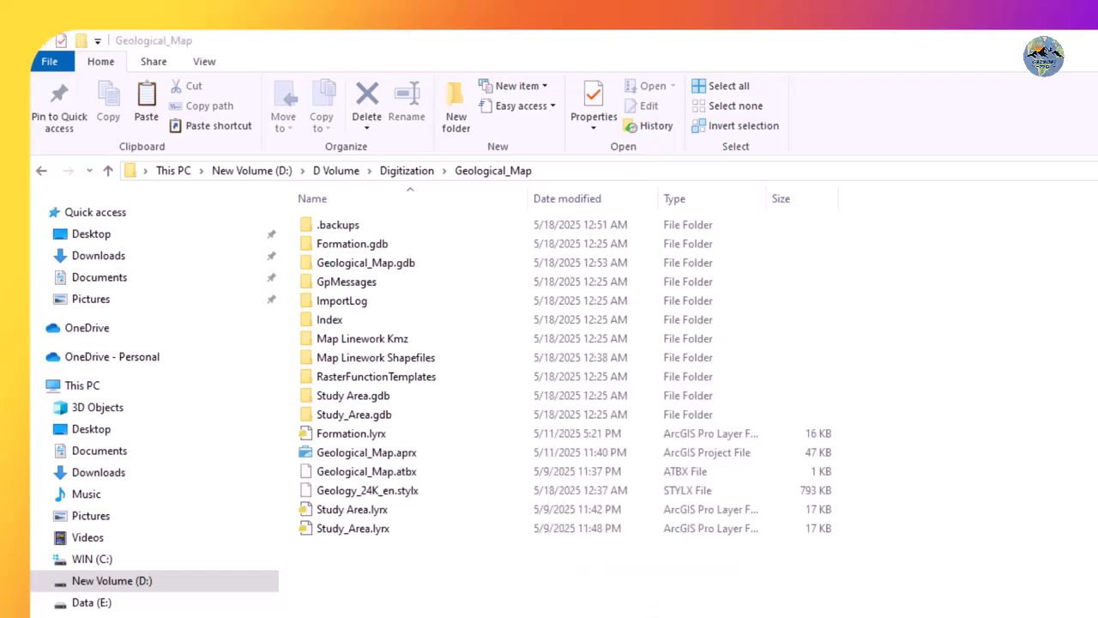
right_click(799, 575)
mouse_move(854, 526)
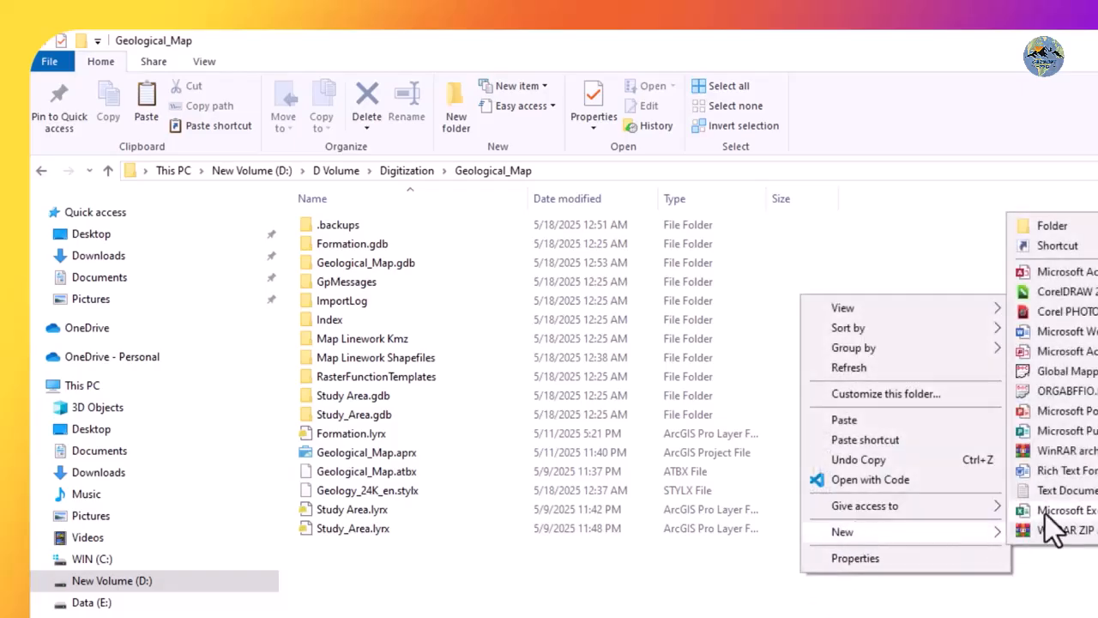
left_click(1052, 228)
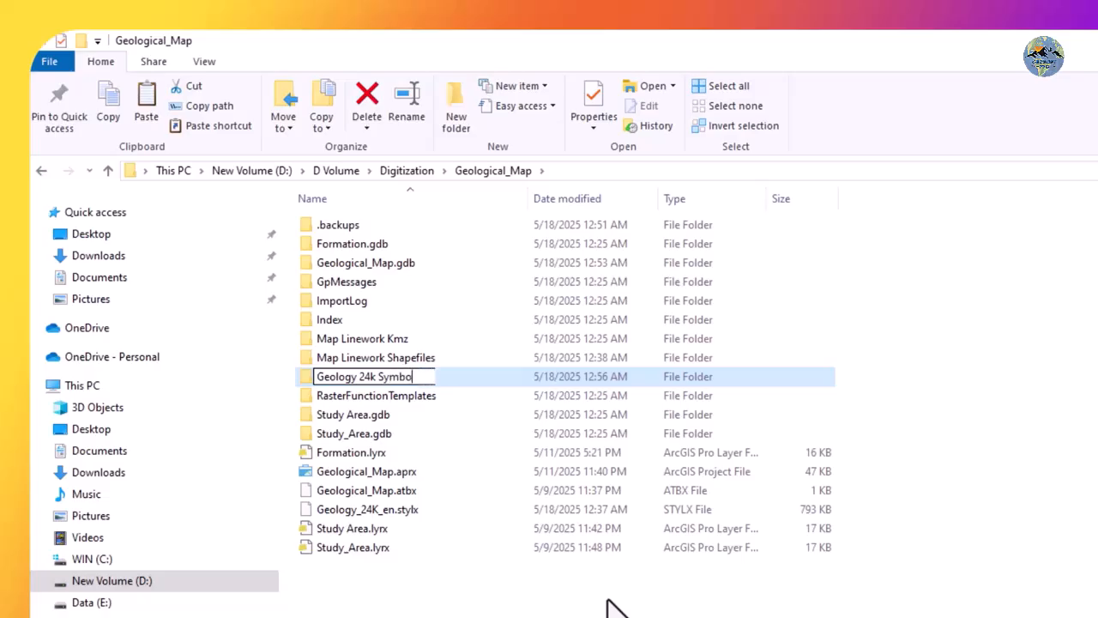
left_click(353, 508)
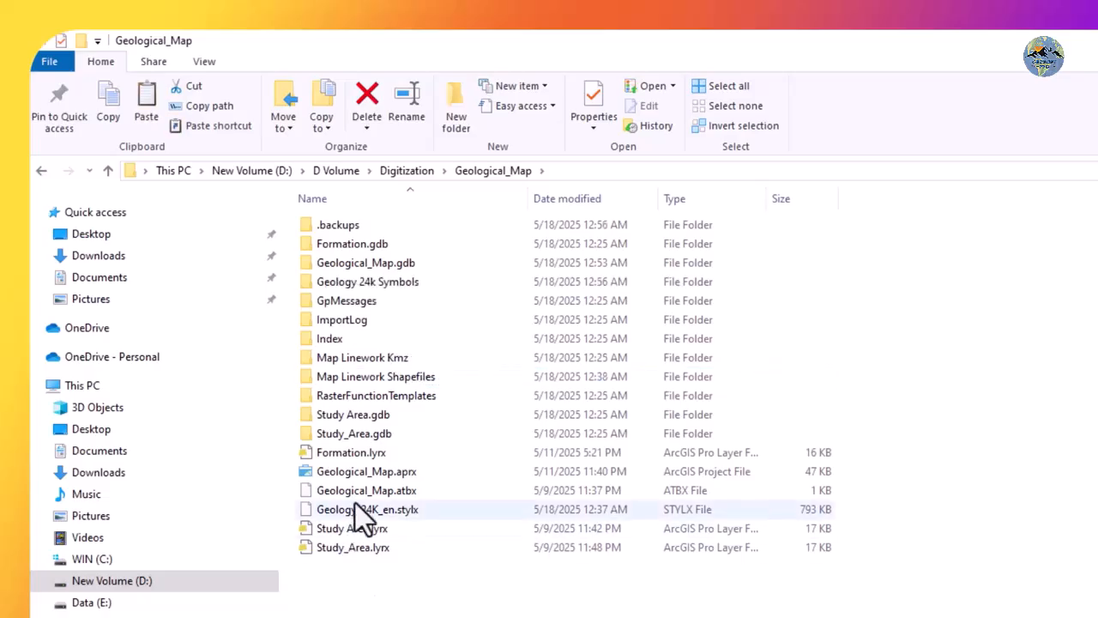
left_click_drag(357, 512, 442, 285)
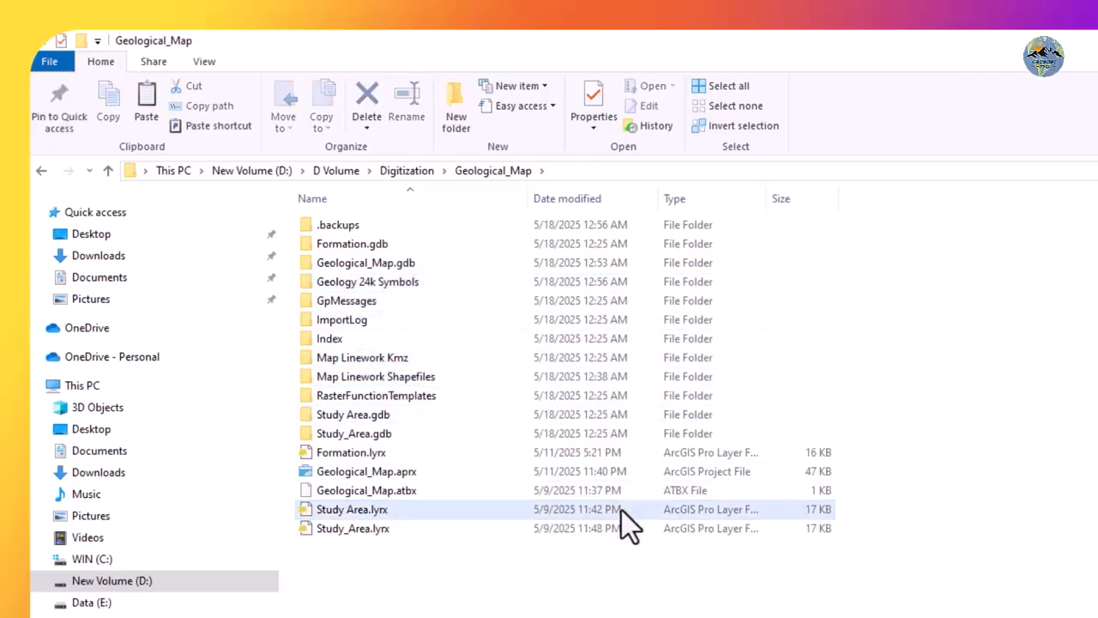
Switch to ArcGIS Pro and open the dialog for adding an existing style file to the project
key("alt+Tab")
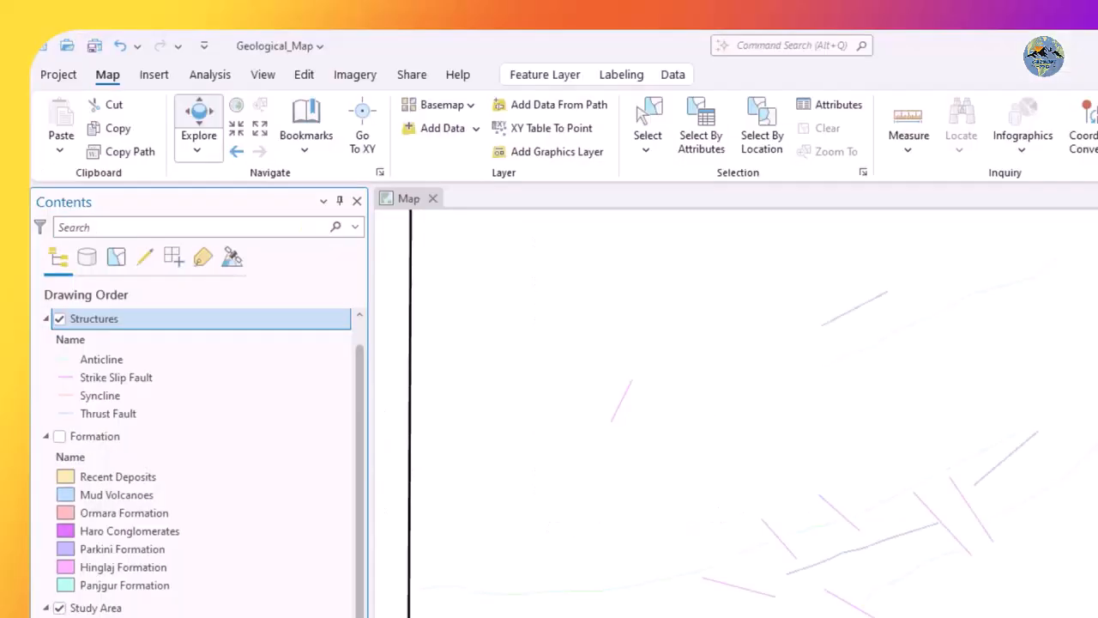
scroll(497, 411, "up", 2)
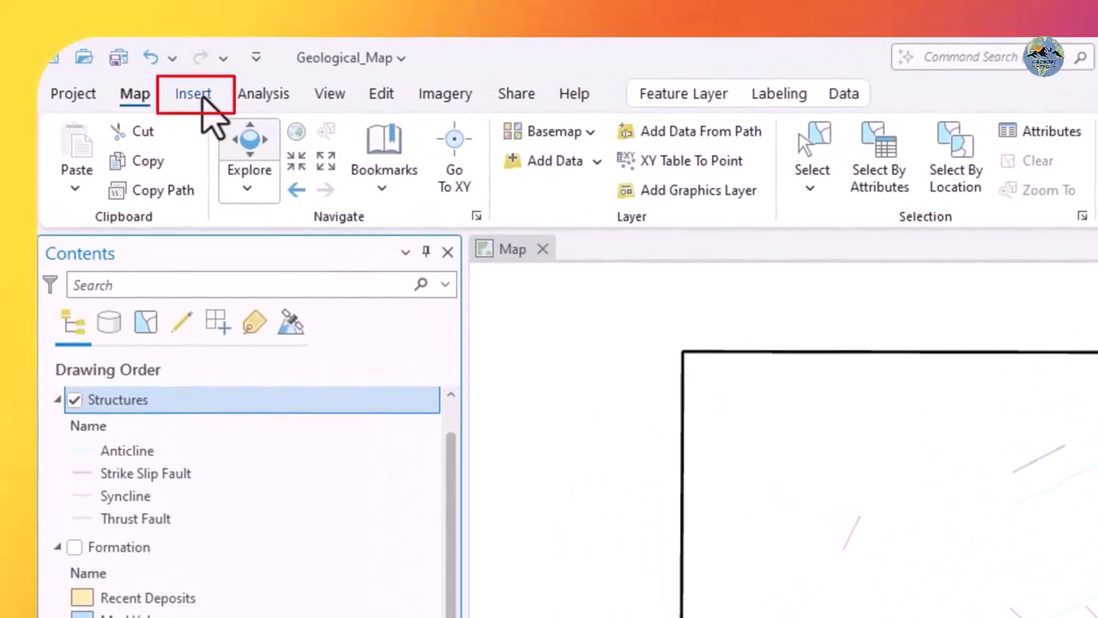
left_click(194, 96)
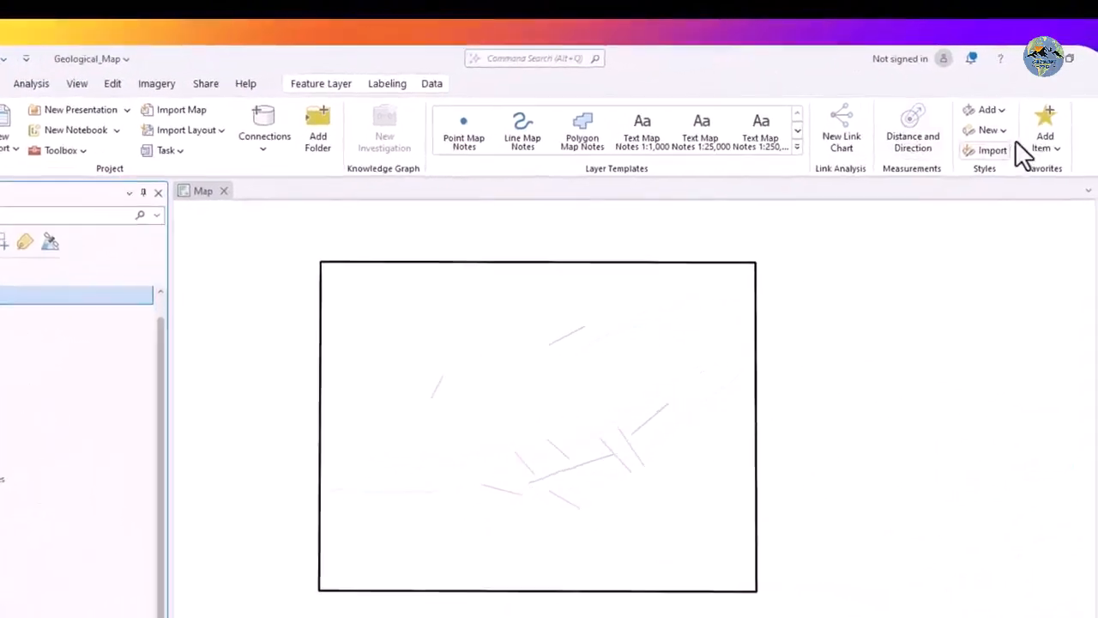
left_click(1004, 114)
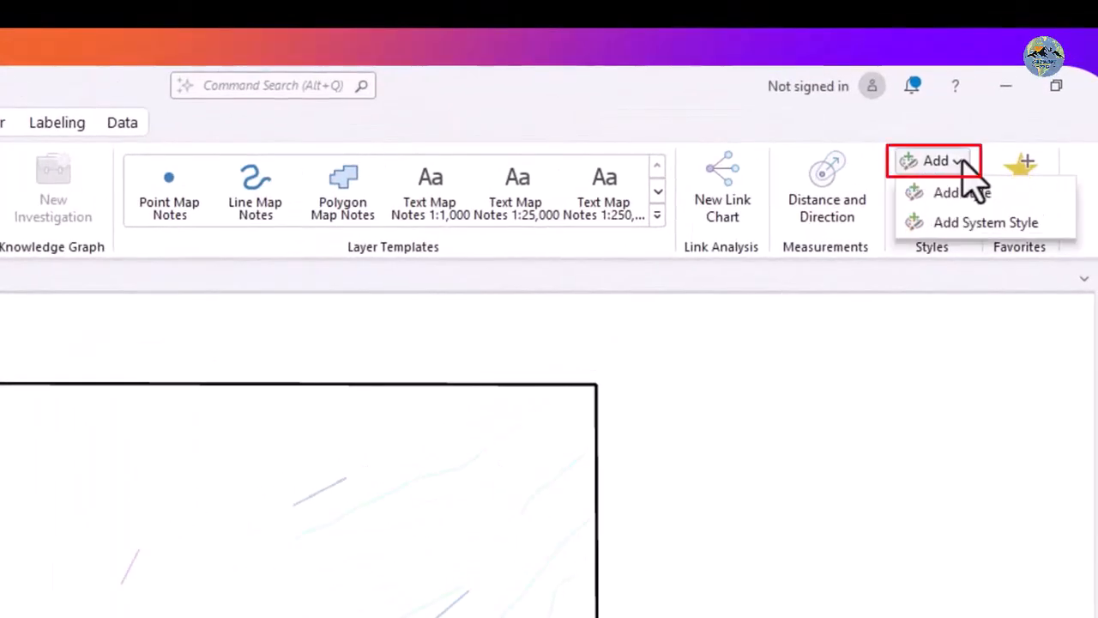
left_click(961, 161)
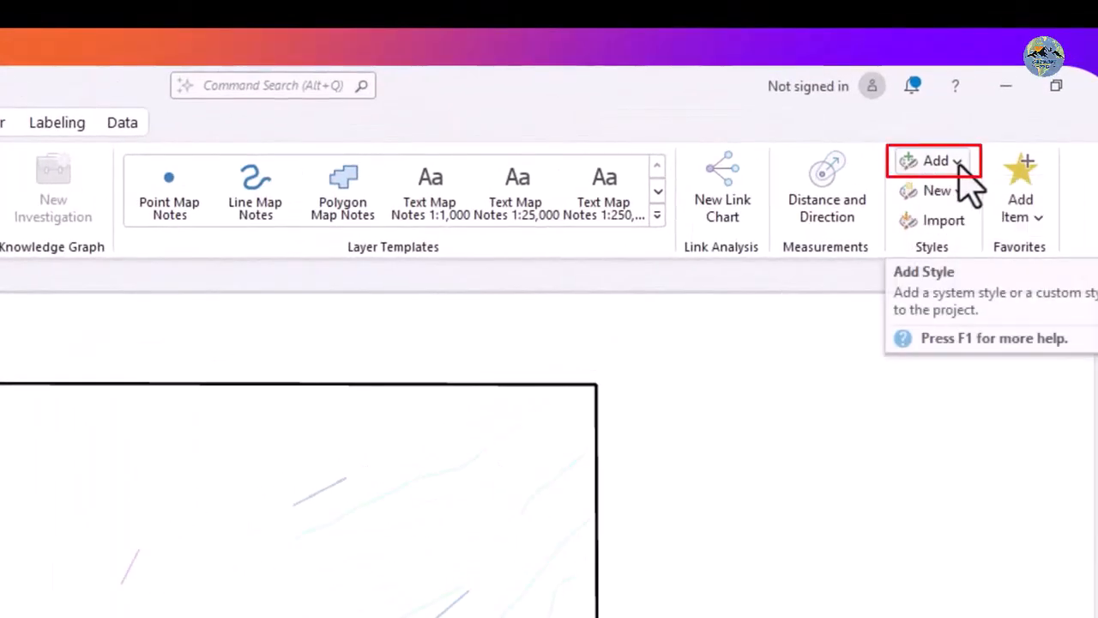
left_click(961, 165)
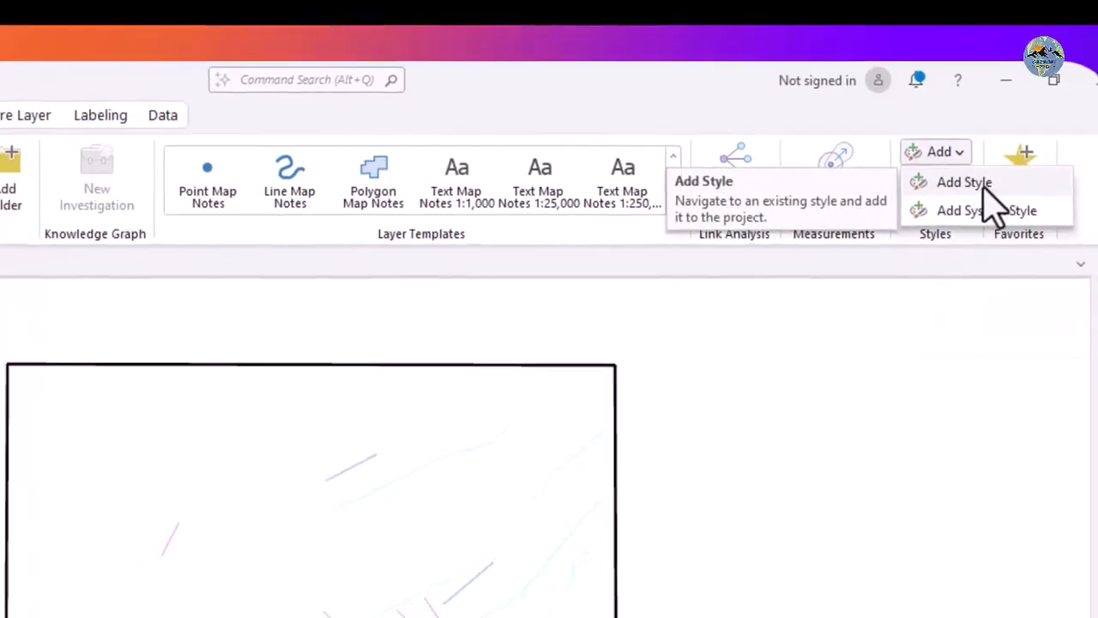
left_click(984, 187)
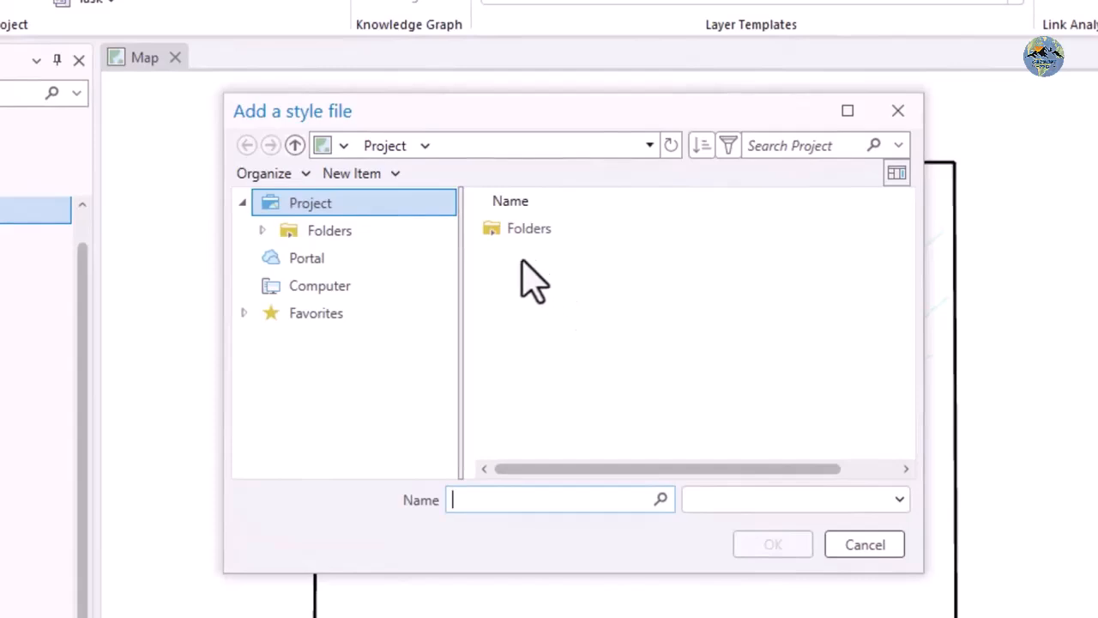
Add the Geology_24K_en style from the Geology 24k Symbols folder in Geological_Map and accept upgrading it to the current version
left_click(360, 237)
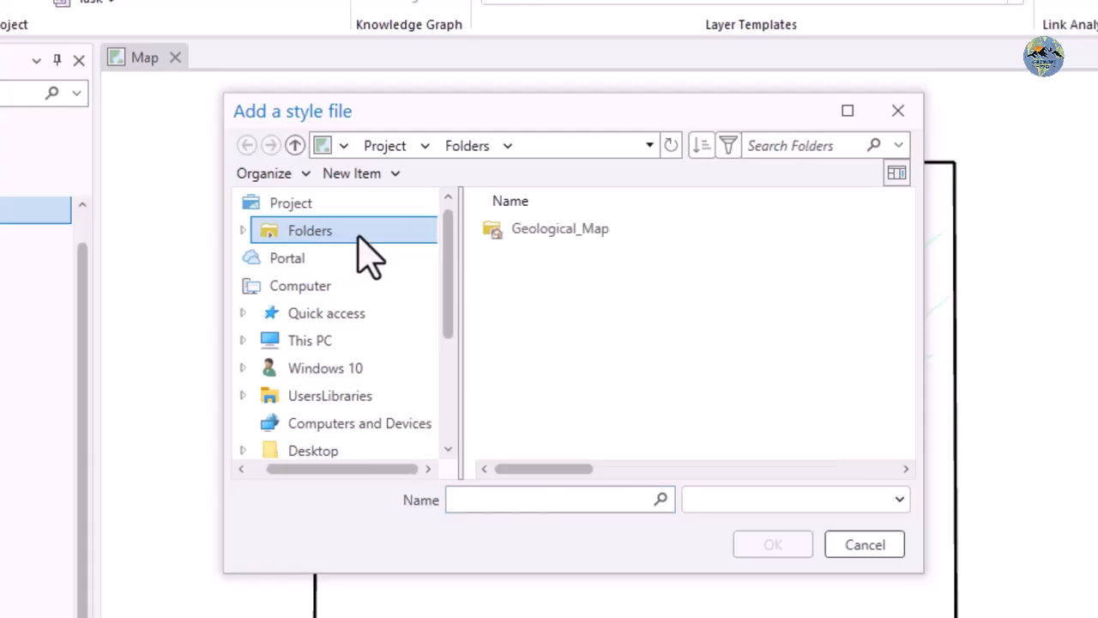
double_click(589, 239)
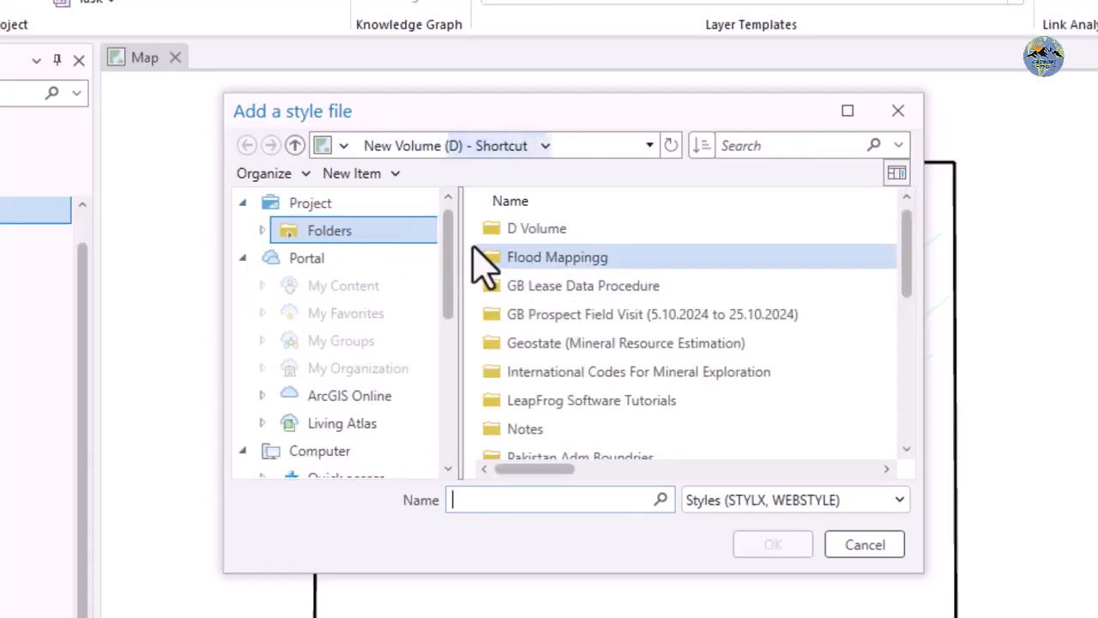
left_click(360, 234)
double_click(592, 231)
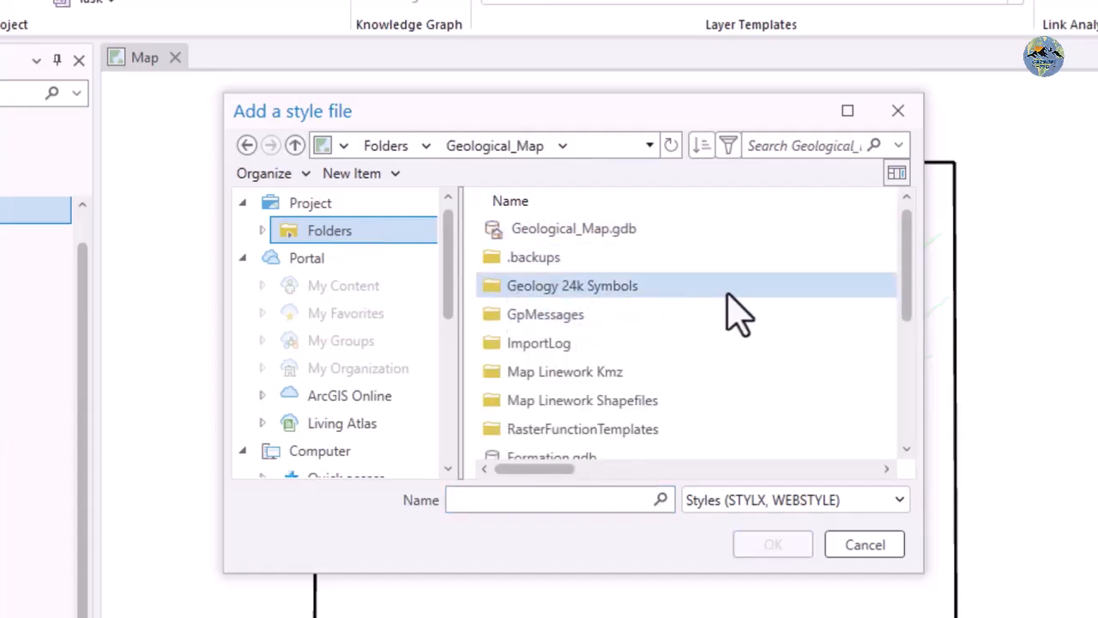
scroll(798, 356, "down", 3)
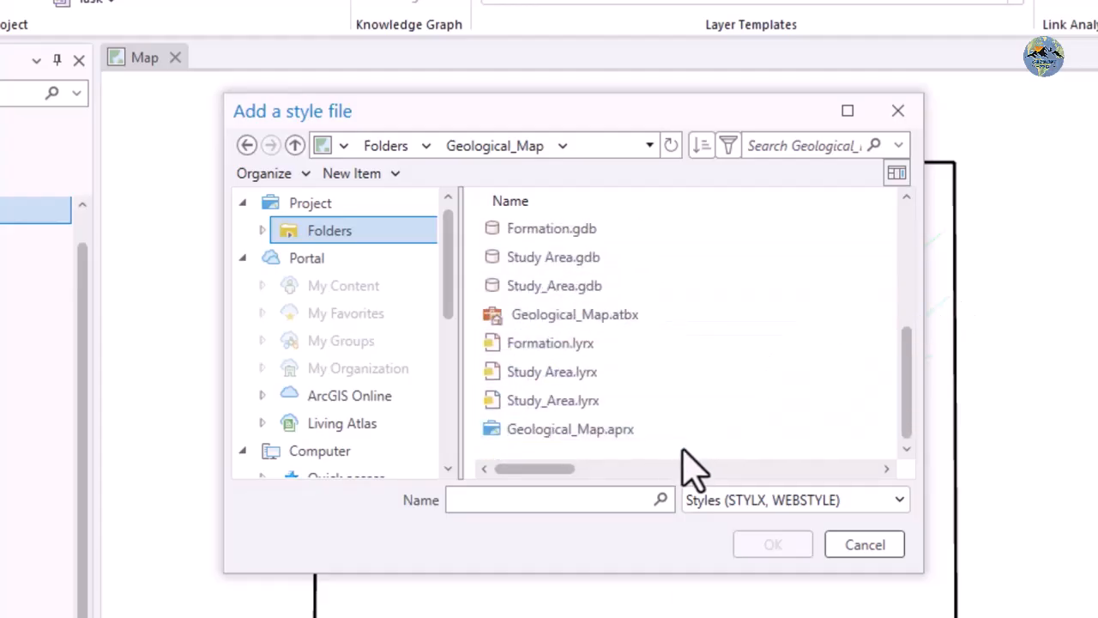
right_click(680, 447)
left_click(743, 588)
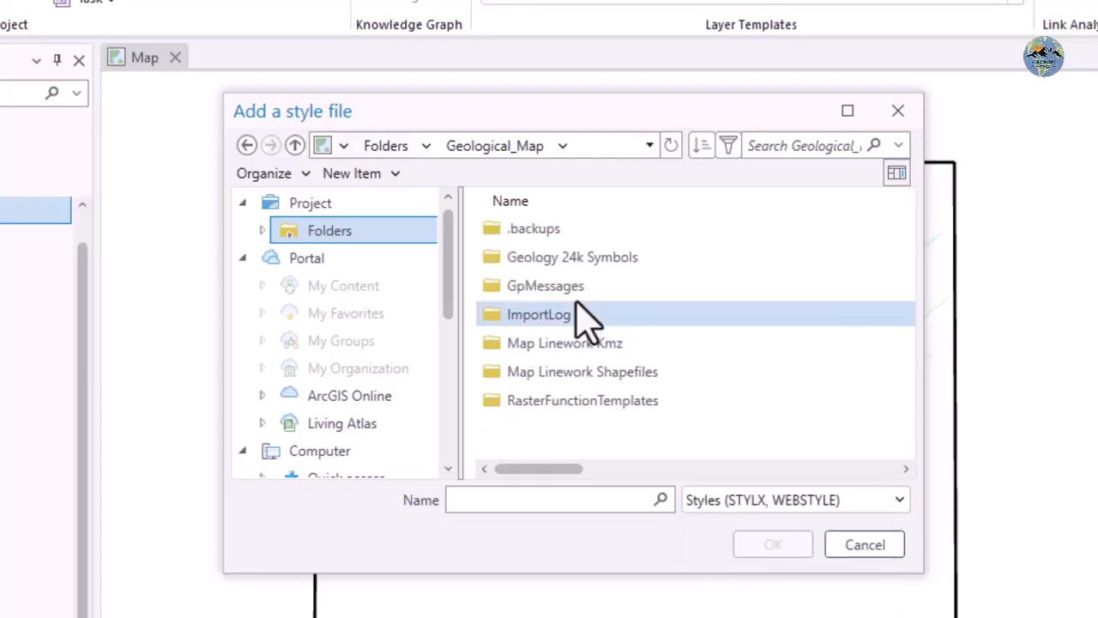
double_click(607, 260)
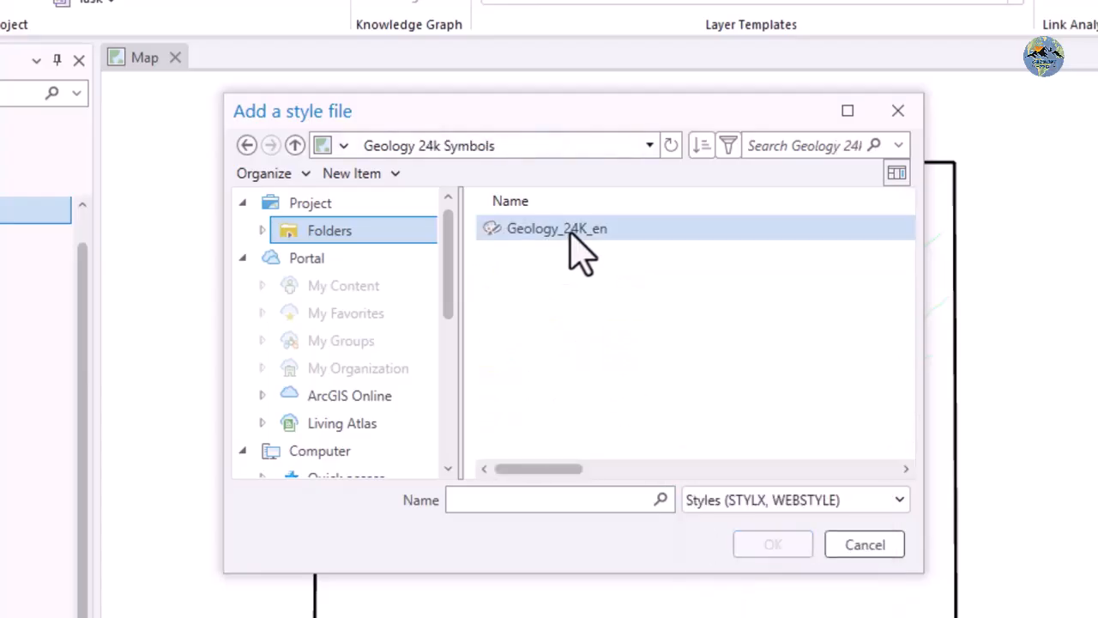
left_click(576, 230)
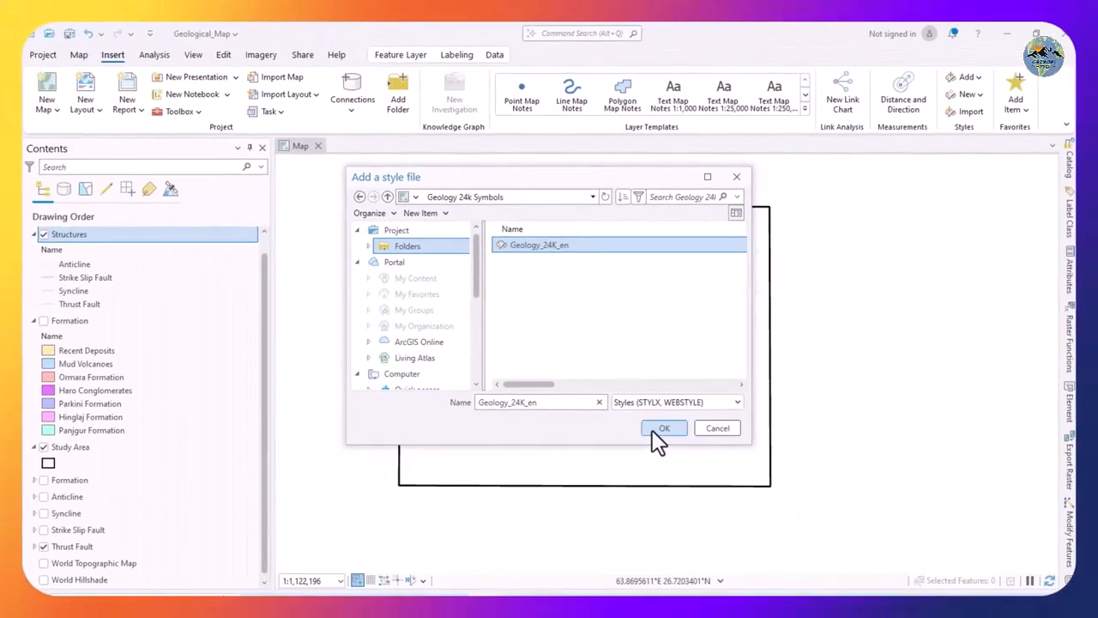
left_click(654, 431)
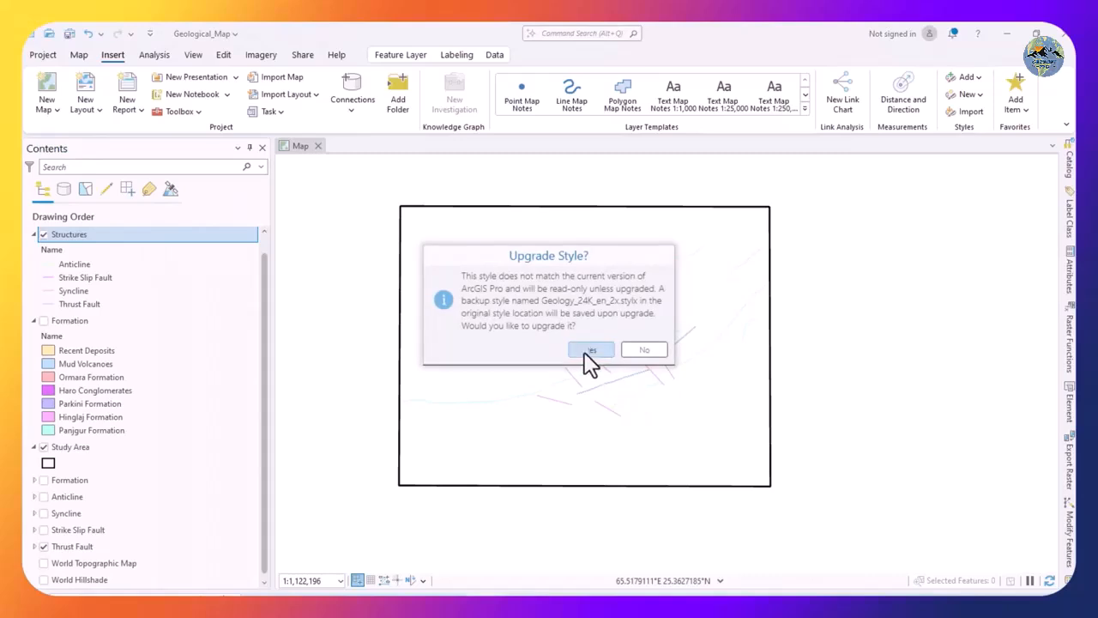
left_click(584, 350)
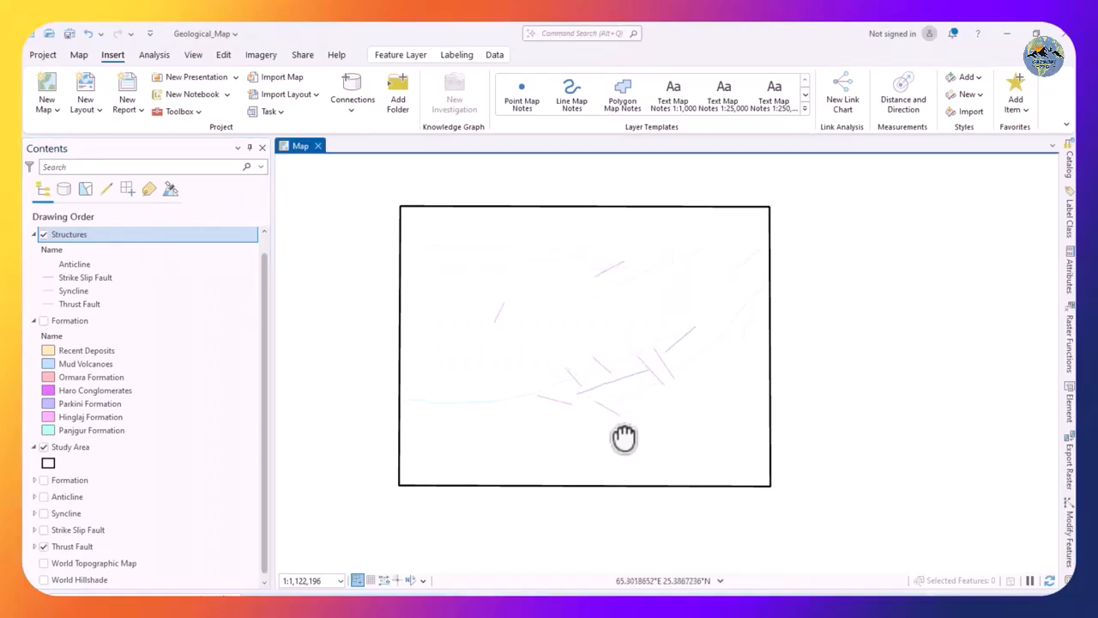
Open the symbology of the Structures layer and bring up the line symbol gallery for its Anticline class
left_click_drag(604, 441, 631, 438)
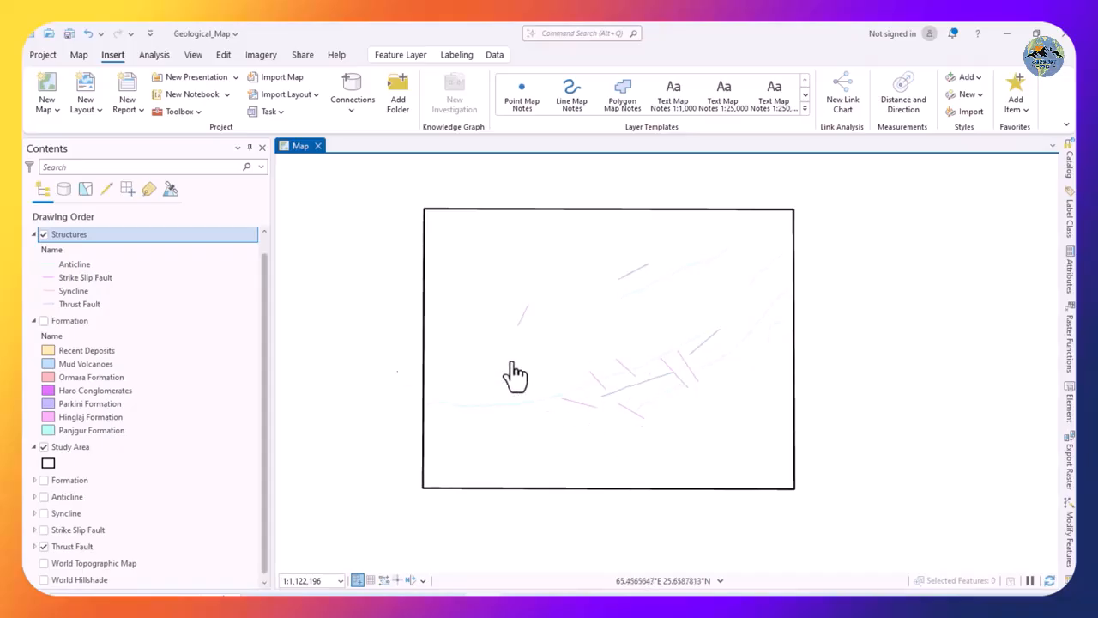
right_click(66, 249)
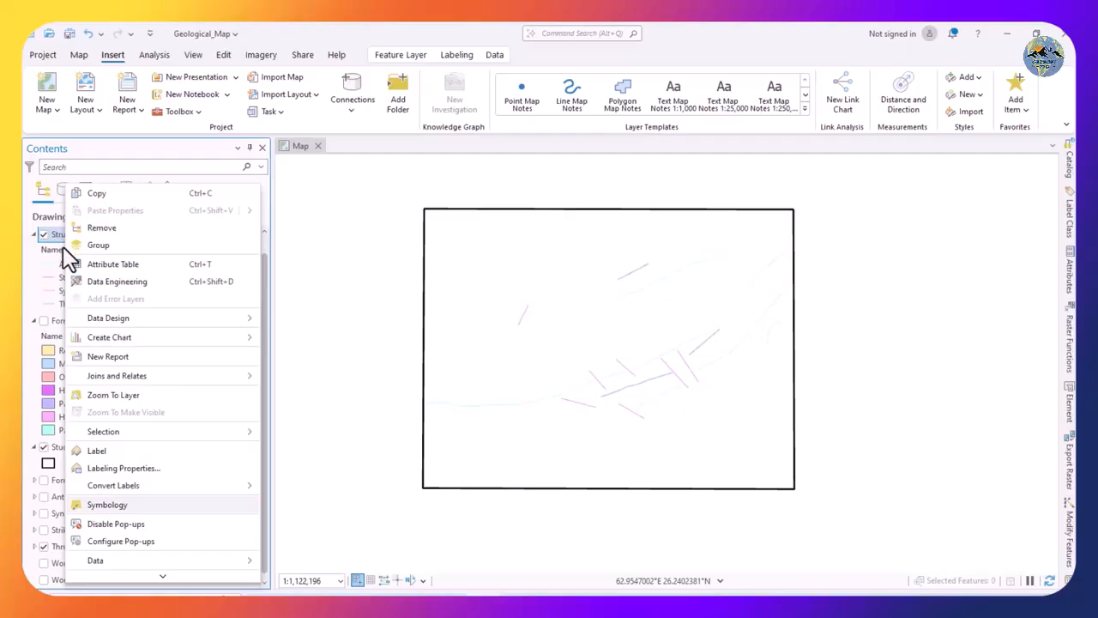
left_click(108, 505)
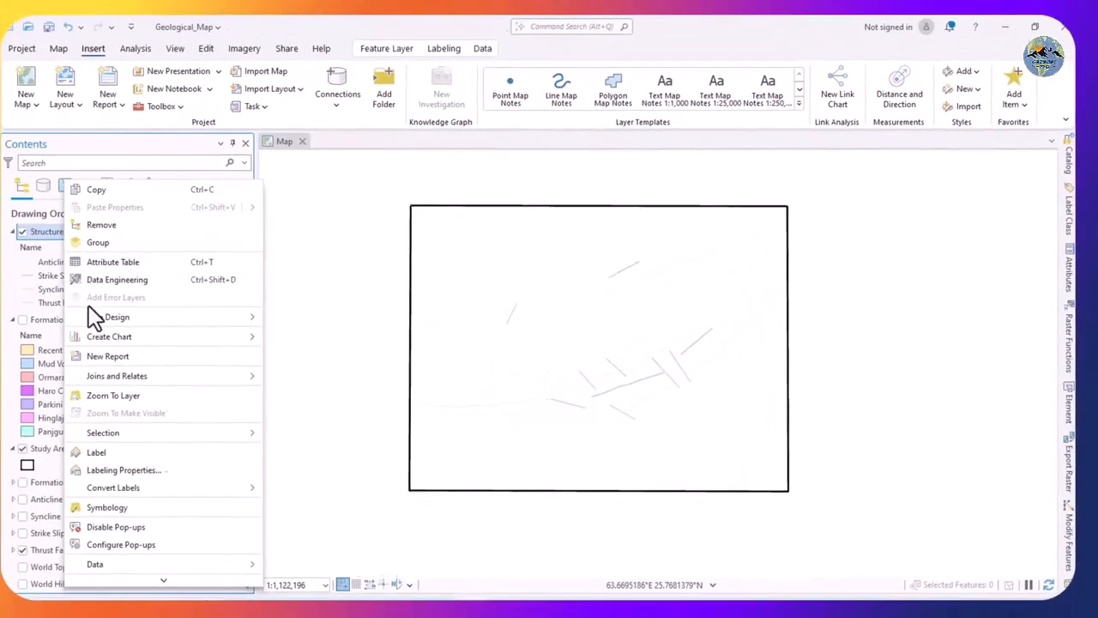
left_click(146, 503)
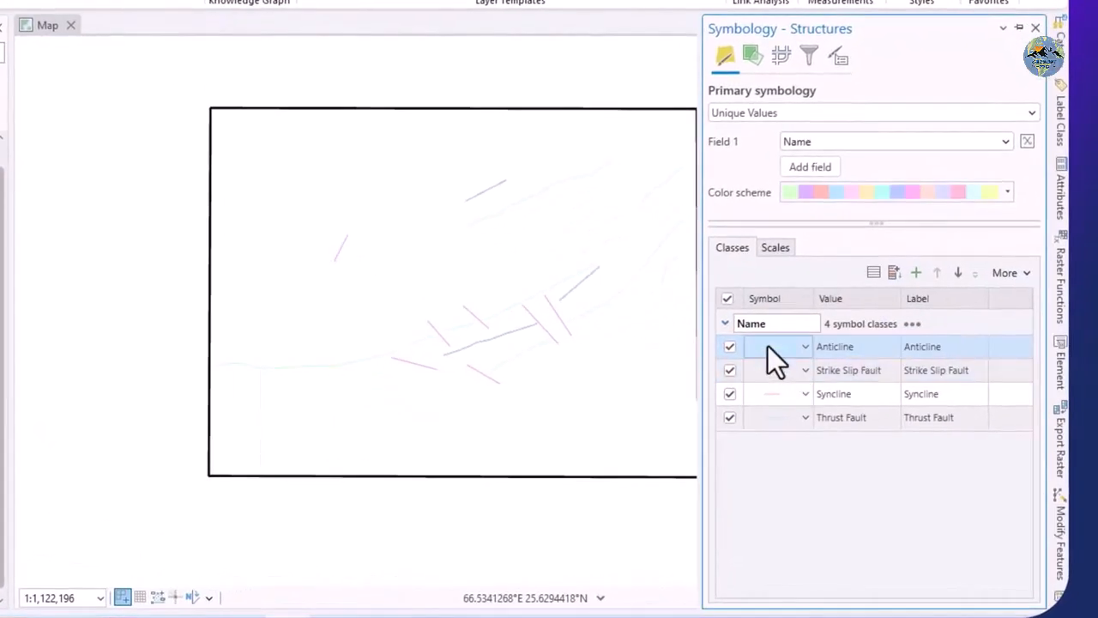
left_click(768, 348)
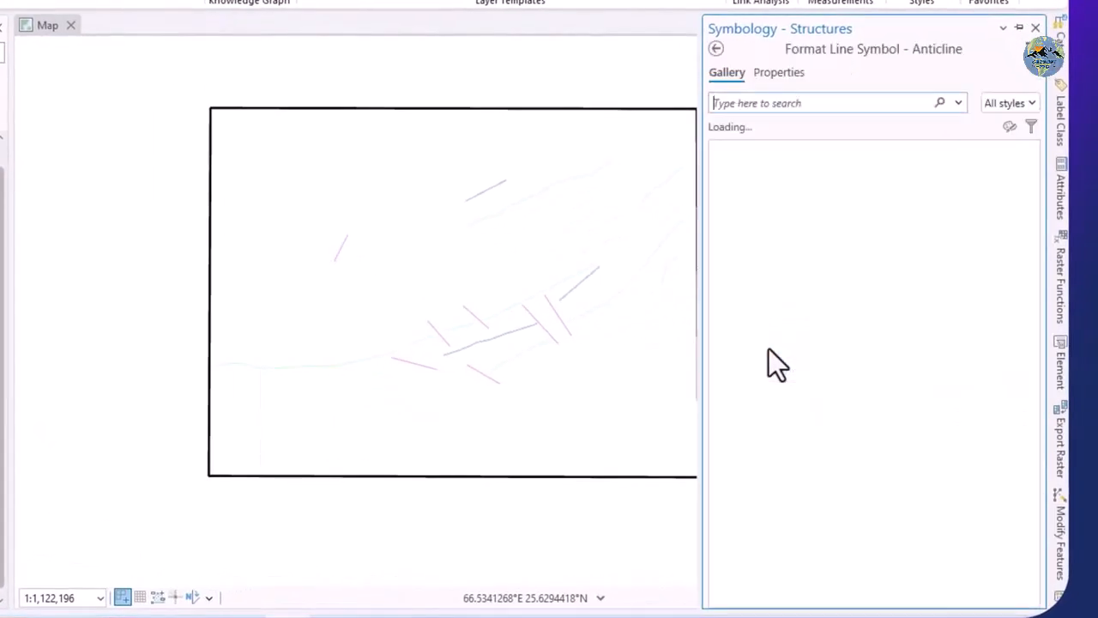
Search the symbol gallery for anticline and apply the Geology_24K_en symbol Anticline - Certain to the Anticline class
scroll(858, 341, "down", 8)
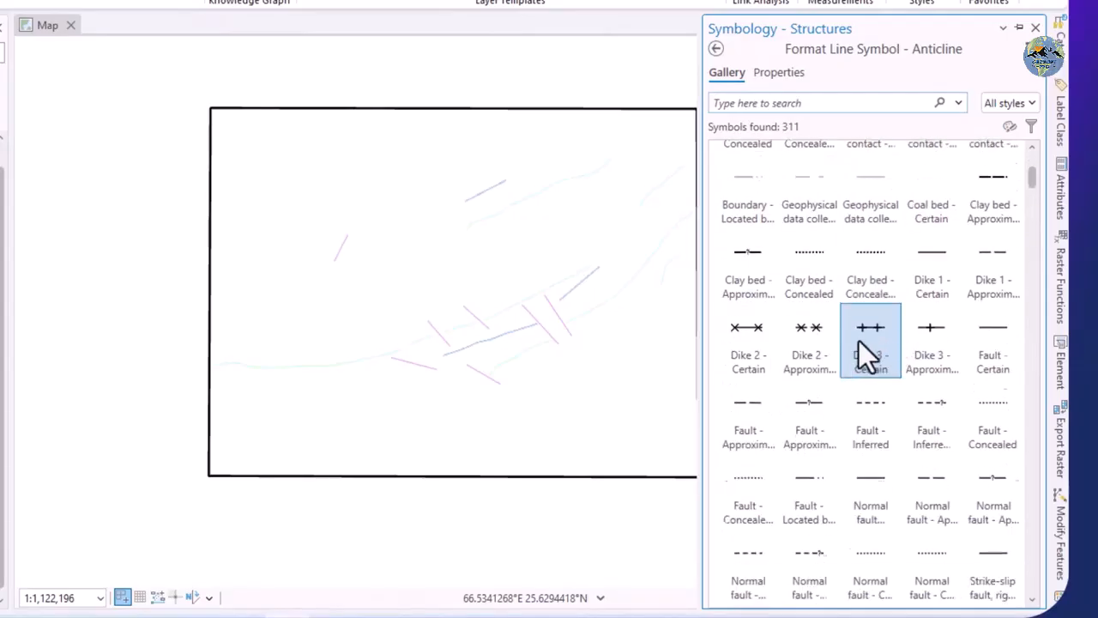
scroll(858, 341, "down", 8)
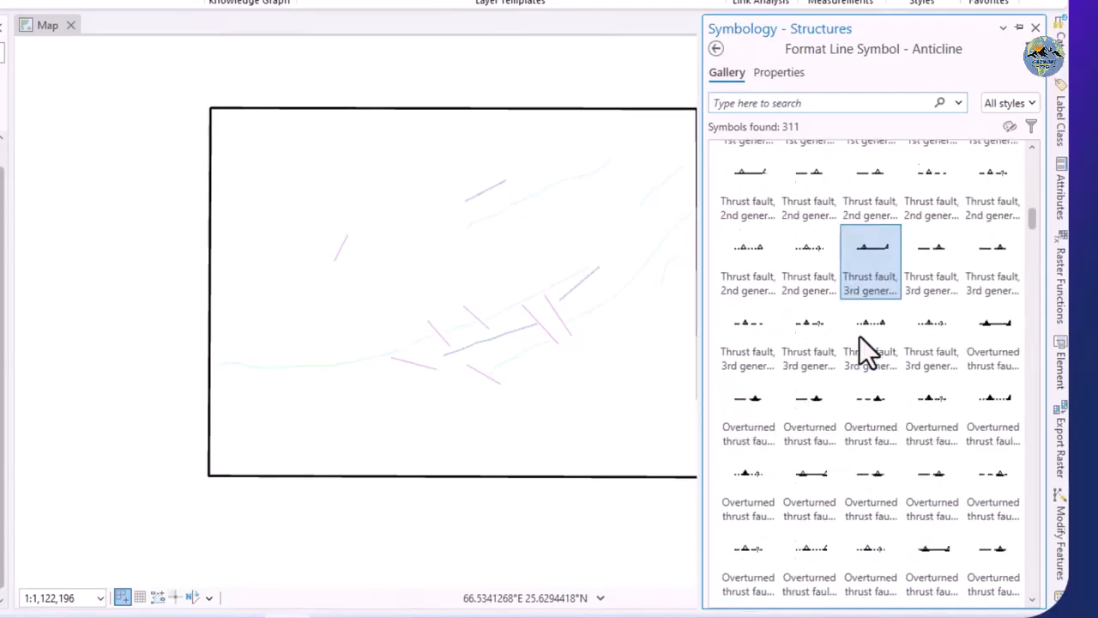
scroll(860, 334, "down", 8)
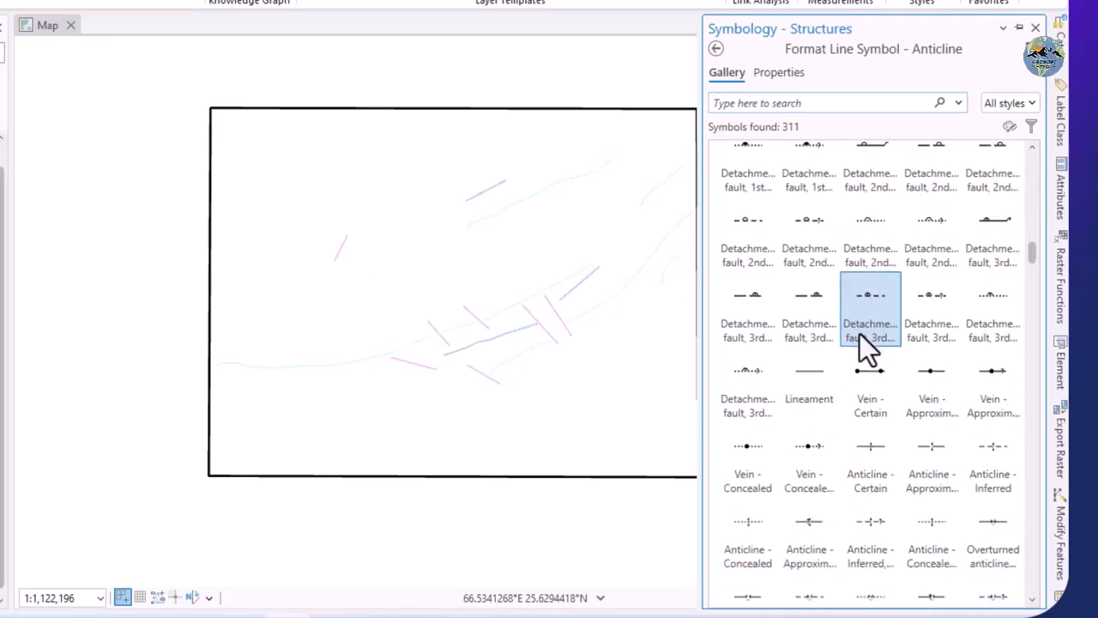
scroll(861, 339, "up", 2)
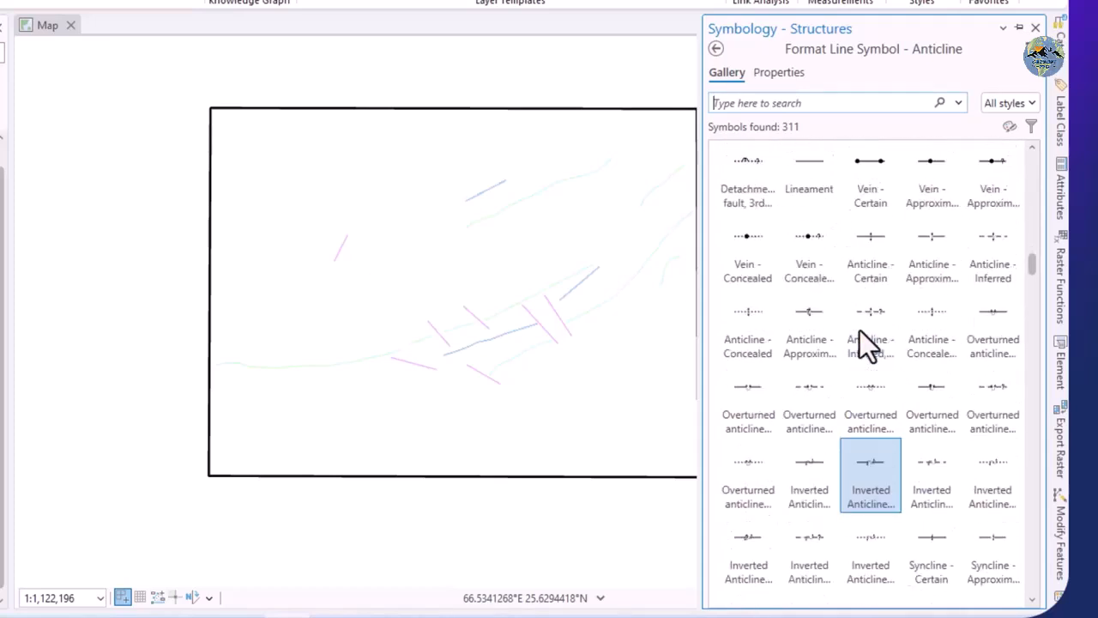
left_click(806, 103)
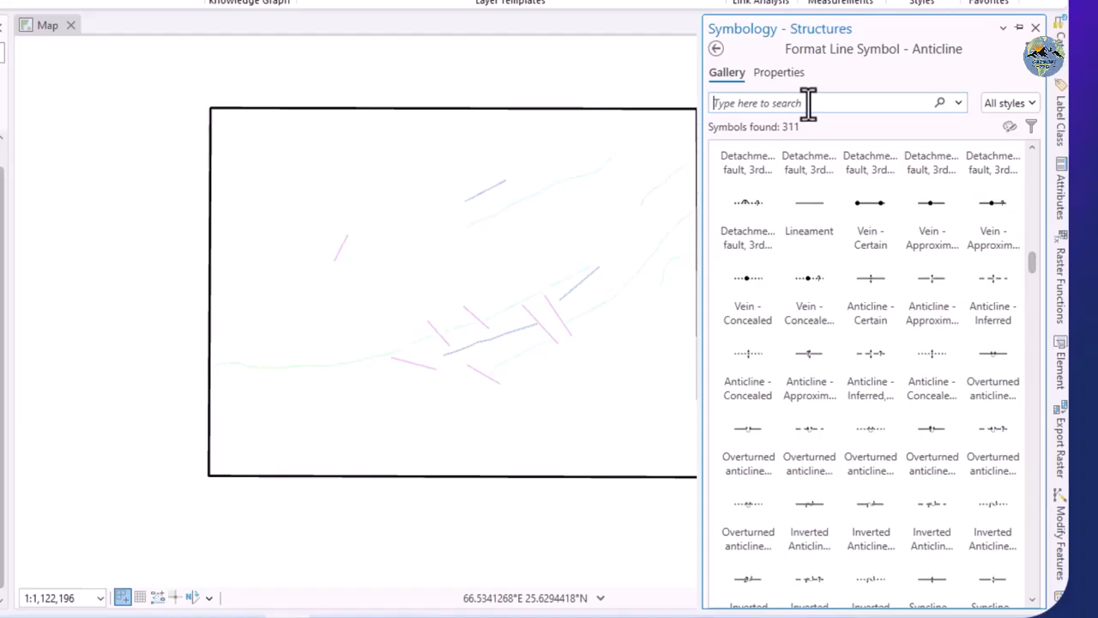
type("anticline")
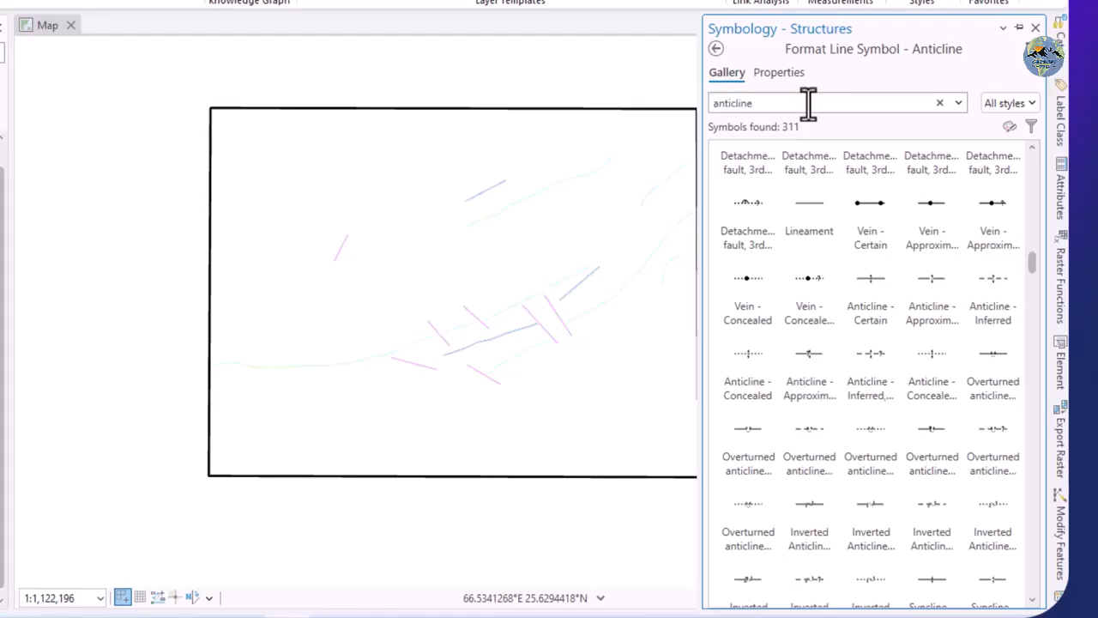
key("Return")
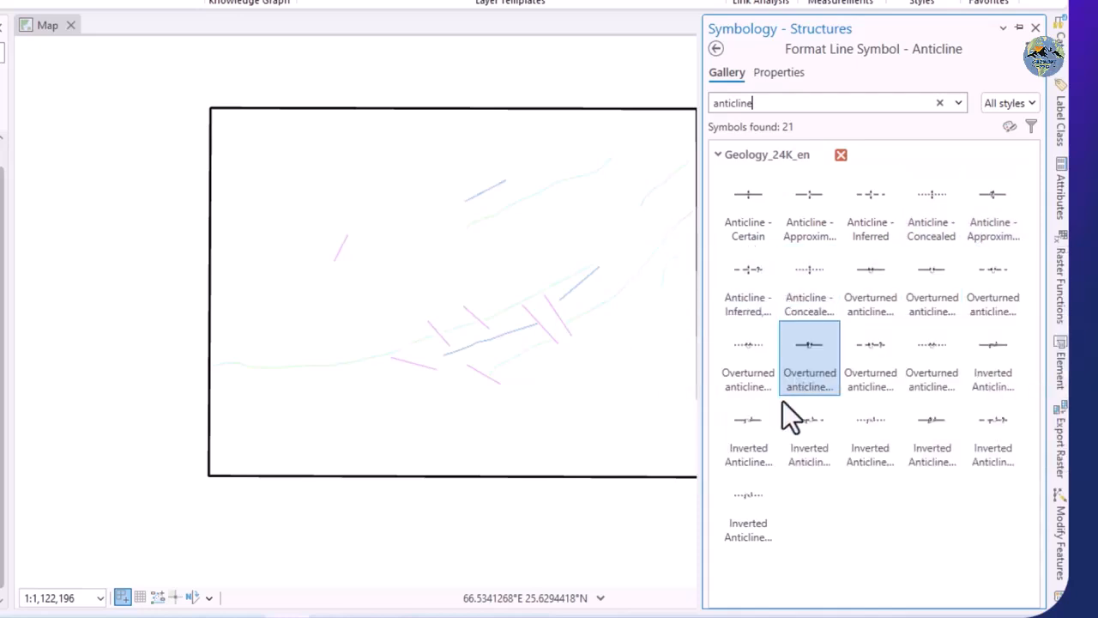
left_click(745, 199)
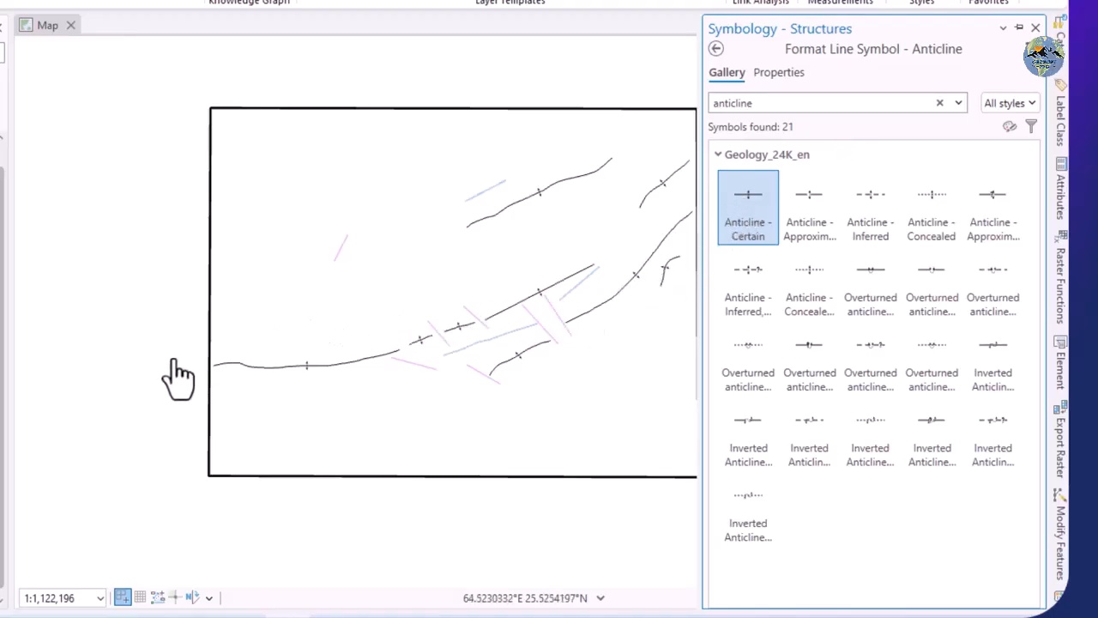
Examine the Anticline lines across the study area at several scales to check which folds carry the anticline symbol
scroll(163, 378, "down", 2)
scroll(392, 363, "up", 2)
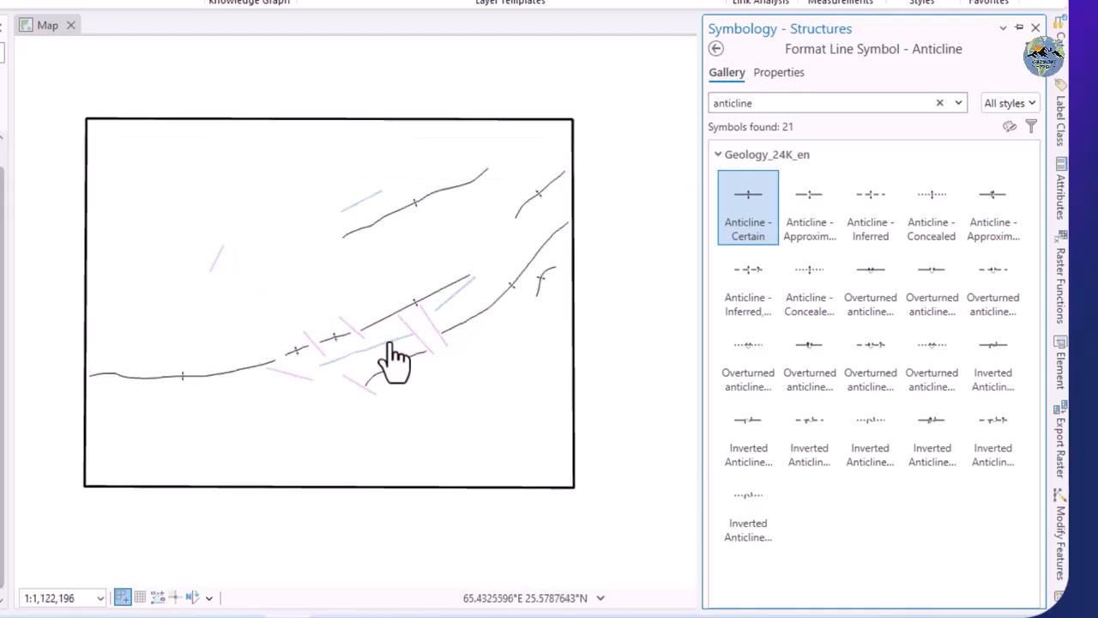
scroll(363, 351, "up", 2)
scroll(437, 351, "down", 2)
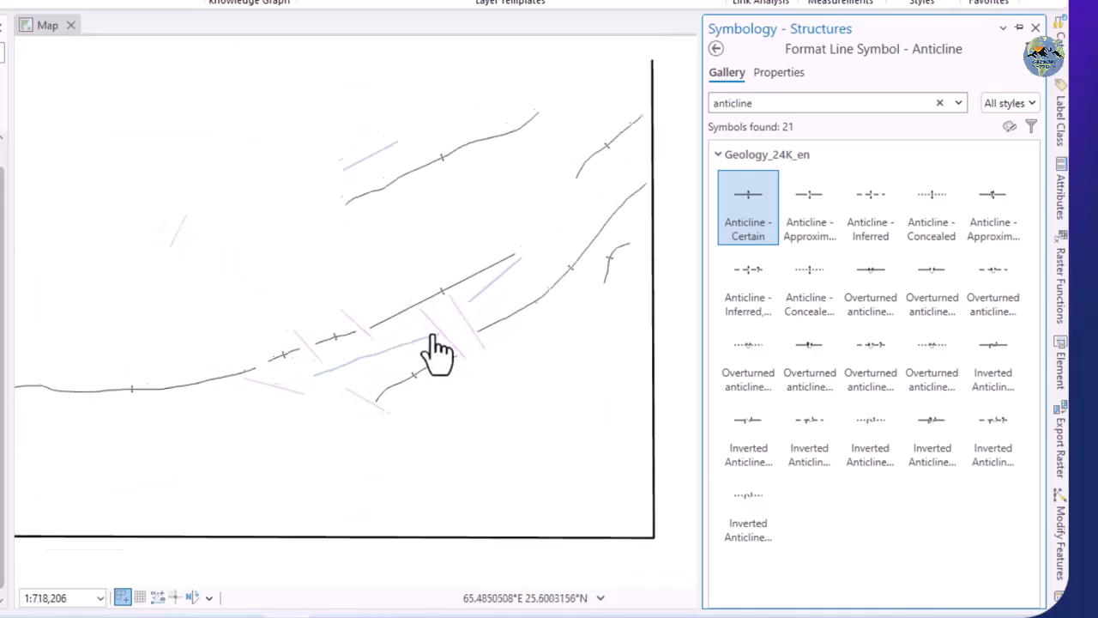
scroll(368, 343, "up", 2)
scroll(429, 344, "down", 2)
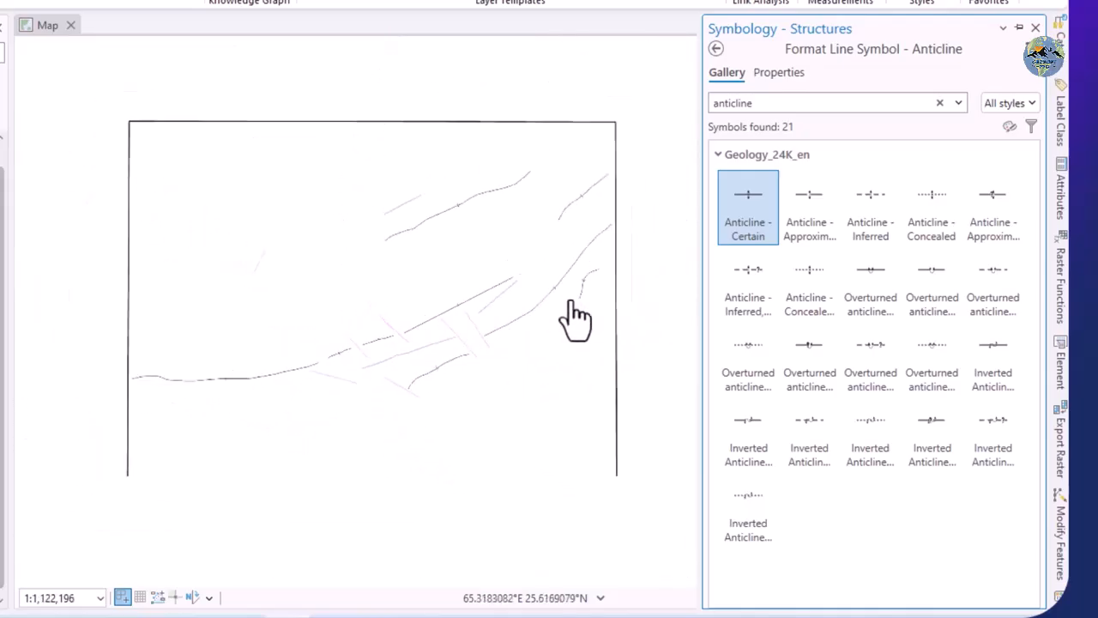
scroll(609, 305, "up", 2)
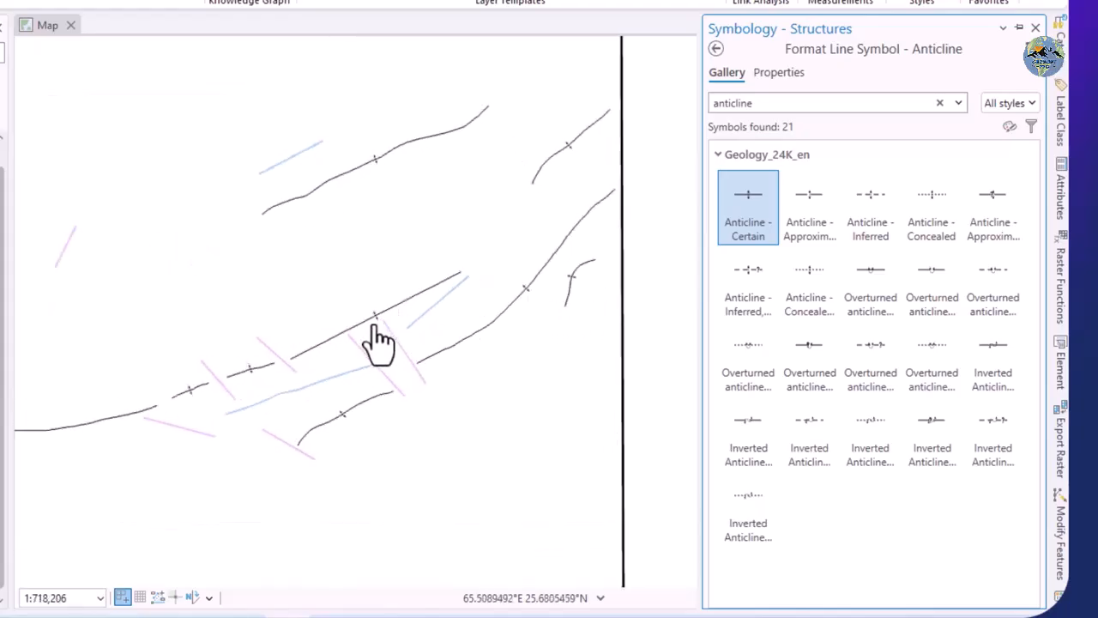
scroll(403, 356, "down", 2)
scroll(514, 313, "up", 3)
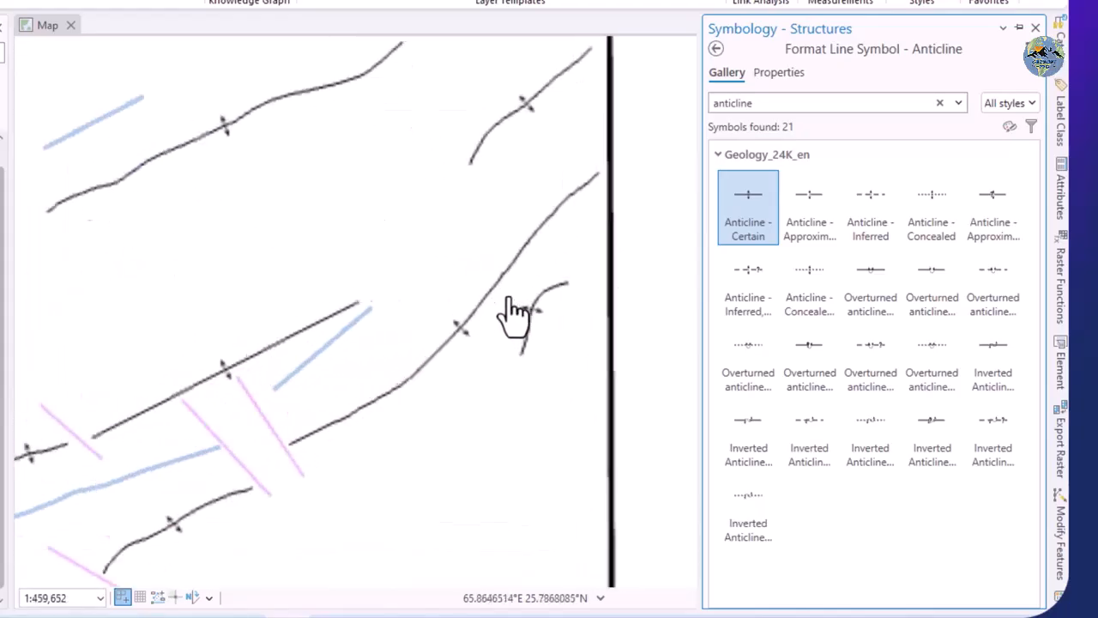
scroll(309, 343, "down", 2)
scroll(249, 376, "up", 2)
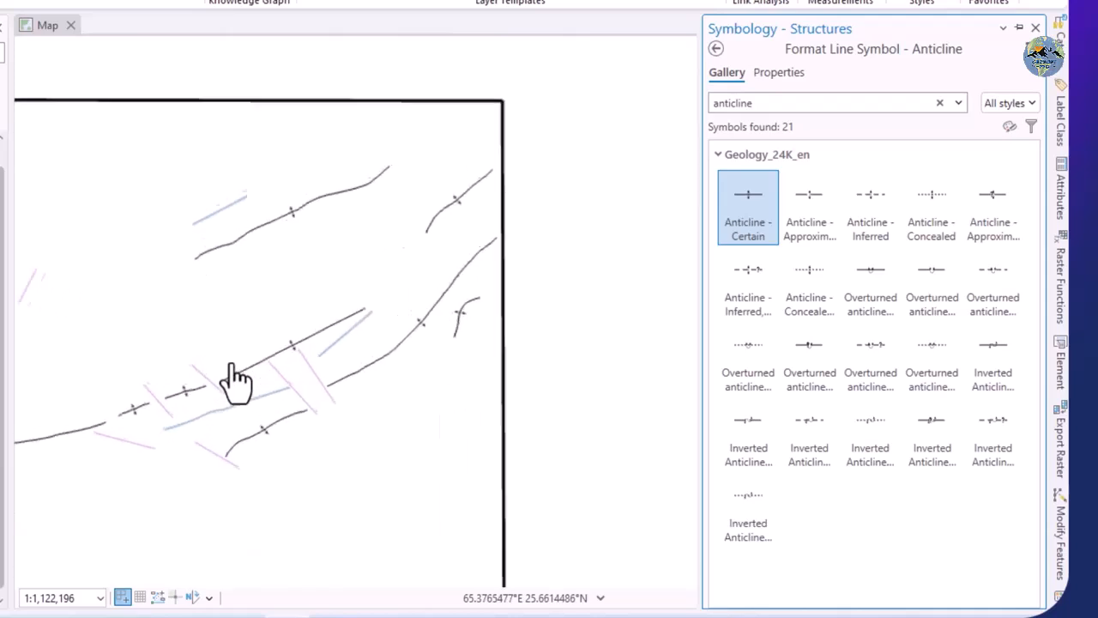
scroll(313, 356, "up", 3)
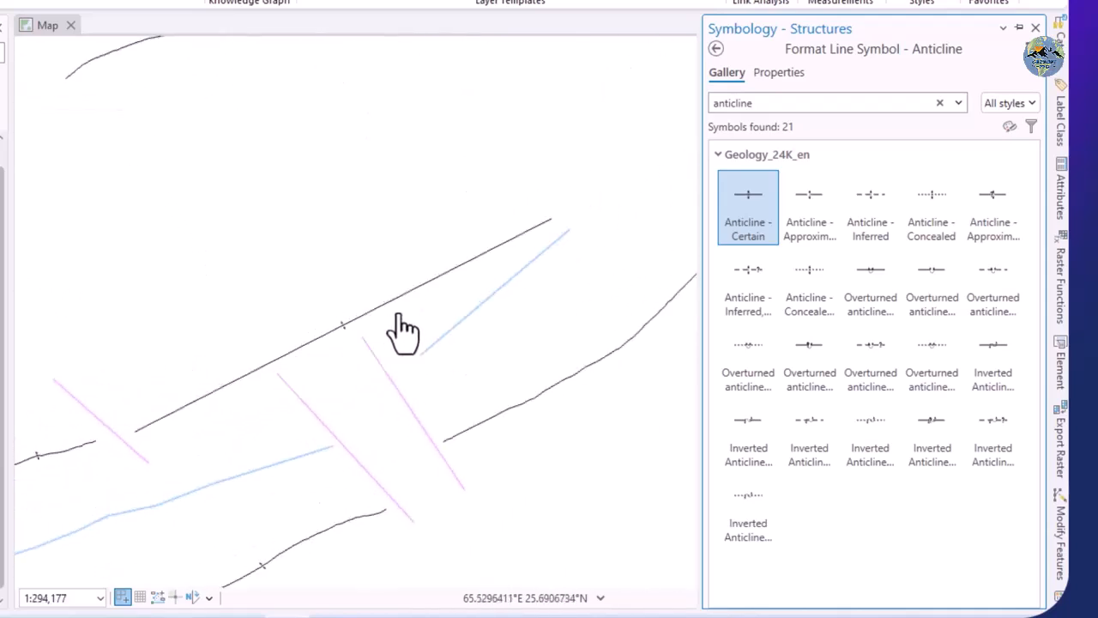
scroll(484, 338, "down", 2)
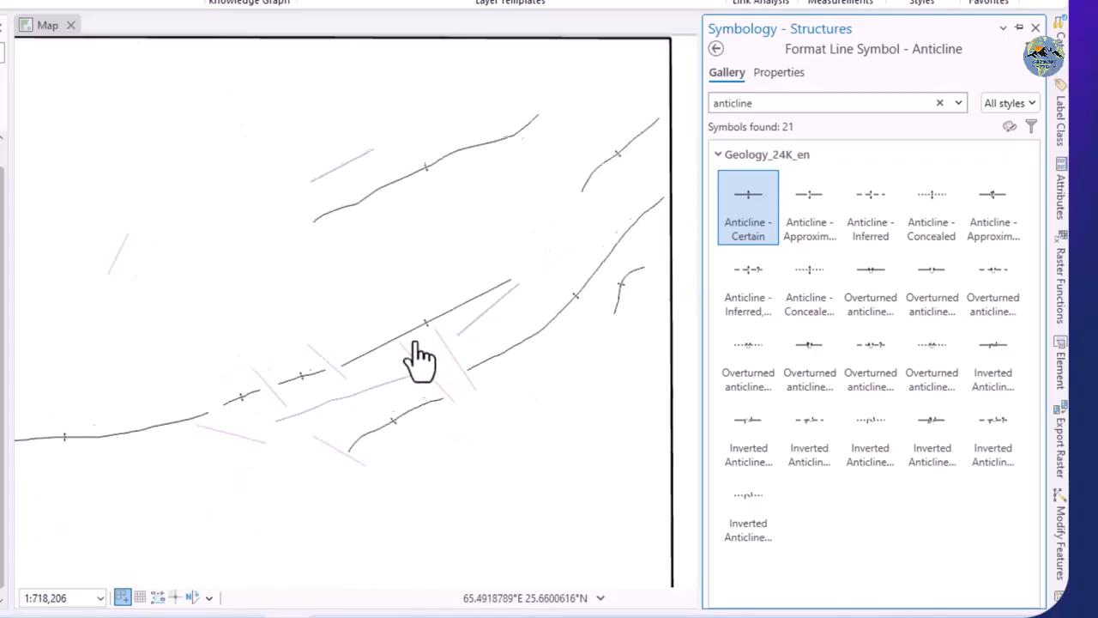
scroll(421, 361, "down", 1)
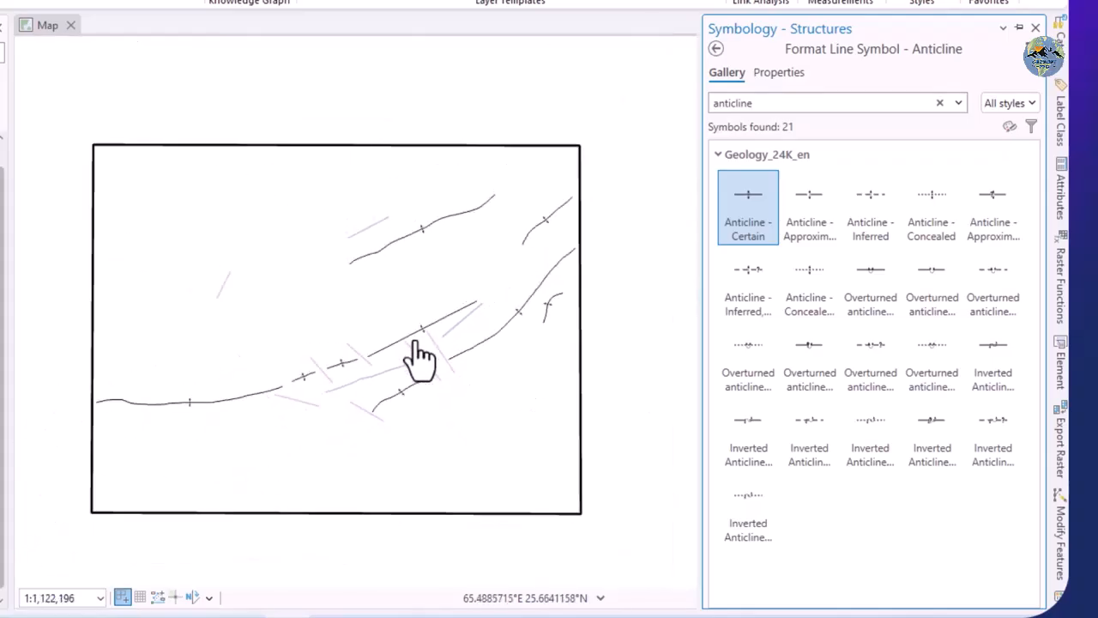
left_click(632, 307)
left_click_drag(613, 323, 712, 286)
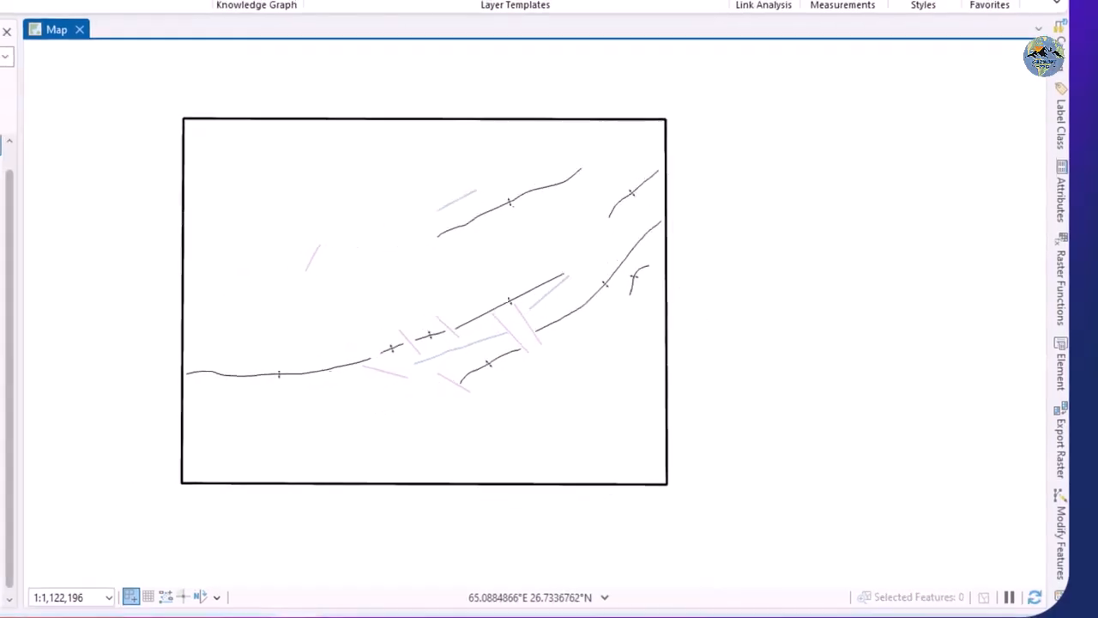
Select the long northern fold line in Structures, set its Name attribute to Syncline and apply the change
left_click(224, 55)
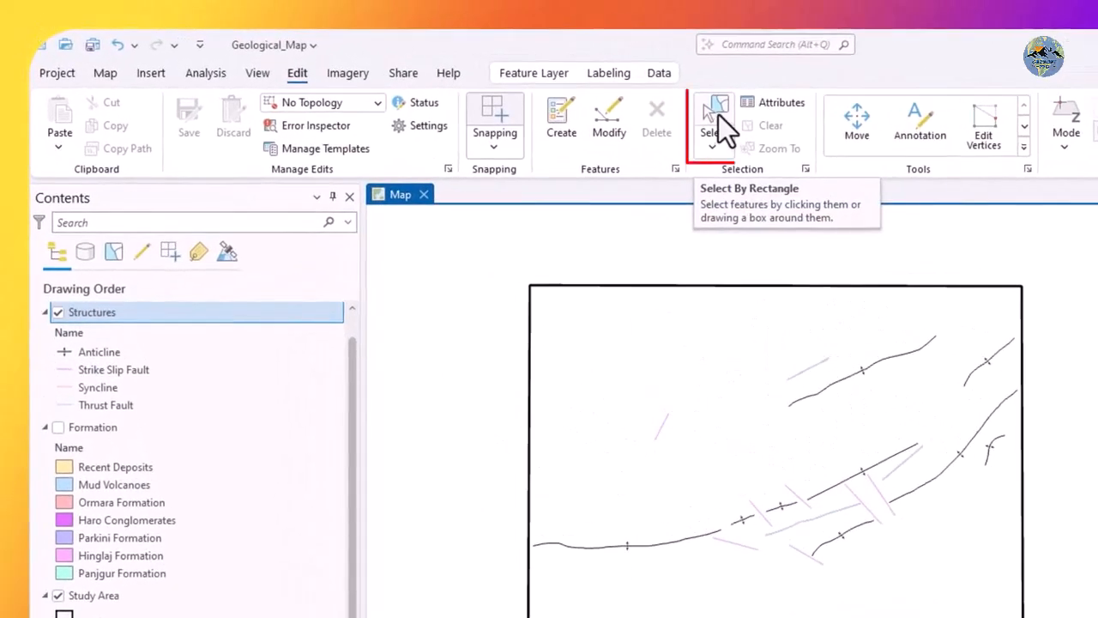
left_click(714, 110)
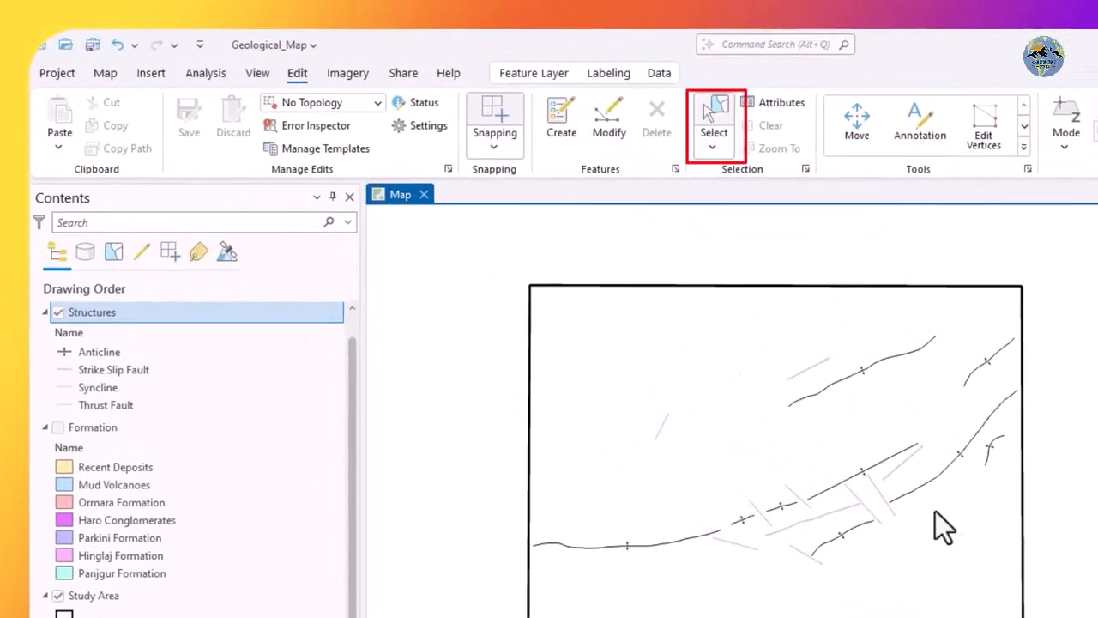
scroll(879, 360, "up", 2)
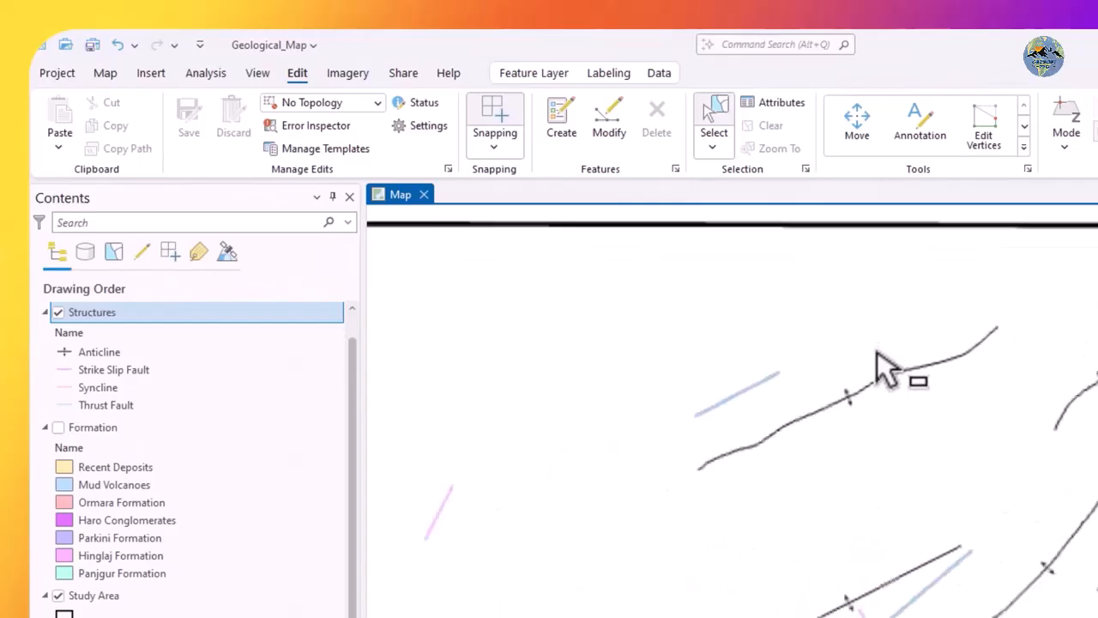
left_click(866, 397)
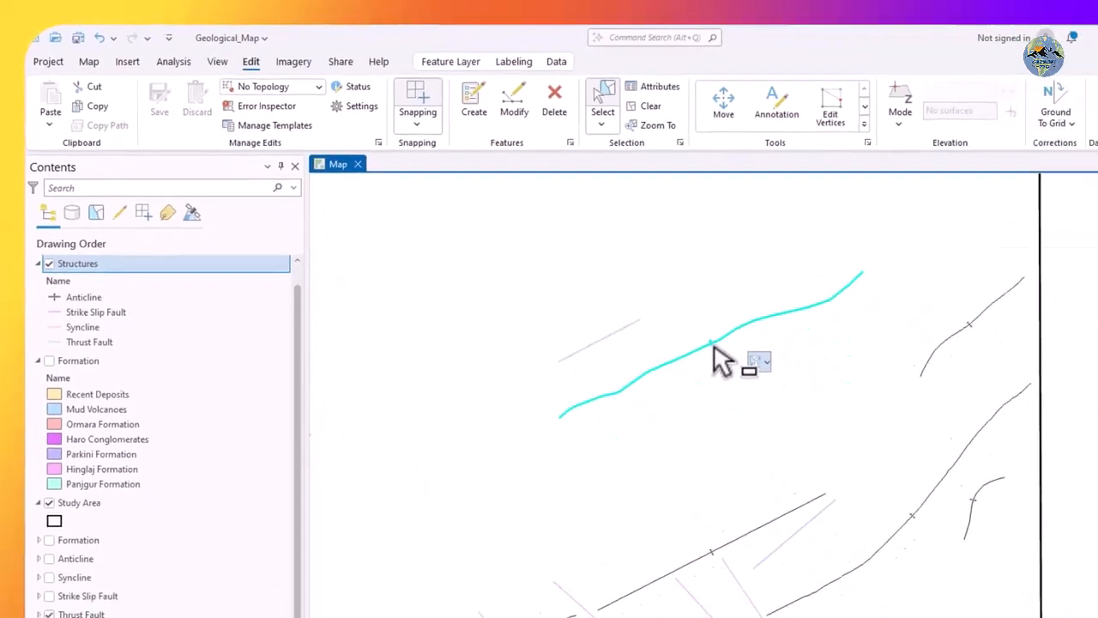
right_click(715, 345)
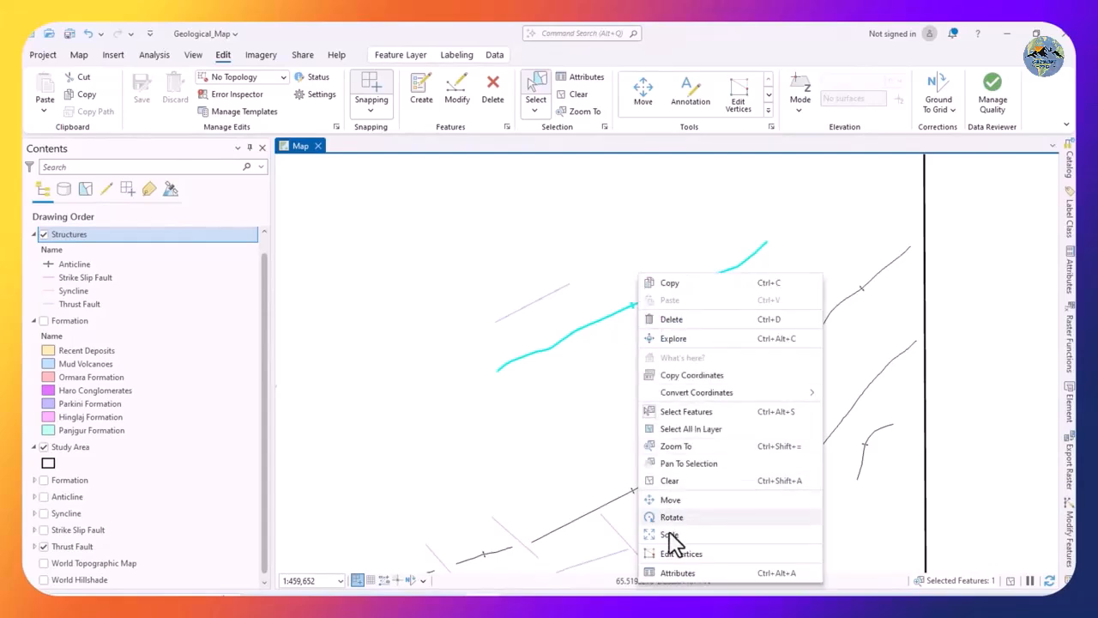
left_click(678, 573)
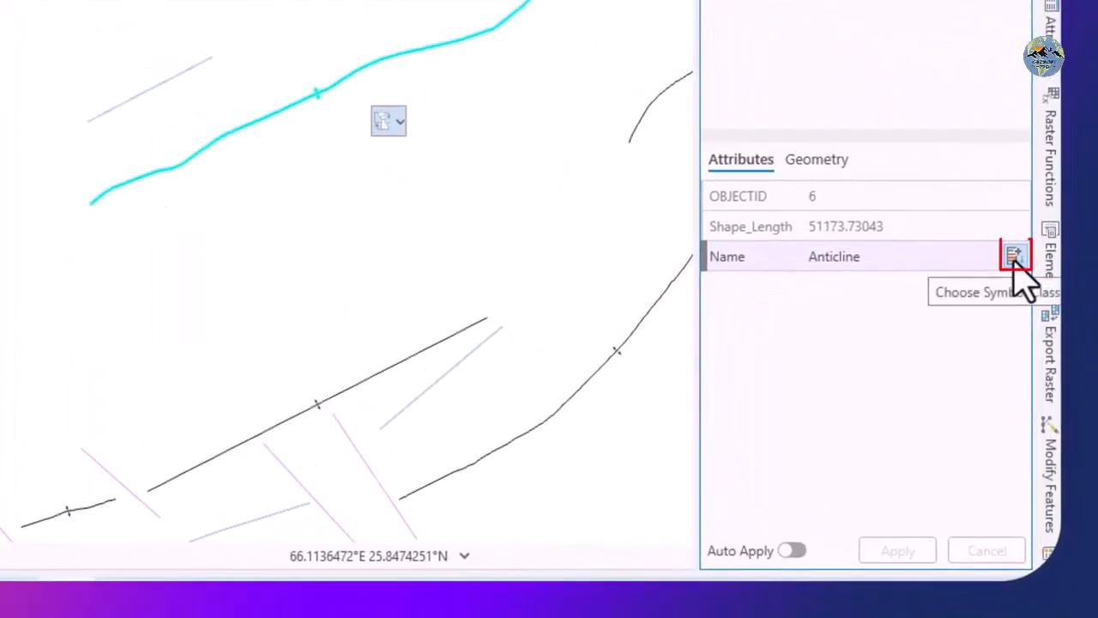
left_click(1015, 255)
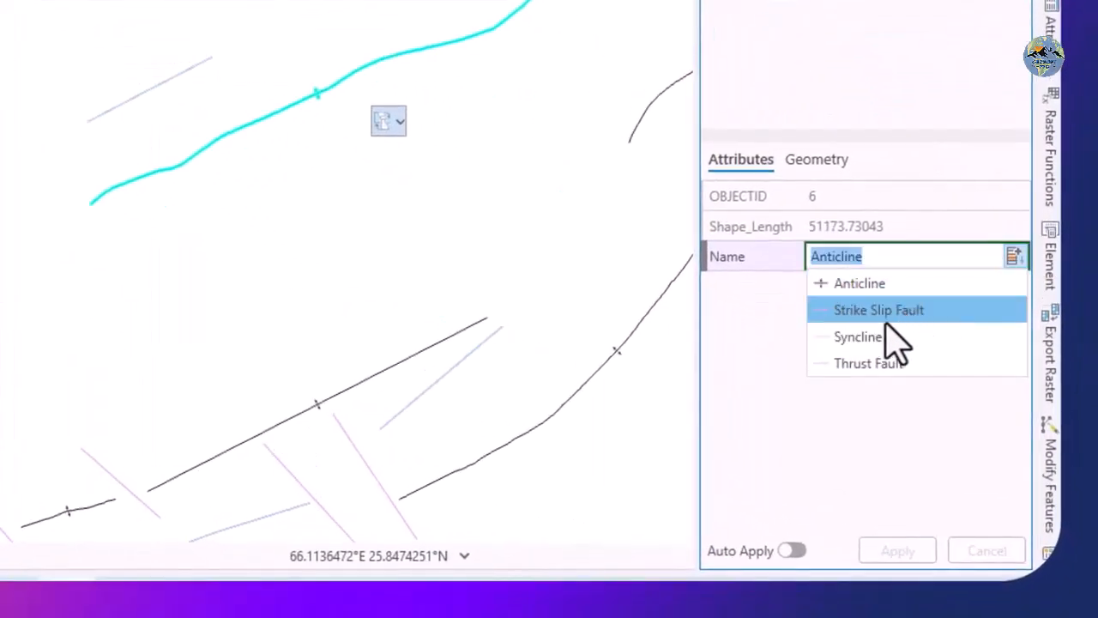
left_click(862, 337)
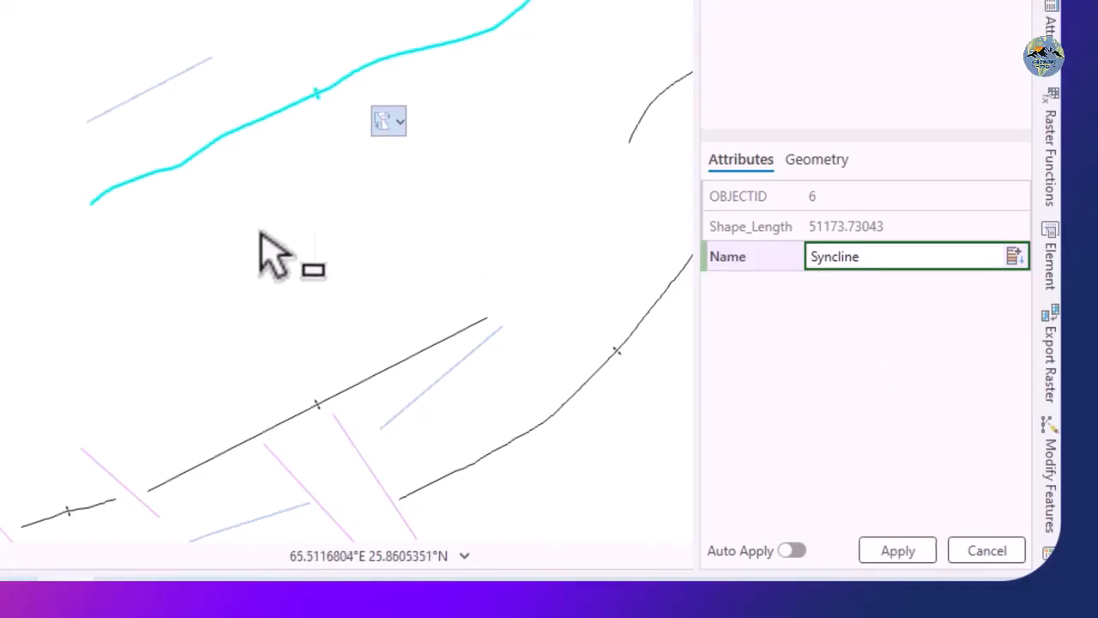
scroll(148, 216, "down", 1)
scroll(149, 216, "down", 1)
scroll(392, 299, "up", 2)
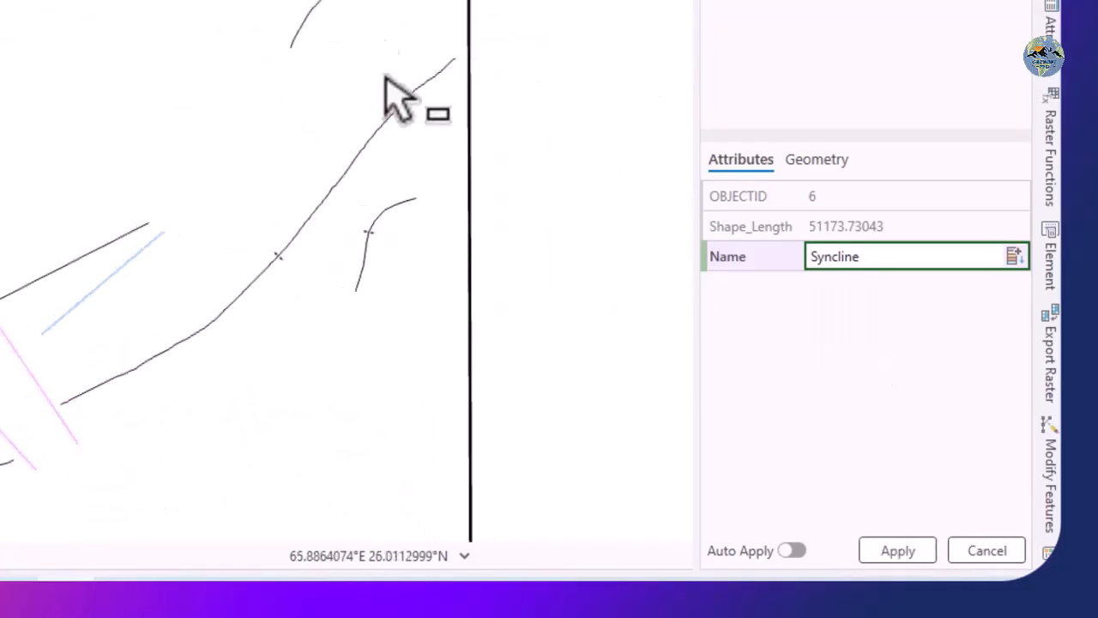
left_click(901, 553)
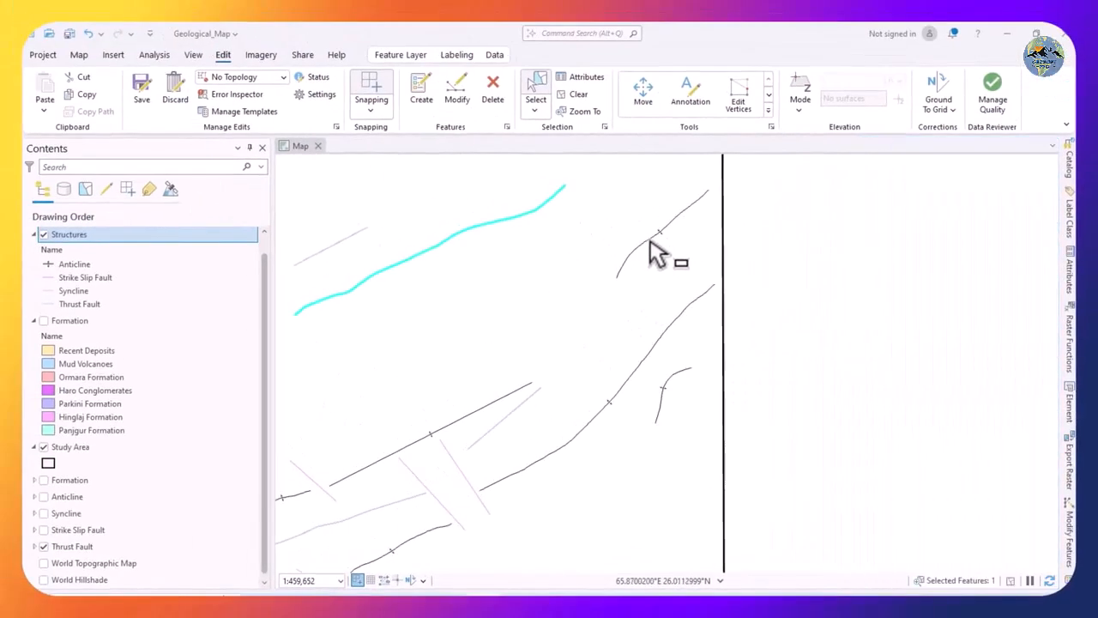
Select the short northeastern fold line in Structures, set its Name attribute to Syncline and apply the change
left_click(477, 120)
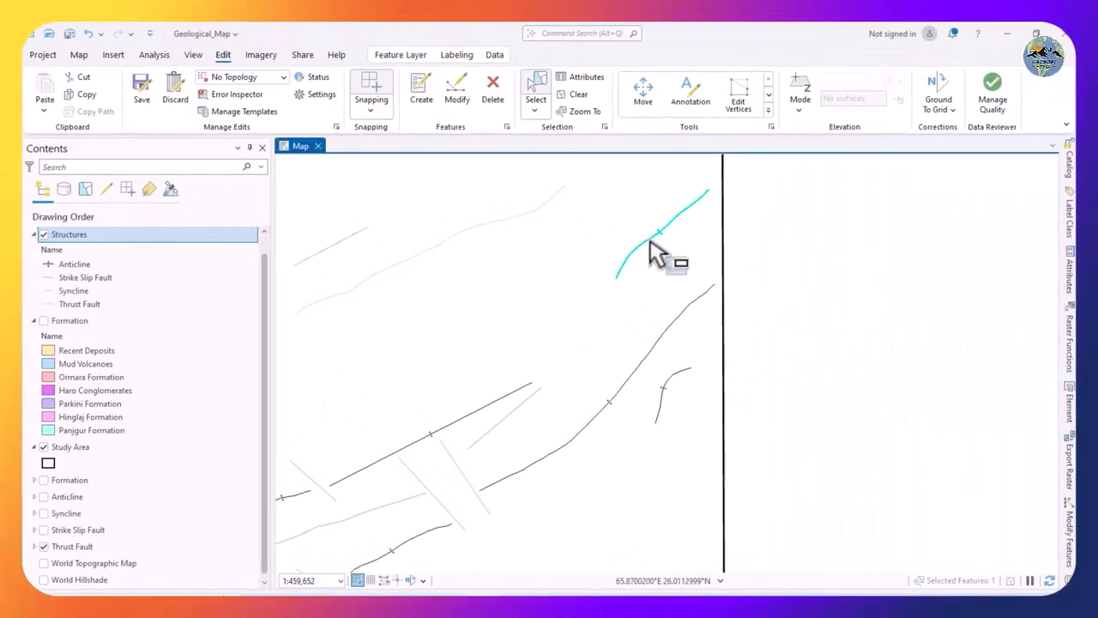
right_click(664, 233)
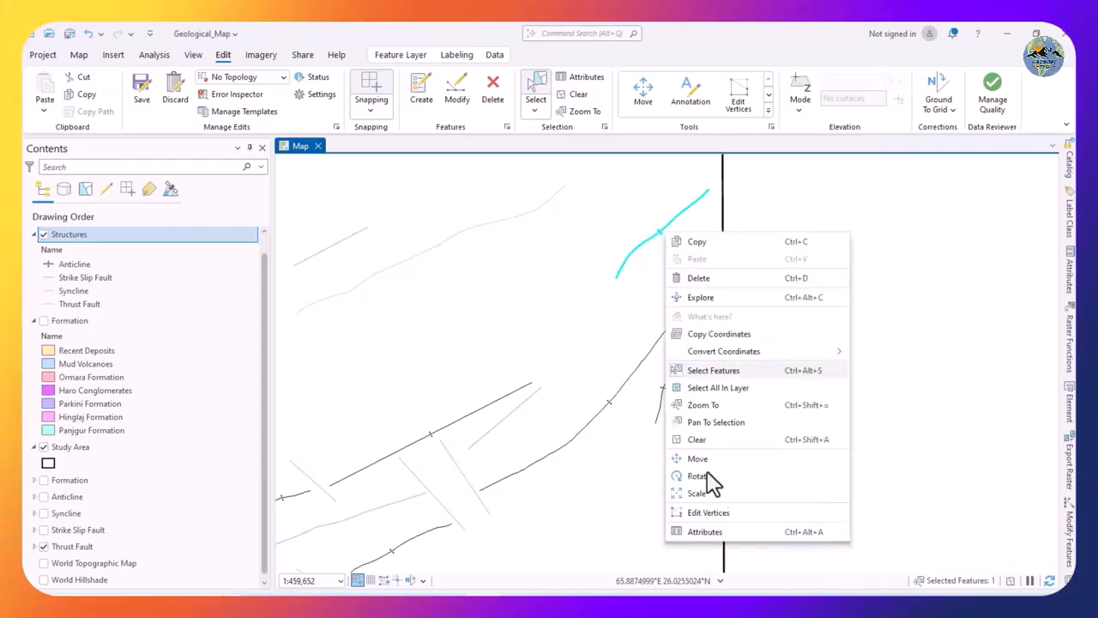
left_click(723, 533)
left_click(1047, 406)
left_click(1048, 406)
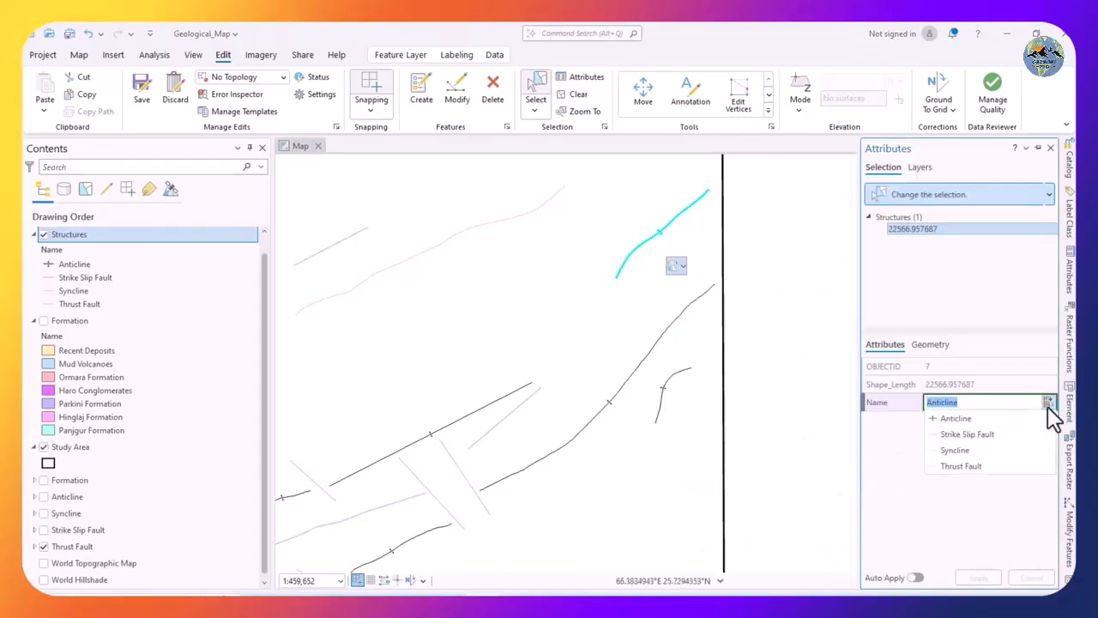
left_click(969, 455)
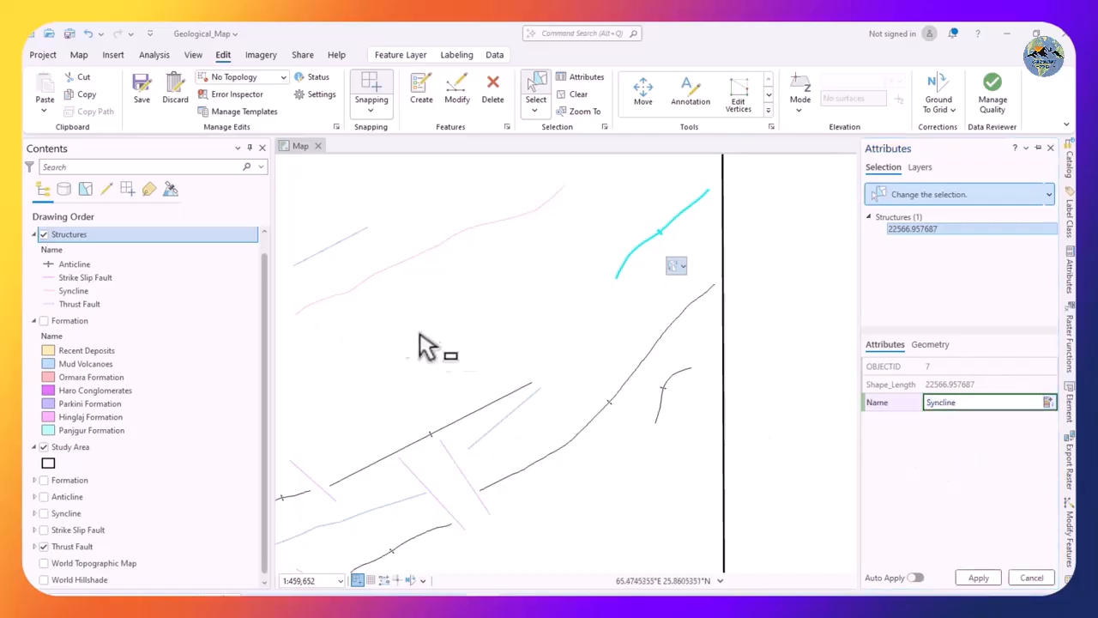
left_click(977, 579)
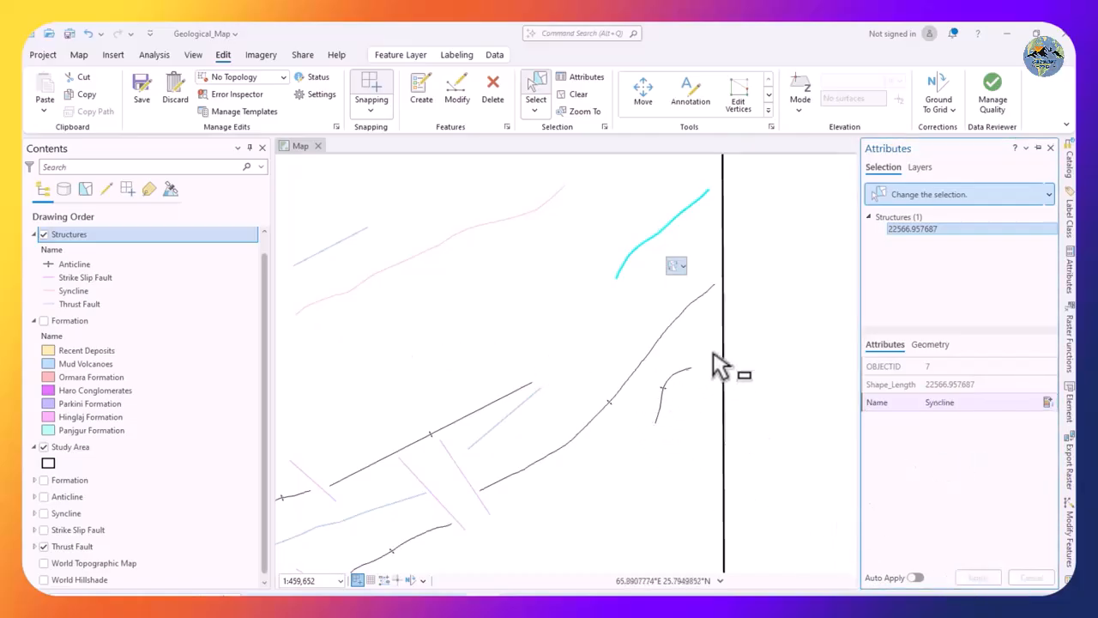
Select the short curved fold line south of the central faults, set its Name to Syncline and apply the edit
scroll(584, 400, "down", 3)
scroll(426, 451, "up", 2)
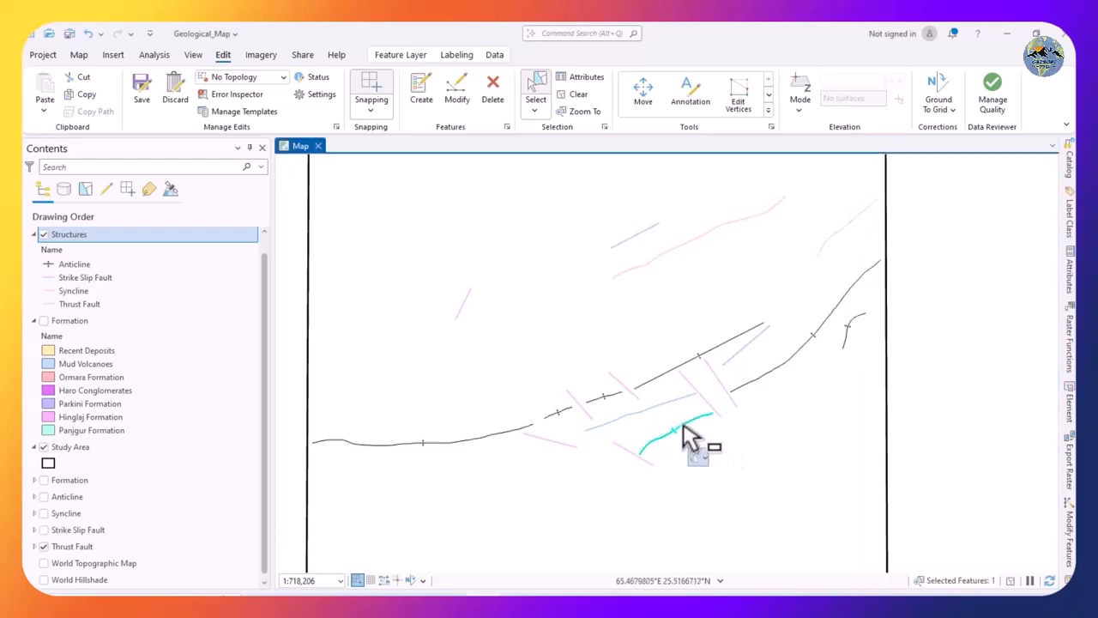
right_click(684, 435)
left_click(697, 426)
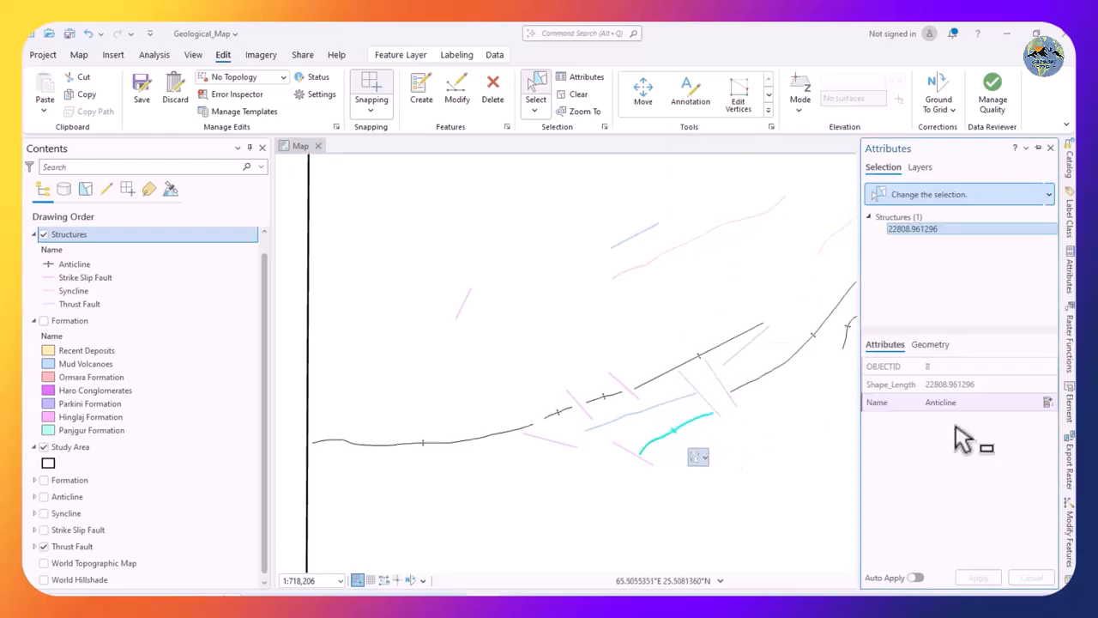
left_click(1049, 402)
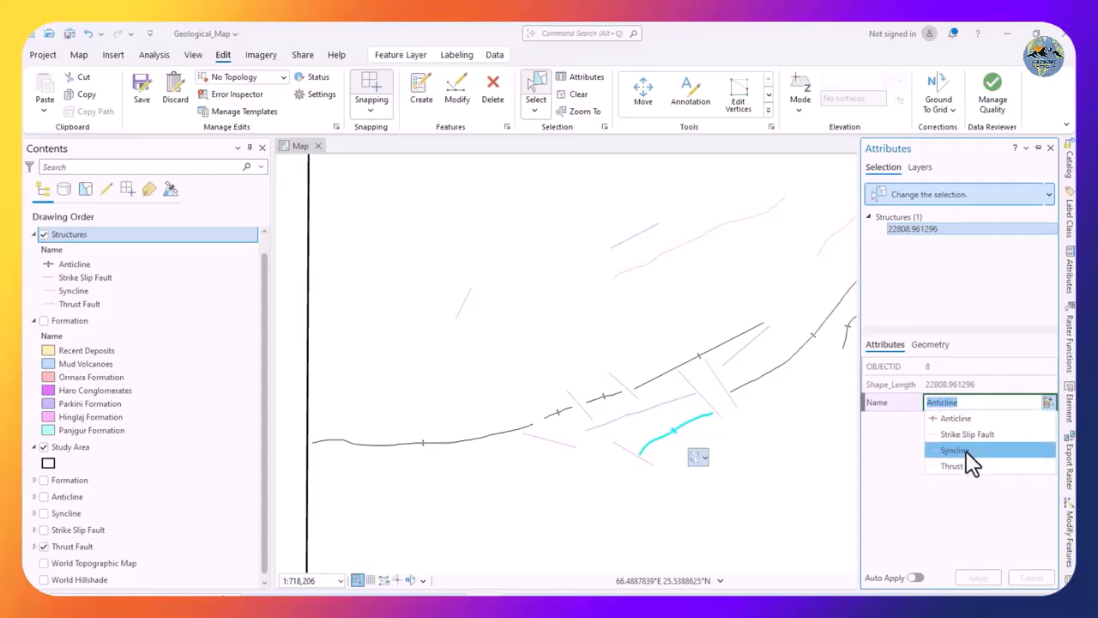
left_click(966, 452)
left_click(978, 577)
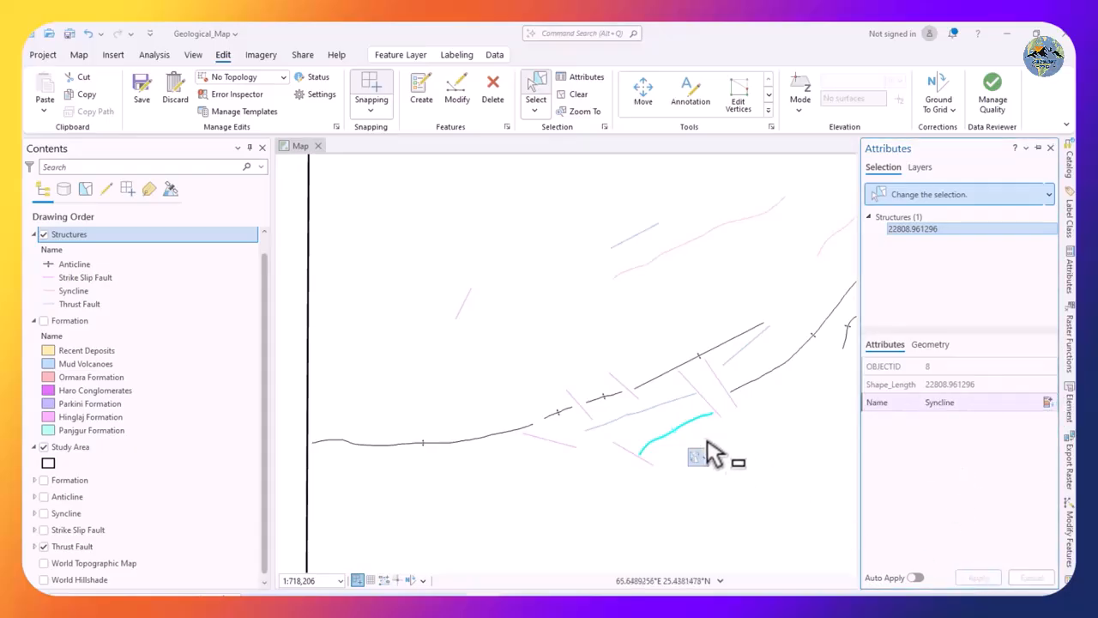
Clear the feature selection and open the Anticline class of the Structures symbology for line symbol formatting
left_click(669, 372)
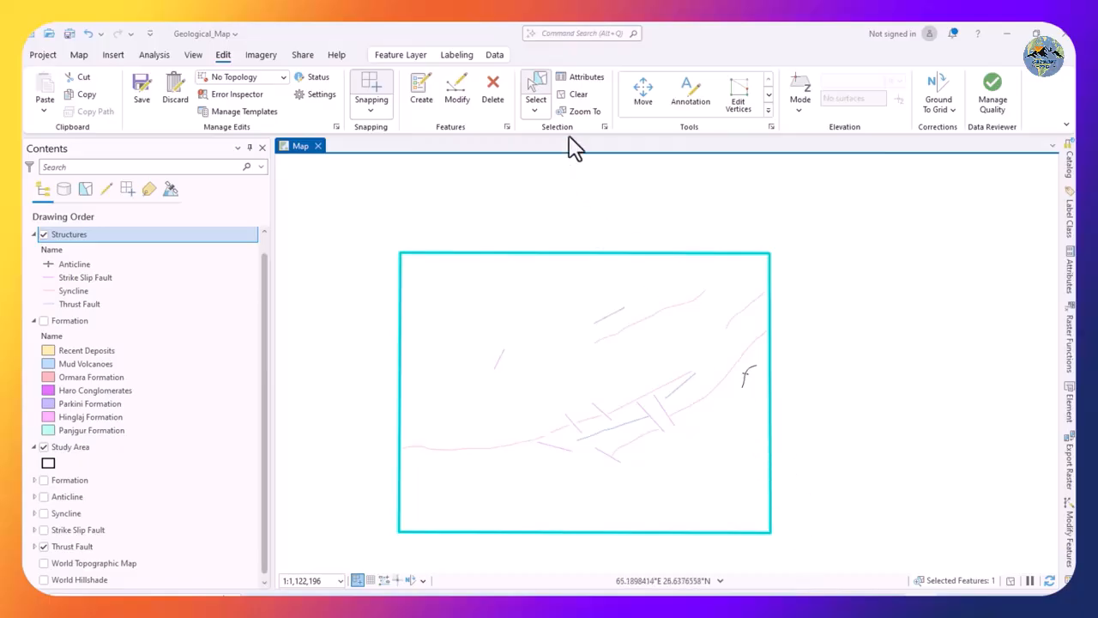
left_click(575, 94)
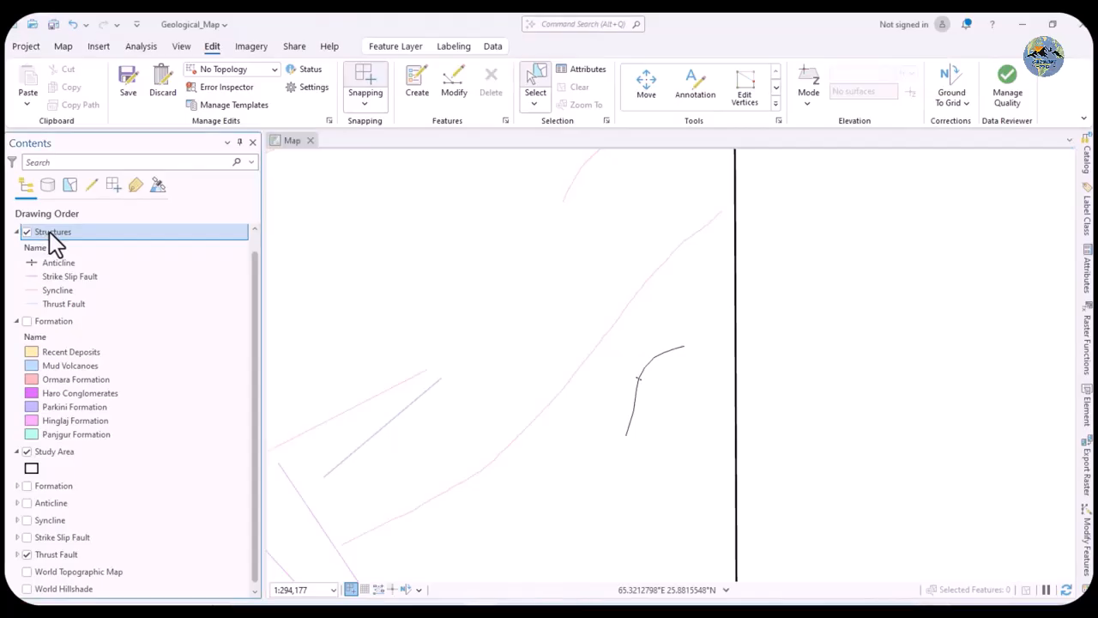
right_click(52, 242)
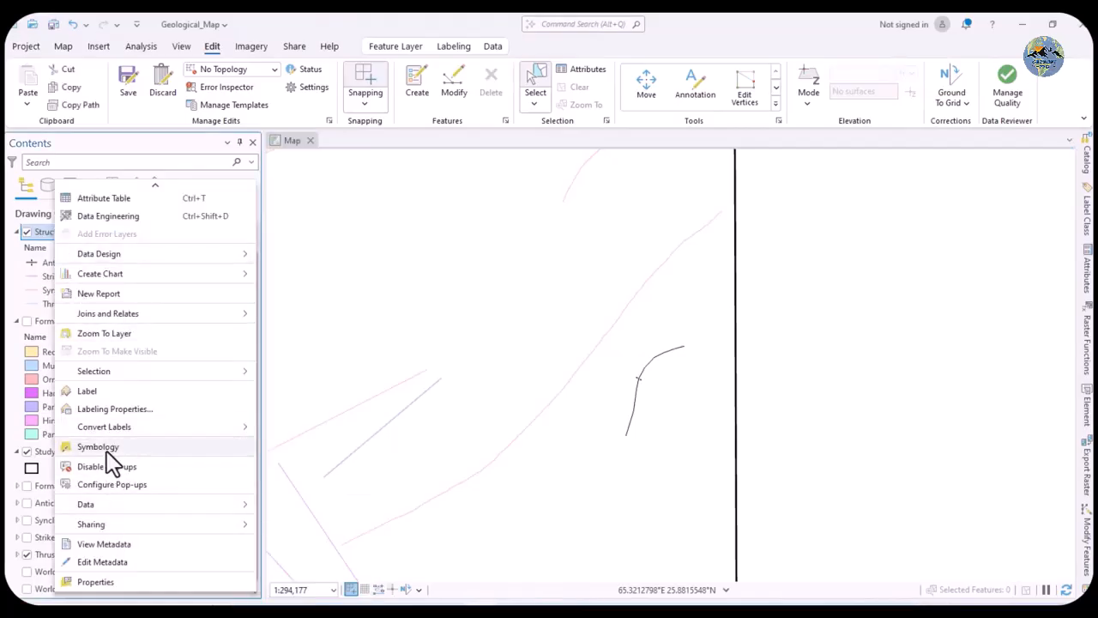
left_click(106, 450)
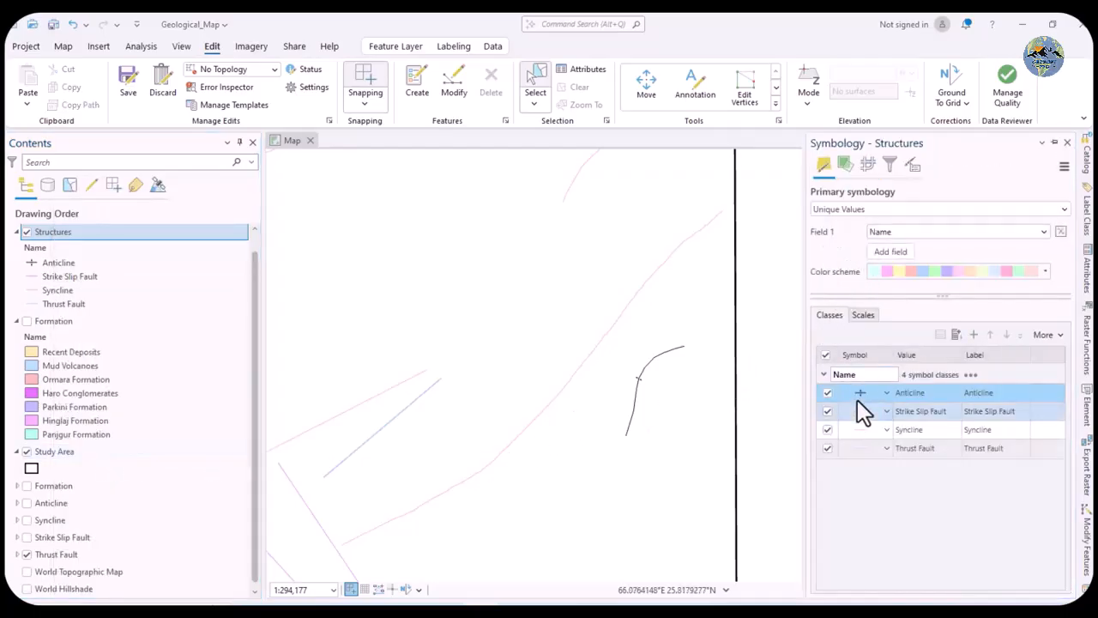
left_click(858, 395)
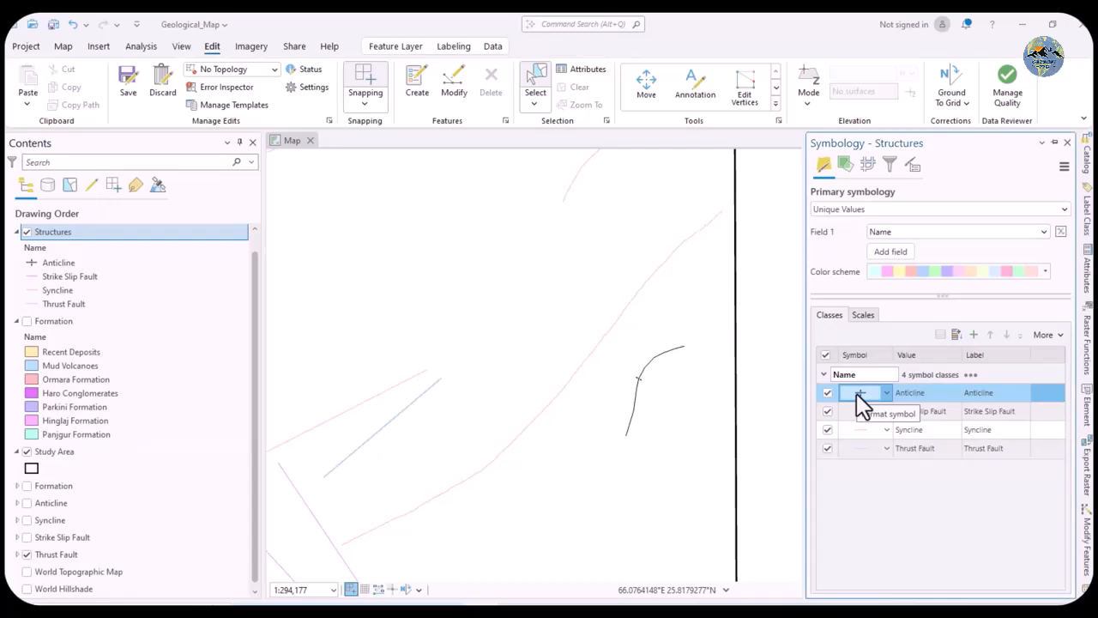
left_click(857, 393)
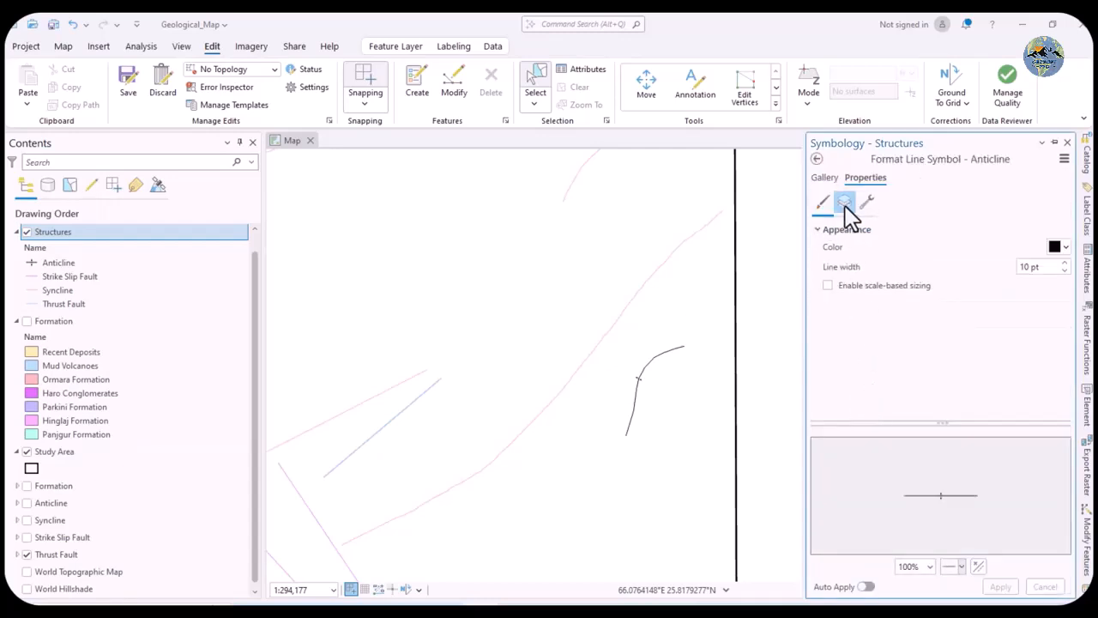
Set the size of the Anticline symbol's shape marker layer to 30 pt and apply the change
left_click(845, 205)
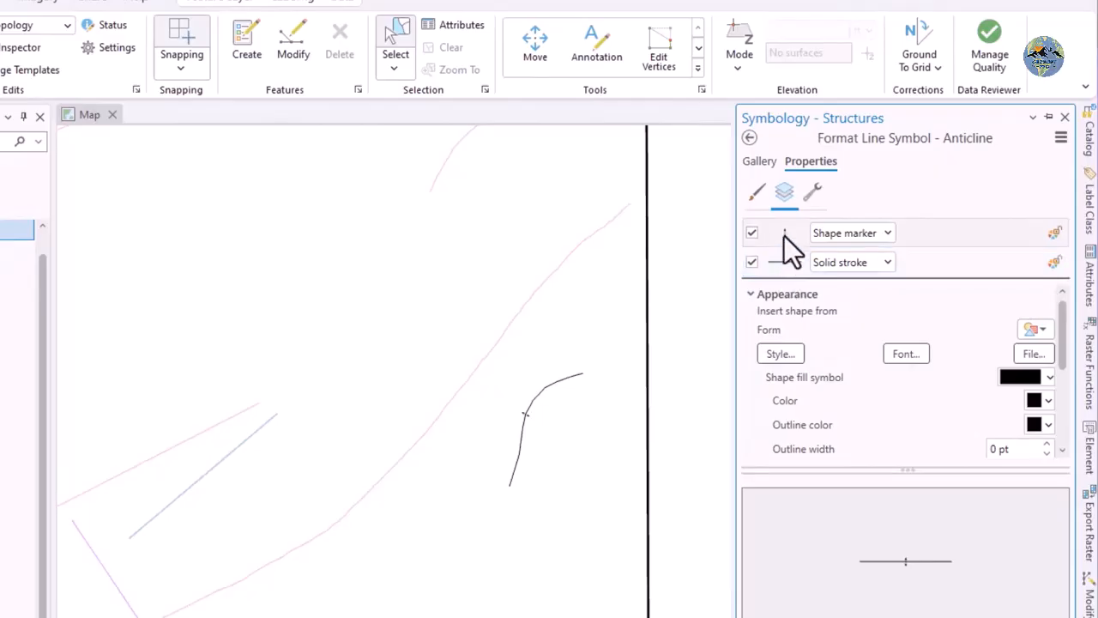
left_click(785, 236)
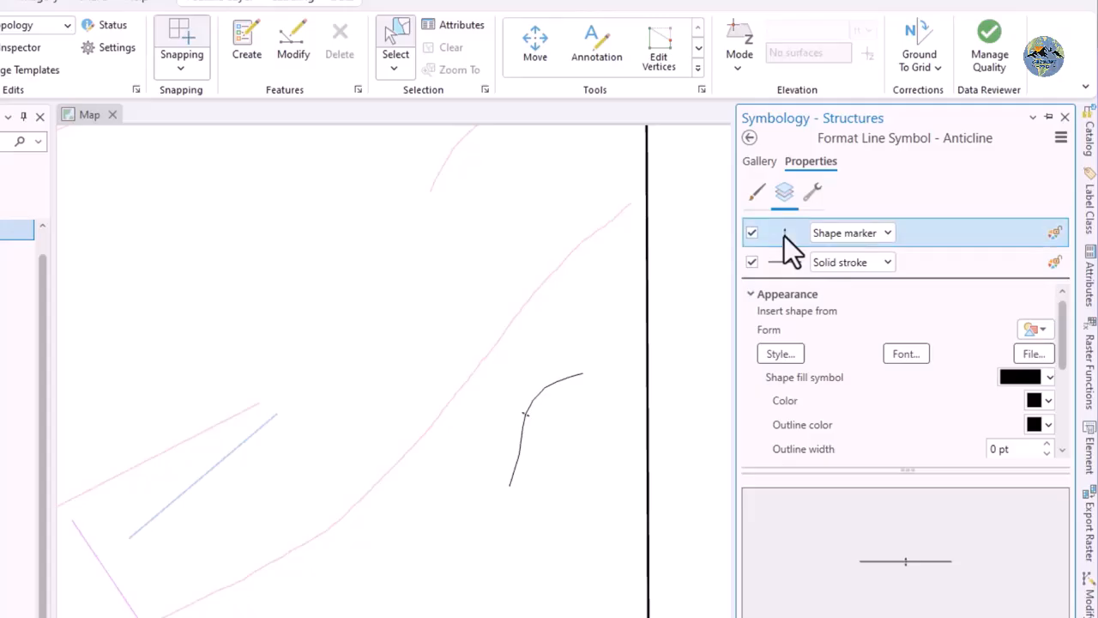
scroll(828, 388, "down", 2)
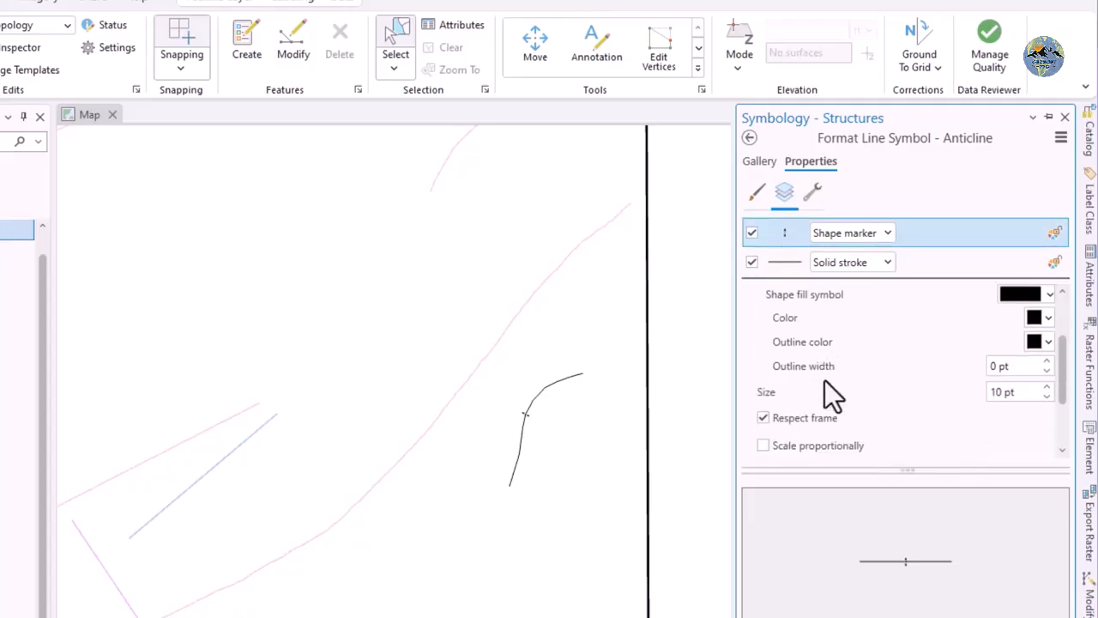
double_click(991, 393)
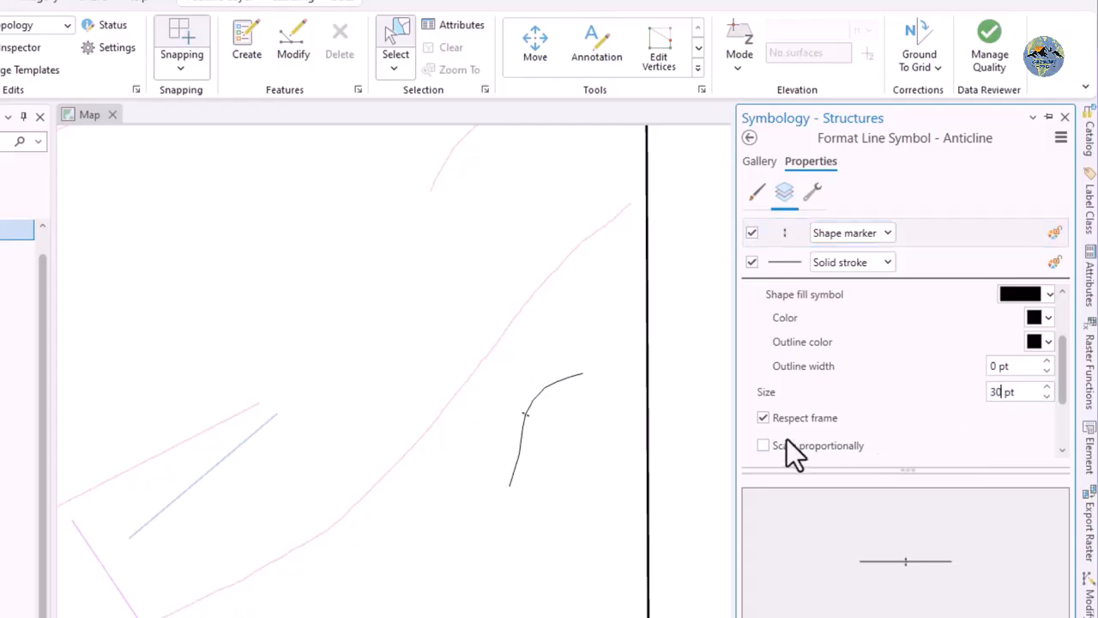
left_click(843, 594)
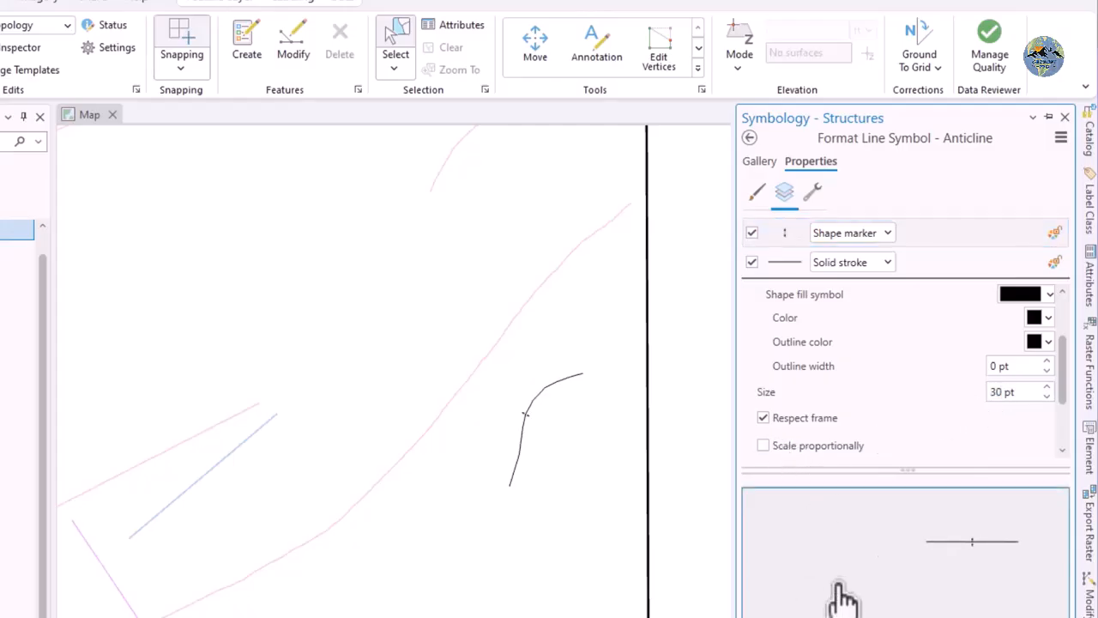
scroll(919, 369, "up", 1)
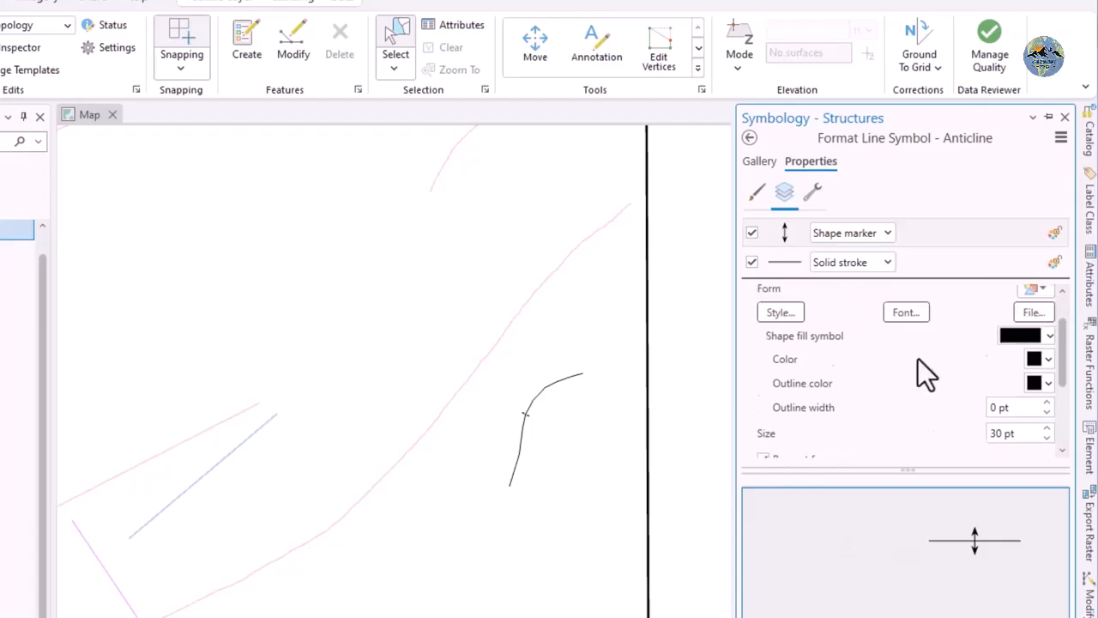
left_click(779, 262)
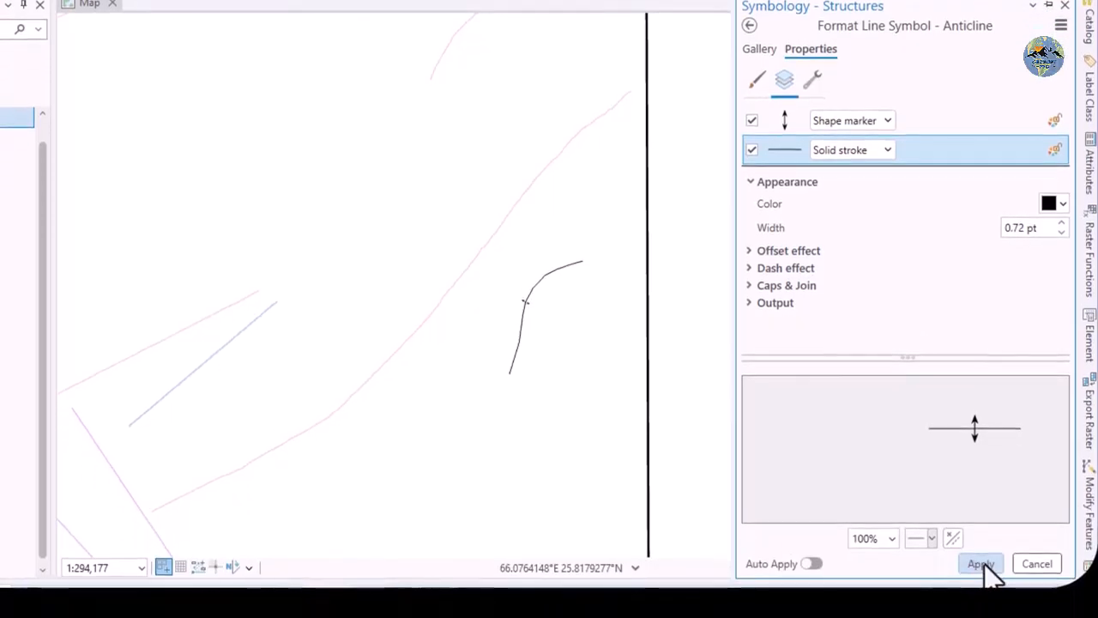
left_click(983, 565)
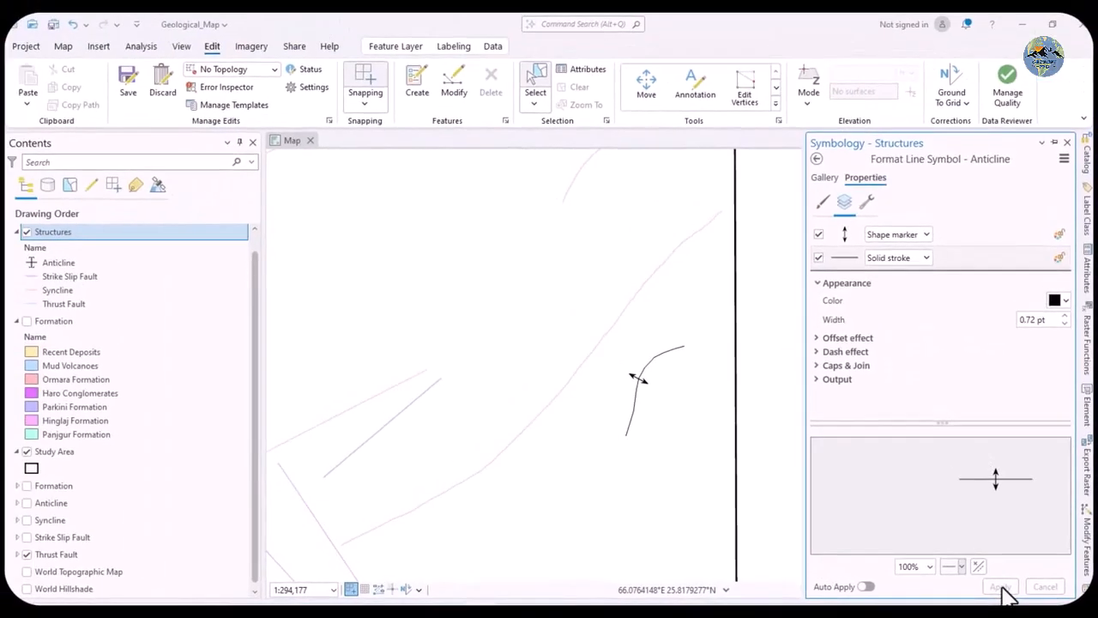
Return to the Structures symbol classes and bring up the line symbol gallery for the Syncline class
scroll(705, 433, "down", 2)
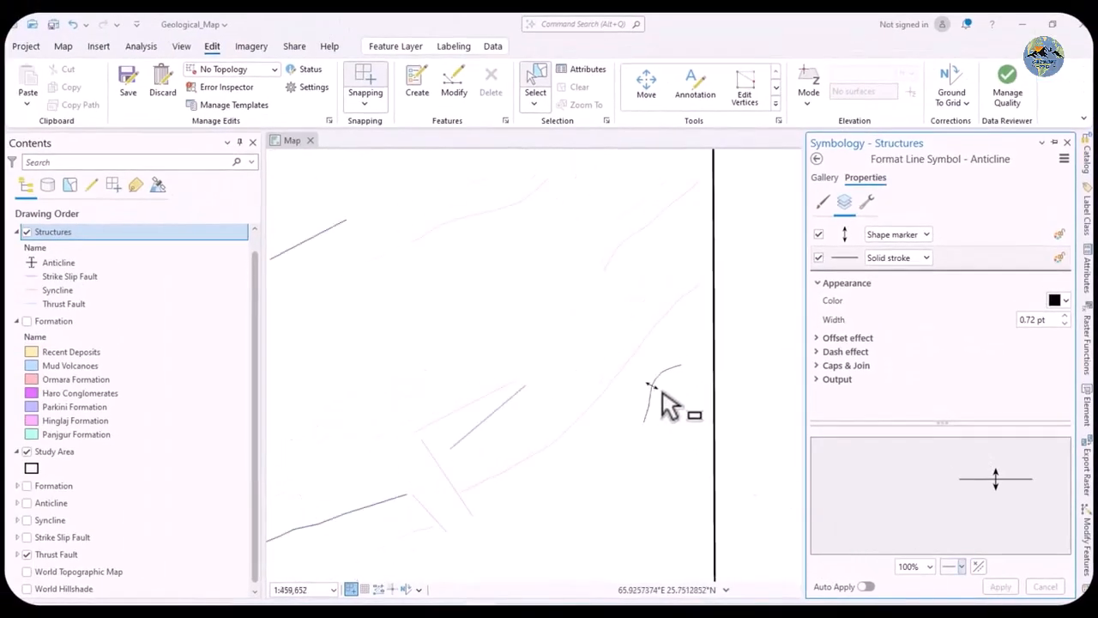
scroll(707, 413, "down", 1)
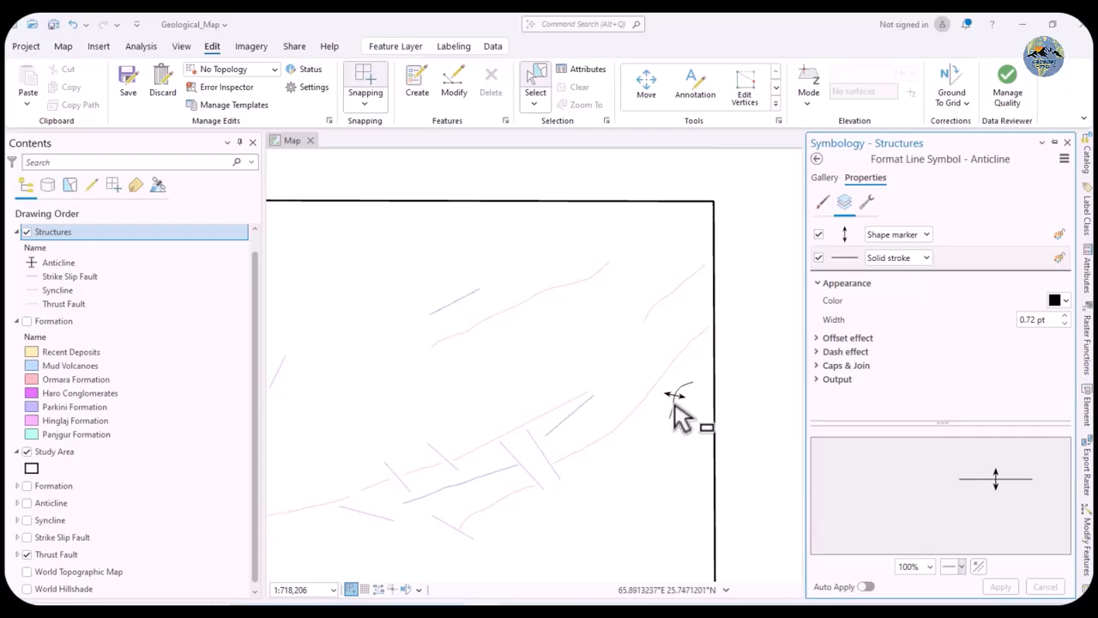
scroll(693, 417, "down", 1)
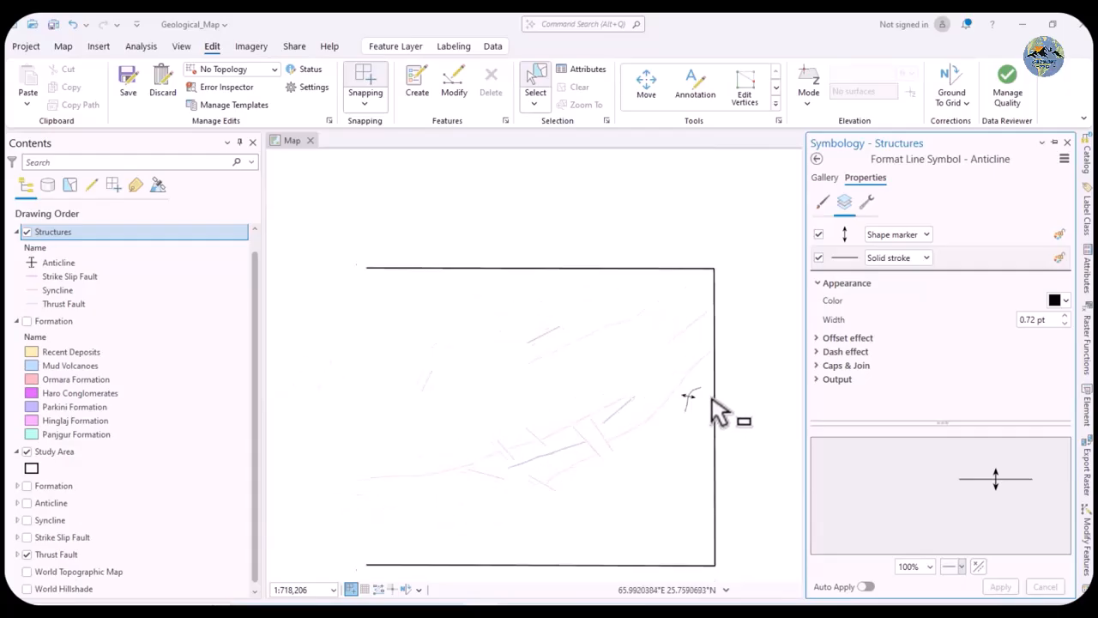
left_click(825, 176)
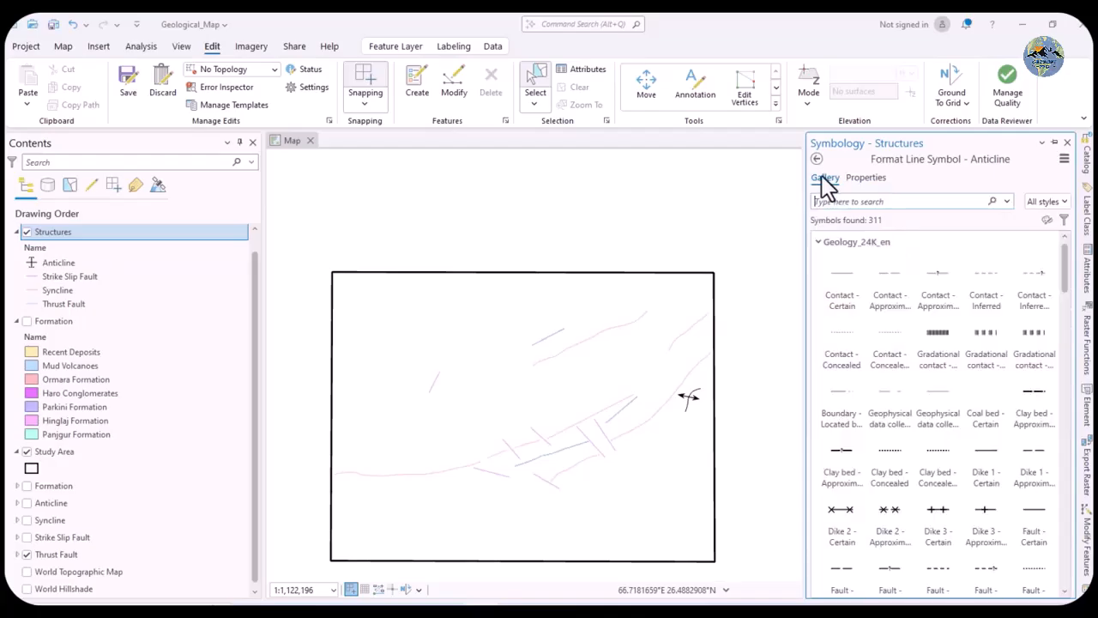
left_click(817, 159)
left_click(864, 409, "ctrl")
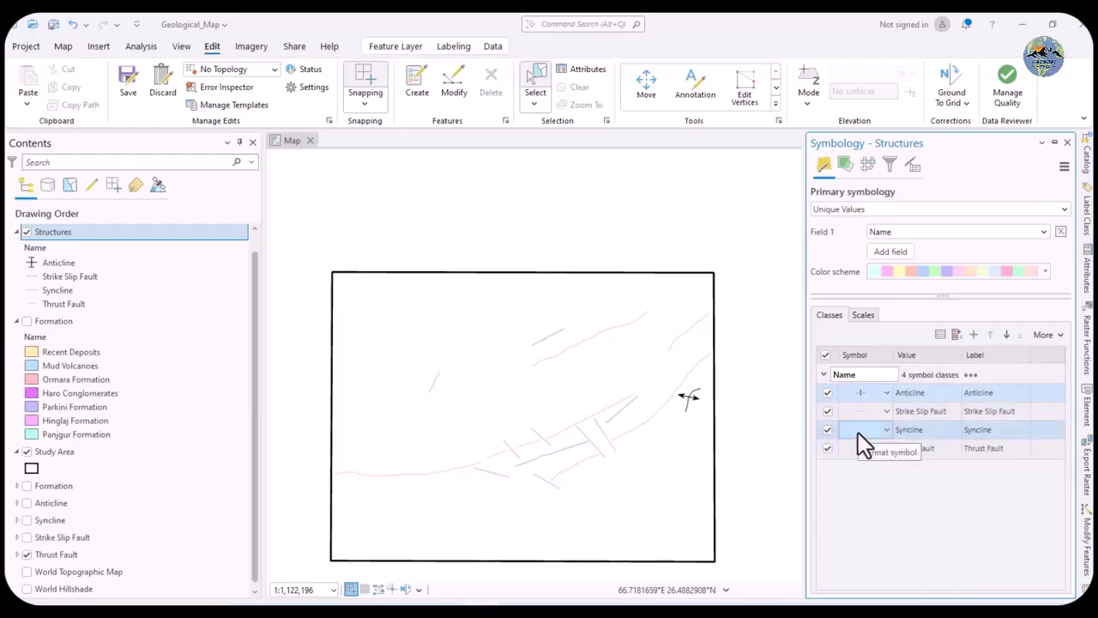
left_click(858, 431)
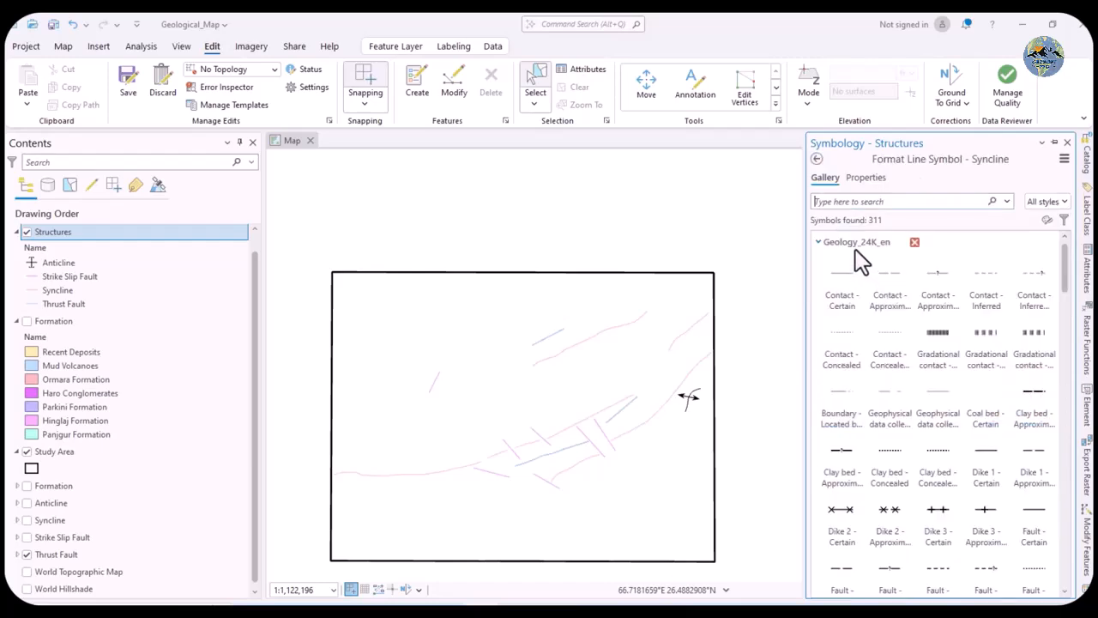
Search the symbol gallery for syncline and apply the Syncline - Certain symbol to the Syncline class
left_click(846, 201)
type("syncline")
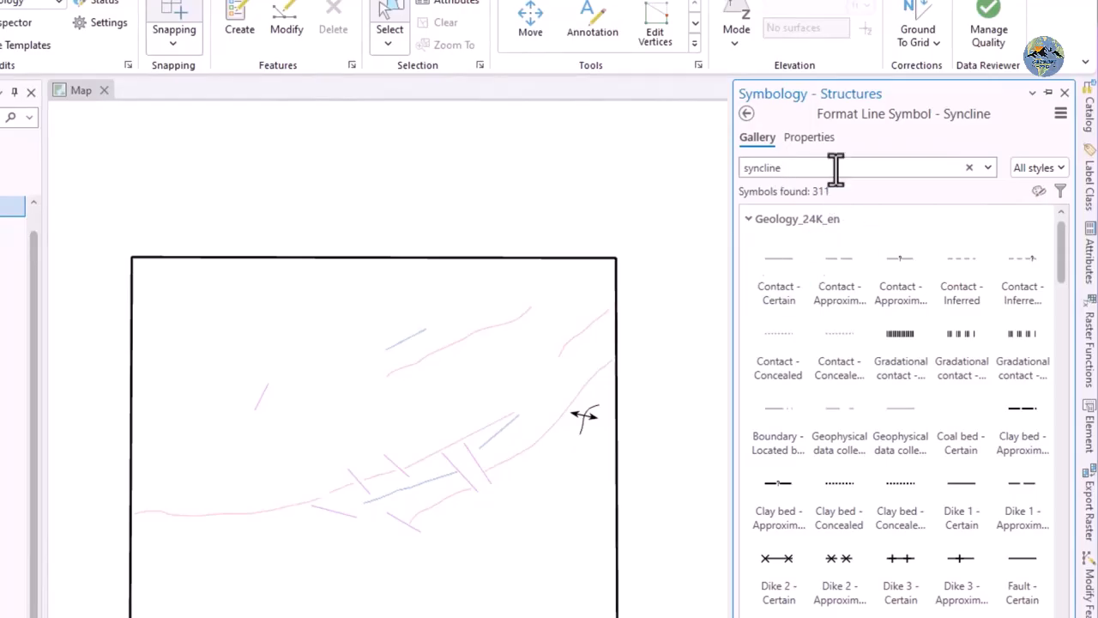
key("Return")
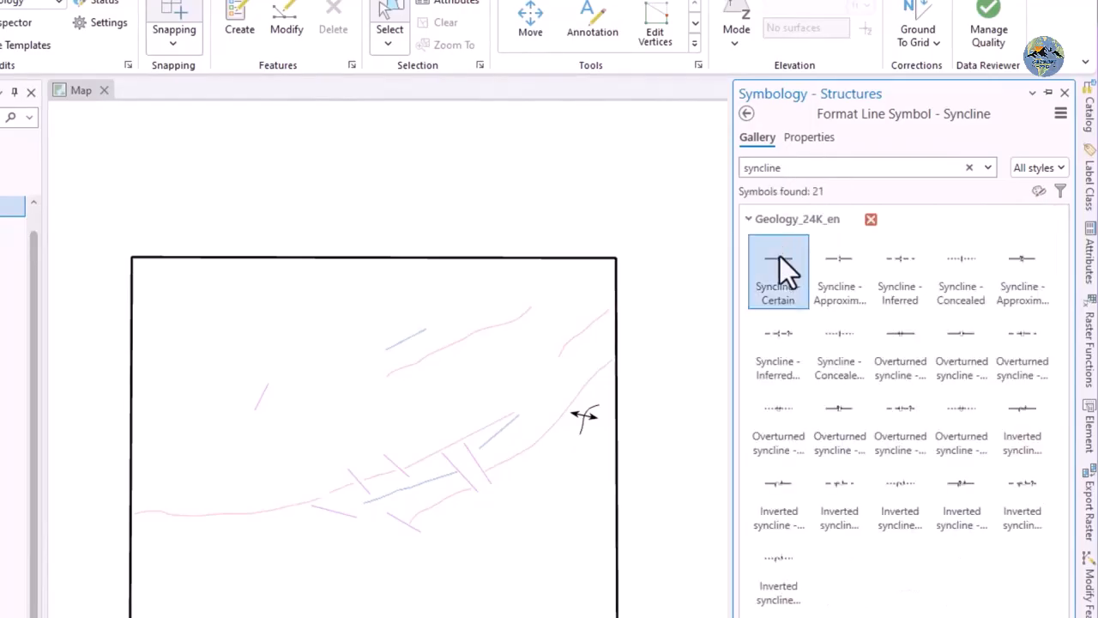
left_click(778, 284)
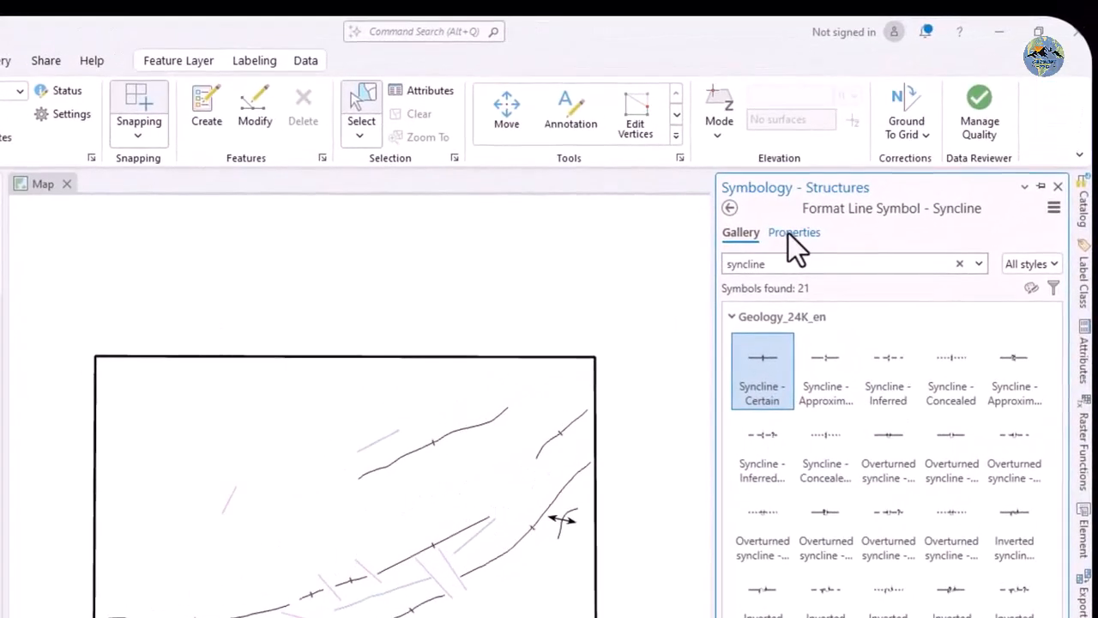
Set the shape marker size of the Syncline symbol to 30 pt, apply it, and return to the primary symbology
left_click(793, 236)
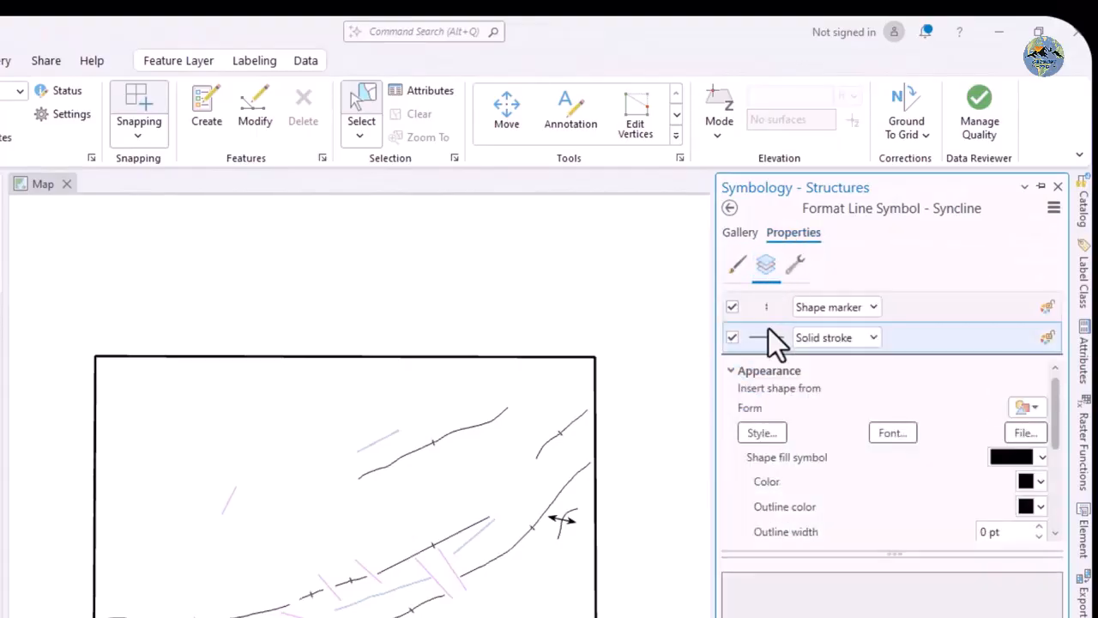
left_click(769, 306)
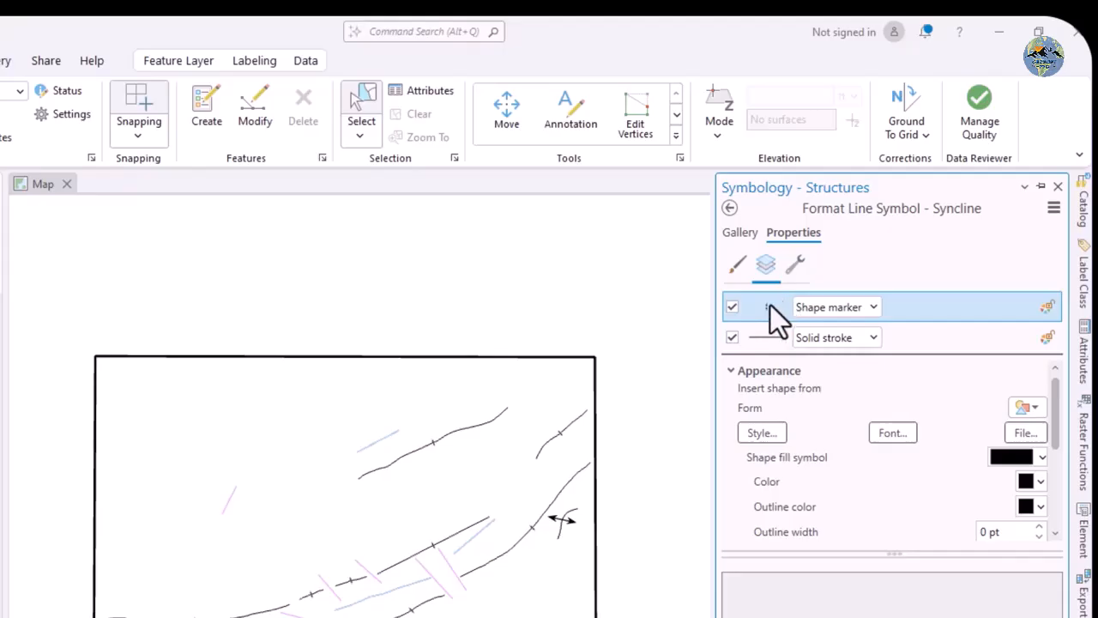
scroll(840, 505, "down", 2)
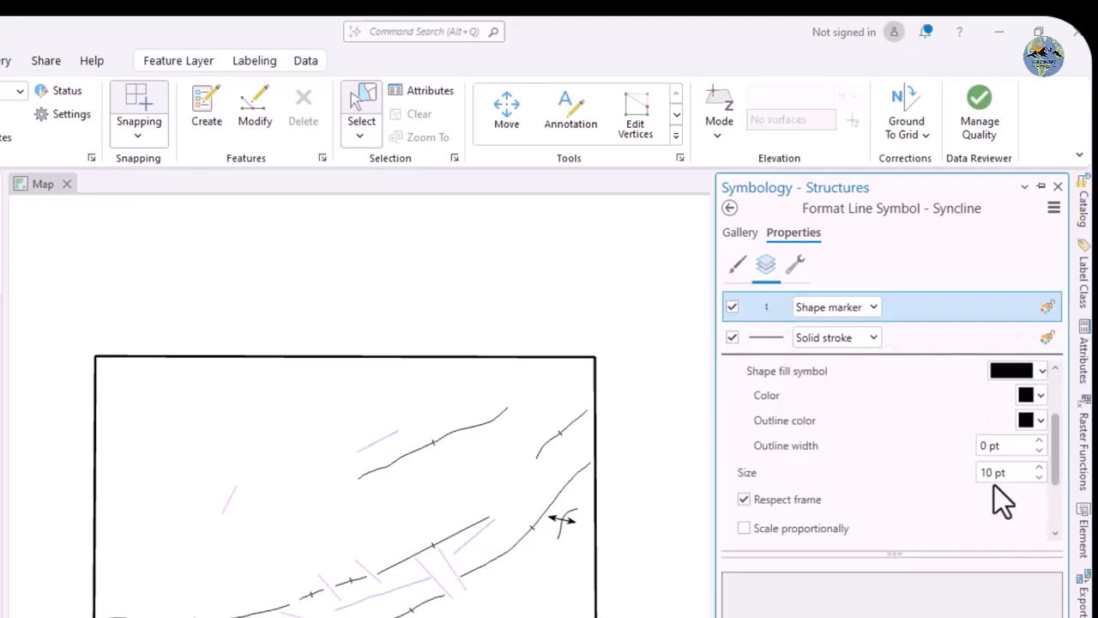
left_click_drag(992, 475, 966, 480)
type("30")
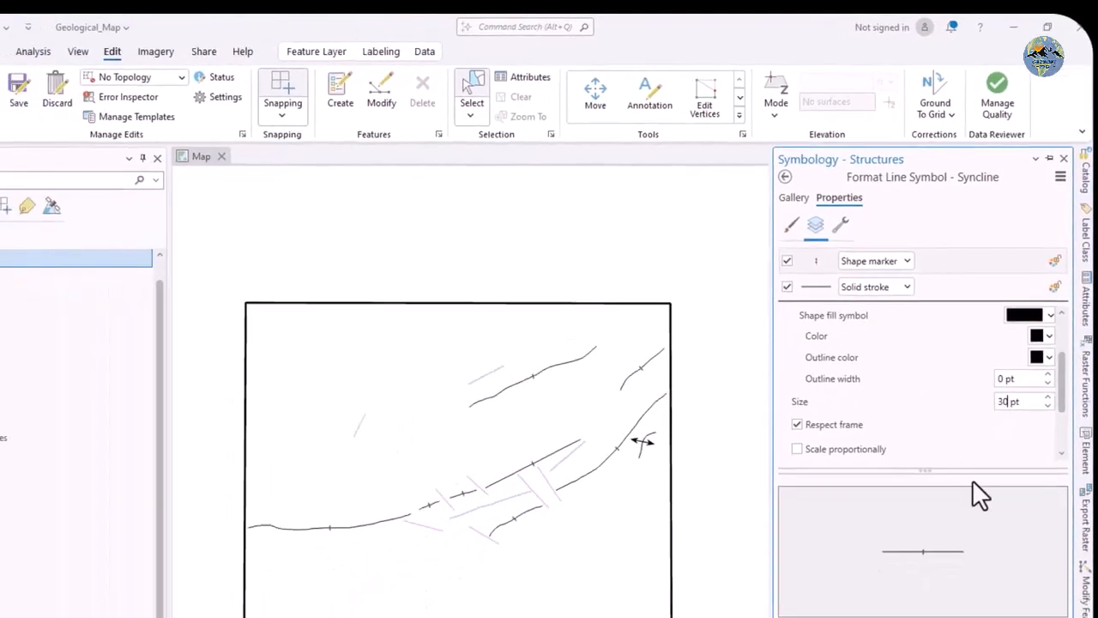
left_click(800, 290)
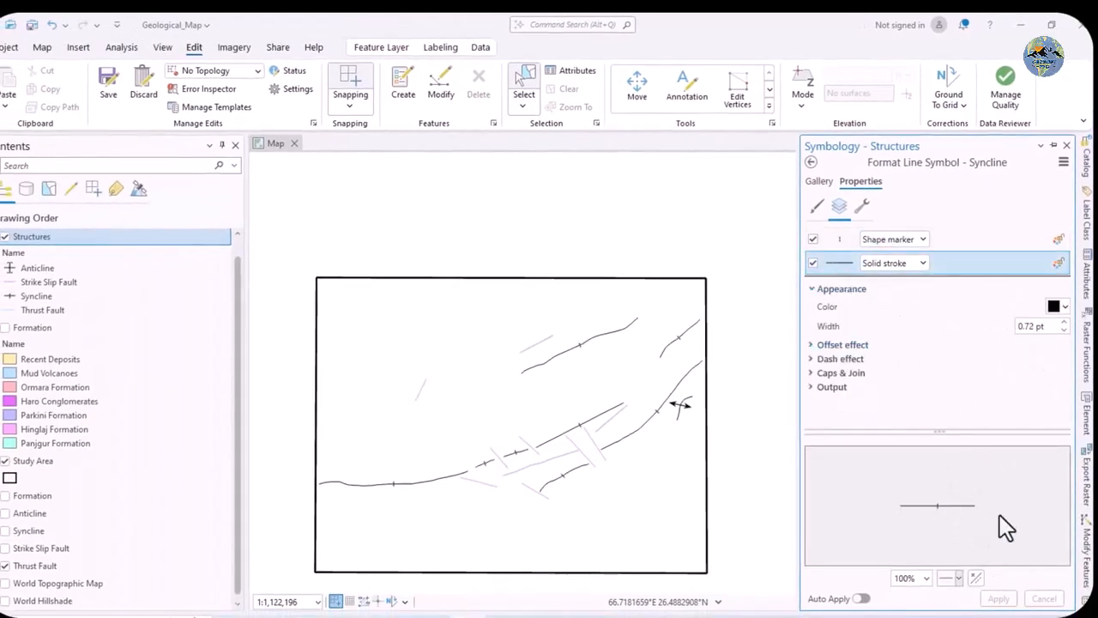
mouse_move(1000, 517)
left_mouse_down()
mouse_move(996, 562)
mouse_move(968, 537)
left_mouse_up()
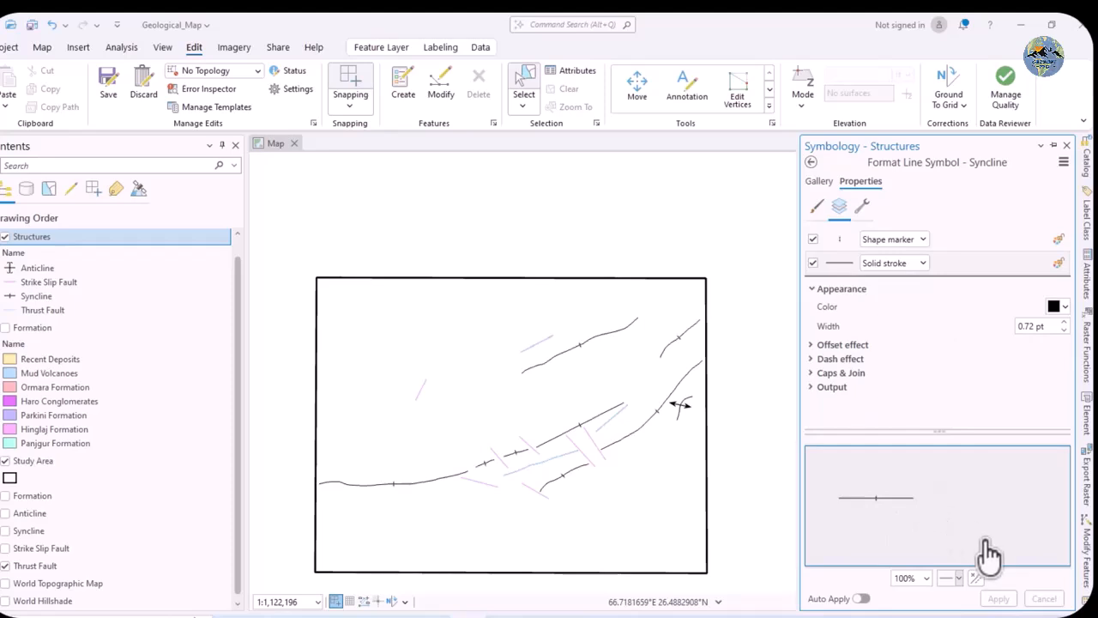
left_click(852, 238)
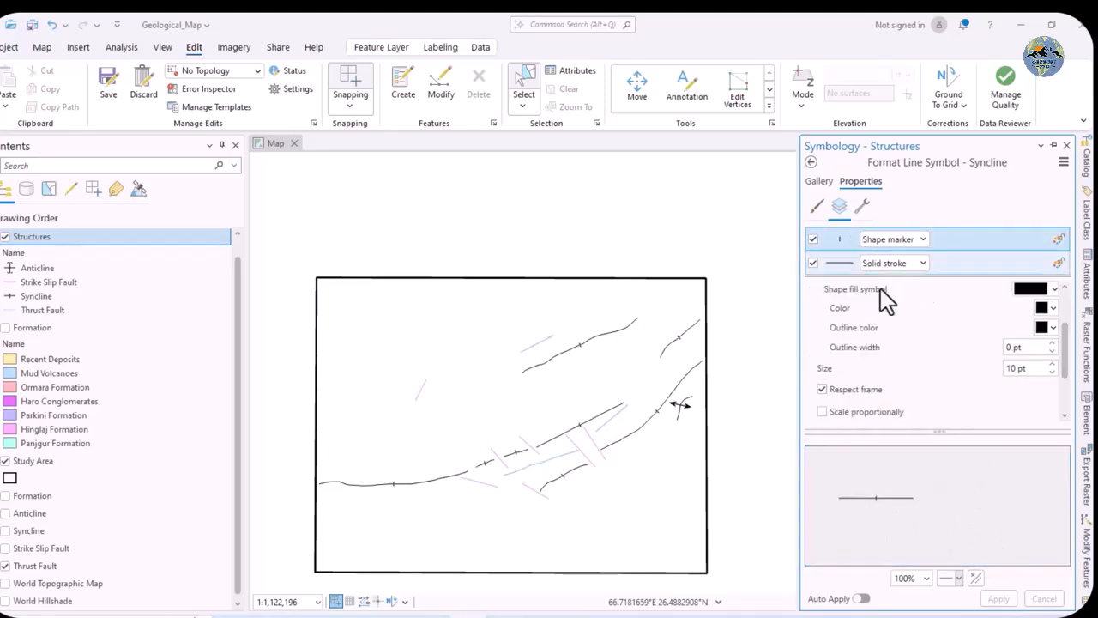
double_click(1013, 367)
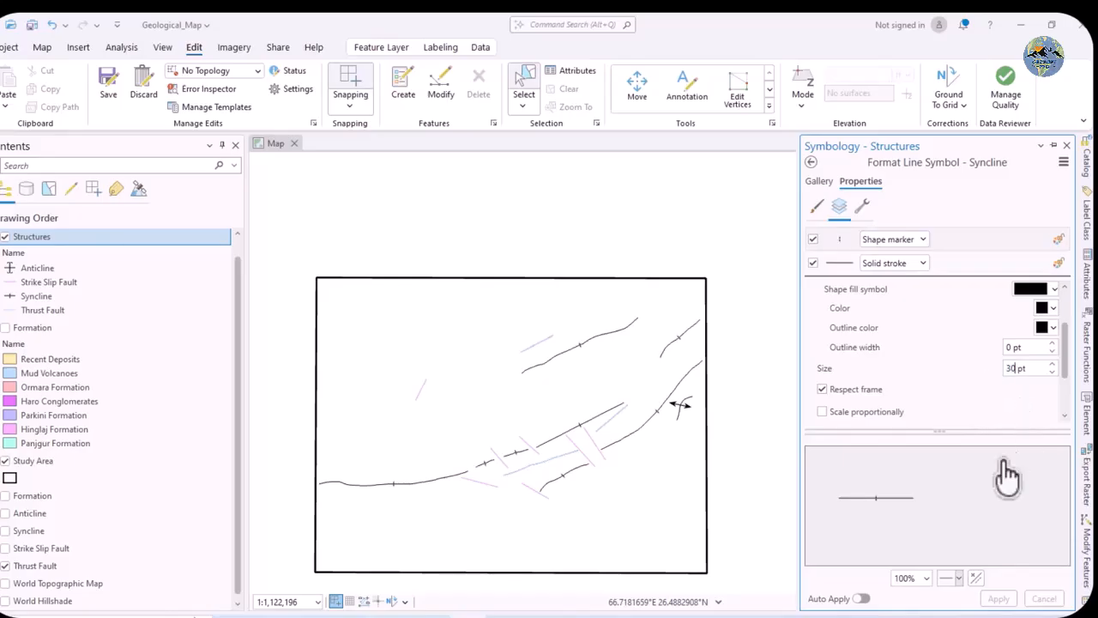
left_click_drag(961, 539, 959, 534)
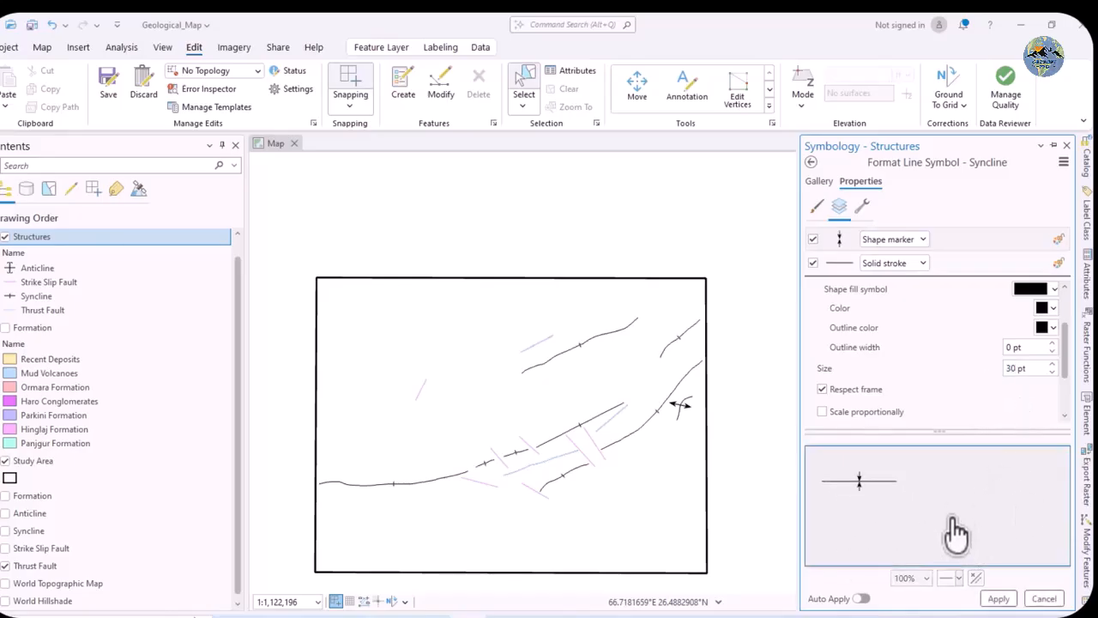
left_click(978, 578)
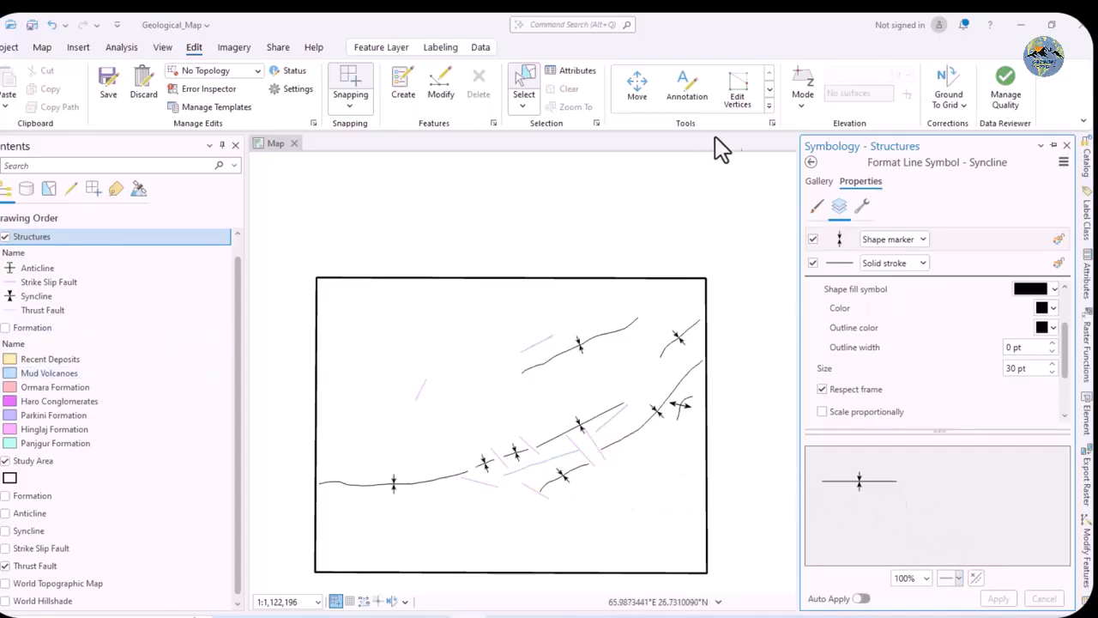
left_click(810, 162)
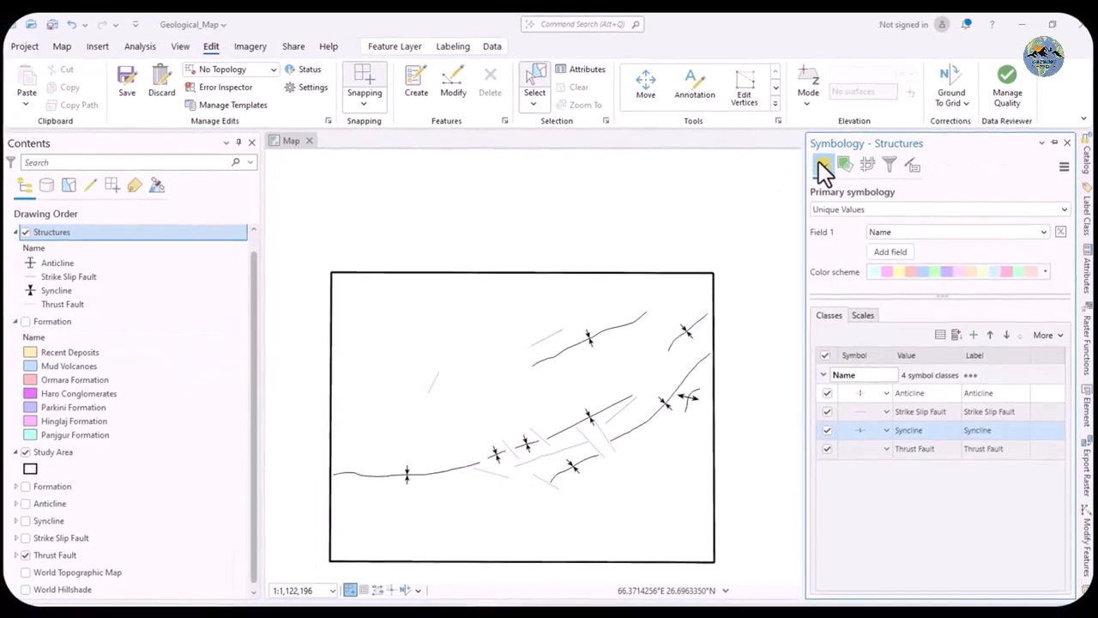
Find thrust fault symbols in the gallery and apply Thrust fault, 1st generation - Certain to the Thrust Fault class
left_click(860, 450)
left_click(861, 450)
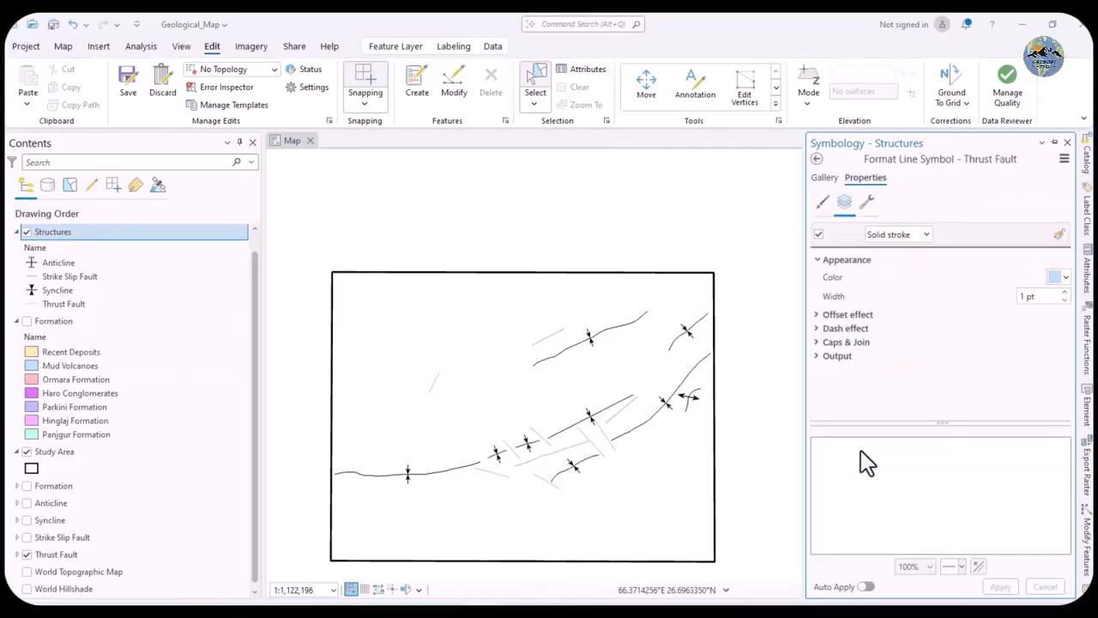
left_click(826, 177)
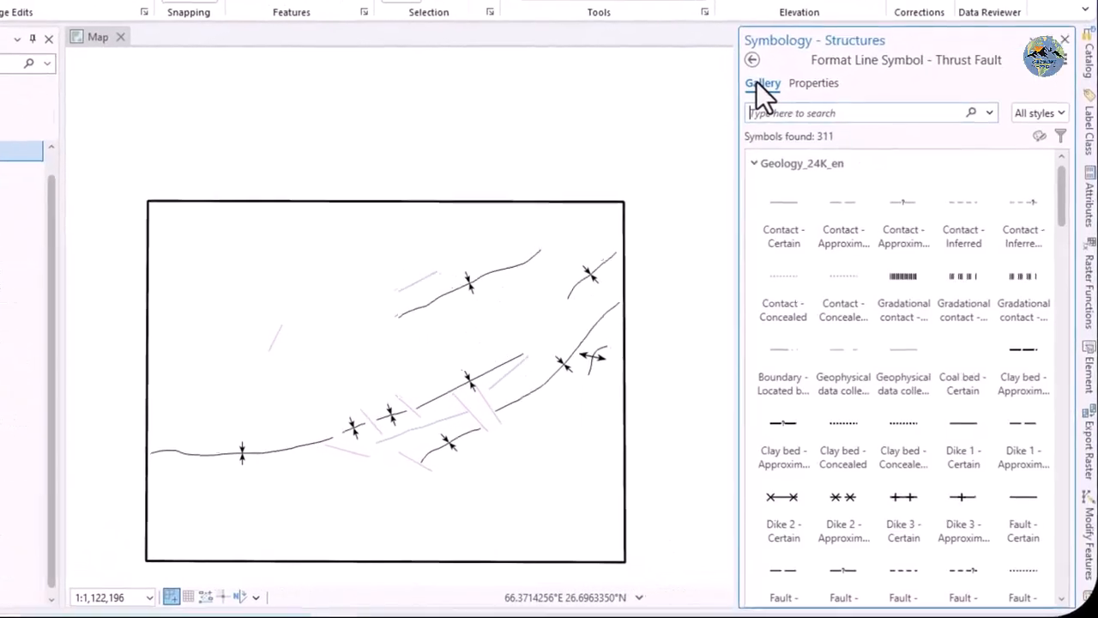
left_click(760, 104)
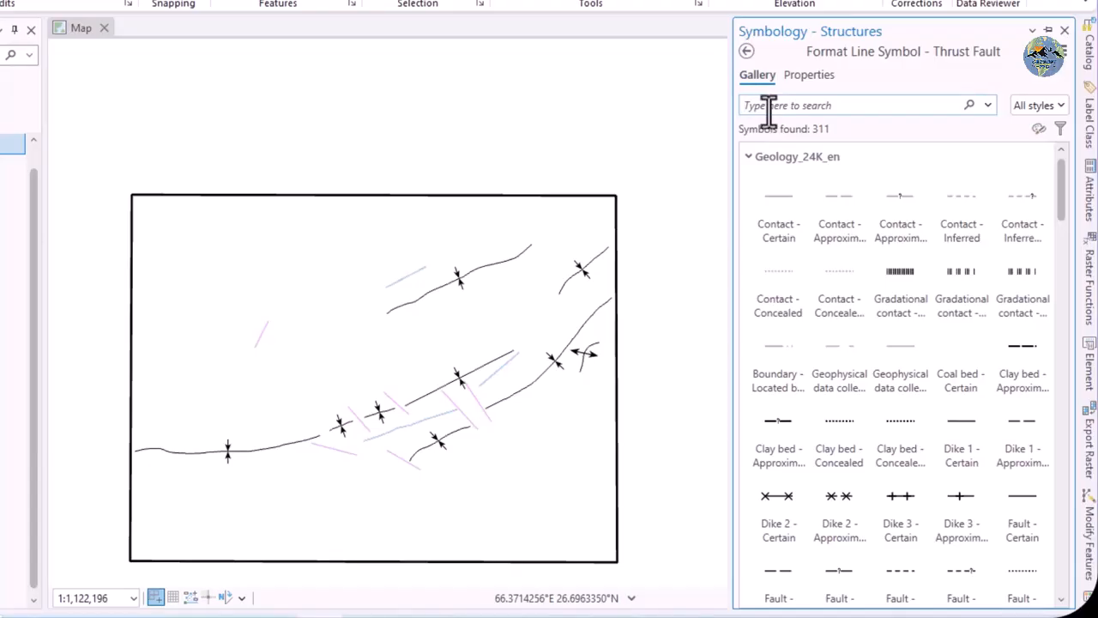
type("thurust")
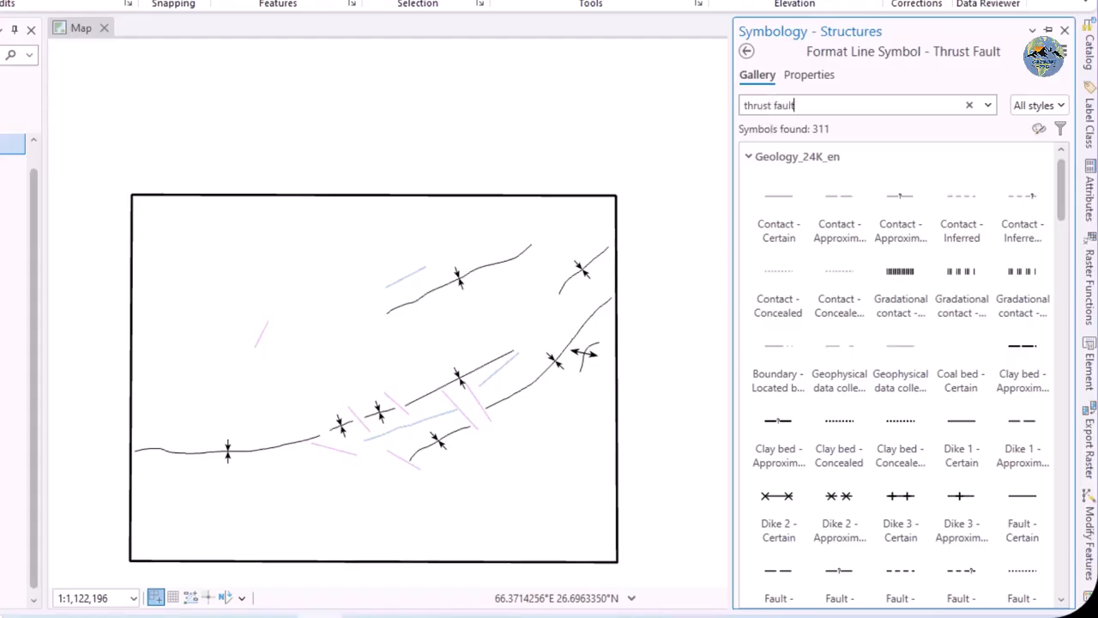
type("fault")
key("Return")
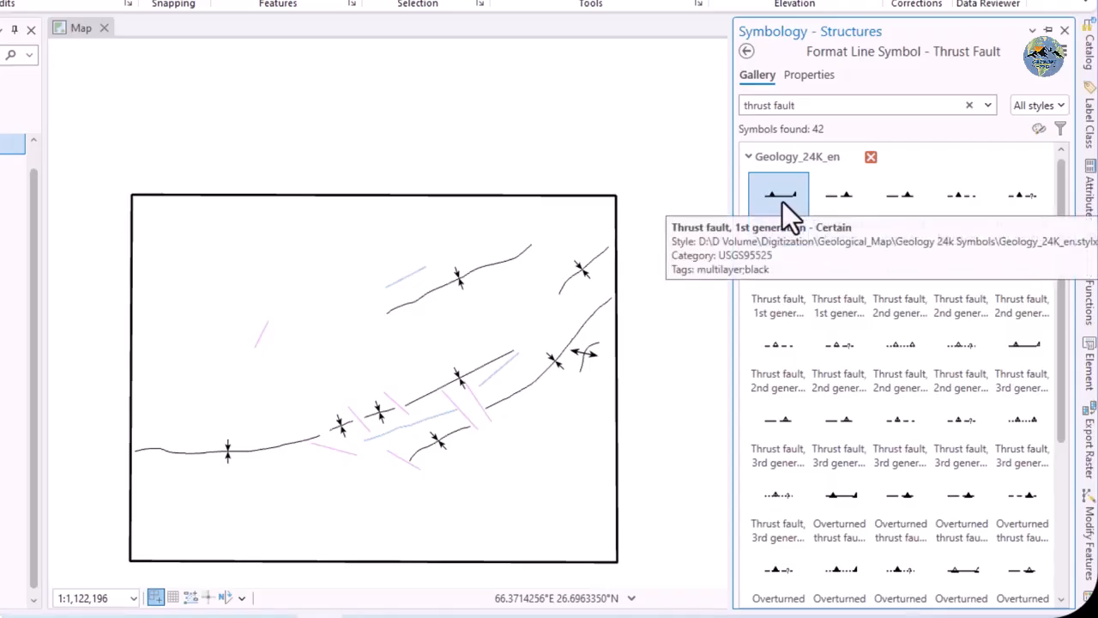
left_click(783, 202)
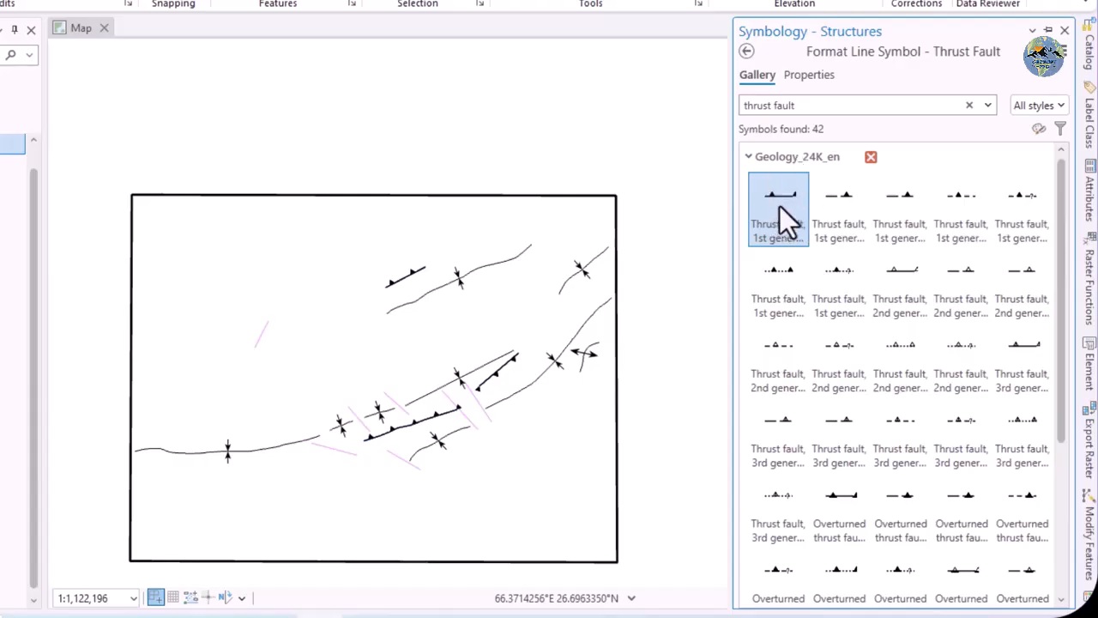
Check the Thrust Fault symbol's layer properties against the thrust fault entry in the Word document Symbols for Geological Maps.docx
left_click(815, 75)
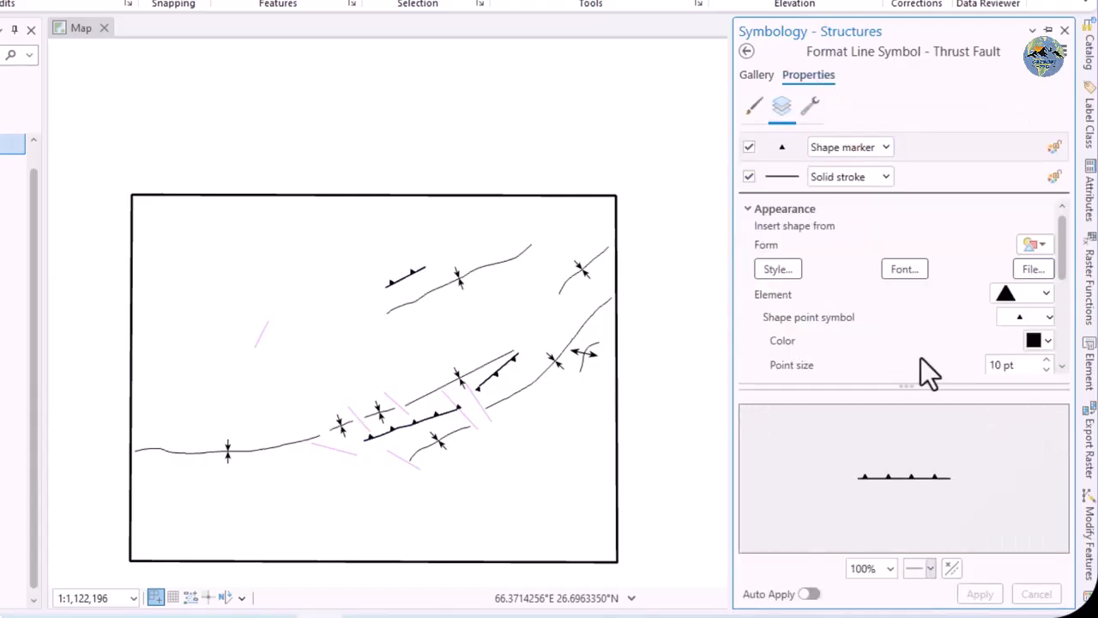
scroll(892, 330, "down", 2)
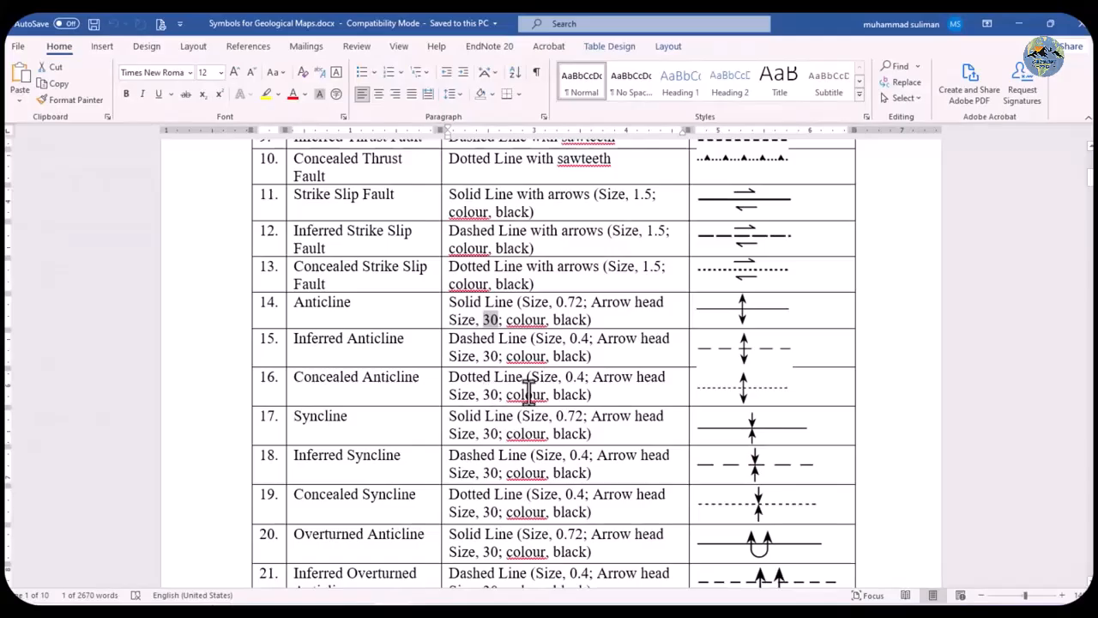
scroll(529, 392, "down", 3)
scroll(527, 392, "up", 4)
scroll(527, 393, "down", 6)
scroll(527, 392, "up", 6)
scroll(527, 392, "up", 4)
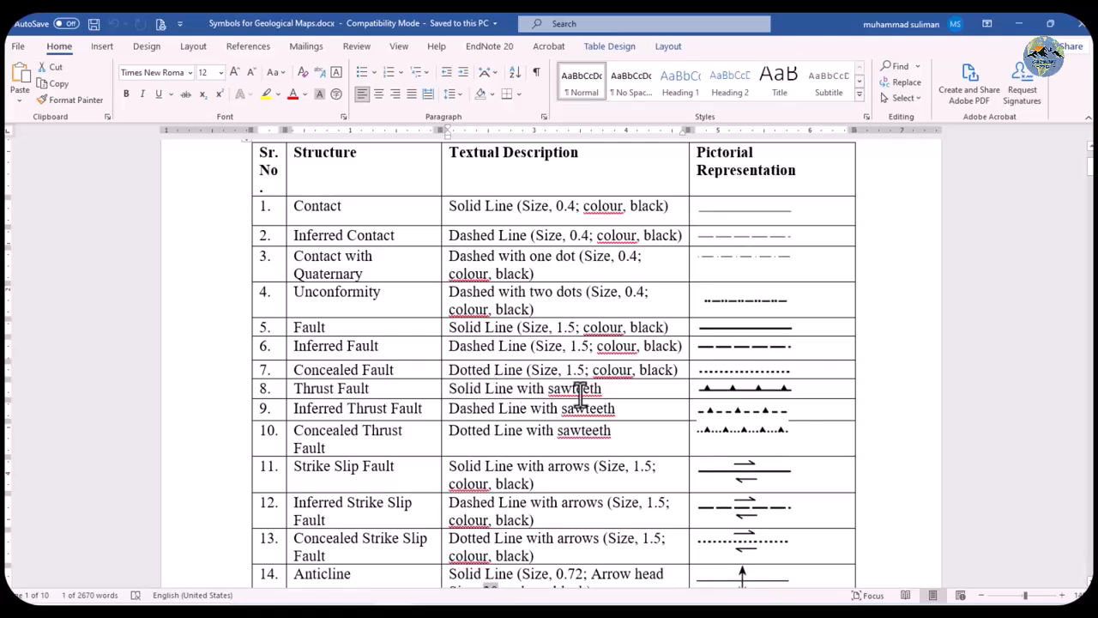
left_click_drag(603, 391, 486, 391)
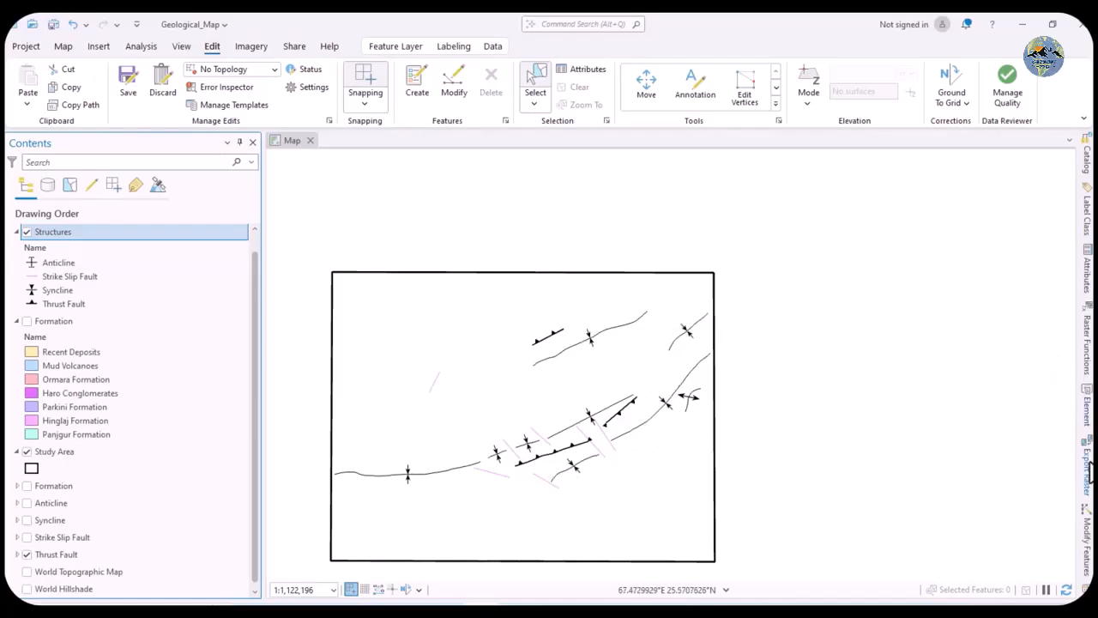
Switch to File Explorer, open Geo Map Hingol National Park (2).jpg from the Digitization folder, and examine the structures on the reference map
scroll(409, 489, "up", 2)
scroll(410, 489, "up", 2)
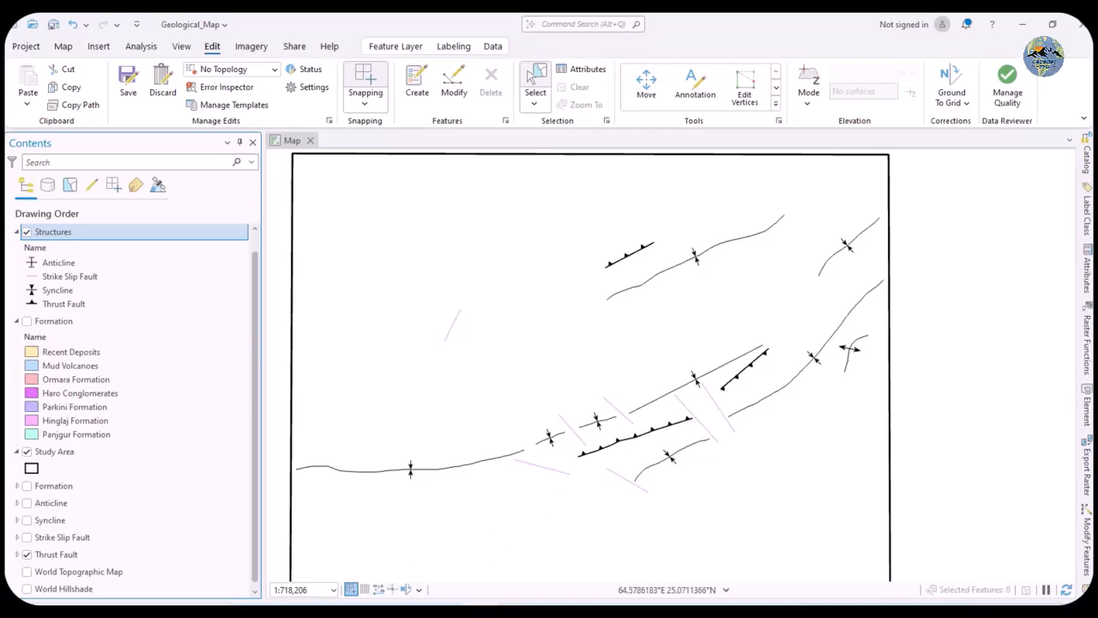
mouse_move(276, 610)
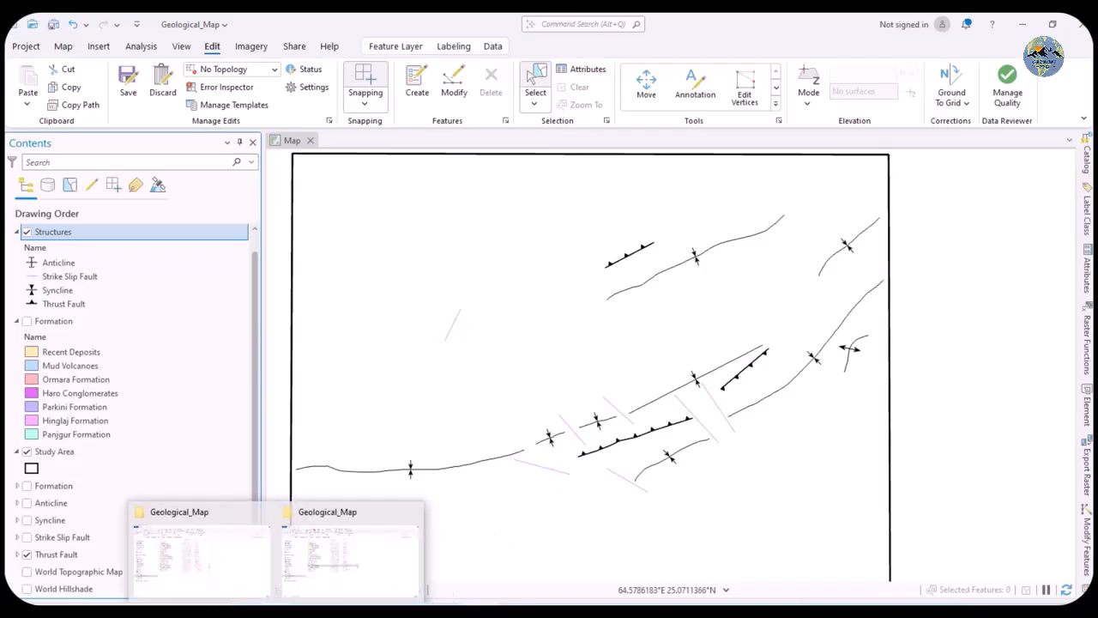
mouse_move(233, 564)
left_click(240, 545)
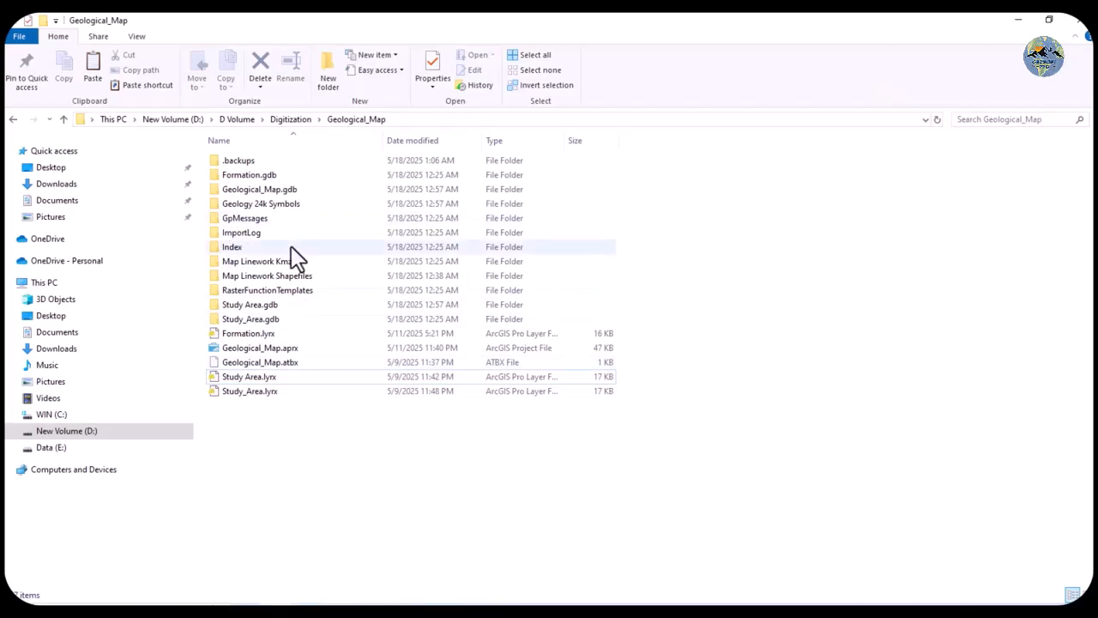
key("alt+Up")
double_click(268, 176)
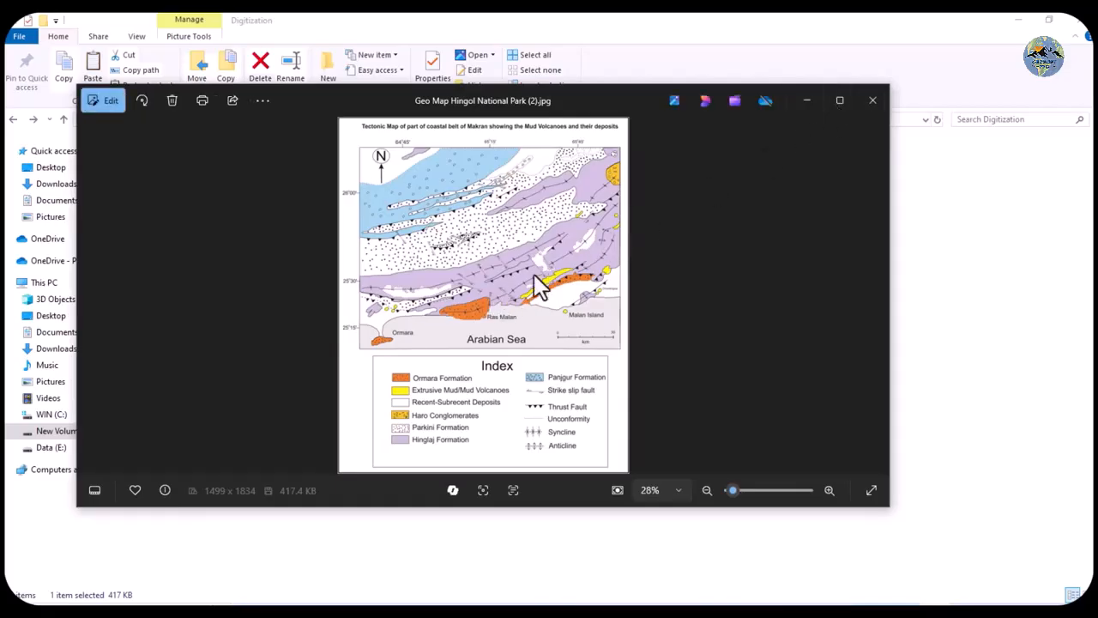
left_click(841, 101)
scroll(591, 233, "up", 4)
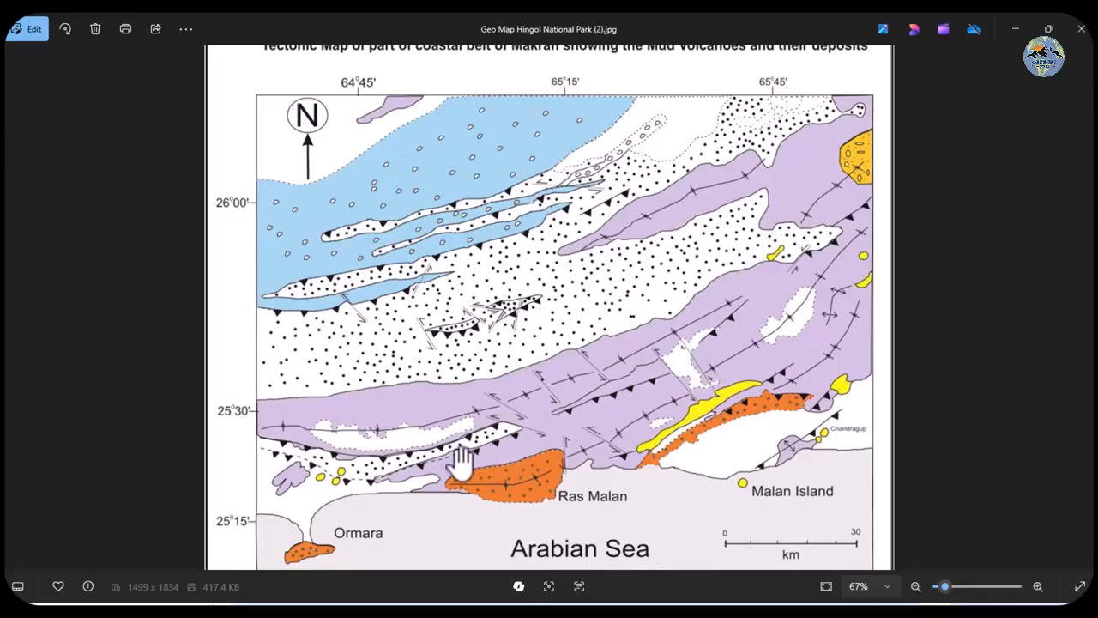
left_click_drag(536, 357, 545, 388)
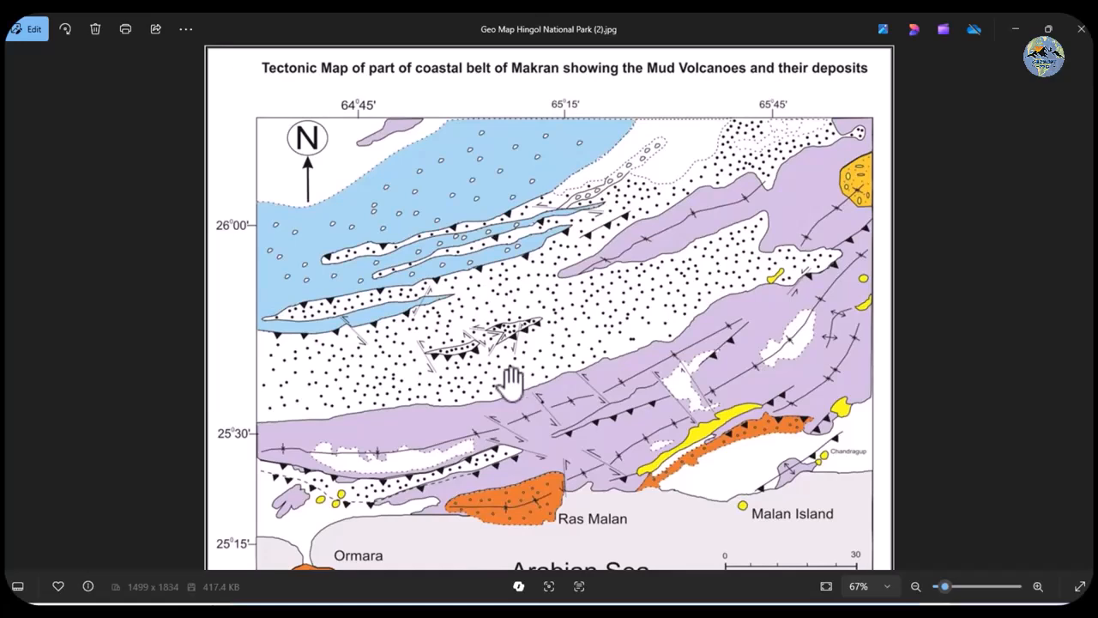
left_click(1014, 28)
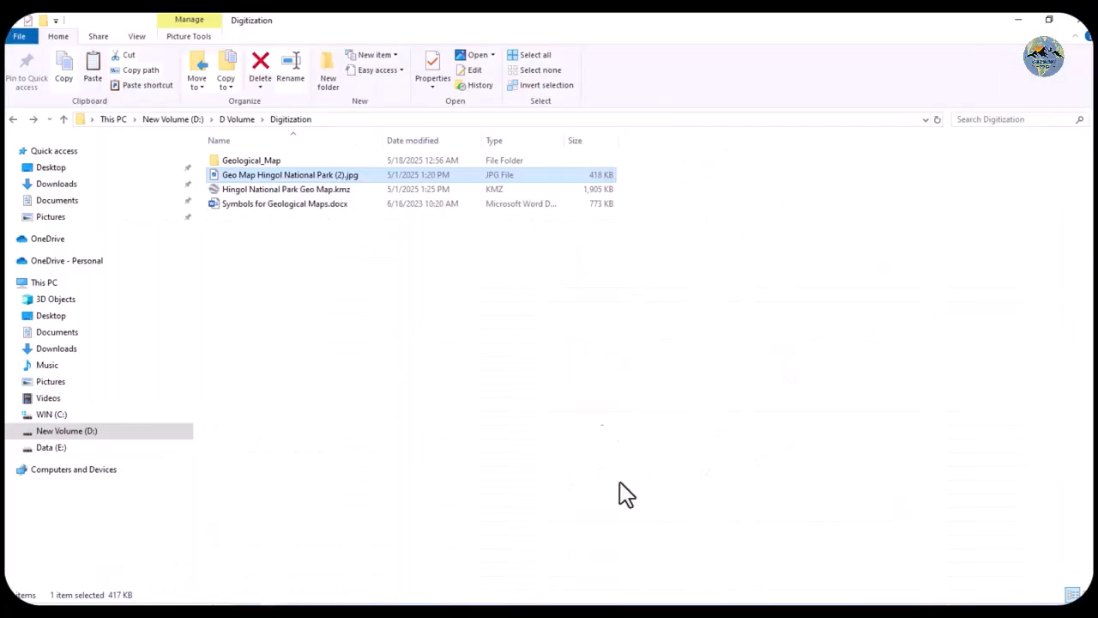
Switch back to ArcGIS Pro, review the structure symbols on the map, and save all edits
mouse_move(468, 611)
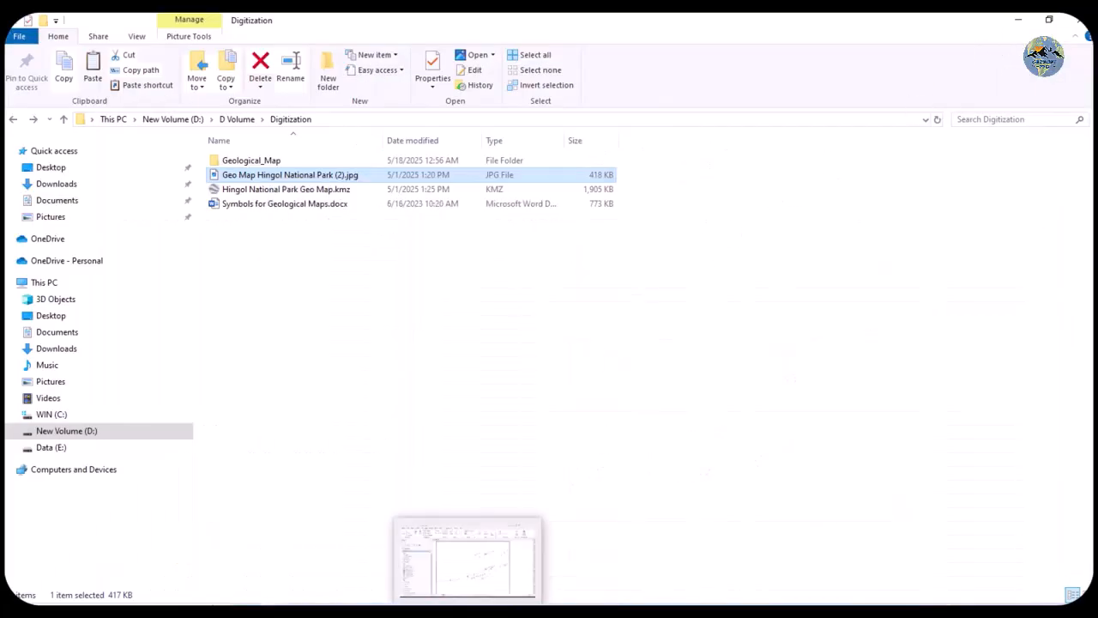
left_click(468, 590)
scroll(616, 416, "down", 3)
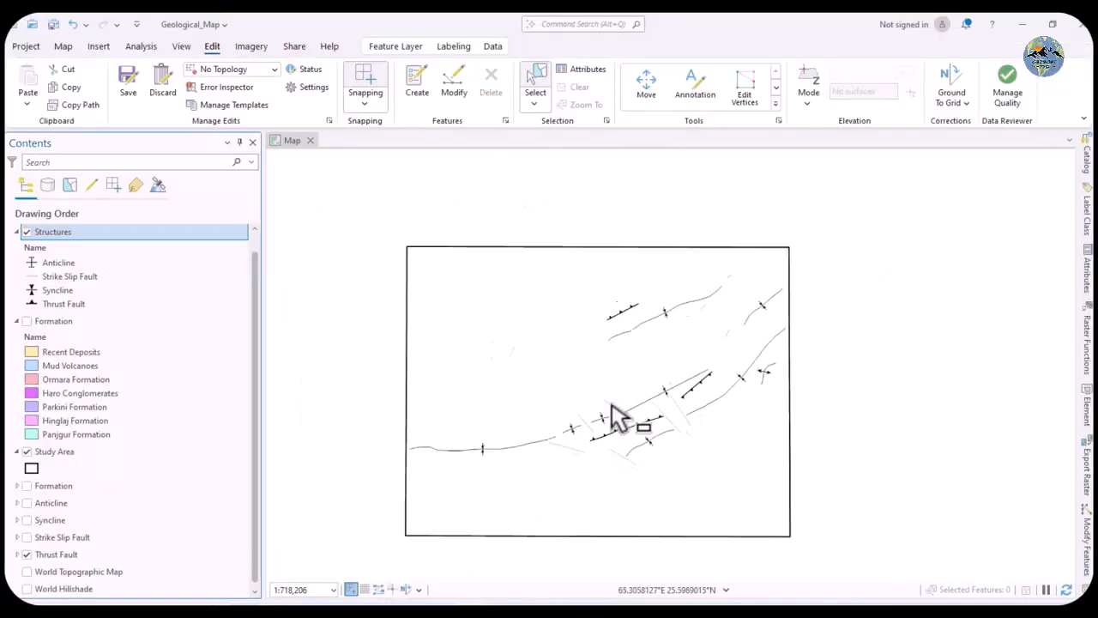
scroll(616, 416, "up", 3)
scroll(620, 417, "down", 2)
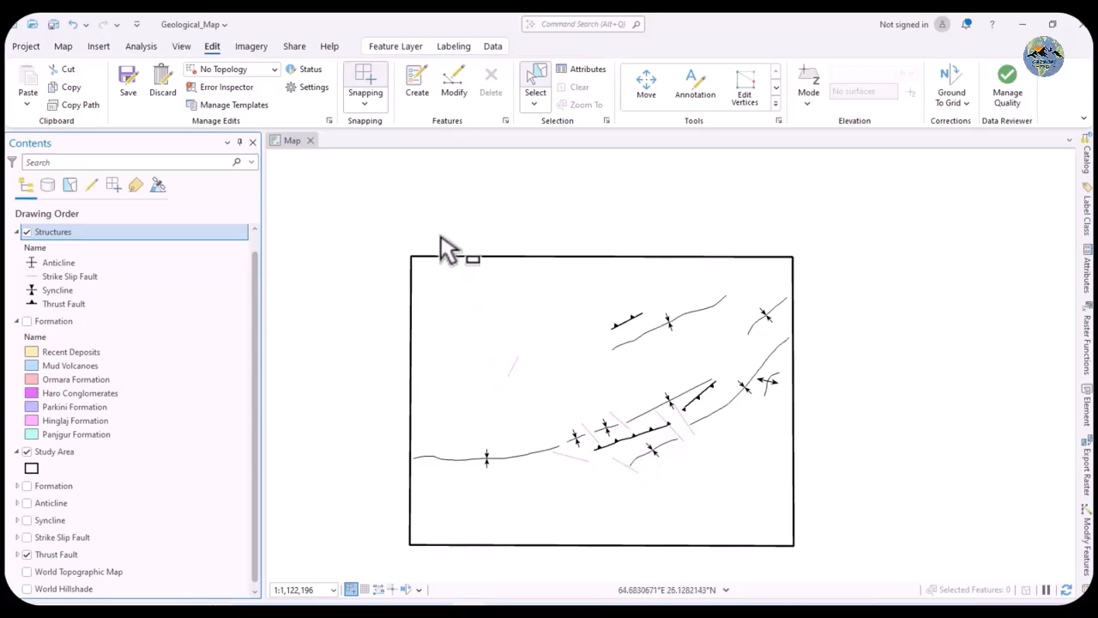
left_click(130, 88)
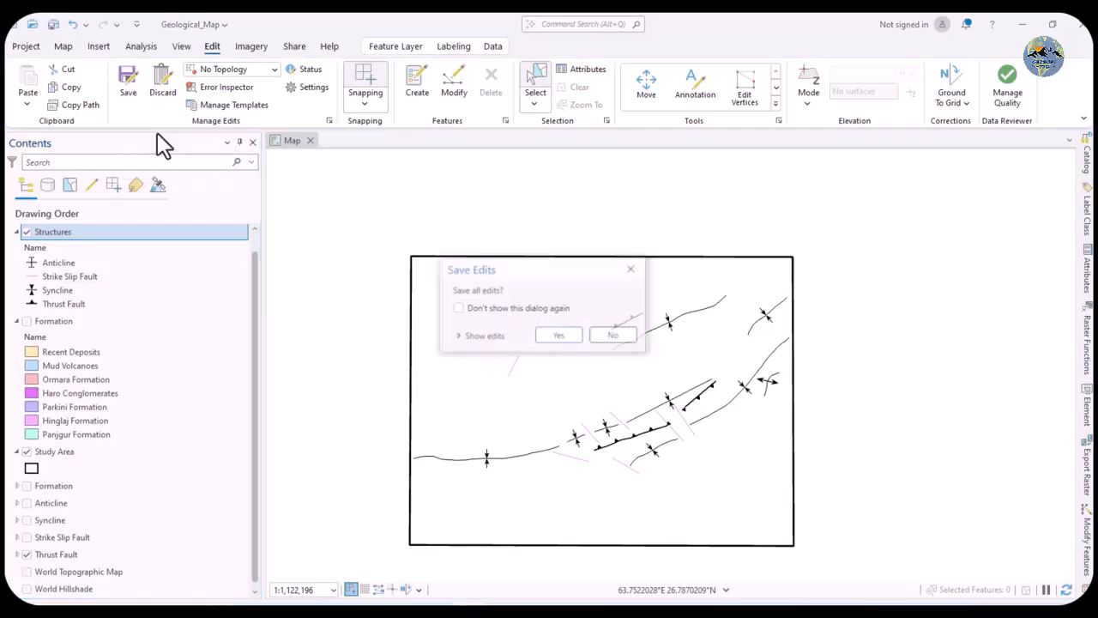
left_click(550, 337)
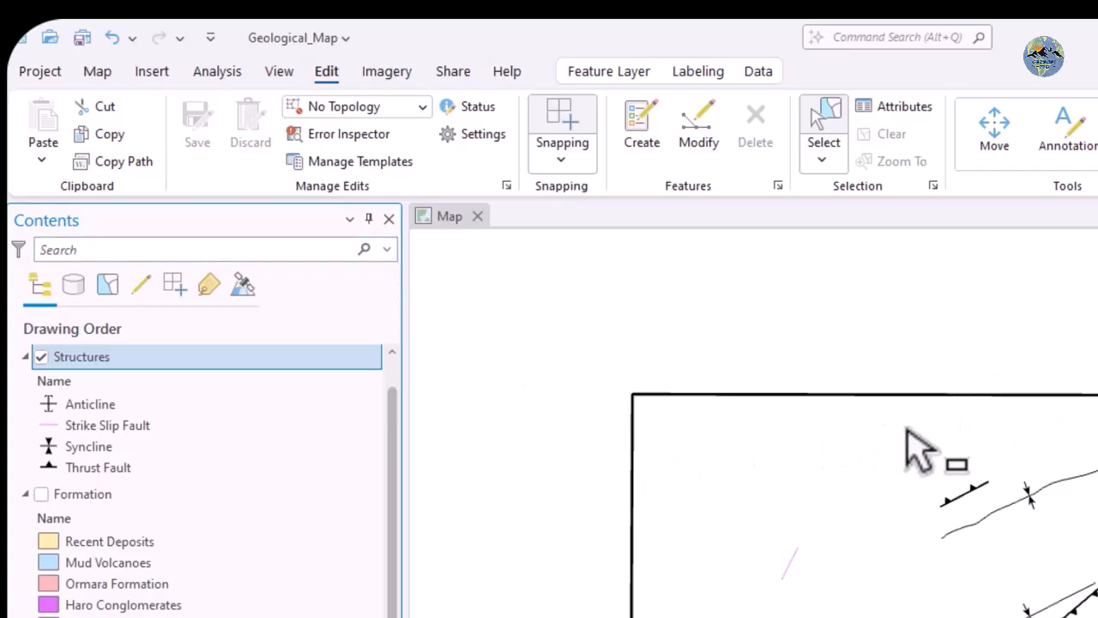
Add a Line Map Notes layer to the map and expand its entry to show the line symbol
scroll(1055, 509, "down", 2)
scroll(1020, 523, "up", 2)
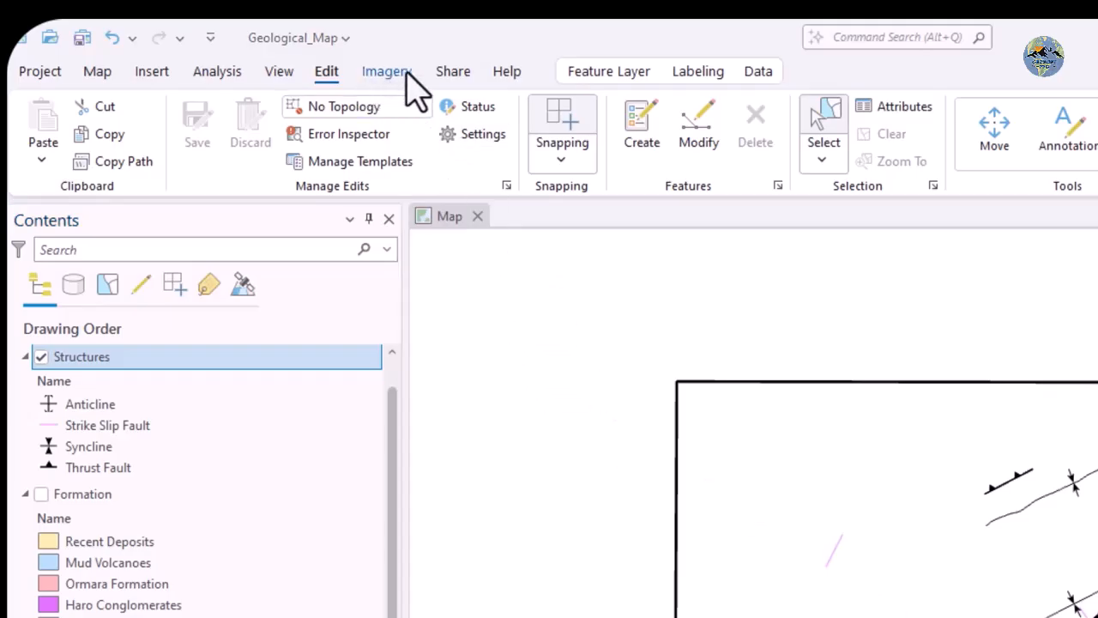
left_click(152, 71)
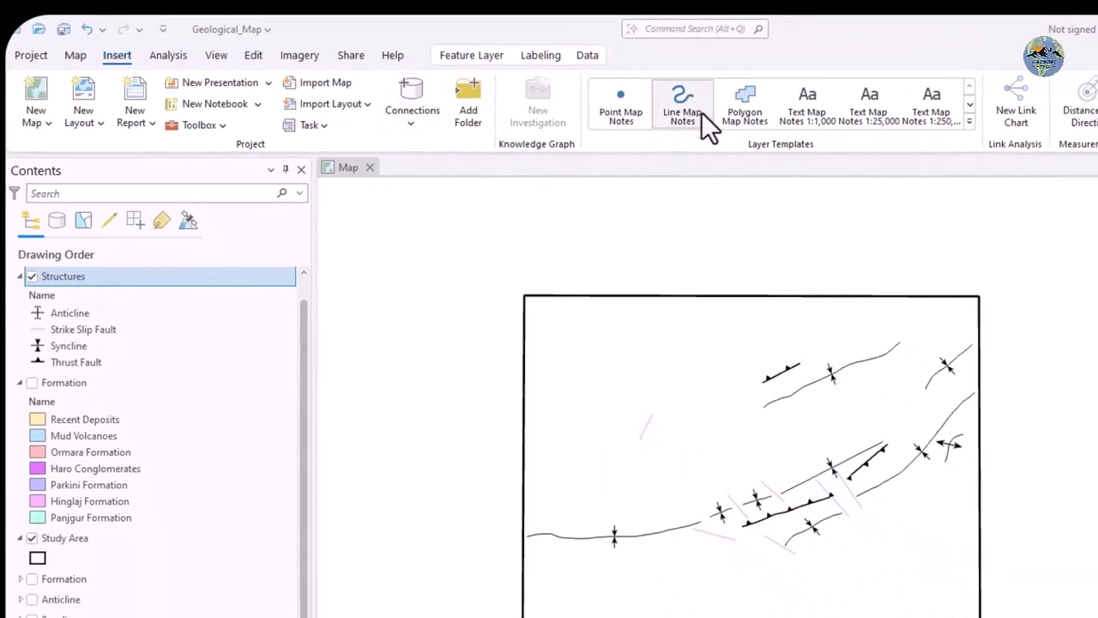
left_click_drag(687, 110, 426, 311)
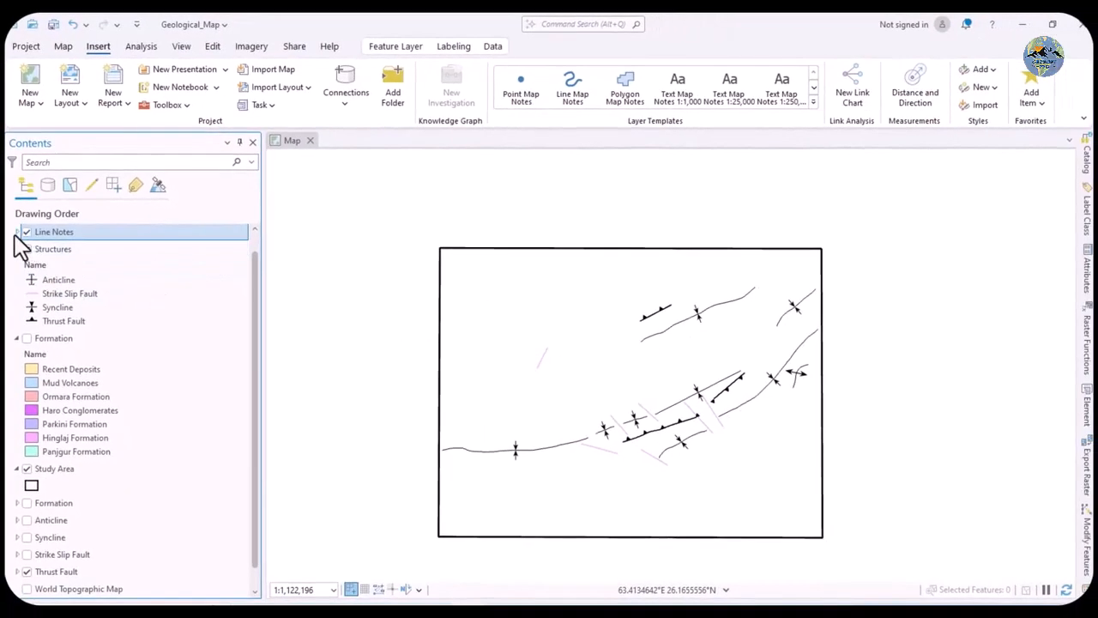
left_click(16, 233)
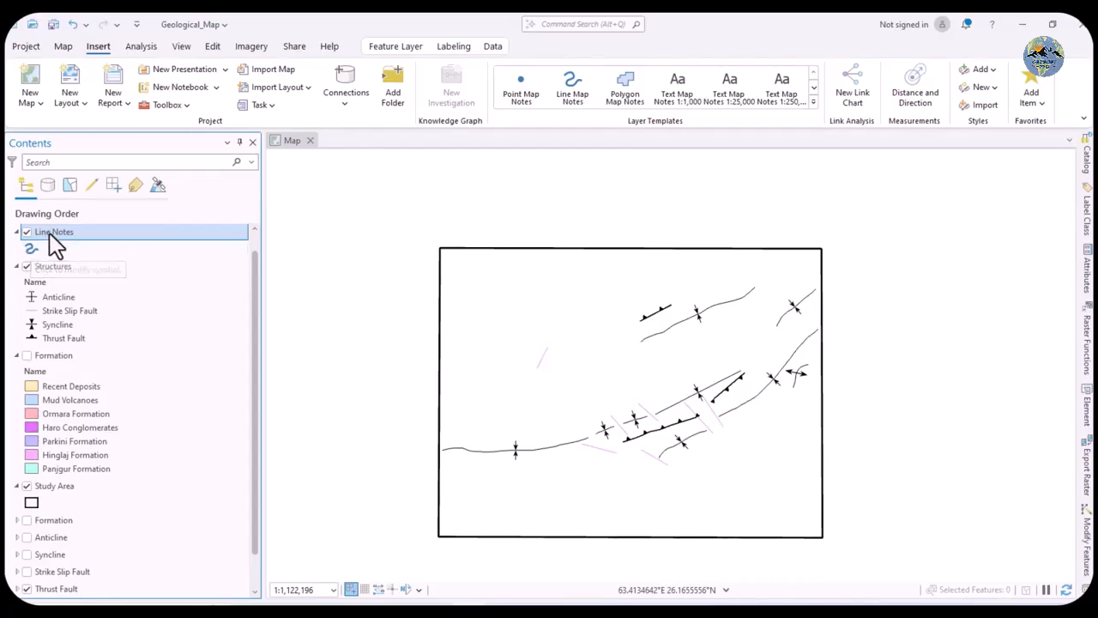
Create a straight line in Line Notes east of the study area, running from lower left to upper right, and finish it
left_click(212, 48)
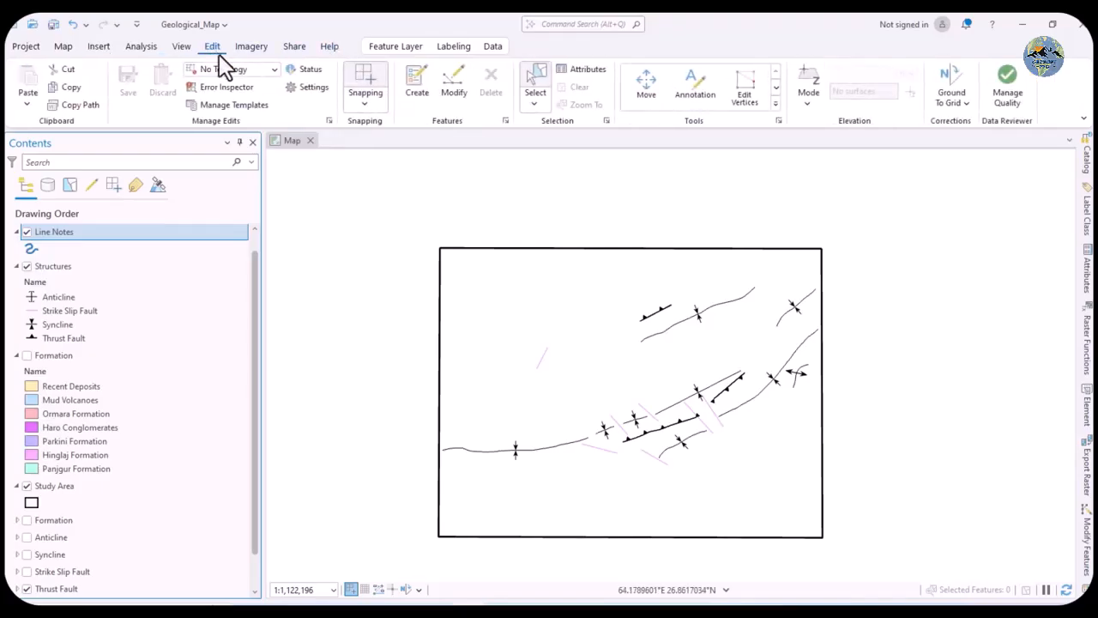
left_click(416, 91)
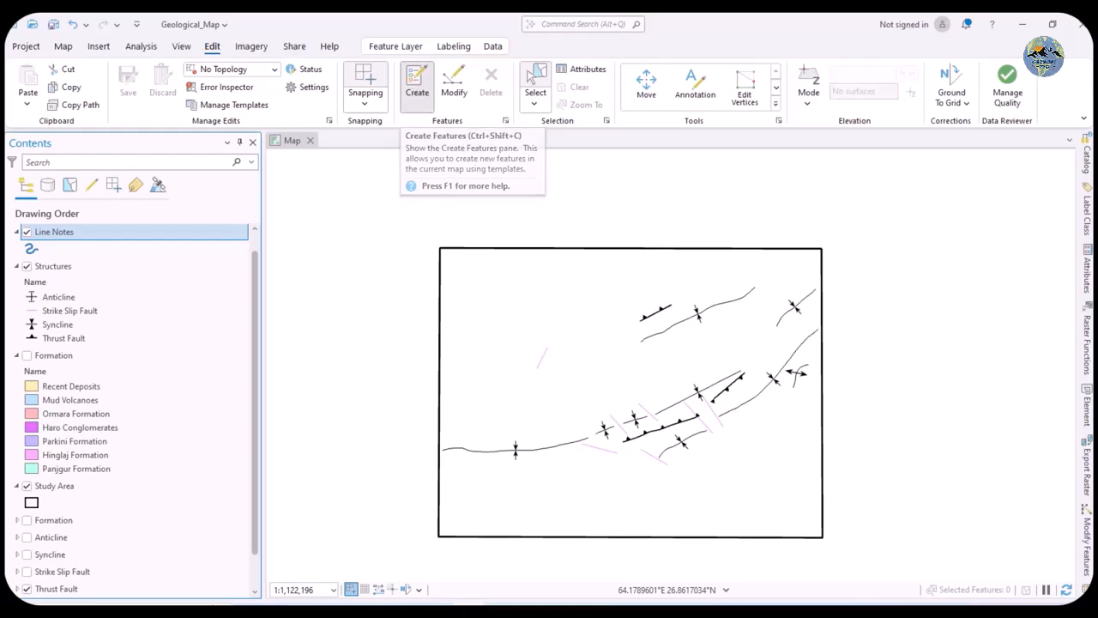
left_click(942, 245)
scroll(523, 333, "down", 2)
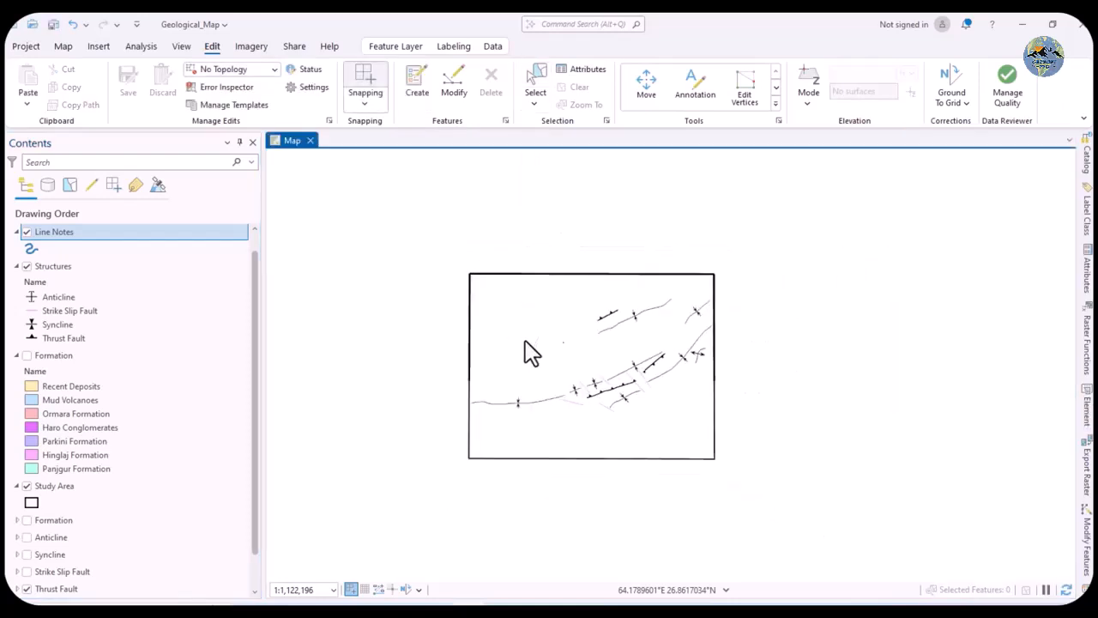
left_click_drag(970, 362, 730, 337)
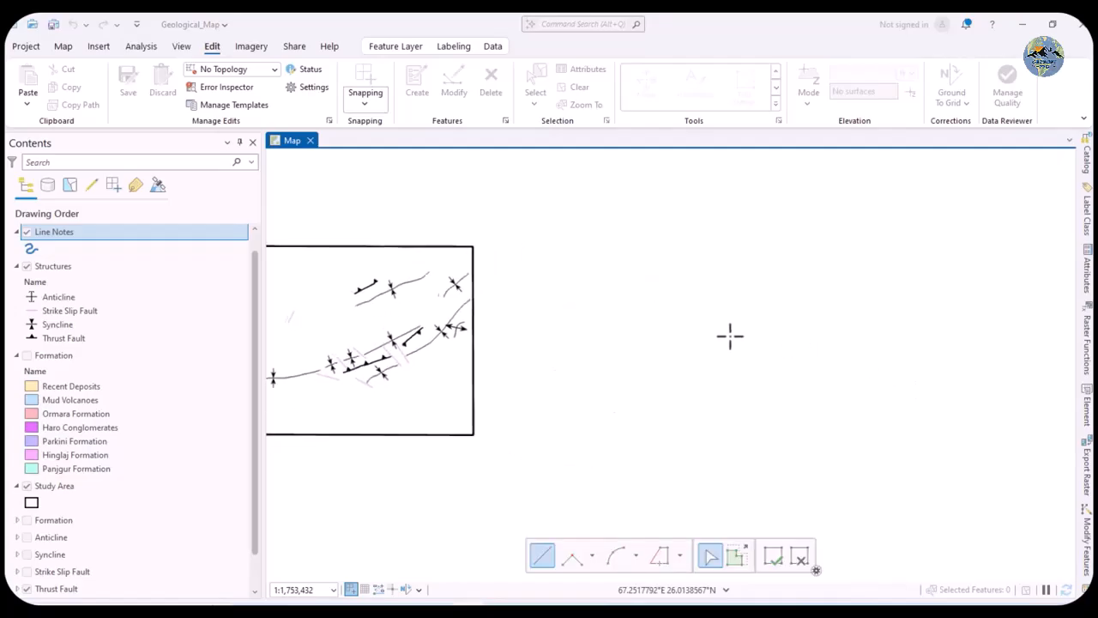
left_click(508, 316)
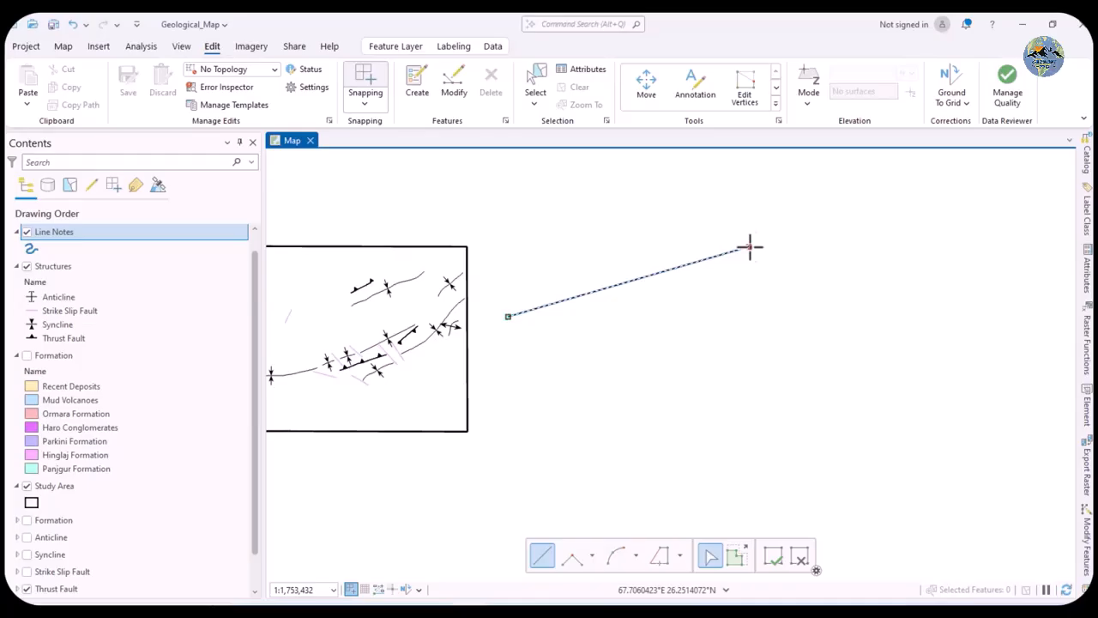
right_click(749, 247)
left_click(789, 454)
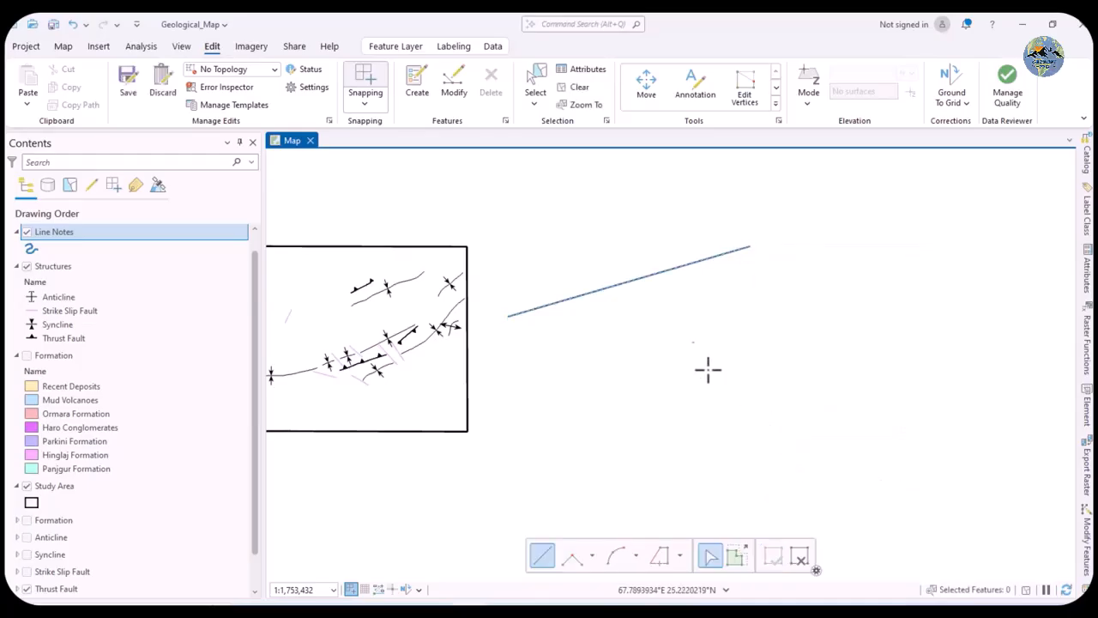
Draw a second, roughly parallel line below the first from upper right to lower left, finish it, and clear the selection
left_click(762, 287)
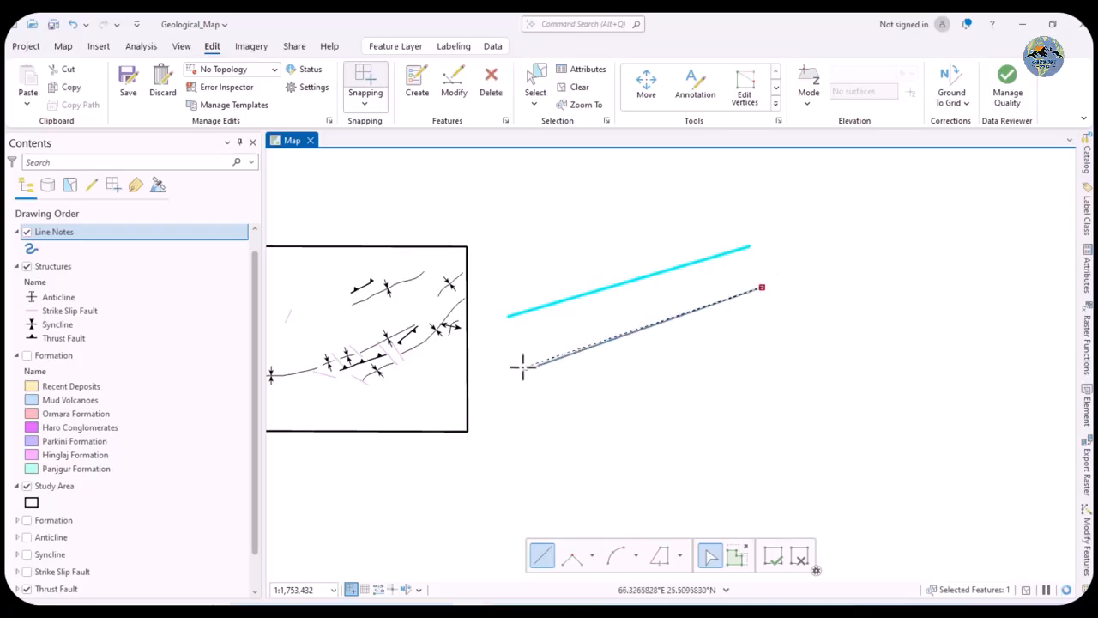
right_click(526, 358)
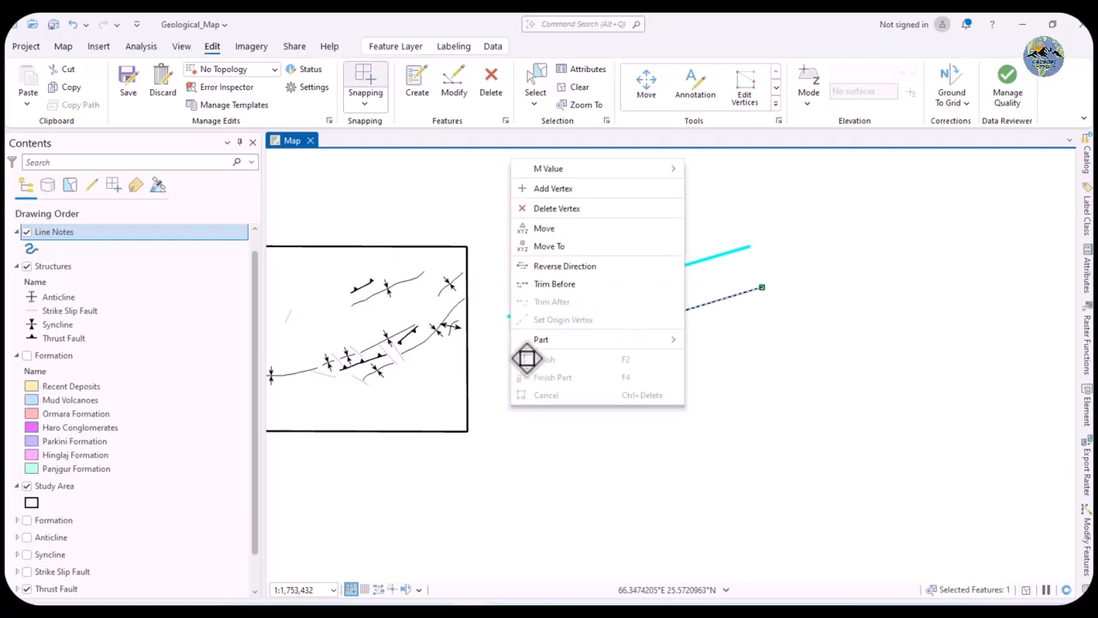
left_click(535, 358)
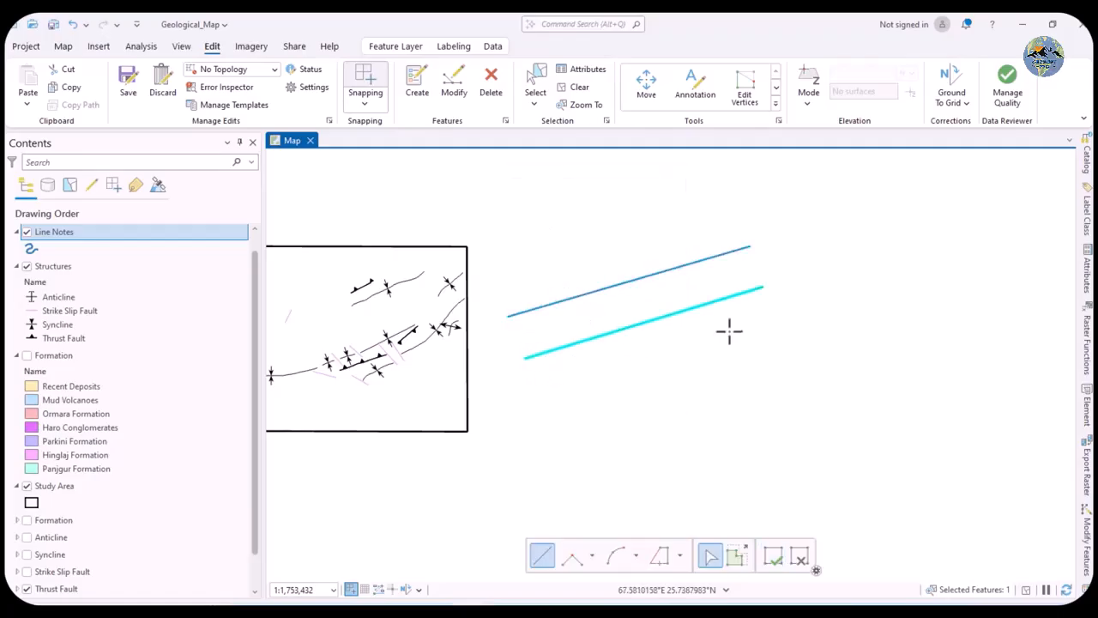
left_click(586, 91)
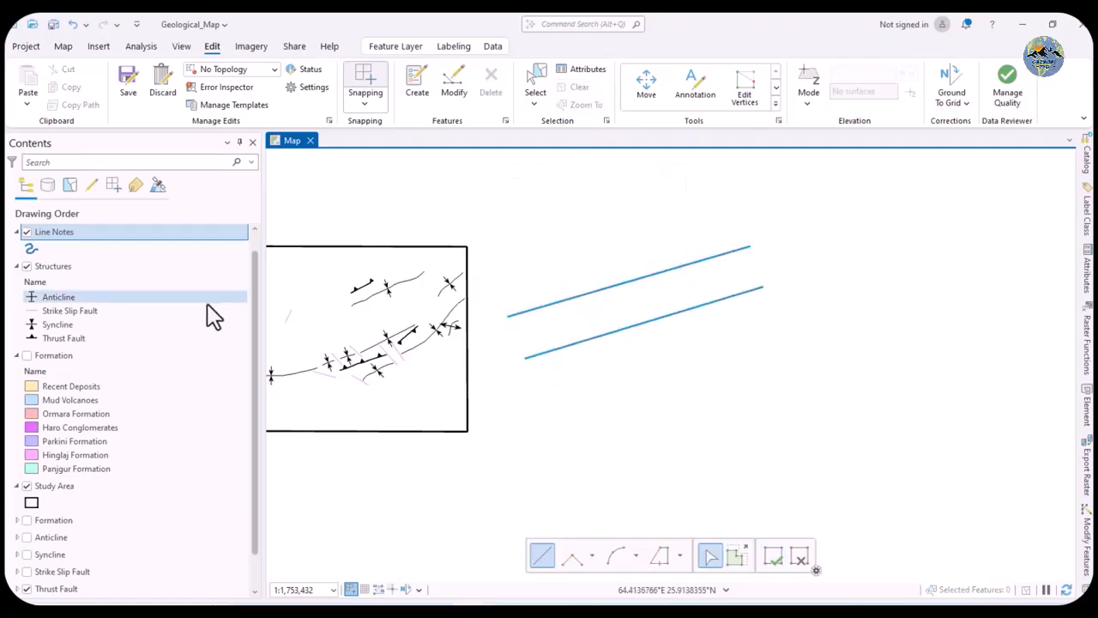
Search the symbol gallery for thrust fault and apply Thrust fault, 1st generation - Certain to the Line Notes layer
right_click(52, 233)
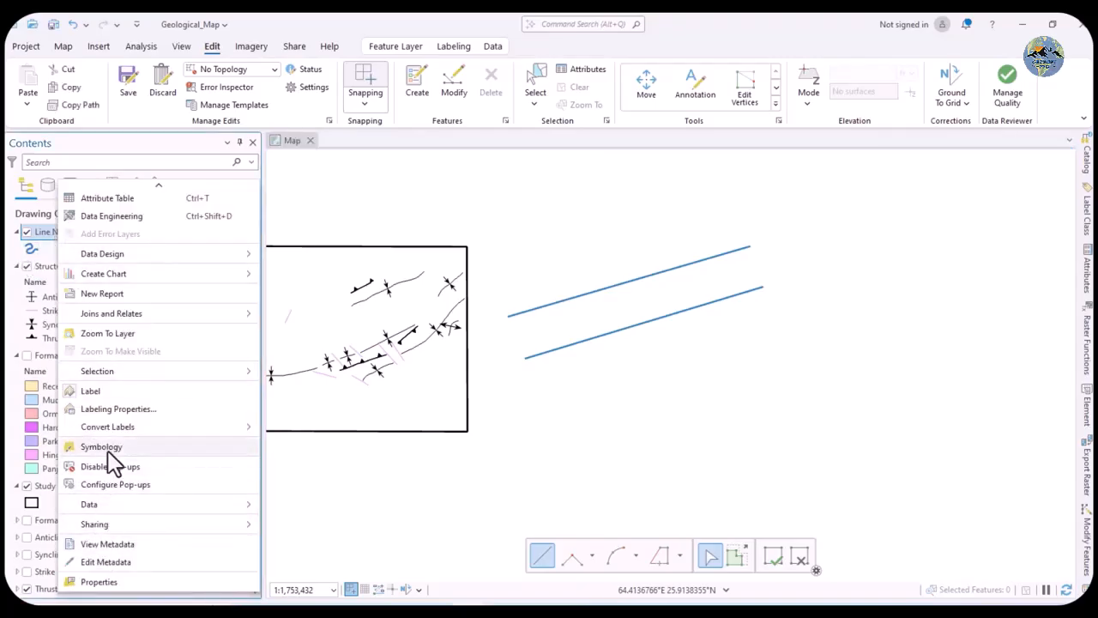
left_click(129, 448)
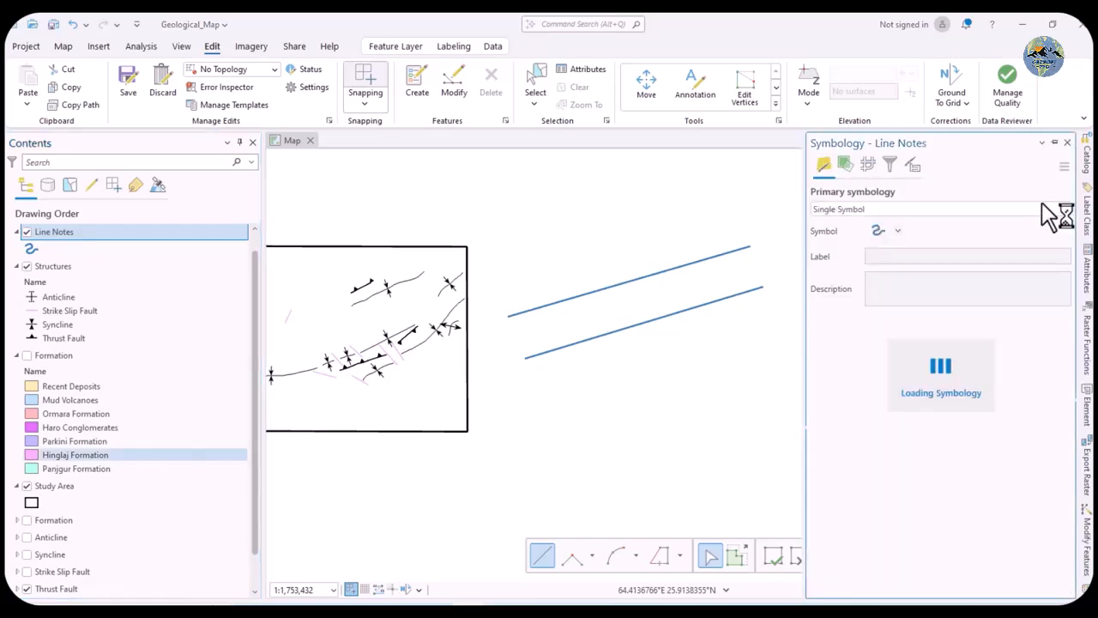
left_click(879, 230)
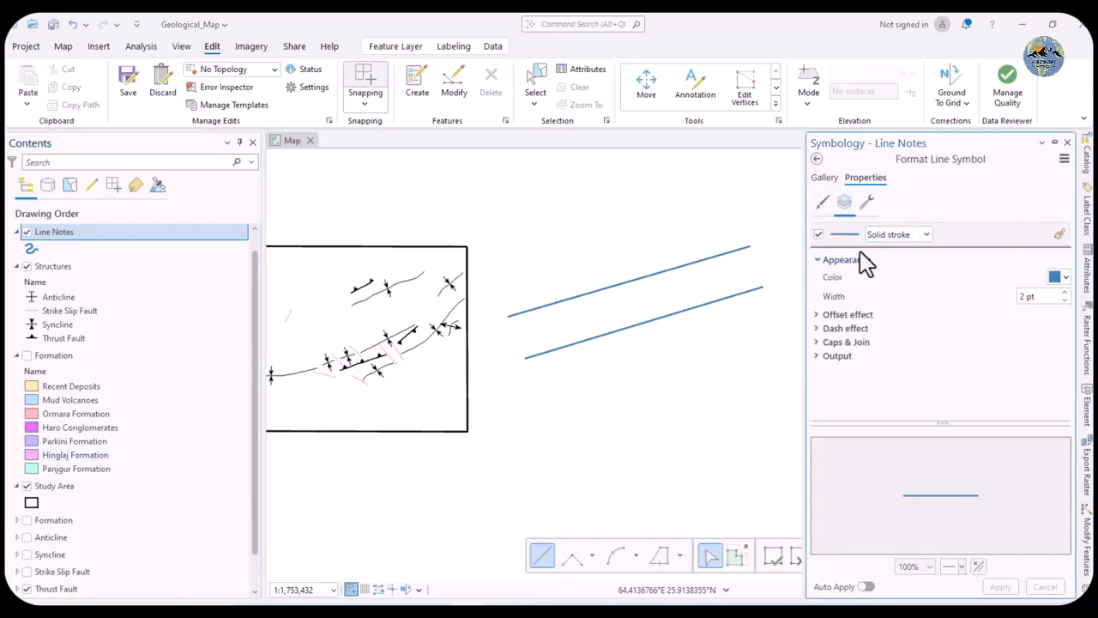
left_click(825, 178)
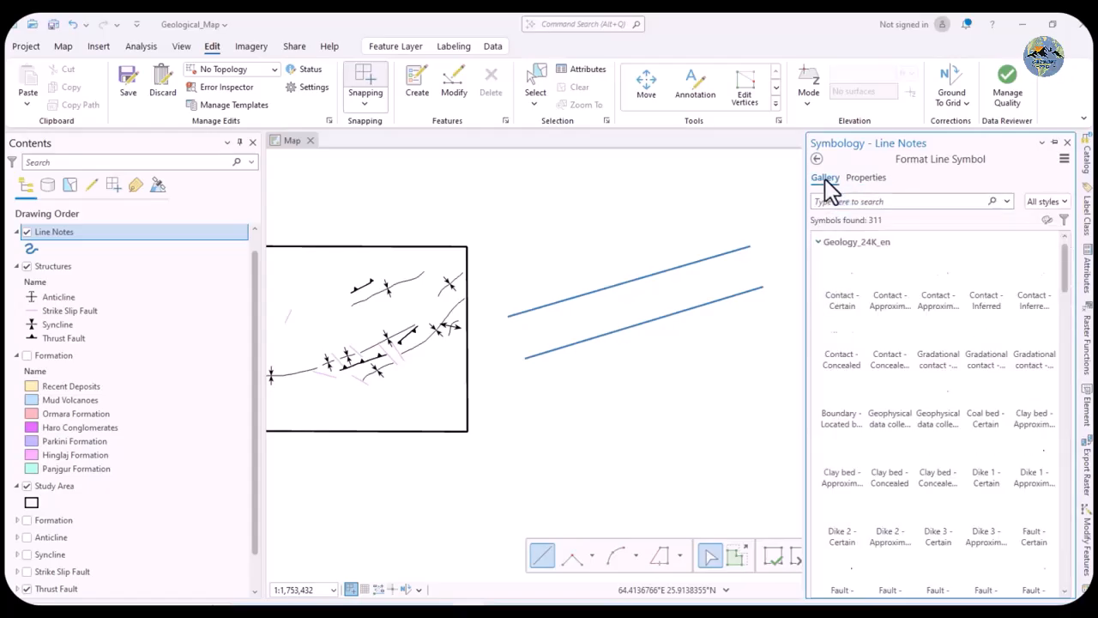
left_click(862, 202)
type("thrust fault")
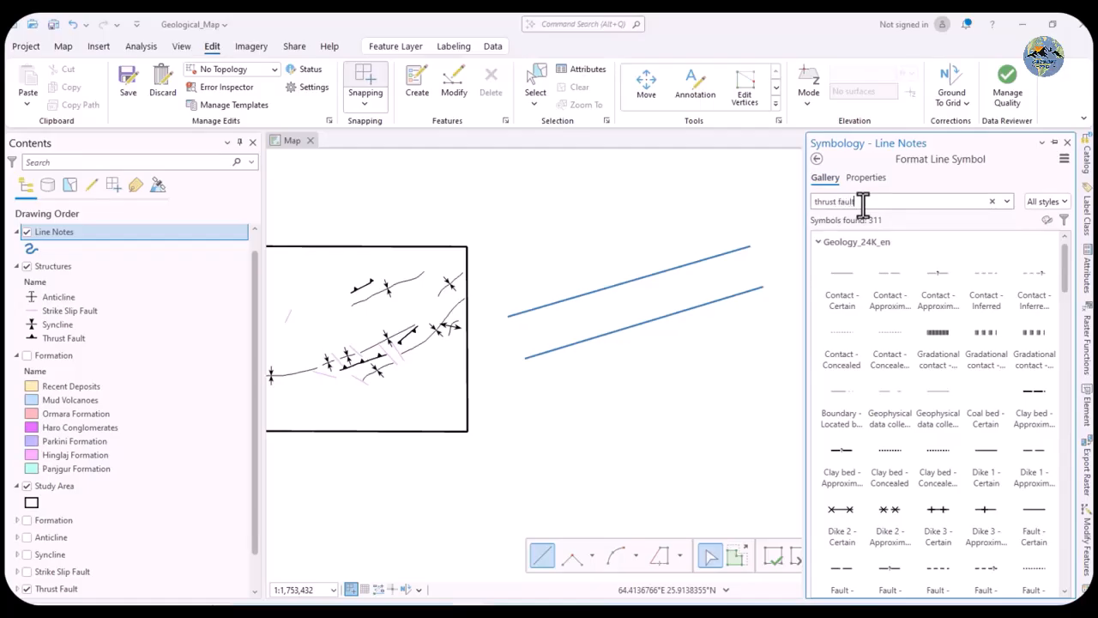
key("Return")
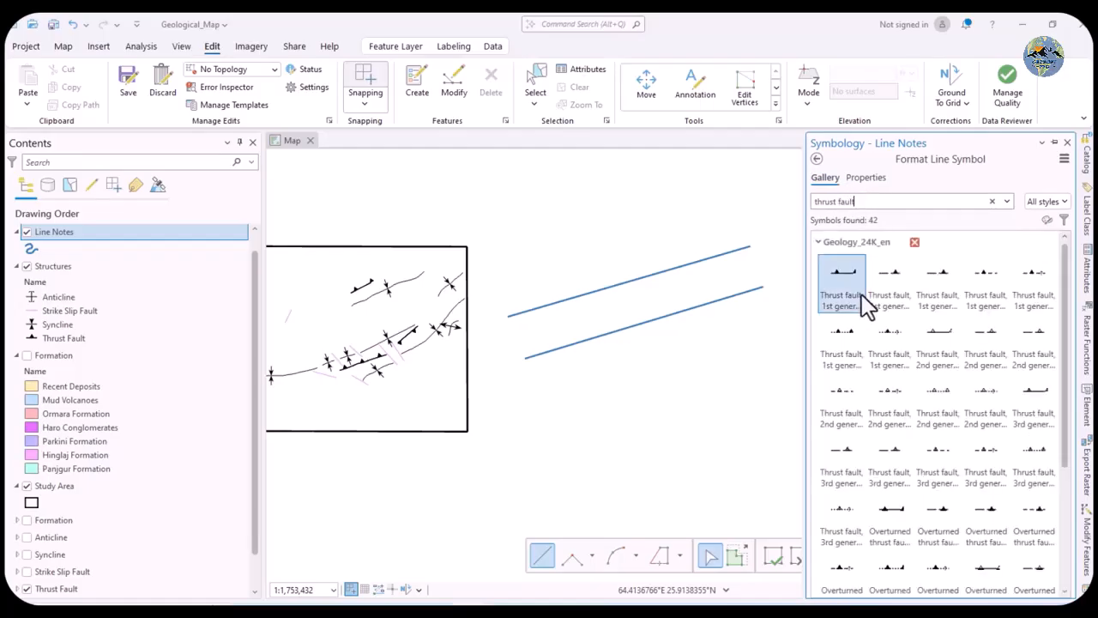
left_click(852, 266)
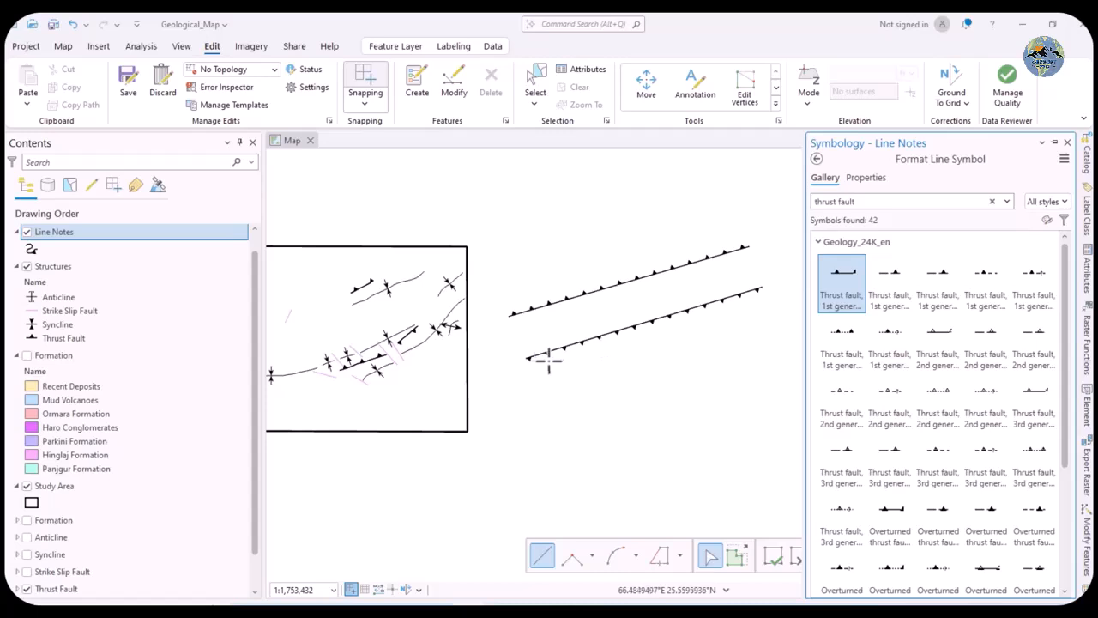
Save all edits to the Line Notes layer and leave line creation
left_click(138, 92)
left_click(552, 343)
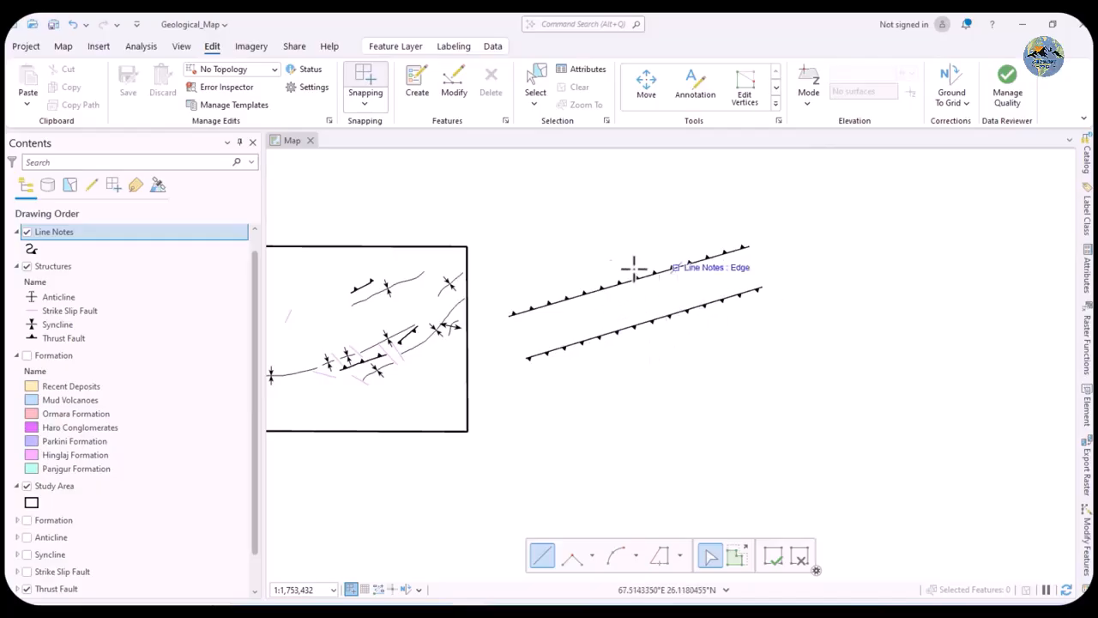
left_click(769, 559)
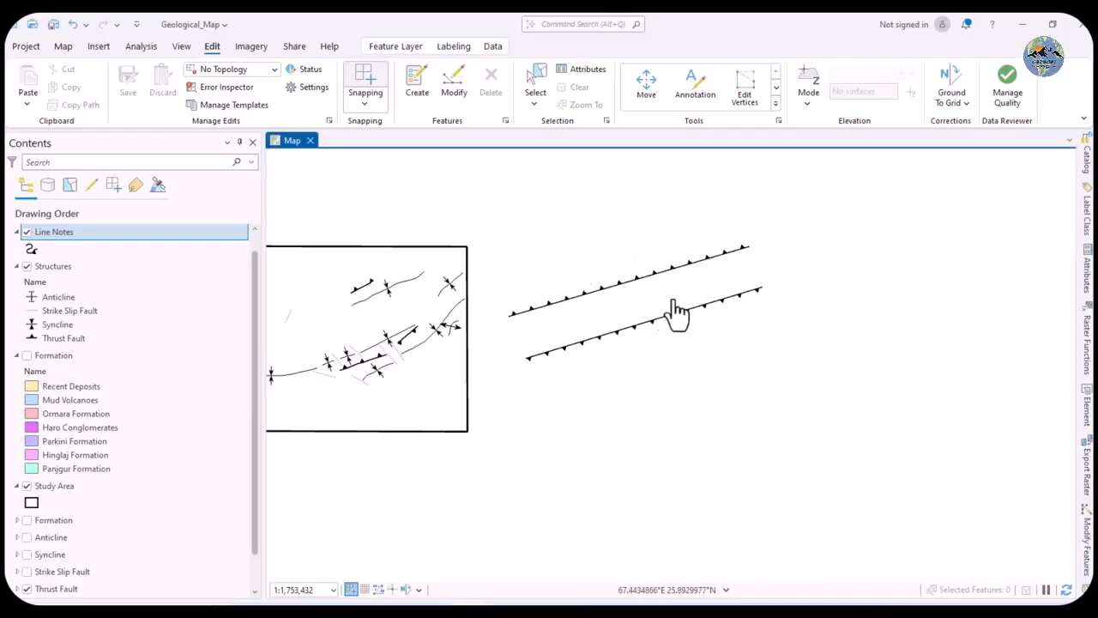
left_click_drag(611, 314, 609, 334)
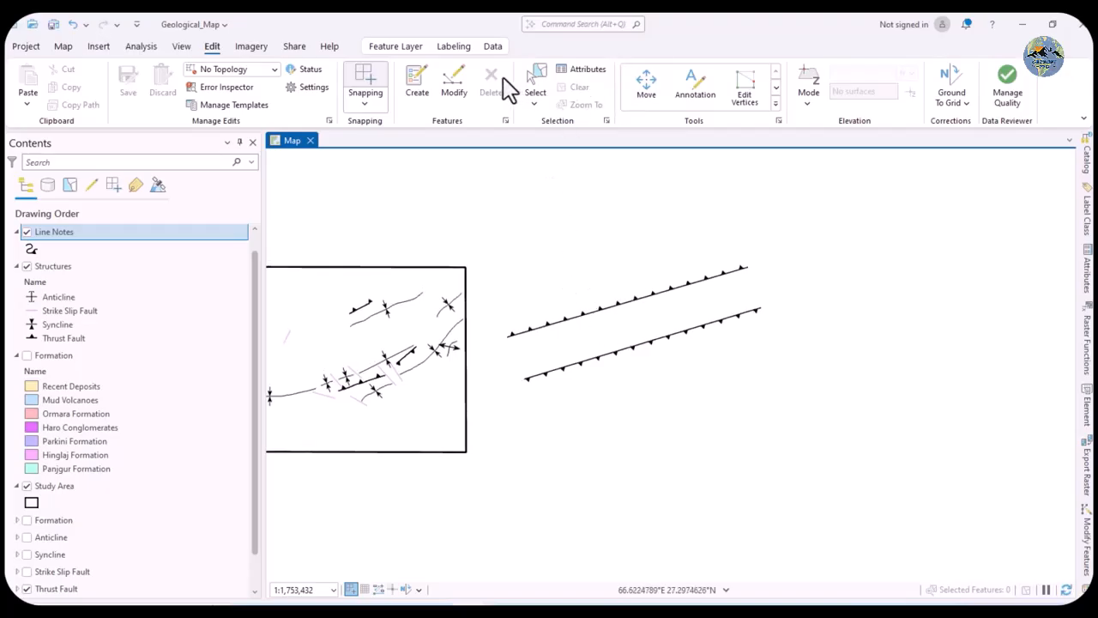
Edit the vertices of the upper Line Notes line east of the study area and reverse its direction
left_click(537, 78)
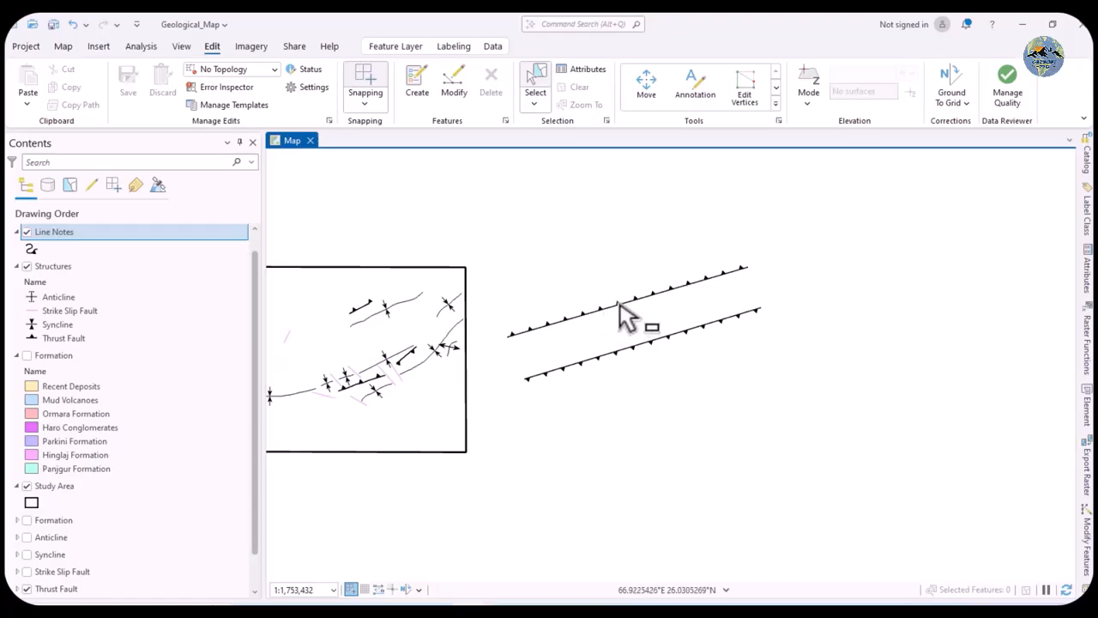
left_click(619, 306)
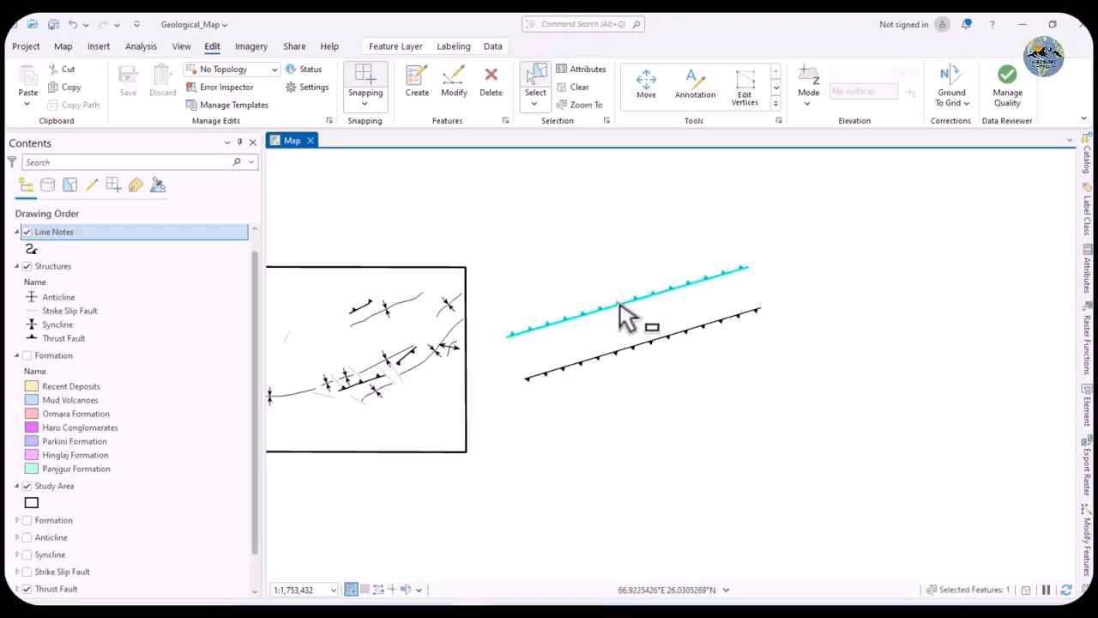
right_click(622, 311)
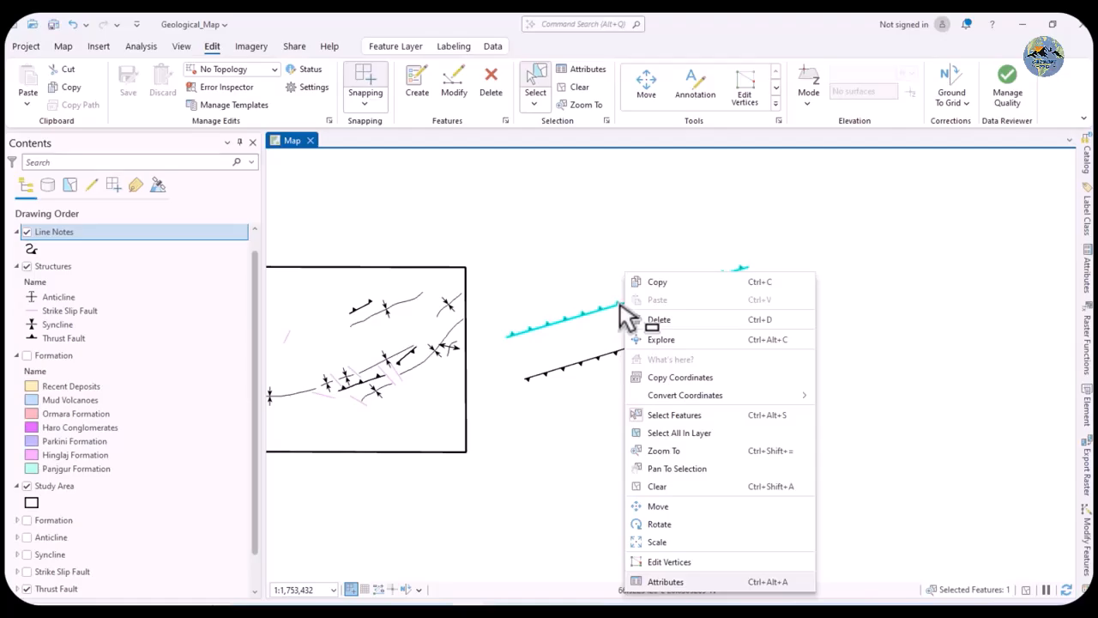
left_click(675, 562)
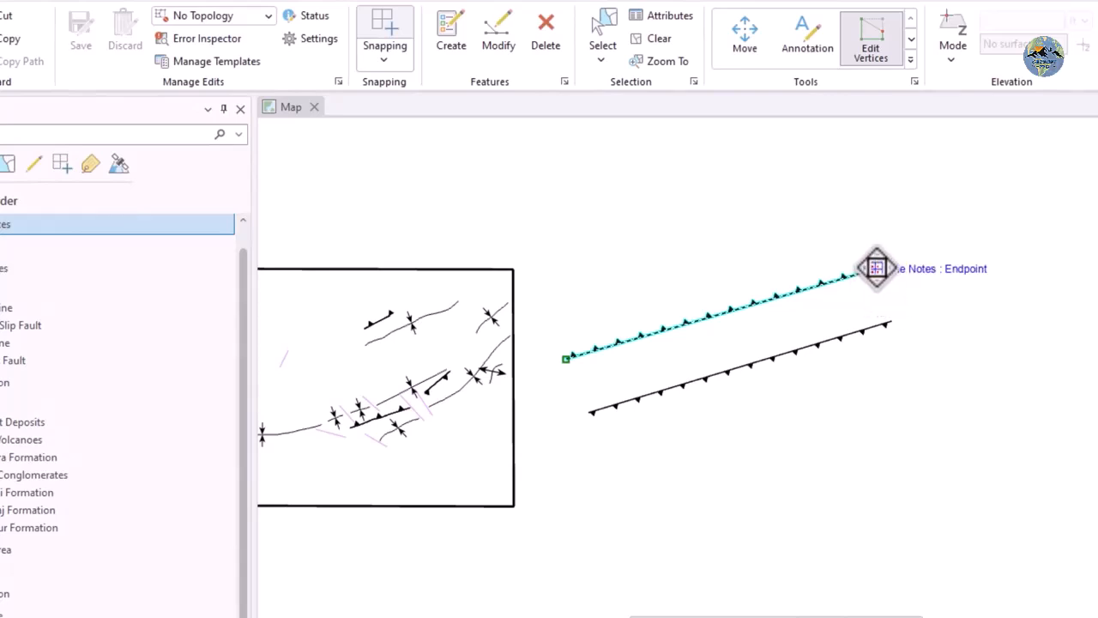
left_click(876, 268)
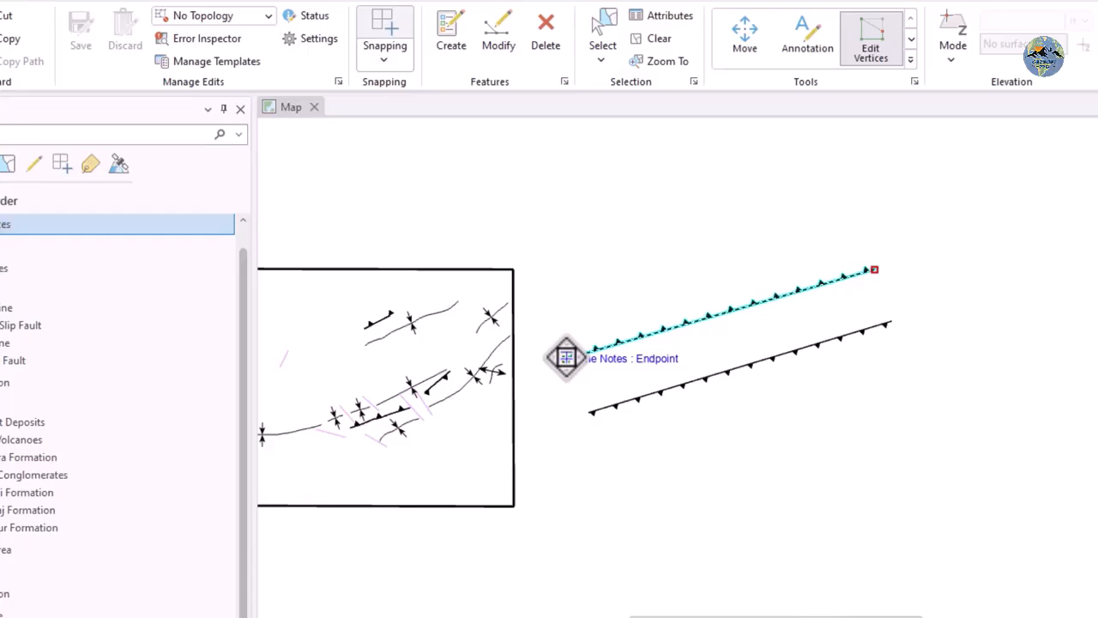
right_click(566, 357)
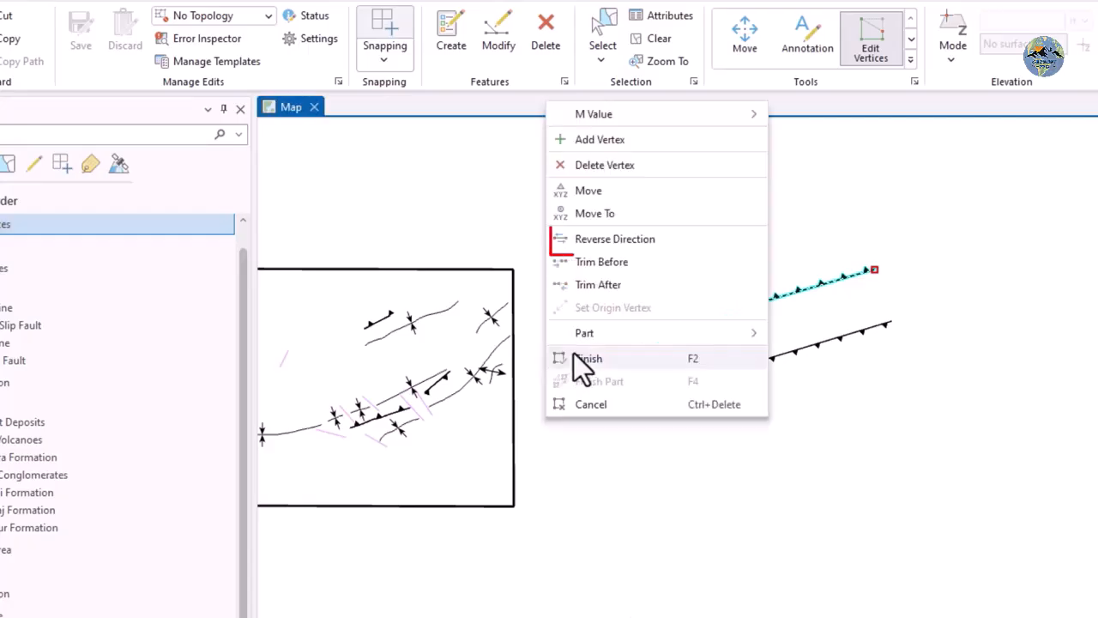
left_click(615, 248)
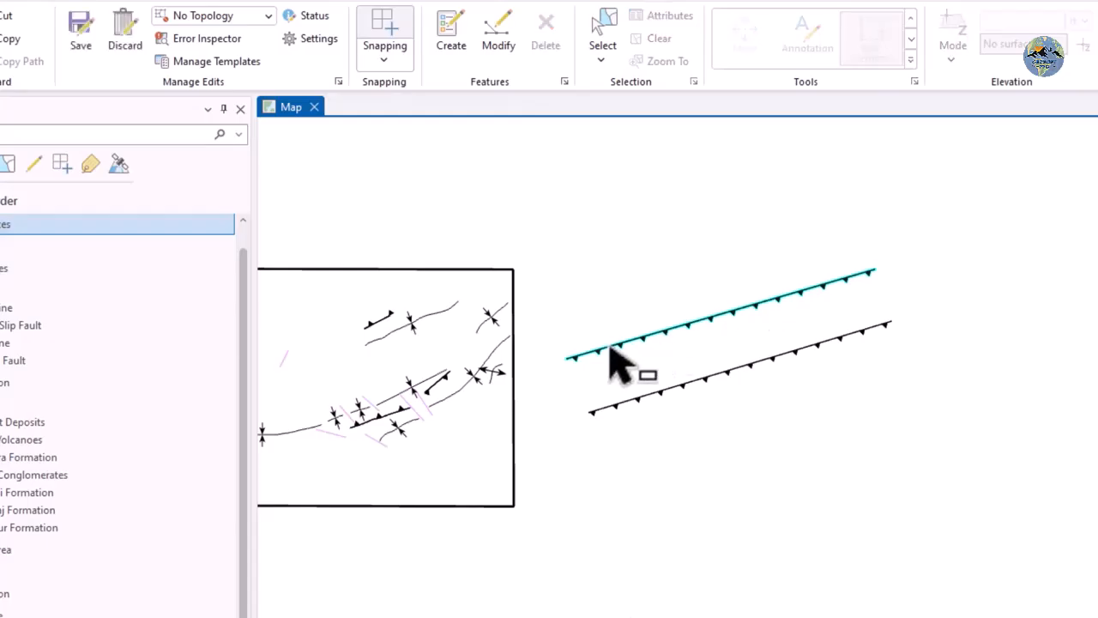
Reverse the direction of the lower Line Notes line and finish the vertex edit
left_click(728, 373)
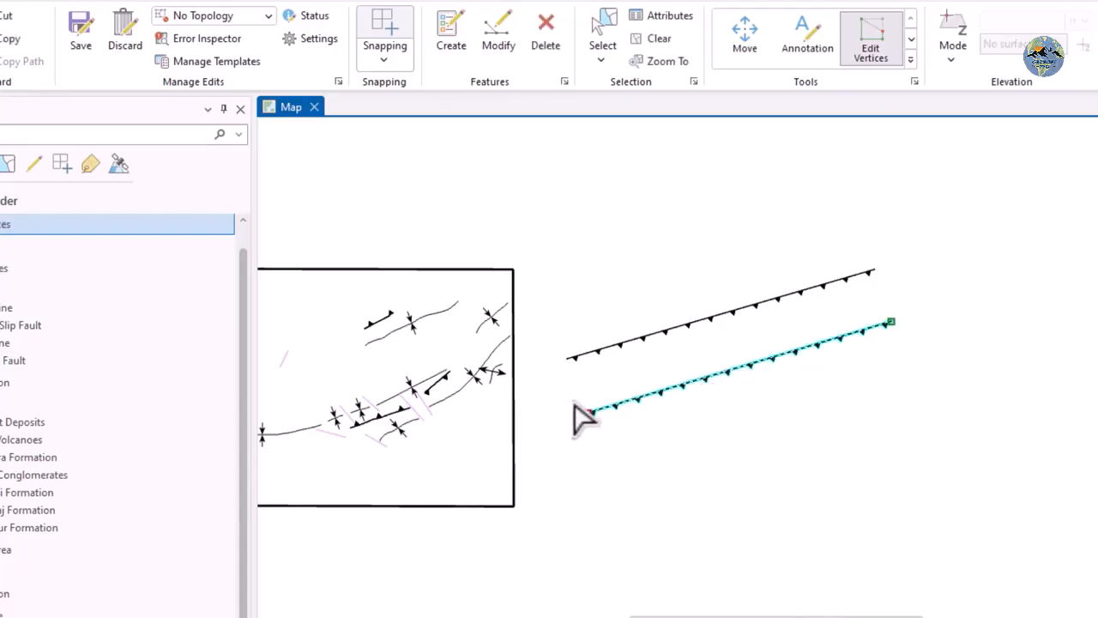
right_click(892, 323)
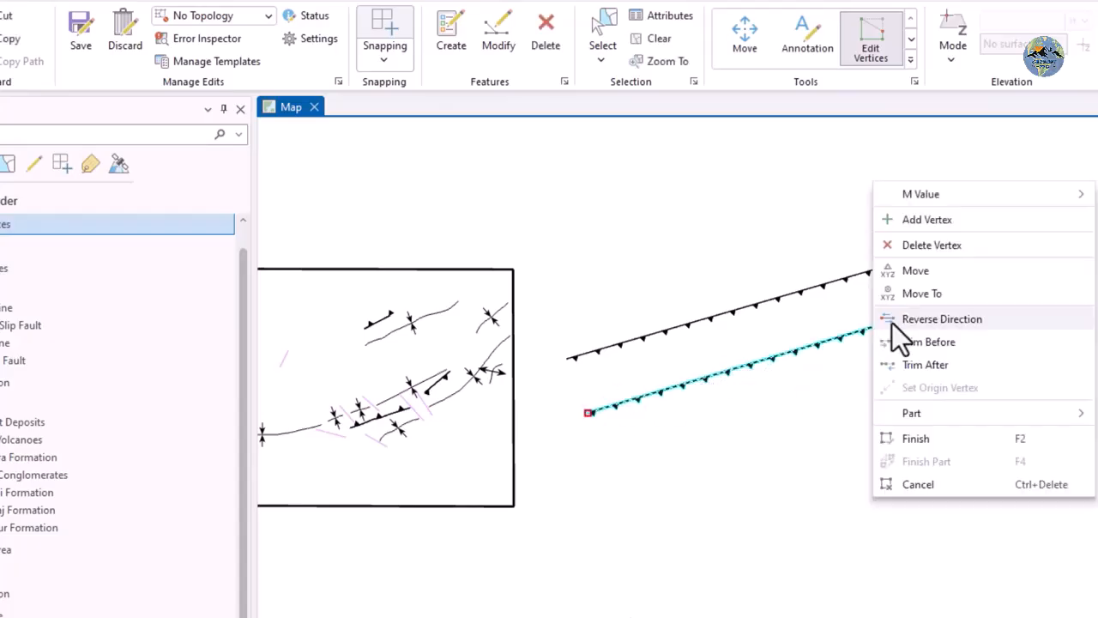
left_click(913, 320)
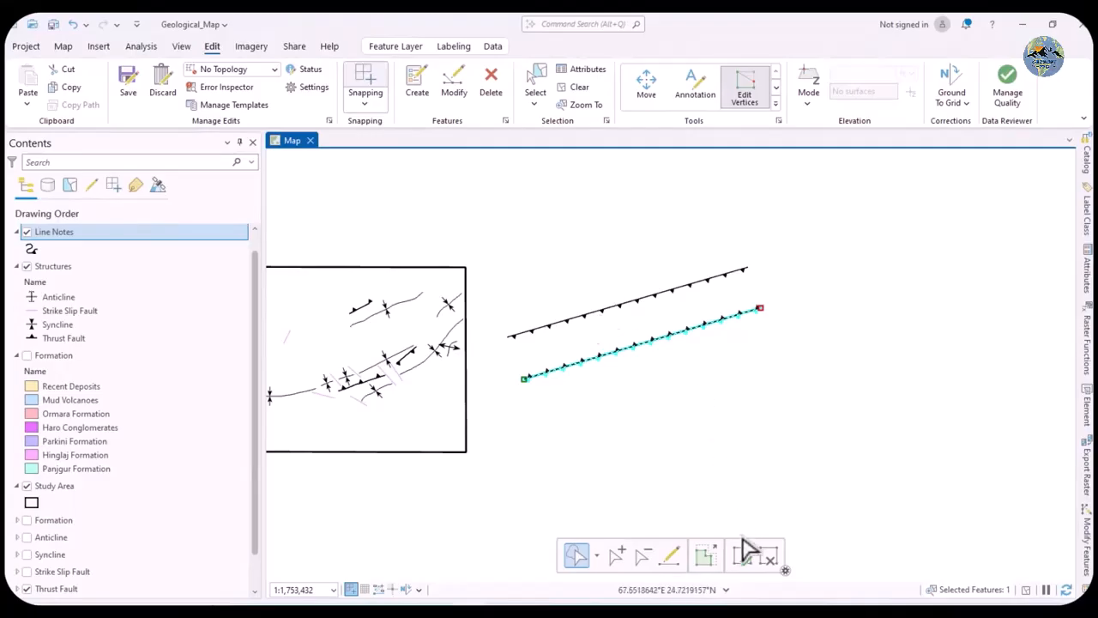
left_click(740, 556)
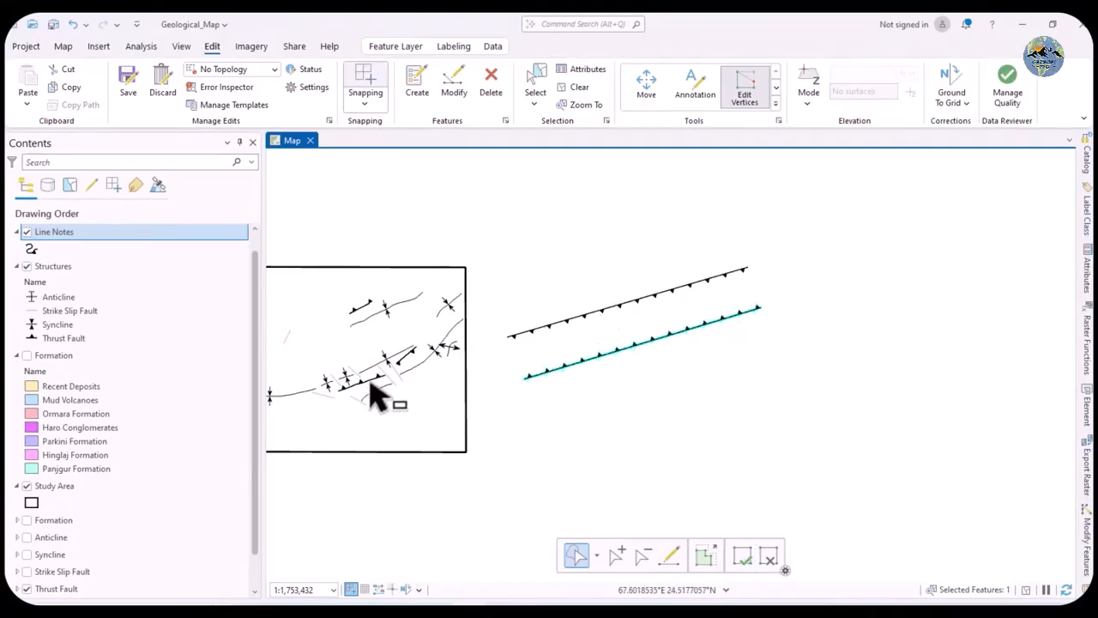
scroll(766, 410, "down", 1)
scroll(506, 394, "up", 2)
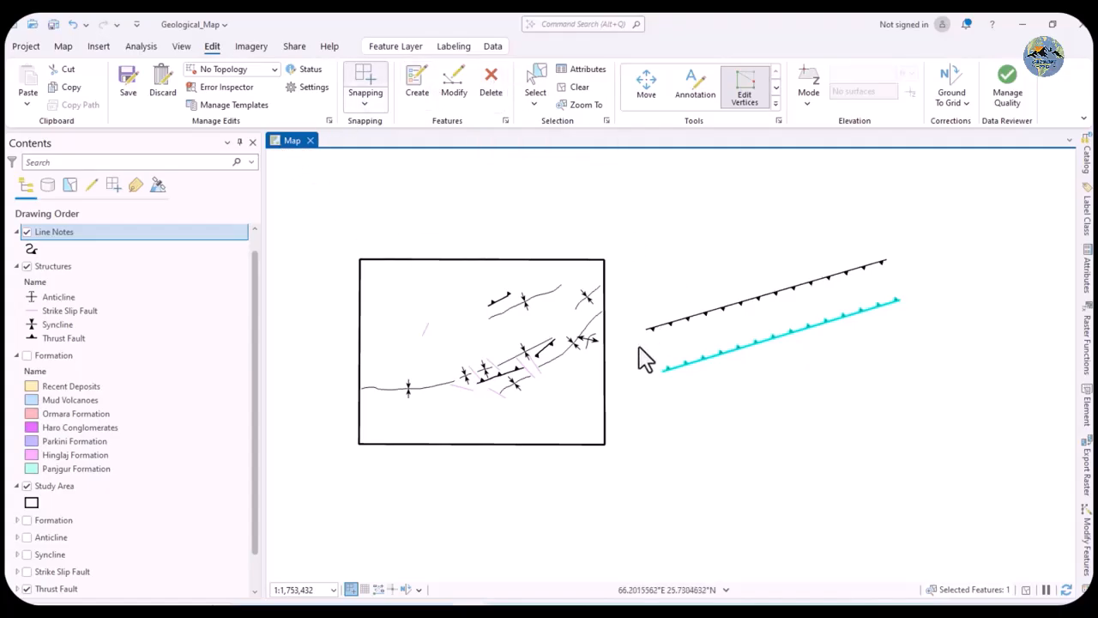
Save all edits made to the reversed Line Notes lines
right_click(55, 237)
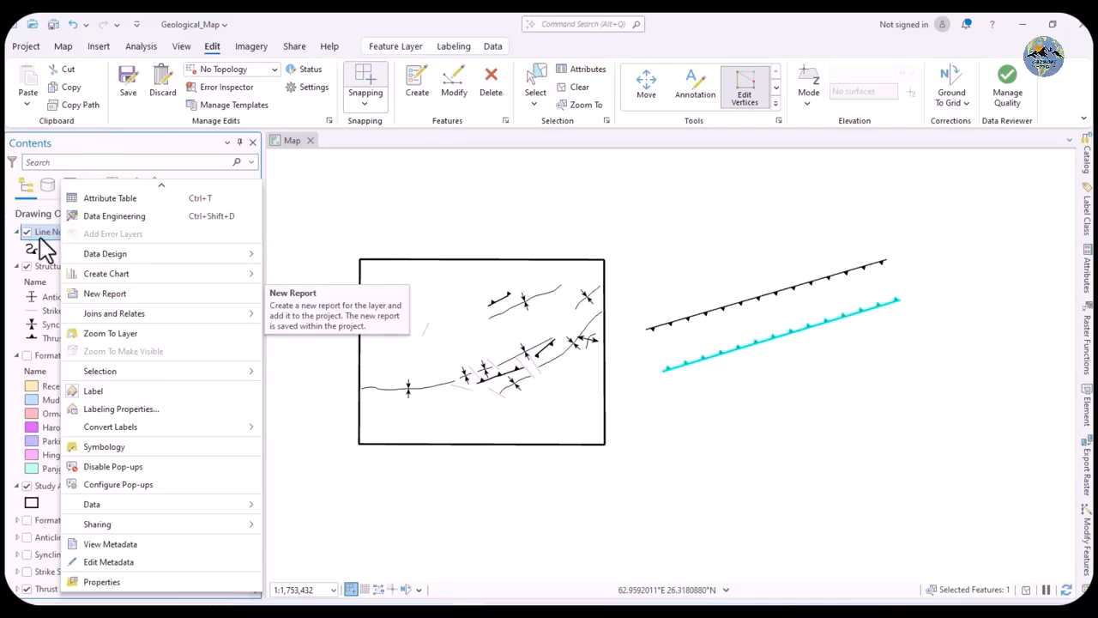
left_click(128, 83)
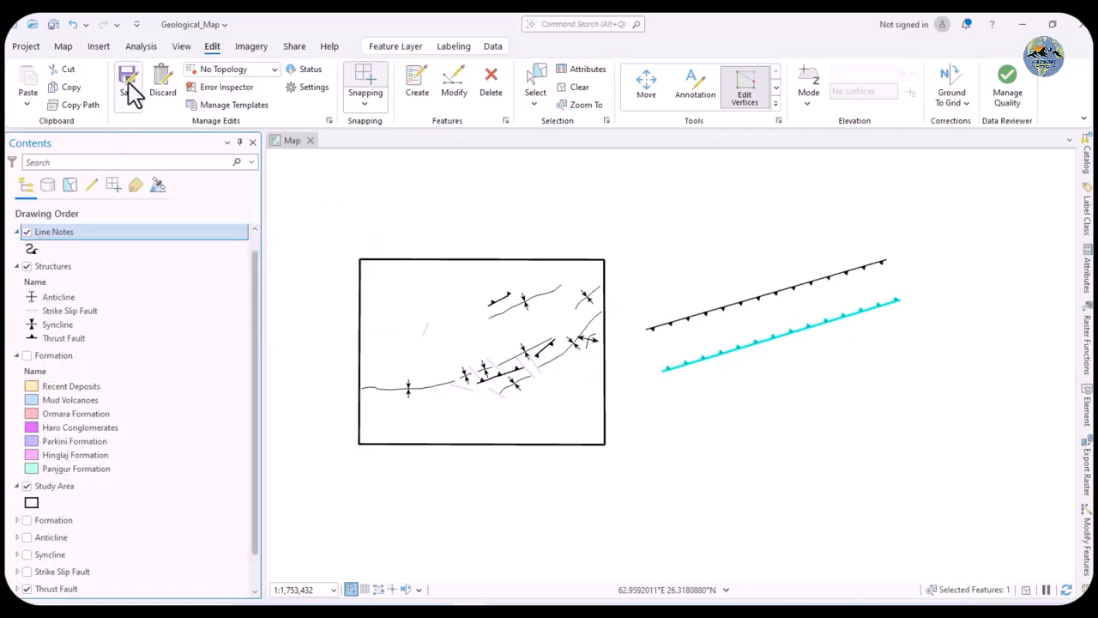
left_click(128, 81)
left_click(558, 332)
Delete both Line Notes demonstration lines east of the study area
left_click(490, 82)
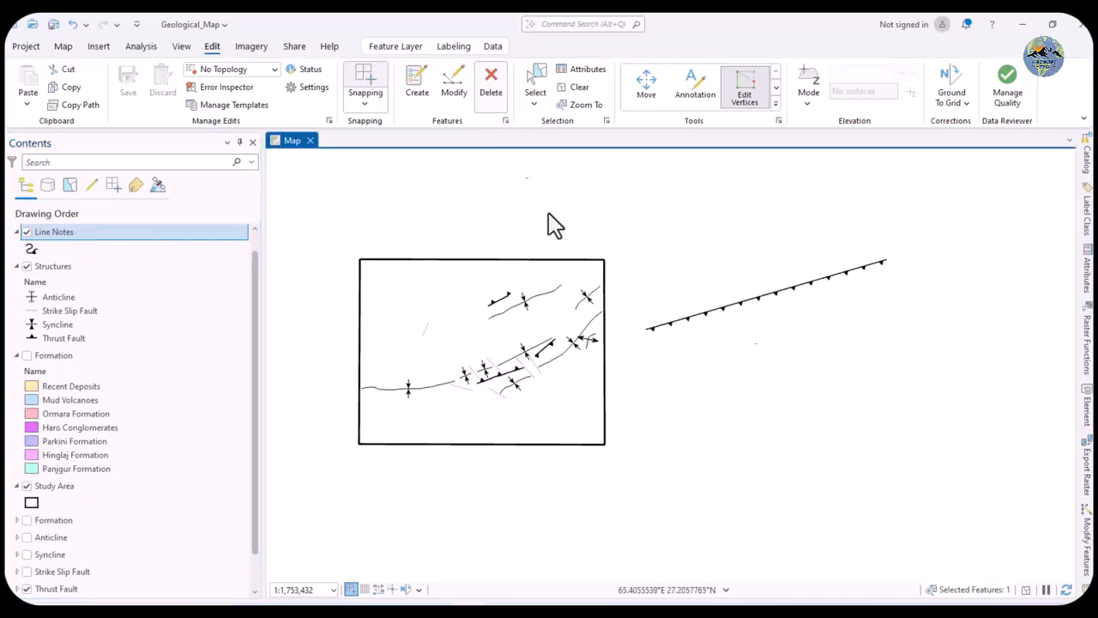
right_click(53, 230)
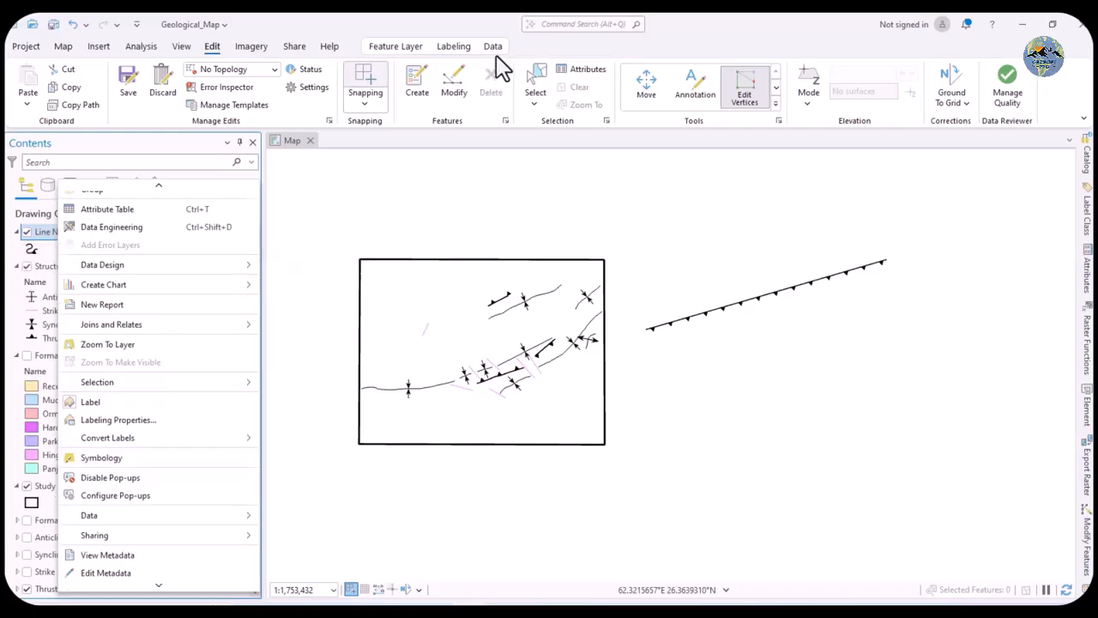
left_click(775, 307)
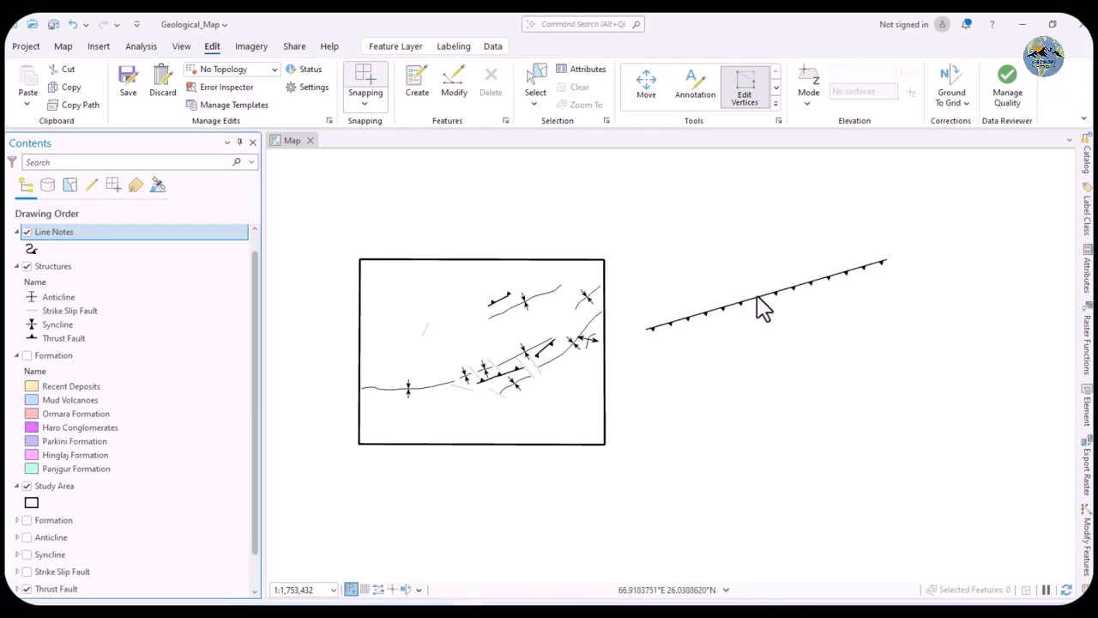
left_click(757, 300)
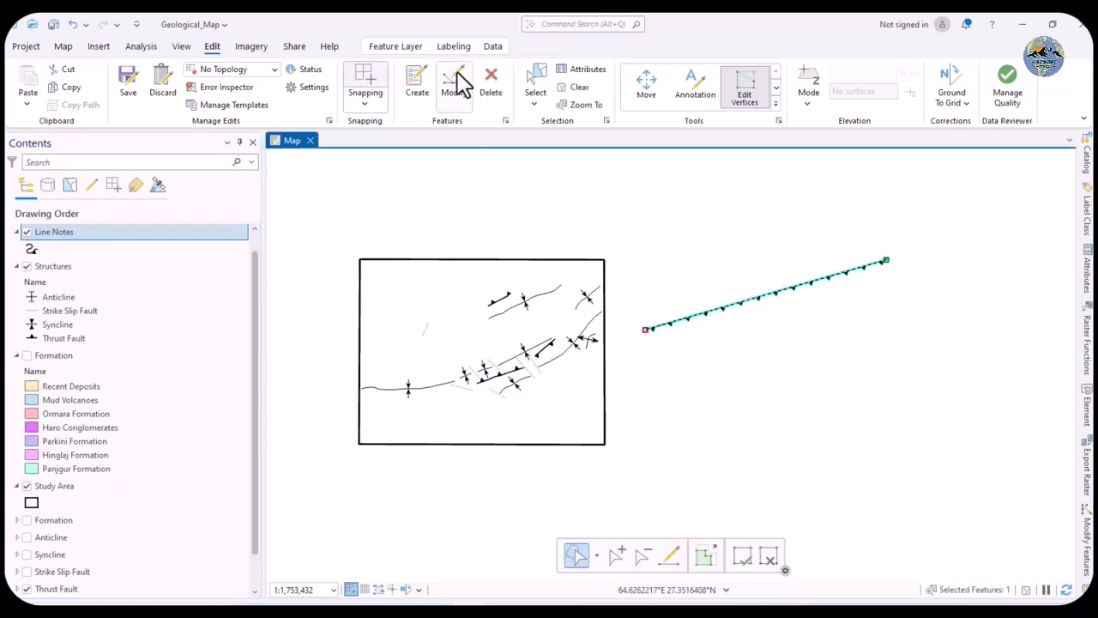
left_click(492, 81)
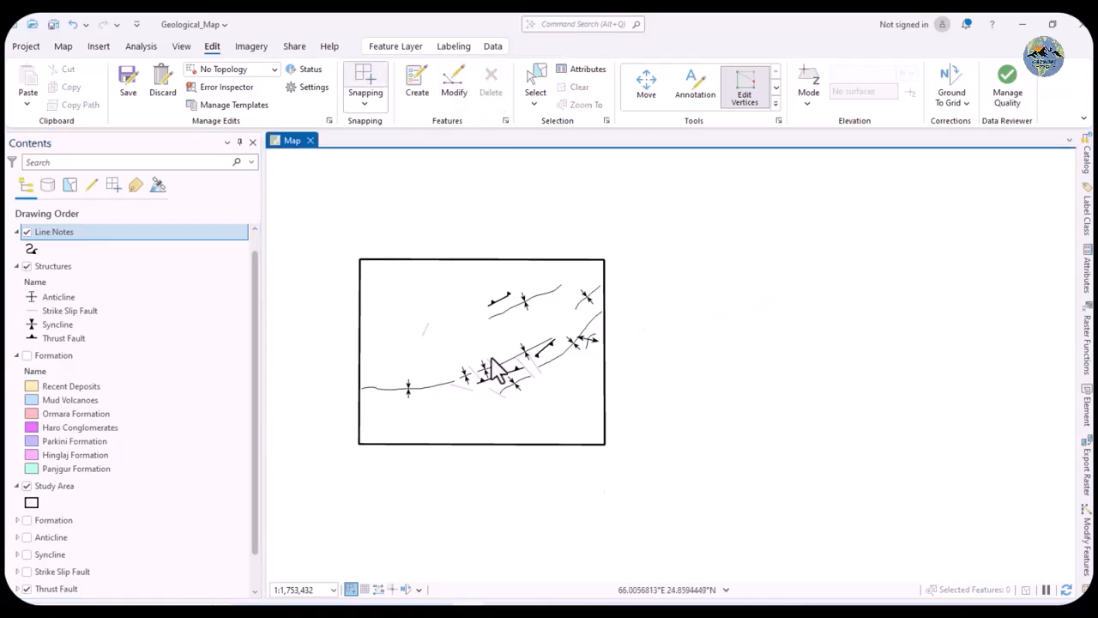
Save all edits to the Line Notes layer and save the project
left_click(128, 86)
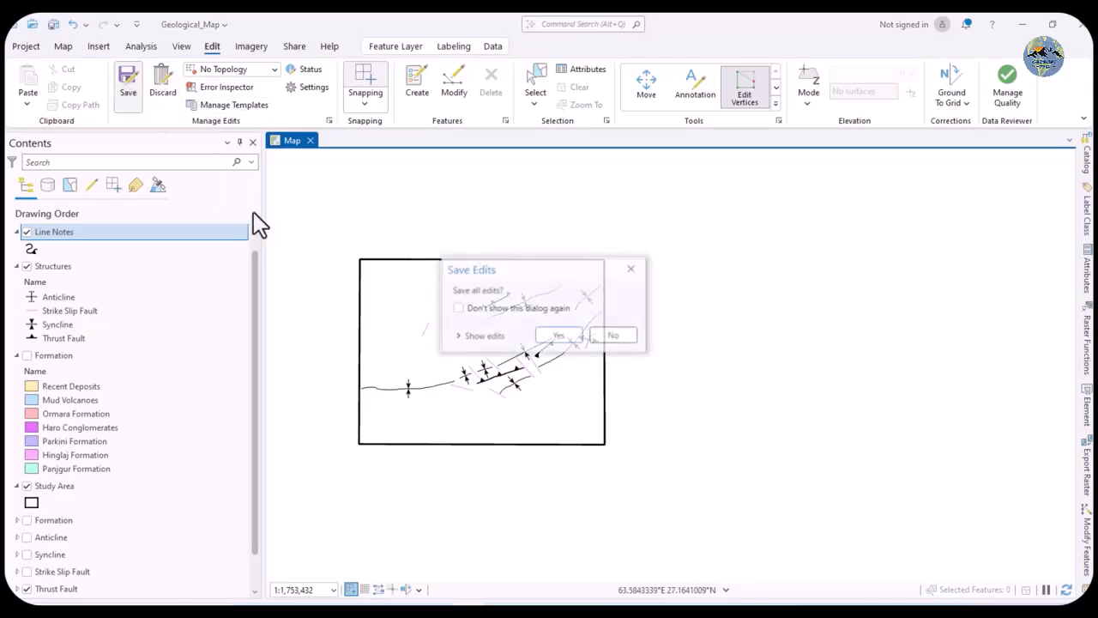
left_click(546, 336)
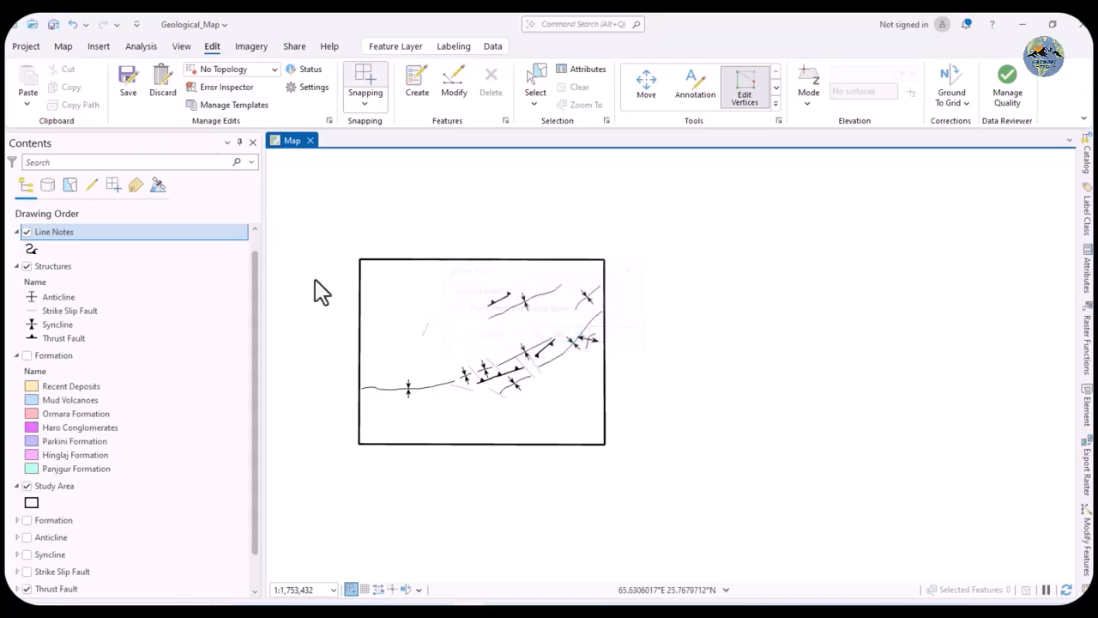
left_click(54, 24)
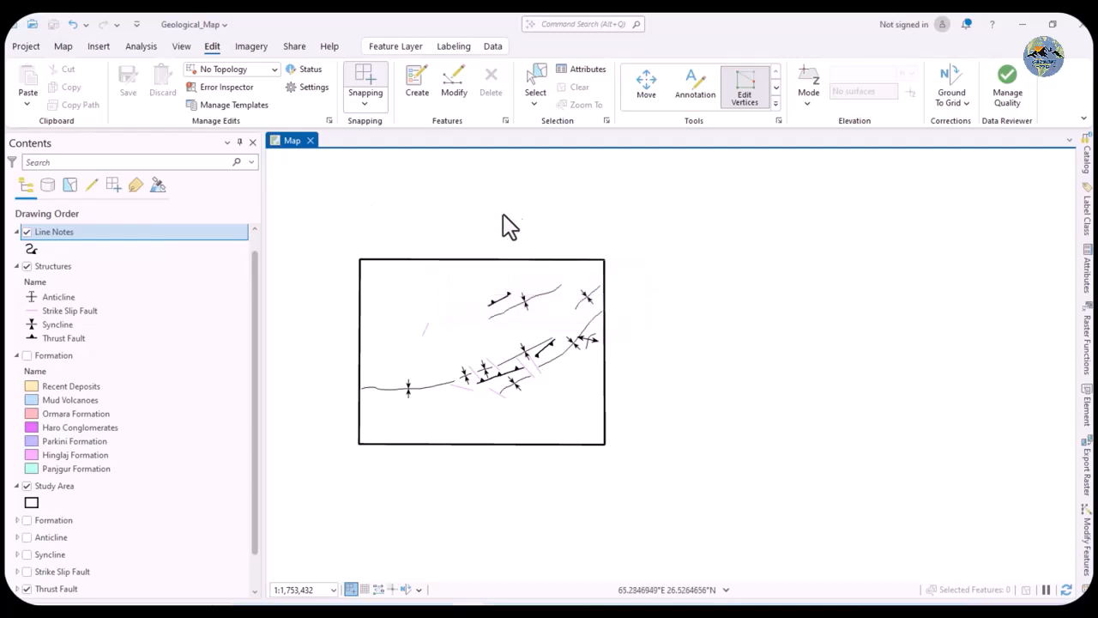
Select the longest thrust fault in the Structures layer, south of the centre, and reverse its line direction through vertex editing
left_click(63, 46)
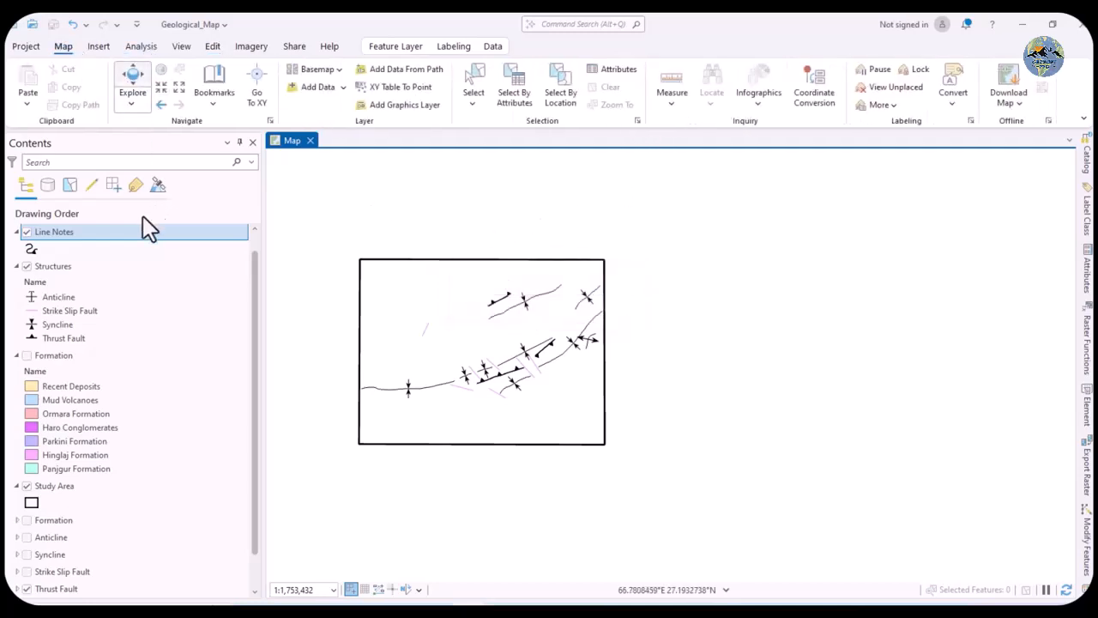
right_click(70, 236)
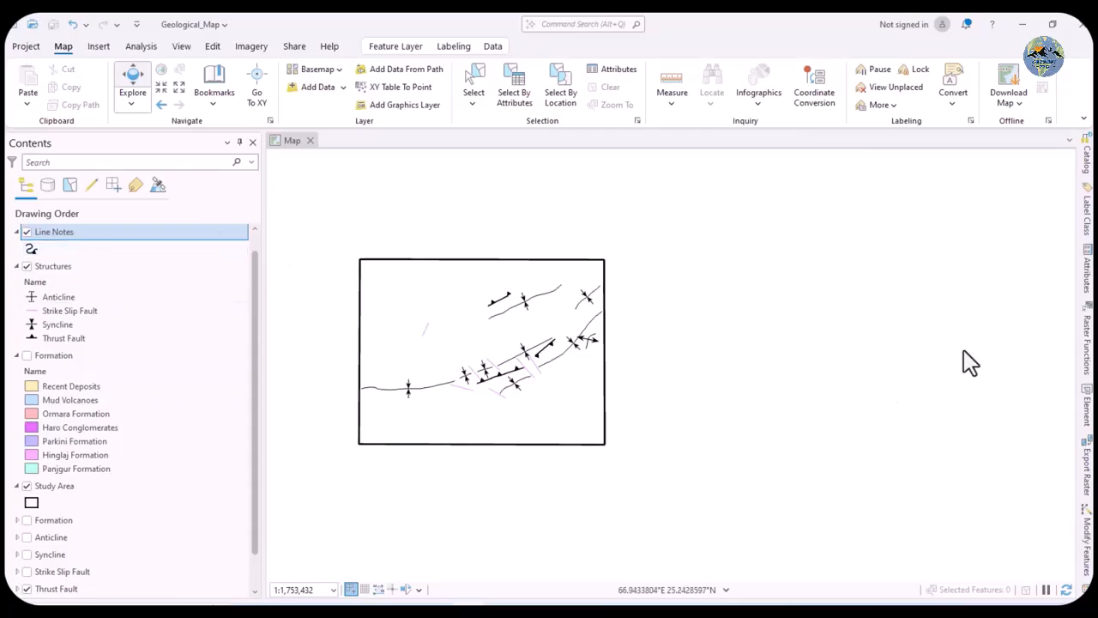
scroll(750, 391, "down", 3)
scroll(635, 386, "up", 5)
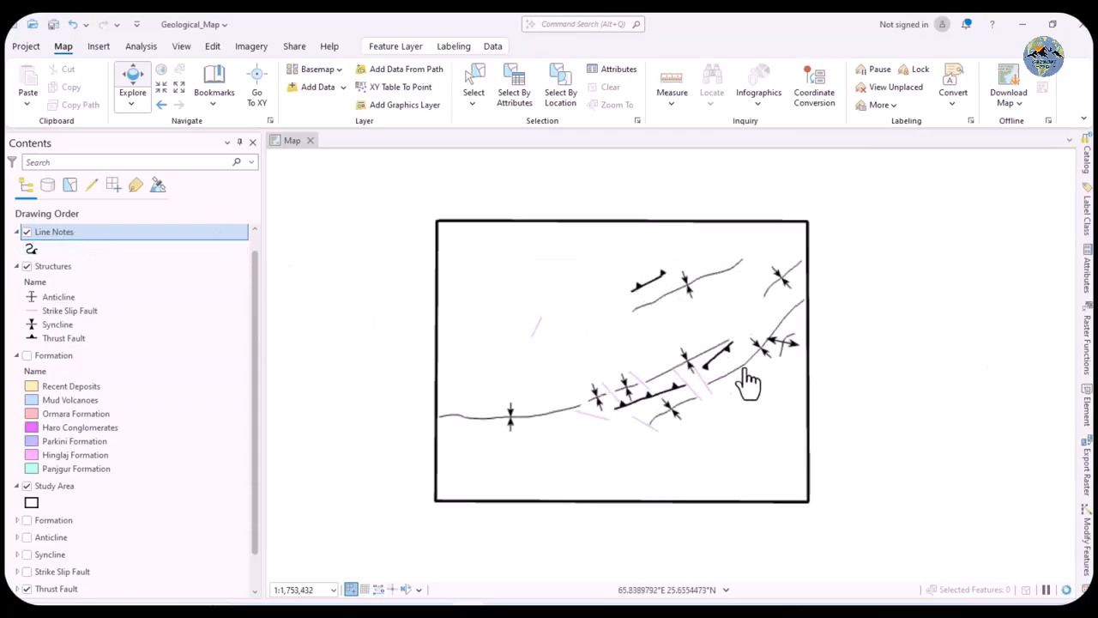
left_click(473, 85)
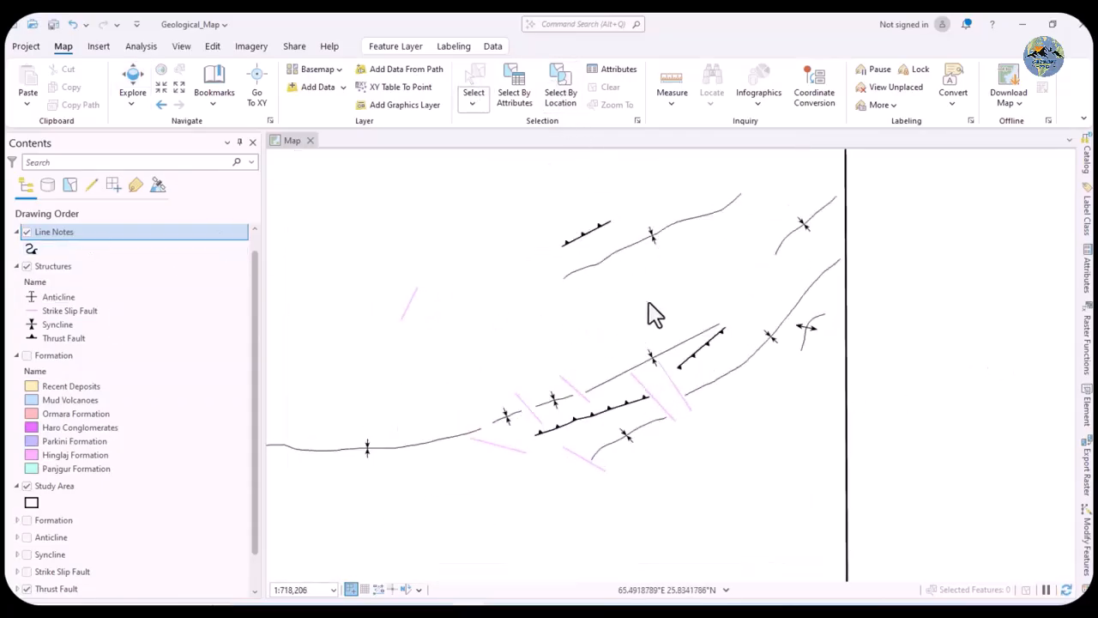
left_click(657, 385)
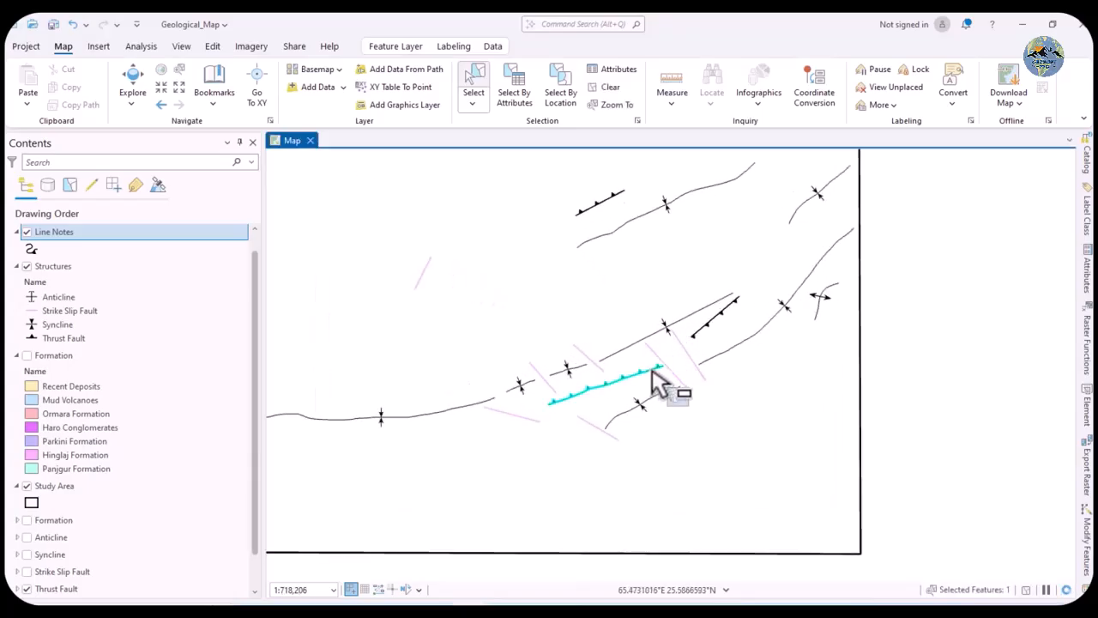
right_click(653, 372)
left_click(687, 328)
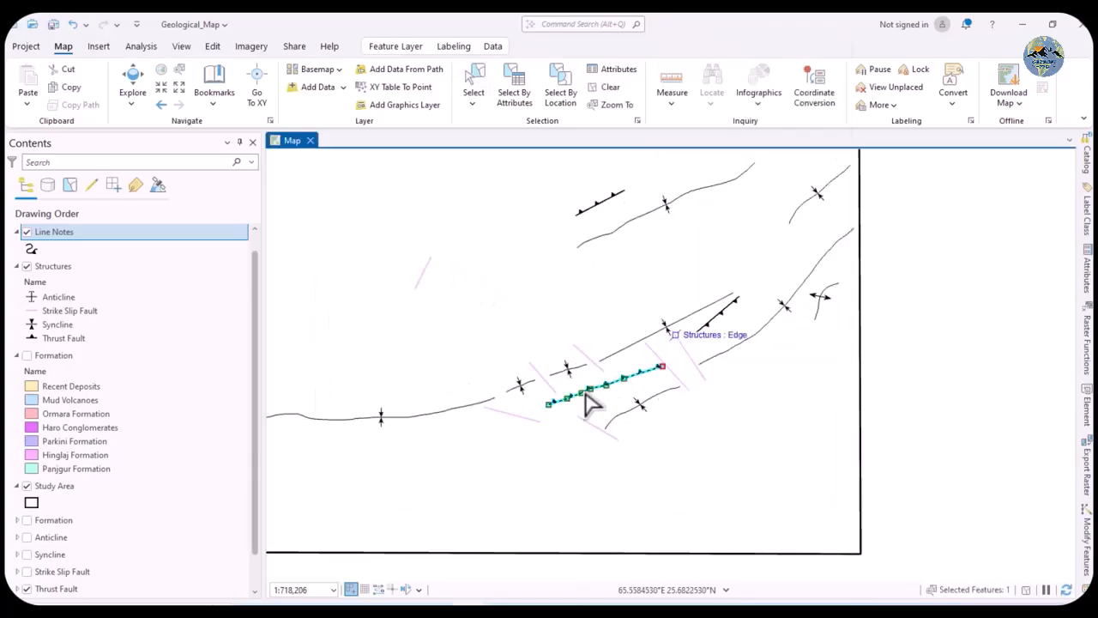
right_click(552, 405)
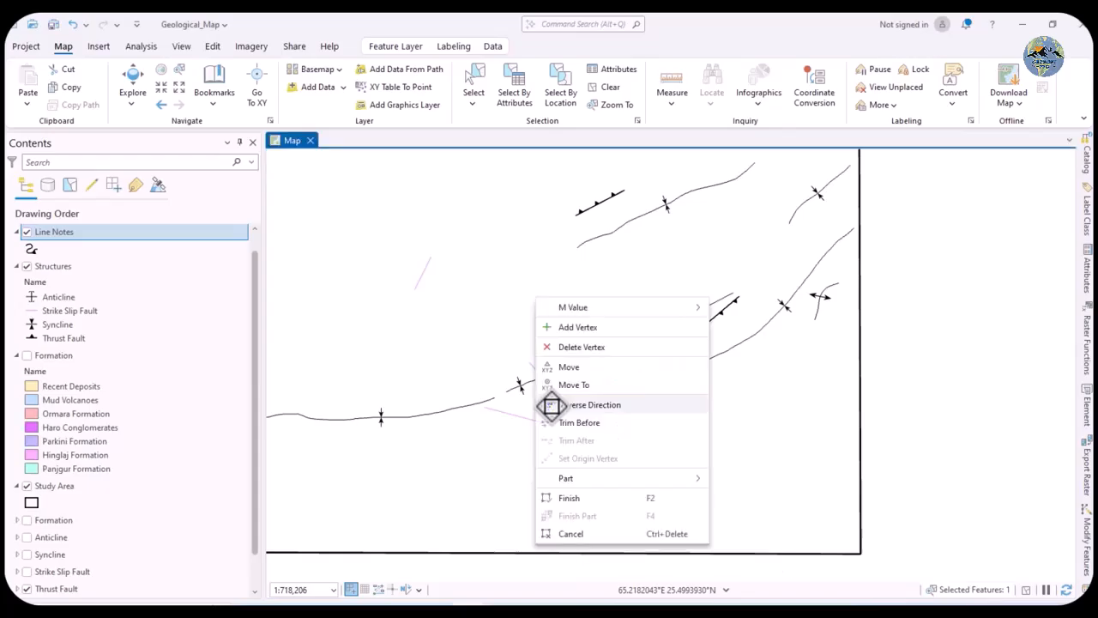
left_click(581, 422)
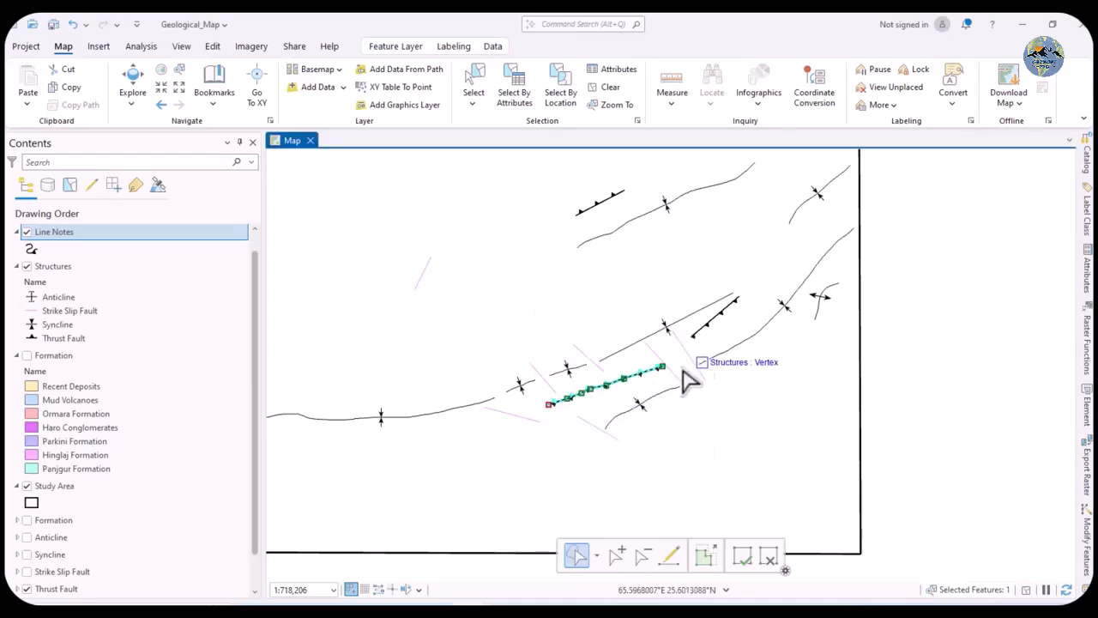
Reverse the direction of the short northern thrust fault in the Structures layer through vertex editing
left_click(583, 221)
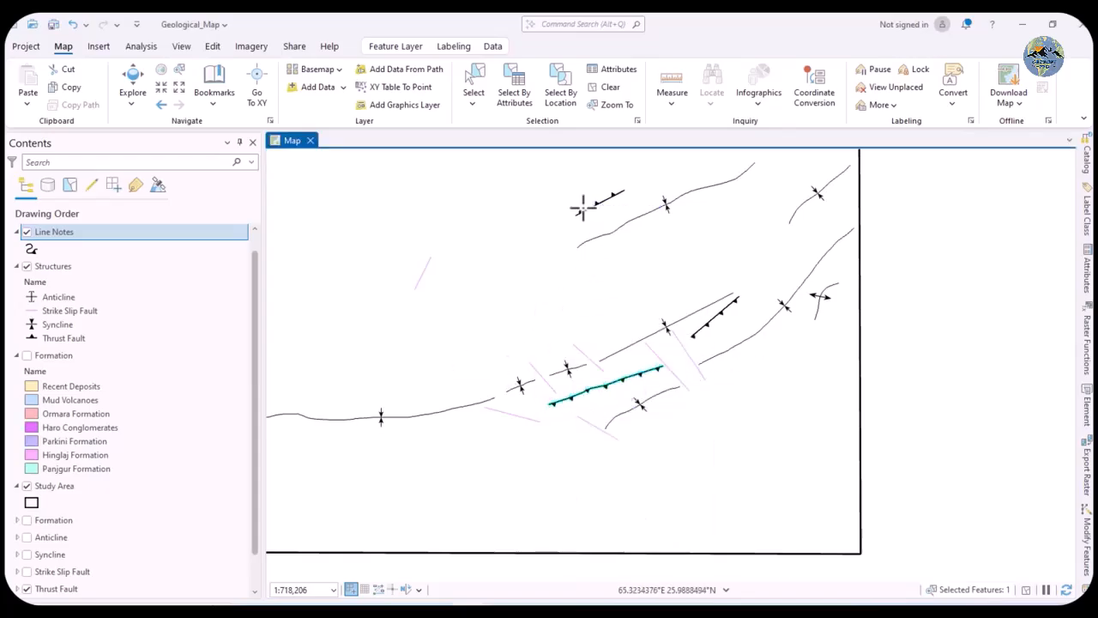
scroll(579, 221, "up", 3)
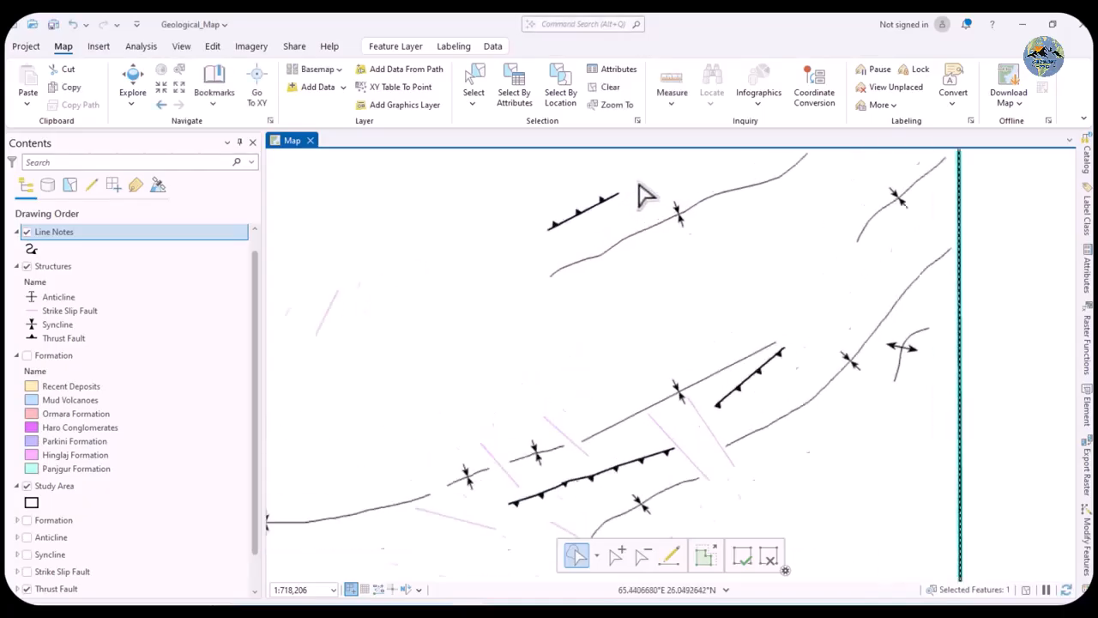
left_click(570, 219)
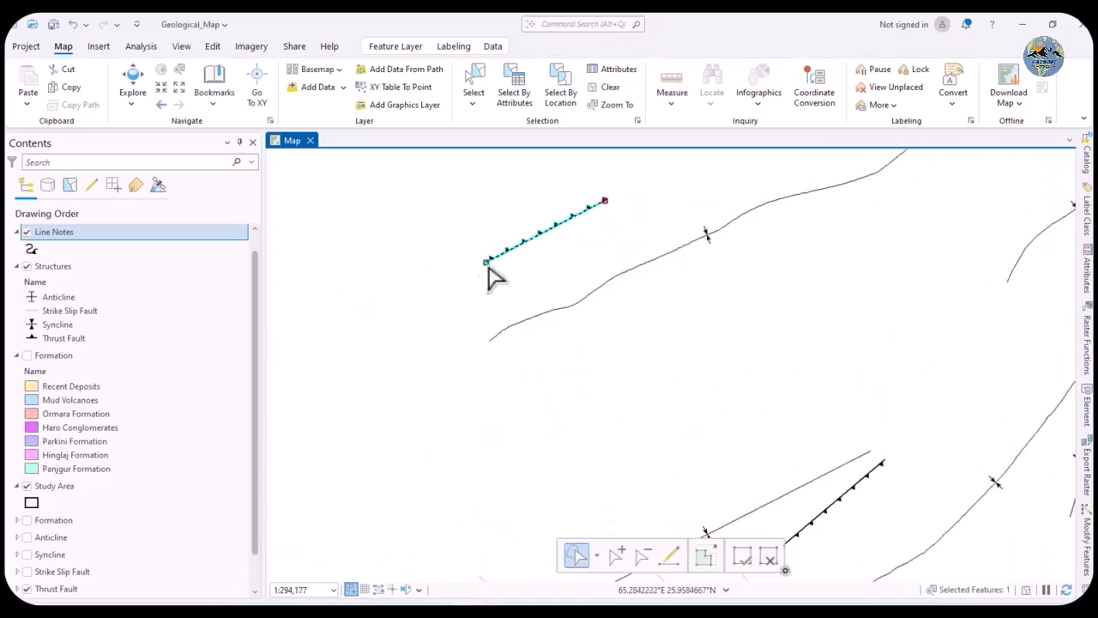
right_click(489, 263)
left_click(504, 270)
scroll(453, 331, "down", 4)
scroll(670, 378, "down", 2)
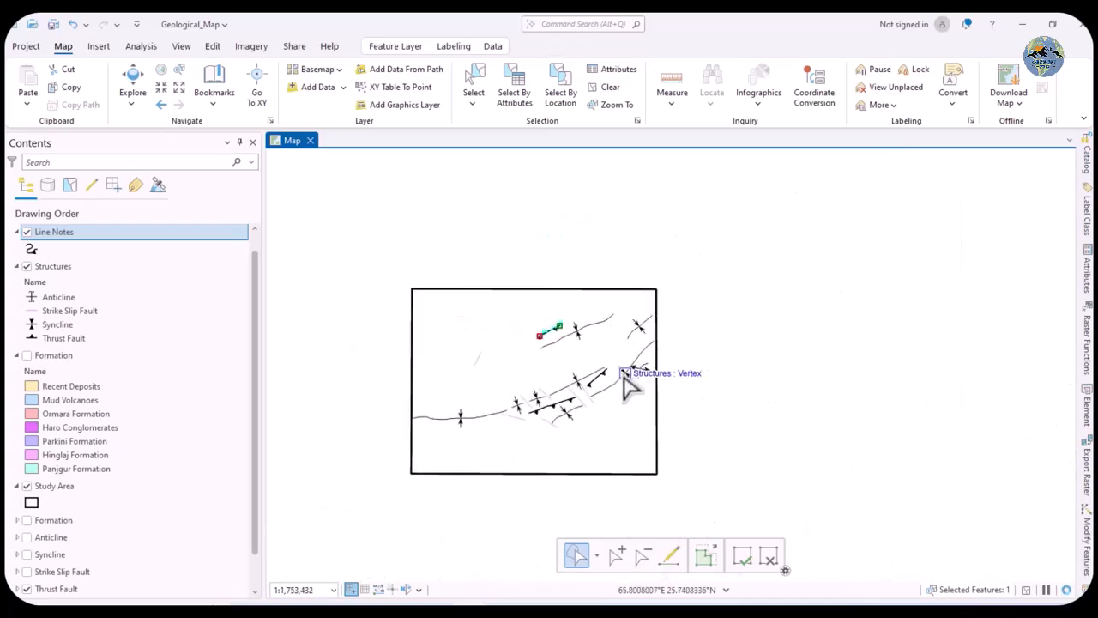
scroll(490, 422, "up", 2)
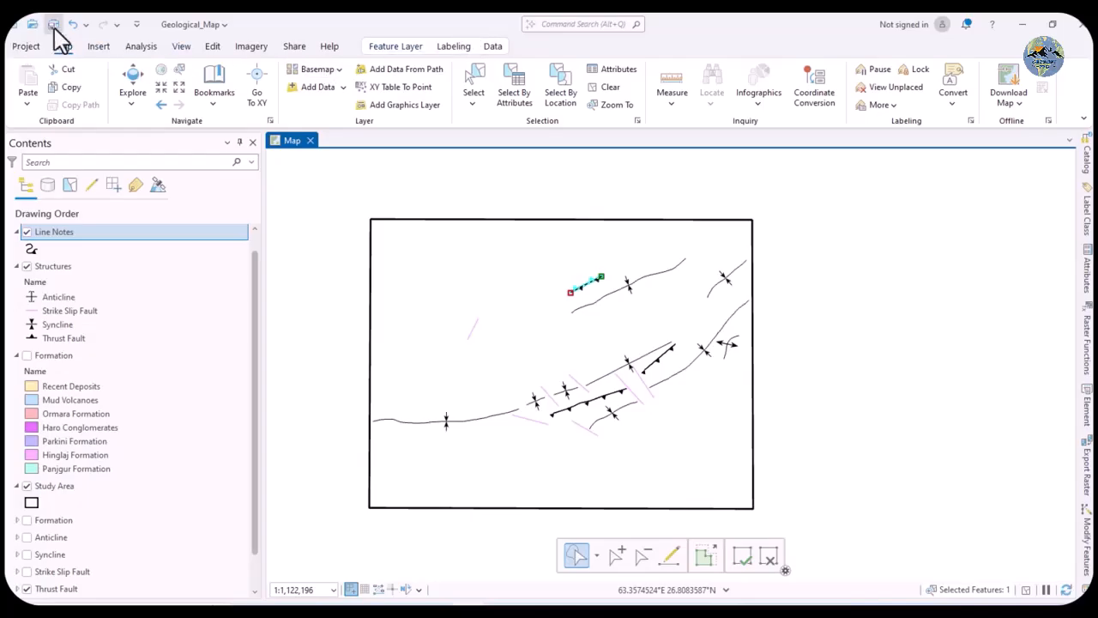
Save the thrust fault edits and the project, clearing the feature selection
left_click(213, 48)
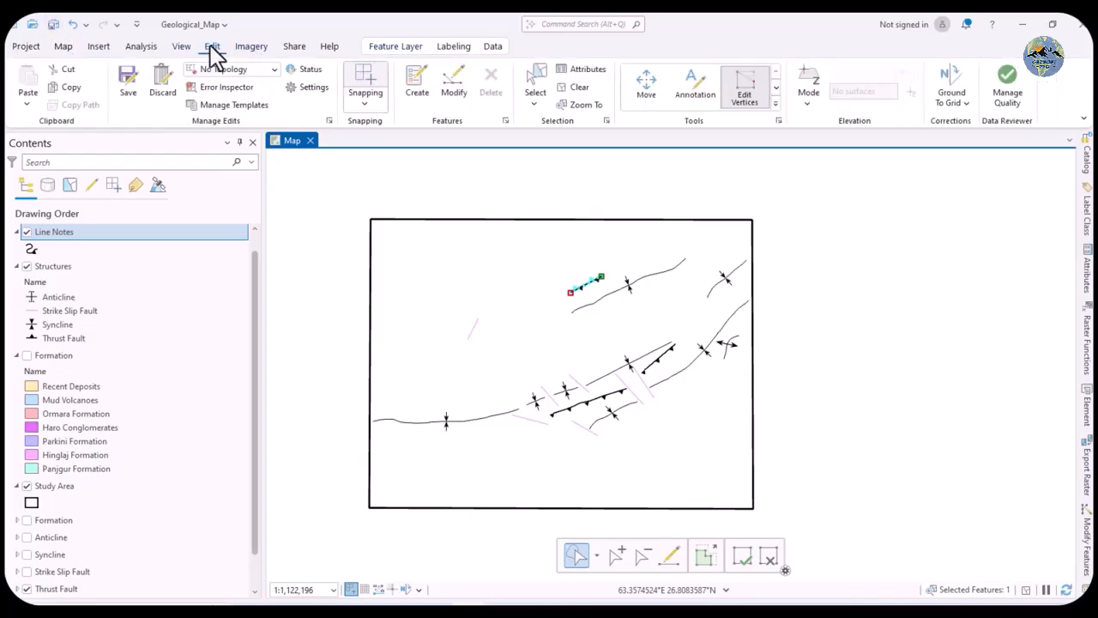
left_click(130, 86)
left_click(556, 335)
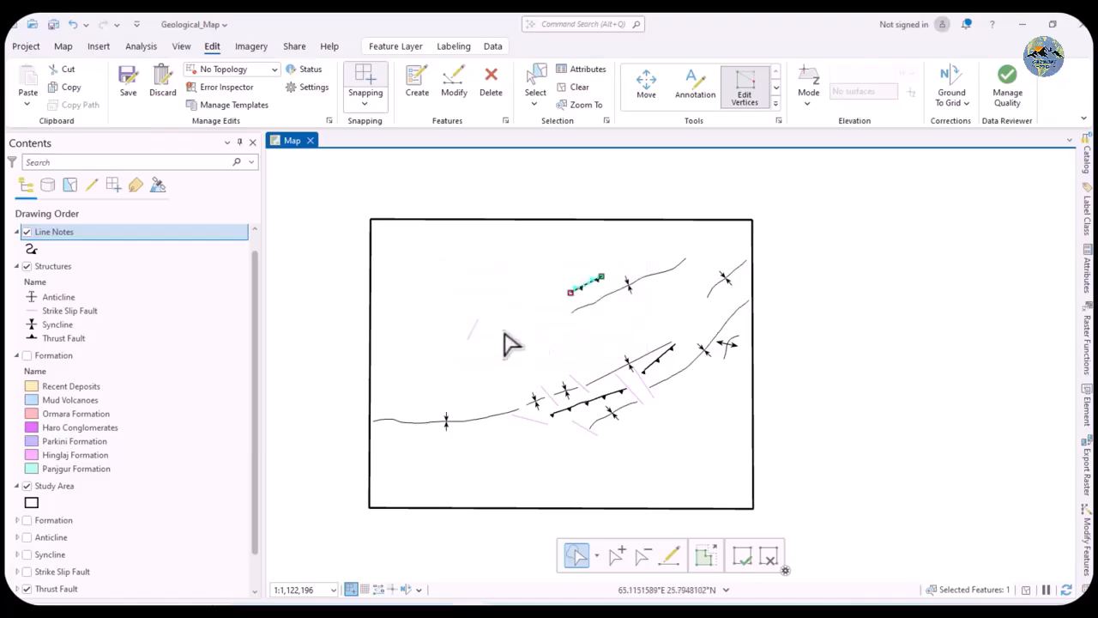
left_click(575, 89)
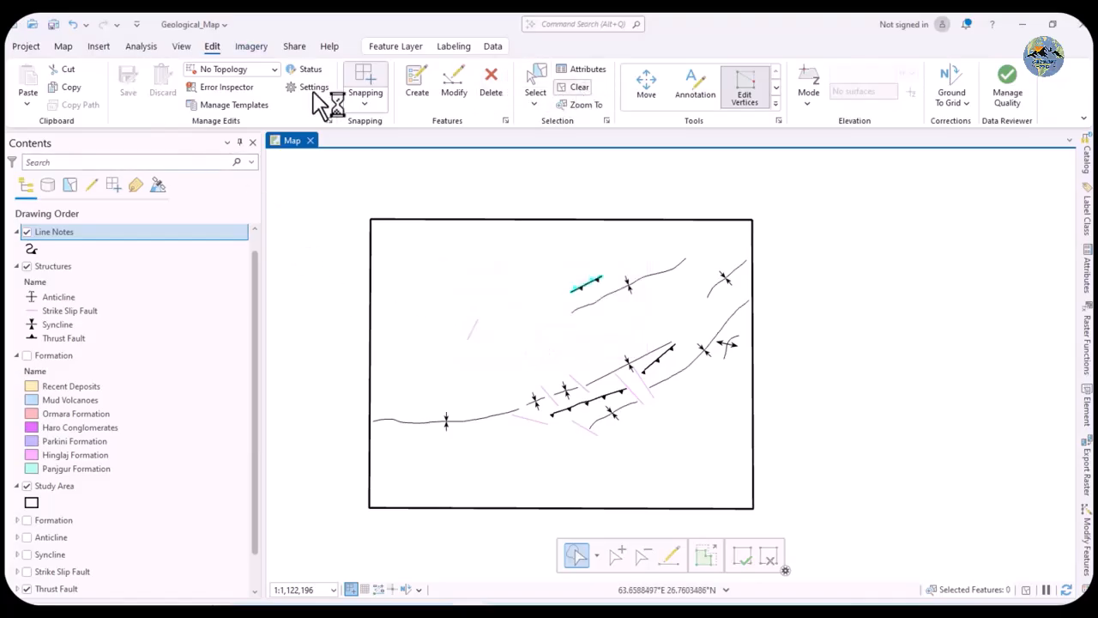
left_click(67, 47)
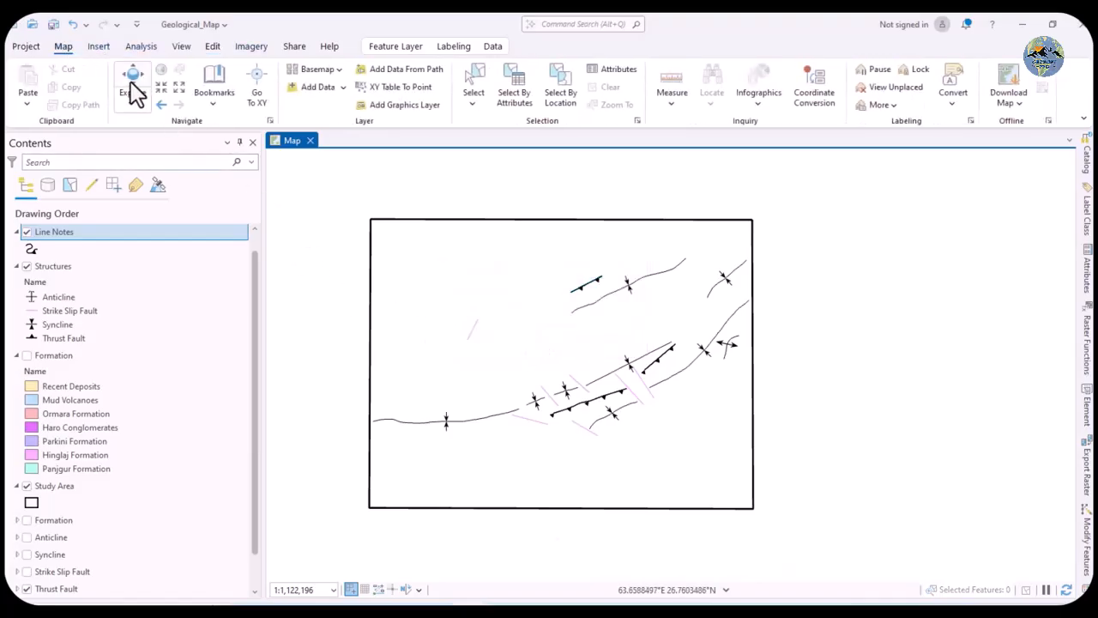
left_click(52, 25)
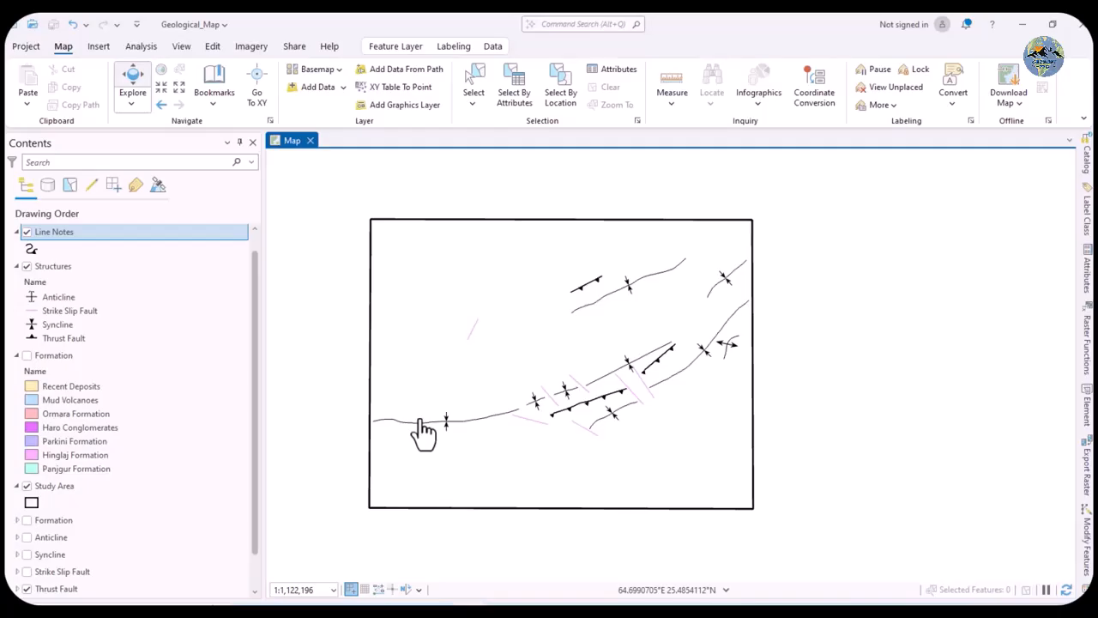
Search the symbol gallery for "strike slip fault" and apply the first solid-line Geology_24K_en symbol to Strike Slip Fault in the Structures layer
scroll(720, 441, "down", 1)
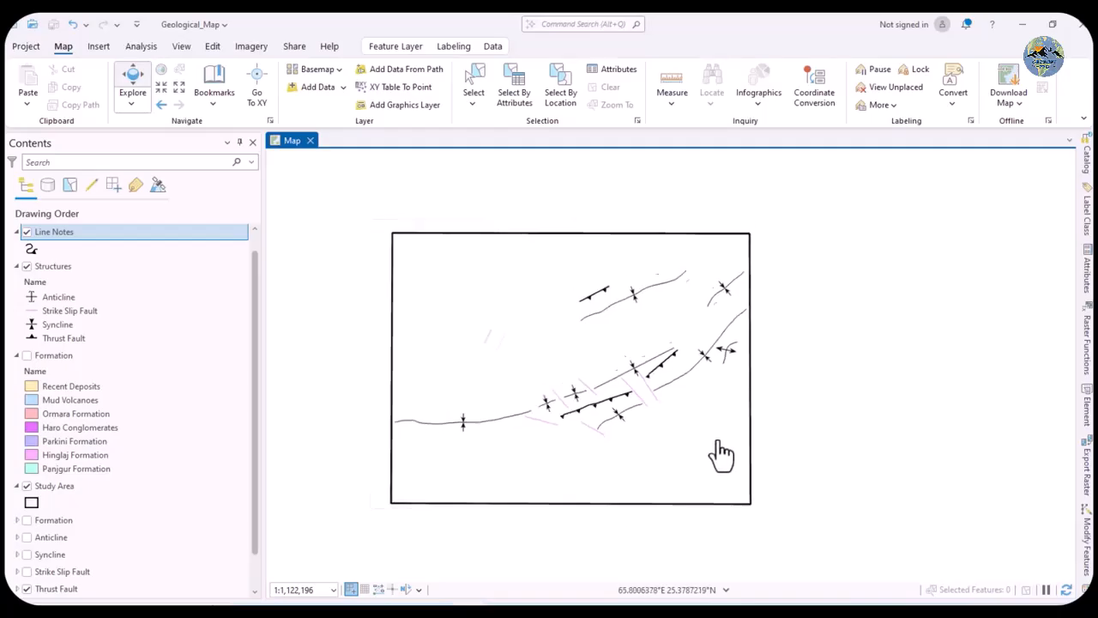
scroll(580, 425, "up", 1)
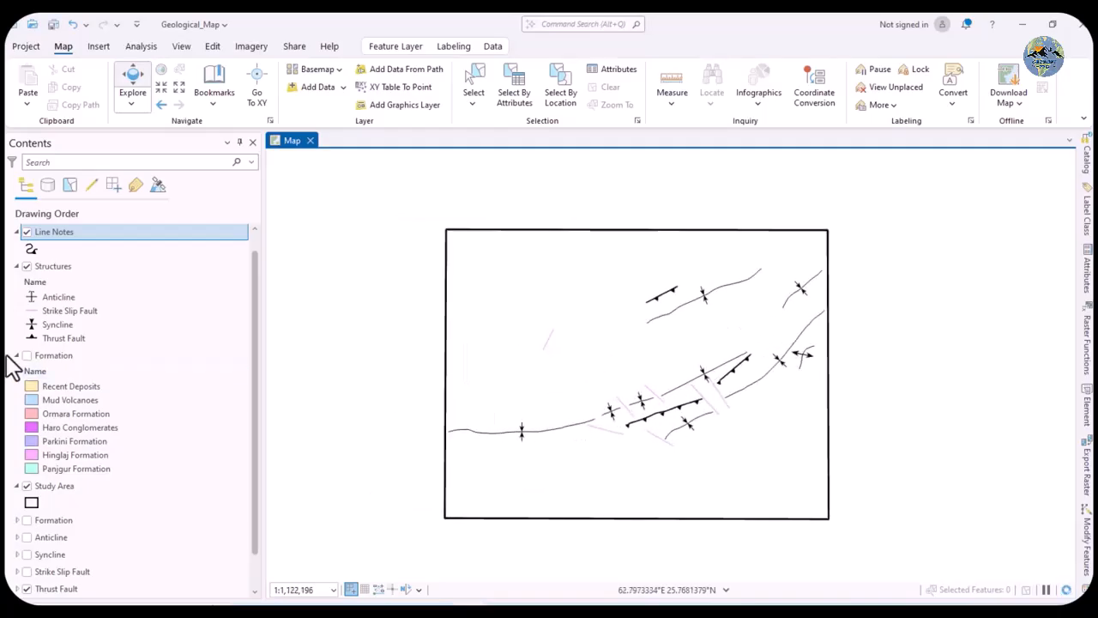
left_click(31, 312)
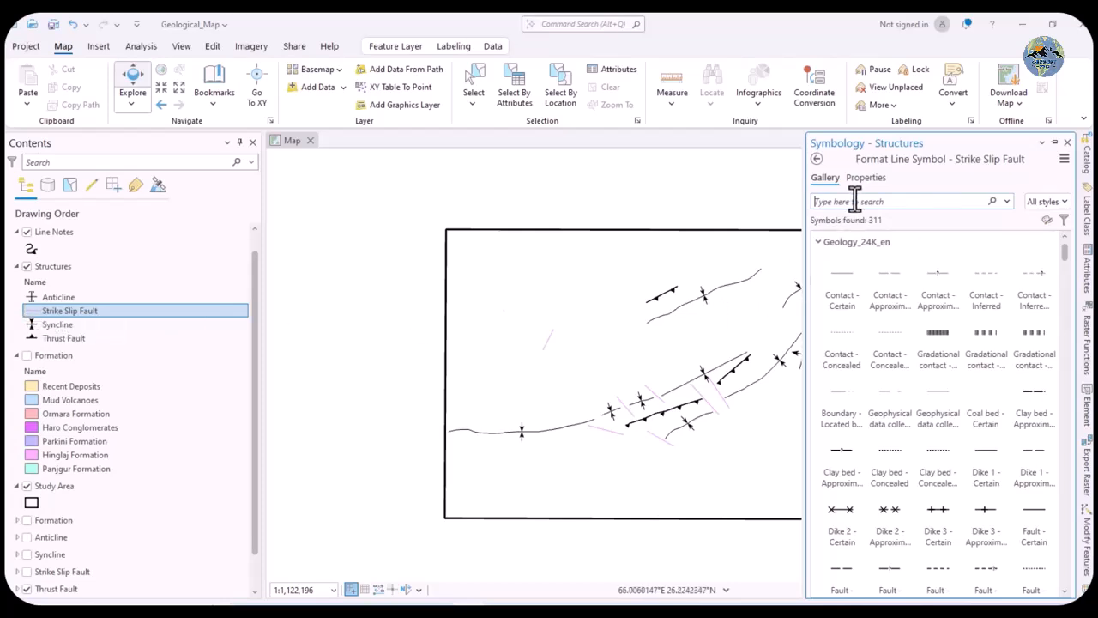
type("strike slip fault")
left_click(841, 275)
scroll(498, 360, "down", 2)
scroll(622, 390, "up", 2)
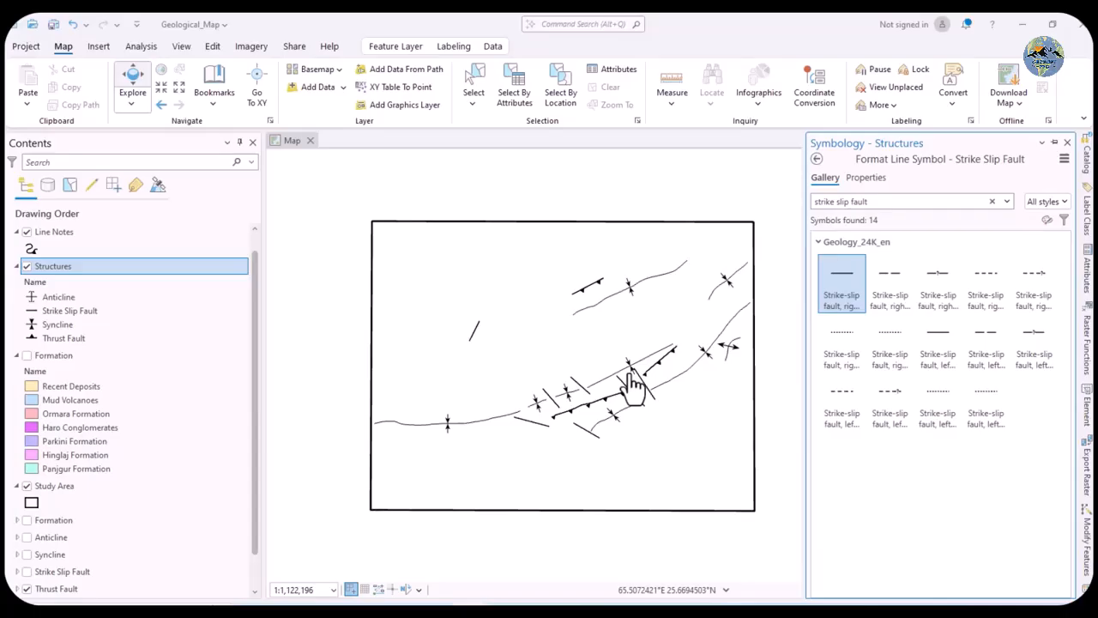
Close the Structures symbology settings and turn on the symbolized Formation layer beneath the structures
left_click(99, 48)
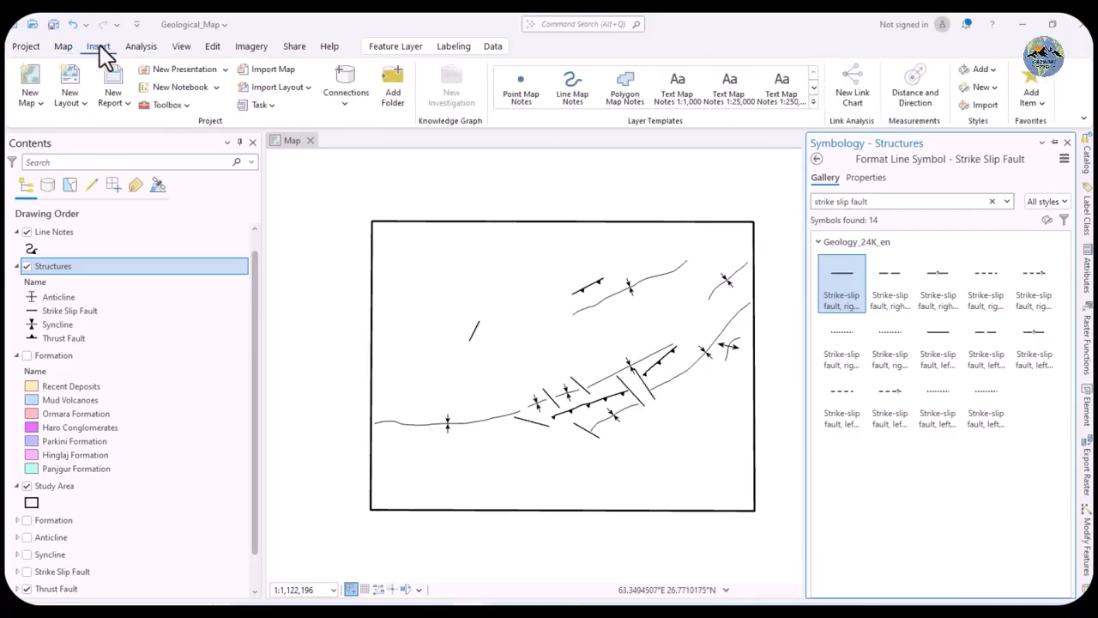
left_click(61, 47)
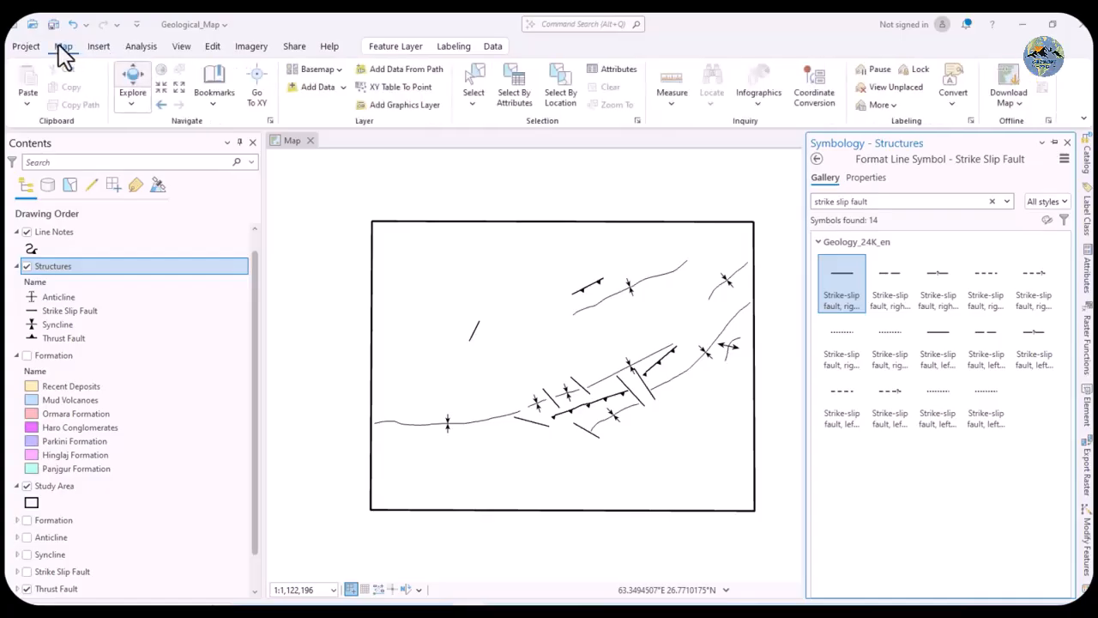
left_click(796, 354)
left_click_drag(699, 433, 755, 427)
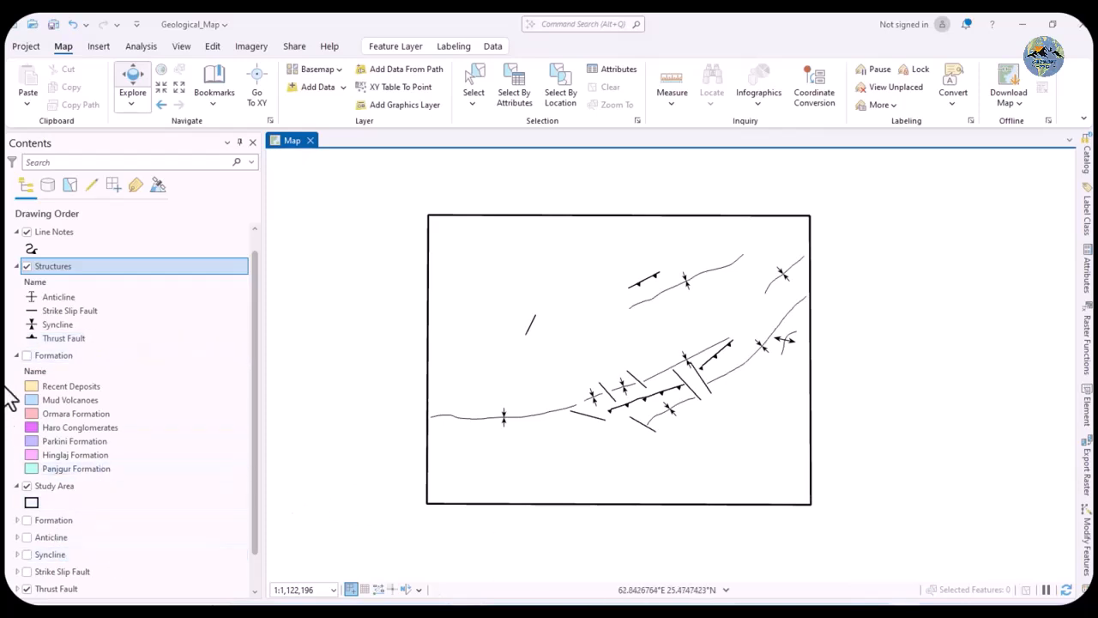
left_click(27, 355)
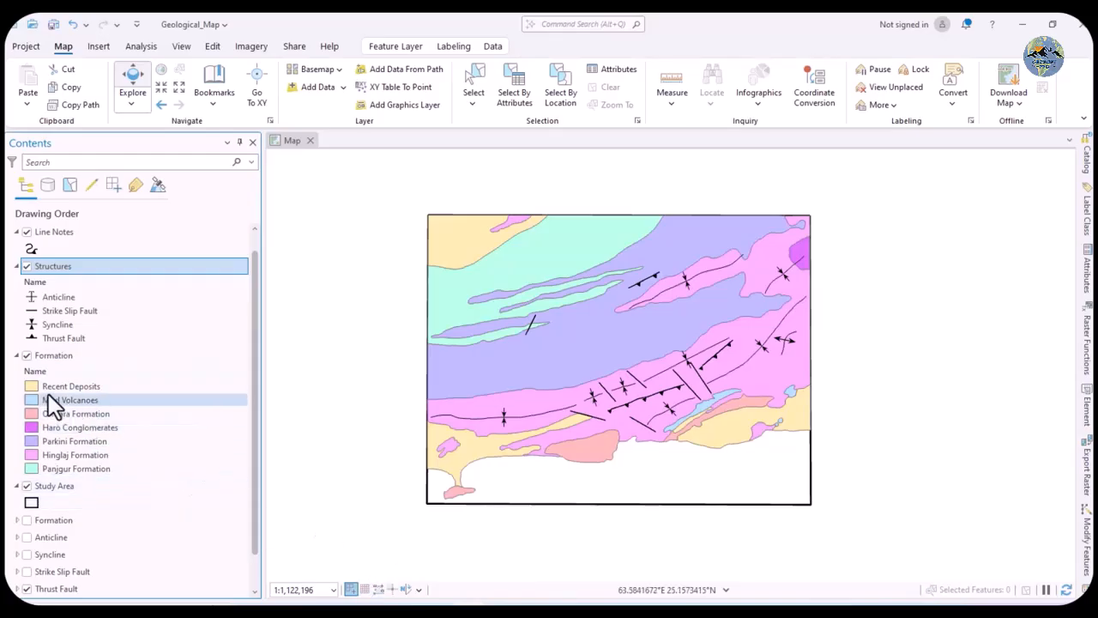
left_click_drag(503, 388, 504, 395)
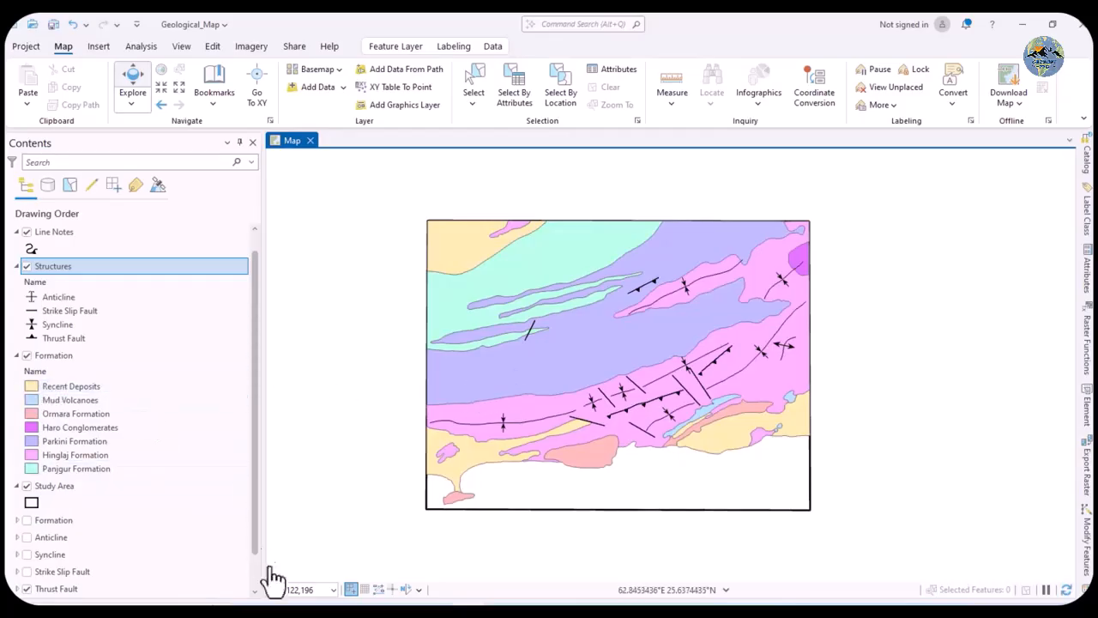
Switch to the Word document Symbols for Geological Maps.docx and examine the formation colour table at its end
key("alt+Tab")
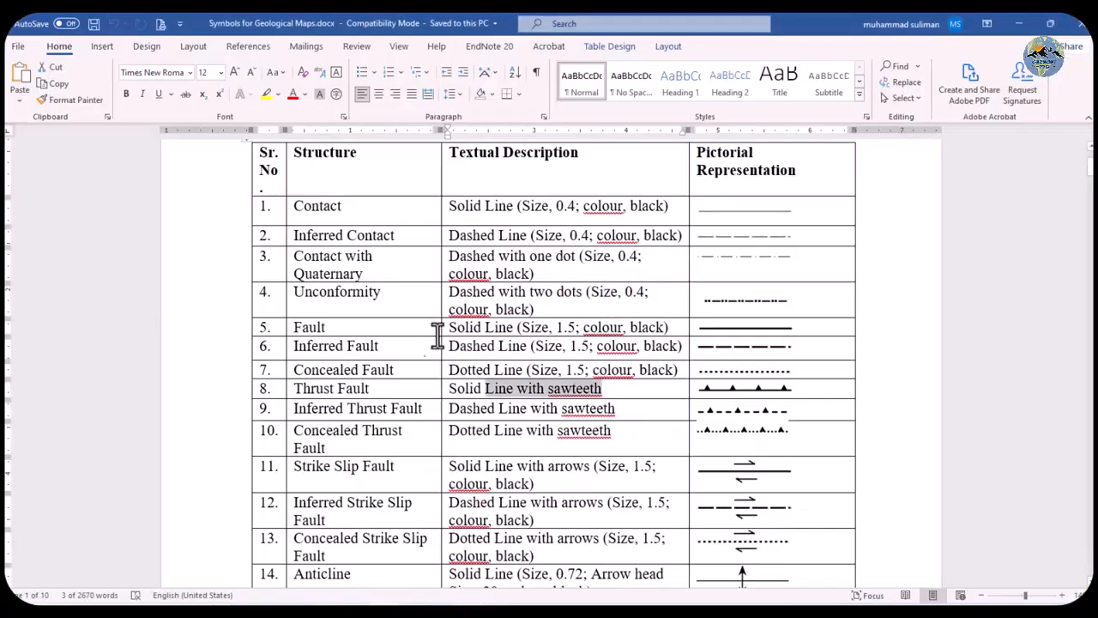
scroll(438, 330, "up", 1)
scroll(472, 334, "down", 10)
scroll(477, 338, "down", 20)
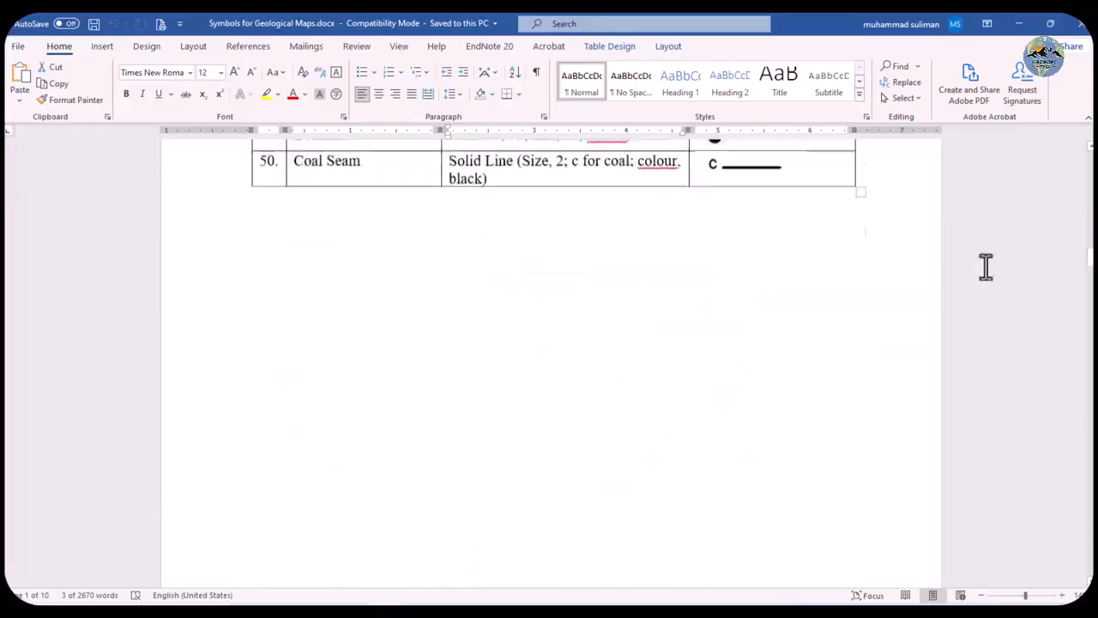
left_click_drag(1091, 276, 1090, 564)
scroll(420, 360, "up", 2)
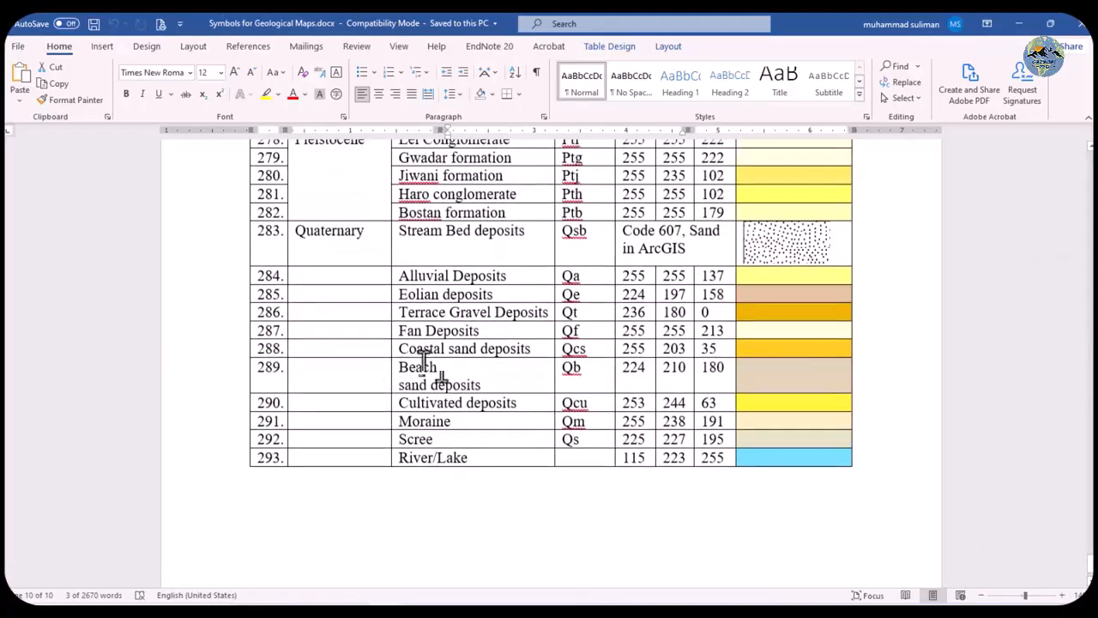
scroll(537, 412, "up", 3)
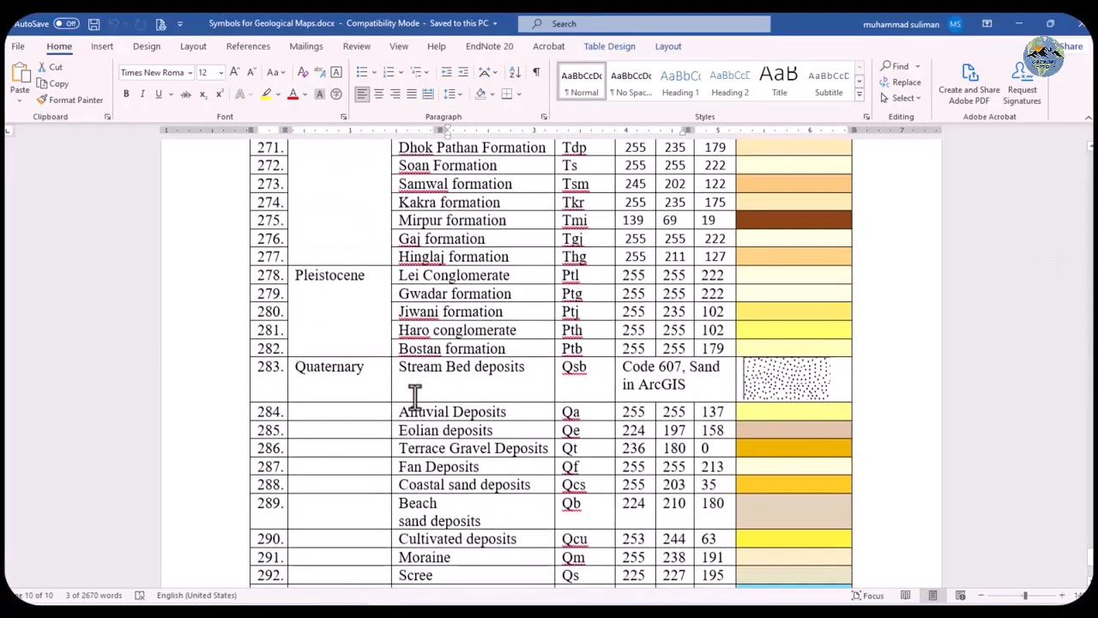
scroll(426, 420, "down", 1)
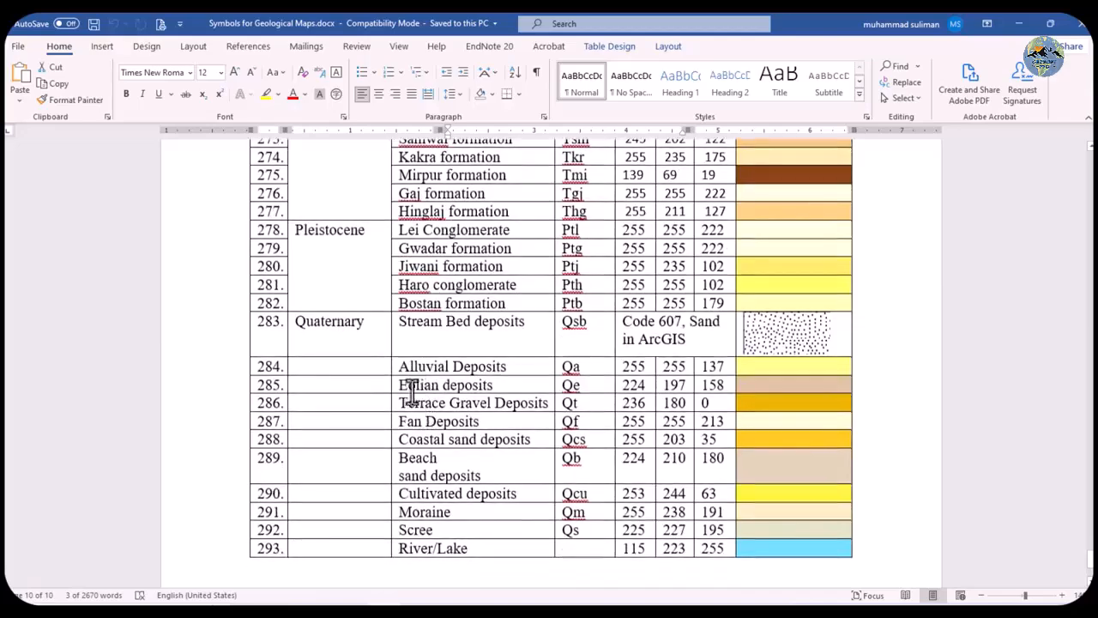
scroll(440, 402, "up", 6)
scroll(442, 401, "down", 5)
scroll(441, 399, "down", 2)
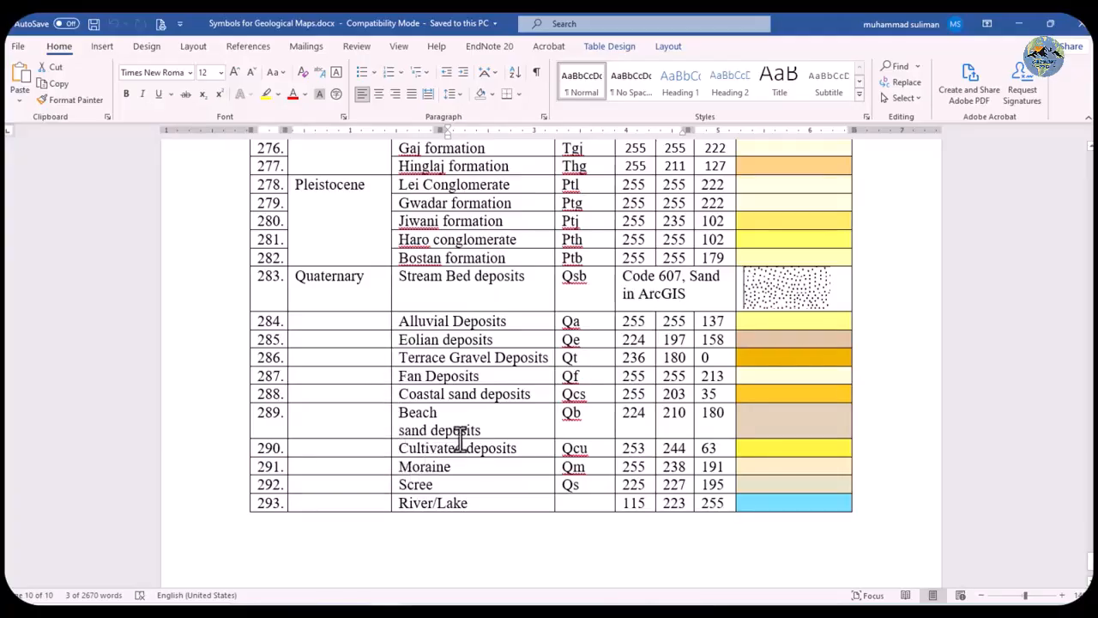
scroll(456, 439, "up", 1)
scroll(464, 433, "up", 11)
scroll(460, 427, "down", 13)
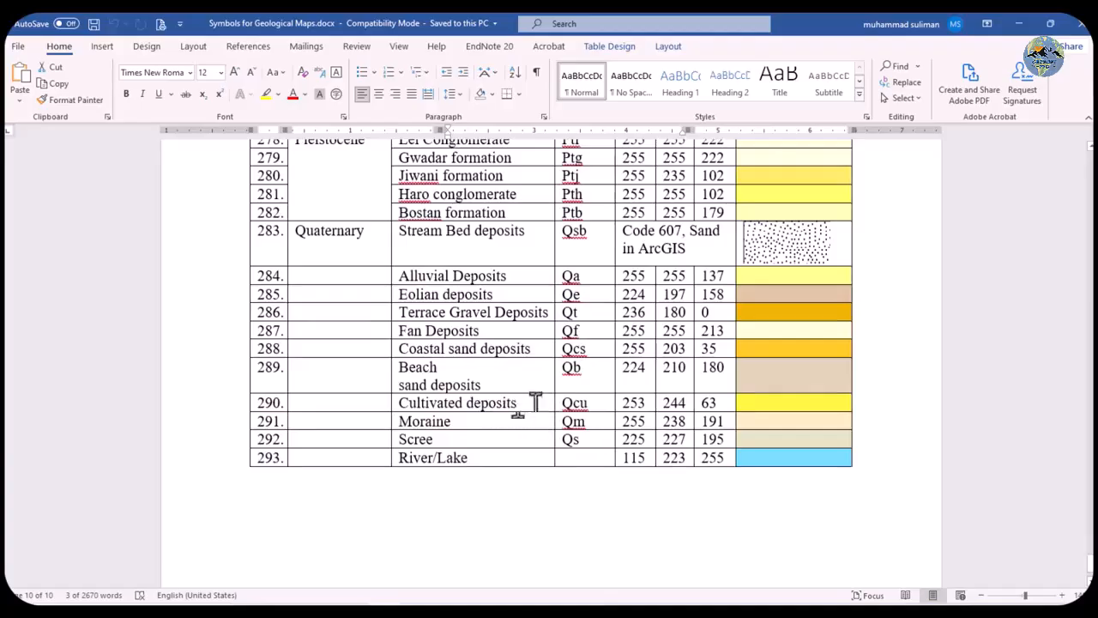
Examine the name, abbreviation and RGB colour values in the Alluvial Deposits row
left_click(452, 280)
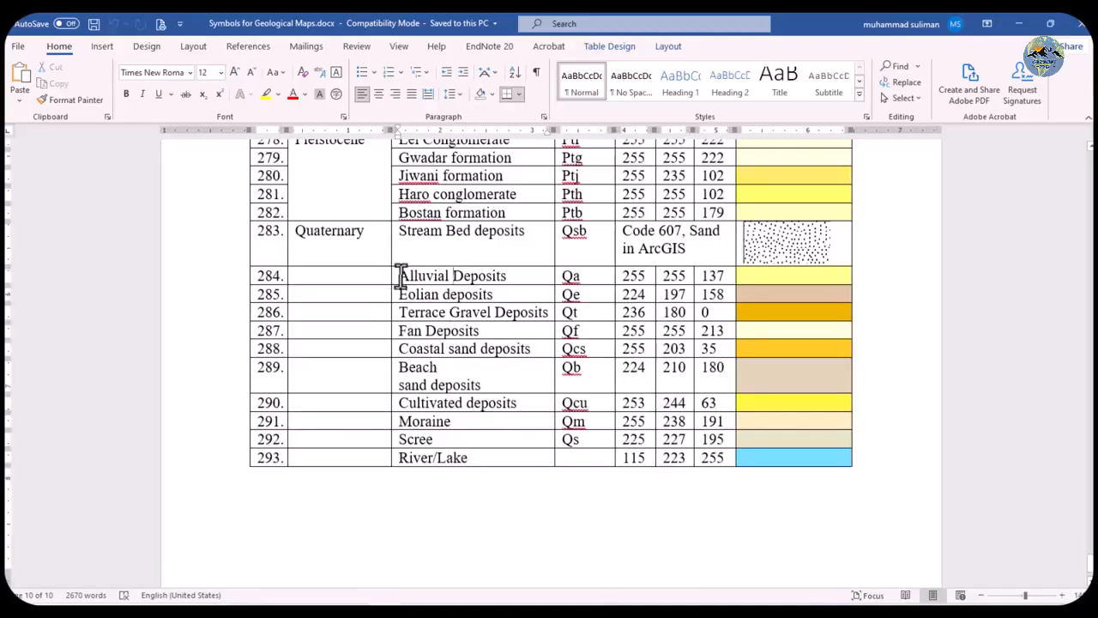
left_click_drag(400, 276, 491, 279)
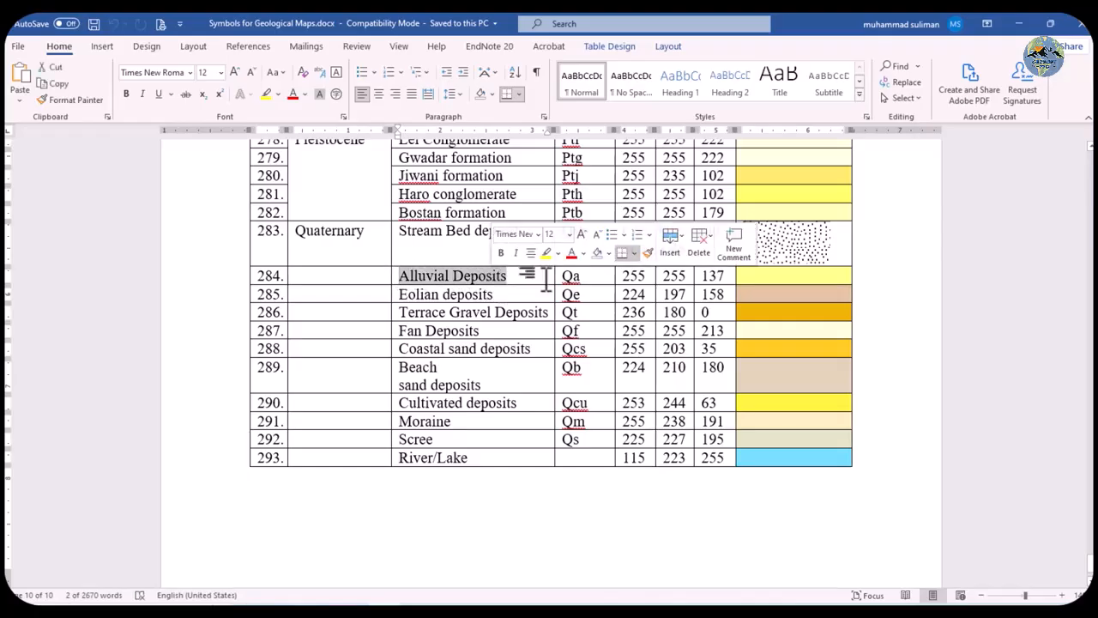
left_click(521, 276)
left_click_drag(582, 278, 707, 283)
left_click(583, 280)
left_click(582, 278)
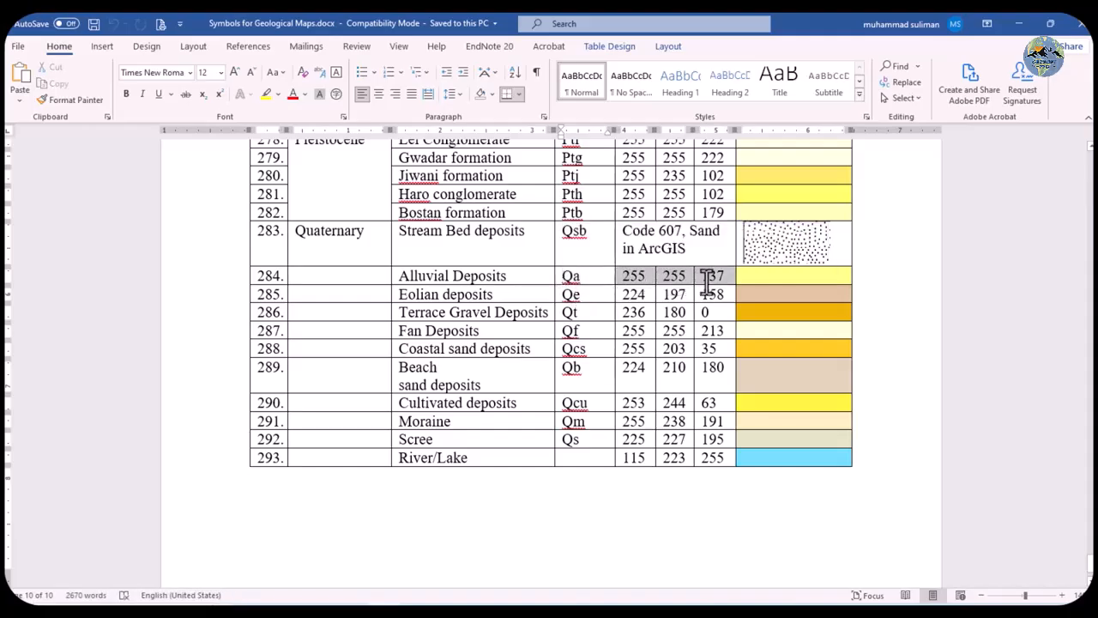
left_click(534, 276)
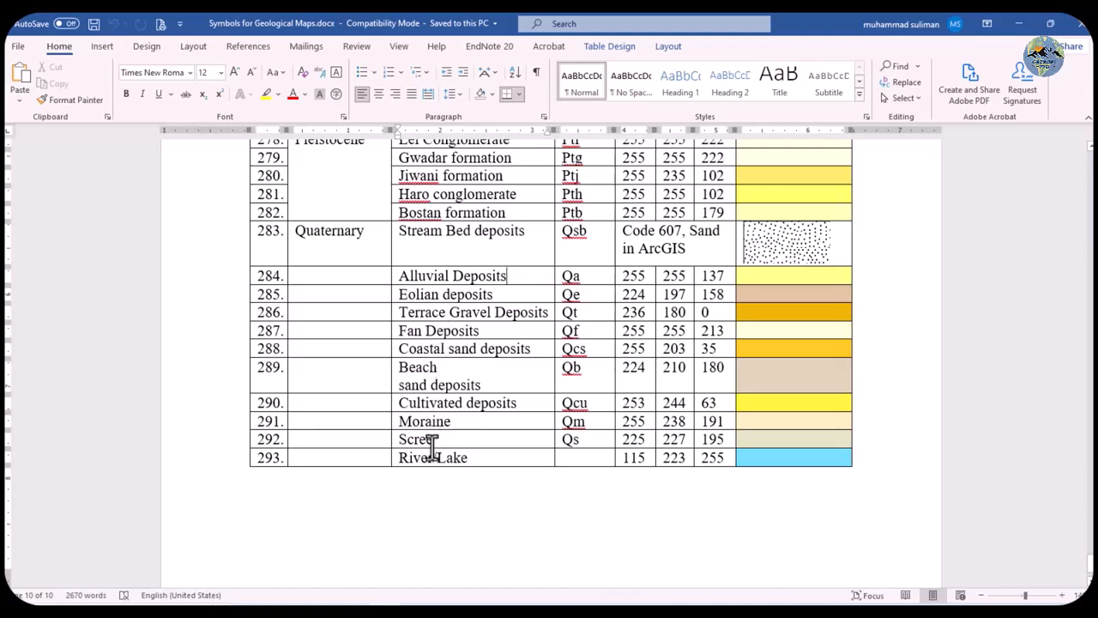
Examine the names and colour codes of the Quaternary deposits and the Pleistocene formations above them
left_click_drag(462, 459, 412, 276)
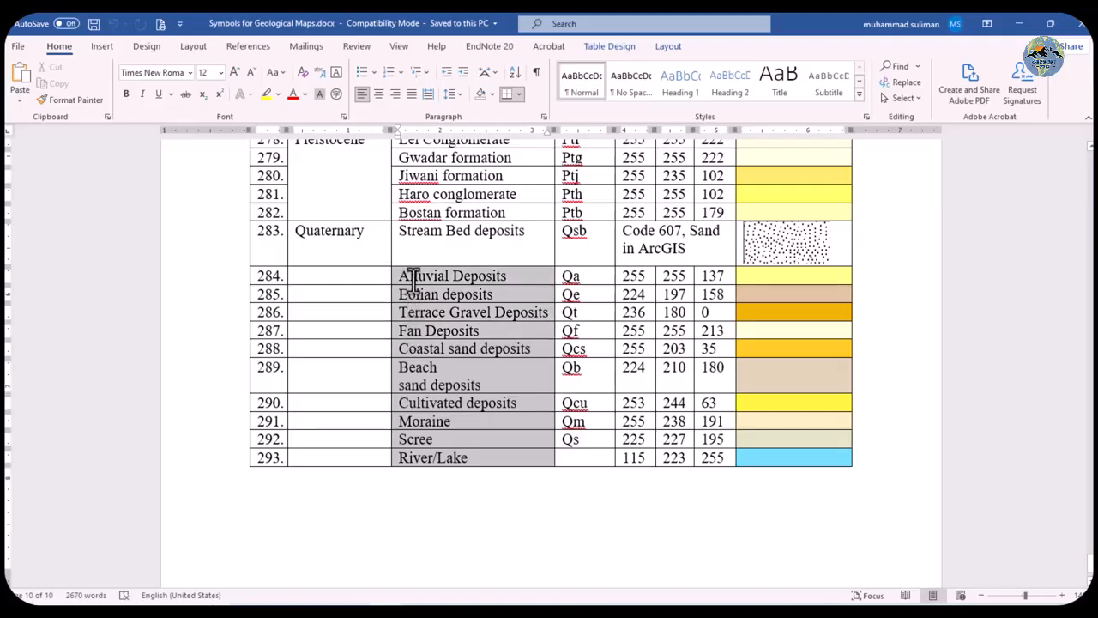
left_click(441, 365)
scroll(468, 385, "up", 1)
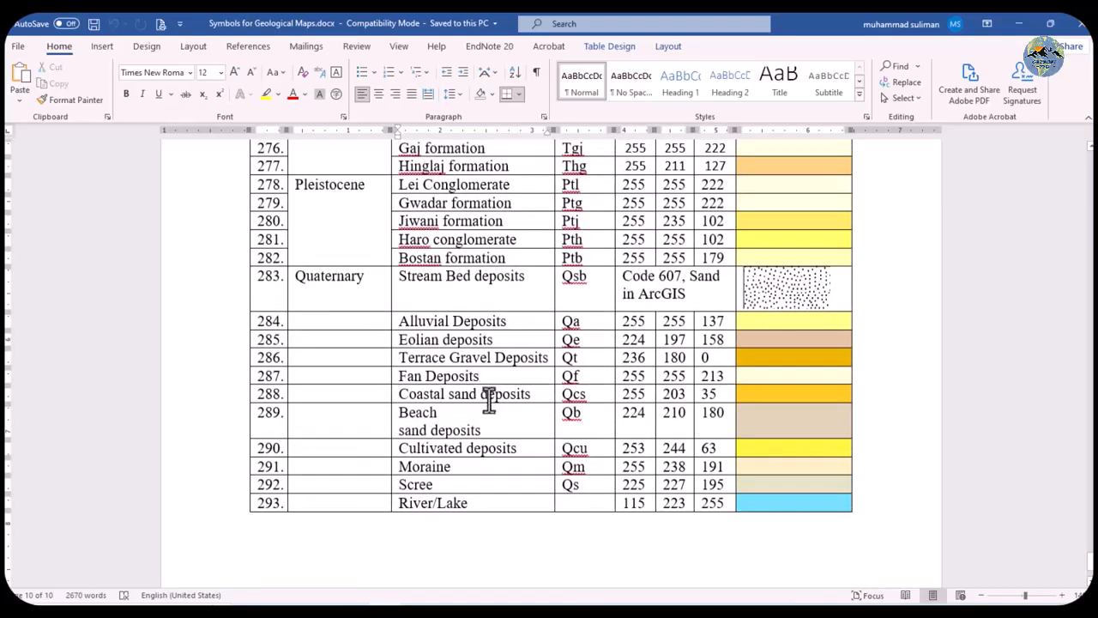
left_click(647, 419)
scroll(510, 435, "up", 3)
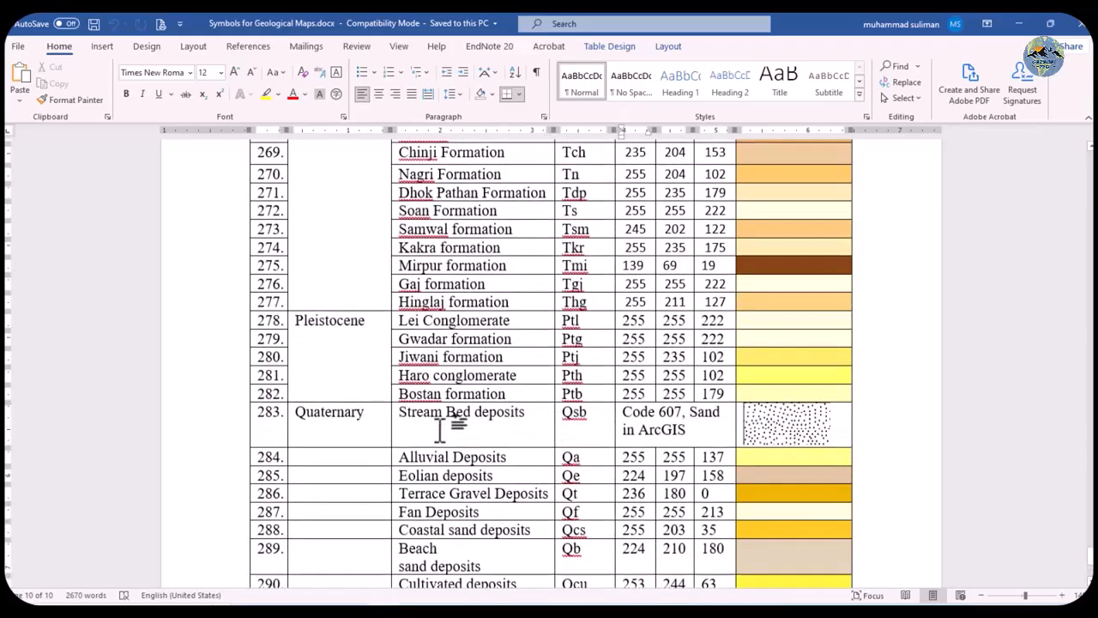
scroll(439, 428, "up", 1)
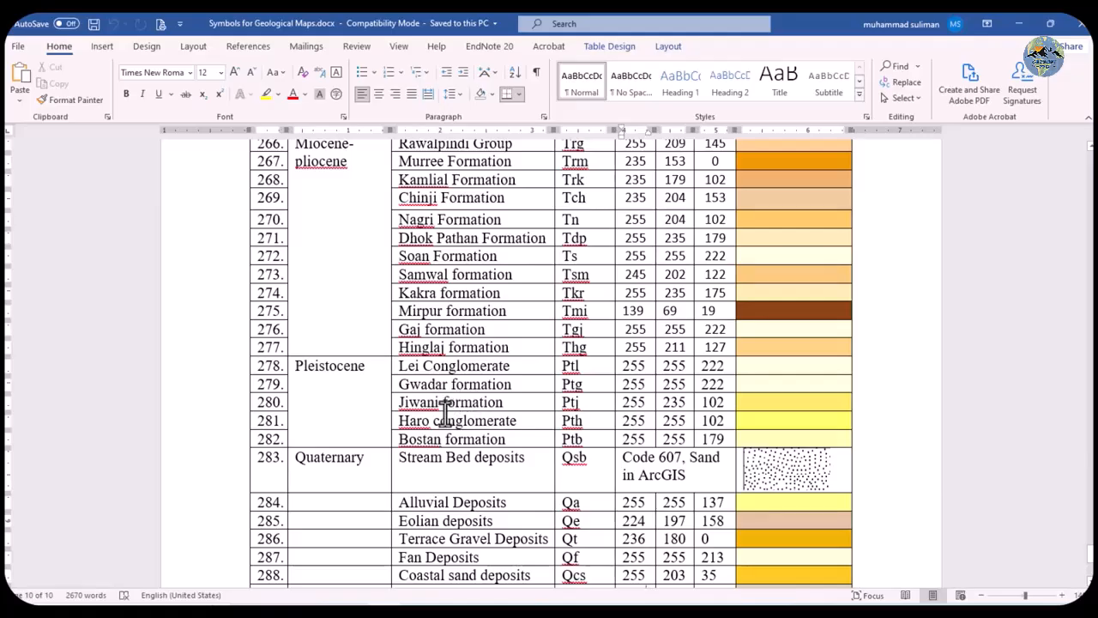
scroll(440, 425, "down", 3)
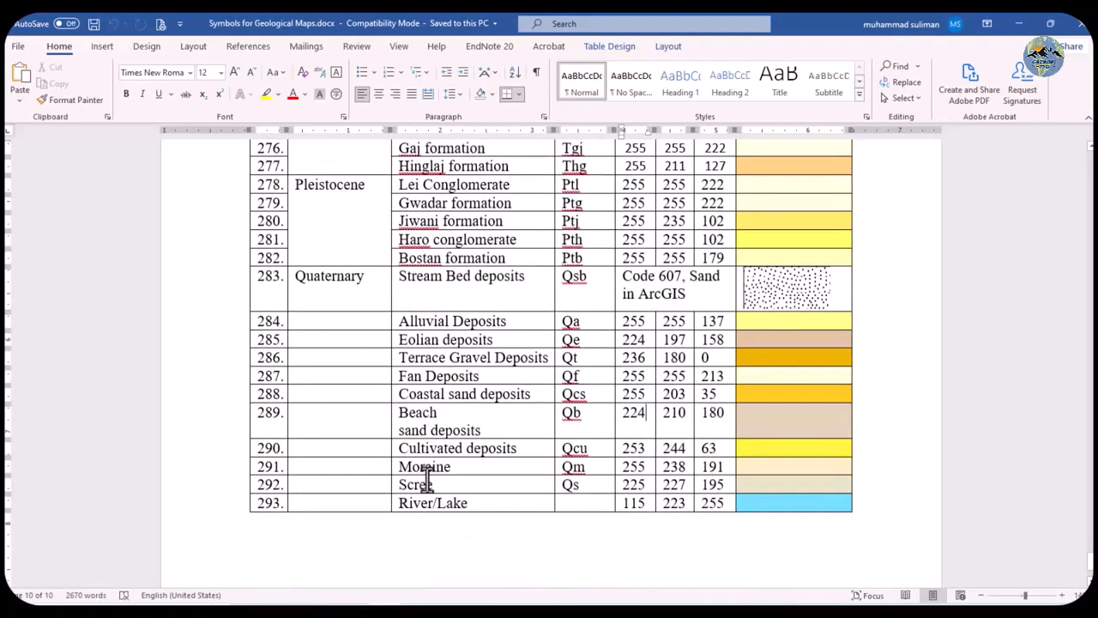
Switch back to ArcGIS Pro and open the attribute table of the symbolized Formation layer
left_click(468, 611)
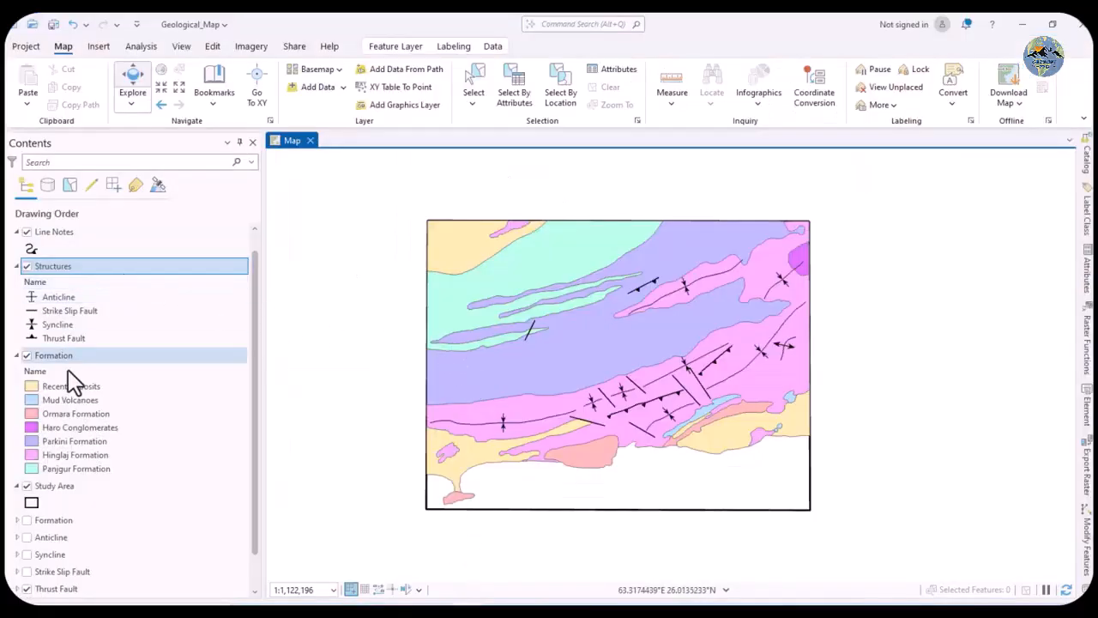
right_click(71, 358)
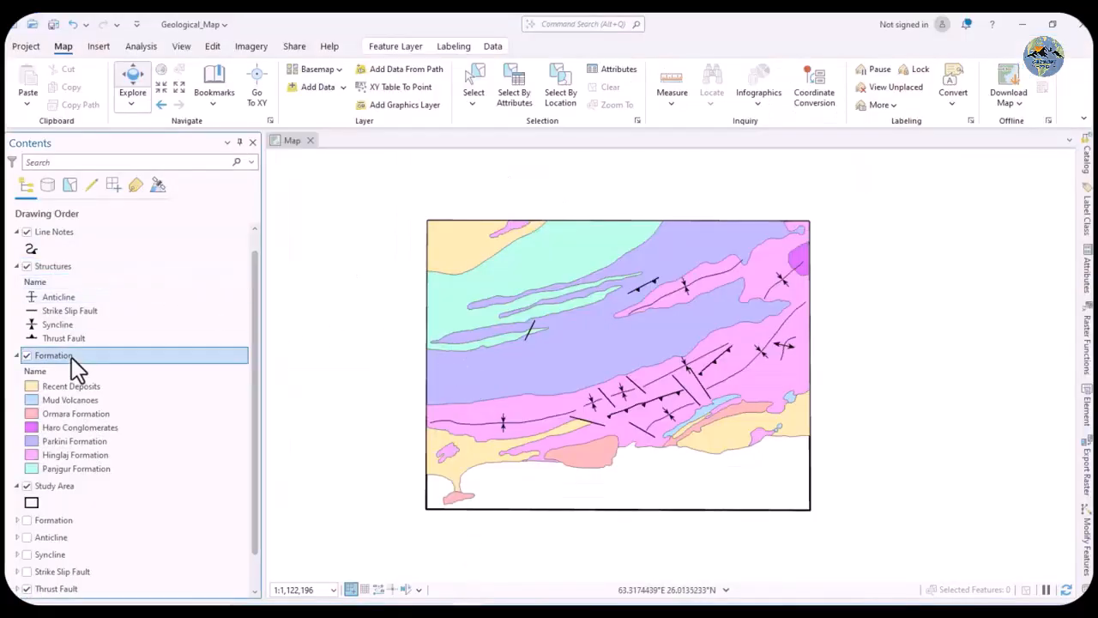
mouse_move(125, 349)
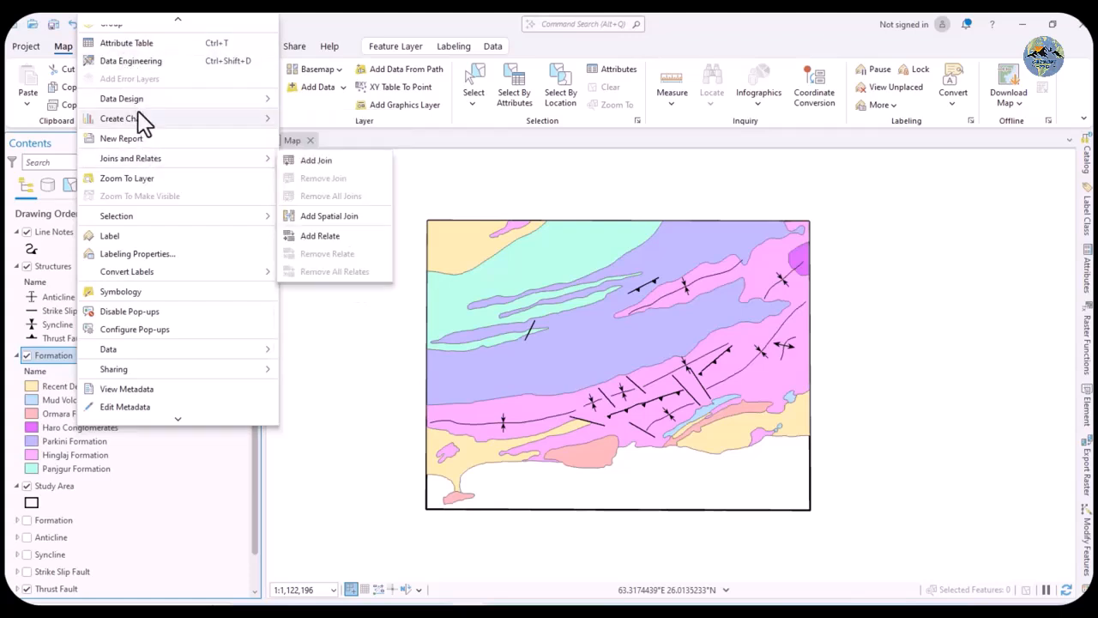
left_click(139, 48)
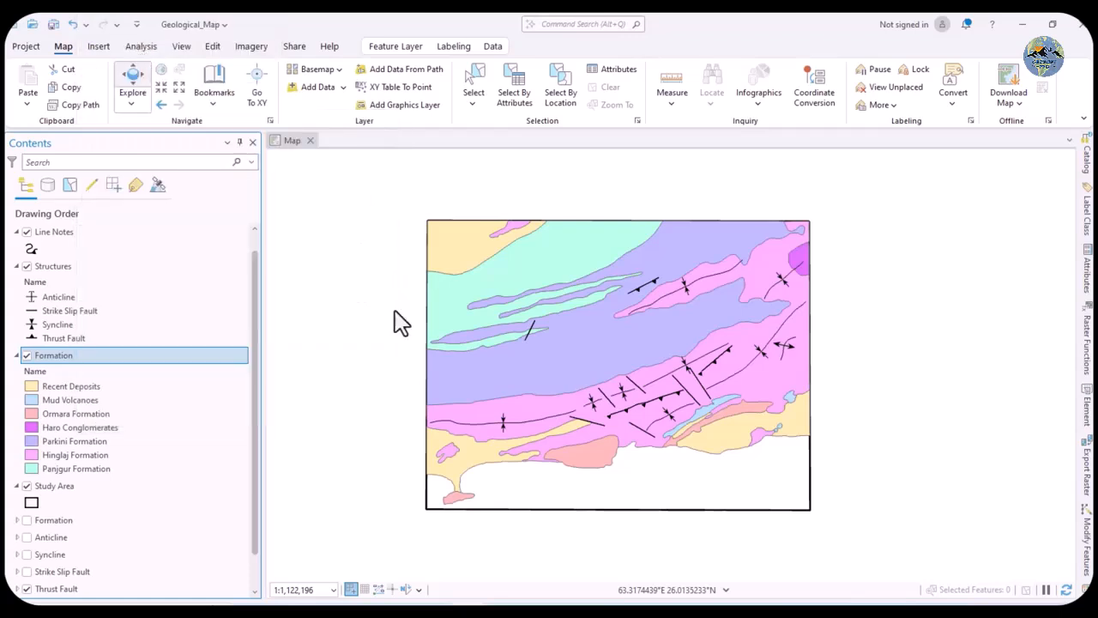
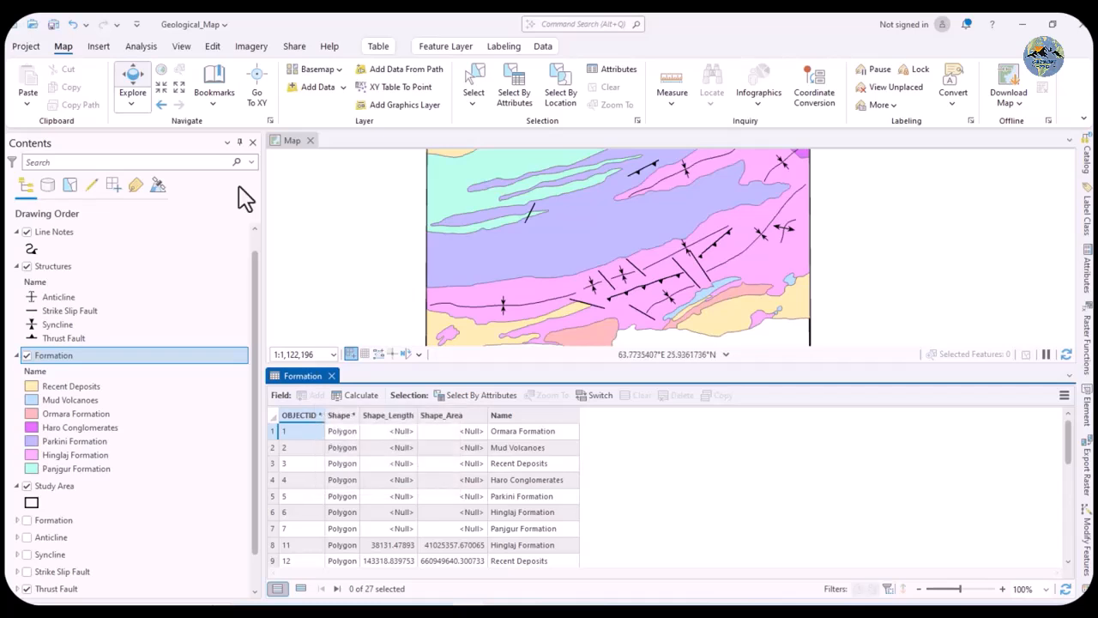
Save the pending edits to the map's layers and confirm saving them
left_click(215, 46)
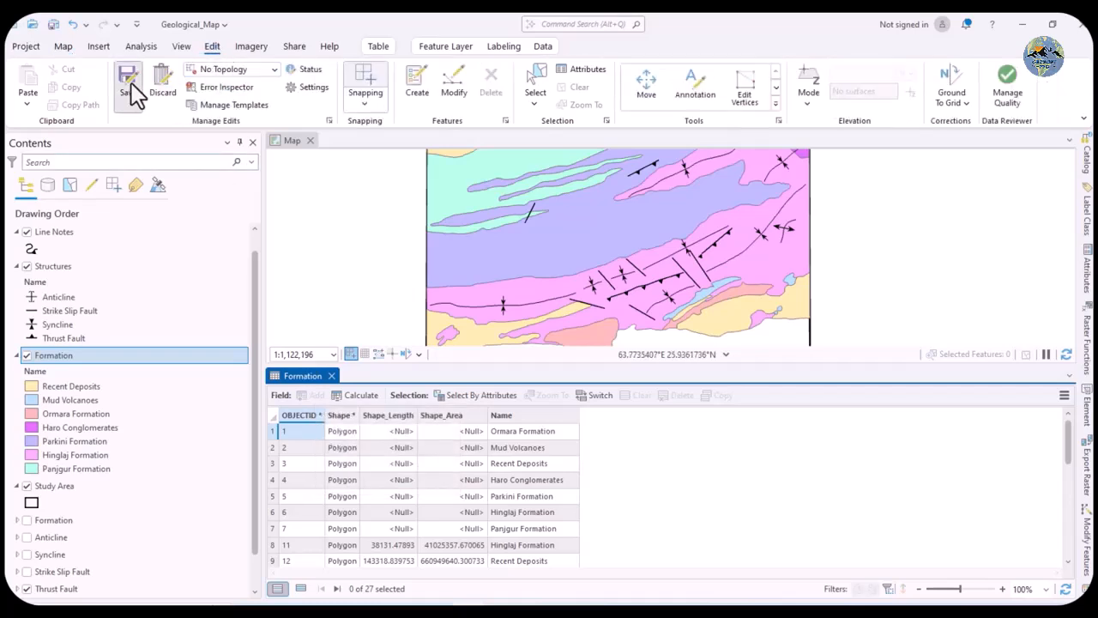
left_click(131, 91)
left_click(563, 332)
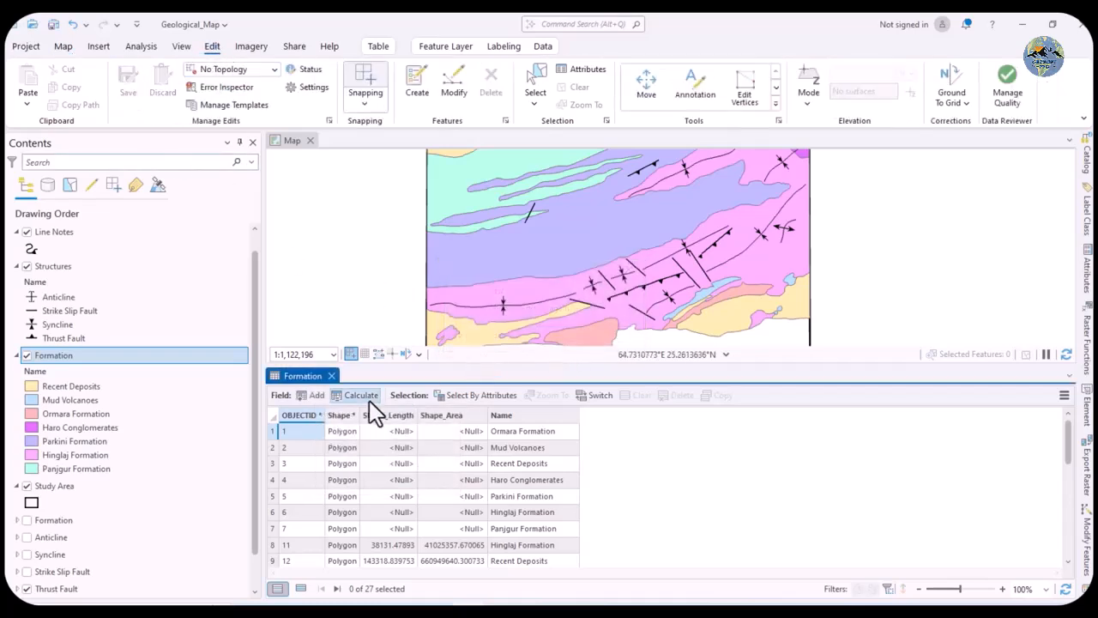
Add a Text field named Abb with length 10 to the Formation layer, save the field changes and close the fields view
left_click(314, 395)
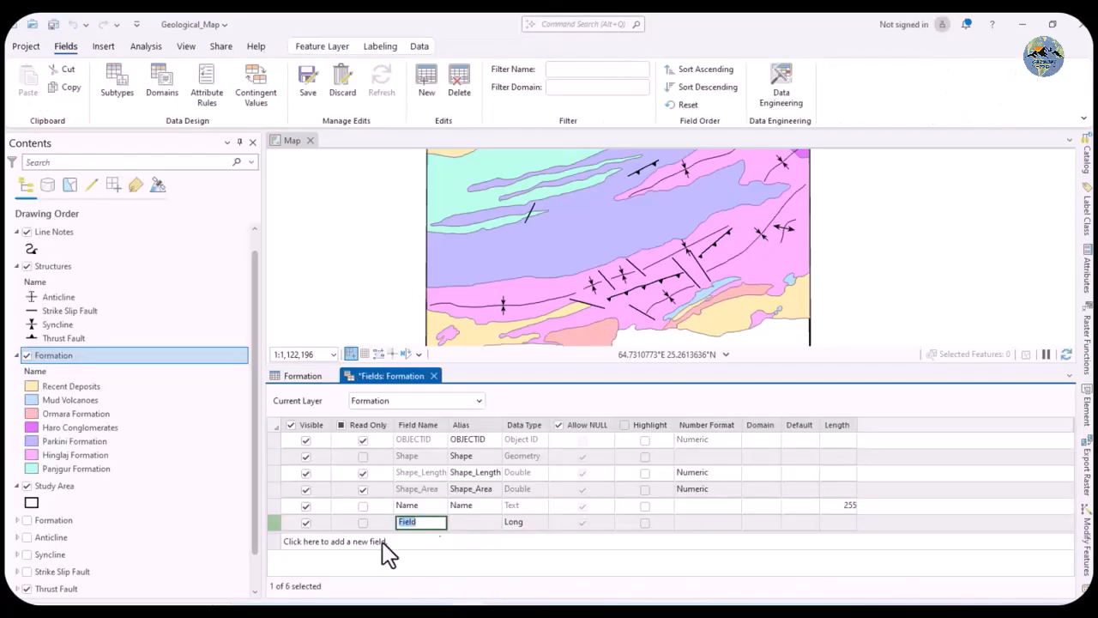
type("Abb")
left_click(537, 527)
left_click(535, 527)
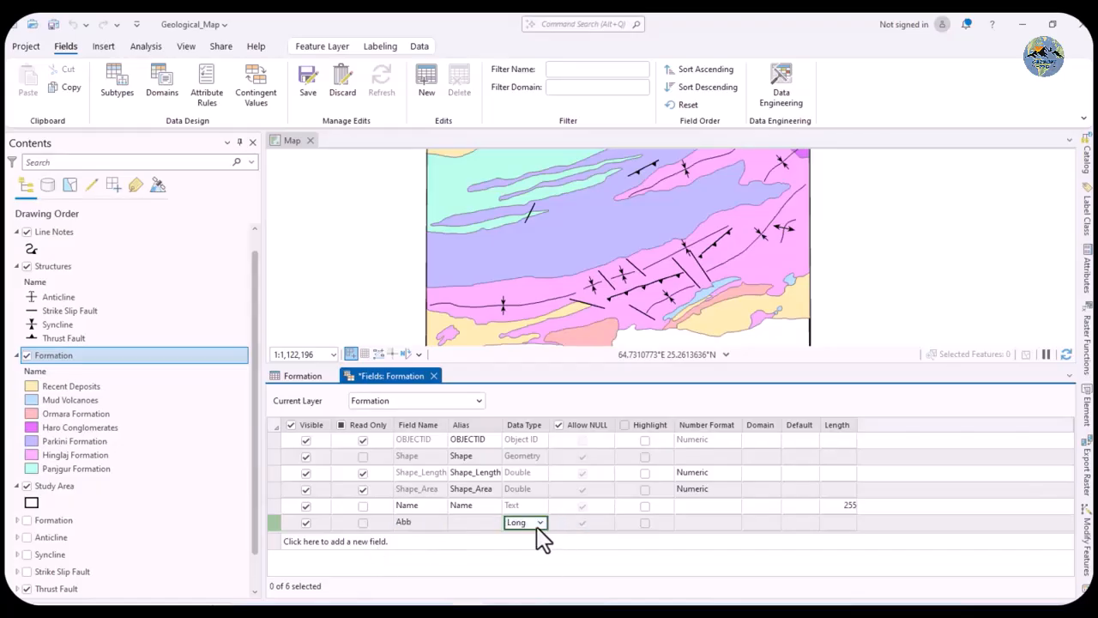
left_click(558, 417)
left_click(836, 527)
left_click(842, 524)
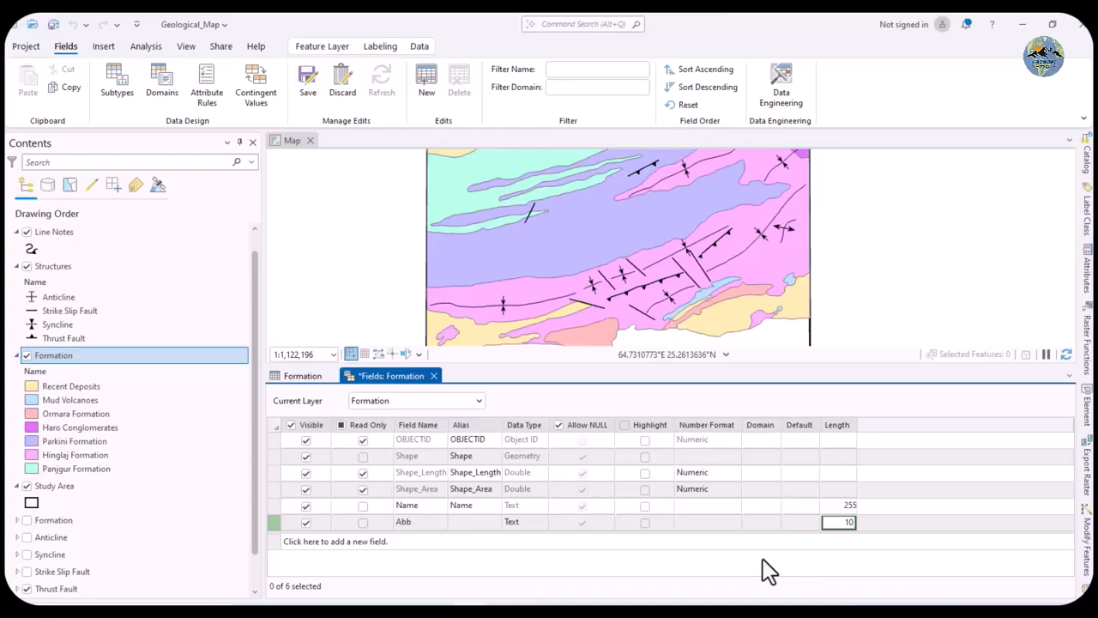
key("Return")
left_click(299, 78)
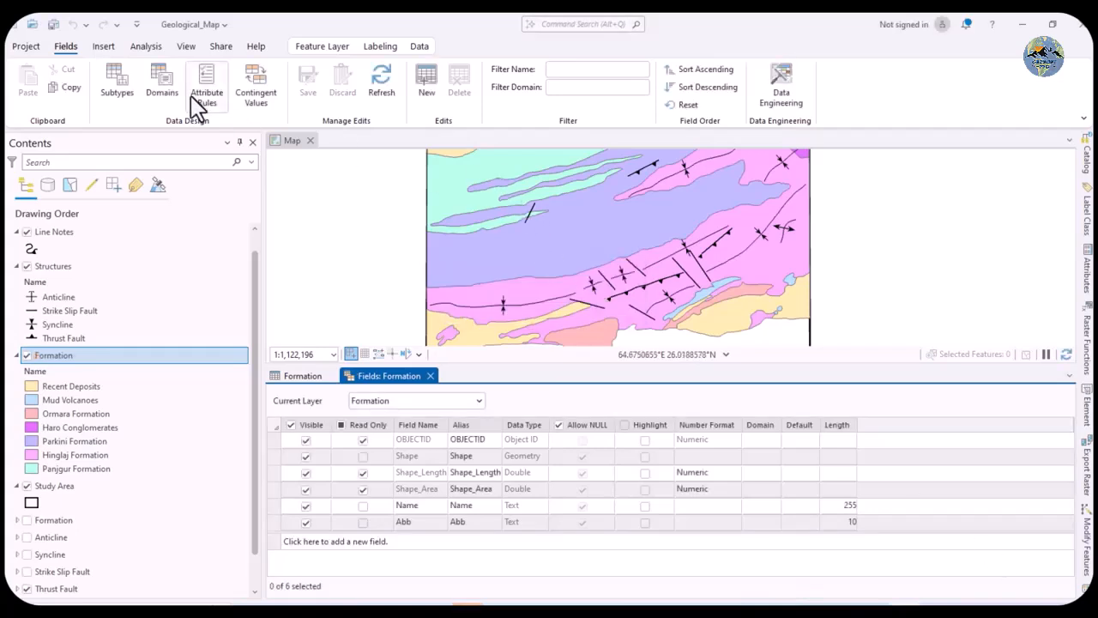
left_click(186, 47)
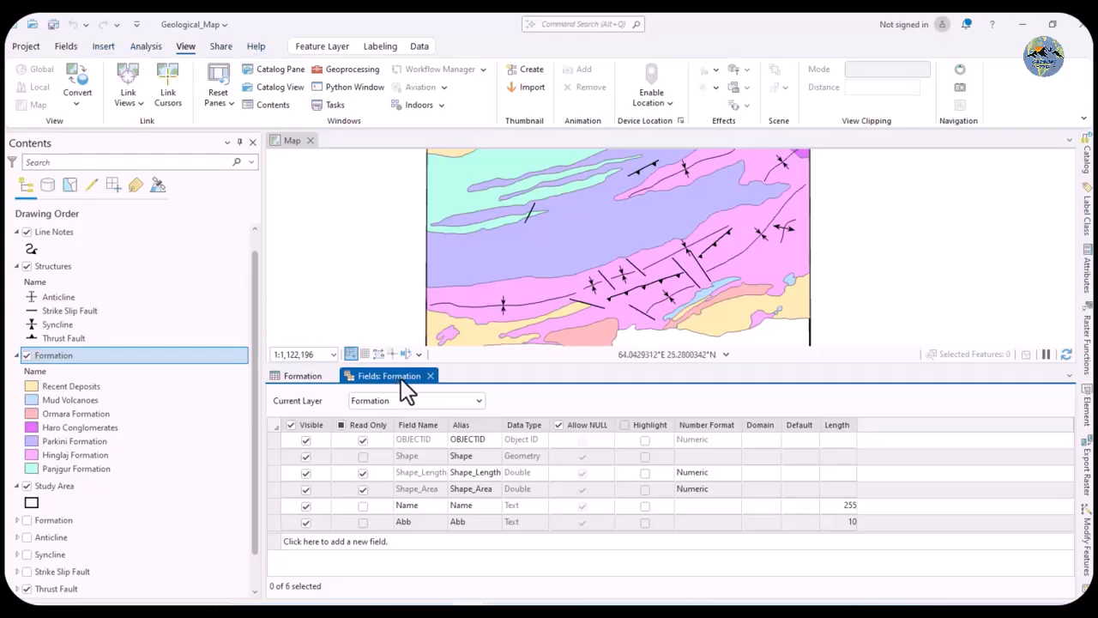
left_click(431, 376)
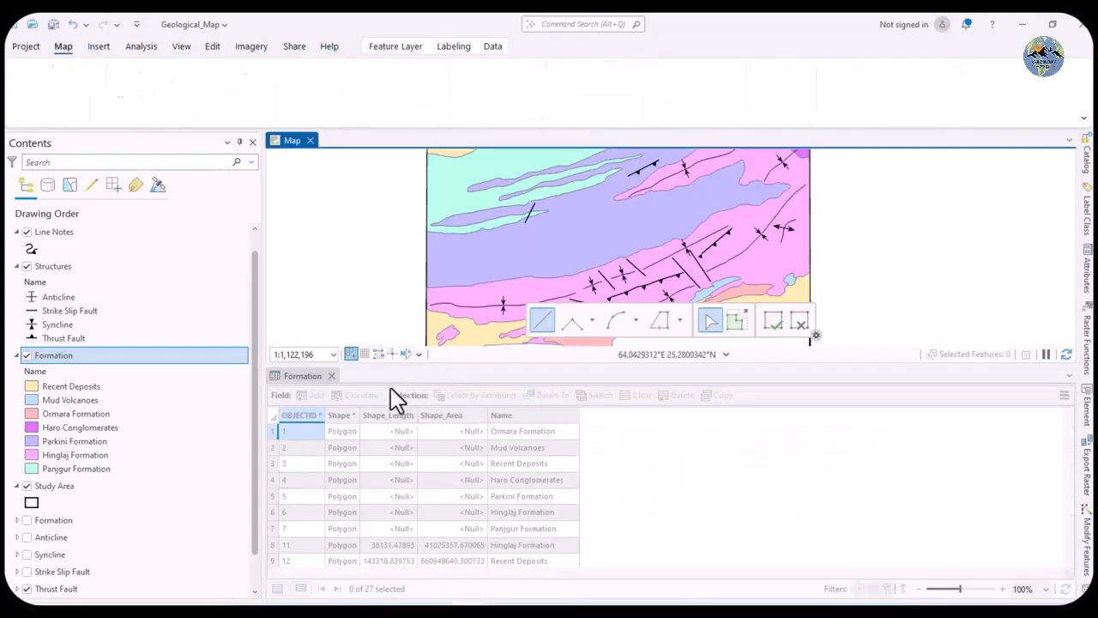
Review the table's formation names, check the abbreviation column in the Word document Symbols for Geological Maps.docx, and return to ArcGIS Pro
scroll(522, 481, "down", 6)
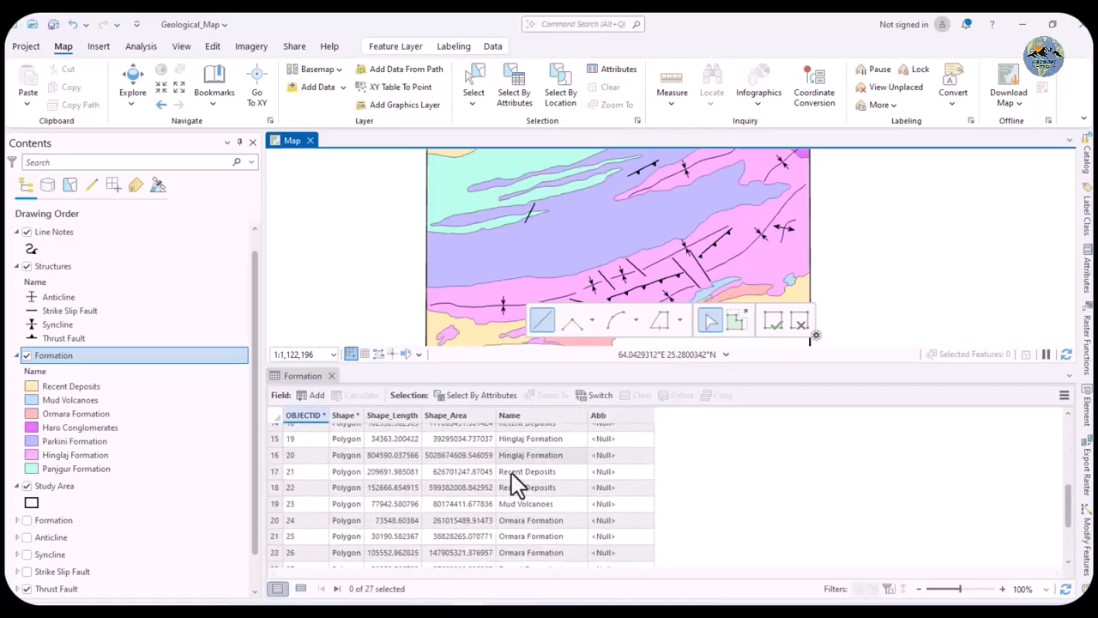
scroll(525, 489, "up", 6)
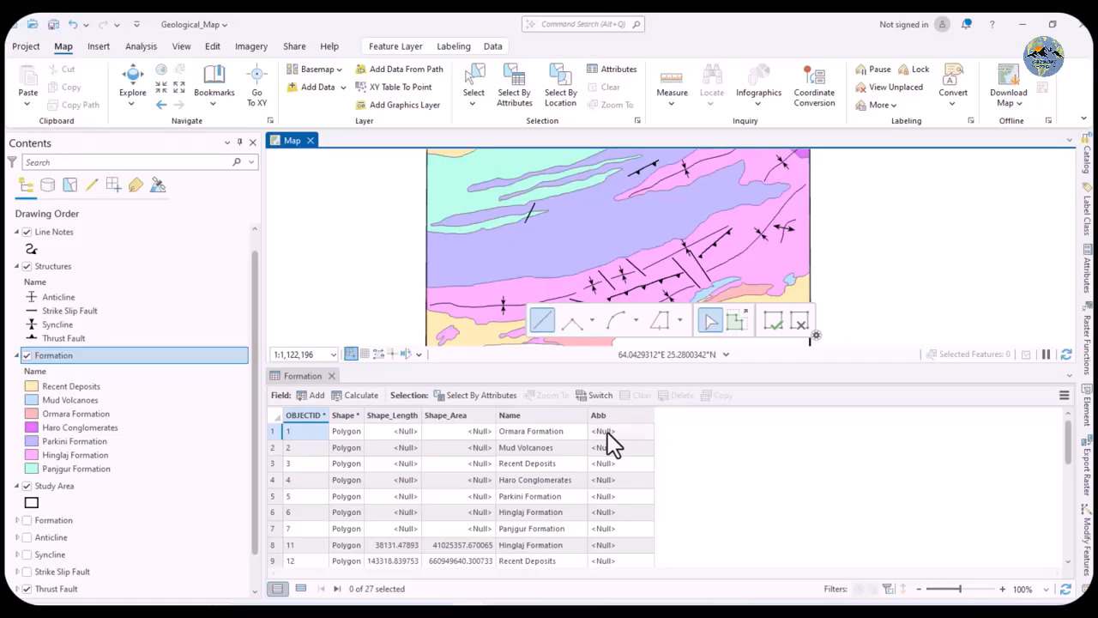
key("alt+Tab")
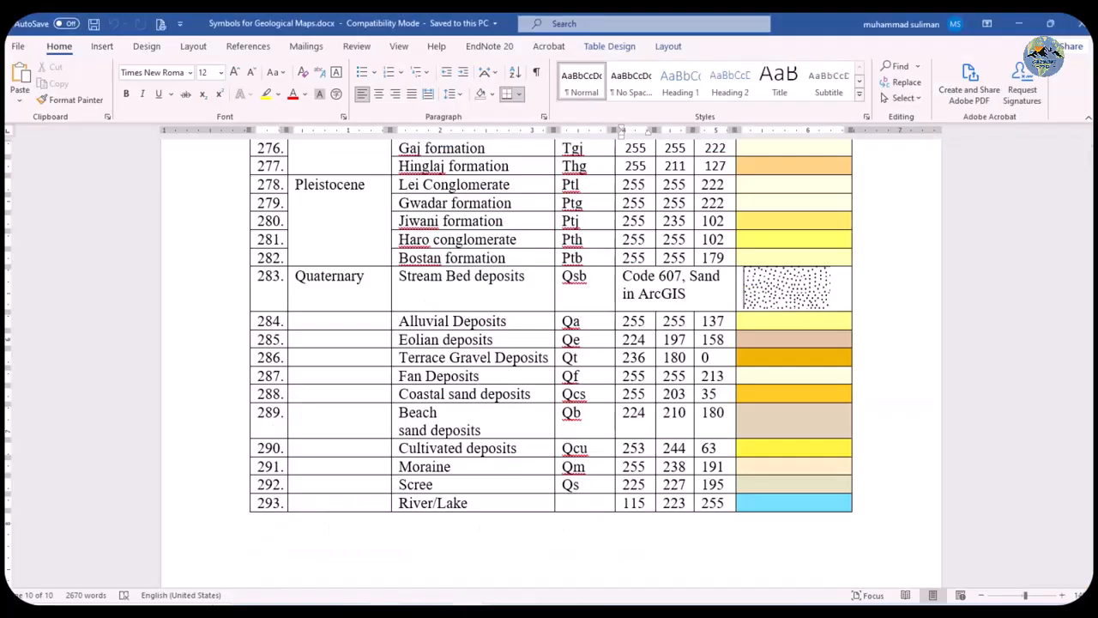
scroll(498, 374, "up", 4)
left_click_drag(593, 319, 560, 320)
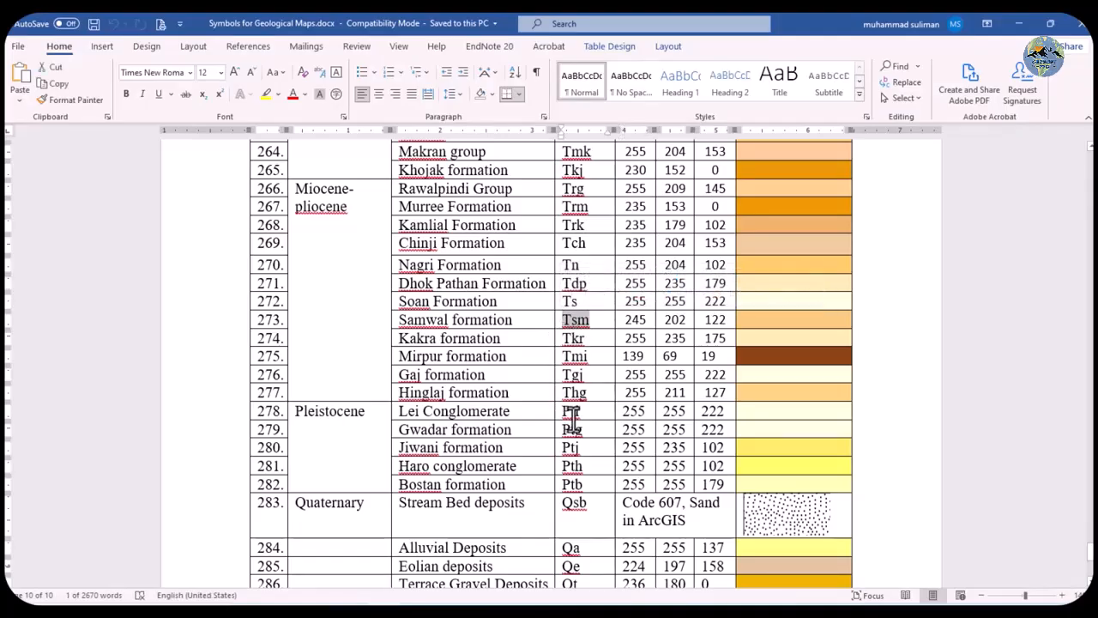
key("alt+Tab")
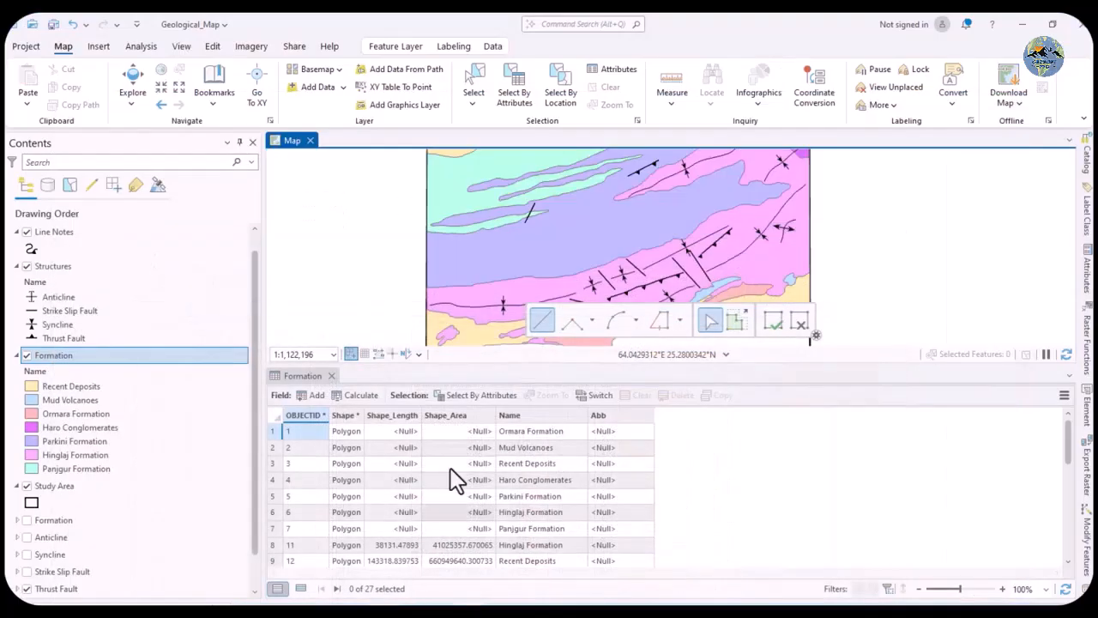
left_click(617, 433)
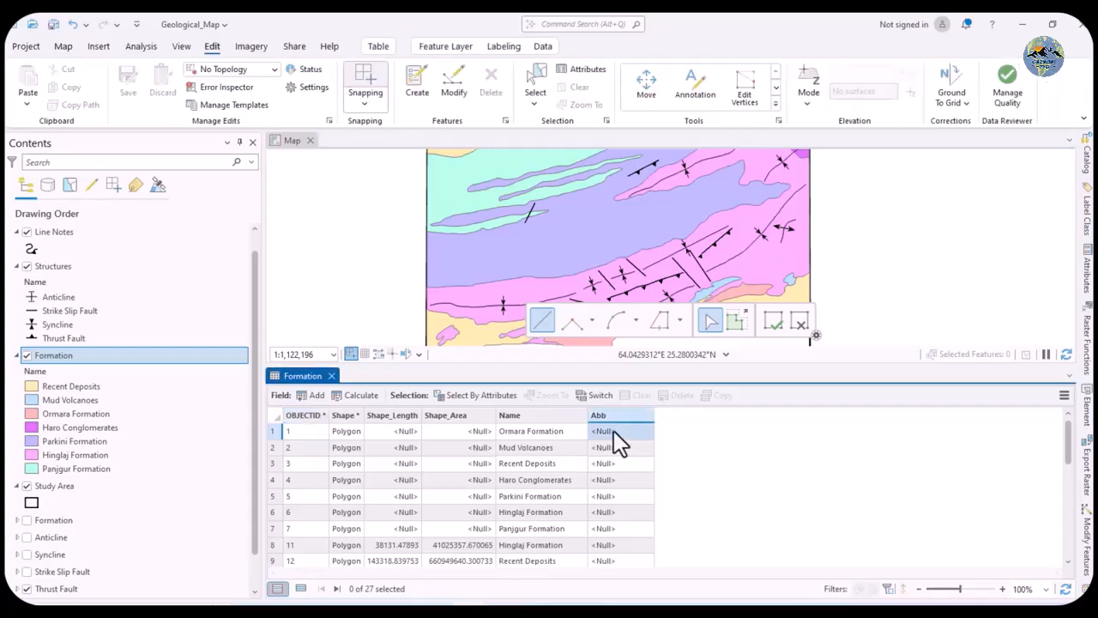
left_click(604, 434)
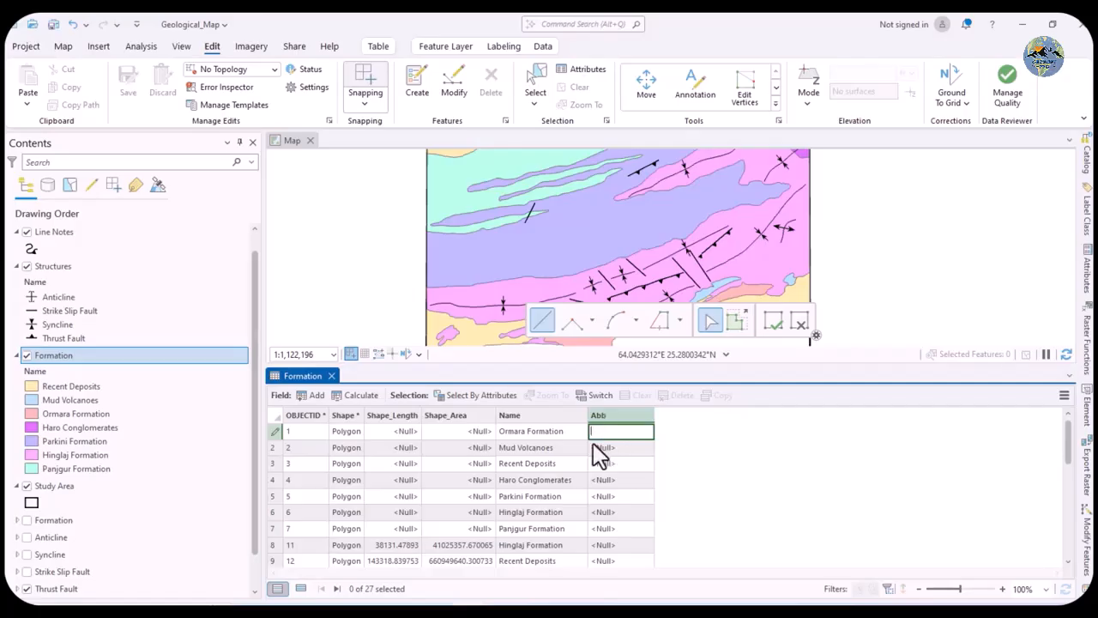
key("alt+Tab")
scroll(555, 343, "down", 5)
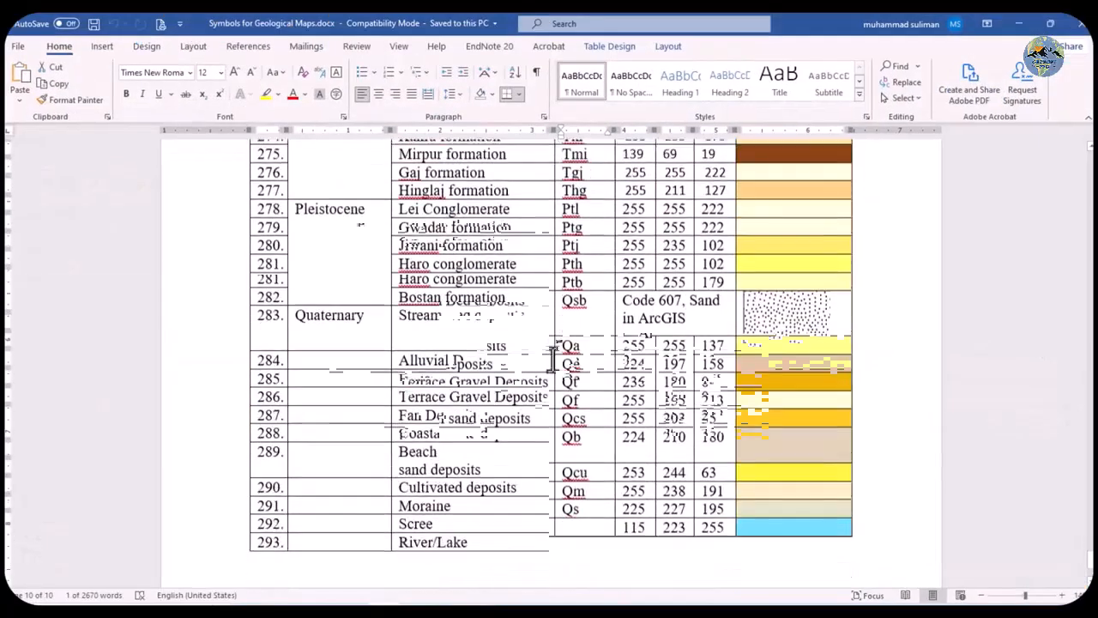
key("alt+Tab")
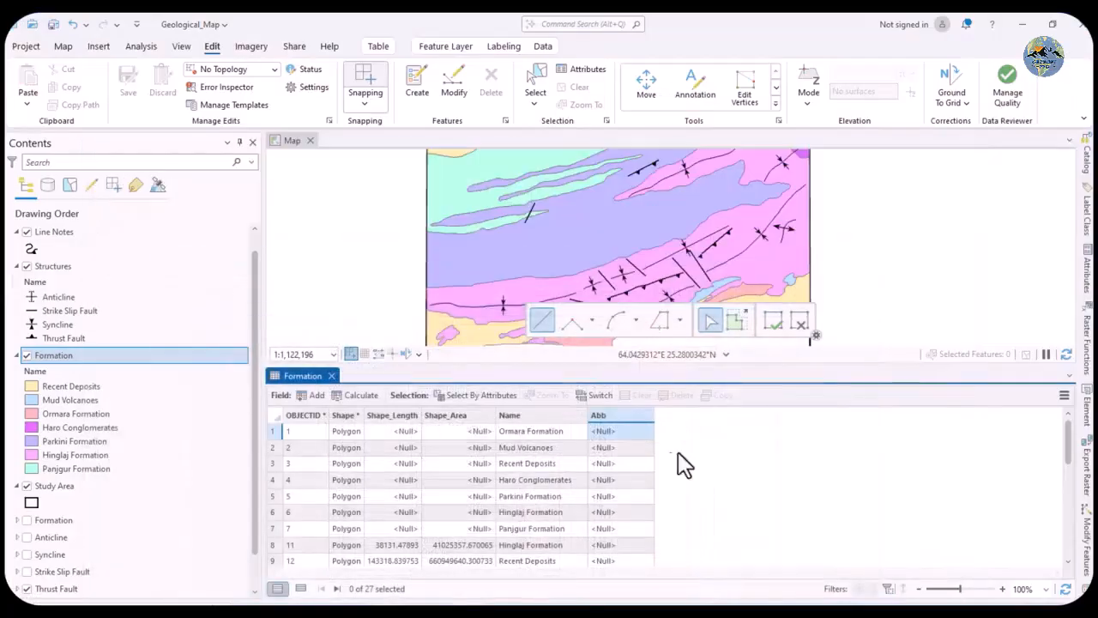
Try to enter the abbreviation Of in the Abb field of the first Ormara Formation record
left_click(616, 432)
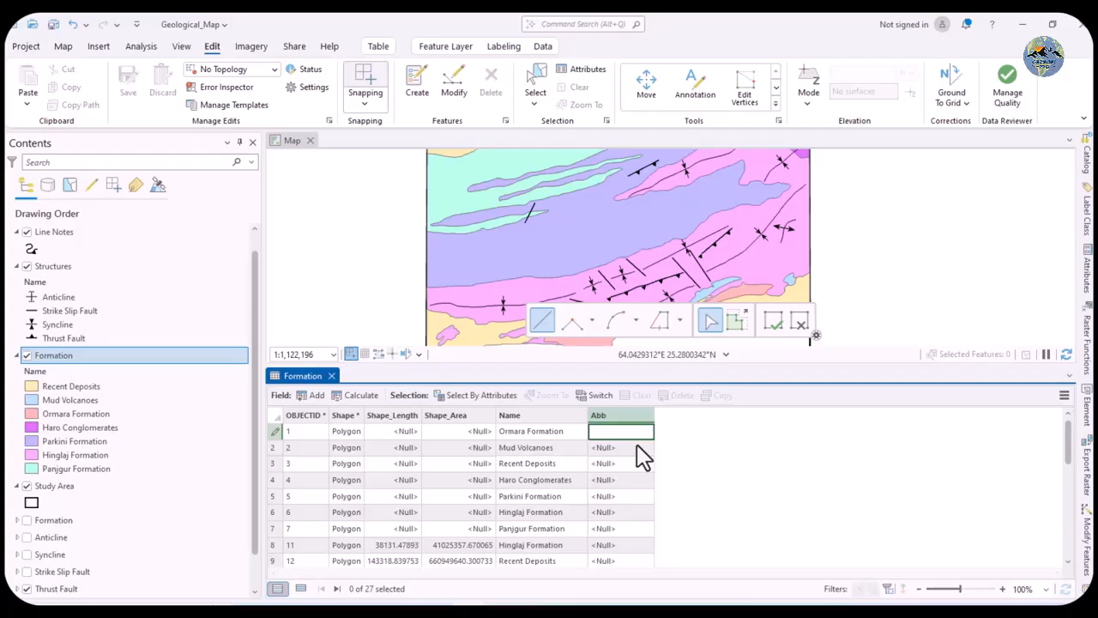
type("Of")
double_click(608, 431)
left_click(705, 469)
Sort the Formation attribute table by the Name field in ascending order
left_click(530, 414)
right_click(529, 414)
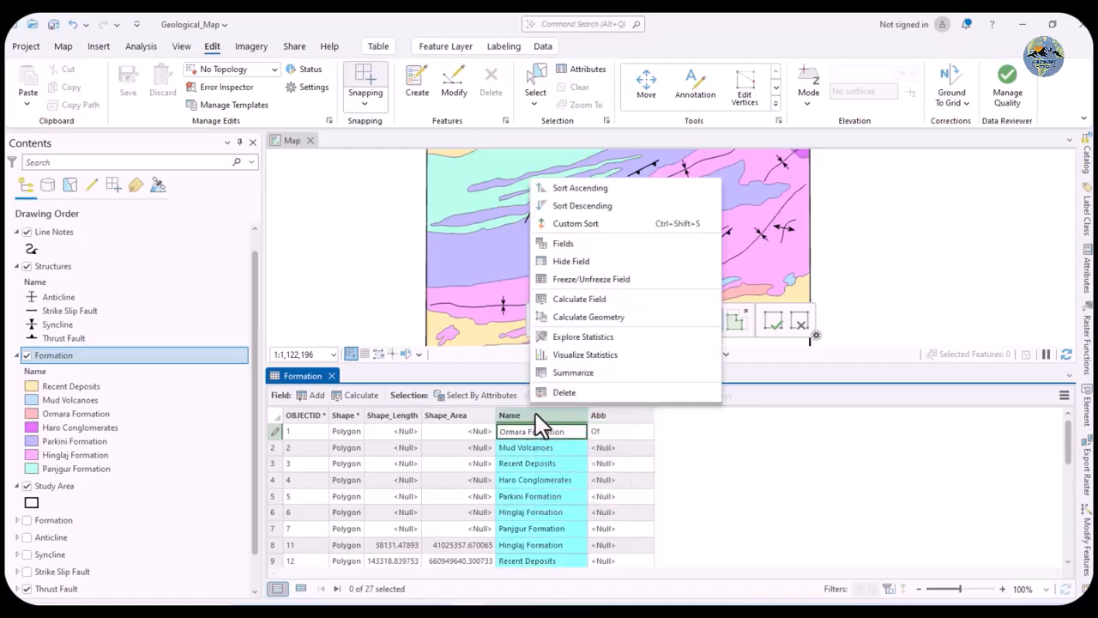
left_click(569, 191)
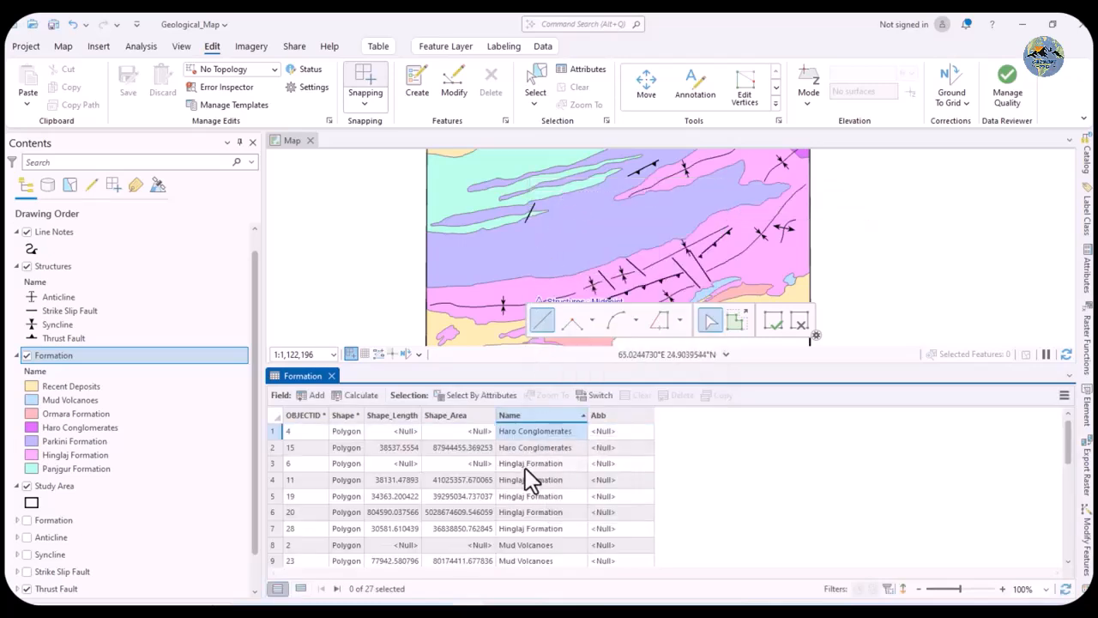
Enter the abbreviation Hc in the Abb field of both Haro Conglomerates records
scroll(535, 500, "down", 4)
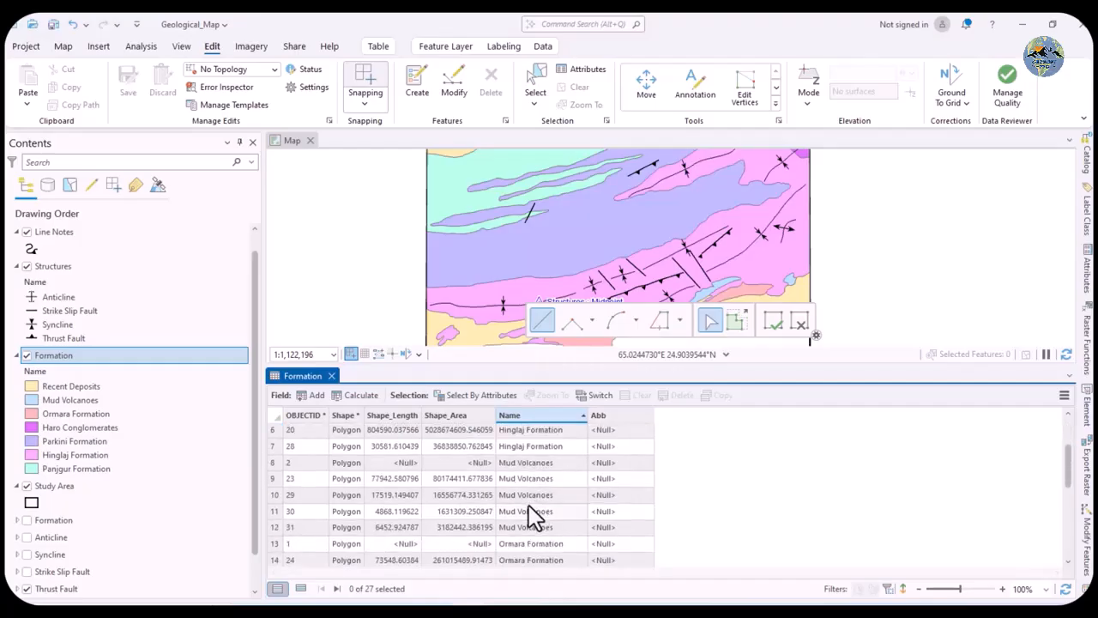
scroll(528, 505, "down", 3)
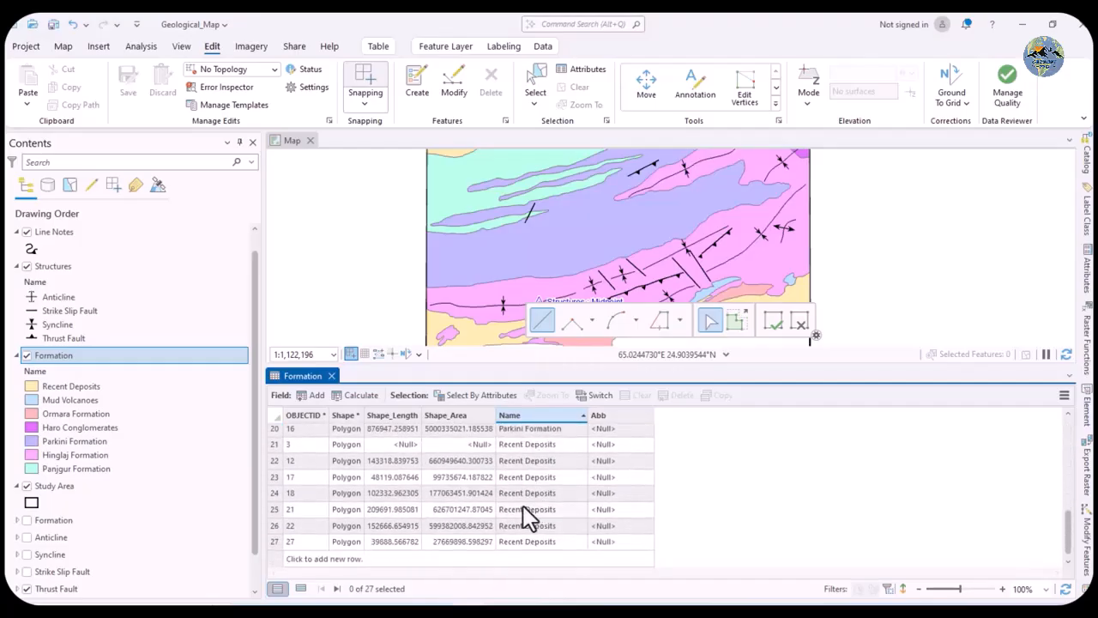
scroll(526, 504, "up", 7)
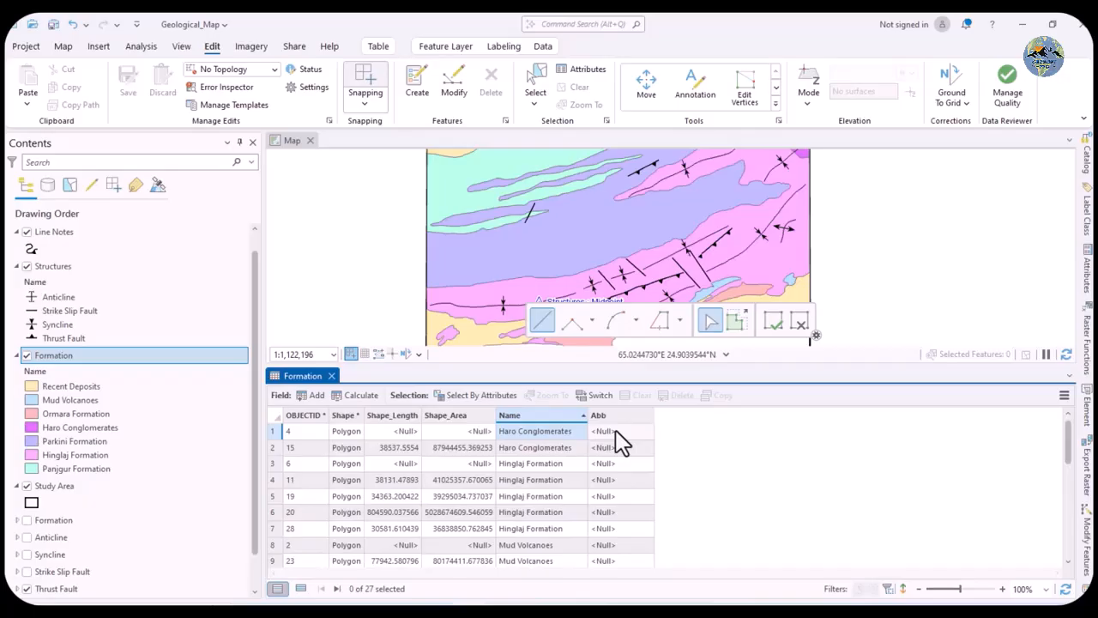
scroll(587, 519, "down", 7)
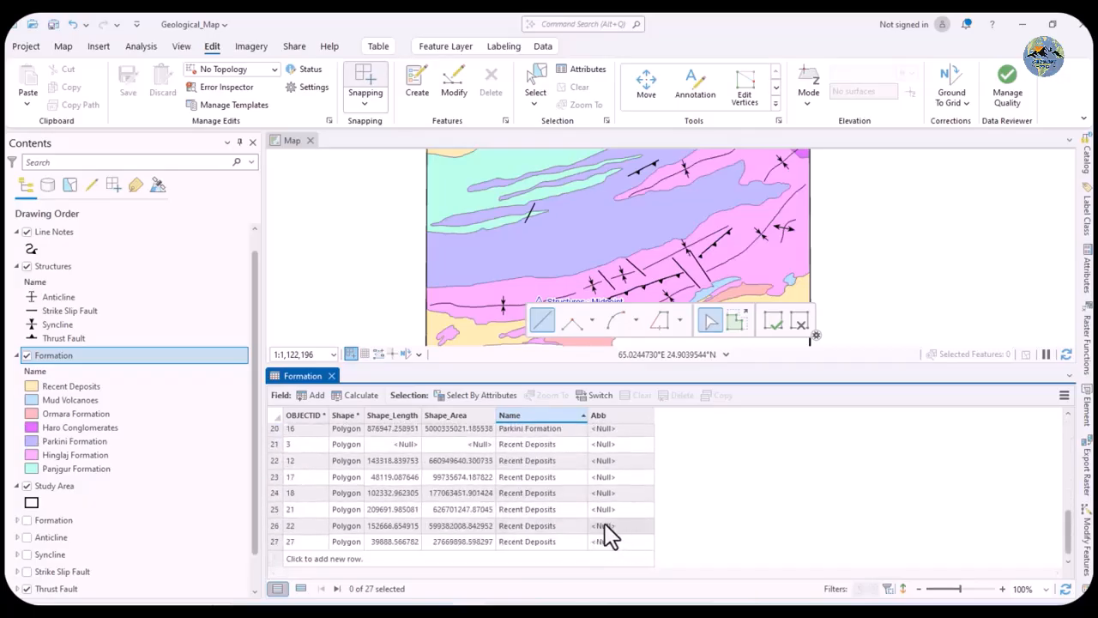
scroll(608, 525, "up", 7)
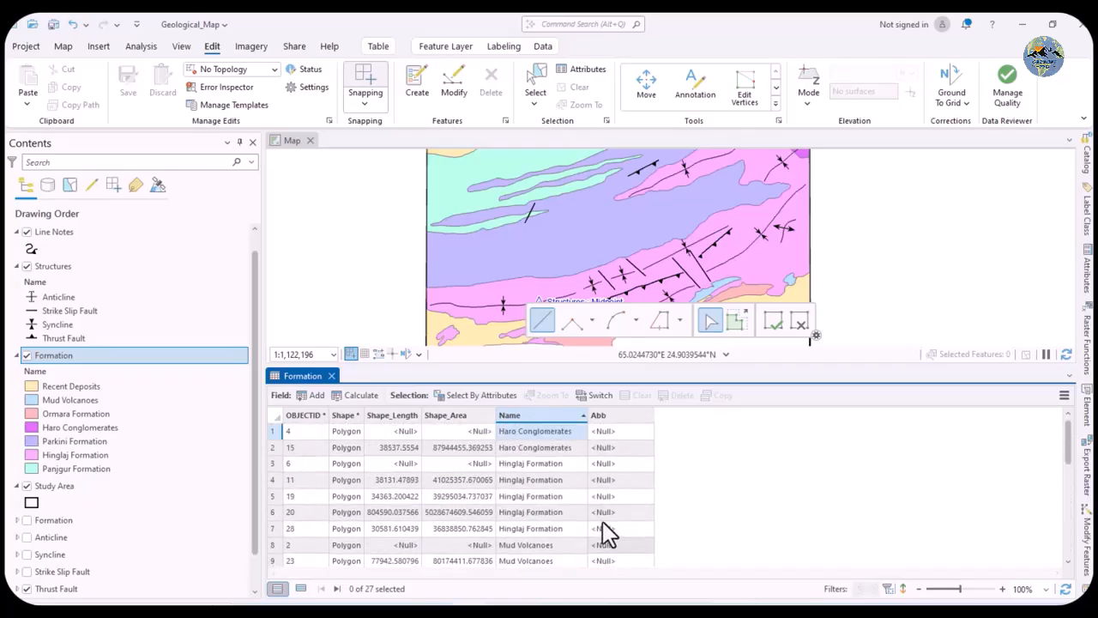
double_click(609, 430)
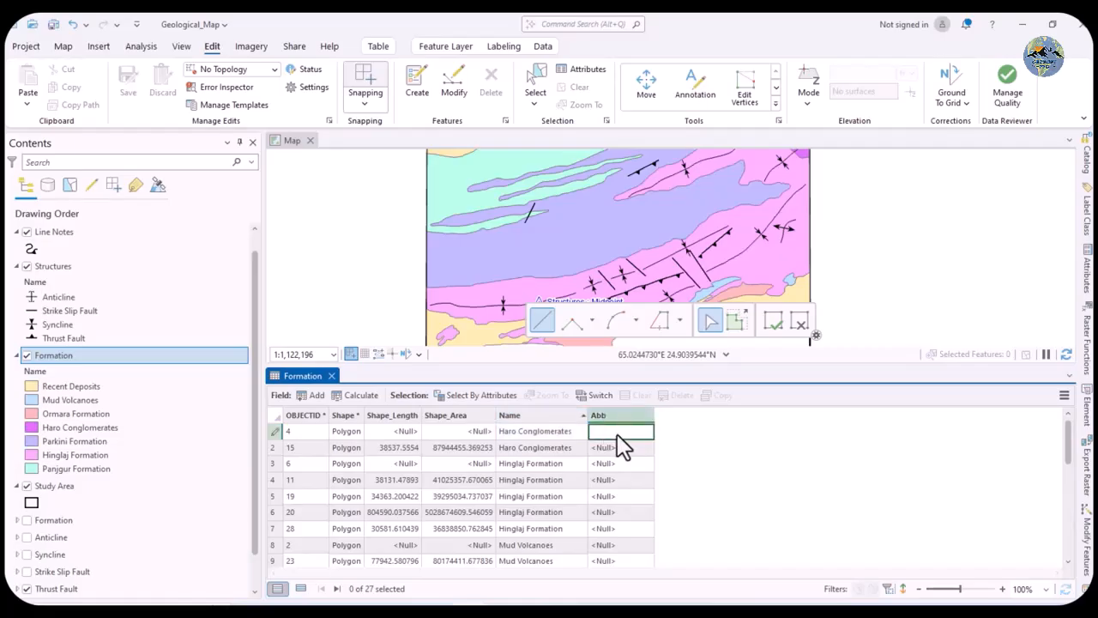
type("Hc")
double_click(611, 439)
key("ctrl+c")
left_click(699, 442)
left_click(611, 447)
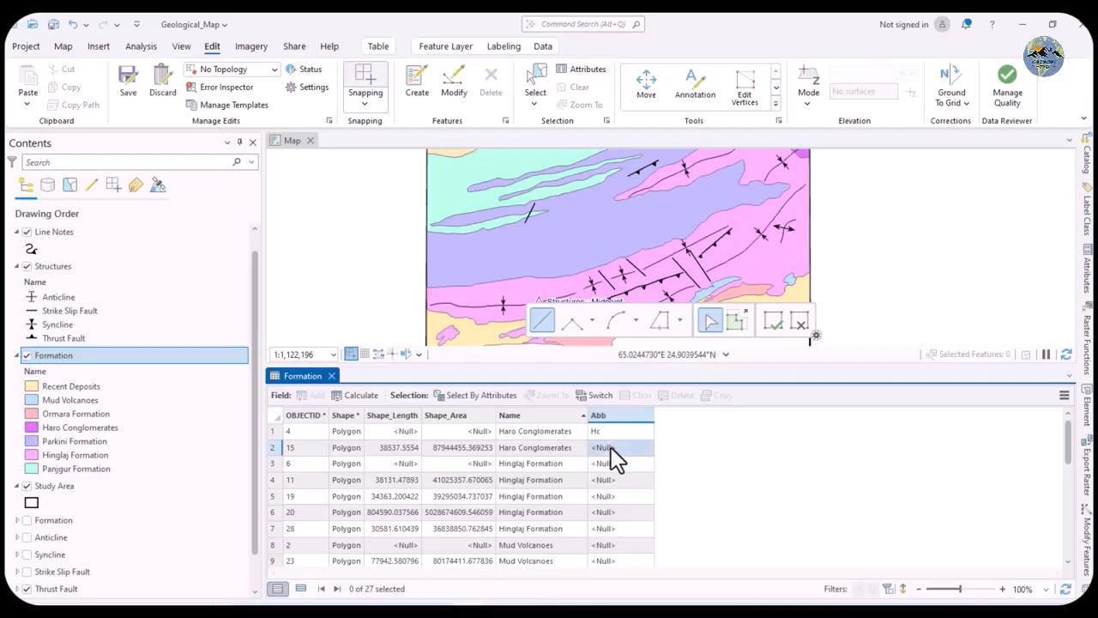
key("ctrl+v")
Fill the Abb field of all five Hinglaj Formation records with Hf
left_click(618, 463)
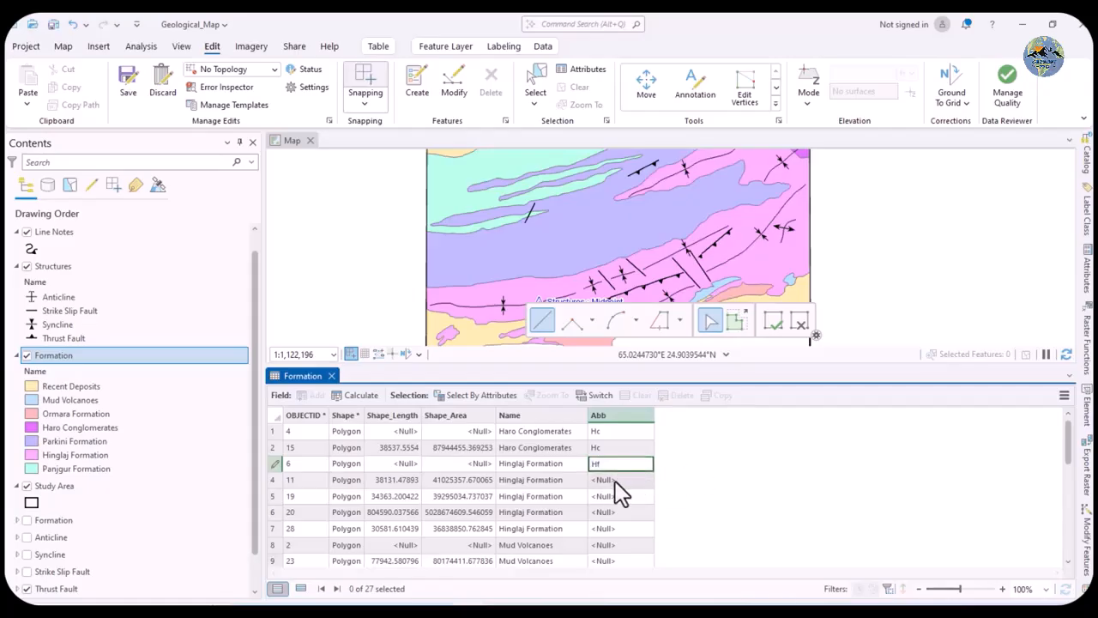
left_click(617, 481)
type("Hf")
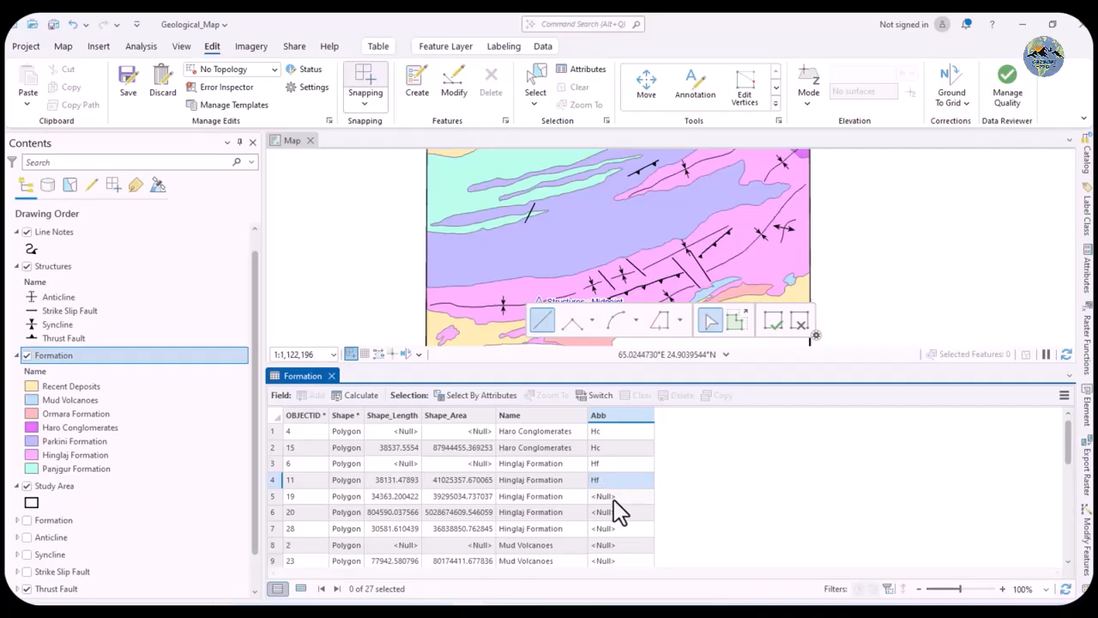
left_click(617, 497)
type("Hf")
left_click(606, 513)
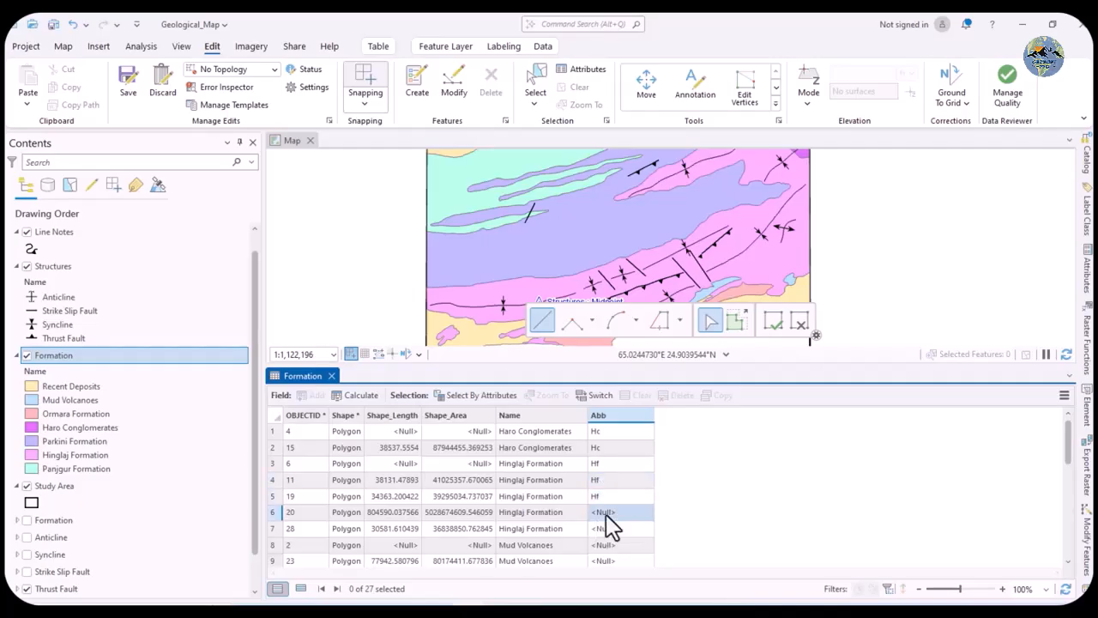
type("Hf")
left_click(605, 529)
type("Hf")
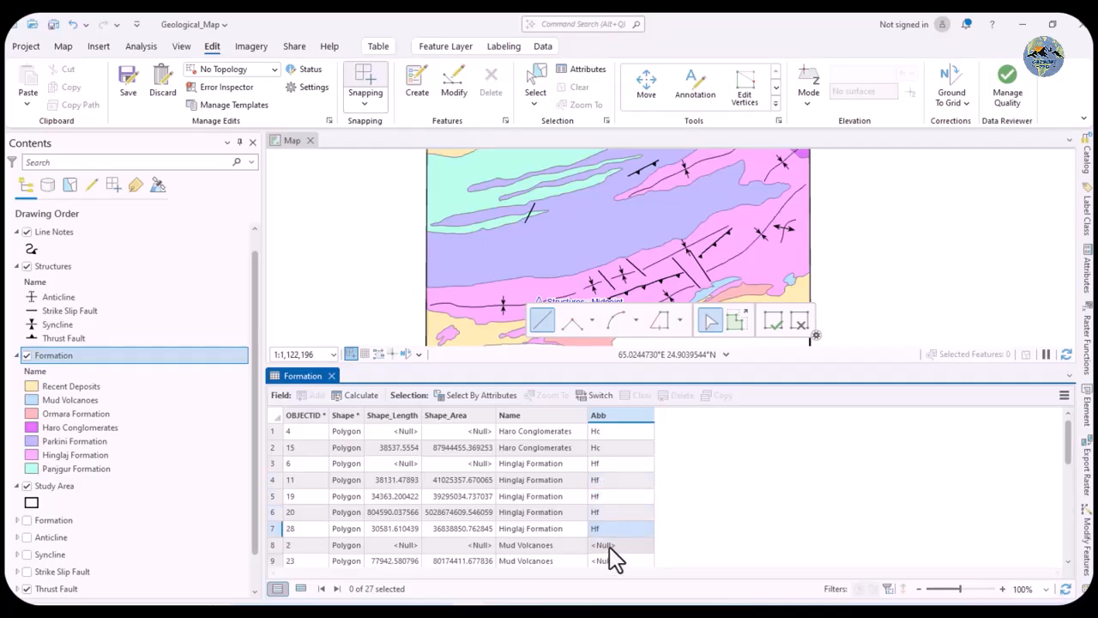
Fill the Abb field of all five Mud Volcanoes records with Mv
left_click(608, 547)
left_click(609, 547)
type("Mv")
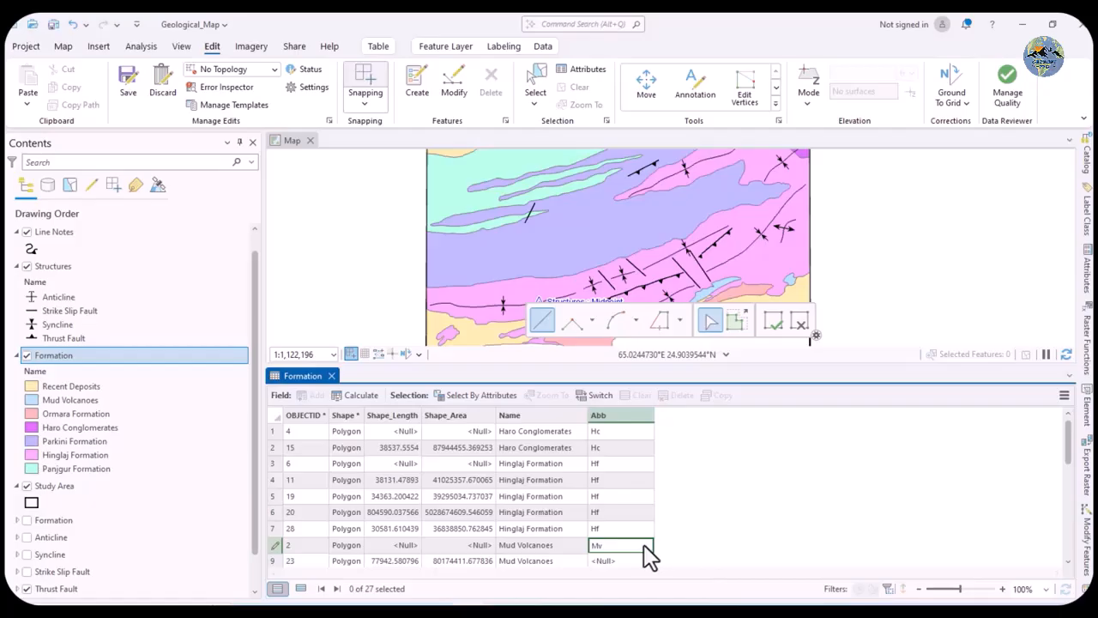
scroll(645, 527, "down", 1)
left_click(606, 477)
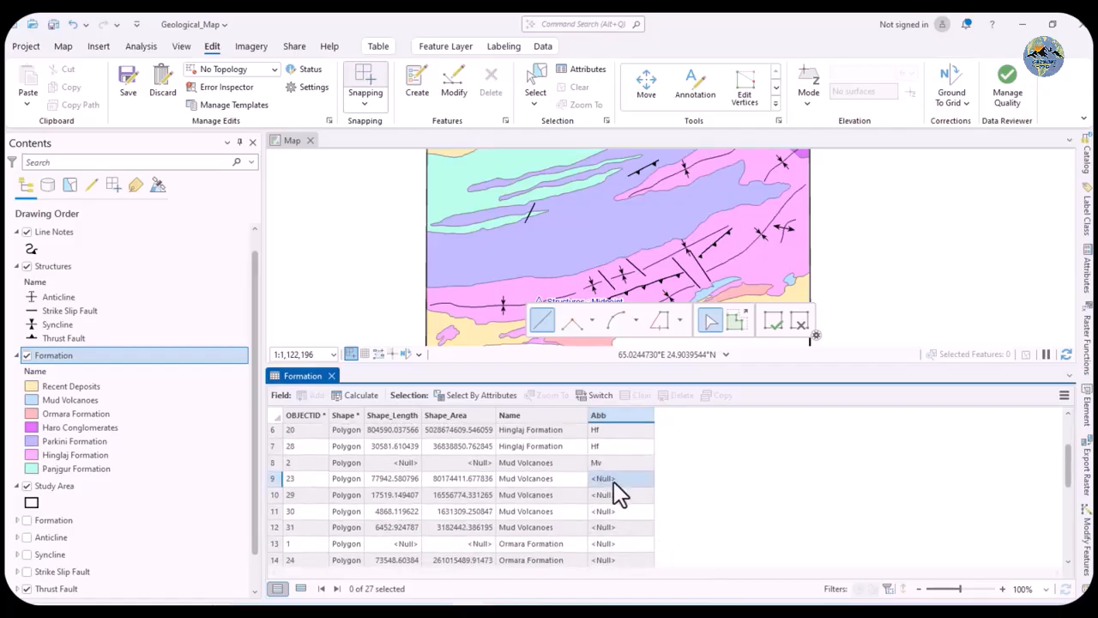
left_click(608, 500)
type("Mv")
left_click(603, 510)
type("Mv")
left_click(601, 531)
type("Mv")
Fill the Abb field of all four Ormara Formation records with Of
left_click(610, 544)
left_click(610, 544)
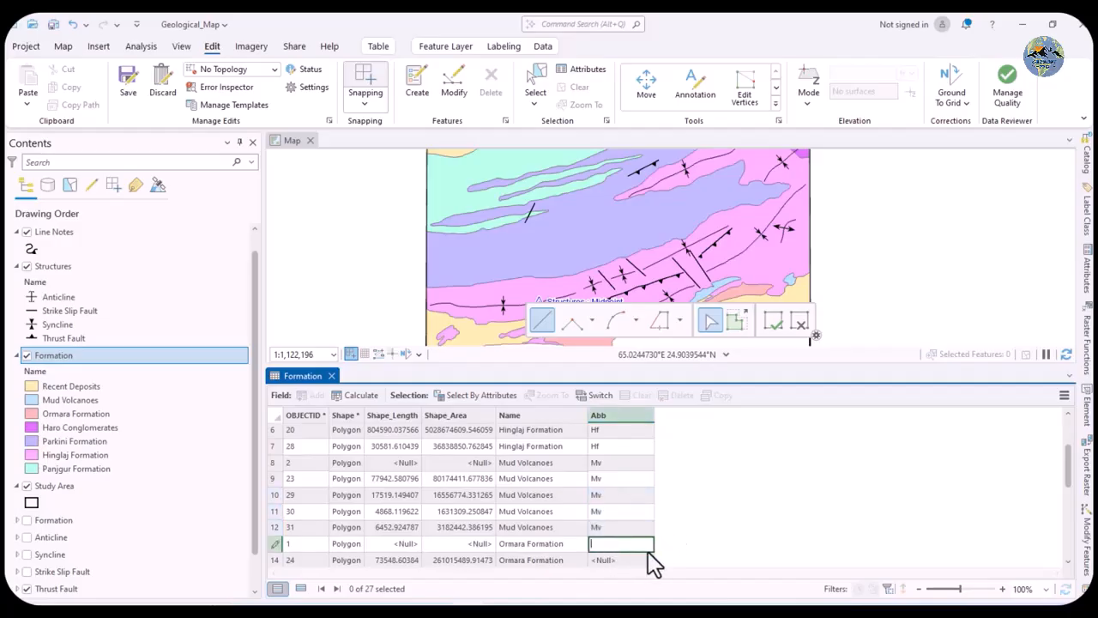
type("Of")
scroll(641, 560, "down", 2)
left_click(603, 481)
type("Of")
left_click(596, 500)
type("Of")
left_click(600, 513)
type("Of")
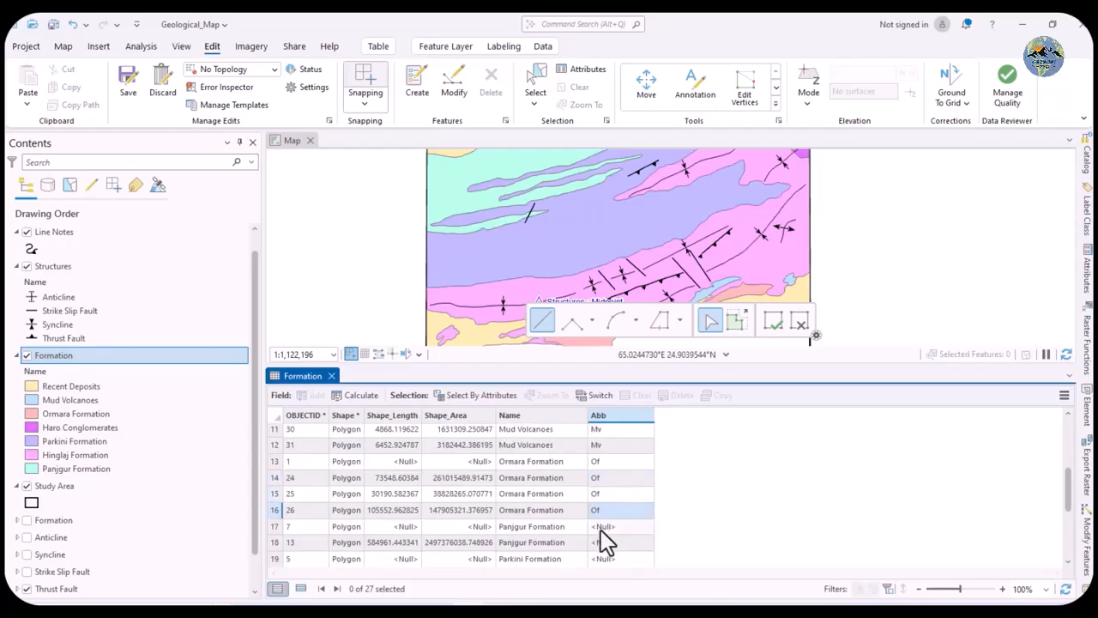
Enter the abbreviation Pf in the Abb field of both Panjgur Formation records
left_click(614, 527)
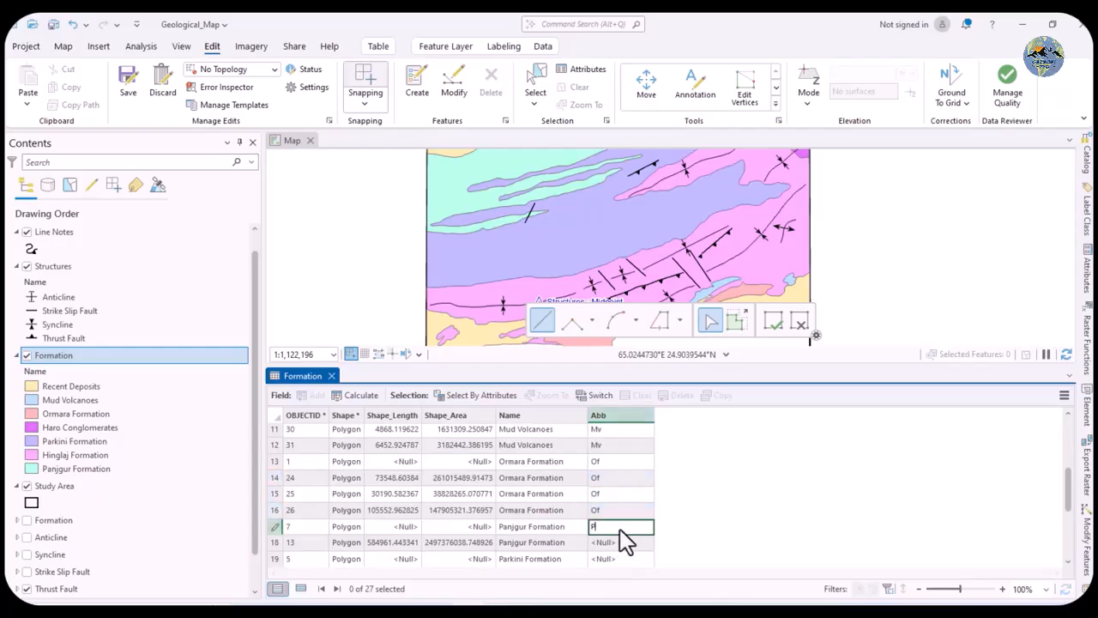
type("Pf")
scroll(622, 529, "down", 2)
left_click(613, 467)
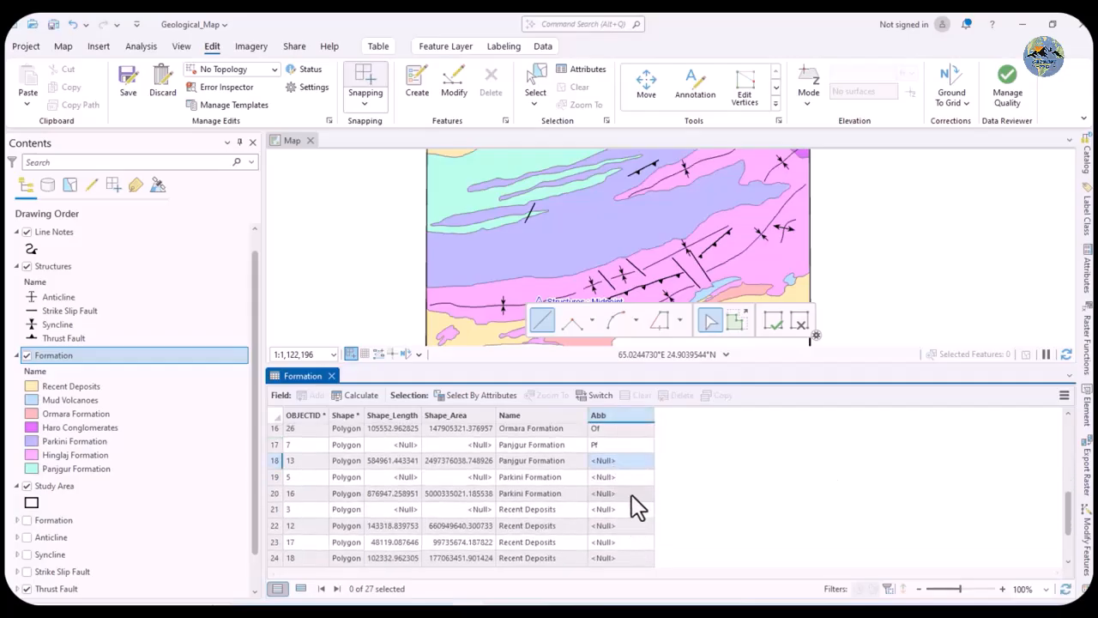
type("Pf")
Fill the Abb field of both Parkini Formation records with Parf
left_click(615, 484)
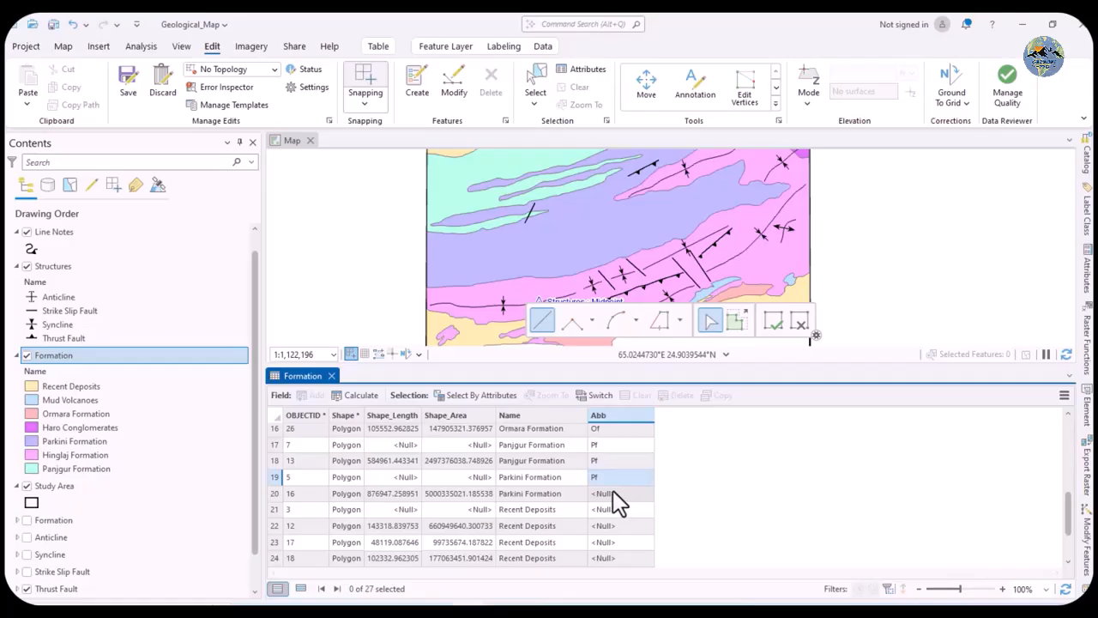
left_click(615, 478)
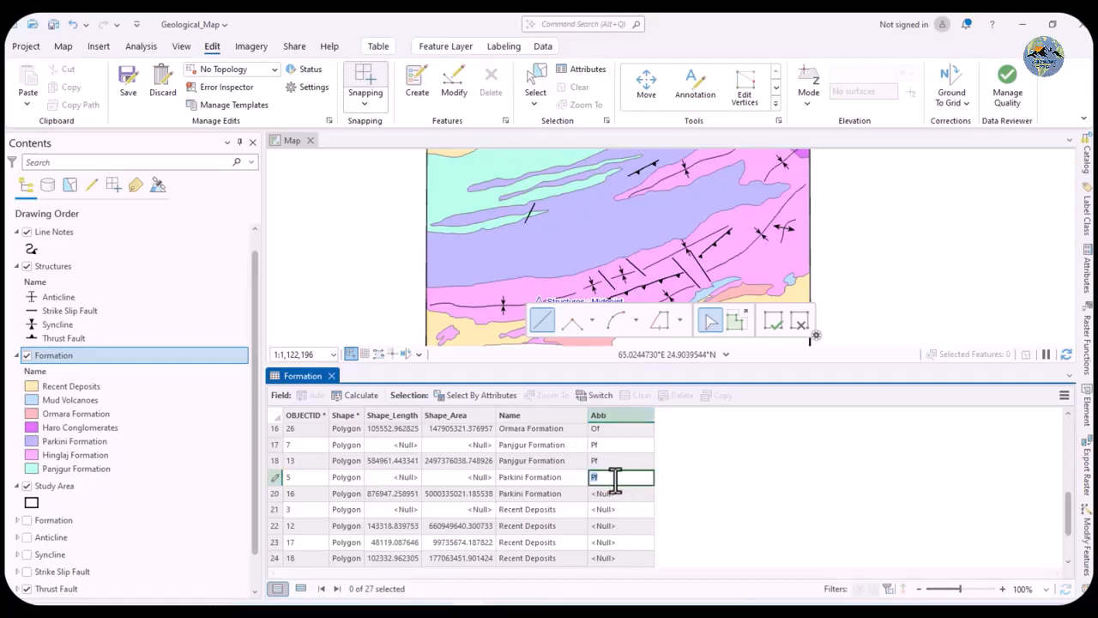
type("Par")
left_click(607, 492)
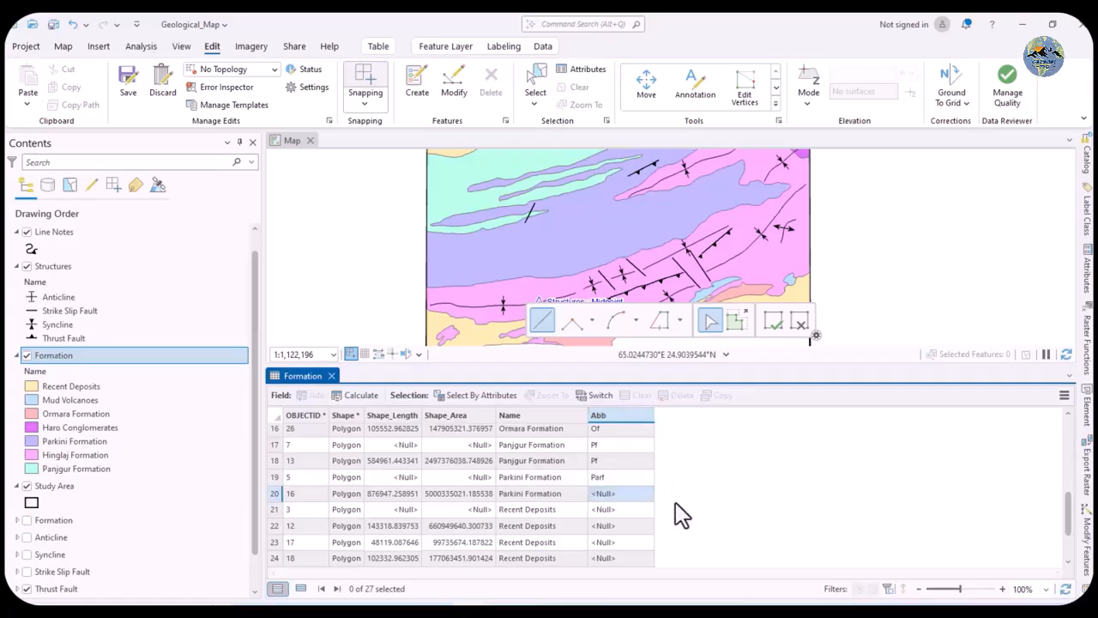
Fill the Abb field of all seven Recent Deposits records with Qal
left_click(623, 510)
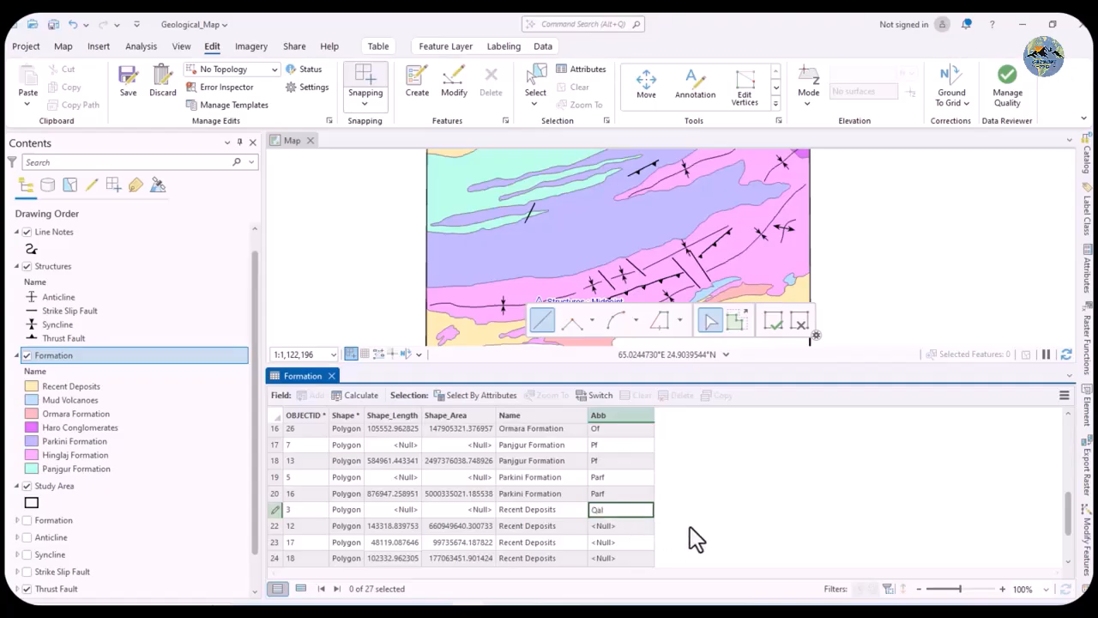
left_click(629, 525)
type("Qal")
left_click(621, 541)
type("Qal")
left_click(629, 556)
type("Qal")
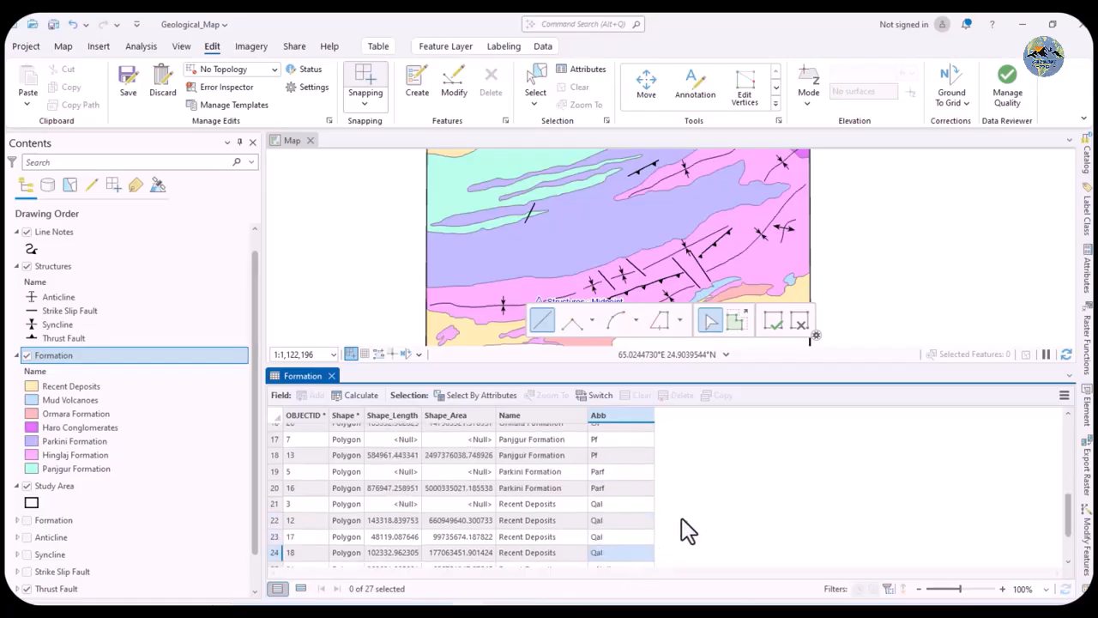
scroll(683, 519, "down", 2)
left_click(618, 531)
type("Qal")
scroll(647, 529, "down", 1)
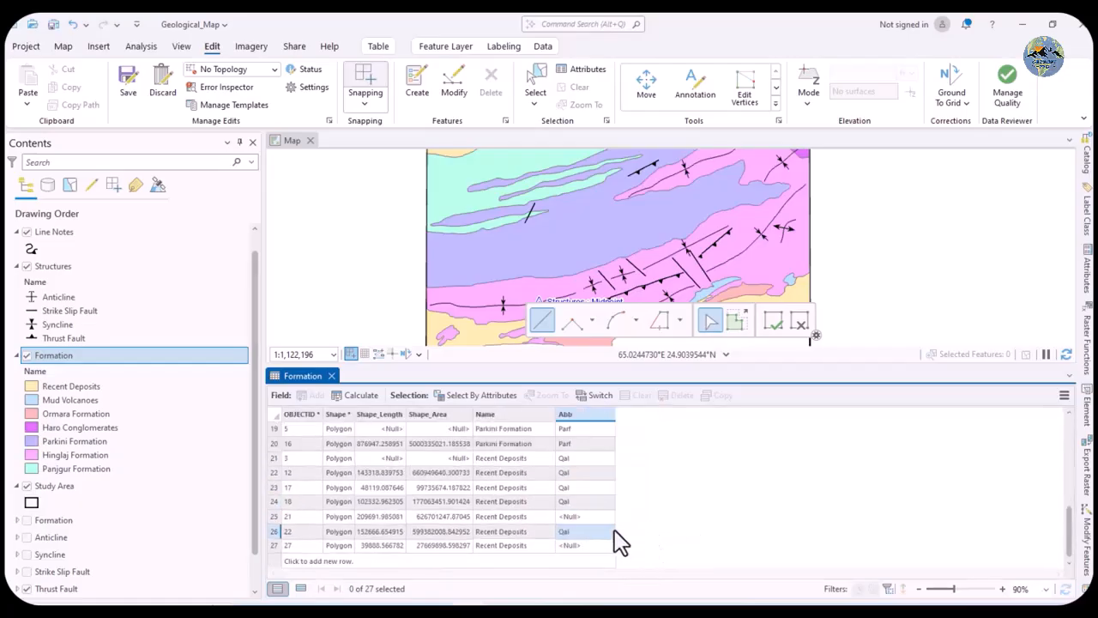
left_click(590, 517)
type("Qal")
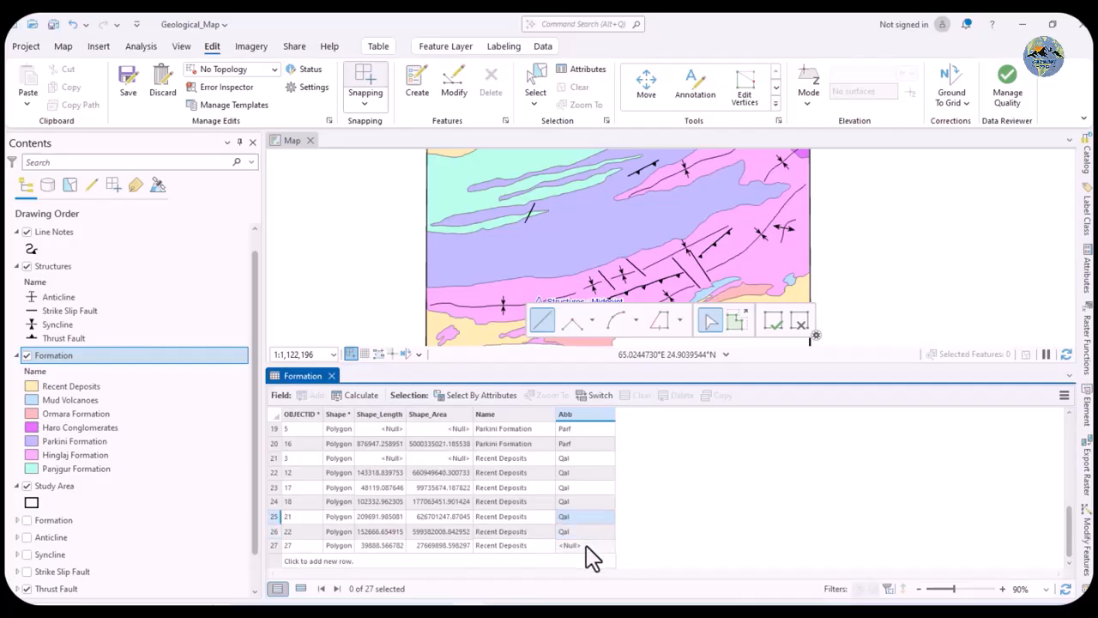
Save the attribute edits and close the Formation attribute table
left_click(129, 83)
left_click(556, 336)
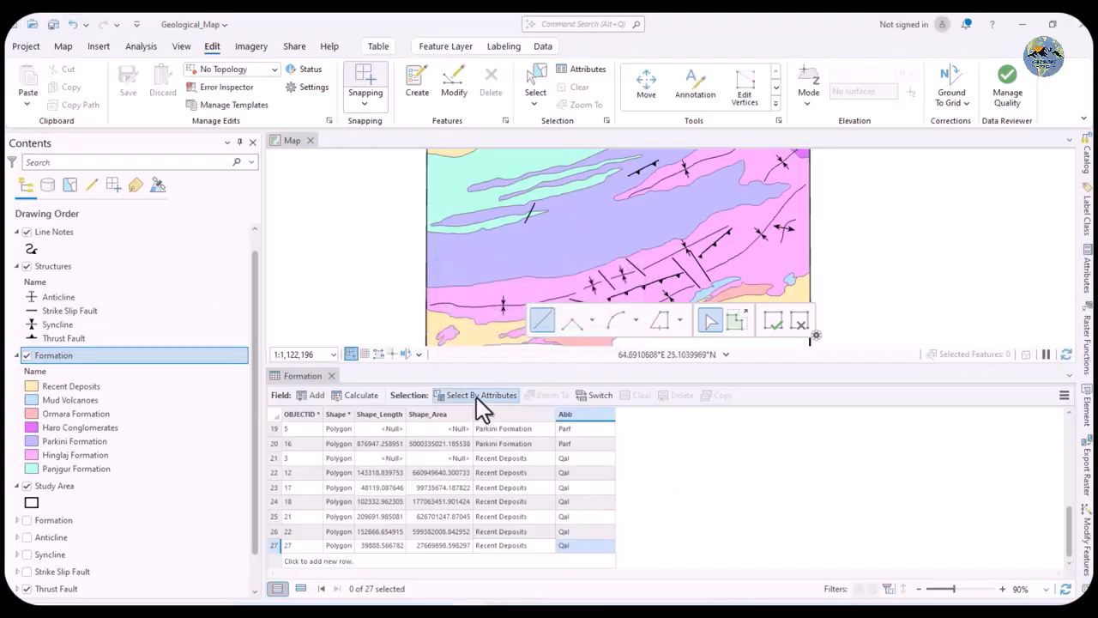
left_click(332, 377)
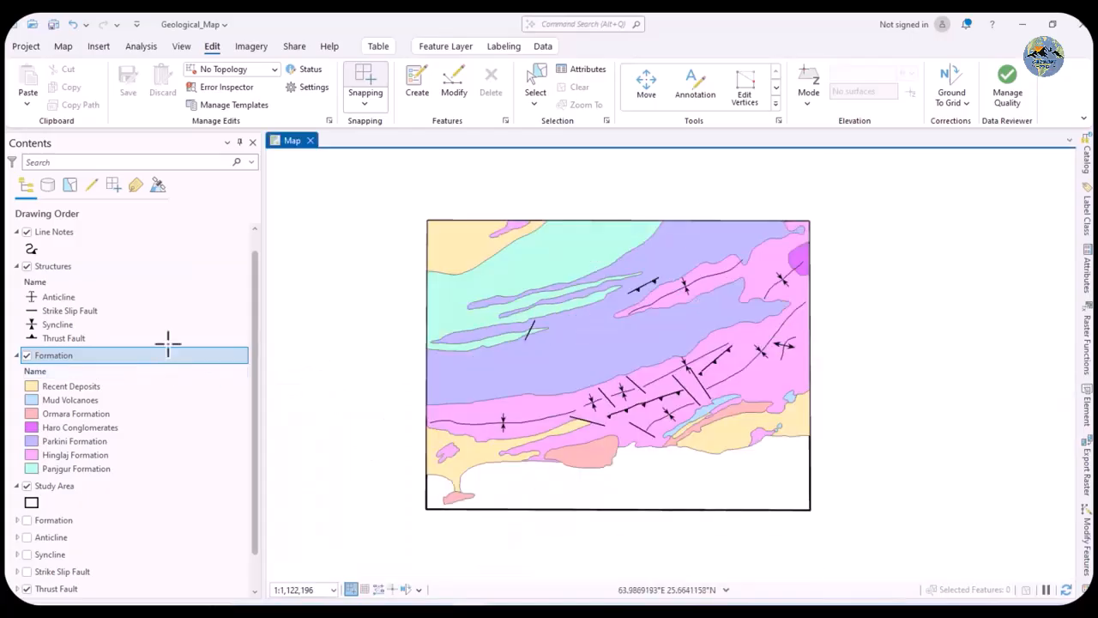
scroll(535, 379, "down", 2)
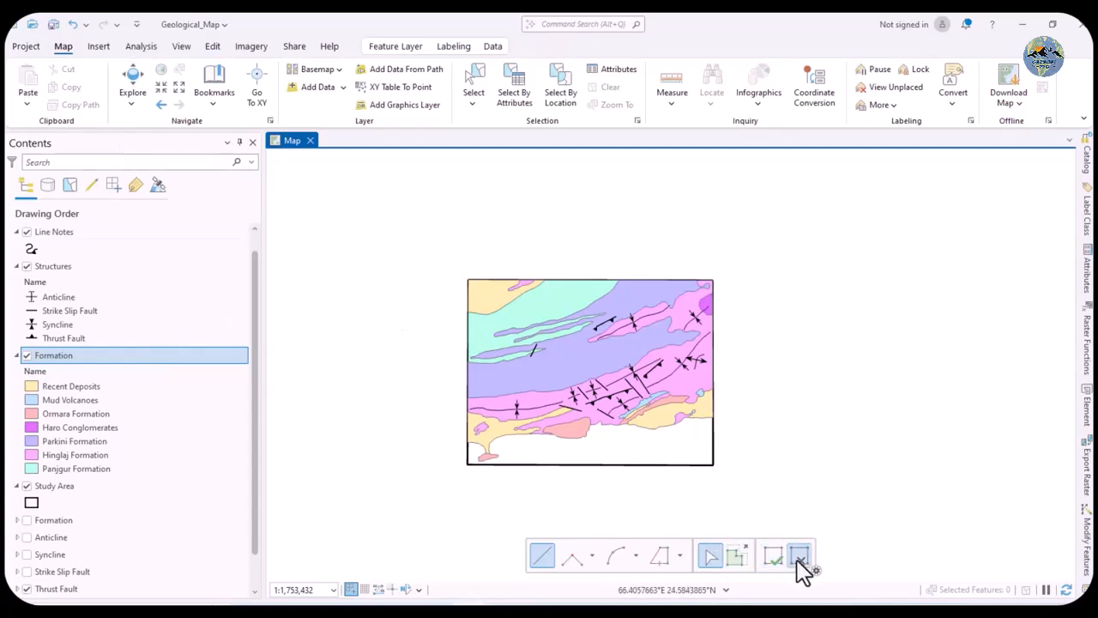
scroll(619, 450, "up", 2)
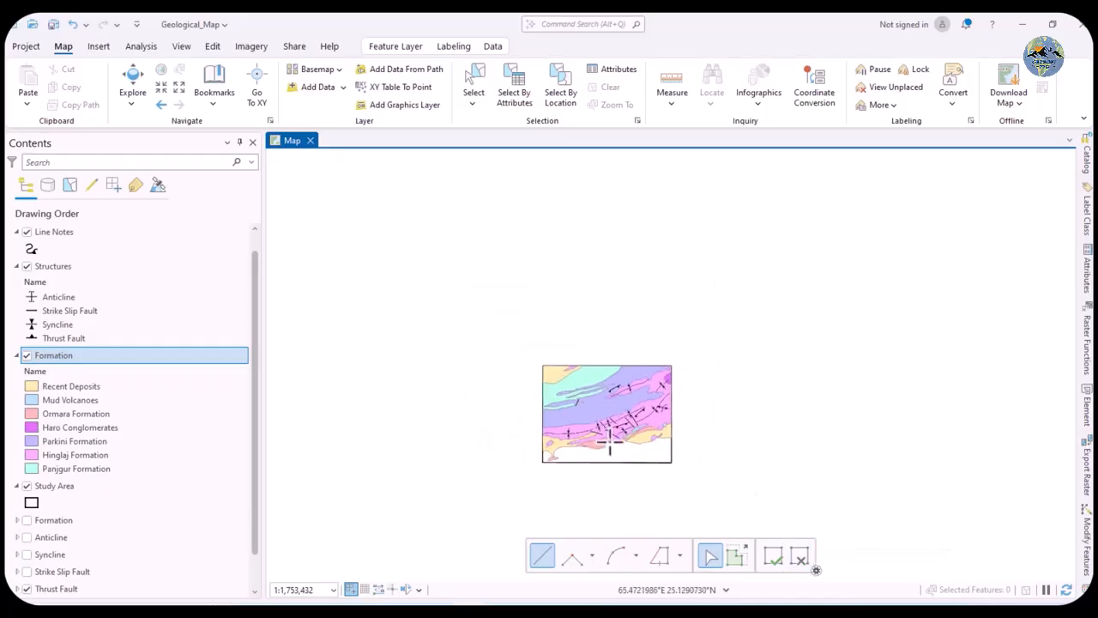
scroll(600, 429, "up", 2)
scroll(547, 307, "down", 4)
scroll(610, 388, "up", 2)
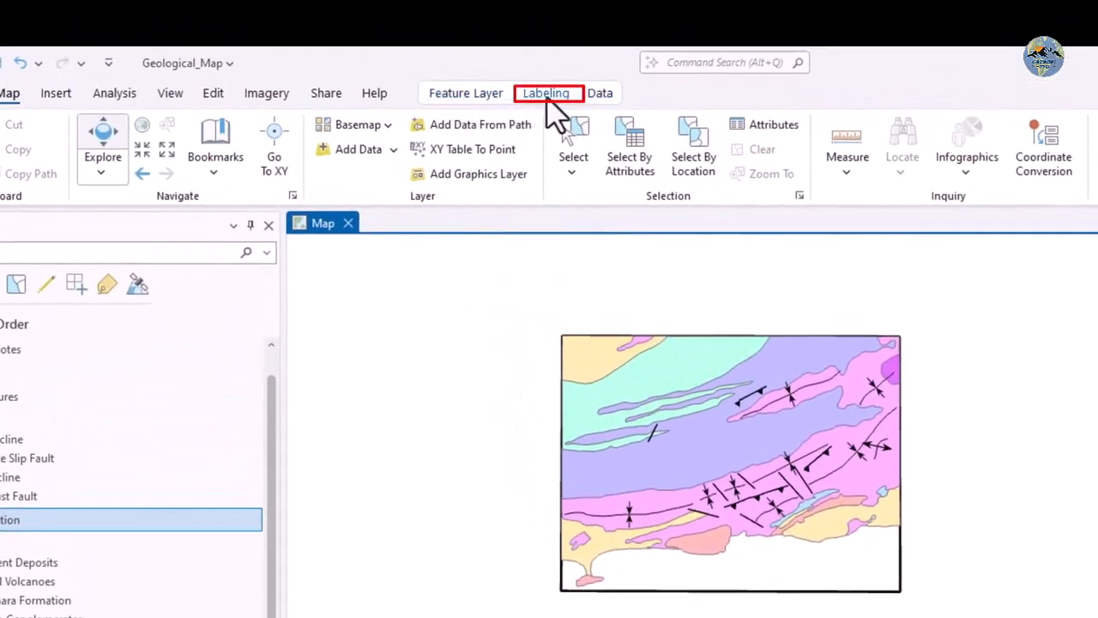
Label the Formation layer with the Abb field and turn its labels on
left_click(546, 93)
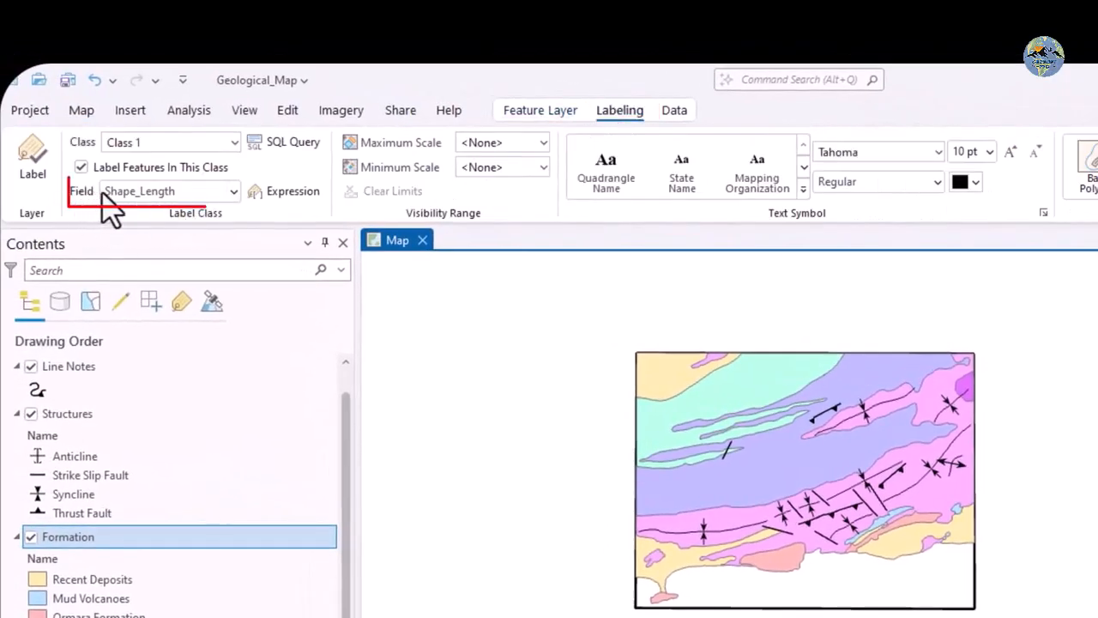
left_click(232, 192)
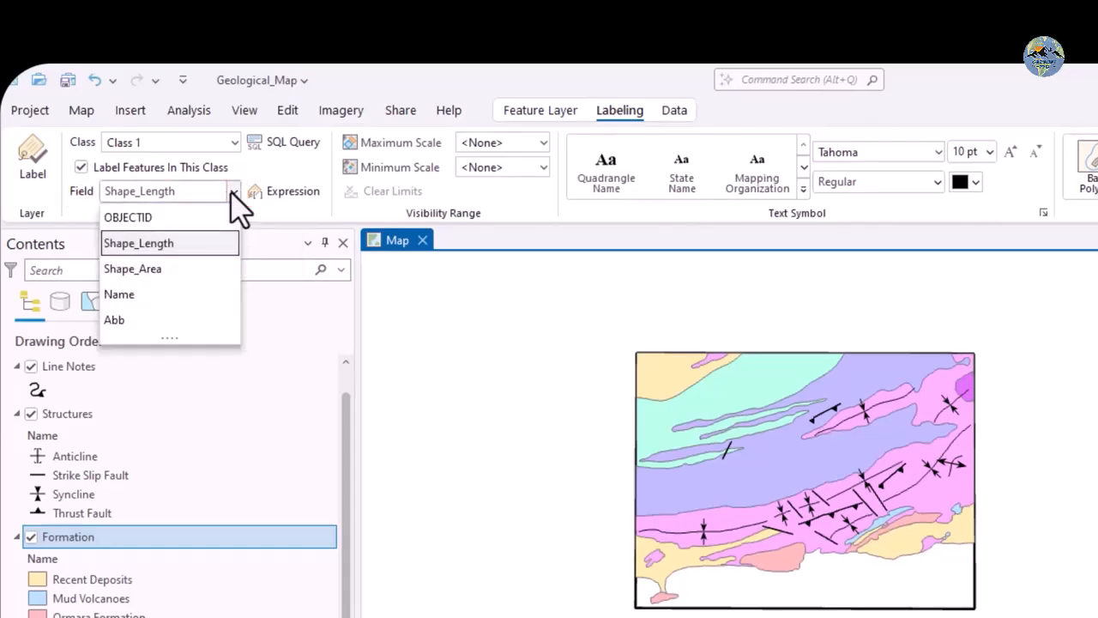
left_click(160, 320)
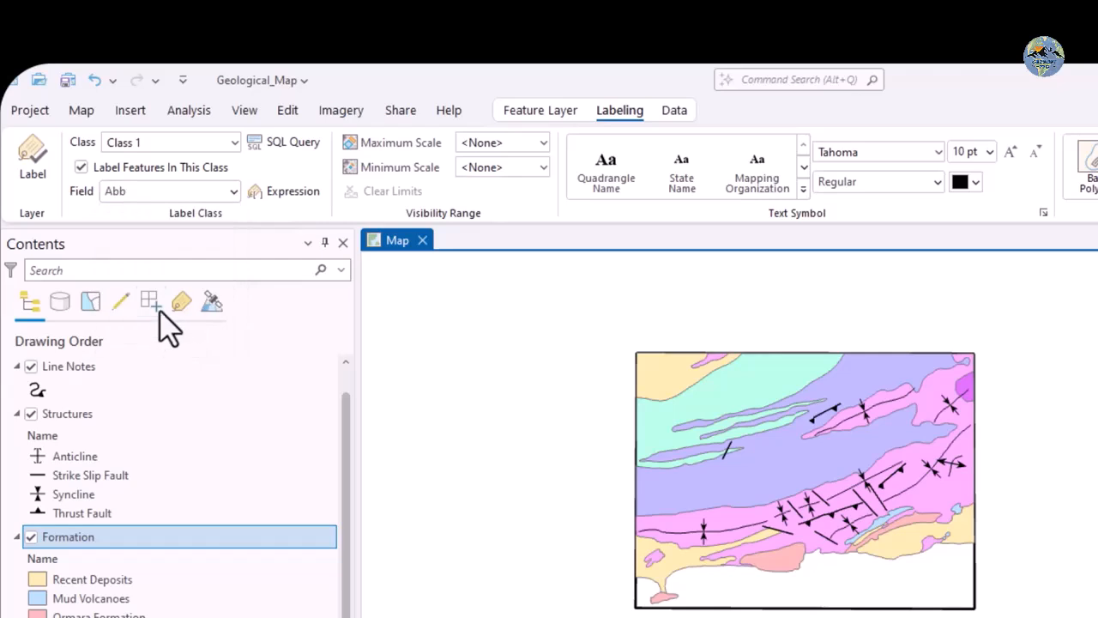
left_click(39, 179)
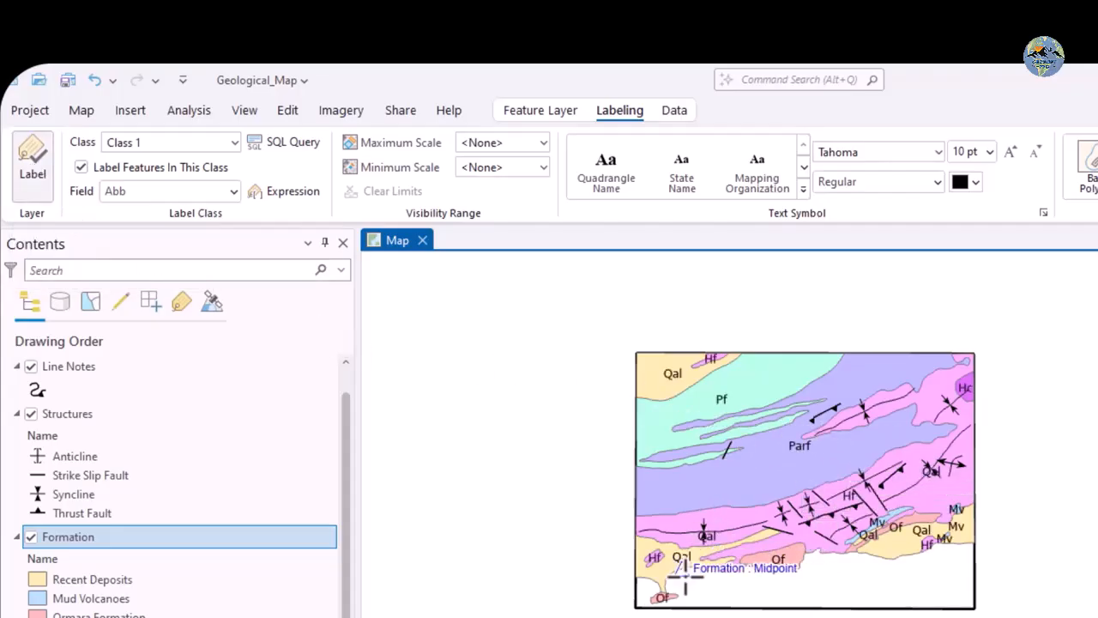
scroll(683, 575, "up", 2)
scroll(536, 401, "down", 2)
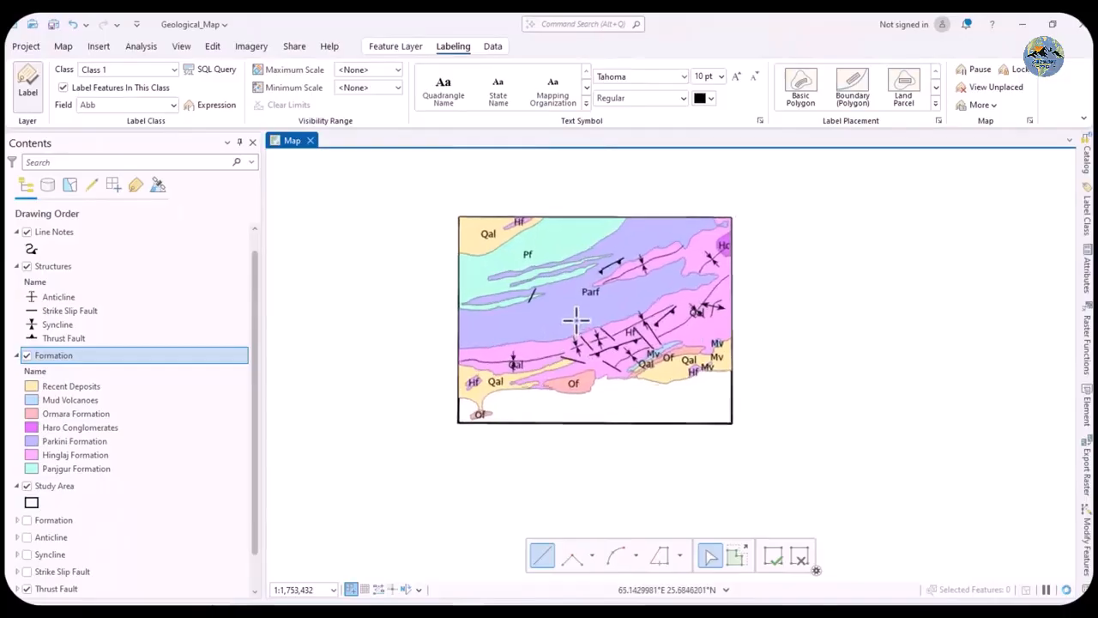
scroll(577, 339, "up", 2)
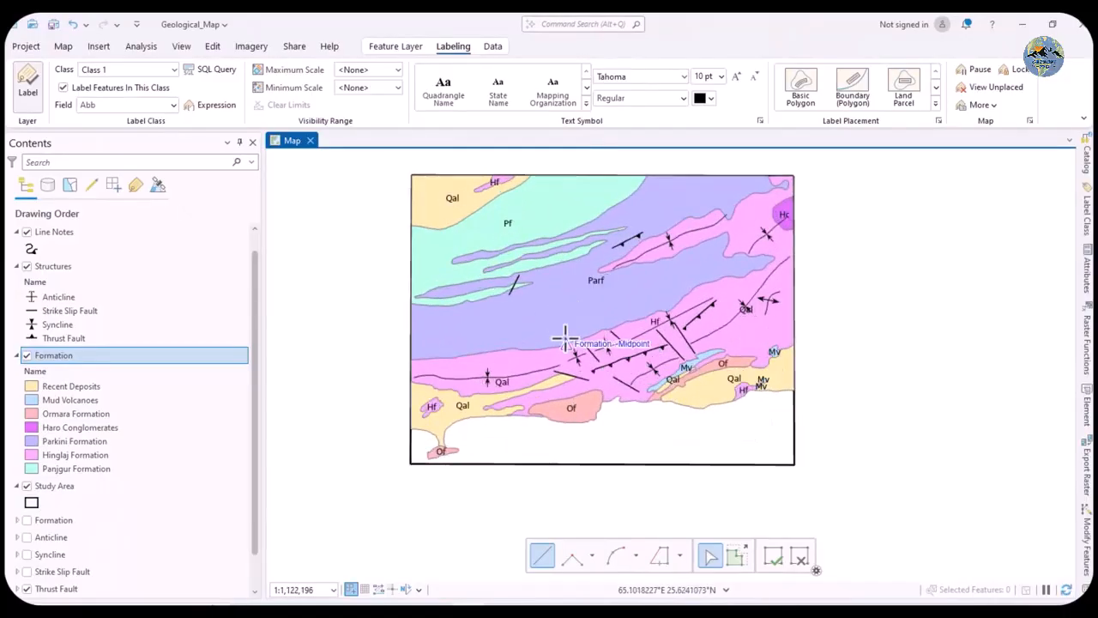
scroll(566, 314, "down", 2)
scroll(571, 314, "up", 2)
scroll(568, 300, "up", 2)
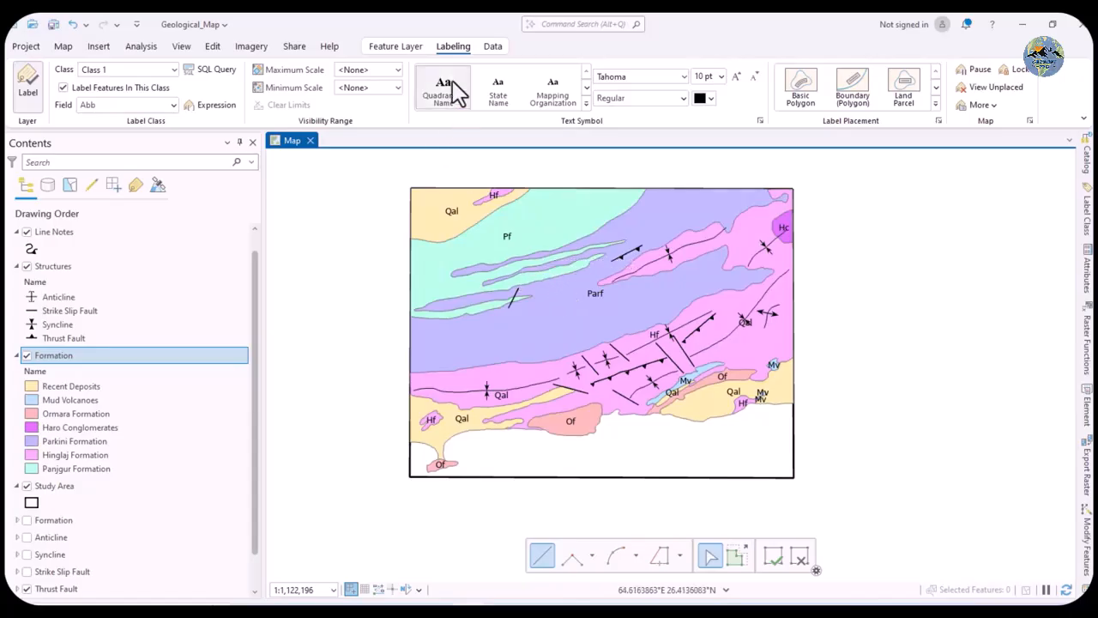
Set the Formation labels to 12 pt Times New Roman
left_click(721, 77)
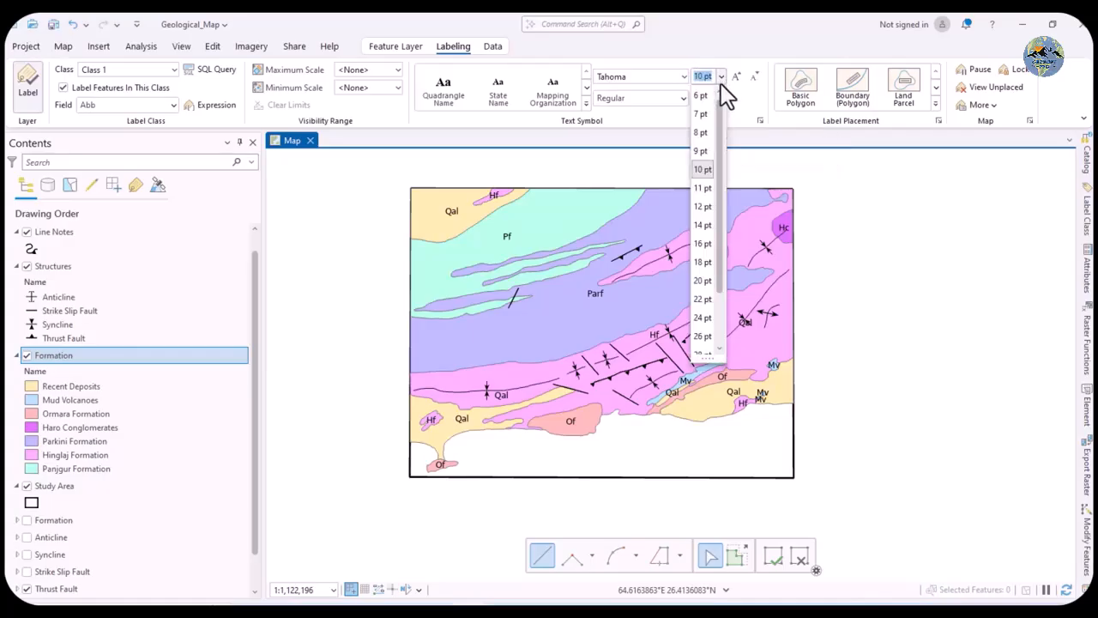
left_click(702, 209)
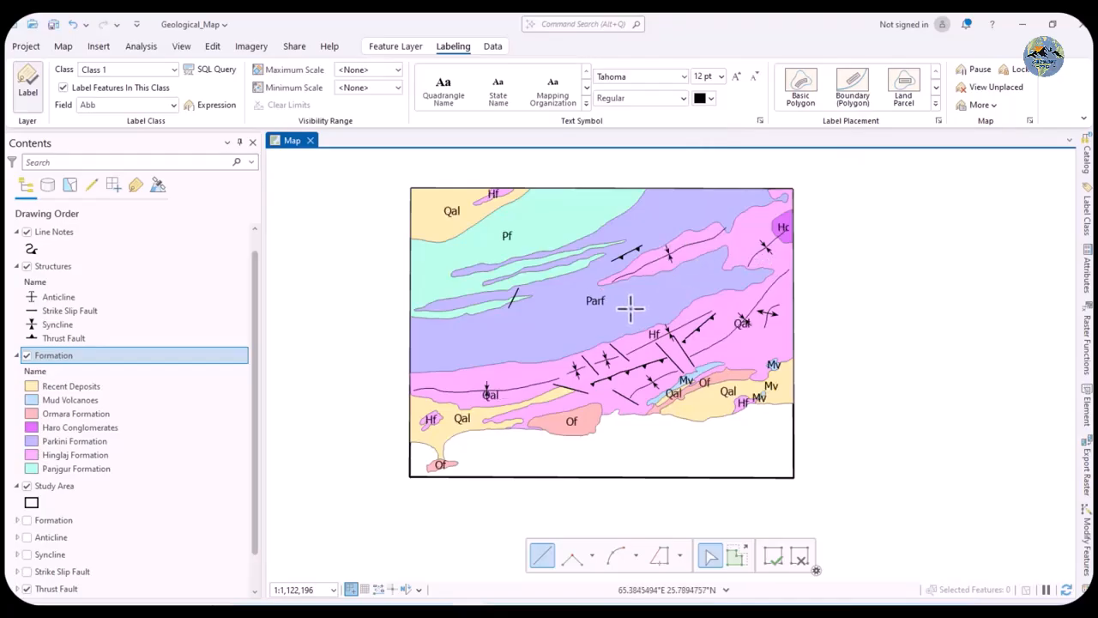
left_click(683, 76)
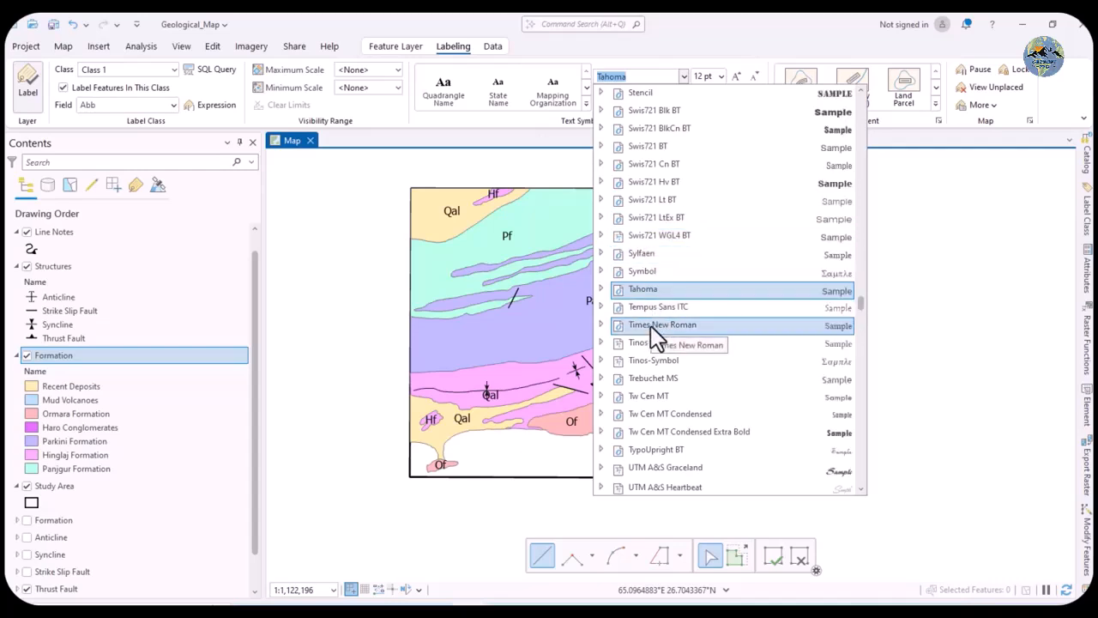
left_click(651, 325)
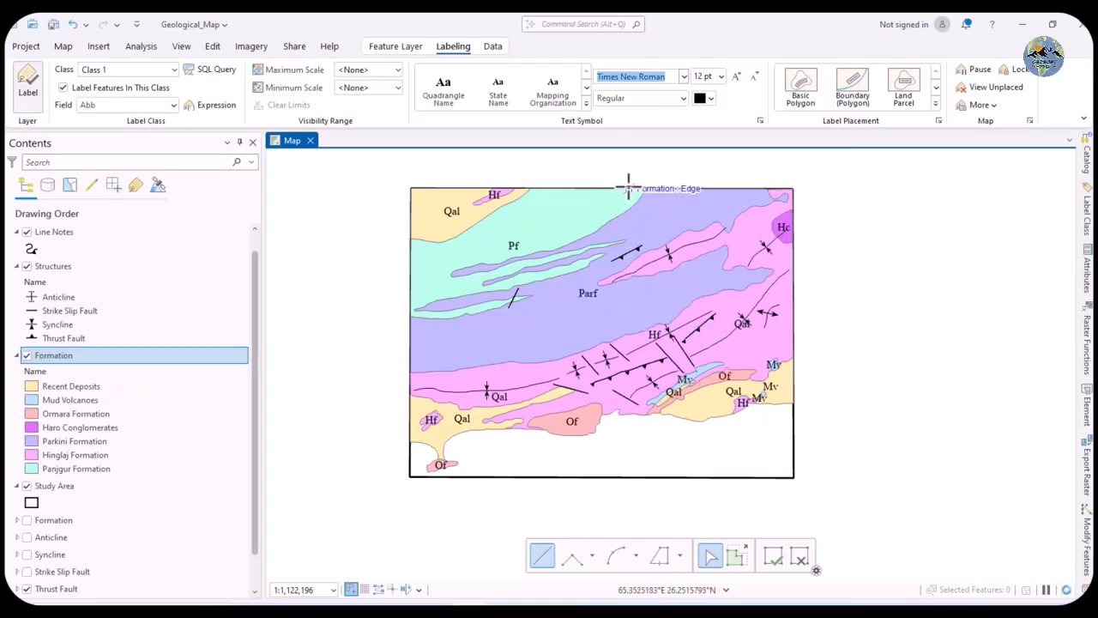
left_click(682, 99)
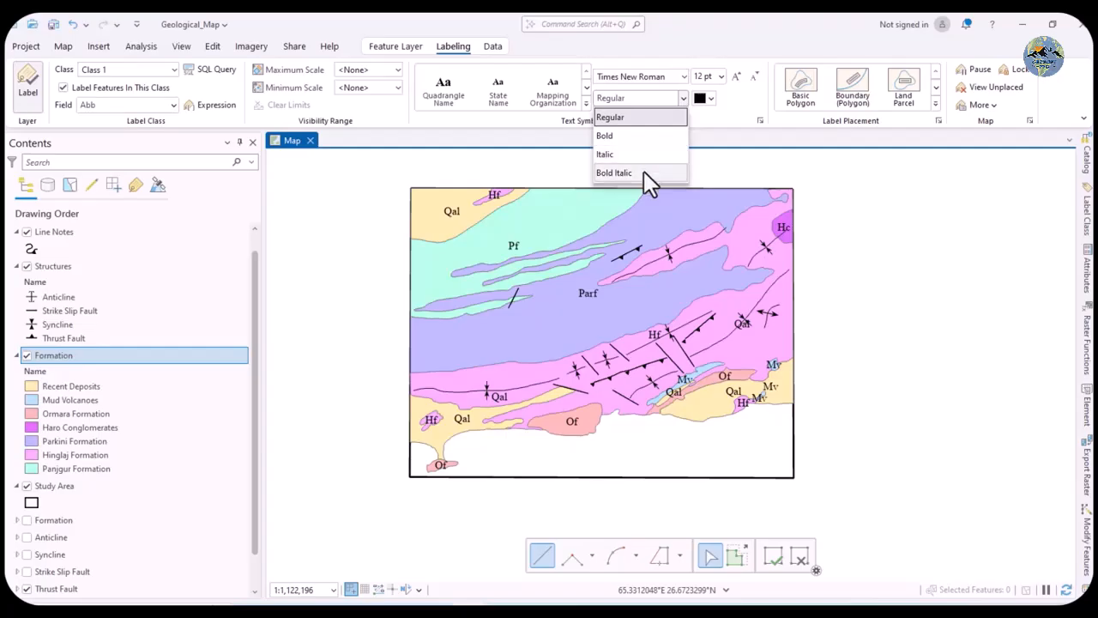
left_click(716, 102)
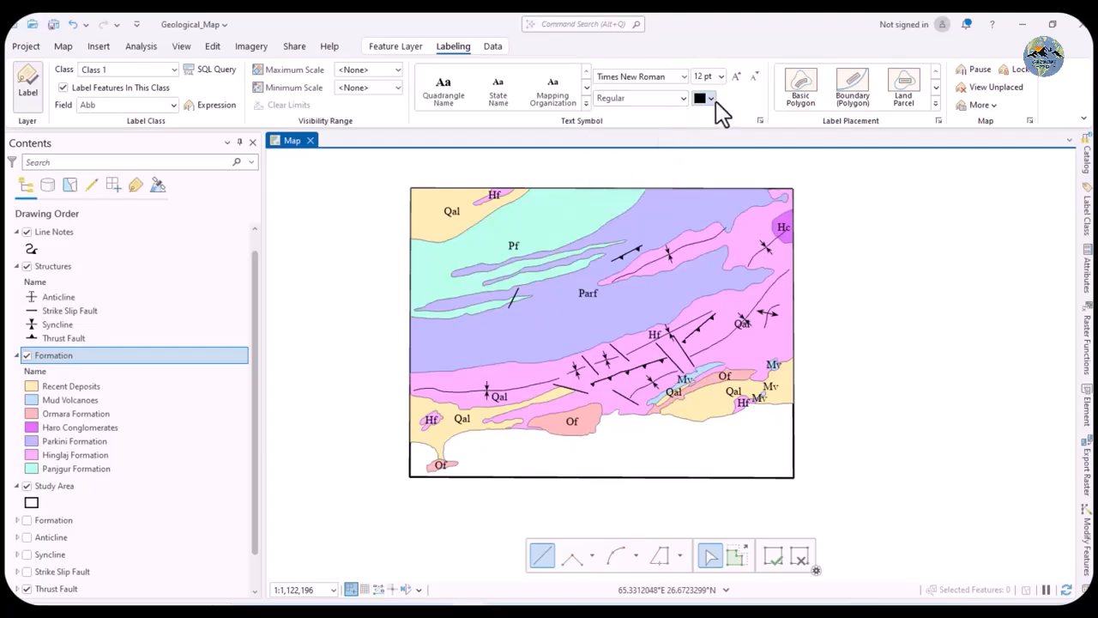
left_click(712, 99)
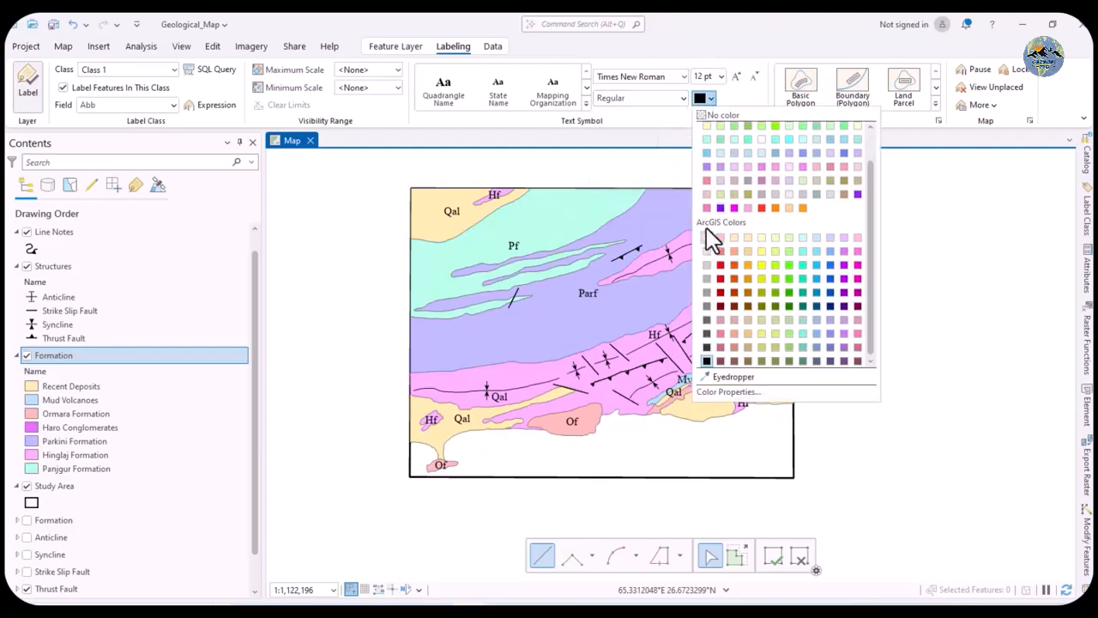
left_click(645, 107)
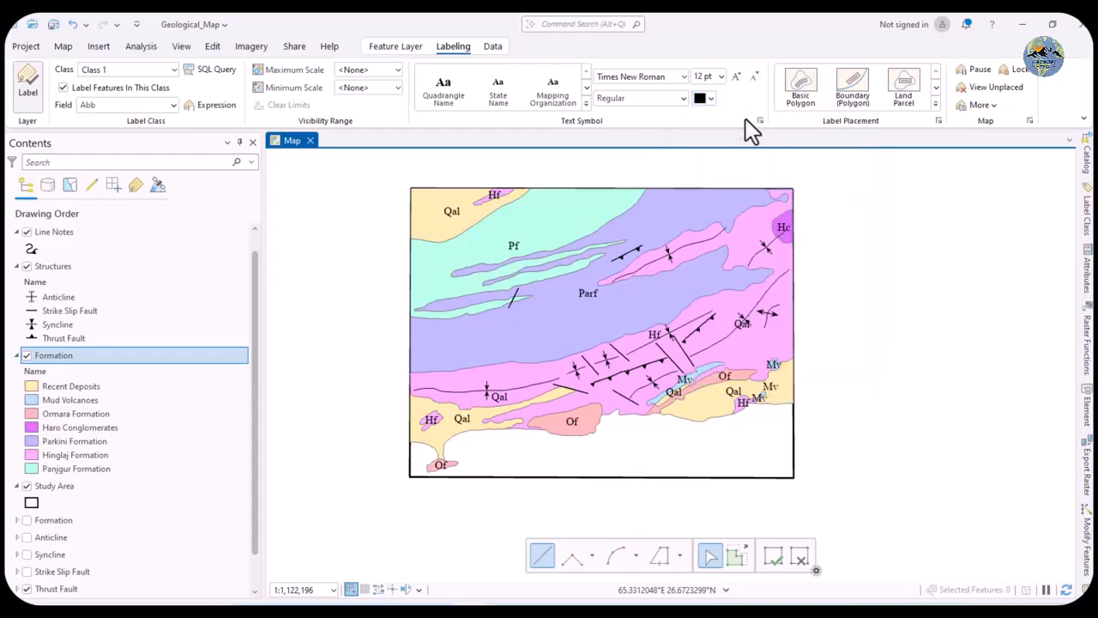
Try the Water - Compact placement style on the Formation labels and replace it with the Water - Elongated style
left_click(936, 87)
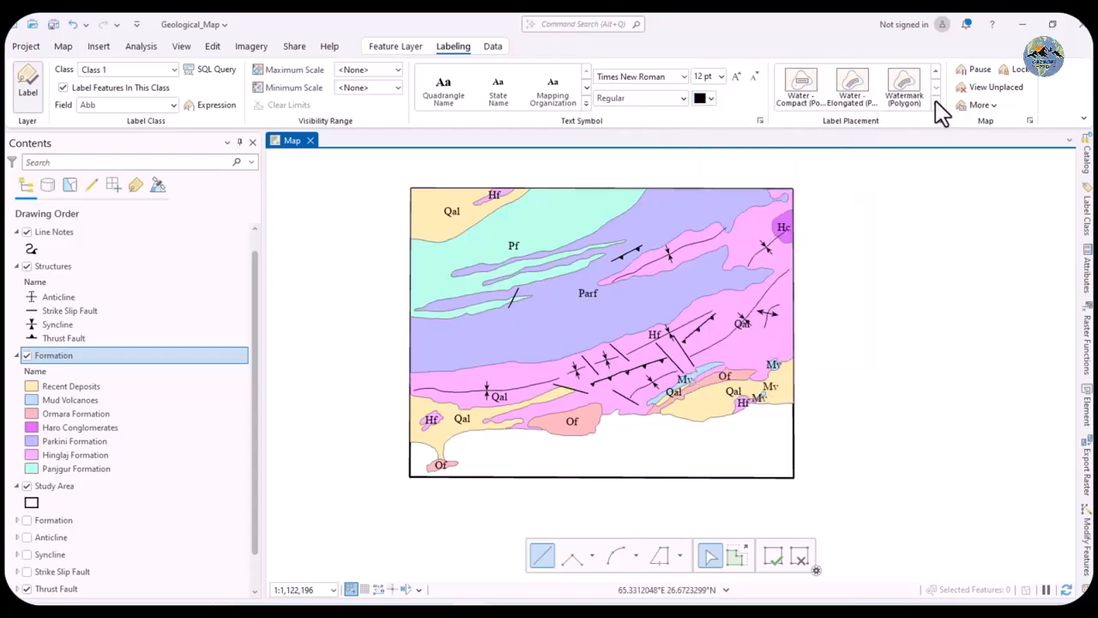
left_click(935, 102)
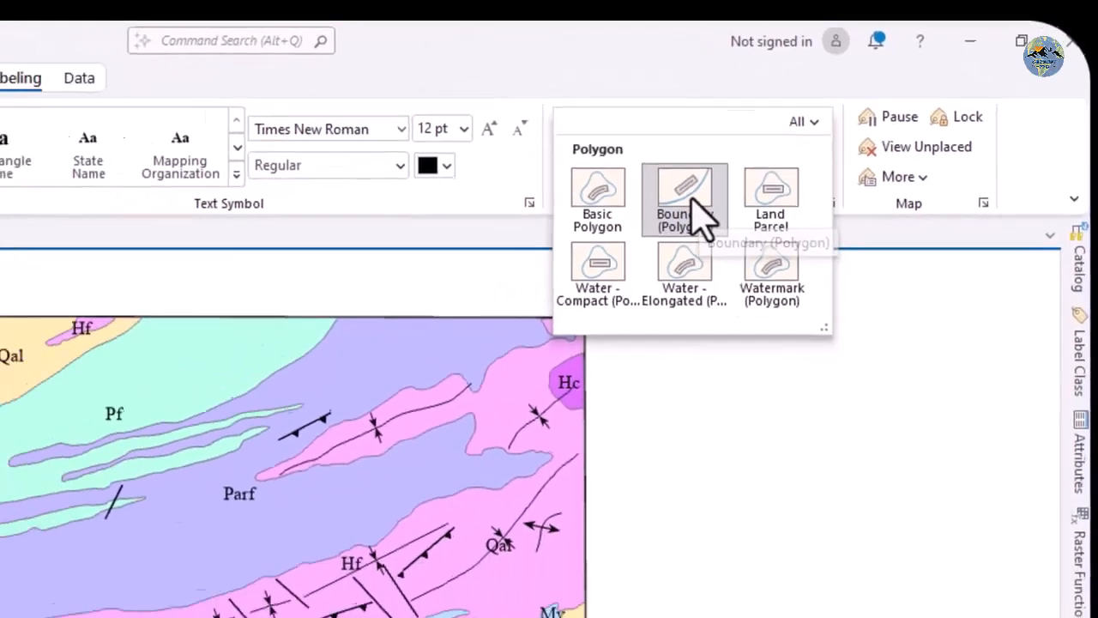
left_click(635, 244)
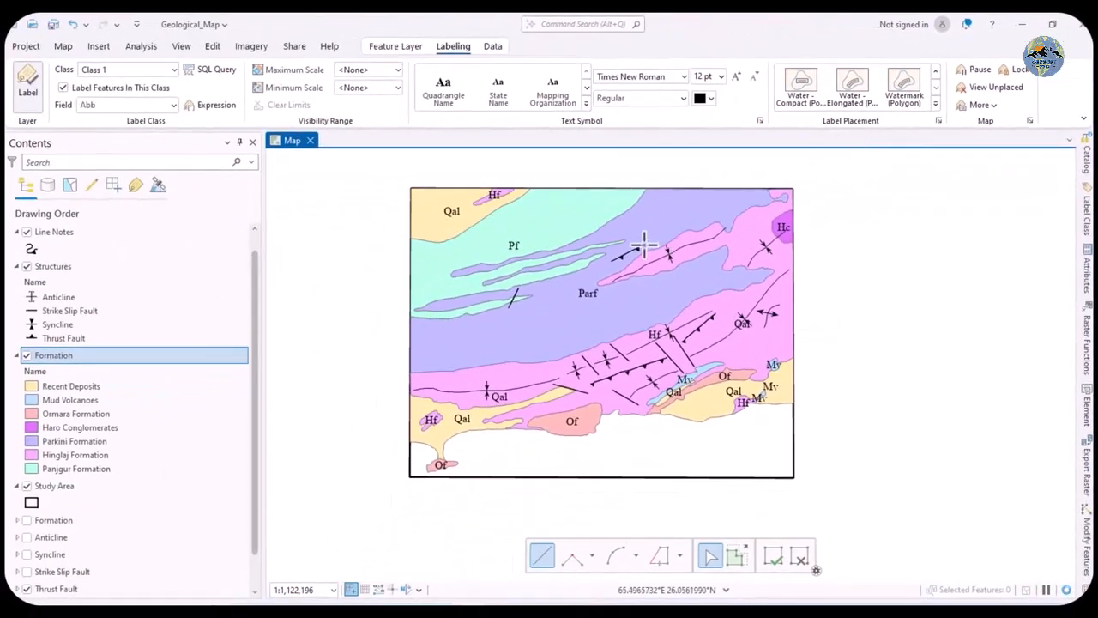
scroll(600, 289, "down", 2)
scroll(606, 289, "up", 2)
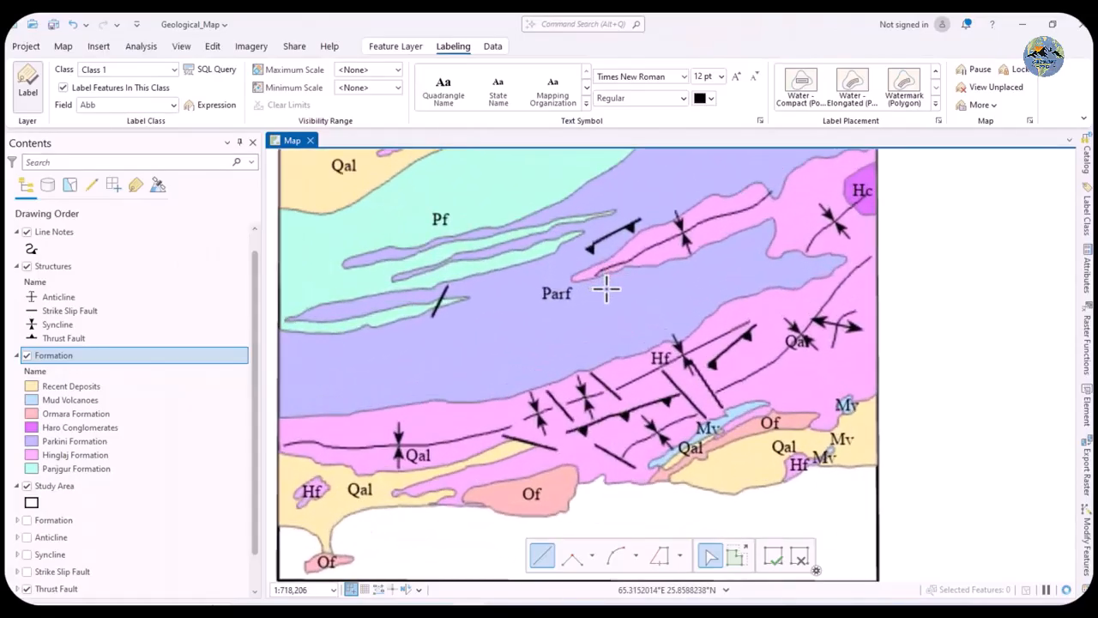
left_click(803, 88)
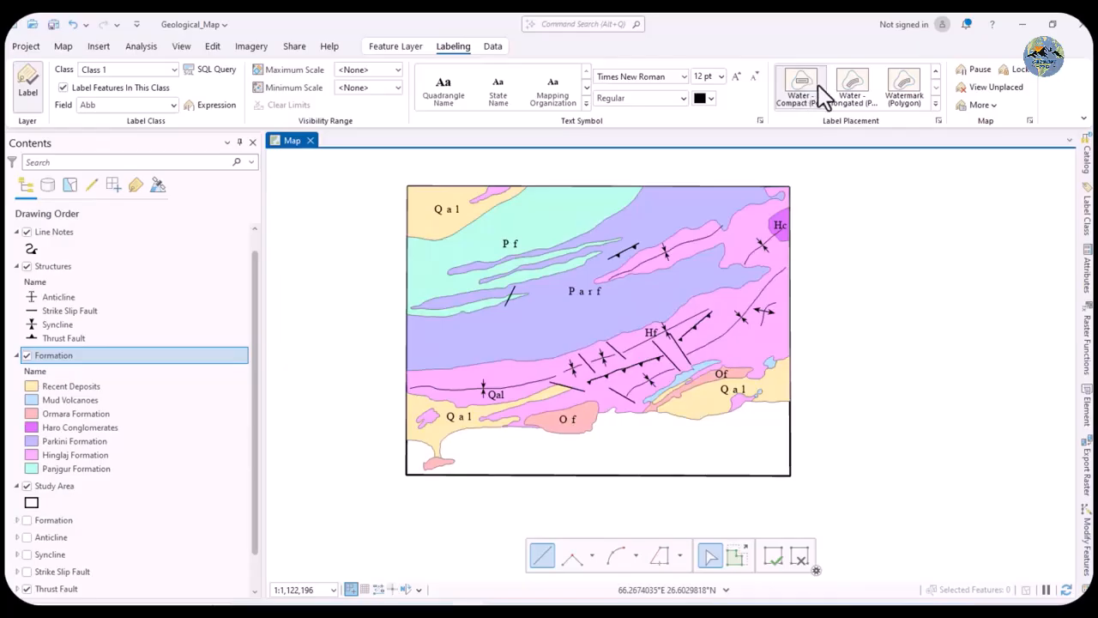
left_click(848, 87)
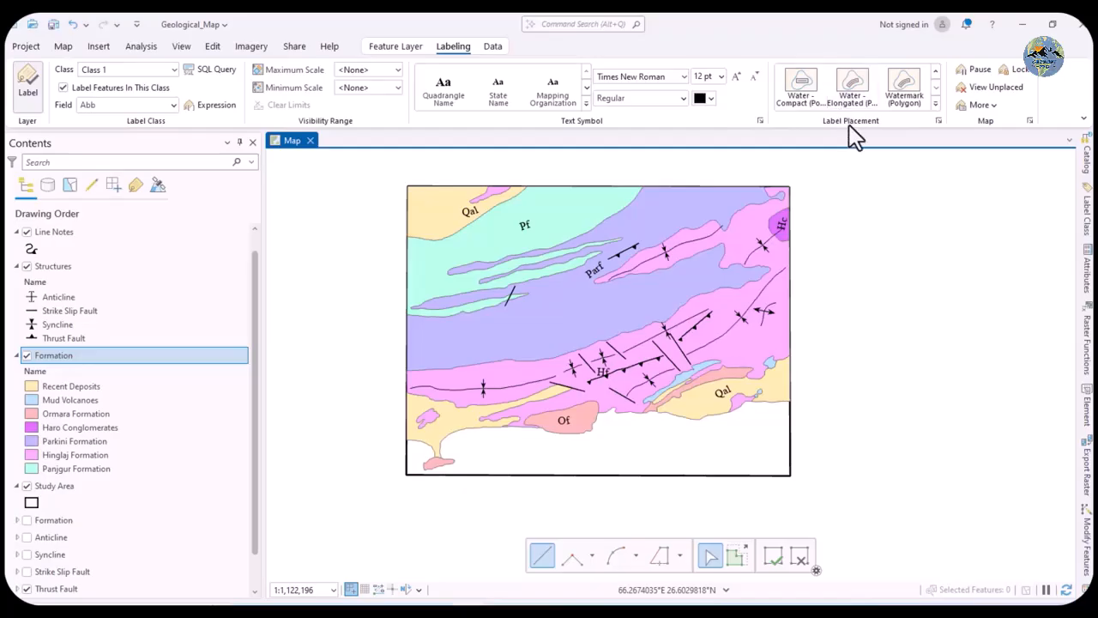
Try the Water - Compact (Polygon) placement style on the Formation labels
left_click(935, 104)
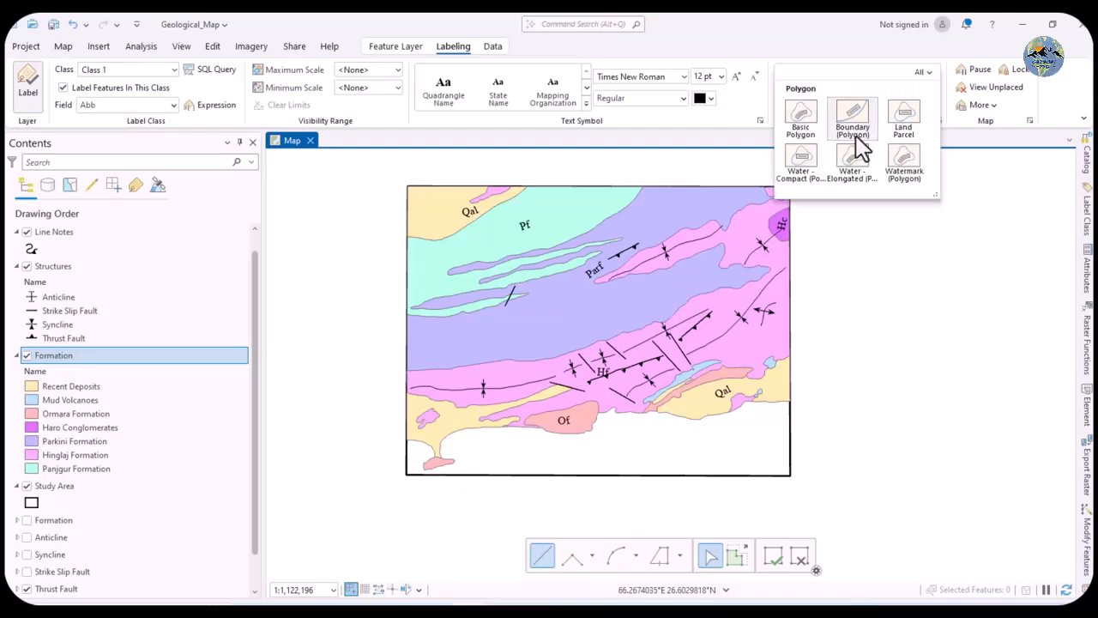
left_click(743, 111)
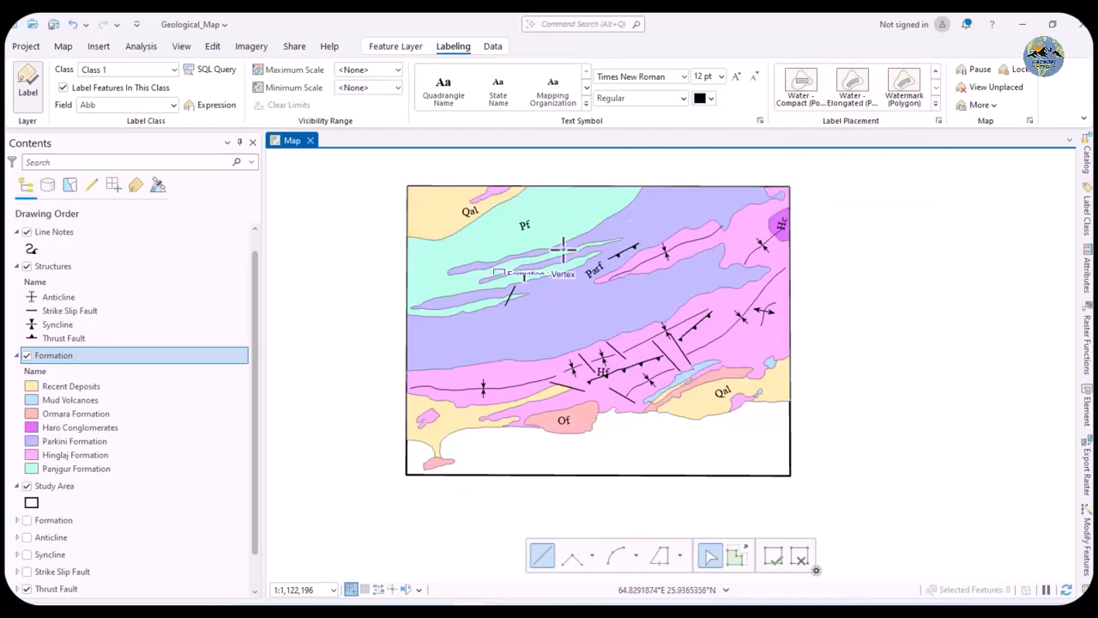
left_click(801, 91)
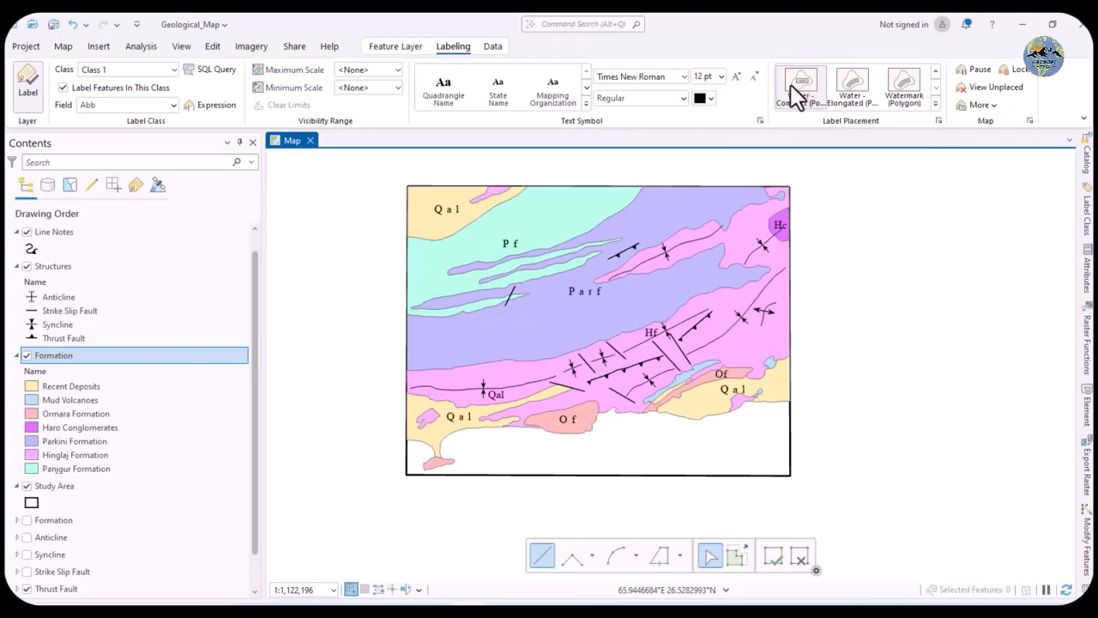
Apply the Basic Polygon placement style to the Formation labels and check them on the map
left_click(933, 102)
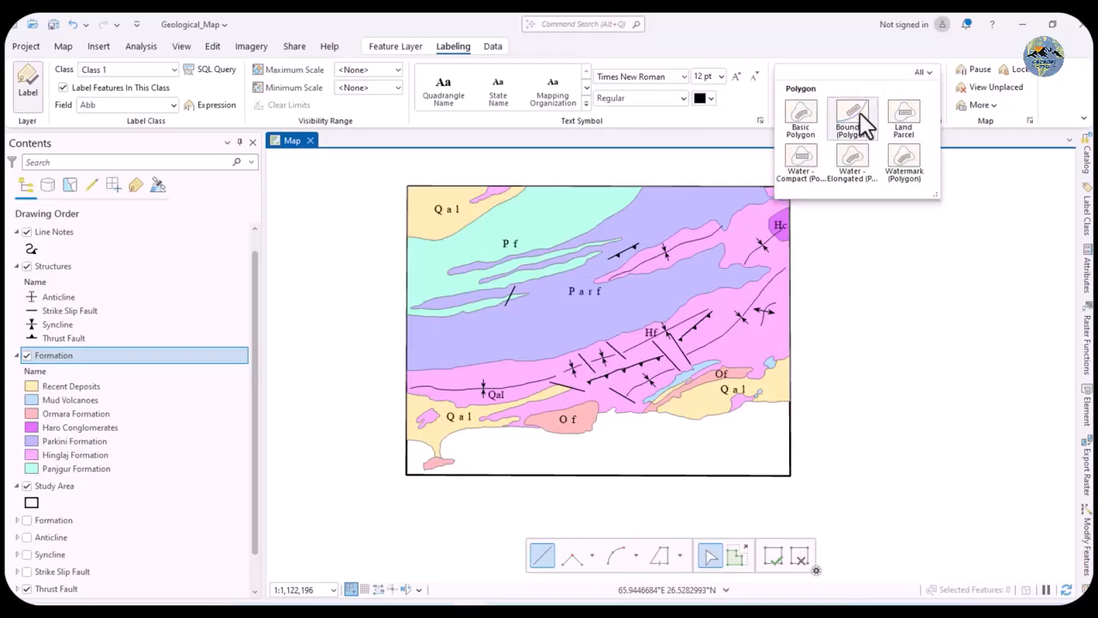
left_click(802, 121)
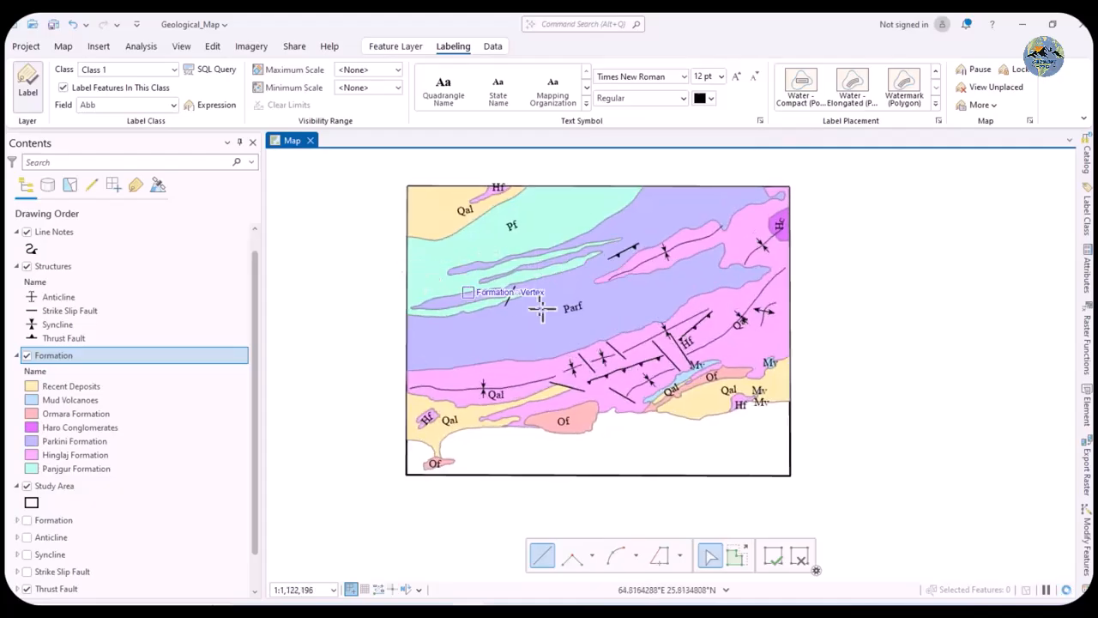
scroll(535, 309, "down", 2)
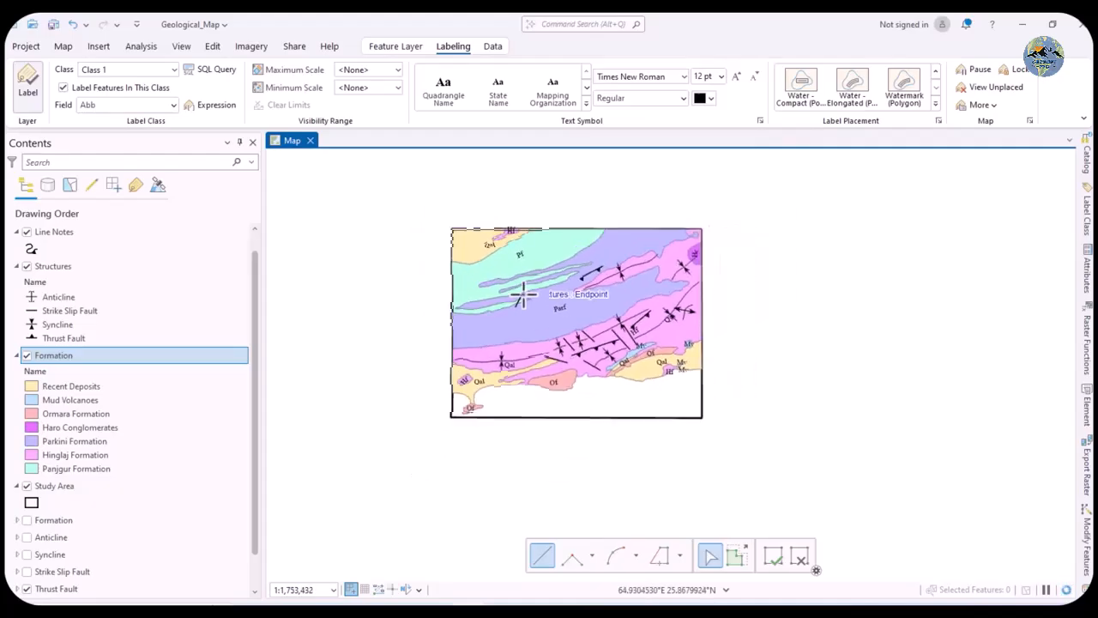
scroll(521, 296, "up", 2)
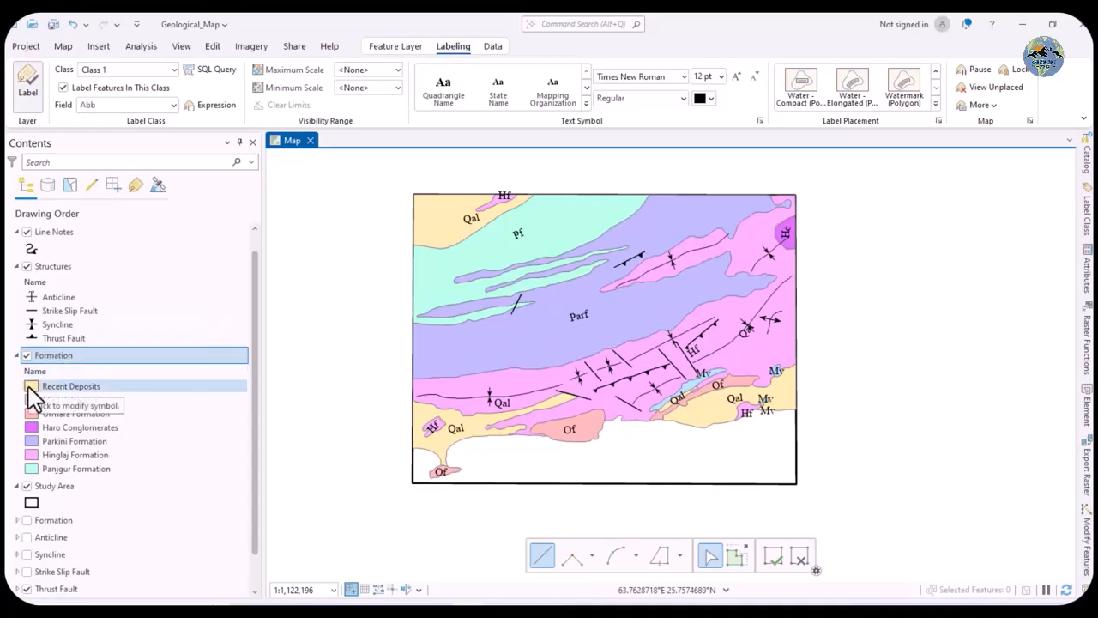
Open the Recent Deposits symbol in the Formation layer's symbology and browse the gallery of polygon symbols
right_click(43, 357)
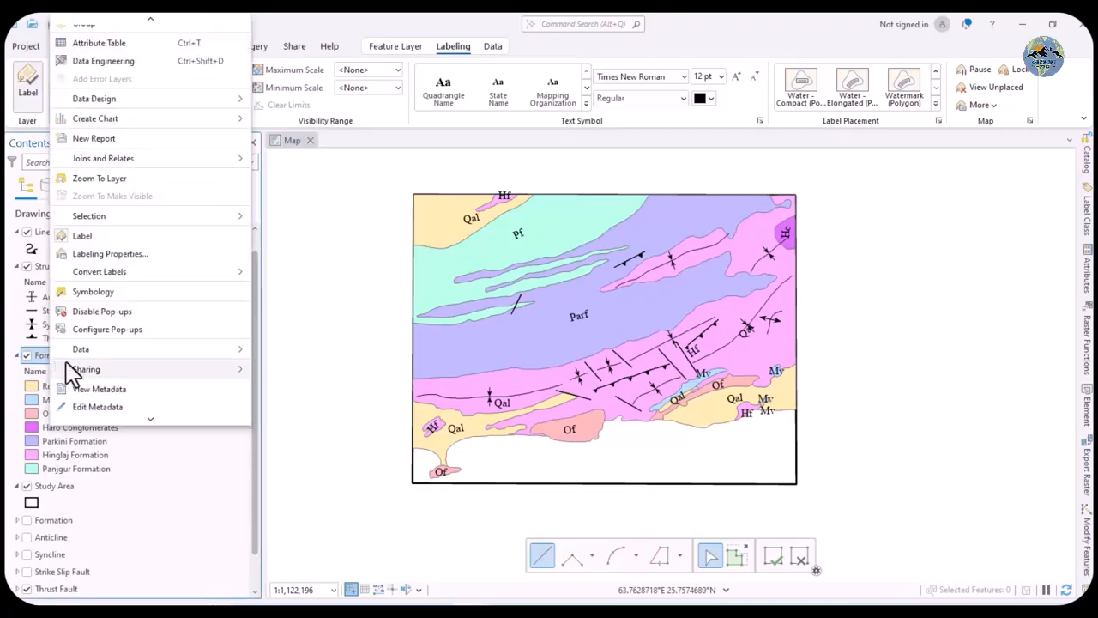
left_click(88, 293)
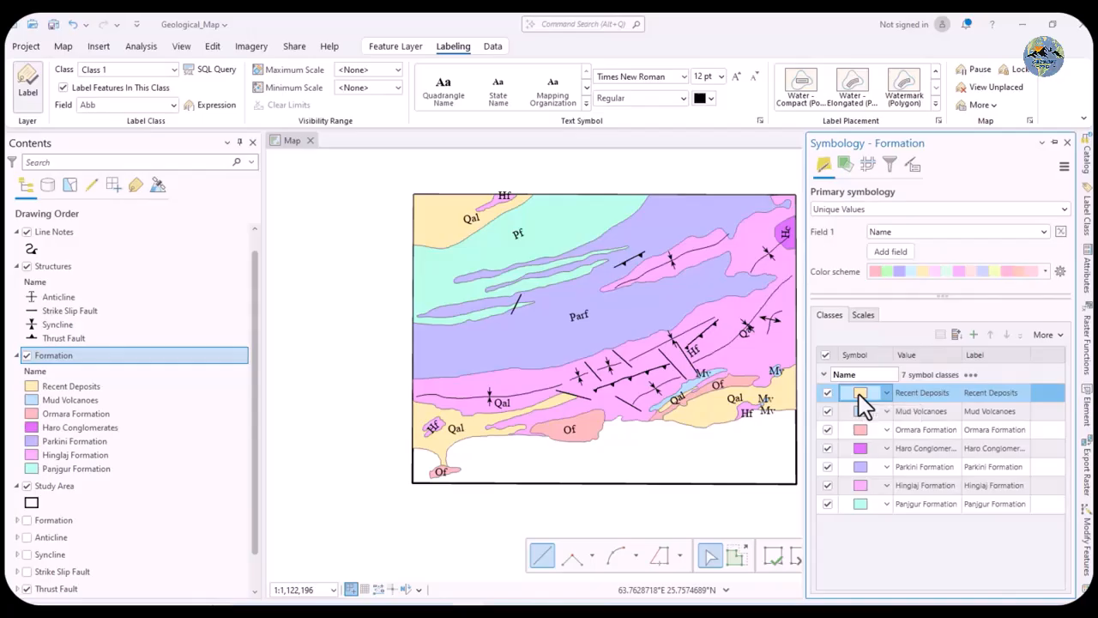
left_click(858, 395)
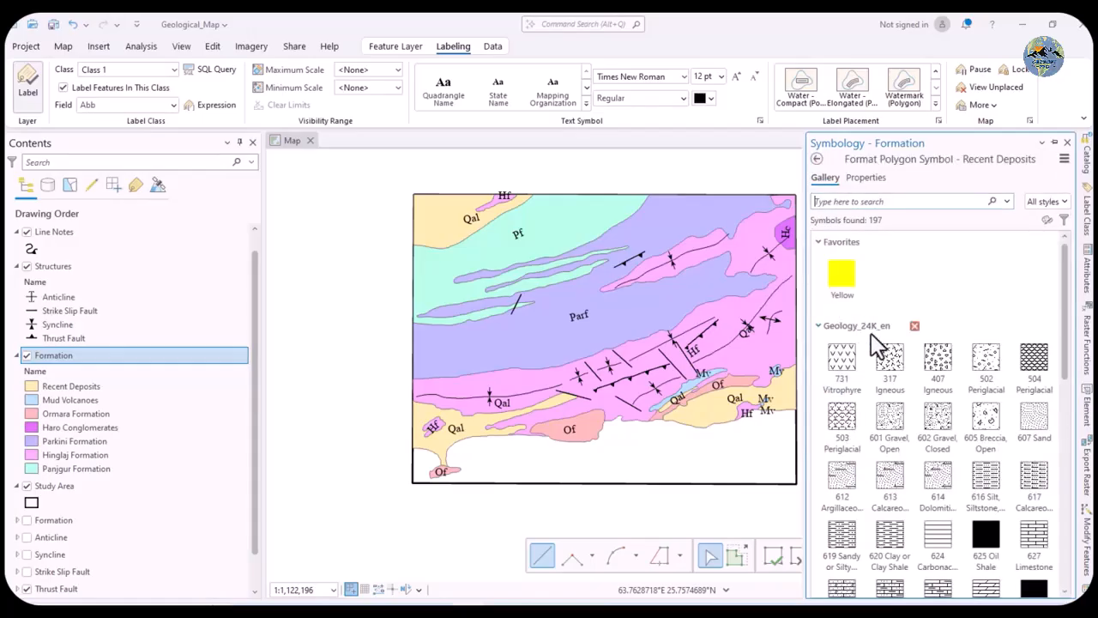
scroll(875, 338, "down", 4)
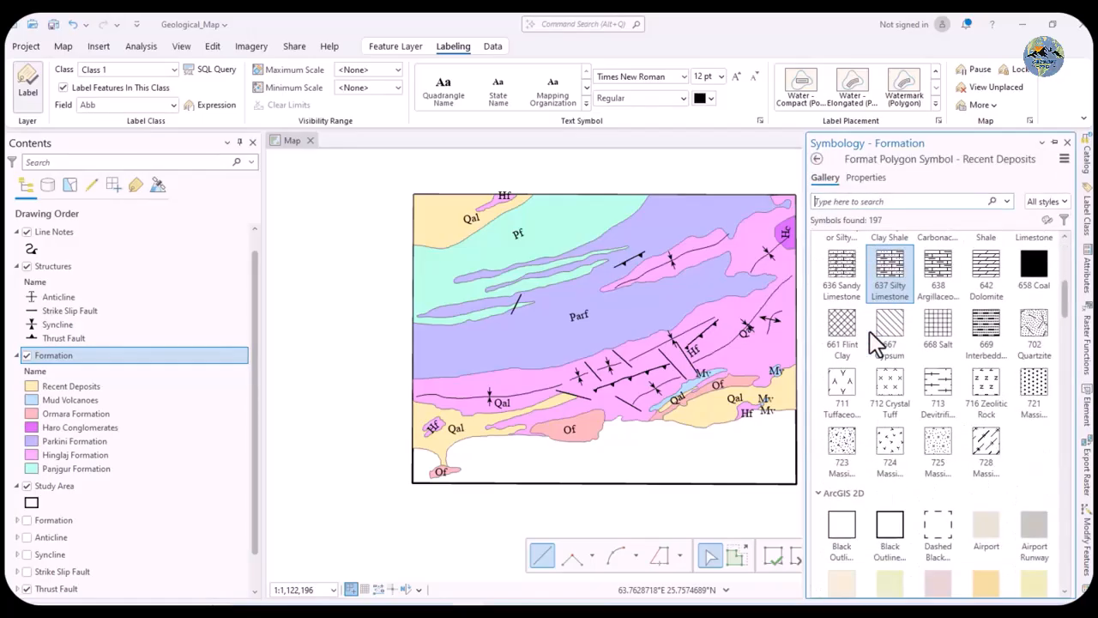
scroll(869, 333, "down", 3)
scroll(869, 333, "down", 4)
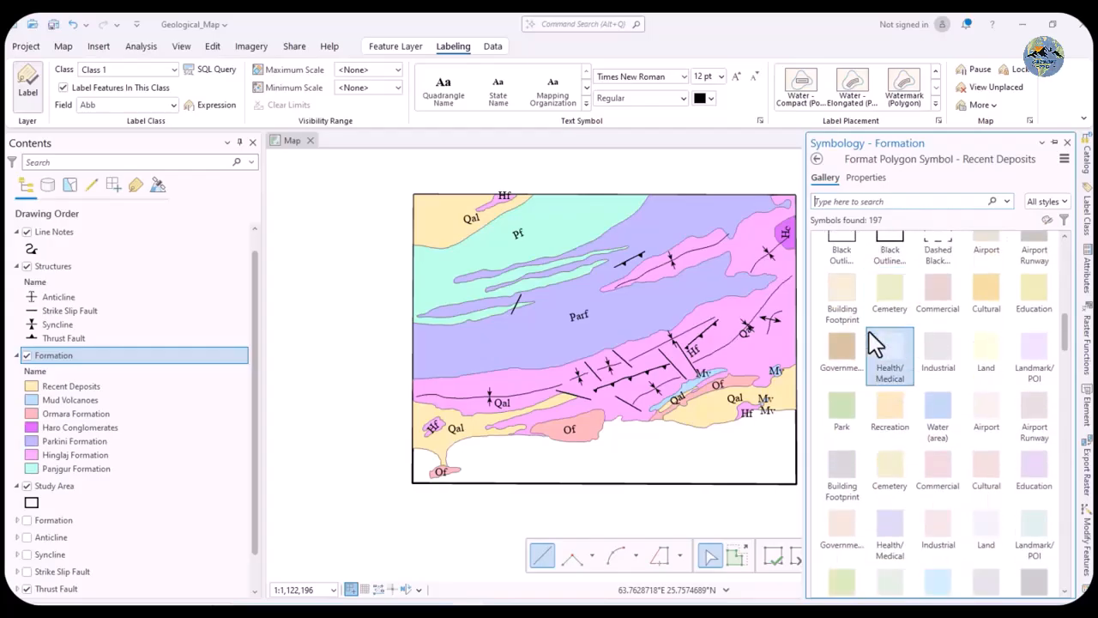
scroll(869, 332, "down", 10)
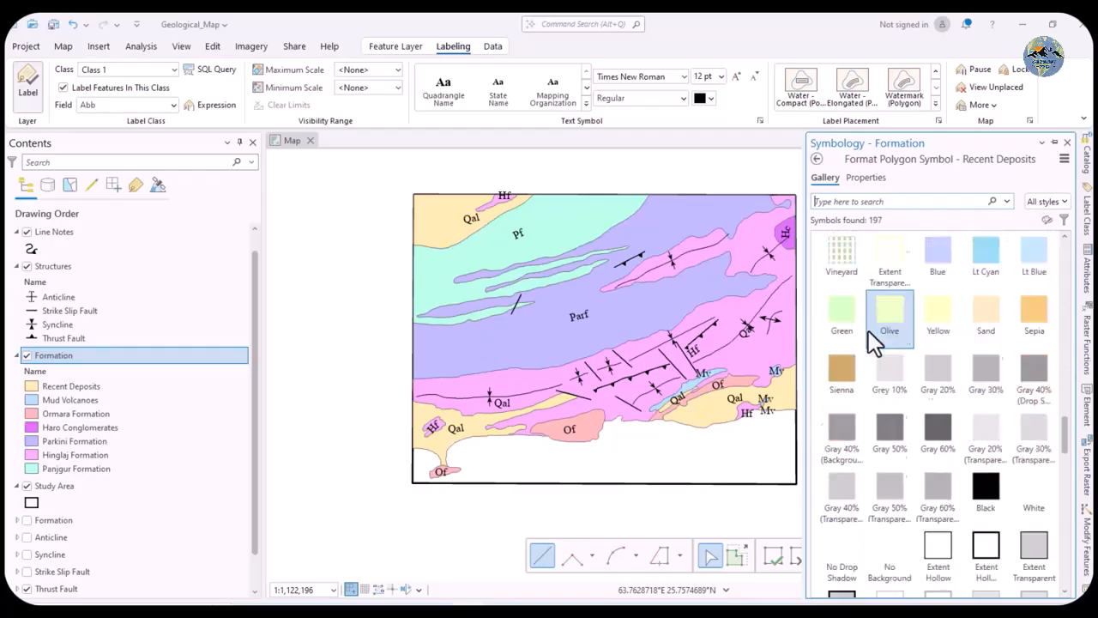
scroll(869, 335, "up", 17)
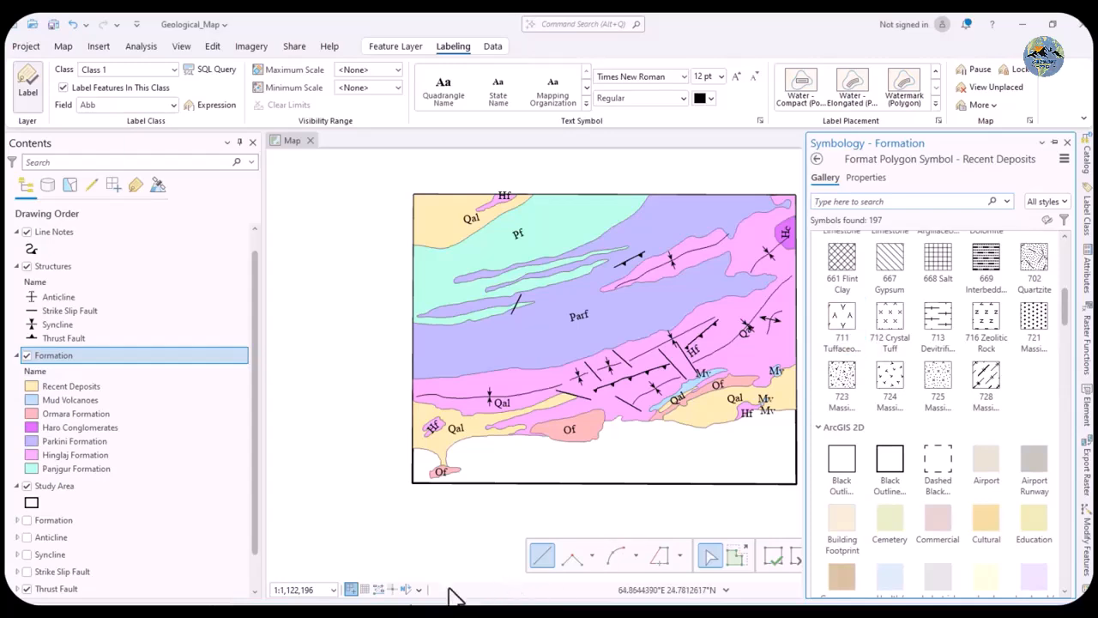
Switch to the Word document Symbols for Geological Maps.docx and look up the RGB values for Alluvial Deposits
mouse_move(275, 611)
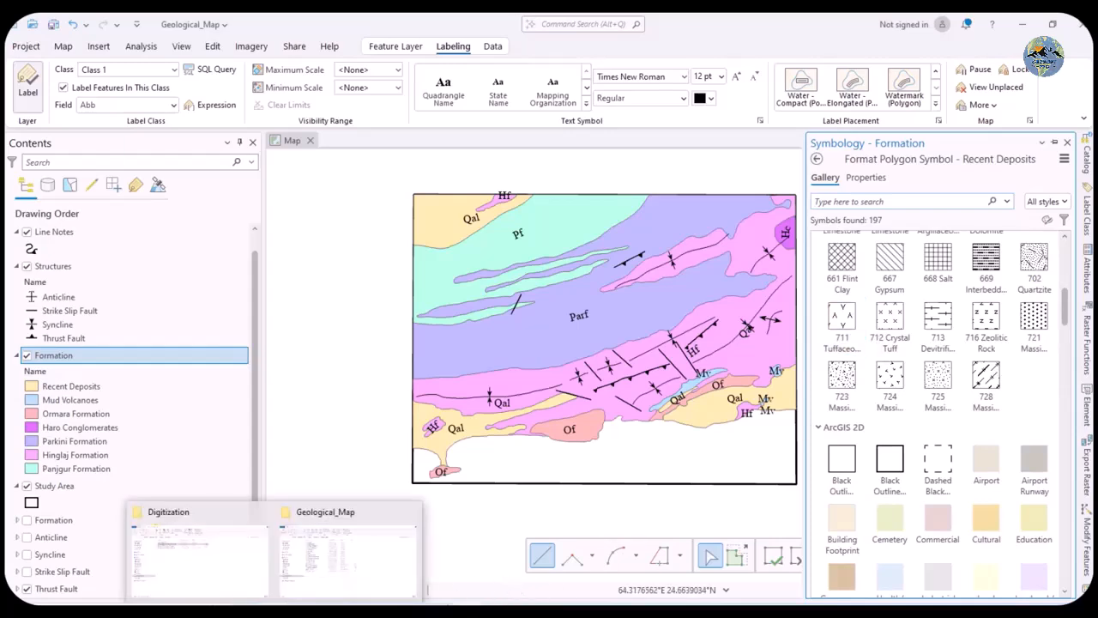
mouse_move(384, 611)
left_click(406, 533)
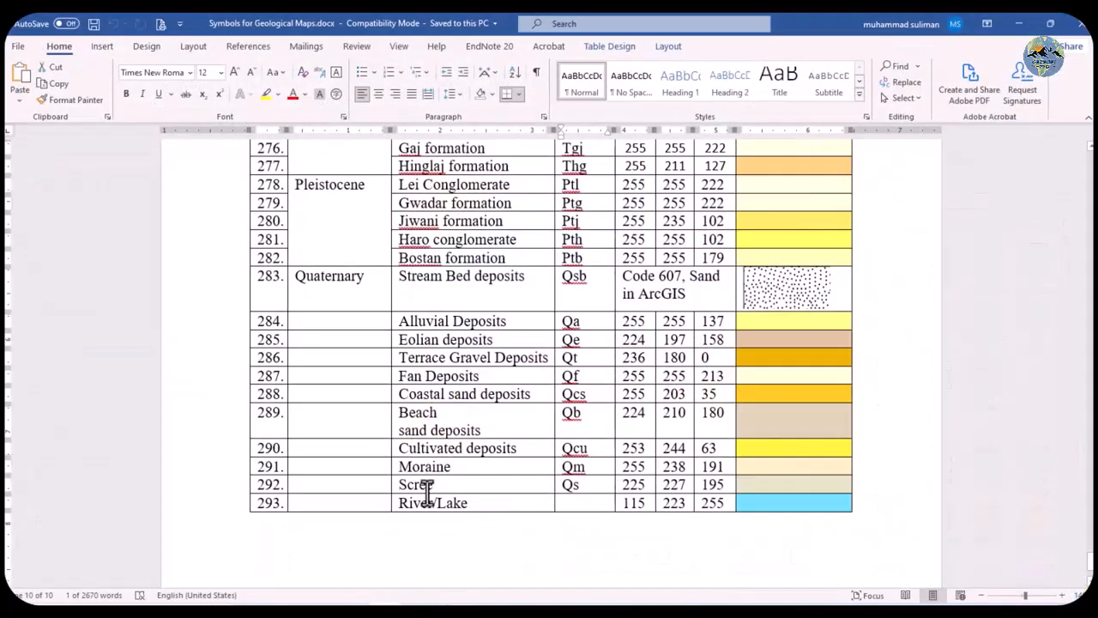
left_click_drag(628, 322, 716, 323)
left_click(643, 322)
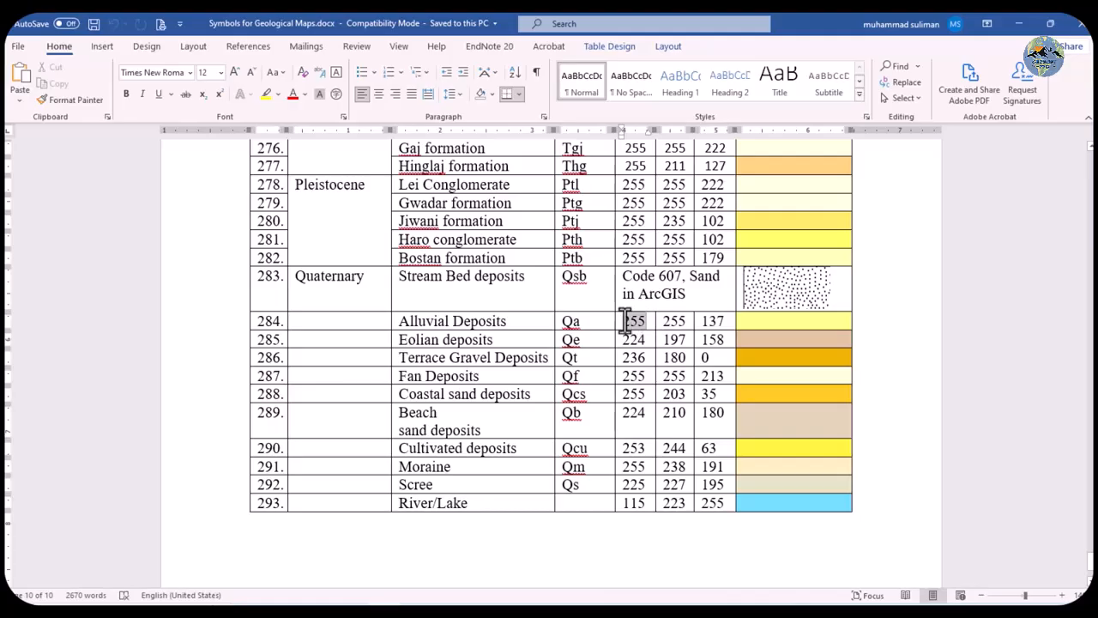
double_click(627, 320)
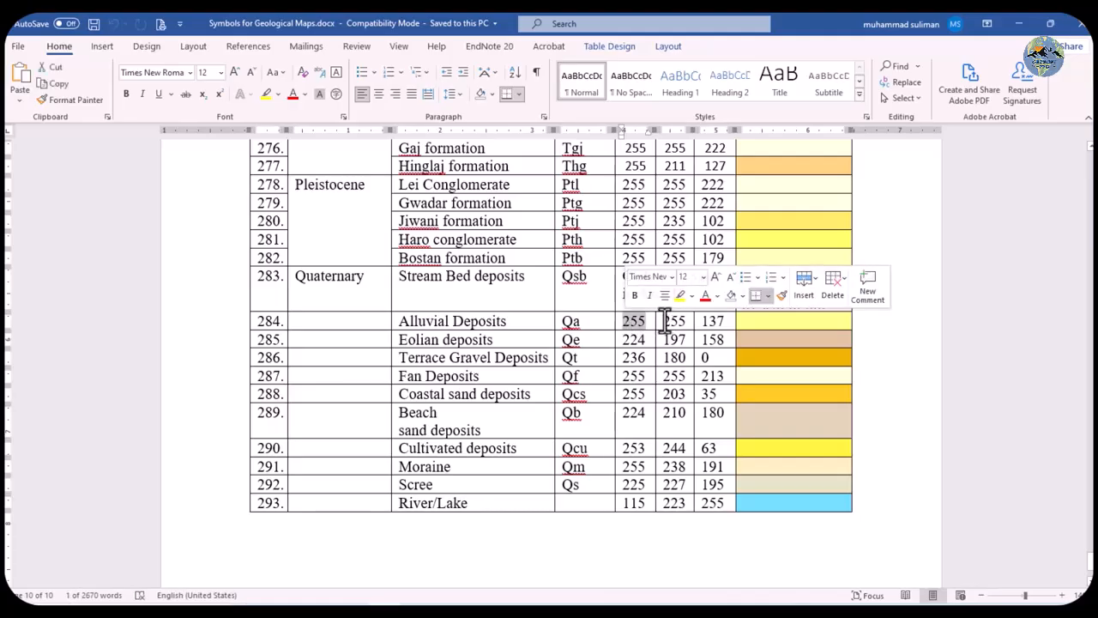
double_click(678, 320)
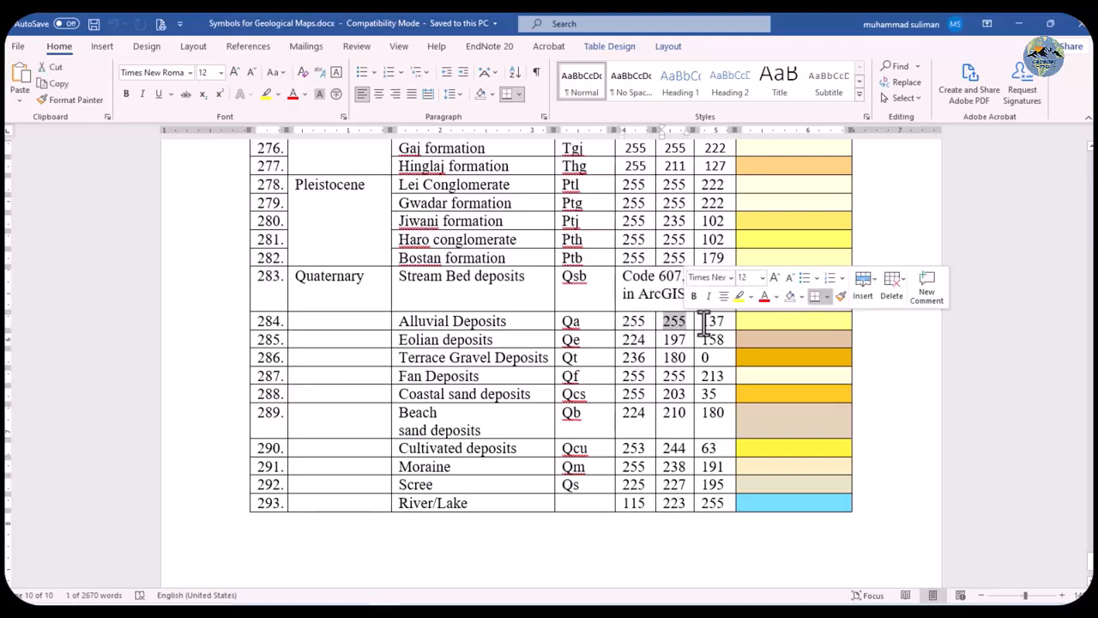
double_click(716, 321)
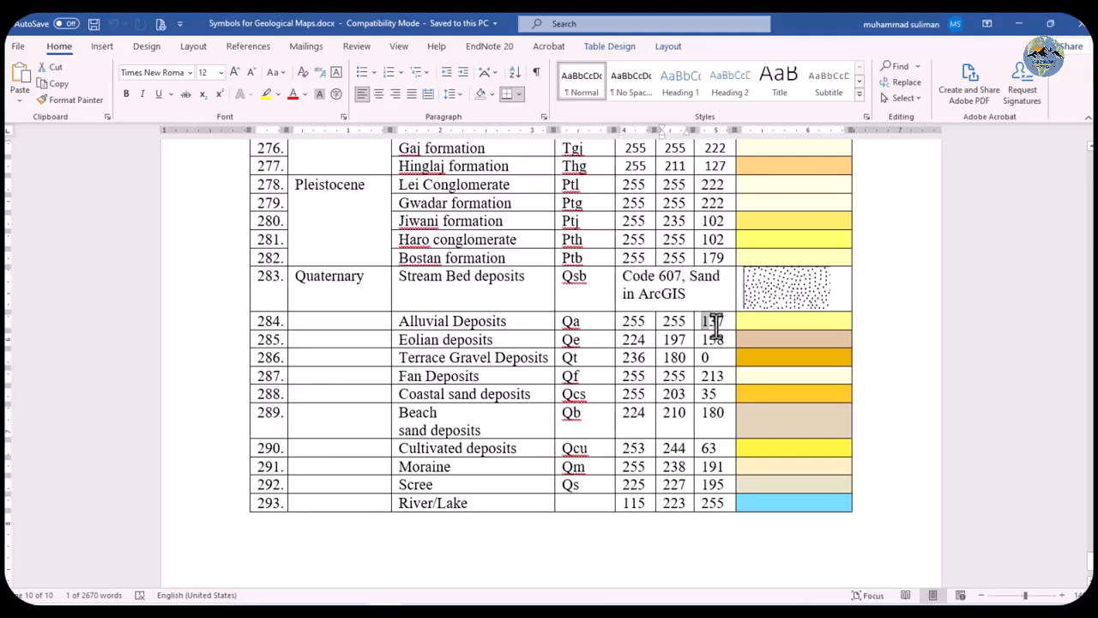
left_click(639, 321)
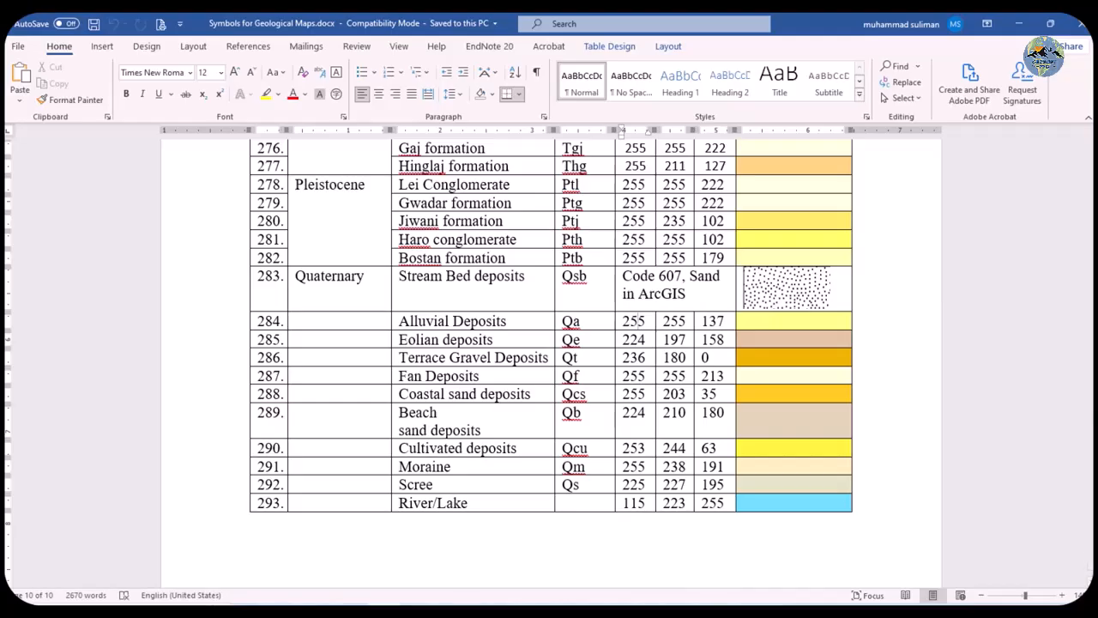
Return to ArcGIS Pro and open the solid fill properties of the Recent Deposits symbol in the Formation symbology
key("alt+Tab")
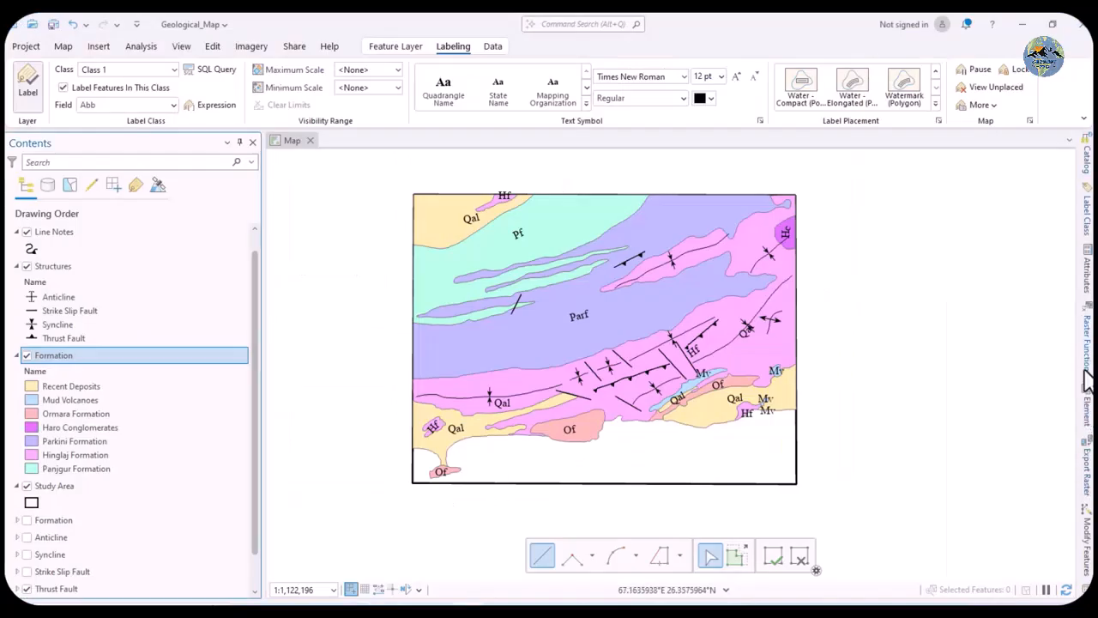
right_click(1088, 523)
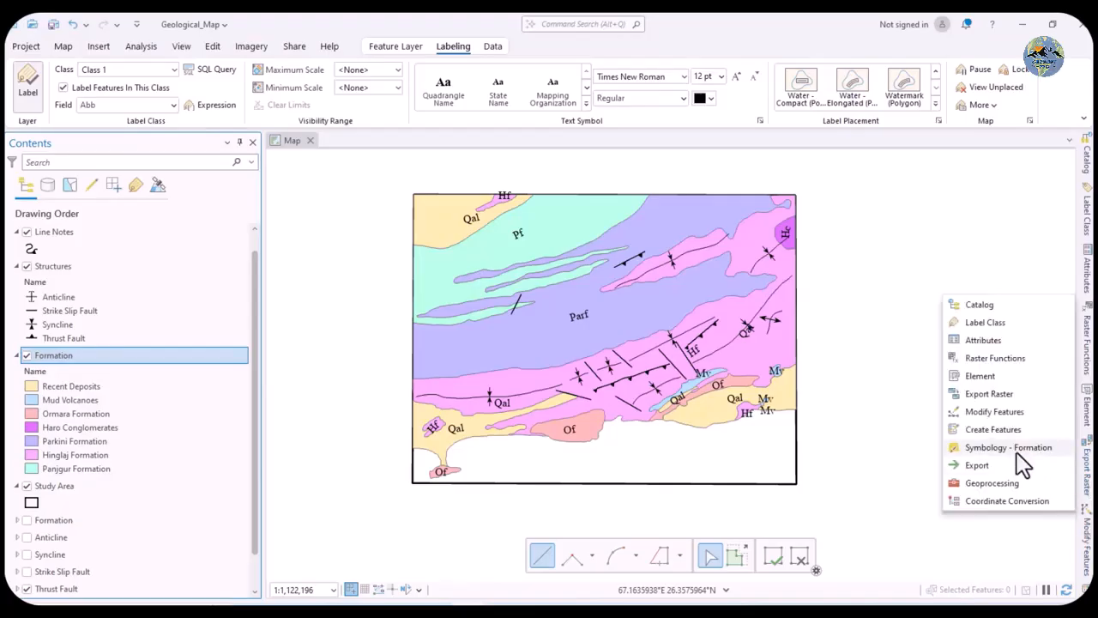
left_click(1008, 447)
left_click(863, 179)
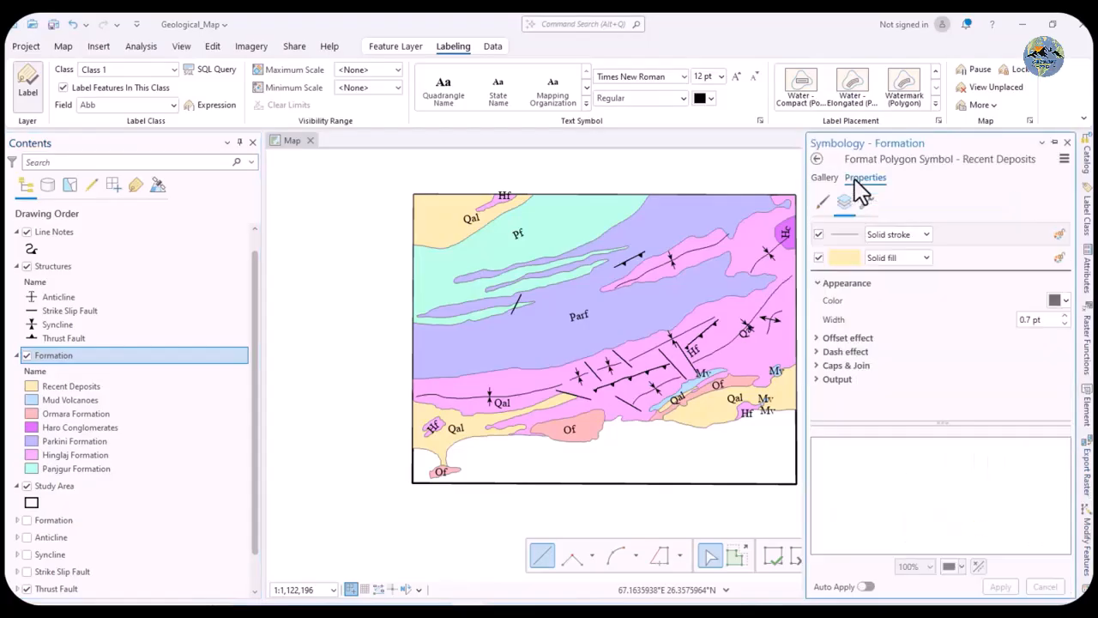
left_click(846, 259)
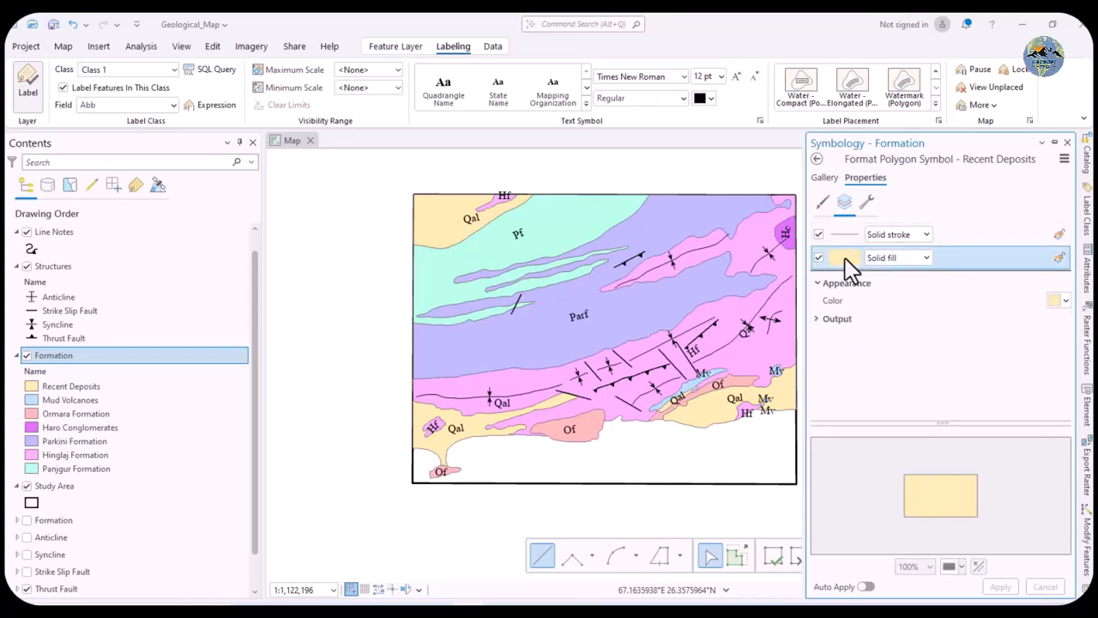
left_click(1065, 301)
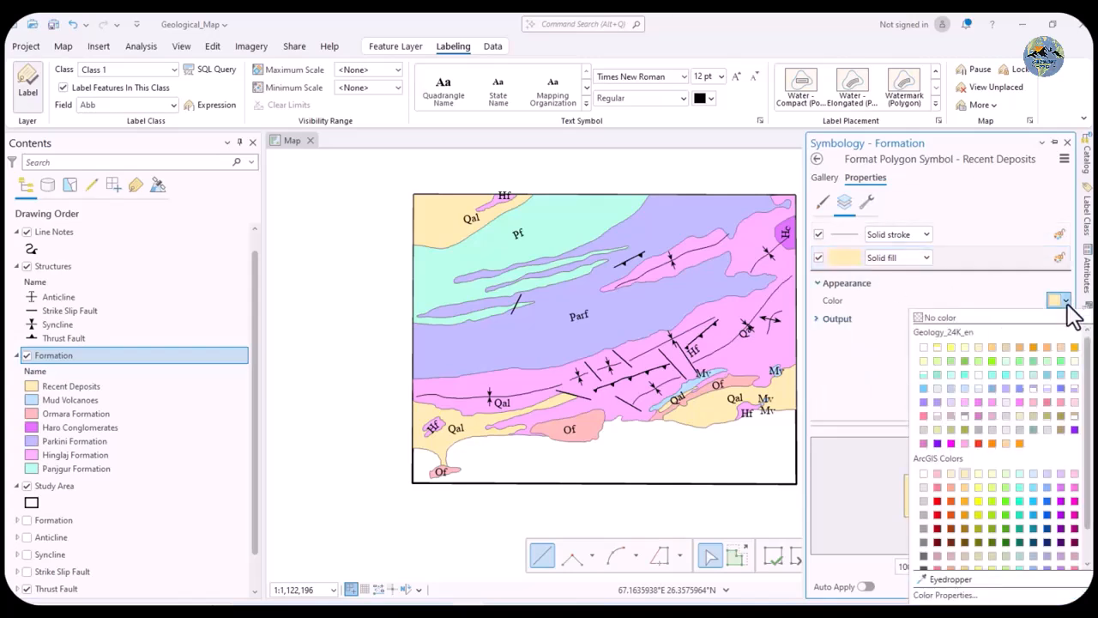
left_click(957, 581)
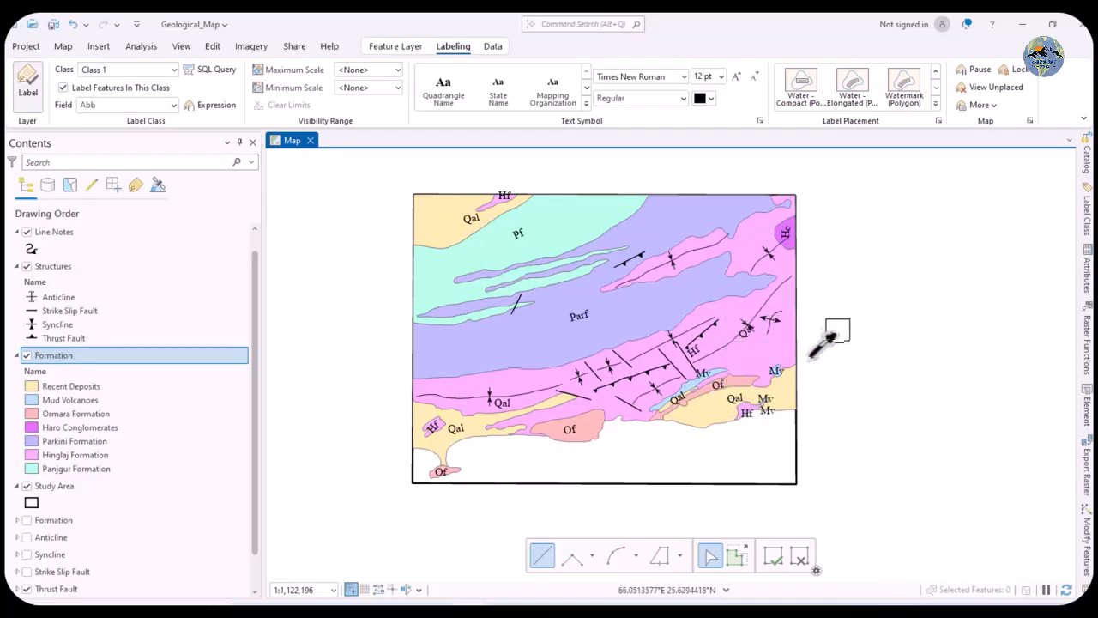
right_click(1089, 526)
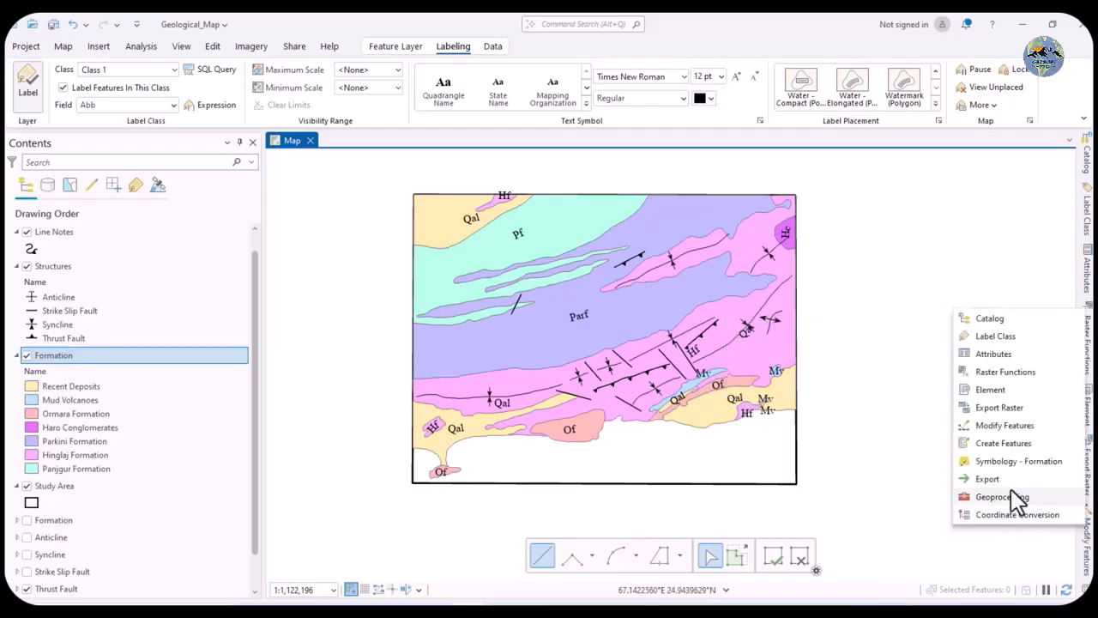
left_click(1006, 464)
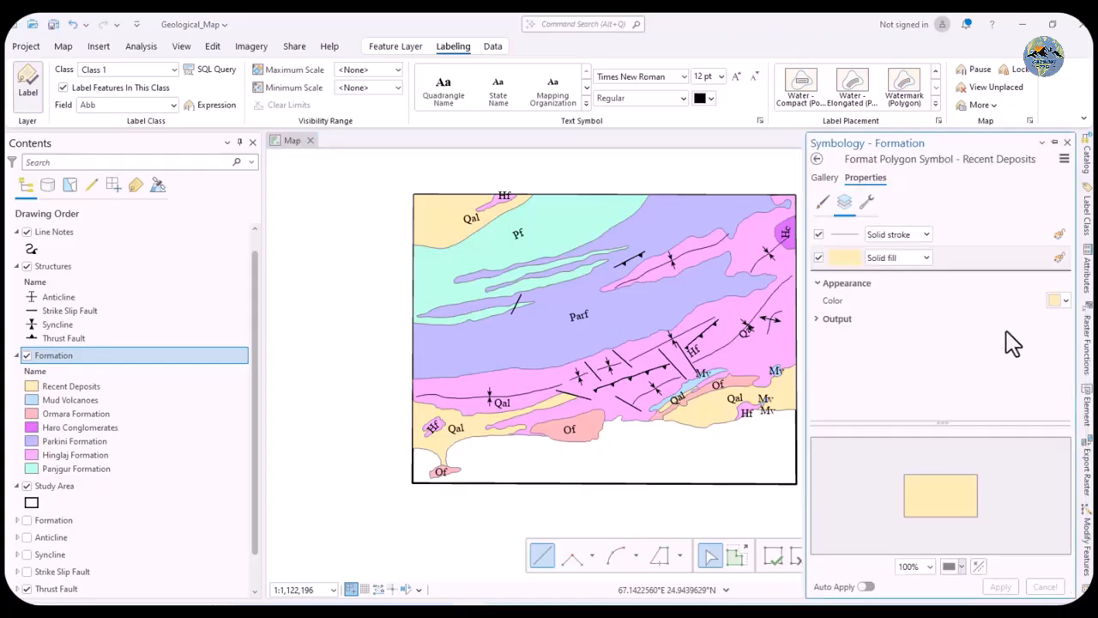
Set the Recent Deposits fill color to RGB 255, 255, 137, apply it, and return to the list of Formation classes
left_click(1065, 300)
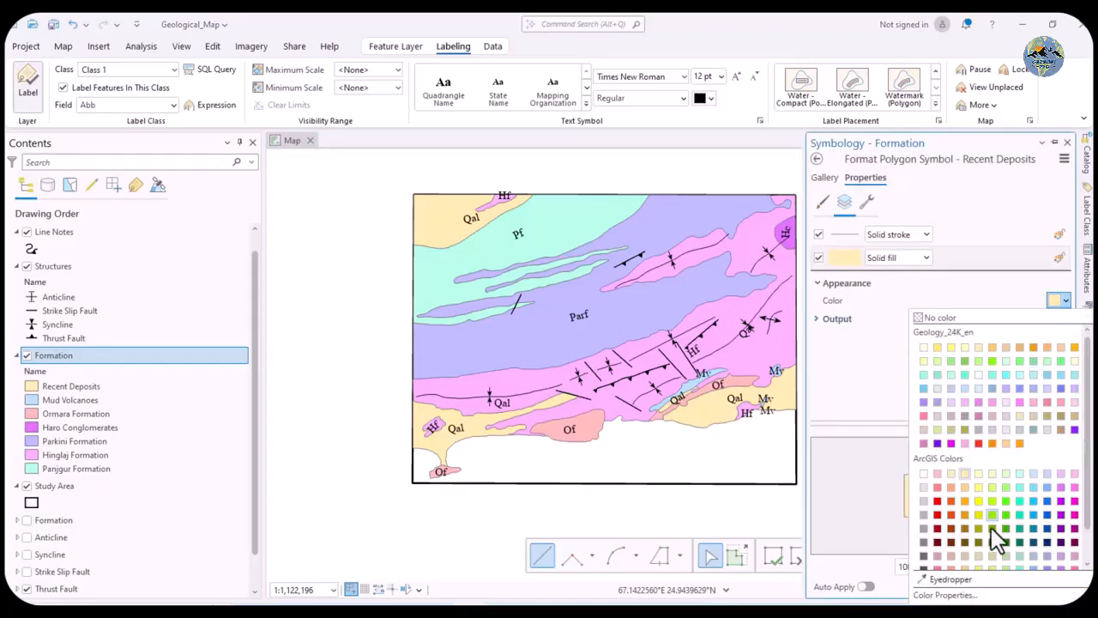
left_click(944, 595)
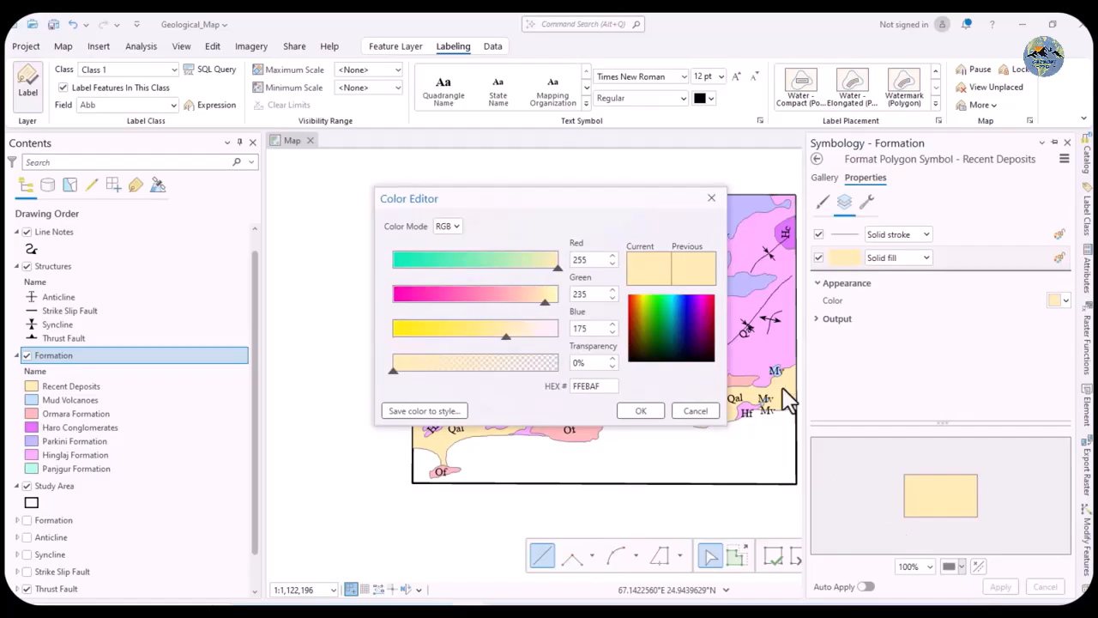
left_click(457, 228)
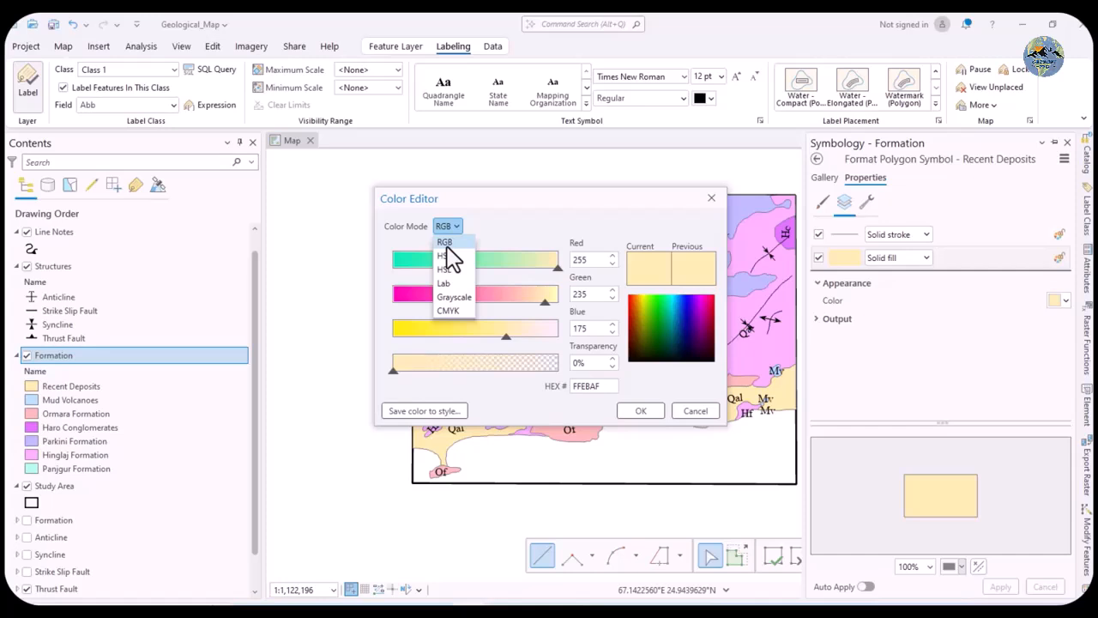
left_click(453, 244)
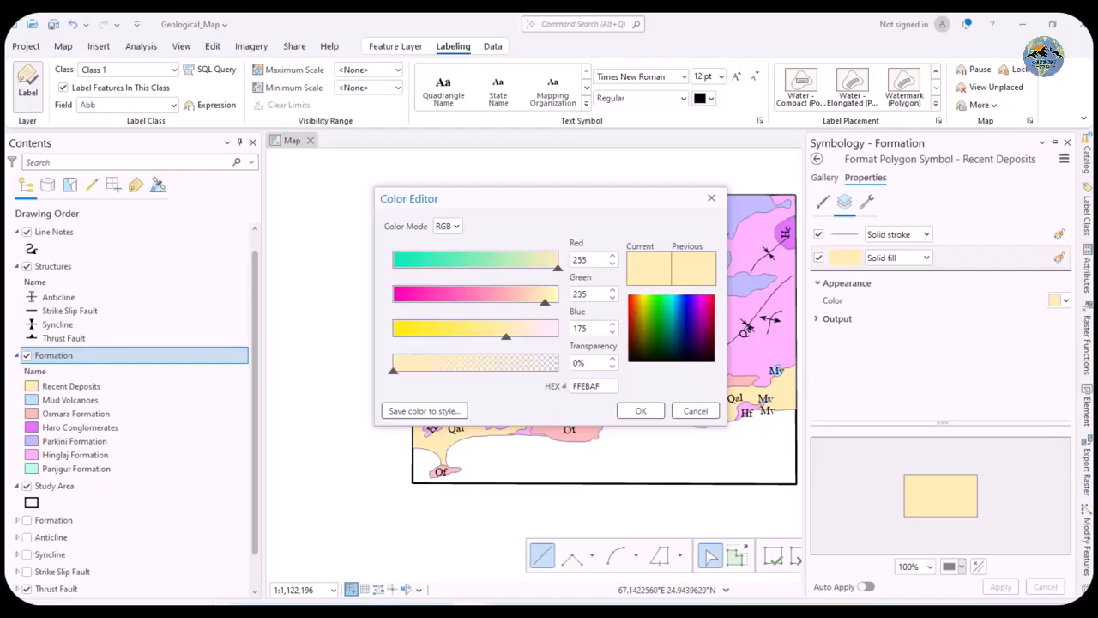
mouse_move(385, 611)
mouse_move(393, 568)
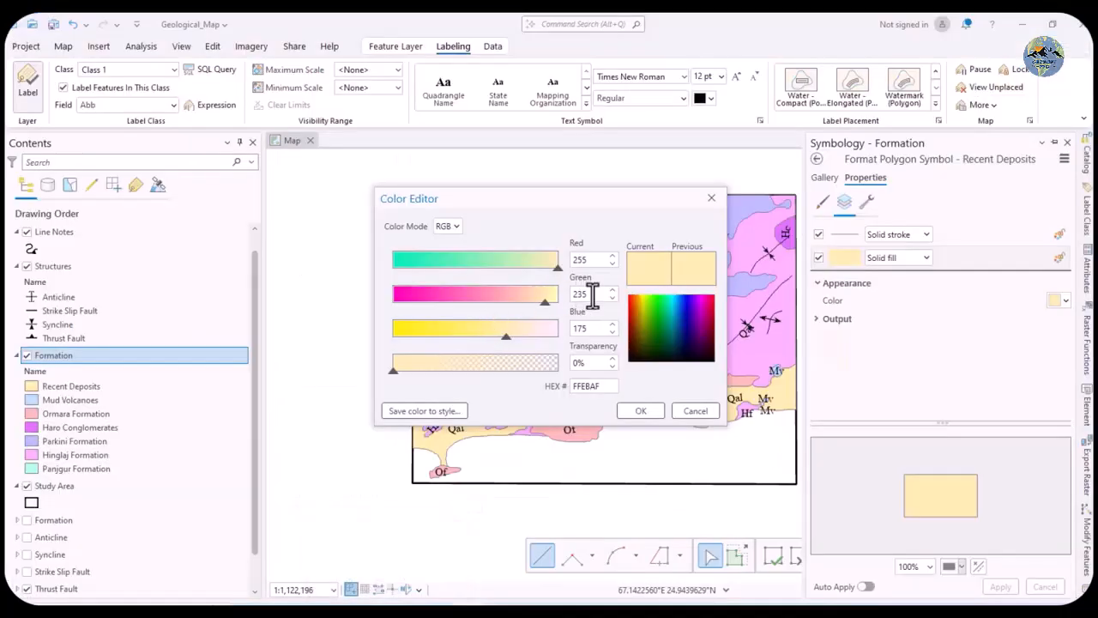
left_click_drag(591, 295, 579, 295)
type("55")
double_click(582, 327)
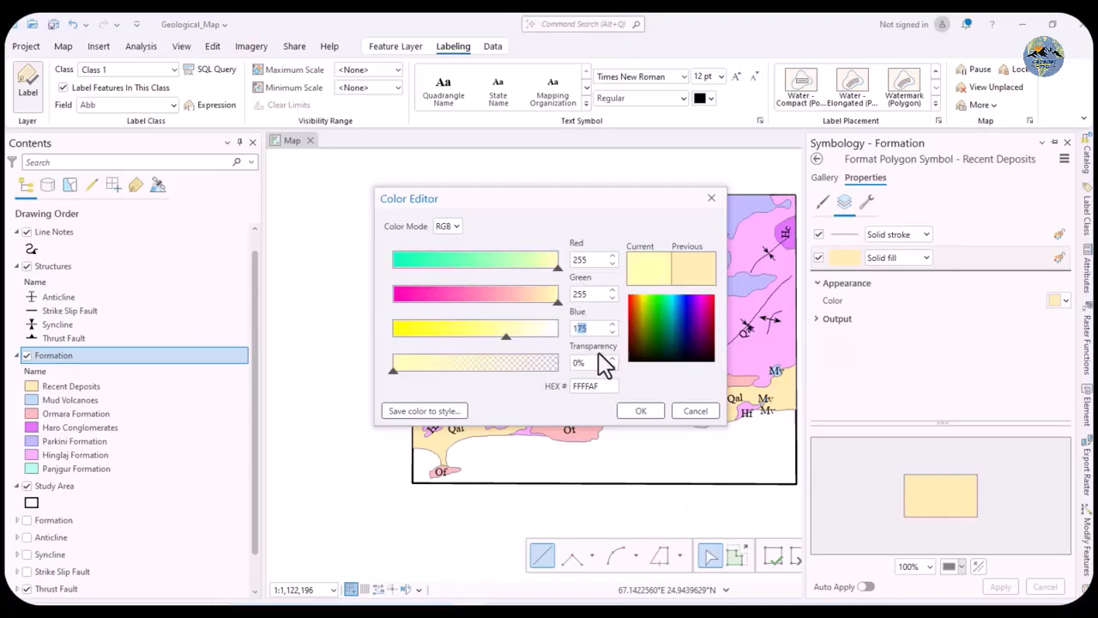
type("137")
left_click(641, 412)
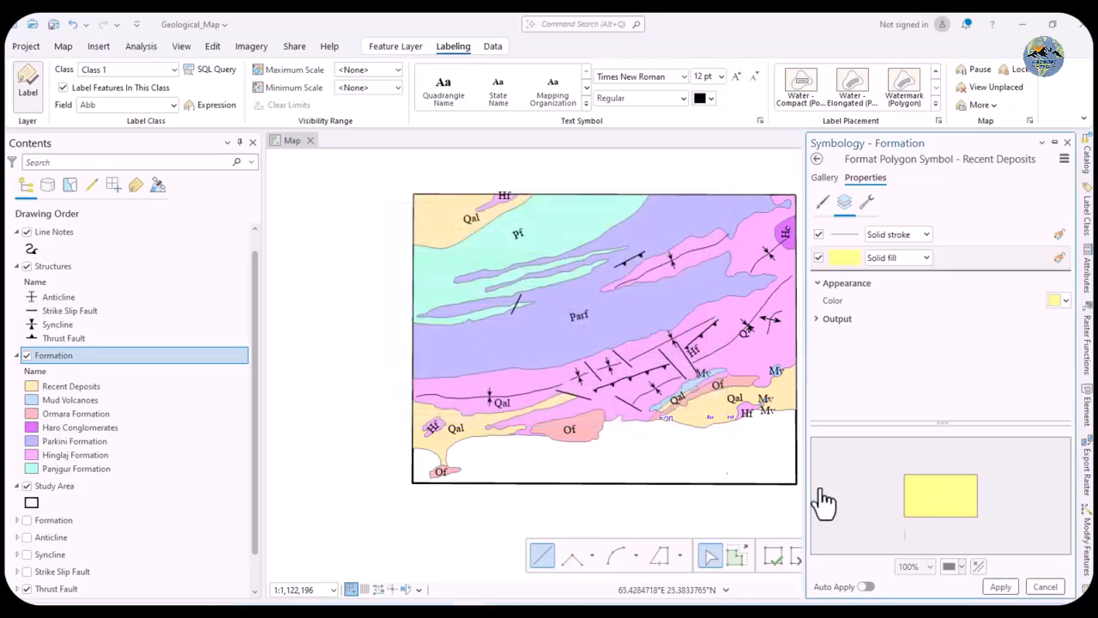
left_click(1001, 586)
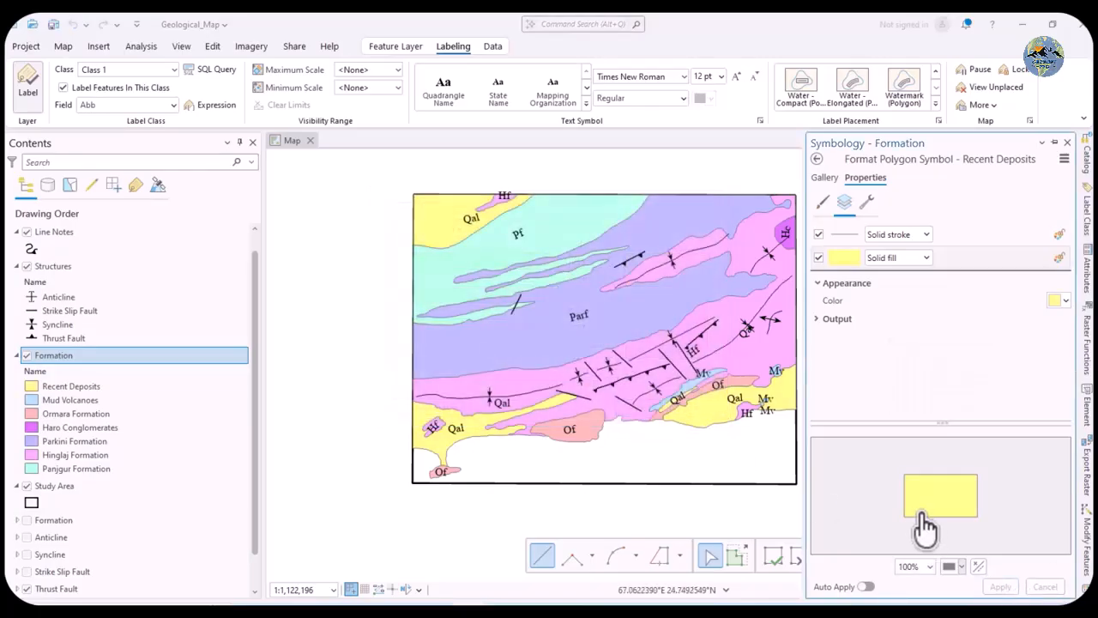
left_click(817, 158)
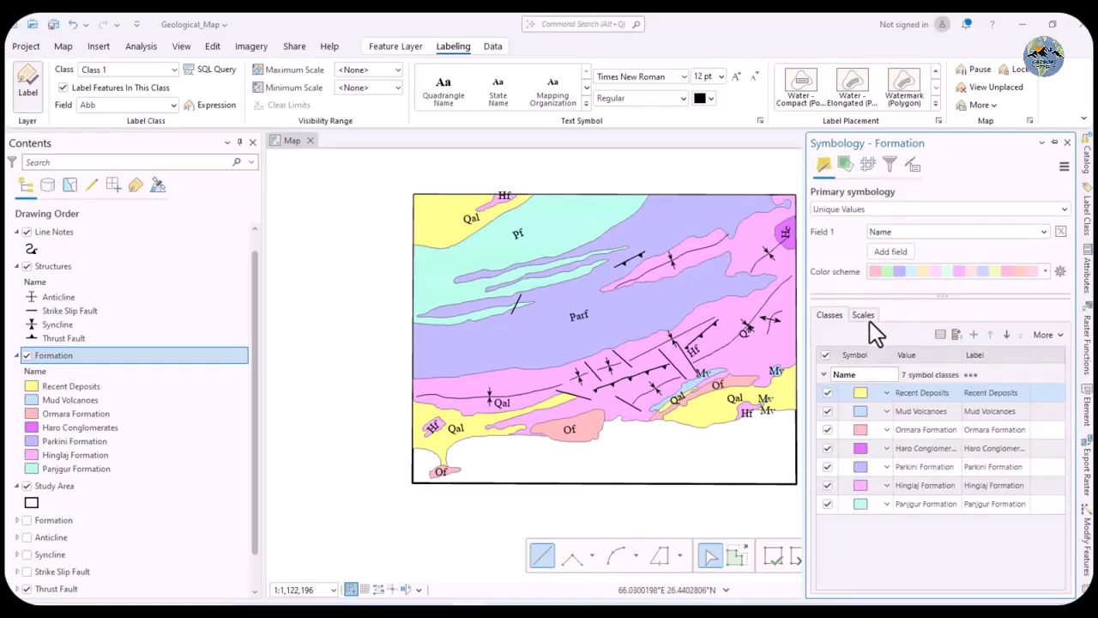
Recolor the Mud Volcanoes class of the Formation layer bright yellow-green from the ArcGIS Colors palette
right_click(859, 410)
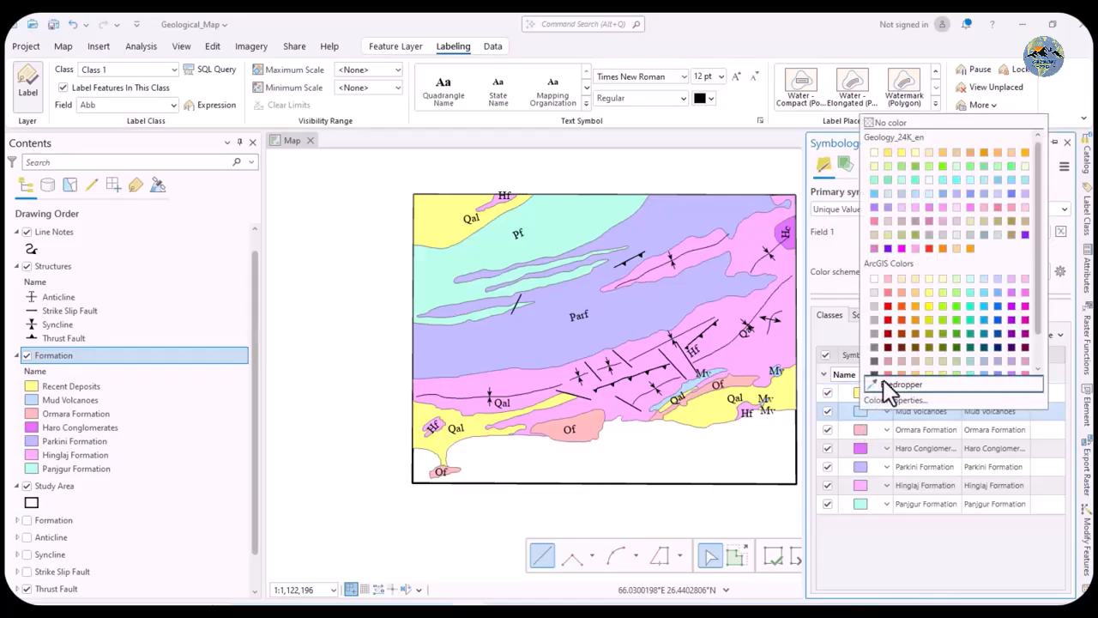
scroll(926, 292, "down", 1)
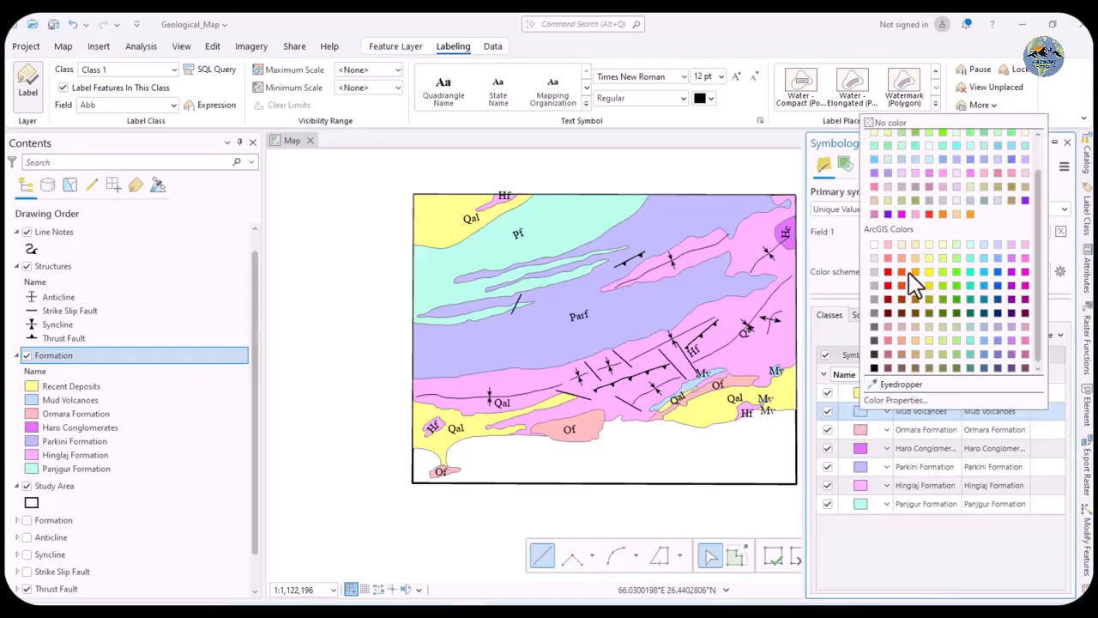
scroll(911, 257, "up", 1)
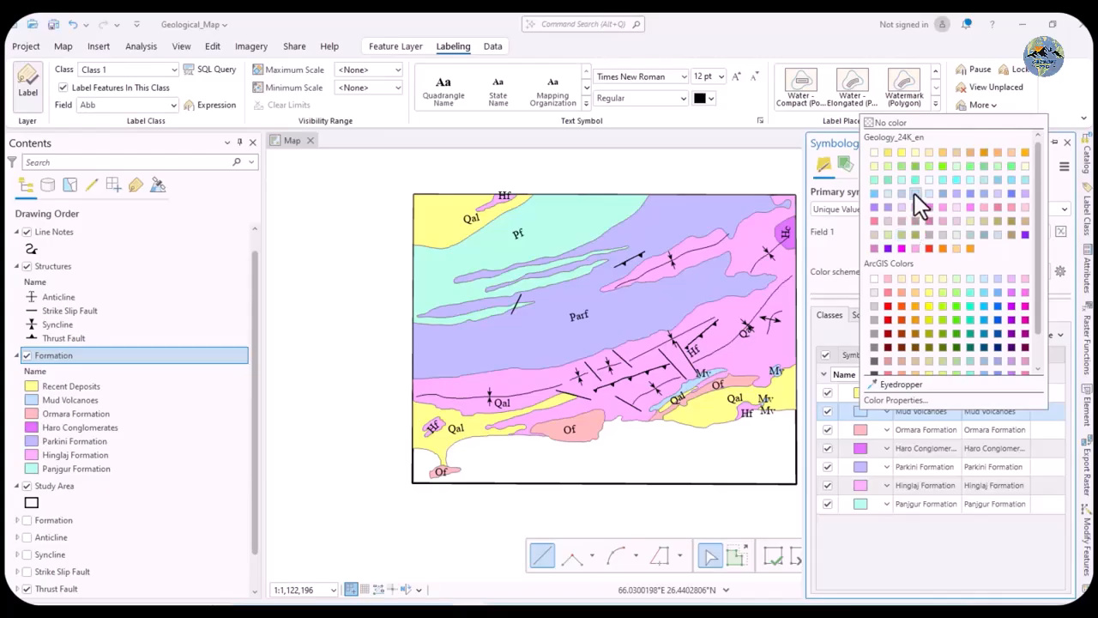
scroll(918, 289, "down", 1)
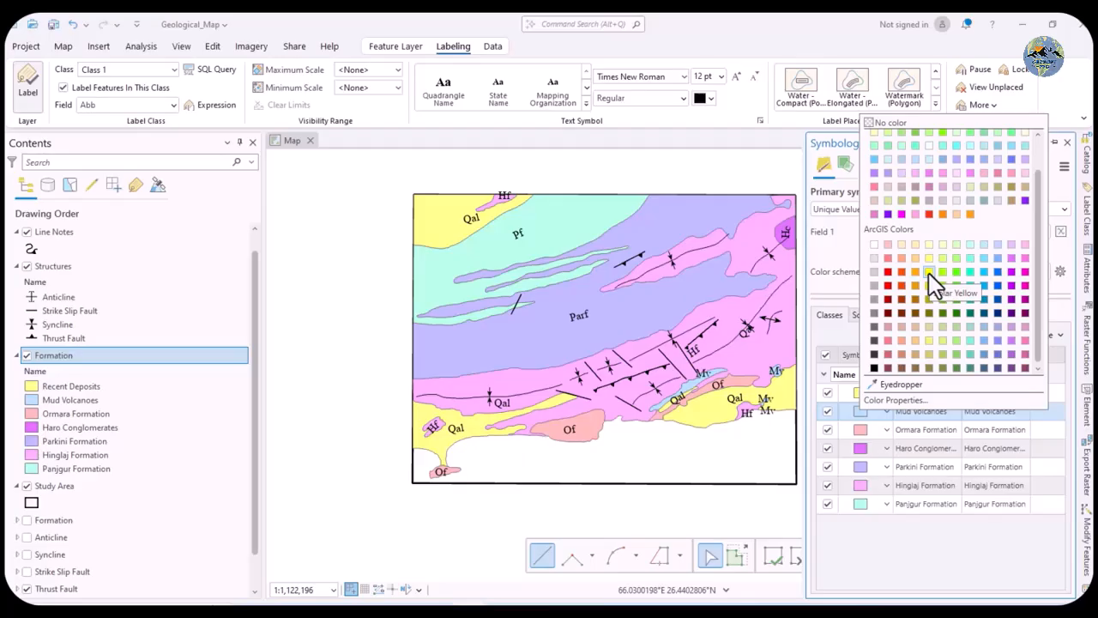
left_click(942, 272)
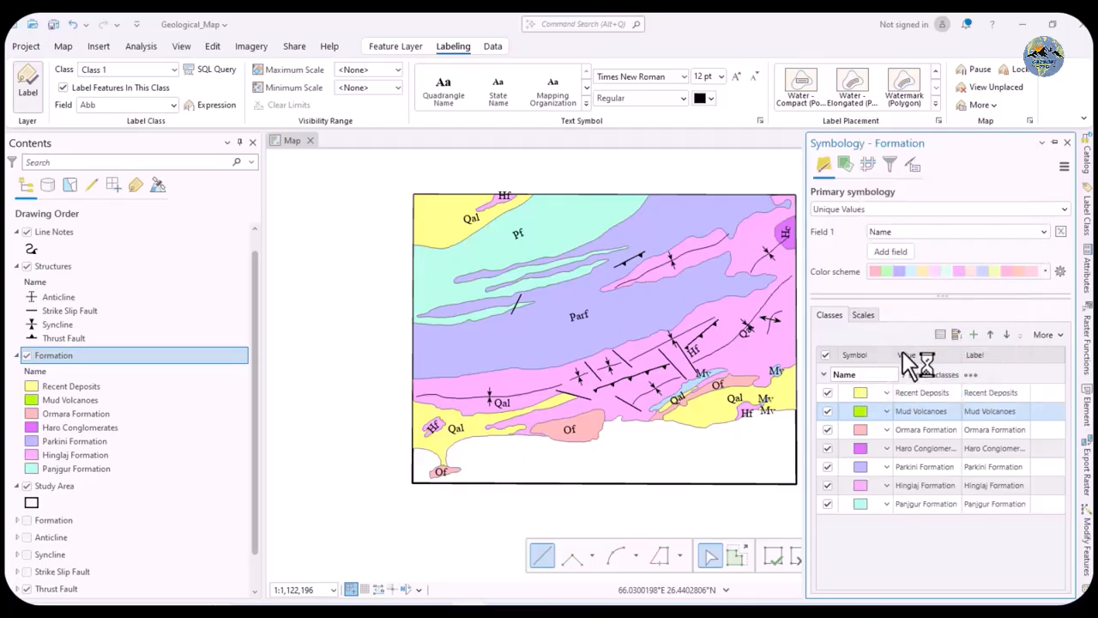
Recolor the Ormara Formation class bright sky blue and the Haro Conglomerates class strong blue
right_click(861, 430)
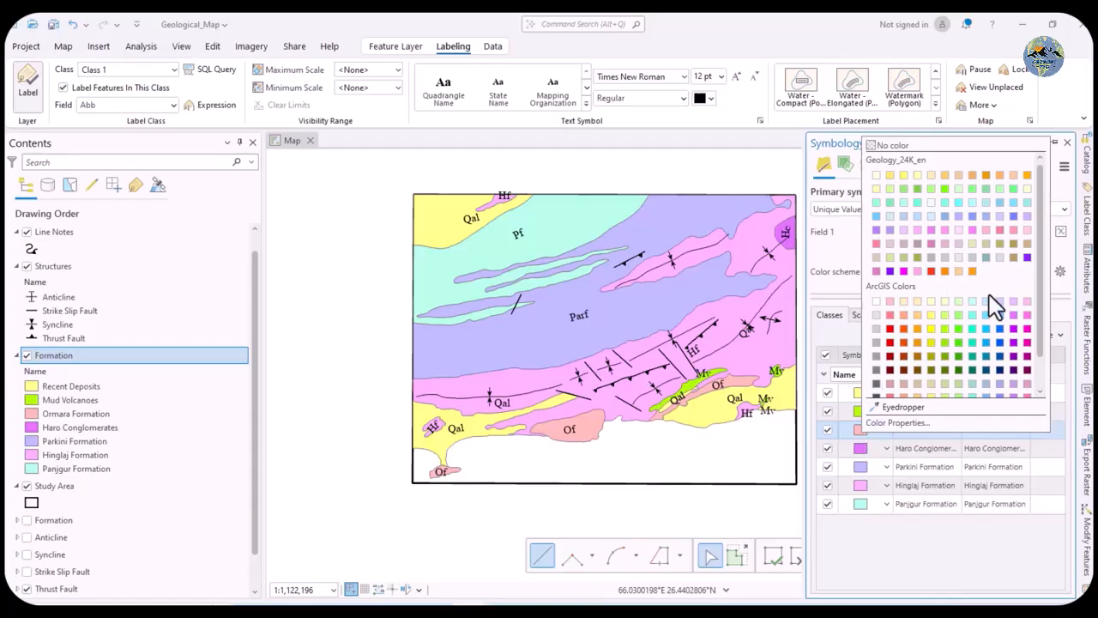
left_click(986, 341)
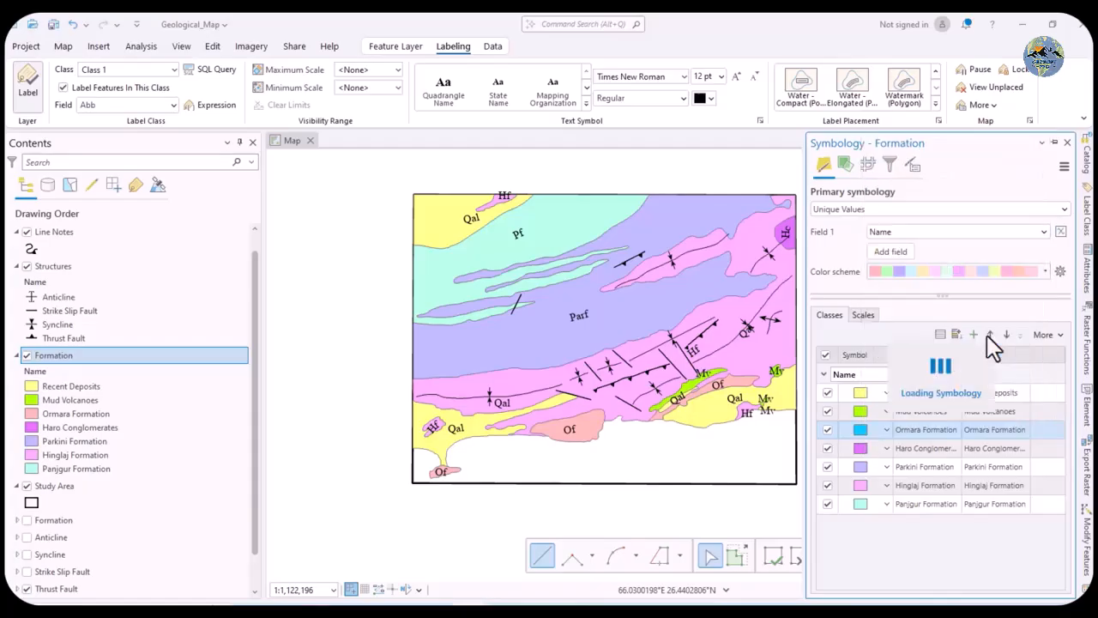
right_click(862, 447)
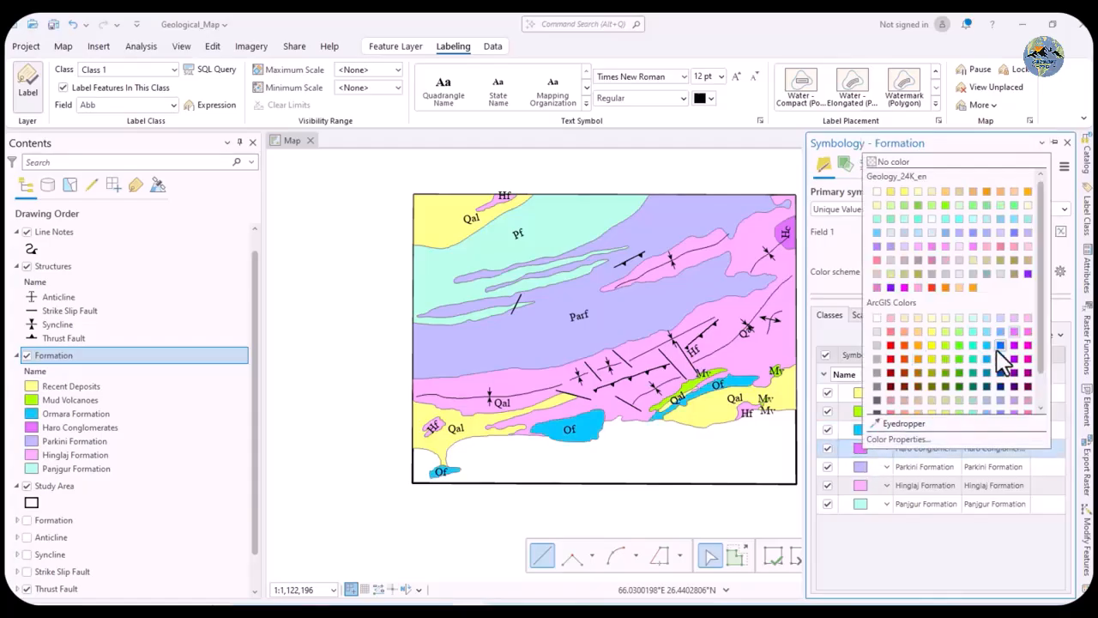
left_click(997, 348)
Change the Ormara Formation class to turquoise from the Geology_24K_en palette to distinguish it from the Haro Conglomerates
right_click(860, 467)
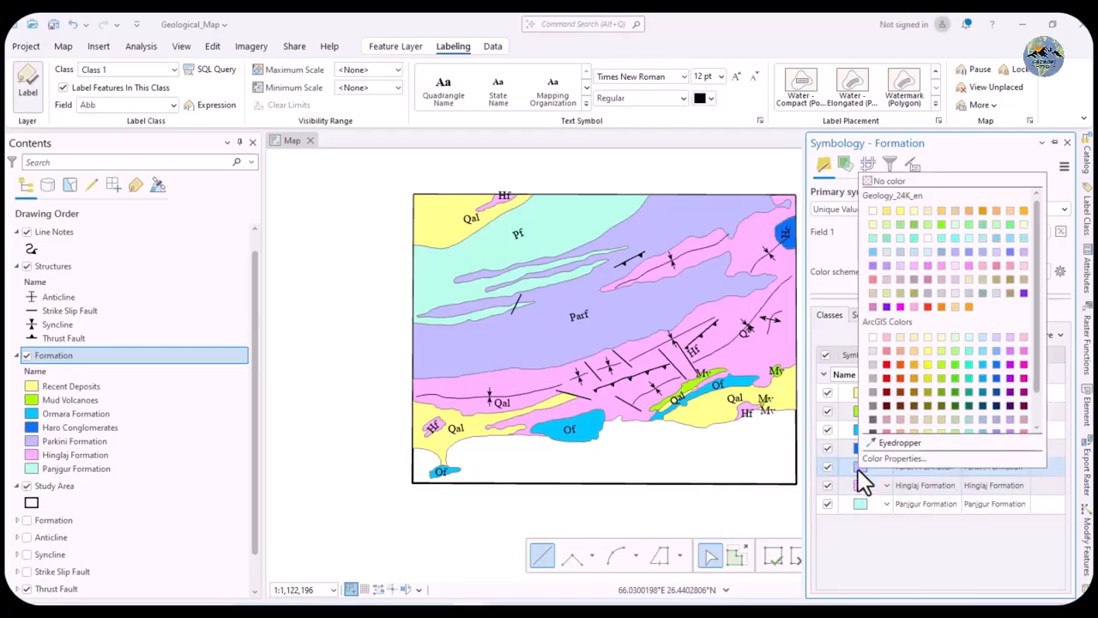
left_click(858, 535)
right_click(861, 430)
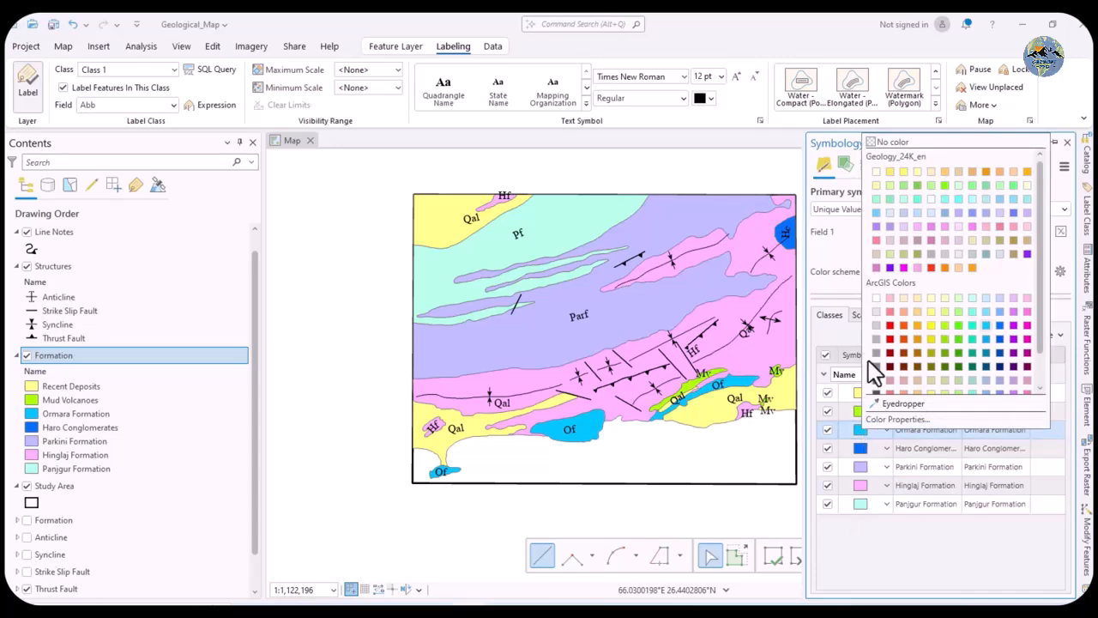
left_click(916, 199)
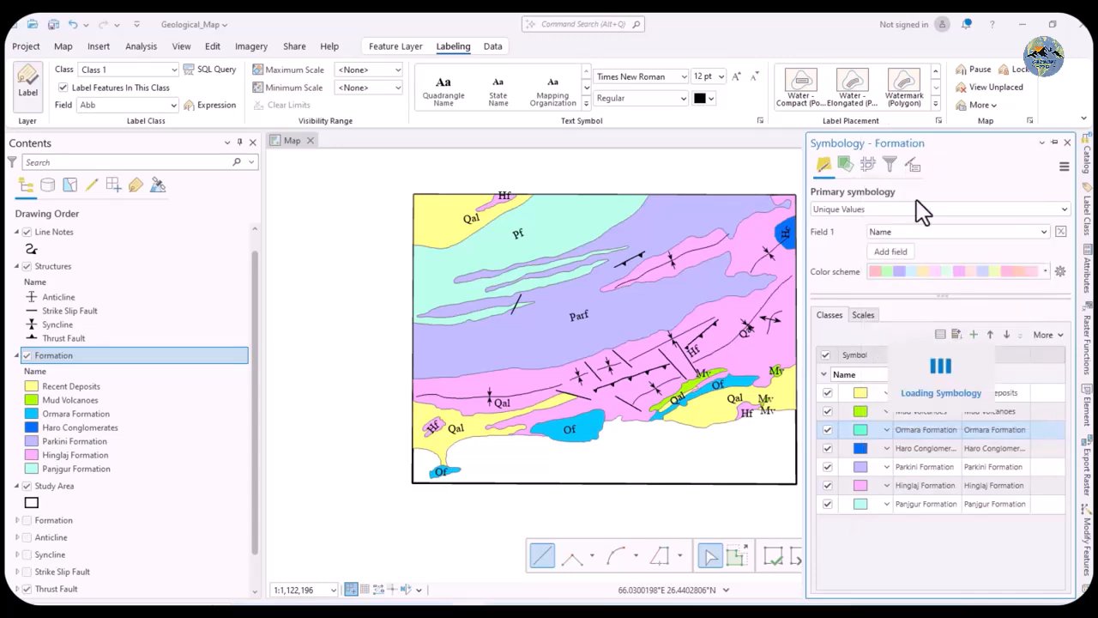
Recolor the Parkini Formation class light salmon orange from the color palette
right_click(828, 468)
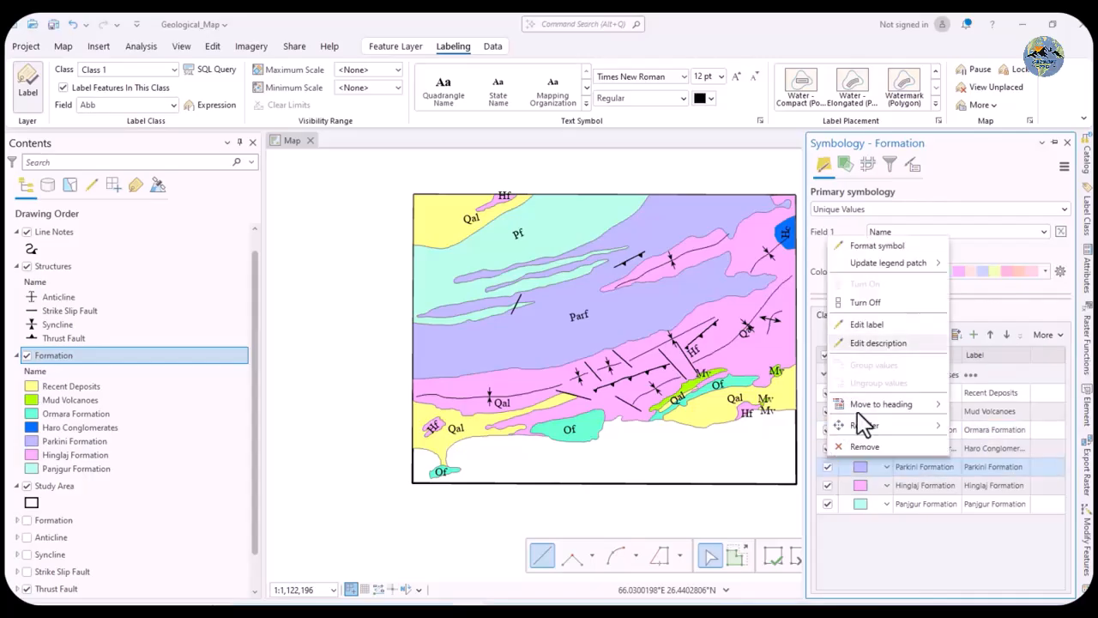
left_click(826, 465)
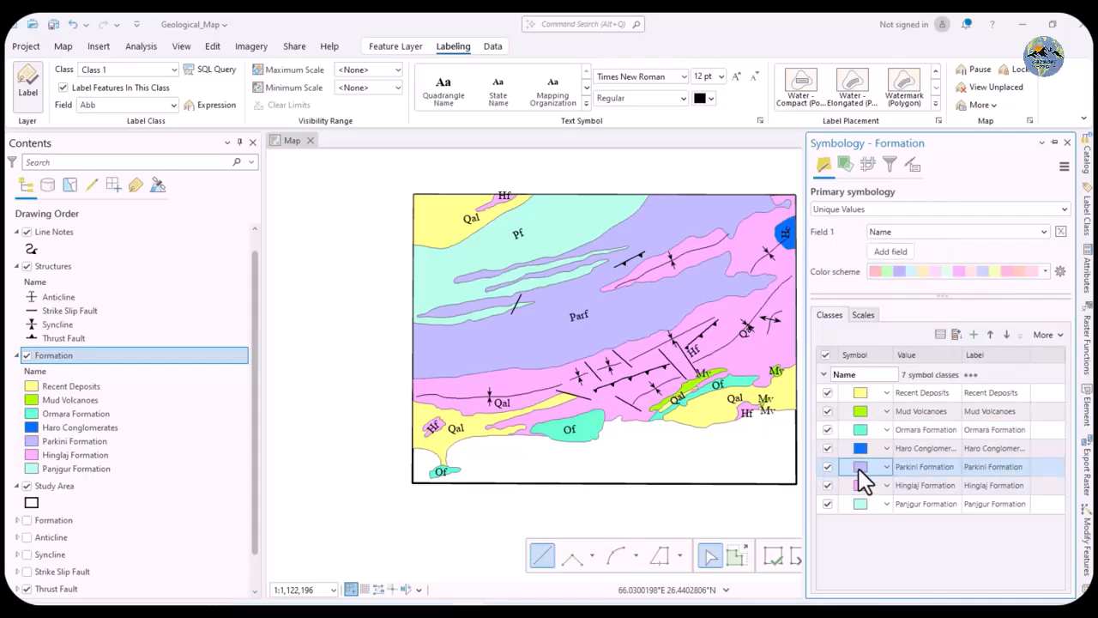
left_click(858, 468)
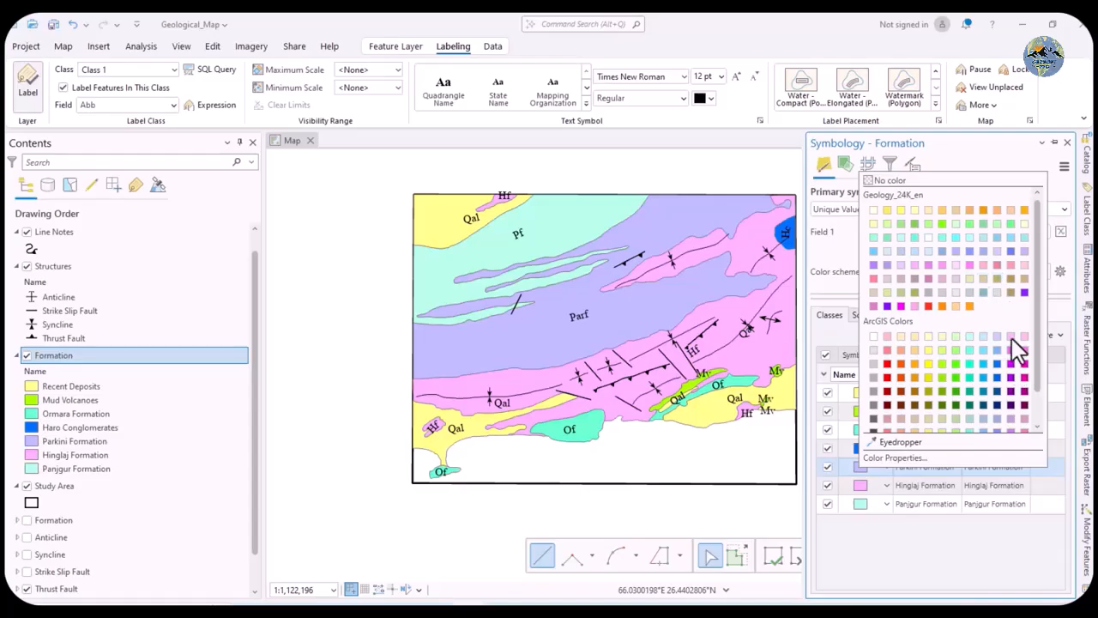
left_click(902, 362)
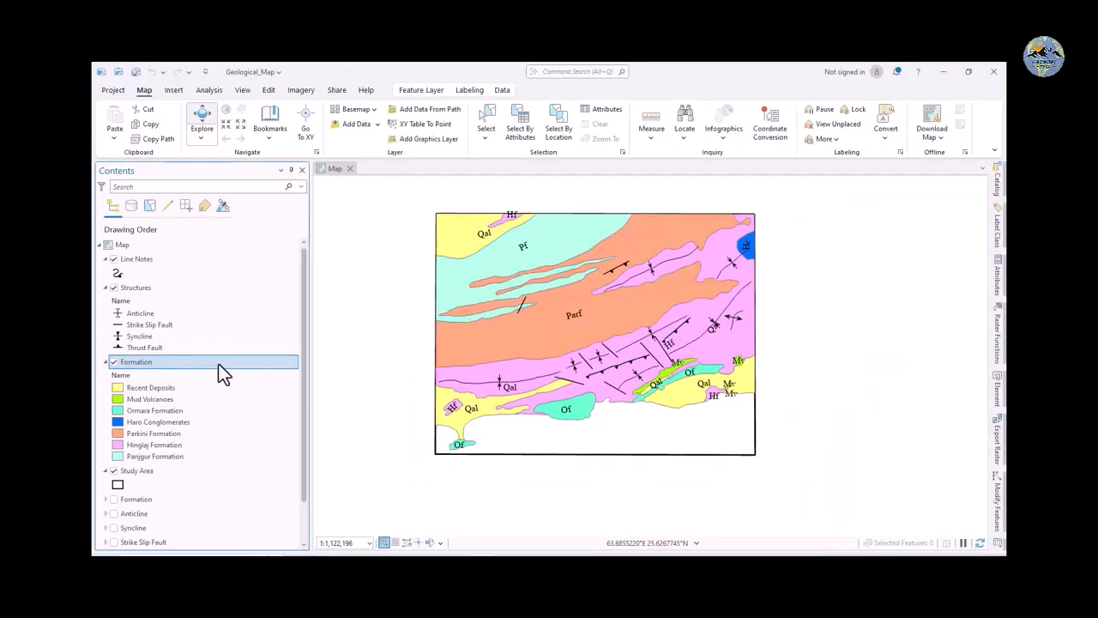
Reopen the Formation layer's symbology and recolor the Panjgur Formation class, trying orange-red first and replacing it with dark olive green
right_click(218, 363)
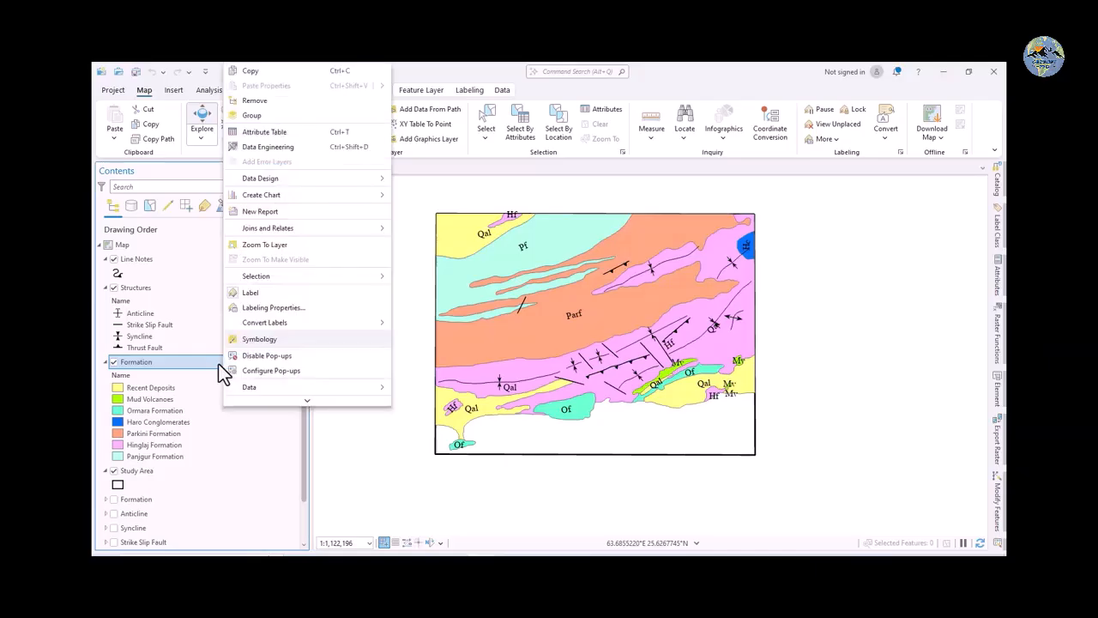
left_click(269, 342)
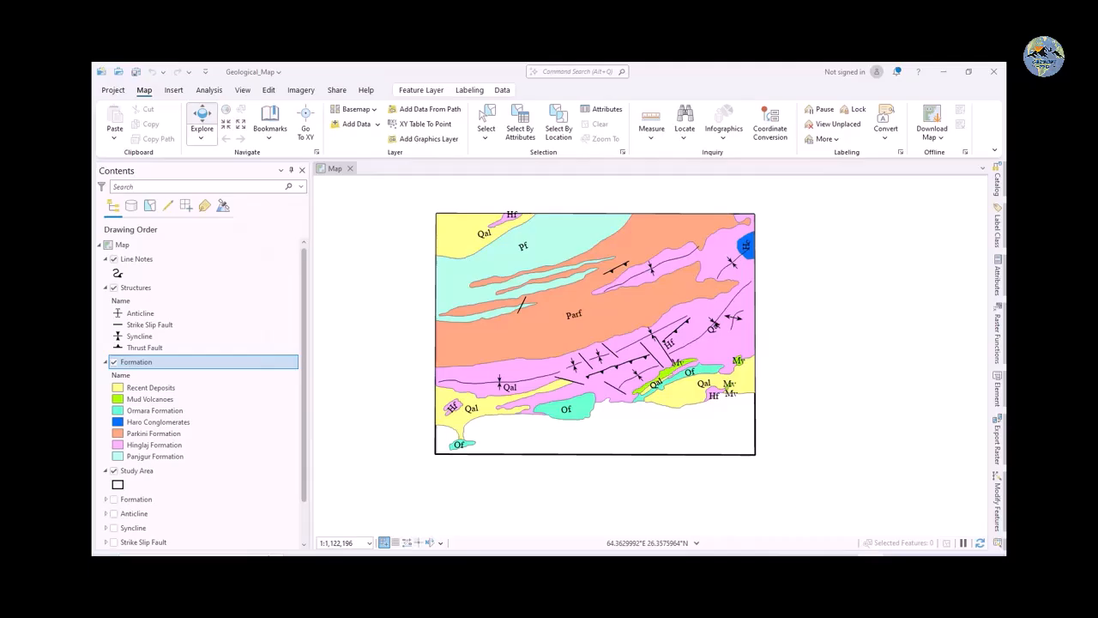
right_click(996, 494)
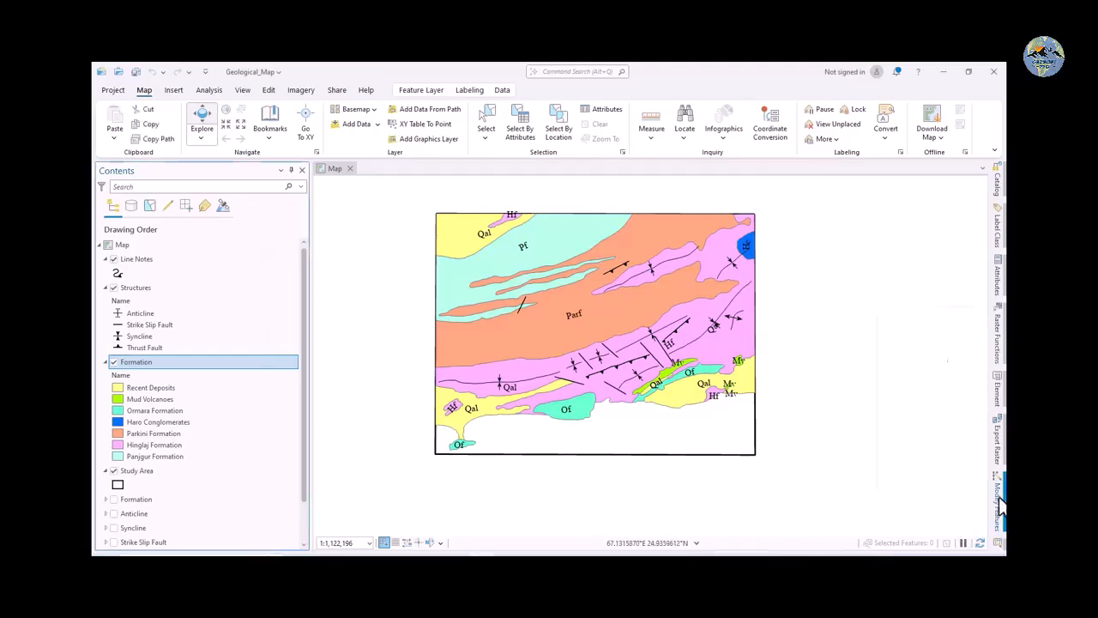
left_click(912, 433)
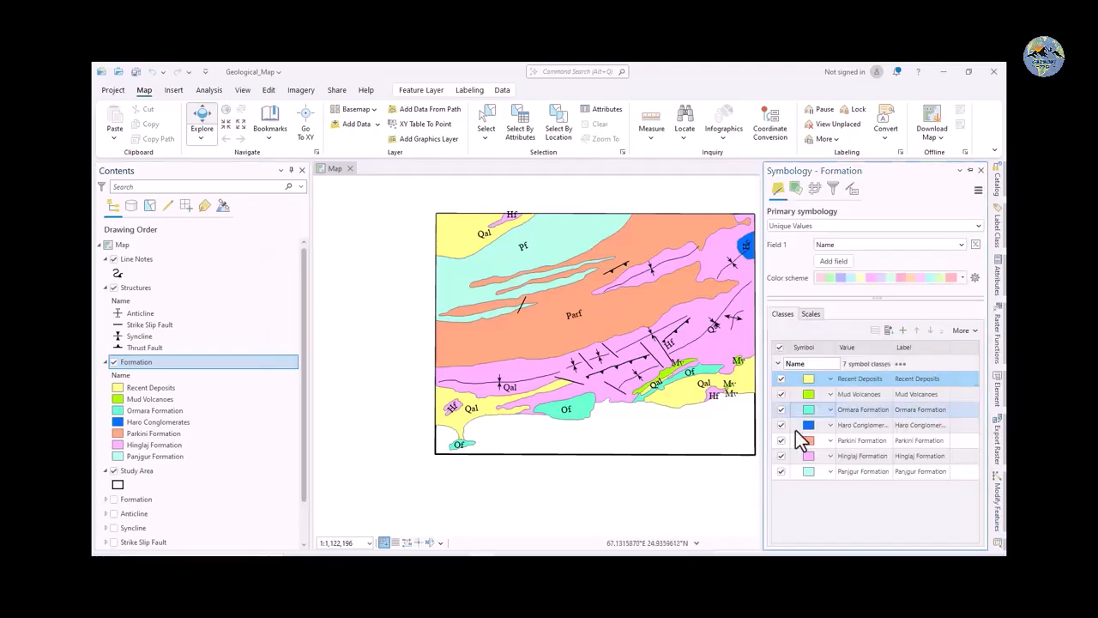
left_click(809, 474)
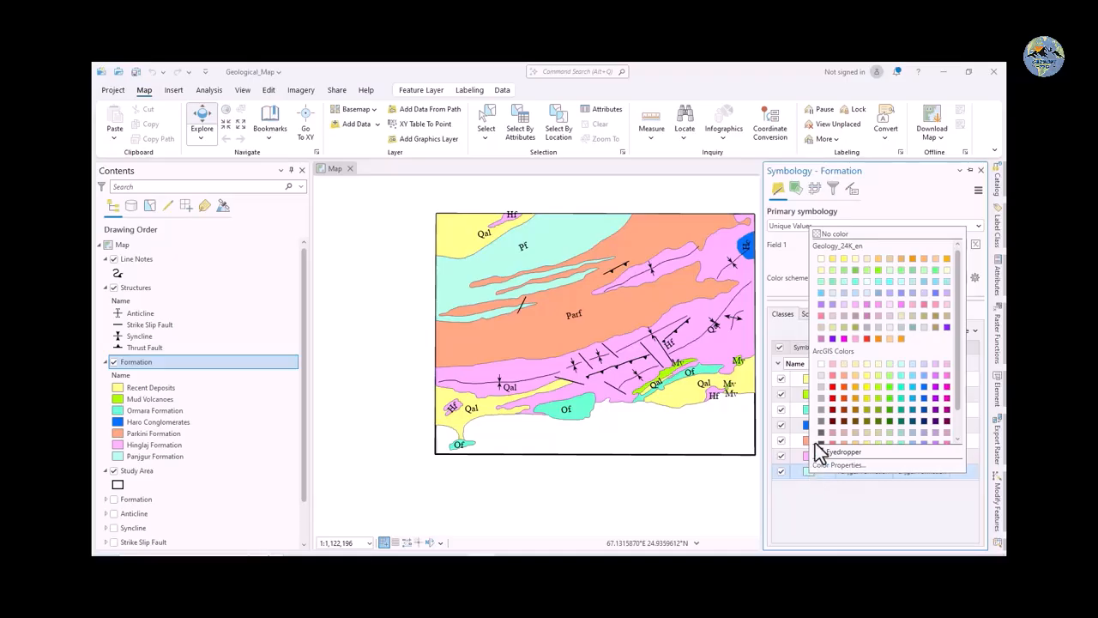
left_click(845, 400)
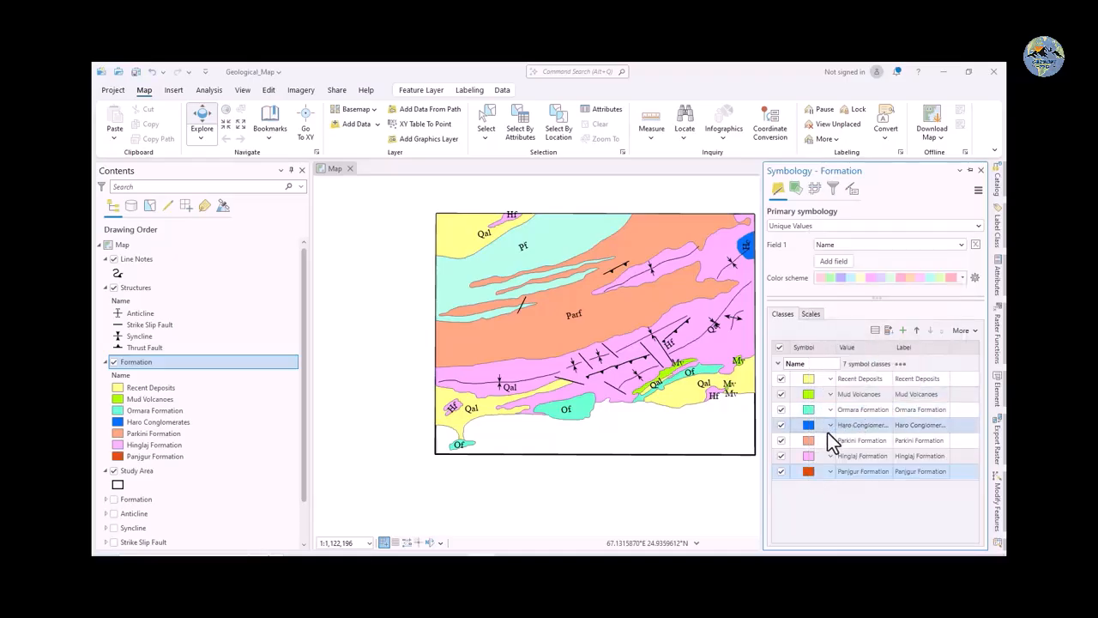
left_click(809, 472)
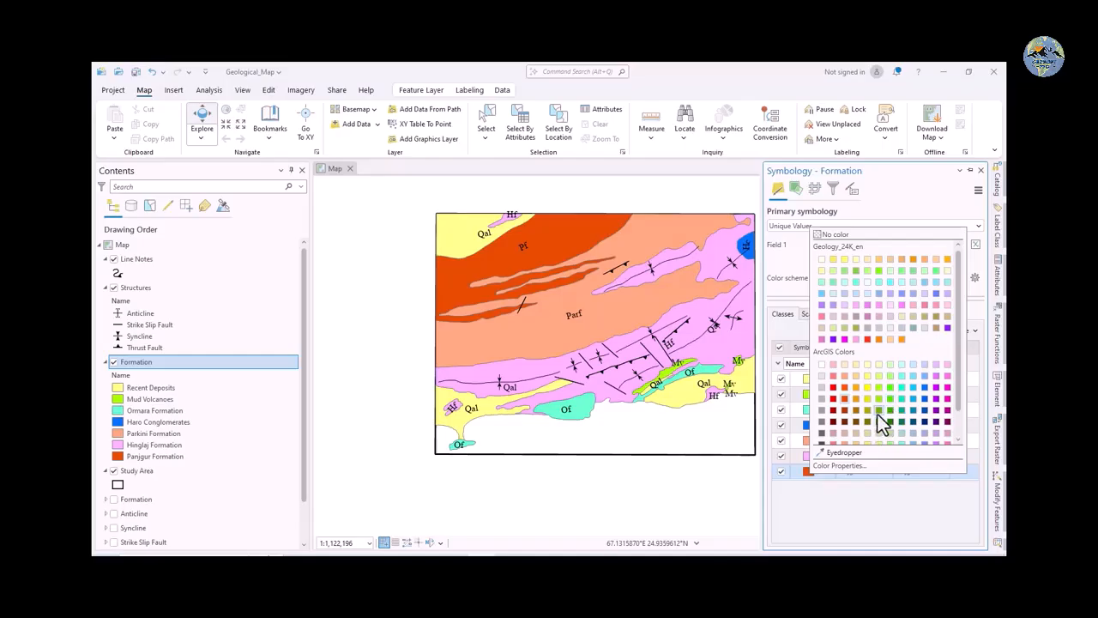
left_click(878, 415)
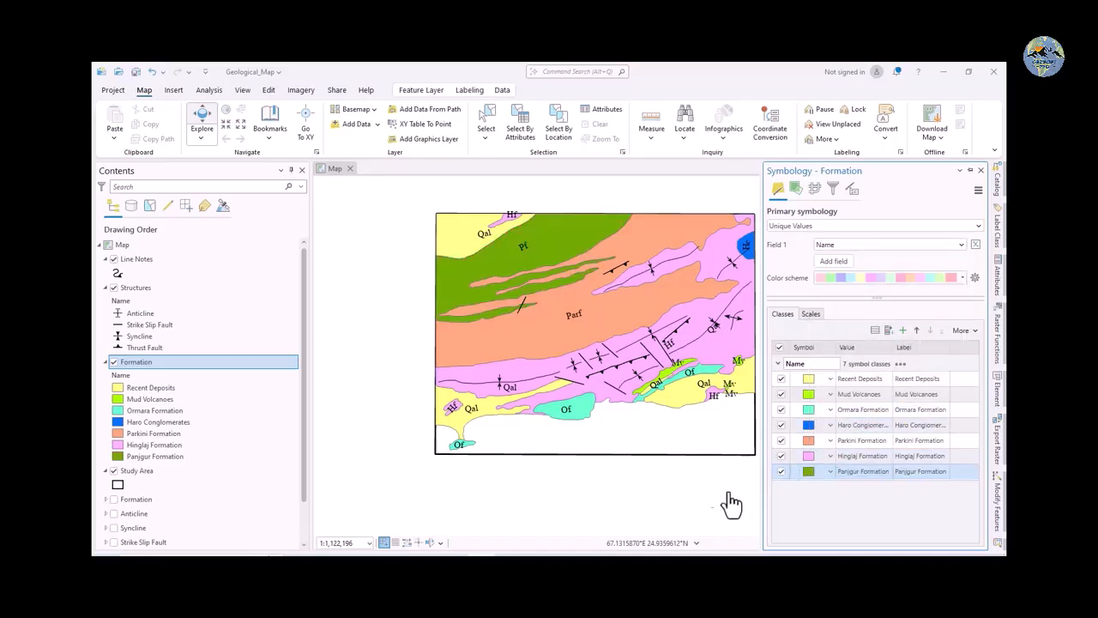
left_click(638, 488)
mouse_move(649, 498)
left_mouse_down()
mouse_move(627, 483)
mouse_move(661, 497)
left_mouse_up()
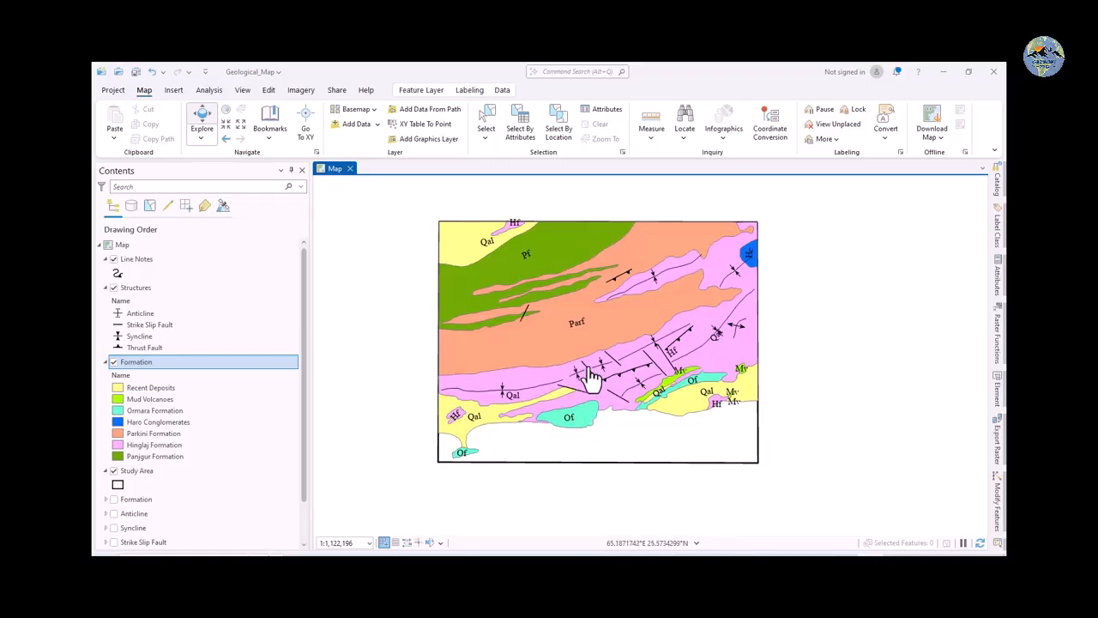
scroll(608, 380, "down", 1)
scroll(601, 378, "up", 1)
left_click_drag(523, 349, 517, 370)
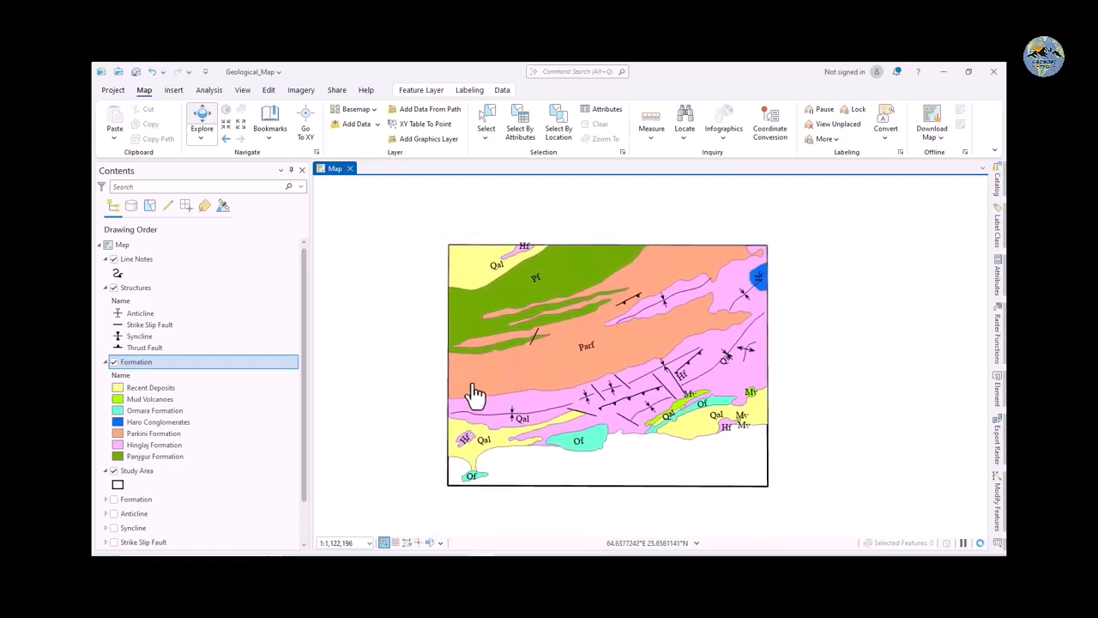
left_click_drag(508, 390, 486, 377)
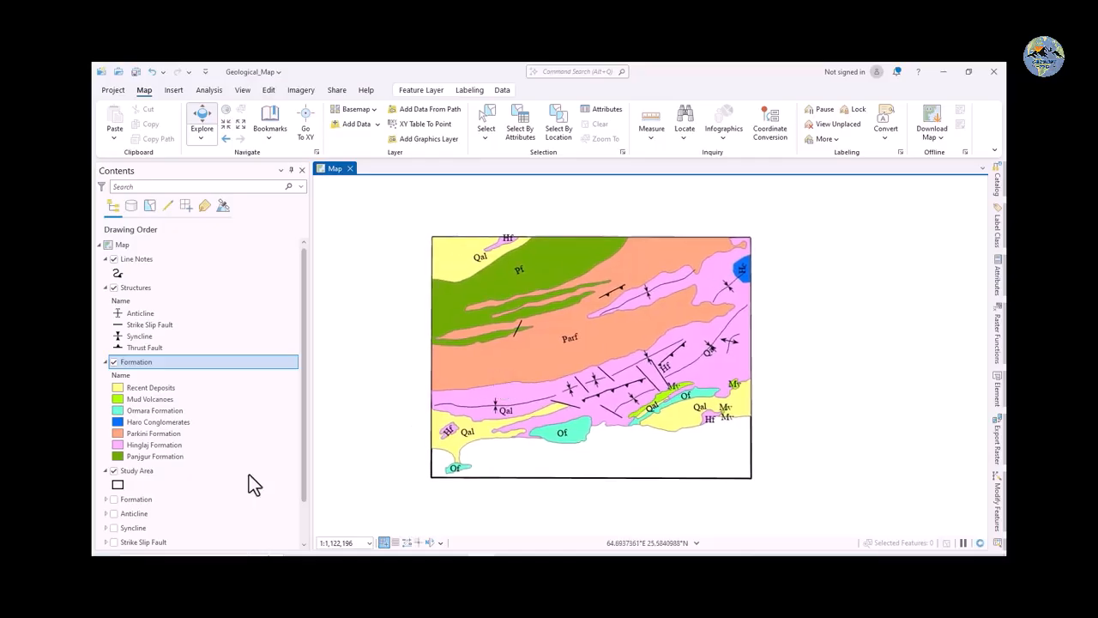
Turn on the World Topographic Map and World Hillshade basemap layers and view them out to world extent
scroll(142, 457, "down", 1)
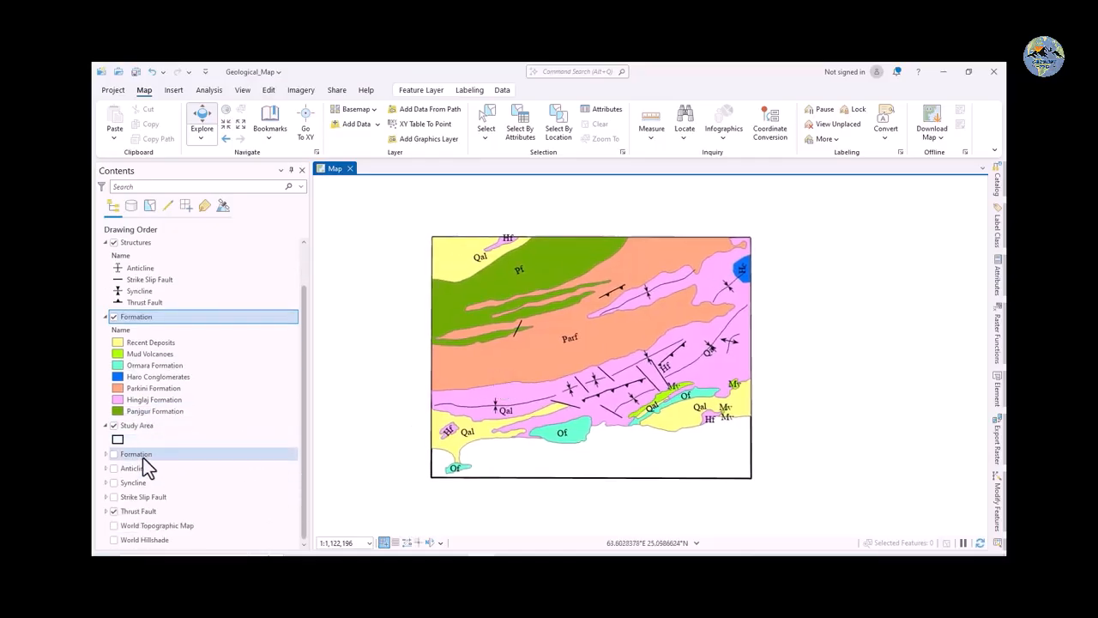
left_click(114, 526)
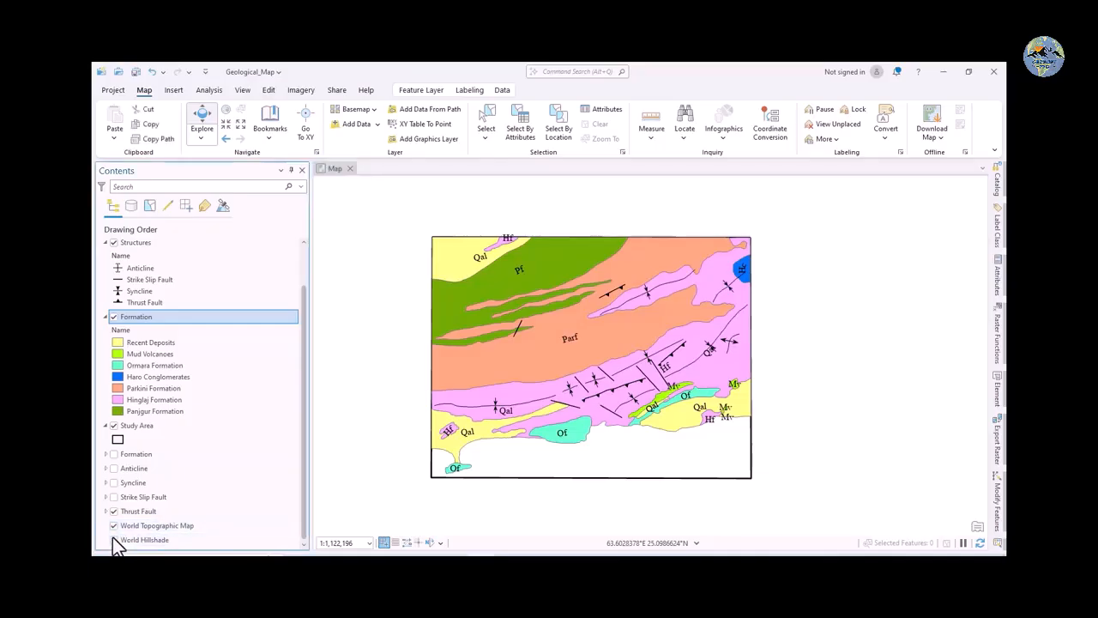
left_click(114, 540)
scroll(639, 451, "down", 2)
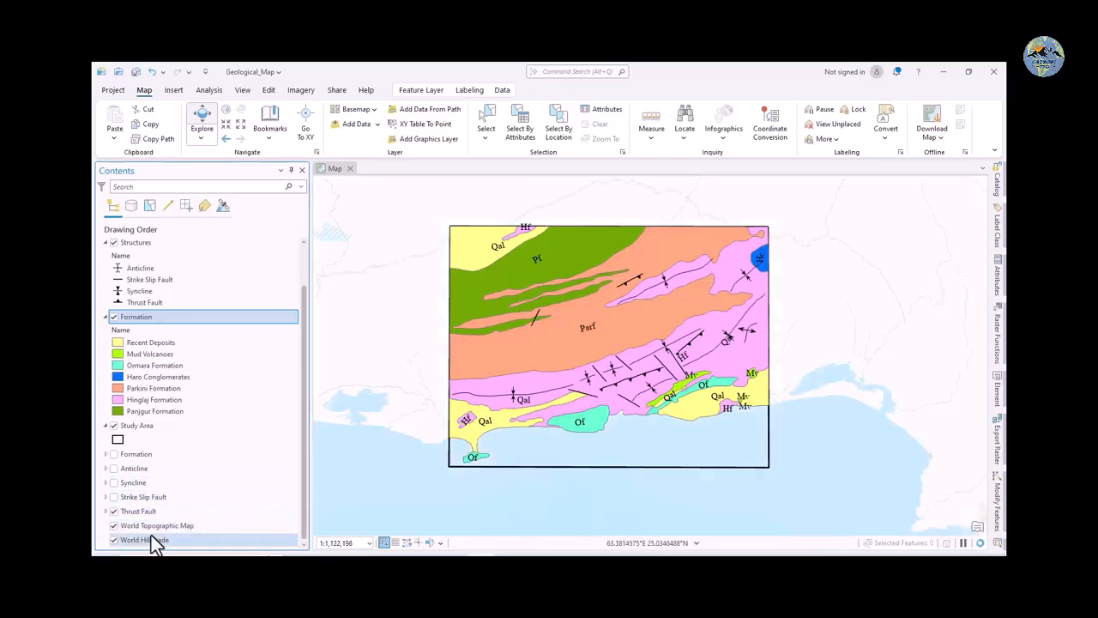
scroll(639, 427, "down", 2)
scroll(639, 426, "down", 2)
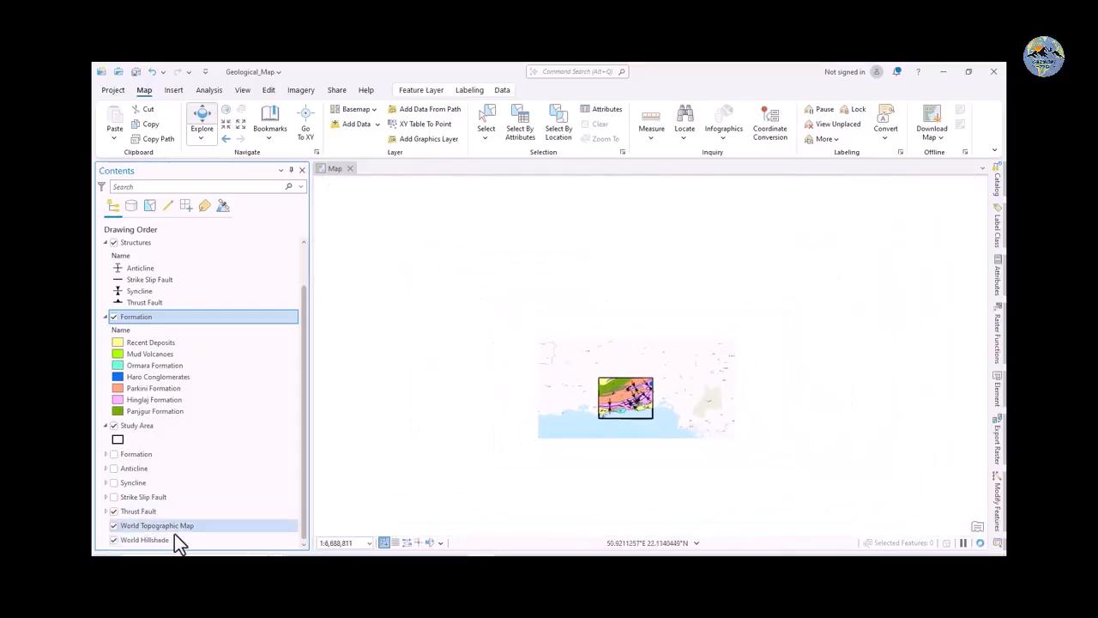
scroll(596, 433, "down", 2)
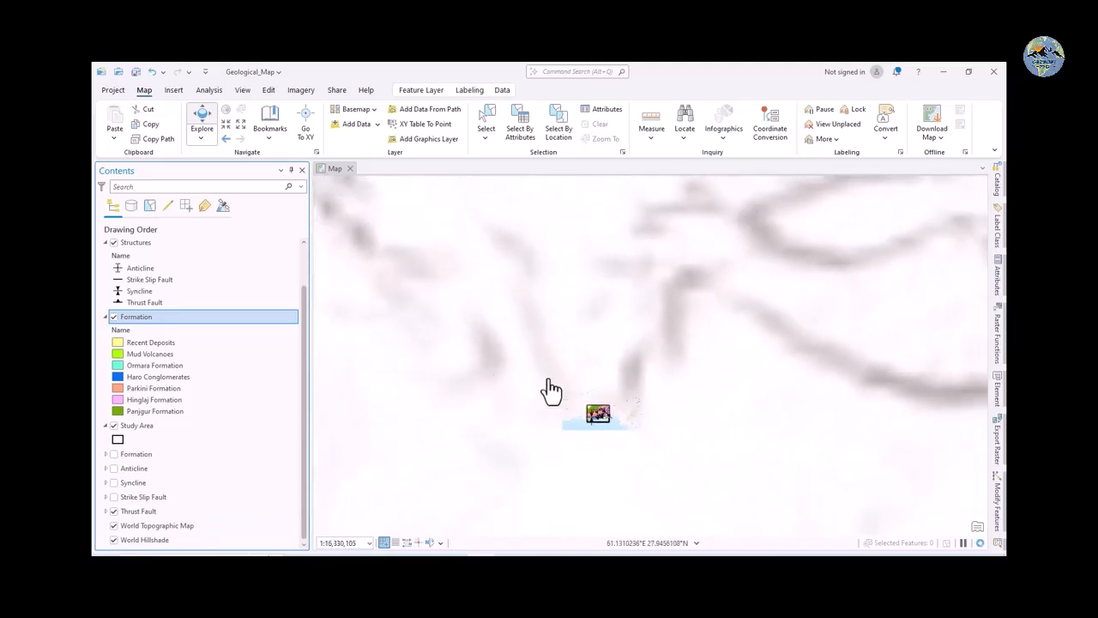
scroll(559, 294, "down", 3)
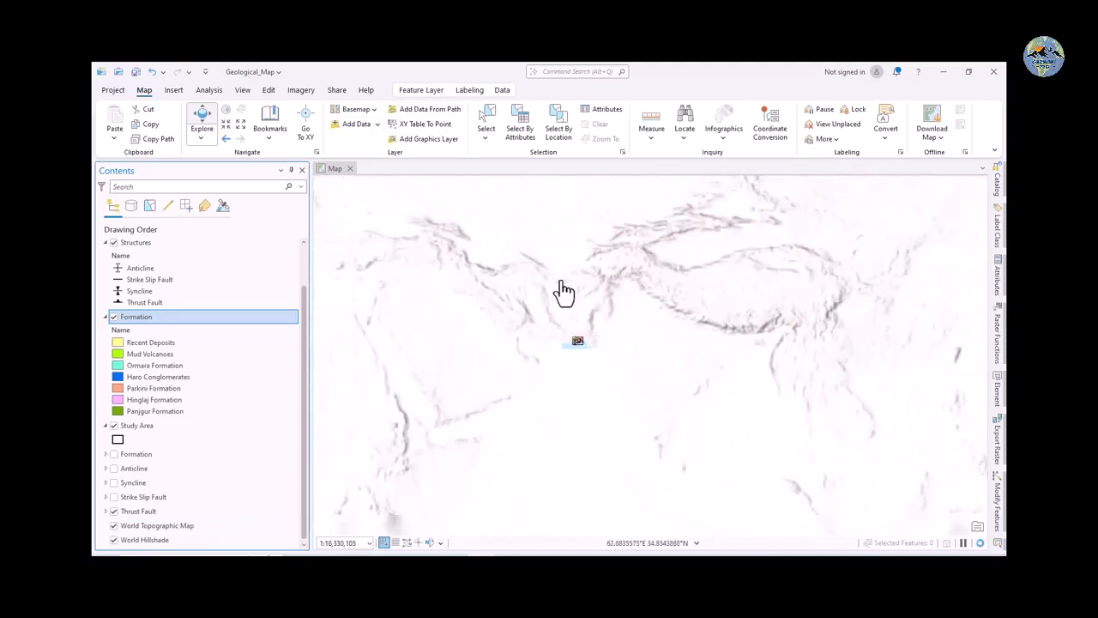
scroll(530, 320, "up", 1)
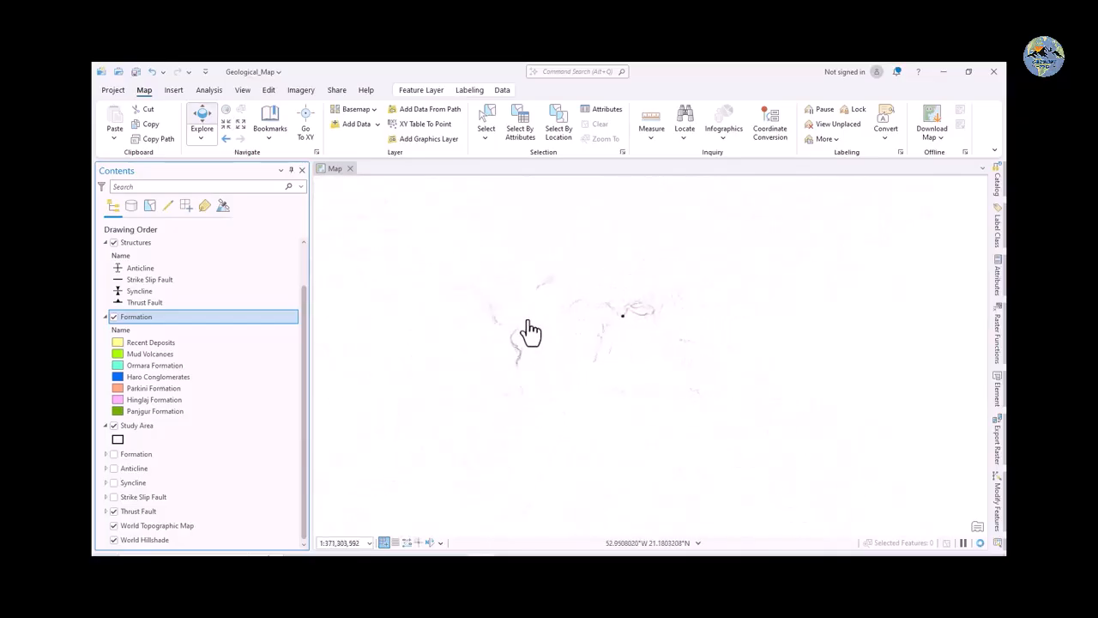
Browse the gallery of available 2D basemaps and close it, keeping the current basemap
left_click(374, 111)
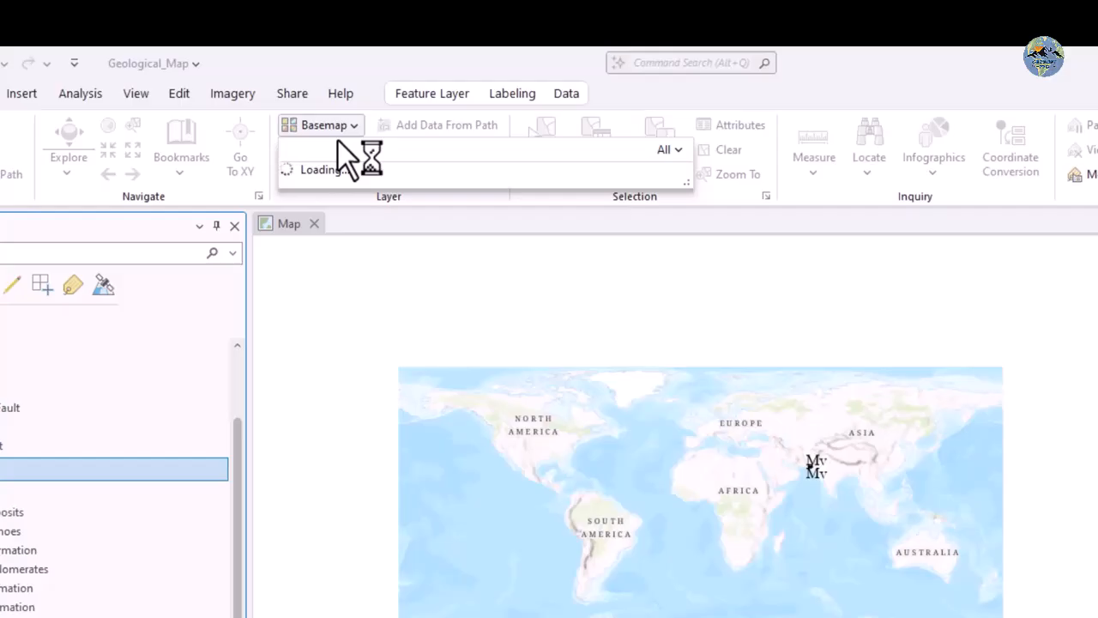
key("Escape")
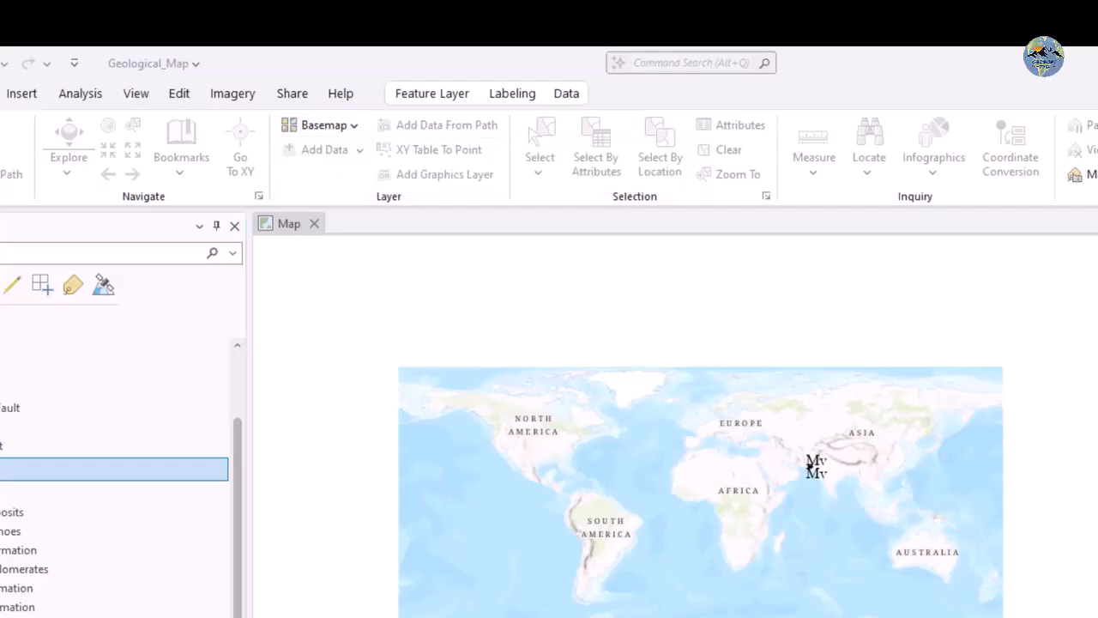
left_click(355, 129)
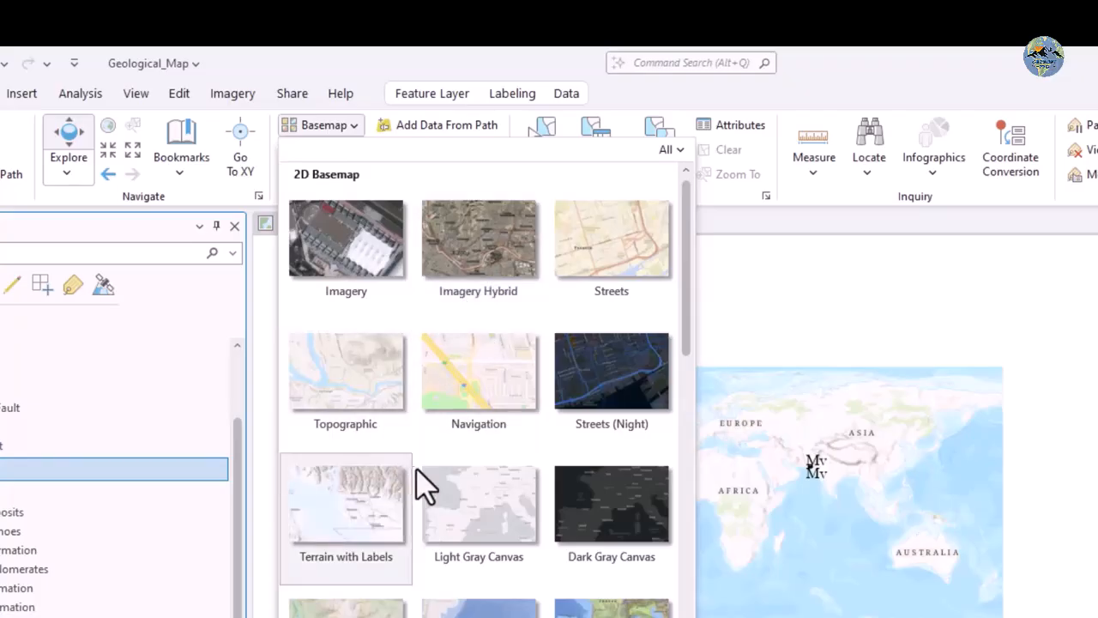
scroll(420, 485, "down", 5)
scroll(433, 490, "down", 7)
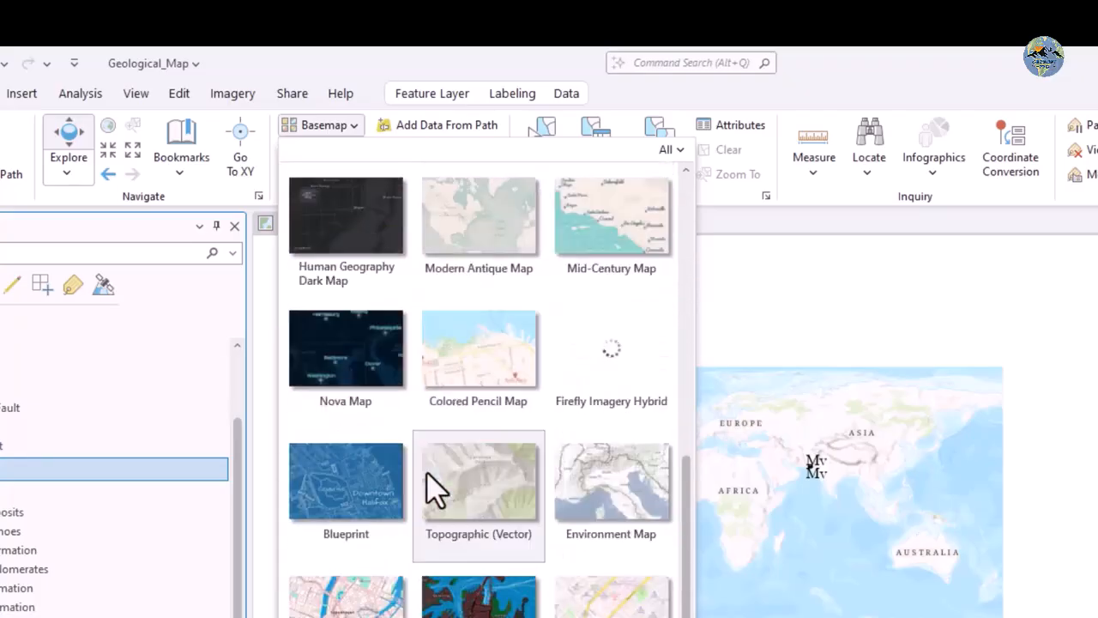
scroll(434, 485, "up", 10)
scroll(434, 463, "up", 3)
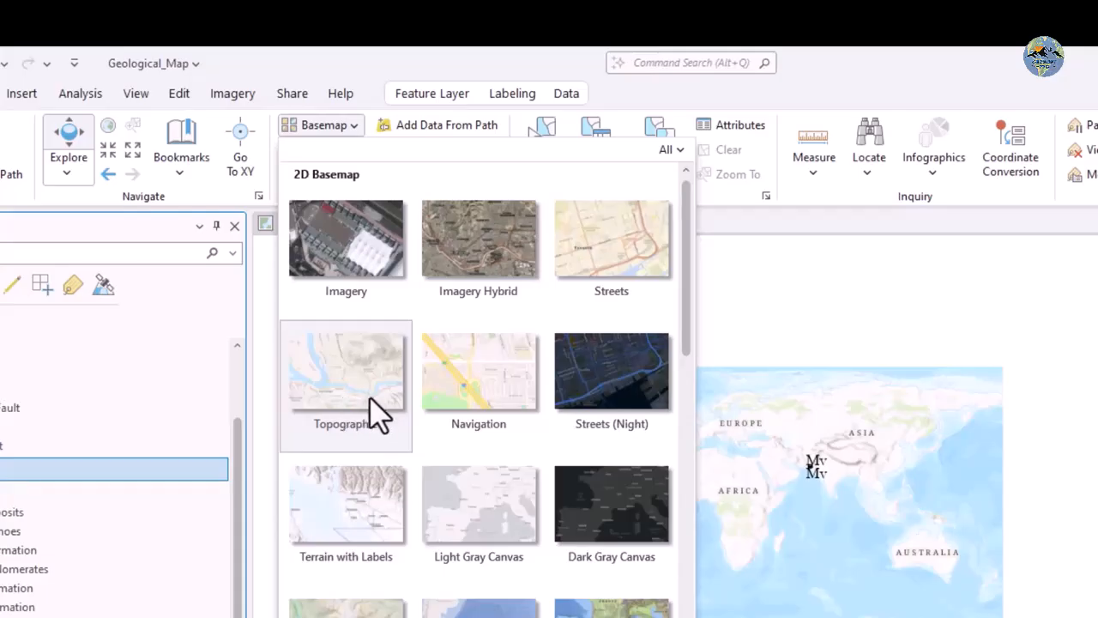
left_click(817, 199)
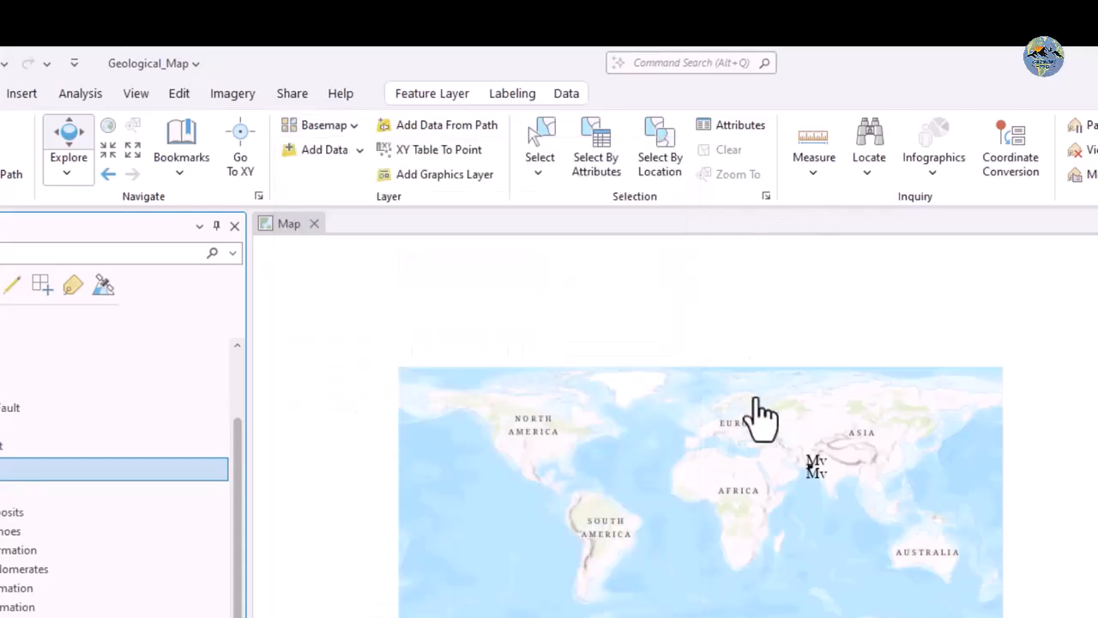
Return to the study area and set the Formation layer's layer blend mode to Linear Burn
scroll(811, 456, "up", 3)
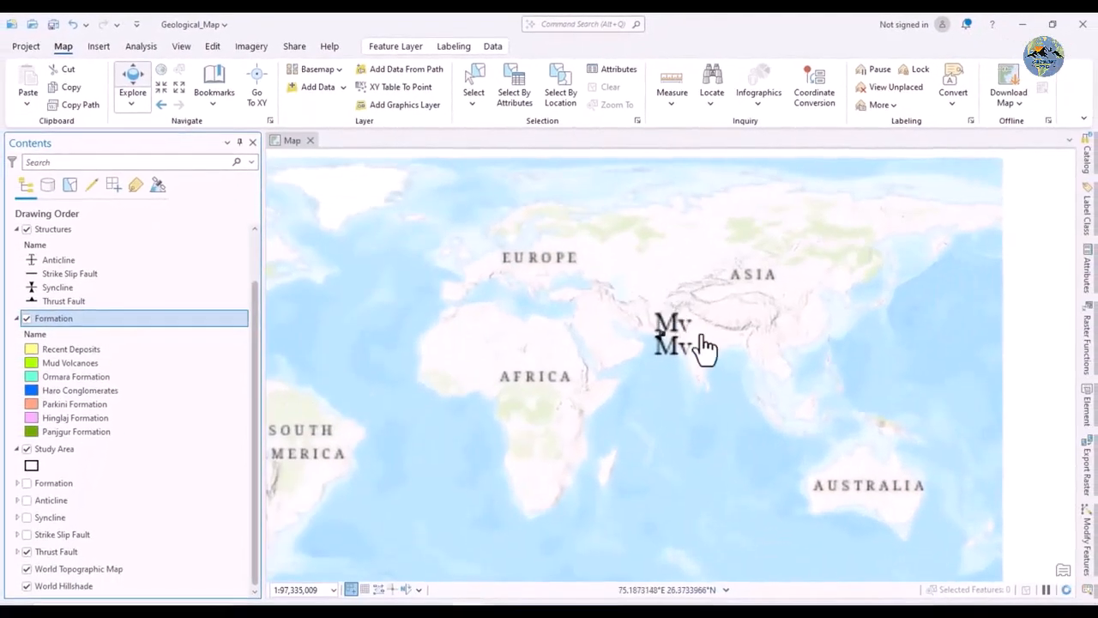
scroll(702, 348, "up", 2)
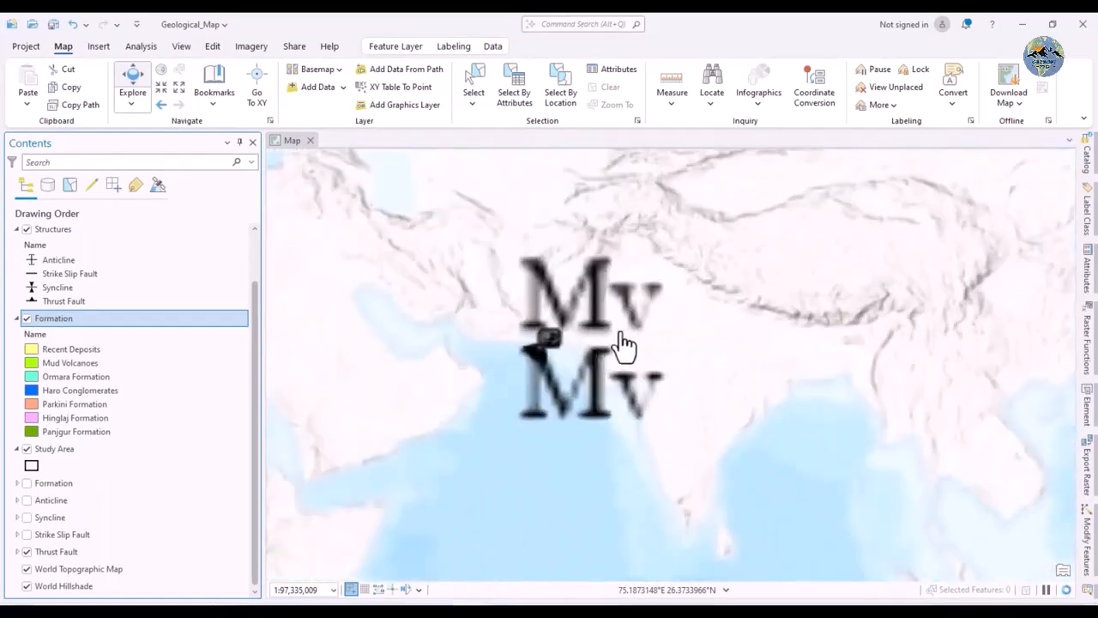
scroll(573, 352, "up", 2)
scroll(573, 351, "up", 3)
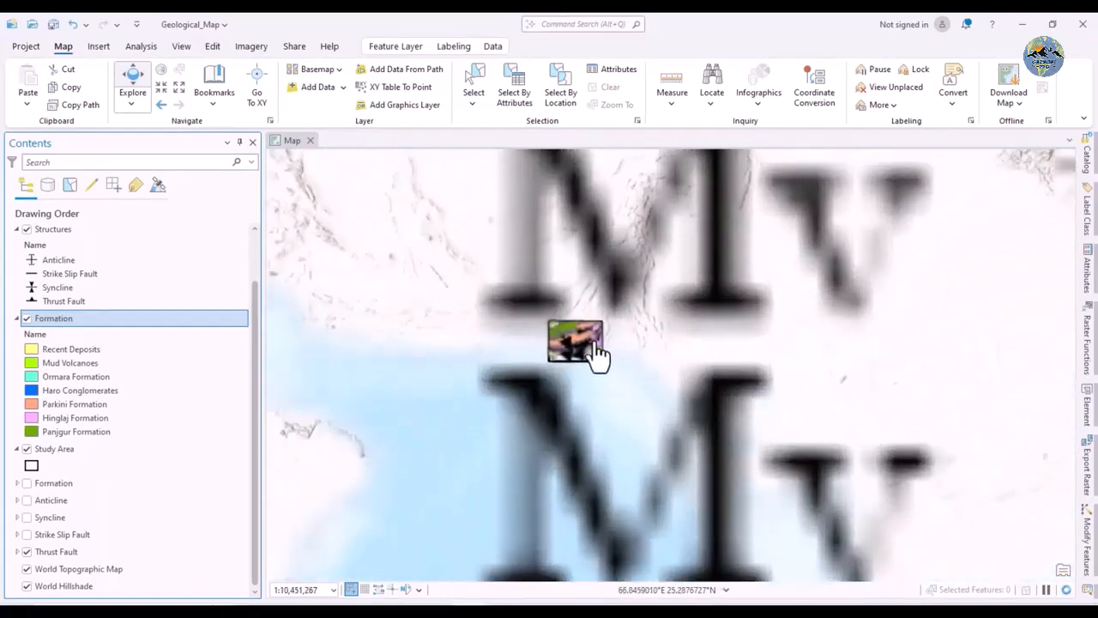
scroll(558, 352, "up", 1)
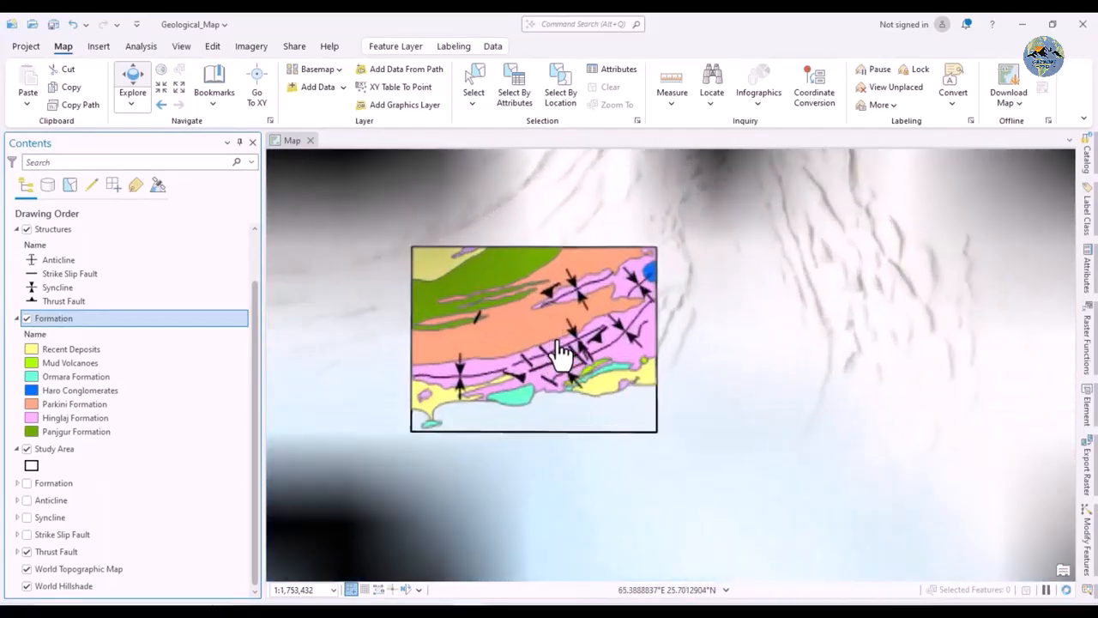
scroll(545, 352, "up", 2)
left_click_drag(528, 347, 577, 348)
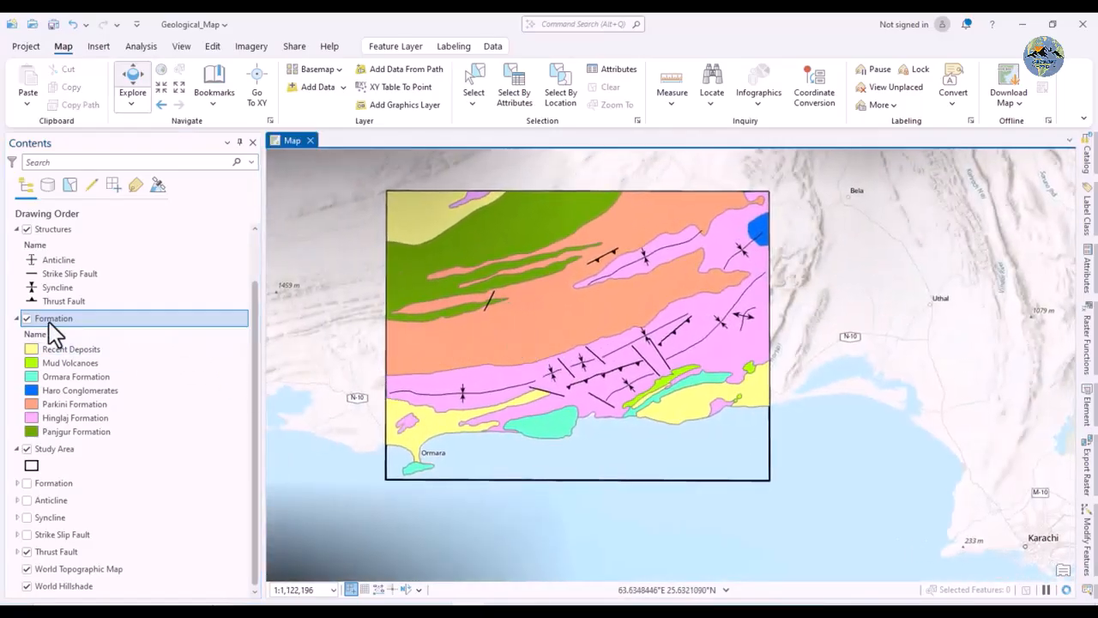
left_click(400, 52)
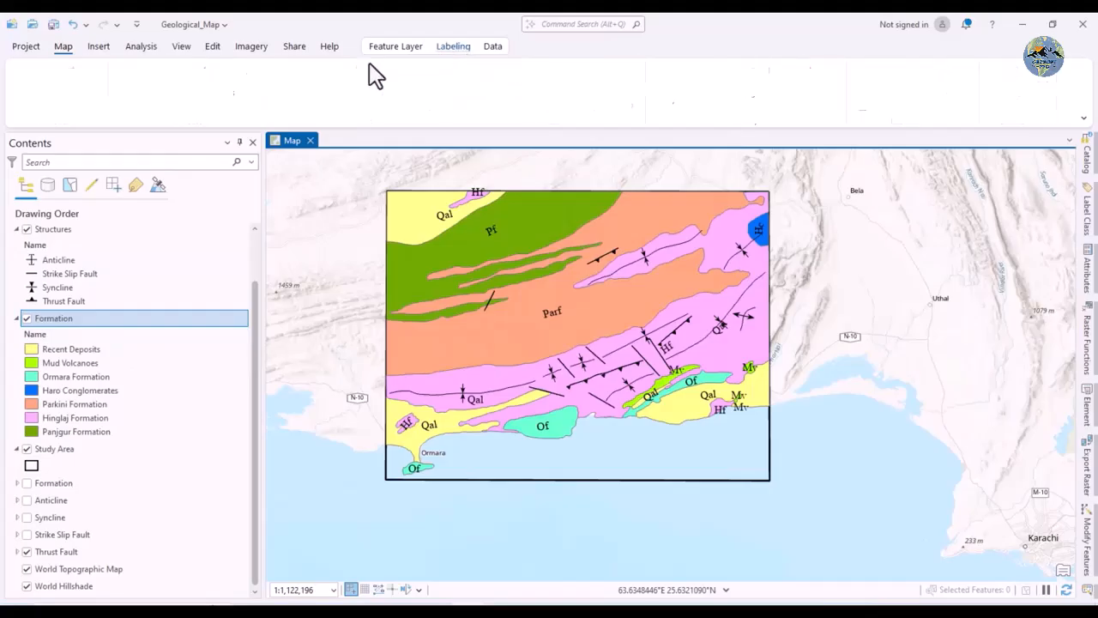
left_click_drag(483, 333, 496, 358)
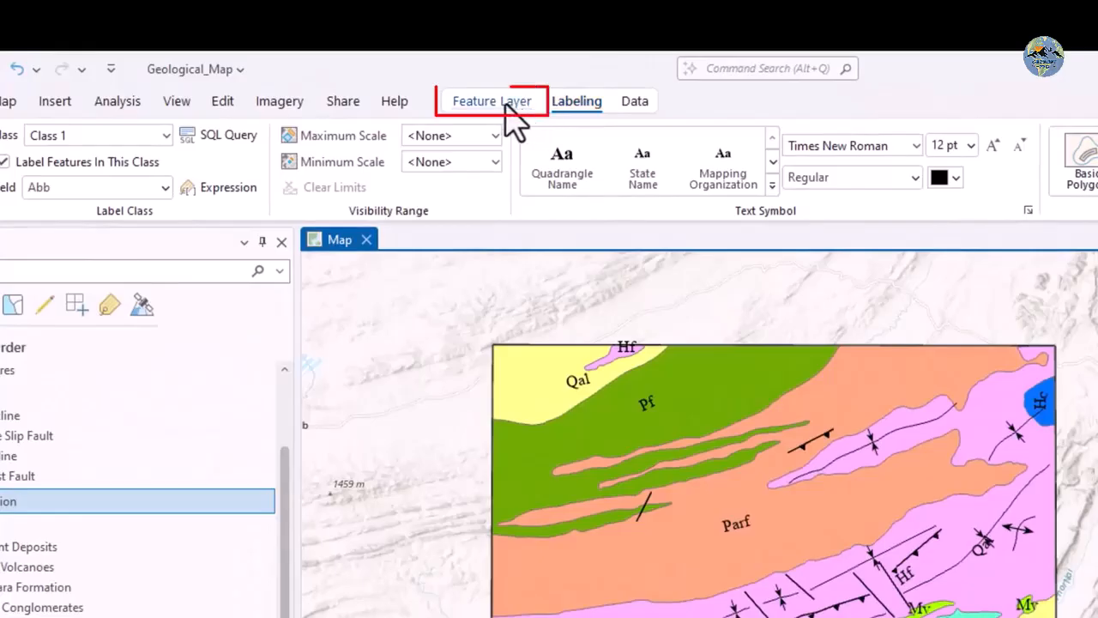
left_click(498, 109)
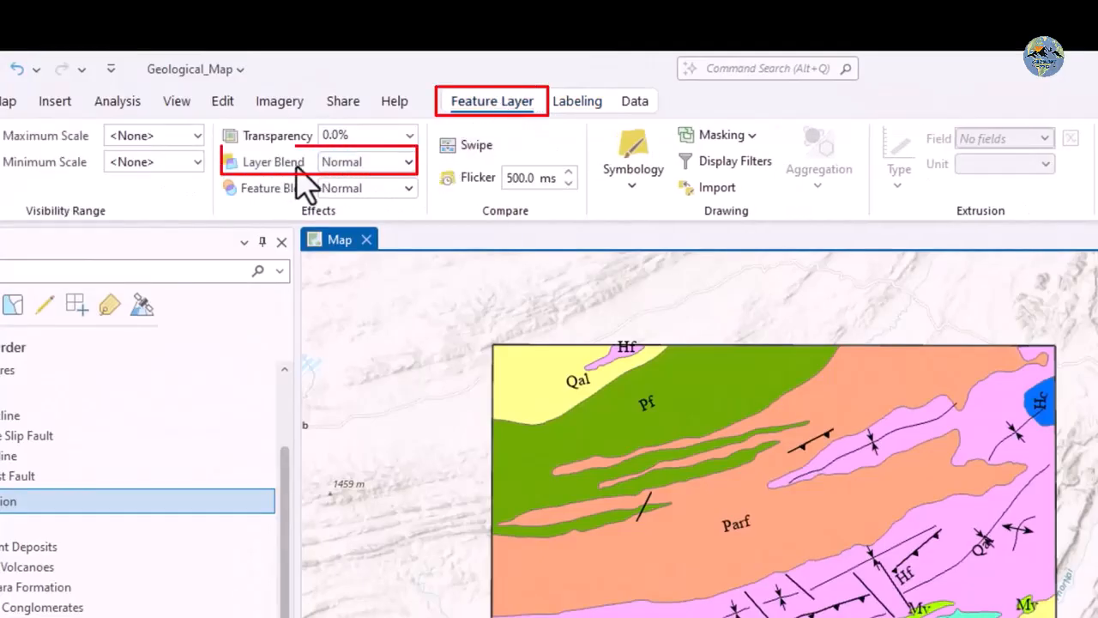
left_click(410, 164)
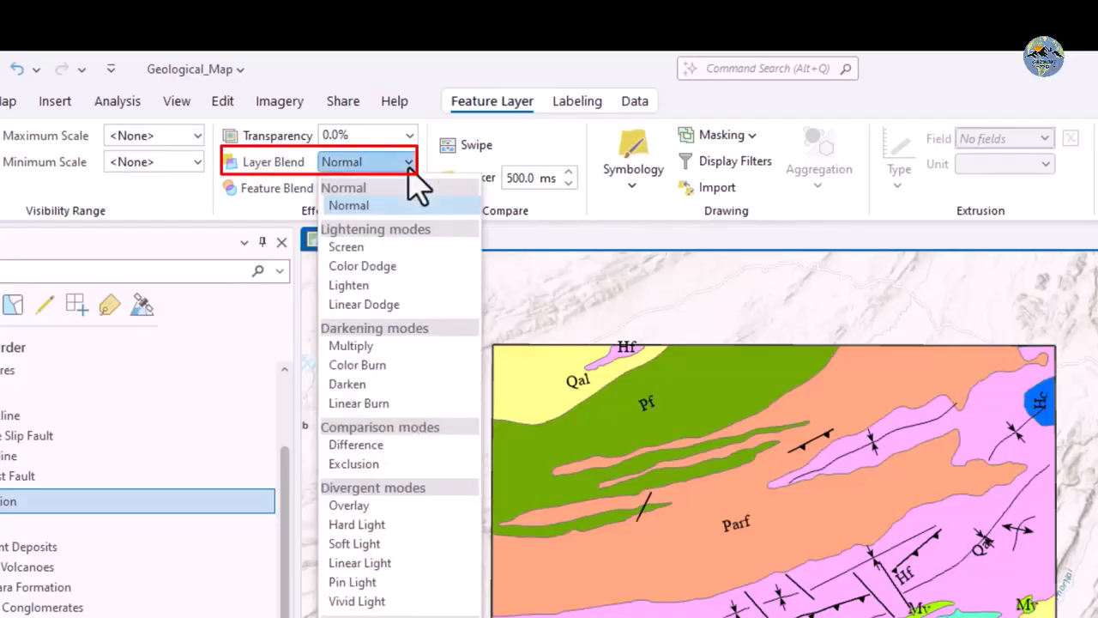
left_click(380, 404)
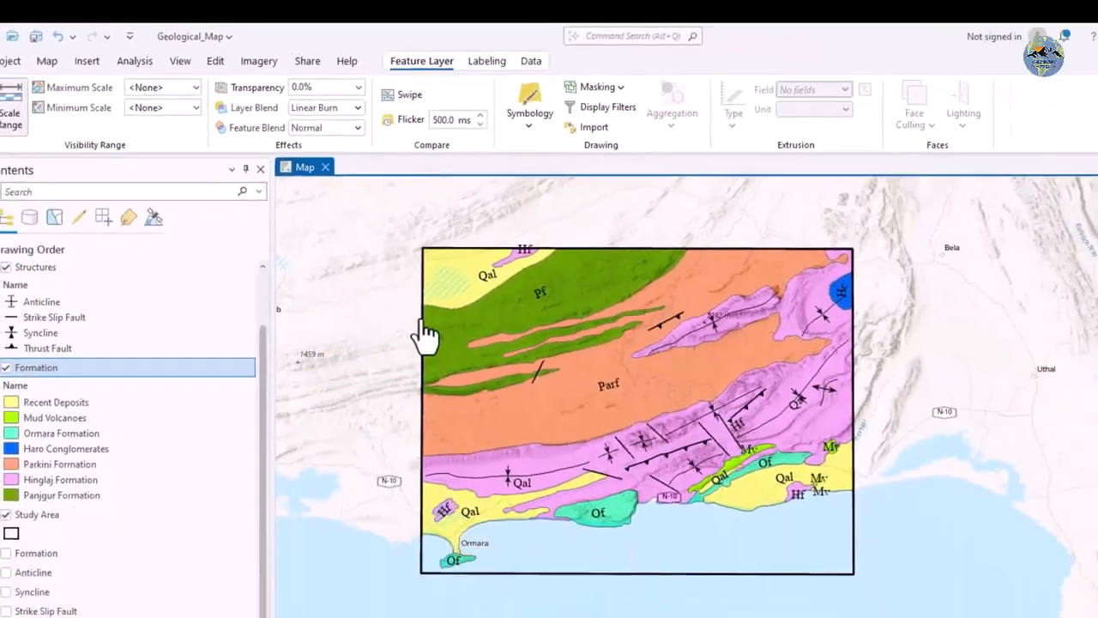
Examine the terrain relief beneath the blended formation colors across the northern and northeastern study area, up to the Haro Conglomerates
scroll(573, 386, "up", 2)
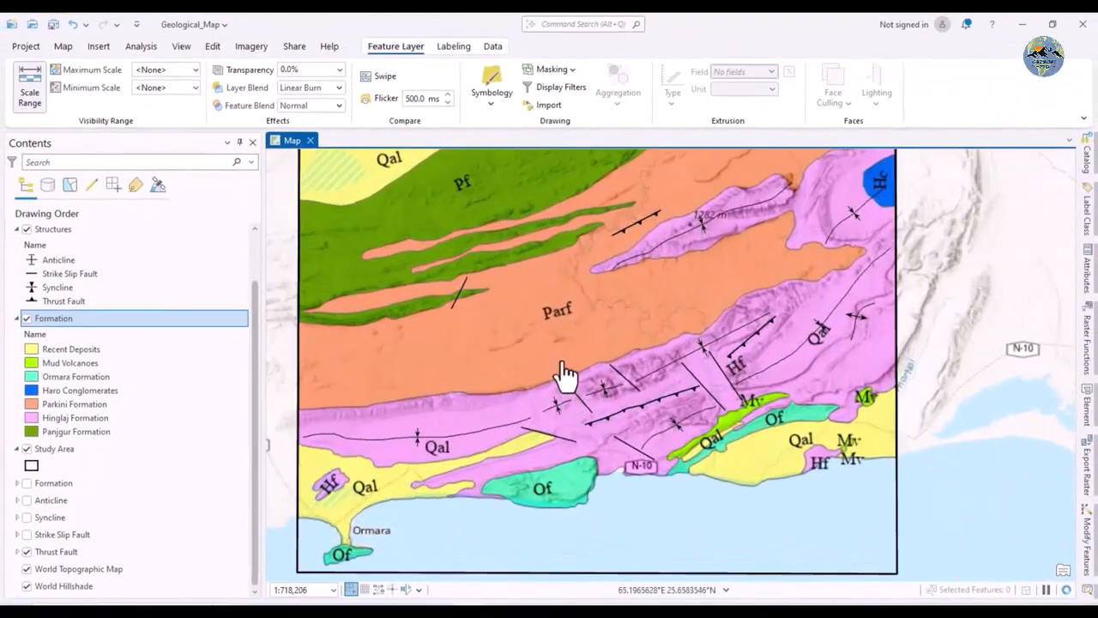
left_click_drag(541, 369, 558, 474)
scroll(452, 301, "up", 2)
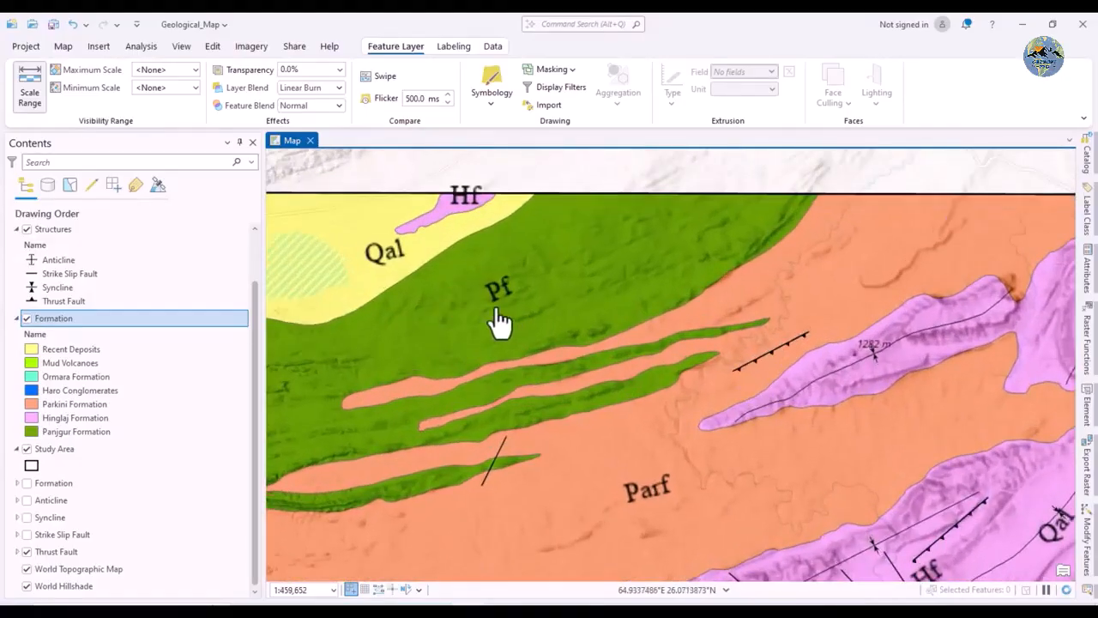
left_click_drag(503, 321, 552, 319)
left_click_drag(488, 358, 349, 352)
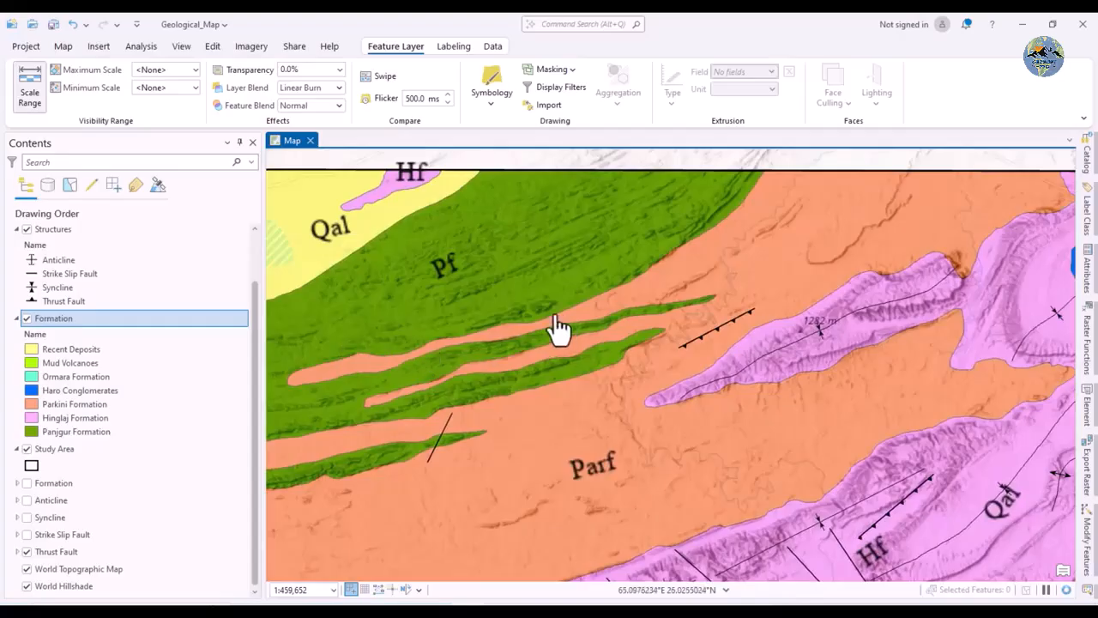
scroll(480, 336, "up", 2)
scroll(767, 355, "up", 2)
left_click_drag(656, 309, 507, 373)
left_click_drag(723, 354, 509, 362)
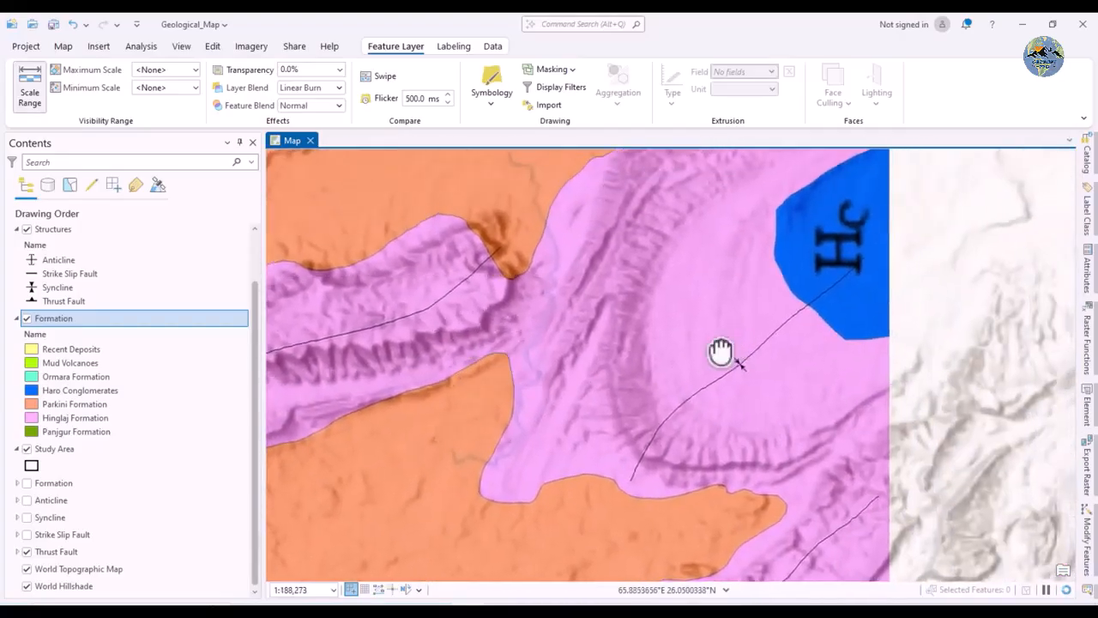
left_click_drag(729, 346, 691, 382)
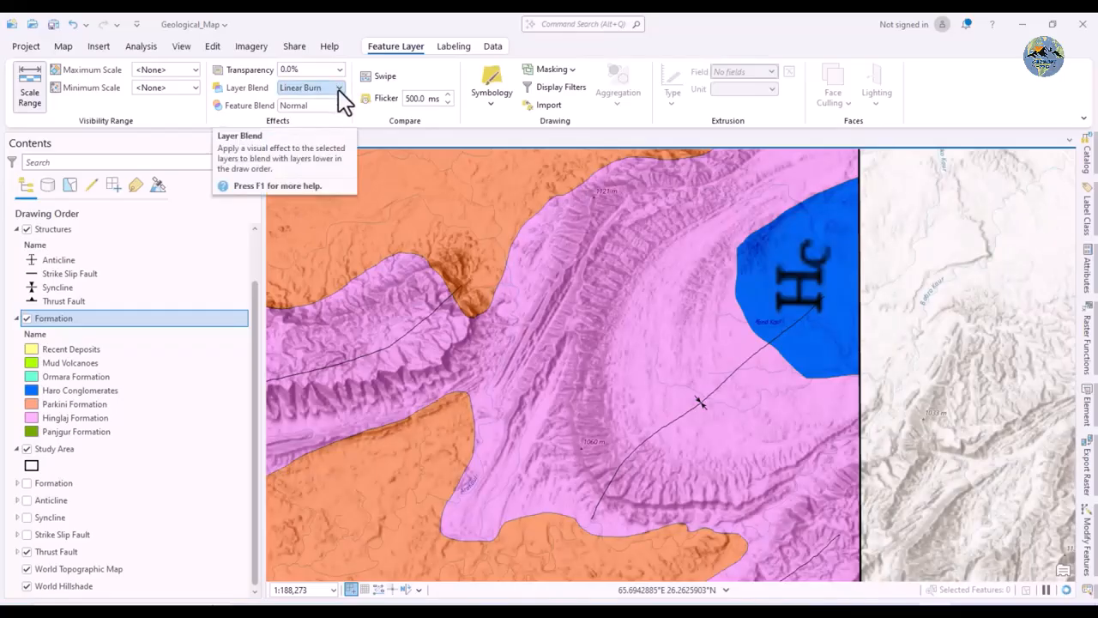
left_click_drag(588, 343, 743, 323)
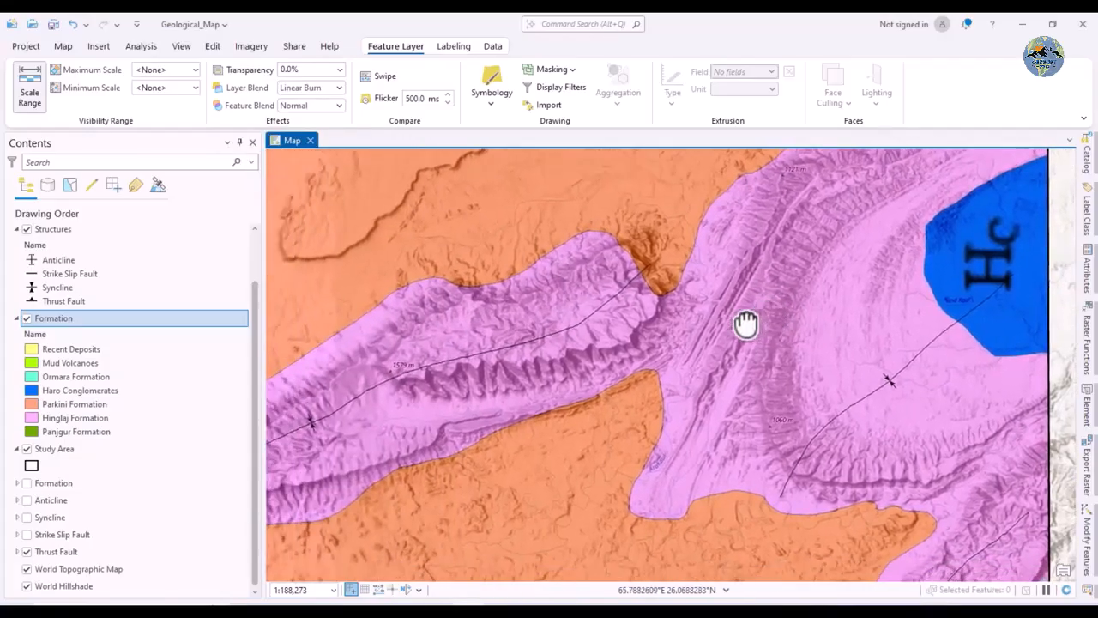
left_click_drag(533, 383, 775, 321)
Review the blended formation map over the whole study area and along its southern coast
scroll(593, 343, "down", 2)
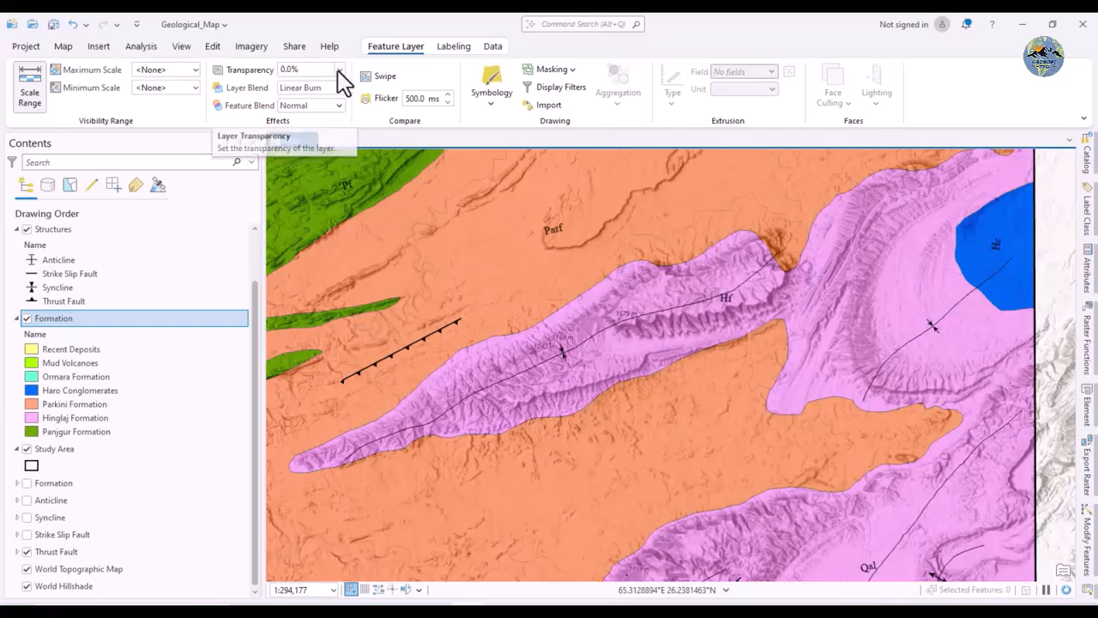
scroll(686, 393, "down", 3)
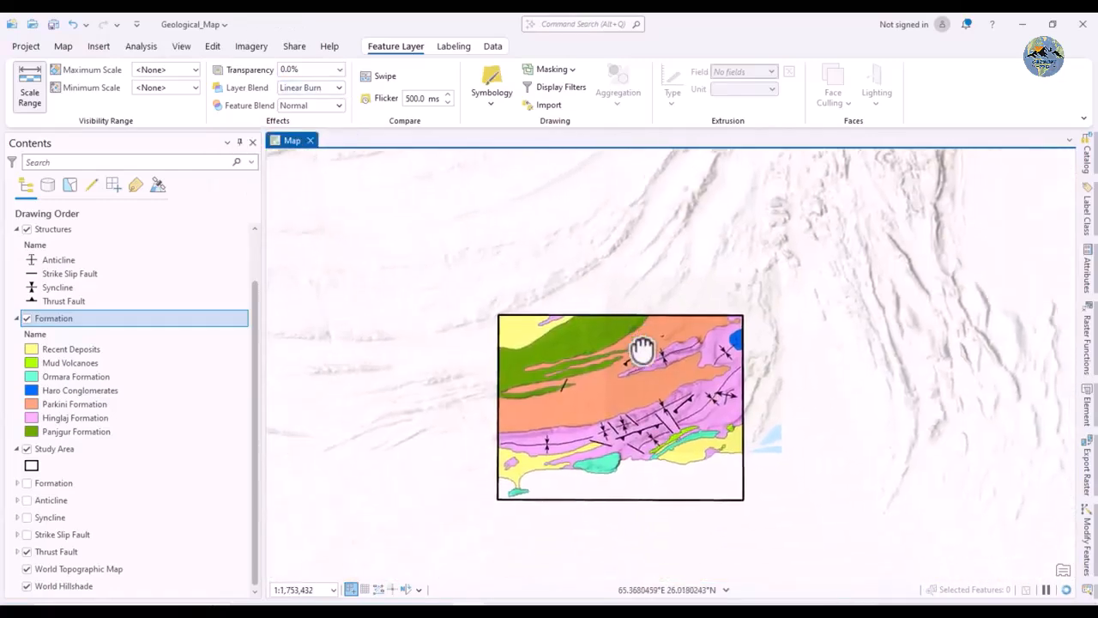
scroll(606, 392, "up", 3)
left_click_drag(601, 375, 592, 351)
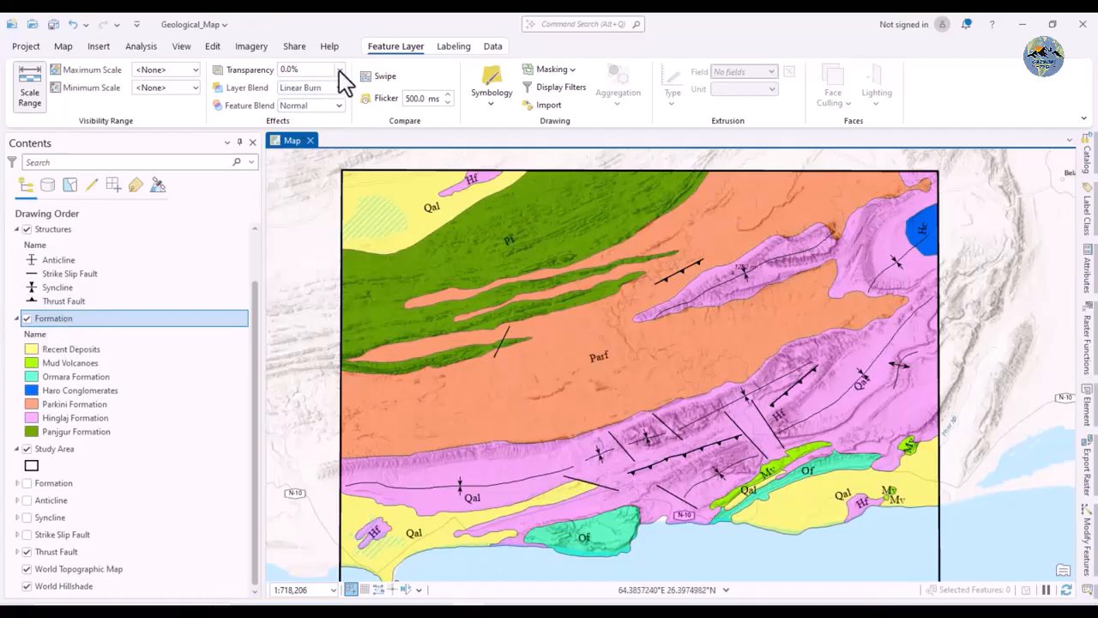
mouse_move(281, 87)
left_mouse_down()
mouse_move(315, 87)
mouse_move(281, 87)
left_mouse_up()
left_click_drag(443, 325, 386, 326)
scroll(449, 326, "down", 3)
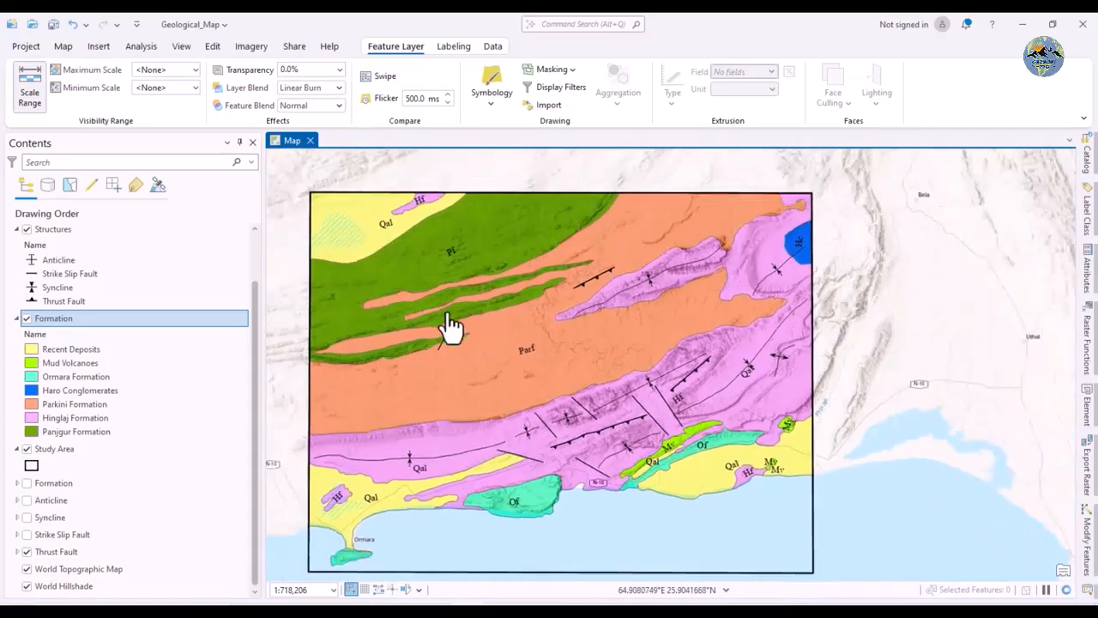
scroll(538, 339, "up", 3)
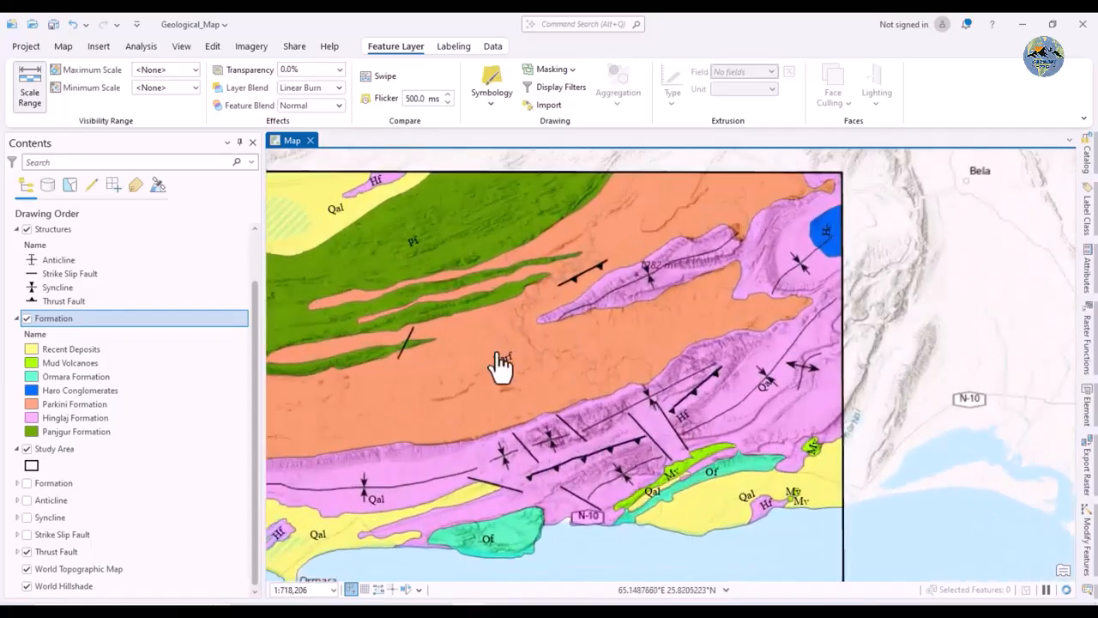
left_click_drag(503, 426, 459, 331)
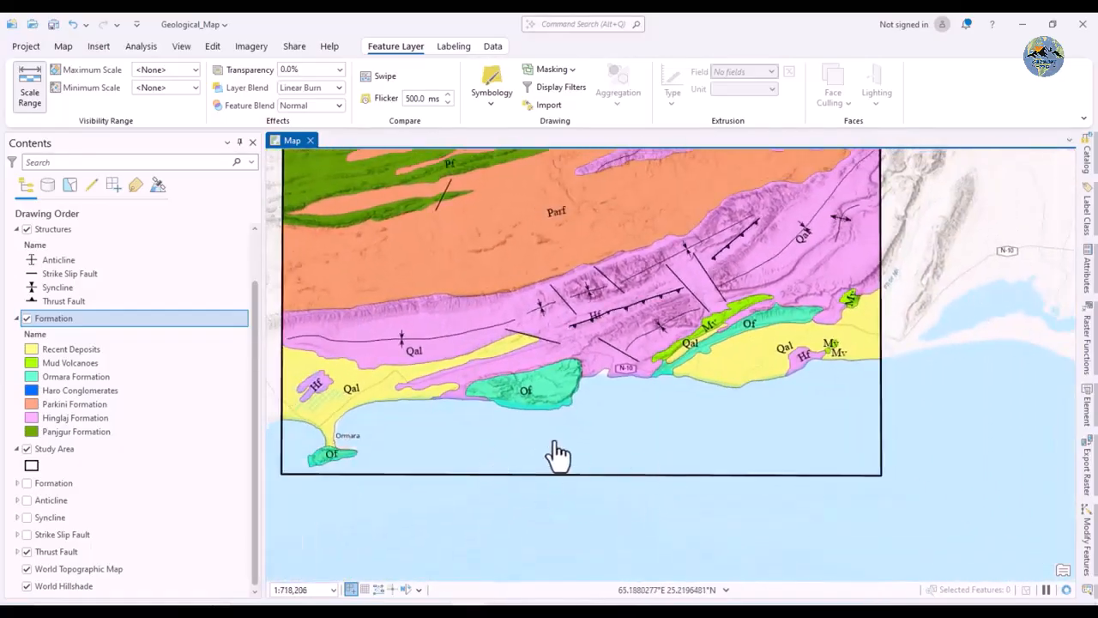
left_click_drag(559, 453, 589, 510)
left_click_drag(512, 369, 510, 461)
scroll(535, 369, "down", 2)
scroll(539, 373, "up", 2)
left_click_drag(537, 370, 501, 346)
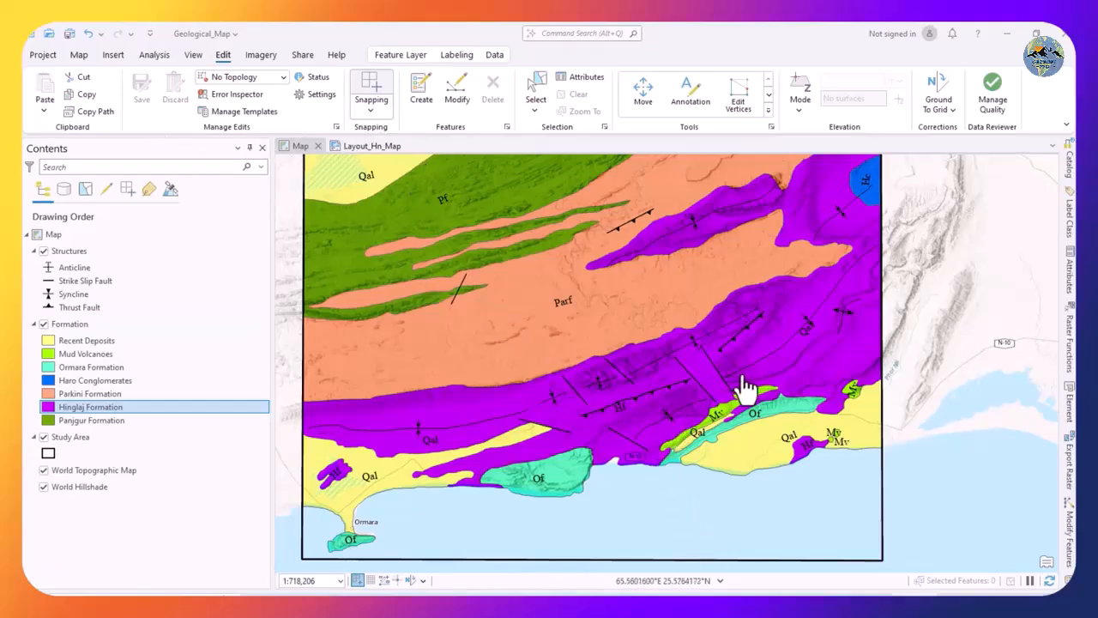
Set the Hinglaj Formation's fill to No color to expose what lies beneath it in the southeastern study area
scroll(807, 391, "up", 2)
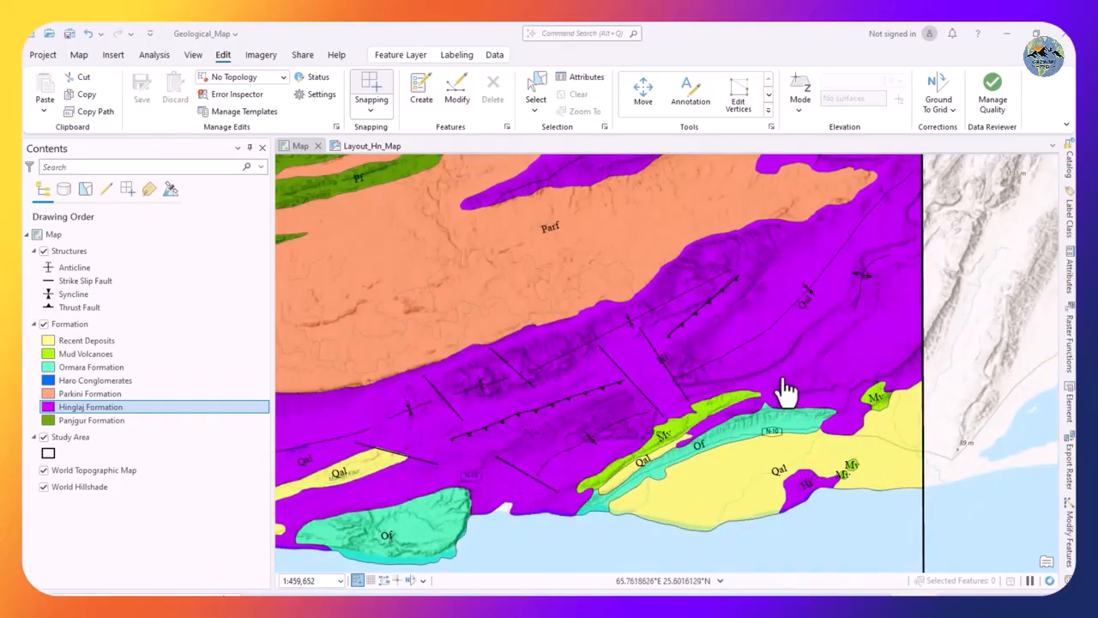
left_click_drag(785, 398, 761, 408)
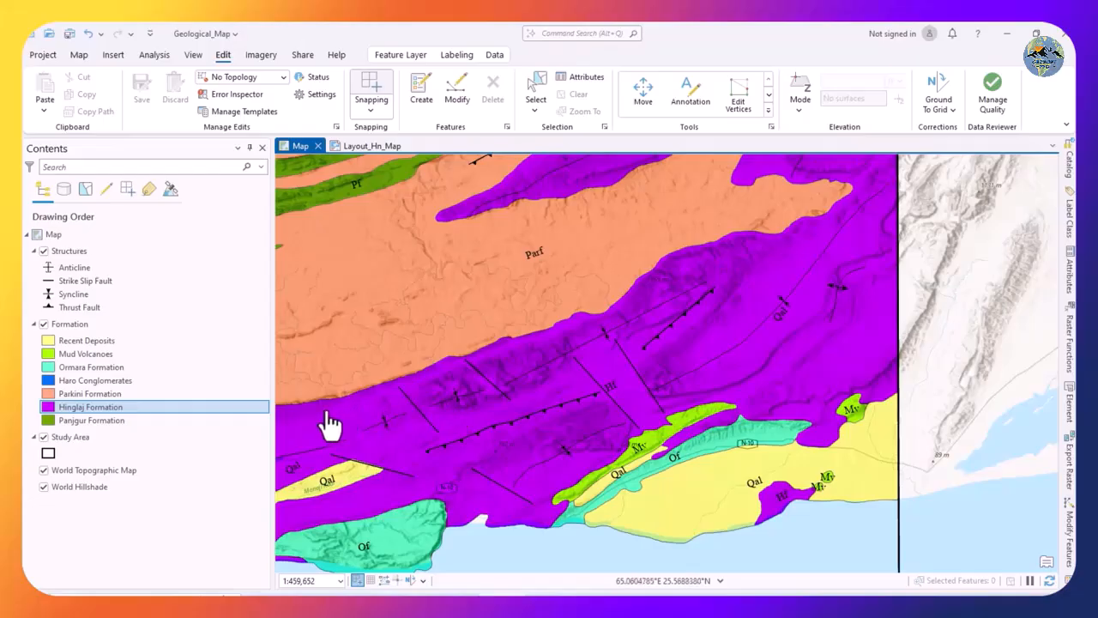
right_click(46, 407)
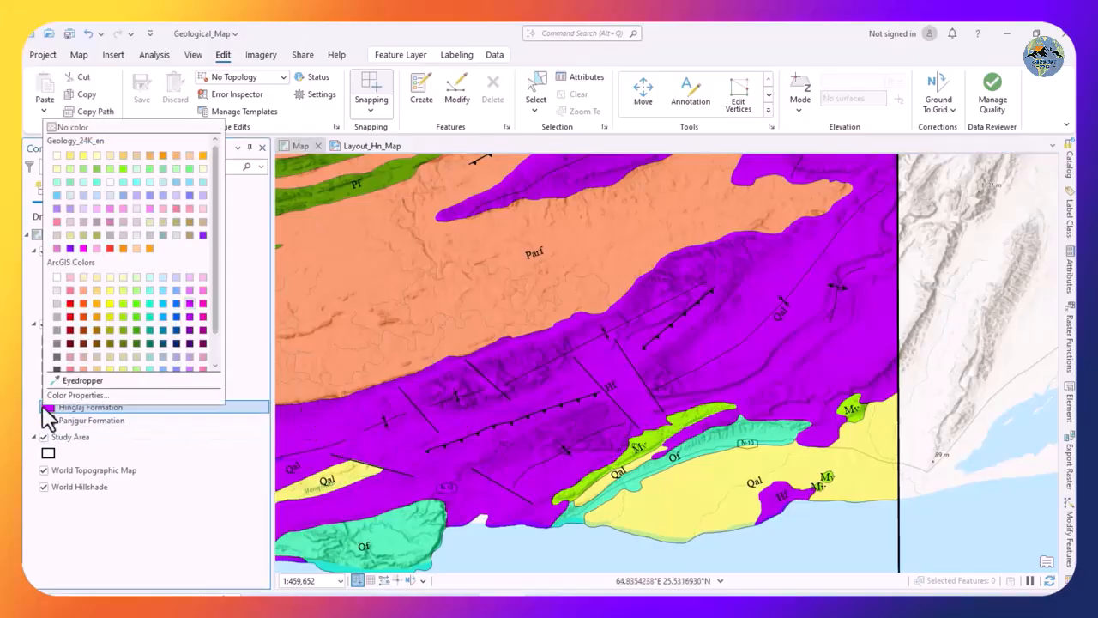
left_click(72, 128)
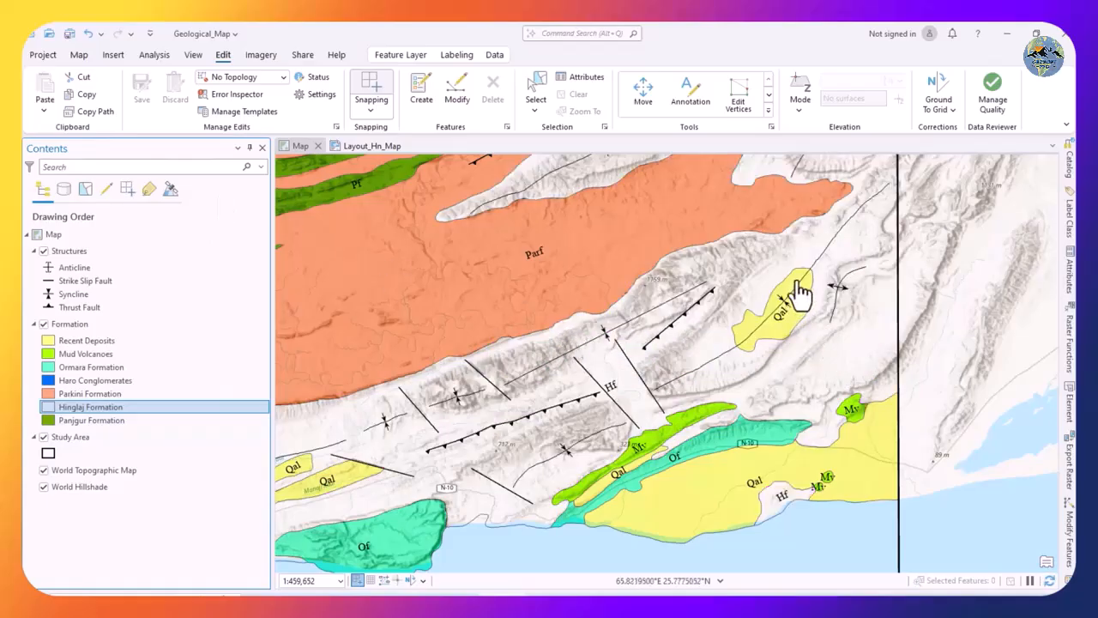
Examine the Recent Deposits polygons lying within the unfilled Hinglaj Formation, from the eastern Qal patch to the southern coast
scroll(797, 263, "up", 2)
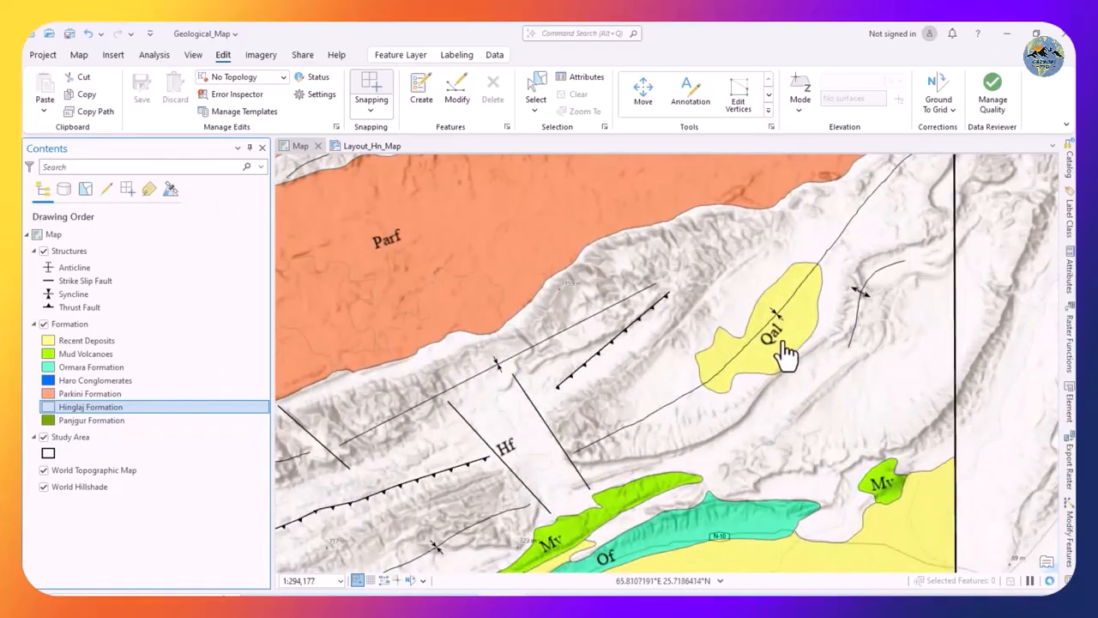
left_click_drag(785, 355, 755, 379)
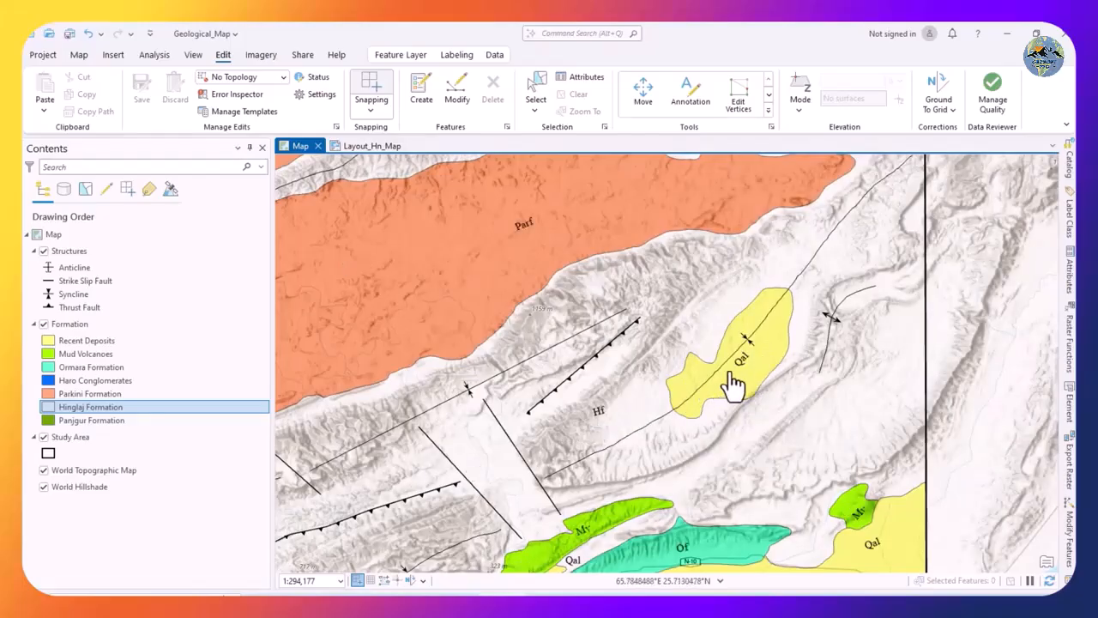
scroll(727, 384, "down", 2)
scroll(648, 416, "down", 1)
left_click_drag(643, 411, 698, 380)
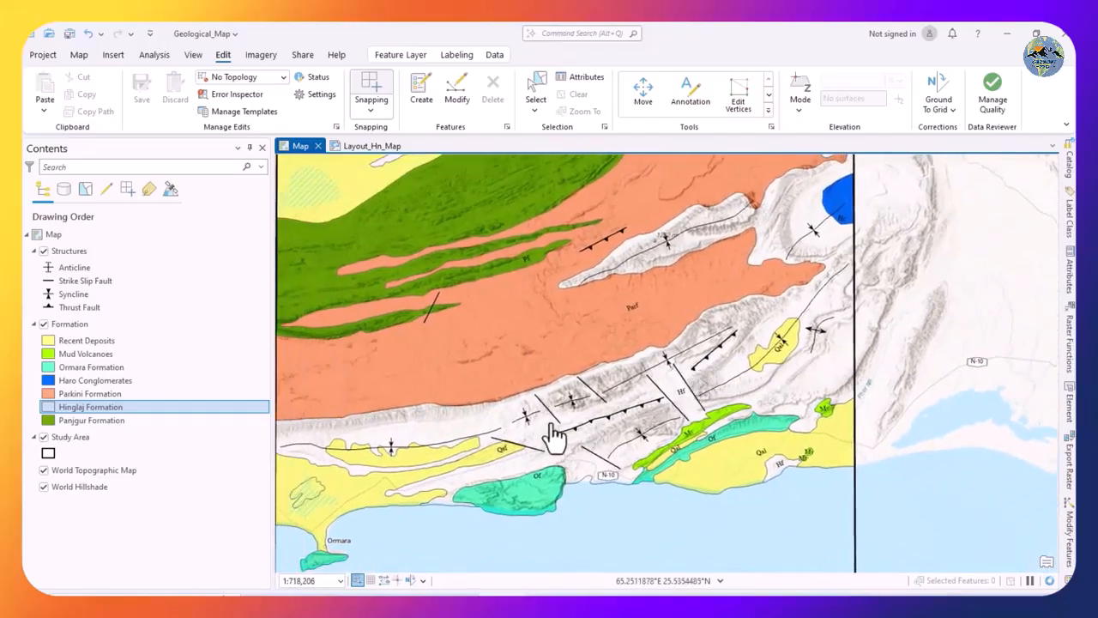
left_click_drag(554, 437, 627, 396)
scroll(629, 395, "down", 1)
scroll(633, 382, "up", 1)
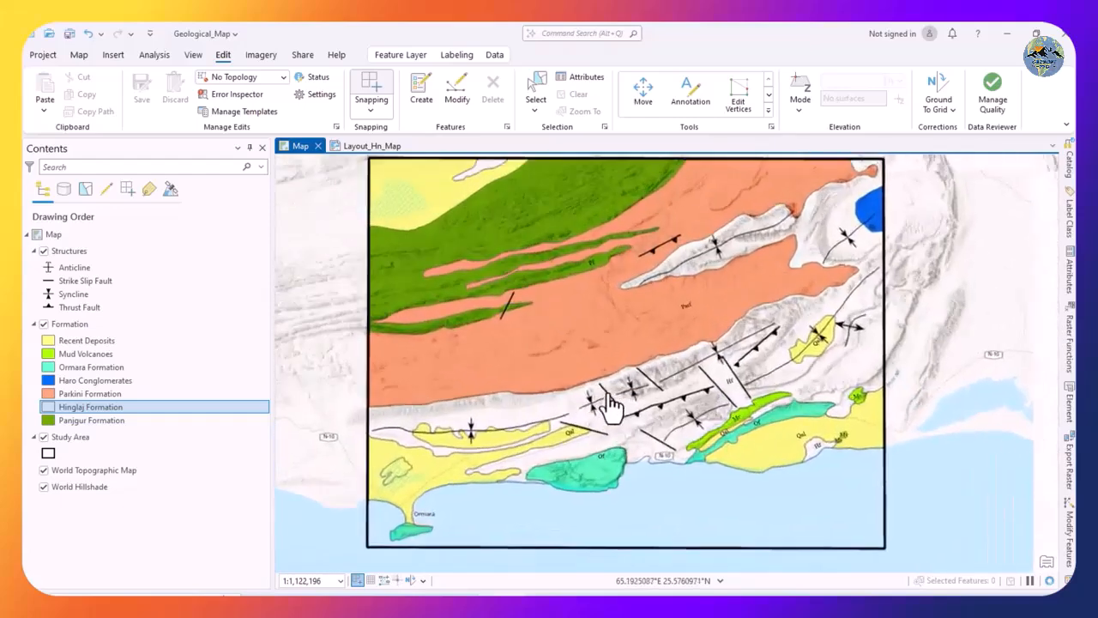
Set the Hinglaj Formation's fill back to bright purple
right_click(48, 421)
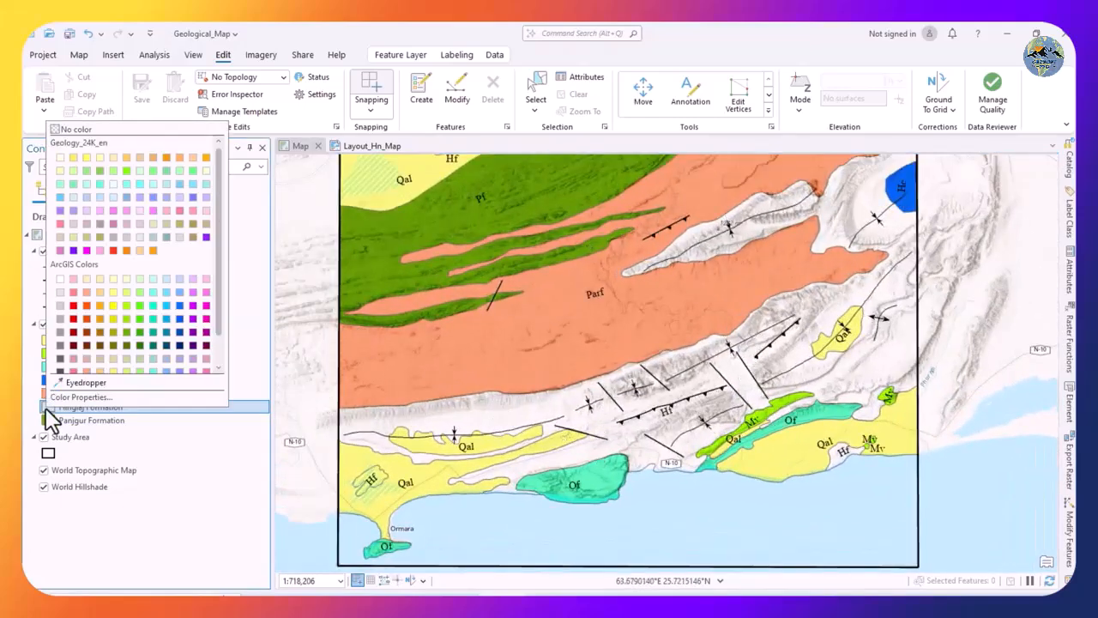
left_click(199, 321)
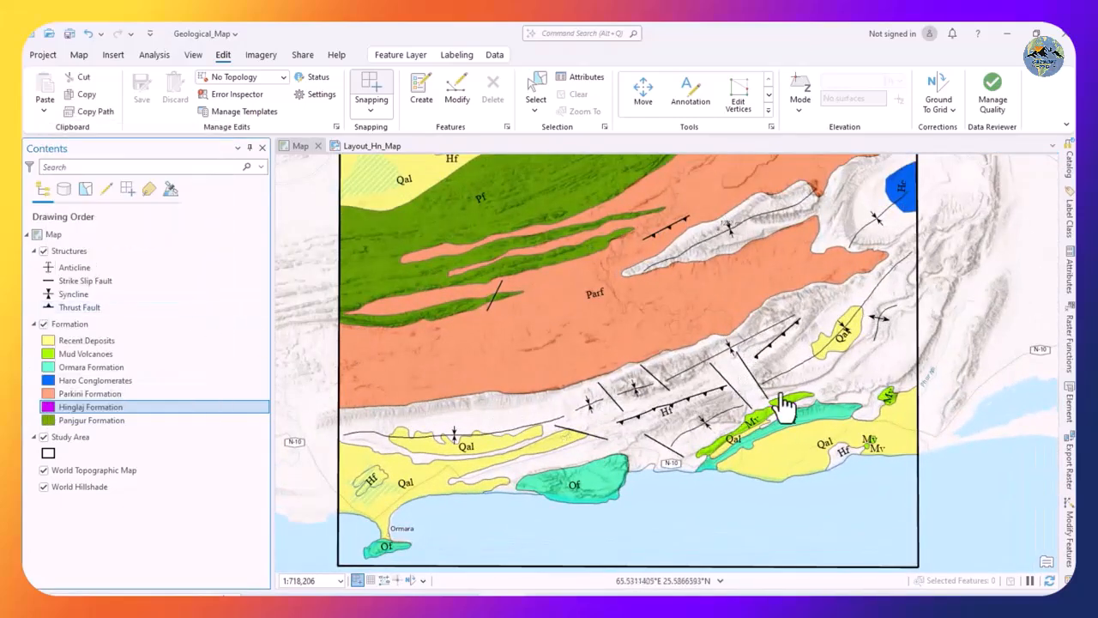
Select the eastern Recent Deposits (Qal) polygon that overlaps the Hinglaj Formation, choosing it from the overlapping features
left_click_drag(864, 368, 759, 375)
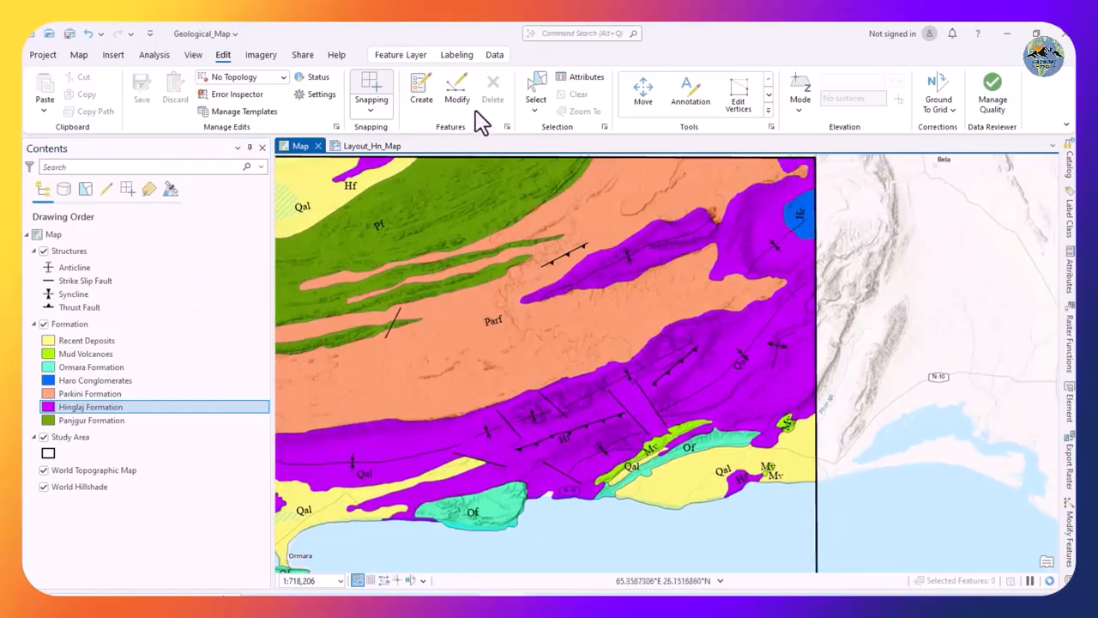
left_click(533, 88)
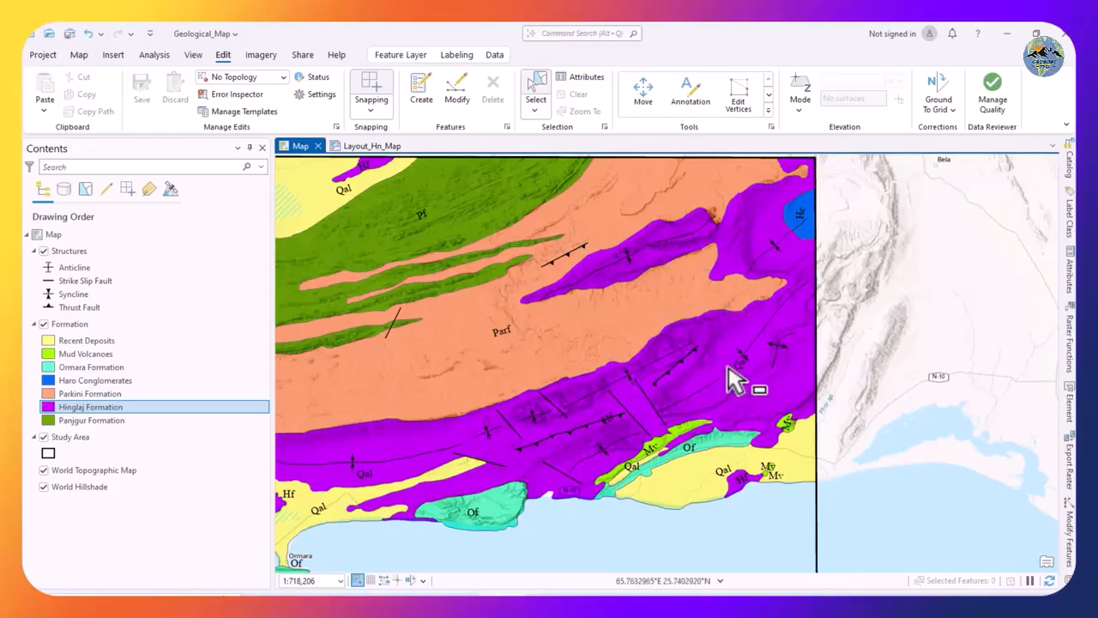
left_click(756, 358)
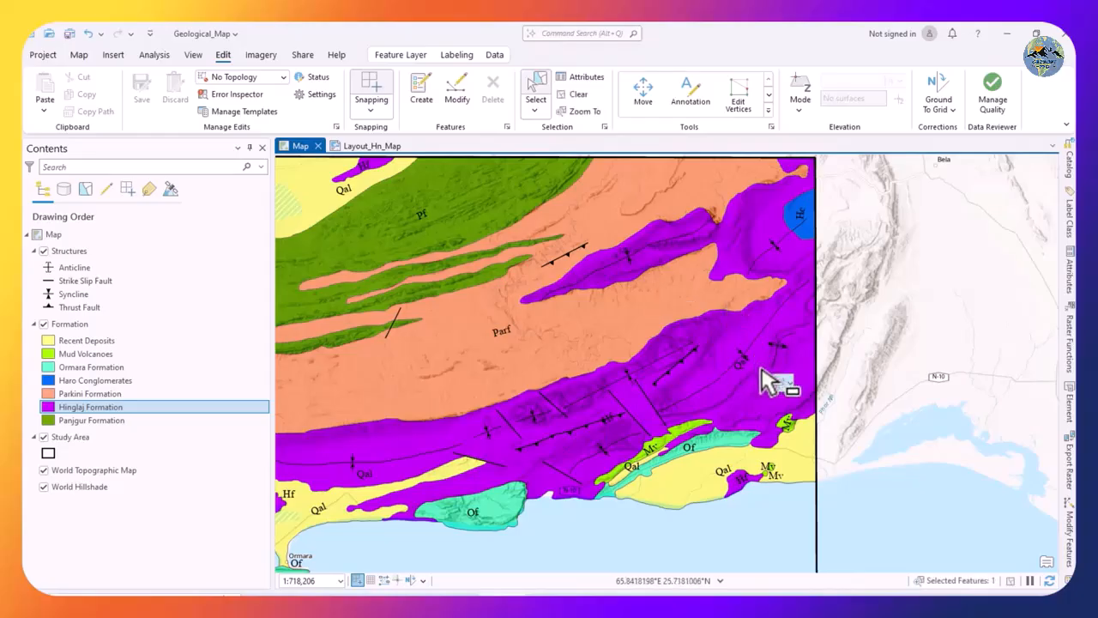
left_click(788, 383)
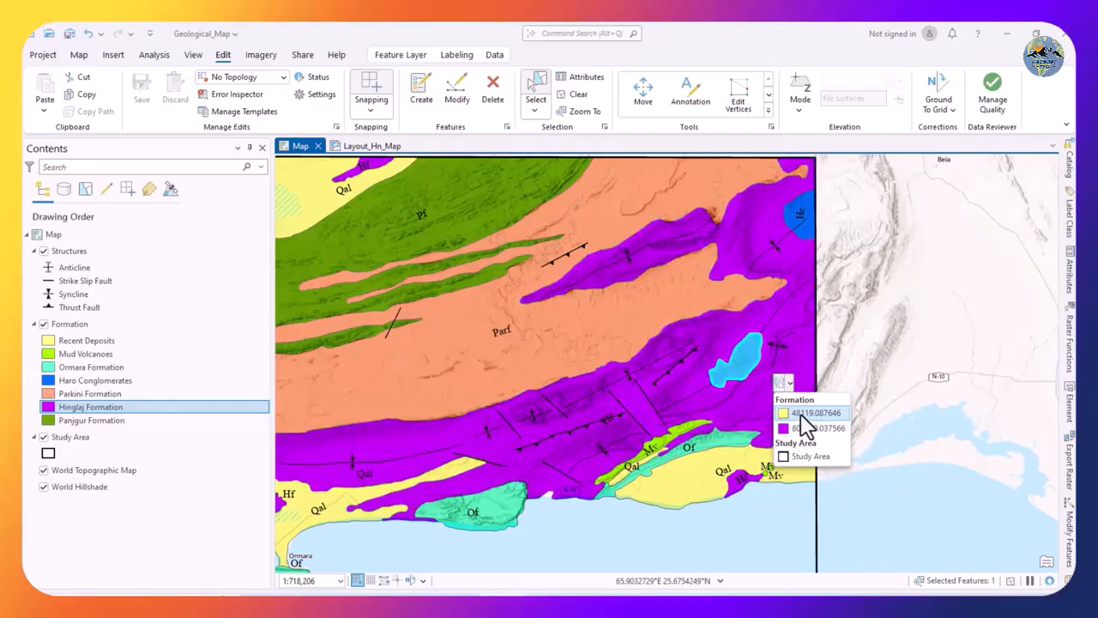
left_click(801, 413)
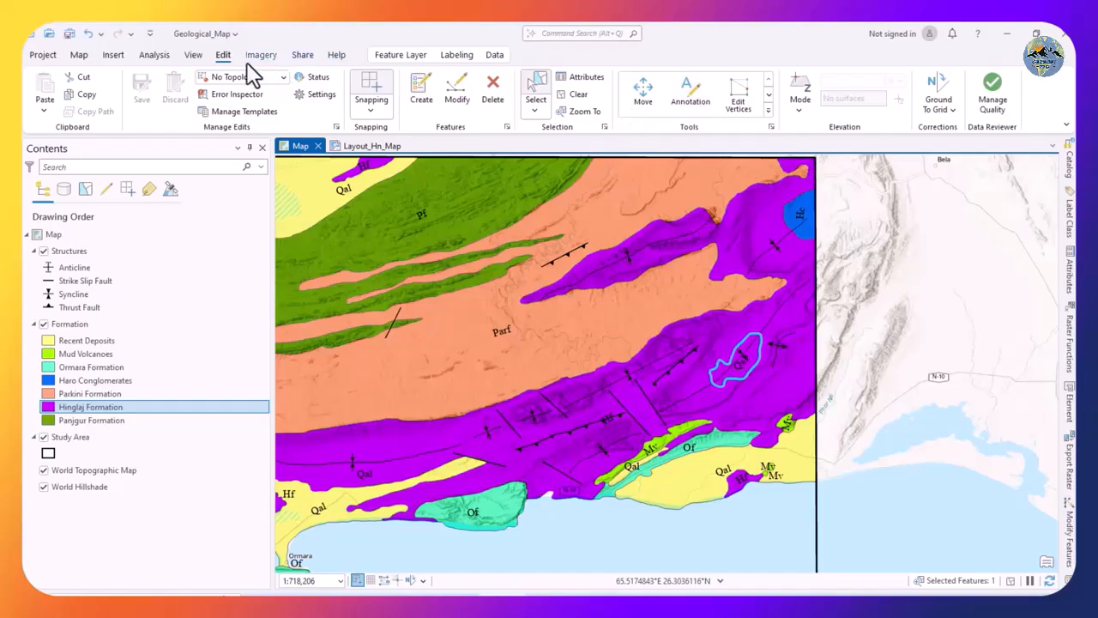
Clip all editable features with the selected polygon, using Discard (Remainder) and a buffer distance of 0 ft
left_click(768, 113)
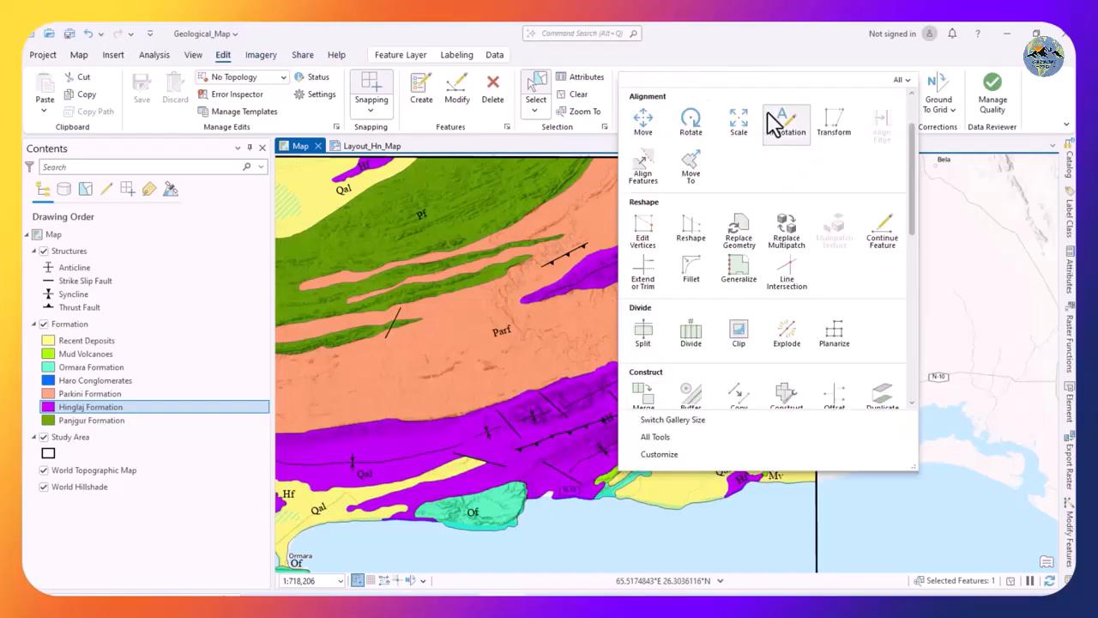
left_click(735, 341)
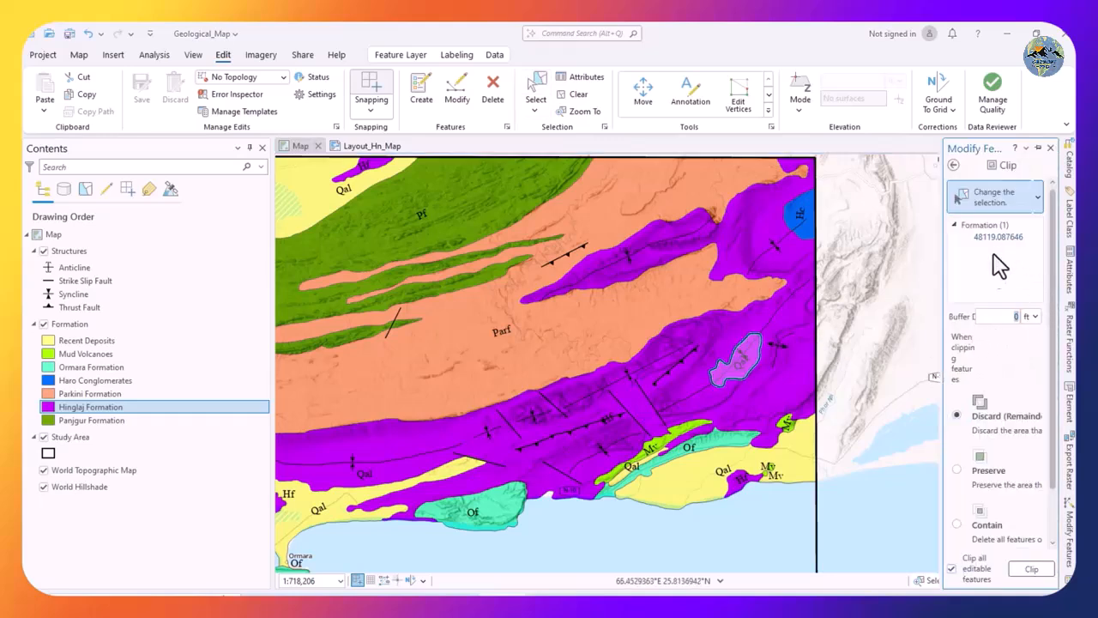
left_click_drag(941, 296, 869, 295)
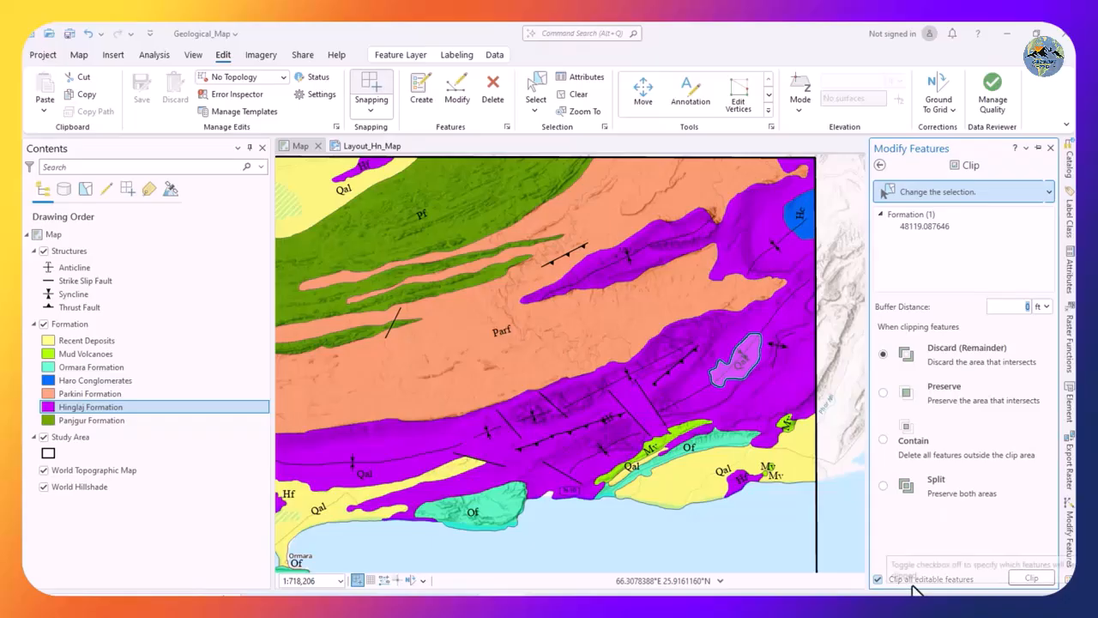
left_click(1029, 579)
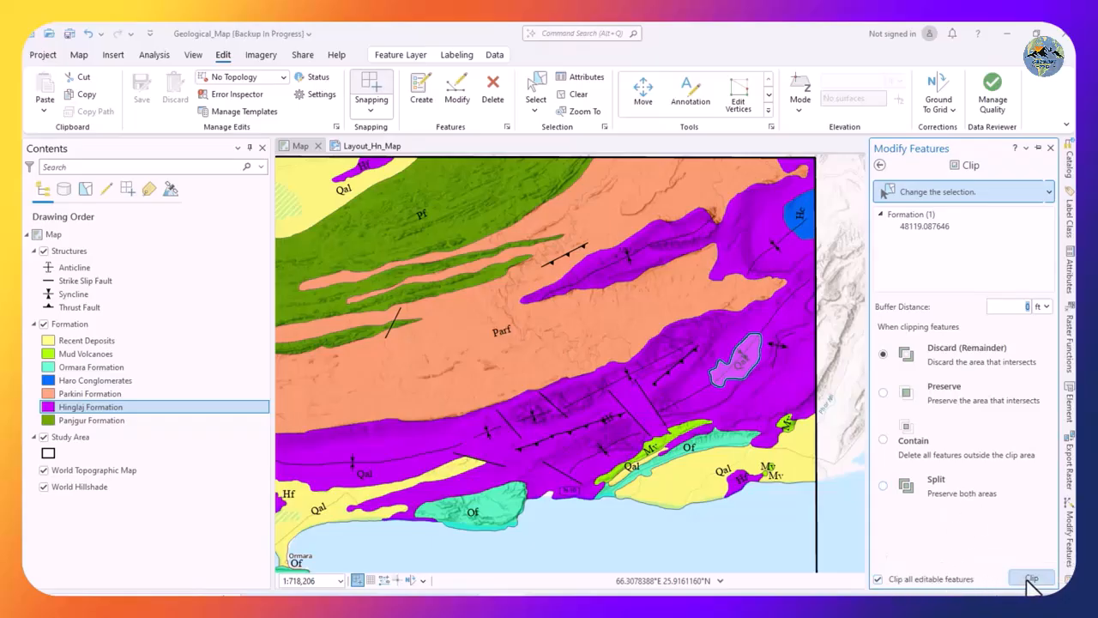
left_click(1033, 582)
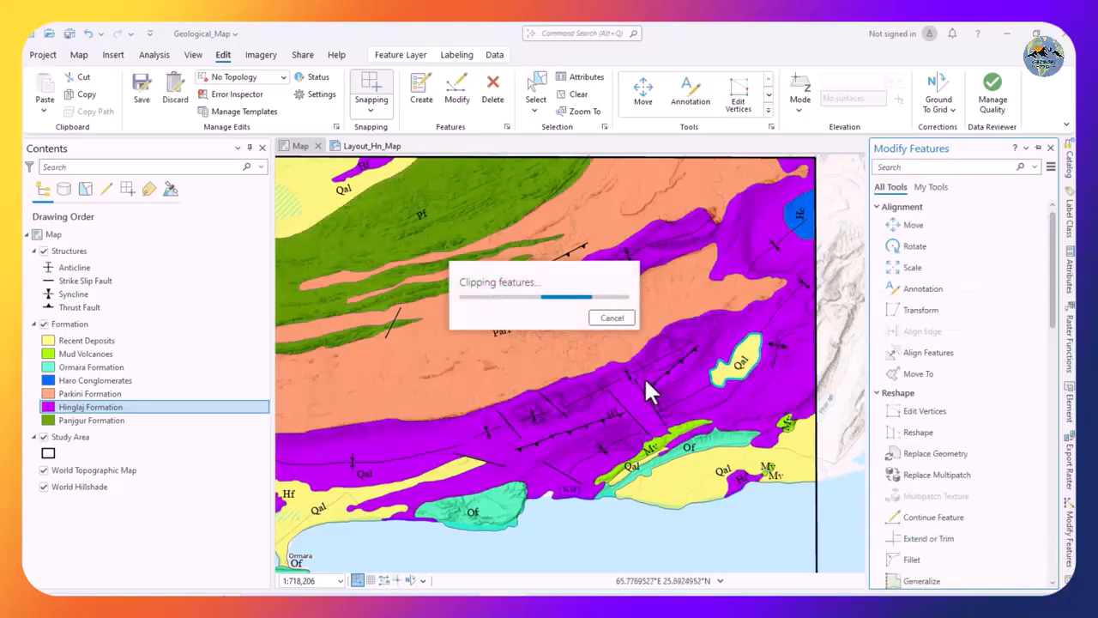
Set the Recent Deposits fill to No color and inspect the clipped area inside the eastern Hinglaj Formation
left_click_drag(713, 403, 676, 407)
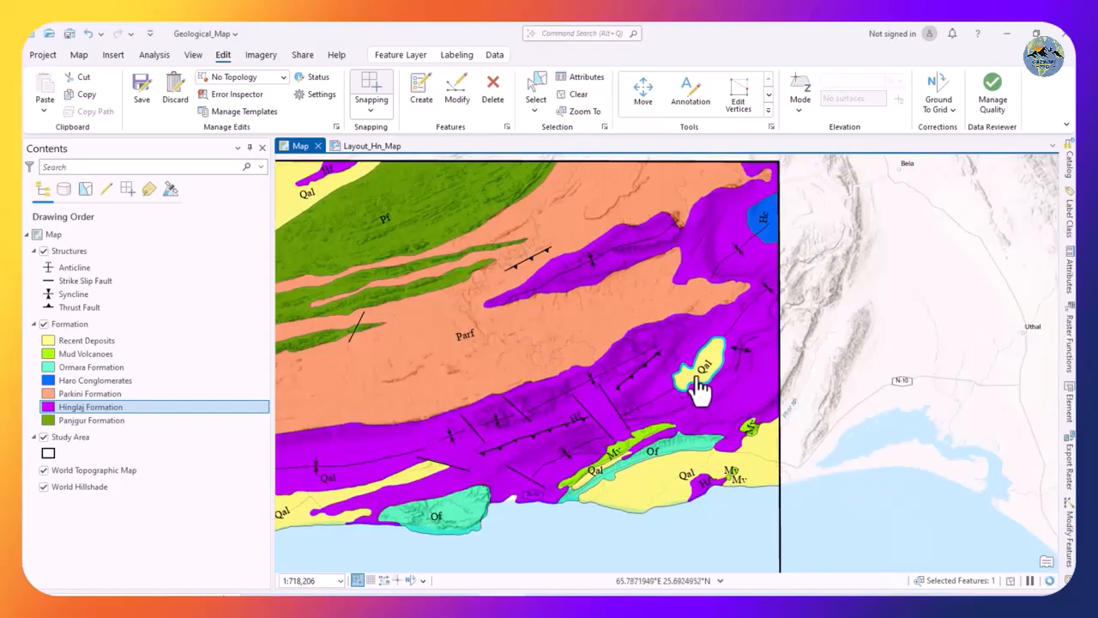
scroll(699, 382, "up", 1)
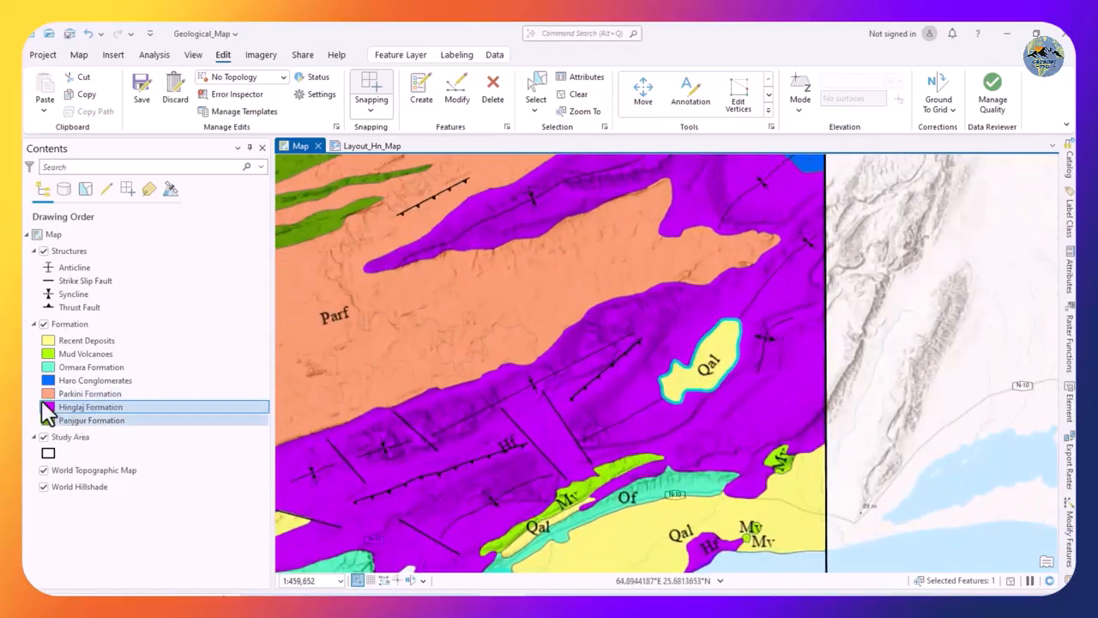
right_click(48, 344)
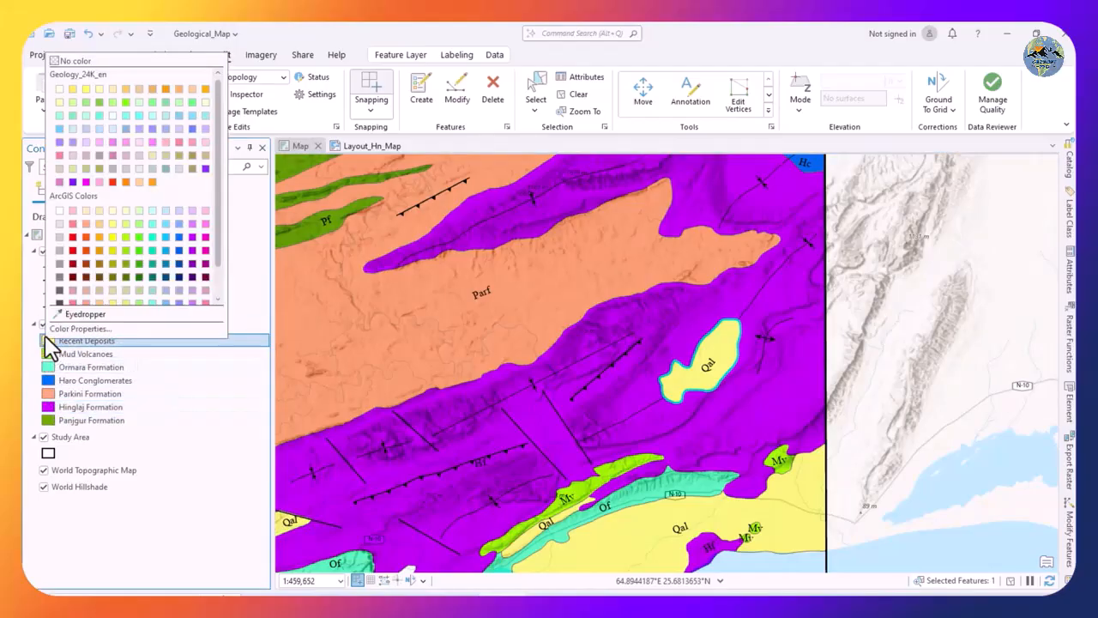
left_click(97, 61)
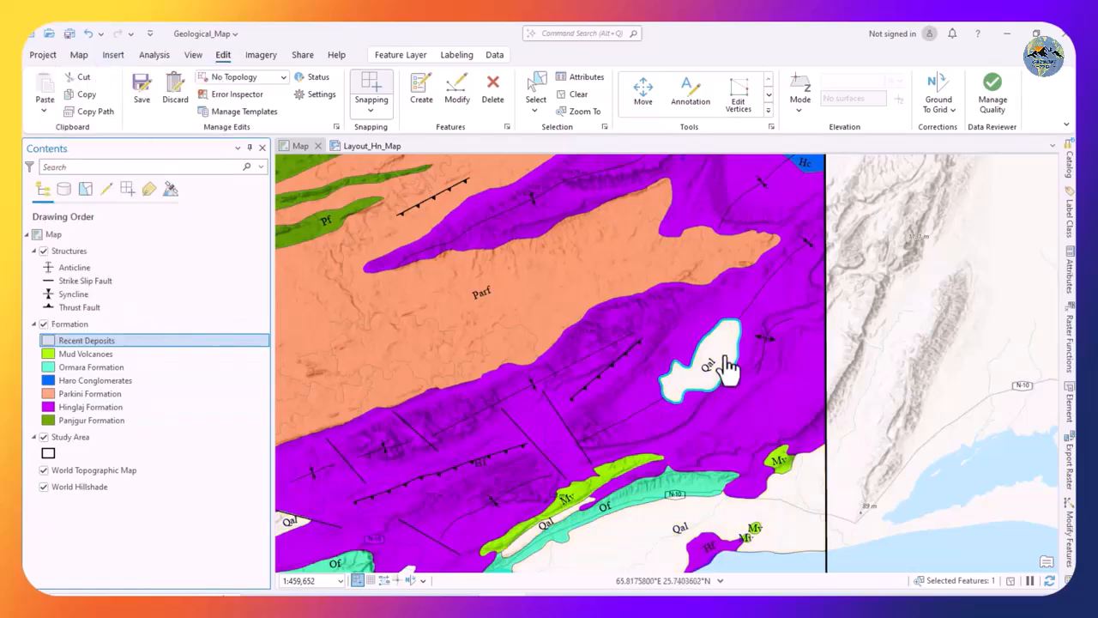
scroll(708, 377, "up", 2)
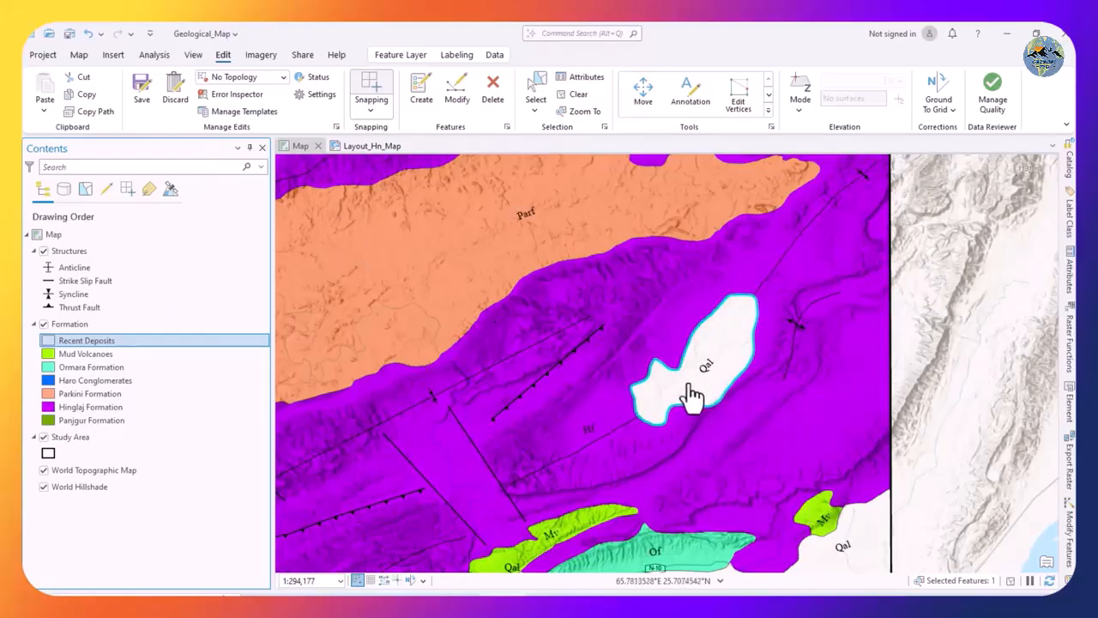
left_click_drag(693, 400, 657, 409)
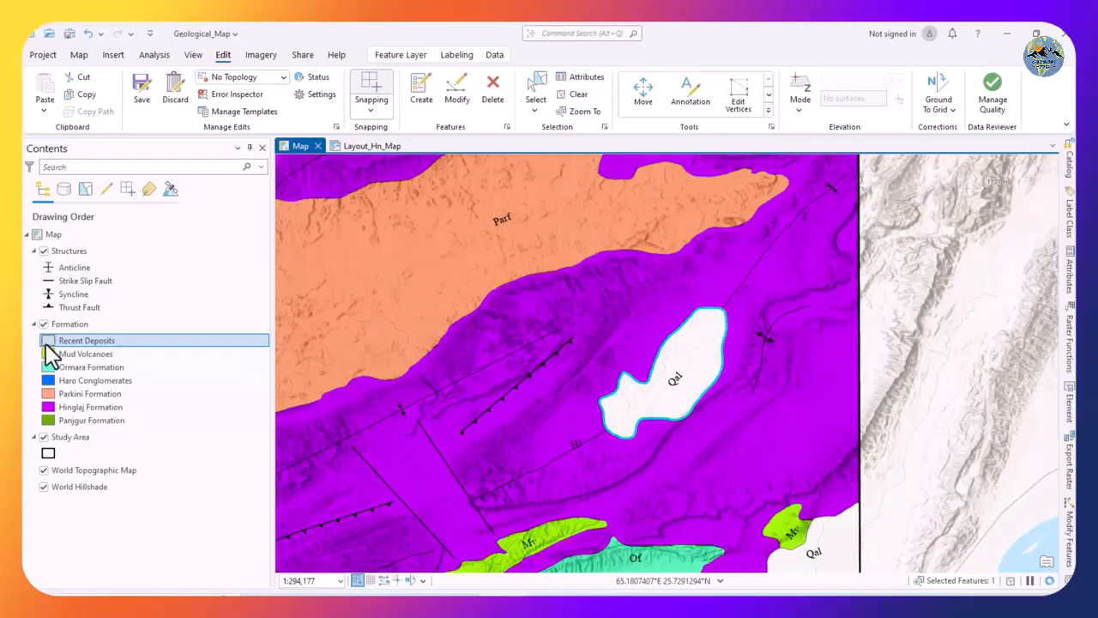
Set the Recent Deposits fill to a pale cream yellow and review the deposits across the southern study area
right_click(48, 341)
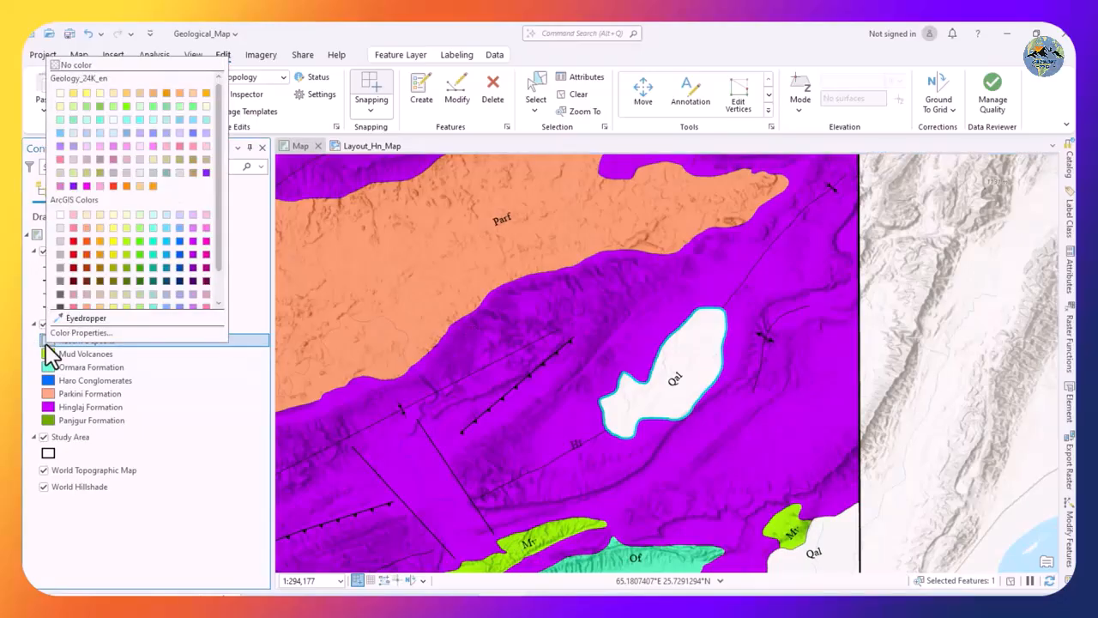
left_click(62, 93)
scroll(723, 390, "down", 2)
left_click_drag(581, 412, 666, 399)
left_click_drag(579, 400, 706, 348)
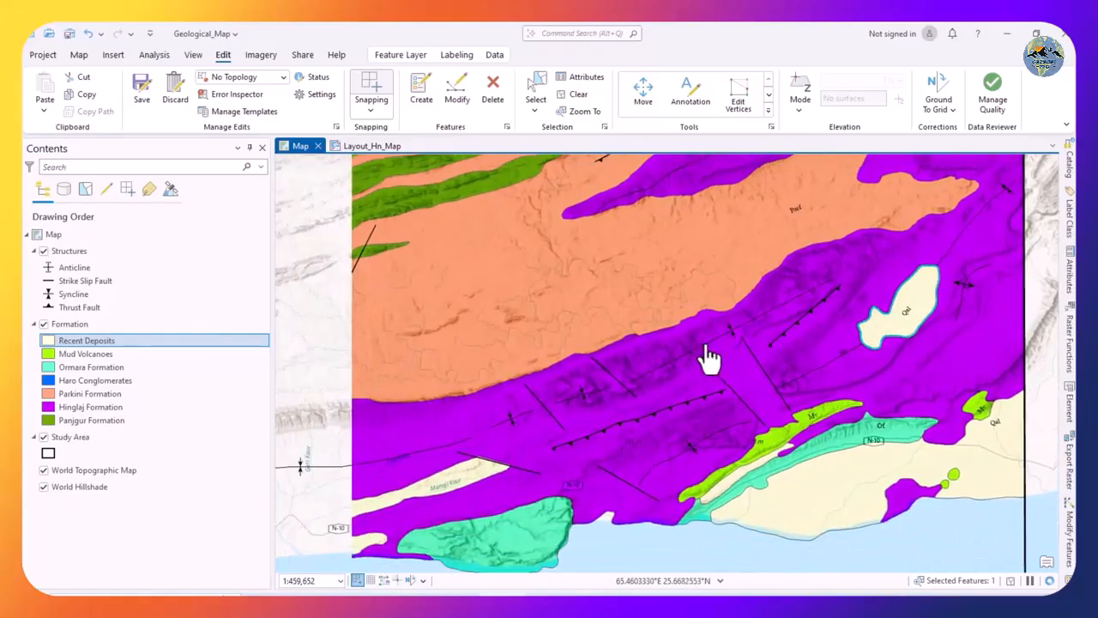
left_click_drag(603, 417, 716, 351)
left_click_drag(510, 417, 380, 409)
left_click_drag(598, 355, 401, 352)
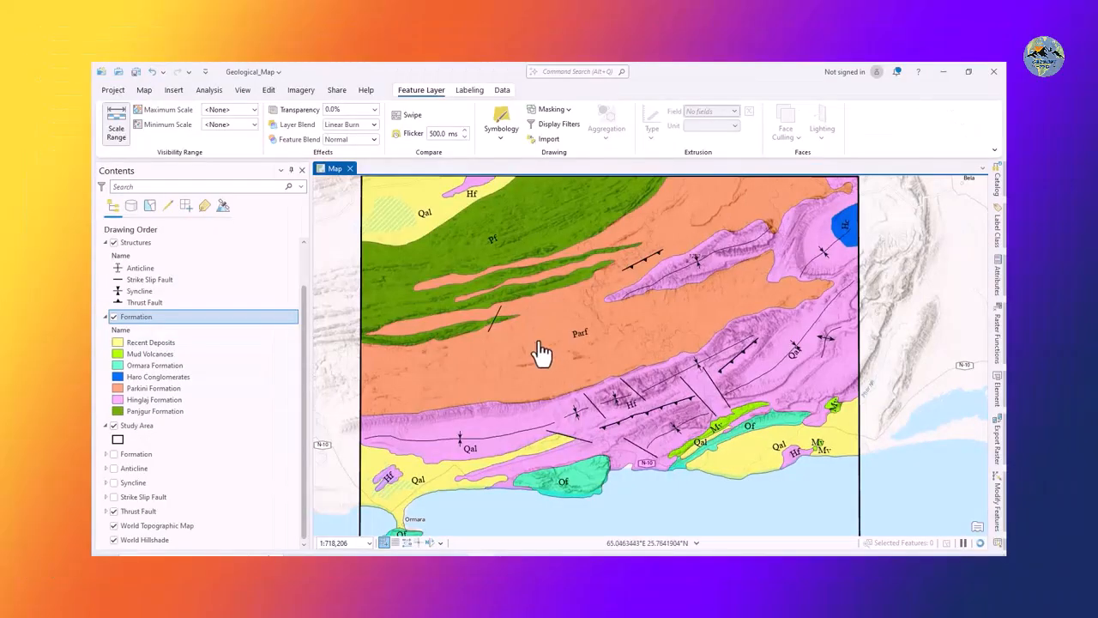
scroll(535, 360, "down", 4)
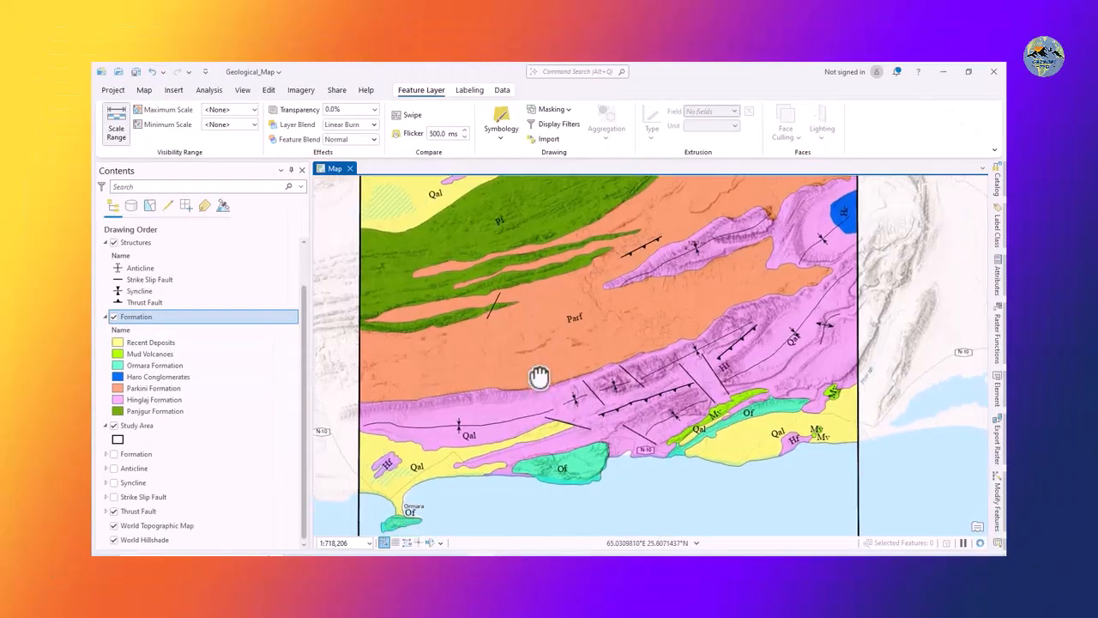
scroll(506, 374, "up", 2)
left_click_drag(487, 367, 493, 345)
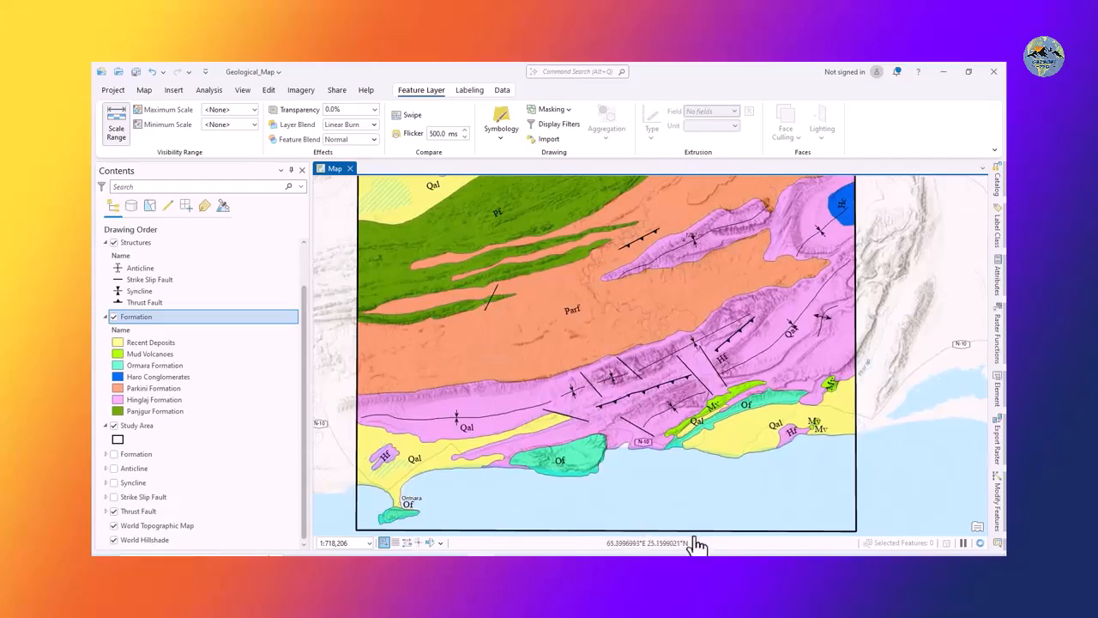
right_click(736, 554)
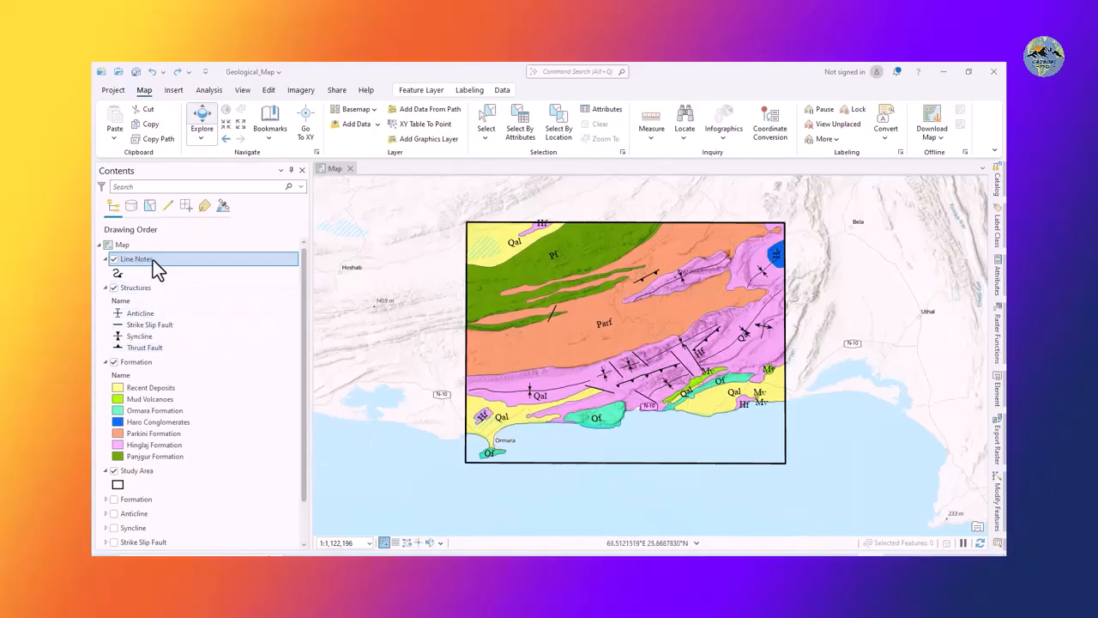
Remove the Line Notes layer from the map
right_click(152, 260)
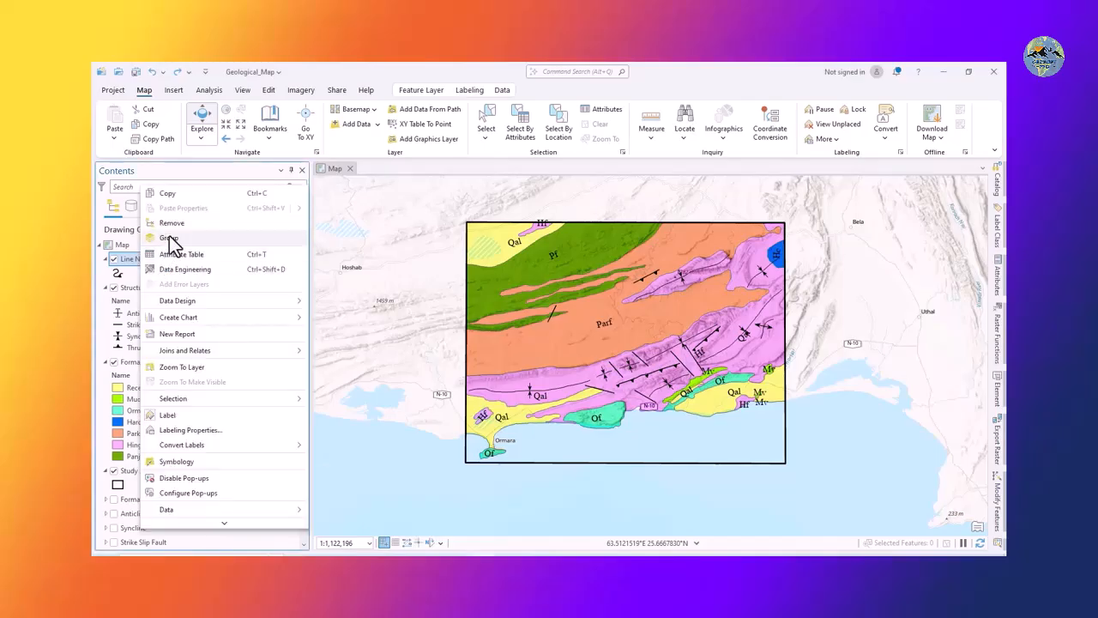
left_click(173, 223)
scroll(142, 352, "down", 1)
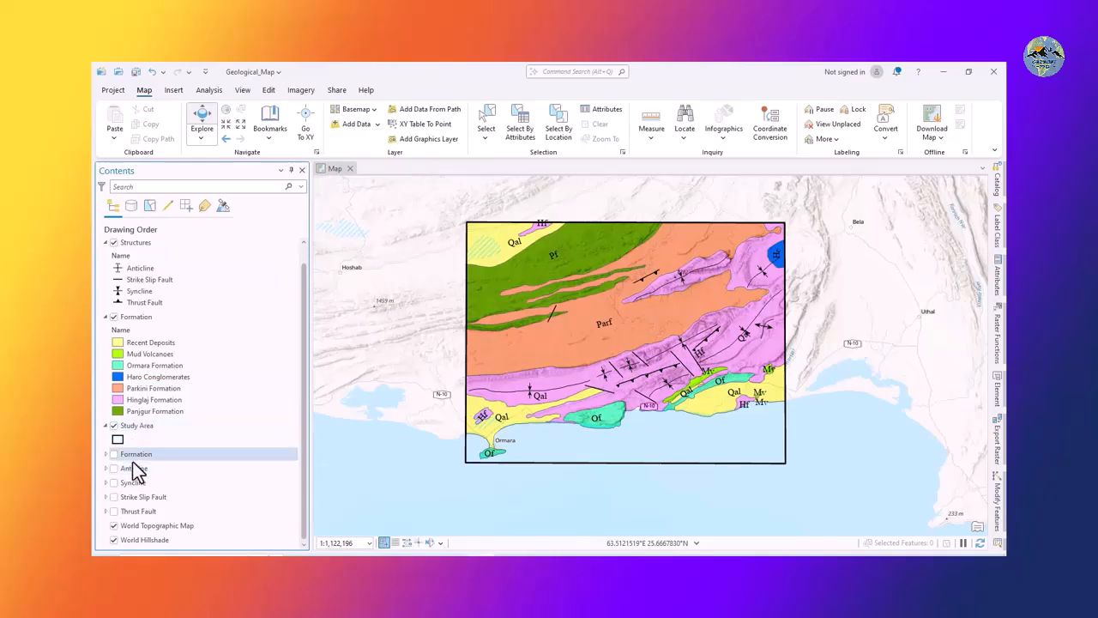
Remove the unchecked Formation, Anticline, Syncline, Strike Slip Fault and Thrust Fault layers from the map
left_click(136, 455)
left_click(132, 510, "ctrl")
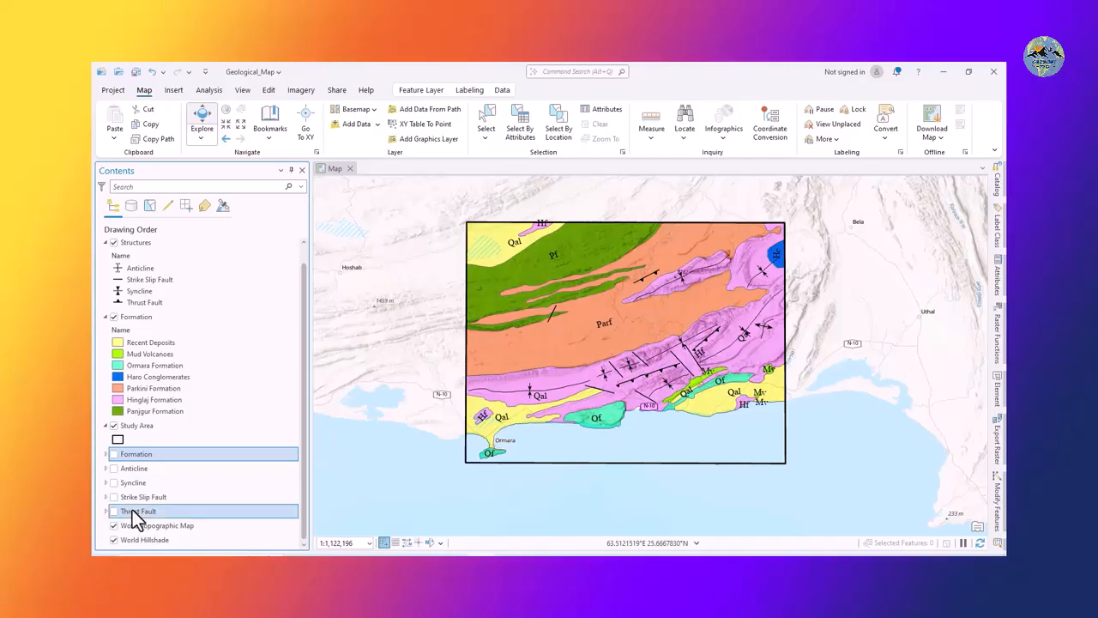
left_click(136, 496, "ctrl")
left_click(137, 478, "ctrl")
left_click(144, 470, "ctrl")
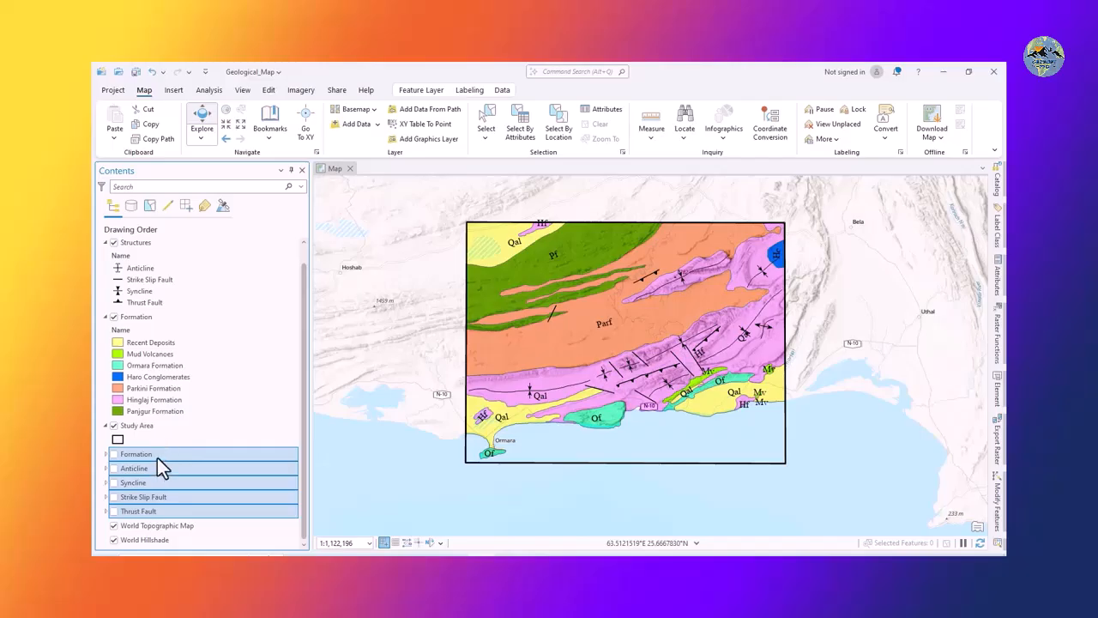
right_click(157, 463)
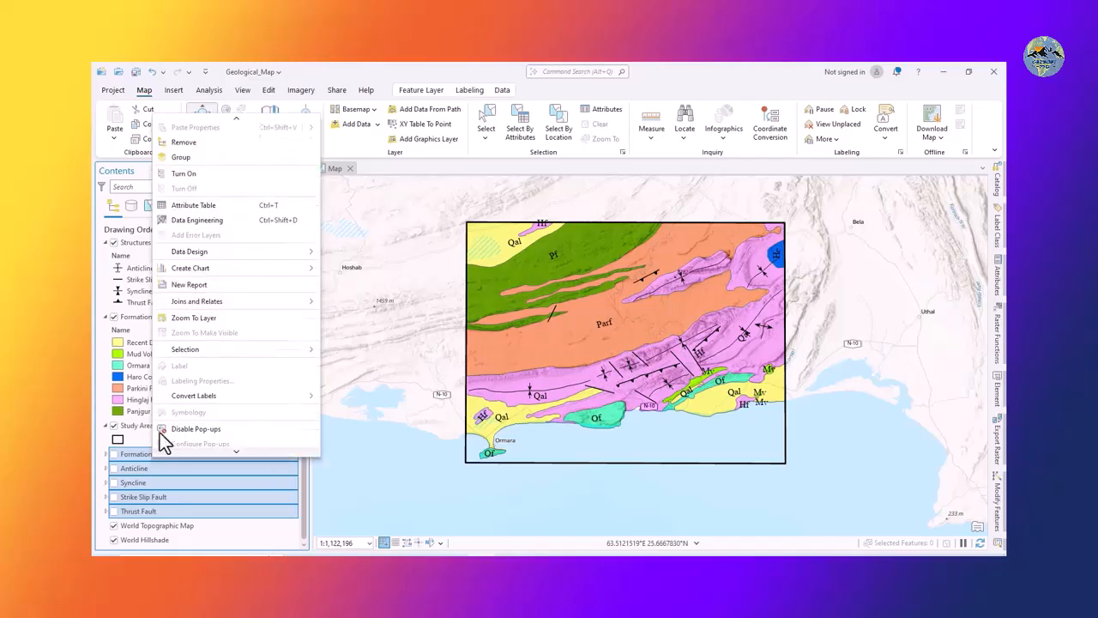
left_click(182, 151)
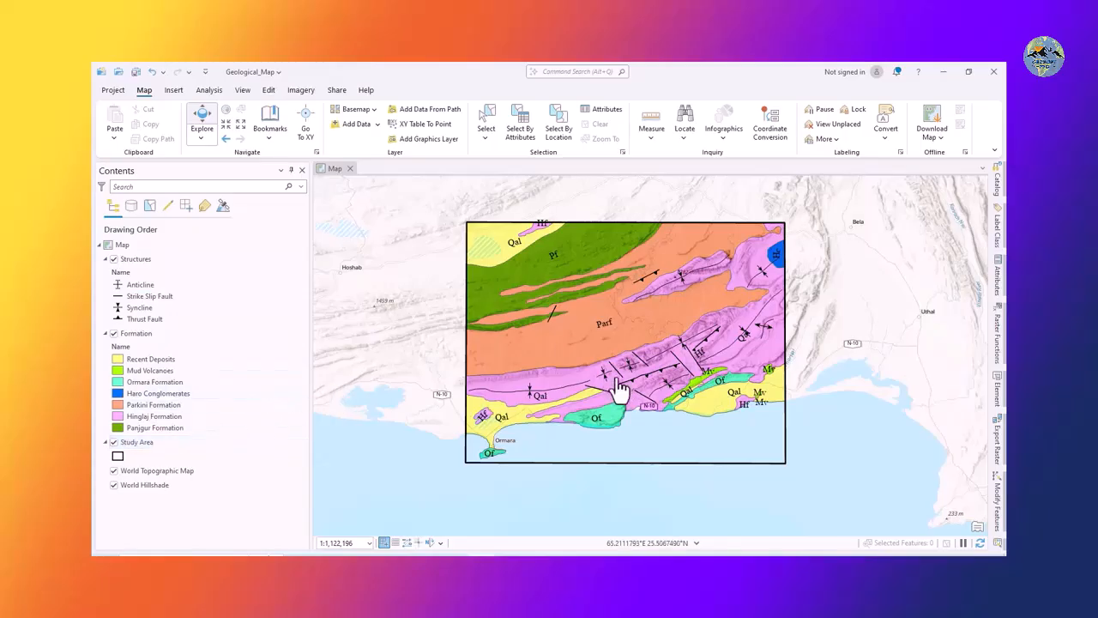
Select the Recent Deposits polygon in the northwest corner of the study area for editing
mouse_move(618, 369)
left_mouse_down()
mouse_move(632, 381)
mouse_move(624, 363)
left_mouse_up()
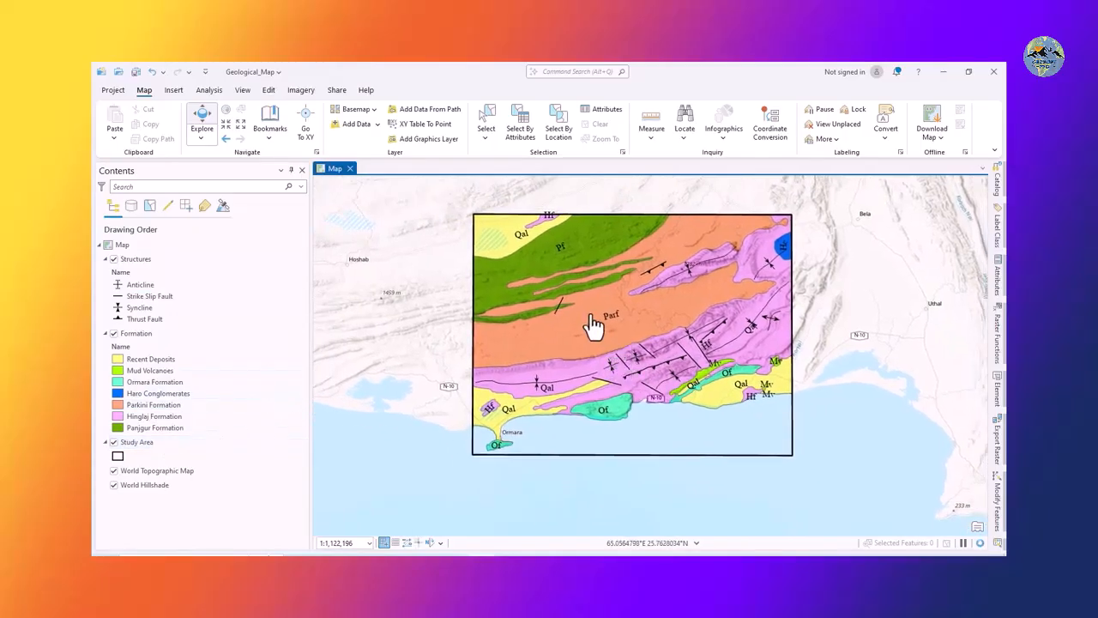
mouse_move(625, 325)
left_mouse_down()
mouse_move(592, 313)
mouse_move(615, 320)
left_mouse_up()
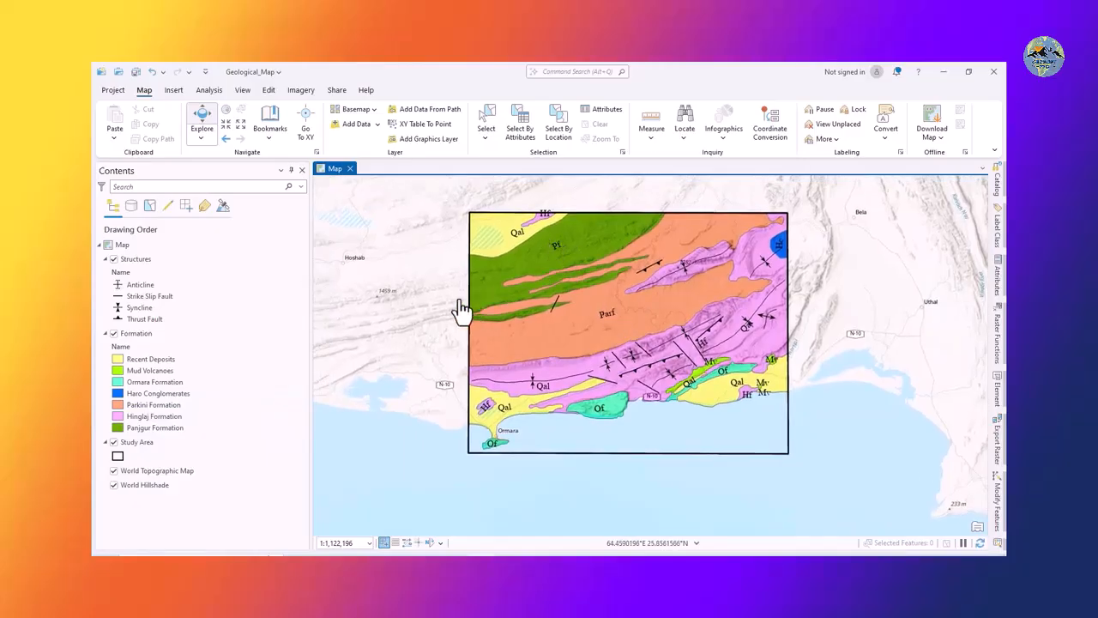
left_click_drag(461, 312, 559, 308)
scroll(530, 317, "up", 2)
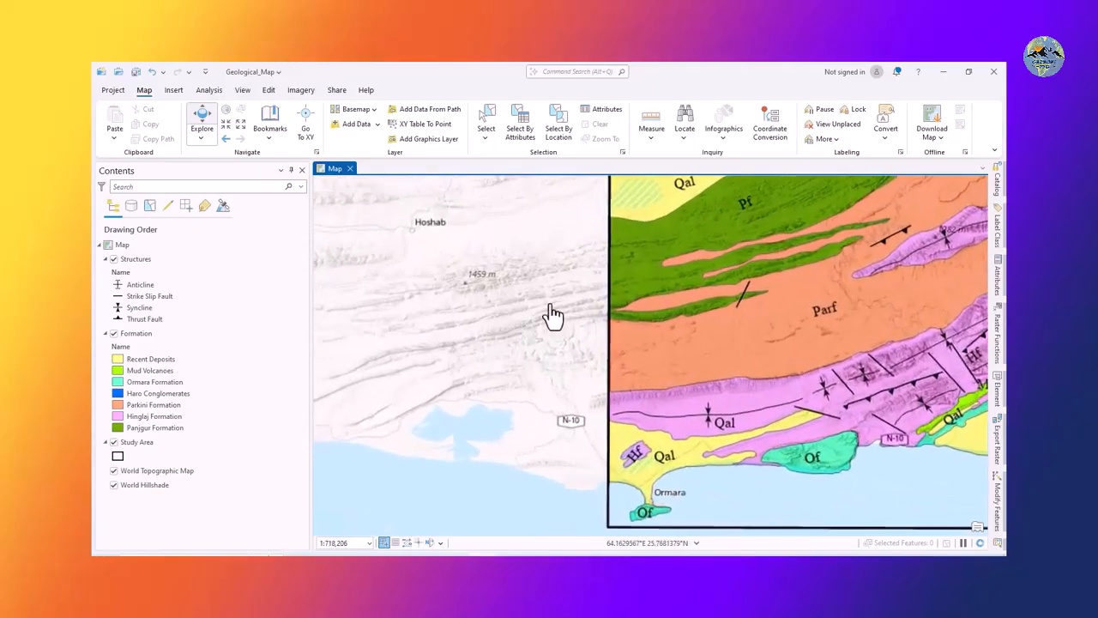
left_click(271, 90)
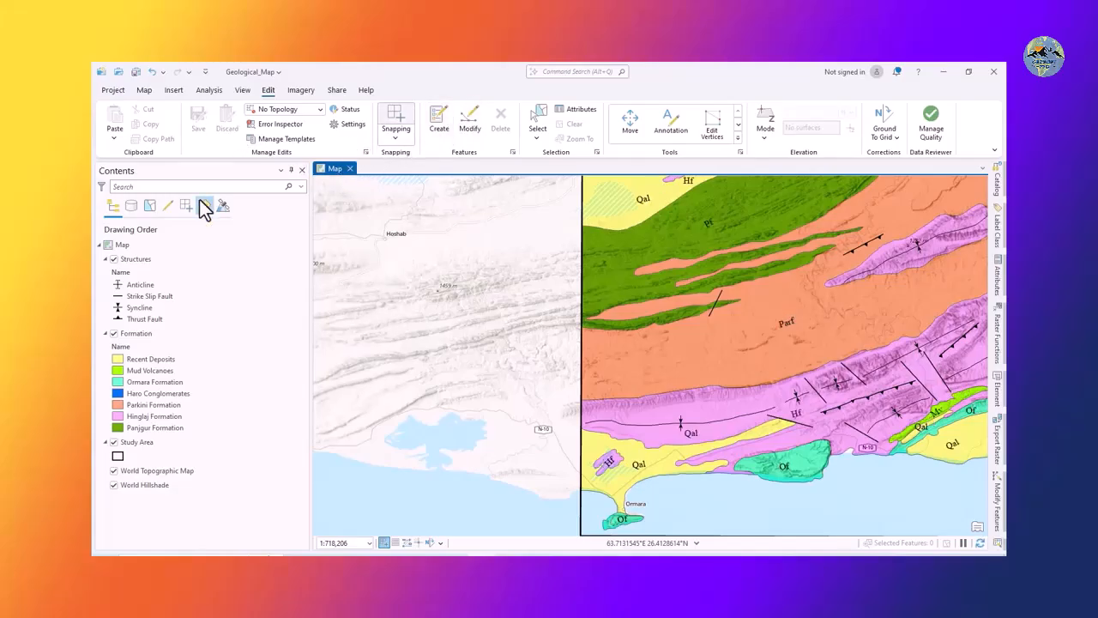
left_click_drag(637, 301, 514, 392)
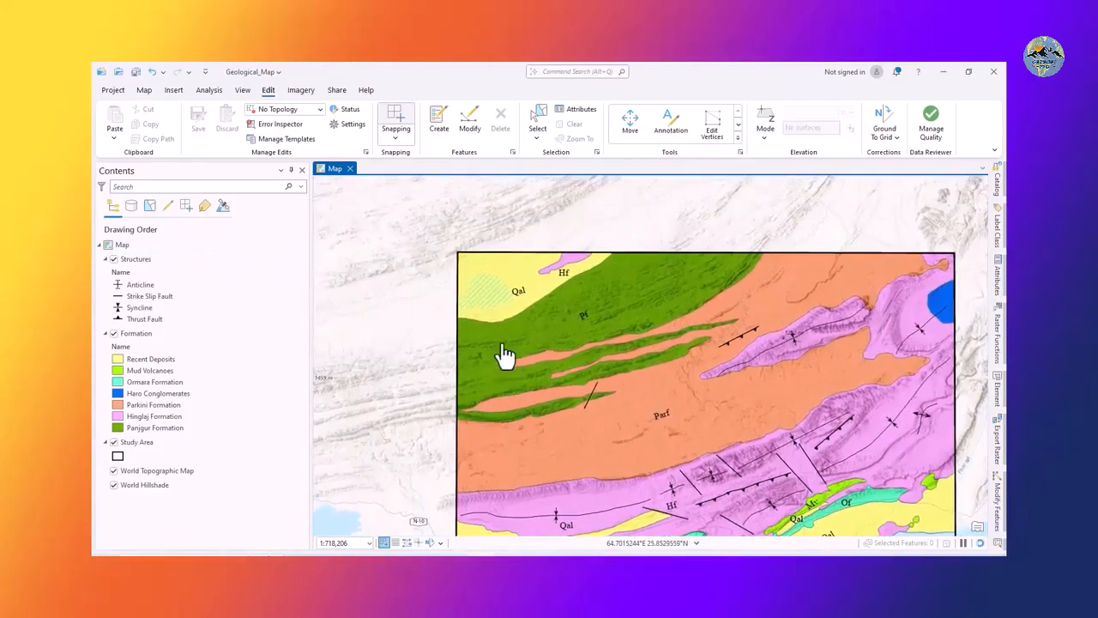
scroll(510, 300, "up", 1)
left_click_drag(520, 346, 524, 382)
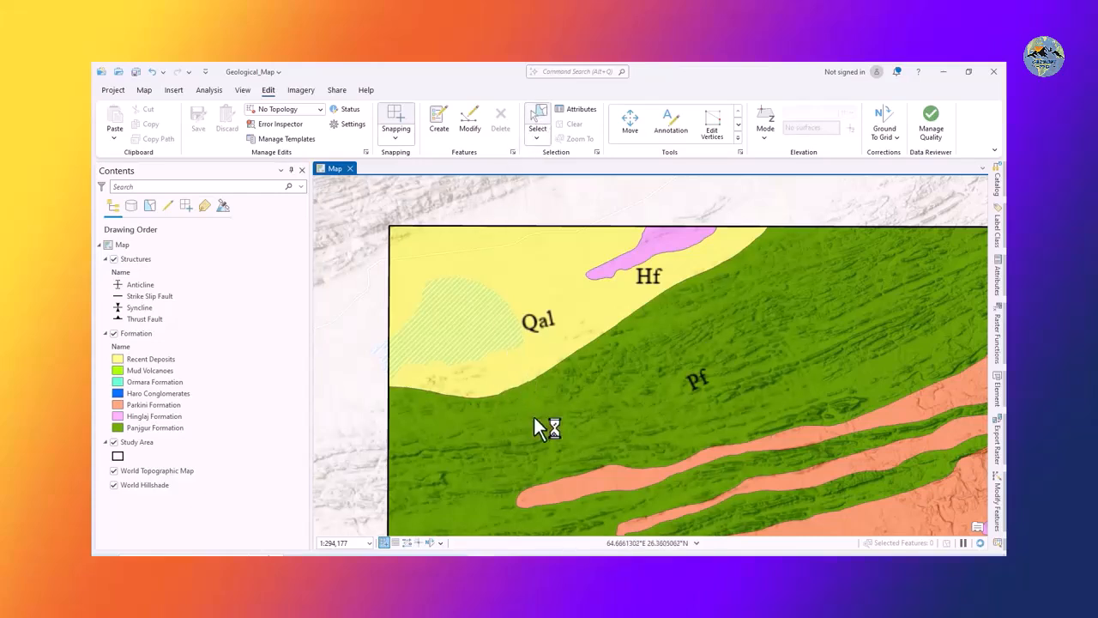
left_click(506, 374)
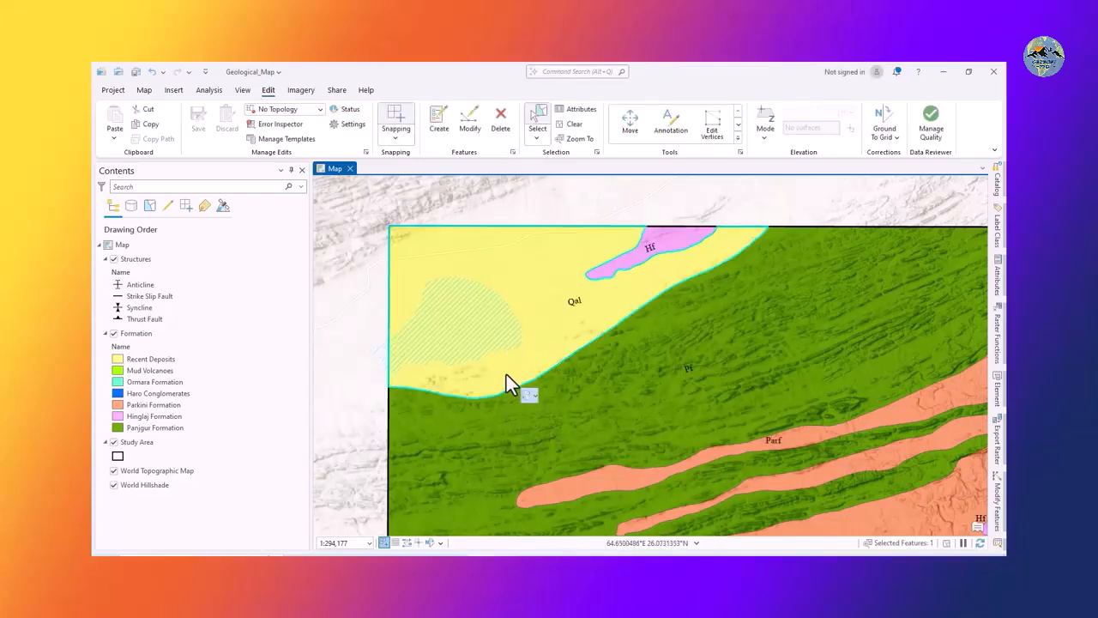
Edit the vertices of the selected Recent Deposits polygon and add two vertices along its western edge
right_click(506, 374)
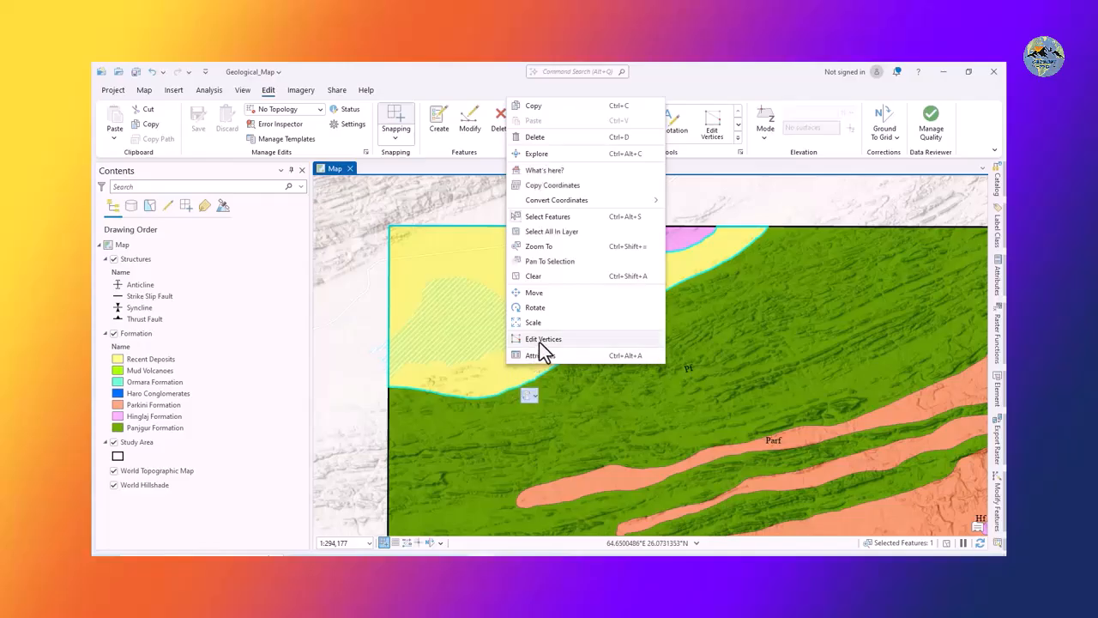
left_click(539, 340)
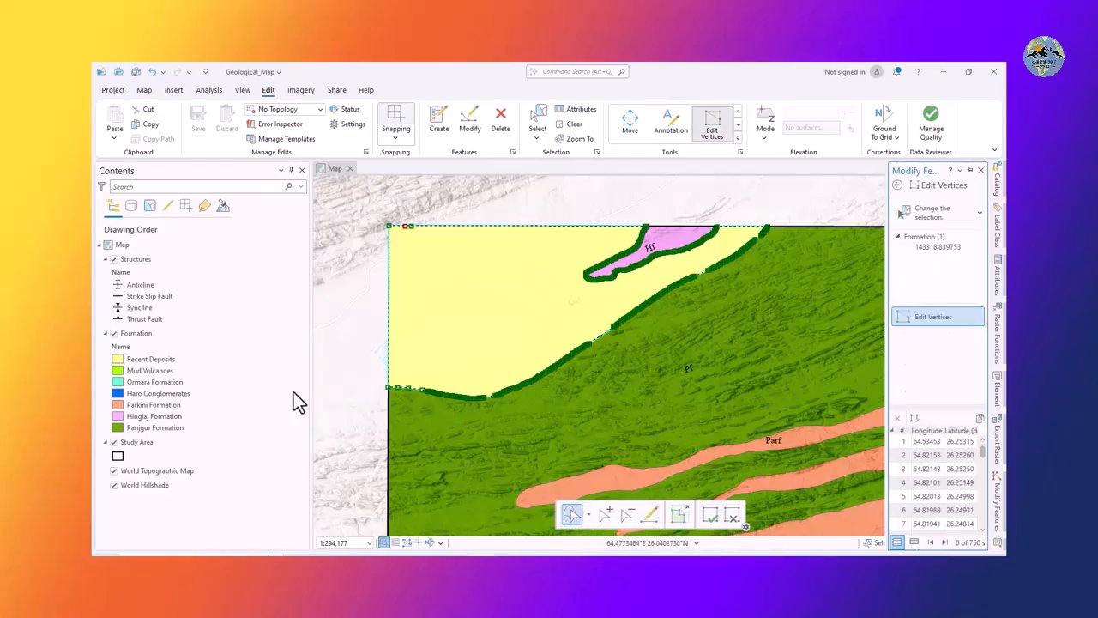
scroll(381, 378, "up", 2)
scroll(382, 382, "up", 3)
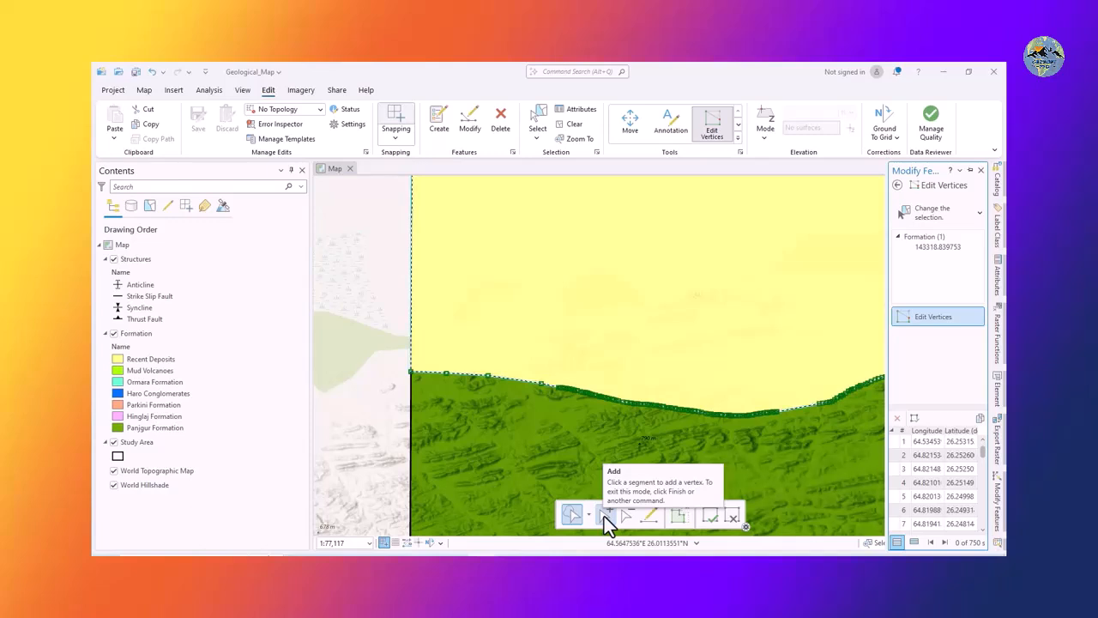
left_click(604, 515)
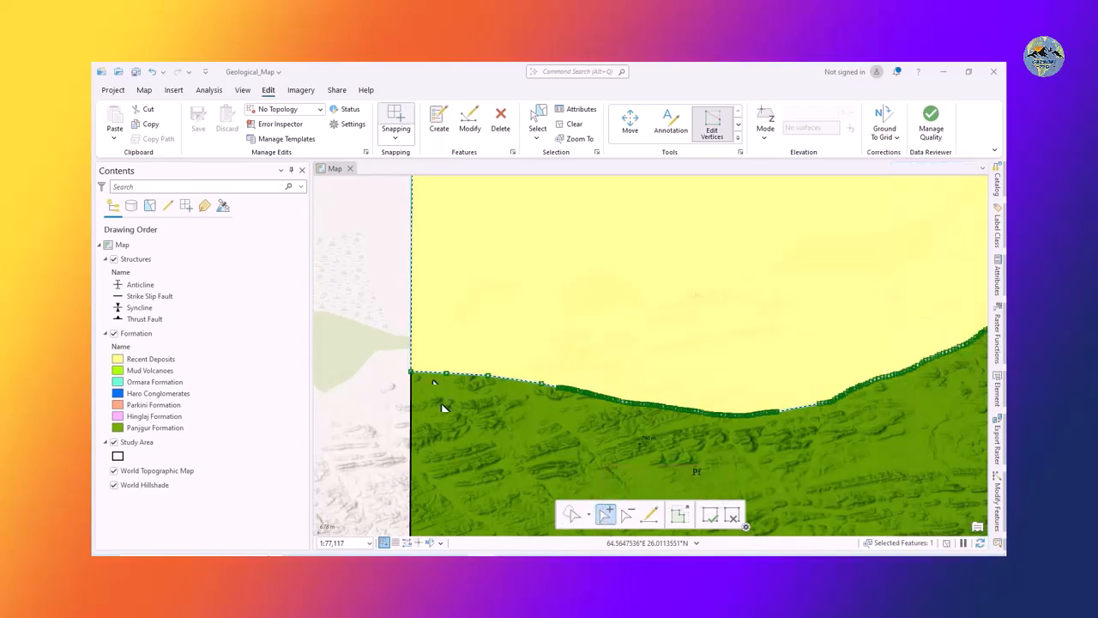
left_click(411, 309)
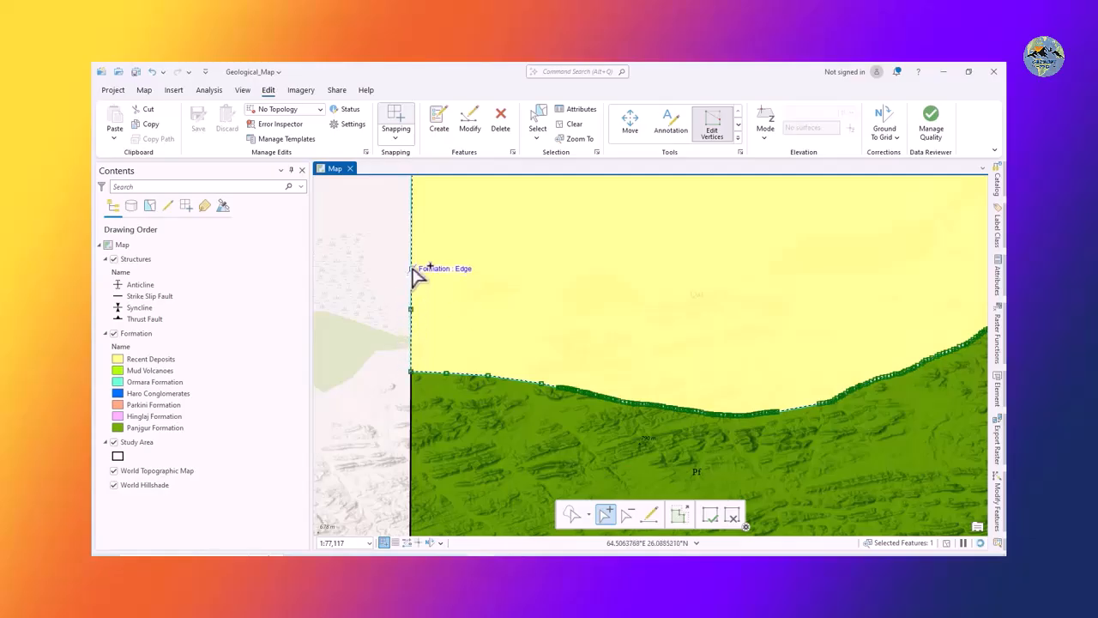
left_click(412, 267)
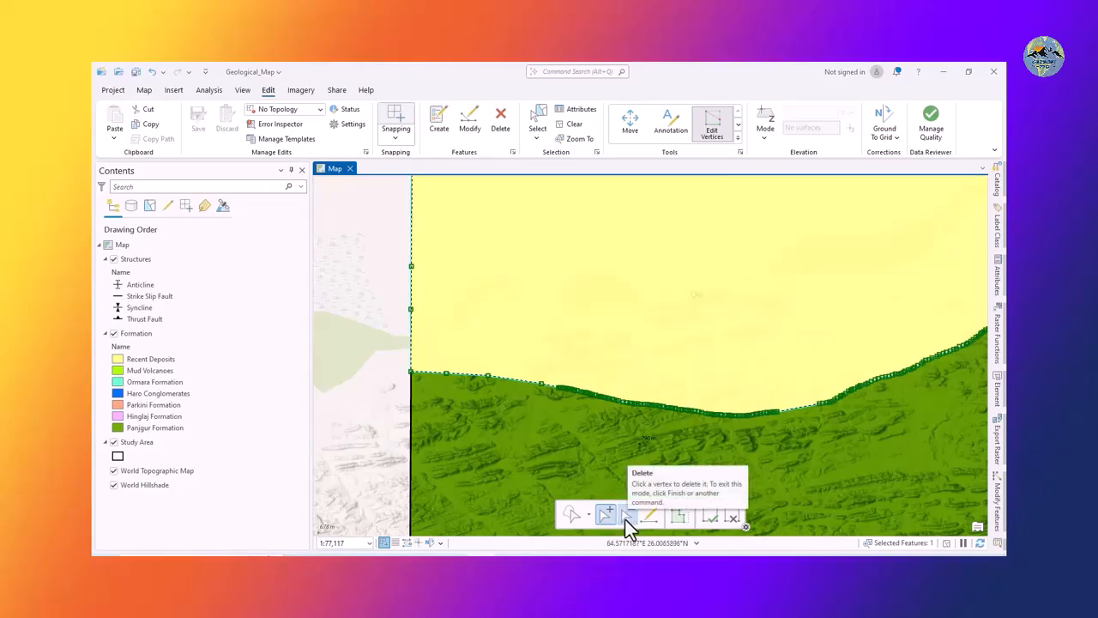
Delete the two added vertices from the western edge of the Recent Deposits polygon
left_click(626, 518)
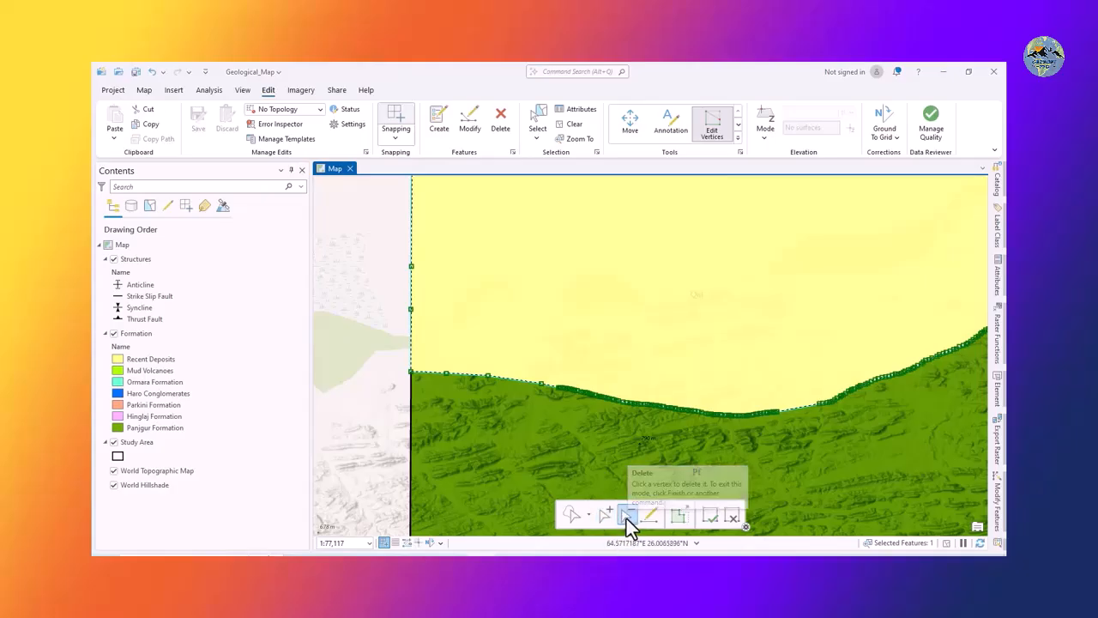
left_click(412, 267)
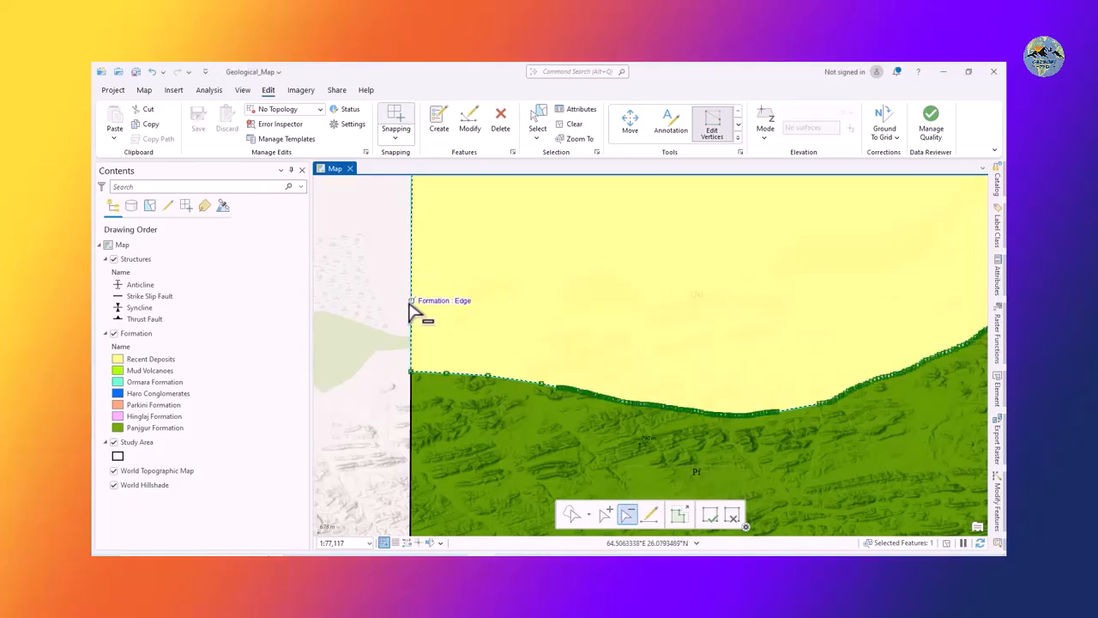
left_click(411, 310)
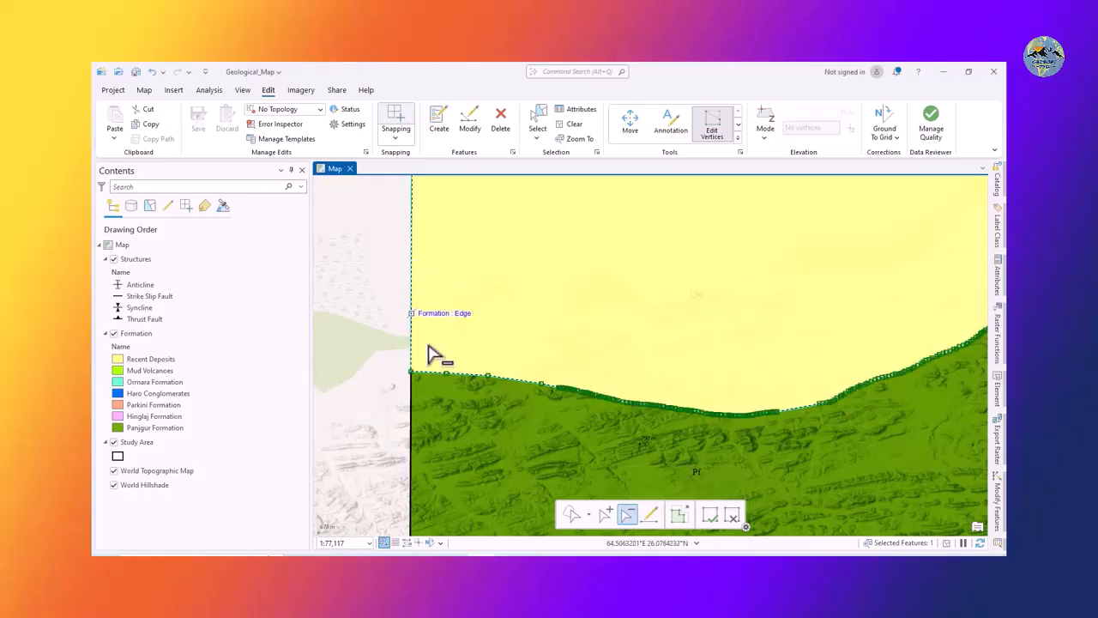
Try out the vertex at the polygon's southwest corner and discard the uncommitted geometry edits
left_click(603, 514)
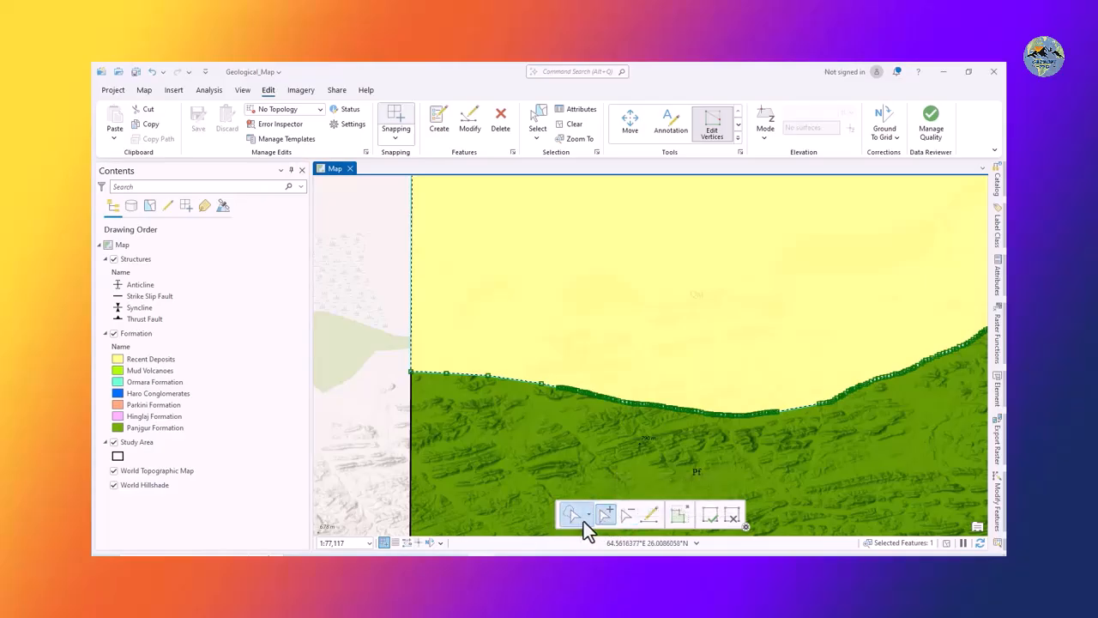
left_click(589, 518)
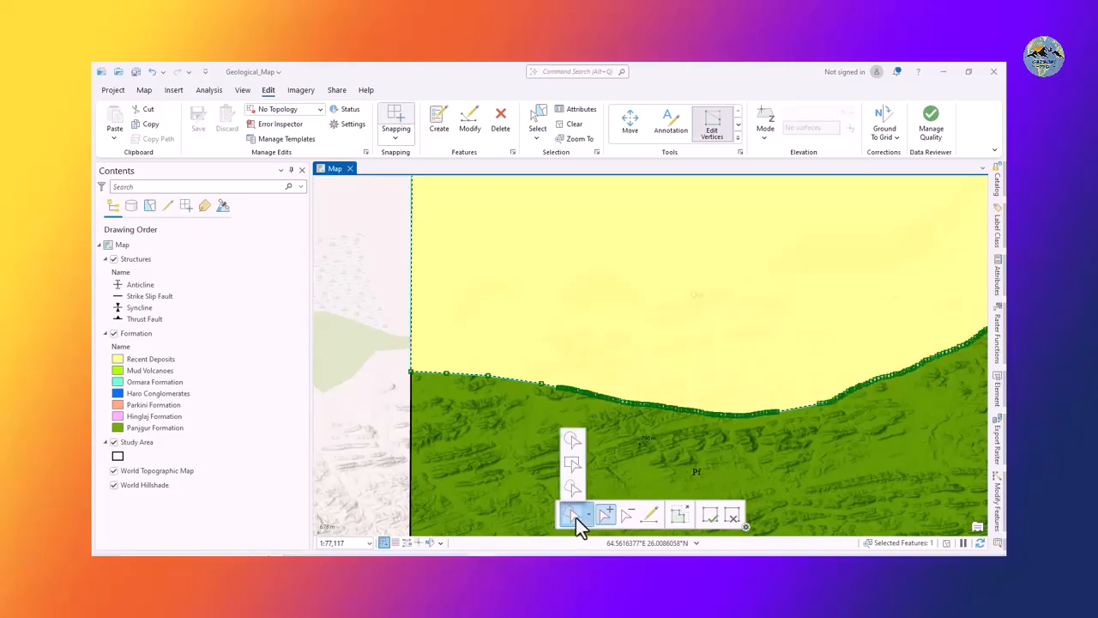
left_click(606, 515)
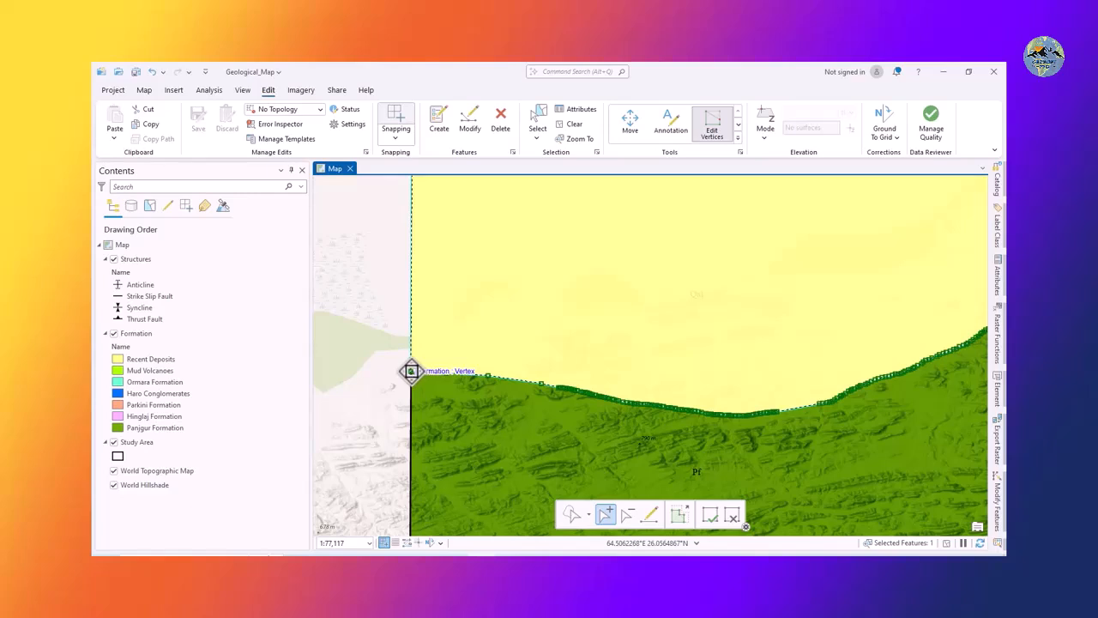
mouse_move(411, 370)
left_mouse_down()
mouse_move(380, 375)
mouse_move(411, 371)
left_mouse_up()
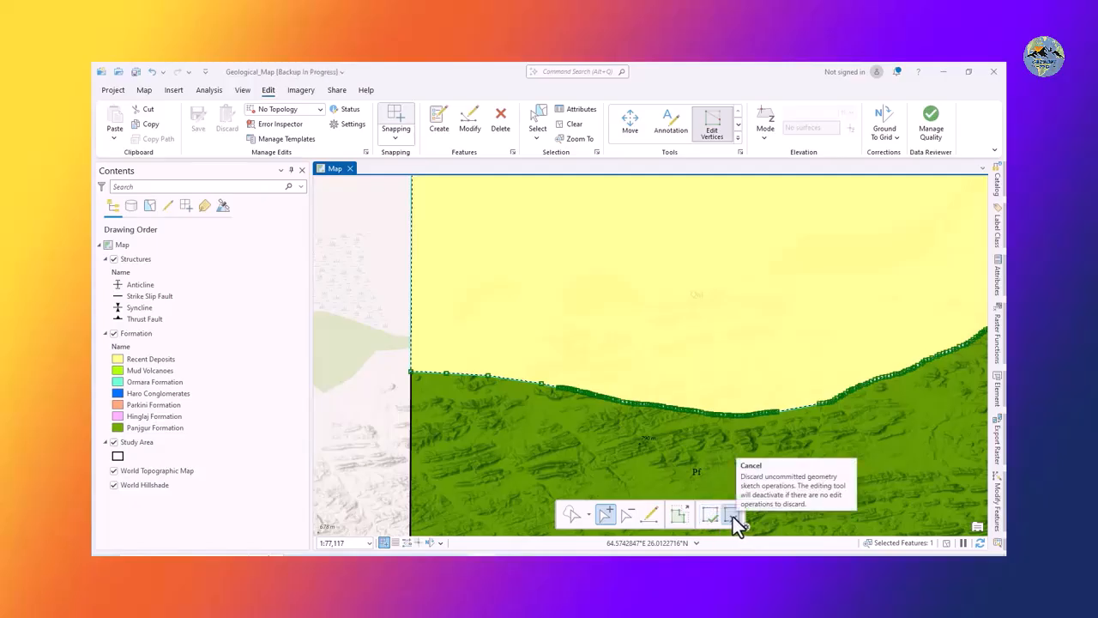
left_click(733, 516)
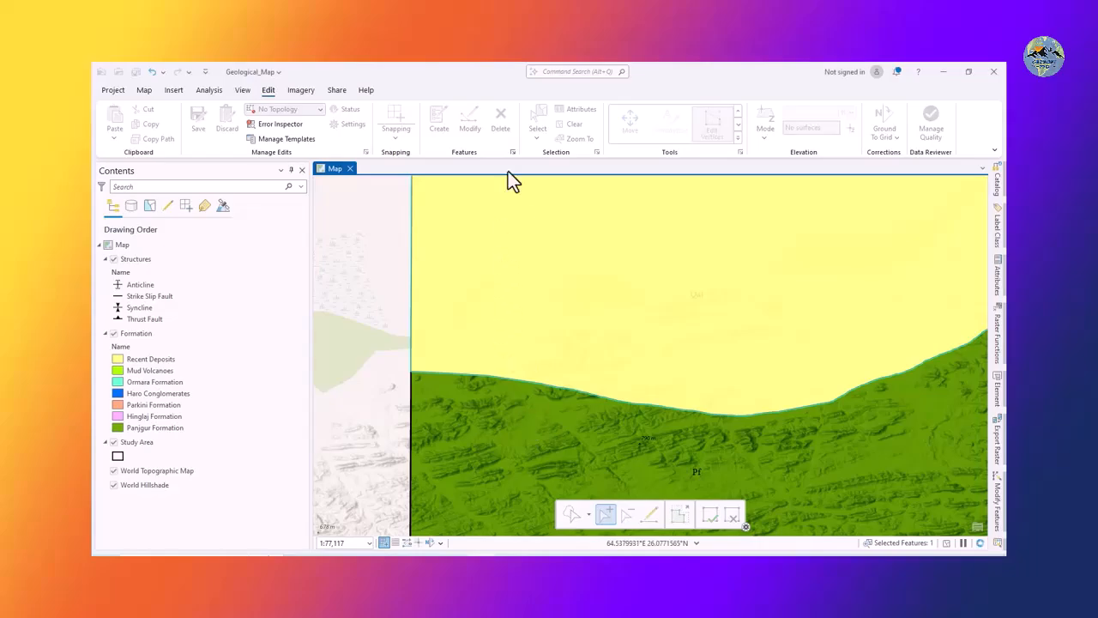
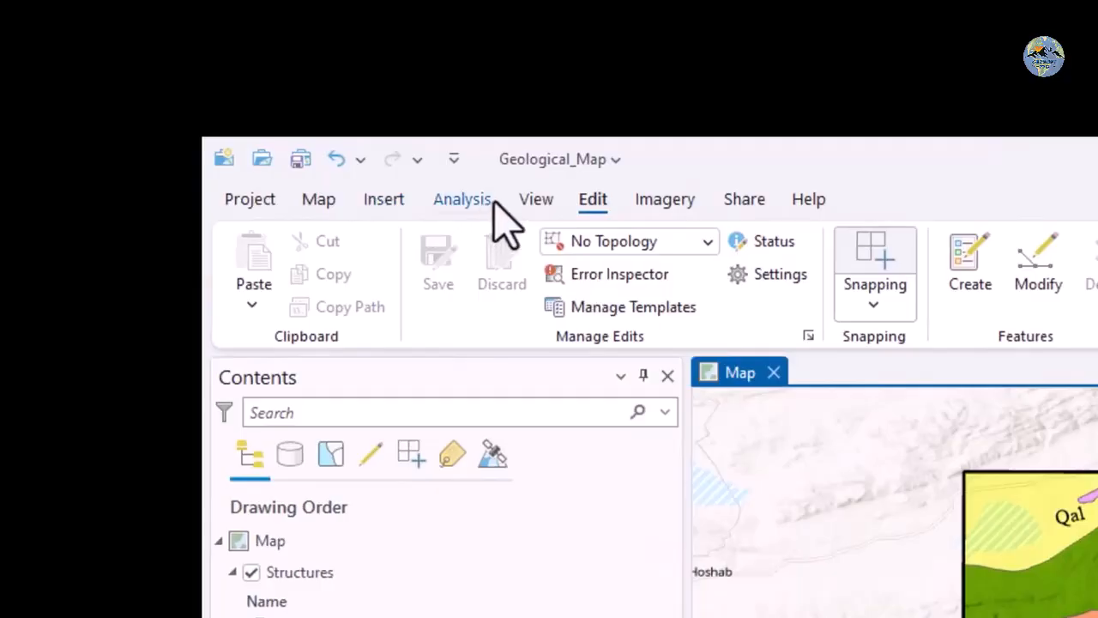
Create a new layout with the ISO landscape A4 page size (210 mm x 297 mm)
left_click(378, 202)
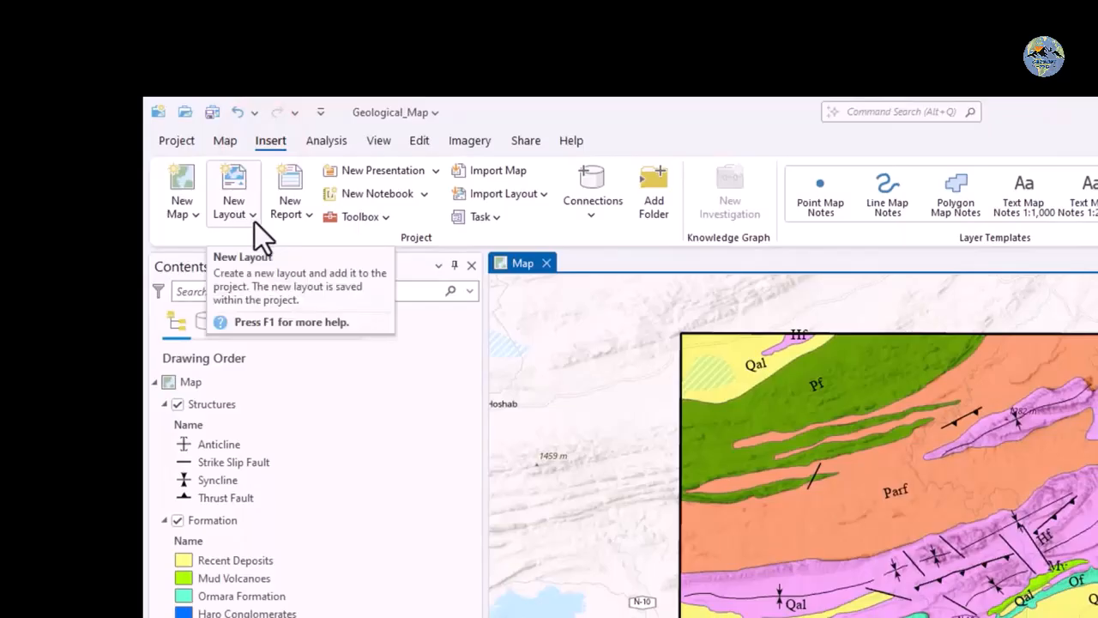
left_click(253, 219)
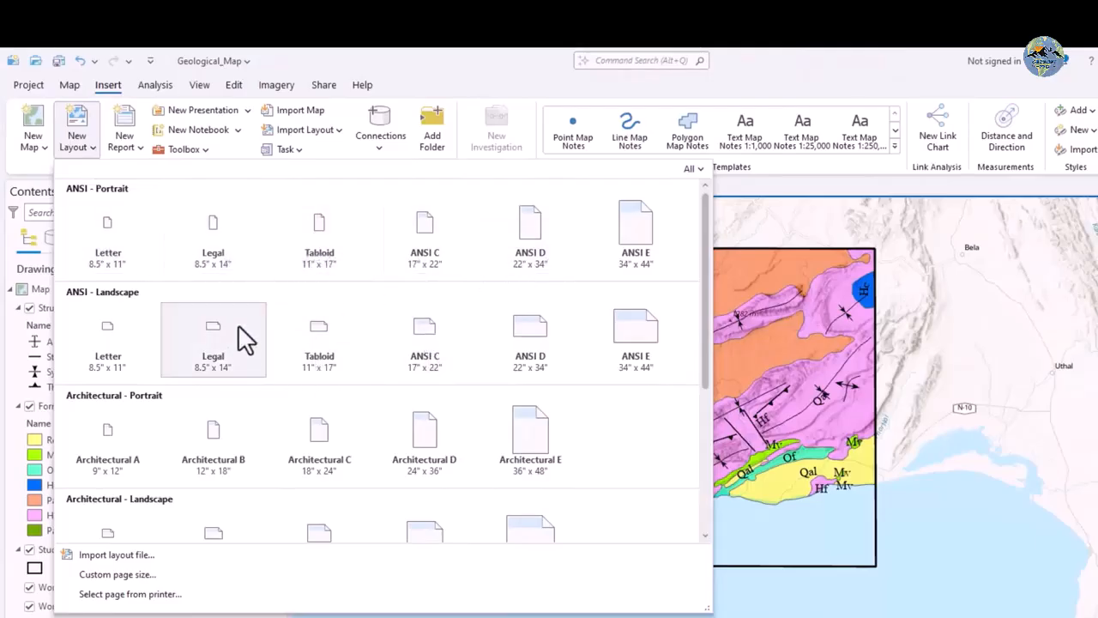
scroll(243, 344, "down", 1)
scroll(244, 347, "down", 3)
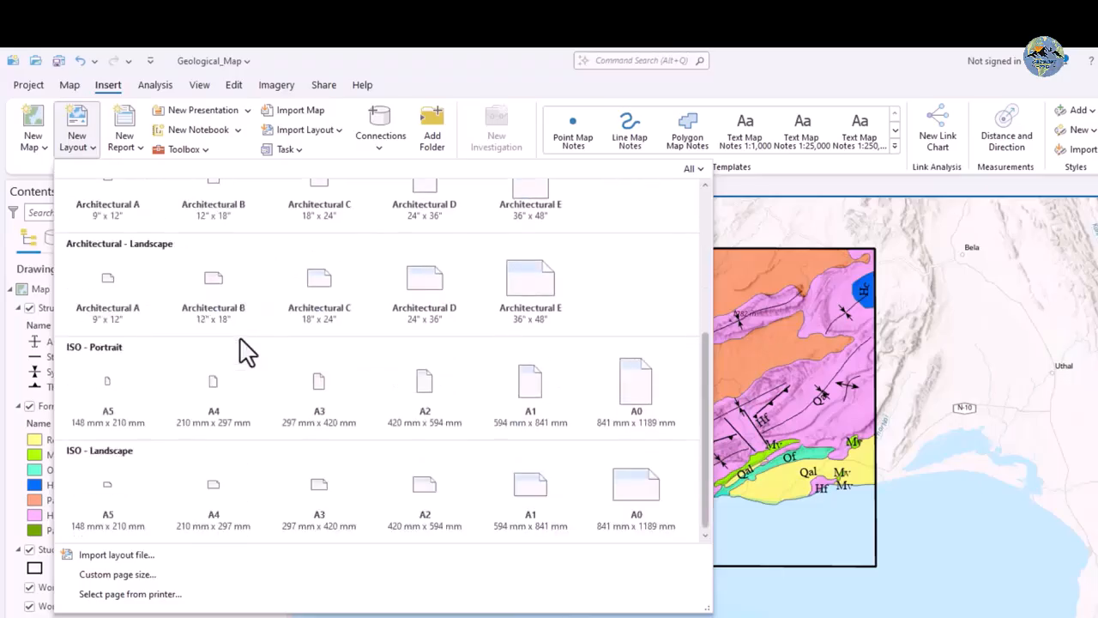
left_click(222, 489)
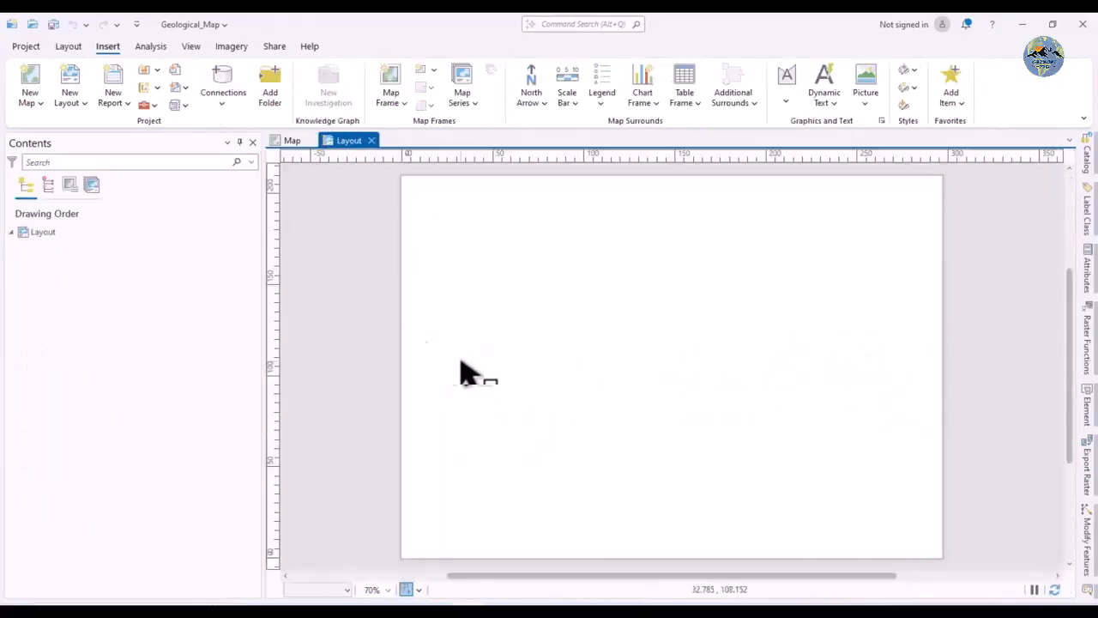
scroll(386, 323, "down", 1)
scroll(436, 342, "up", 1)
scroll(642, 342, "down", 1)
scroll(649, 345, "up", 1)
scroll(639, 357, "up", 1)
scroll(601, 355, "down", 1)
scroll(605, 350, "up", 1)
scroll(571, 349, "down", 1)
scroll(581, 345, "up", 1)
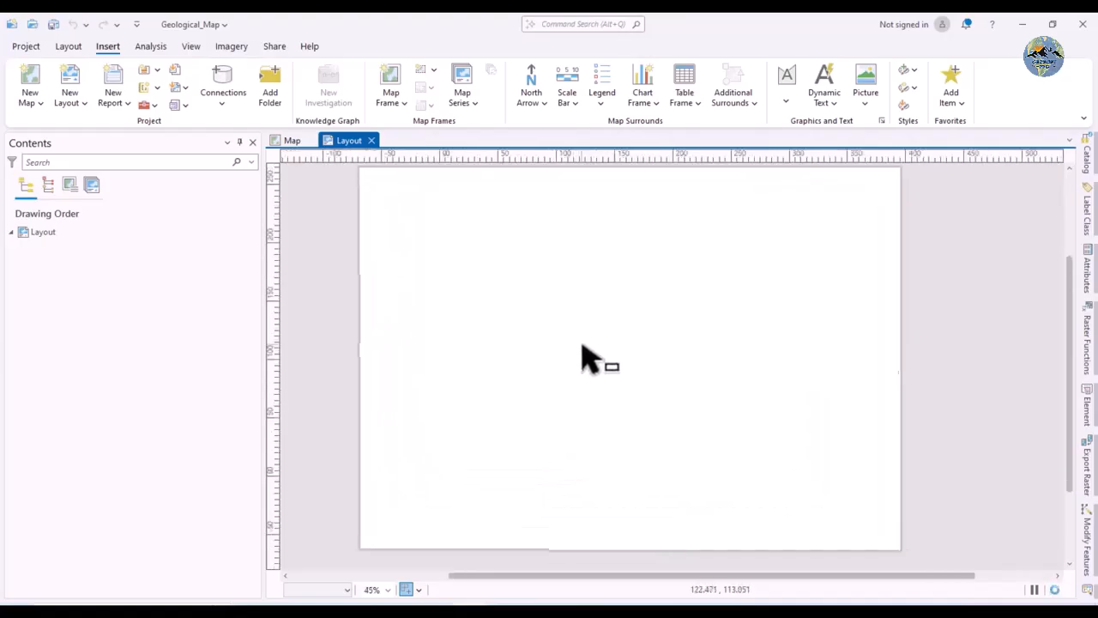
scroll(583, 355, "down", 1)
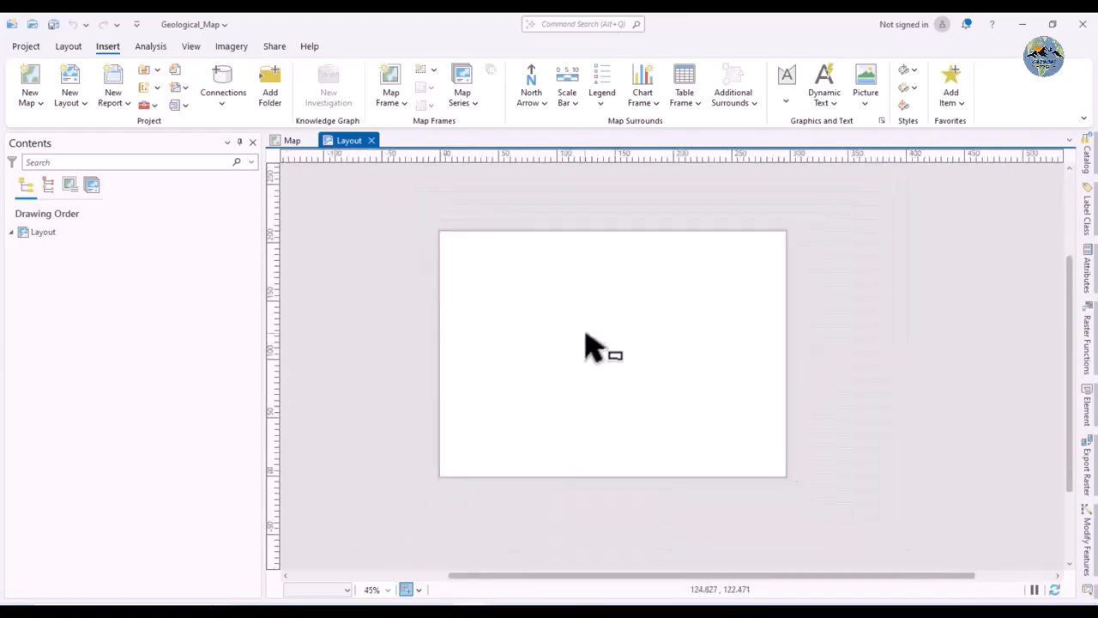
scroll(587, 319, "up", 1)
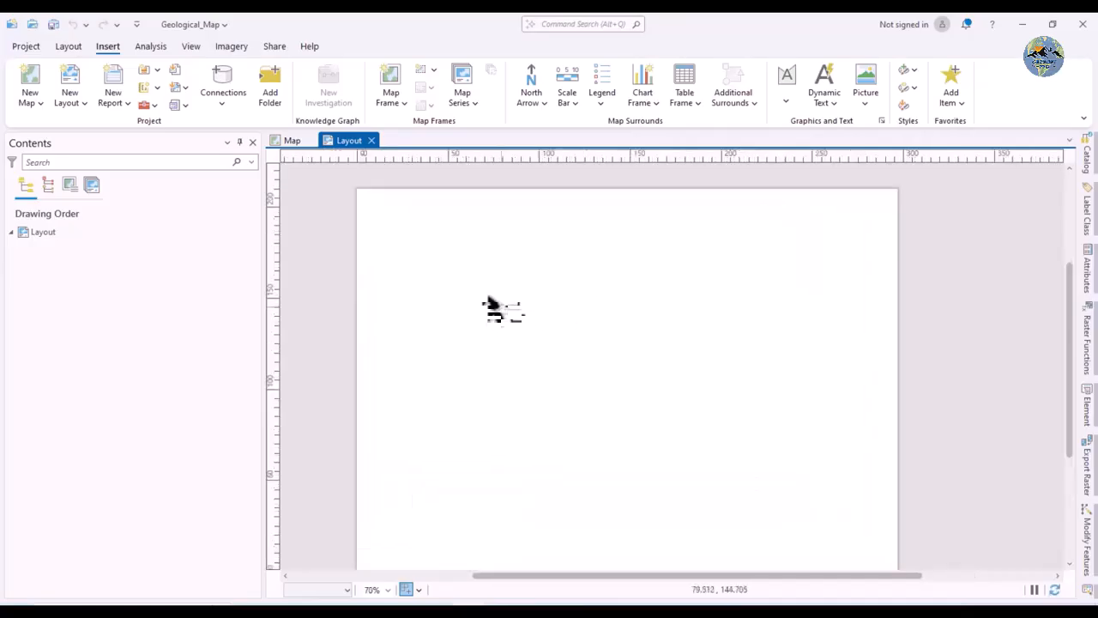
scroll(471, 225, "down", 1)
Rename the layout as Layout_Hn_Map in its general properties and apply the change
left_click(68, 235)
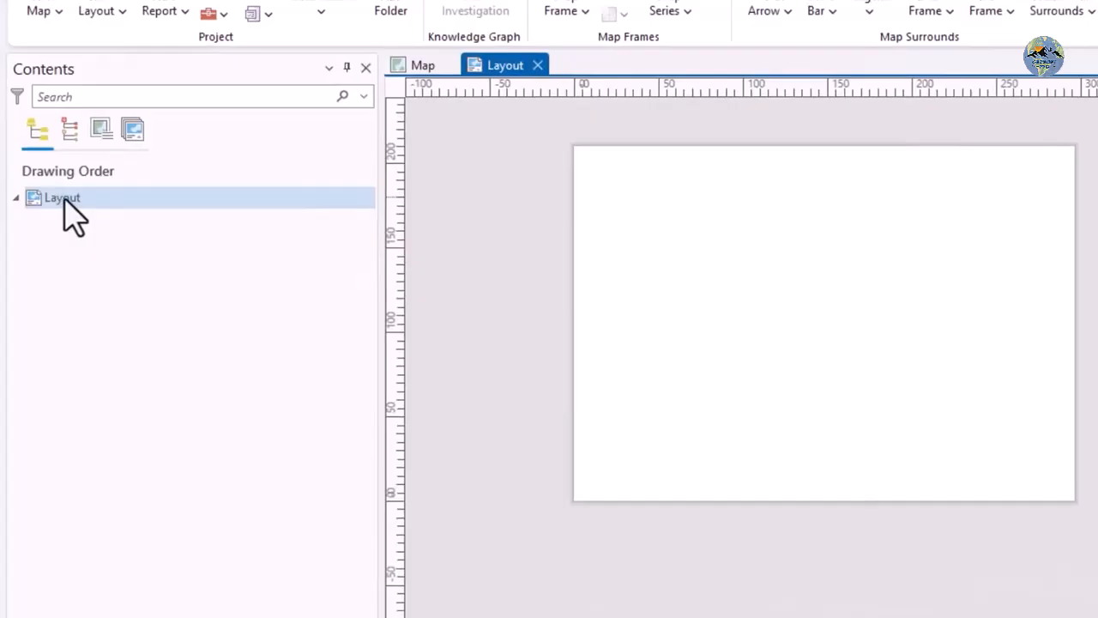
right_click(68, 216)
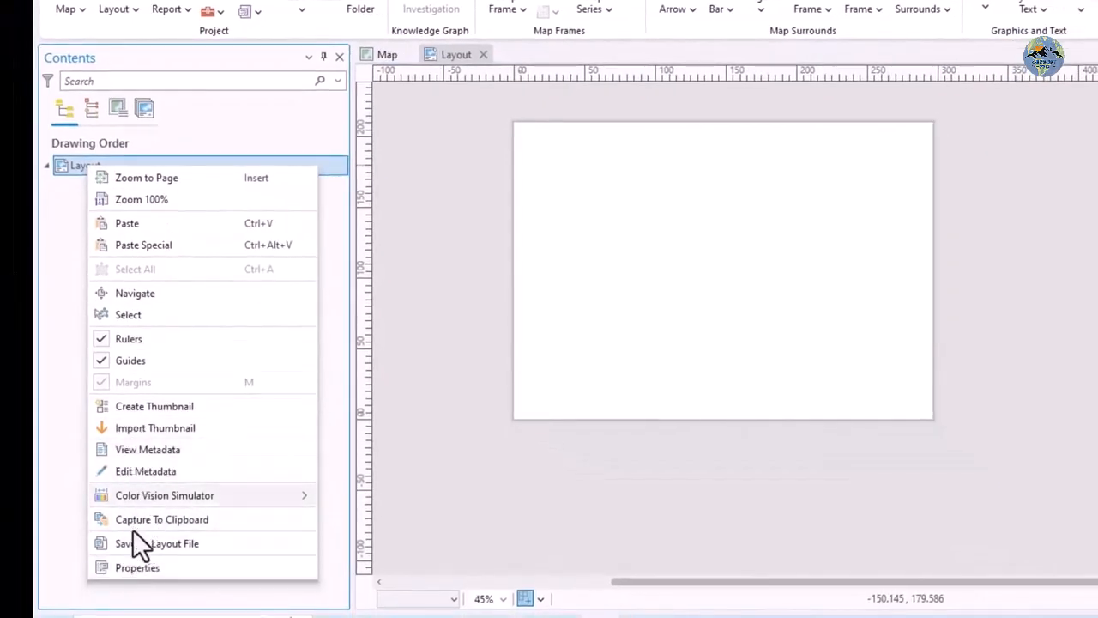
left_click(134, 569)
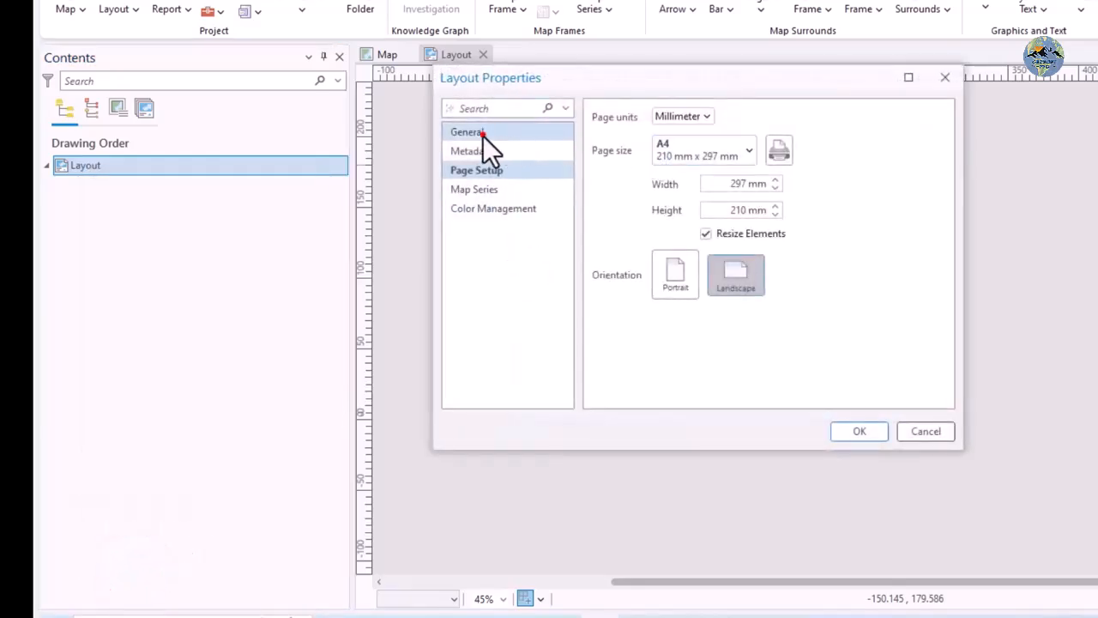
left_click(478, 131)
double_click(730, 116)
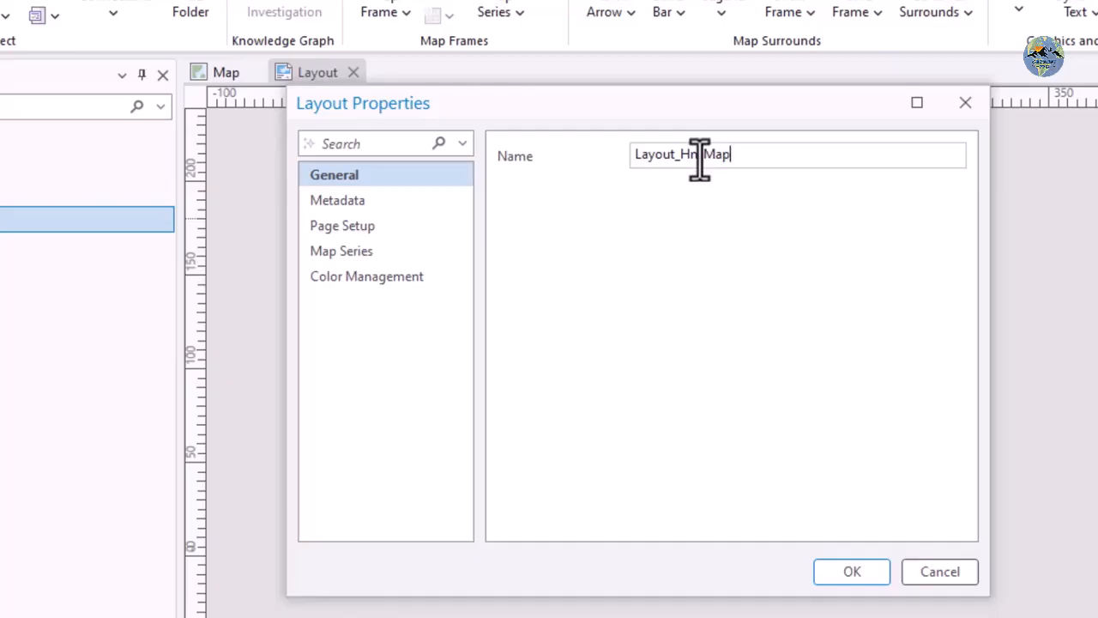
left_click_drag(703, 161, 709, 163)
left_click_drag(730, 156, 633, 180)
left_click(659, 155)
left_click(677, 155)
left_click_drag(681, 159, 691, 154)
left_click_drag(702, 156, 697, 154)
left_click_drag(681, 157, 676, 158)
left_click_drag(696, 158, 704, 161)
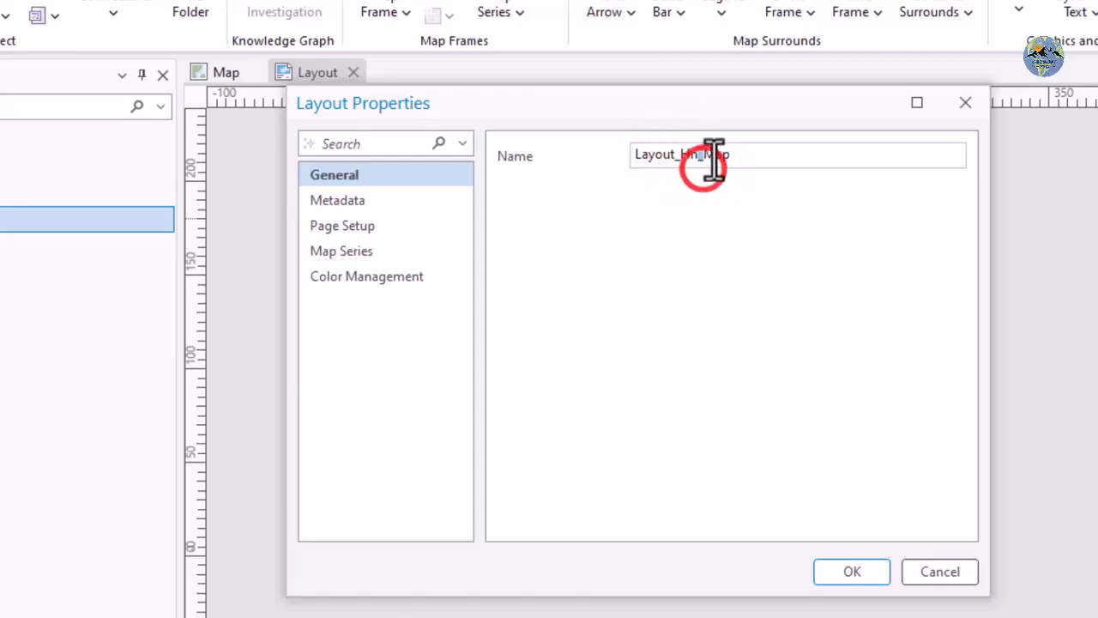
left_click(852, 571)
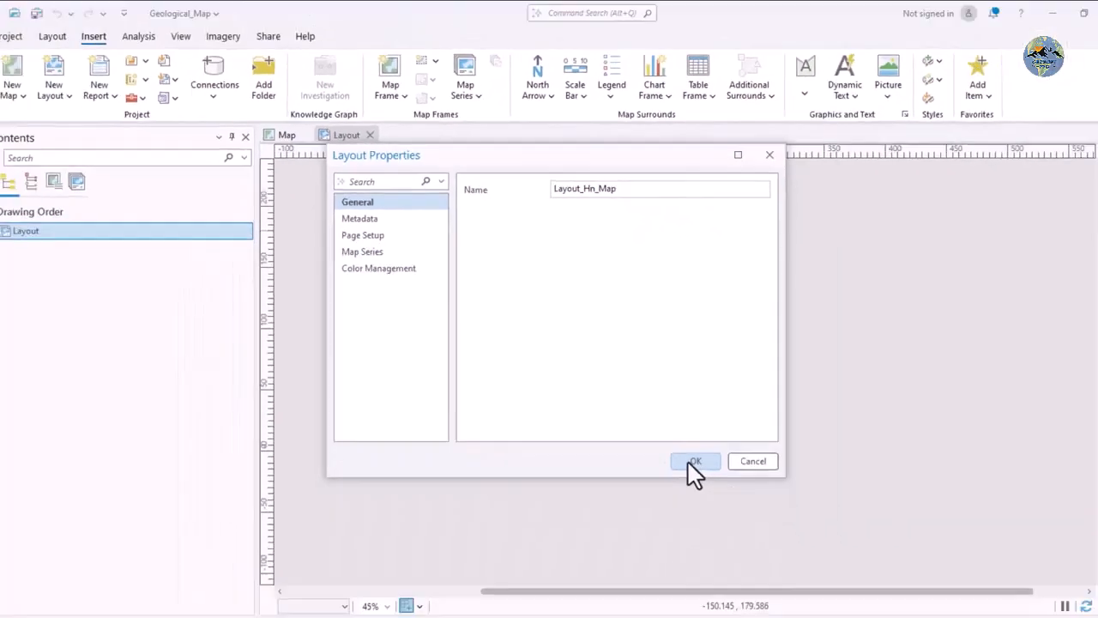
left_click(694, 462)
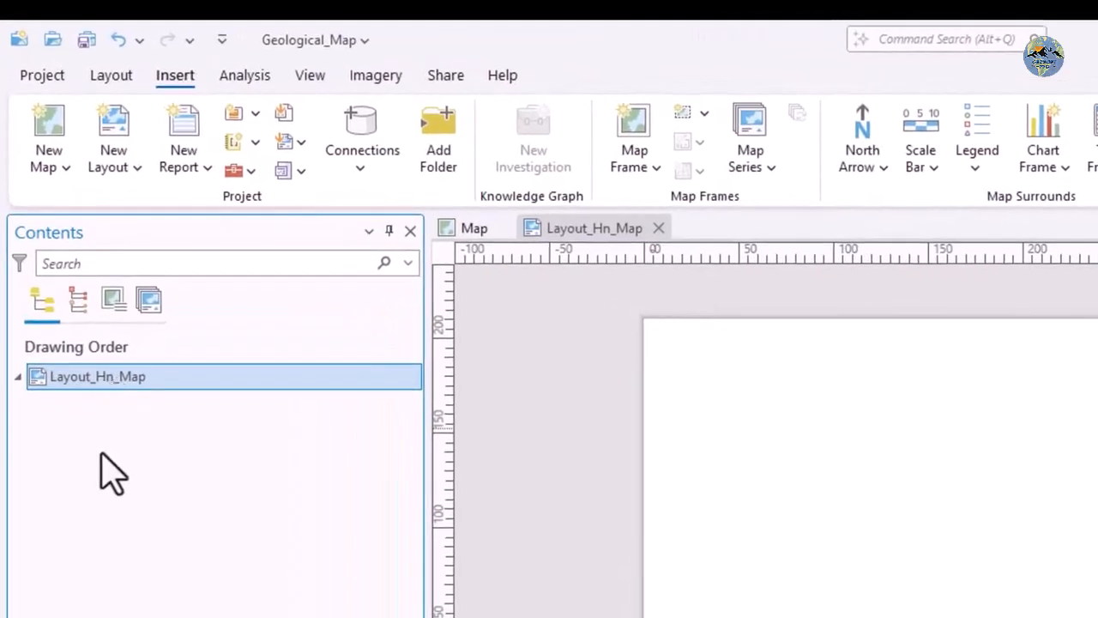
left_click(98, 376)
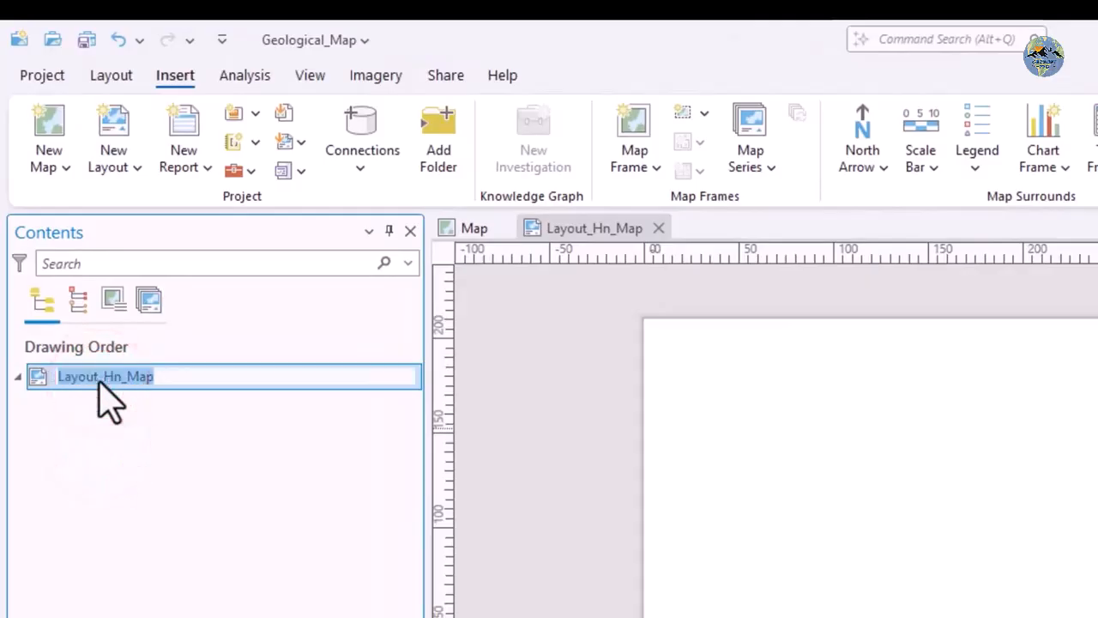
left_click(137, 376)
left_click_drag(113, 376, 193, 418)
left_click(138, 405)
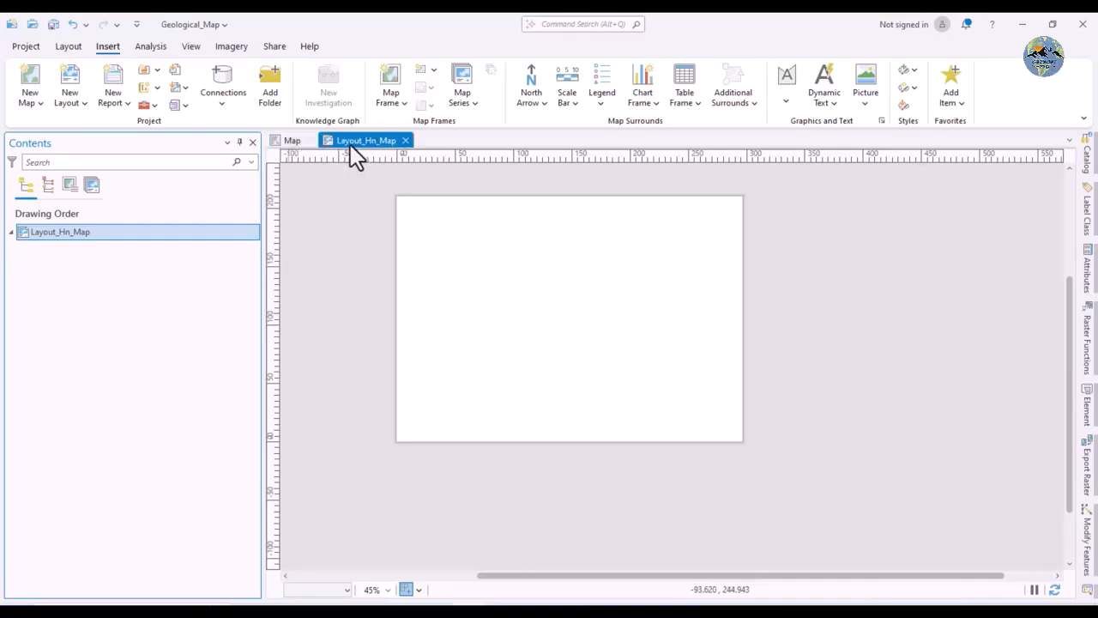
left_click(291, 139)
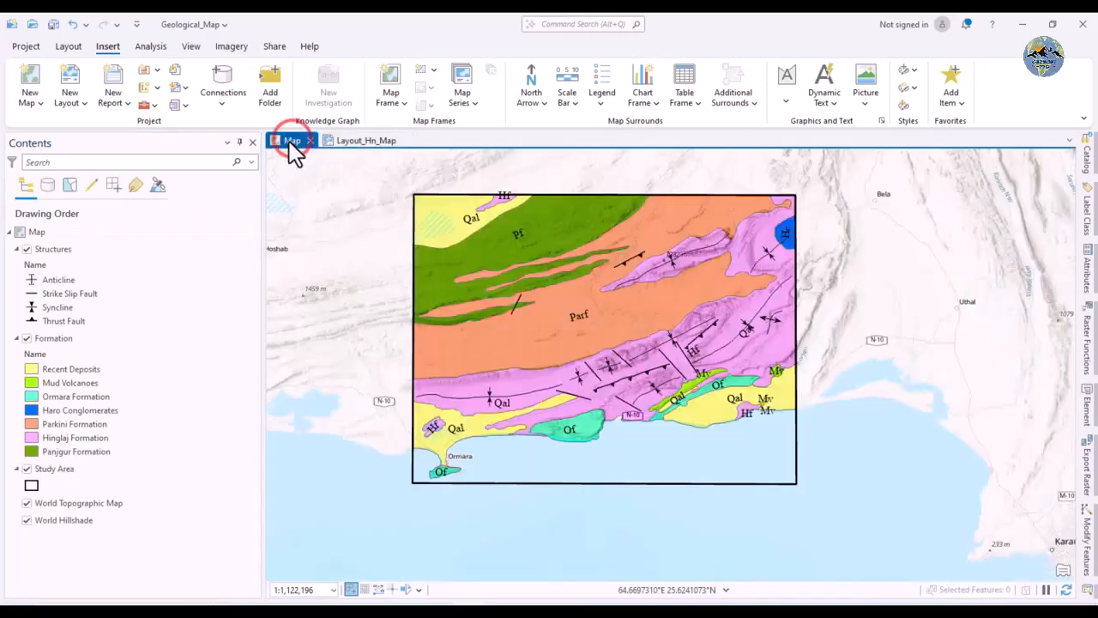
left_click(356, 141)
left_click(355, 140)
scroll(782, 404, "down", 2)
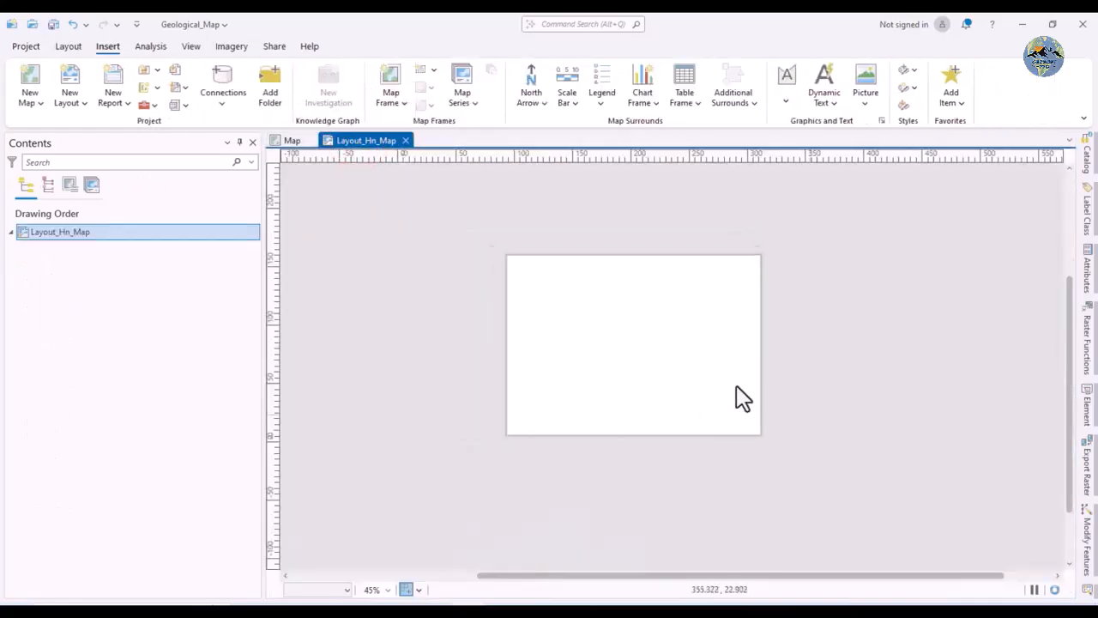
scroll(661, 323, "up", 4)
scroll(583, 296, "down", 2)
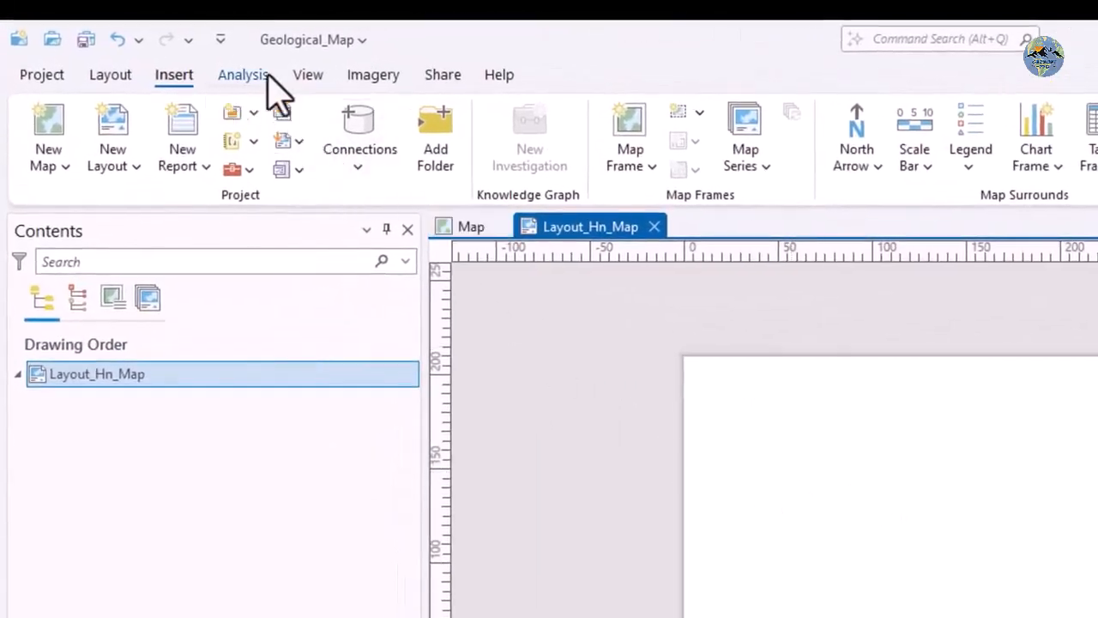
Insert a map frame showing the Map view at 1:1,122,196, drawn across nearly the whole layout page
left_click(162, 75)
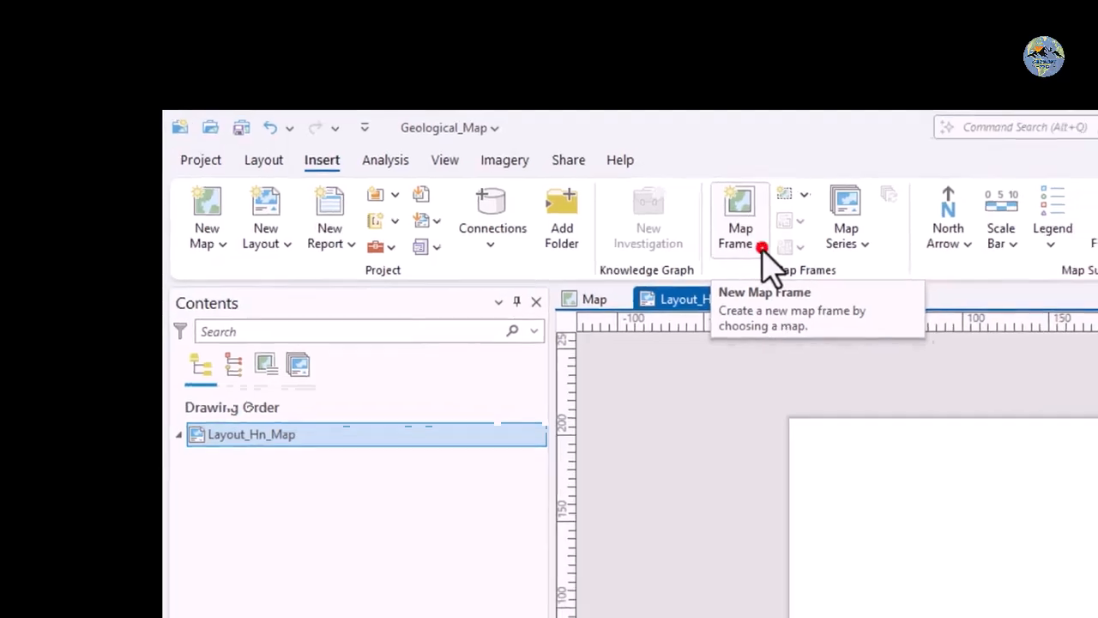
left_click(791, 255)
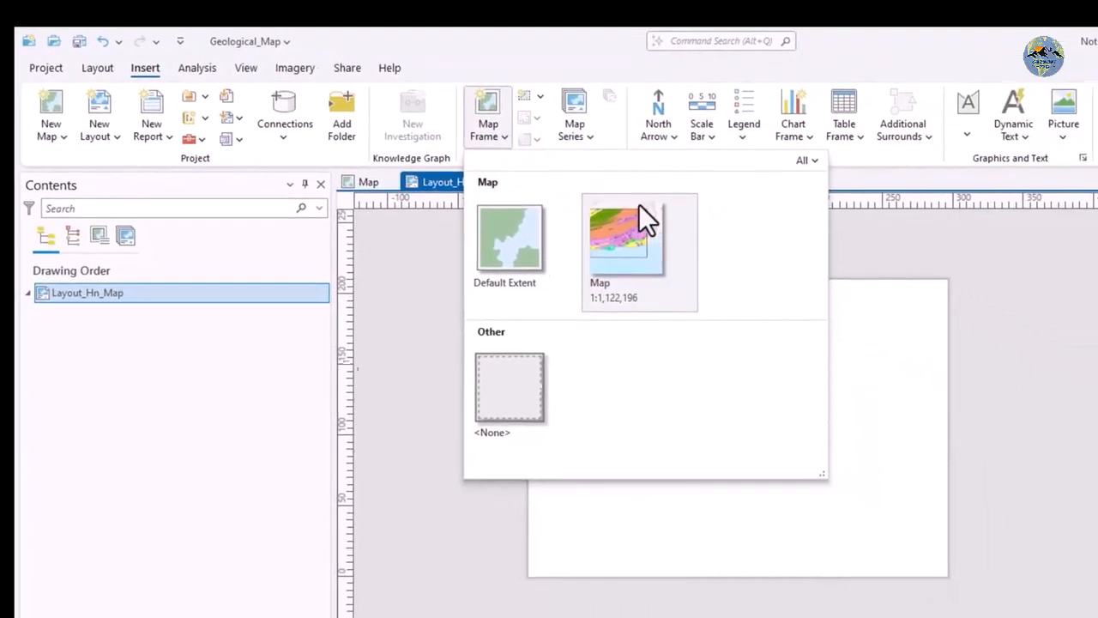
left_click(592, 243)
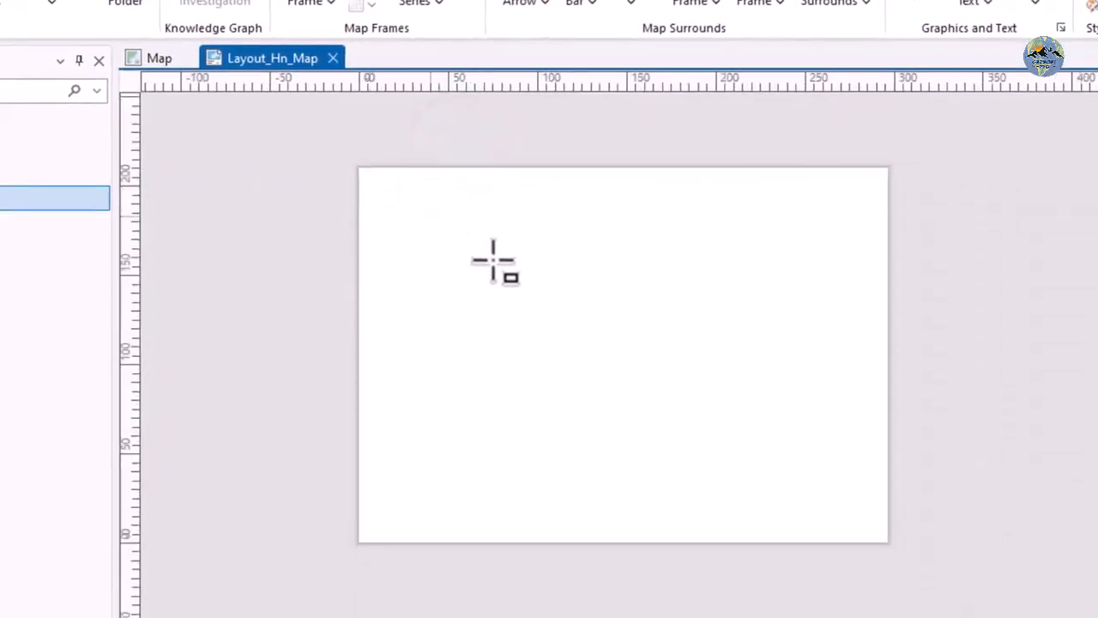
left_click_drag(240, 103, 881, 552)
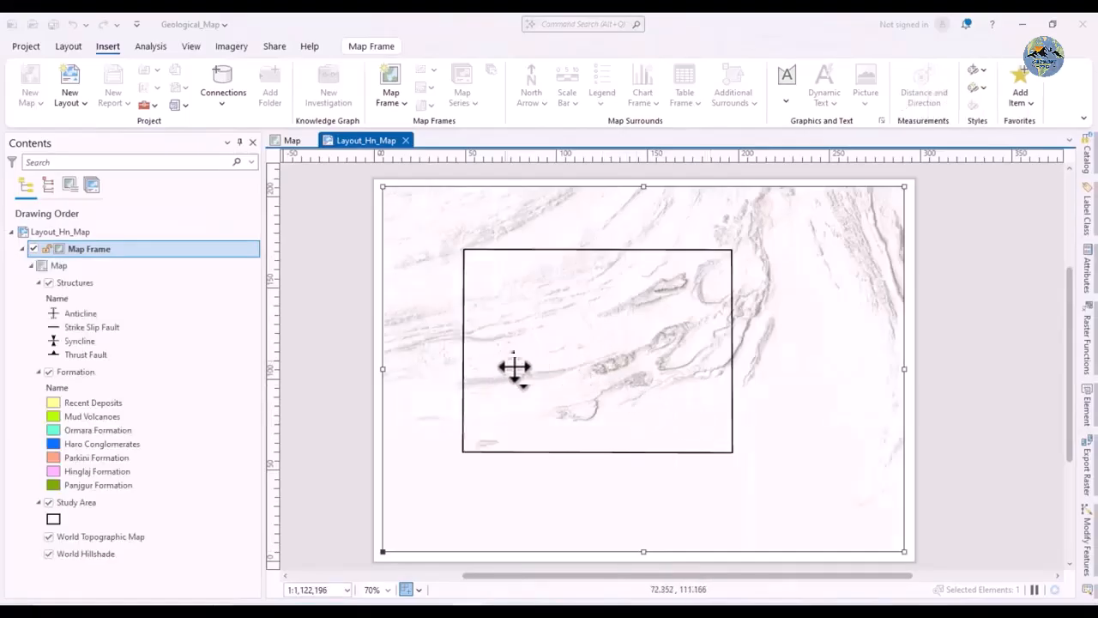
Narrow the map frame from its eastern edge, leaving a blank strip along that side of the page
scroll(500, 356, "down", 2)
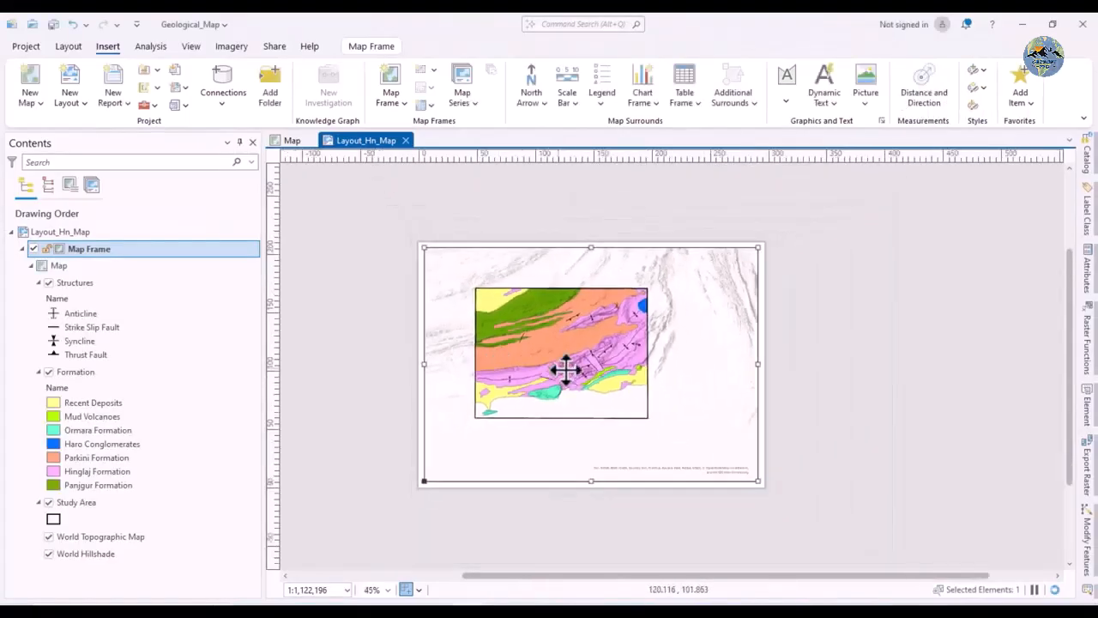
scroll(566, 370, "up", 2)
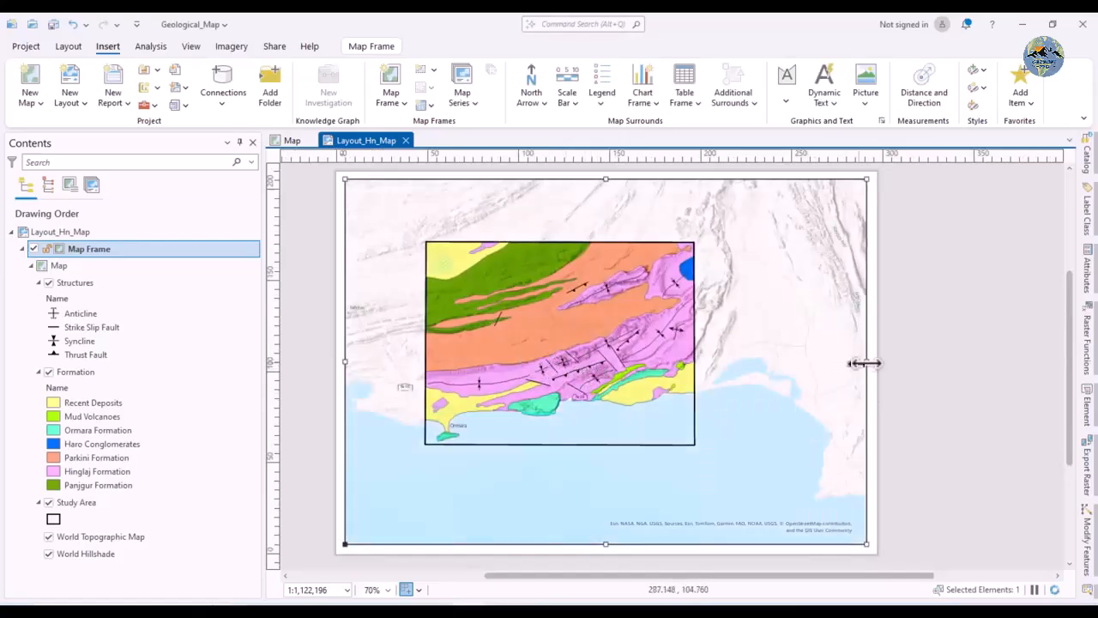
left_click_drag(866, 359, 791, 359)
left_click(842, 359)
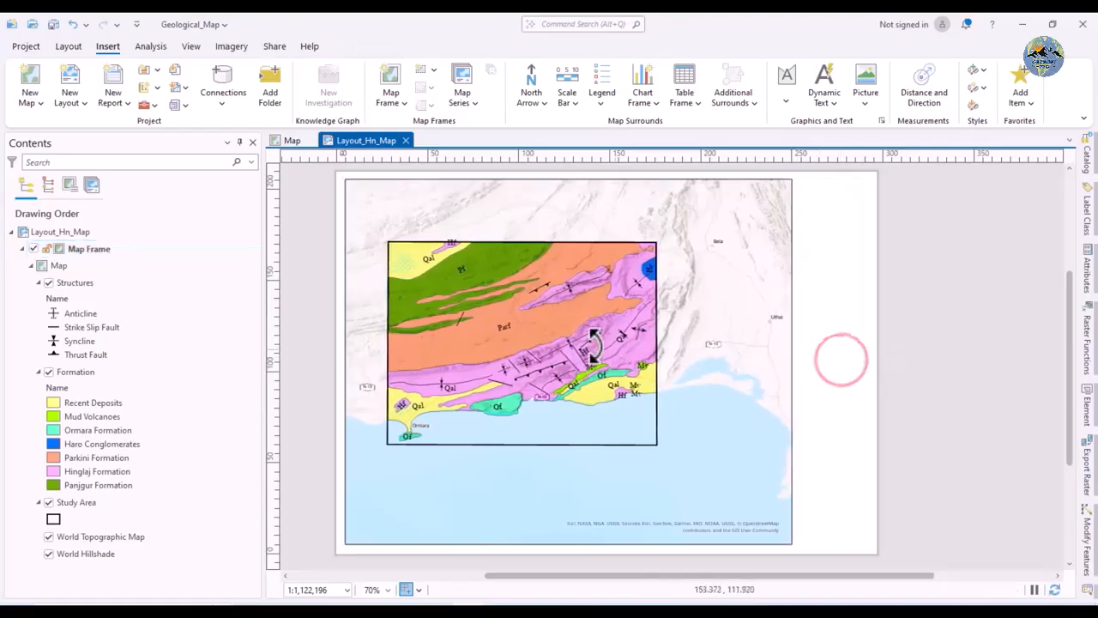
scroll(591, 345, "down", 2)
scroll(590, 345, "up", 2)
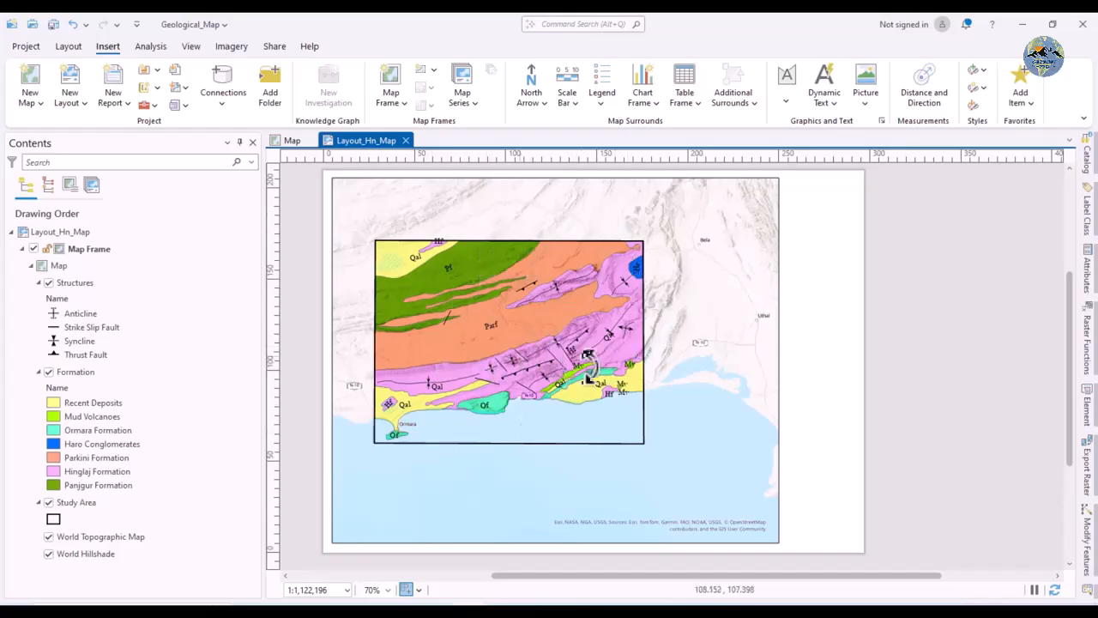
Select the map frame on the page and activate it for navigating the map inside
left_click(542, 344)
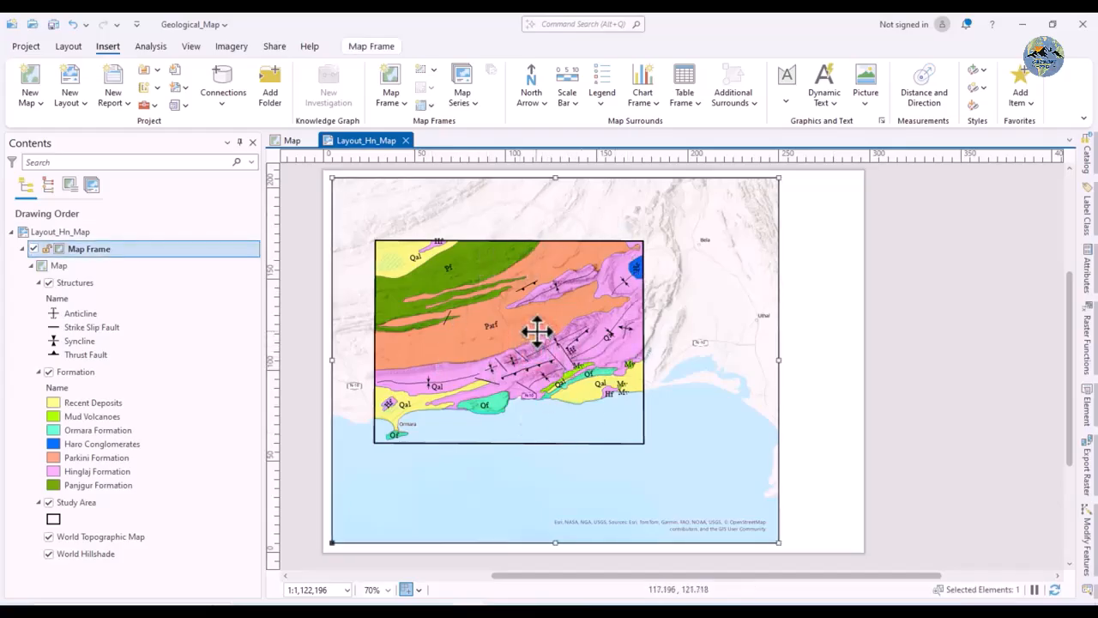
right_click(537, 331)
left_click(499, 335)
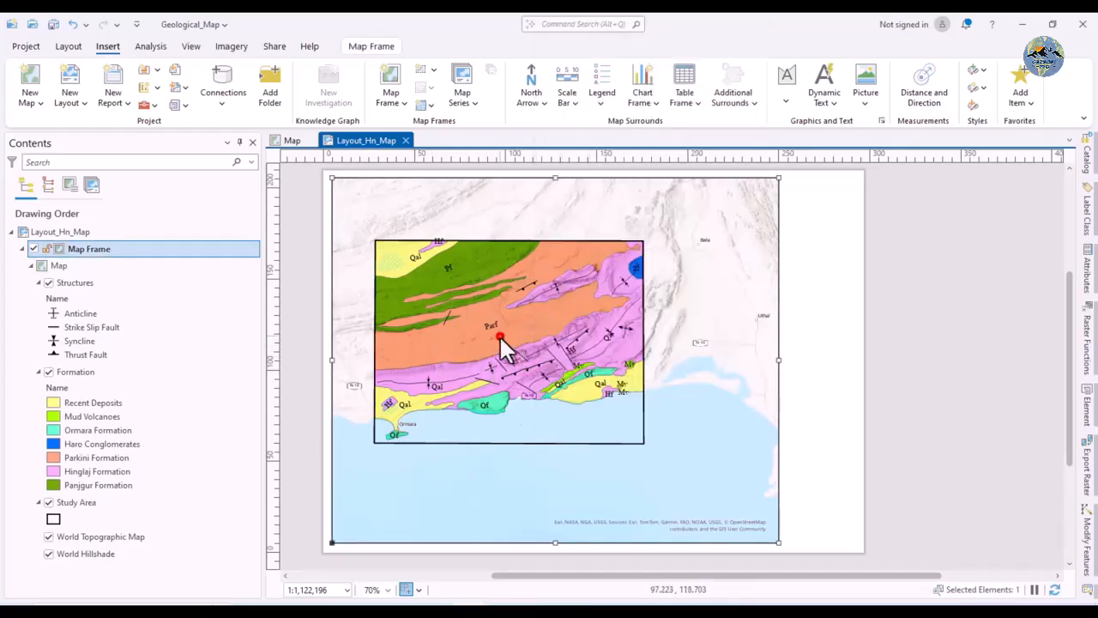
left_click(877, 334)
left_click(581, 334)
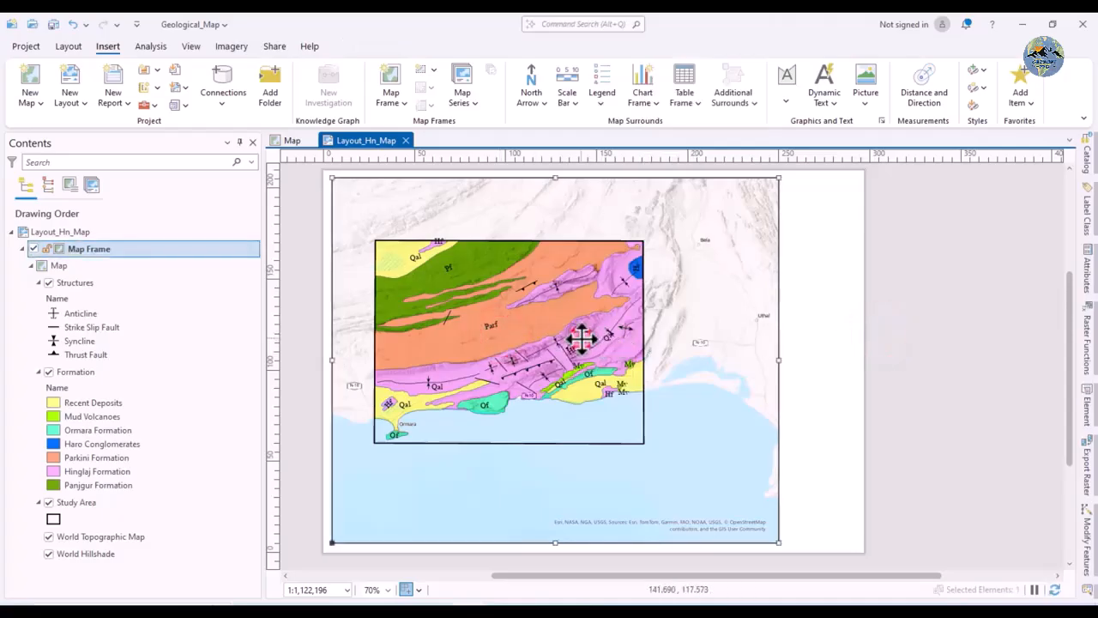
right_click(506, 325)
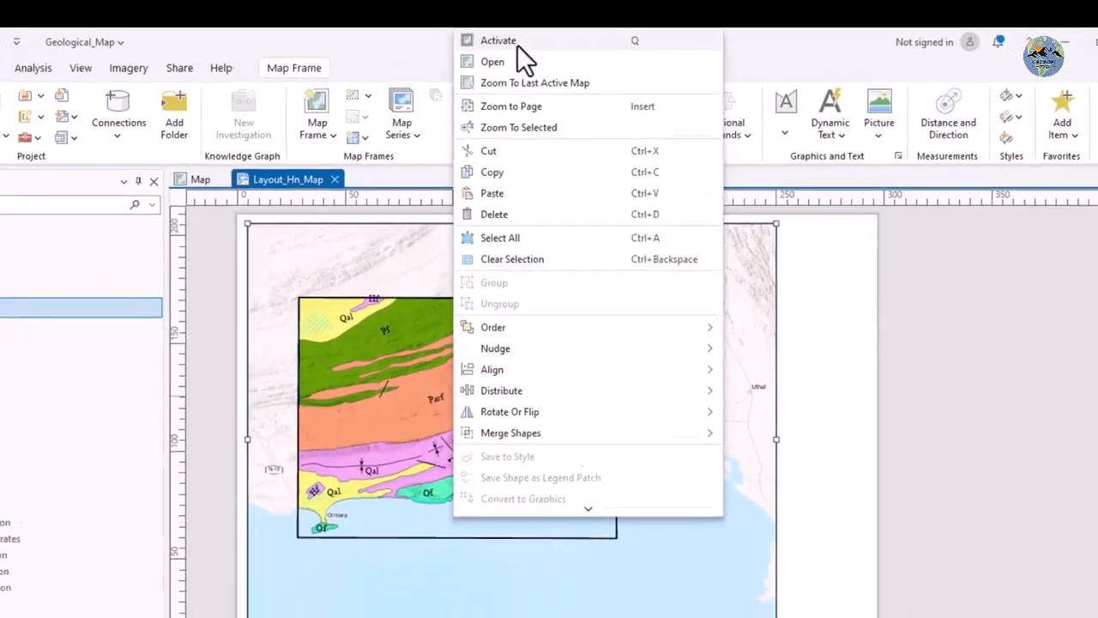
left_click(556, 27)
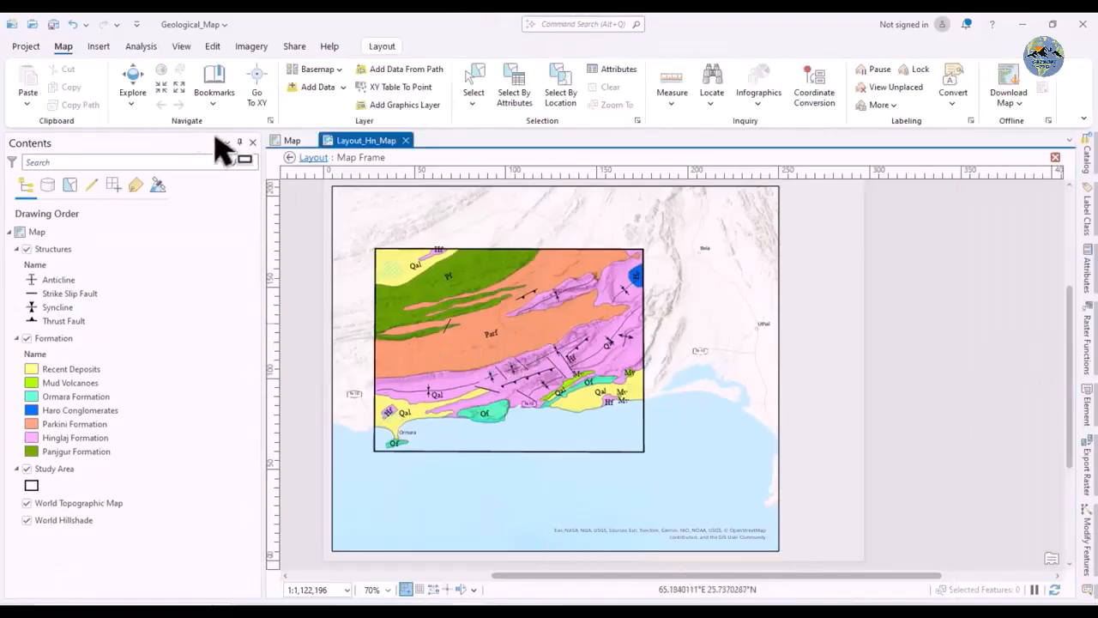
With the Explore tool, enlarge the map inside the activated frame and centre the study area within it
left_click(134, 82)
left_click_drag(485, 369, 514, 360)
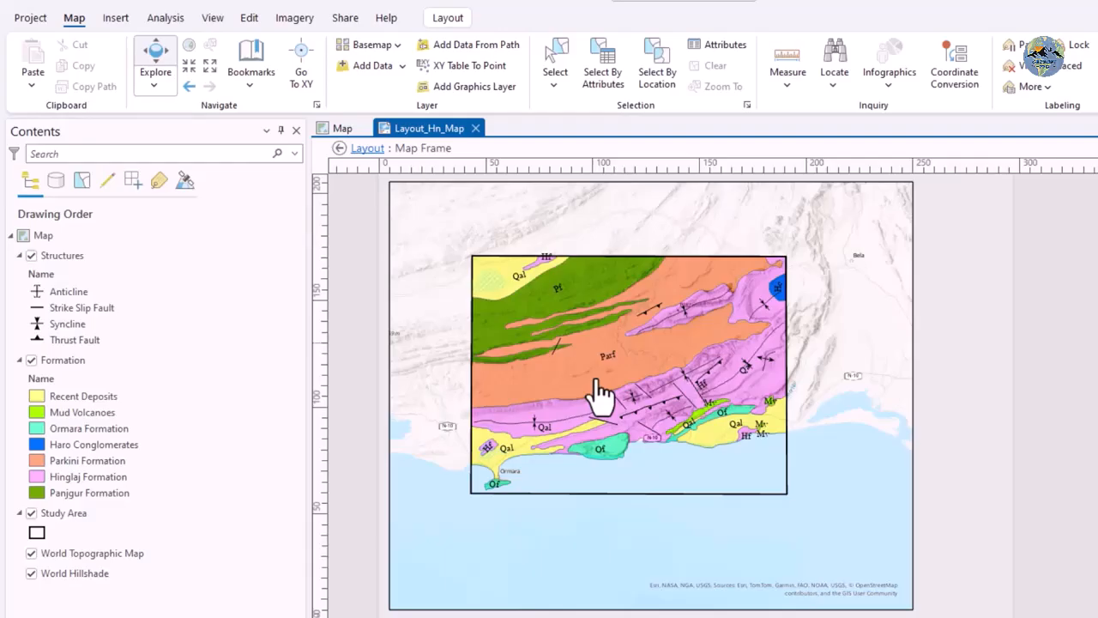
scroll(599, 393, "up", 3)
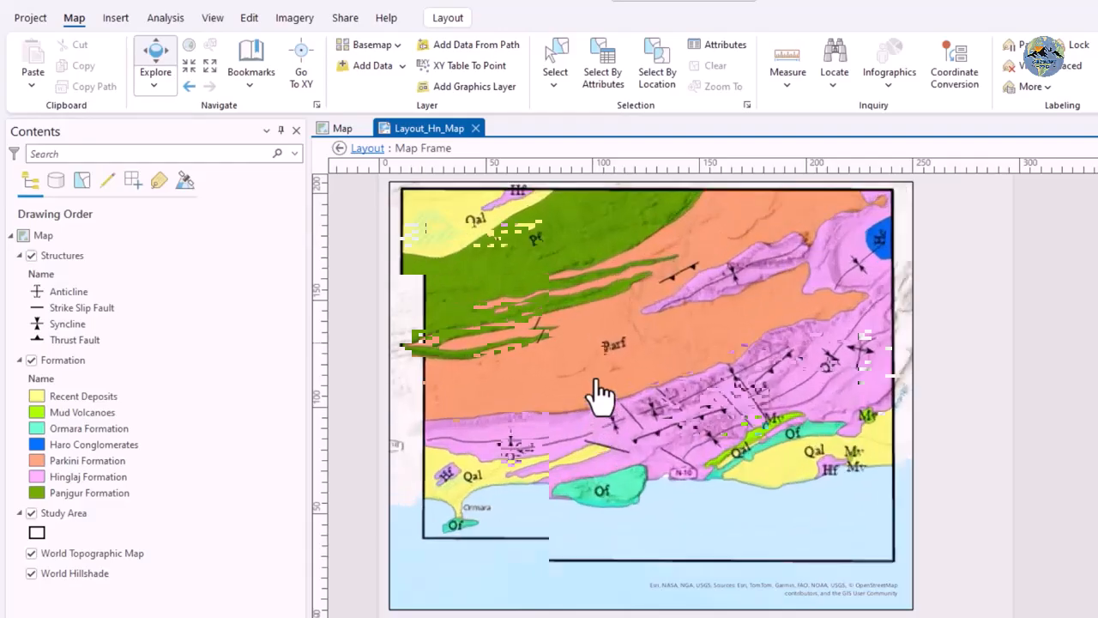
left_click_drag(593, 392, 602, 407)
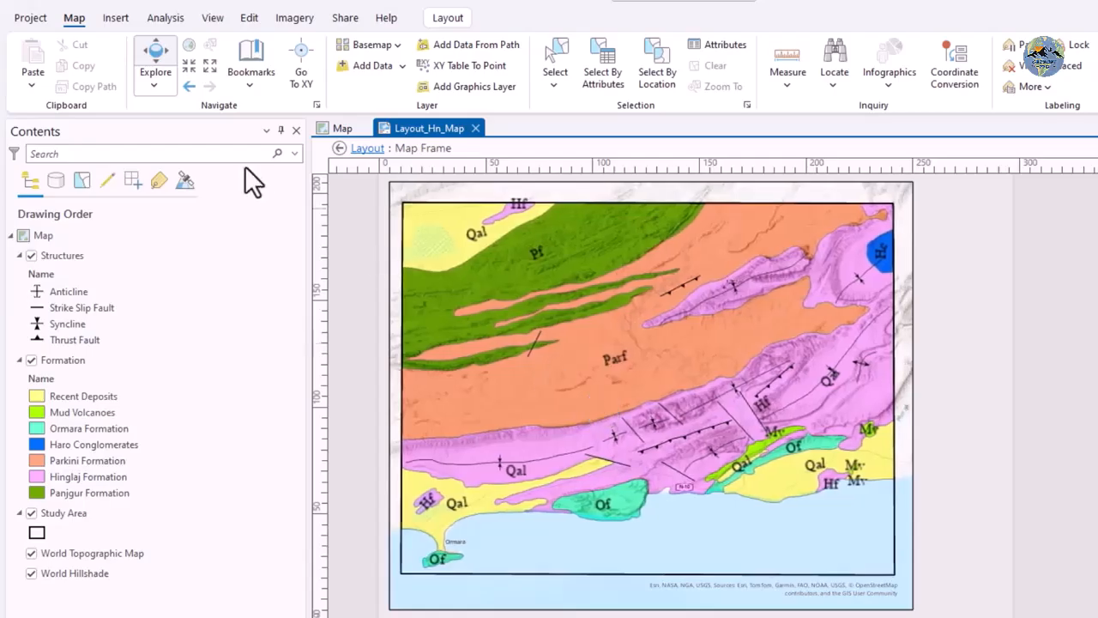
Try Fixed Zoom In and Fixed Zoom Out on the activated map, and reposition the study area at 1:718,206
left_click(193, 69)
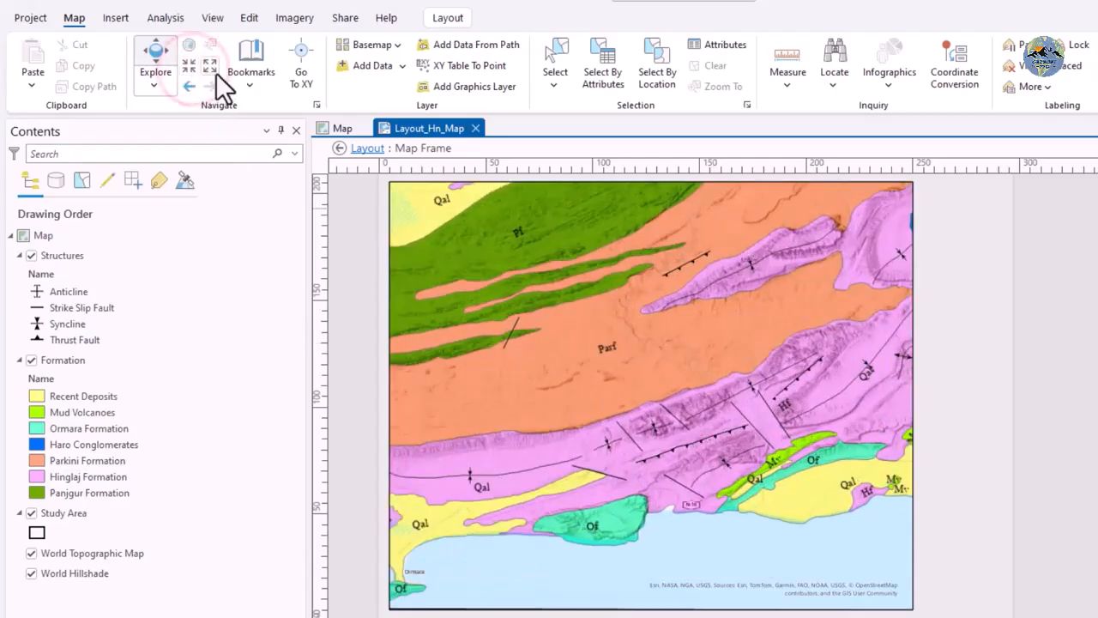
left_click(213, 71)
left_click_drag(522, 410, 532, 405)
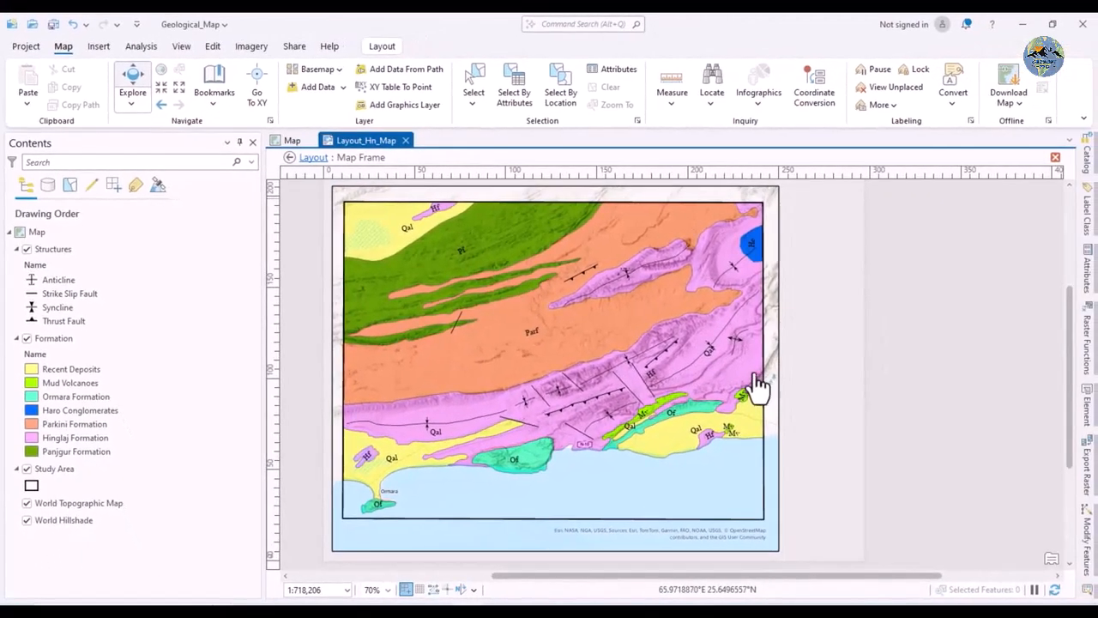
left_click_drag(662, 422, 668, 436)
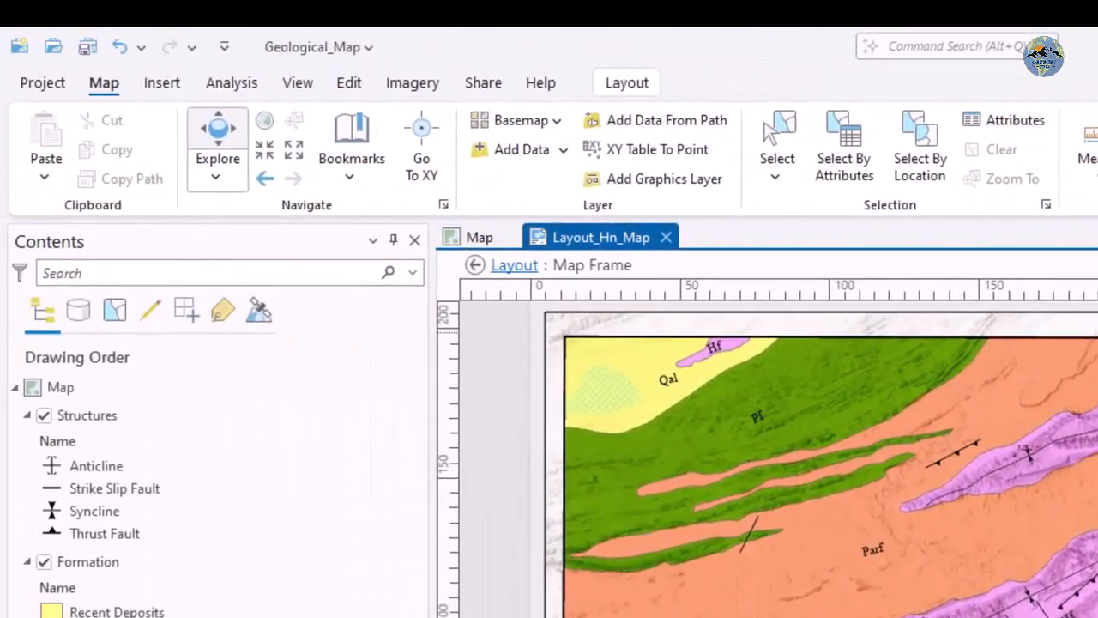
Close the map frame's activation to return to the layout, and deselect the frame
left_click(633, 83)
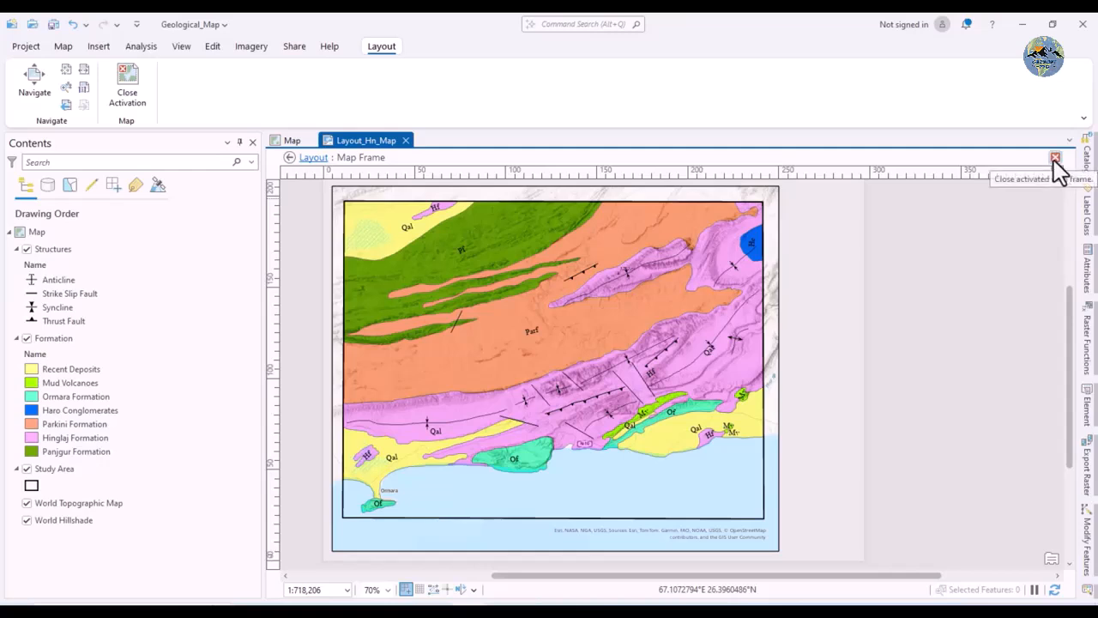
left_click(1055, 158)
left_click(893, 358)
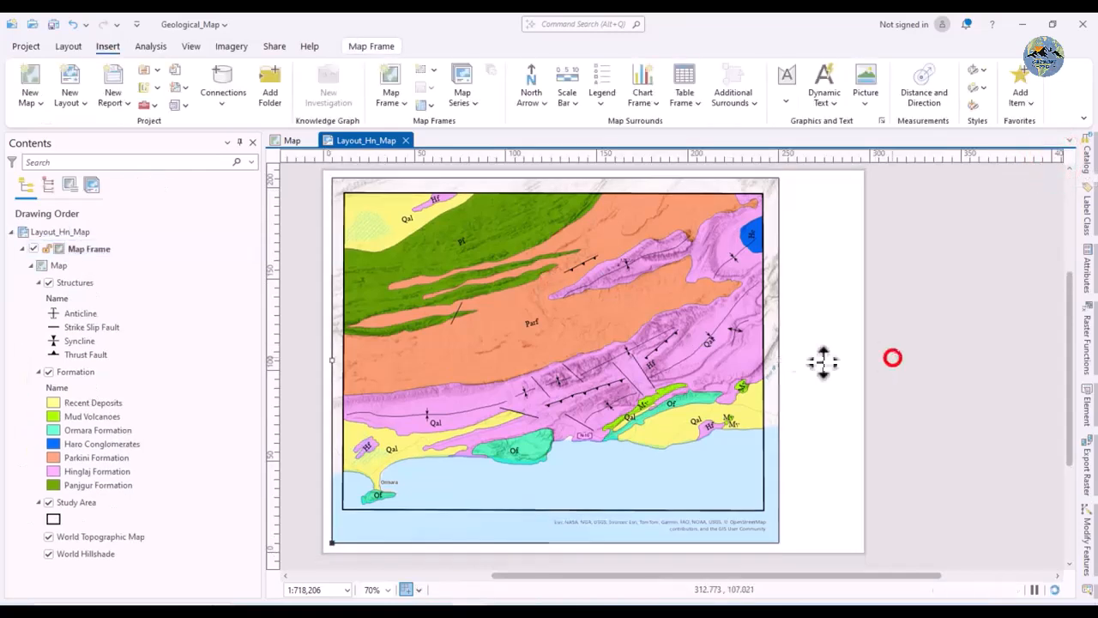
Select the map frame and pull its eastern edge inward to fit the study area's width
scroll(662, 372, "down", 2)
scroll(662, 372, "up", 2)
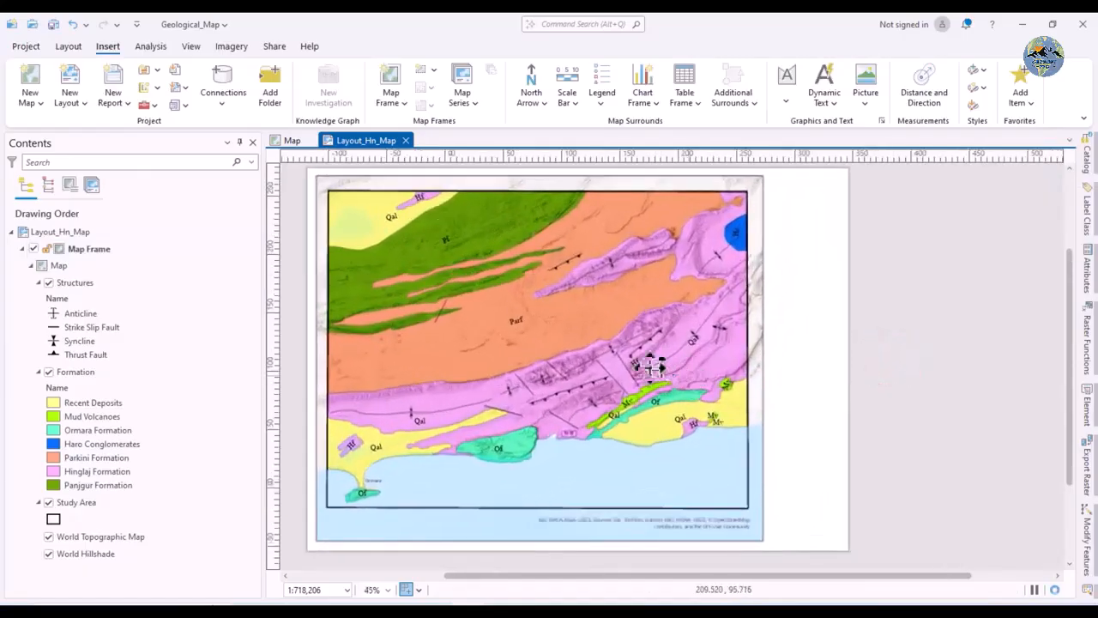
left_click(648, 366)
left_click_drag(762, 360, 734, 362)
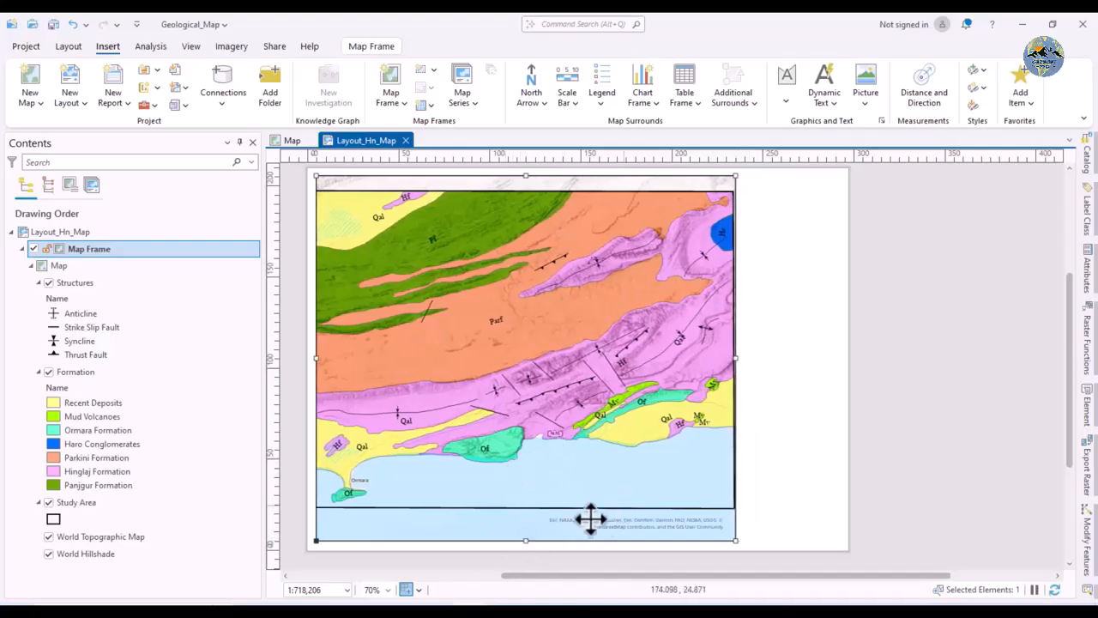
Shorten the map frame by moving its upper and lower edges inward, close to the study area boundary
scroll(581, 495, "down", 2)
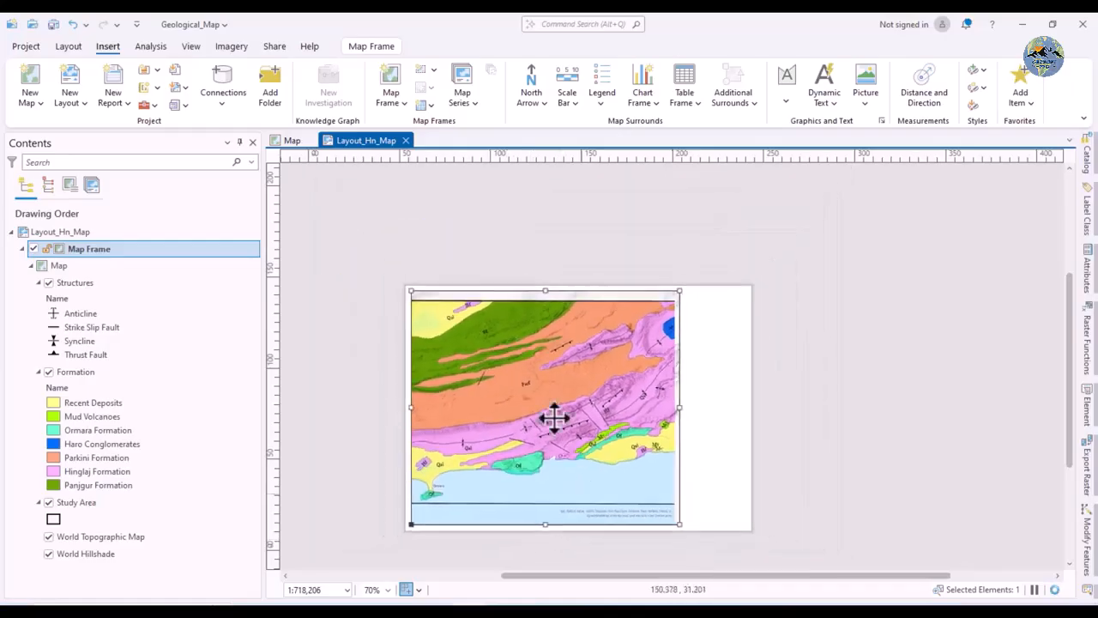
scroll(543, 298, "up", 2)
left_click_drag(556, 284, 556, 316)
scroll(553, 276, "down", 2)
scroll(557, 515, "up", 2)
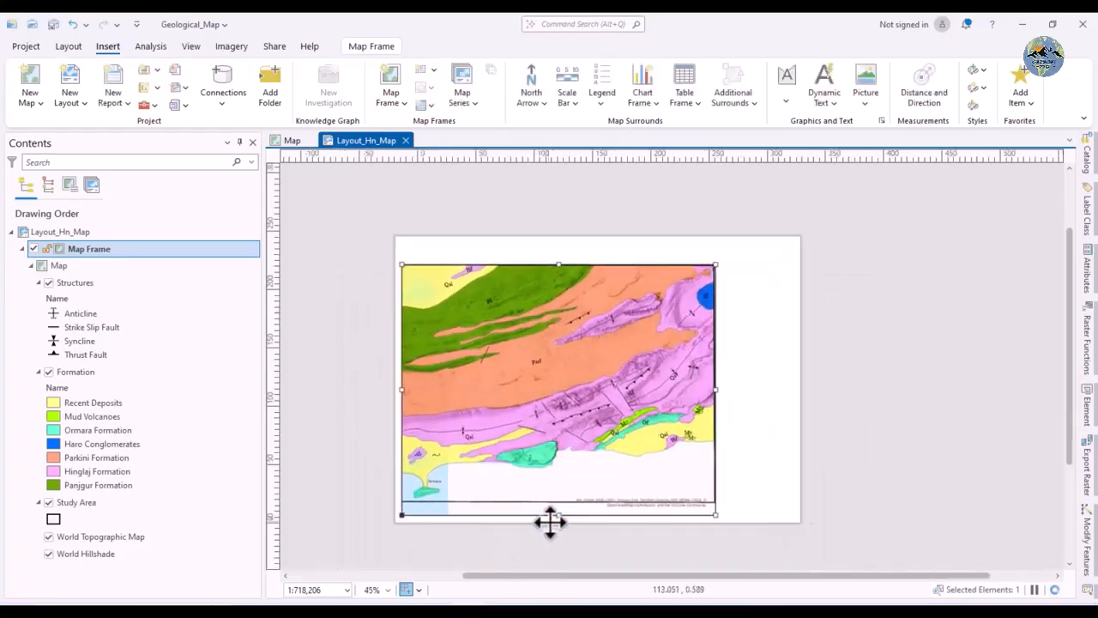
mouse_move(564, 513)
left_mouse_down()
mouse_move(566, 482)
mouse_move(566, 502)
left_mouse_up()
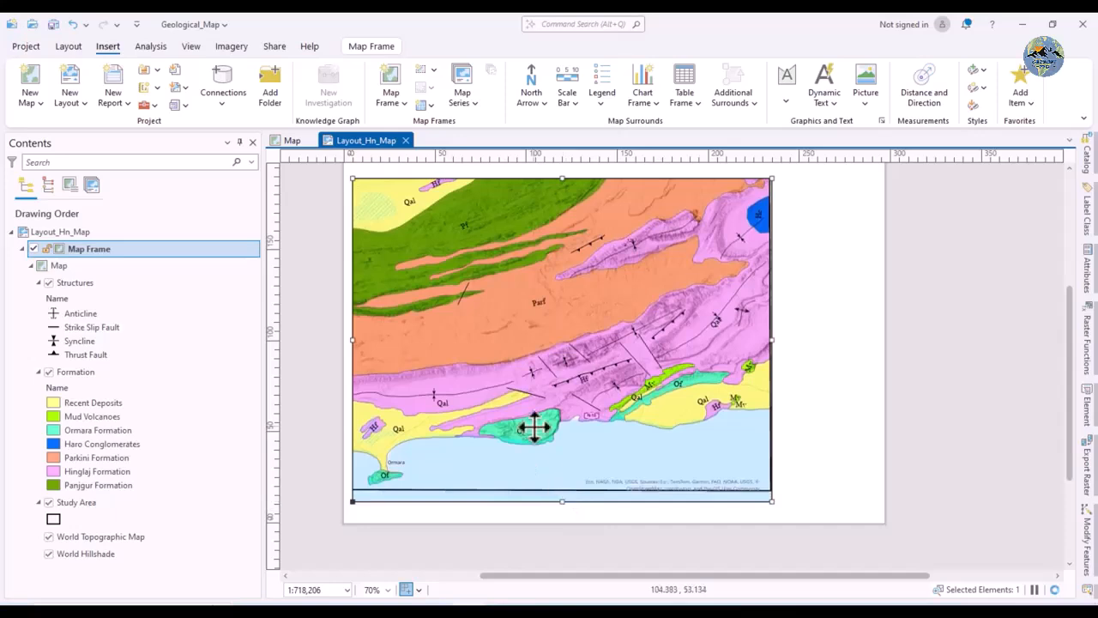
Activate the map frame again, shift the study area toward the frame's centre, and close the activation
right_click(541, 378)
left_click(603, 24)
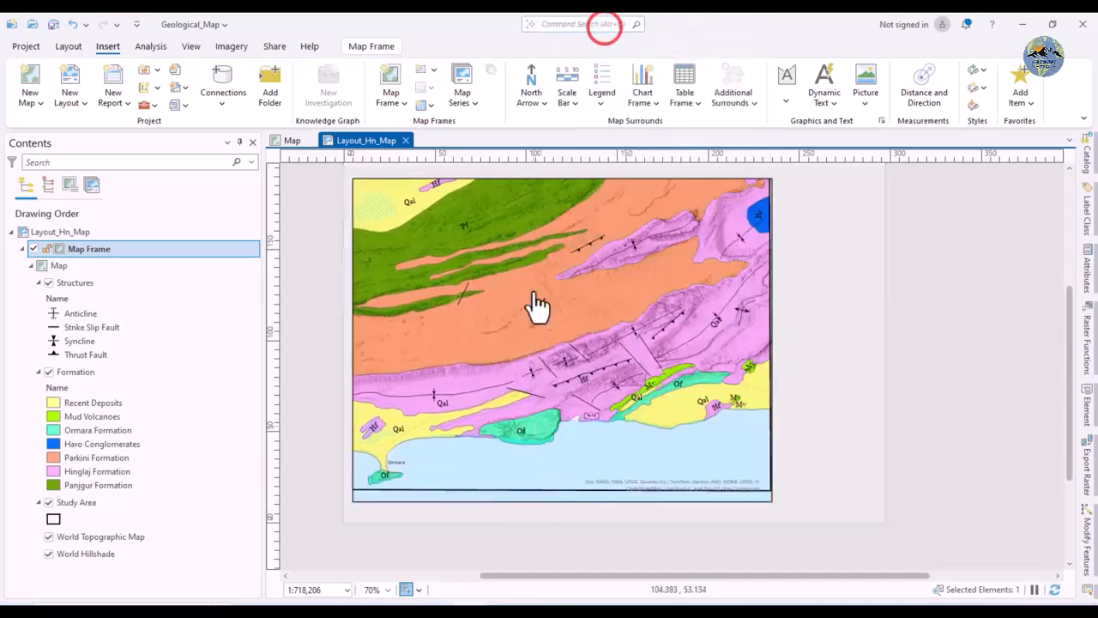
left_click_drag(553, 310, 558, 329)
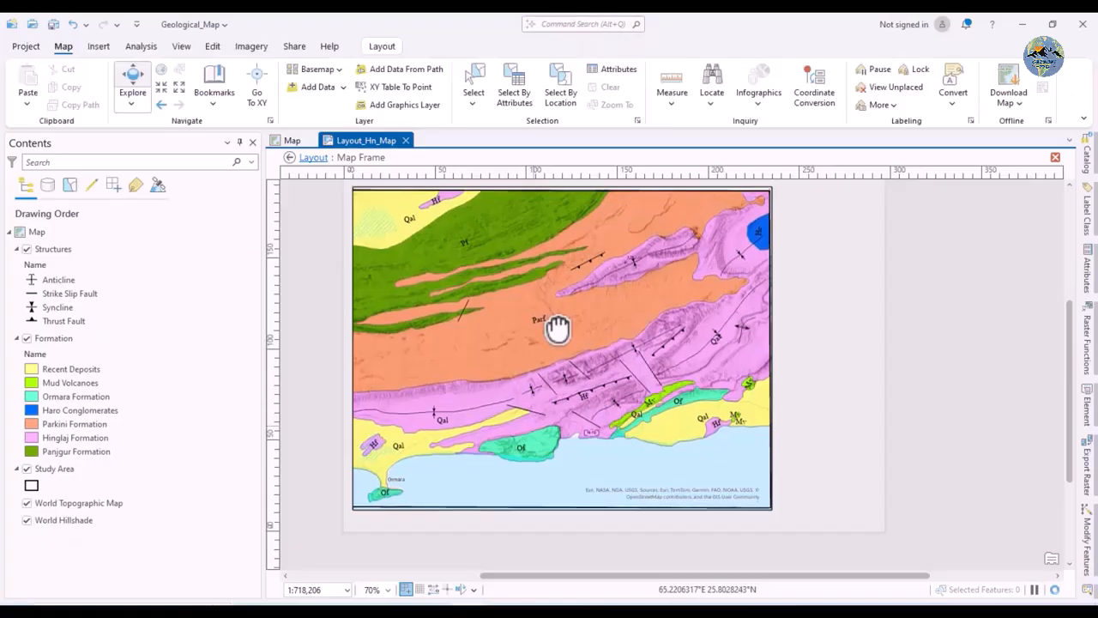
left_click_drag(546, 302, 555, 300)
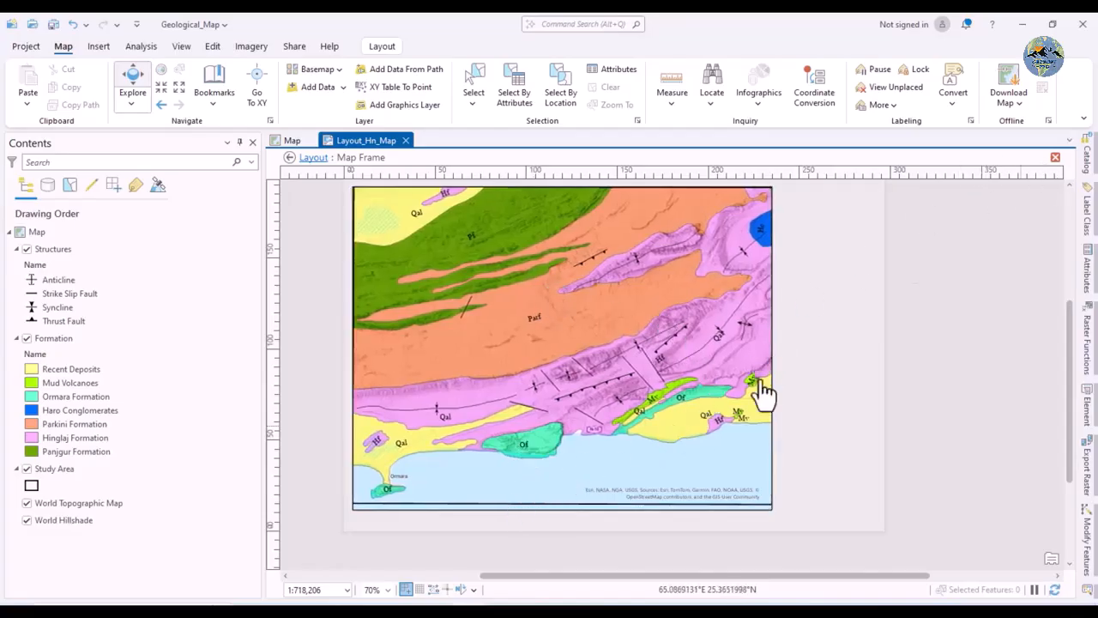
left_click(1054, 160)
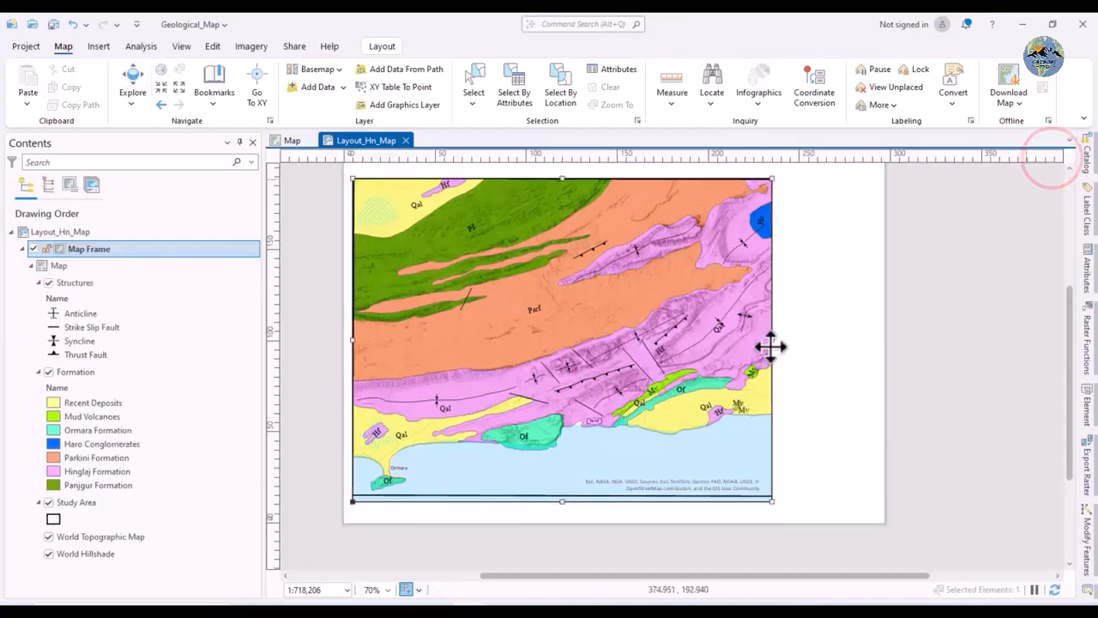
Widen the map frame slightly at its eastern edge and recentre the study area so its full boundary fits inside
left_click_drag(771, 340, 778, 341)
right_click(639, 336)
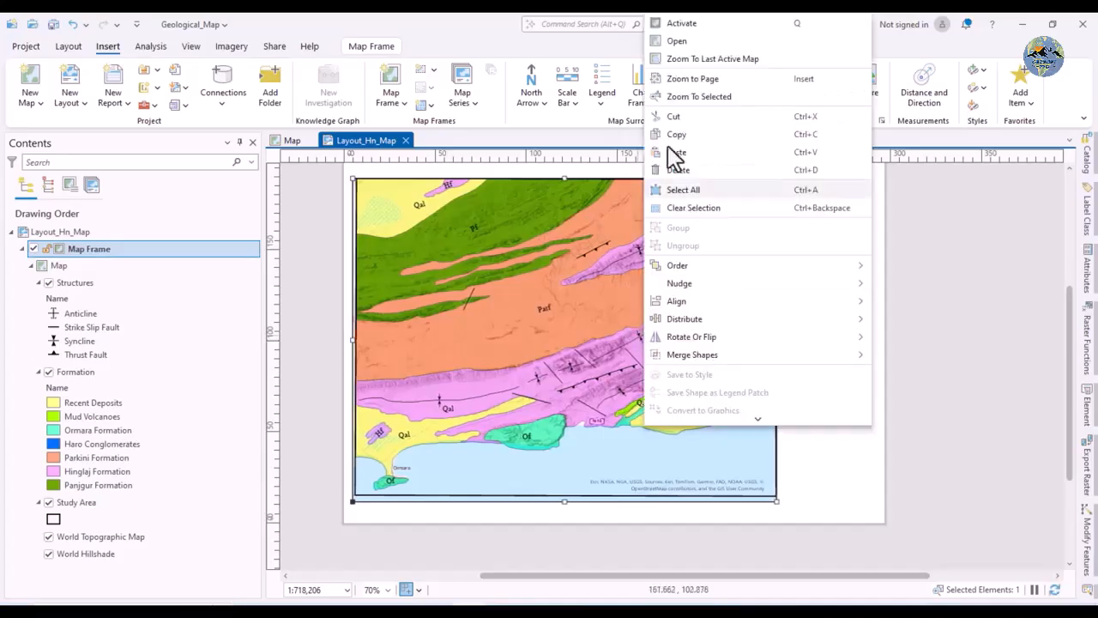
left_click(686, 26)
left_click_drag(555, 358, 556, 369)
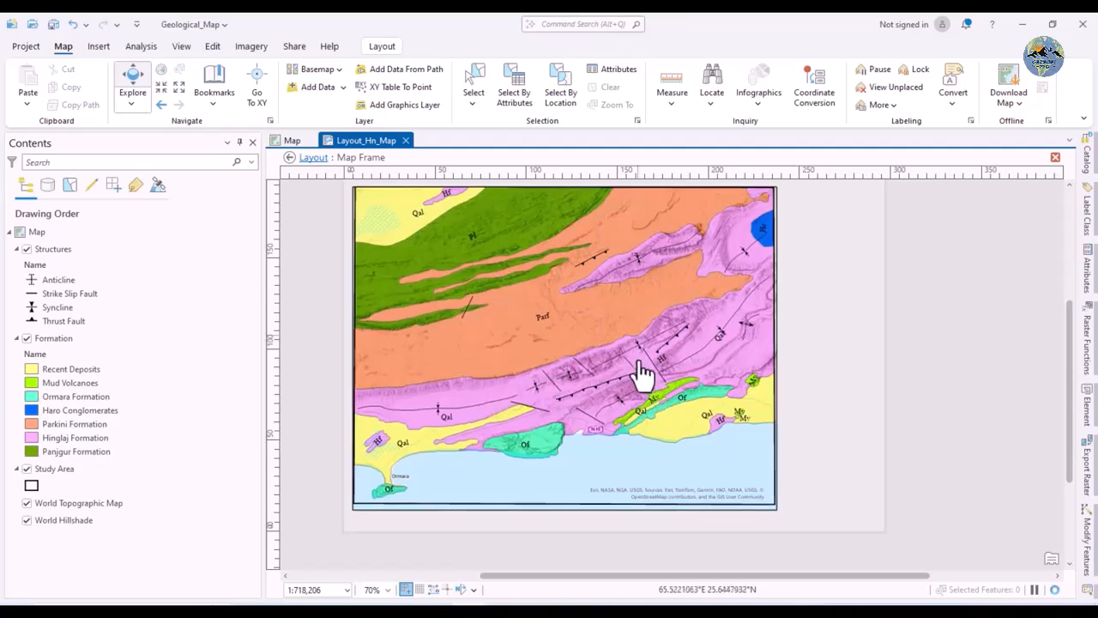
left_click_drag(625, 369, 625, 371)
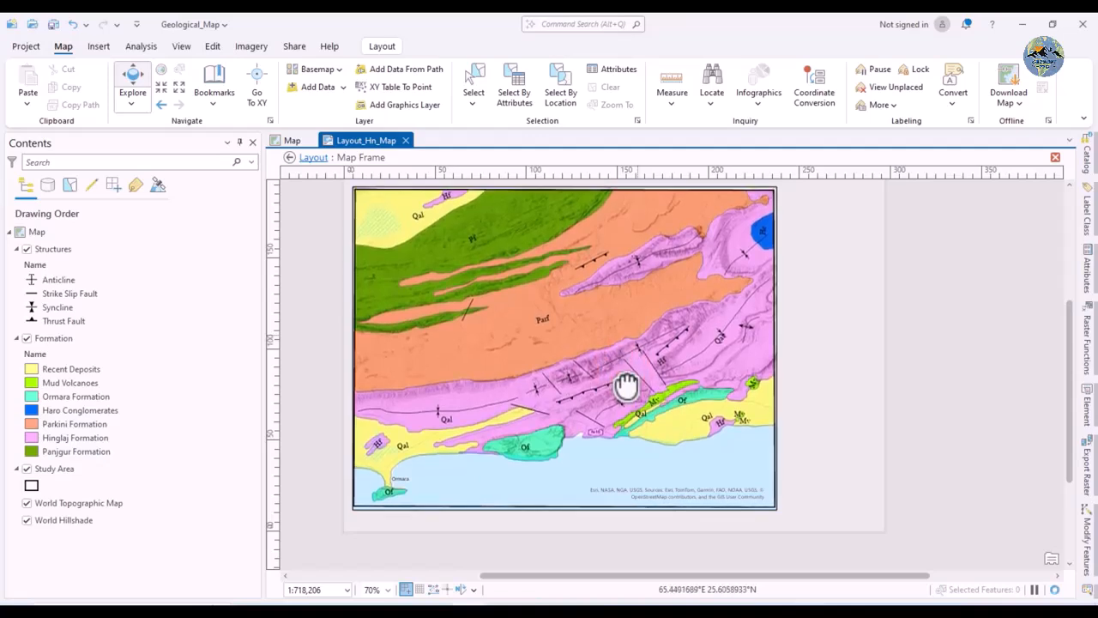
left_click(1055, 159)
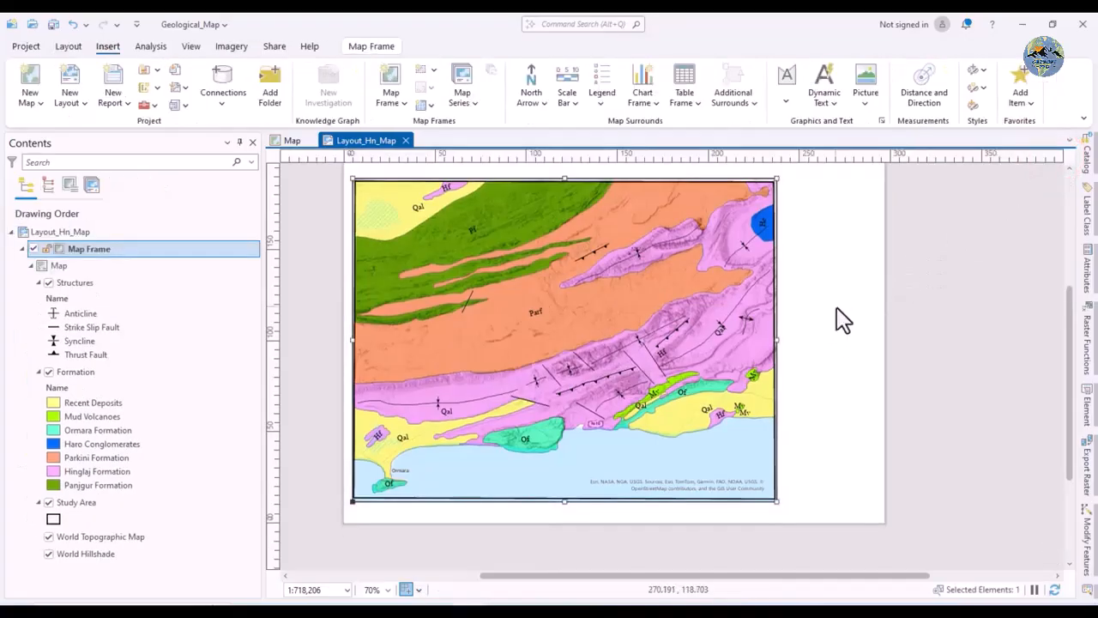
left_click(838, 307)
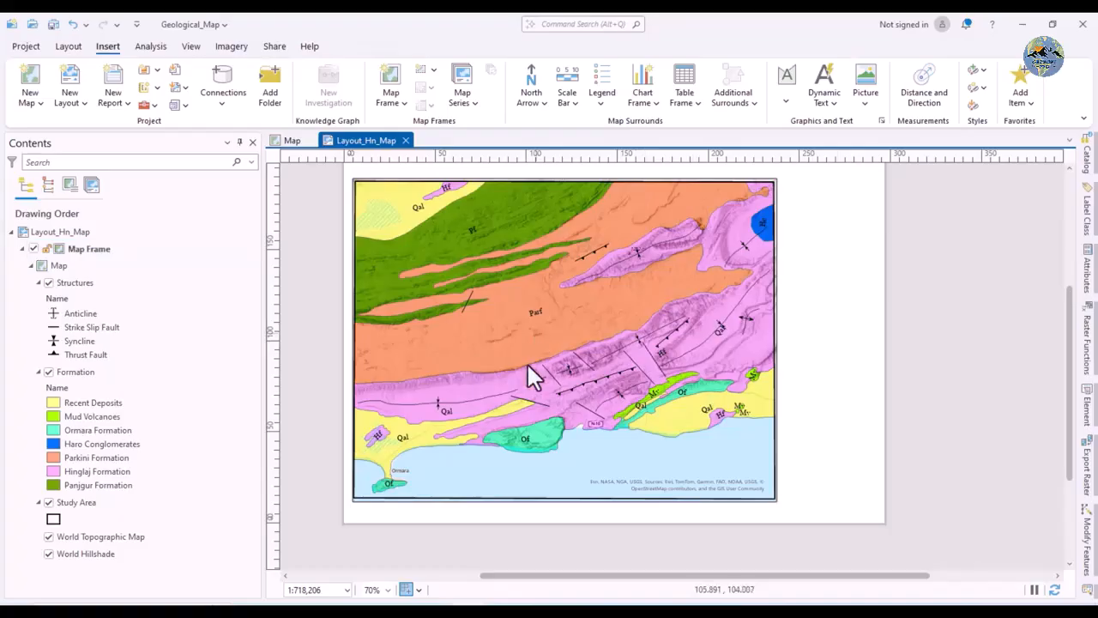
Shift the whole map frame slightly away from the page's western edge and deselect it
scroll(527, 369, "down", 3)
left_click_drag(574, 358, 582, 355)
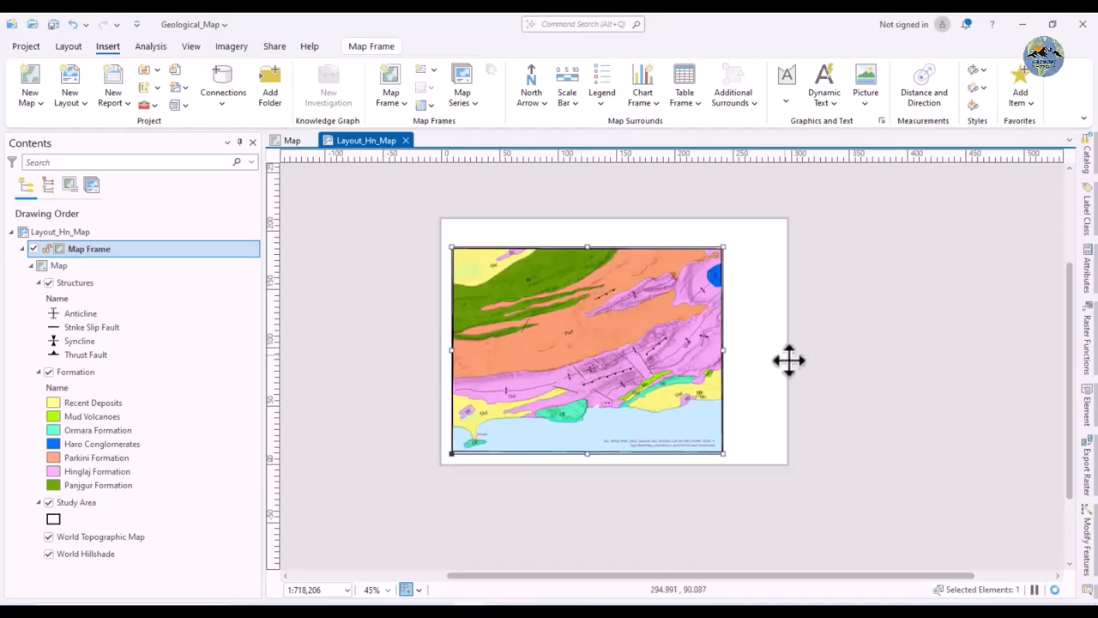
left_click(787, 361)
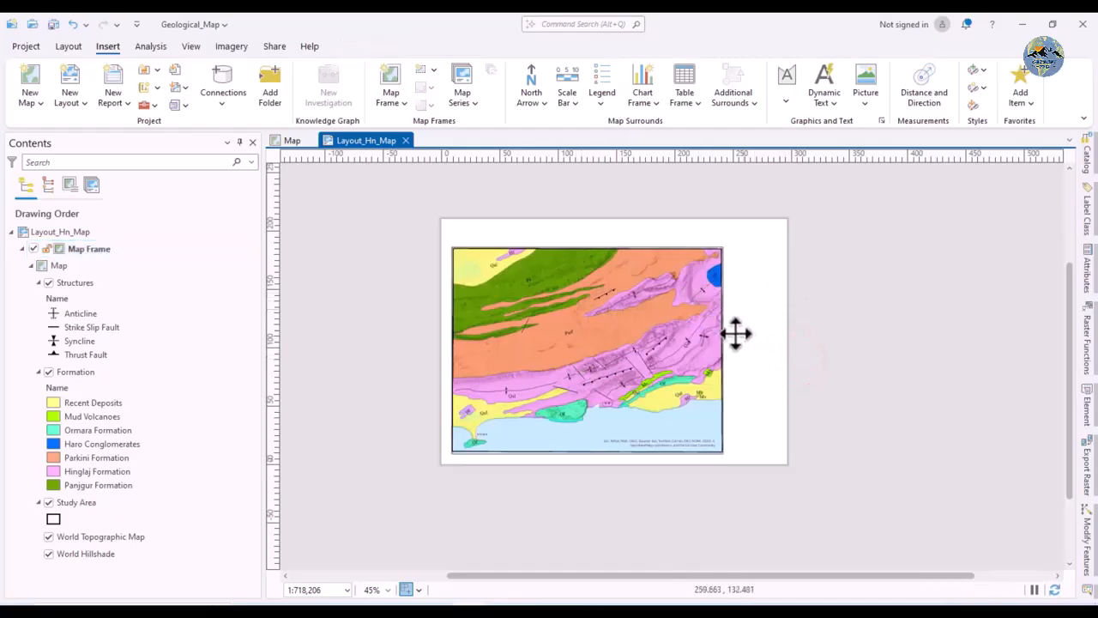
Review the page space around the map frame and the graphic, text and dynamic text elements available for insertion
scroll(517, 344, "up", 3)
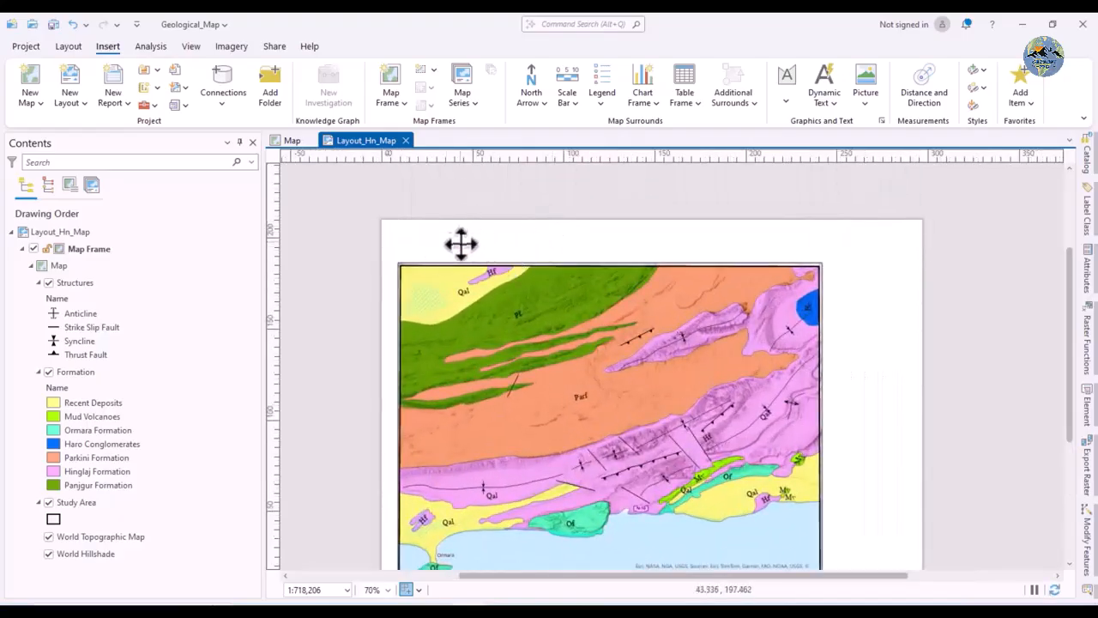
scroll(486, 210, "down", 2)
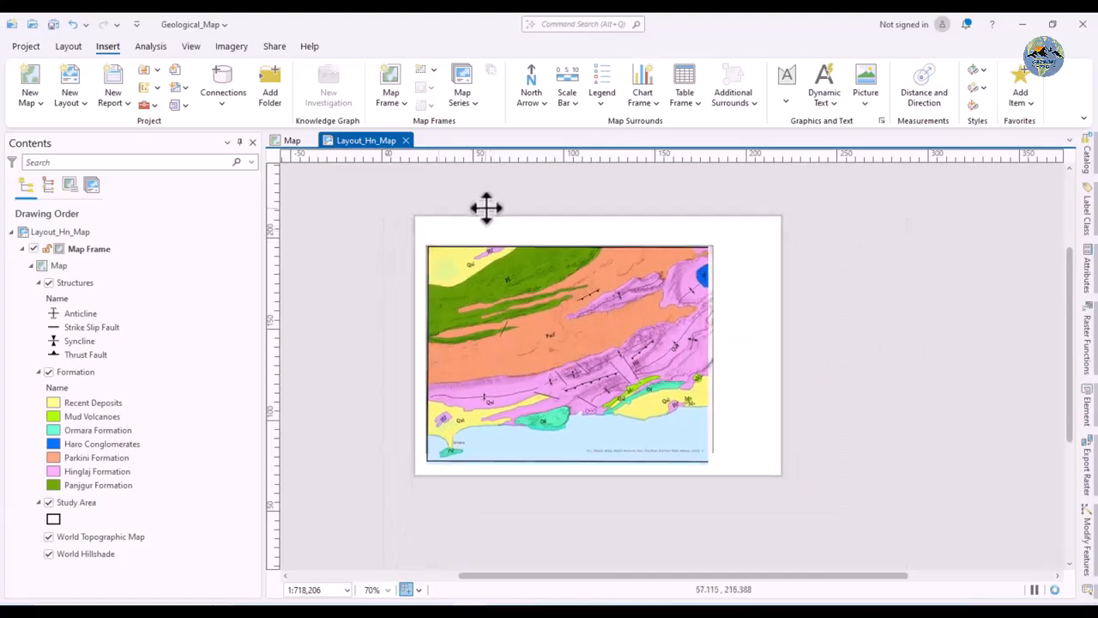
scroll(520, 252, "up", 2)
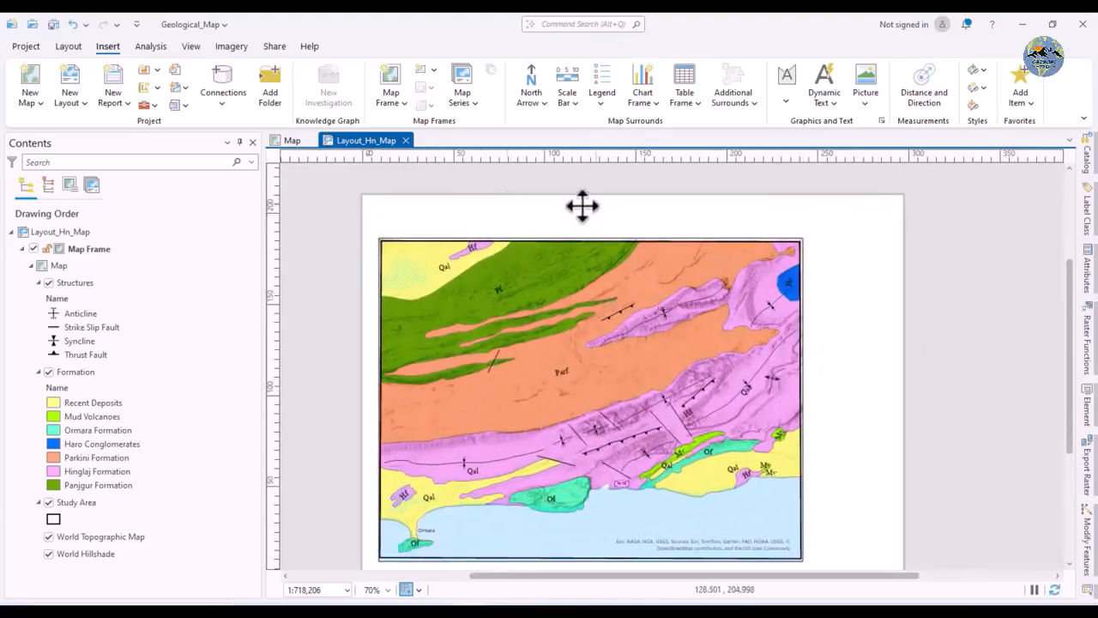
left_click(785, 104)
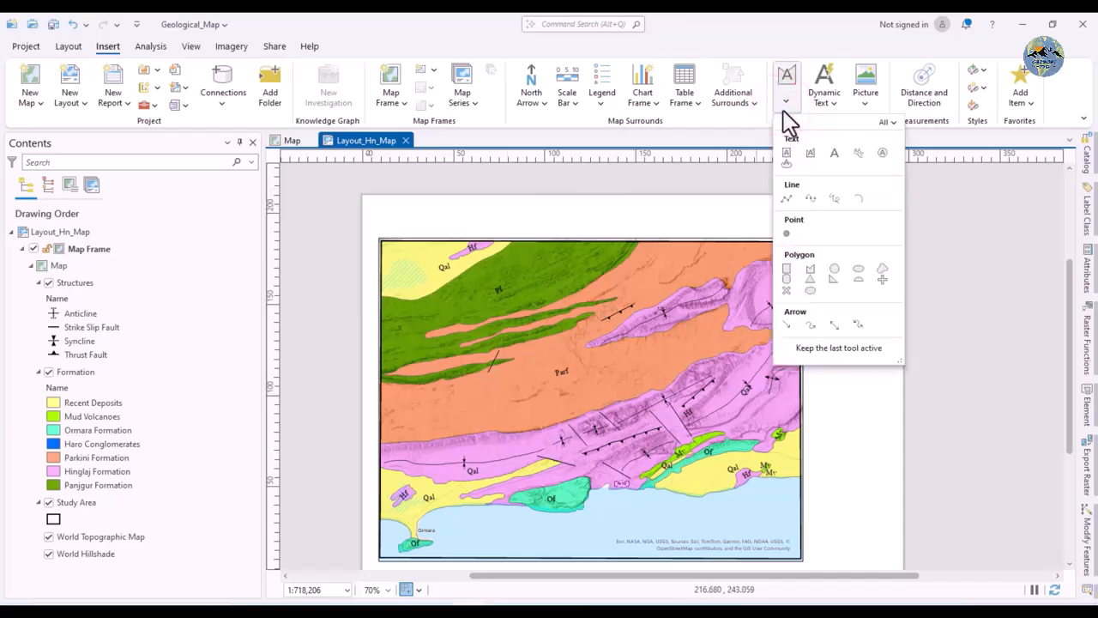
left_click(783, 108)
left_click(971, 179)
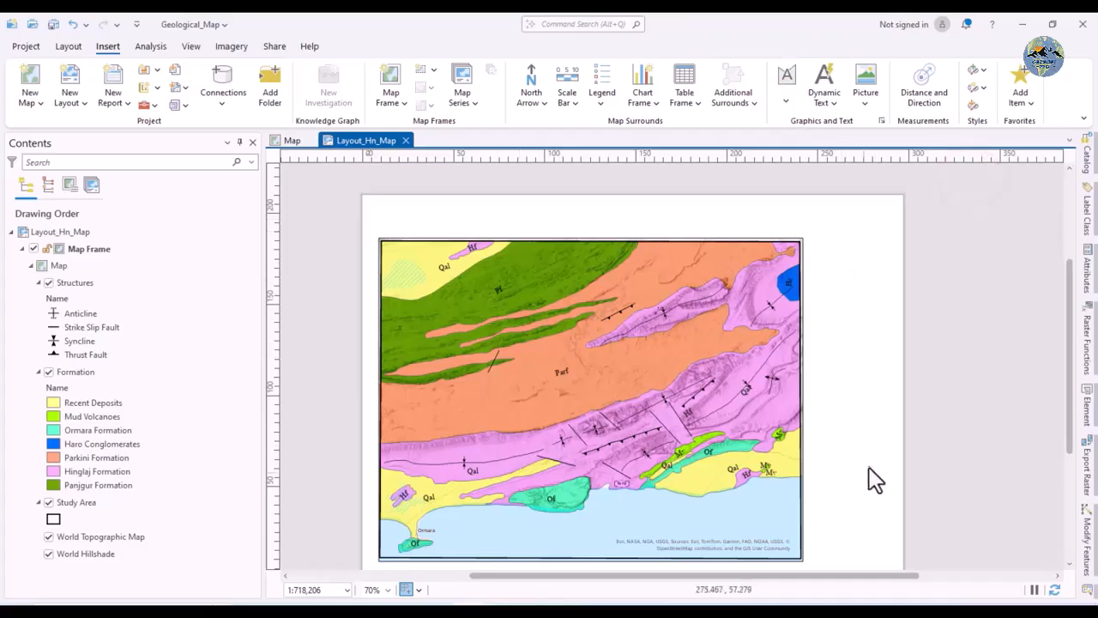
scroll(726, 302, "down", 1)
scroll(694, 457, "up", 1)
scroll(683, 451, "down", 1)
scroll(725, 416, "up", 1)
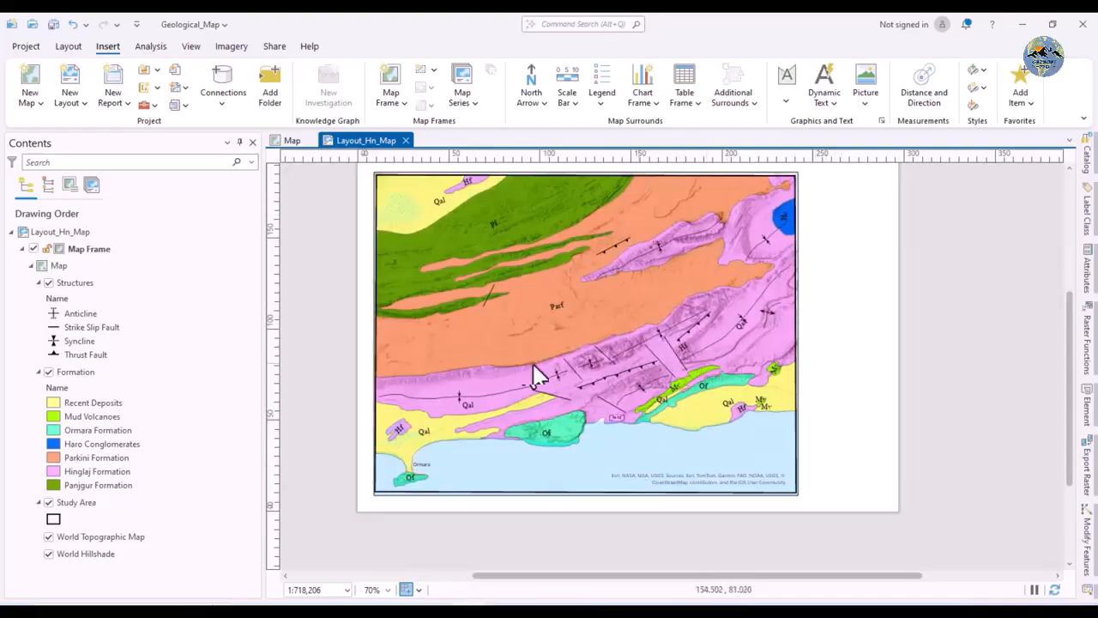
scroll(529, 346, "down", 1)
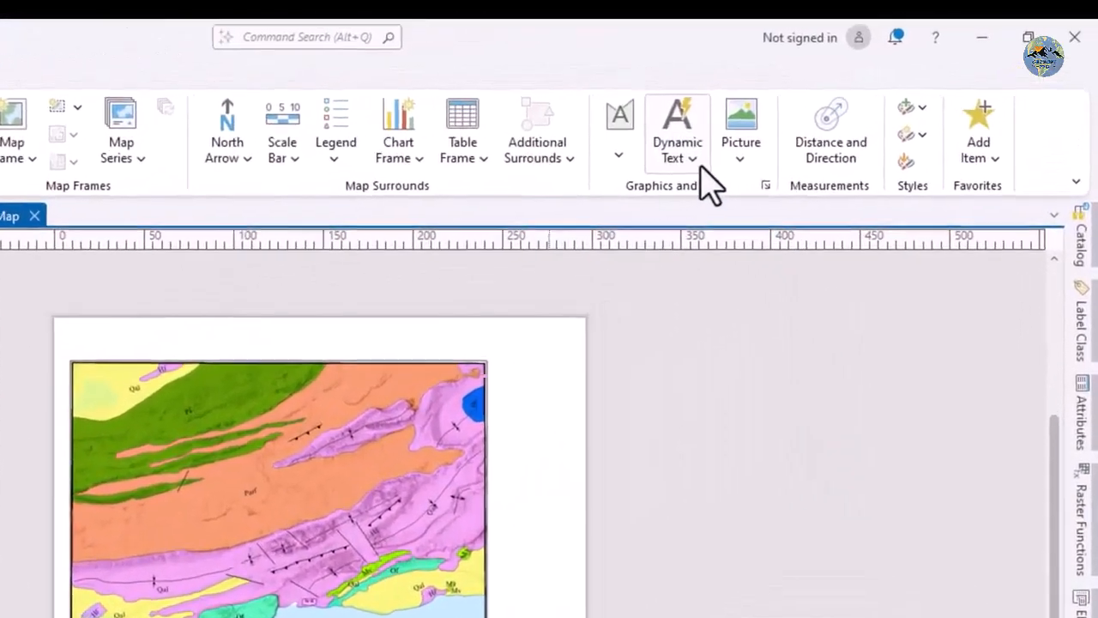
left_click(836, 104)
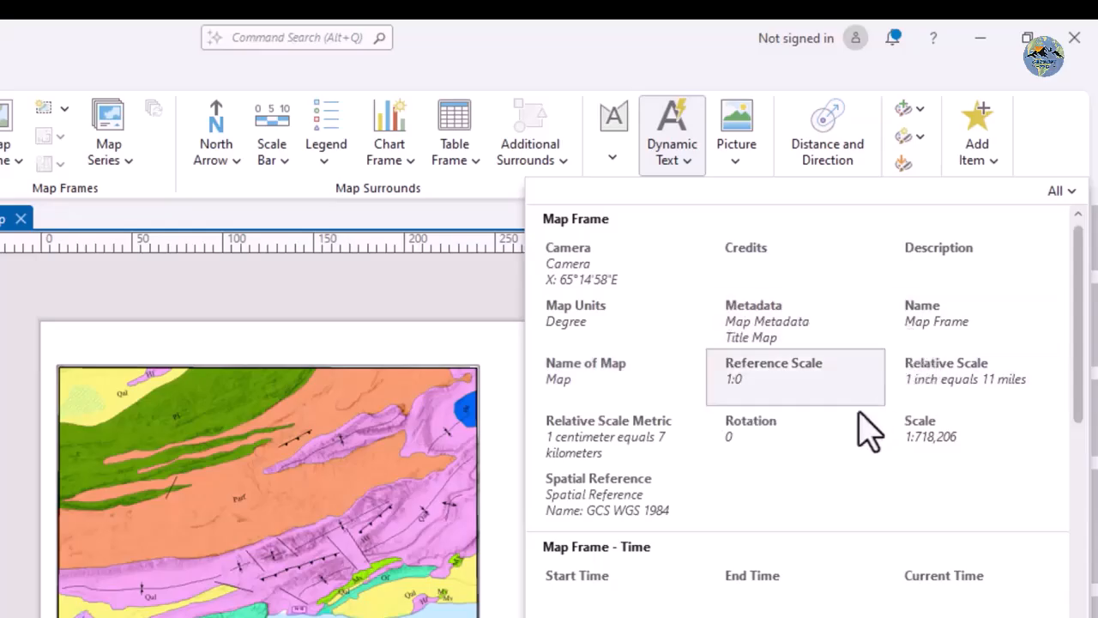
scroll(650, 528, "down", 5)
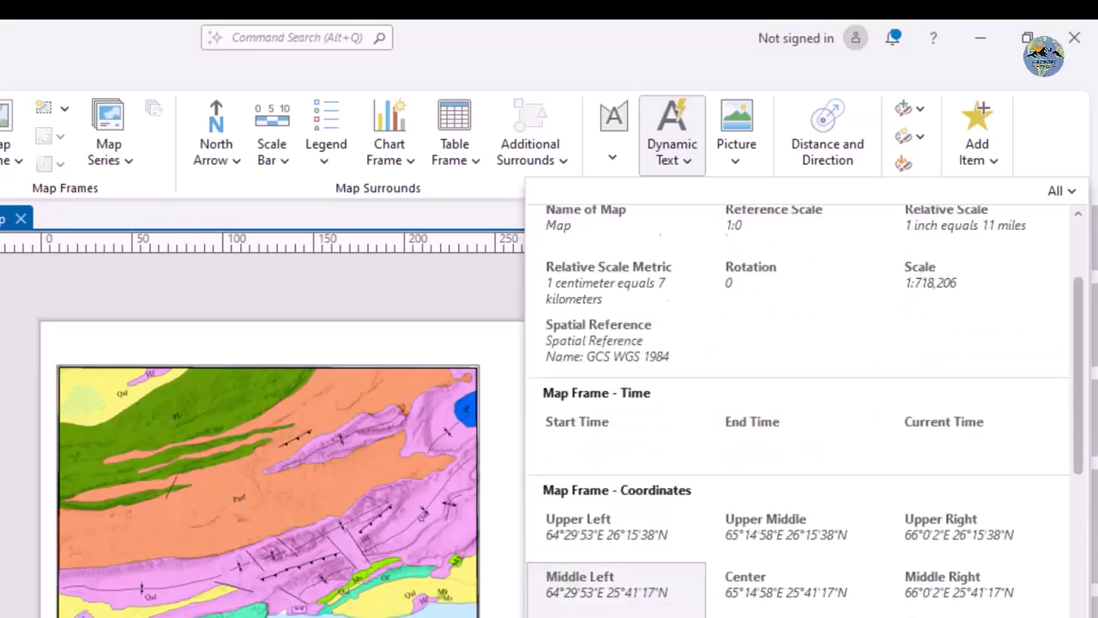
scroll(678, 601, "up", 5)
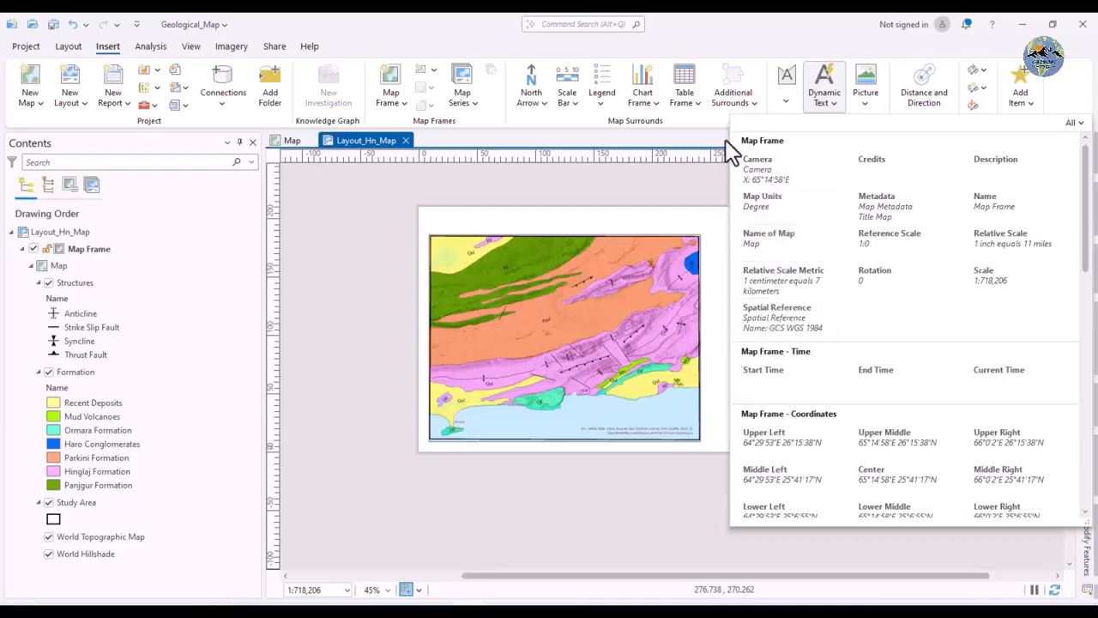
Insert a text element in the blank page margin above the map frame
left_click(786, 101)
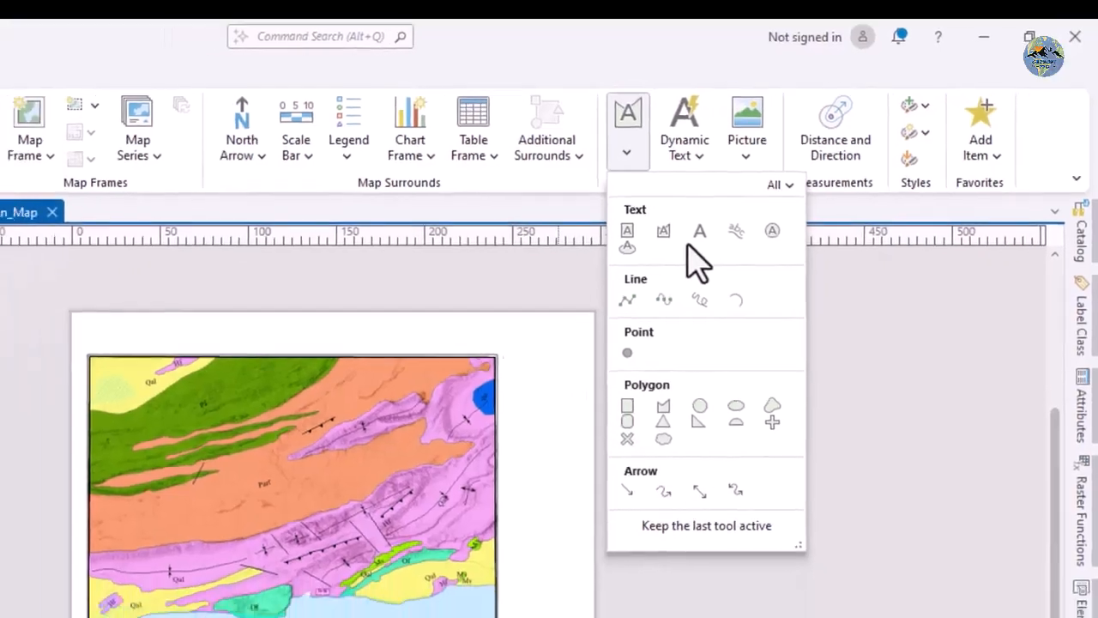
left_click(670, 248)
left_click(428, 252)
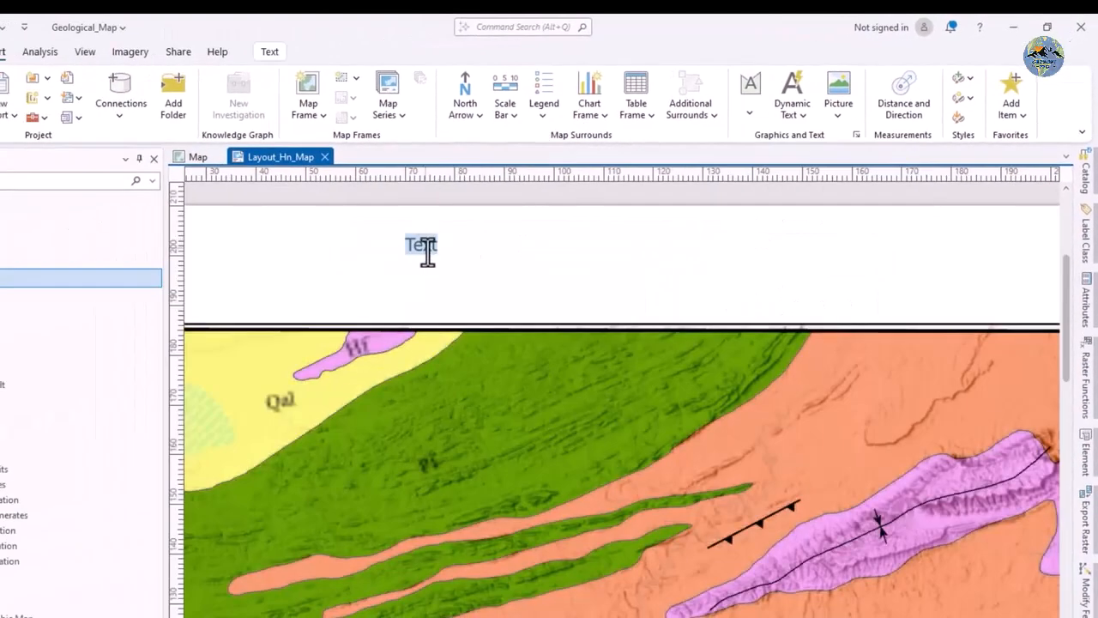
left_click(429, 249)
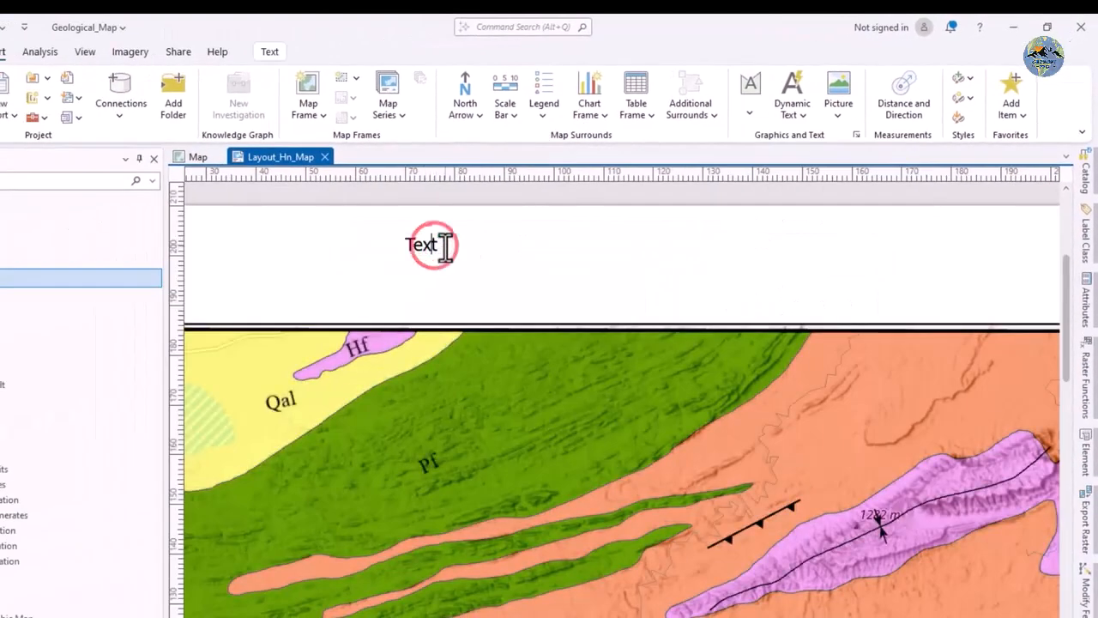
Replace the placeholder text with the title "The Geological Map of the Hingol National Park, Balochistan" and finish text editing
key("BackSpace")
key("BackSpace")
key("BackSpace")
key("BackSpace")
type("G")
key("BackSpace")
type("The Geologic")
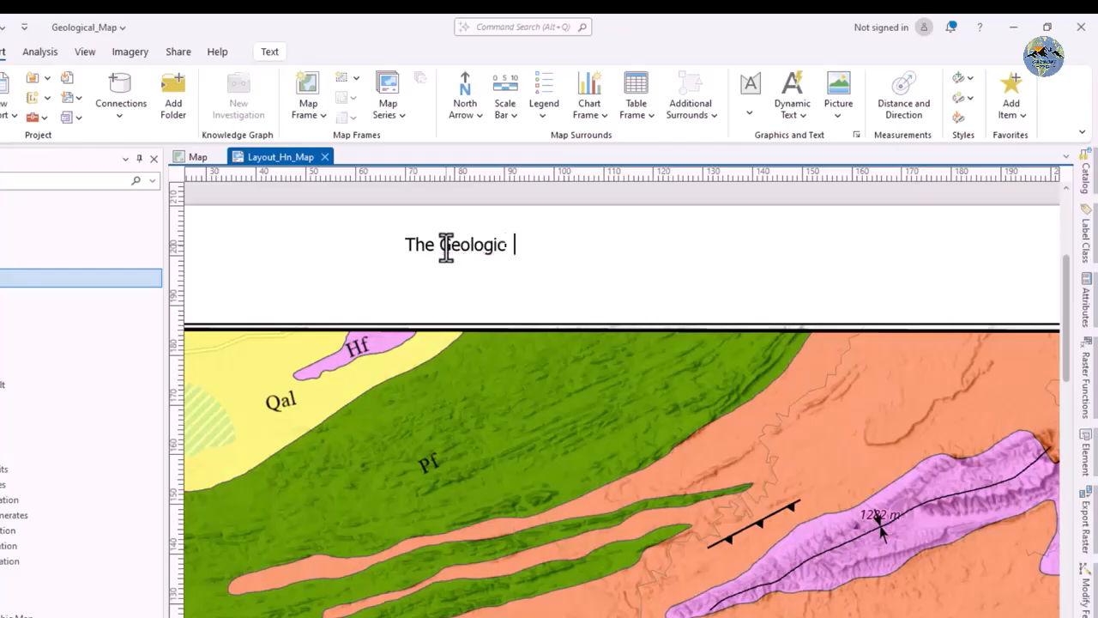
type("al Map Og")
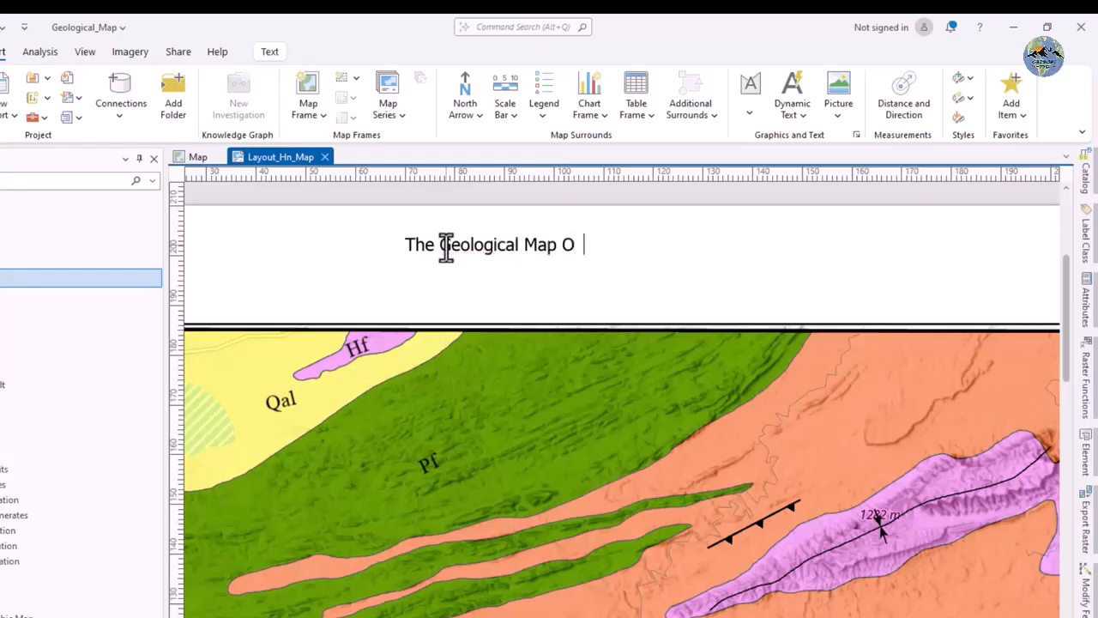
key("BackSpace")
key("BackSpace")
type("of the")
key("BackSpace")
key("BackSpace")
type("e Hingo")
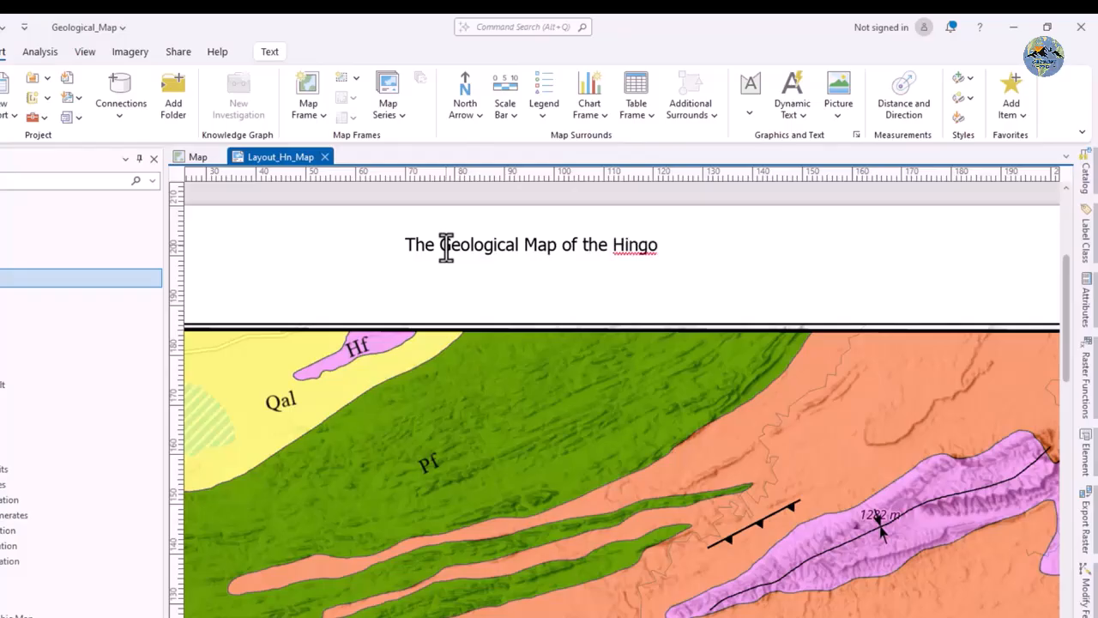
type("l National Park")
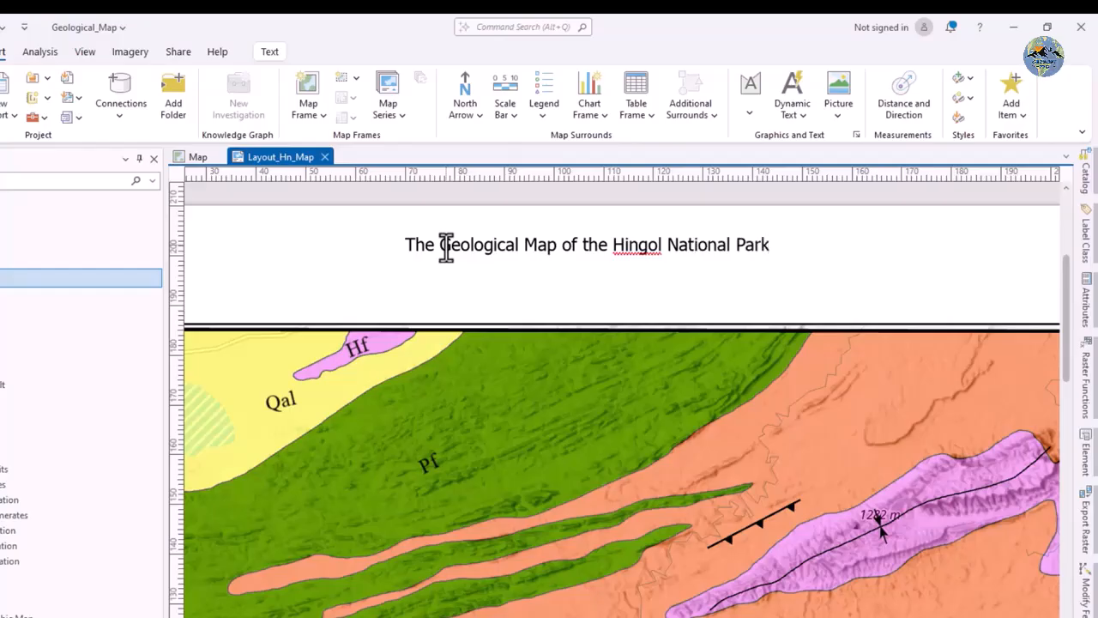
type(", Balochistan")
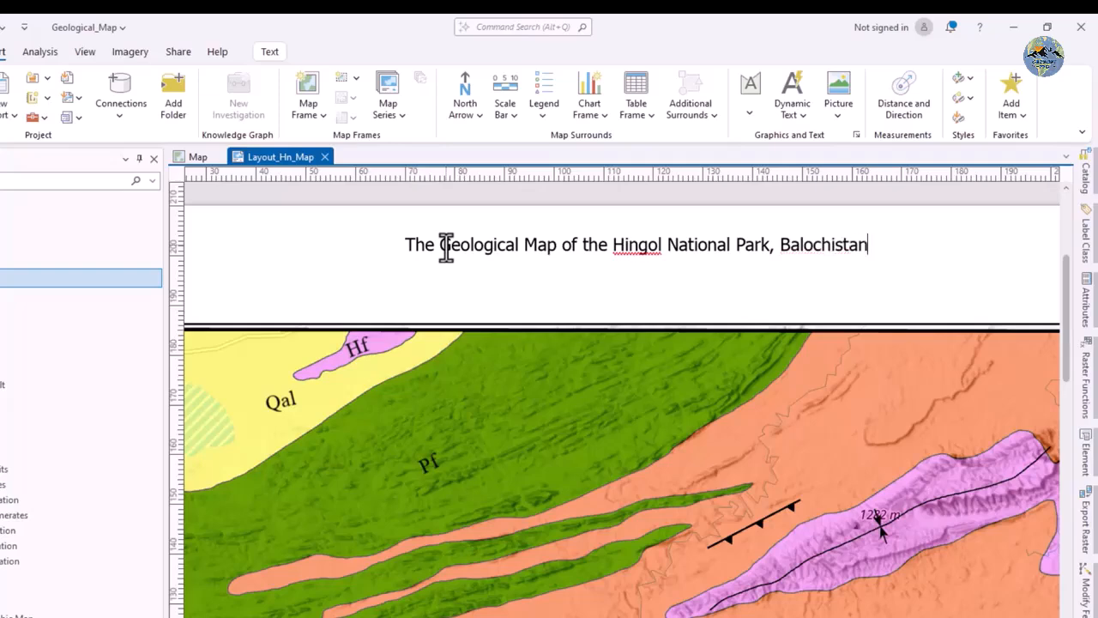
scroll(450, 296, "down", 5)
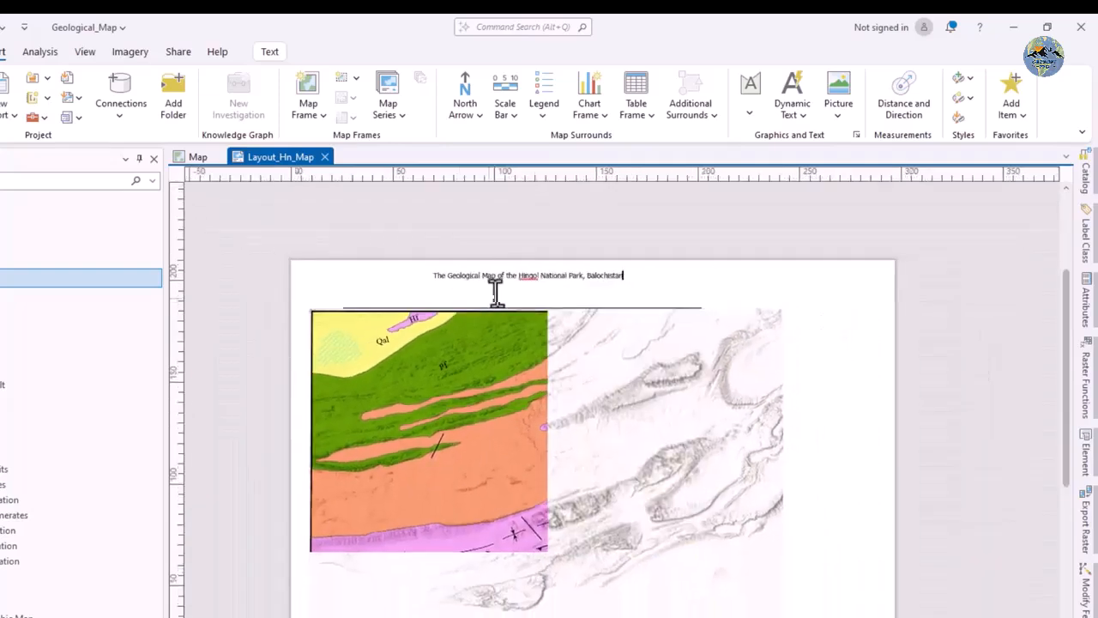
left_click(492, 247)
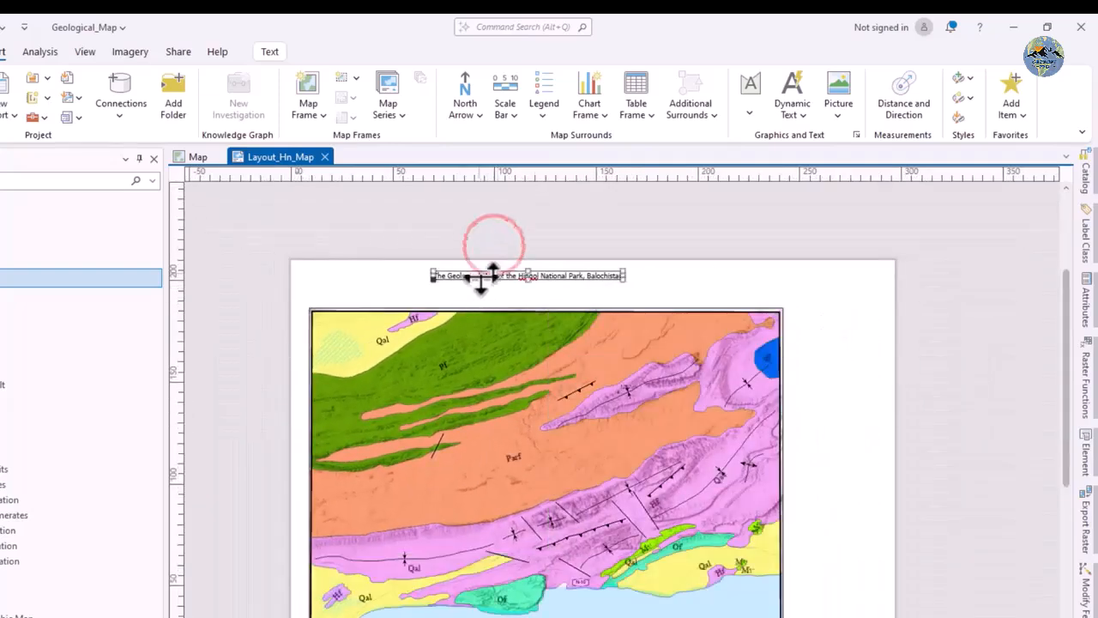
Set the title's font size to 24 pt and move it over the map frame, just above the upper edge
left_click(271, 51)
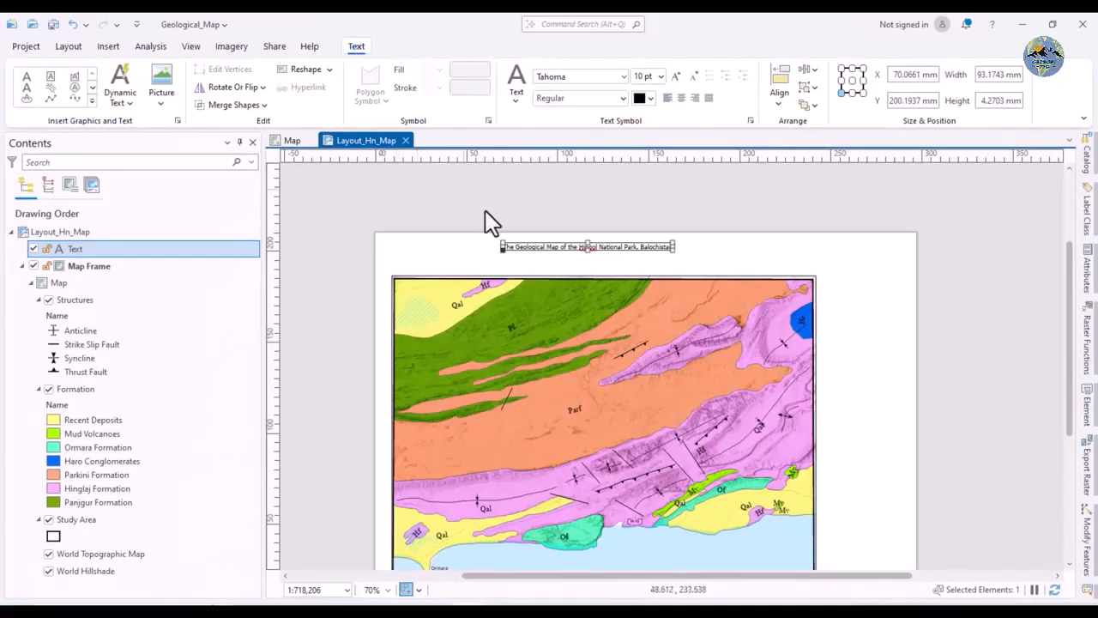
left_click(487, 202)
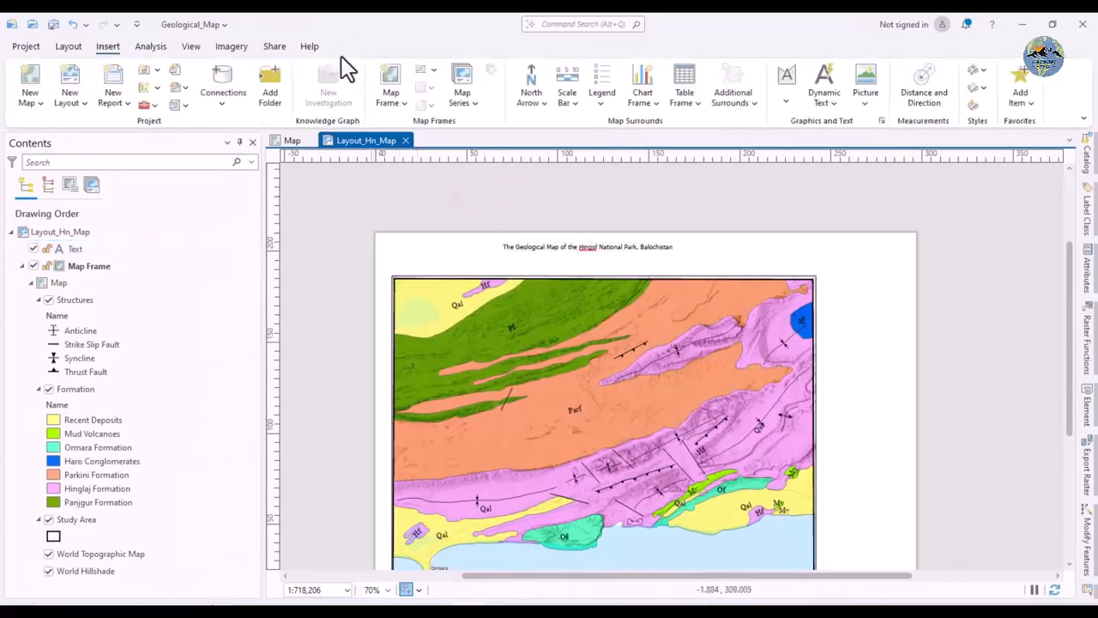
left_click(601, 247)
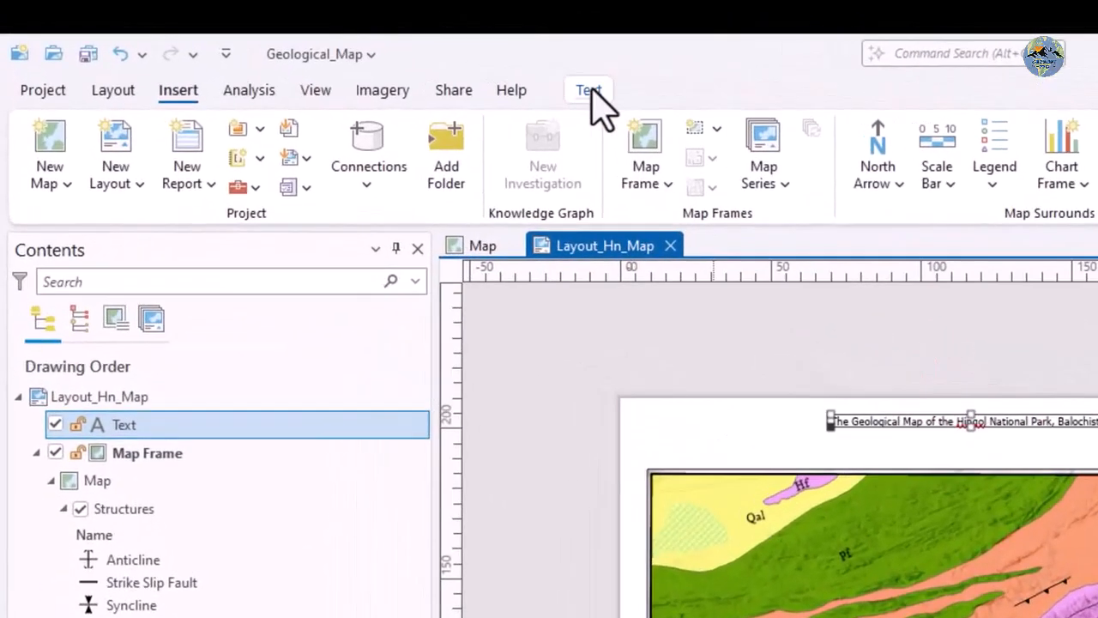
left_click(357, 45)
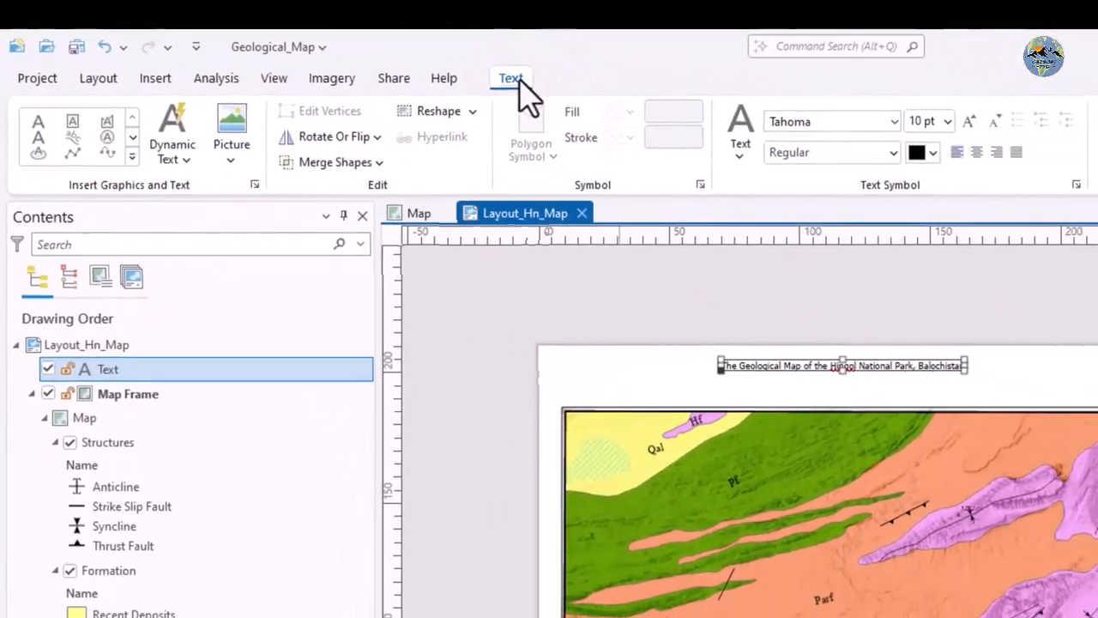
left_click(946, 121)
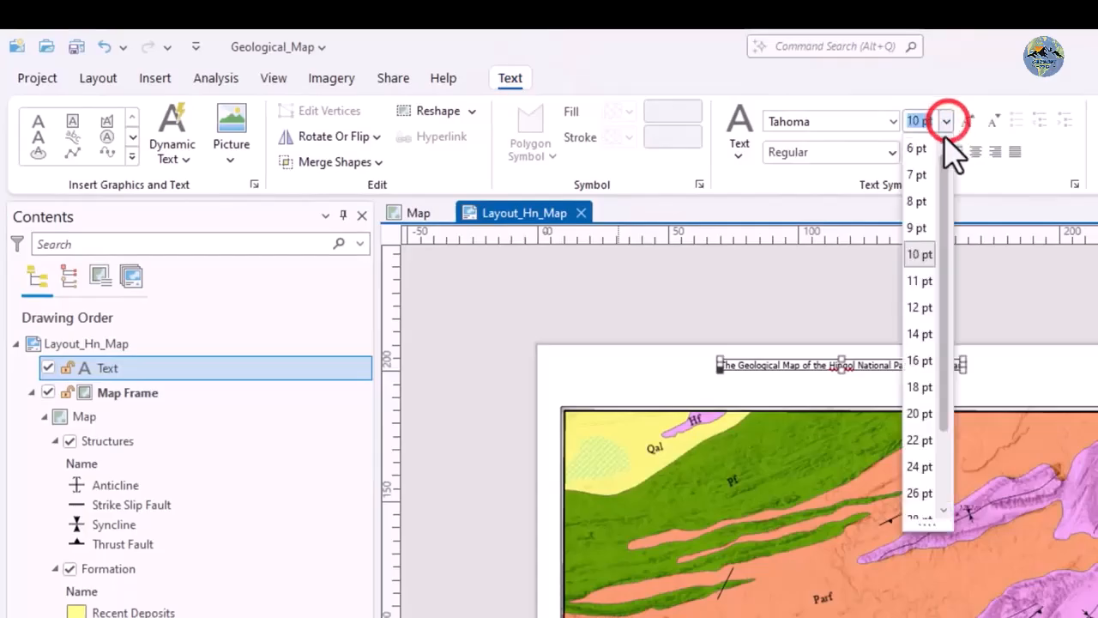
left_click(920, 470)
left_click_drag(956, 355, 815, 373)
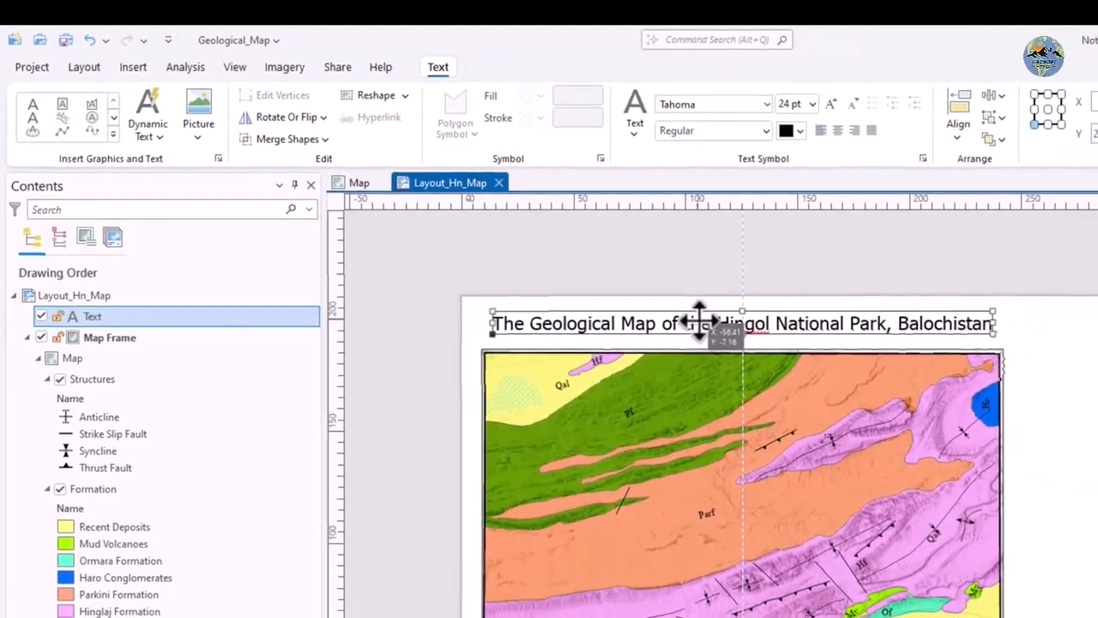
left_click_drag(699, 319, 697, 320)
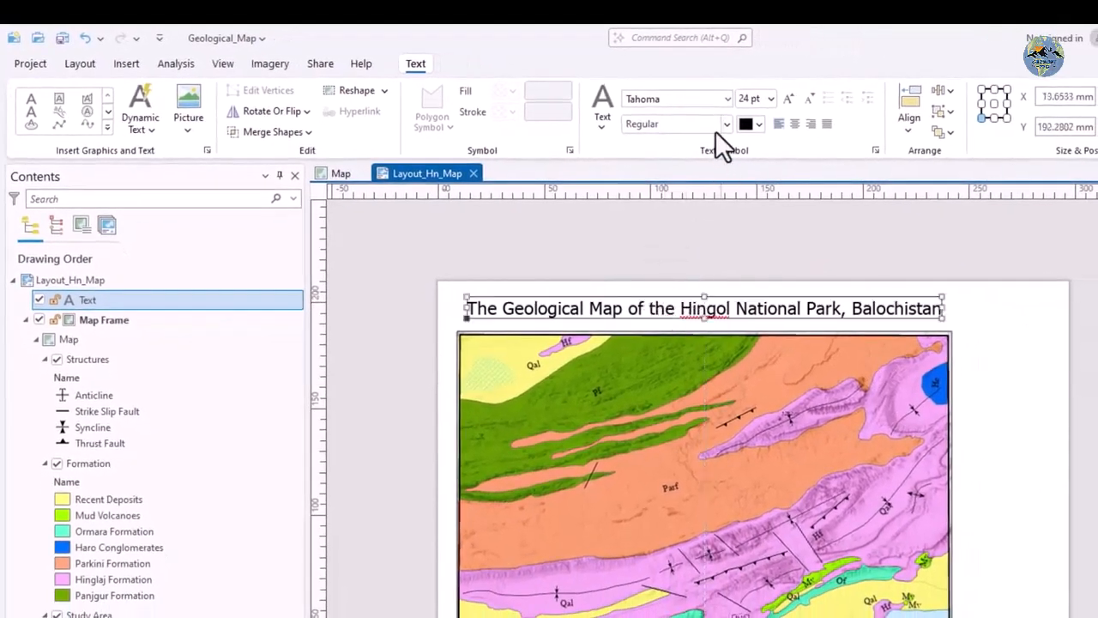
Make the title bold and set its font size to 20 pt
left_click(726, 124)
left_click(711, 163)
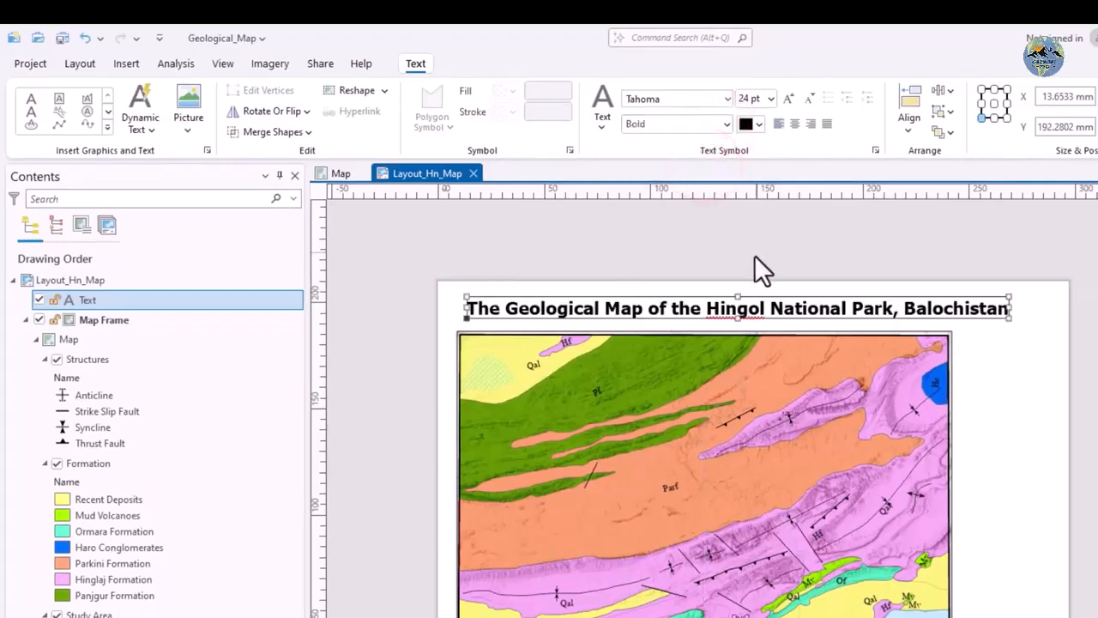
left_click(770, 98)
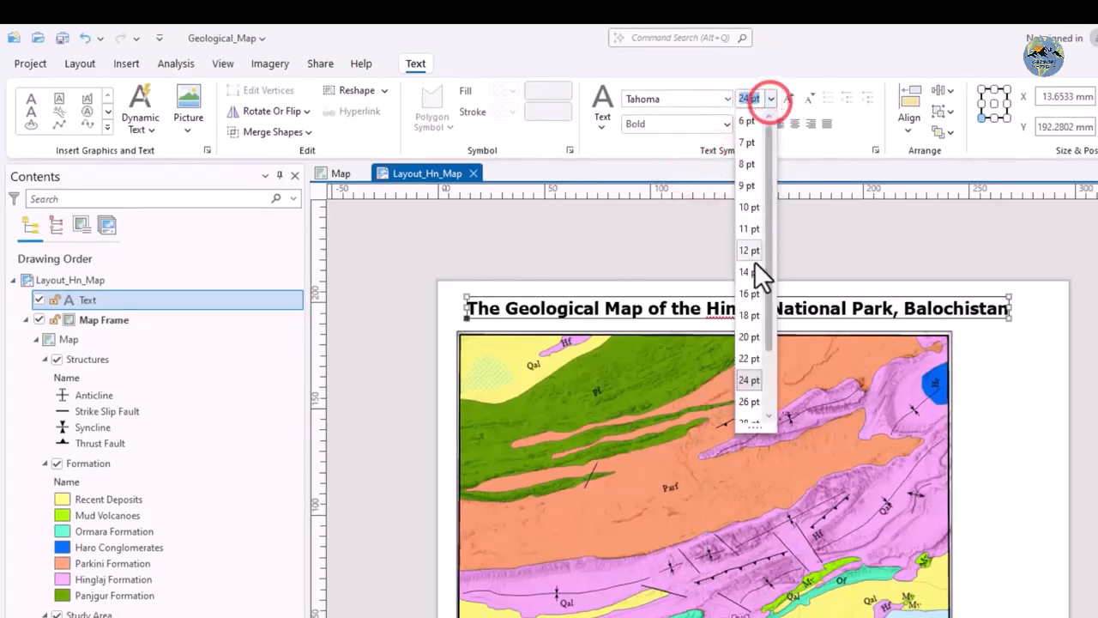
left_click(753, 332)
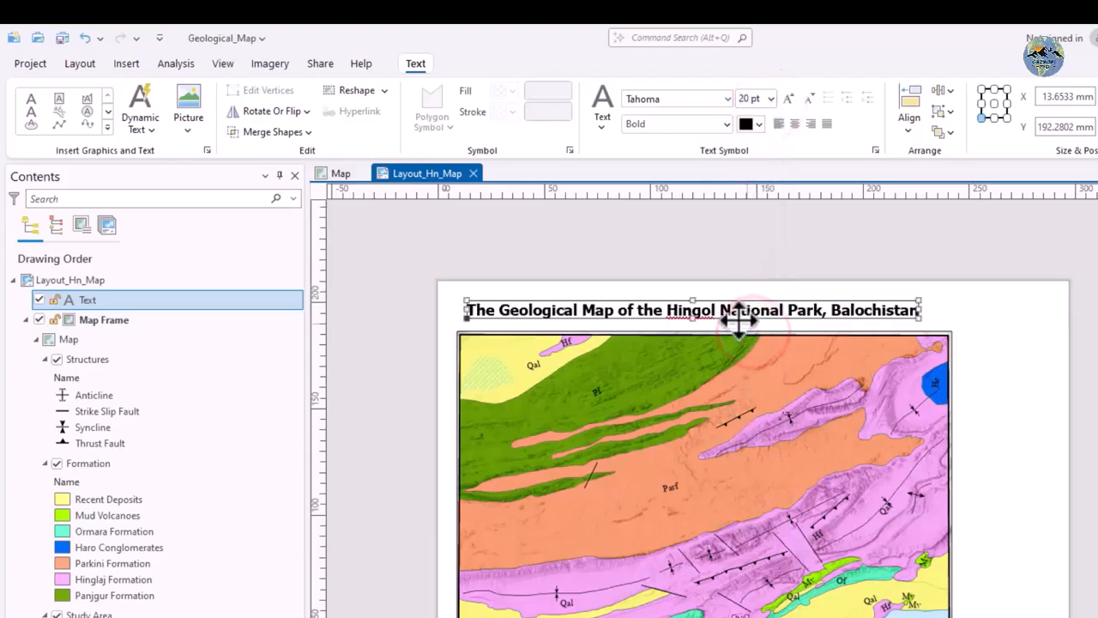
Centre the title horizontally over the map frame using the alignment guide and deselect it
left_click_drag(716, 307, 726, 311)
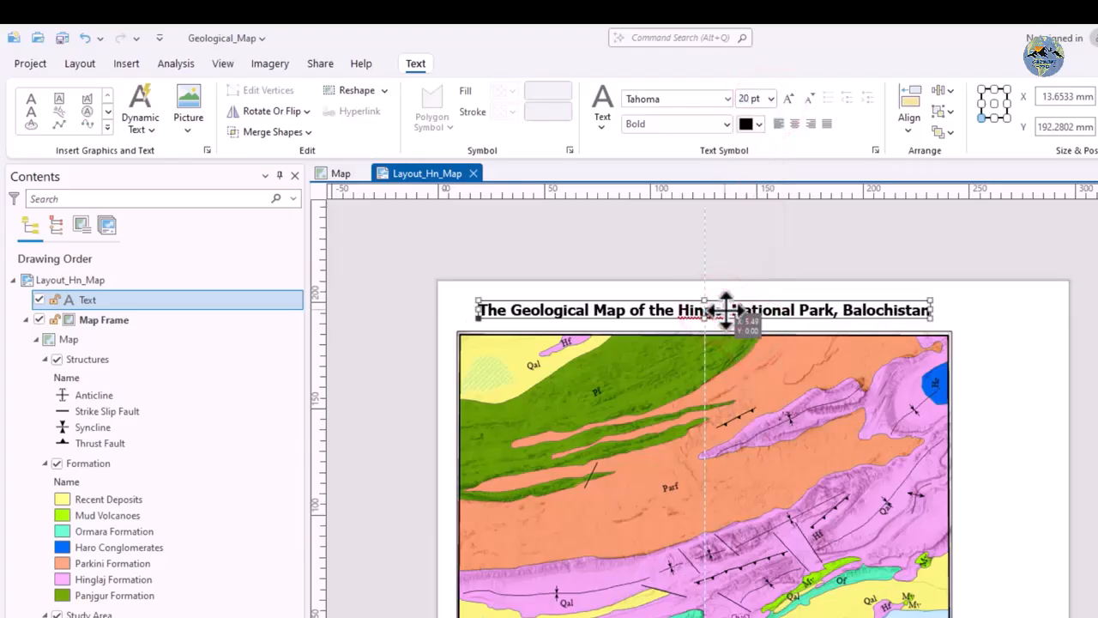
left_click(760, 248)
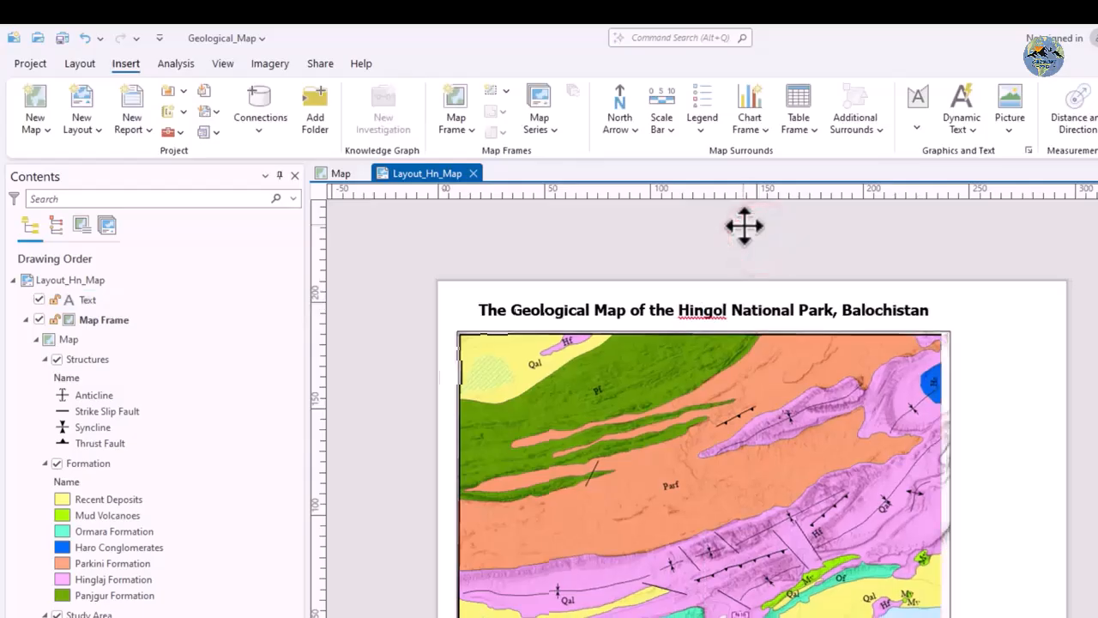
scroll(742, 227, "down", 1)
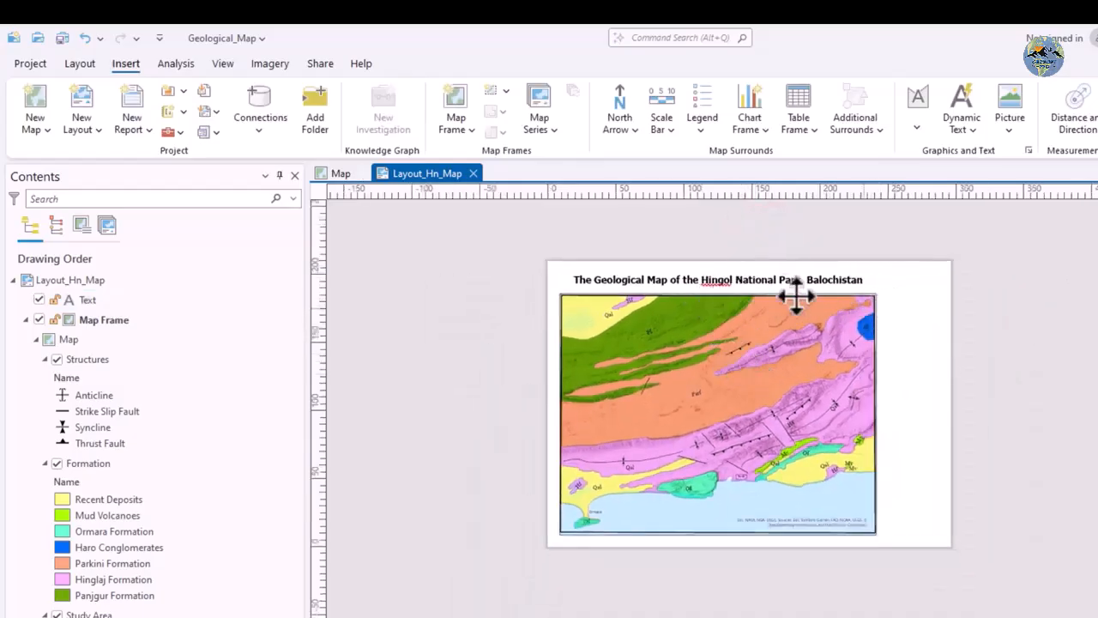
Move the title up by about 1.5 mm while keeping it centred over the map frame, and deselect it
left_click(753, 280)
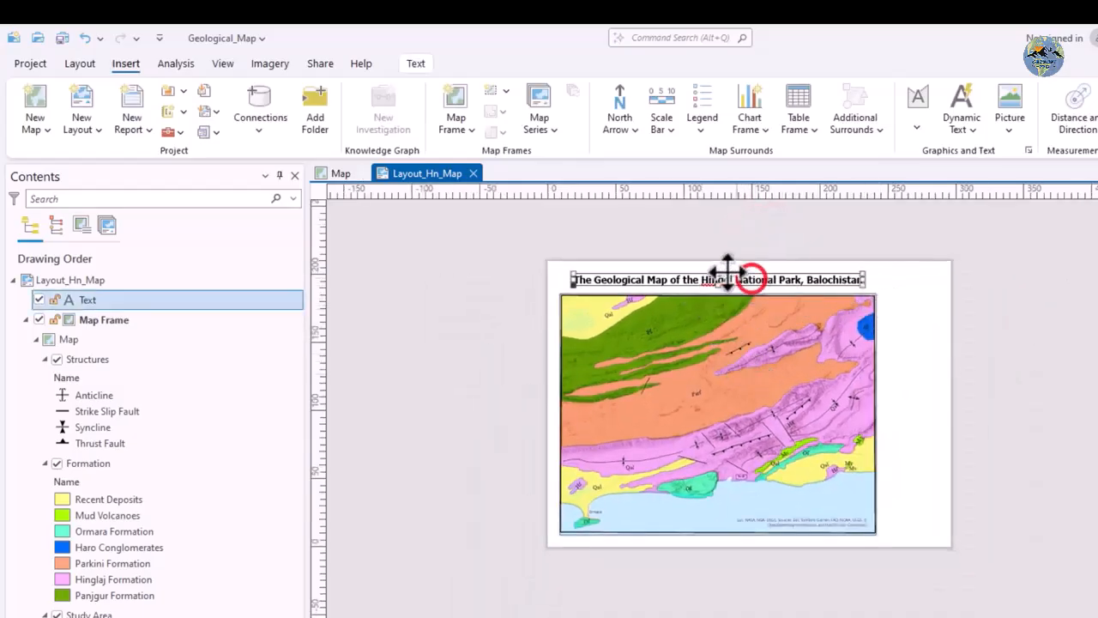
scroll(728, 275, "up", 4)
left_click_drag(715, 290, 717, 284)
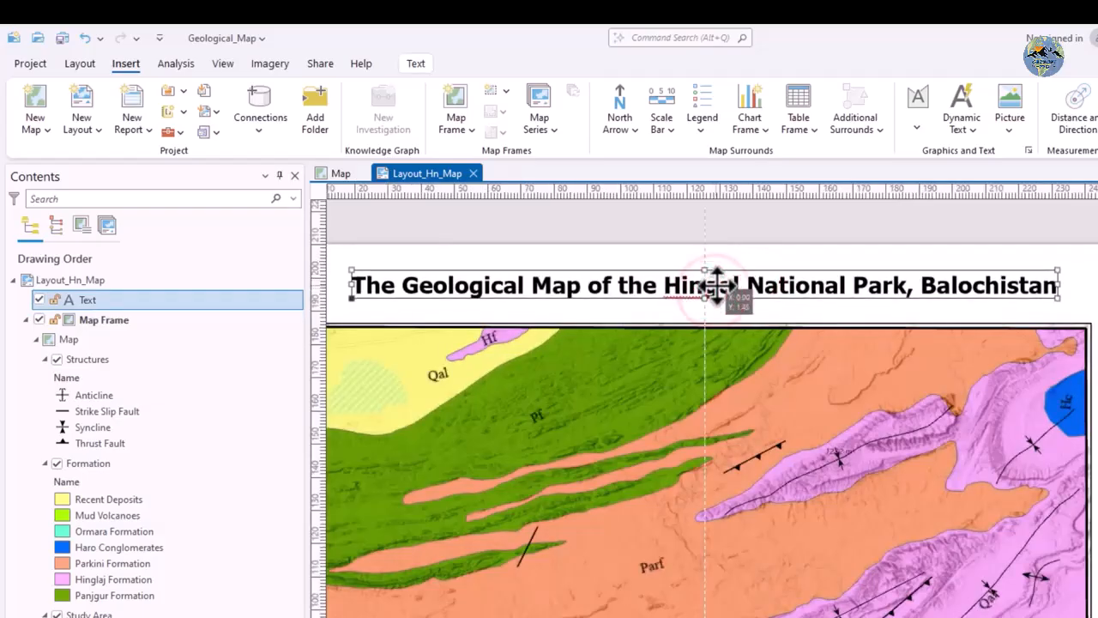
scroll(716, 279, "down", 2)
left_click(747, 254)
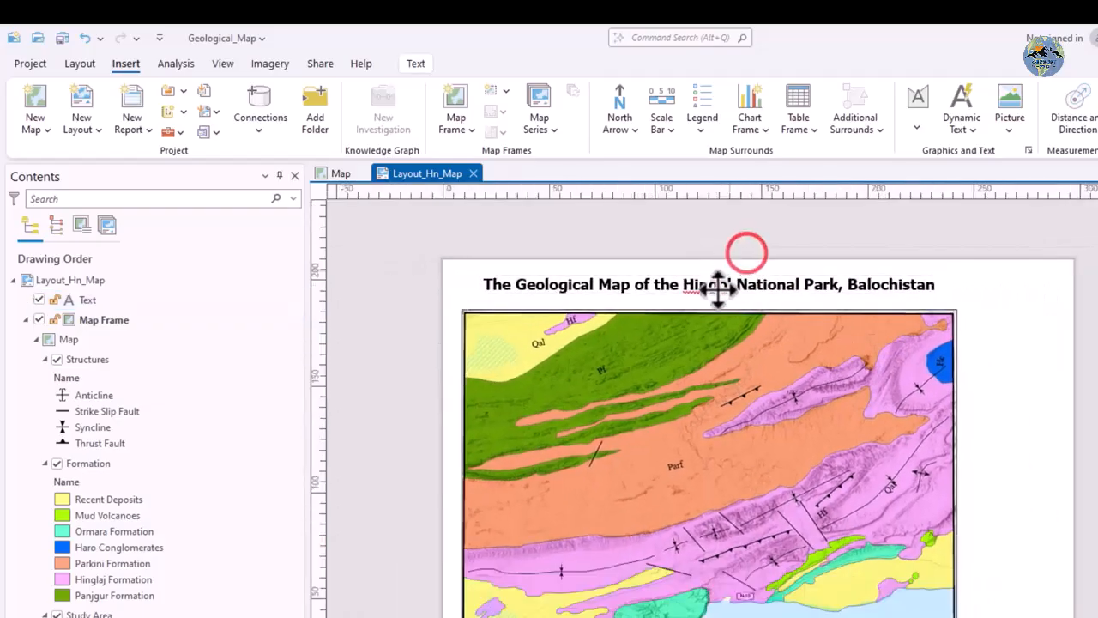
scroll(716, 285, "down", 3)
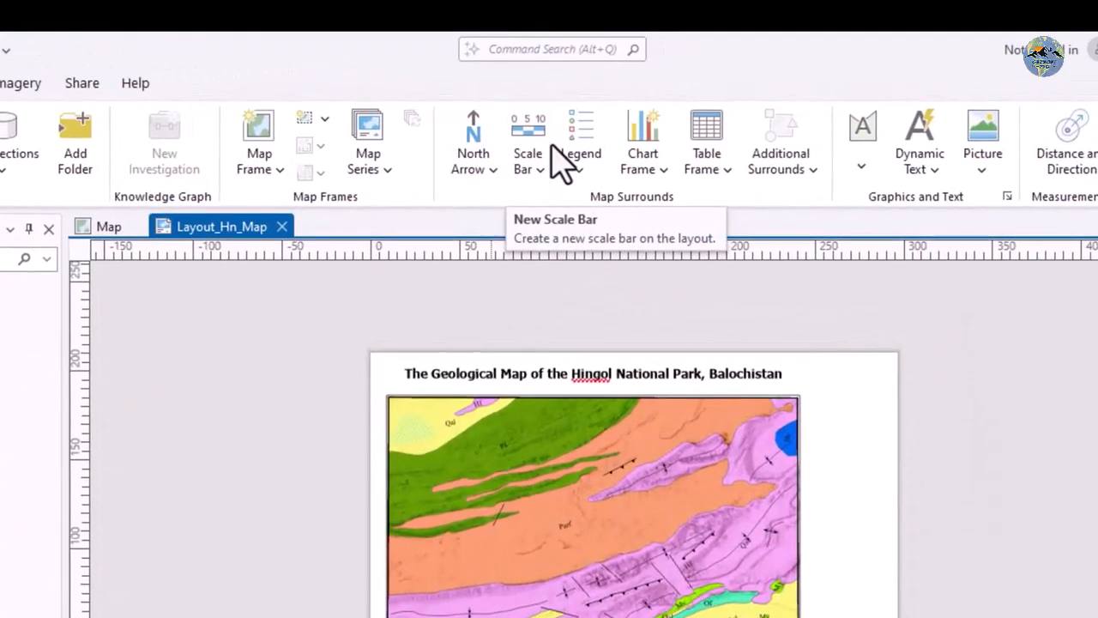
Insert a legend for the selected map frame, draw it beside the frame, and shrink it to a narrower, shorter box
left_click(637, 319)
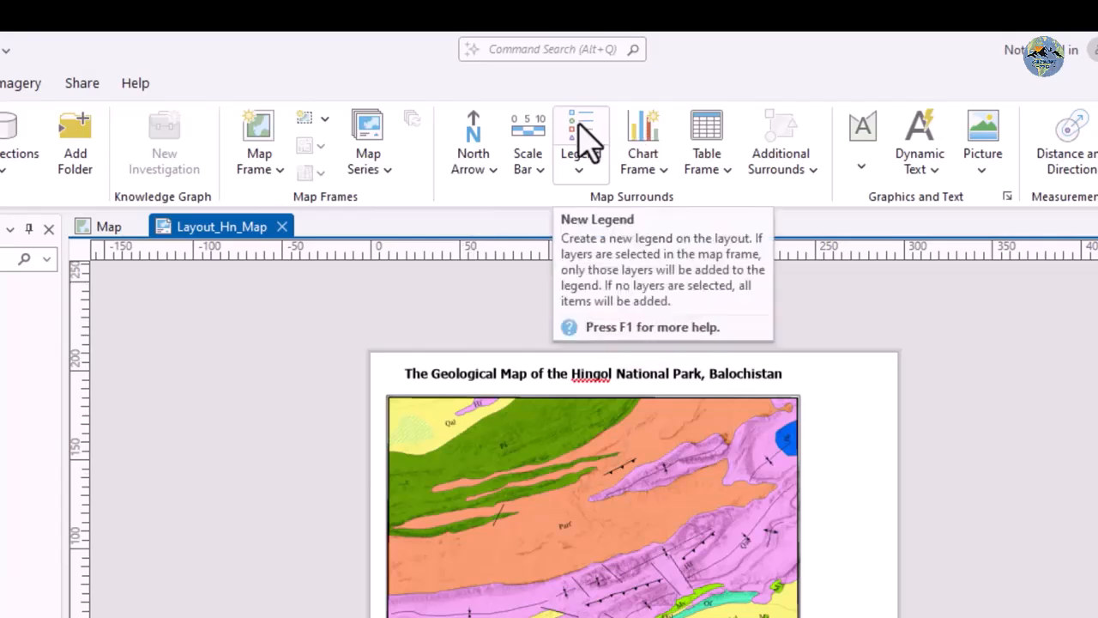
left_click(483, 504)
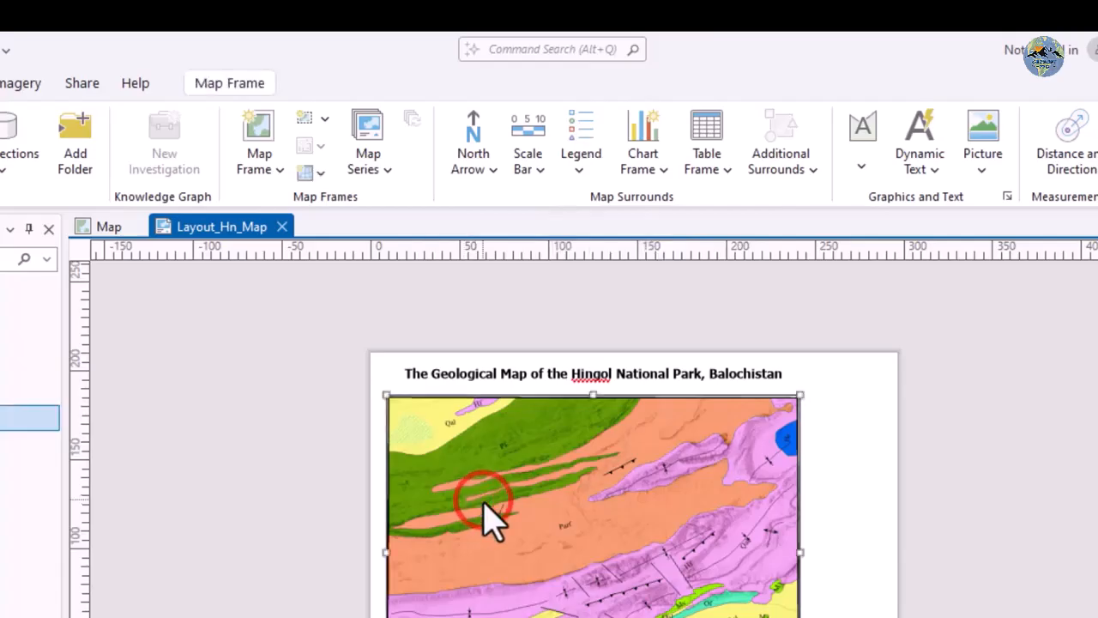
left_click(577, 170)
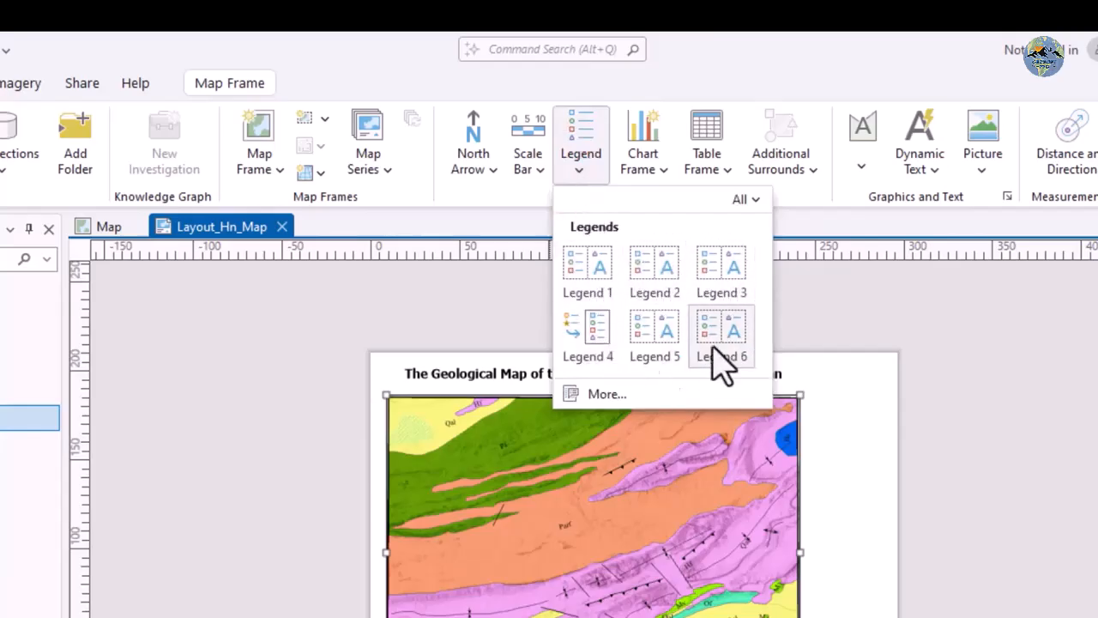
left_click(606, 98)
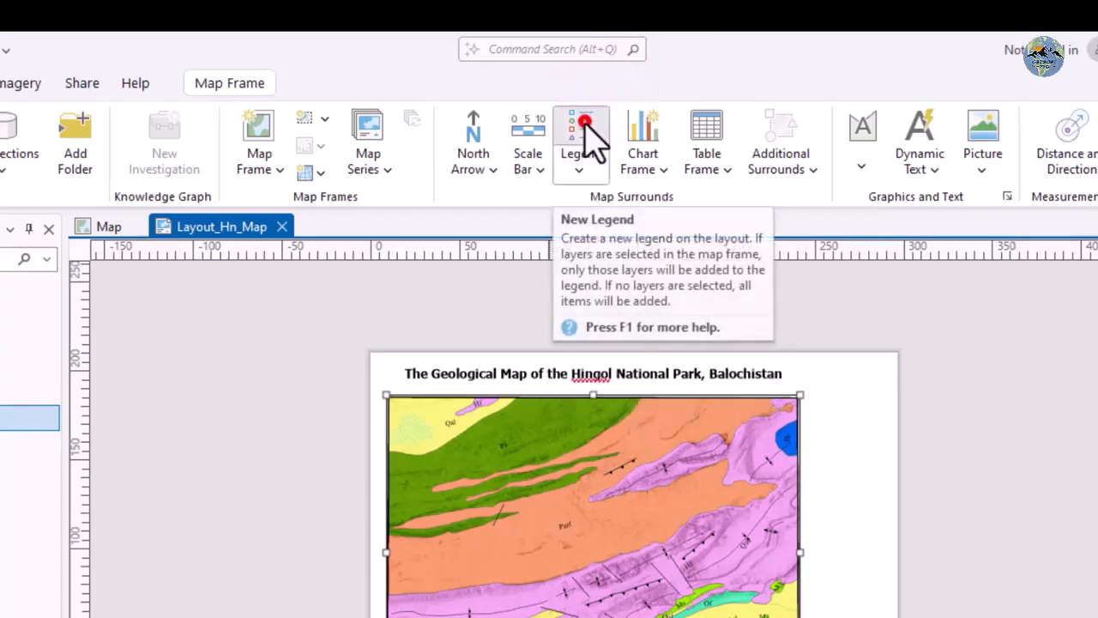
left_click(585, 122)
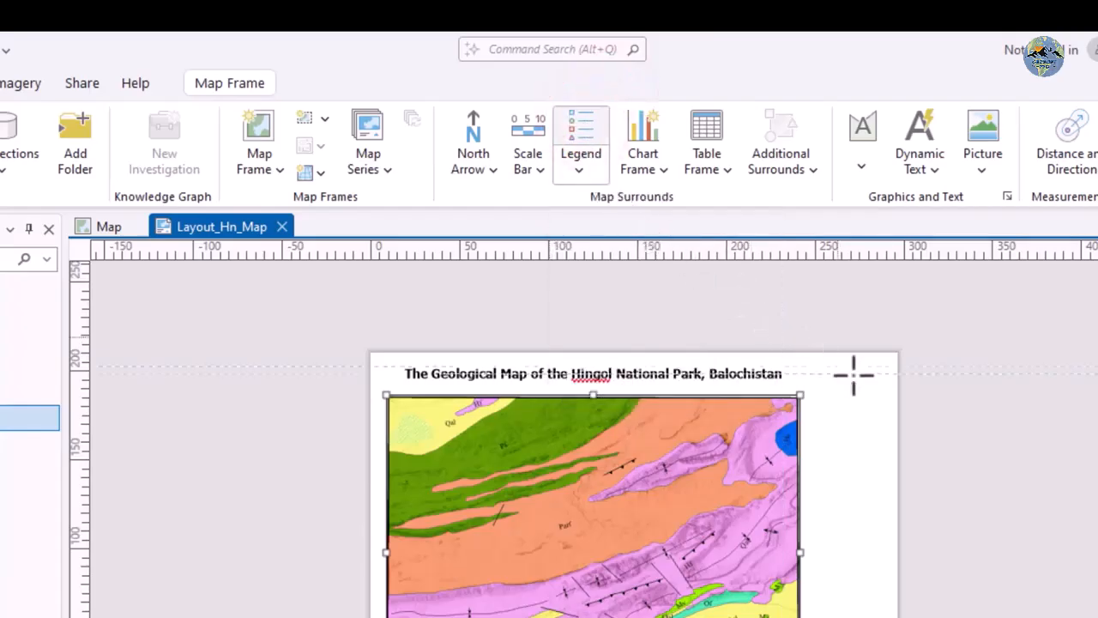
left_click_drag(850, 399, 1000, 617)
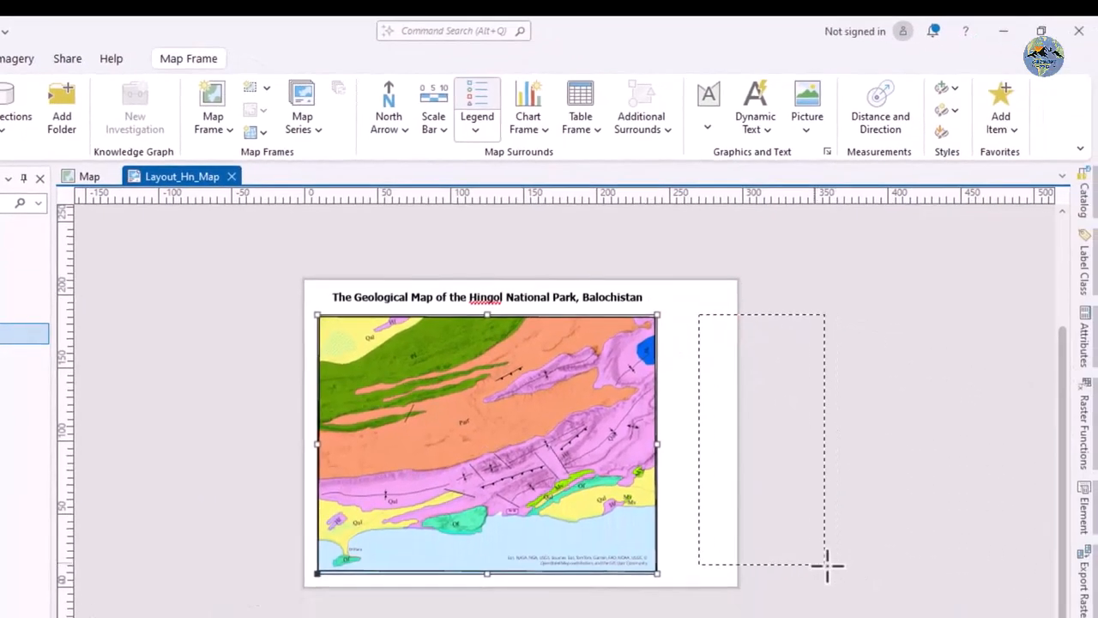
mouse_move(826, 565)
left_mouse_down()
mouse_move(839, 574)
mouse_move(770, 505)
mouse_move(760, 486)
mouse_move(770, 470)
left_mouse_up()
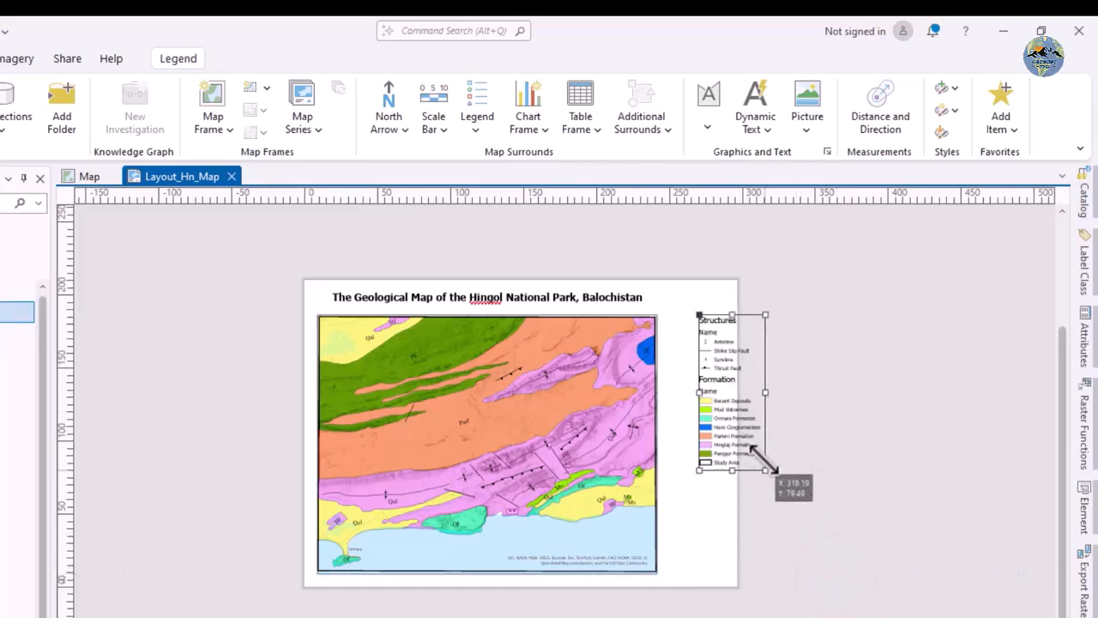
Move the legend fully onto the page beside the map frame, aligned with the frame's upper edge
scroll(779, 379, "up", 2)
scroll(779, 379, "up", 2)
left_click_drag(647, 397, 564, 396)
scroll(740, 426, "down", 2)
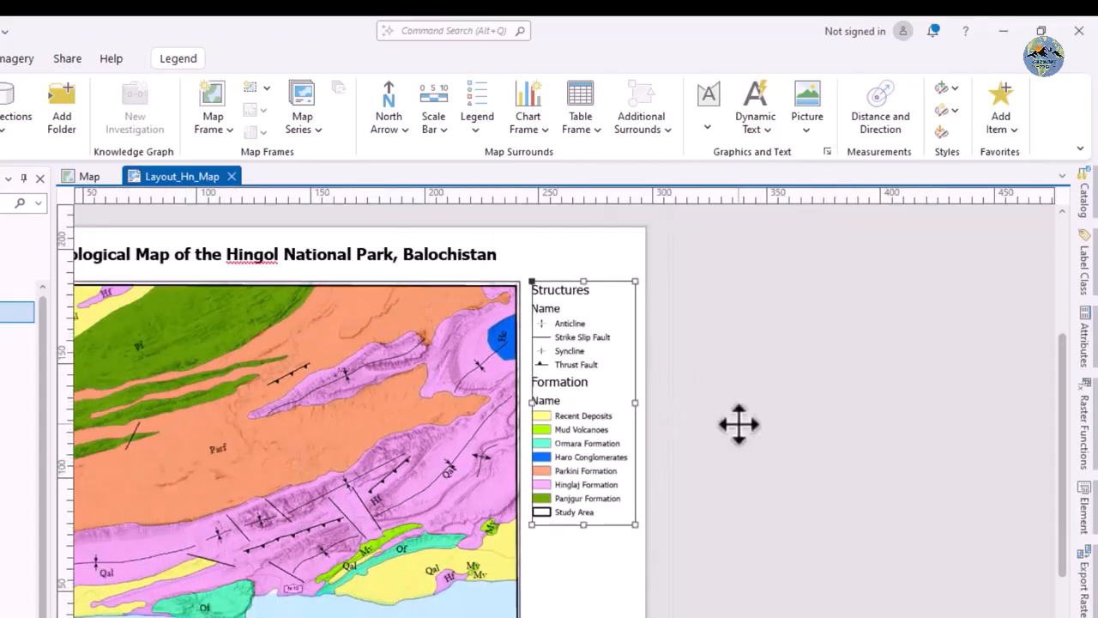
left_click(733, 417)
Delete the "Name" heading of the Formation layer and refresh the legend
scroll(652, 446, "down", 1)
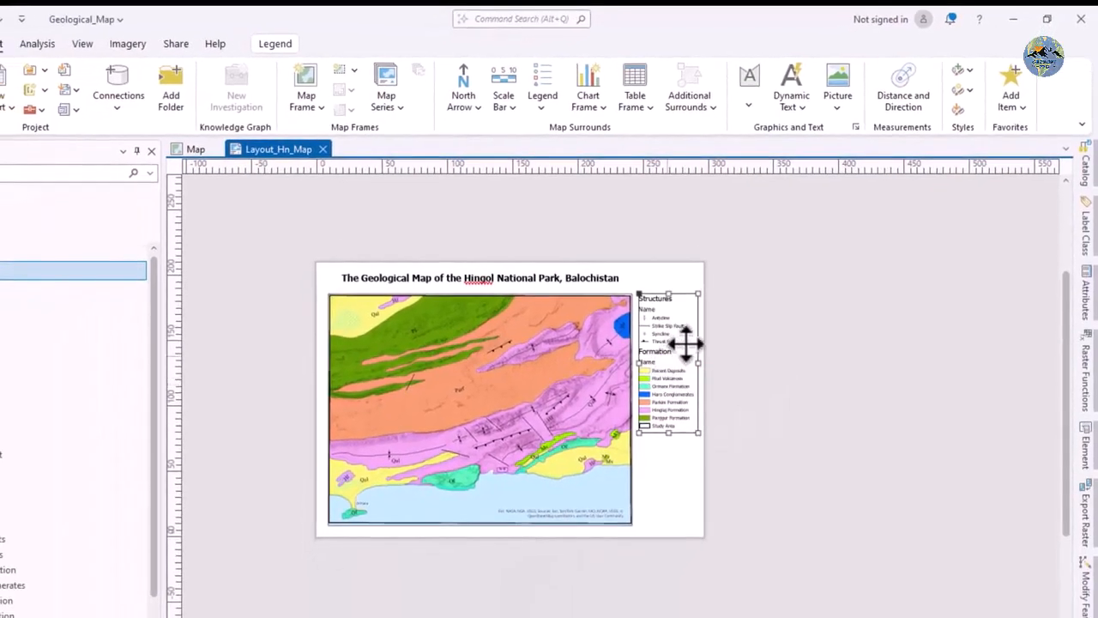
scroll(660, 385, "up", 2)
scroll(706, 336, "up", 2)
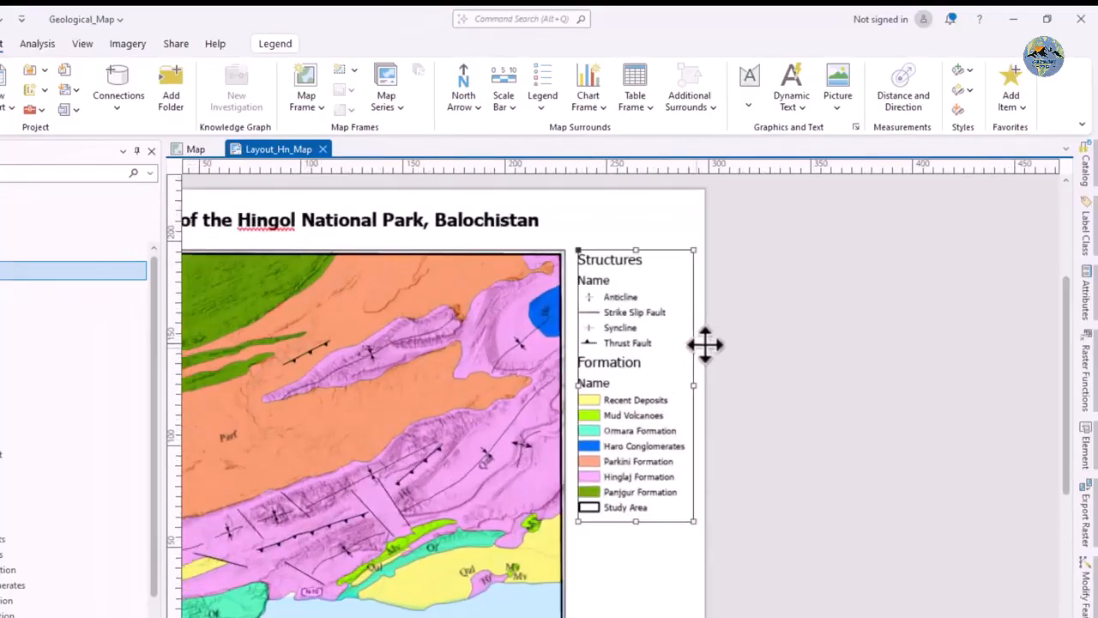
scroll(698, 346, "down", 1)
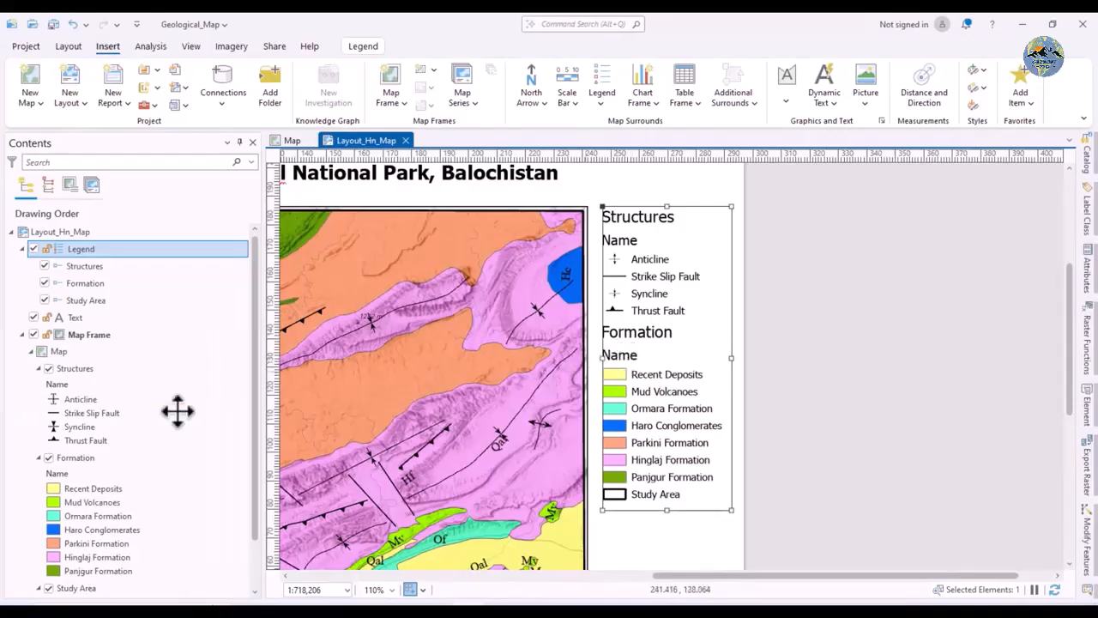
scroll(96, 440, "down", 1)
left_click(67, 442)
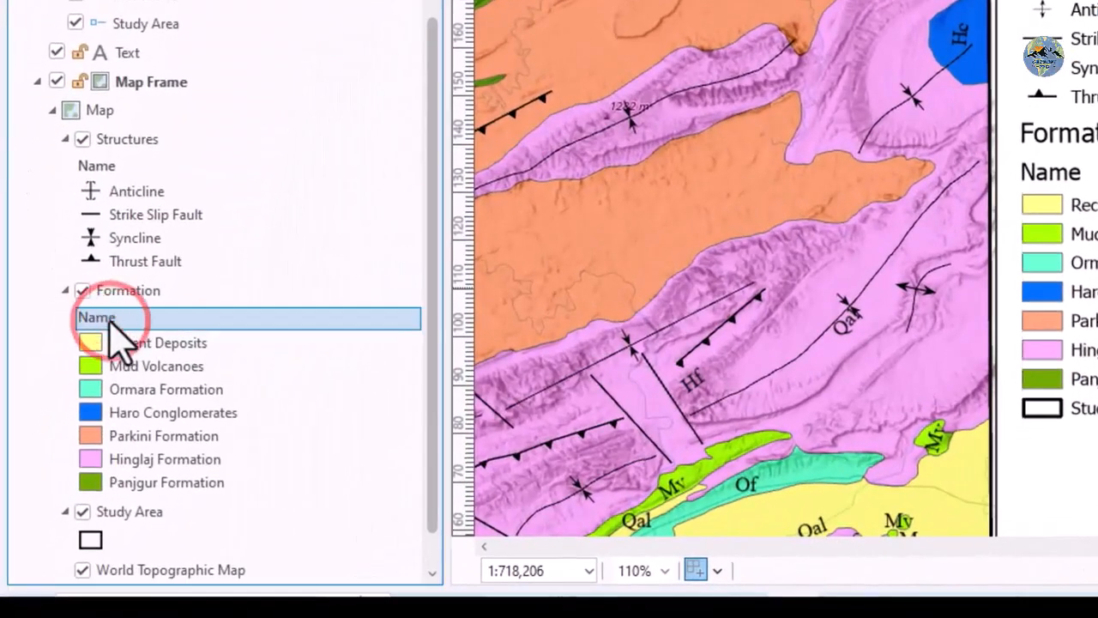
left_click(112, 320)
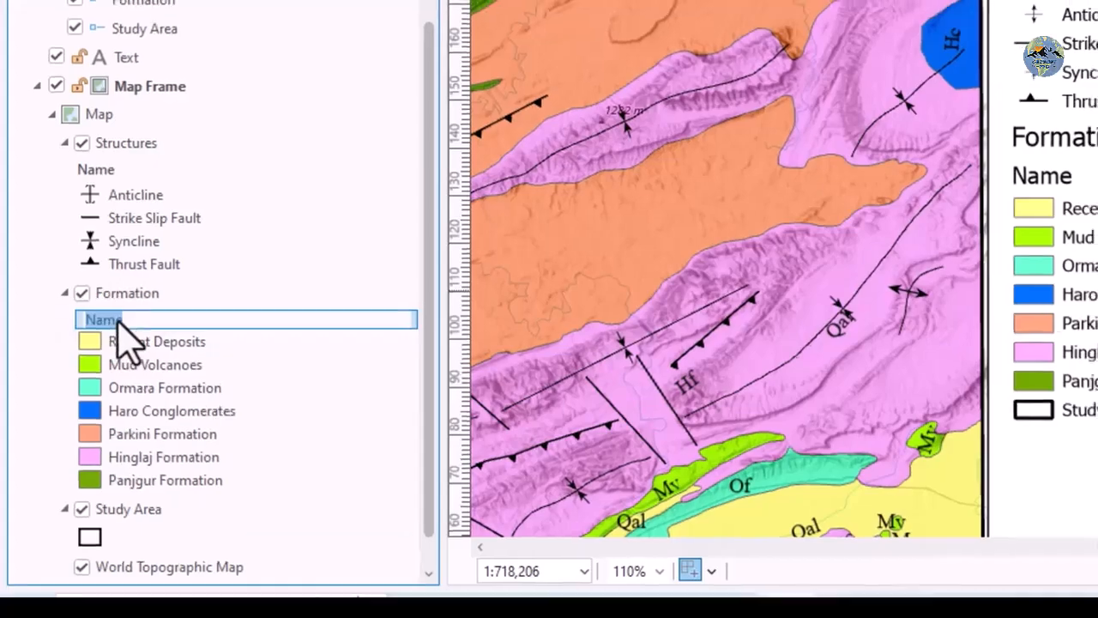
key("BackSpace")
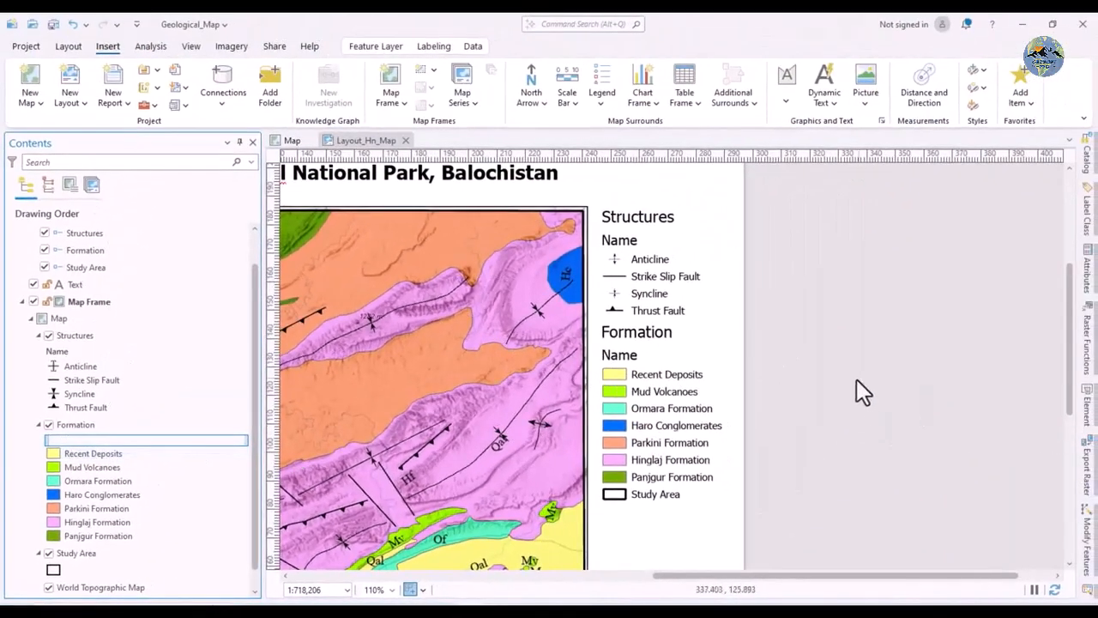
left_click(841, 386)
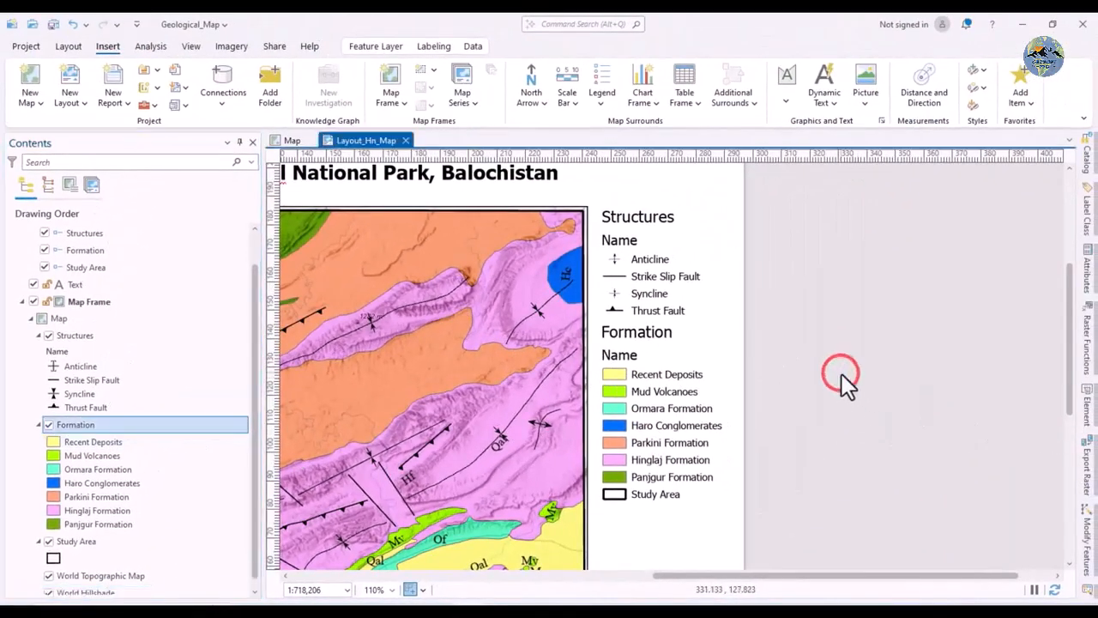
left_click(663, 372)
left_click(866, 375)
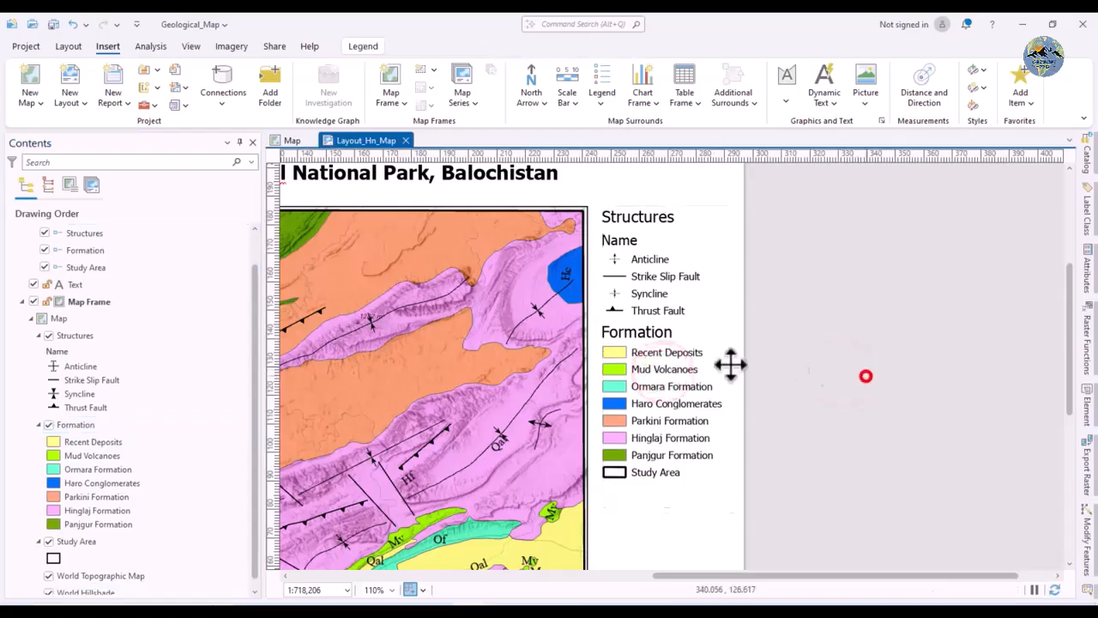
Delete the "Name" heading of the Structures layer
left_click(57, 352)
left_click(58, 352)
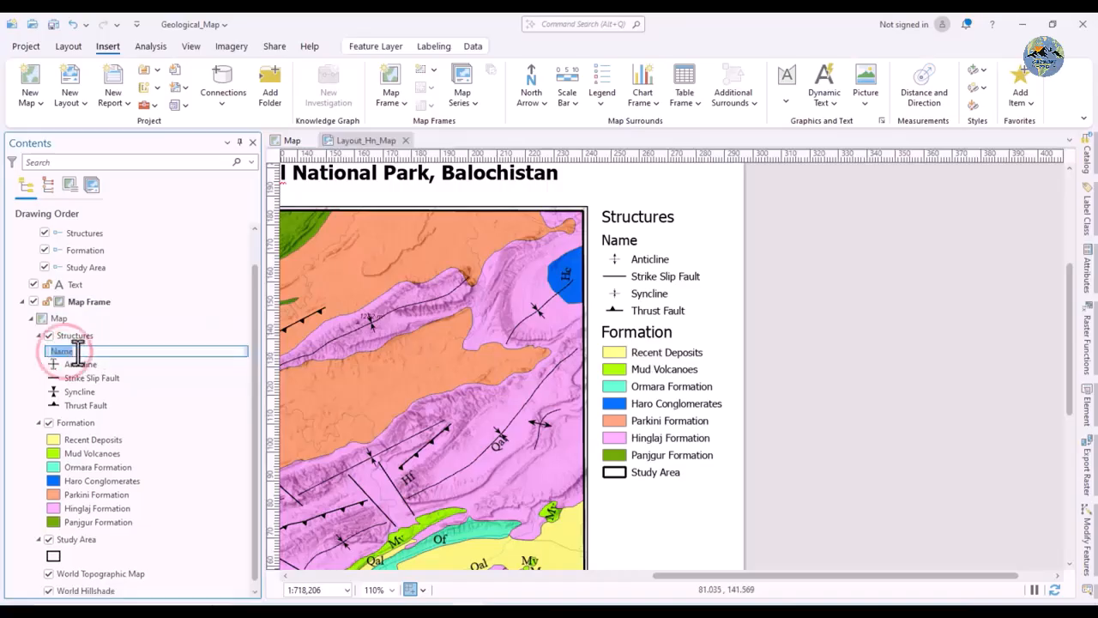
left_click(797, 320)
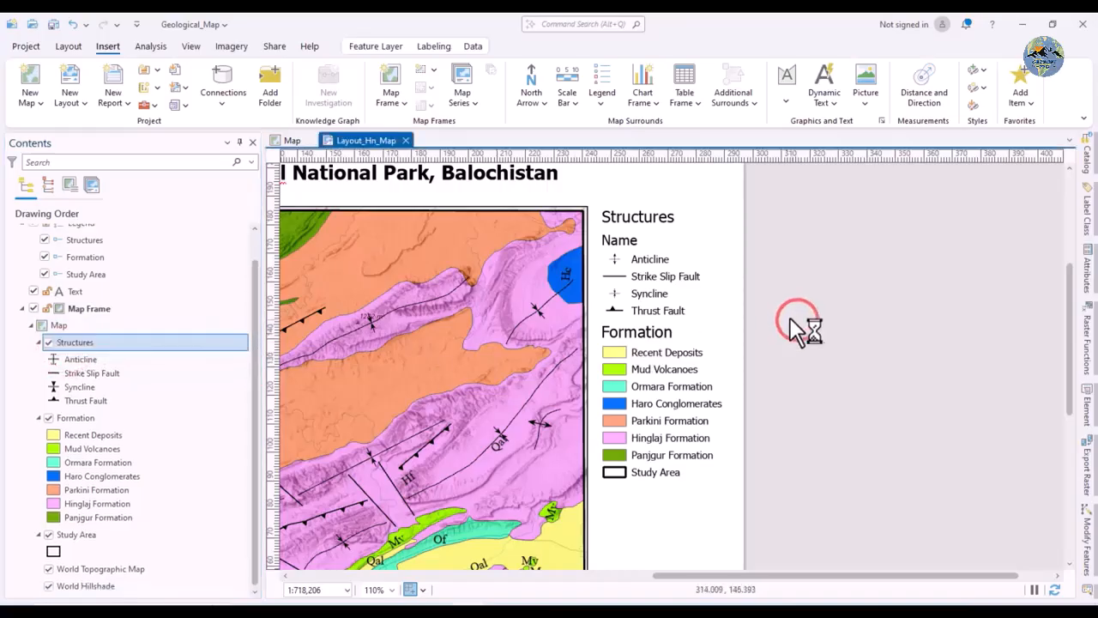
scroll(674, 330, "down", 2)
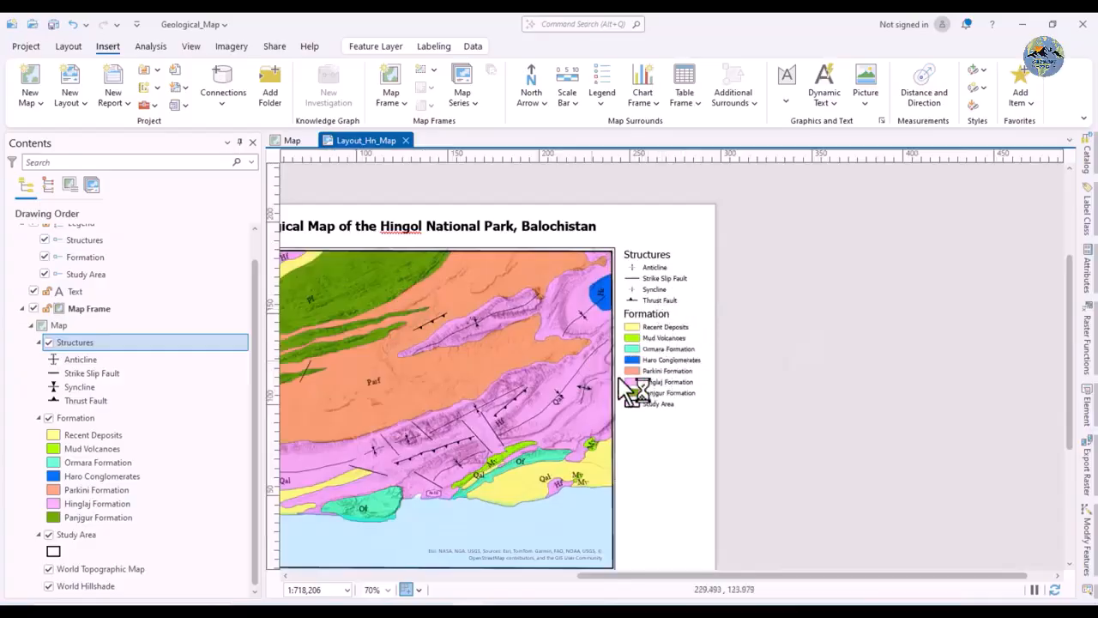
Reorder the legend items so that Formation comes first, Study Area second and Structures last
scroll(91, 354, "up", 1)
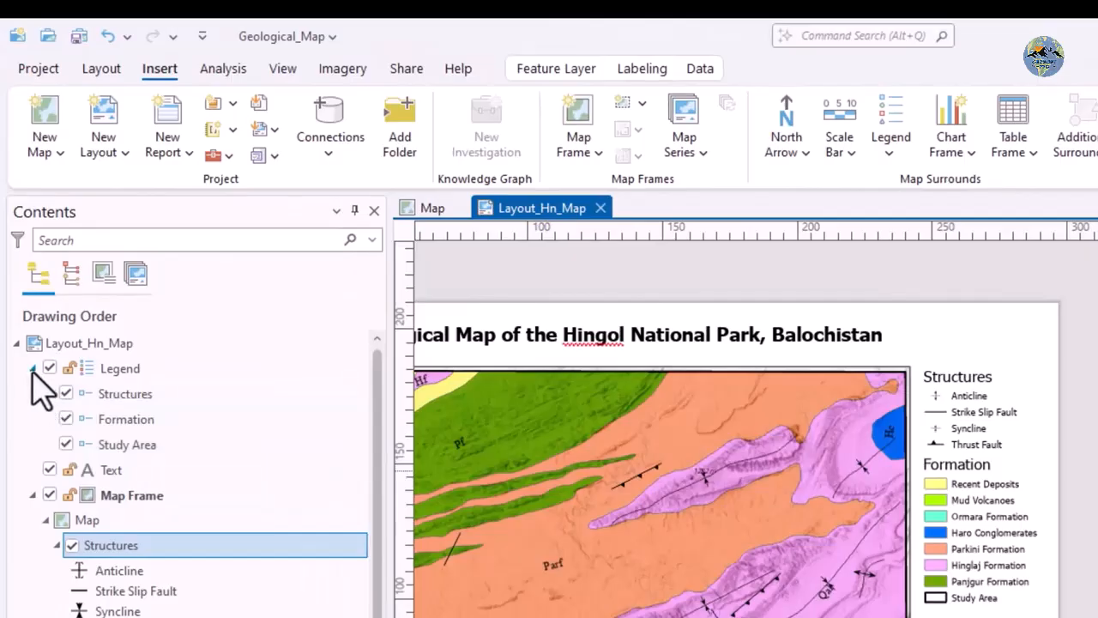
left_click(33, 368)
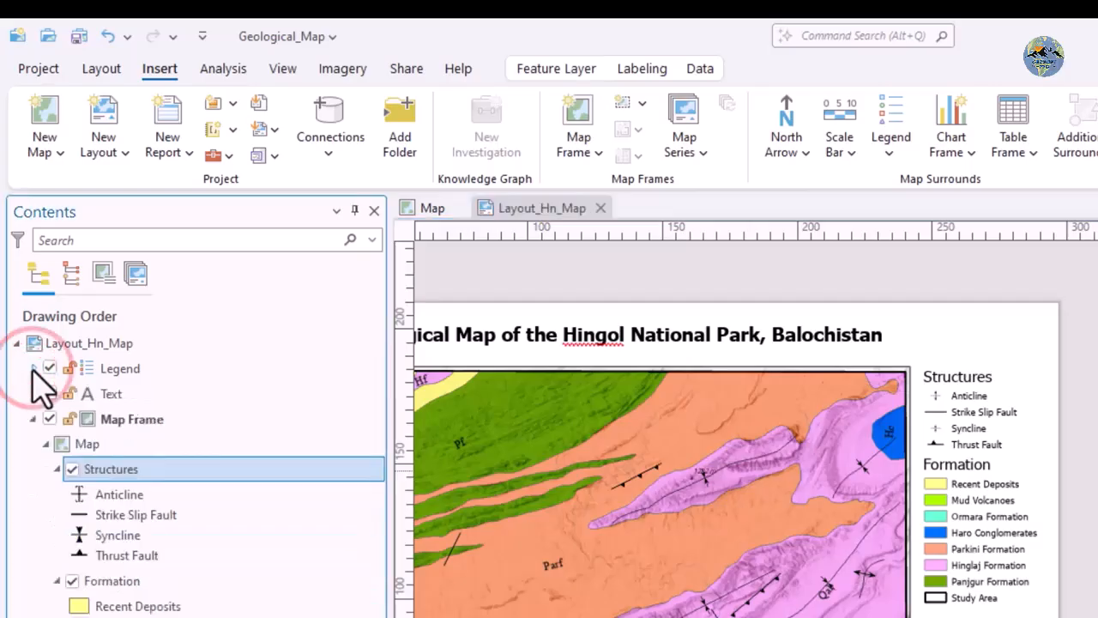
left_click(32, 369)
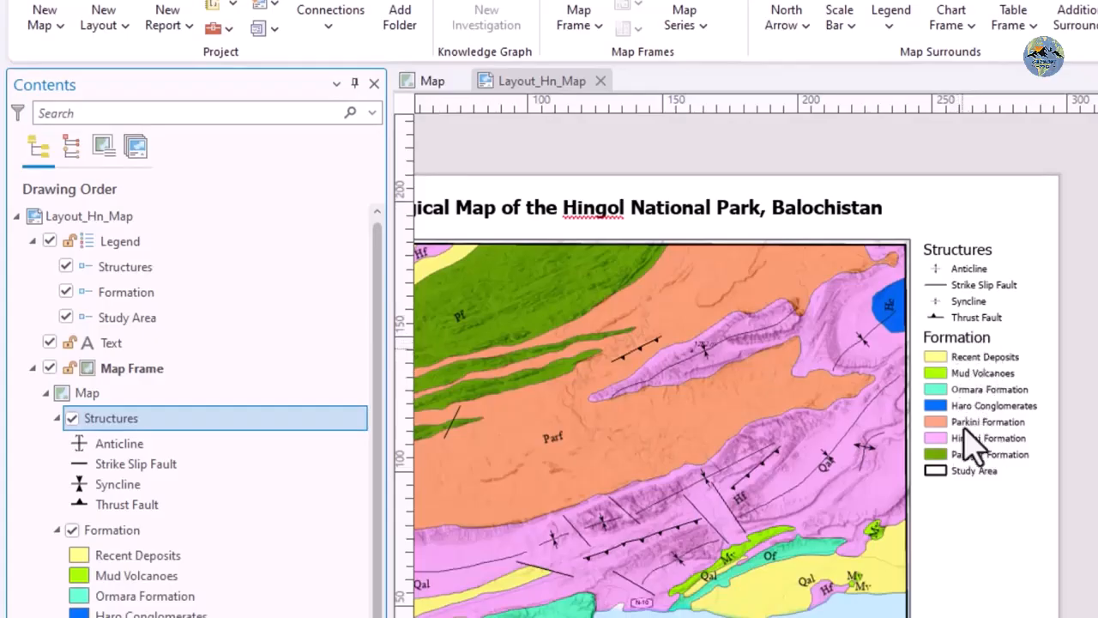
left_click_drag(135, 294, 122, 262)
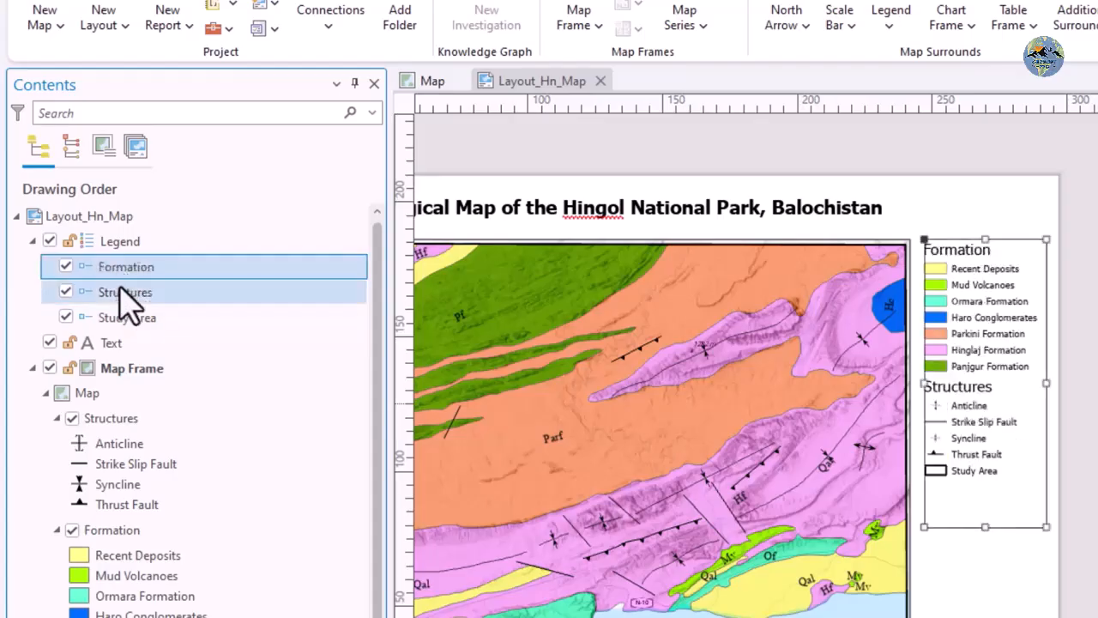
left_click_drag(127, 317, 121, 292)
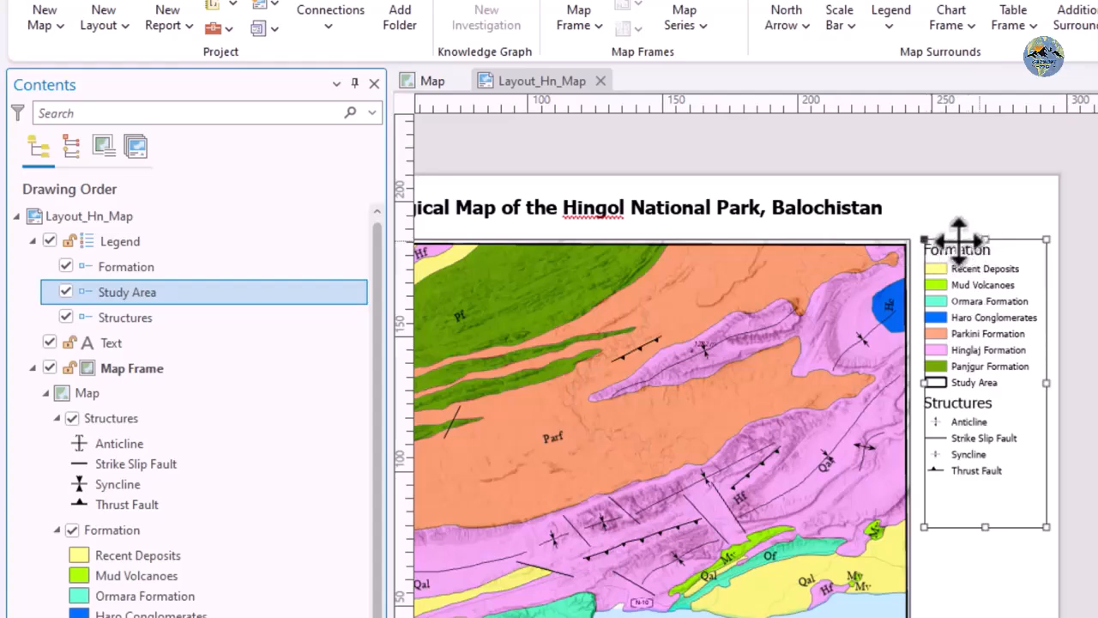
left_click(991, 319)
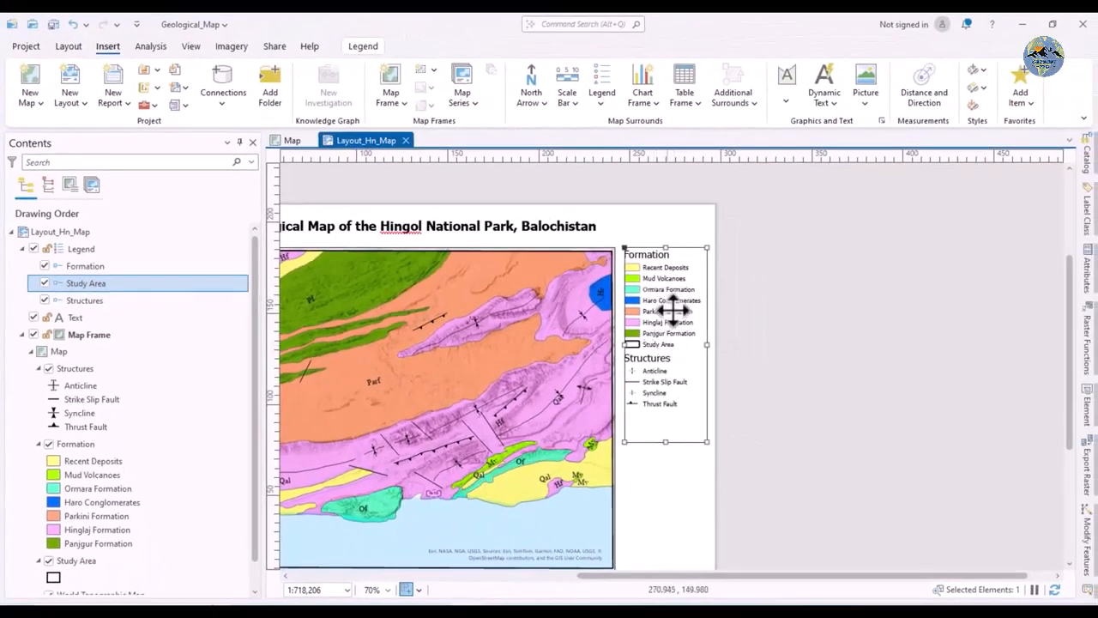
right_click(667, 307)
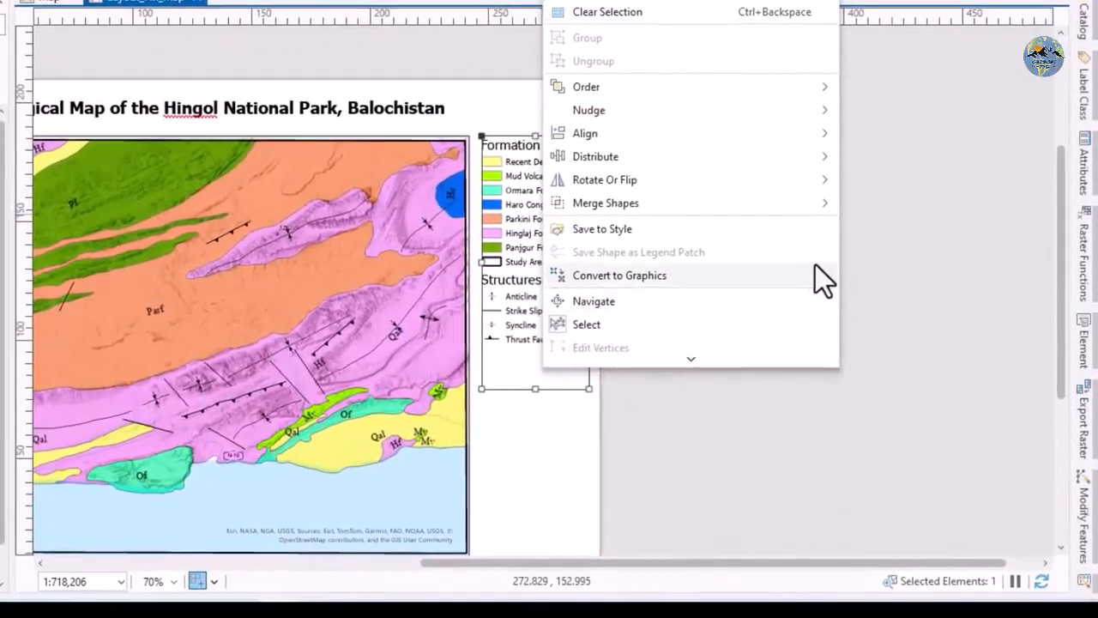
left_click(925, 262)
left_click(661, 254)
Open the properties of the legend element and go to its title settings
left_click(525, 226)
right_click(530, 230)
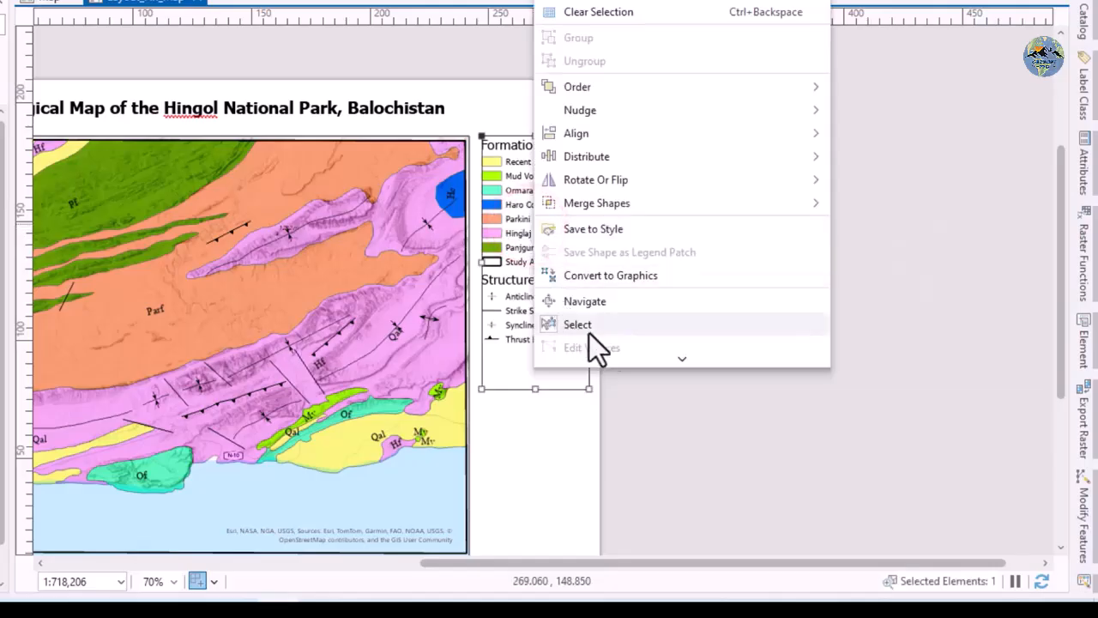
scroll(679, 361, "down", 1)
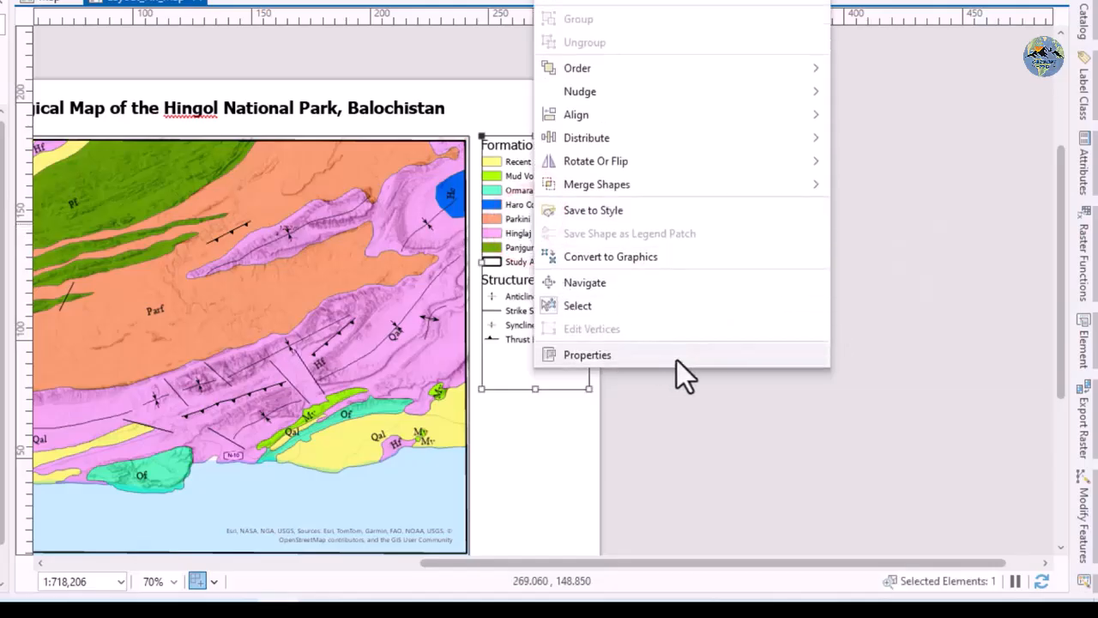
left_click(630, 356)
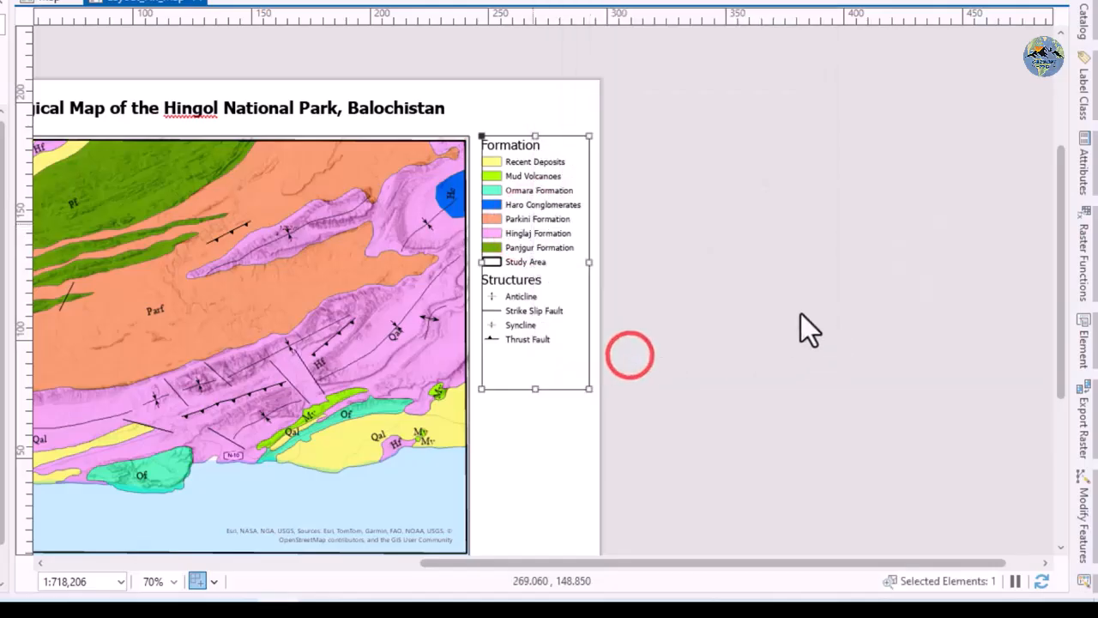
scroll(798, 219, "down", 2)
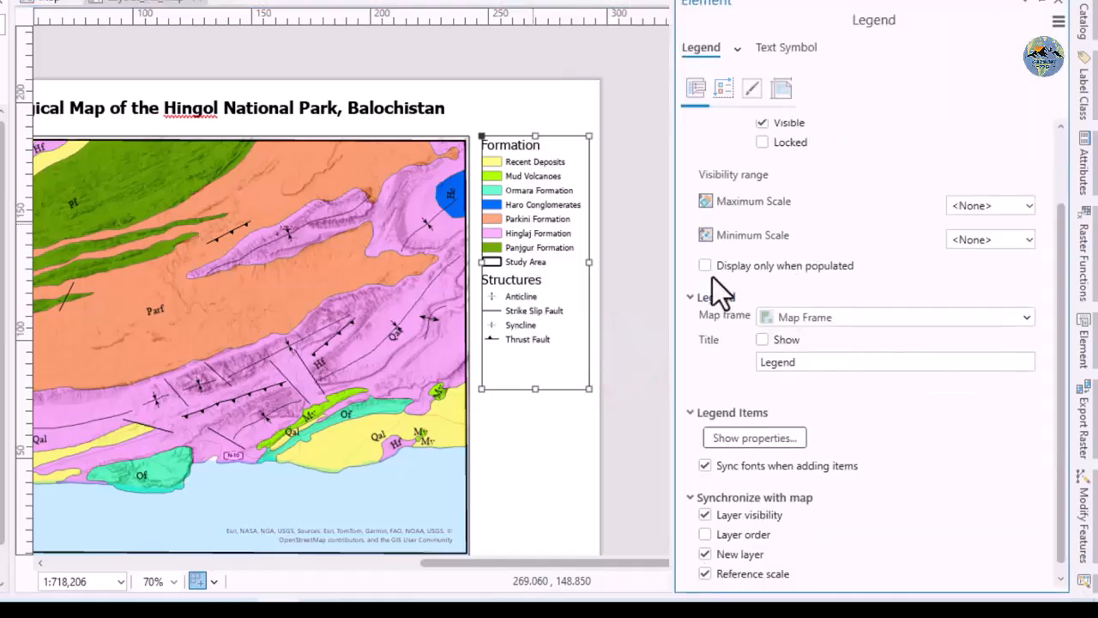
scroll(719, 338, "down", 1)
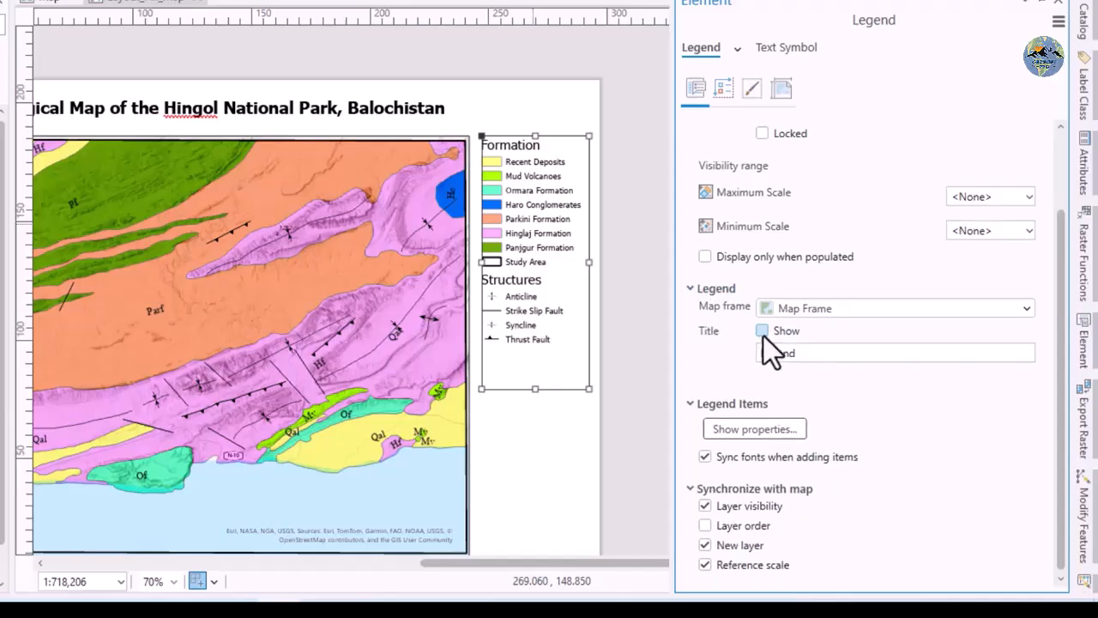
Try the legend title "Legend HN Map" and hide the title again
double_click(798, 353)
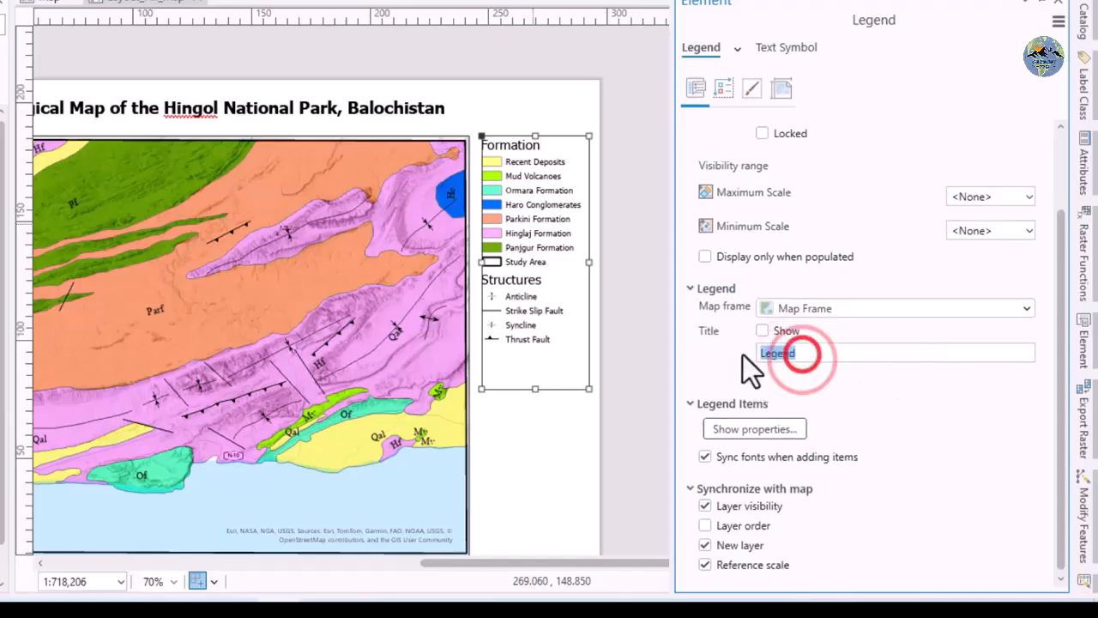
left_click_drag(813, 353, 743, 354)
left_click(762, 332)
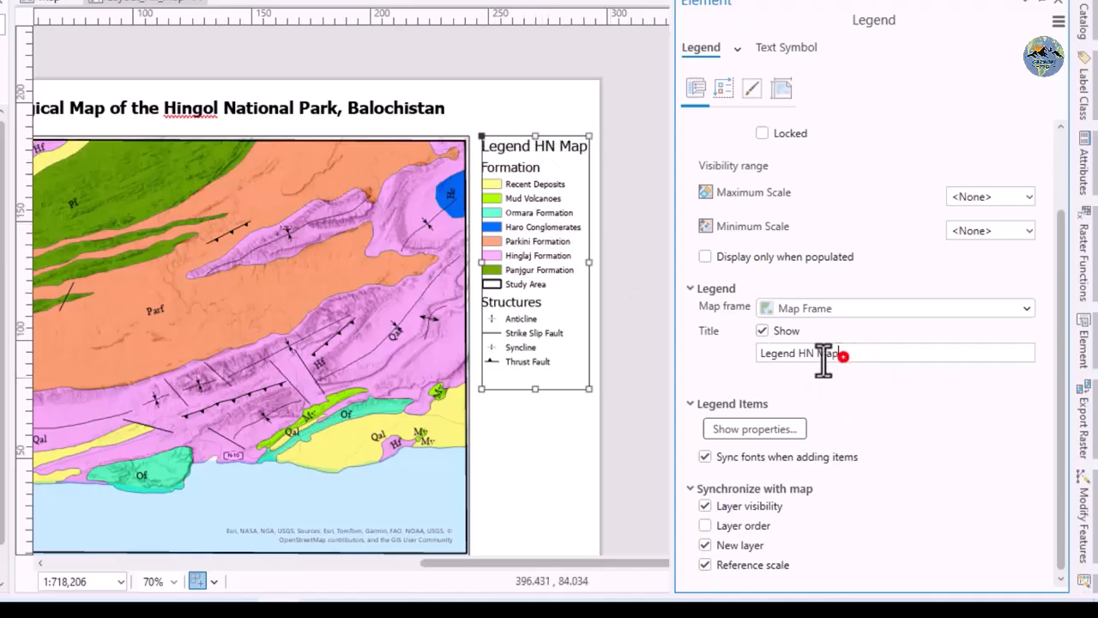
left_click_drag(844, 356, 738, 357)
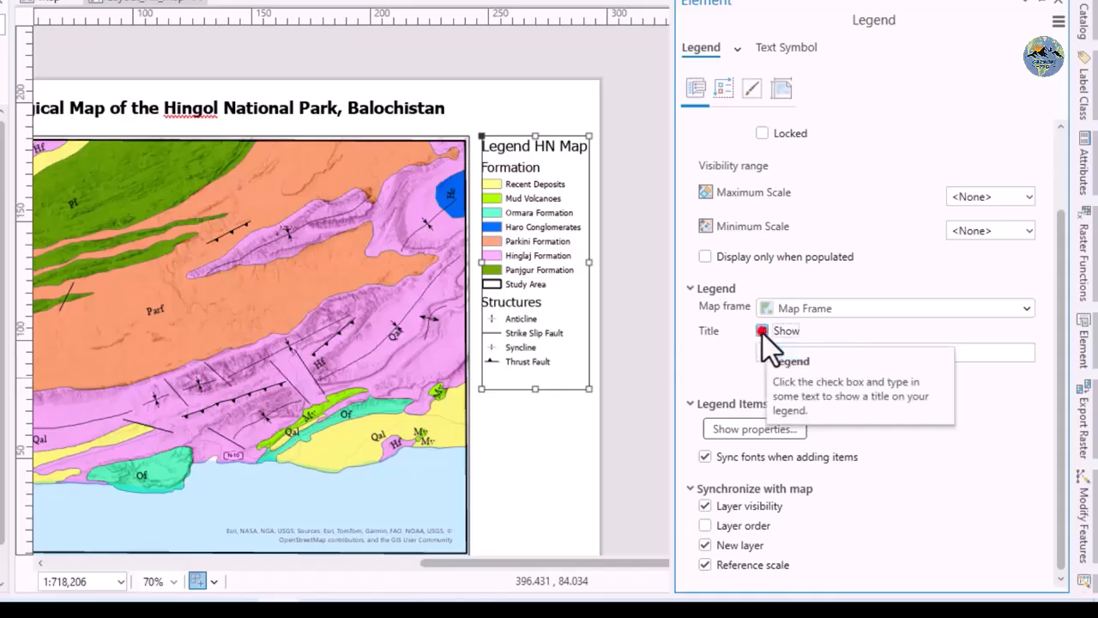
left_click(763, 332)
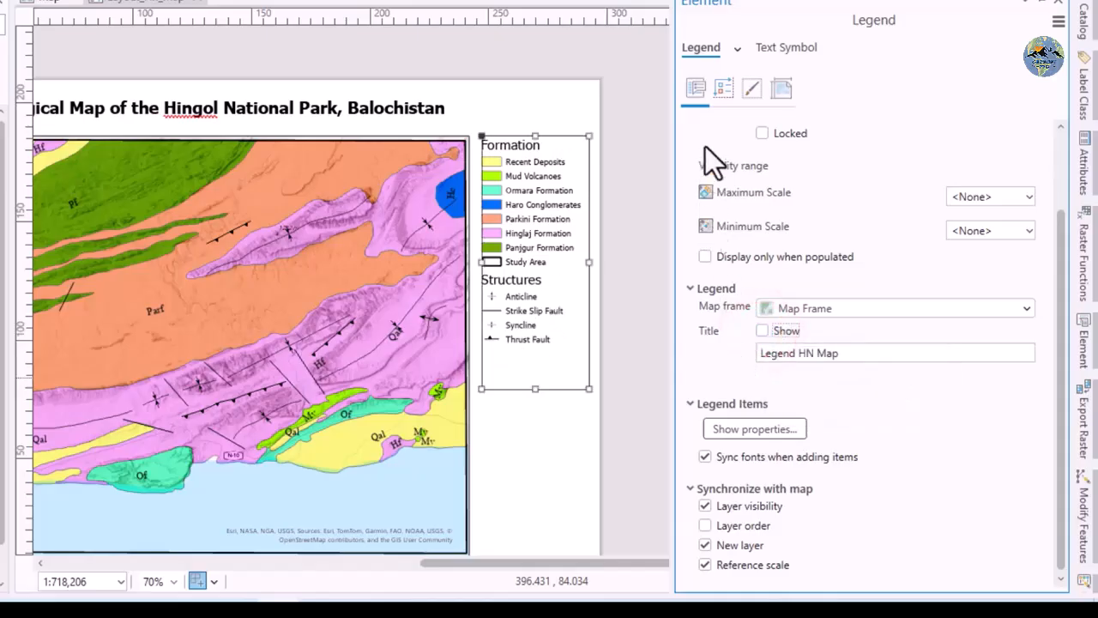
Give the legend element a black border in its display settings
left_click(732, 94)
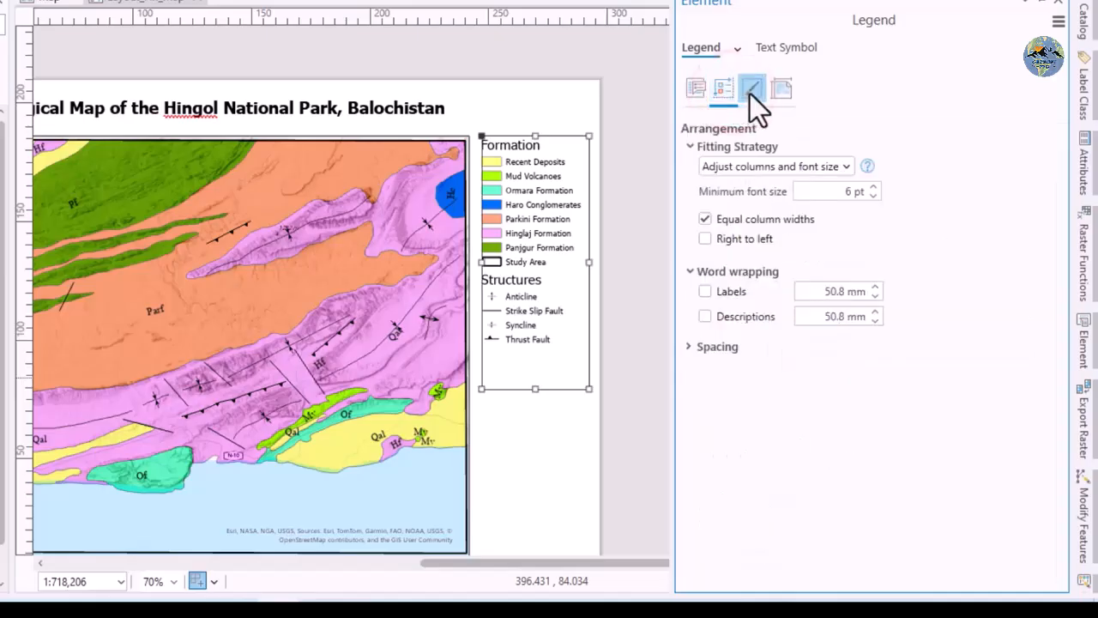
left_click(750, 92)
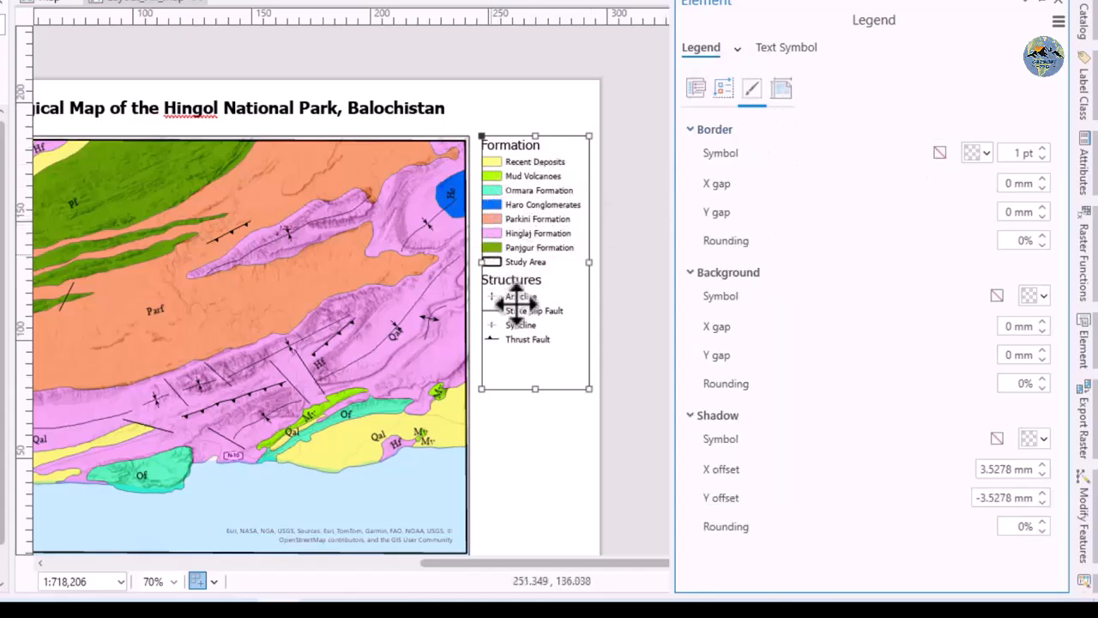
left_click(987, 153)
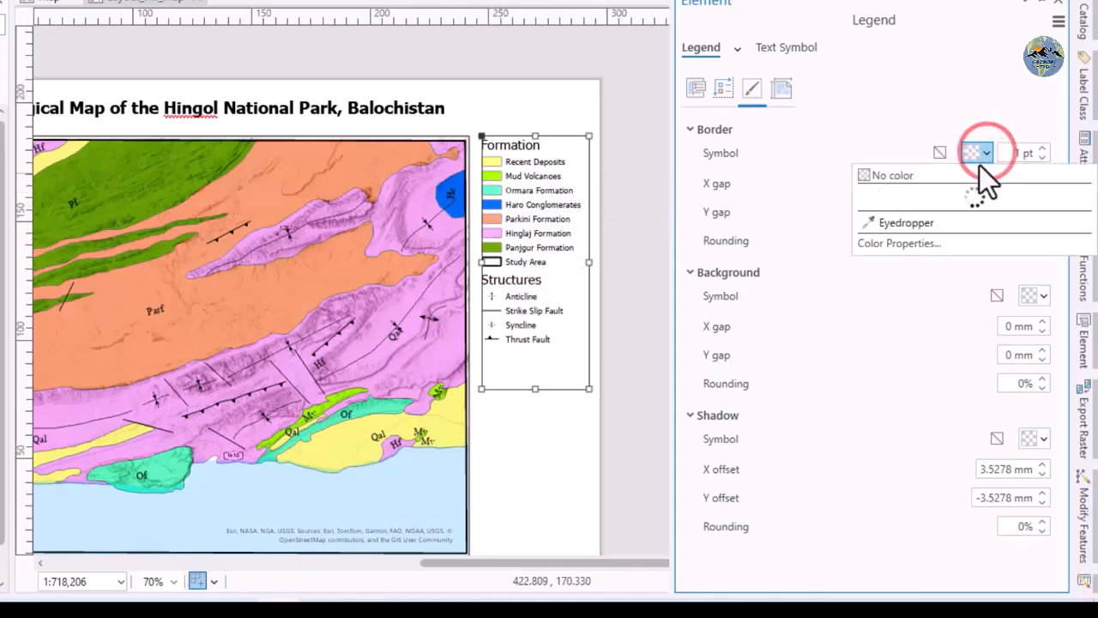
scroll(875, 505, "down", 1)
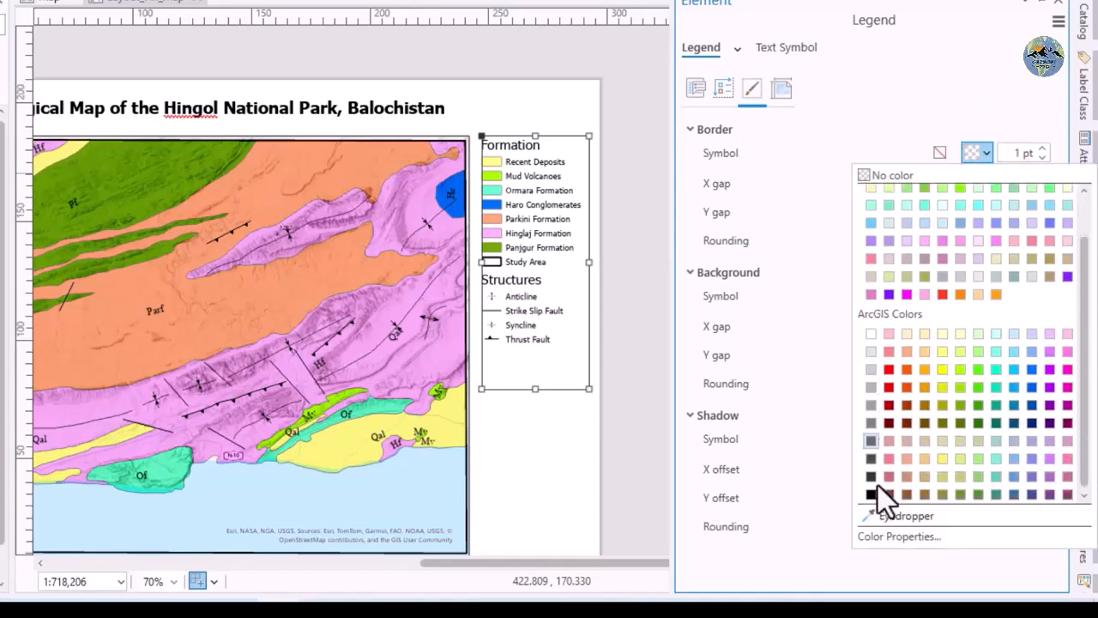
left_click(870, 490)
left_click(632, 375)
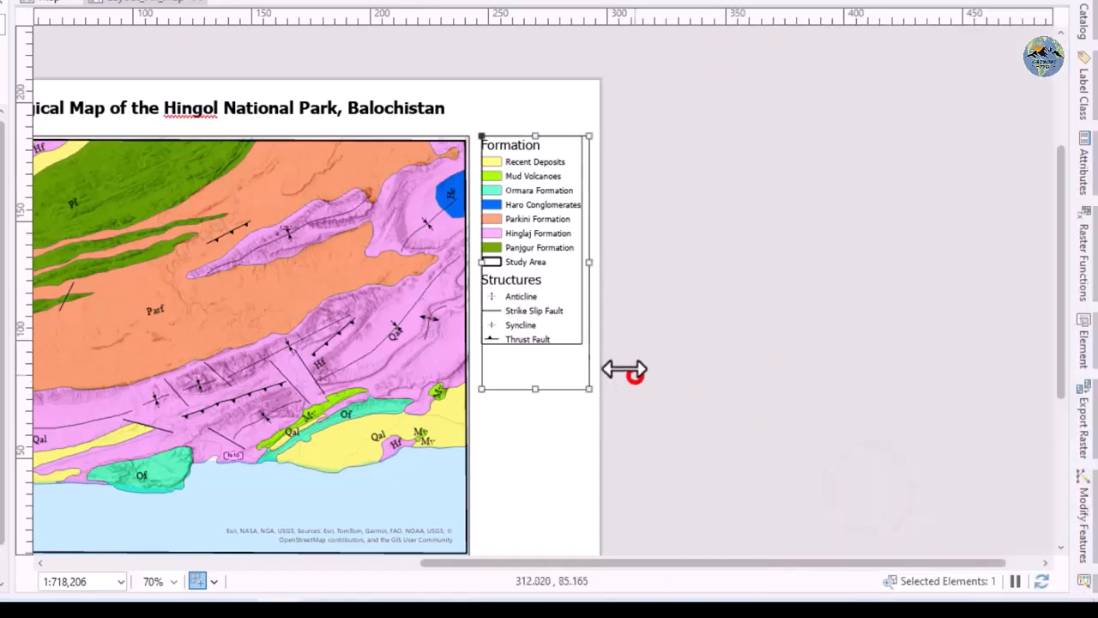
left_click(710, 342)
left_click(554, 314)
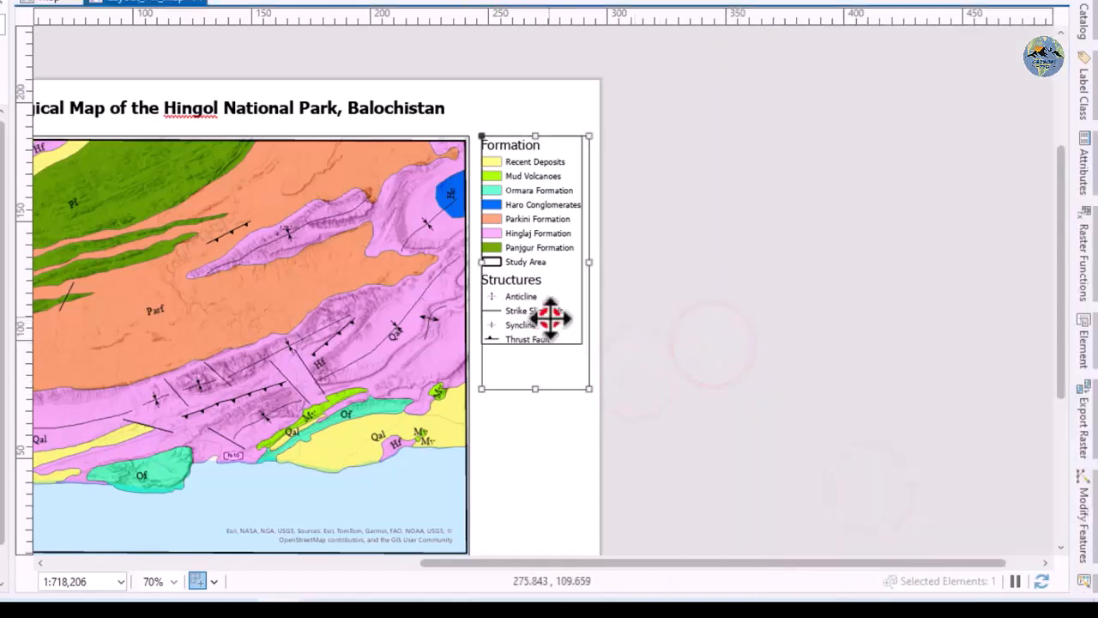
Reopen the legend's properties and fill its background with light grey
right_click(539, 294)
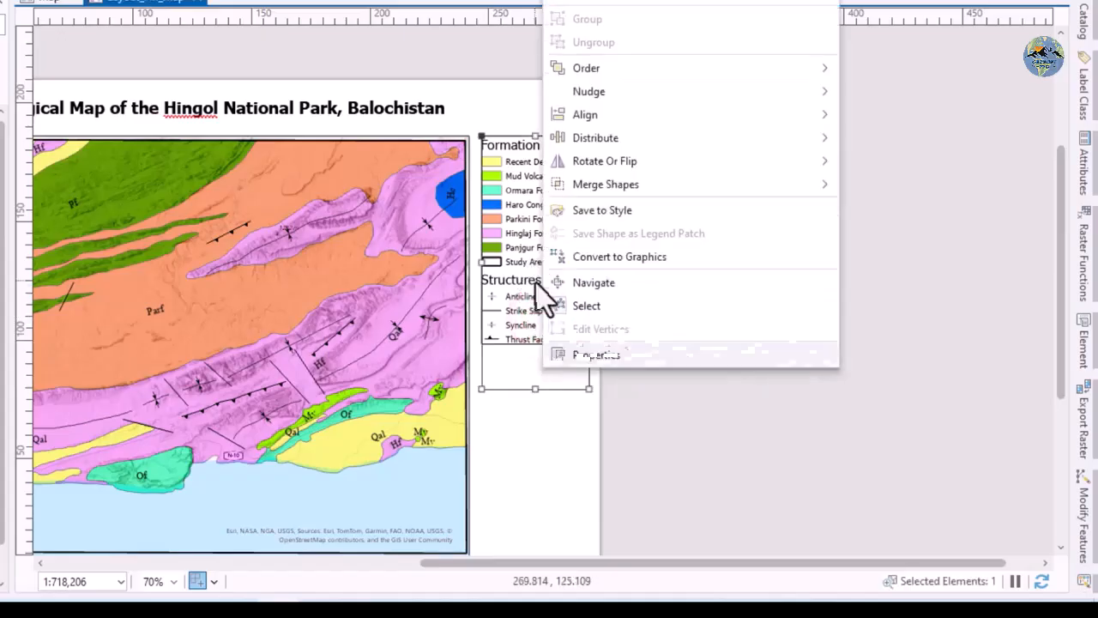
left_click(579, 352)
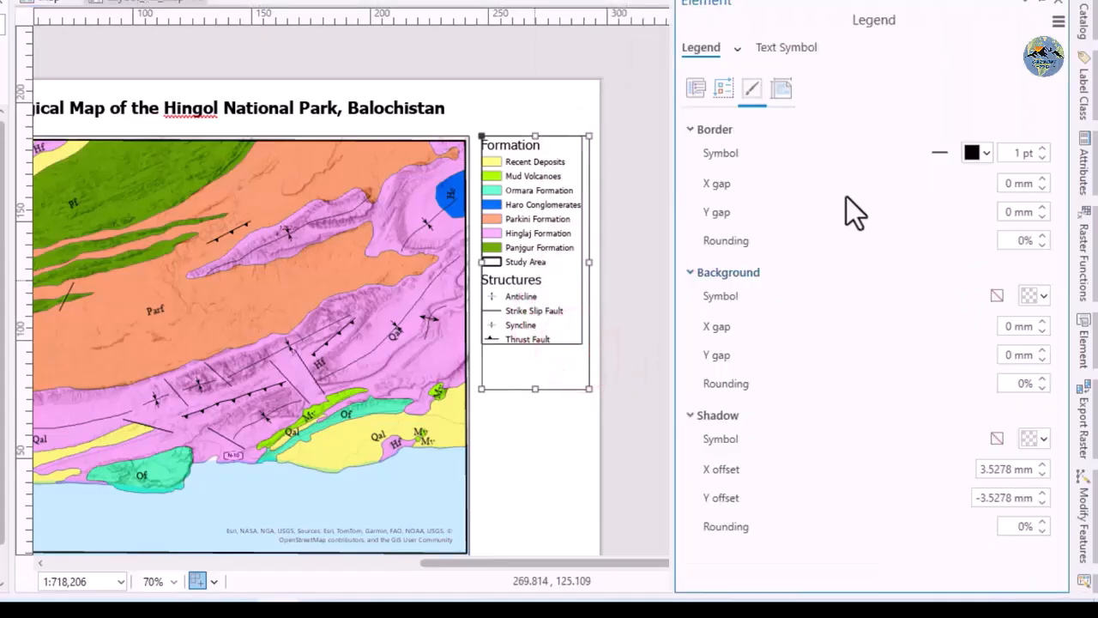
left_click(1046, 297)
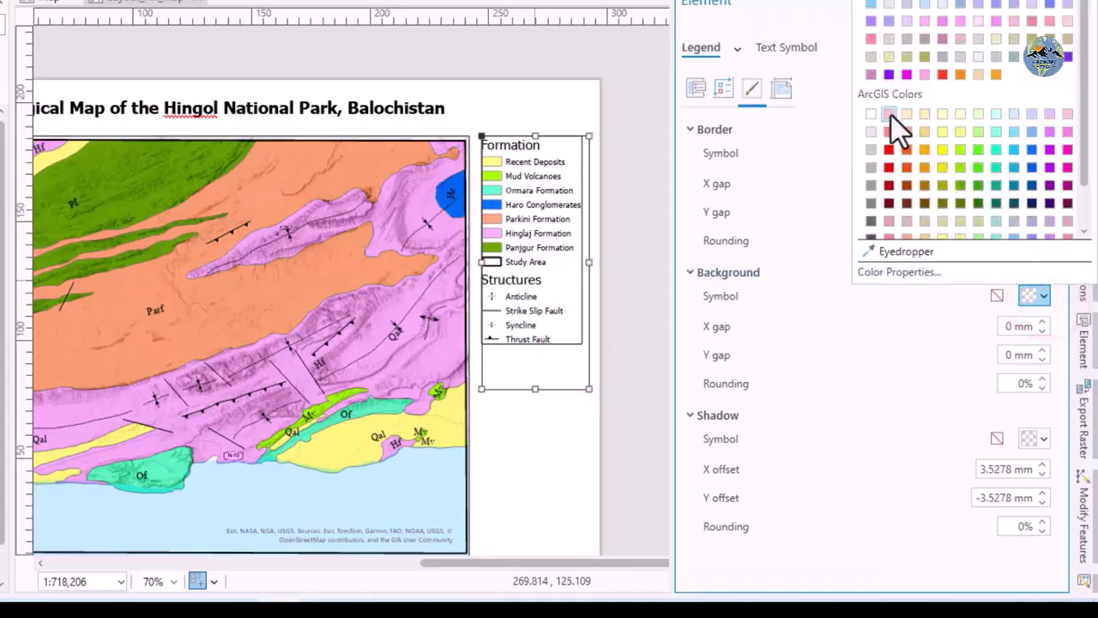
left_click(868, 135)
left_click(626, 313)
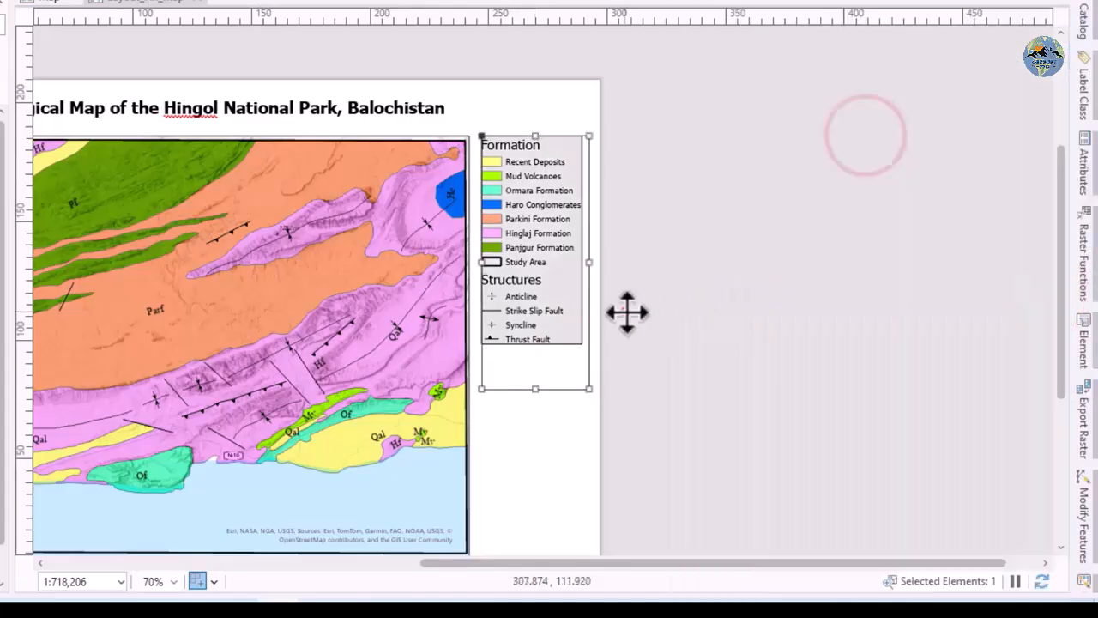
Add a black shadow to the legend and set the shadow's rounding to 38%
left_click(560, 277)
right_click(559, 277)
left_click(600, 350)
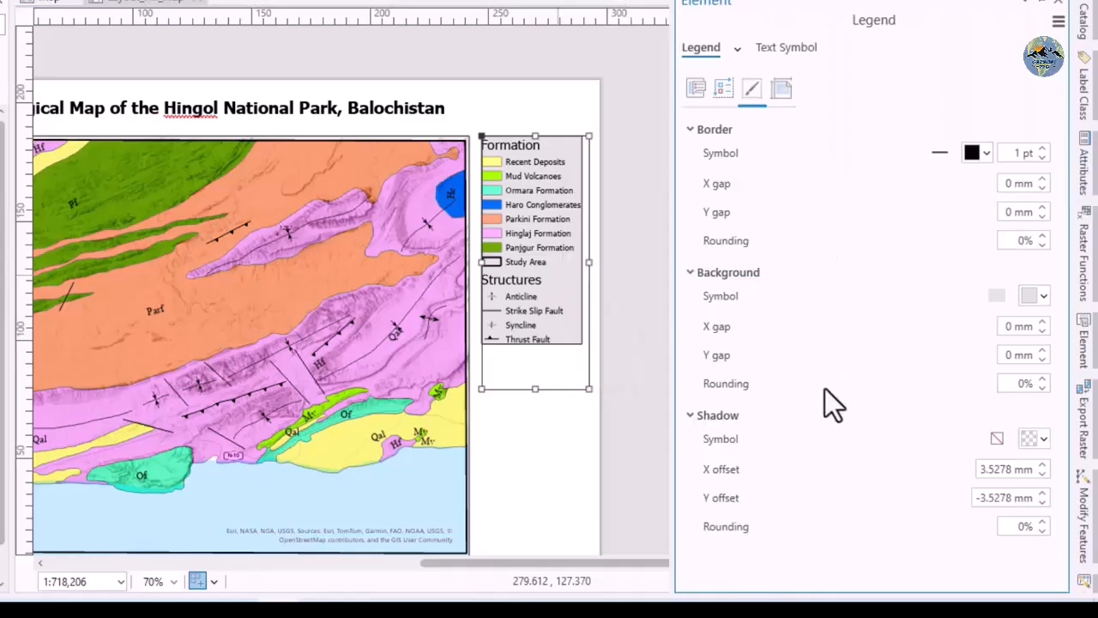
left_click(1034, 438)
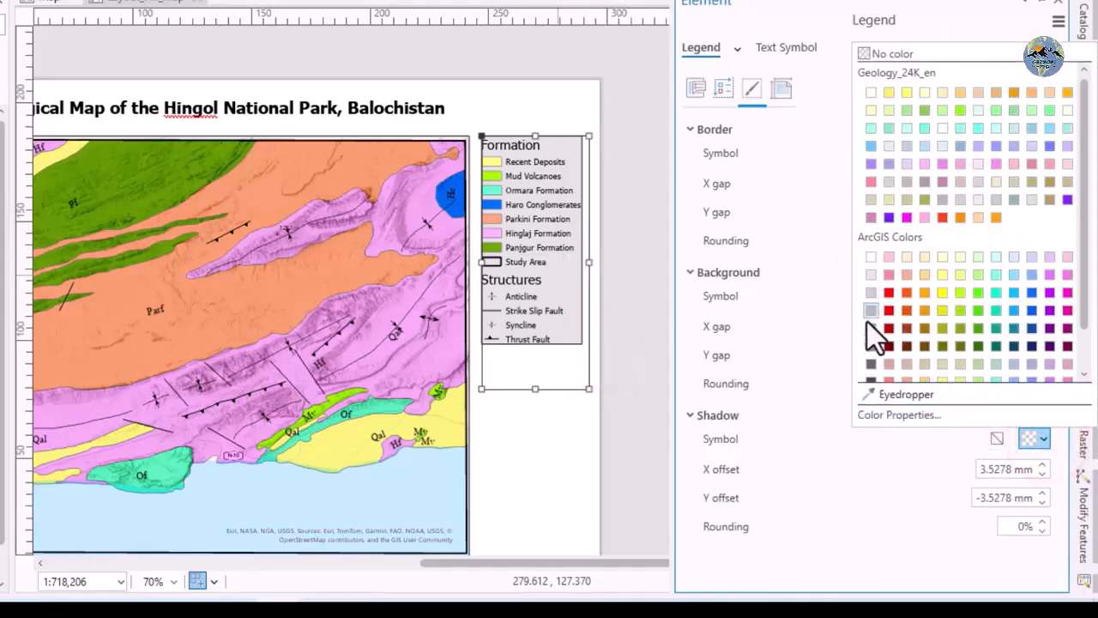
scroll(872, 380, "down", 1)
left_click(873, 372)
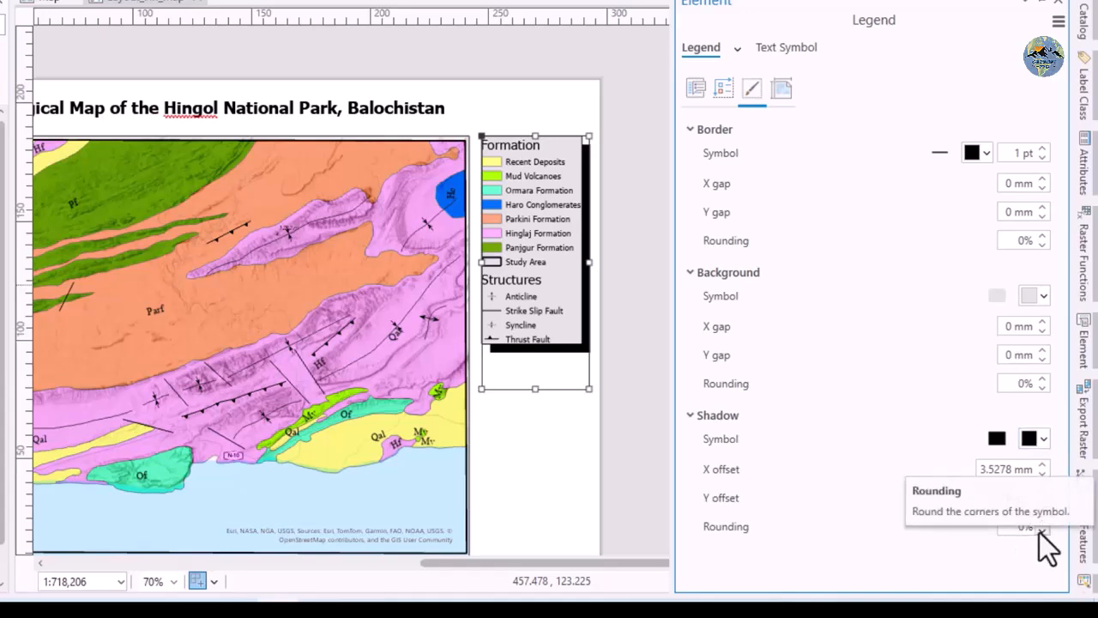
left_click(921, 545)
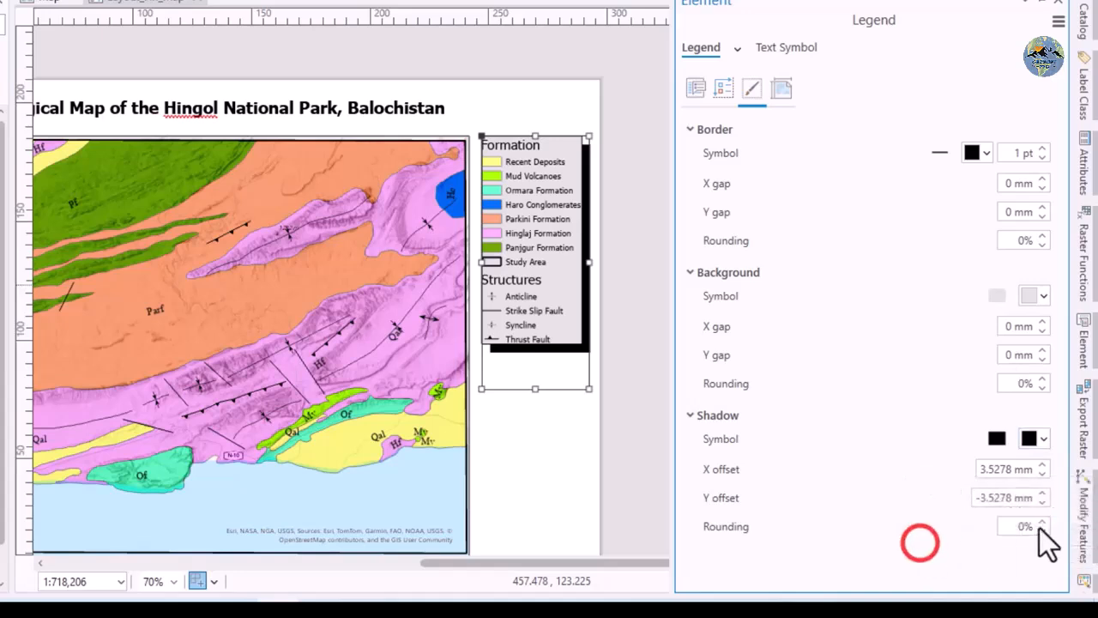
left_click(1046, 522)
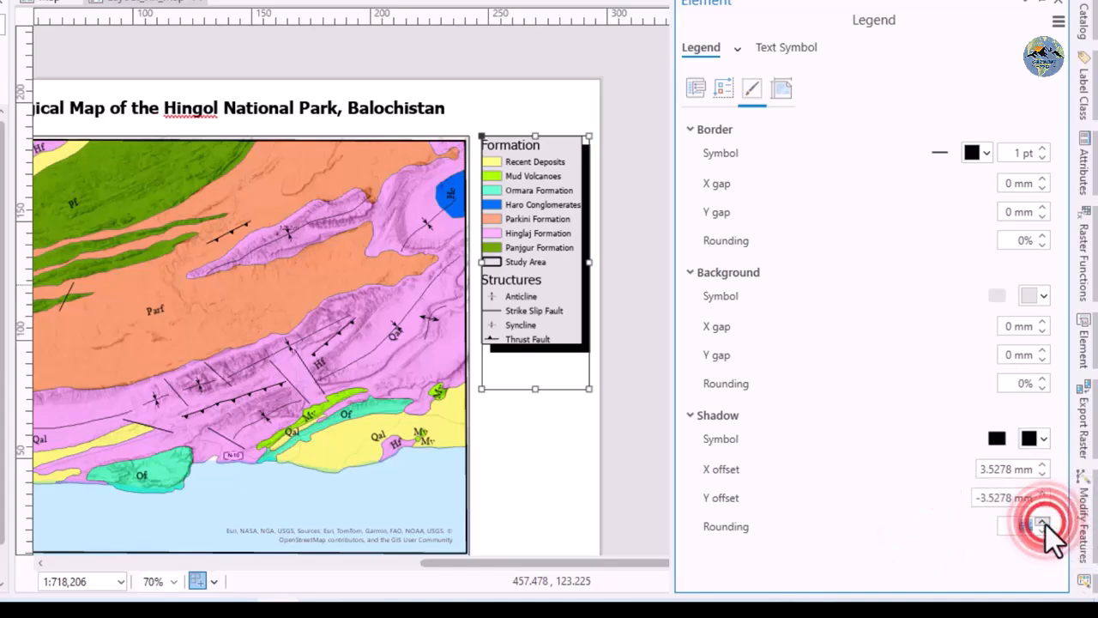
left_click(1046, 522)
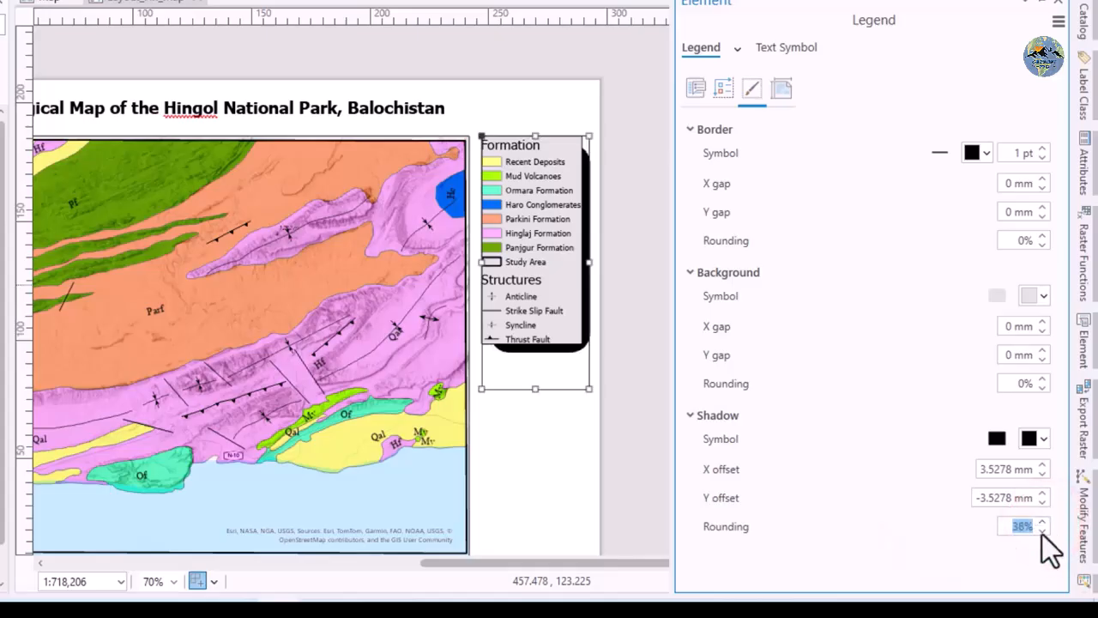
Set the legend's shadow and background to No color
left_click(1043, 440)
left_click(889, 55)
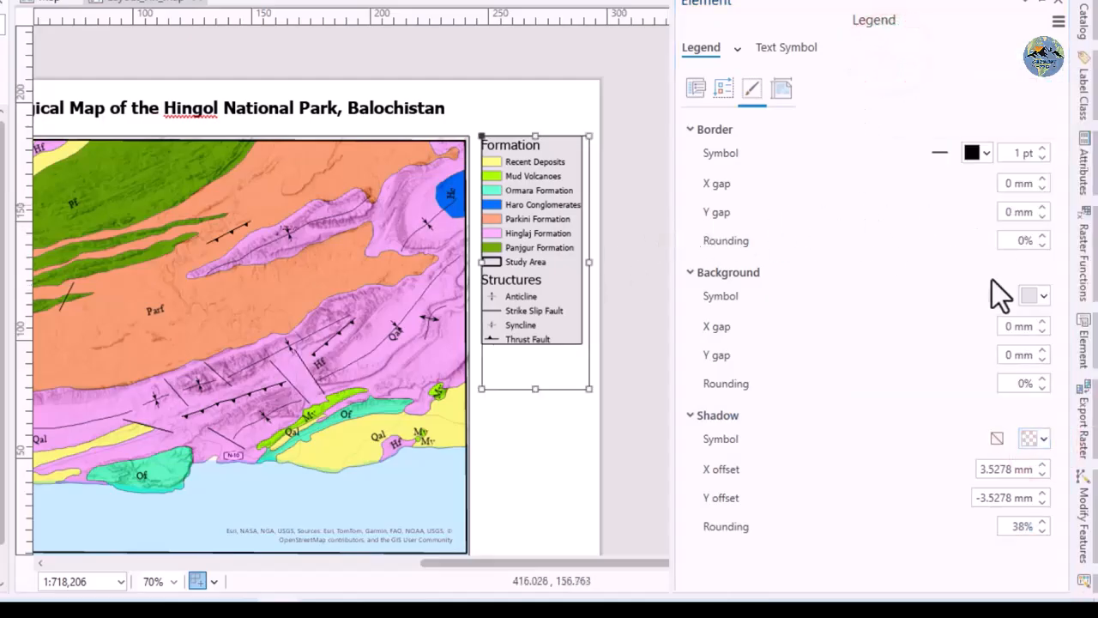
left_click(1044, 296)
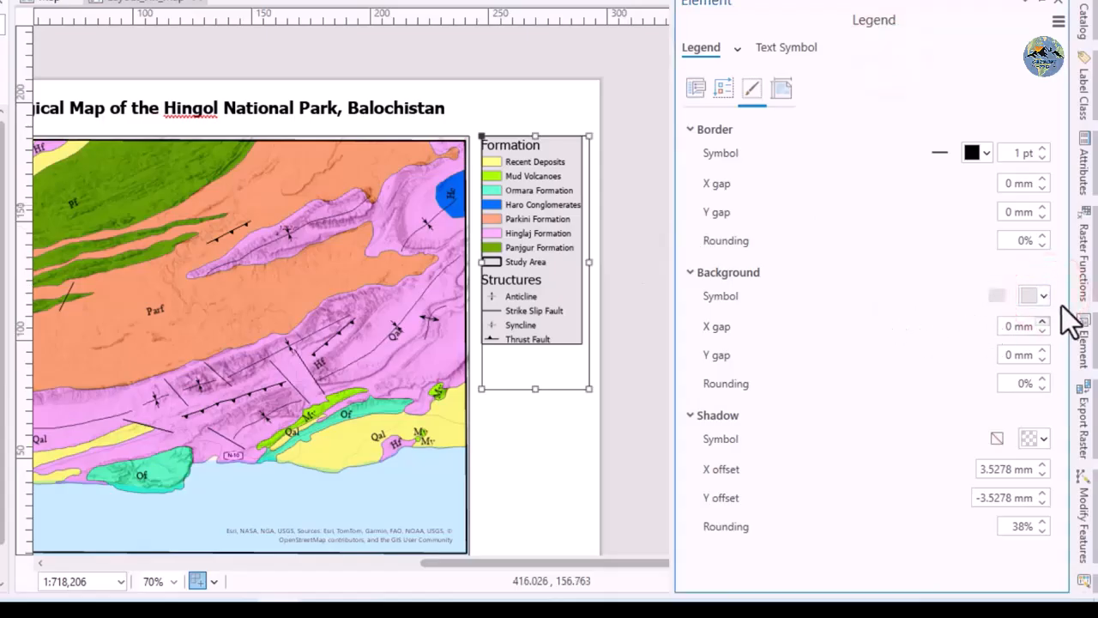
left_click(1045, 296)
left_click(889, 1)
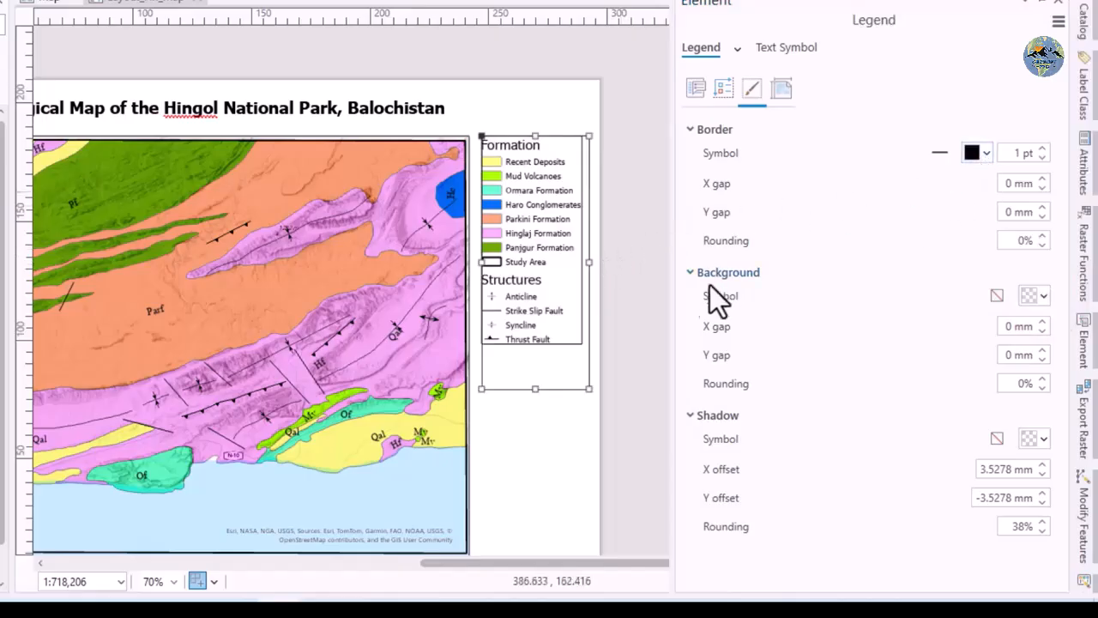
Set the legend's border to No color and deselect the legend
left_click(986, 155)
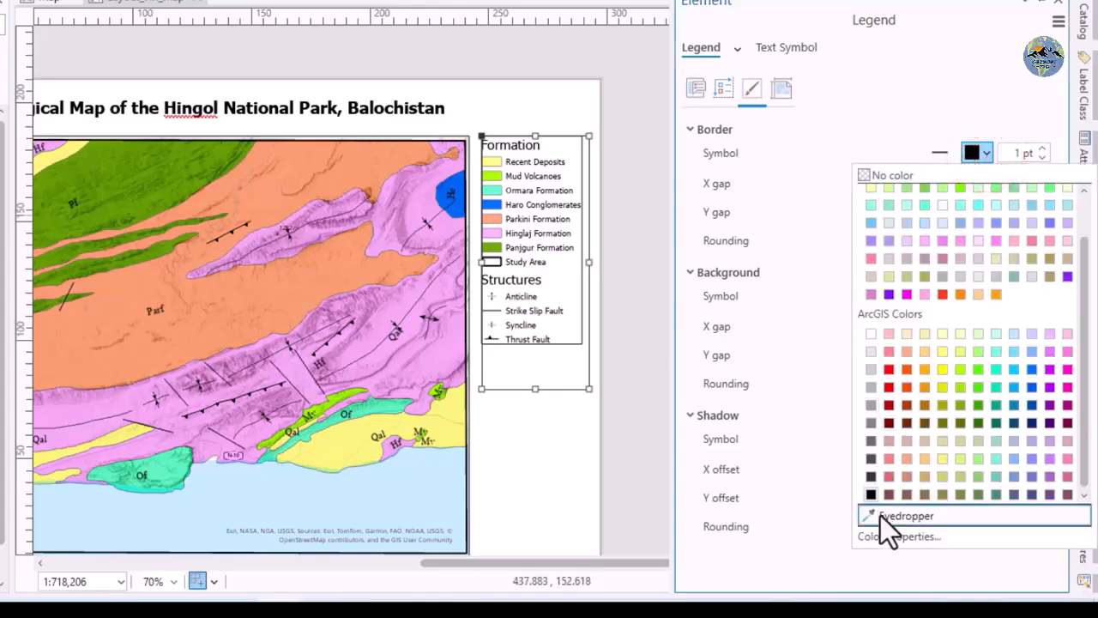
left_click(897, 175)
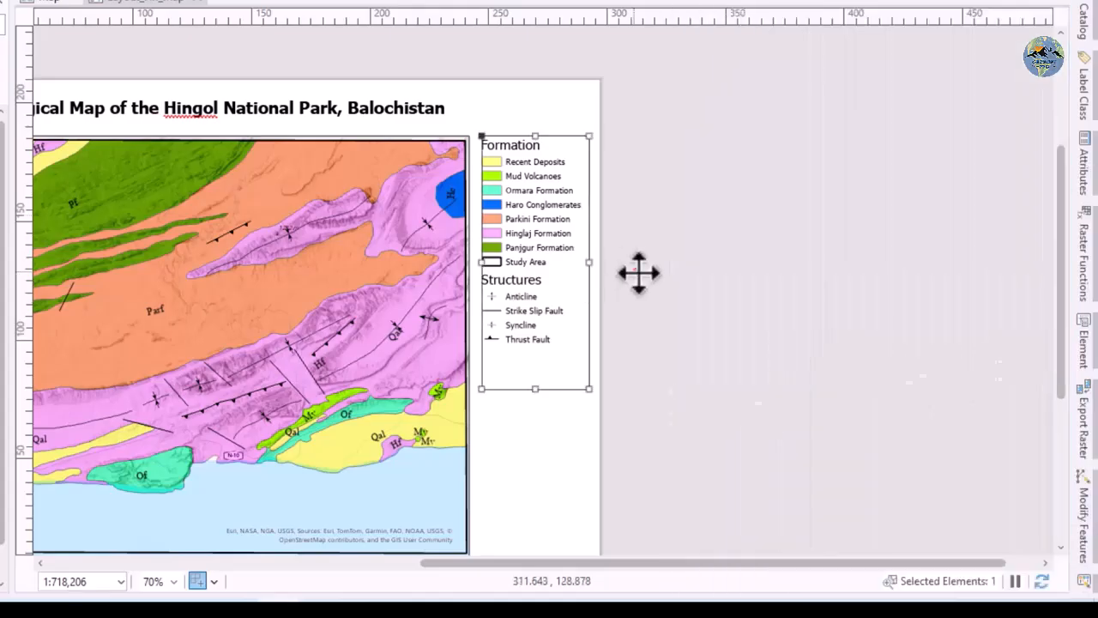
left_click(640, 274)
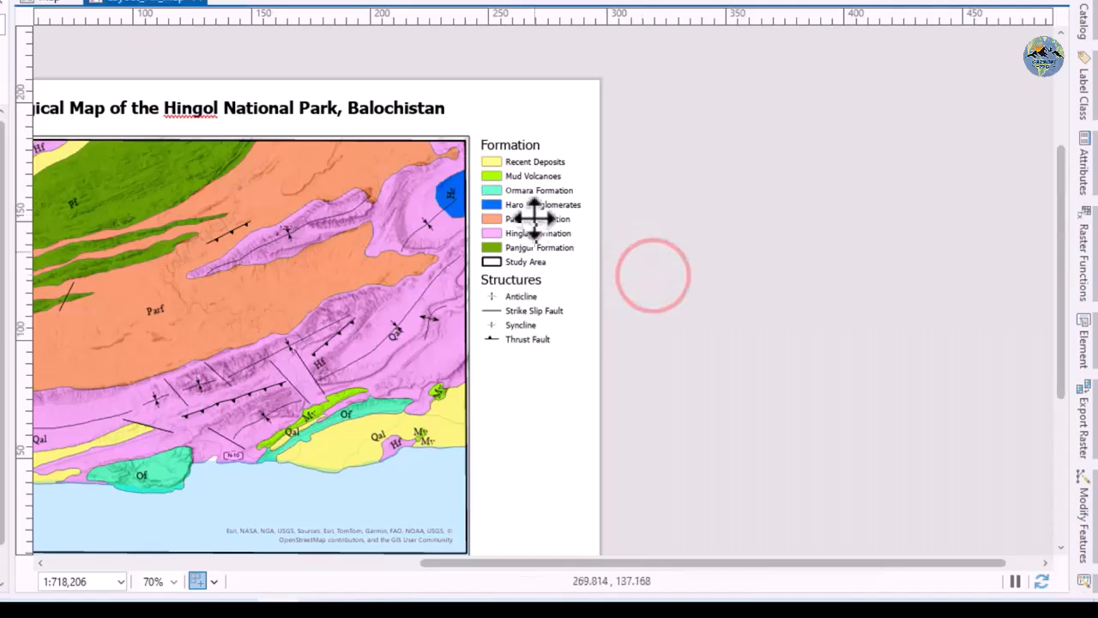
scroll(536, 234, "down", 2)
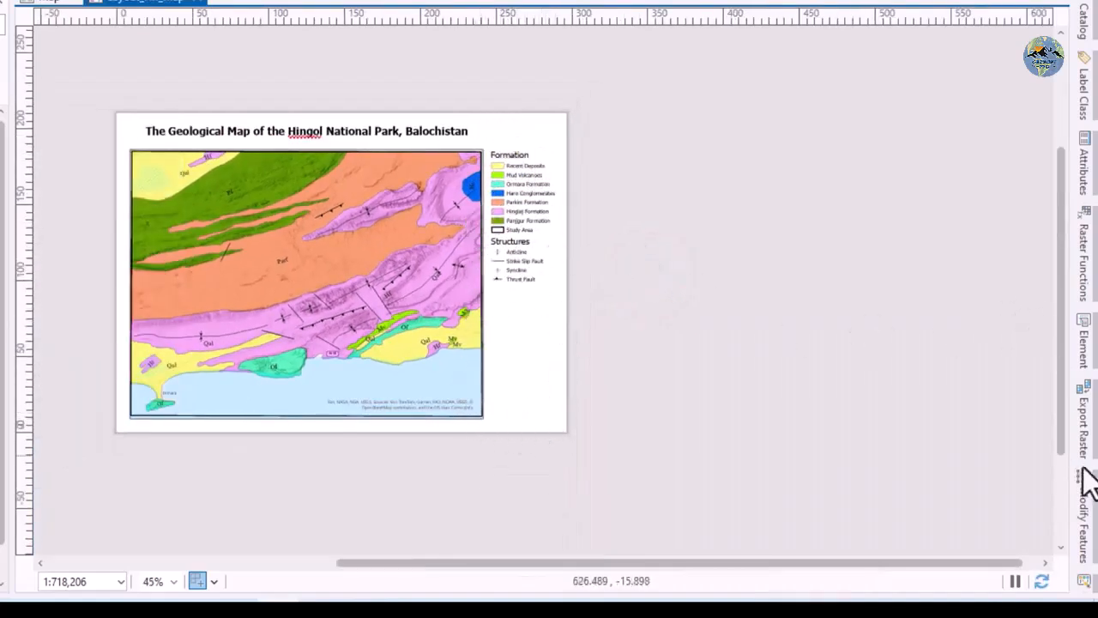
right_click(1081, 438)
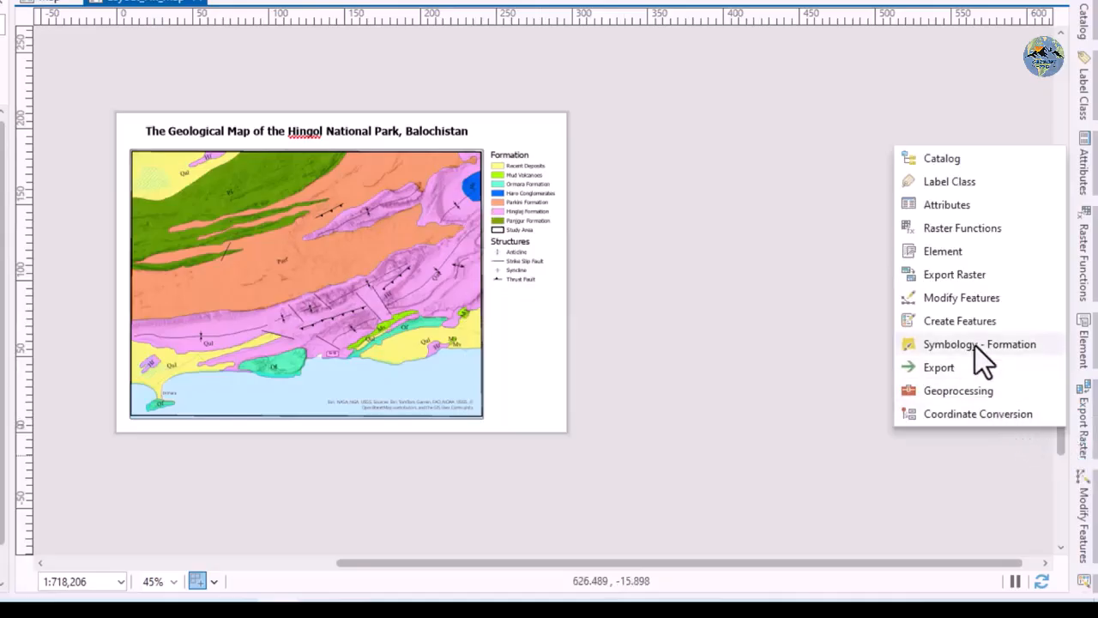
left_click(593, 283)
left_click(507, 211)
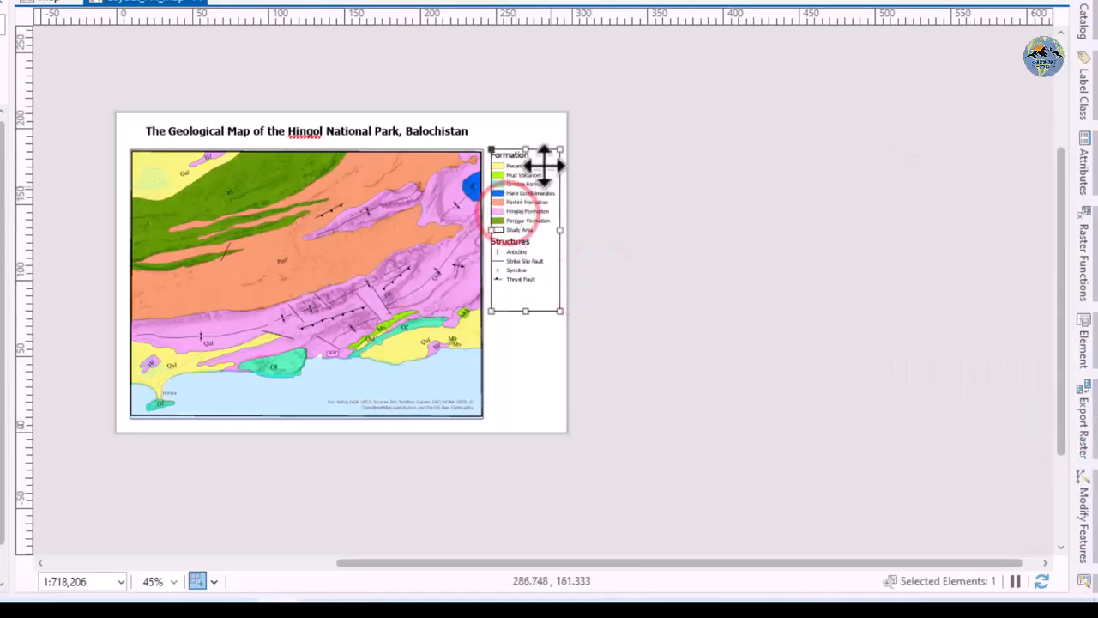
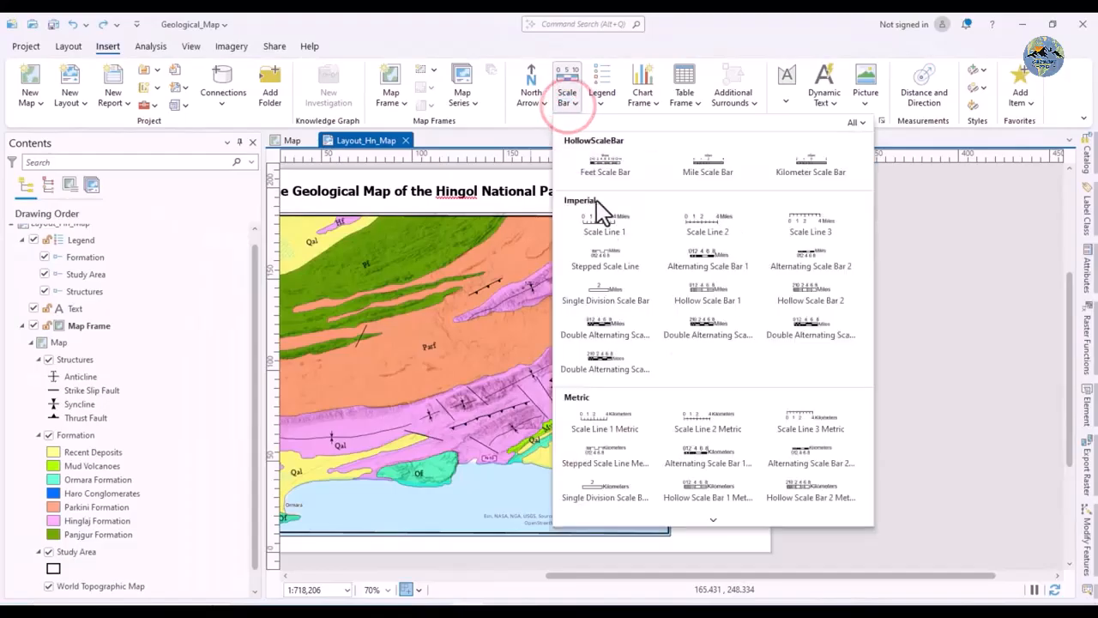
Insert a Scale Line 1 Metric scale bar about 88 mm wide over the sea area near the map frame's lower edge
left_click(605, 426)
scroll(755, 377, "down", 3)
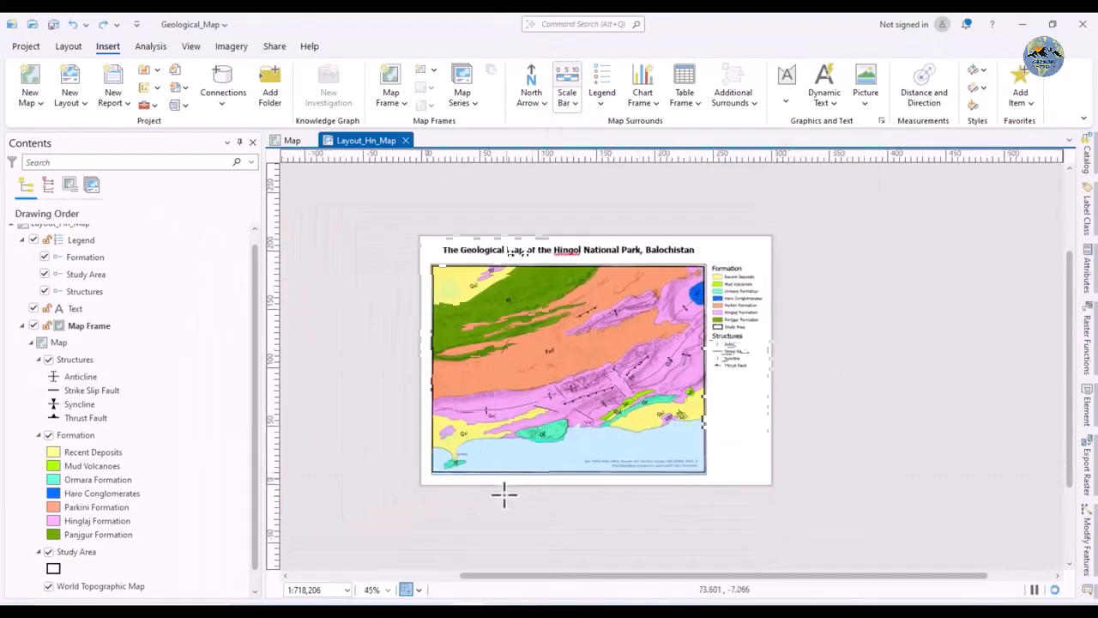
scroll(504, 495, "up", 4)
left_click_drag(435, 408, 676, 423)
left_click(532, 482)
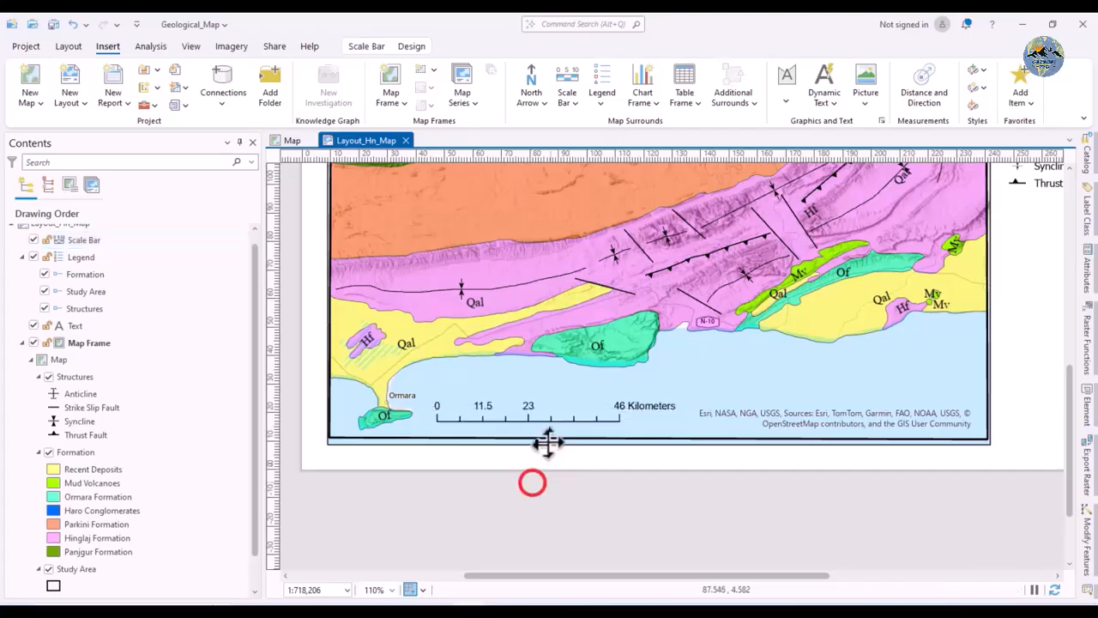
Select the scale bar, try a red stroke on it and set the stroke color back to black
left_click(554, 419)
scroll(510, 424, "down", 2)
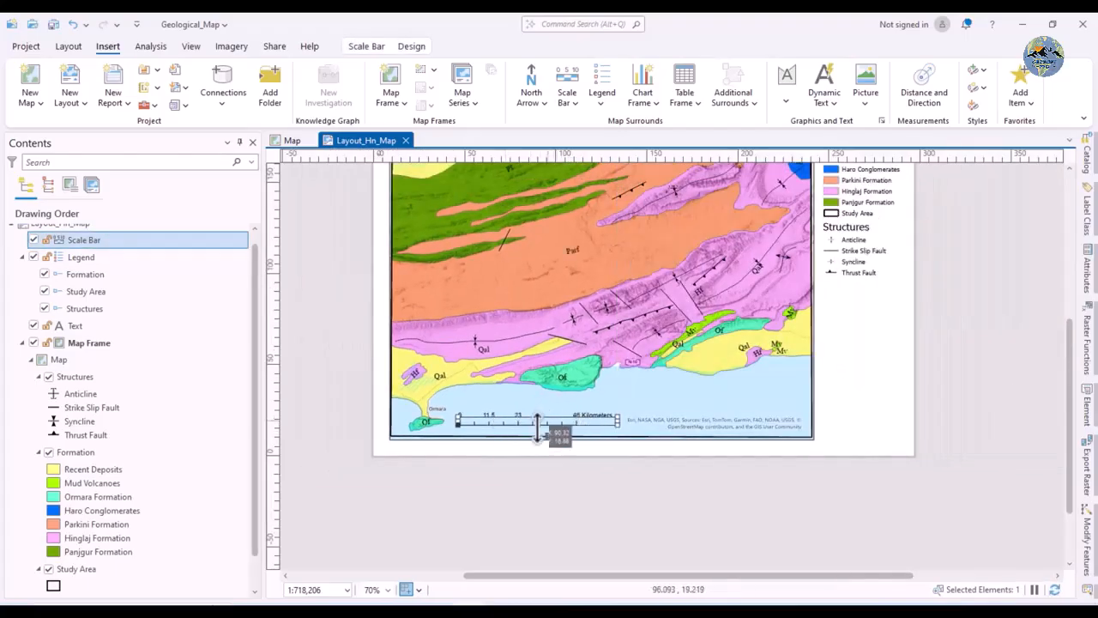
scroll(541, 424, "up", 2)
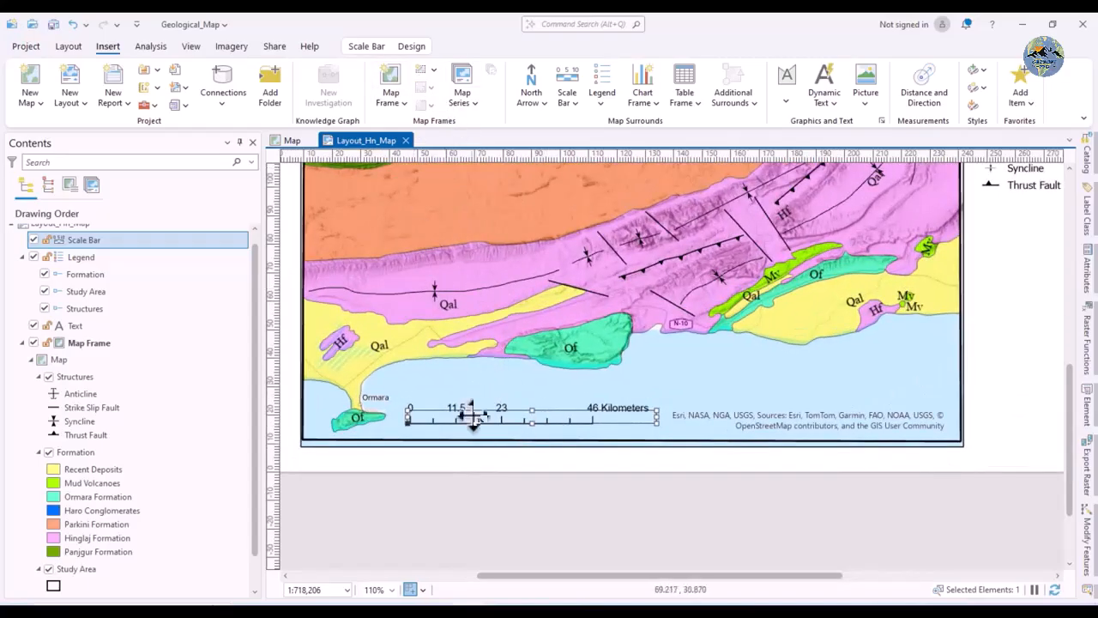
left_click(361, 45)
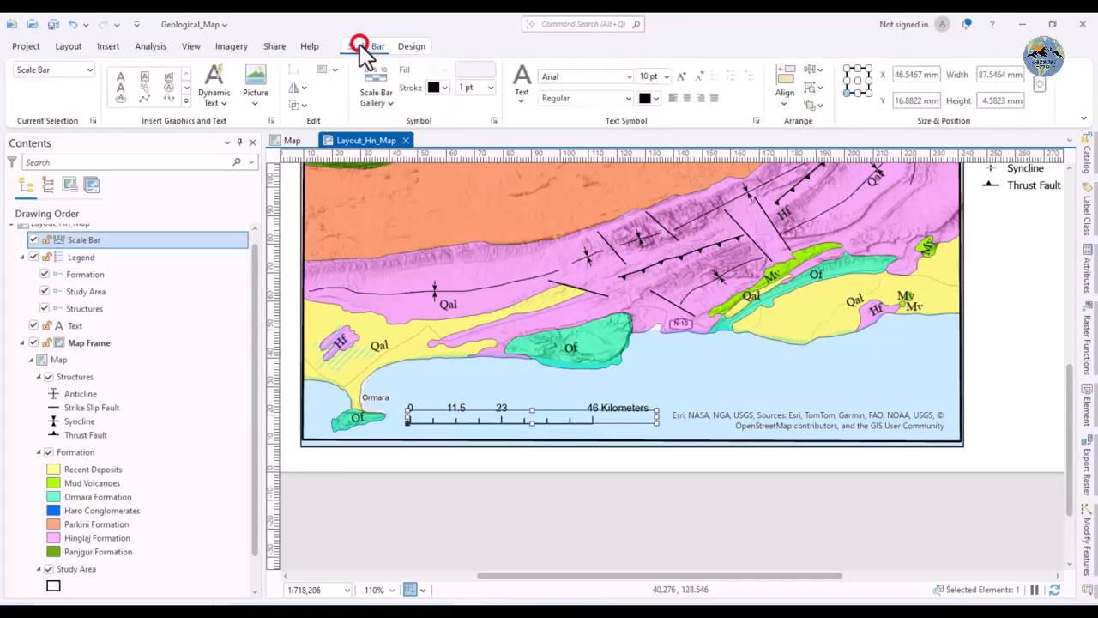
left_click(445, 88)
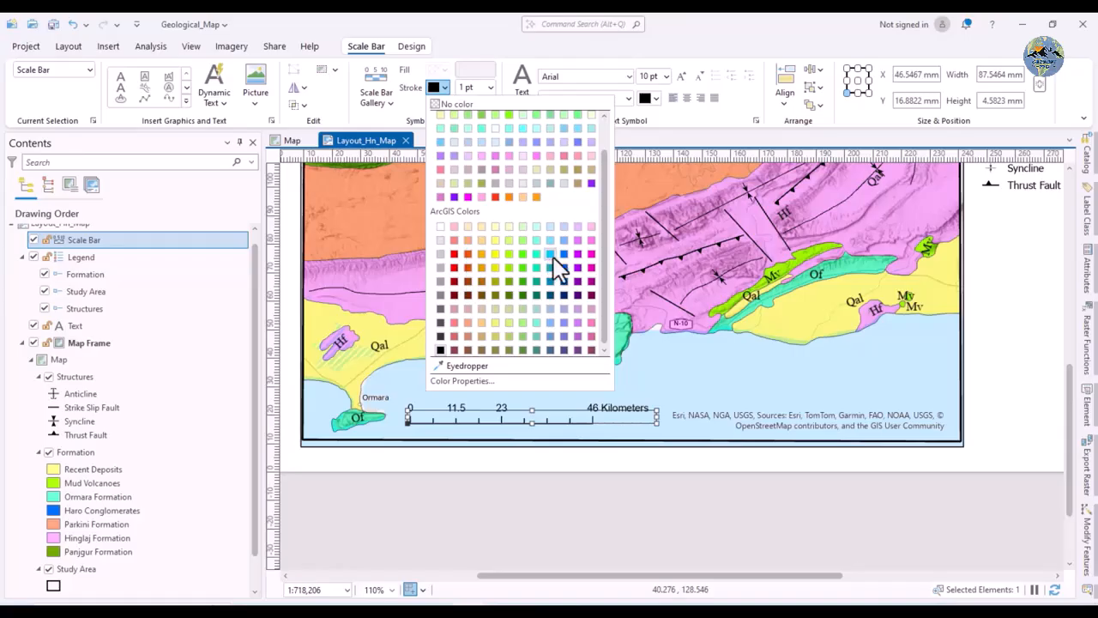
left_click(454, 254)
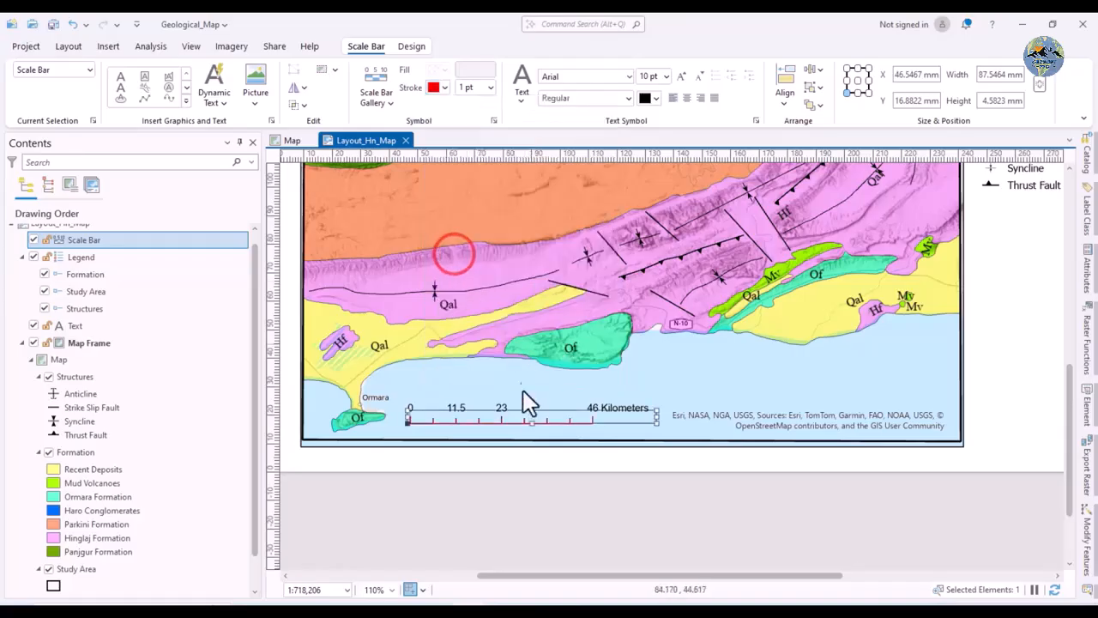
left_click(444, 87)
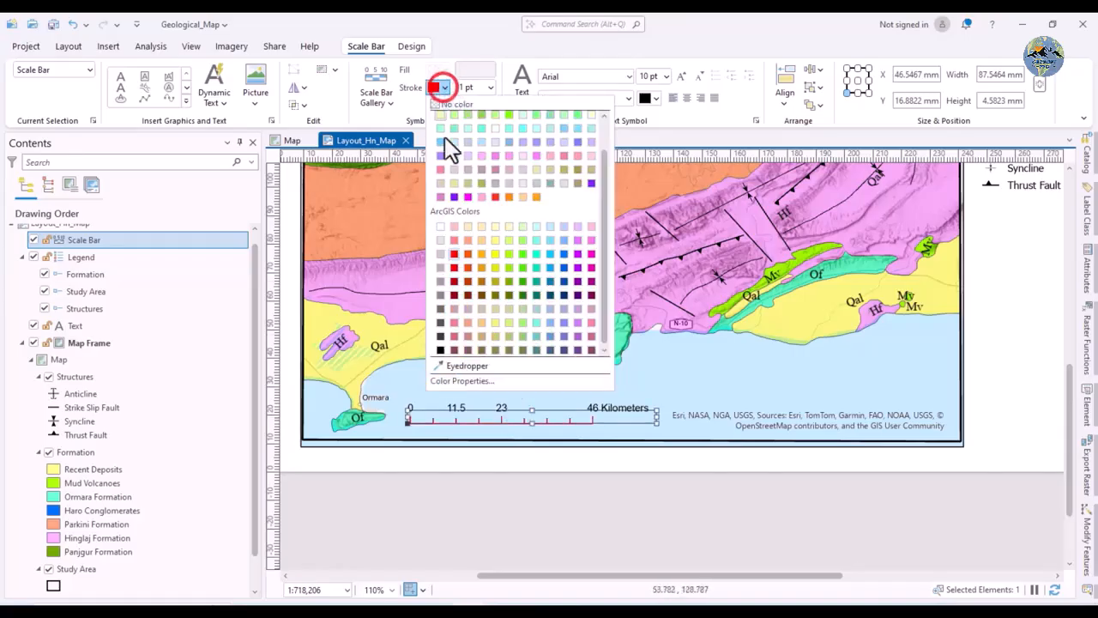
left_click(440, 349)
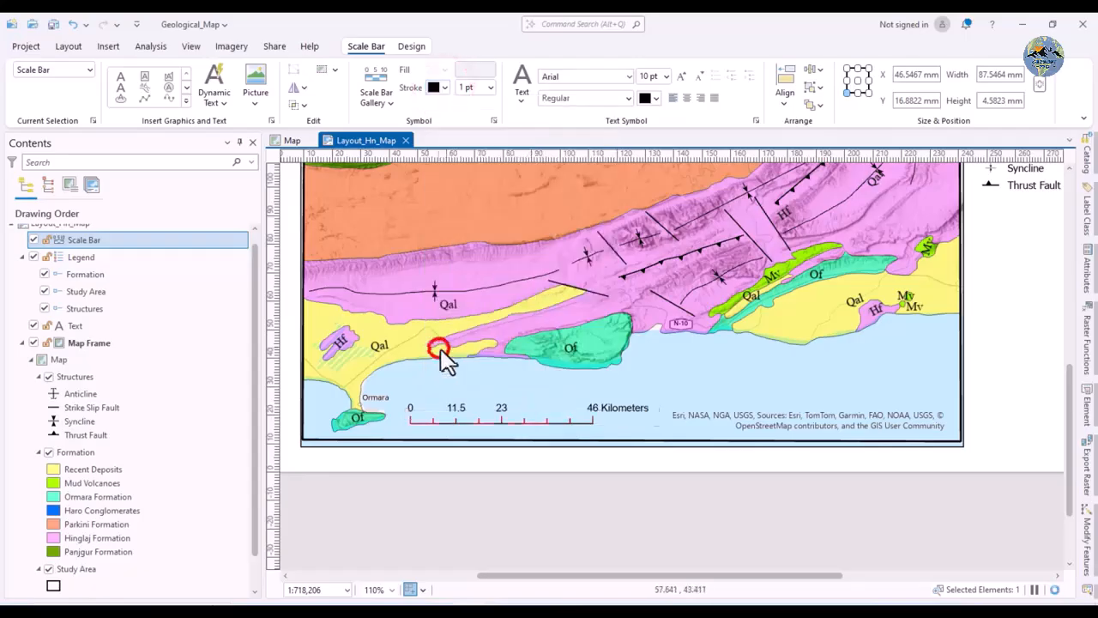
Try a 2 pt stroke width on the scale bar and set the width back to 1 pt
left_click(492, 87)
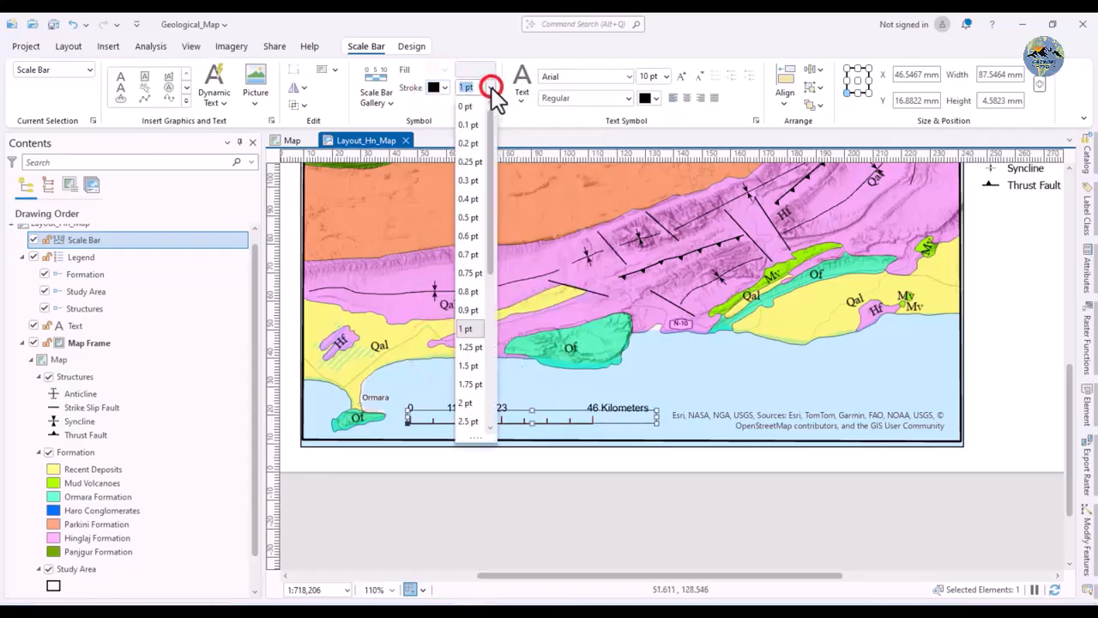
scroll(472, 374, "down", 1)
left_click(469, 370)
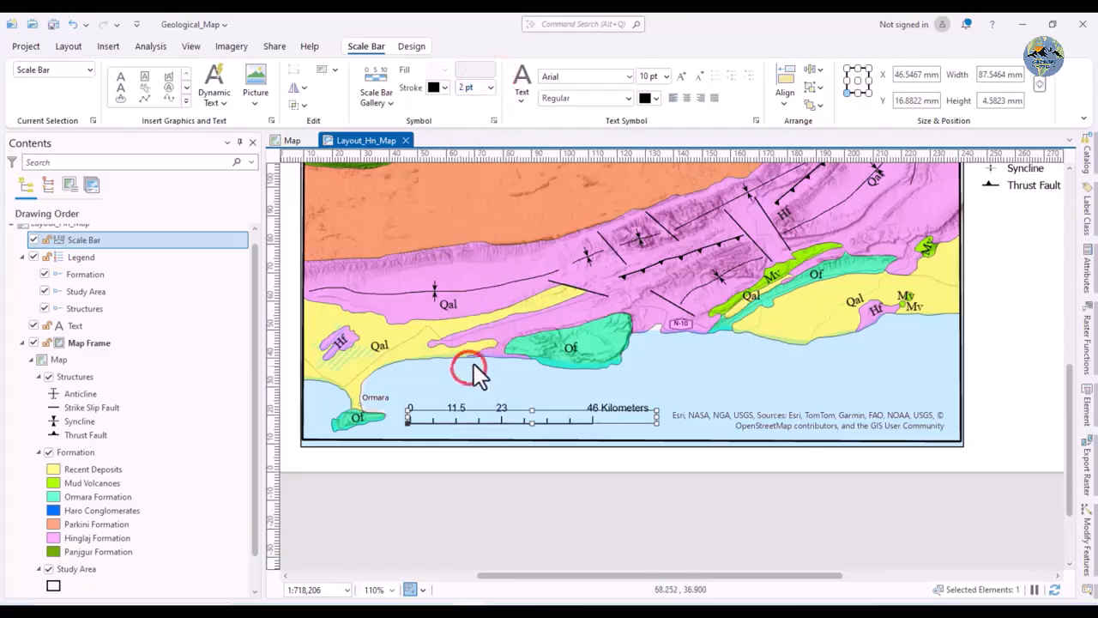
left_click(445, 87)
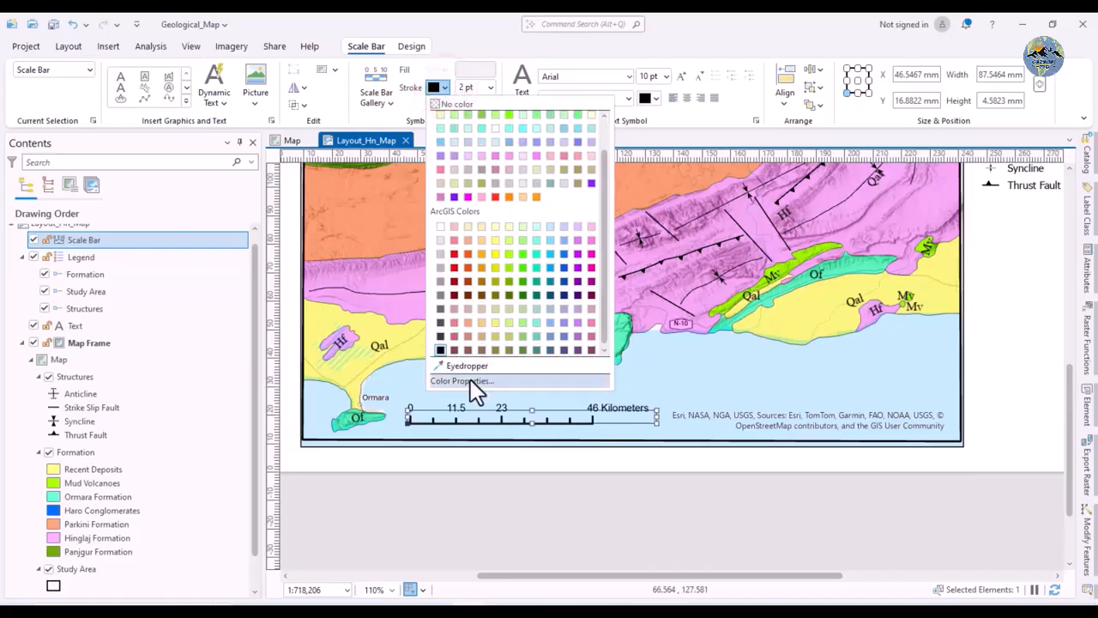
left_click(490, 87)
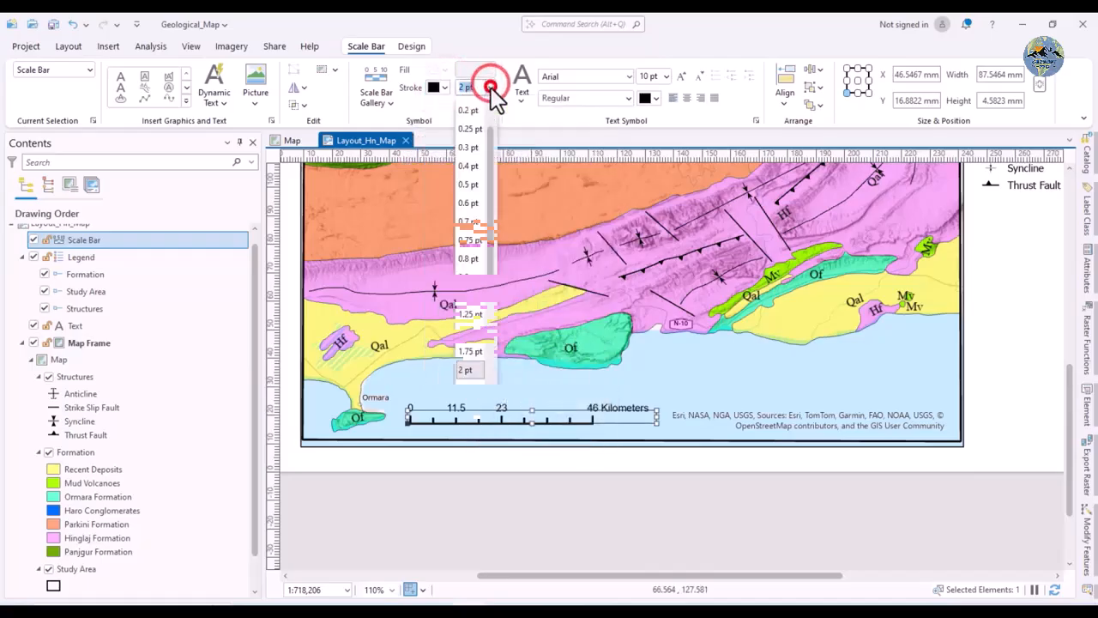
left_click(466, 296)
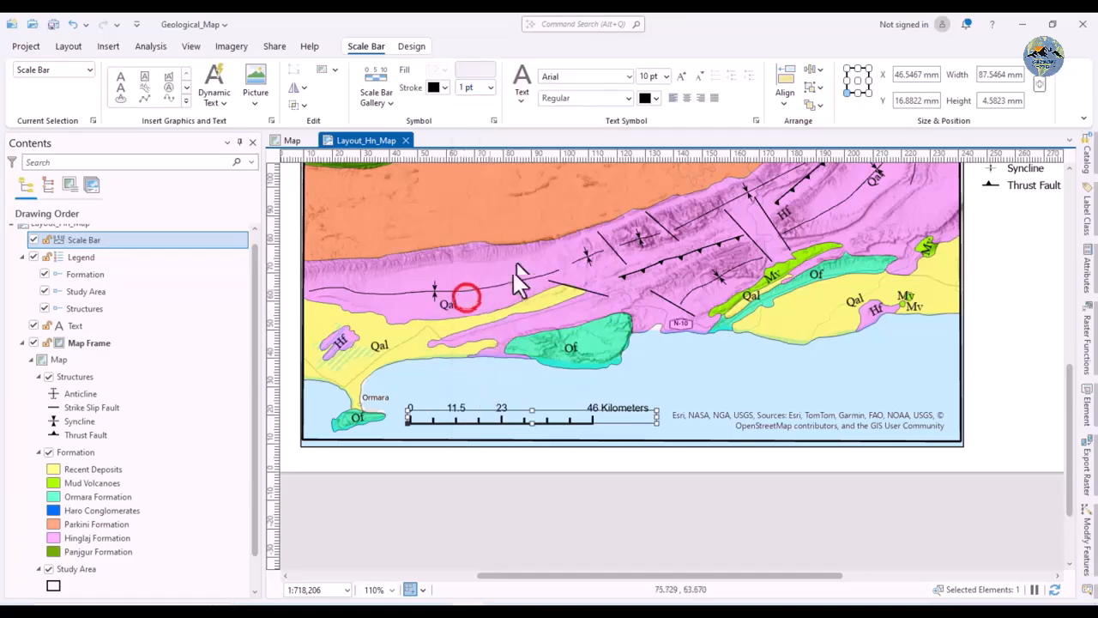
left_click(522, 102)
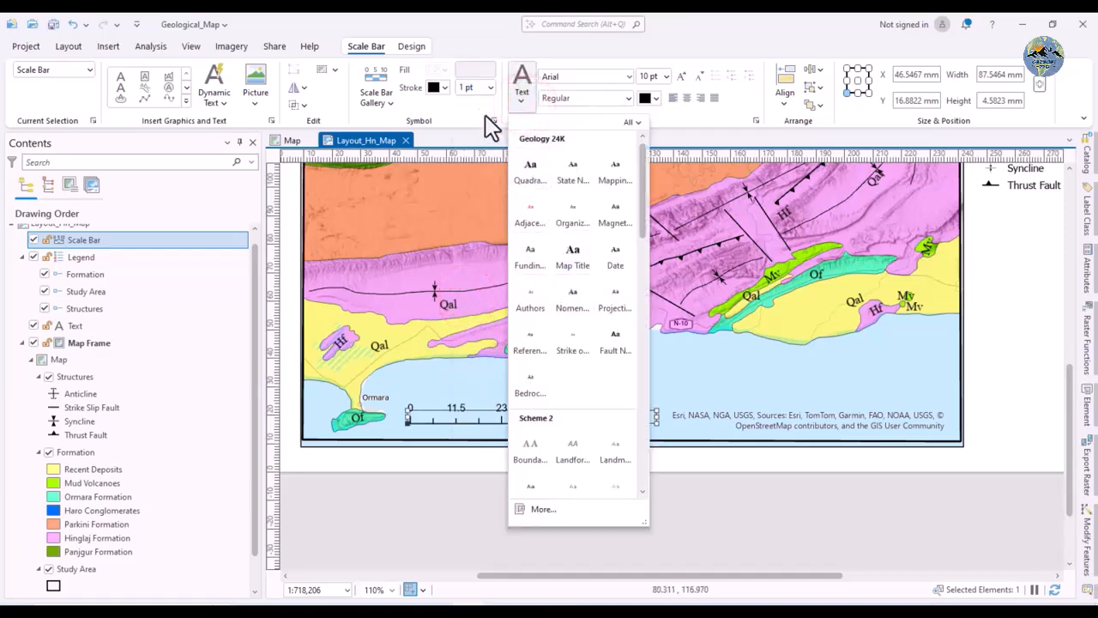
left_click(455, 112)
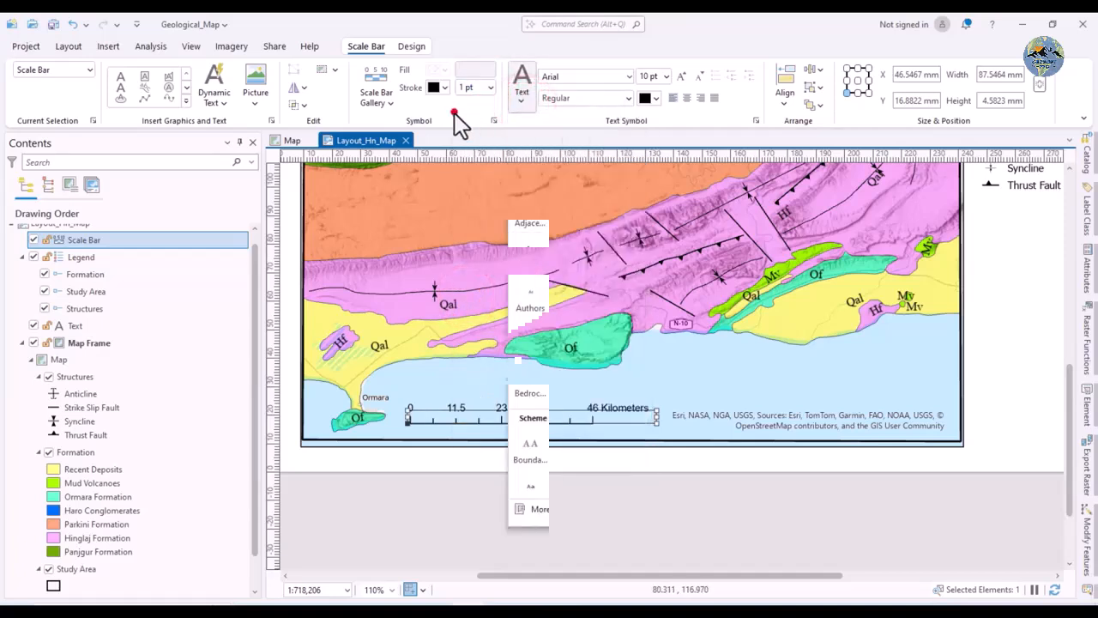
left_click(629, 99)
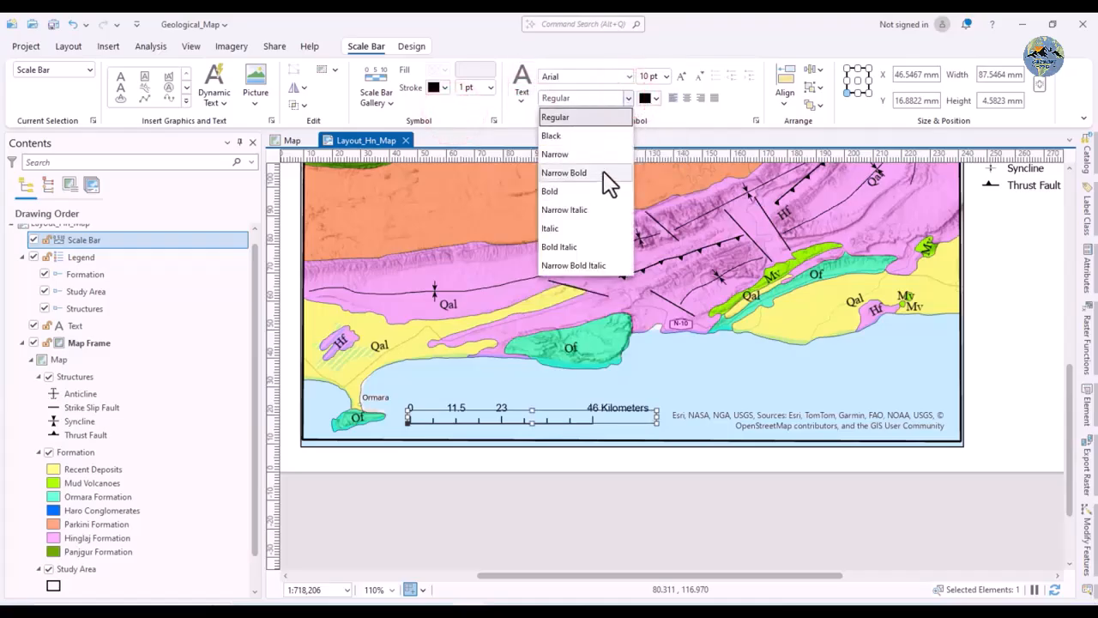
left_click(630, 76)
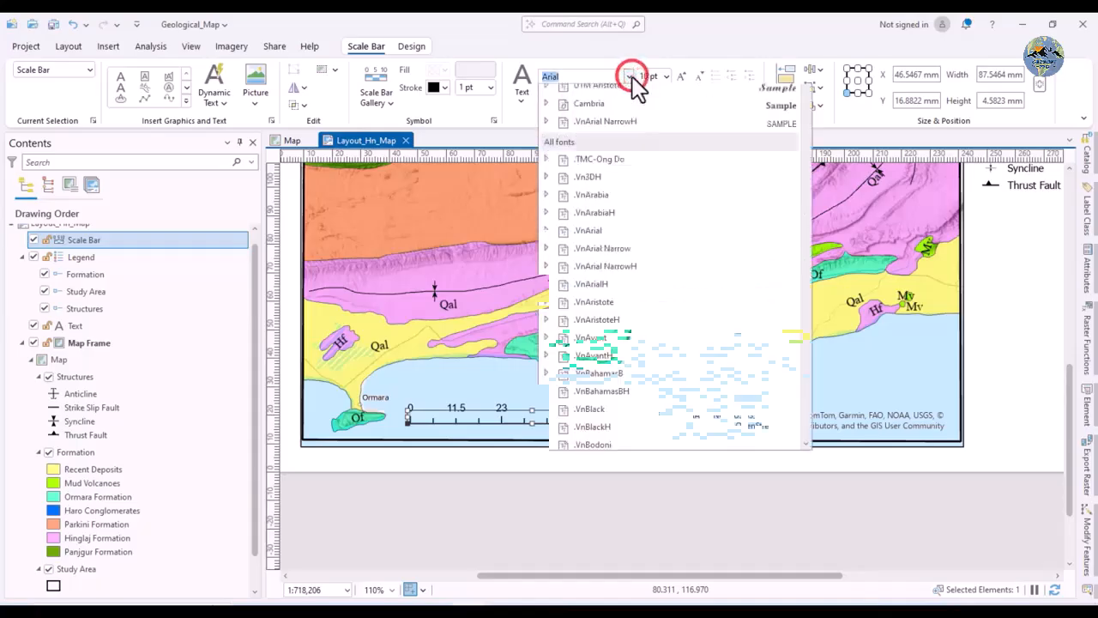
left_click(678, 43)
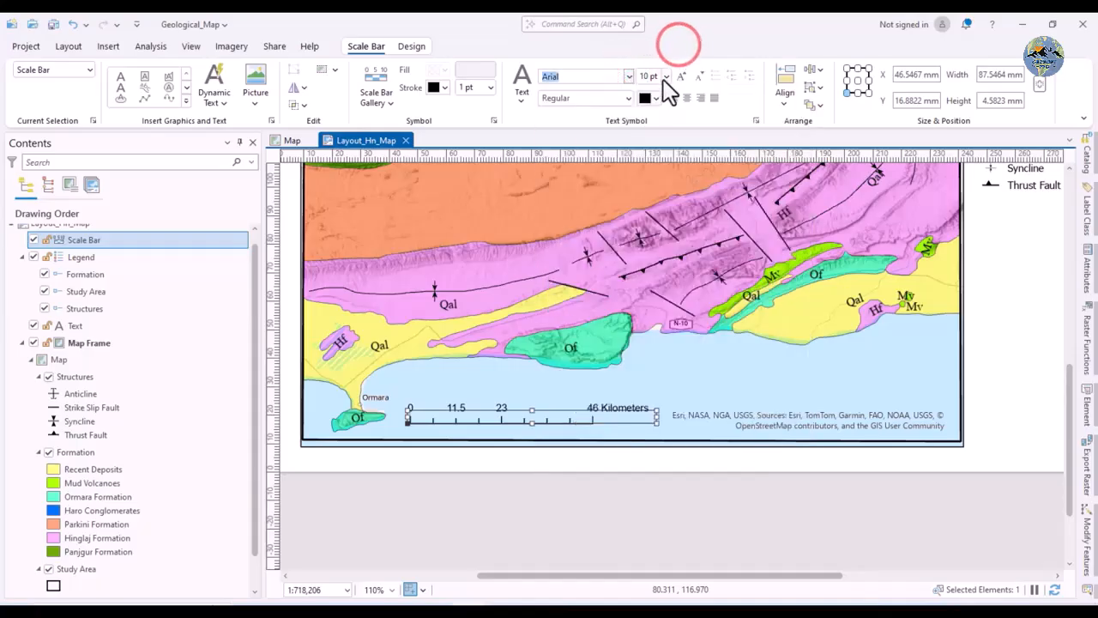
left_click(666, 76)
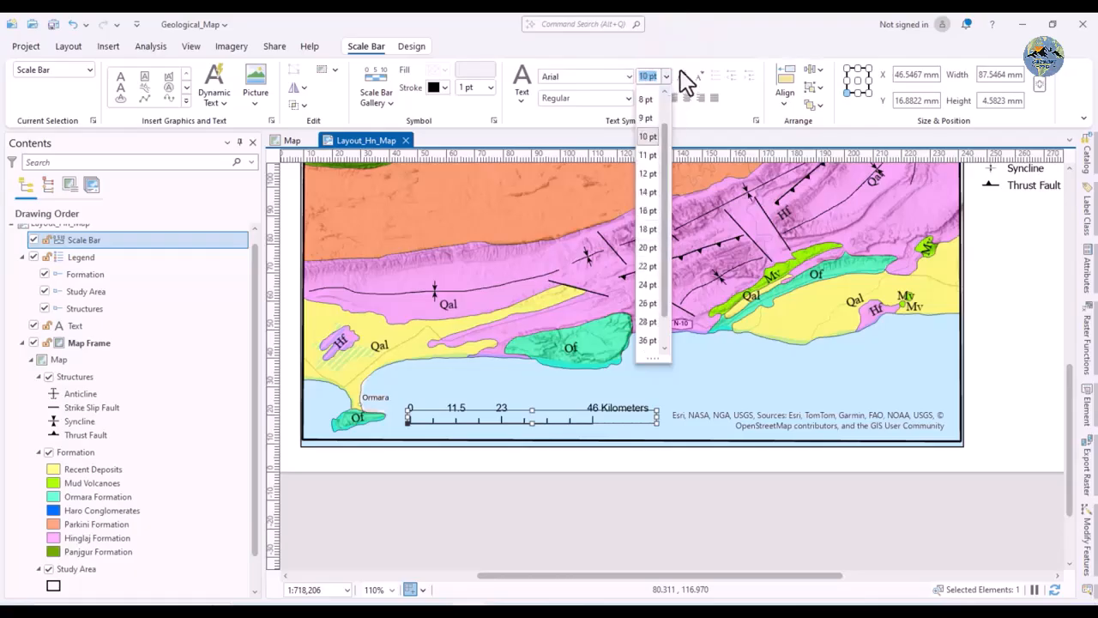
left_click(689, 40)
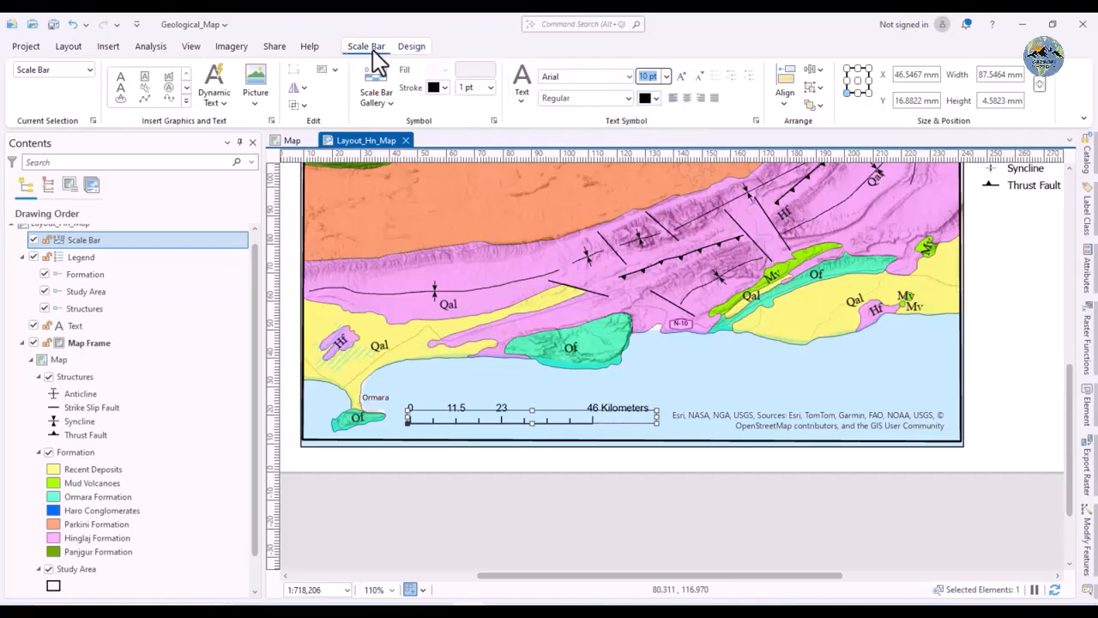
Try 3 divisions and 5 subdivisions on the scale bar, returning them to 2 divisions and 4 subdivisions
left_click(406, 48)
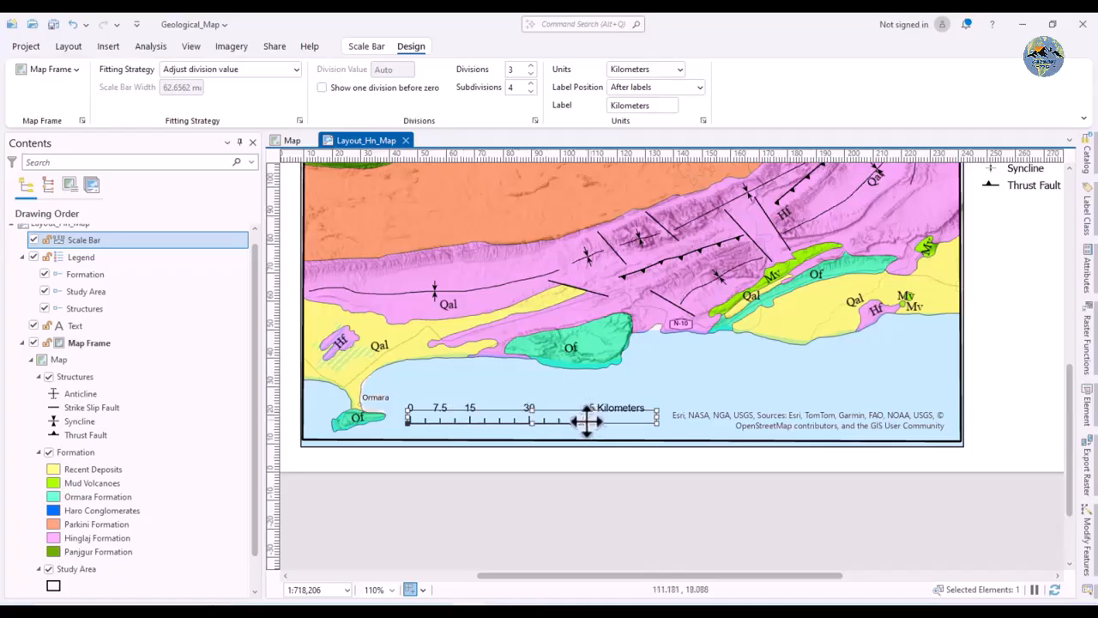
left_click(532, 84)
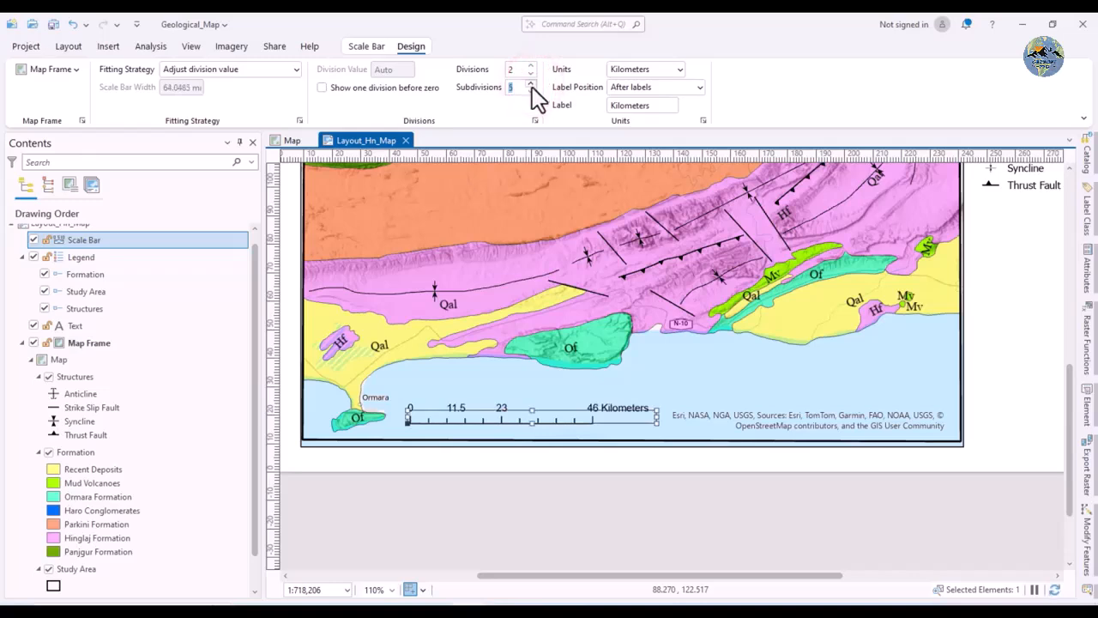
left_click(530, 90)
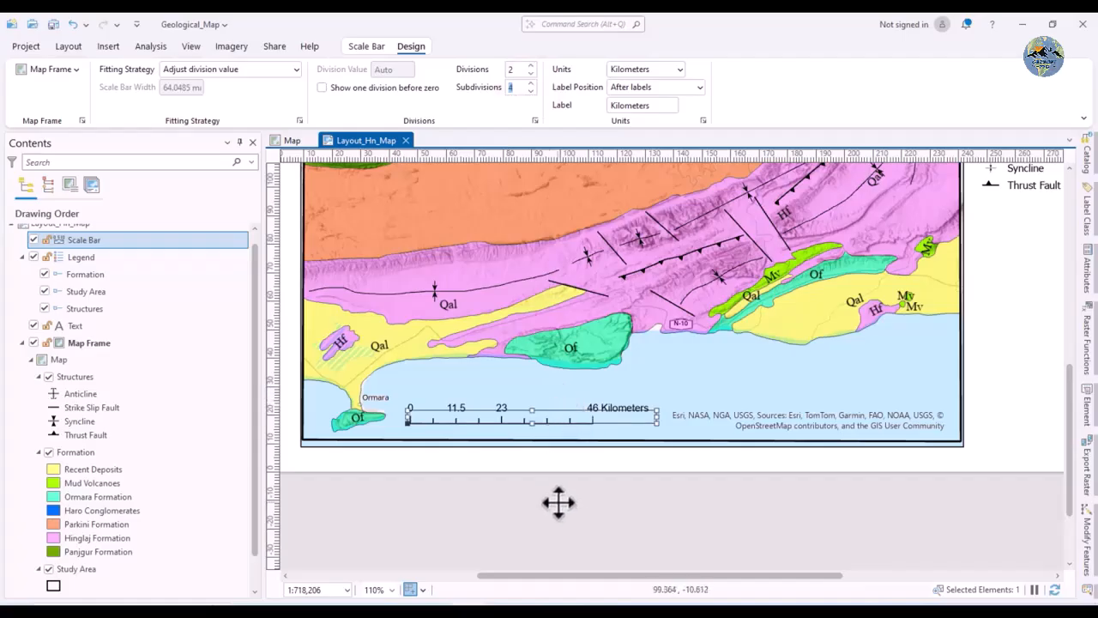
left_click(532, 468)
left_click(529, 421)
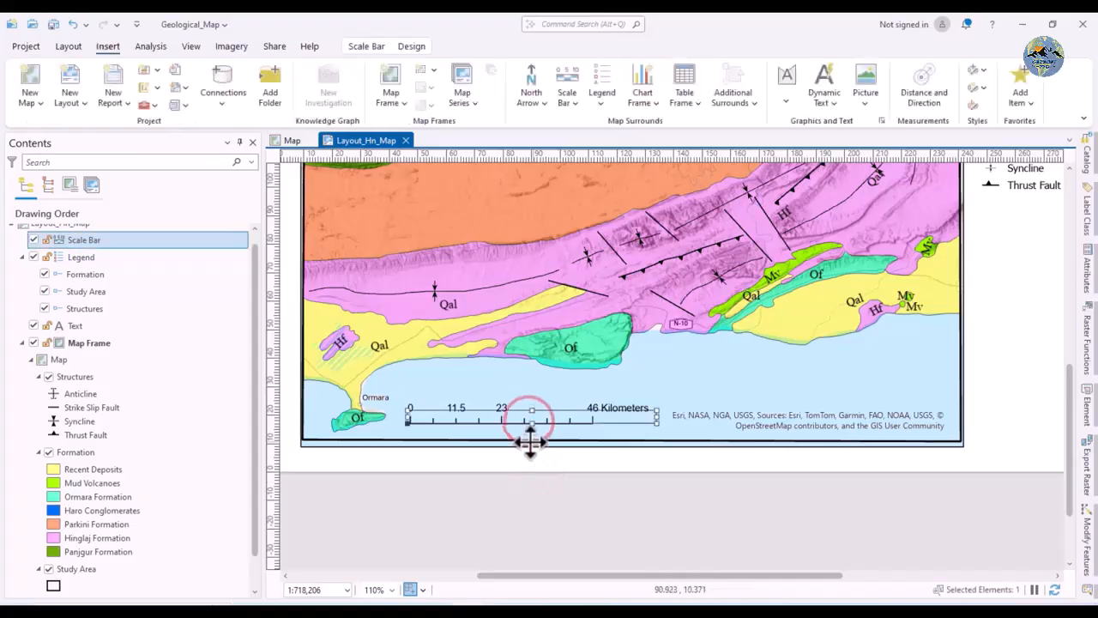
Try Meters as the scale bar's units and set the units back to Kilometers
left_click(418, 48)
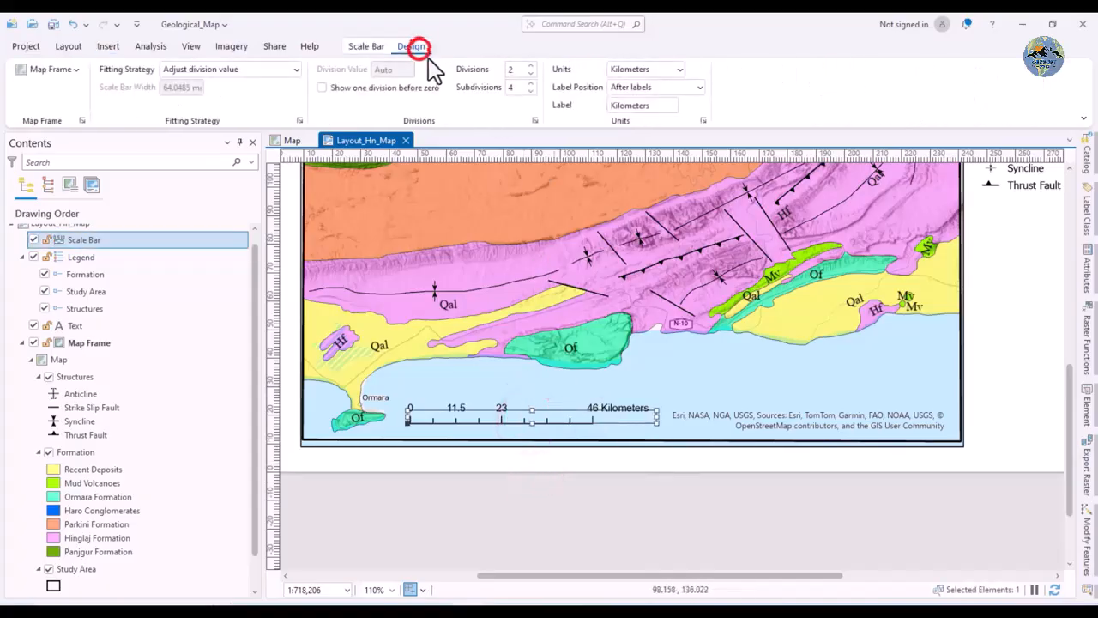
left_click(683, 69)
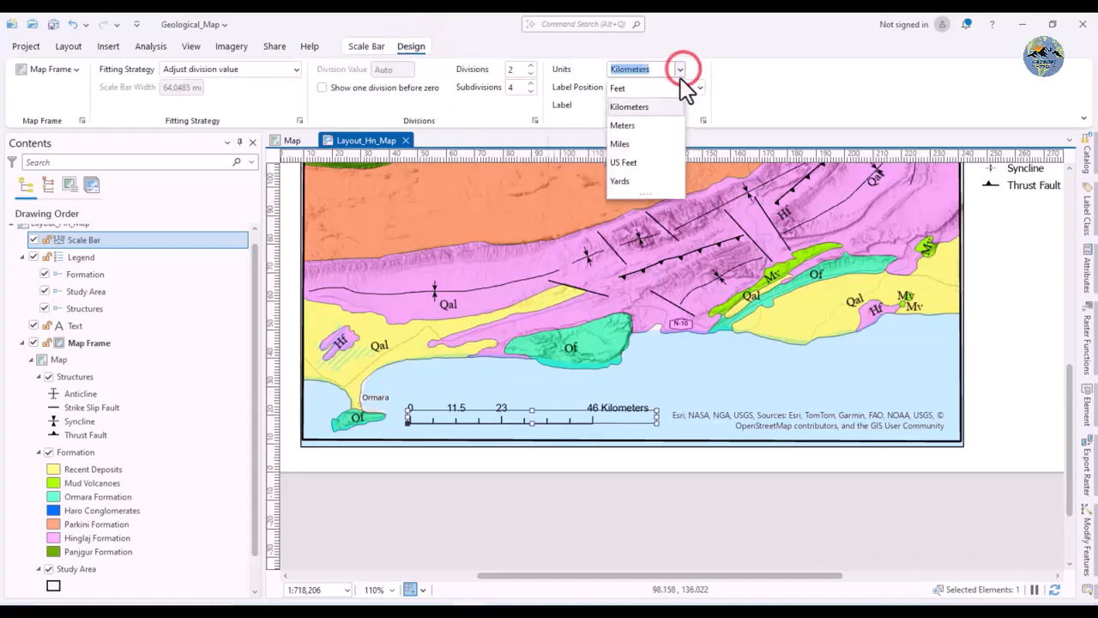
left_click(657, 126)
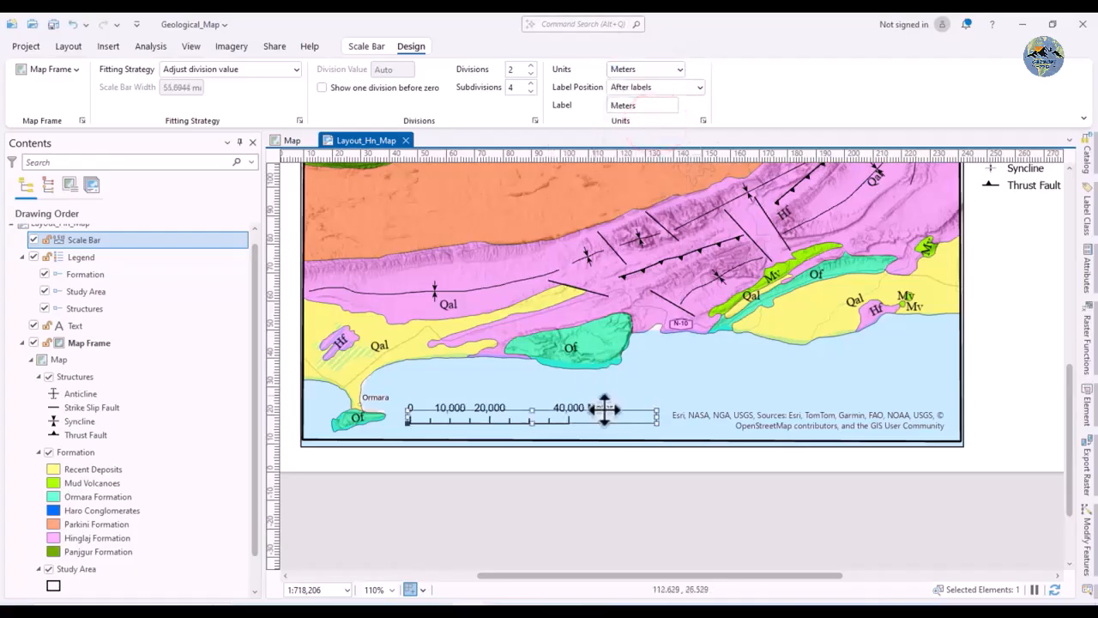
left_click(679, 69)
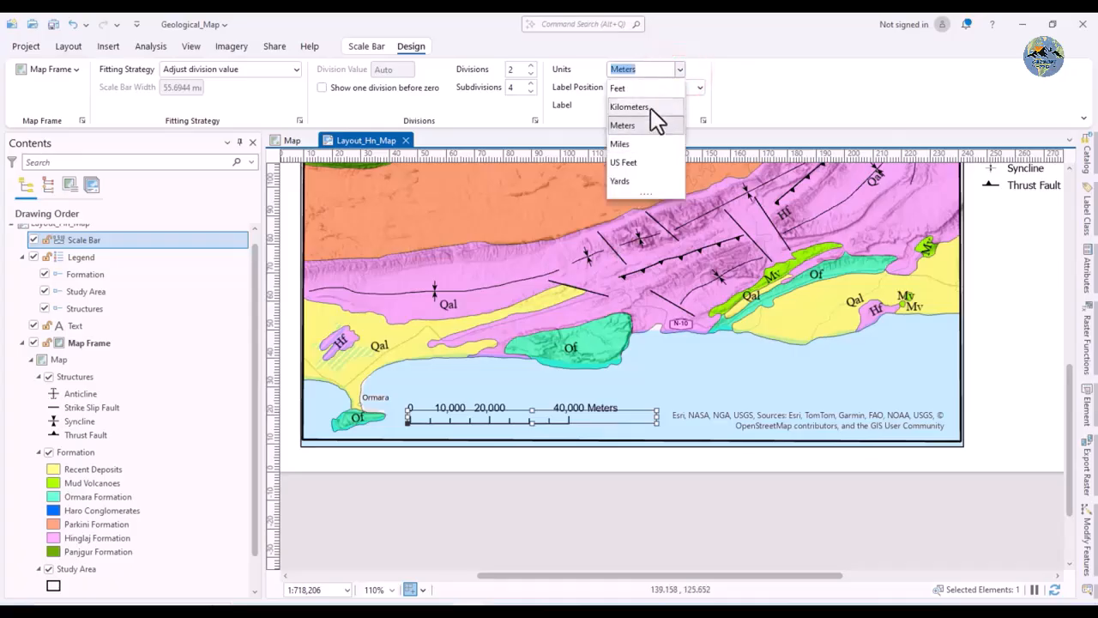
left_click(645, 107)
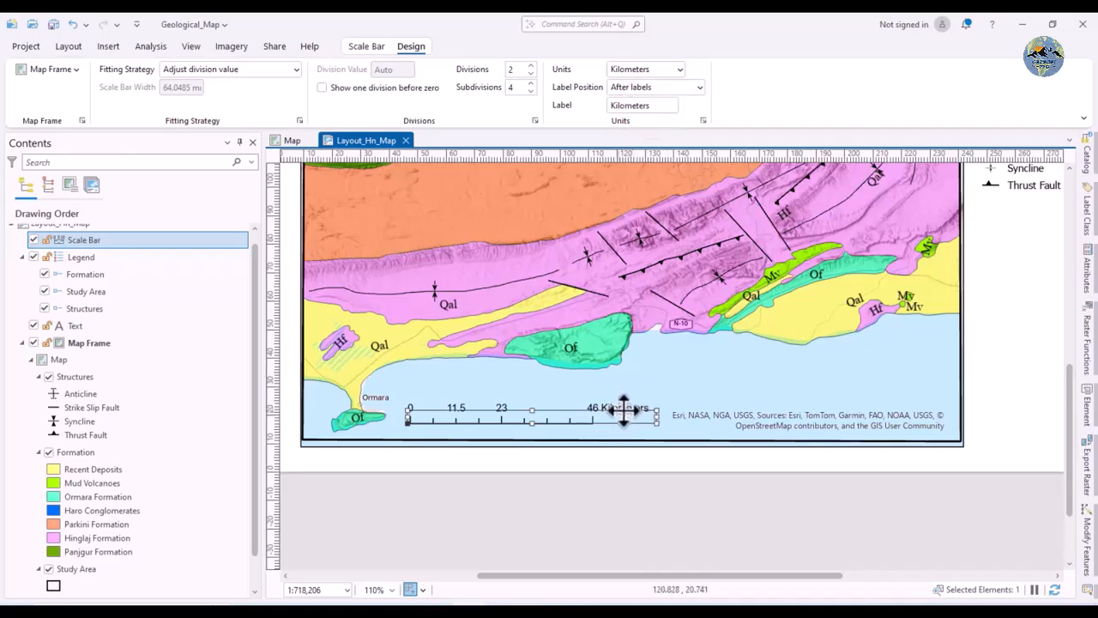
Try the Below center and Before labels positions for the scale bar's unit label, returning it to After labels
left_click(699, 88)
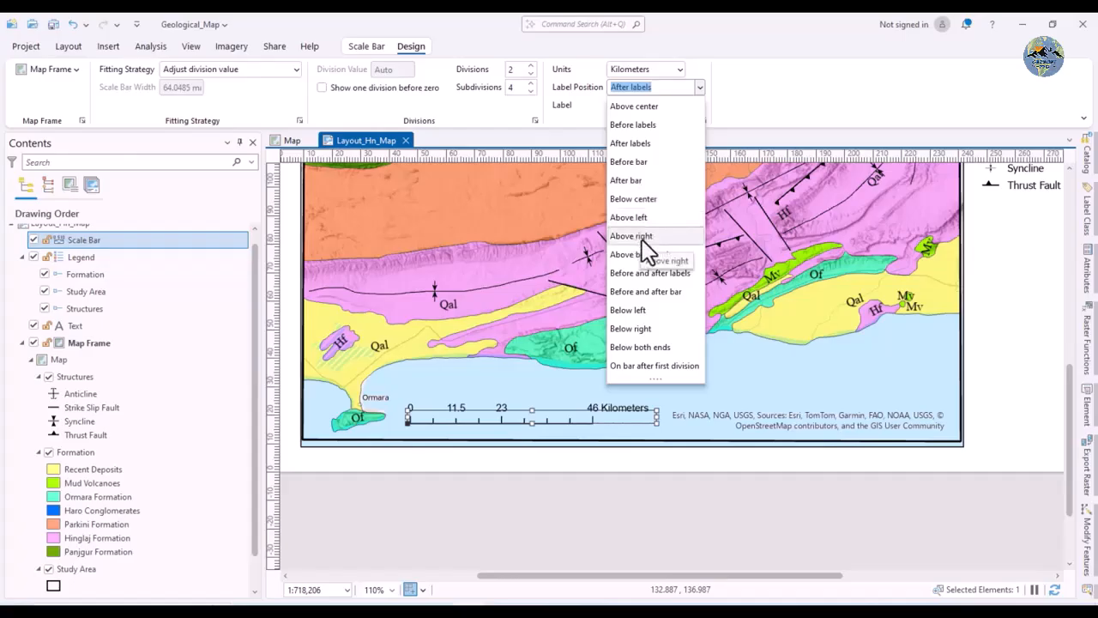
left_click(635, 199)
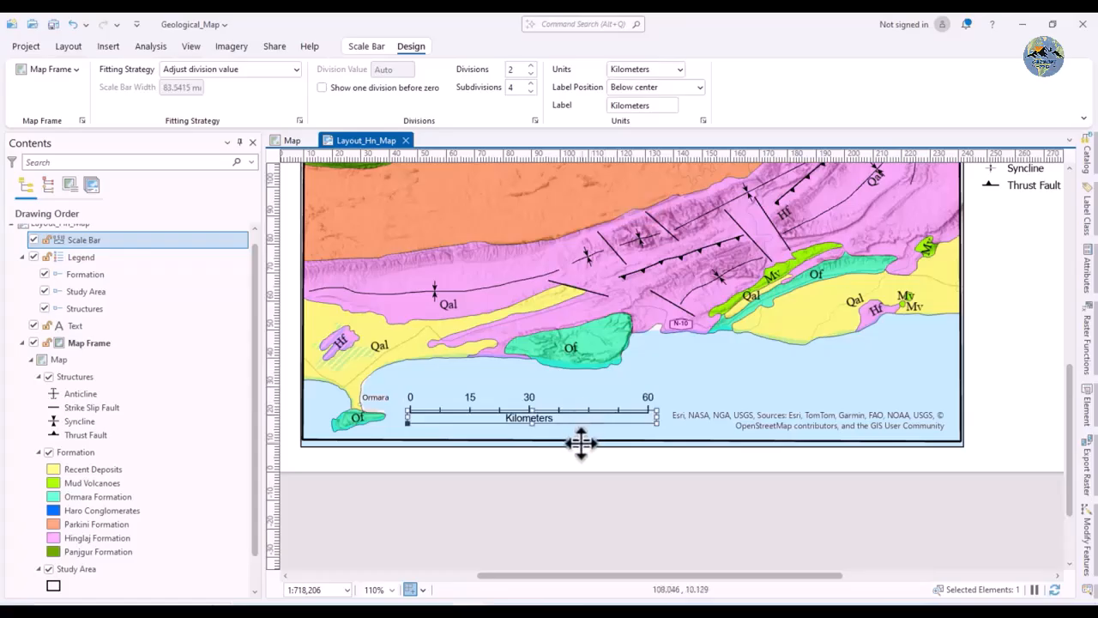
left_click(699, 87)
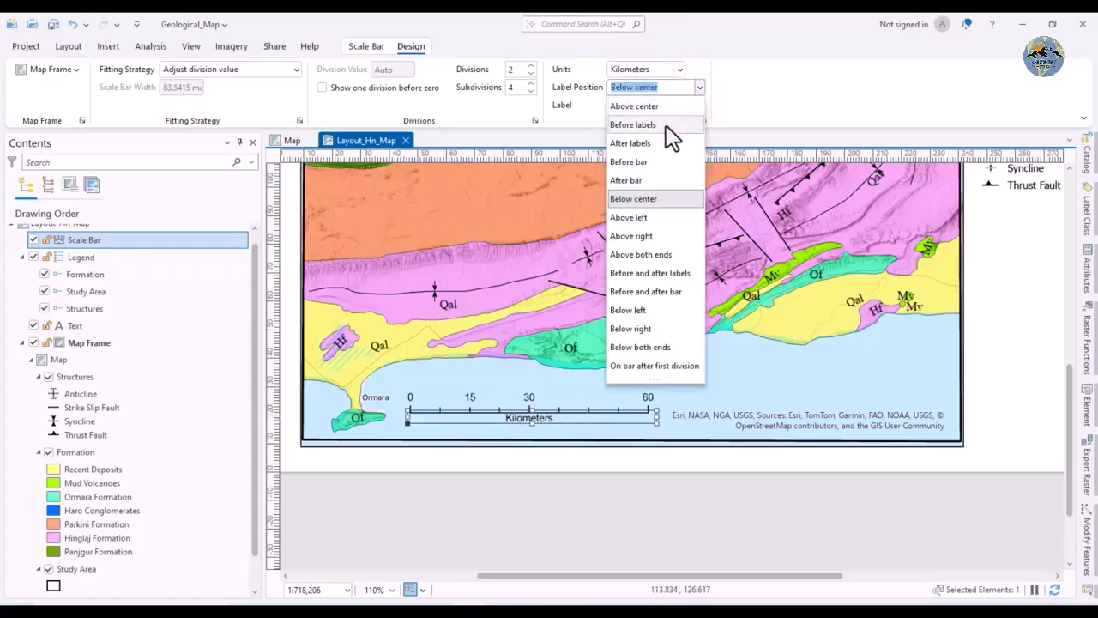
left_click(666, 126)
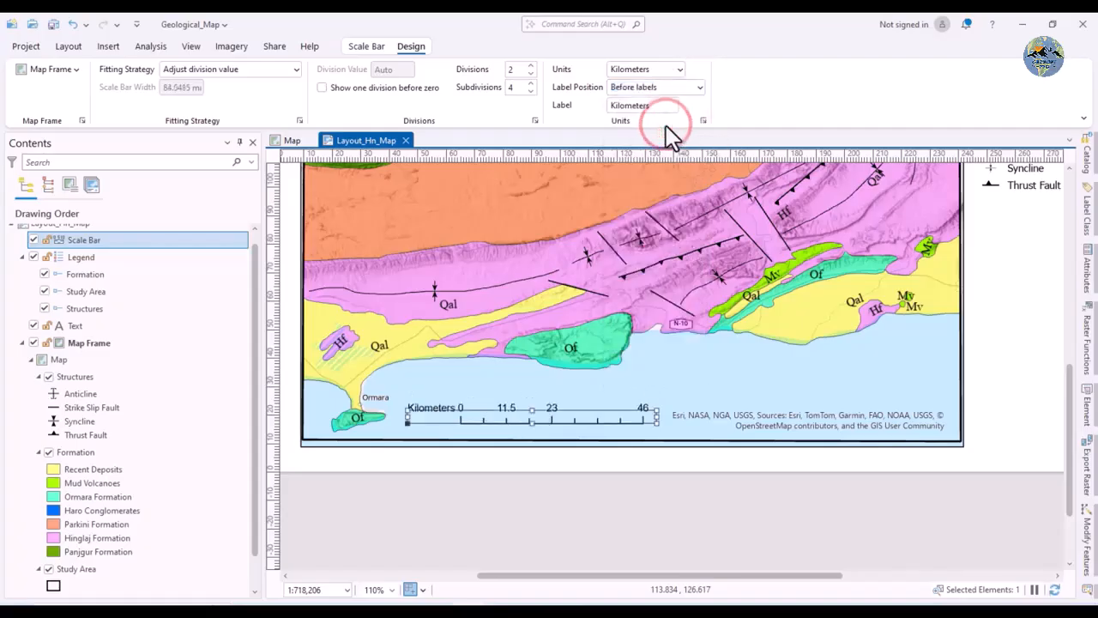
left_click(699, 88)
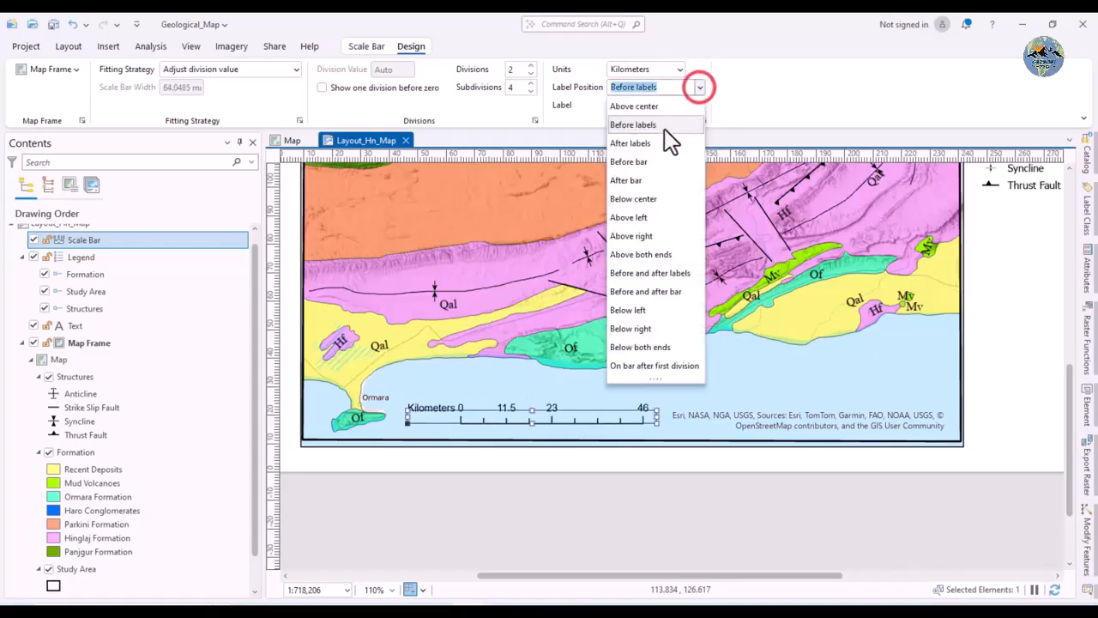
left_click(647, 144)
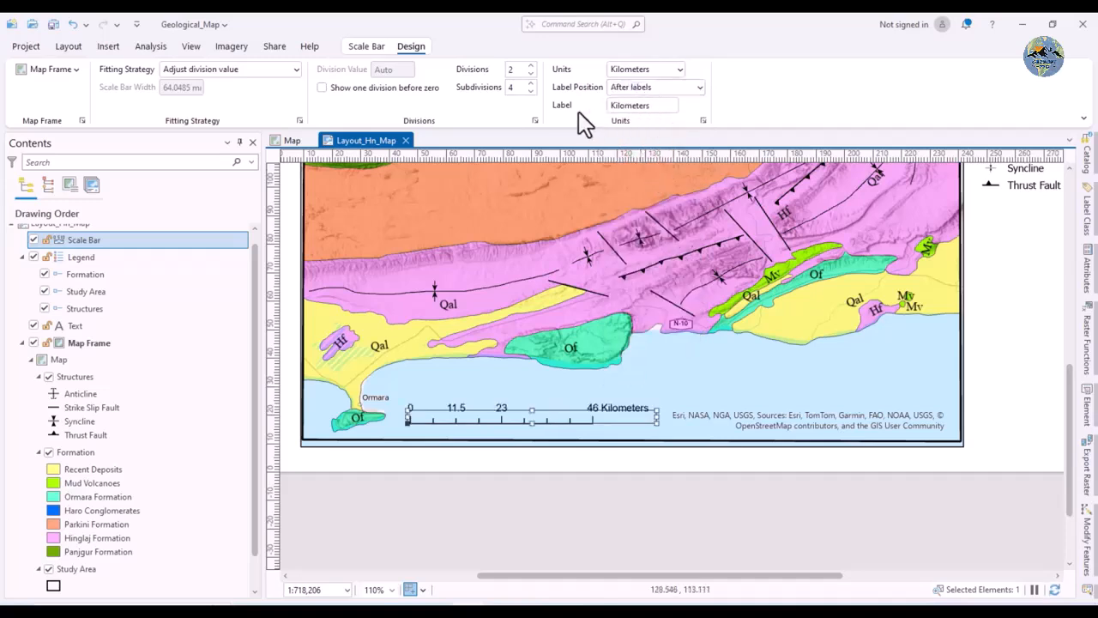
Change the scale bar's unit label text to Km and deselect the scale bar
double_click(649, 105)
left_click(663, 506)
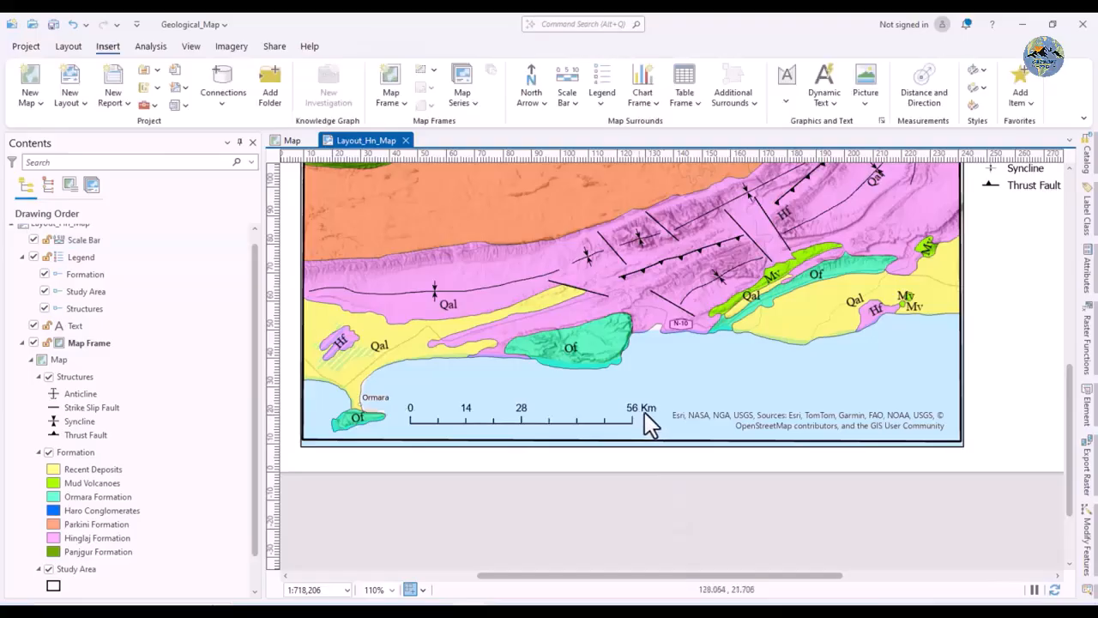
Insert the first style north arrow, a solid black arrowhead with N, below the legend's Structures entries and deselect it
scroll(563, 446, "down", 3)
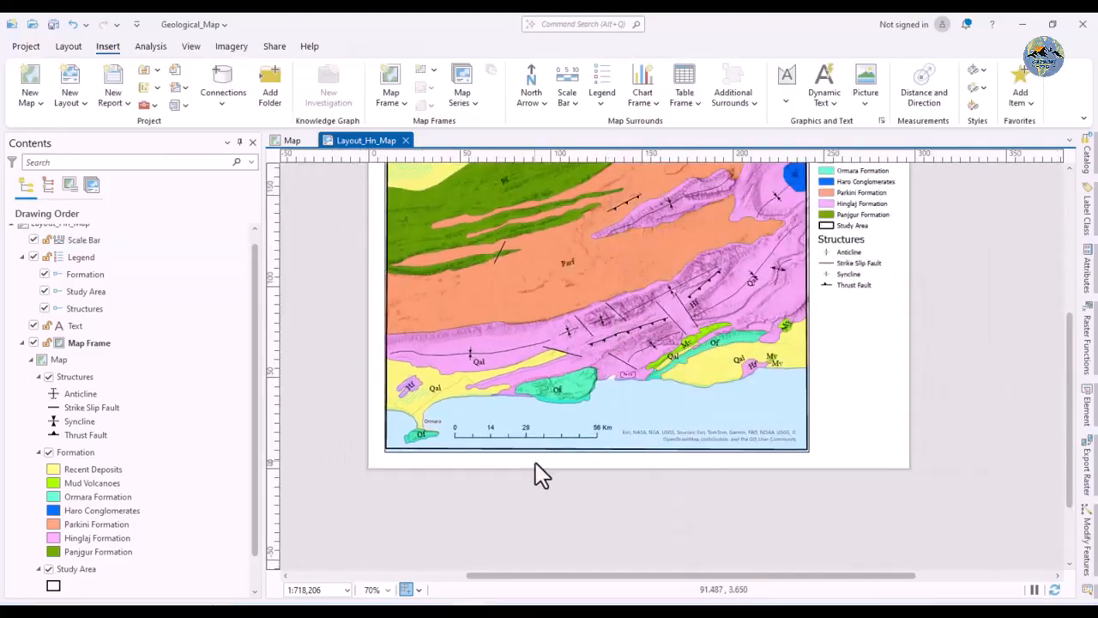
scroll(772, 352, "up", 5)
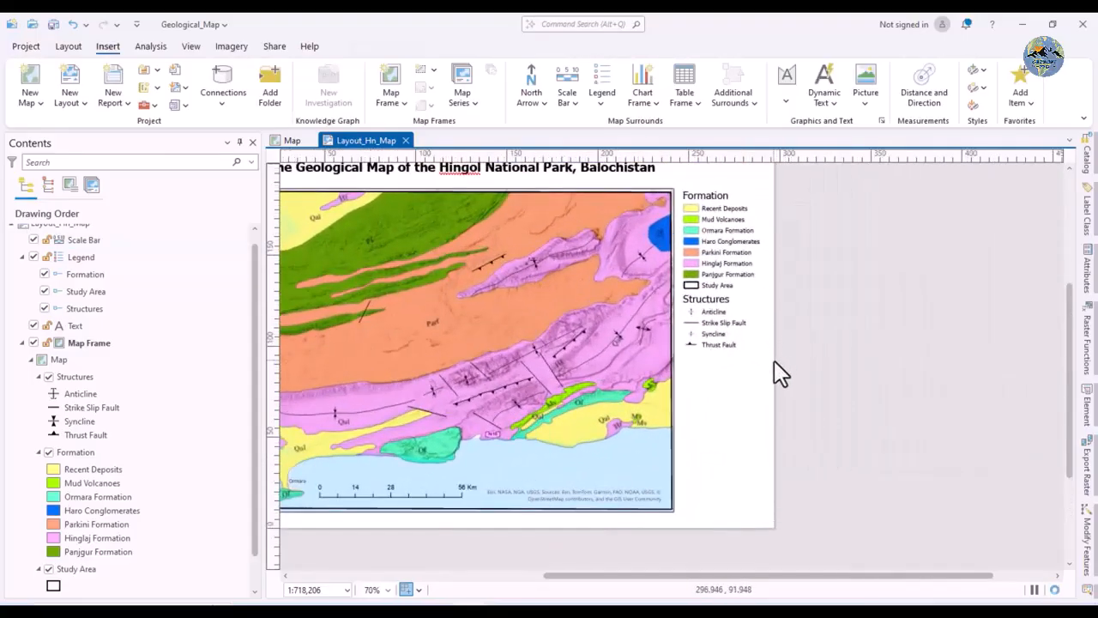
scroll(589, 369, "down", 5)
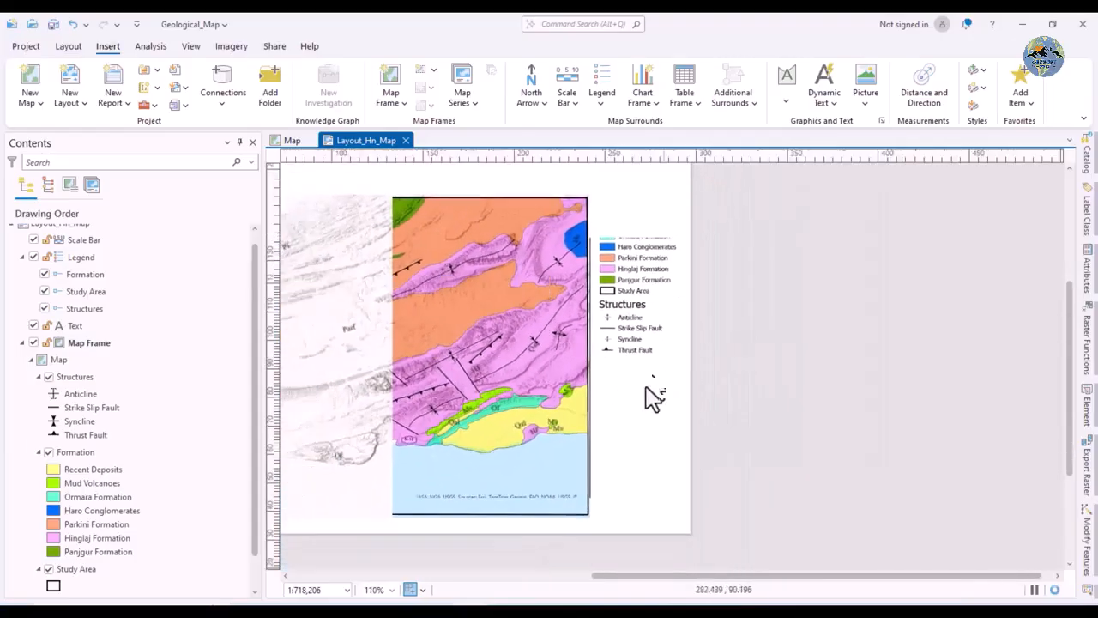
left_click(541, 103)
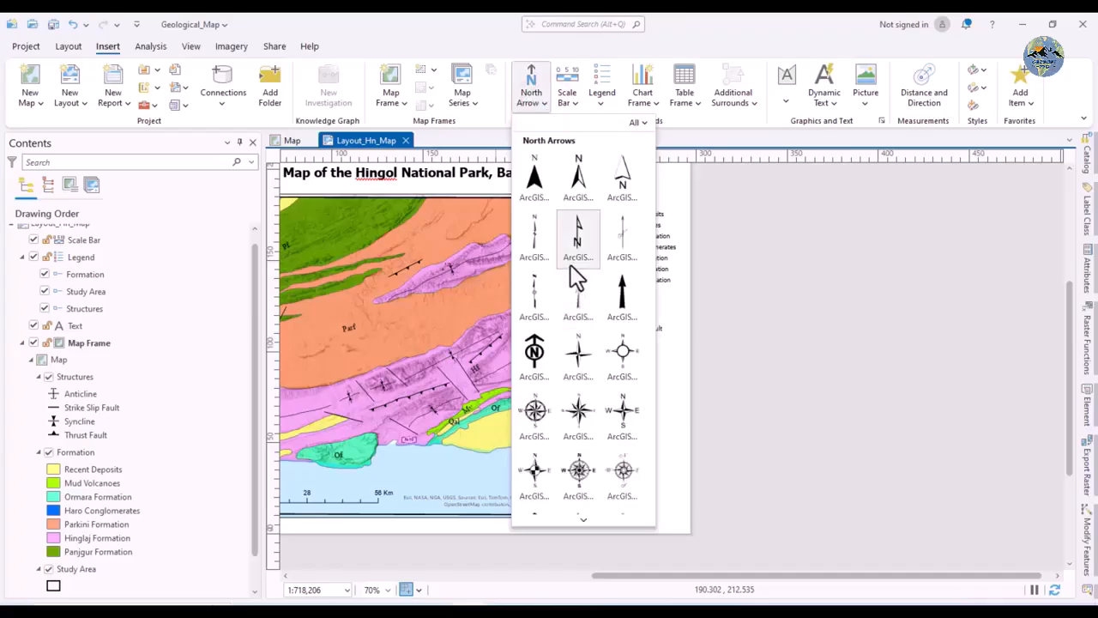
left_click(535, 179)
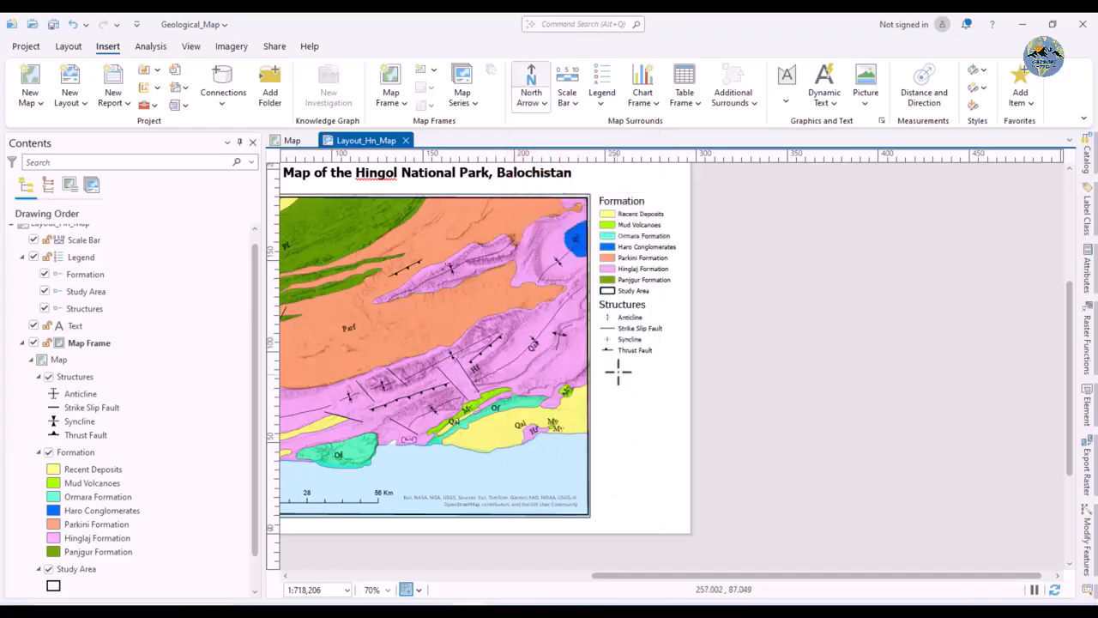
left_click_drag(616, 370, 639, 394)
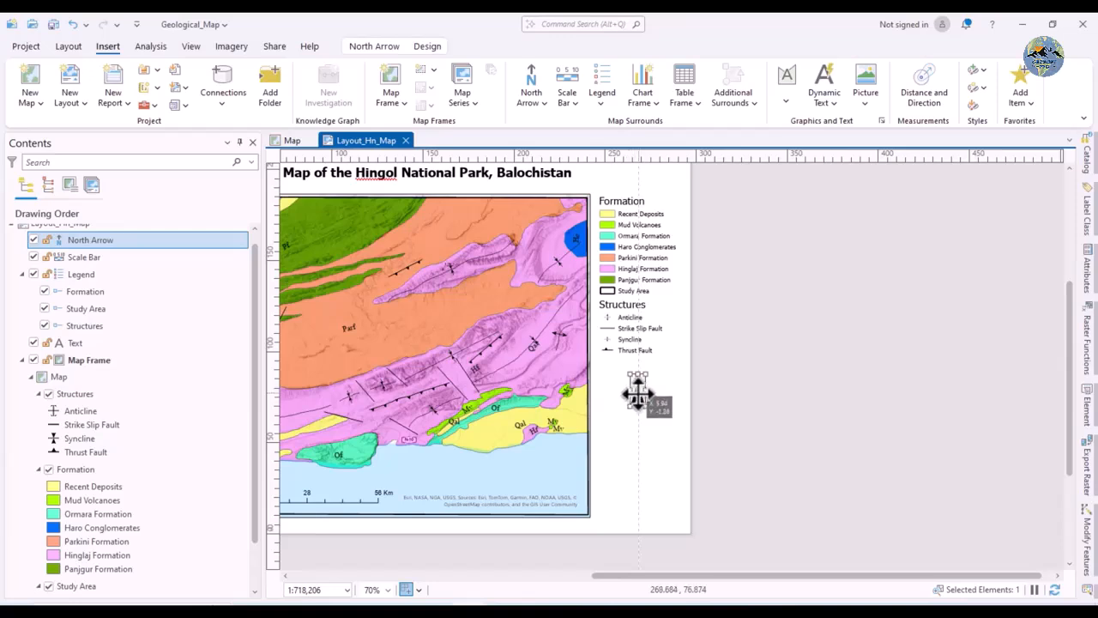
left_click(727, 384)
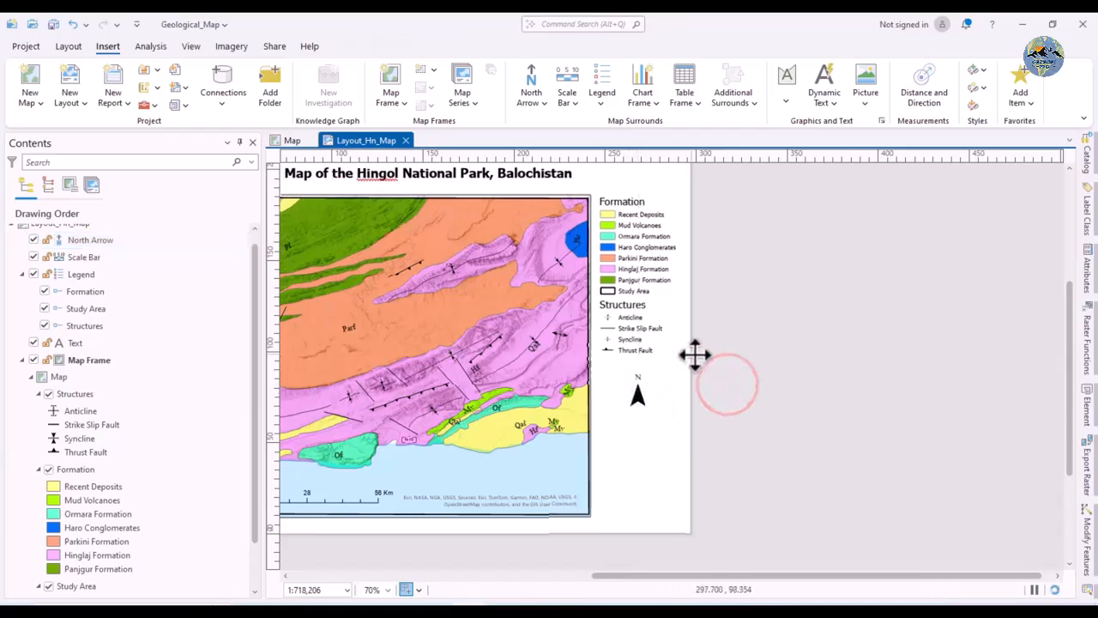
Nudge the legend slightly toward the map frame, keeping its height on the page, and deselect it
scroll(692, 361, "down", 3)
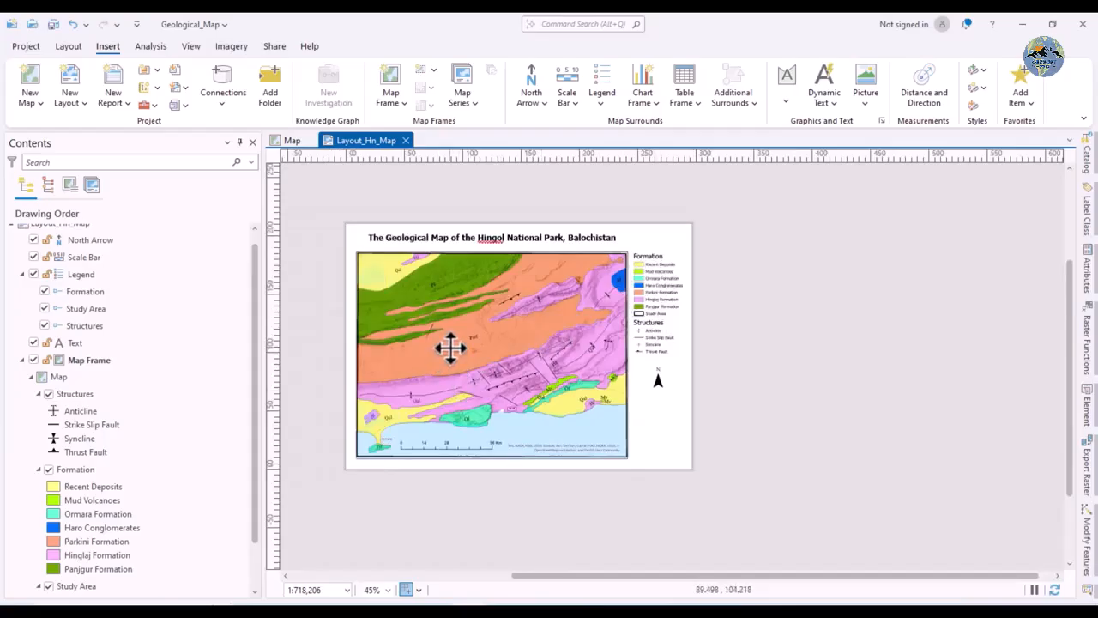
left_click(657, 290)
left_click_drag(654, 290, 652, 290)
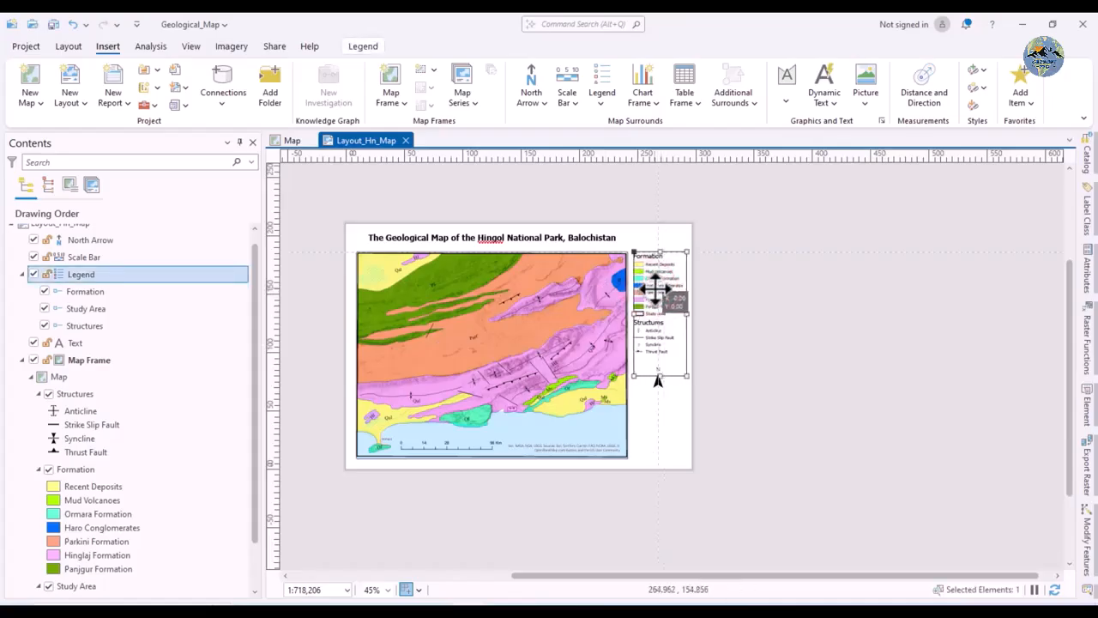
left_click(757, 314)
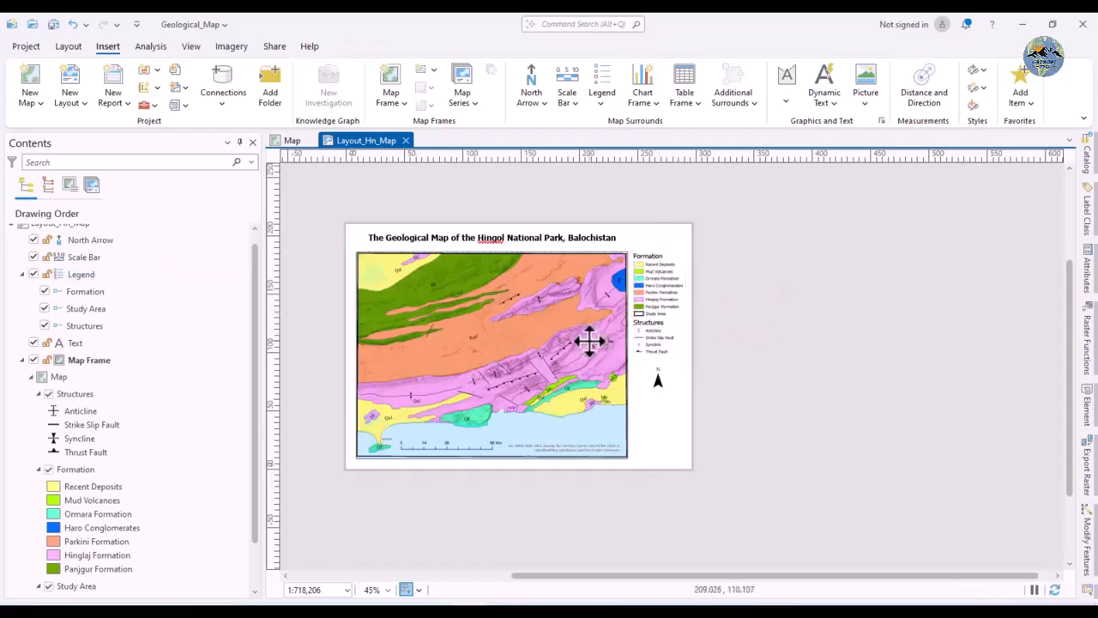
Add a Black Horizontal Label Graticule to the map frame
left_click(443, 361)
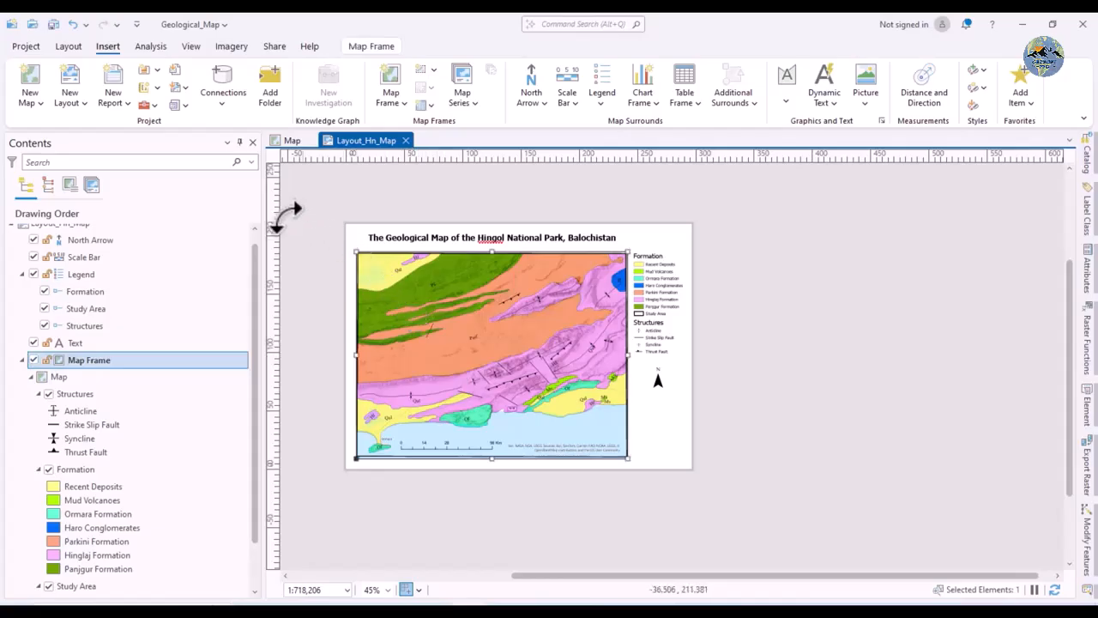
left_click(429, 106)
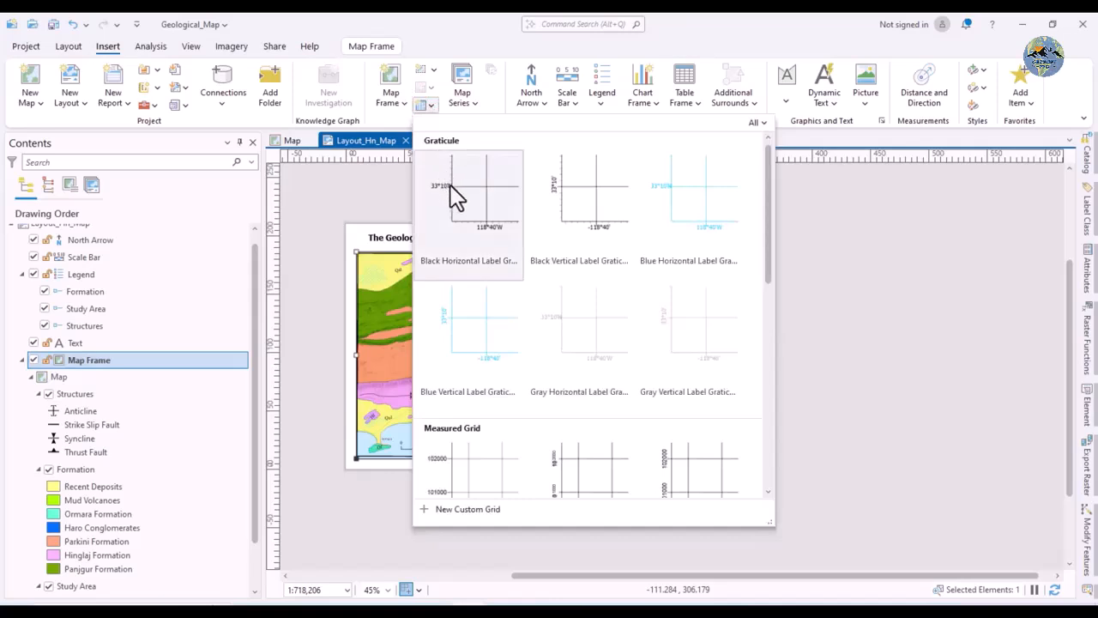
scroll(494, 326, "down", 3)
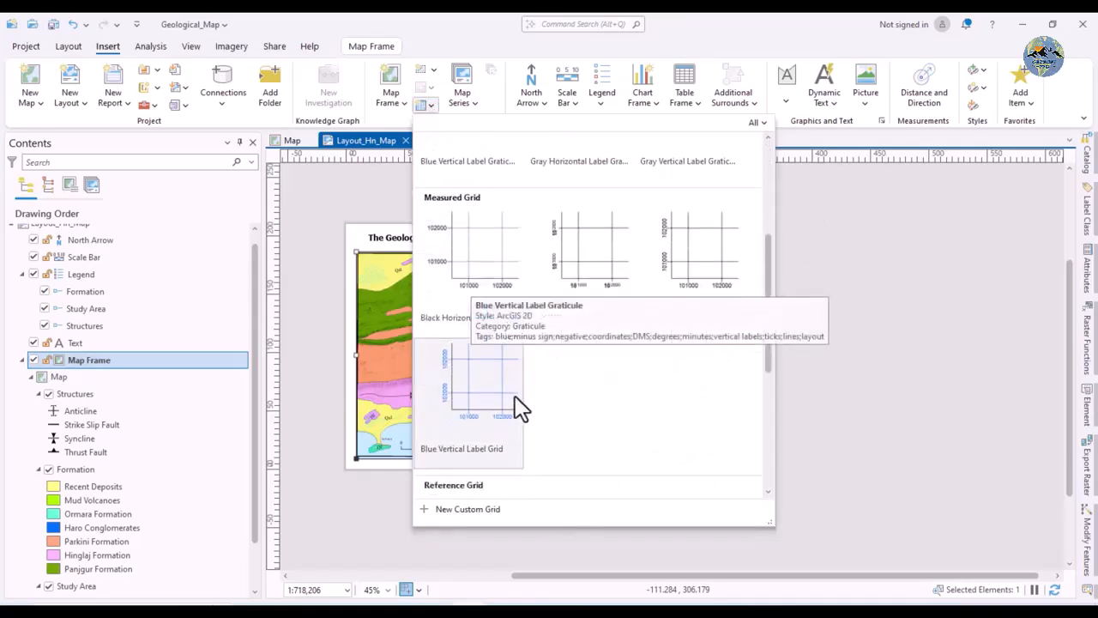
scroll(569, 388, "up", 3)
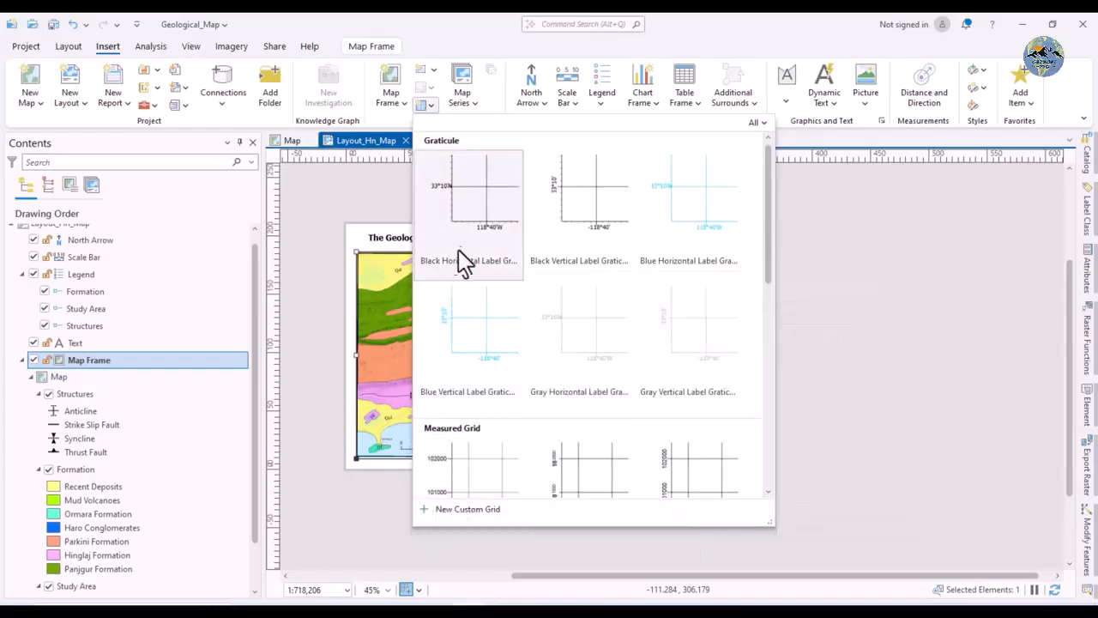
left_click(467, 195)
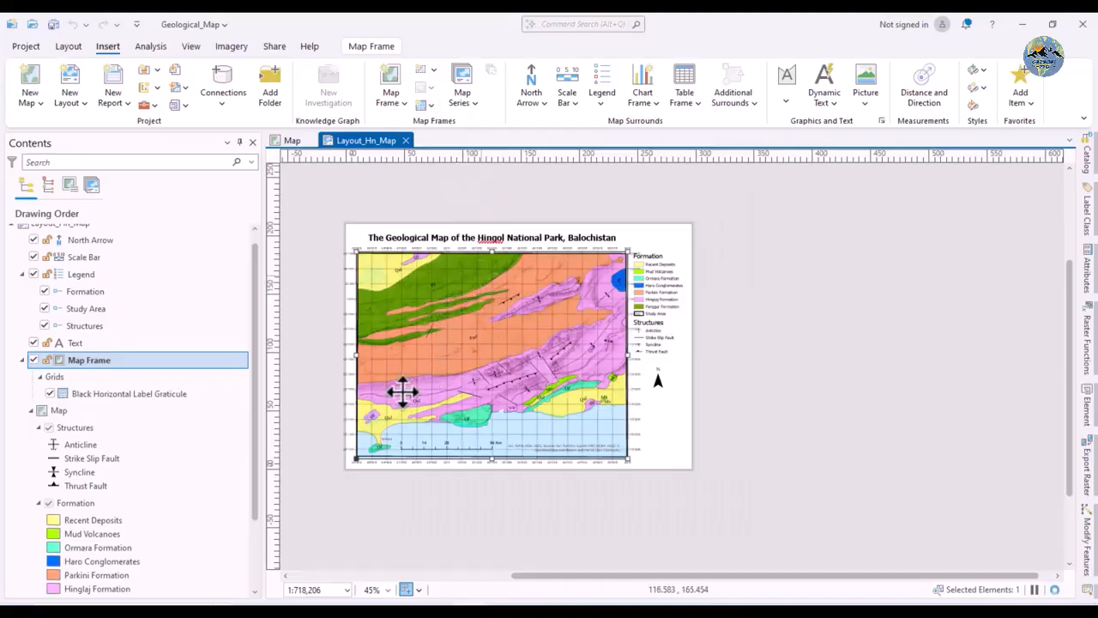
Examine the graticule's gridlines and coordinate labels around the edges of the map frame
scroll(425, 383, "up", 3)
scroll(441, 374, "down", 1)
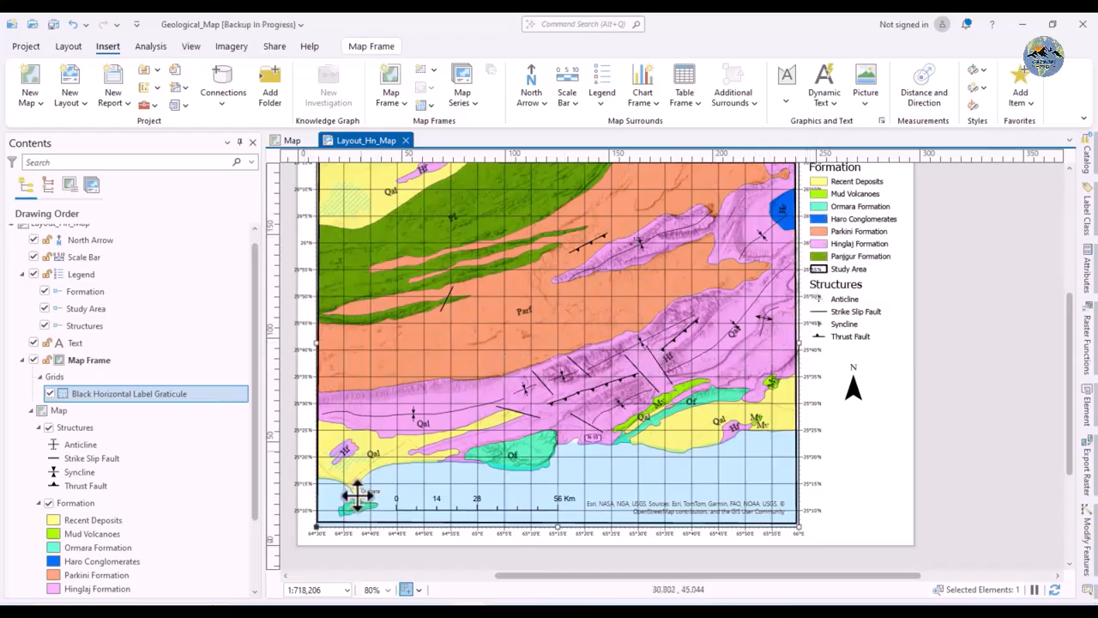
scroll(526, 441, "down", 3)
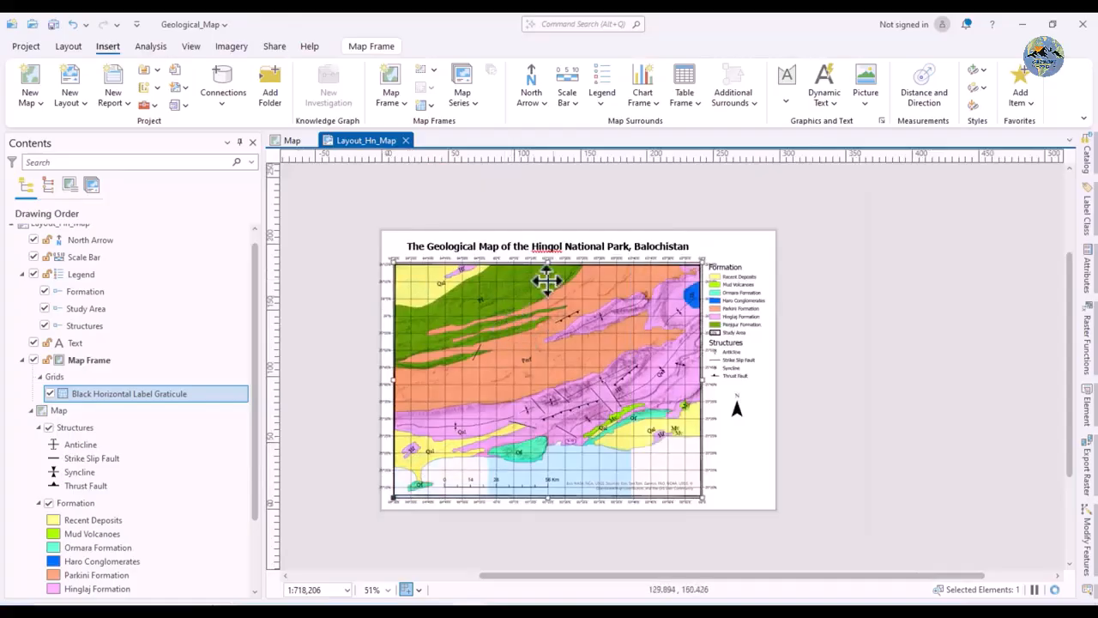
scroll(547, 279, "up", 3)
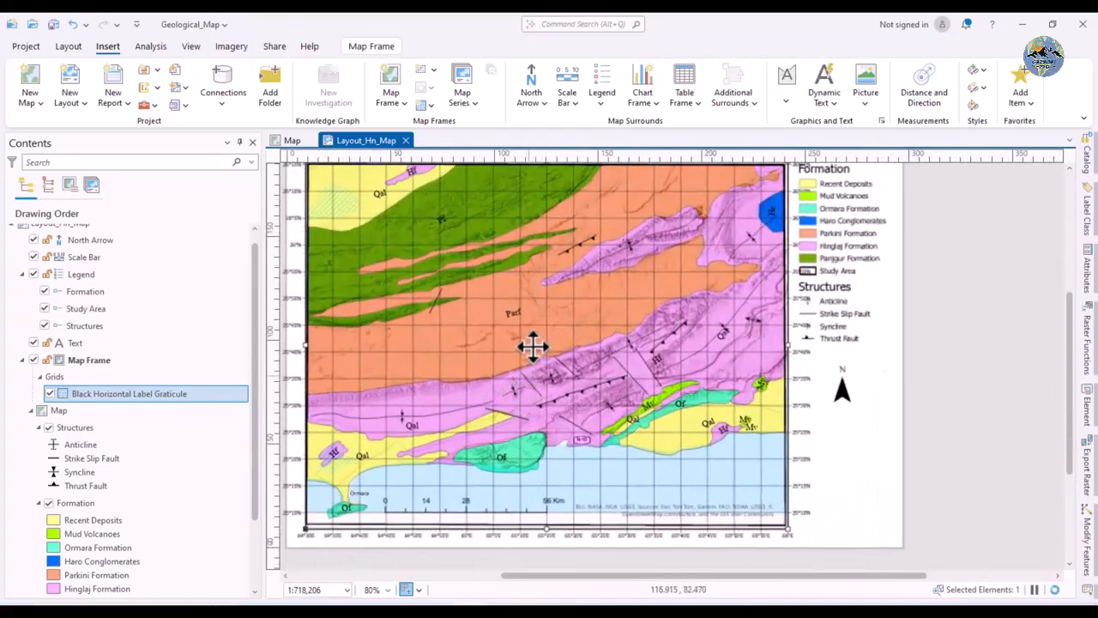
scroll(558, 314, "down", 2)
scroll(554, 314, "up", 2)
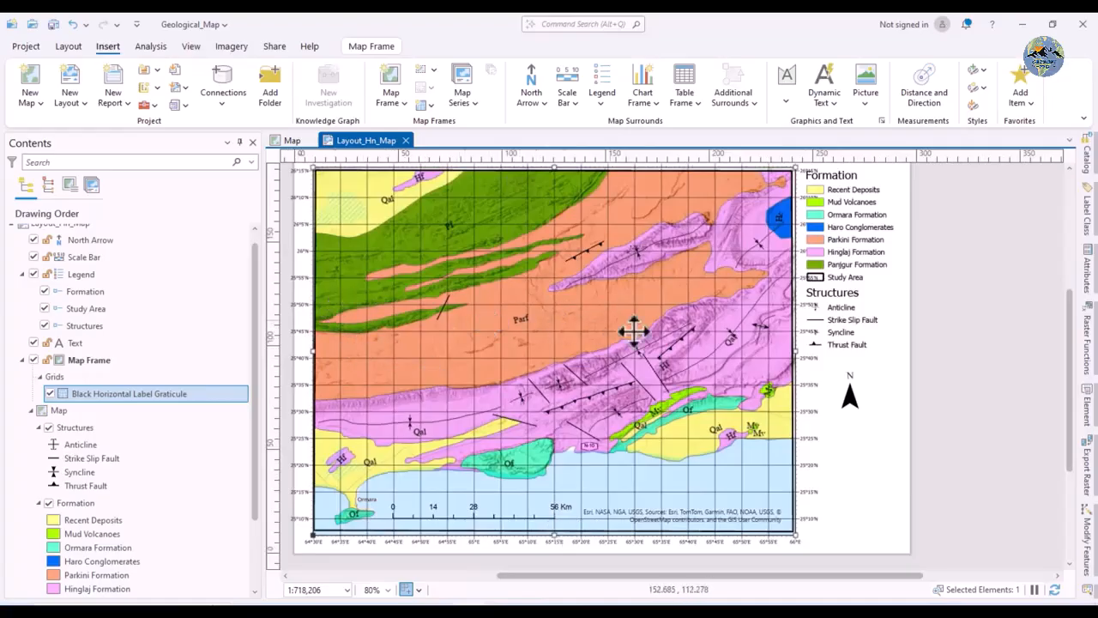
scroll(563, 373, "down", 3)
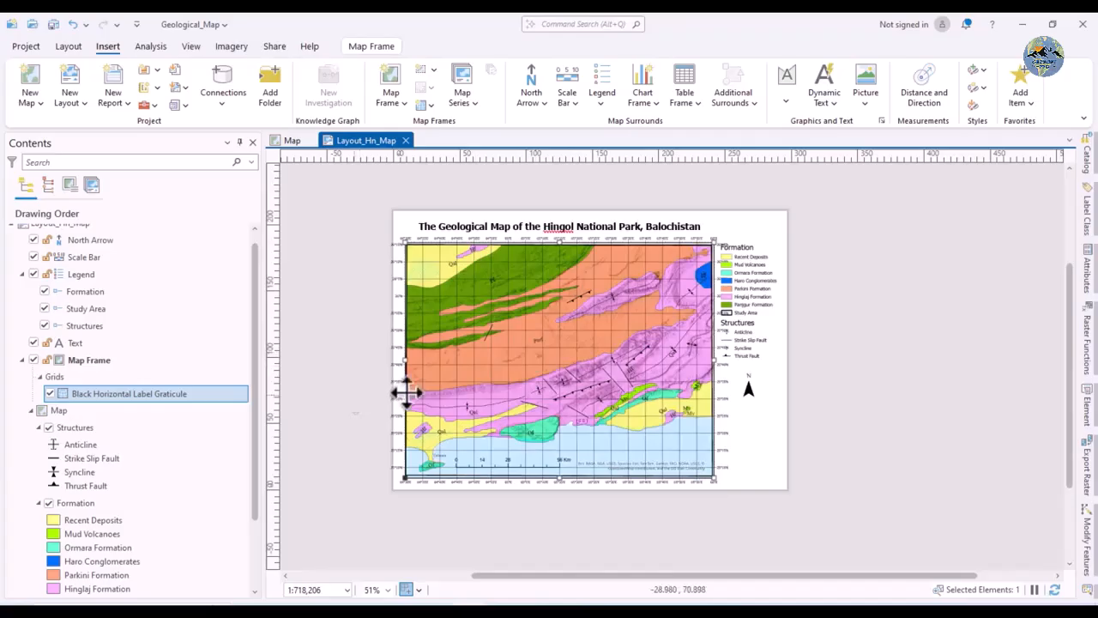
right_click(515, 384)
mouse_move(579, 413)
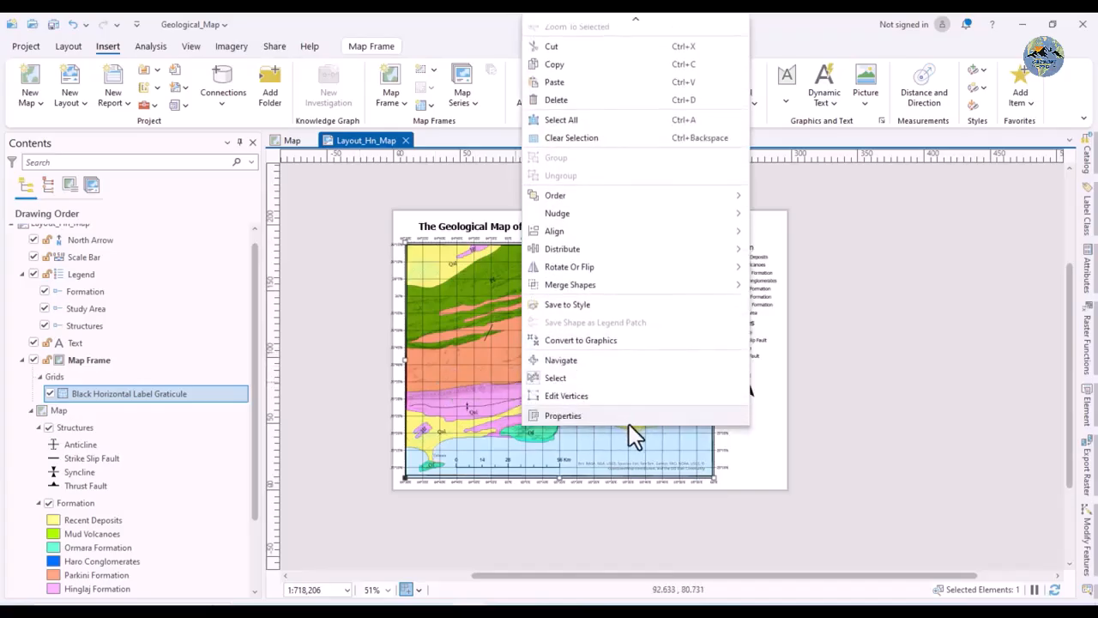
left_click(609, 417)
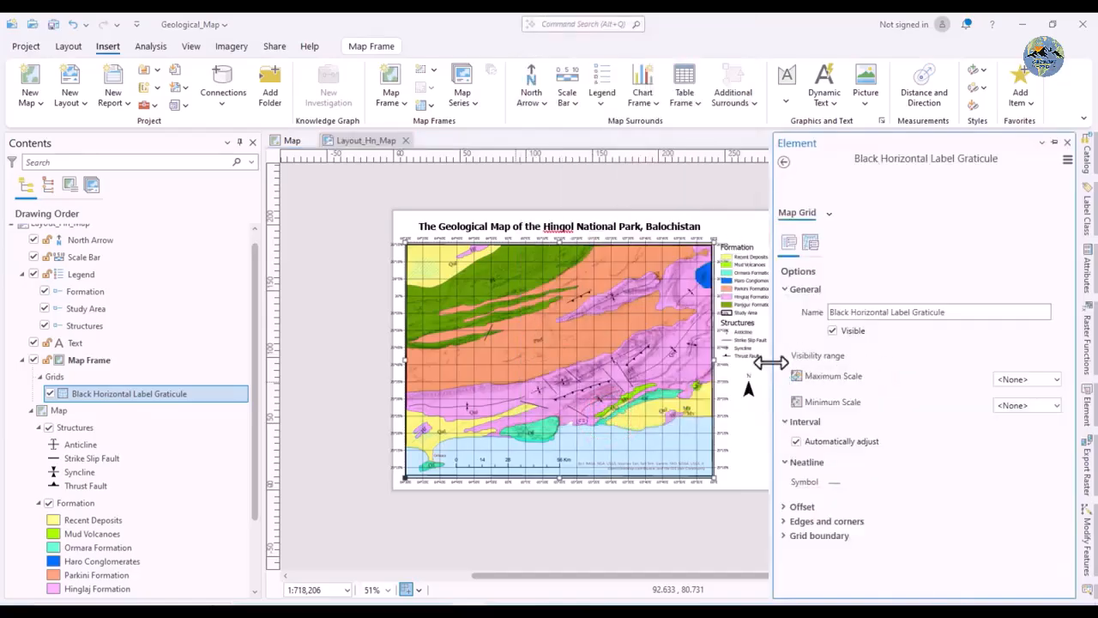
left_click_drag(771, 363, 779, 361)
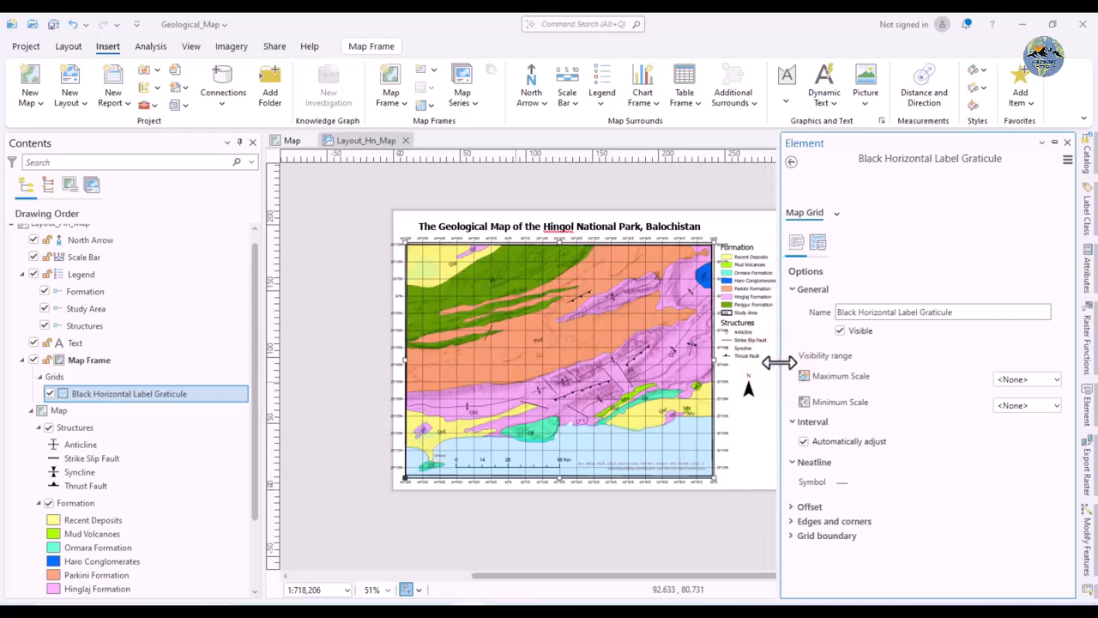
left_click(648, 195)
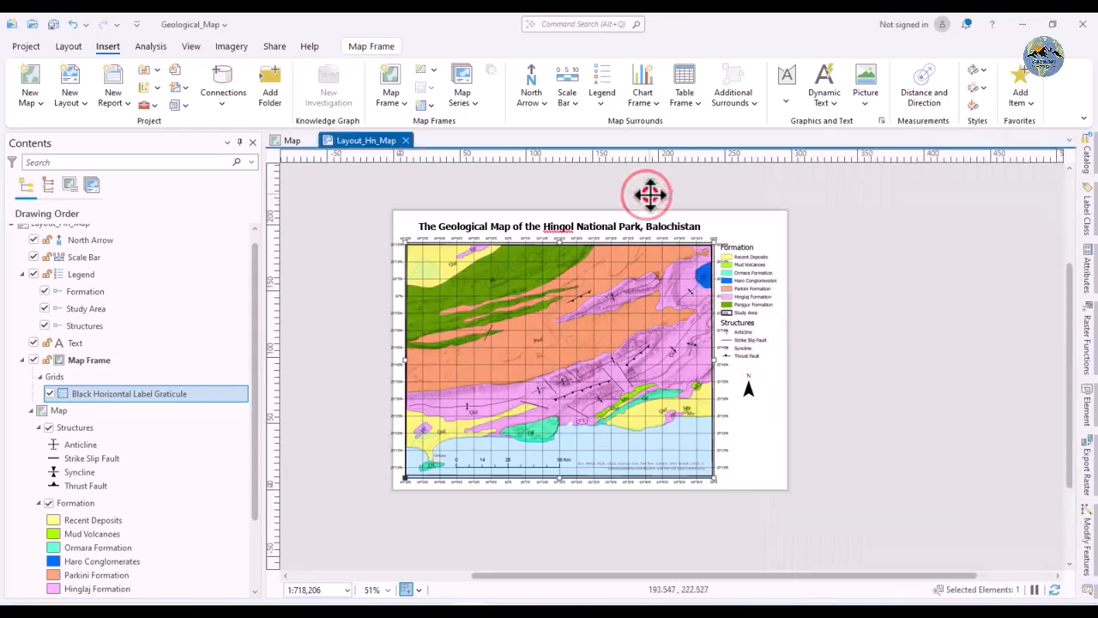
left_click(883, 271)
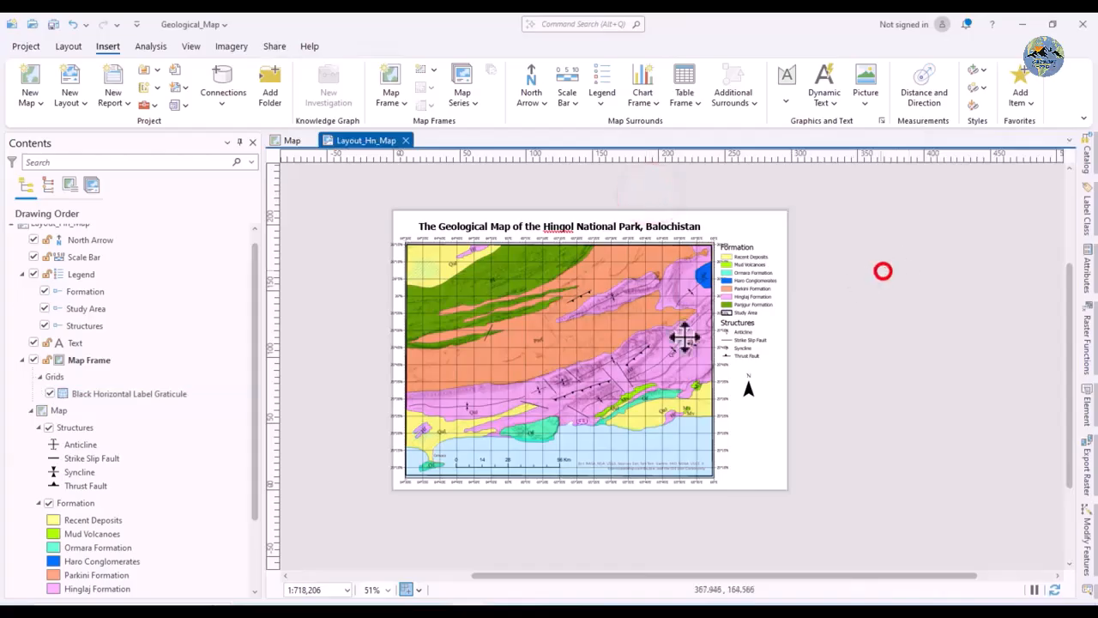
left_click(555, 341)
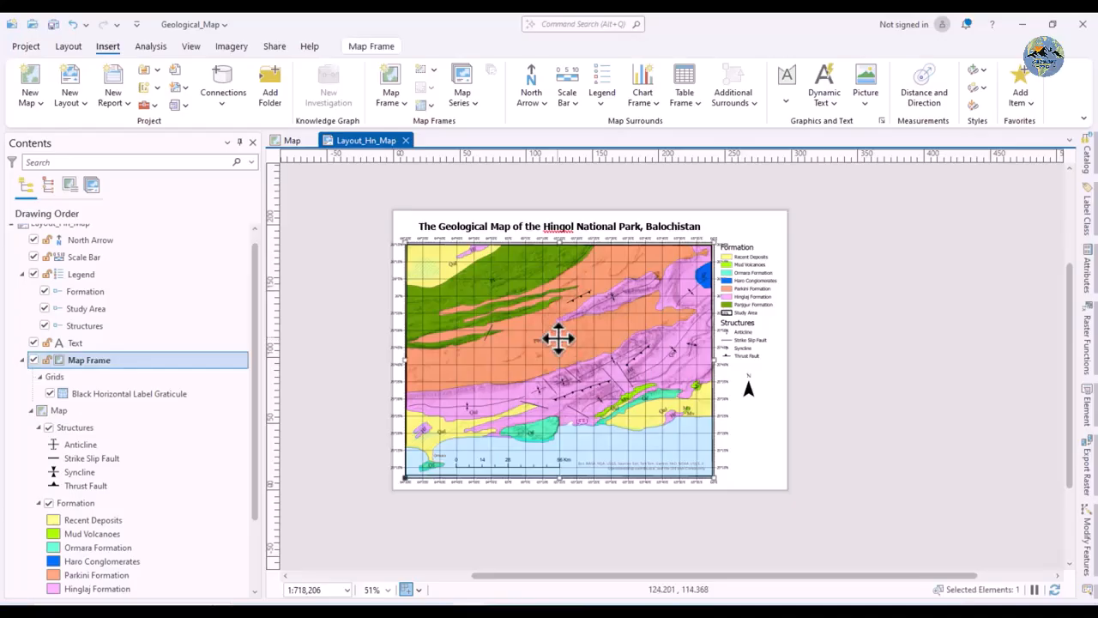
right_click(560, 337)
left_click(595, 410)
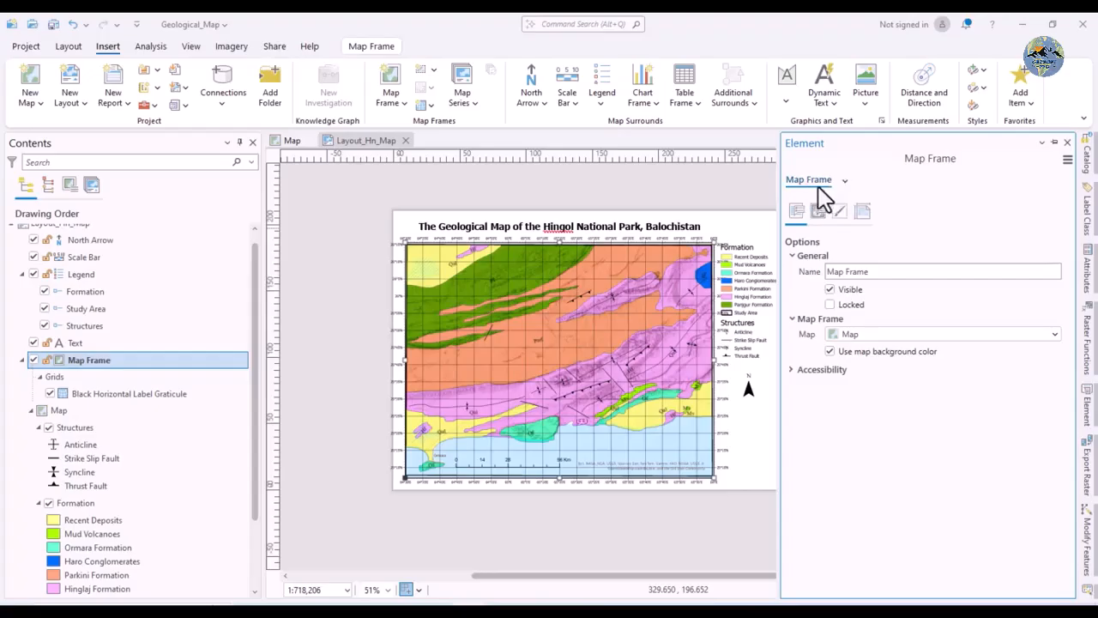
left_click(677, 187)
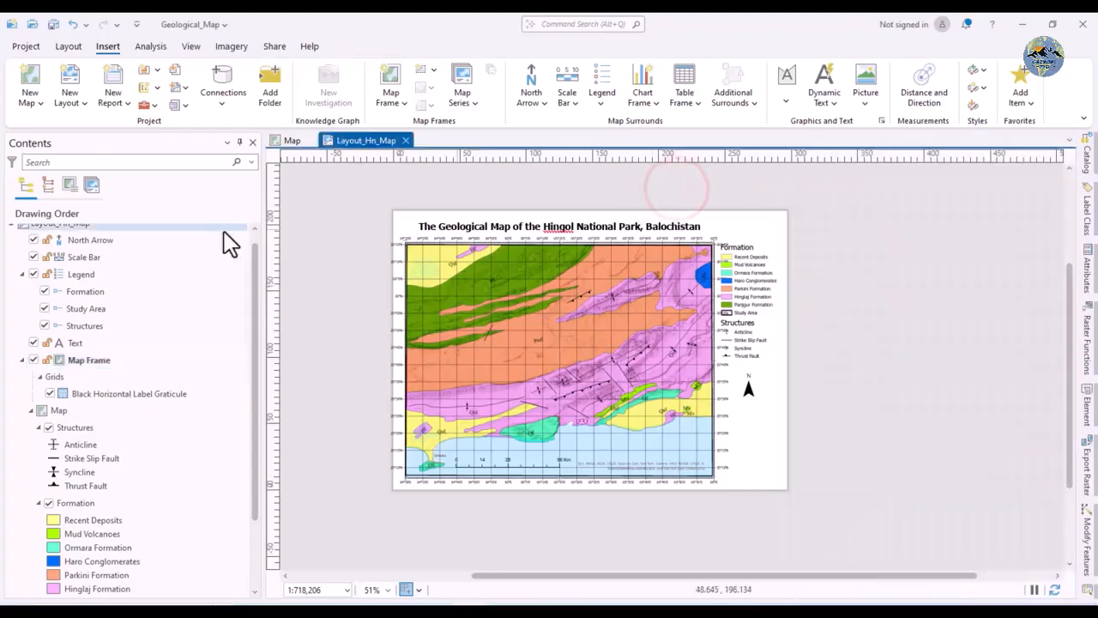
Open the properties of the Black Horizontal Label Graticule in the map frame's grids
scroll(73, 318, "up", 1)
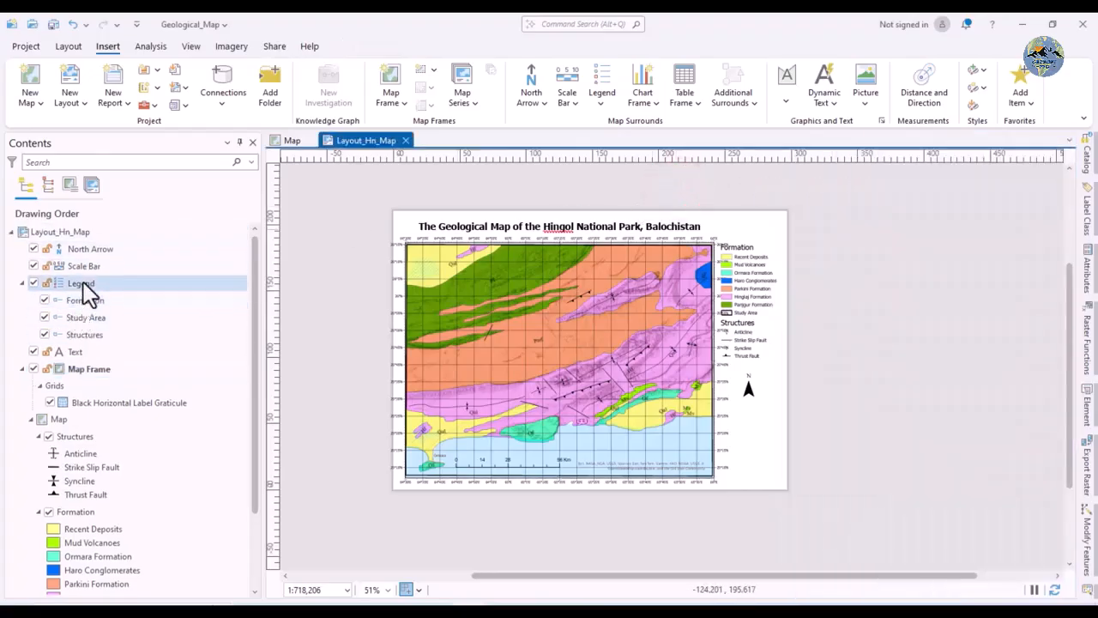
right_click(128, 403)
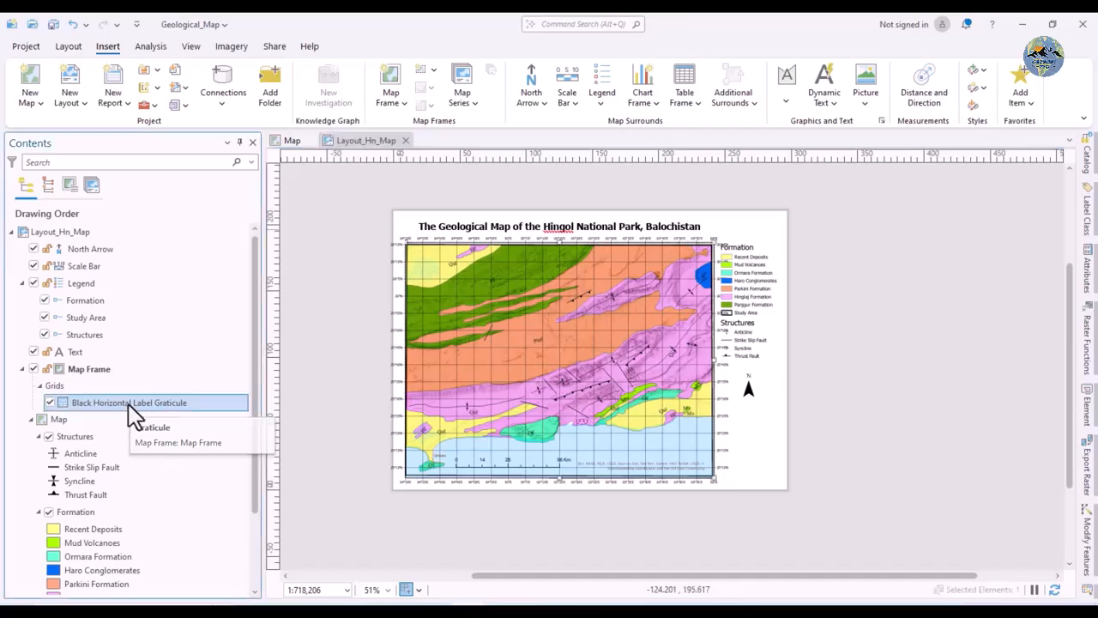
left_click(166, 526)
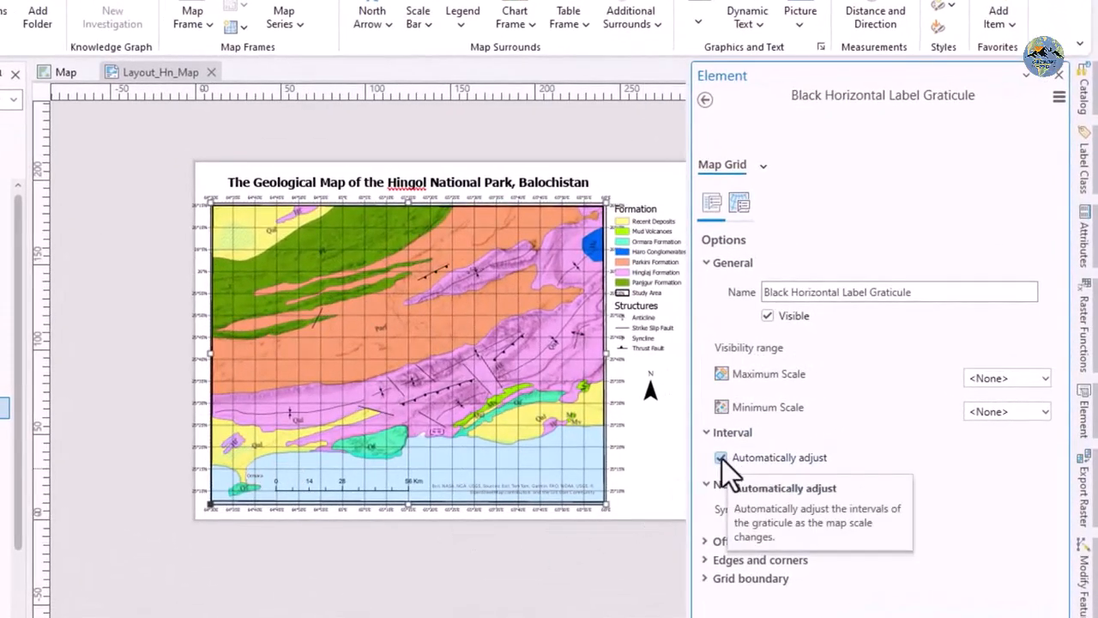
Try to edit the longitude interval of the graticule's Labels component, and return to the graticule's general options
left_click(740, 203)
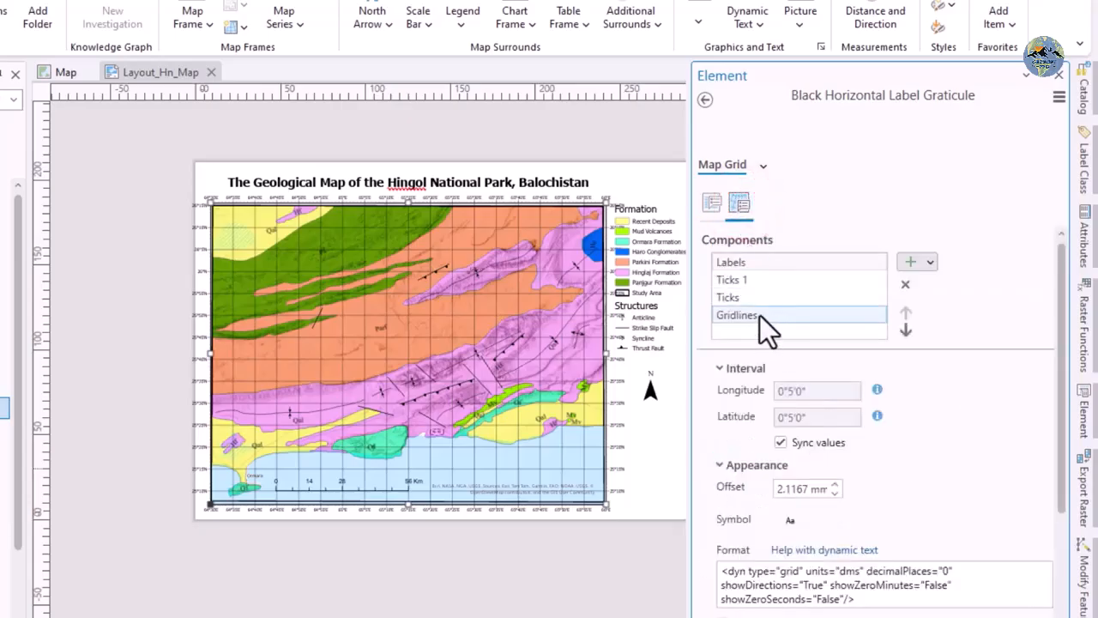
left_click(749, 260)
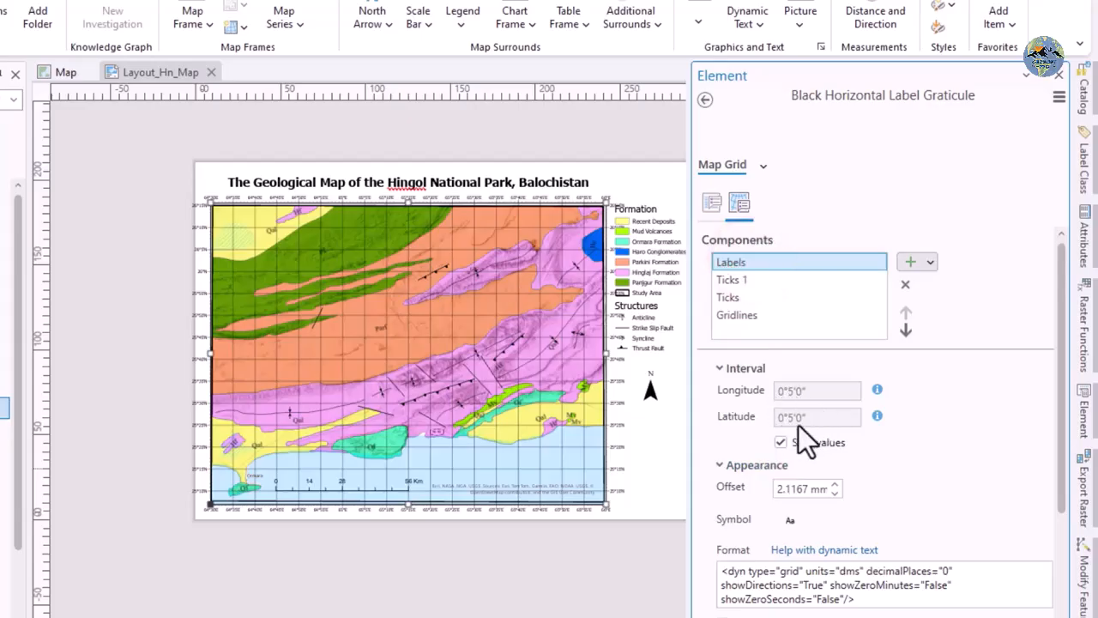
left_click(801, 393)
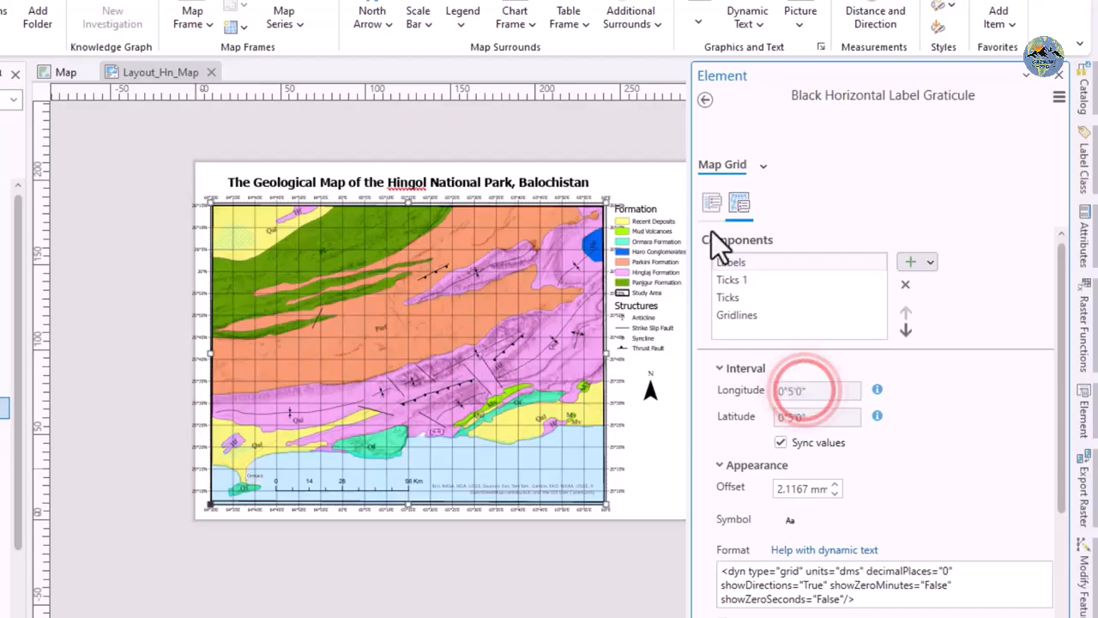
left_click(705, 201)
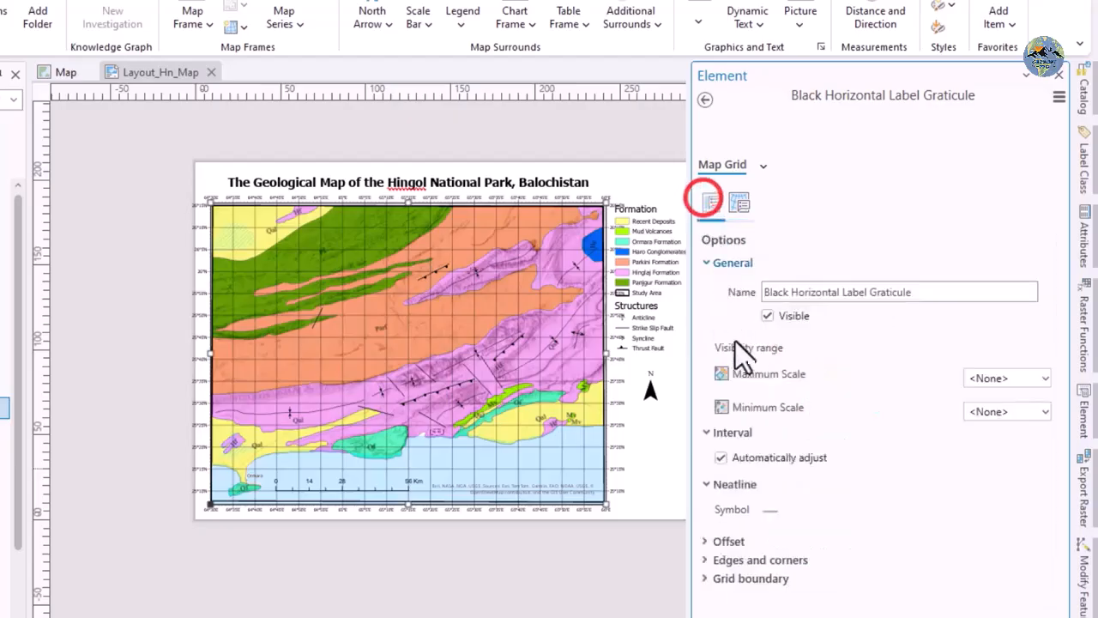
Turn off the graticule's automatic interval adjustment and set its Labels component to a synced longitude and latitude interval of 0°10'0"
left_click(721, 459)
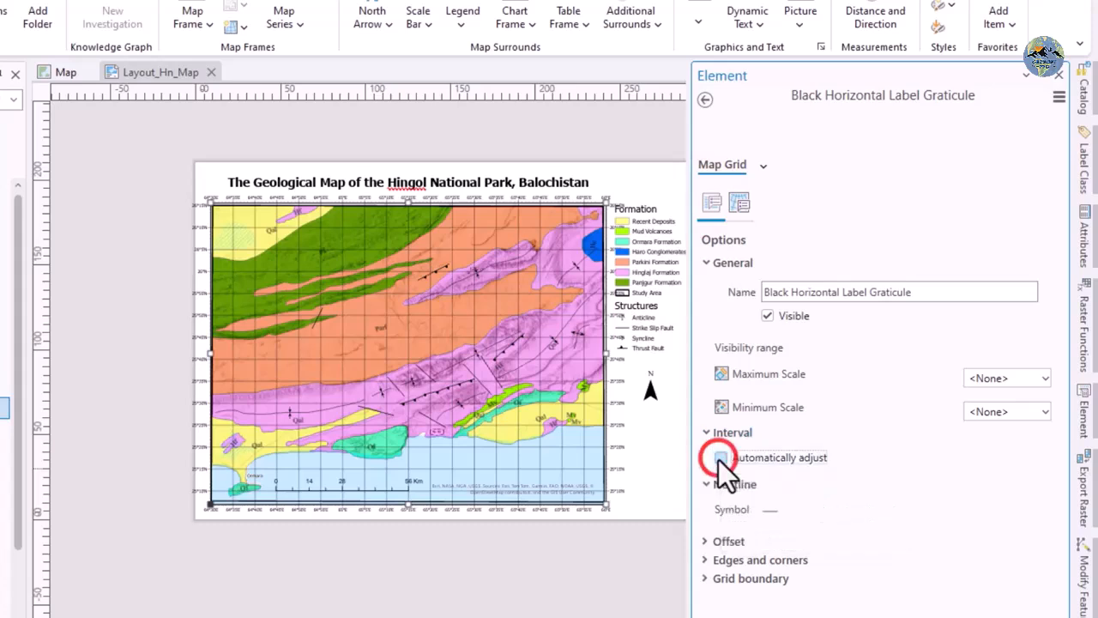
left_click(740, 203)
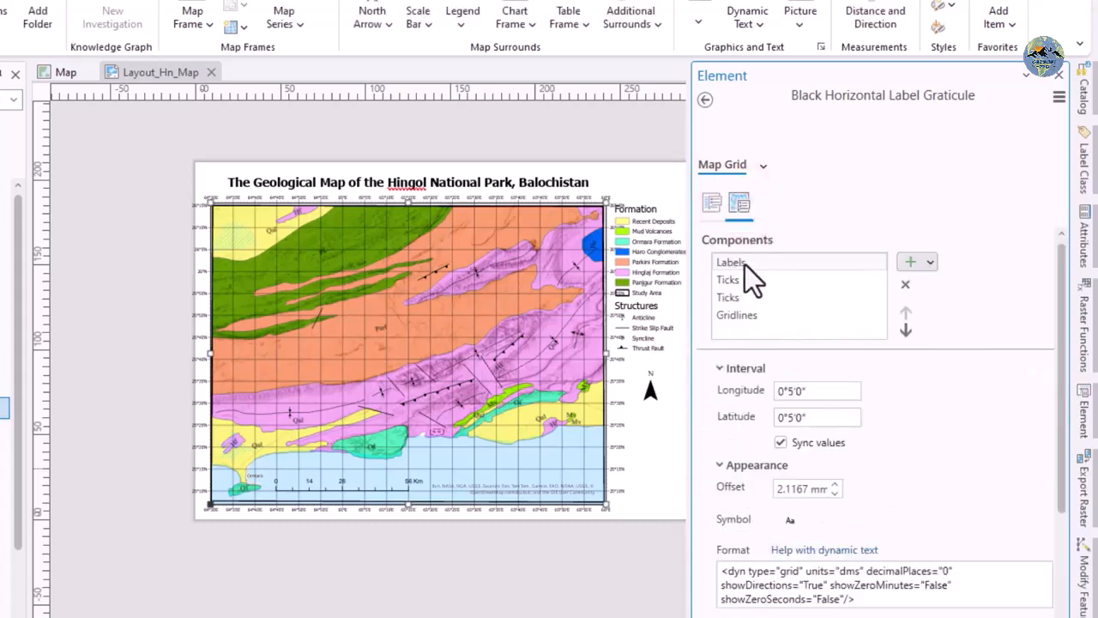
double_click(780, 391)
double_click(790, 391)
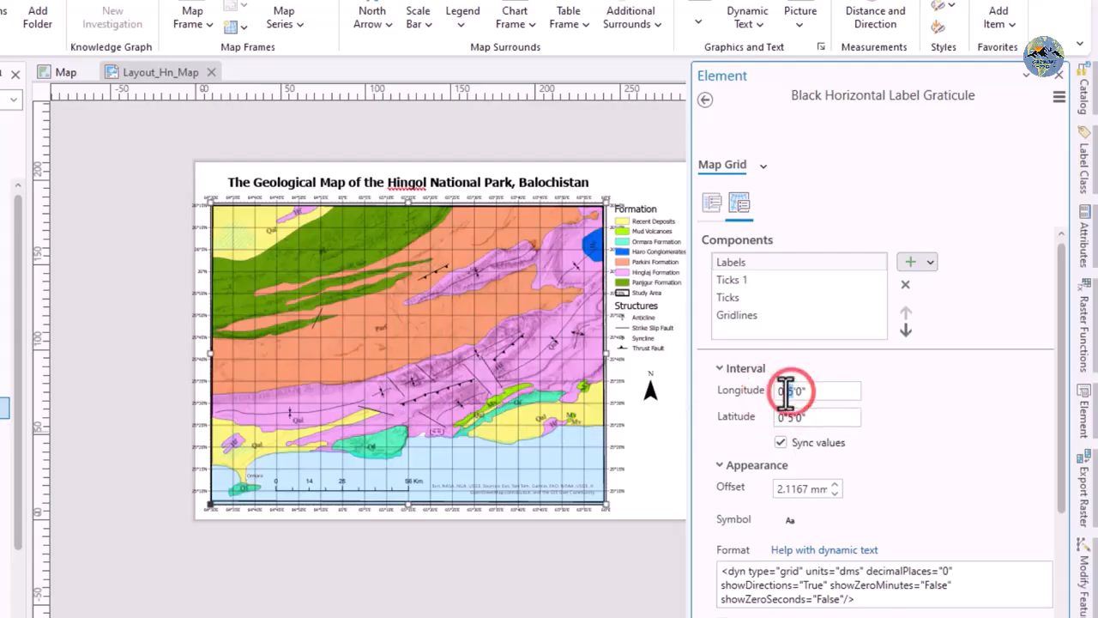
double_click(797, 391)
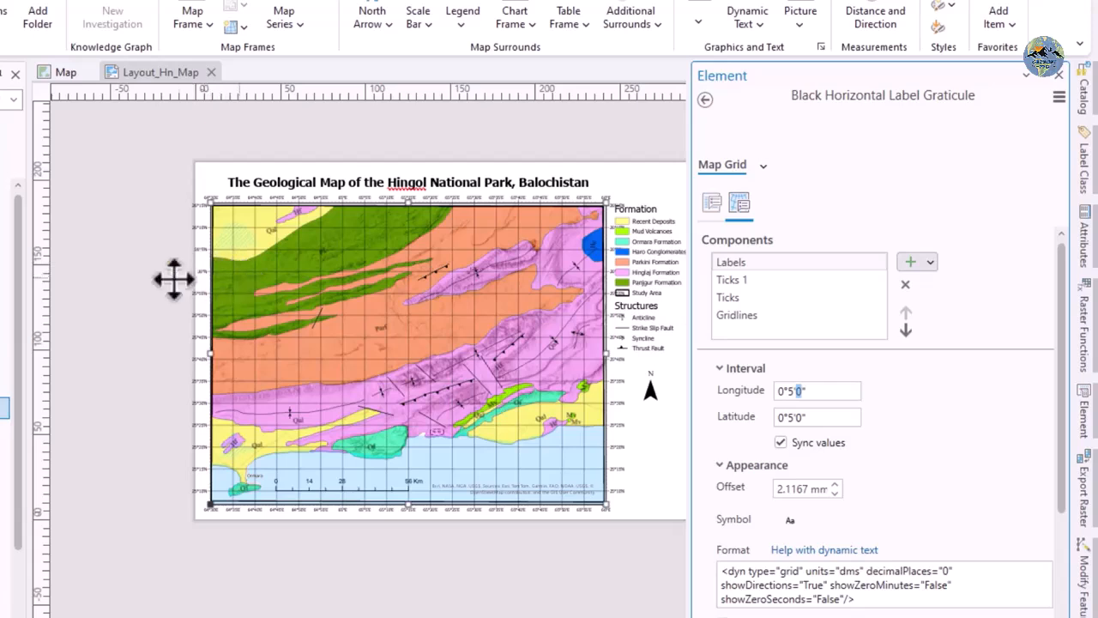
left_click(789, 390)
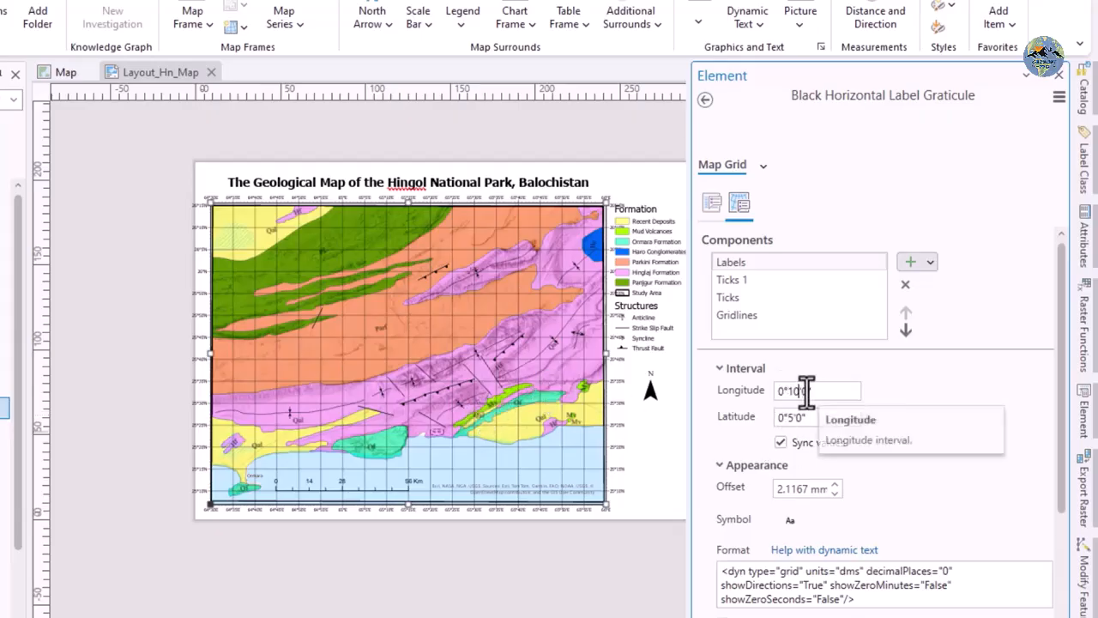
left_click(925, 403)
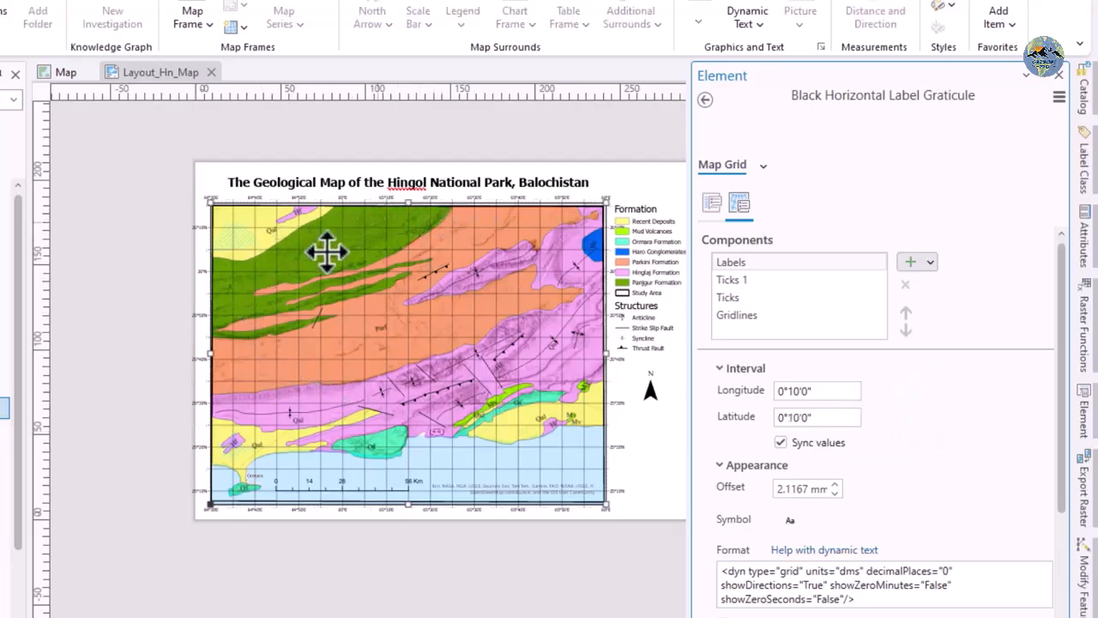
Set the Labels component's synced longitude and latitude interval to 0°20'0"
left_click(795, 392)
key("BackSpace")
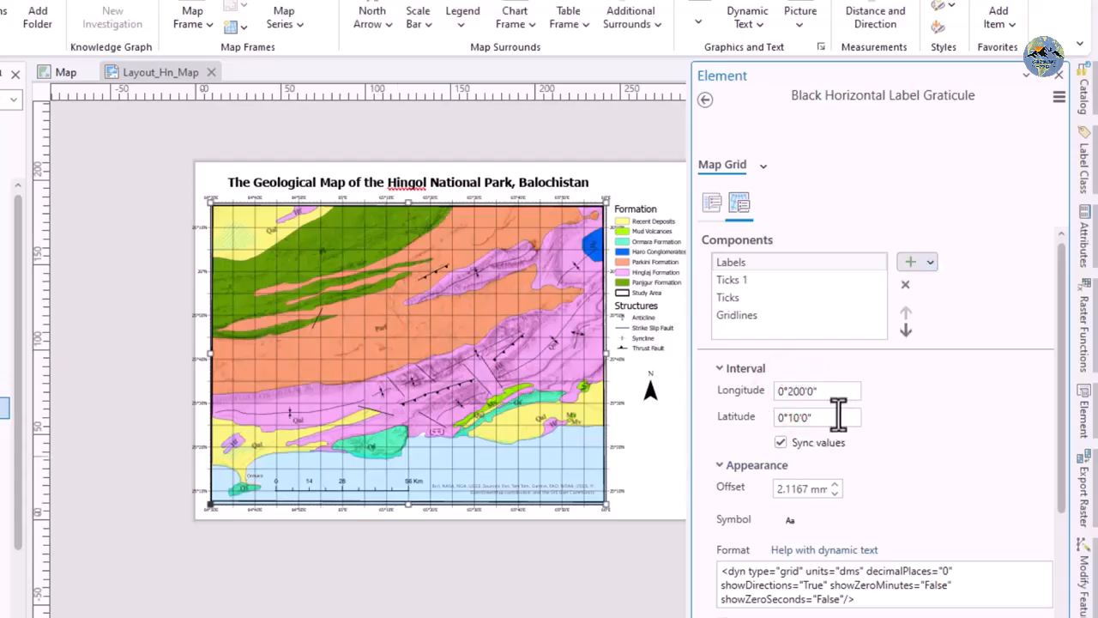
key("BackSpace")
left_click(1007, 387)
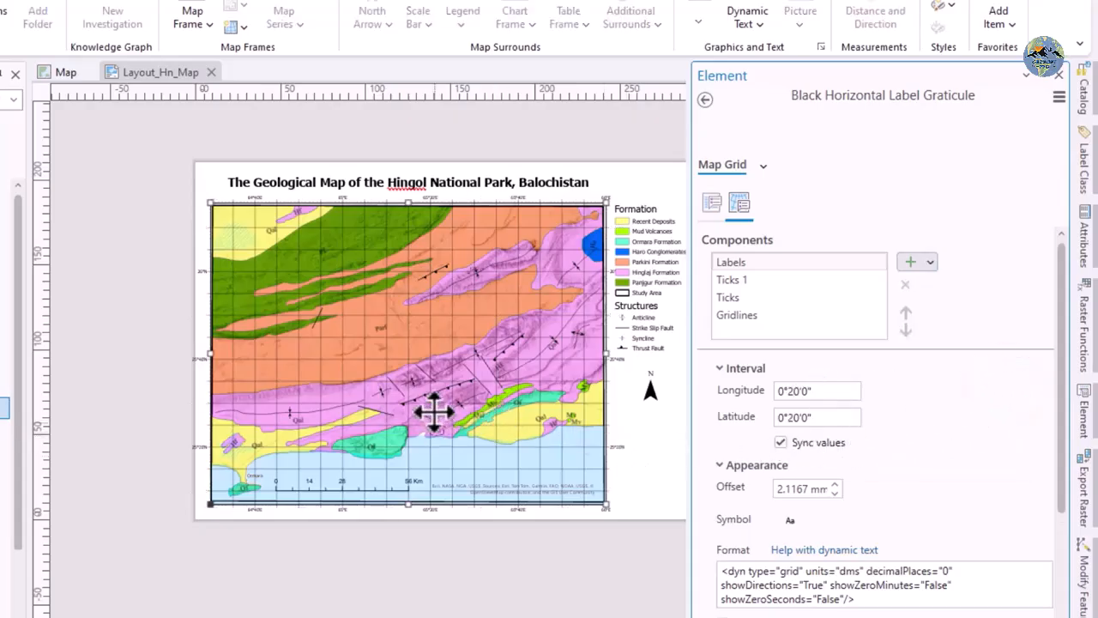
Hide the graticule's coordinate labels on the East side of the map frame
scroll(838, 461, "down", 3)
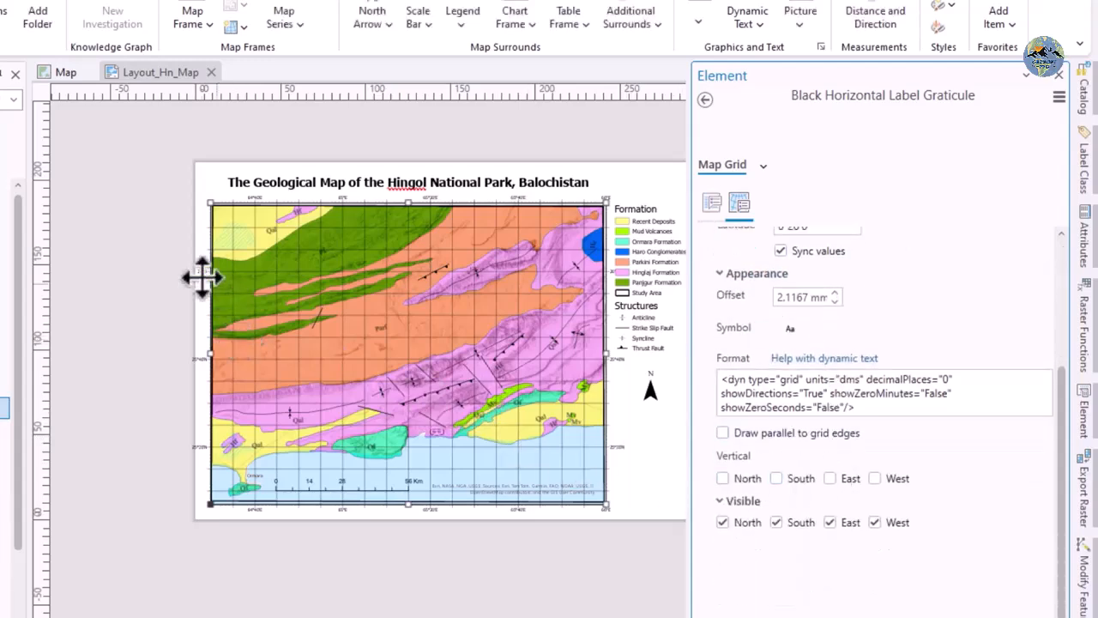
scroll(583, 392, "up", 2)
scroll(583, 392, "down", 2)
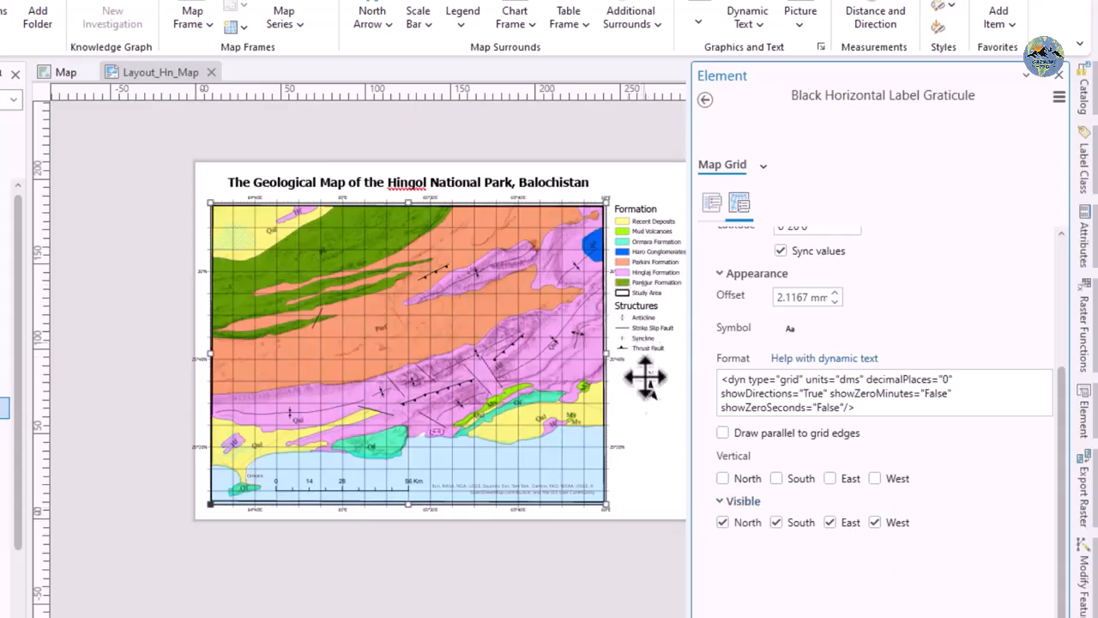
left_click(830, 522)
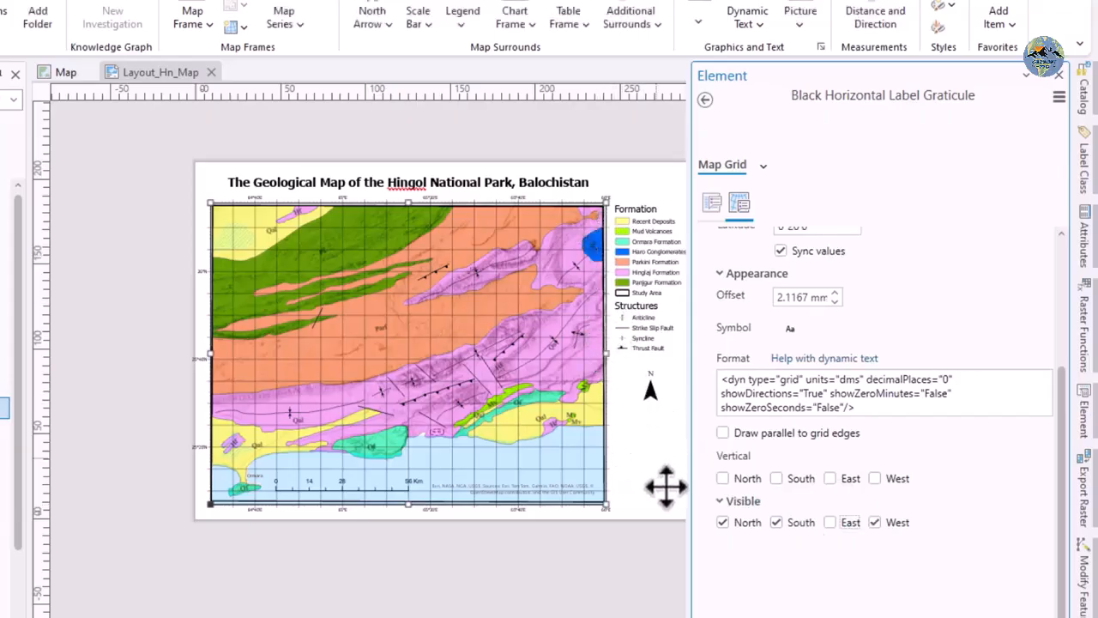
Delete the Gridlines component from the Black Horizontal Label Graticule
scroll(830, 509, "up", 4)
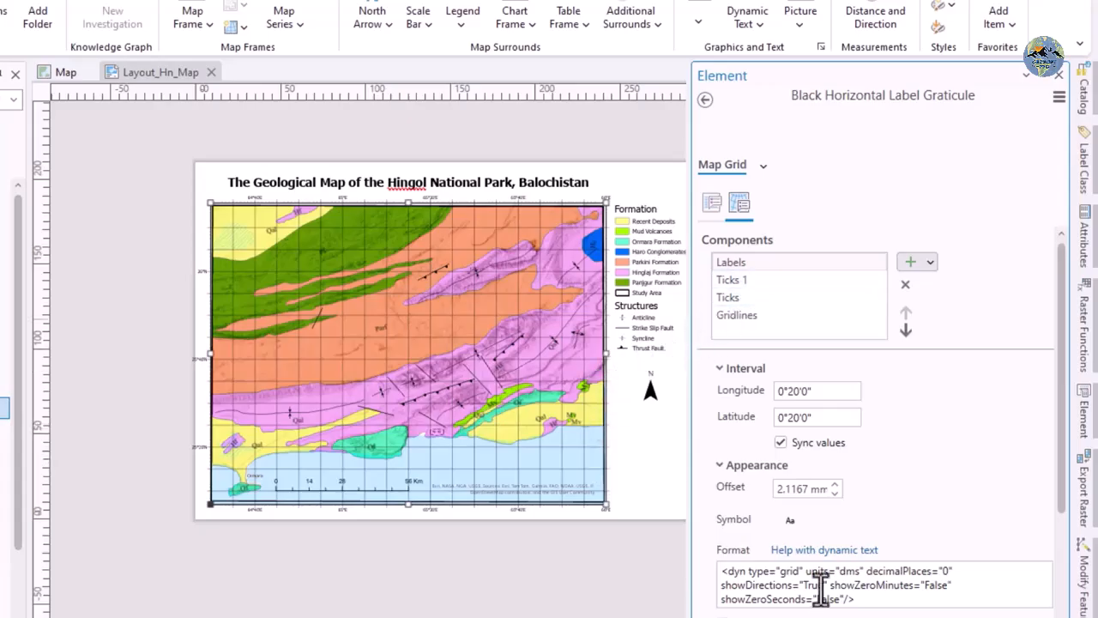
scroll(815, 597, "down", 4)
scroll(793, 446, "up", 4)
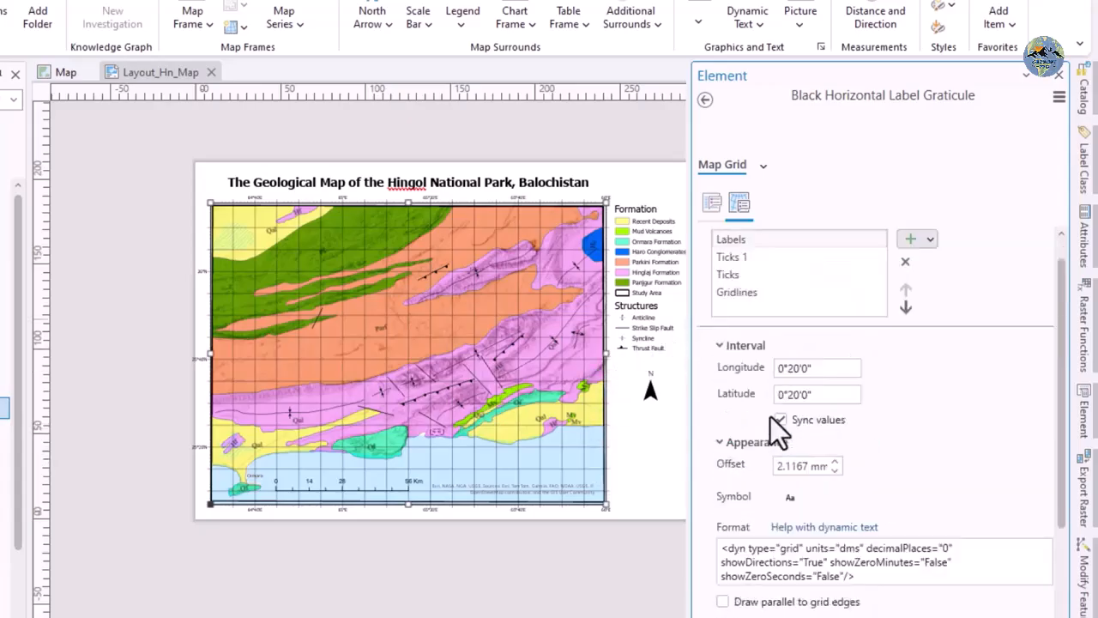
left_click(751, 293)
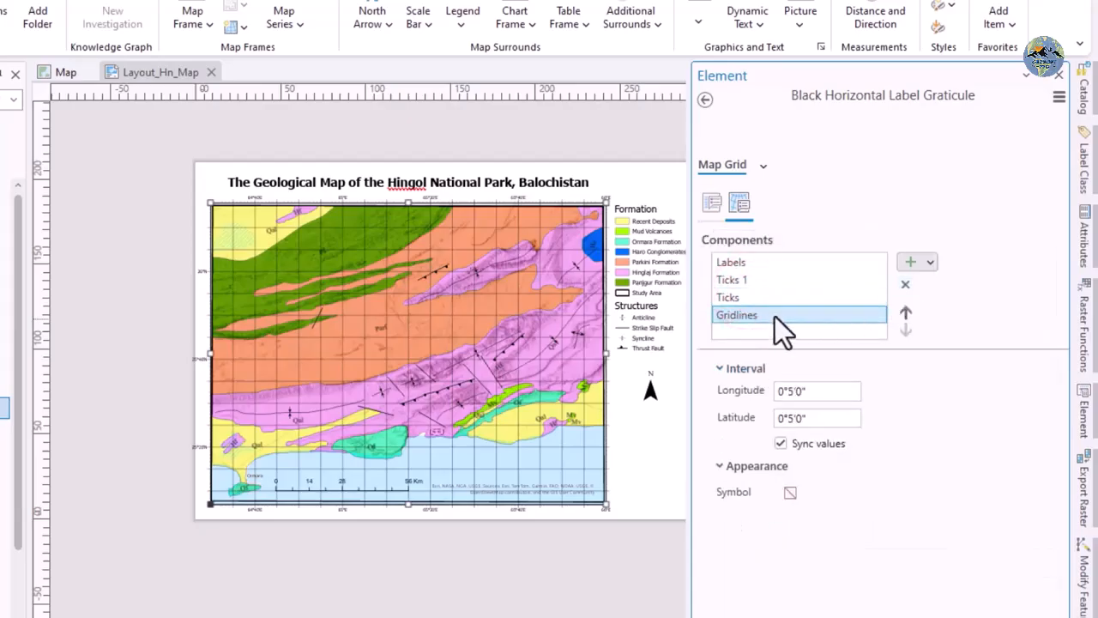
left_click(906, 285)
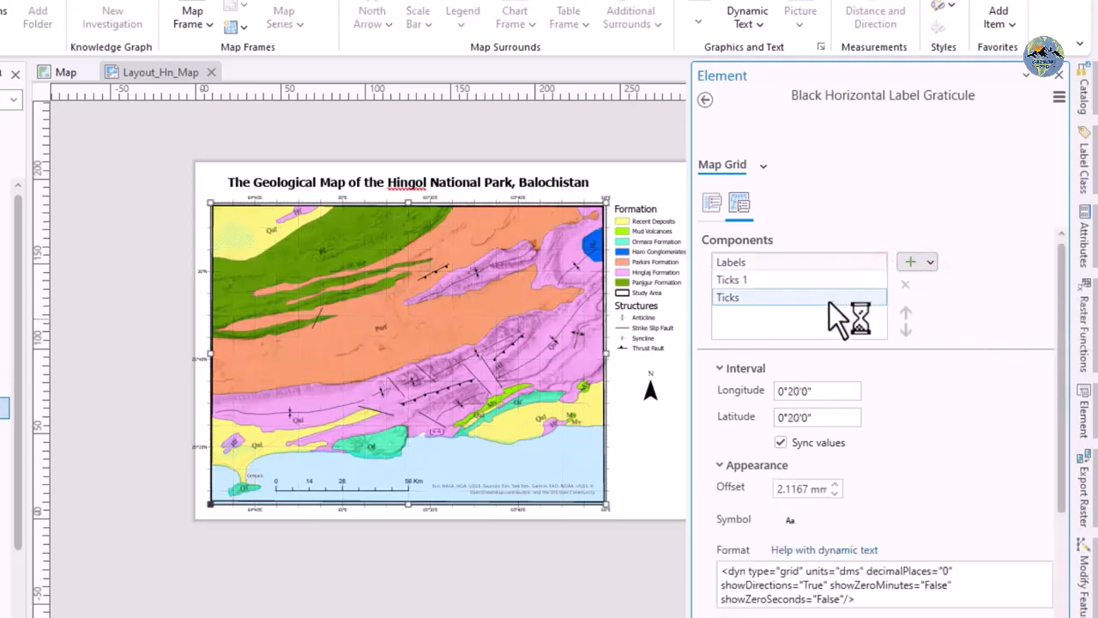
Try adding a new Gridlines component to the graticule, and remove it again
left_click(767, 267)
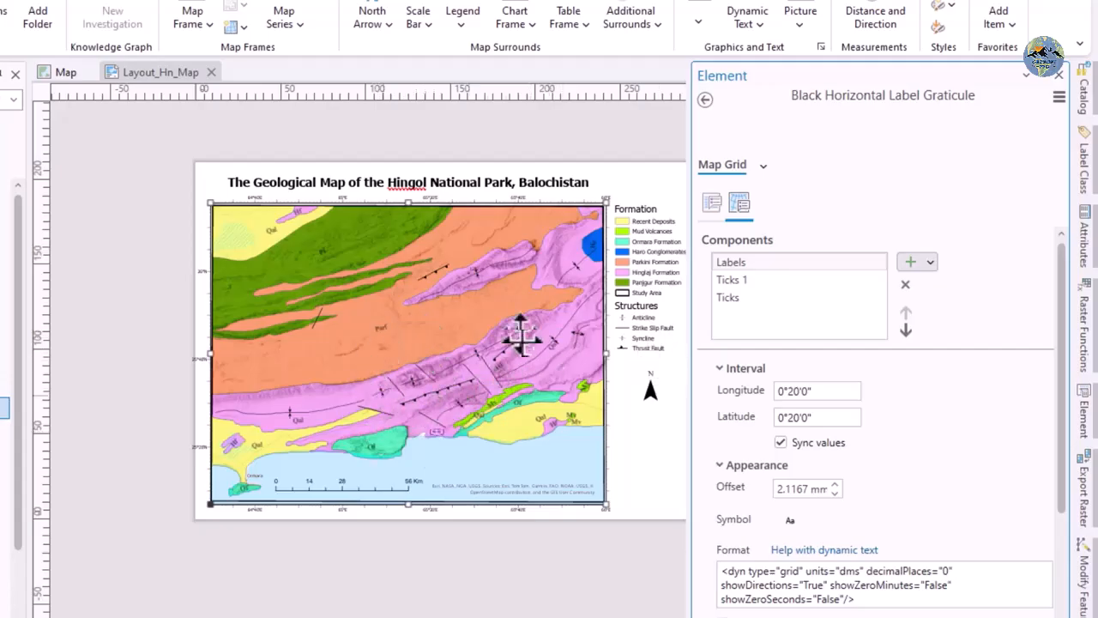
left_click(930, 263)
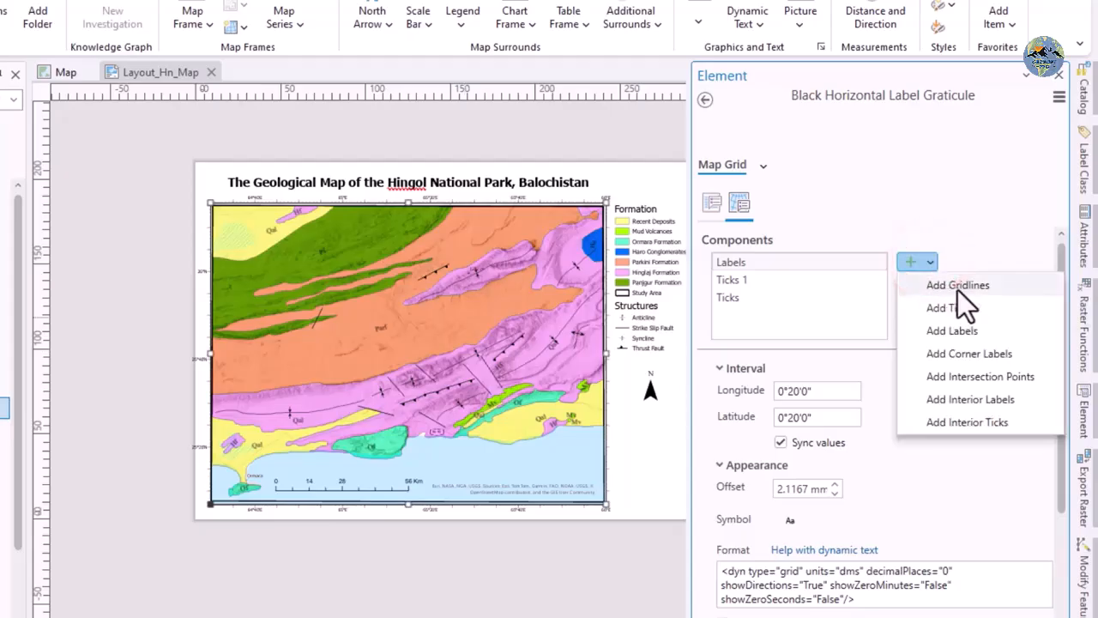
left_click(958, 288)
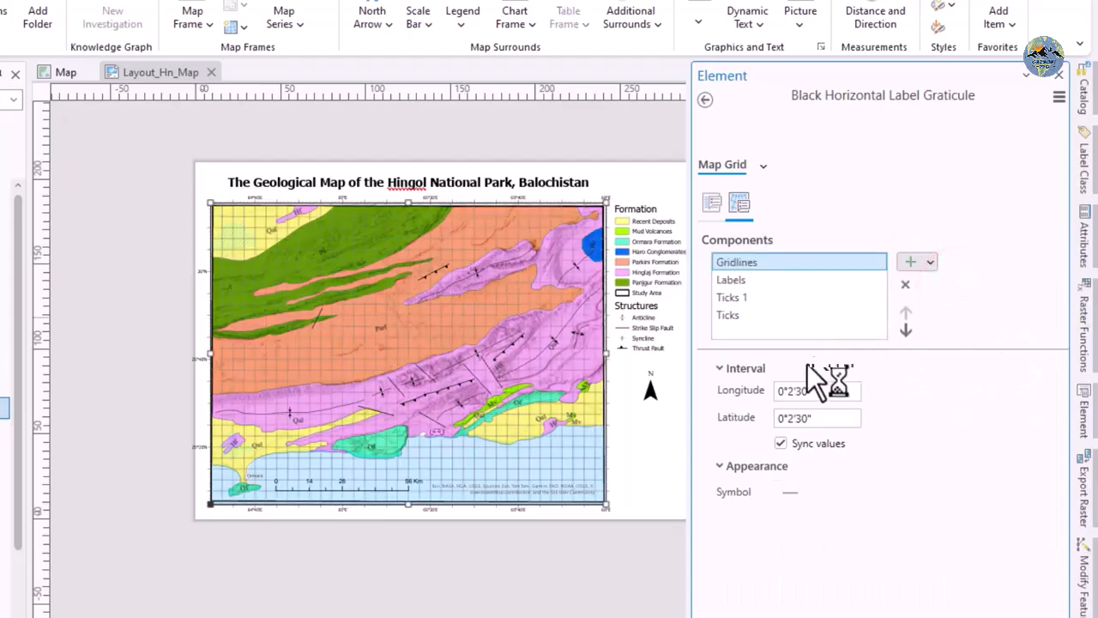
left_click(905, 285)
Move the Labels component down one place in the grid's drawing order and back up to first place
left_click(759, 273)
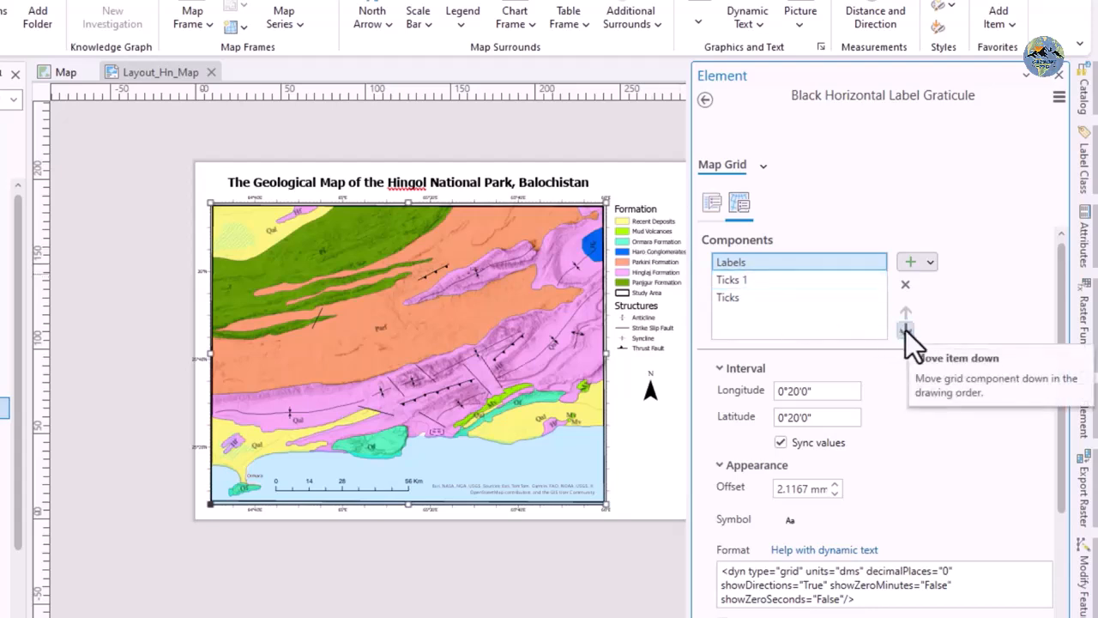
left_click(906, 330)
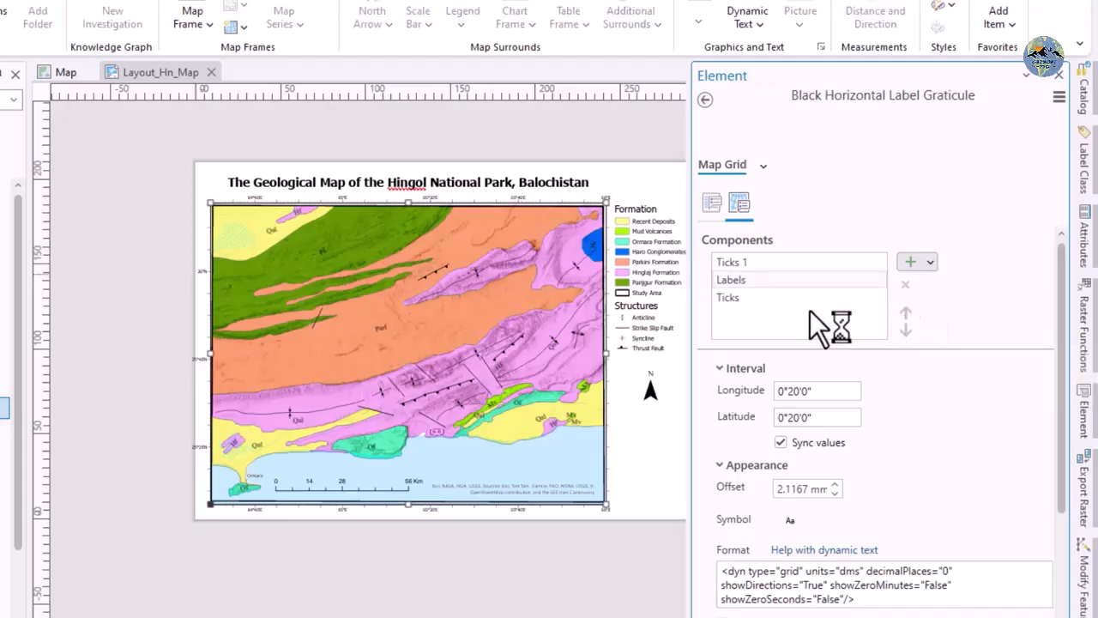
left_click(905, 314)
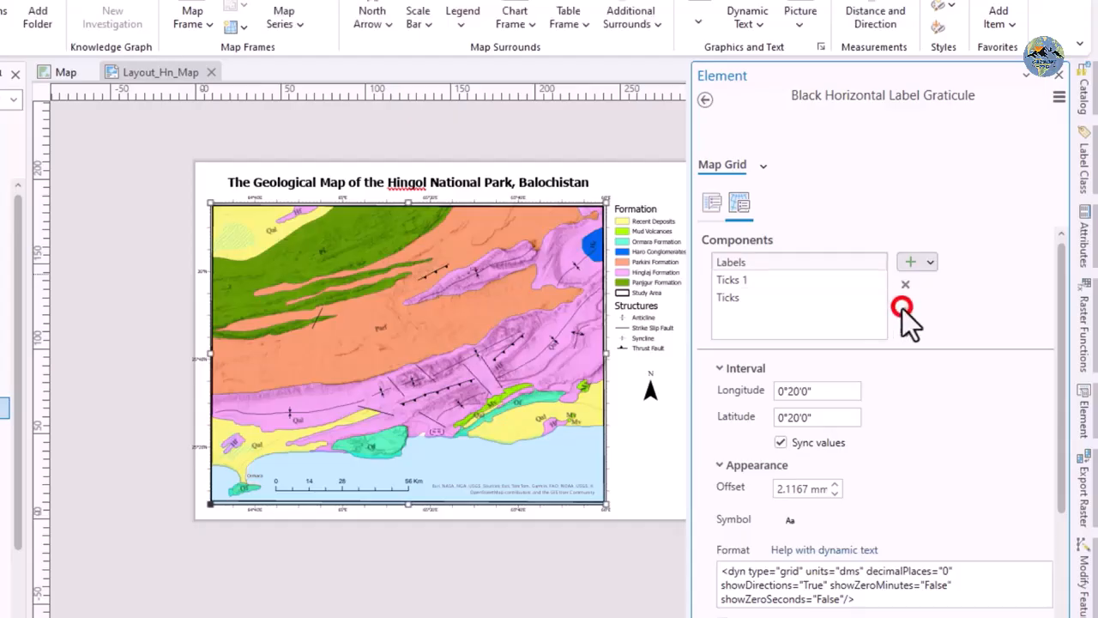
left_click(779, 321)
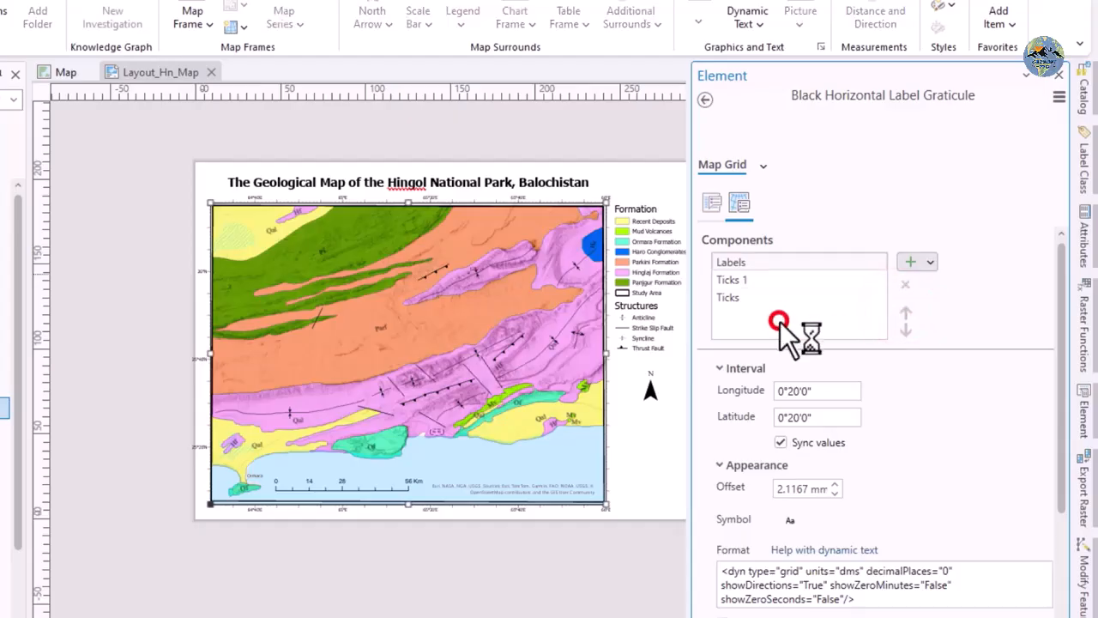
Make the graticule's coordinate labels vertical on the West side of the map frame
scroll(817, 499, "down", 3)
scroll(814, 494, "down", 1)
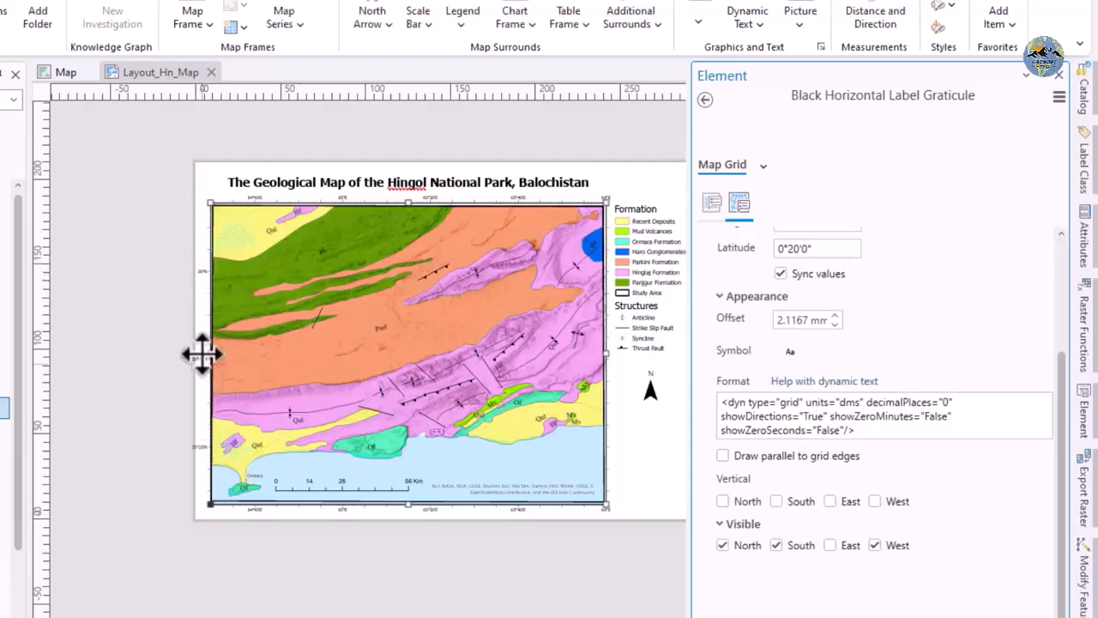
scroll(182, 371, "up", 2)
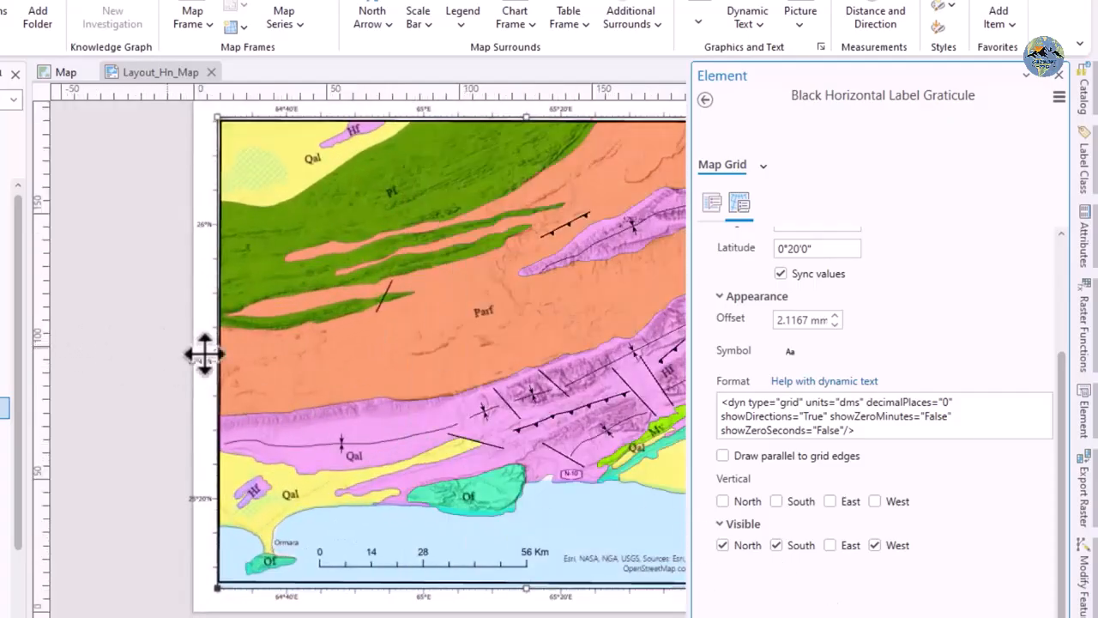
scroll(172, 348, "down", 2)
scroll(216, 329, "up", 2)
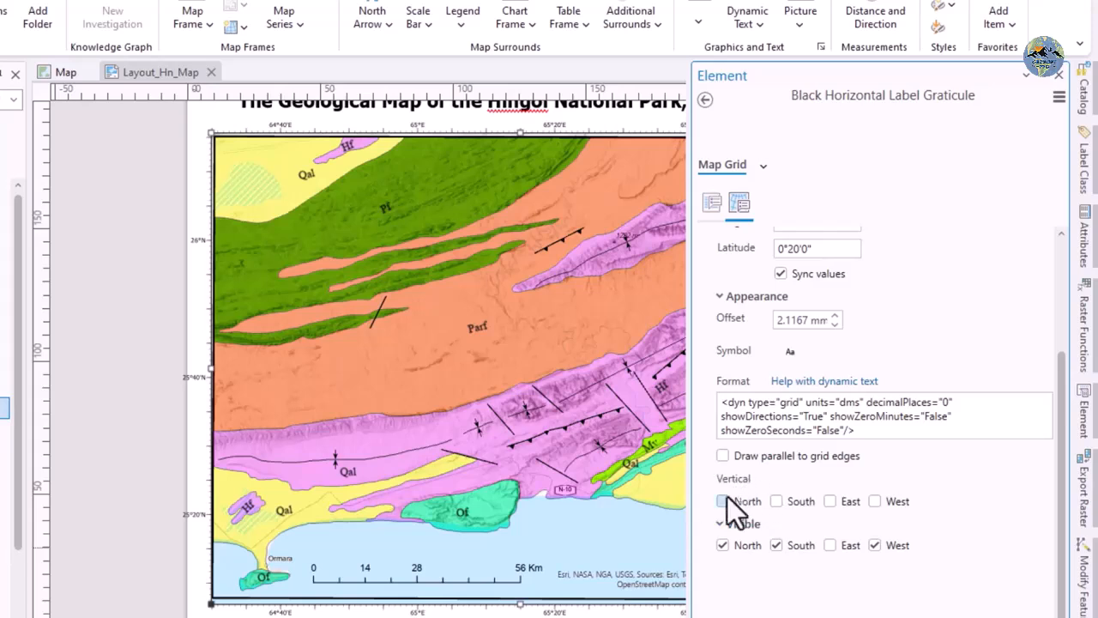
left_click(875, 501)
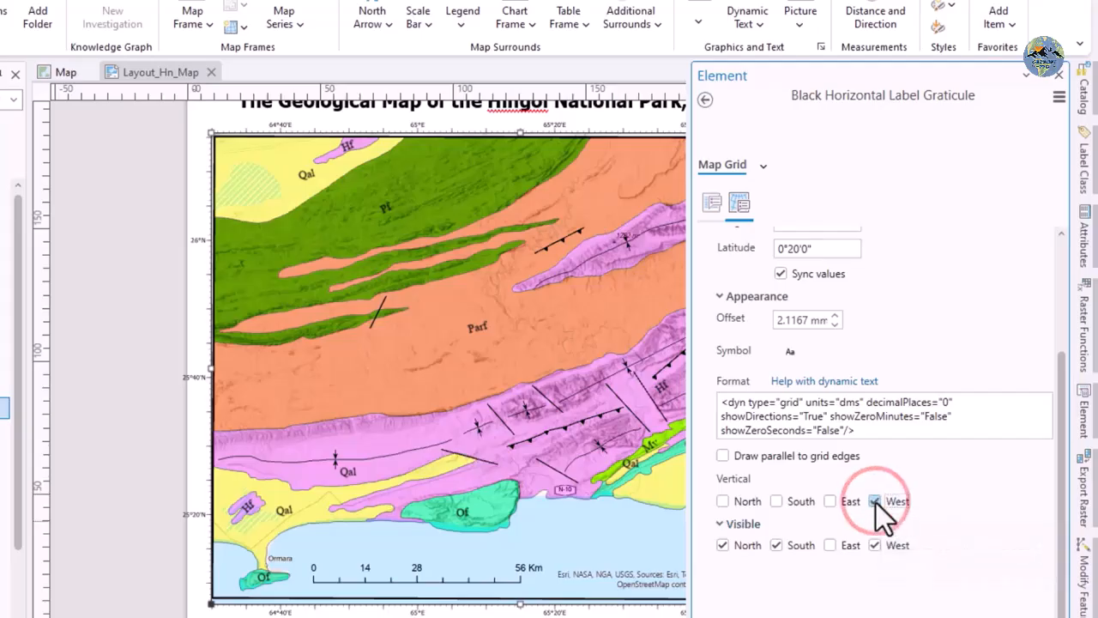
scroll(189, 367, "down", 2)
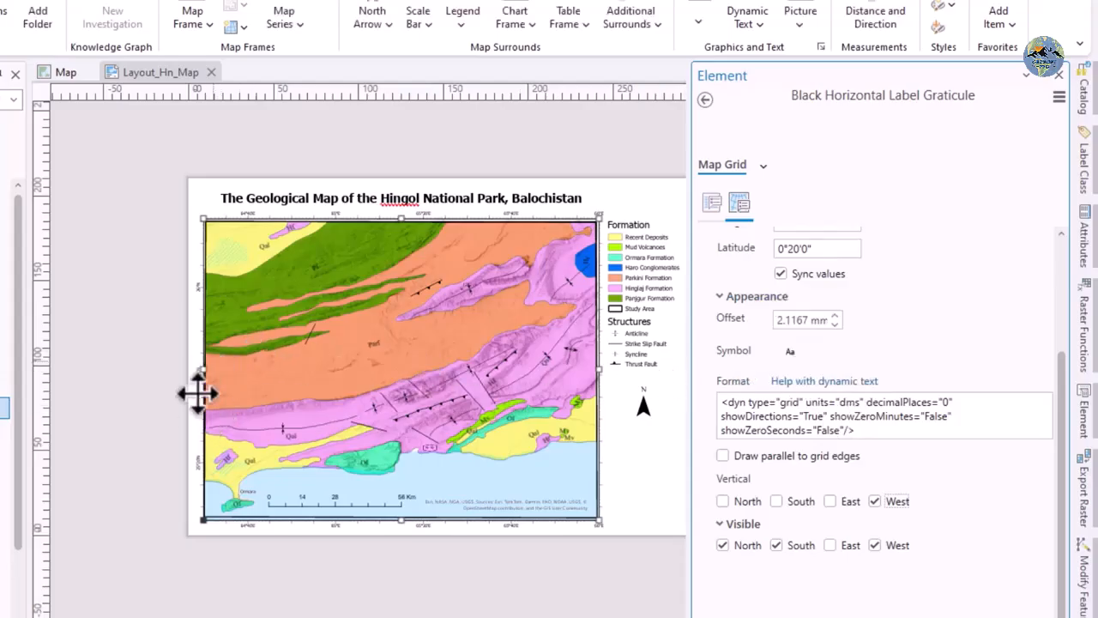
Open the text symbol of the graticule's Labels component and set the font size to 12 pt
left_click(790, 354)
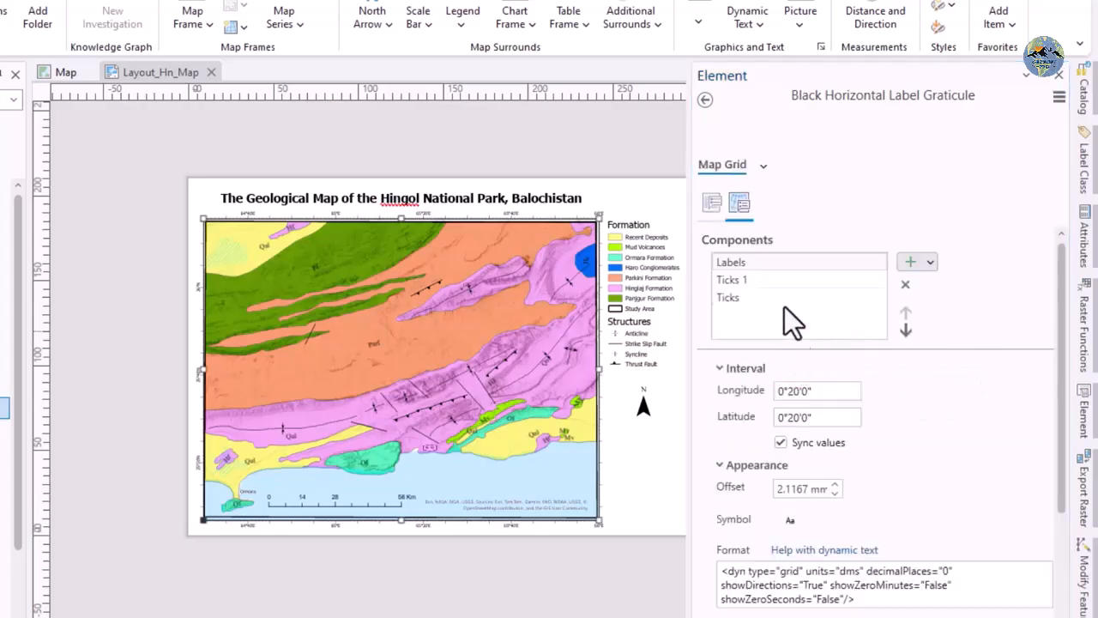
scroll(869, 413, "down", 2)
scroll(865, 410, "up", 1)
scroll(864, 407, "up", 1)
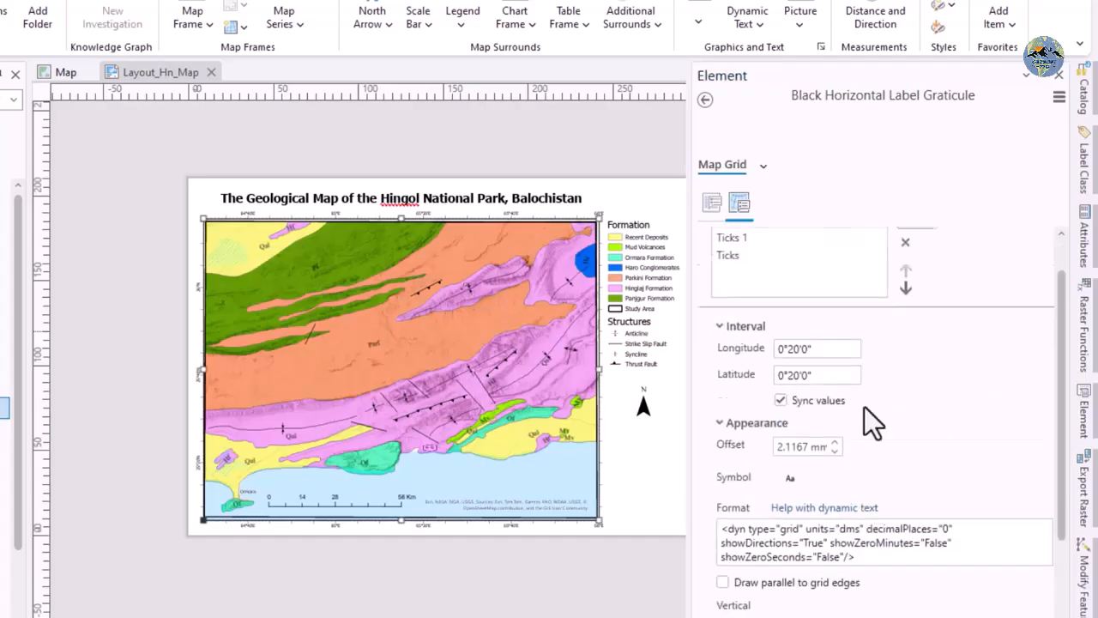
left_click(791, 478)
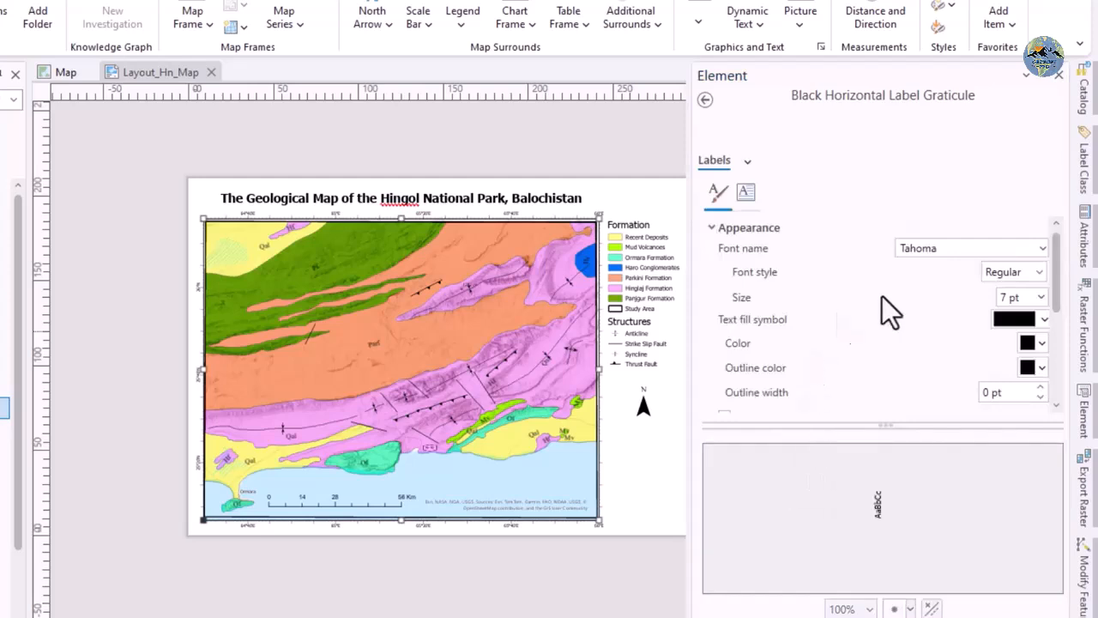
left_click(1040, 297)
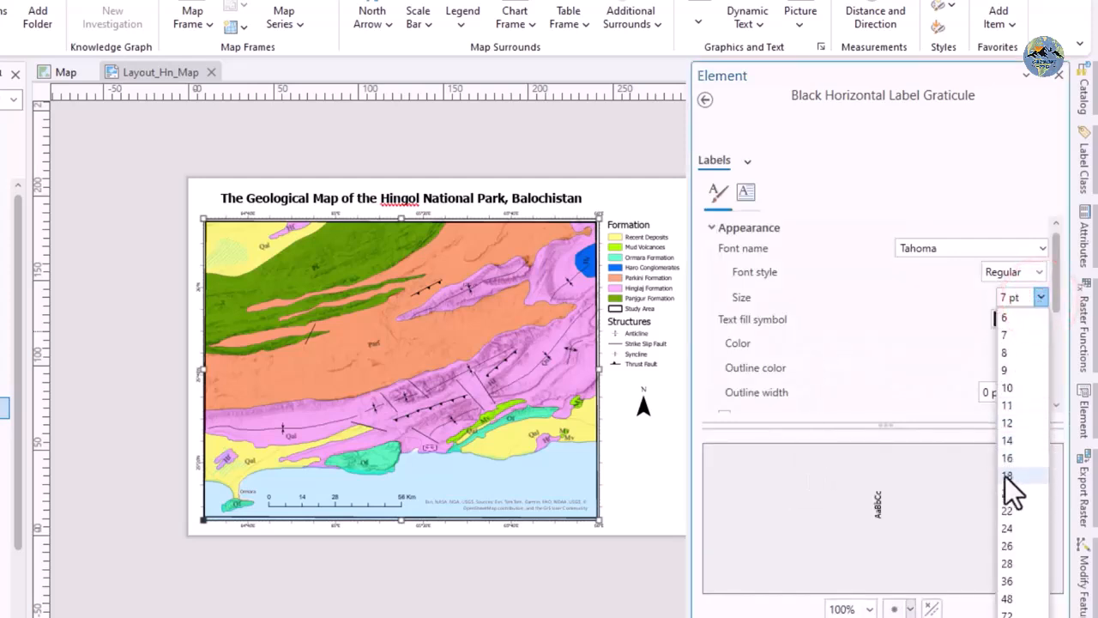
left_click(1009, 426)
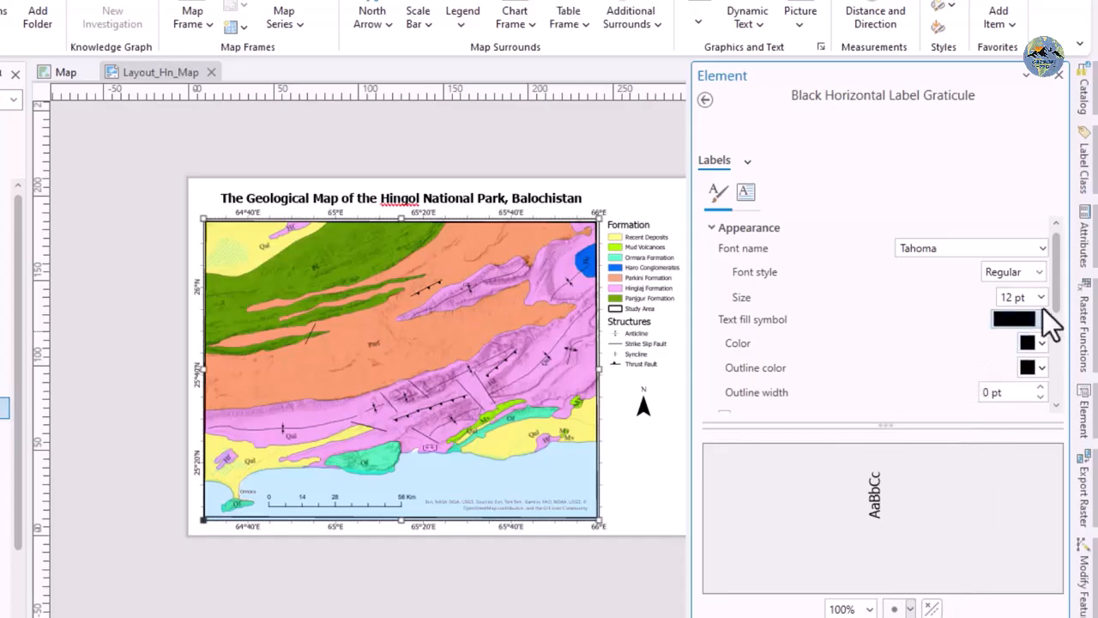
Change the font of the graticule's coordinate labels to Times New Roman
left_click(1041, 249)
scroll(897, 417, "down", 15)
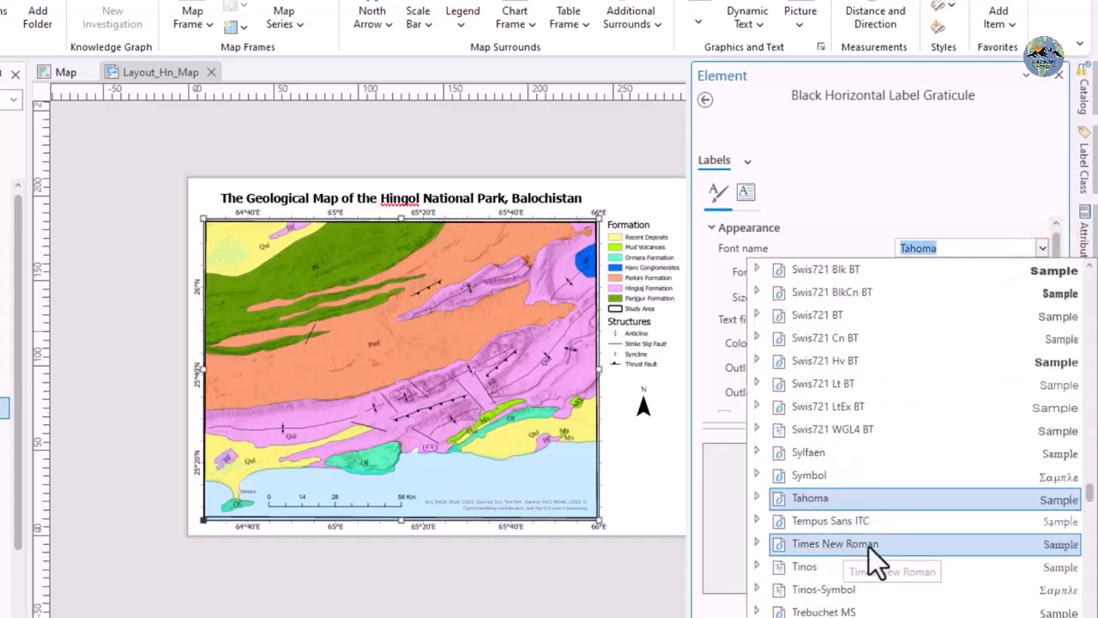
left_click(865, 544)
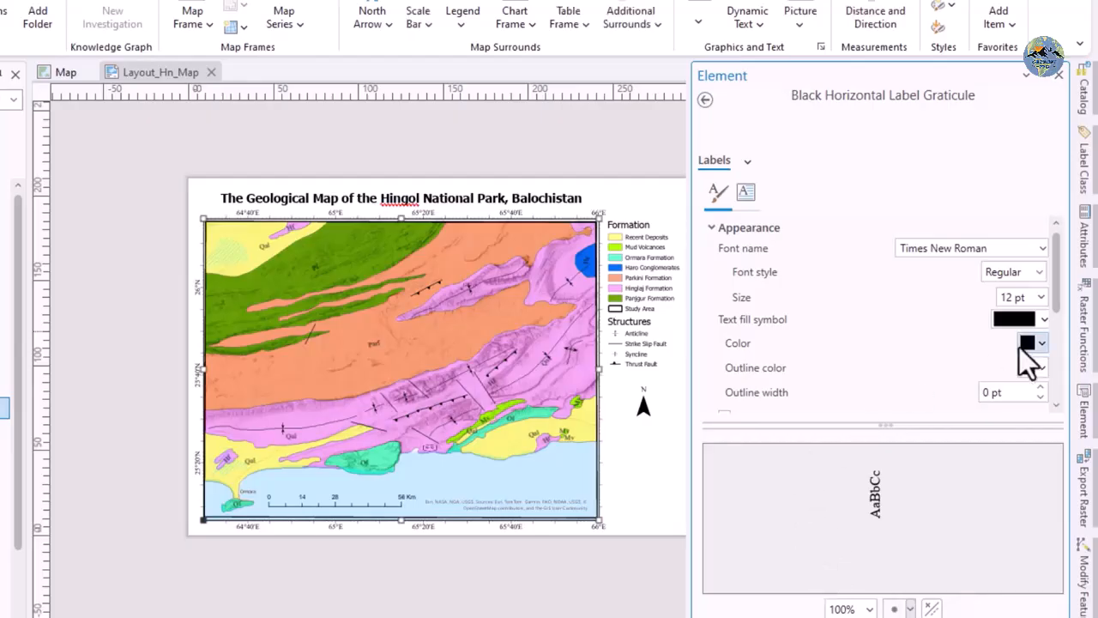
scroll(318, 404, "down", 2)
scroll(567, 428, "up", 2)
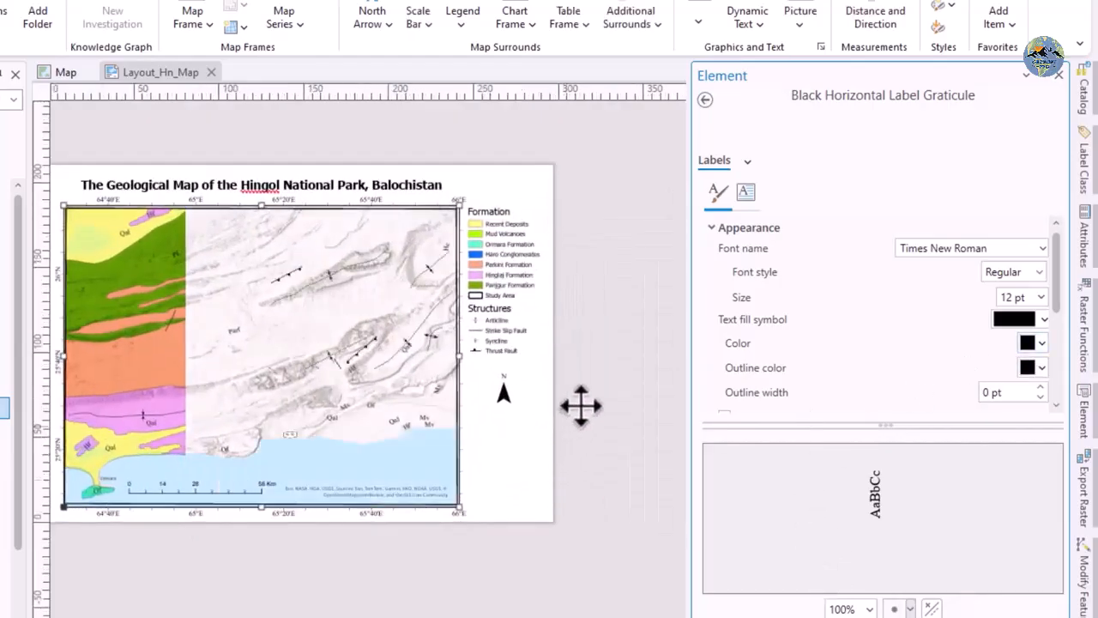
Draw a rectangle graphic around the legend and north arrow, beside the map frame
left_click(616, 389)
left_click(567, 353)
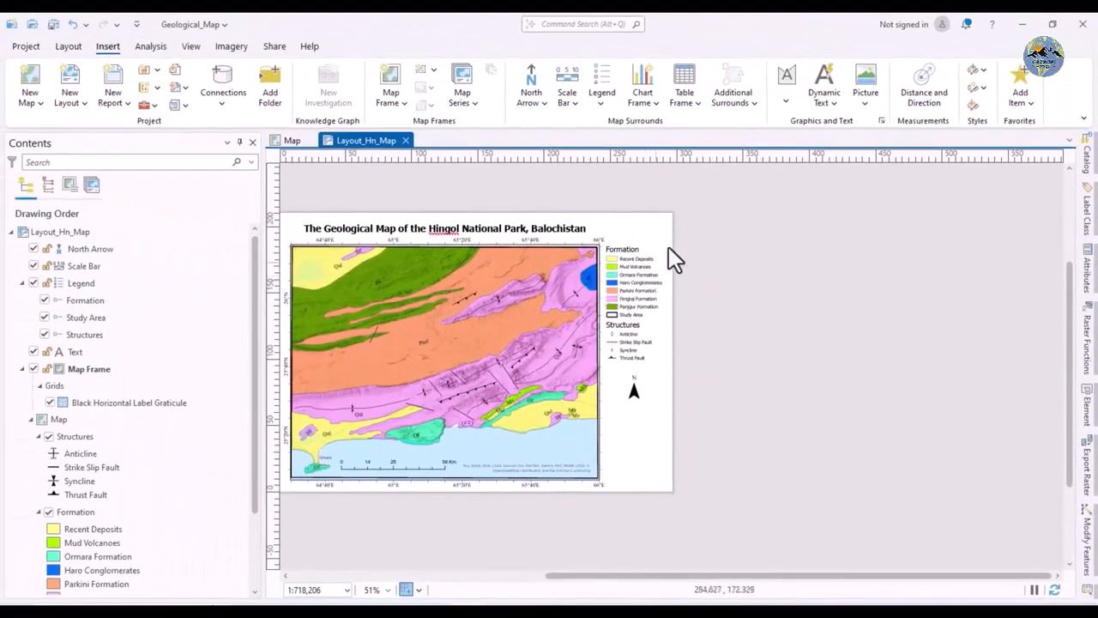
scroll(658, 298, "up", 2)
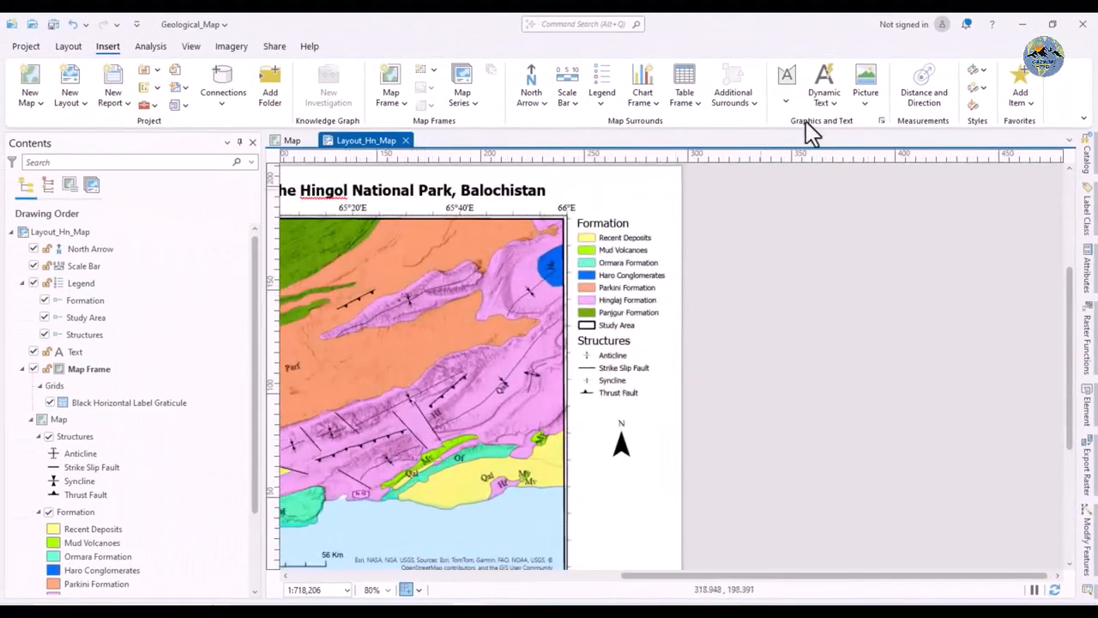
left_click(783, 103)
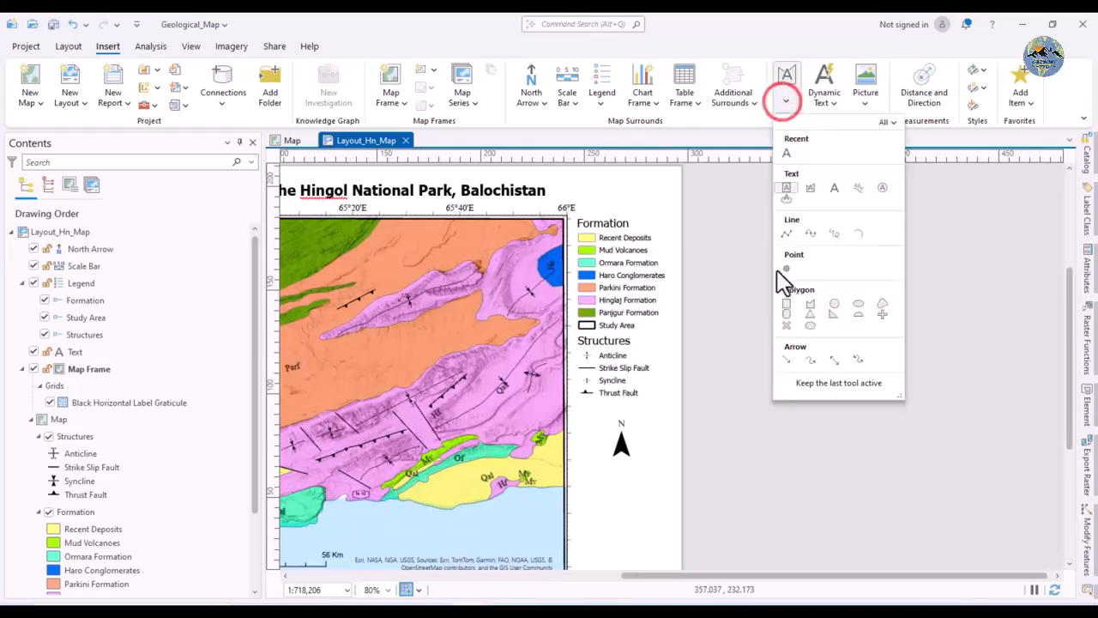
left_click(787, 303)
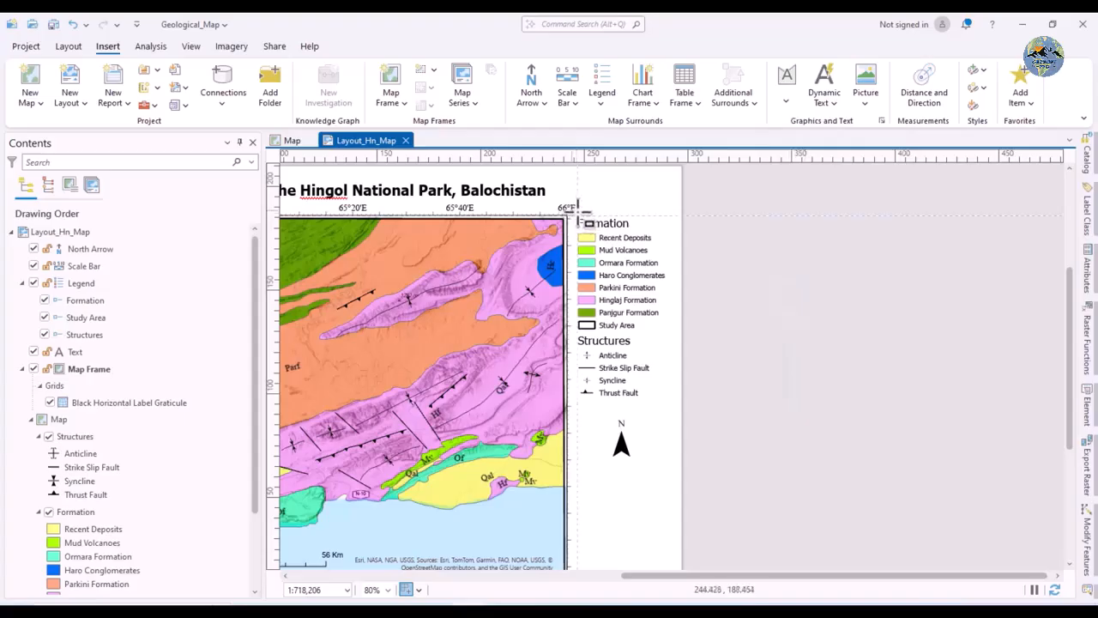
left_click_drag(577, 209, 661, 593)
left_click_drag(668, 573, 662, 544)
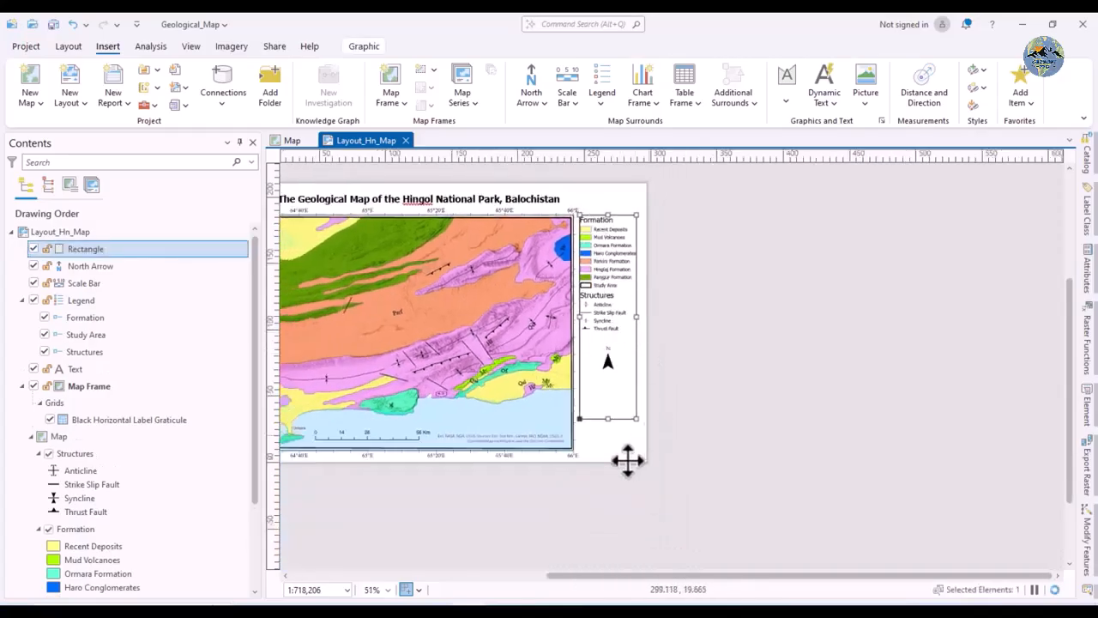
Resize the rectangle to line up with the map frame's upper and lower edges and reach nearly to the page margin
scroll(630, 387, "up", 4)
left_click_drag(657, 297, 688, 423)
scroll(693, 453, "down", 4)
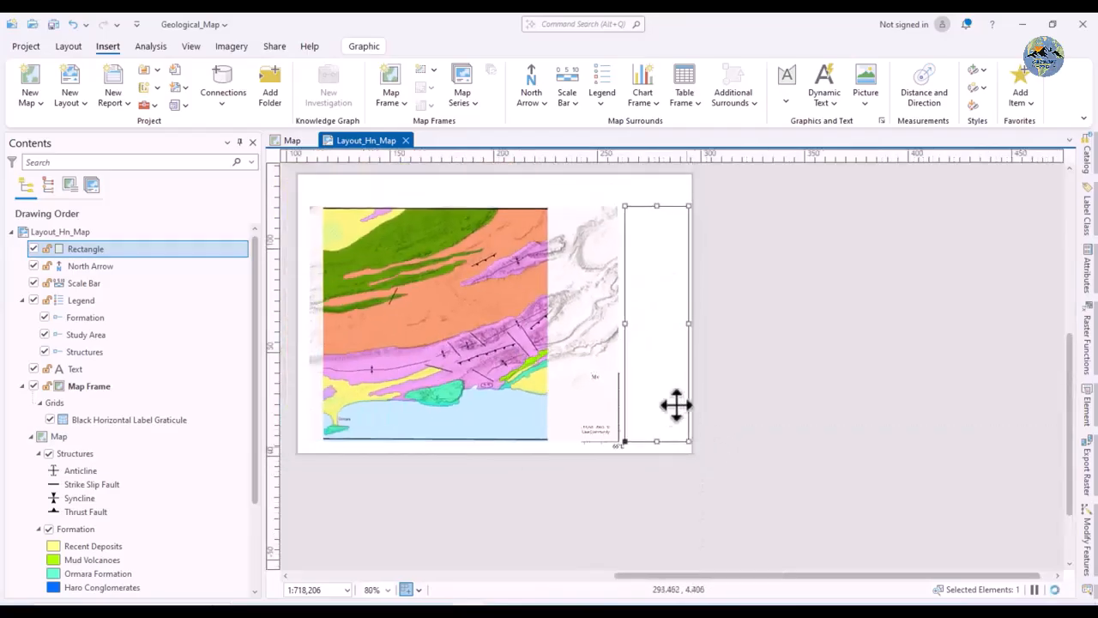
scroll(650, 197, "up", 2)
left_click_drag(581, 220, 569, 210)
left_click_drag(575, 506, 572, 506)
scroll(774, 361, "down", 2)
left_click(777, 361)
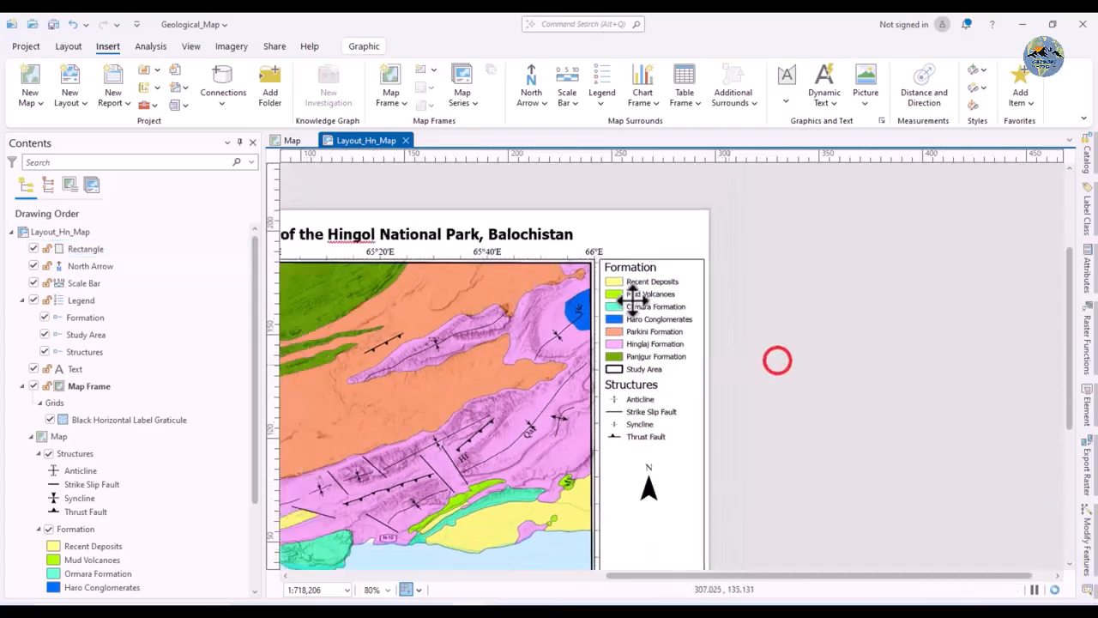
Examine the overall layout, including the title, bordered legend and fault lines inside the map frame
scroll(652, 330, "down", 1)
left_click(726, 372)
scroll(749, 383, "down", 1)
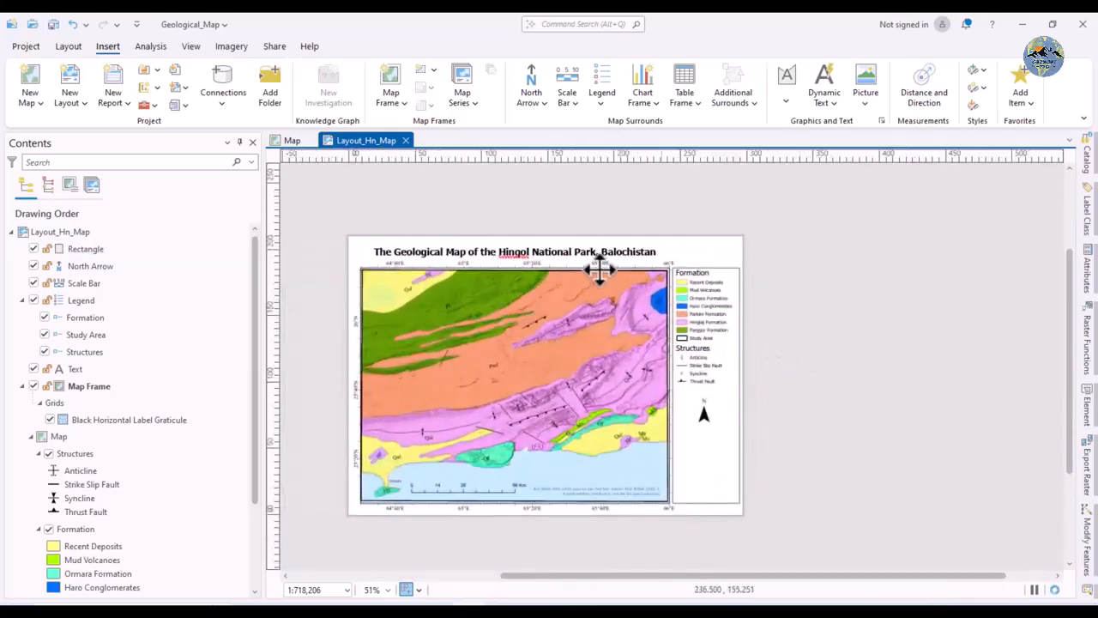
left_click(594, 251)
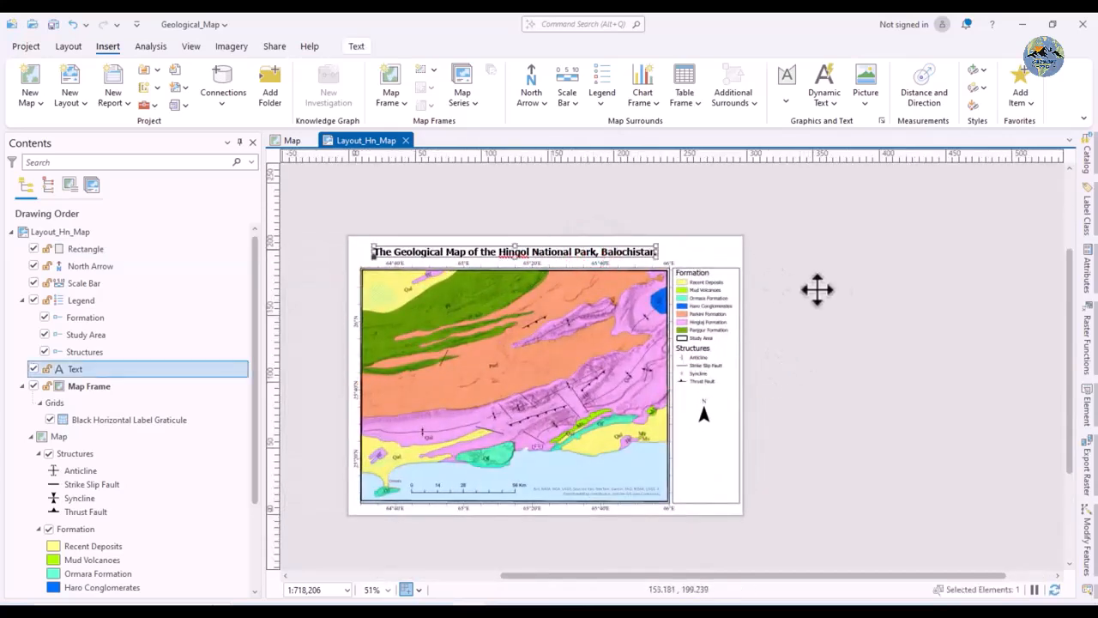
left_click(848, 290)
scroll(700, 287, "down", 1)
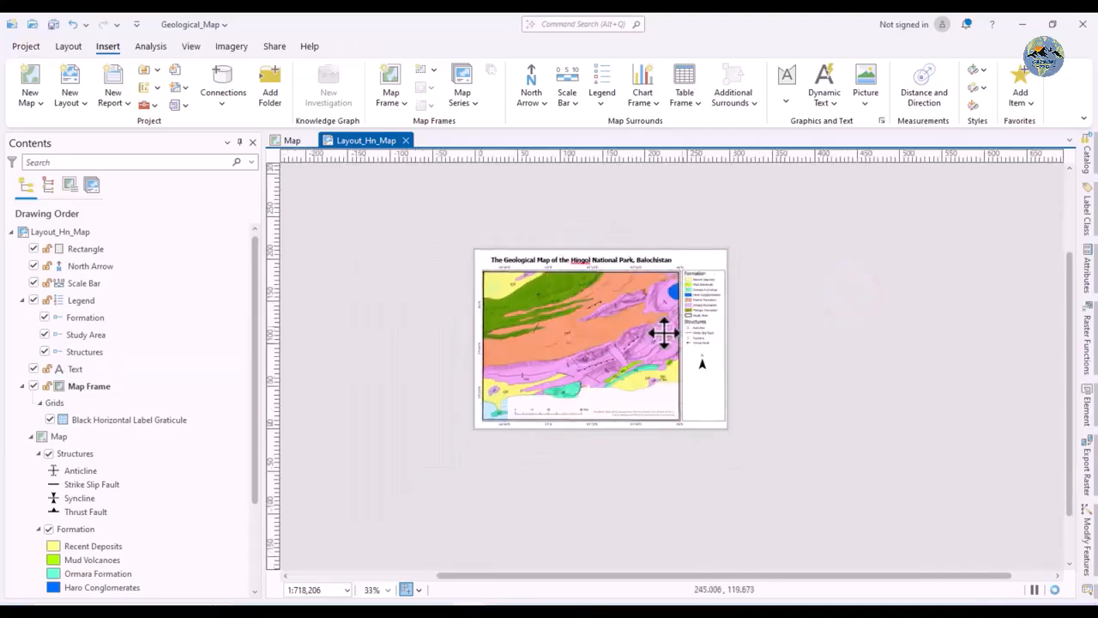
scroll(643, 345, "up", 1)
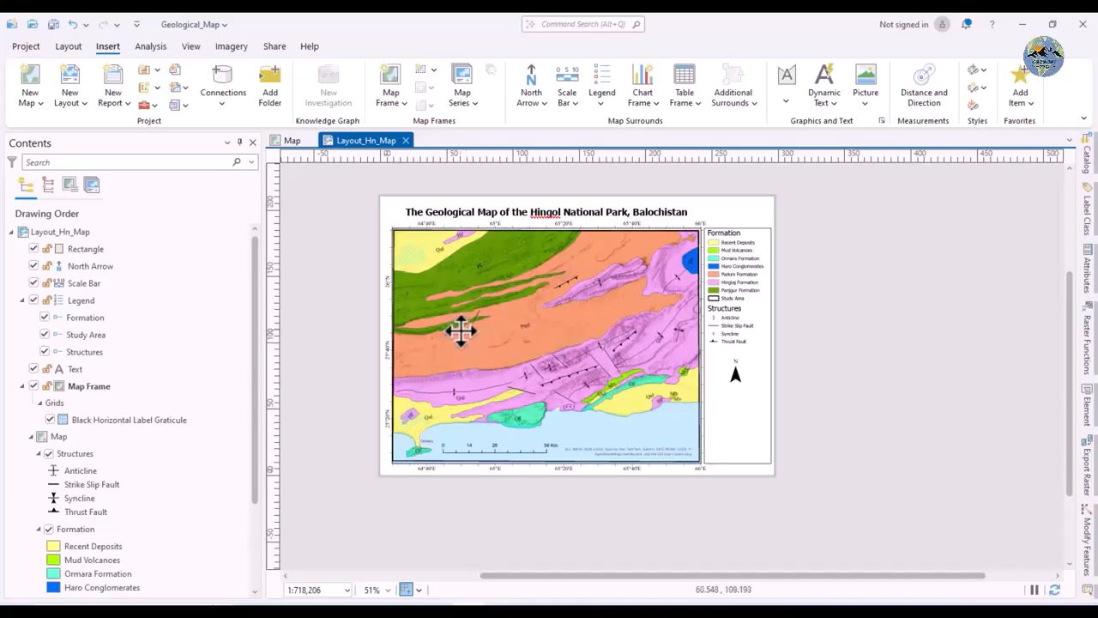
scroll(461, 330, "up", 2)
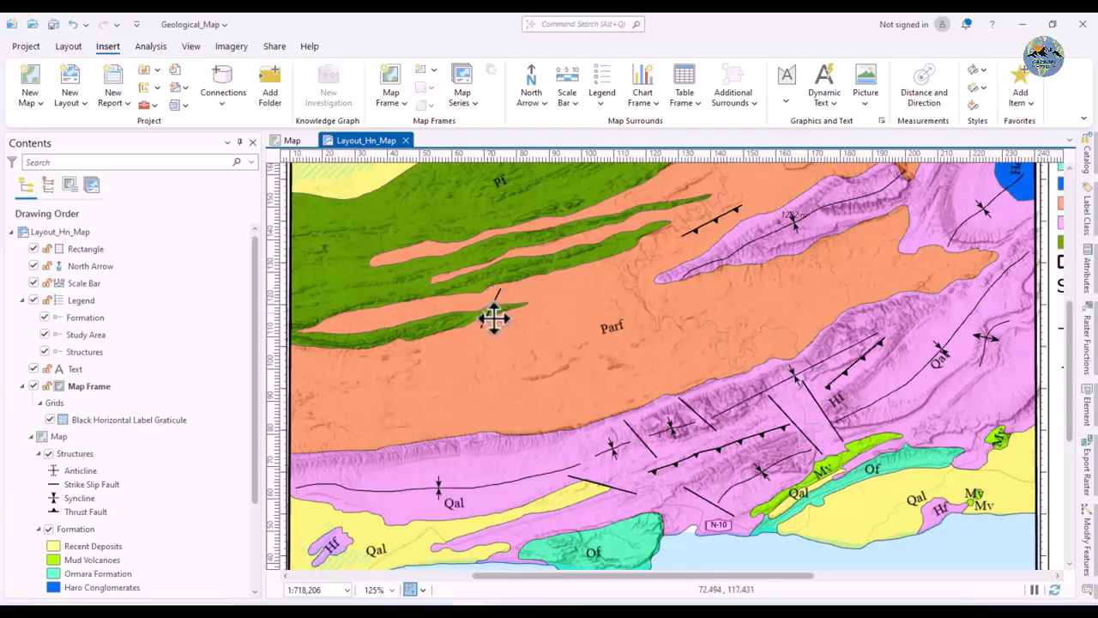
scroll(493, 319, "down", 2)
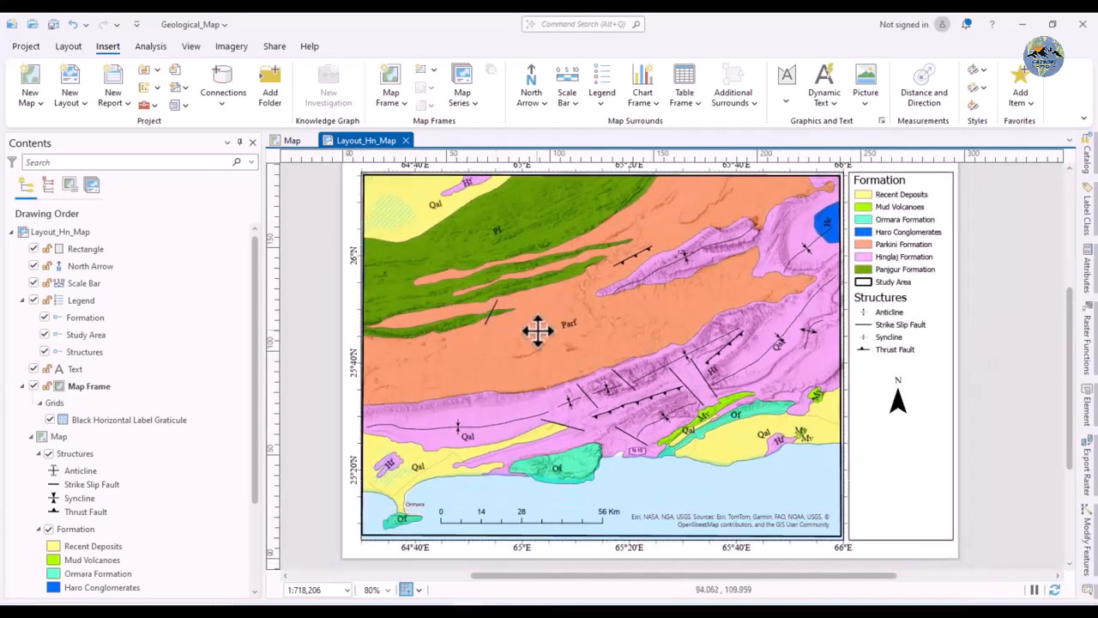
scroll(582, 343, "down", 2)
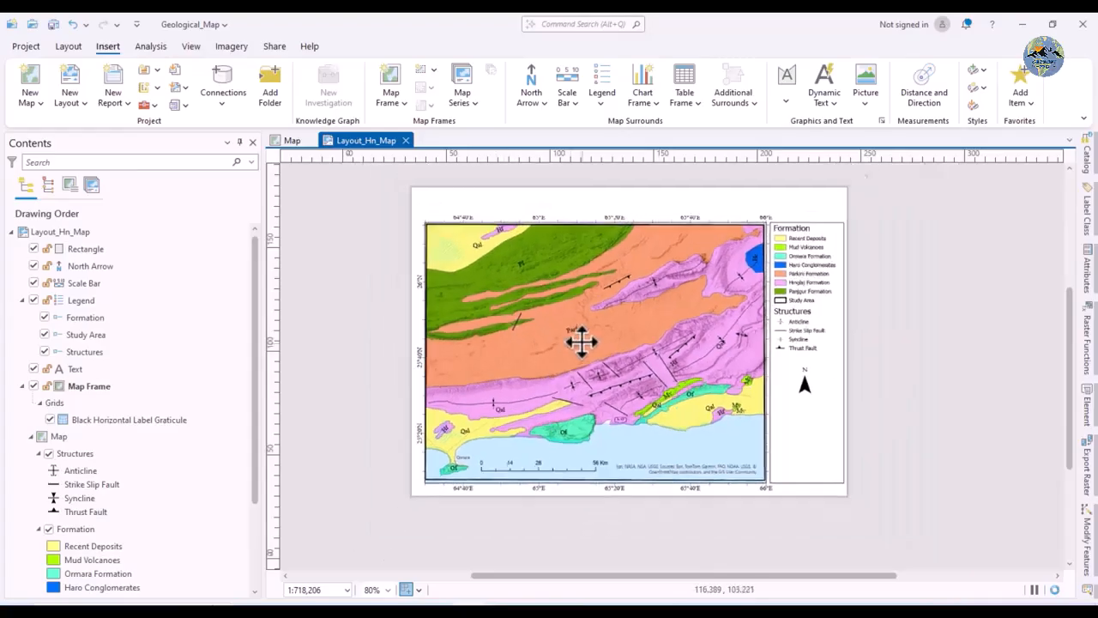
Draw a half-arrow line graphic pointing northeast along the west side of the strike slip fault in the green Panjgur Formation band
scroll(514, 324, "up", 4)
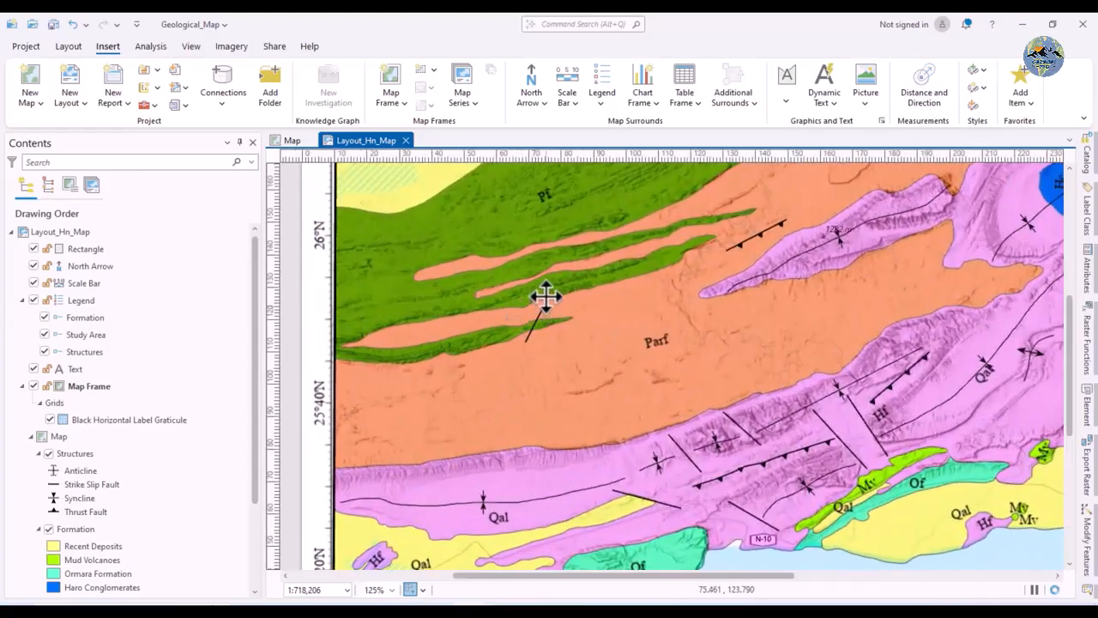
left_click(788, 109)
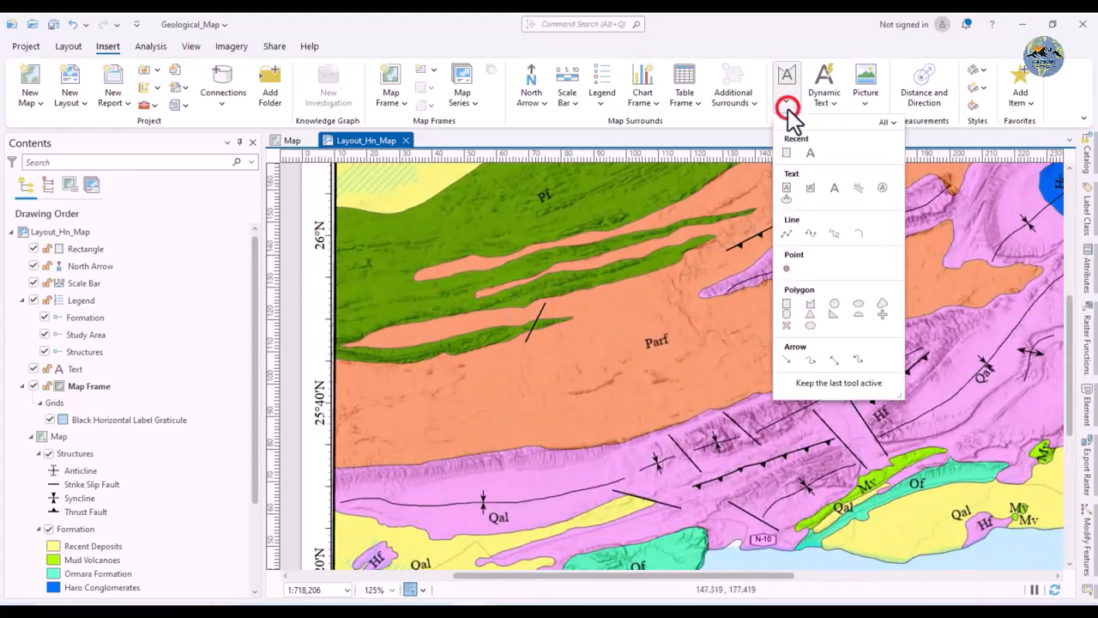
left_click(786, 235)
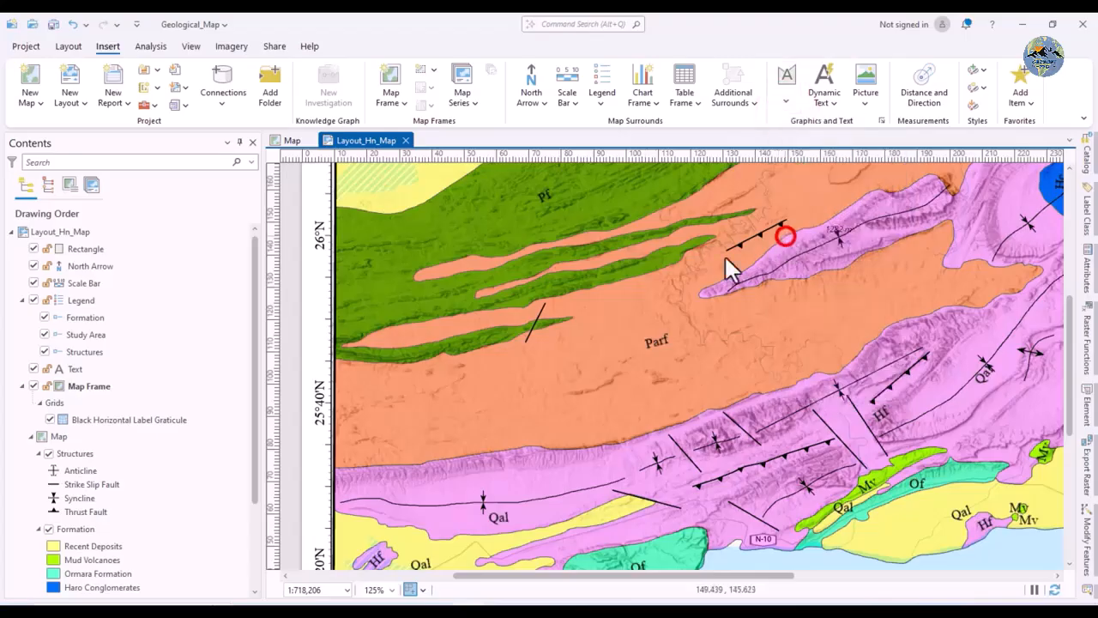
scroll(520, 318, "up", 2)
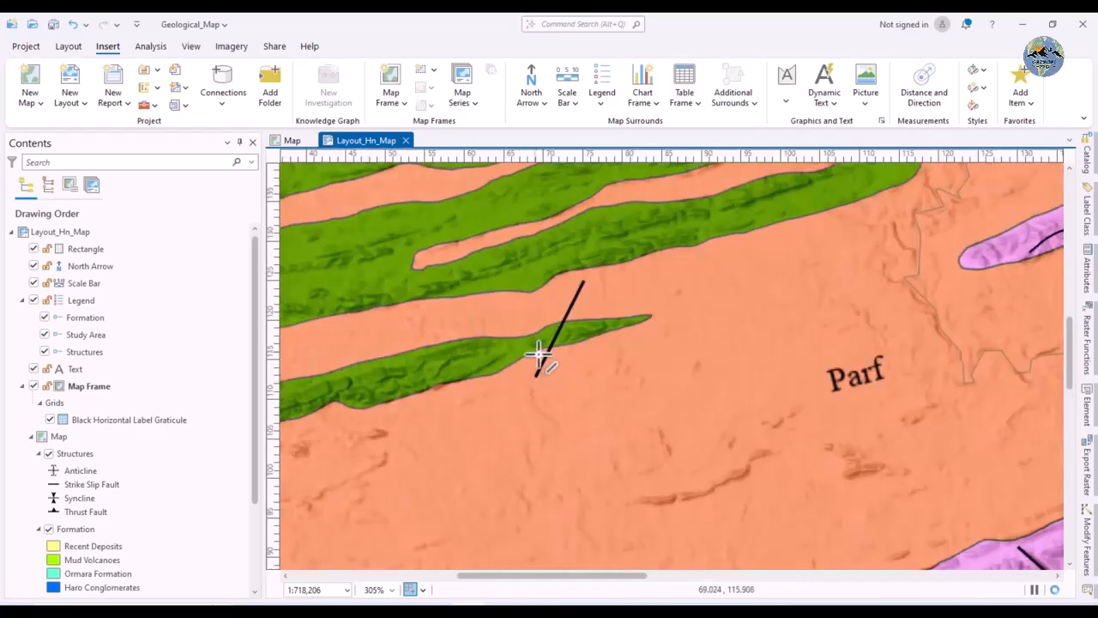
left_click(538, 349)
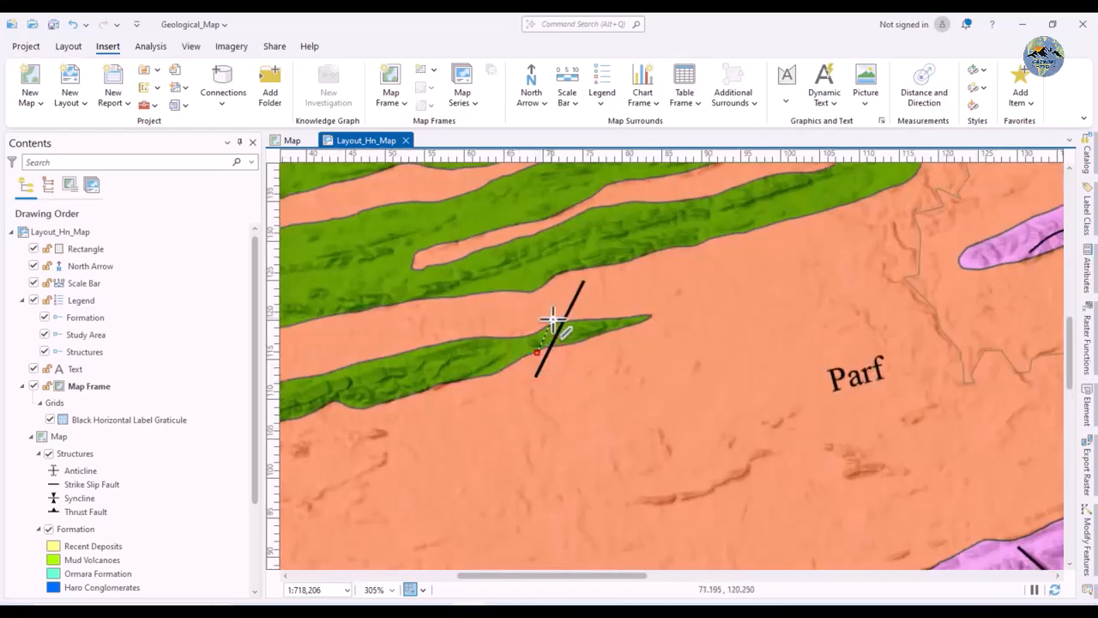
left_click(552, 325)
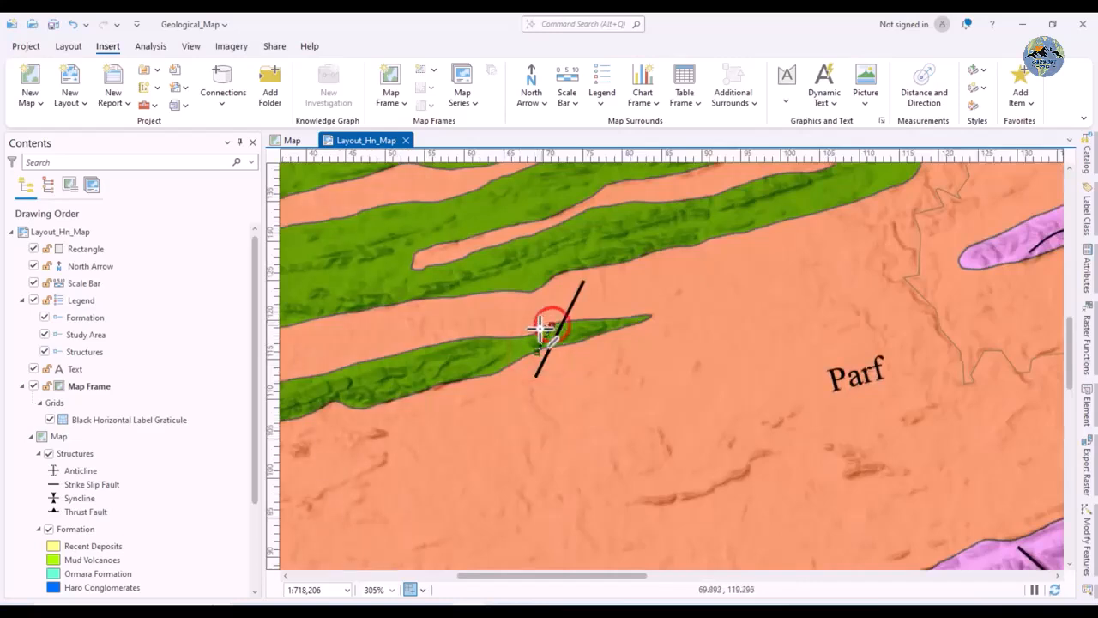
right_click(538, 330)
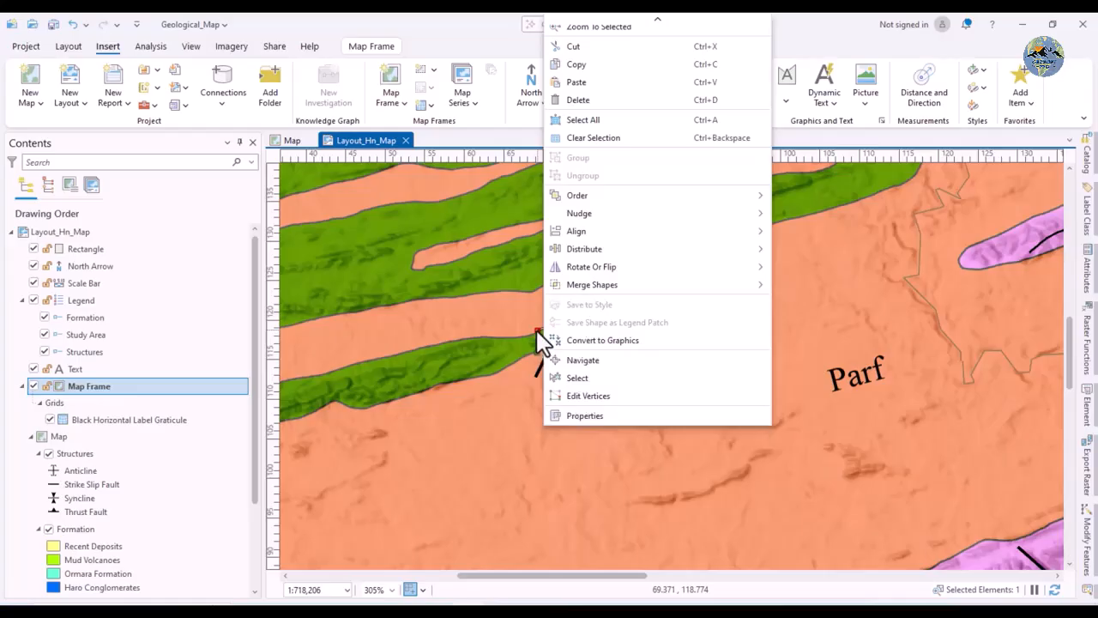
key("Escape")
right_click(538, 330)
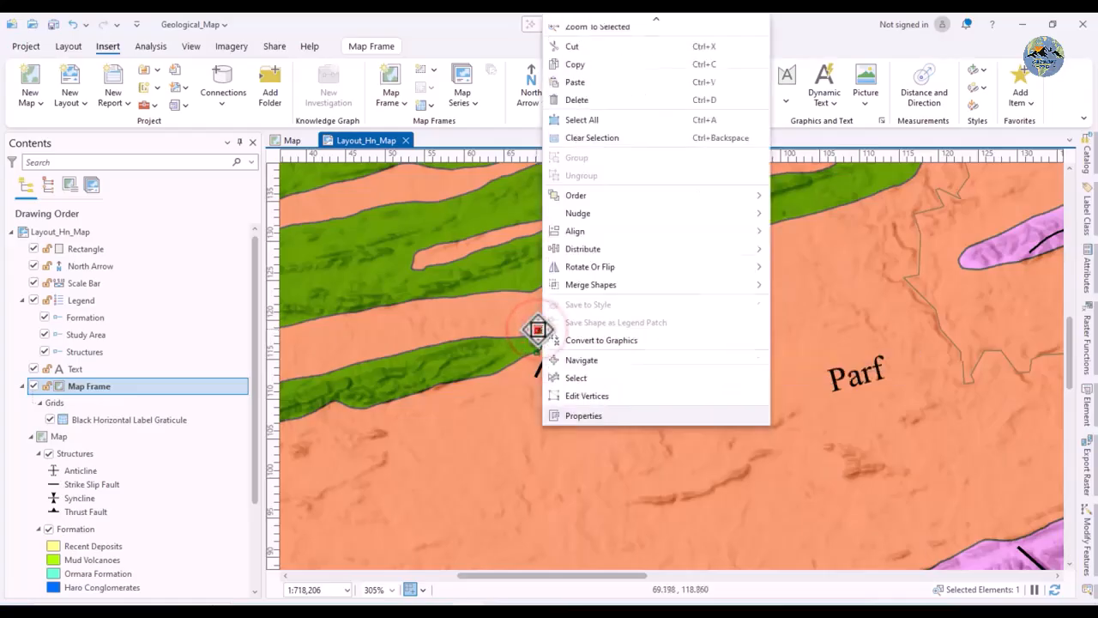
key("Escape")
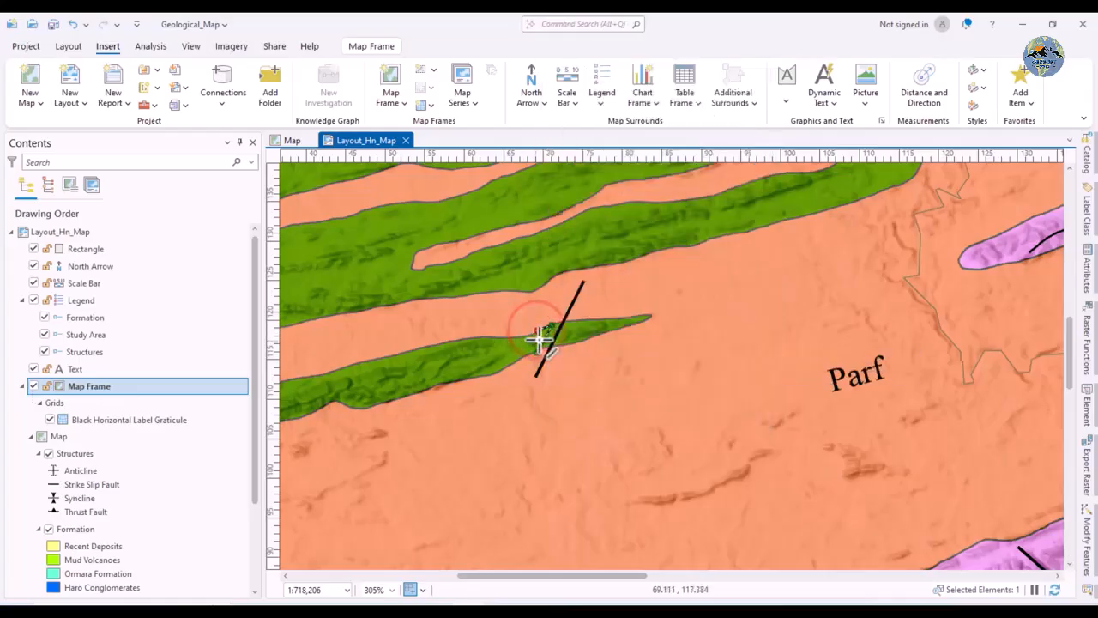
double_click(538, 331)
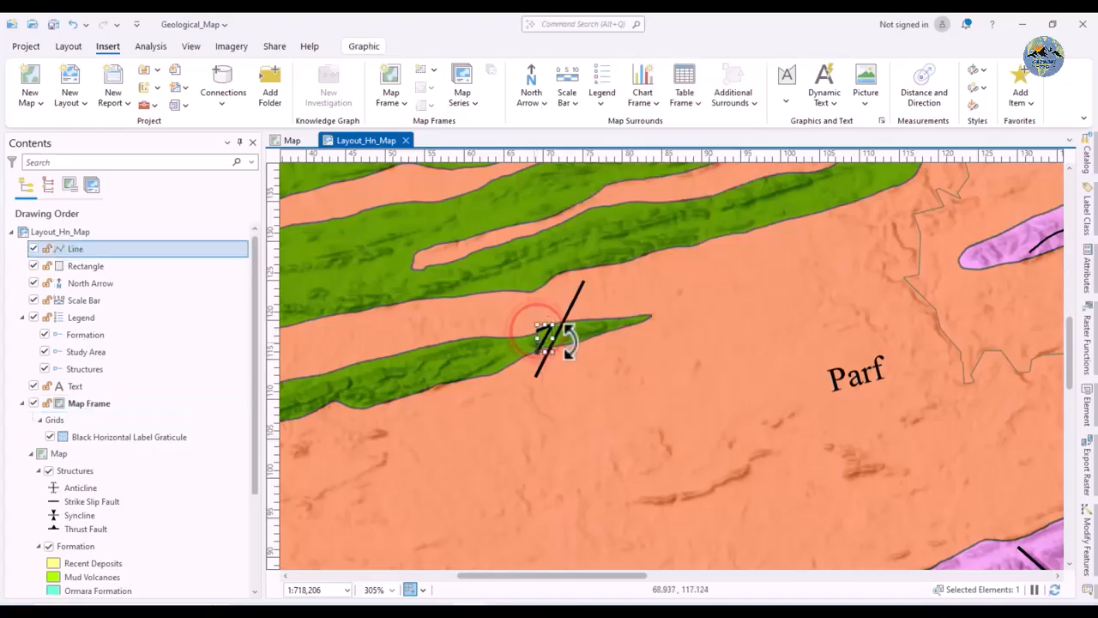
Draw a second half-arrow line graphic pointing southwest along the east side of the same strike slip fault
left_click(787, 102)
left_click(786, 236)
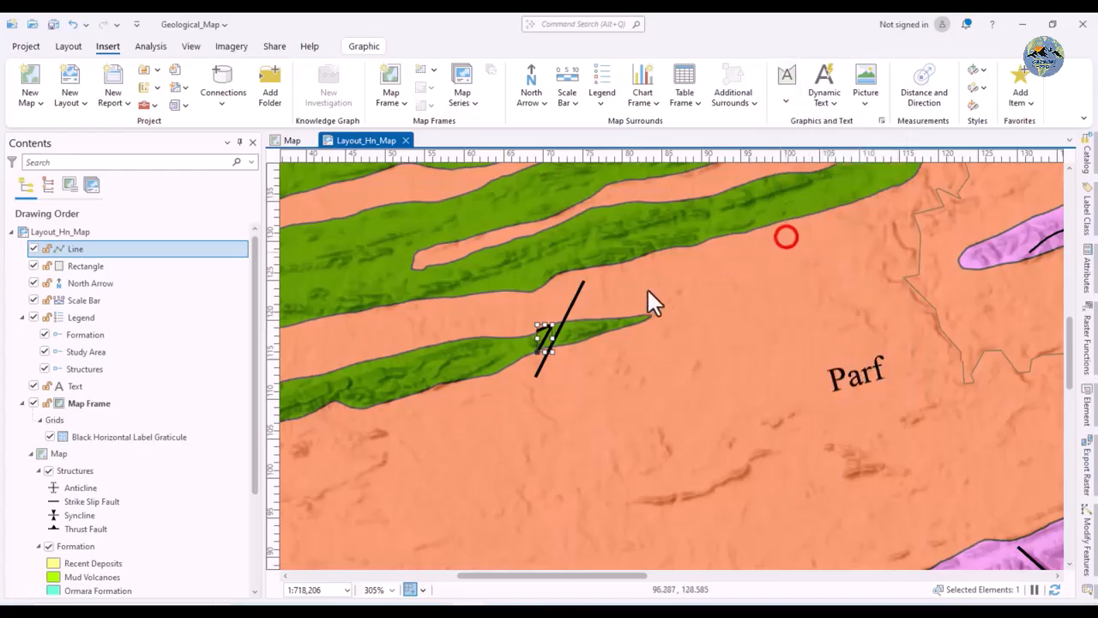
left_click(560, 358)
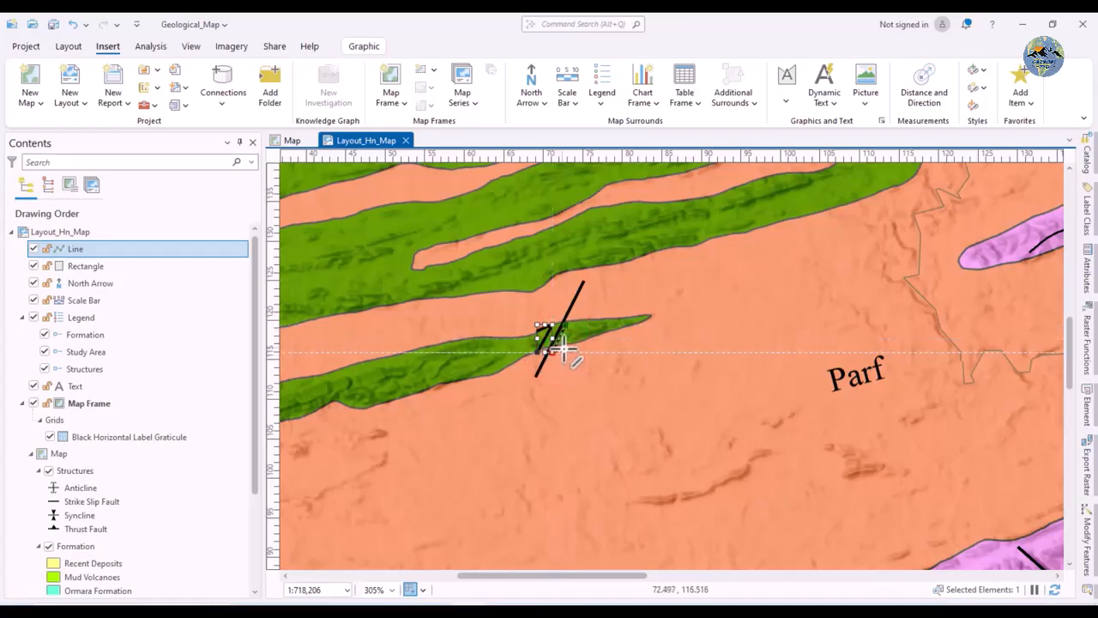
scroll(562, 348, "up", 5)
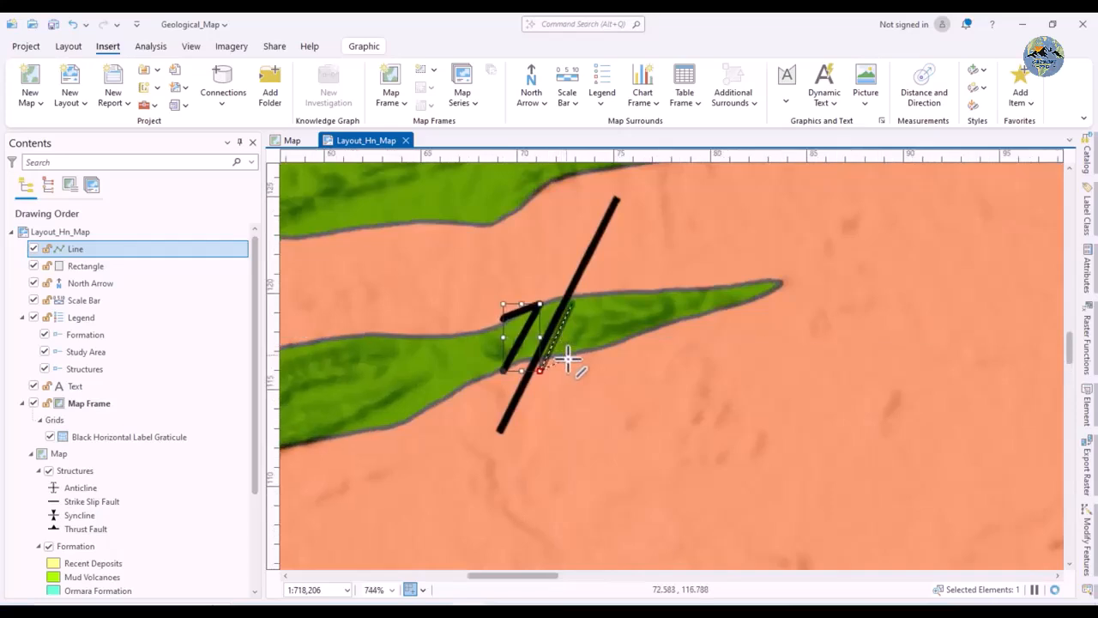
double_click(572, 360)
Adjust the position of the southwest-pointing half arrow so it sits parallel to the fault, clear of the fault line
left_click_drag(560, 347, 571, 352)
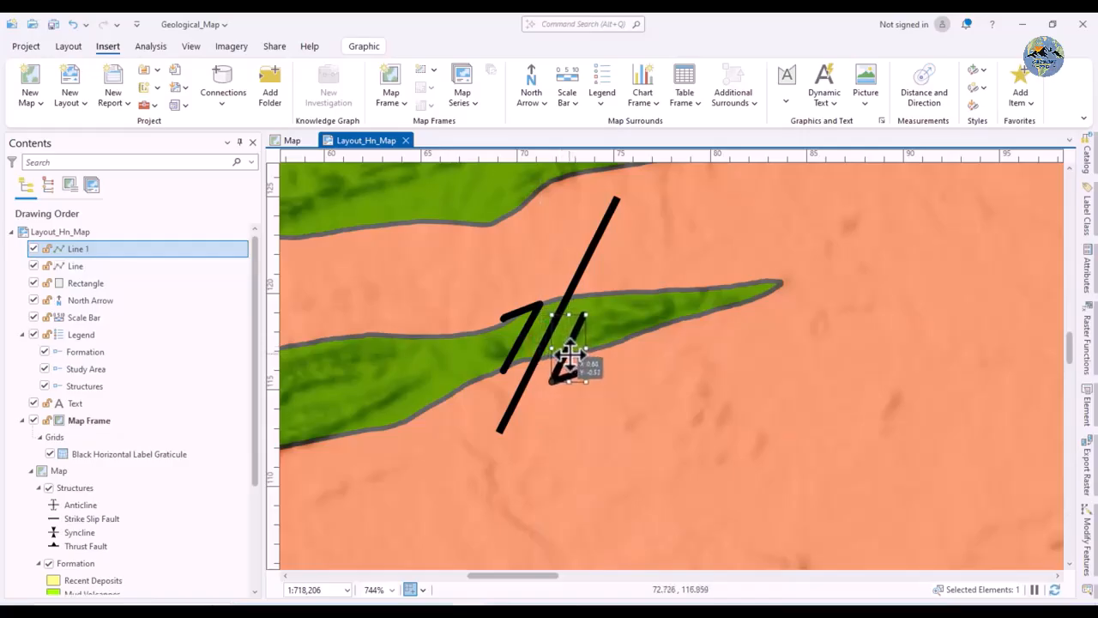
left_click(632, 350)
left_click(571, 350)
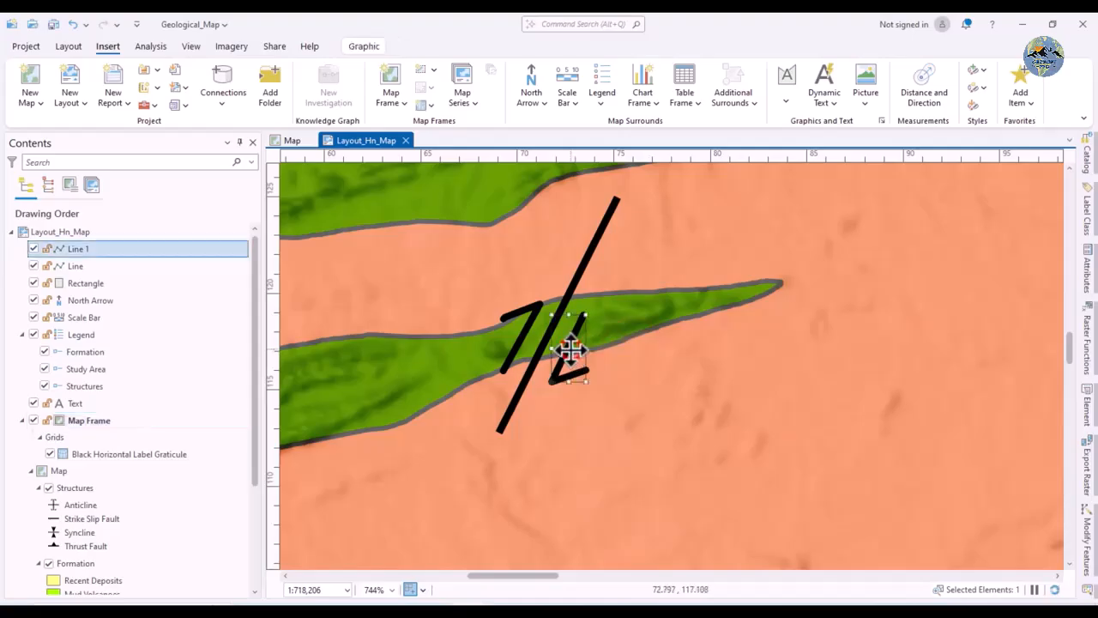
left_click(788, 103)
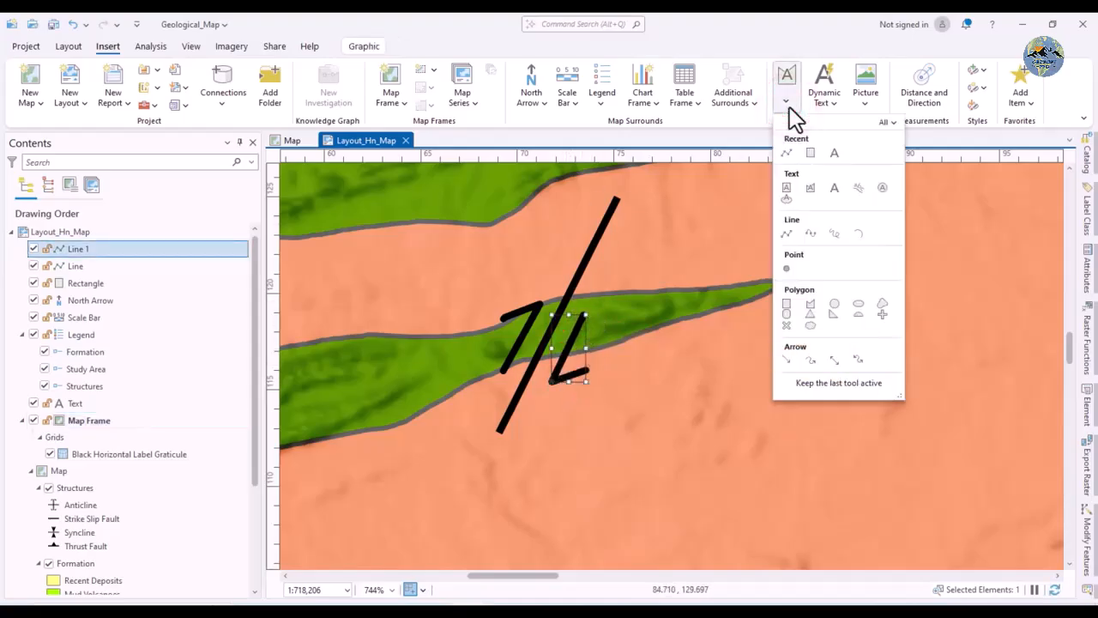
left_click(789, 106)
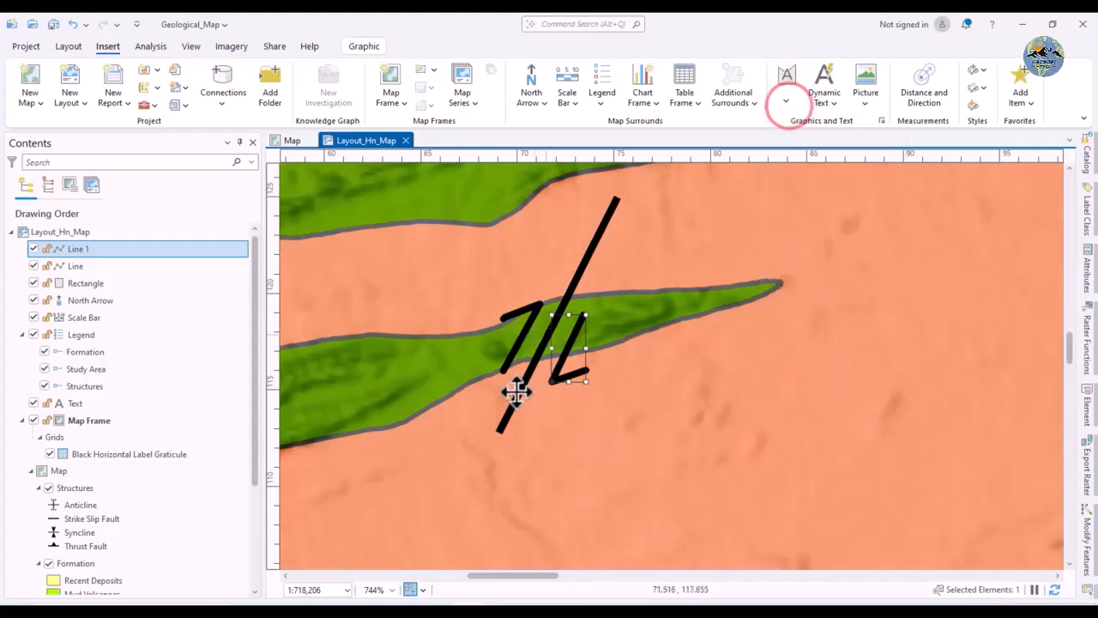
mouse_move(544, 388)
left_mouse_down()
mouse_move(548, 370)
mouse_move(522, 369)
mouse_move(504, 288)
mouse_move(530, 260)
mouse_move(498, 380)
mouse_move(544, 393)
mouse_move(576, 360)
mouse_move(559, 354)
mouse_move(539, 390)
left_mouse_up()
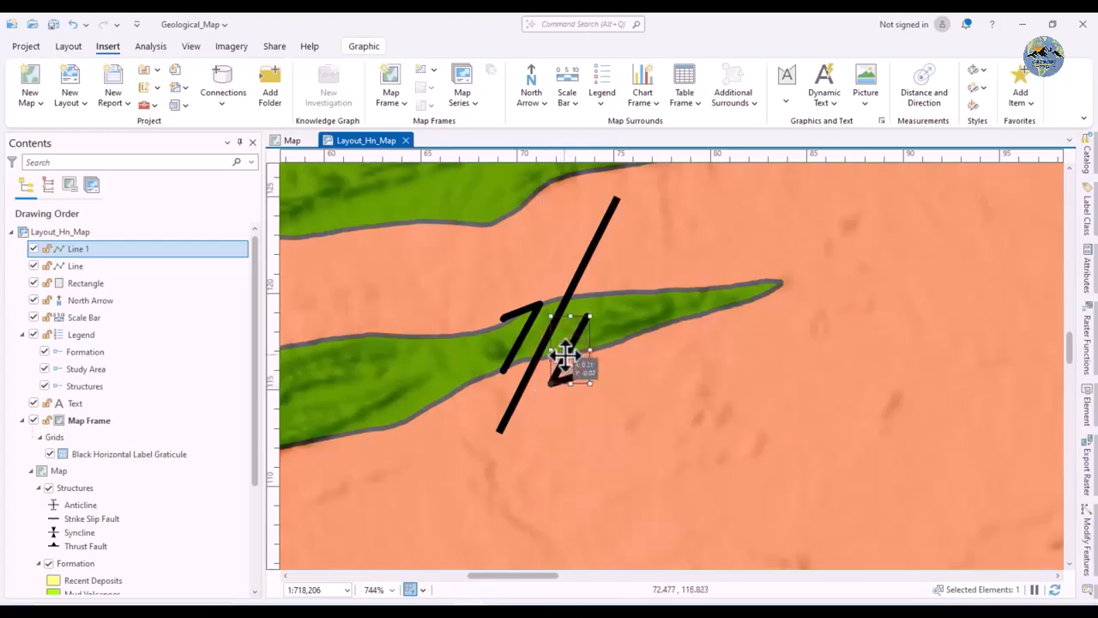
left_click(635, 346)
Check the fault's slip arrows at layout scale and compare them with the Structures symbols in the legend
scroll(625, 360, "down", 6)
scroll(622, 368, "down", 4)
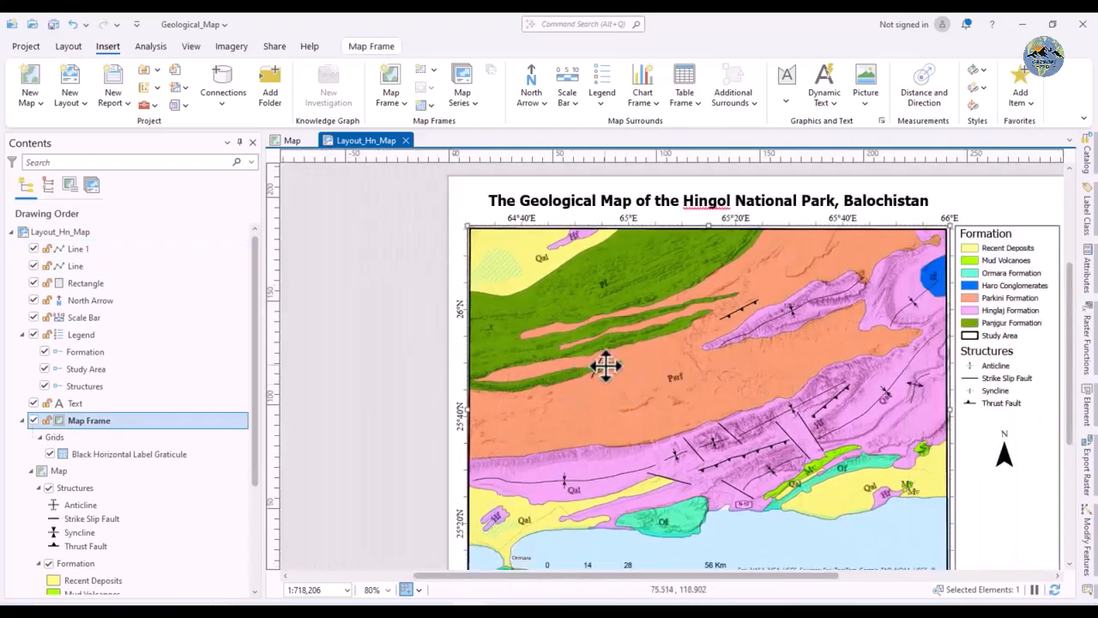
scroll(605, 367, "up", 2)
scroll(578, 369, "down", 2)
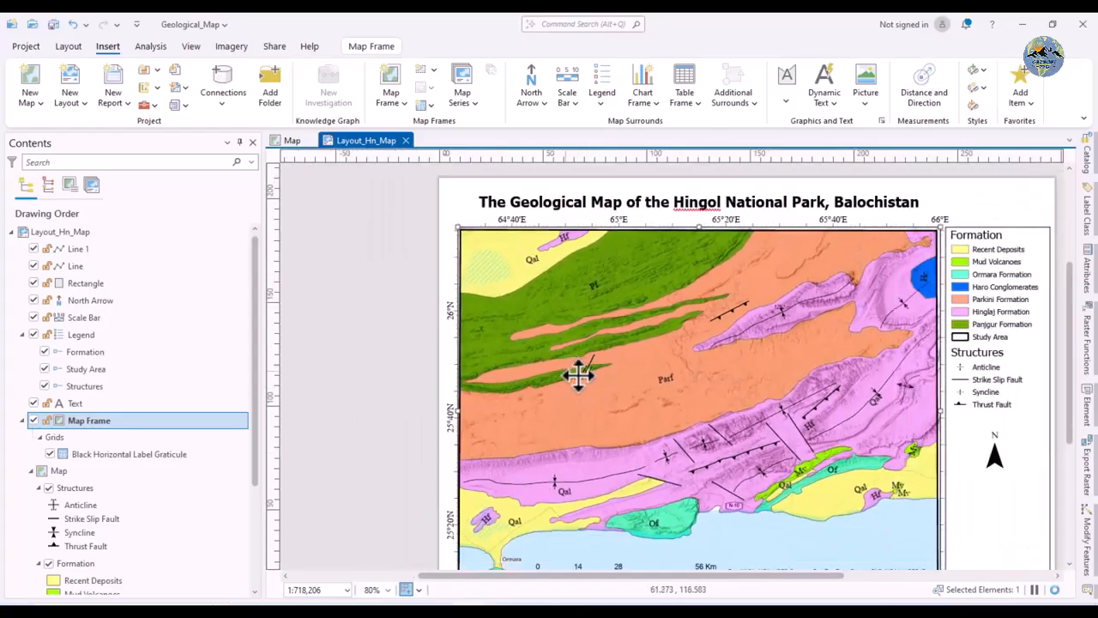
scroll(568, 369, "down", 2)
scroll(861, 379, "up", 3)
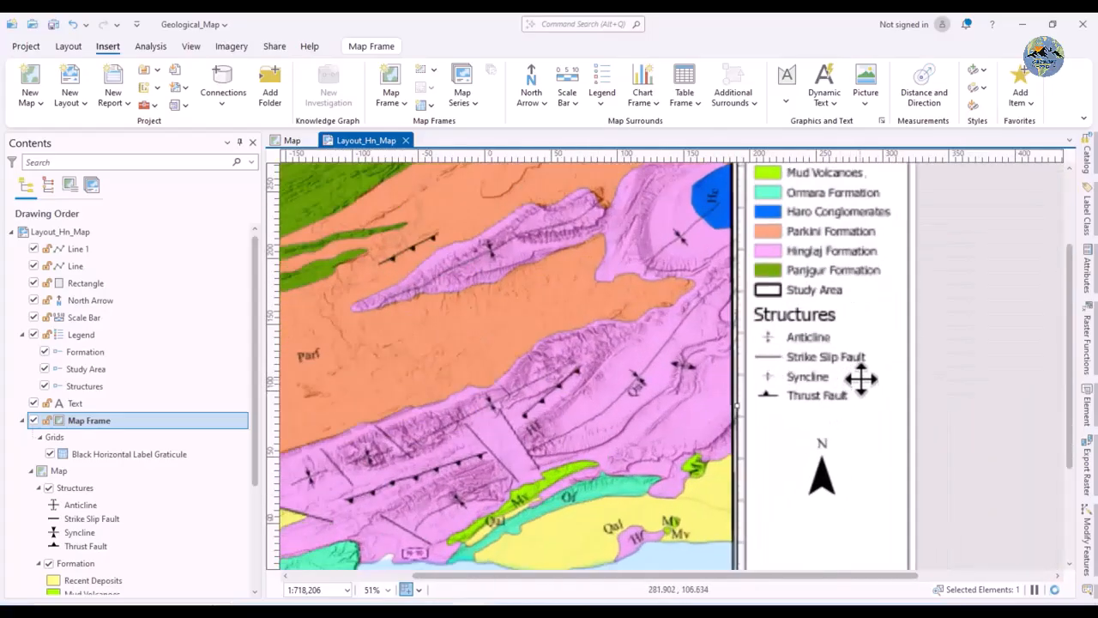
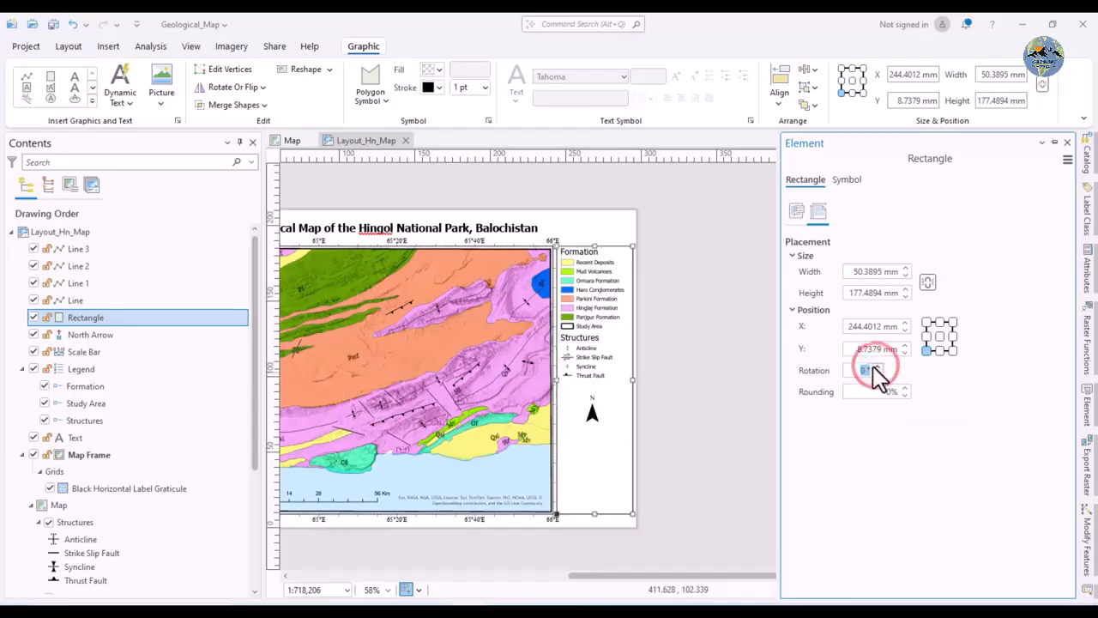
Rotate the lower half arrow beside the legend's Strike Slip Fault symbol (Line 3) to -3° so it aligns with the fault line
left_click(692, 342)
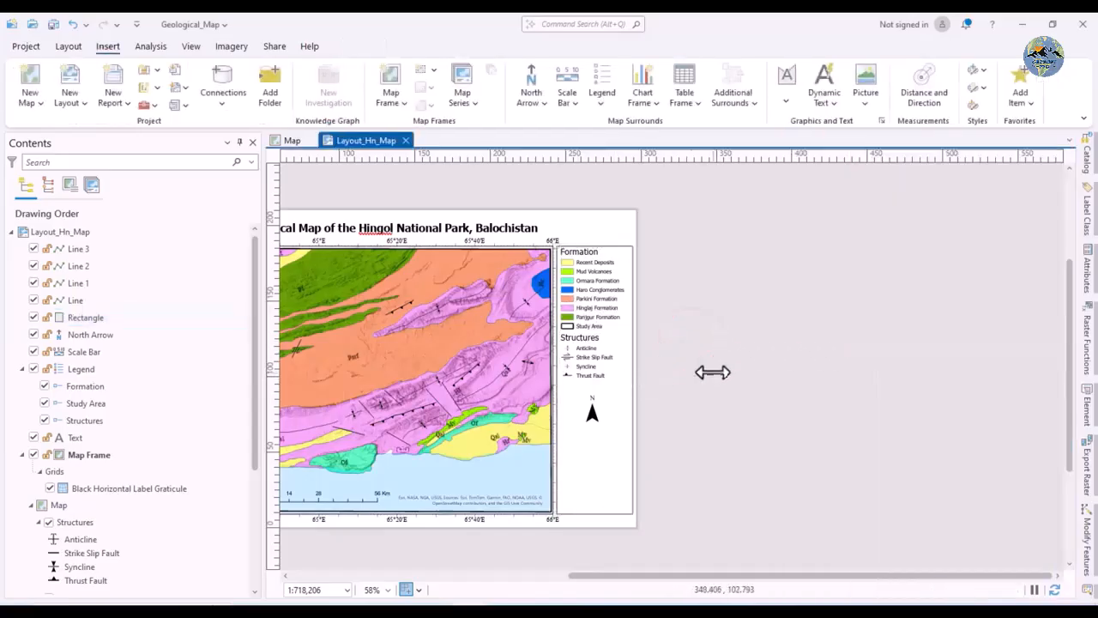
scroll(585, 363, "up", 5)
left_click_drag(739, 315, 524, 374)
left_click(870, 365)
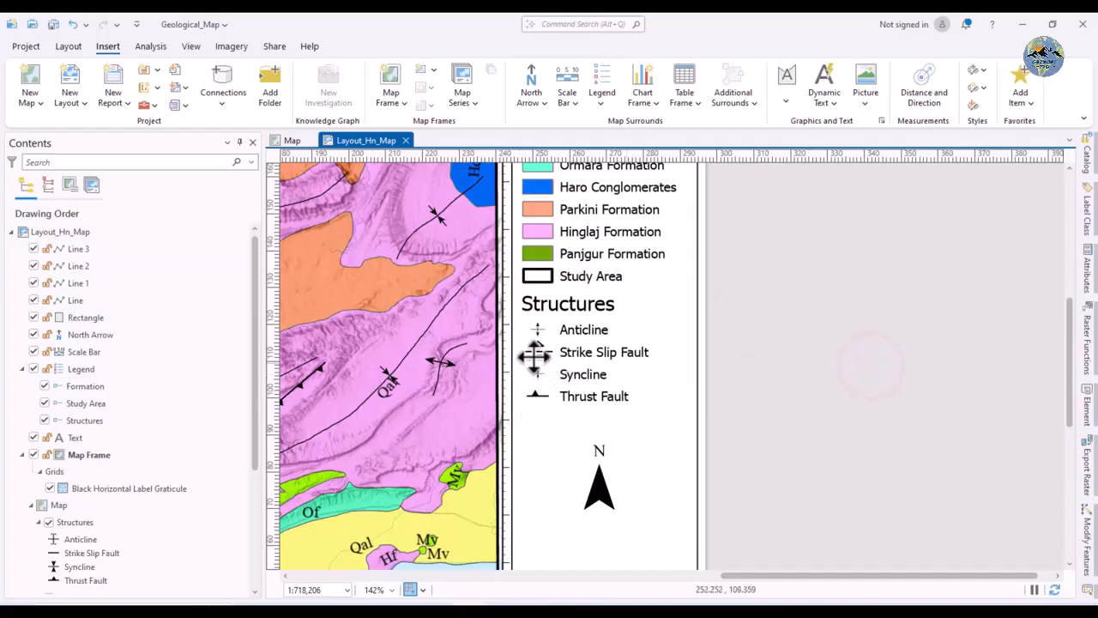
left_click(79, 248)
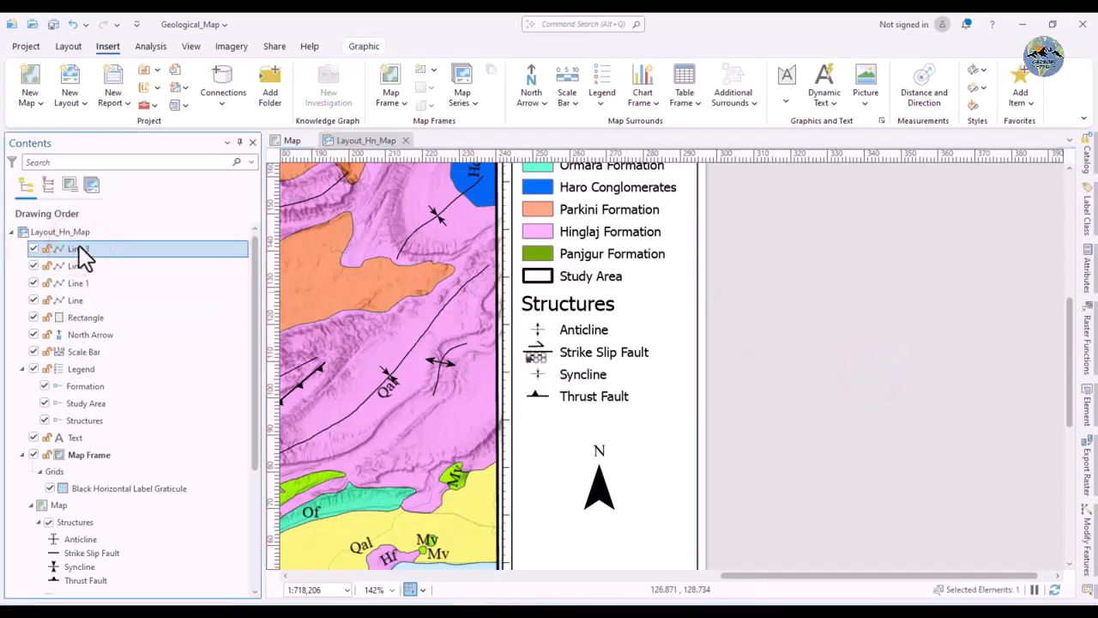
right_click(79, 247)
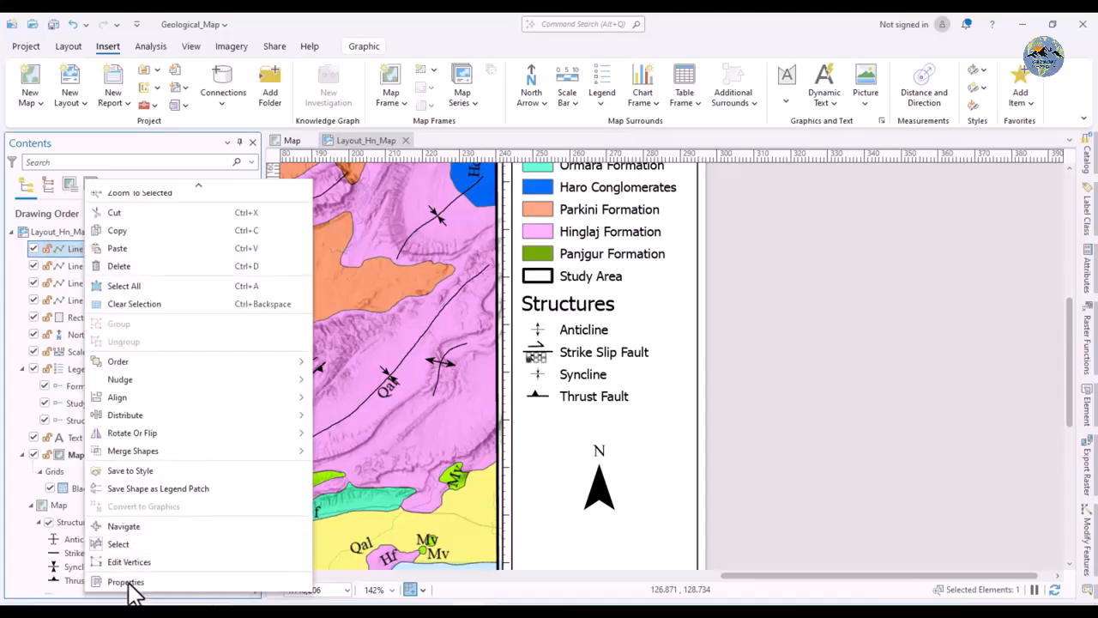
left_click(127, 582)
scroll(589, 326, "up", 5)
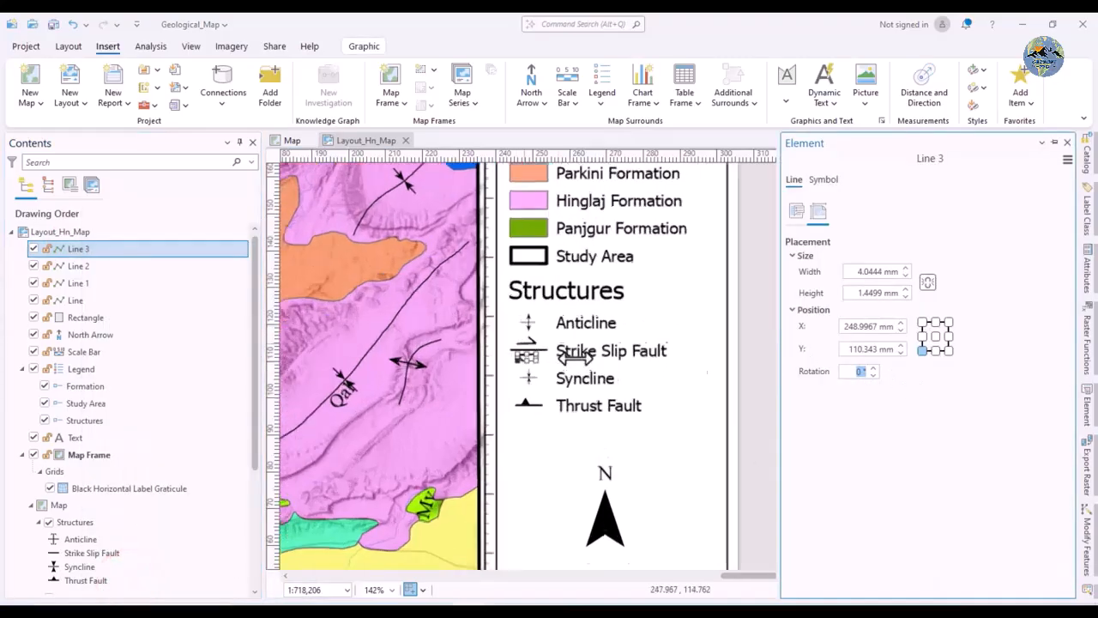
left_click(874, 375)
left_click(874, 374)
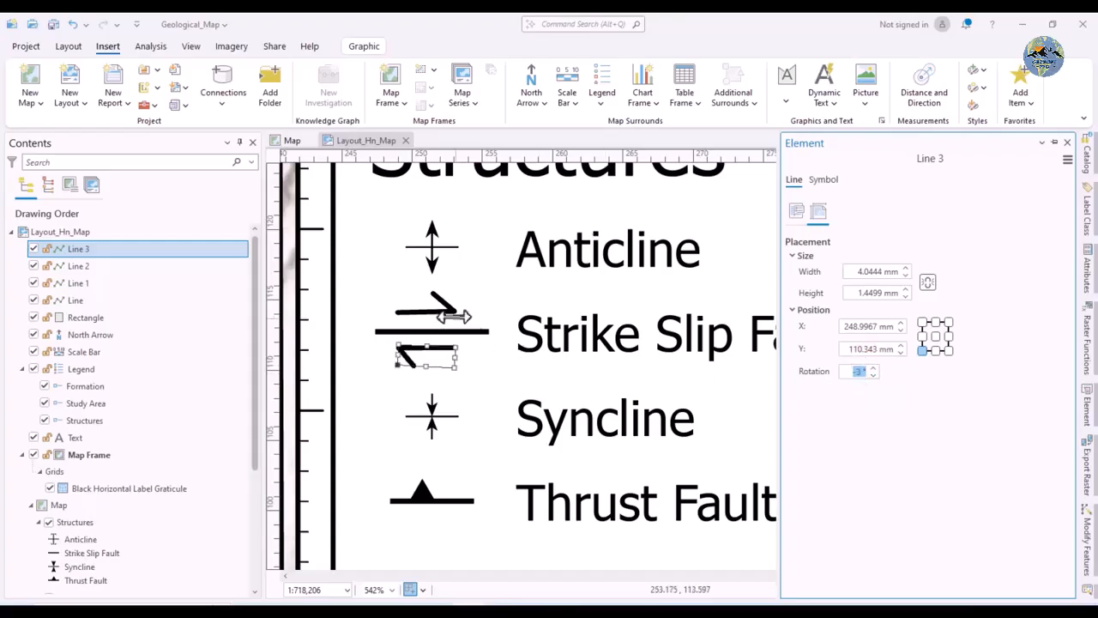
scroll(532, 347, "down", 5)
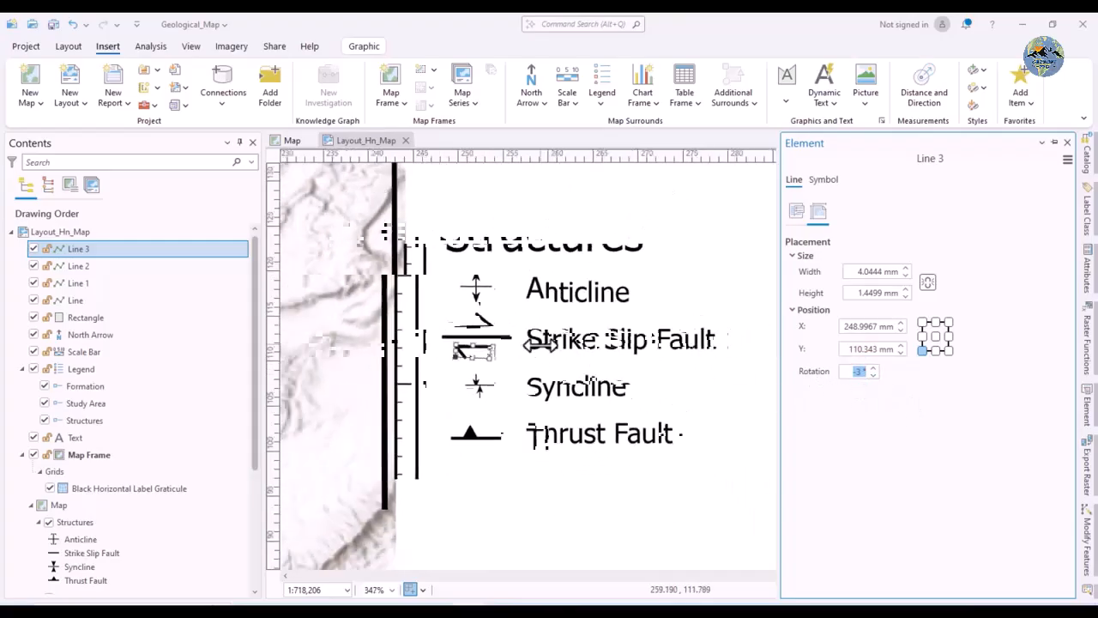
scroll(706, 353, "down", 3)
left_click(706, 353)
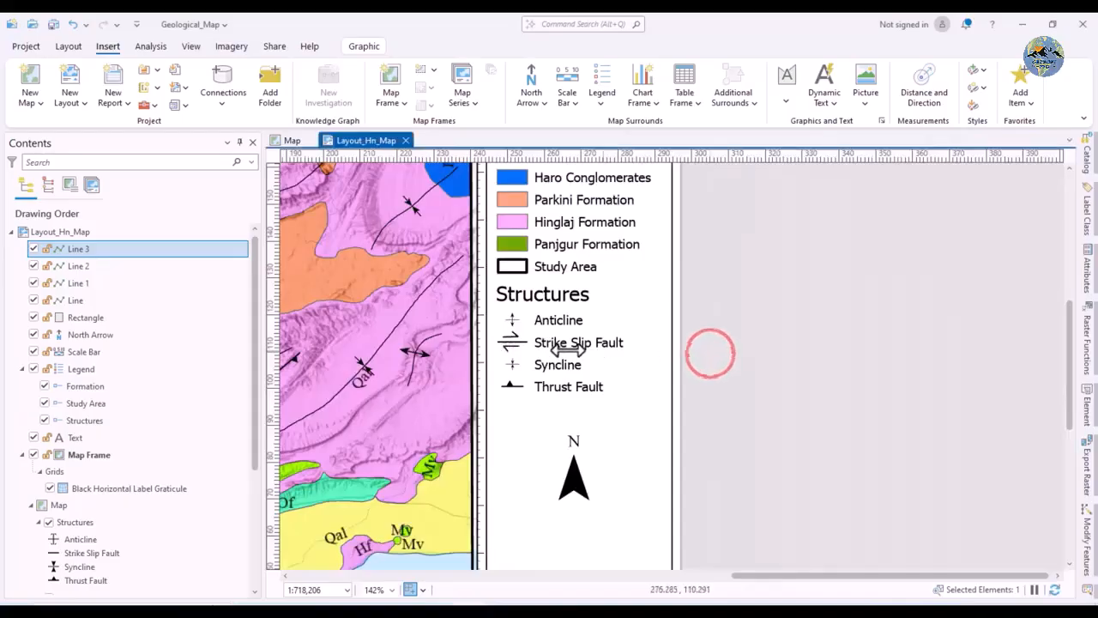
Open the export settings for Layout_Hn_Map and choose JPEG as the file type
scroll(519, 342, "down", 5)
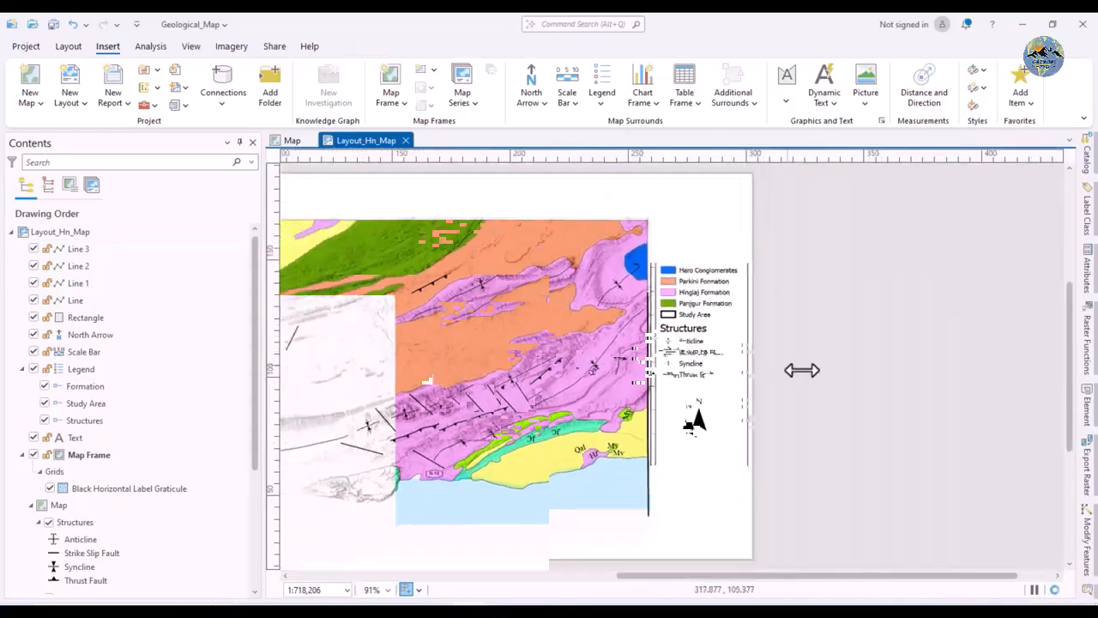
left_click(856, 334)
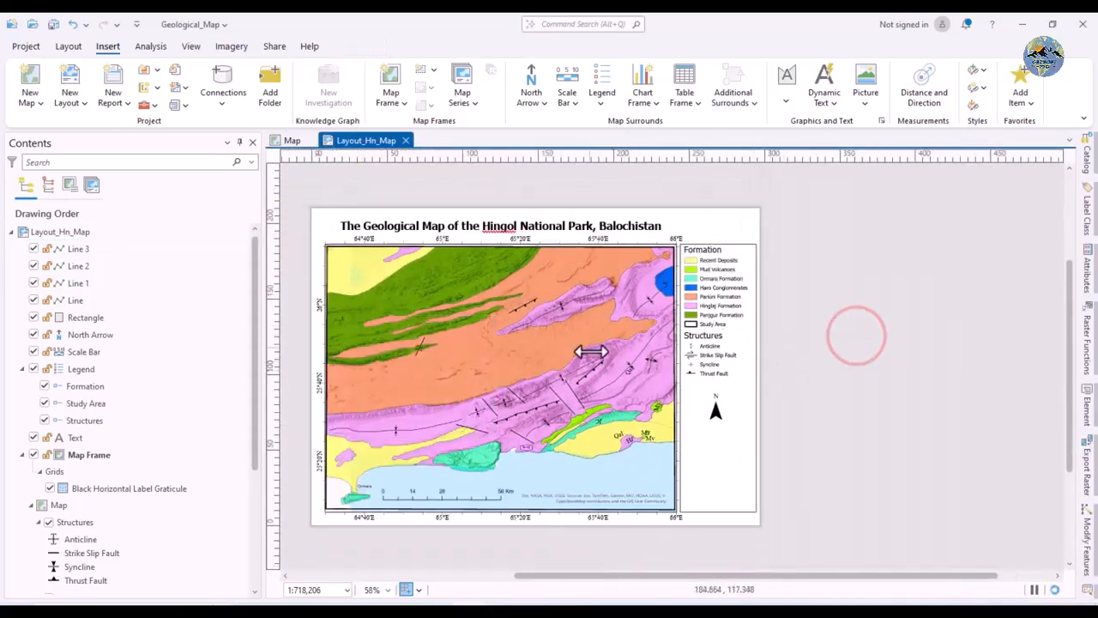
left_click(859, 441)
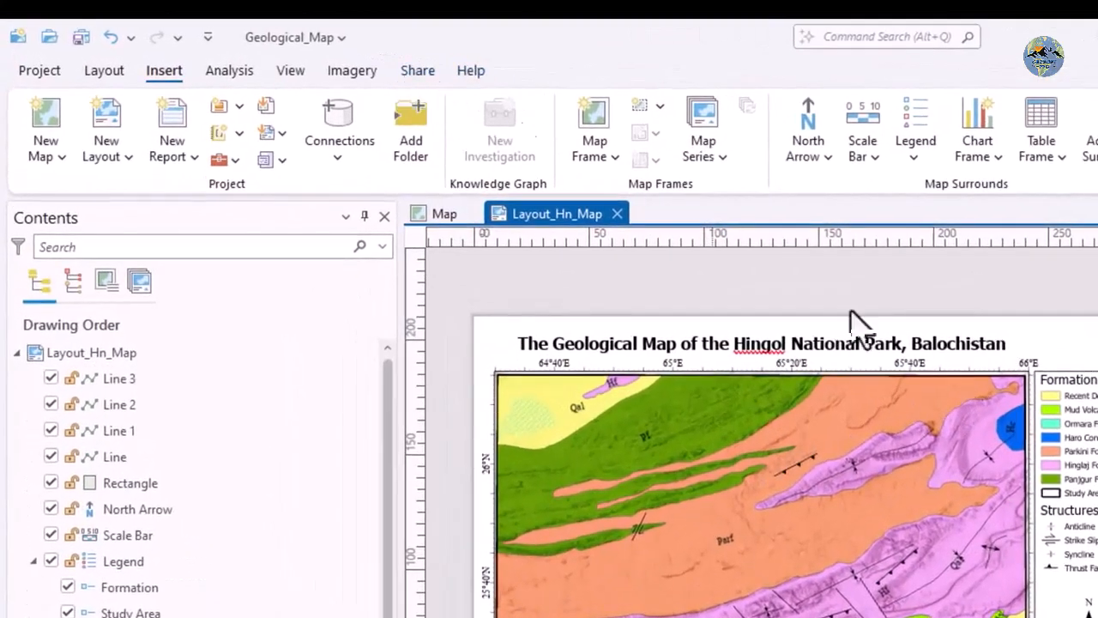
left_click(414, 73)
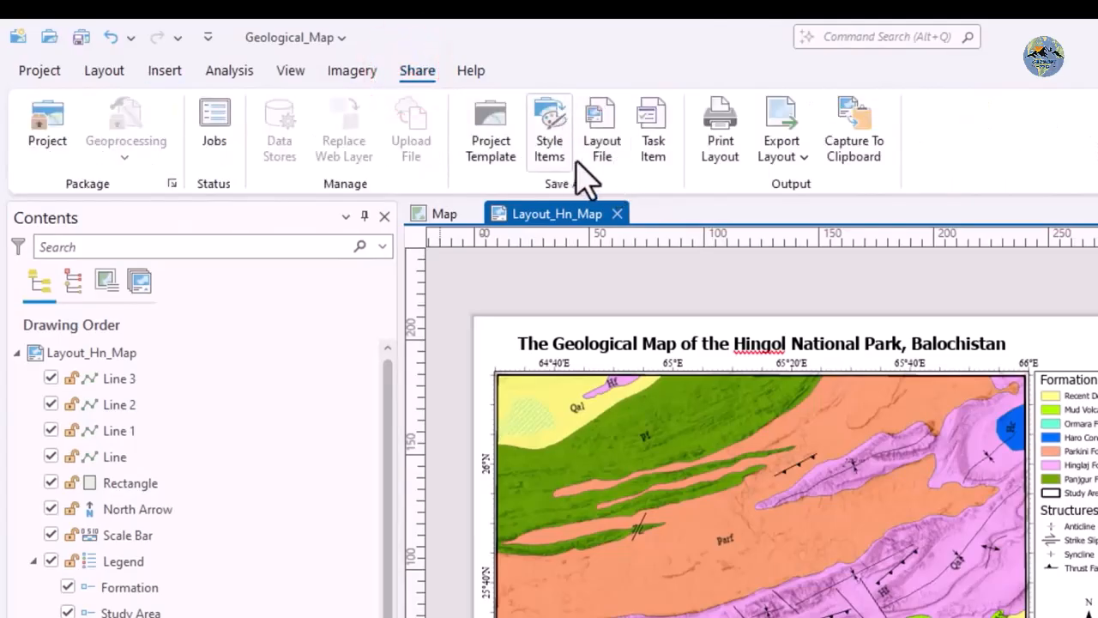
left_click(804, 160)
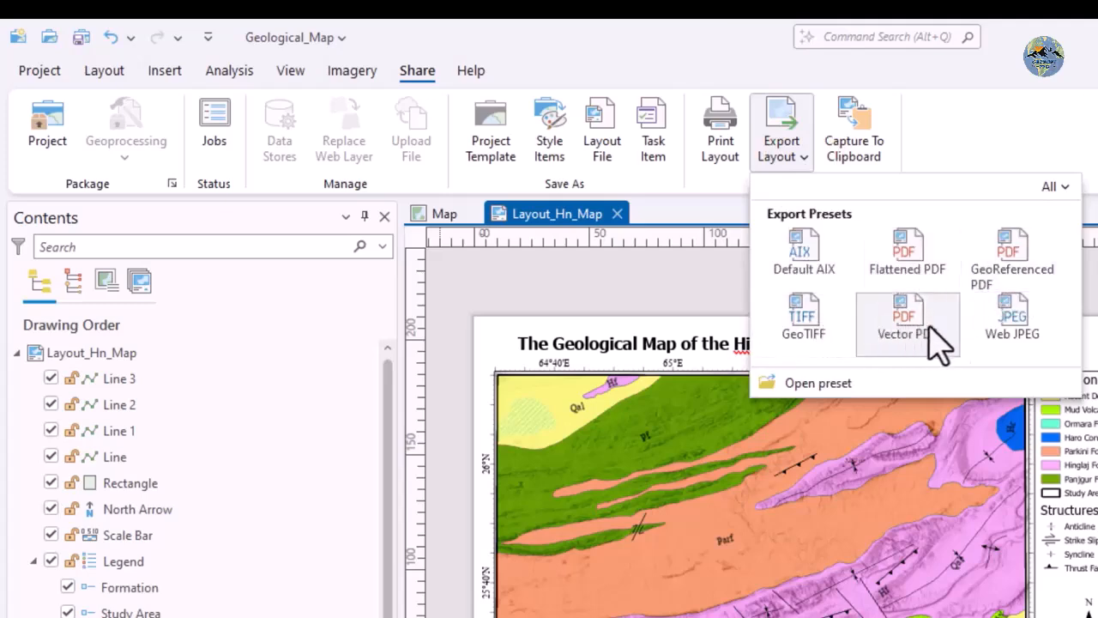
left_click(788, 133)
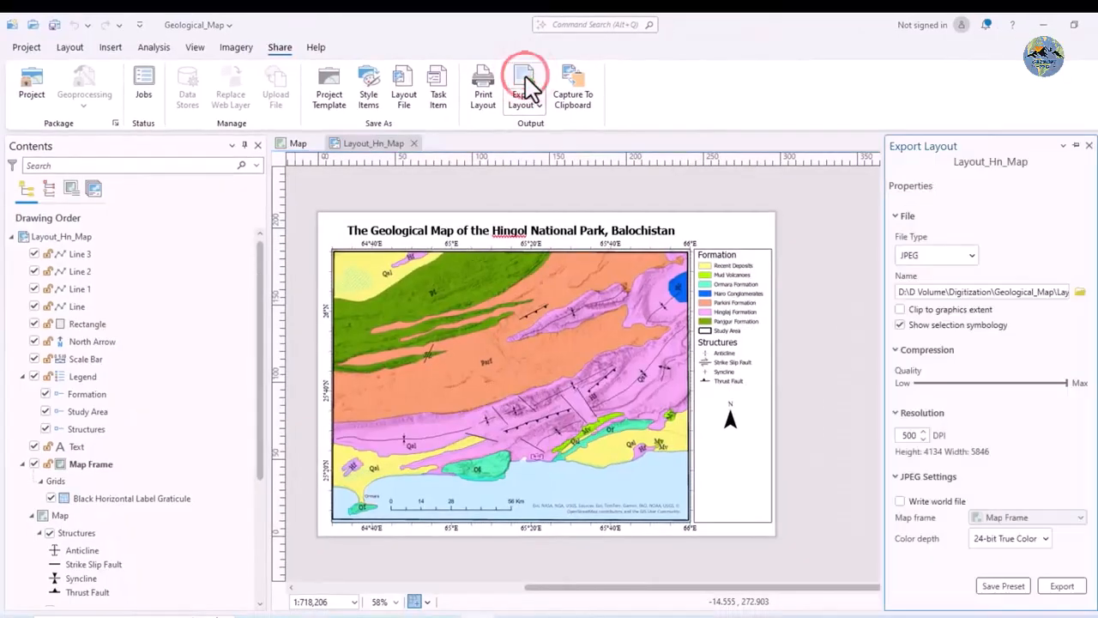
left_click(973, 255)
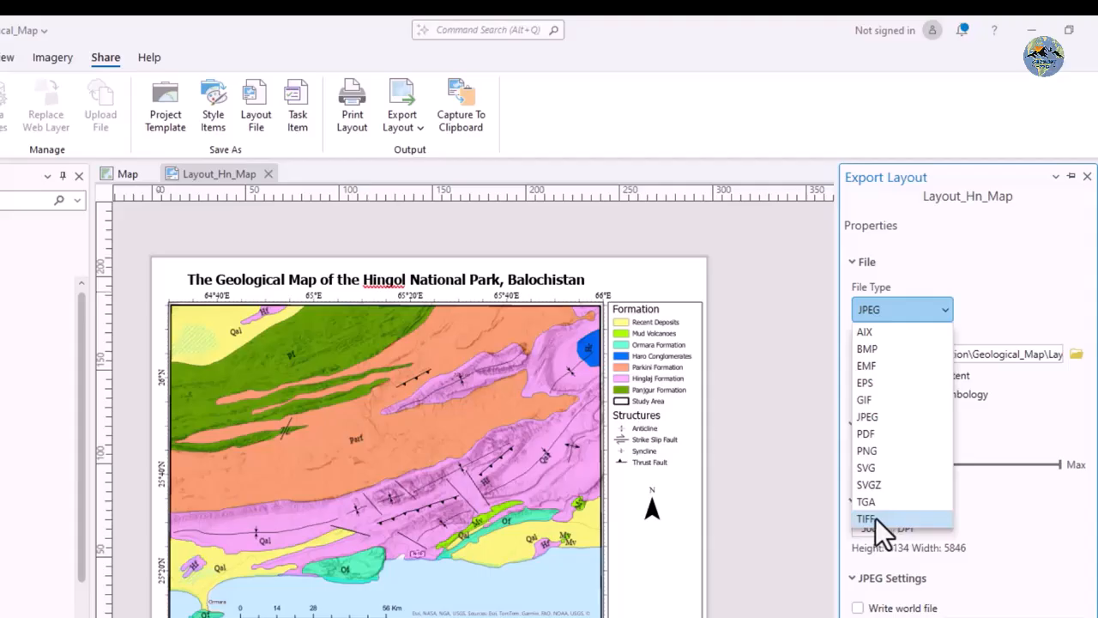
left_click(875, 420)
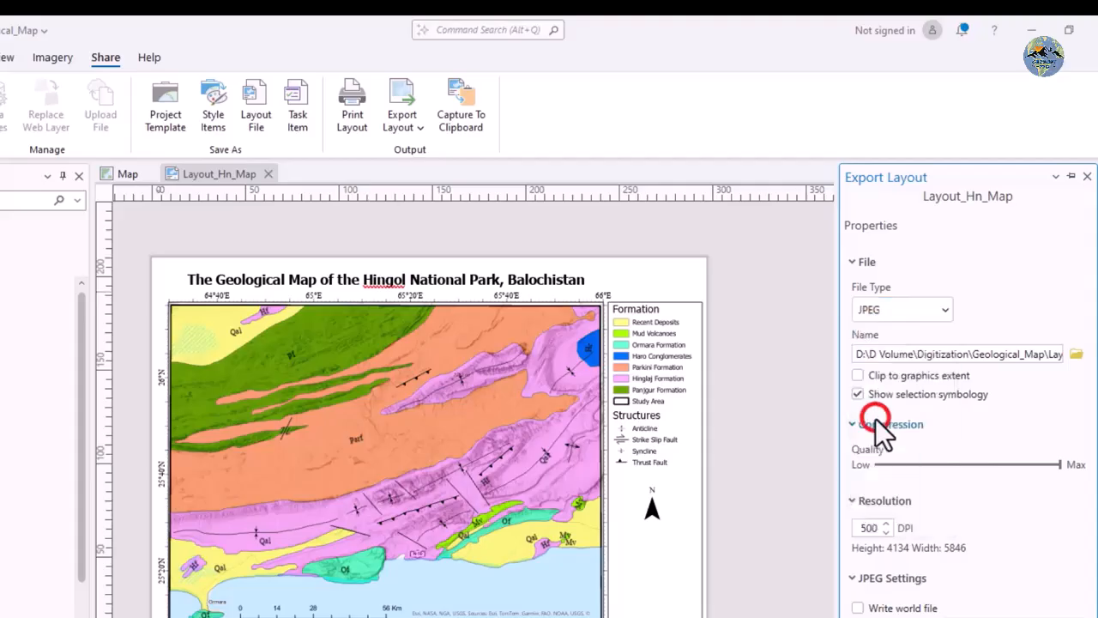
Browse for the export location and create a folder named Output inside the project's Geological_Map folder
left_click(1077, 354)
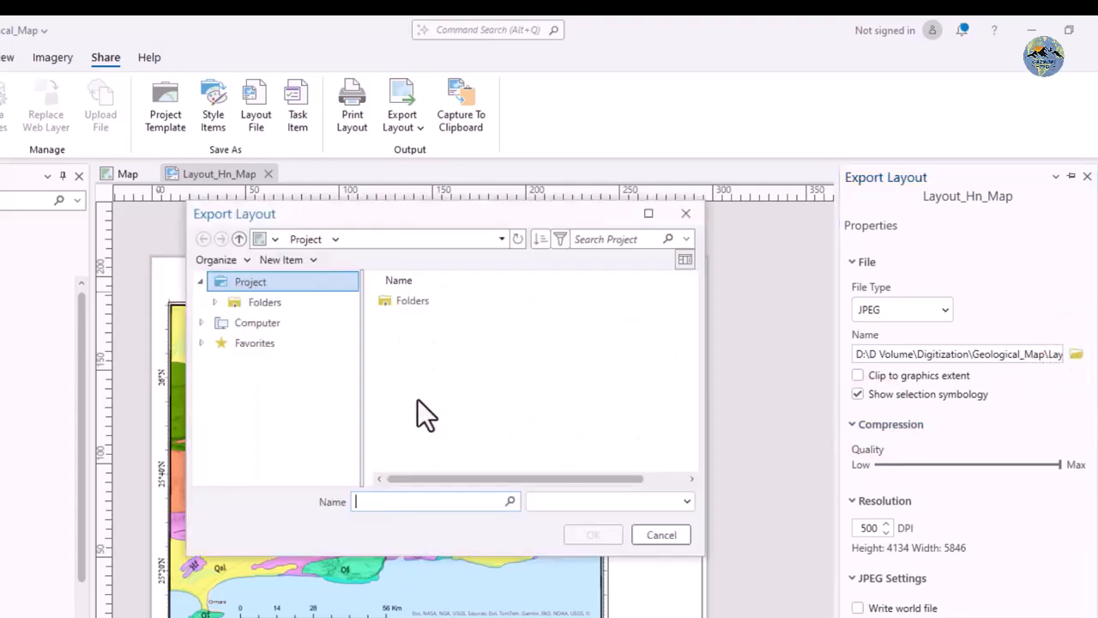
left_click(278, 303)
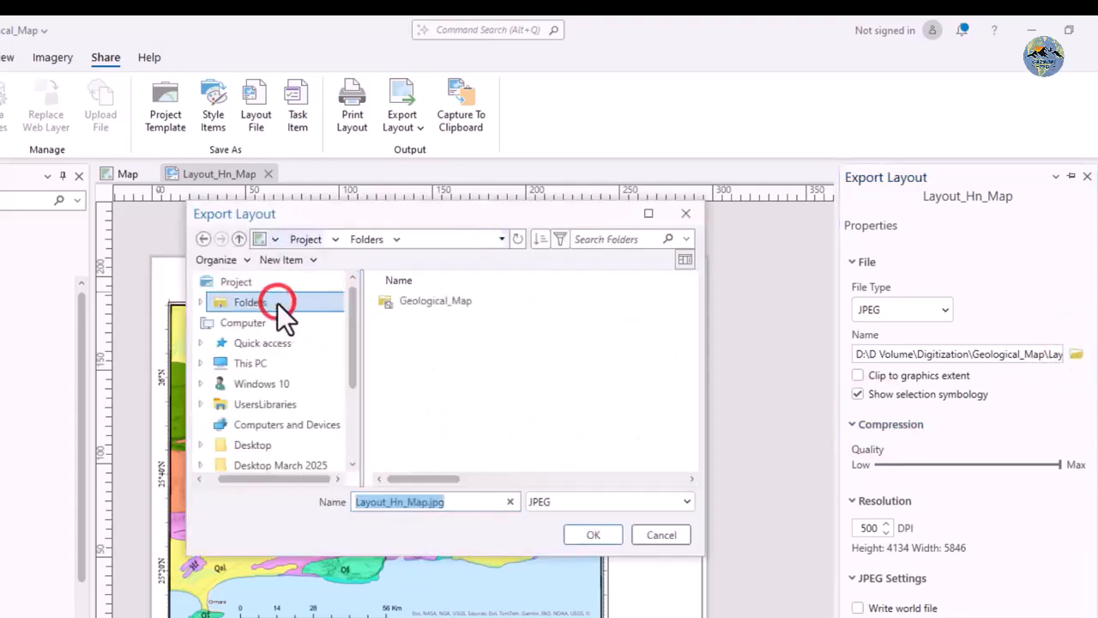
double_click(444, 303)
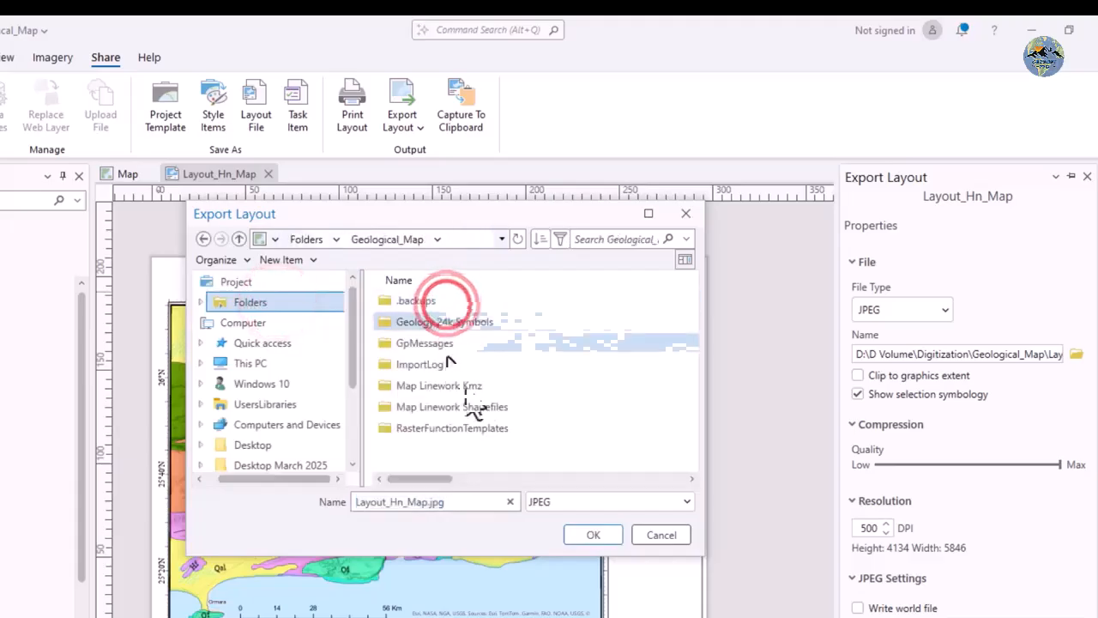
right_click(560, 458)
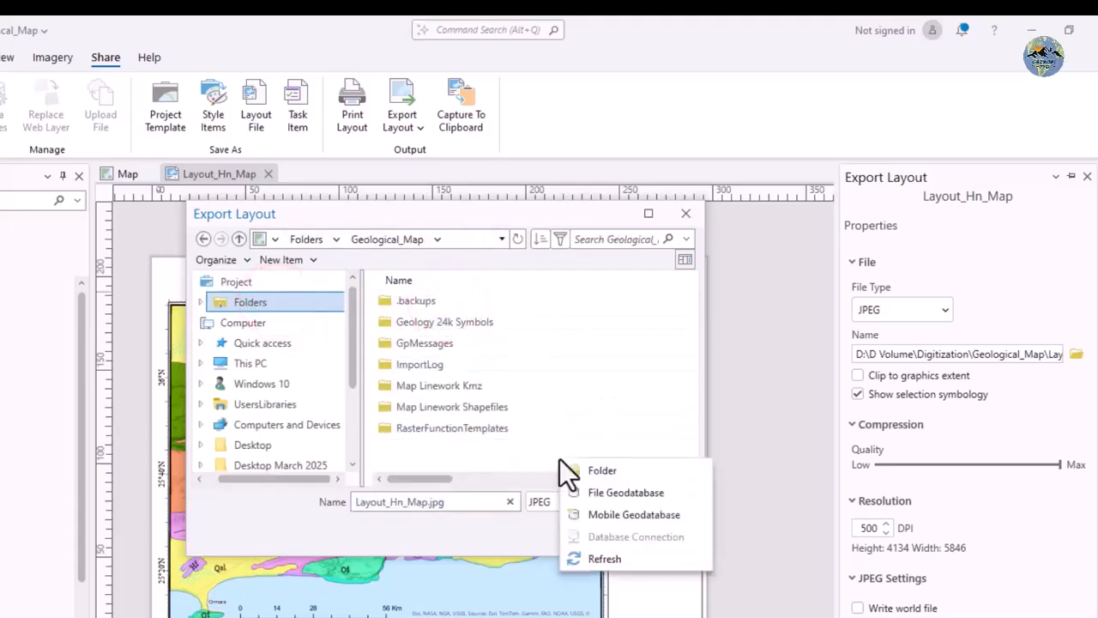
left_click(591, 470)
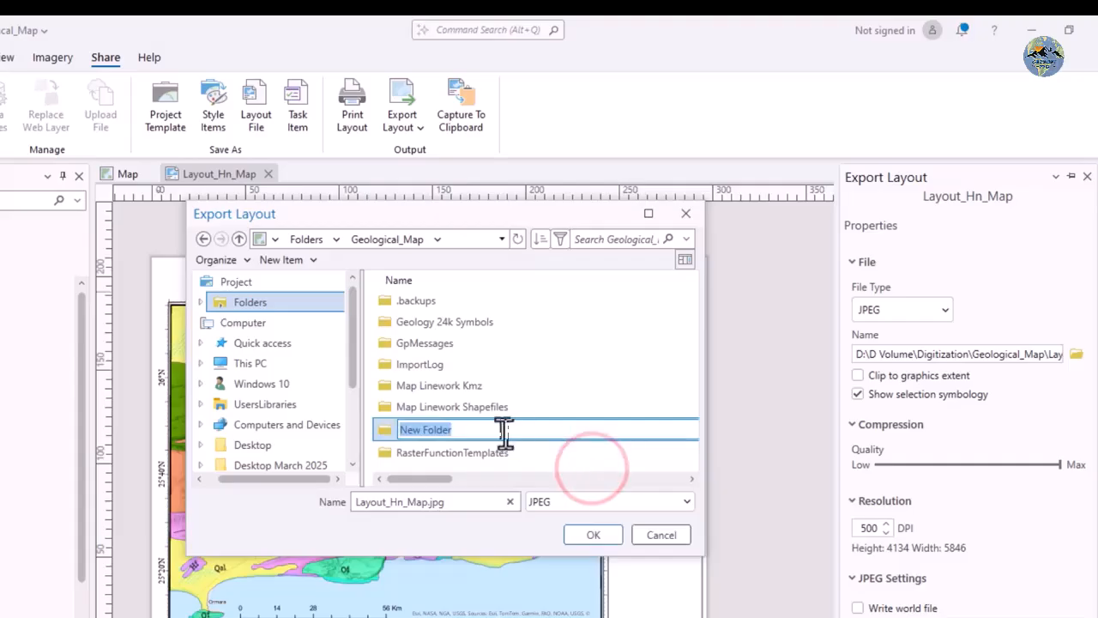
type("Output")
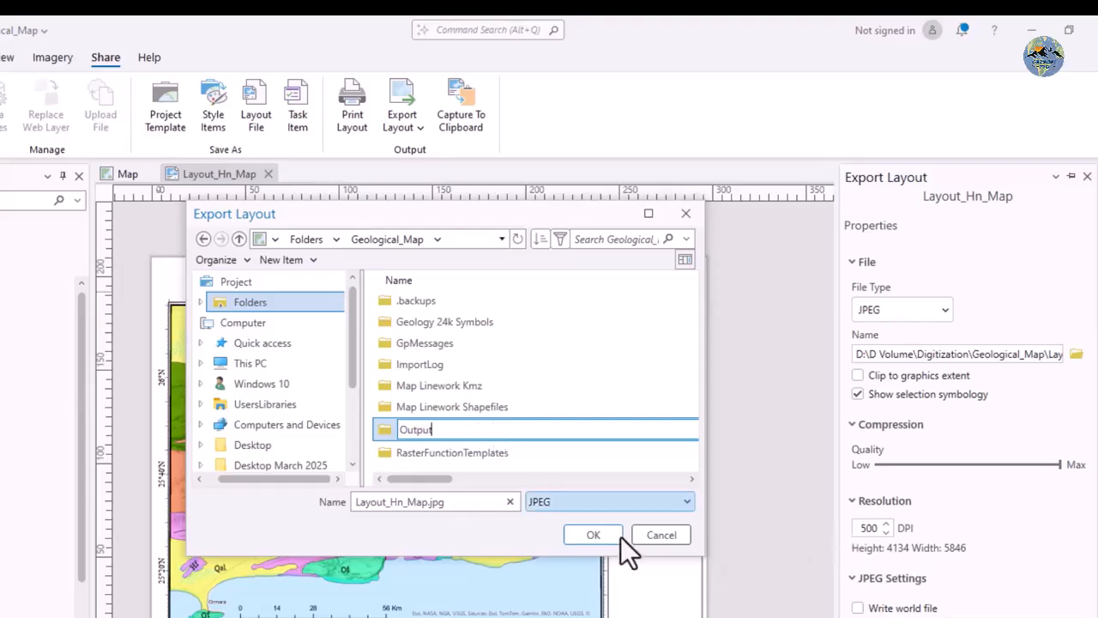
left_click(547, 386)
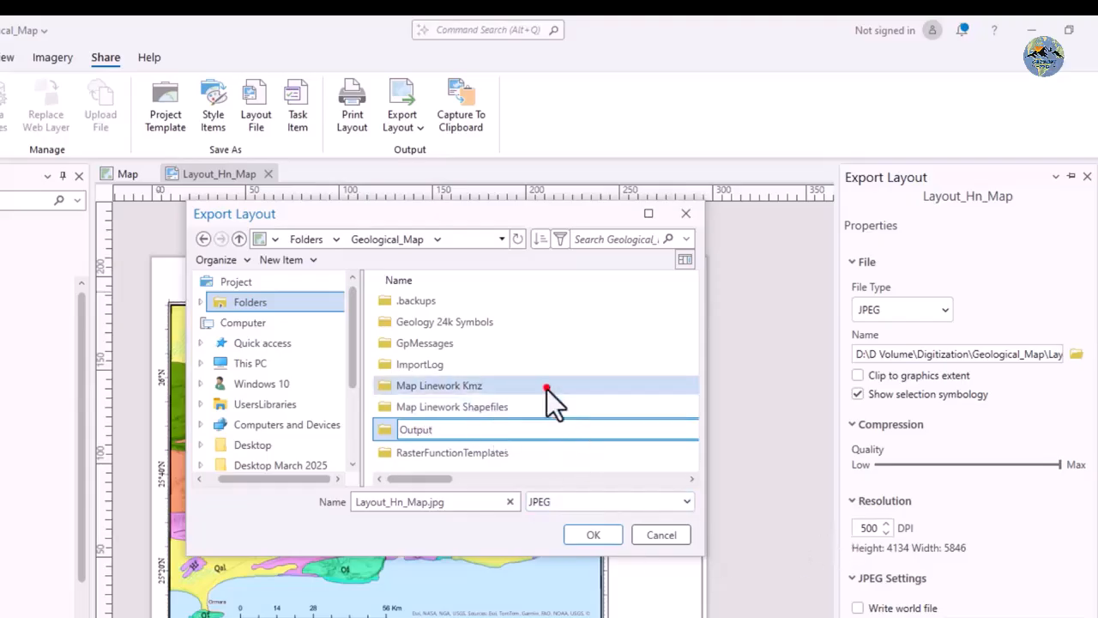
Set the export destination to Layout_Hn_Map.jpg inside the Output folder
double_click(506, 428)
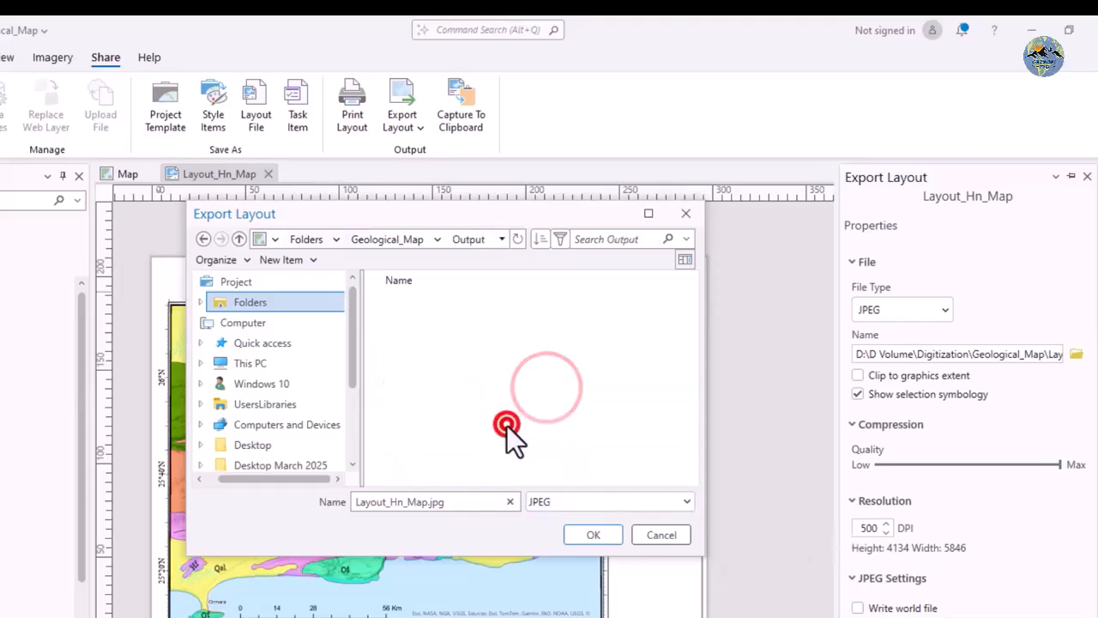
left_click(421, 503)
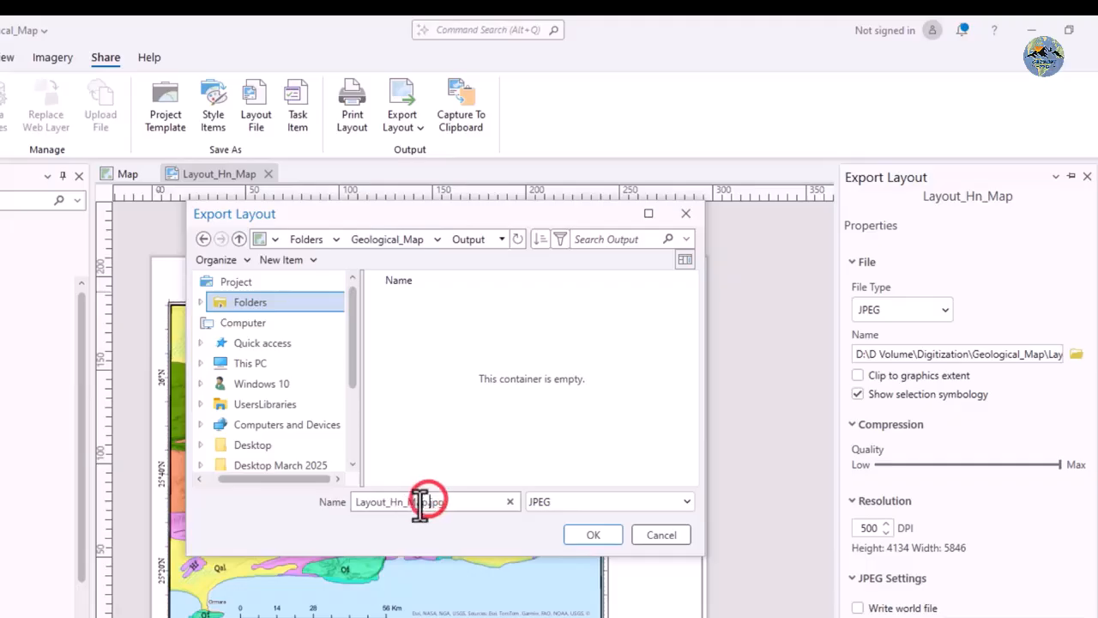
left_click(590, 534)
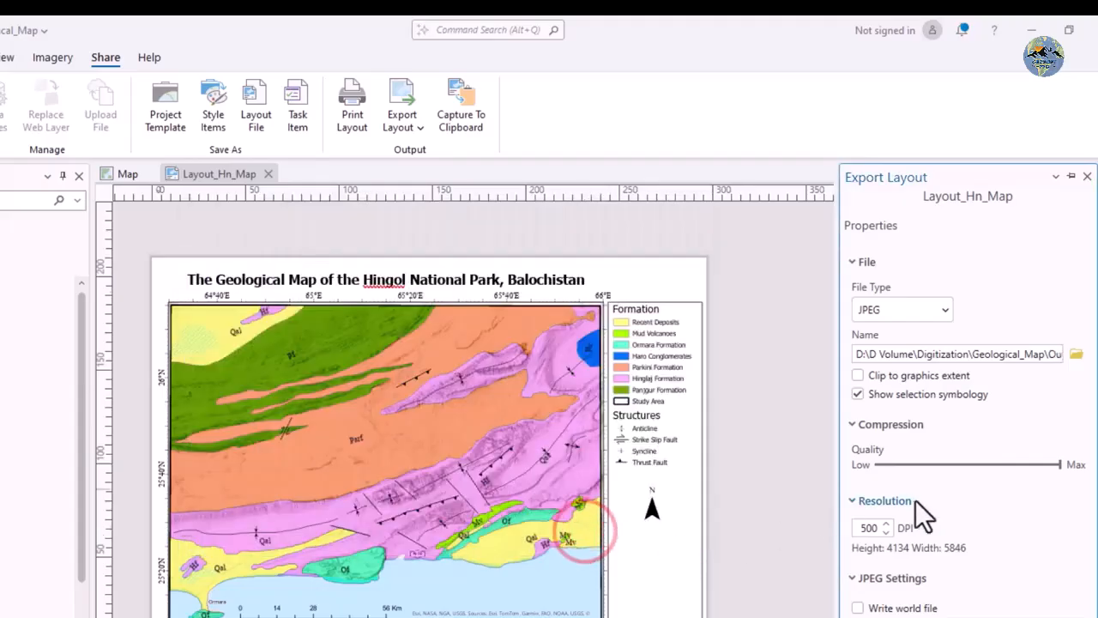
Export the layout as a JPEG with maximum quality and a resolution of 500 DPI
left_click(1062, 468)
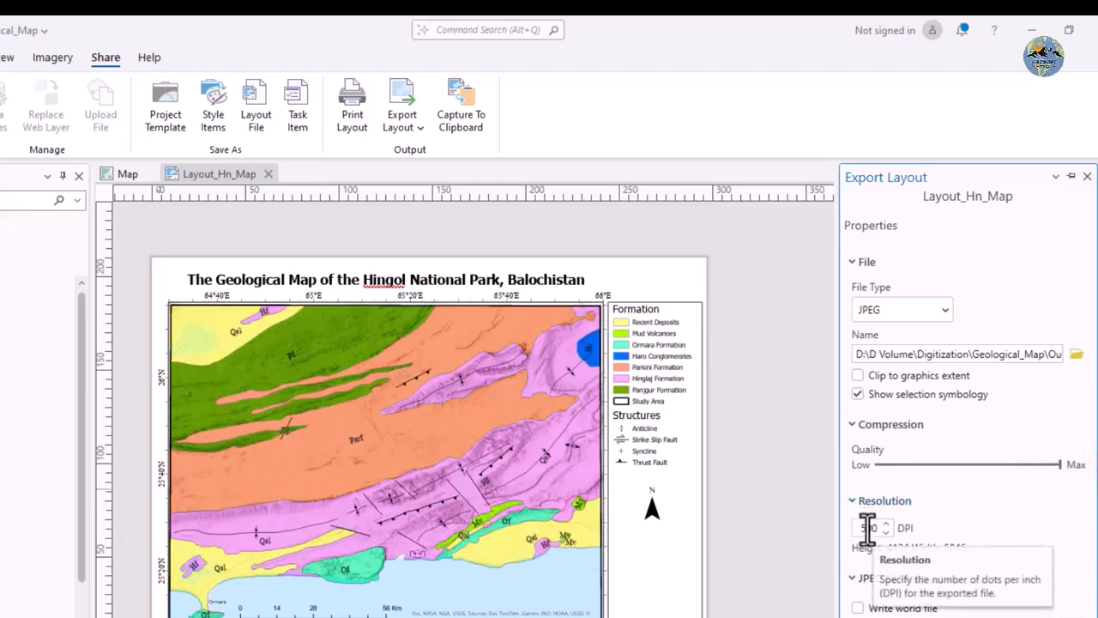
left_click(926, 519)
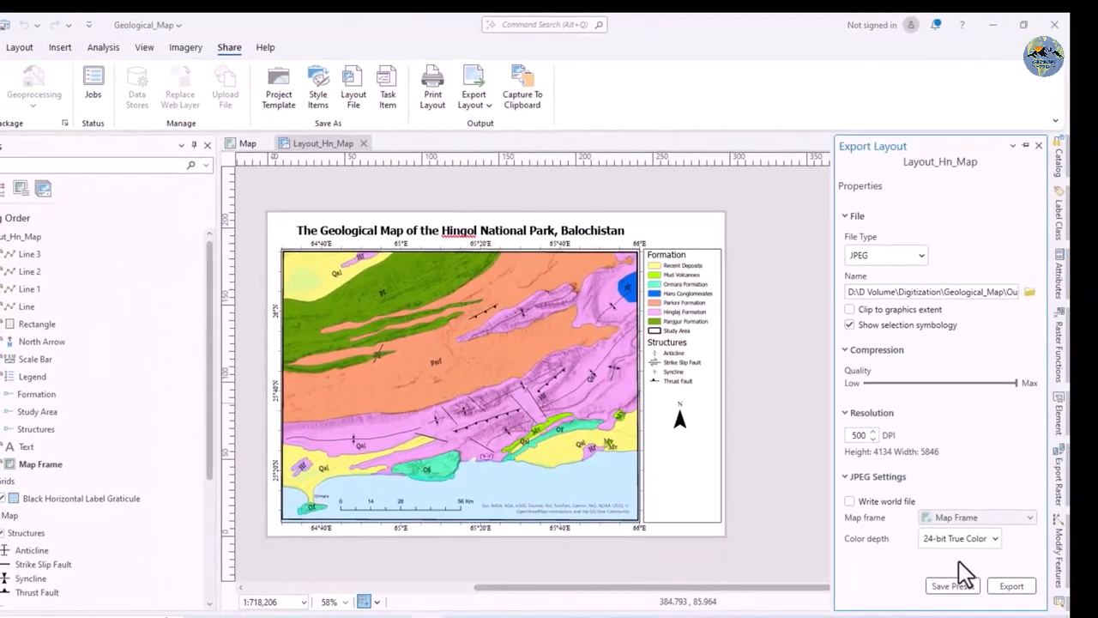
left_click(1011, 589)
Switch to the Geological_Map window in File Explorer and open the exported Layout_Hn_Map.jpg from the Output folder
left_click(228, 612)
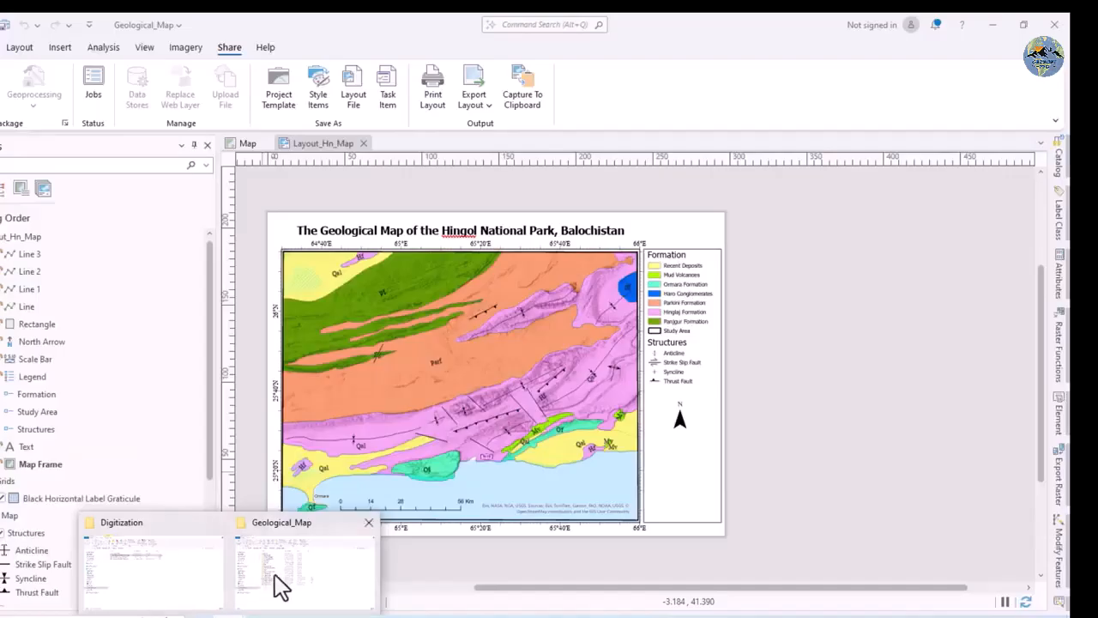
left_click(281, 588)
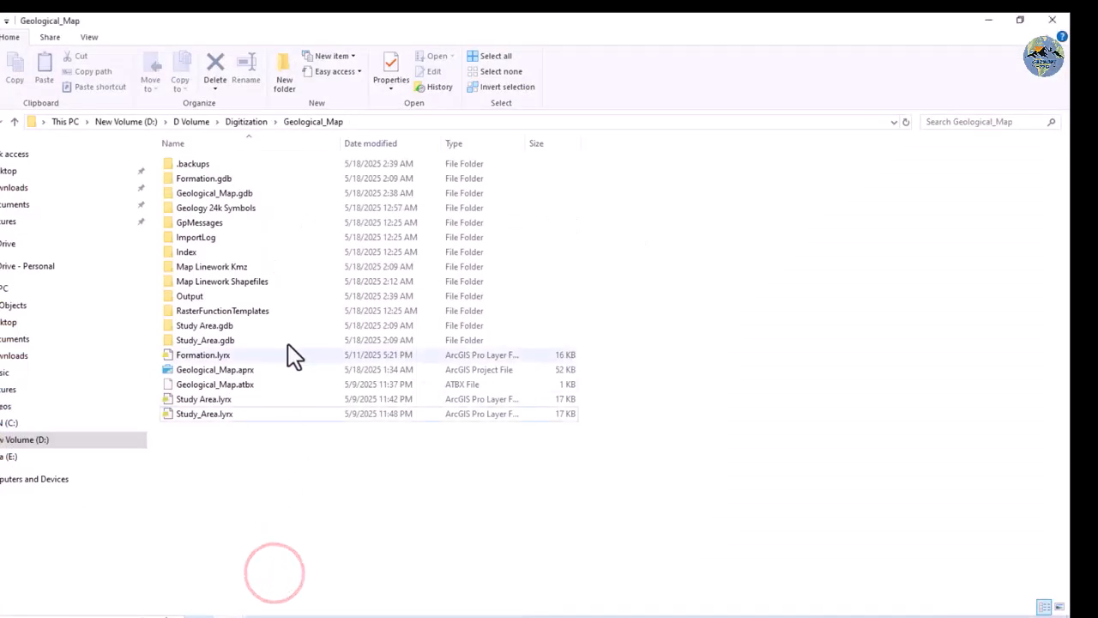
left_click(217, 298)
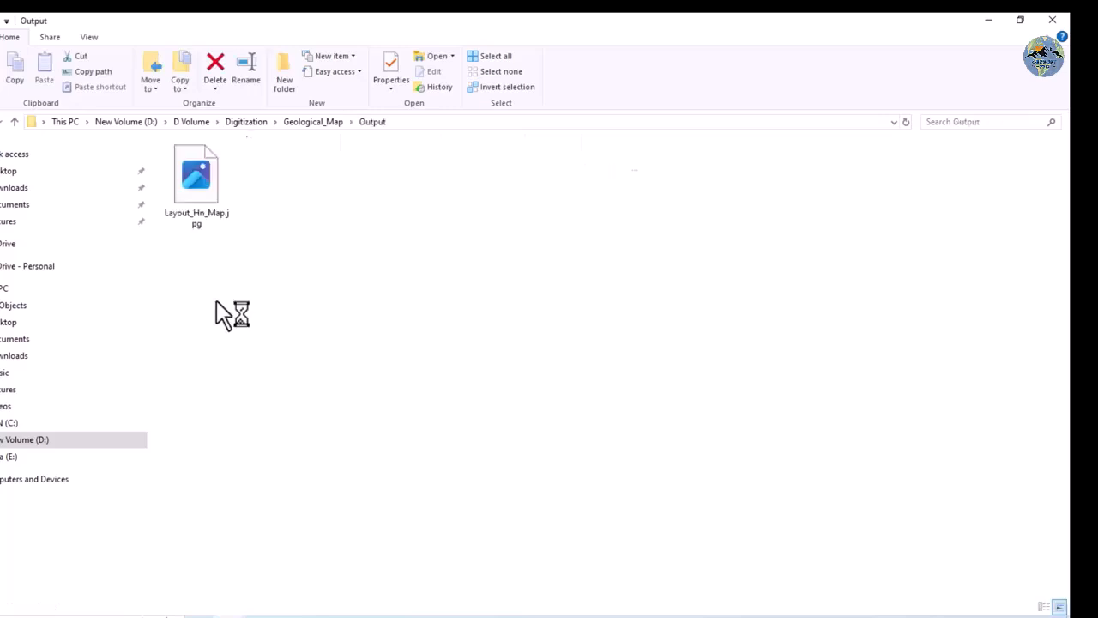
double_click(210, 188)
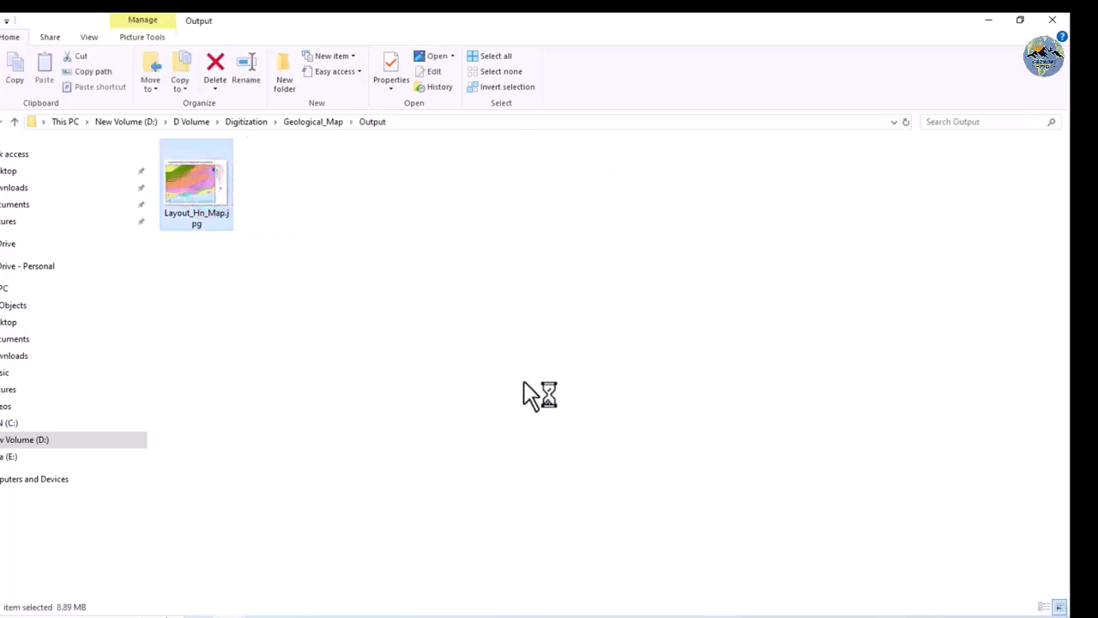